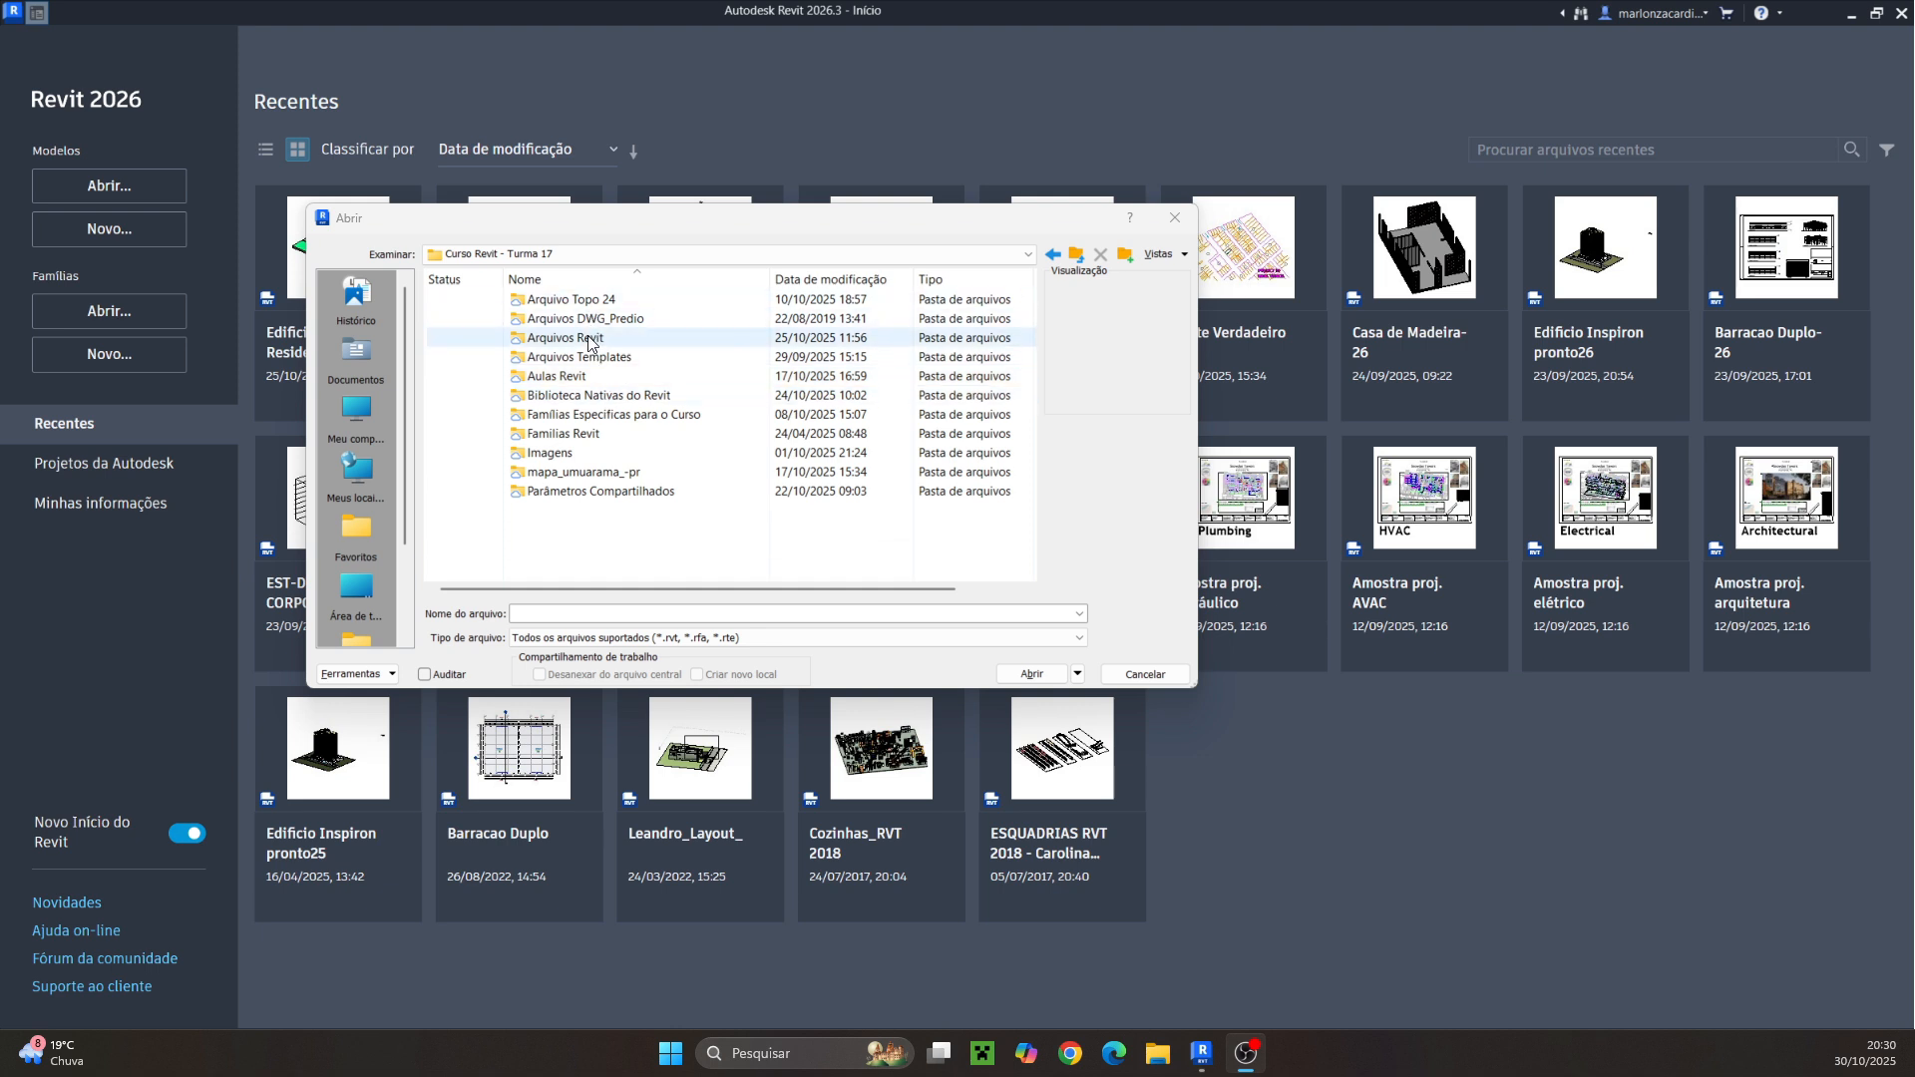
# Open the project Edificio Residencial- Aula 02 from the Arquivos Revit folder
pyautogui.doubleClick(589, 339)
pyautogui.click(579, 302)
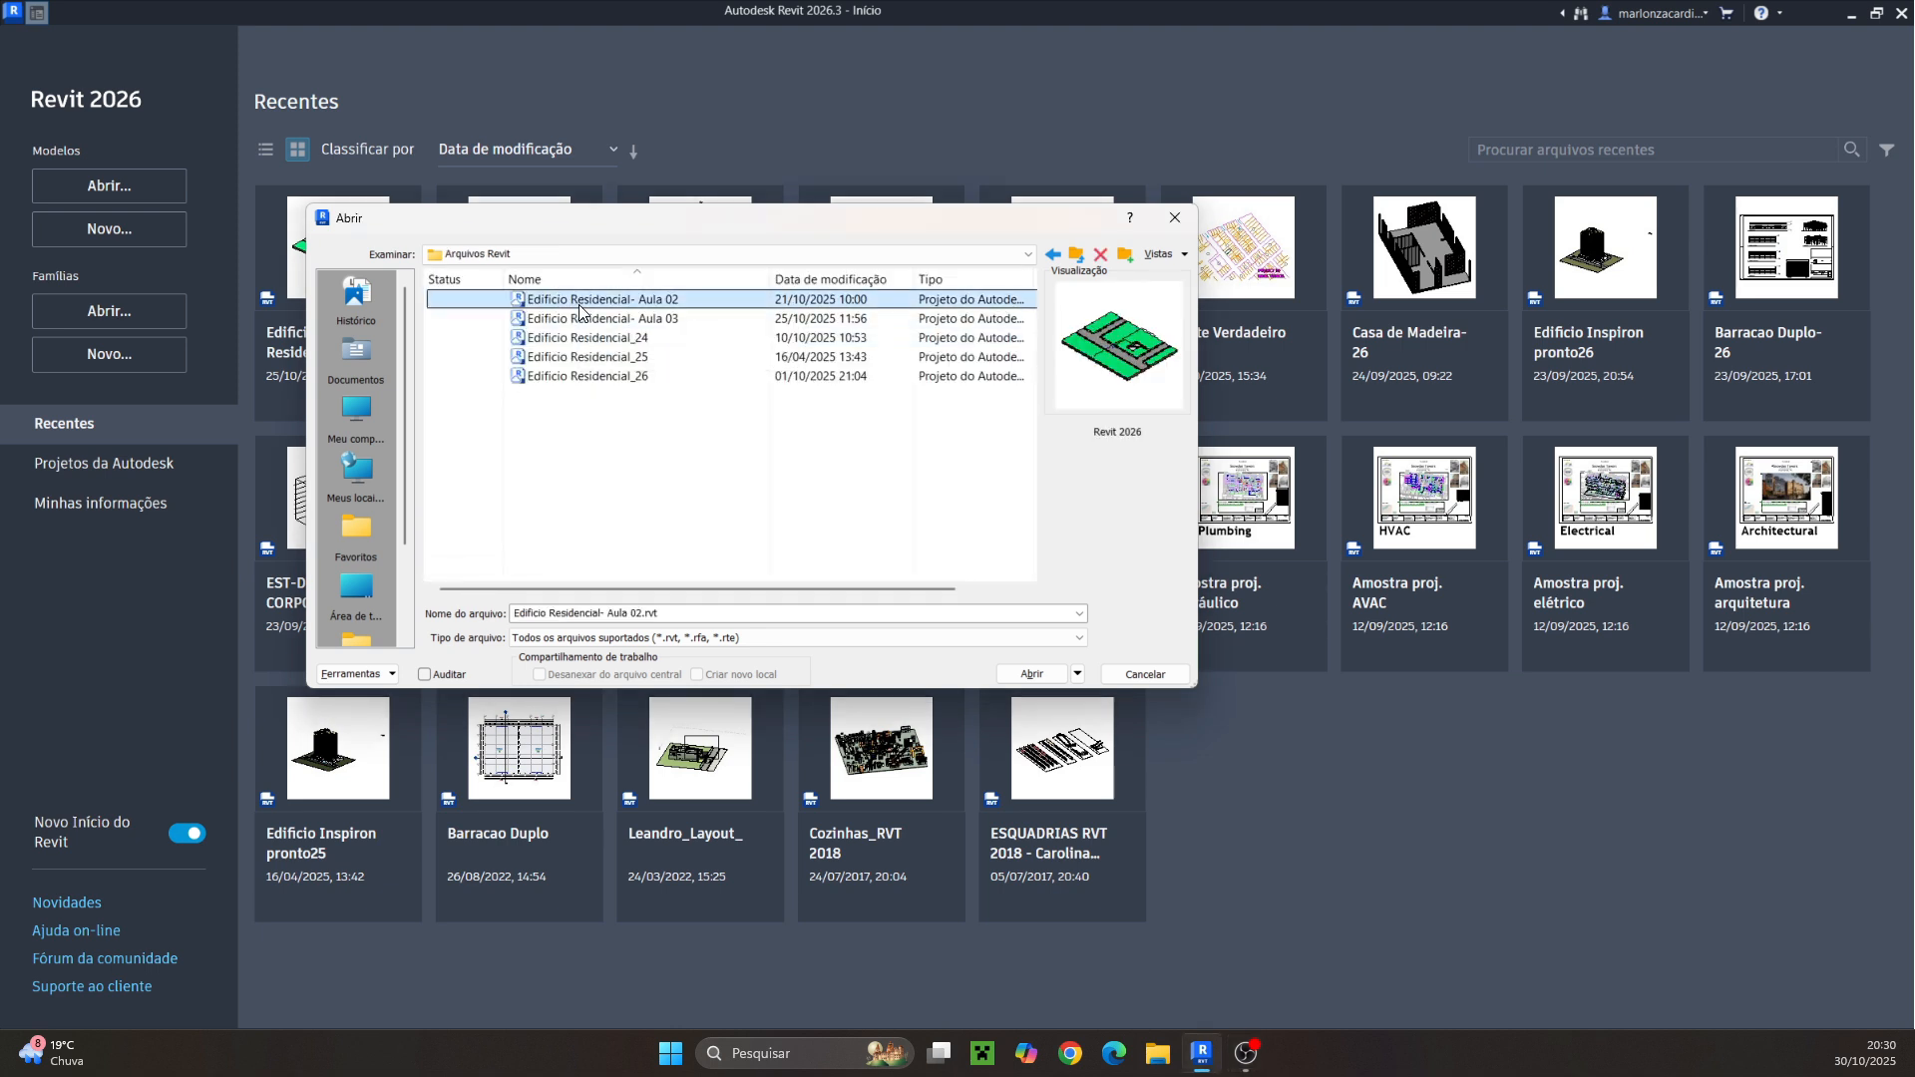
pyautogui.click(1022, 676)
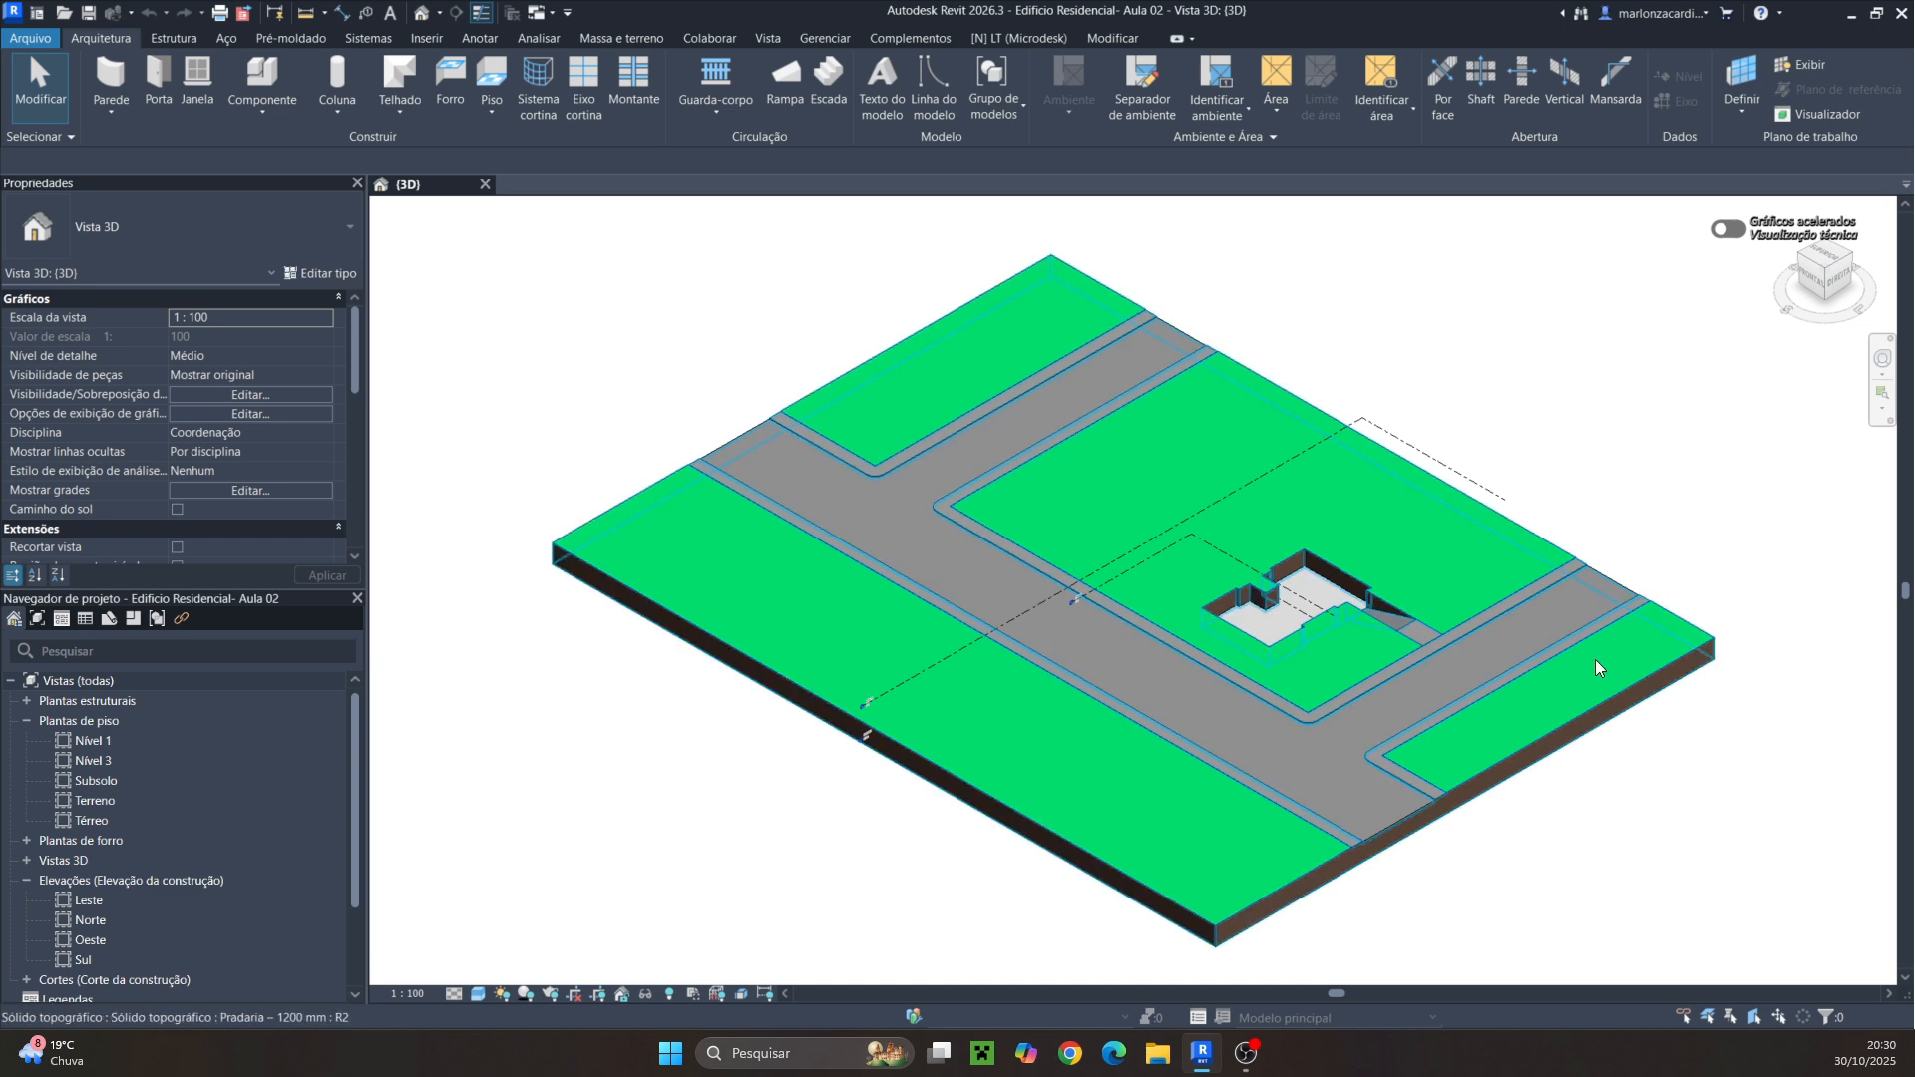
# Select the toposolid, enter sub-element editing and set its east corner point elevation to 2.45
pyautogui.click(1711, 654)
pyautogui.click(1747, 561)
pyautogui.click(1663, 664)
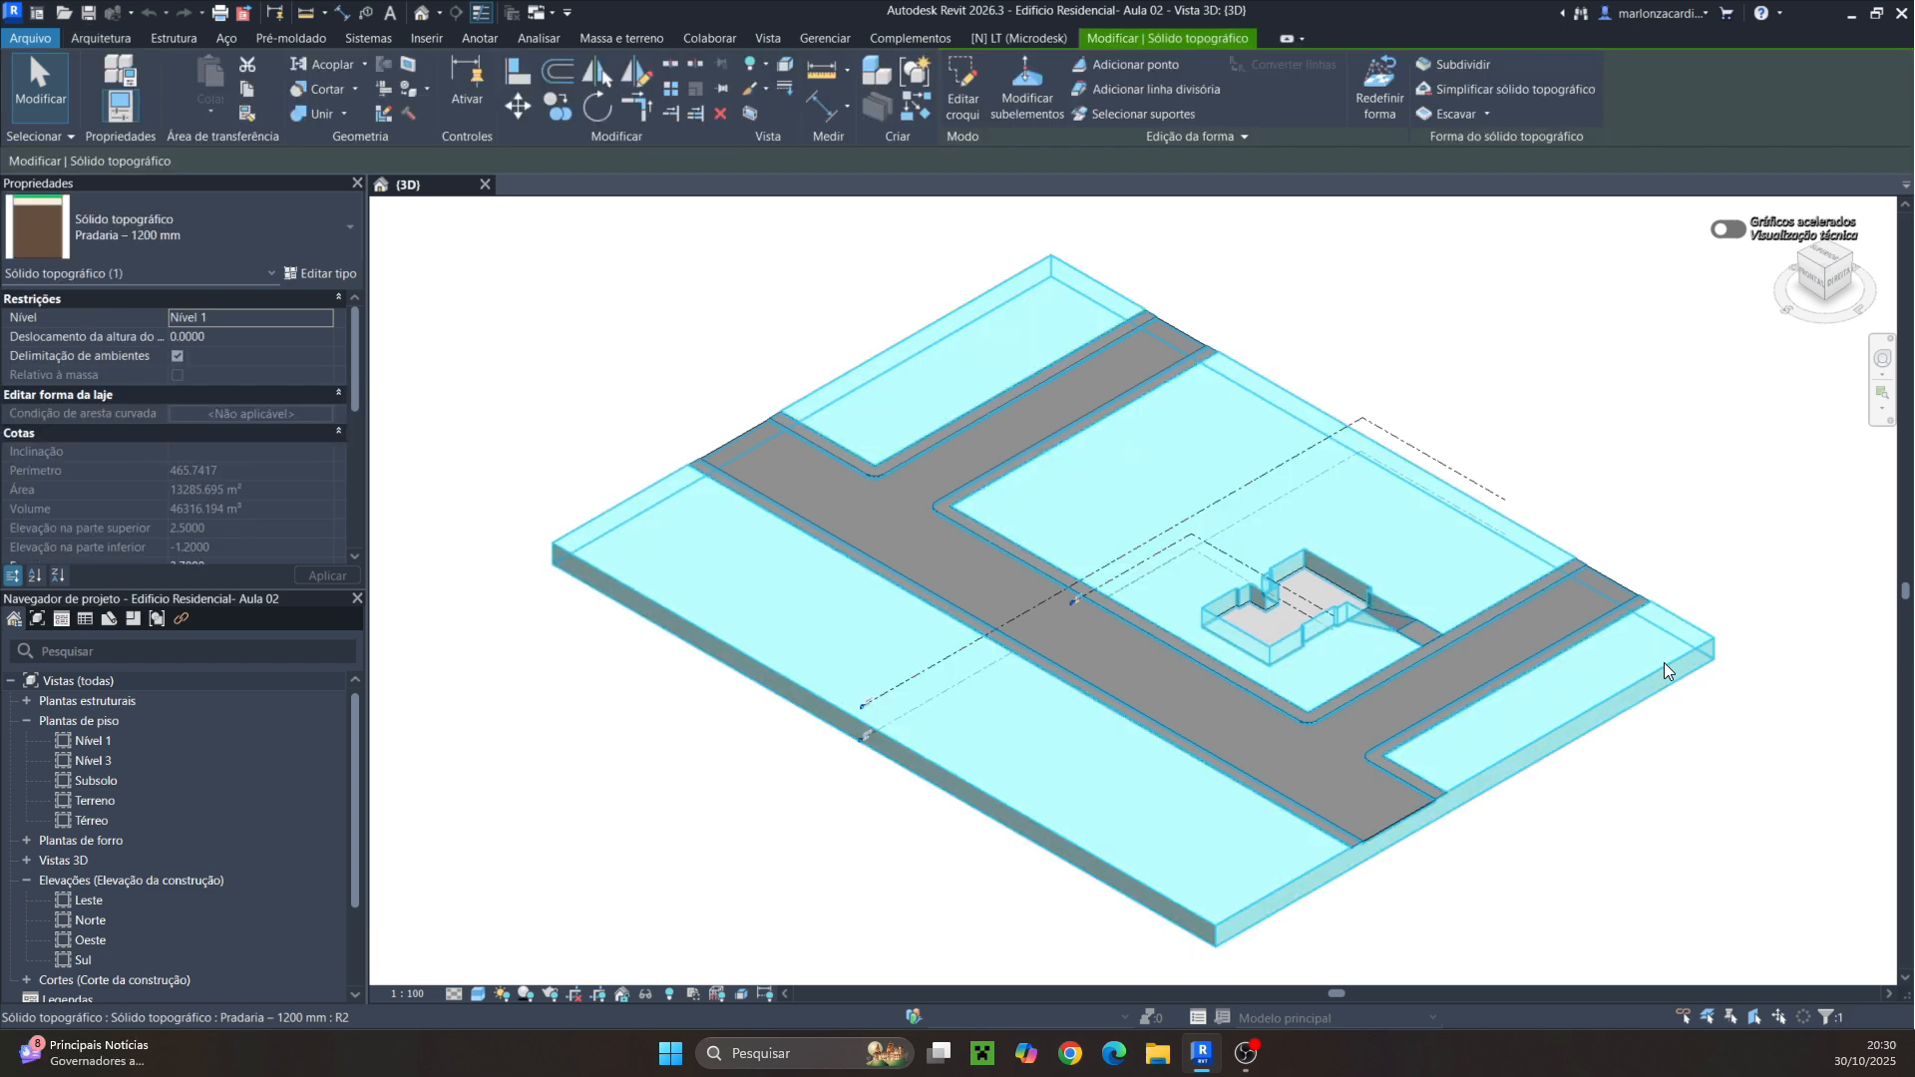
pyautogui.click(1007, 87)
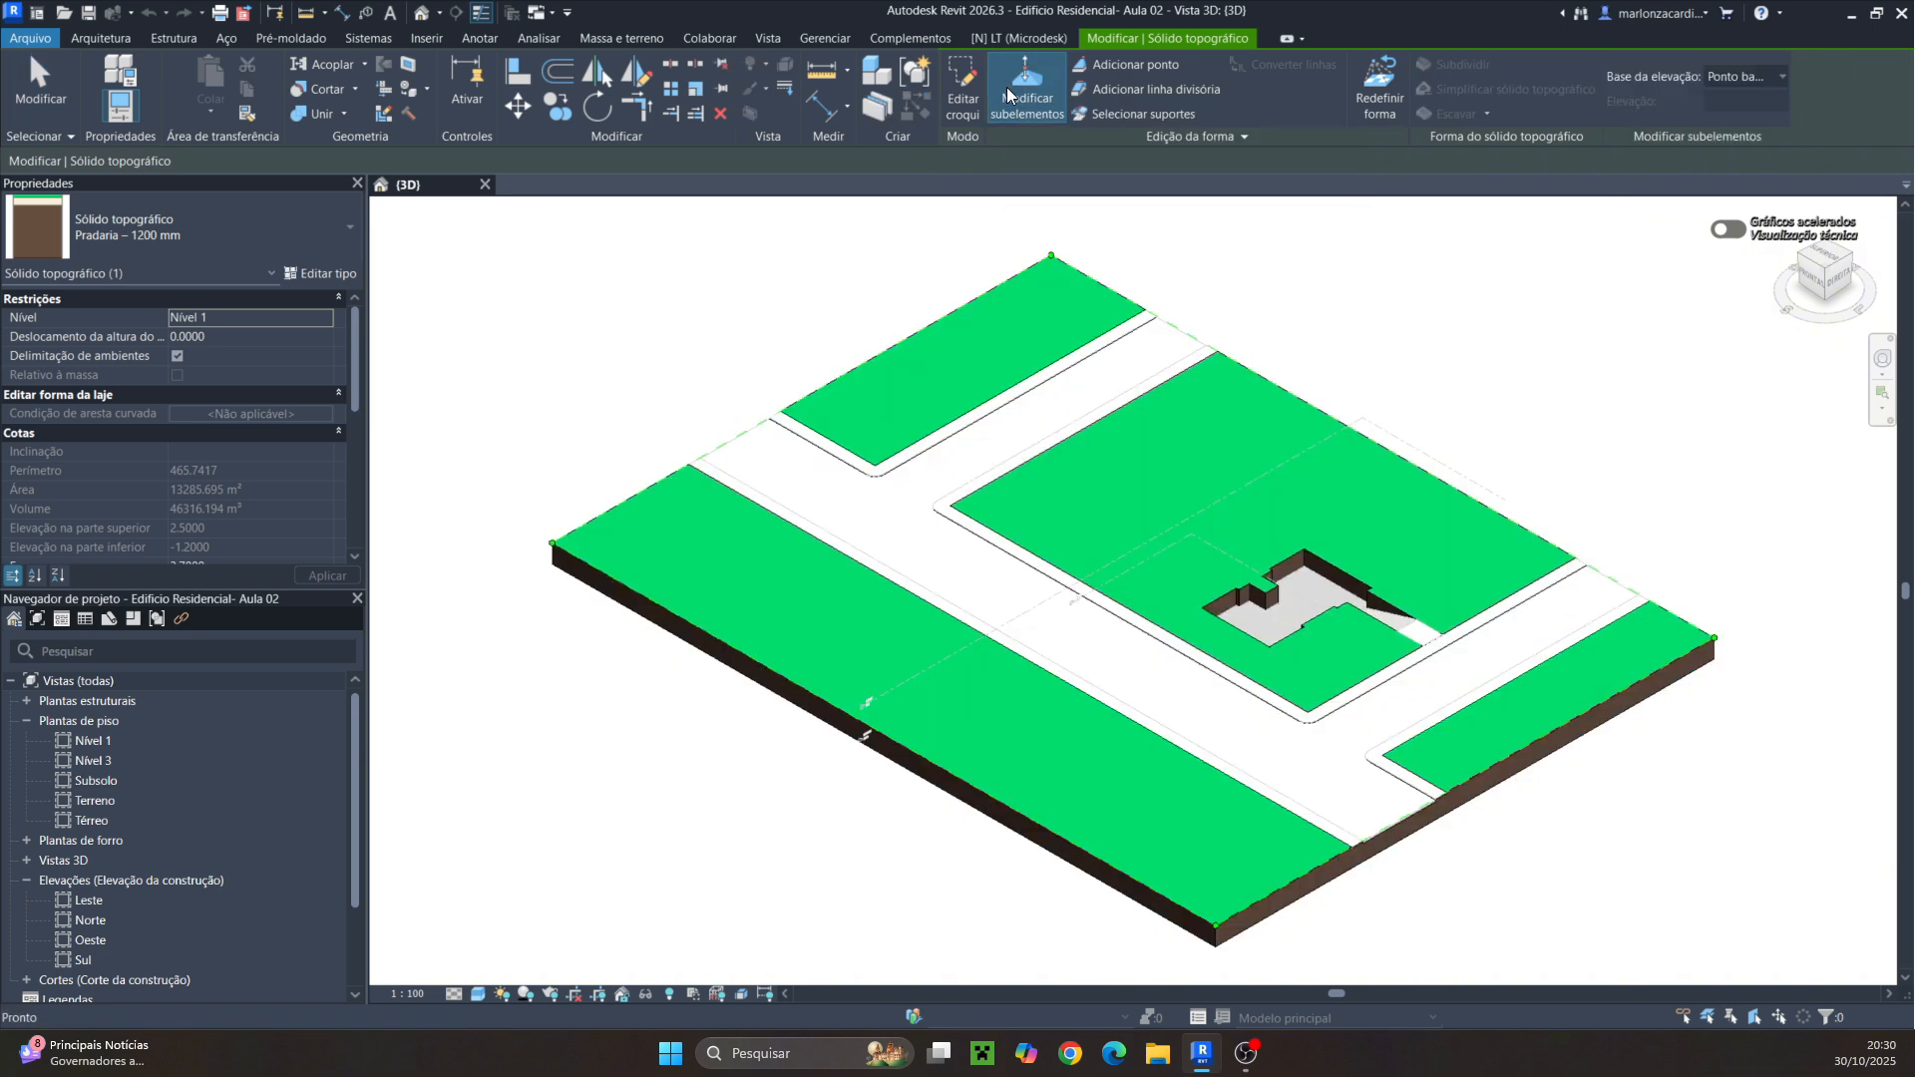
pyautogui.click(1714, 640)
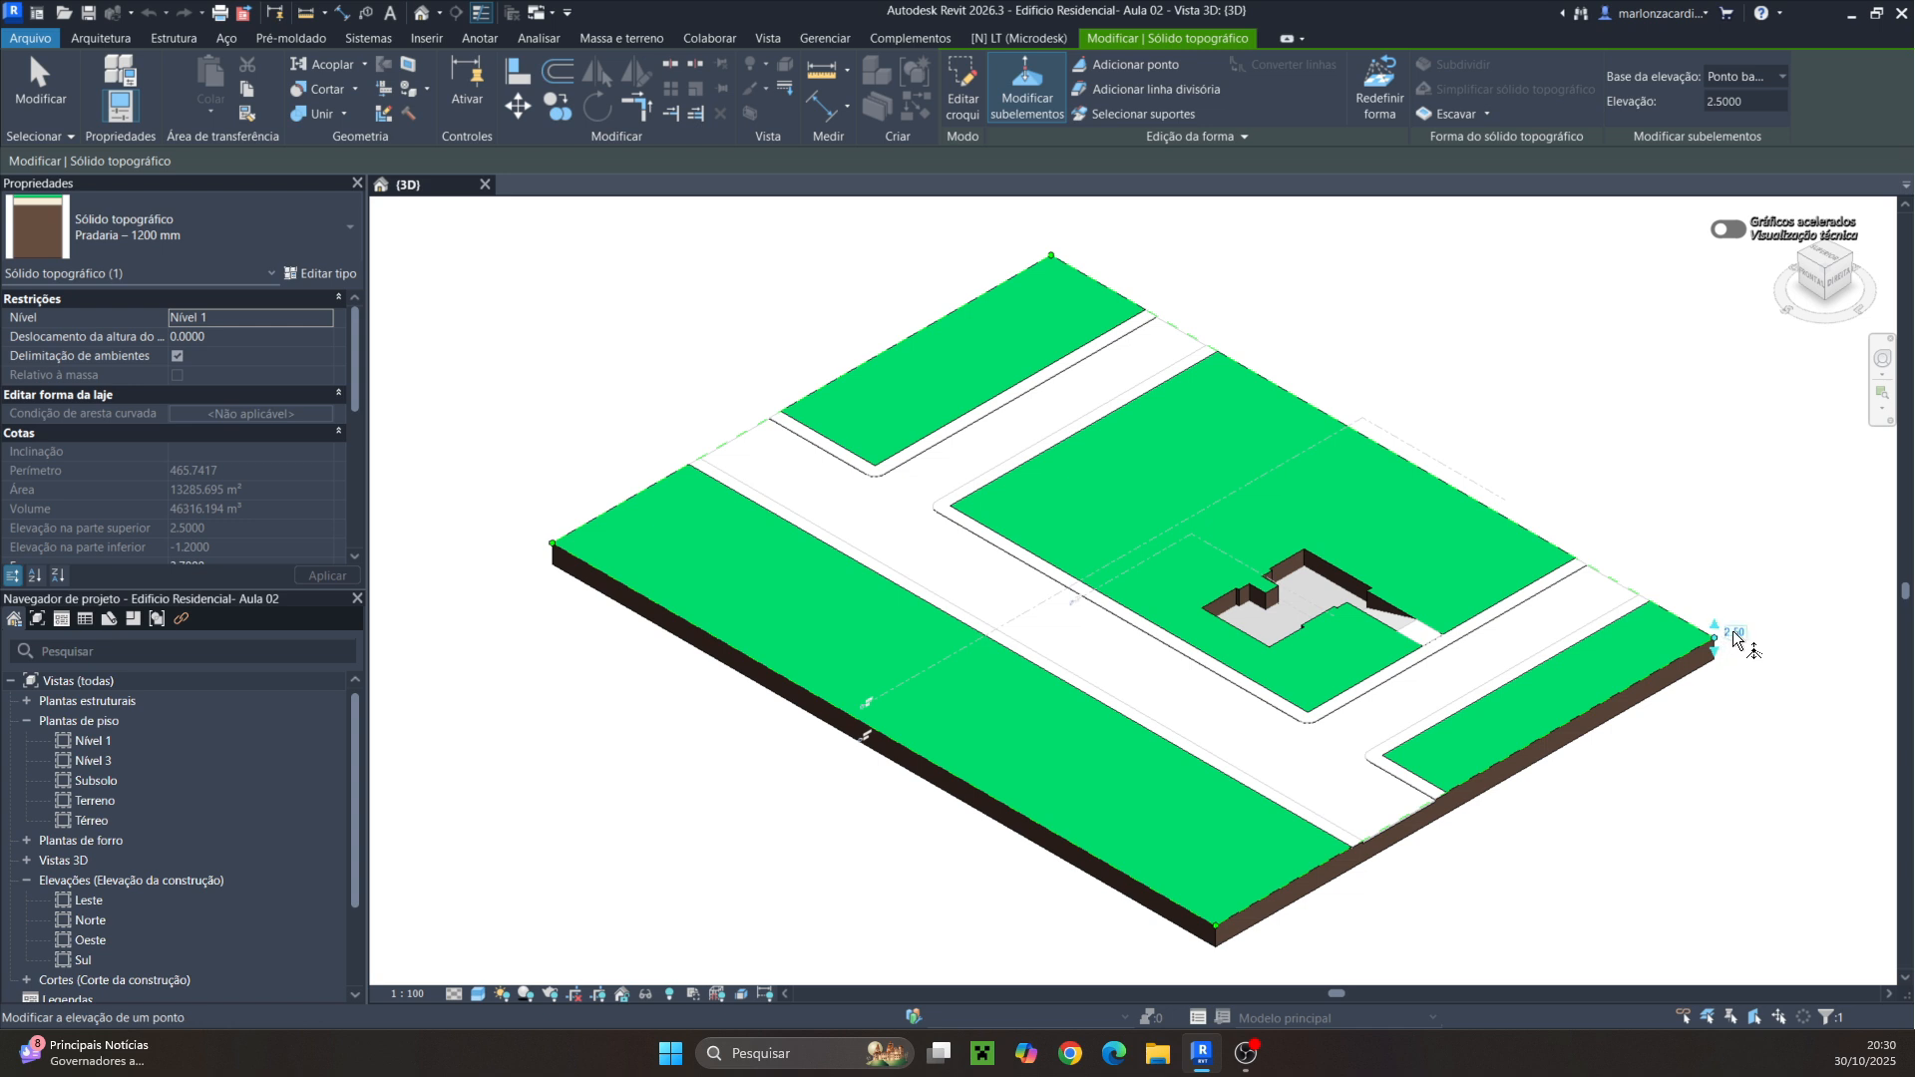
pyautogui.click(1714, 623)
pyautogui.moveTo(1714, 623); pyautogui.dragTo(1699, 625)
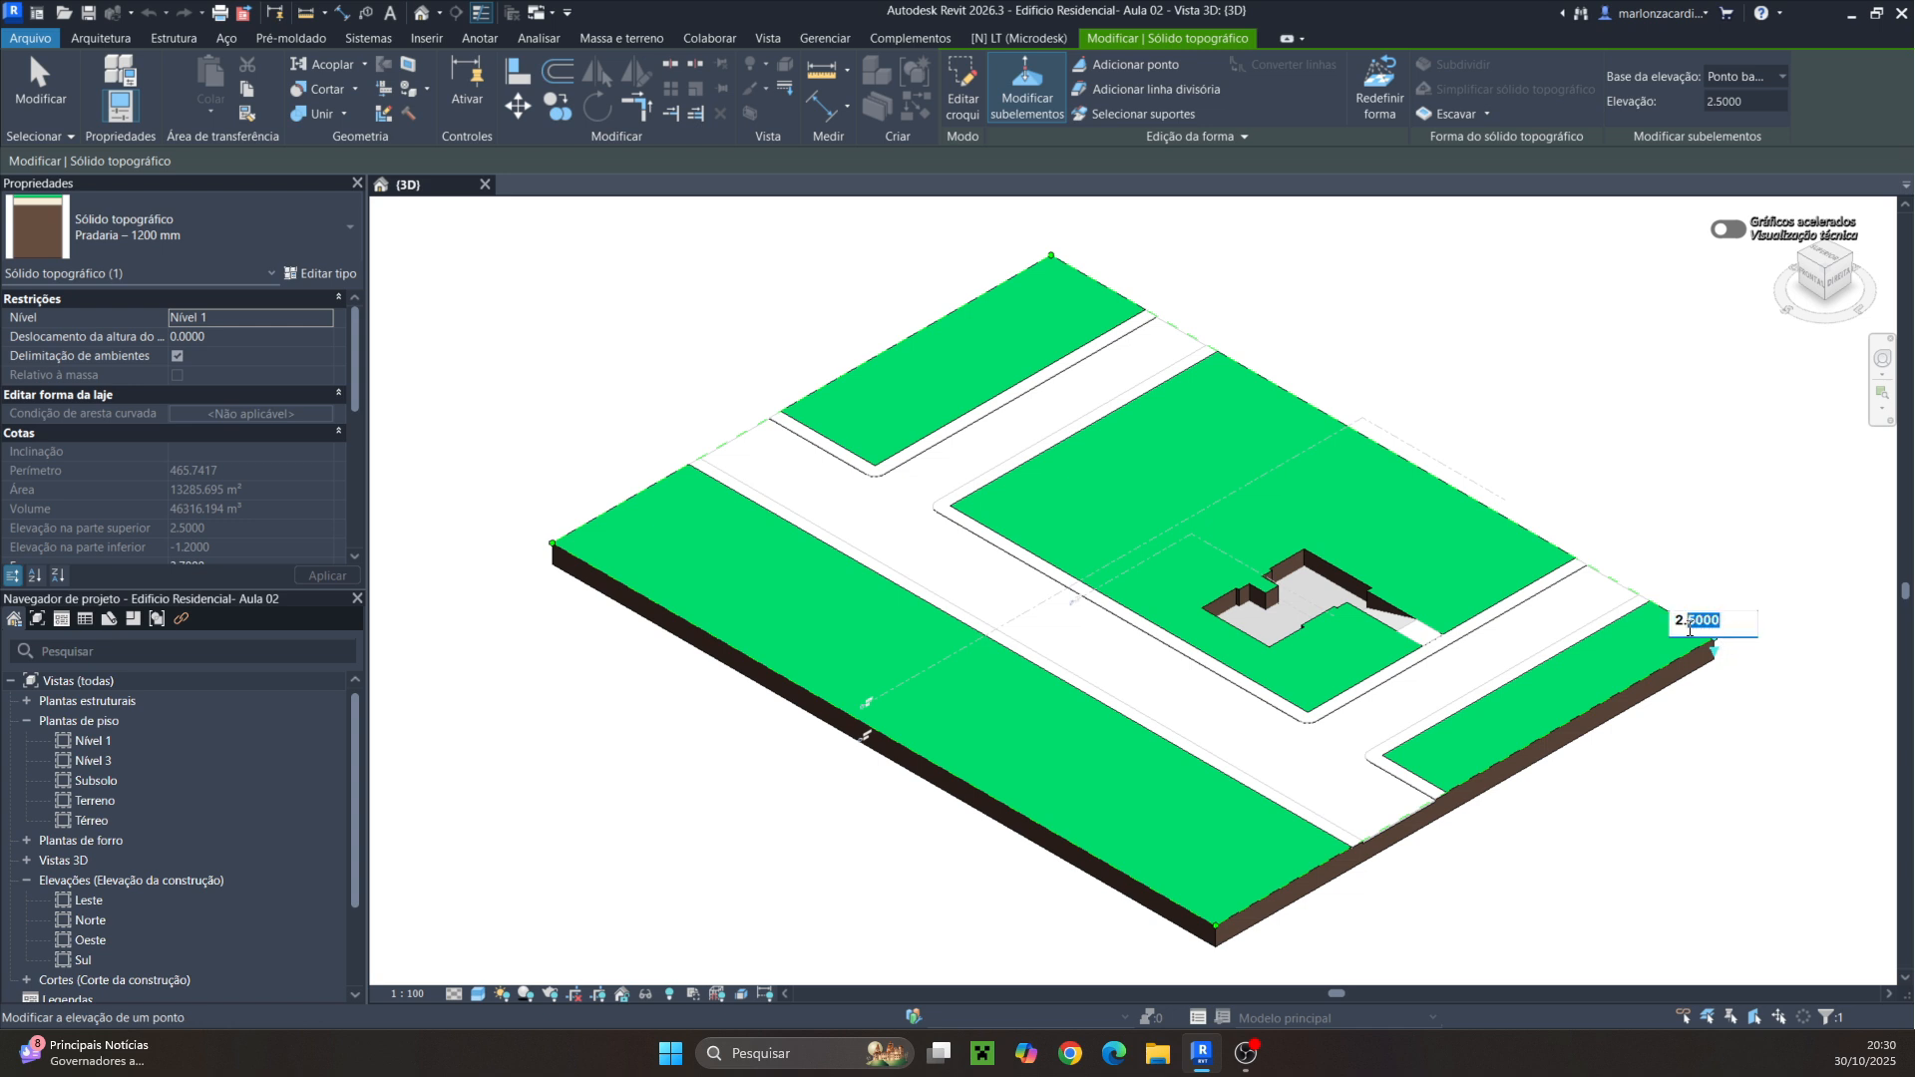
pyautogui.write('4')
pyautogui.press('Return')
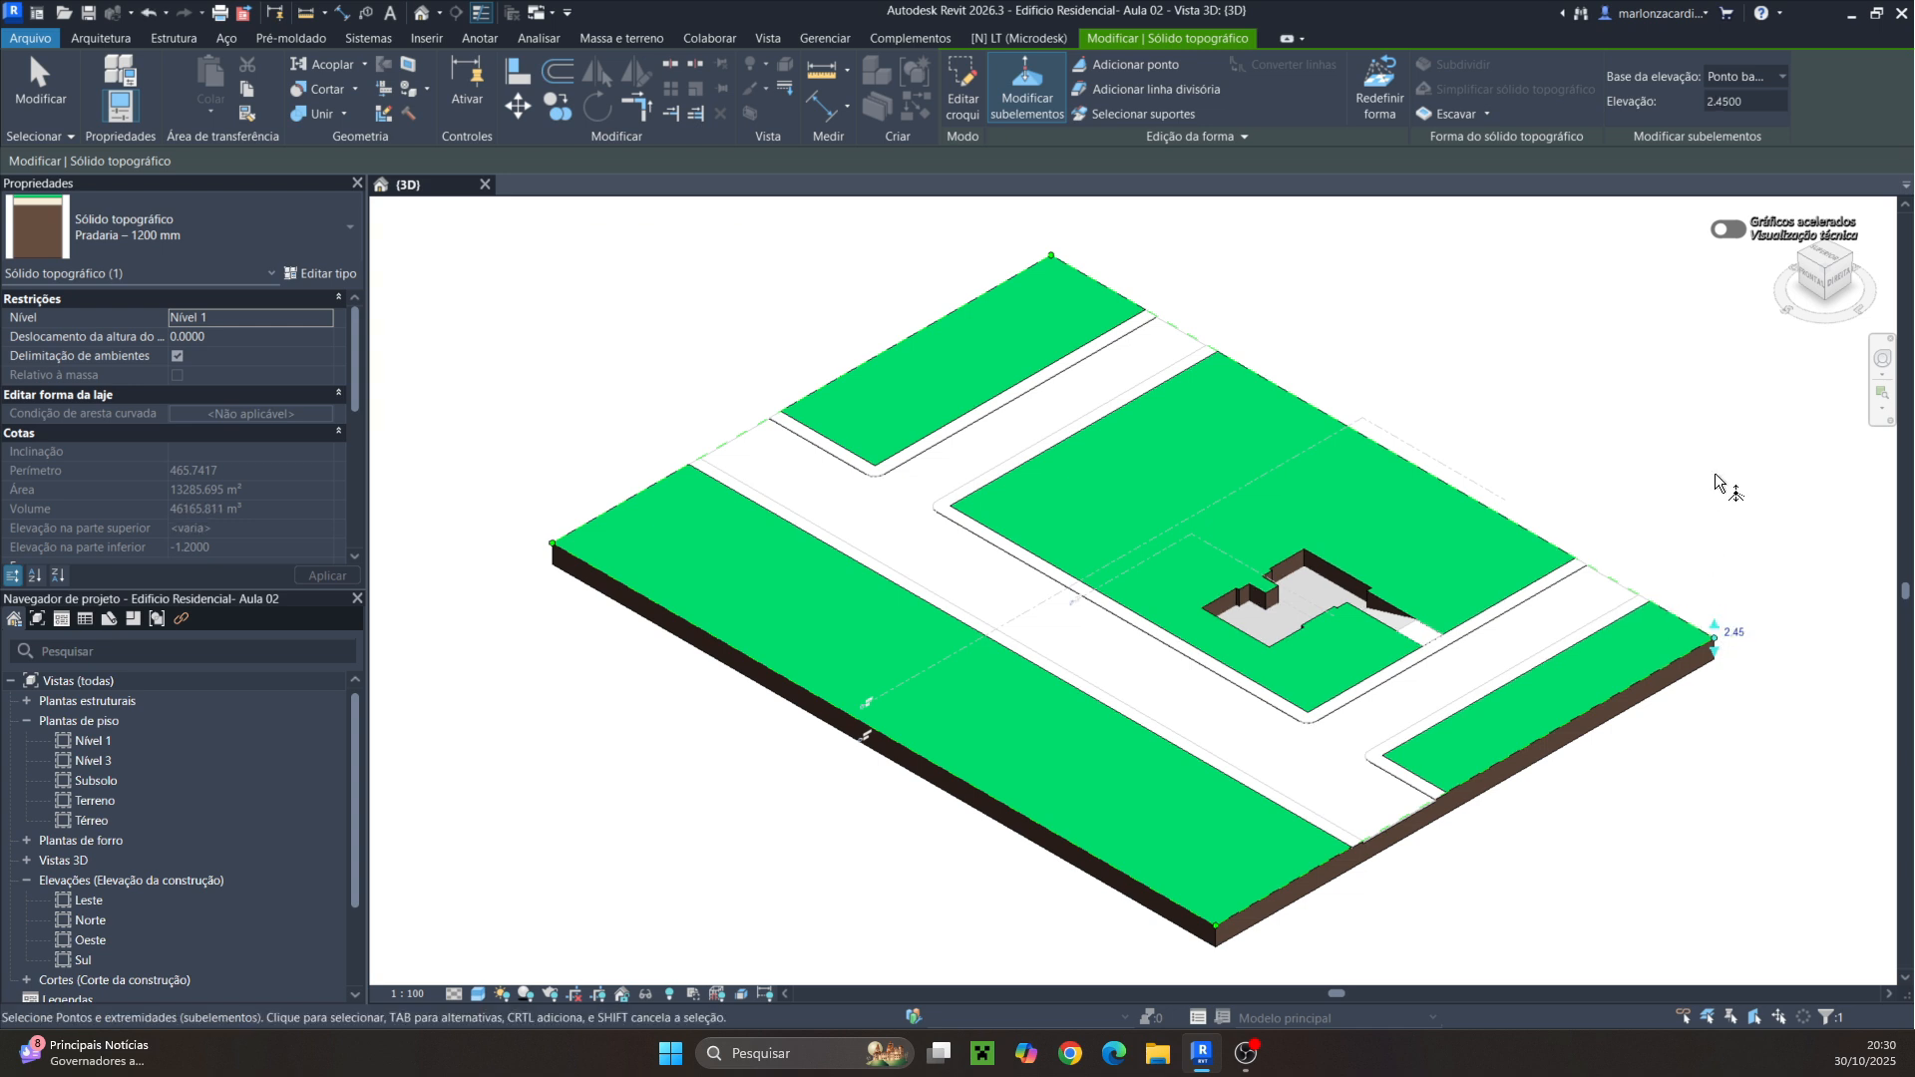
# Set the toposolid's north corner point elevation to 2.45
pyautogui.click(1051, 256)
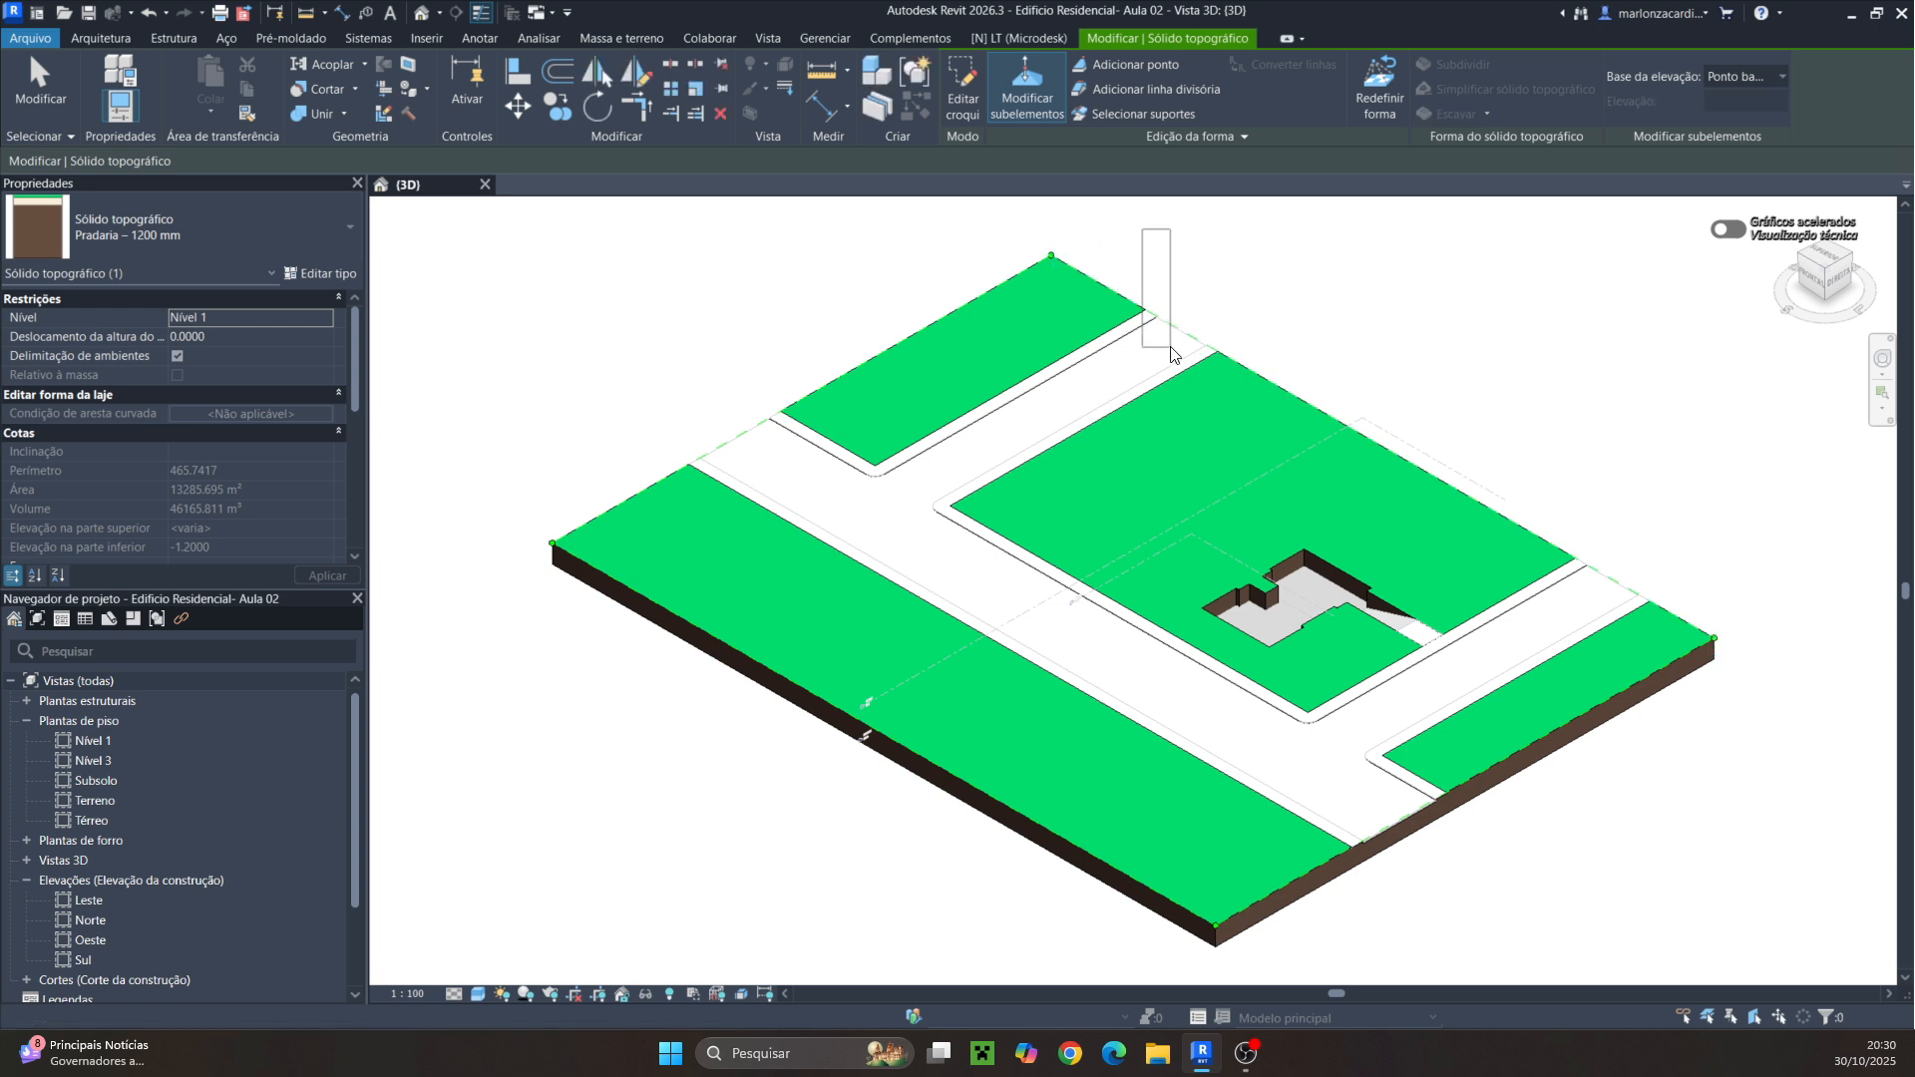
pyautogui.click(1072, 248)
pyautogui.moveTo(1082, 246); pyautogui.dragTo(1032, 252)
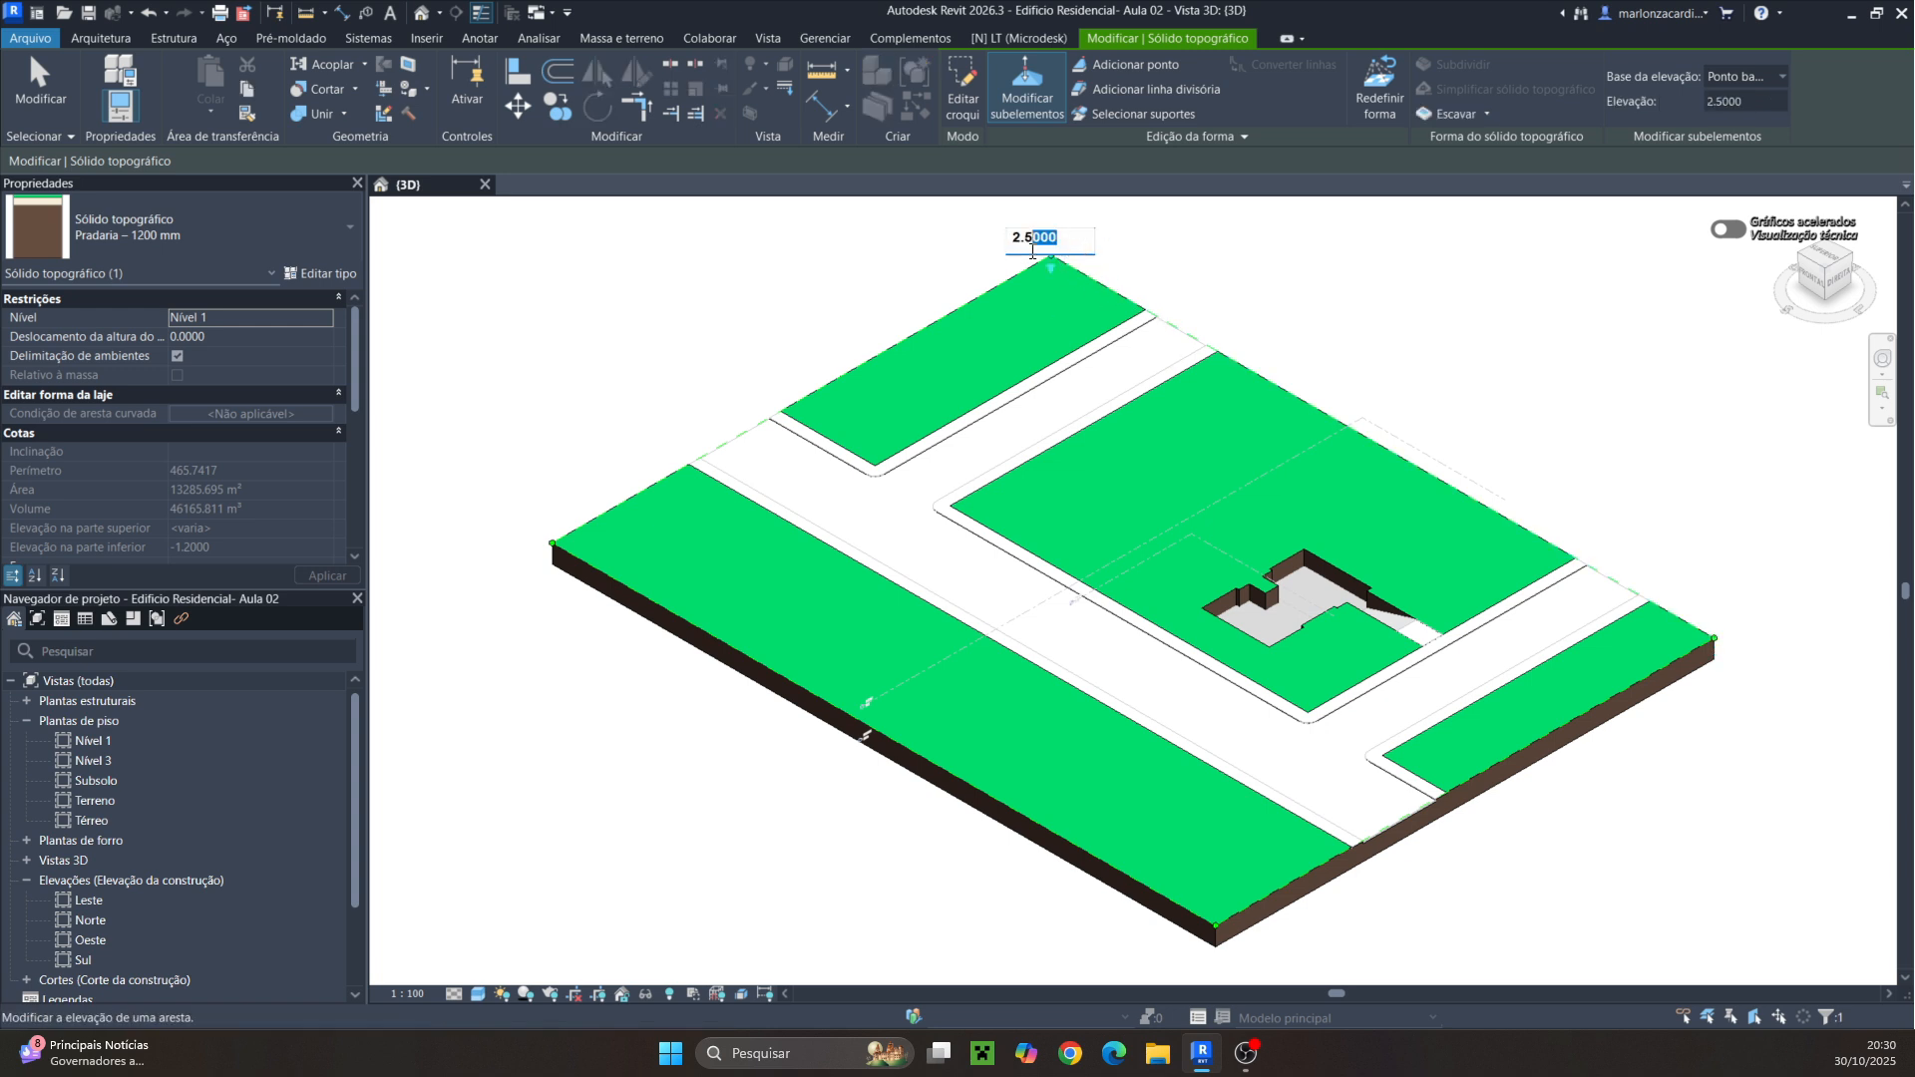
pyautogui.write('45')
# Set the toposolid's west and south corner points to elevation 2.45 and leave sub-element editing
pyautogui.click(552, 545)
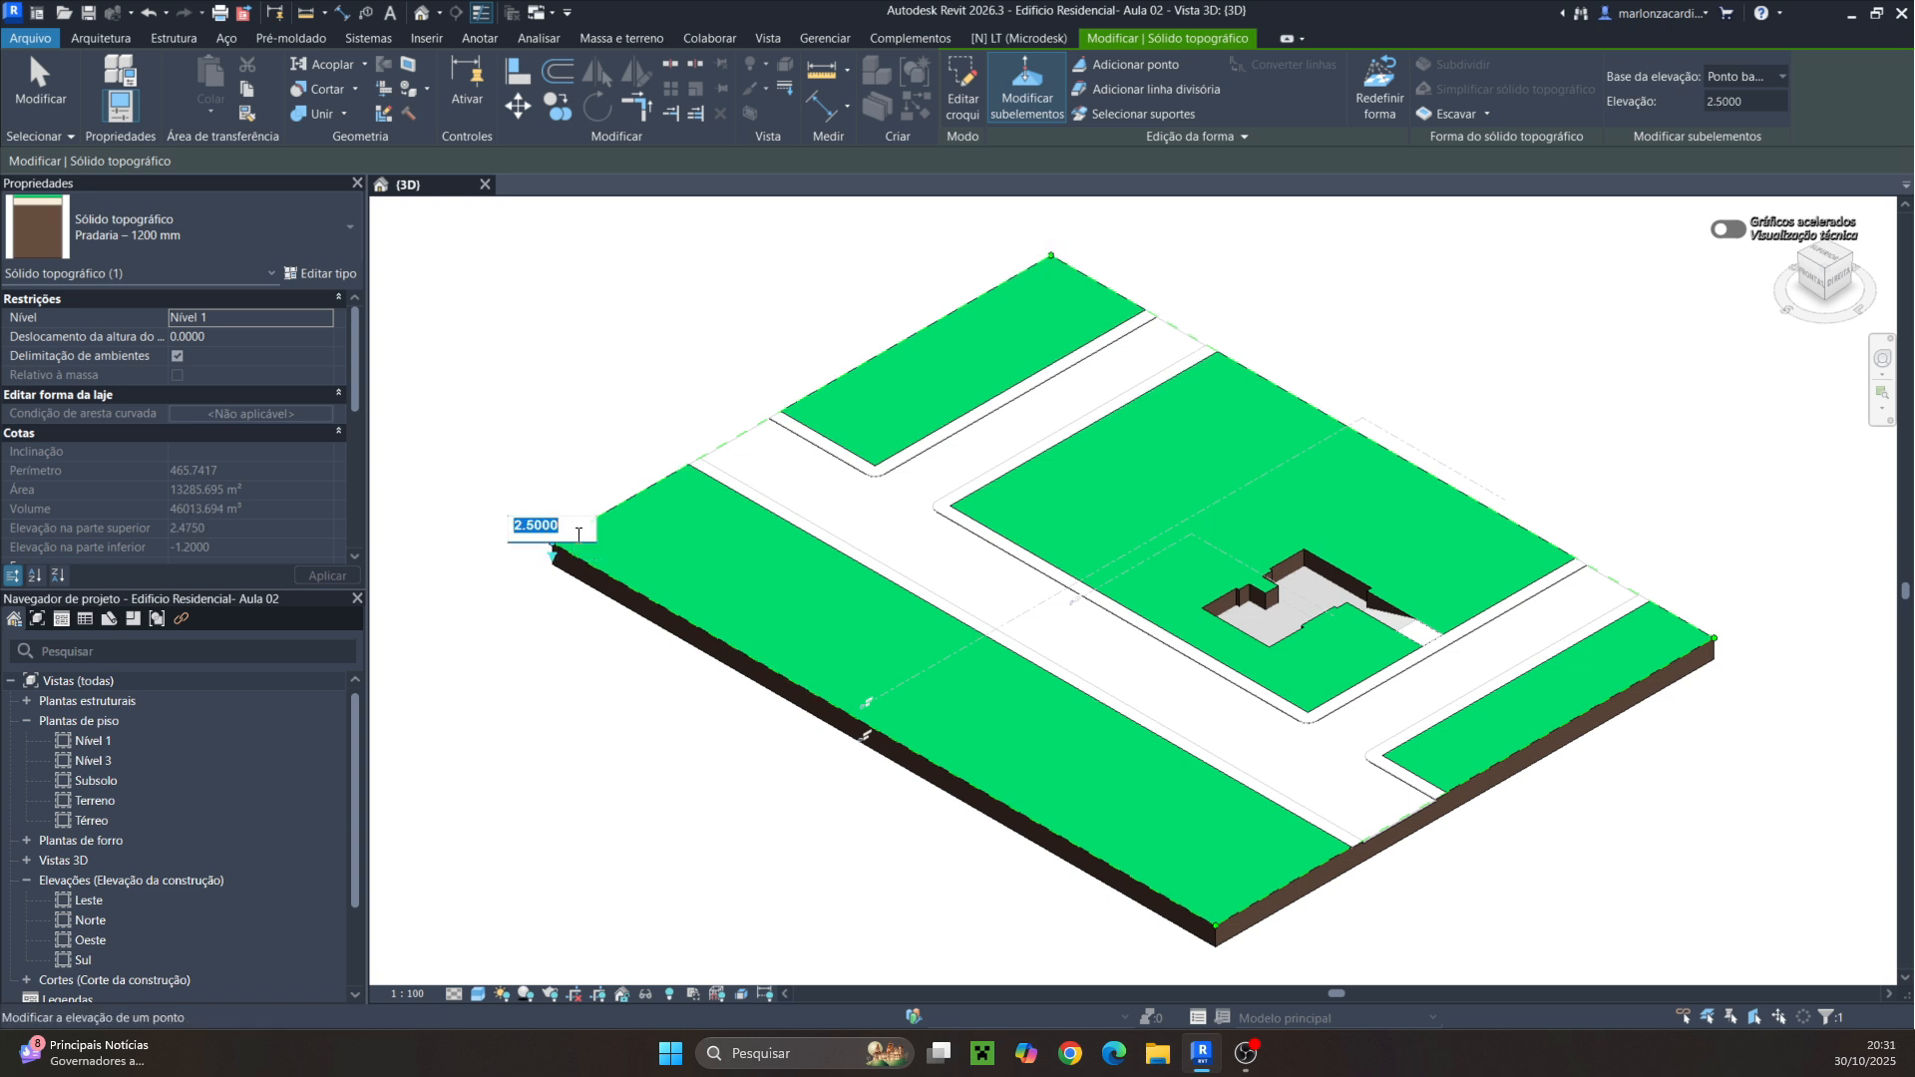
pyautogui.moveTo(578, 535); pyautogui.dragTo(544, 536)
pyautogui.write('45')
pyautogui.press('Return')
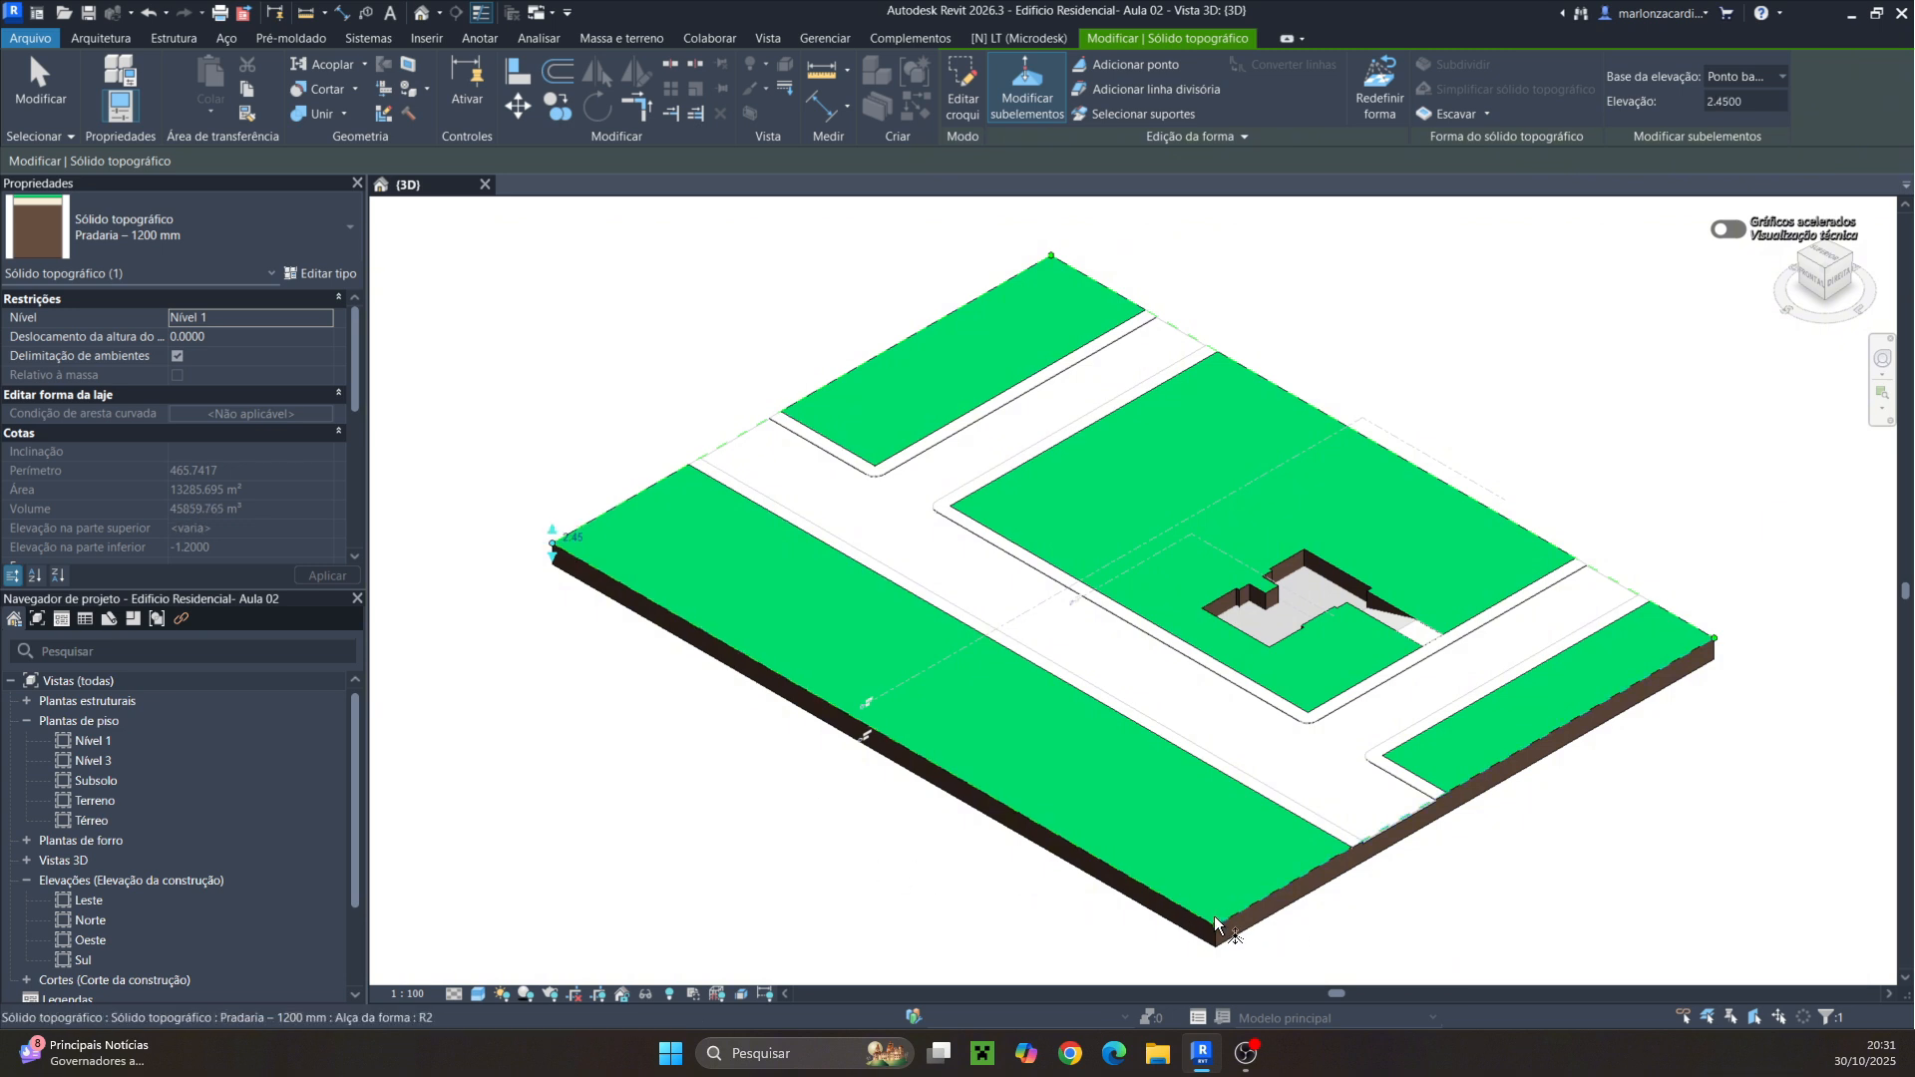
pyautogui.click(1217, 928)
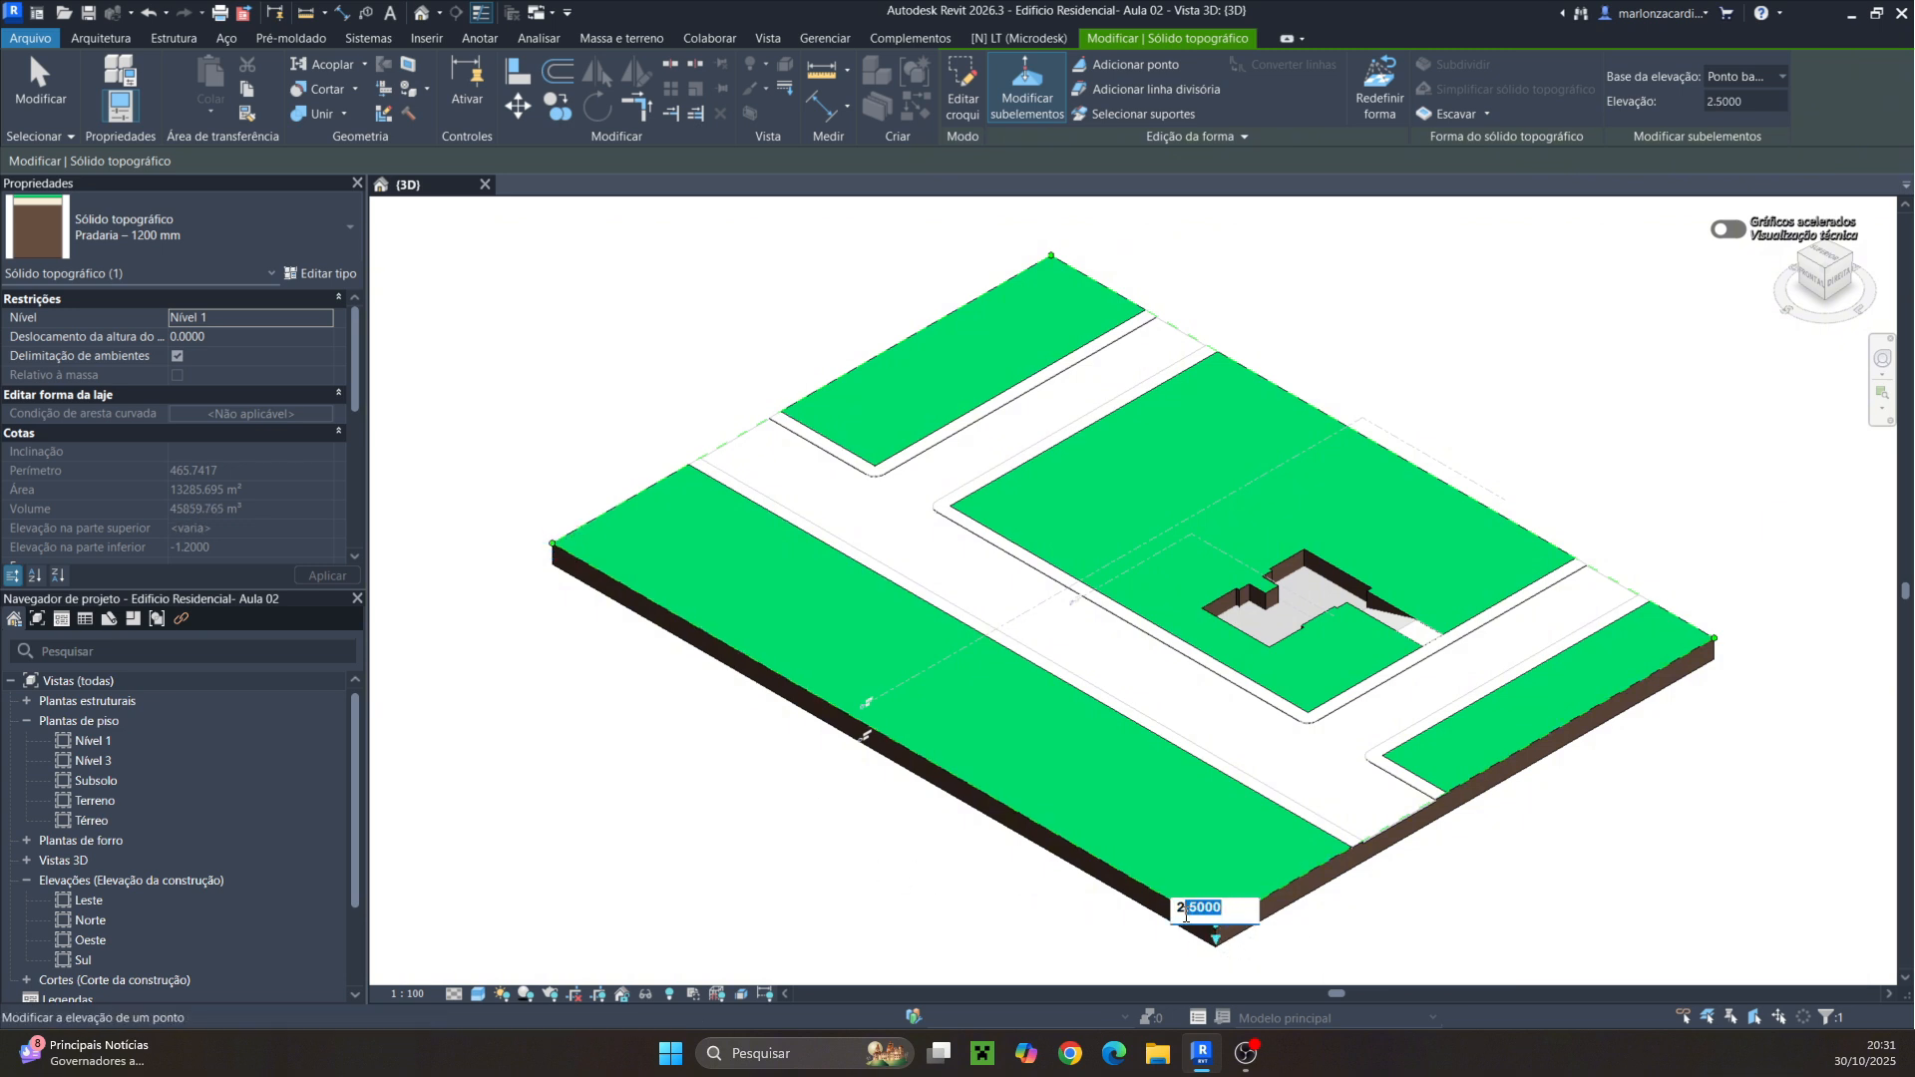
pyautogui.write('45')
pyautogui.press('Return')
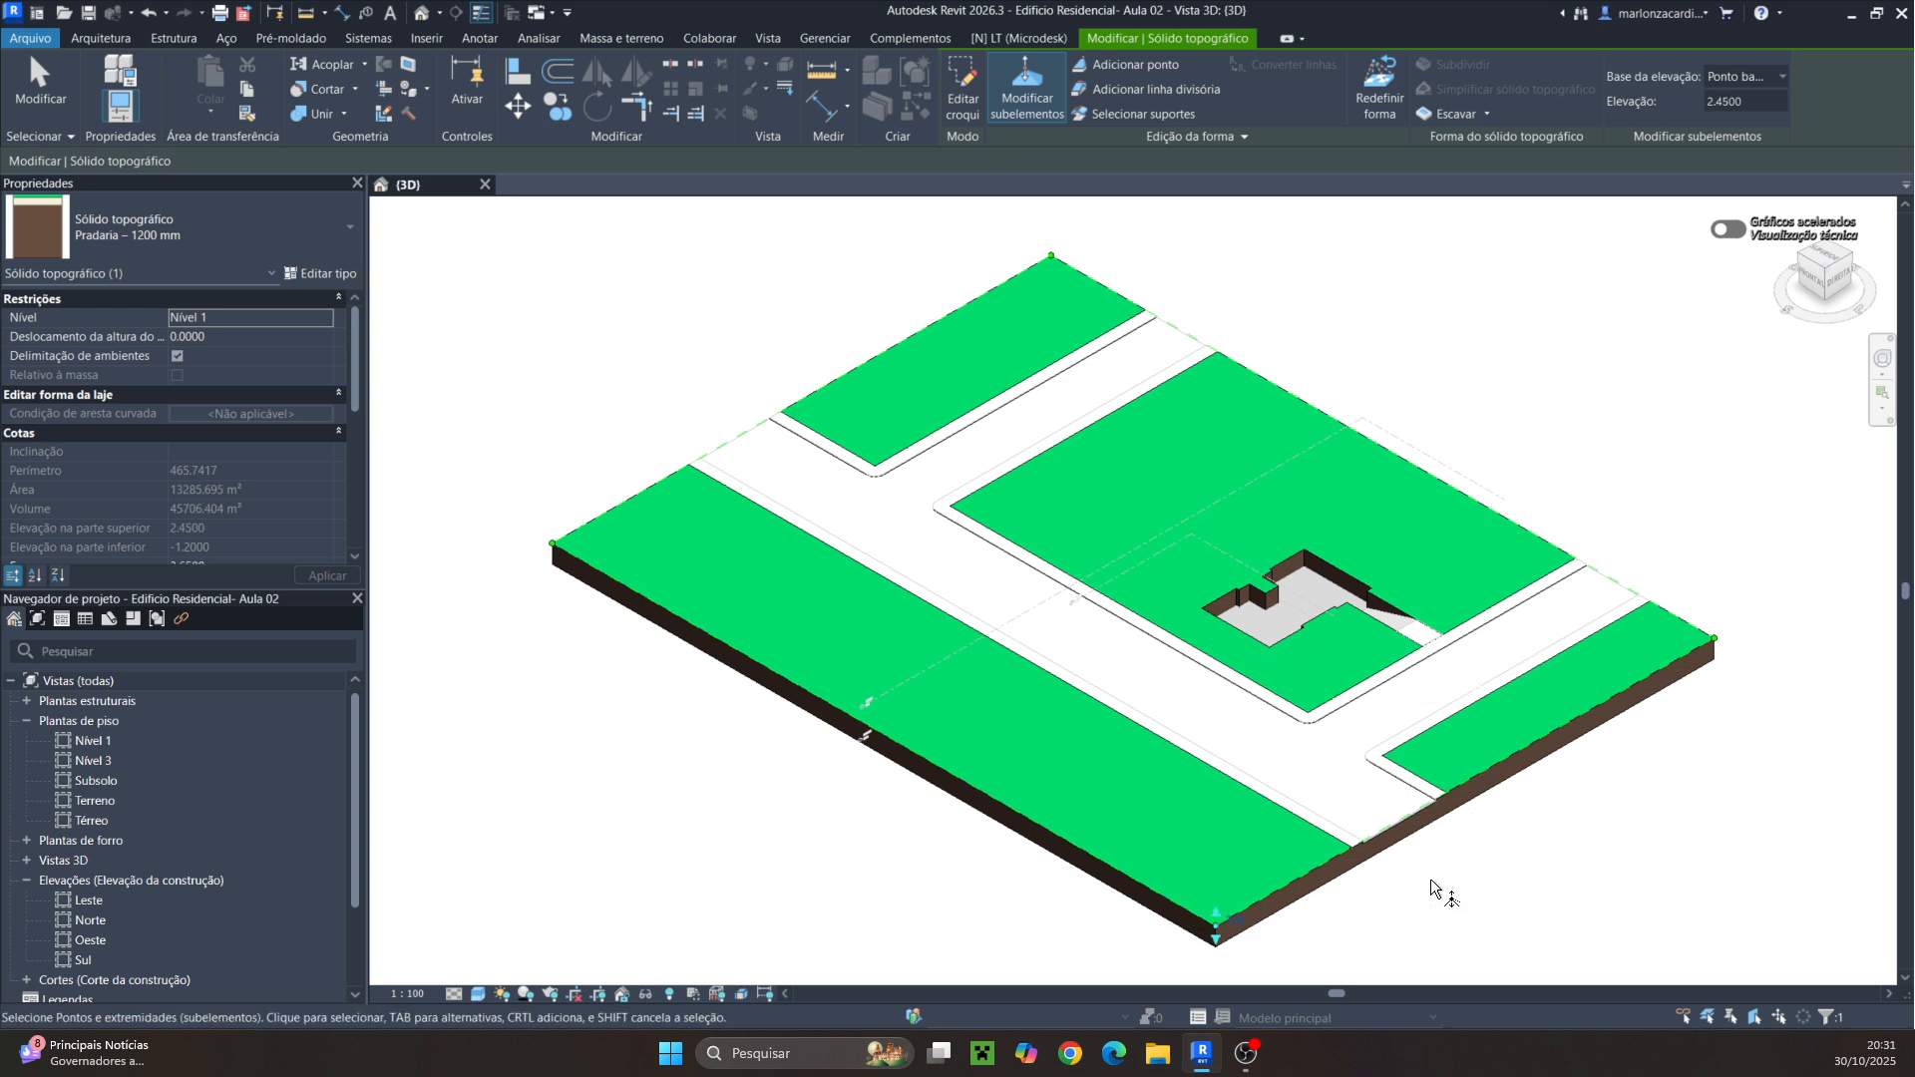
pyautogui.scroll(8, 1446, 887)
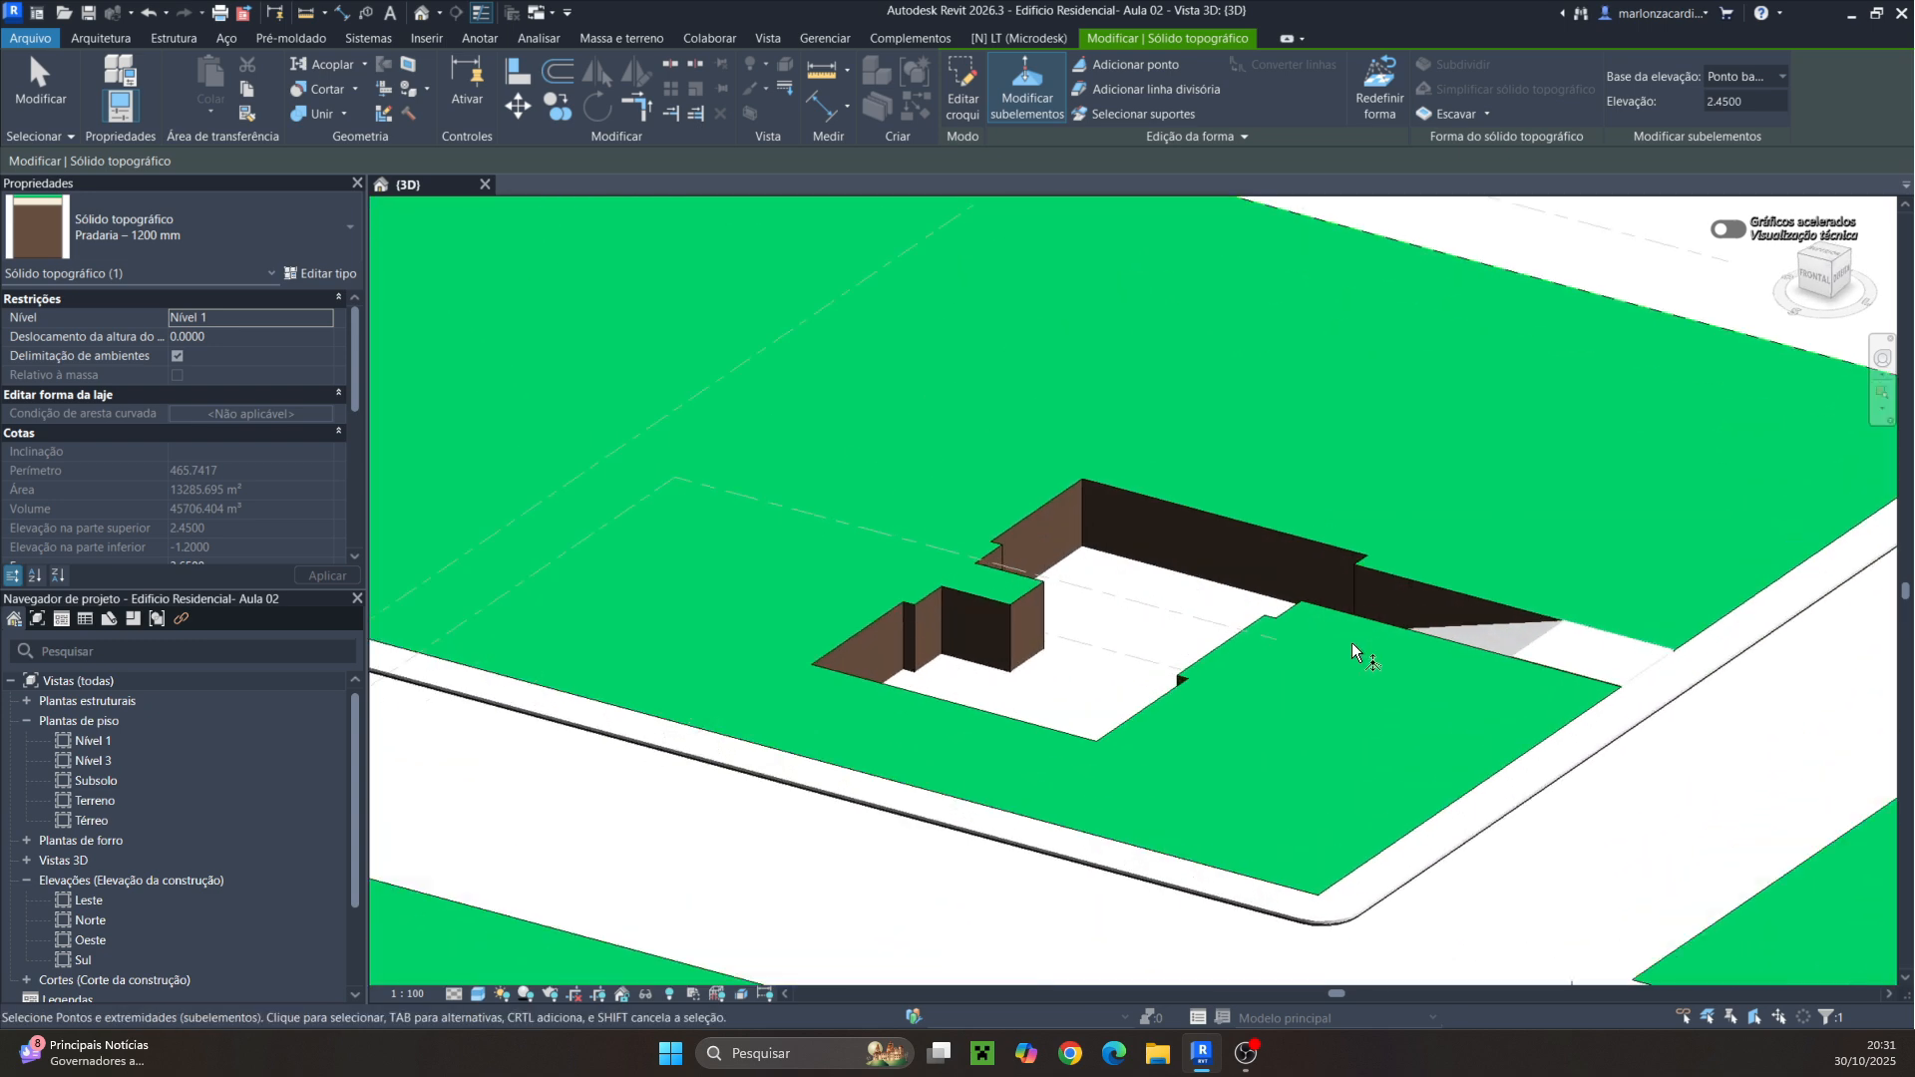
pyautogui.scroll(8, 1350, 643)
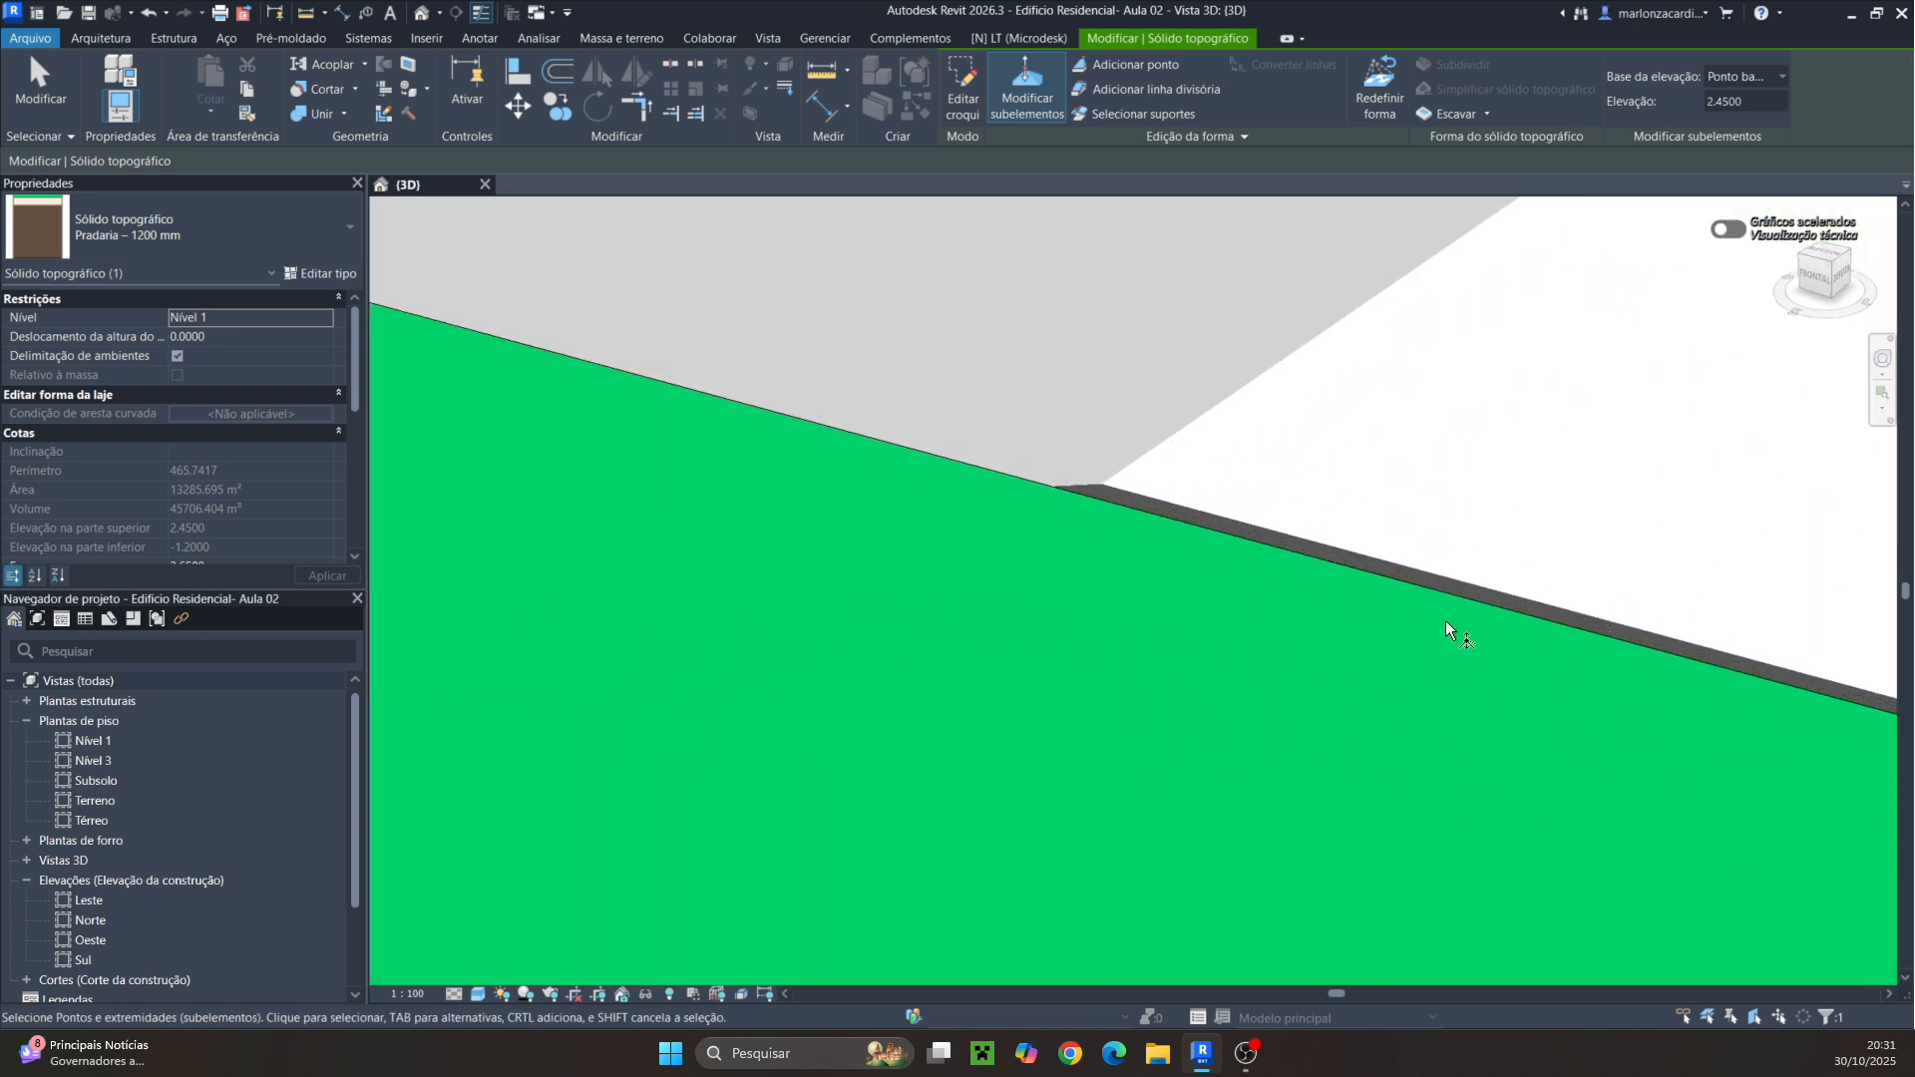
pyautogui.scroll(-6, 1179, 546)
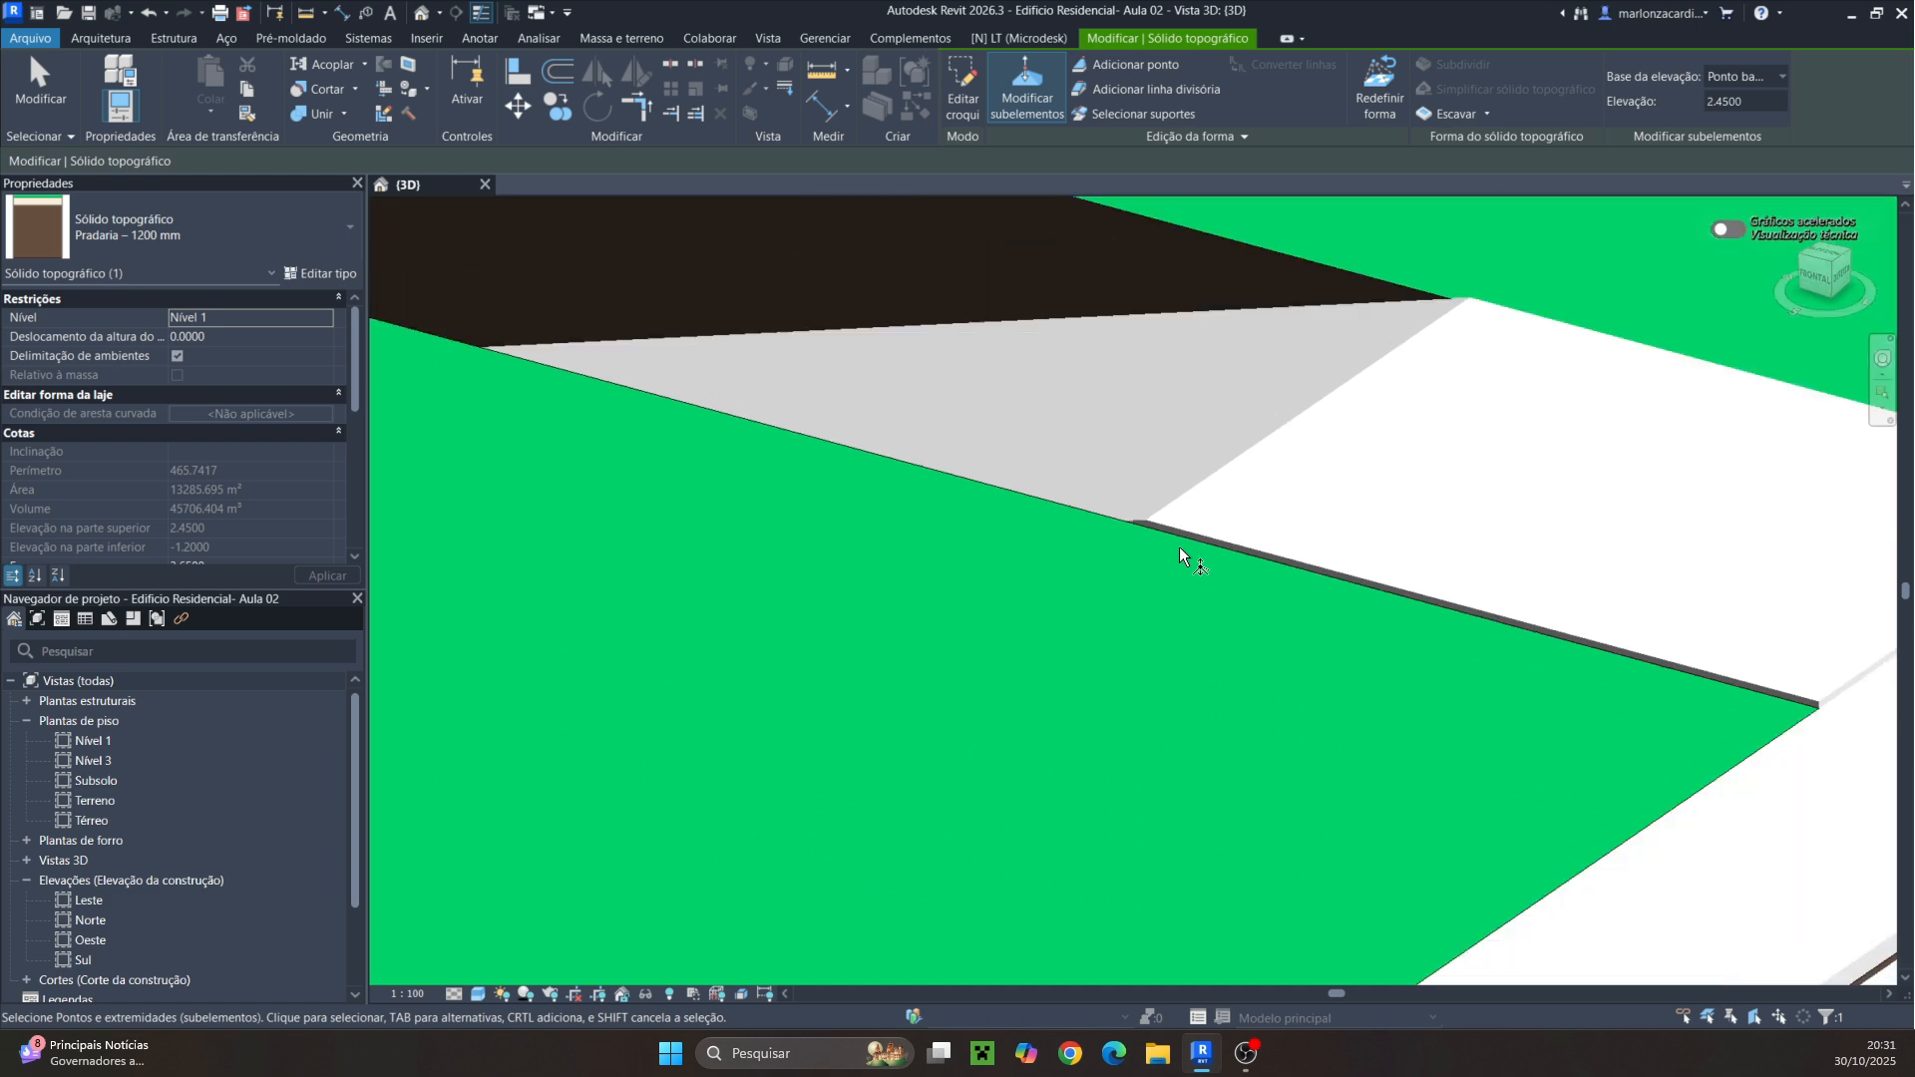
pyautogui.press('Escape')
pyautogui.press('Escape')
# Inspect the road and the curb floor around the excavation in the 3D view
pyautogui.scroll(-5, 1180, 572)
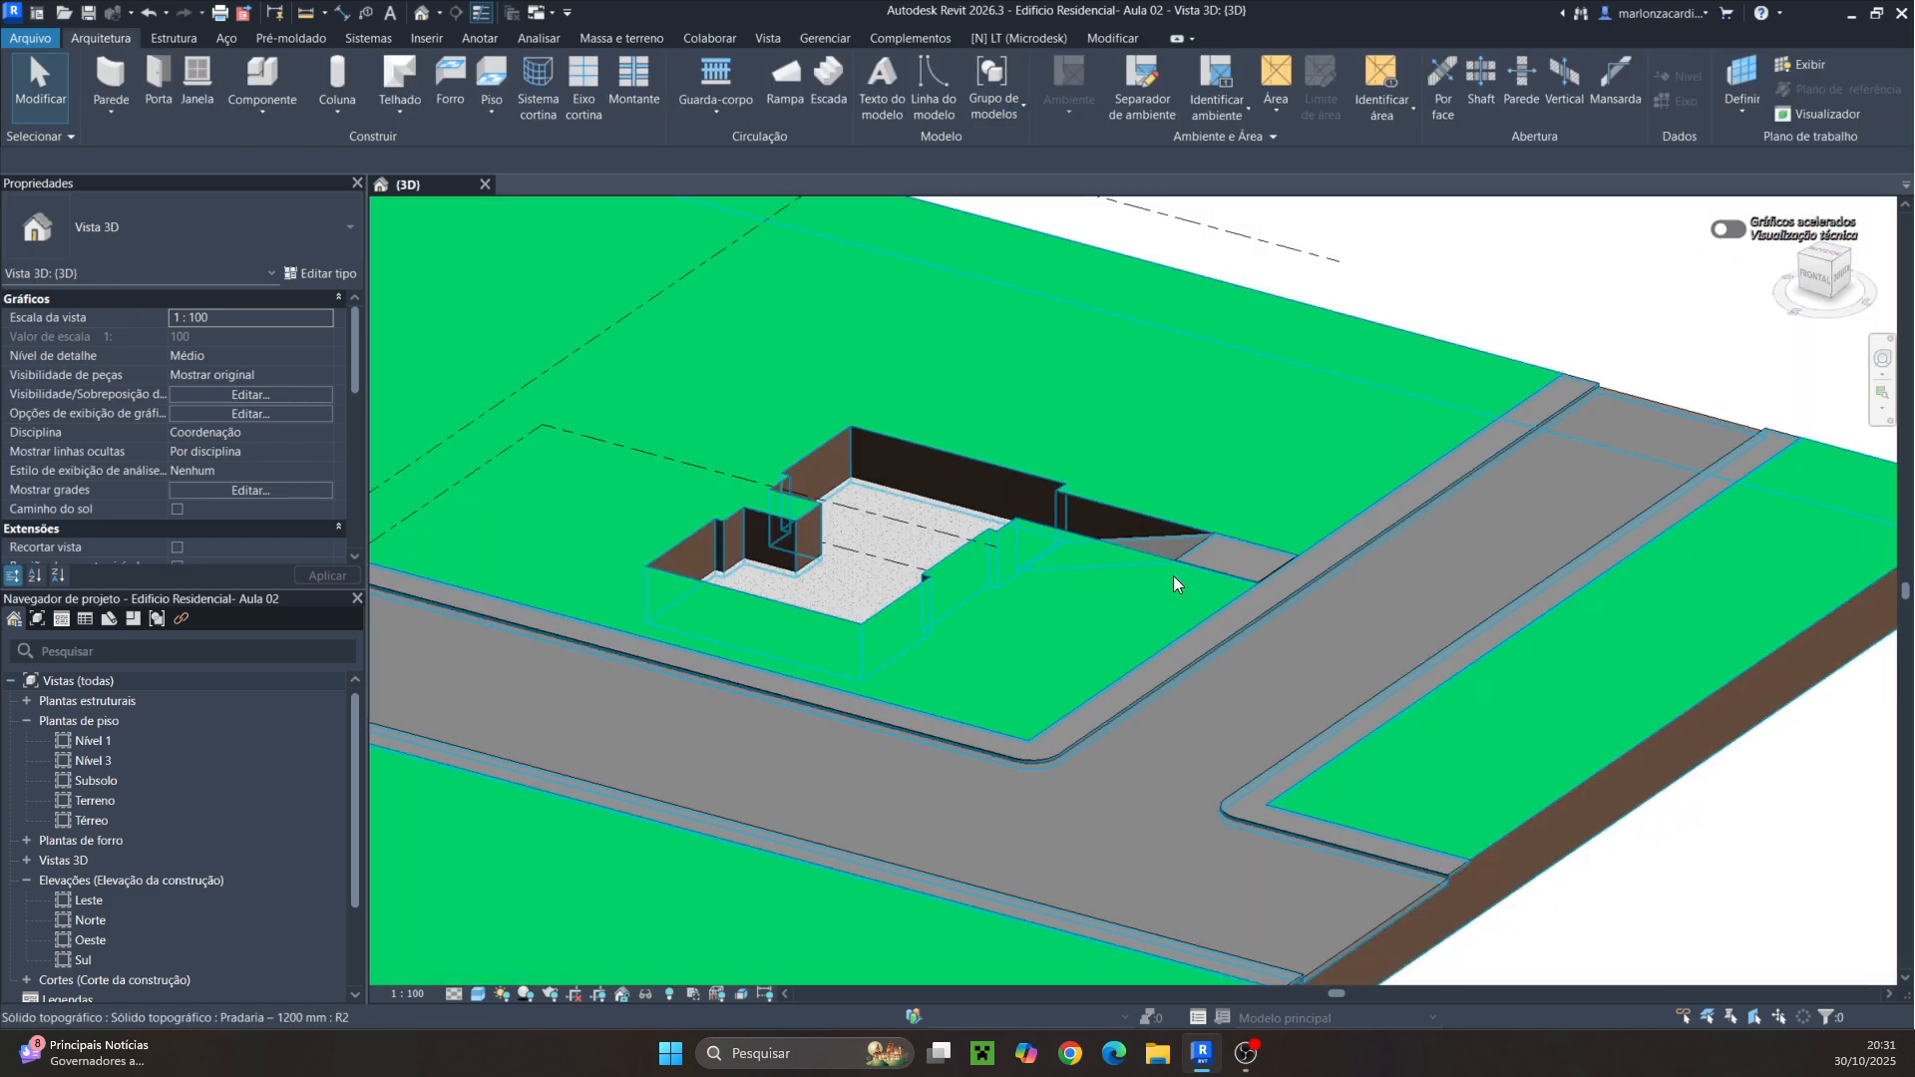
pyautogui.click(1085, 738)
pyautogui.press('Escape')
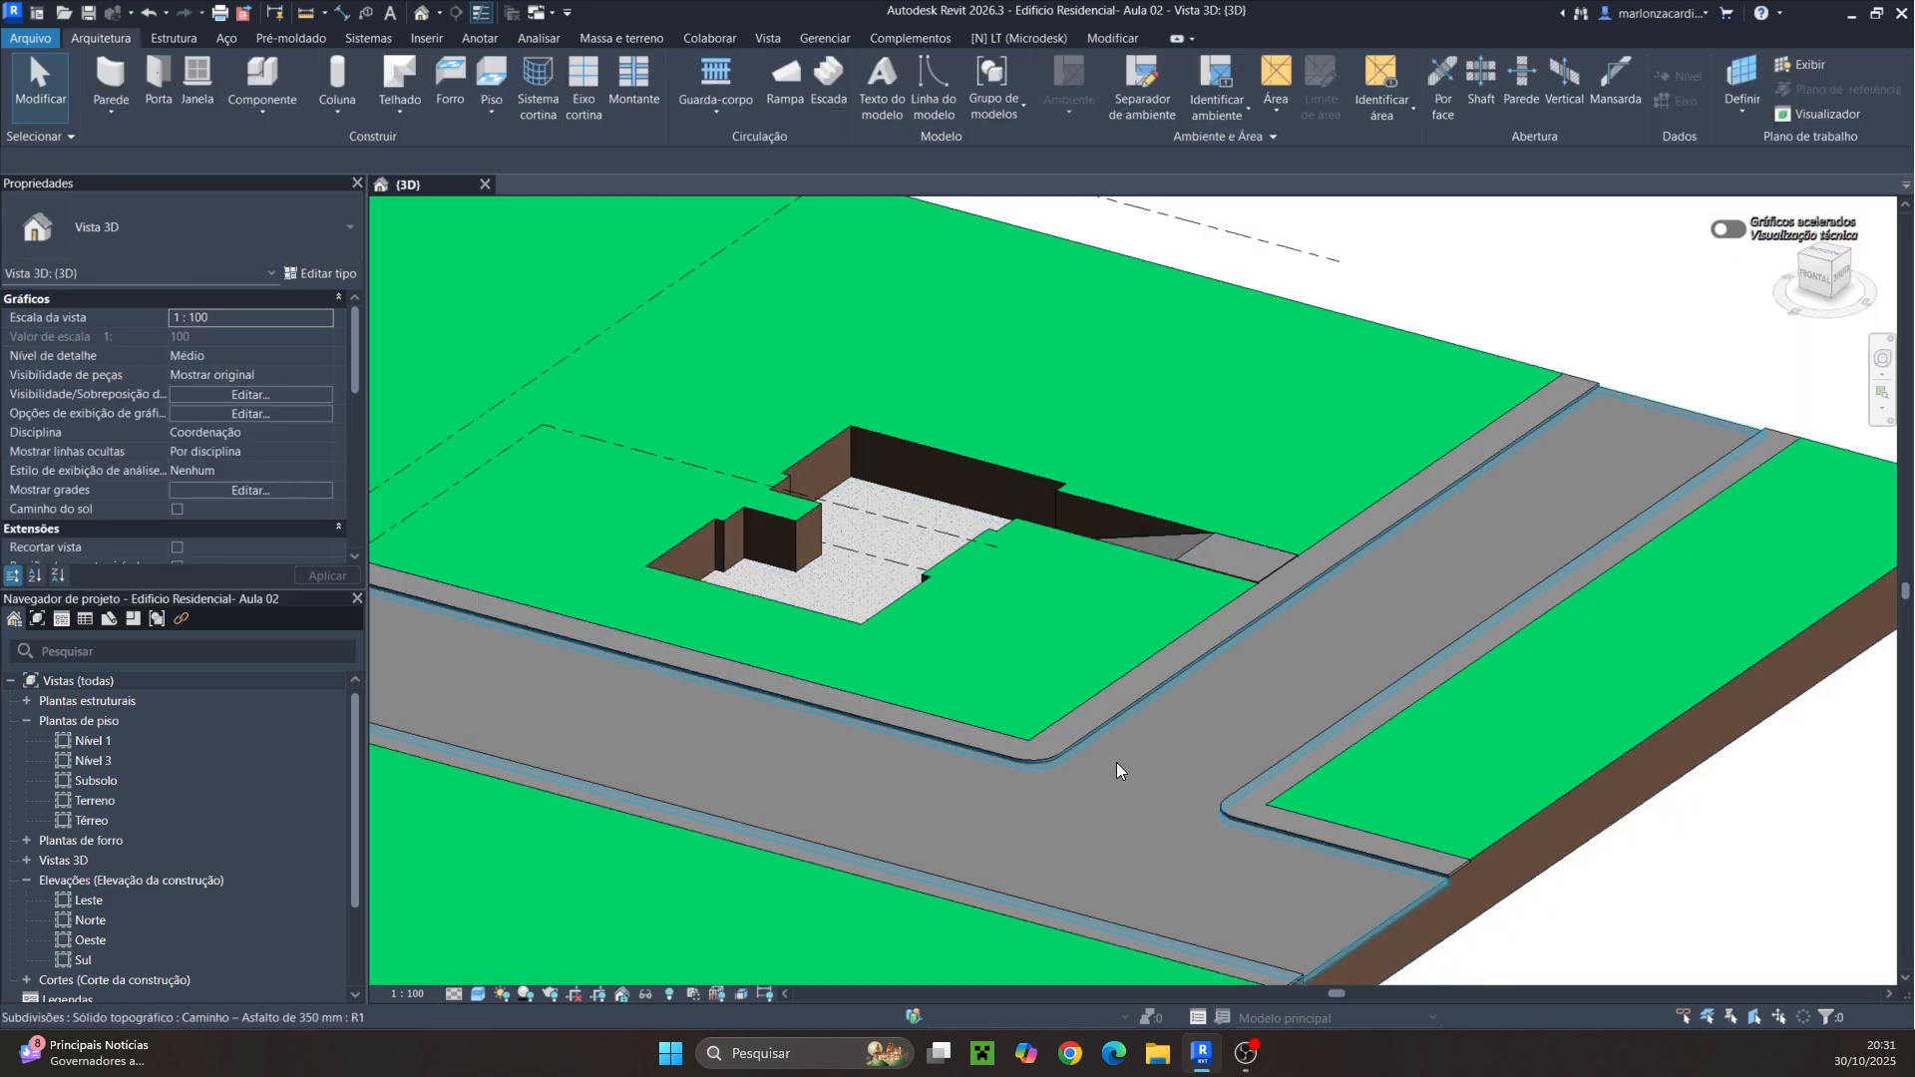
pyautogui.scroll(5, 1235, 706)
pyautogui.click(1091, 608)
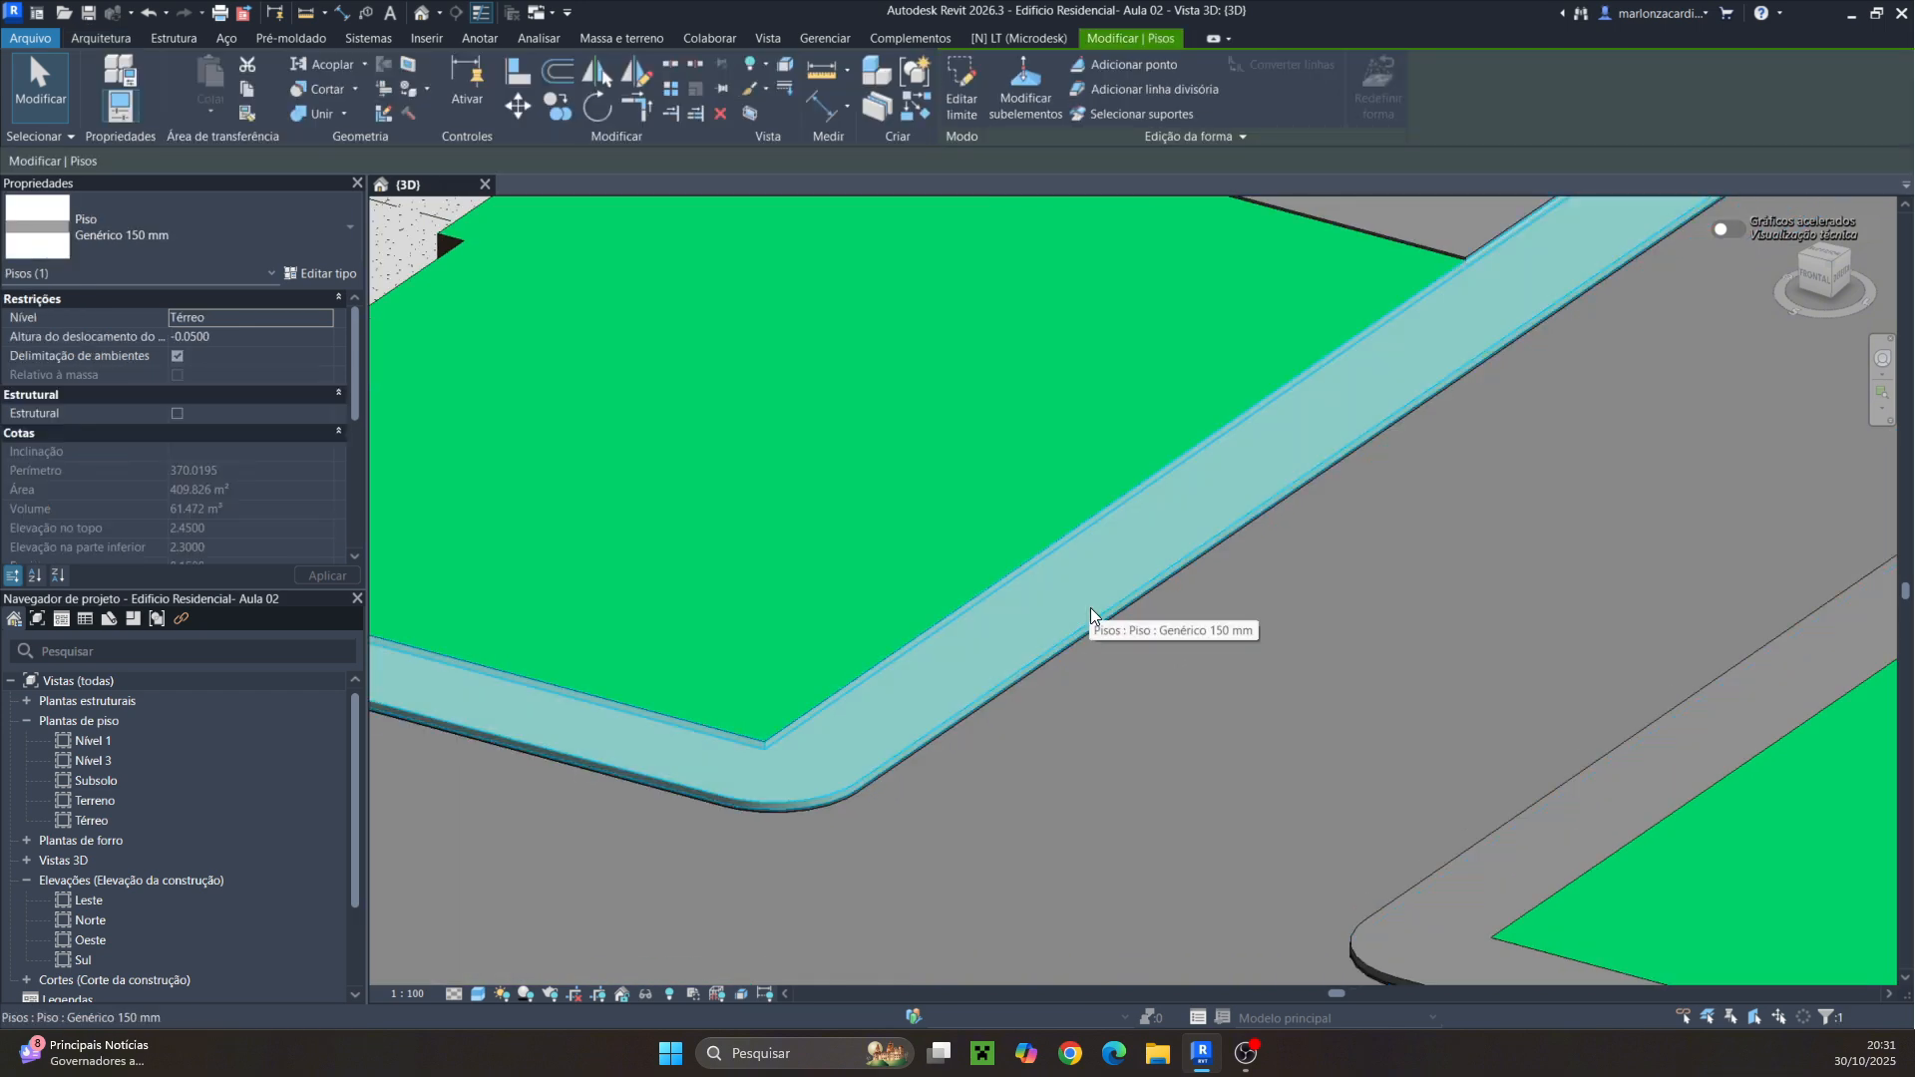
pyautogui.scroll(-5, 1091, 607)
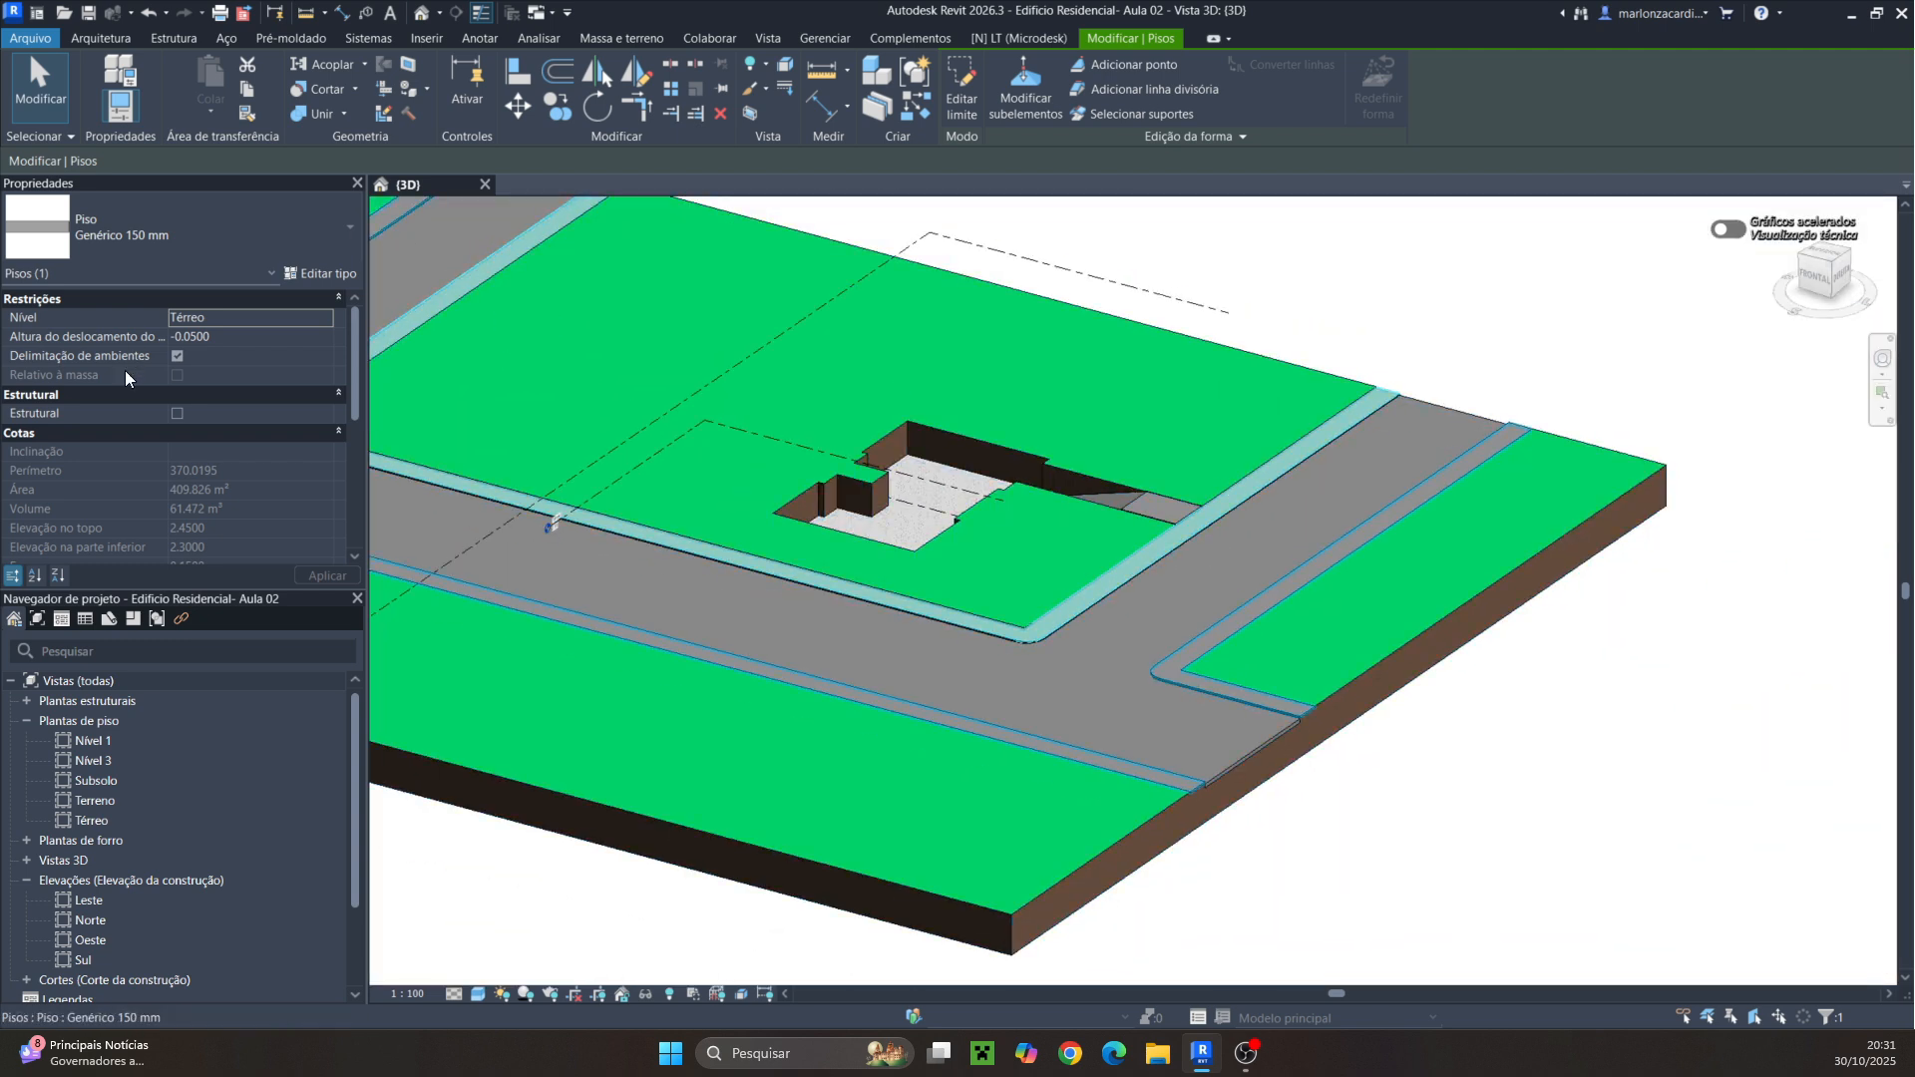
# Open the Térreo floor plan view
pyautogui.click(76, 821)
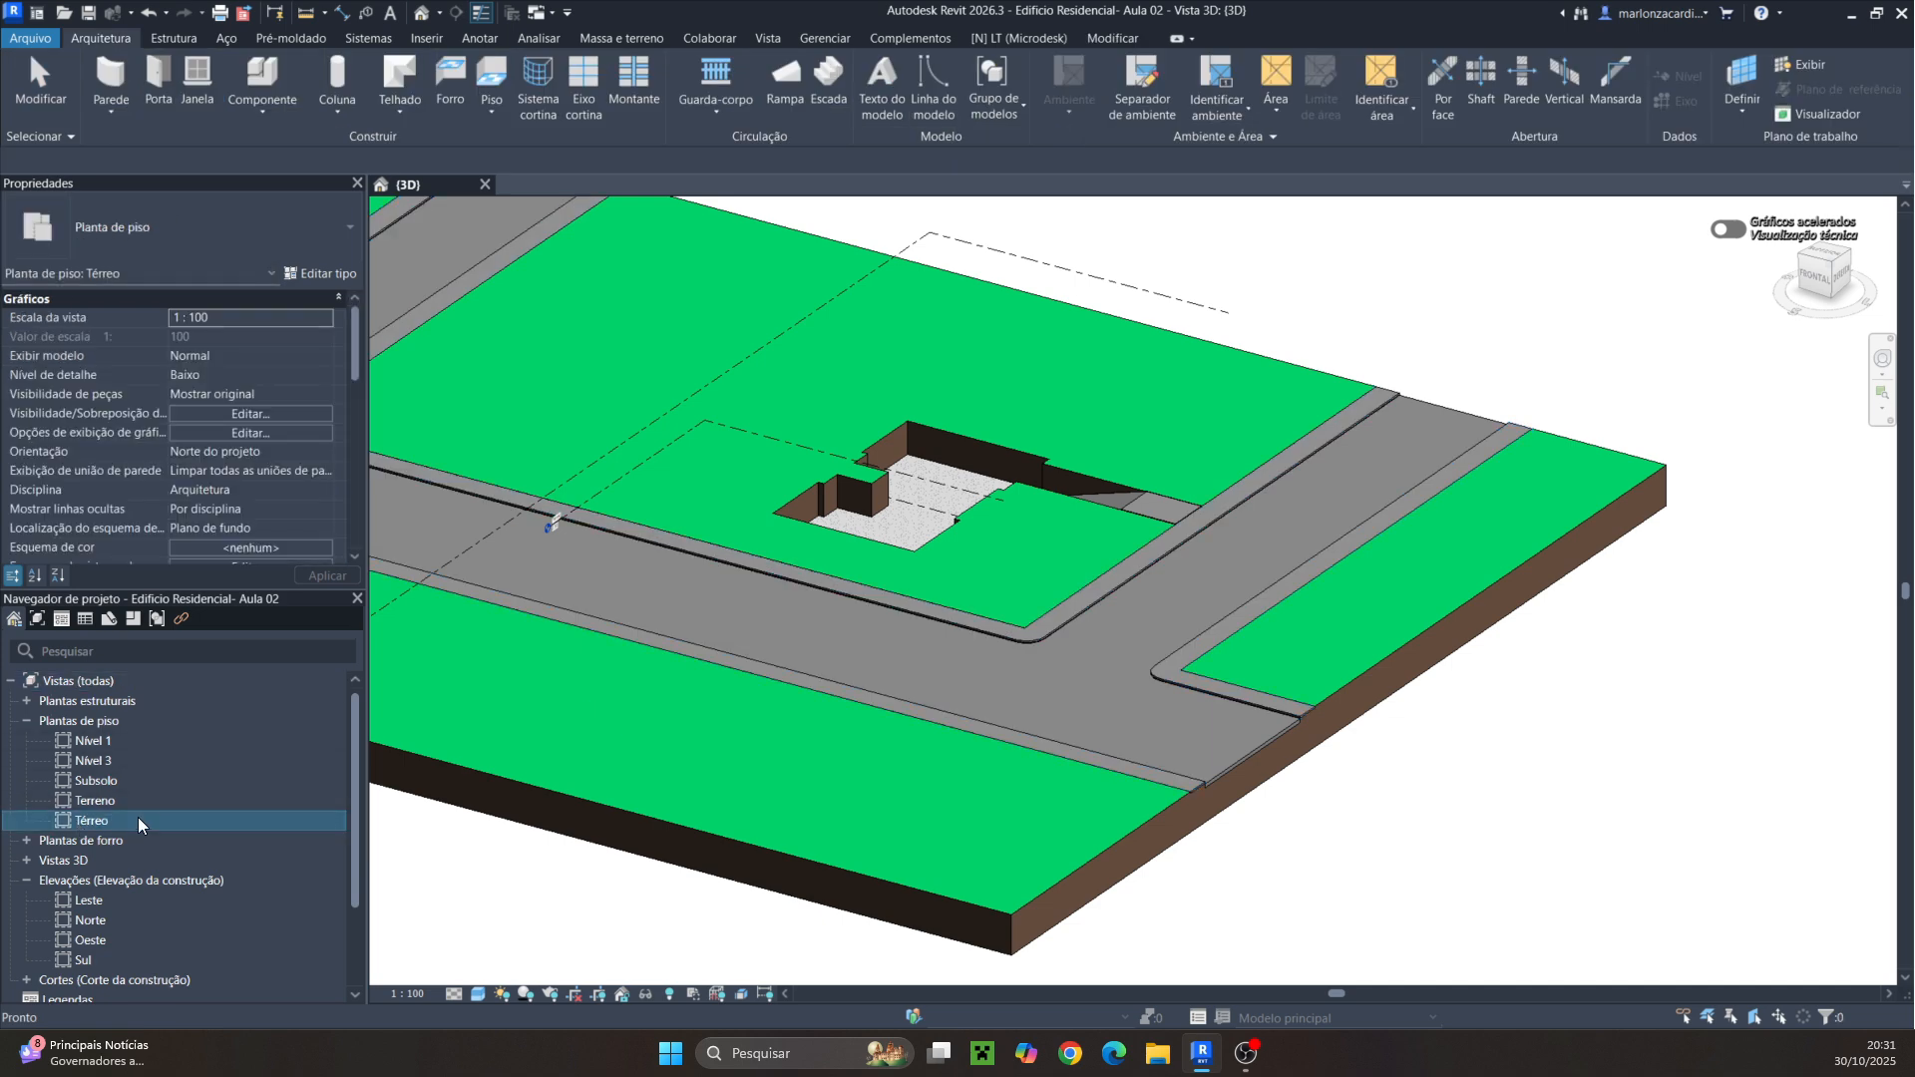
pyautogui.doubleClick(136, 819)
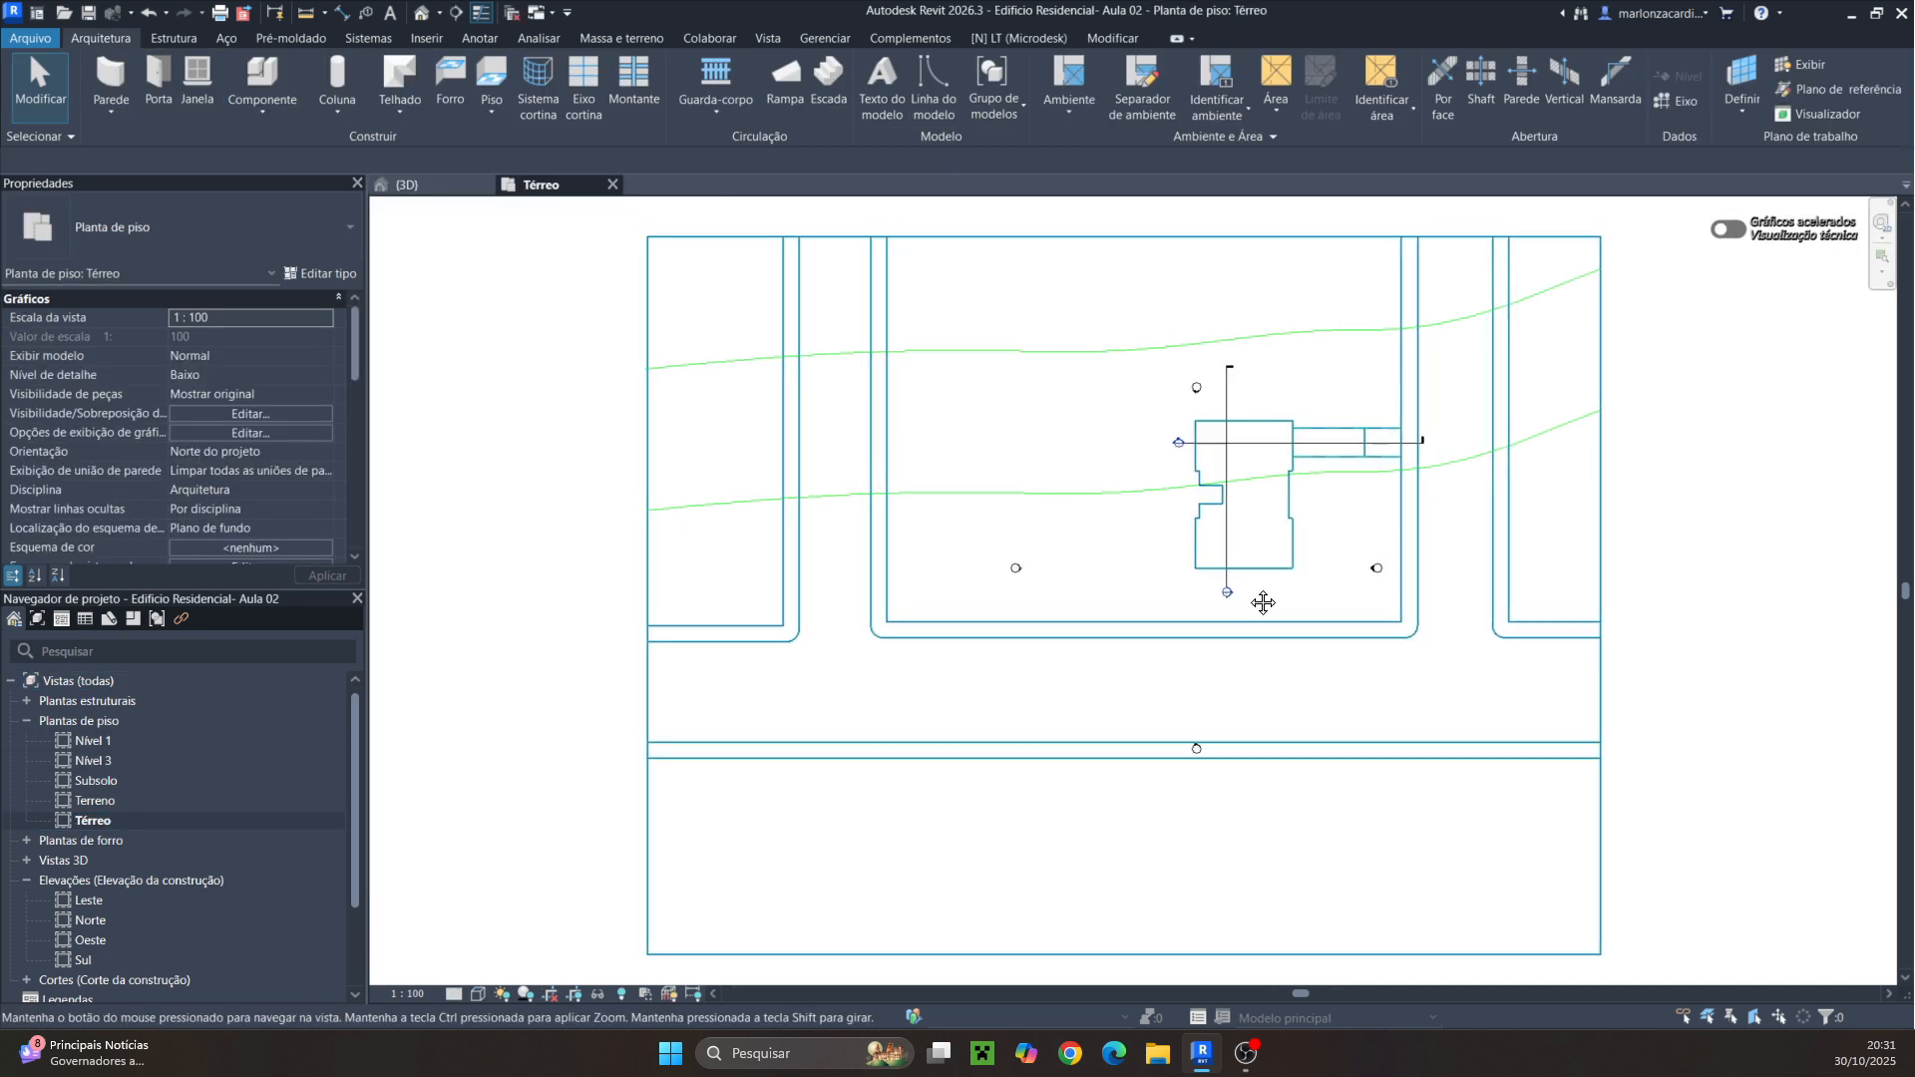
pyautogui.scroll(5, 1263, 603)
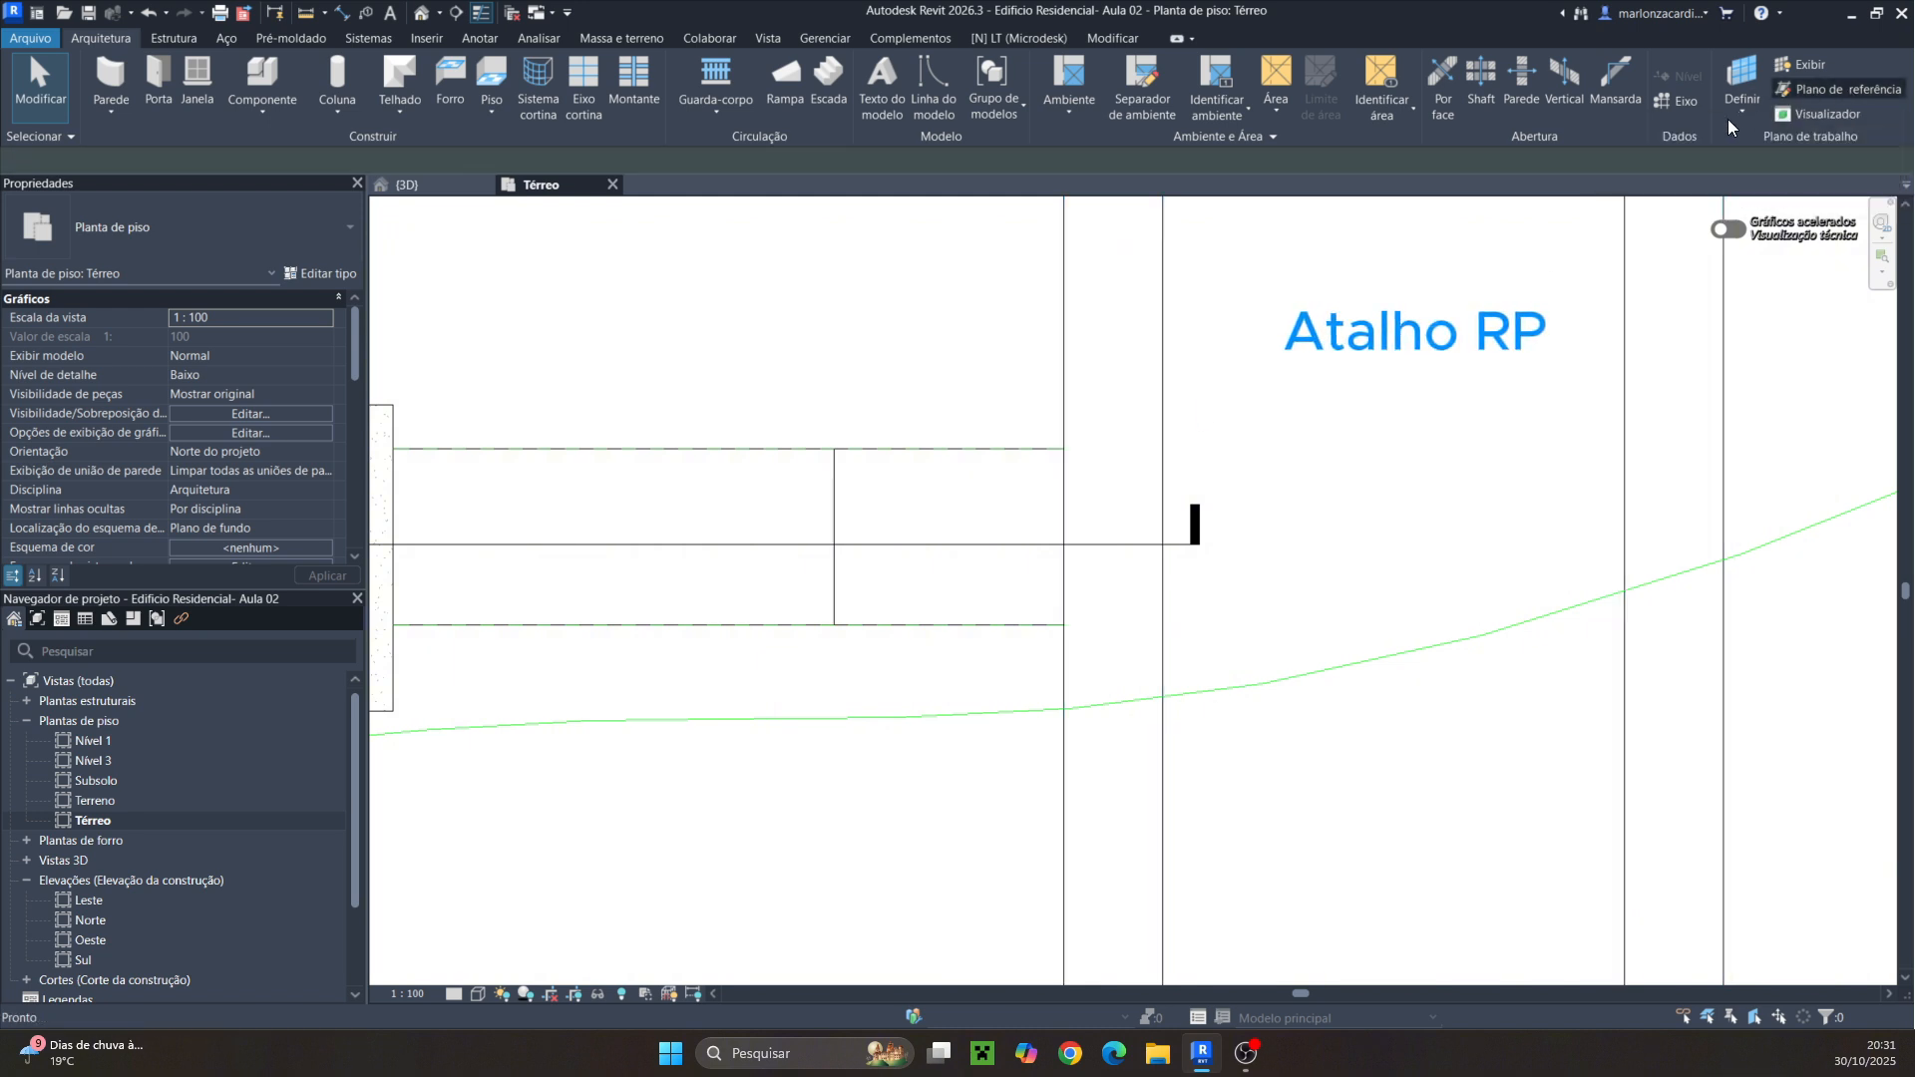
# Draw two reference planes across the curb floor strip, aligned with the upper and lower horizontal lines
pyautogui.press('r')
pyautogui.press('p')
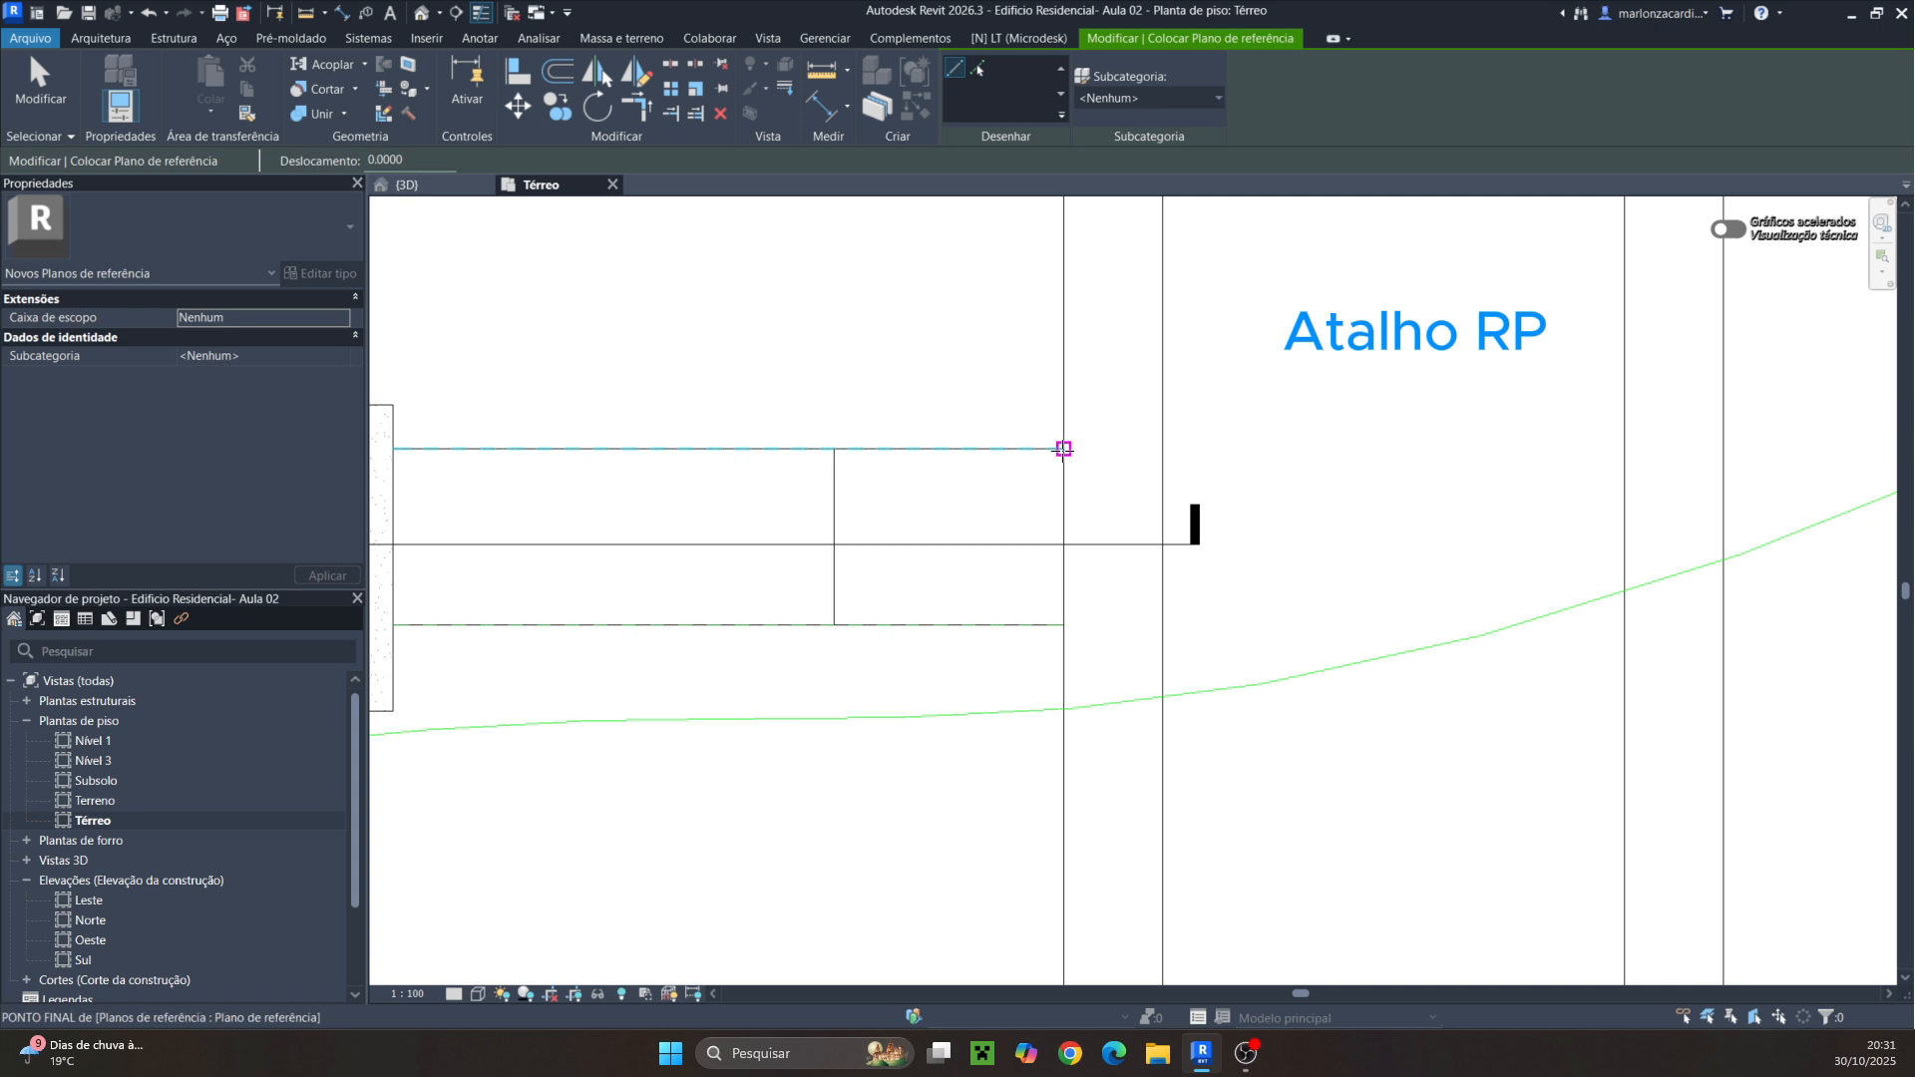
pyautogui.click(1063, 449)
pyautogui.click(1162, 448)
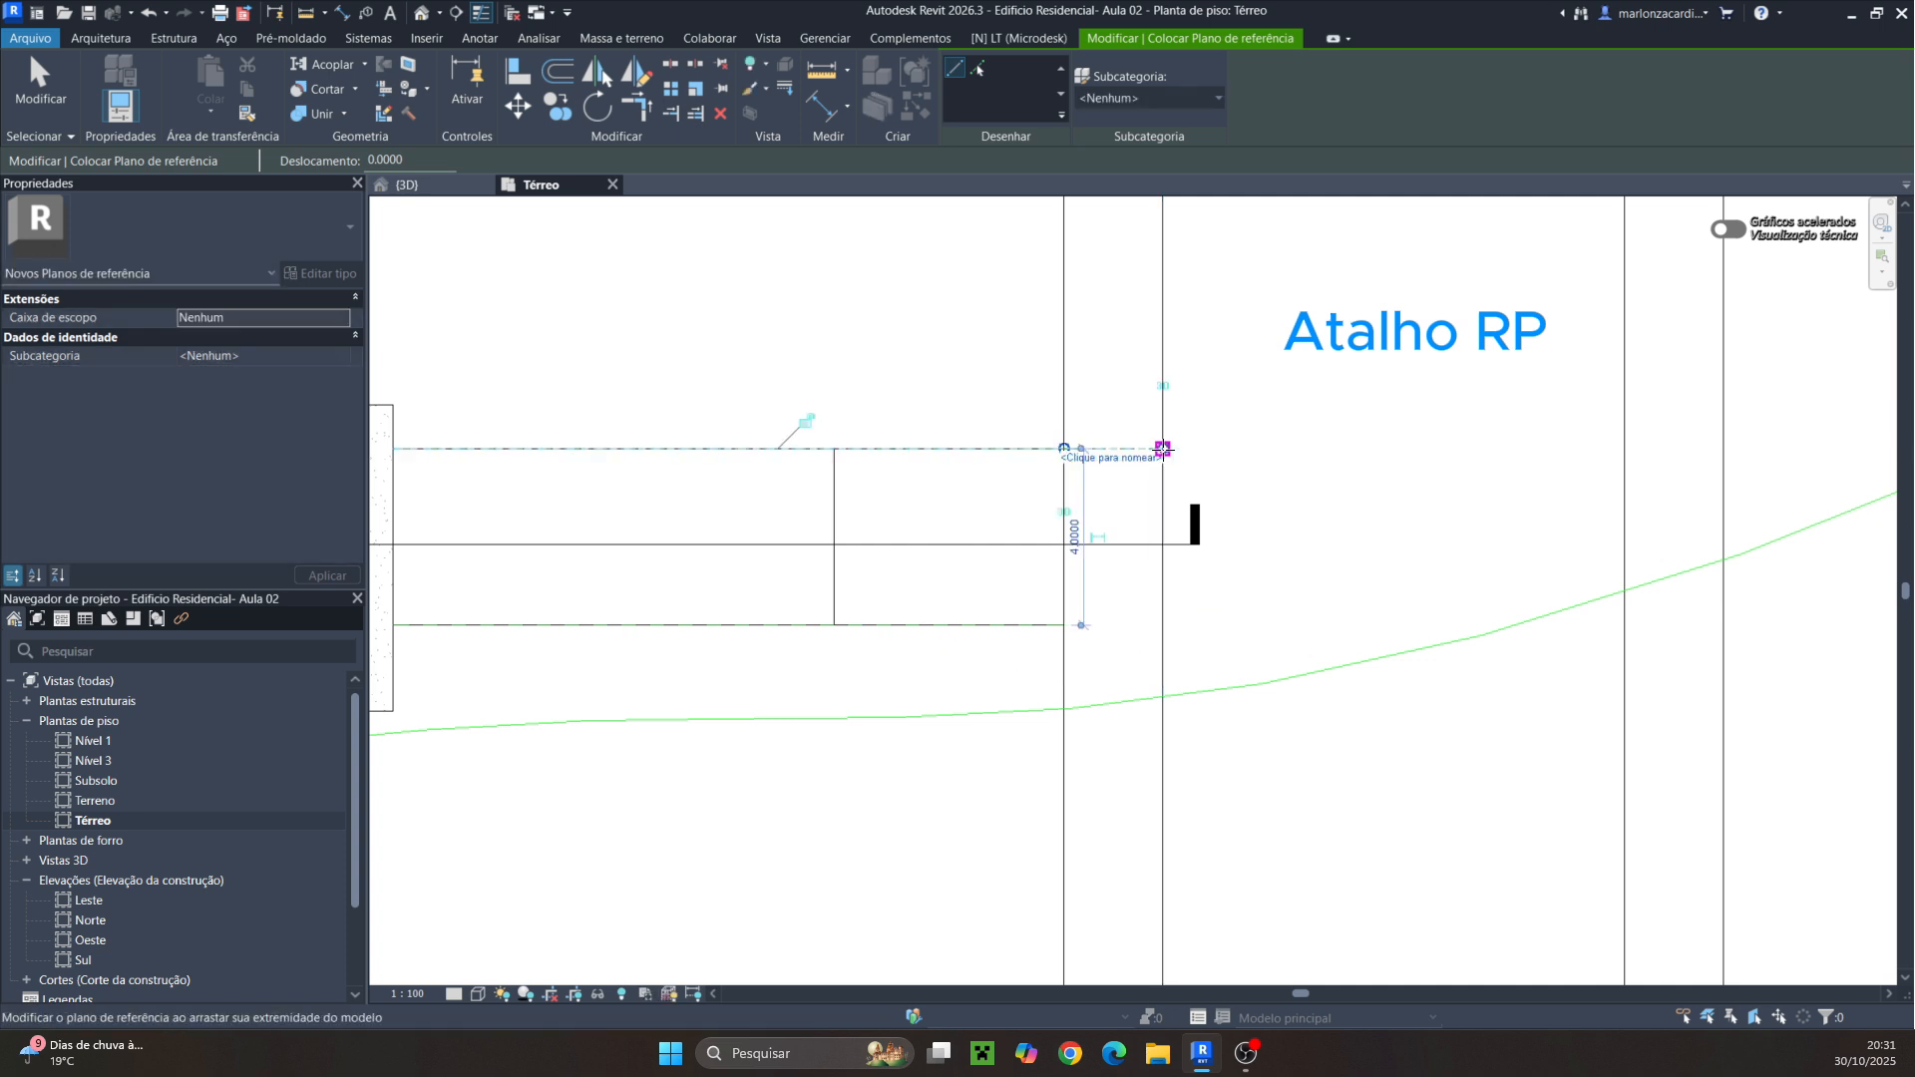
pyautogui.click(1063, 626)
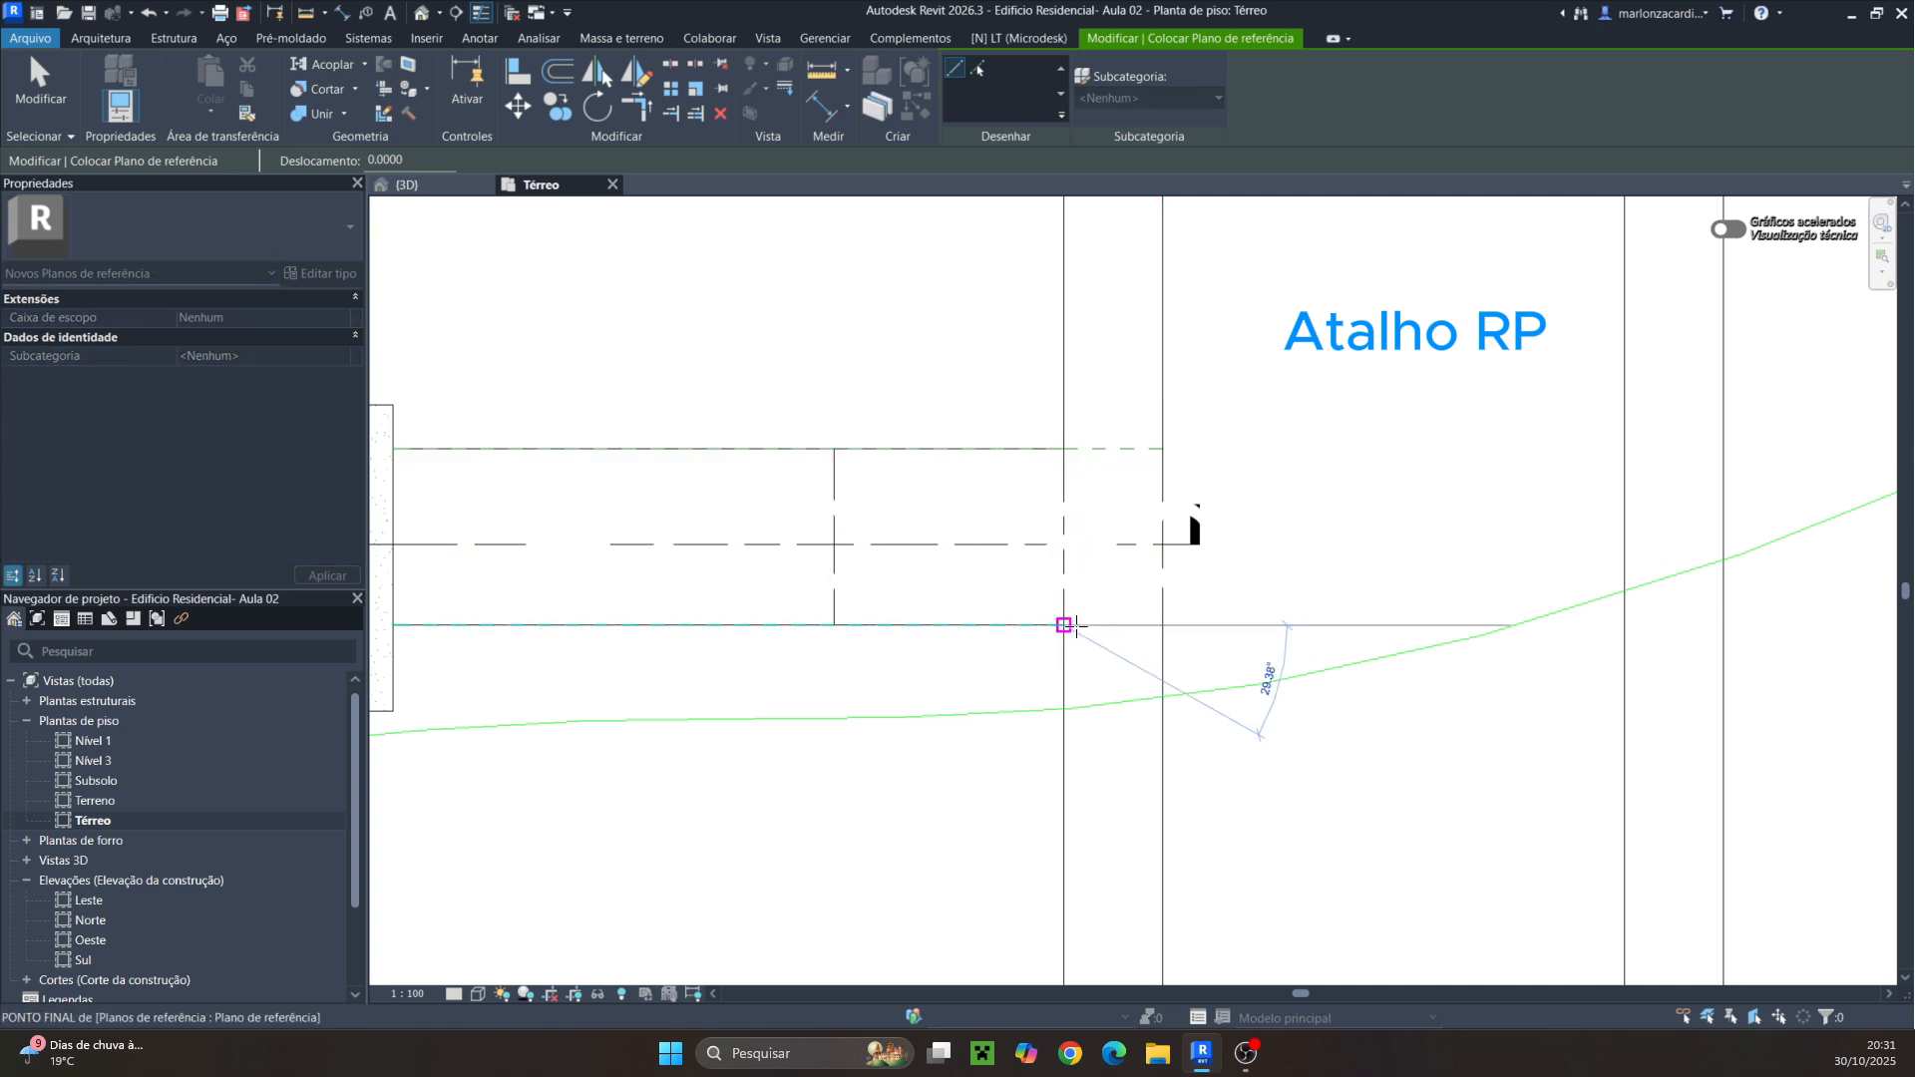
pyautogui.click(1163, 625)
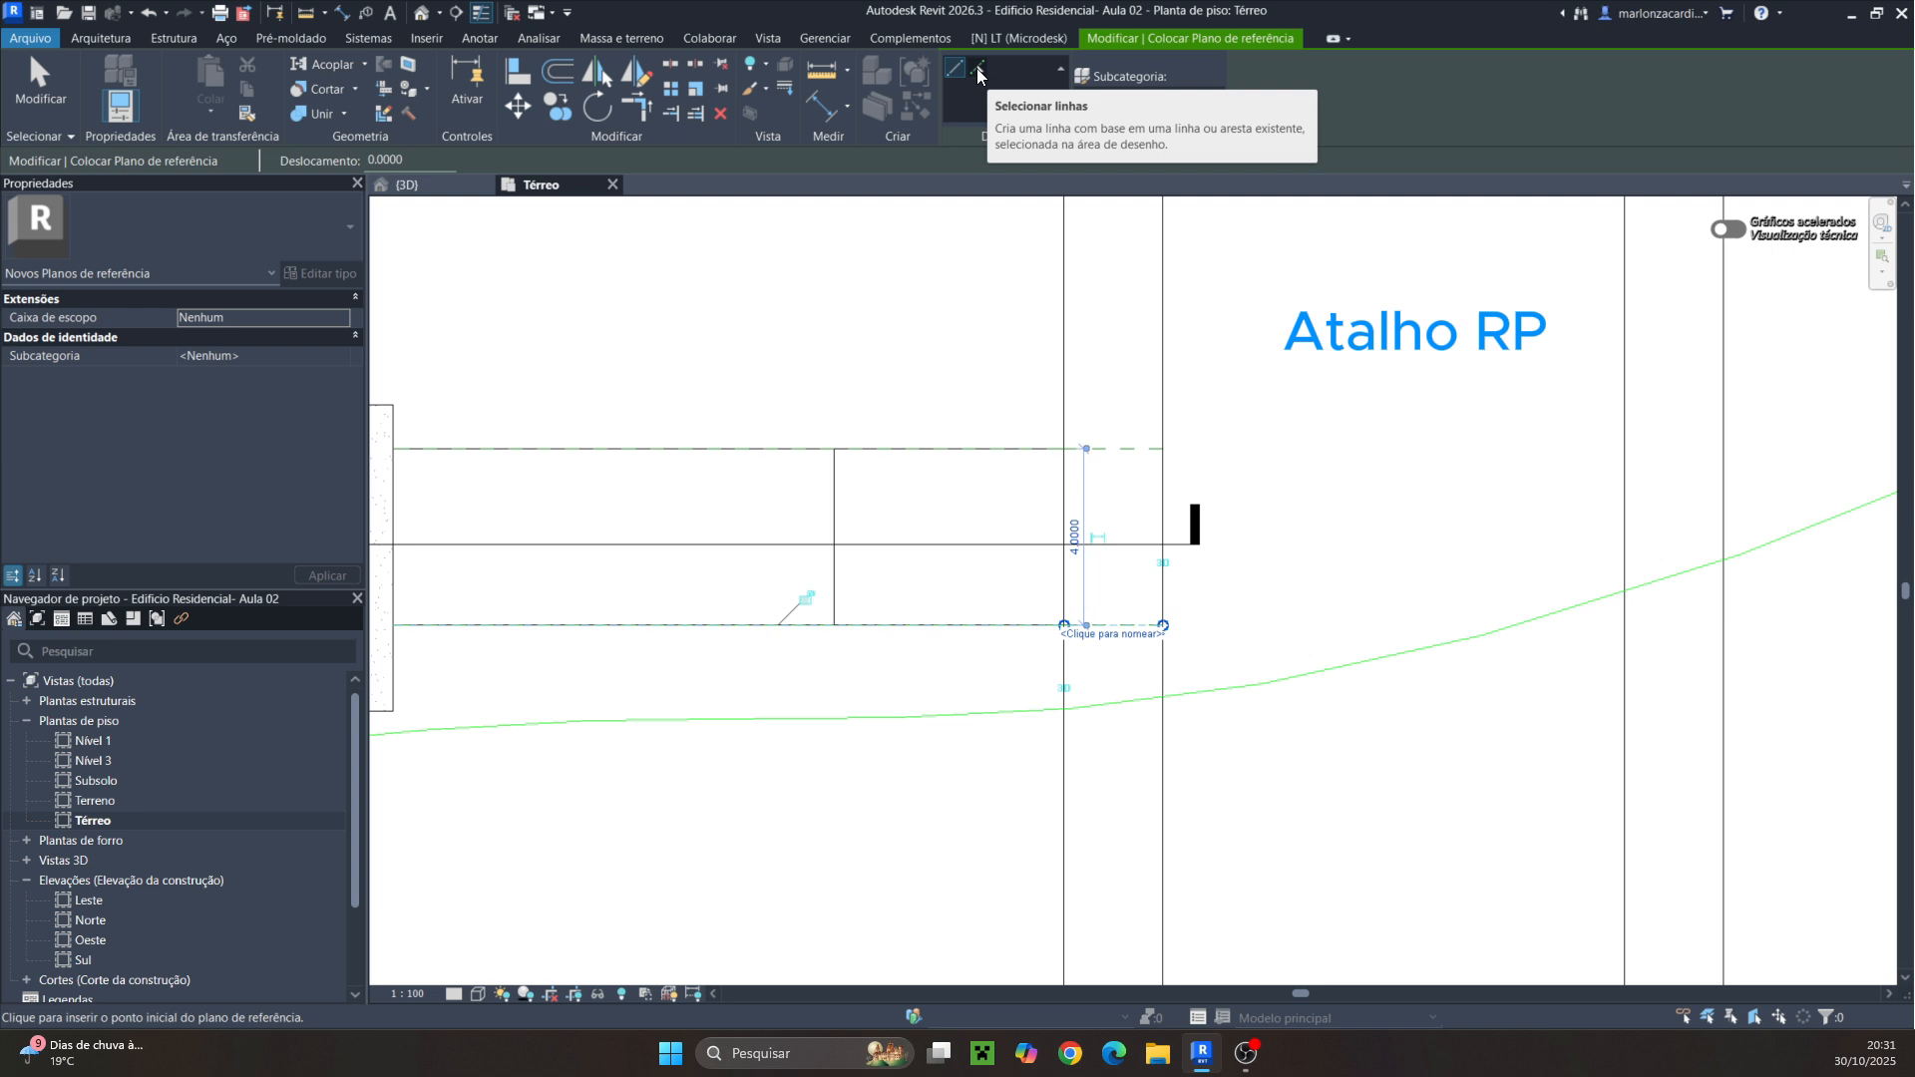
# Create two more reference planes offset 0.5 outward from the existing ones using Pick Lines
pyautogui.click(978, 72)
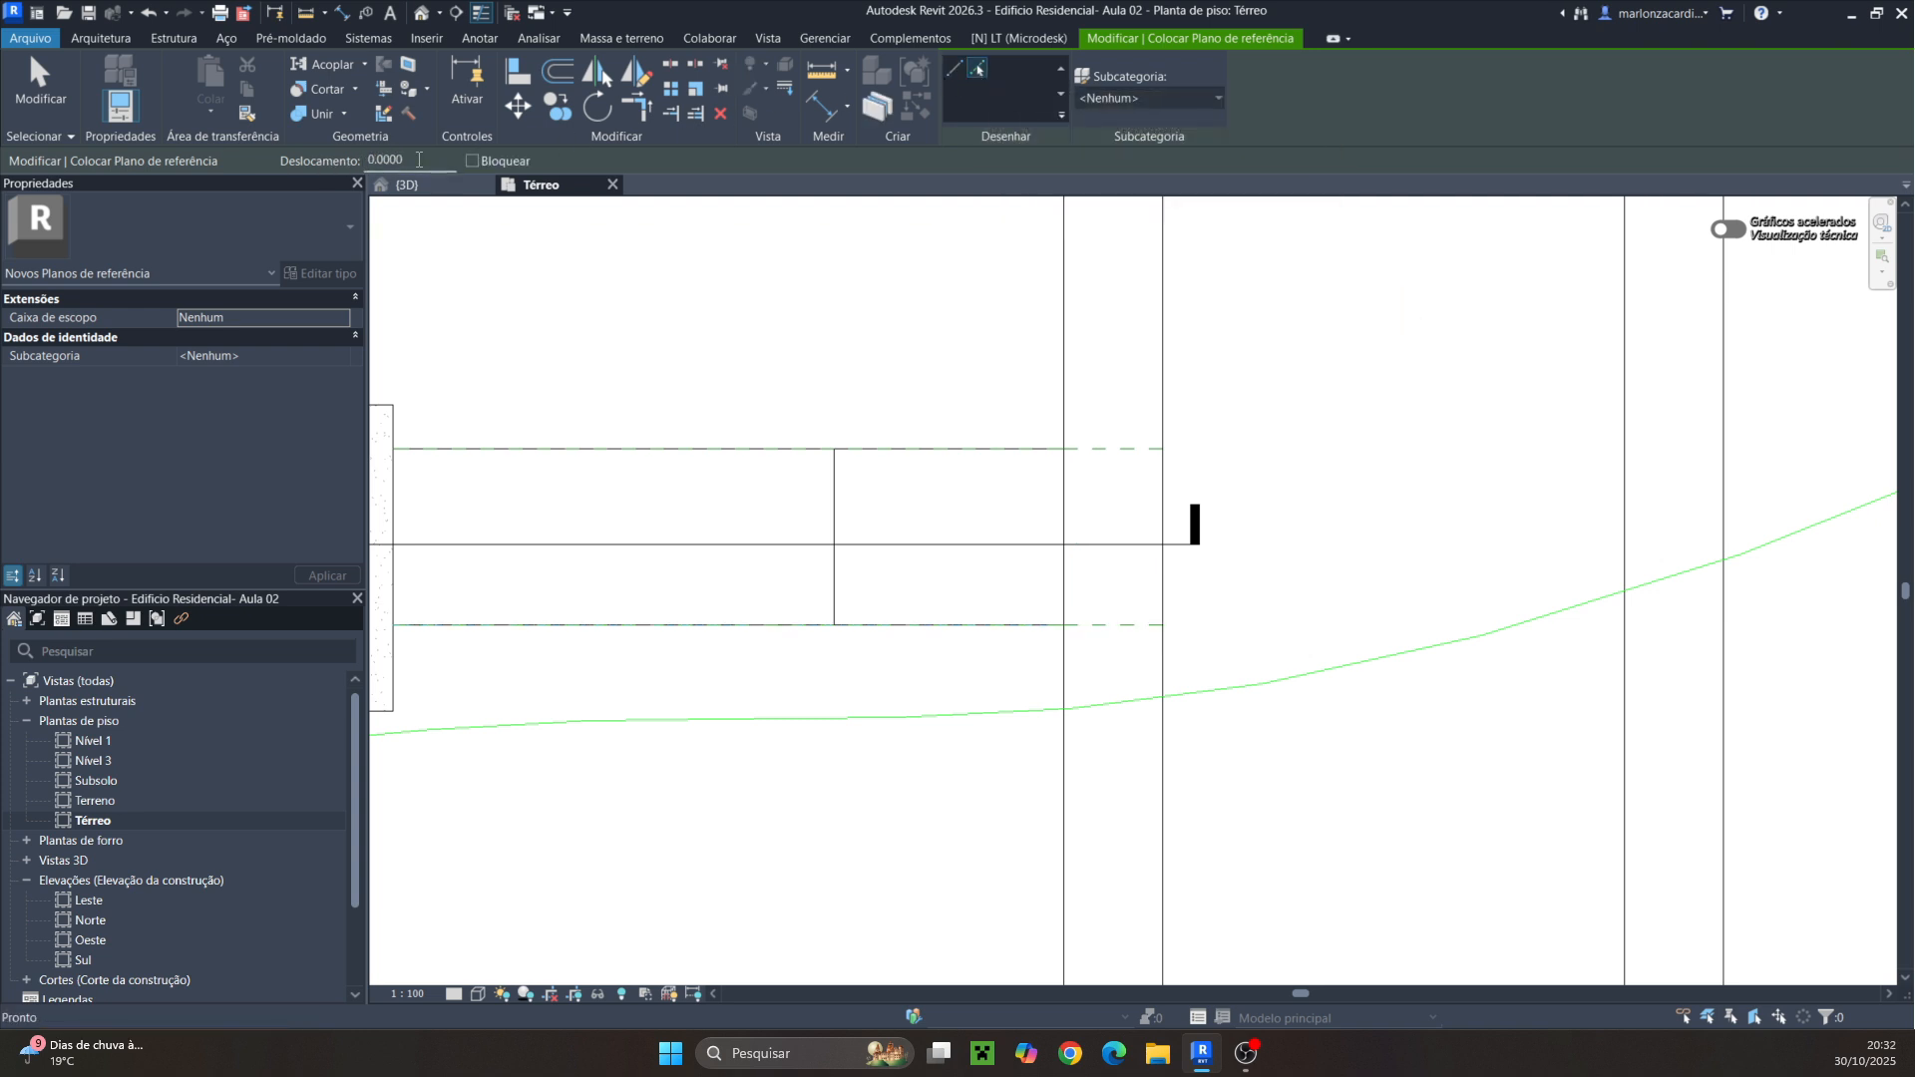
pyautogui.moveTo(418, 160); pyautogui.dragTo(383, 159)
pyautogui.write('5')
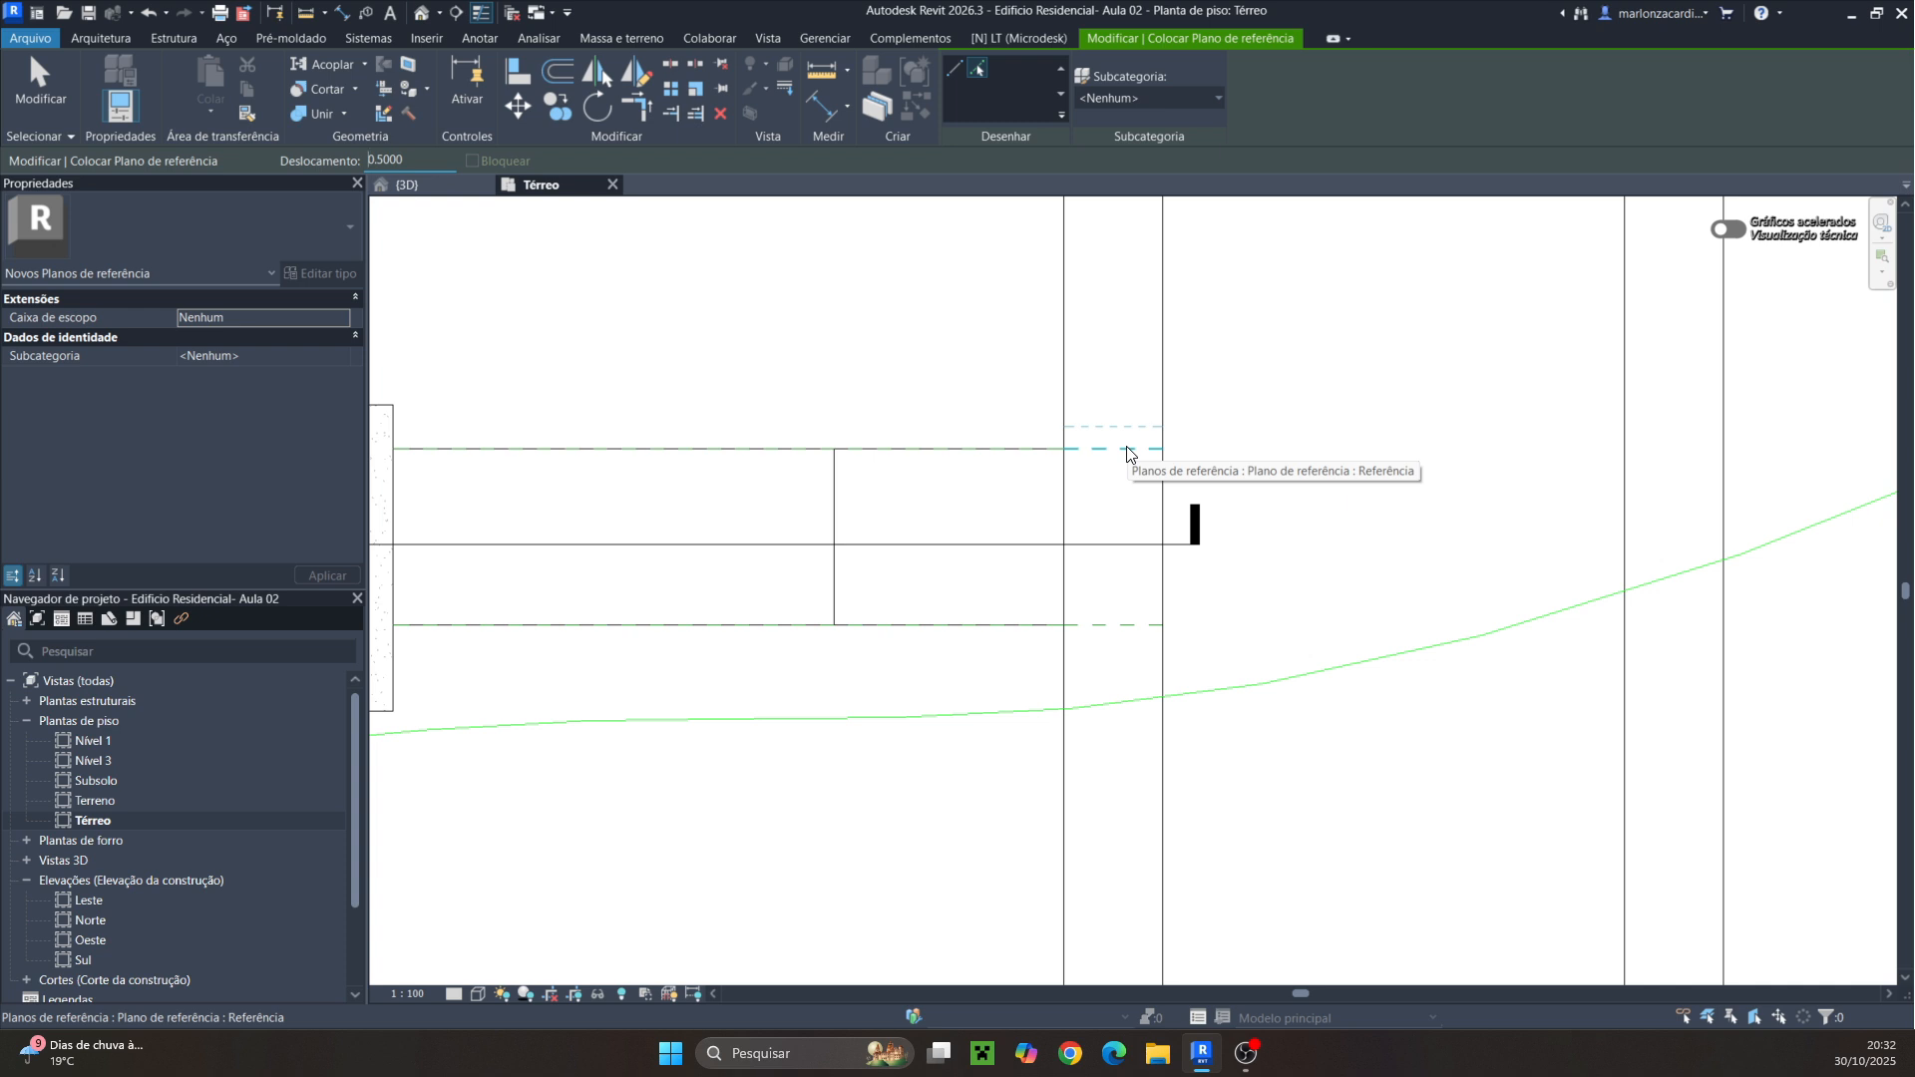
pyautogui.click(1127, 451)
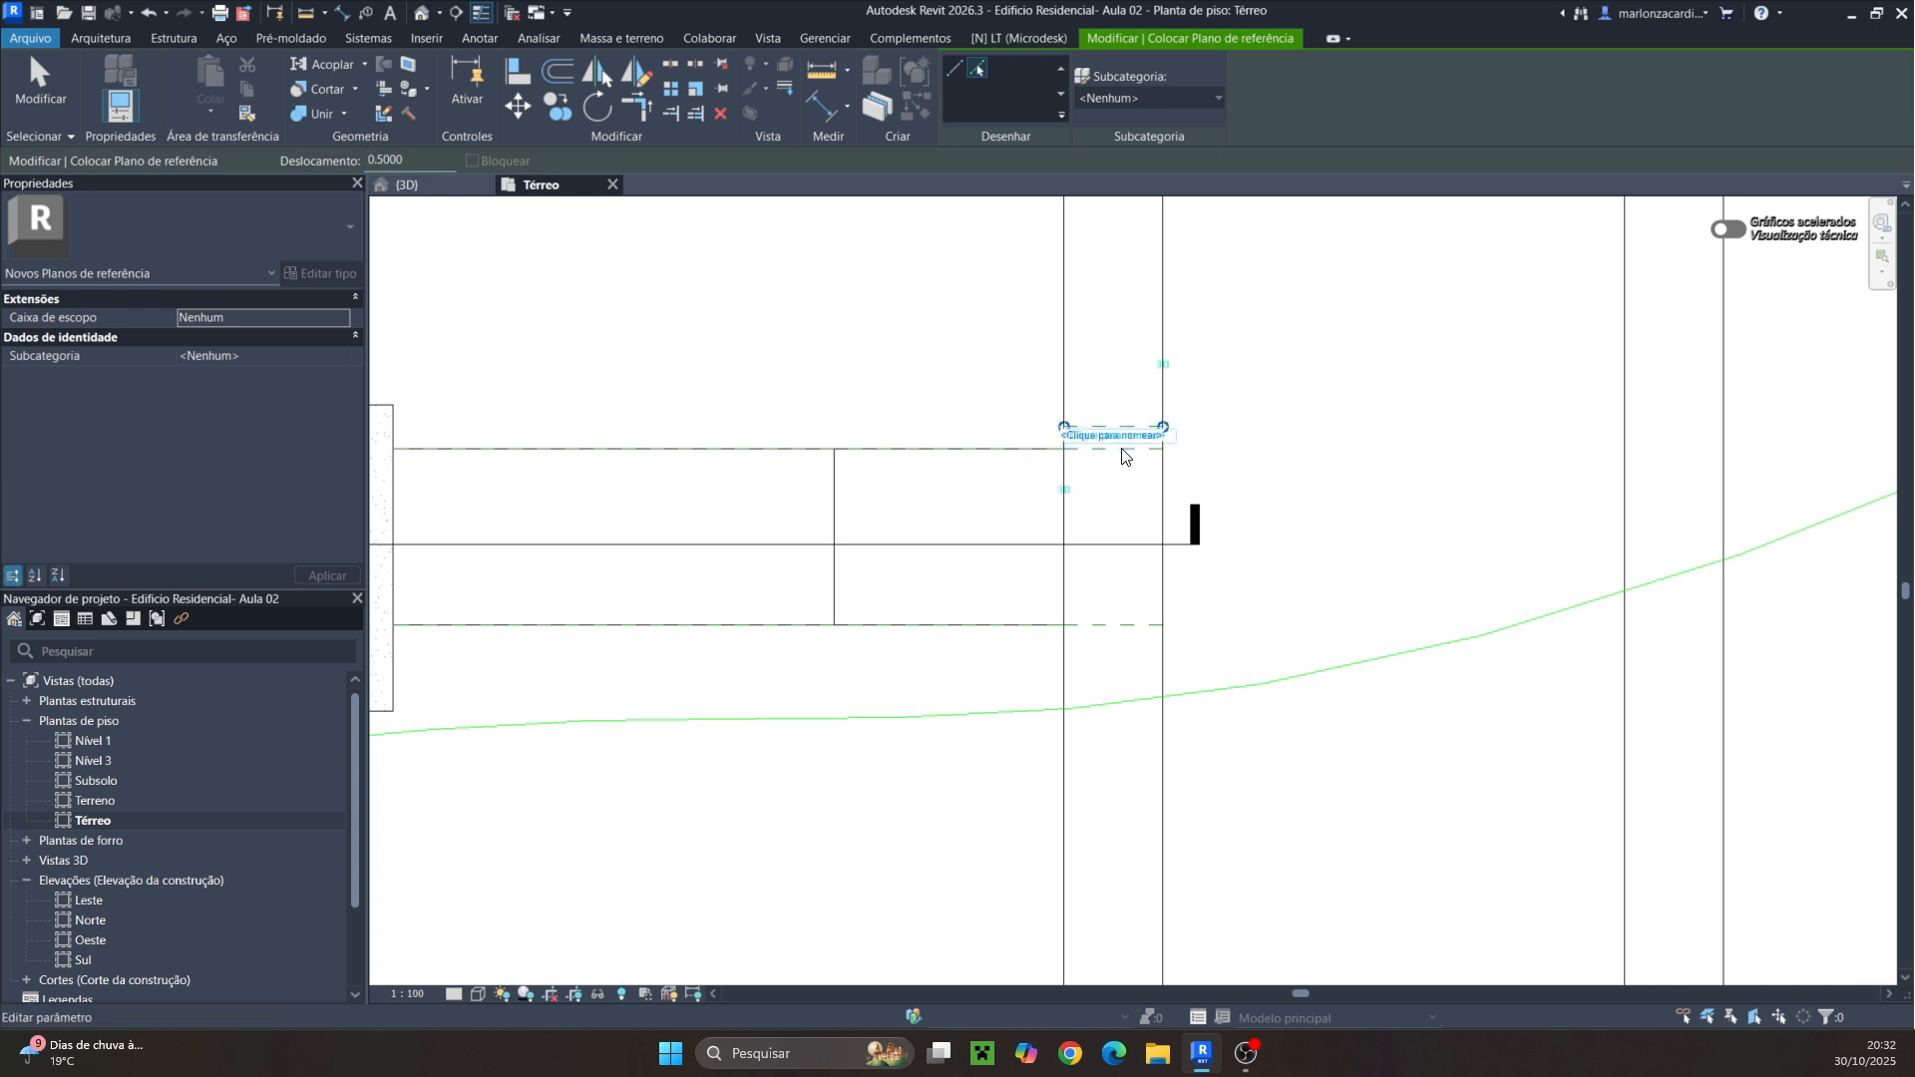
pyautogui.click(1115, 629)
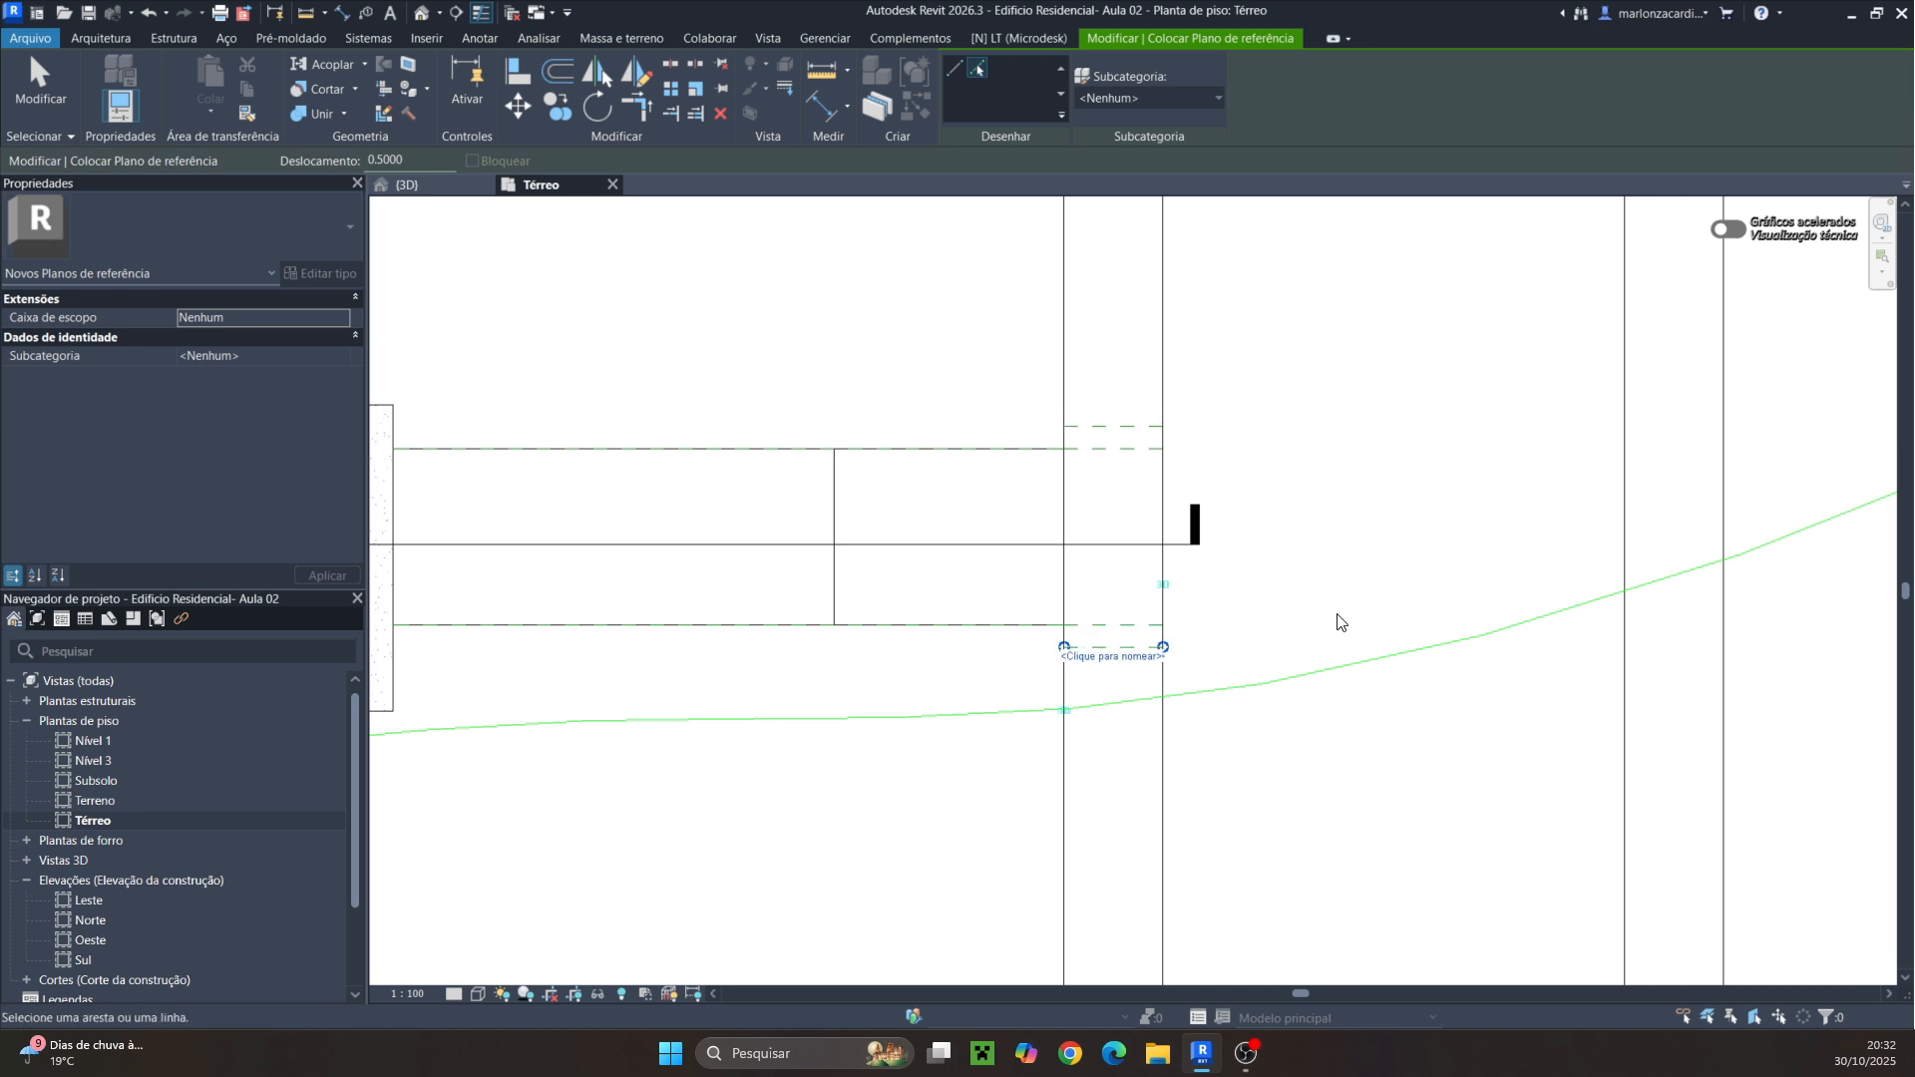
pyautogui.press('Escape')
pyautogui.press('Escape')
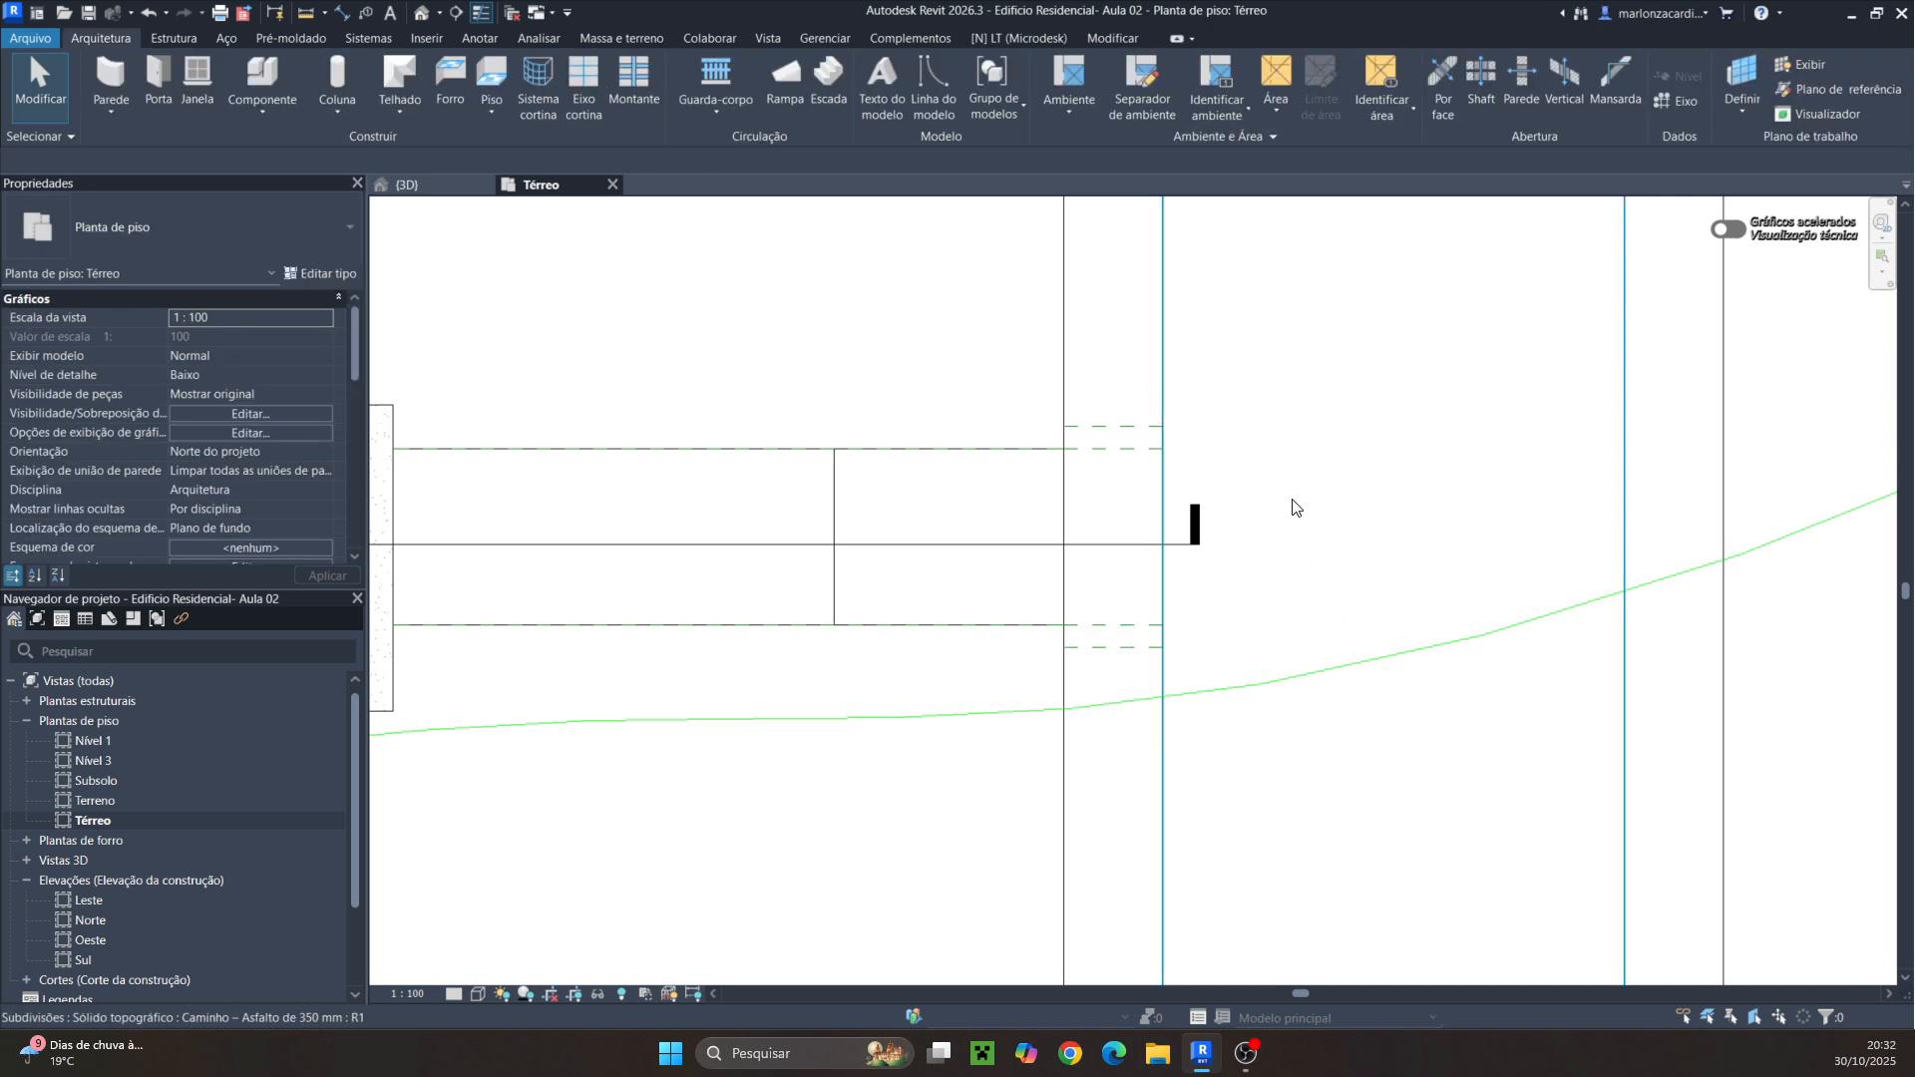
# Select the curb floor and add split lines at its upper end, one along the outer reference plane and one diagonal
pyautogui.click(1166, 370)
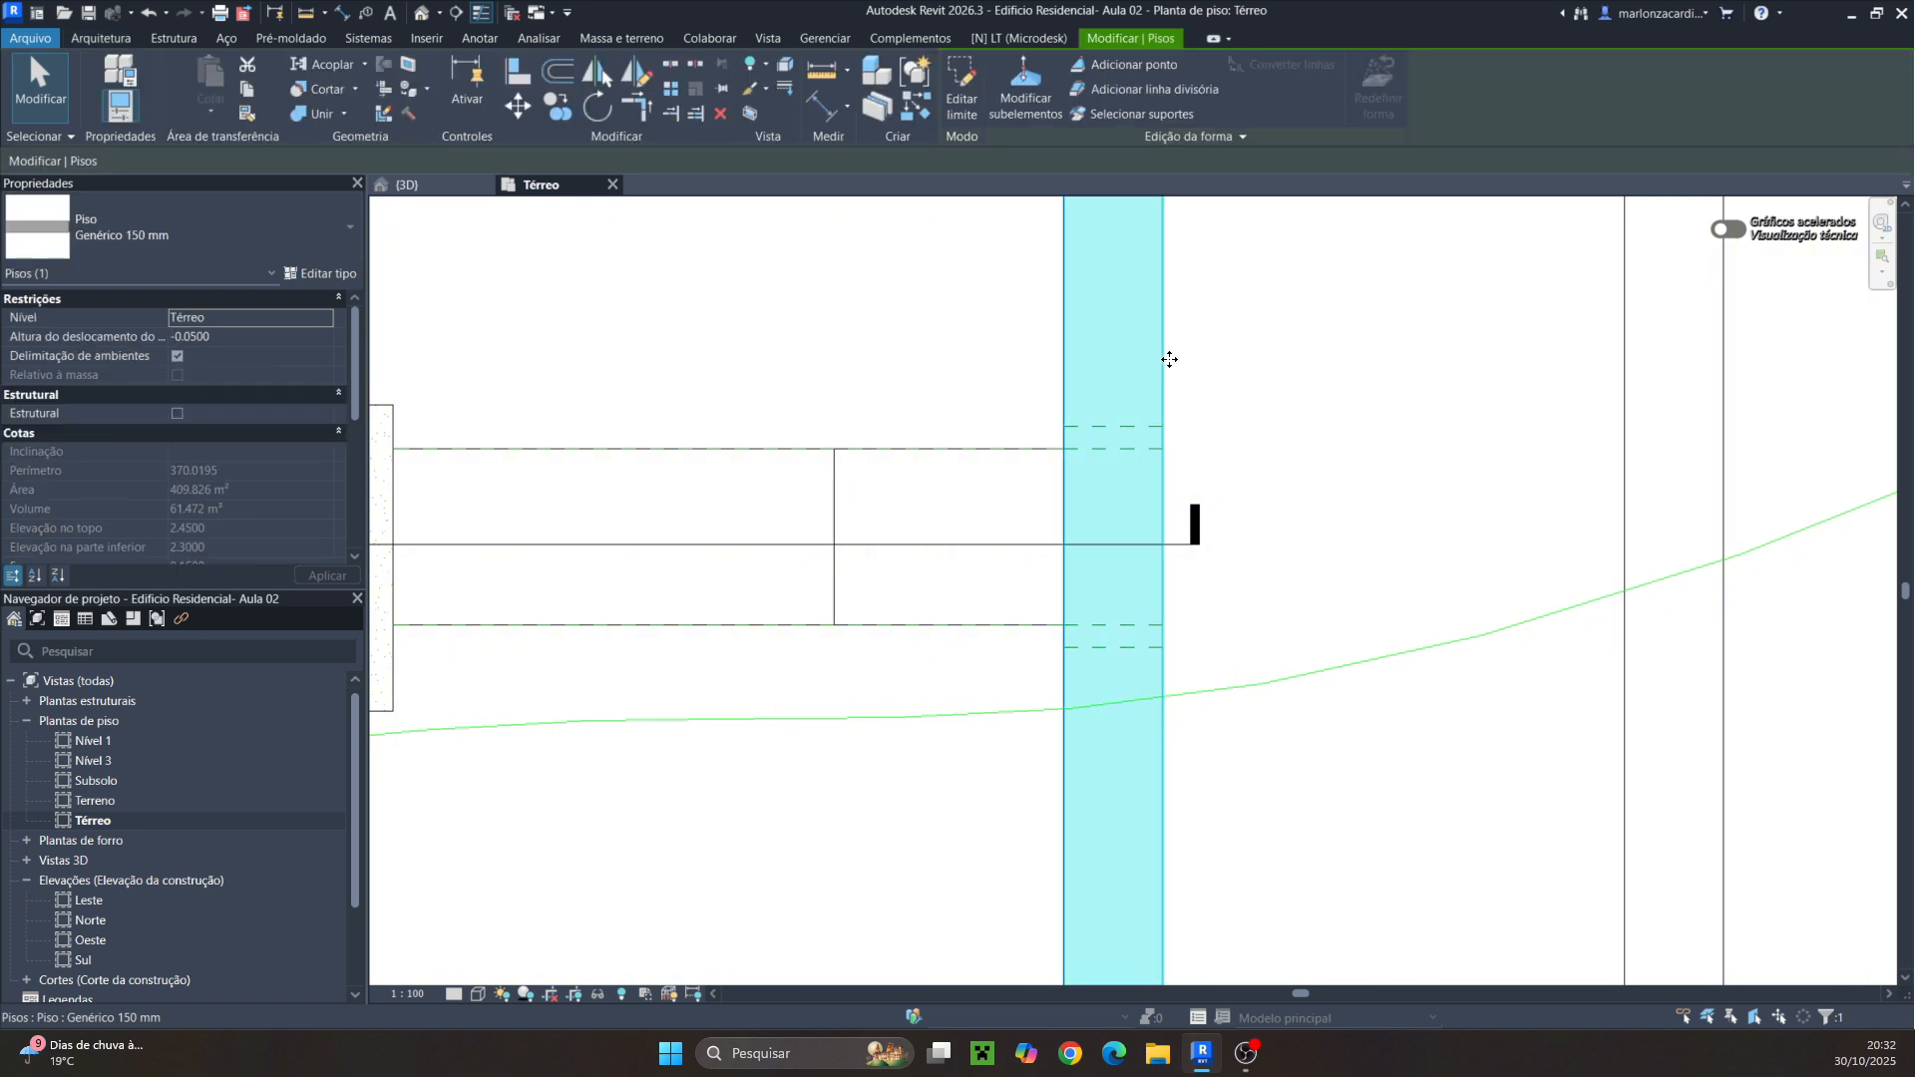
pyautogui.click(1128, 92)
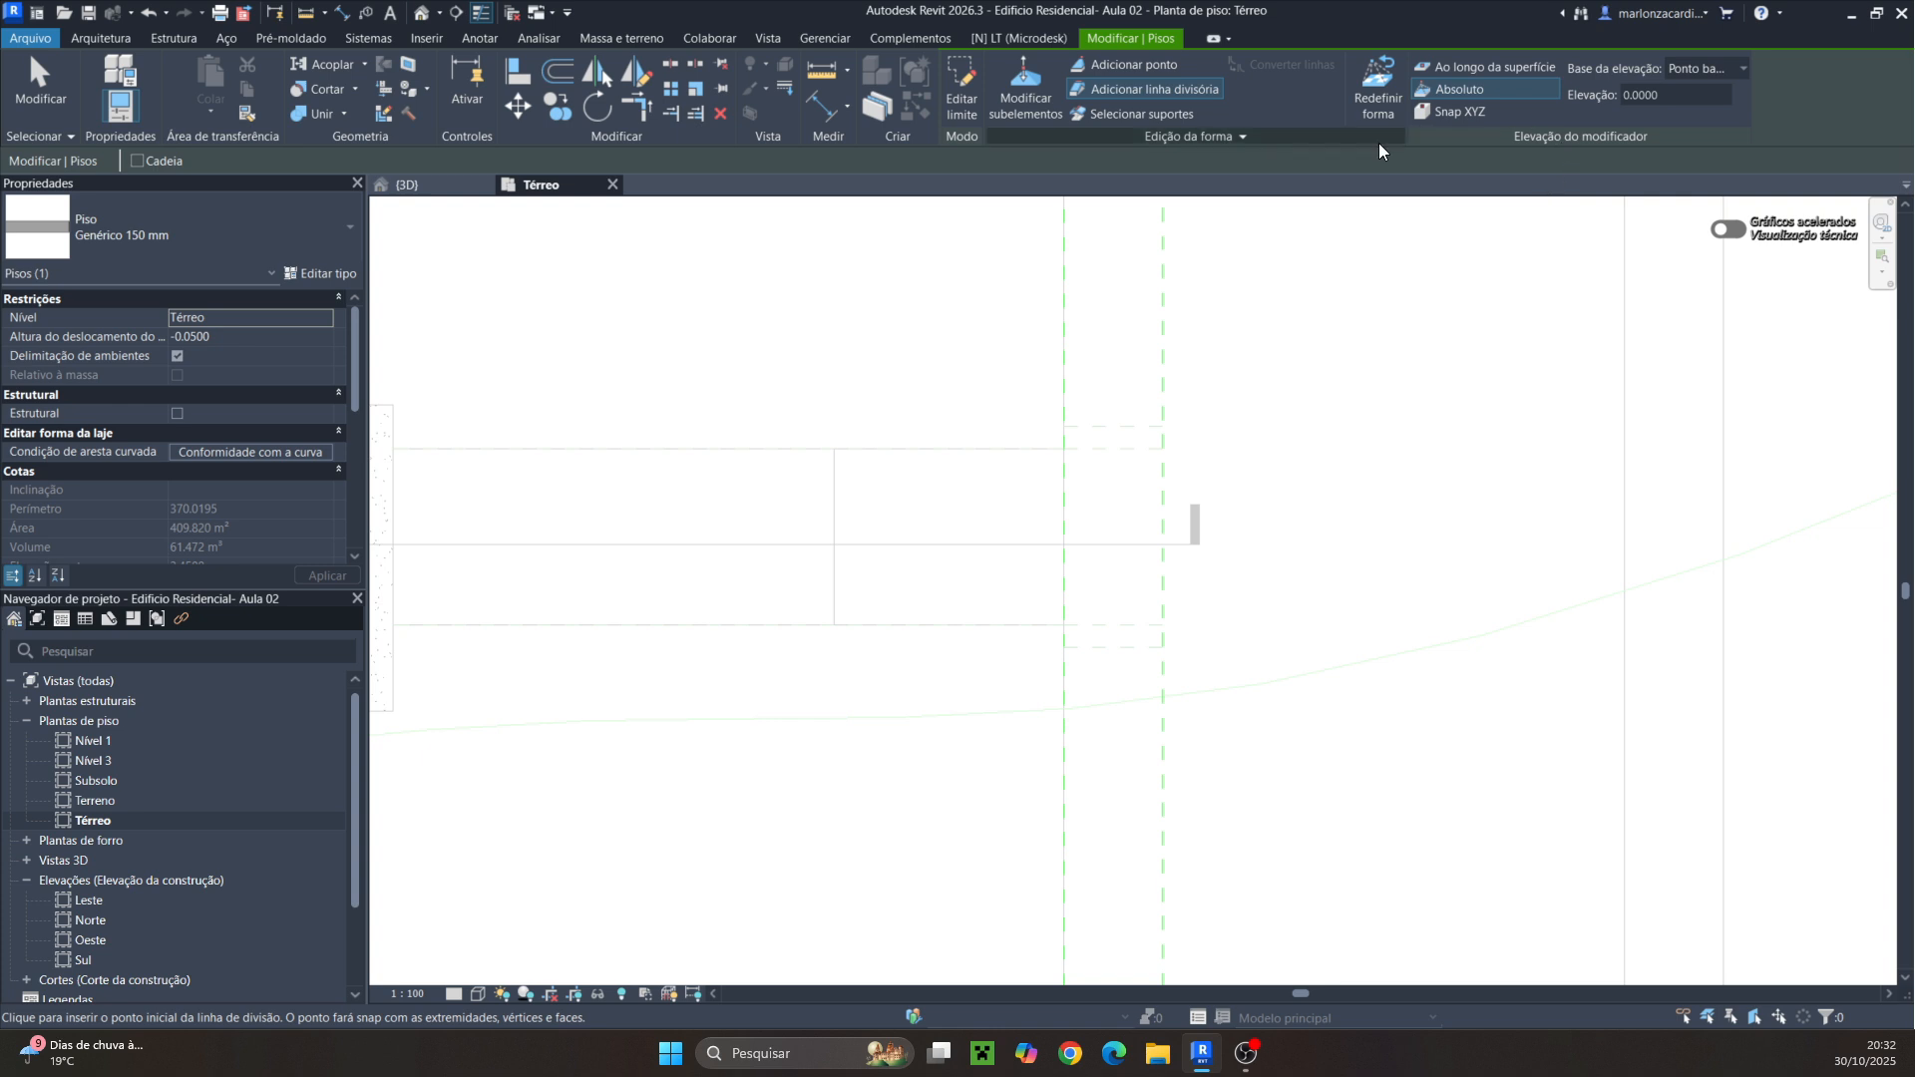
pyautogui.click(393, 449)
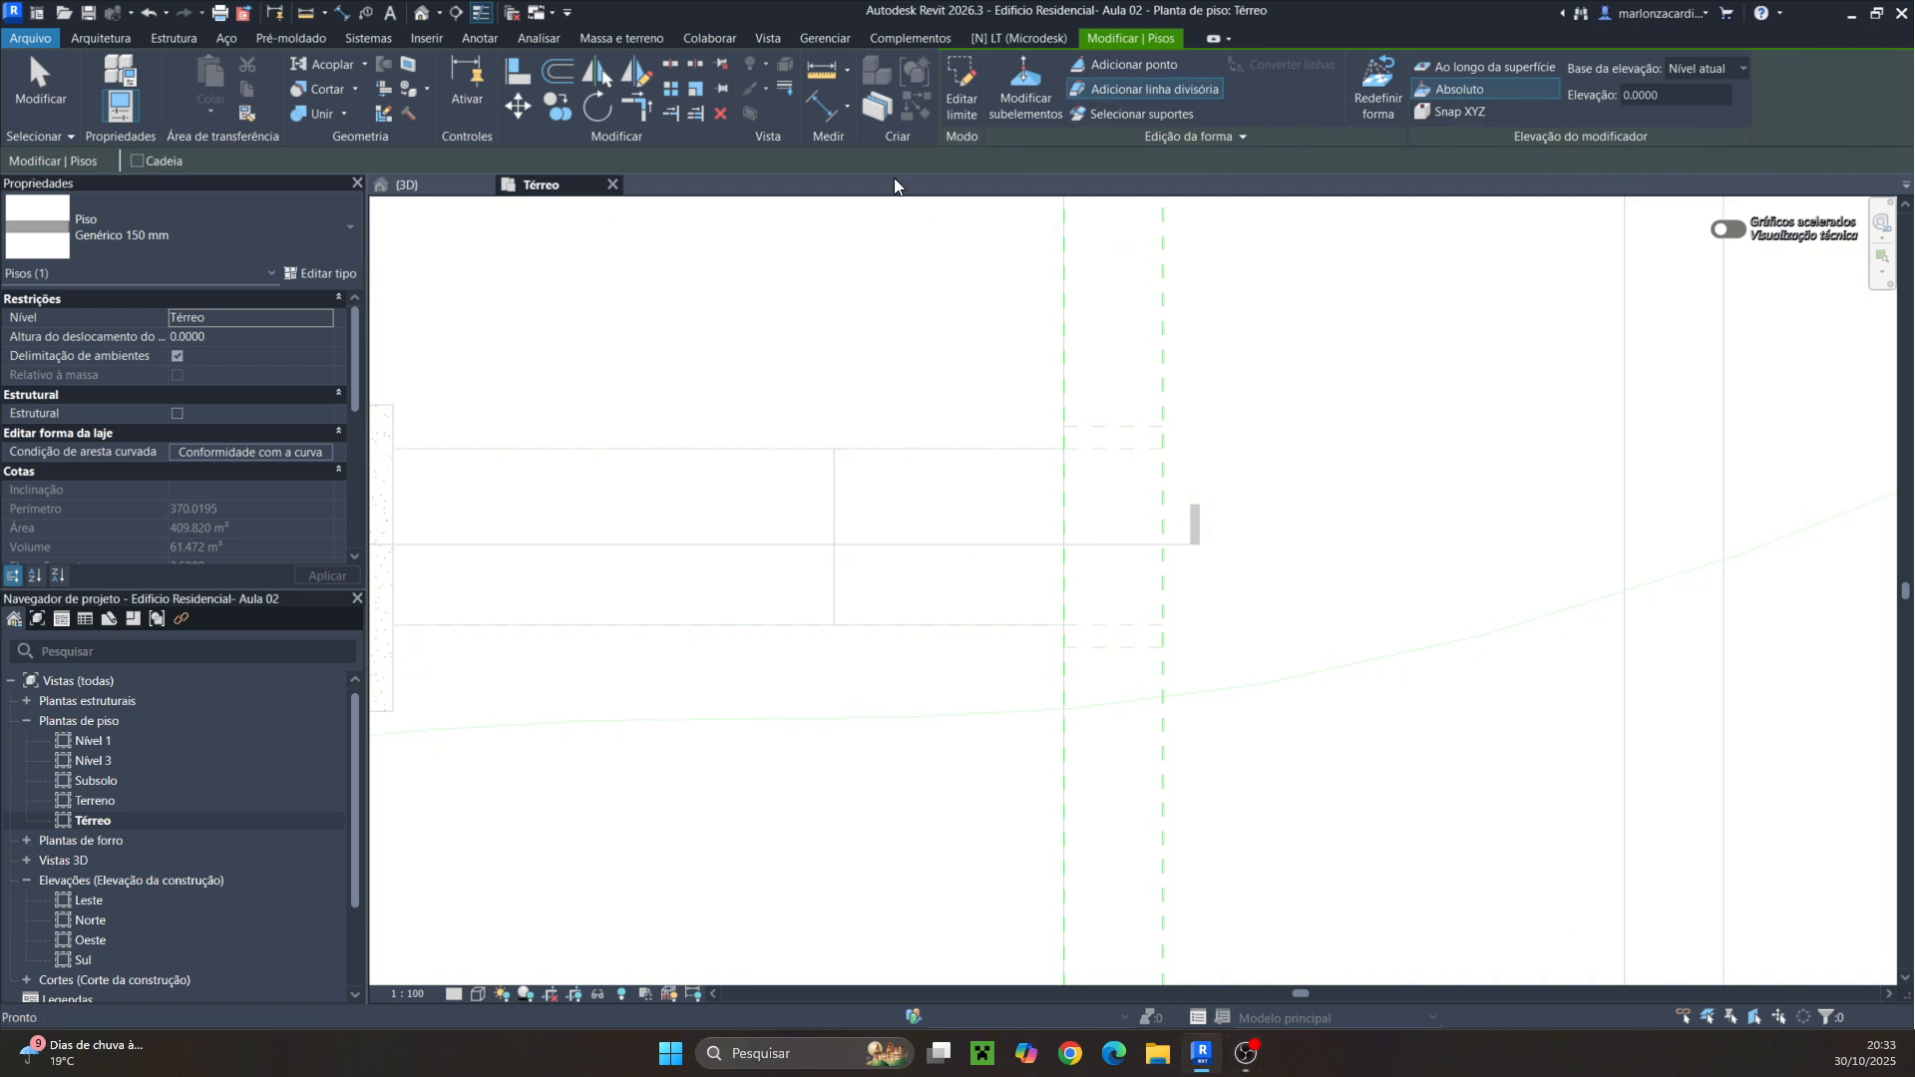
pyautogui.click(1064, 449)
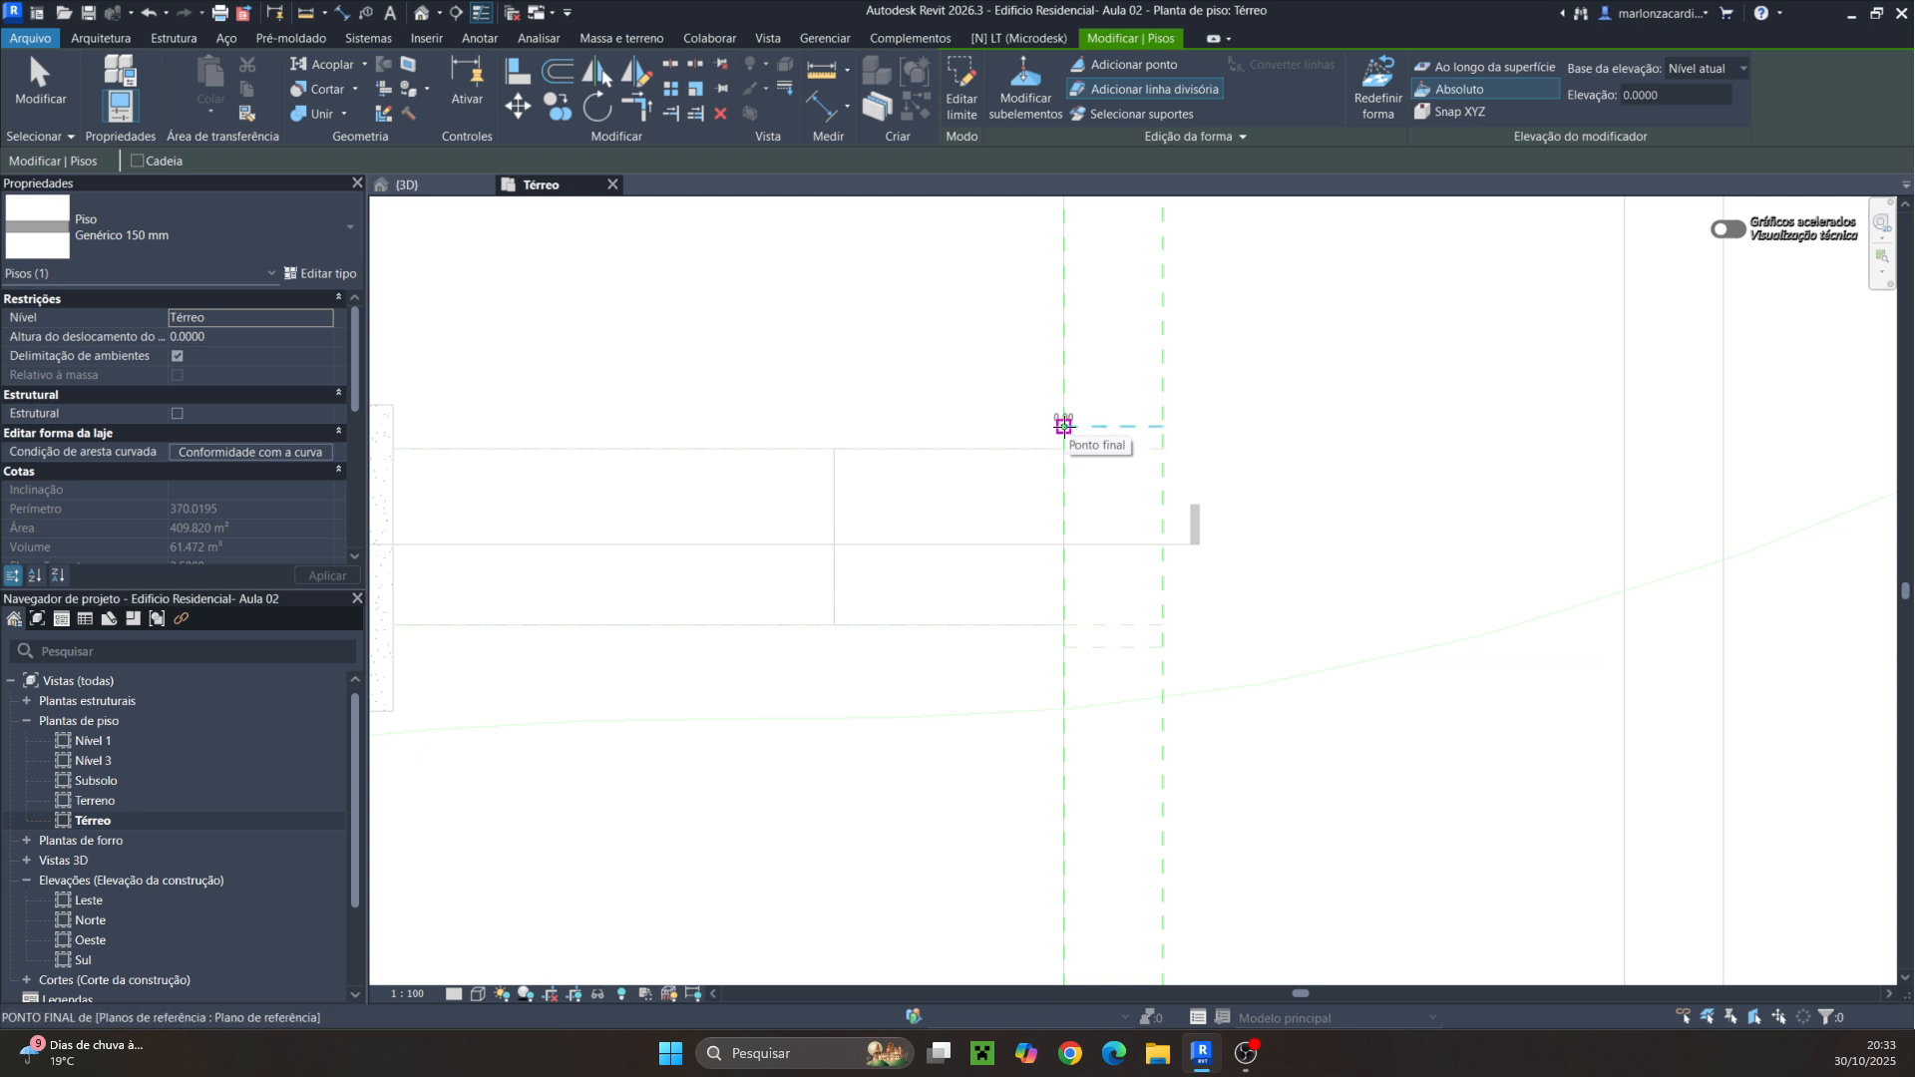
pyautogui.click(1064, 425)
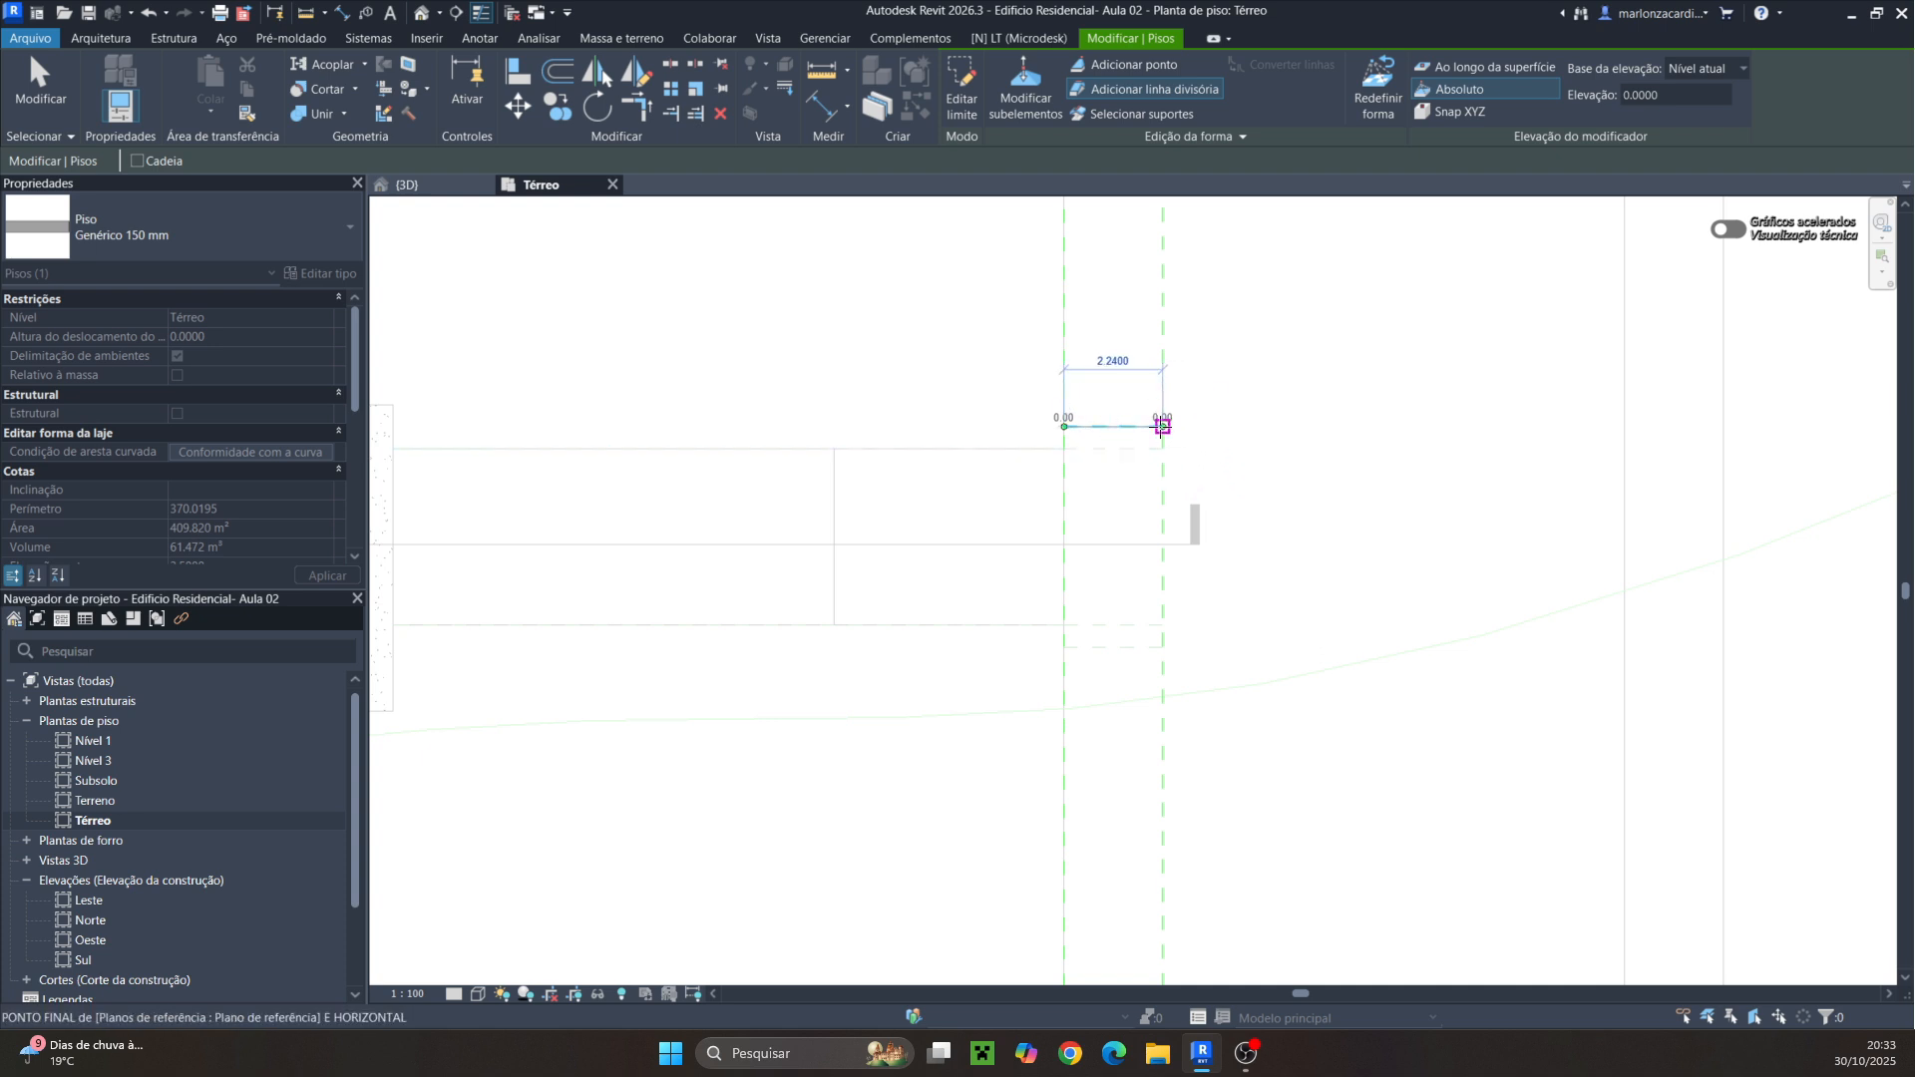
pyautogui.click(1162, 426)
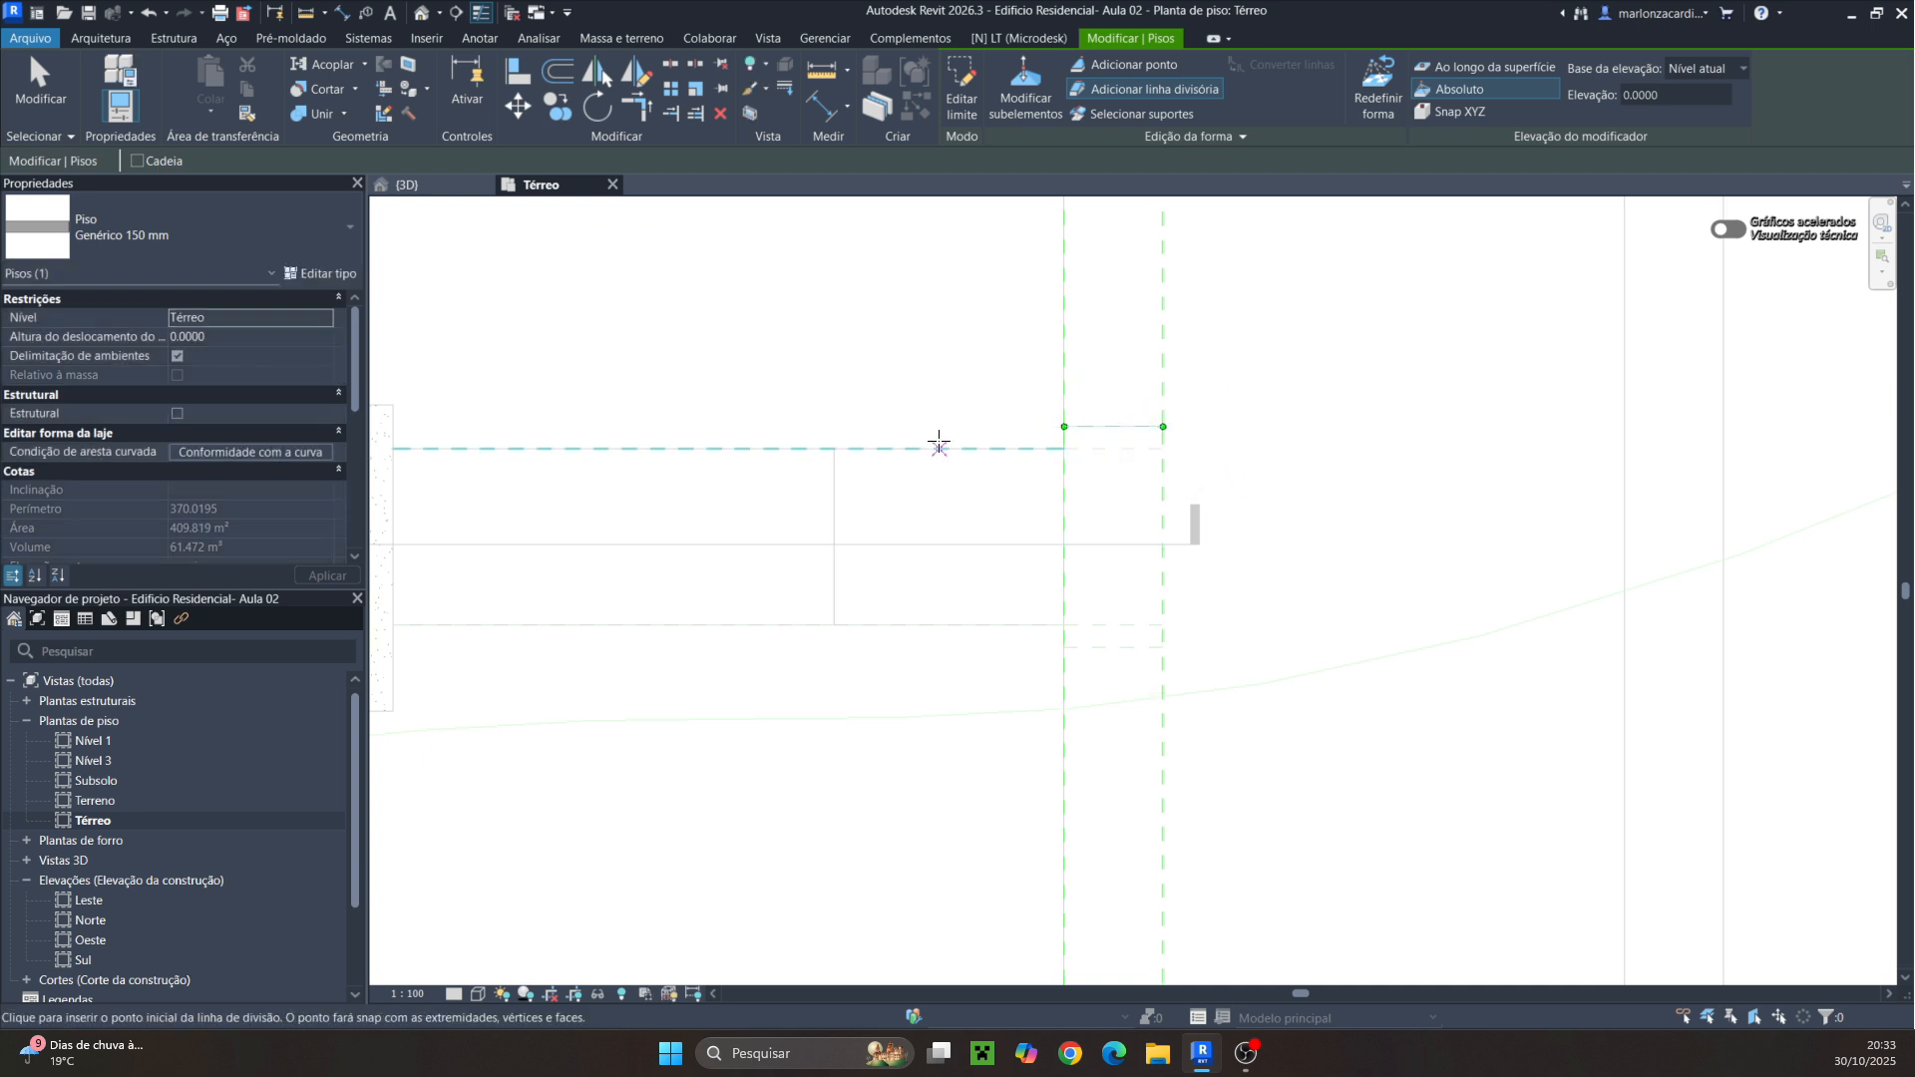
pyautogui.click(1064, 426)
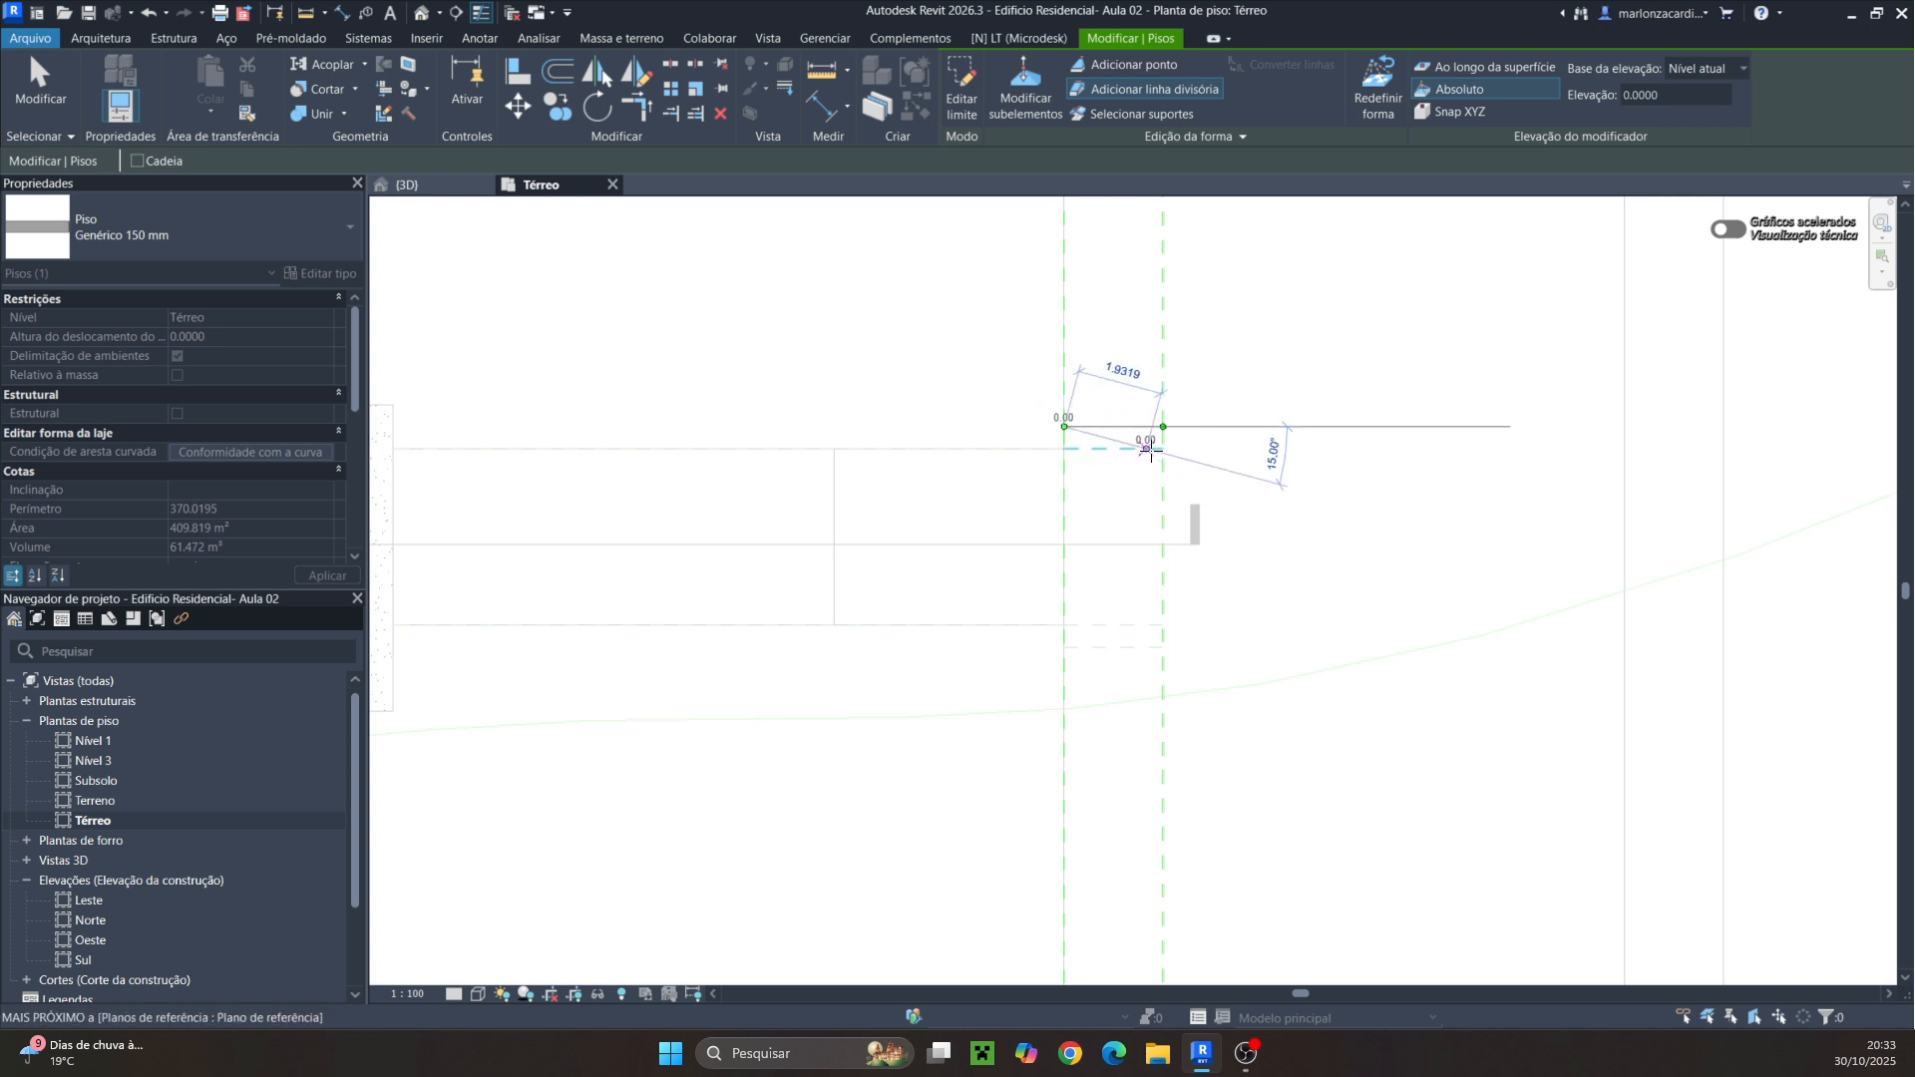
pyautogui.click(1163, 449)
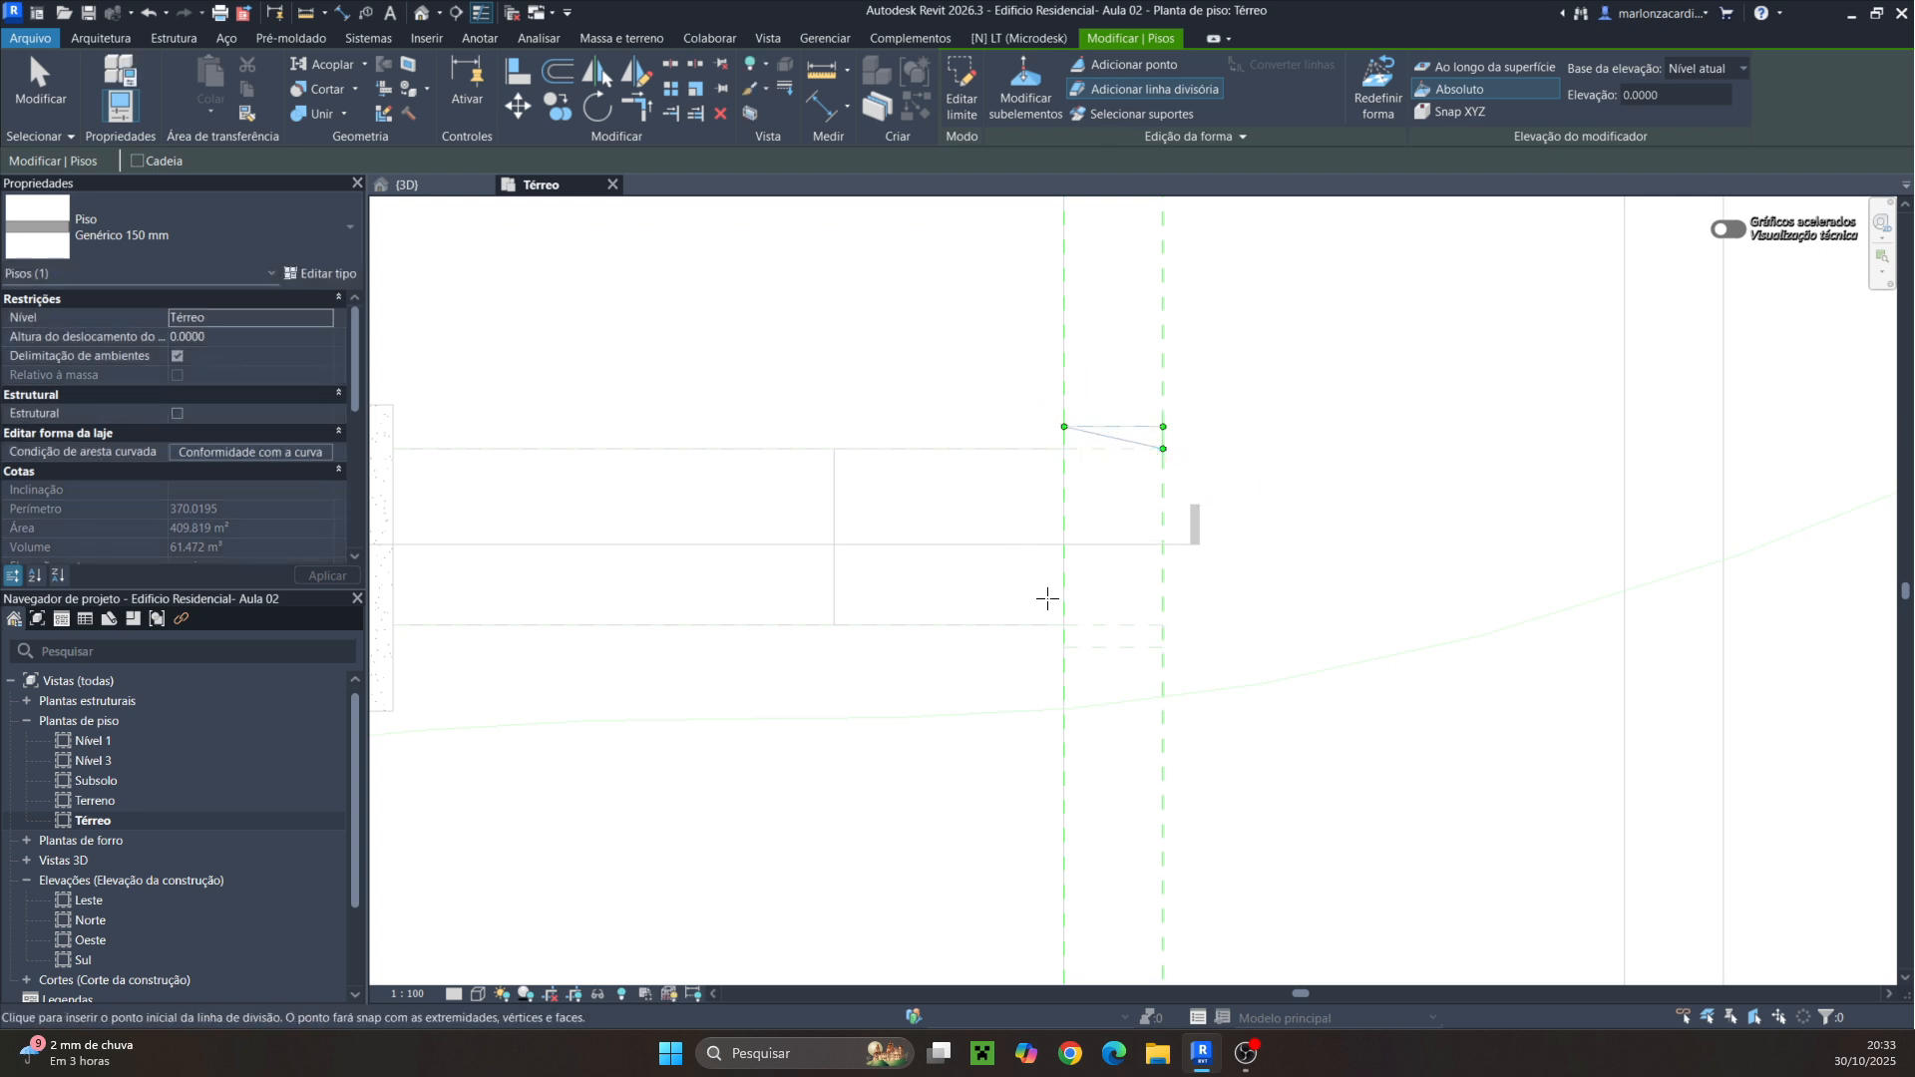
# Add matching split lines at the curb floor's lower end, one along the outer reference plane and one diagonal
pyautogui.click(1064, 648)
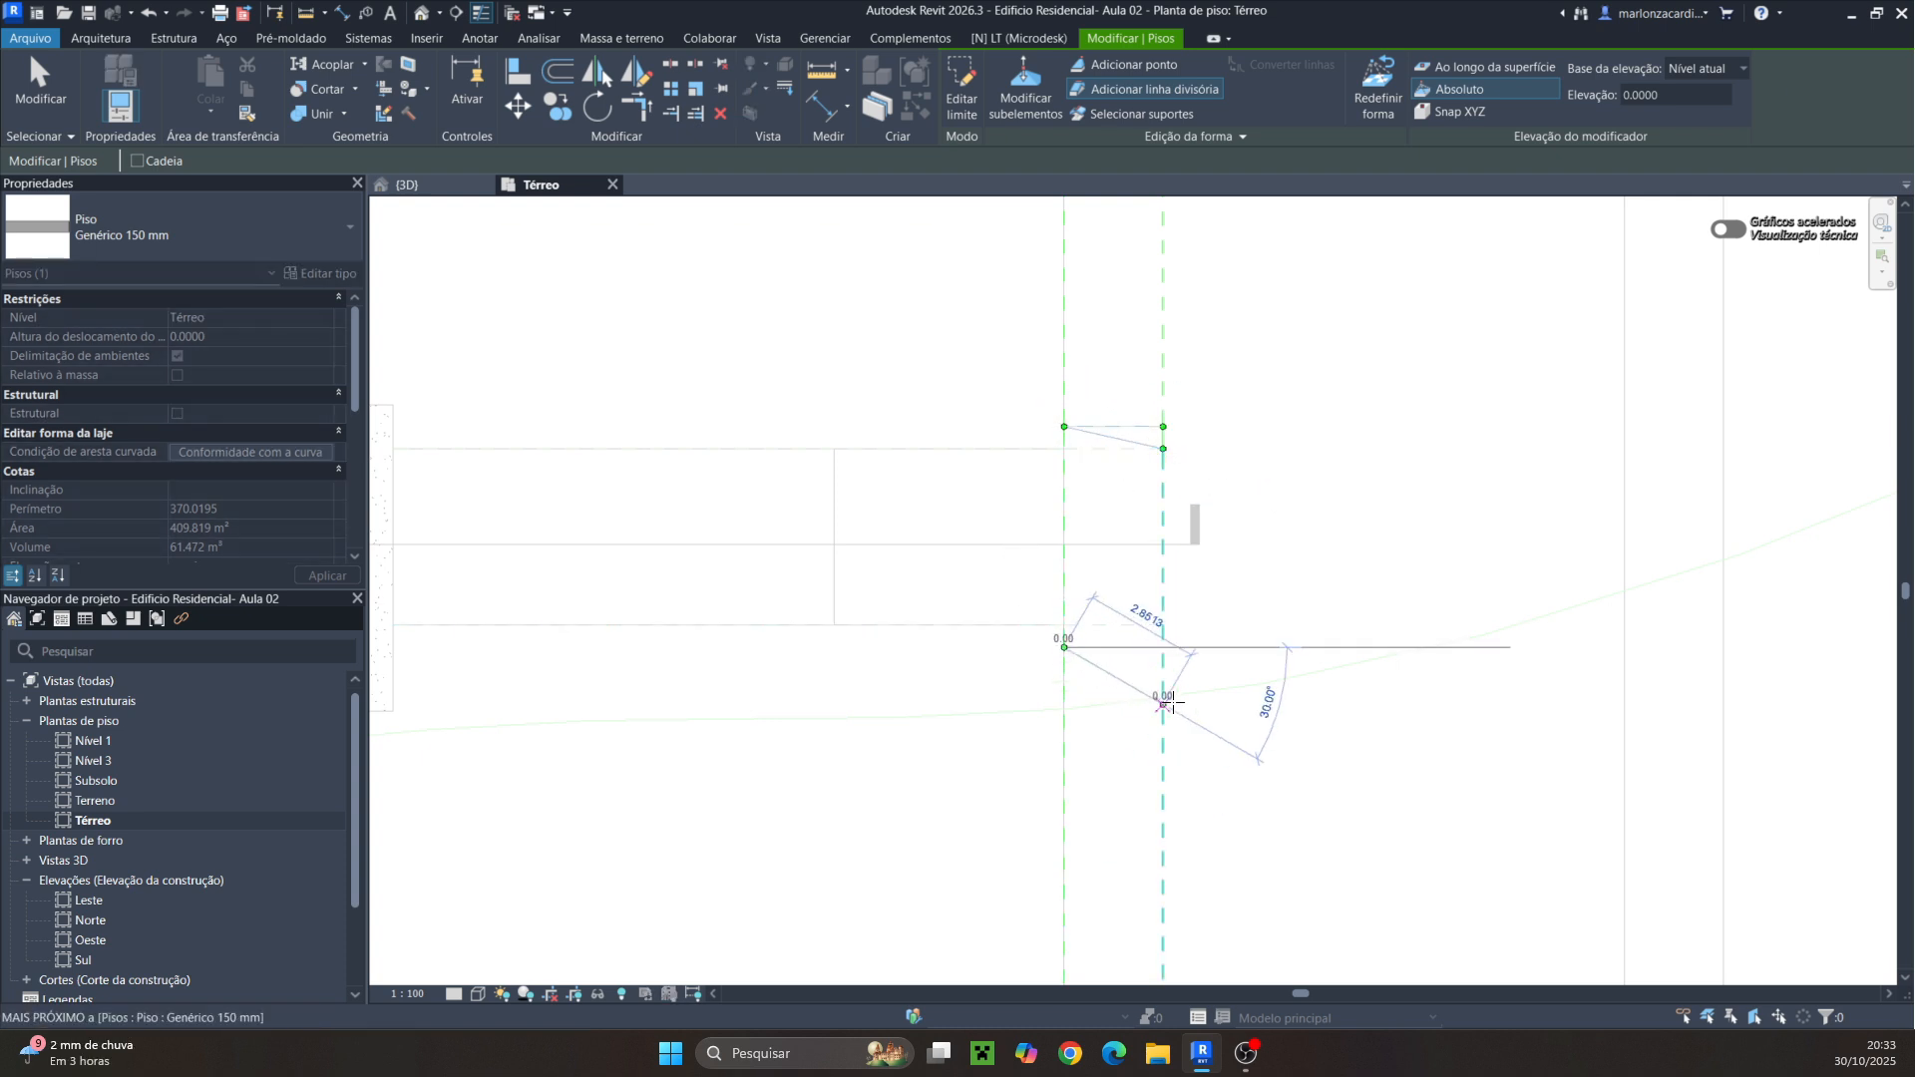
pyautogui.click(1163, 647)
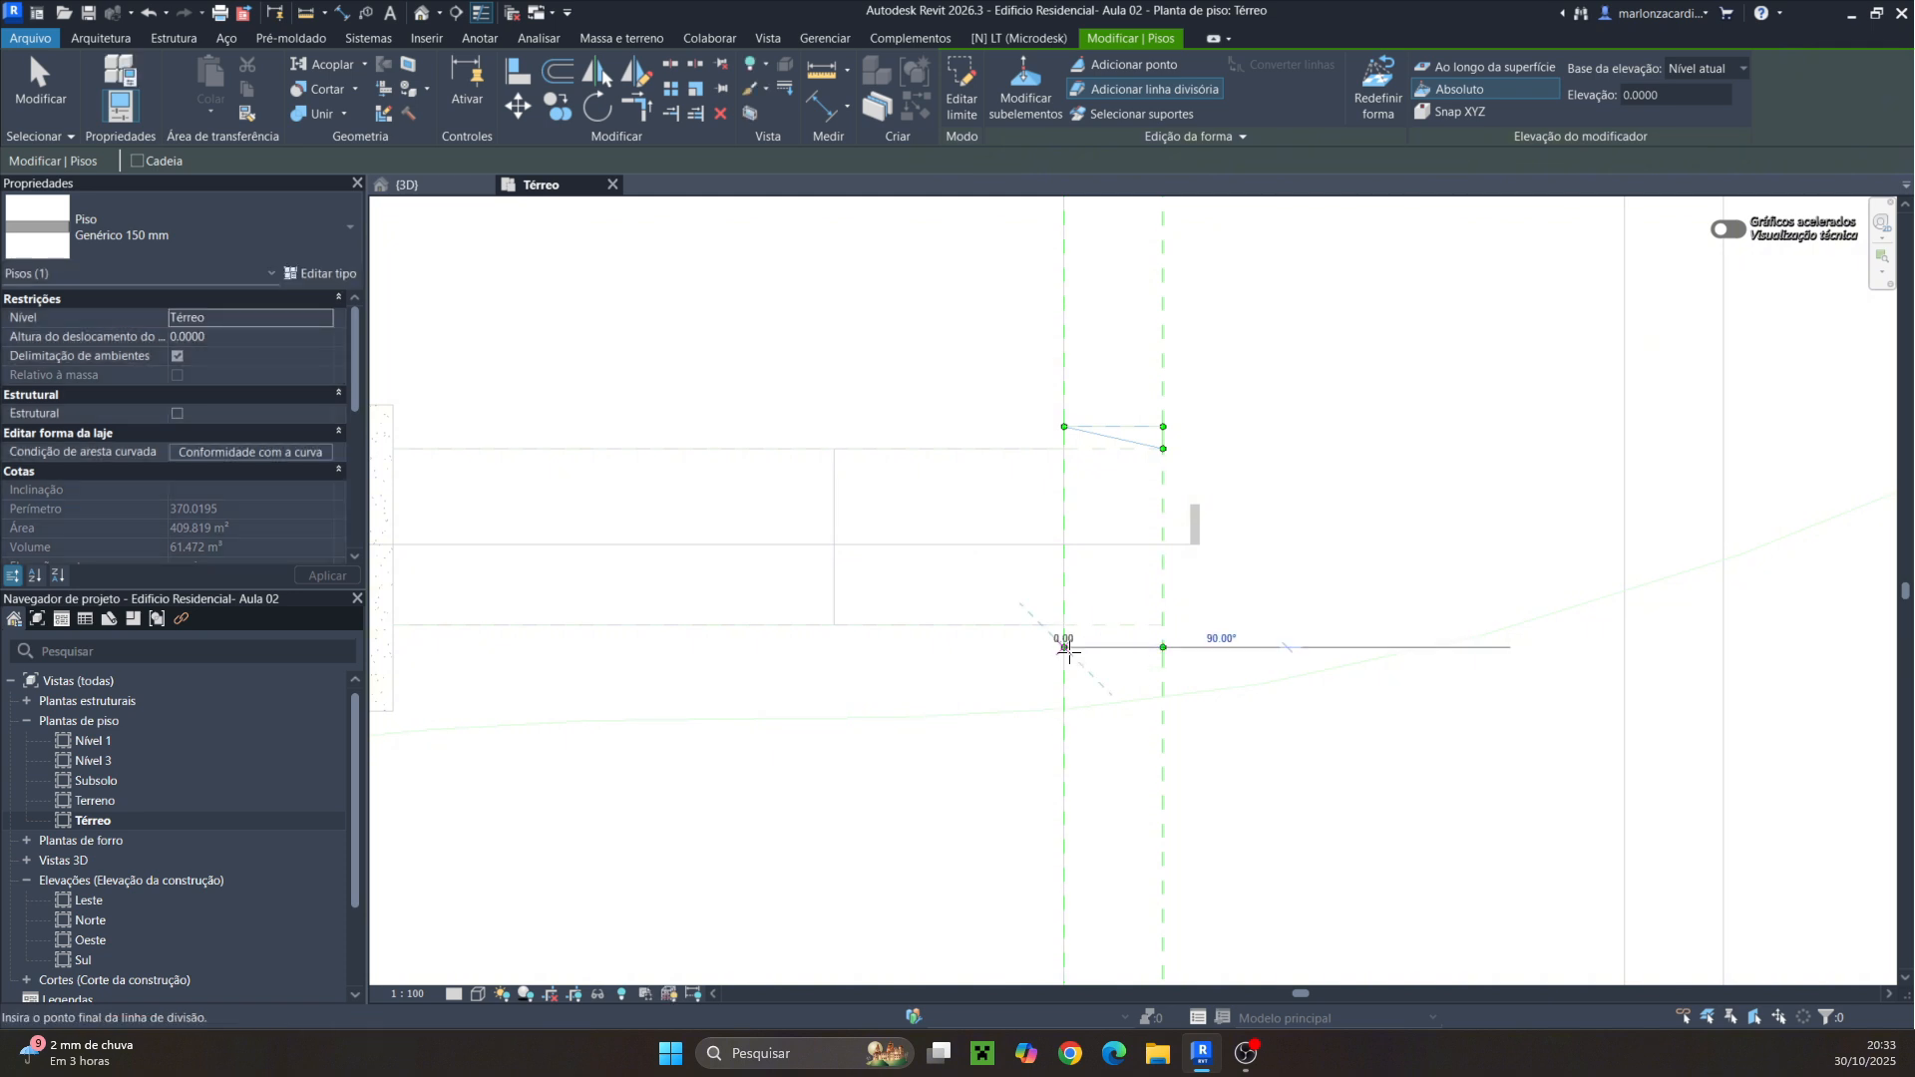
pyautogui.click(1064, 647)
pyautogui.click(1163, 624)
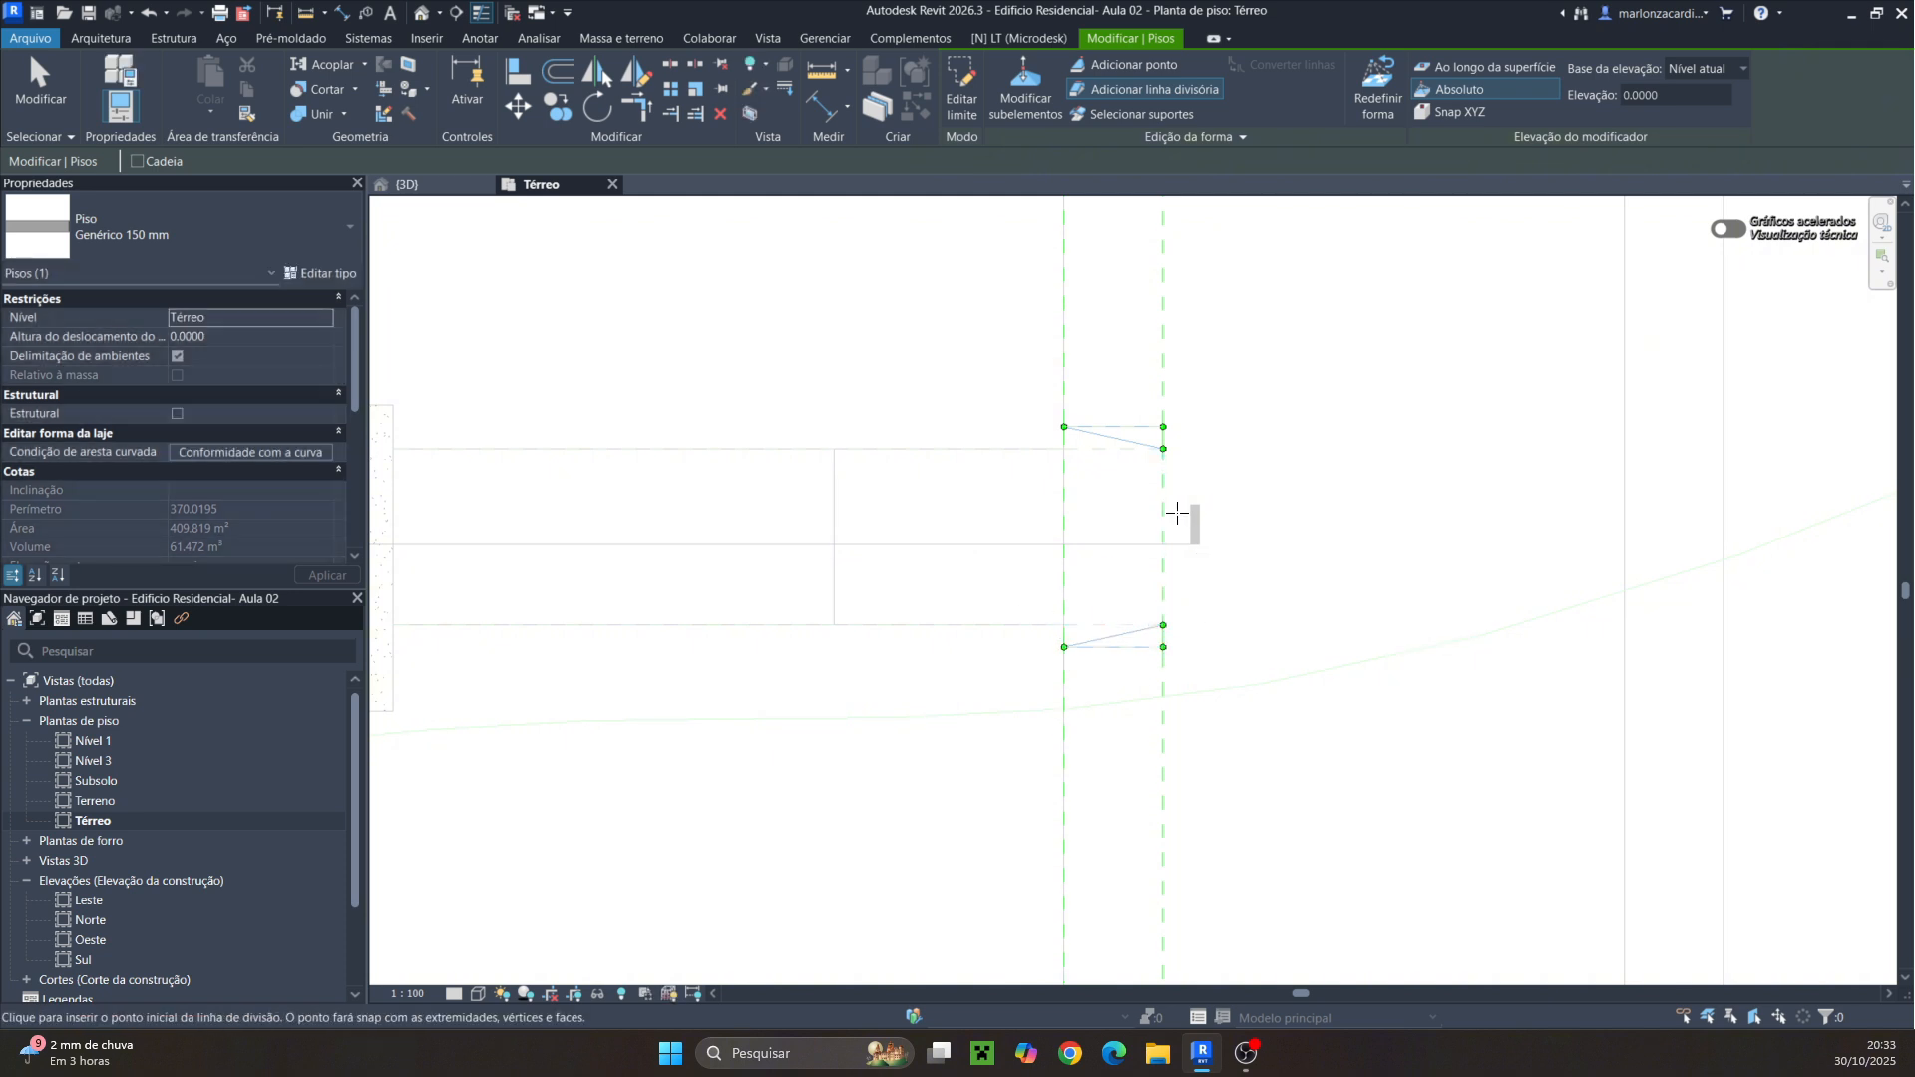
pyautogui.press('Escape')
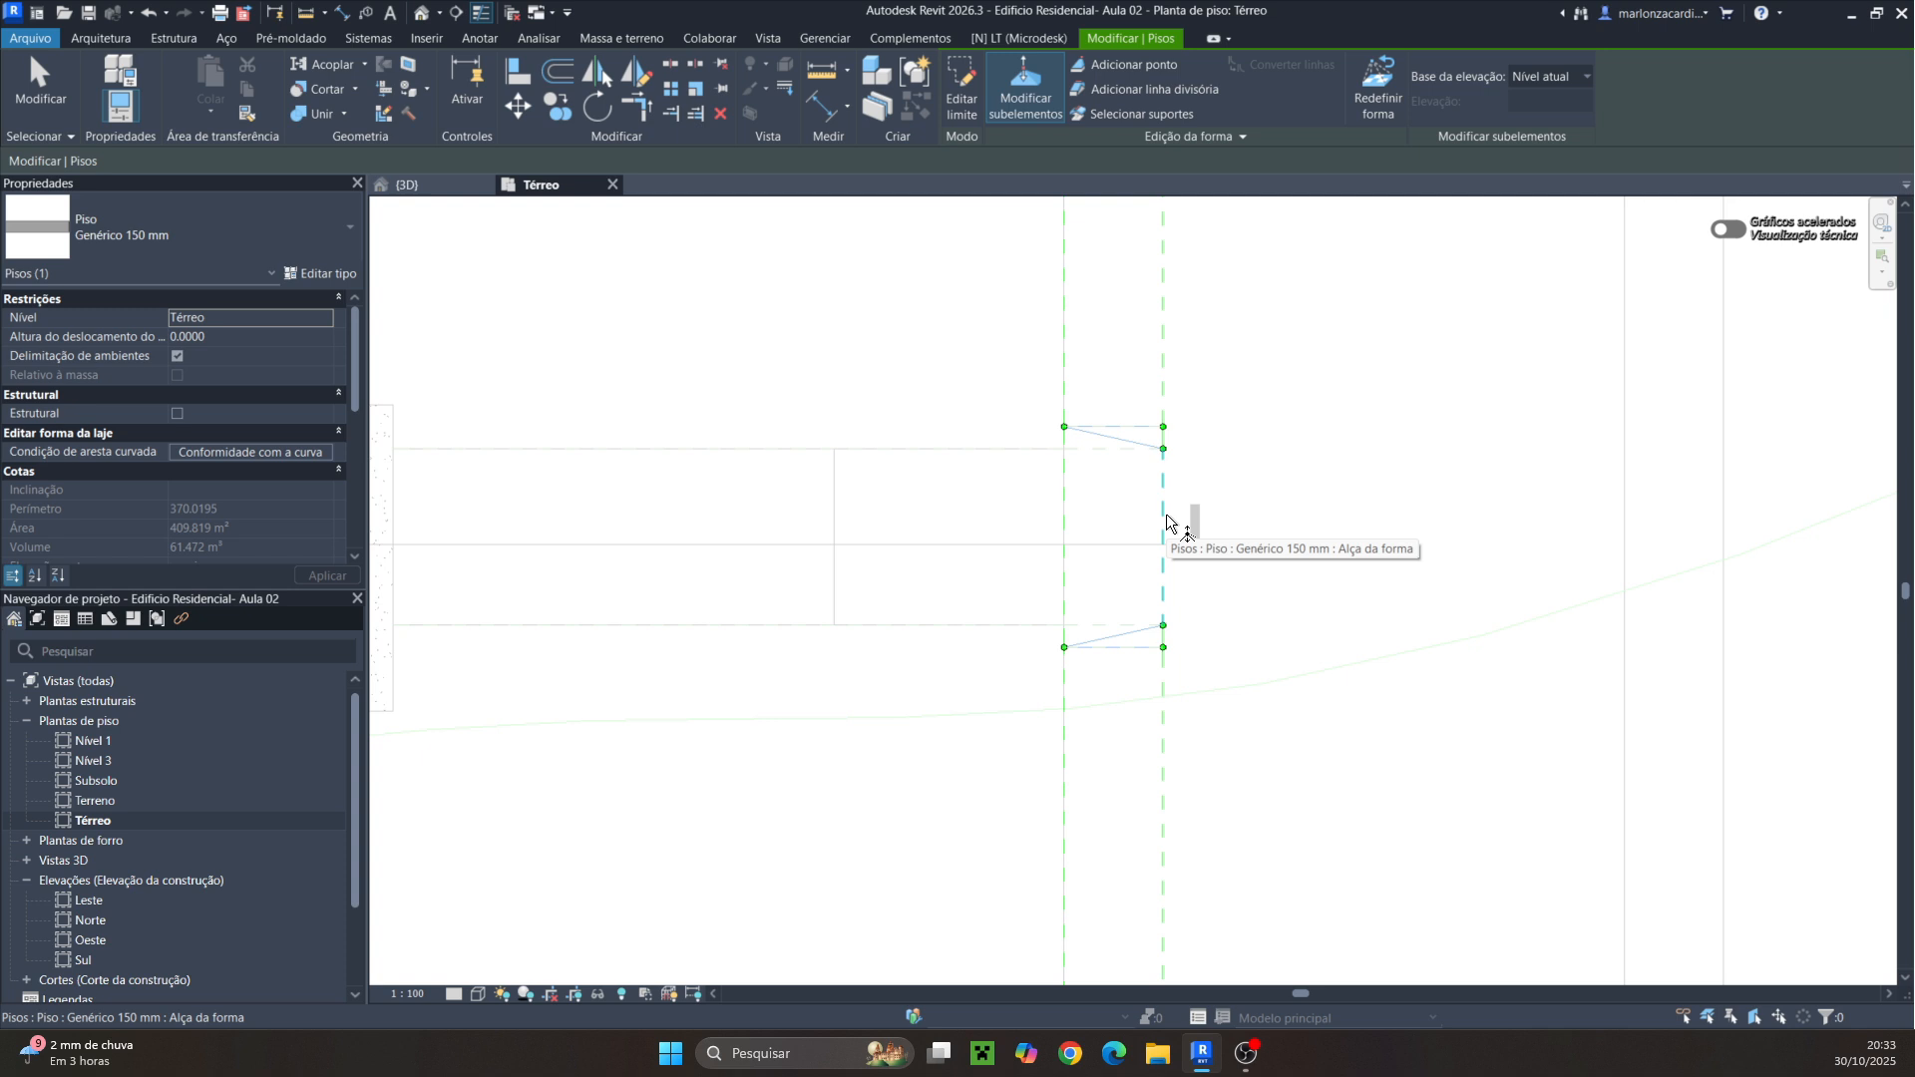
# Lower the curb floor's edge between the split lines to an elevation of -0.1
pyautogui.click(1167, 517)
pyautogui.click(1184, 537)
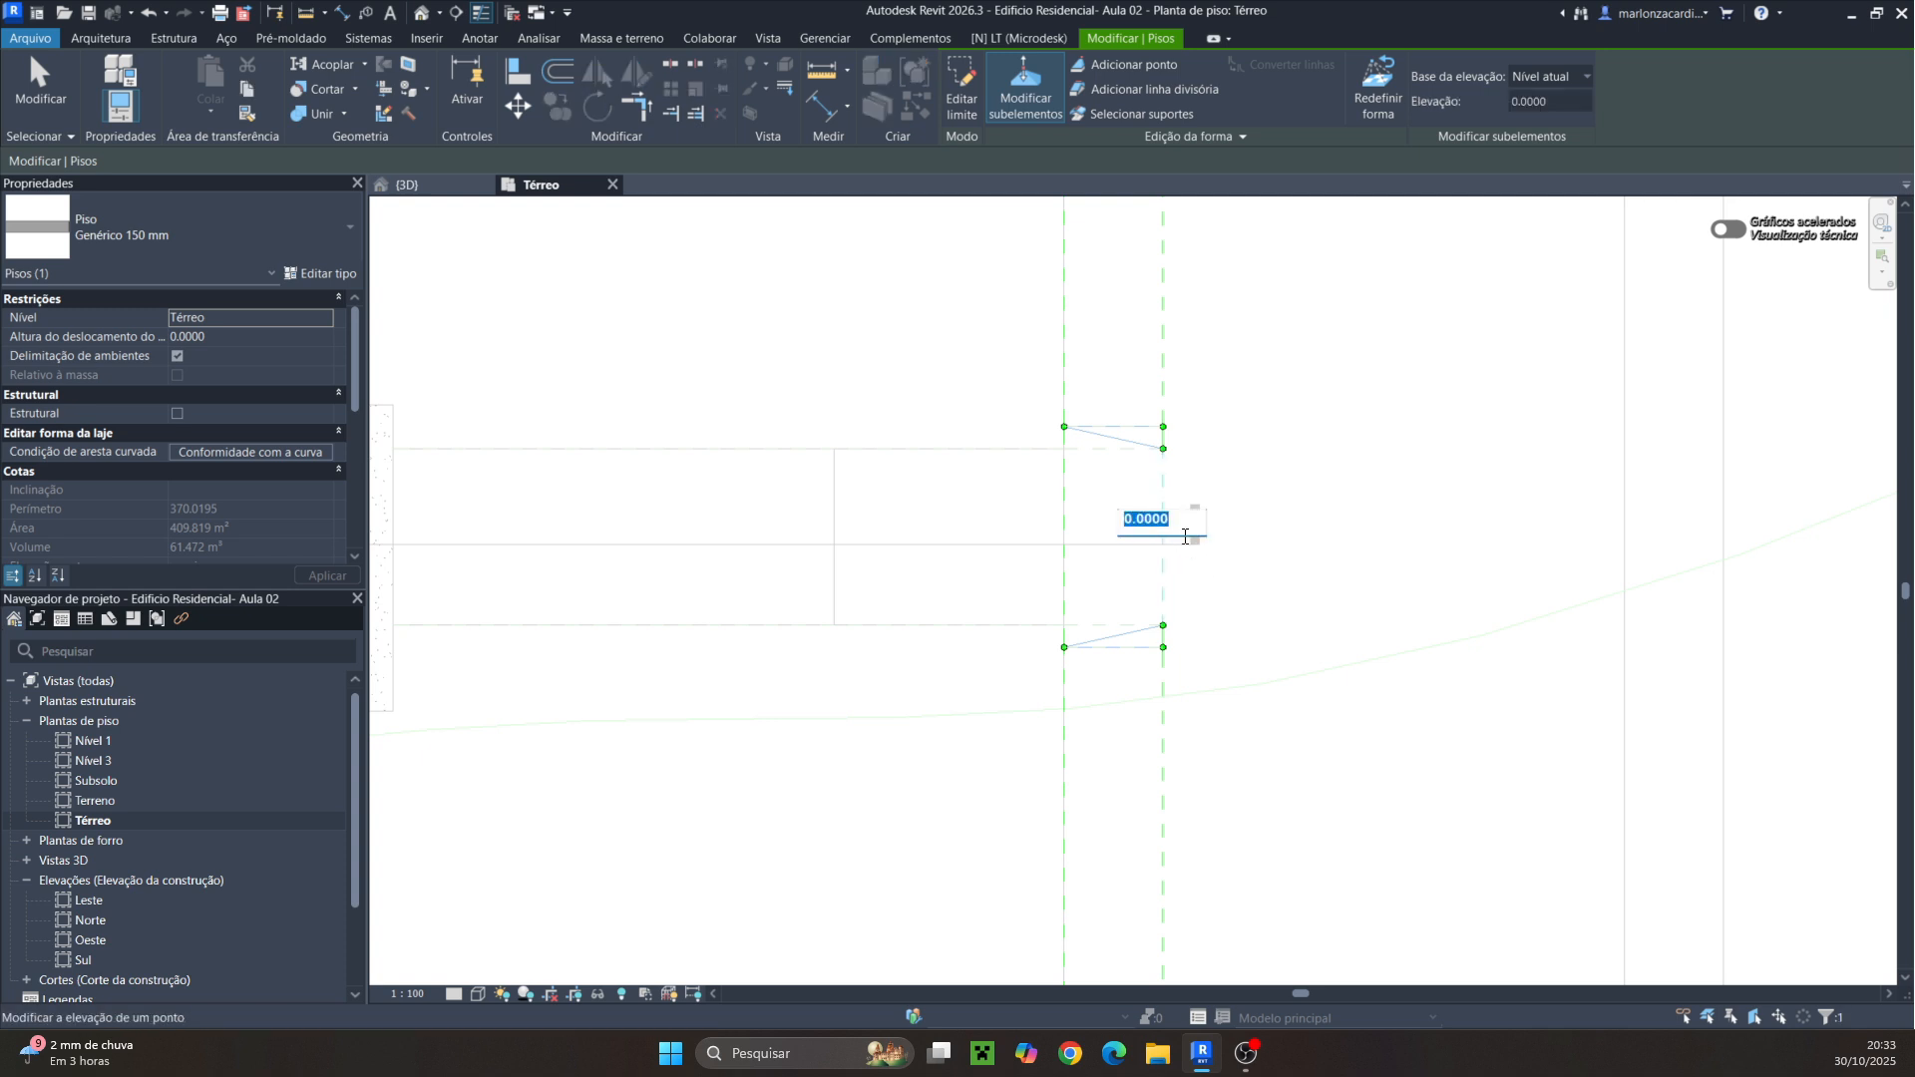
pyautogui.write('-.1')
pyautogui.press('Return')
pyautogui.press('Escape')
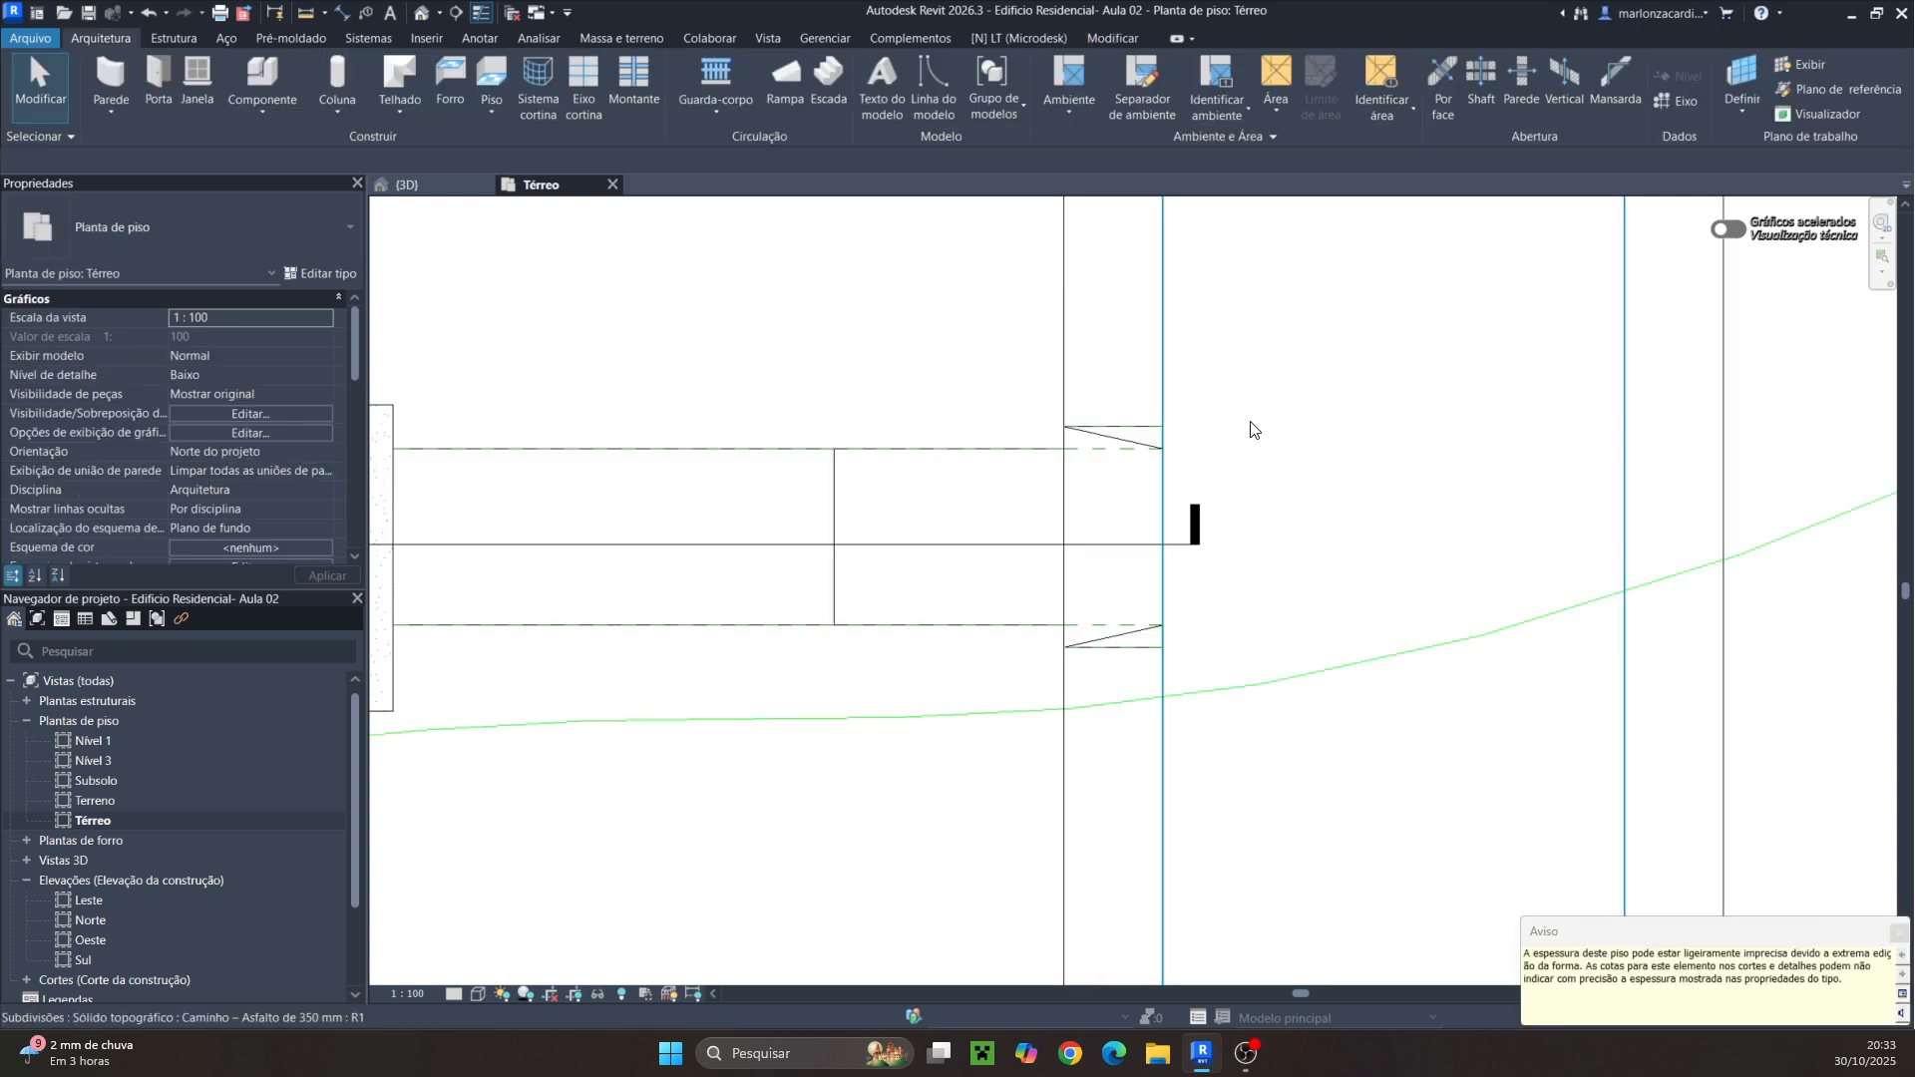
# In the 3D view, duplicate the curb floor's type under the name PISO DE CONCRETO 5CM
pyautogui.click(443, 187)
pyautogui.scroll(5, 1238, 547)
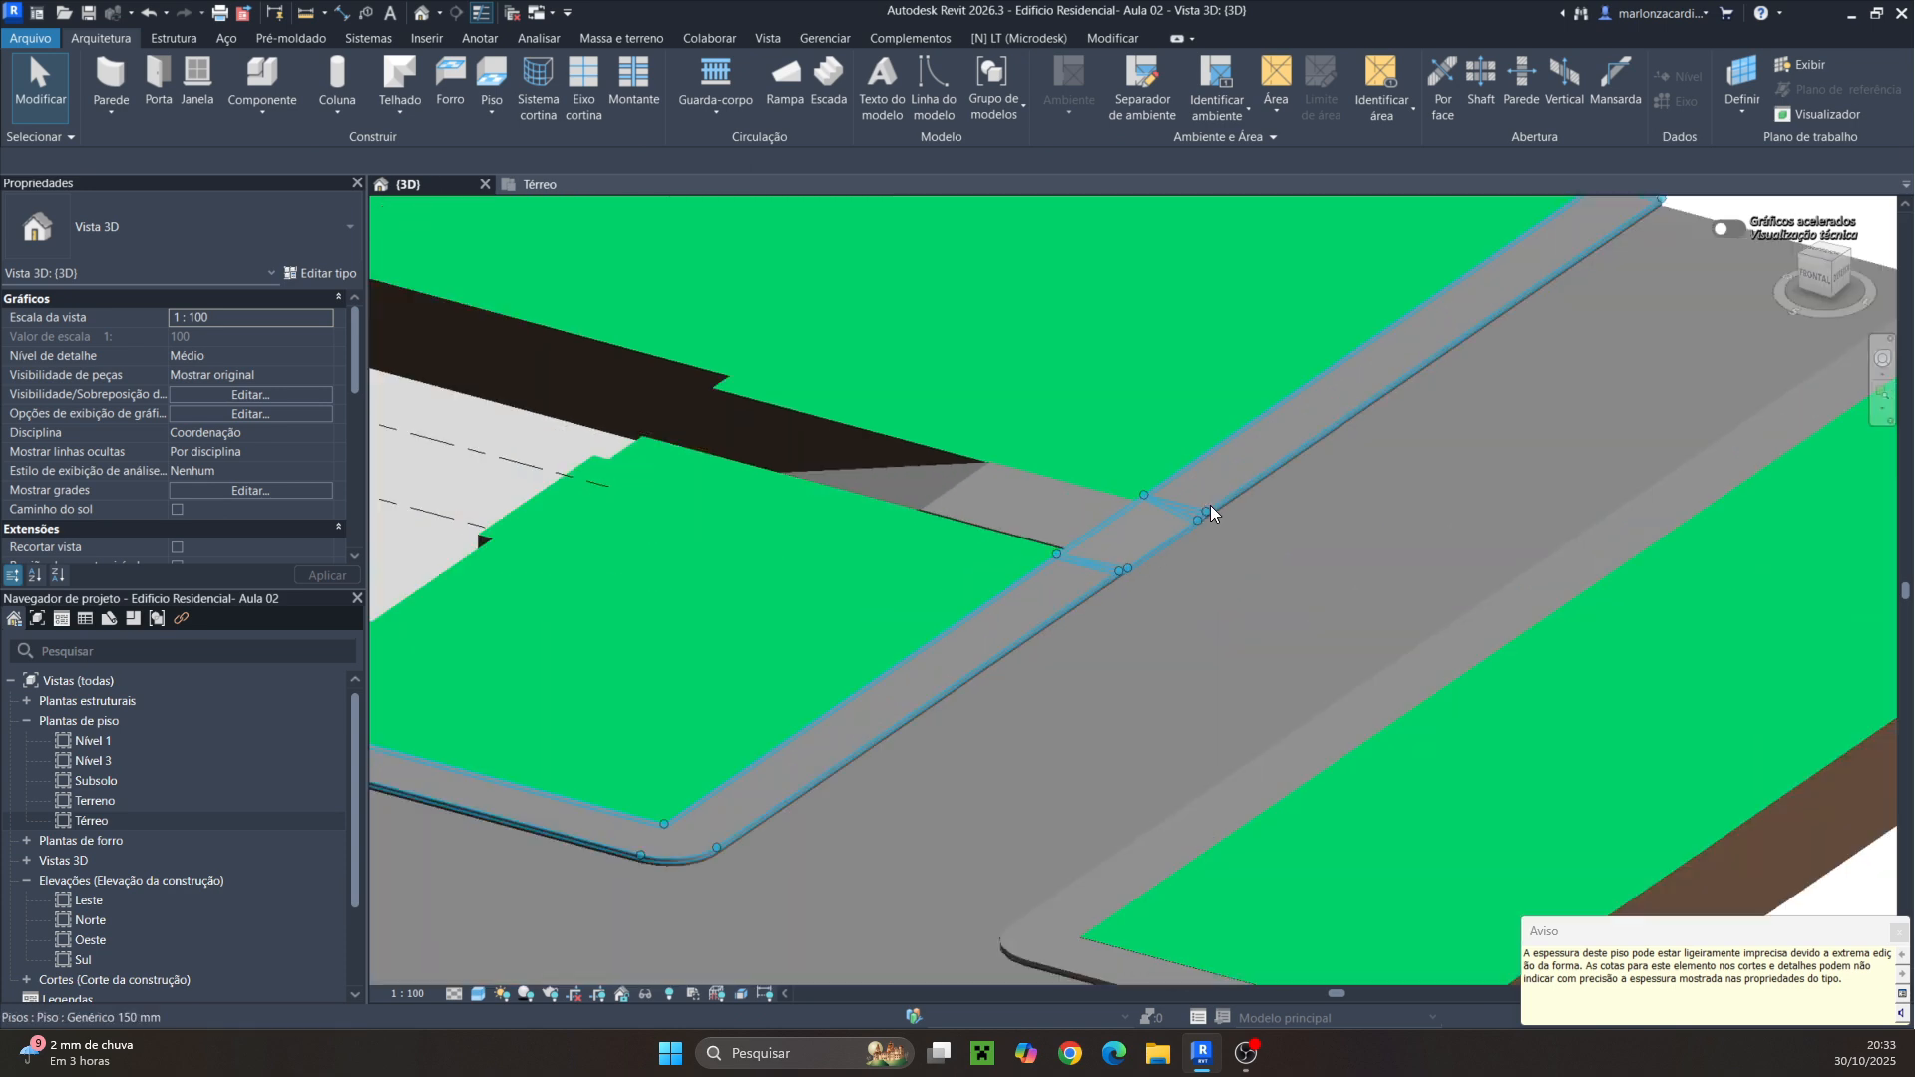
pyautogui.scroll(5, 1206, 548)
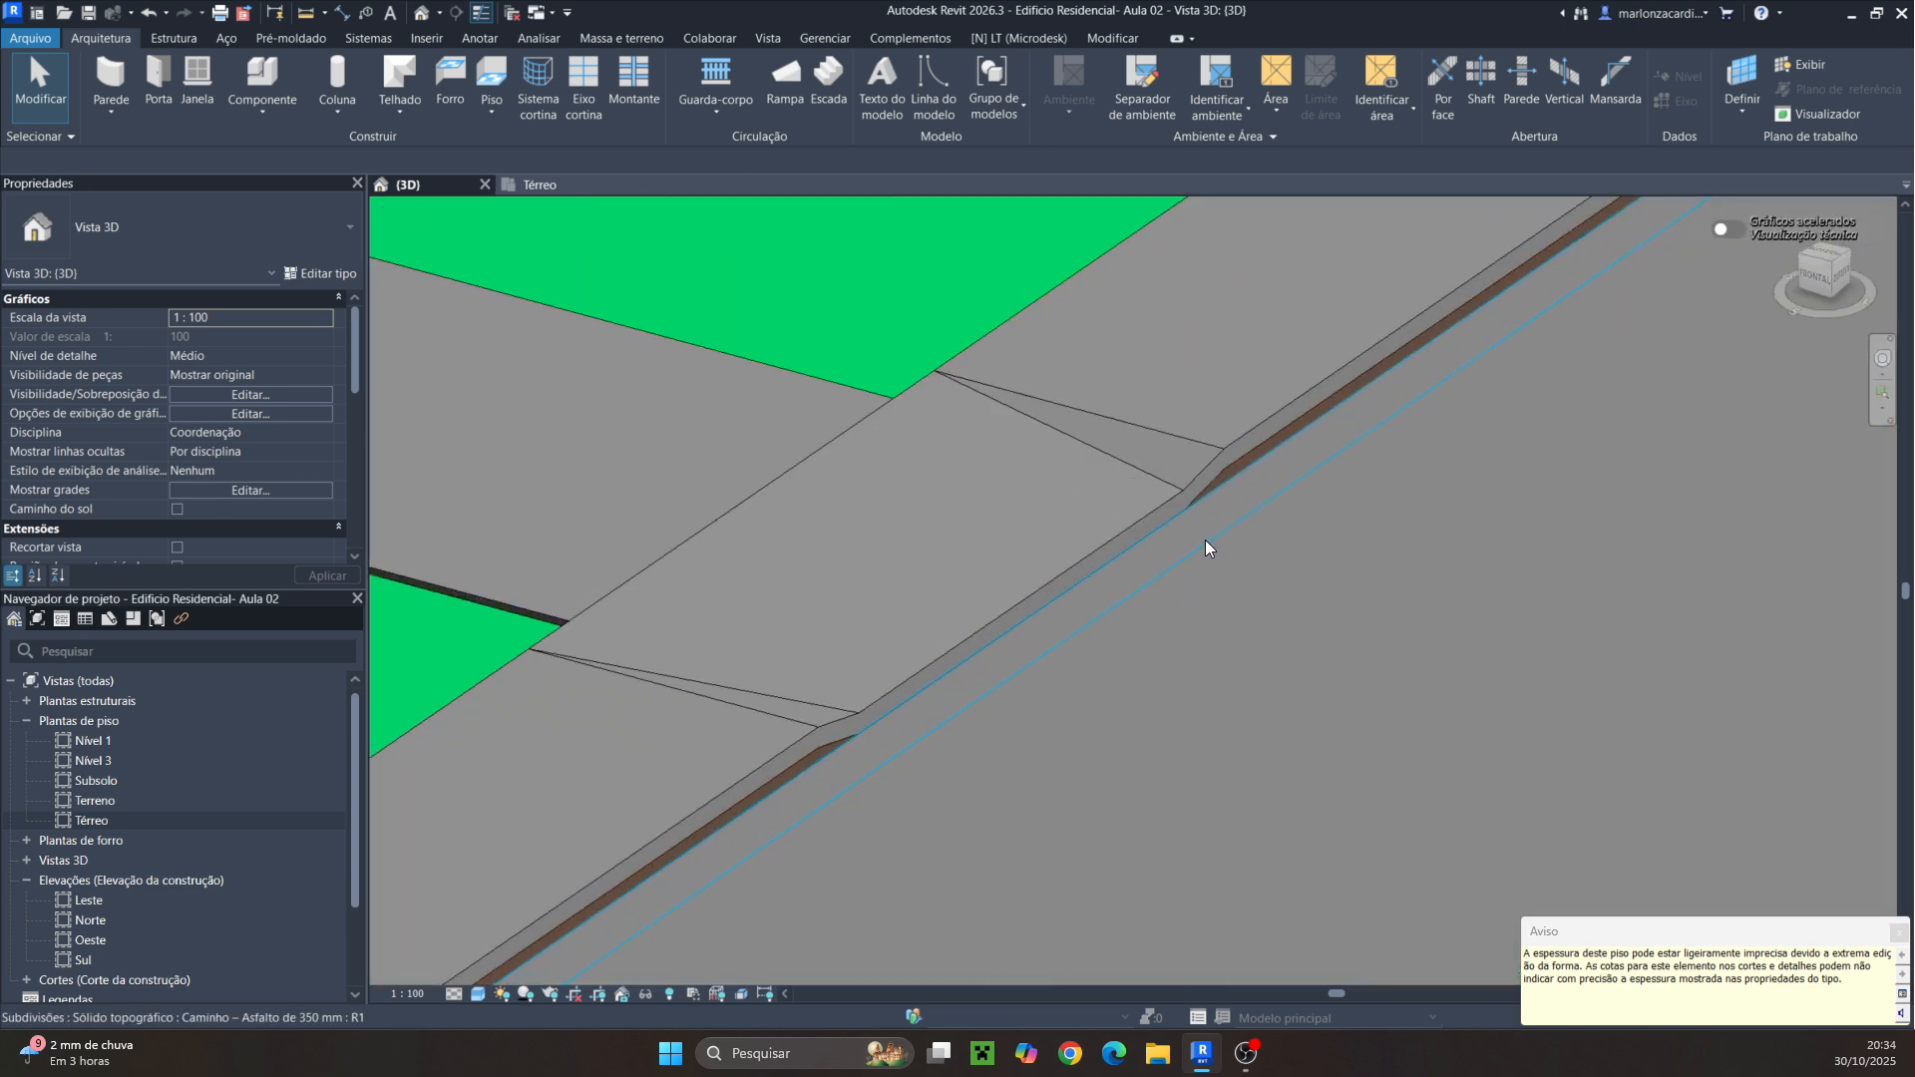
pyautogui.scroll(-8, 1236, 536)
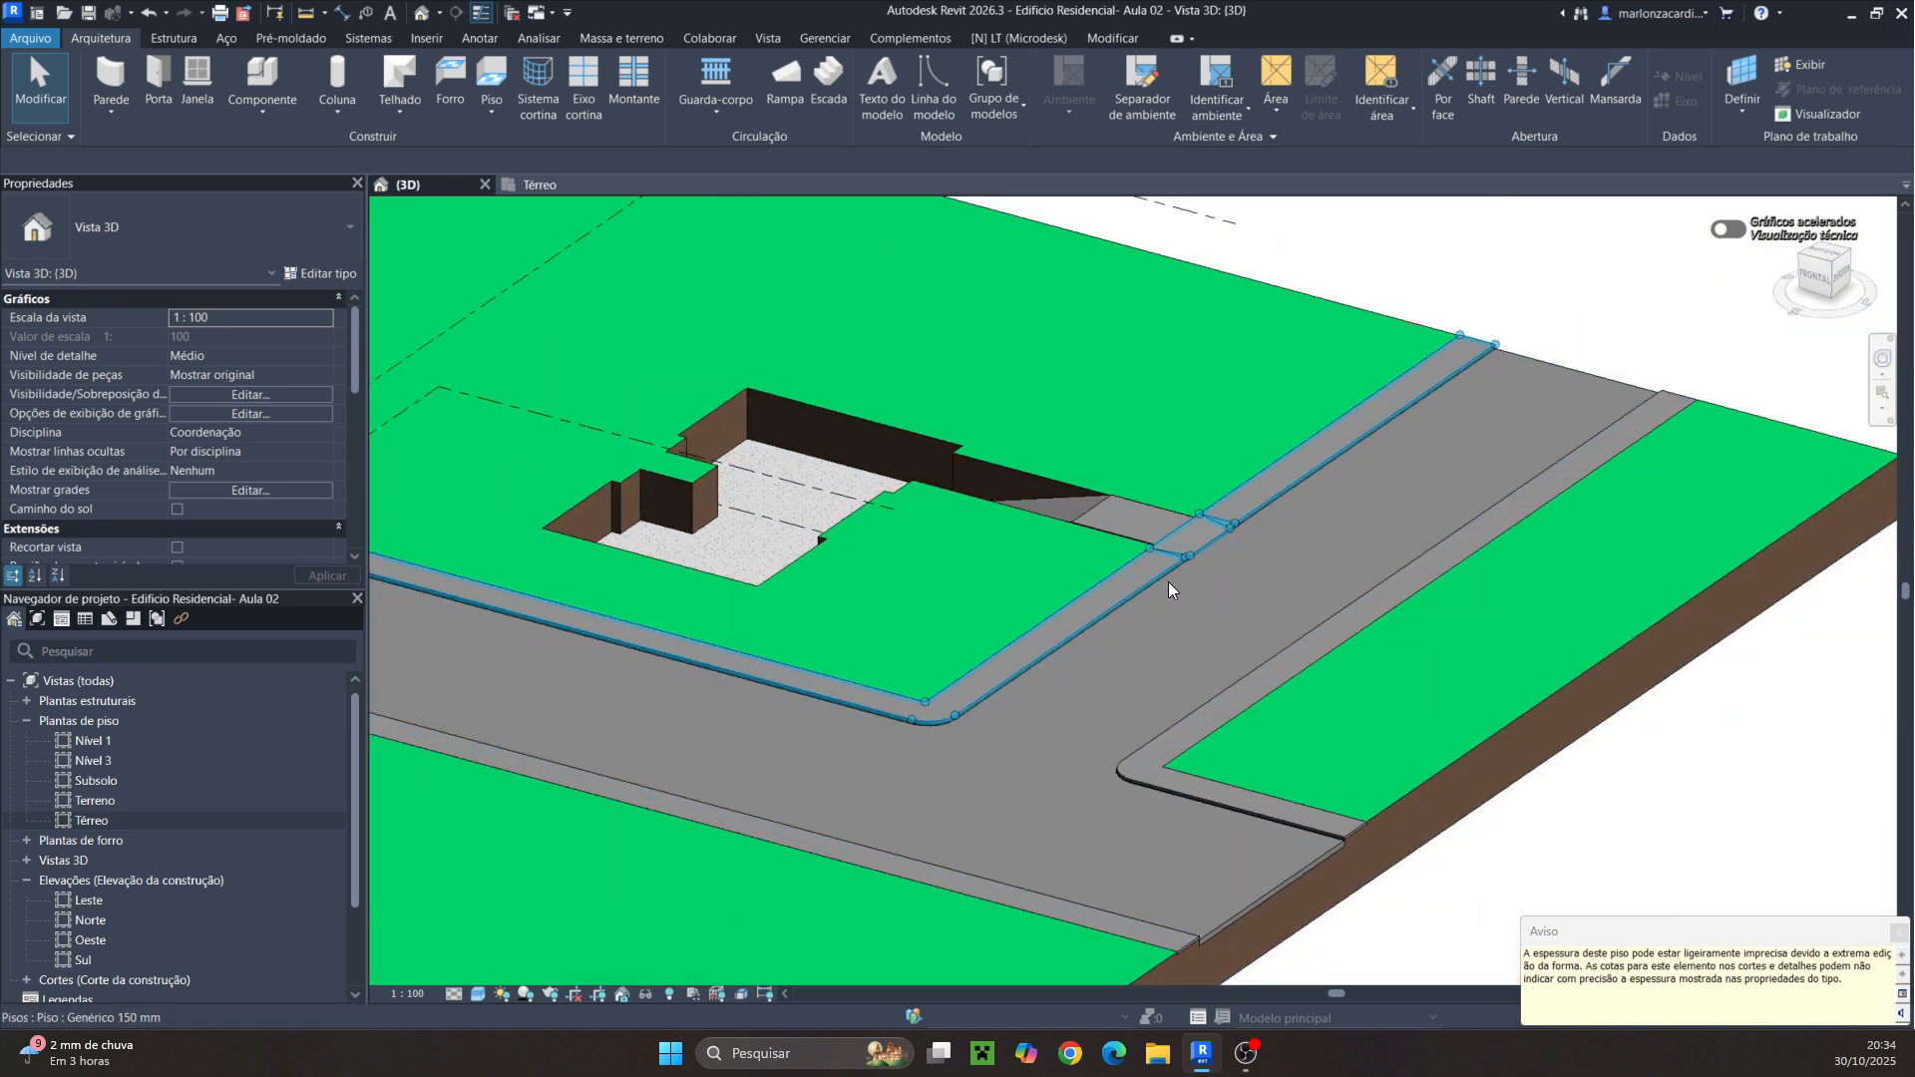
pyautogui.click(1154, 582)
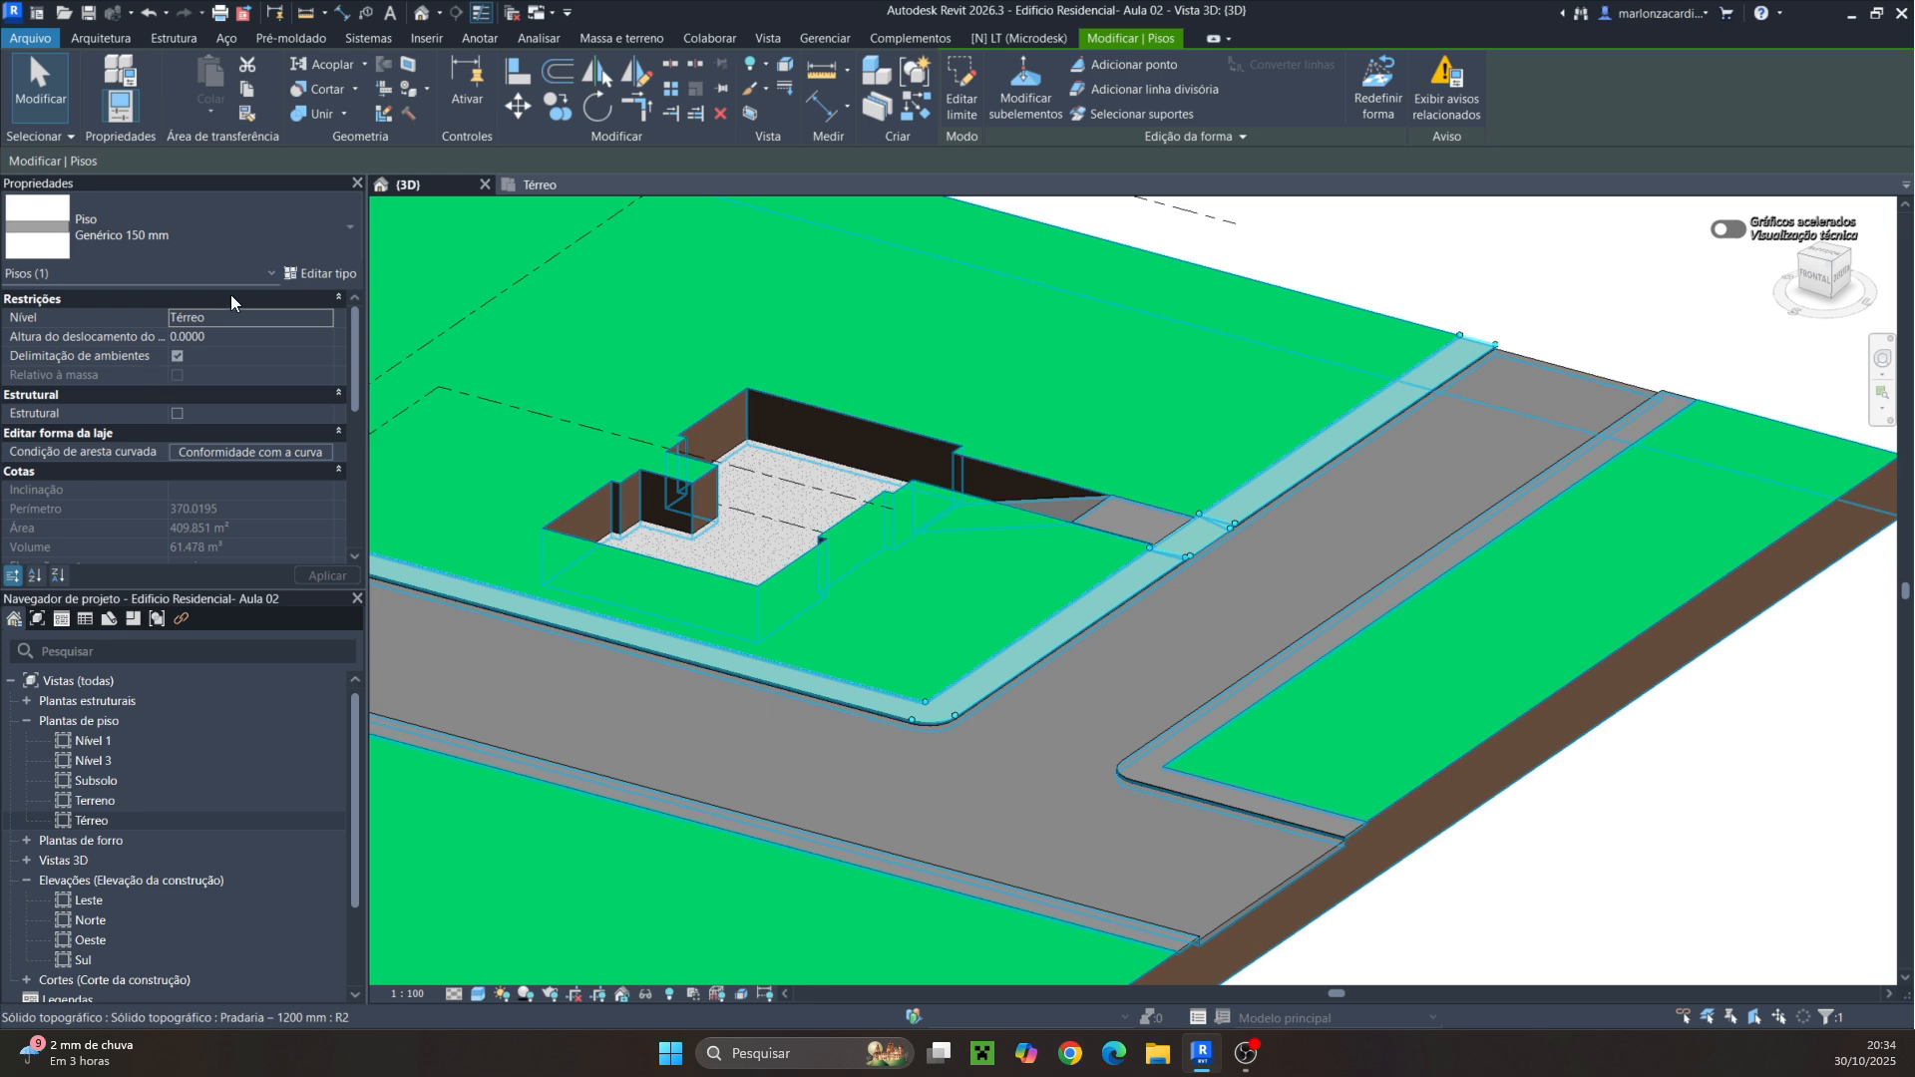
pyautogui.click(327, 271)
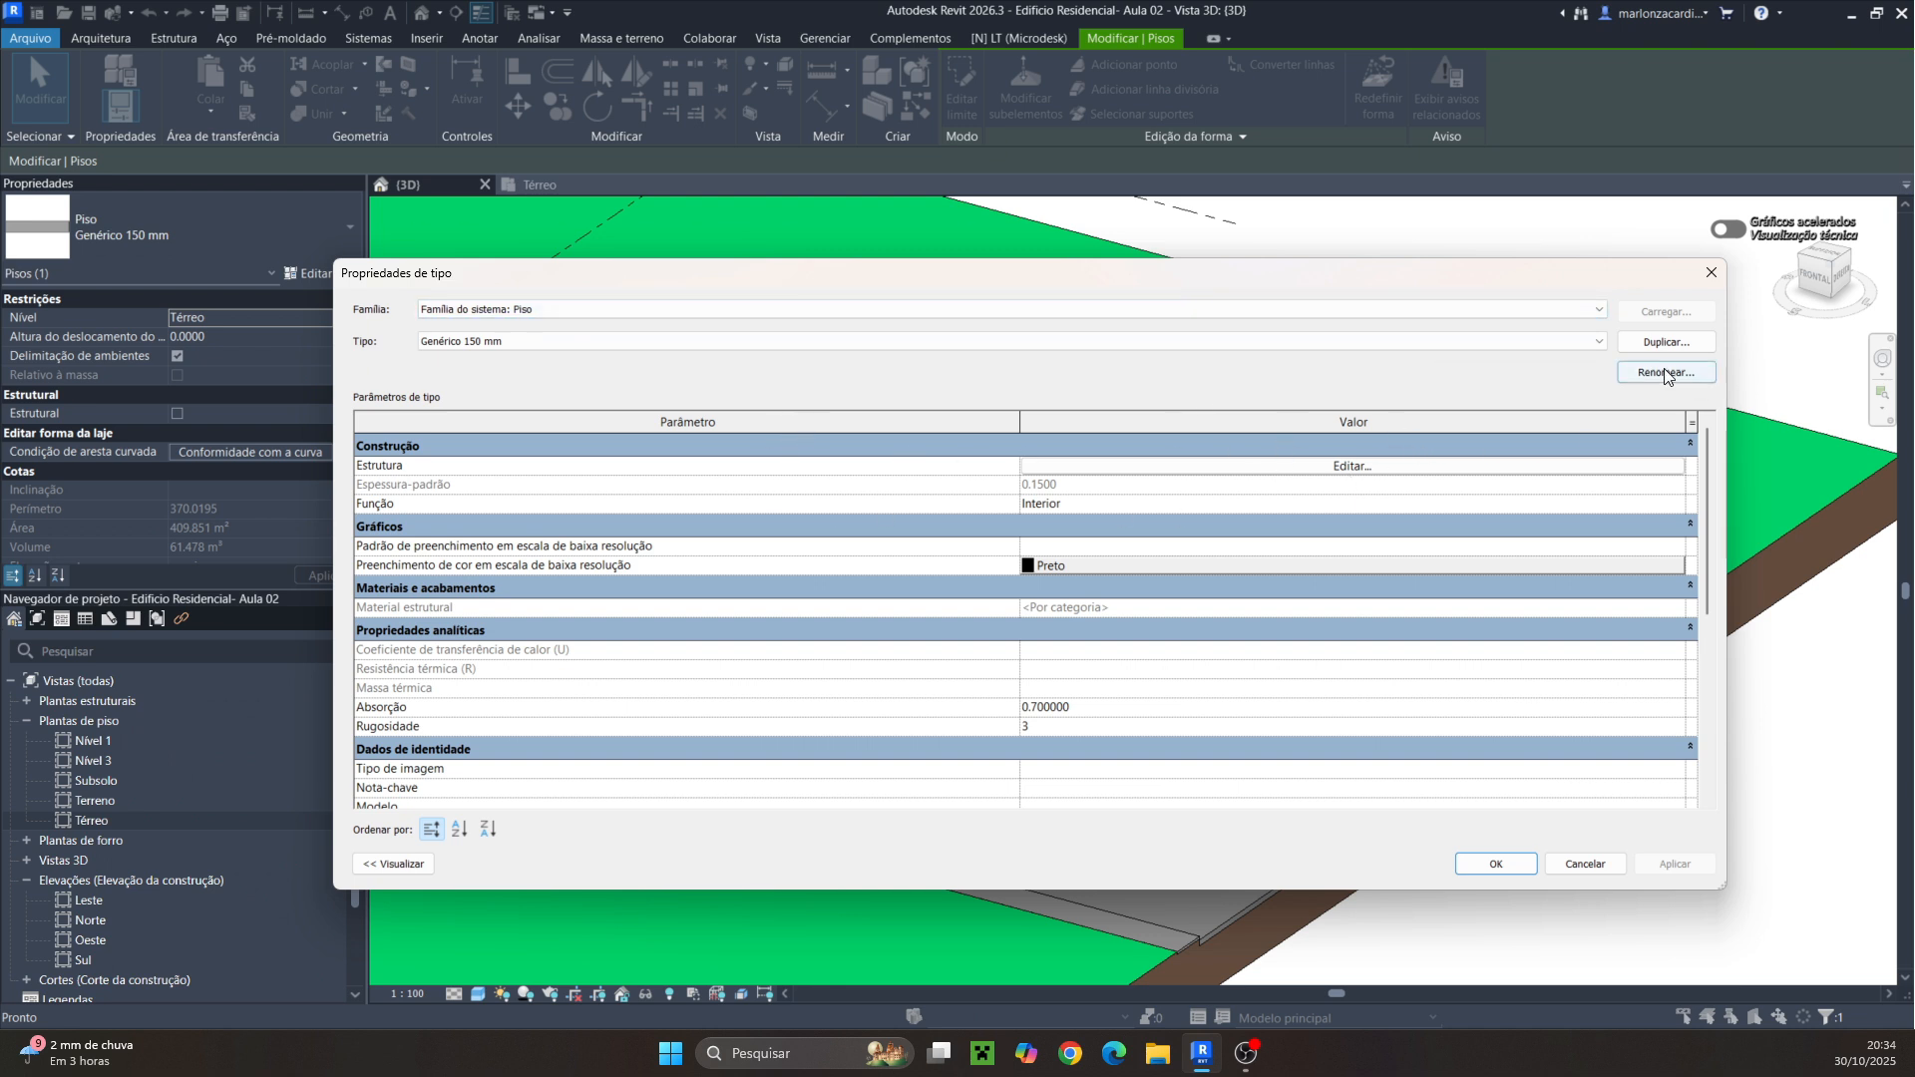
pyautogui.click(1647, 339)
pyautogui.click(1635, 342)
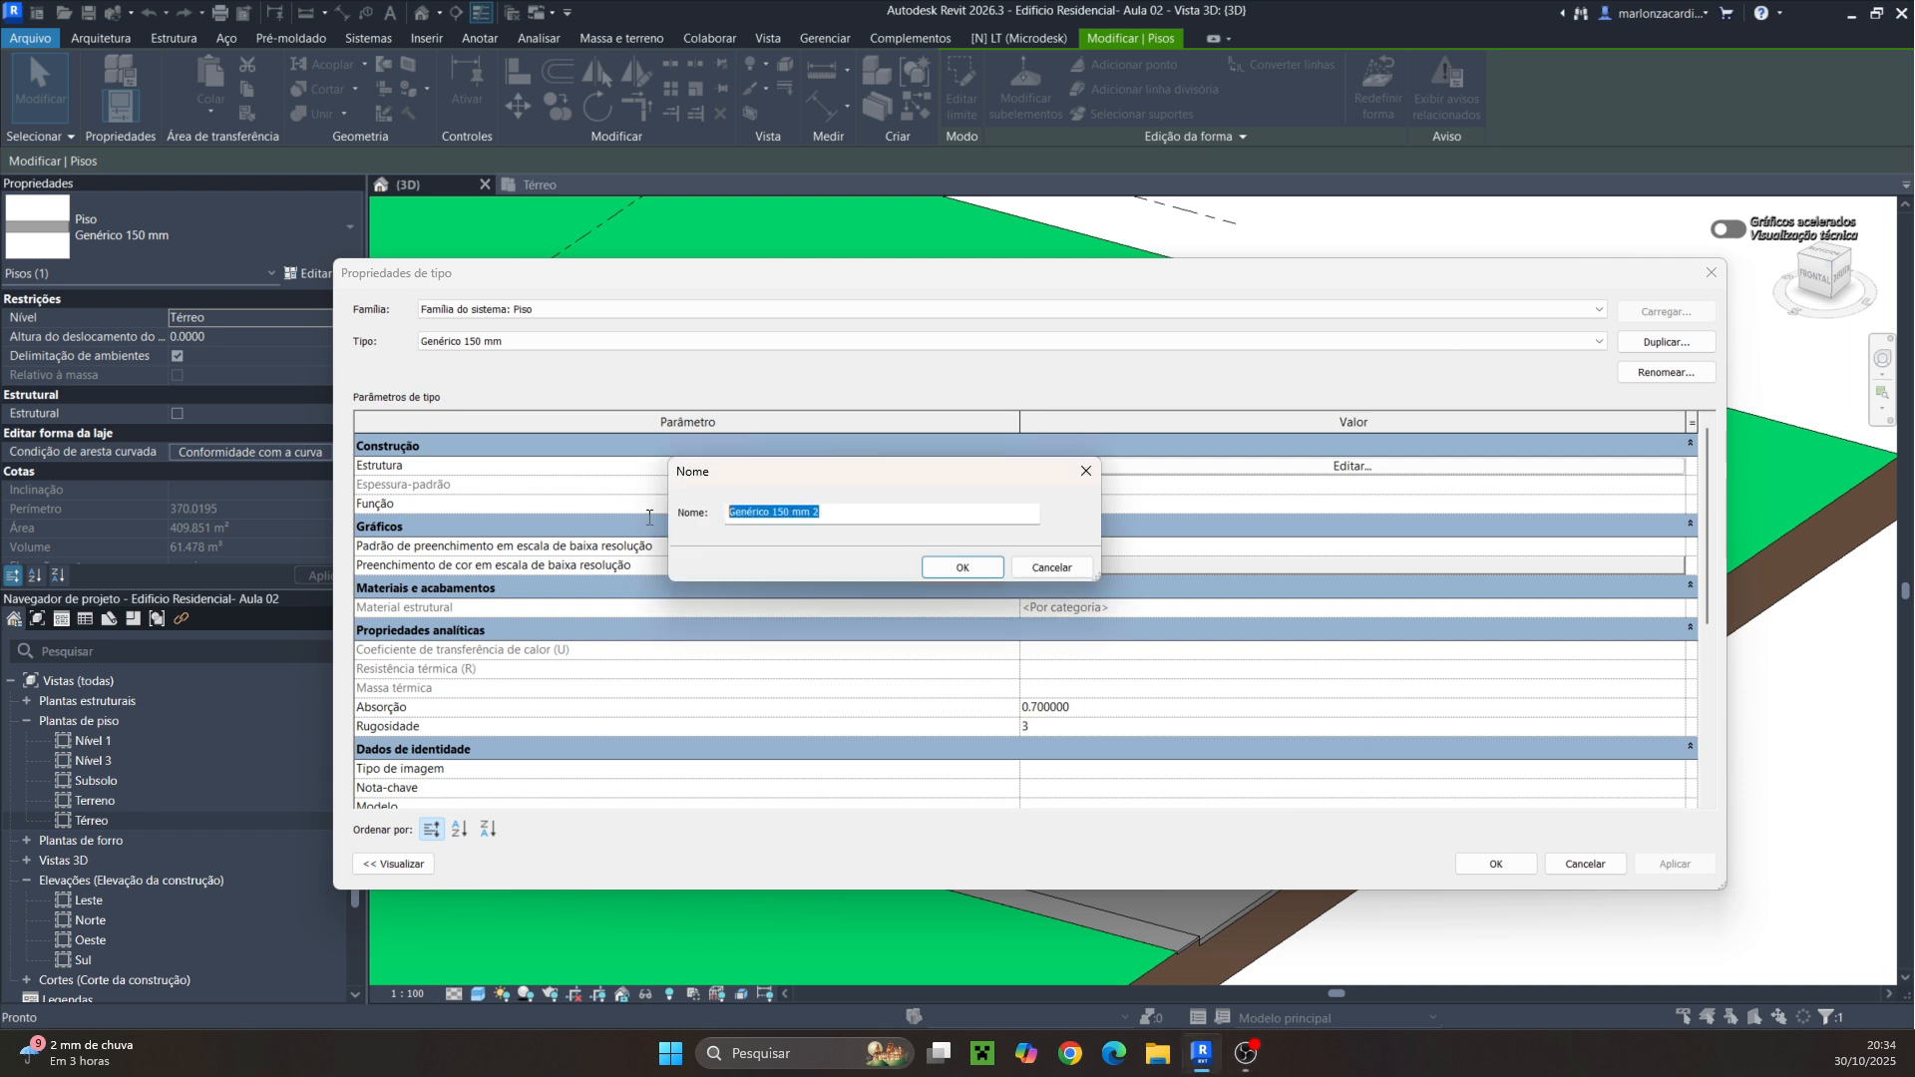
pyautogui.write('p')
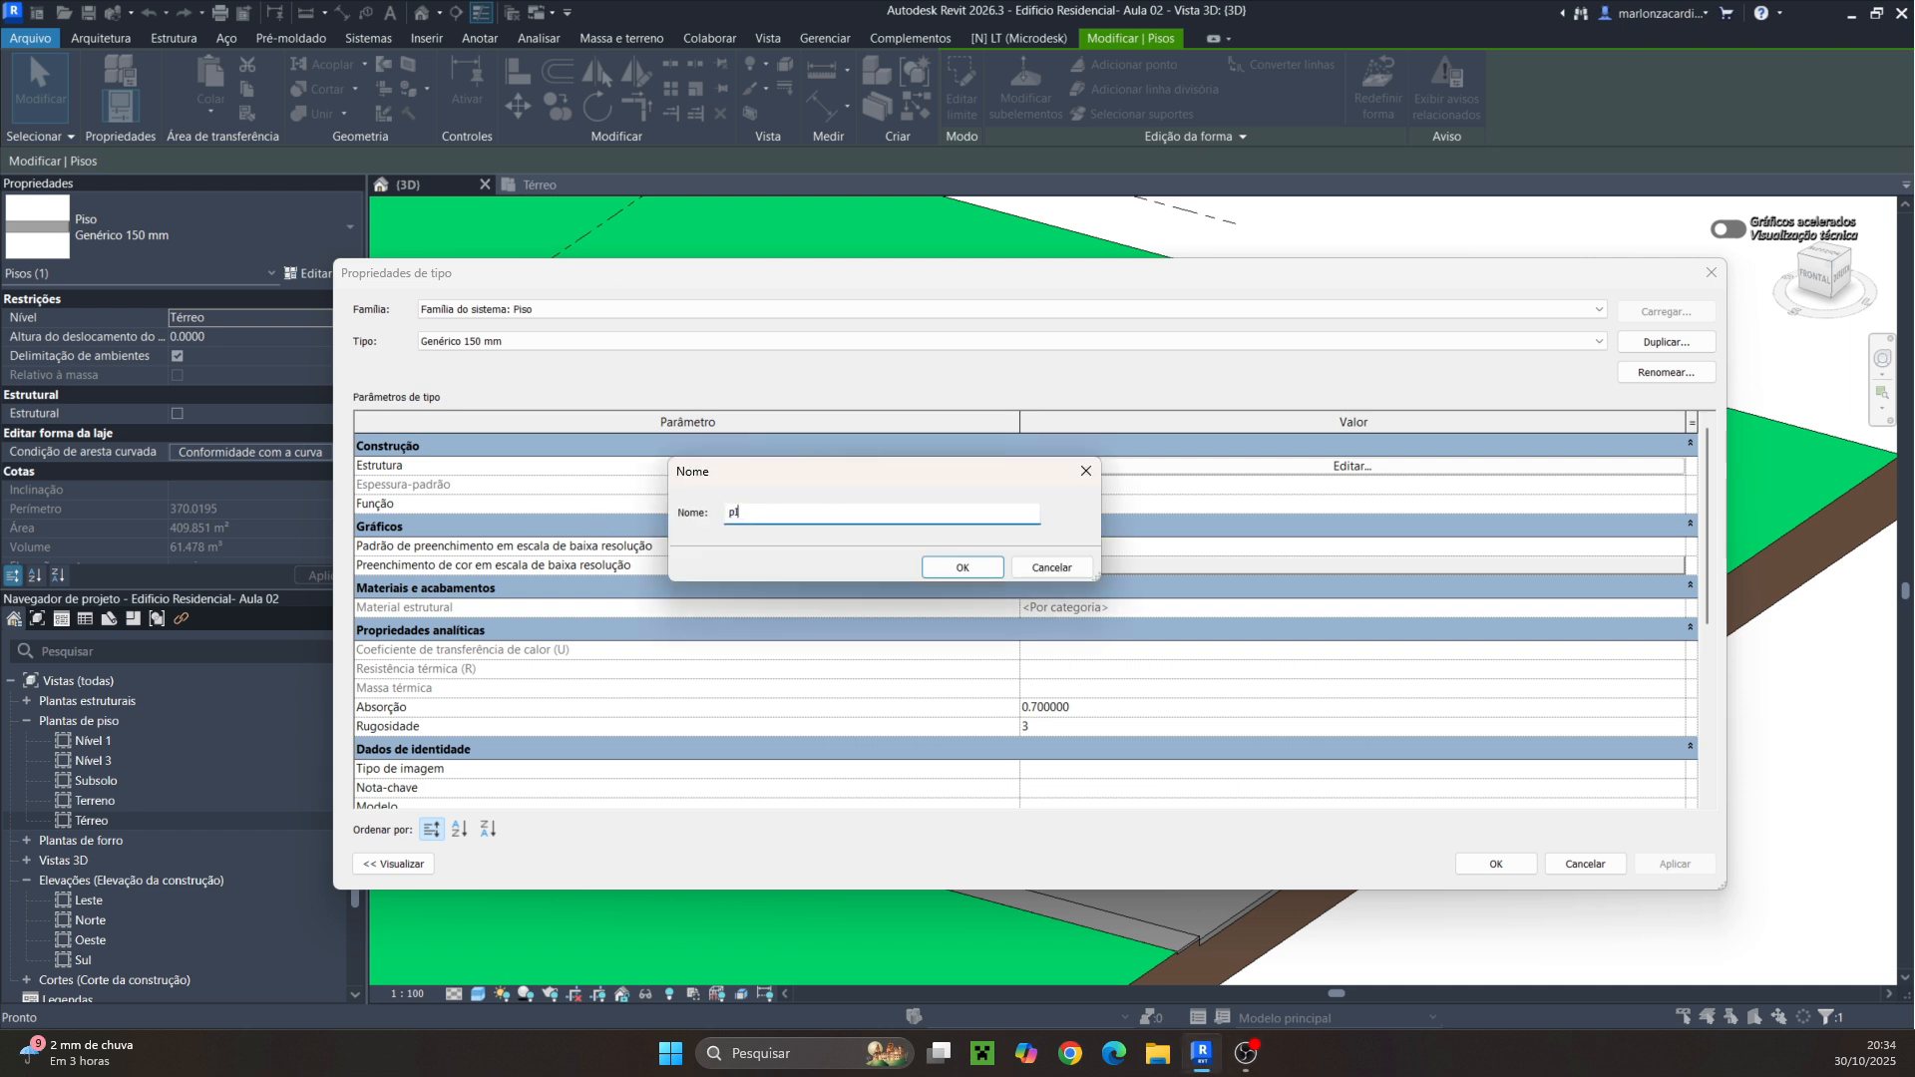
pyautogui.write('ISO DE CONCRETO')
pyautogui.press('BackSpace')
pyautogui.press('BackSpace')
pyautogui.press('BackSpace')
pyautogui.press('BackSpace')
pyautogui.press('BackSpace')
pyautogui.press('BackSpace')
pyautogui.press('BackSpace')
pyautogui.press('BackSpace')
pyautogui.press('BackSpace')
pyautogui.hotkey('ctrl', 'a')
pyautogui.write('PISO DE CONCRETO 5CM')
pyautogui.click(936, 567)
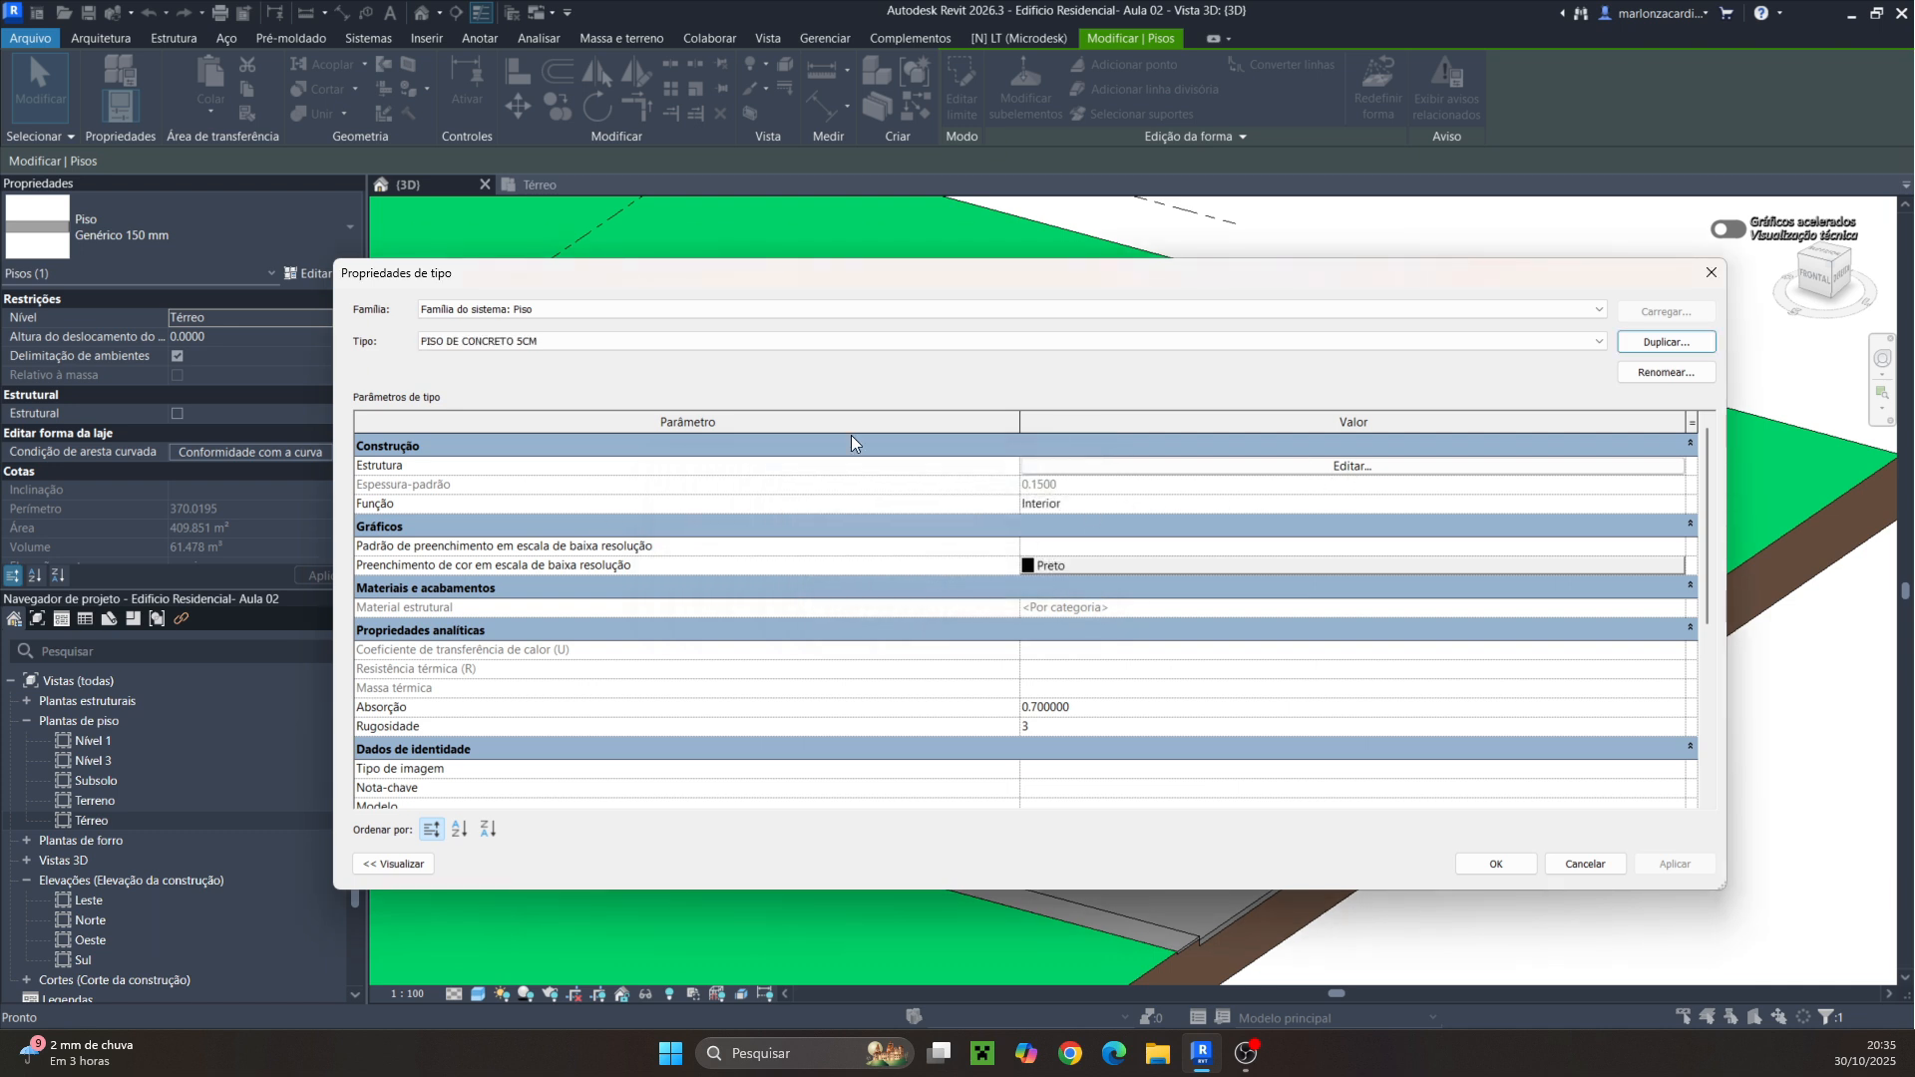
# Set the structure layer thickness of the new floor type to 0.05
pyautogui.click(1286, 473)
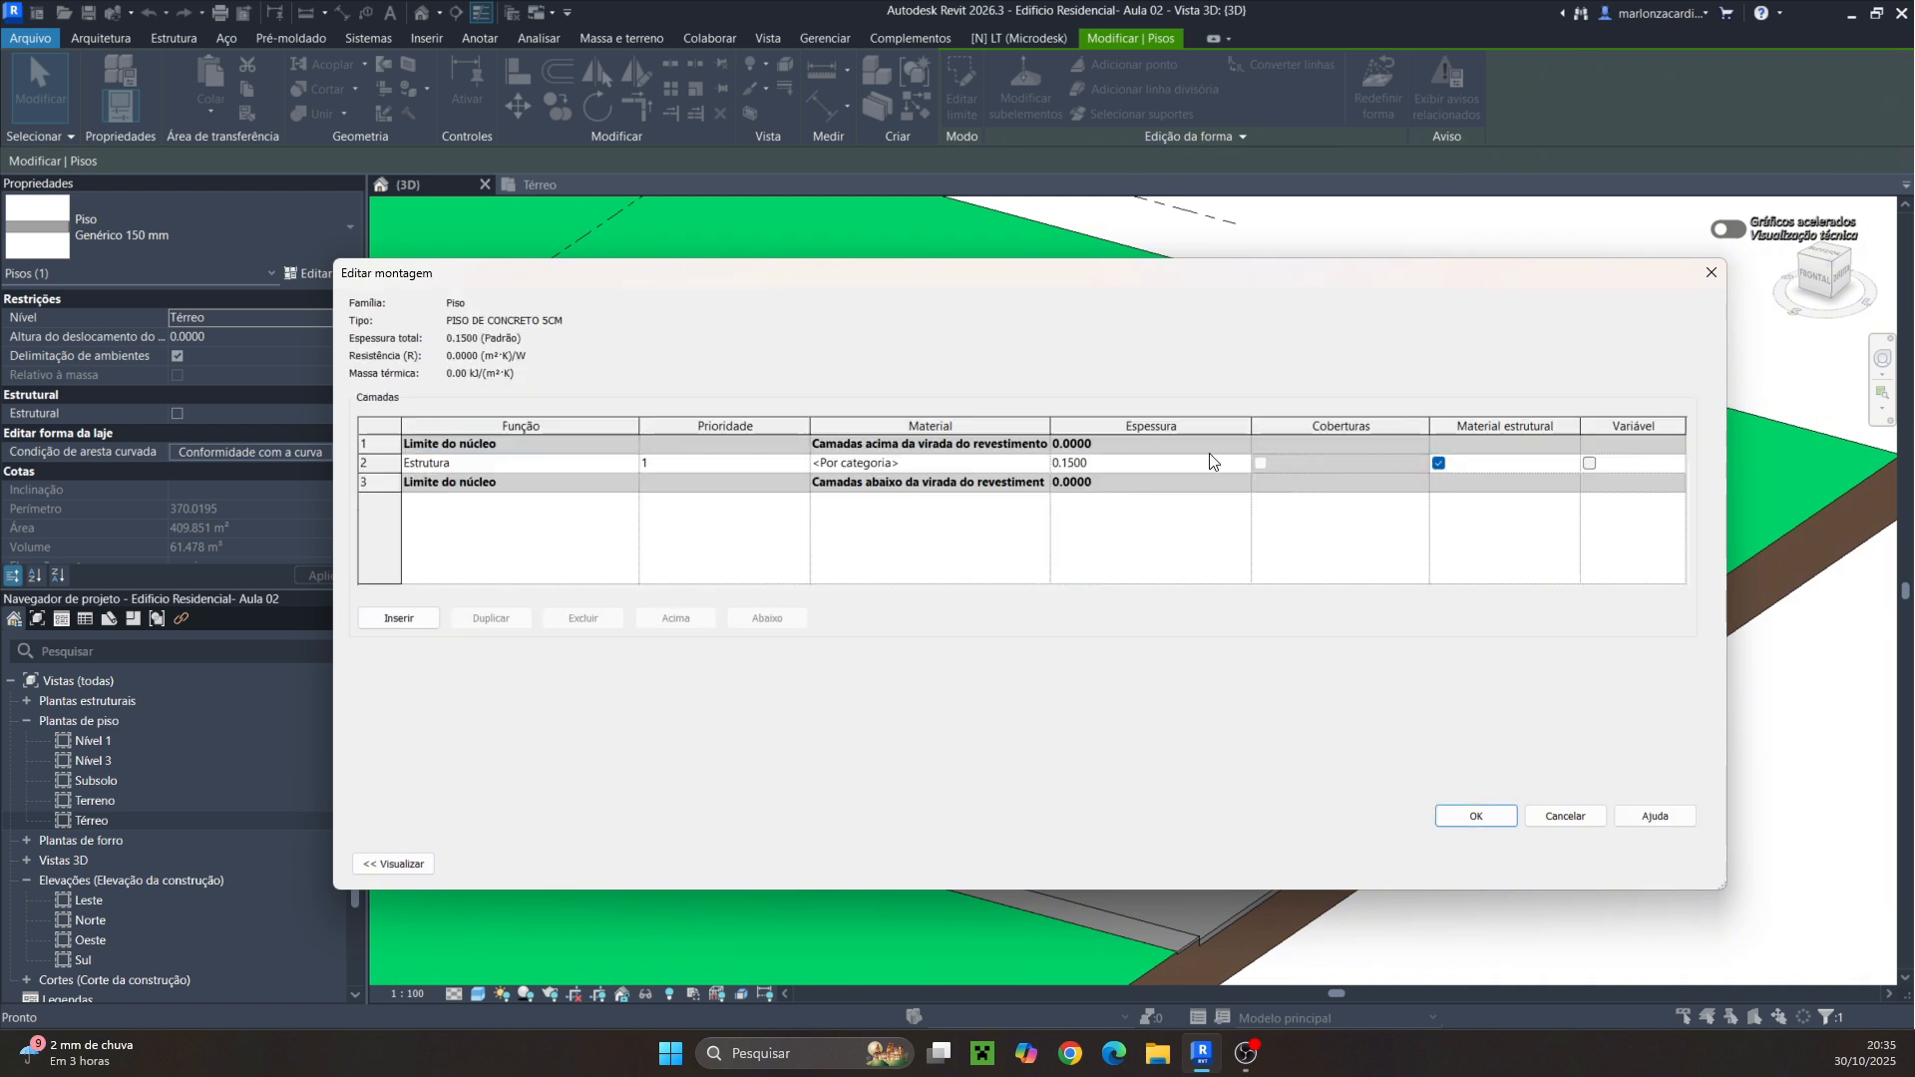
pyautogui.click(1111, 465)
pyautogui.moveTo(1110, 466); pyautogui.dragTo(1061, 473)
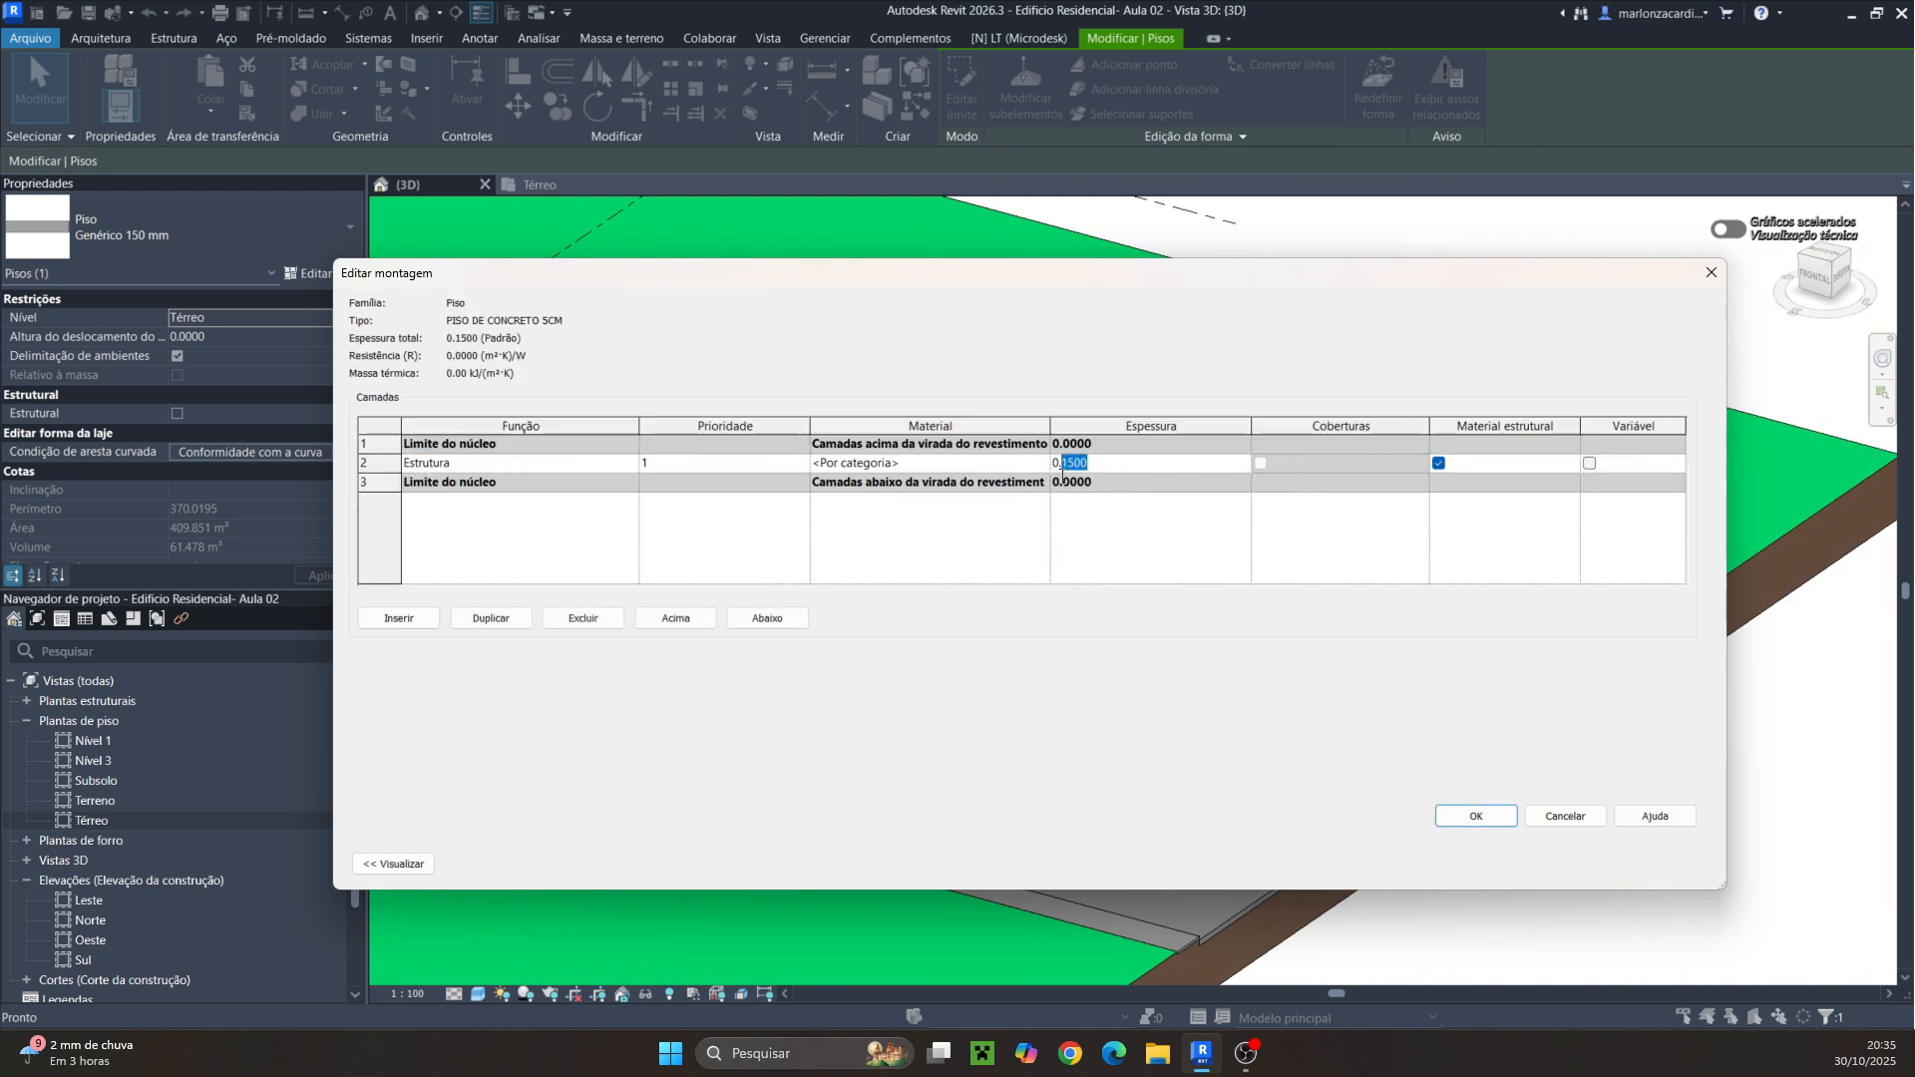
pyautogui.write('065')
pyautogui.press('BackSpace')
# Assign the material Concreto, Moldado in loco to the structure layer and confirm the type changes
pyautogui.click(997, 465)
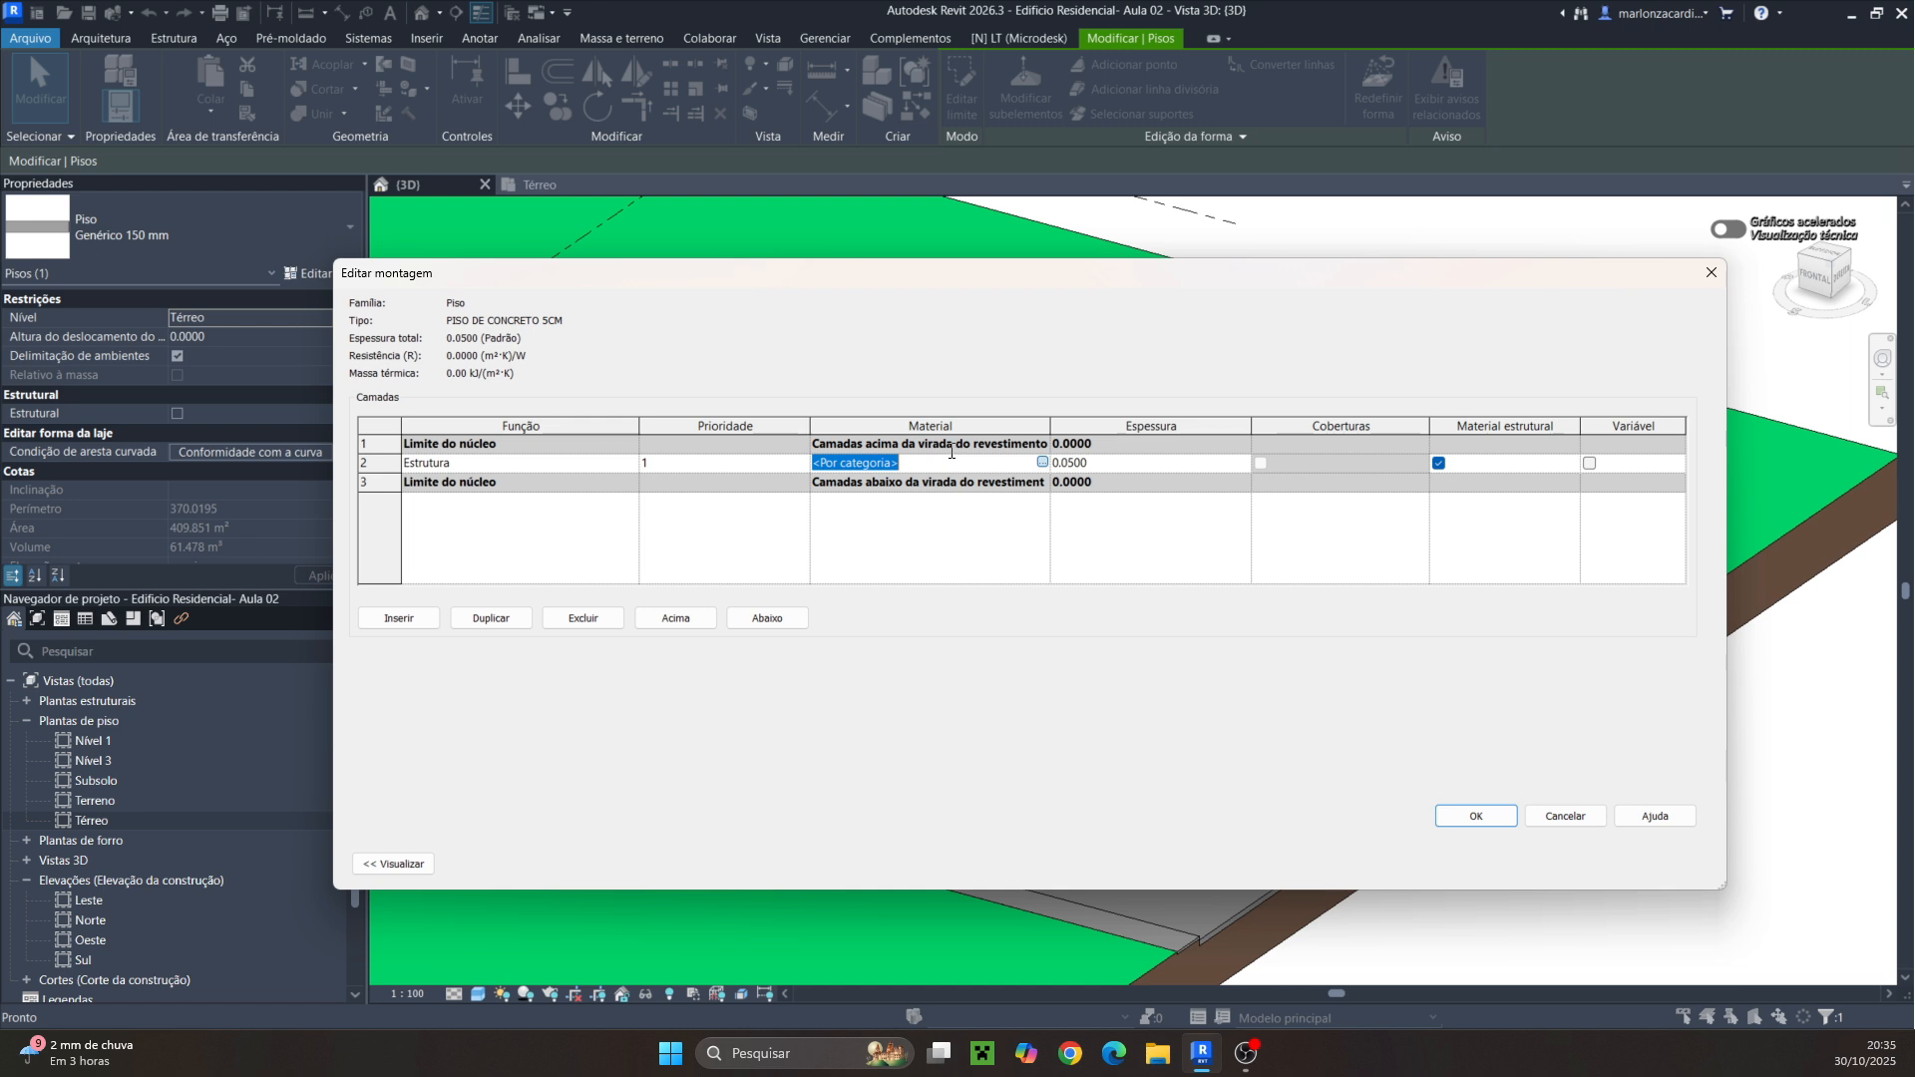
pyautogui.click(1042, 462)
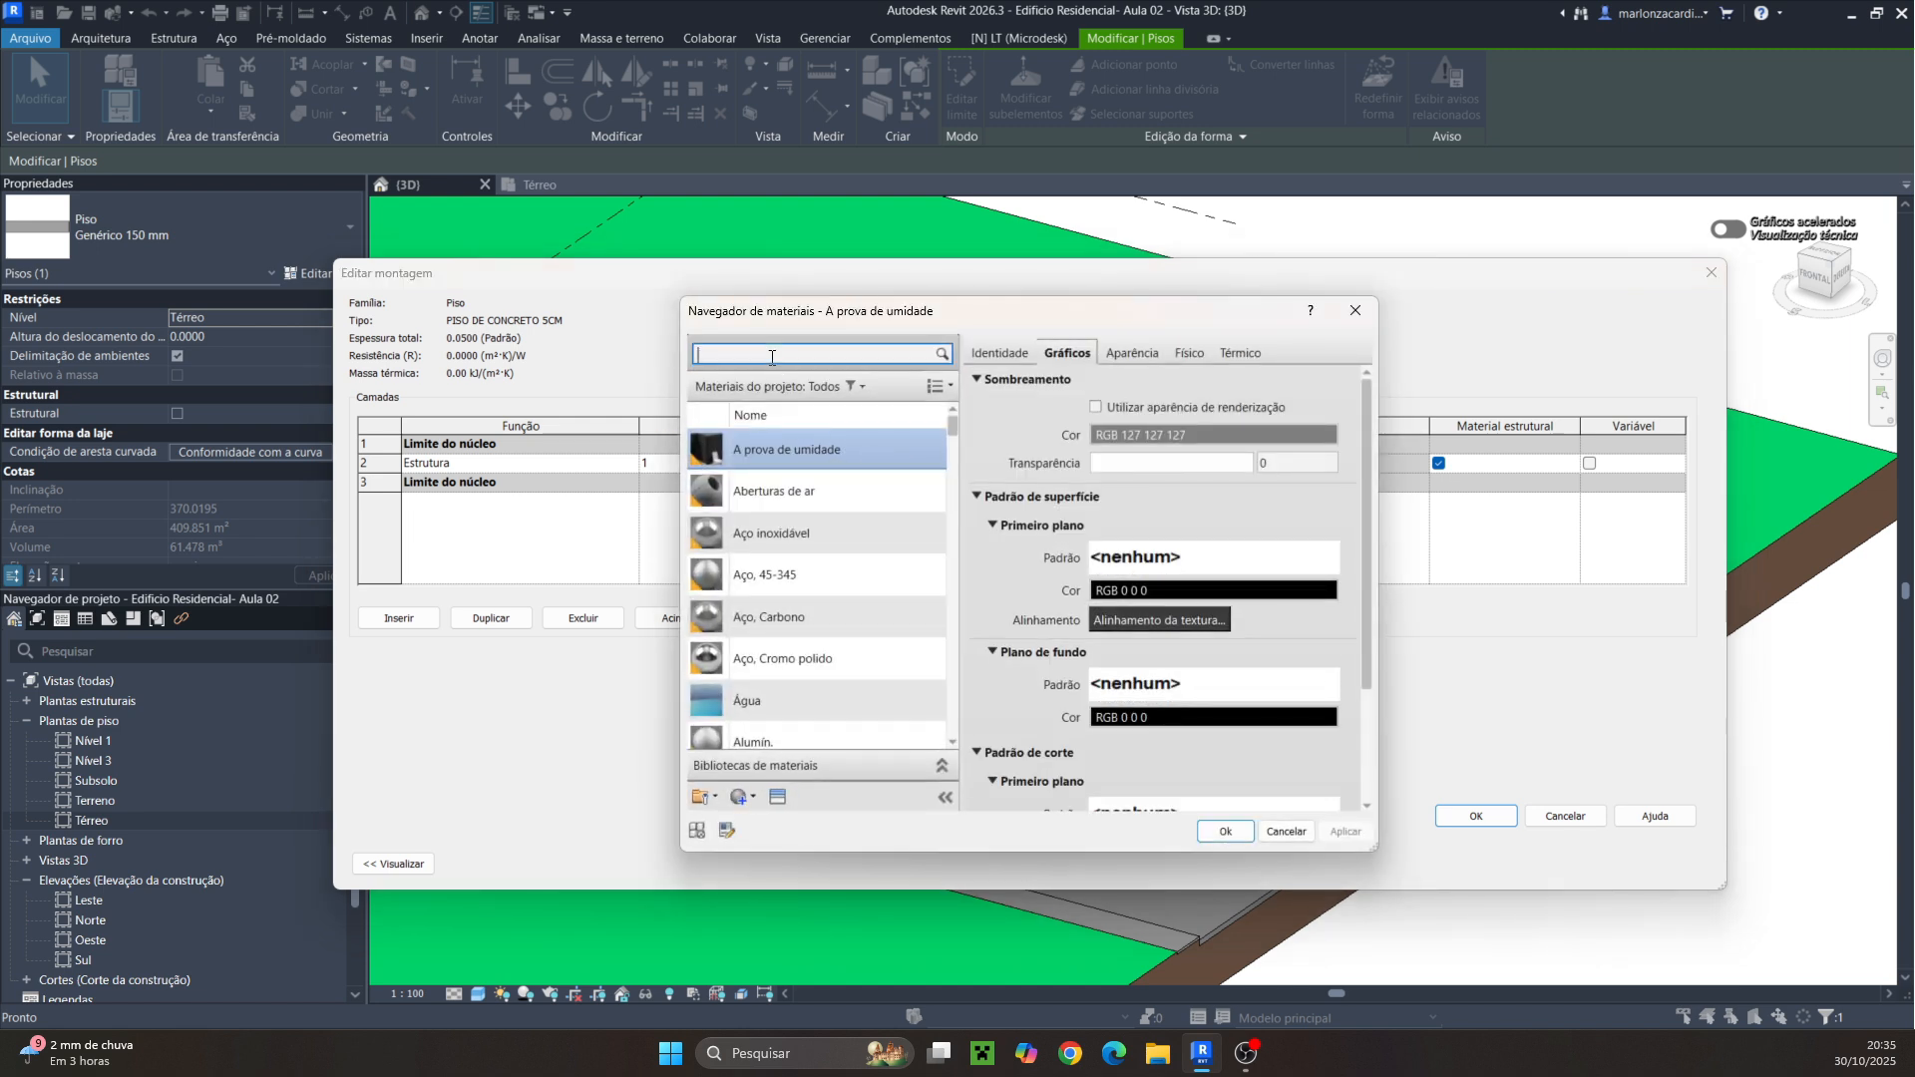
pyautogui.write('CONCRETO M')
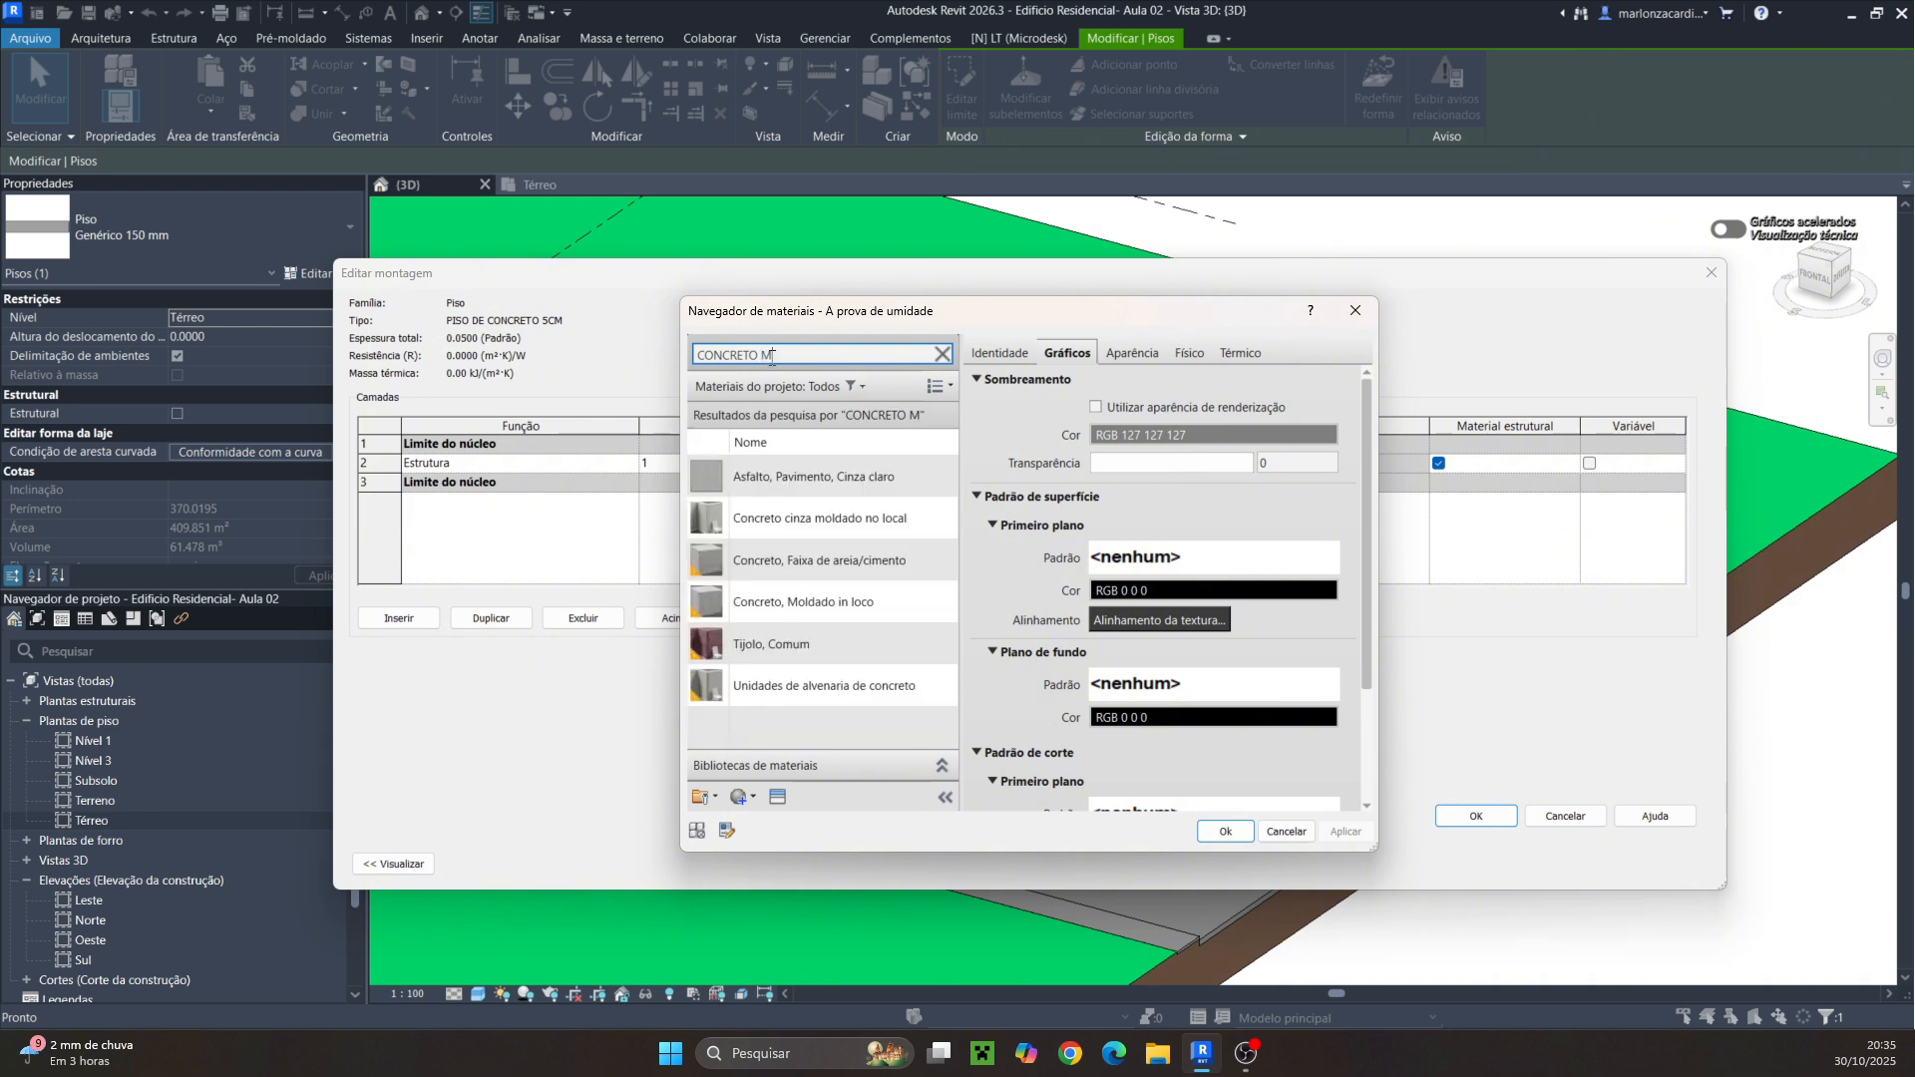
pyautogui.press('BackSpace')
pyautogui.press('BackSpace')
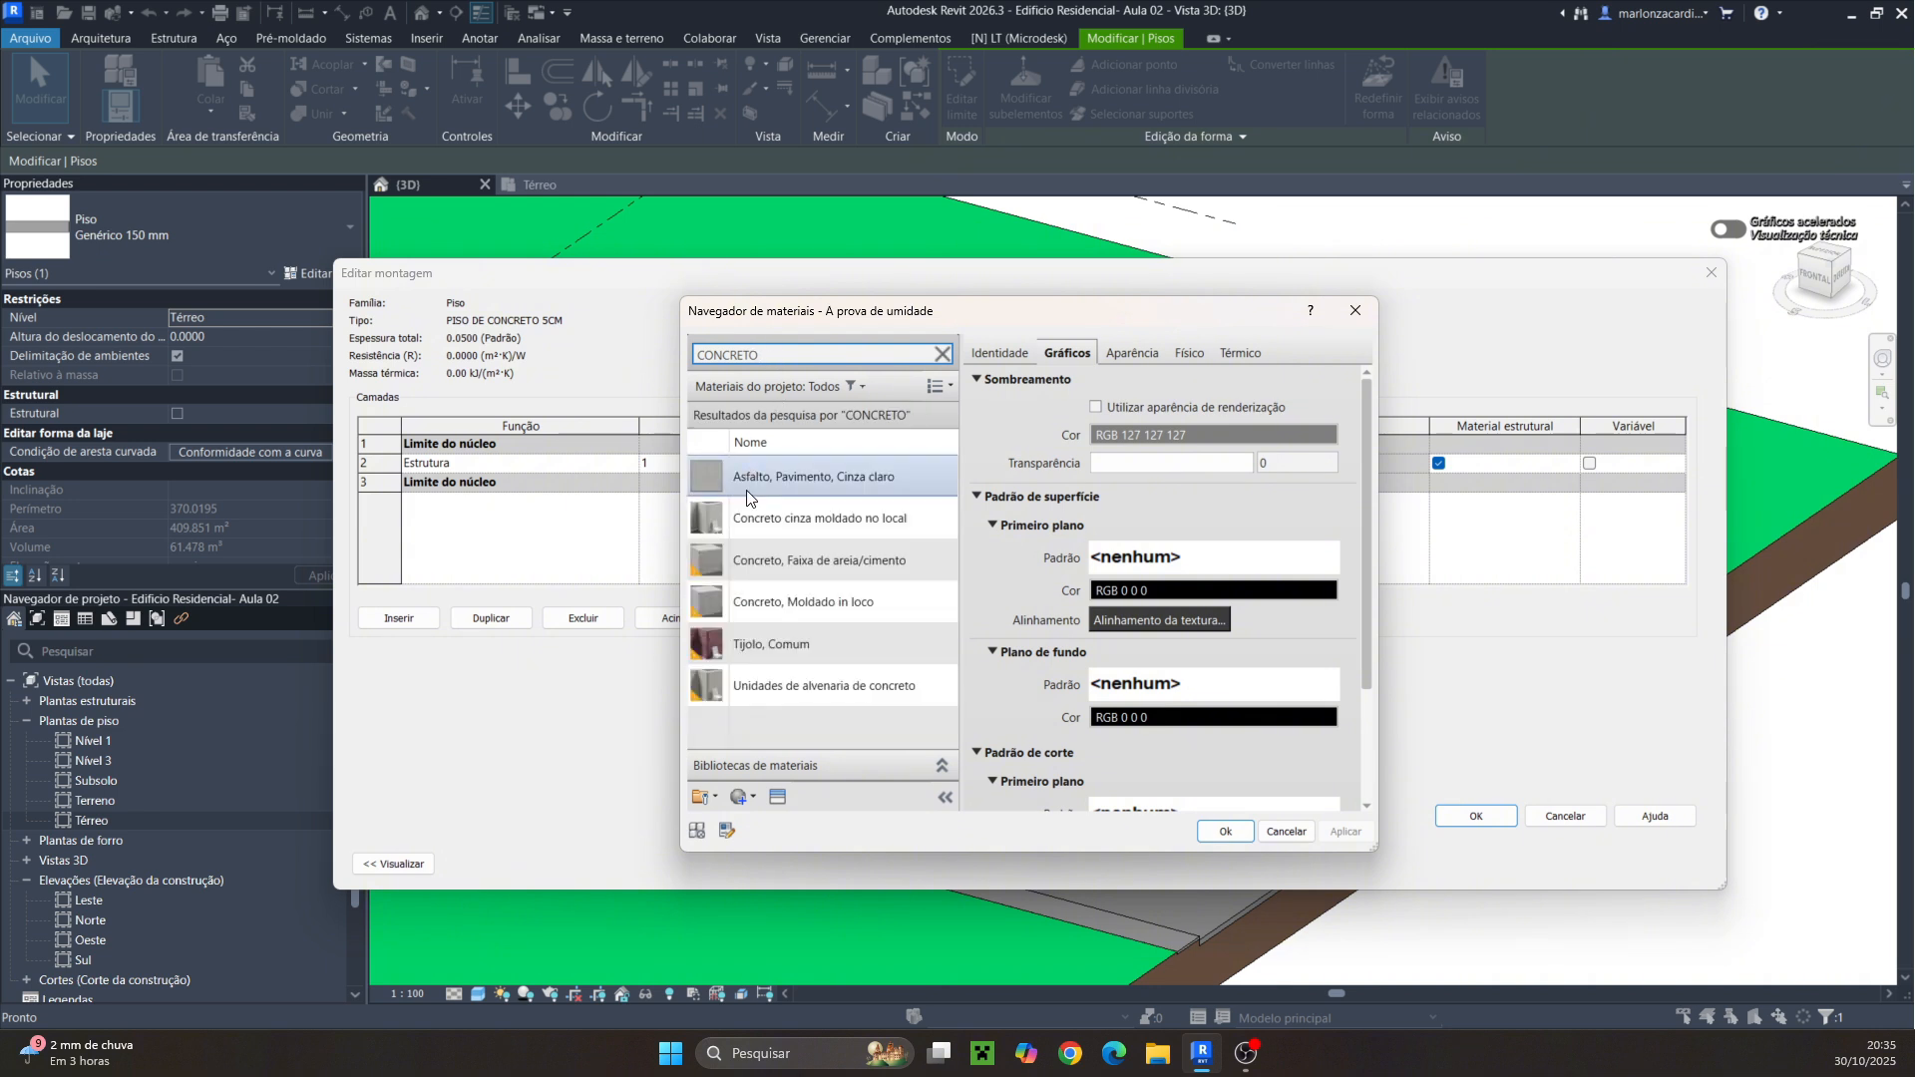
pyautogui.click(780, 606)
pyautogui.click(1223, 828)
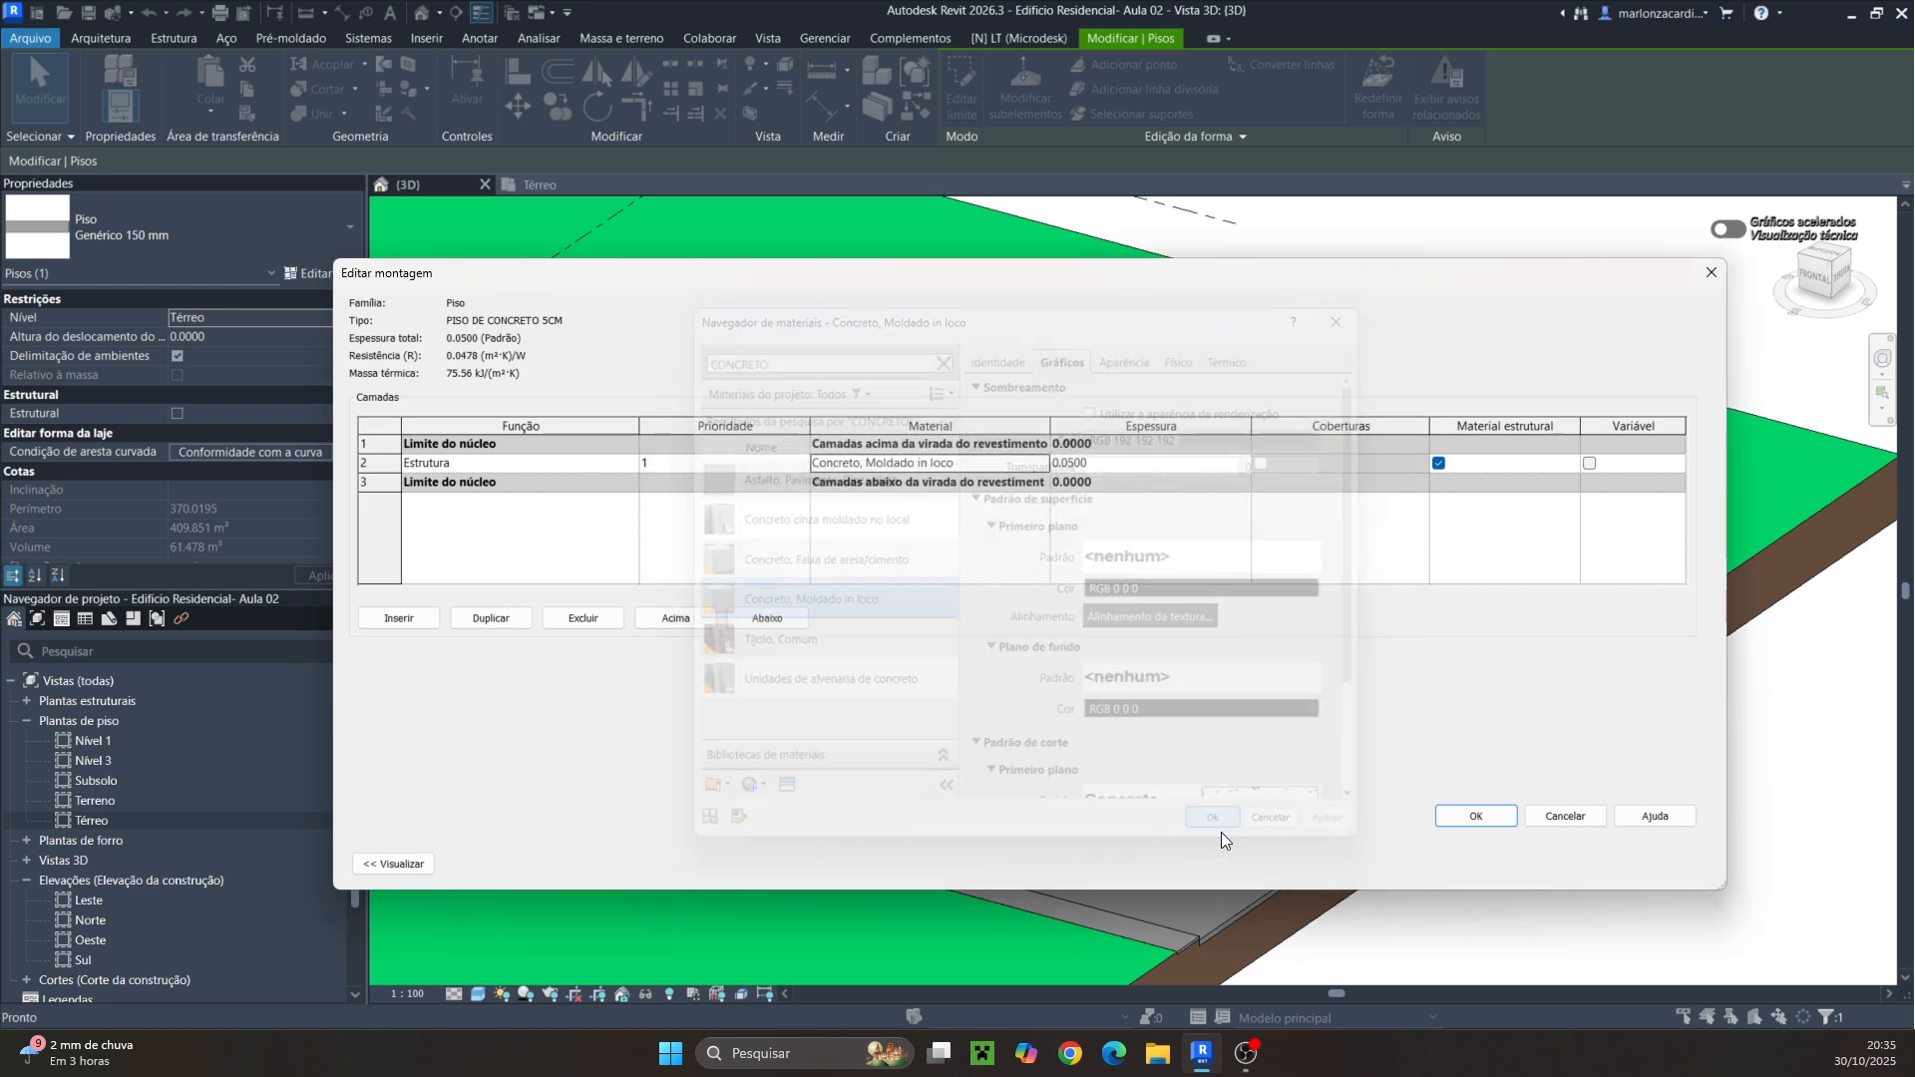
pyautogui.click(1465, 816)
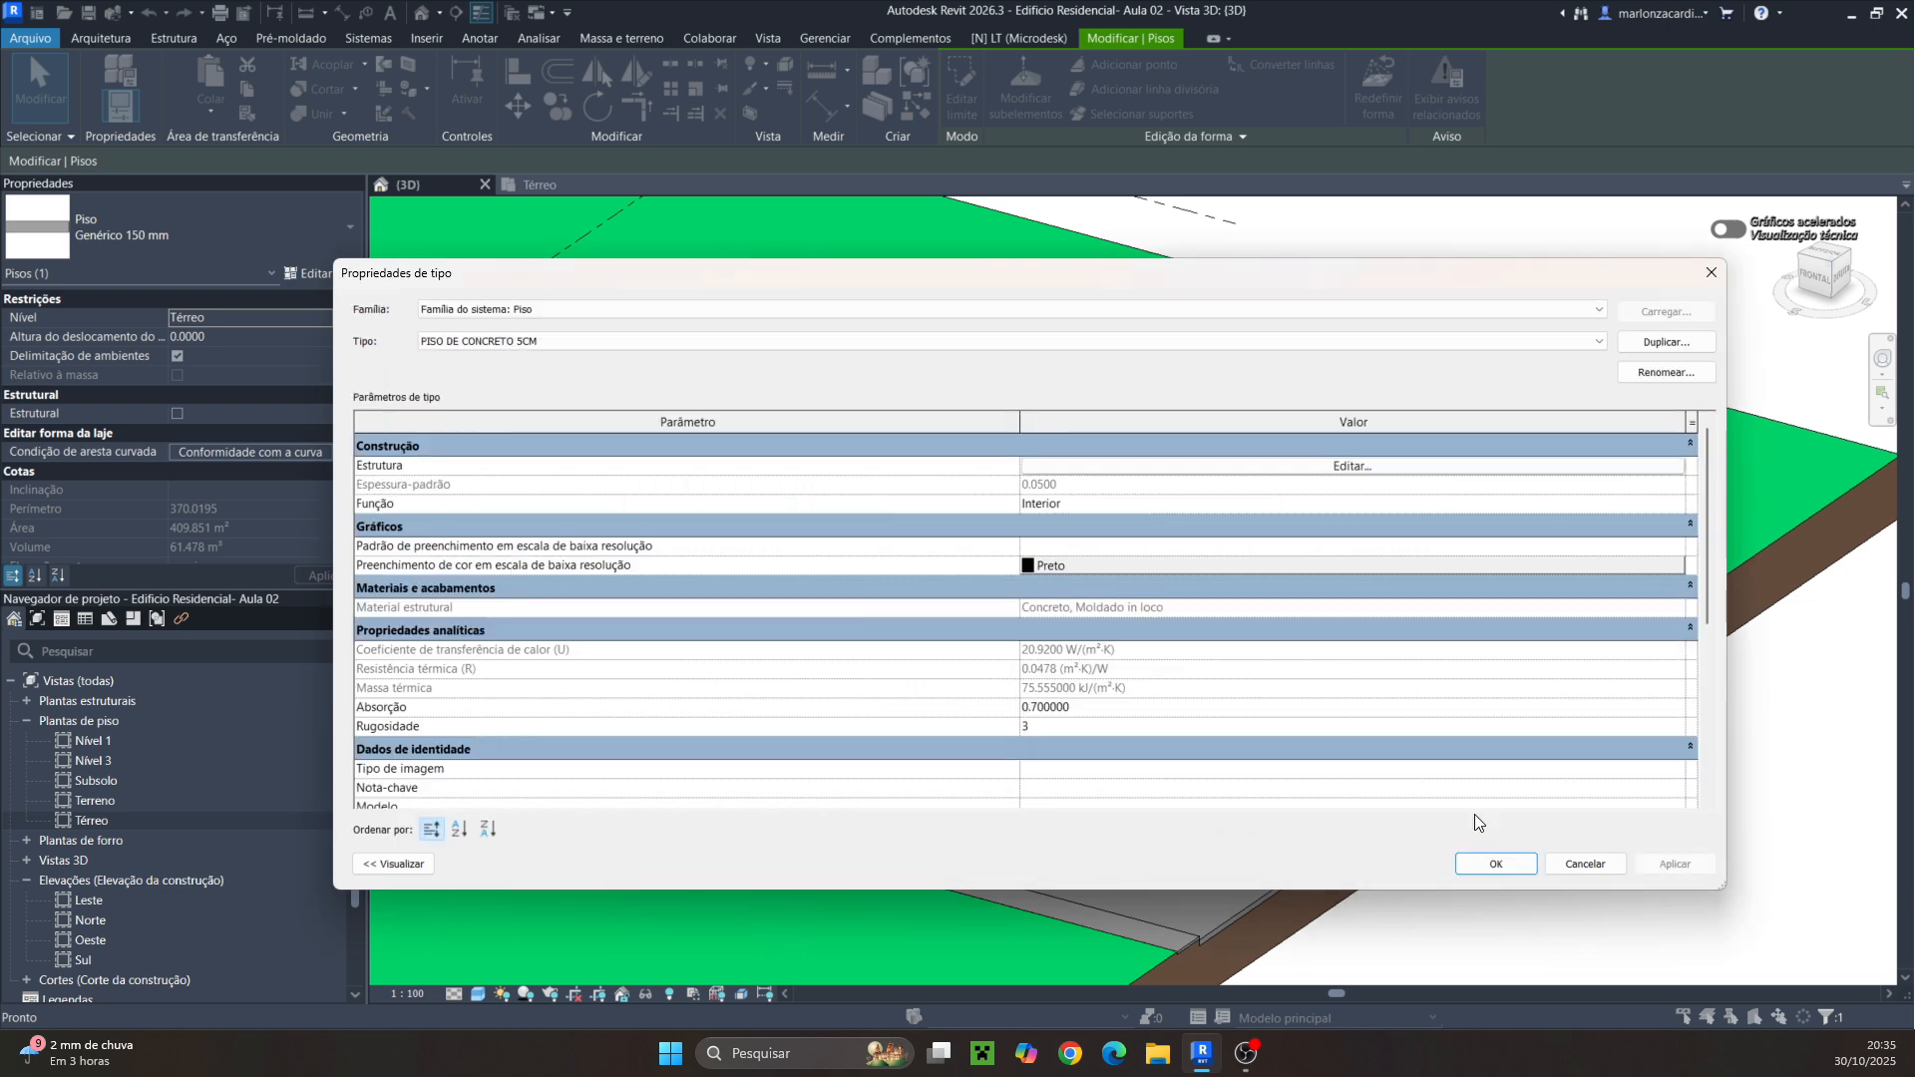
pyautogui.click(1494, 861)
pyautogui.press('Escape')
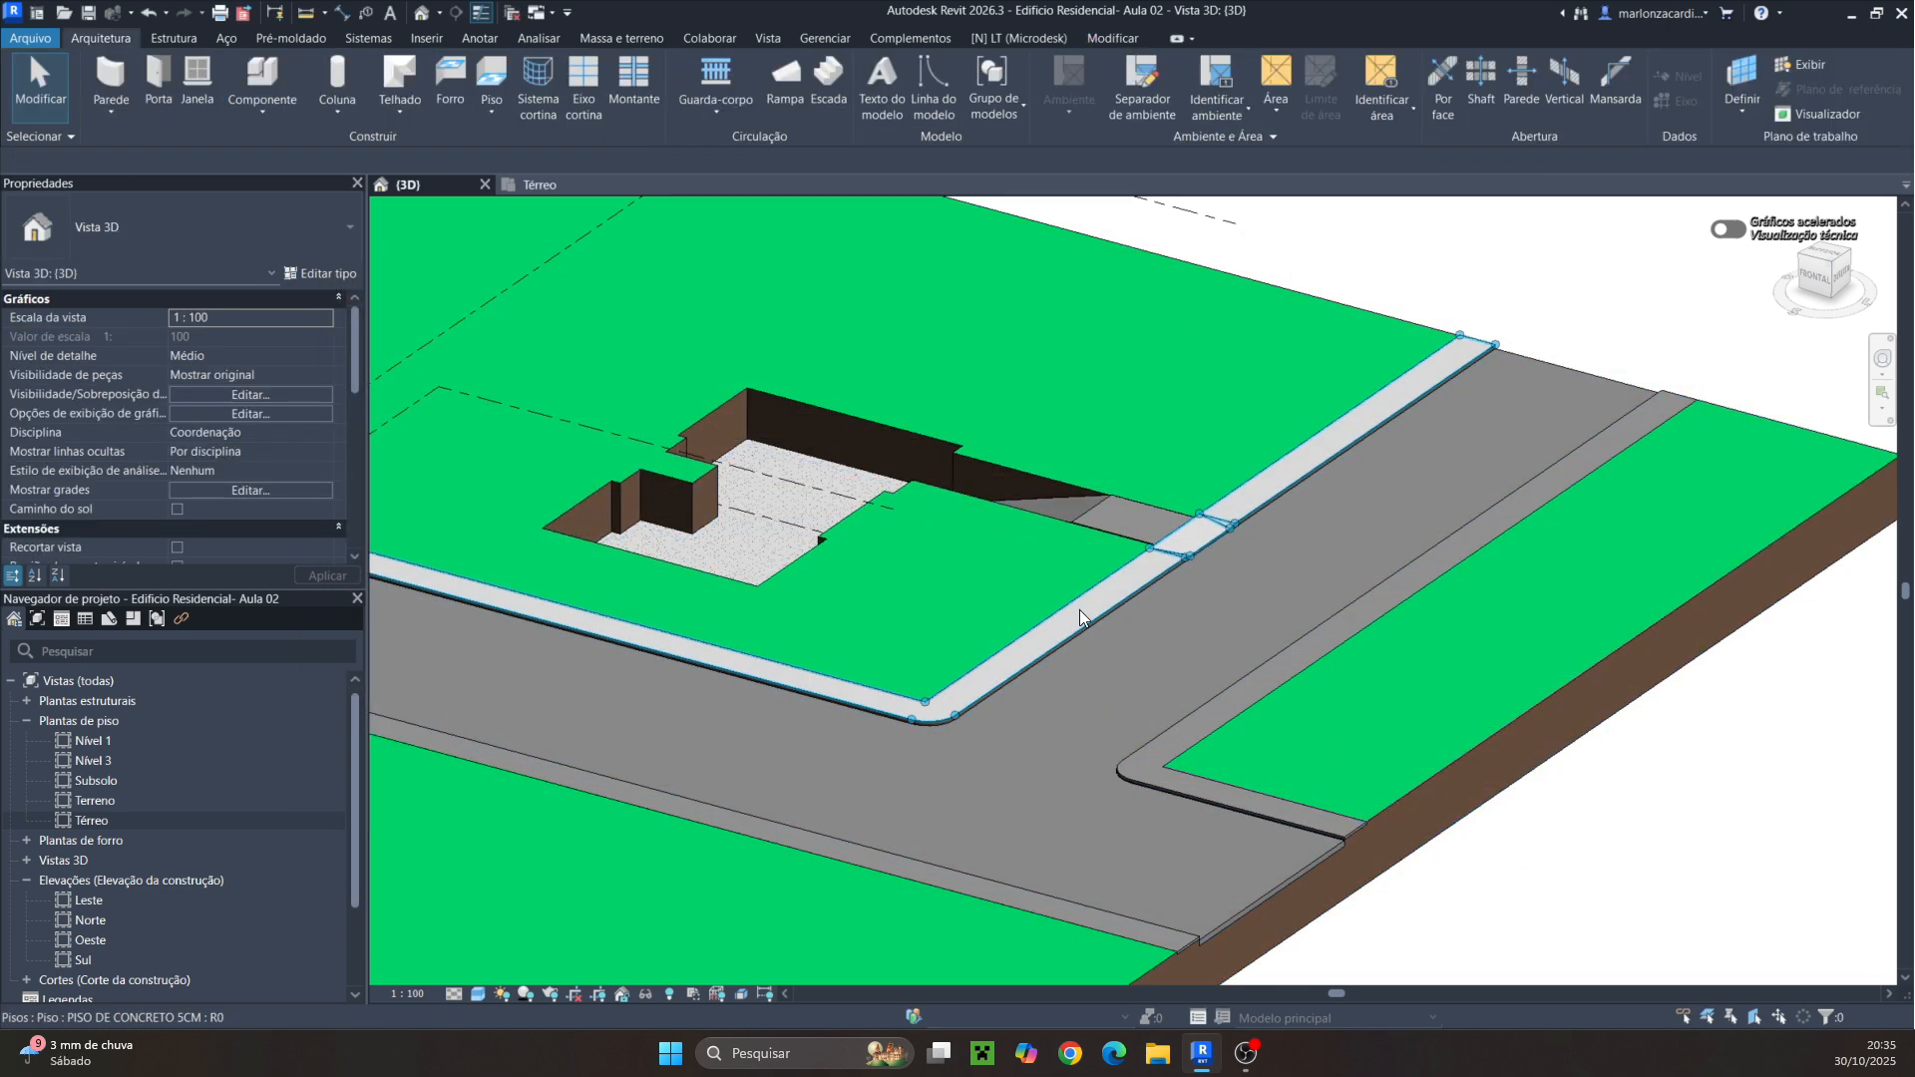
# Inspect the reshaped concrete curb floor along the road in the 3D view
pyautogui.scroll(5, 995, 732)
pyautogui.scroll(3, 970, 722)
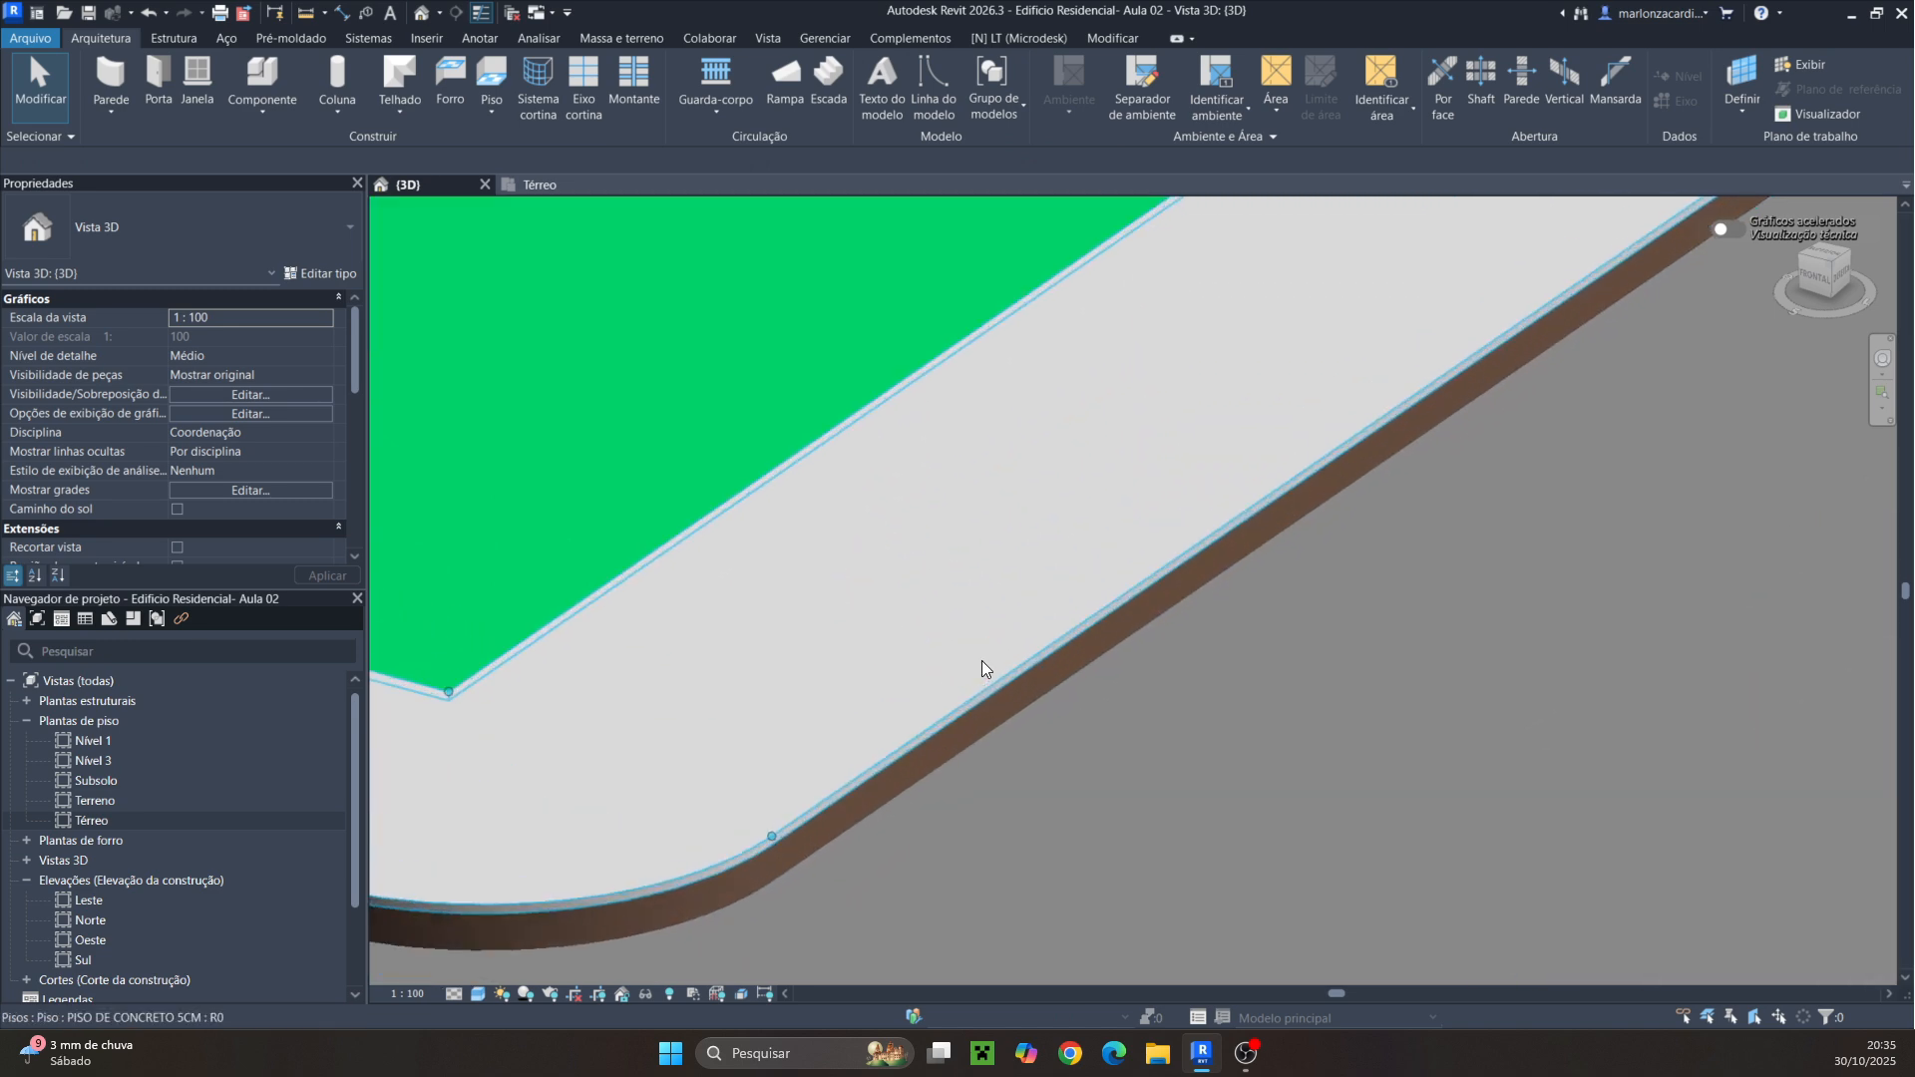
pyautogui.scroll(-7, 1020, 674)
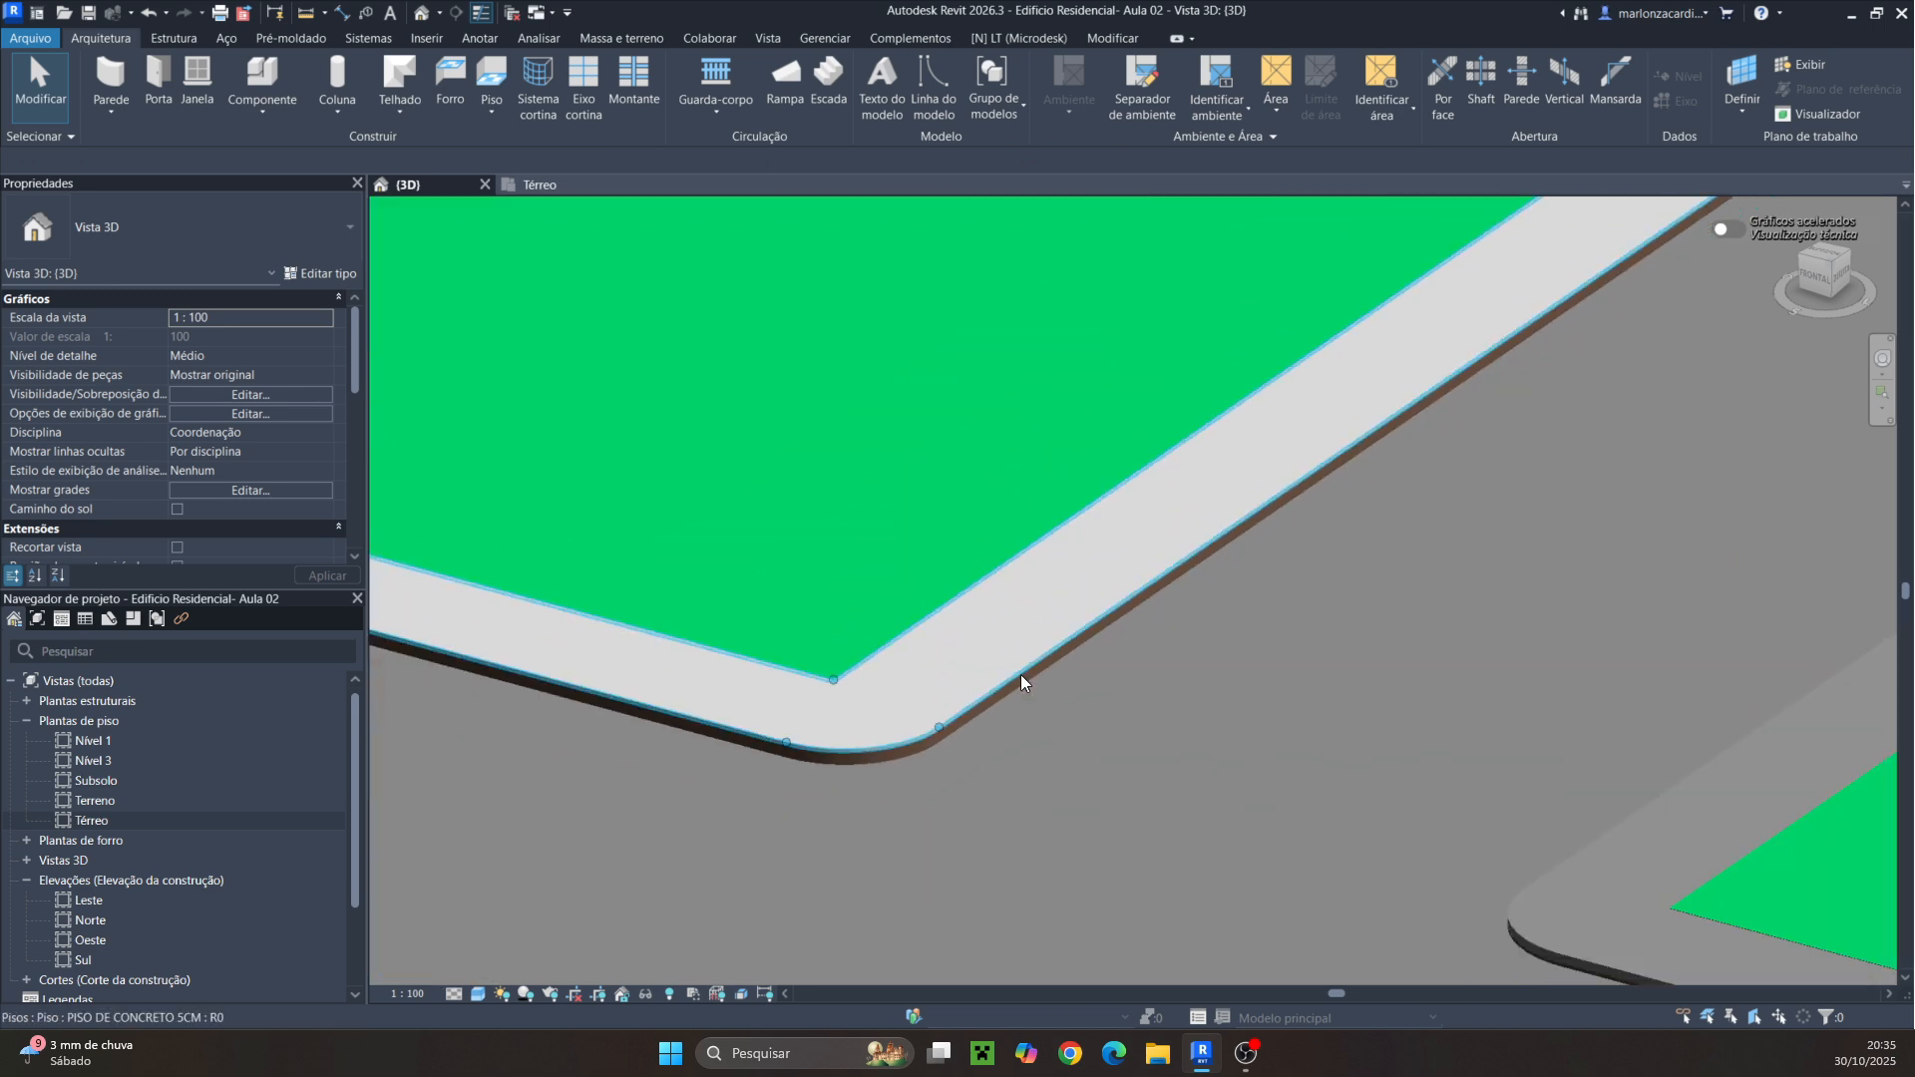
pyautogui.click(1207, 647)
pyautogui.press('Escape')
pyautogui.scroll(-1, 1207, 646)
pyautogui.scroll(-1, 1207, 646)
pyautogui.moveTo(1207, 647); pyautogui.dragTo(1179, 721, button='middle')
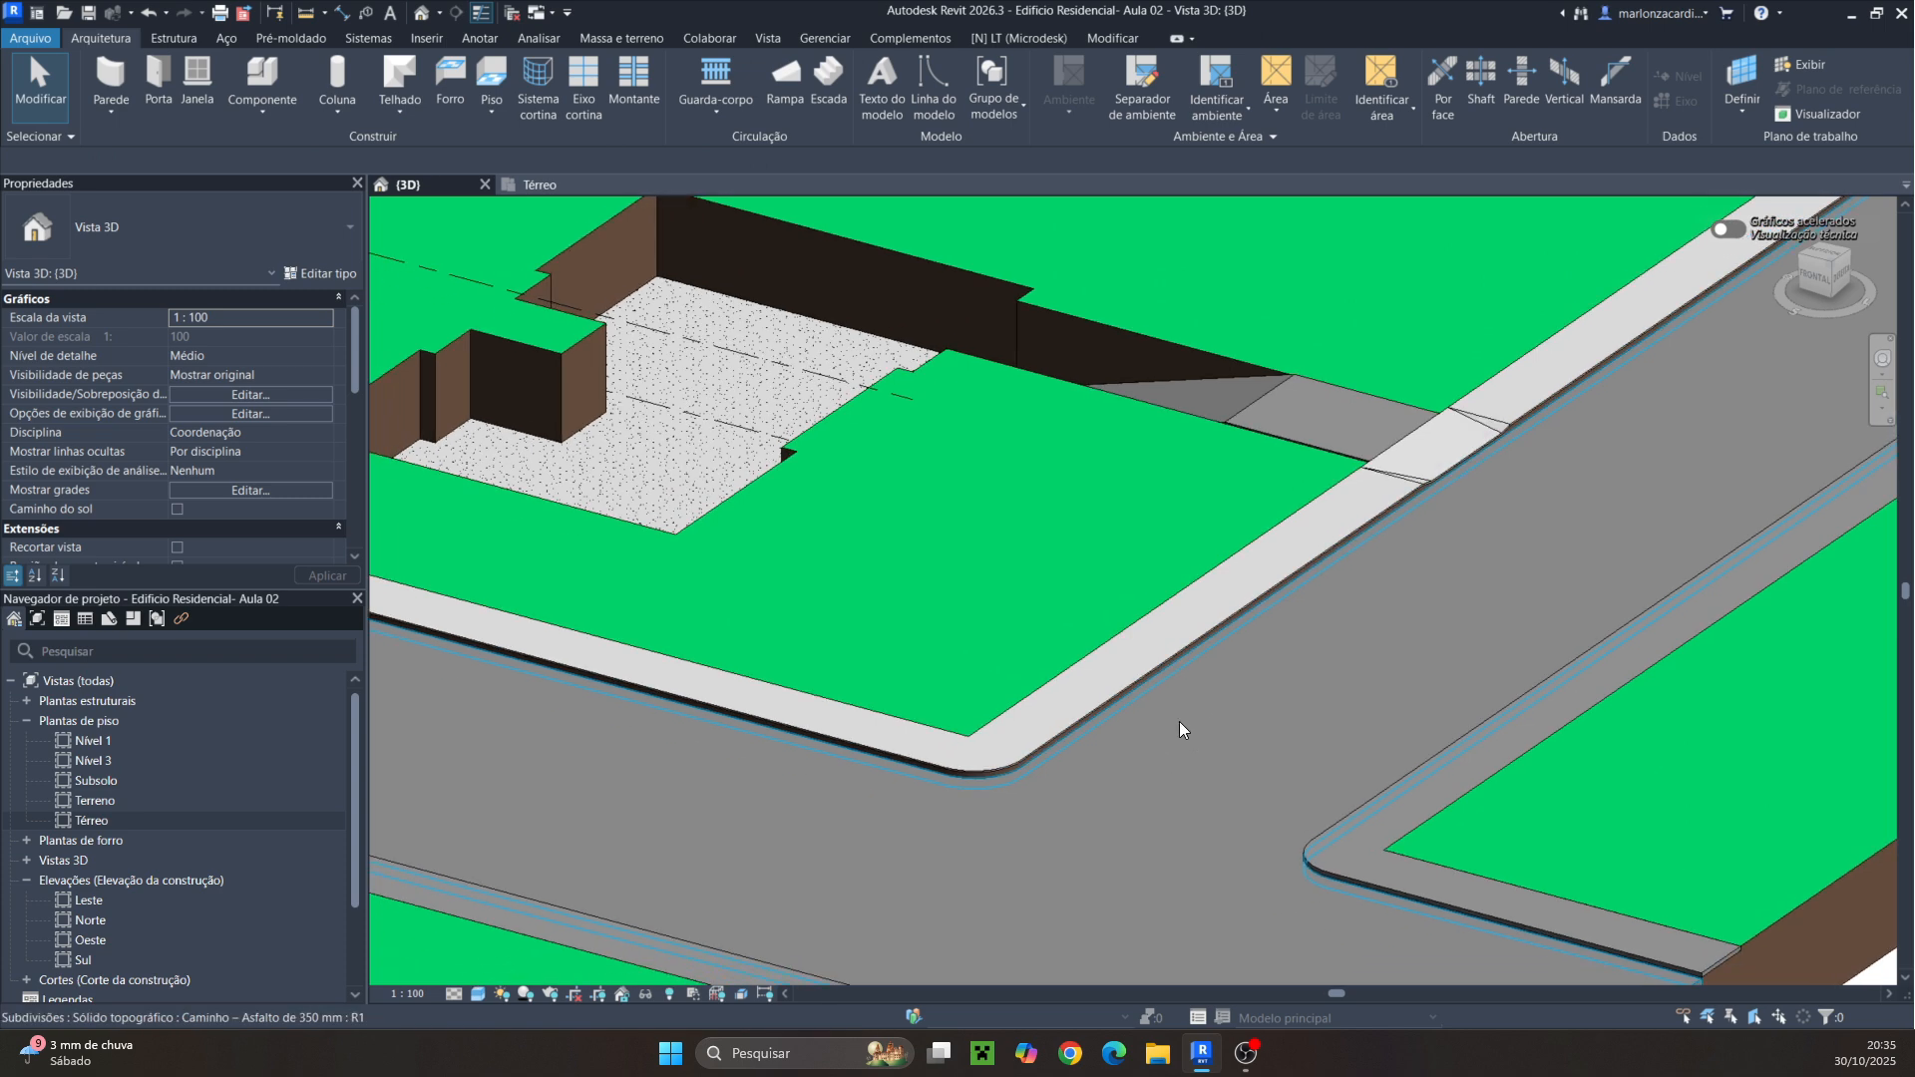
pyautogui.scroll(-1, 1179, 721)
pyautogui.scroll(-1, 959, 763)
pyautogui.scroll(-3, 960, 763)
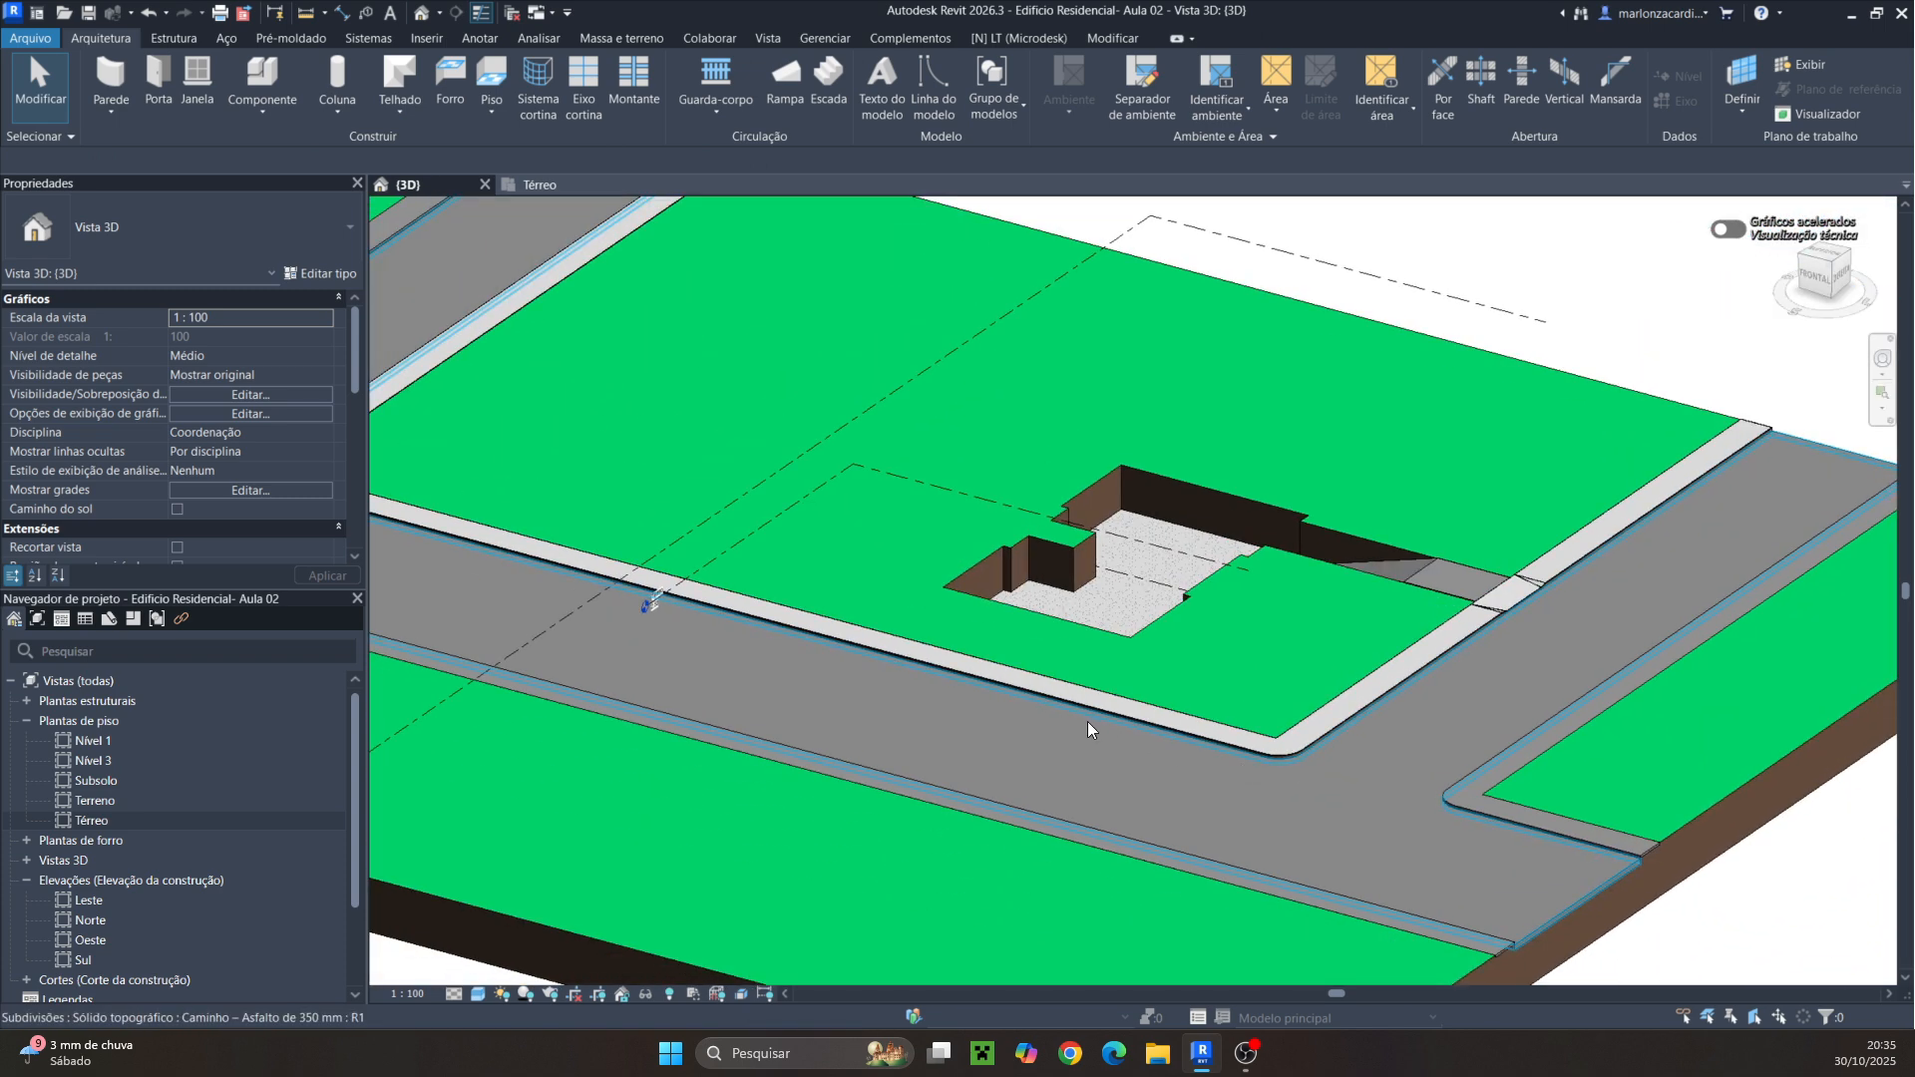
# Select the concrete curb floor along the road and isolate it in the 3D view
pyautogui.scroll(2, 1221, 760)
pyautogui.click(923, 688)
pyautogui.press('Escape')
pyautogui.scroll(6, 1151, 538)
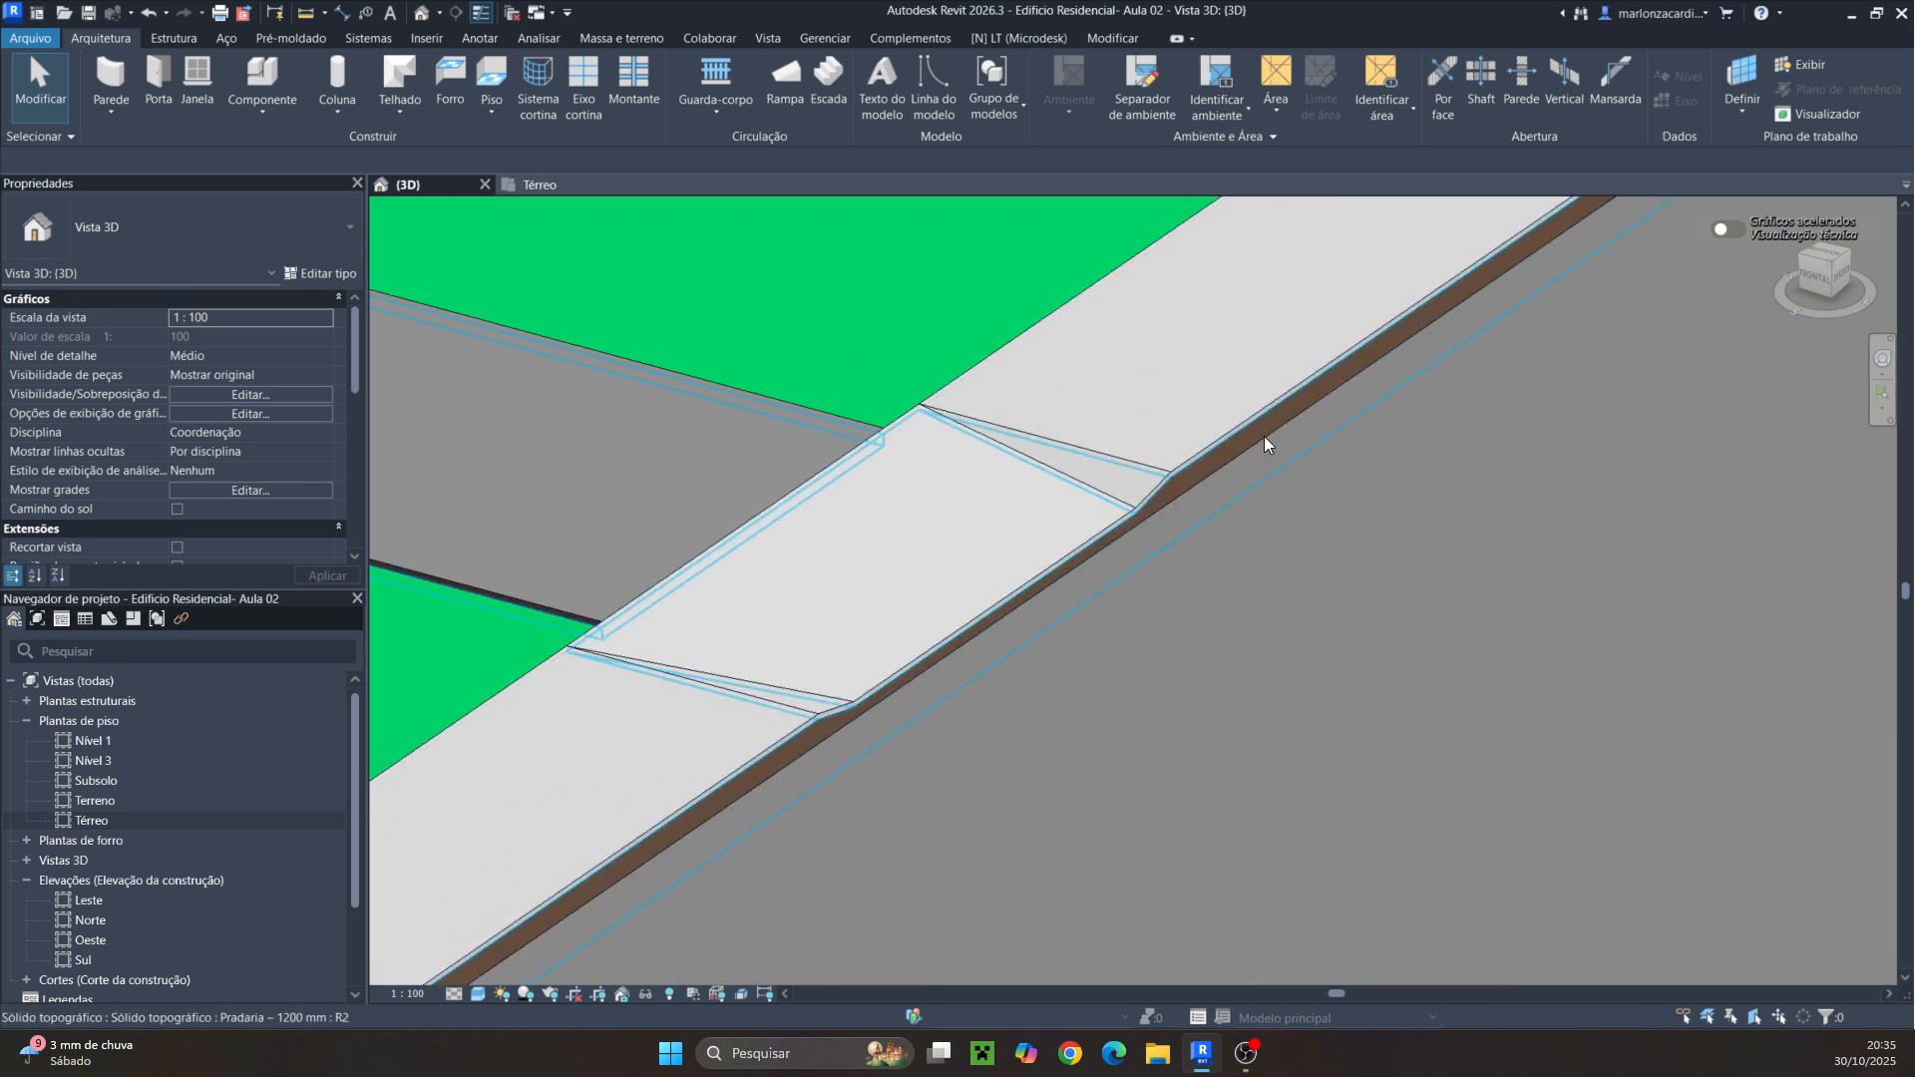
pyautogui.scroll(-2, 1104, 504)
pyautogui.scroll(-3, 1104, 504)
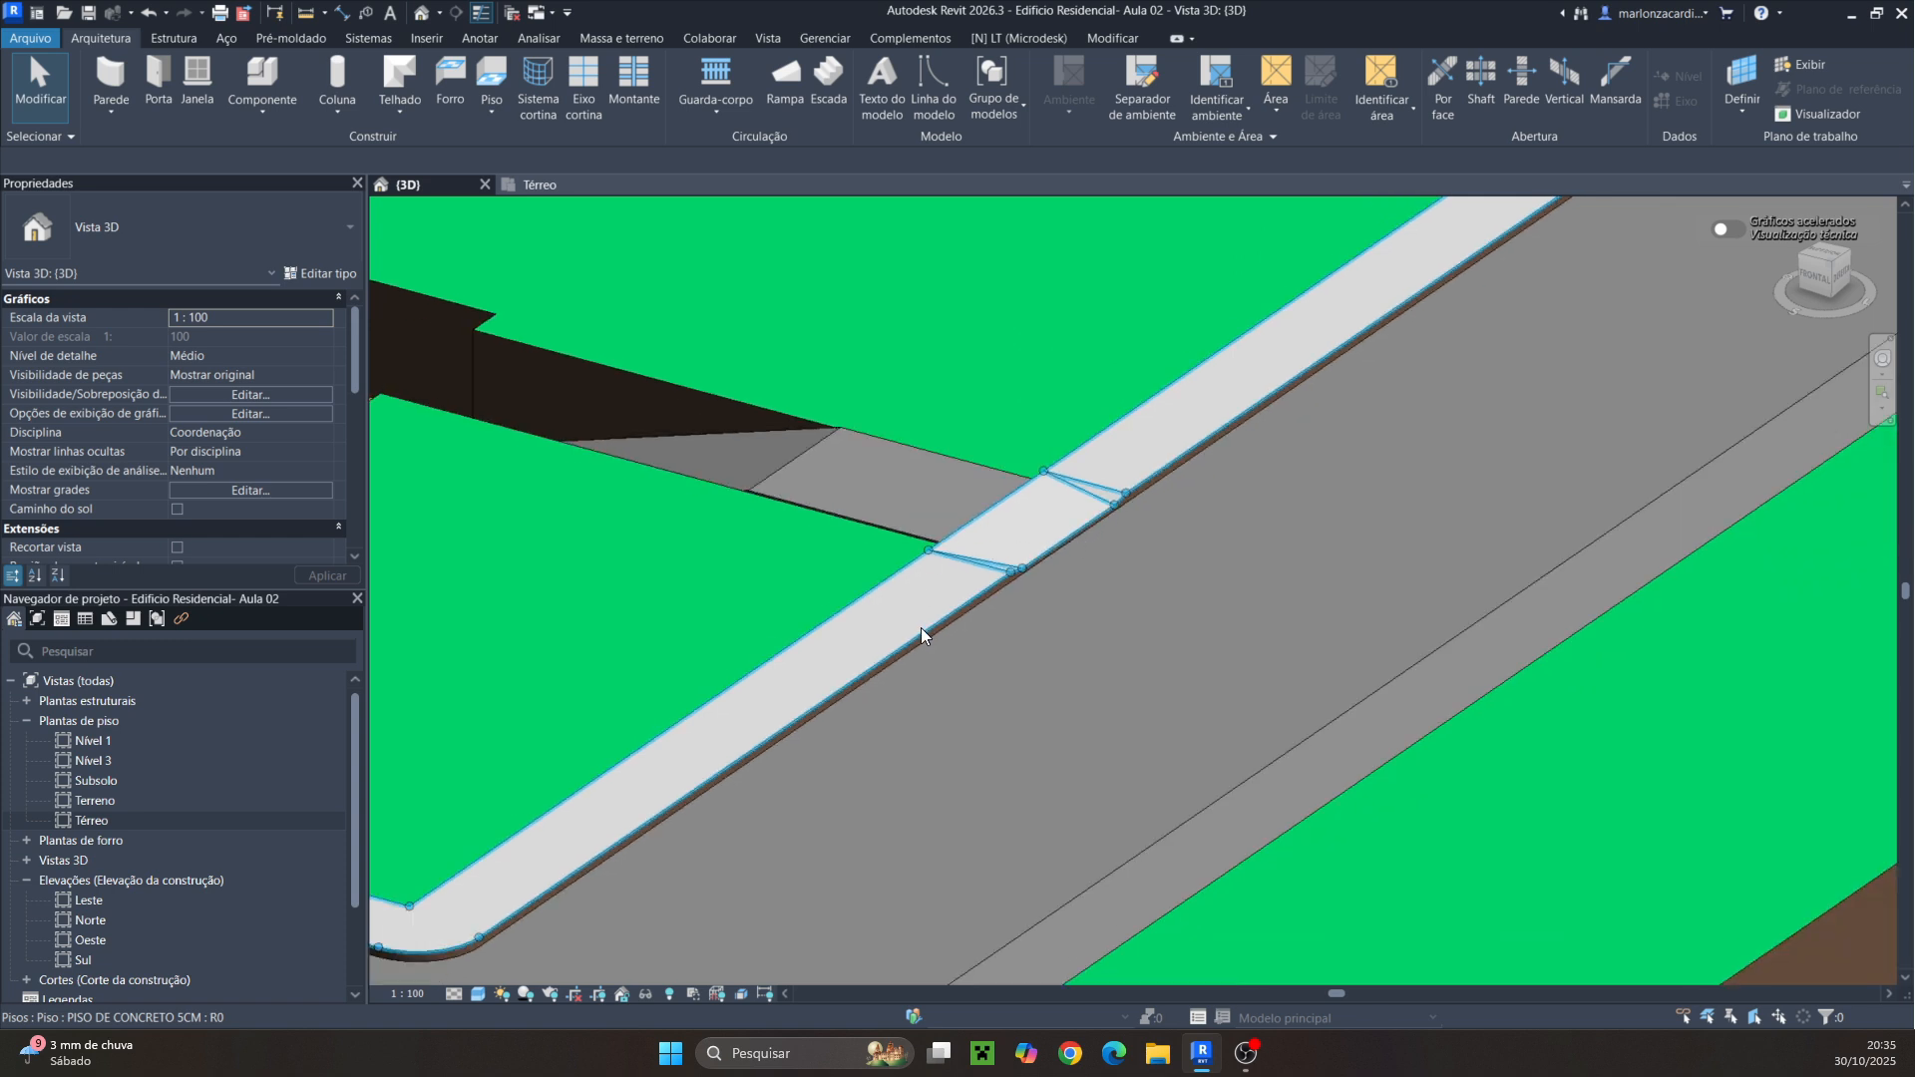
pyautogui.click(878, 606)
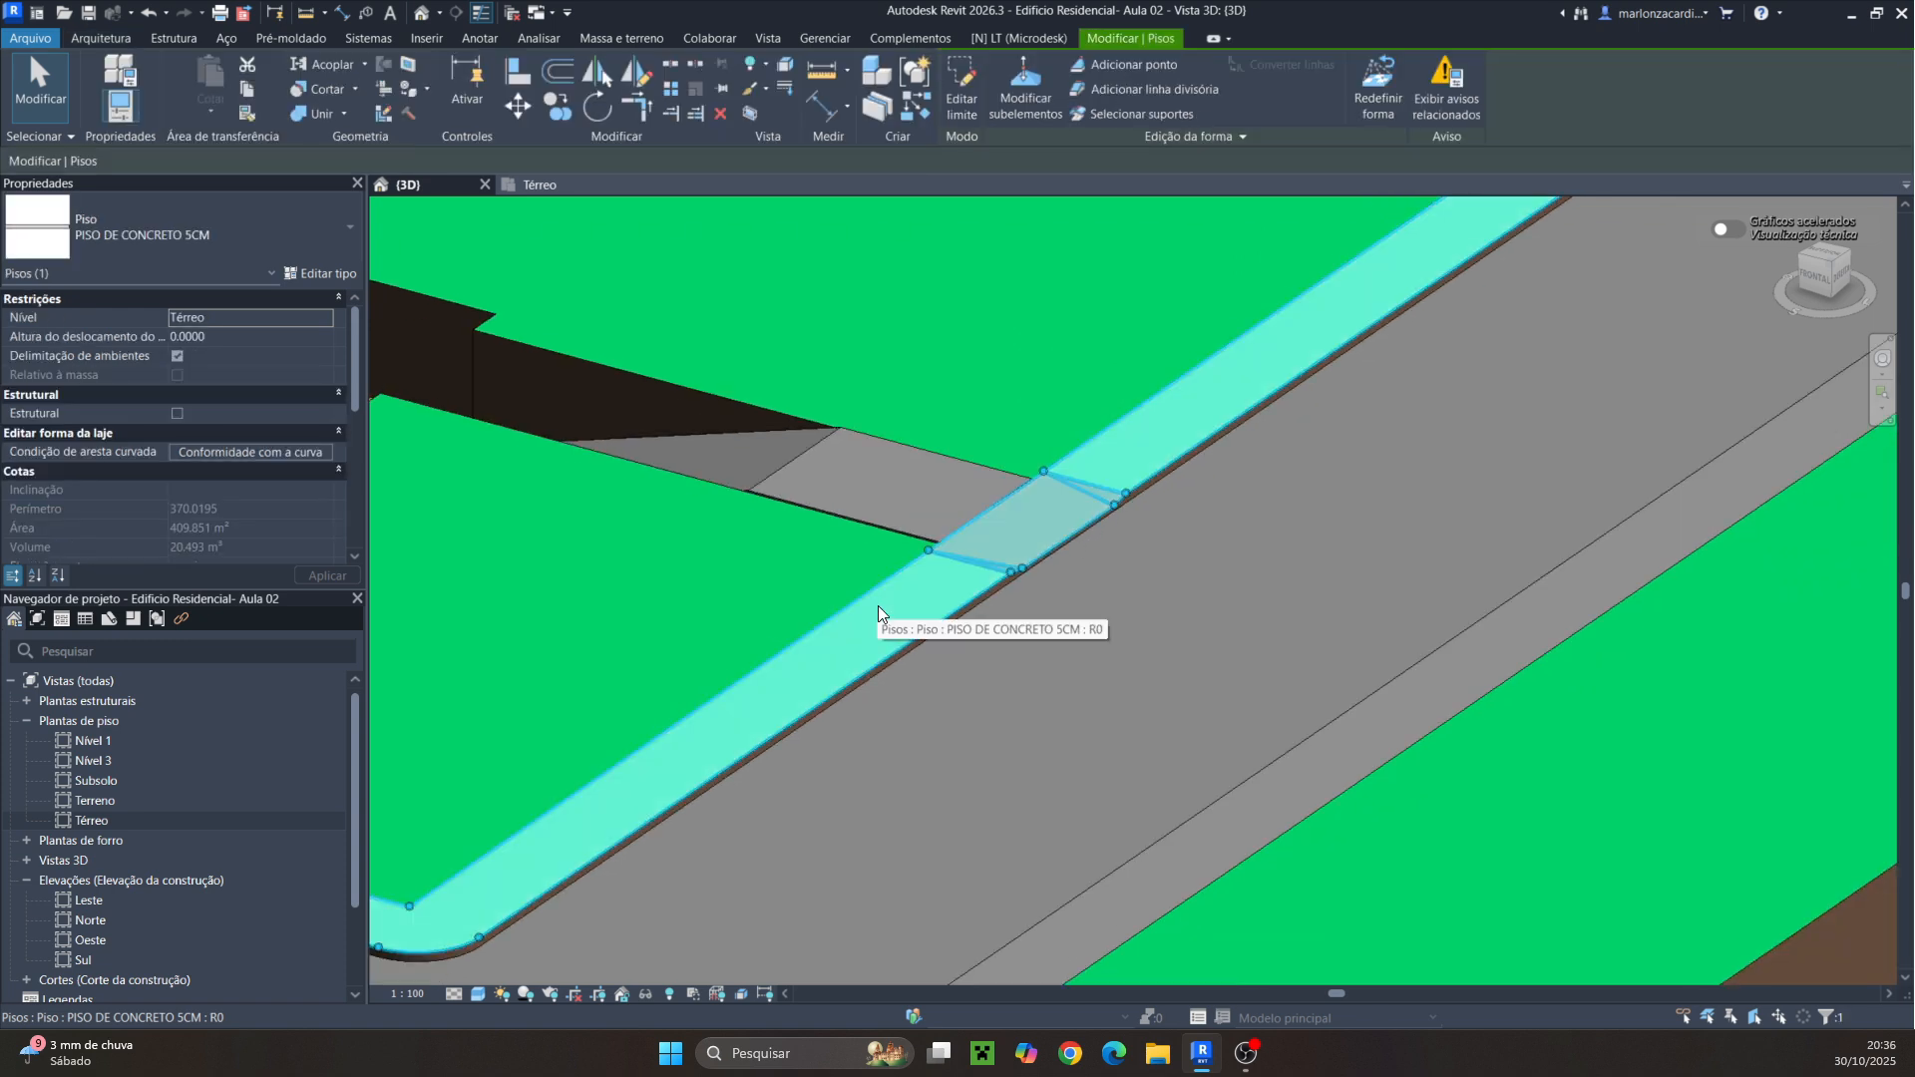
pyautogui.click(643, 996)
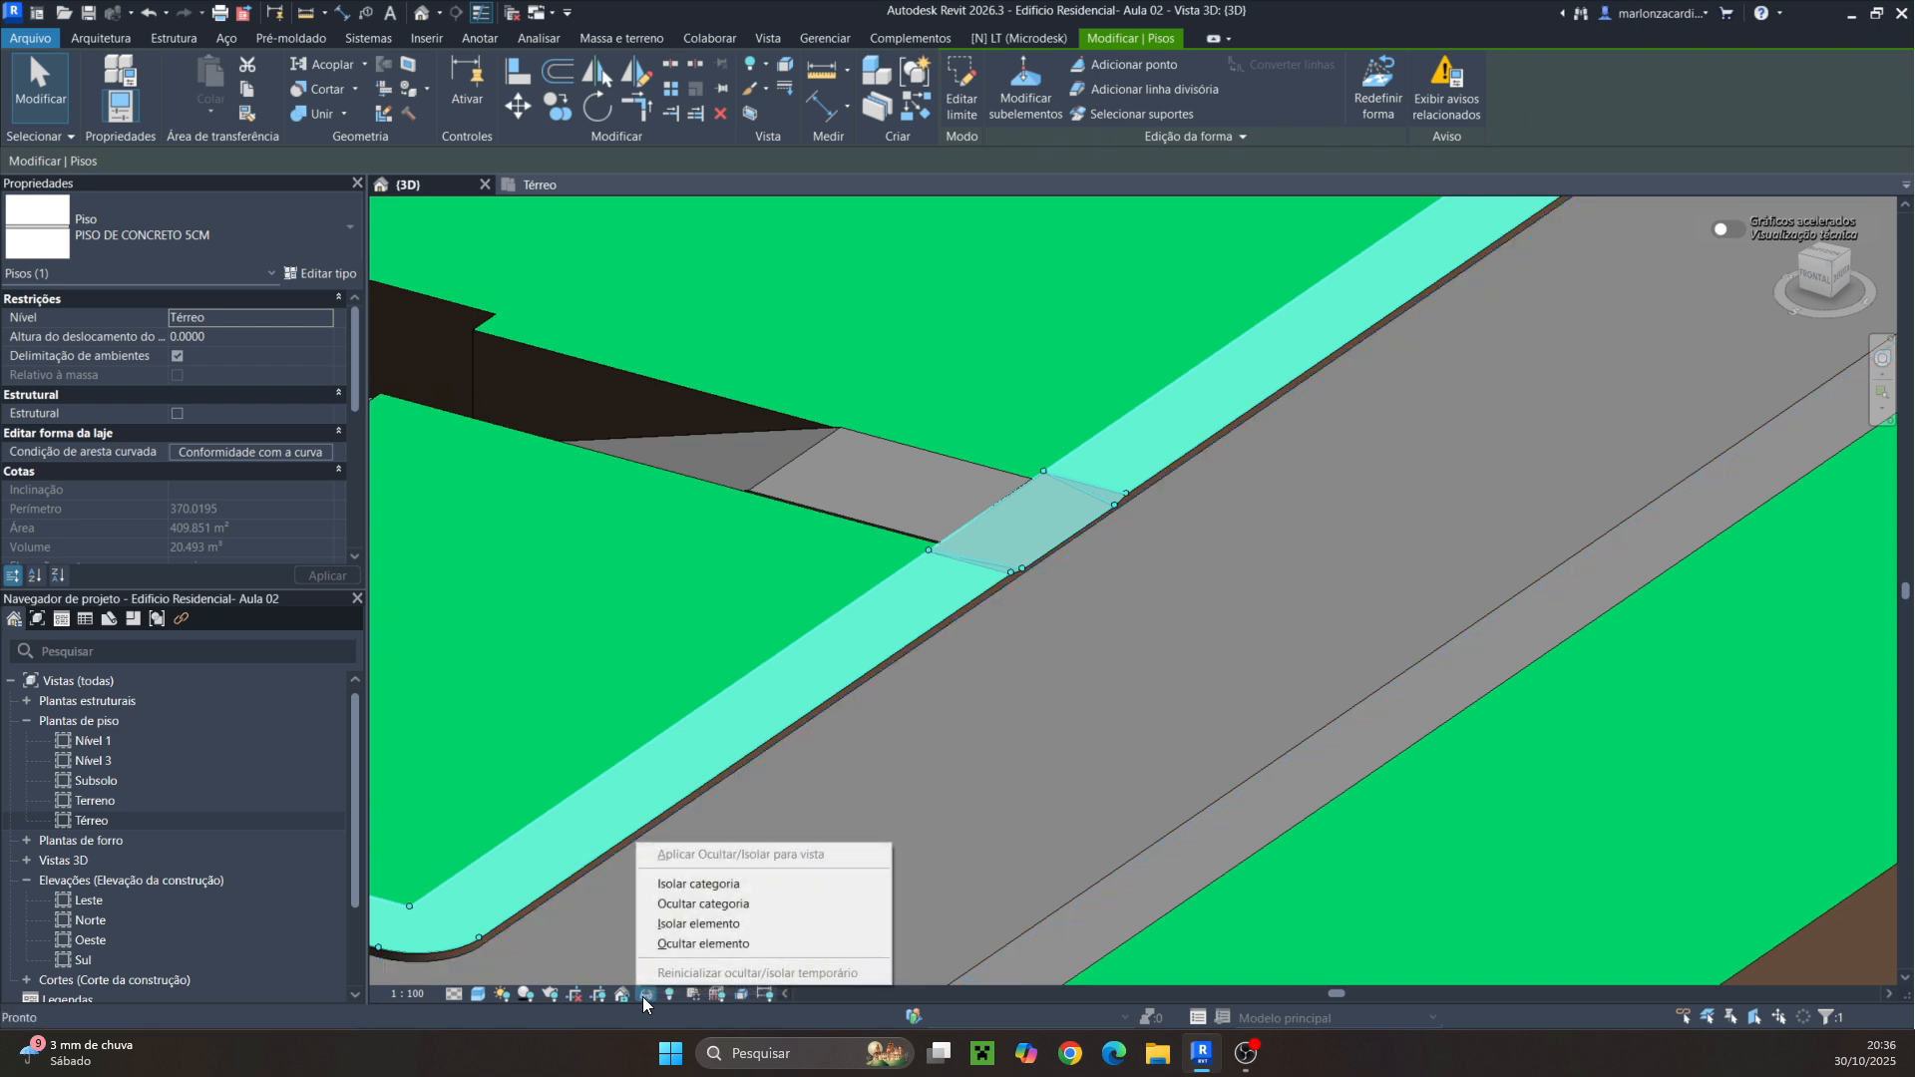
pyautogui.click(710, 919)
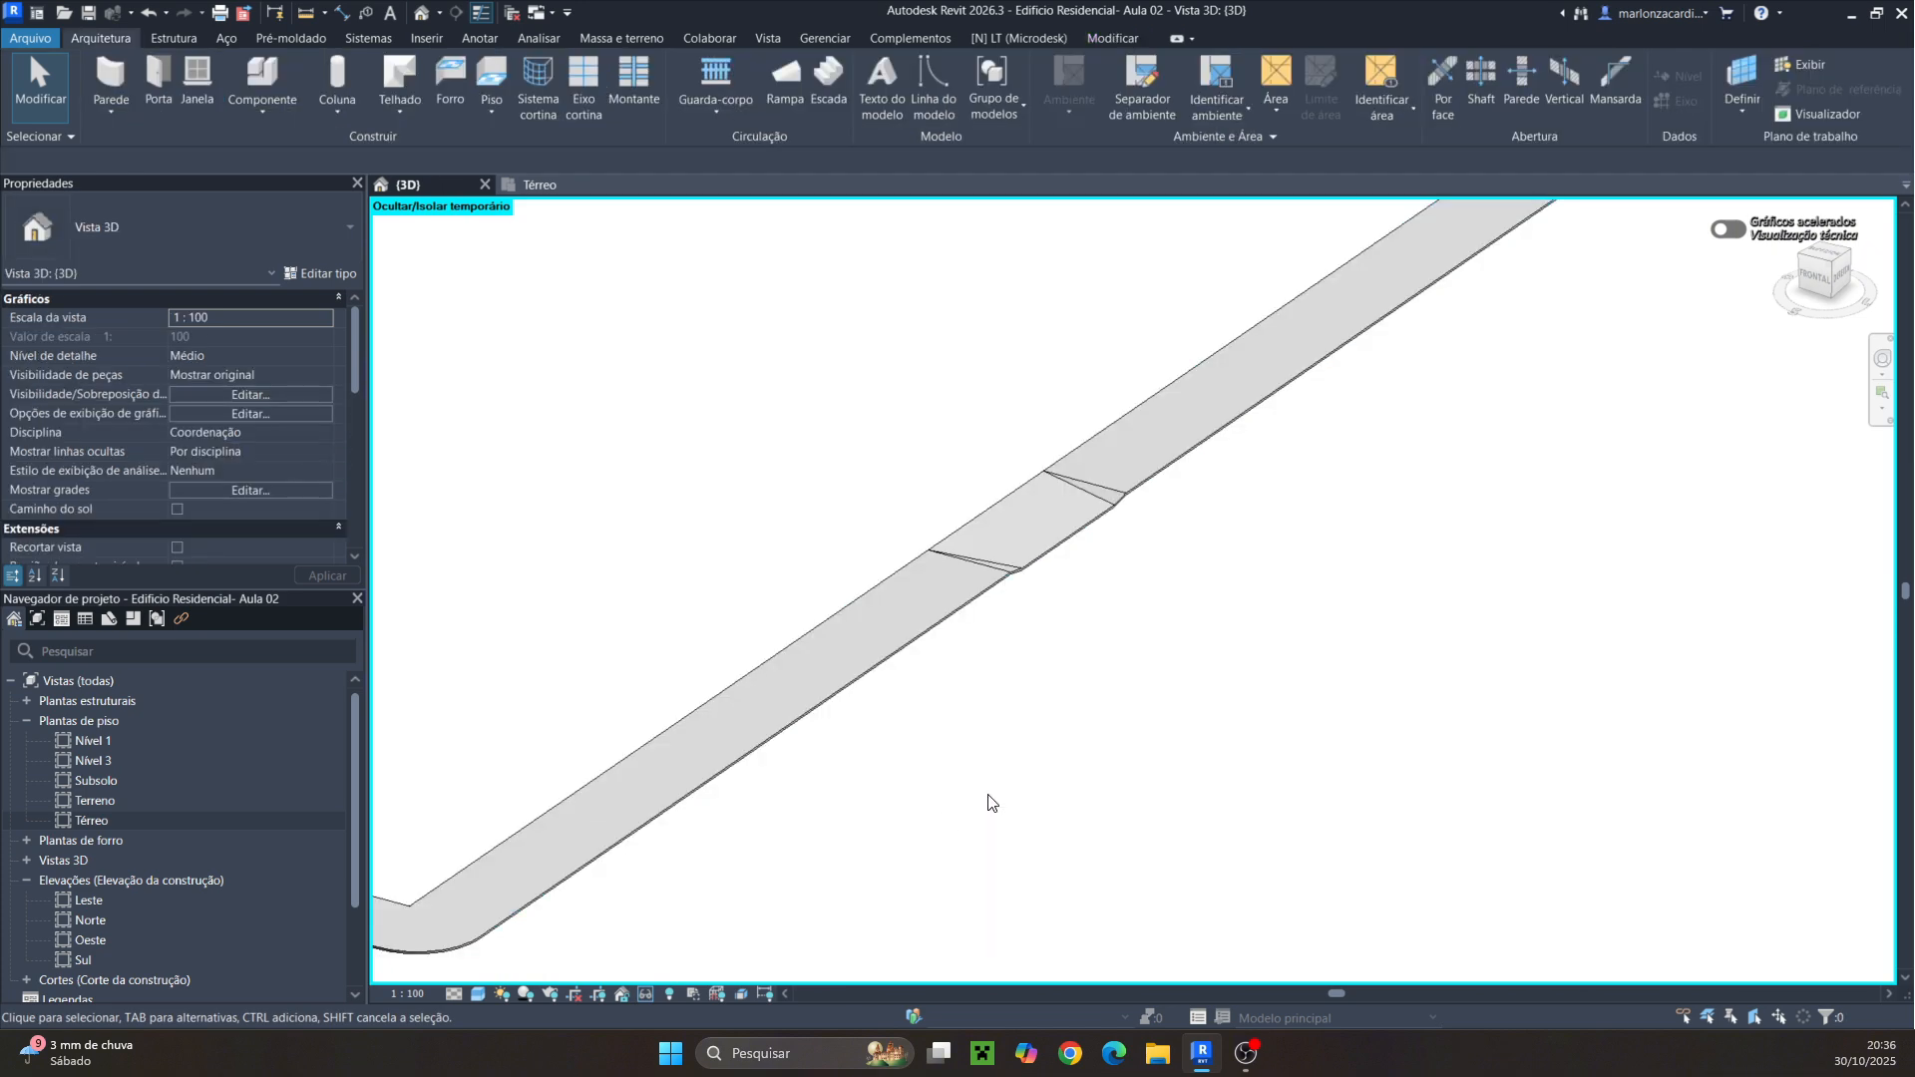
# Start a new in-place component in the Generic Models category named G
pyautogui.scroll(-5, 992, 805)
pyautogui.moveTo(979, 864); pyautogui.dragTo(1120, 774, button='middle')
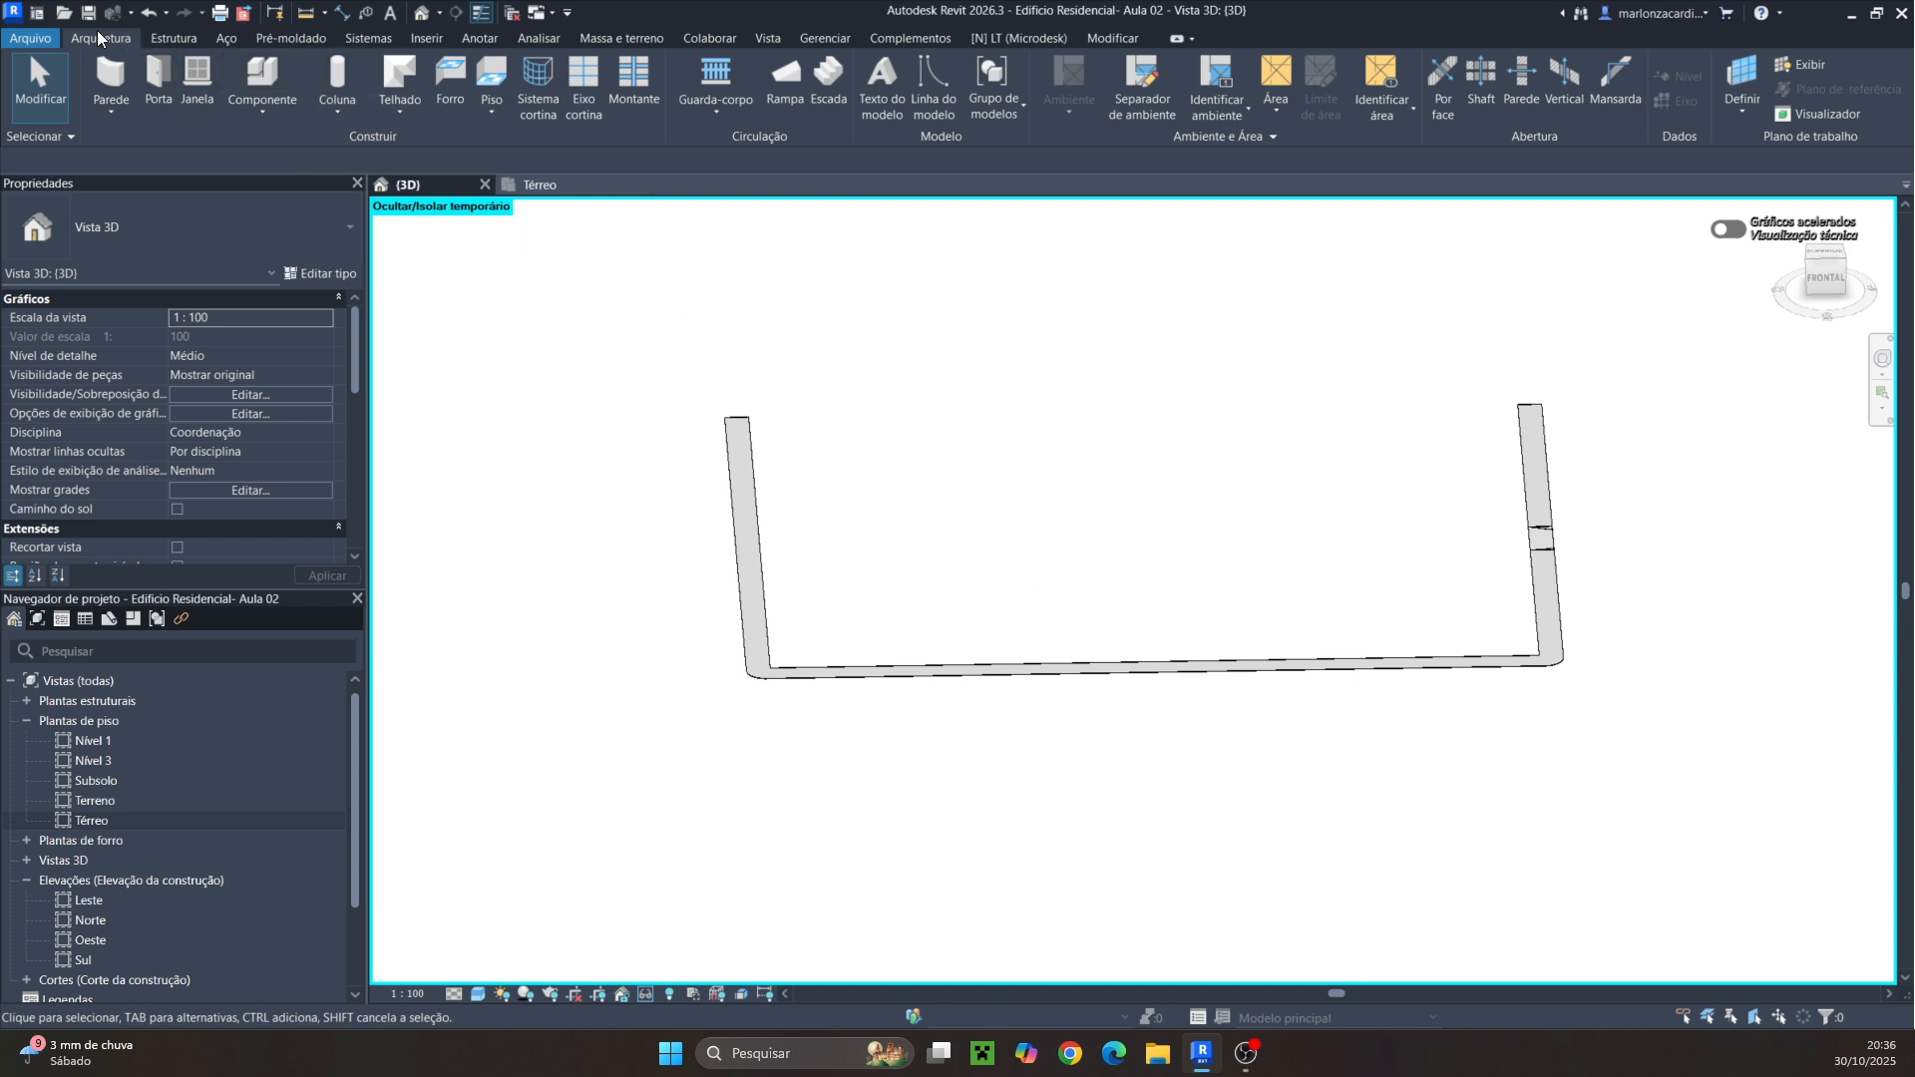
pyautogui.click(268, 104)
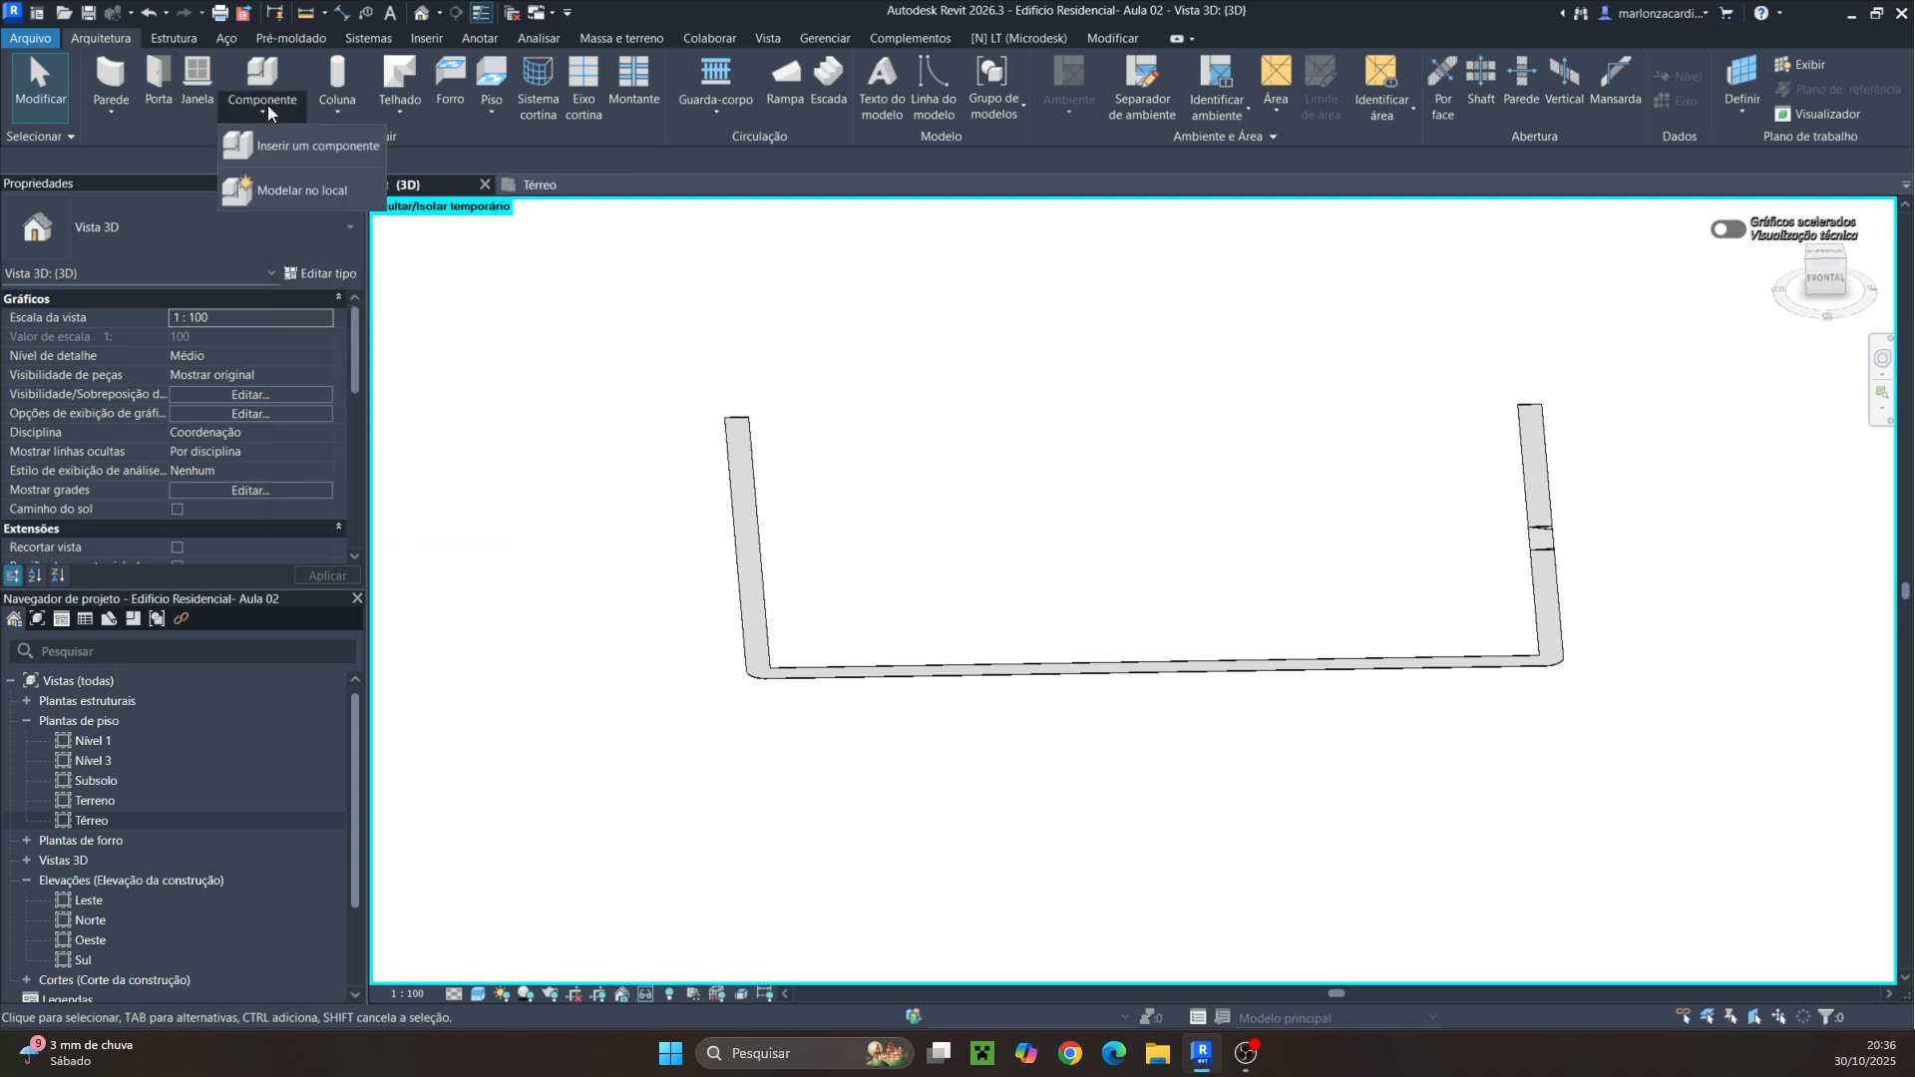
pyautogui.click(299, 191)
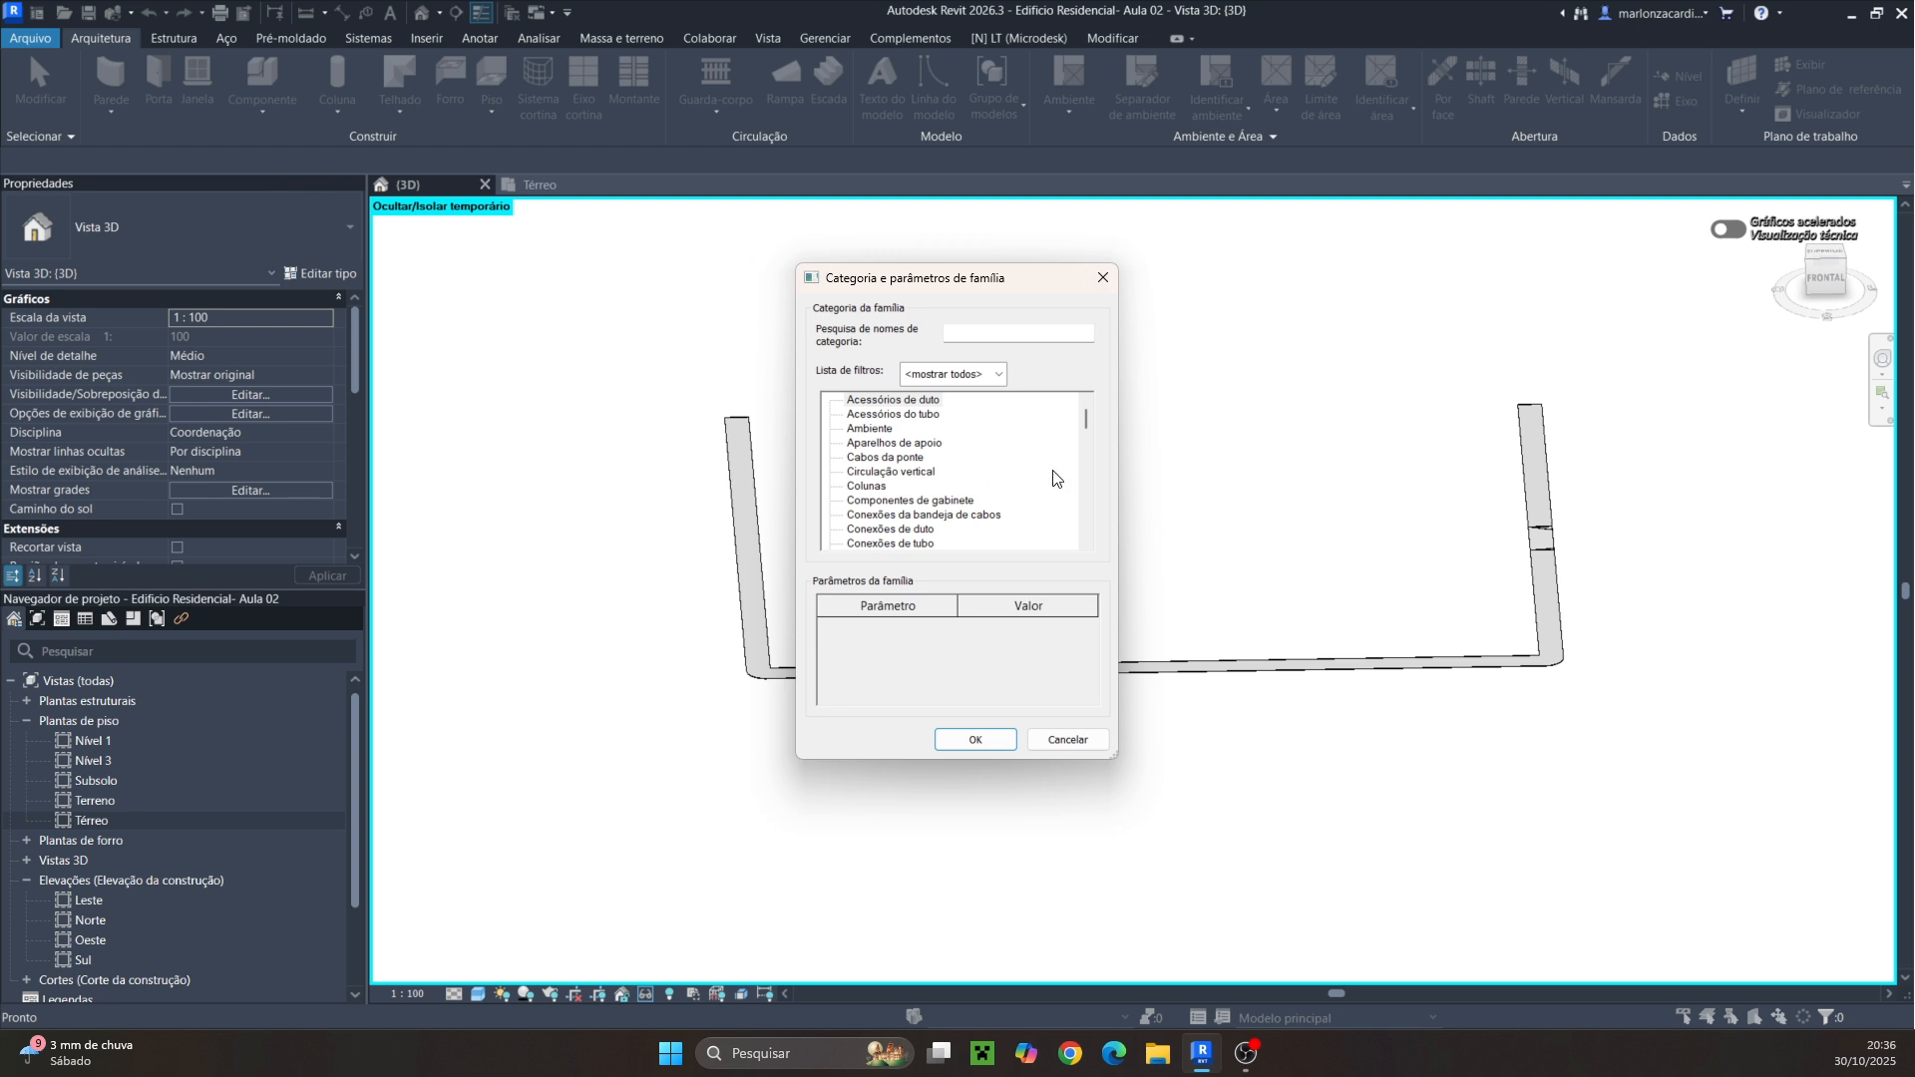
pyautogui.scroll(-3, 997, 467)
pyautogui.scroll(-8, 996, 467)
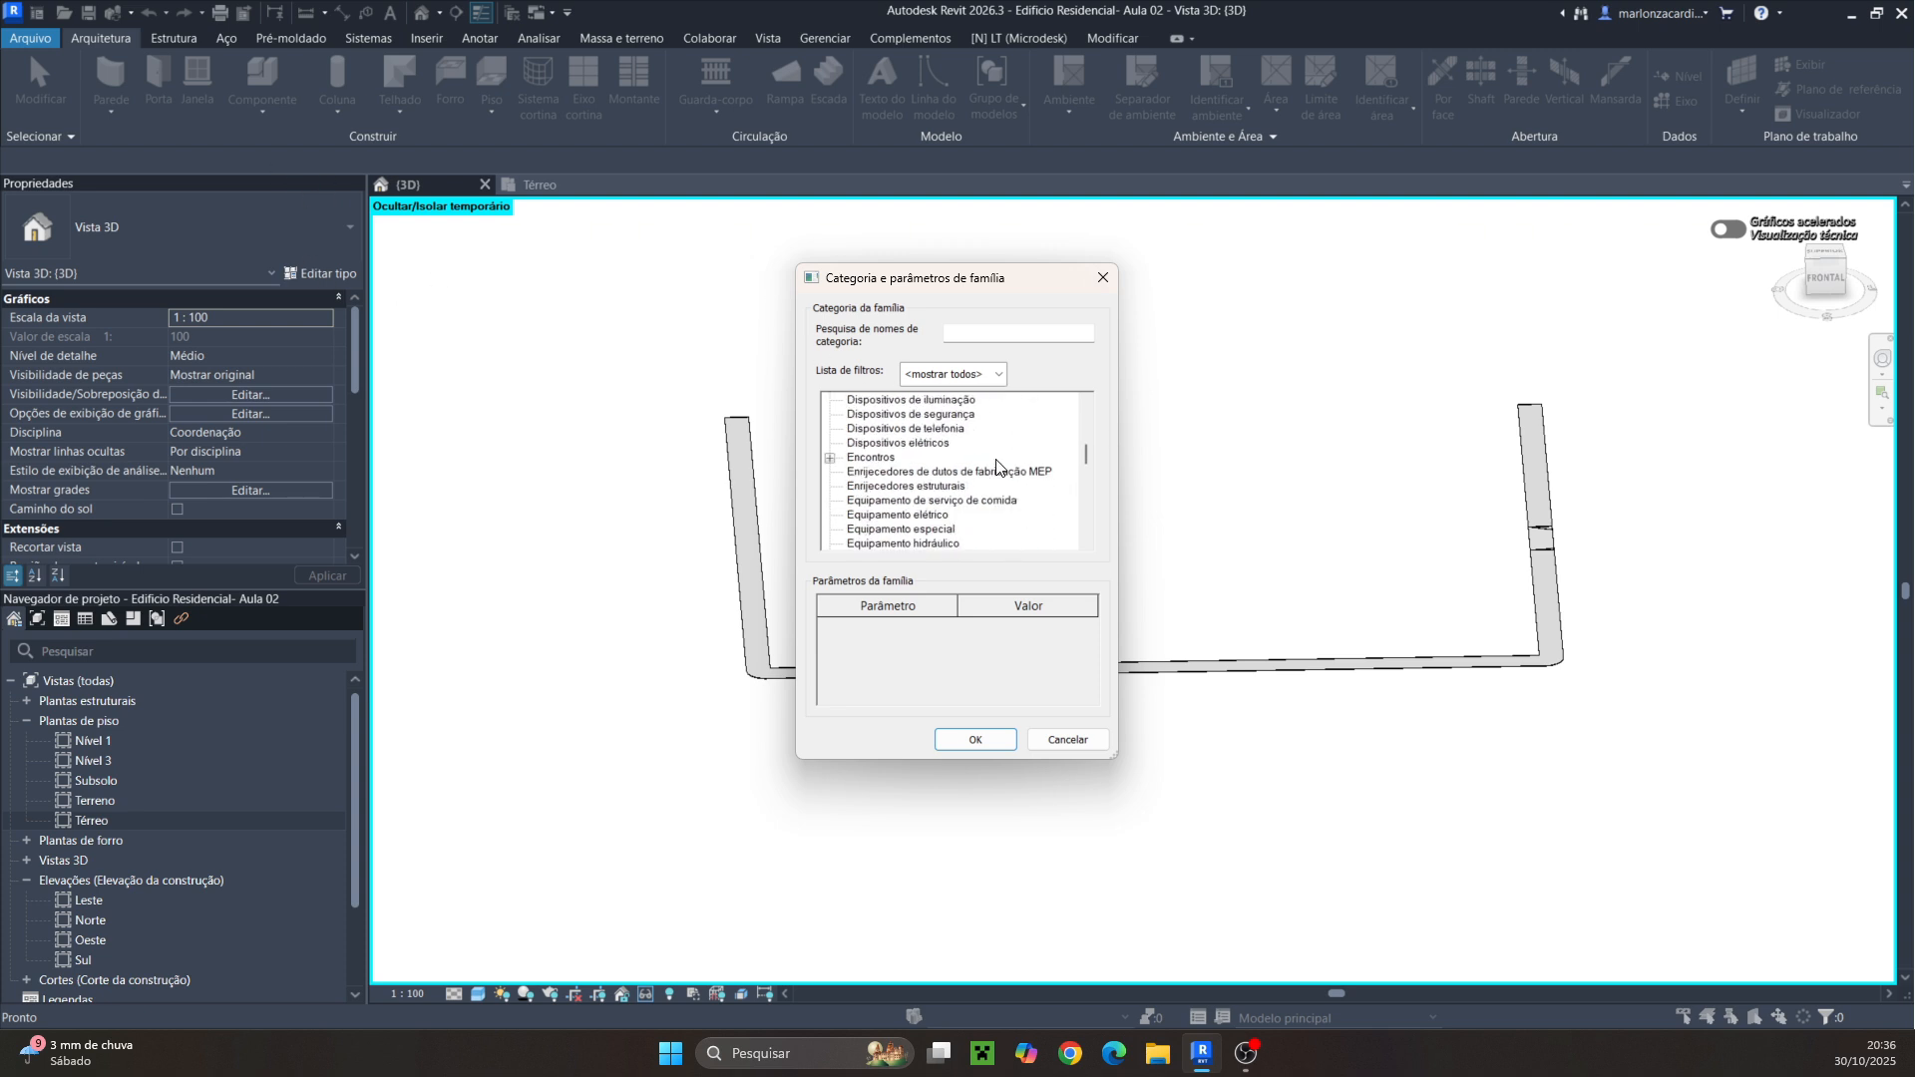
pyautogui.scroll(-3, 996, 466)
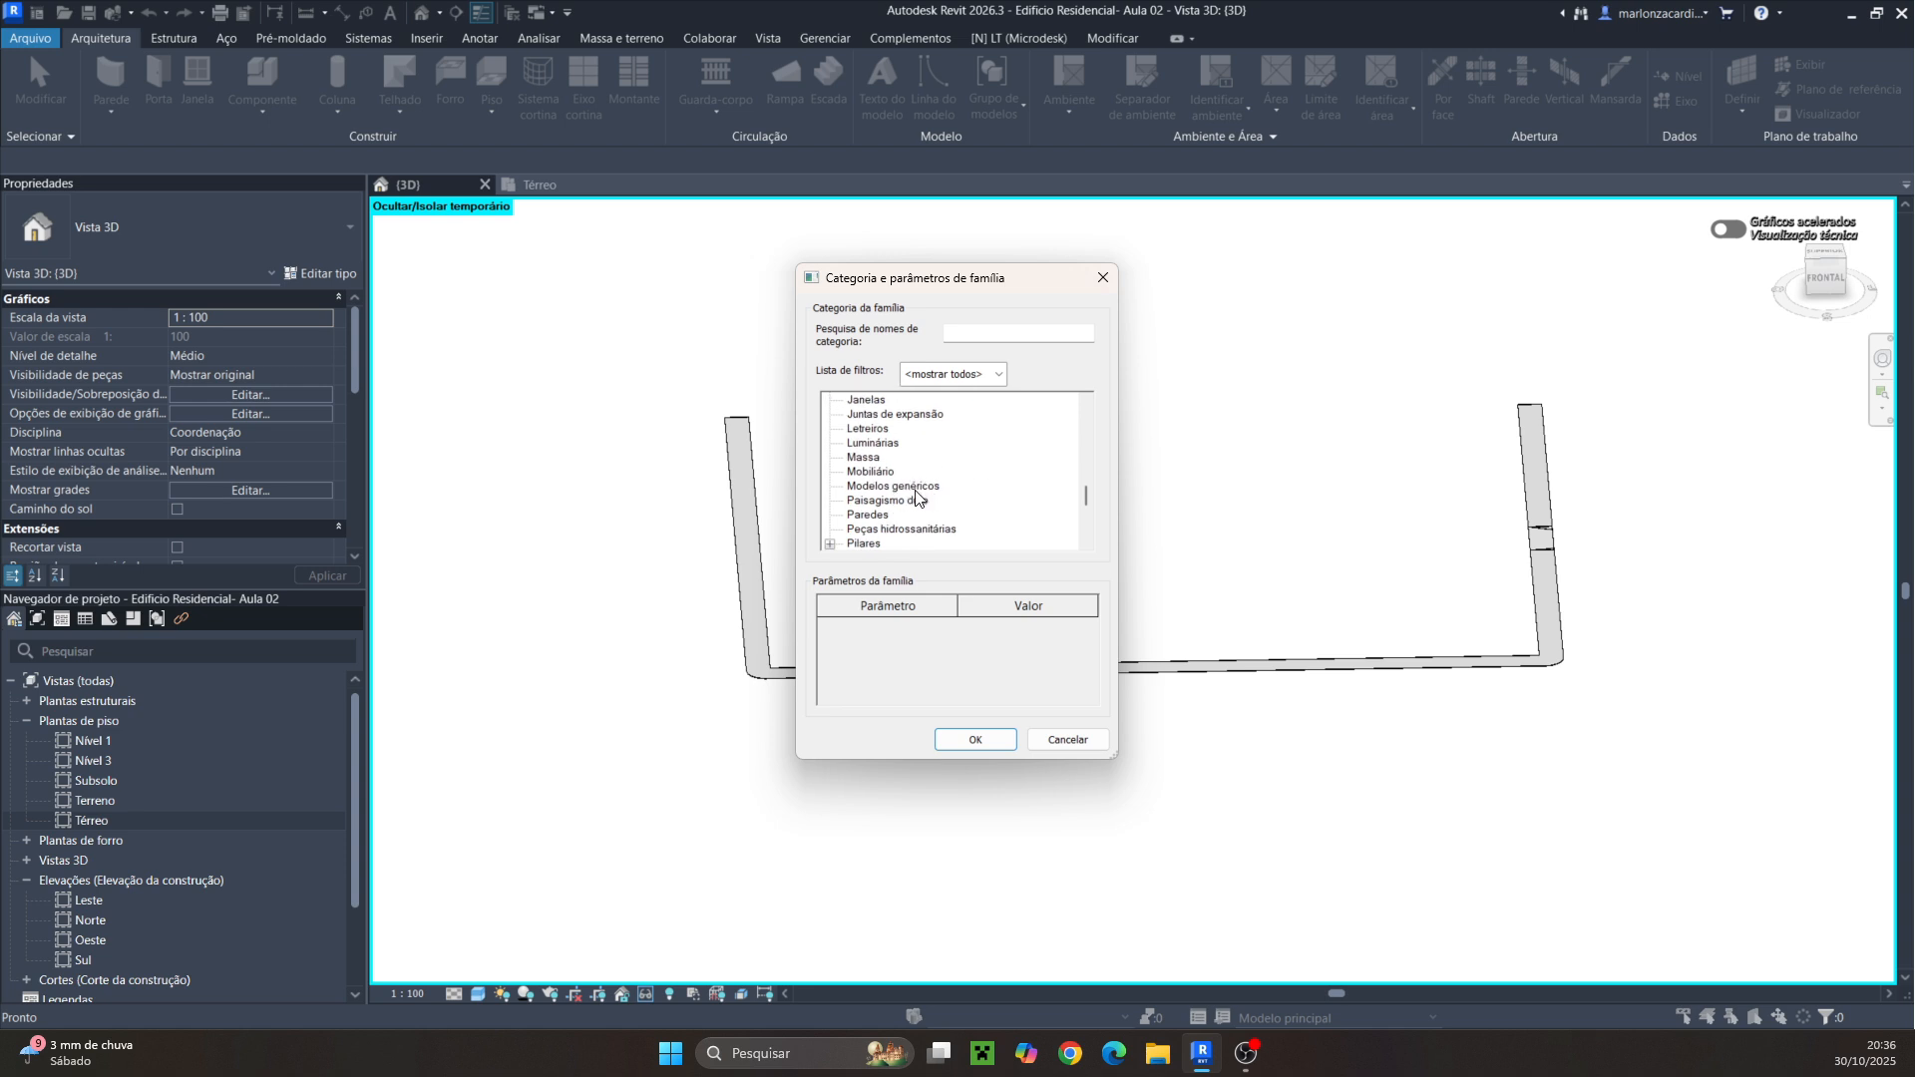
pyautogui.click(915, 491)
pyautogui.click(975, 739)
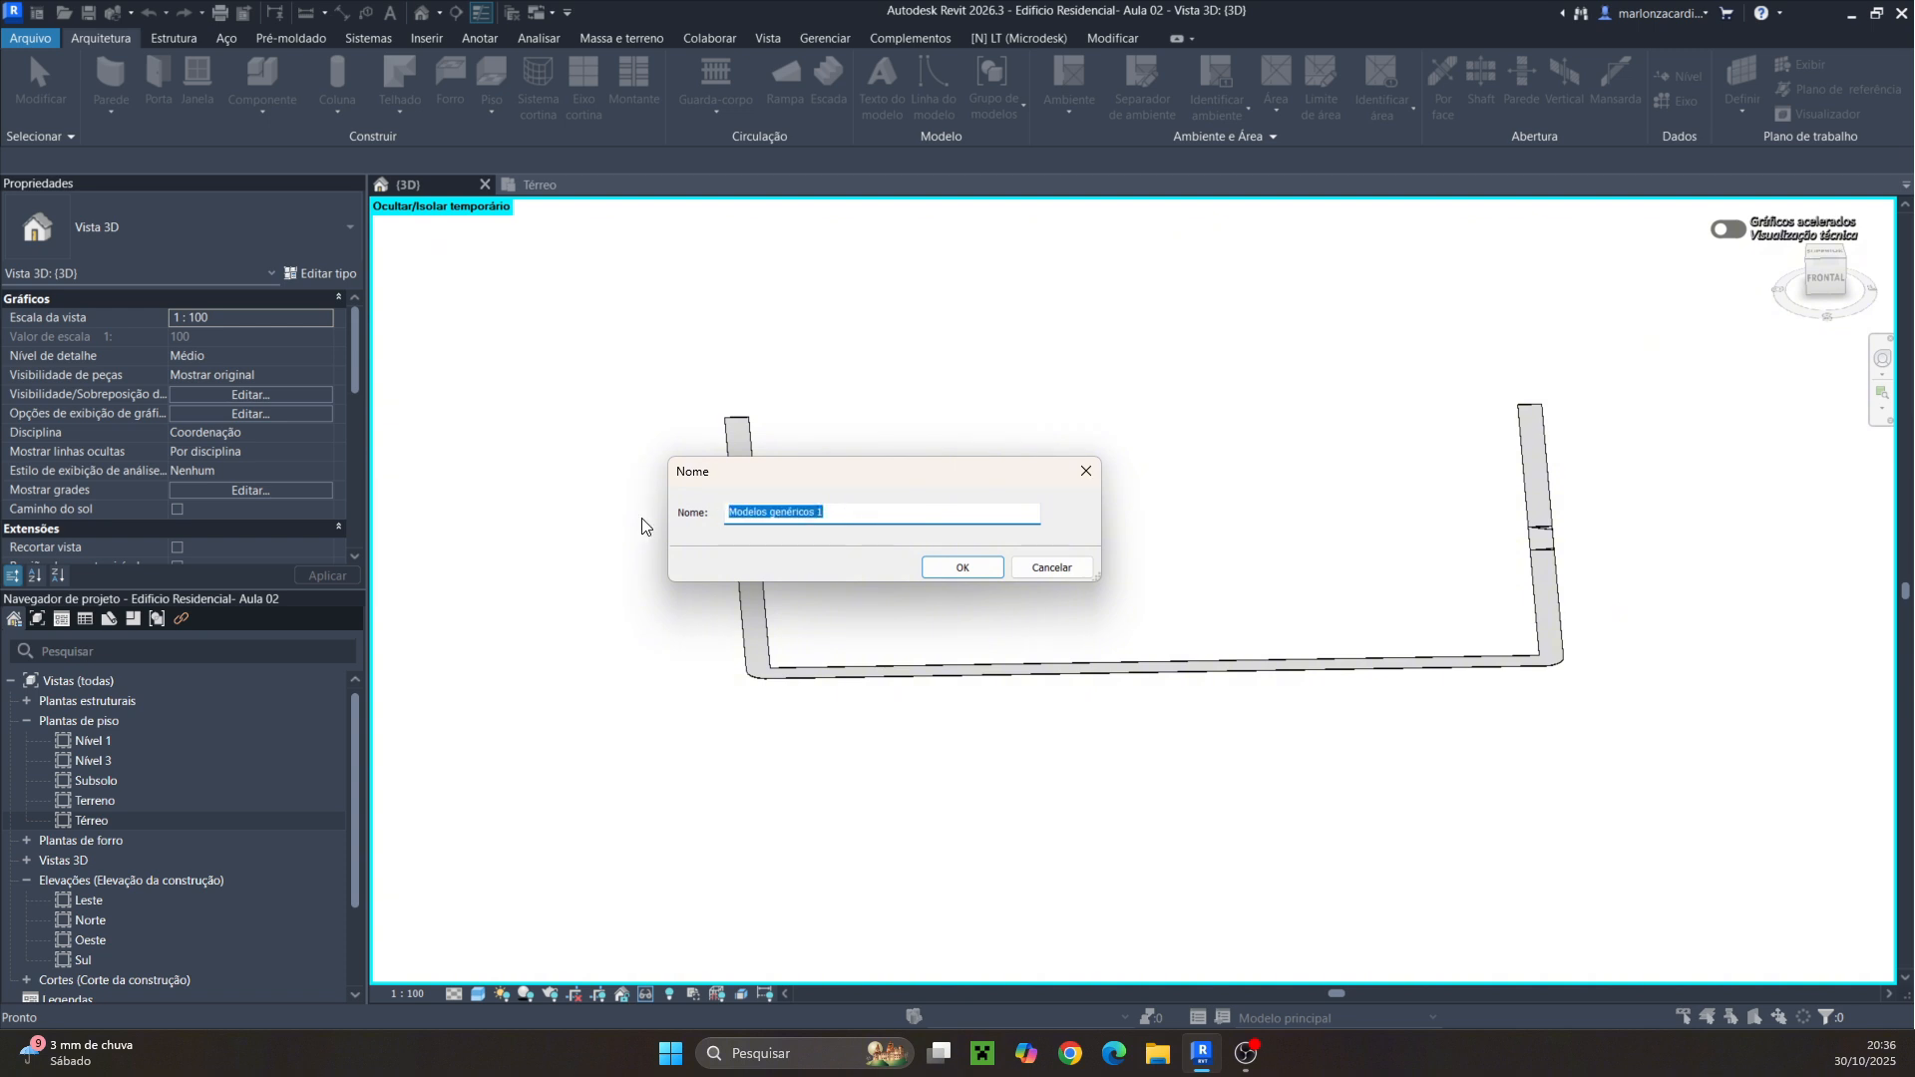
pyautogui.write('Guia')
pyautogui.click(963, 567)
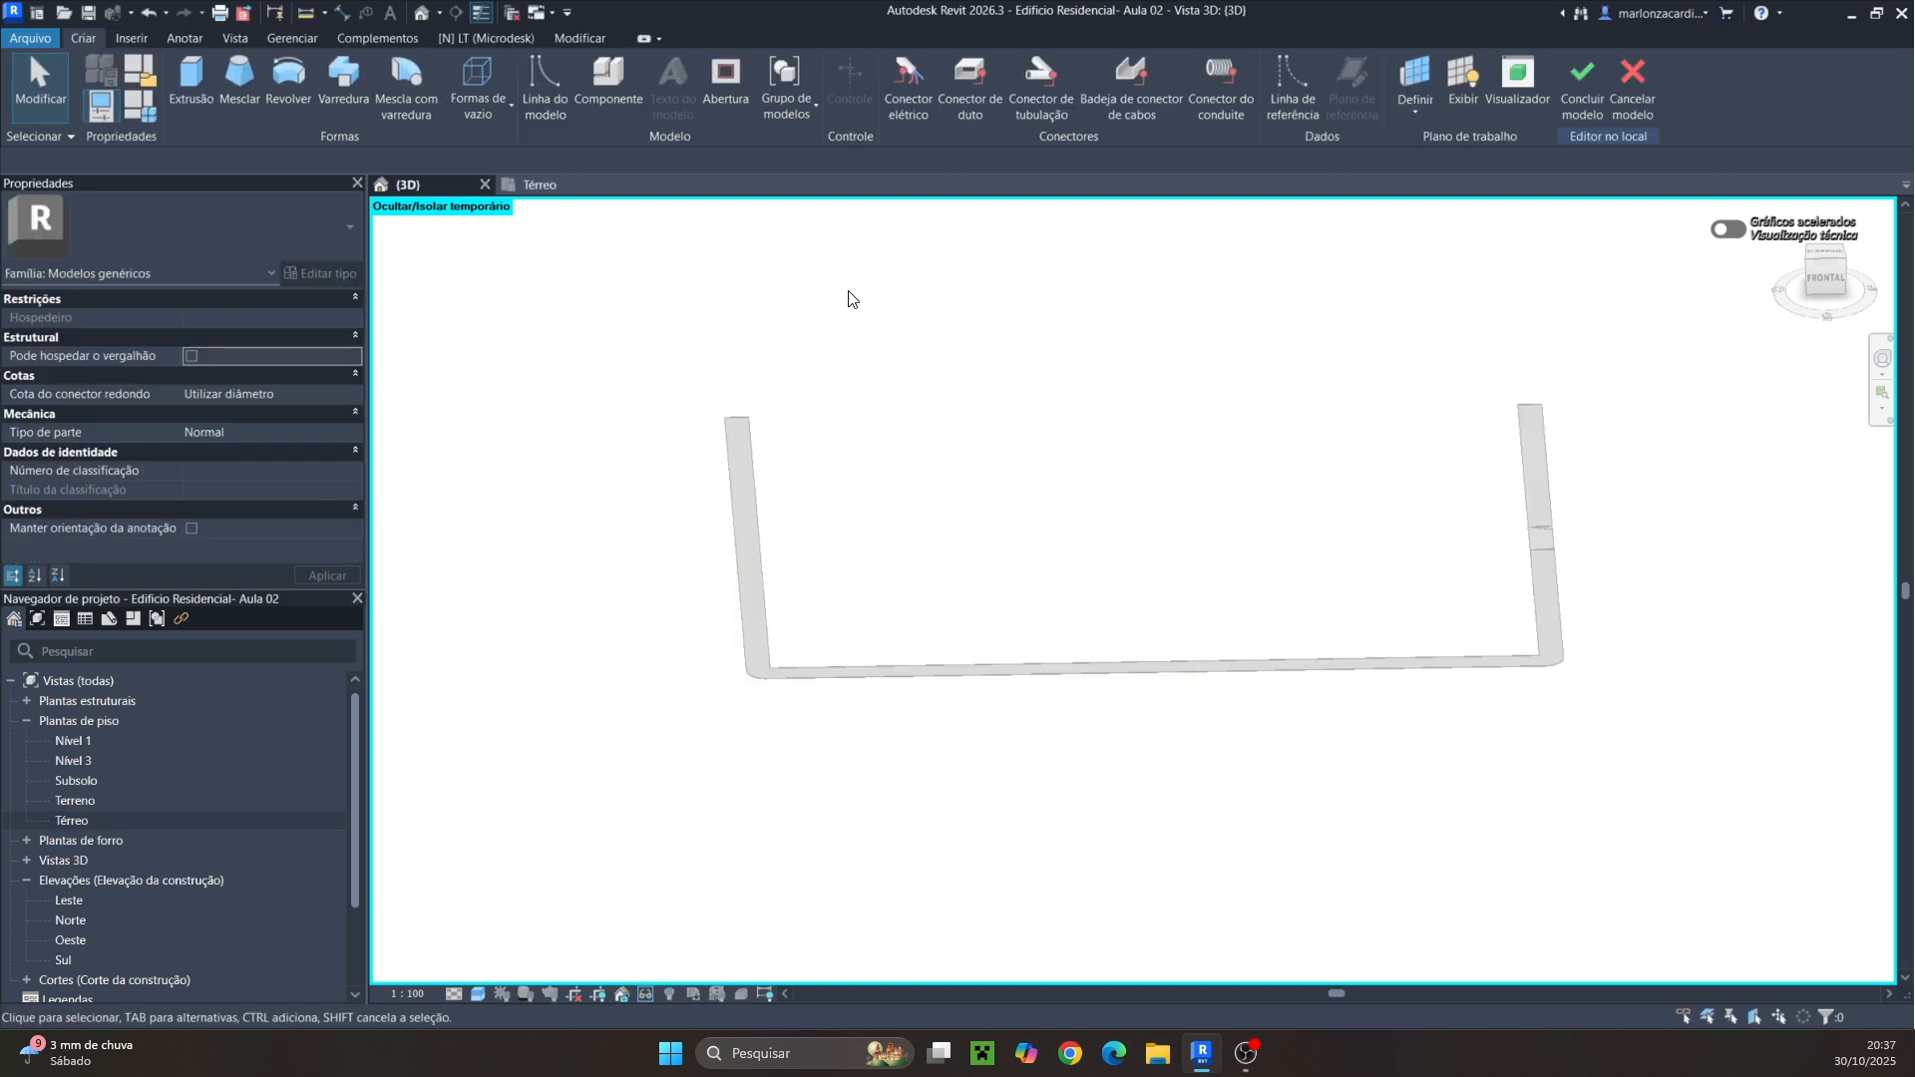
# Start a Sweep and pick the curb floor's outer edges along the long side and rounded corner as its path
pyautogui.click(341, 89)
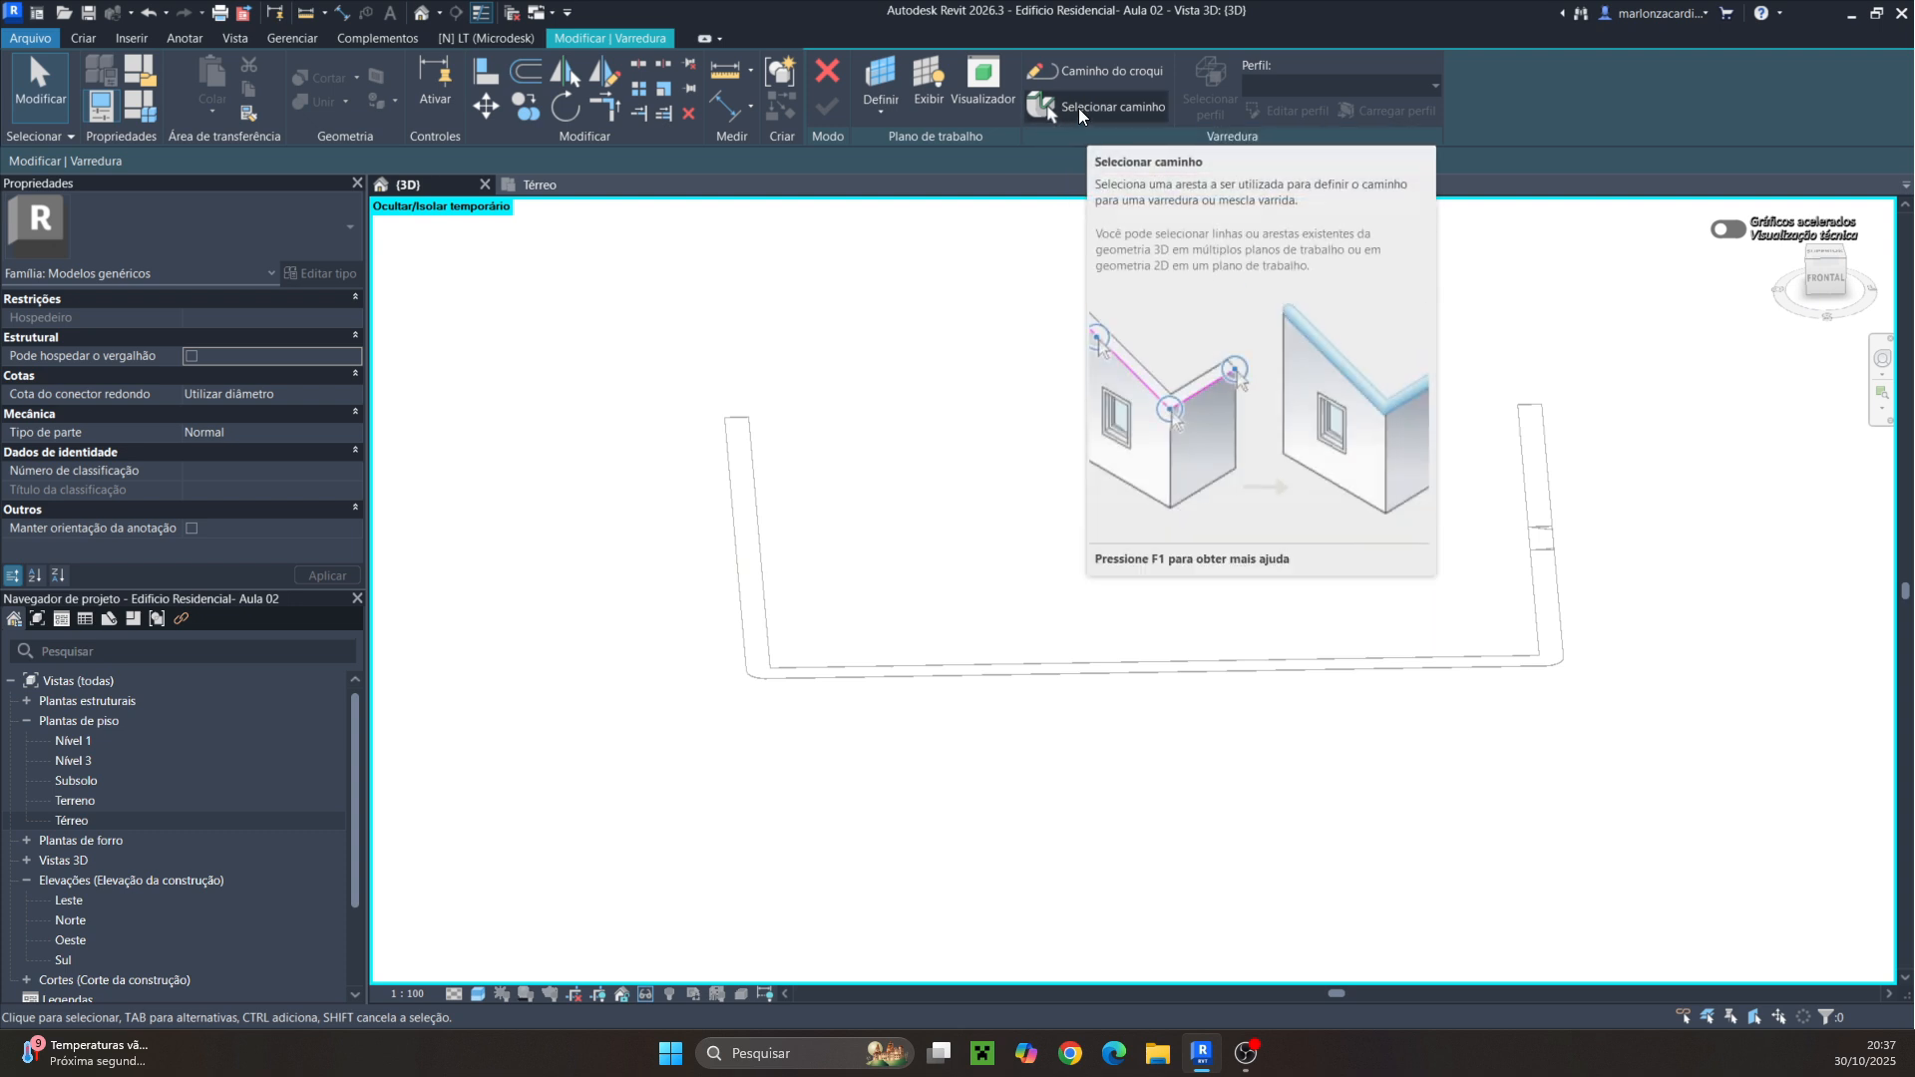
pyautogui.click(1079, 107)
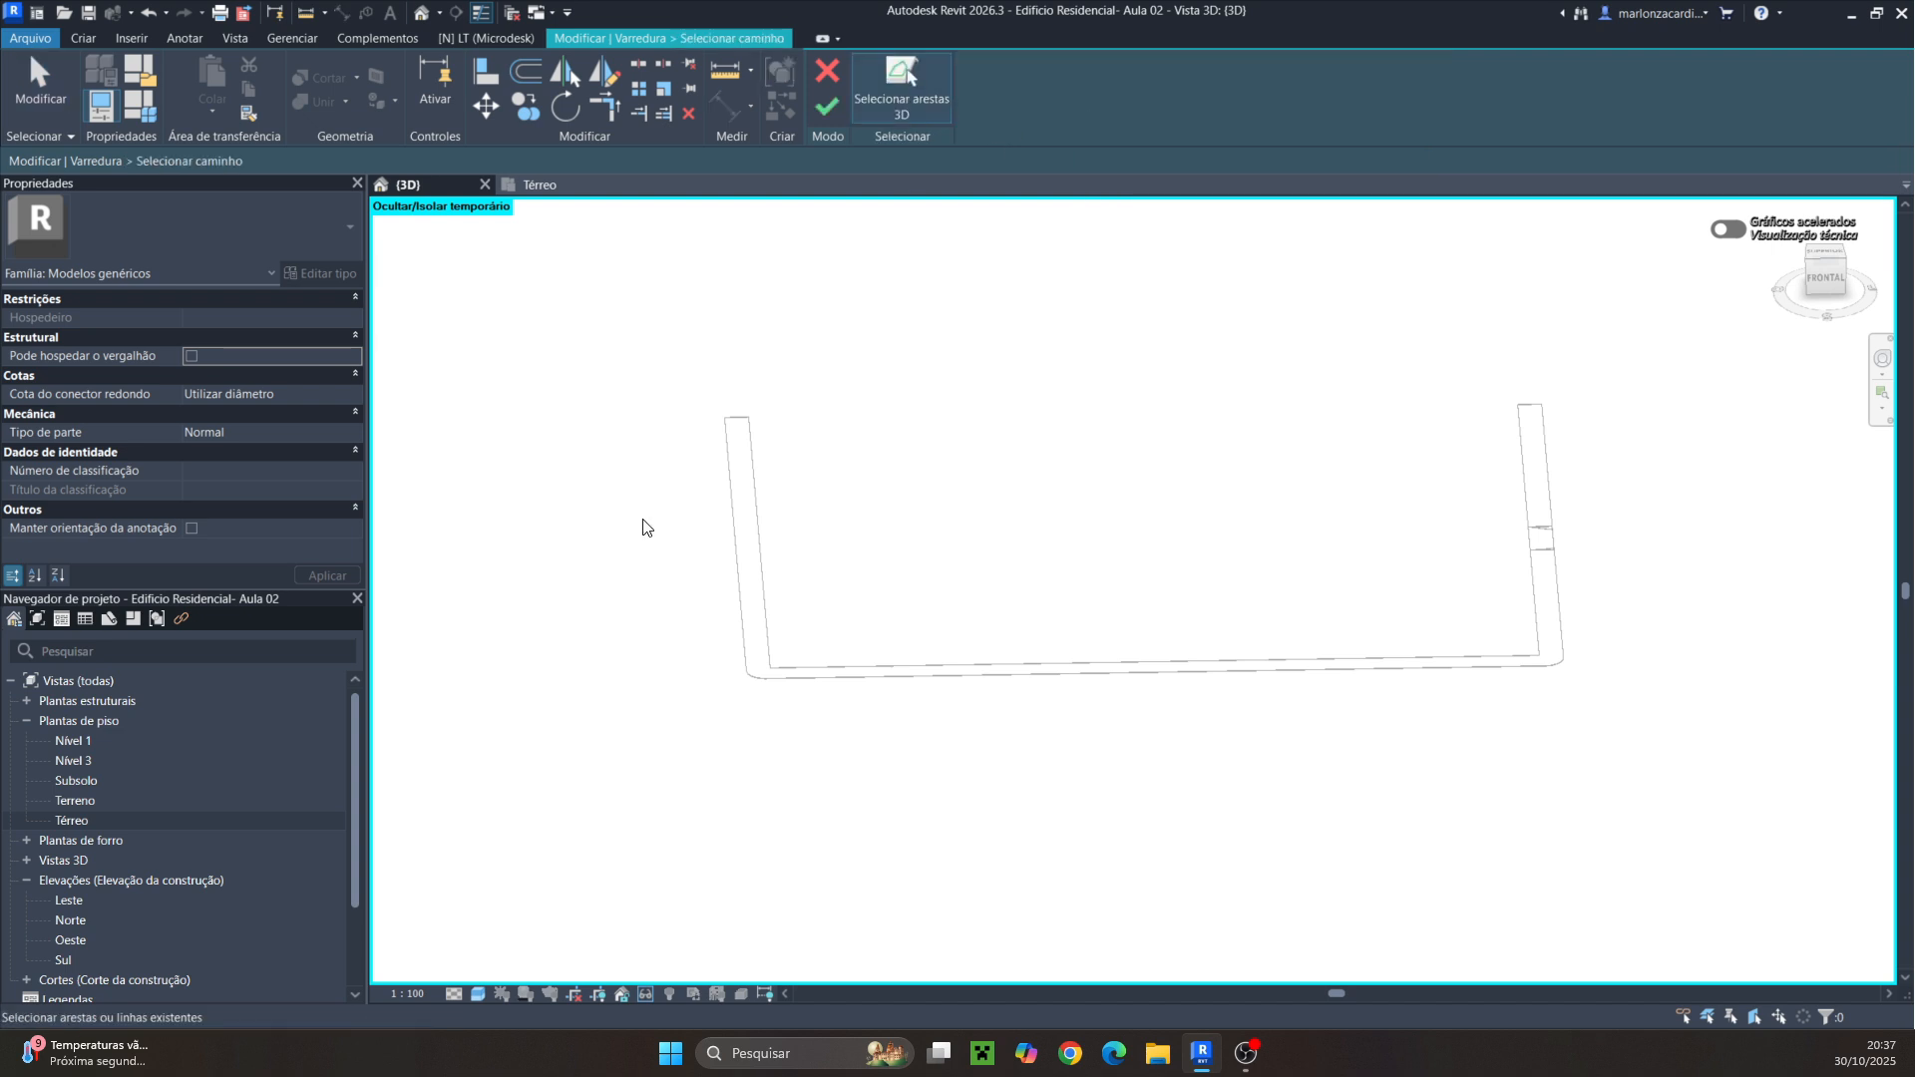
pyautogui.keyDown('shift'); pyautogui.moveTo(762, 803); pyautogui.dragTo(939, 774, button='middle'); pyautogui.keyUp('shift')
pyautogui.scroll(5, 940, 774)
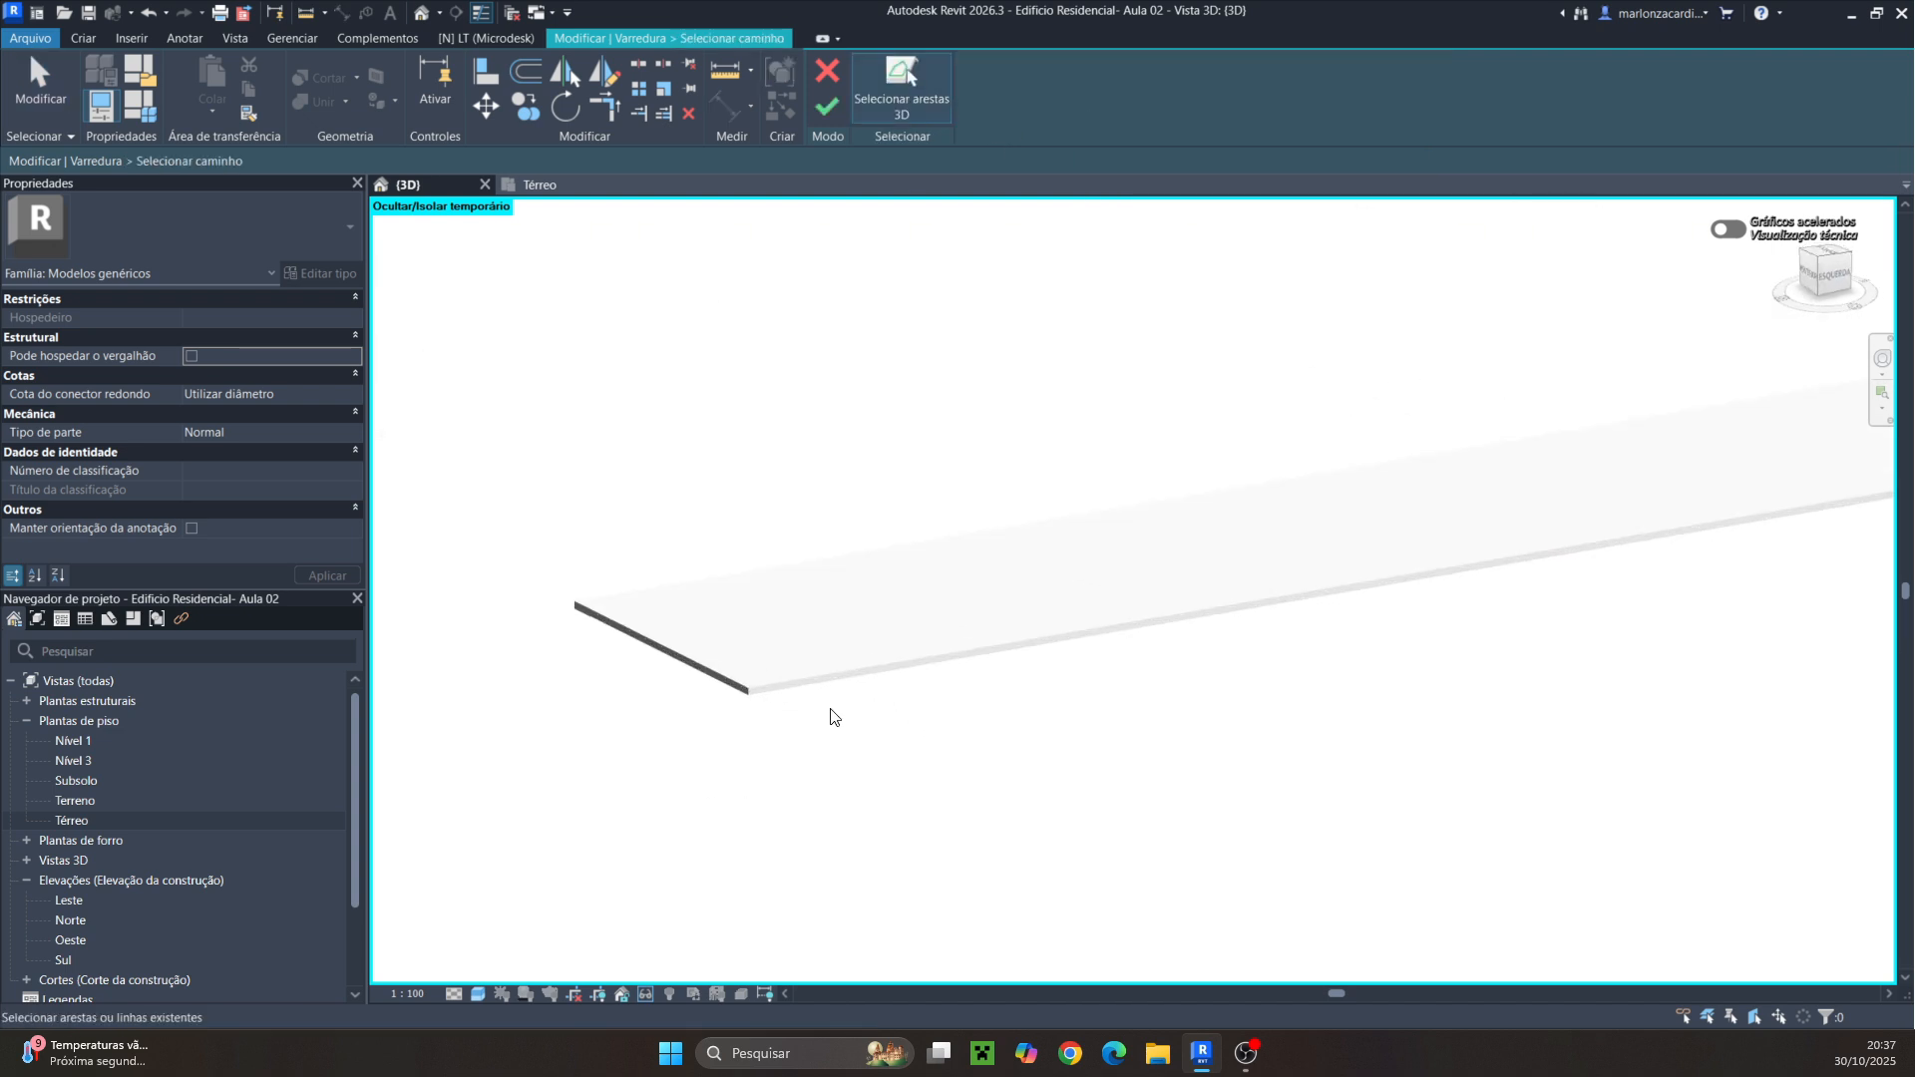
pyautogui.click(478, 994)
pyautogui.click(550, 894)
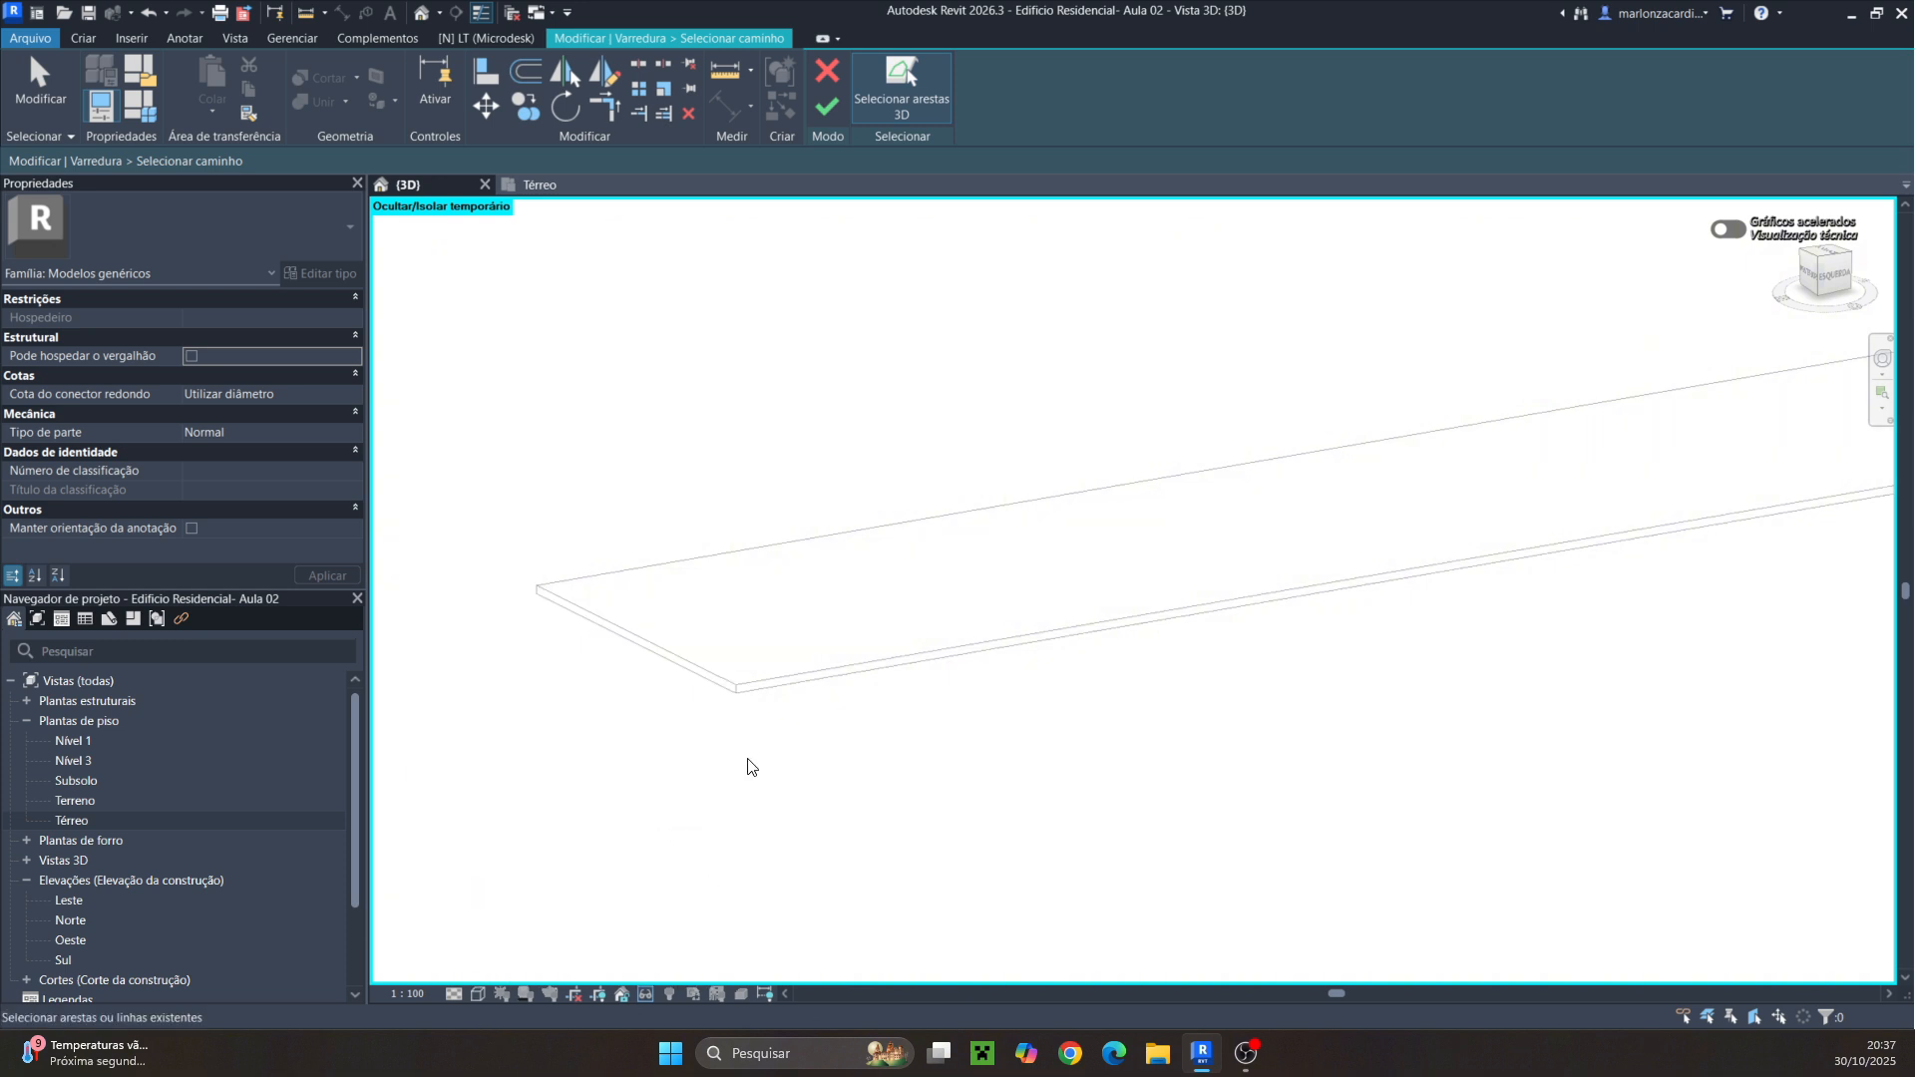
pyautogui.click(798, 670)
pyautogui.scroll(3, 1196, 762)
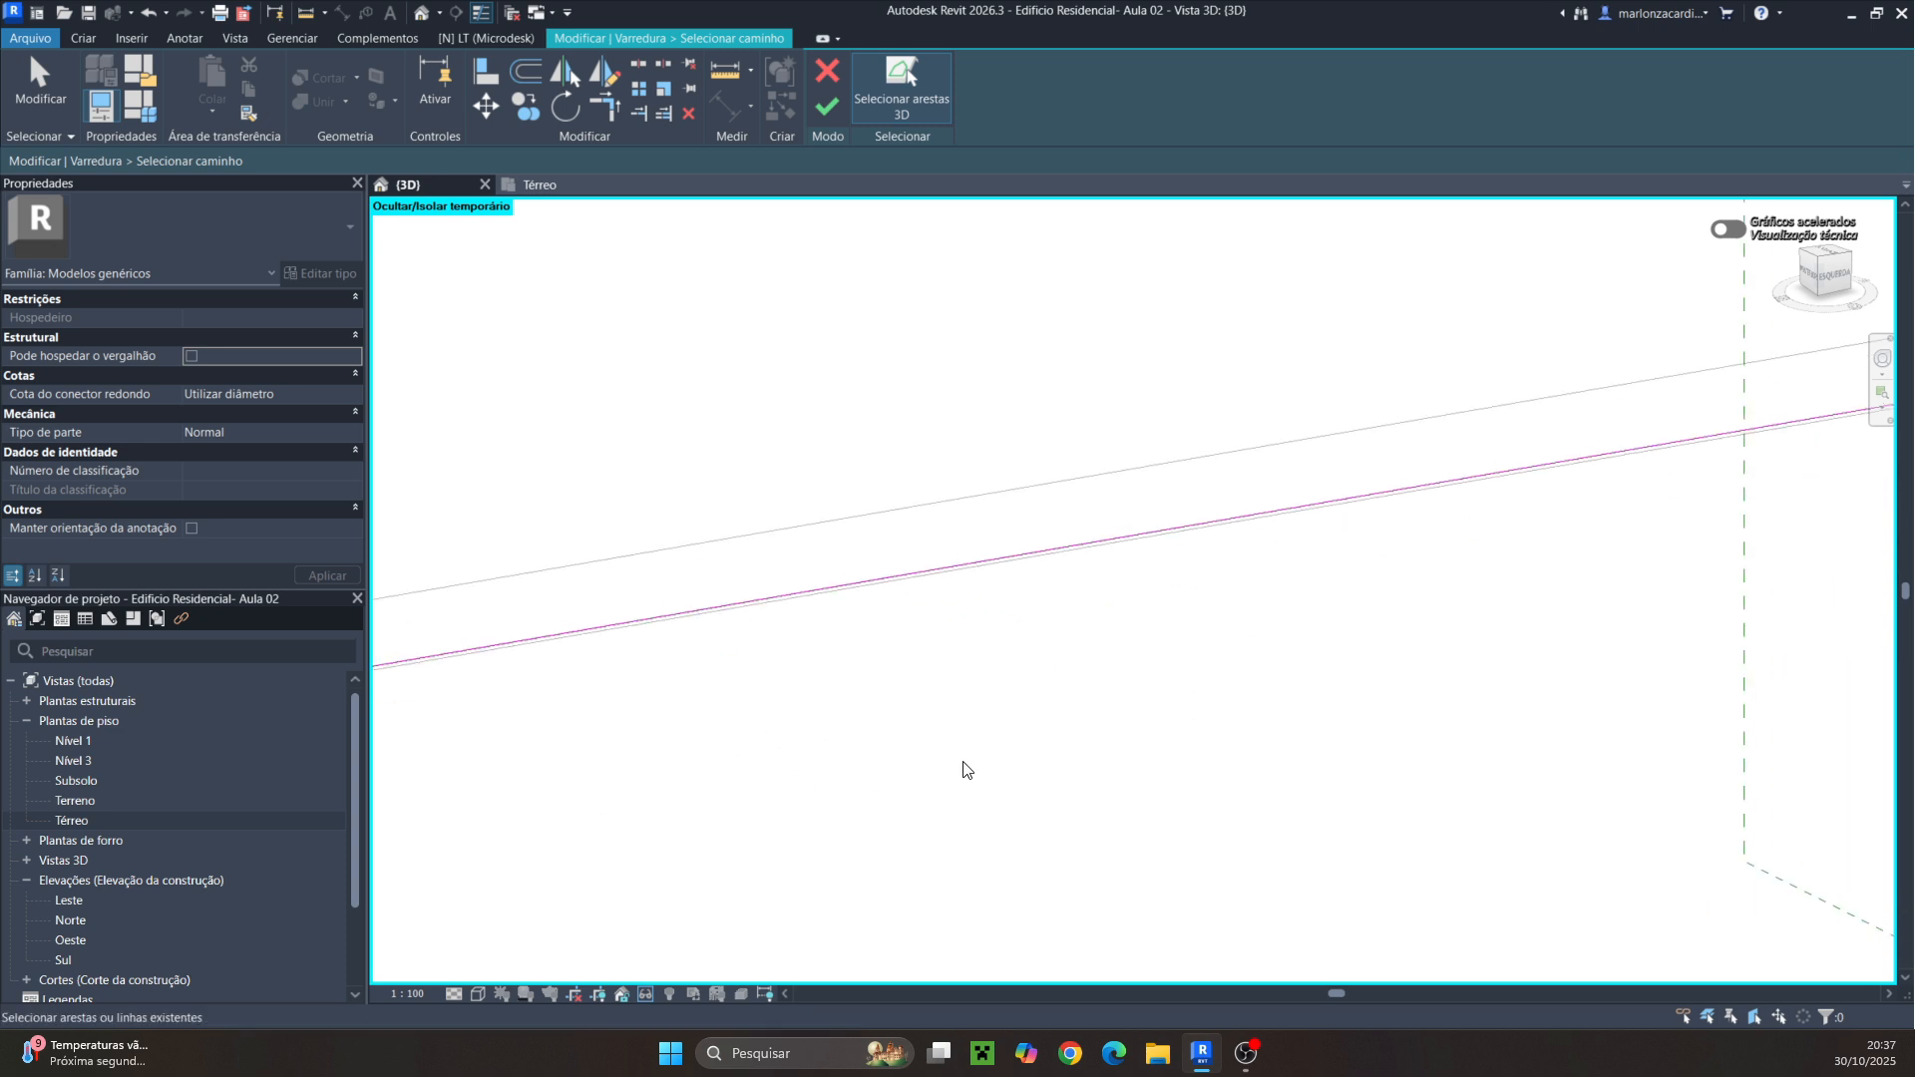
pyautogui.keyDown('shift'); pyautogui.moveTo(963, 769); pyautogui.dragTo(978, 727, button='middle'); pyautogui.keyUp('shift')
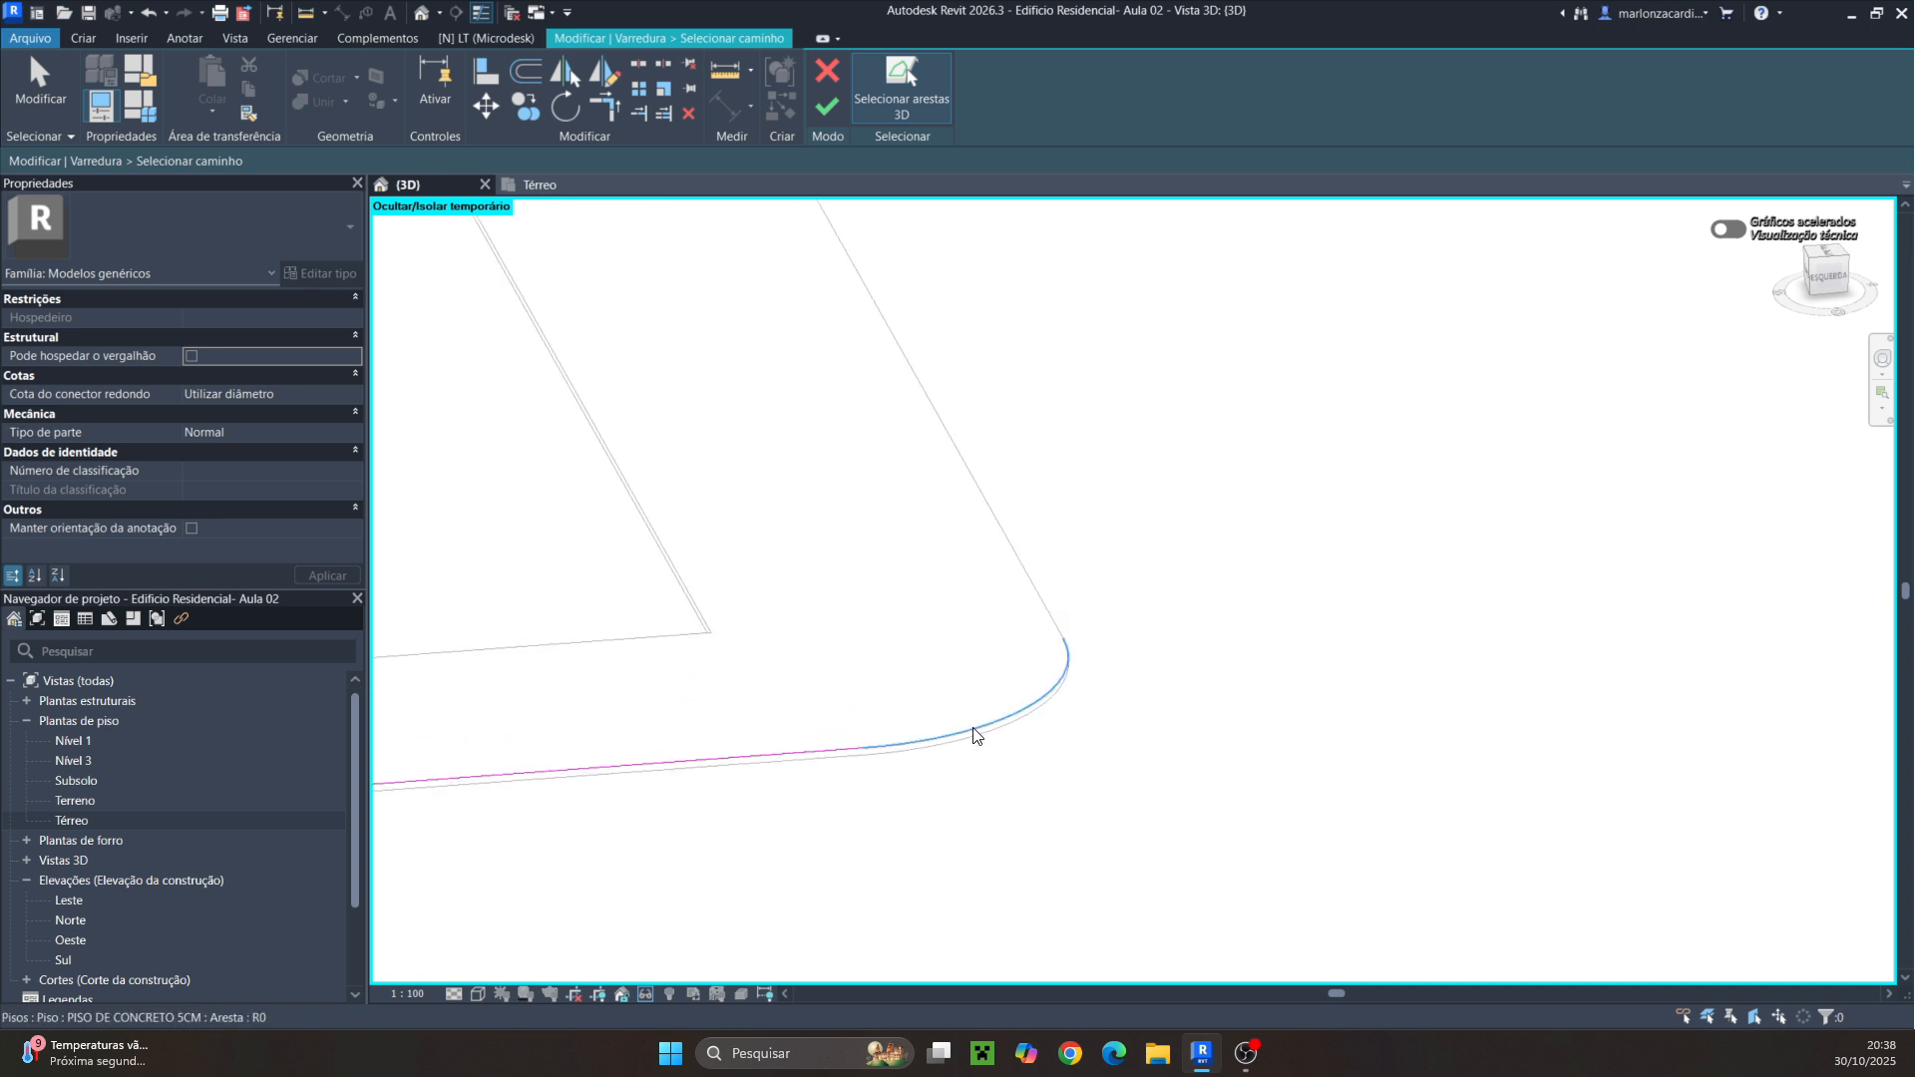
pyautogui.click(1049, 599)
pyautogui.moveTo(1049, 598); pyautogui.dragTo(1208, 741, button='middle')
pyautogui.scroll(1, 1105, 619)
pyautogui.moveTo(1184, 571); pyautogui.dragTo(1019, 706, button='middle')
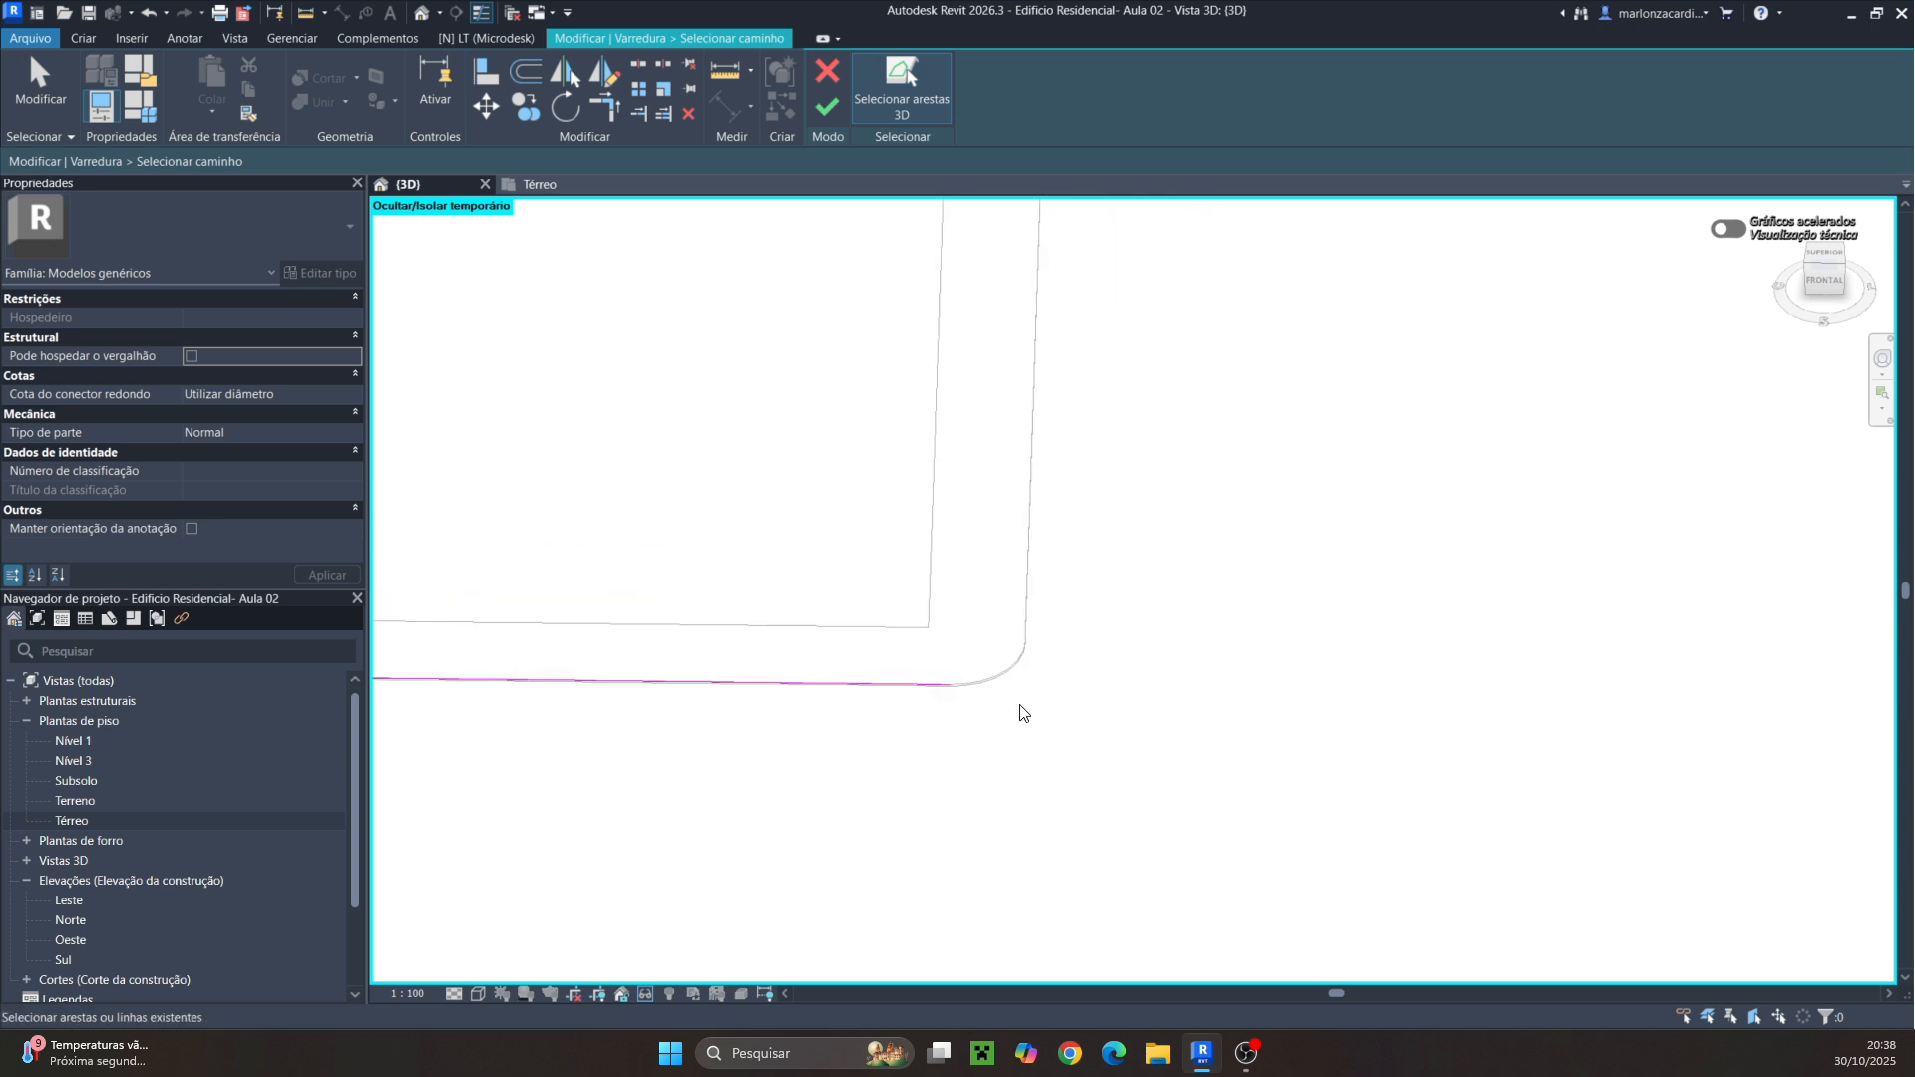
pyautogui.scroll(4, 1016, 679)
pyautogui.click(982, 665)
pyautogui.click(1035, 515)
pyautogui.keyDown('shift'); pyautogui.moveTo(1146, 673); pyautogui.dragTo(928, 689, button='middle'); pyautogui.keyUp('shift')
pyautogui.moveTo(928, 688); pyautogui.dragTo(581, 445, button='middle')
pyautogui.moveTo(1047, 967); pyautogui.dragTo(1200, 714, button='middle')
pyautogui.scroll(3, 968, 716)
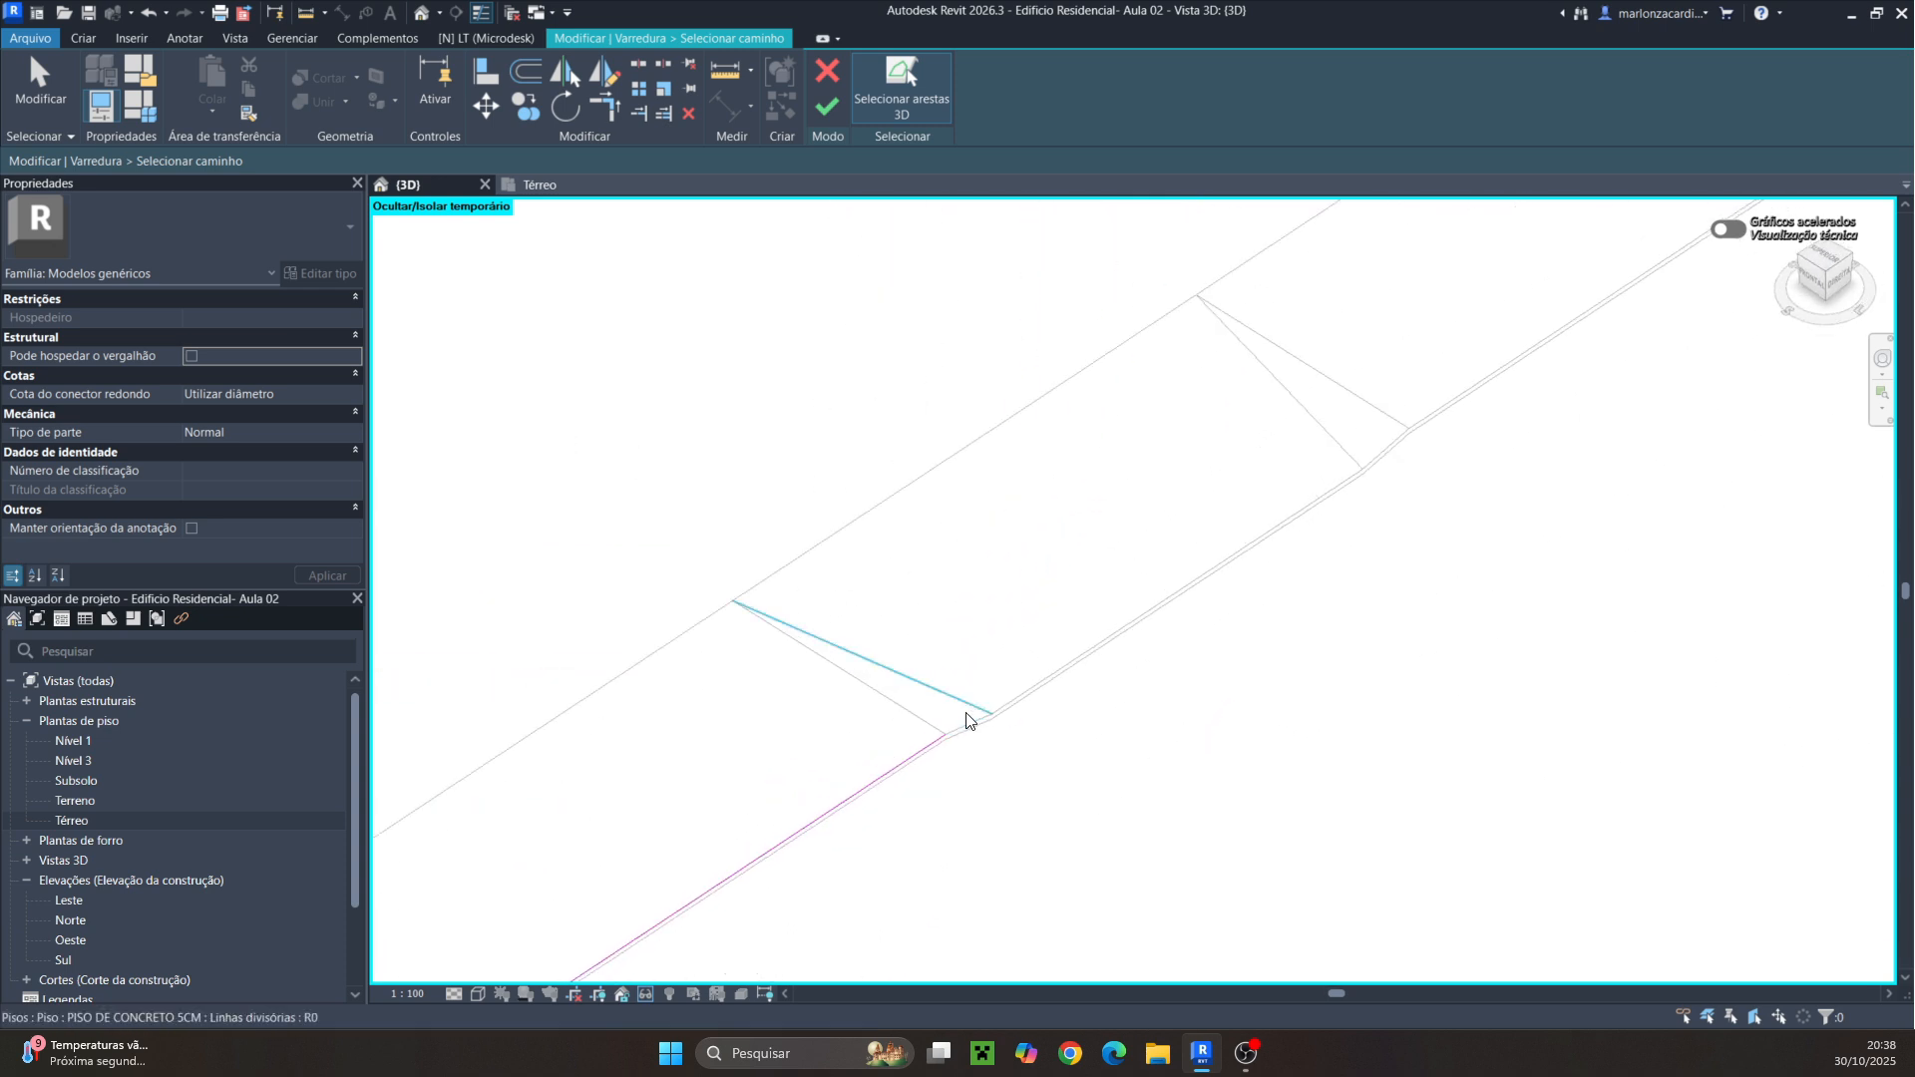
# Add the remaining outer edges past the ramp segments to the sweep path and finish the path
pyautogui.click(975, 746)
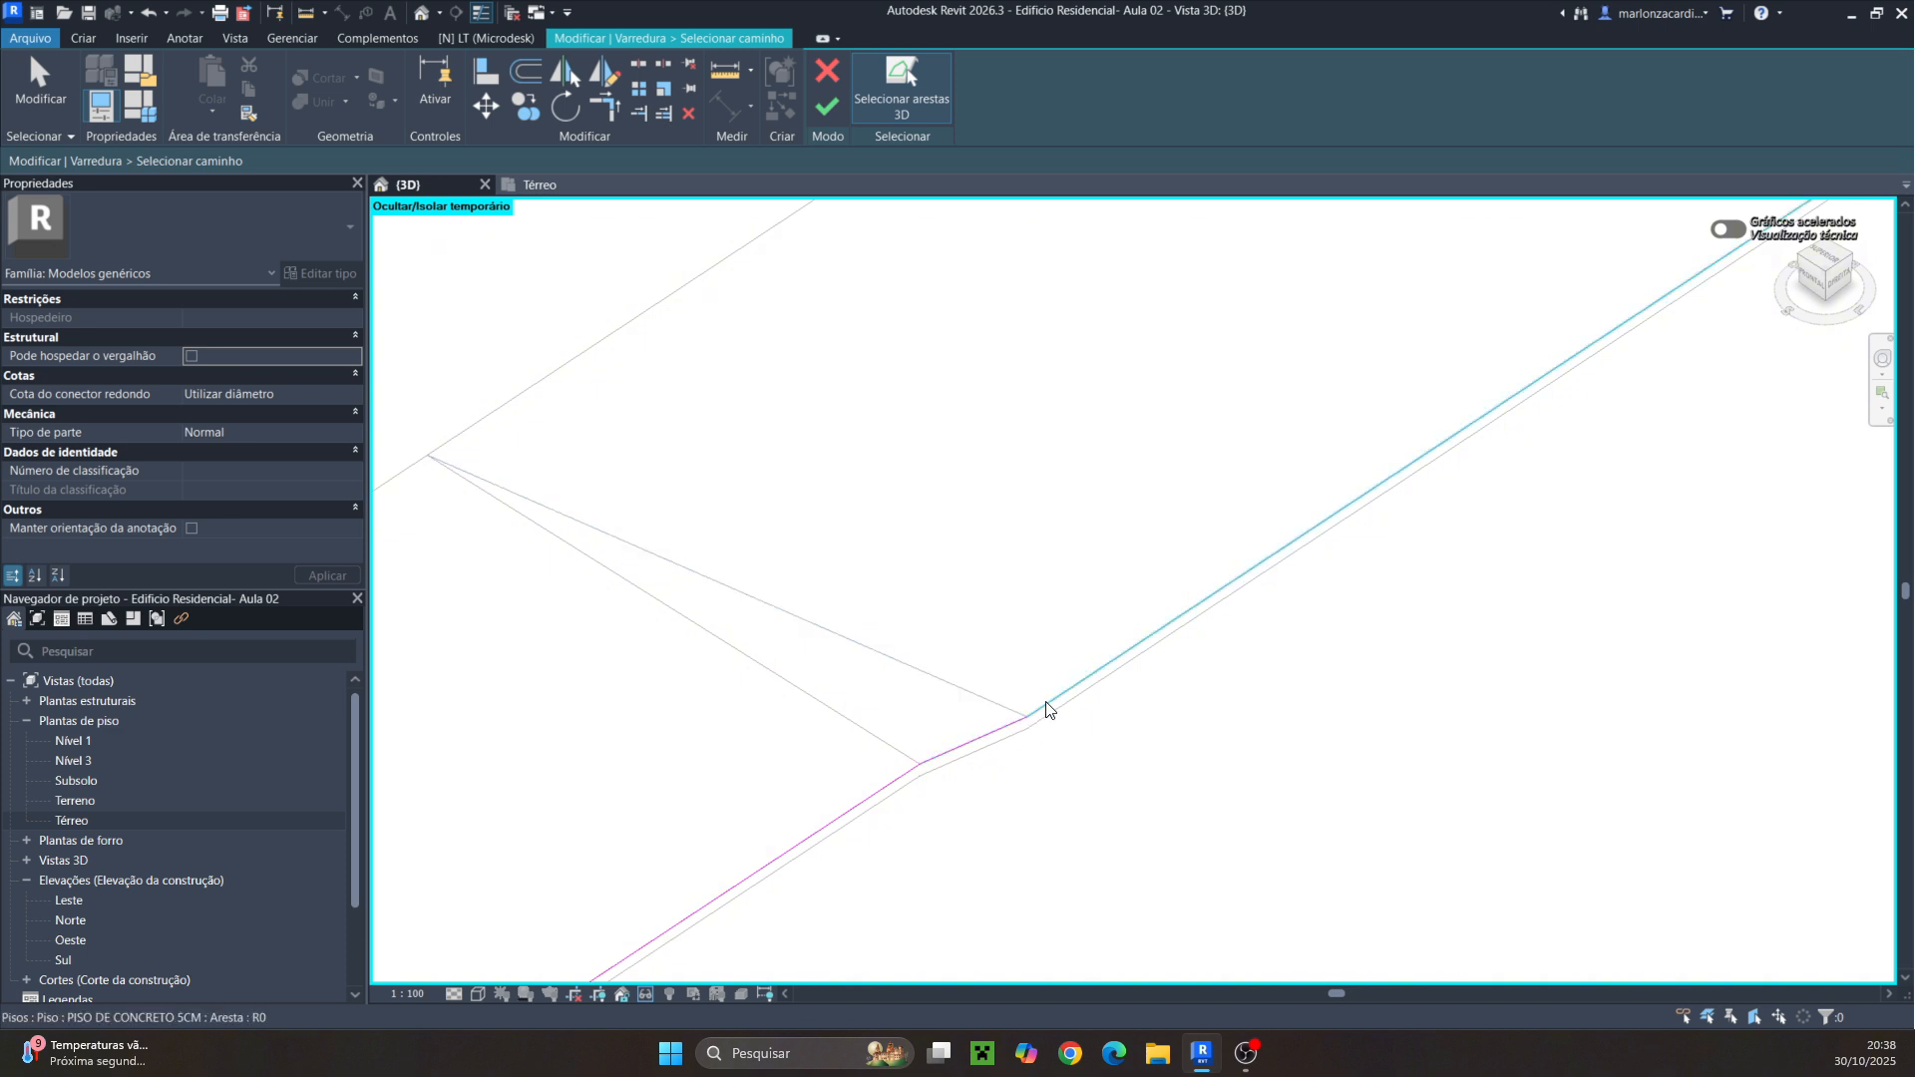
pyautogui.click(1058, 686)
pyautogui.moveTo(1253, 714); pyautogui.dragTo(1055, 855, button='middle')
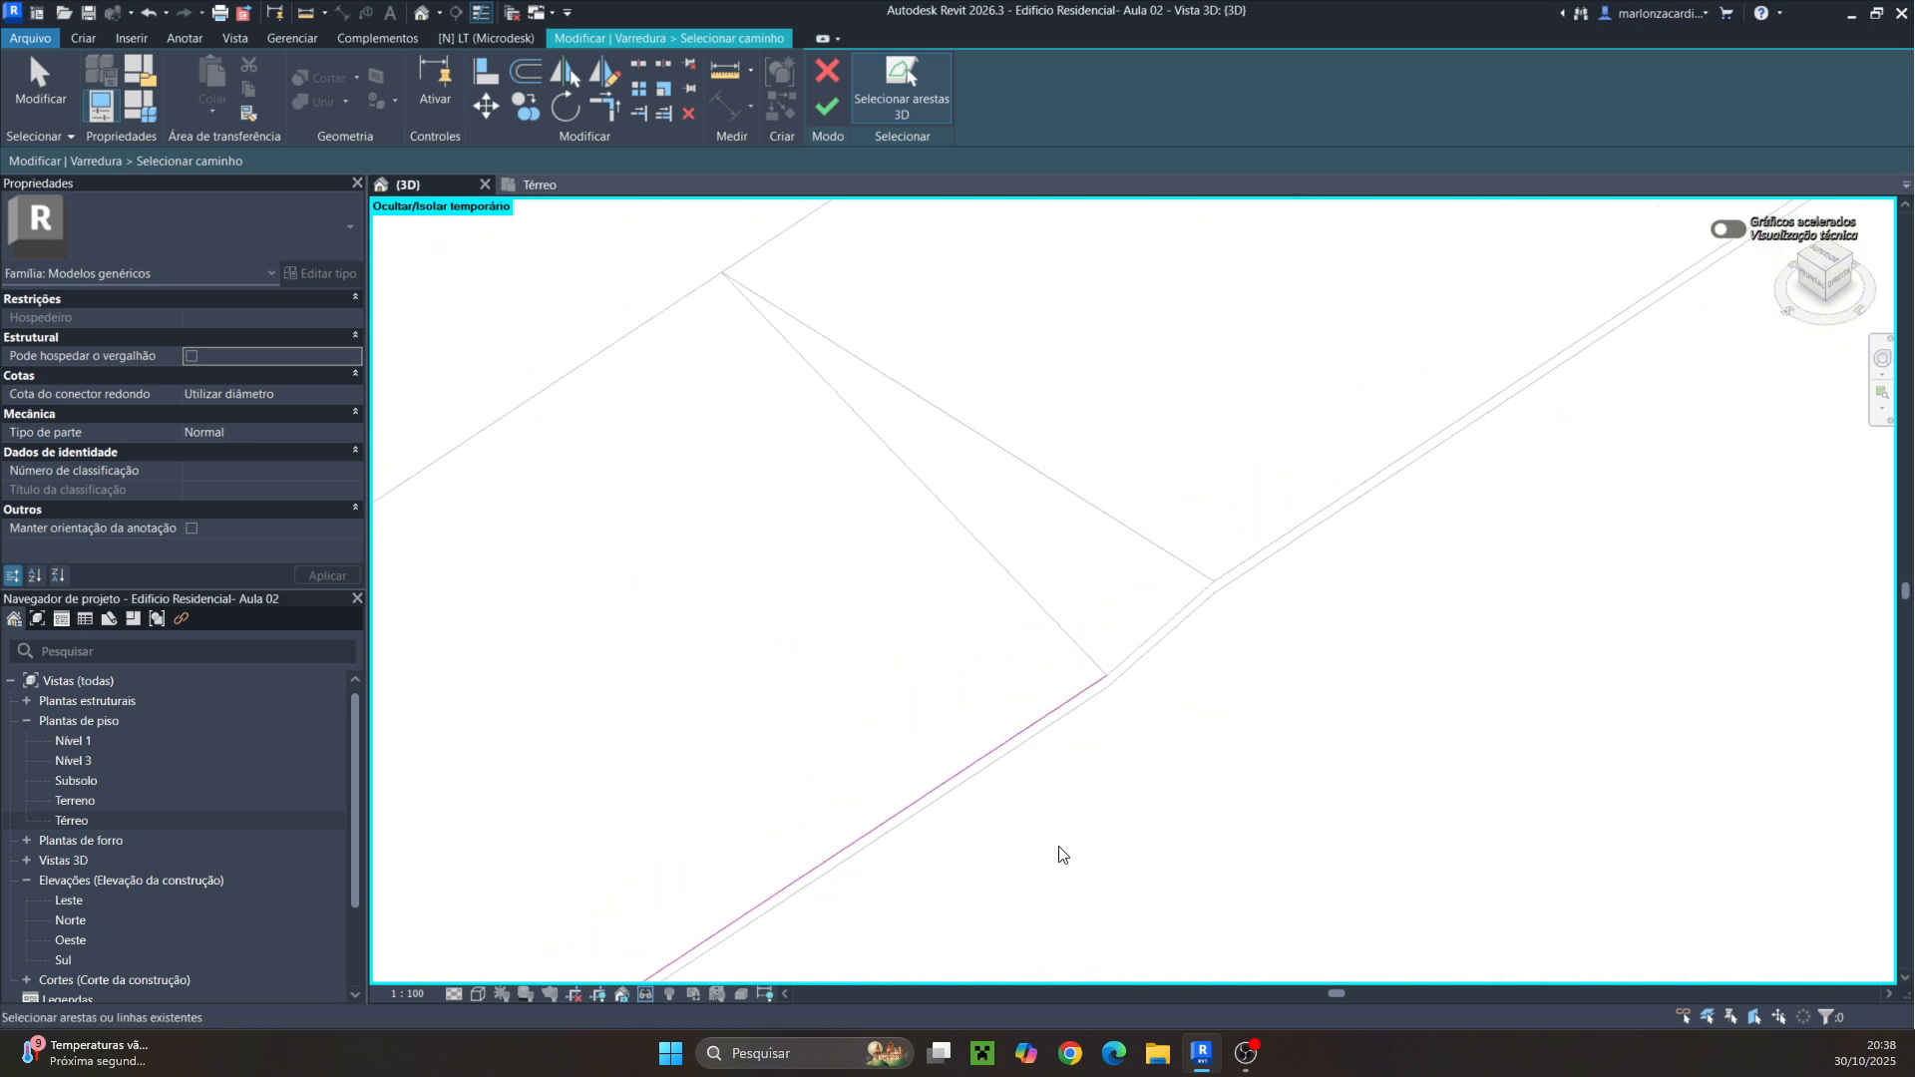
pyautogui.click(1128, 658)
pyautogui.click(1212, 606)
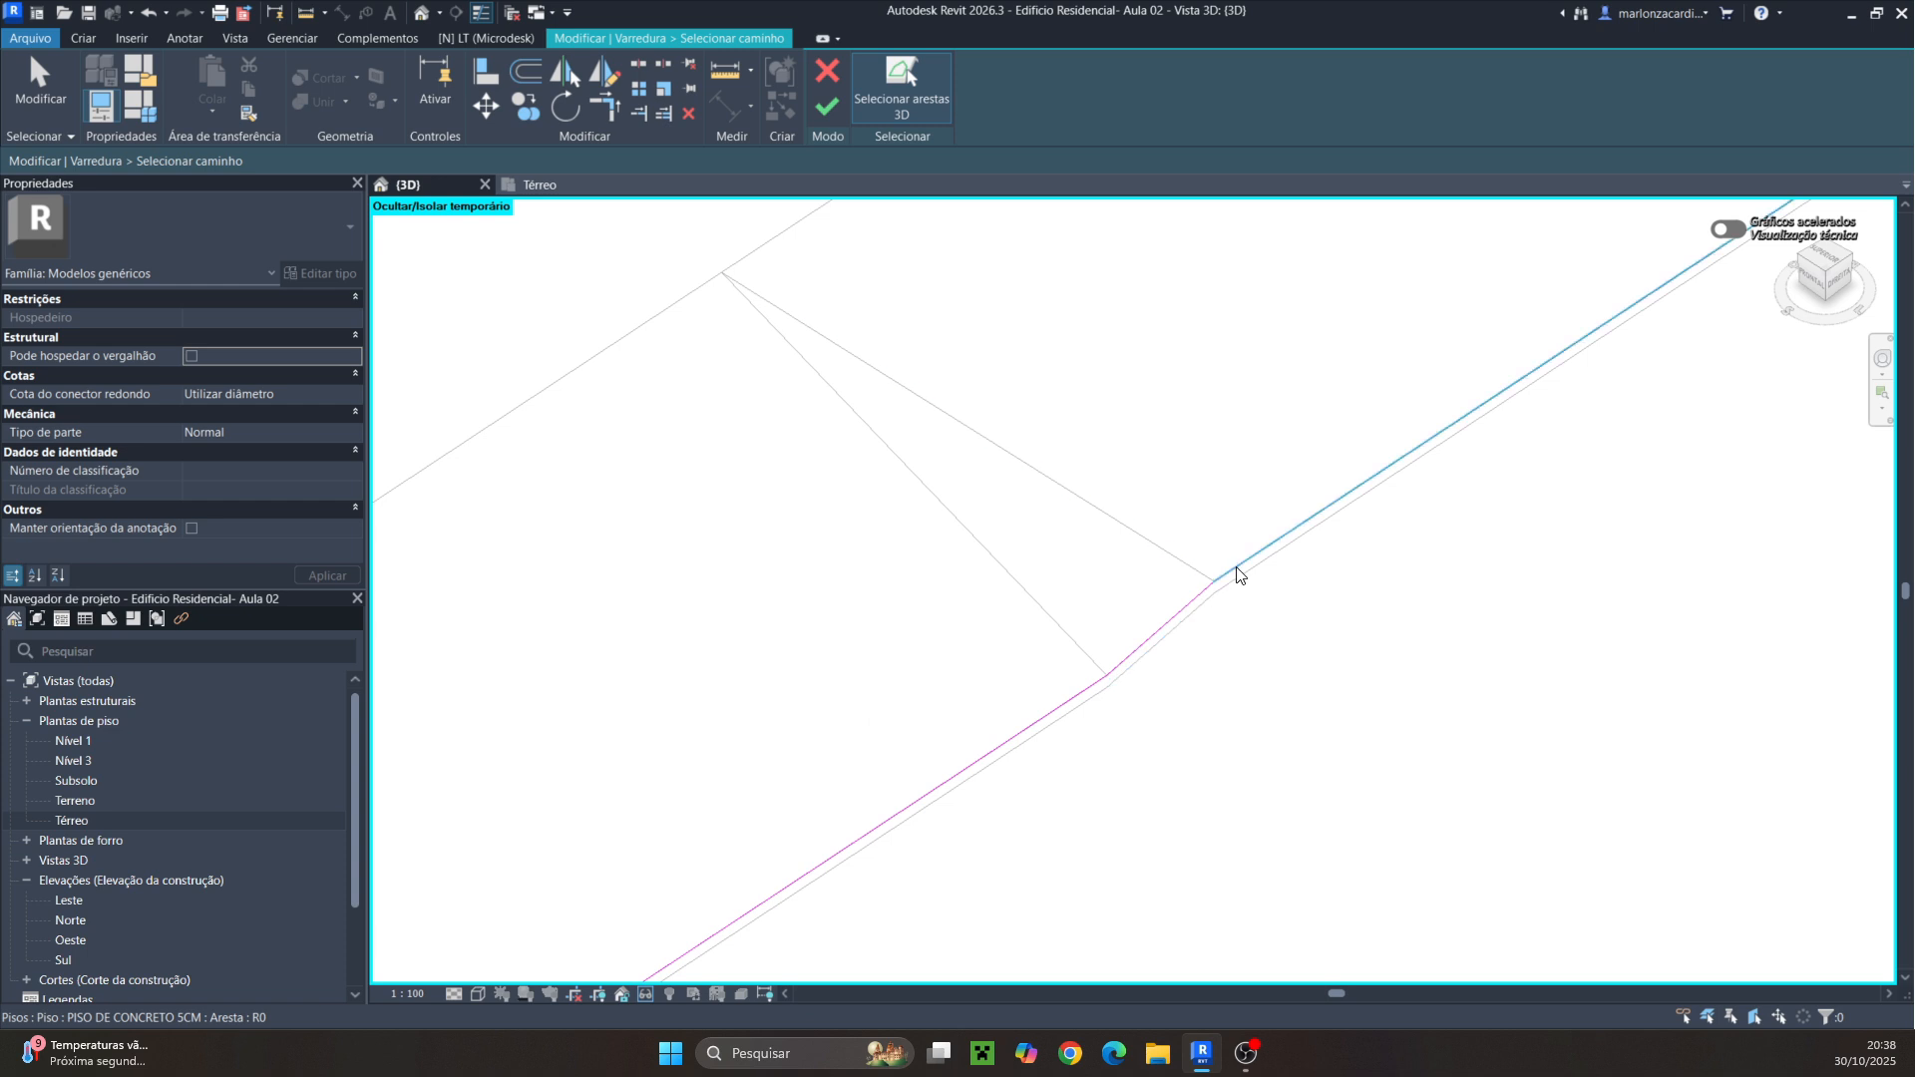
pyautogui.scroll(-5, 1333, 774)
pyautogui.scroll(-5, 1244, 821)
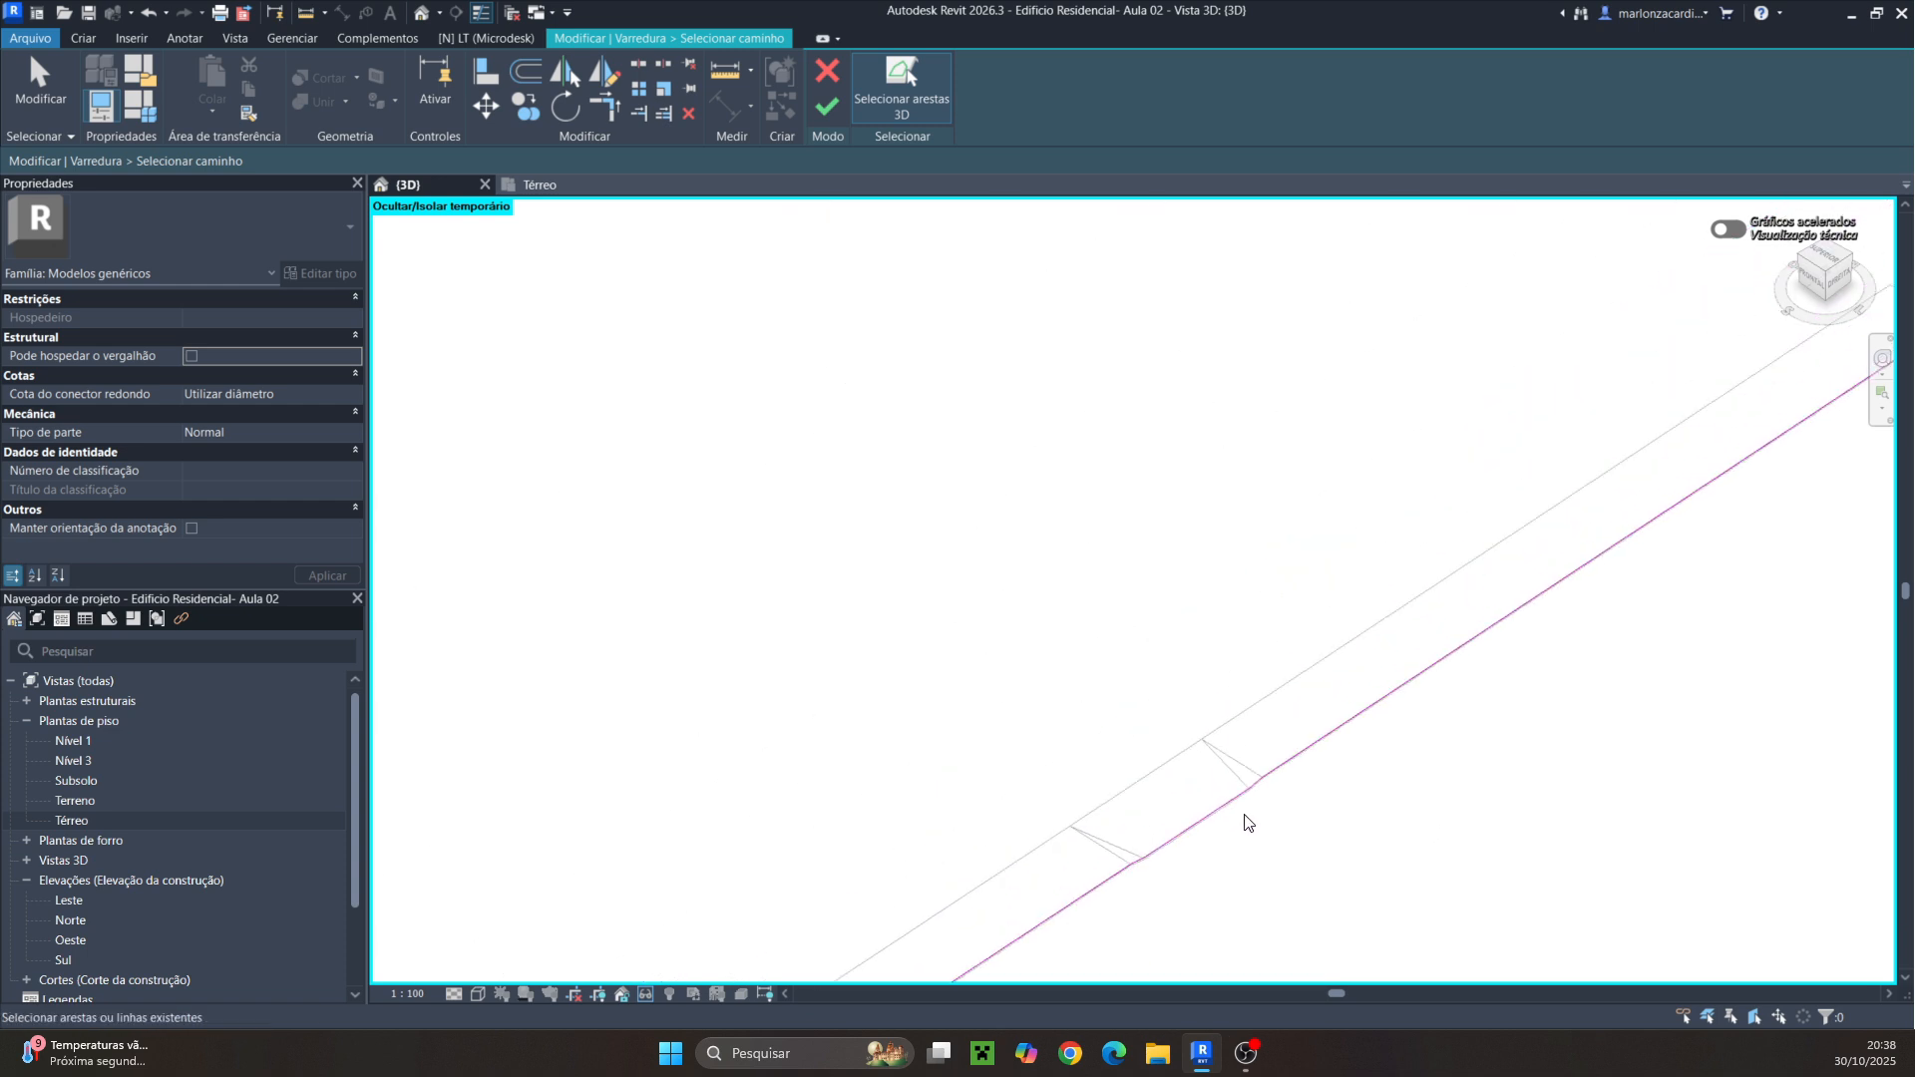
pyautogui.keyDown('shift'); pyautogui.moveTo(1230, 876); pyautogui.dragTo(1397, 790, button='middle'); pyautogui.keyUp('shift')
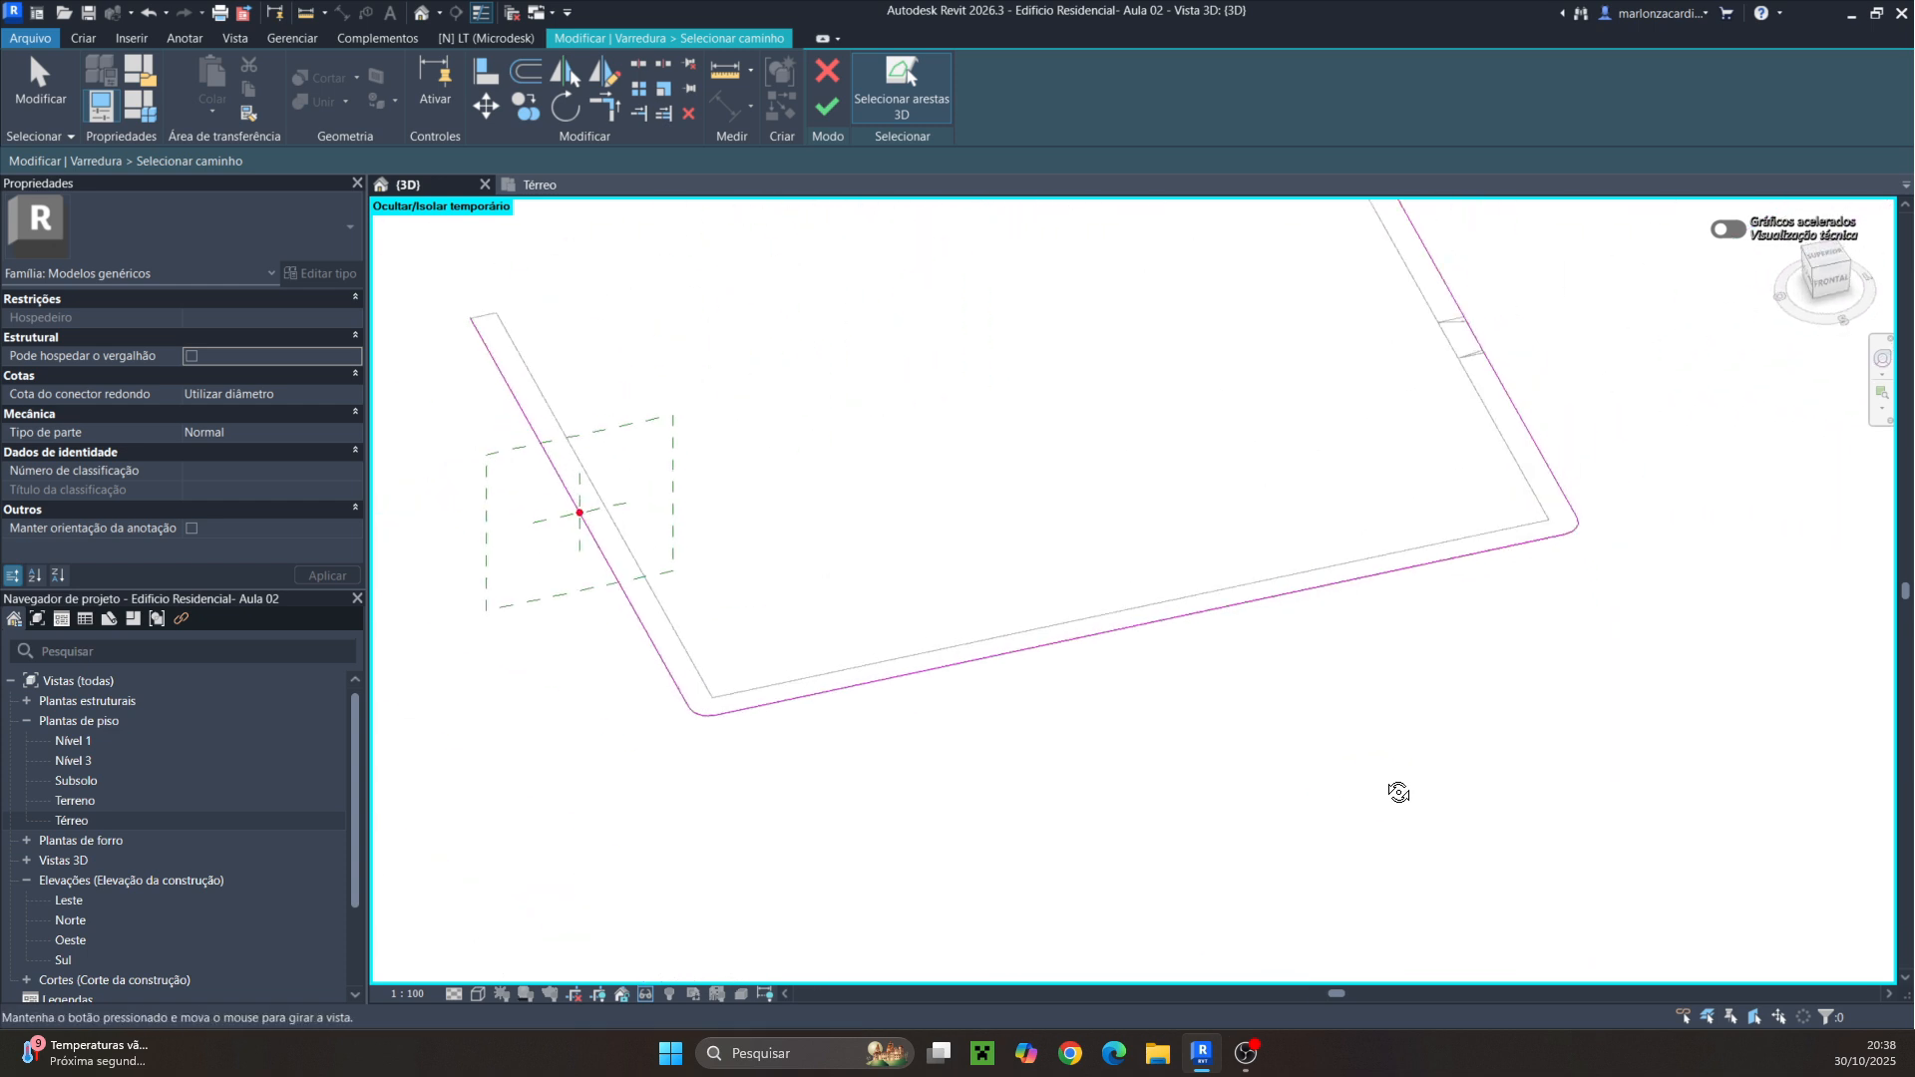
pyautogui.scroll(-2, 1383, 777)
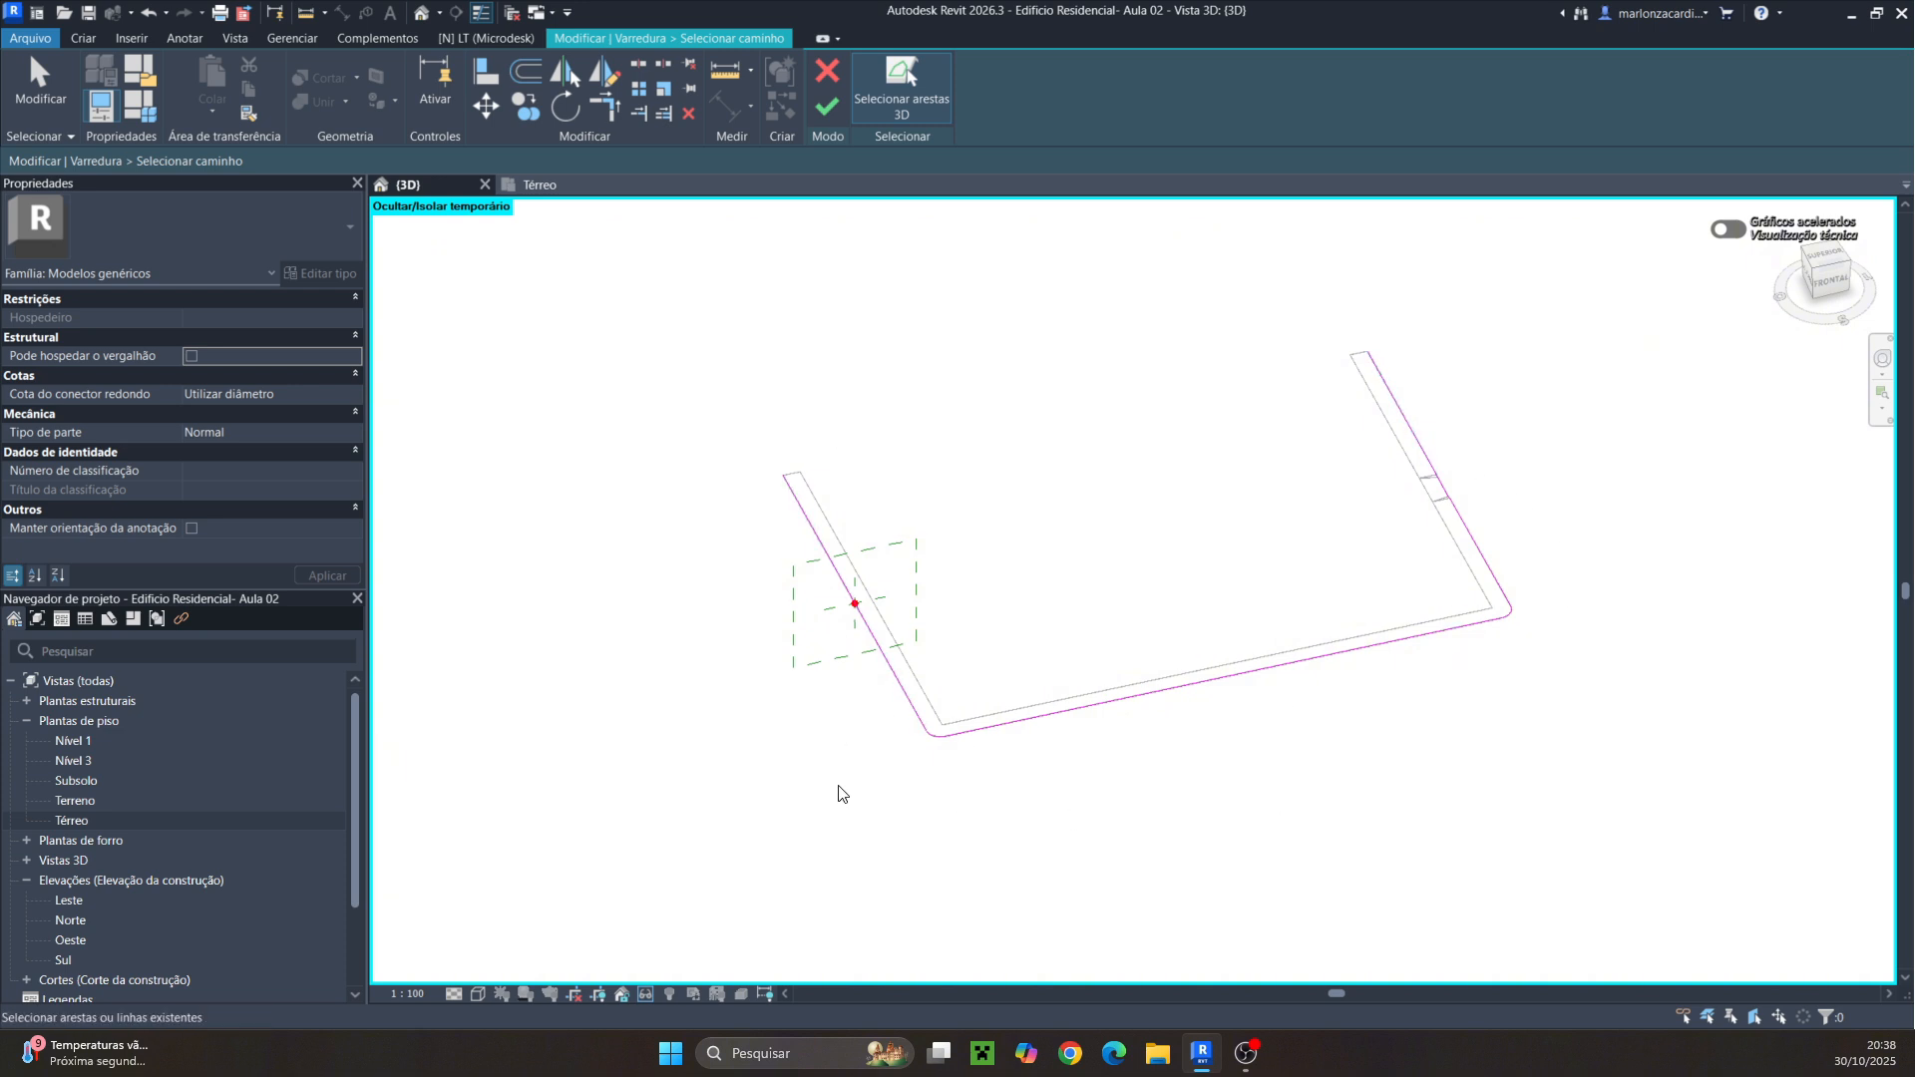
pyautogui.click(828, 110)
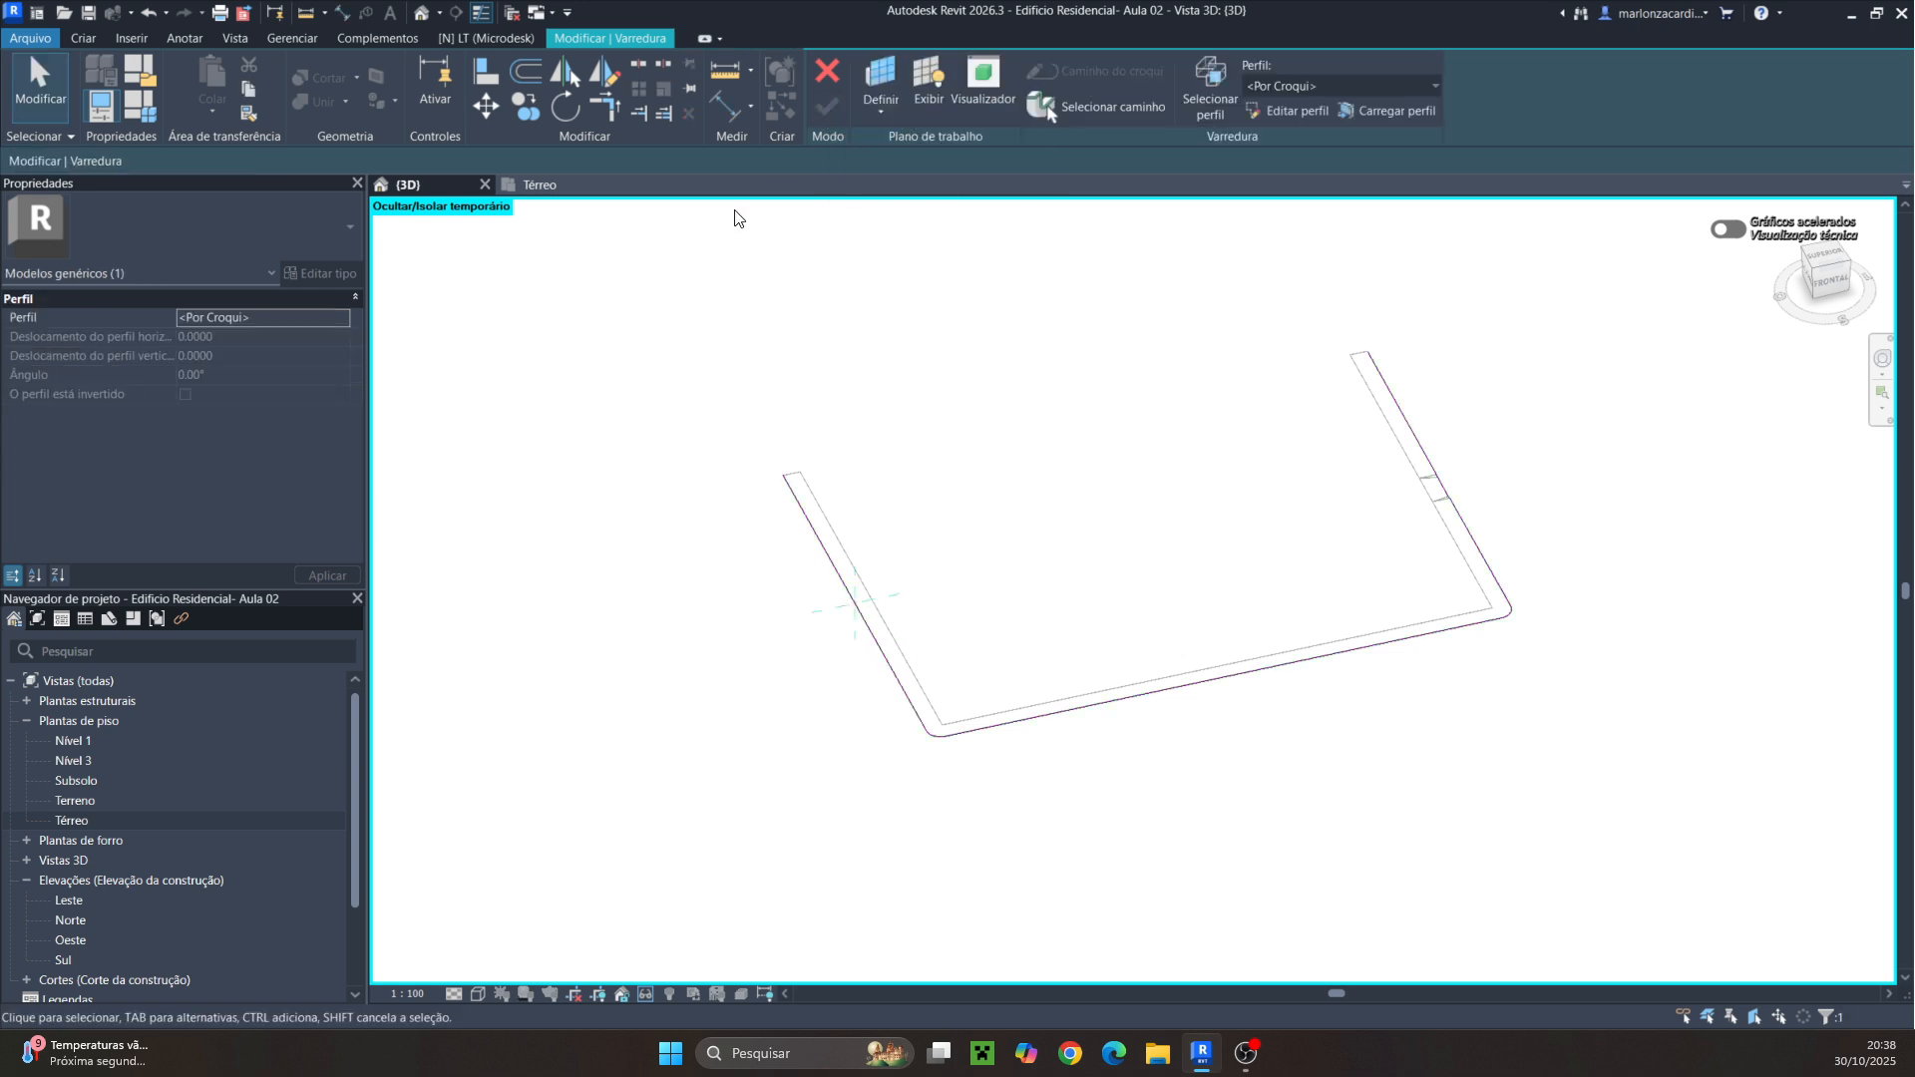
# Edit the sweep profile and sketch a closed rectangle about 0.095 m wide and 0.25 m high at the path endpoint
pyautogui.keyDown('shift'); pyautogui.moveTo(880, 812); pyautogui.dragTo(1064, 697, button='middle'); pyautogui.keyUp('shift')
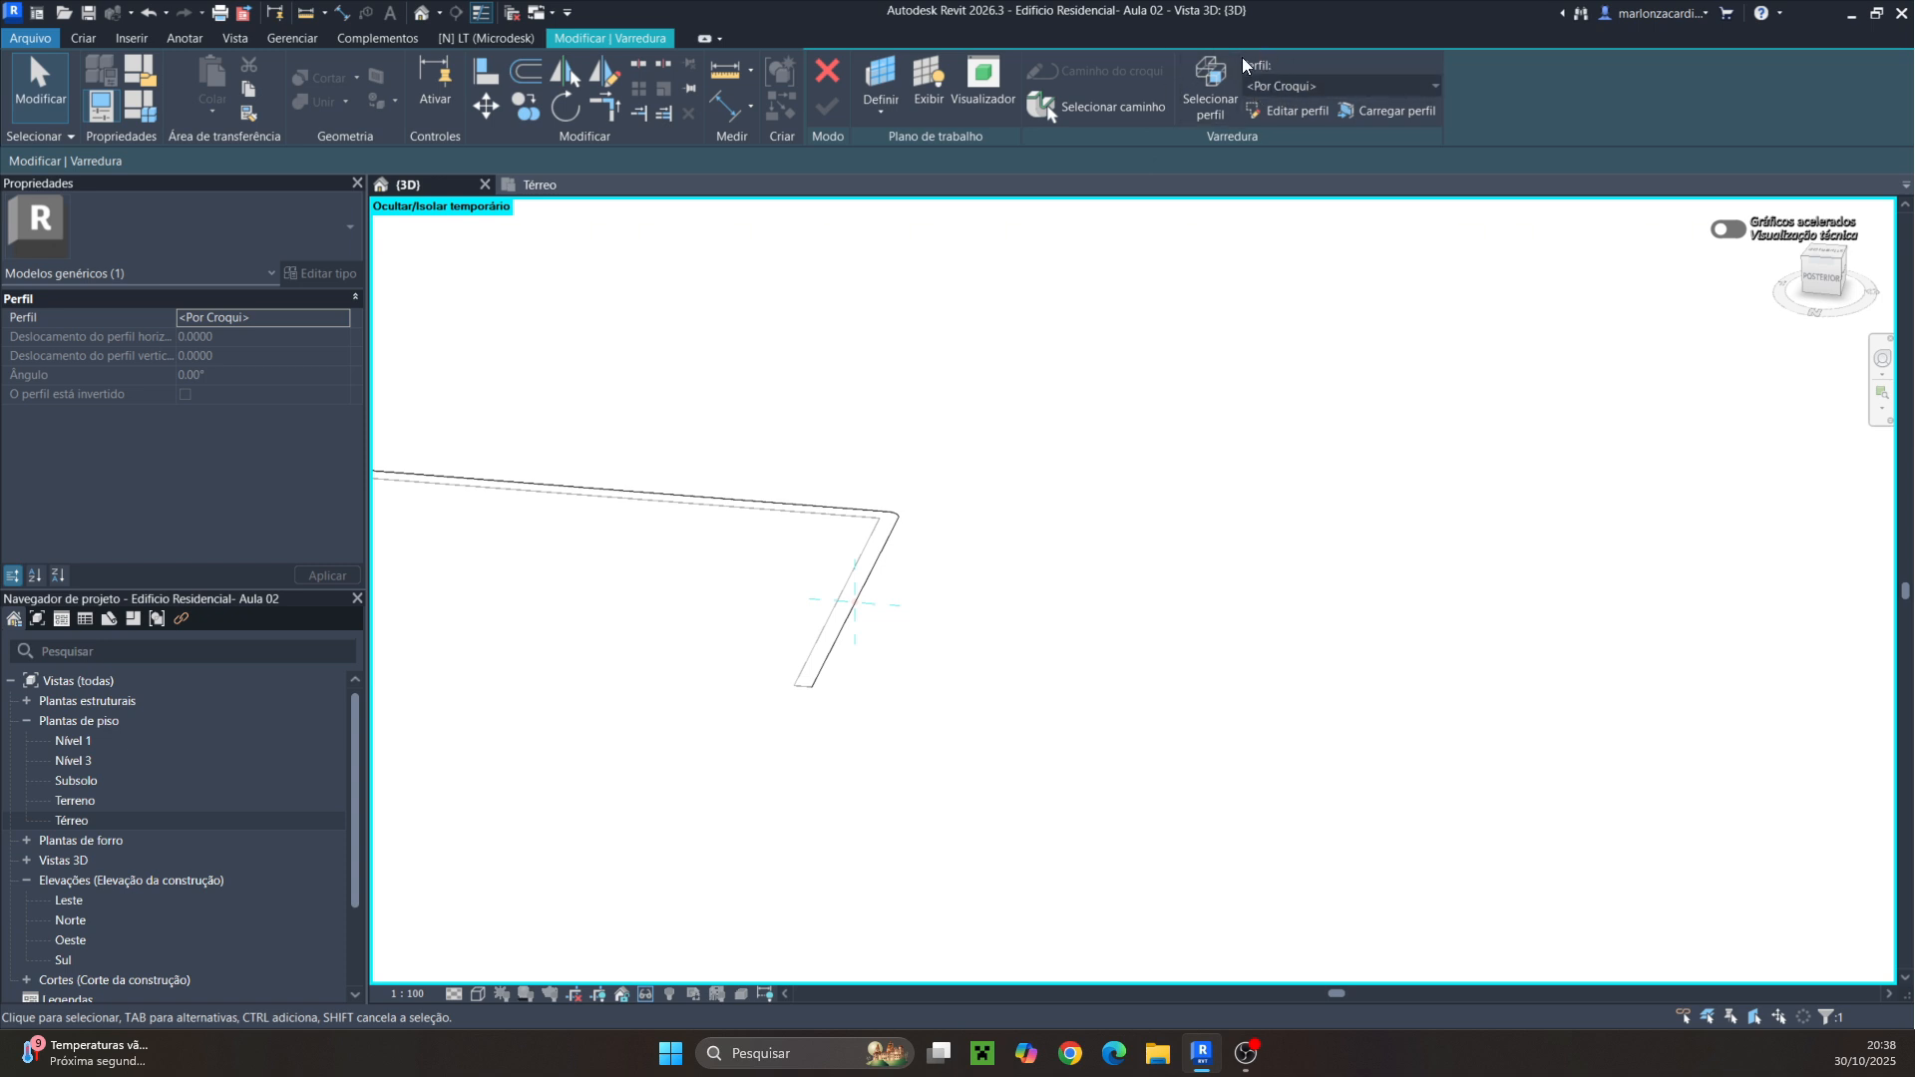
pyautogui.click(1288, 110)
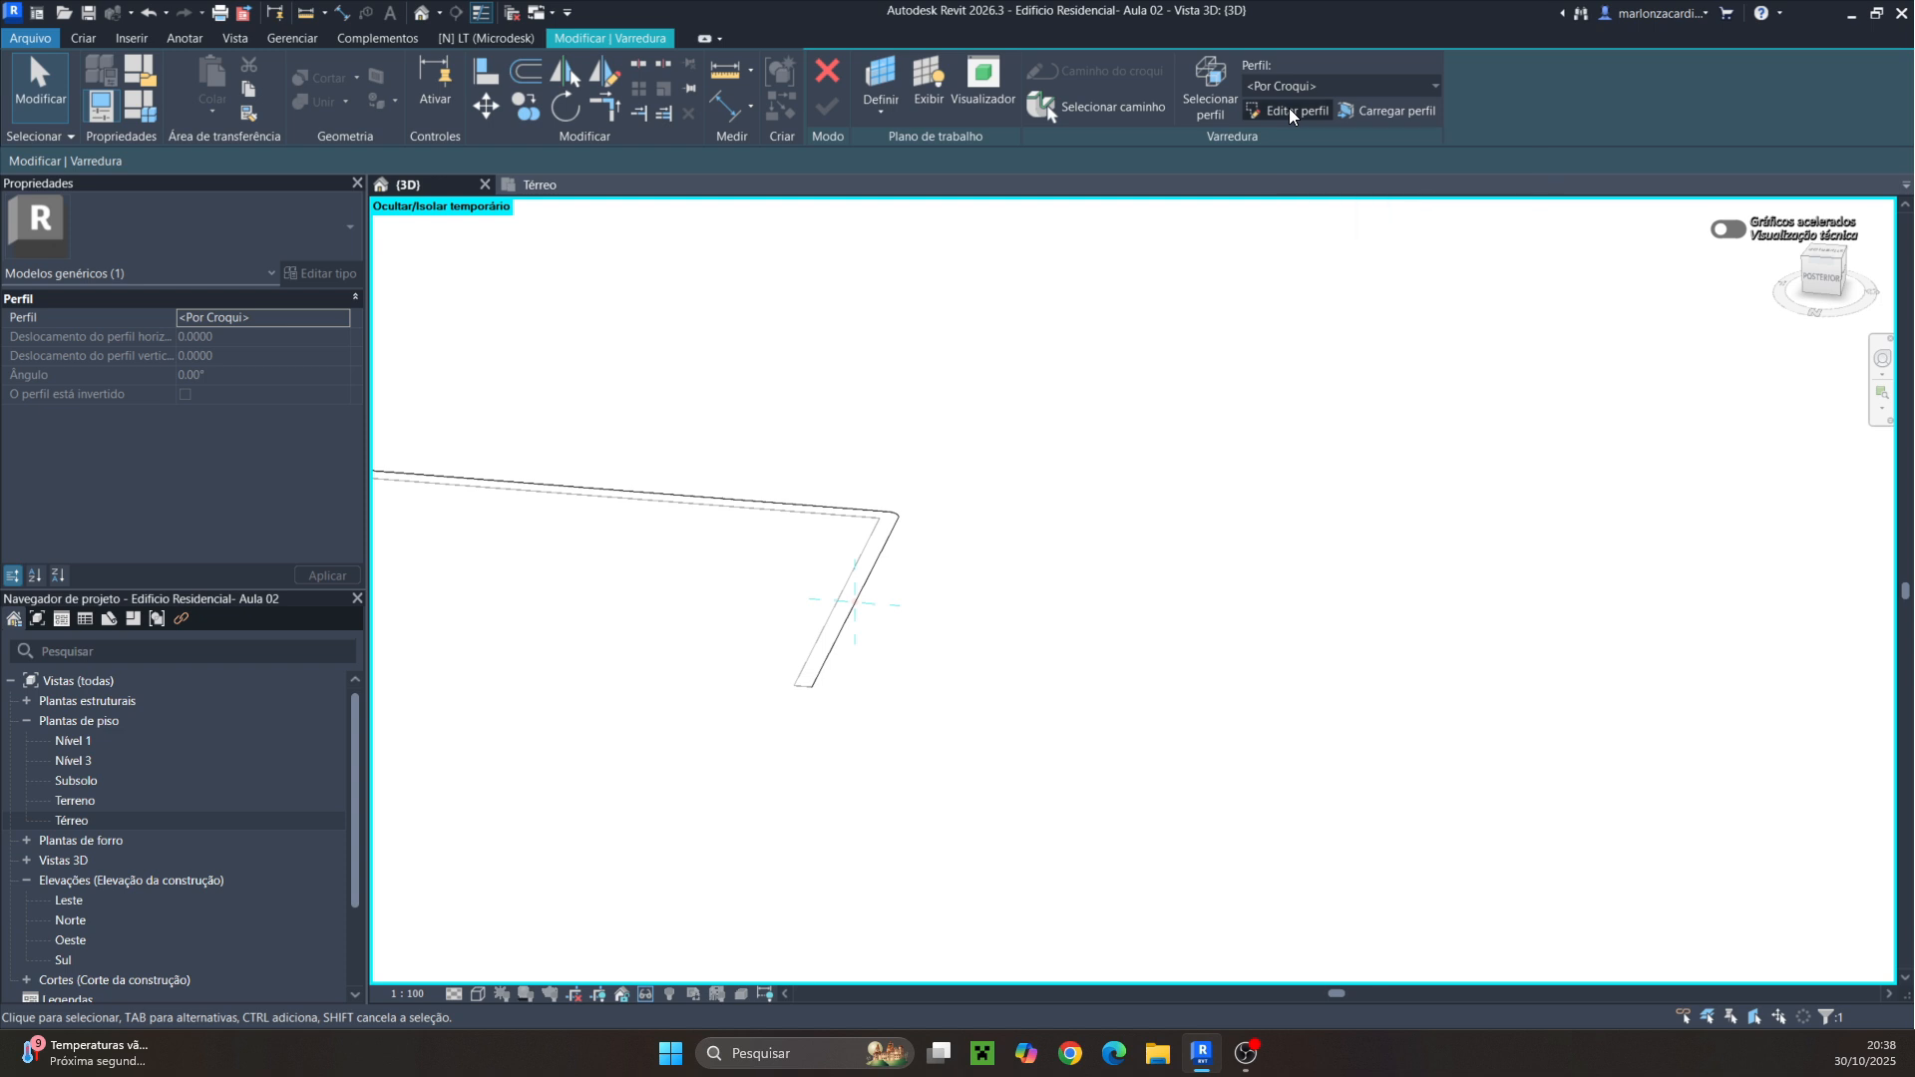
pyautogui.moveTo(1022, 536)
pyautogui.keyDown('shift'); pyautogui.mouseDown(button='middle')
pyautogui.moveTo(1104, 573)
pyautogui.moveTo(1133, 522)
pyautogui.moveTo(1038, 535)
pyautogui.mouseUp(button='middle'); pyautogui.keyUp('shift')
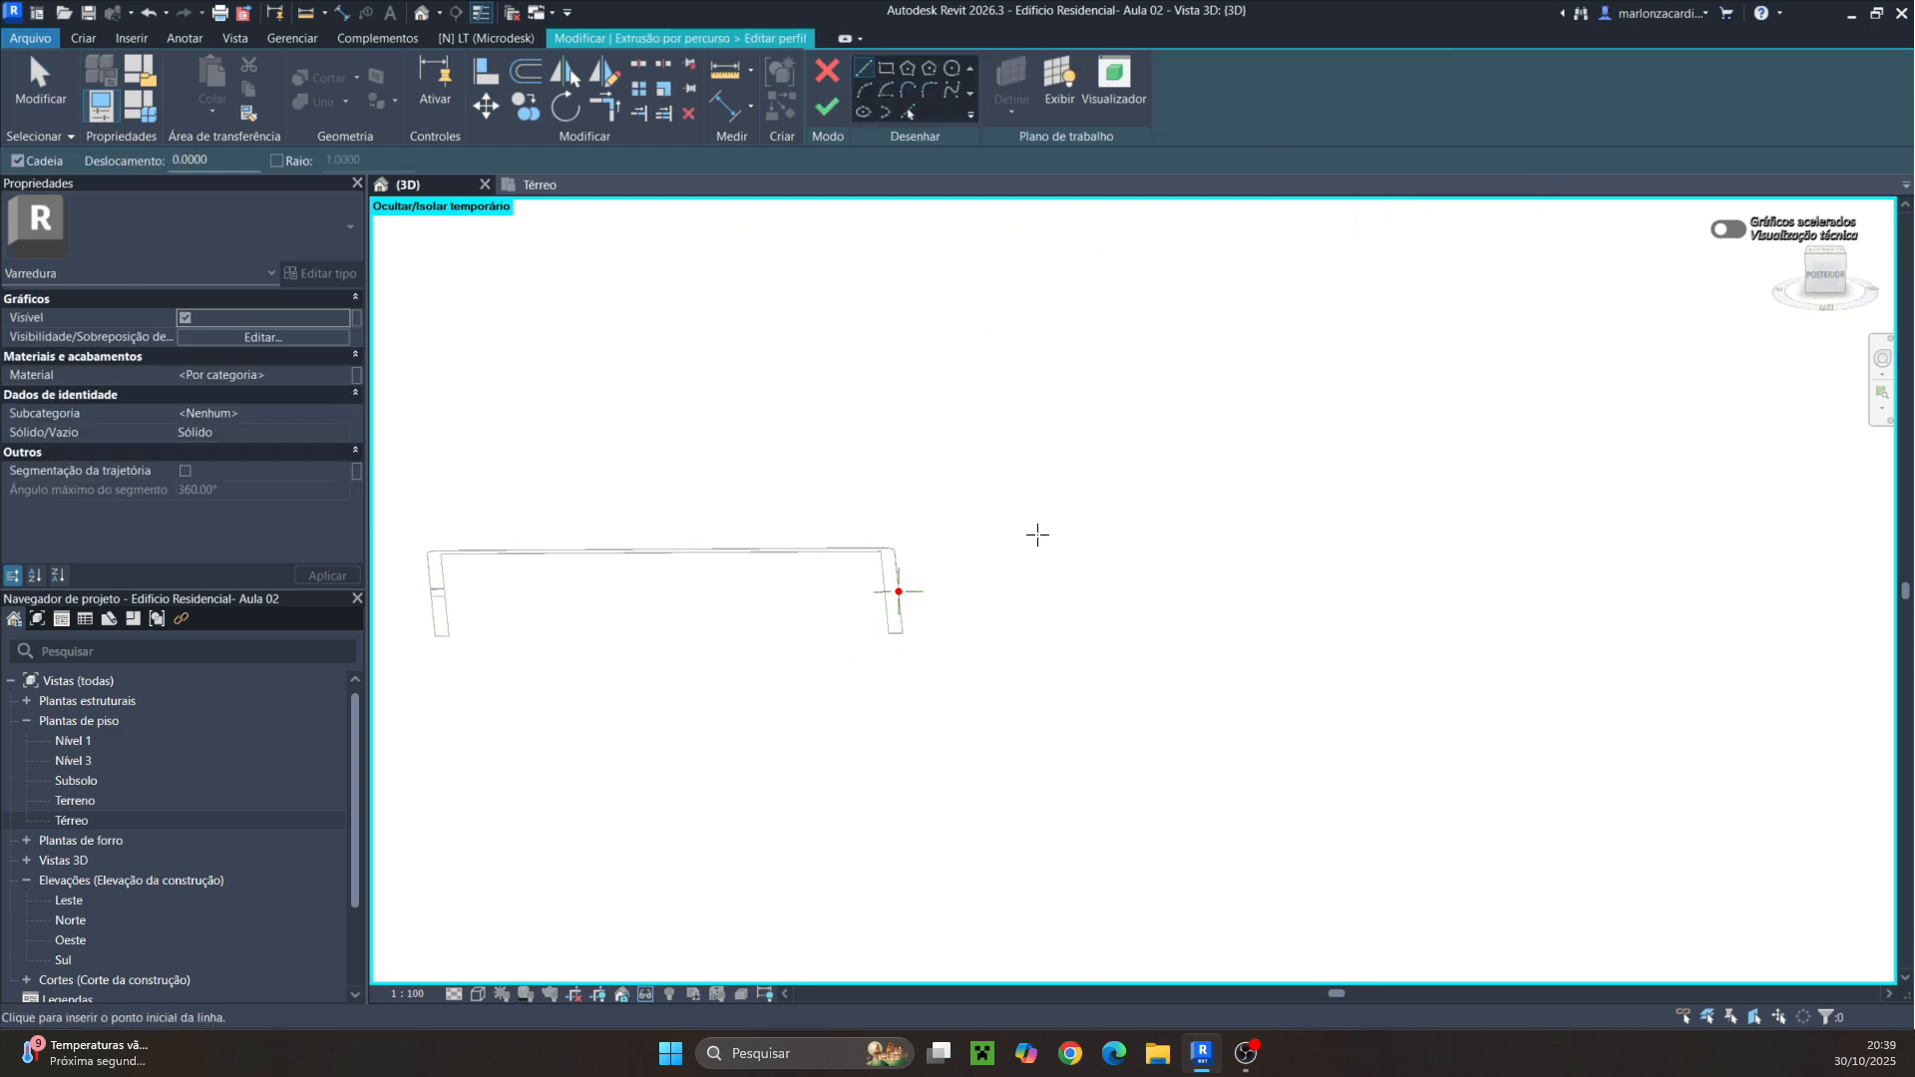
pyautogui.click(1825, 275)
pyautogui.scroll(4, 1416, 671)
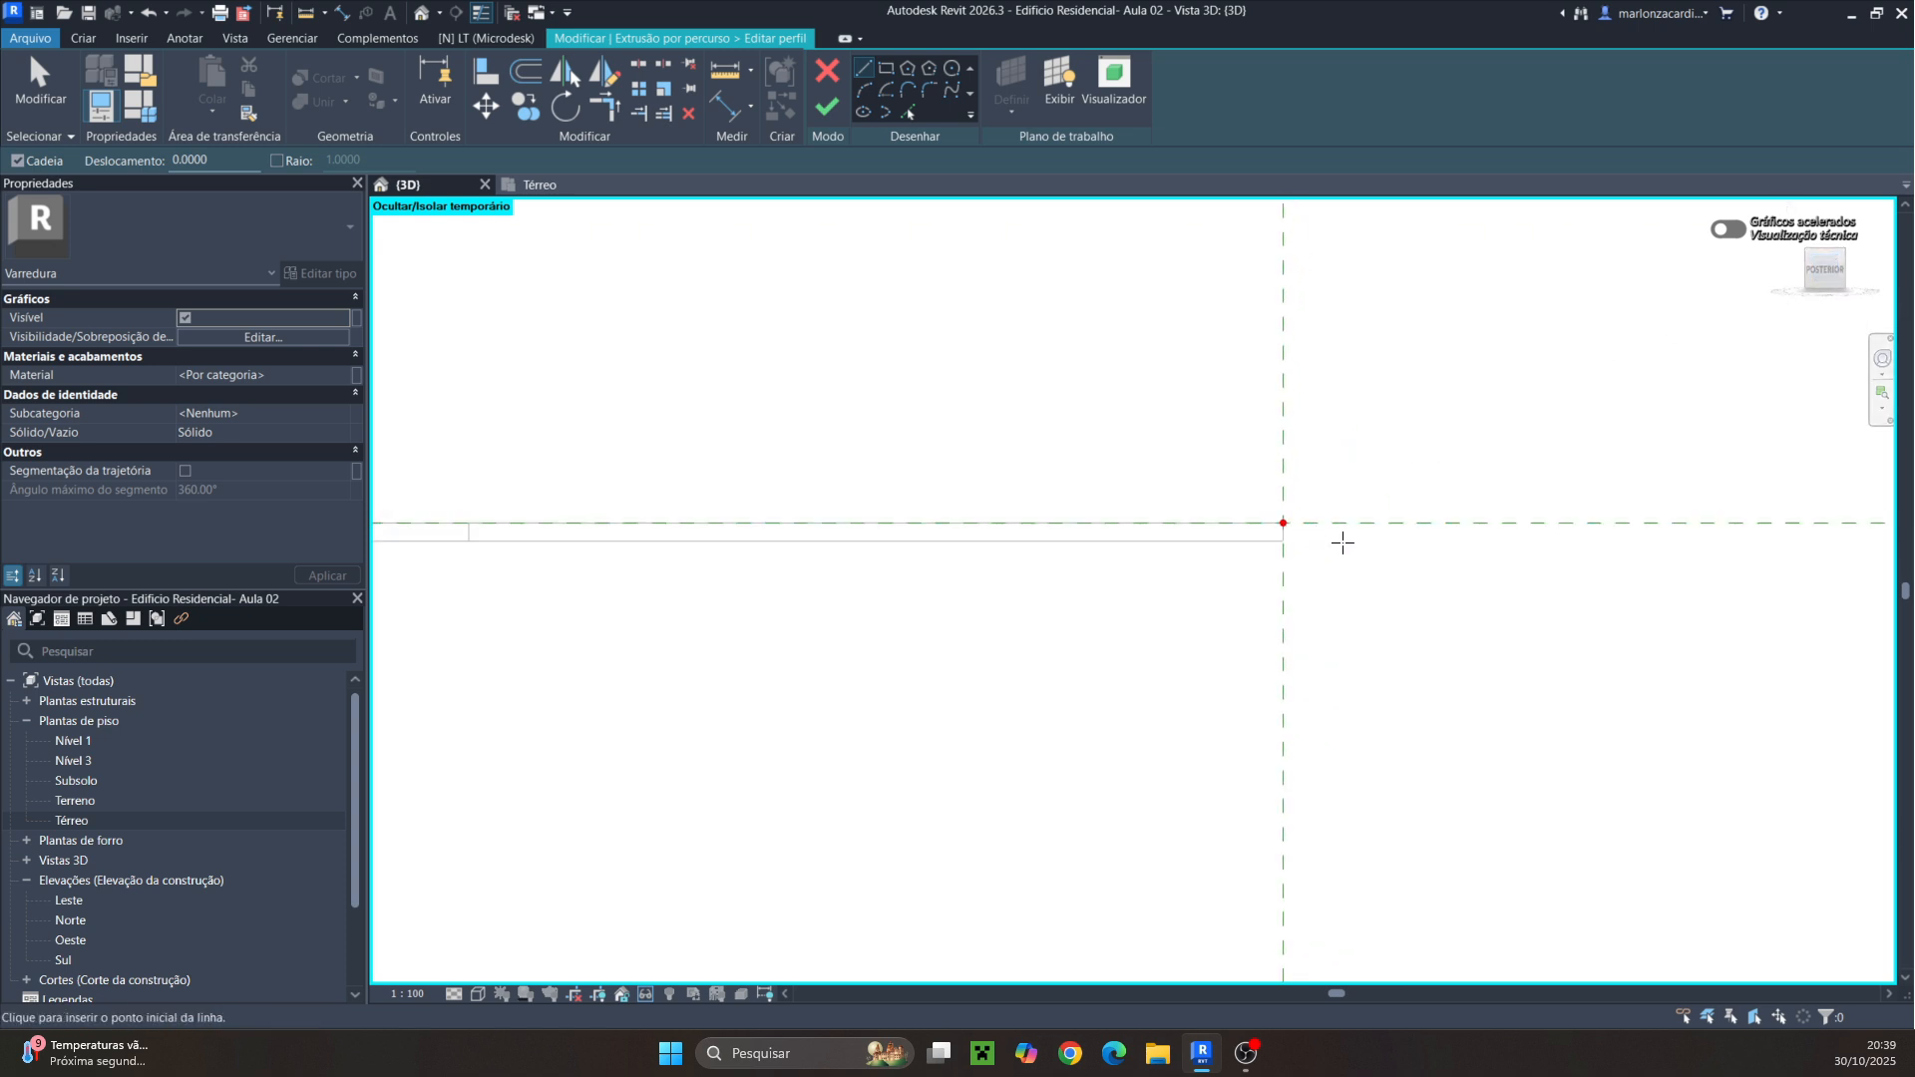
pyautogui.scroll(3, 1299, 534)
pyautogui.scroll(2, 1207, 502)
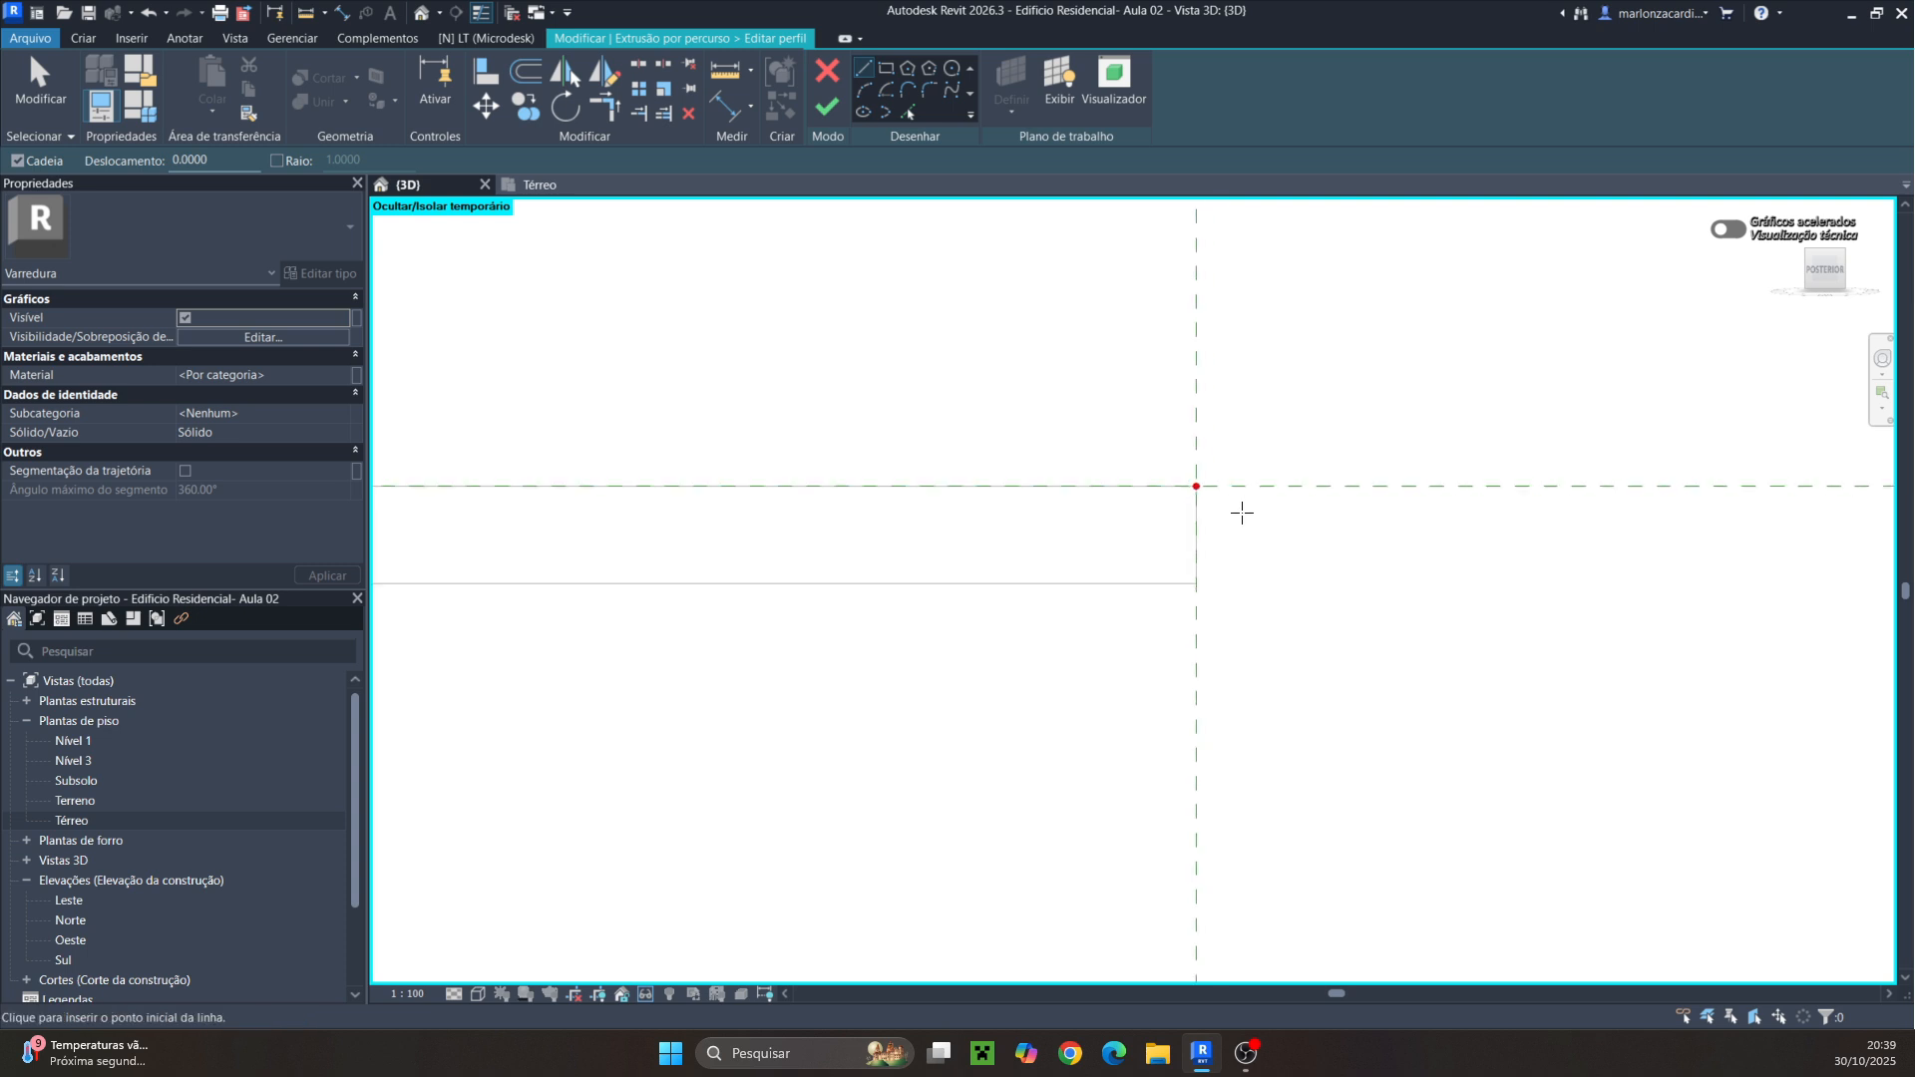
pyautogui.click(1190, 482)
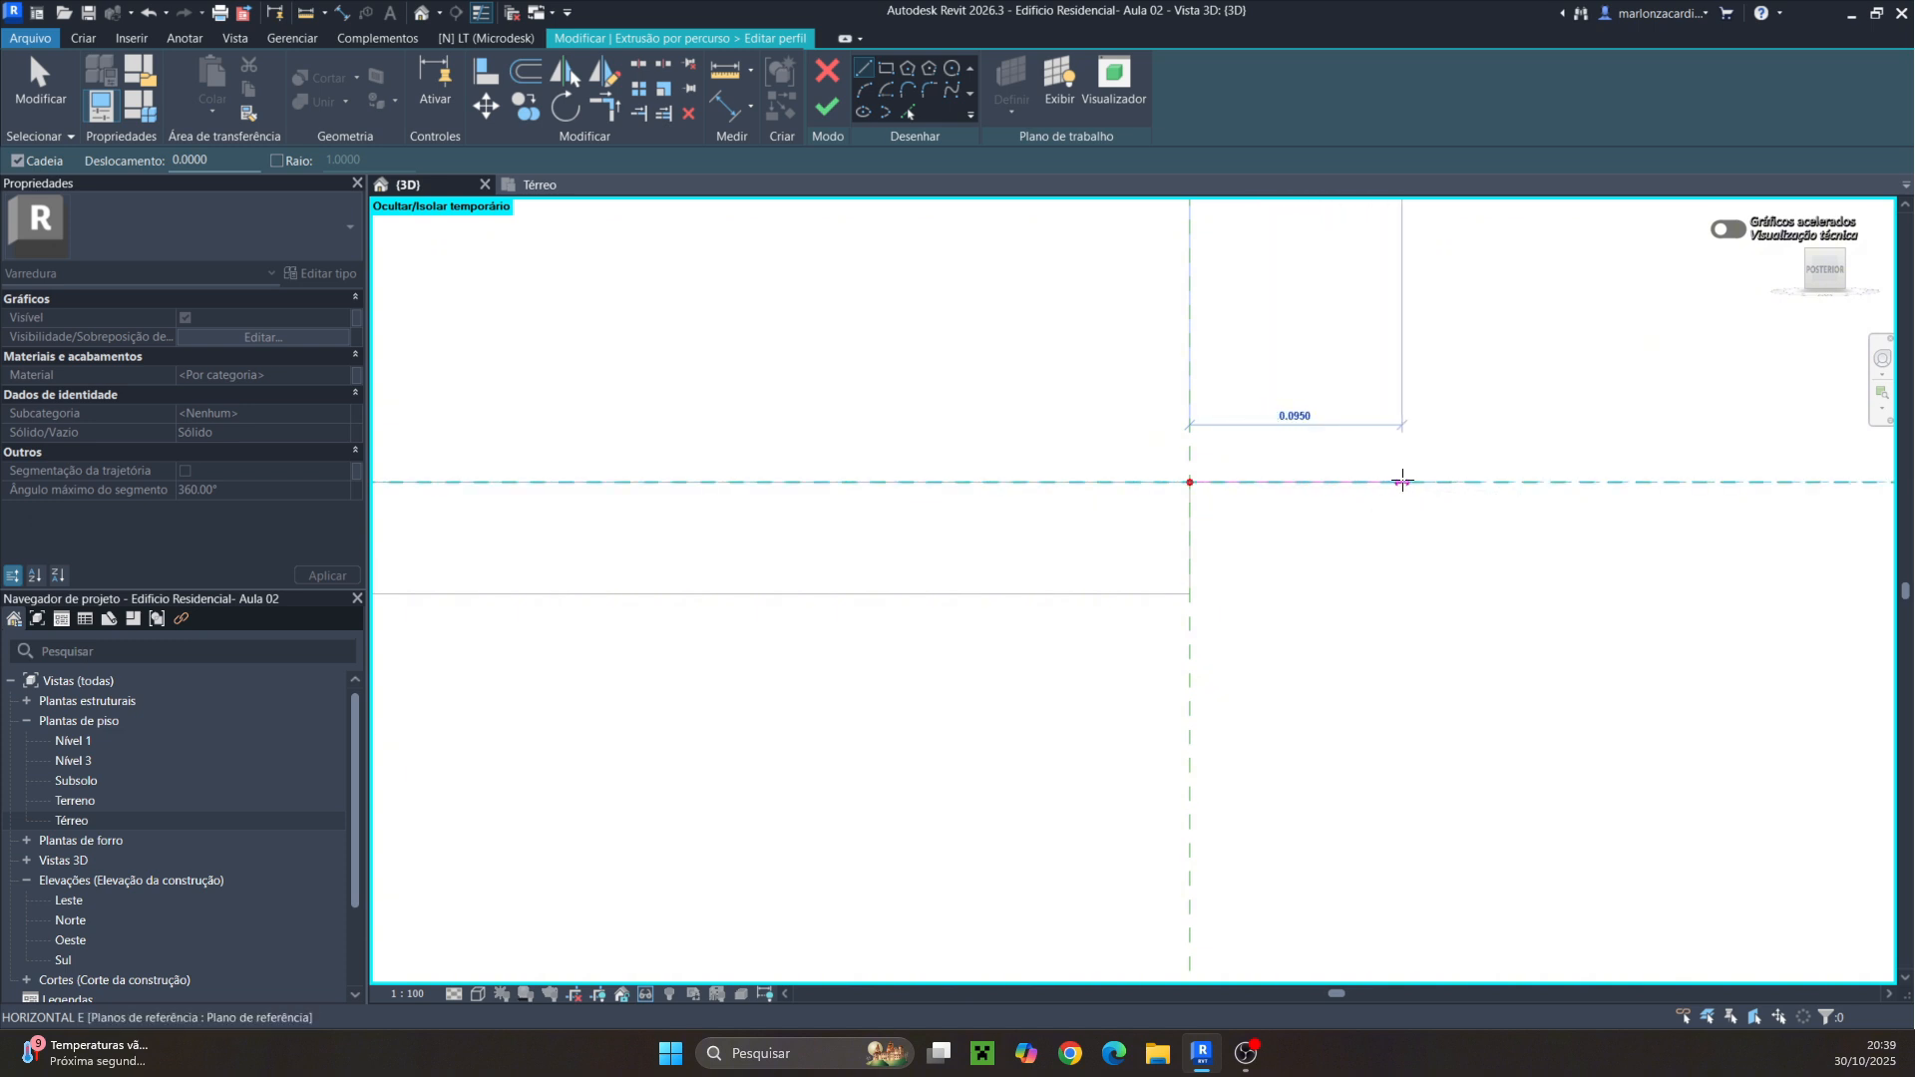
pyautogui.click(1412, 482)
pyautogui.moveTo(1407, 638); pyautogui.dragTo(1325, 223, button='middle')
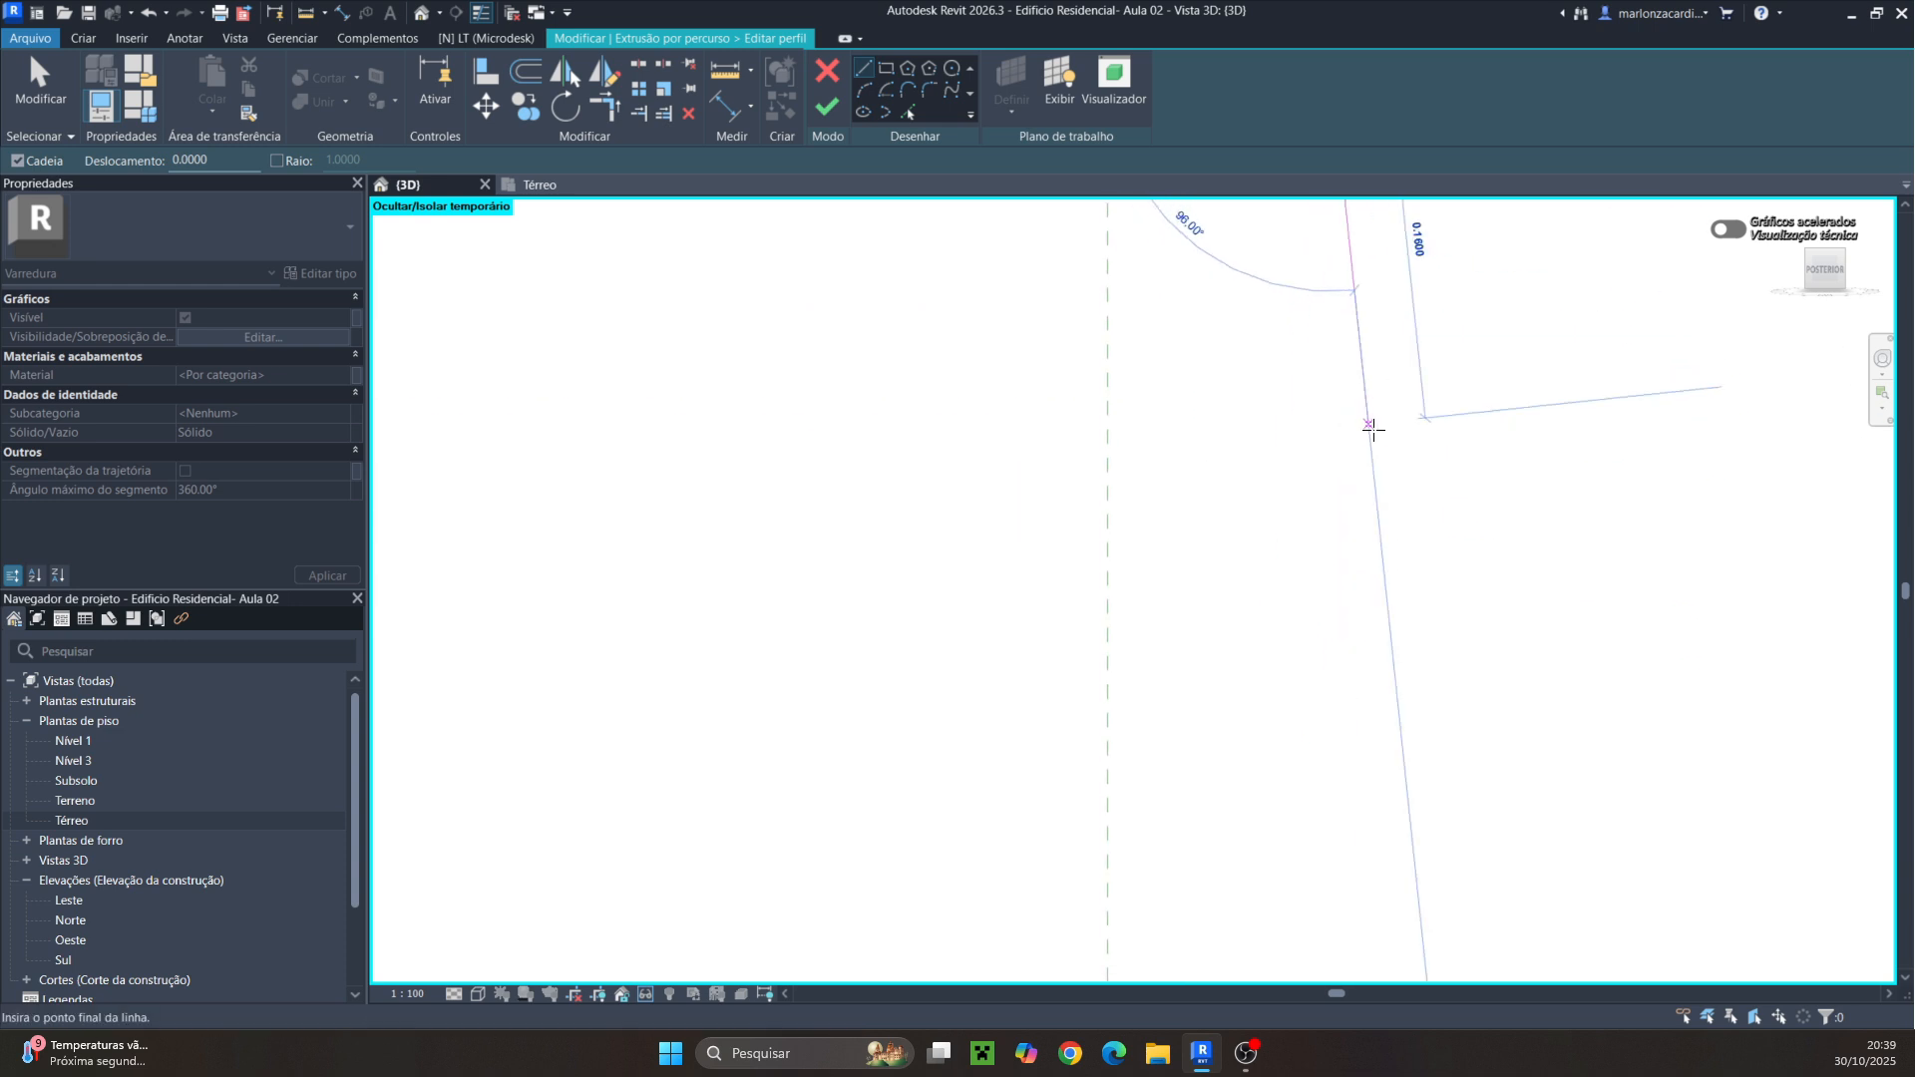
pyautogui.scroll(-4, 1359, 488)
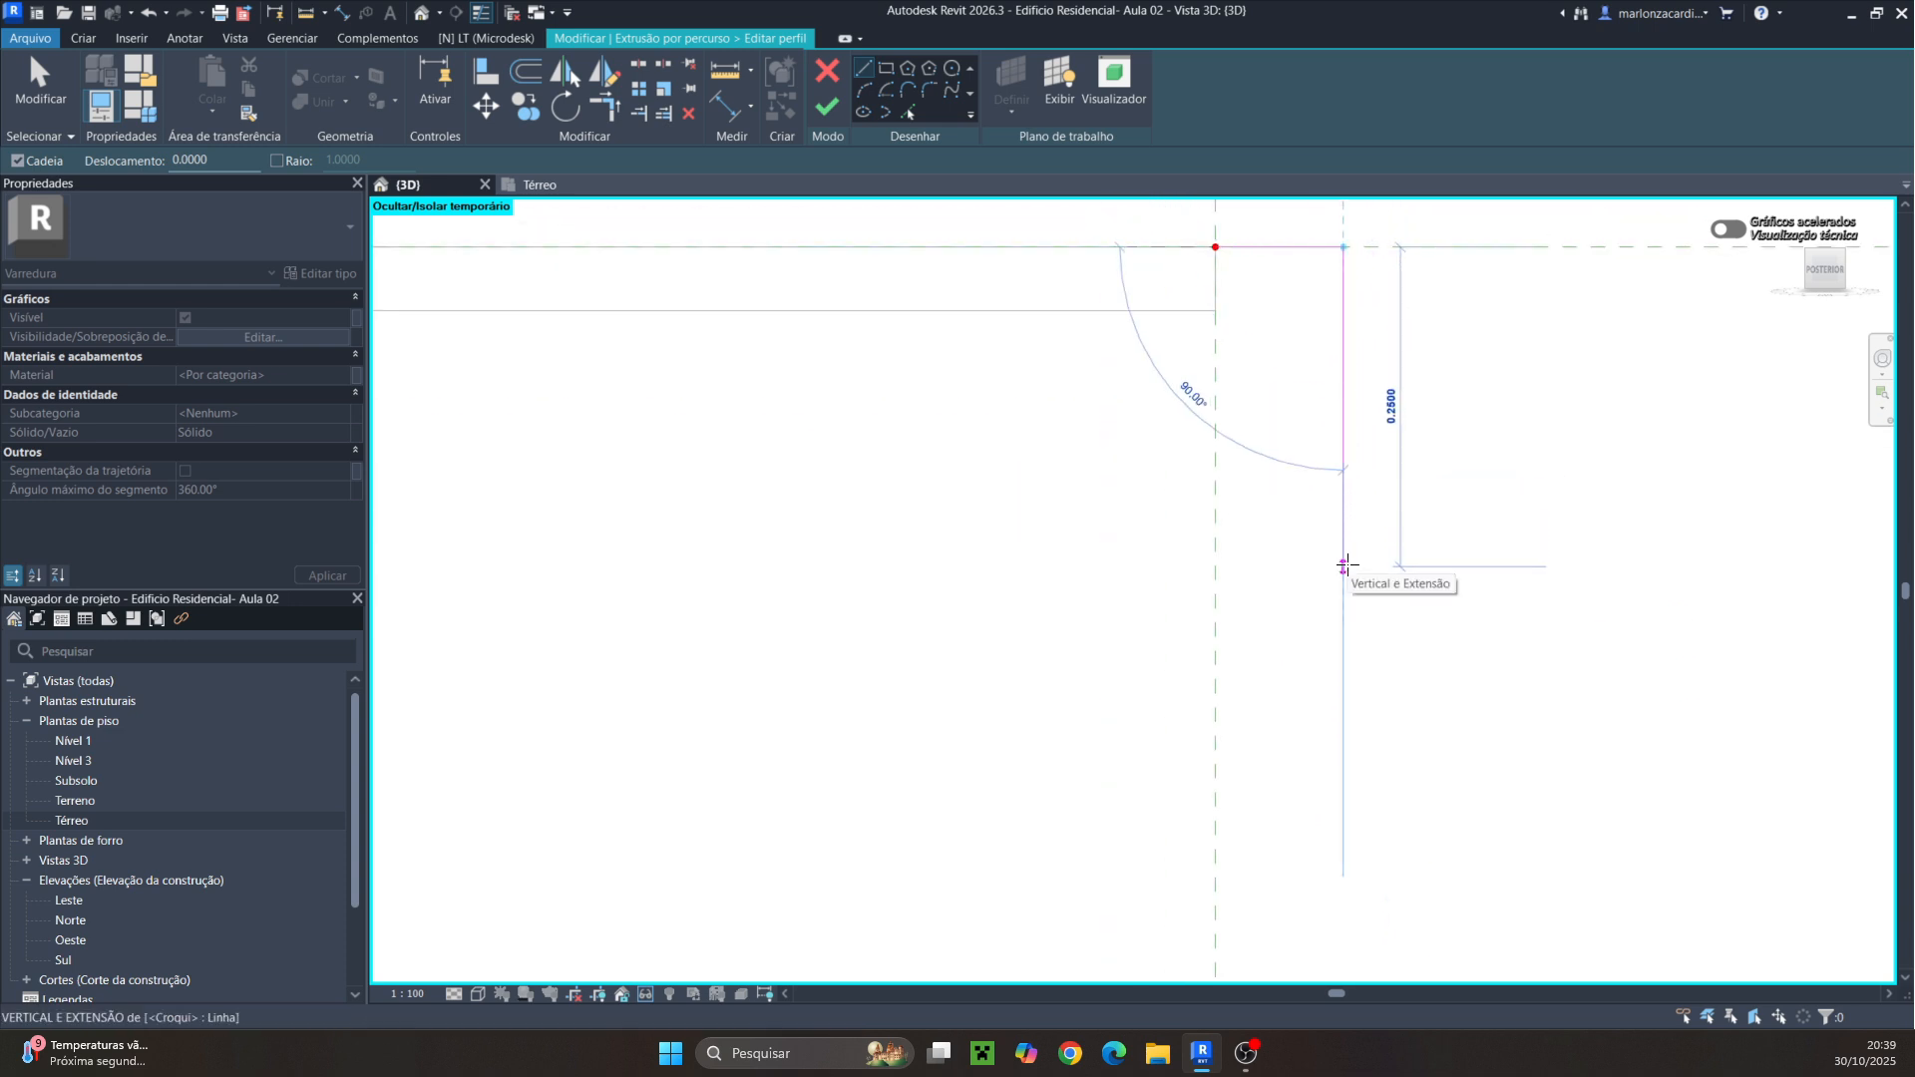
pyautogui.click(1343, 565)
pyautogui.click(1216, 565)
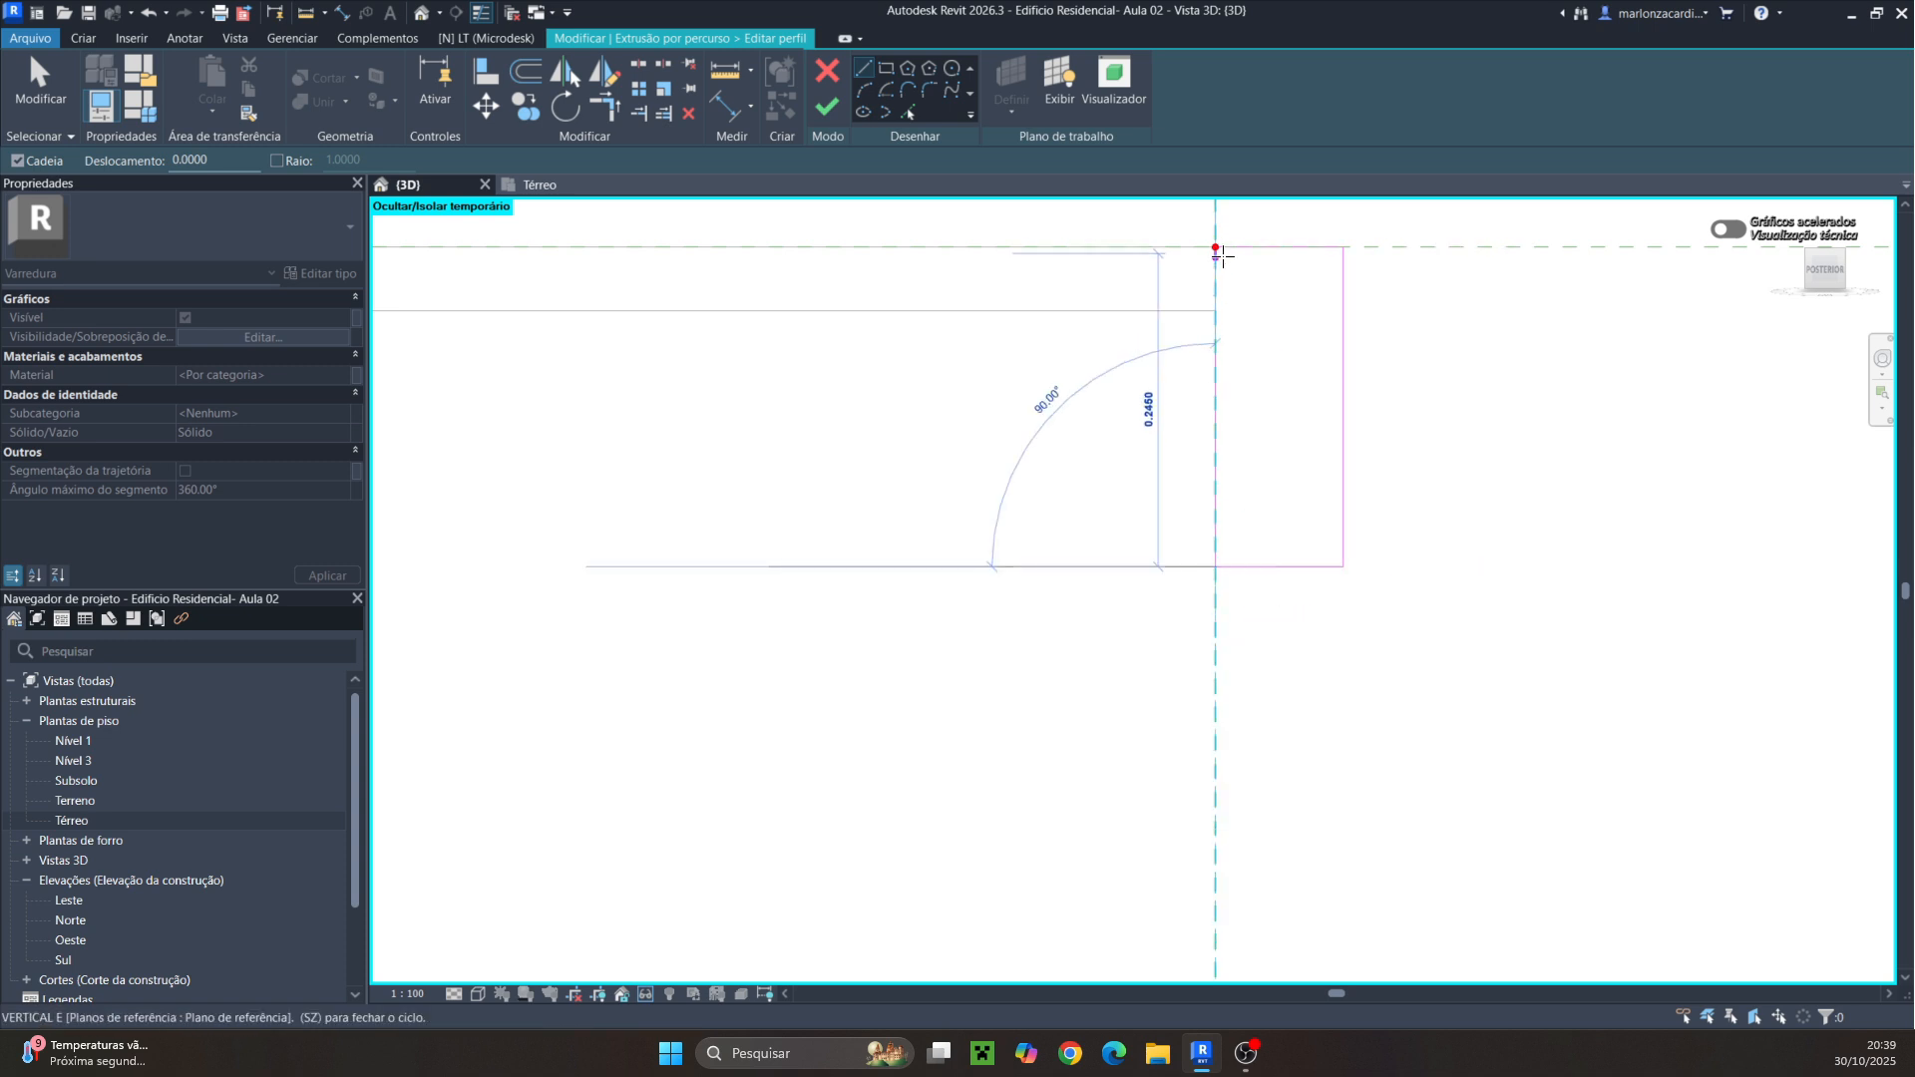
pyautogui.click(1215, 248)
# Round the profile's upper outer corner with a fillet arc of radius 0.03
pyautogui.moveTo(1184, 409); pyautogui.dragTo(902, 586, button='middle')
pyautogui.scroll(3, 1067, 410)
pyautogui.scroll(2, 1067, 408)
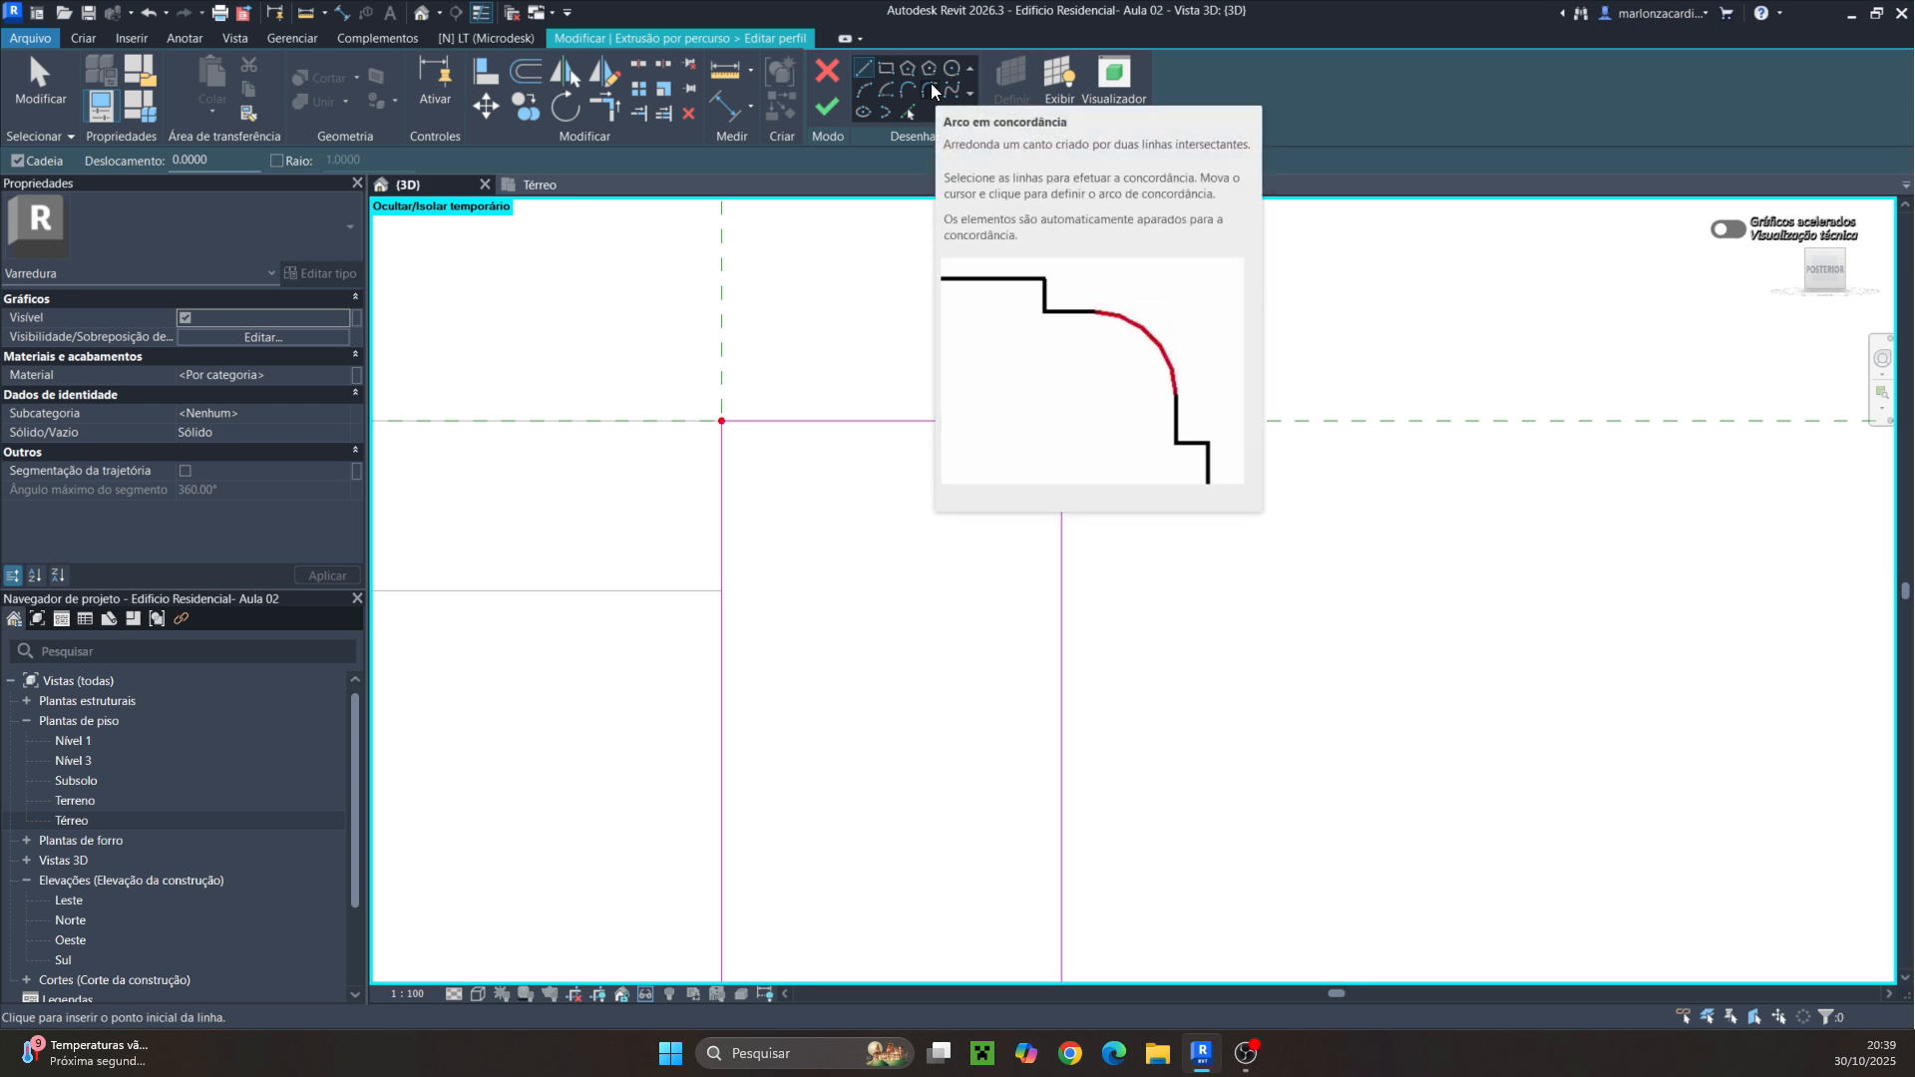
pyautogui.click(931, 87)
pyautogui.click(1040, 423)
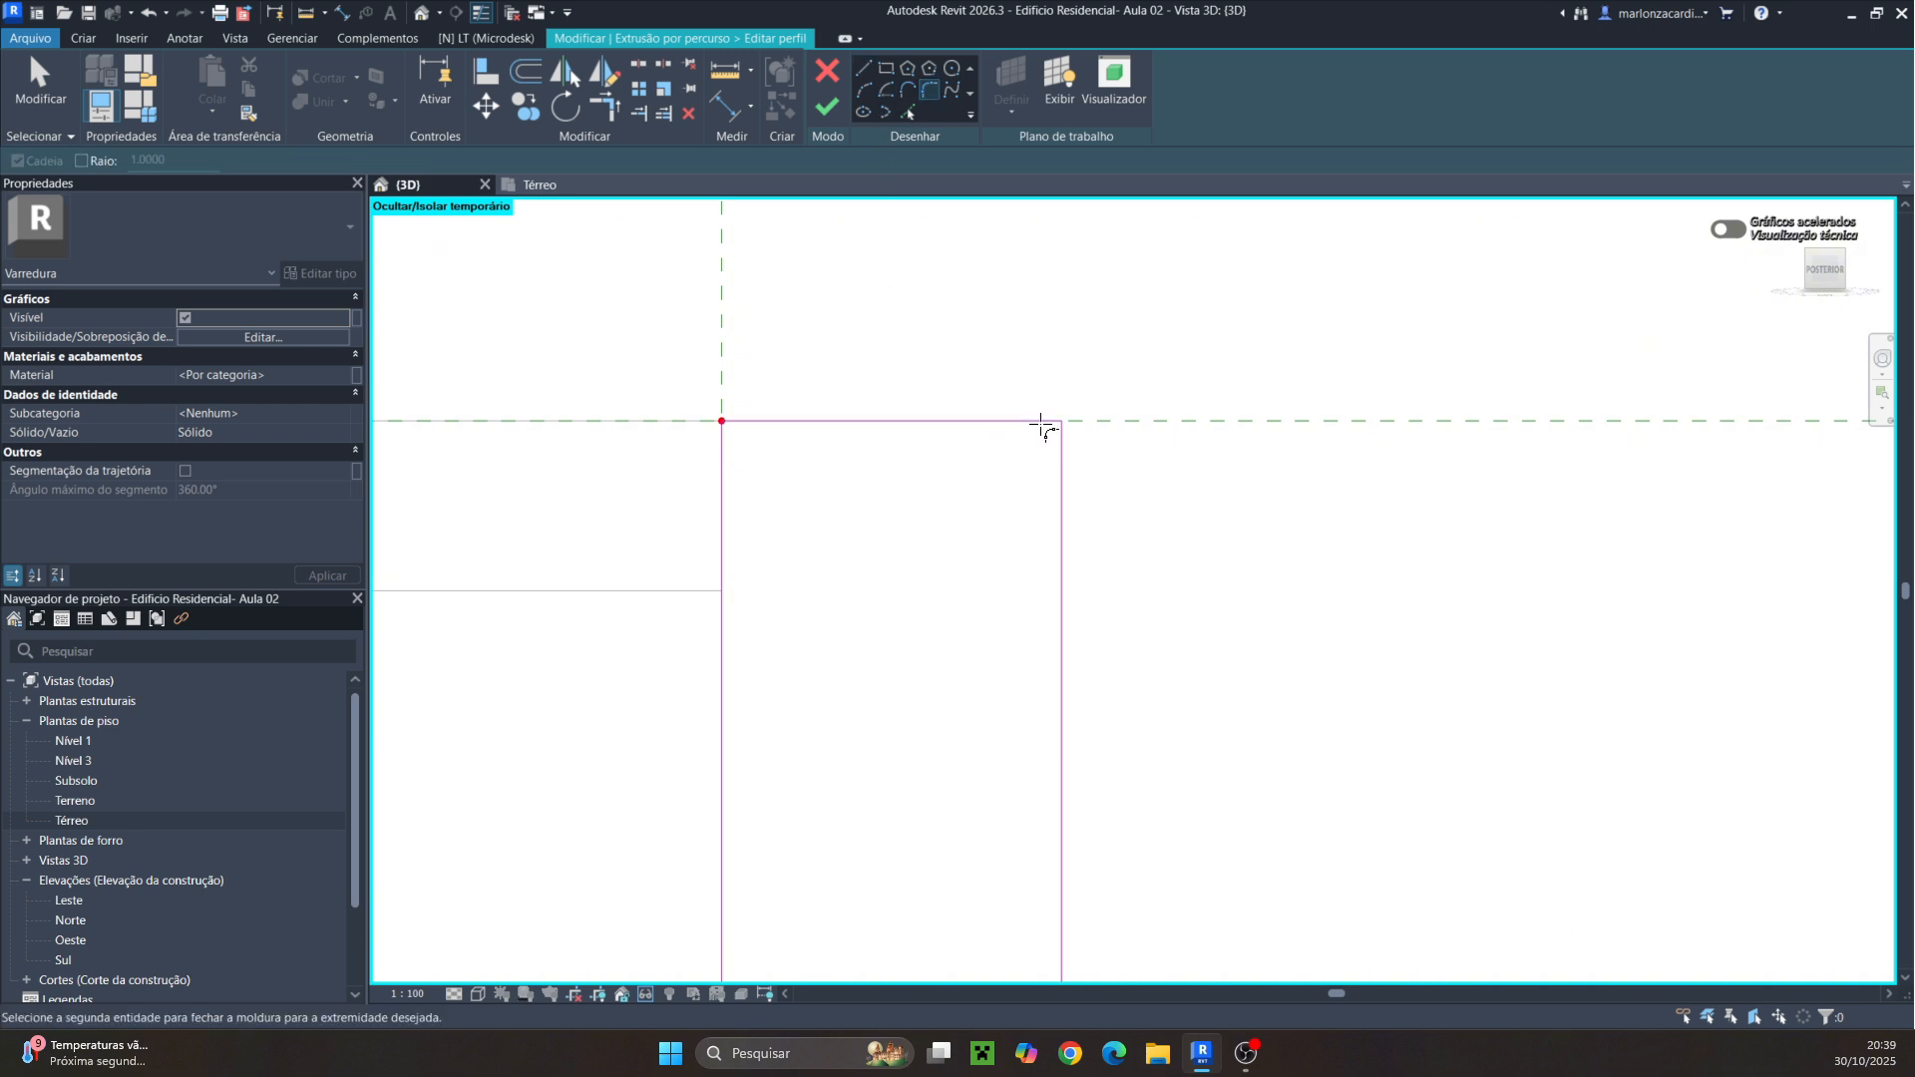
pyautogui.click(1060, 459)
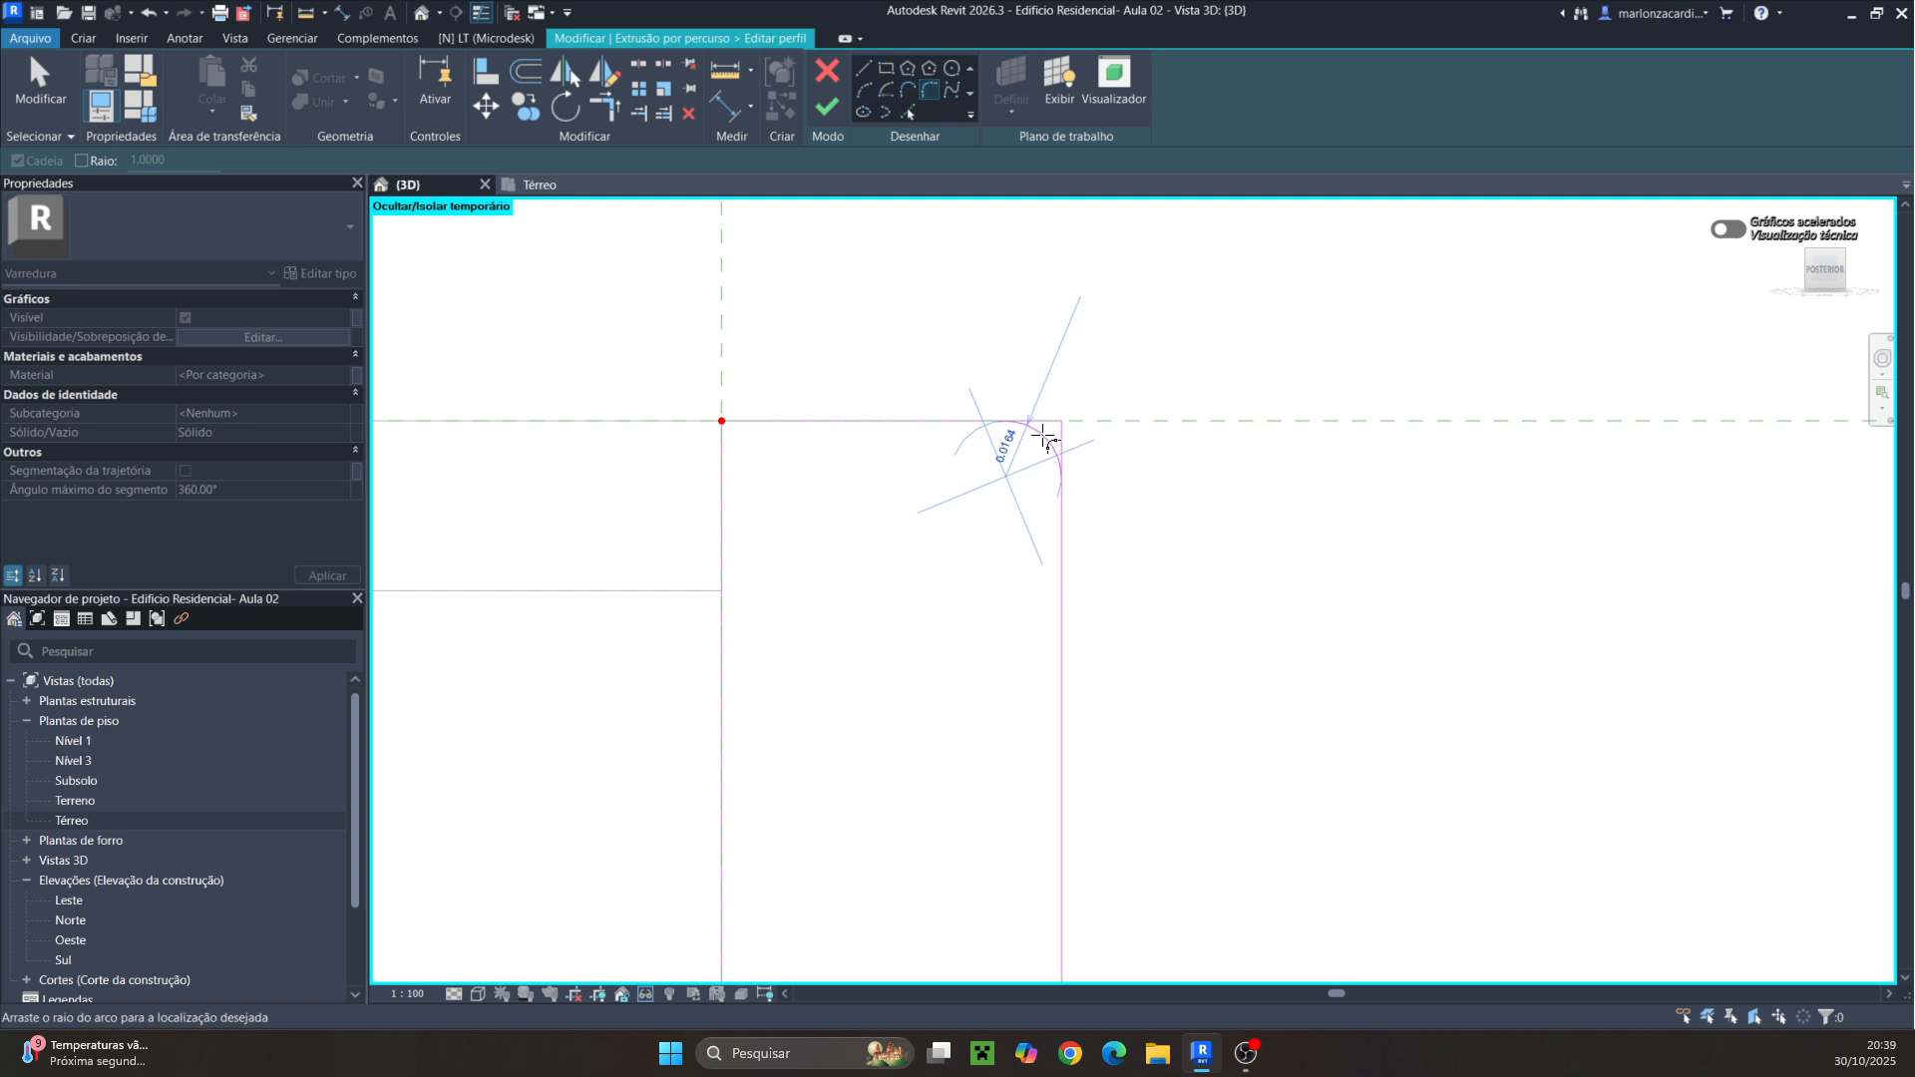
pyautogui.click(1002, 442)
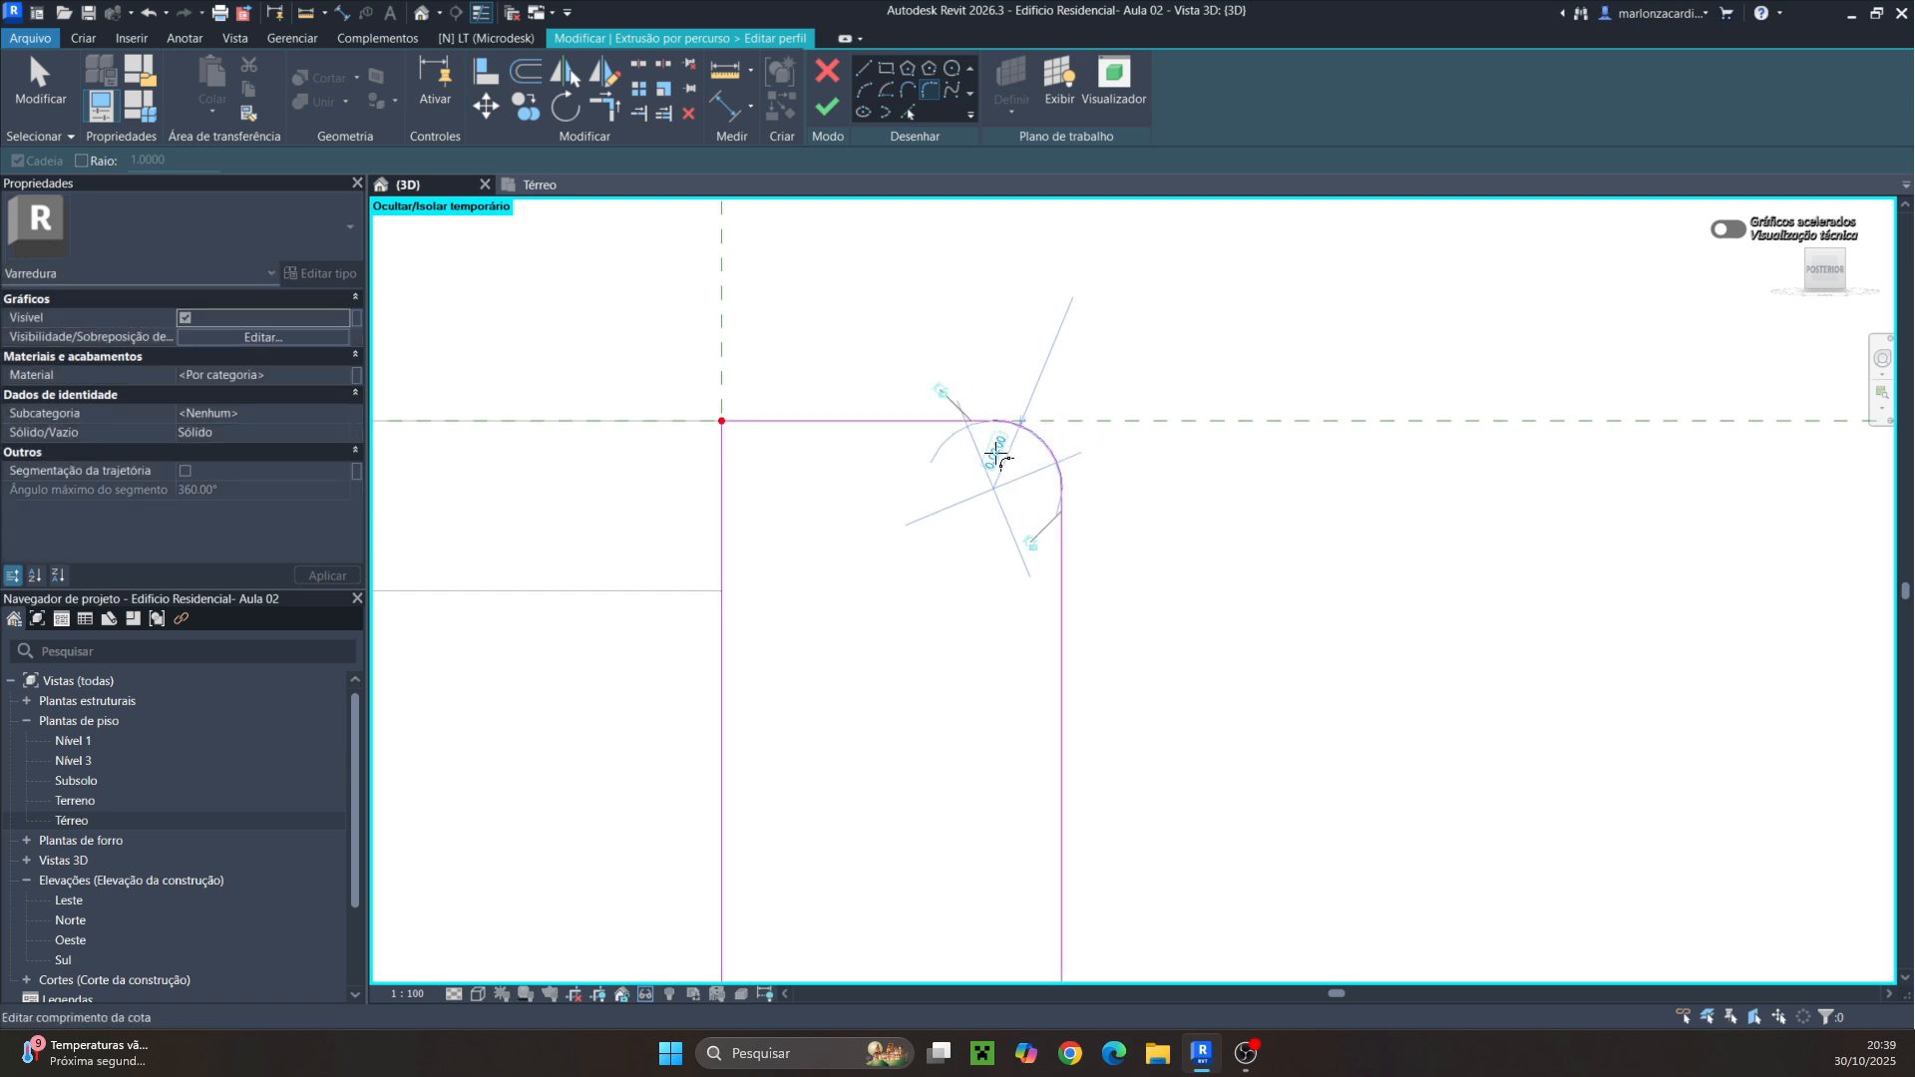
pyautogui.click(997, 450)
pyautogui.moveTo(994, 454); pyautogui.dragTo(970, 461)
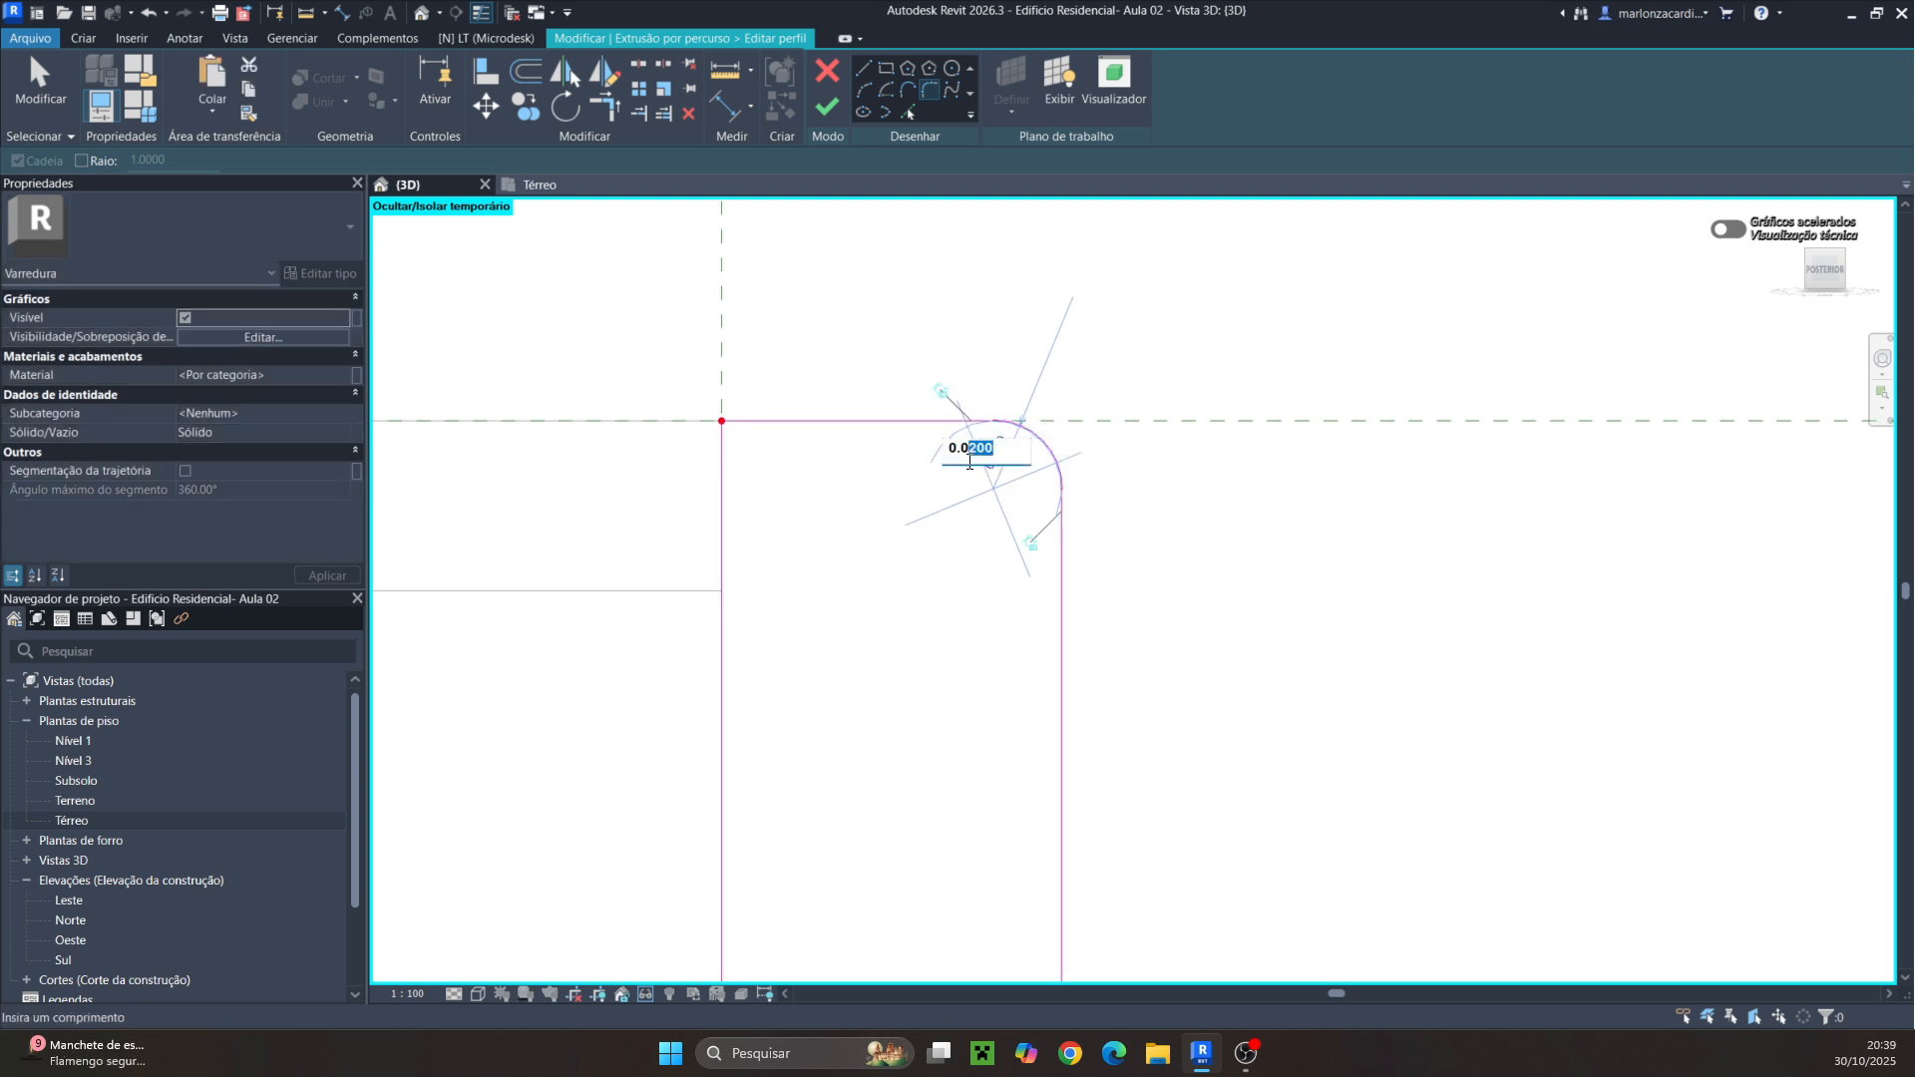
pyautogui.write('3')
pyautogui.press('Return')
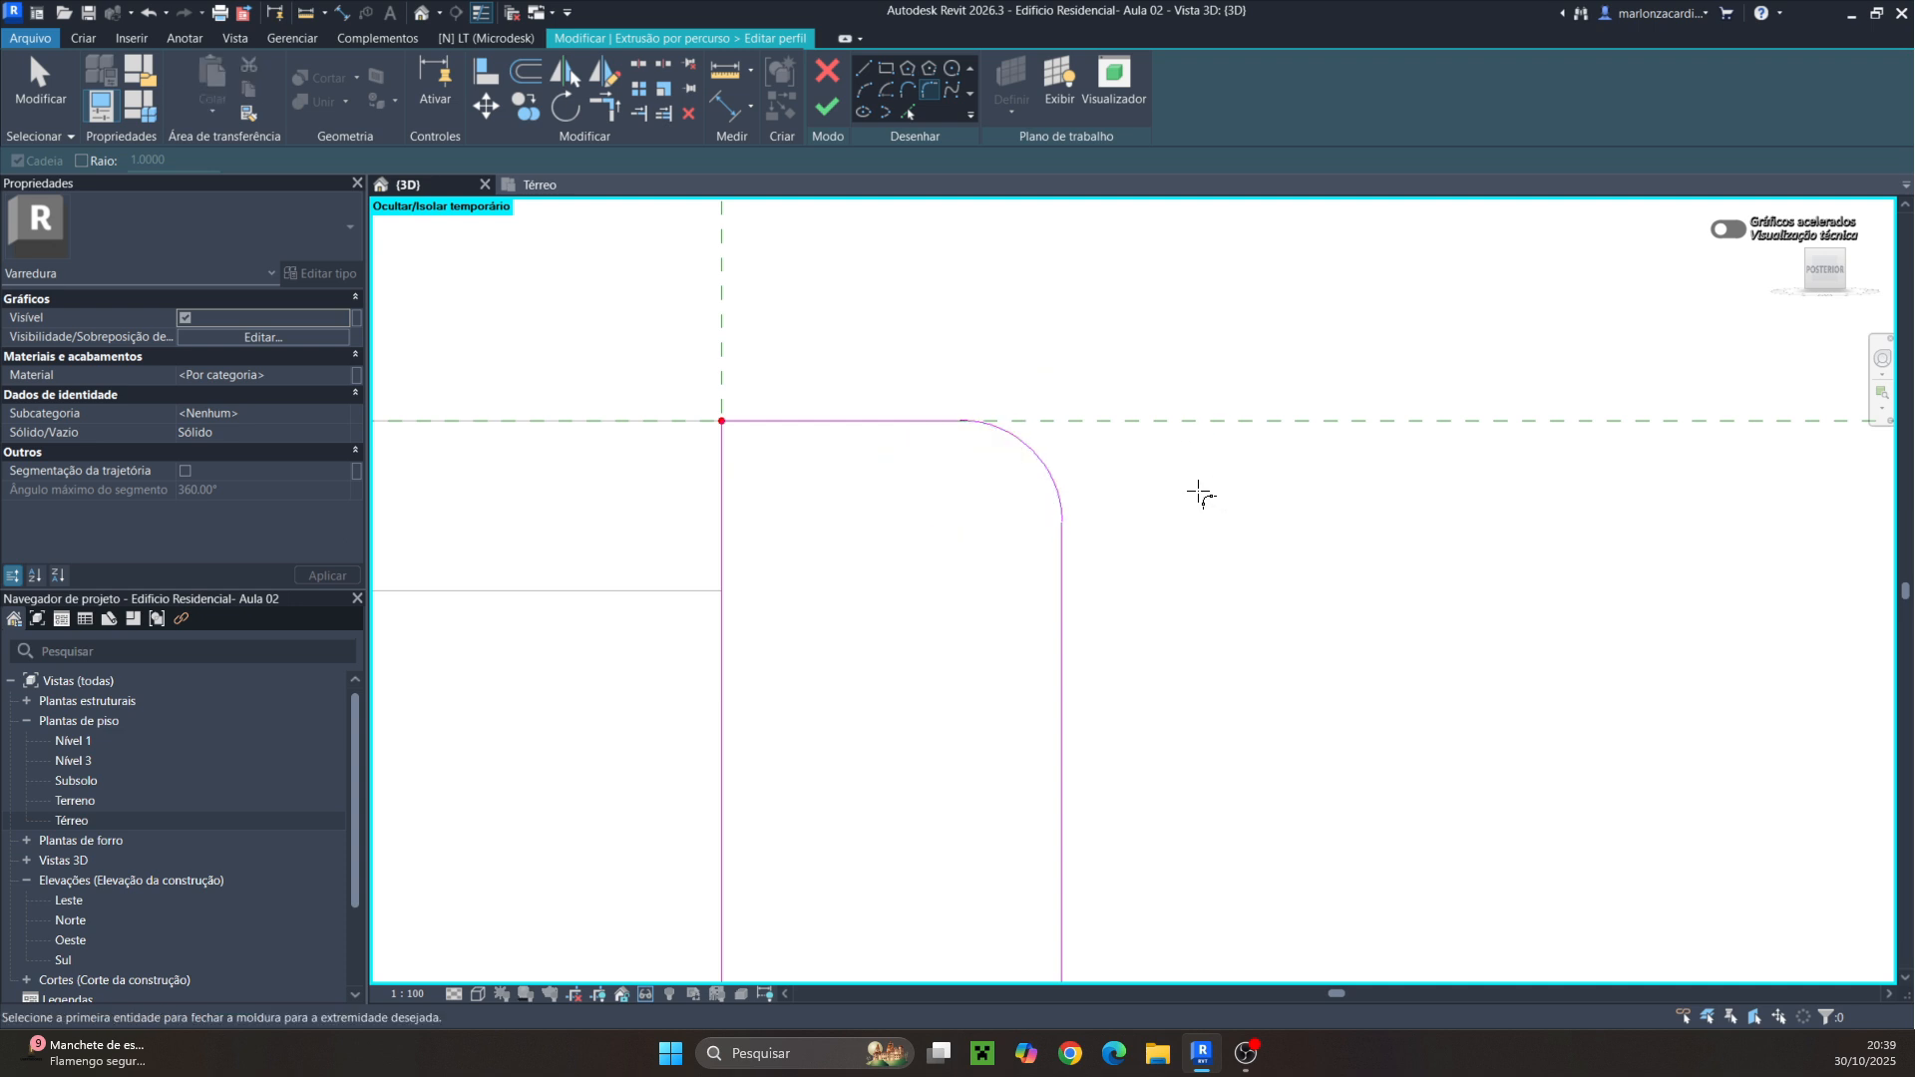
# Finish the profile sketch and complete the sweep
pyautogui.scroll(-4, 1137, 468)
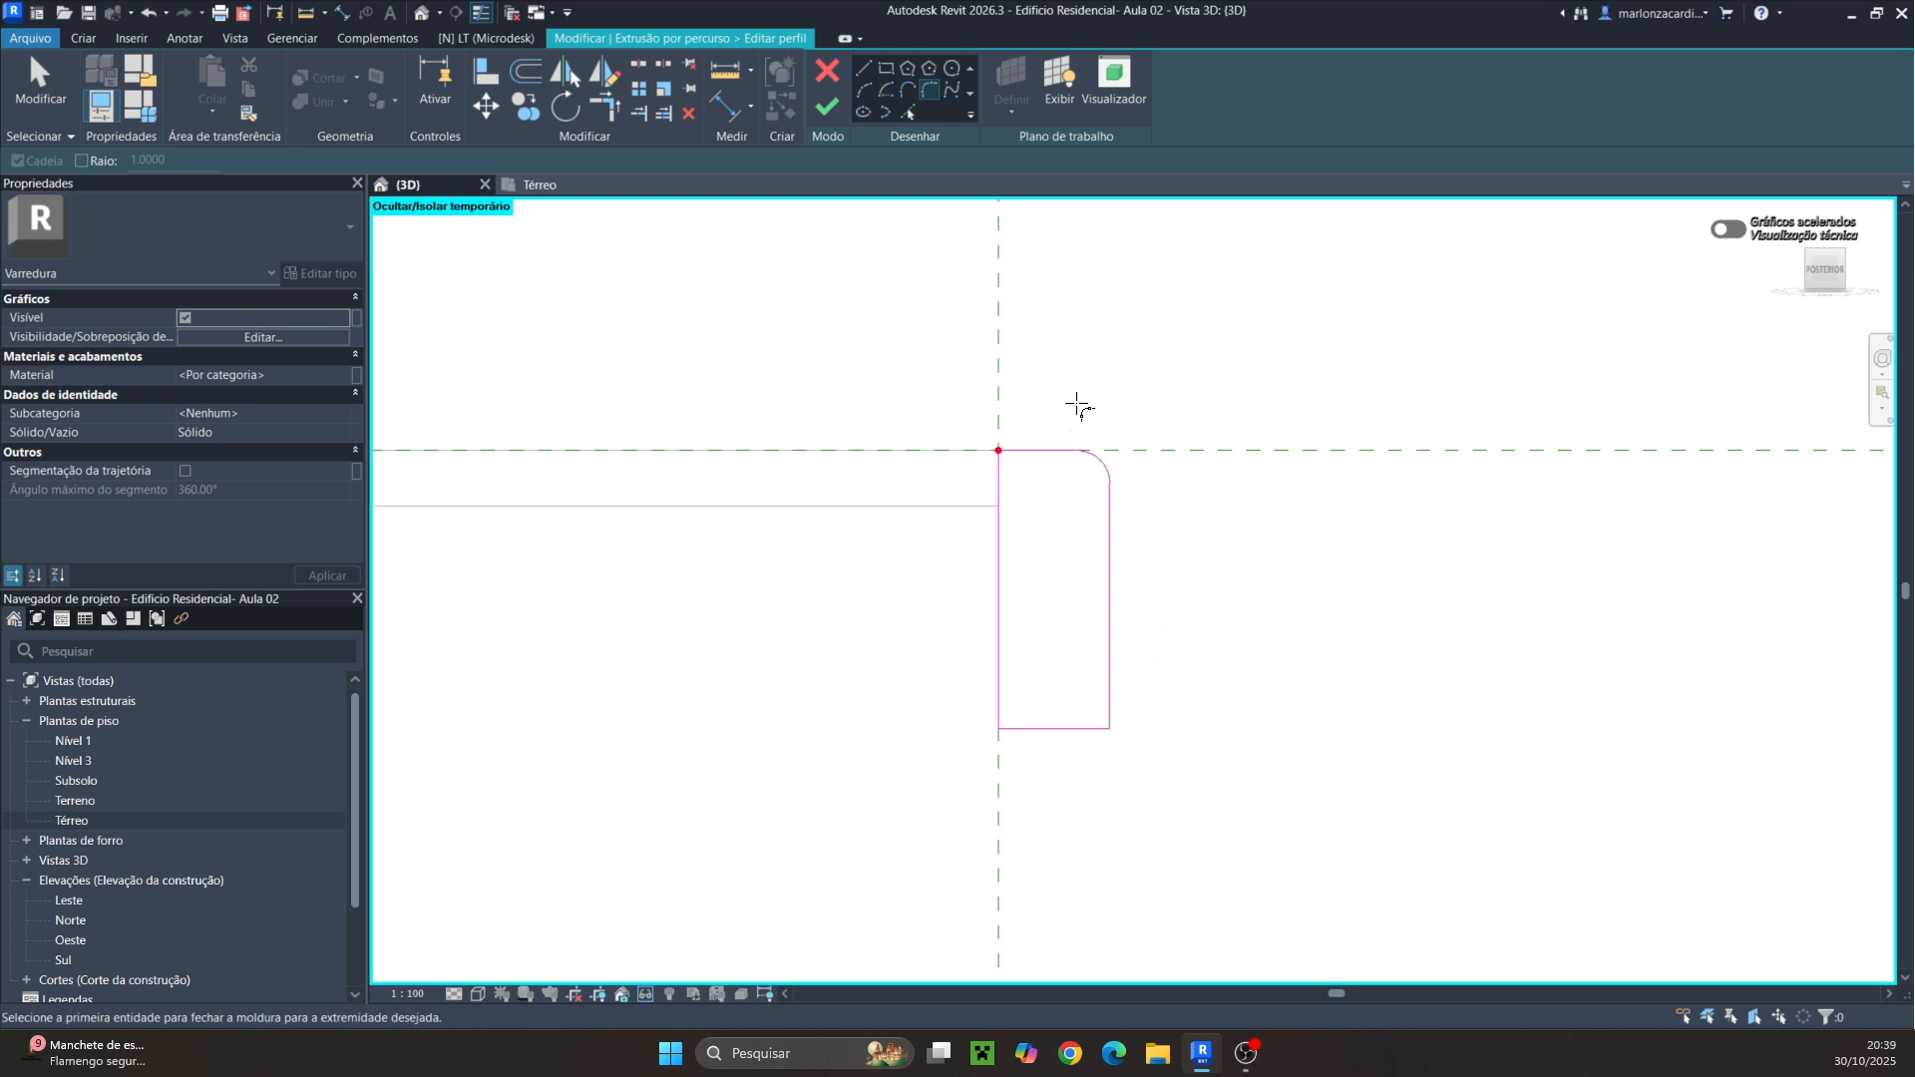
pyautogui.click(828, 110)
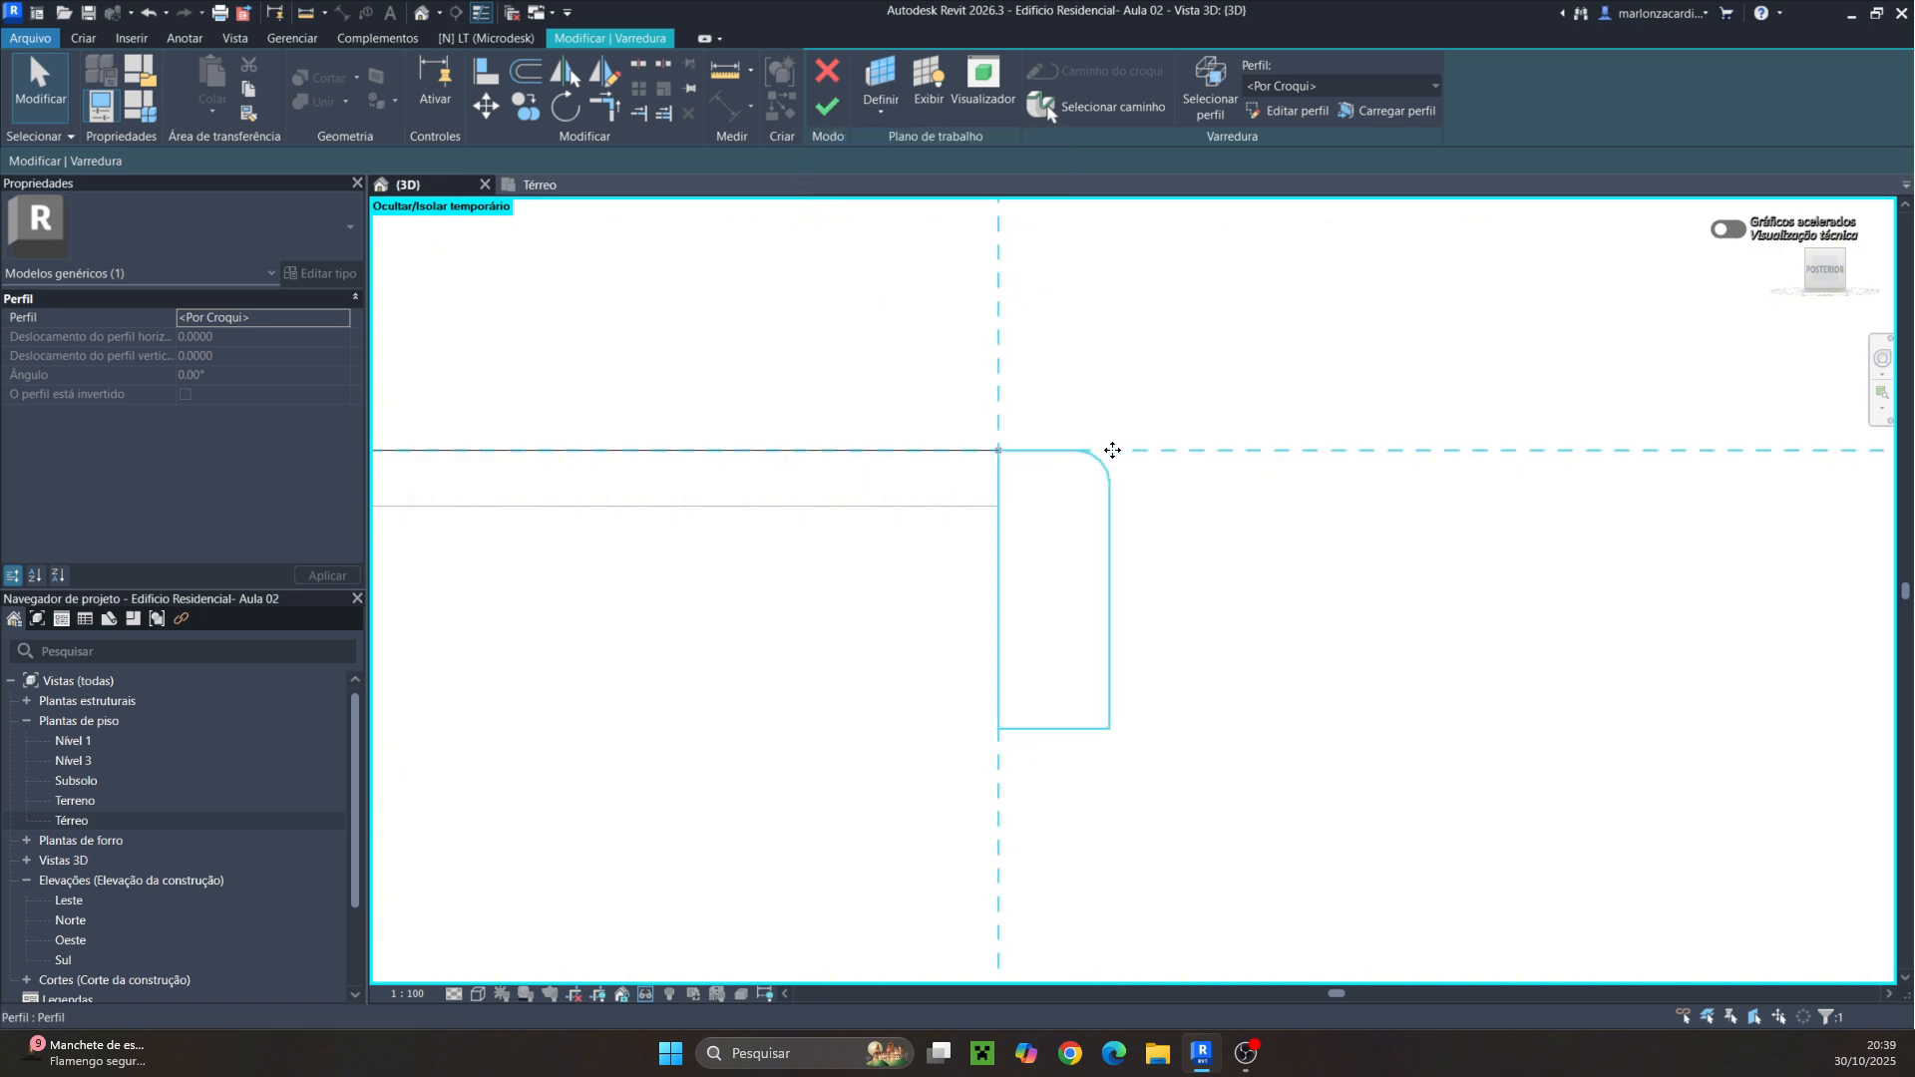
pyautogui.scroll(-5, 1163, 469)
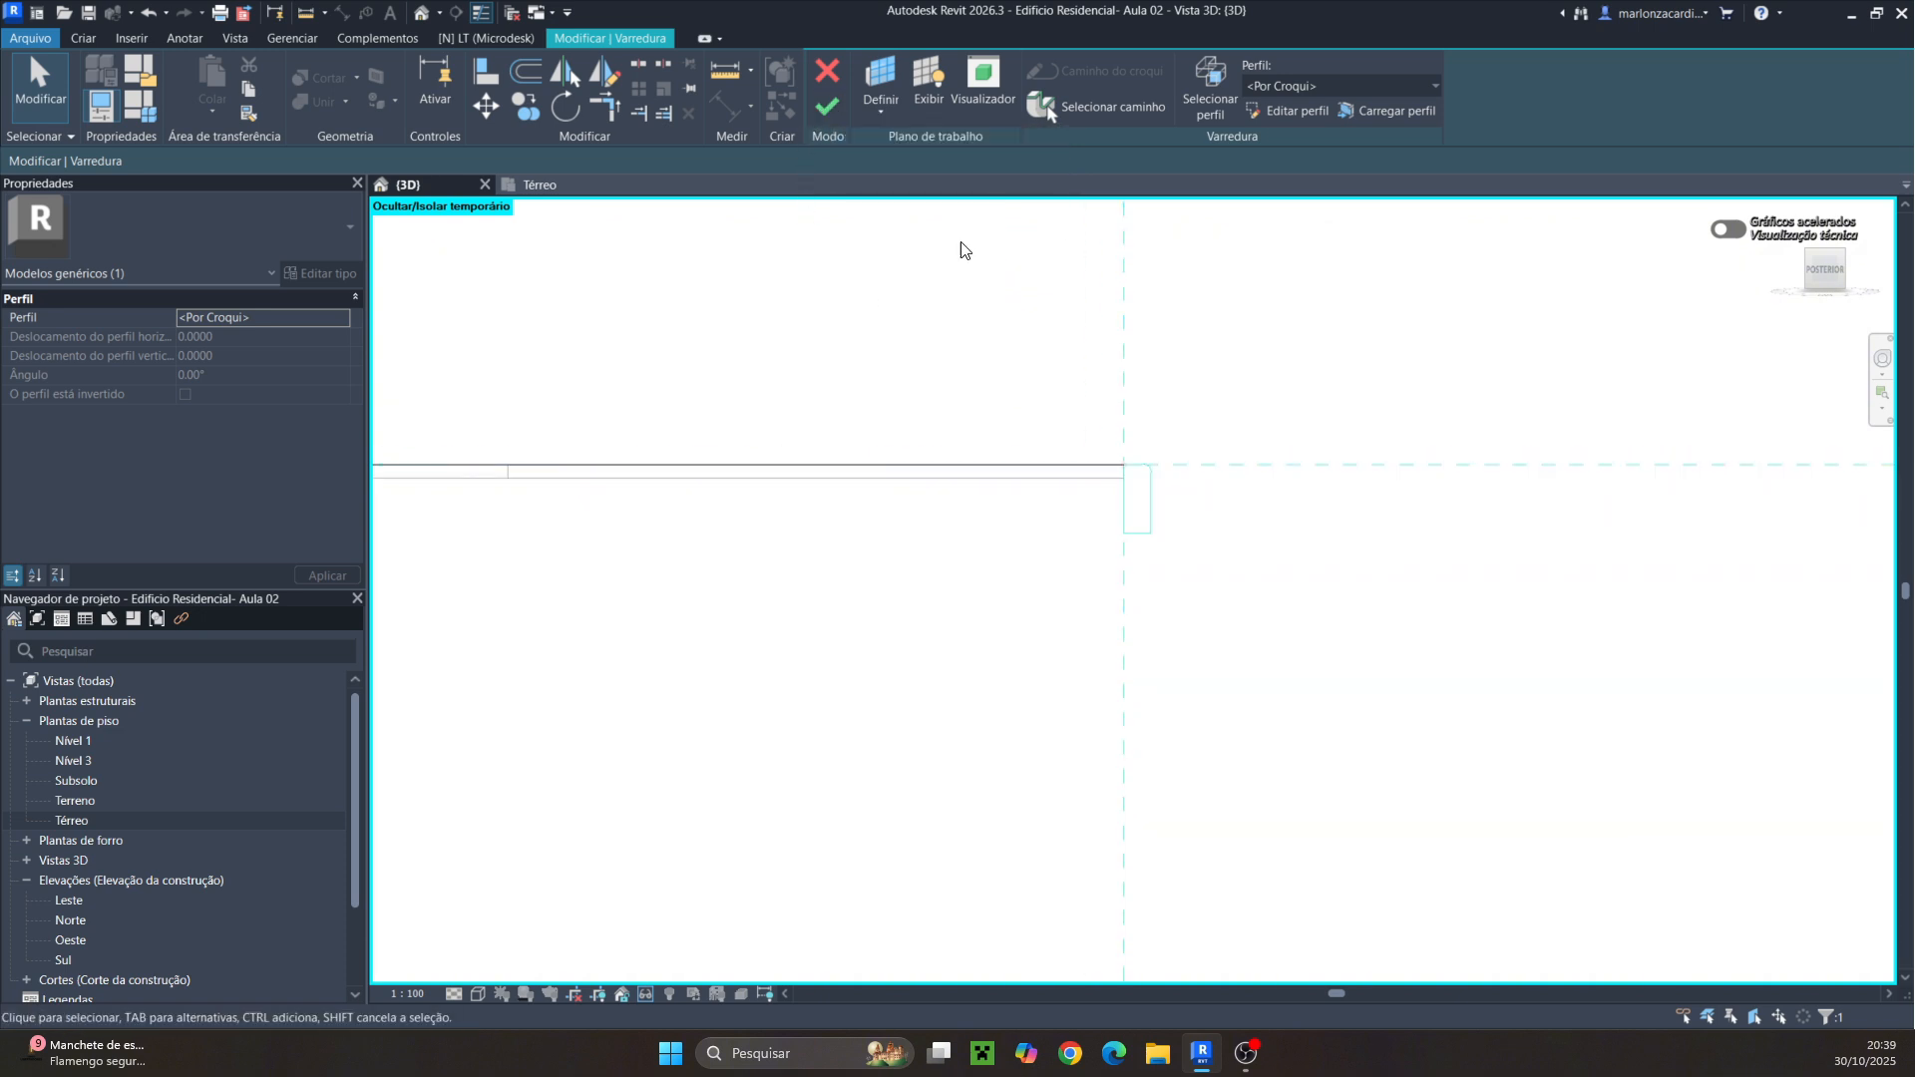
pyautogui.click(830, 107)
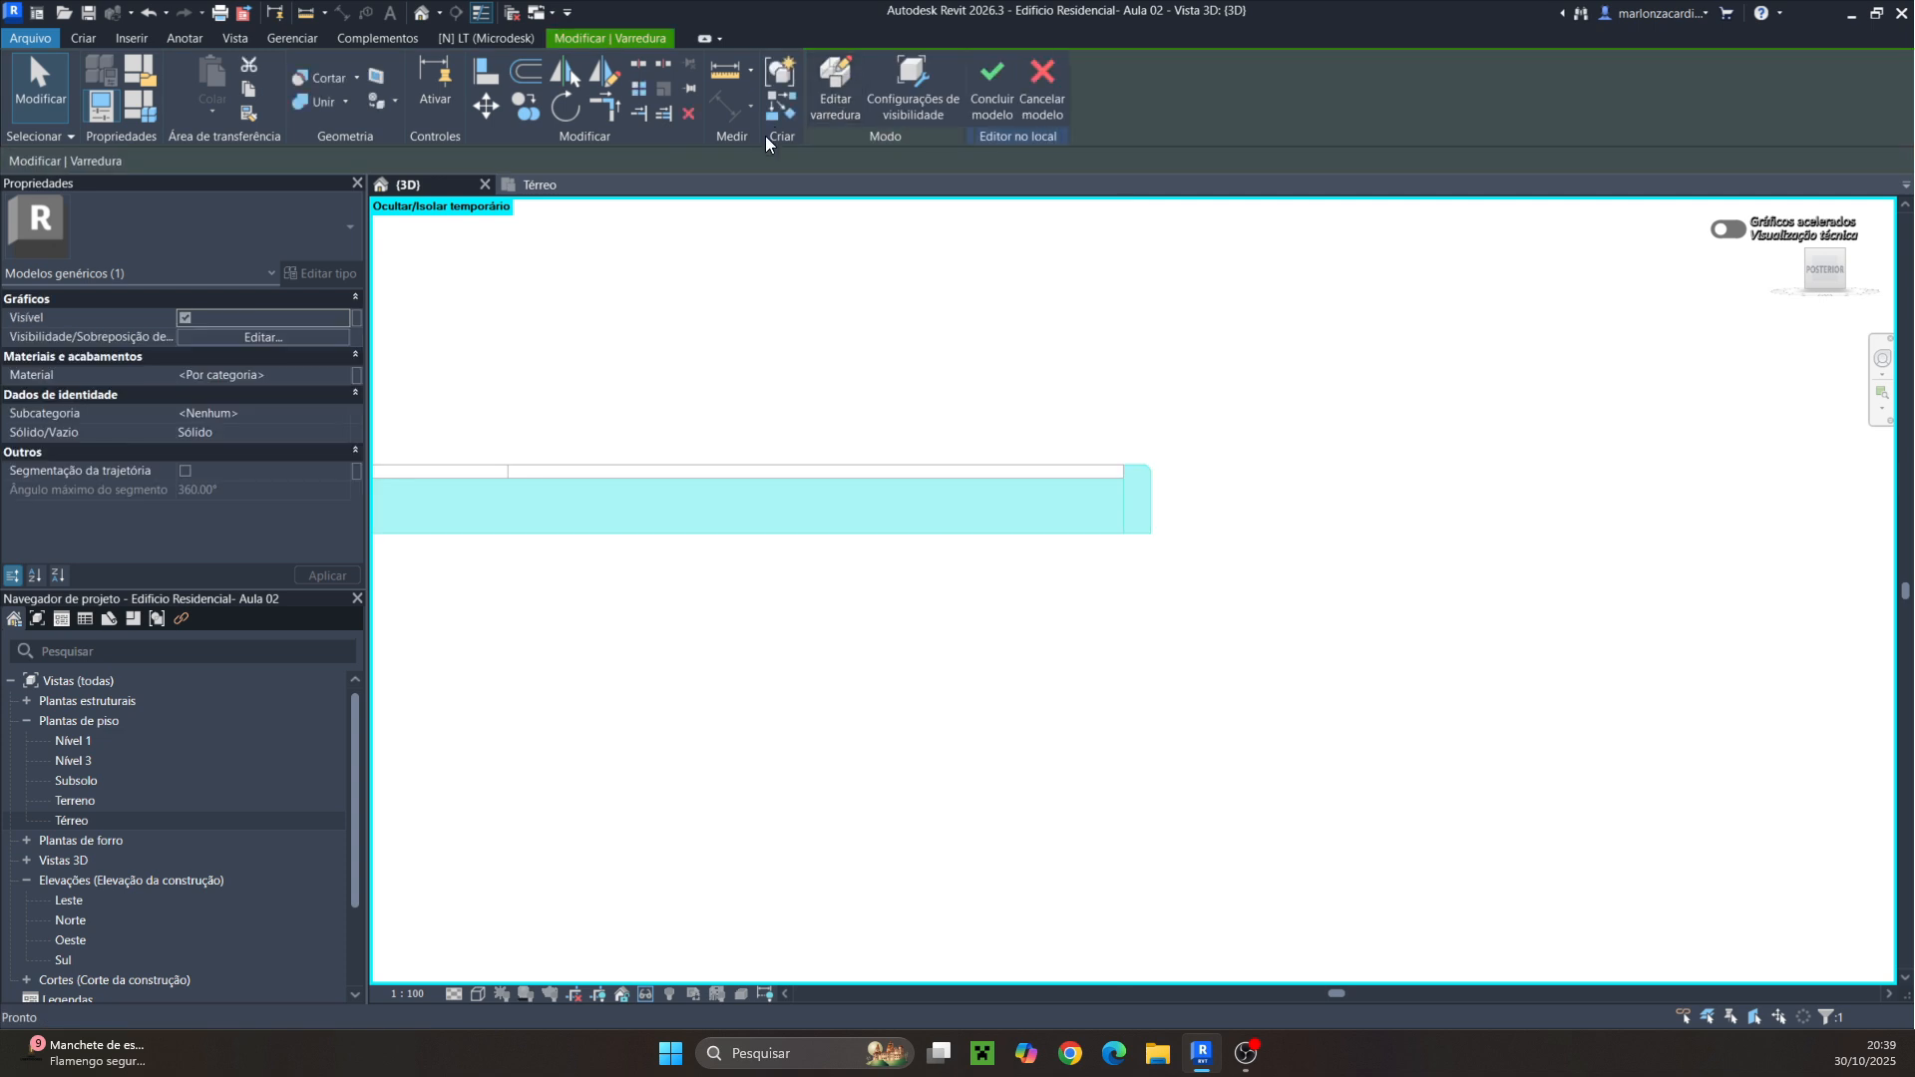
# Associate the sweep's material with a new instance family parameter named Material
pyautogui.scroll(-3, 1296, 389)
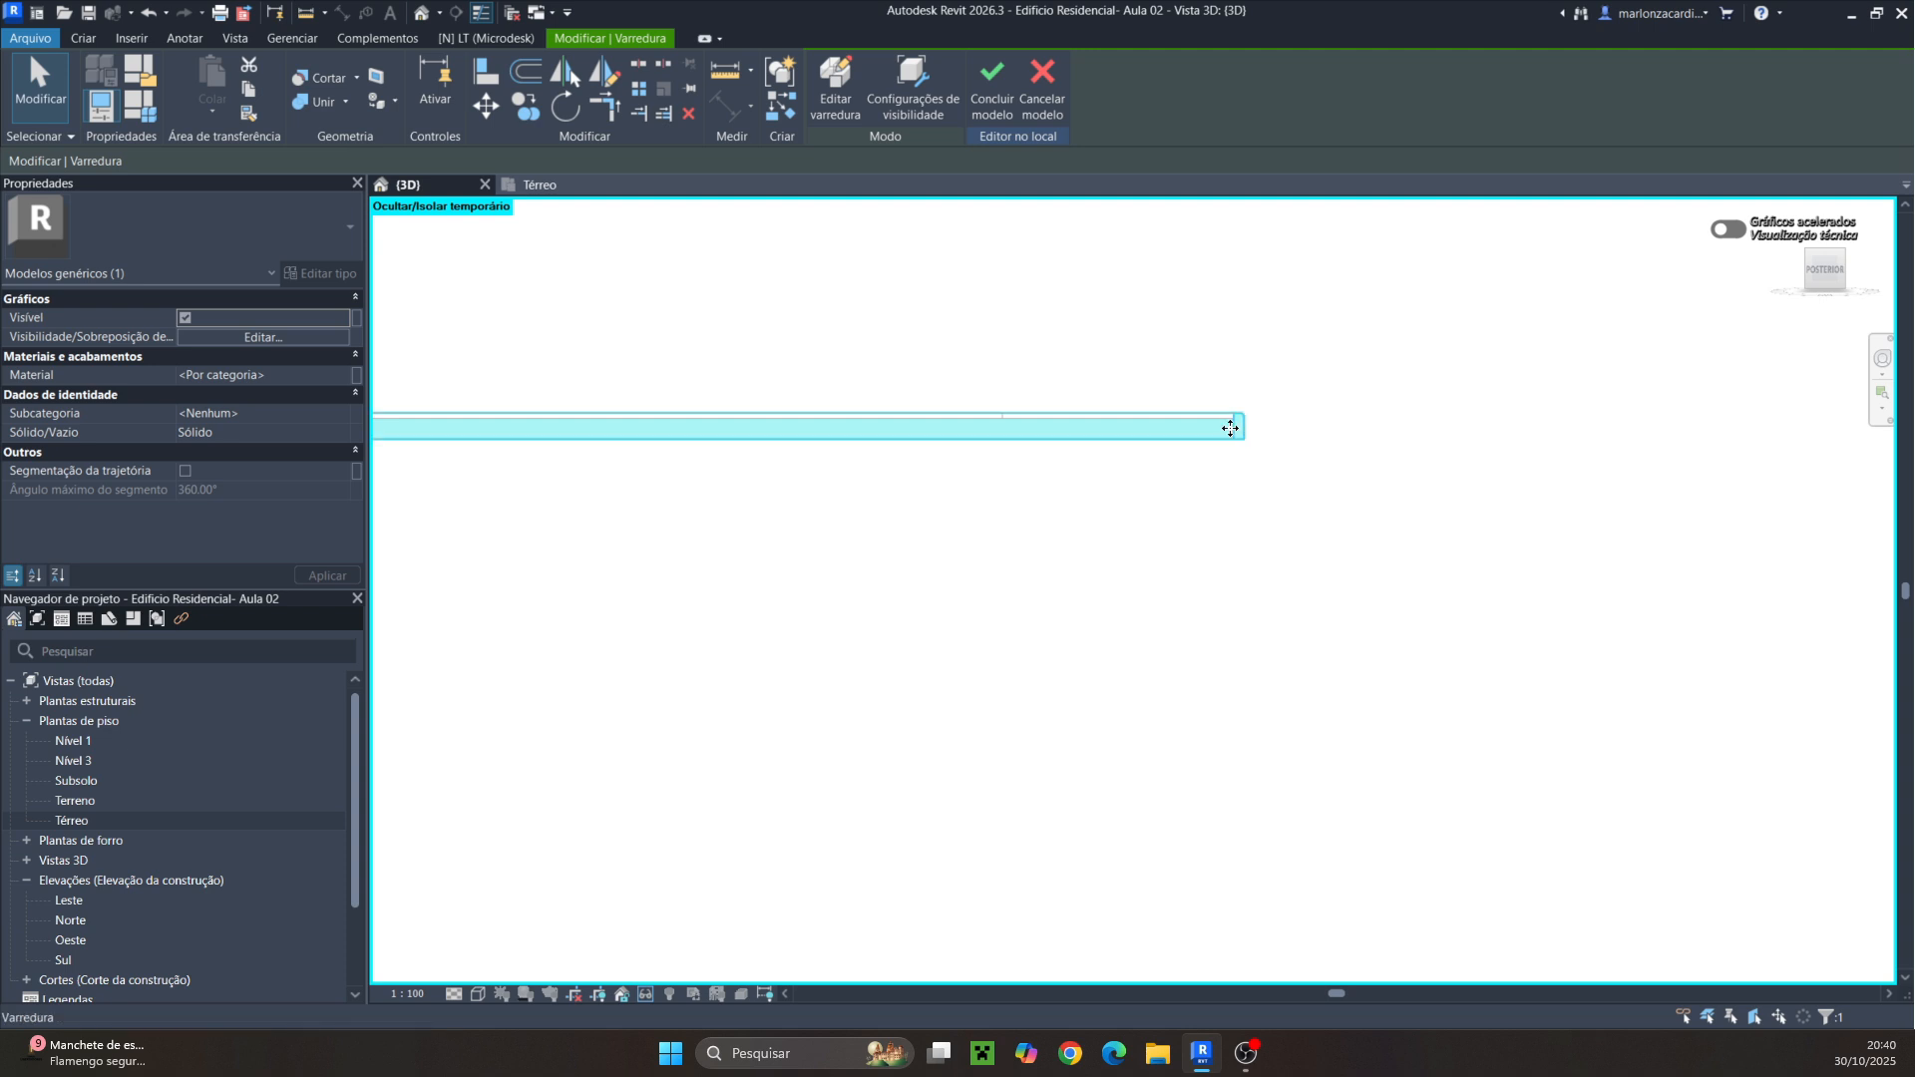
pyautogui.scroll(-2, 1256, 582)
pyautogui.keyDown('shift'); pyautogui.moveTo(1259, 583); pyautogui.dragTo(1303, 761, button='middle'); pyautogui.keyUp('shift')
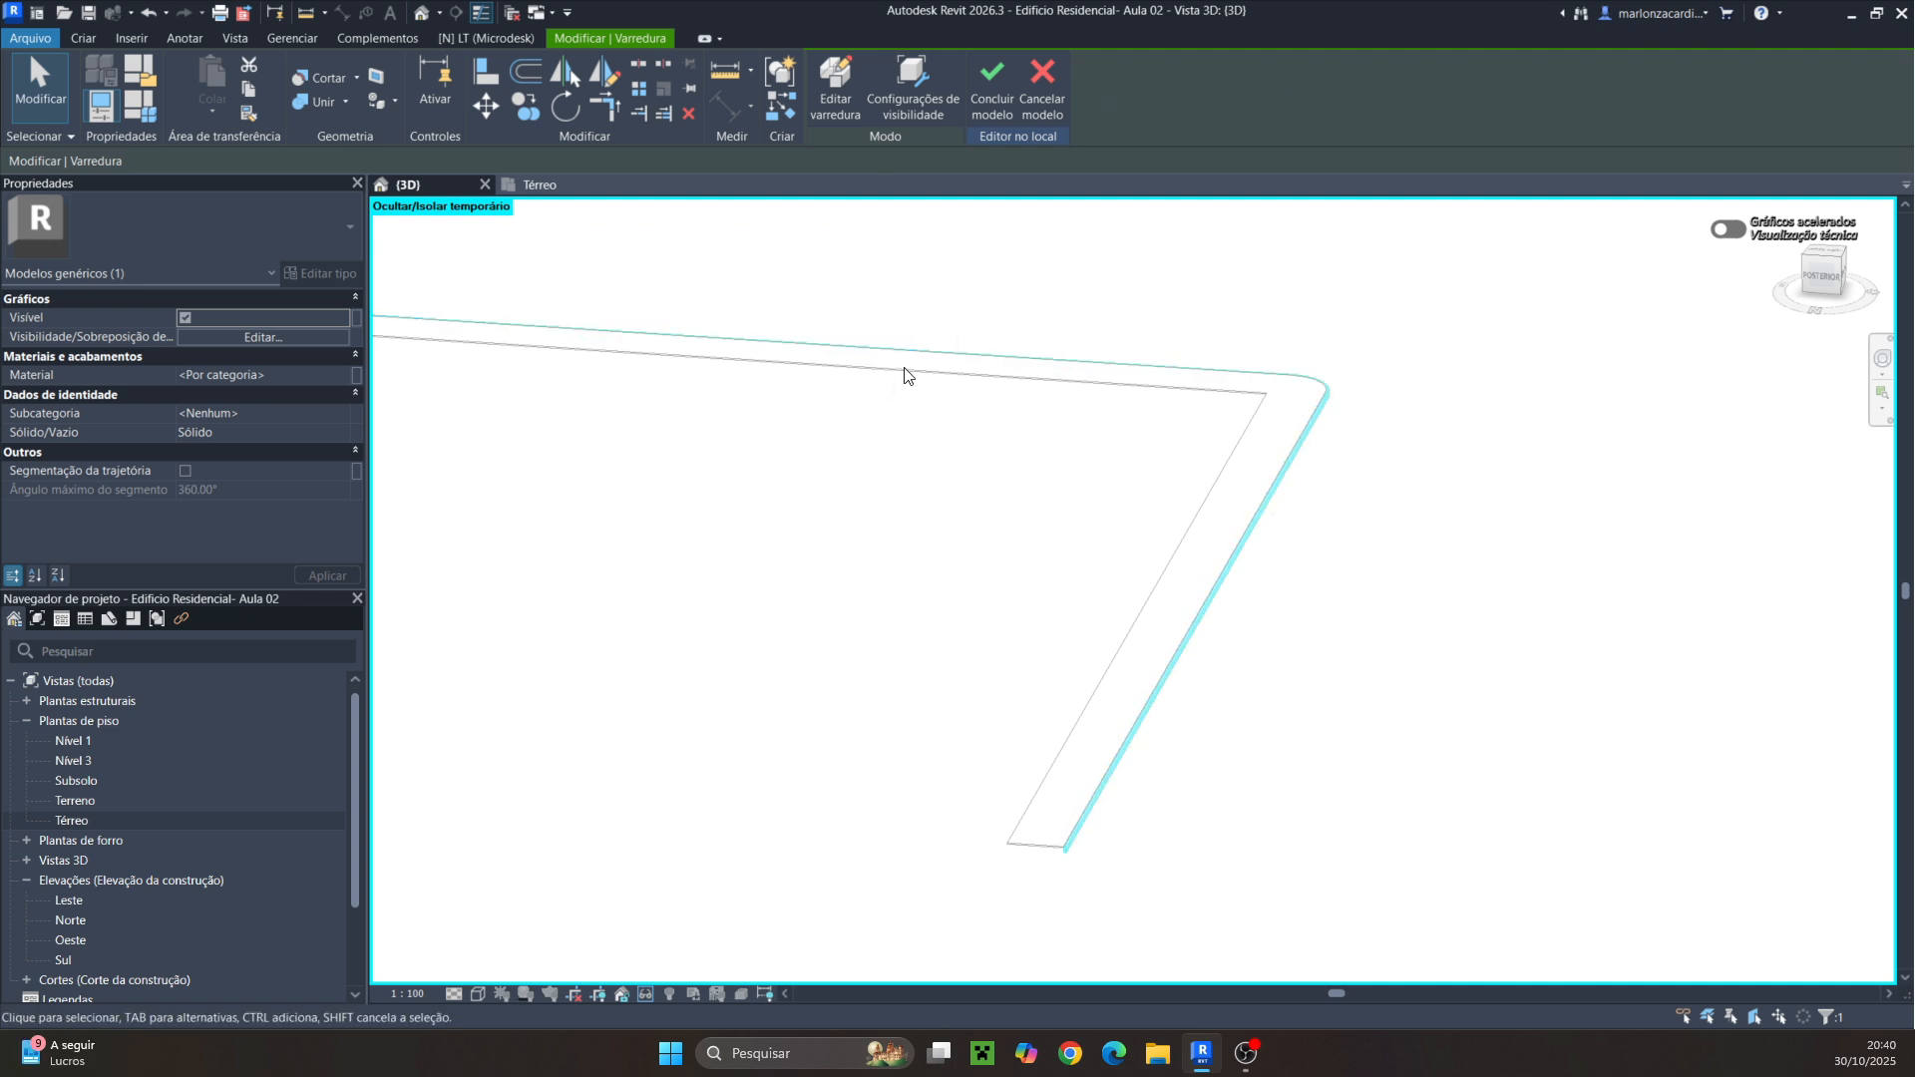
pyautogui.click(358, 376)
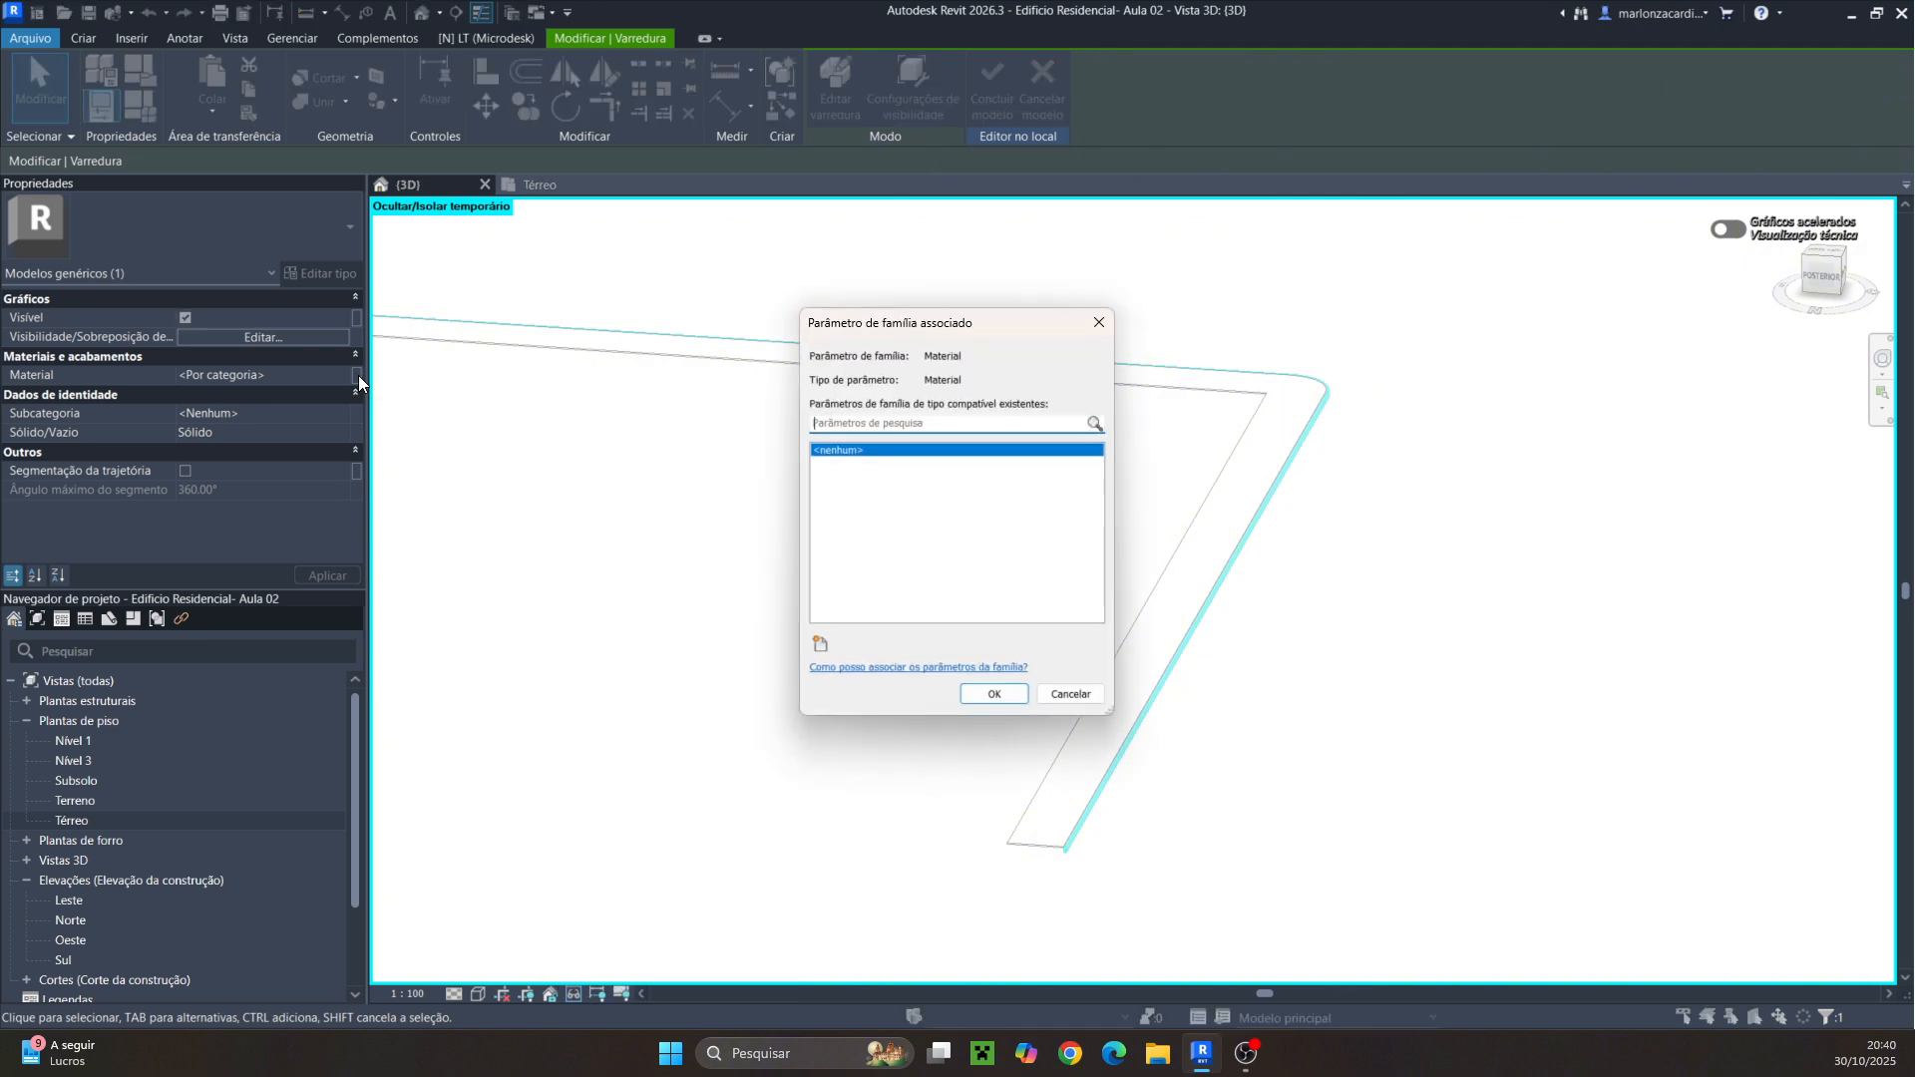
pyautogui.click(819, 645)
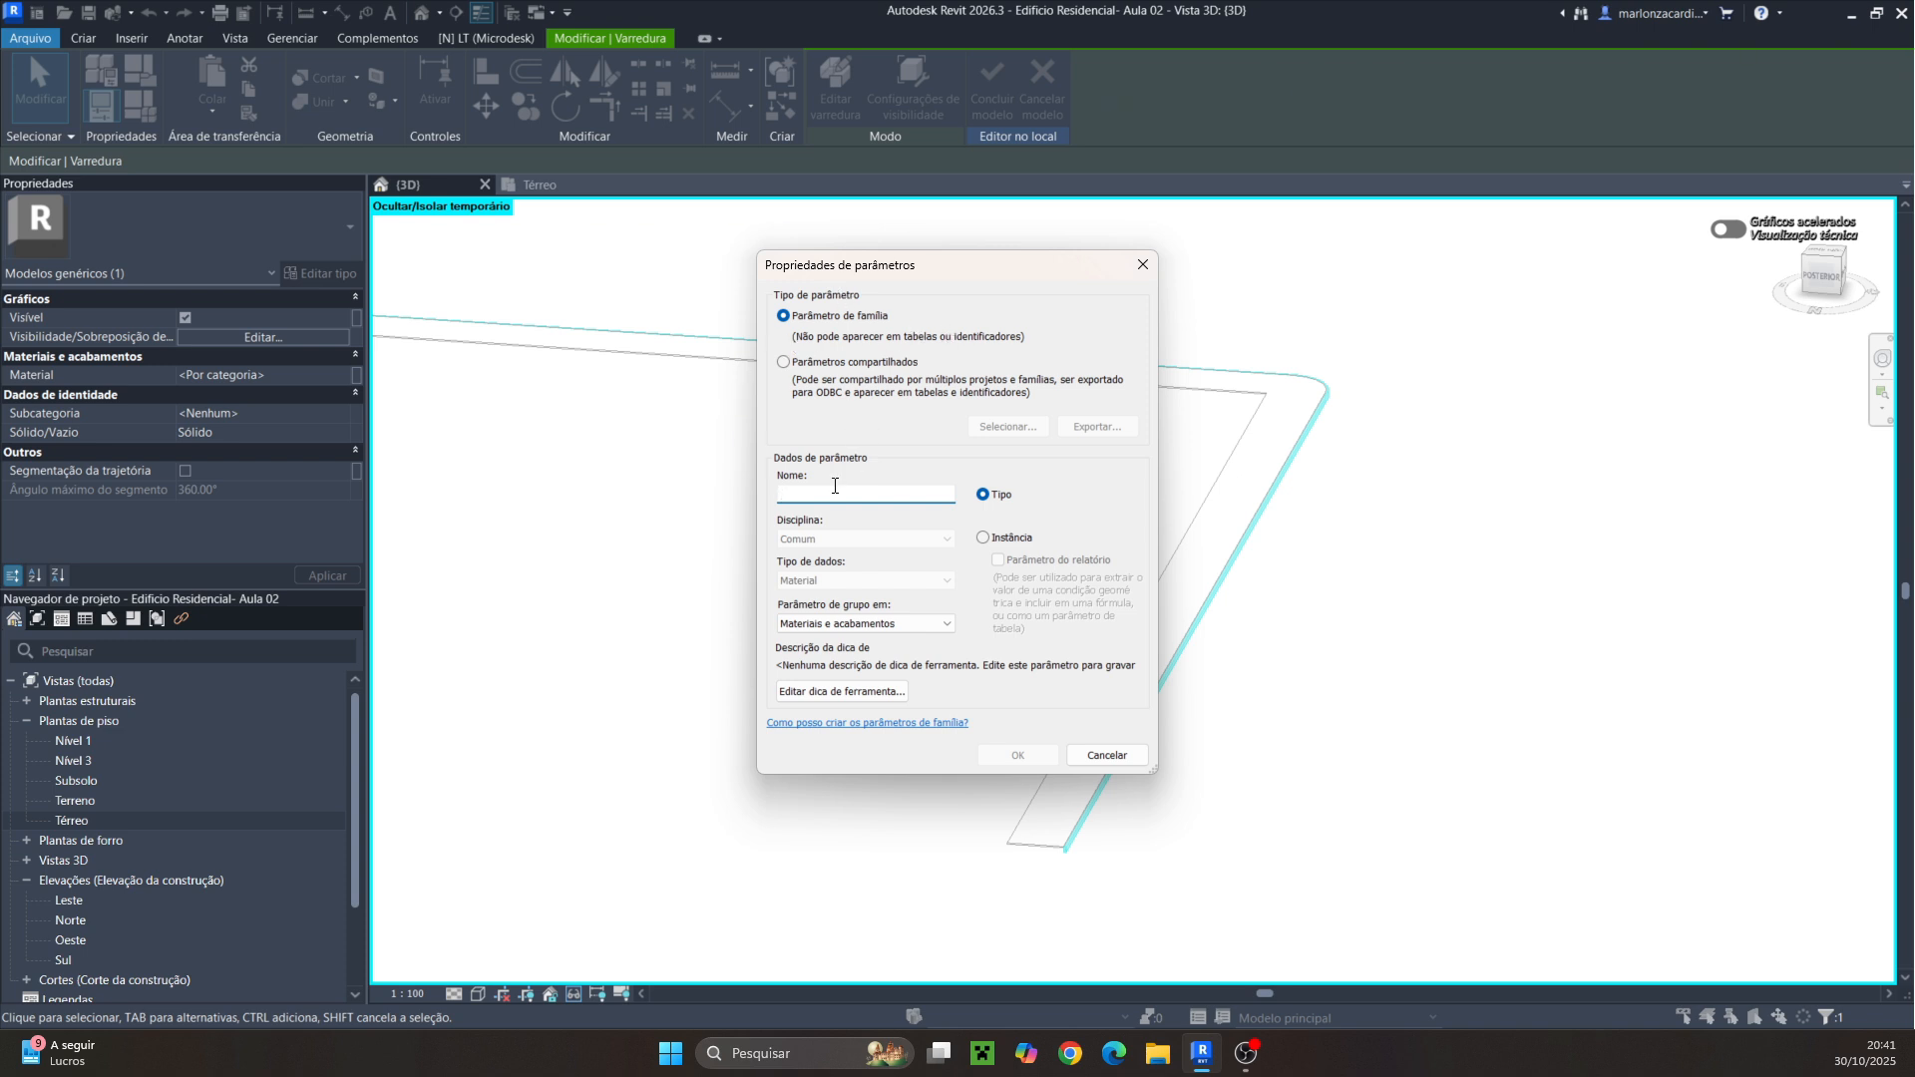
pyautogui.write('Material')
pyautogui.click(983, 539)
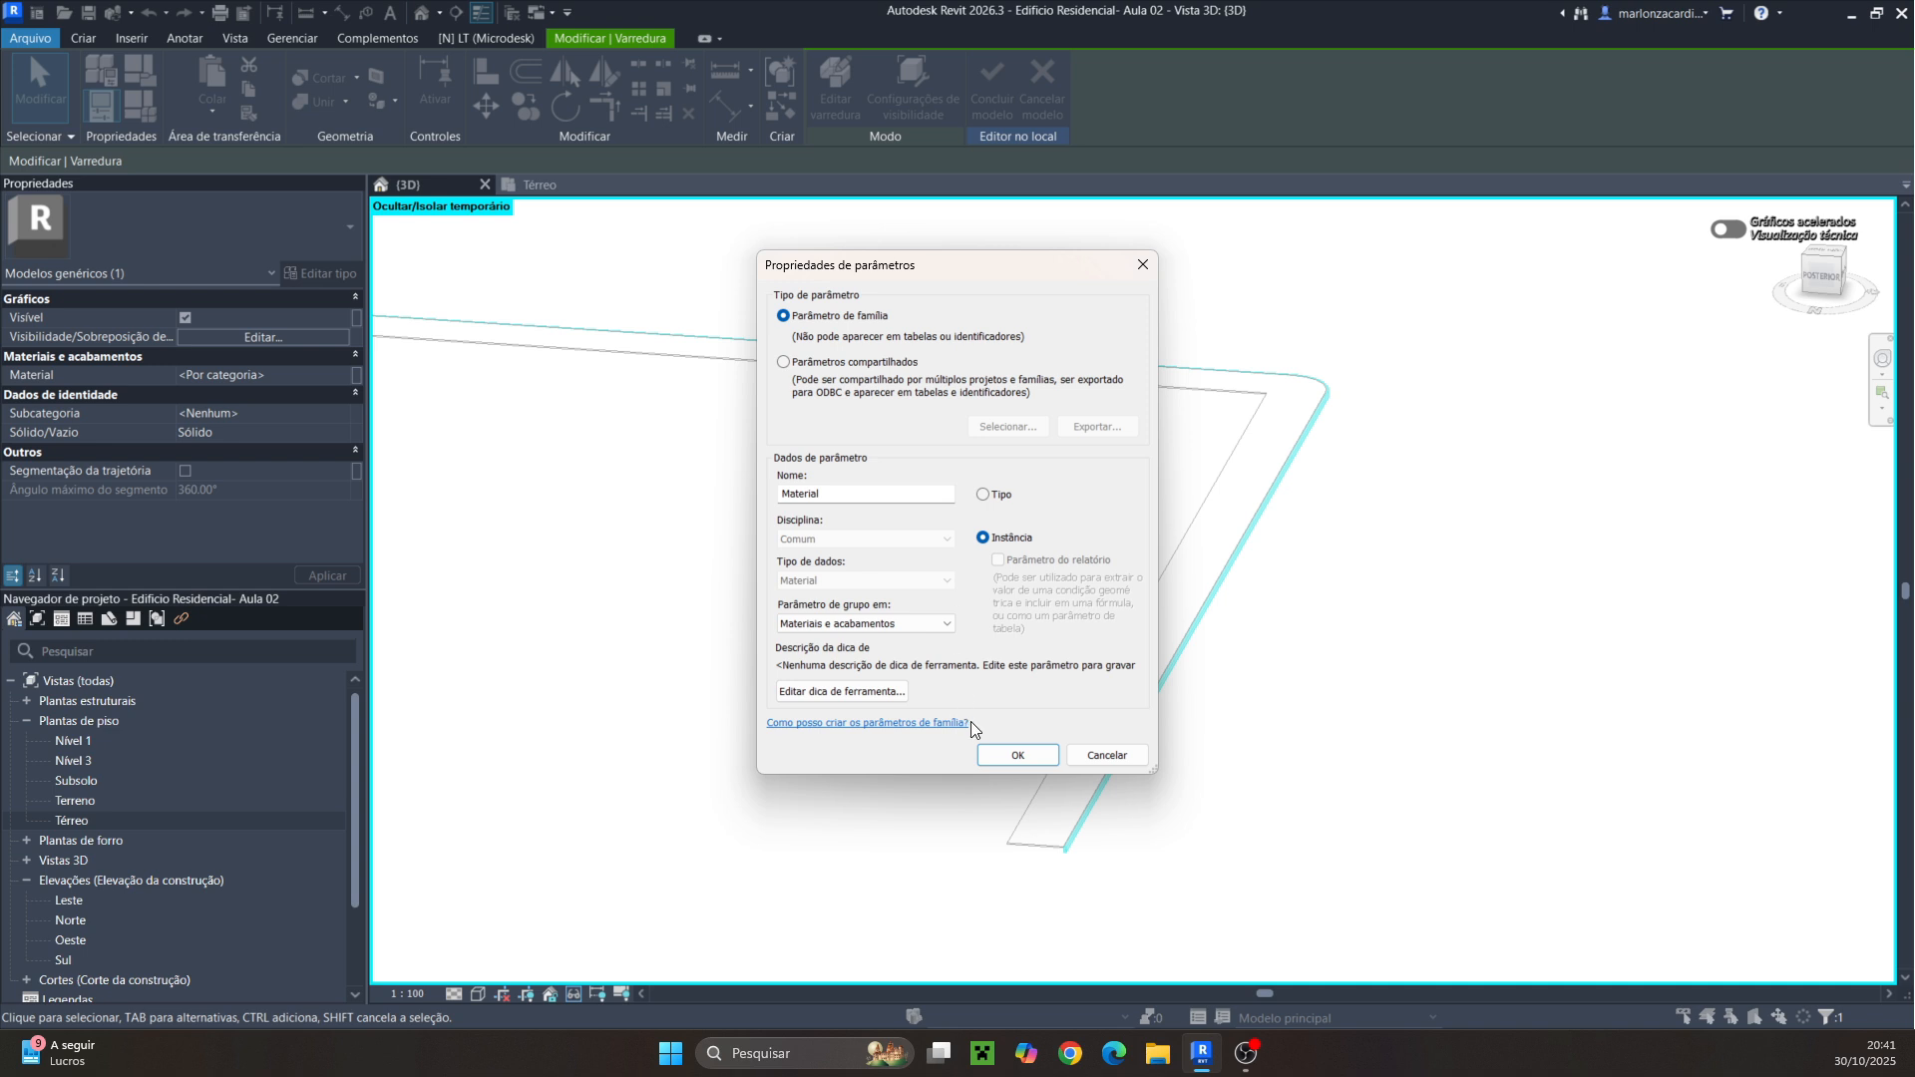
pyautogui.click(1018, 755)
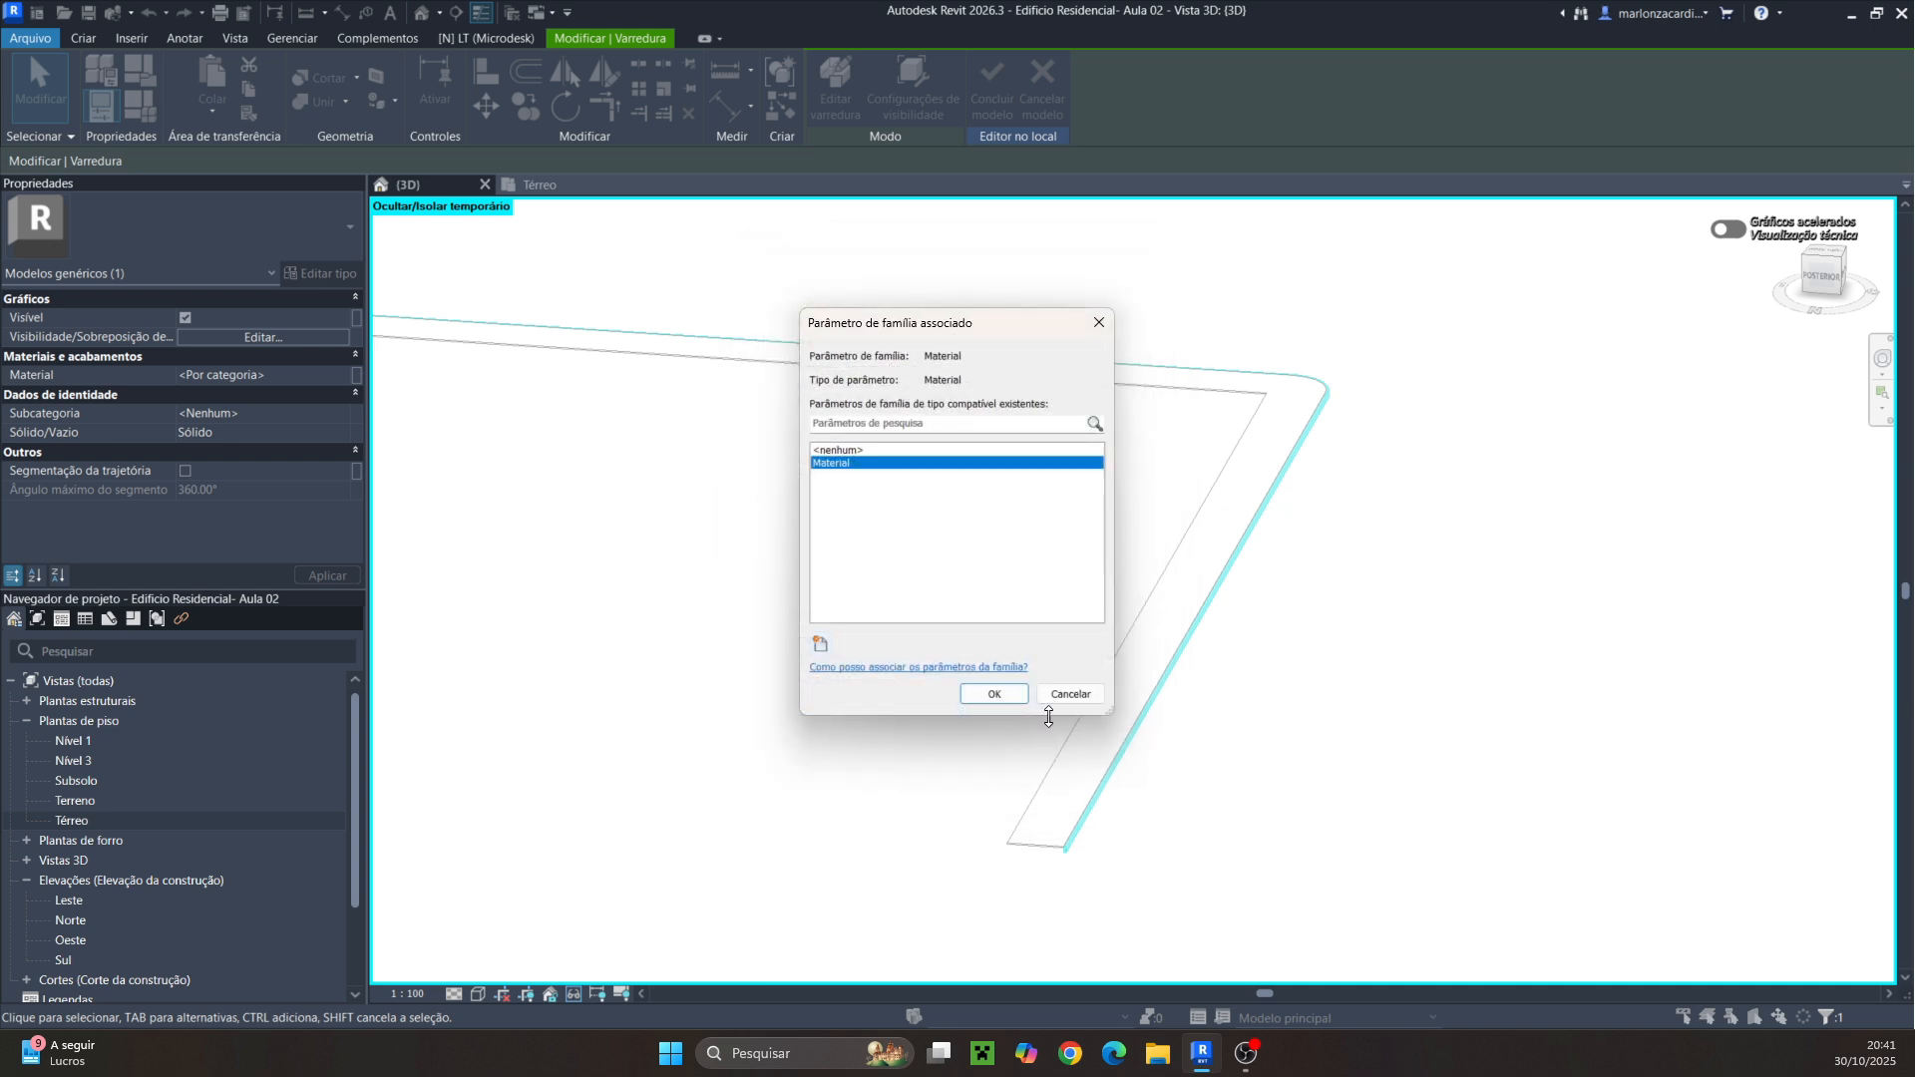
pyautogui.click(983, 690)
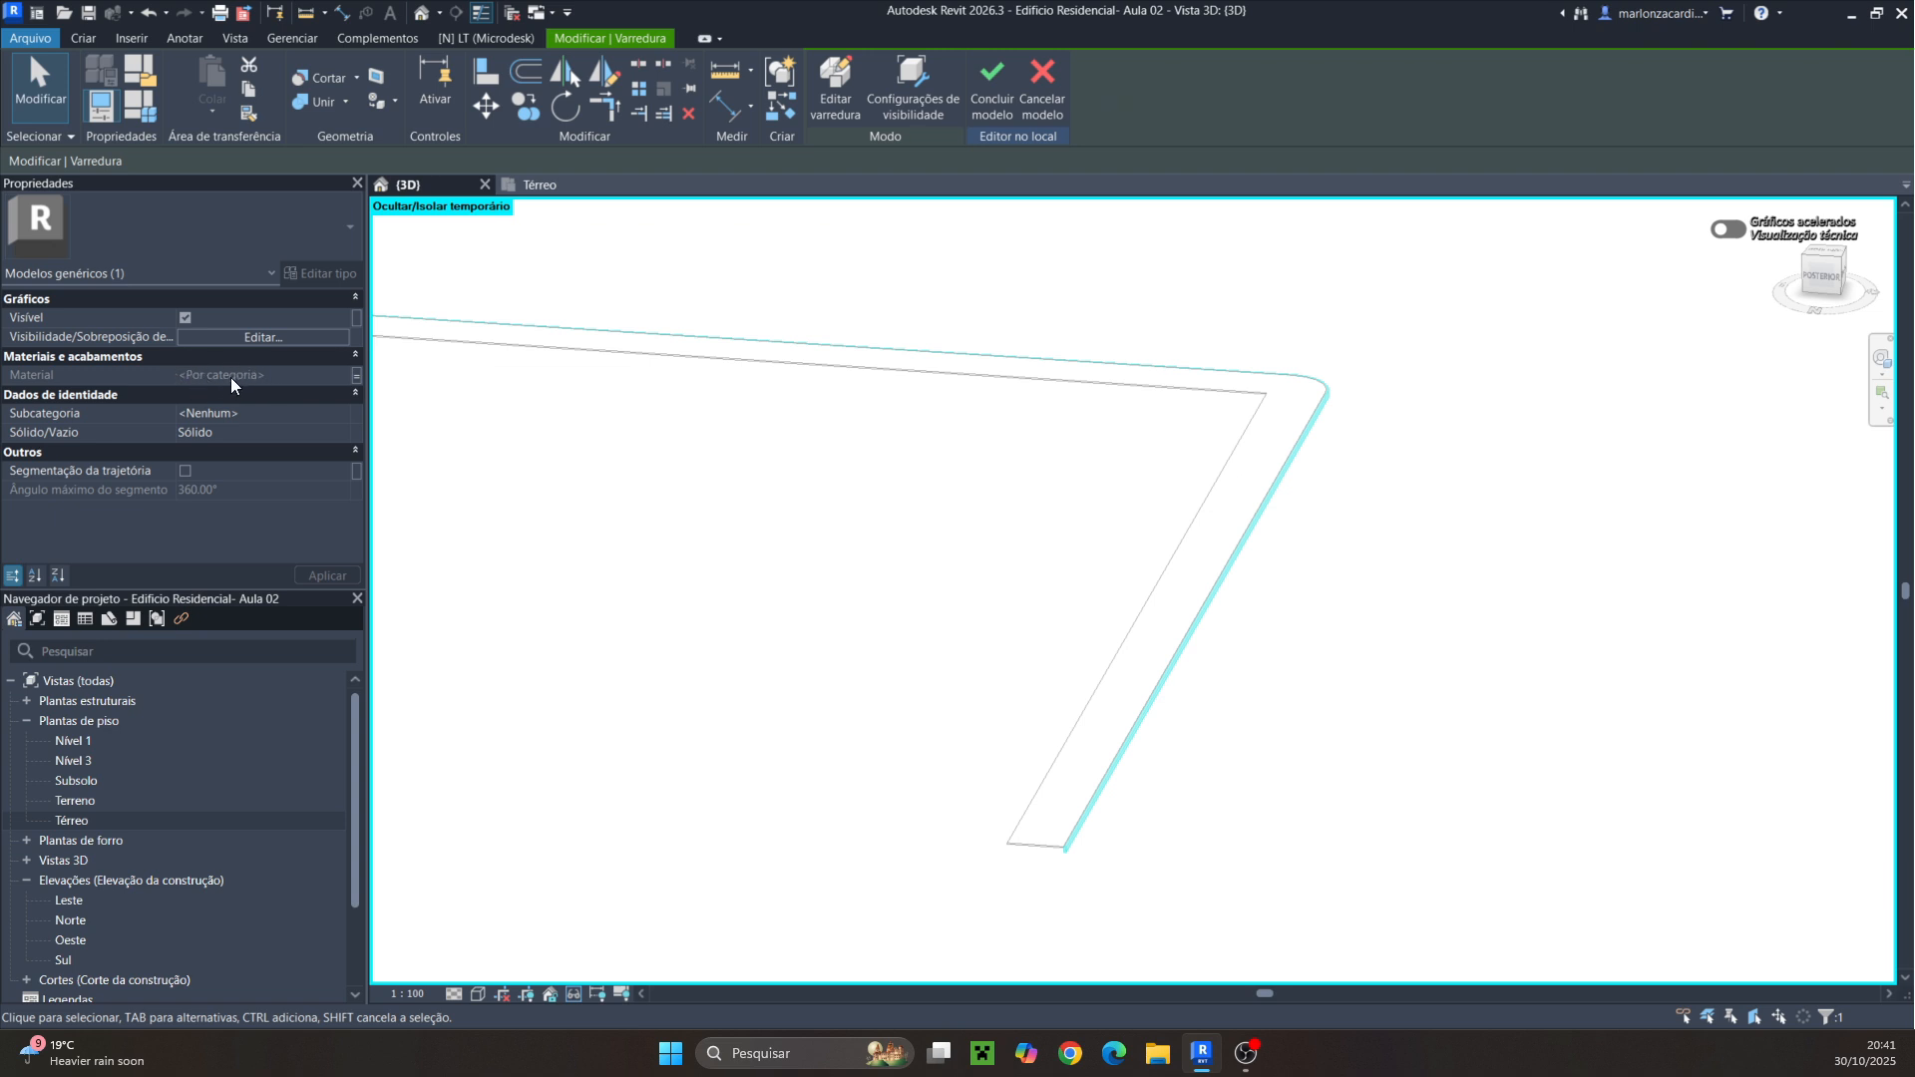
# Confirm the material parameter association and finish the in-place model
pyautogui.click(356, 374)
pyautogui.click(982, 697)
pyautogui.click(991, 77)
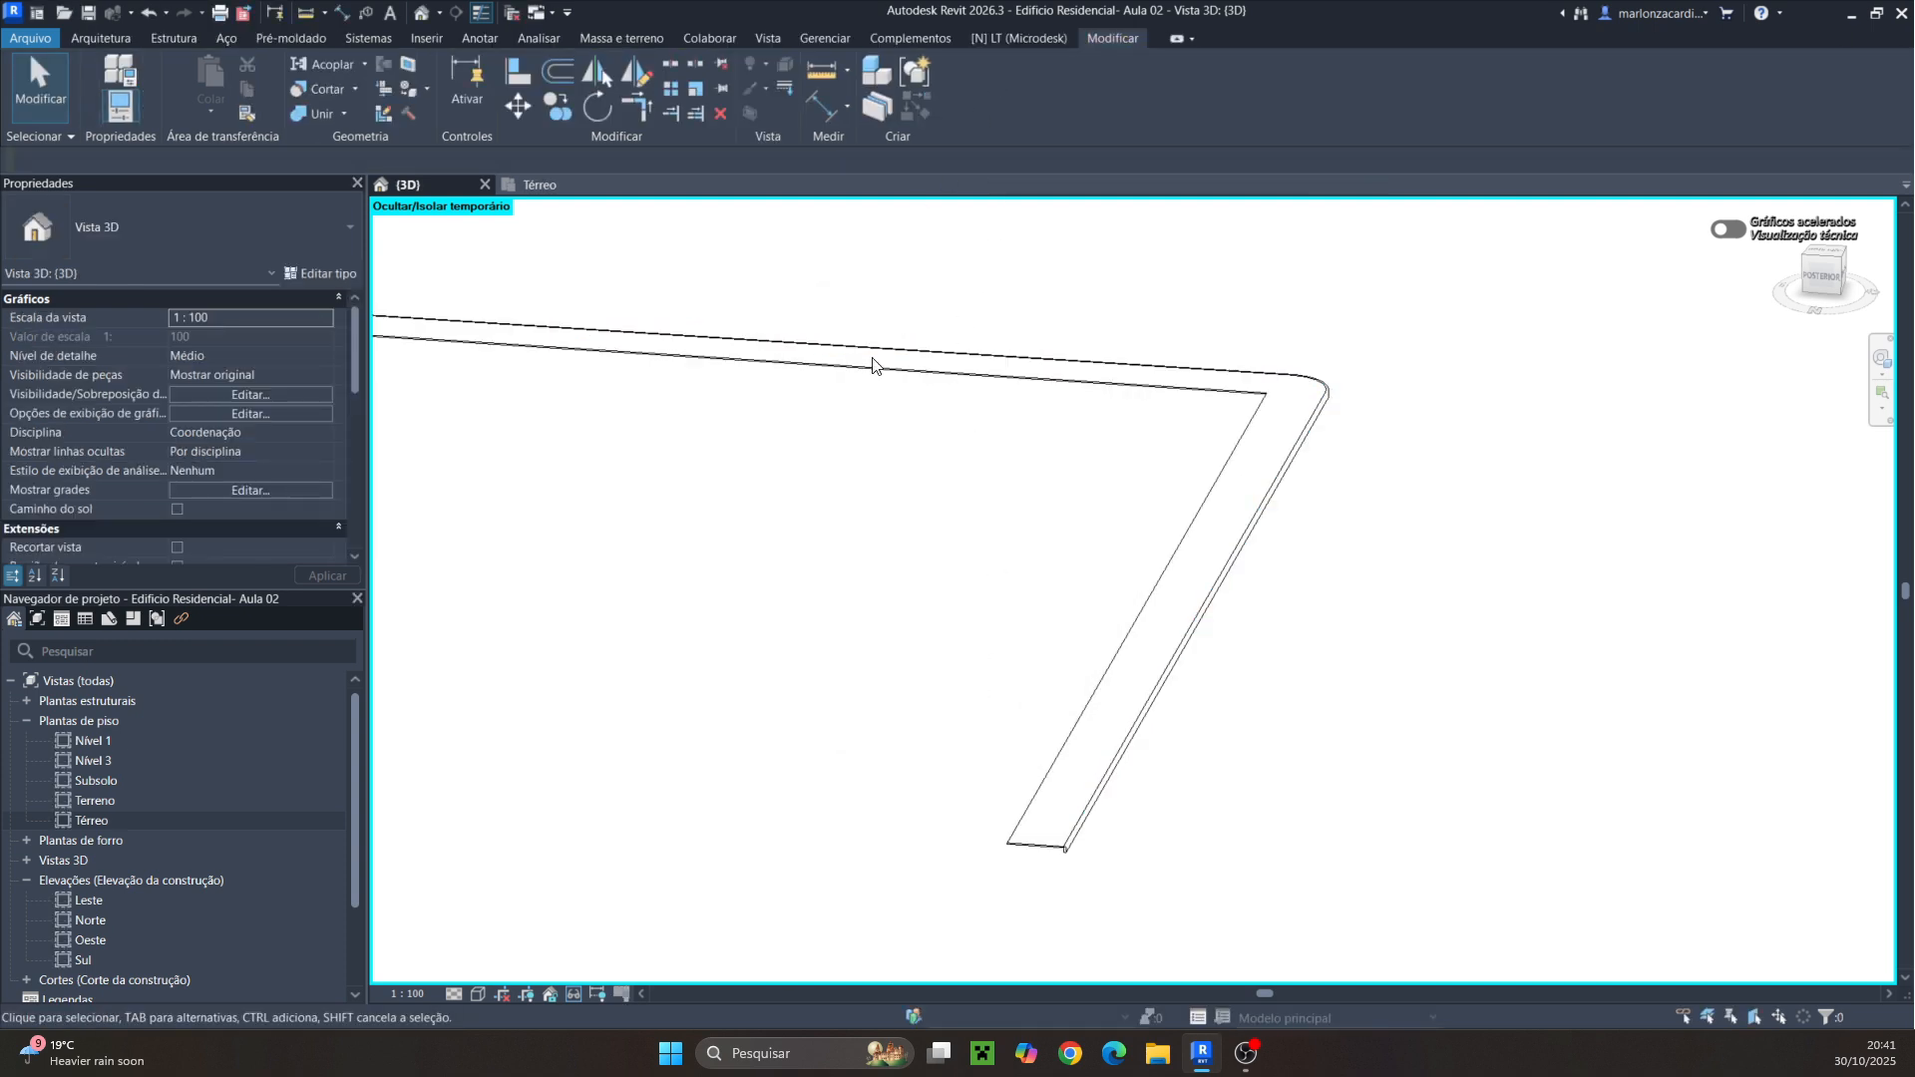
# Set the curb model's material to Concreto, Moldado in loco
pyautogui.click(1093, 820)
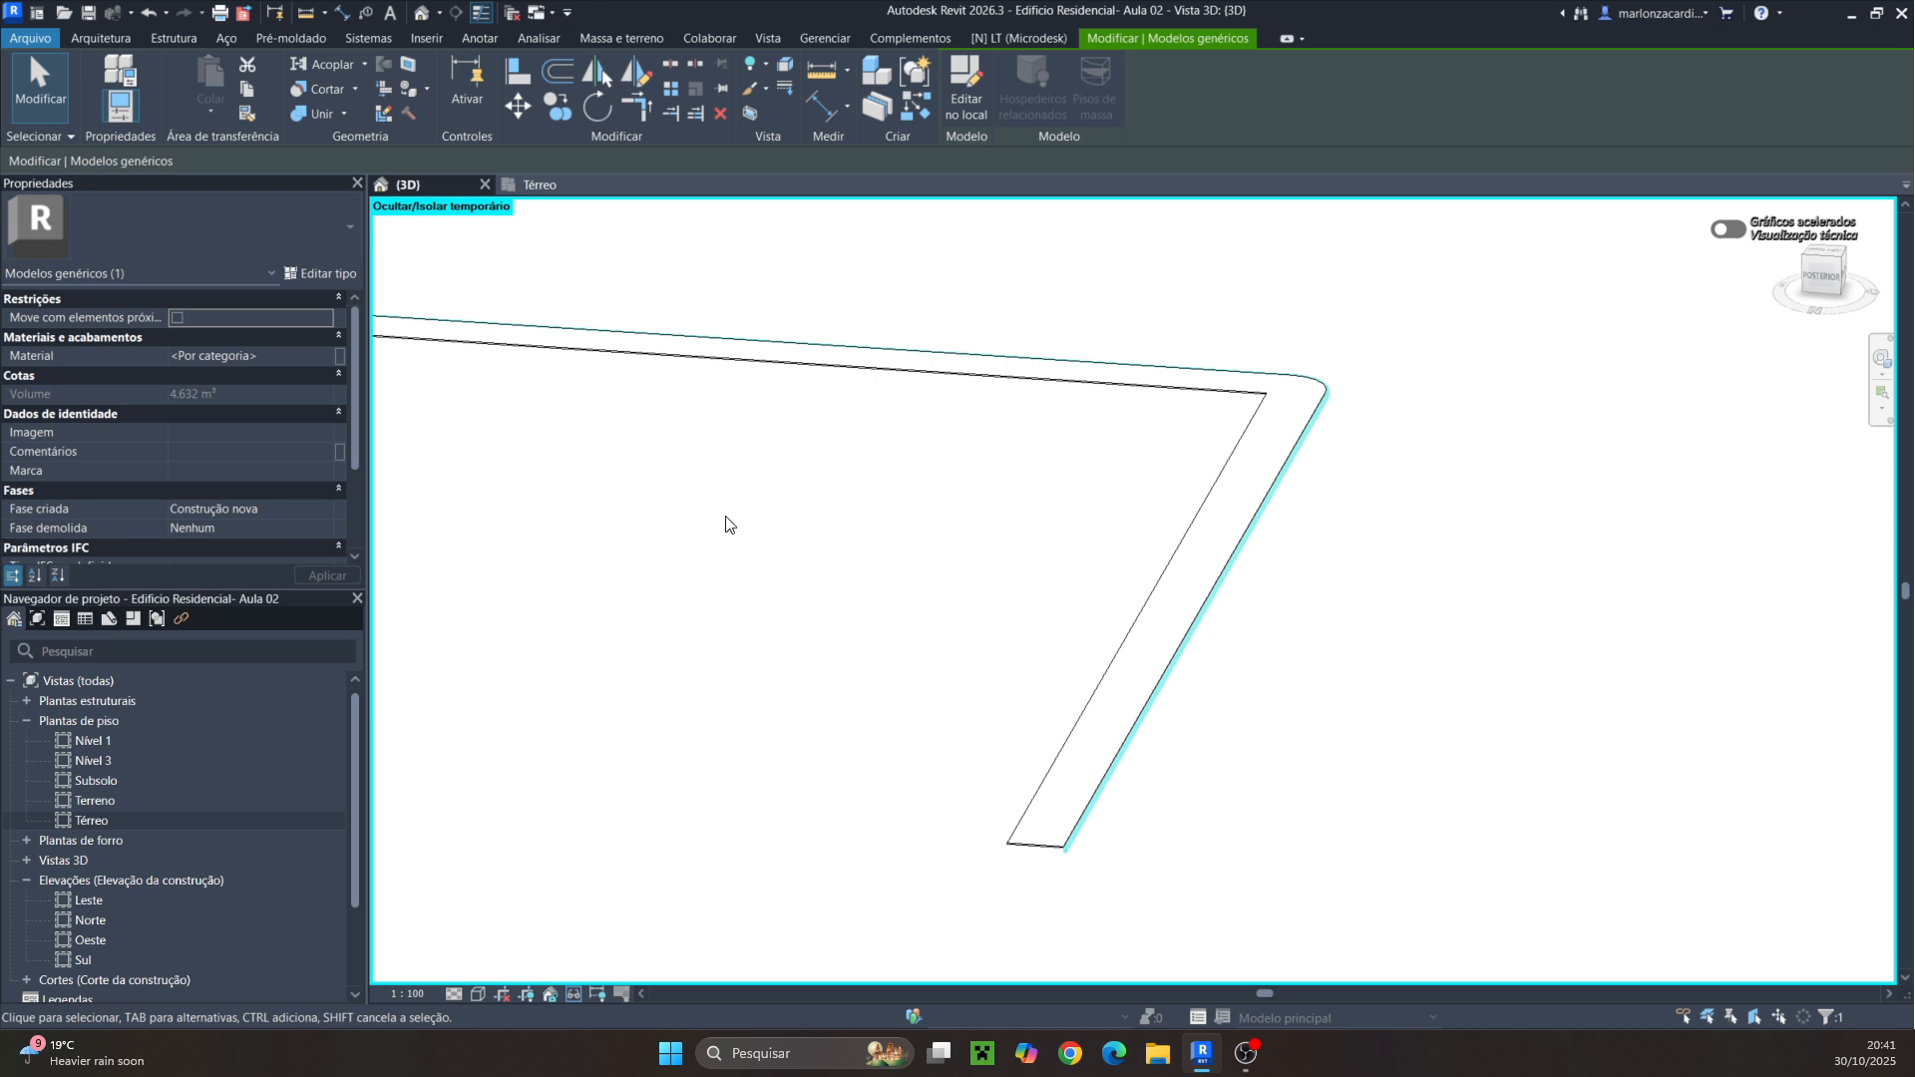
pyautogui.click(325, 357)
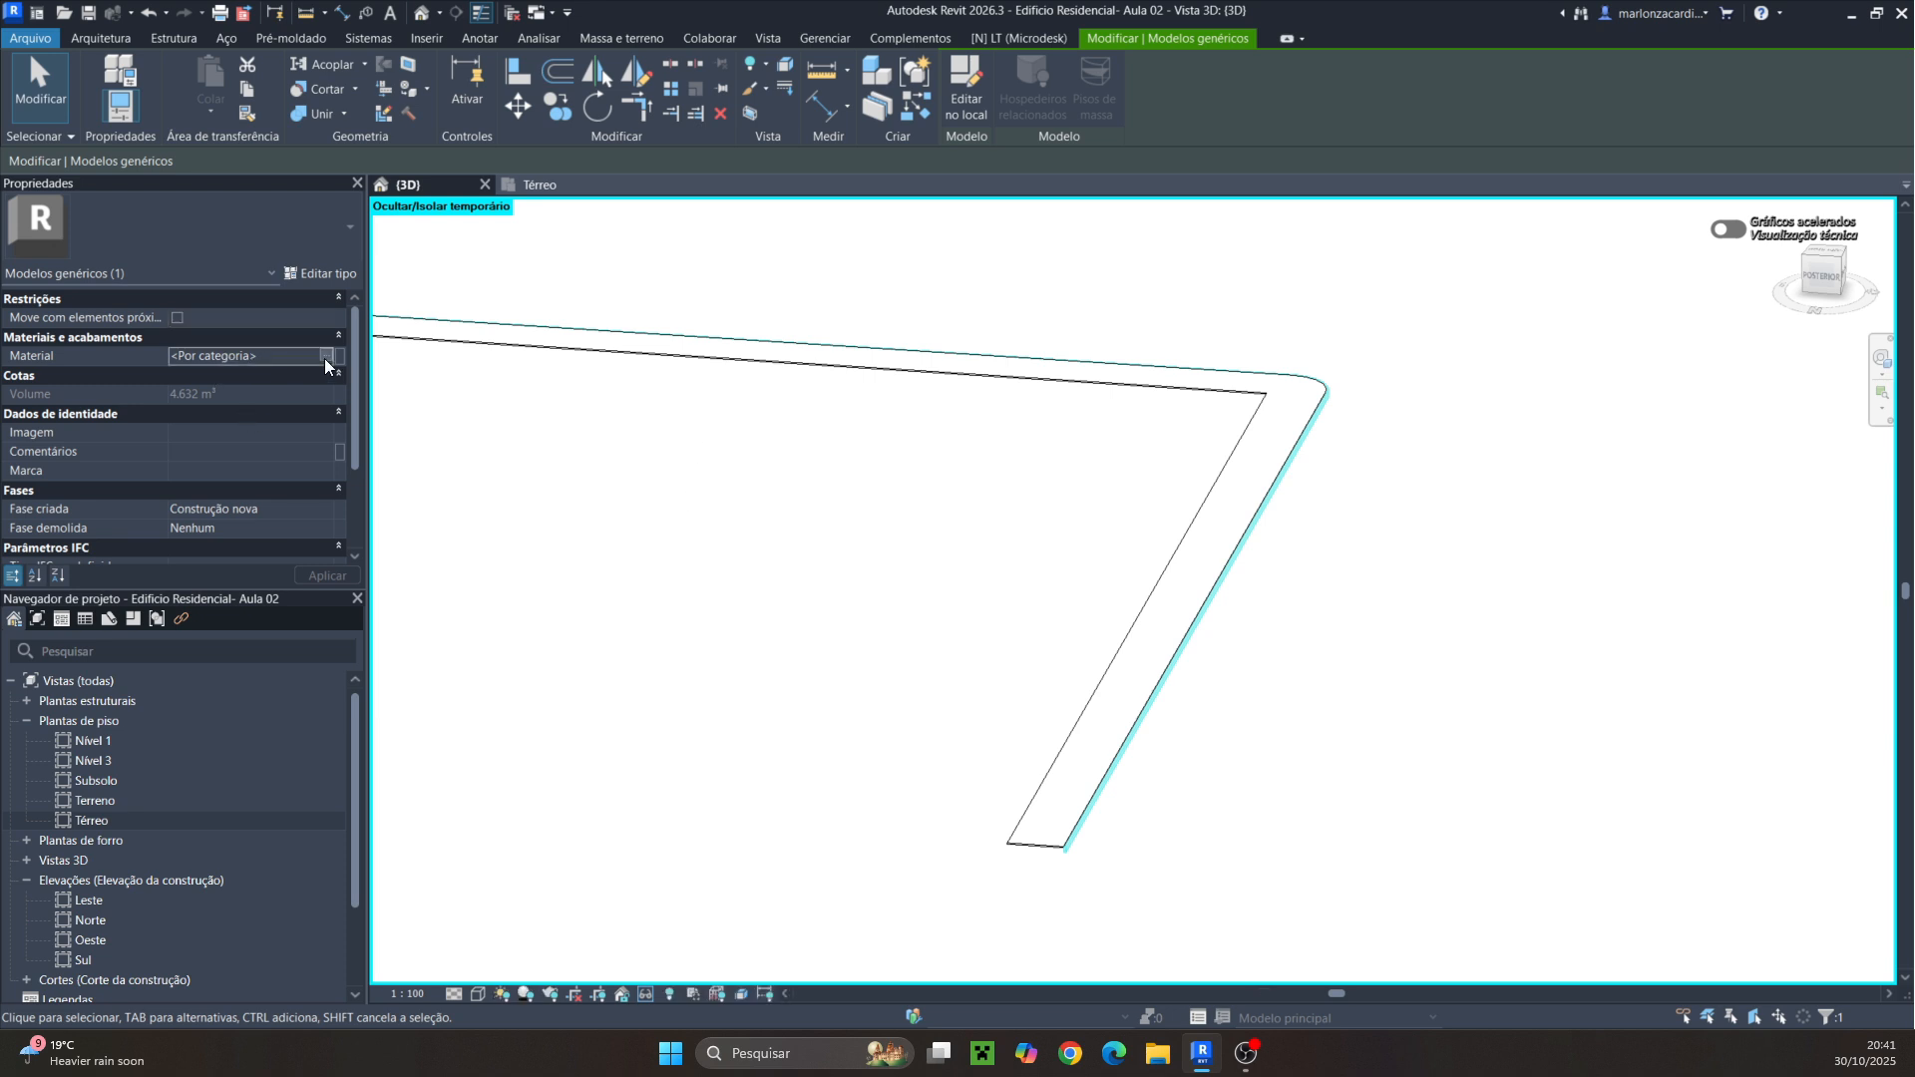
pyautogui.click(325, 357)
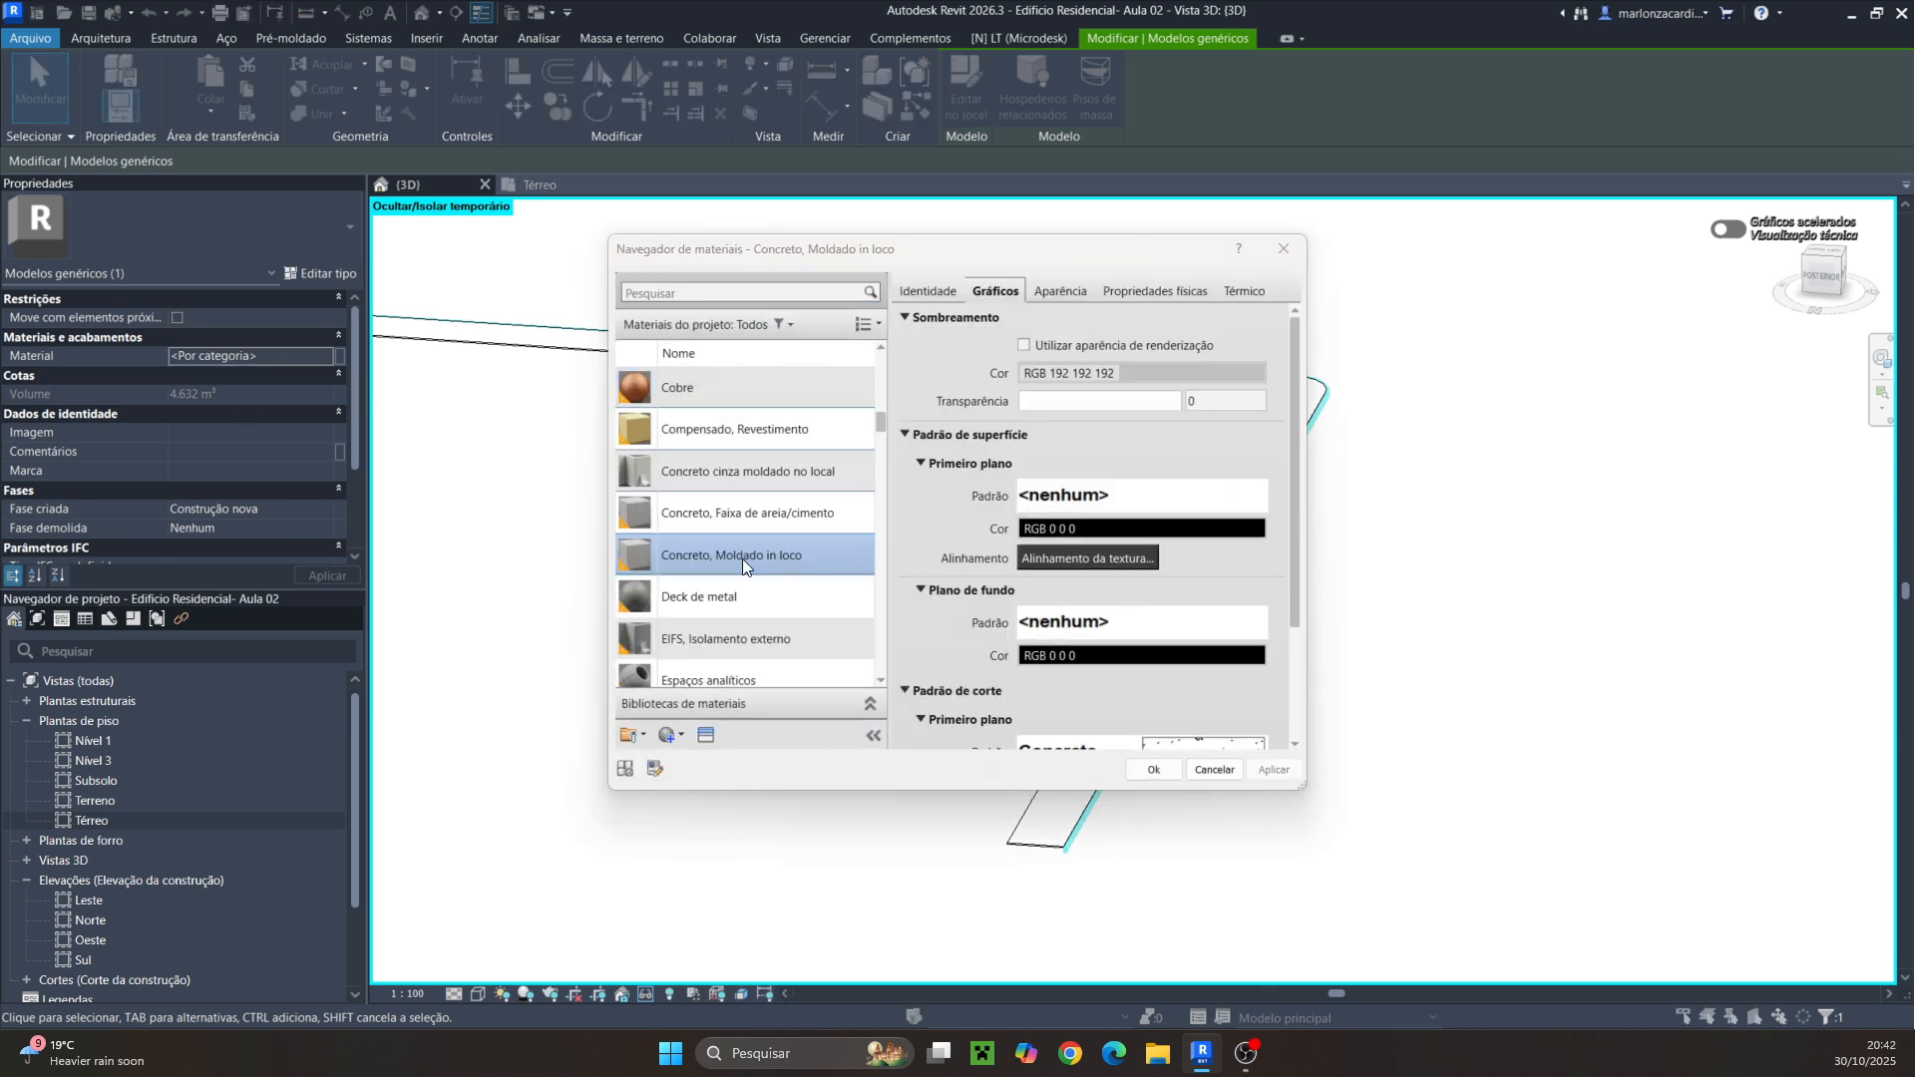
pyautogui.click(1146, 770)
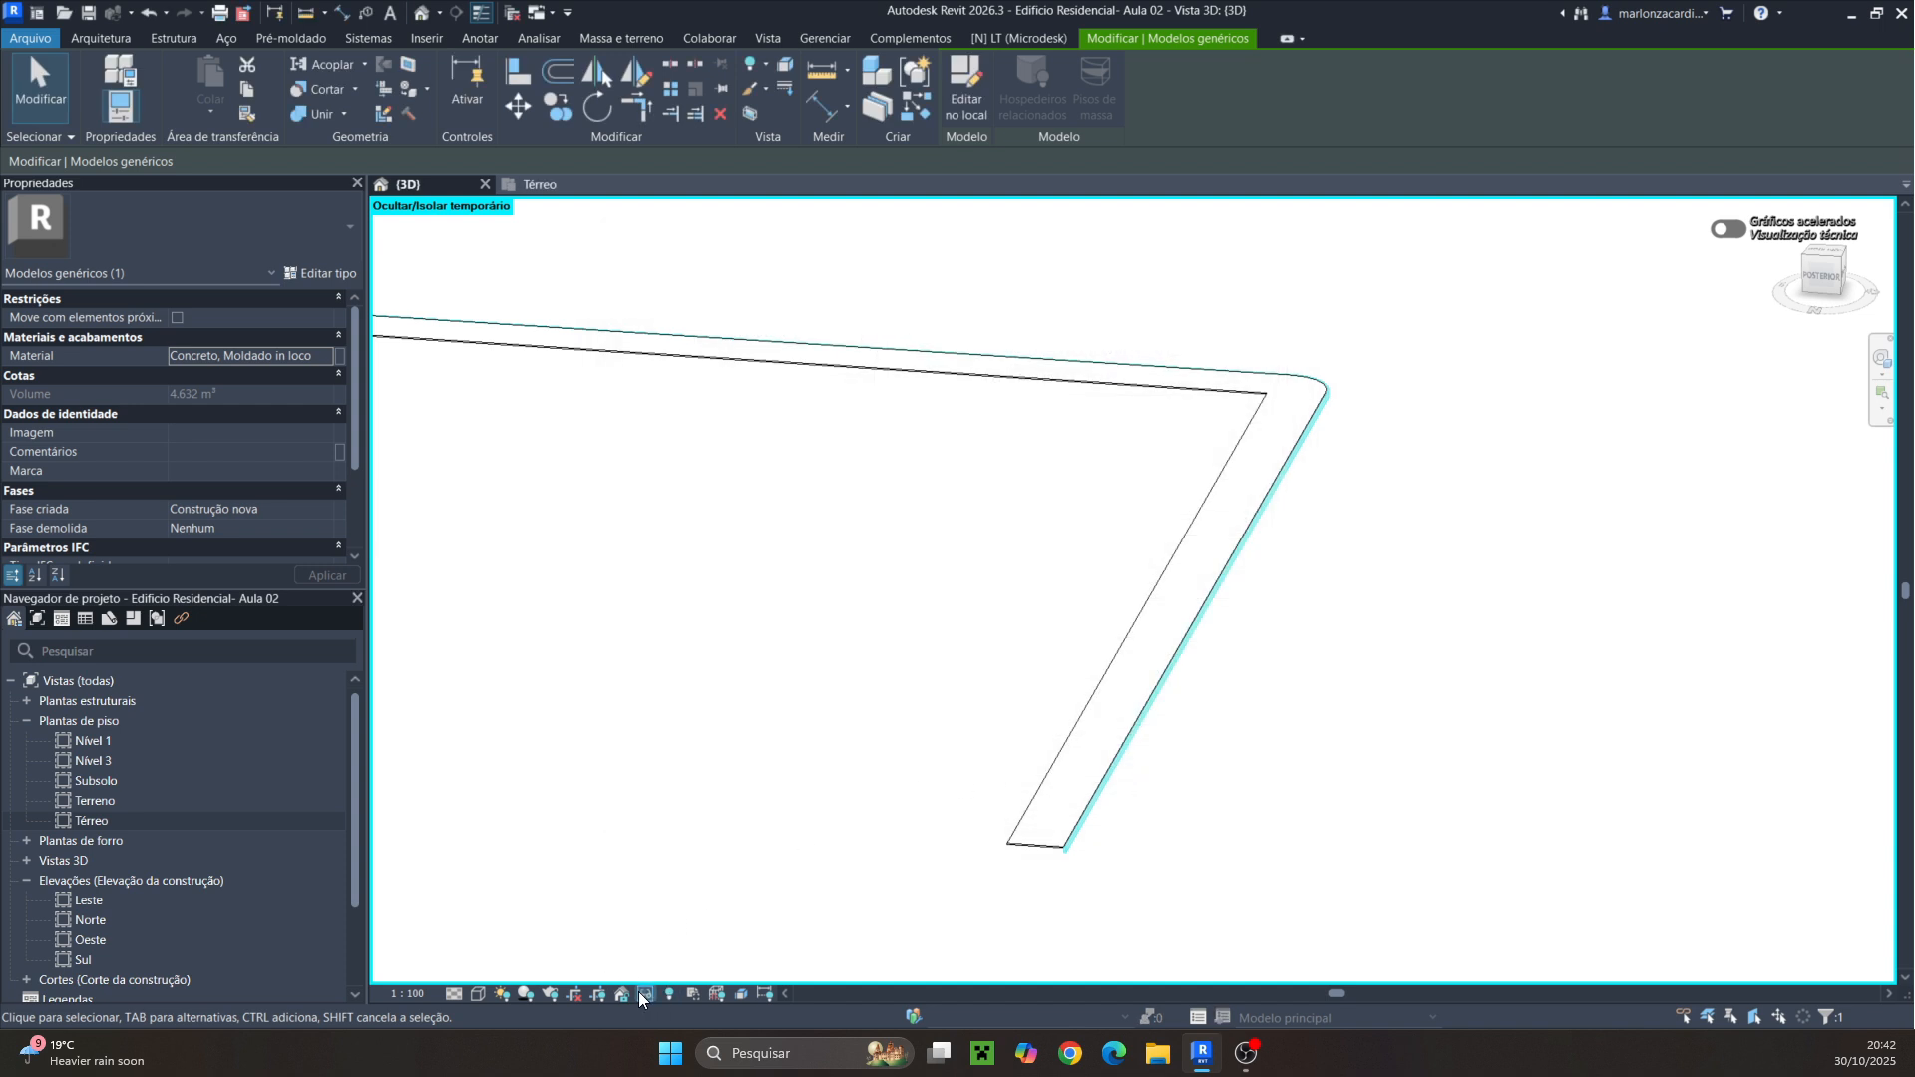
# Reset the temporary isolation and switch the 3D view to a shaded visual style to inspect the curb
pyautogui.click(643, 993)
pyautogui.click(684, 978)
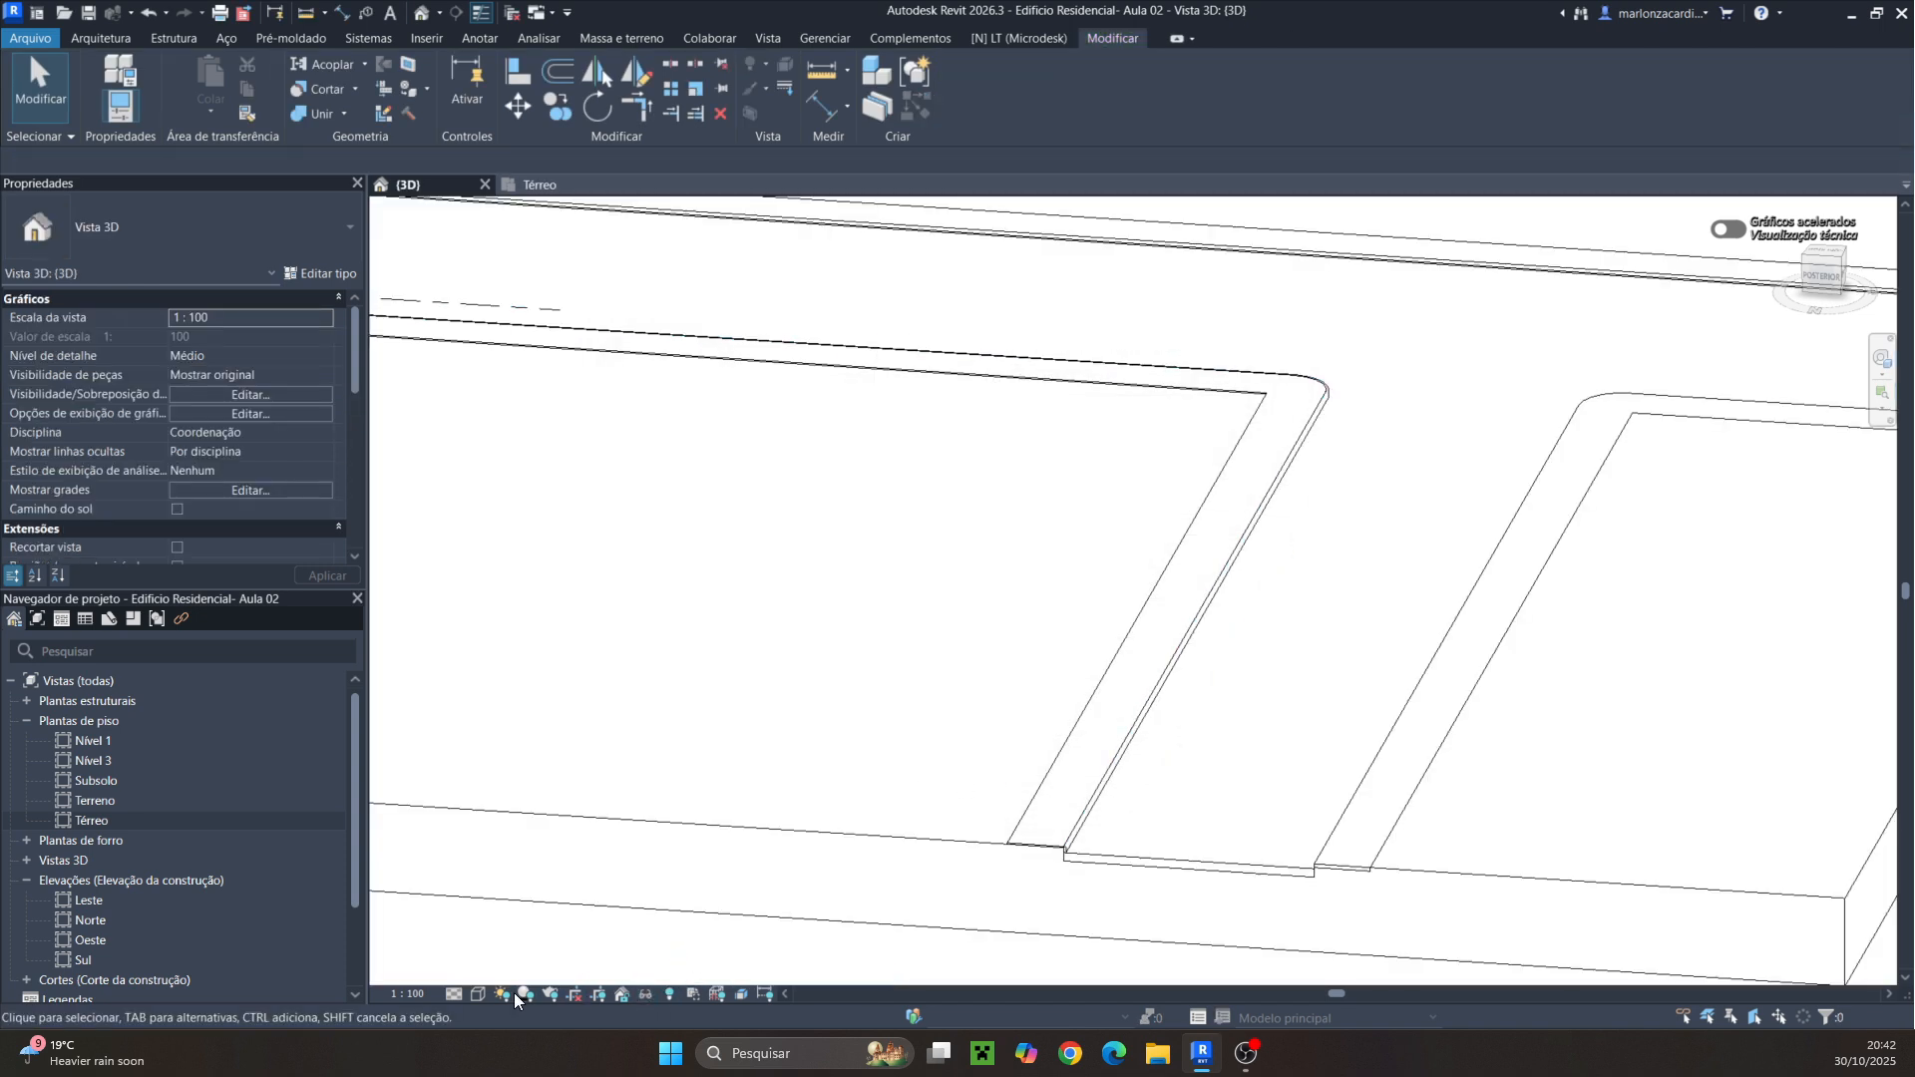
pyautogui.click(475, 995)
pyautogui.click(528, 911)
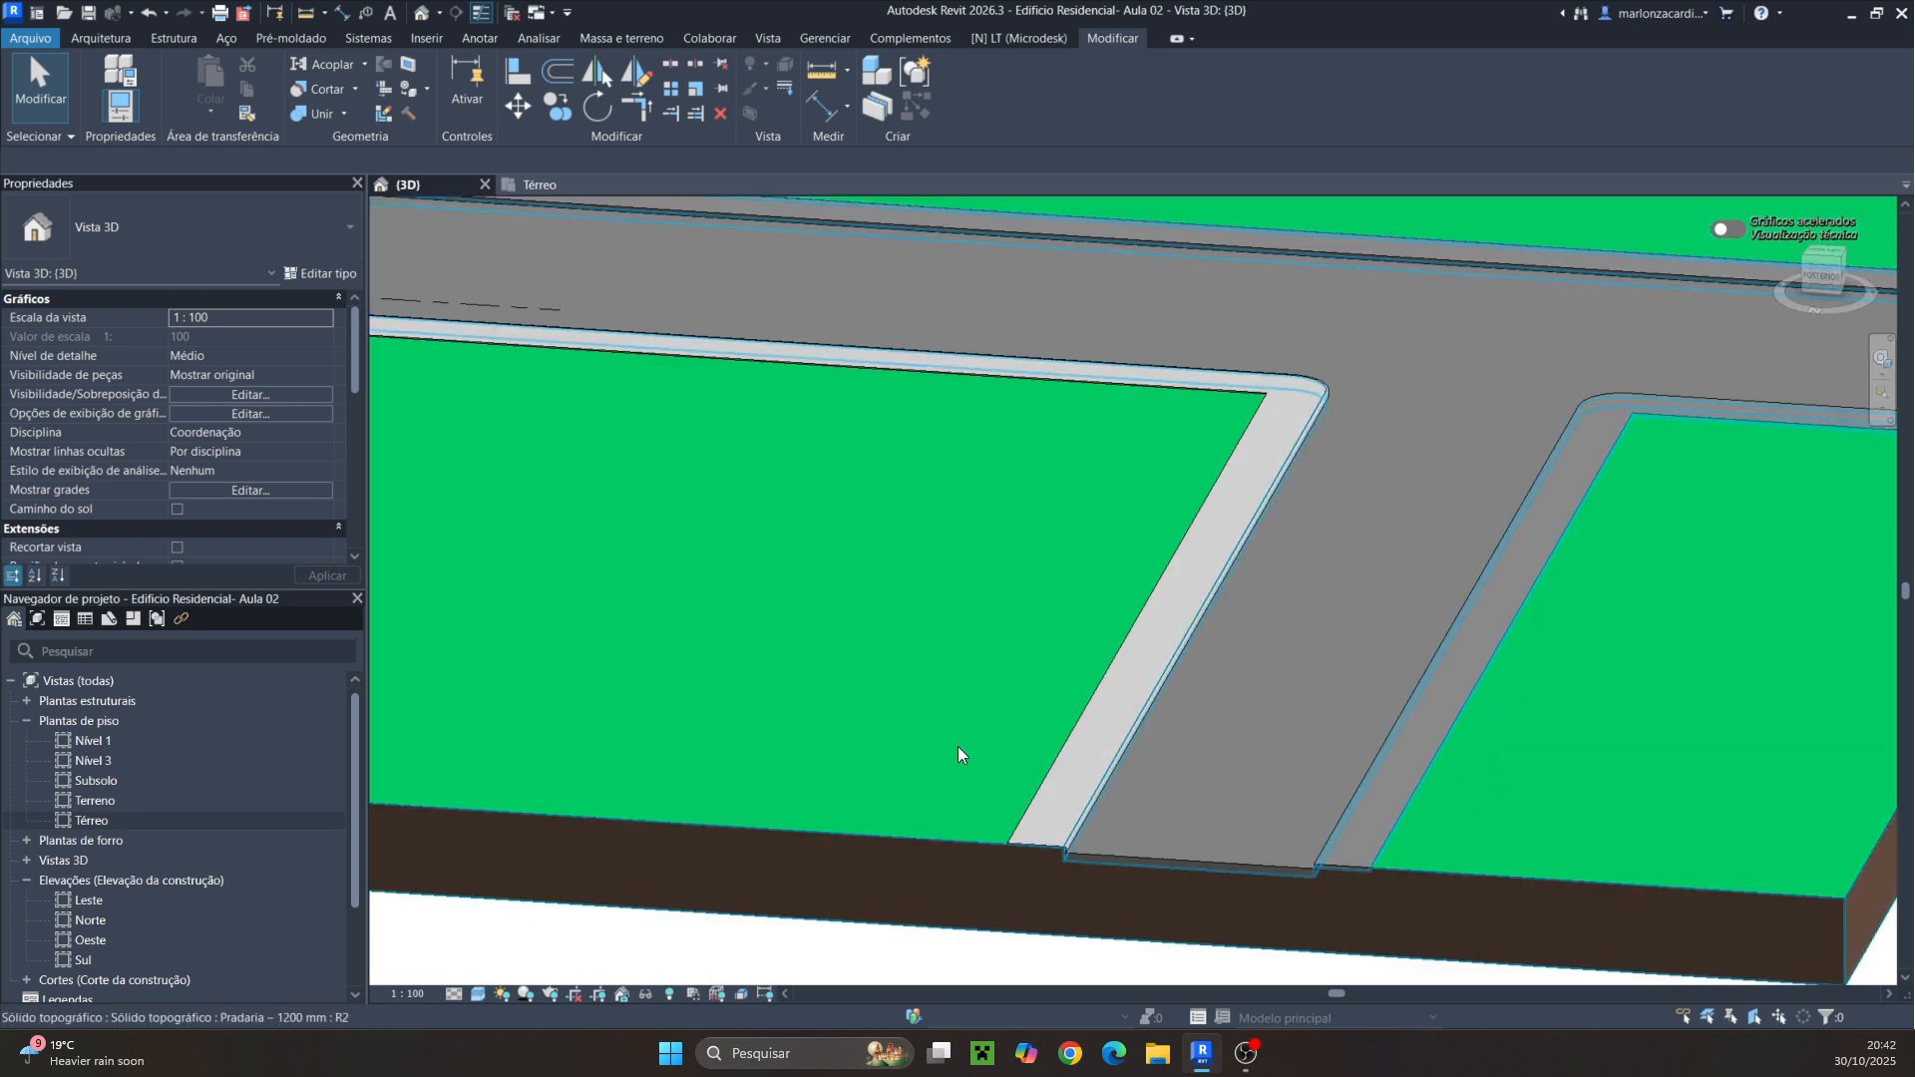
pyautogui.scroll(6, 1029, 851)
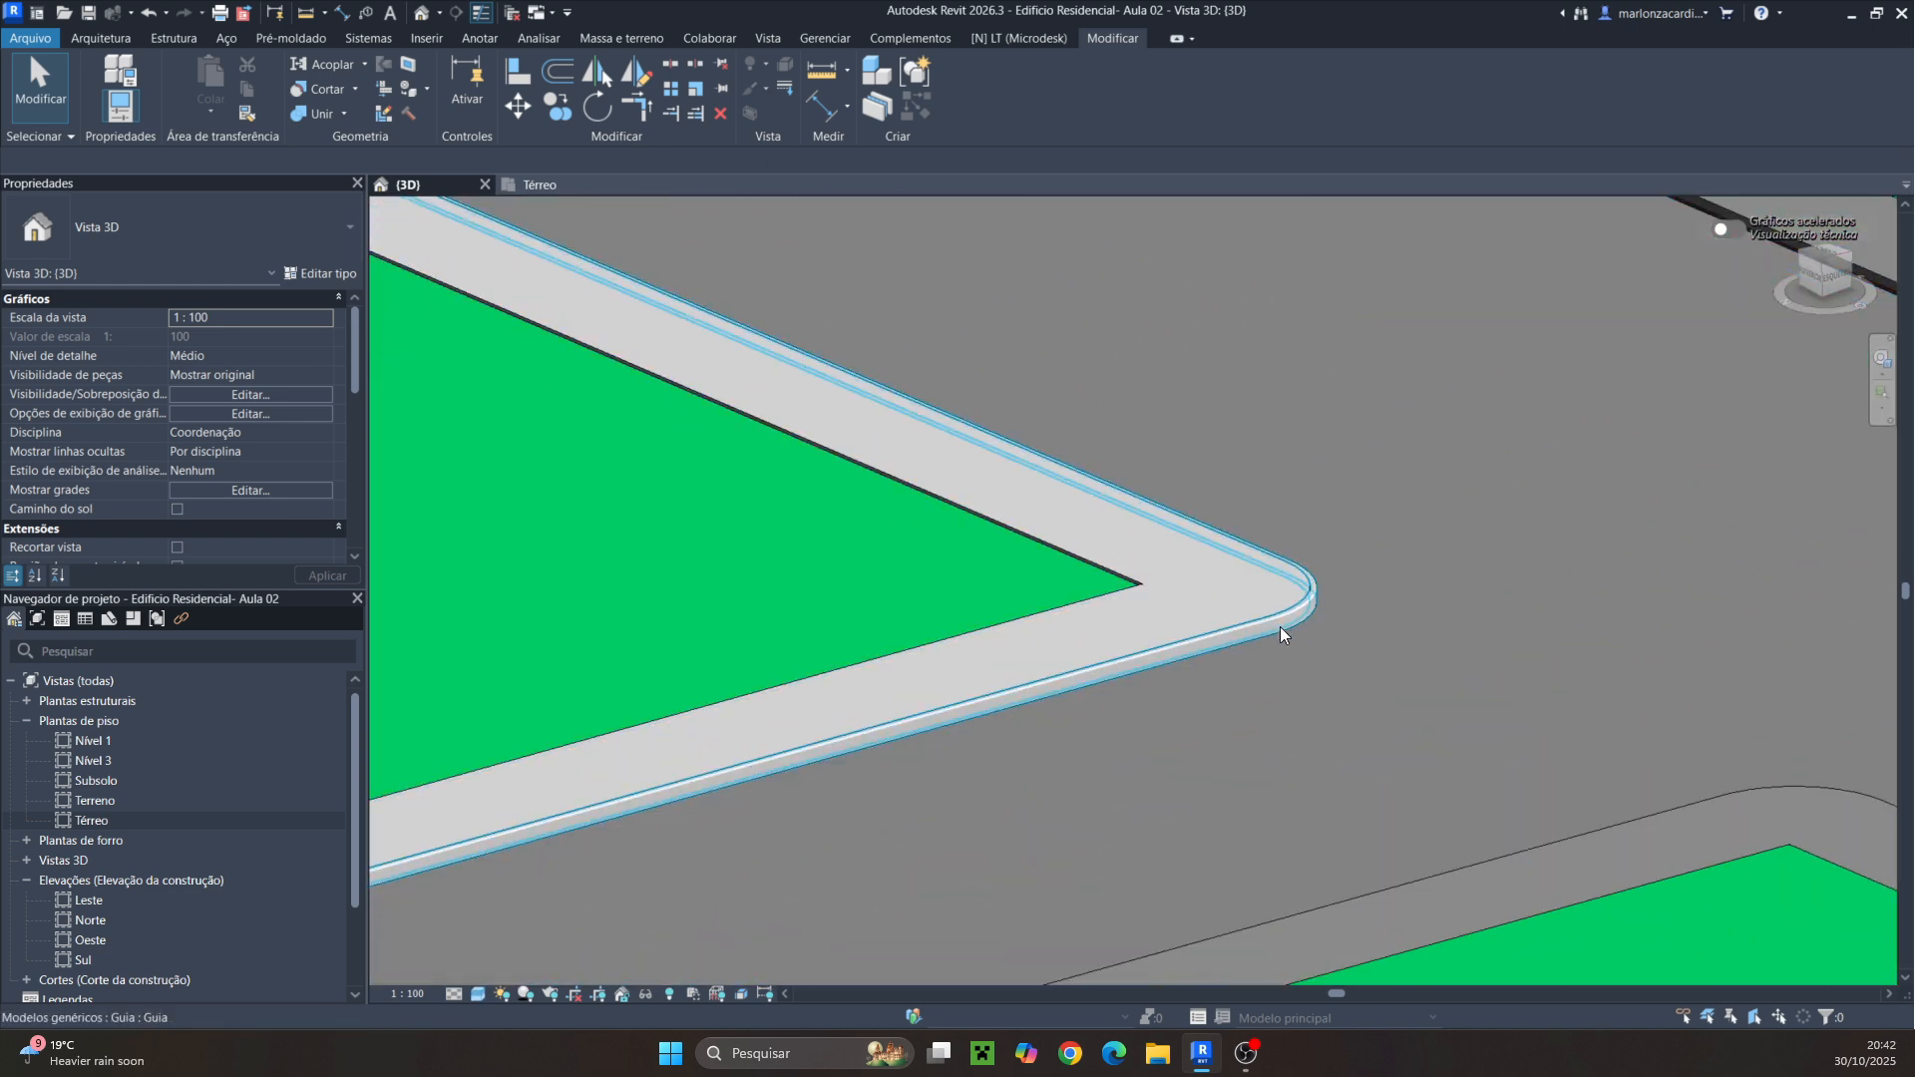
pyautogui.keyDown('shift'); pyautogui.moveTo(1226, 703); pyautogui.dragTo(829, 667, button='middle'); pyautogui.keyUp('shift')
pyautogui.scroll(4, 829, 660)
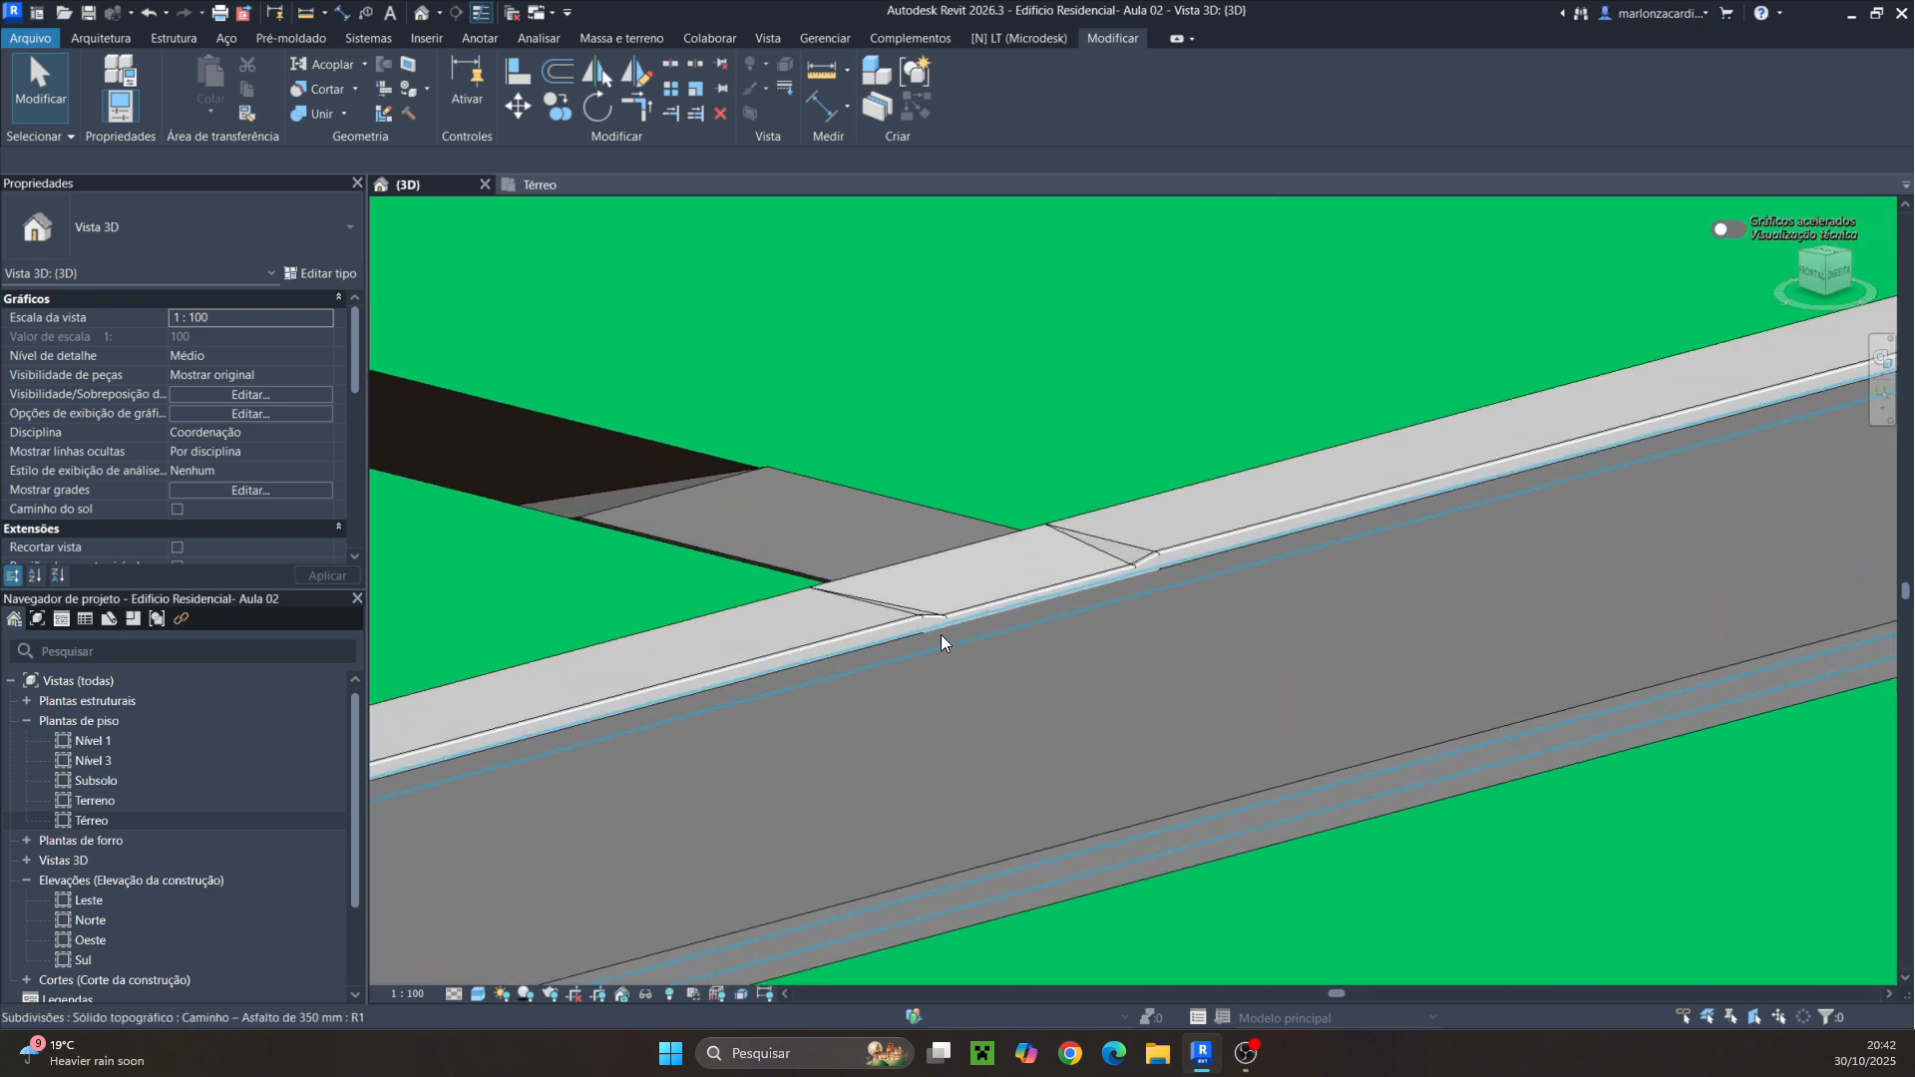
# Inspect the finished concrete curb along the road in the shaded 3D view from several angles
pyautogui.click(883, 642)
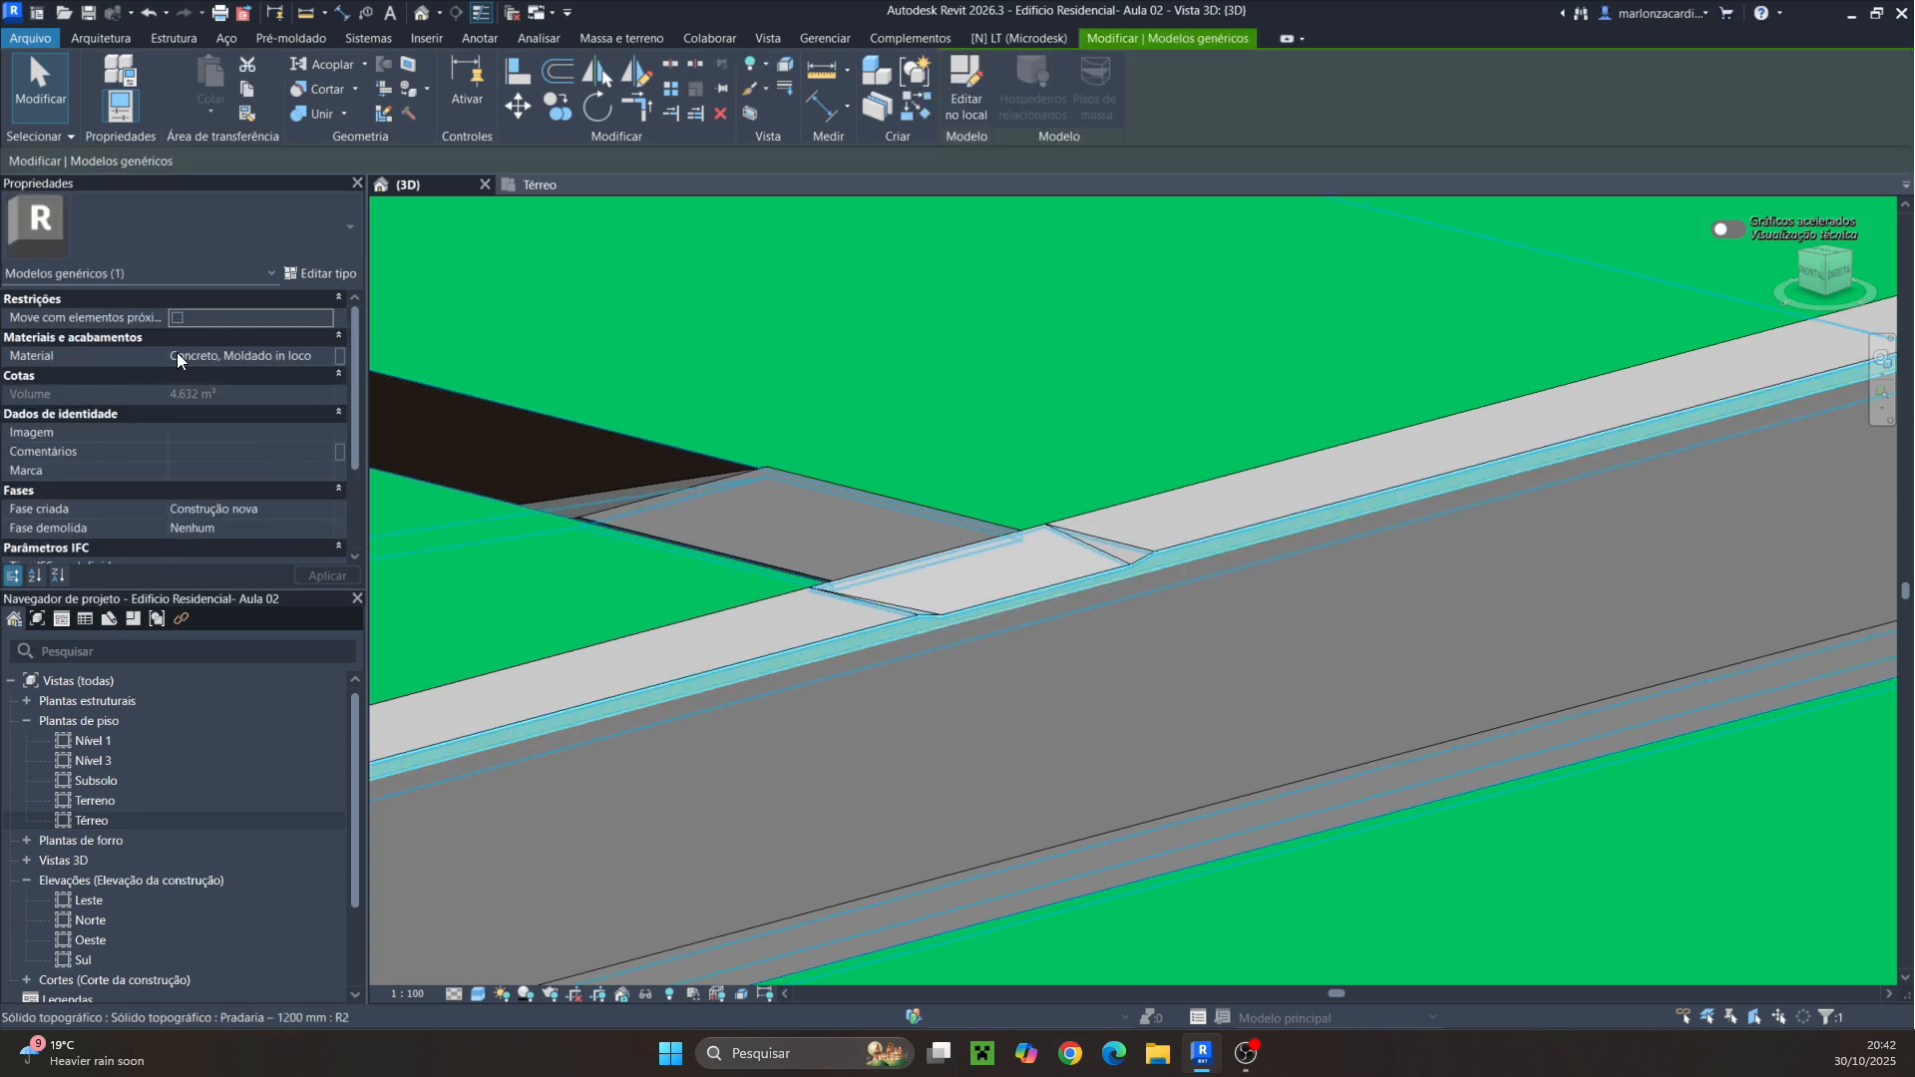
pyautogui.scroll(-5, 1189, 565)
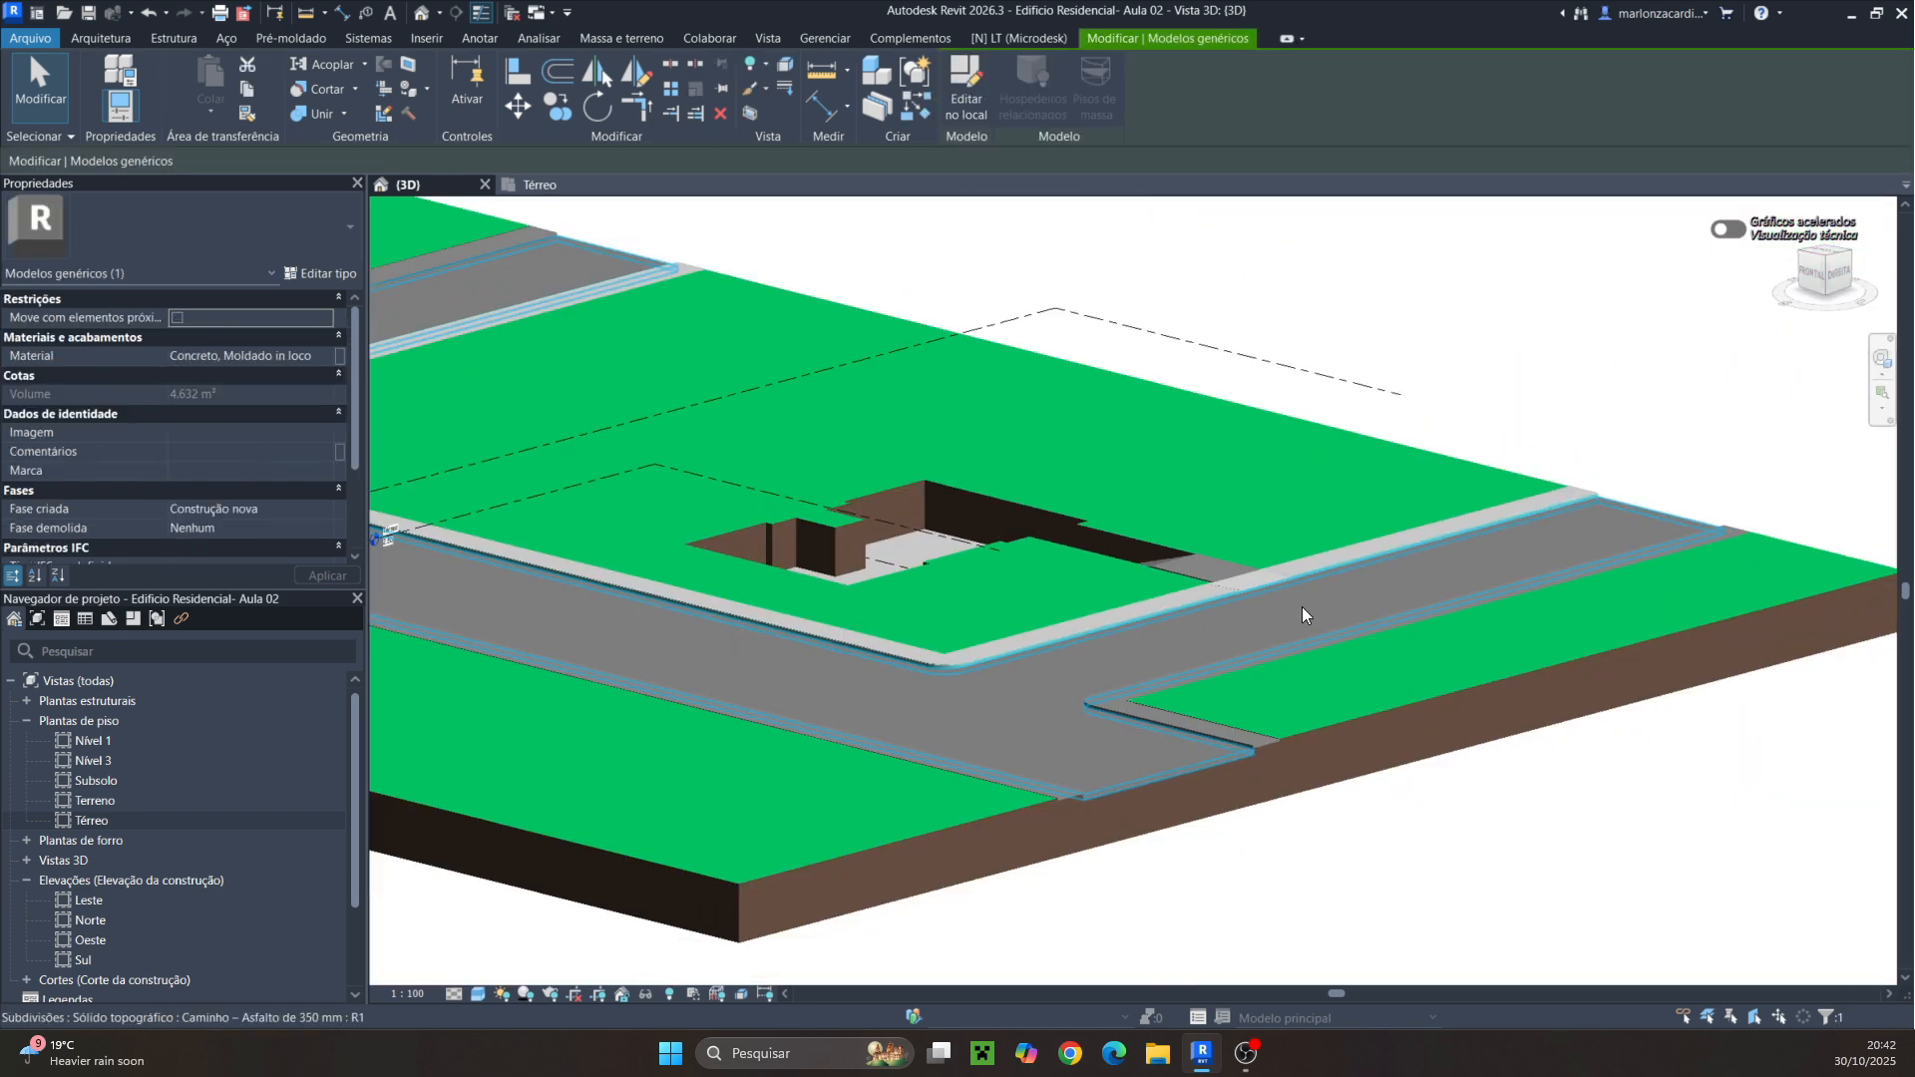
pyautogui.press('Escape')
pyautogui.keyDown('shift'); pyautogui.moveTo(974, 782); pyautogui.dragTo(1306, 666, button='middle'); pyautogui.keyUp('shift')
pyautogui.scroll(5, 1338, 624)
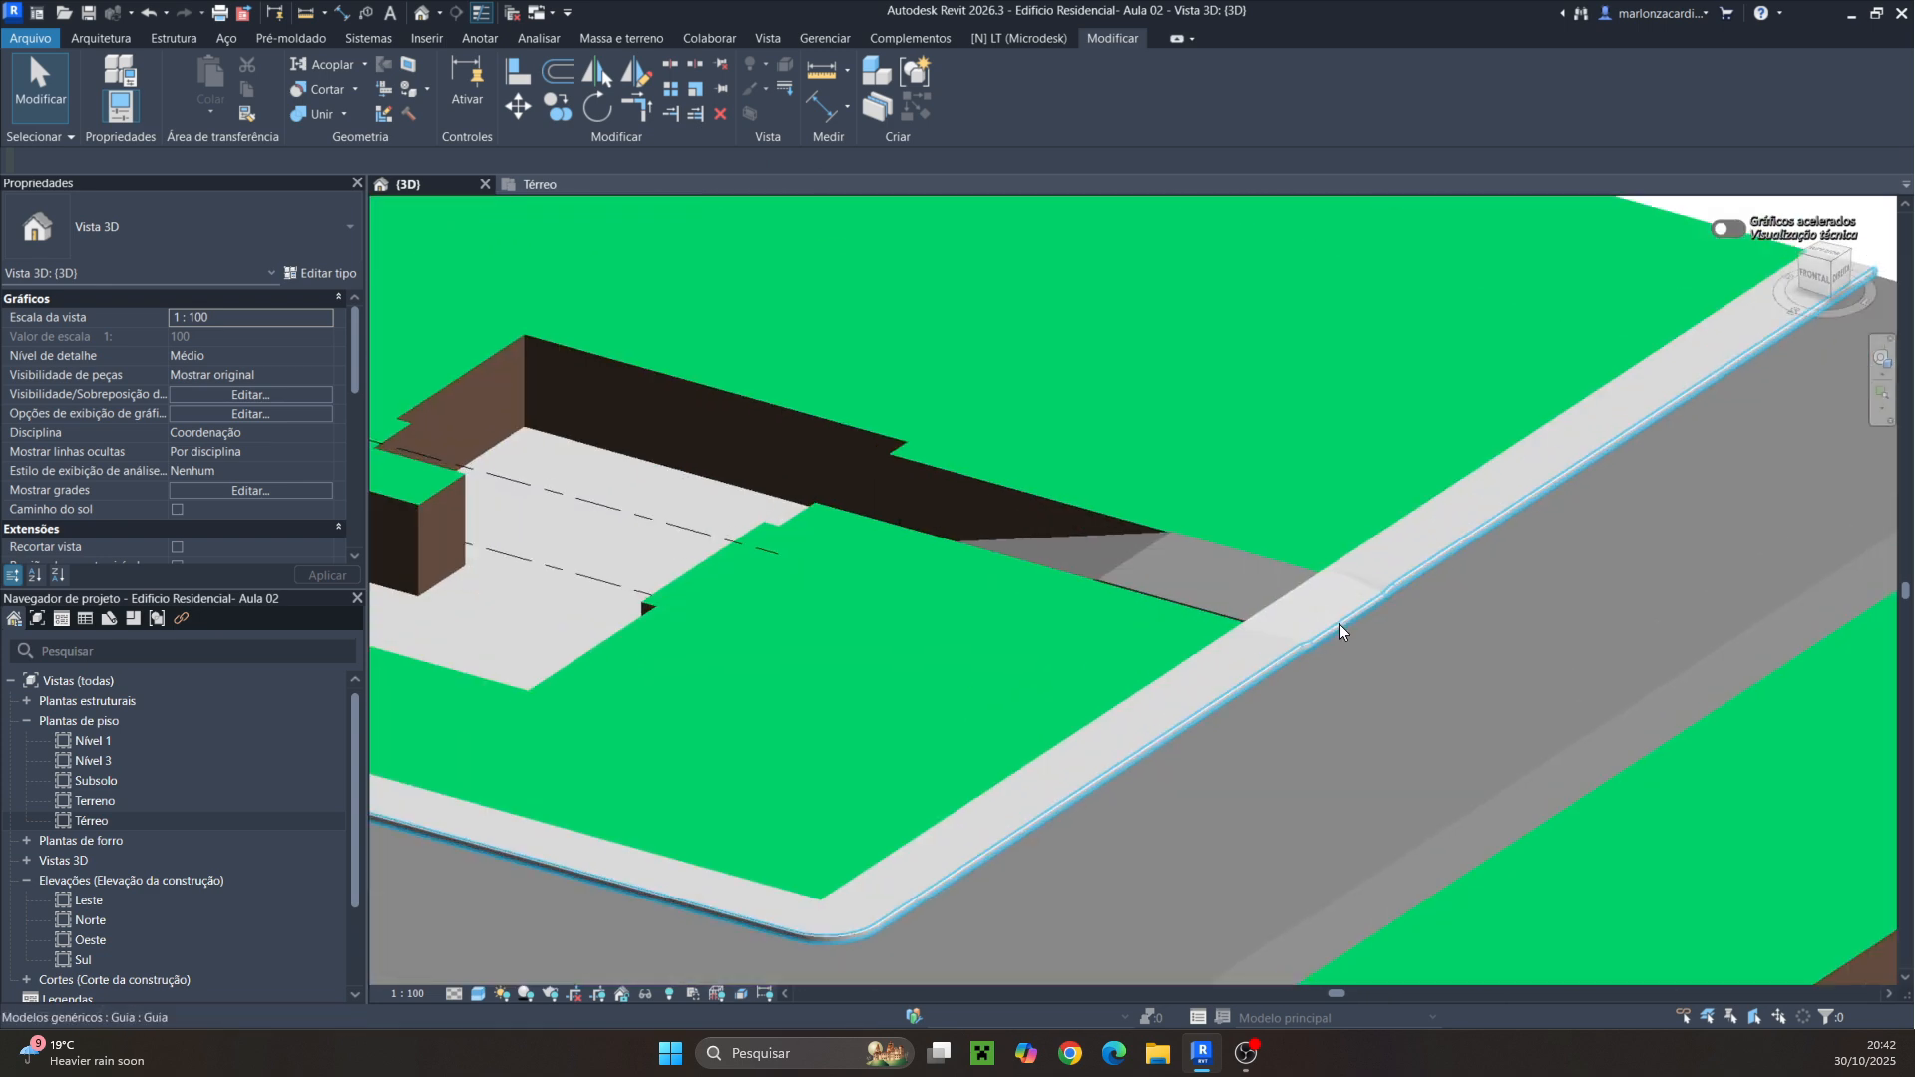
pyautogui.scroll(-1, 1129, 728)
pyautogui.keyDown('shift'); pyautogui.moveTo(1095, 735); pyautogui.dragTo(1215, 766, button='middle'); pyautogui.keyUp('shift')
pyautogui.scroll(-3, 1212, 744)
pyautogui.scroll(-2, 1212, 744)
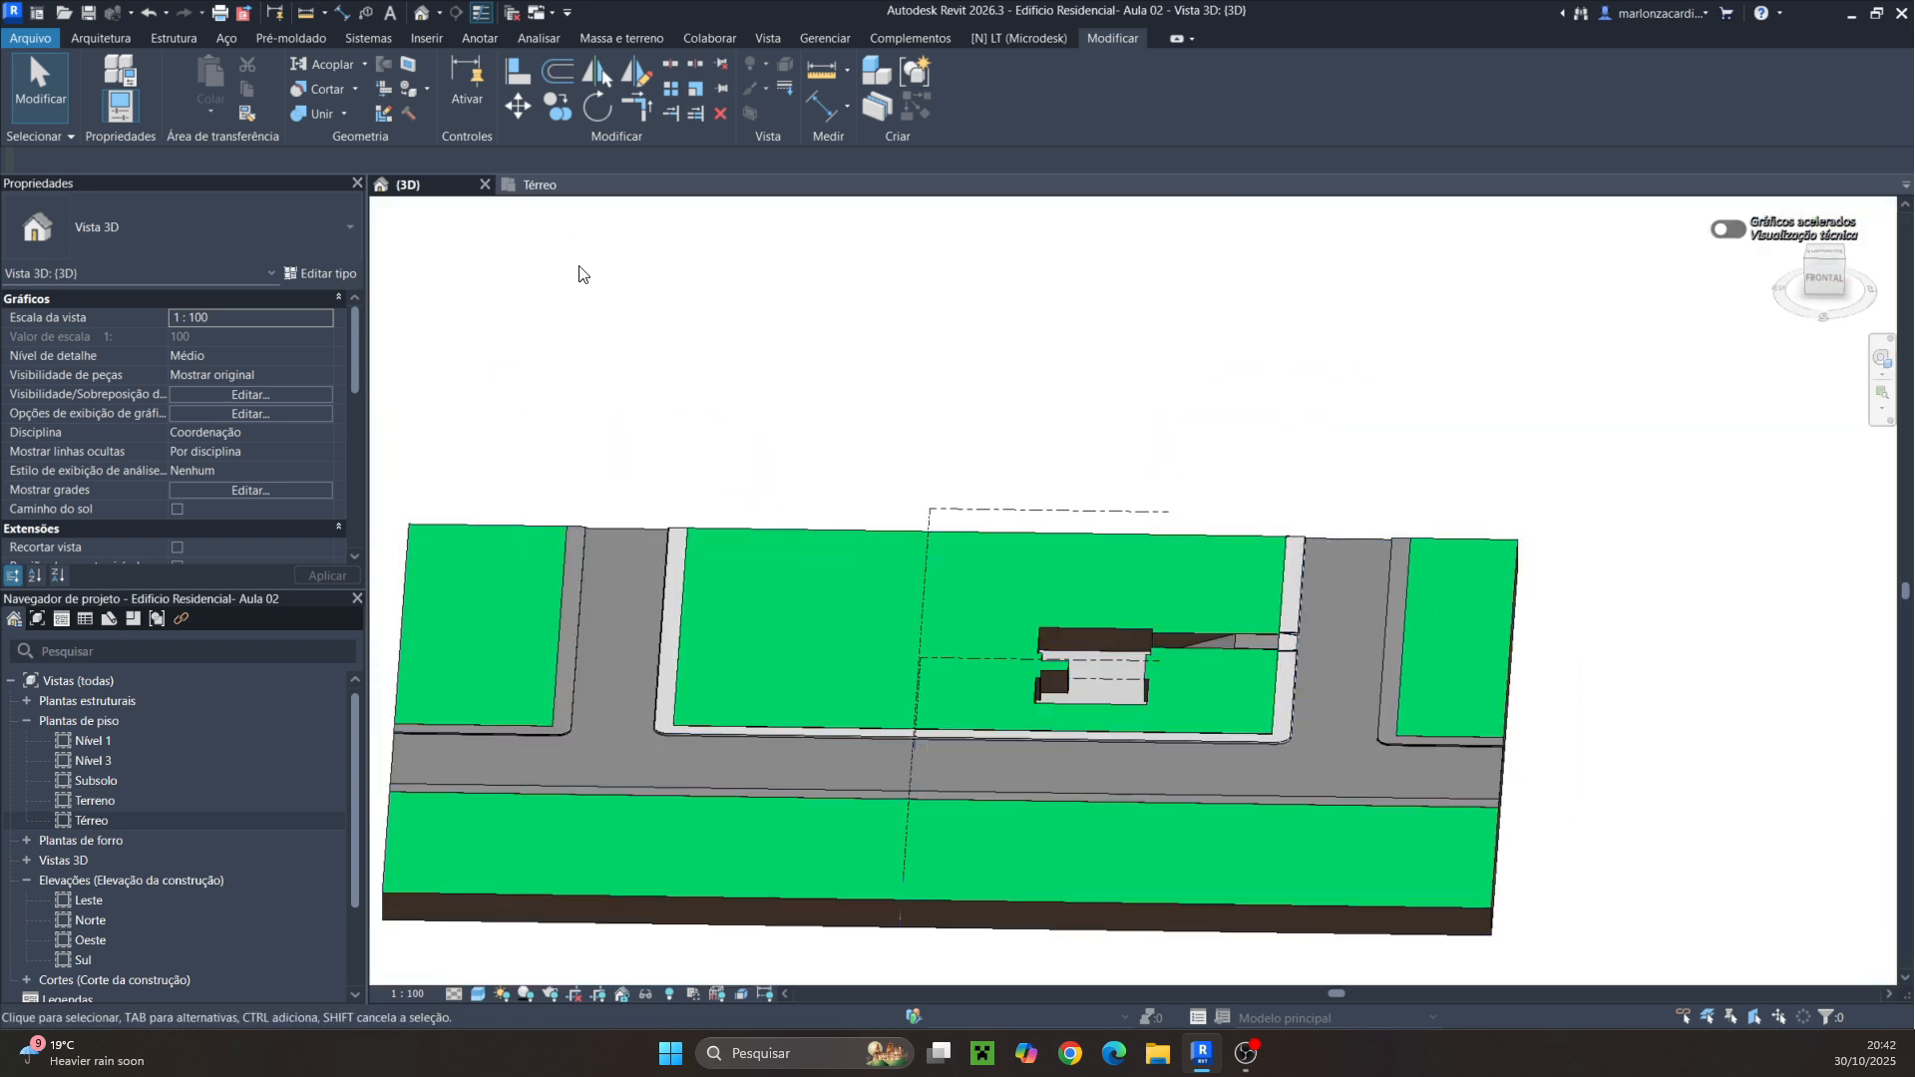
# Start an architectural wall in the Térreo floor plan using the Genérico - 200 mm wall type
pyautogui.click(541, 186)
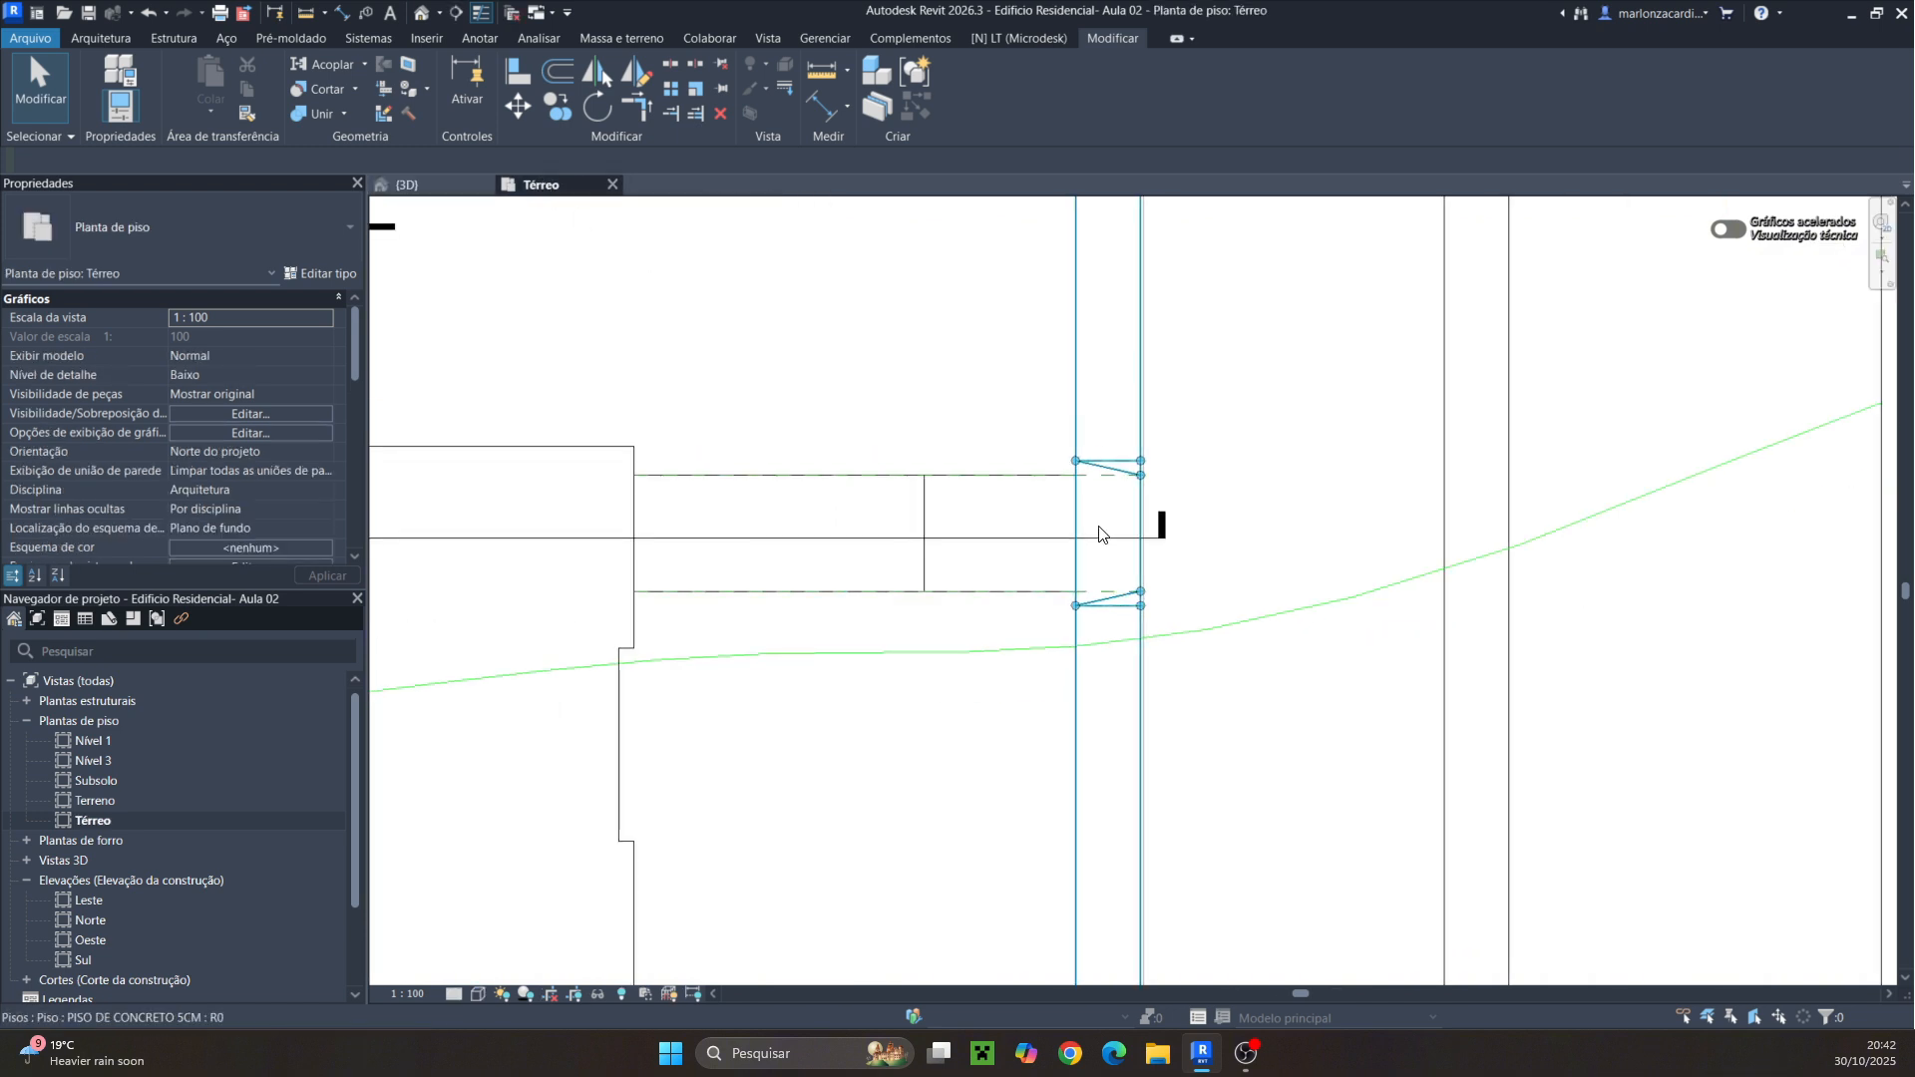
pyautogui.scroll(-3, 1098, 536)
pyautogui.moveTo(1477, 594); pyautogui.dragTo(1219, 594, button='middle')
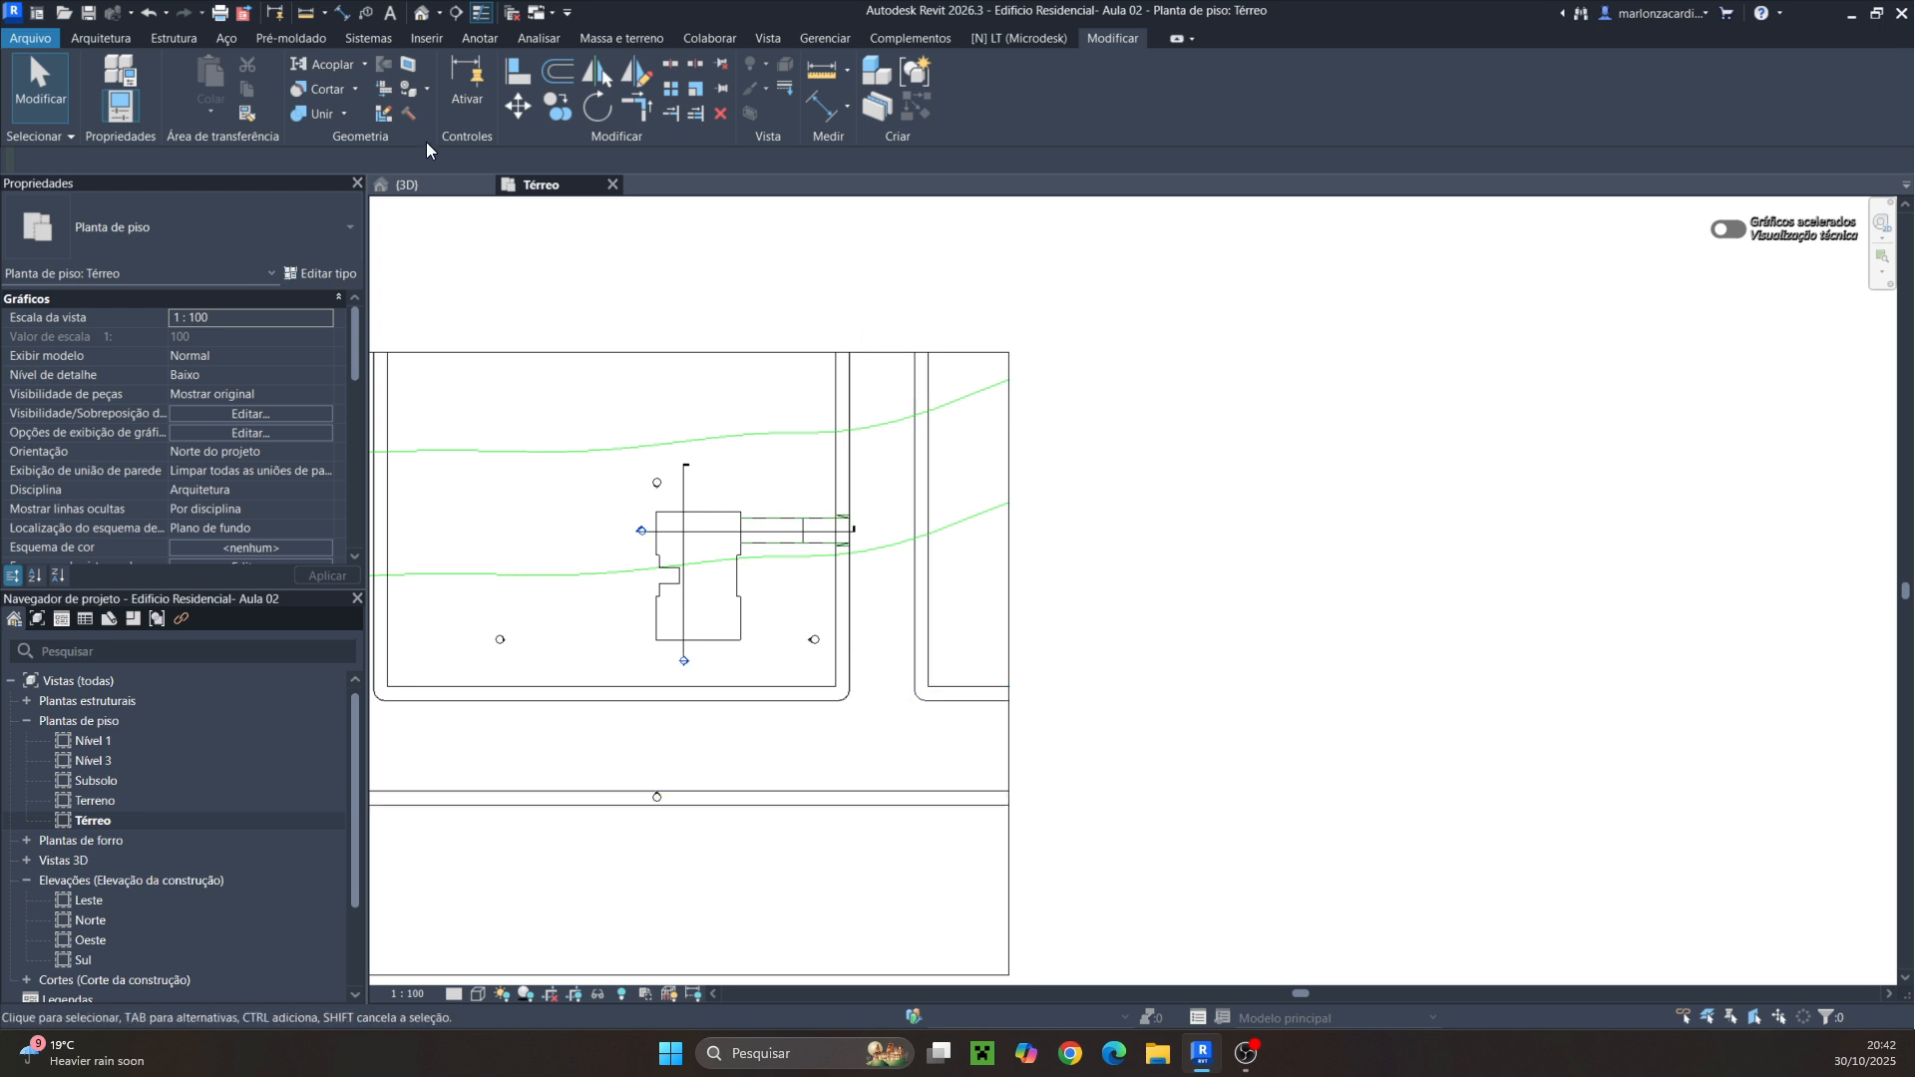
pyautogui.click(89, 40)
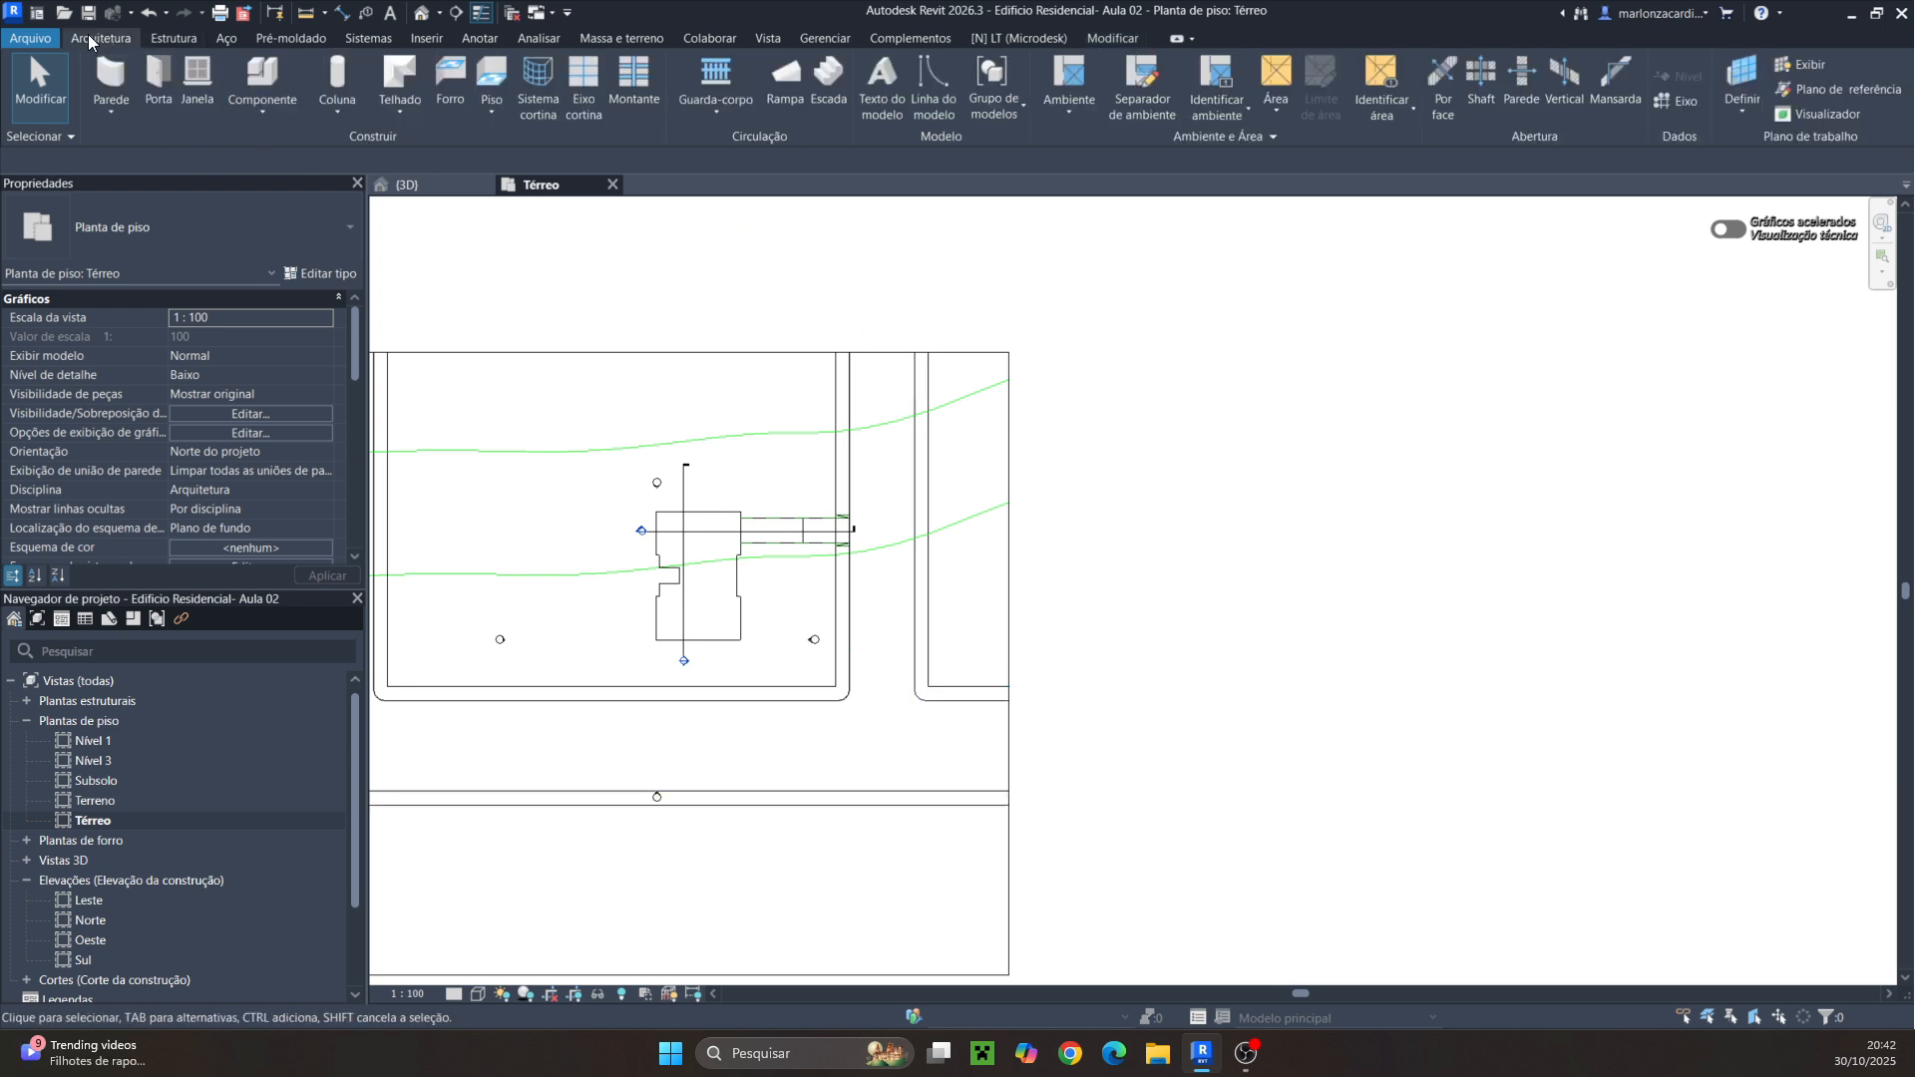
pyautogui.click(110, 112)
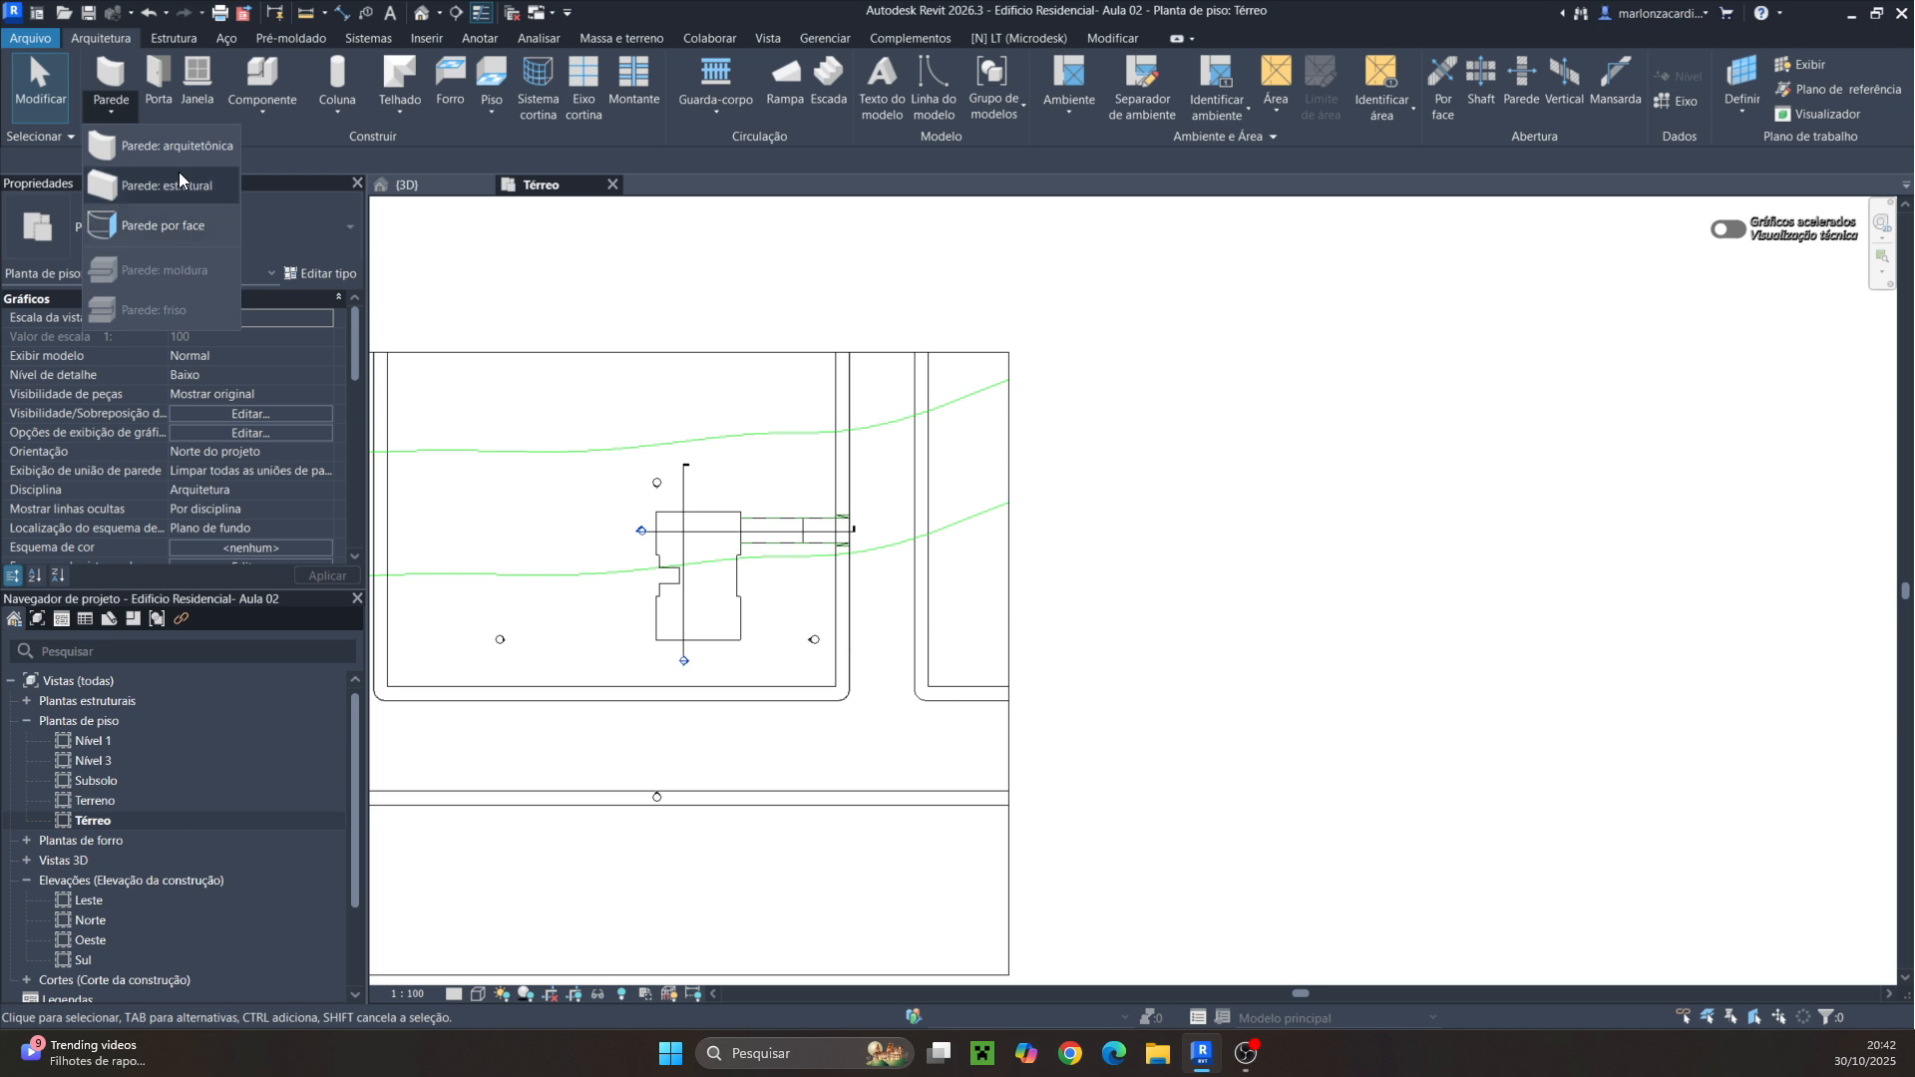
pyautogui.click(169, 146)
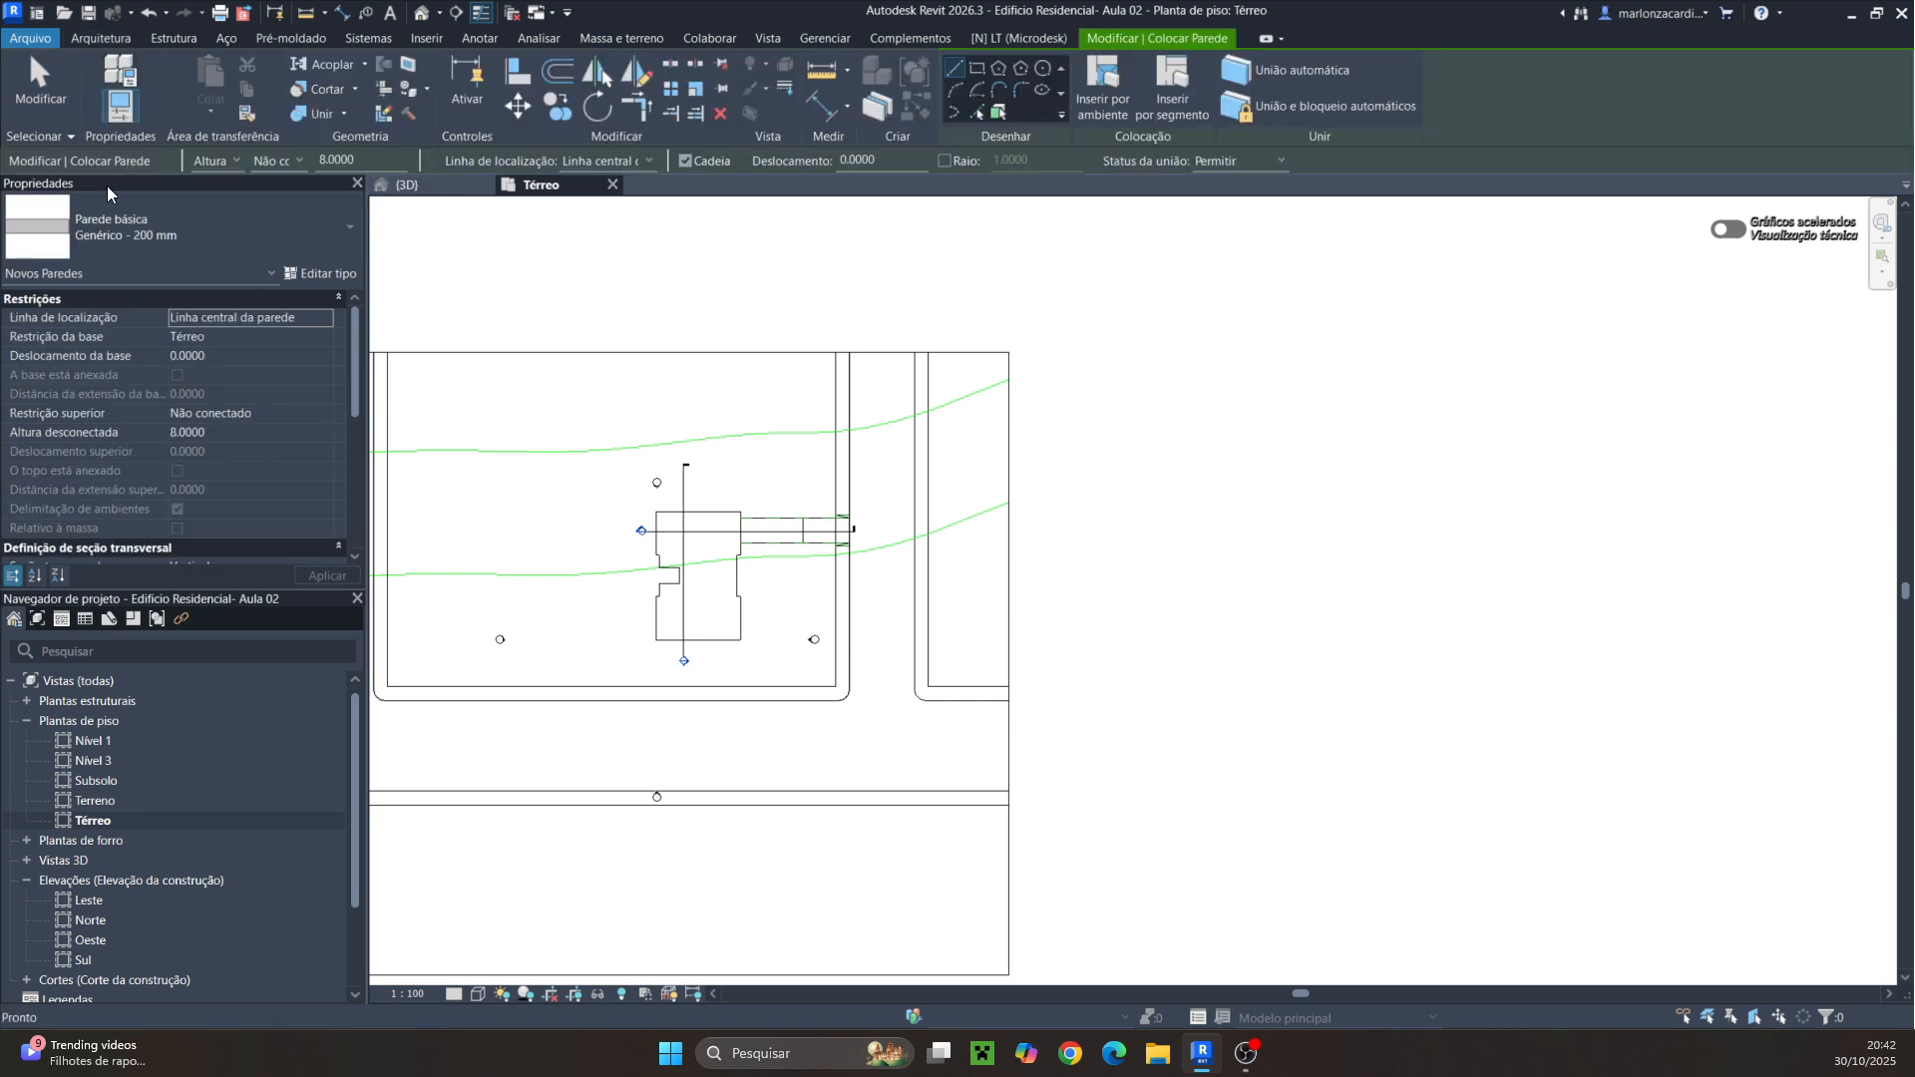
pyautogui.click(228, 230)
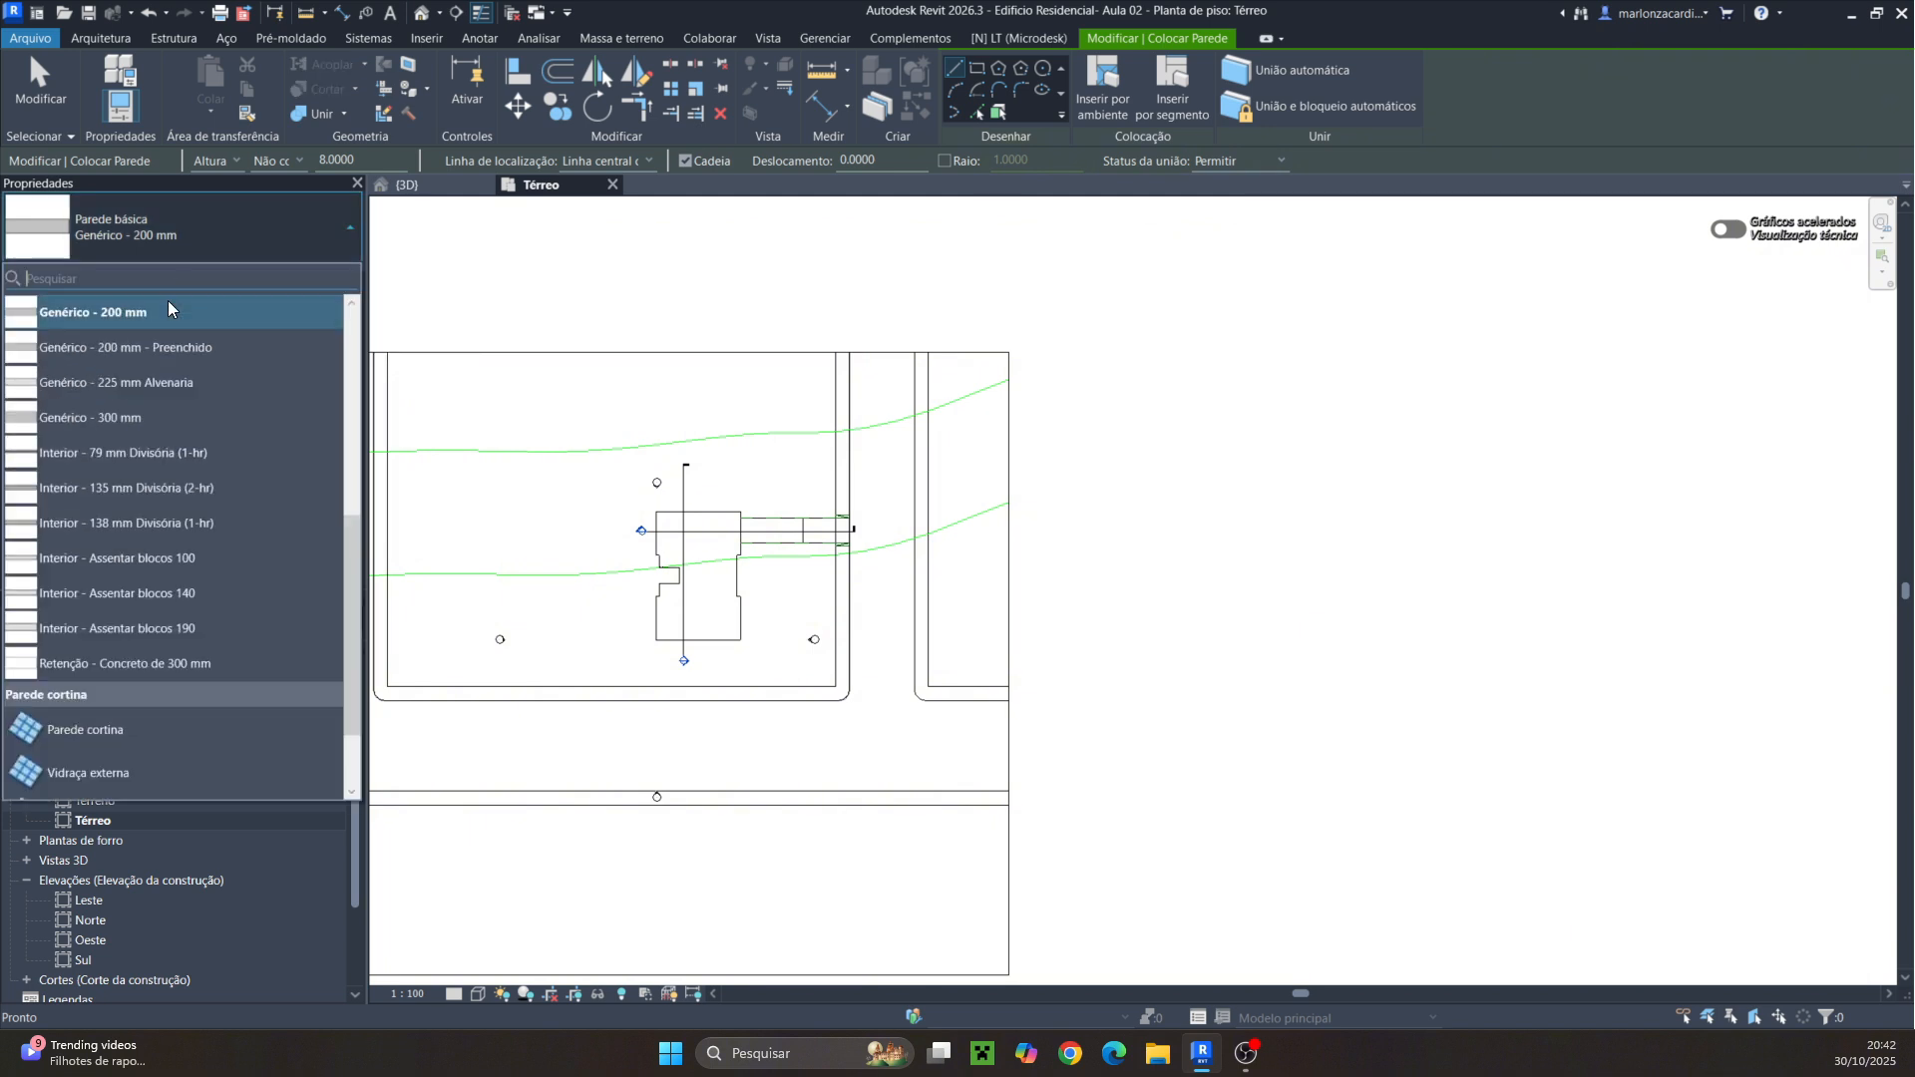
pyautogui.scroll(-1, 128, 493)
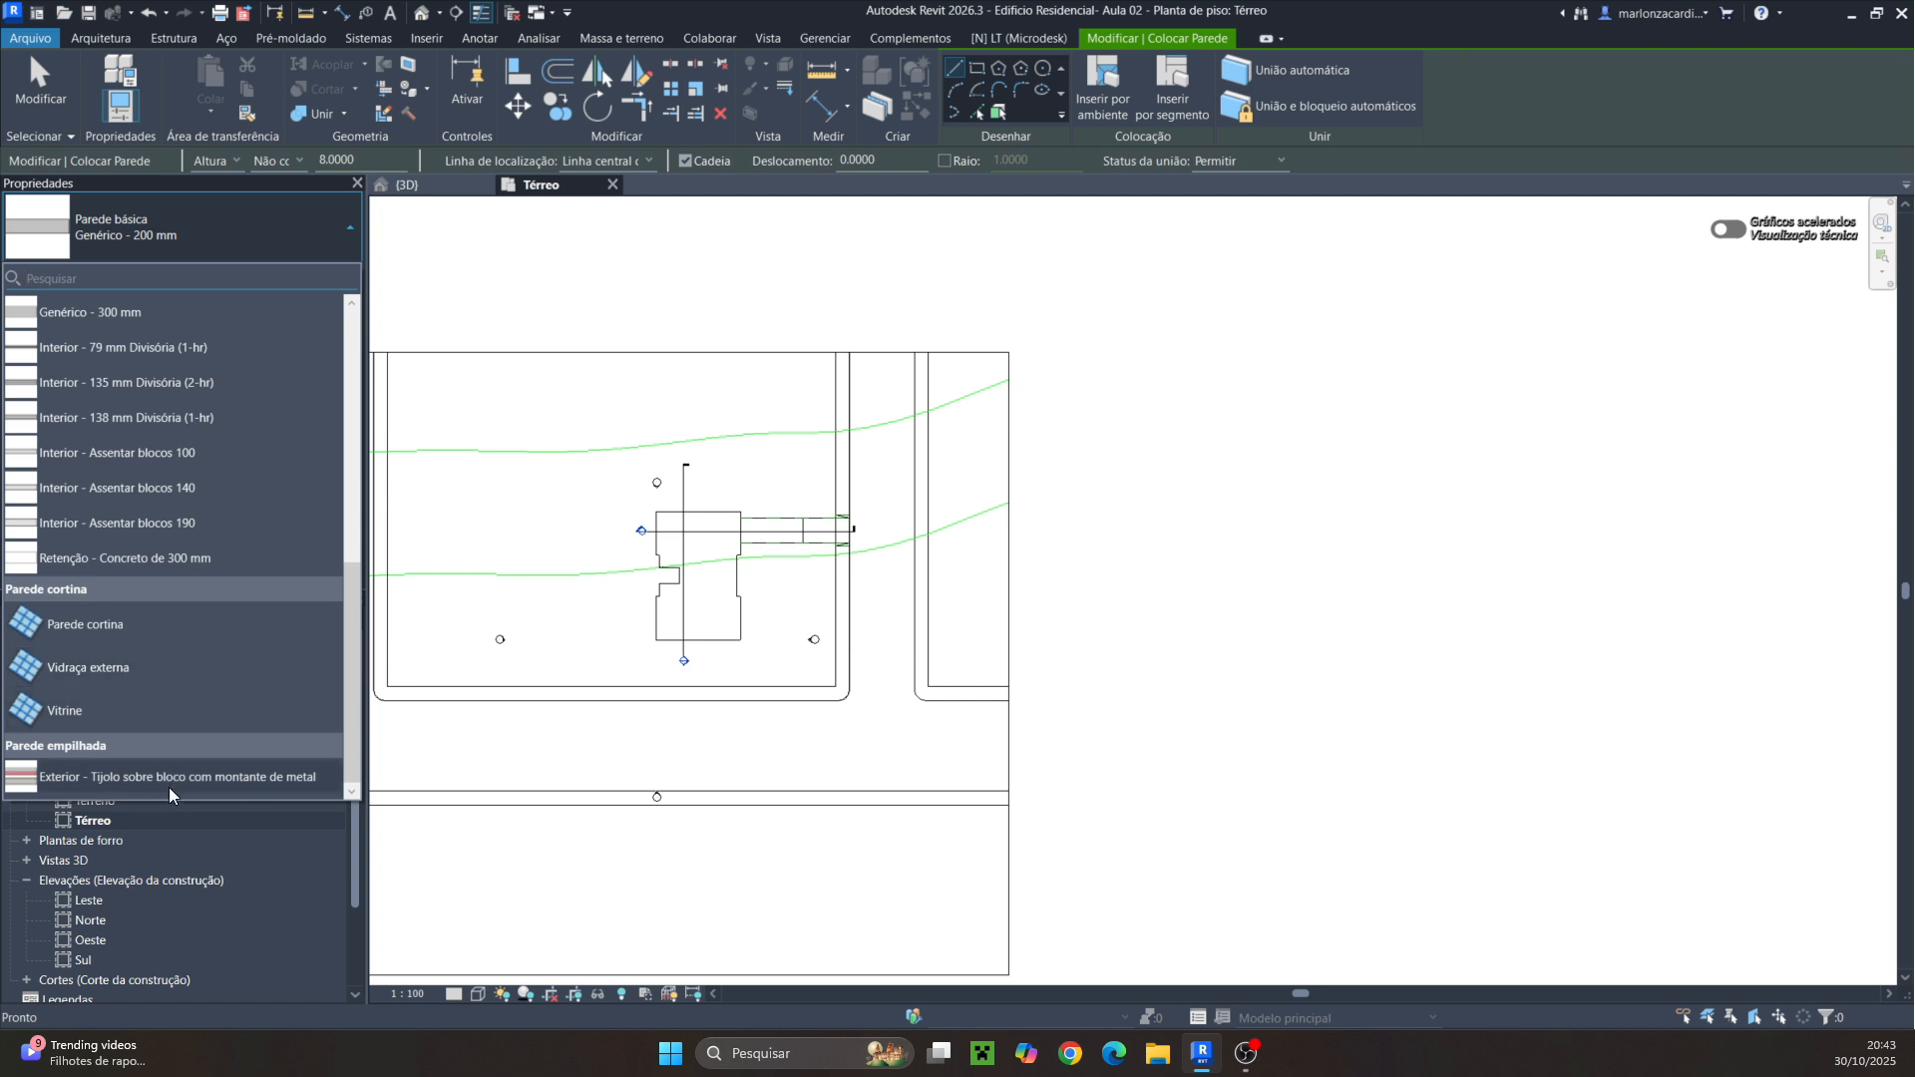
pyautogui.scroll(6, 153, 469)
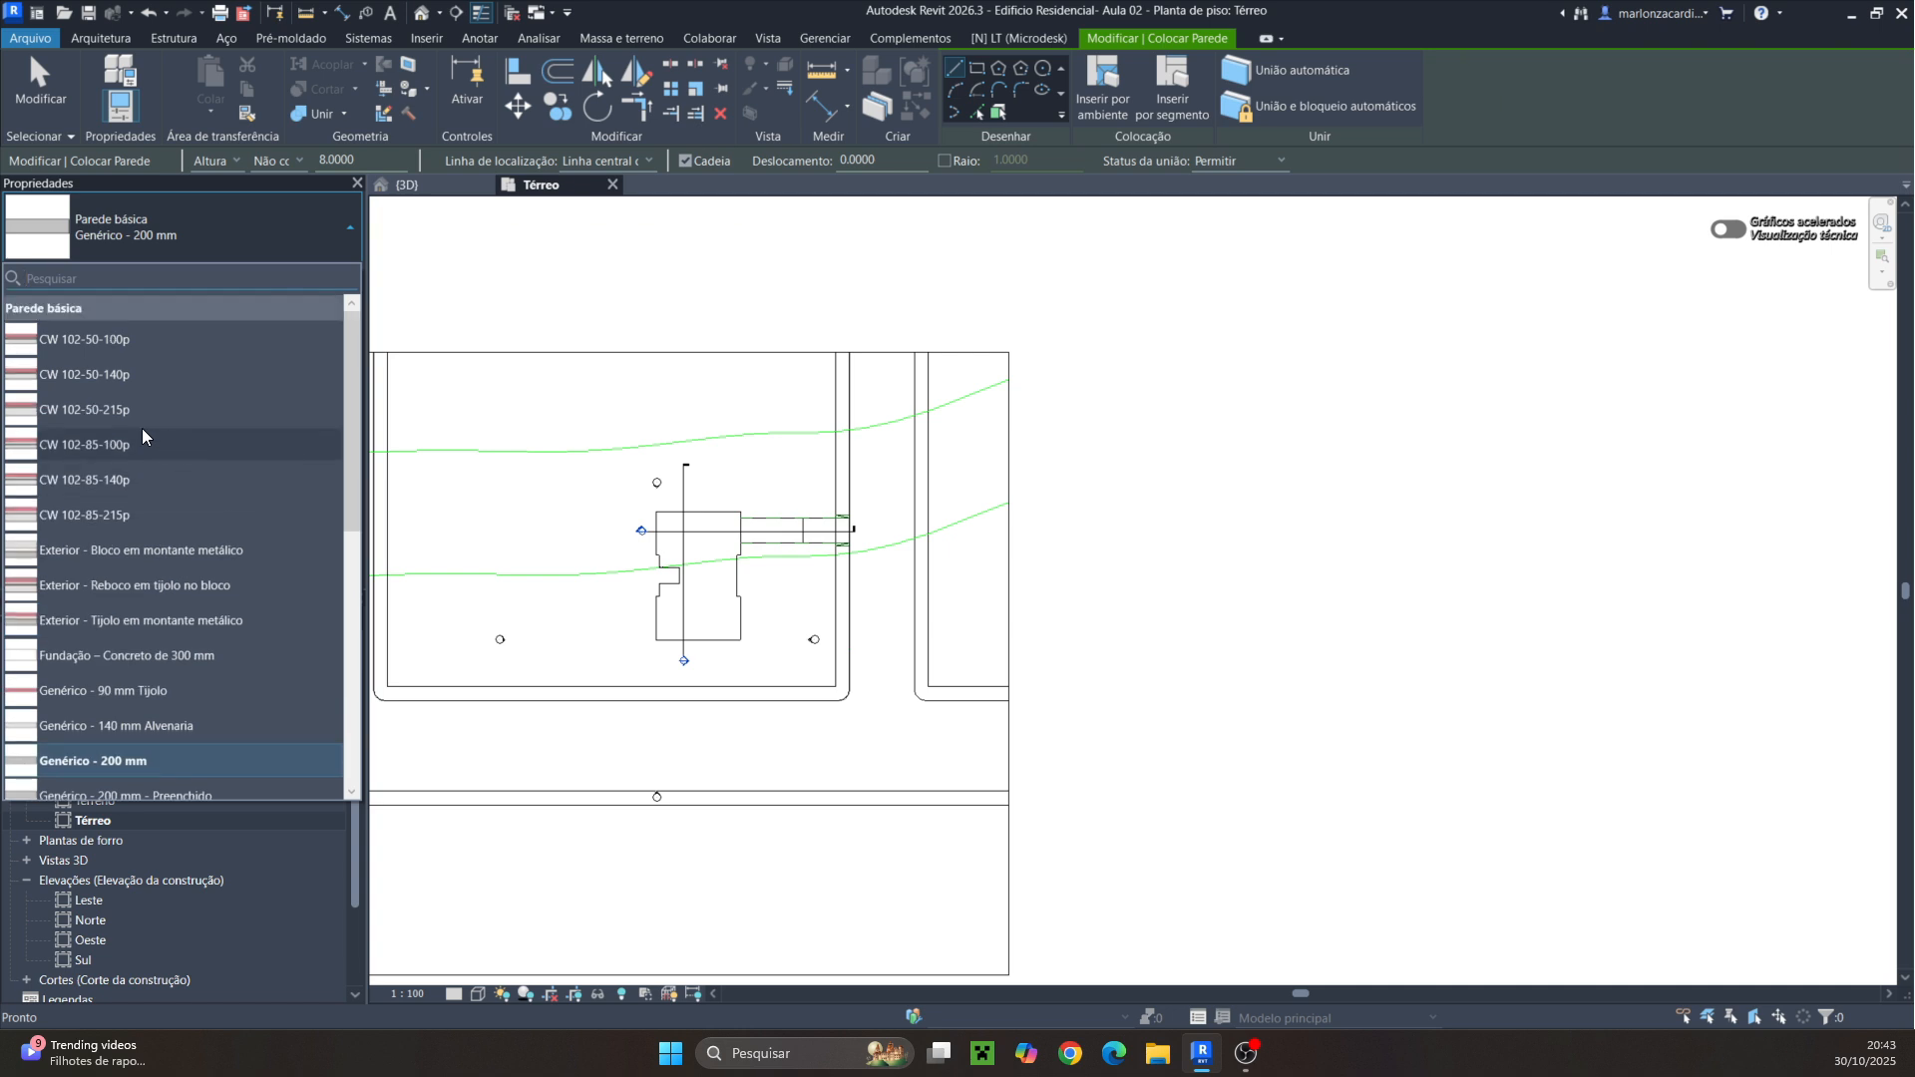
pyautogui.scroll(-2, 139, 430)
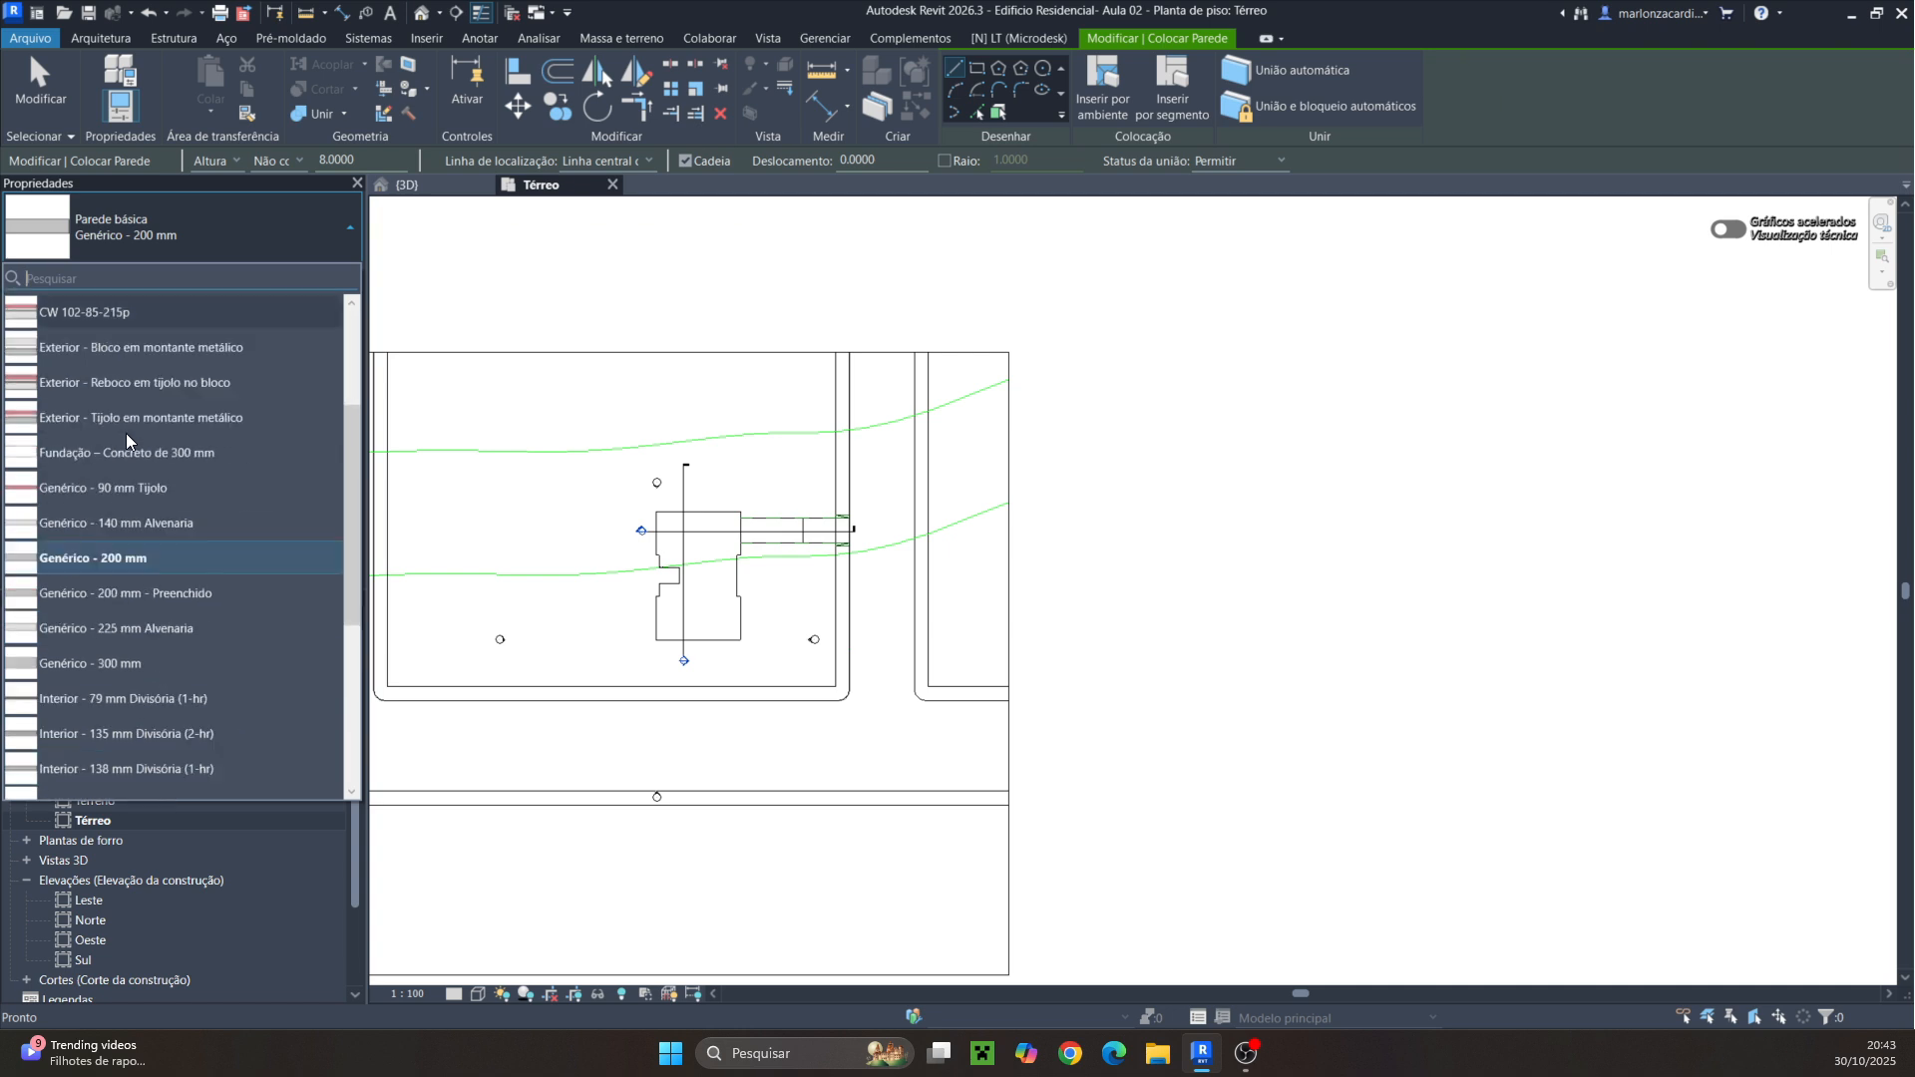
pyautogui.click(131, 561)
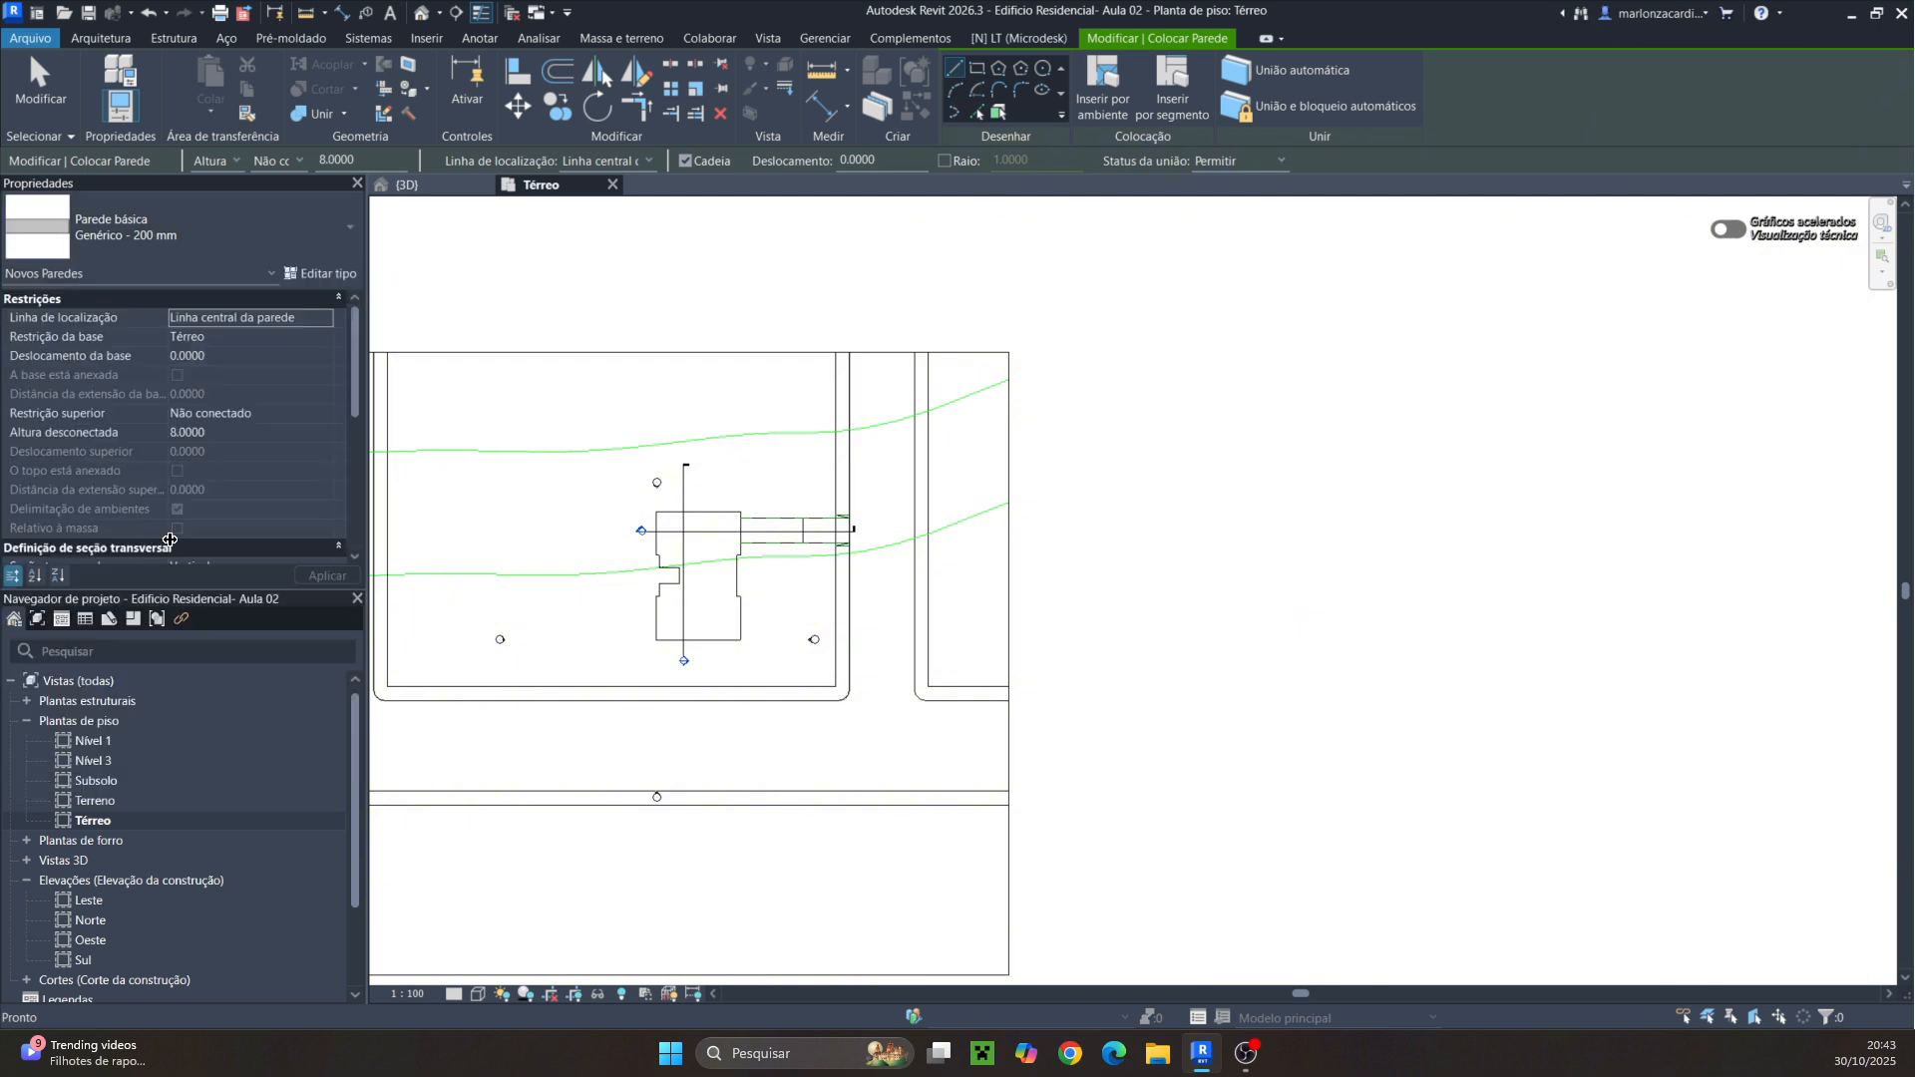
# Duplicate the wall type under the name Parede 20 cm Pint/Pint
pyautogui.click(327, 274)
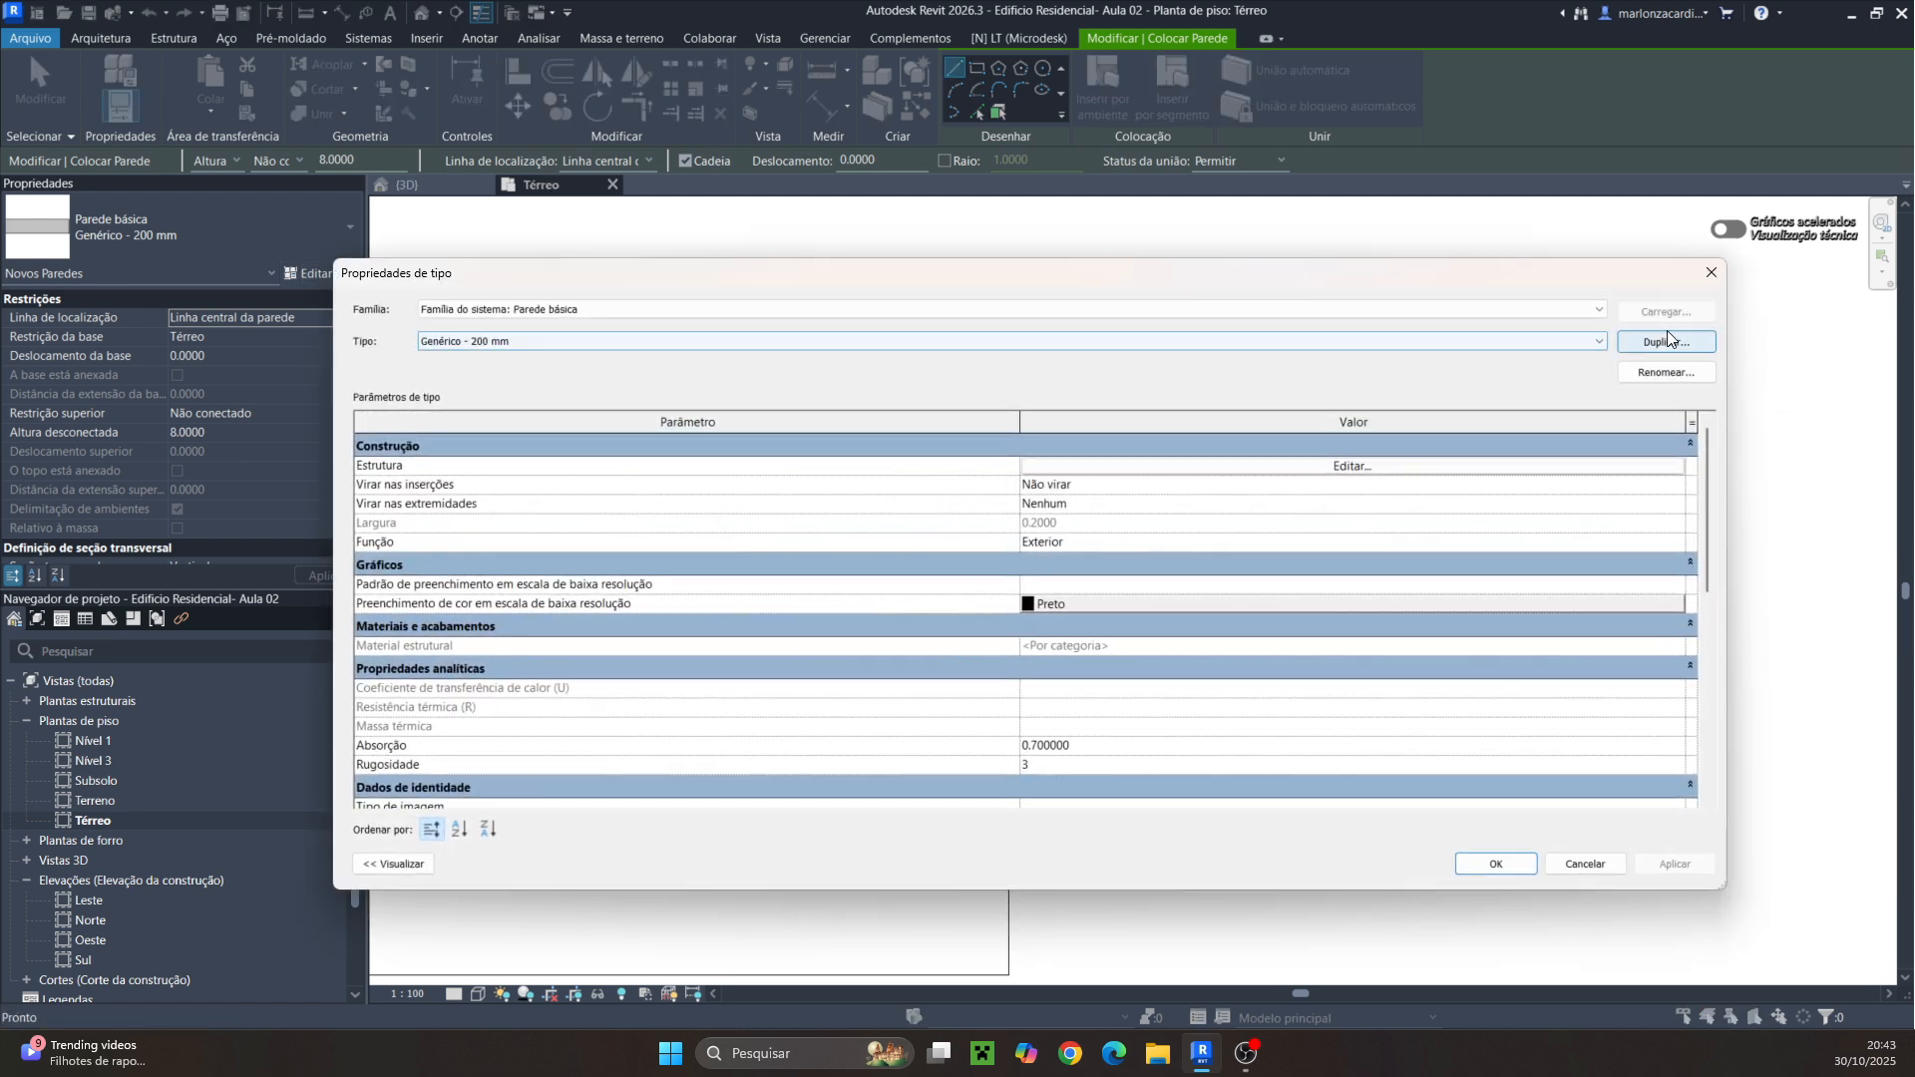
pyautogui.click(1667, 339)
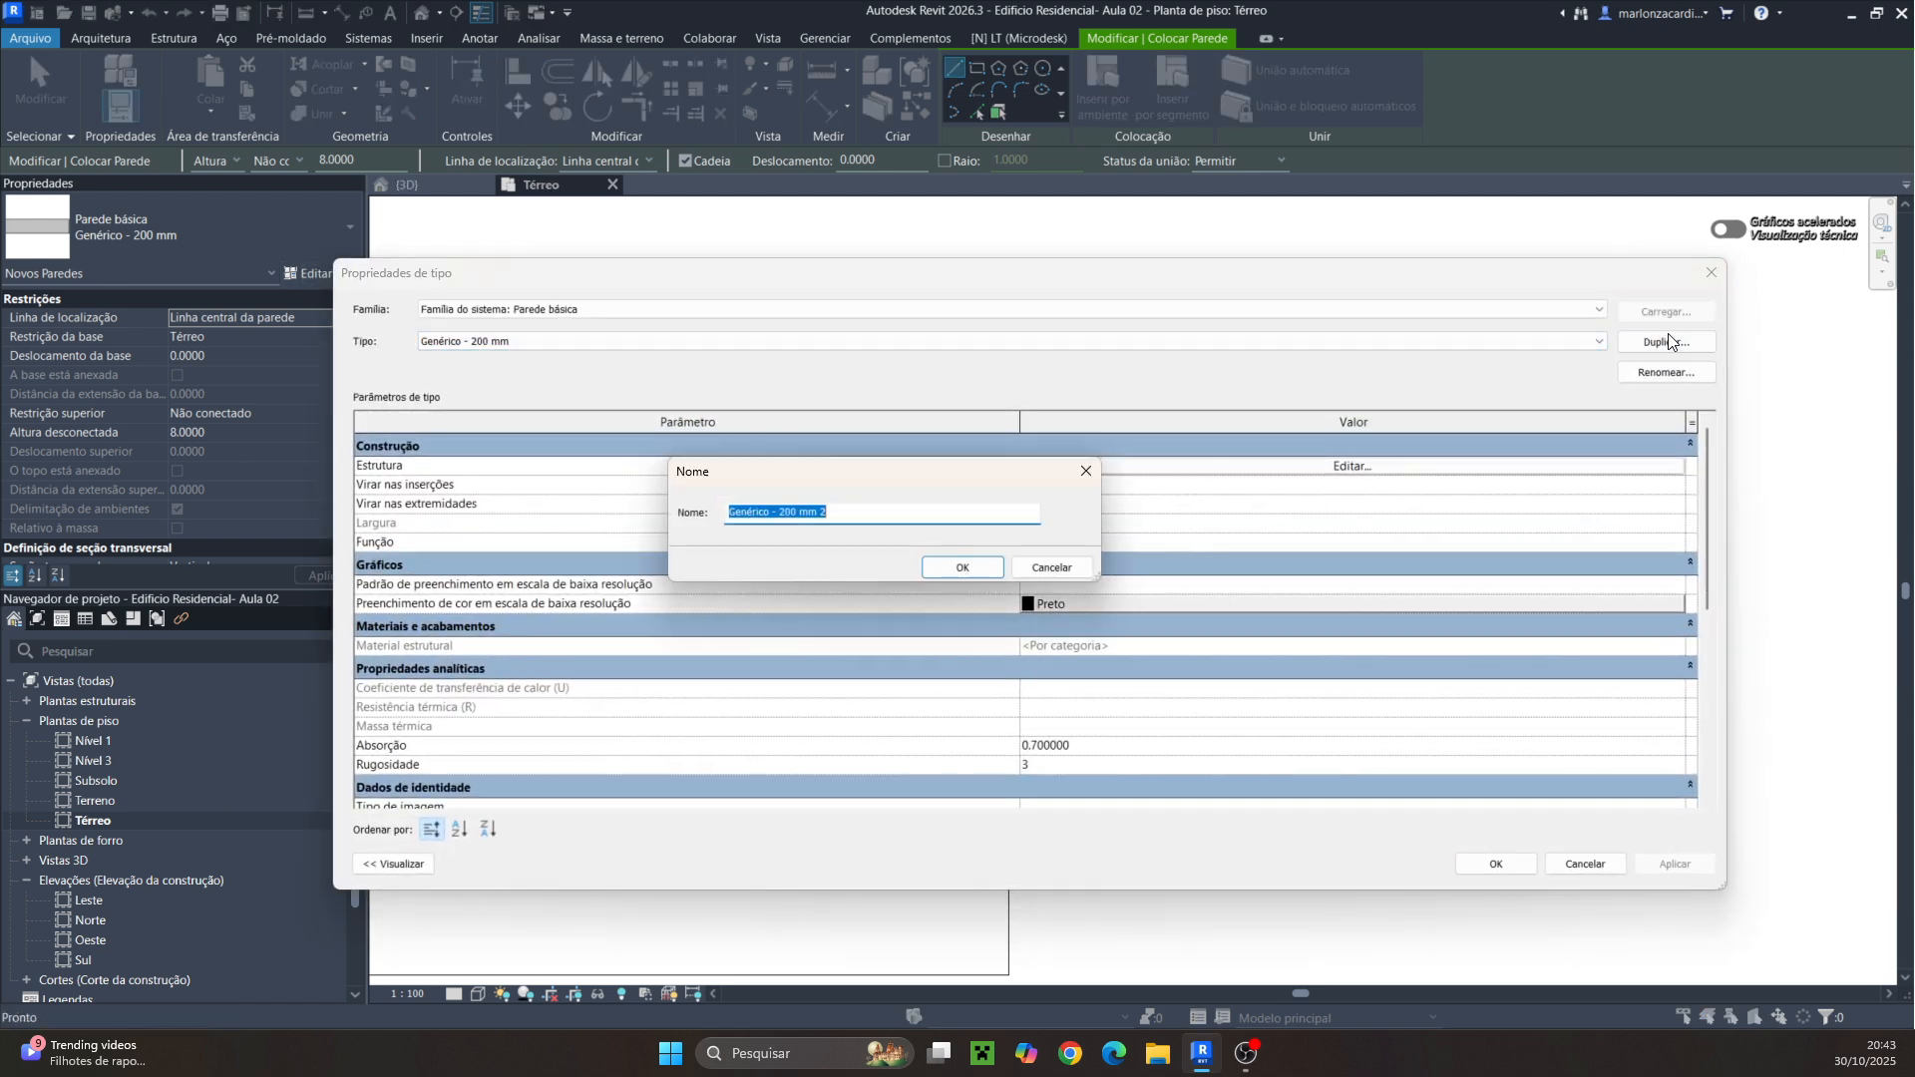
pyautogui.write('Parde')
pyautogui.press('BackSpace')
pyautogui.press('BackSpace')
pyautogui.write('edePint/Pin')
pyautogui.click(762, 513)
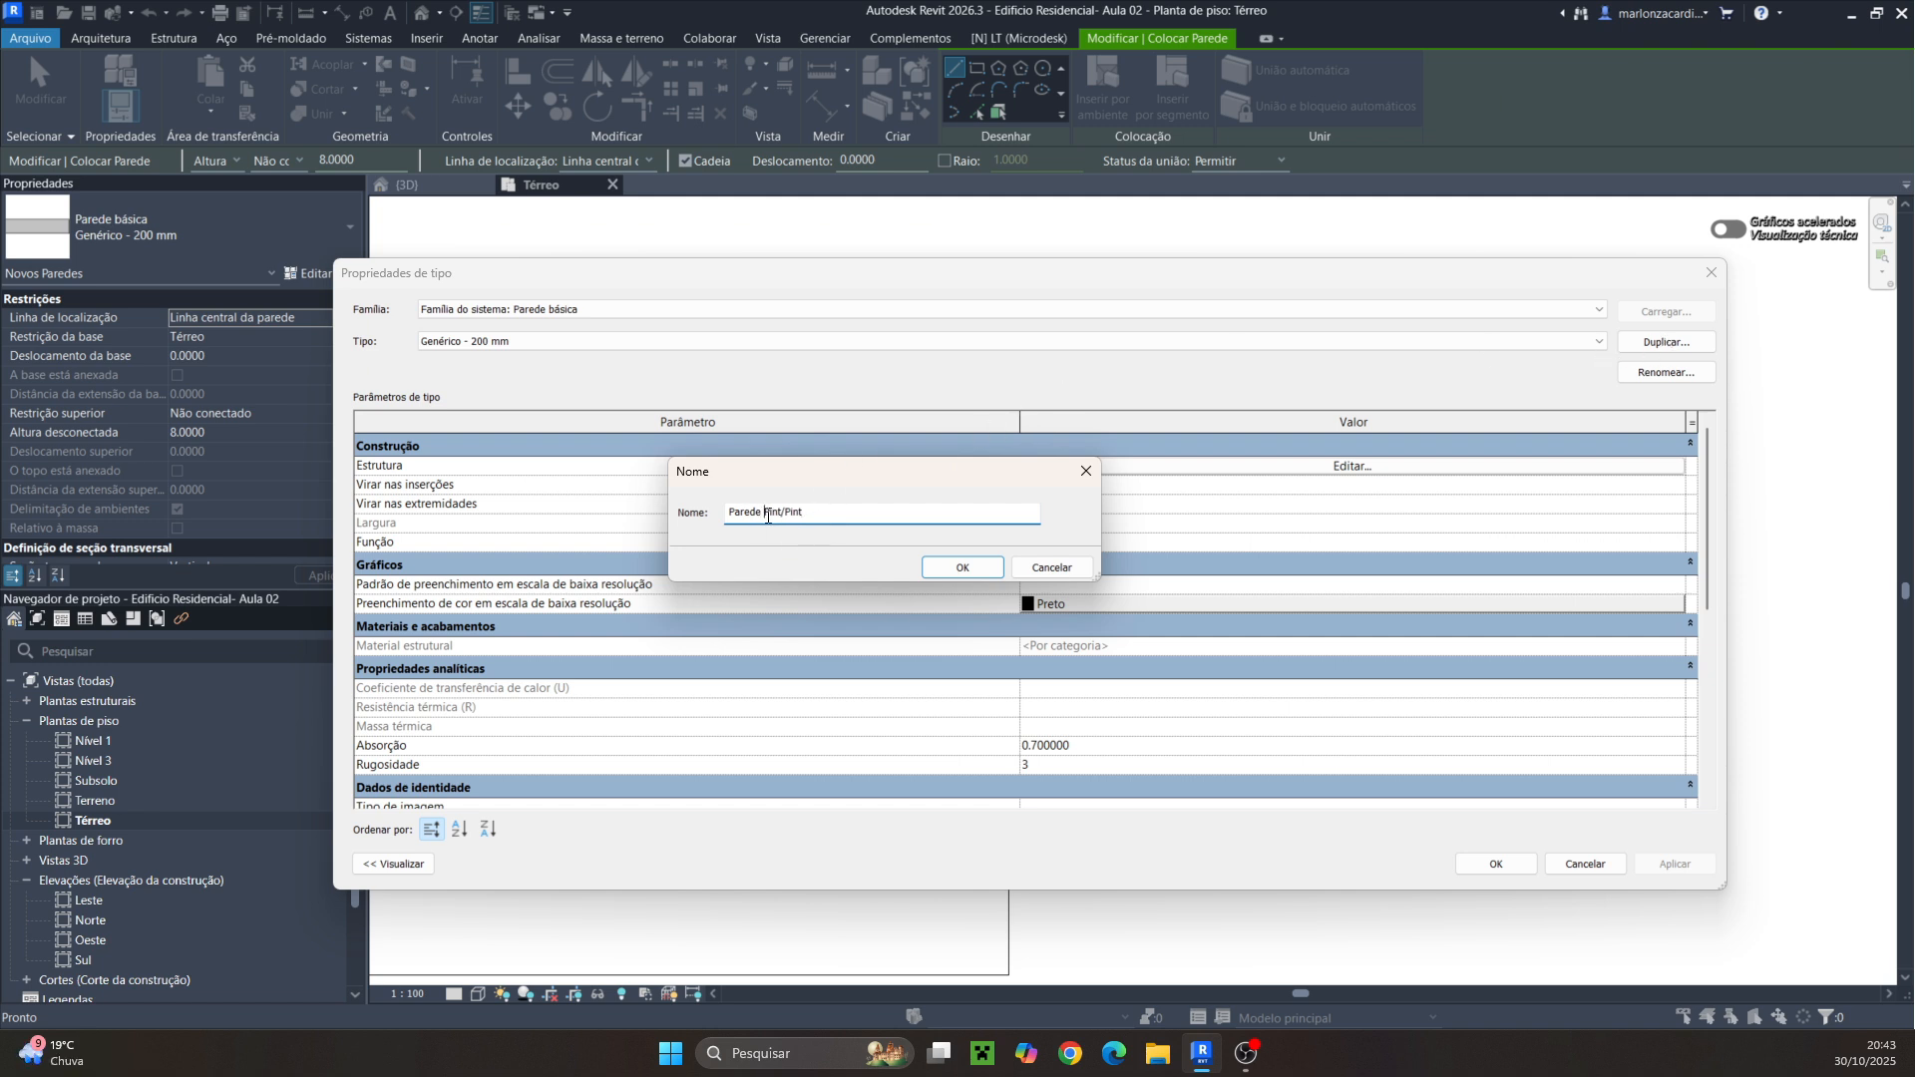
pyautogui.write('20 cm')
pyautogui.click(948, 569)
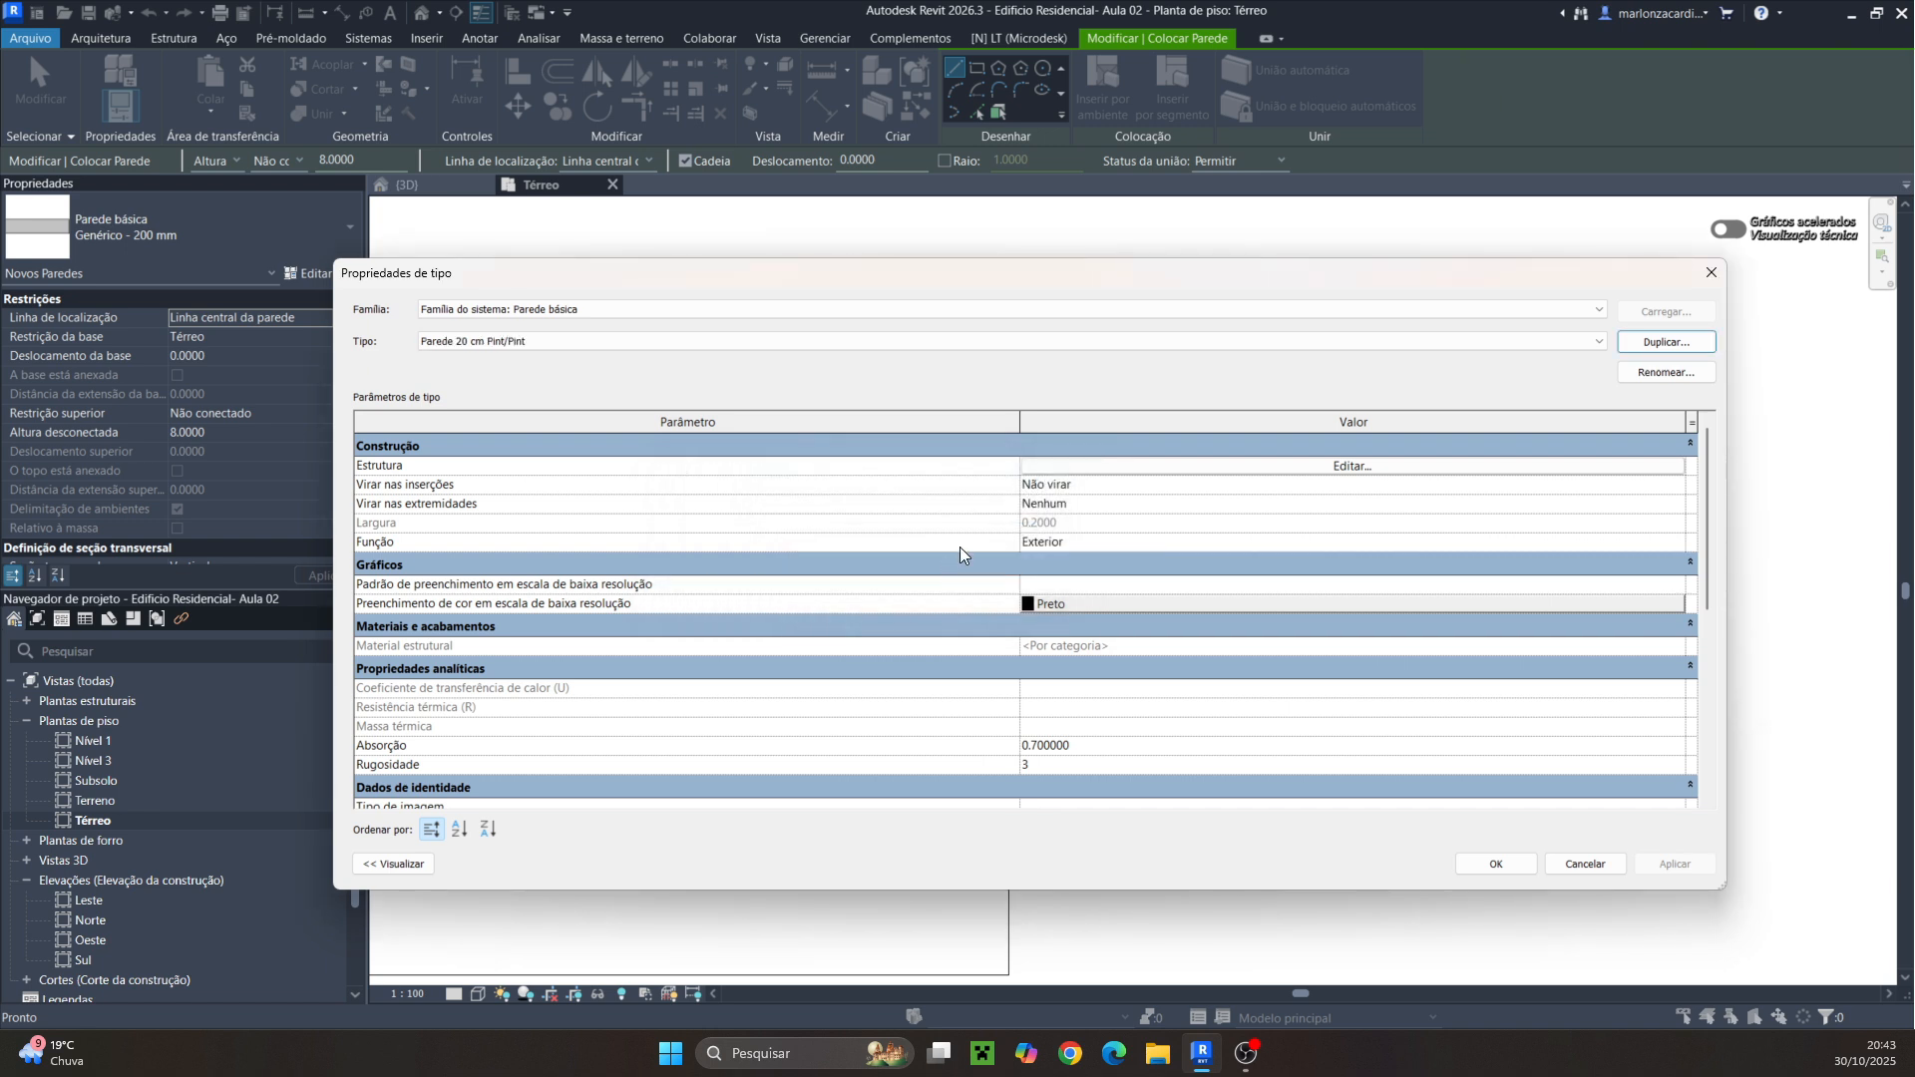
# Open the new wall type's structure and insert three additional layers next to the structural layer
pyautogui.click(1303, 466)
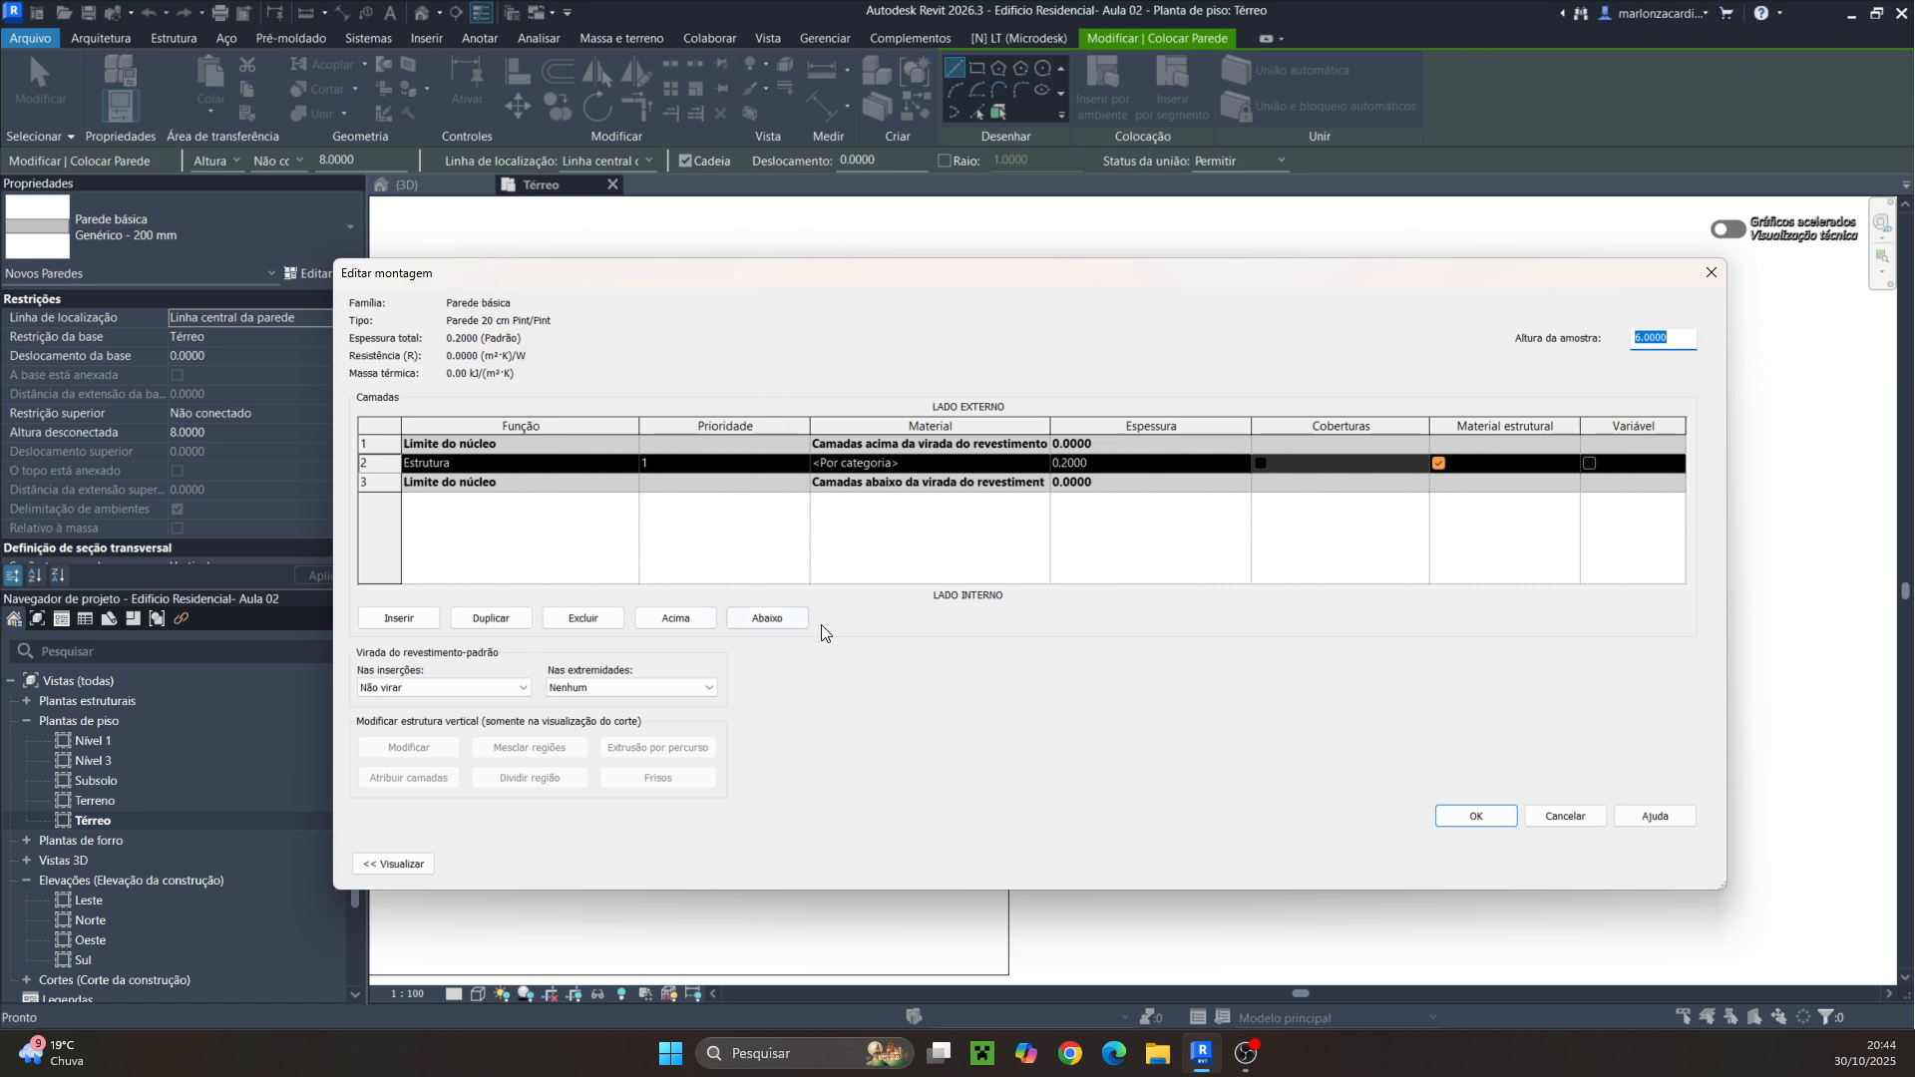
pyautogui.click(1707, 276)
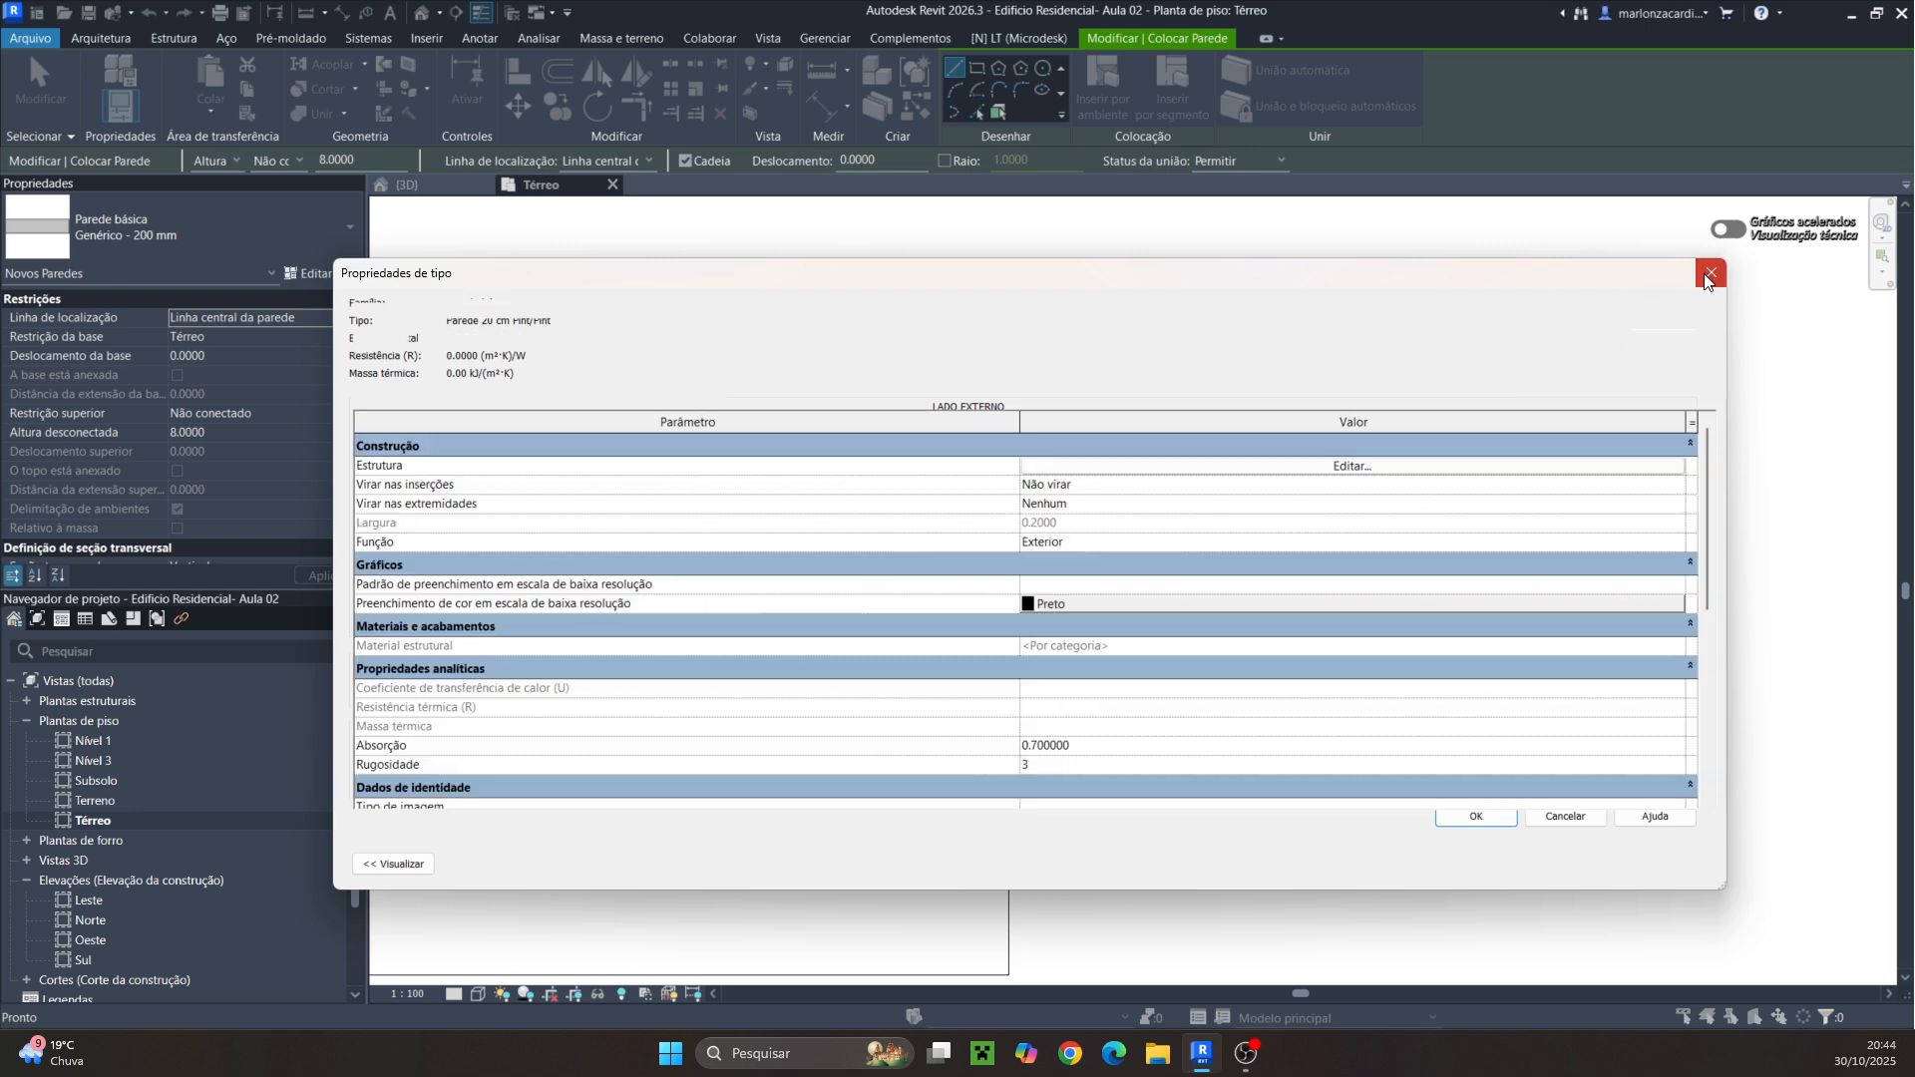
pyautogui.click(1296, 468)
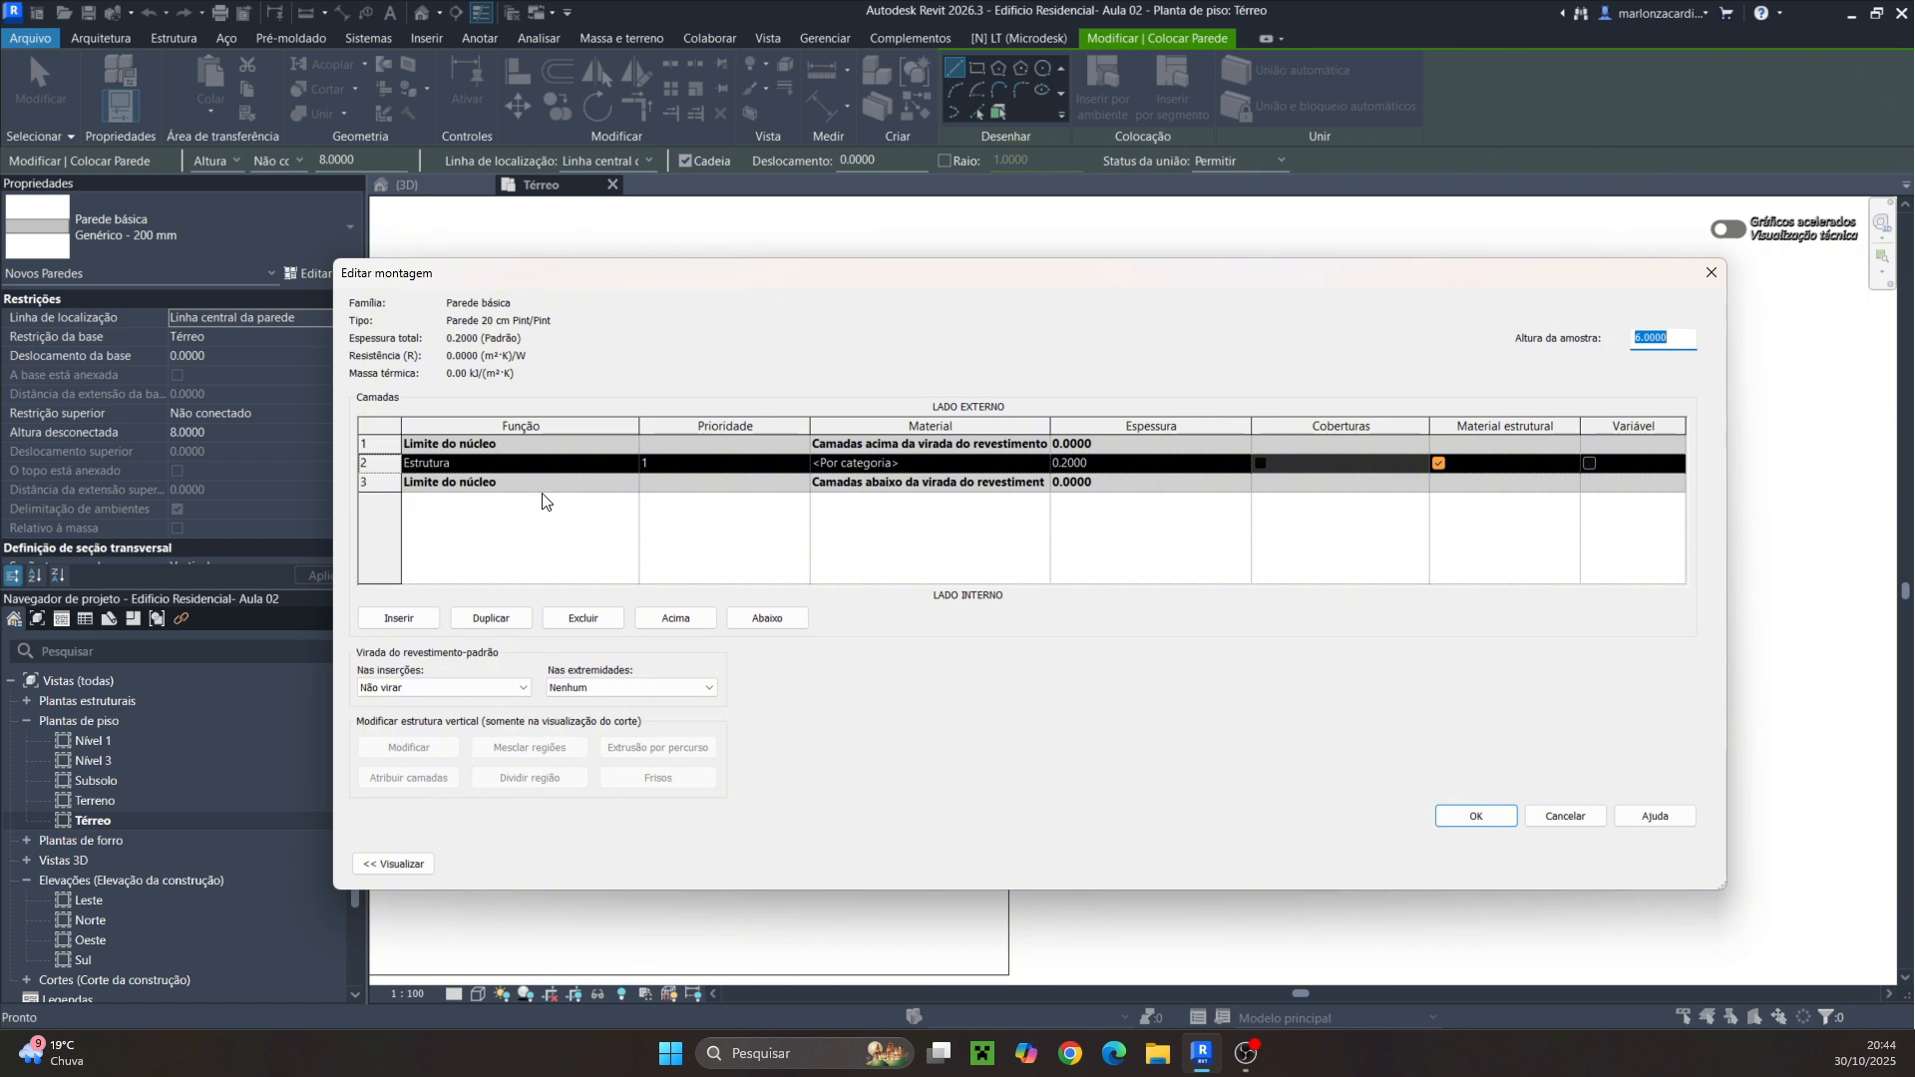
pyautogui.click(399, 618)
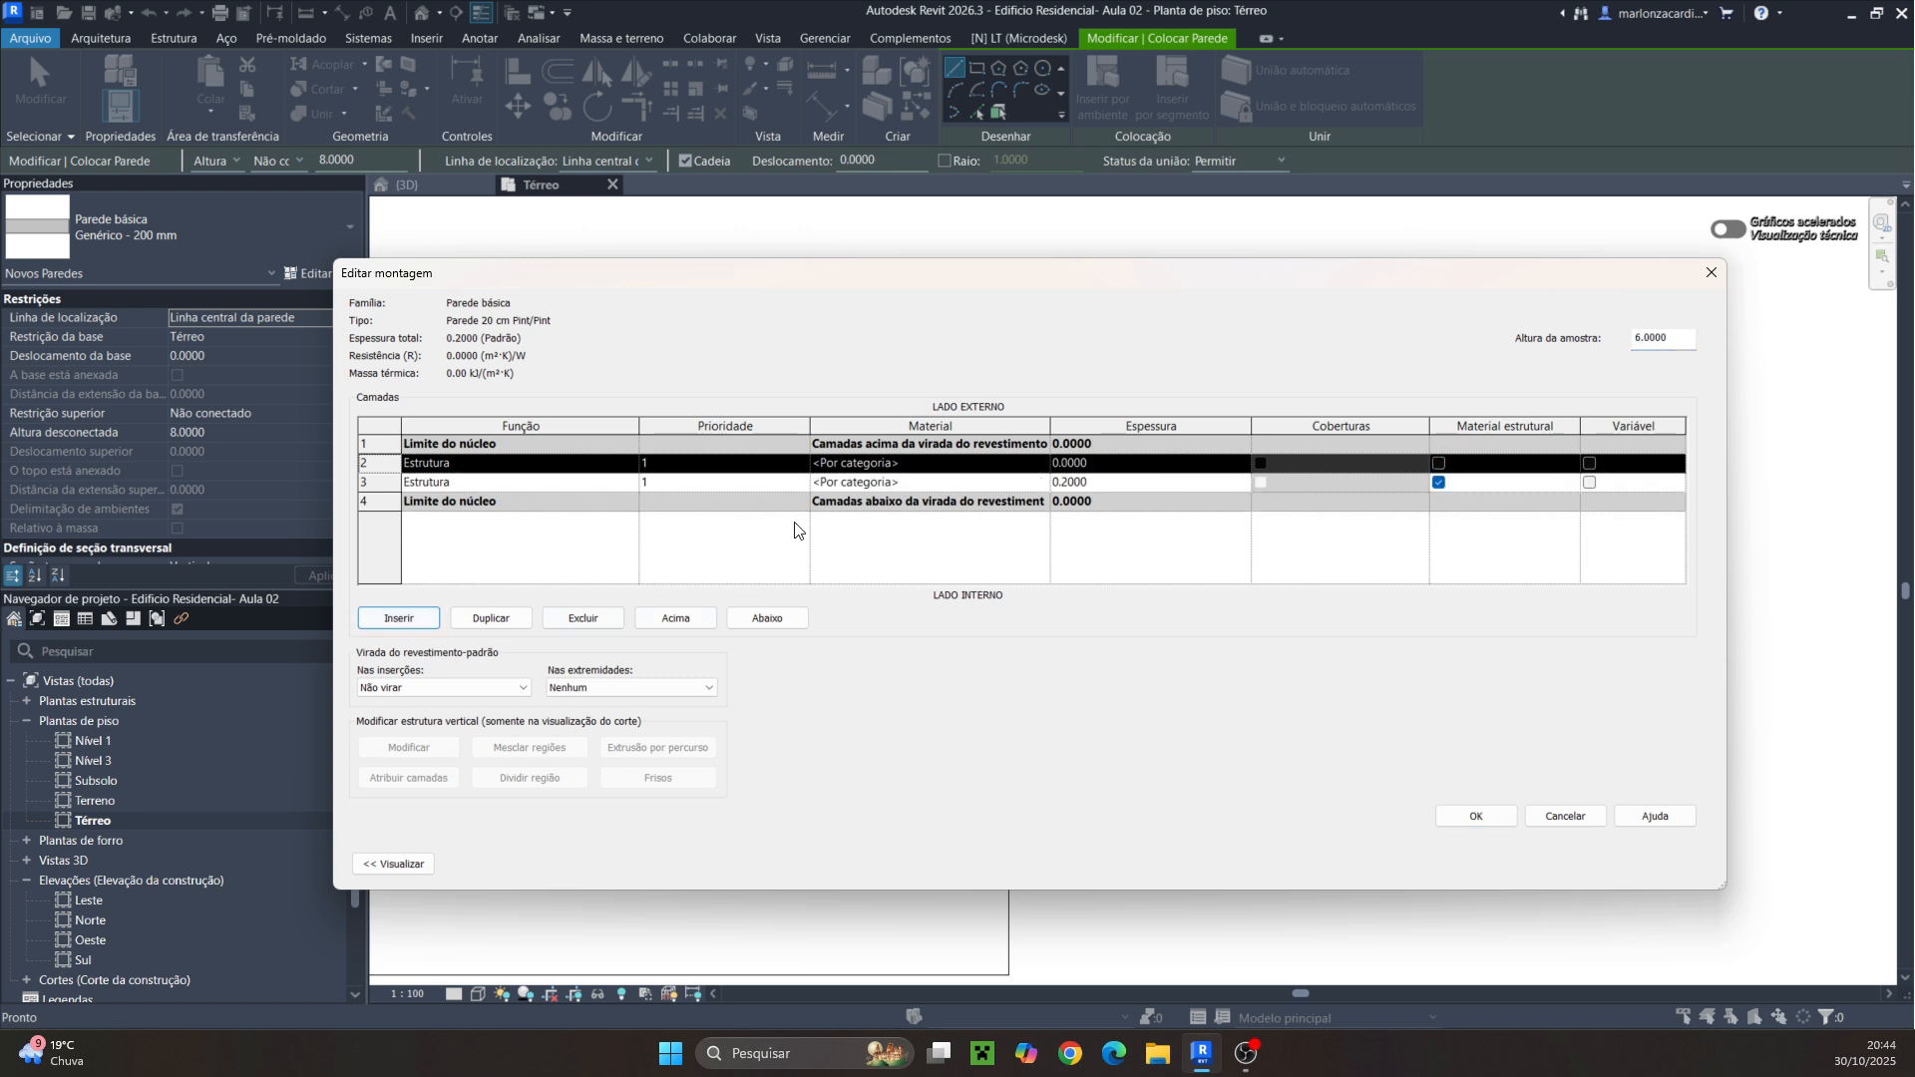
pyautogui.click(377, 485)
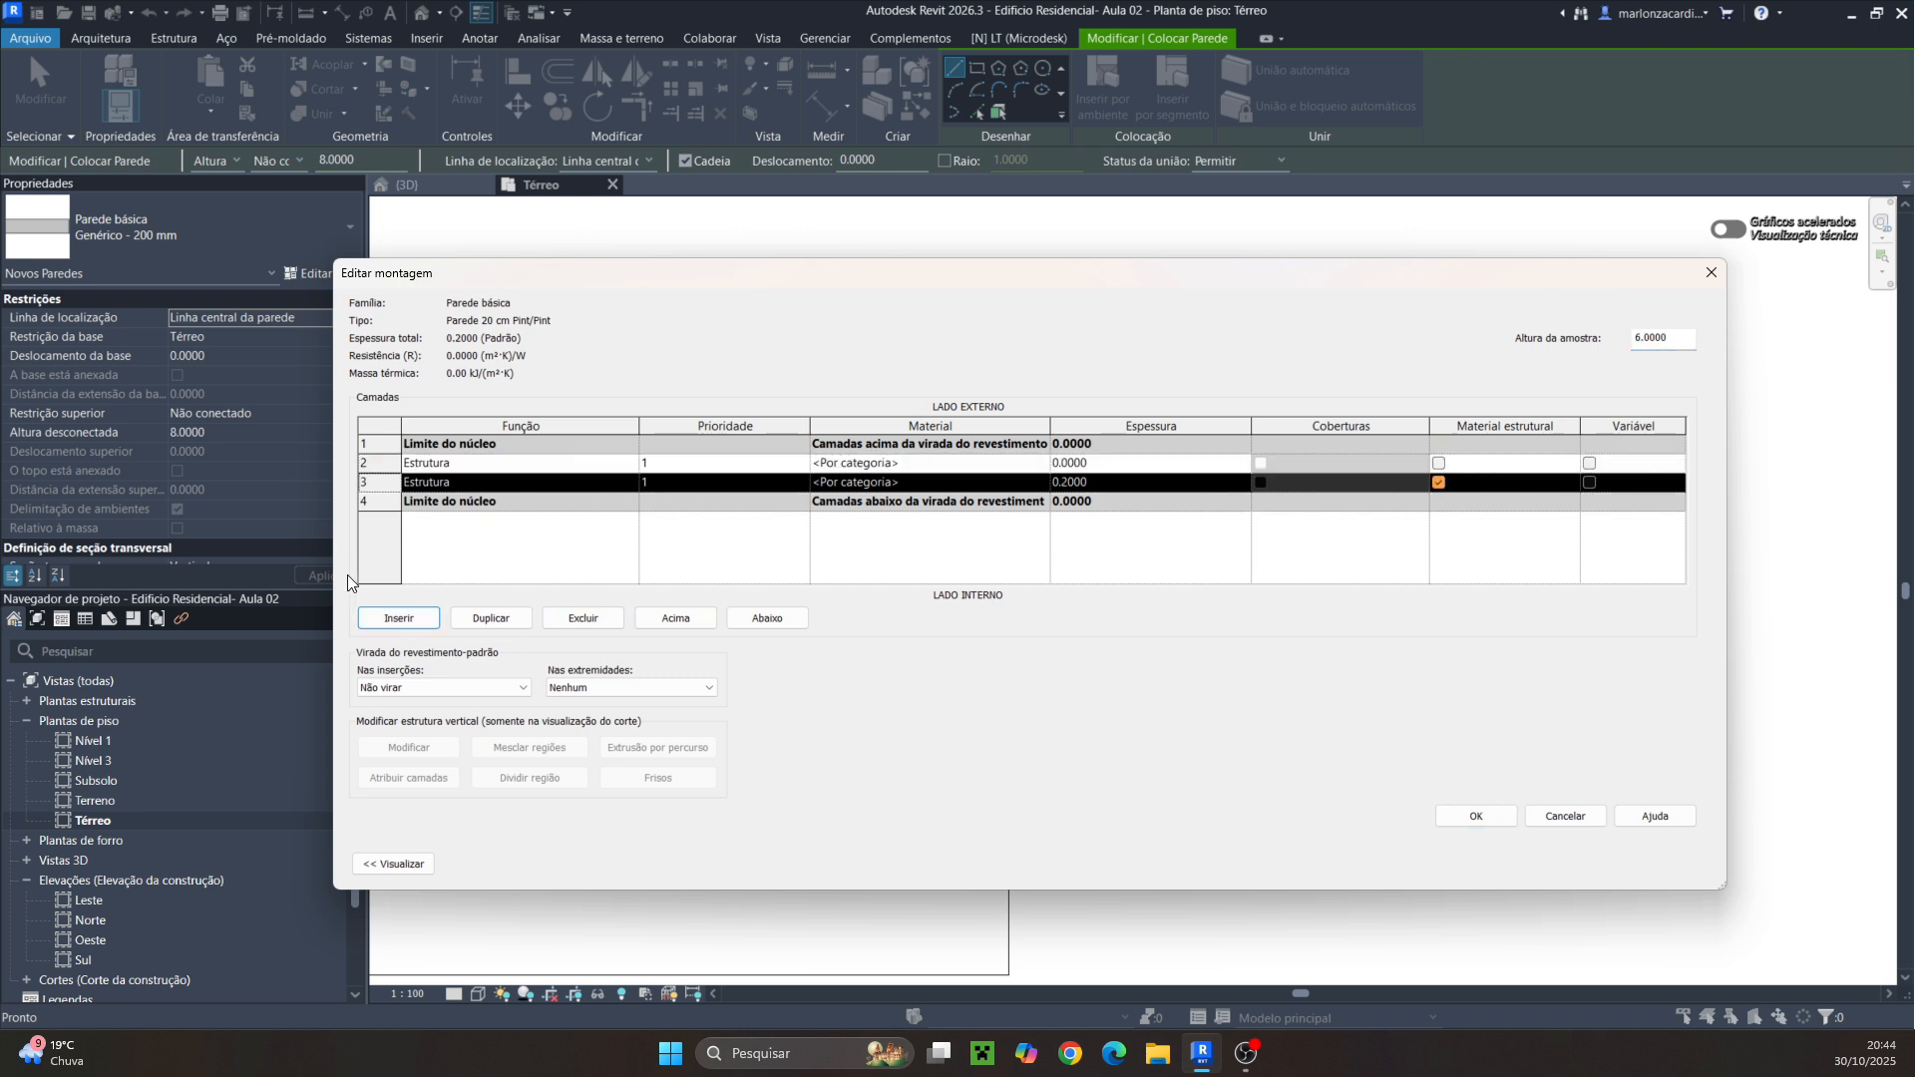
pyautogui.click(398, 619)
pyautogui.click(398, 619)
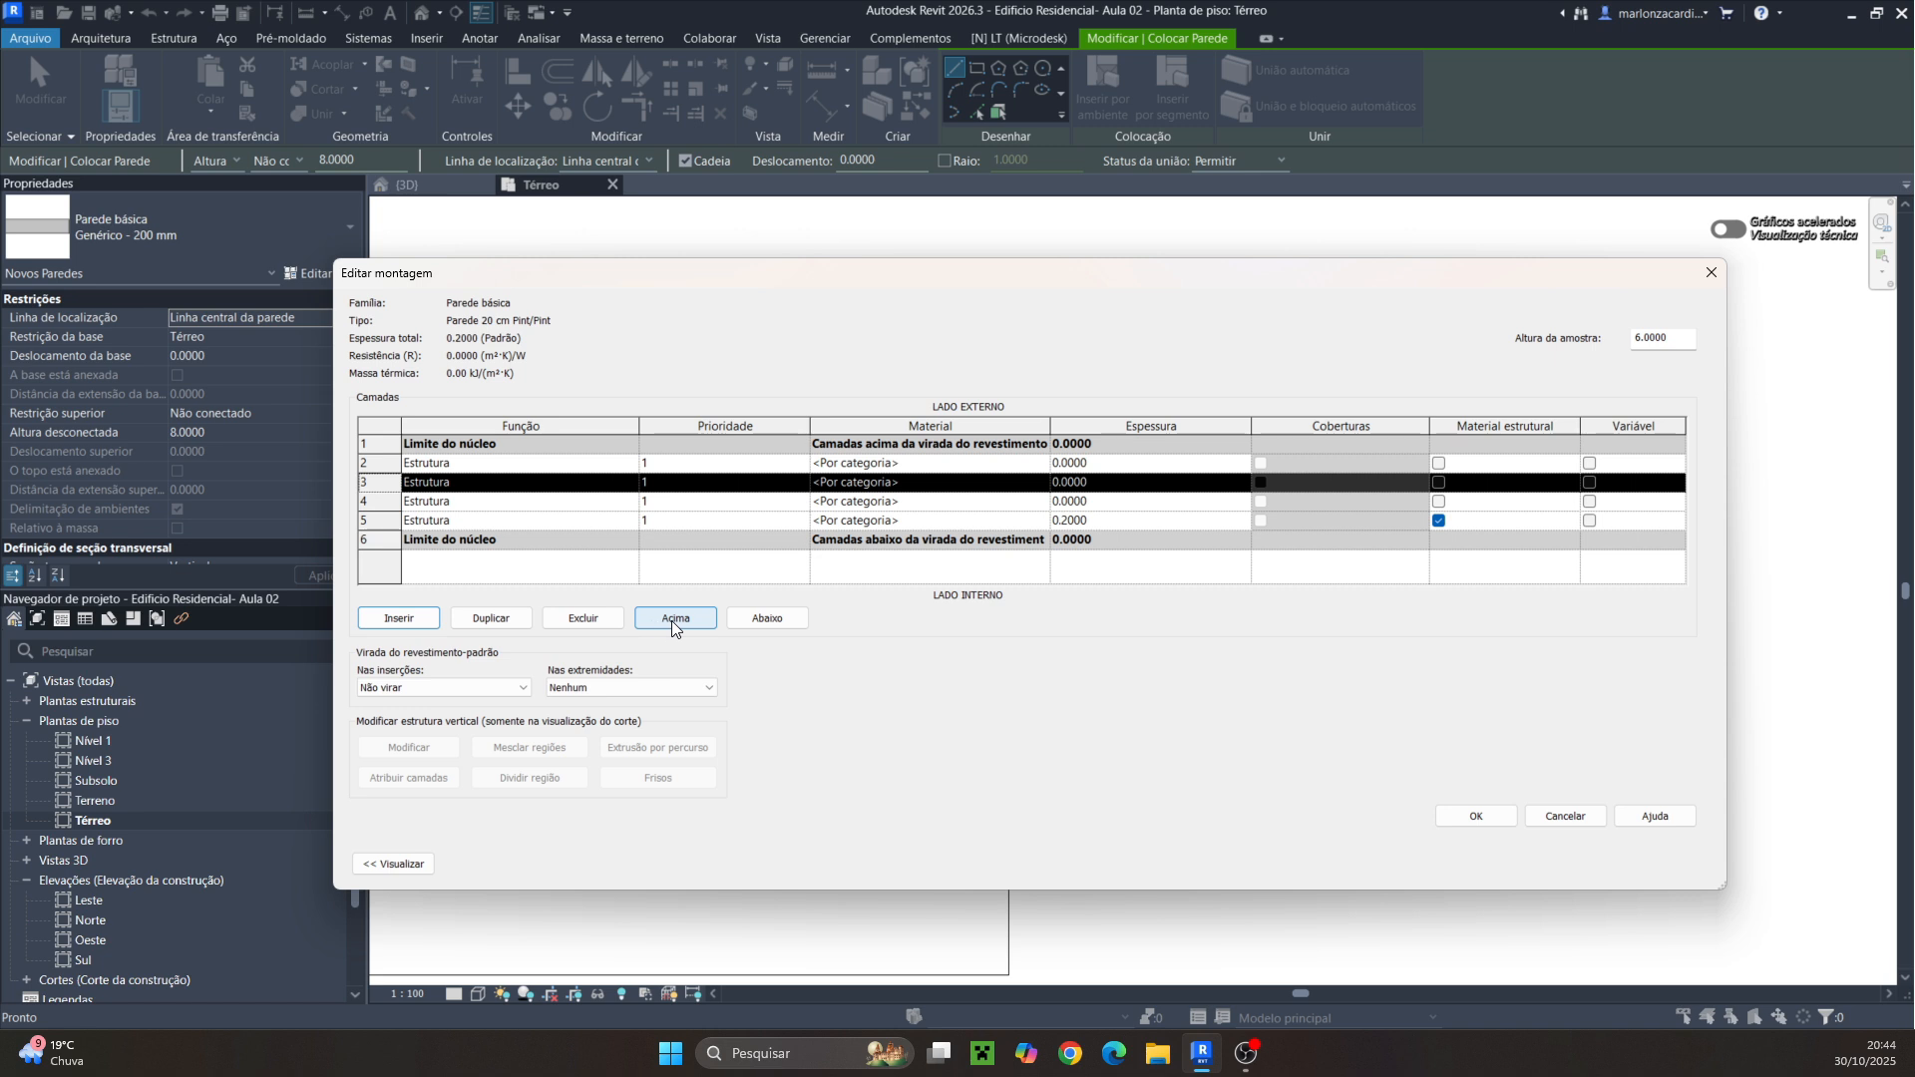
# Reorder the wall layers so three thin layers sit on the interior side of the core boundary
pyautogui.click(760, 618)
pyautogui.click(758, 618)
pyautogui.click(756, 618)
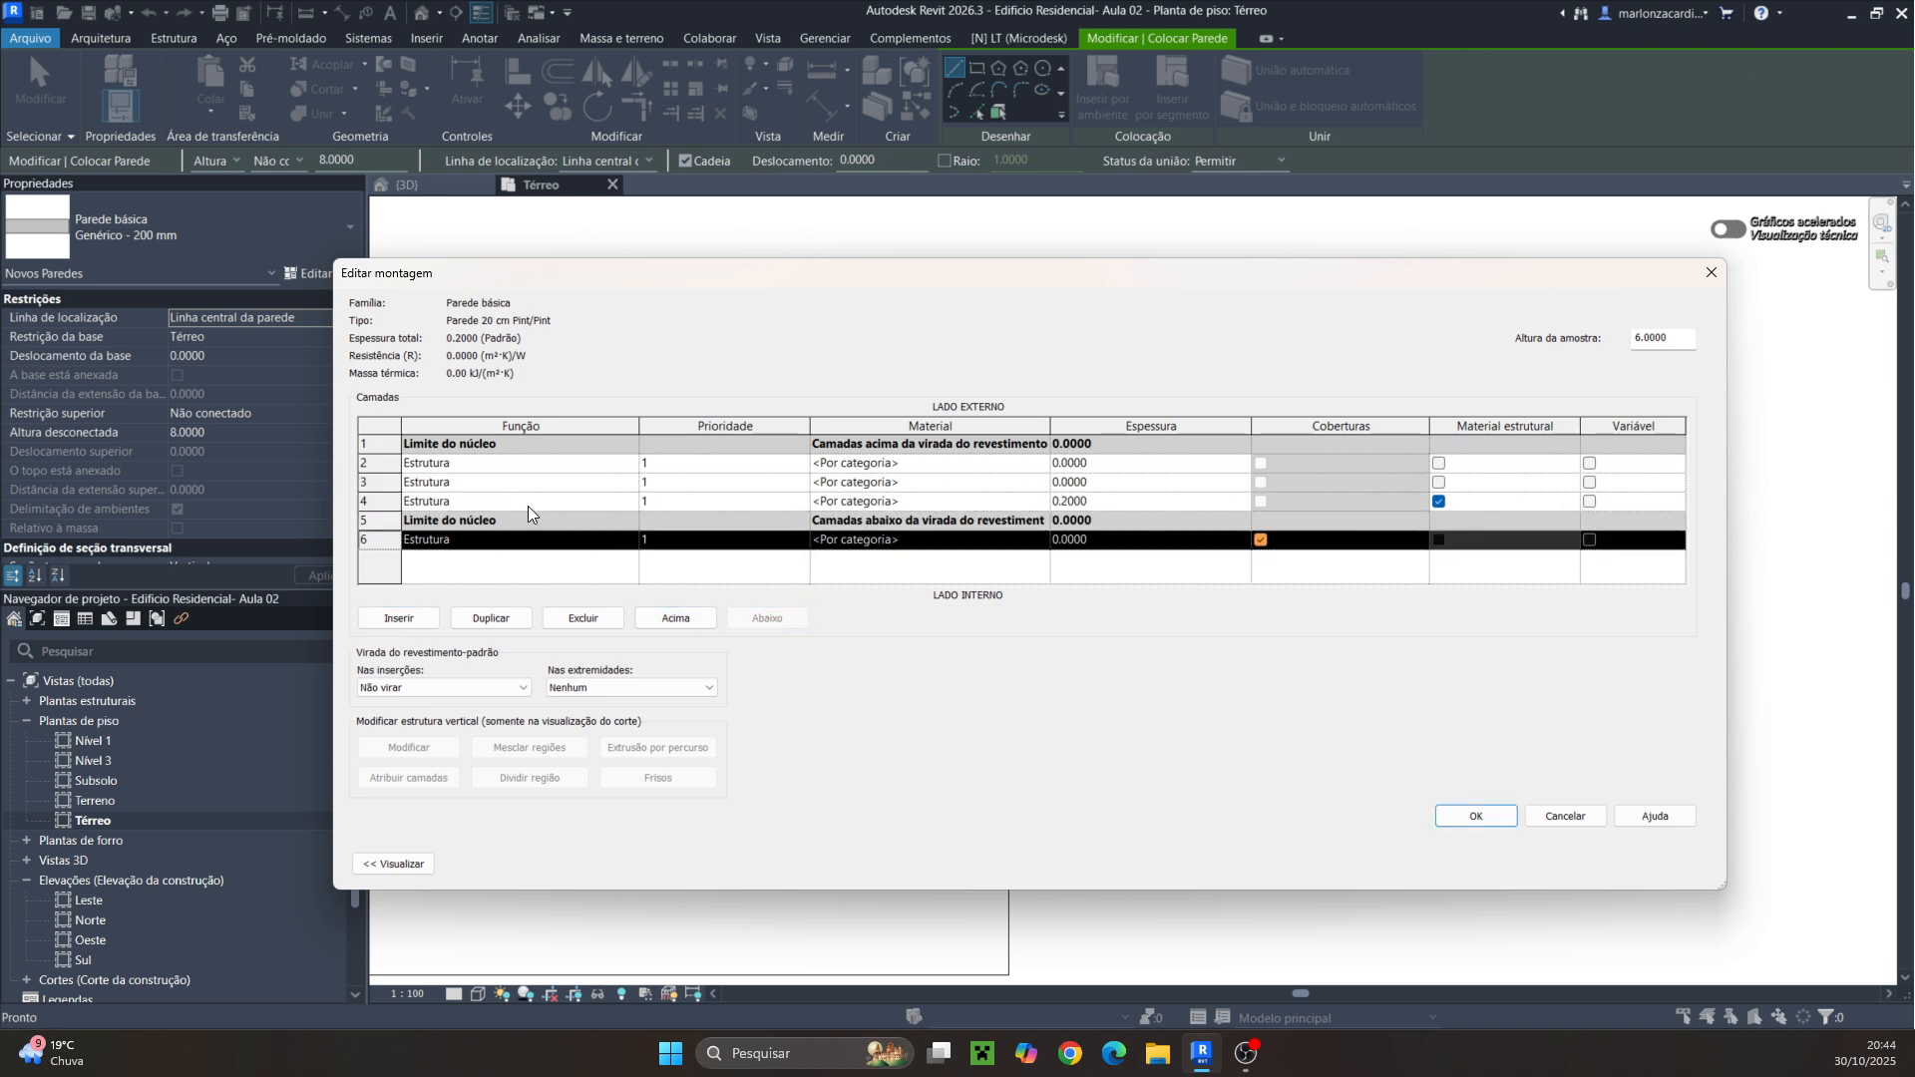
pyautogui.click(529, 502)
pyautogui.doubleClick(758, 619)
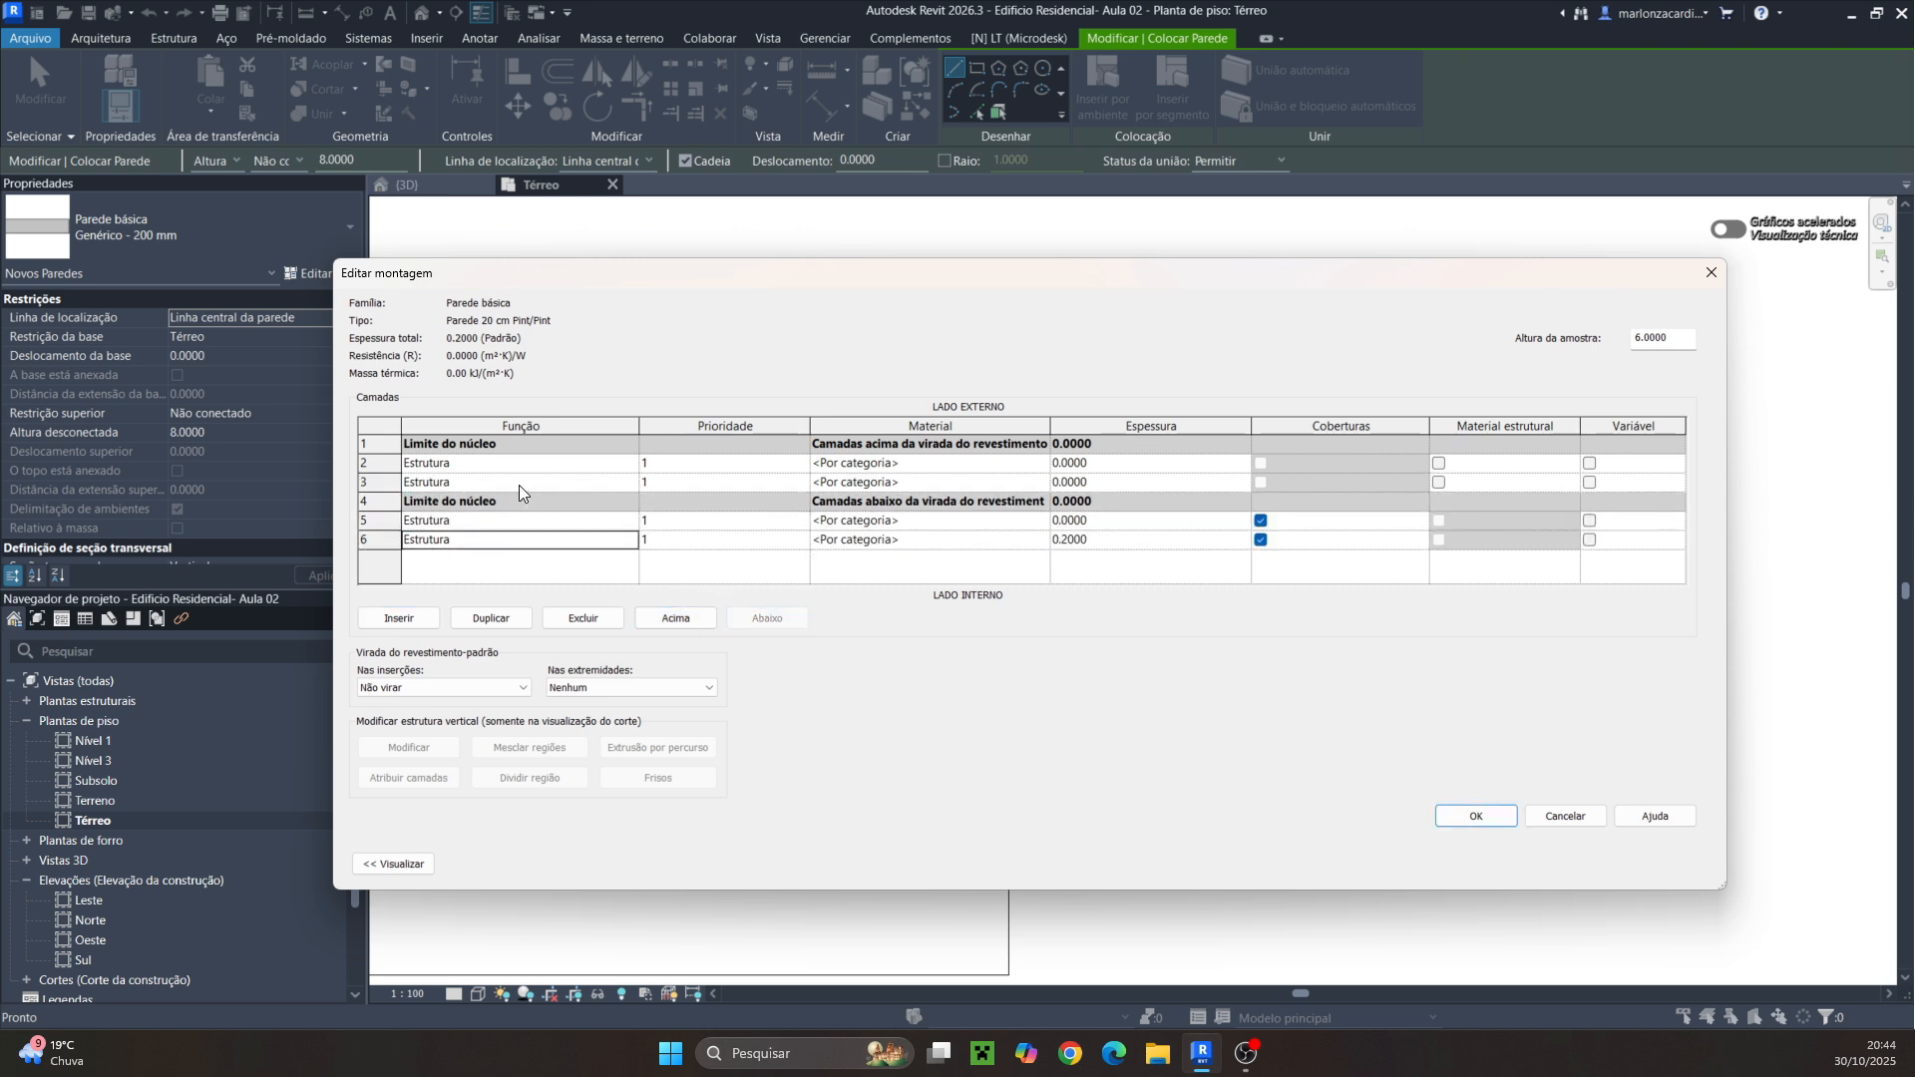
pyautogui.click(518, 483)
pyautogui.click(772, 618)
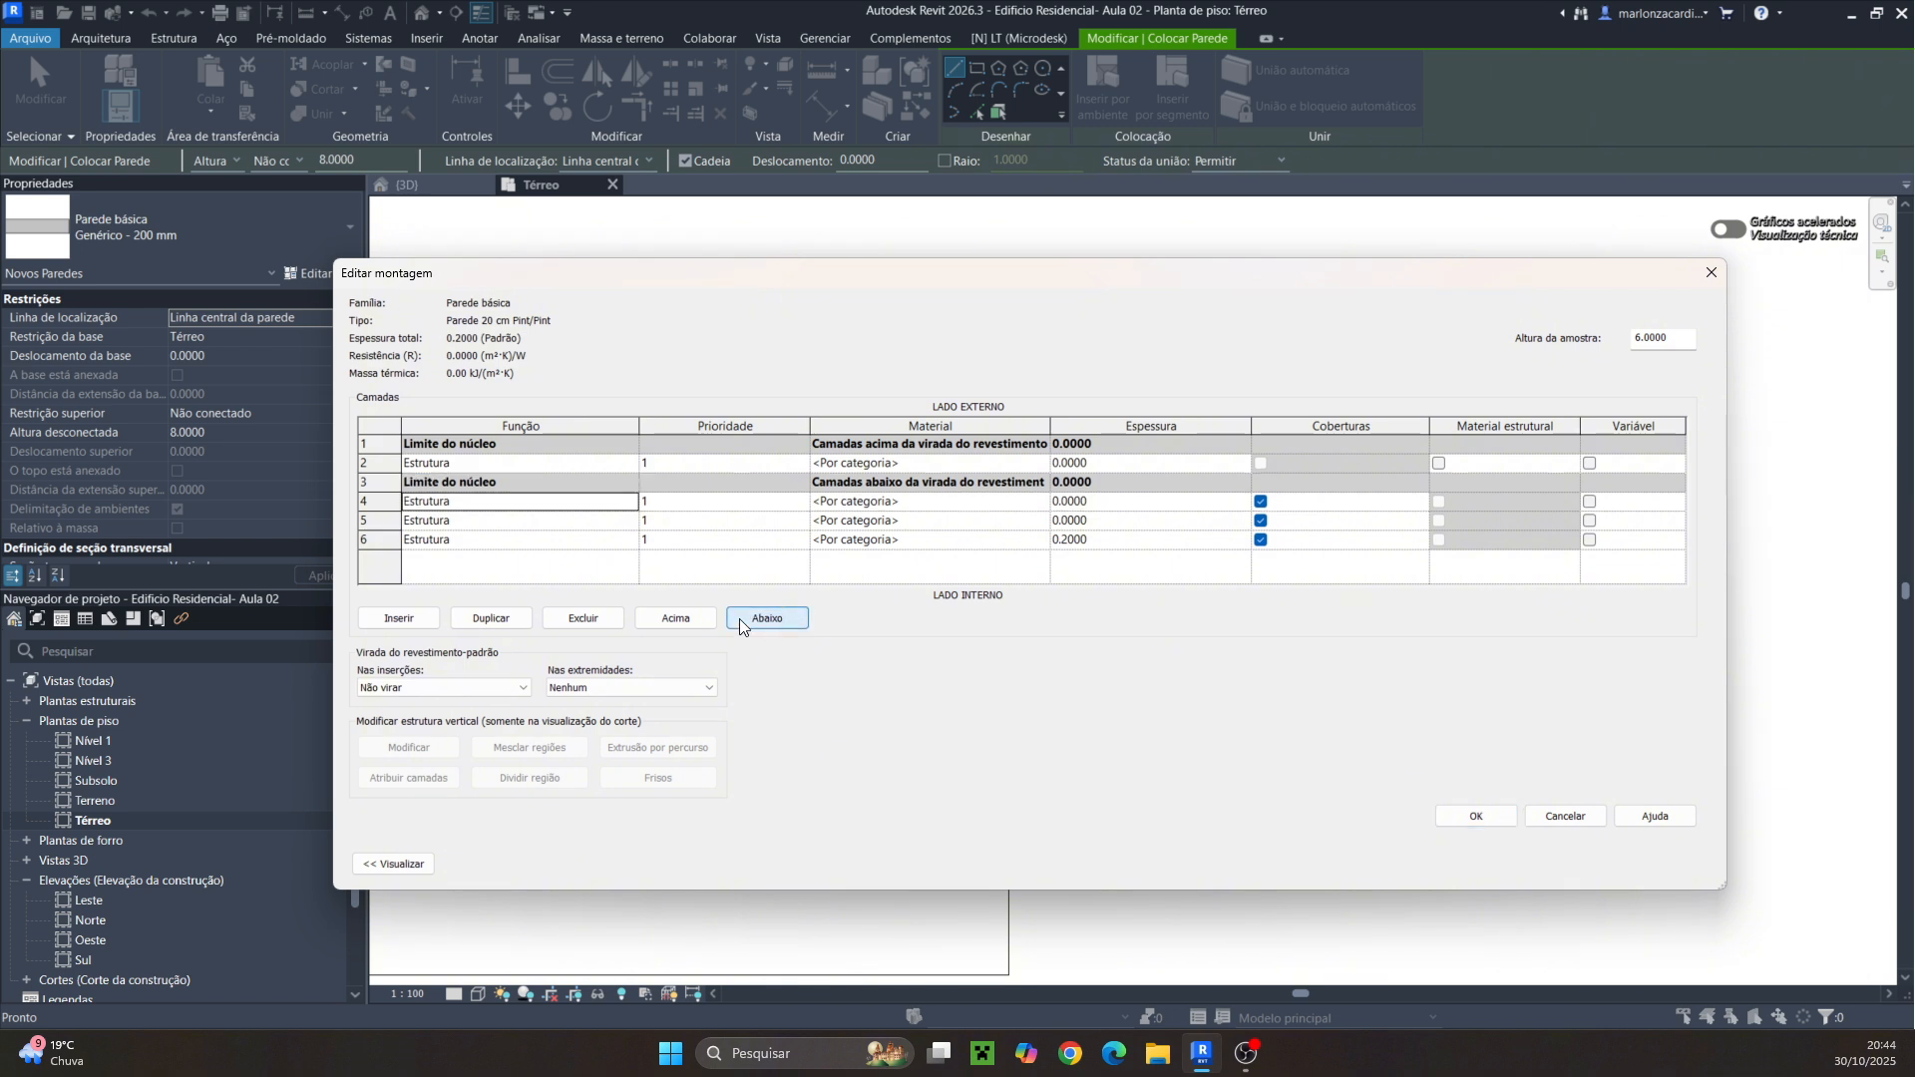
pyautogui.click(448, 540)
pyautogui.click(666, 616)
pyautogui.click(666, 616)
pyautogui.click(666, 616)
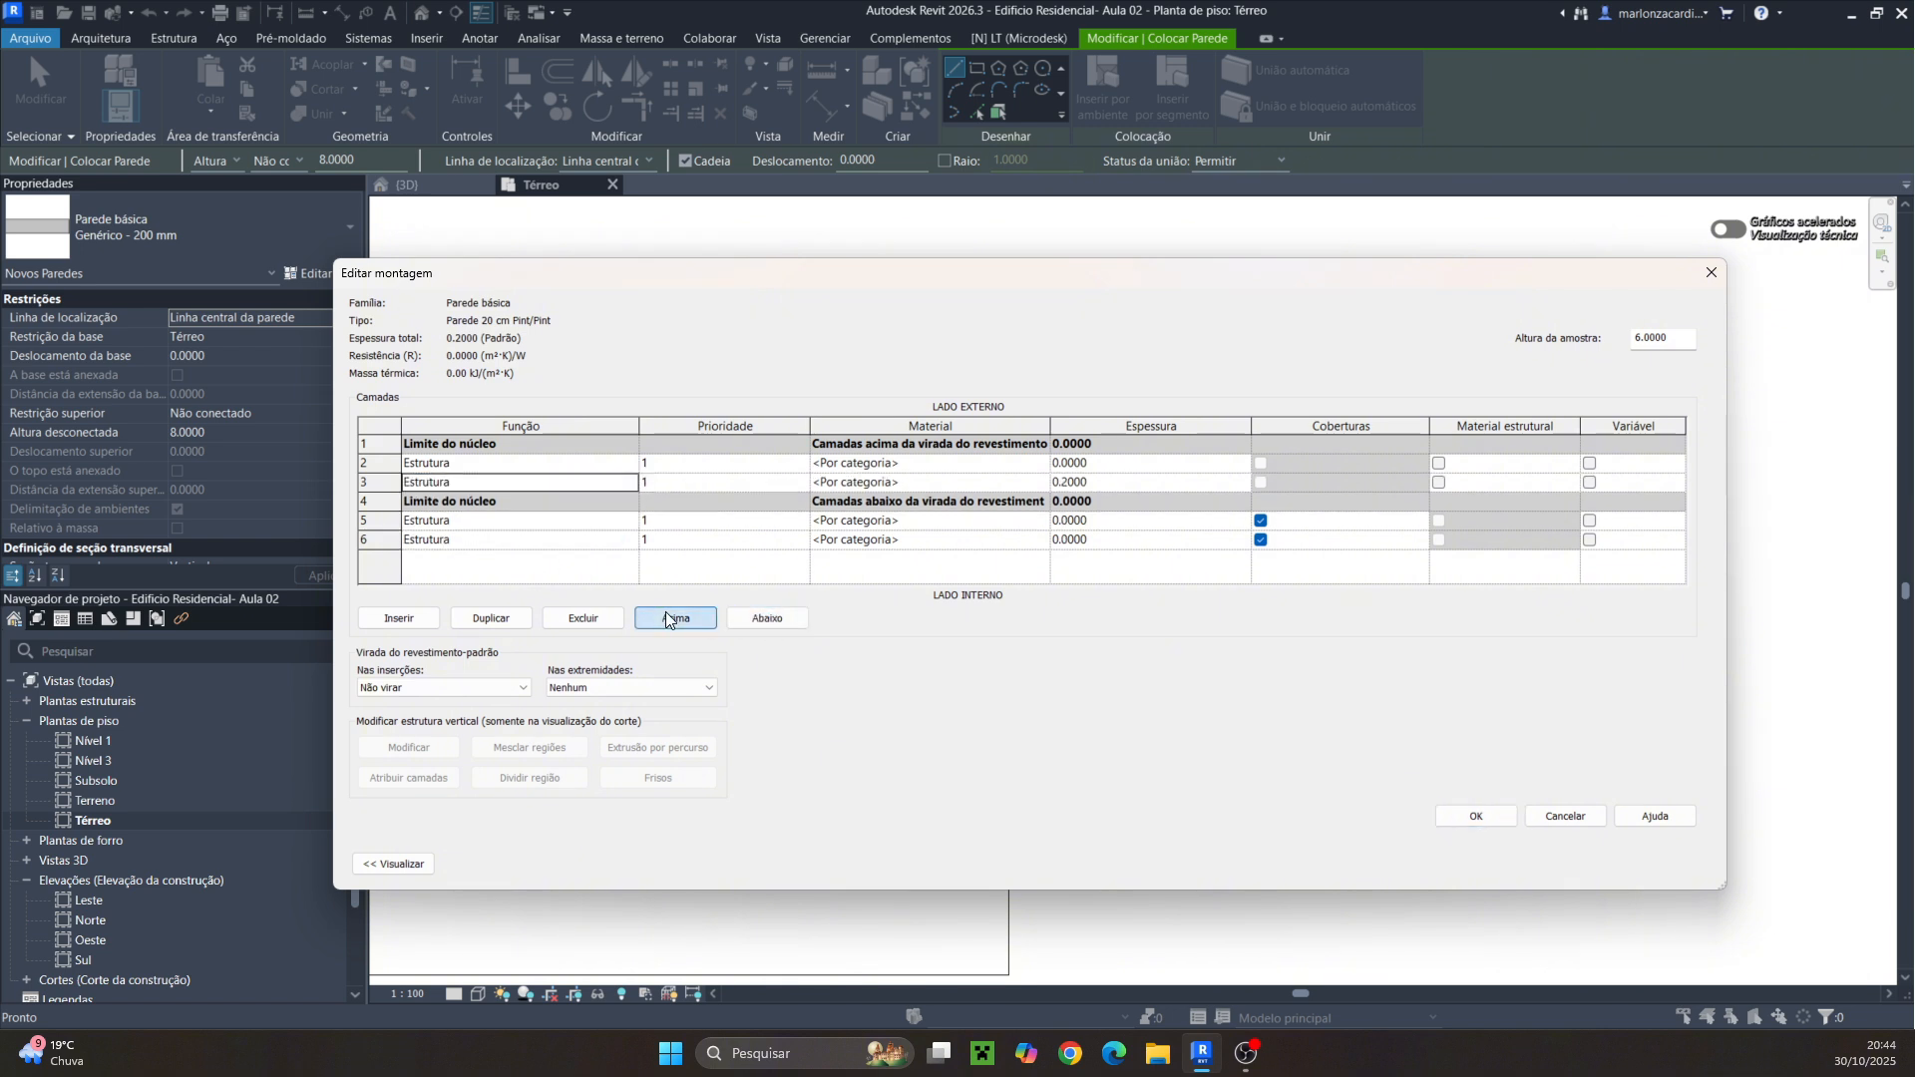
pyautogui.click(667, 616)
pyautogui.click(686, 483)
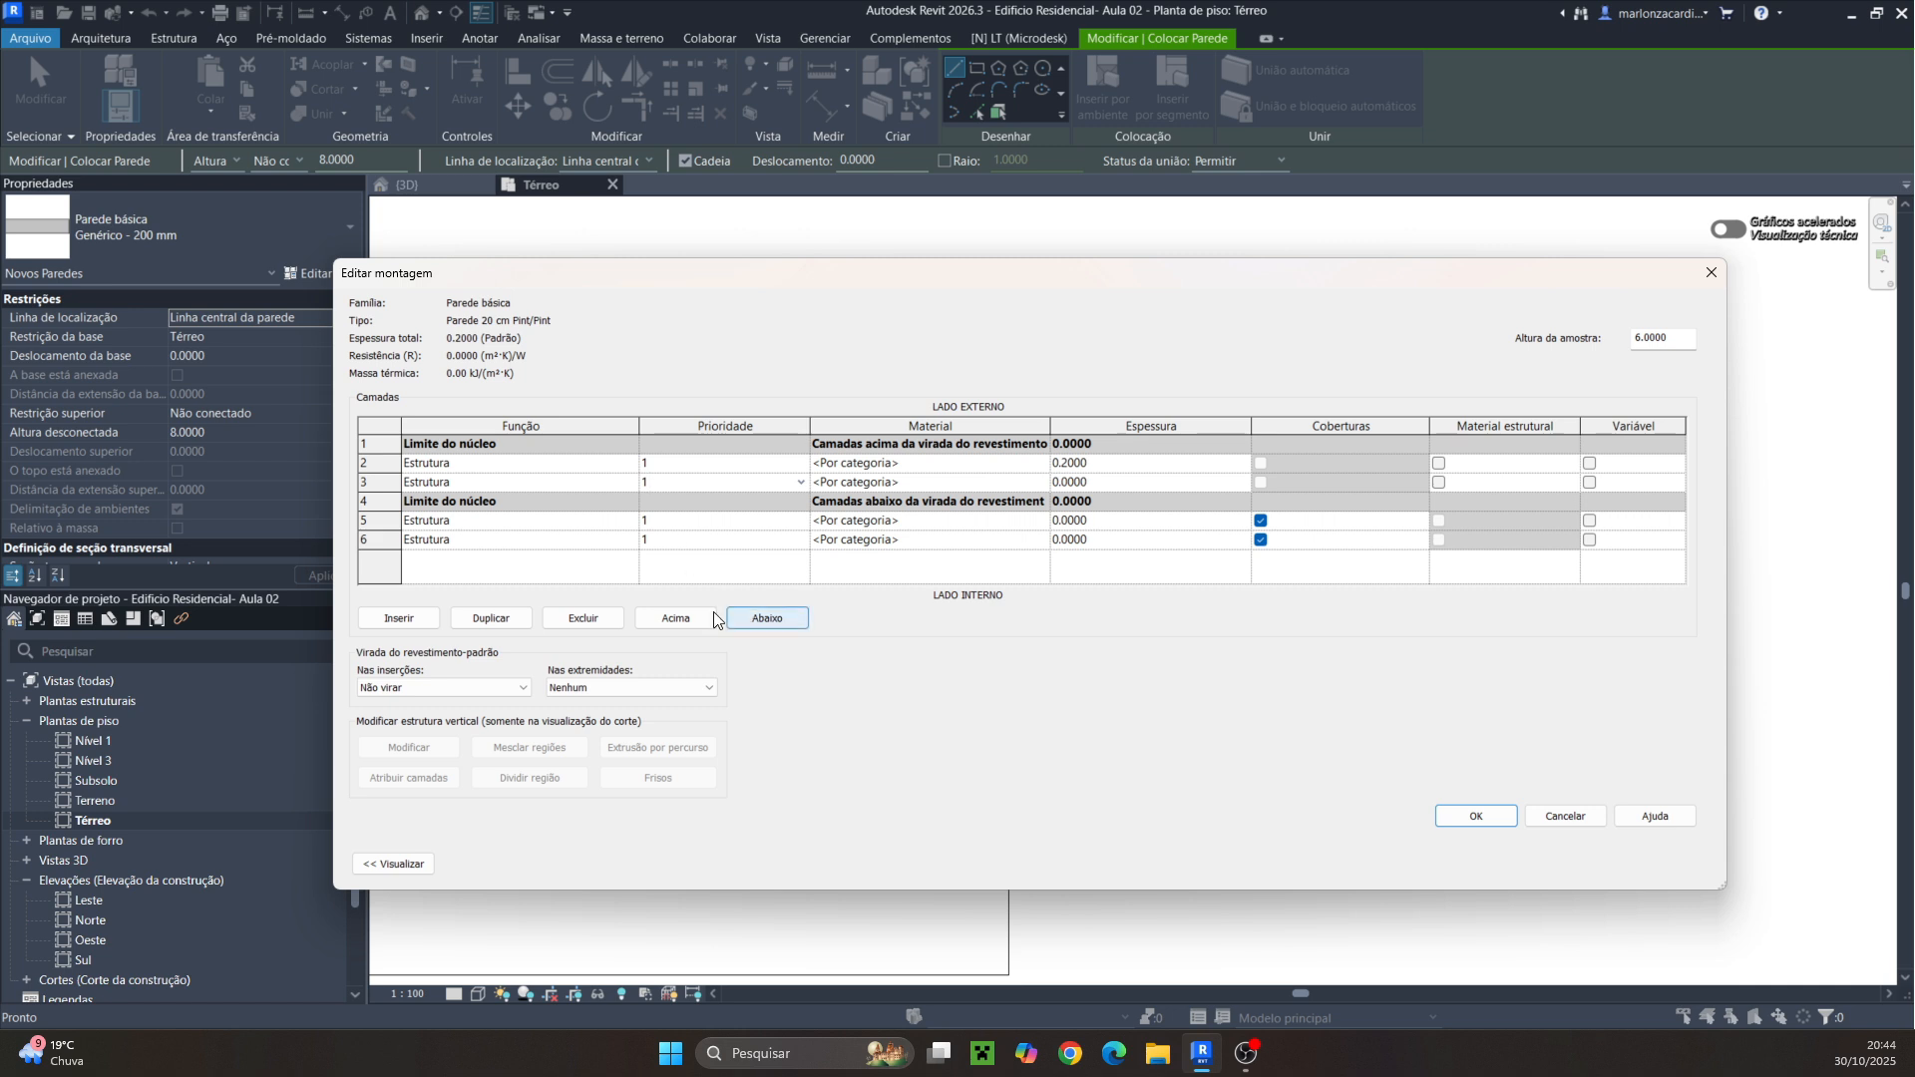
pyautogui.click(762, 618)
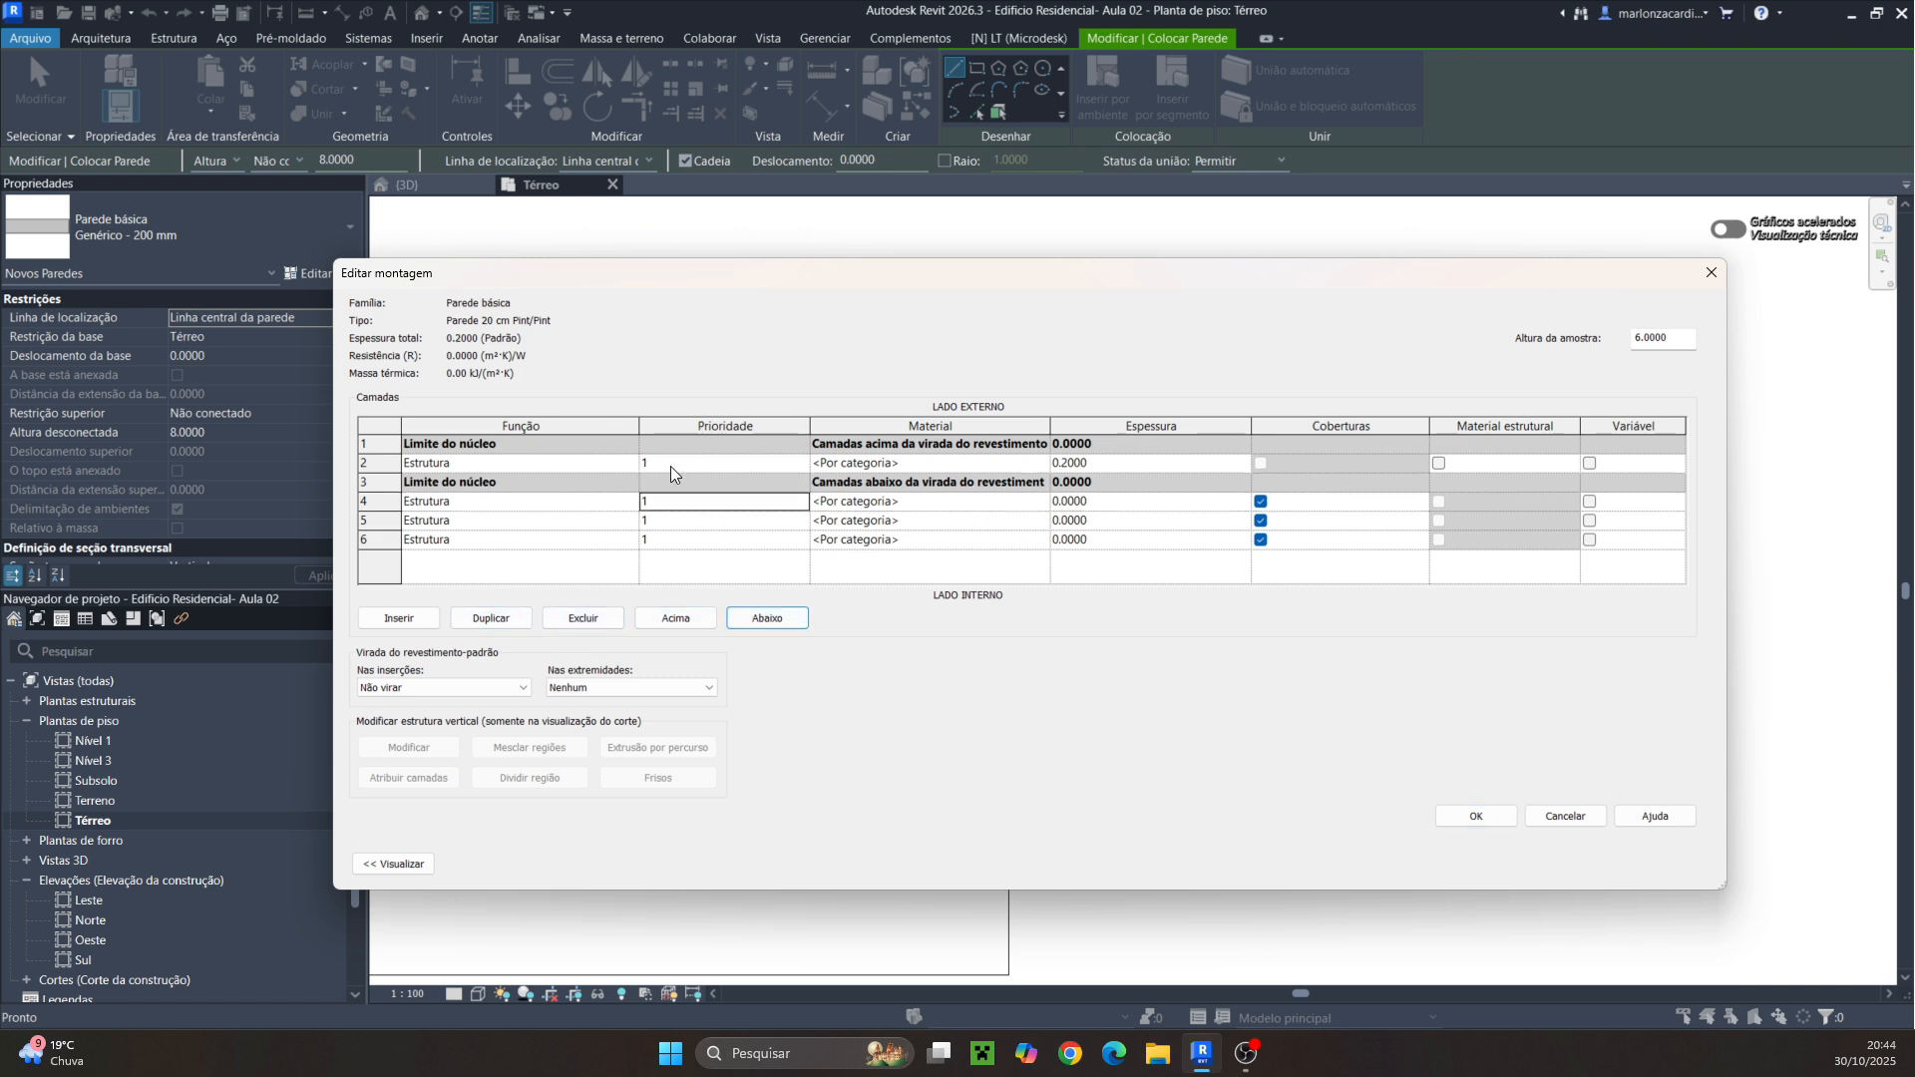
# Try to add three layers on the exterior side of the core and preview the wall assembly
pyautogui.click(752, 465)
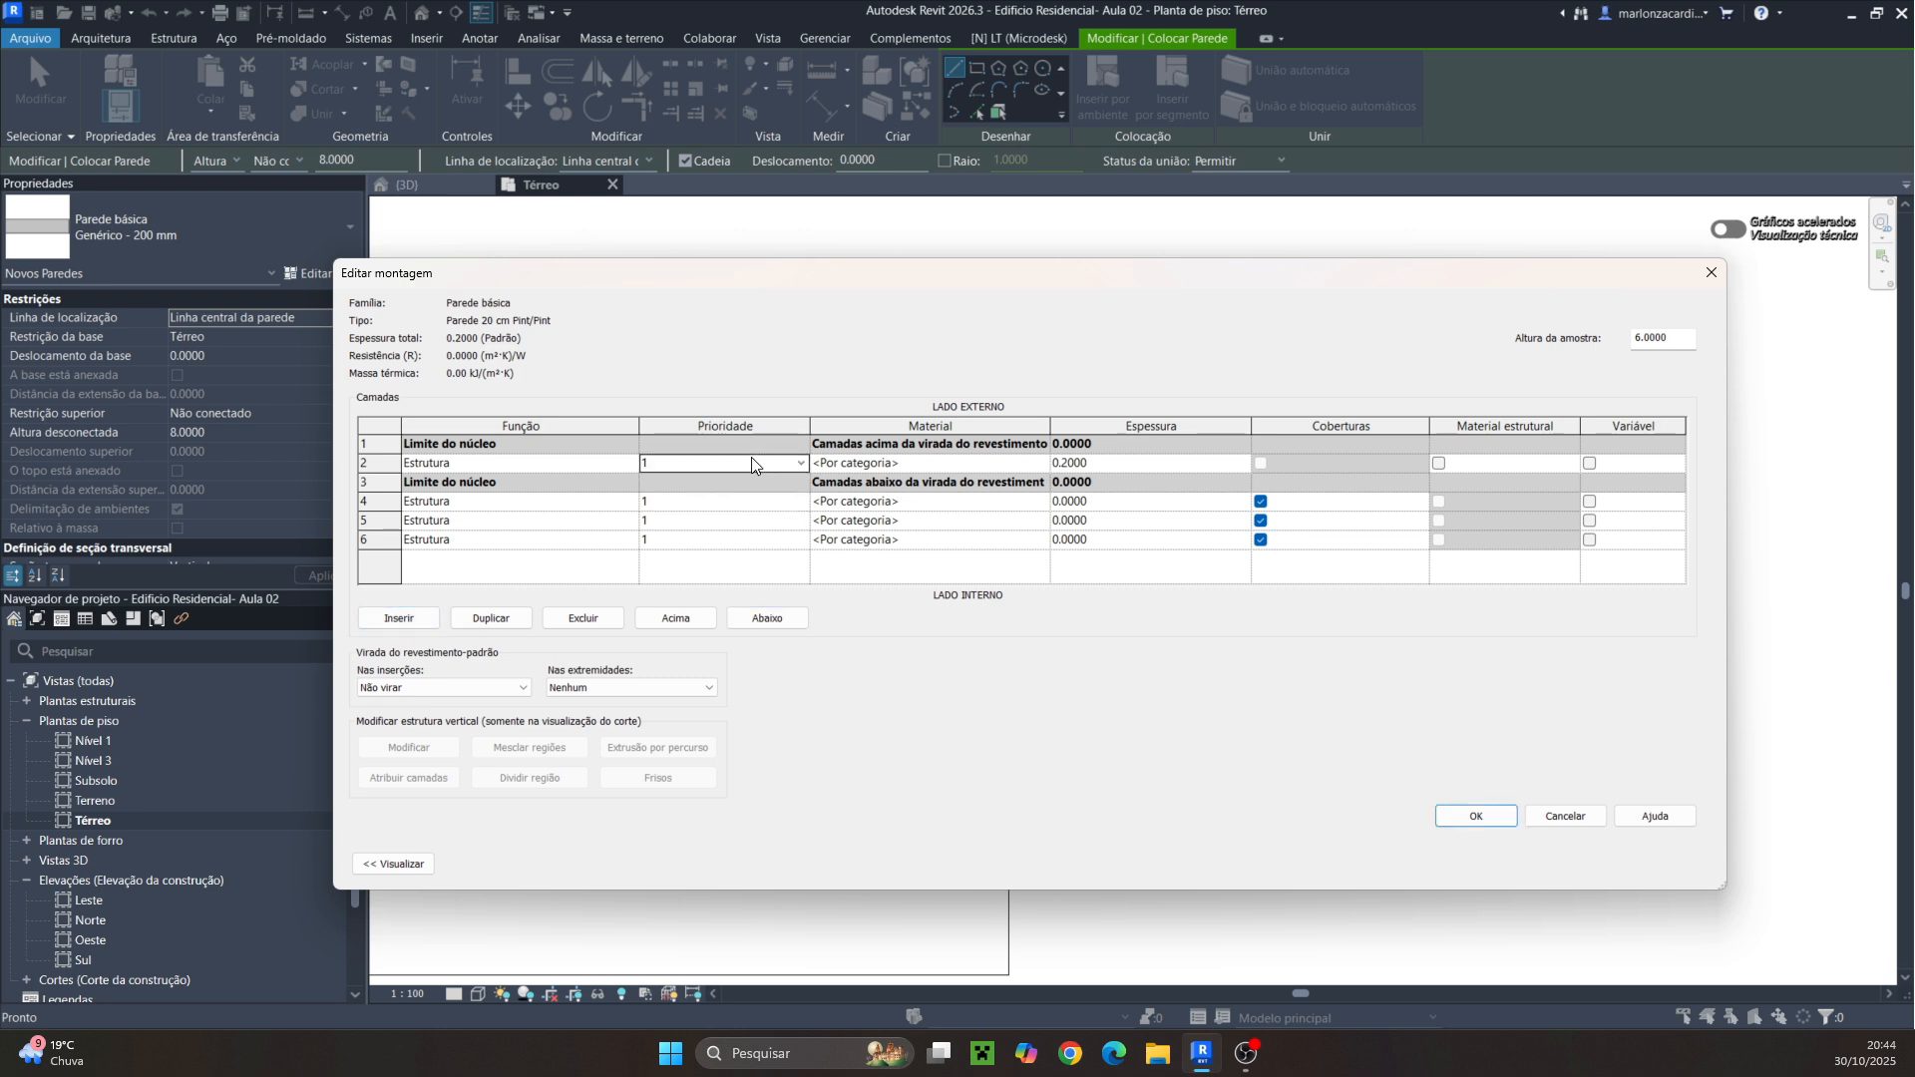
pyautogui.click(404, 618)
pyautogui.click(405, 618)
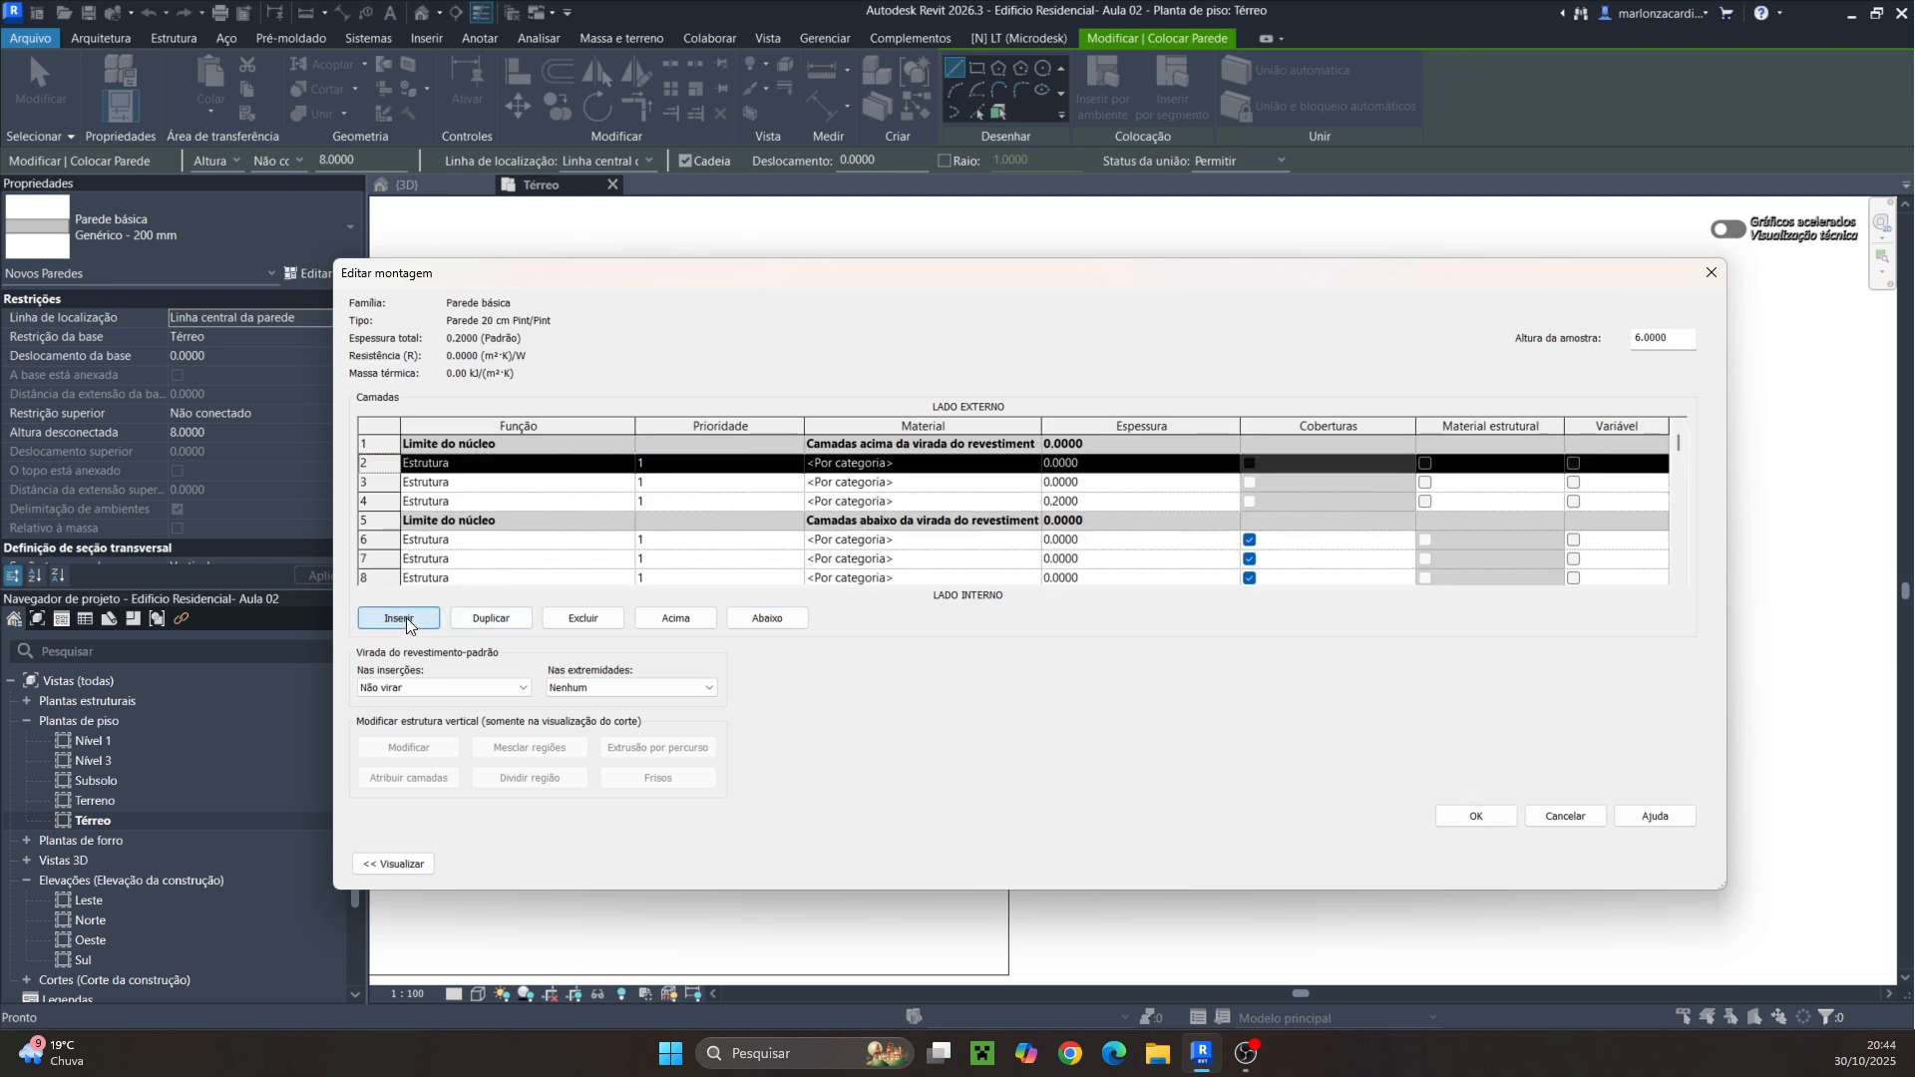
pyautogui.click(405, 618)
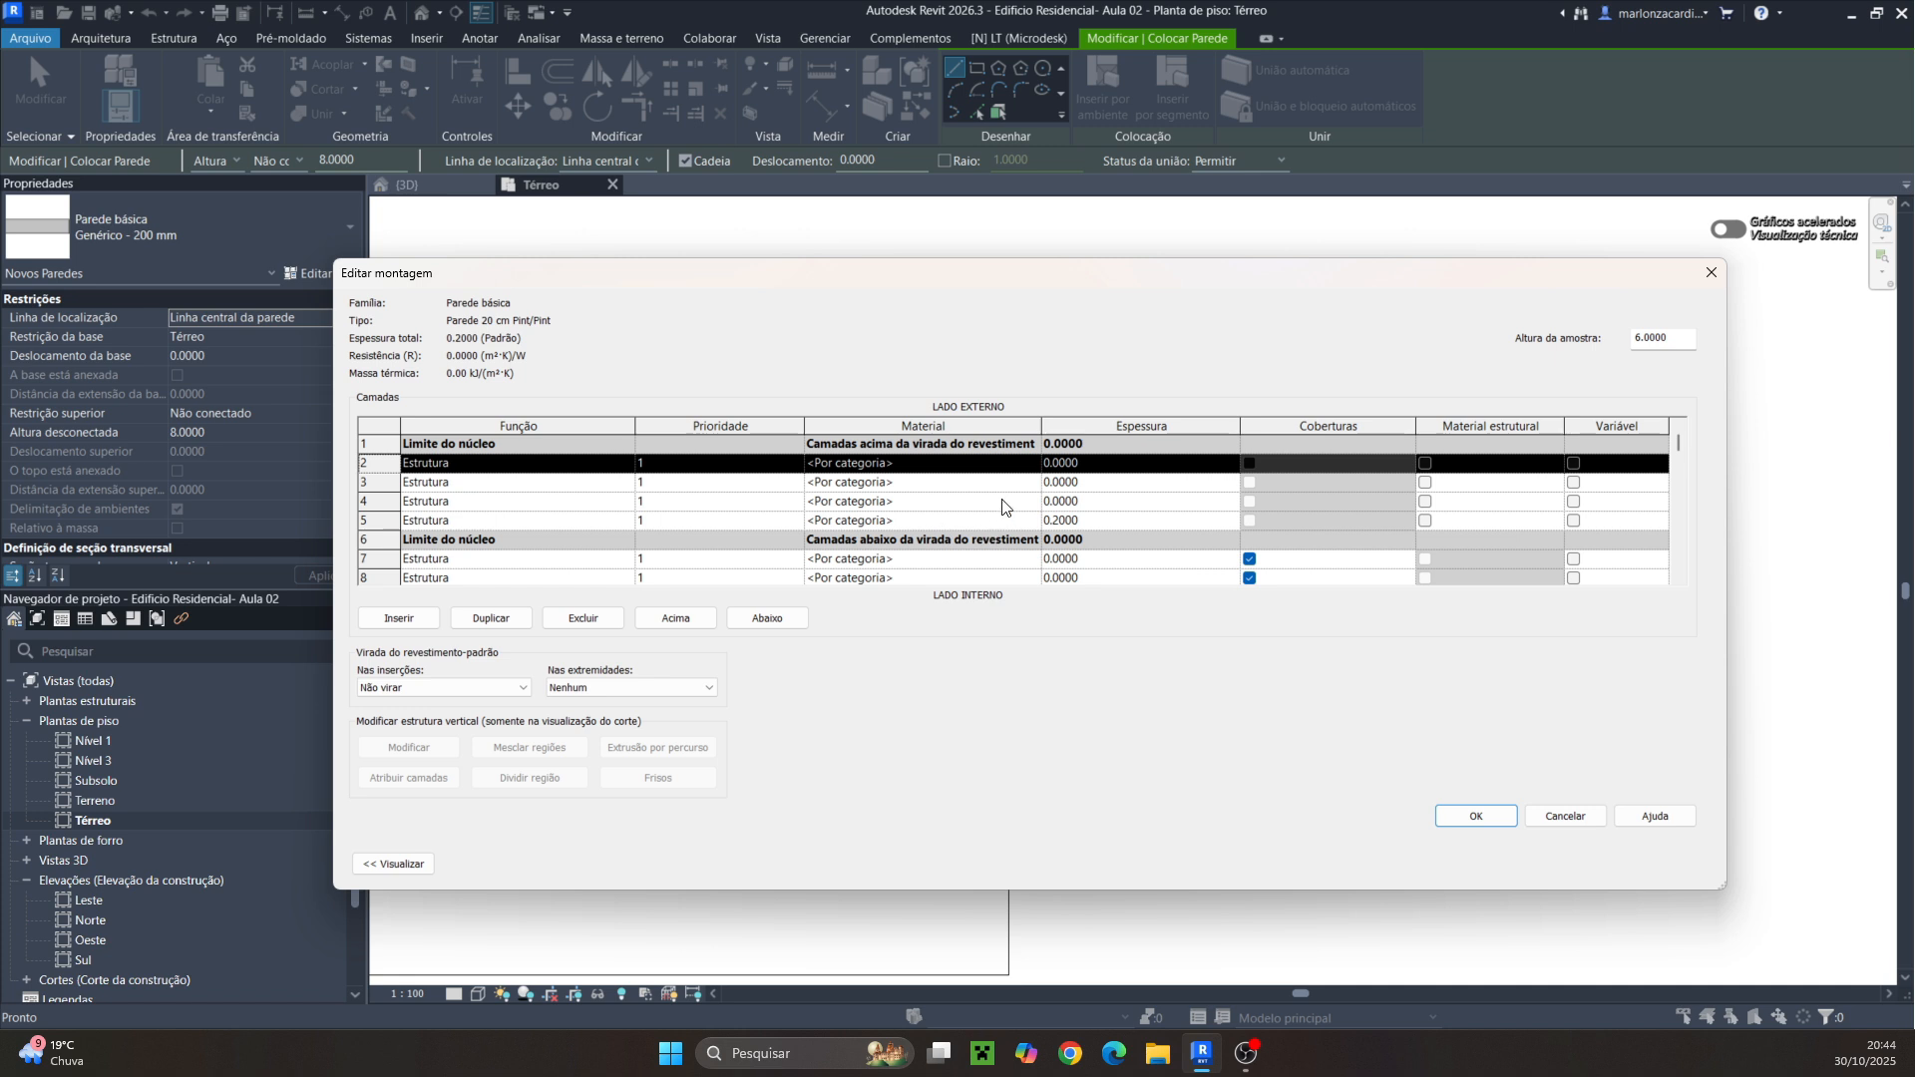
pyautogui.click(937, 502)
pyautogui.click(992, 466)
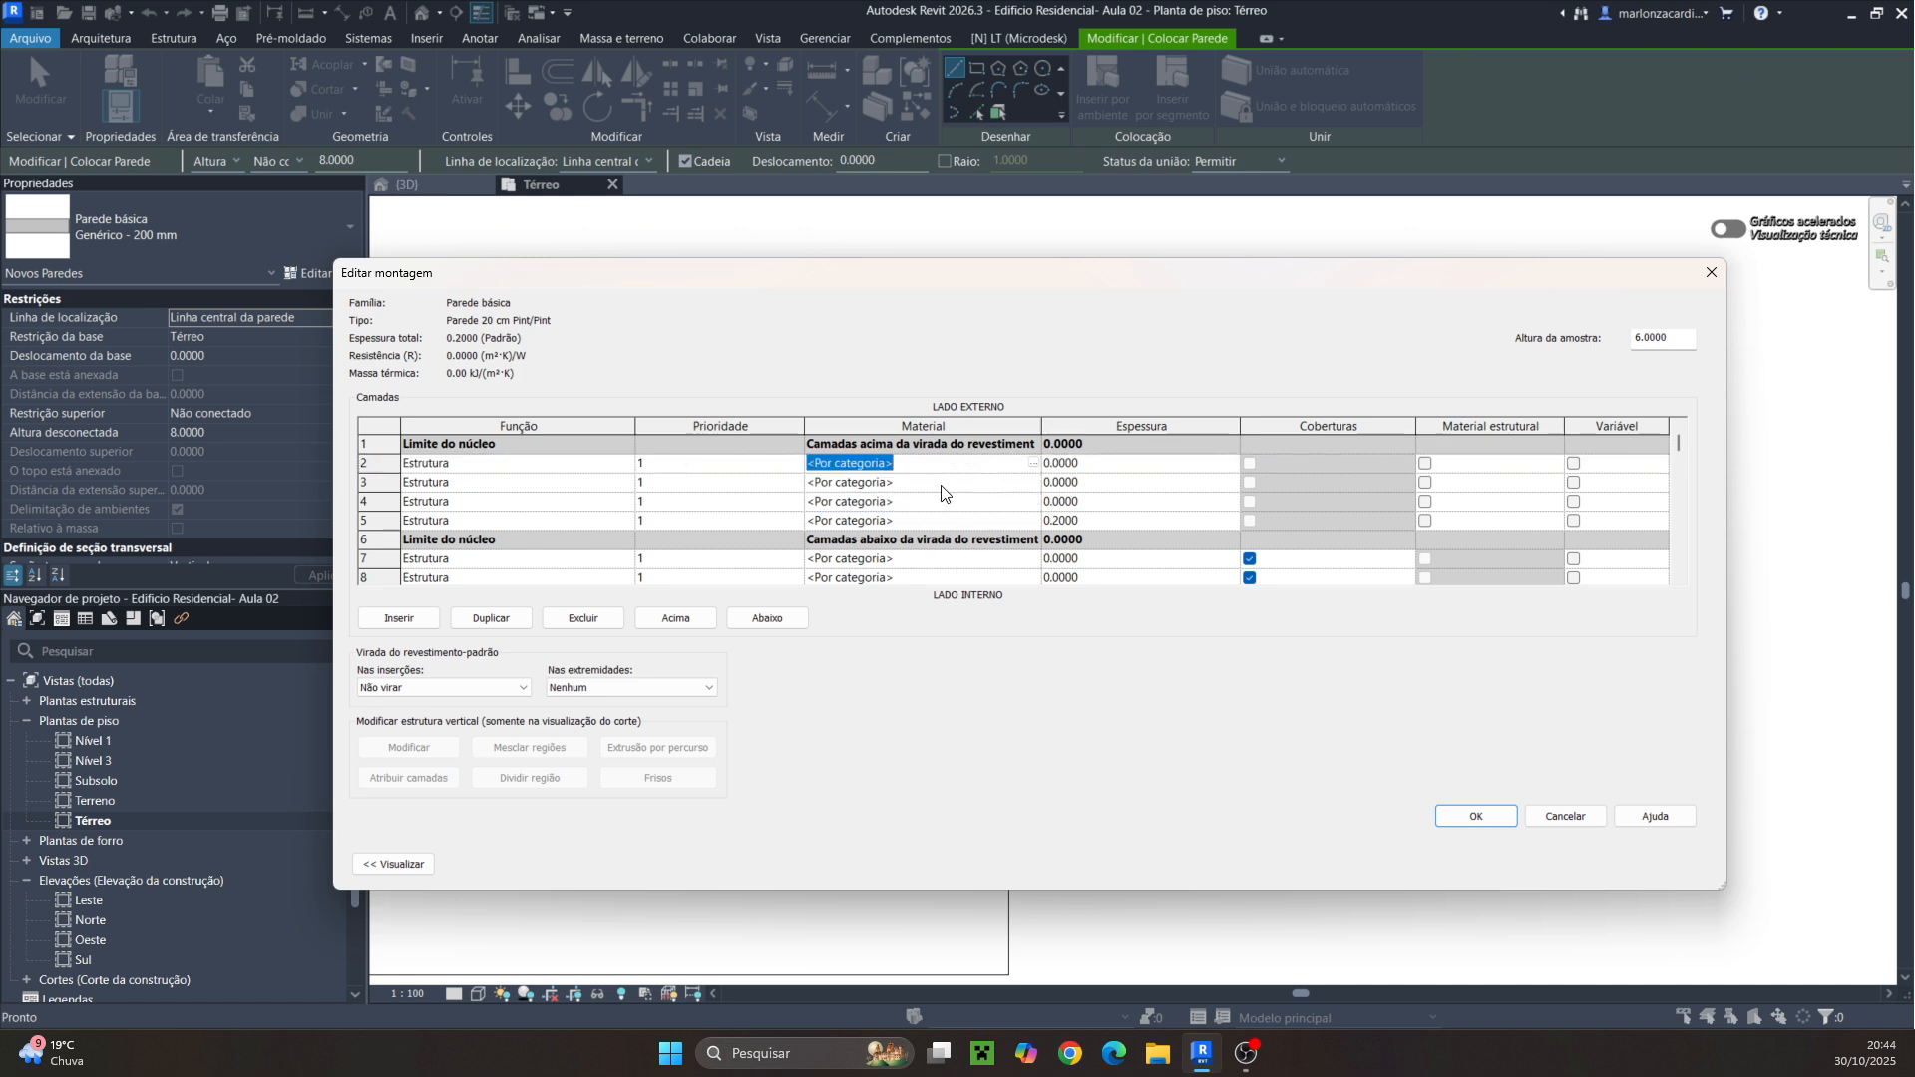
pyautogui.click(676, 619)
pyautogui.click(668, 620)
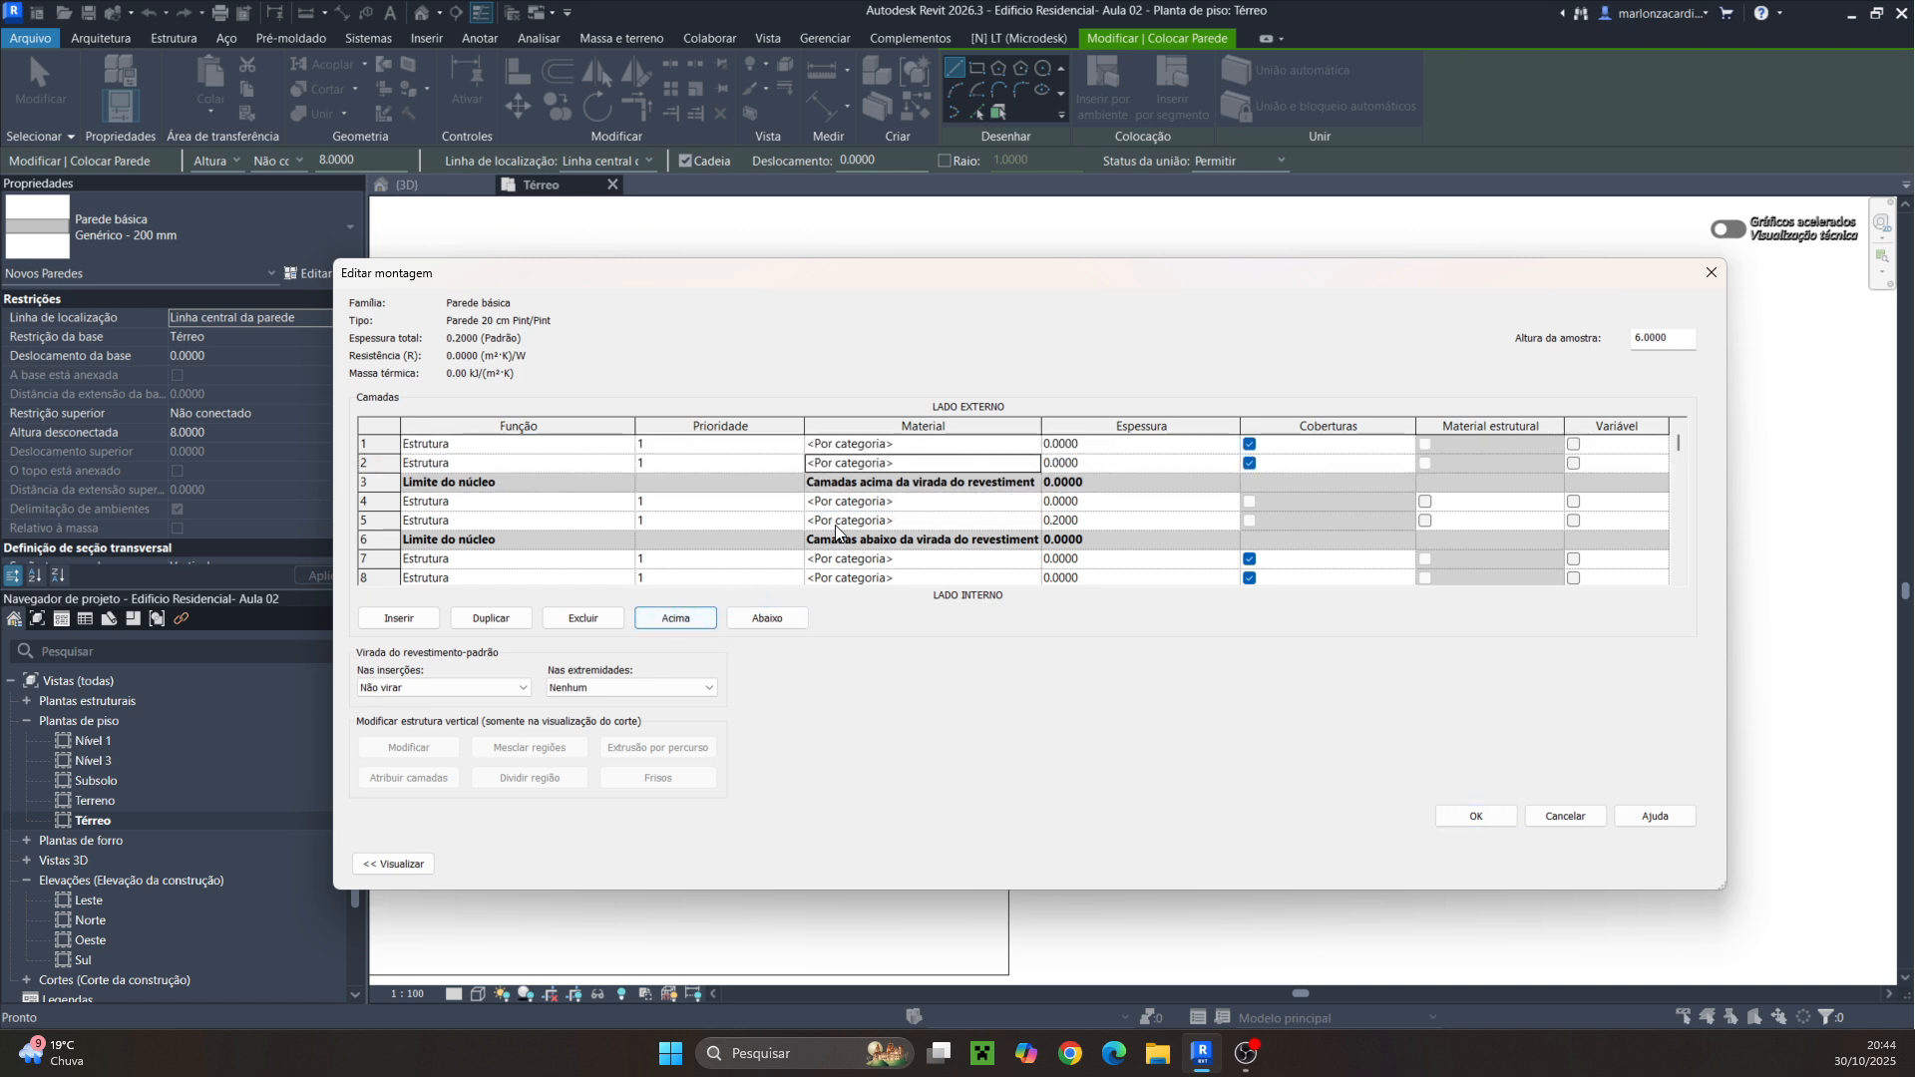
pyautogui.click(844, 503)
pyautogui.click(663, 619)
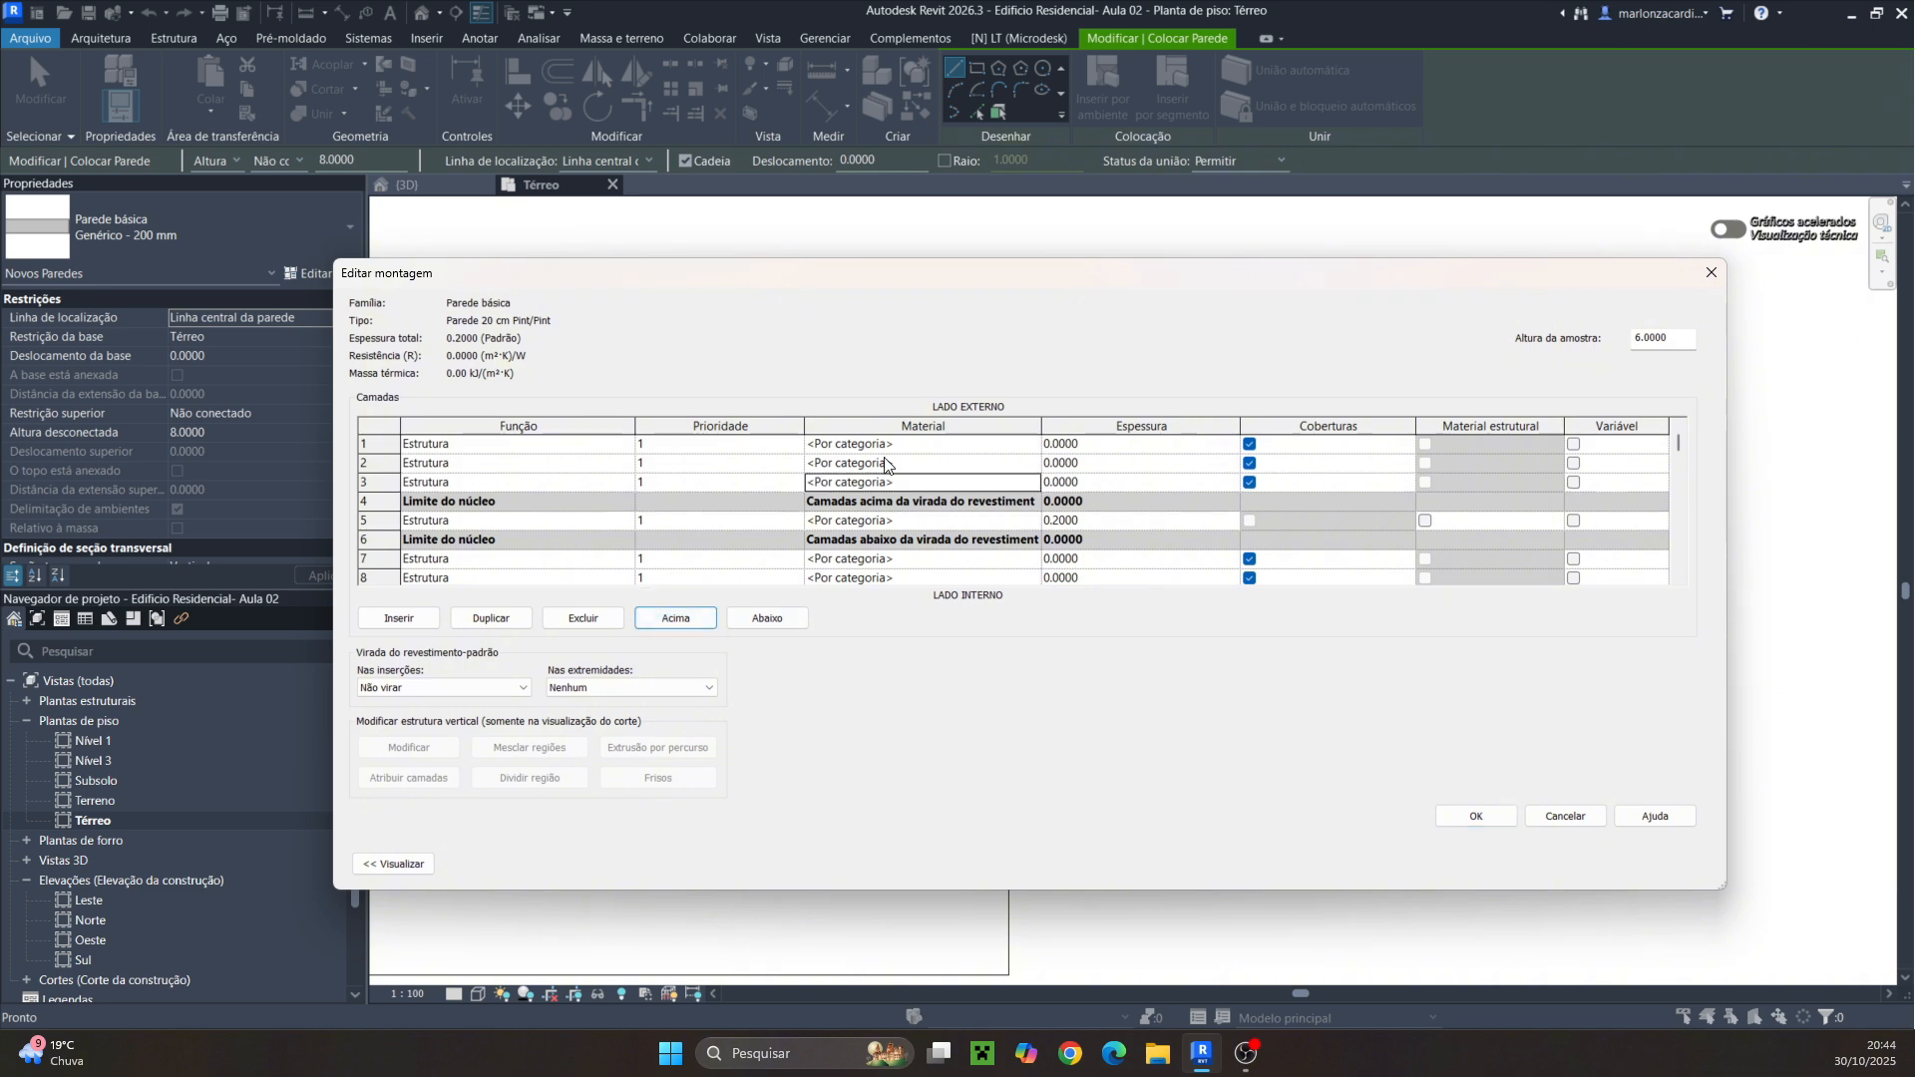
pyautogui.click(417, 866)
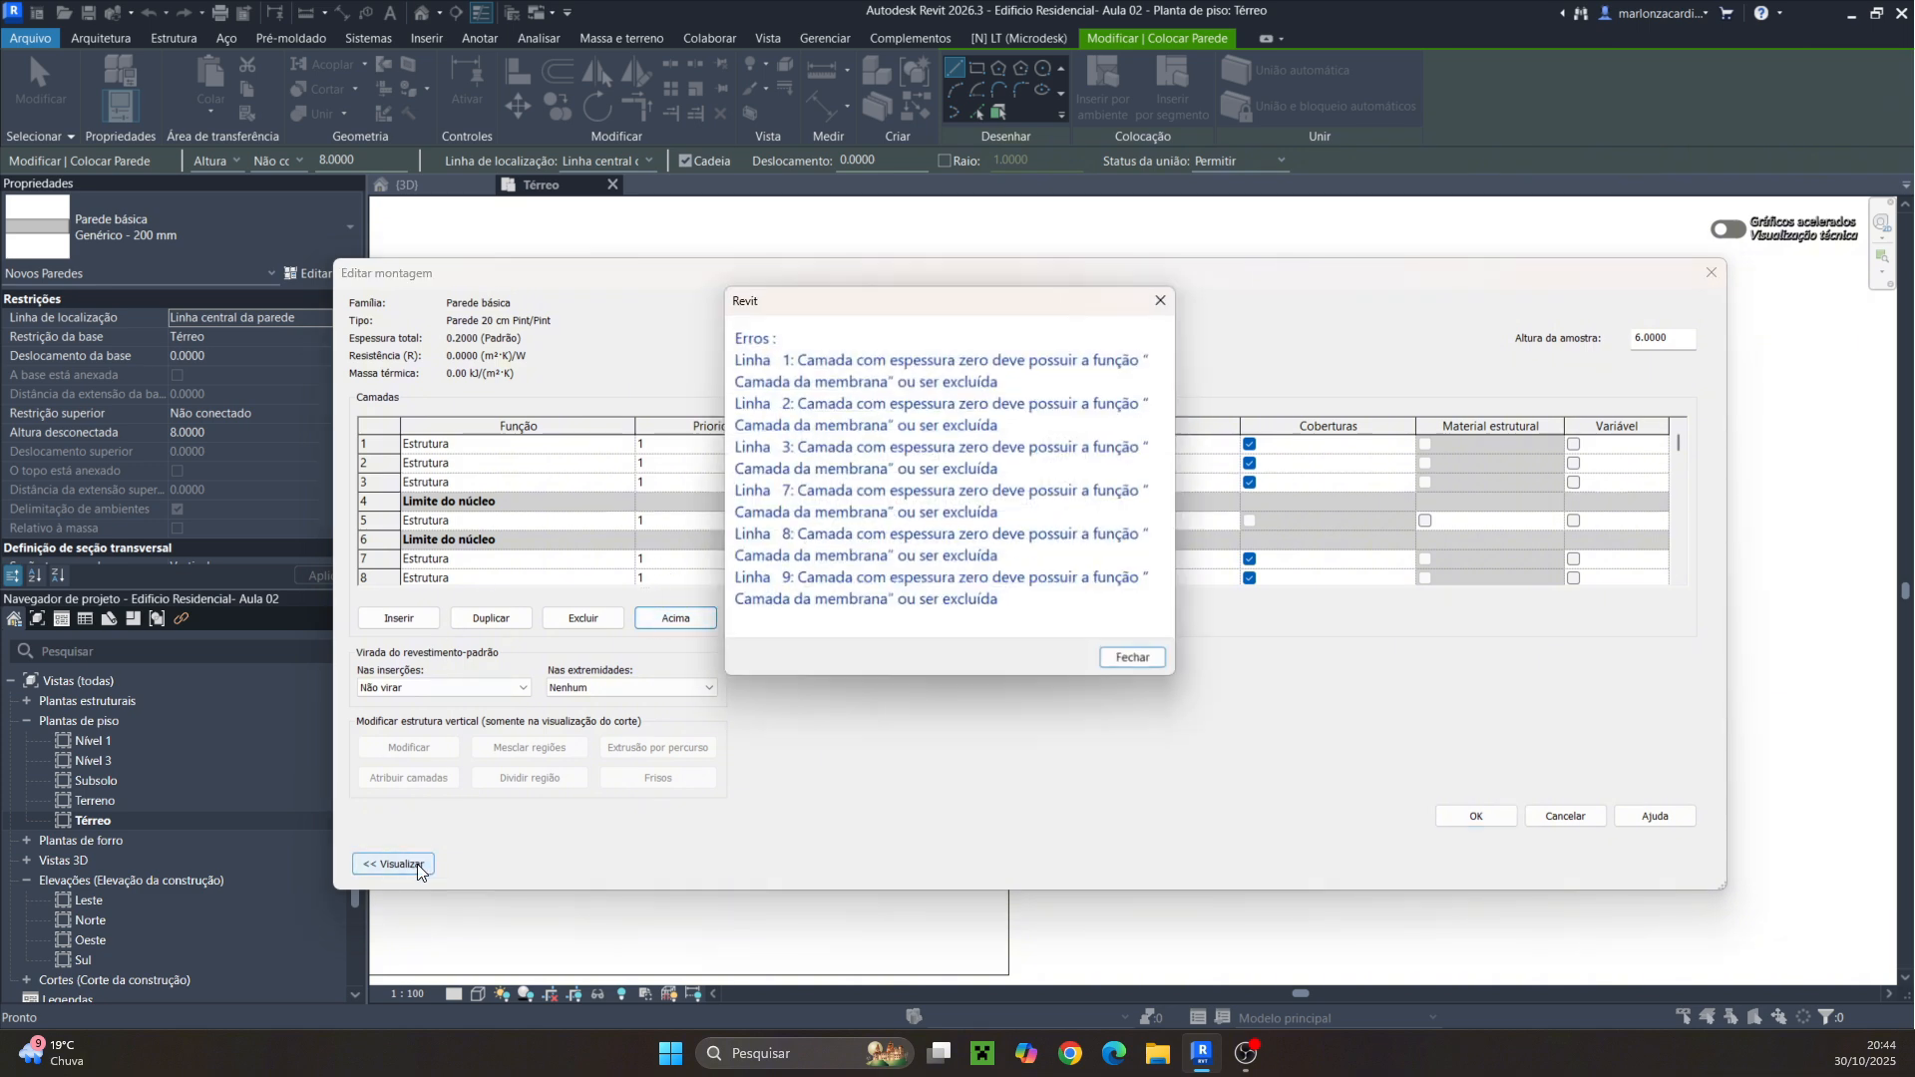
pyautogui.click(1161, 300)
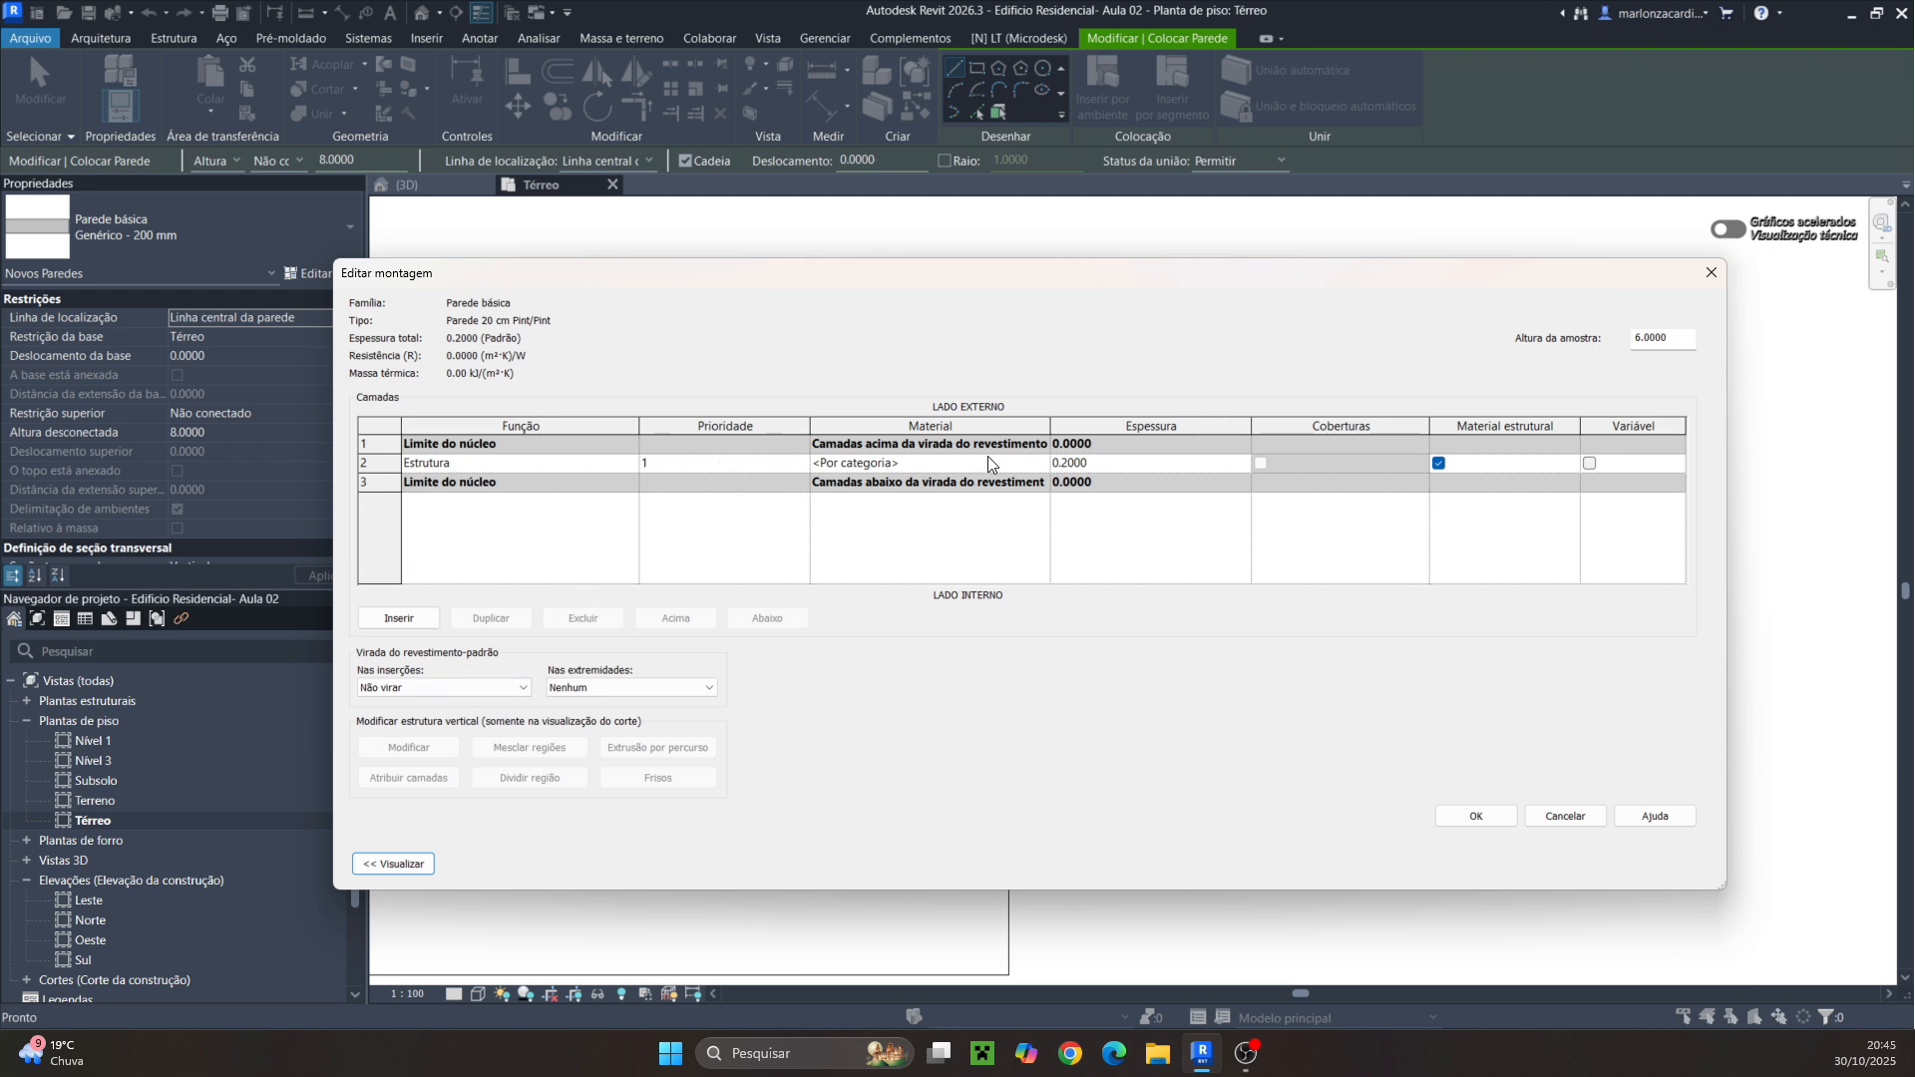
# Insert three new layers next to the structural layer of the wall structure
pyautogui.click(557, 469)
pyautogui.click(415, 623)
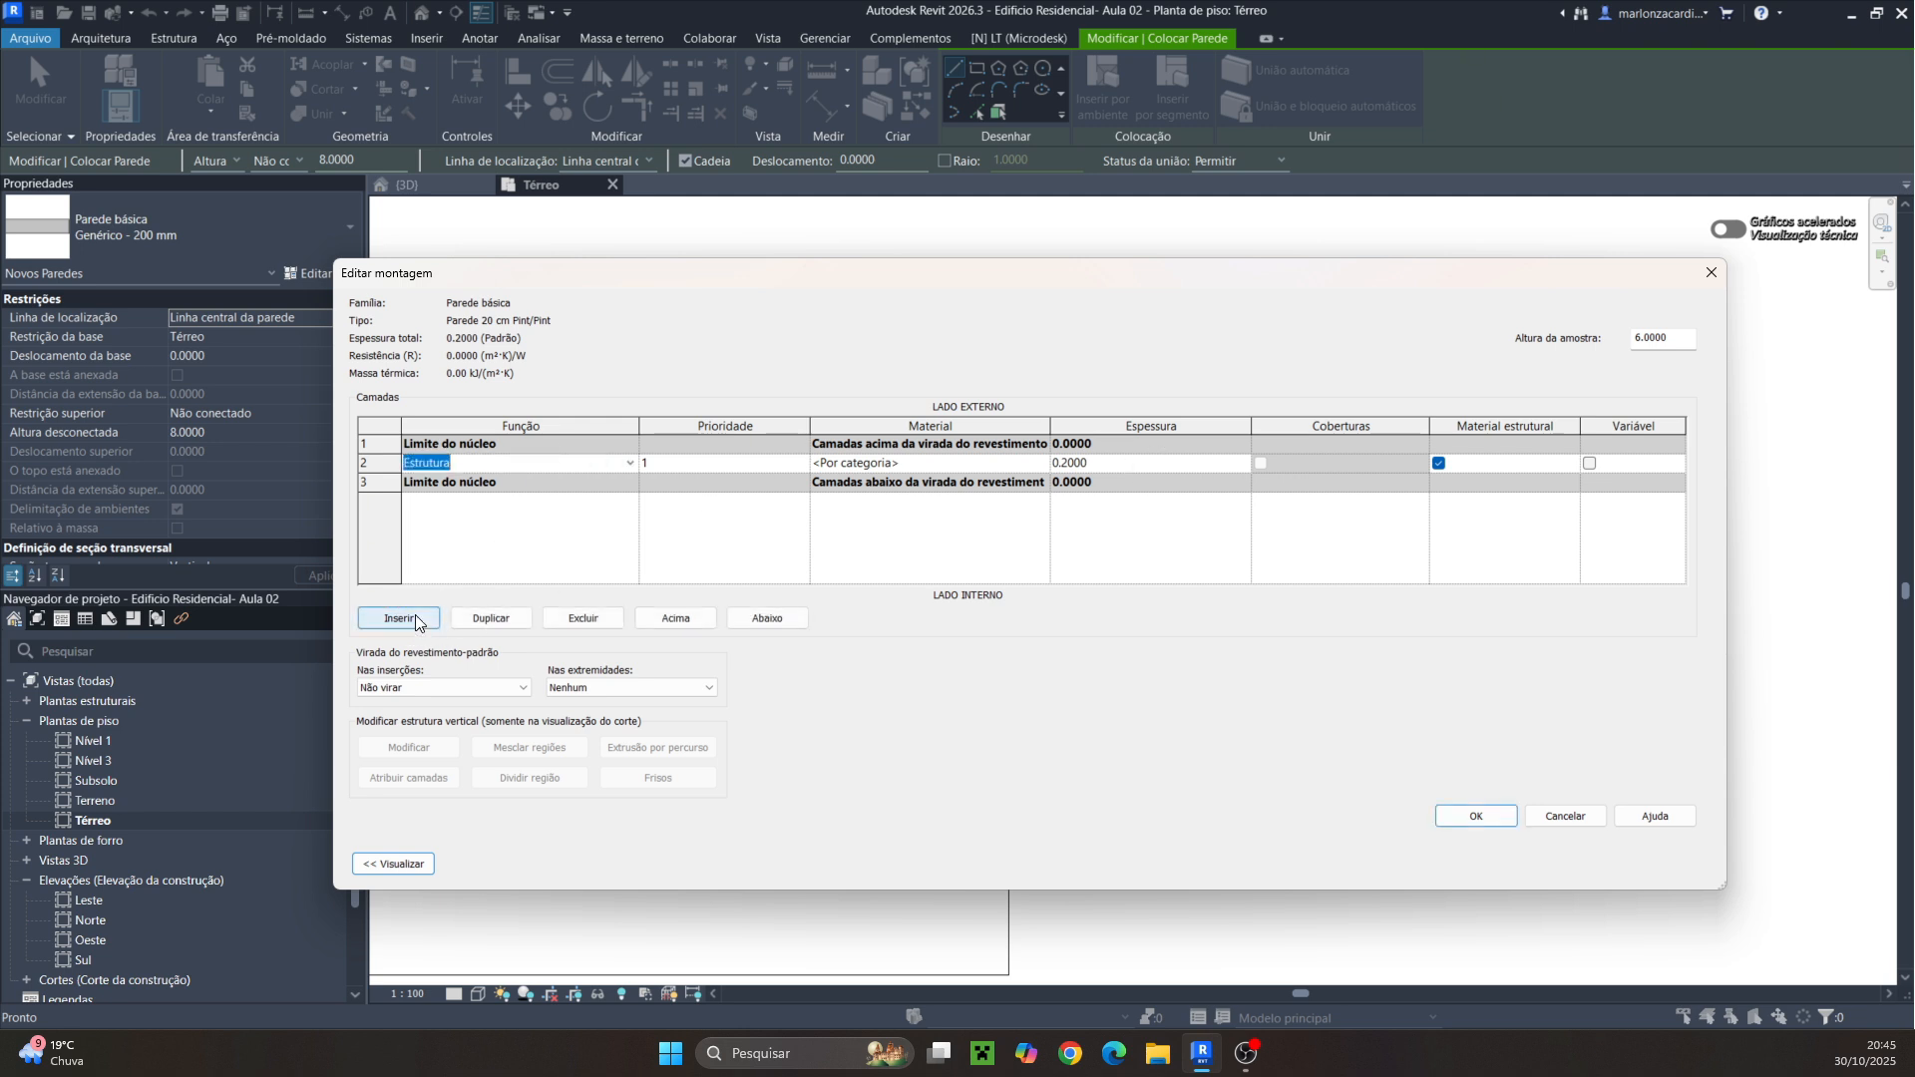
pyautogui.click(414, 619)
pyautogui.click(415, 619)
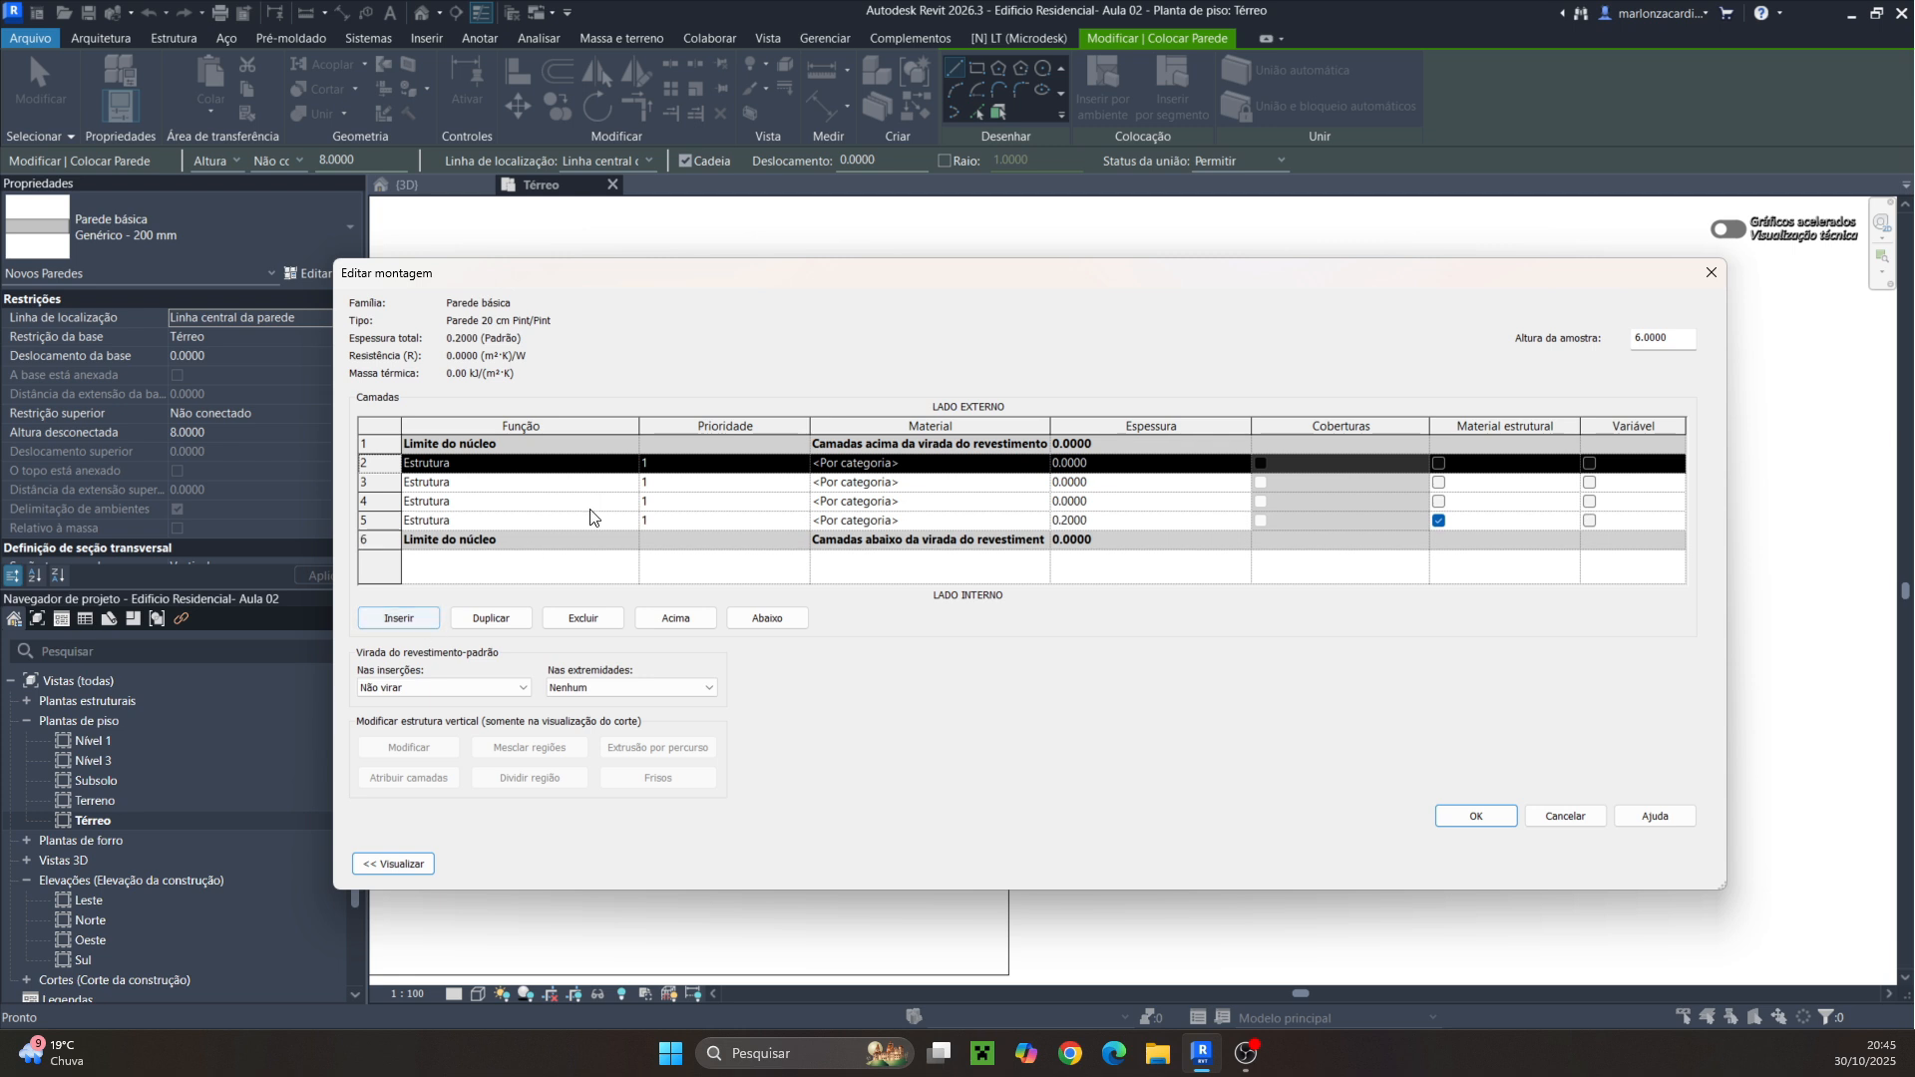
# Reorder the layers so the structural layer stays inside the core and the three new layers sit on the interior side
pyautogui.click(691, 521)
pyautogui.click(743, 619)
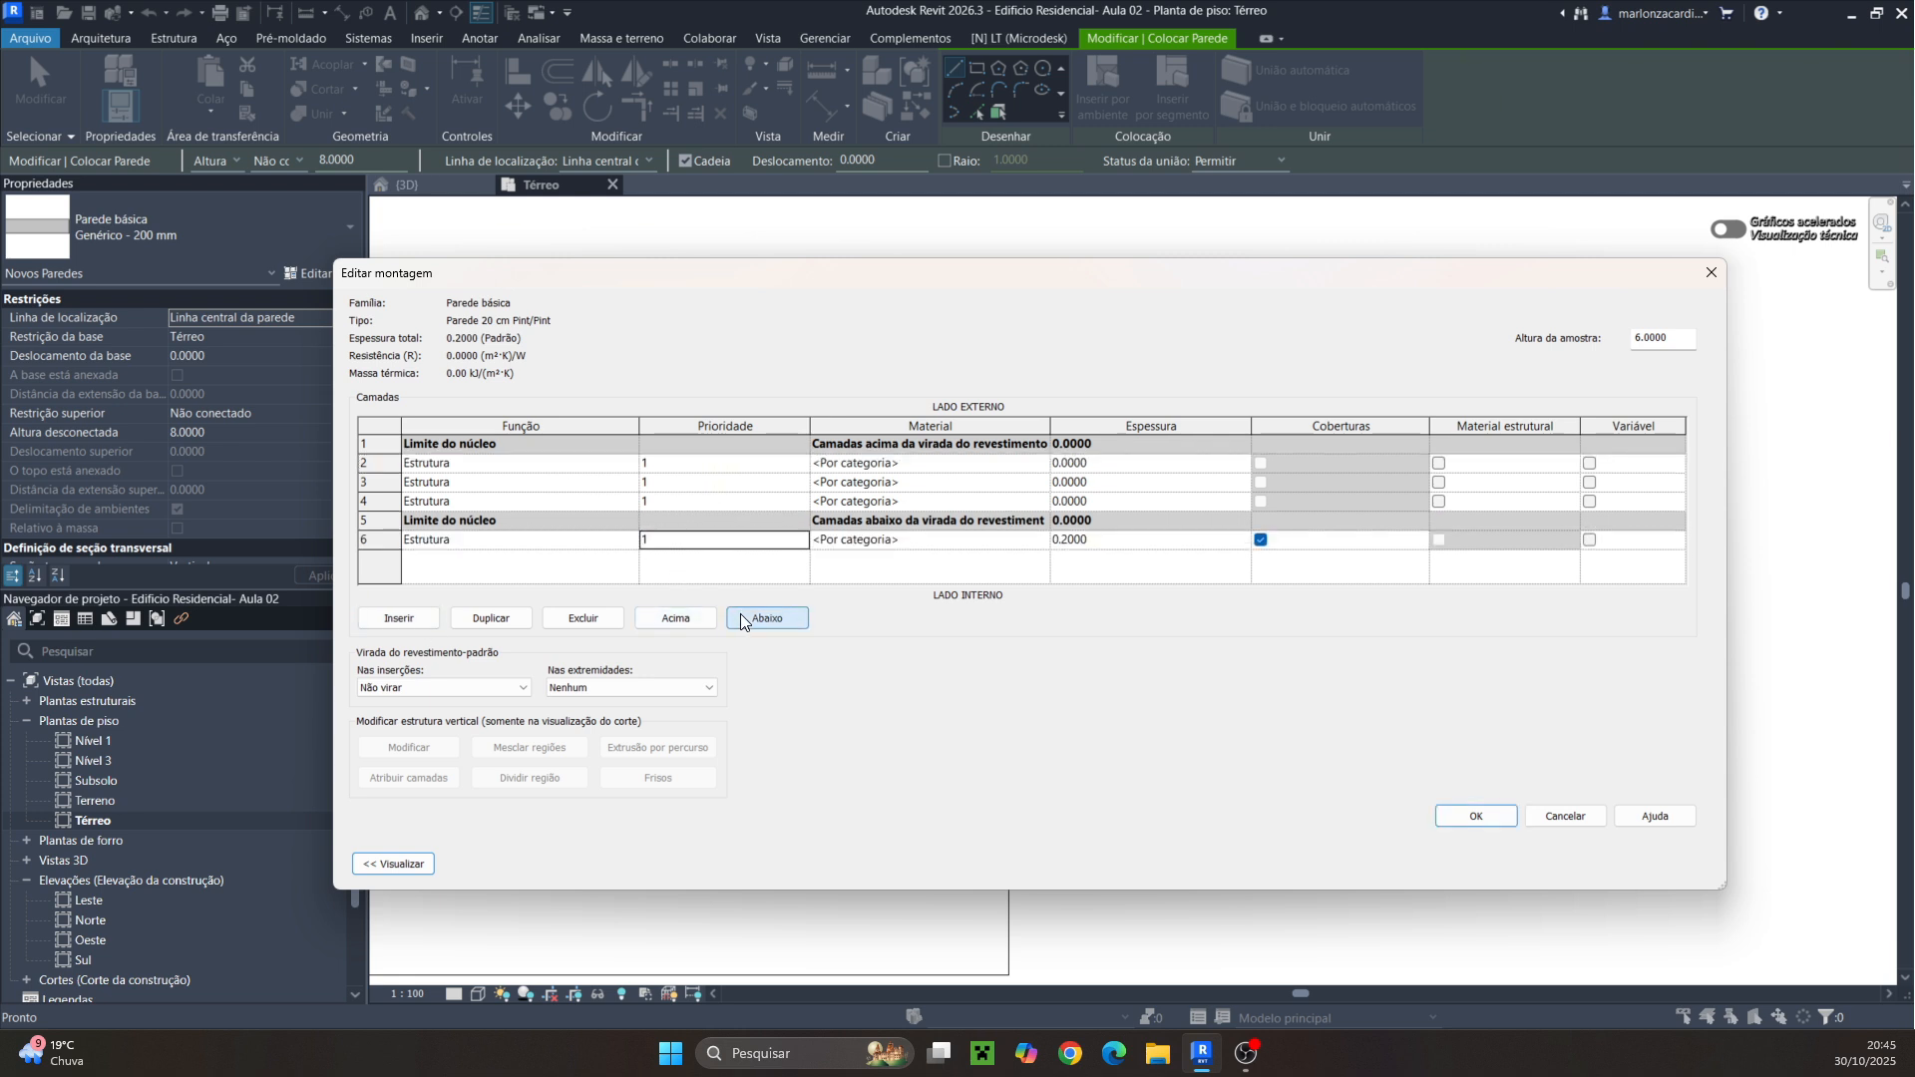
pyautogui.click(696, 503)
pyautogui.click(762, 617)
pyautogui.click(696, 481)
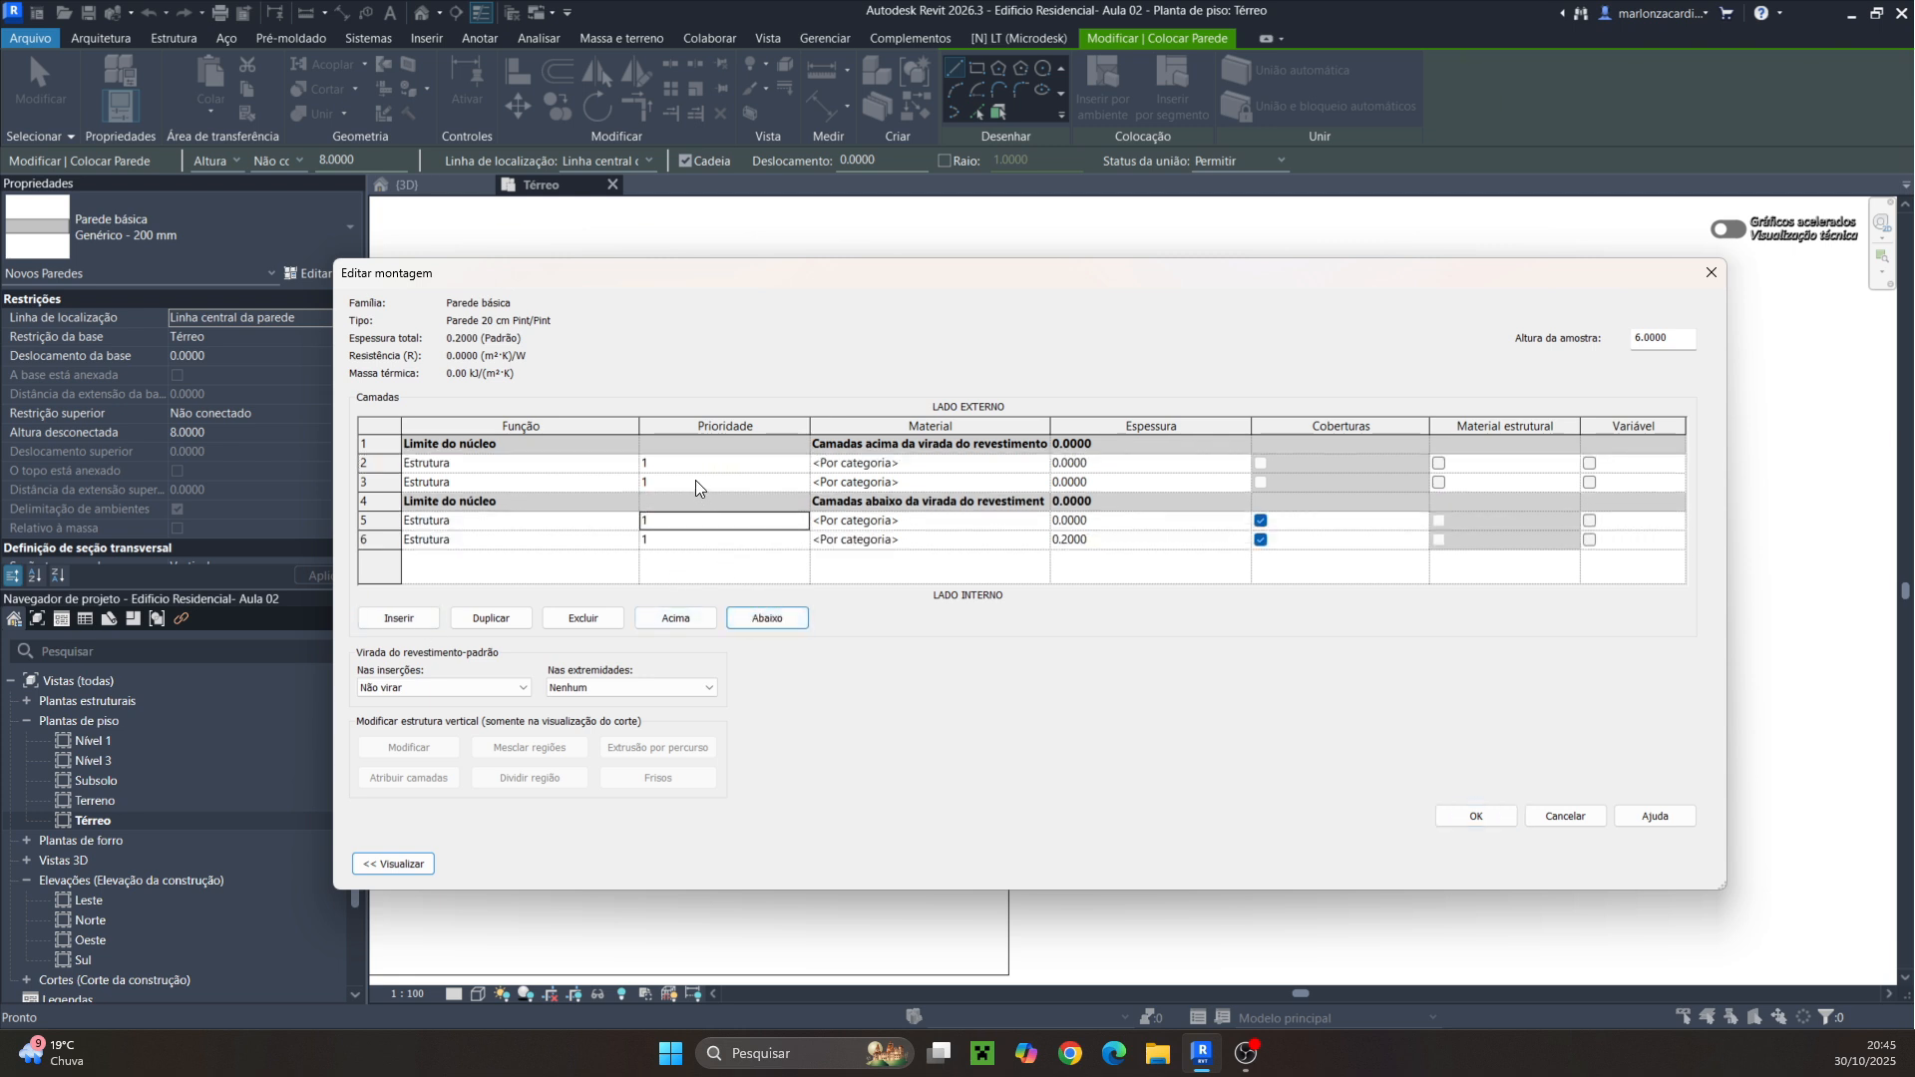
pyautogui.click(763, 618)
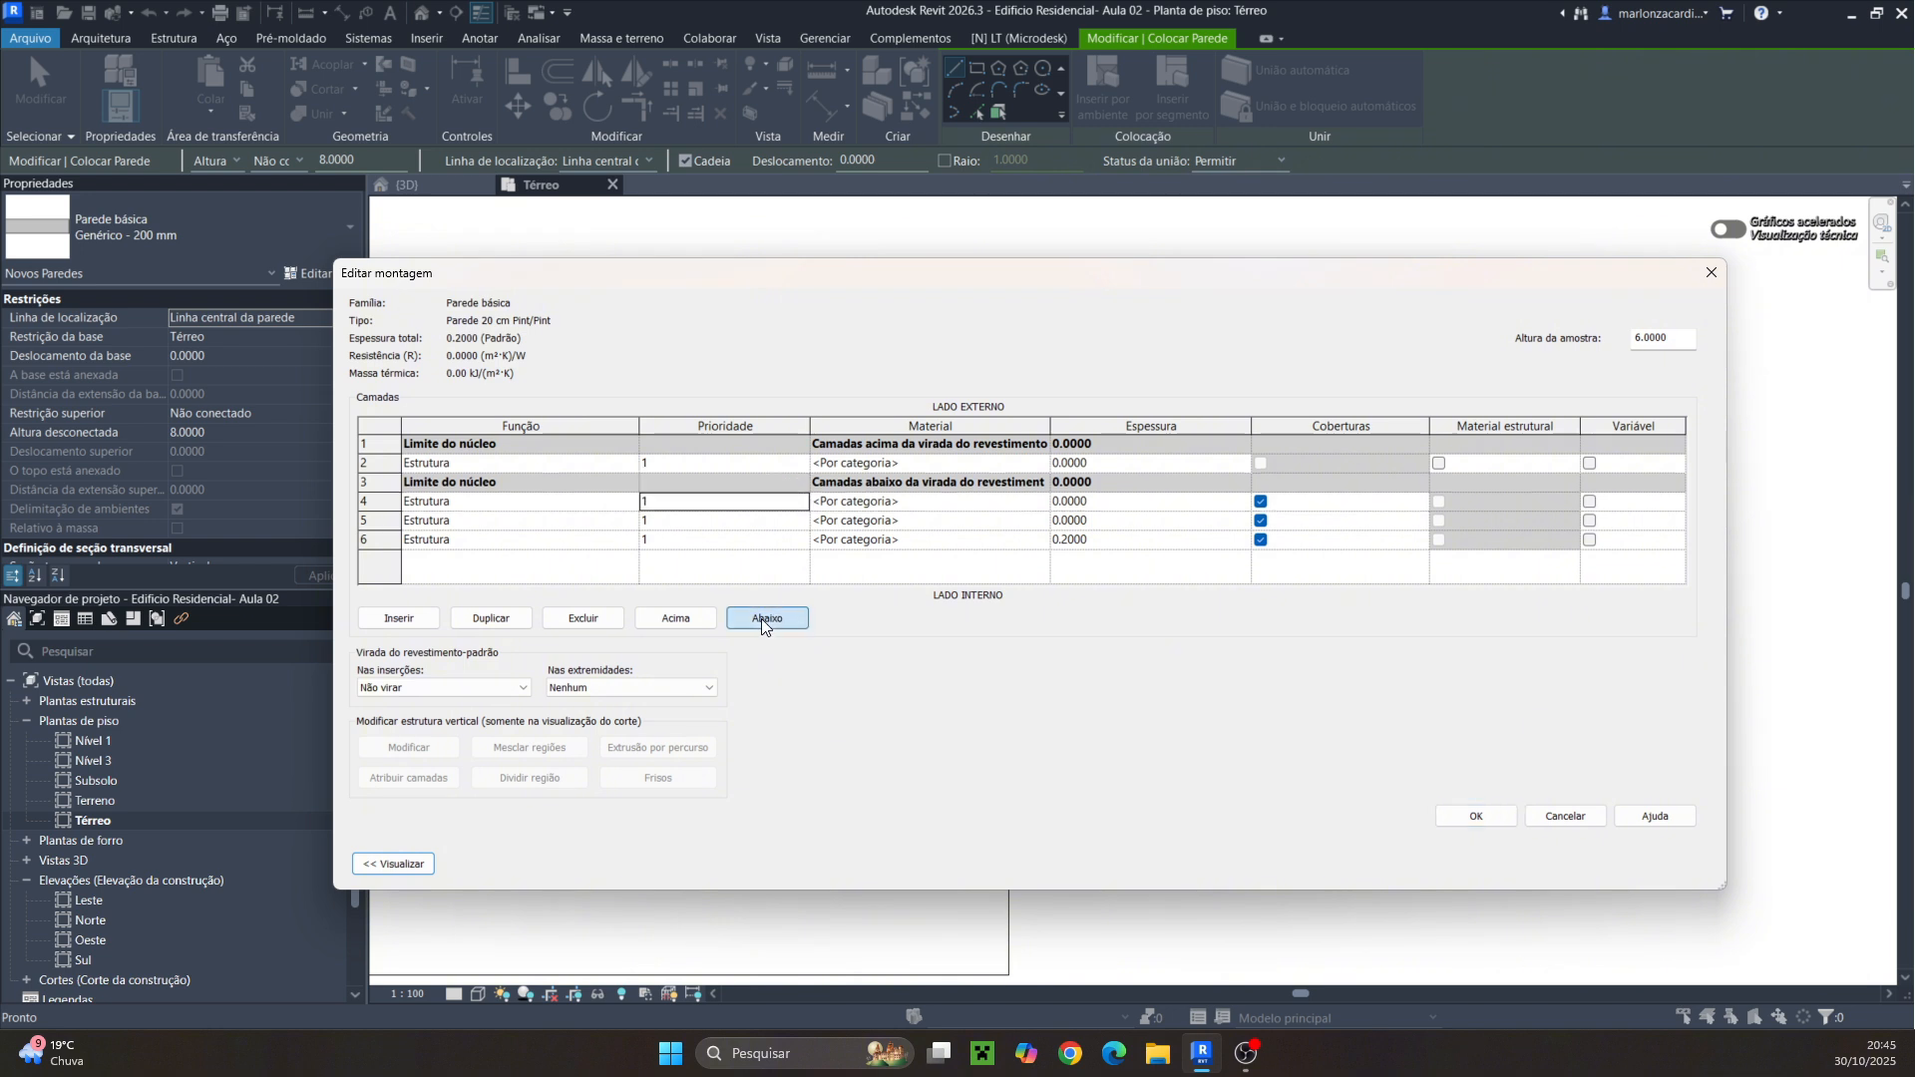
pyautogui.click(755, 540)
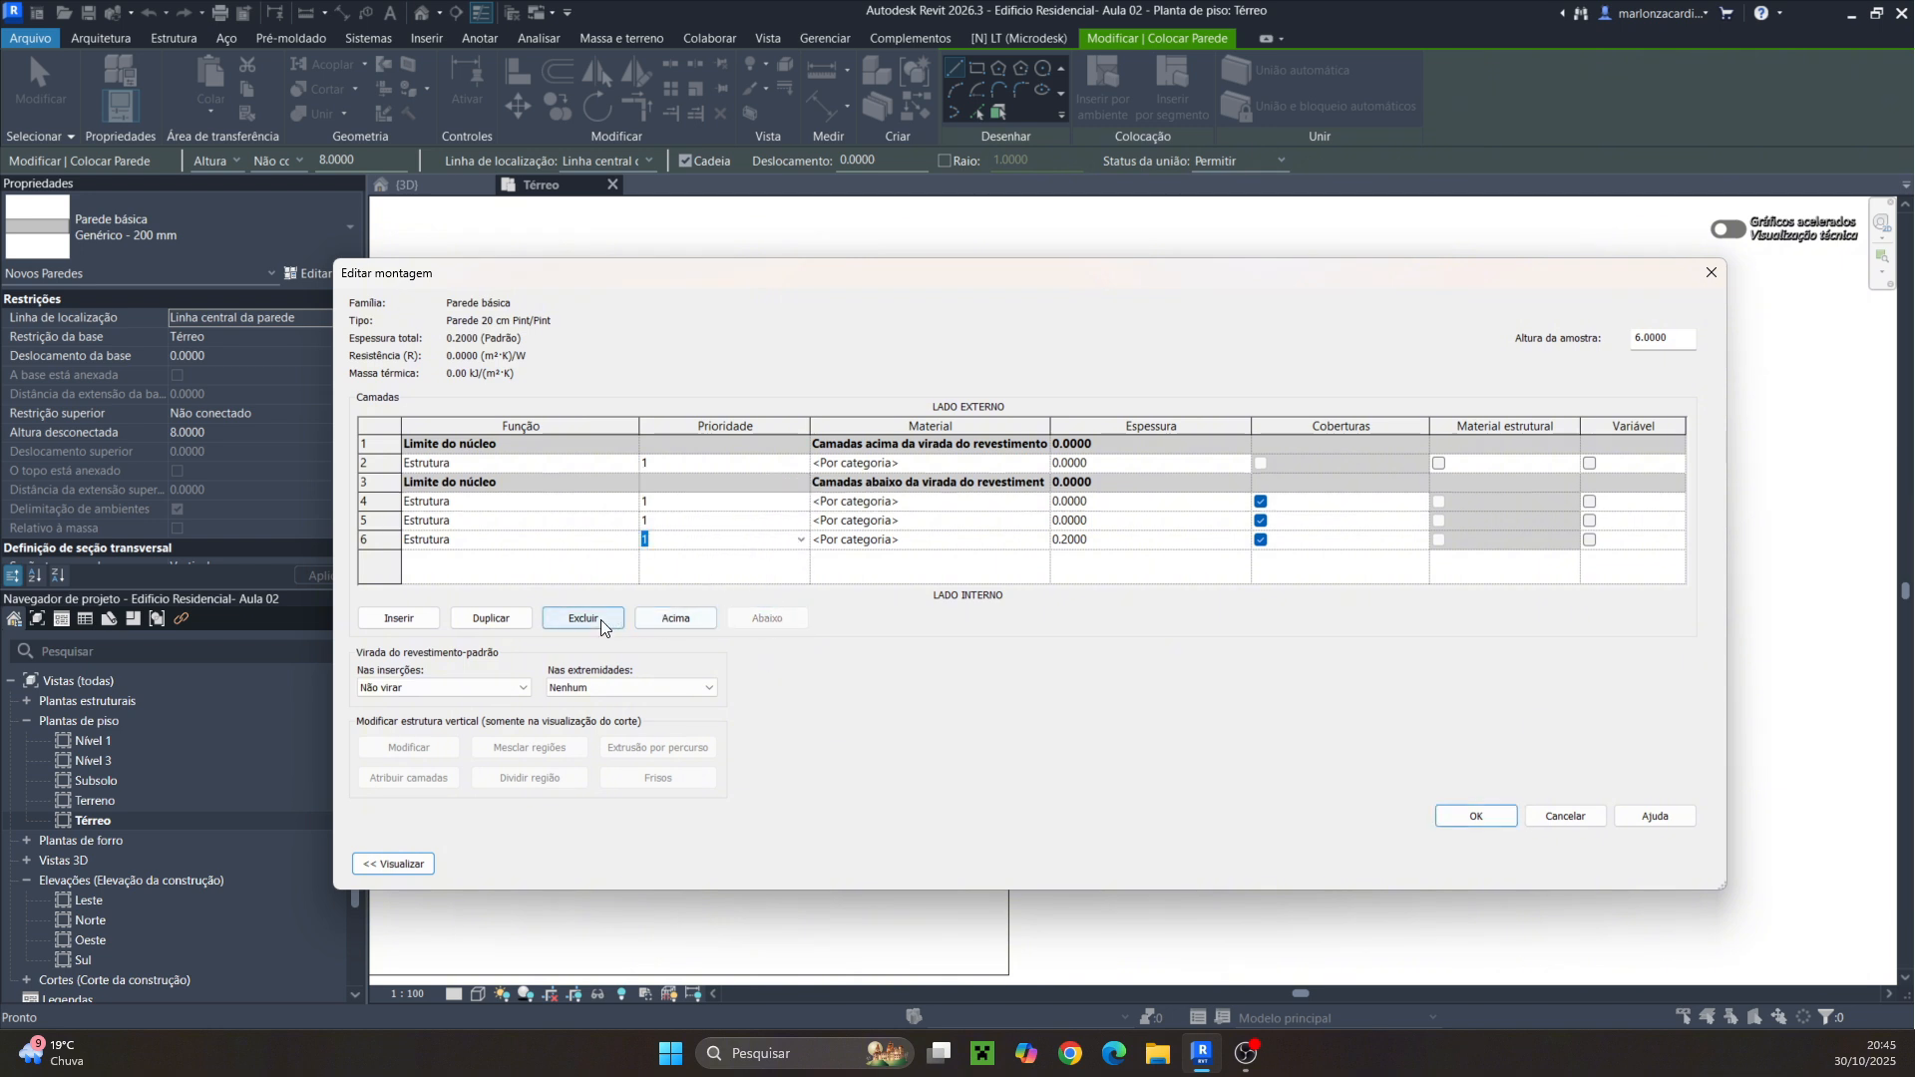
pyautogui.click(664, 619)
pyautogui.doubleClick(662, 618)
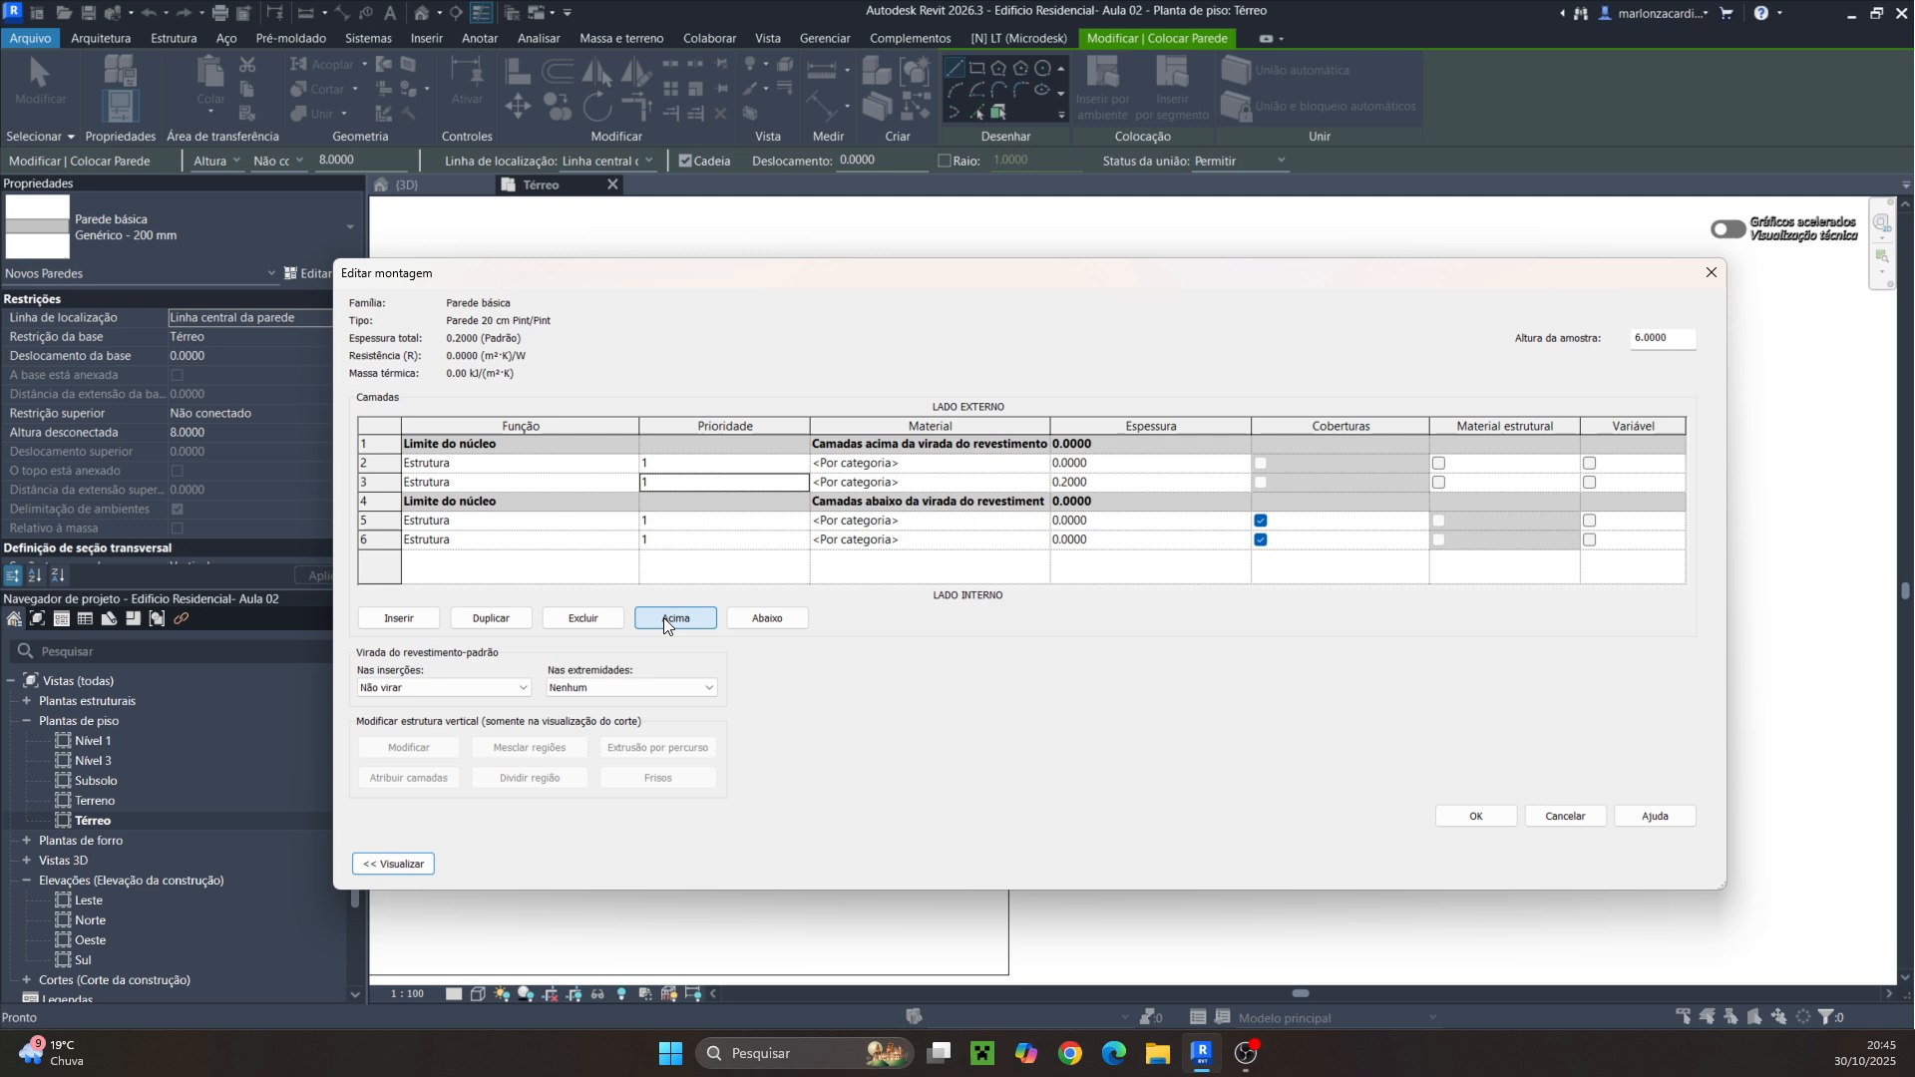
pyautogui.click(736, 464)
pyautogui.click(748, 619)
pyautogui.click(747, 619)
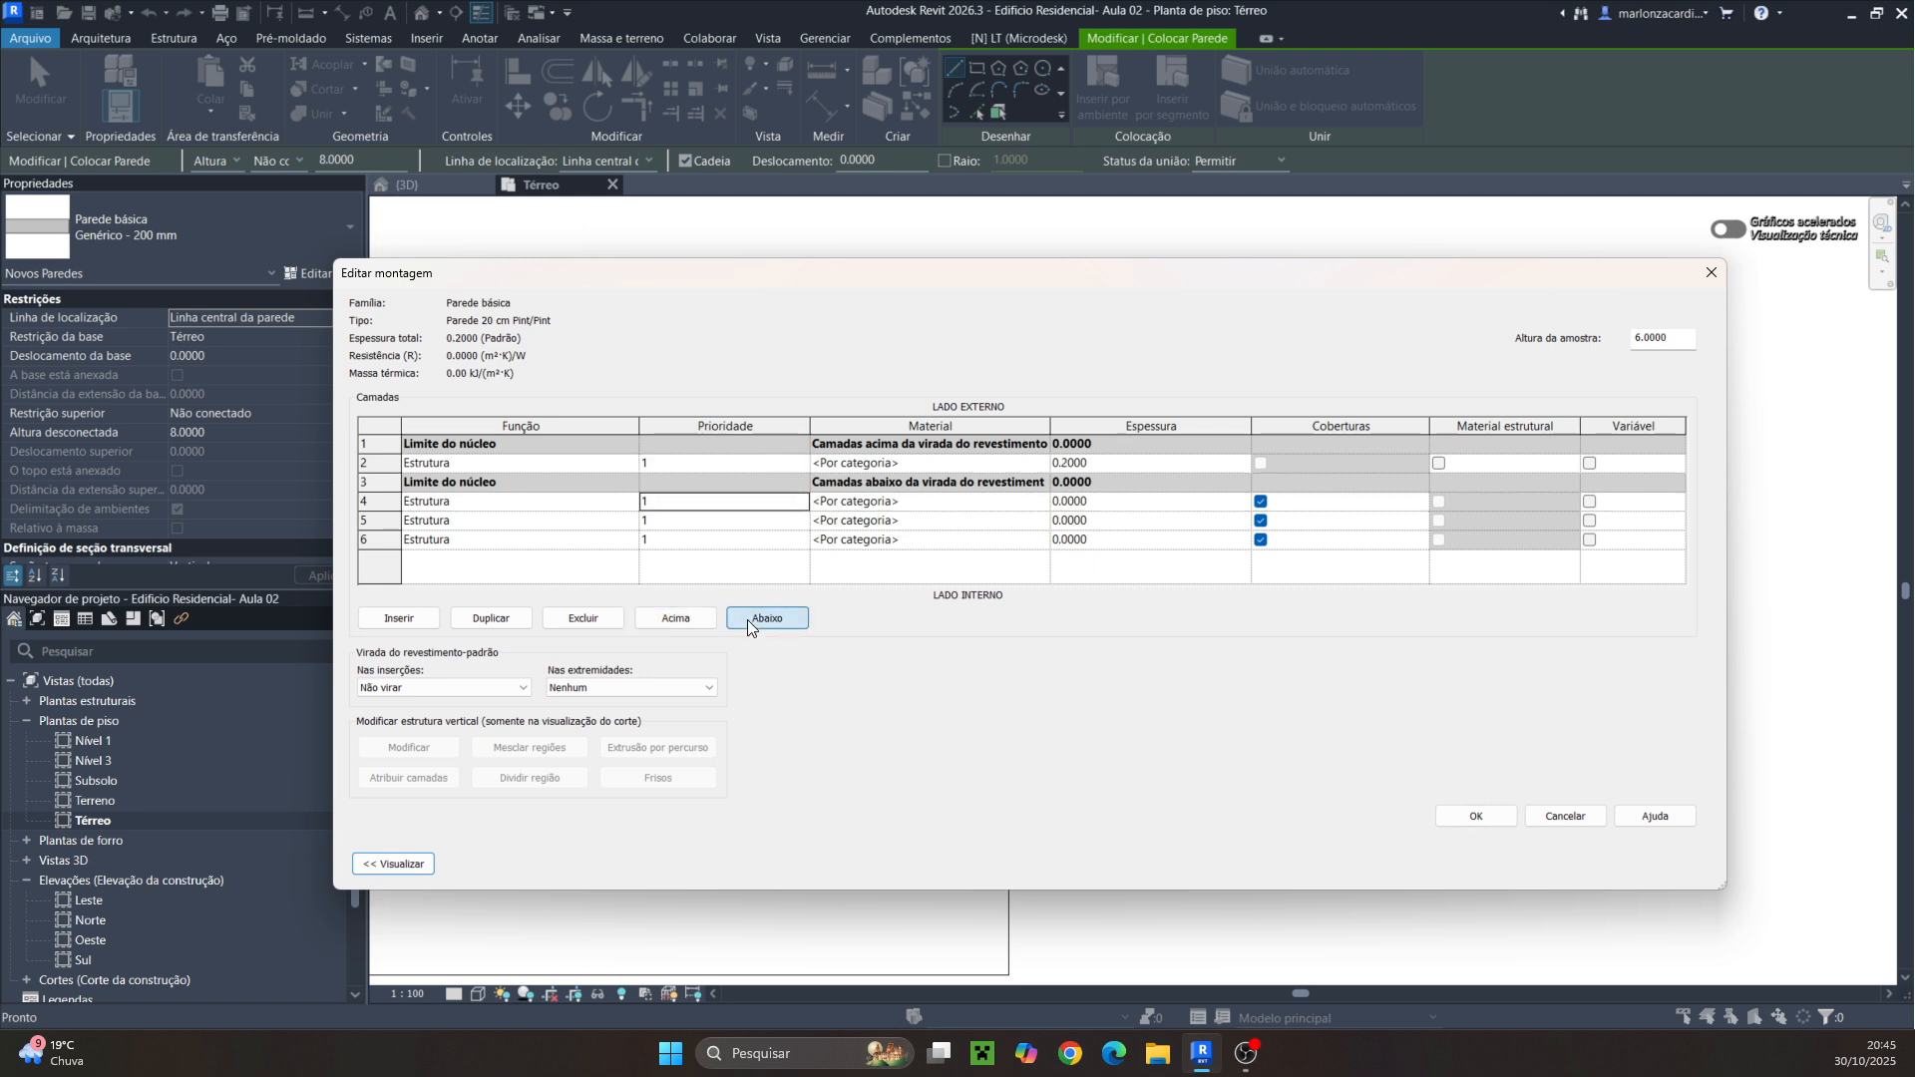
# Insert three more layers and move them above the exterior core boundary
pyautogui.click(676, 463)
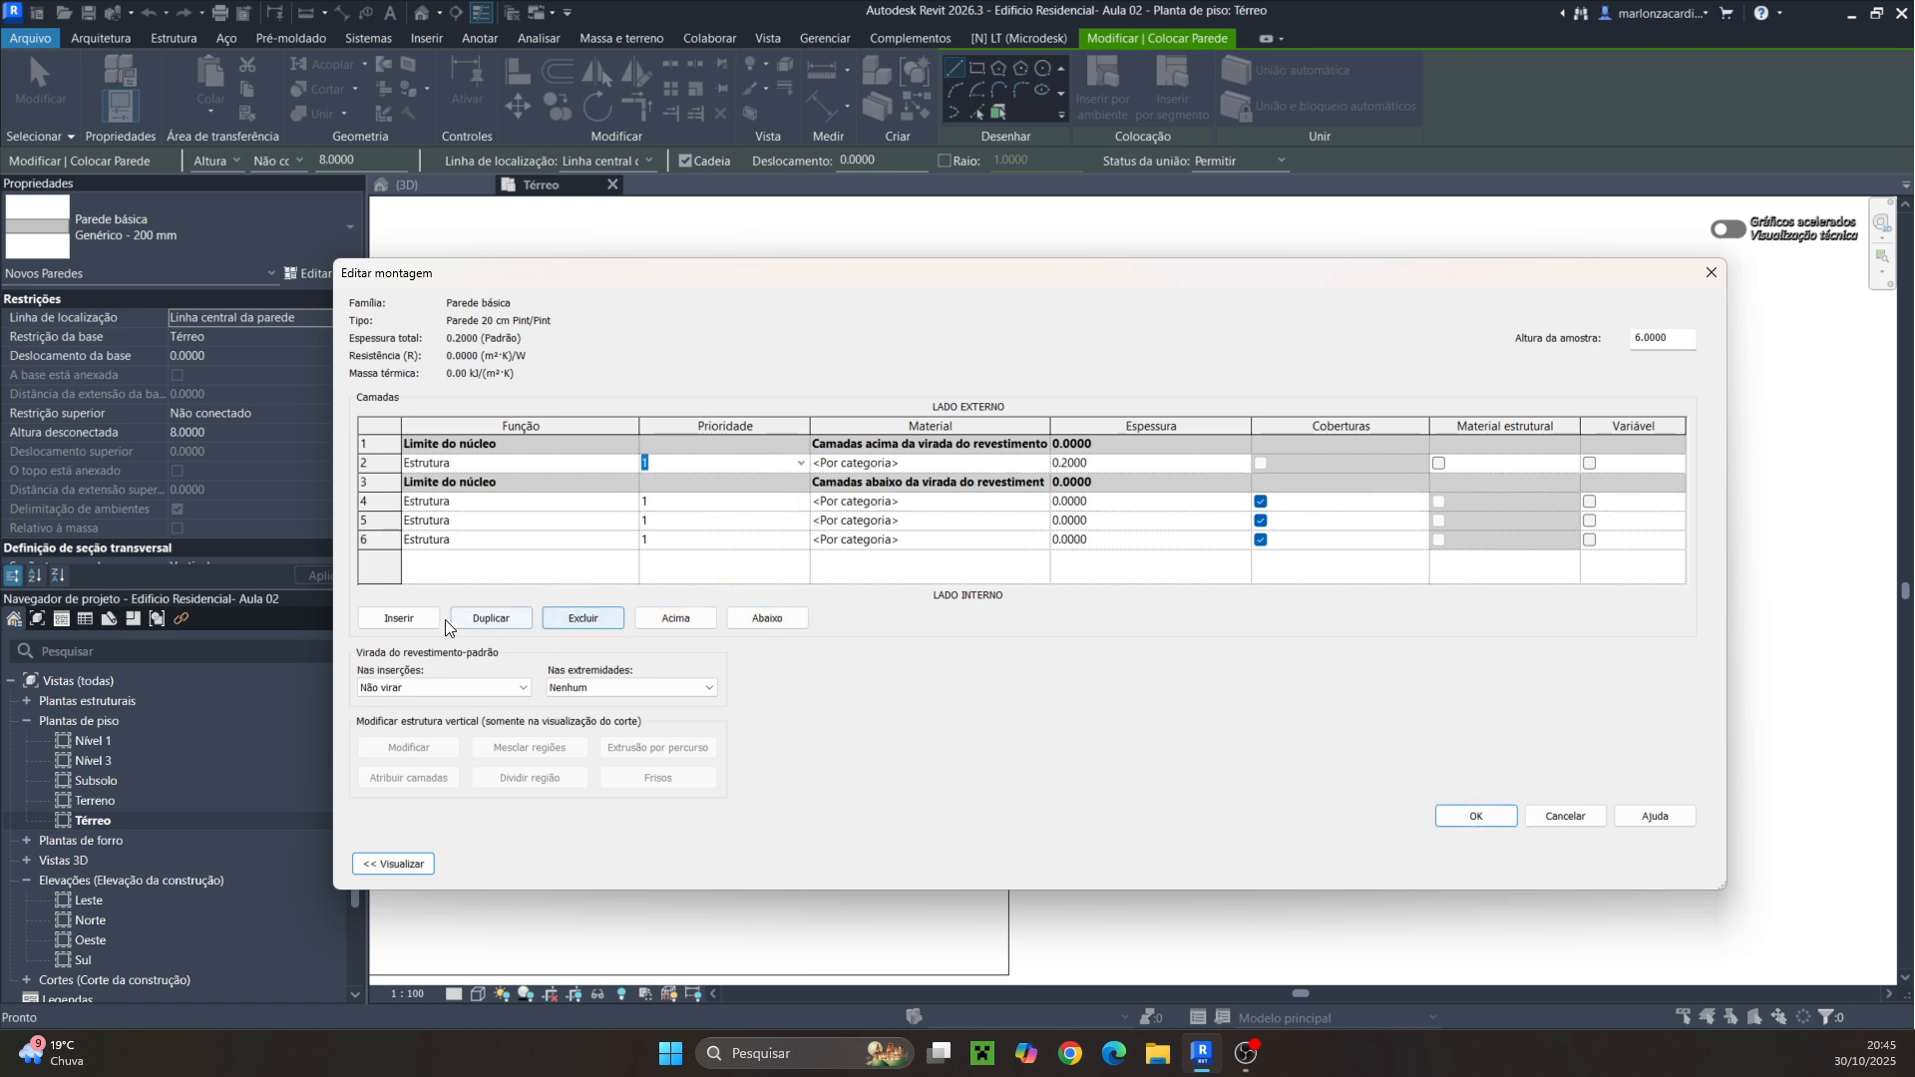
pyautogui.click(392, 618)
pyautogui.click(393, 618)
pyautogui.click(392, 618)
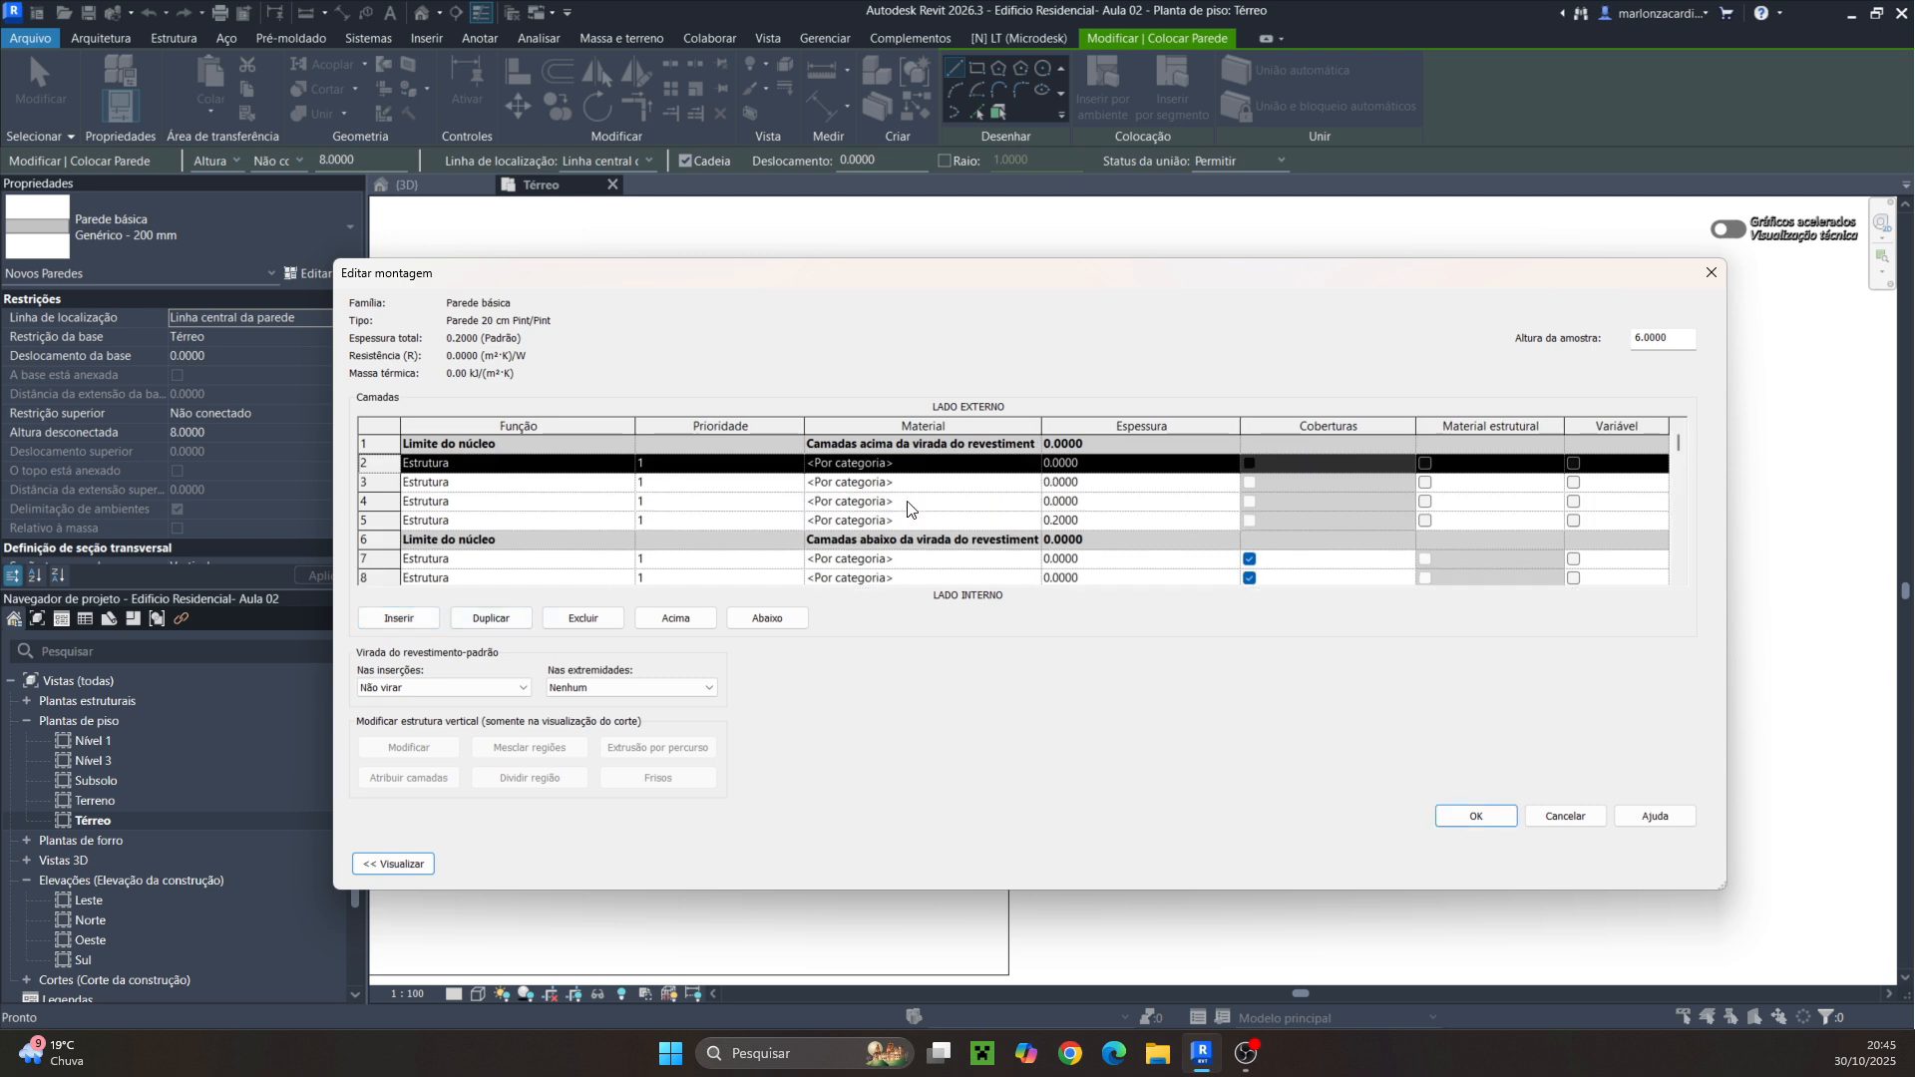
pyautogui.click(678, 619)
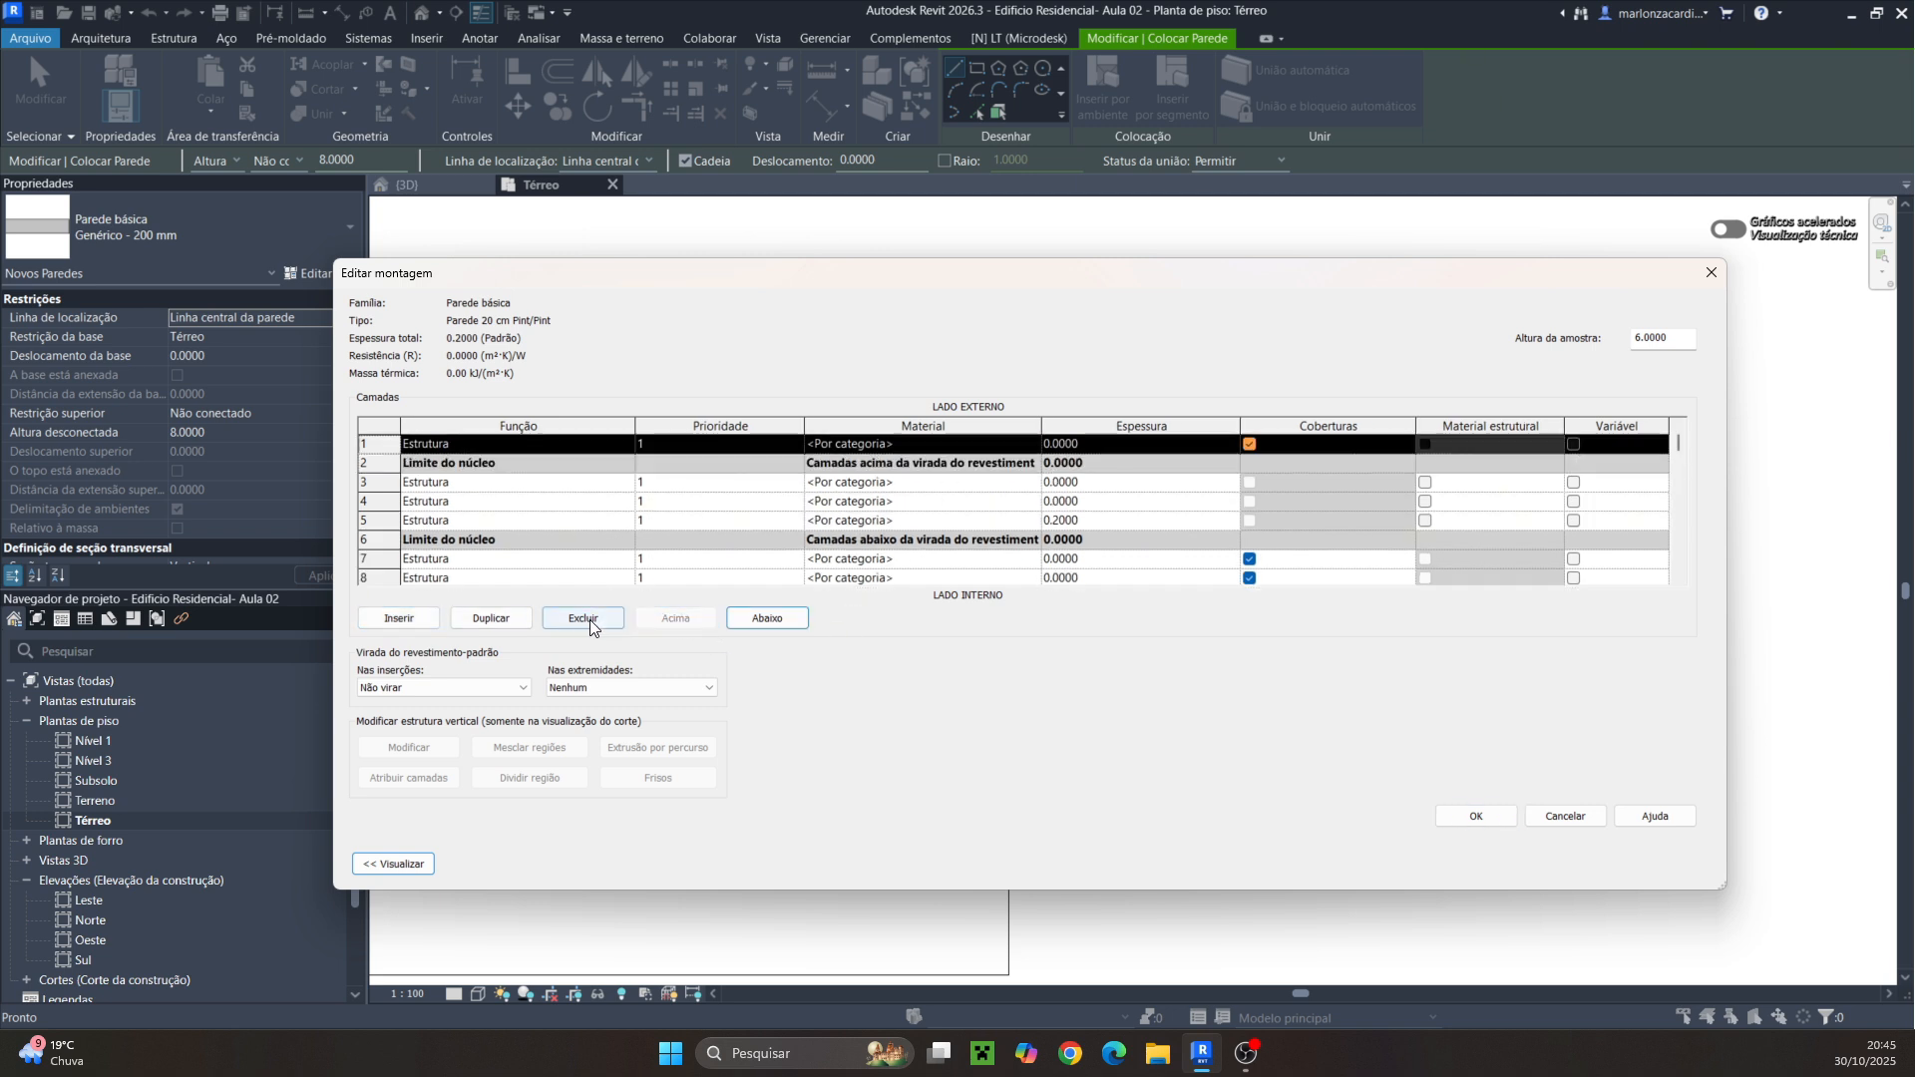
pyautogui.click(673, 482)
pyautogui.click(678, 618)
pyautogui.click(666, 501)
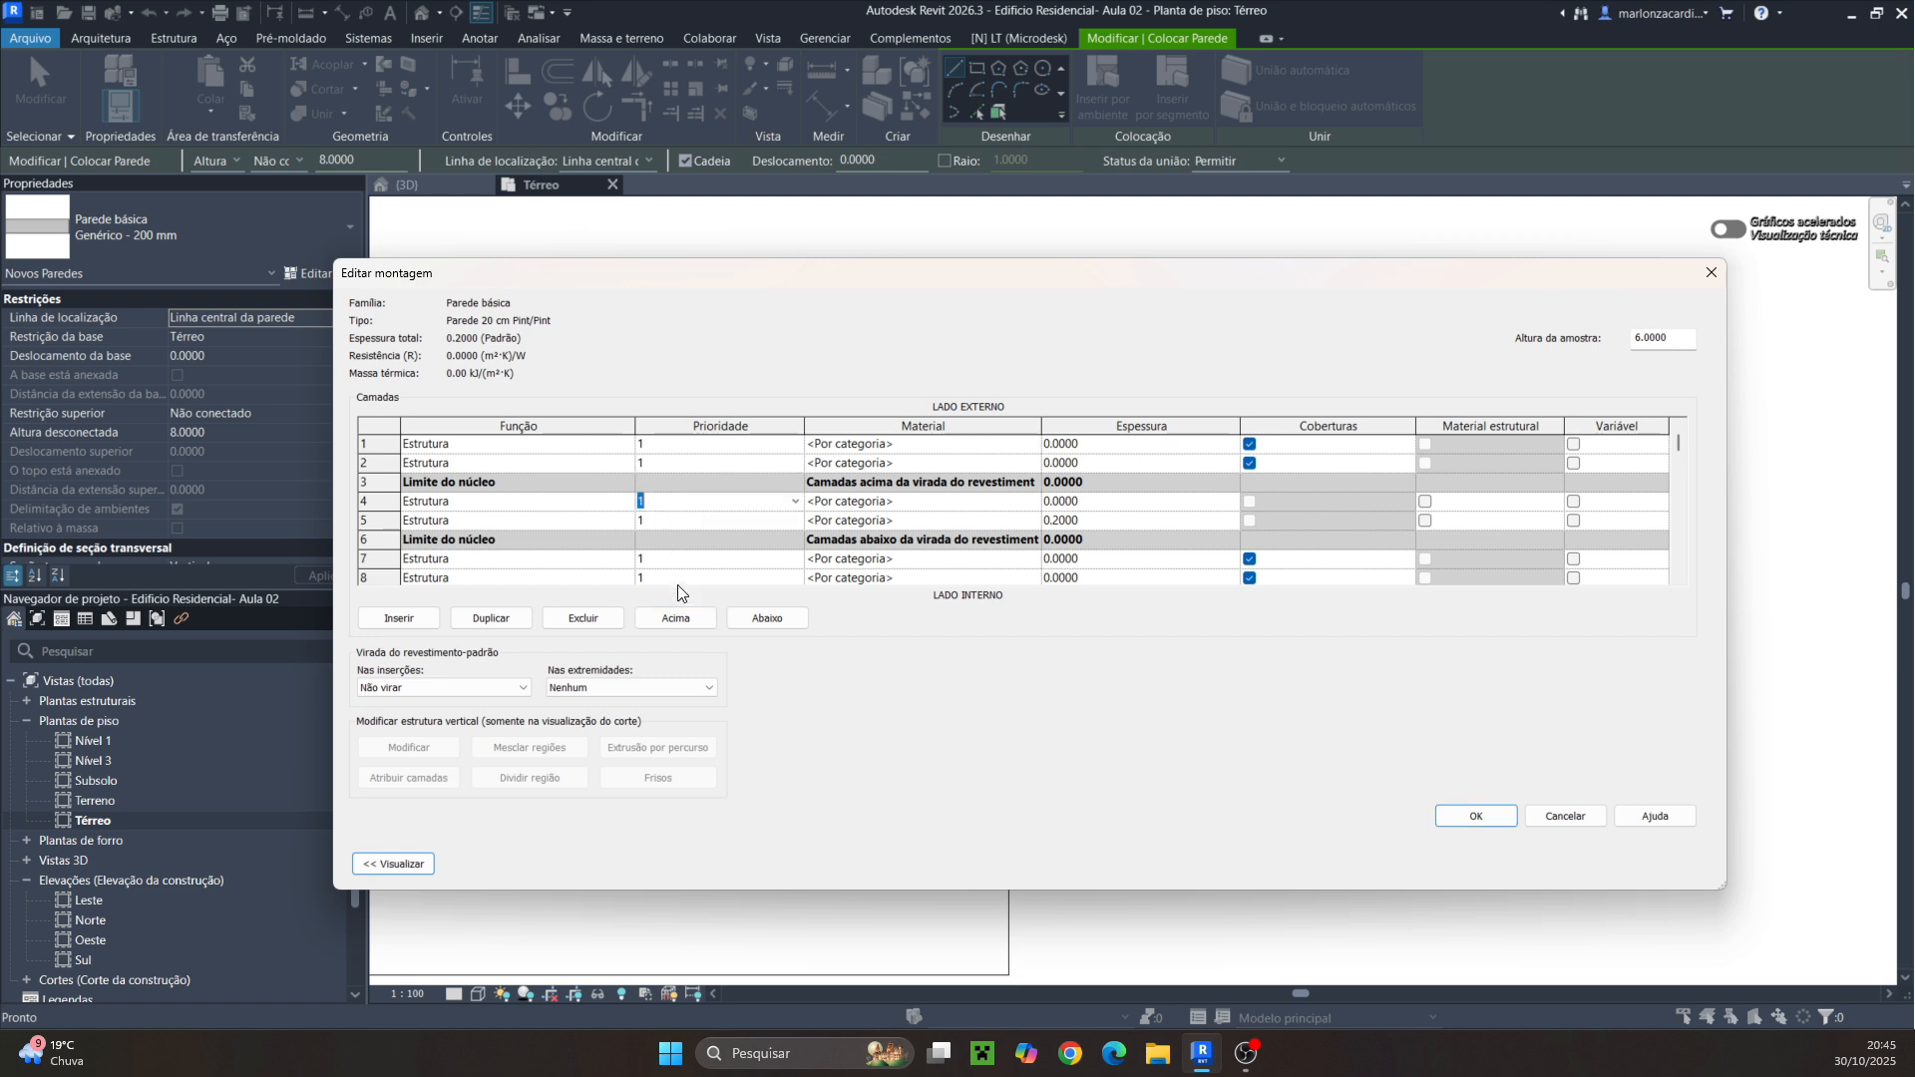
pyautogui.click(666, 619)
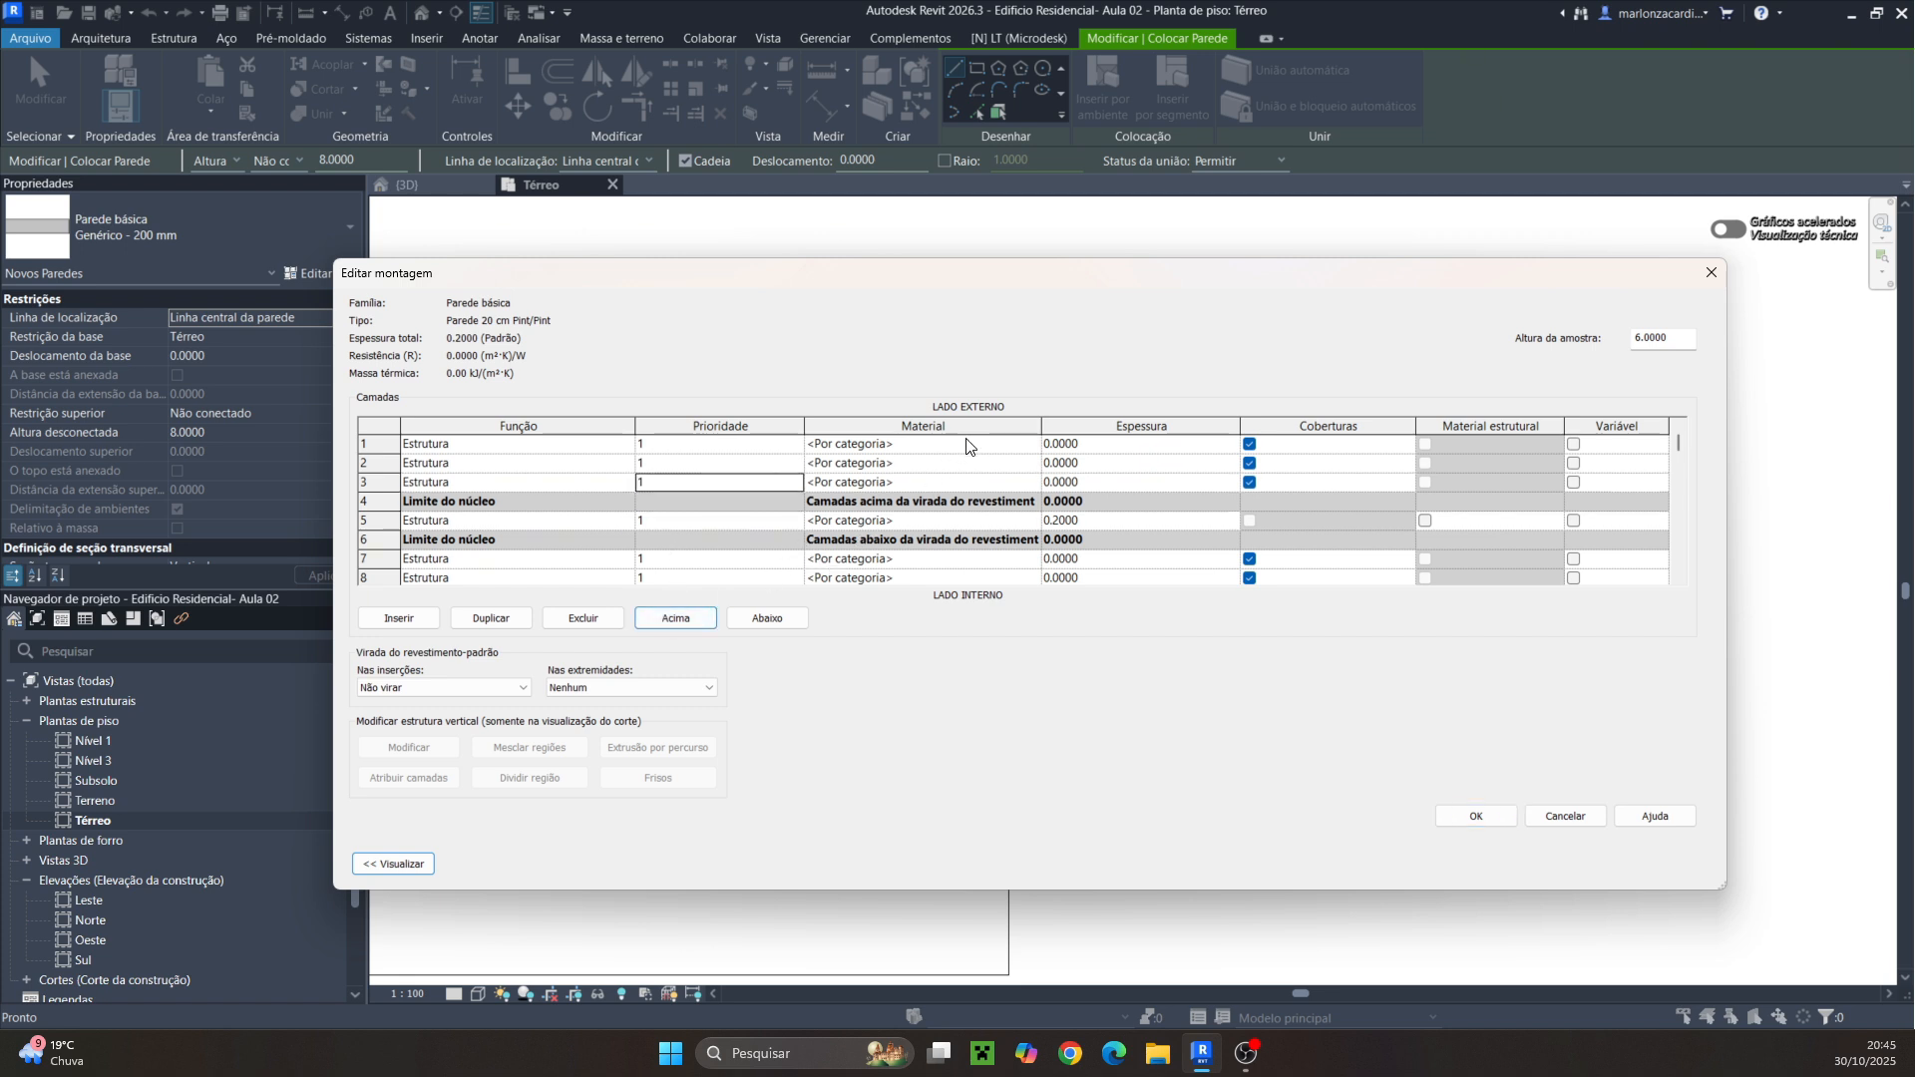
# Set the third exterior layer's function to Substrato and its thickness to 0.0050
pyautogui.click(947, 484)
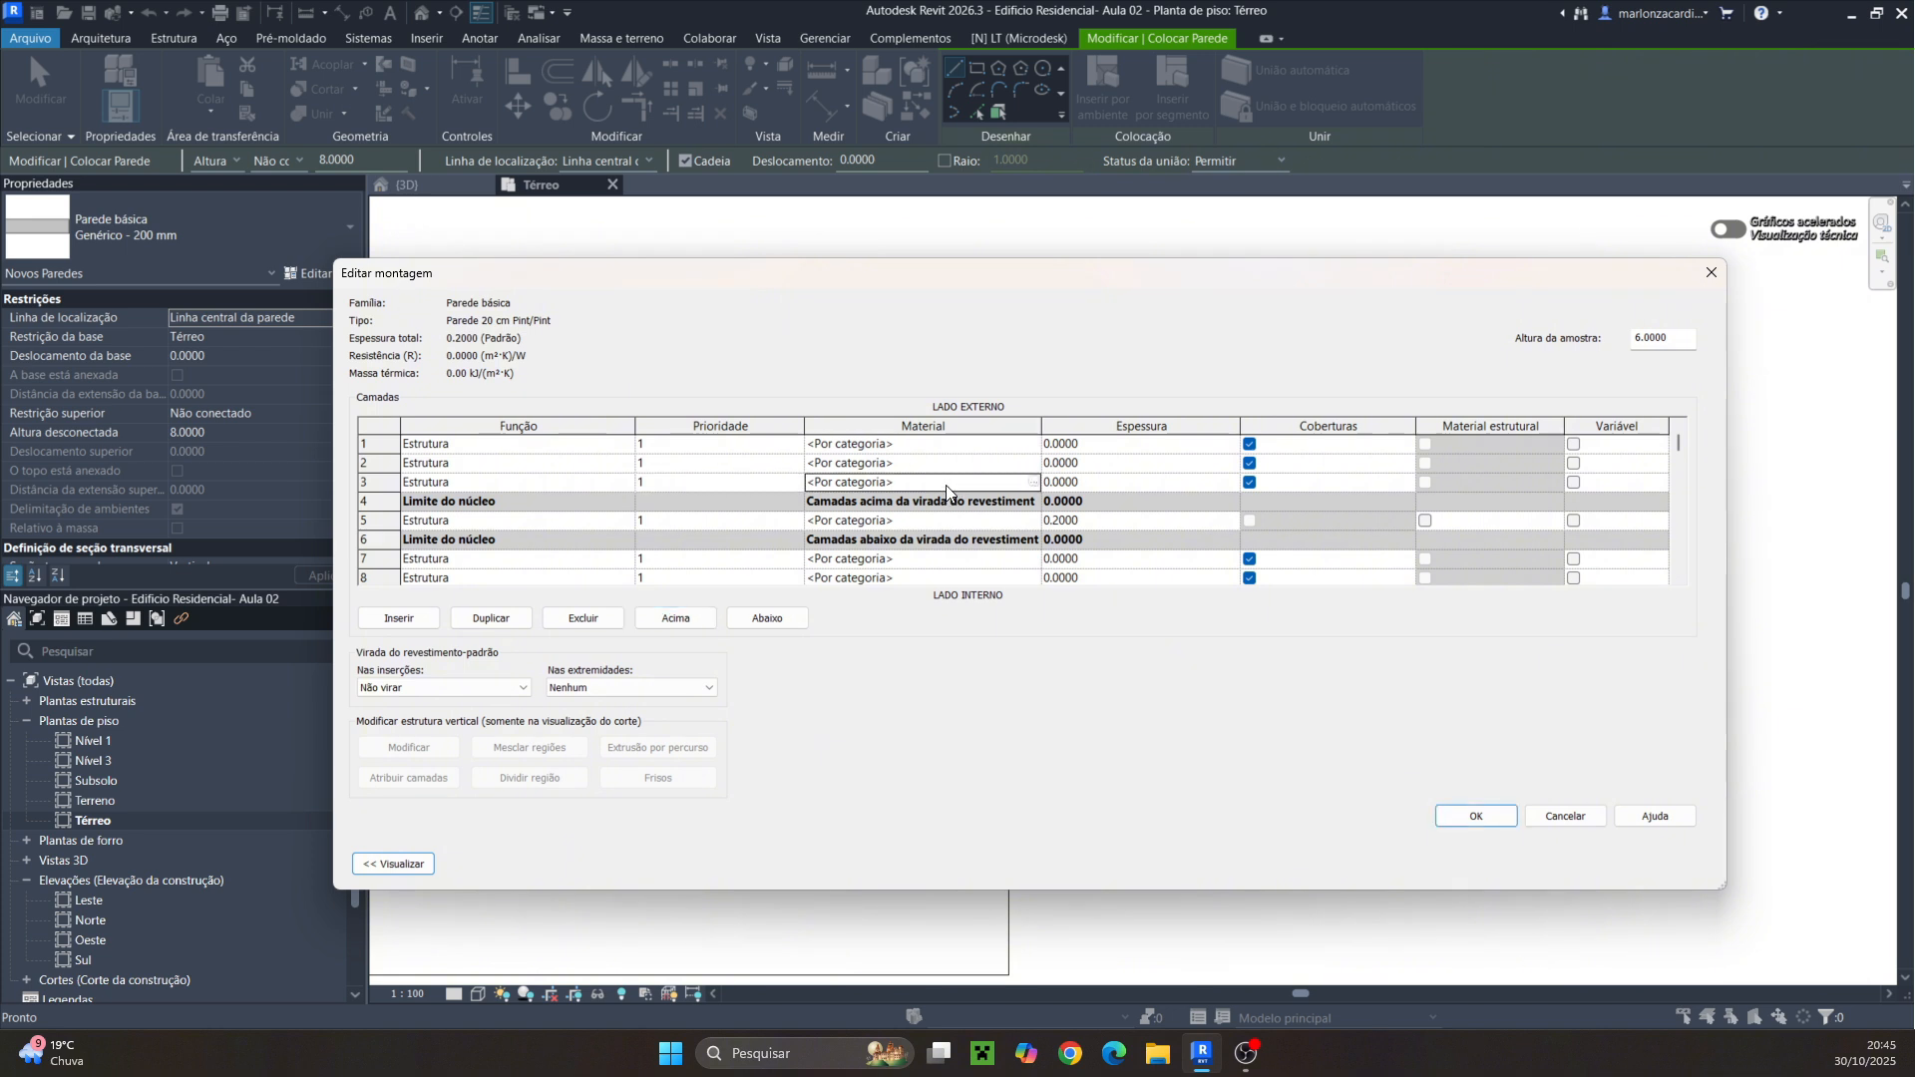
pyautogui.click(622, 483)
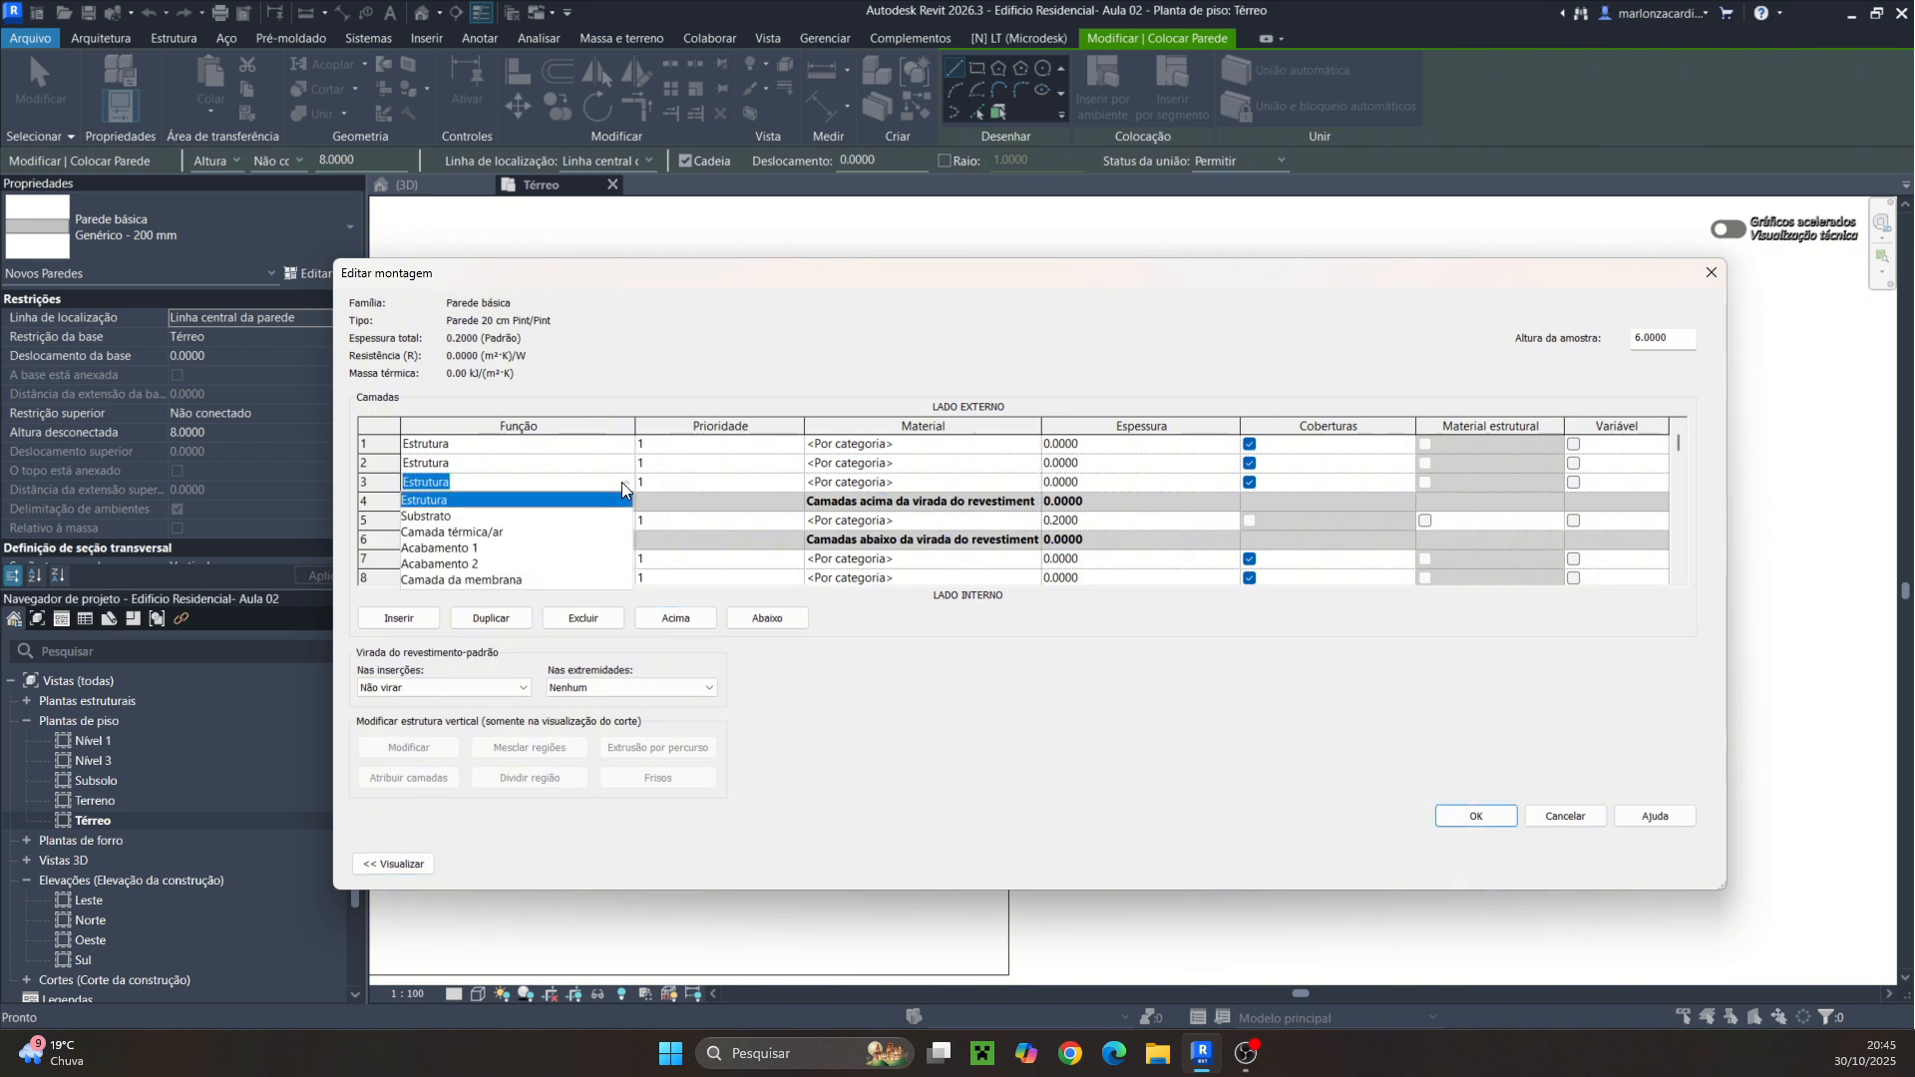
pyautogui.click(443, 517)
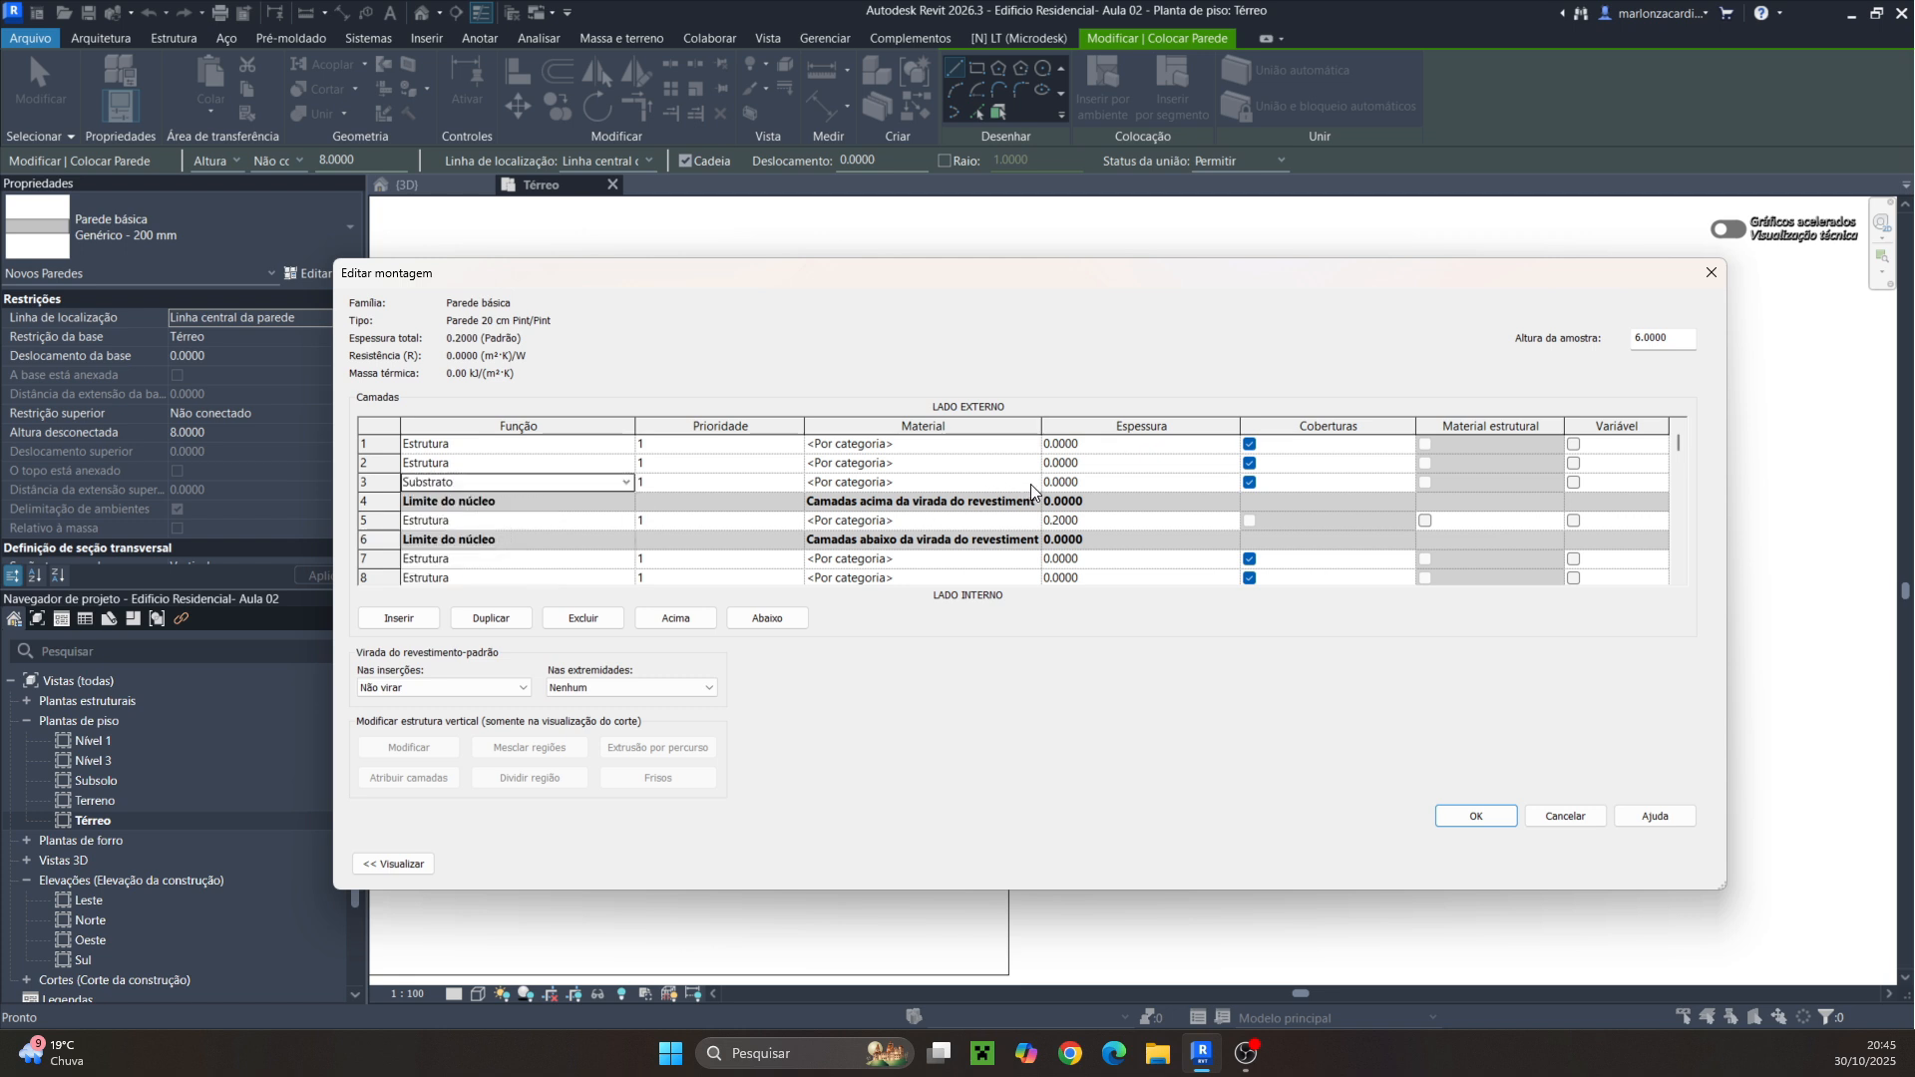
pyautogui.click(1095, 483)
pyautogui.moveTo(1084, 487)
pyautogui.mouseDown()
pyautogui.moveTo(1044, 491)
pyautogui.moveTo(1084, 487)
pyautogui.moveTo(1065, 495)
pyautogui.mouseUp()
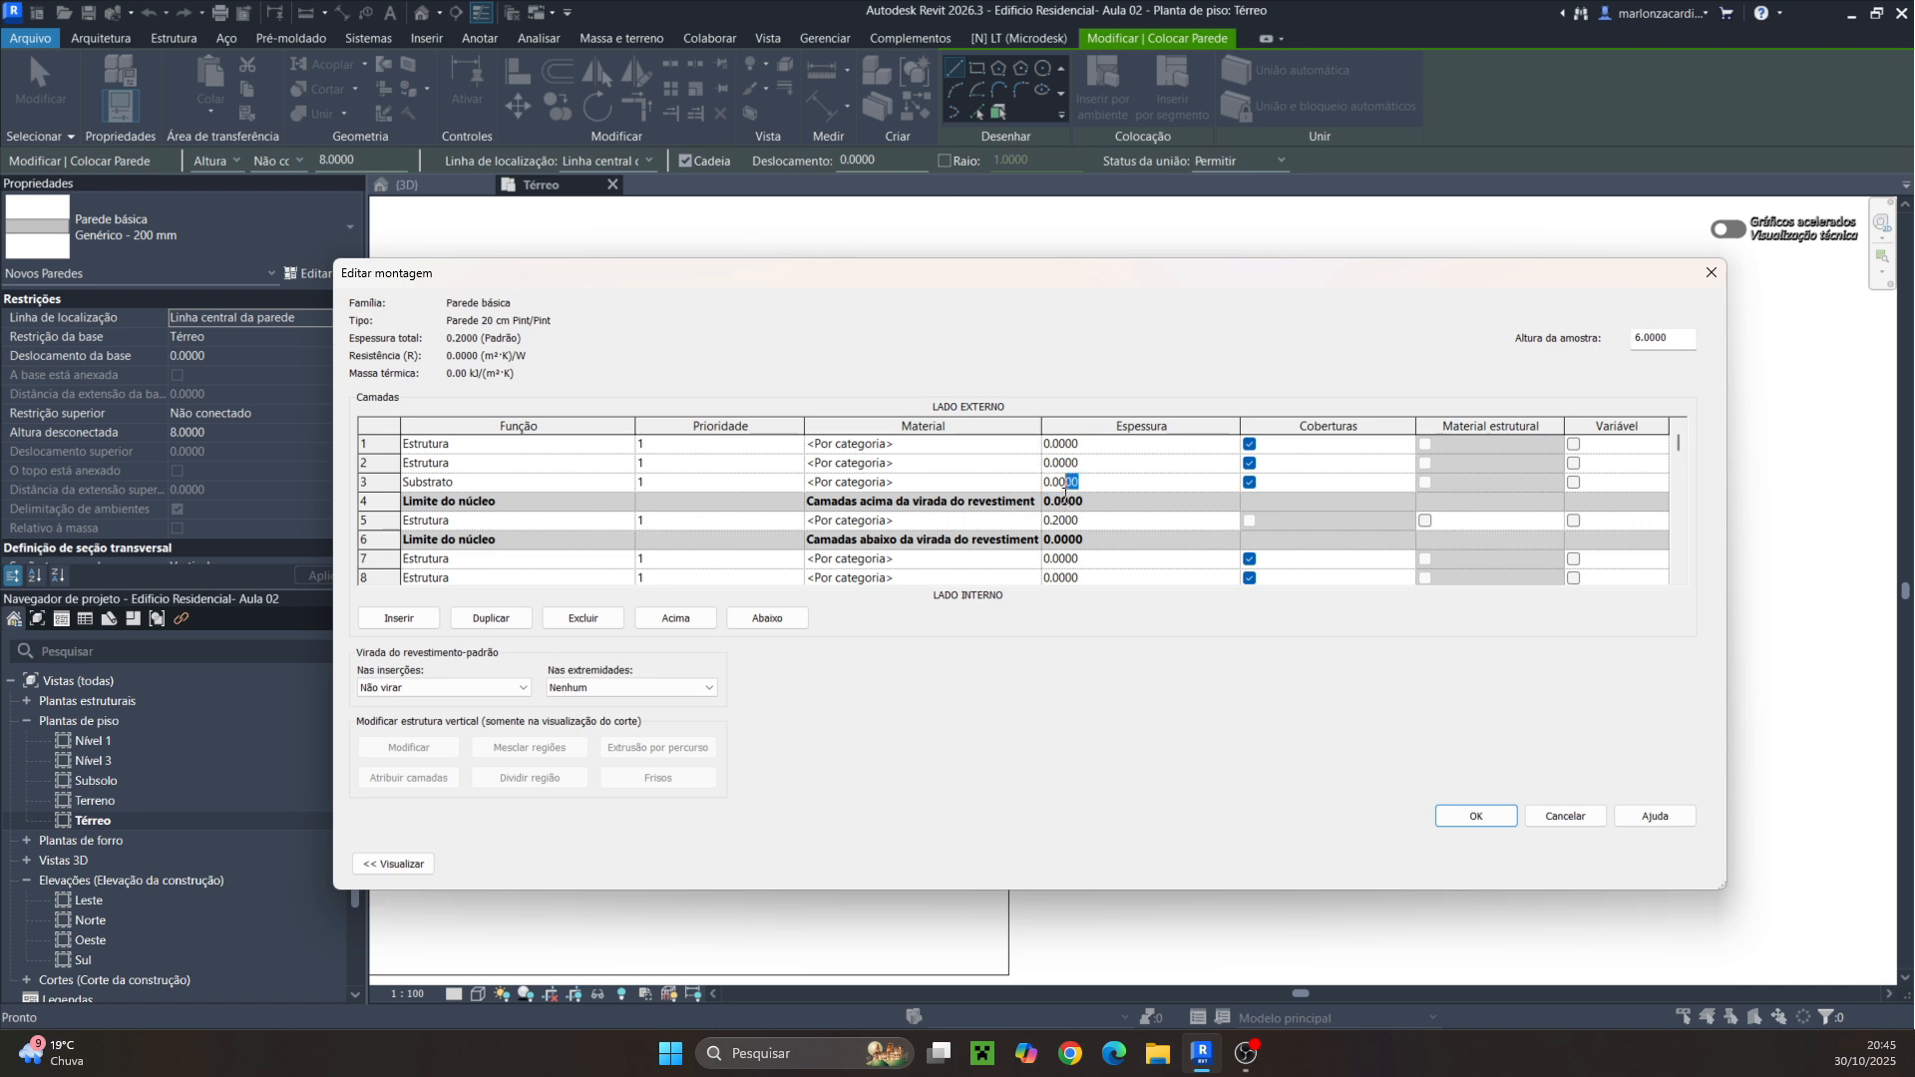
pyautogui.write('50')
# Set the structural core layer's thickness to 0.1400 and the second exterior layer's thickness to 0.0250
pyautogui.click(1105, 473)
pyautogui.click(1079, 523)
pyautogui.moveTo(1080, 523); pyautogui.dragTo(1053, 531)
pyautogui.write('14')
pyautogui.click(1103, 467)
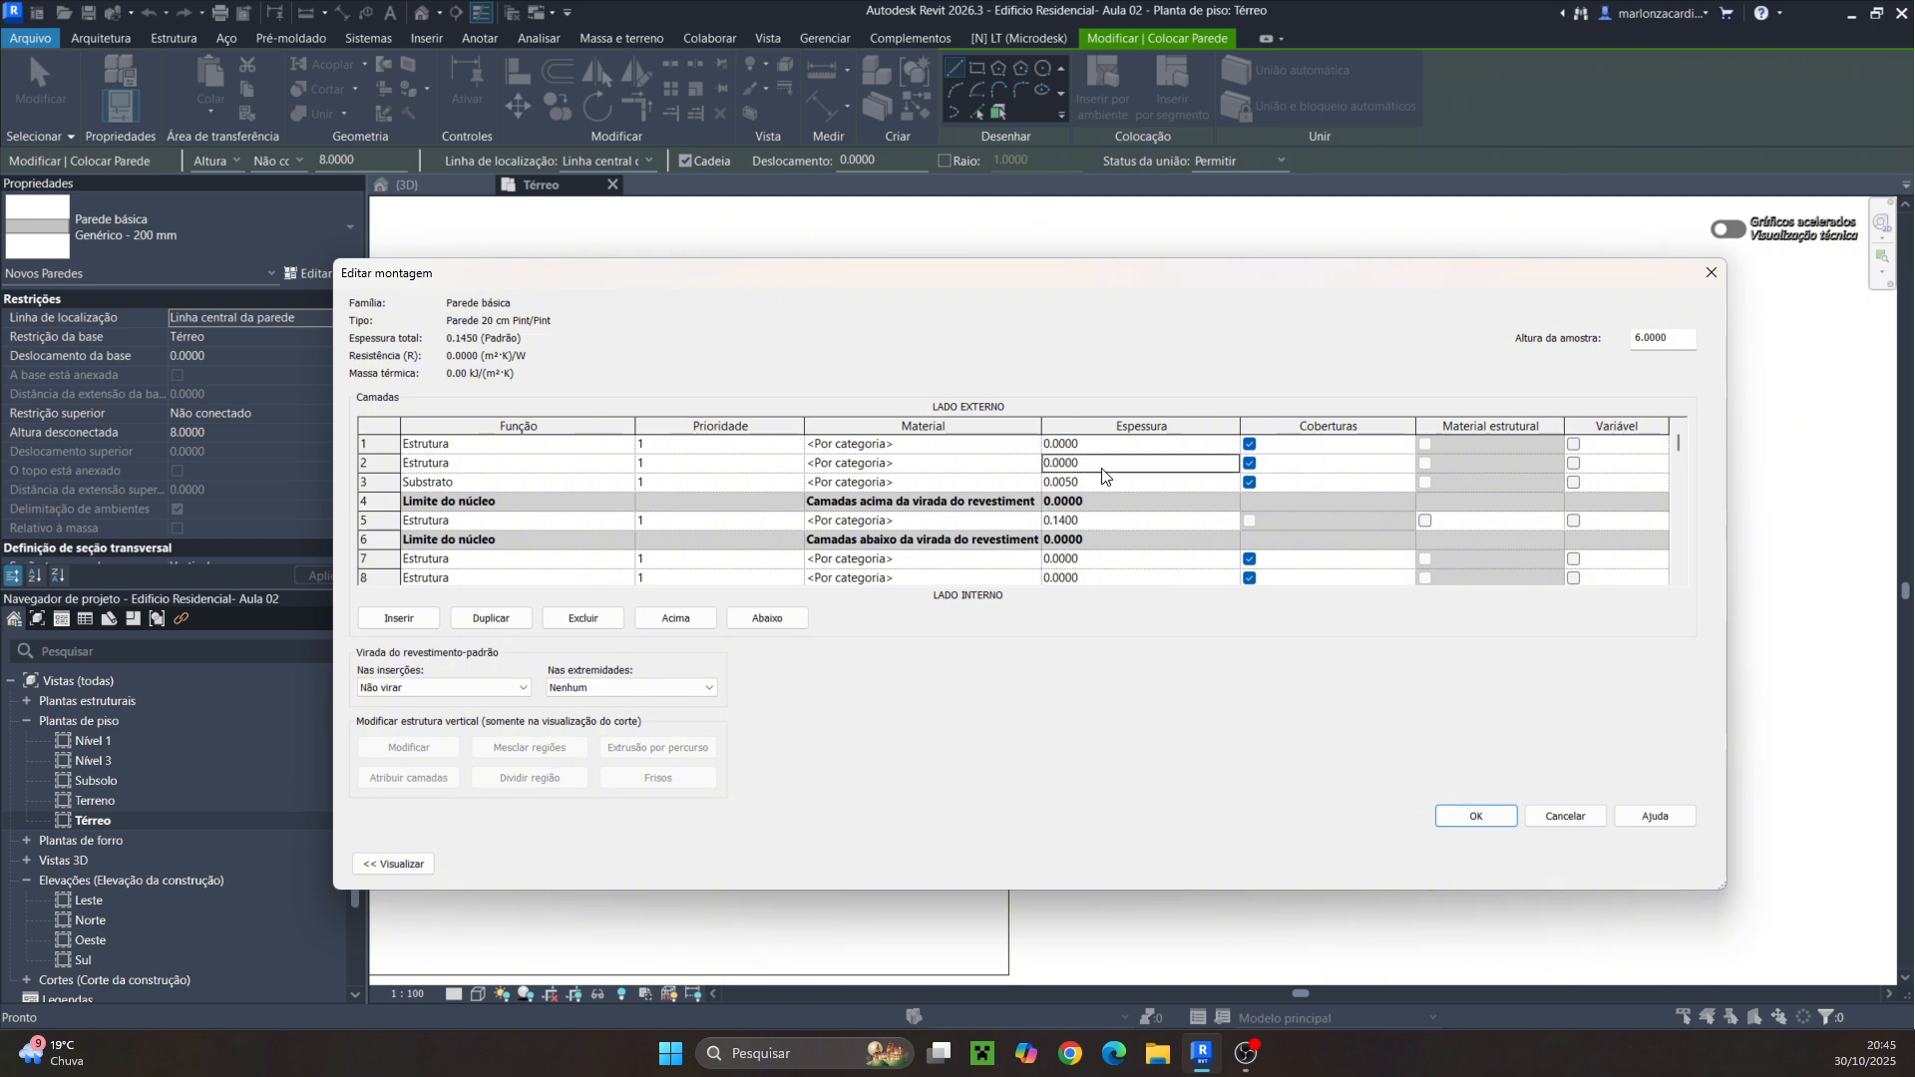
pyautogui.click(1103, 463)
pyautogui.moveTo(1089, 465); pyautogui.dragTo(1057, 480)
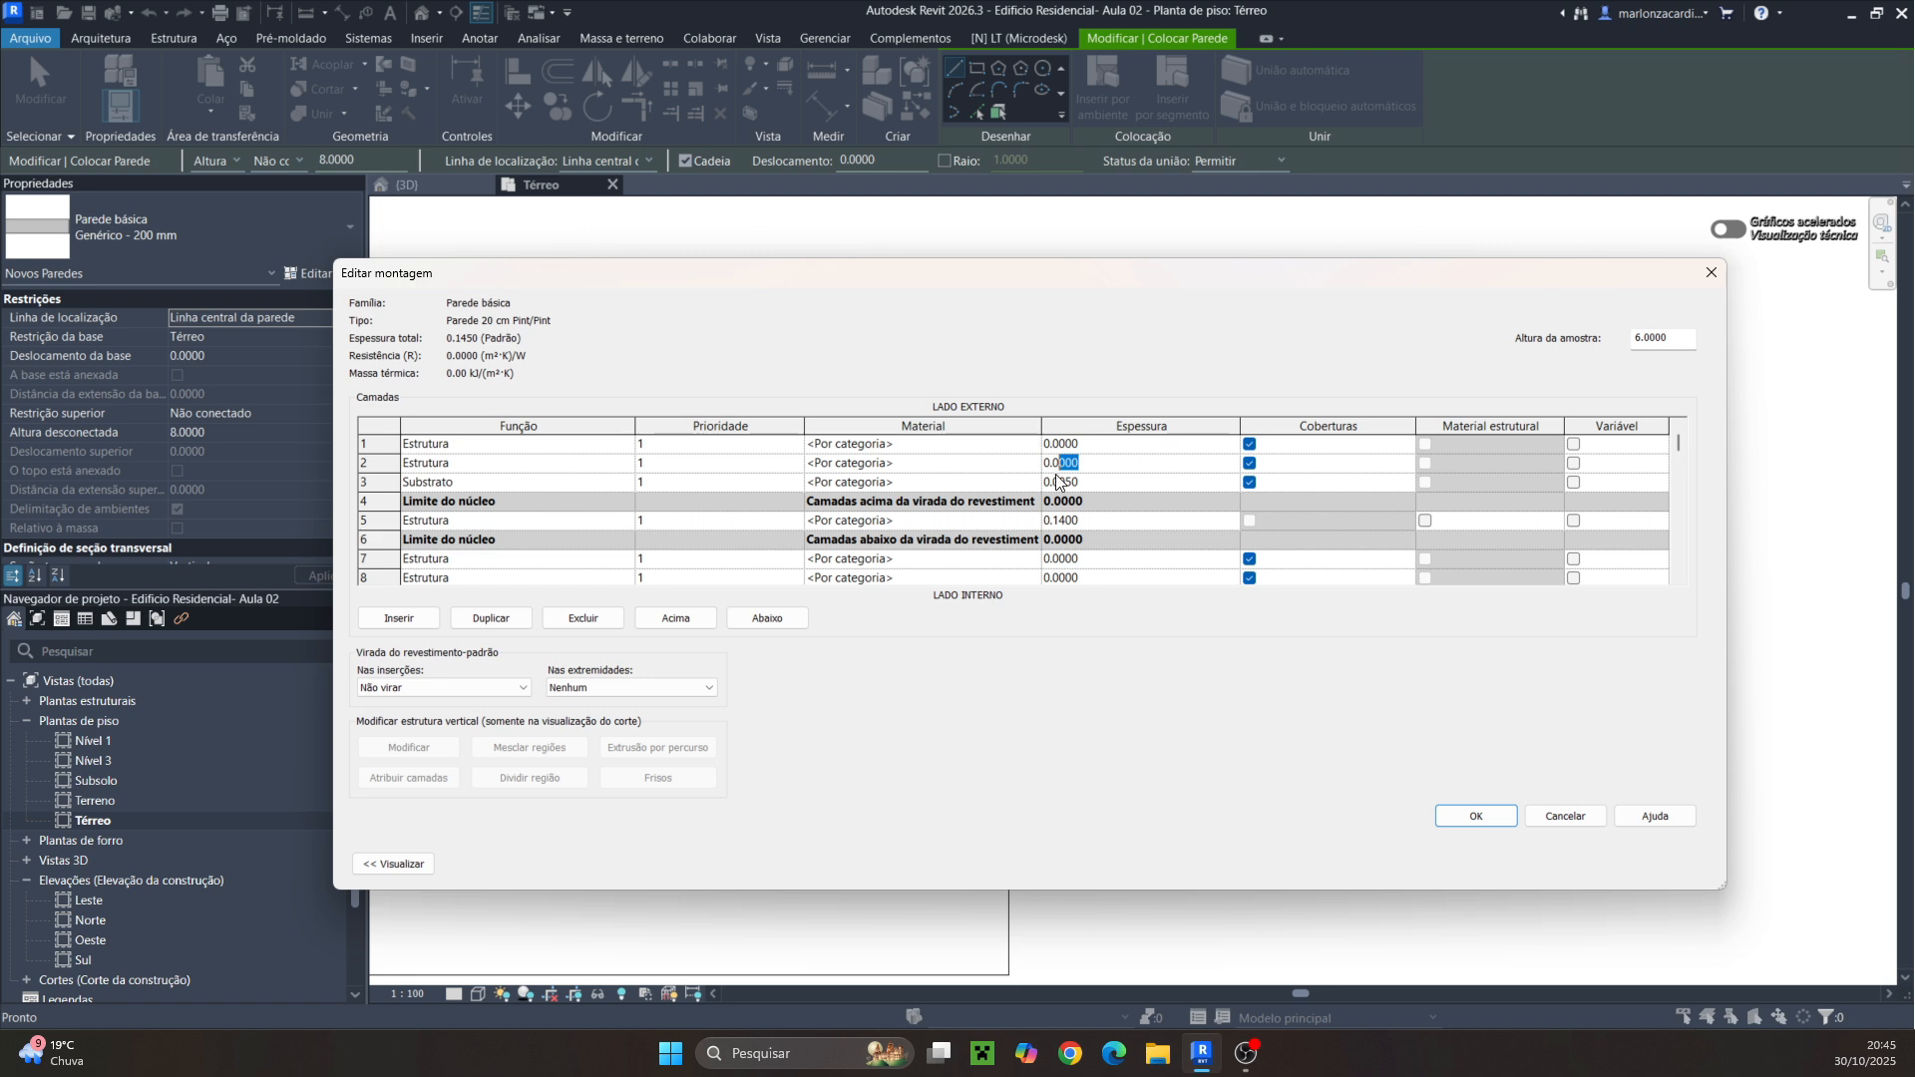
pyautogui.write('250')
# Set the first two interior layers' thicknesses to 0.0050 and 0.0250
pyautogui.click(1102, 443)
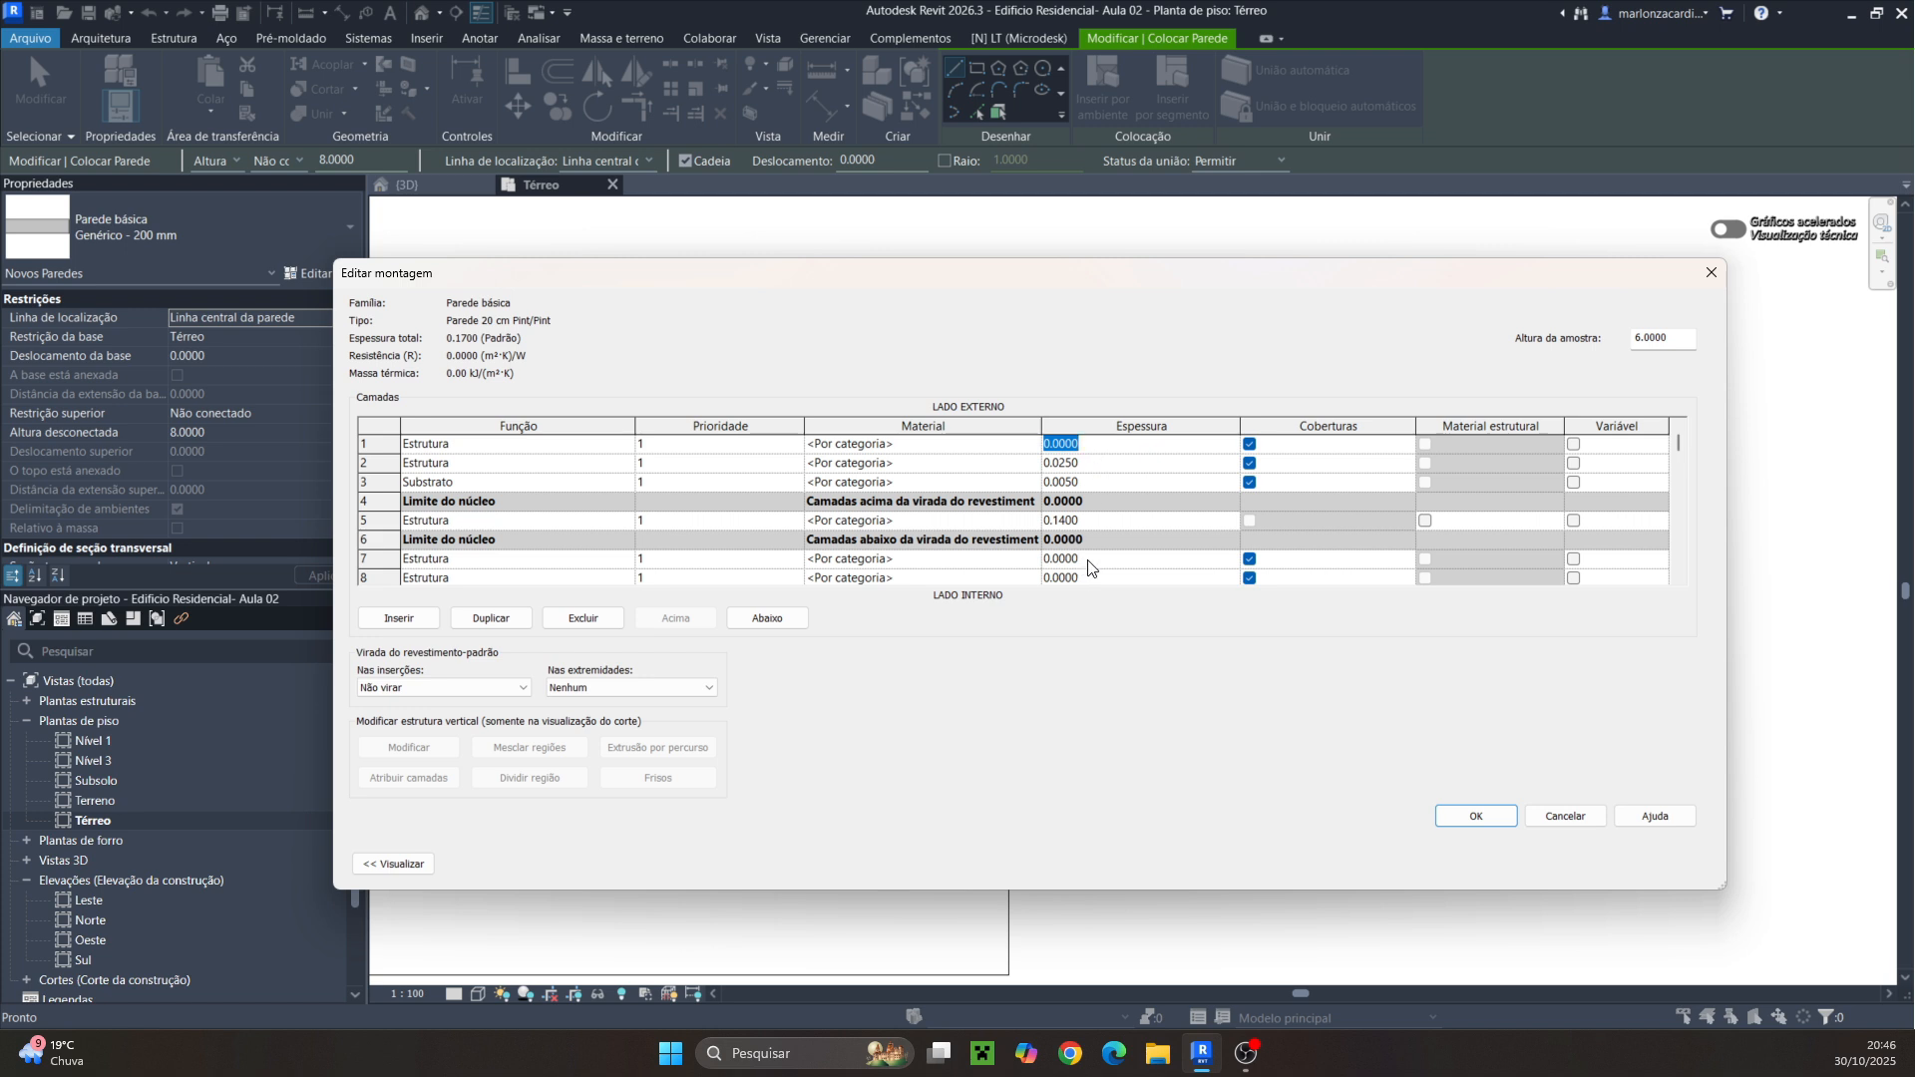
pyautogui.scroll(-1, 1087, 556)
pyautogui.click(1082, 502)
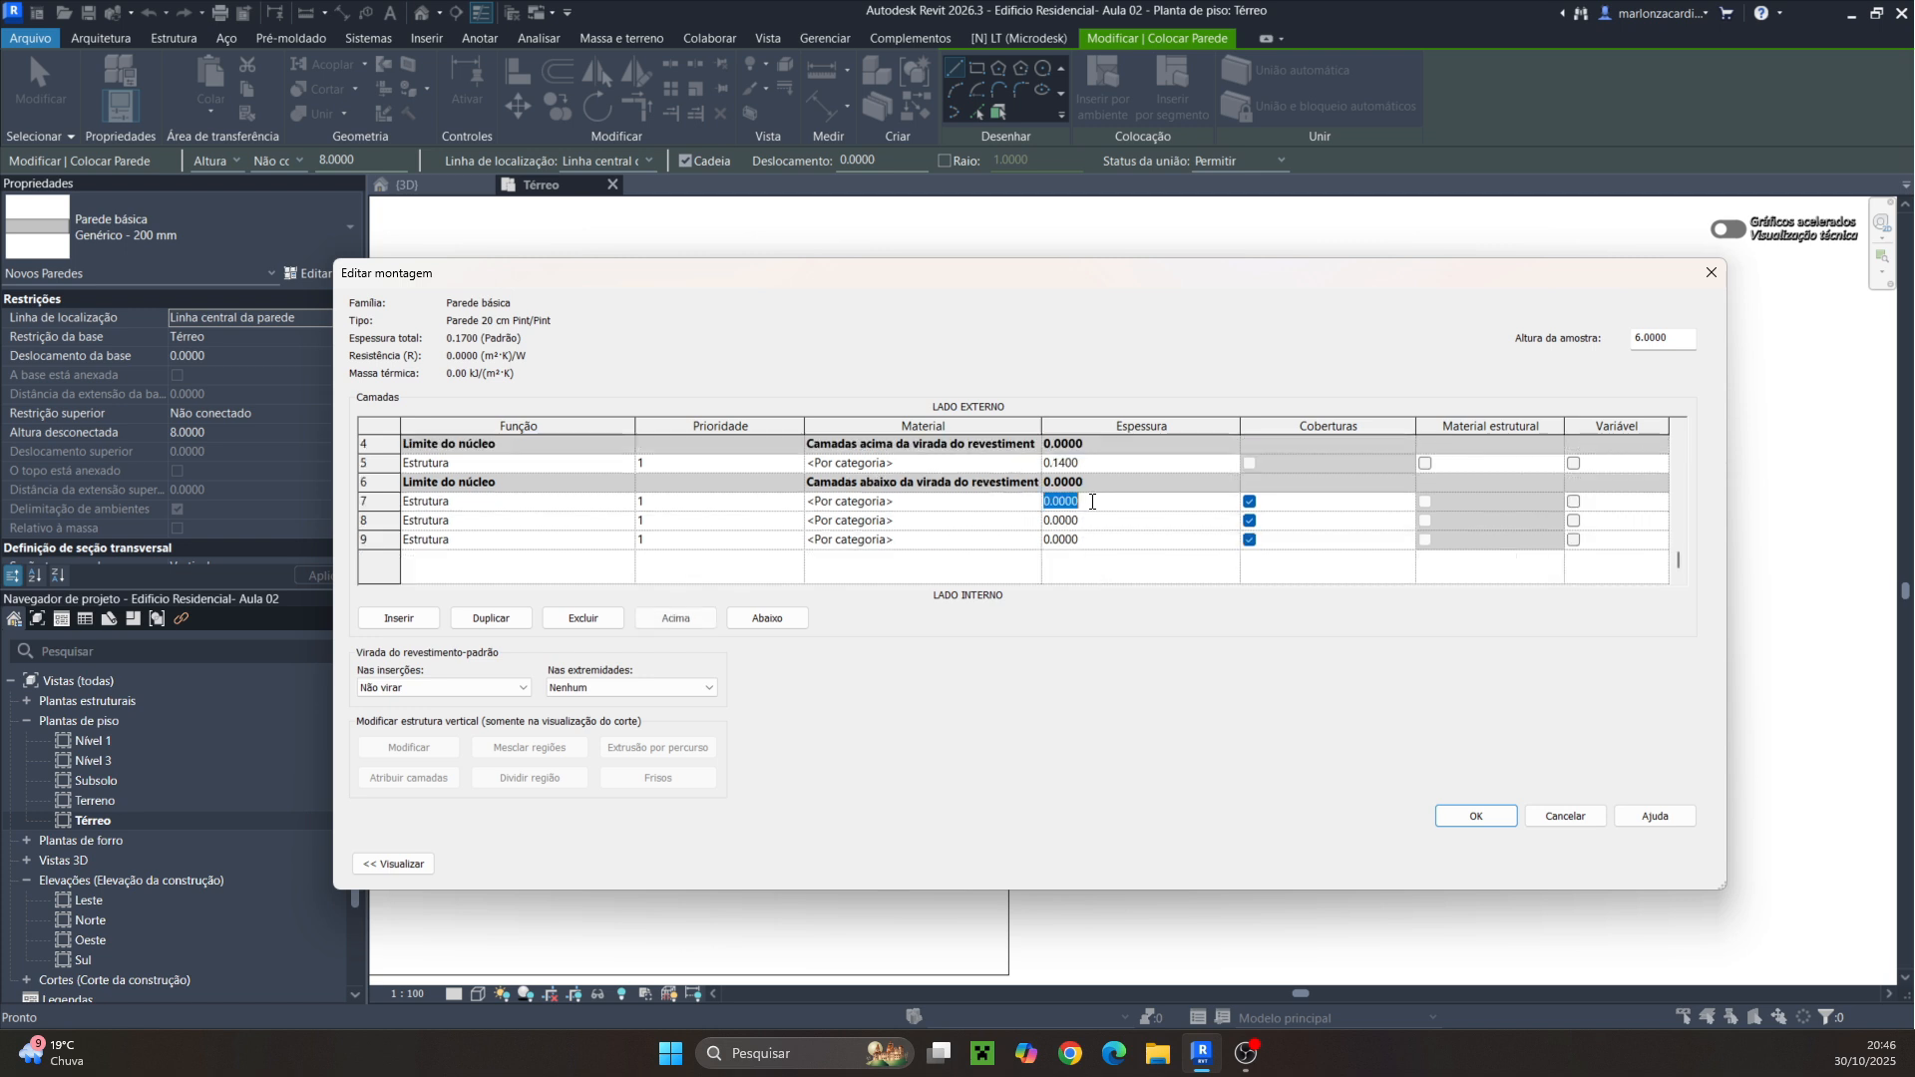
pyautogui.moveTo(1082, 502); pyautogui.dragTo(1065, 504)
pyautogui.write('50')
pyautogui.click(1085, 521)
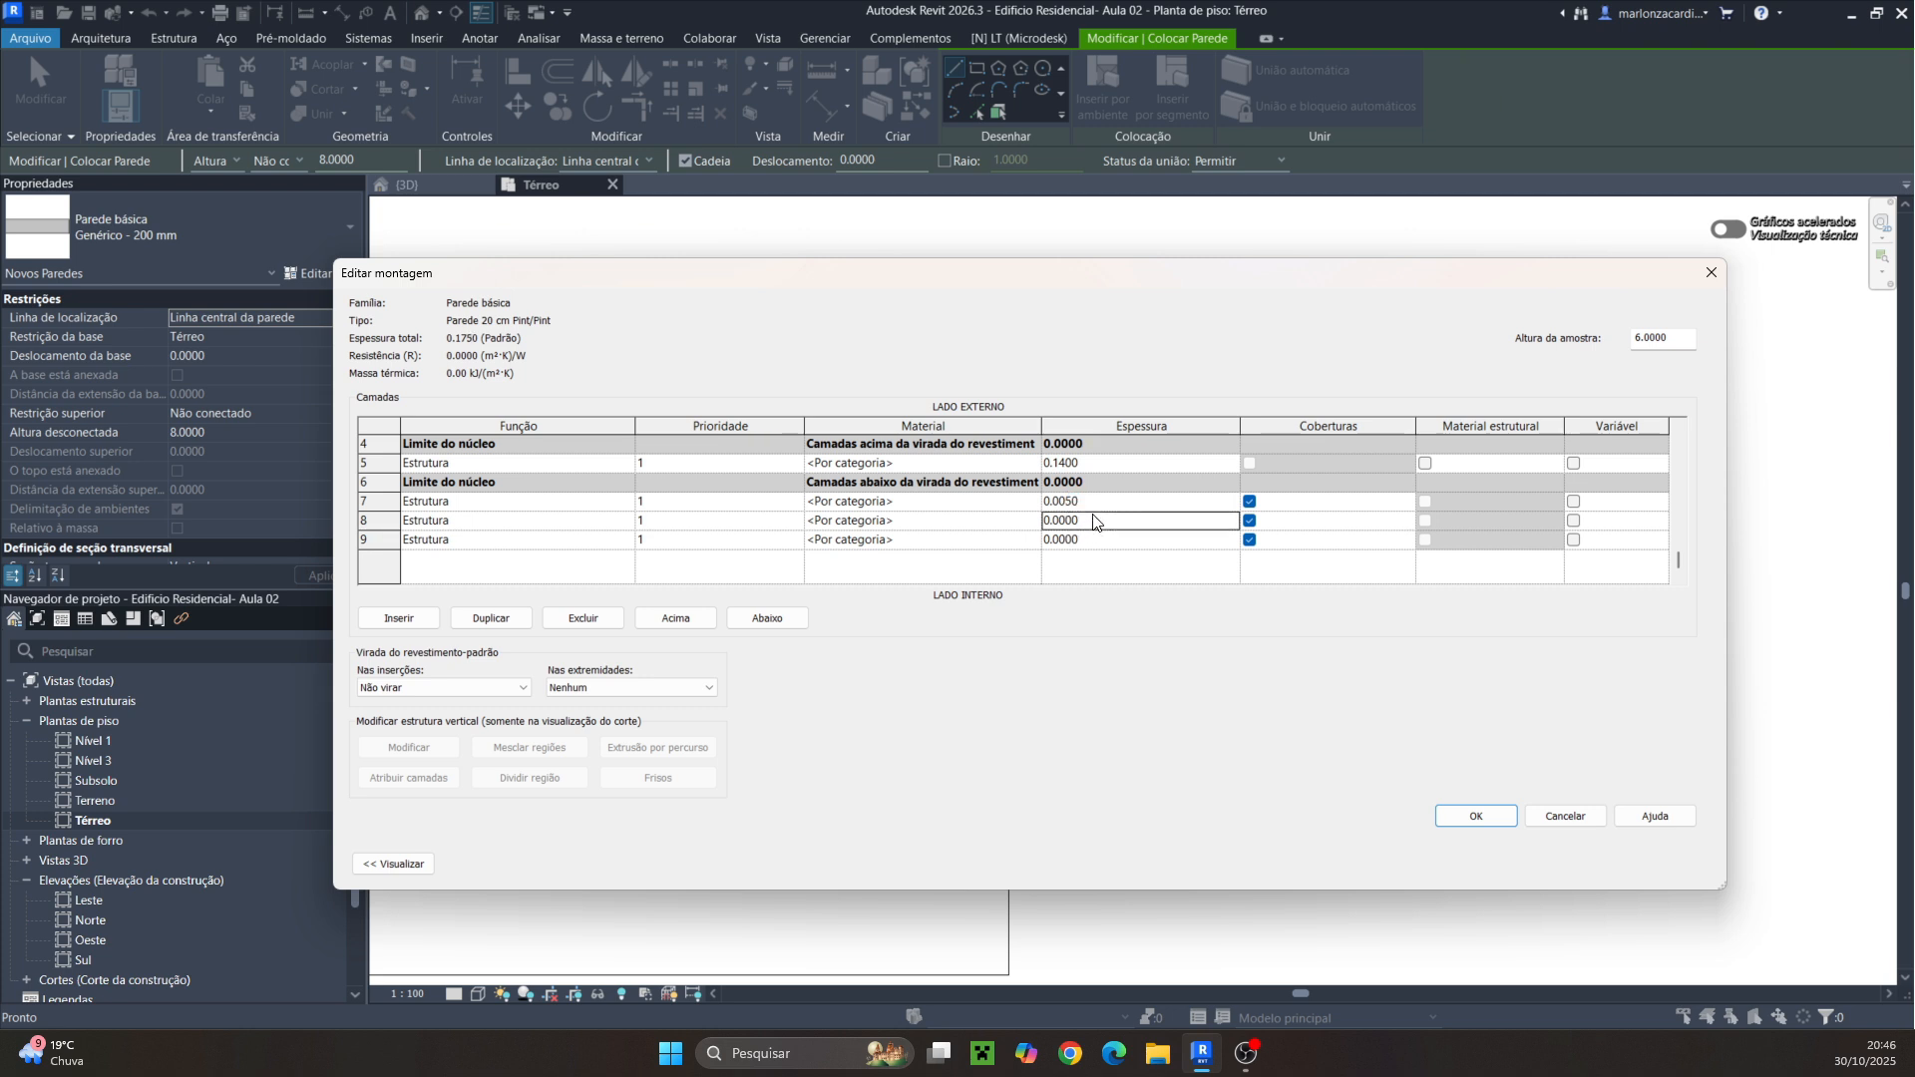
pyautogui.moveTo(1074, 526); pyautogui.dragTo(1059, 539)
pyautogui.write('250')
# Give the innermost interior layer a minimal nonzero thickness
pyautogui.click(1092, 545)
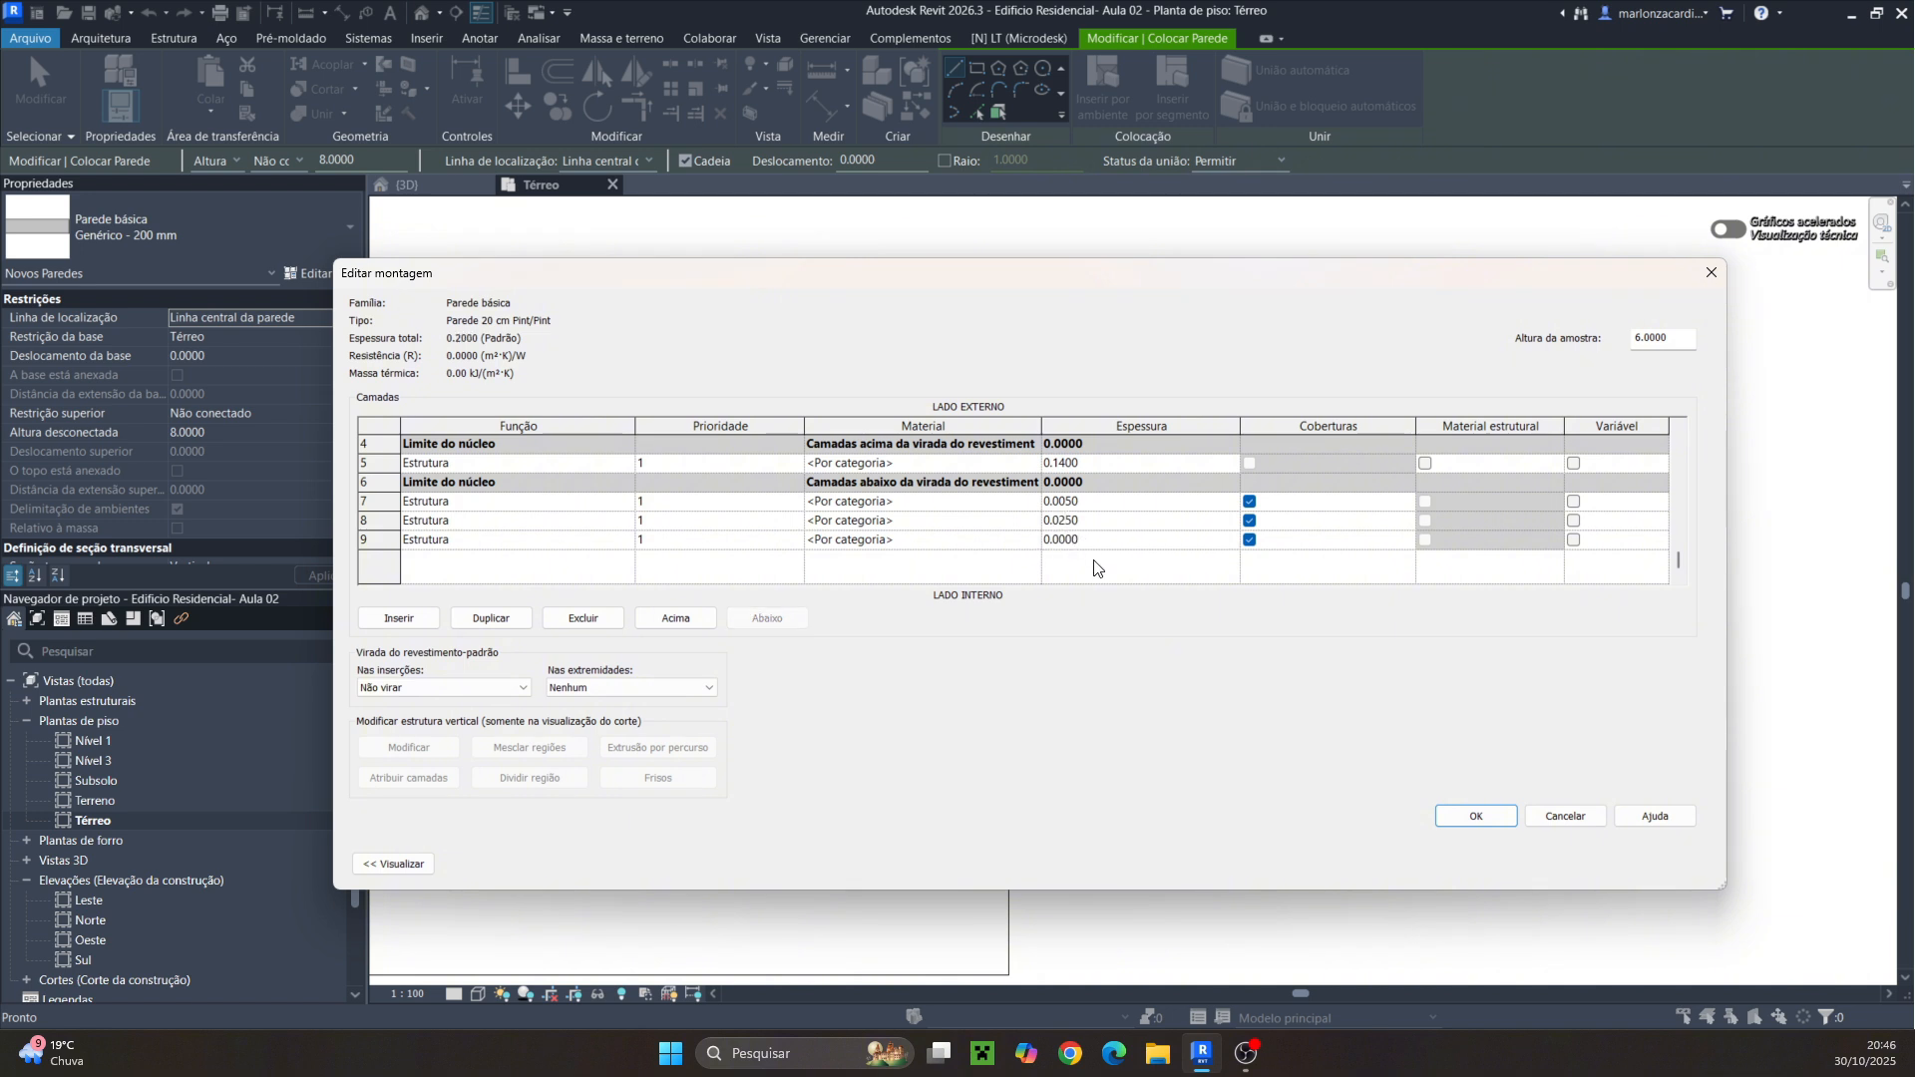
pyautogui.moveTo(1081, 542); pyautogui.dragTo(1068, 547)
pyautogui.write('1')
pyautogui.click(1119, 464)
pyautogui.scroll(1, 1096, 552)
pyautogui.scroll(-1, 1096, 551)
pyautogui.click(1069, 543)
pyautogui.write('0')
pyautogui.scroll(1, 1168, 513)
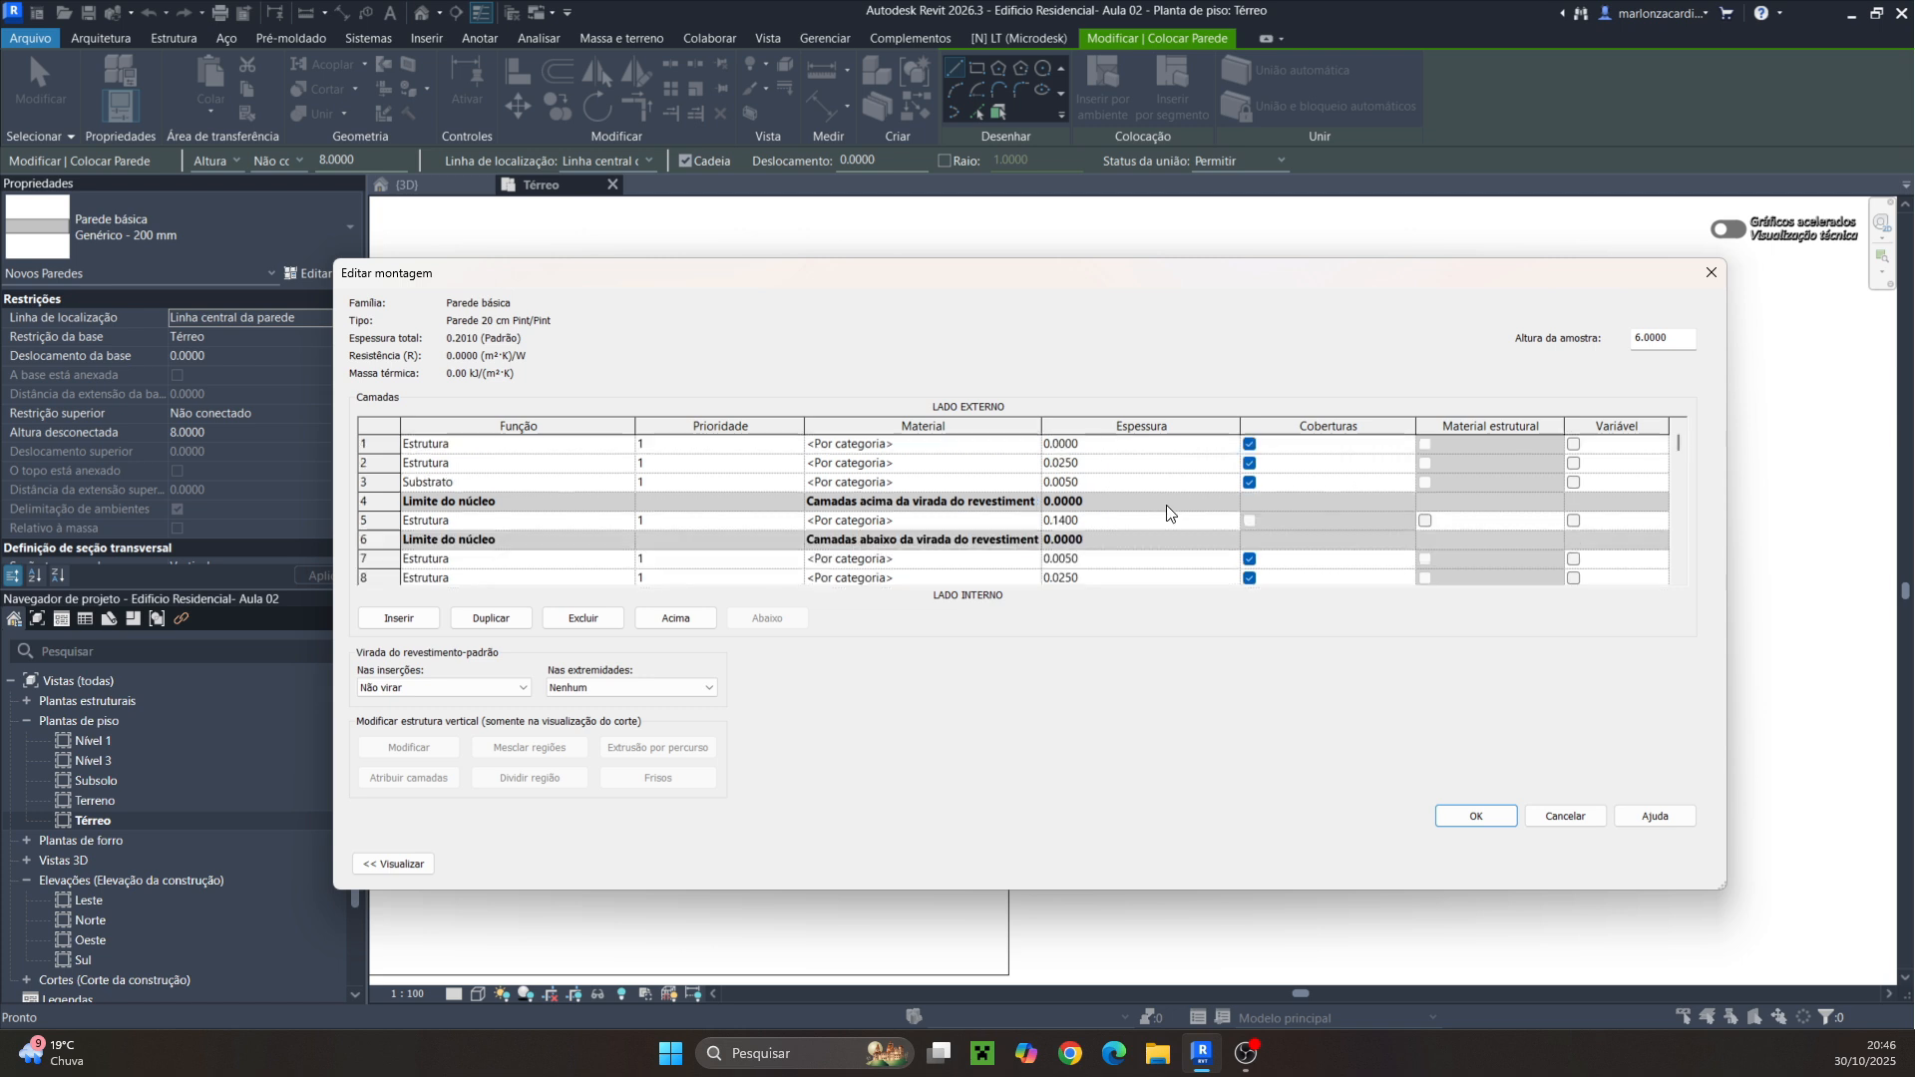
# Set the outermost exterior layer's thickness to 0.0001
pyautogui.click(1087, 444)
pyautogui.write('1')
pyautogui.click(1119, 565)
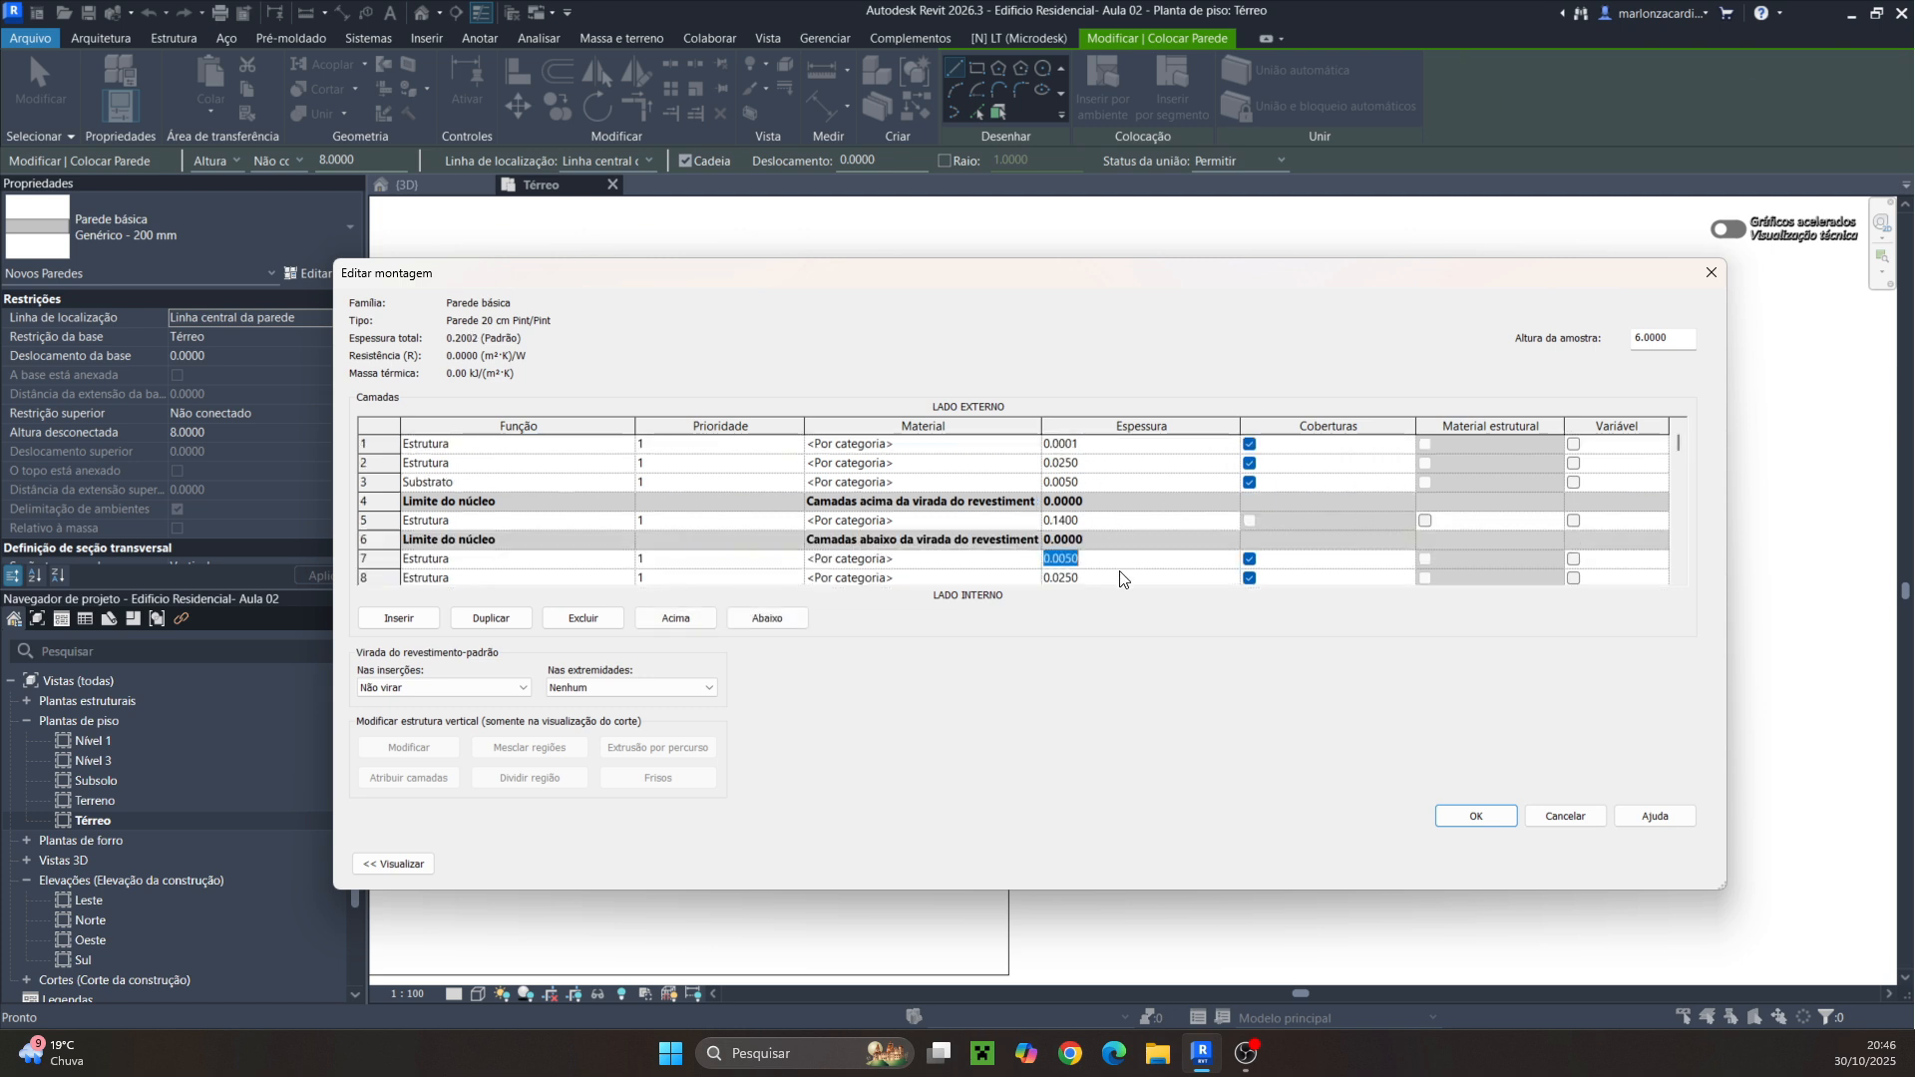
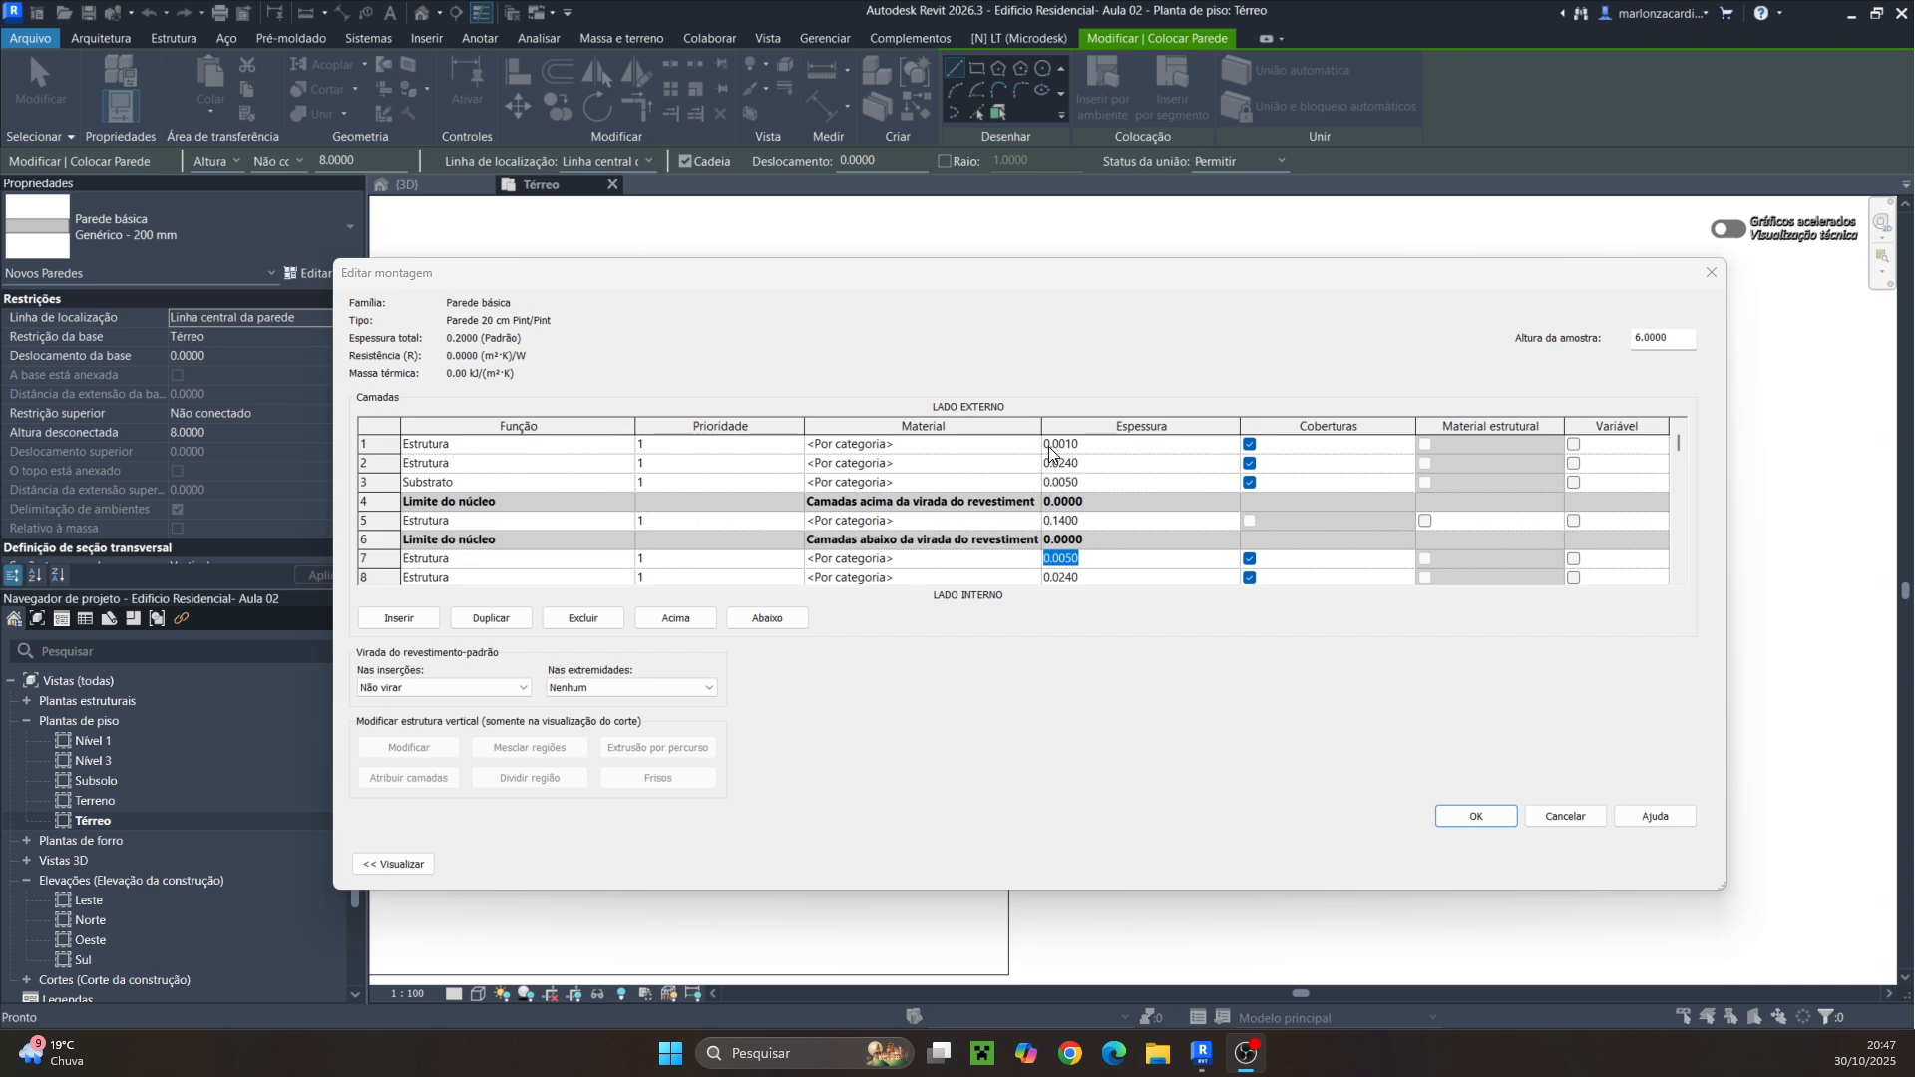
# Open the assembly preview and switch it to a section view, zooming in on the wall layers
pyautogui.scroll(-2, 1096, 545)
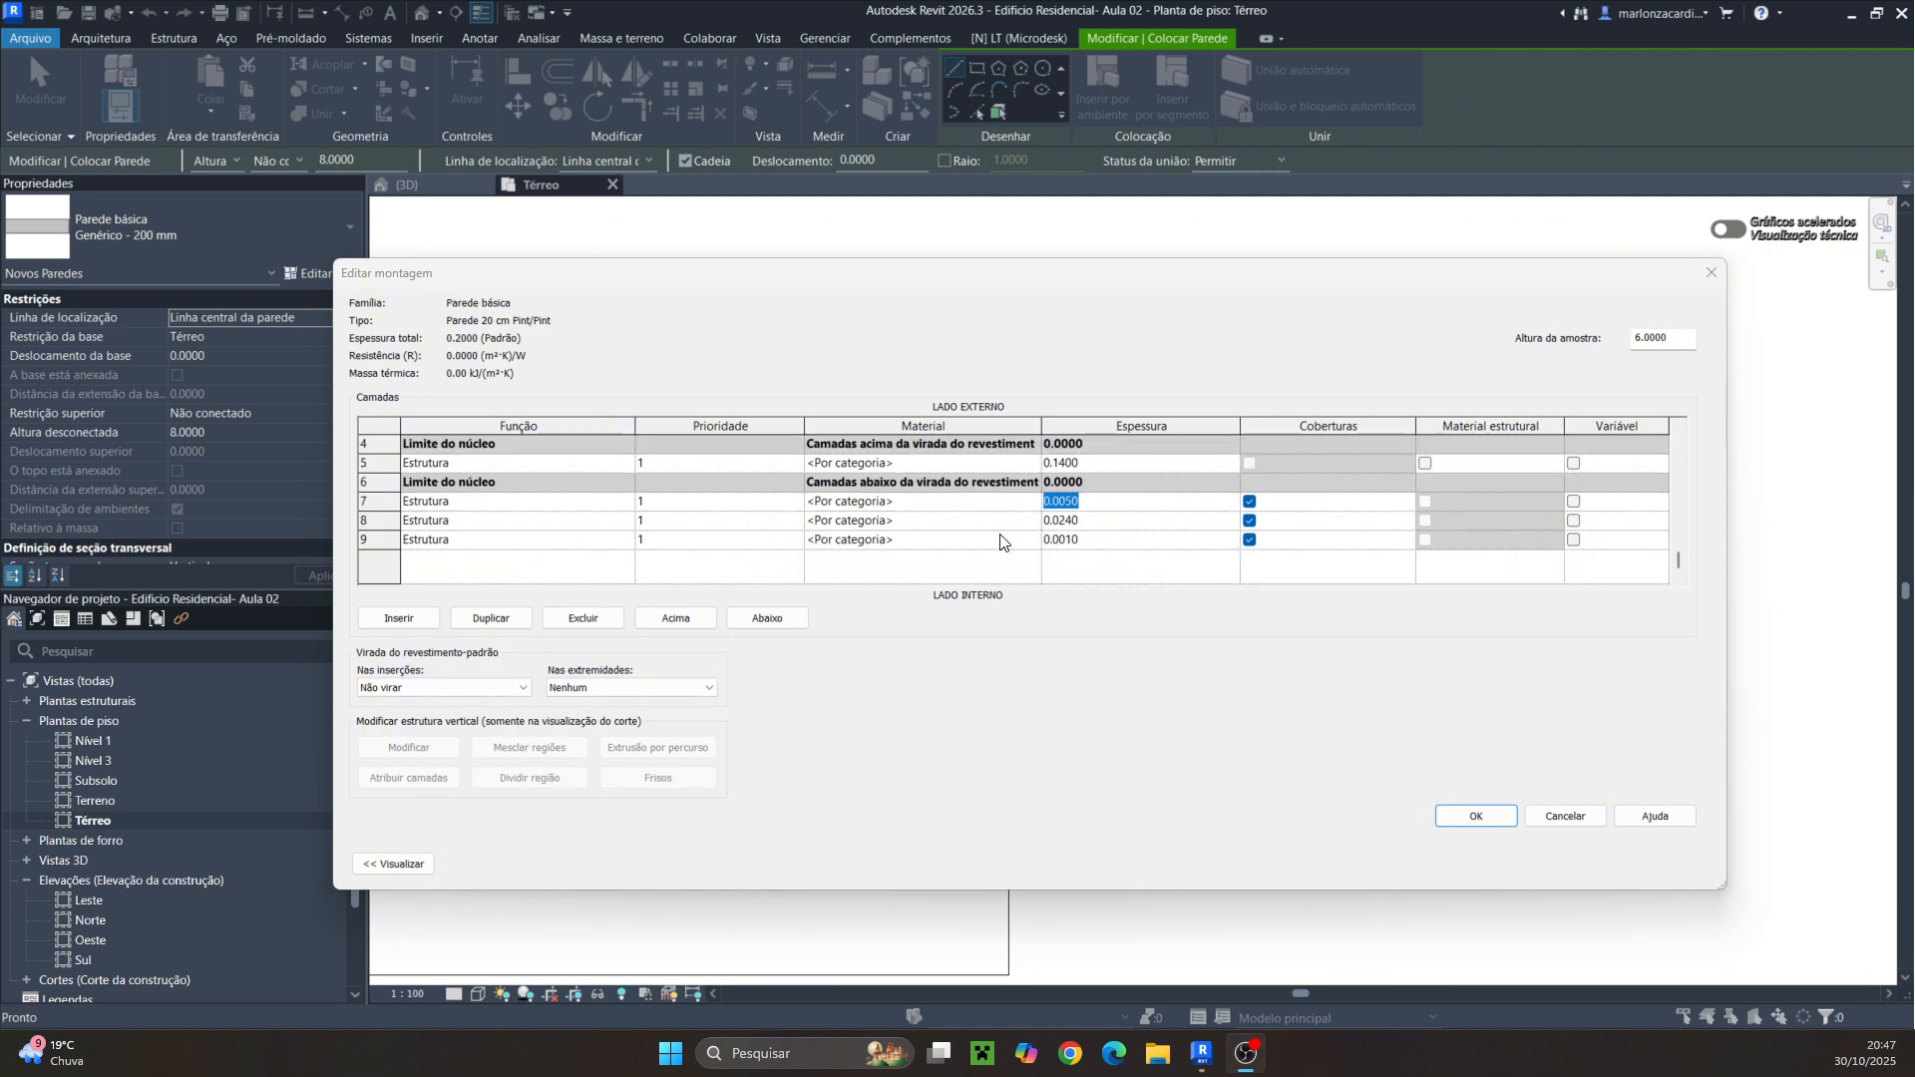
pyautogui.scroll(2, 1050, 545)
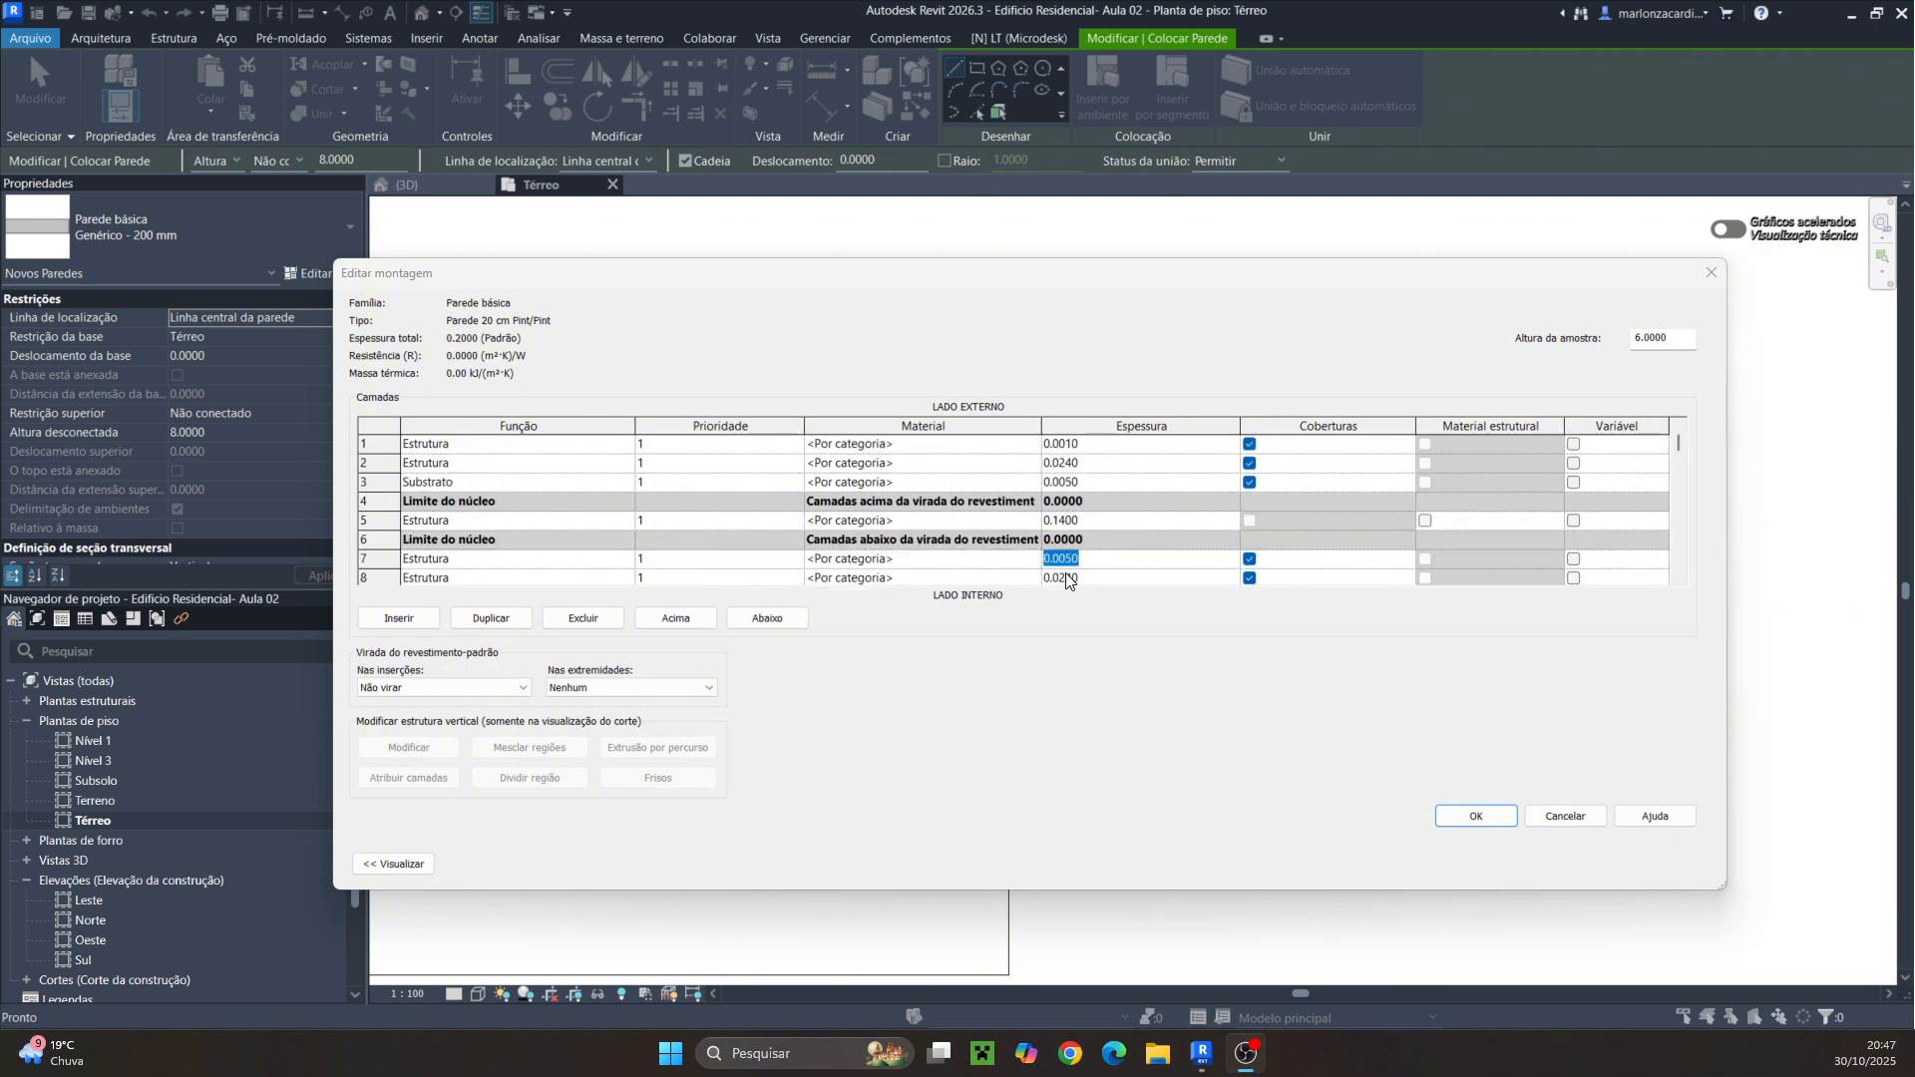
pyautogui.click(394, 864)
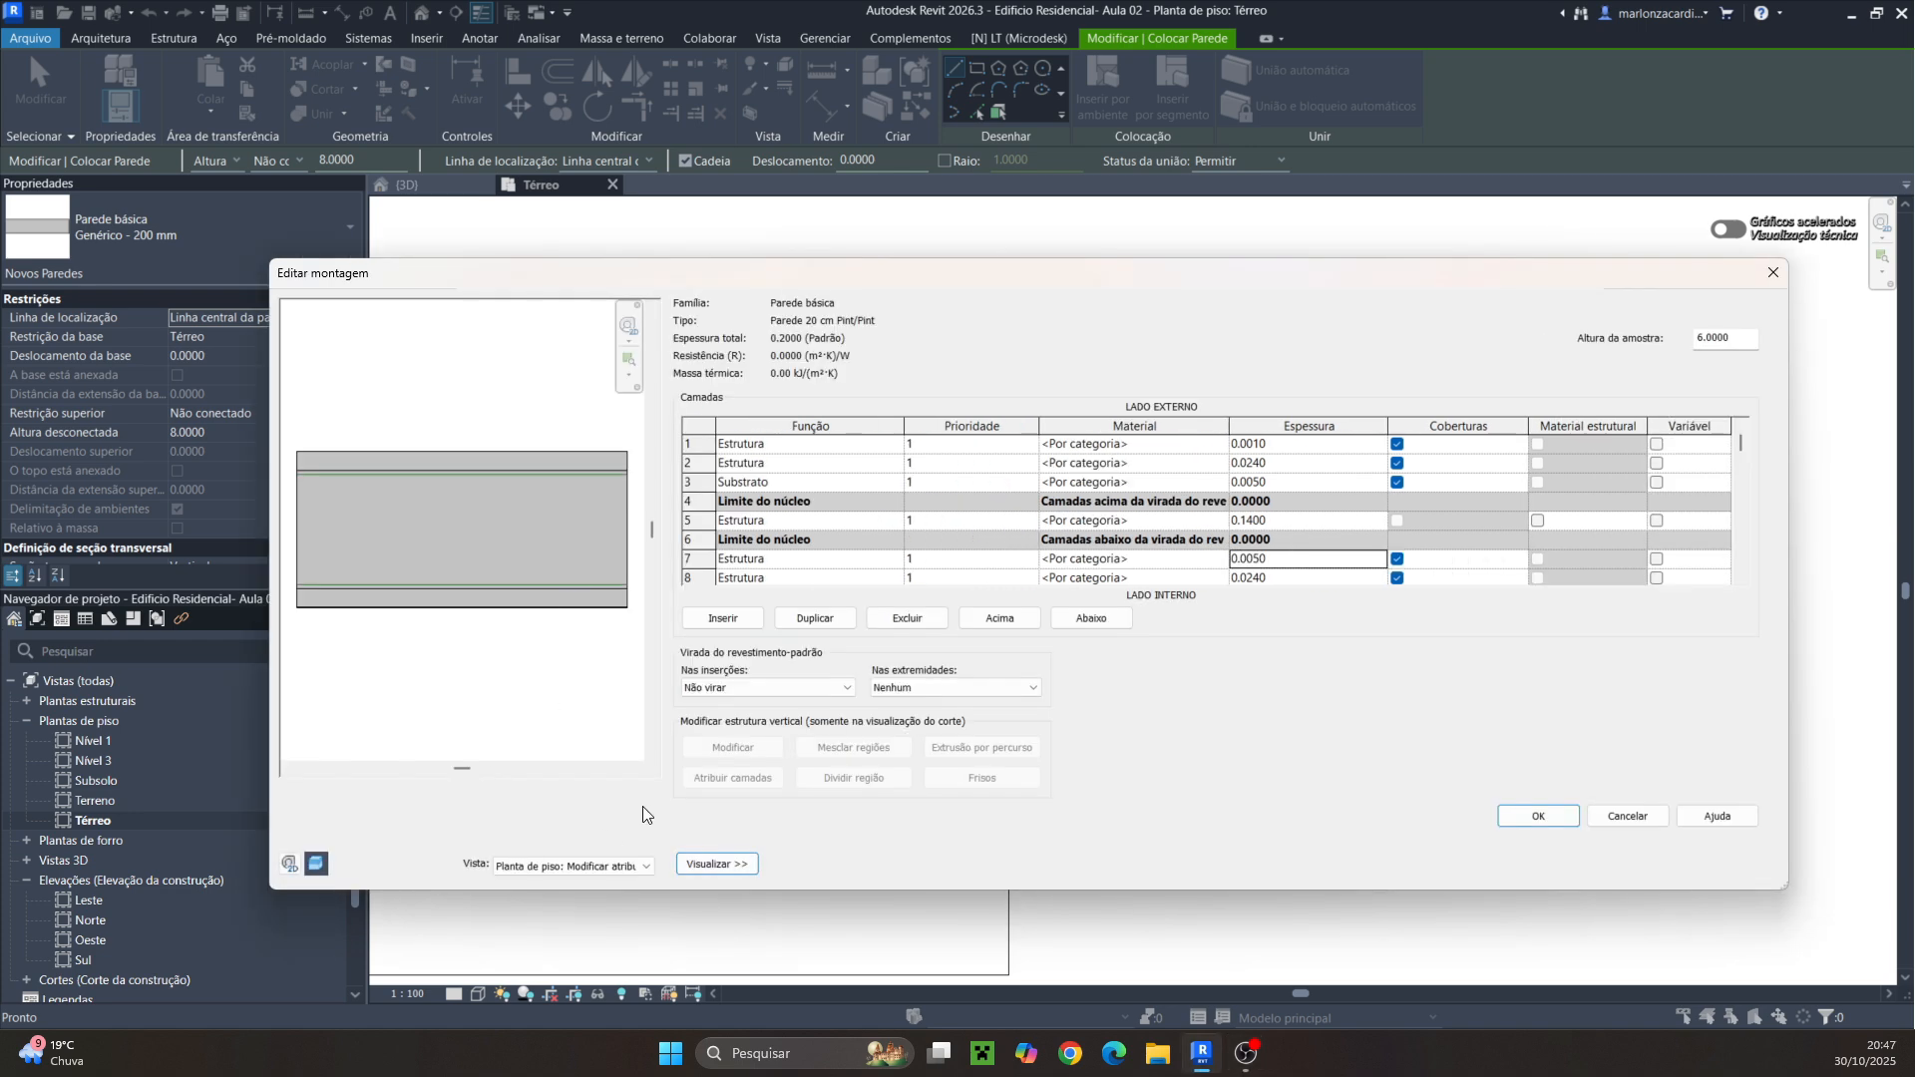
pyautogui.click(539, 864)
pyautogui.click(559, 890)
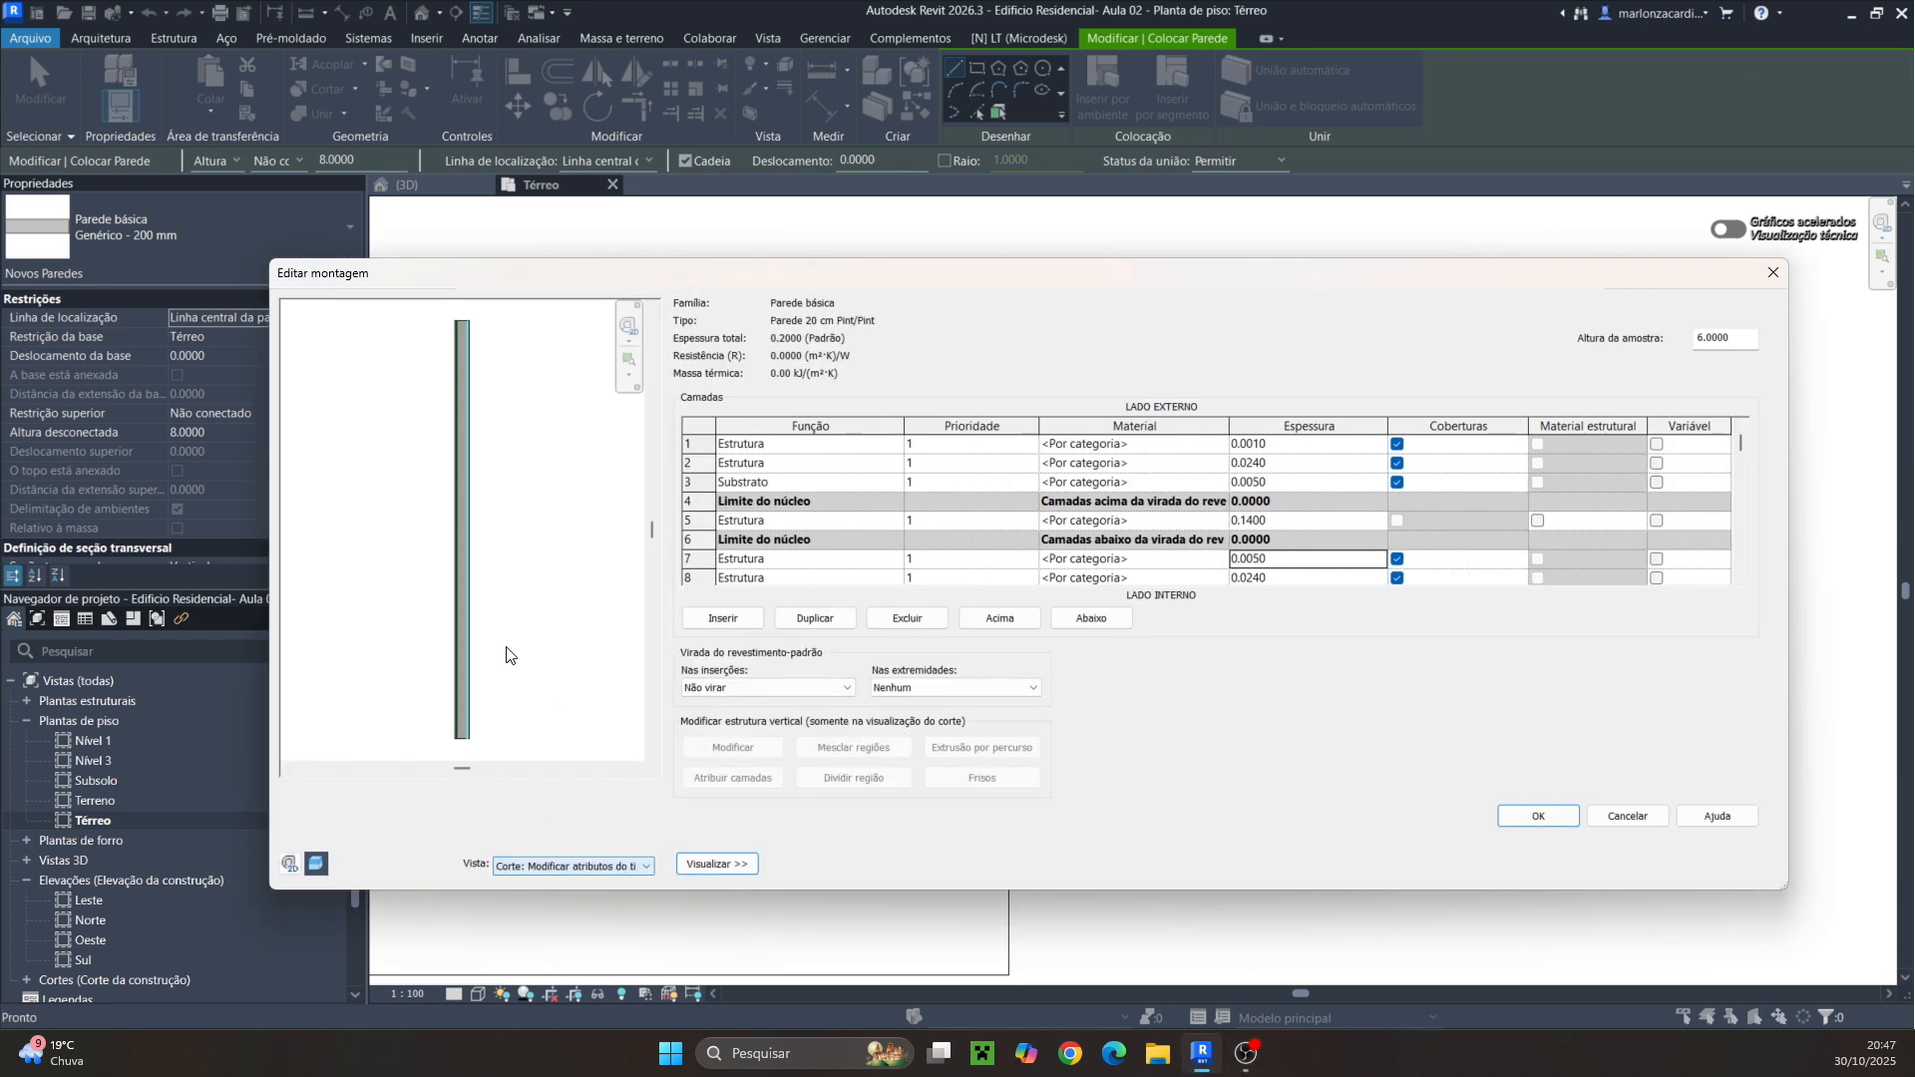
pyautogui.moveTo(518, 449); pyautogui.dragTo(543, 634, button='middle')
pyautogui.scroll(3, 501, 531)
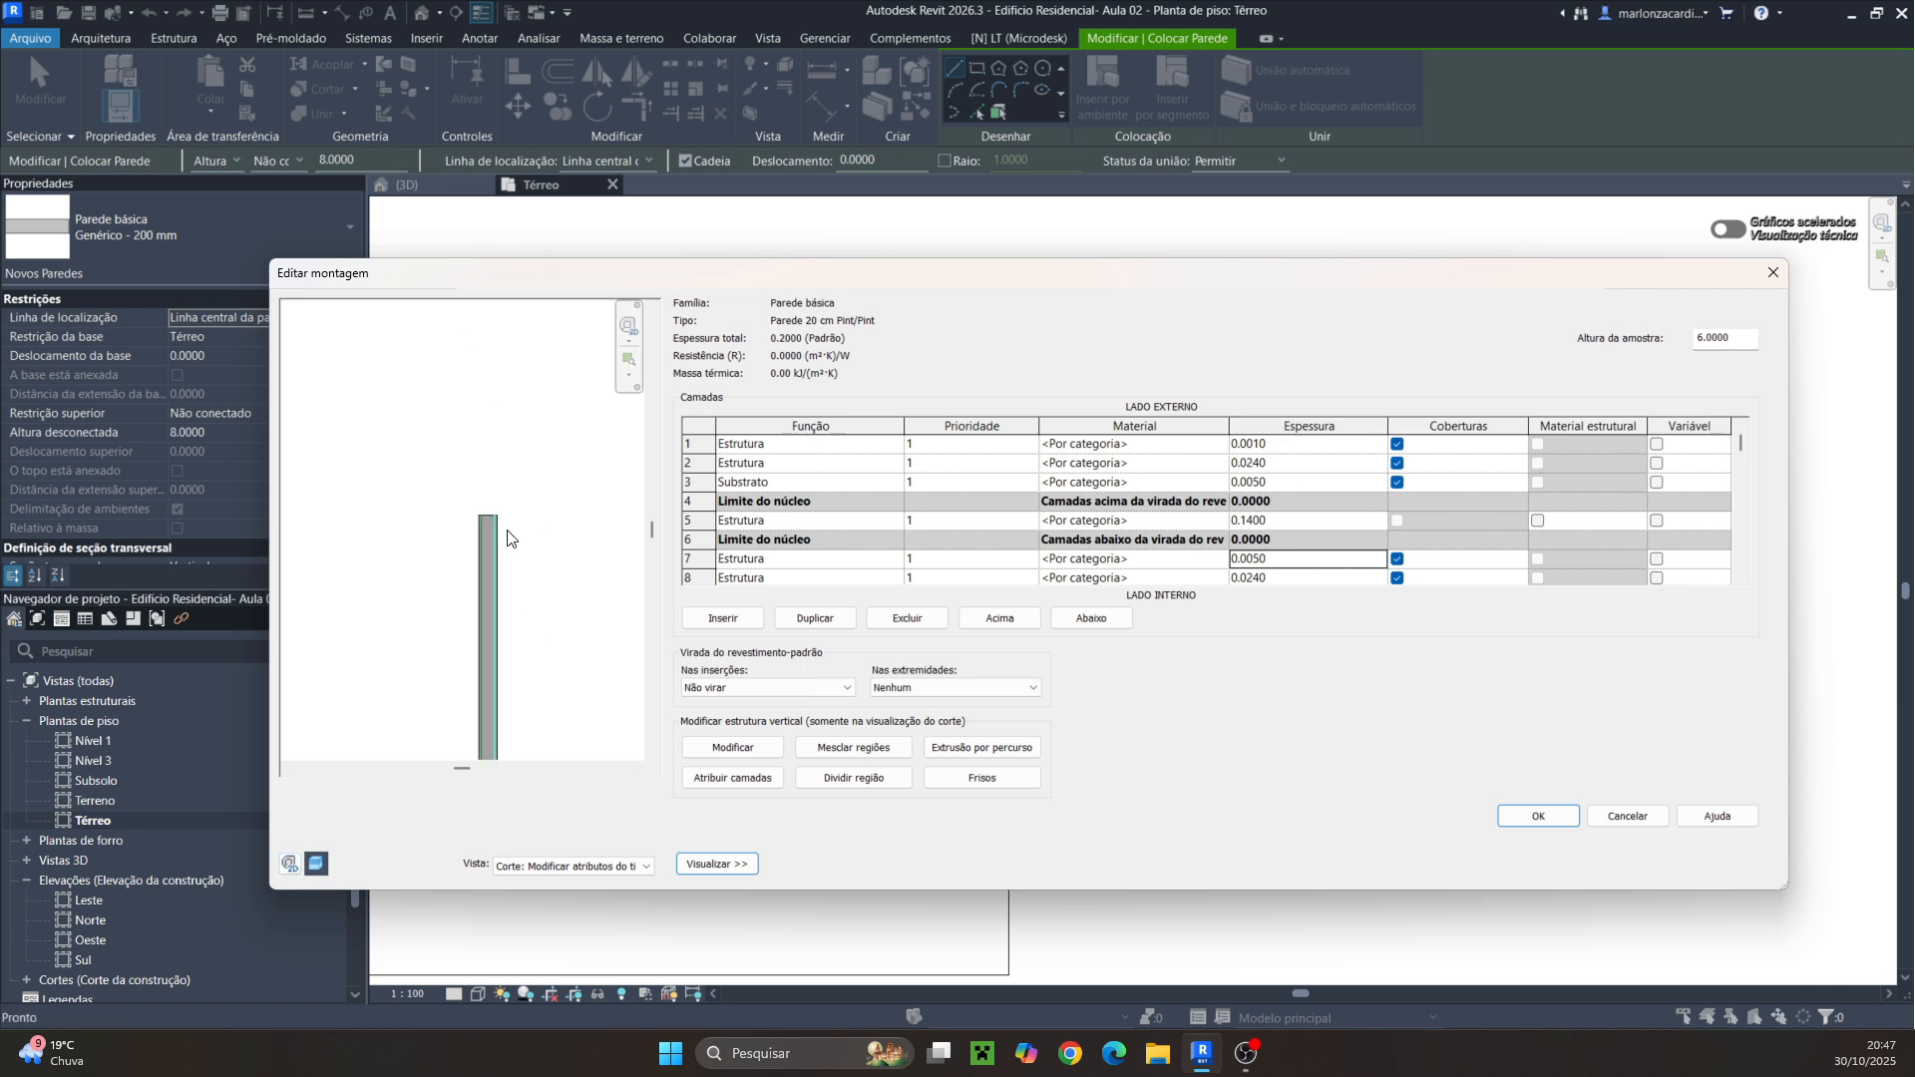
pyautogui.scroll(5, 508, 531)
pyautogui.scroll(-1, 518, 536)
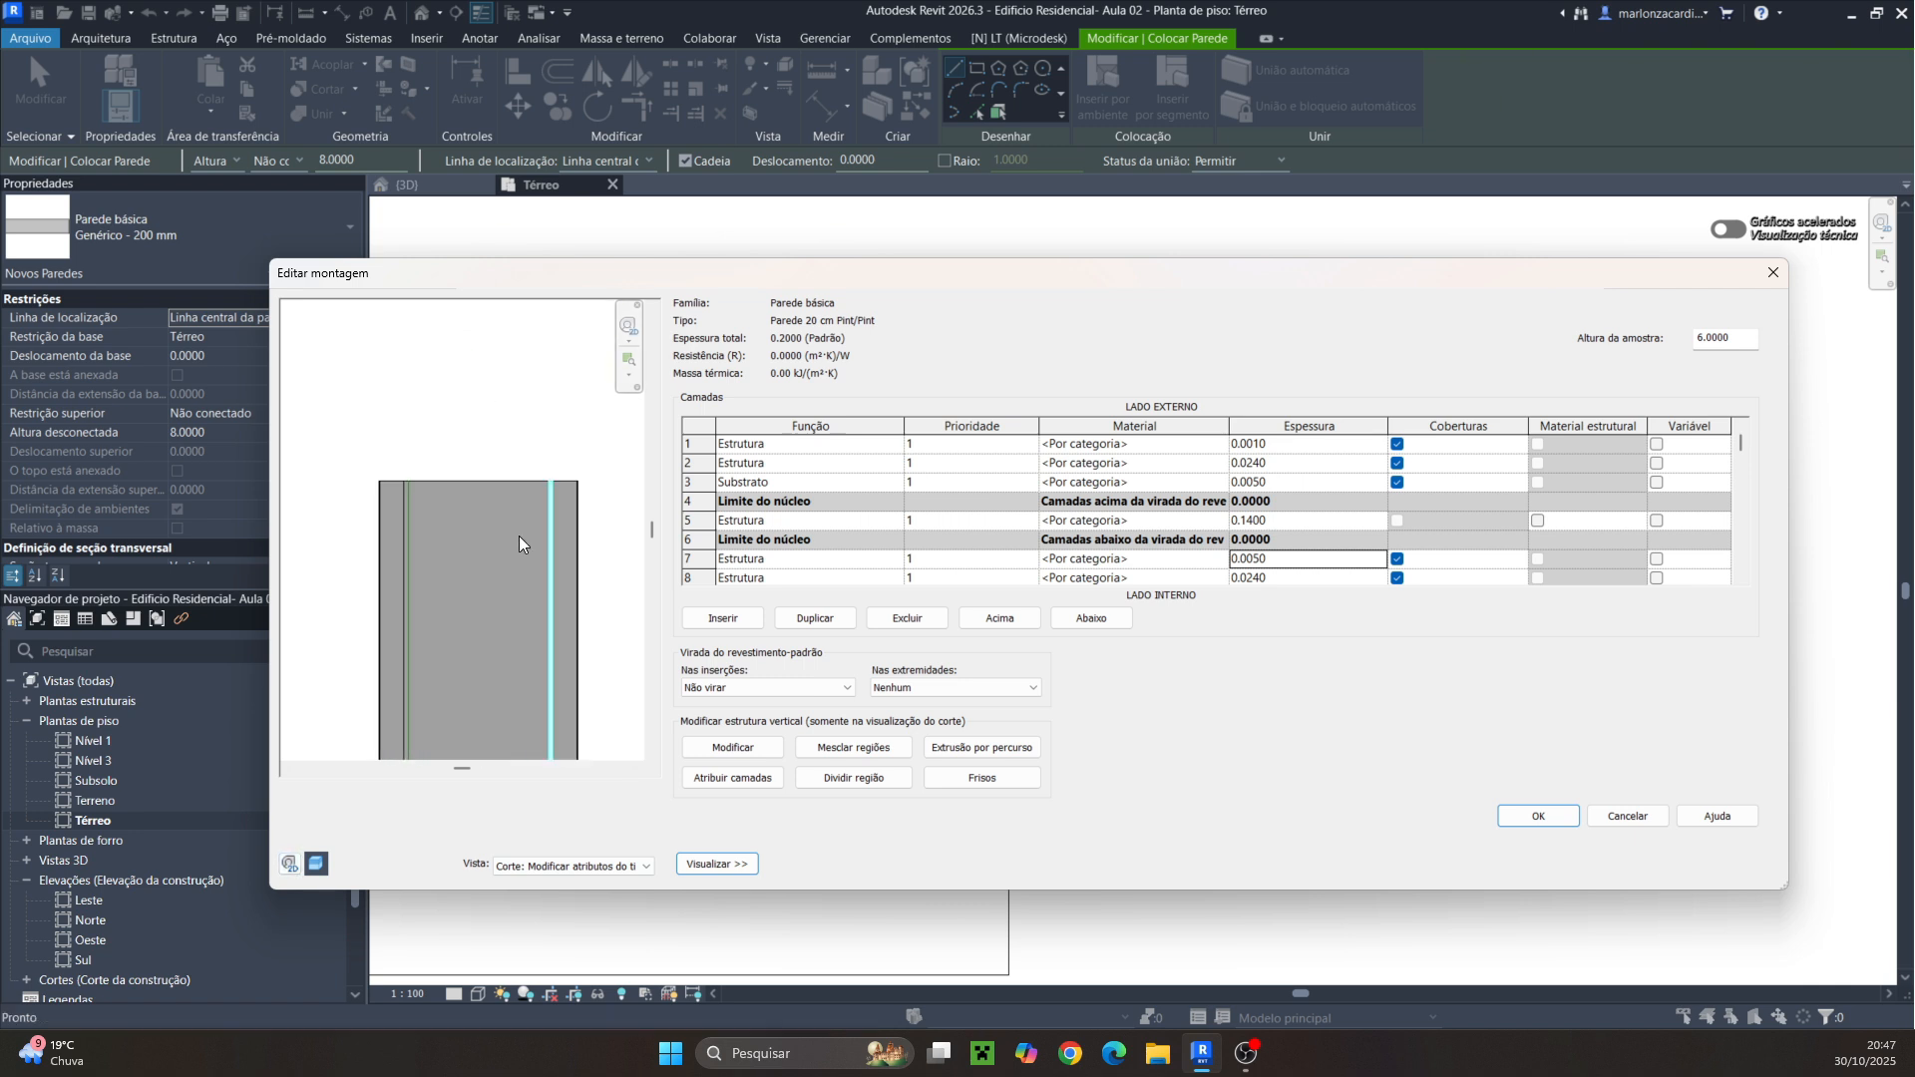
pyautogui.moveTo(572, 559); pyautogui.dragTo(542, 538, button='middle')
pyautogui.scroll(2, 487, 454)
pyautogui.scroll(-1, 587, 458)
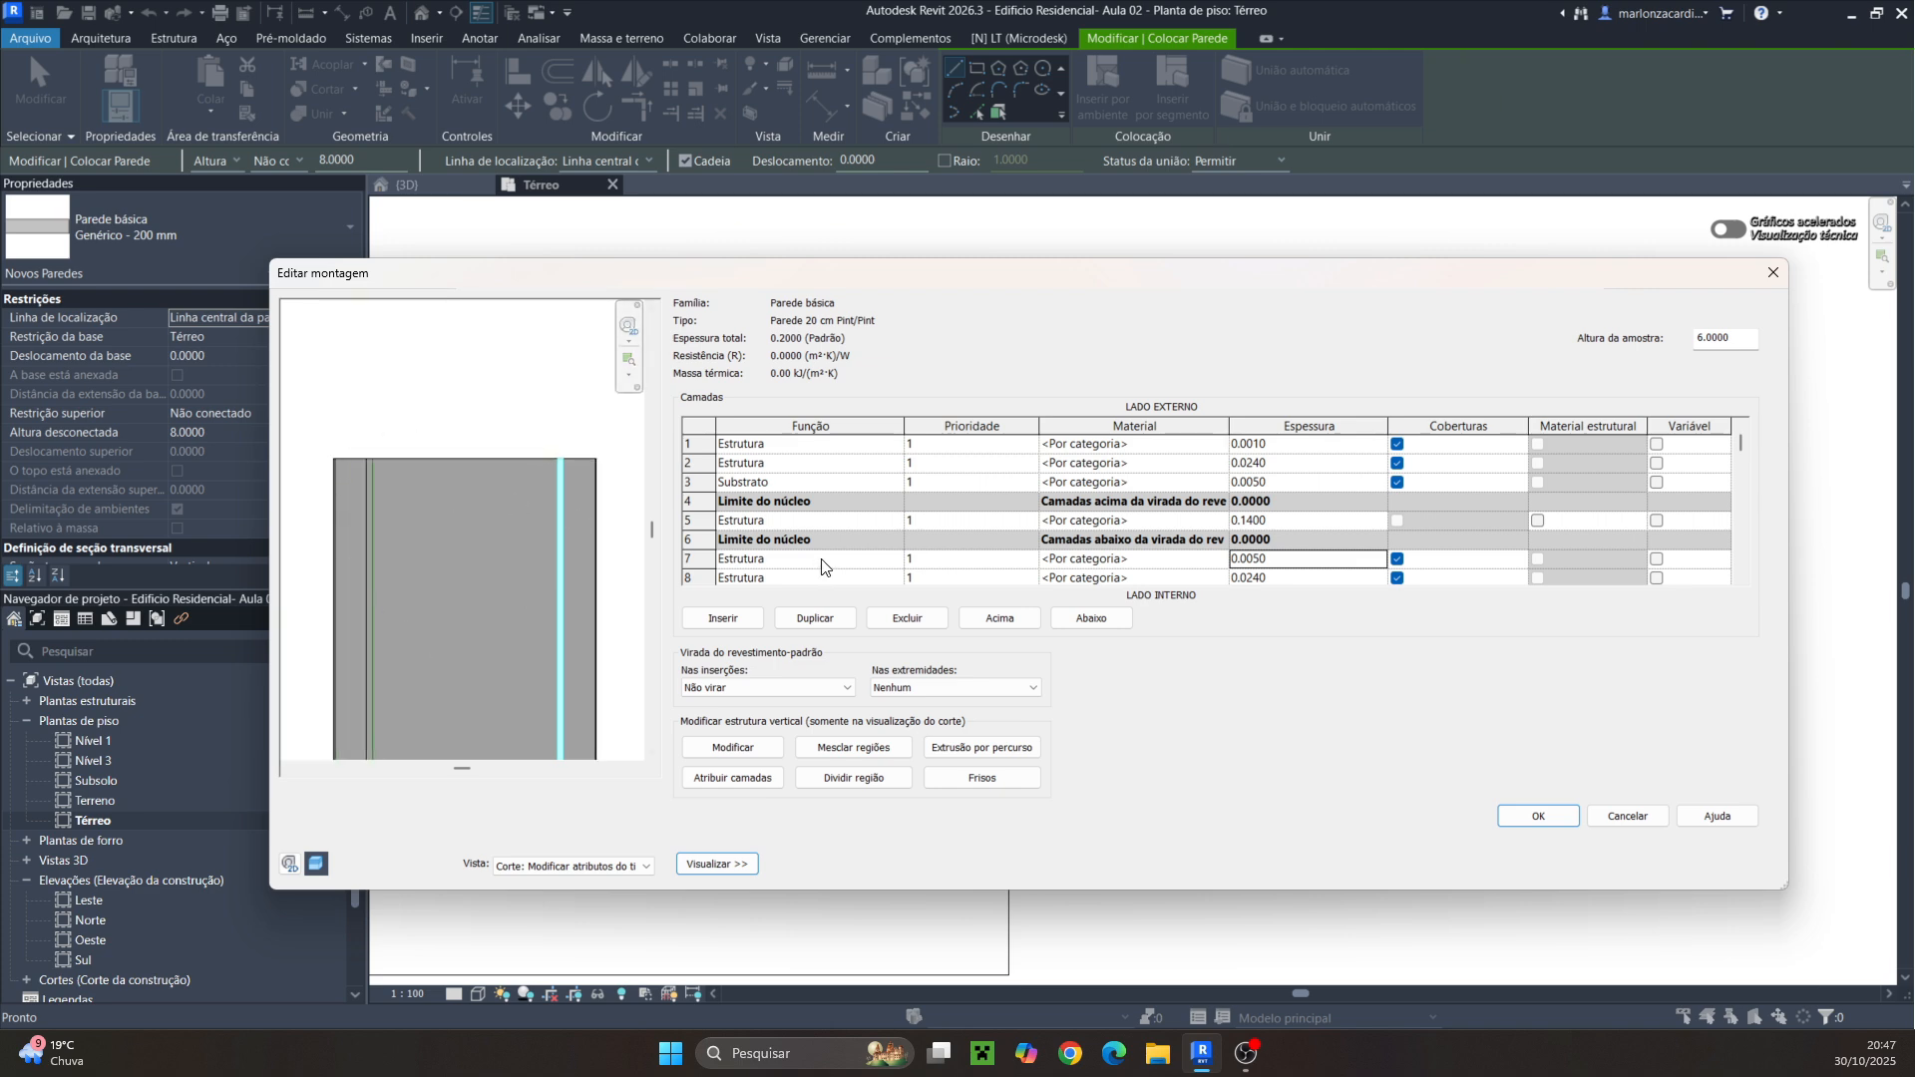
# Search materials for alvenaria and assign Tijolo, Comum to the structural core layer
pyautogui.click(1221, 520)
pyautogui.click(1220, 521)
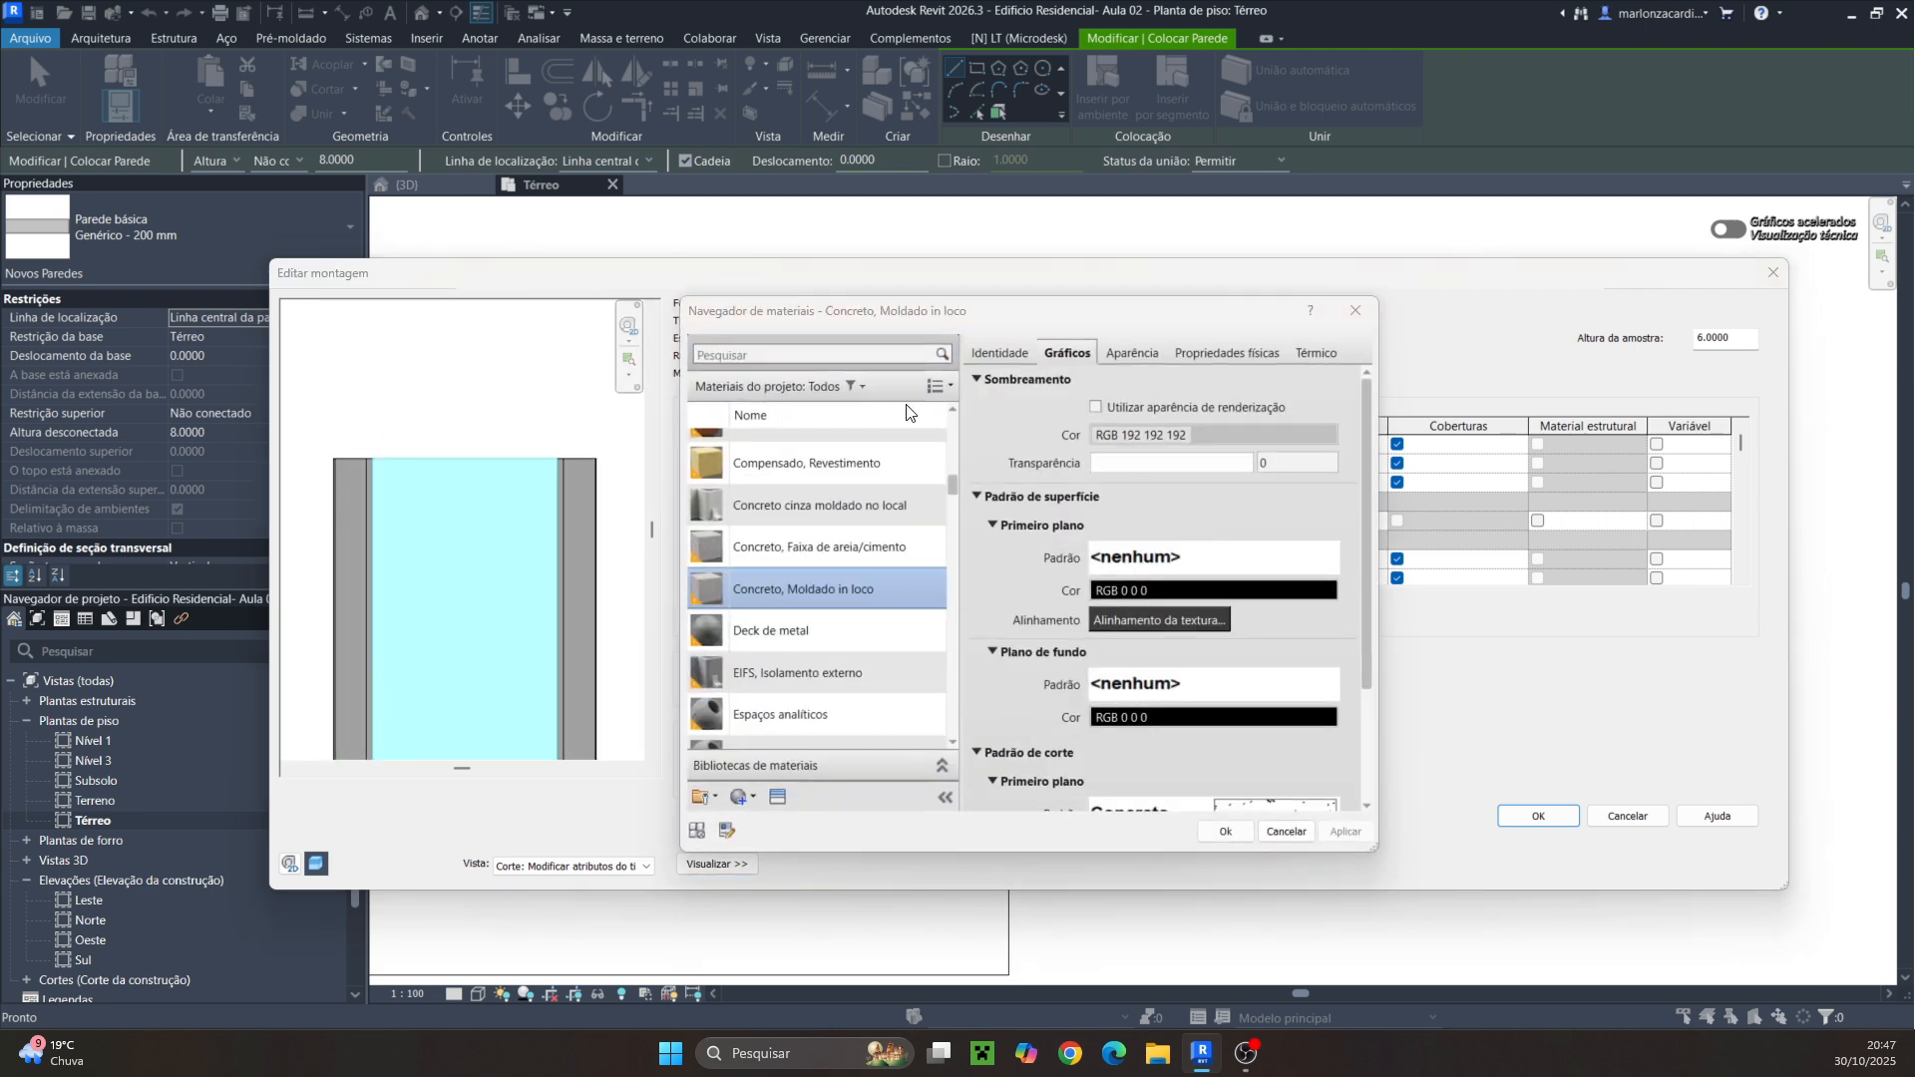
pyautogui.click(787, 356)
pyautogui.write('alvenaria')
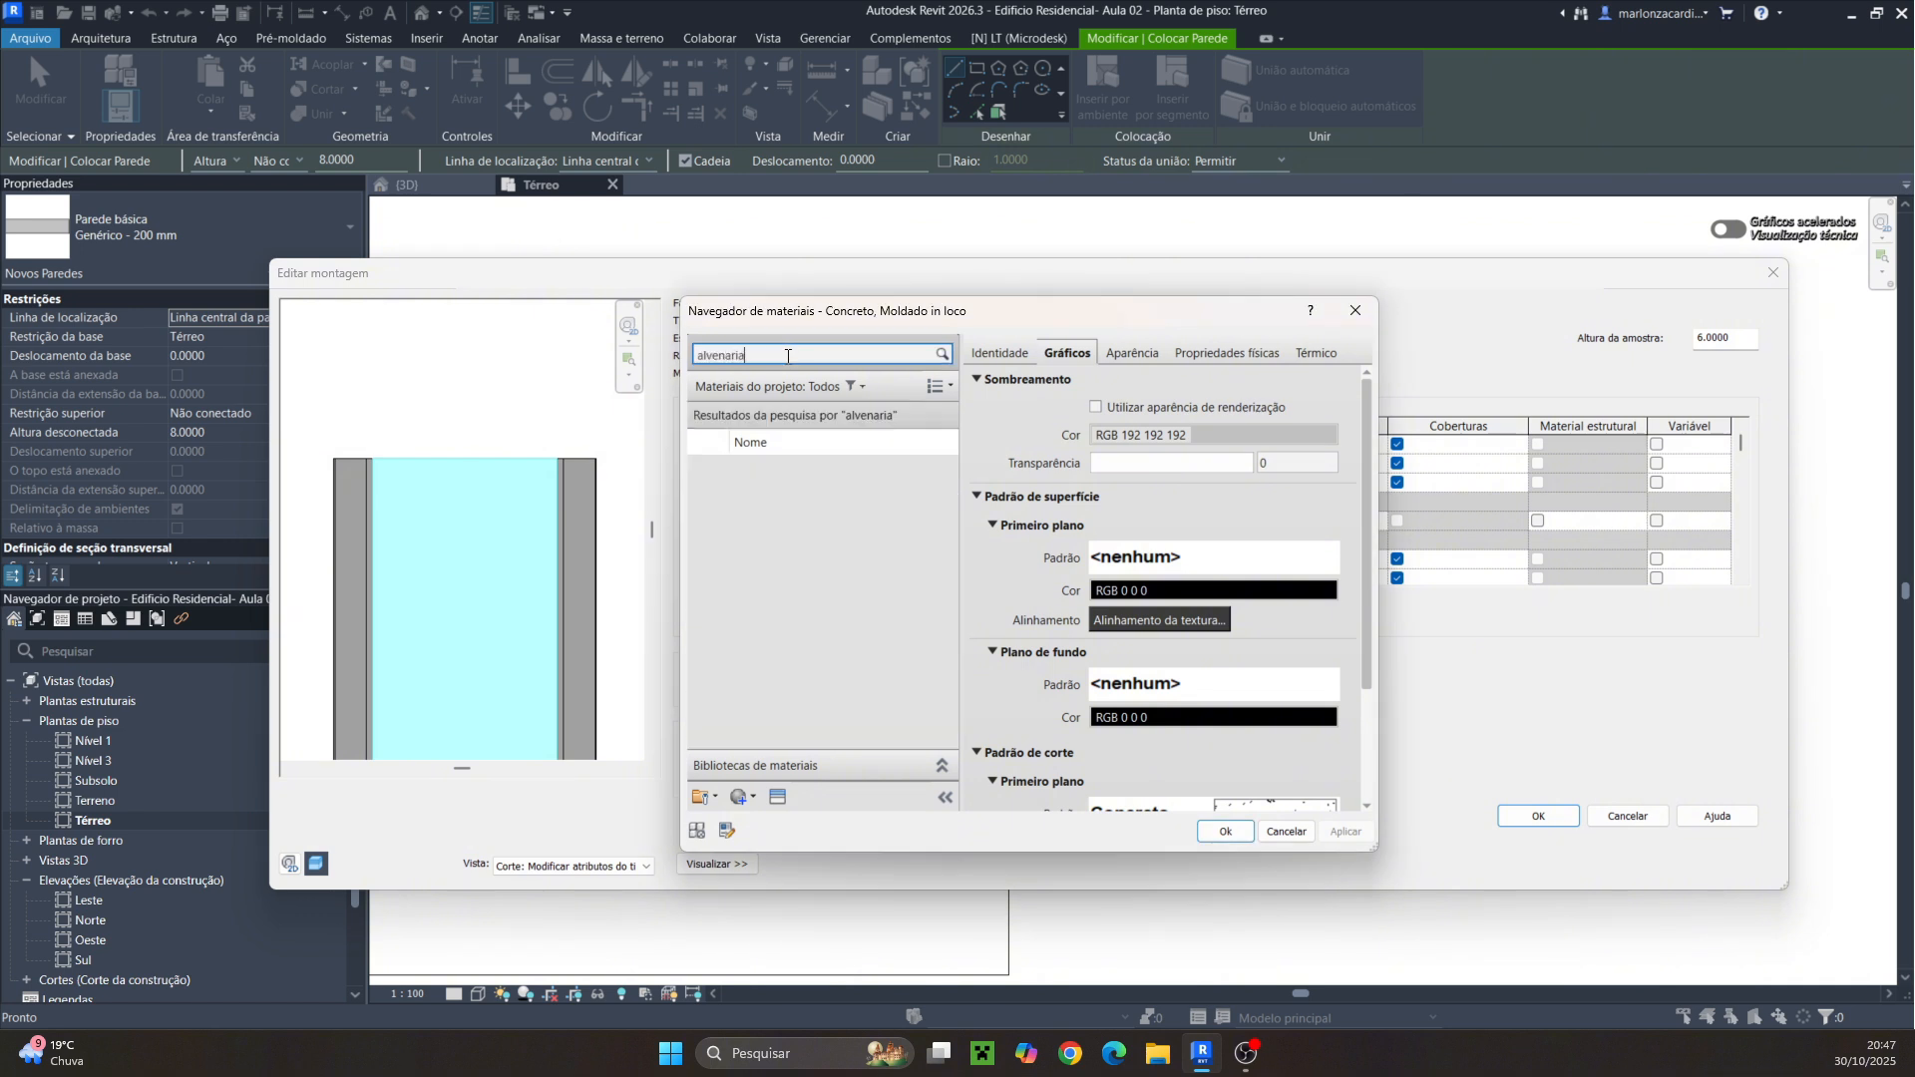
pyautogui.click(758, 476)
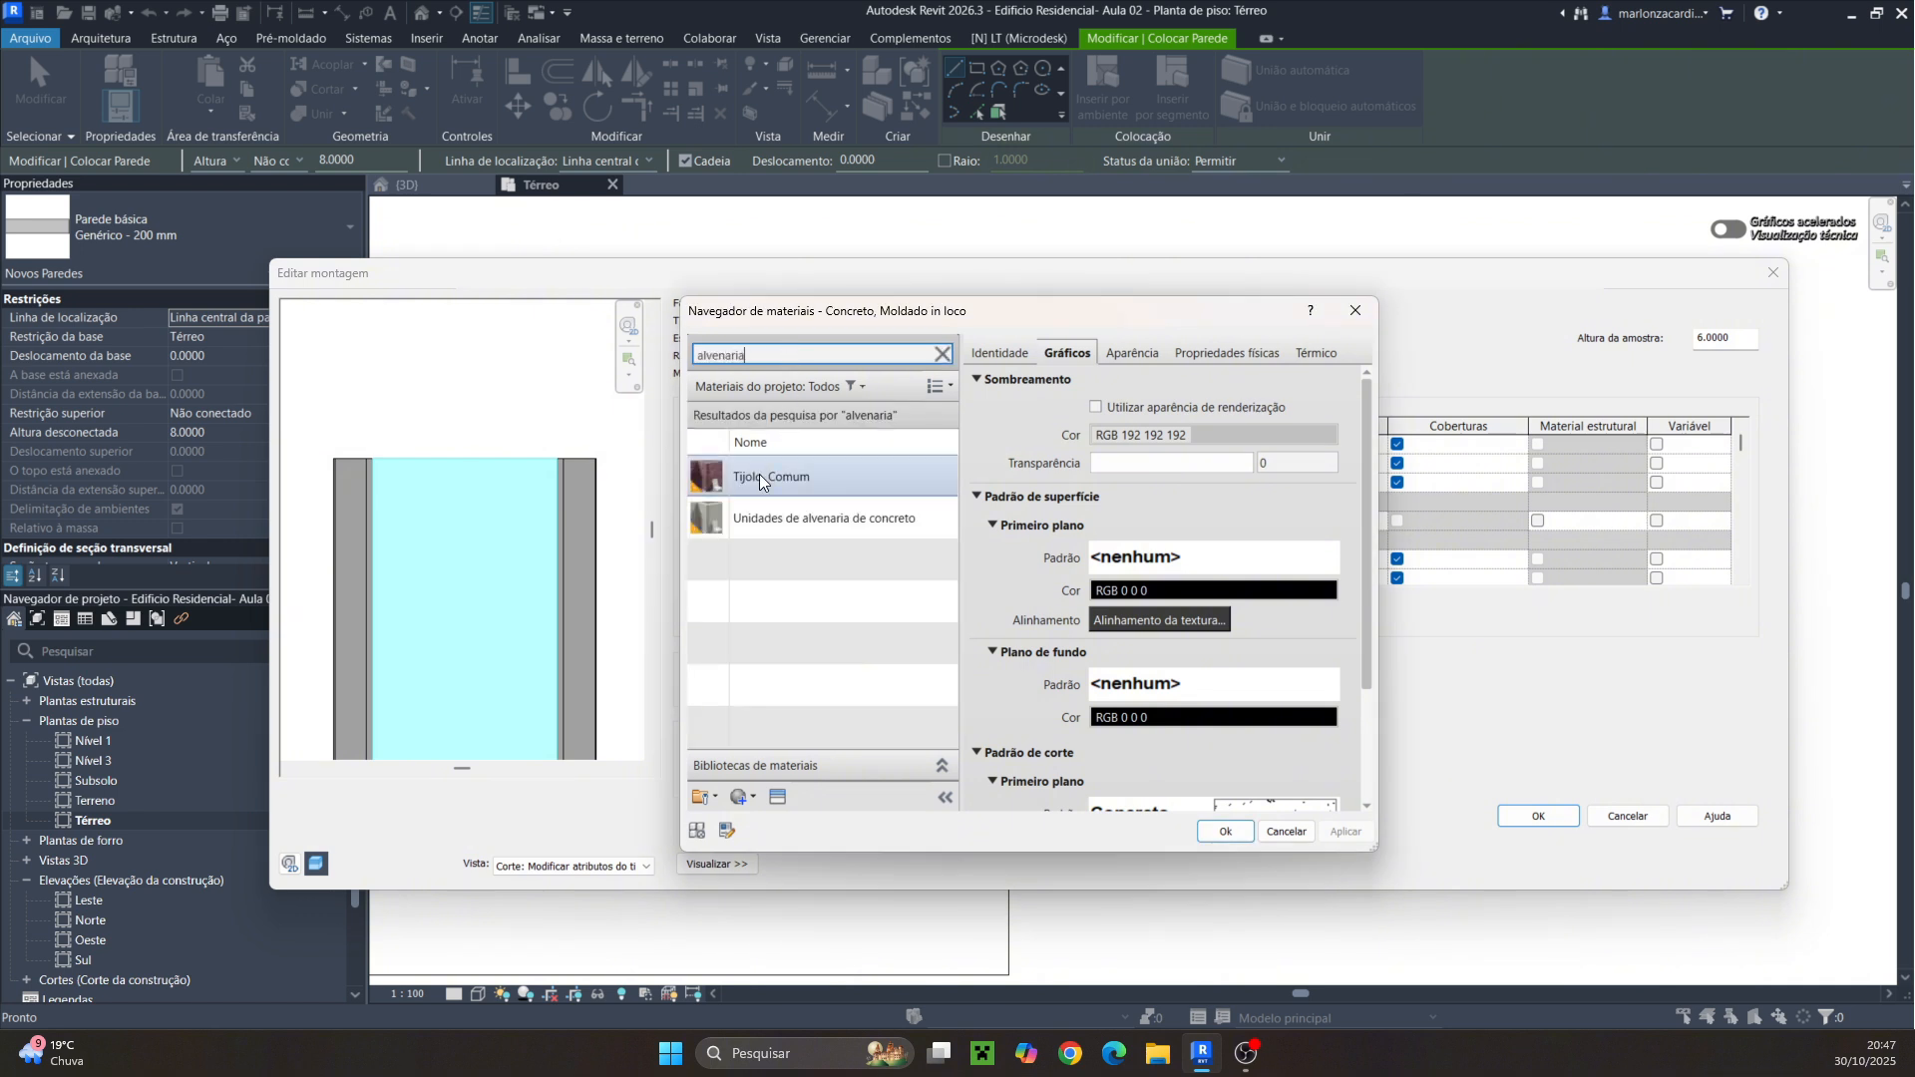
pyautogui.click(1234, 835)
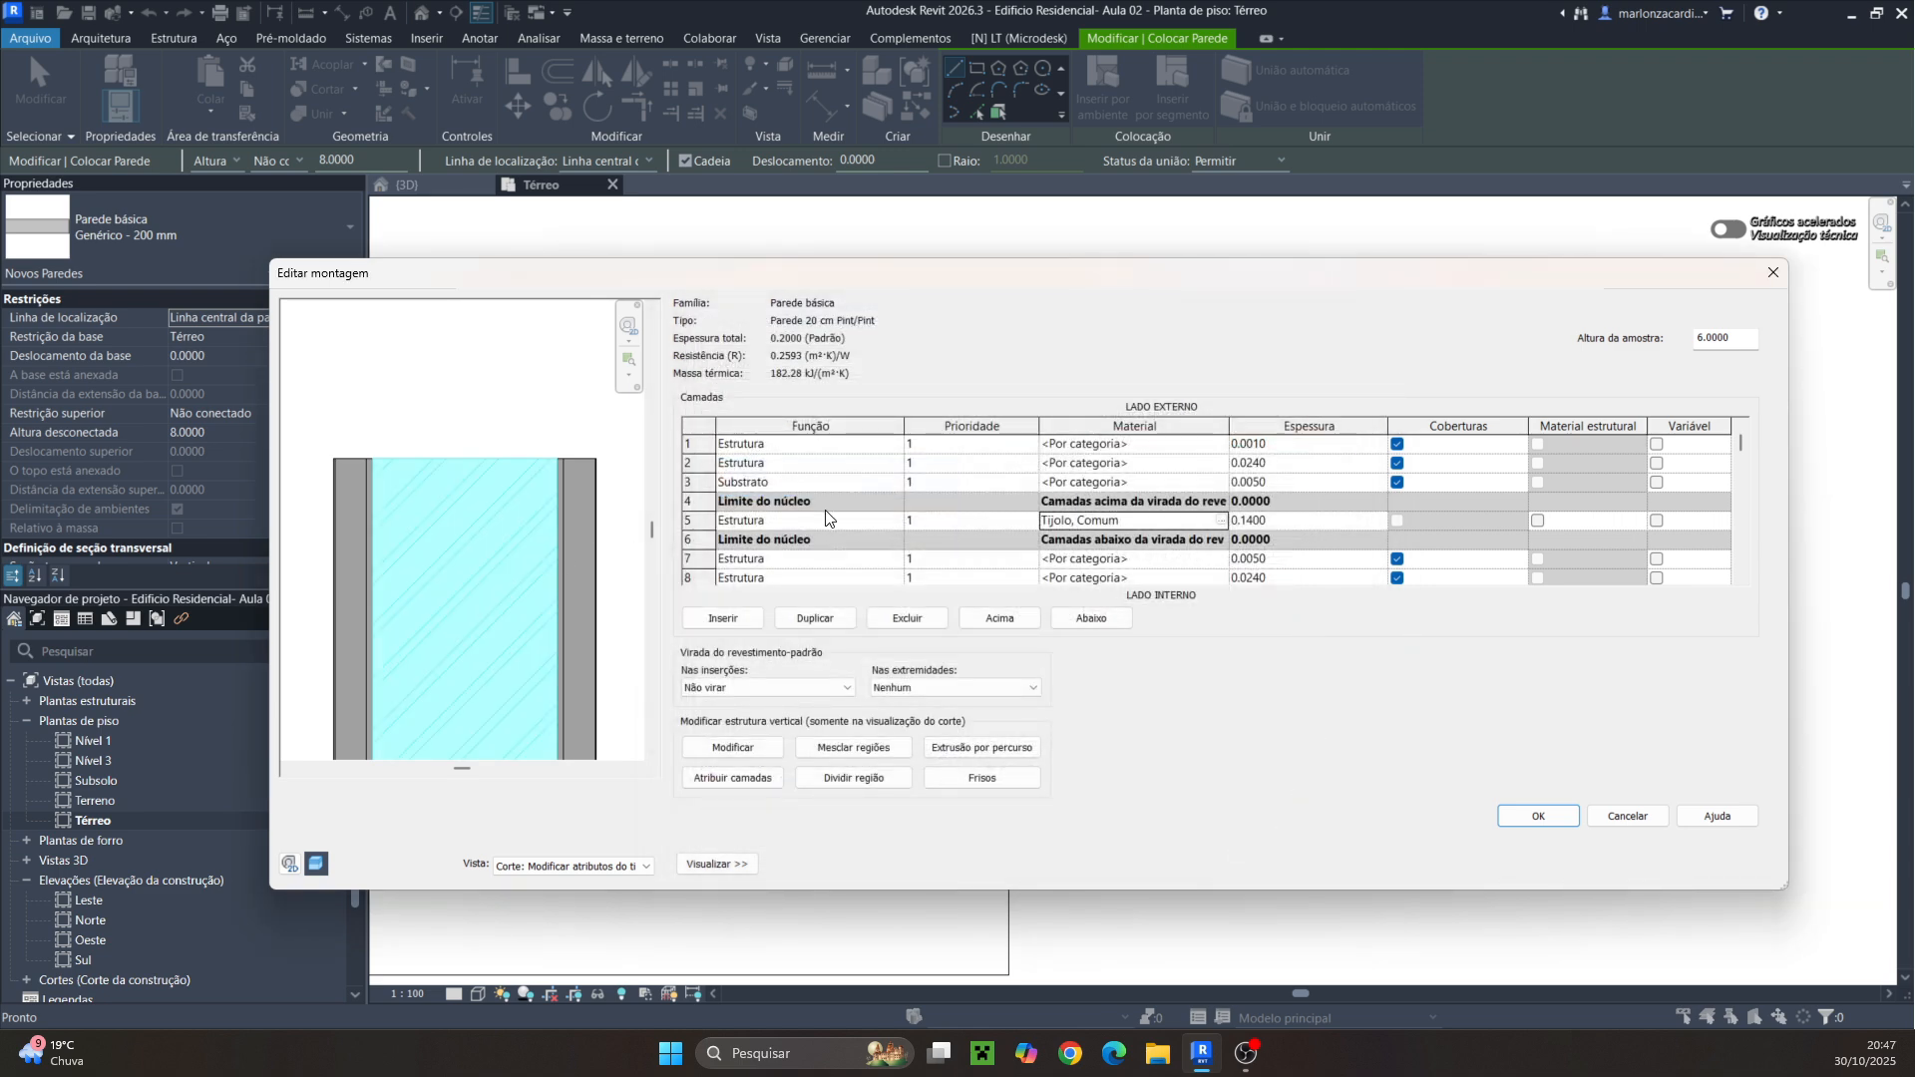
# Create a new material named Chapisco for the exterior substrate layer
pyautogui.click(1145, 484)
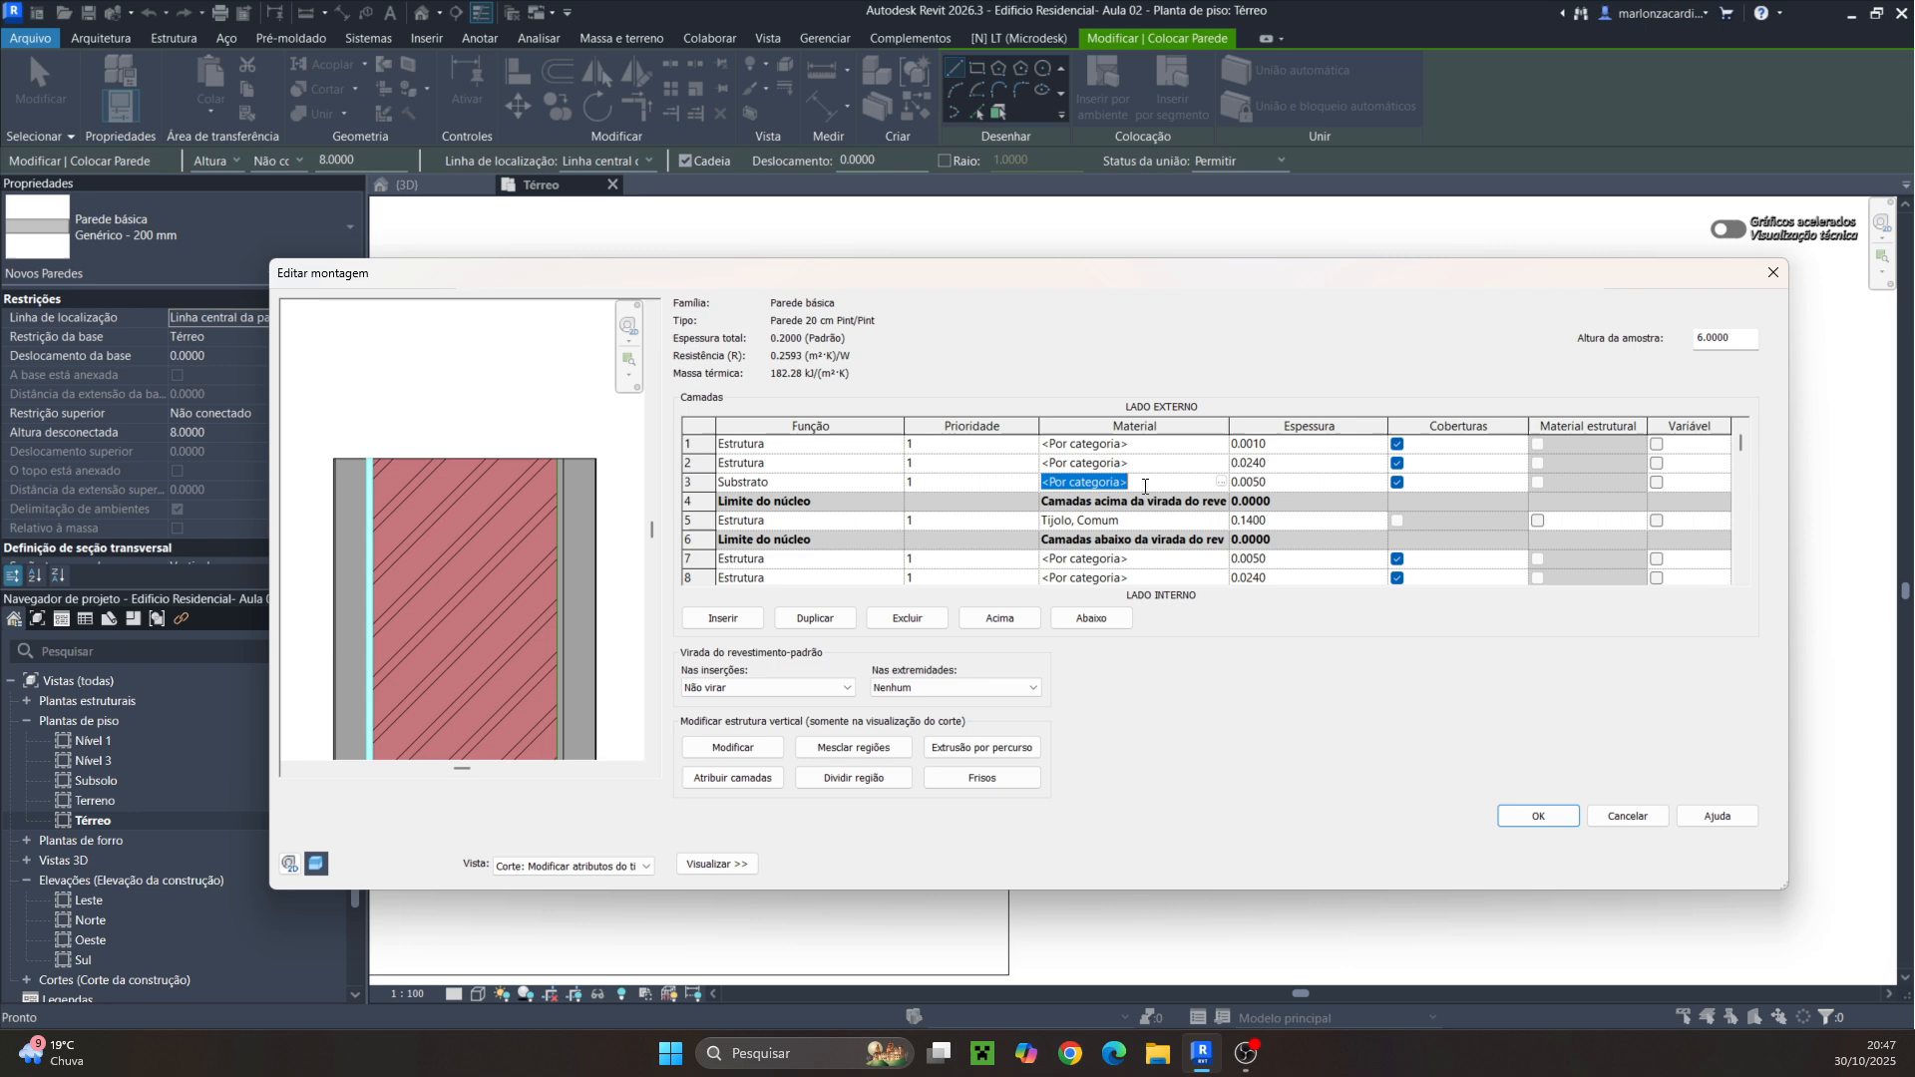
pyautogui.click(1223, 483)
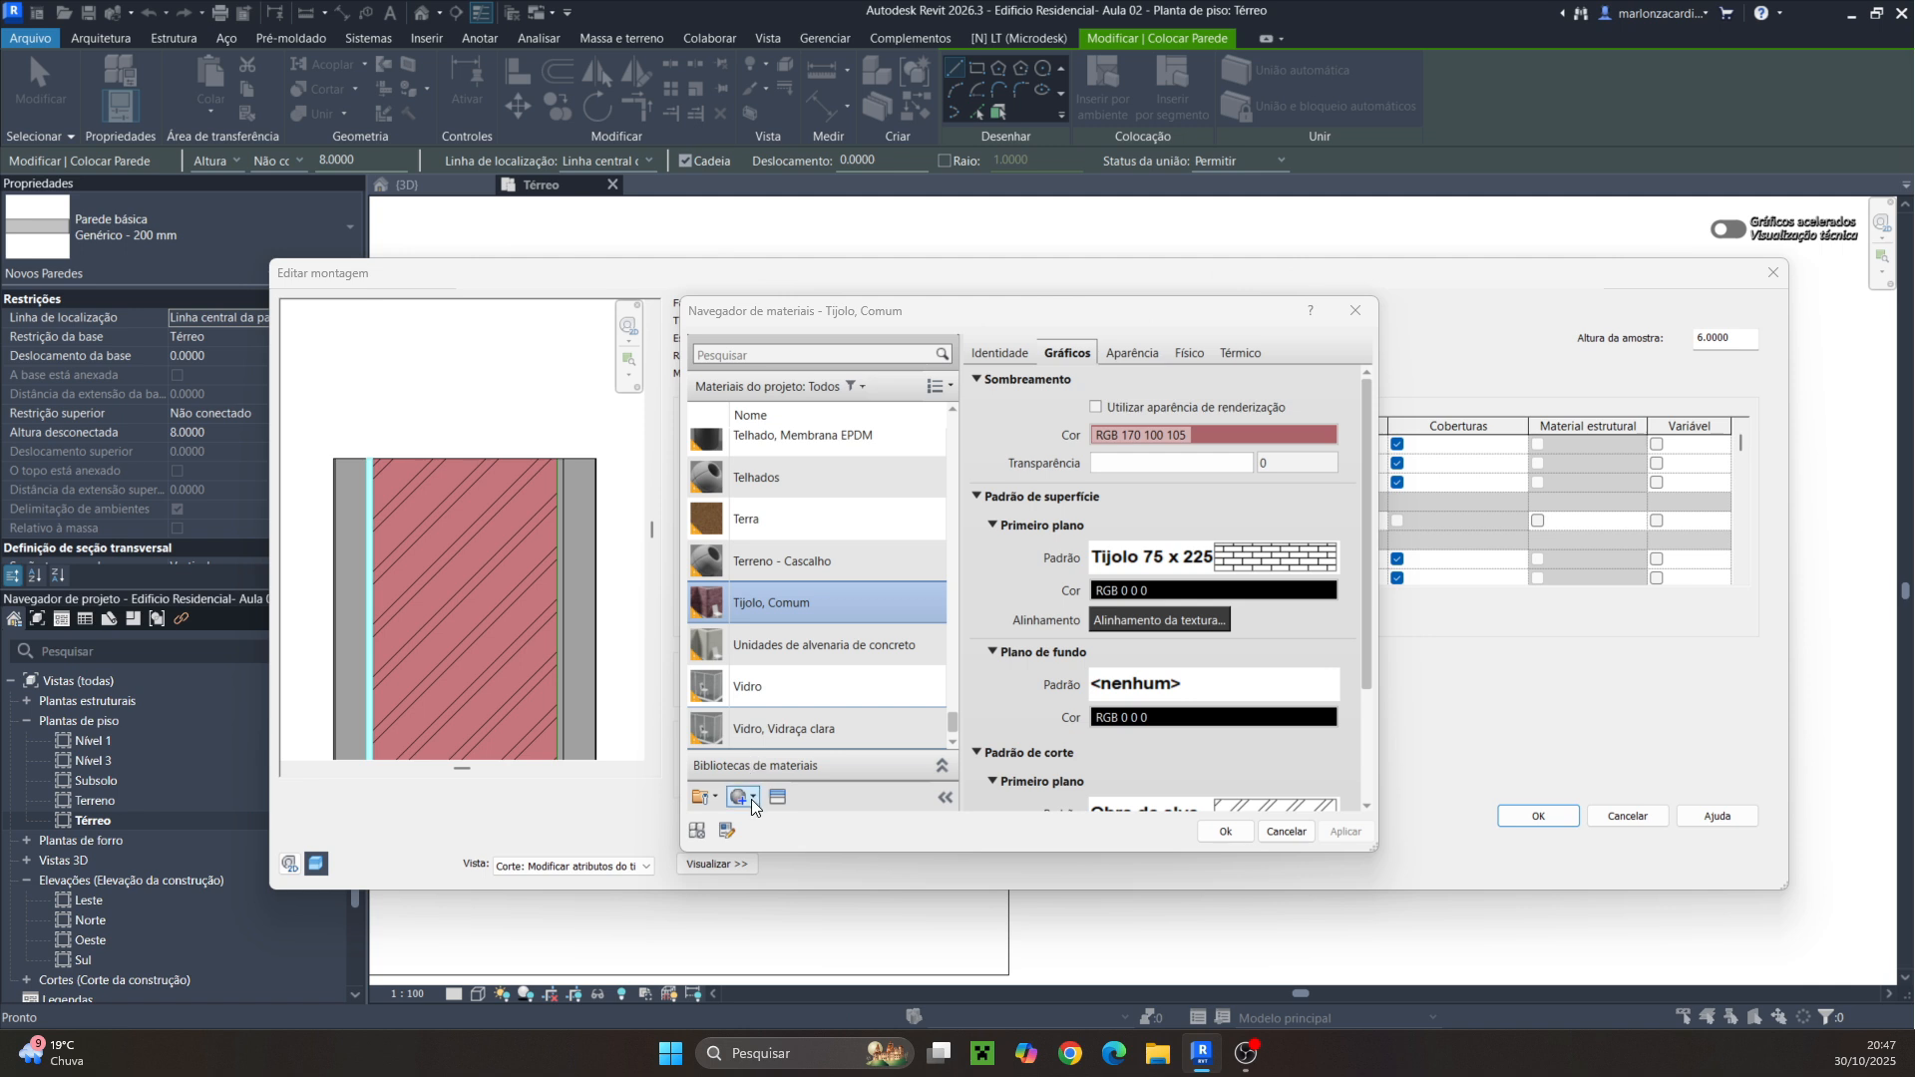
pyautogui.click(751, 798)
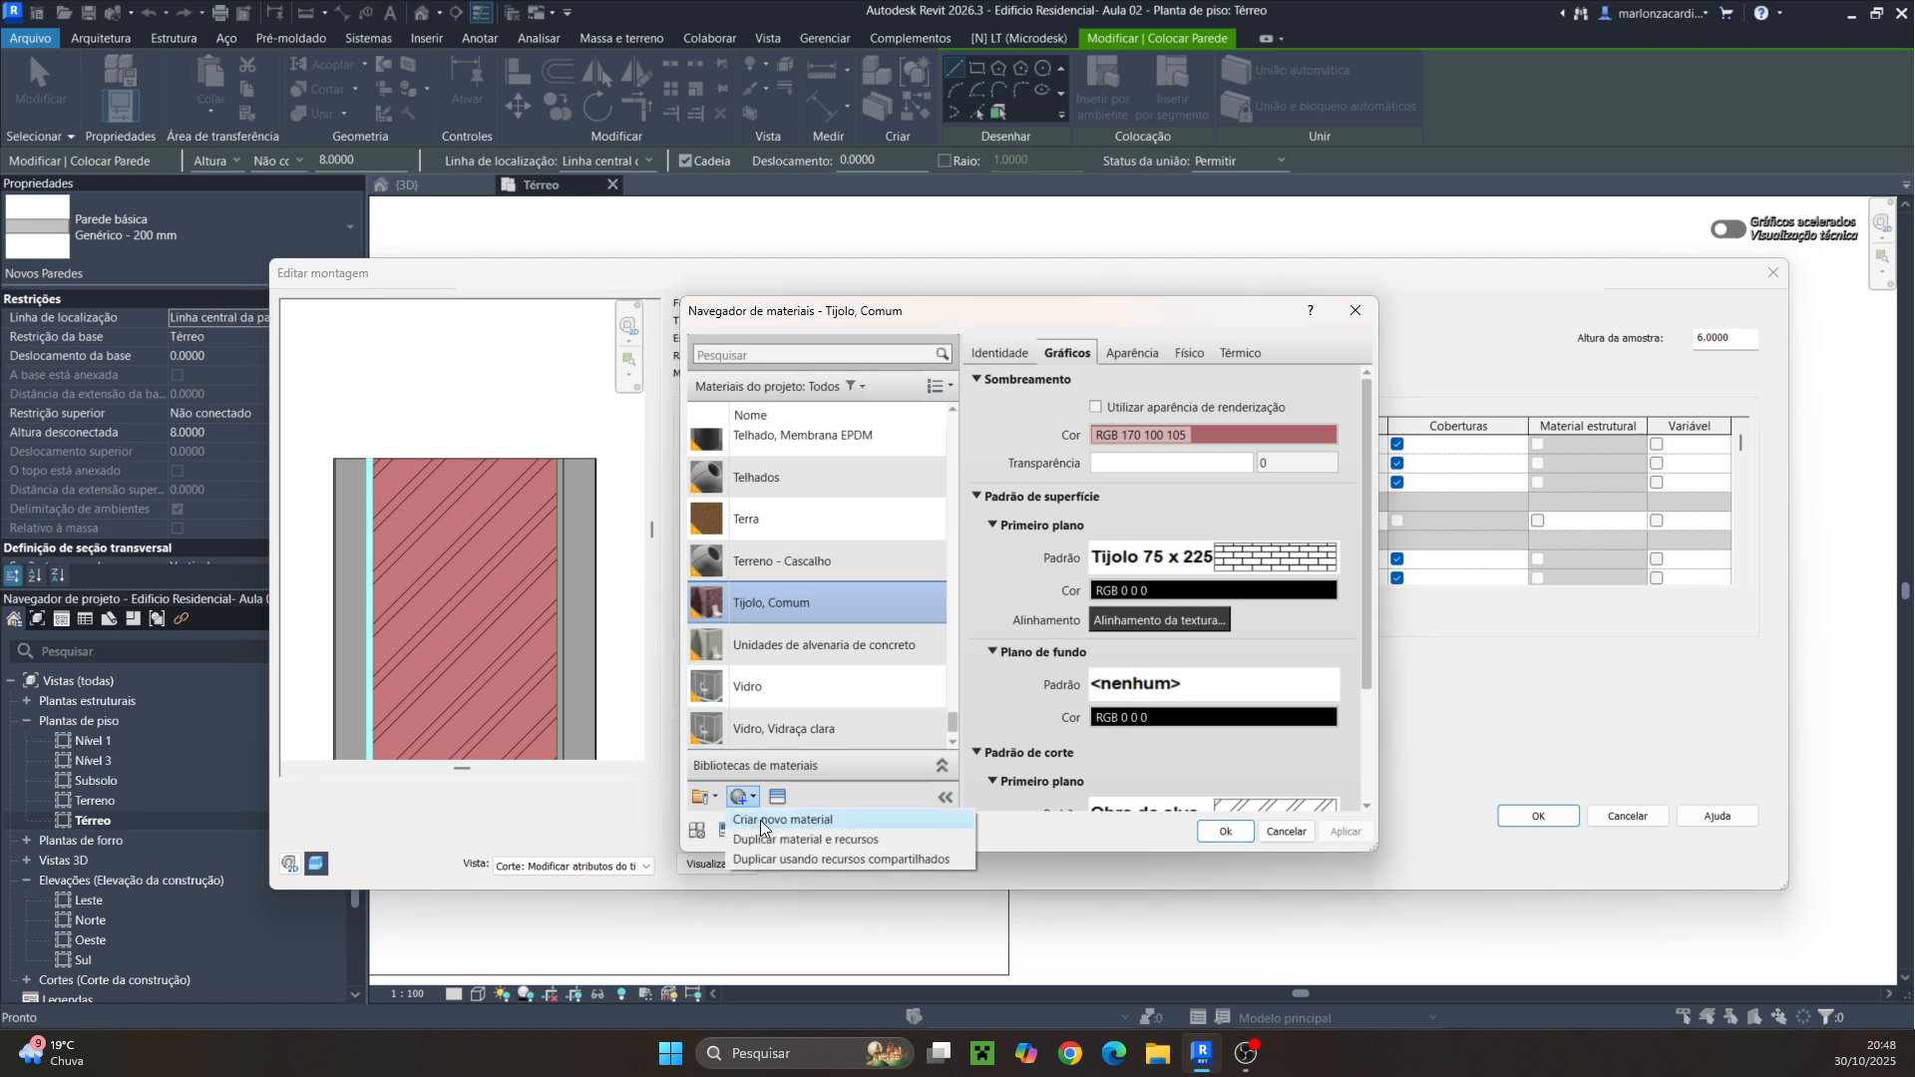
pyautogui.click(760, 820)
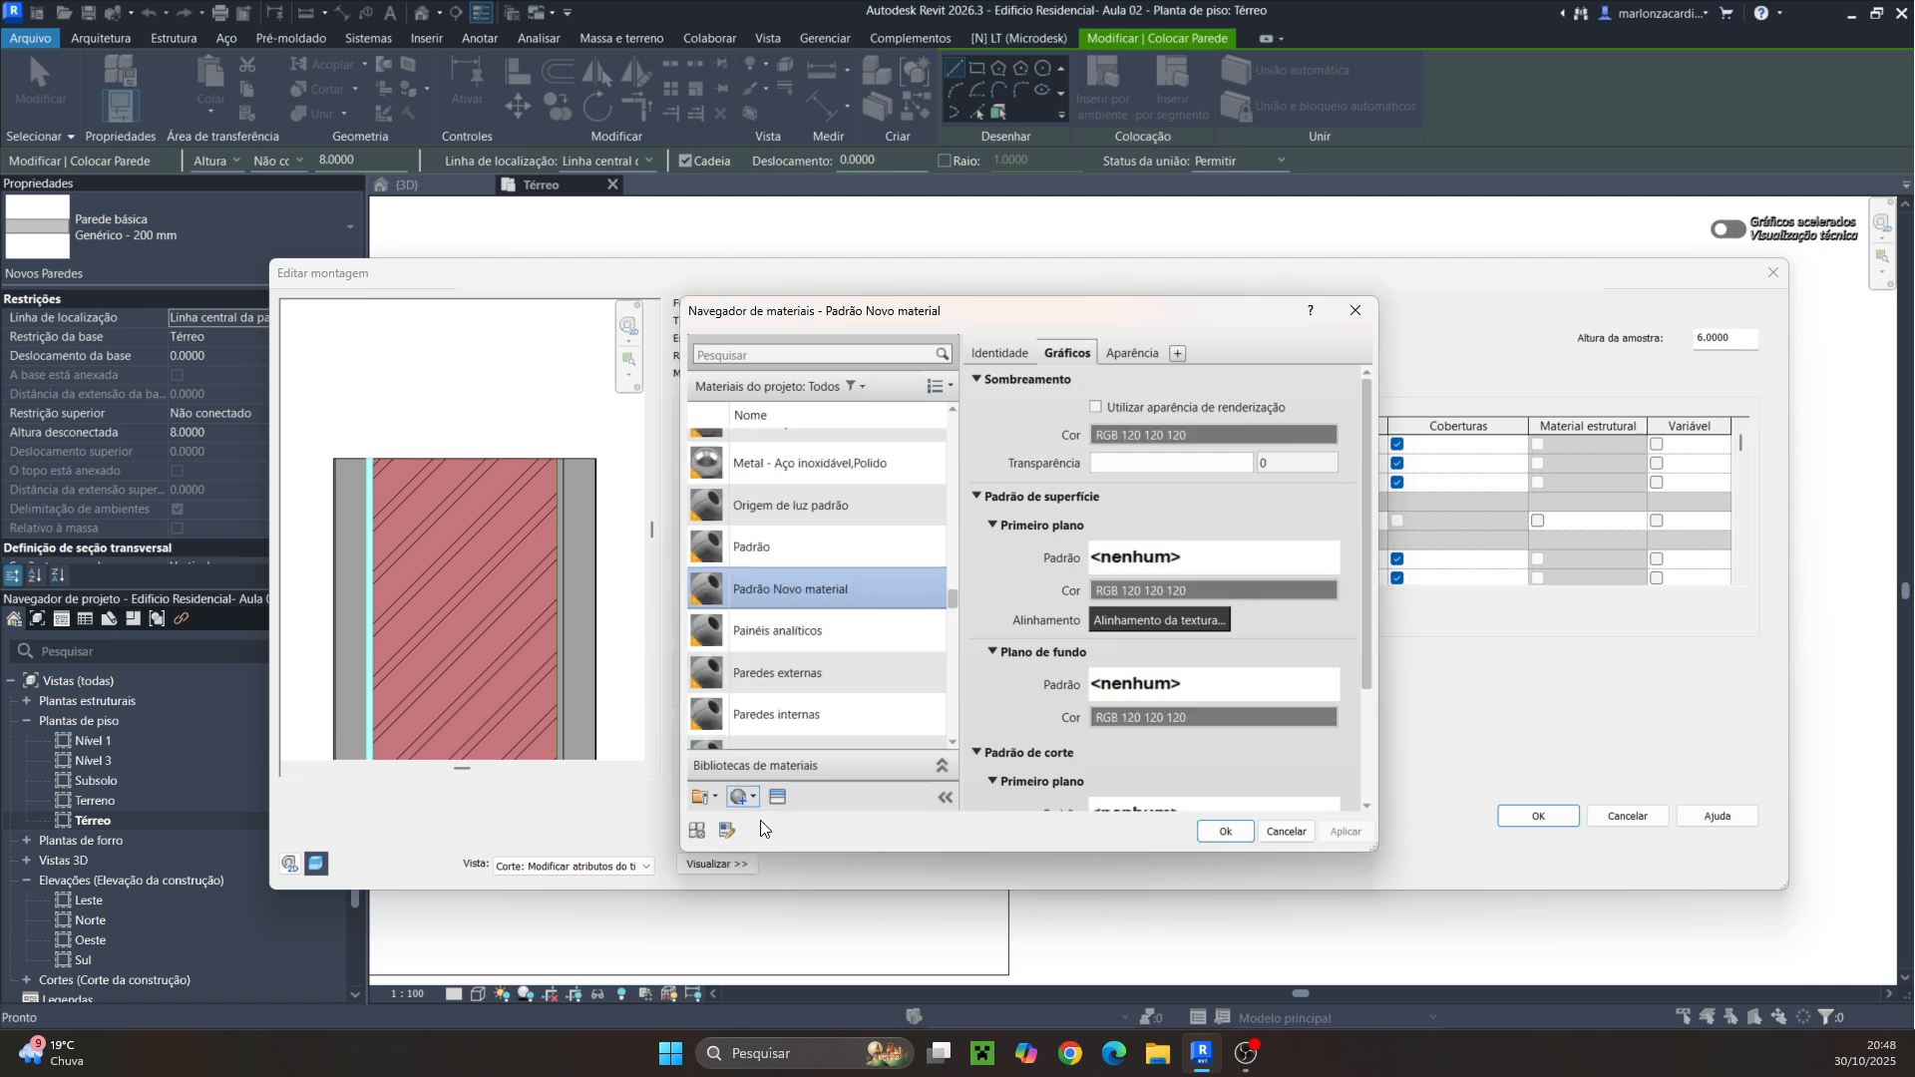
pyautogui.click(999, 353)
pyautogui.doubleClick(1153, 385)
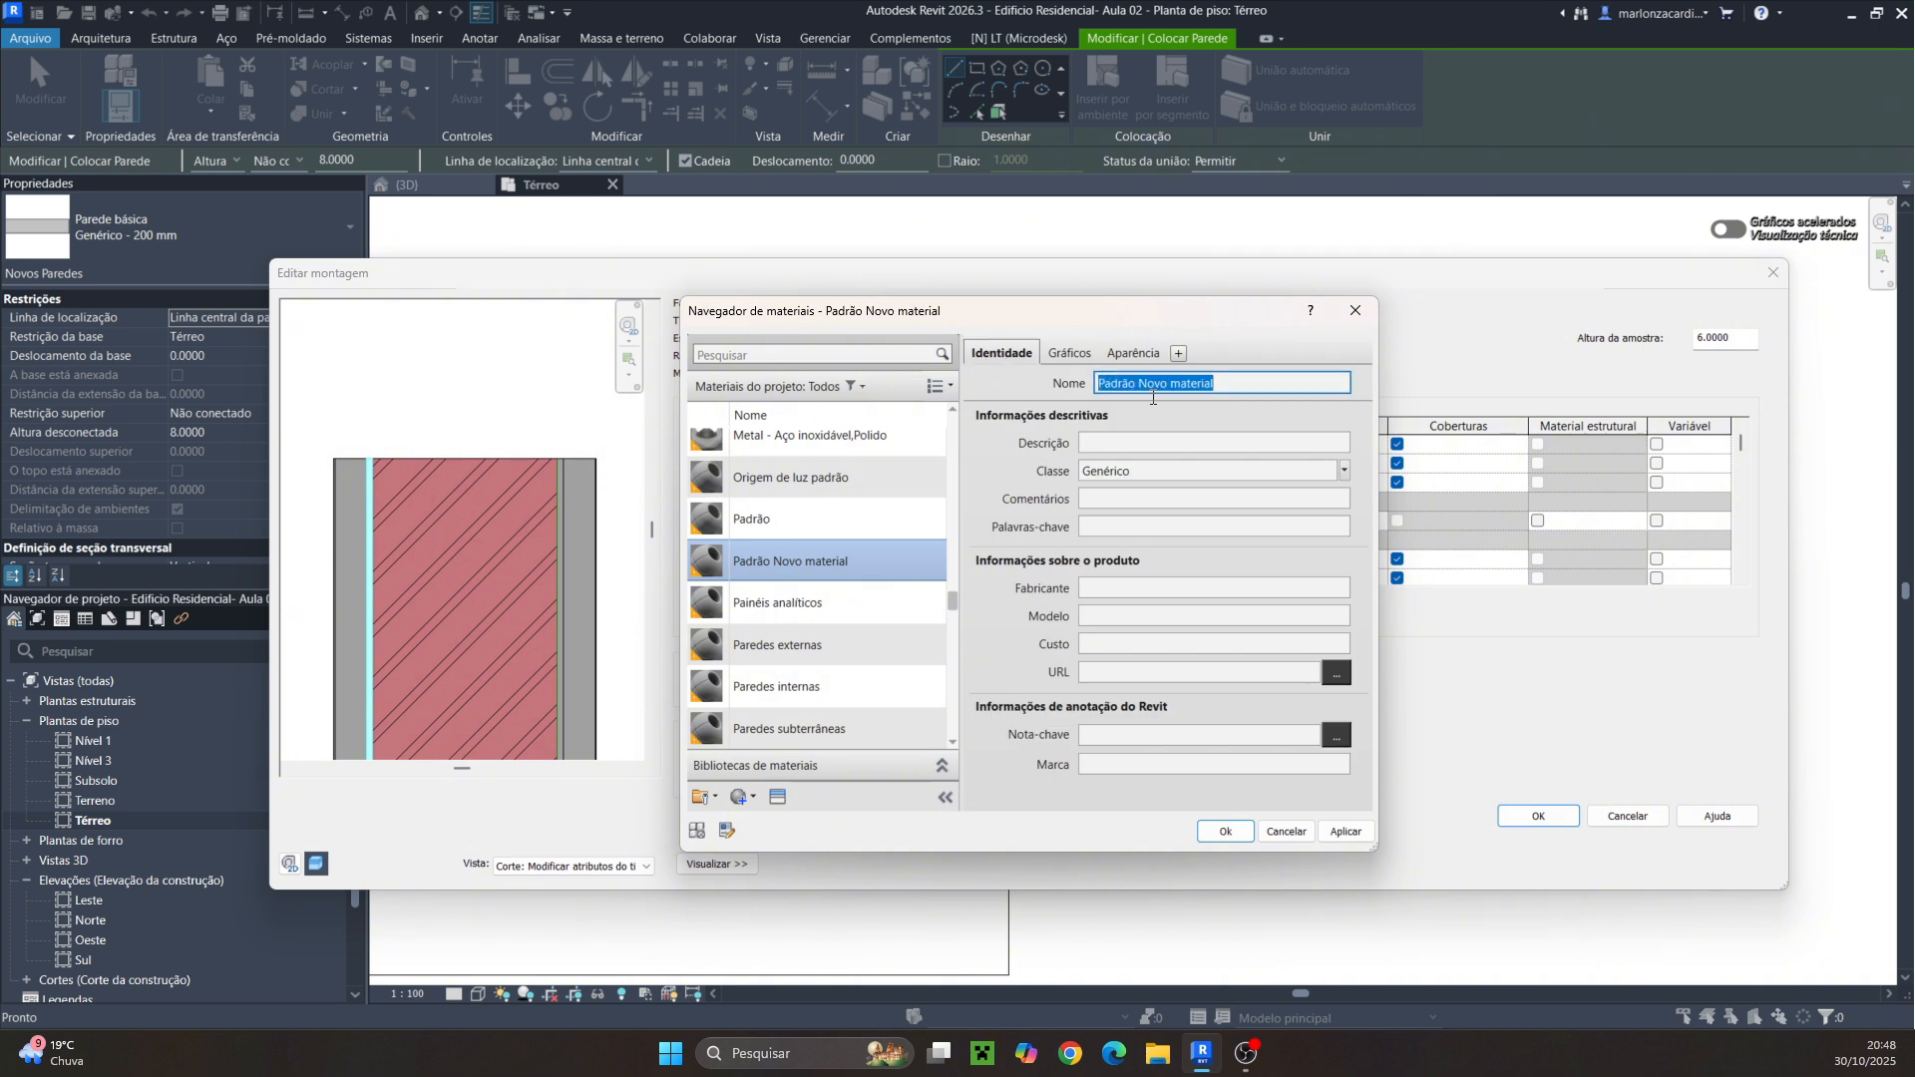
pyautogui.write('Chapisco')
pyautogui.click(1082, 353)
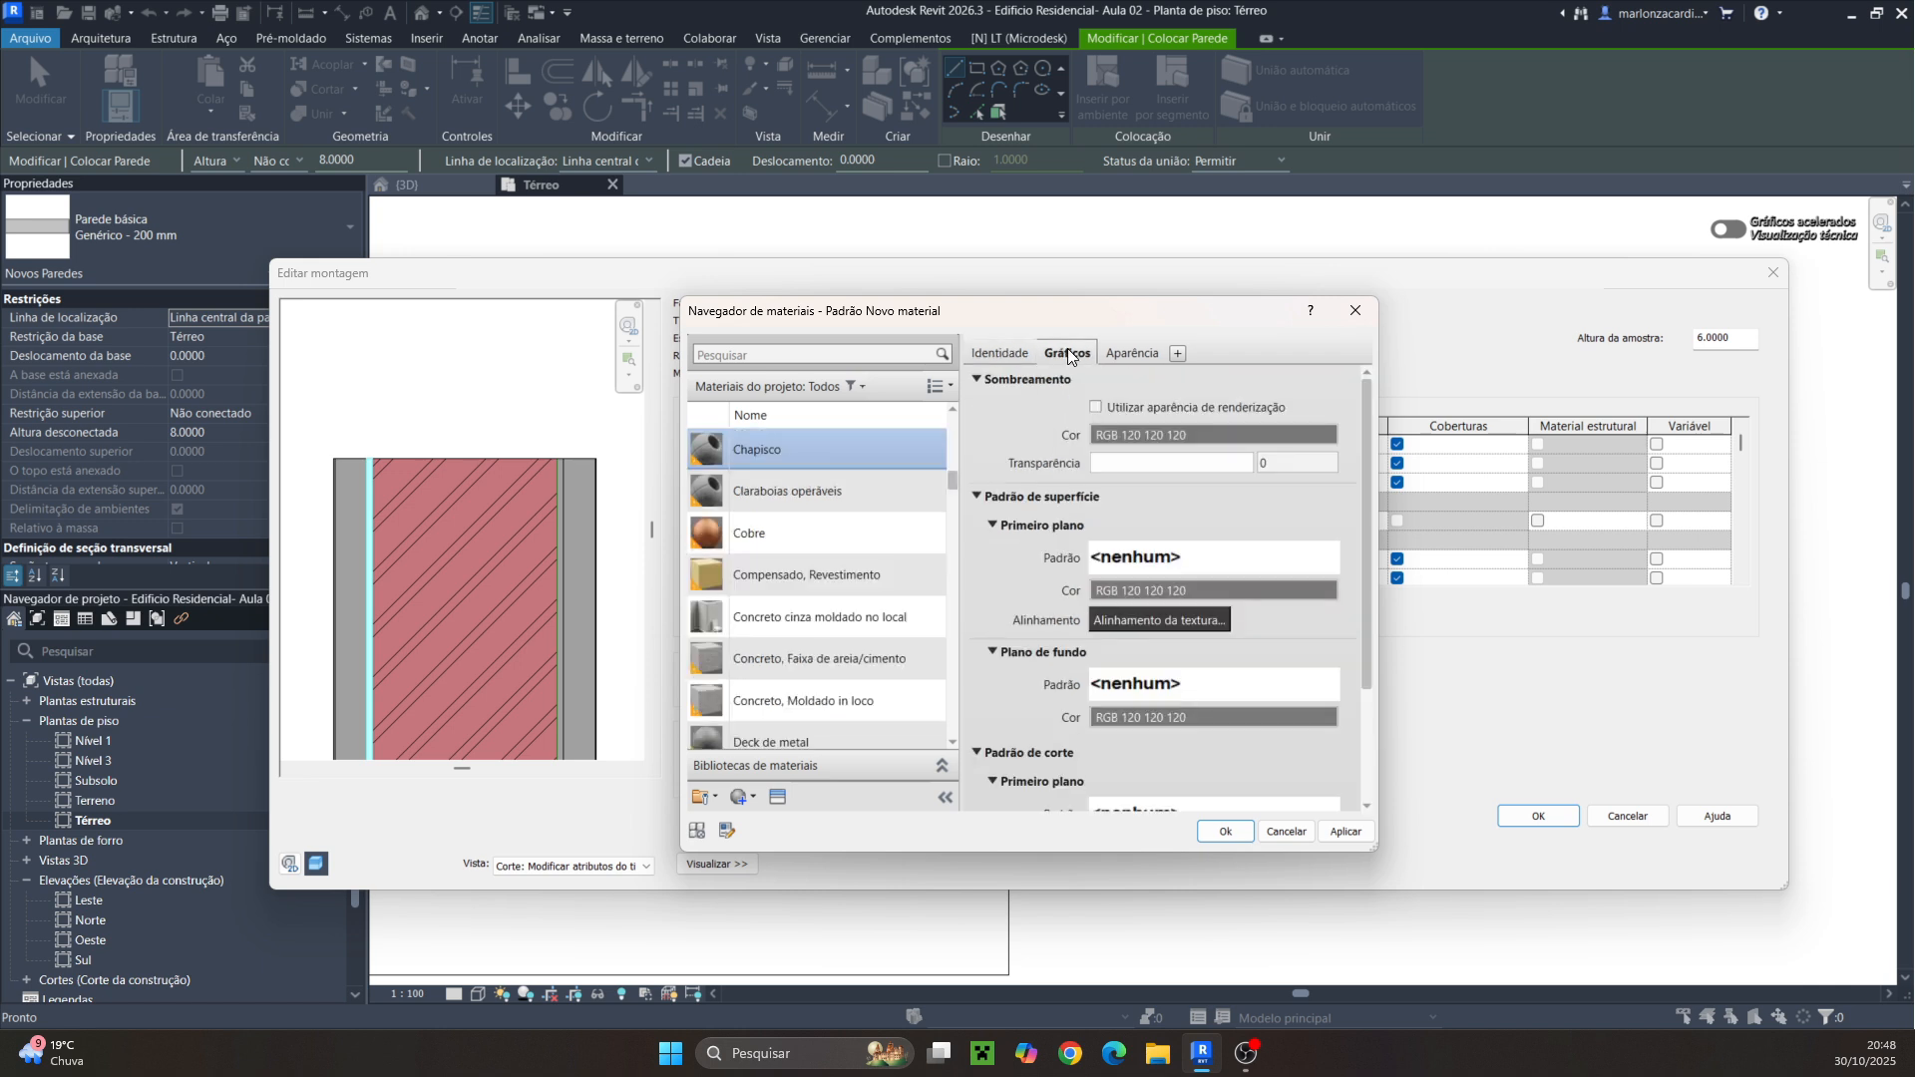
# Enable Utilizar aparência de renderização in Chapisco's graphics and confirm it as the substrate layer's material
pyautogui.click(1111, 345)
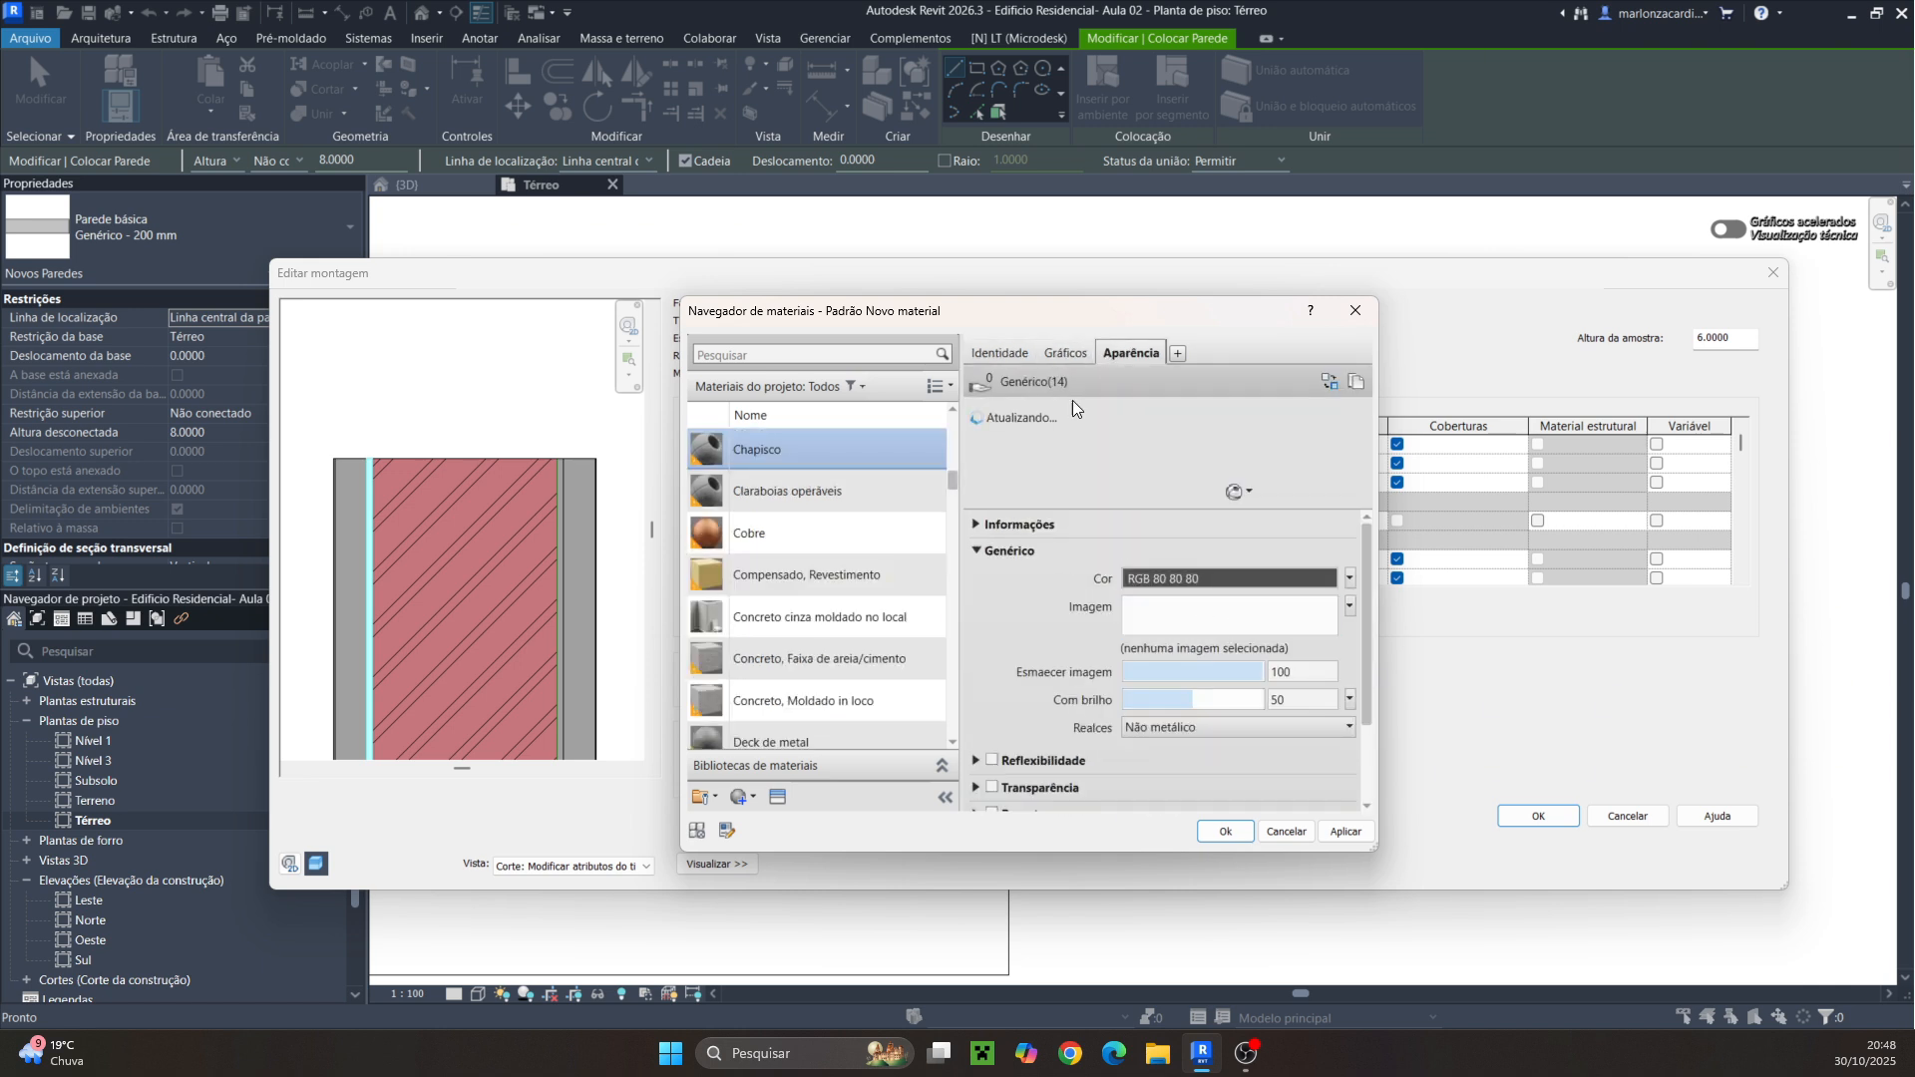
pyautogui.click(1051, 348)
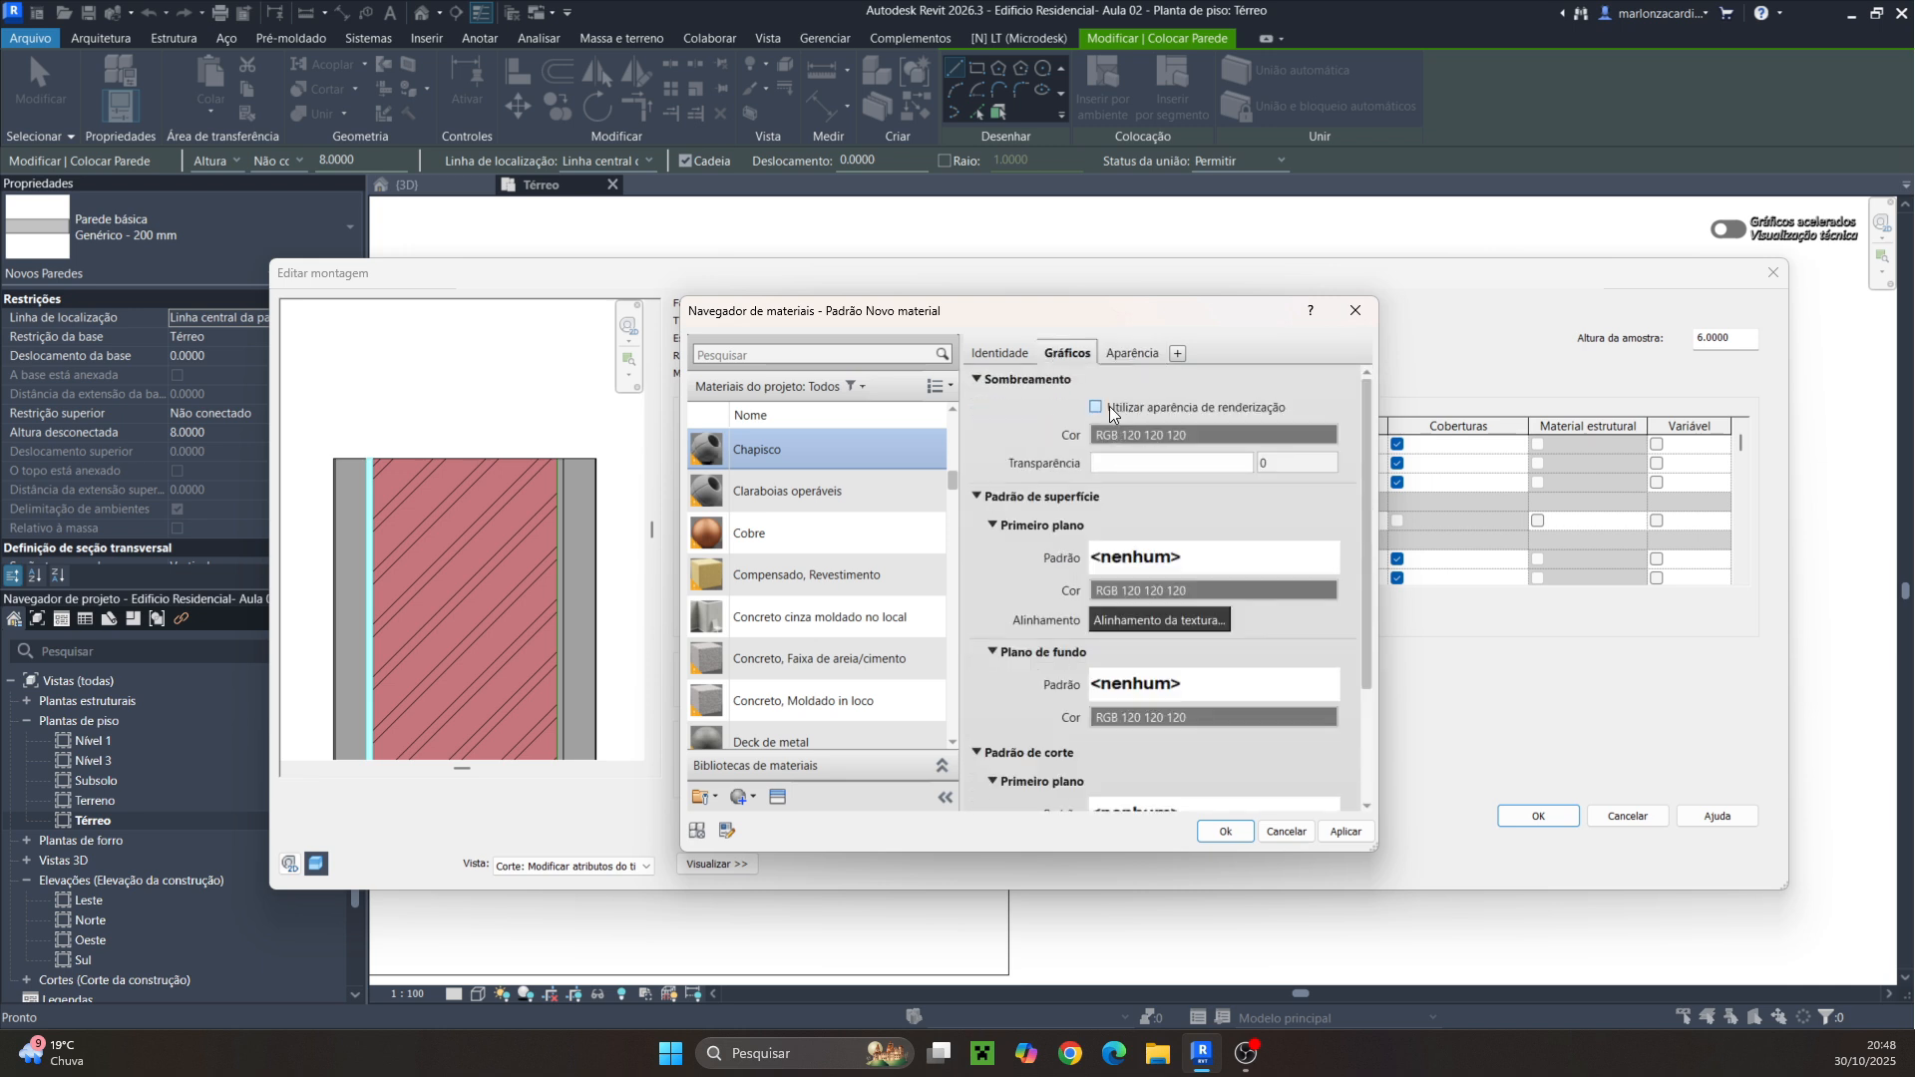
pyautogui.click(1133, 353)
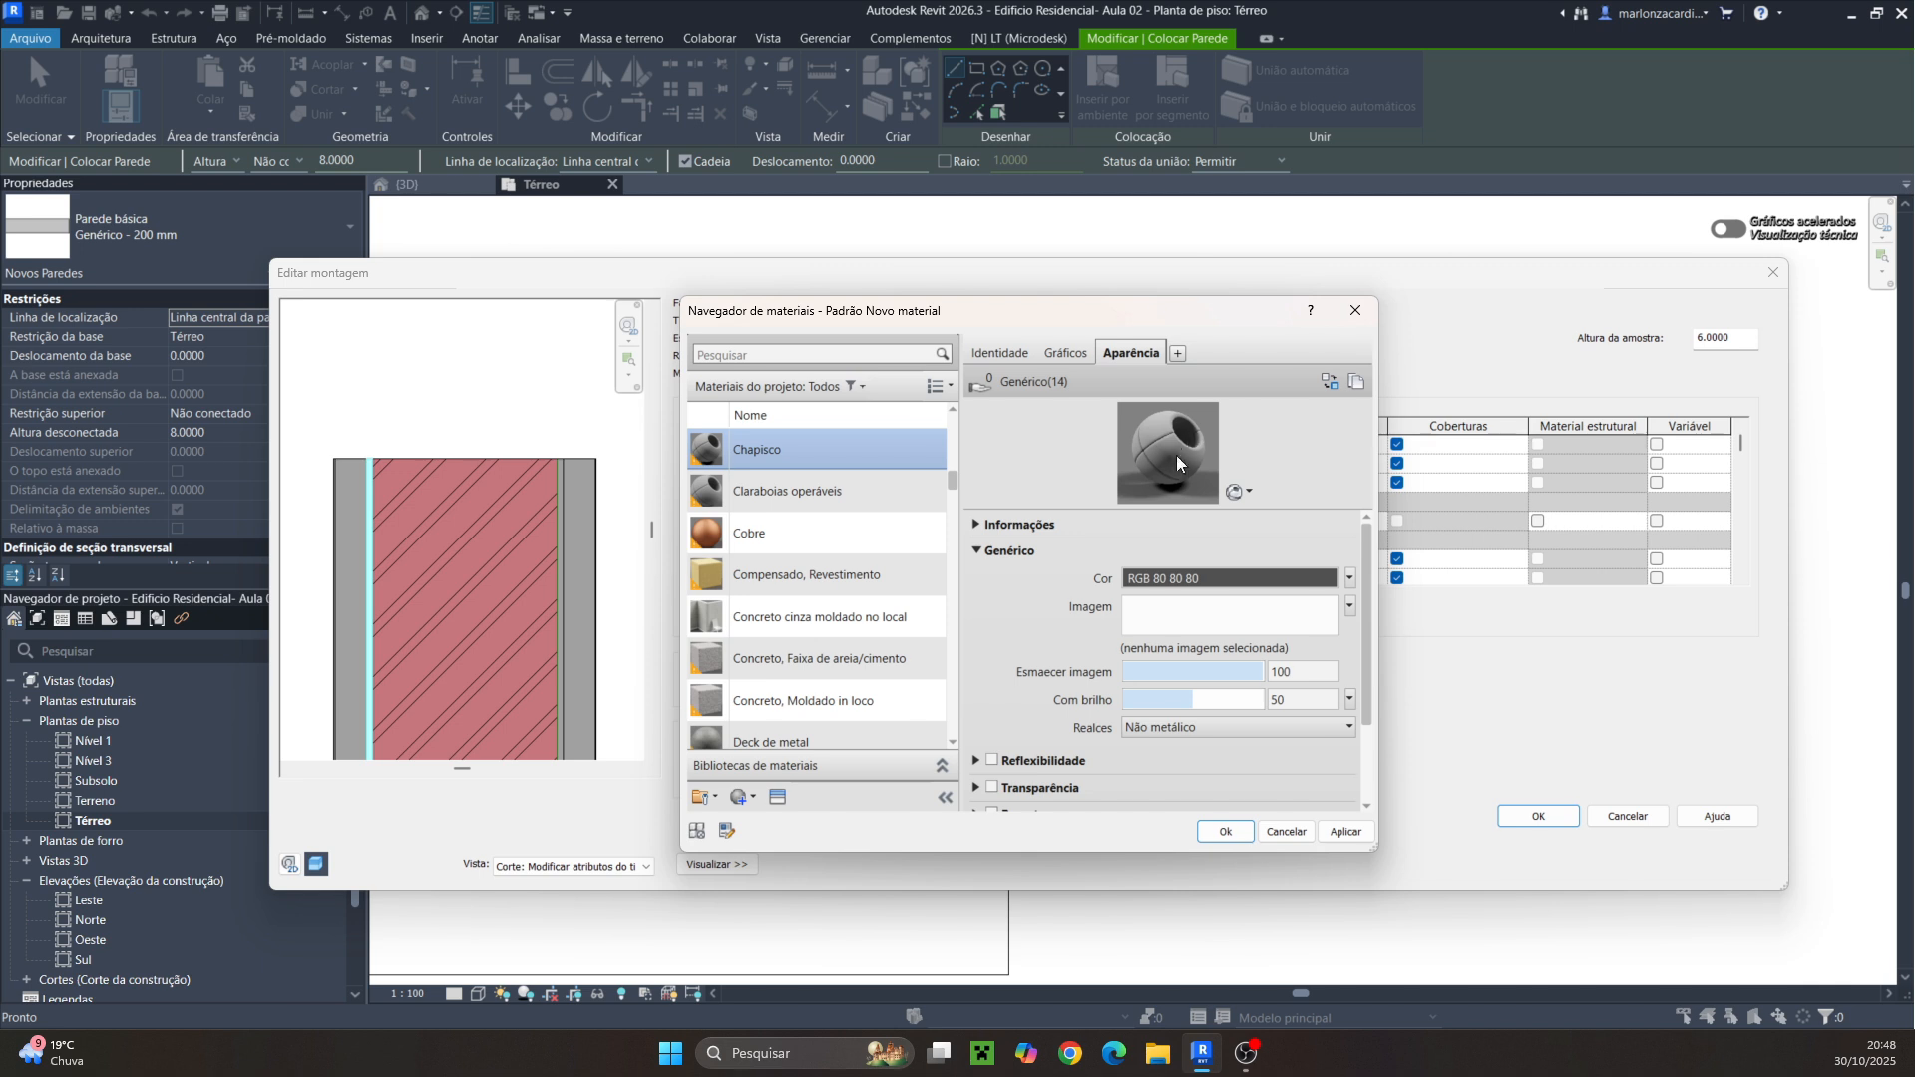
pyautogui.click(1066, 355)
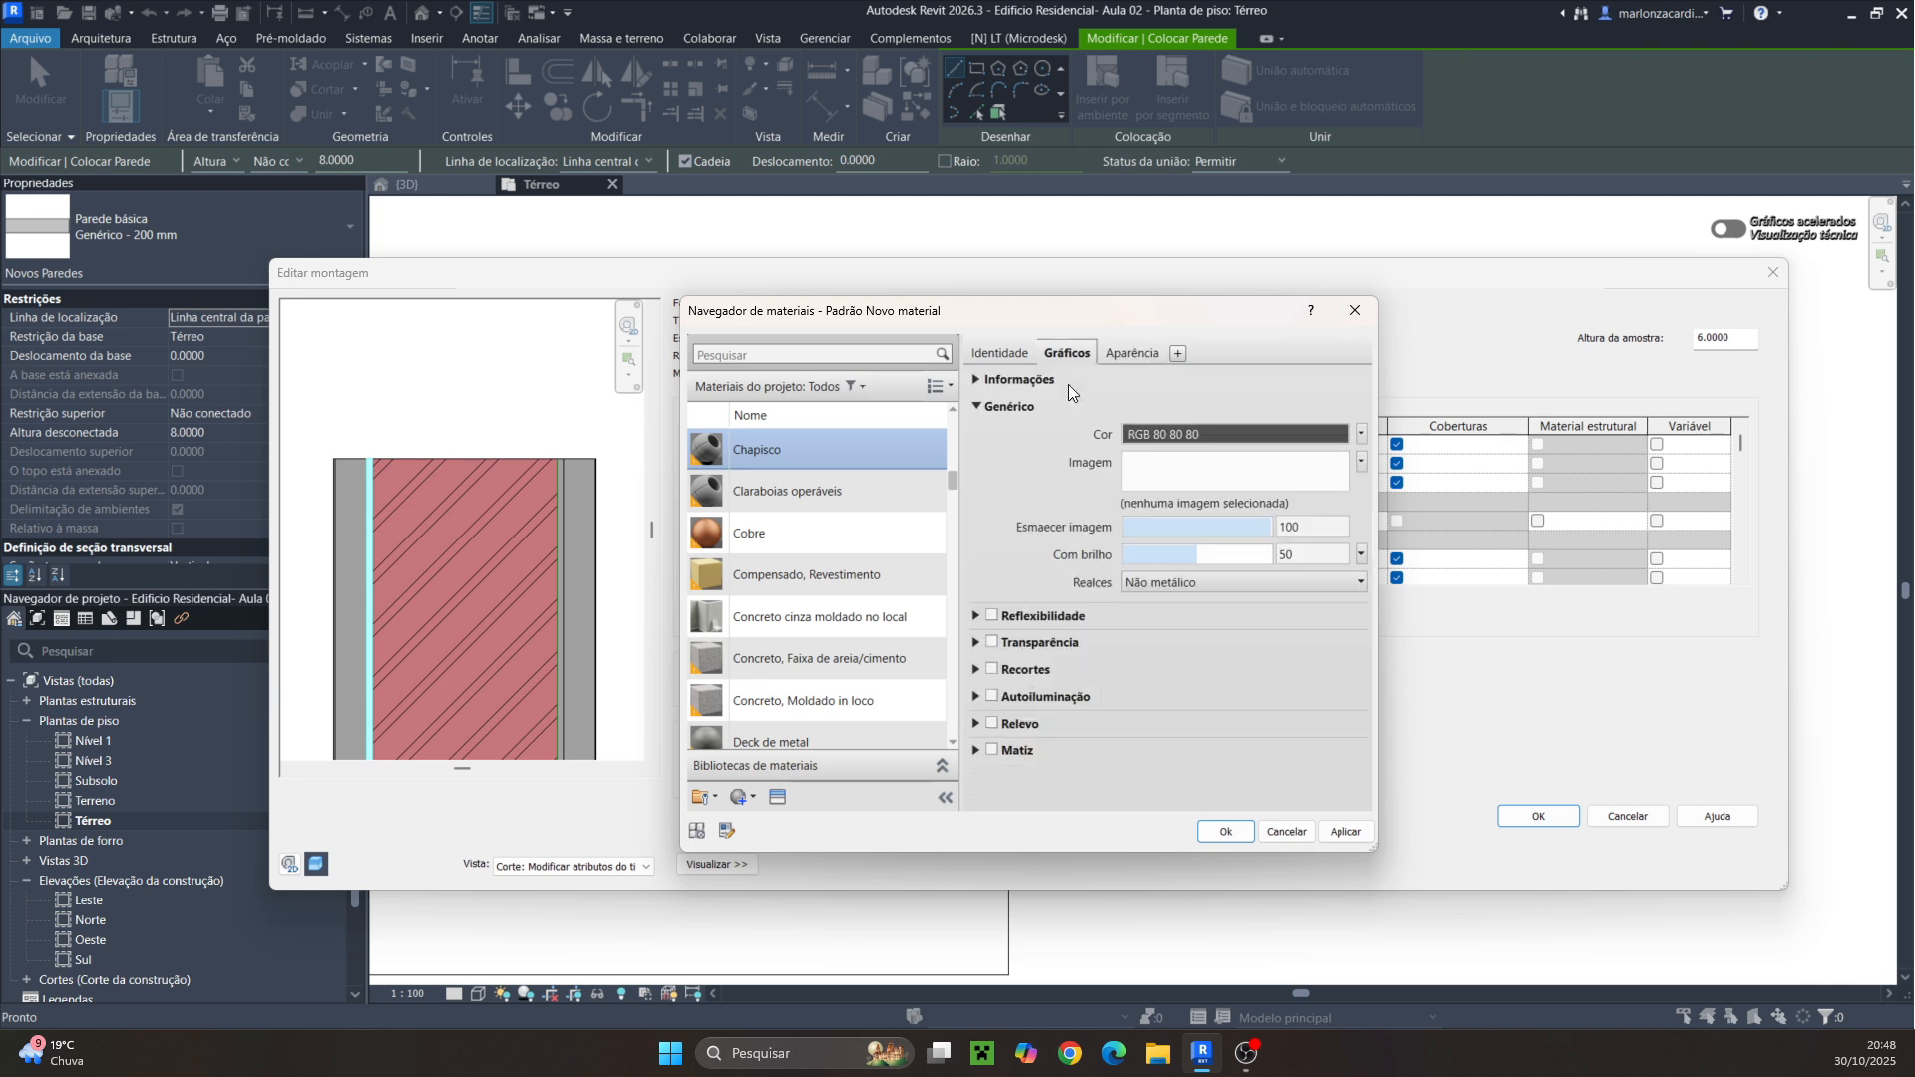
pyautogui.click(1097, 407)
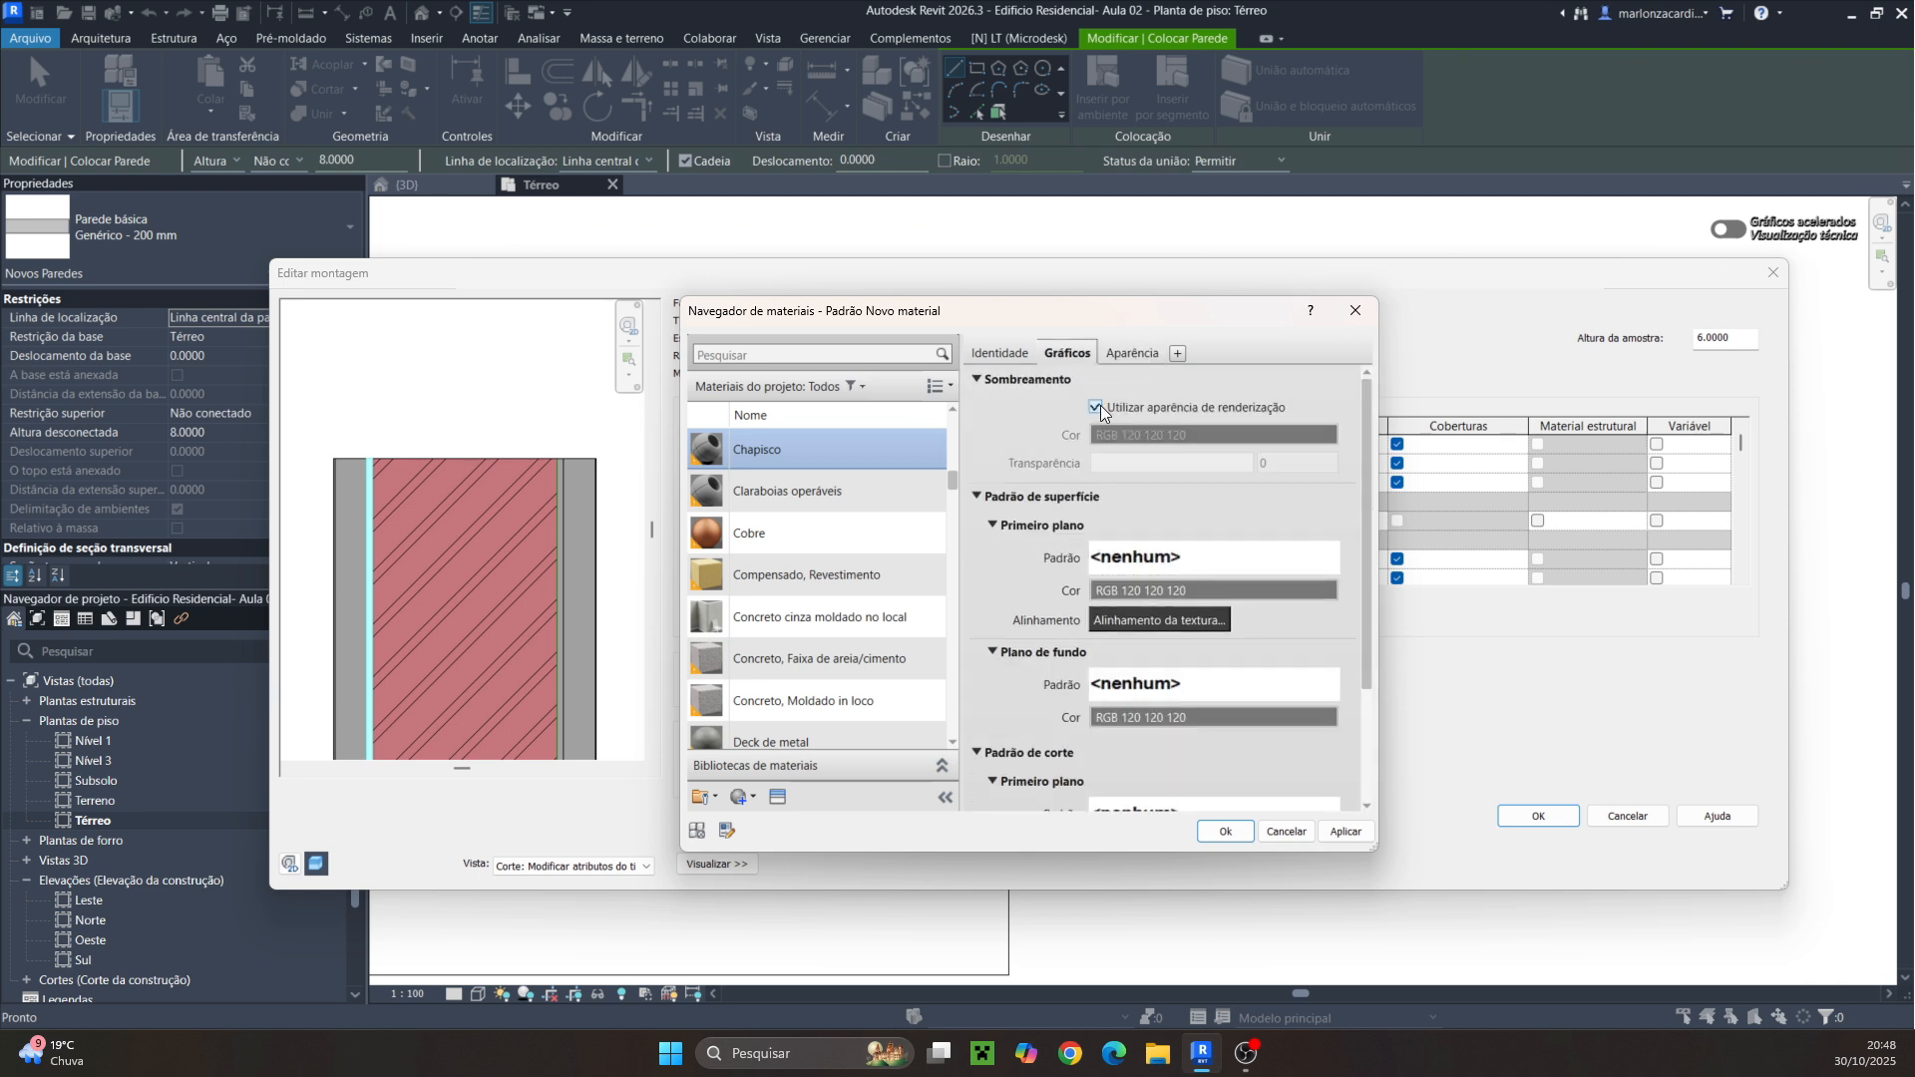
pyautogui.click(1226, 832)
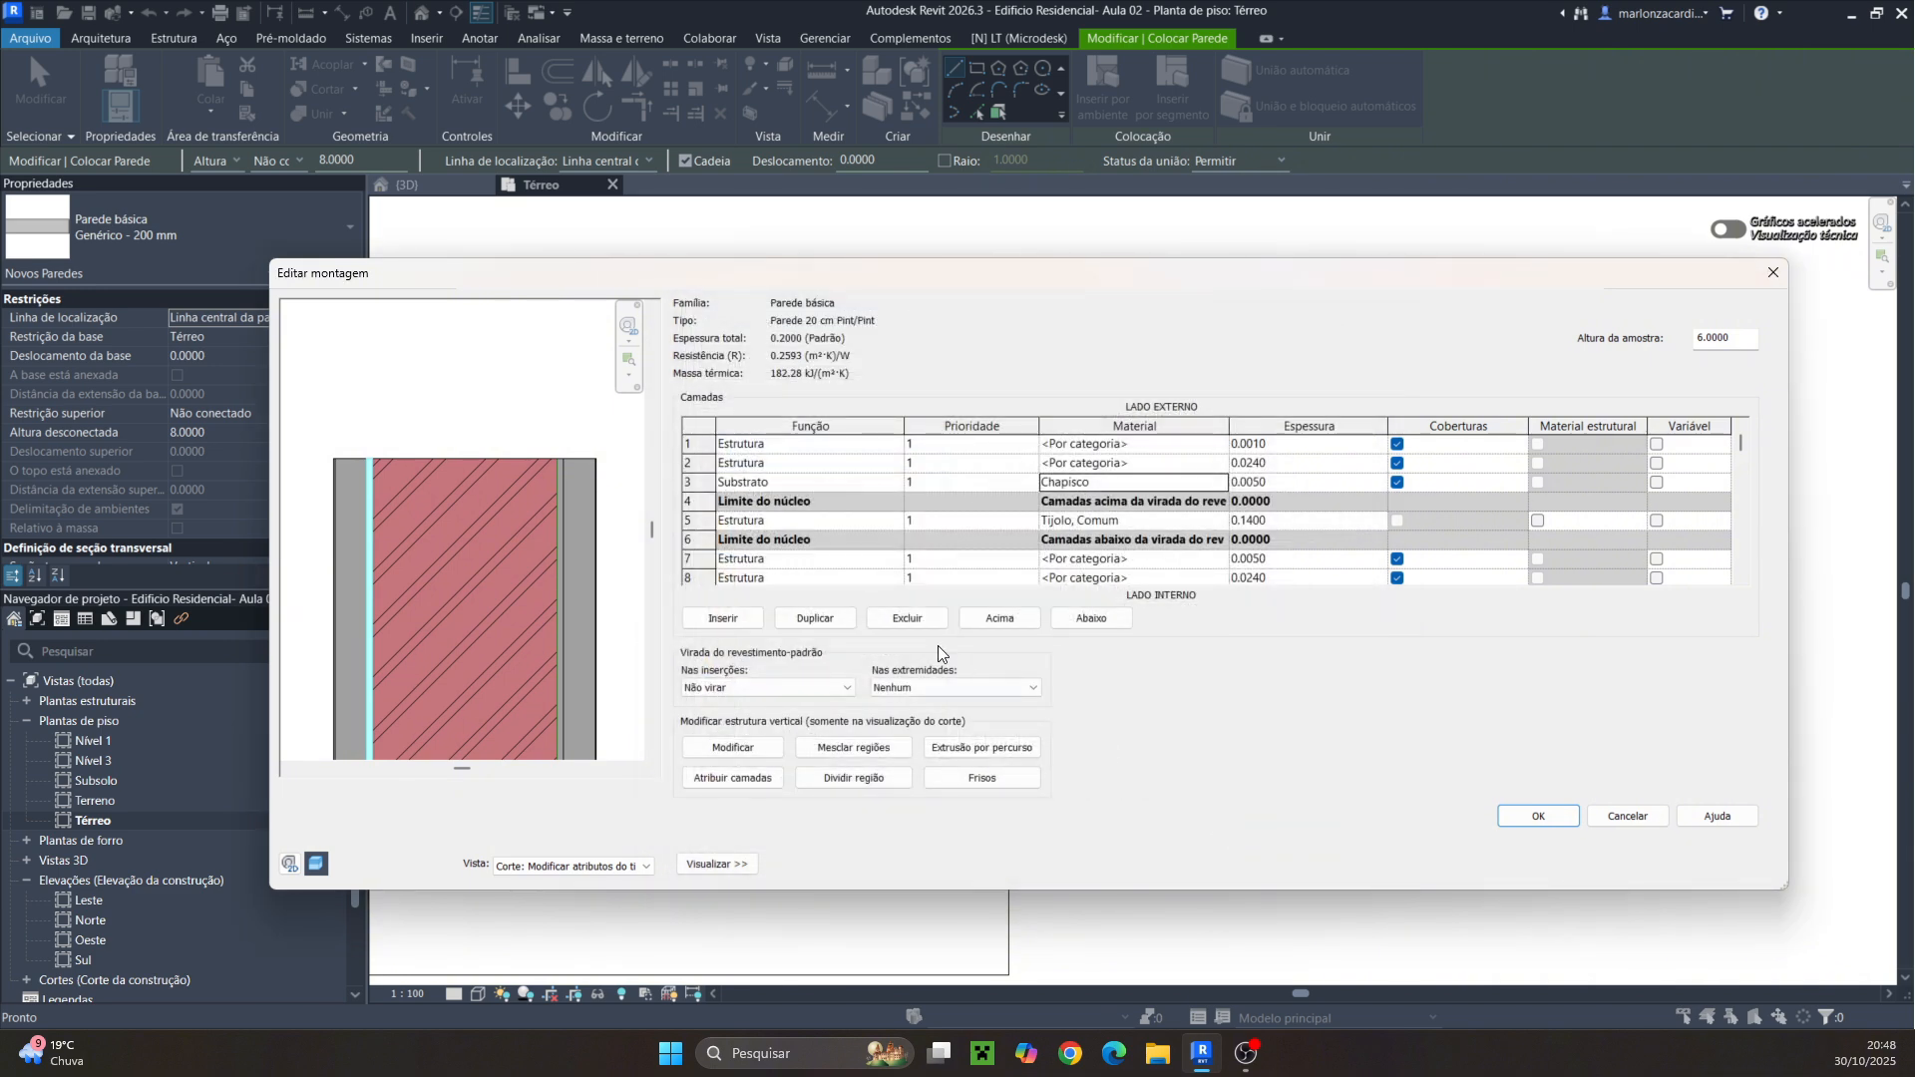
# Set the first interior layer's function to Substrato and its material to Chapisco
pyautogui.click(889, 560)
pyautogui.click(763, 592)
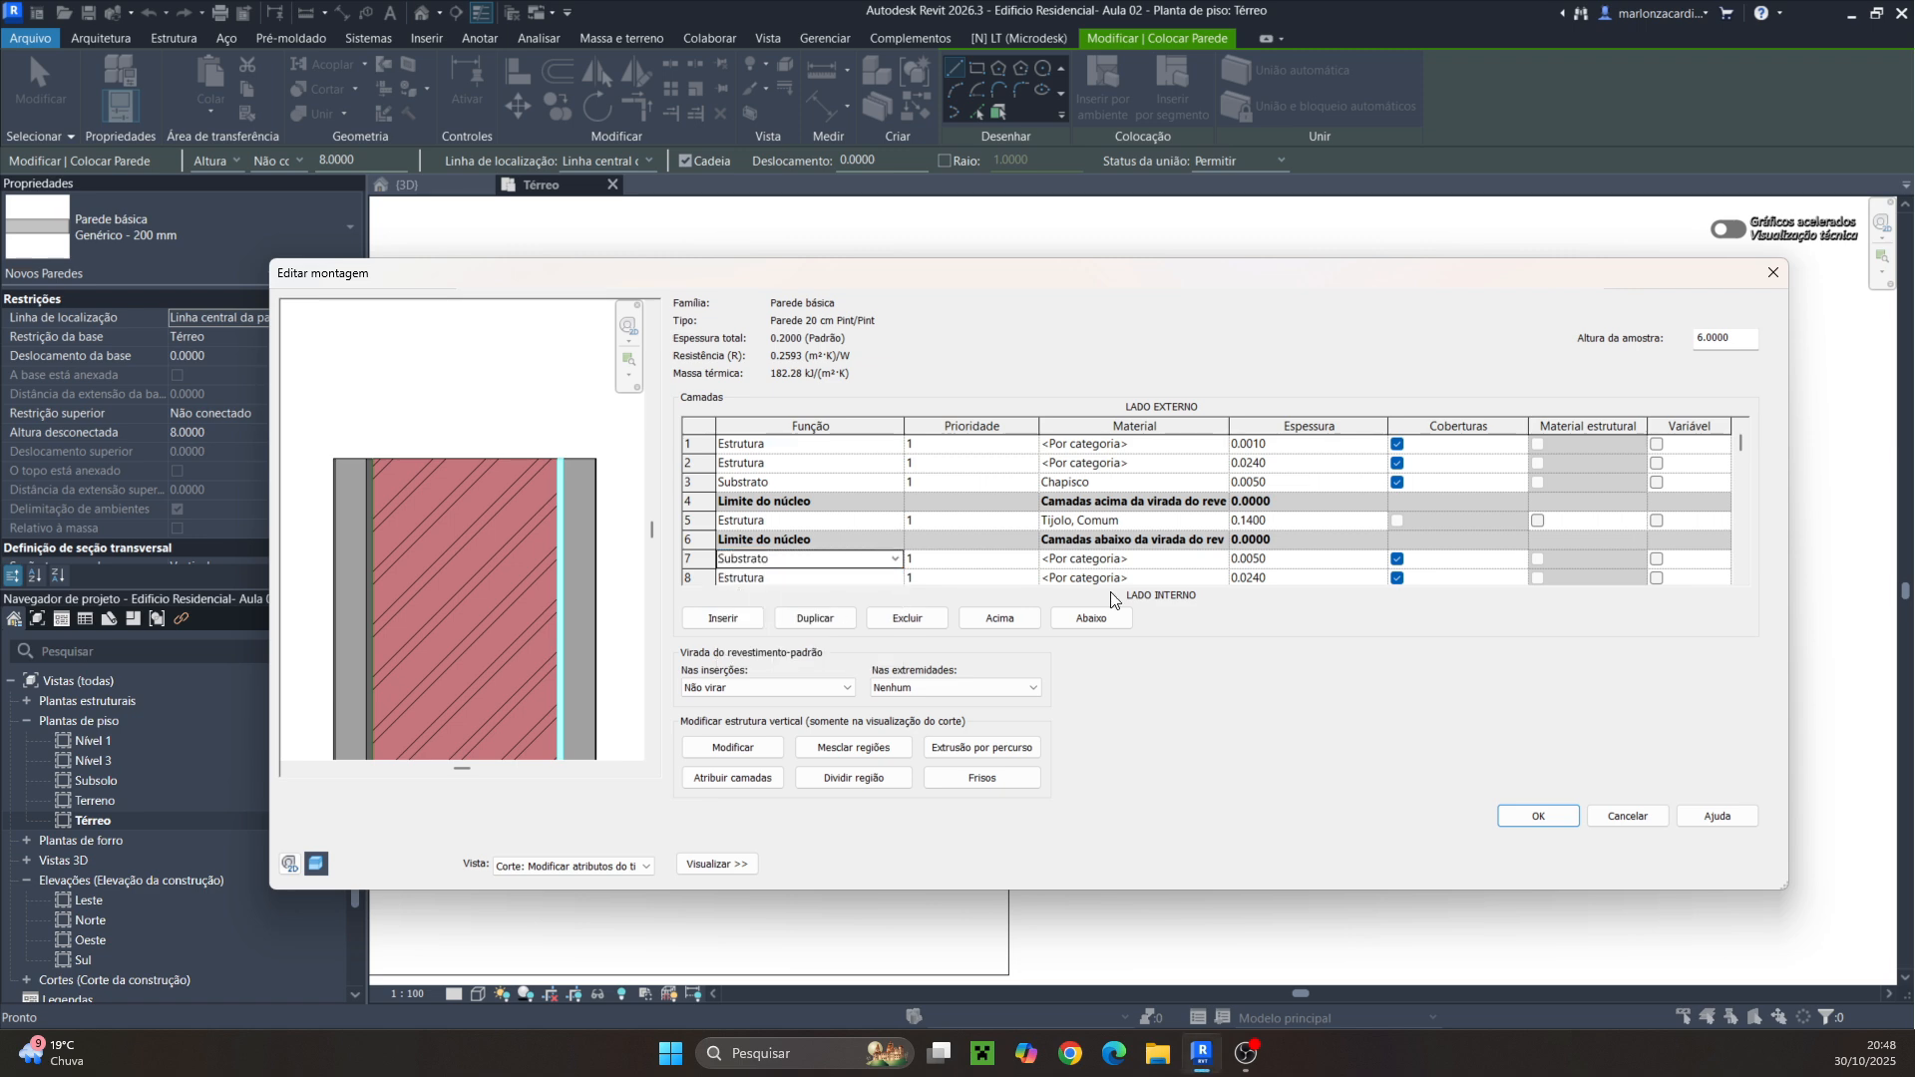
pyautogui.click(1214, 559)
pyautogui.click(1220, 559)
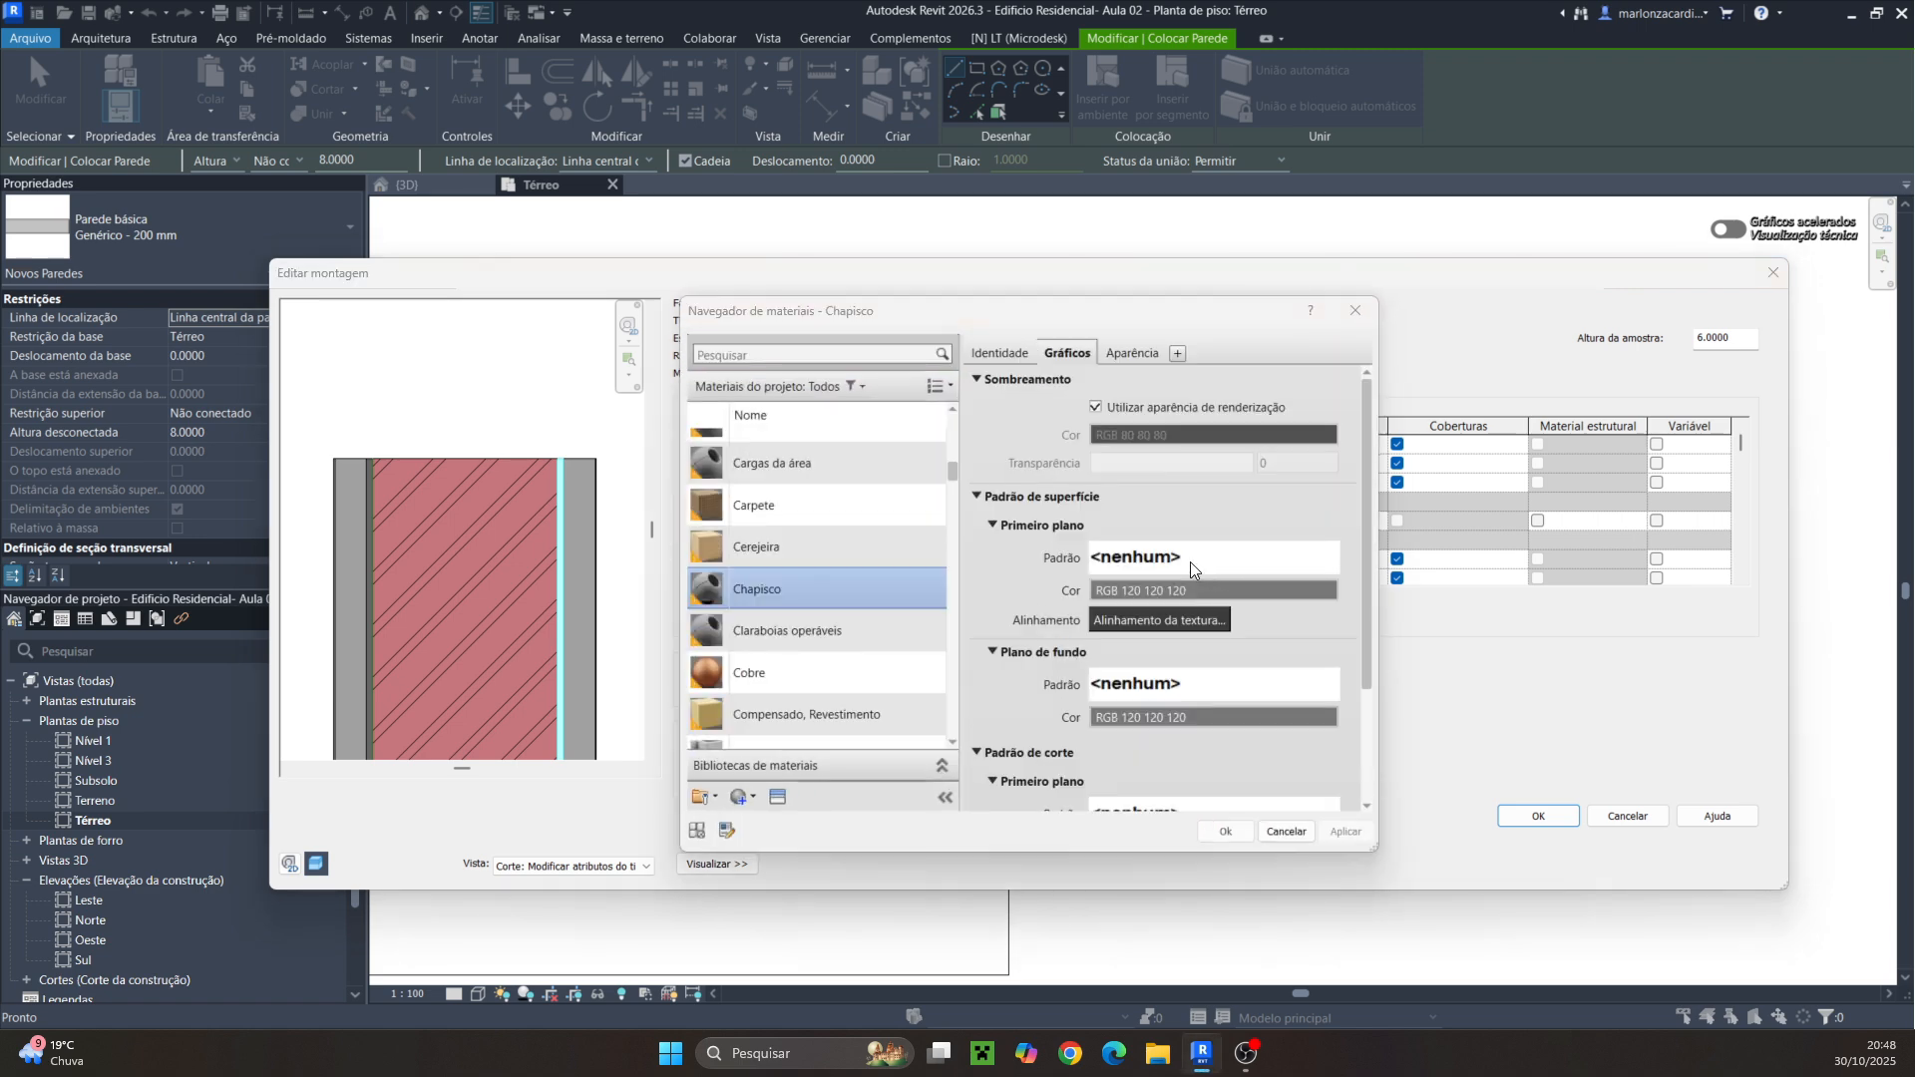
pyautogui.doubleClick(755, 588)
pyautogui.scroll(-1, 1209, 582)
pyautogui.scroll(1, 1210, 581)
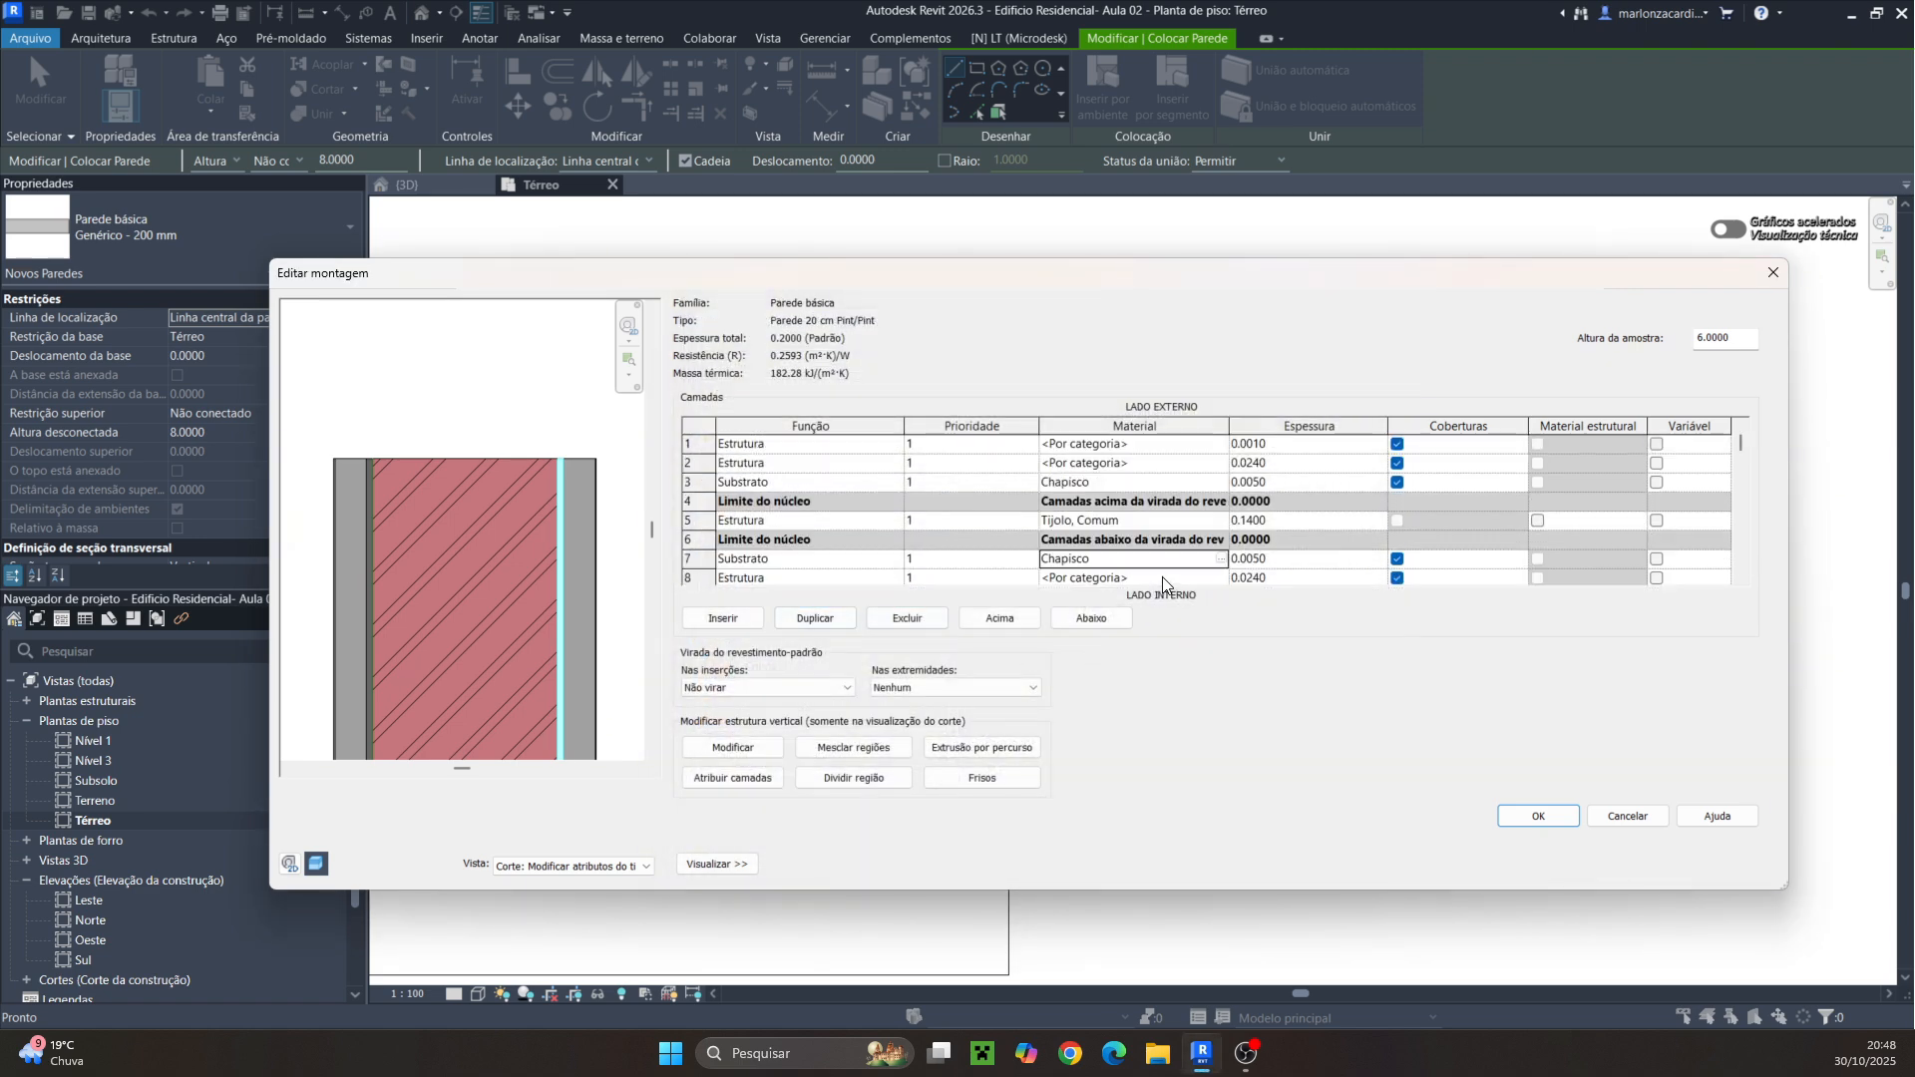
# Set the second exterior layer's function to Substrato and create a new material for it
pyautogui.click(894, 465)
pyautogui.click(750, 499)
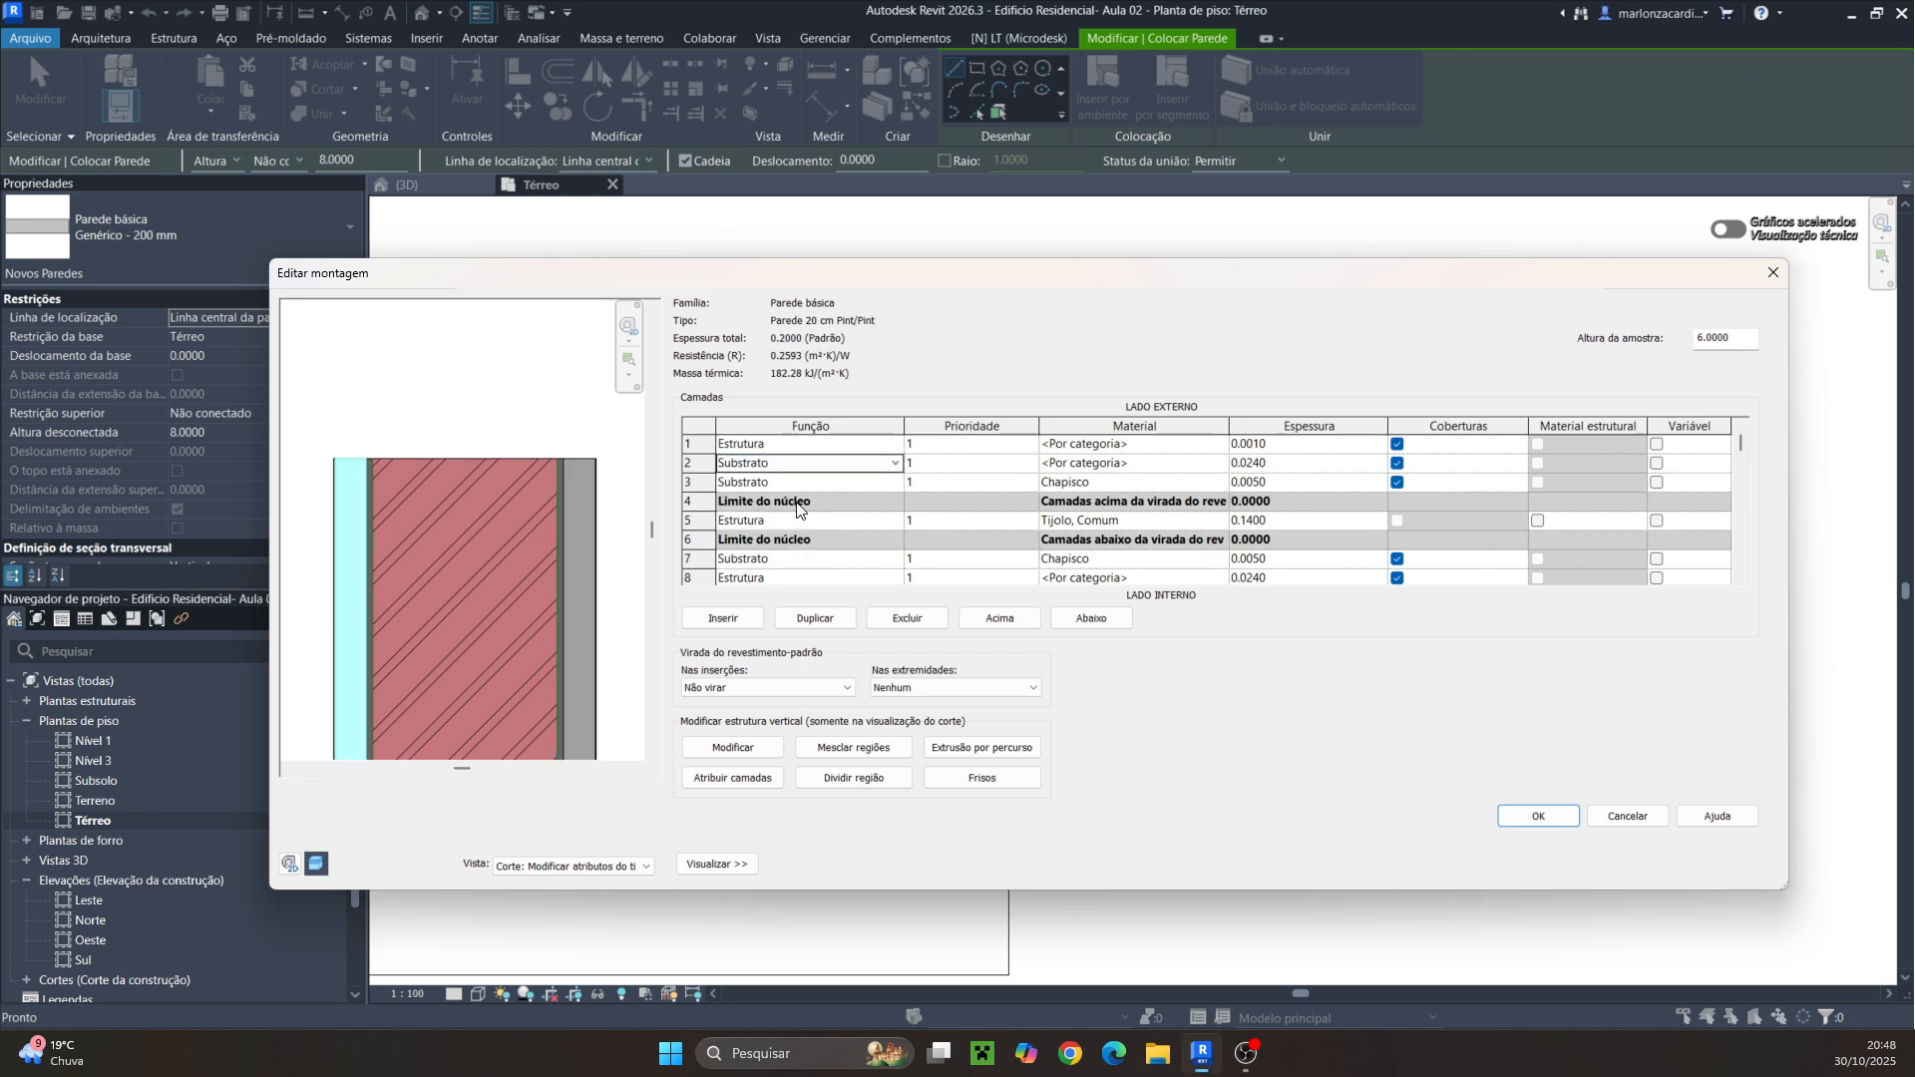
pyautogui.click(1215, 465)
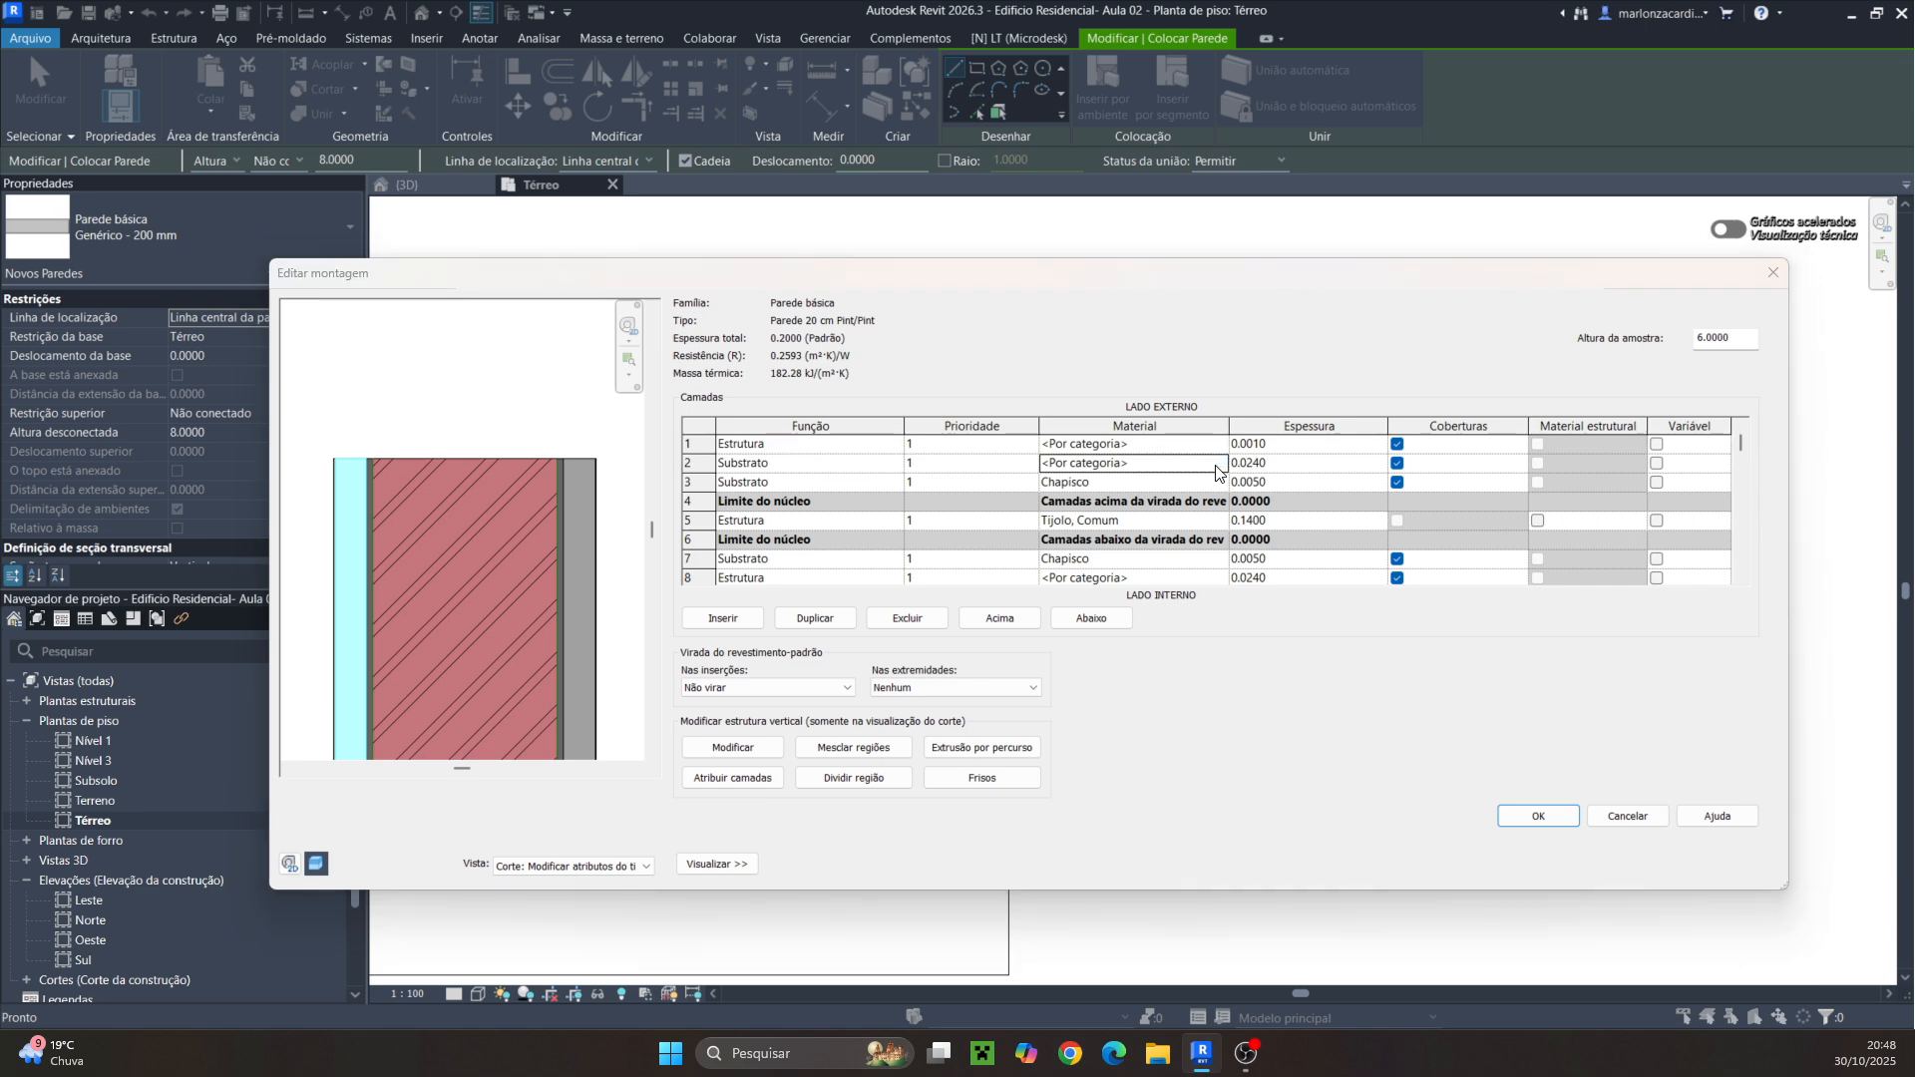
pyautogui.click(1215, 465)
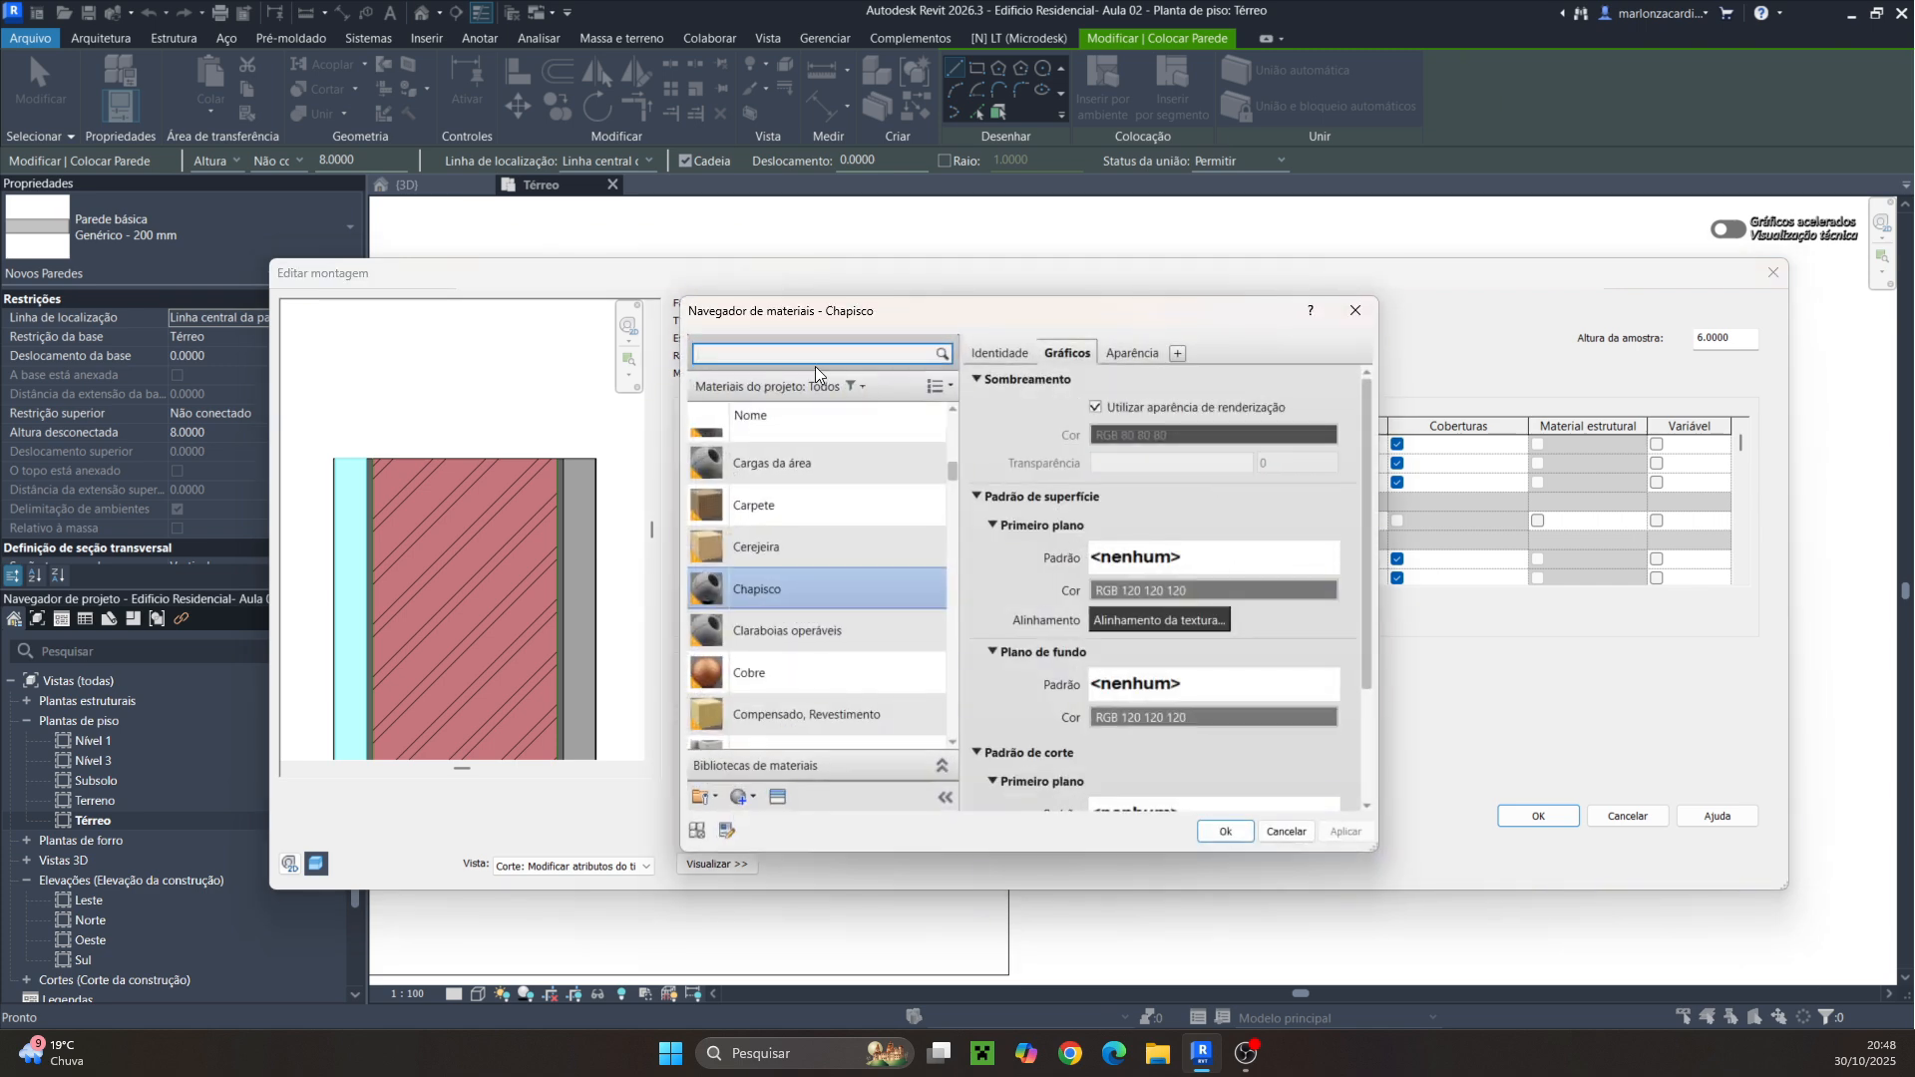
pyautogui.click(754, 802)
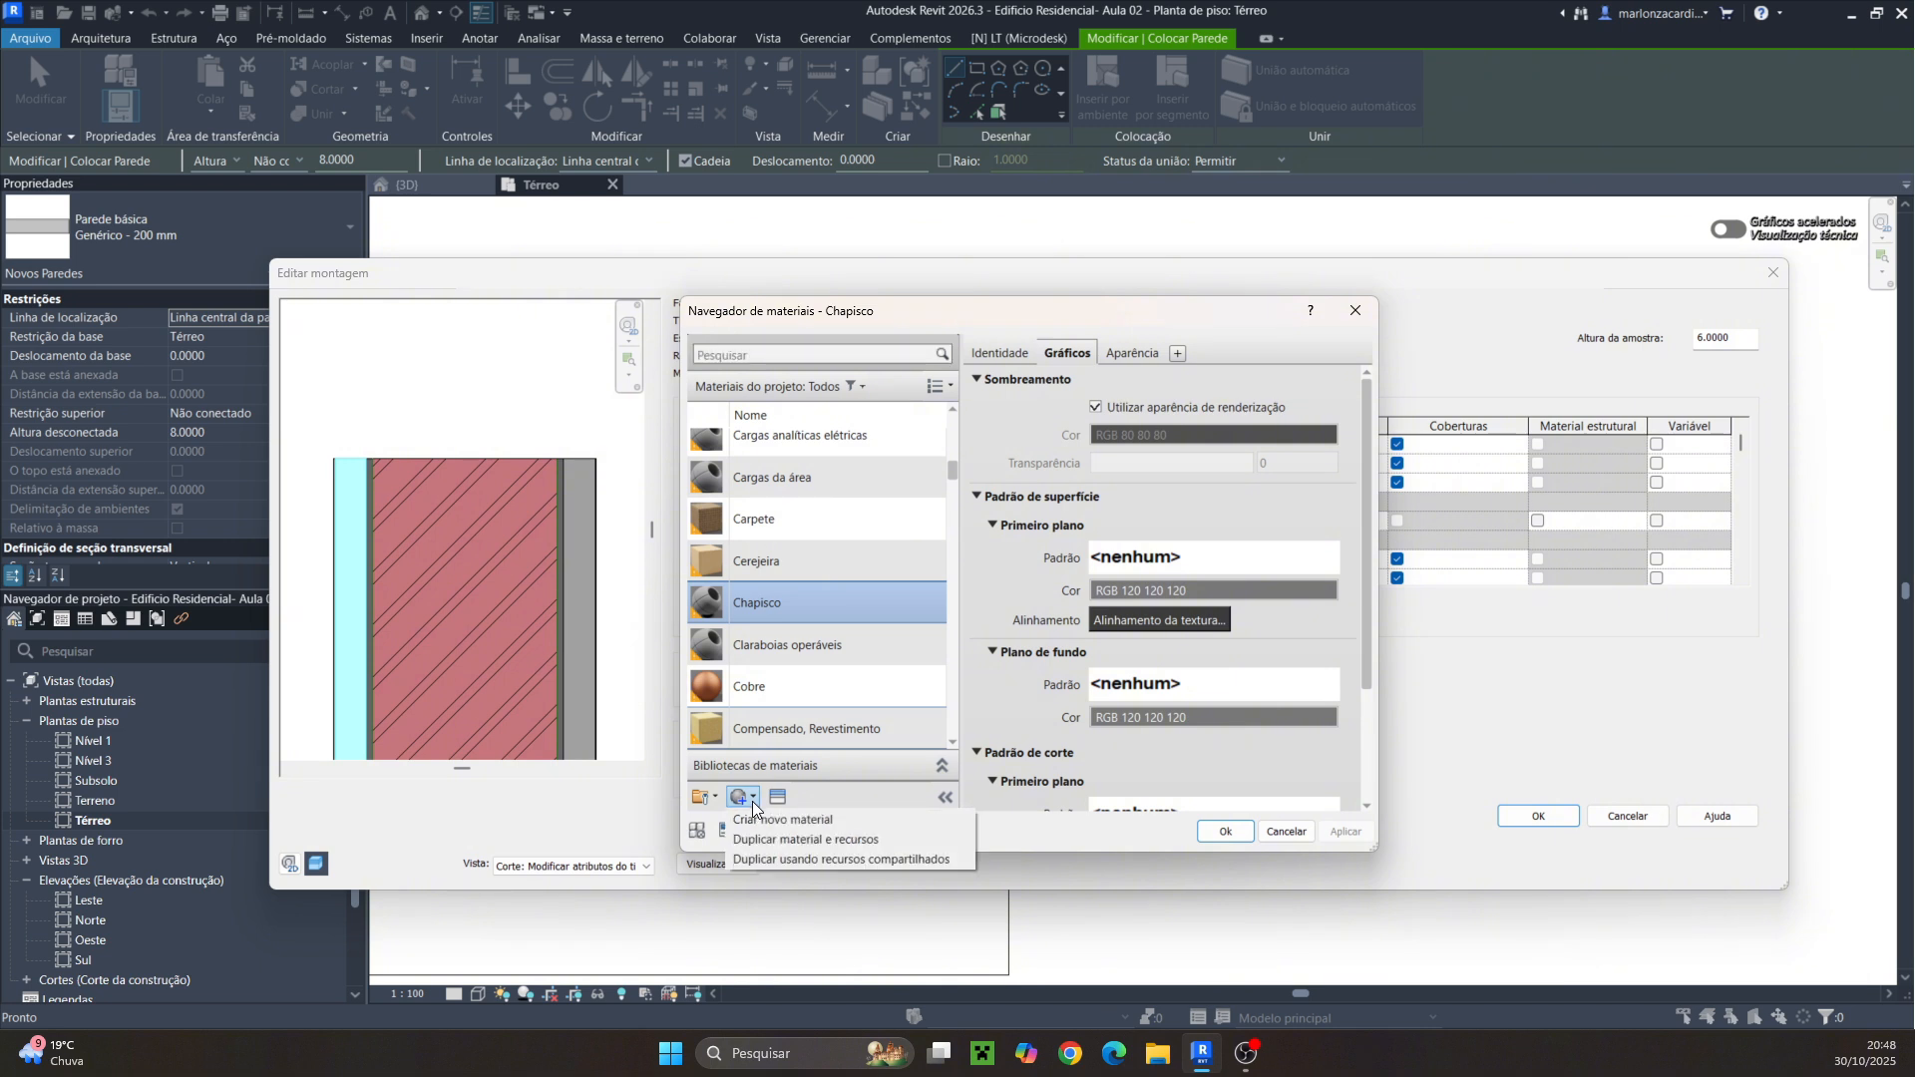
pyautogui.click(756, 821)
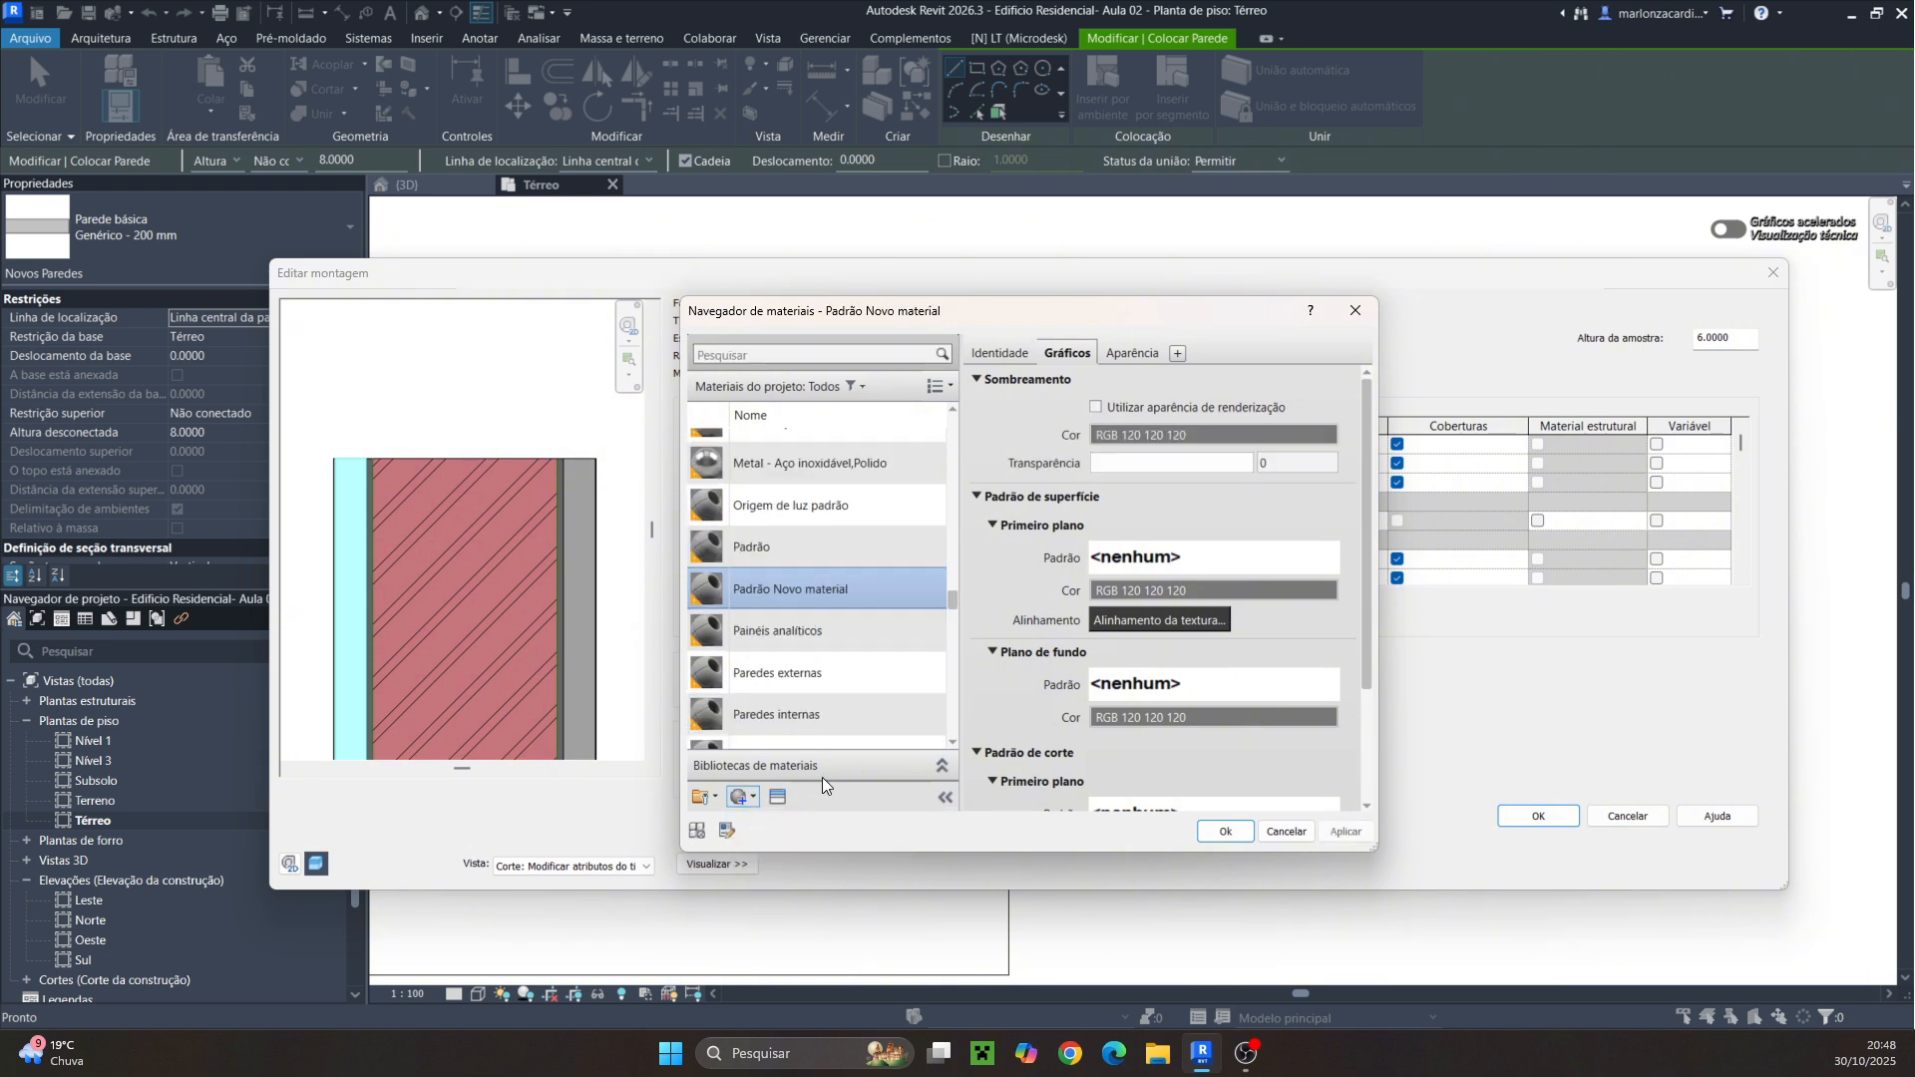
# Rename the new material Emboço
pyautogui.click(987, 352)
pyautogui.click(1253, 384)
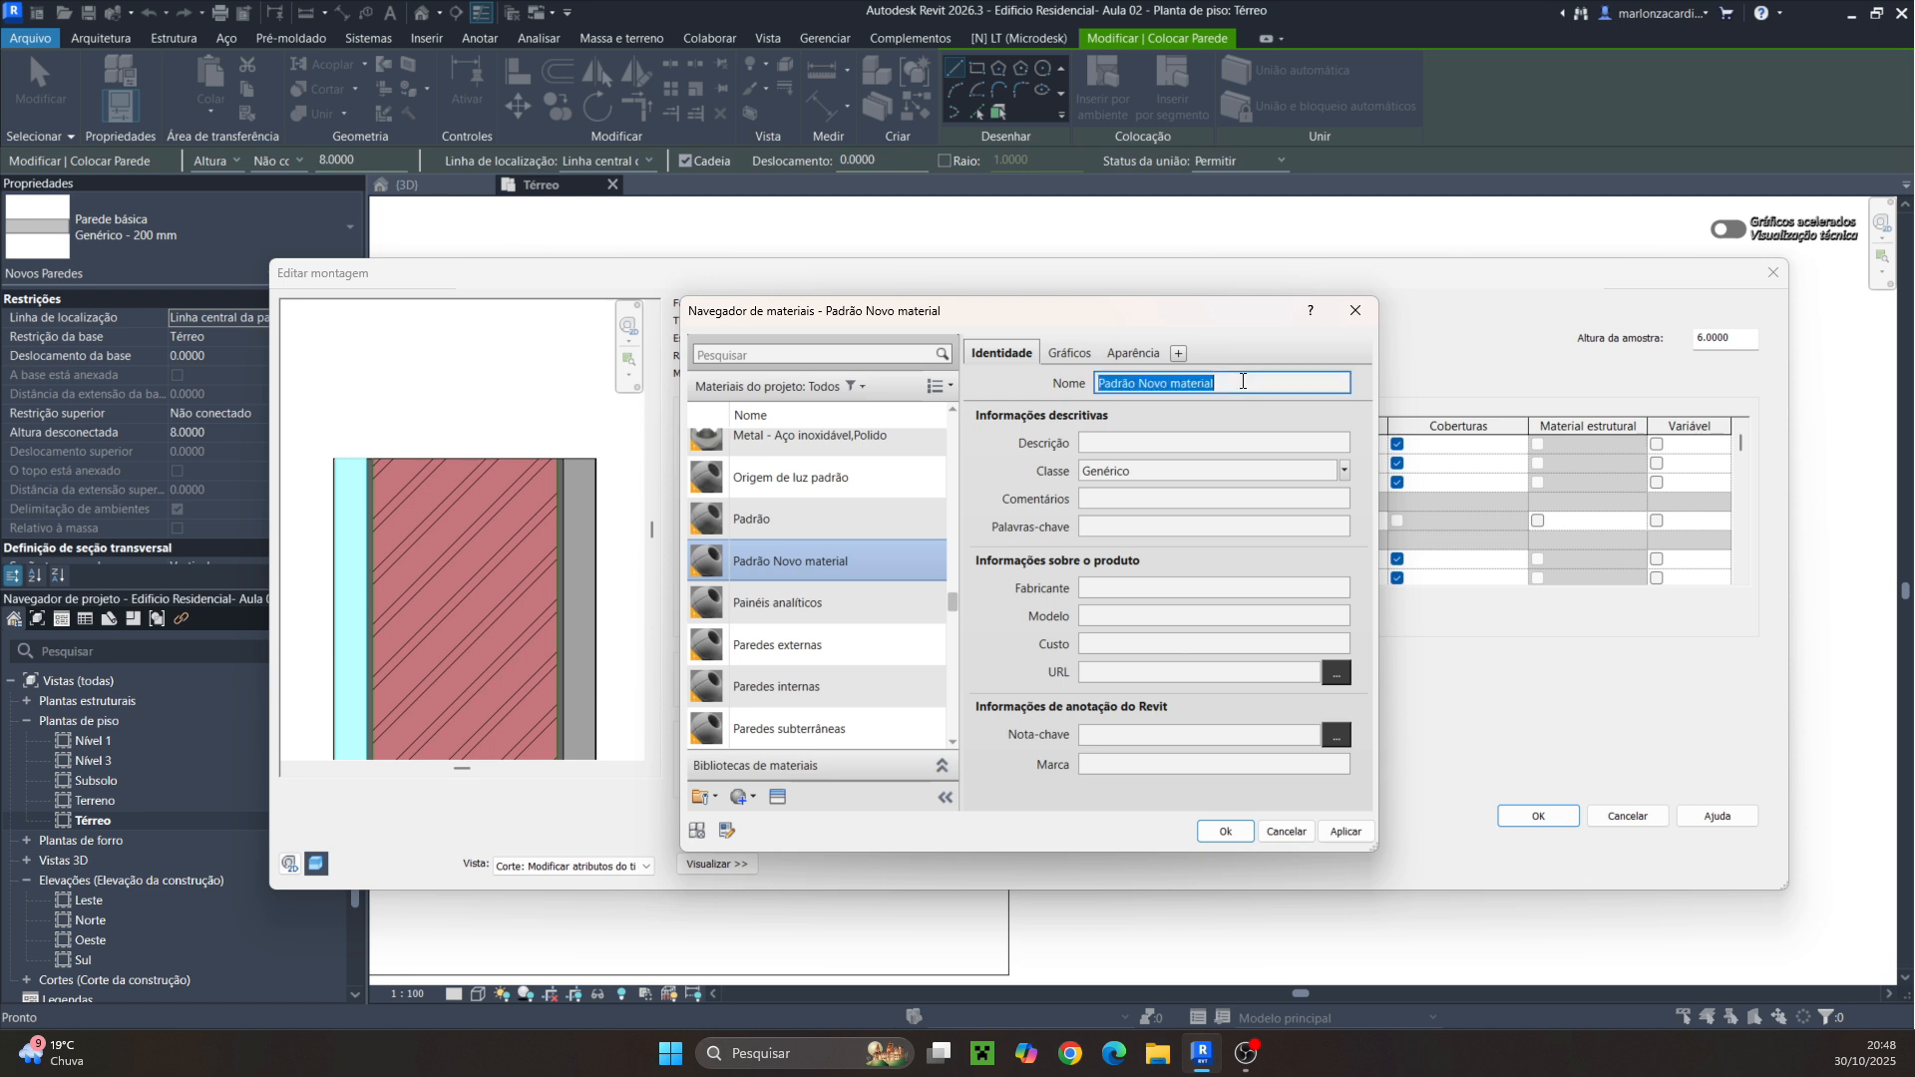
pyautogui.moveTo(1250, 384); pyautogui.dragTo(1073, 389)
pyautogui.write('Emboço')
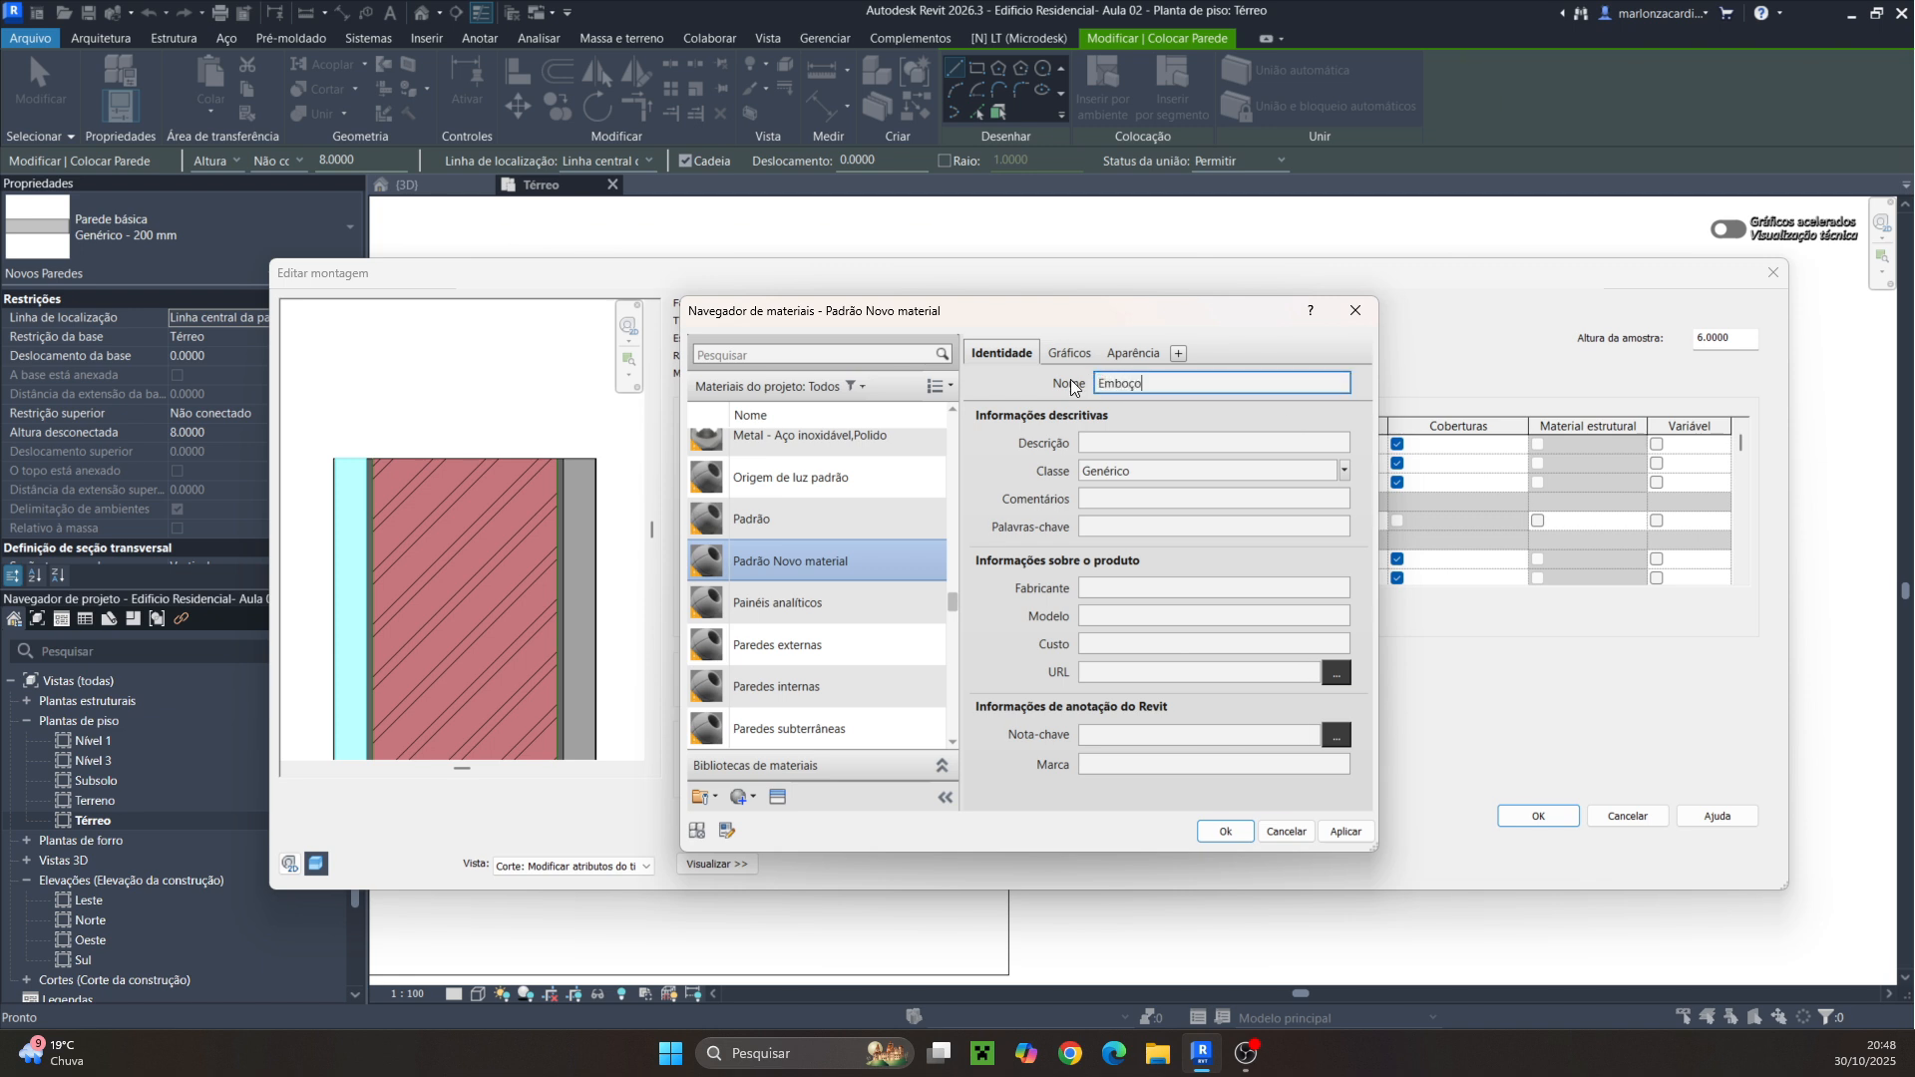
# Set Emboço's appearance color to RGB 174 167 184
pyautogui.click(1129, 346)
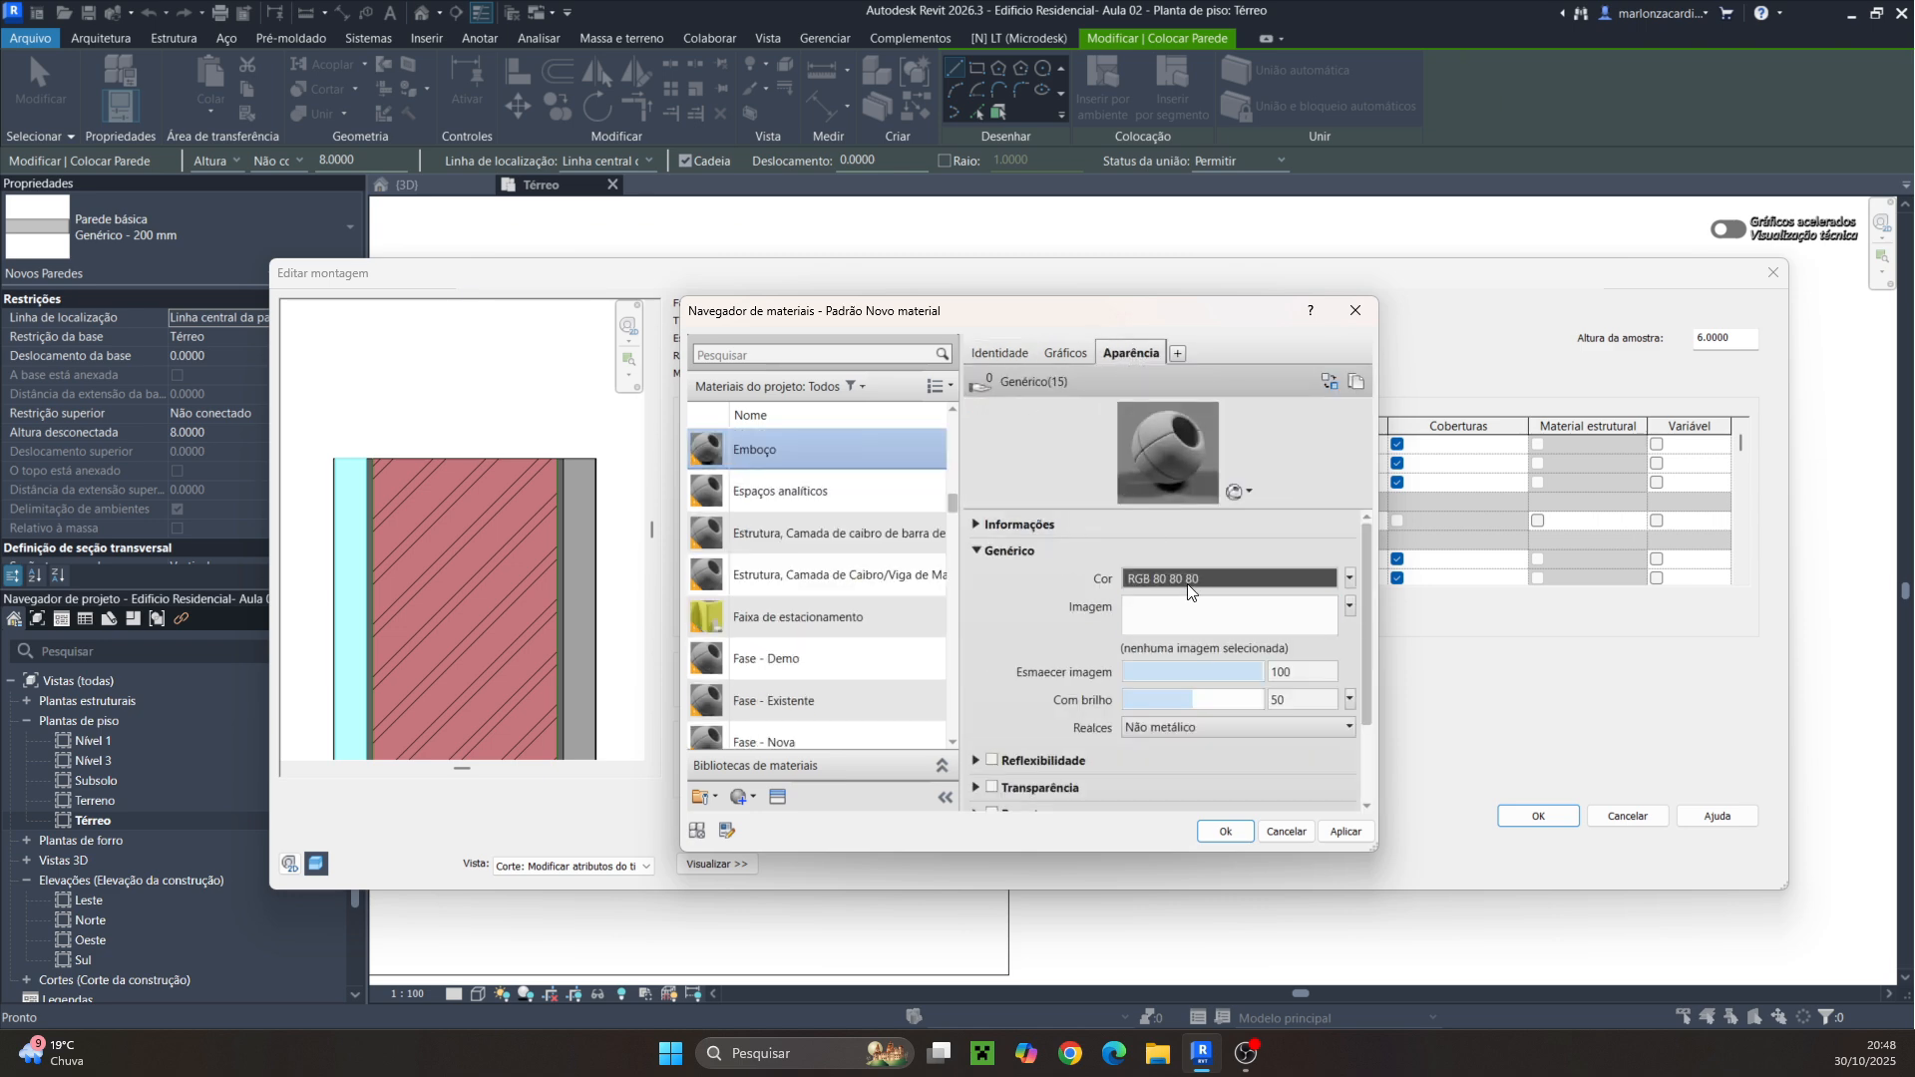
pyautogui.click(1219, 577)
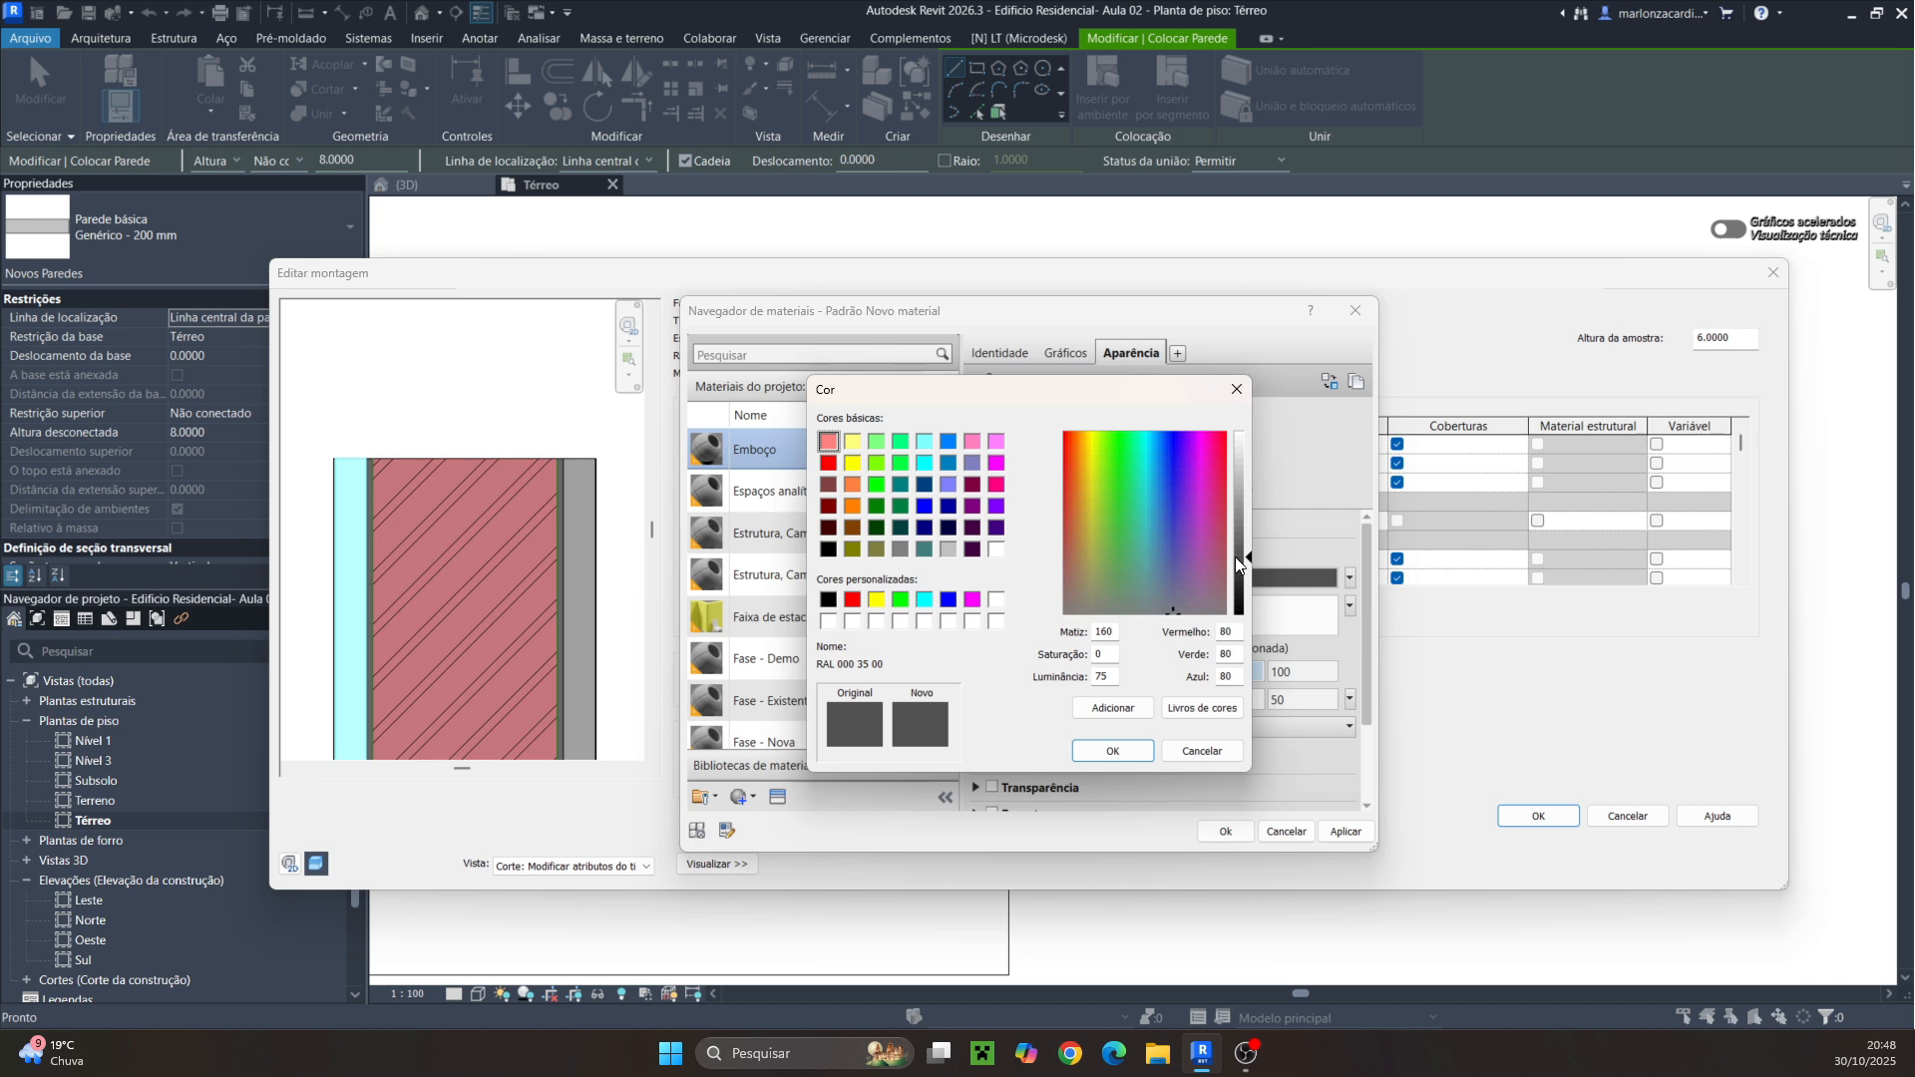
pyautogui.moveTo(1249, 554); pyautogui.dragTo(1248, 488)
pyautogui.click(1173, 591)
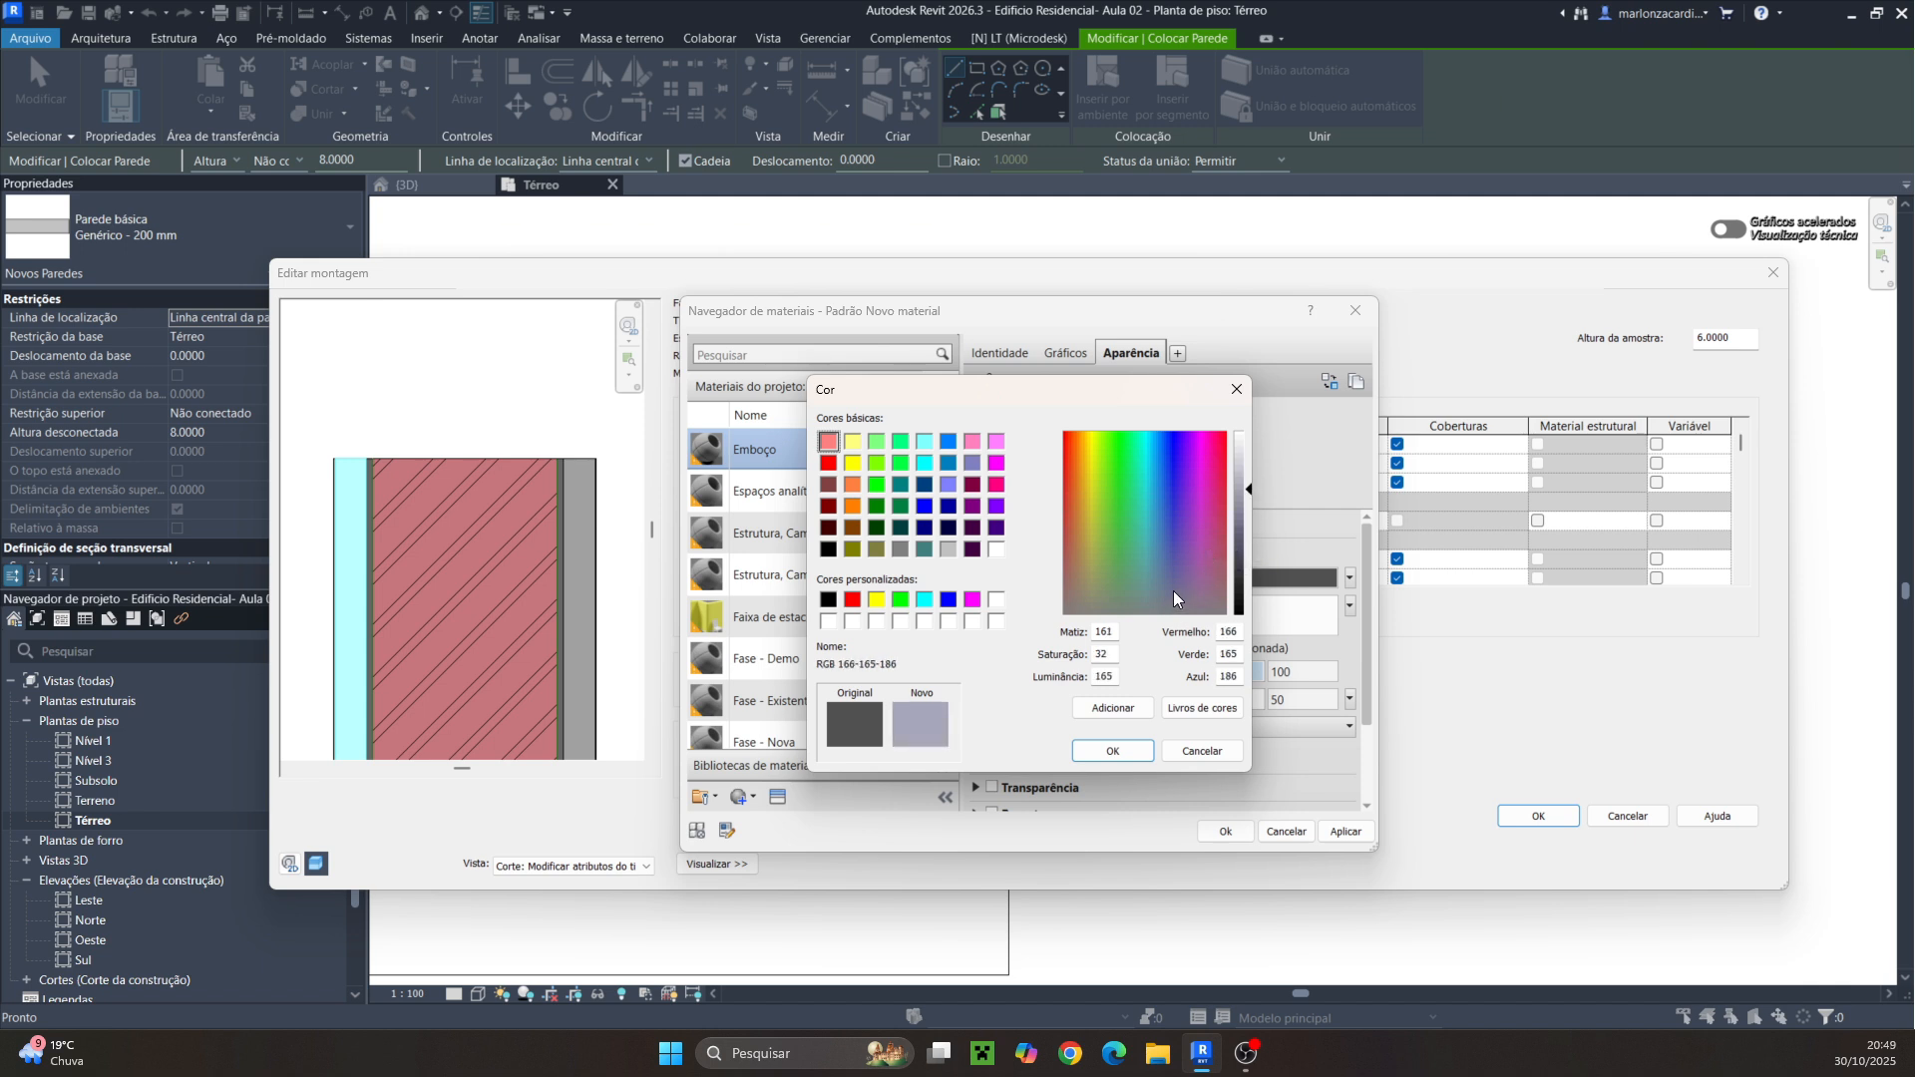
pyautogui.click(1158, 588)
pyautogui.moveTo(1157, 589); pyautogui.dragTo(1181, 582)
pyautogui.click(1113, 751)
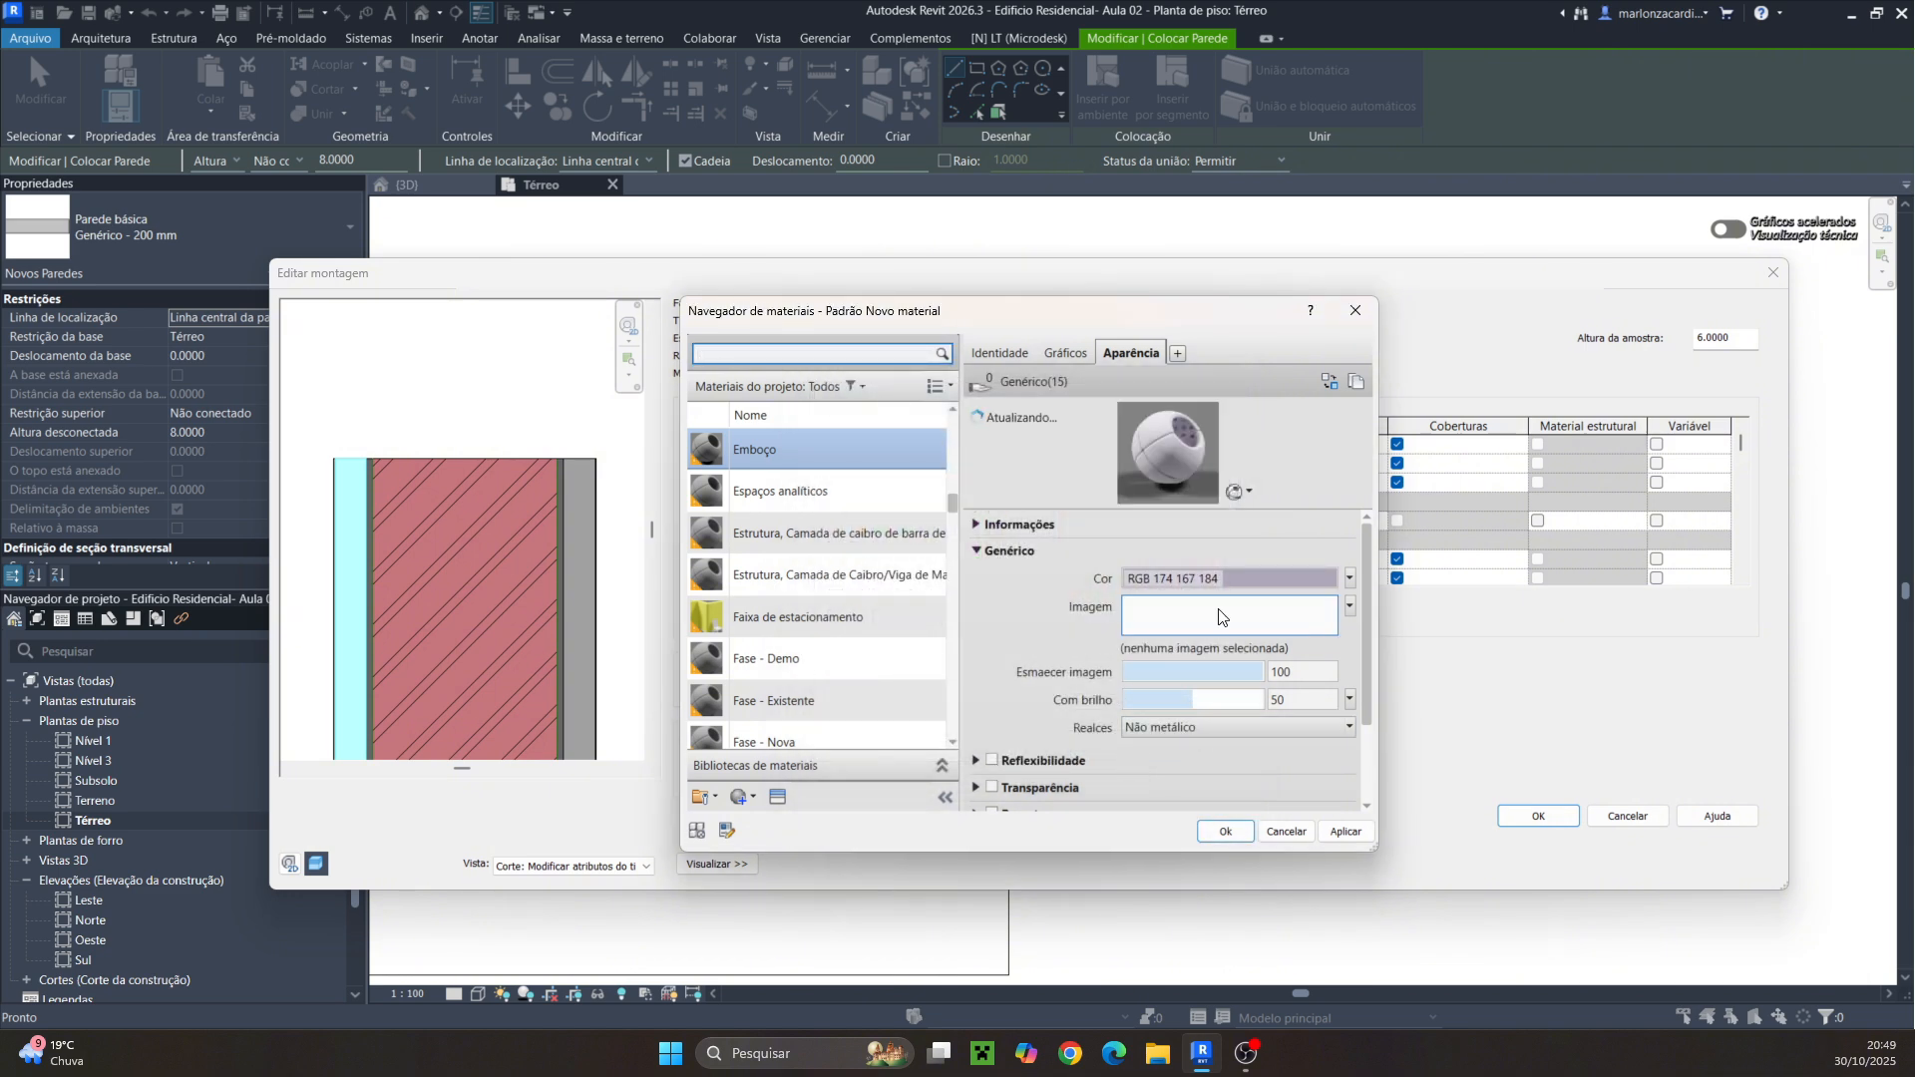
# Enable Utilizar aparência de renderização in Emboço's graphics and apply the change
pyautogui.click(1059, 354)
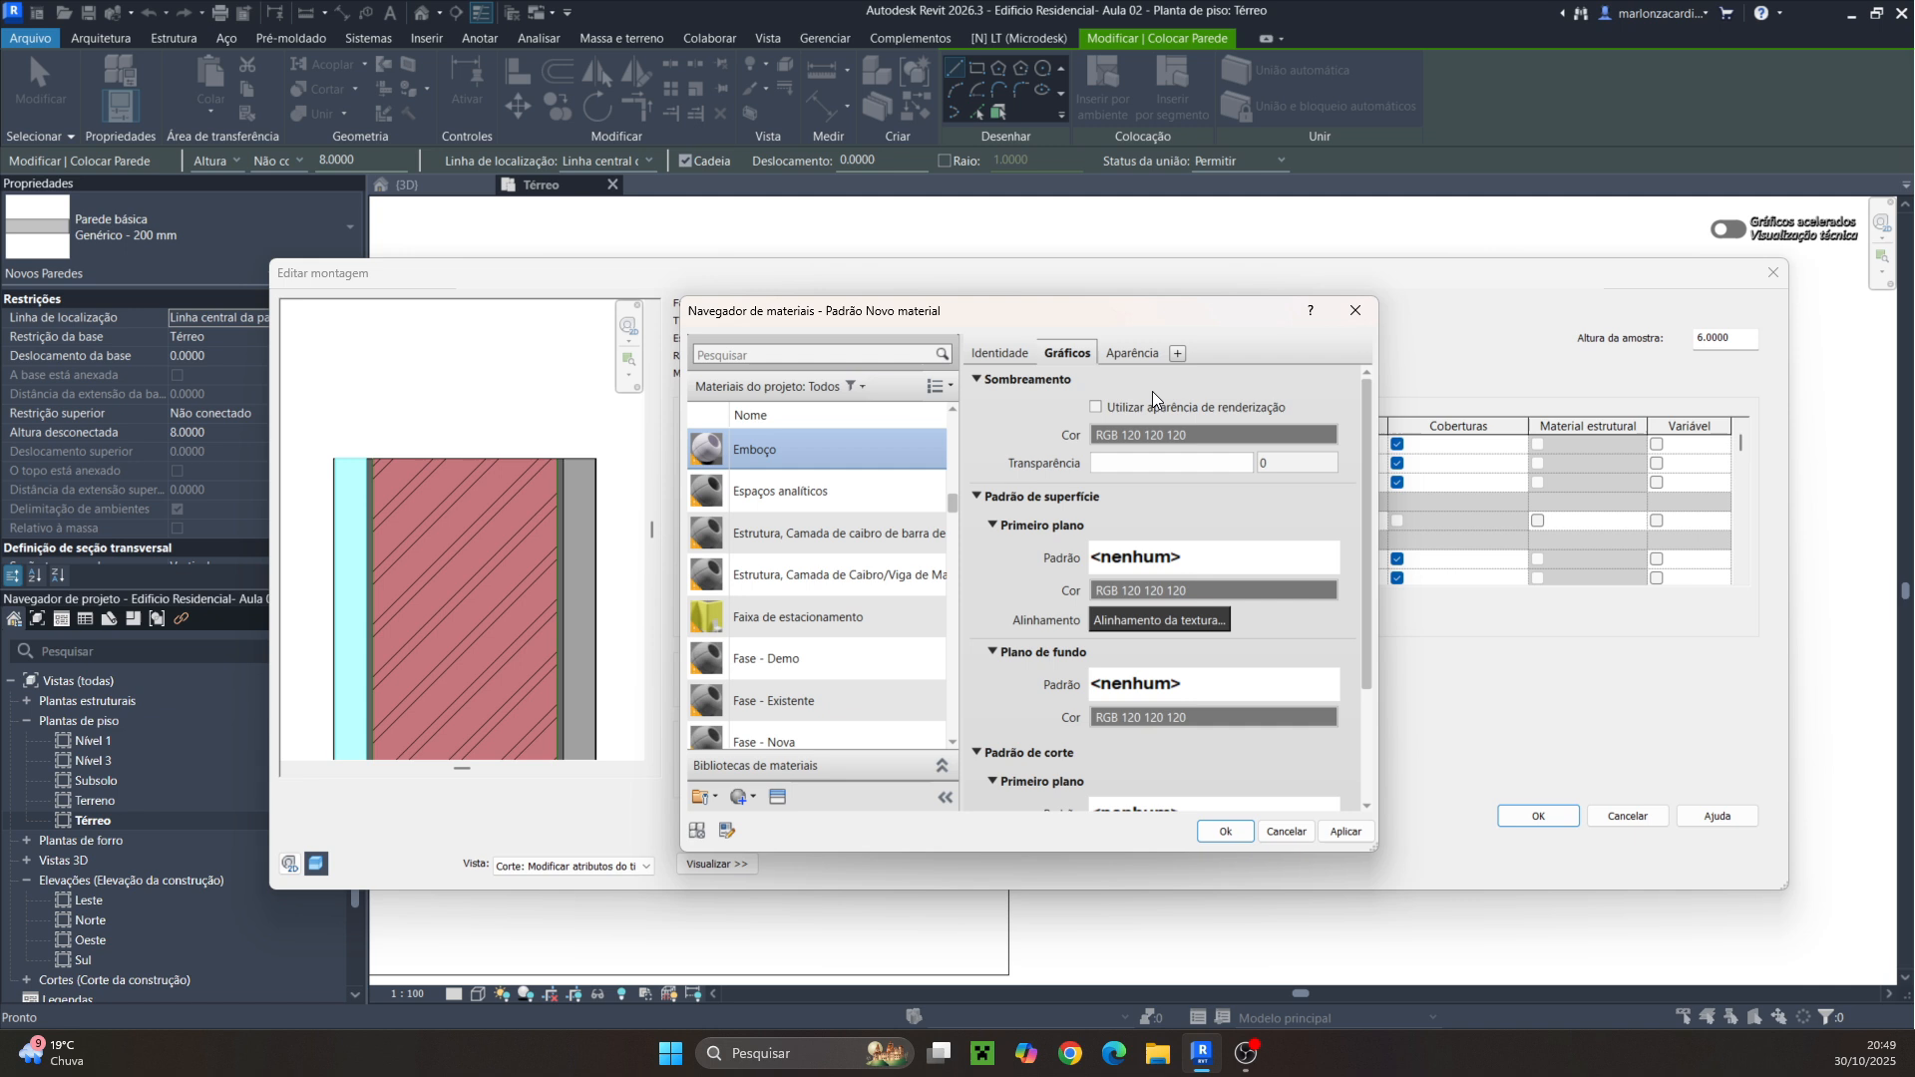
pyautogui.click(1095, 408)
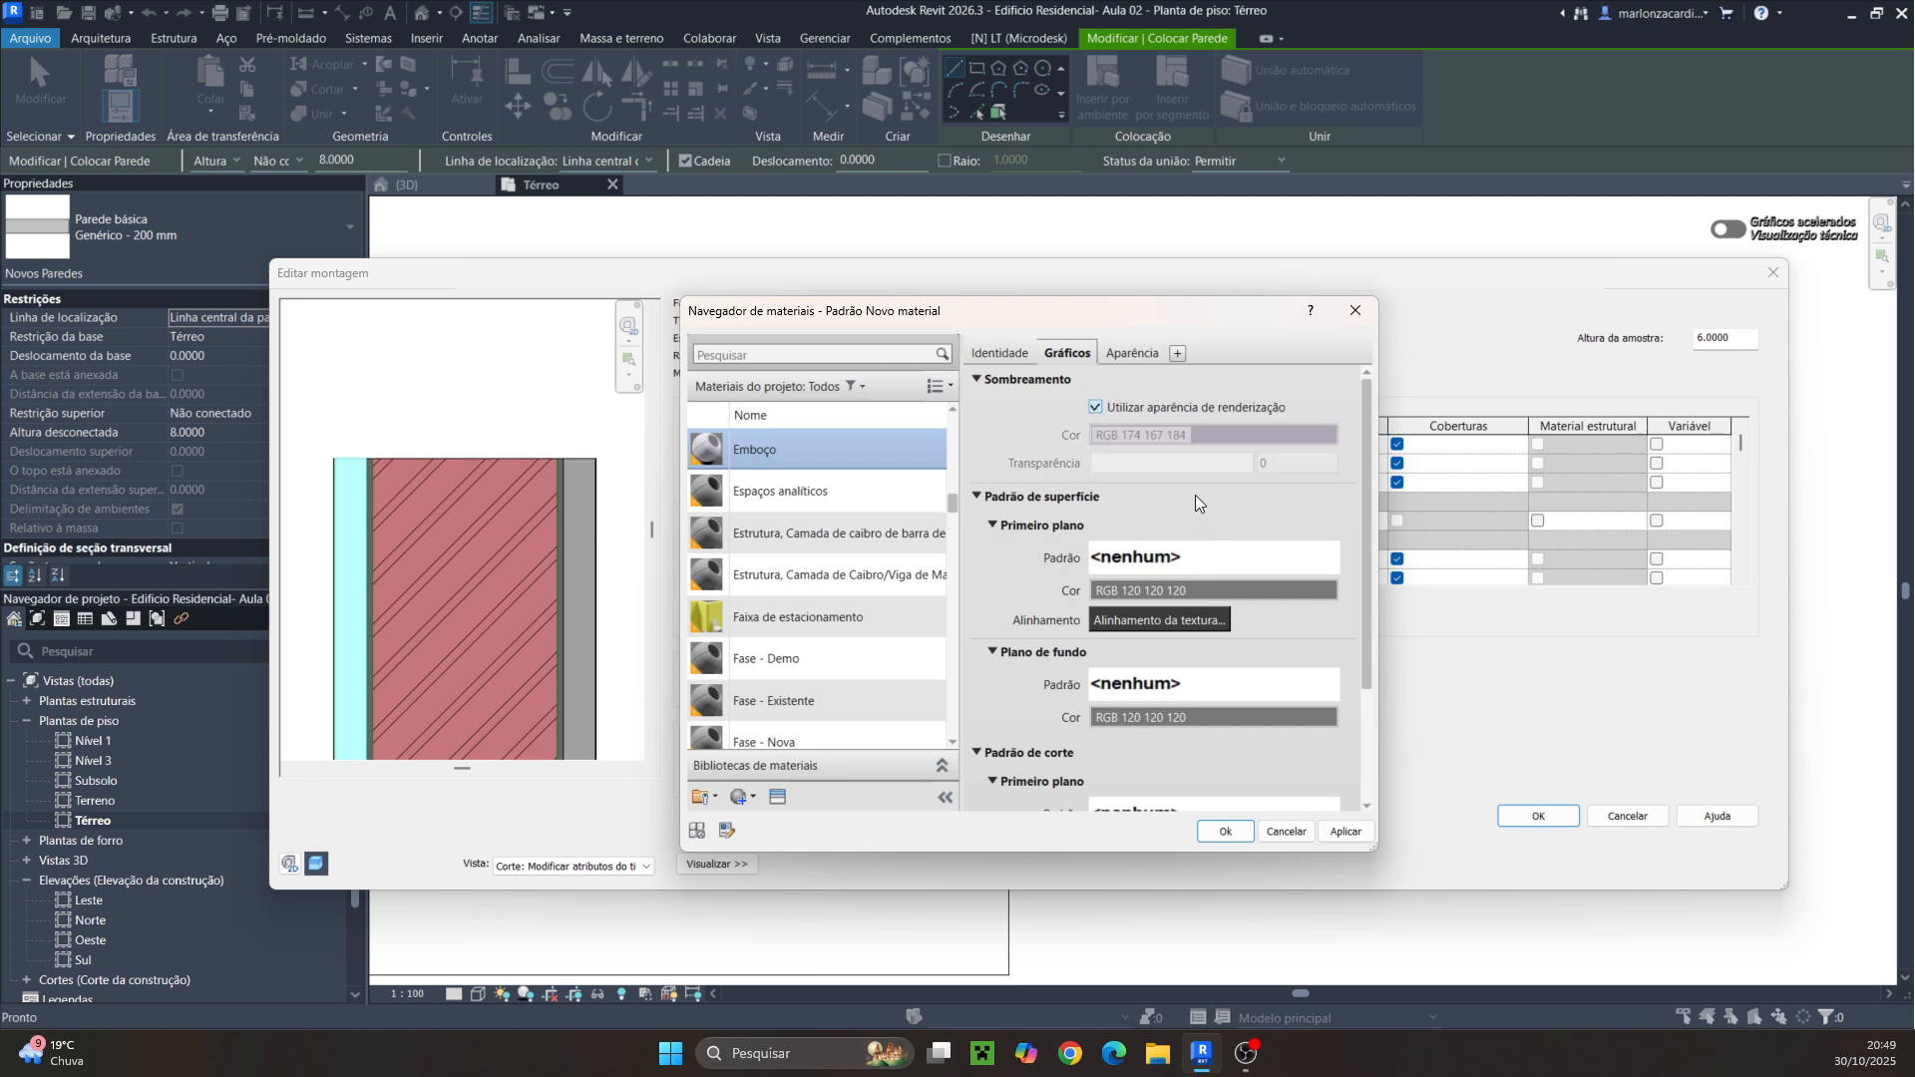
pyautogui.click(1348, 832)
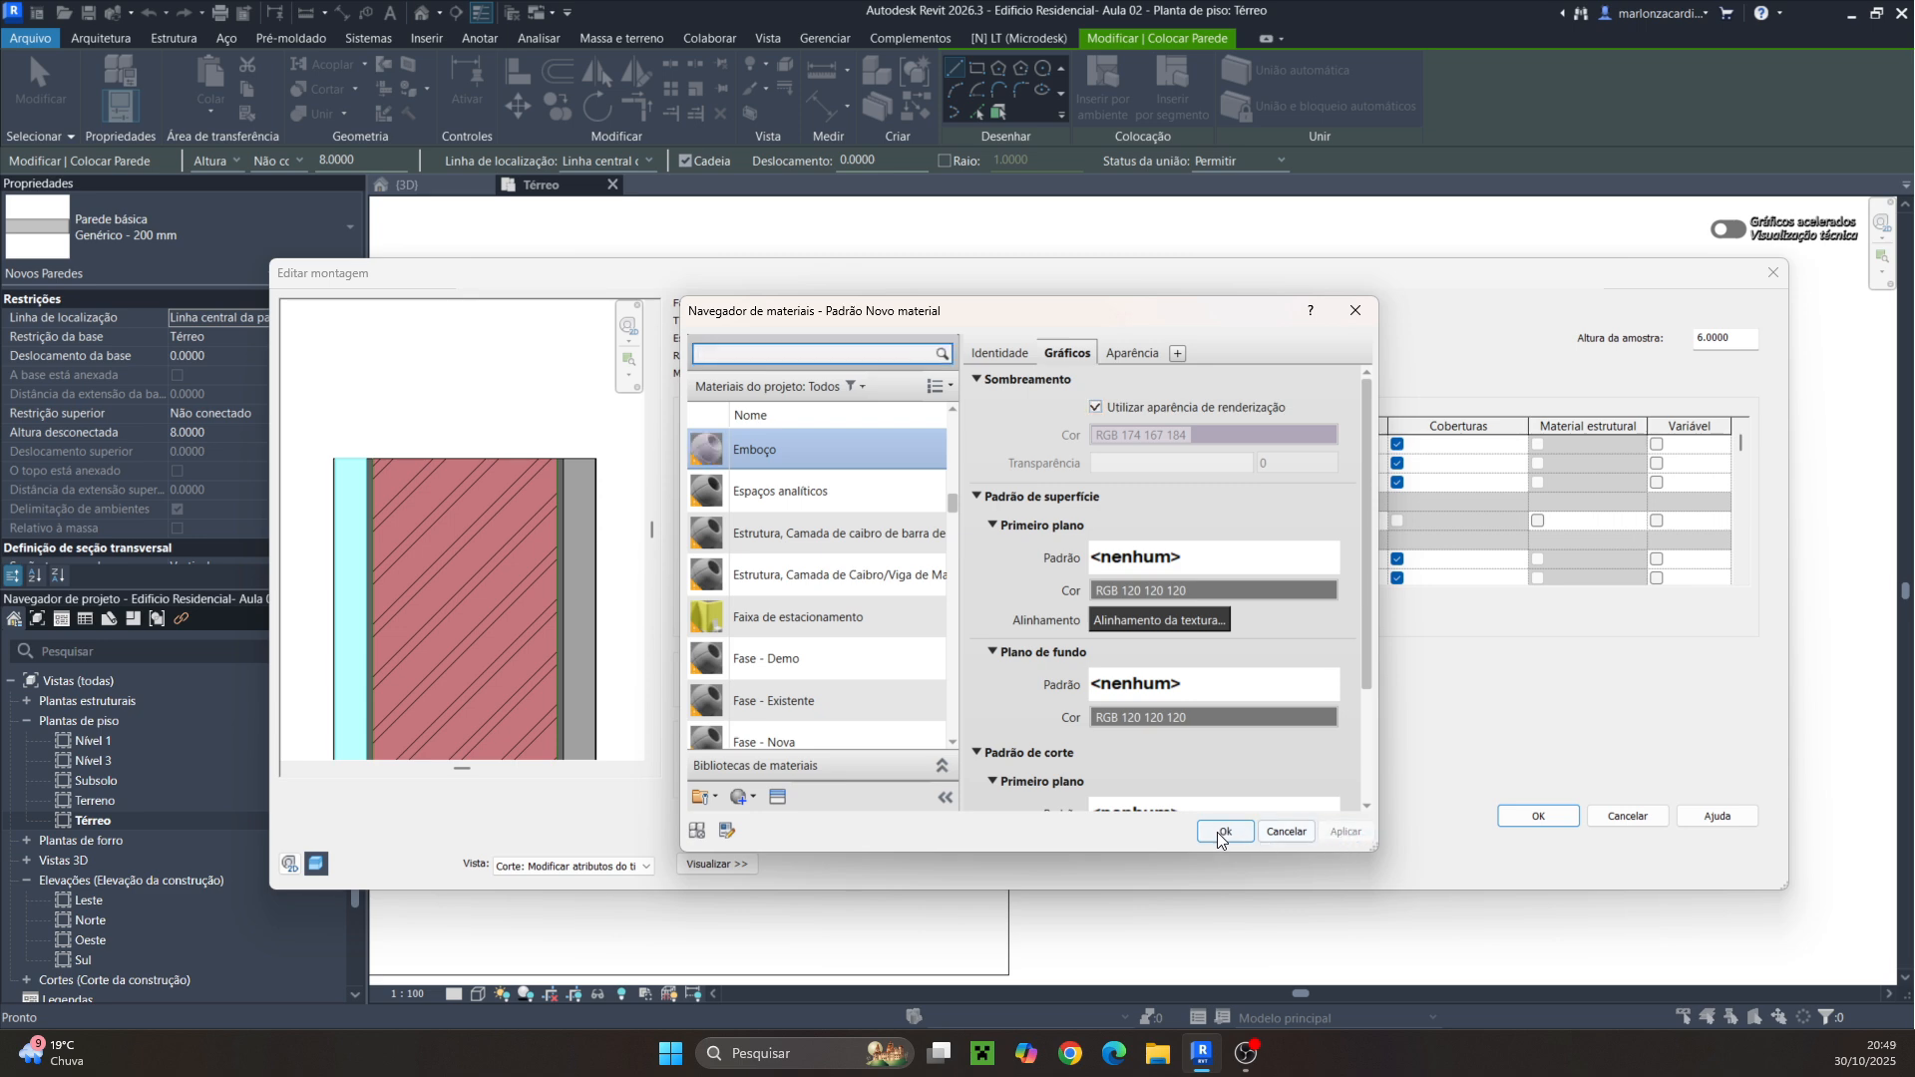
# Change Emboço's appearance color to RGB 202 191 172 and confirm it as the second exterior layer's material
pyautogui.click(1117, 351)
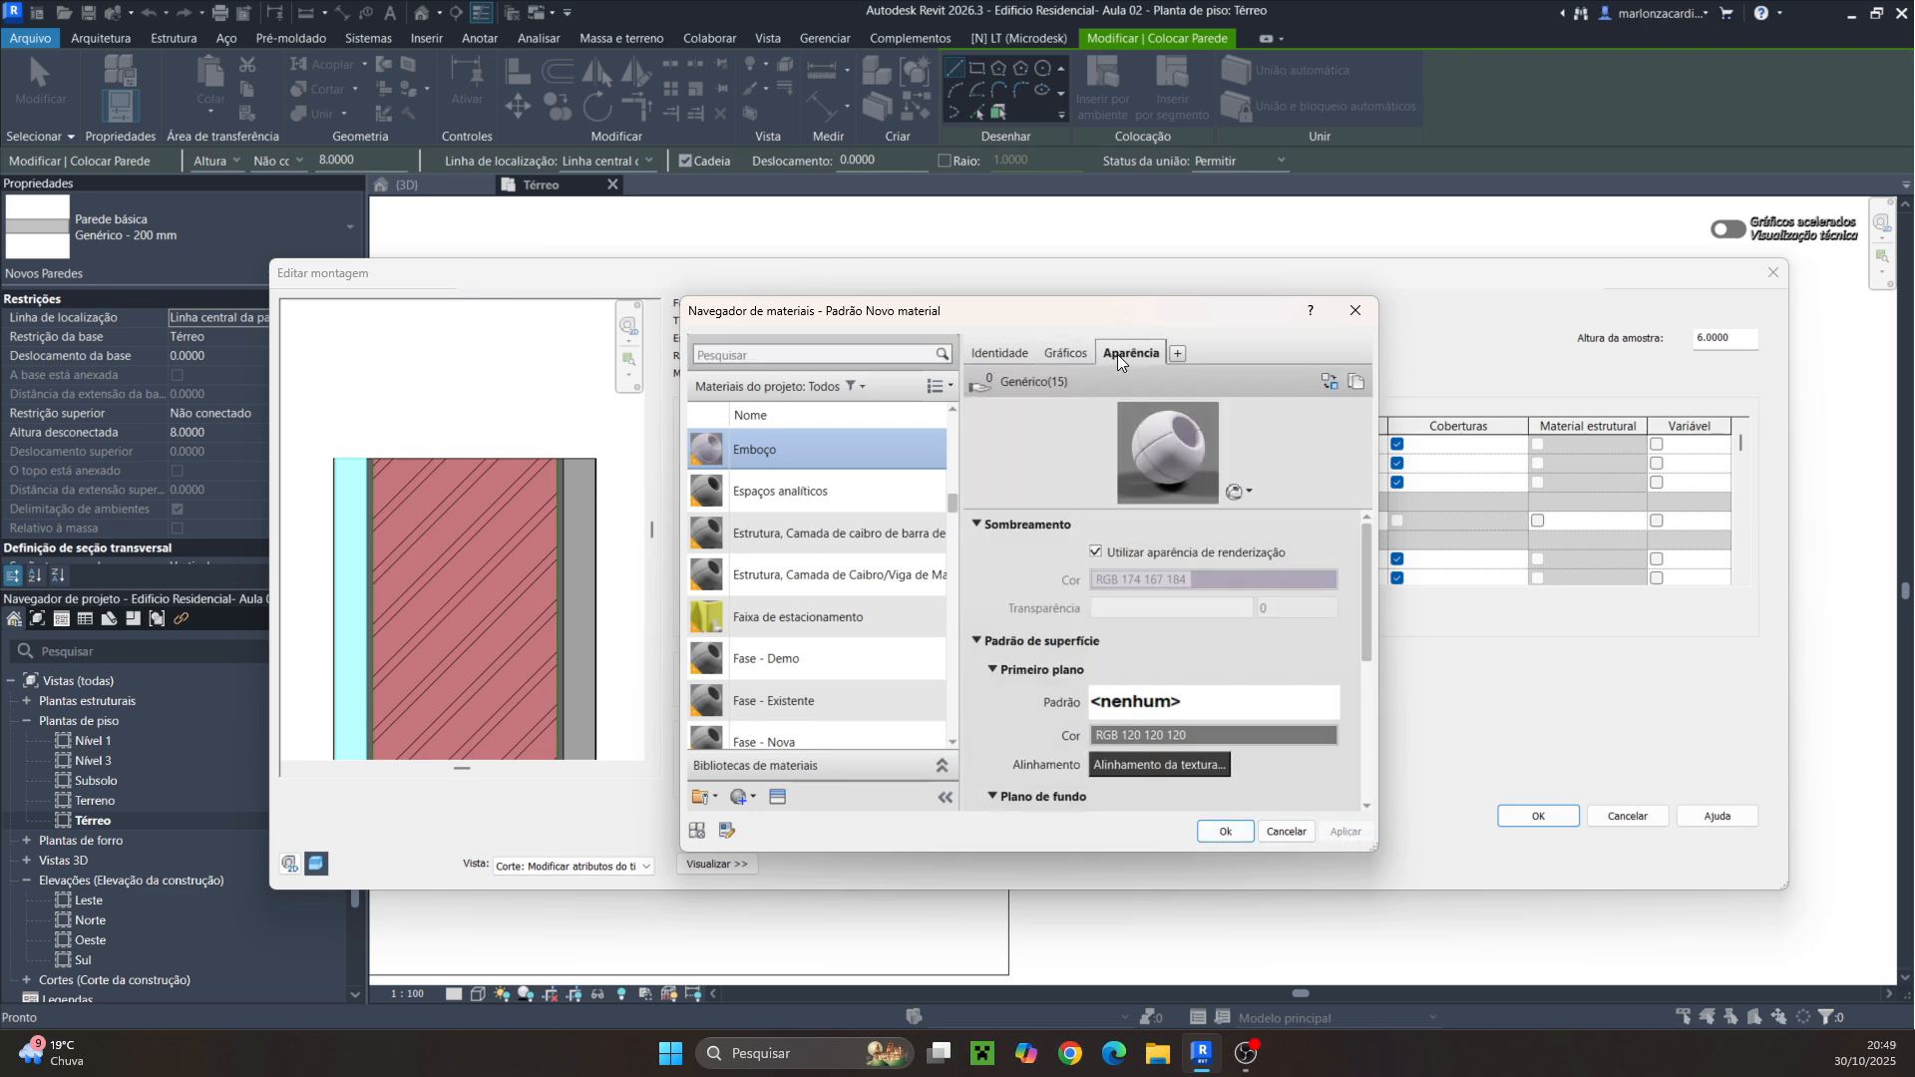
pyautogui.click(1241, 578)
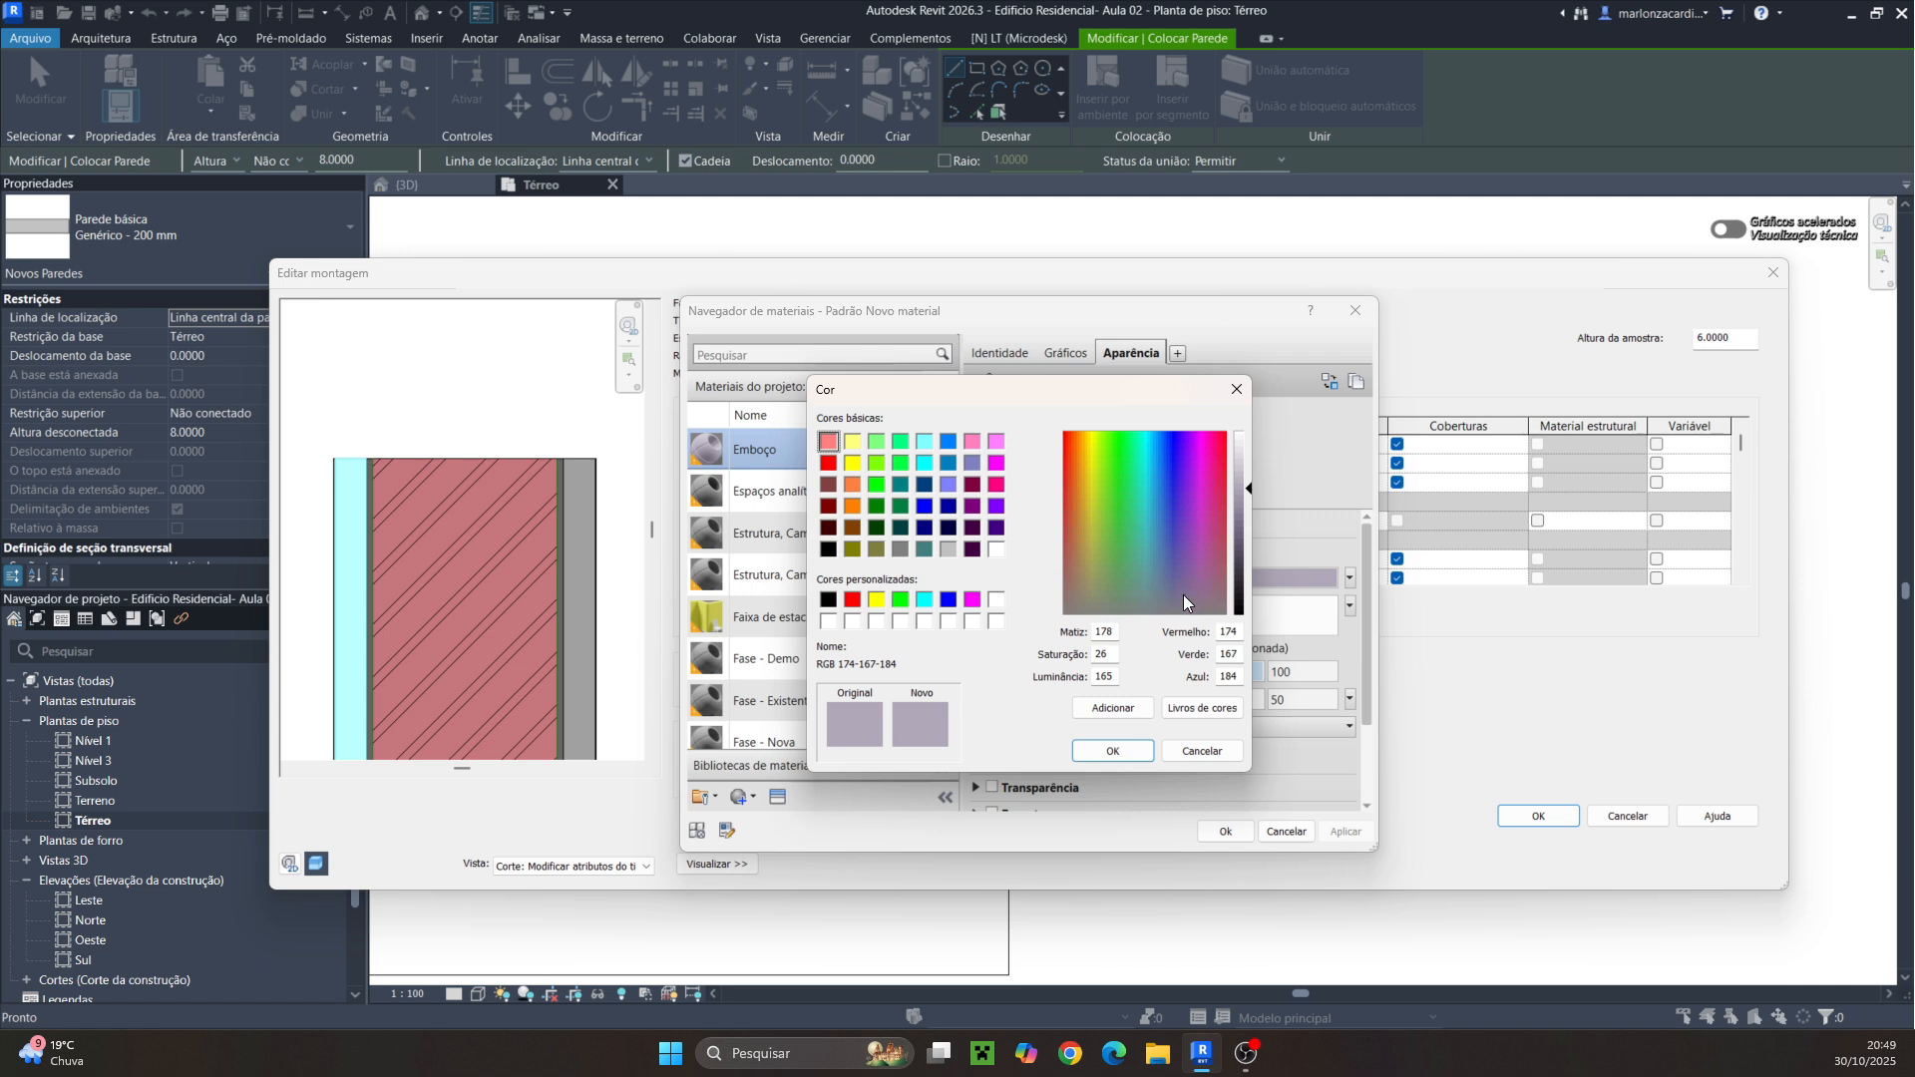
pyautogui.moveTo(1181, 594); pyautogui.dragTo(1073, 566)
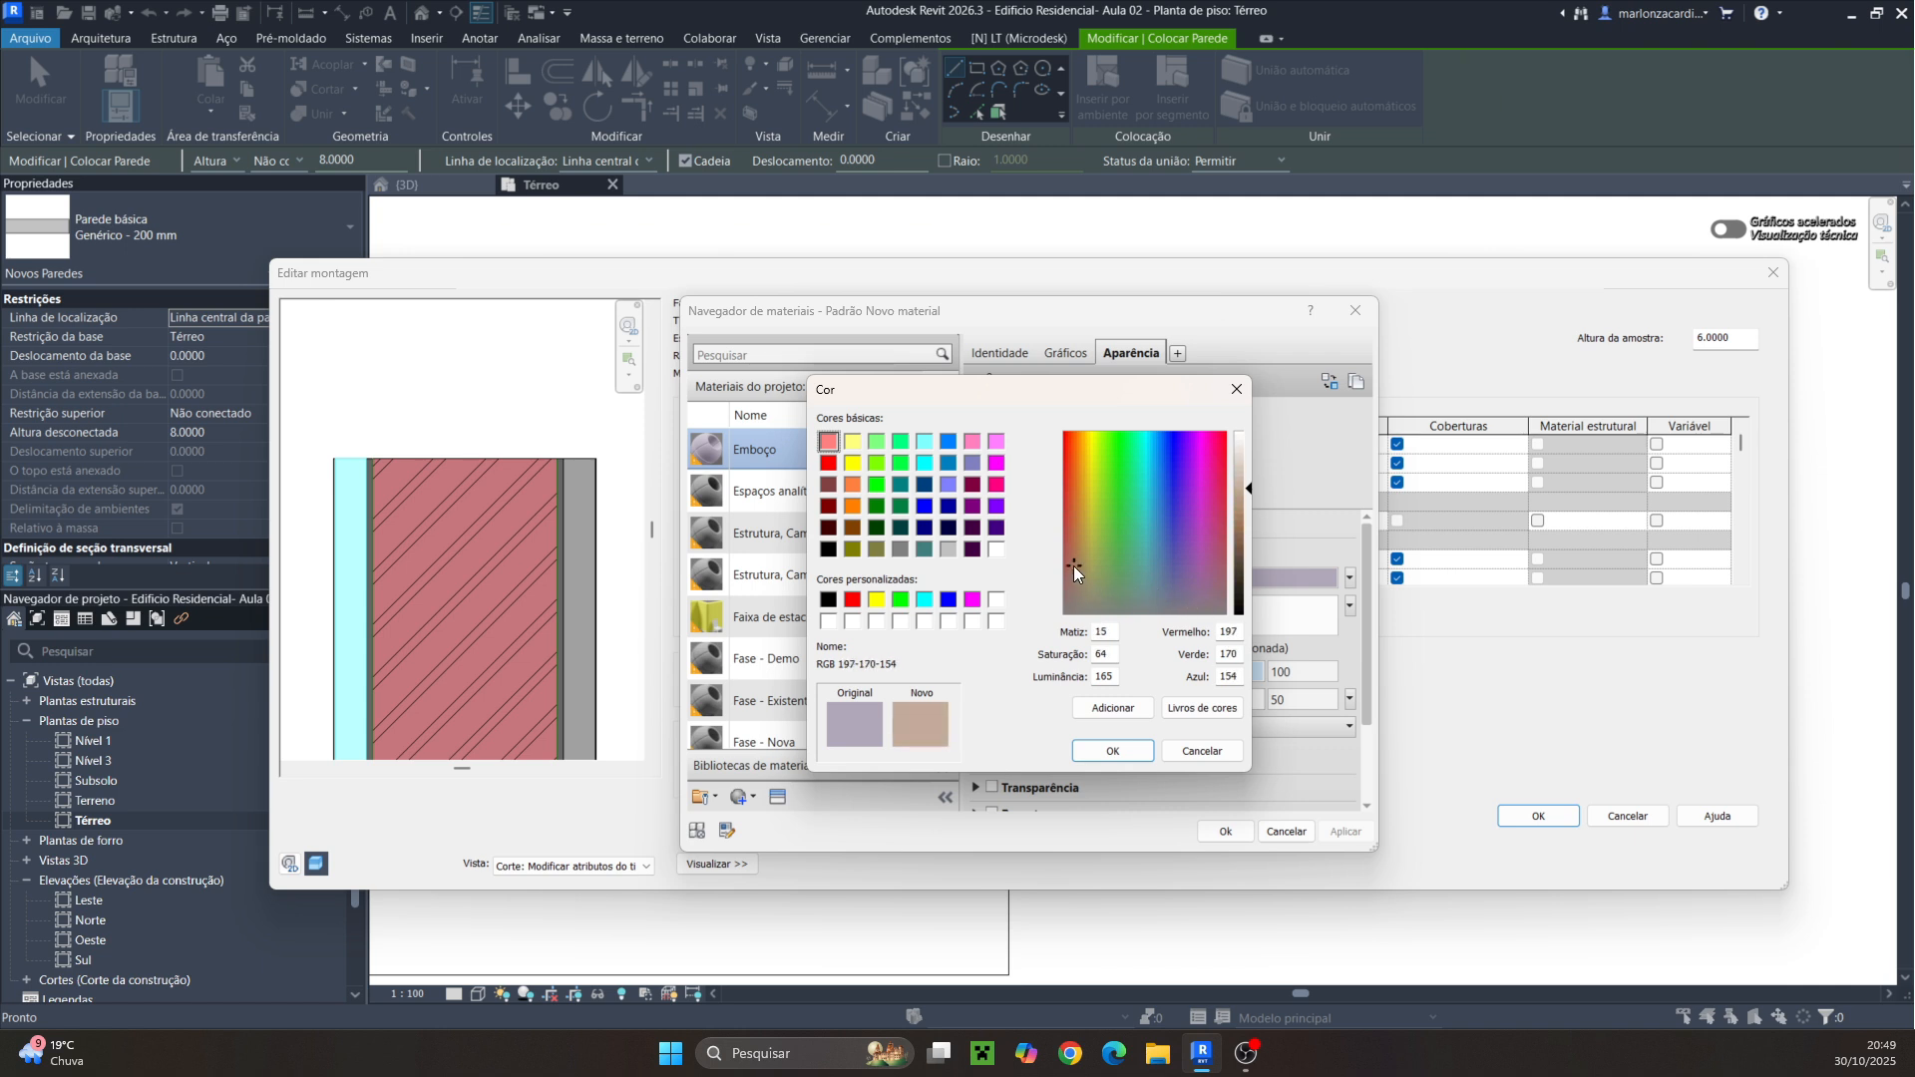
pyautogui.moveTo(1250, 491)
pyautogui.mouseDown()
pyautogui.moveTo(1251, 523)
pyautogui.moveTo(1246, 488)
pyautogui.mouseUp()
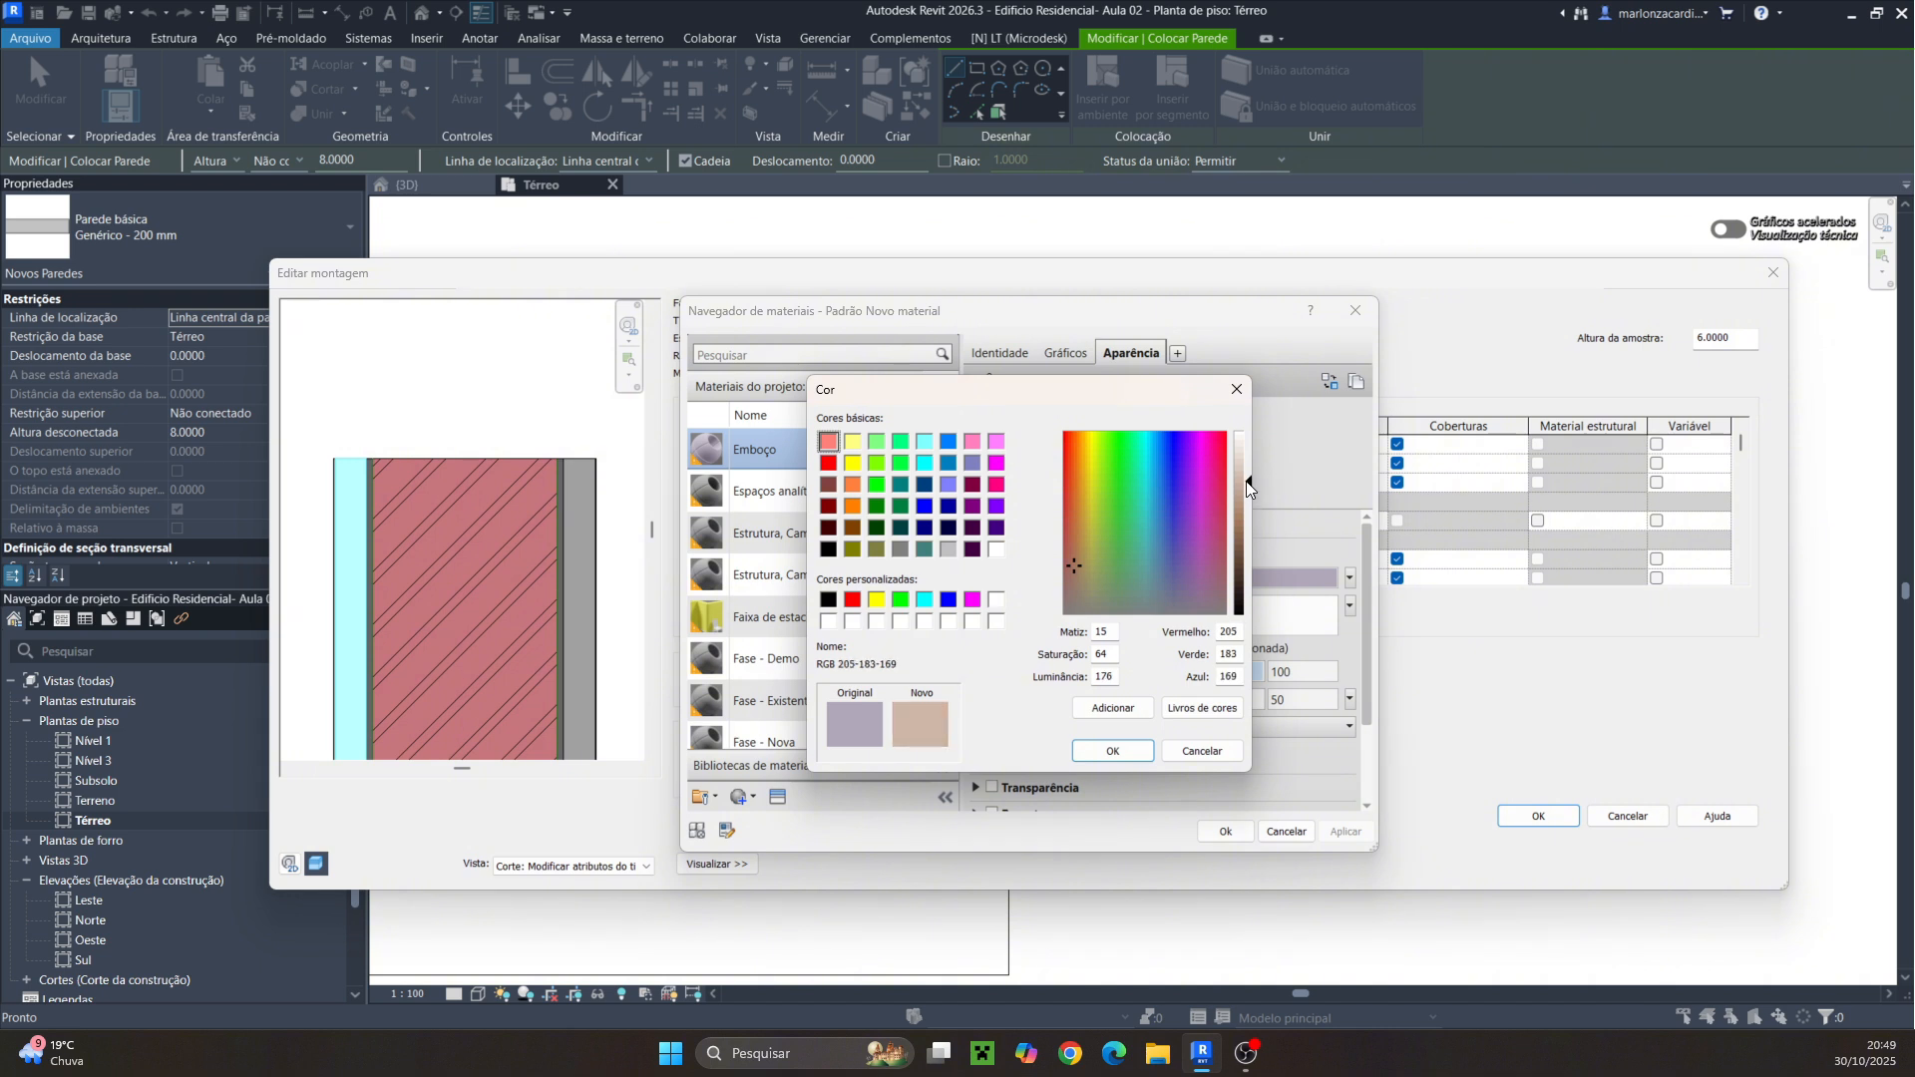
pyautogui.moveTo(1073, 565); pyautogui.dragTo(1079, 573)
pyautogui.click(1113, 753)
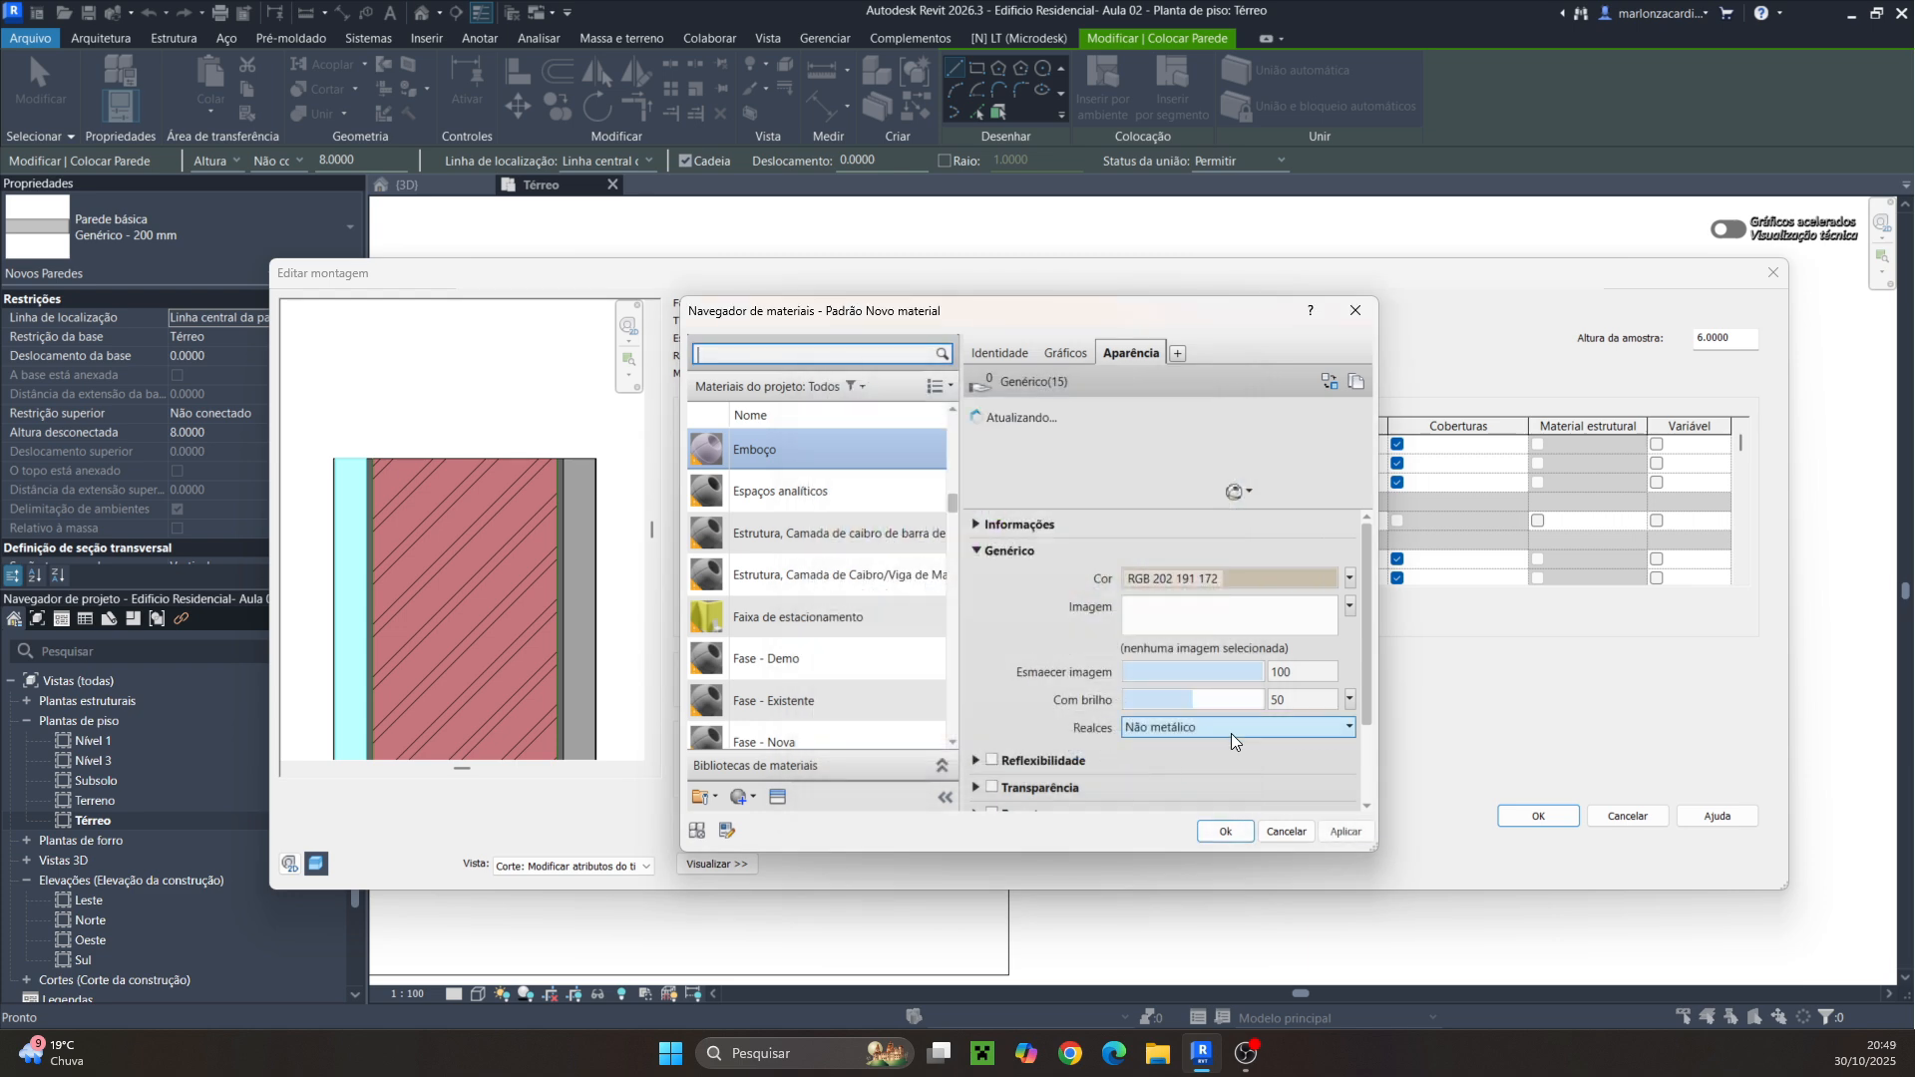
pyautogui.click(1221, 832)
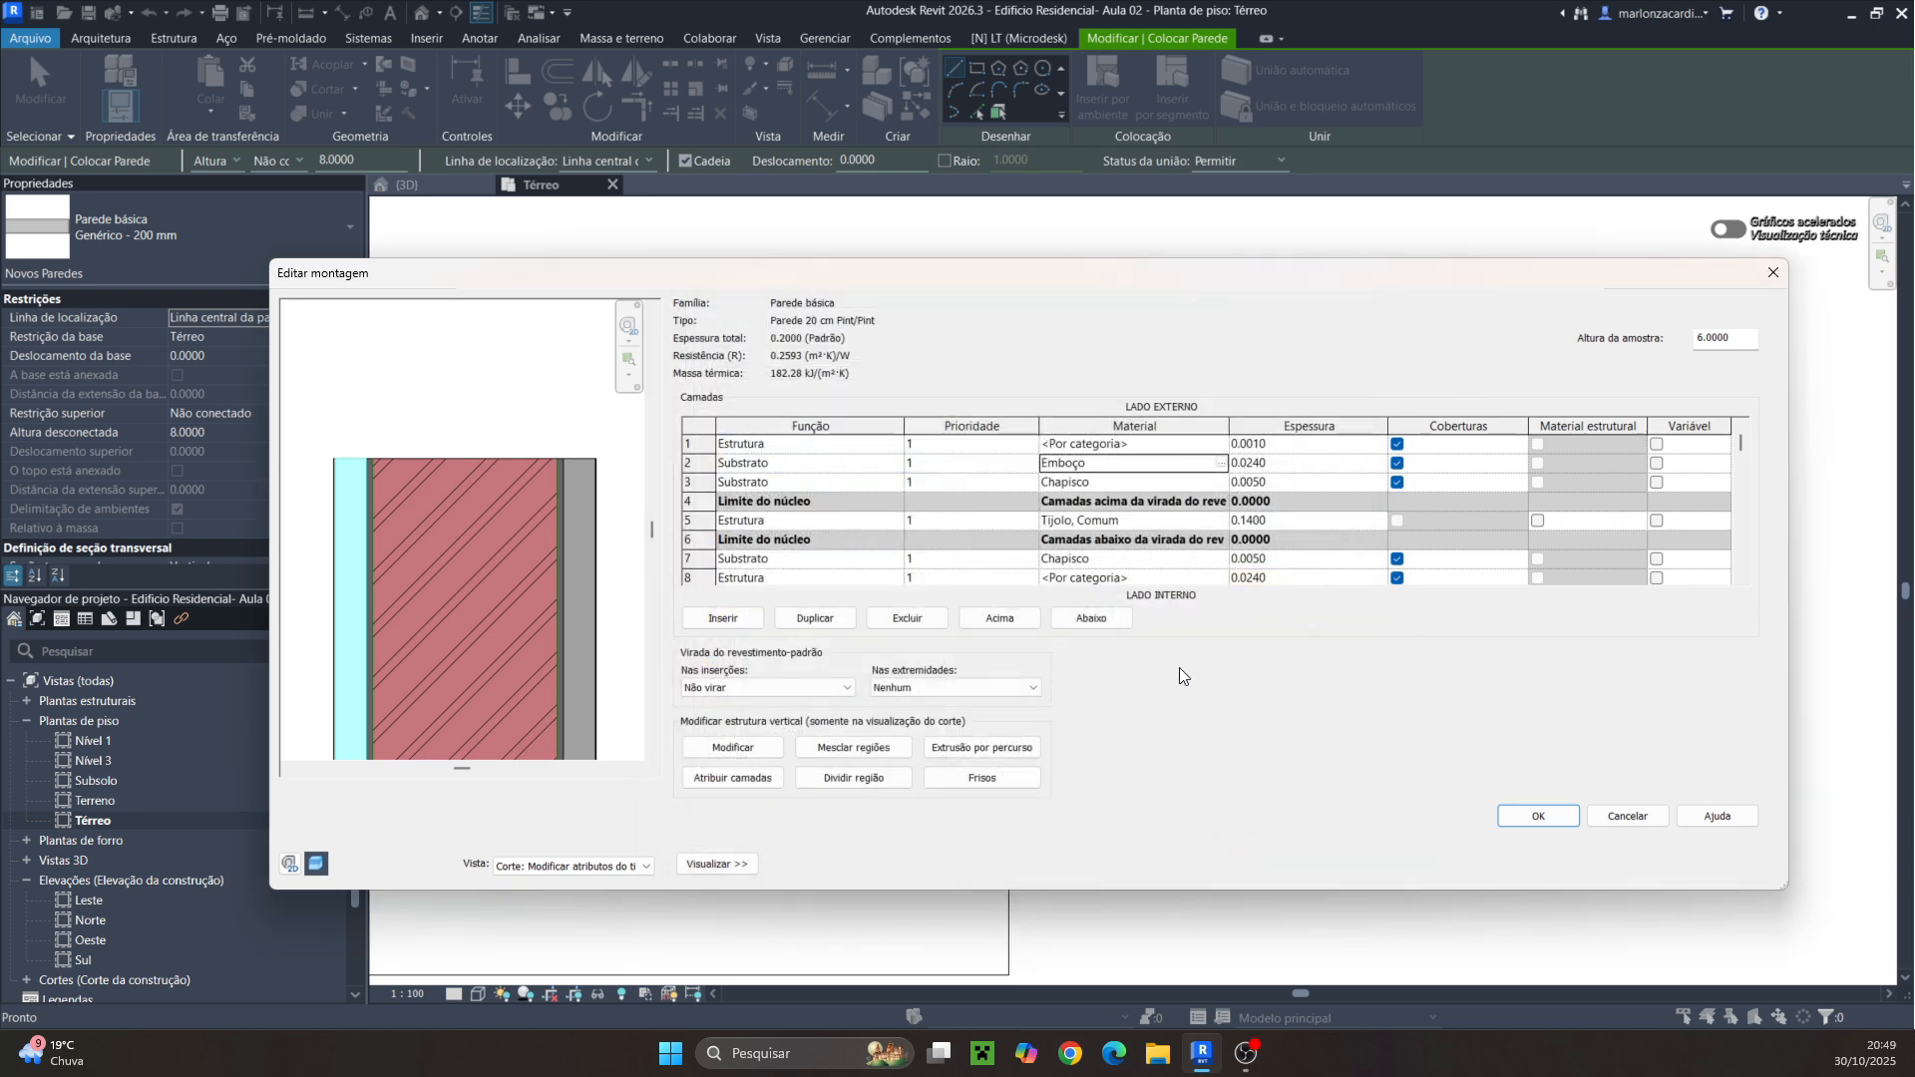
# Assign Emboço as the material of the second interior layer
pyautogui.scroll(-2, 1188, 573)
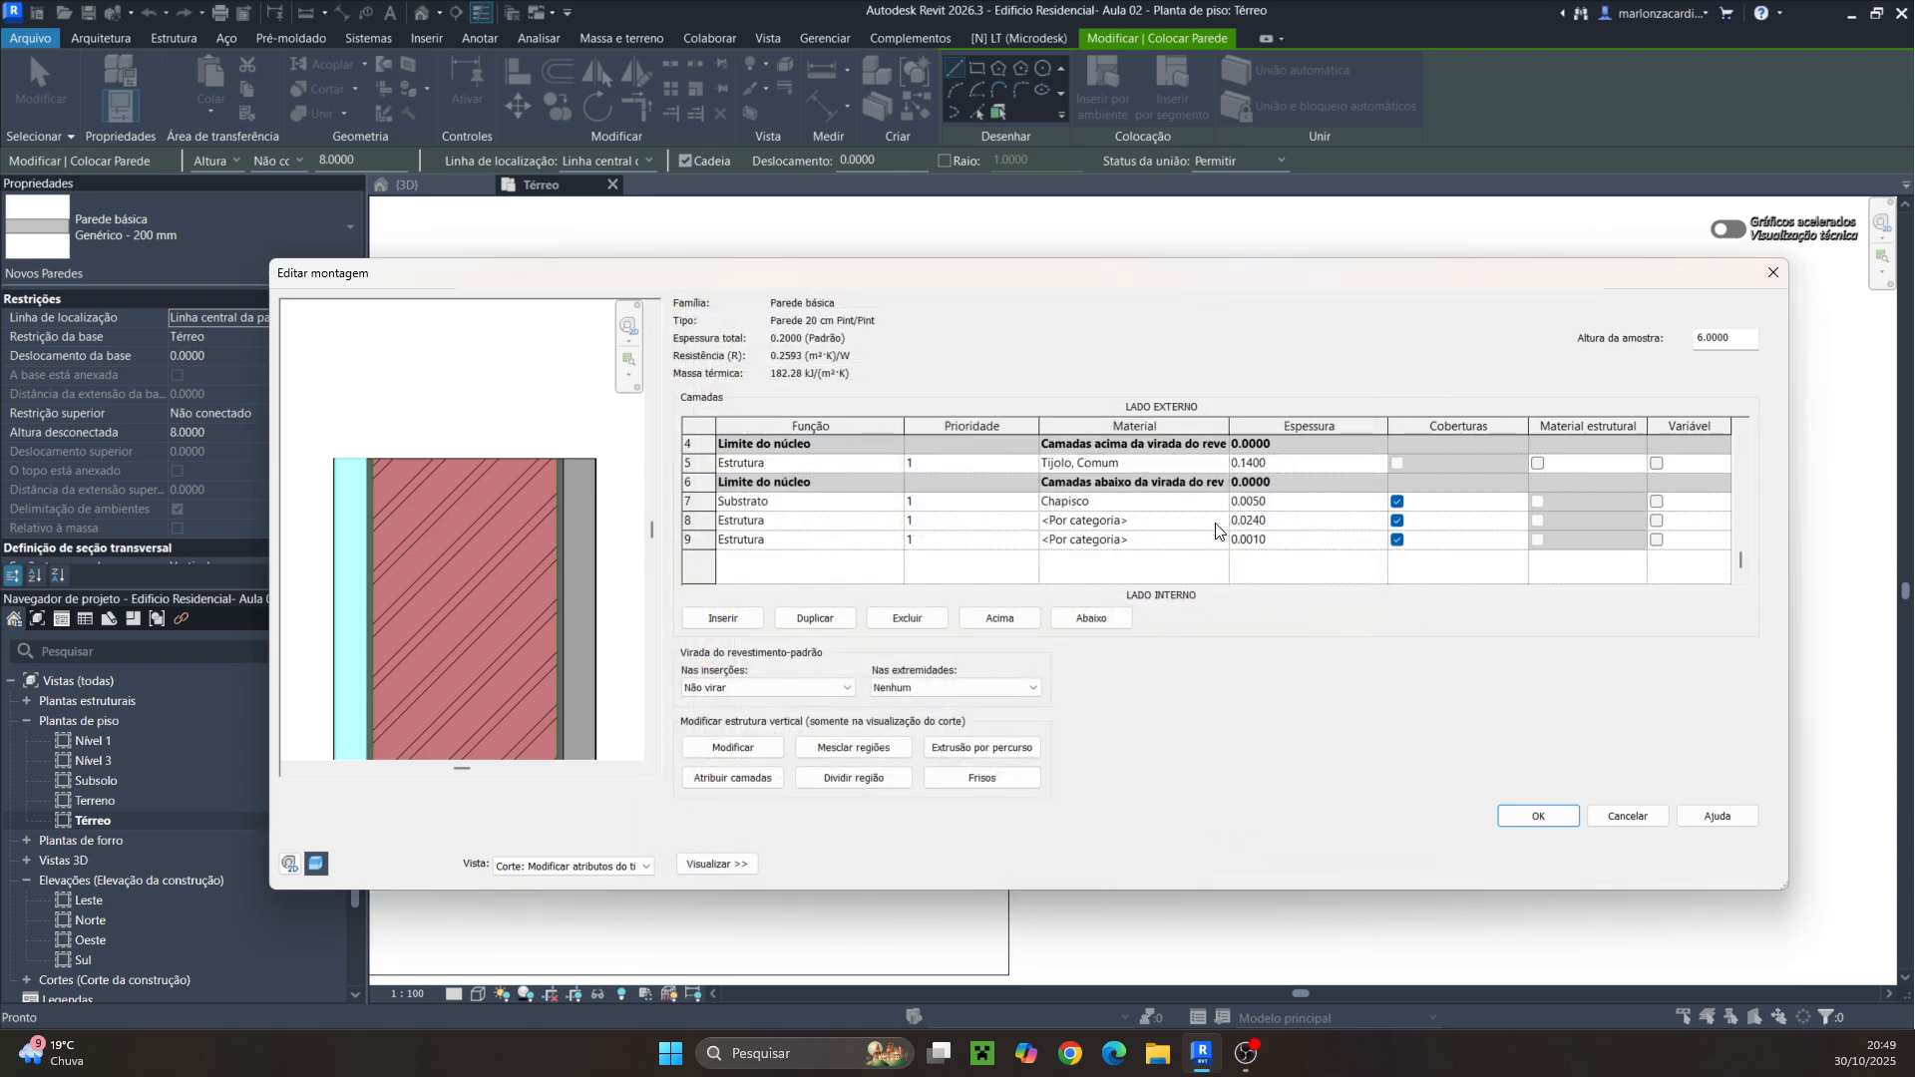
pyautogui.click(1221, 525)
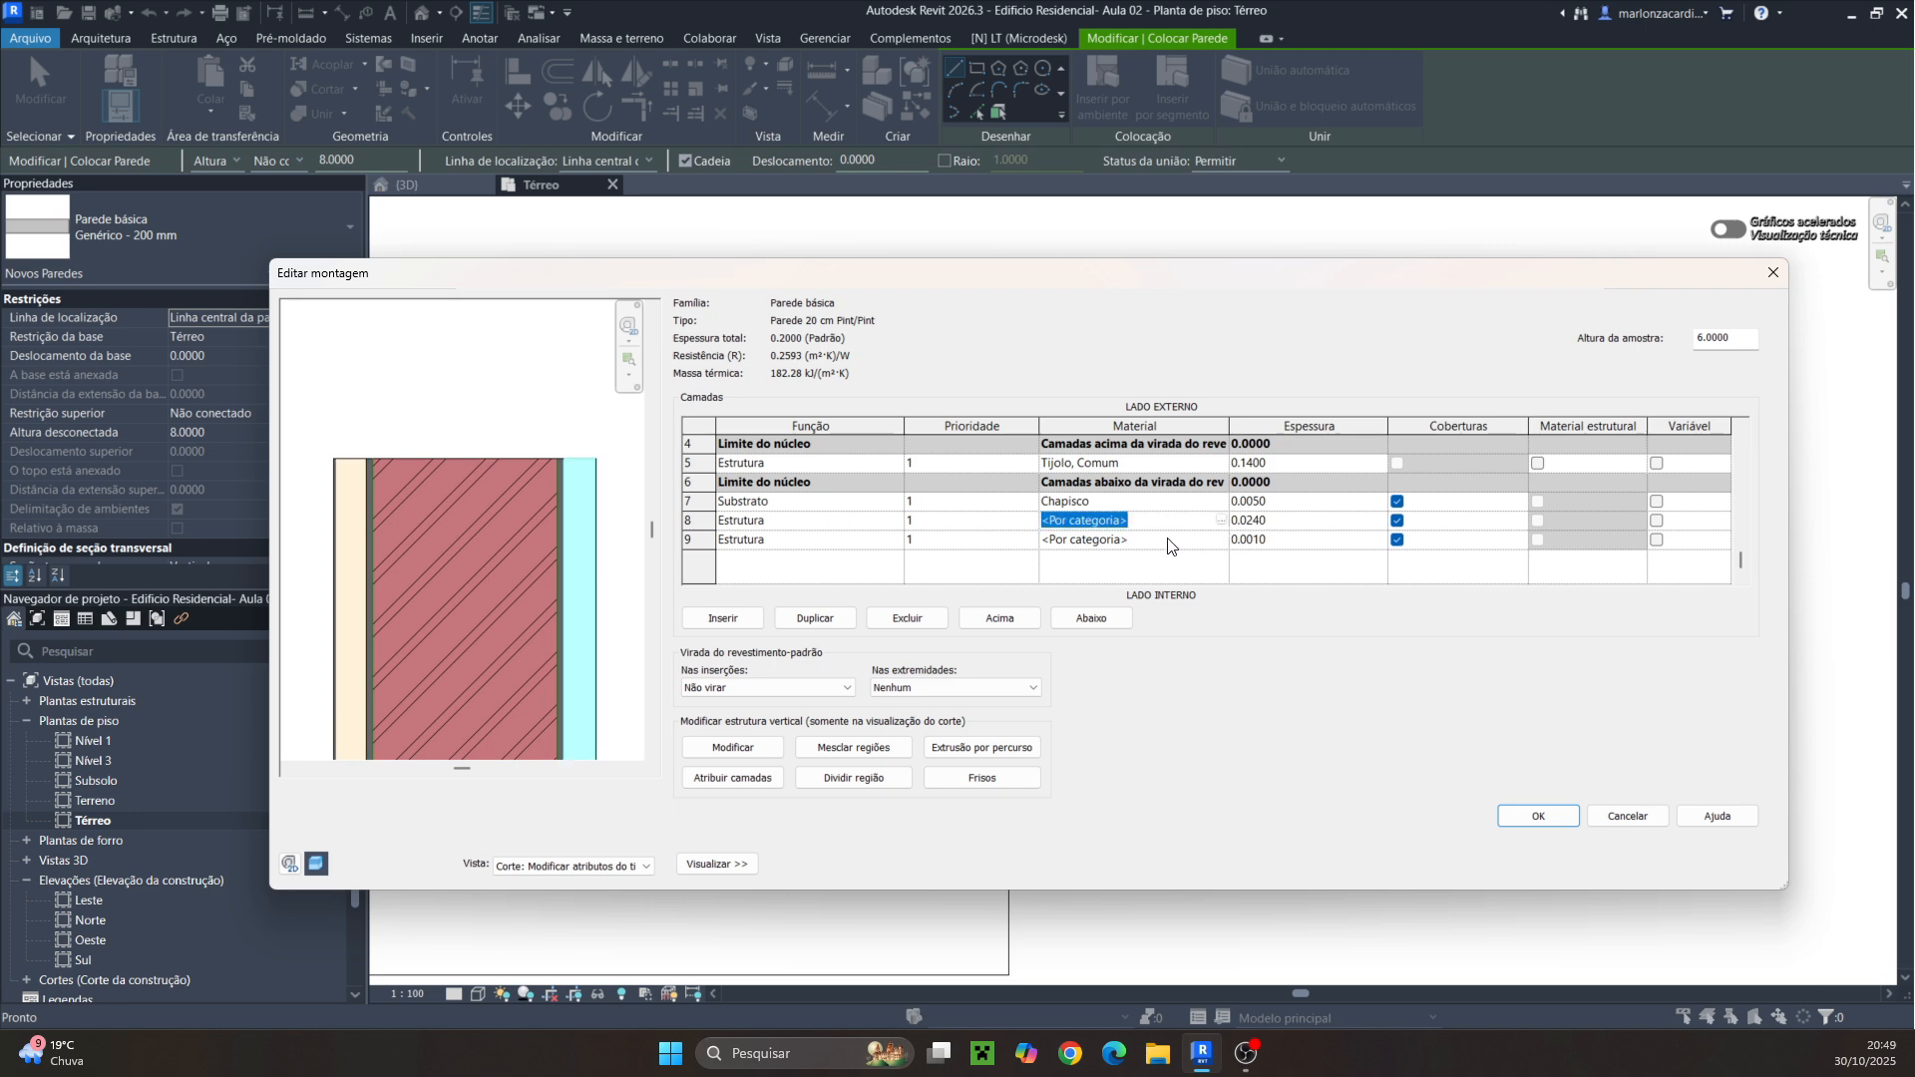
pyautogui.click(1222, 521)
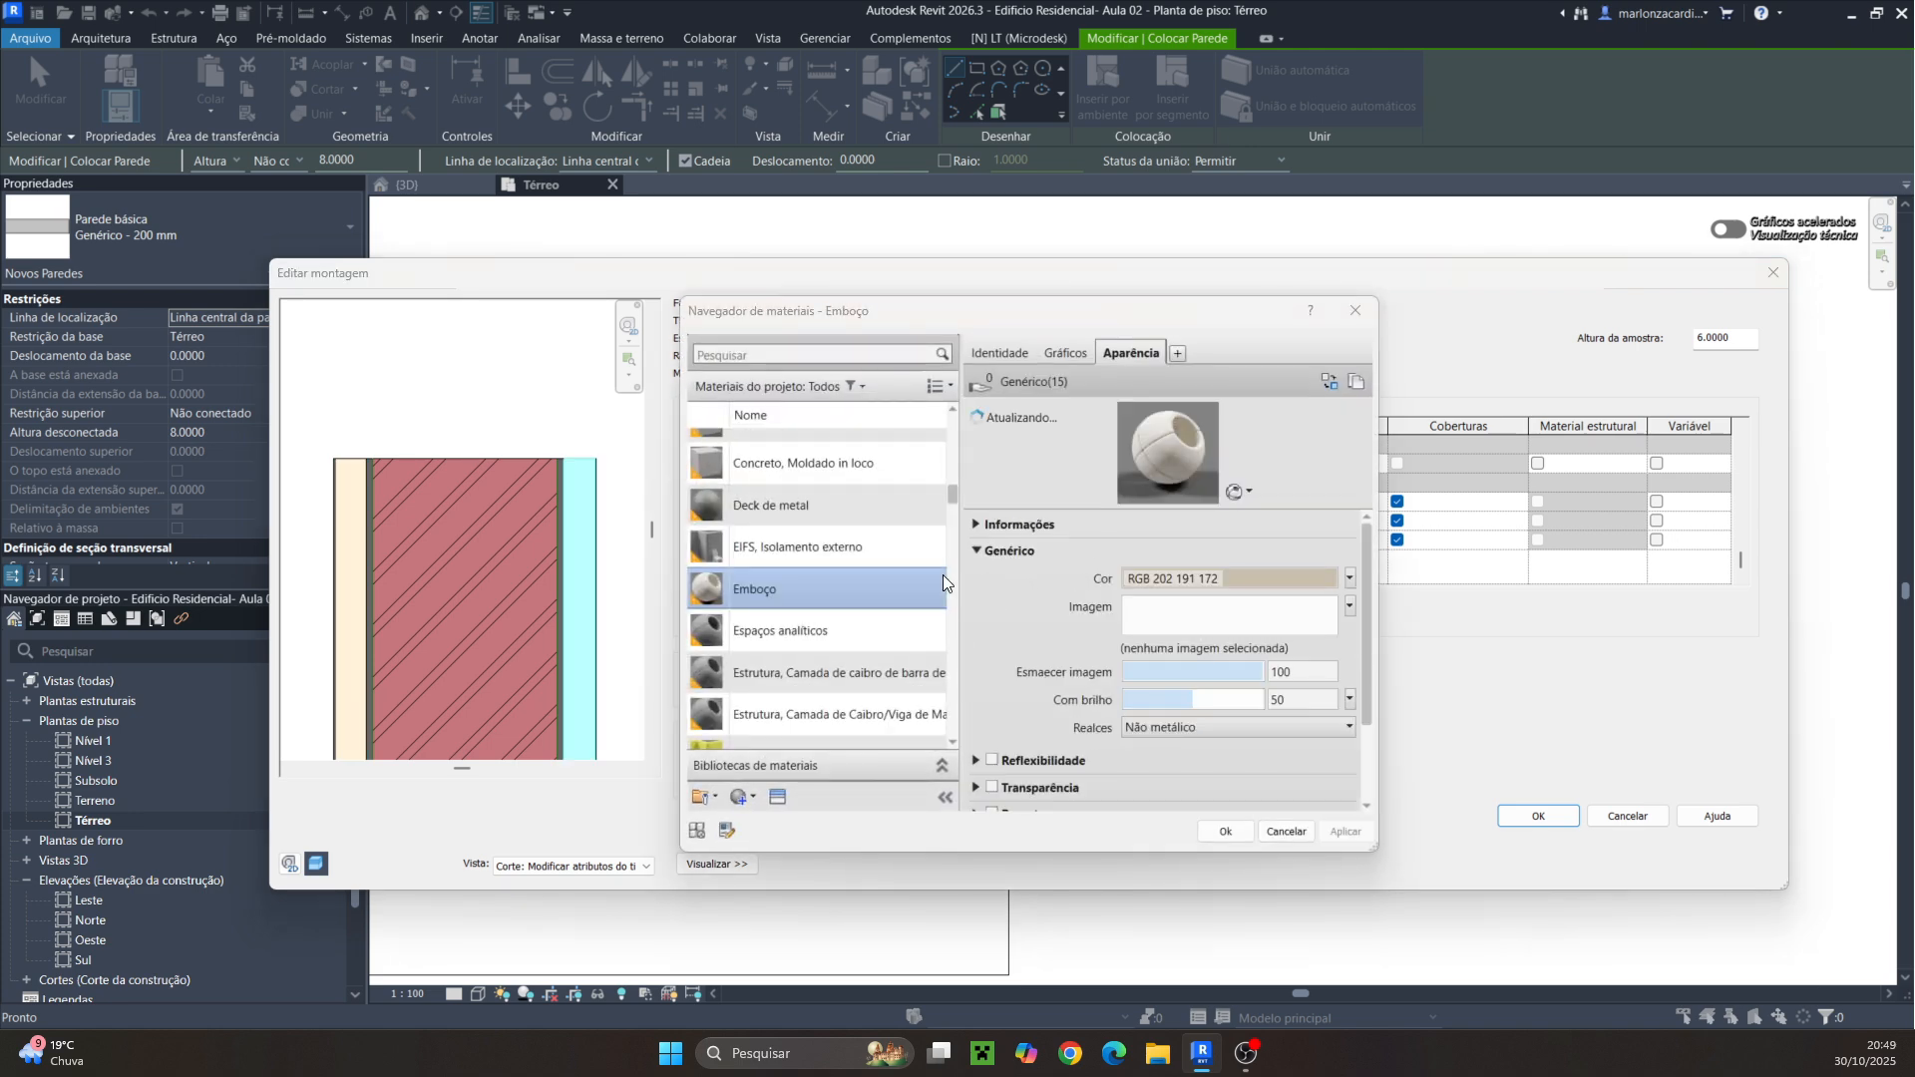
pyautogui.click(1225, 832)
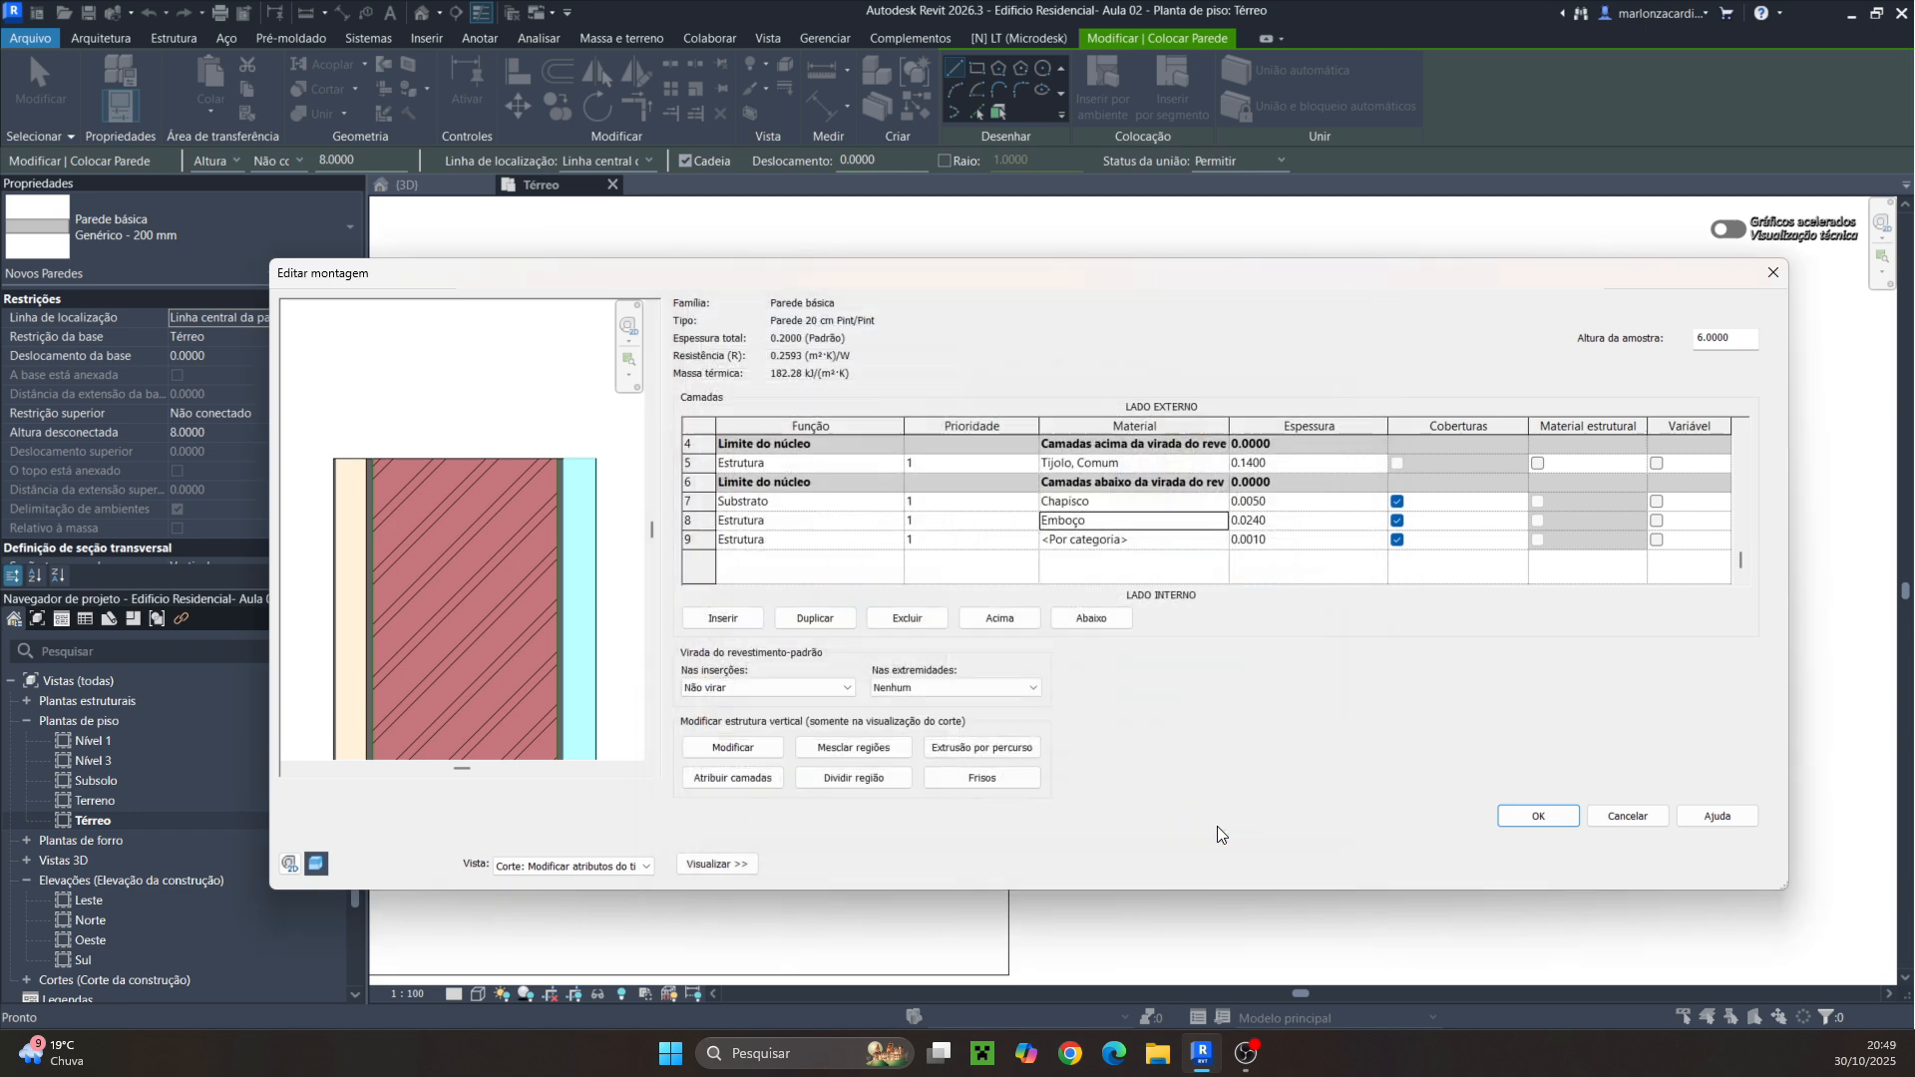
# Set the first exterior layer's function to Acabamento 1
pyautogui.scroll(1, 1117, 571)
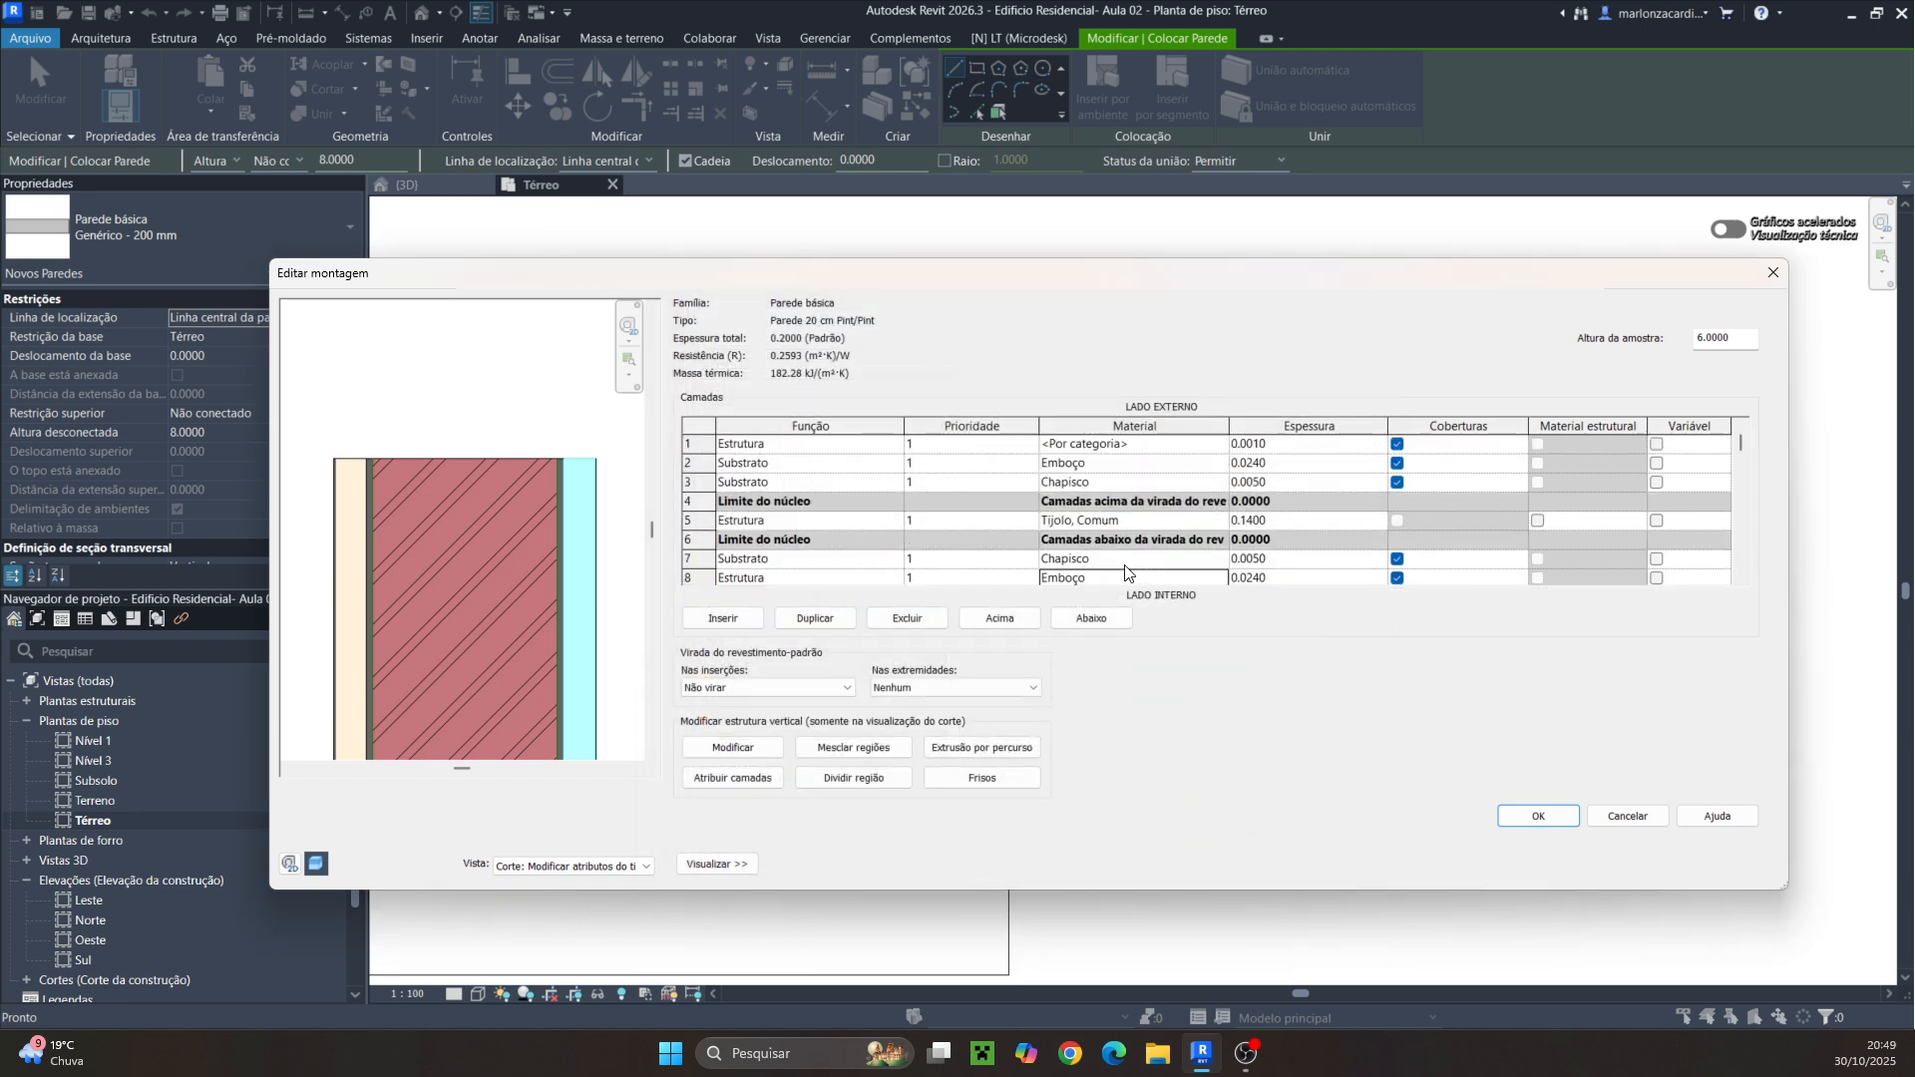
pyautogui.click(894, 444)
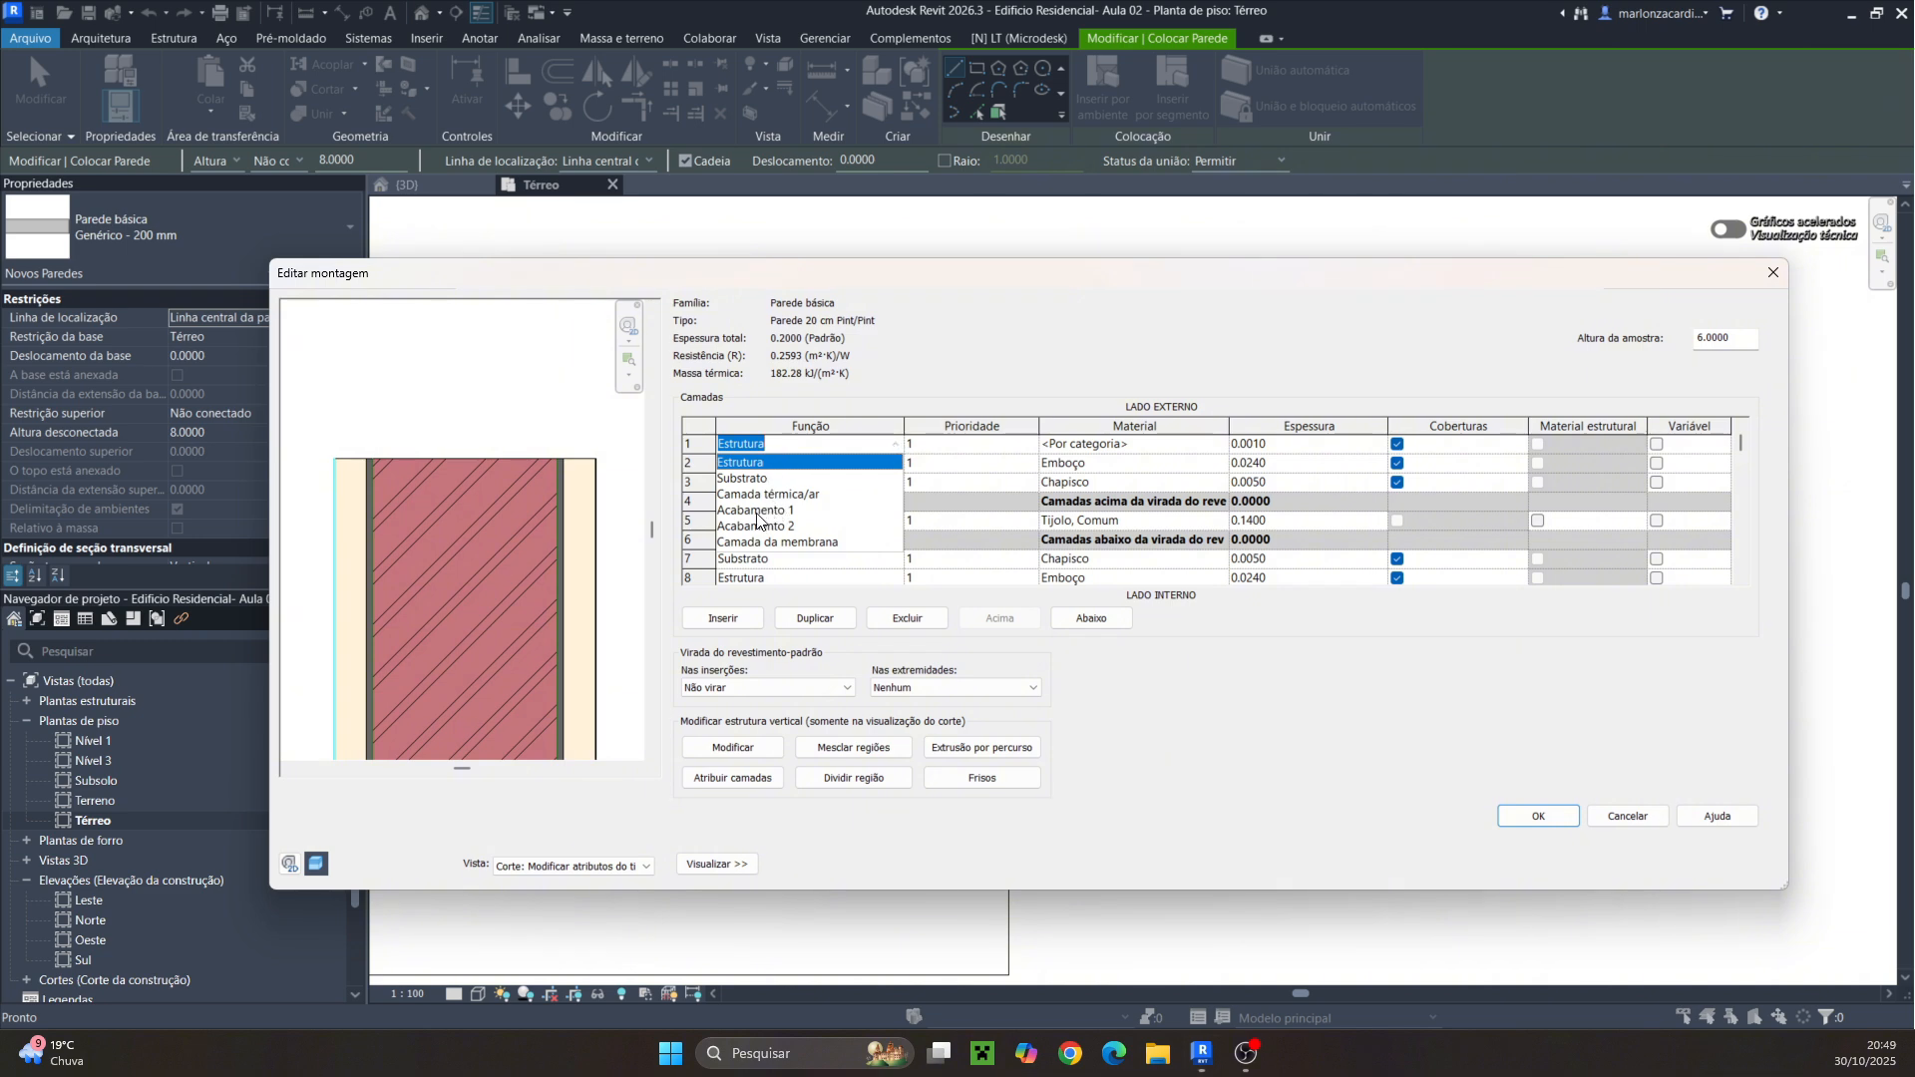
pyautogui.click(756, 511)
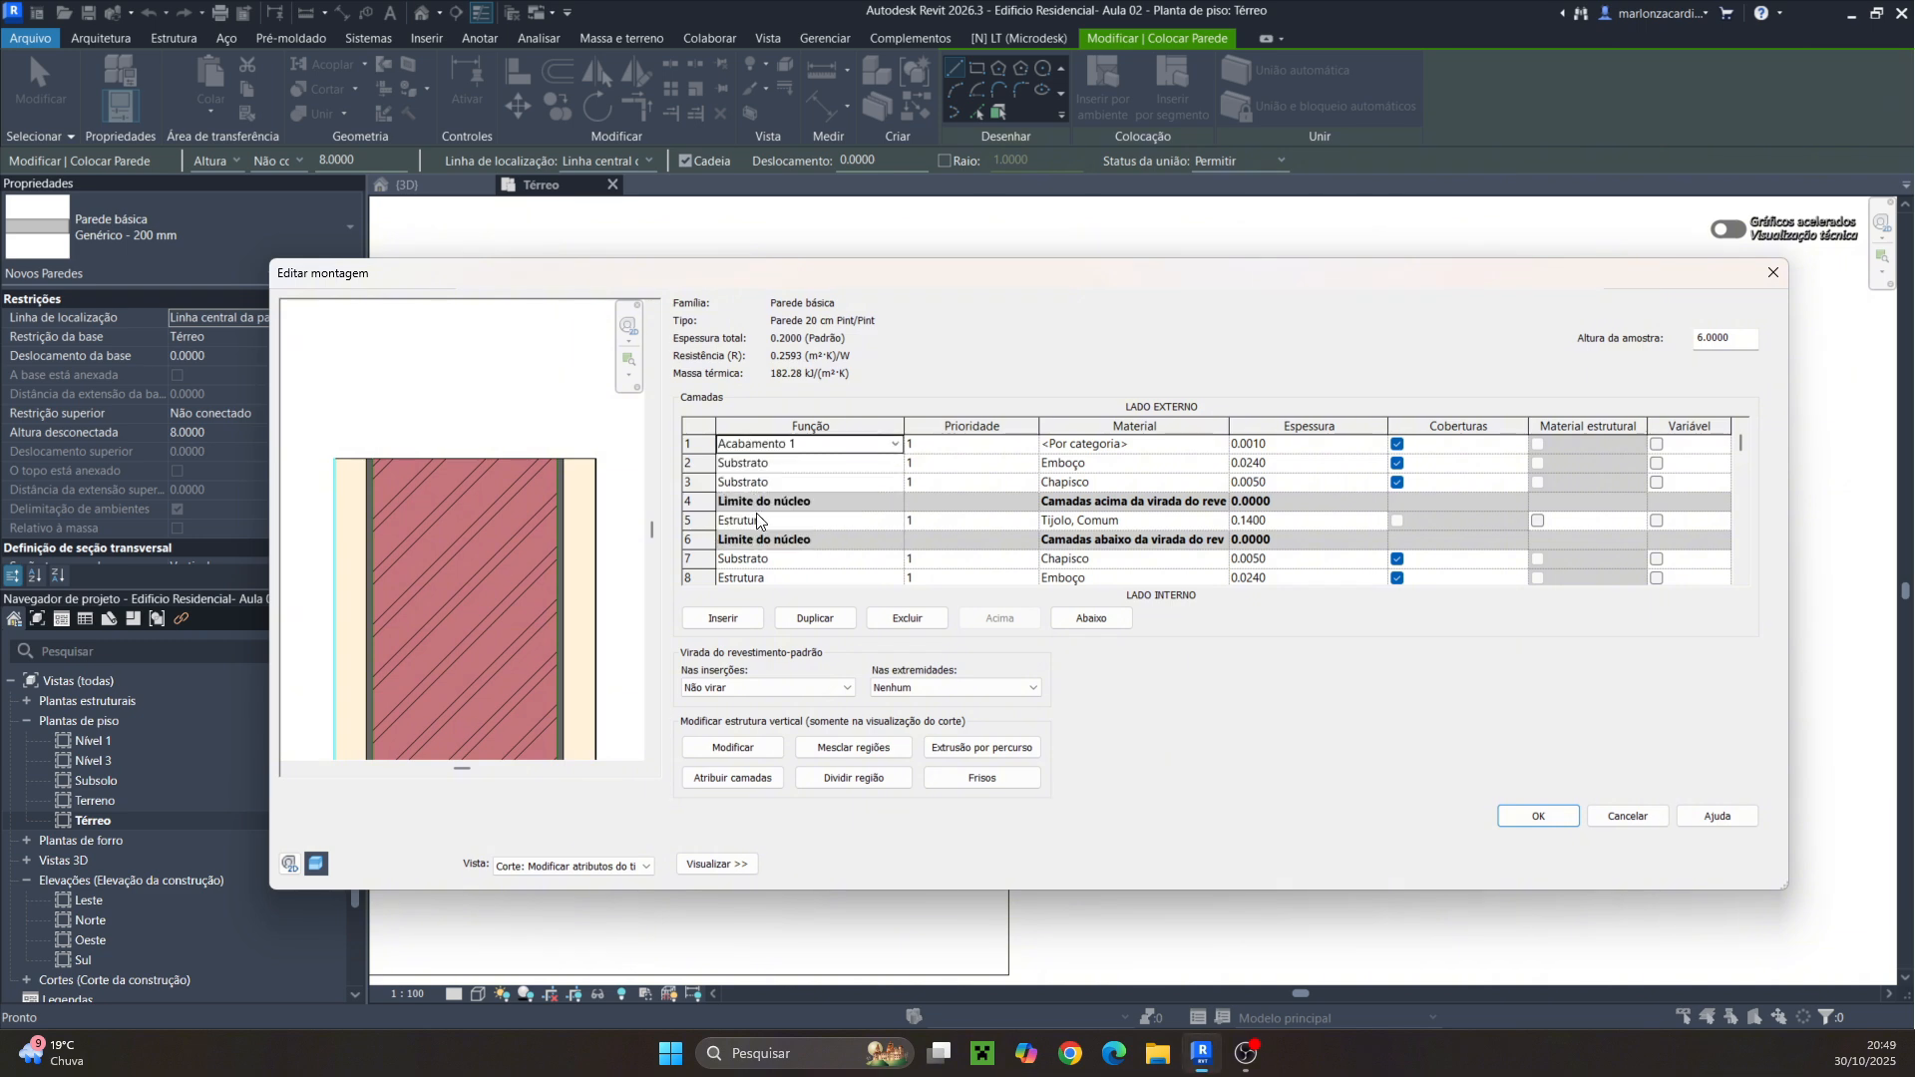
# Create a new material for the first exterior layer and name it Pintura parede acrilica
pyautogui.click(1218, 447)
pyautogui.click(1219, 447)
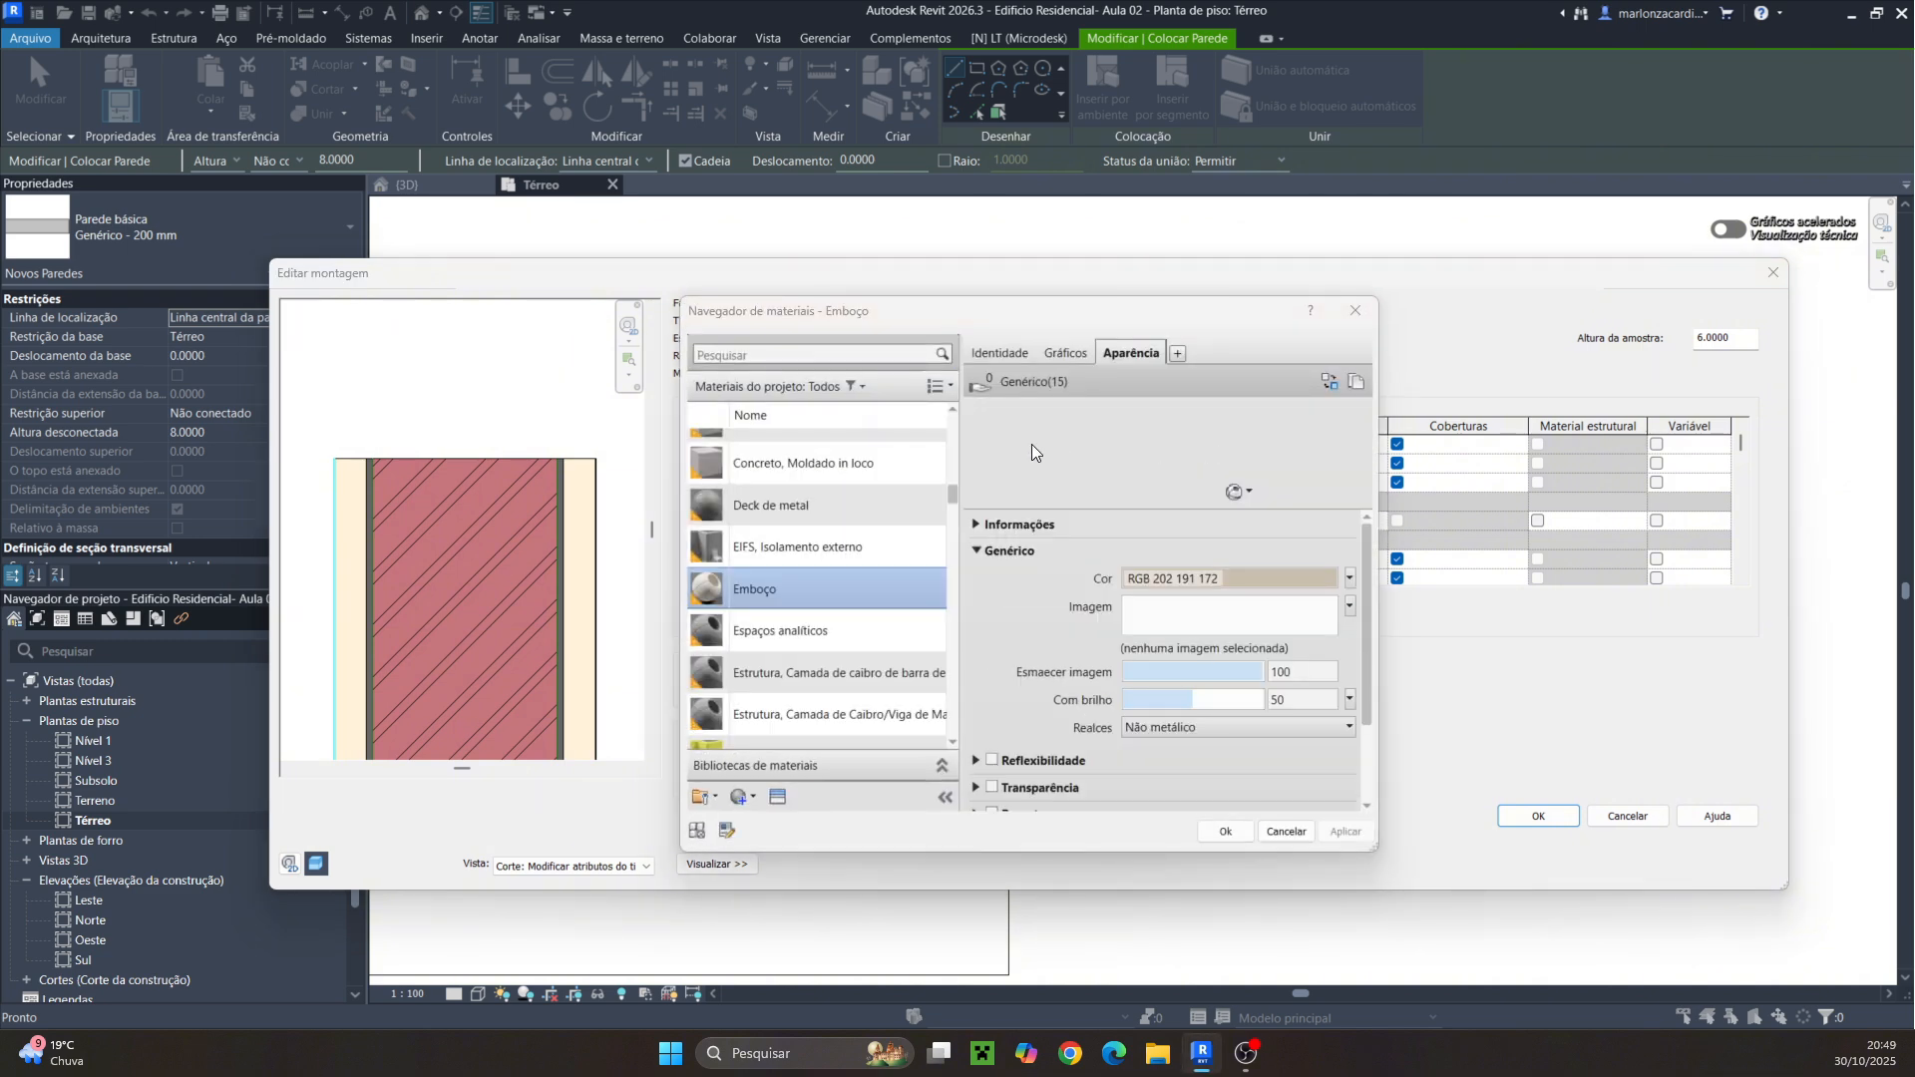
pyautogui.click(754, 796)
pyautogui.click(770, 822)
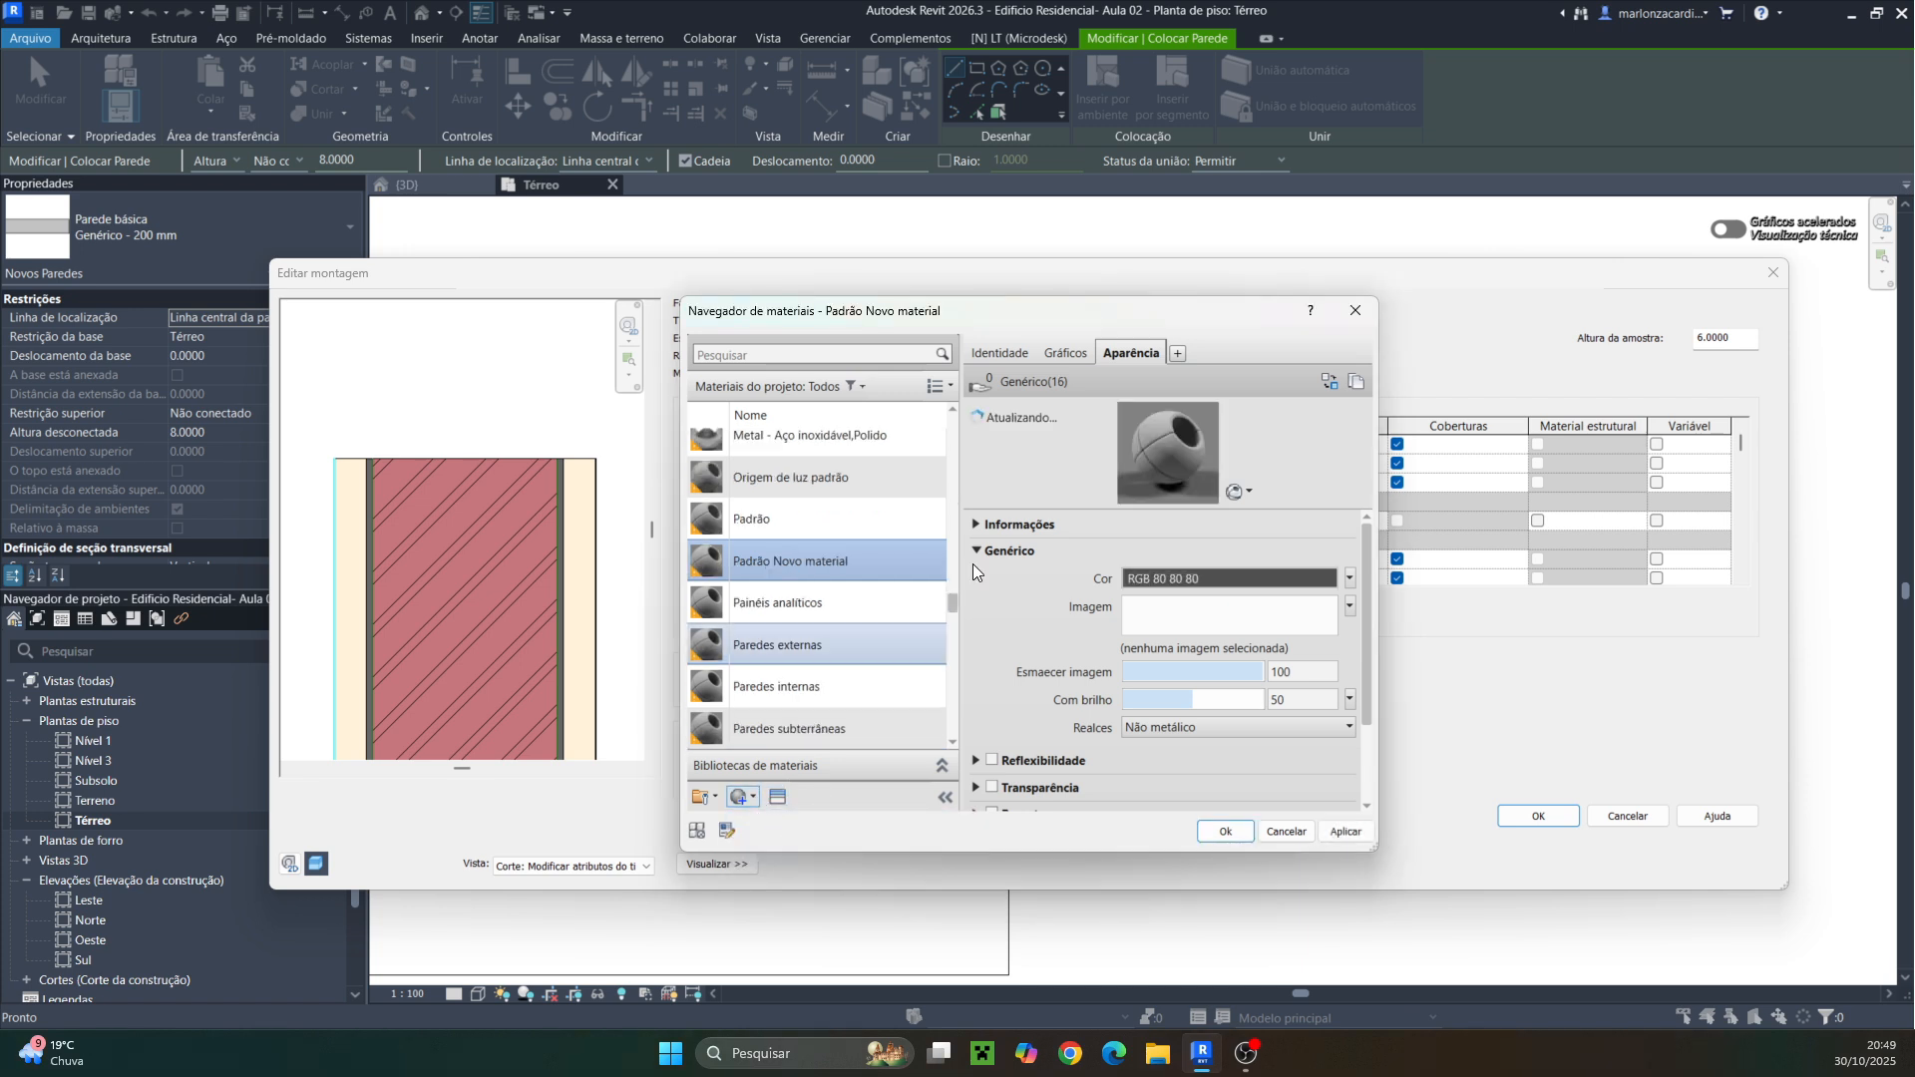
pyautogui.click(997, 352)
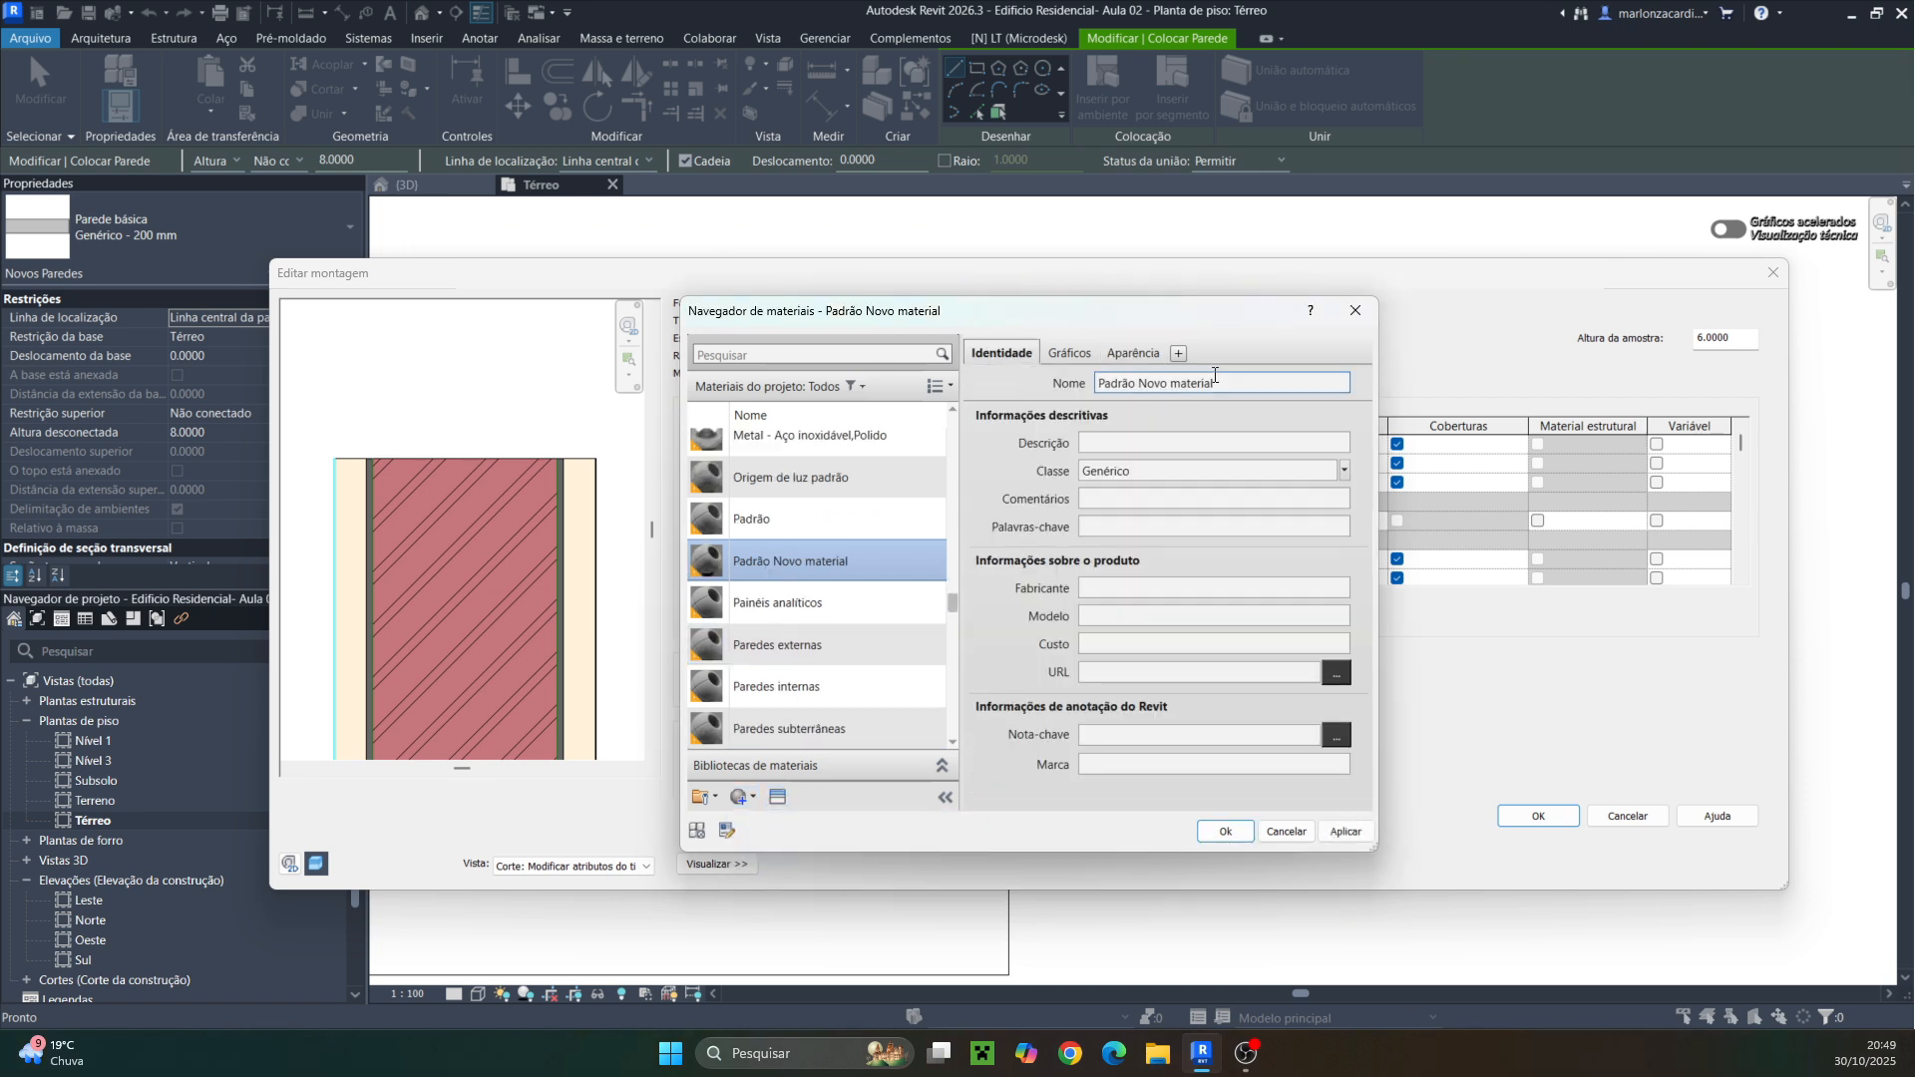
pyautogui.tripleClick(1128, 385)
pyautogui.write('Pintura ')
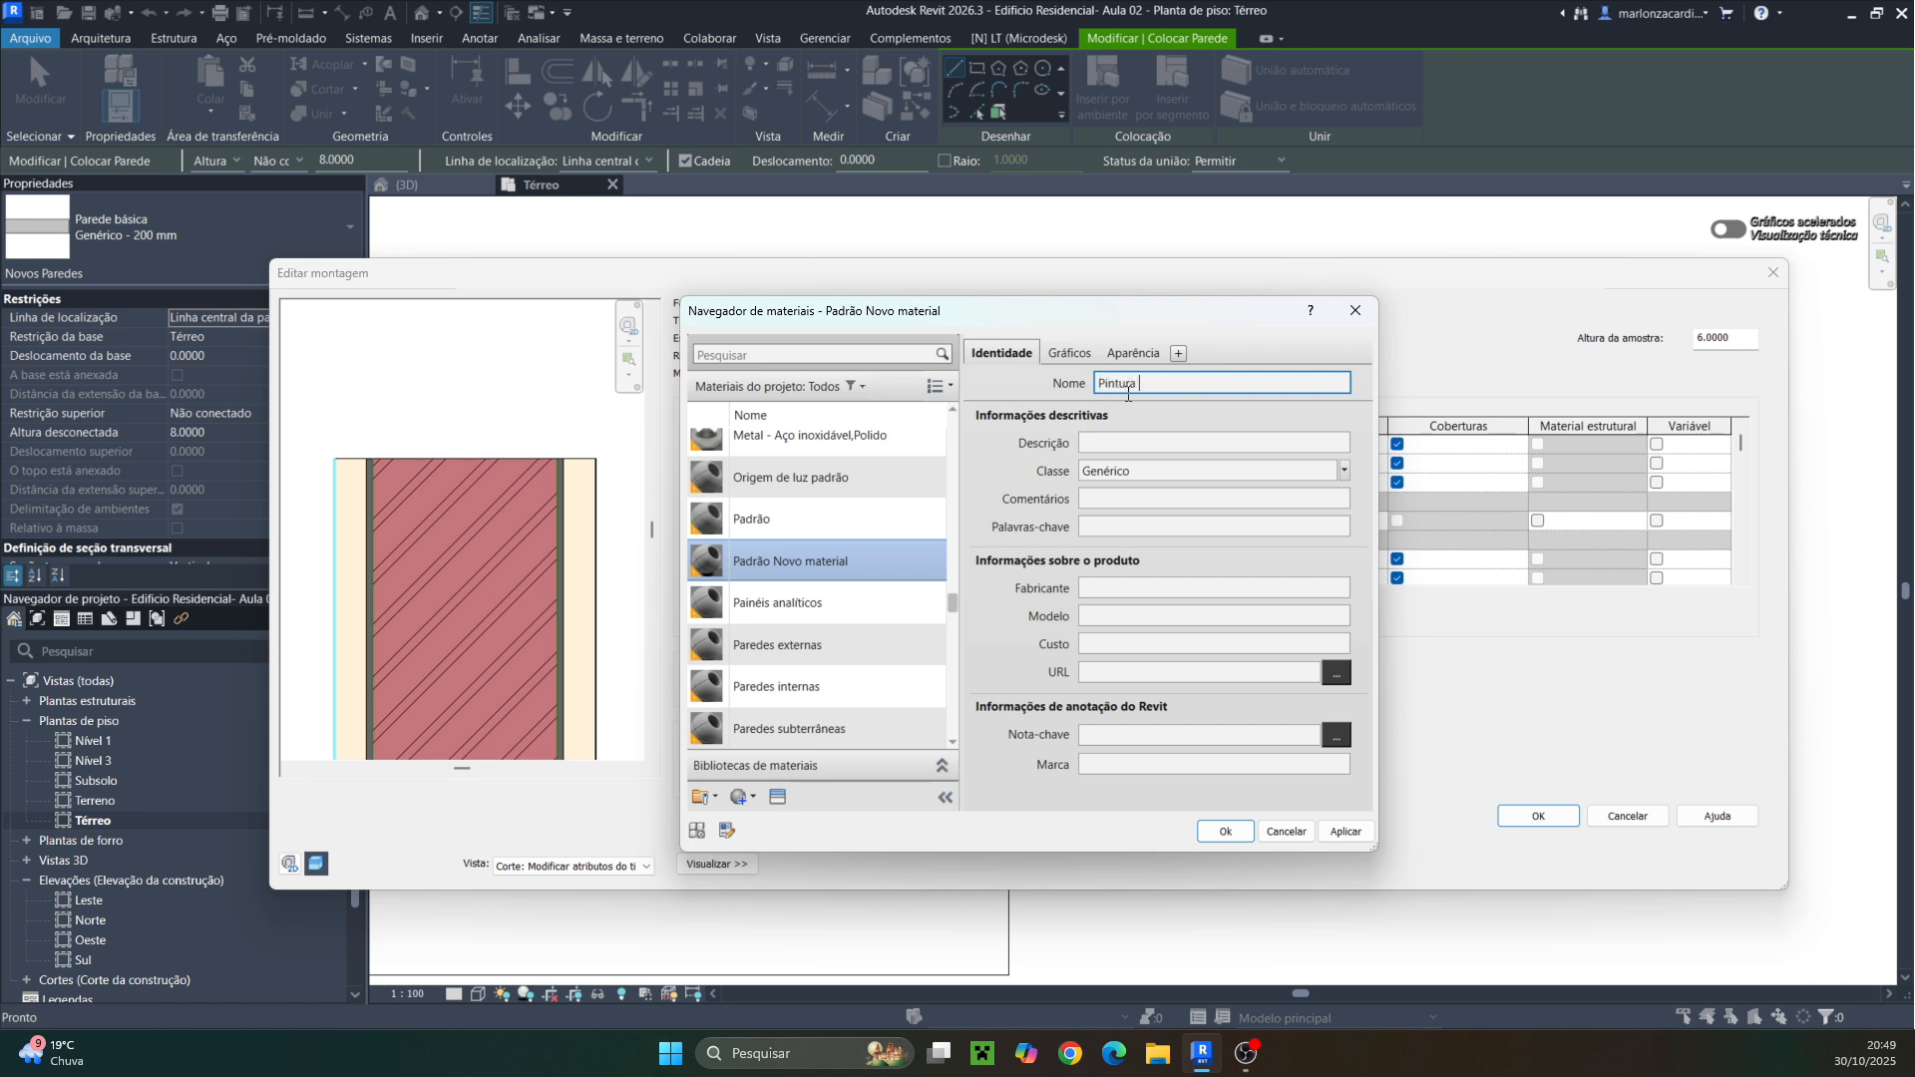
pyautogui.write('Parede')
pyautogui.press('BackSpace')
pyautogui.press('BackSpace')
pyautogui.press('BackSpace')
pyautogui.press('BackSpace')
pyautogui.press('BackSpace')
pyautogui.press('BackSpace')
pyautogui.press('BackSpace')
pyautogui.write('parede acrilica')
pyautogui.moveTo(1195, 390); pyautogui.dragTo(1201, 393)
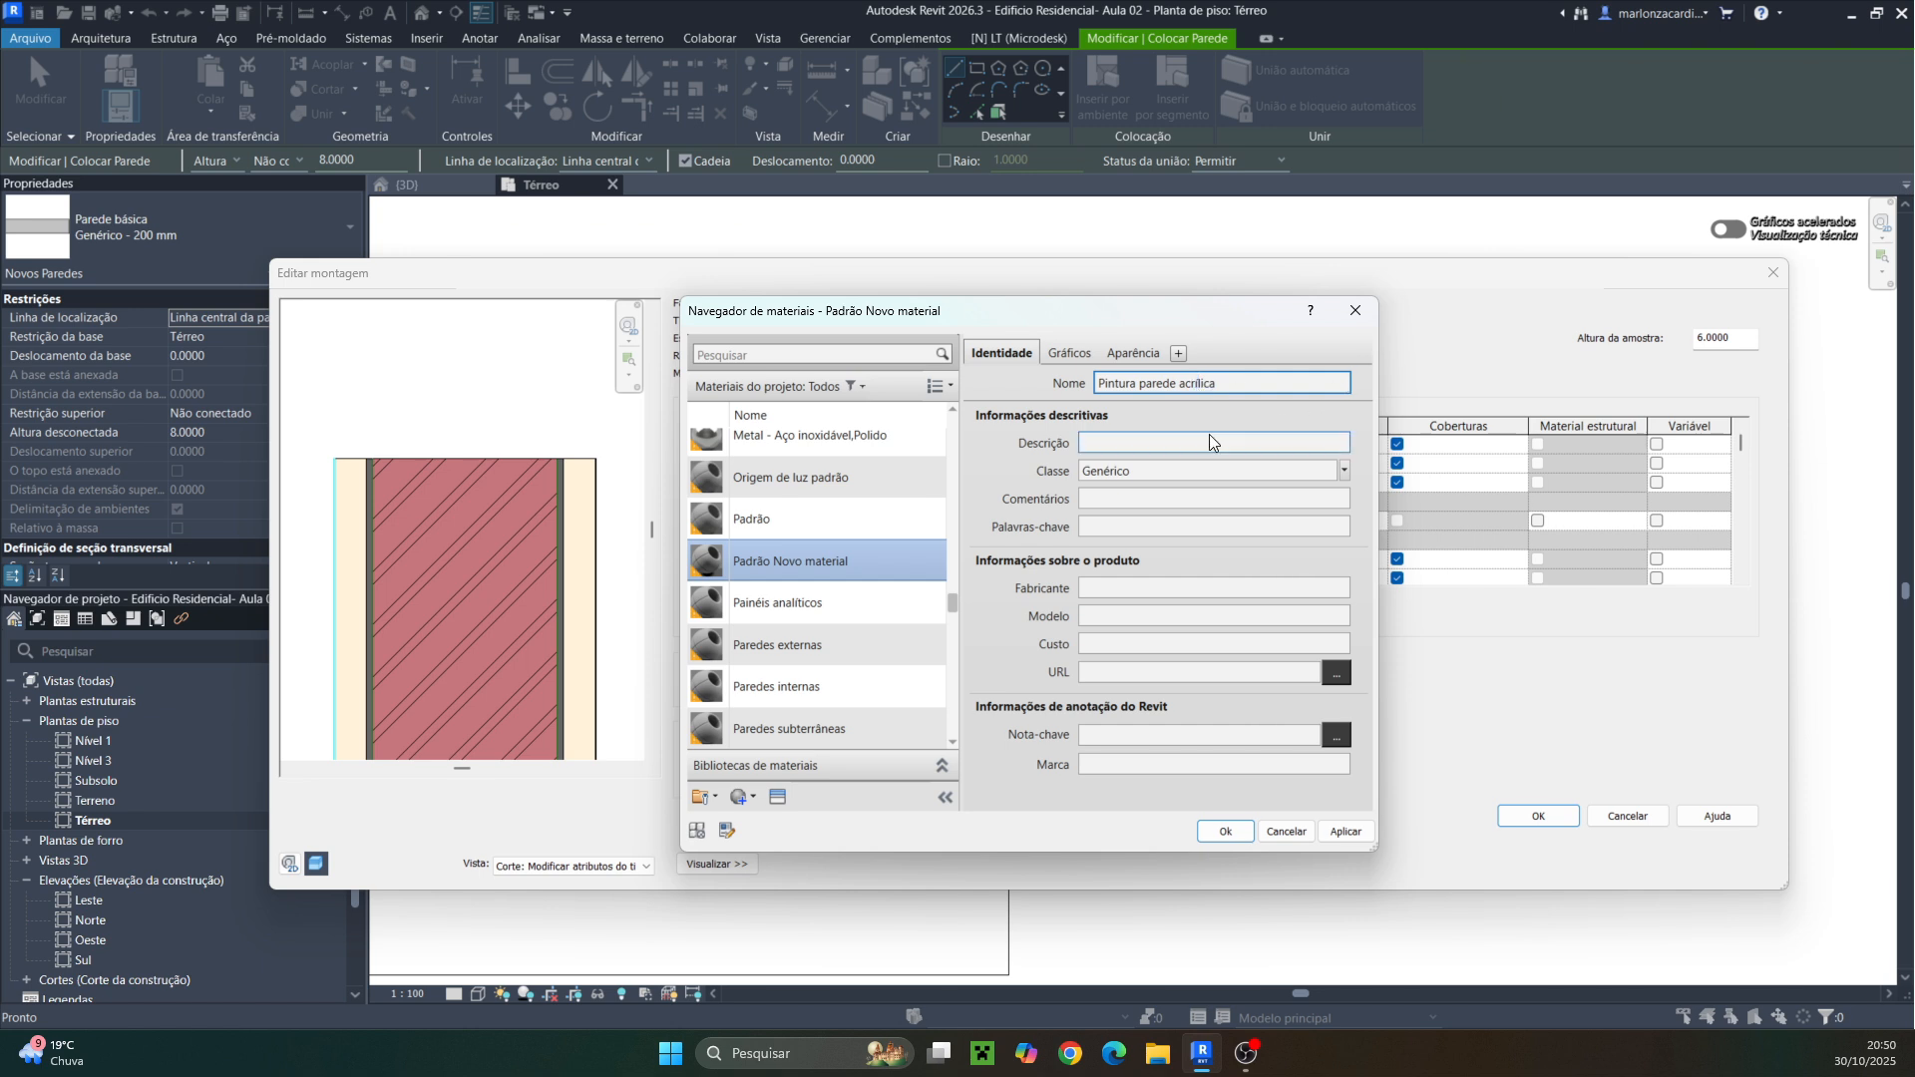
# Replace the Pintura parede acrilica appearance with the matte wall paint asset Textura de parede – Knockdown – Fosco and apply it to the first exterior layer
pyautogui.click(1116, 351)
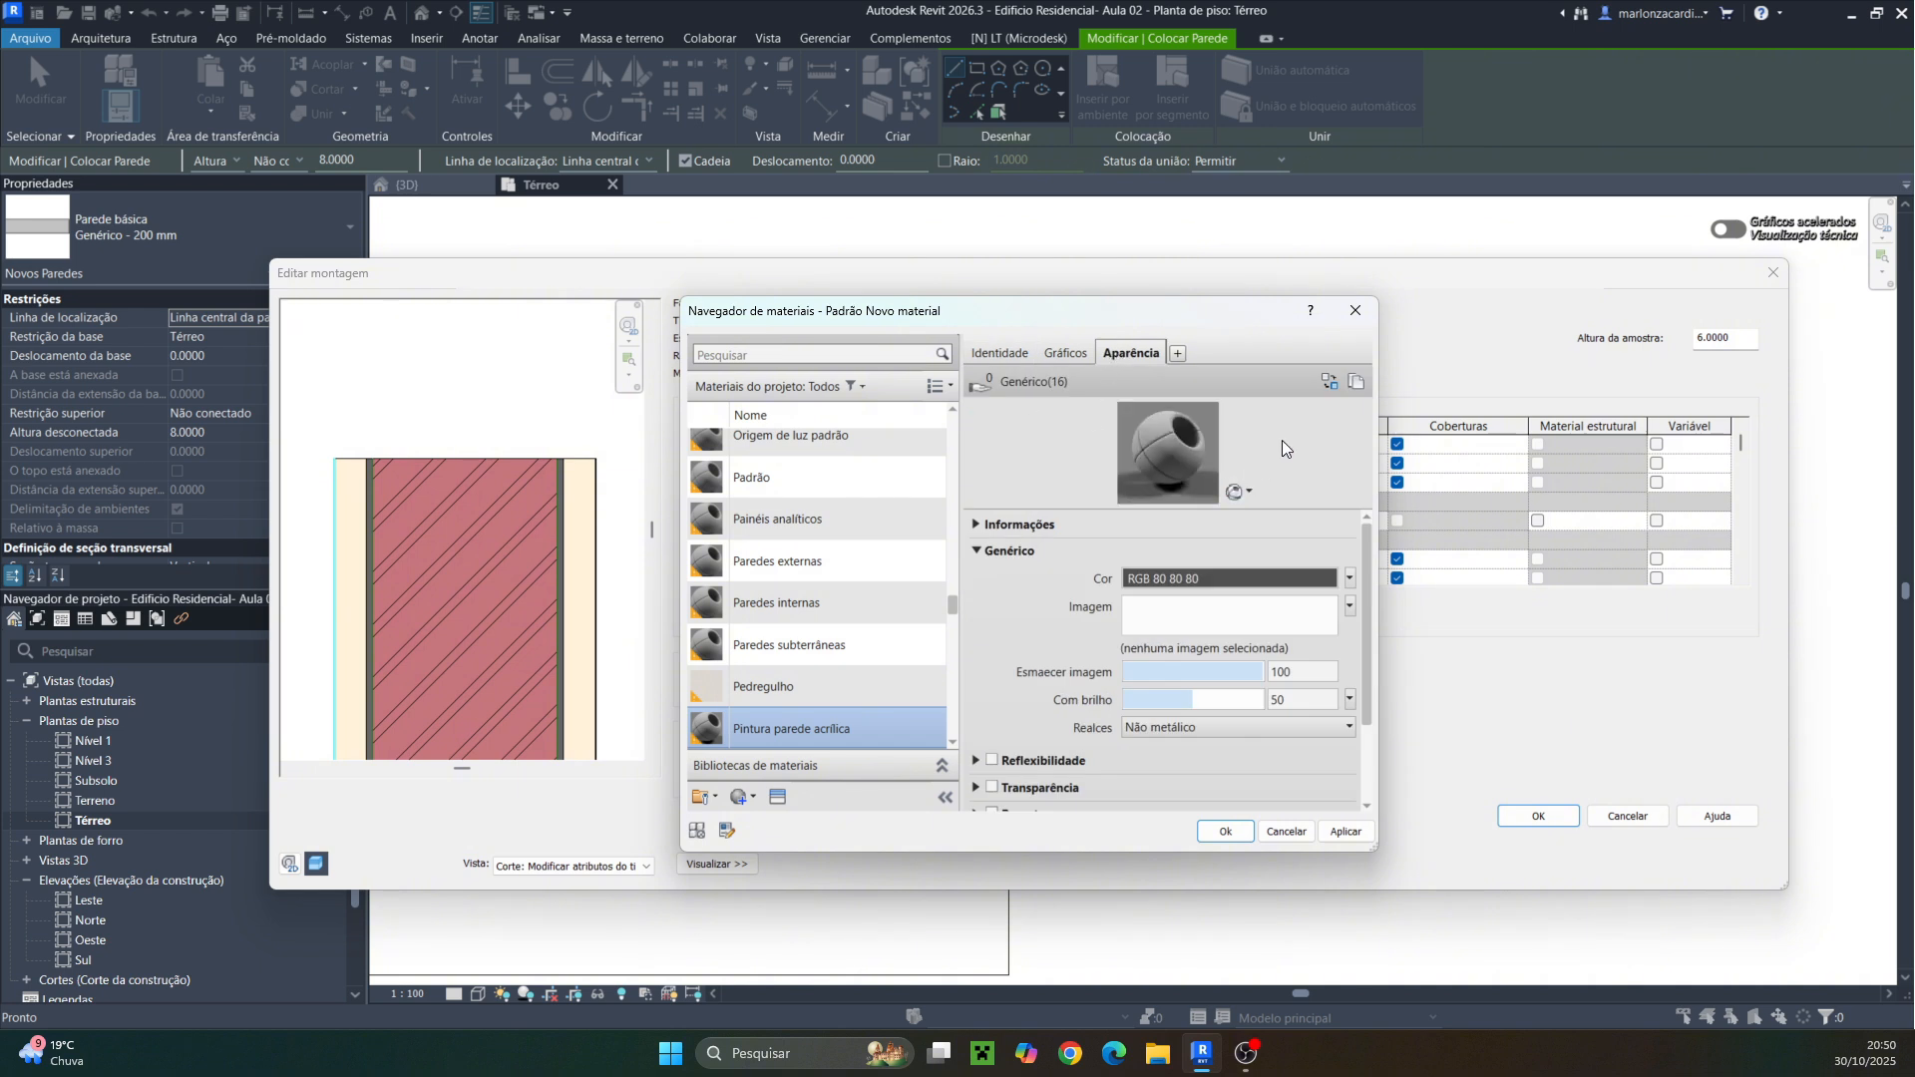
pyautogui.click(1331, 383)
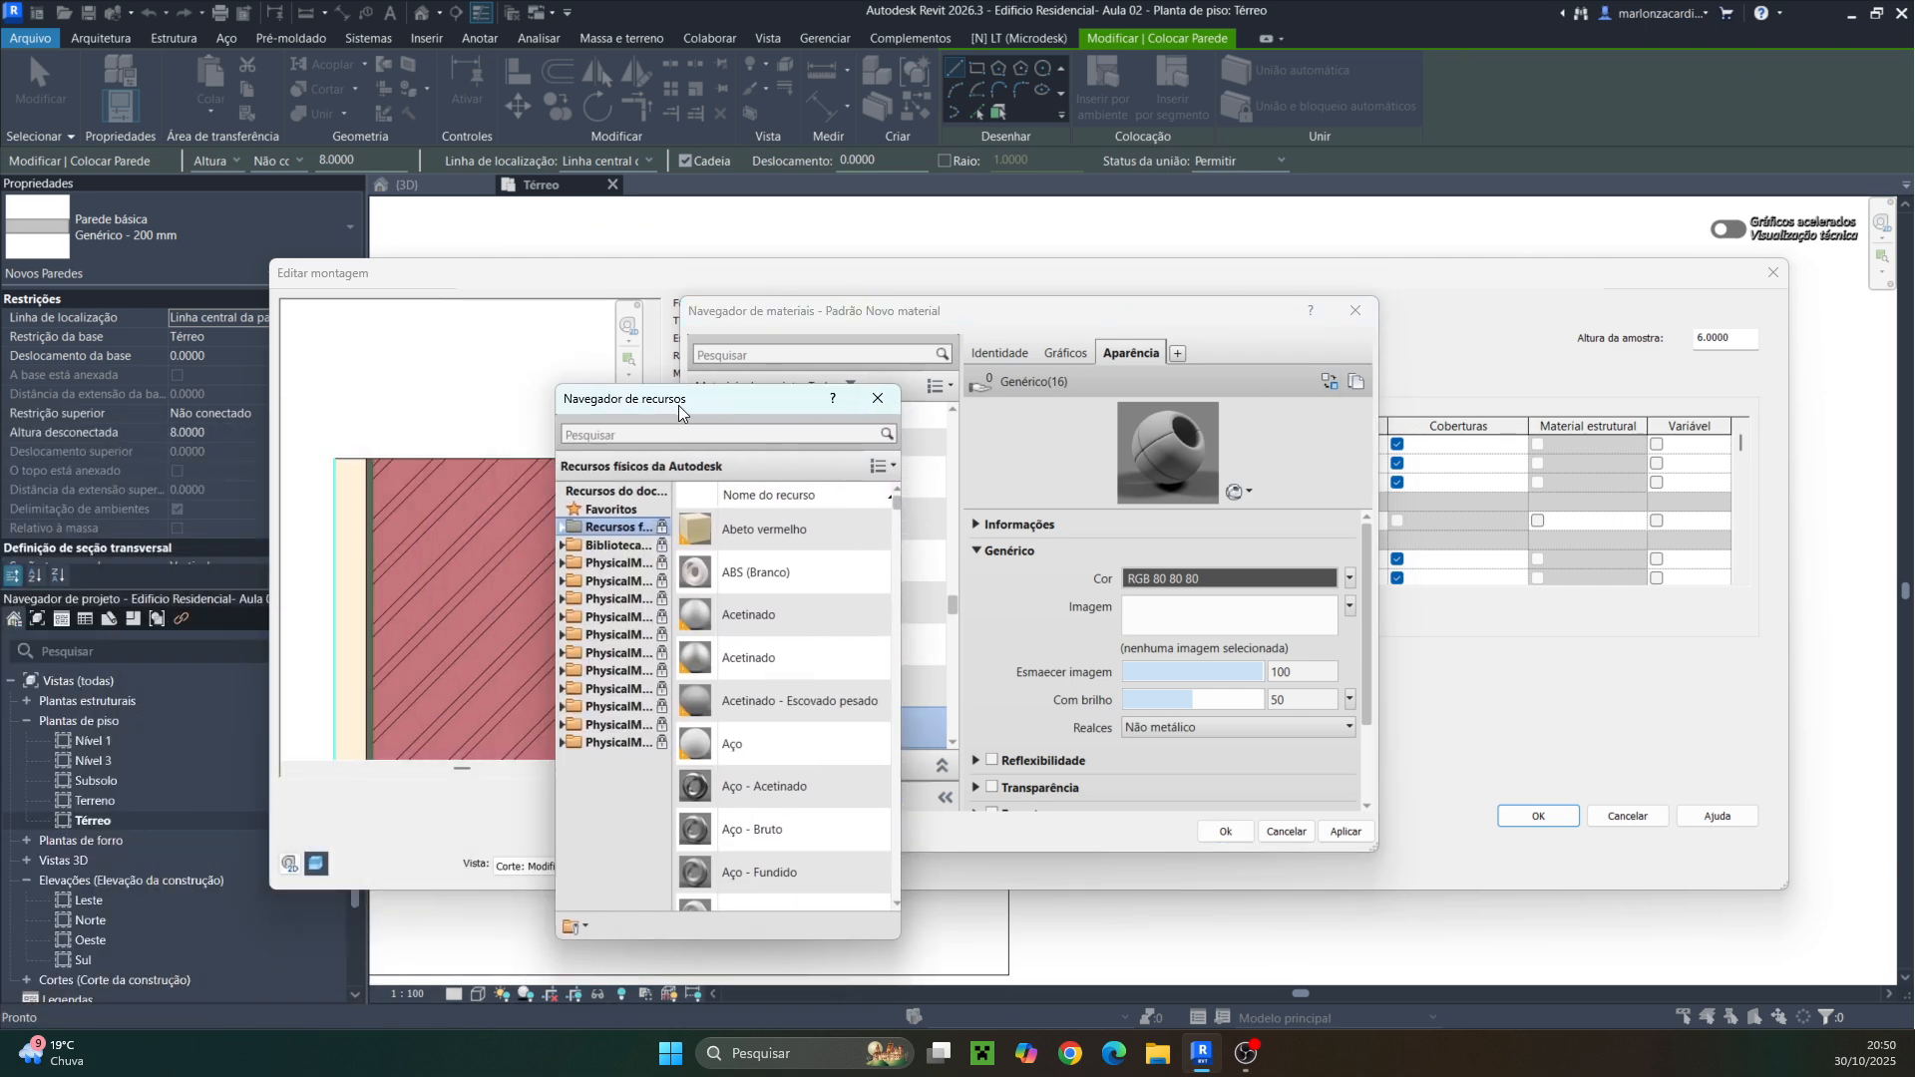
pyautogui.moveTo(678, 405); pyautogui.dragTo(913, 321)
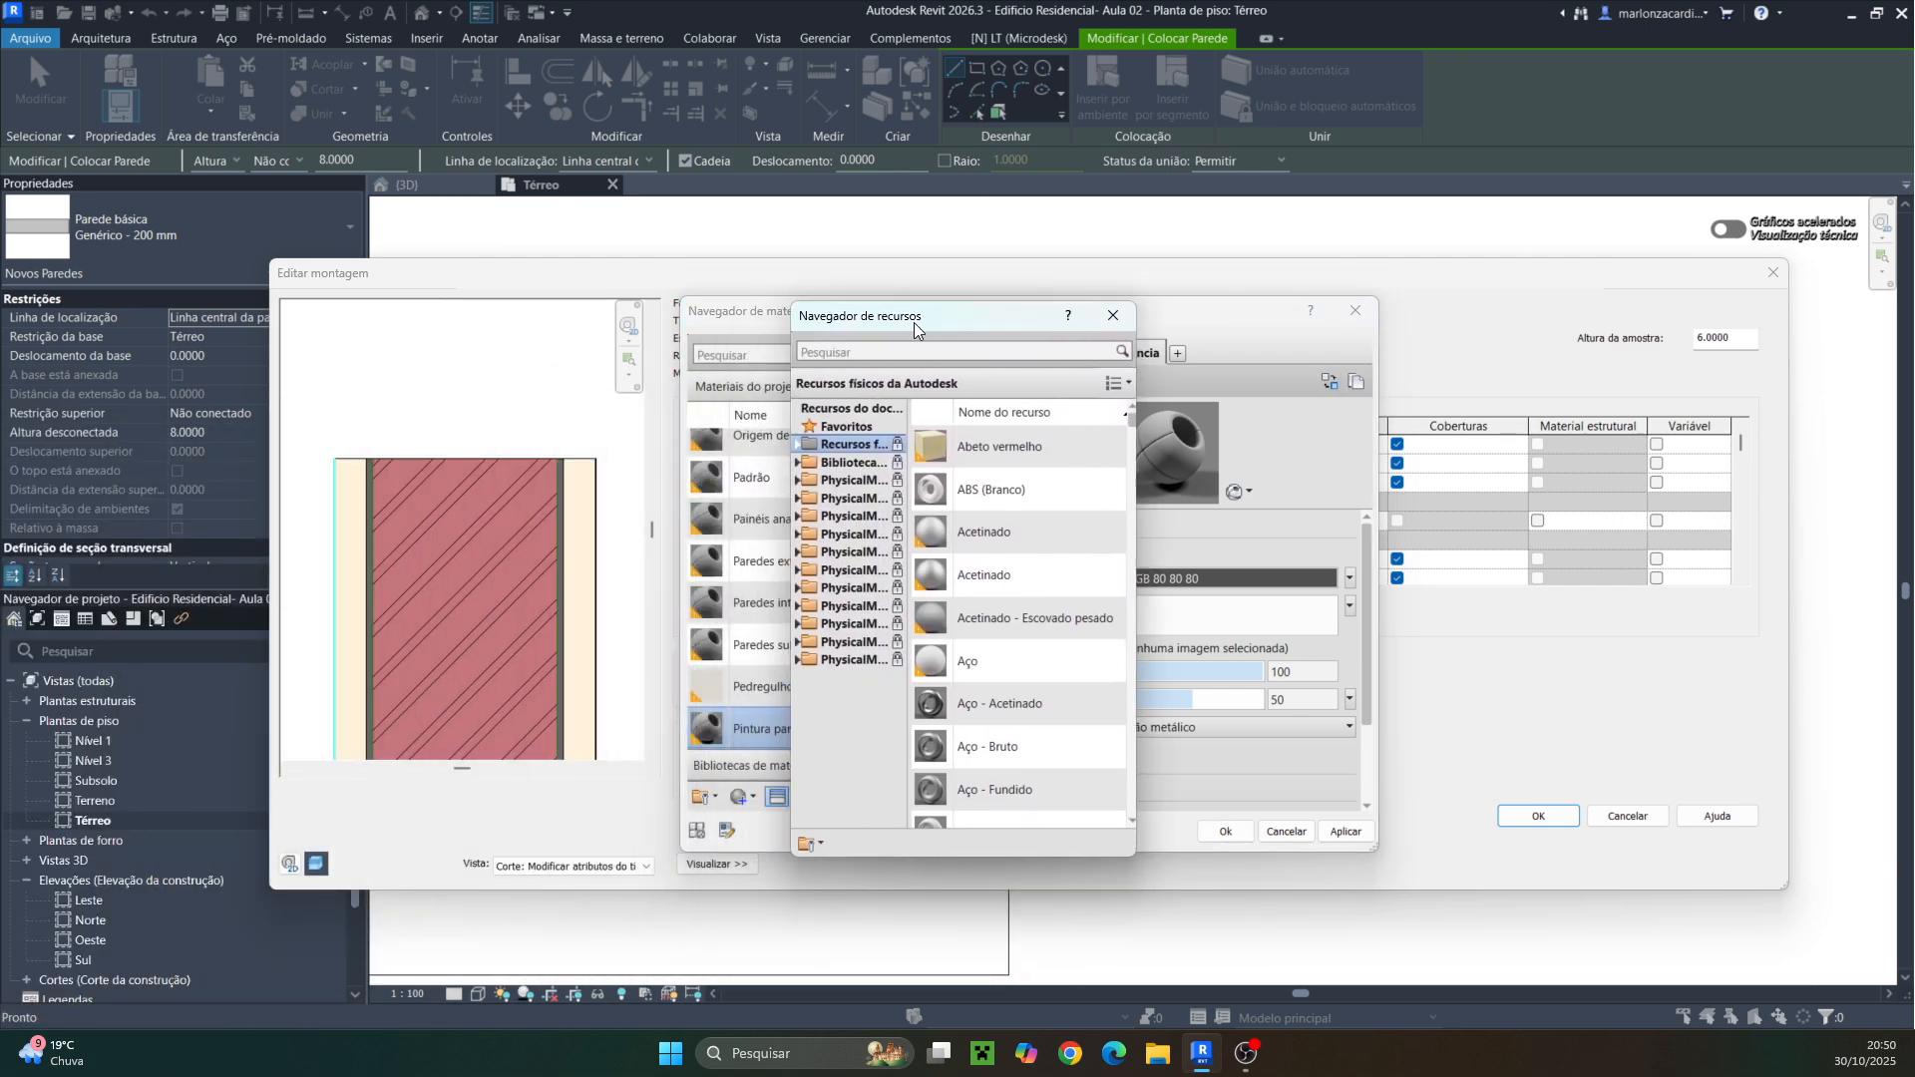
pyautogui.click(797, 463)
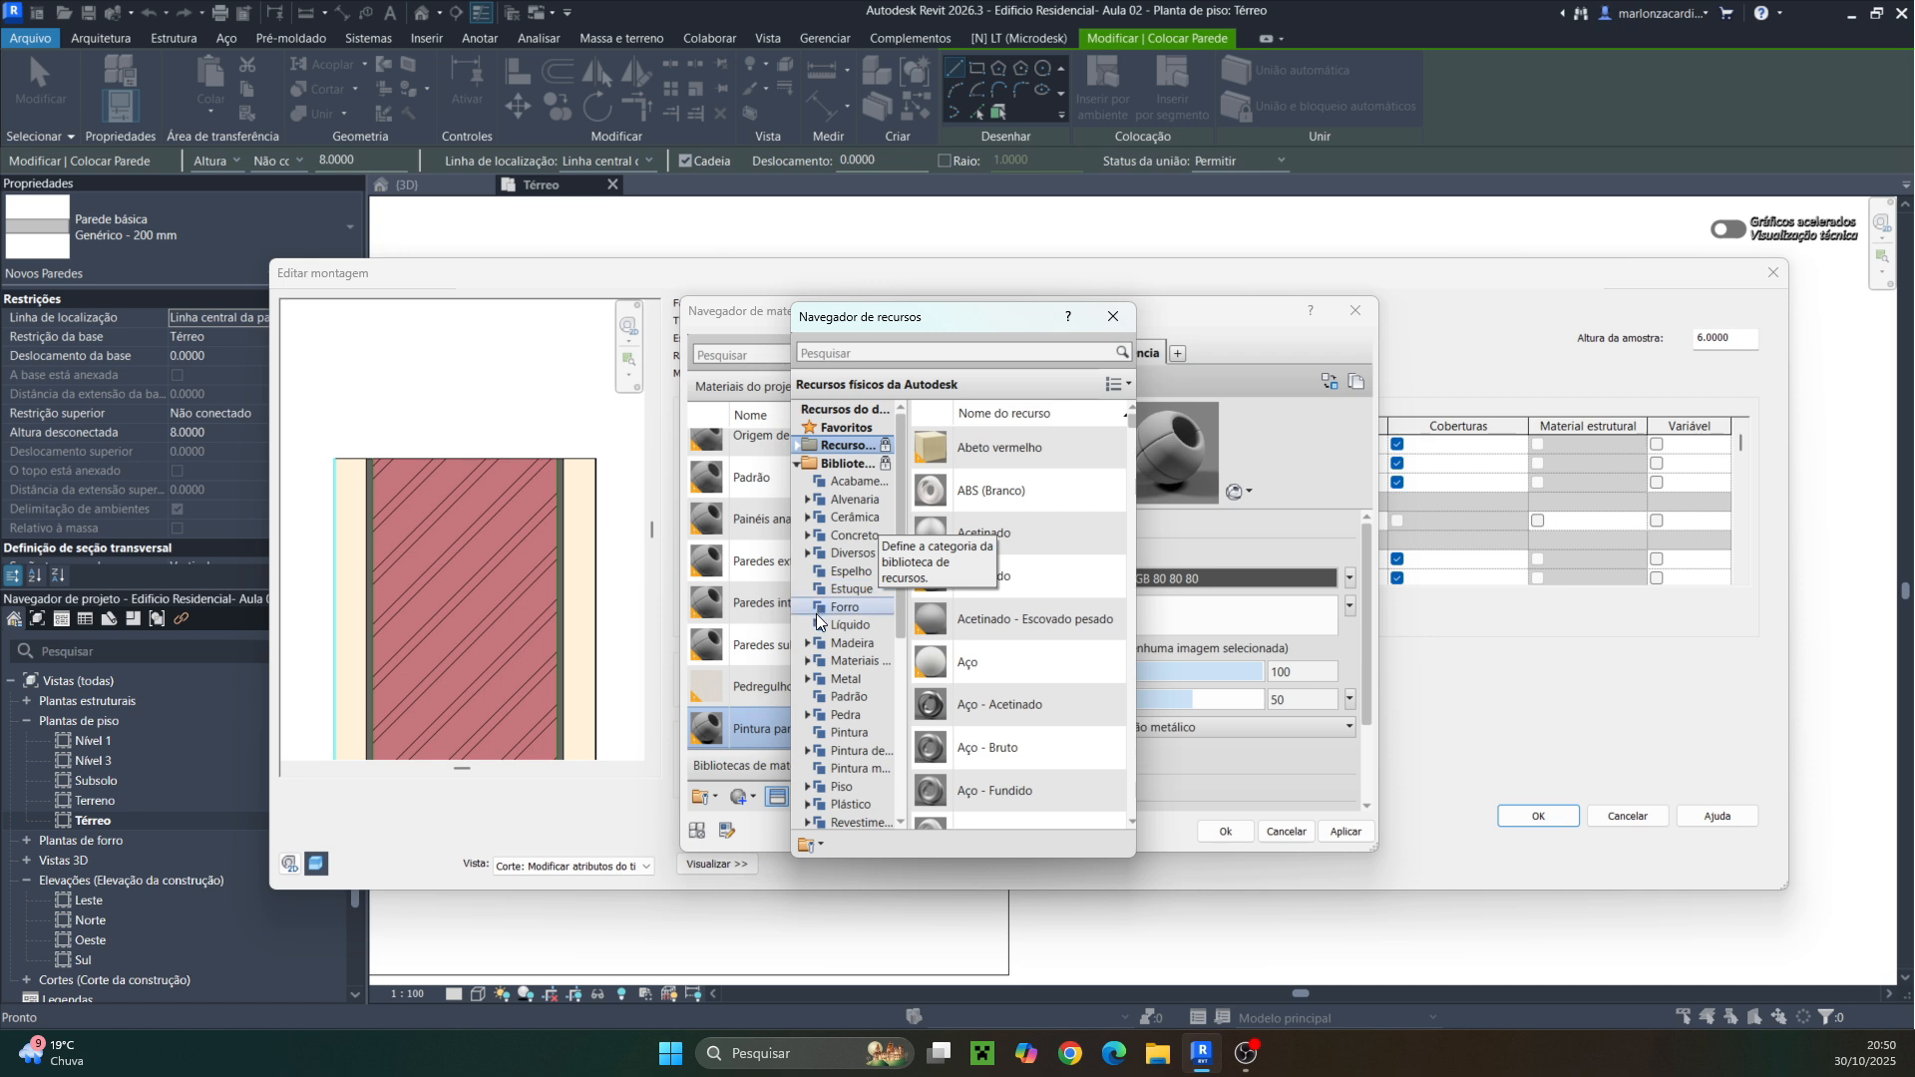
pyautogui.click(806, 751)
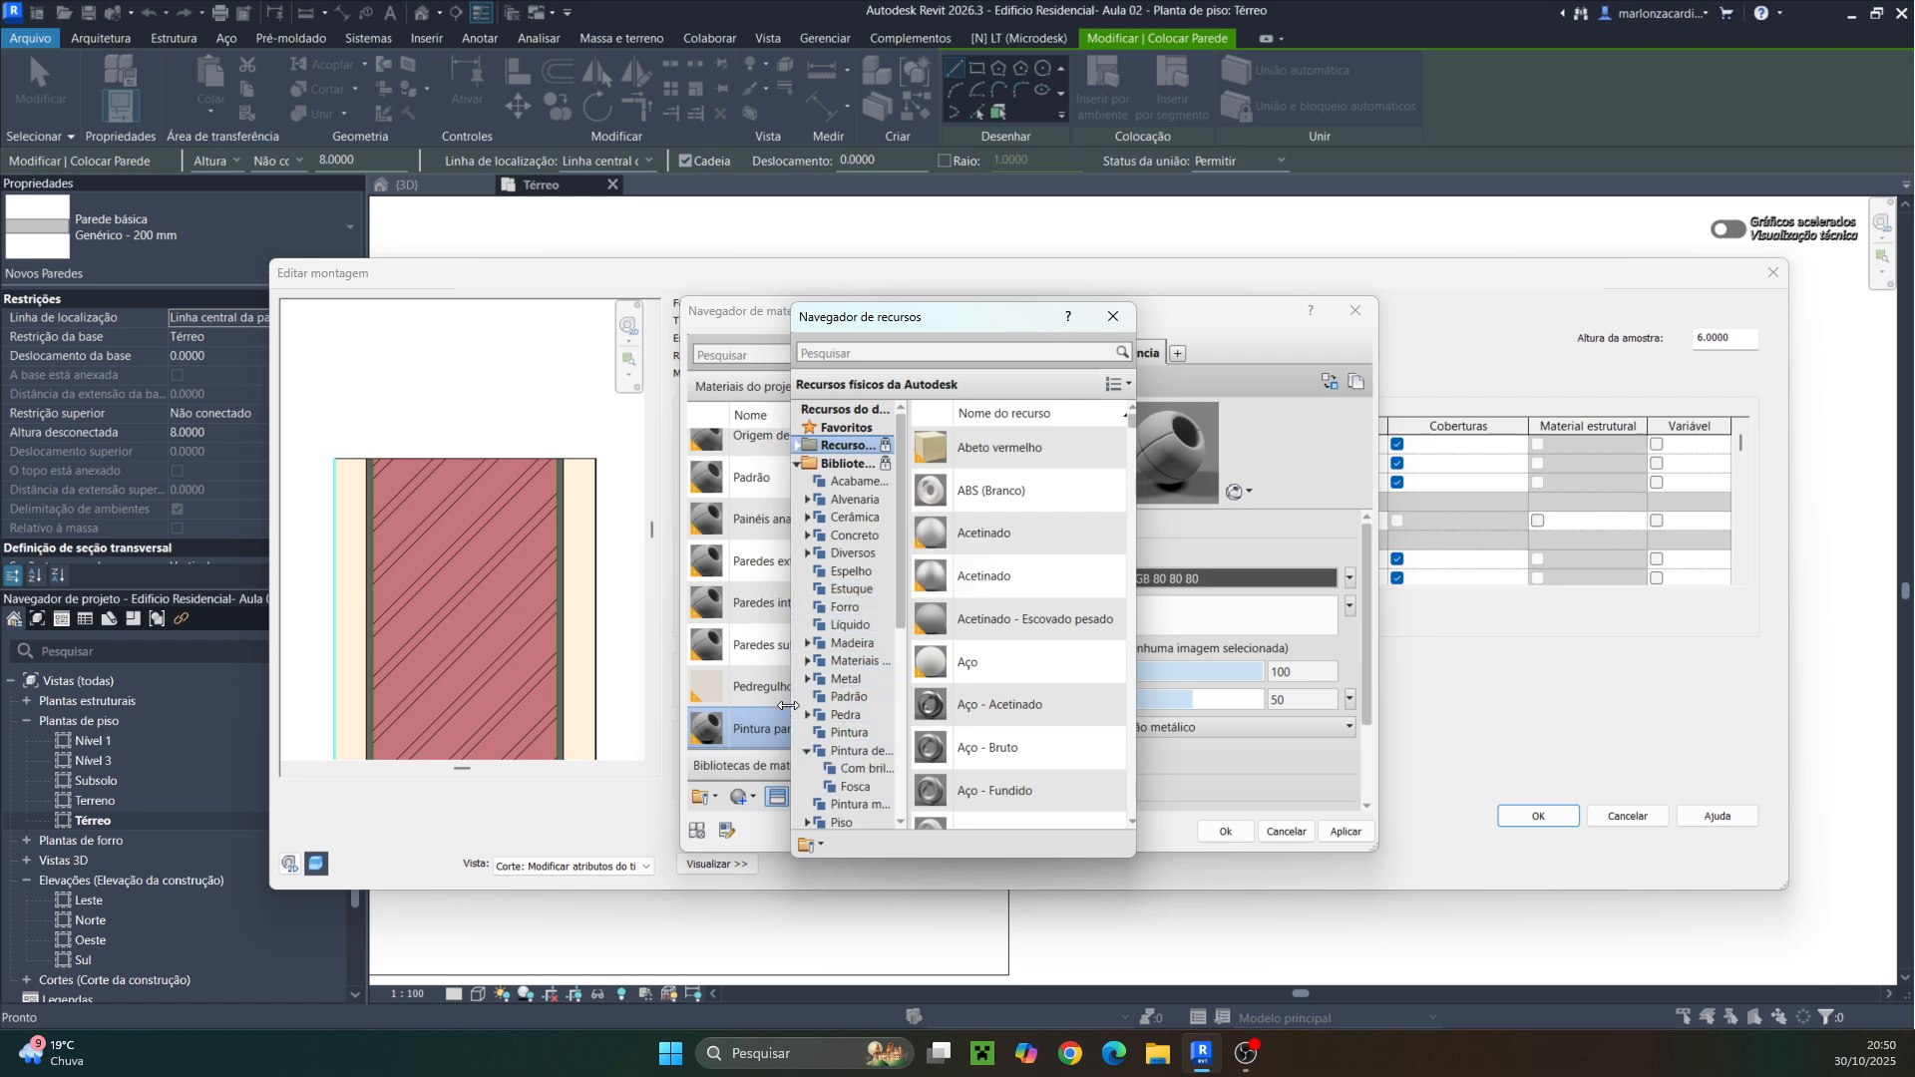
pyautogui.moveTo(788, 705)
pyautogui.mouseDown()
pyautogui.moveTo(578, 703)
pyautogui.moveTo(805, 697)
pyautogui.mouseUp()
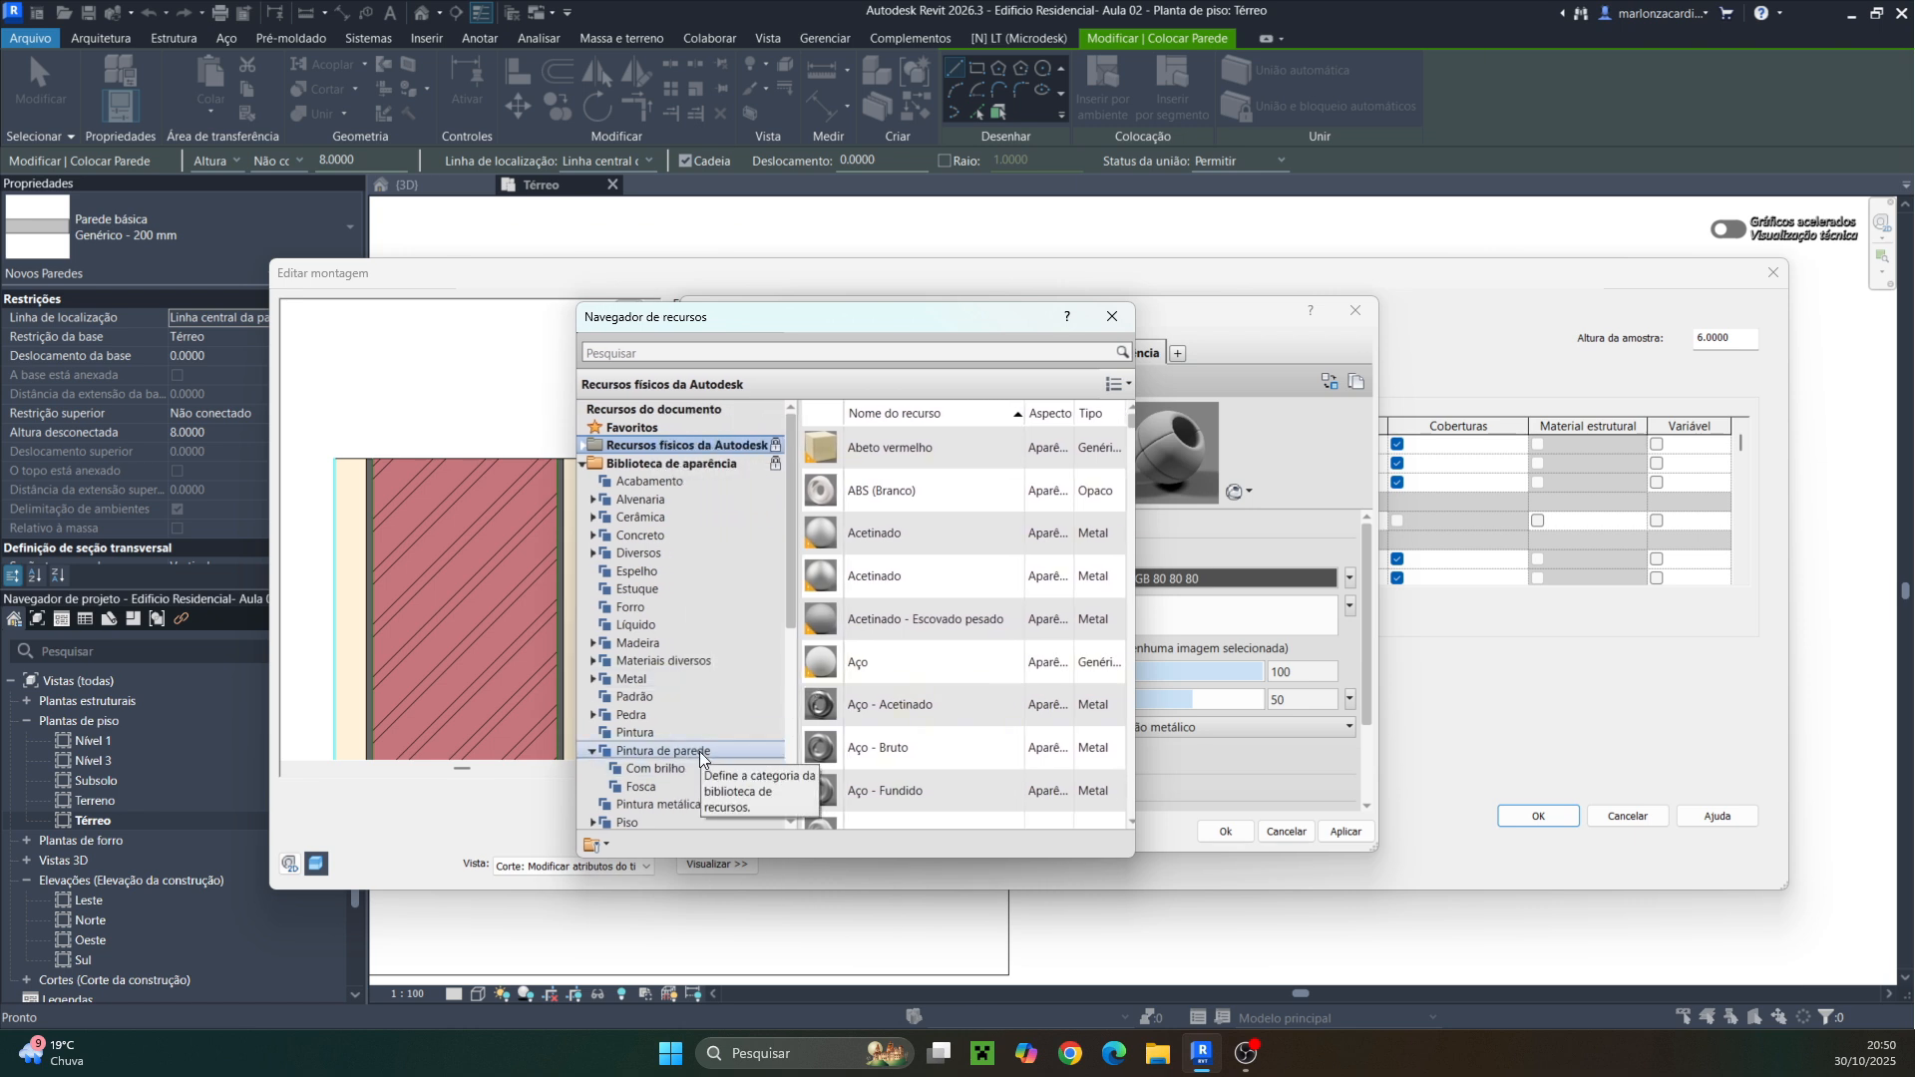
pyautogui.click(638, 752)
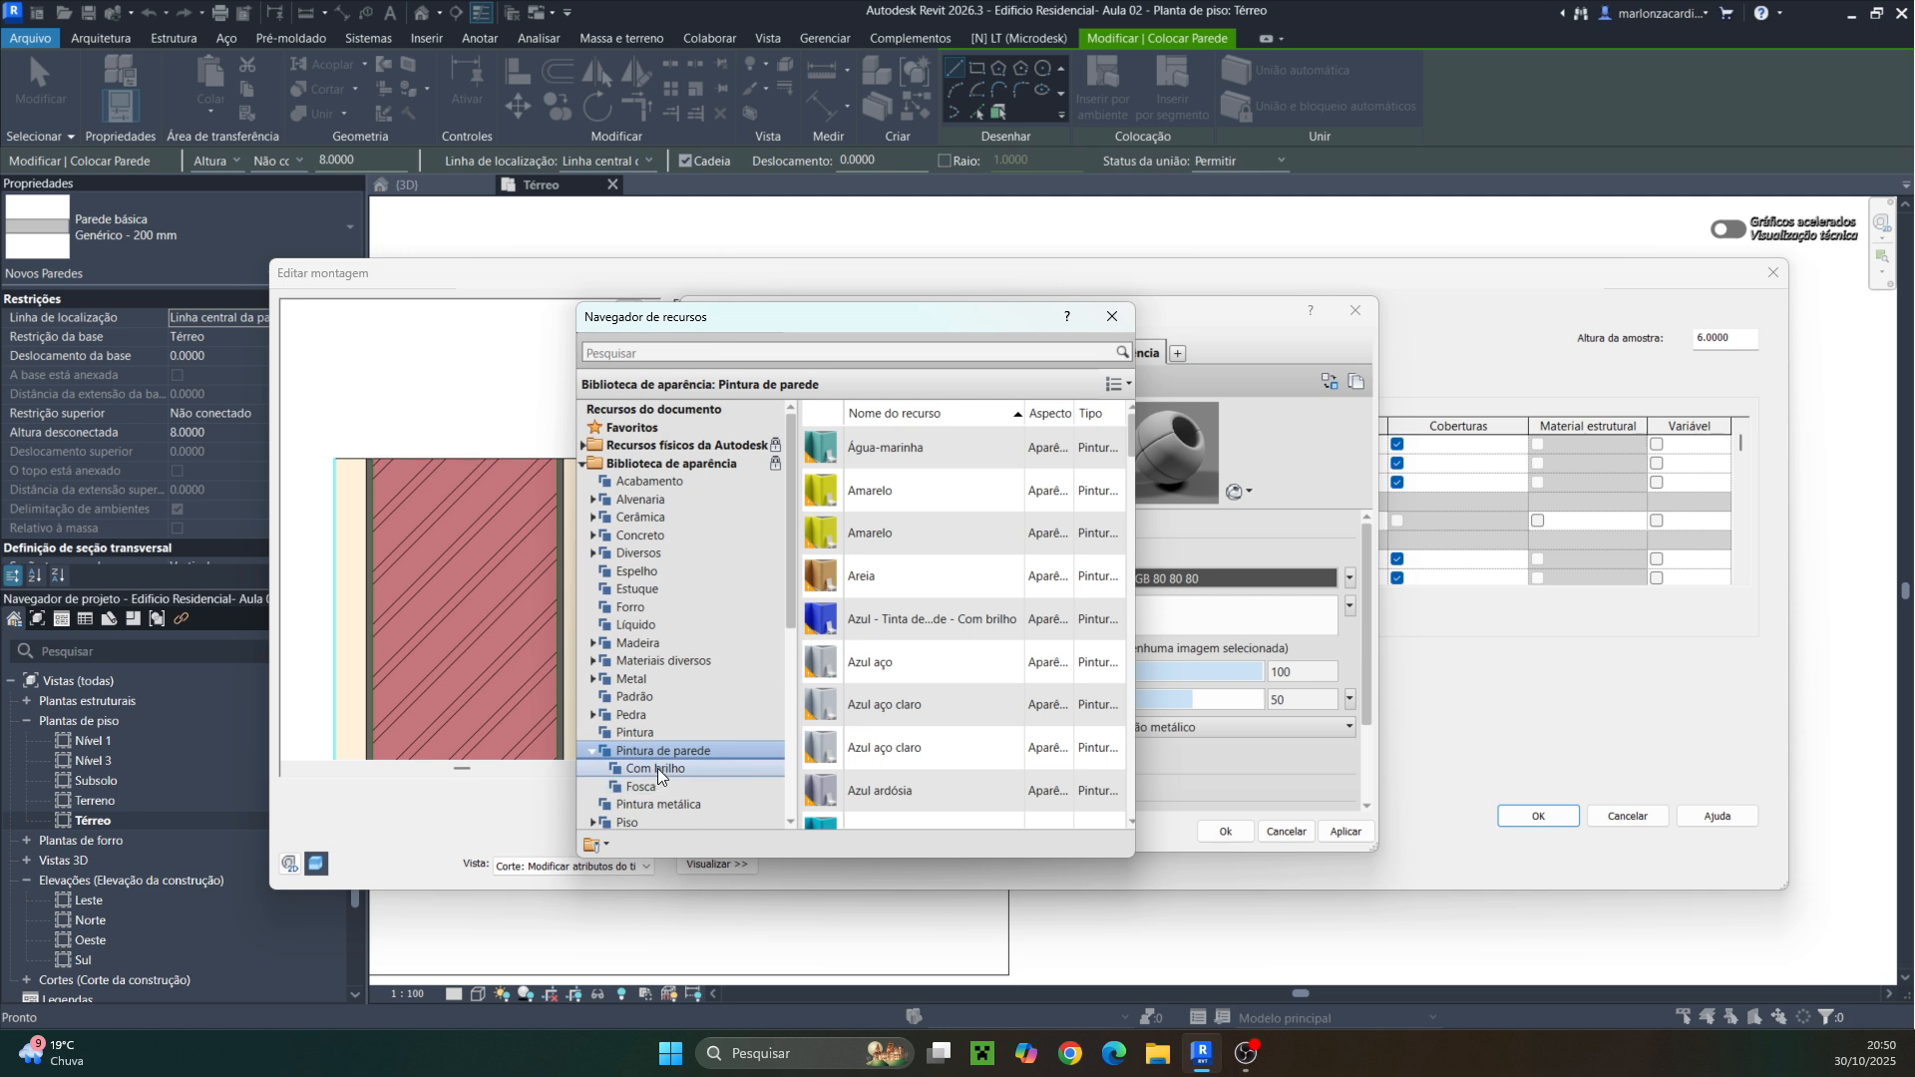
pyautogui.click(641, 787)
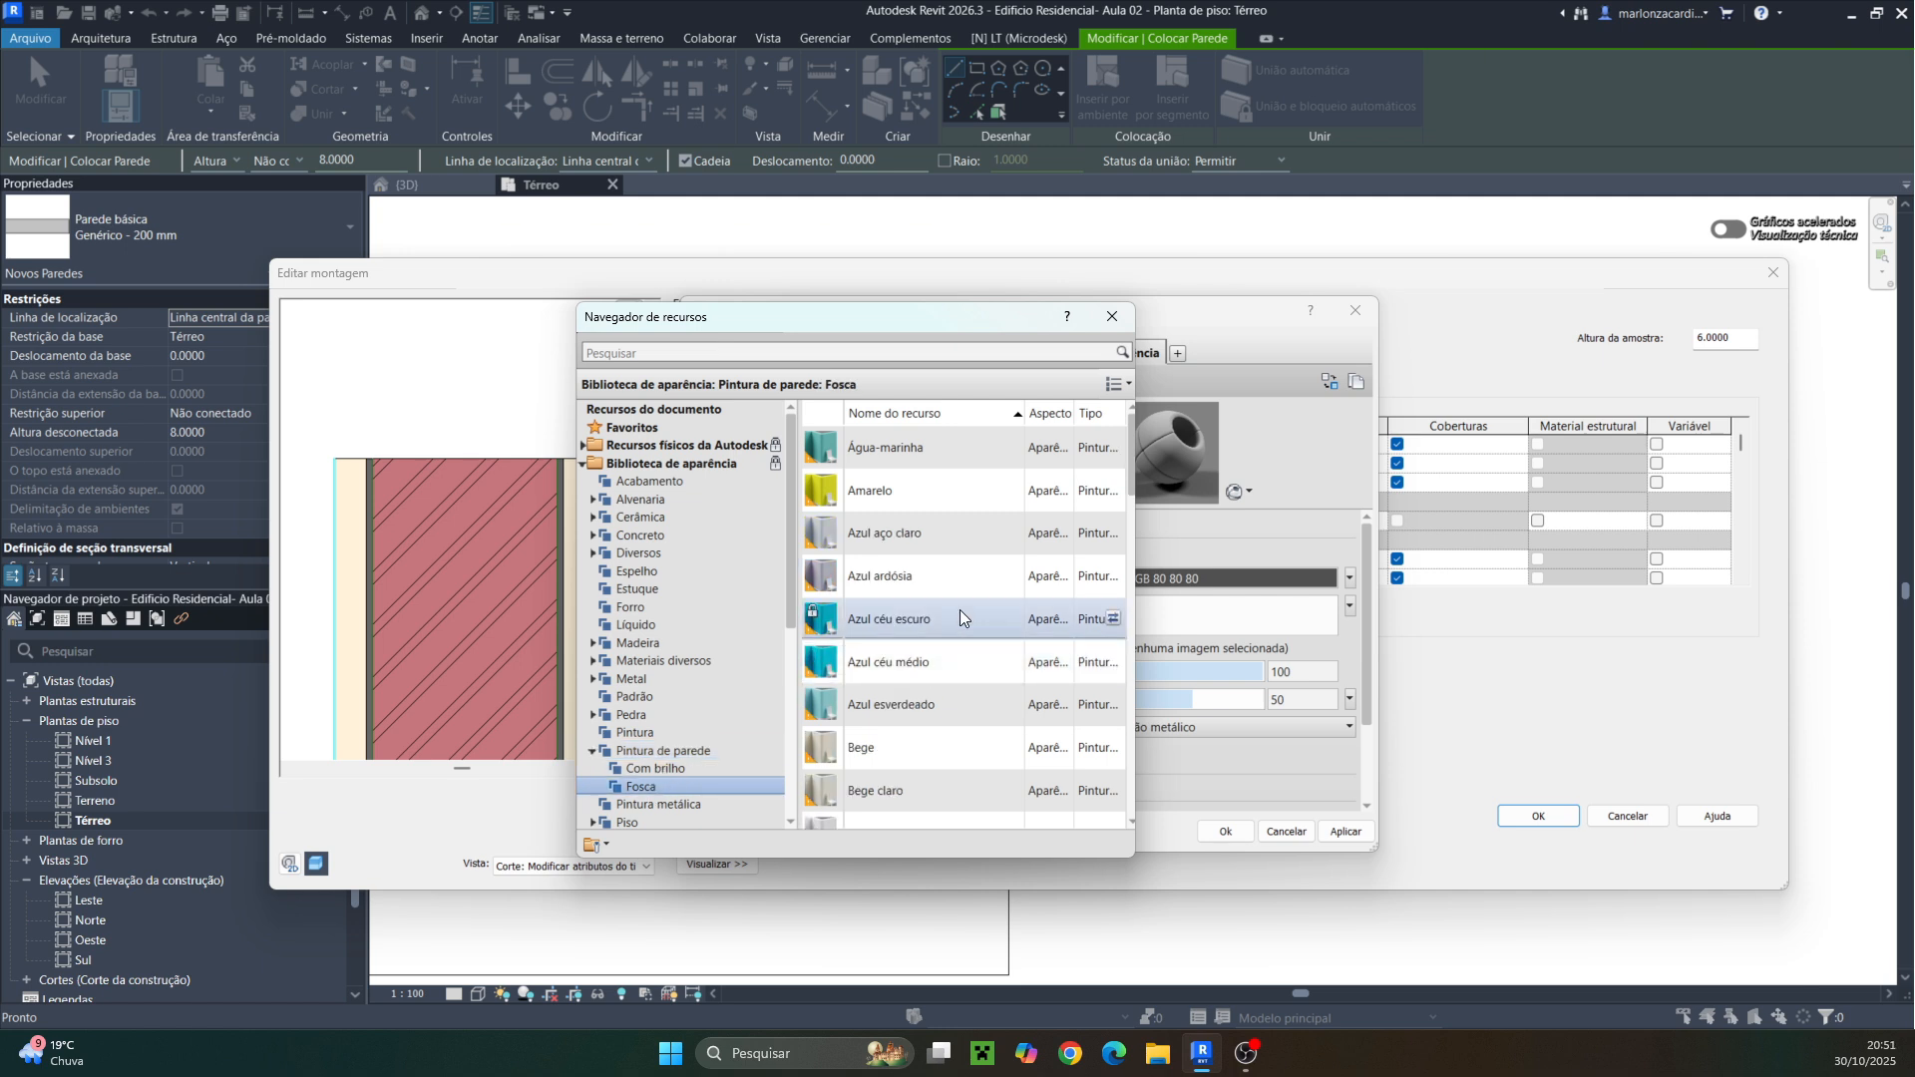
pyautogui.scroll(-3, 959, 608)
pyautogui.scroll(-15, 959, 609)
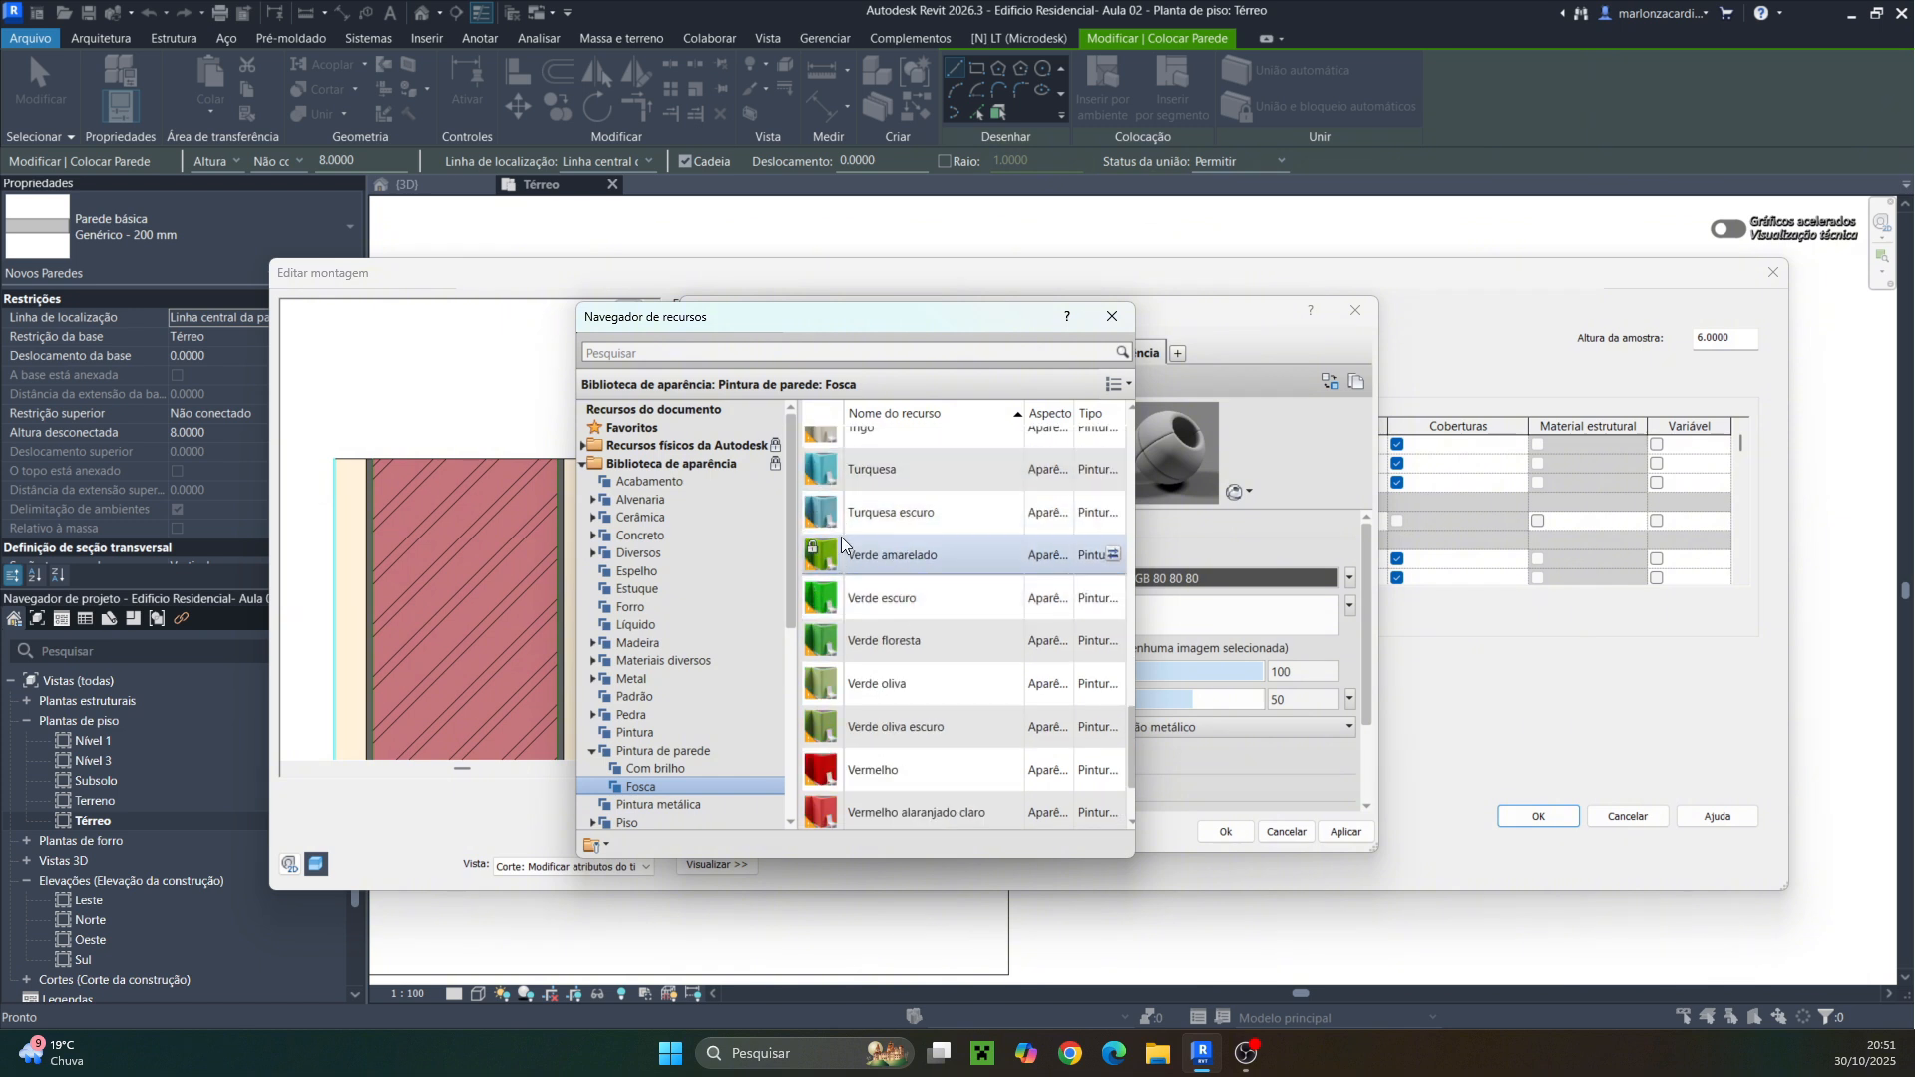
pyautogui.scroll(-3, 896, 546)
pyautogui.scroll(8, 896, 548)
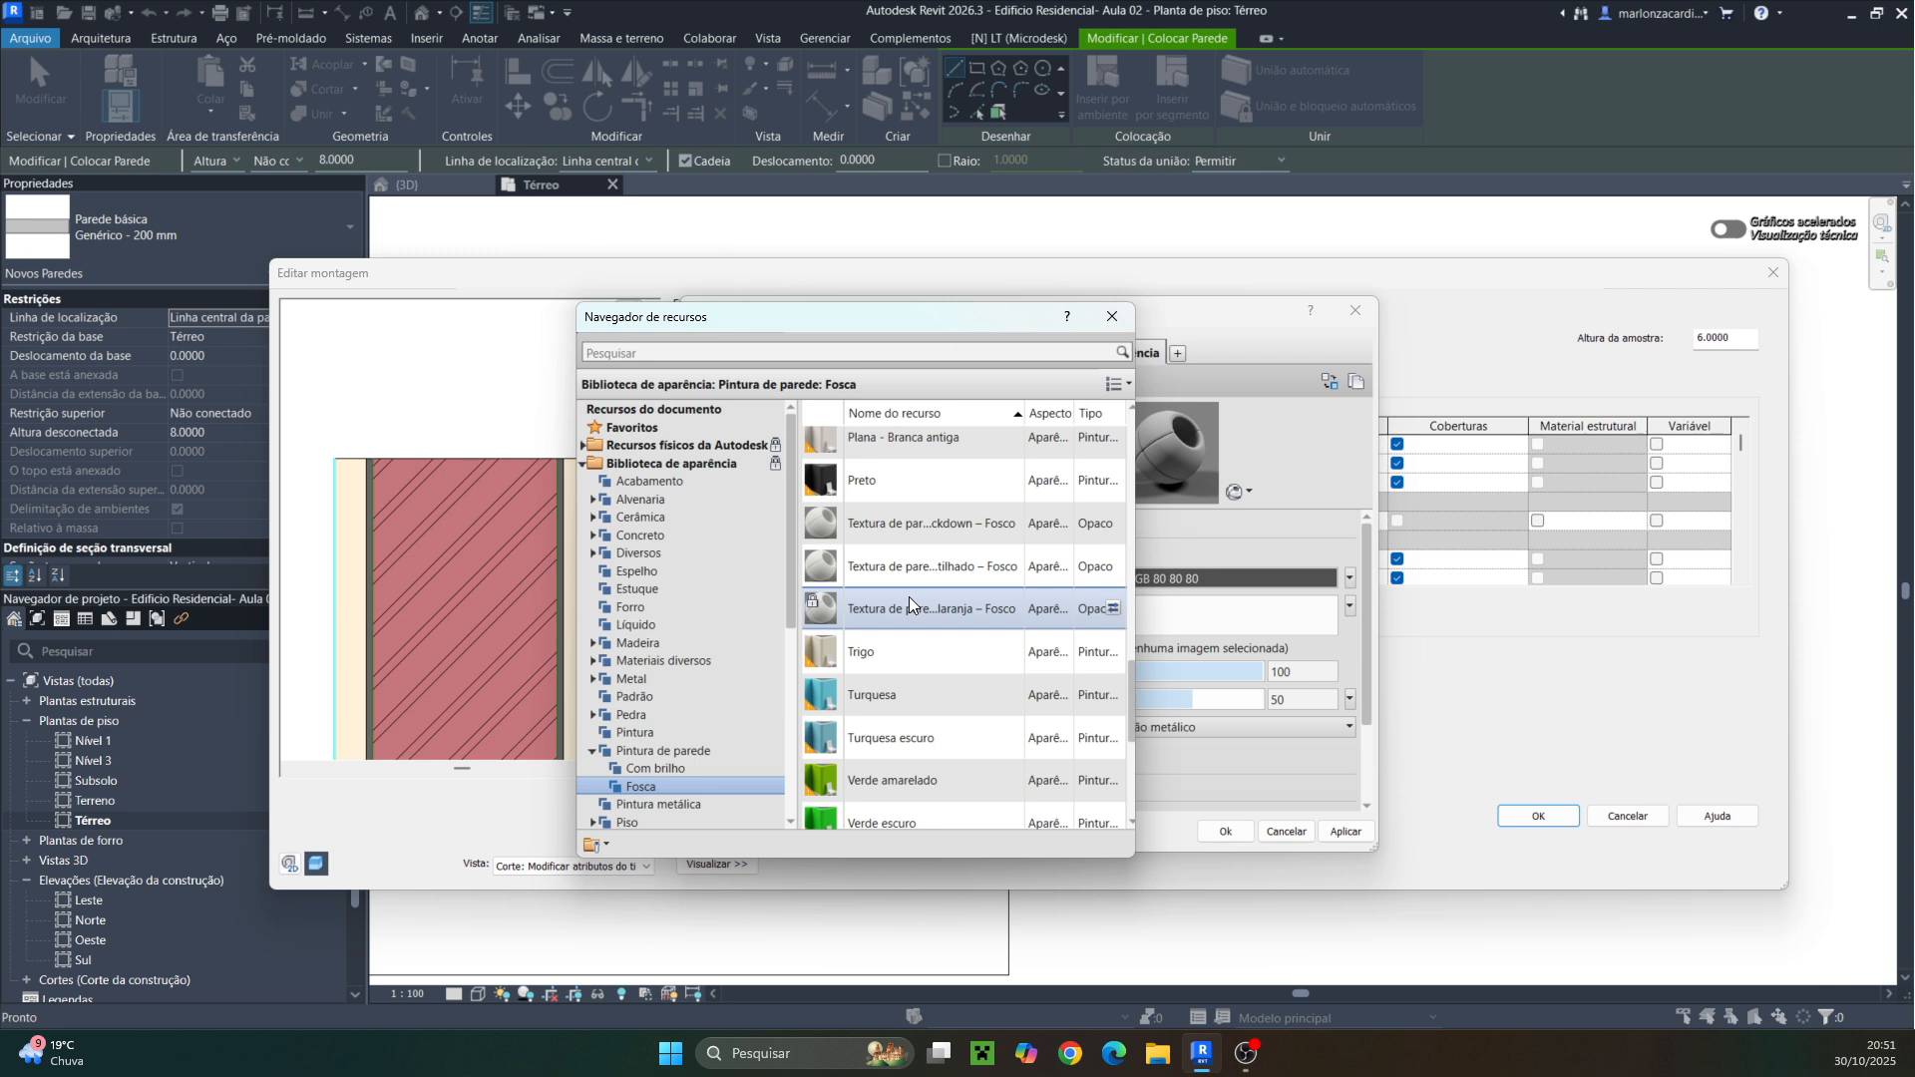
pyautogui.scroll(3, 907, 596)
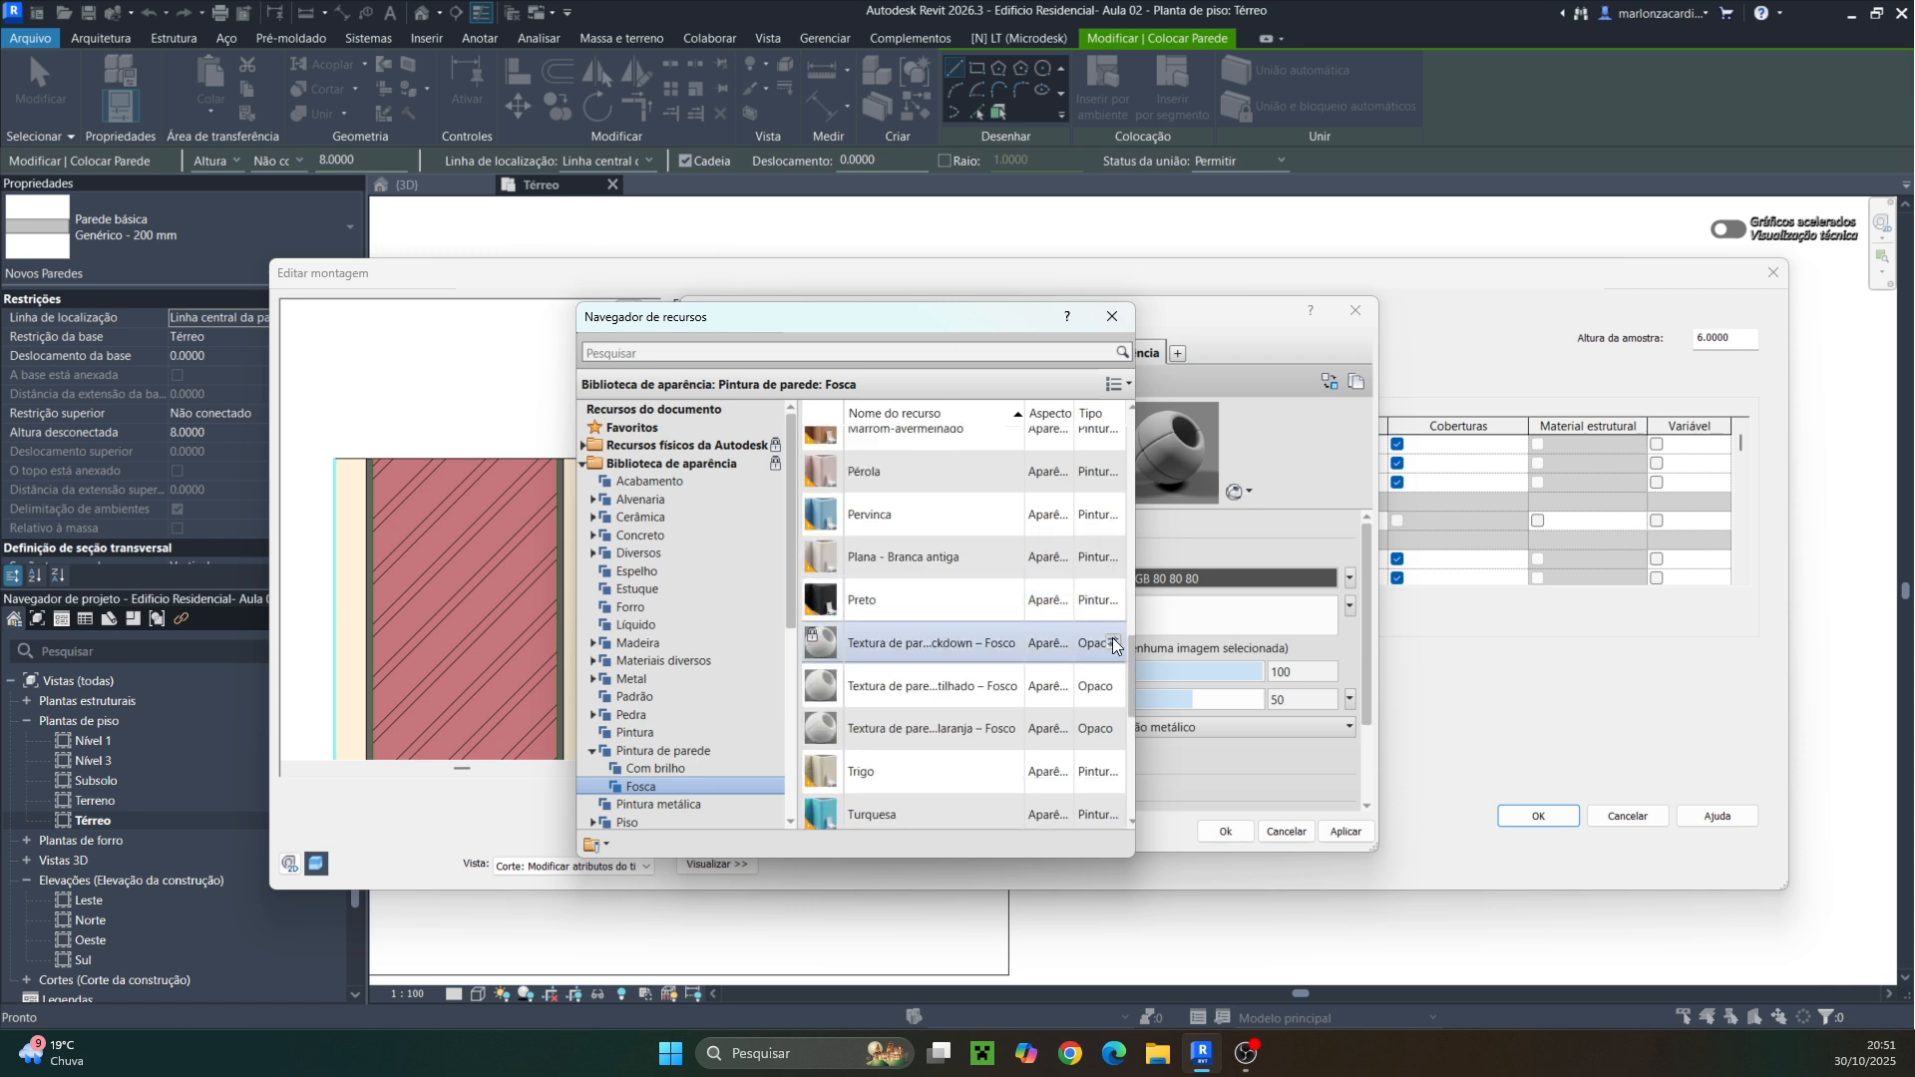
pyautogui.click(1110, 644)
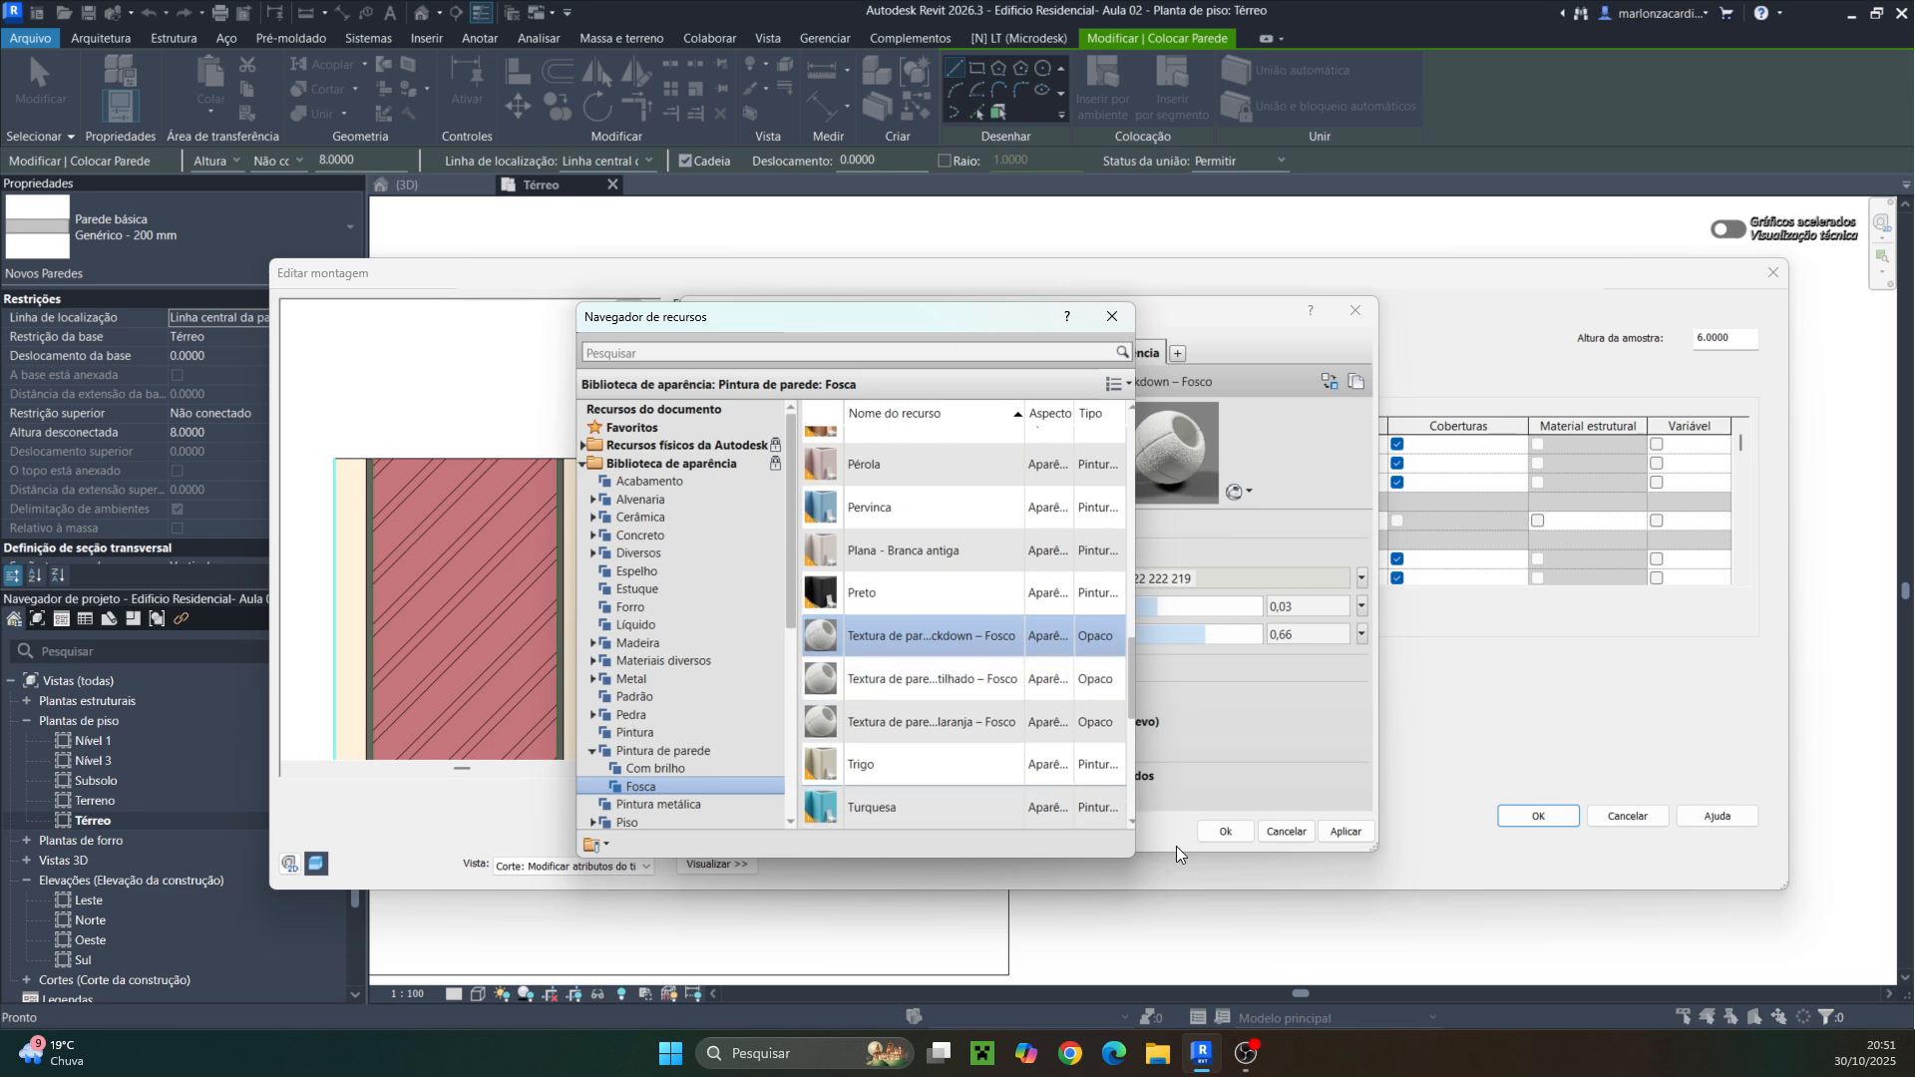
pyautogui.click(1228, 832)
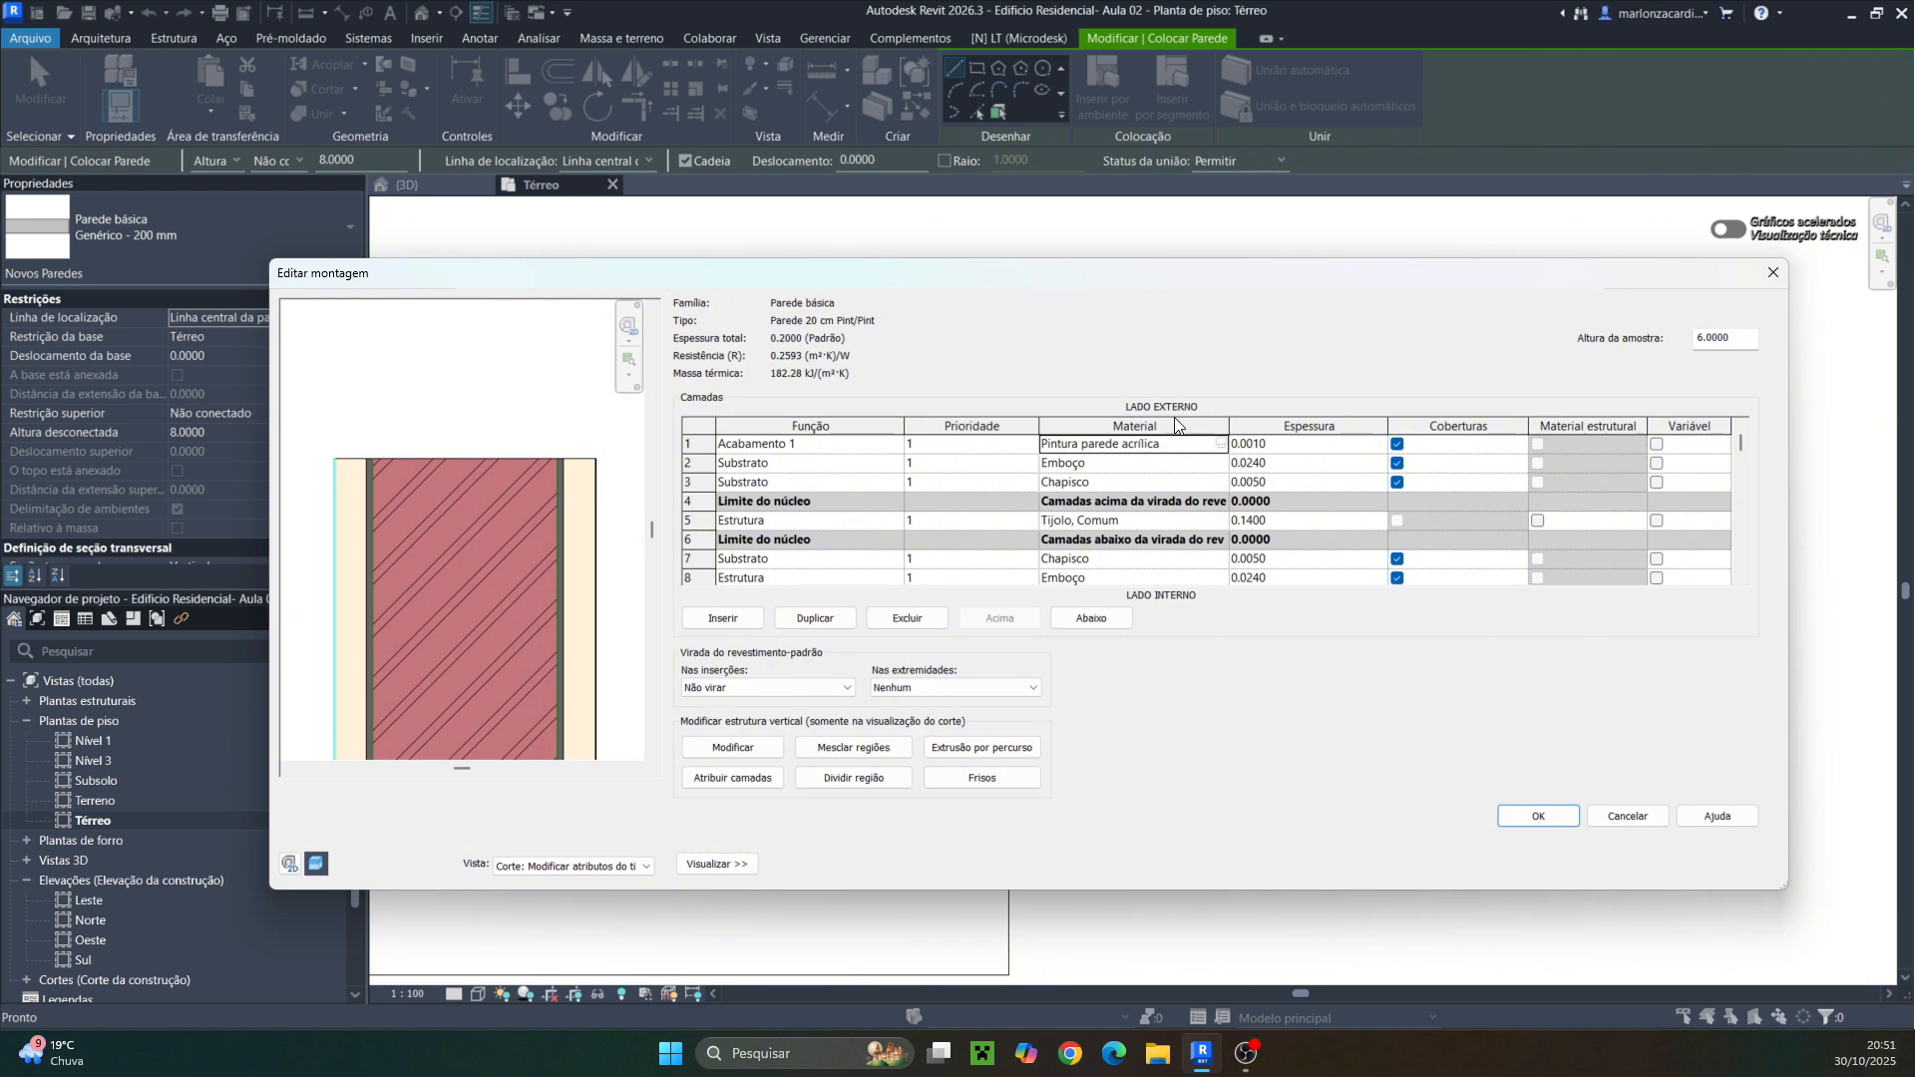
# For the last interior layer, duplicate the Pintura parede acrilica material with its assets and rename the copy Pintura parede PVA
pyautogui.scroll(-2, 1119, 547)
pyautogui.click(1222, 542)
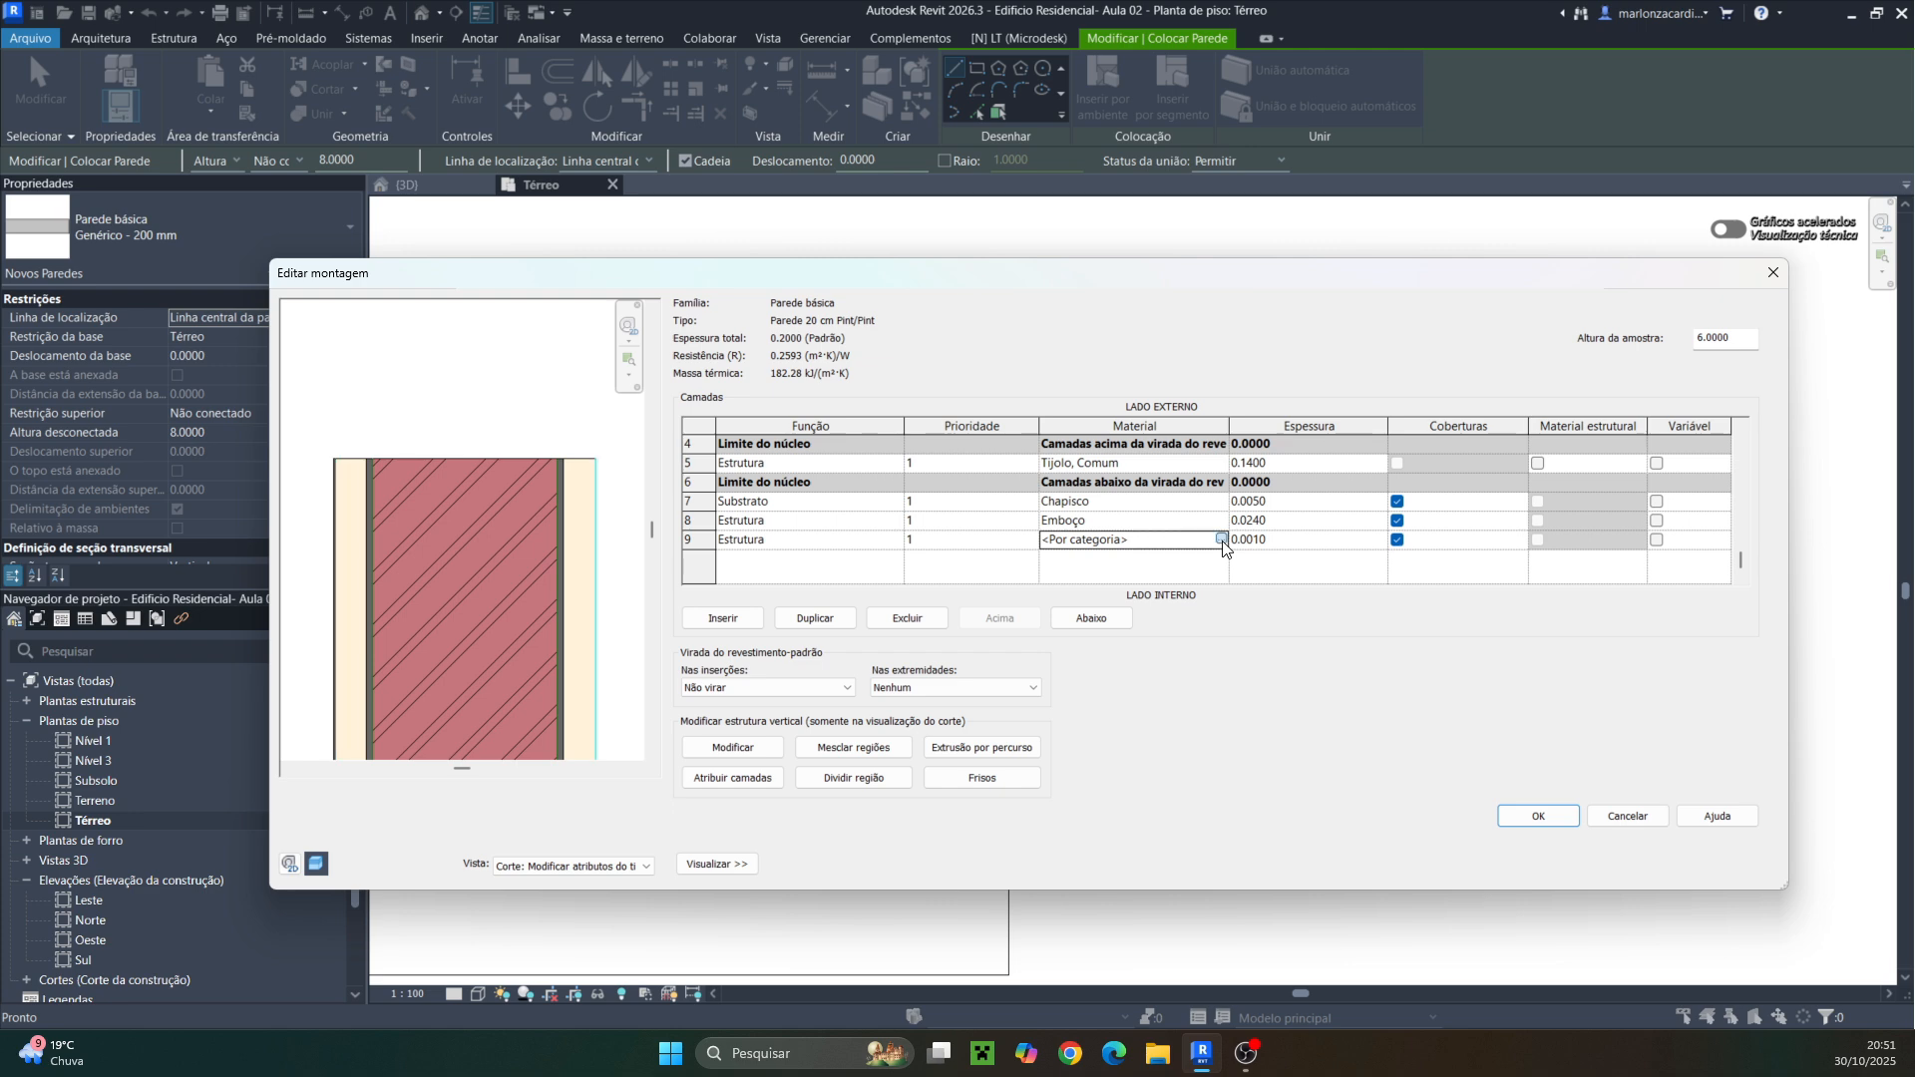
pyautogui.click(1221, 539)
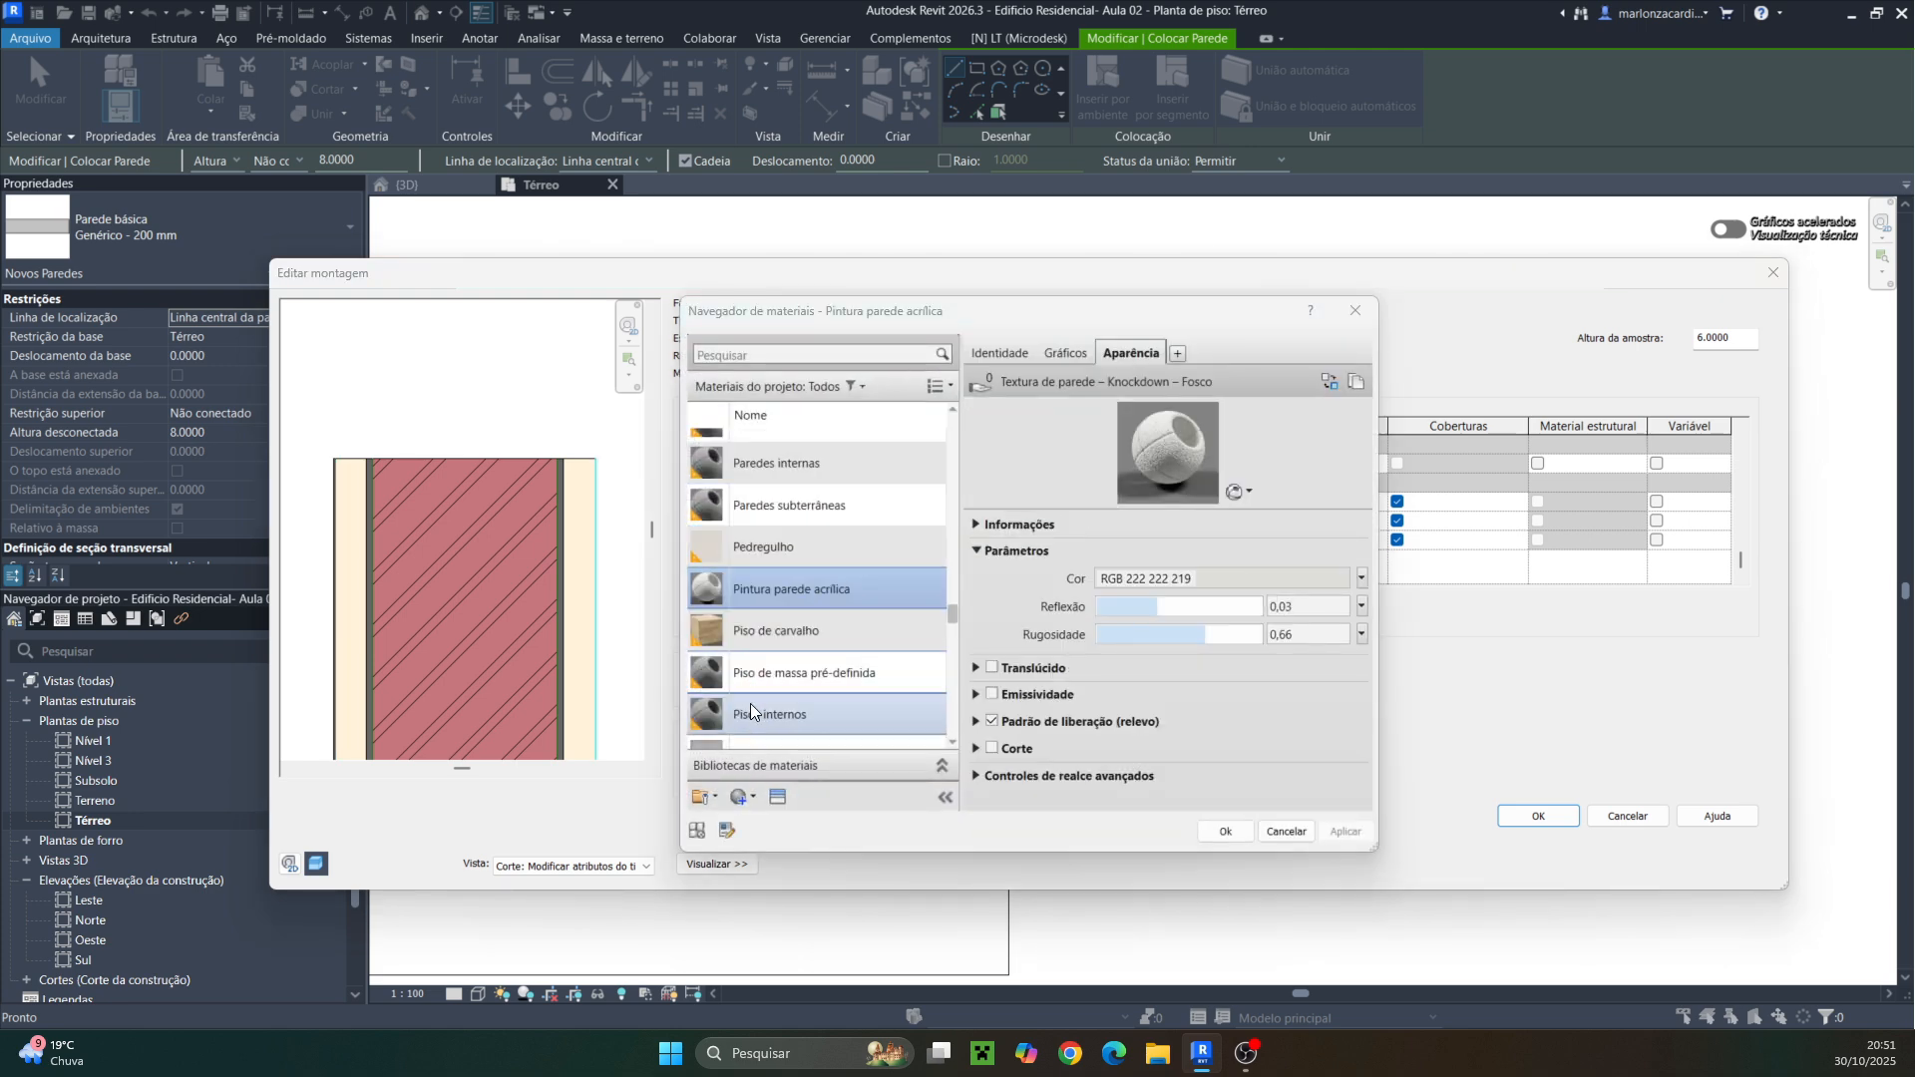
pyautogui.scroll(-1, 750, 711)
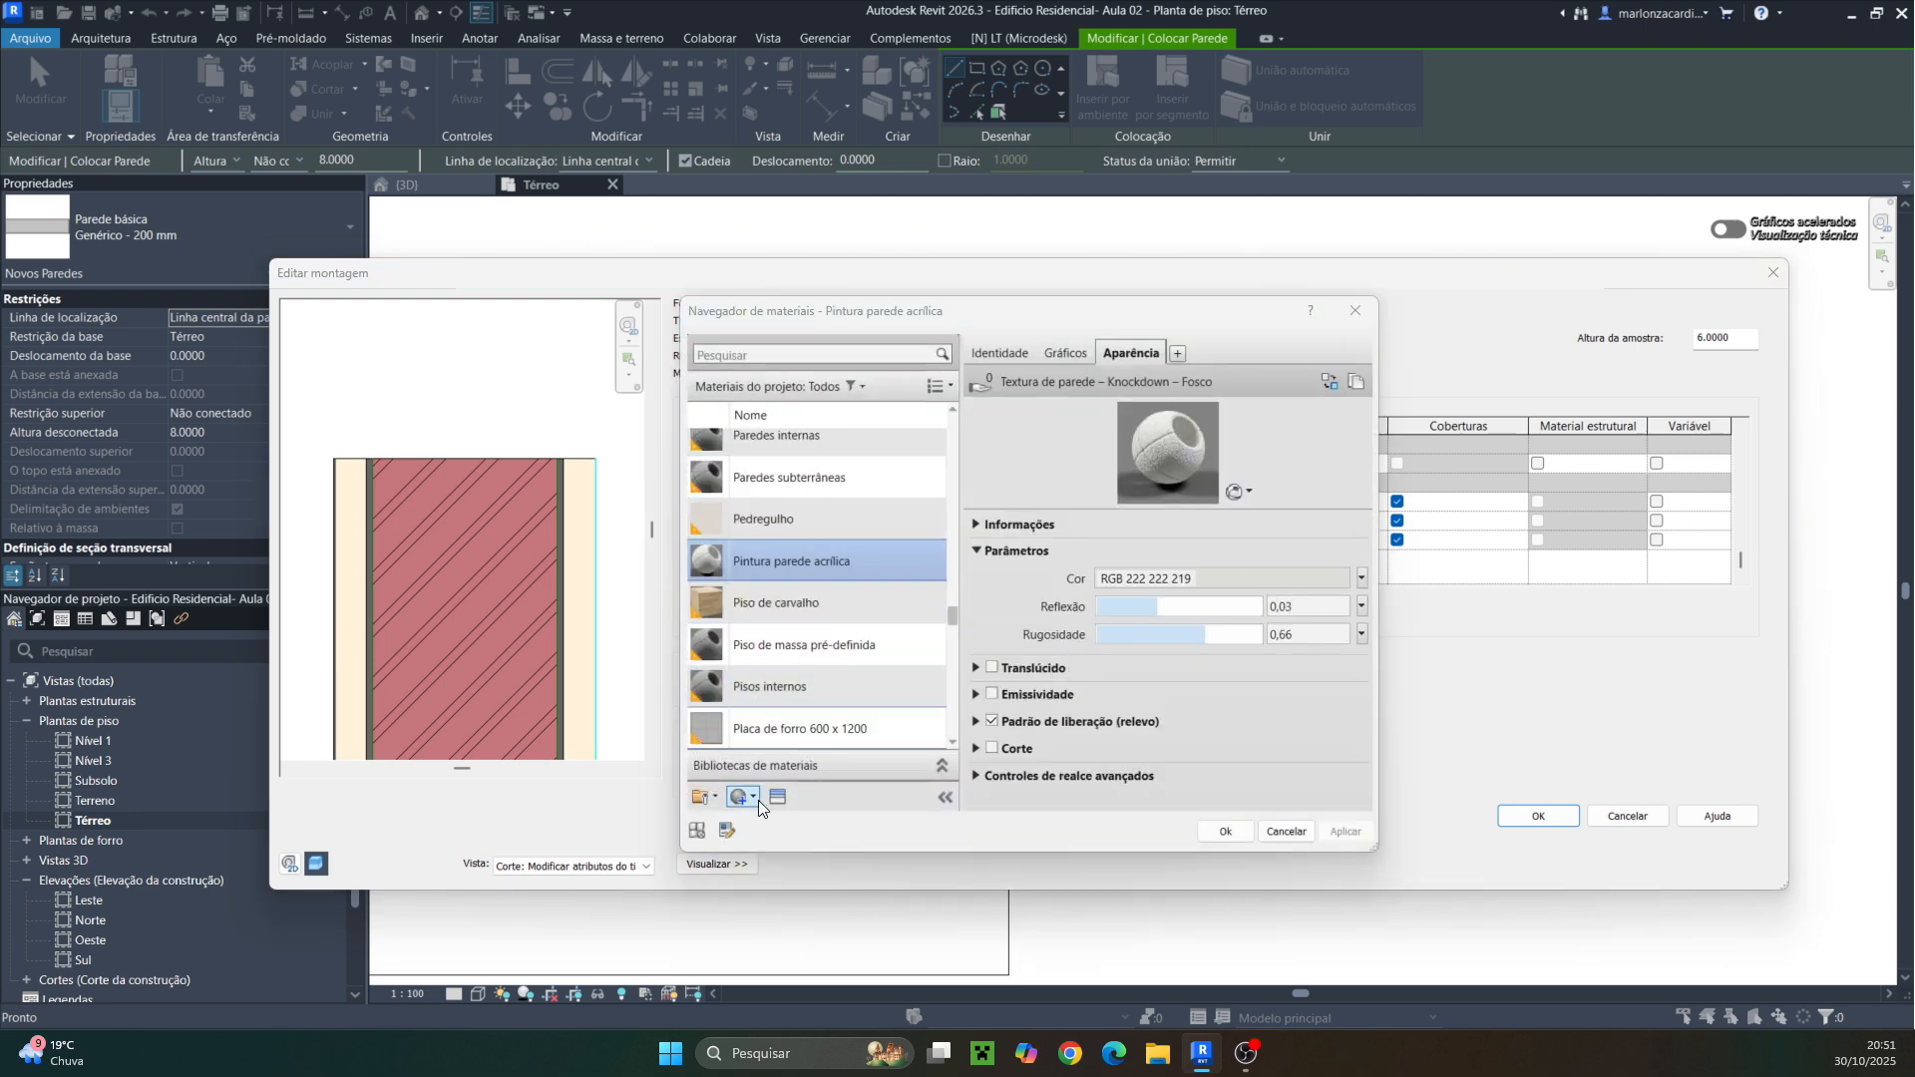
pyautogui.rightClick(794, 566)
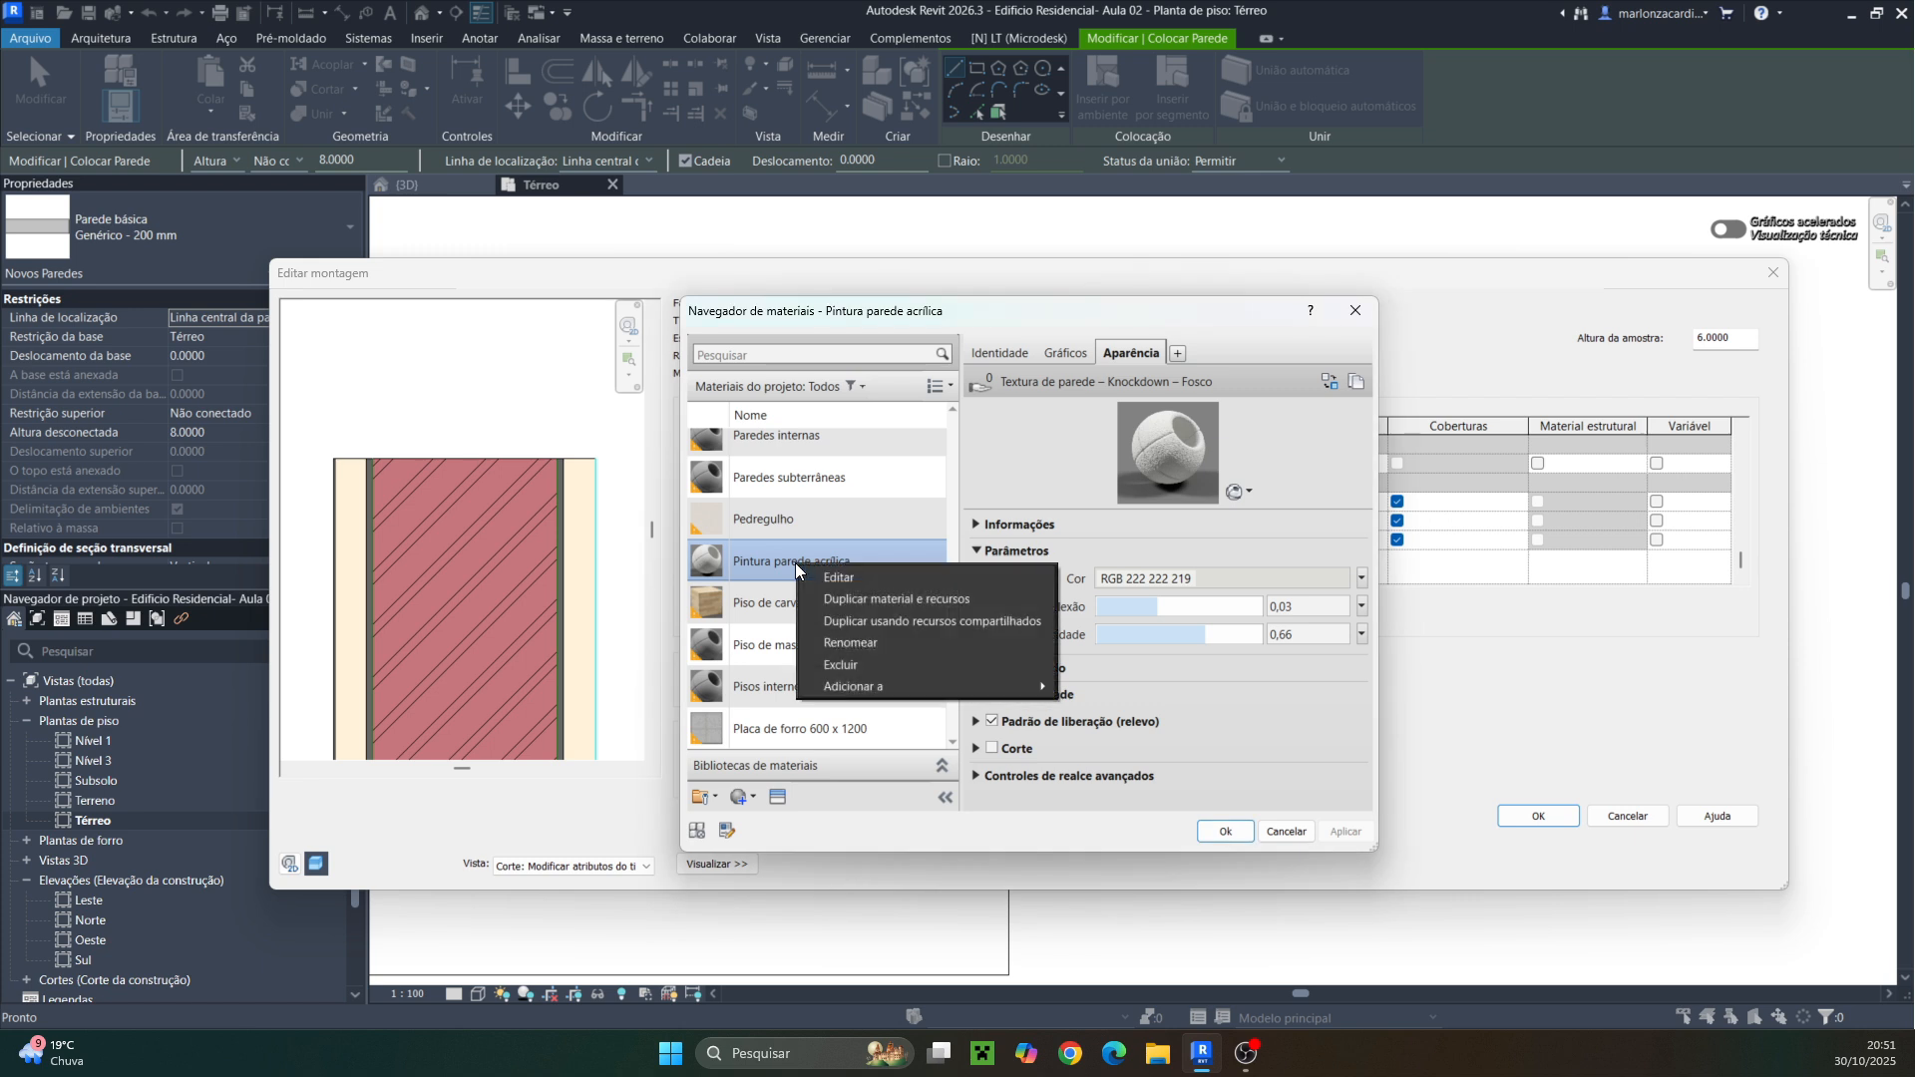
pyautogui.click(835, 599)
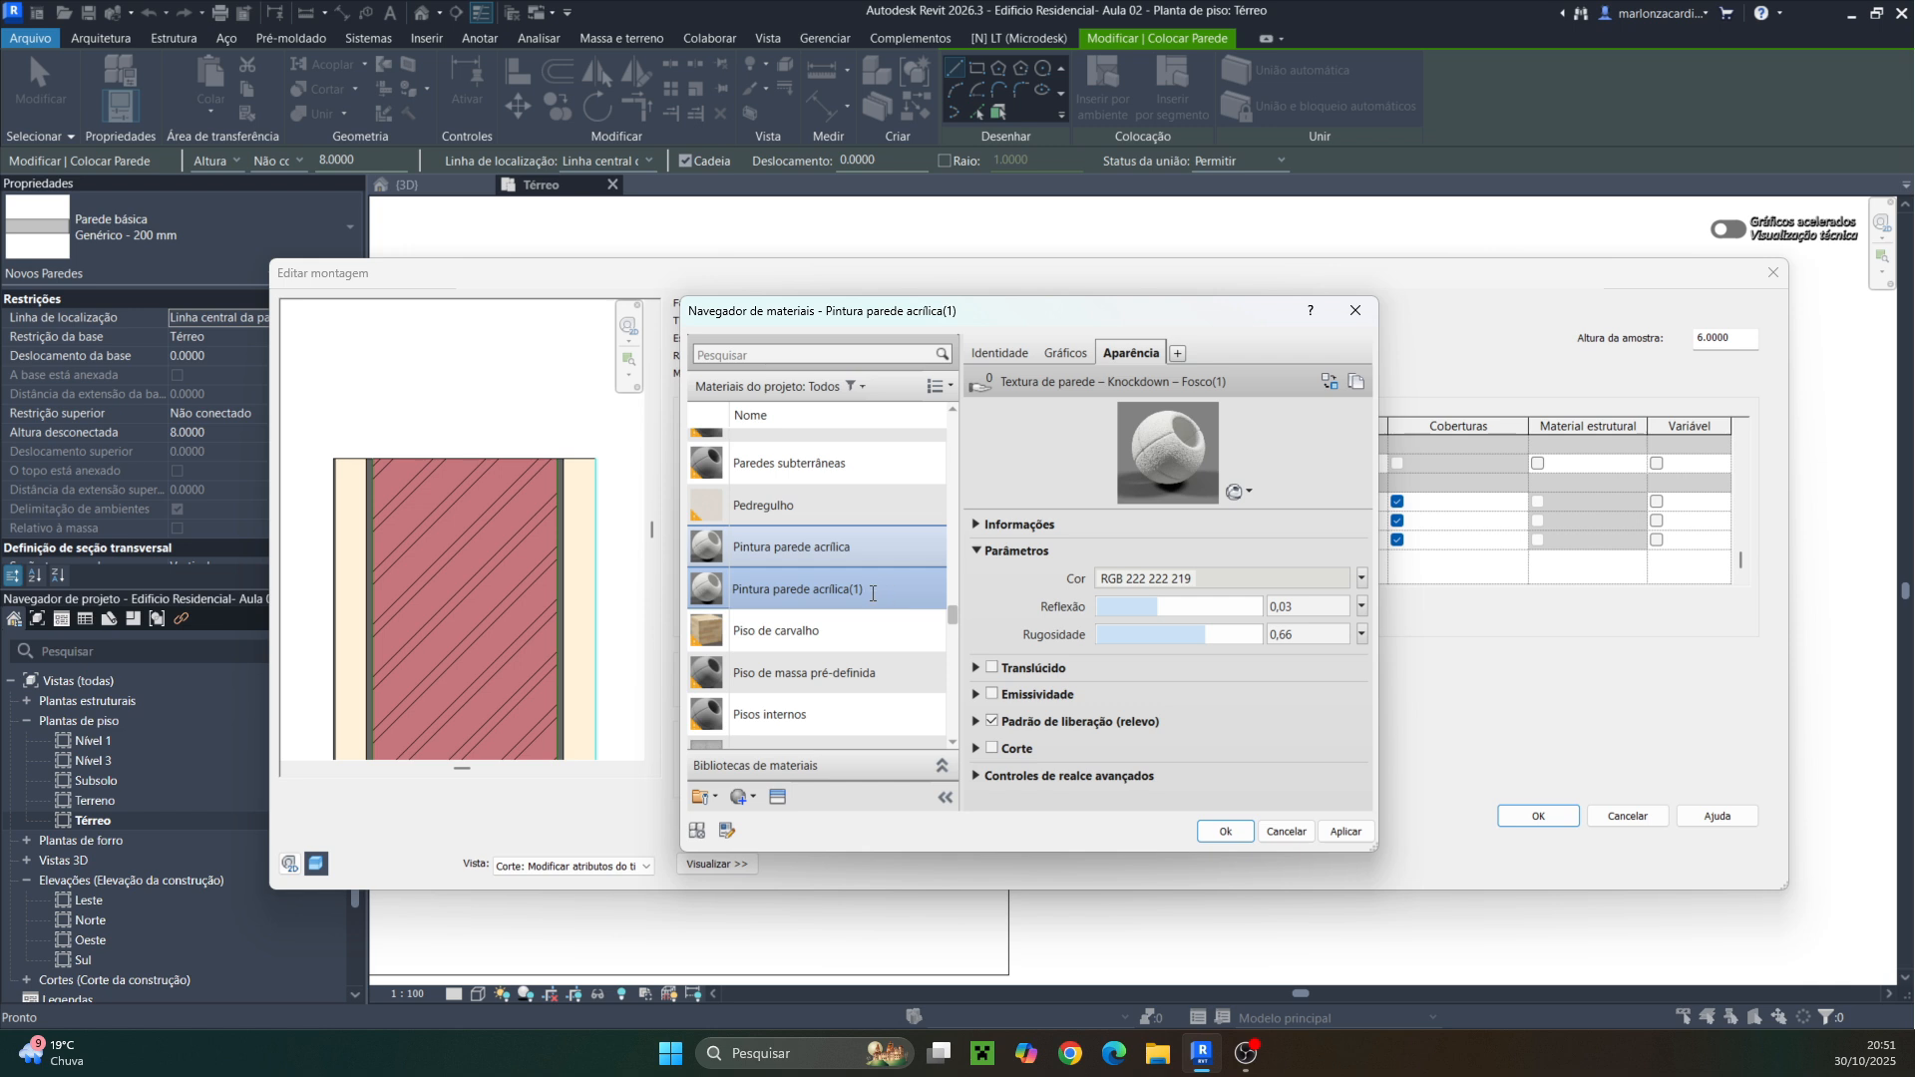
pyautogui.moveTo(883, 599); pyautogui.dragTo(816, 599)
pyautogui.write('PVA')
# Replace Pintura parede PVA's appearance with the Branco frio matte wall paint asset and assign it to the last interior layer
pyautogui.click(1356, 382)
pyautogui.click(1332, 381)
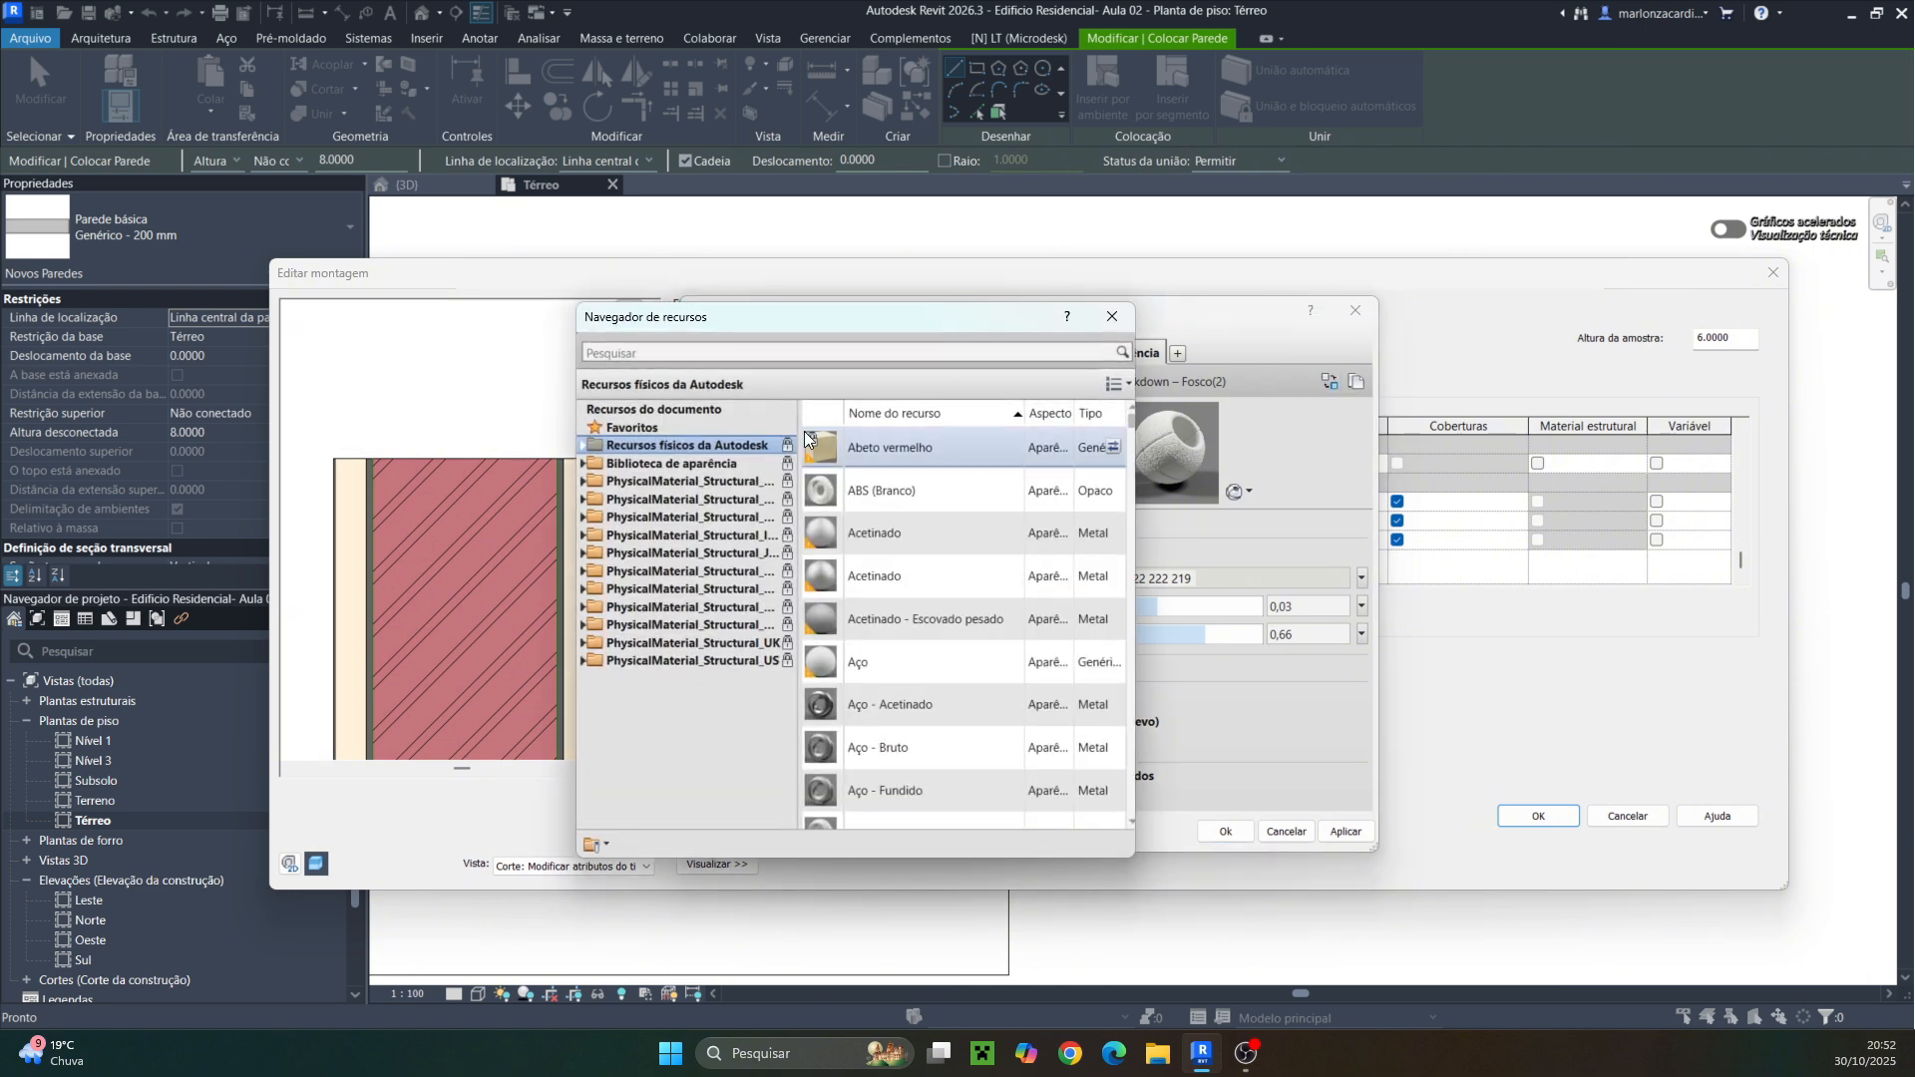
pyautogui.click(583, 463)
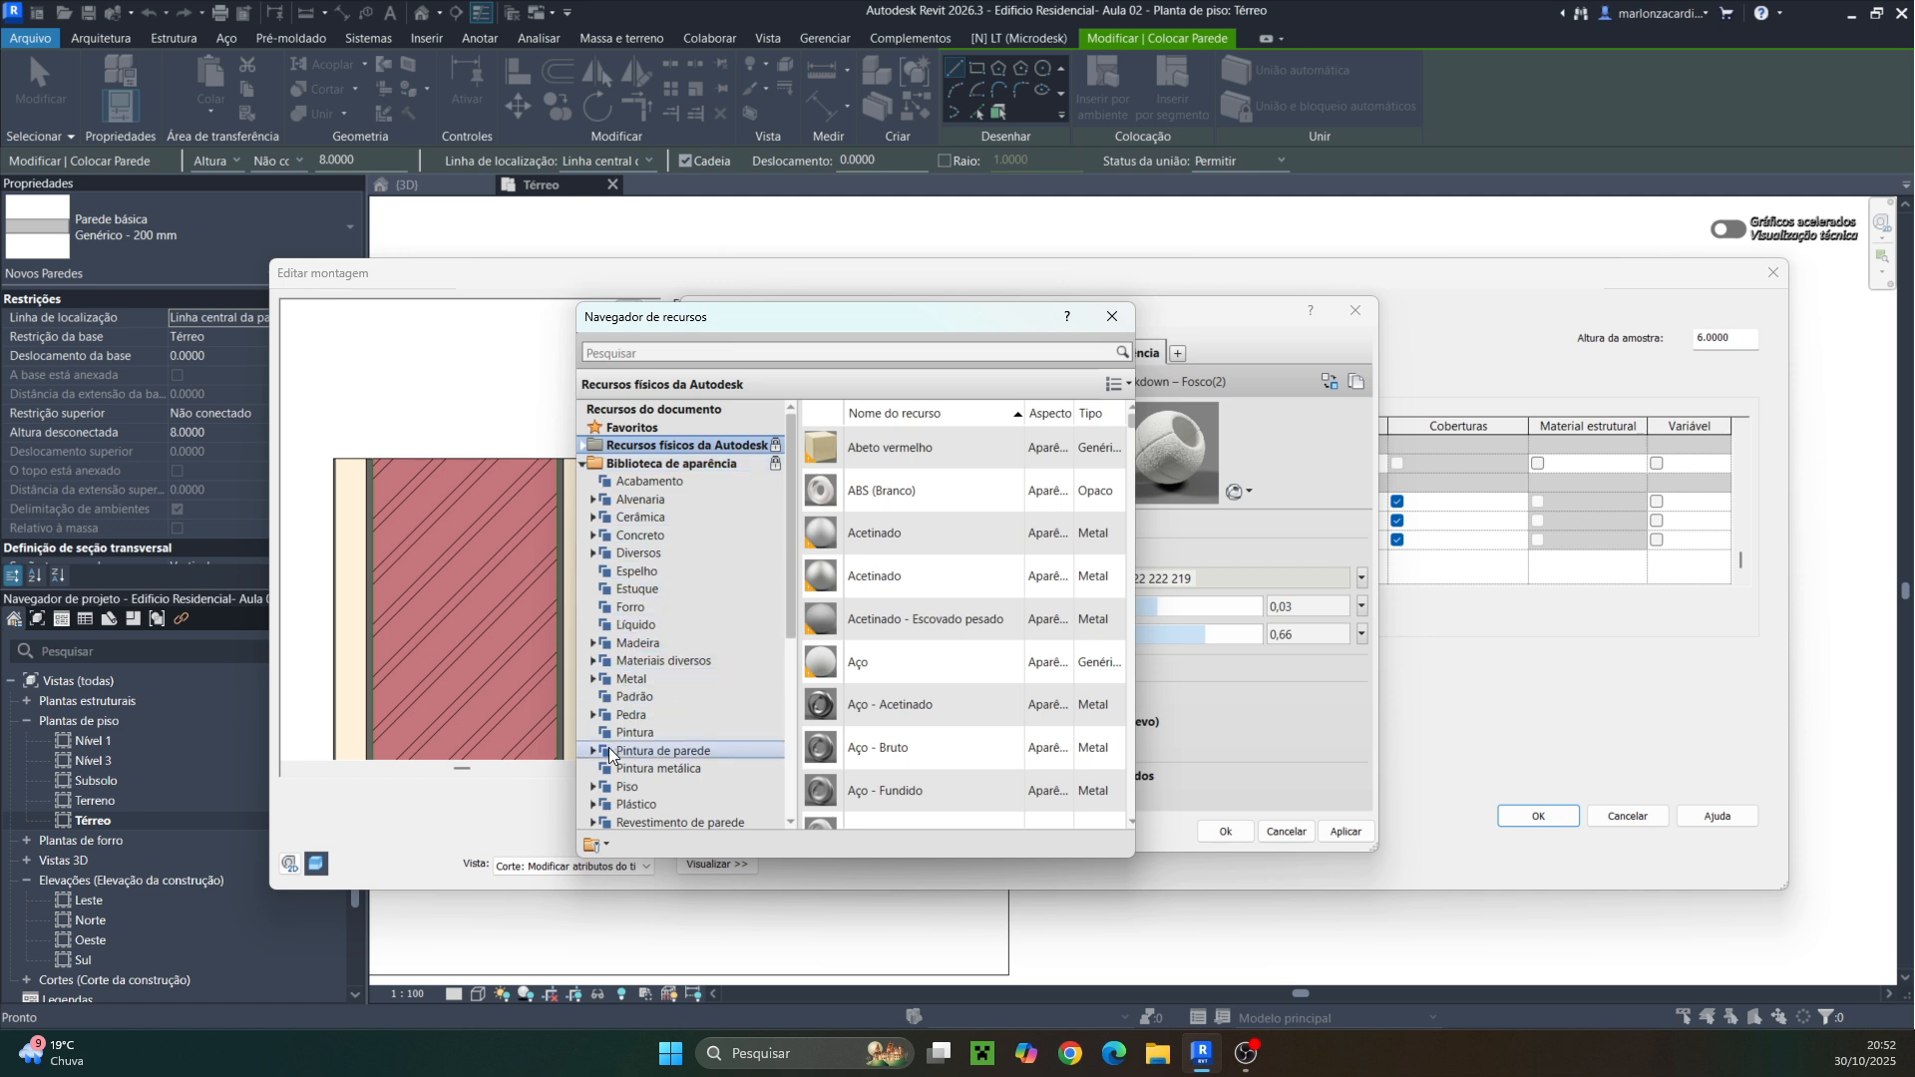
pyautogui.click(593, 750)
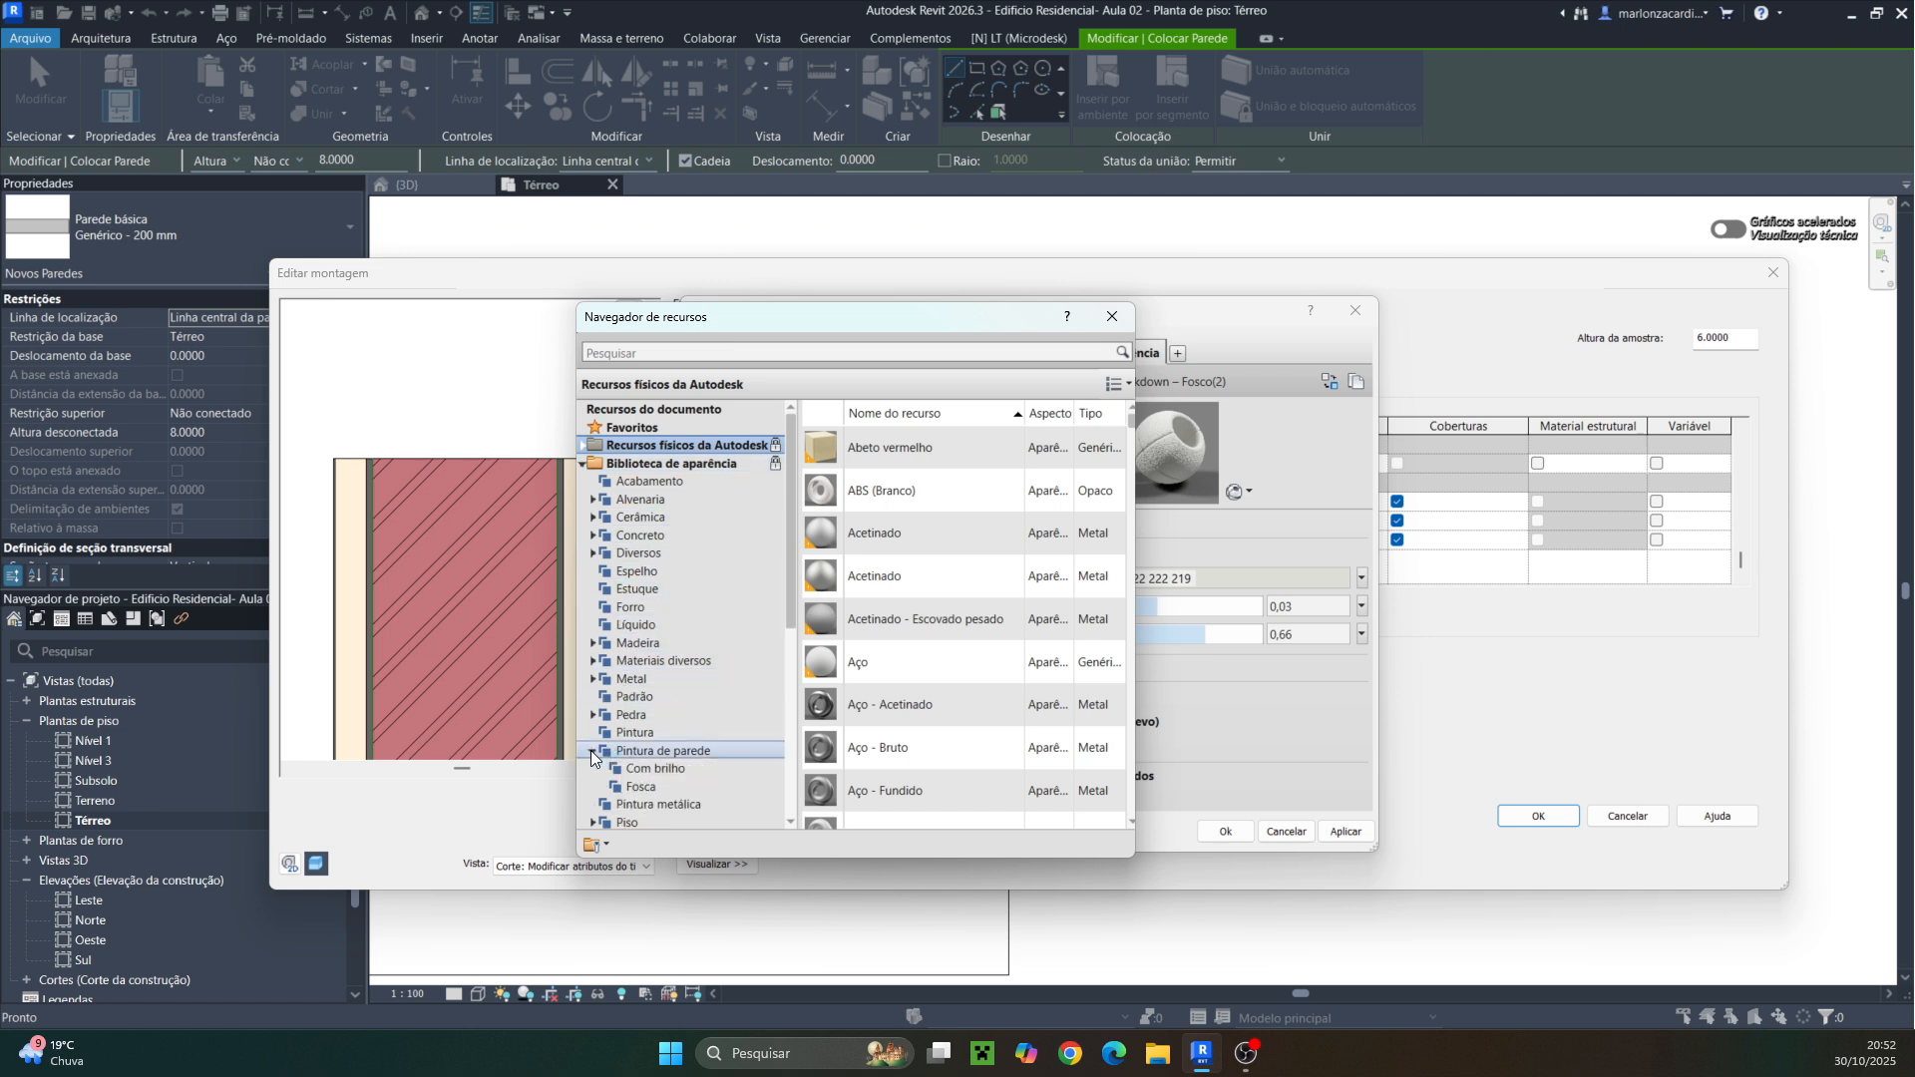
pyautogui.click(646, 788)
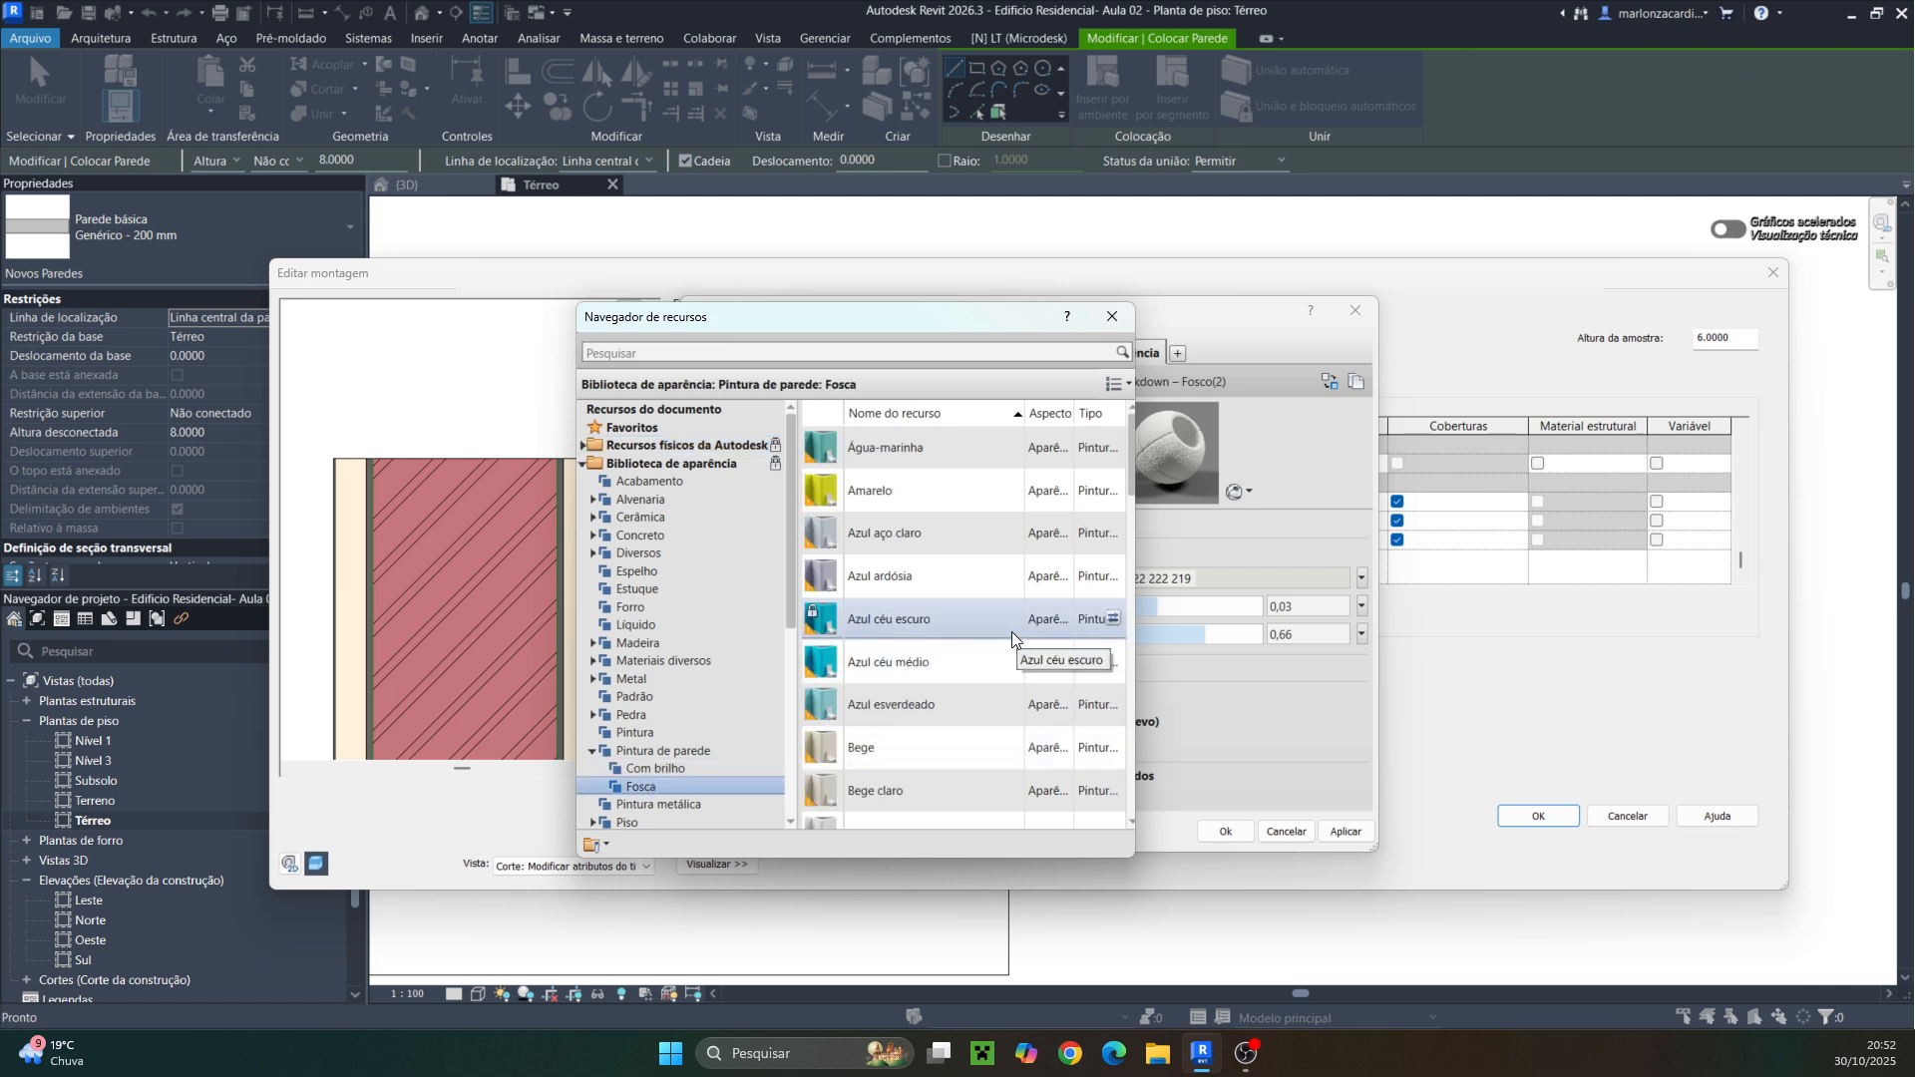
pyautogui.scroll(-2, 994, 644)
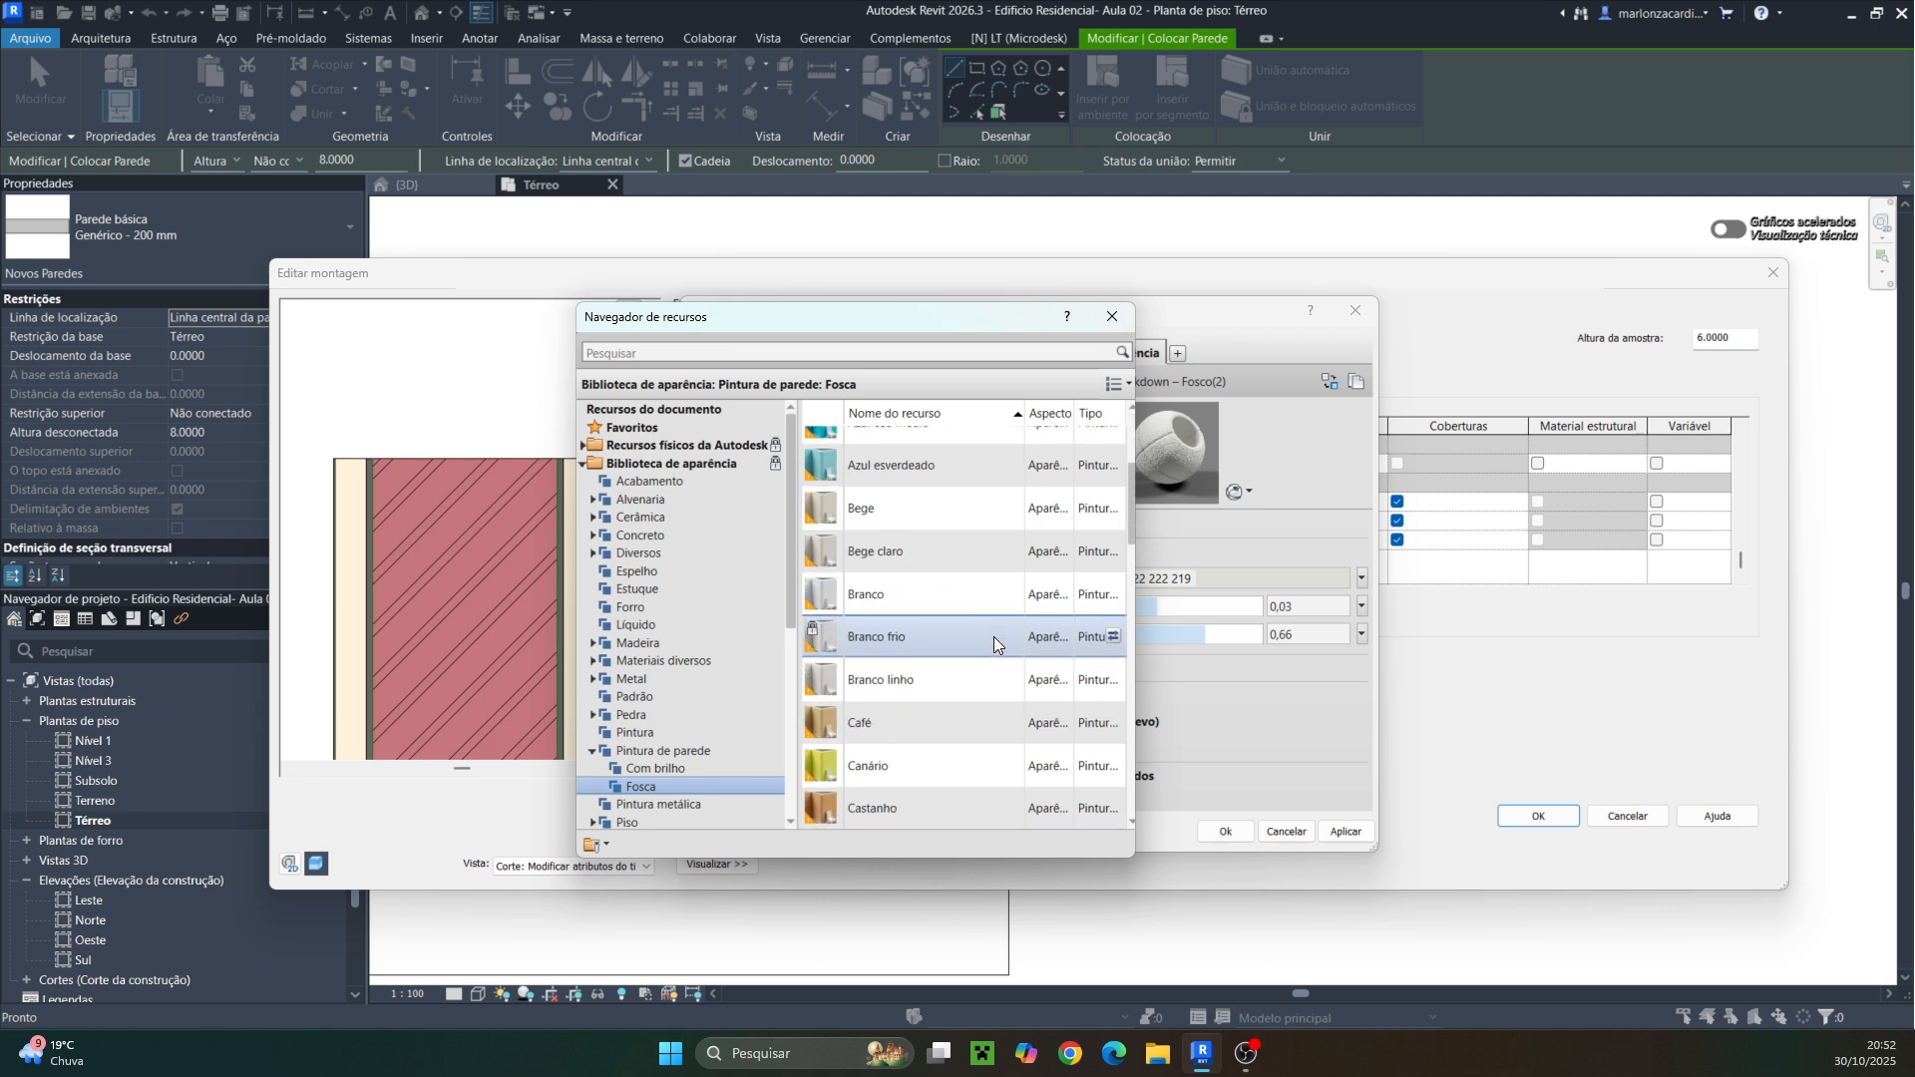
pyautogui.click(1113, 635)
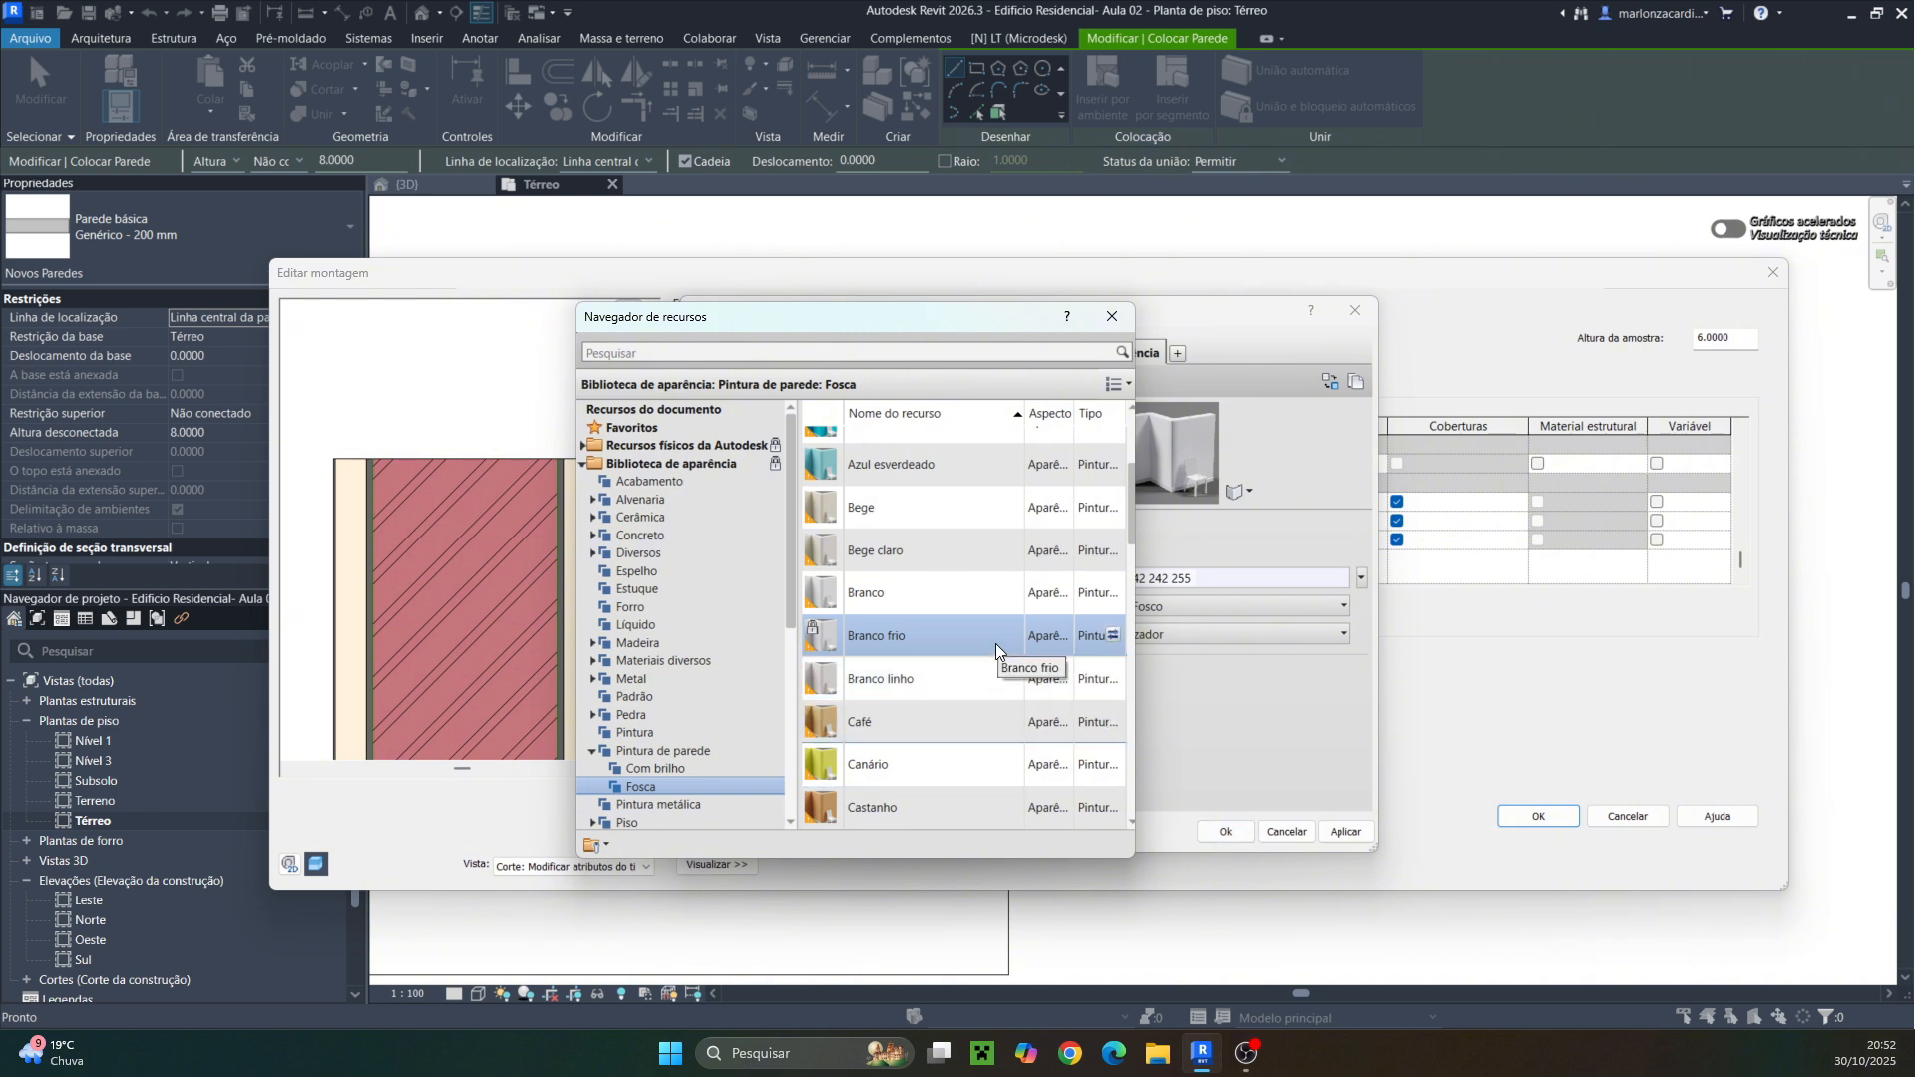
pyautogui.click(1207, 833)
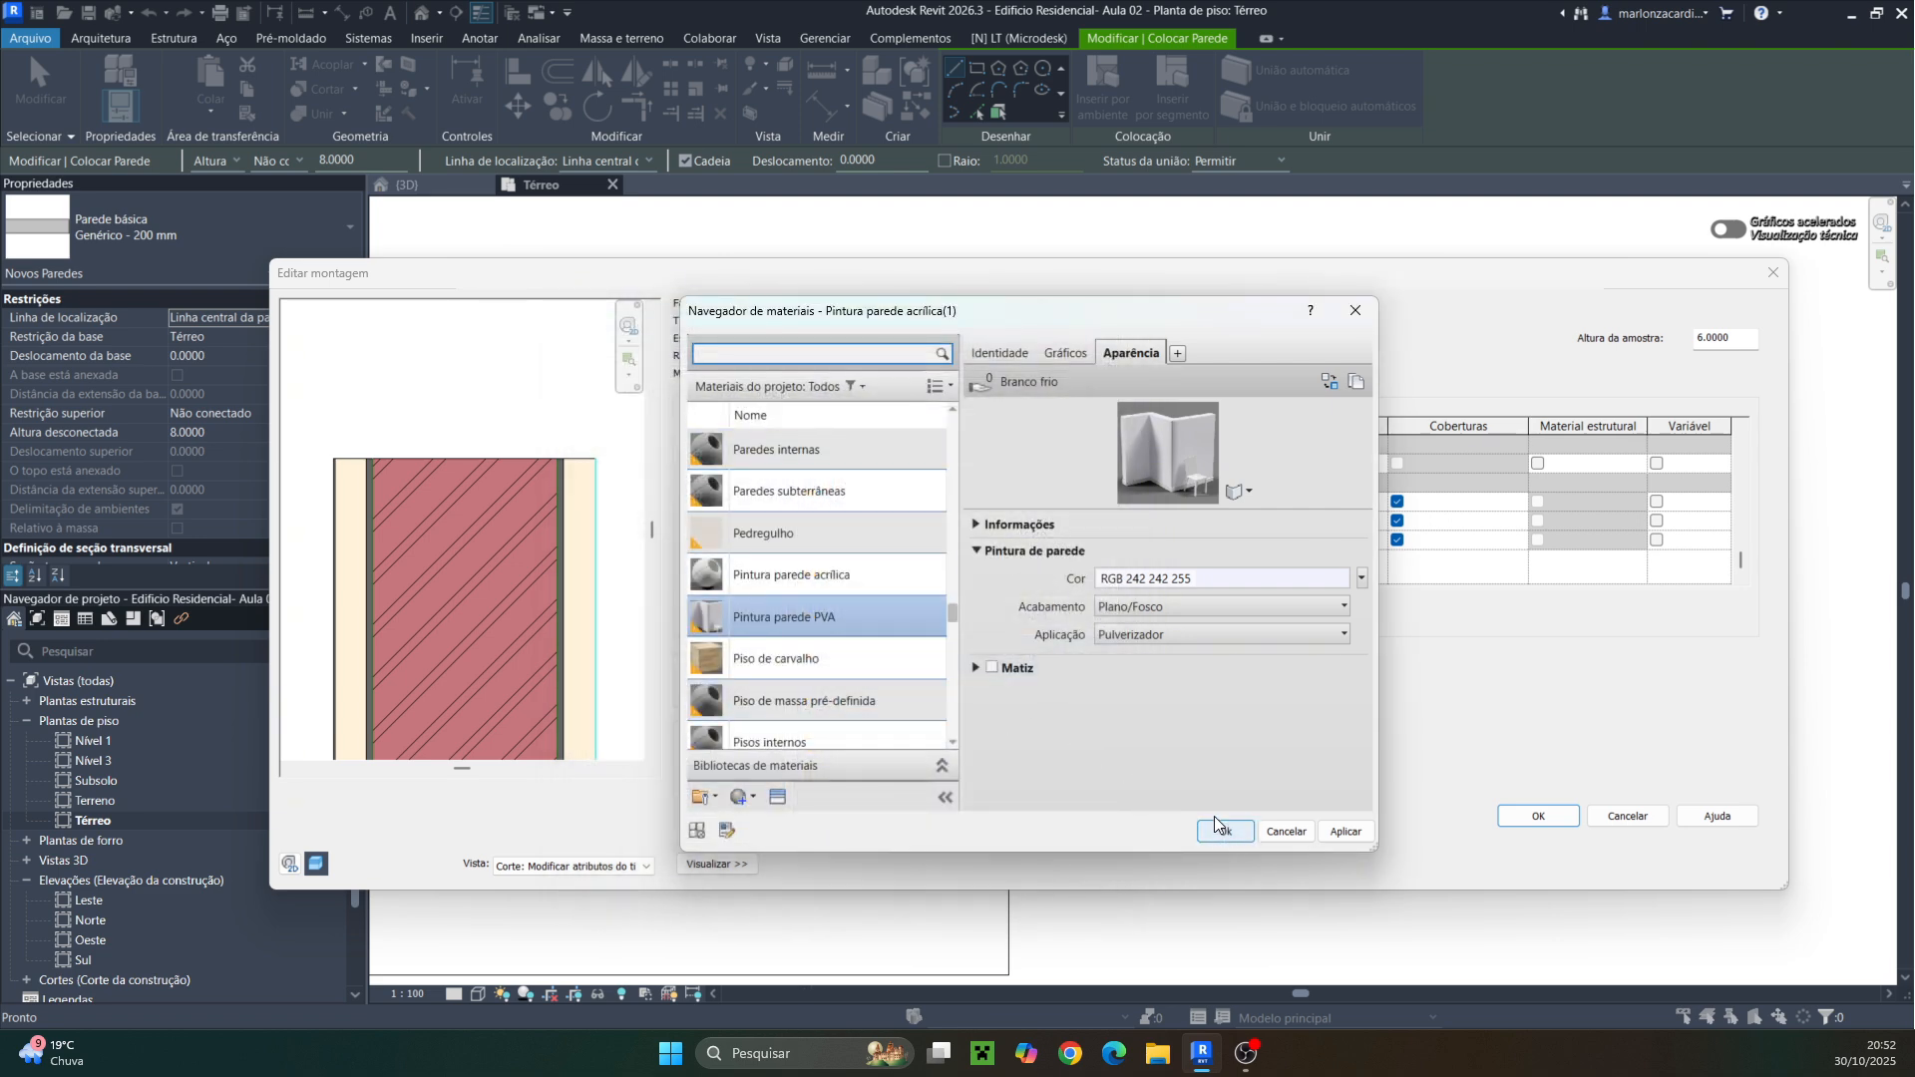
pyautogui.click(1212, 827)
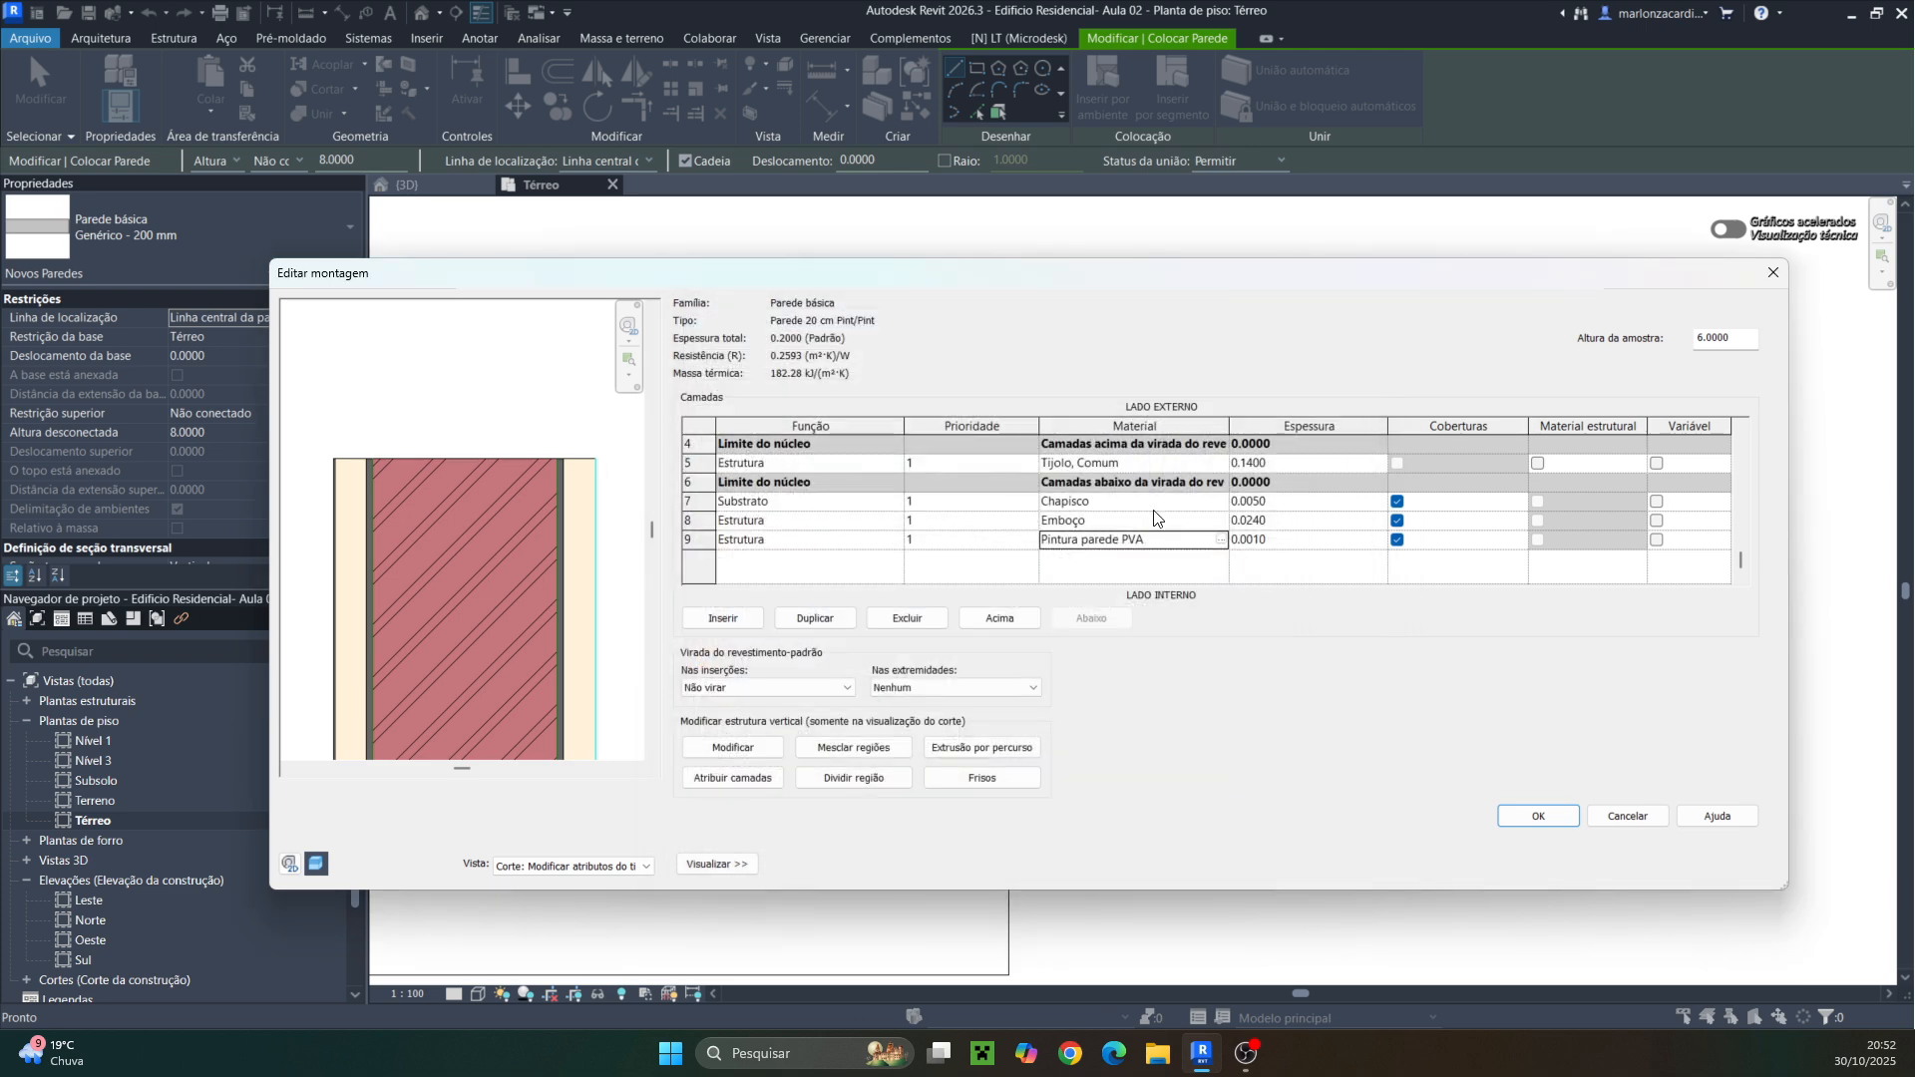
# Confirm the wall assembly and the type properties of Parede 20 cm Pint/Pint
pyautogui.scroll(2, 1124, 539)
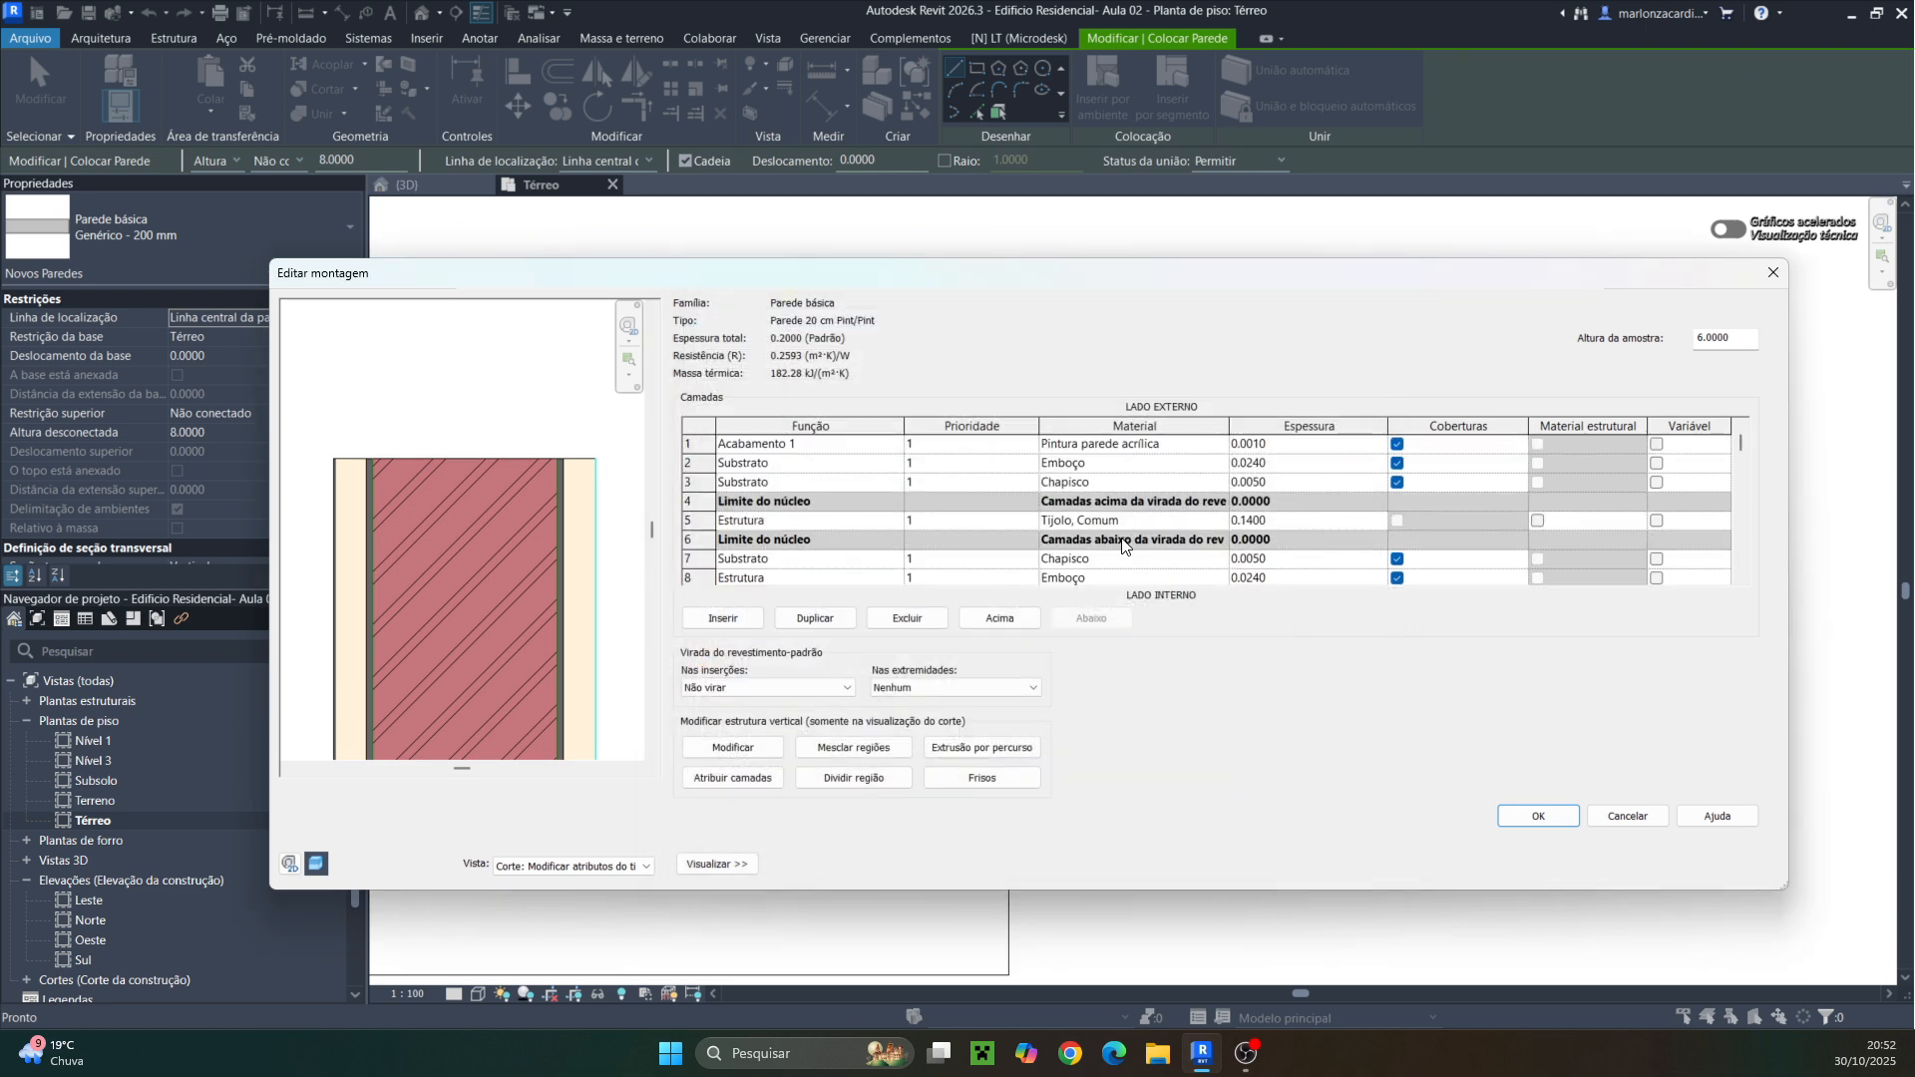
pyautogui.scroll(3, 327, 494)
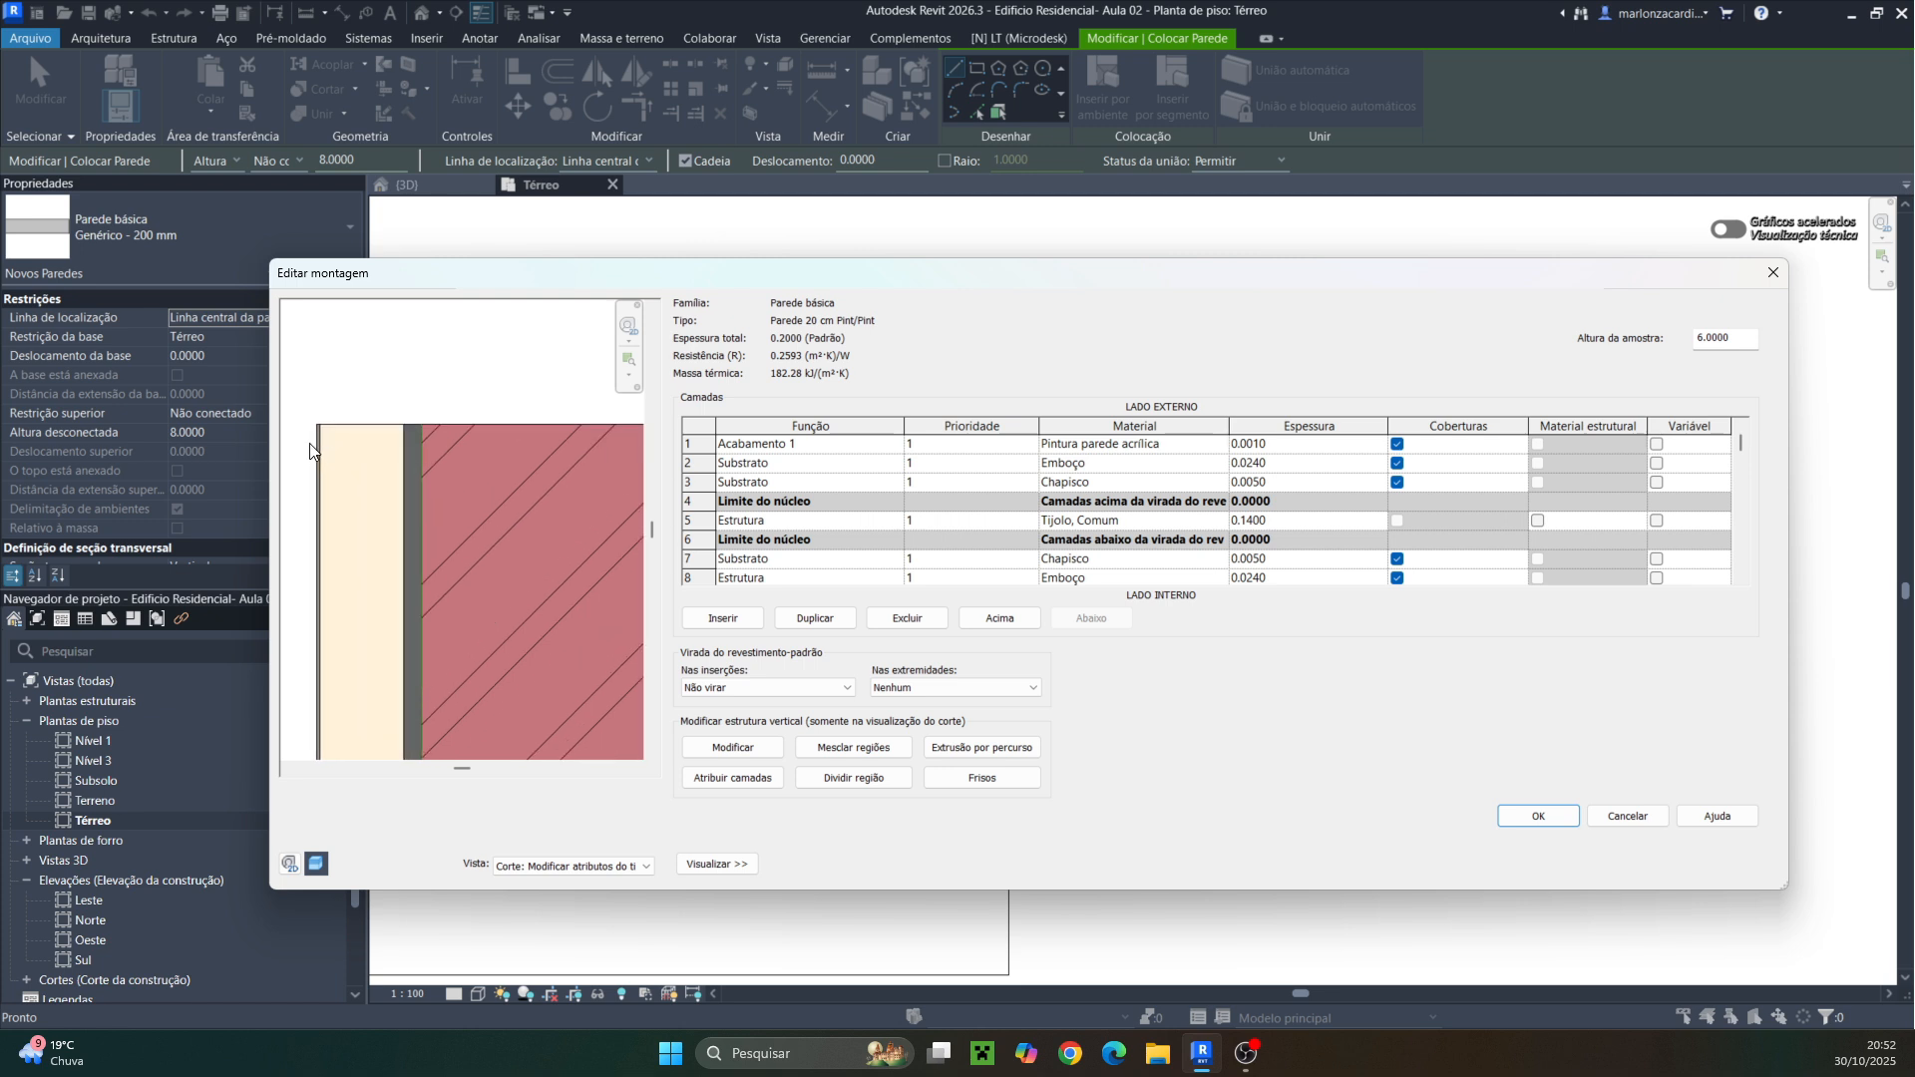
pyautogui.scroll(4, 310, 451)
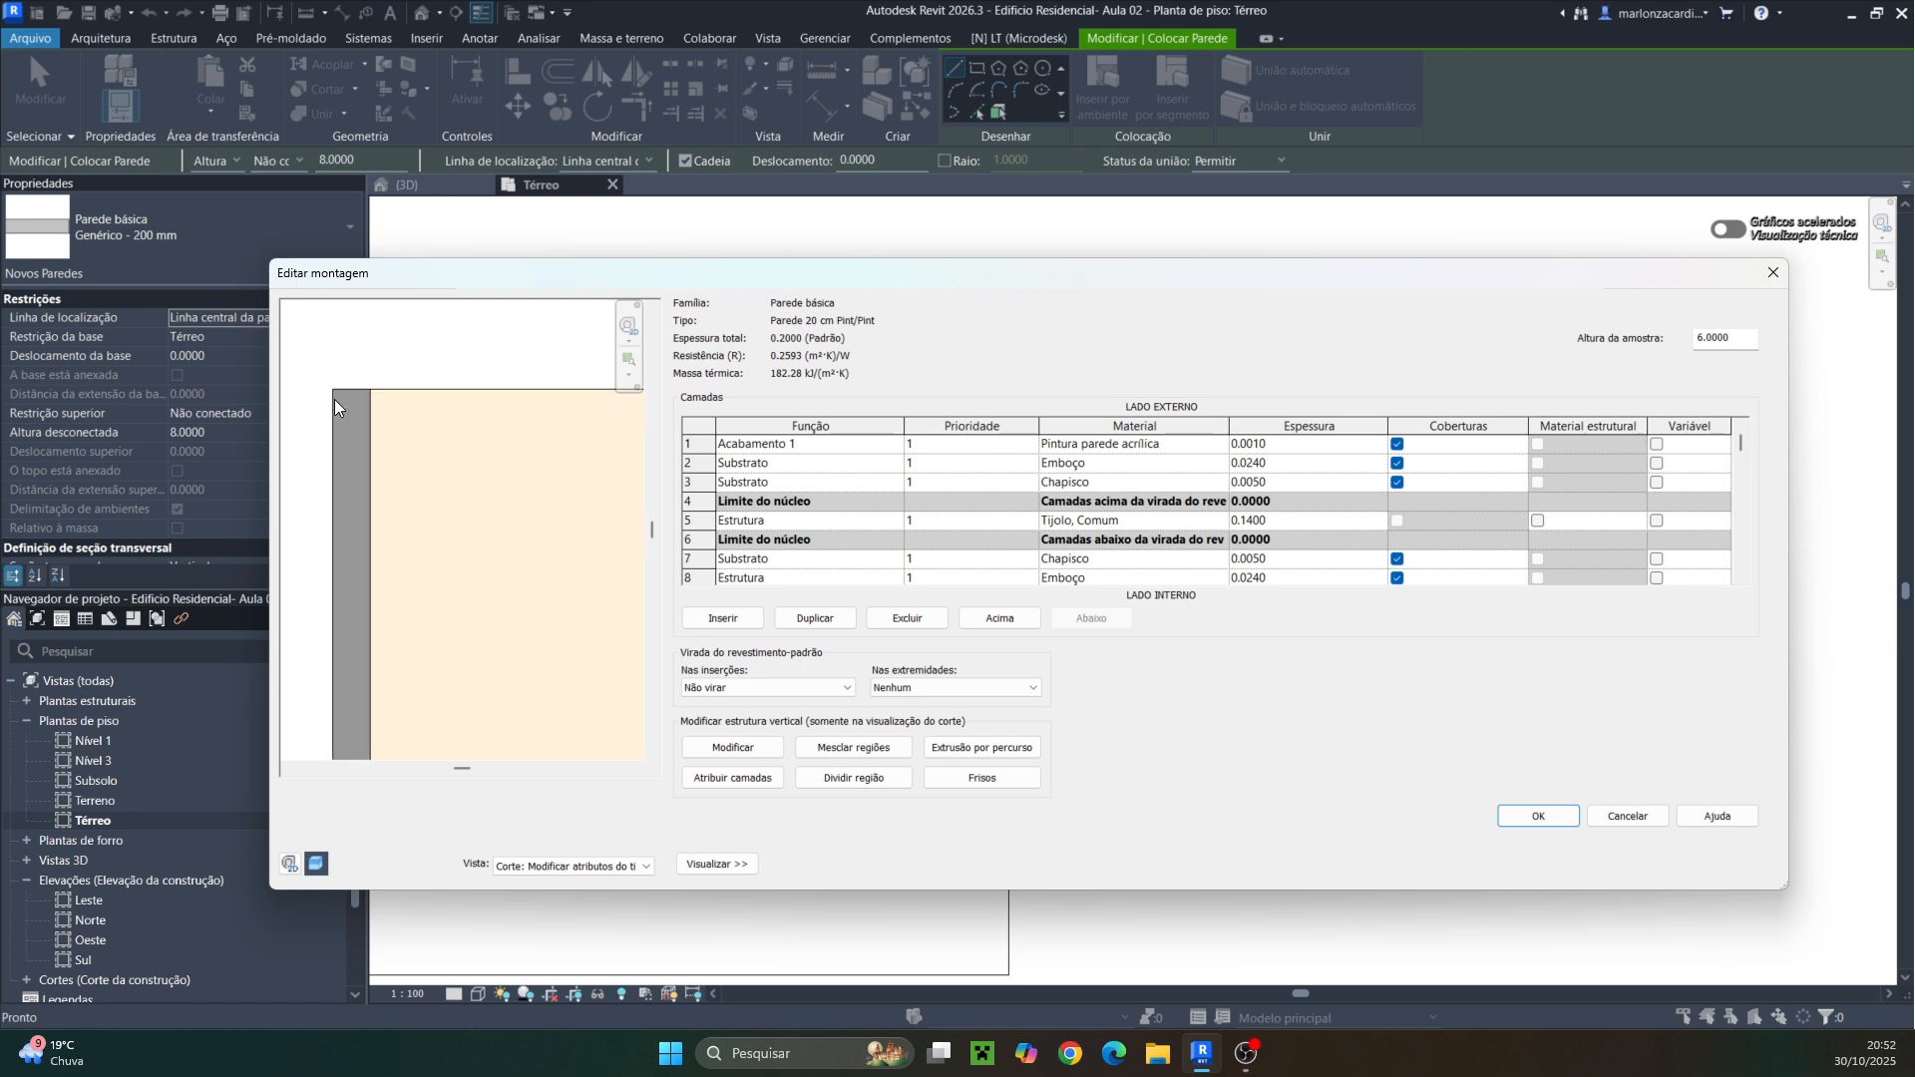
pyautogui.scroll(-7, 347, 421)
pyautogui.scroll(3, 452, 437)
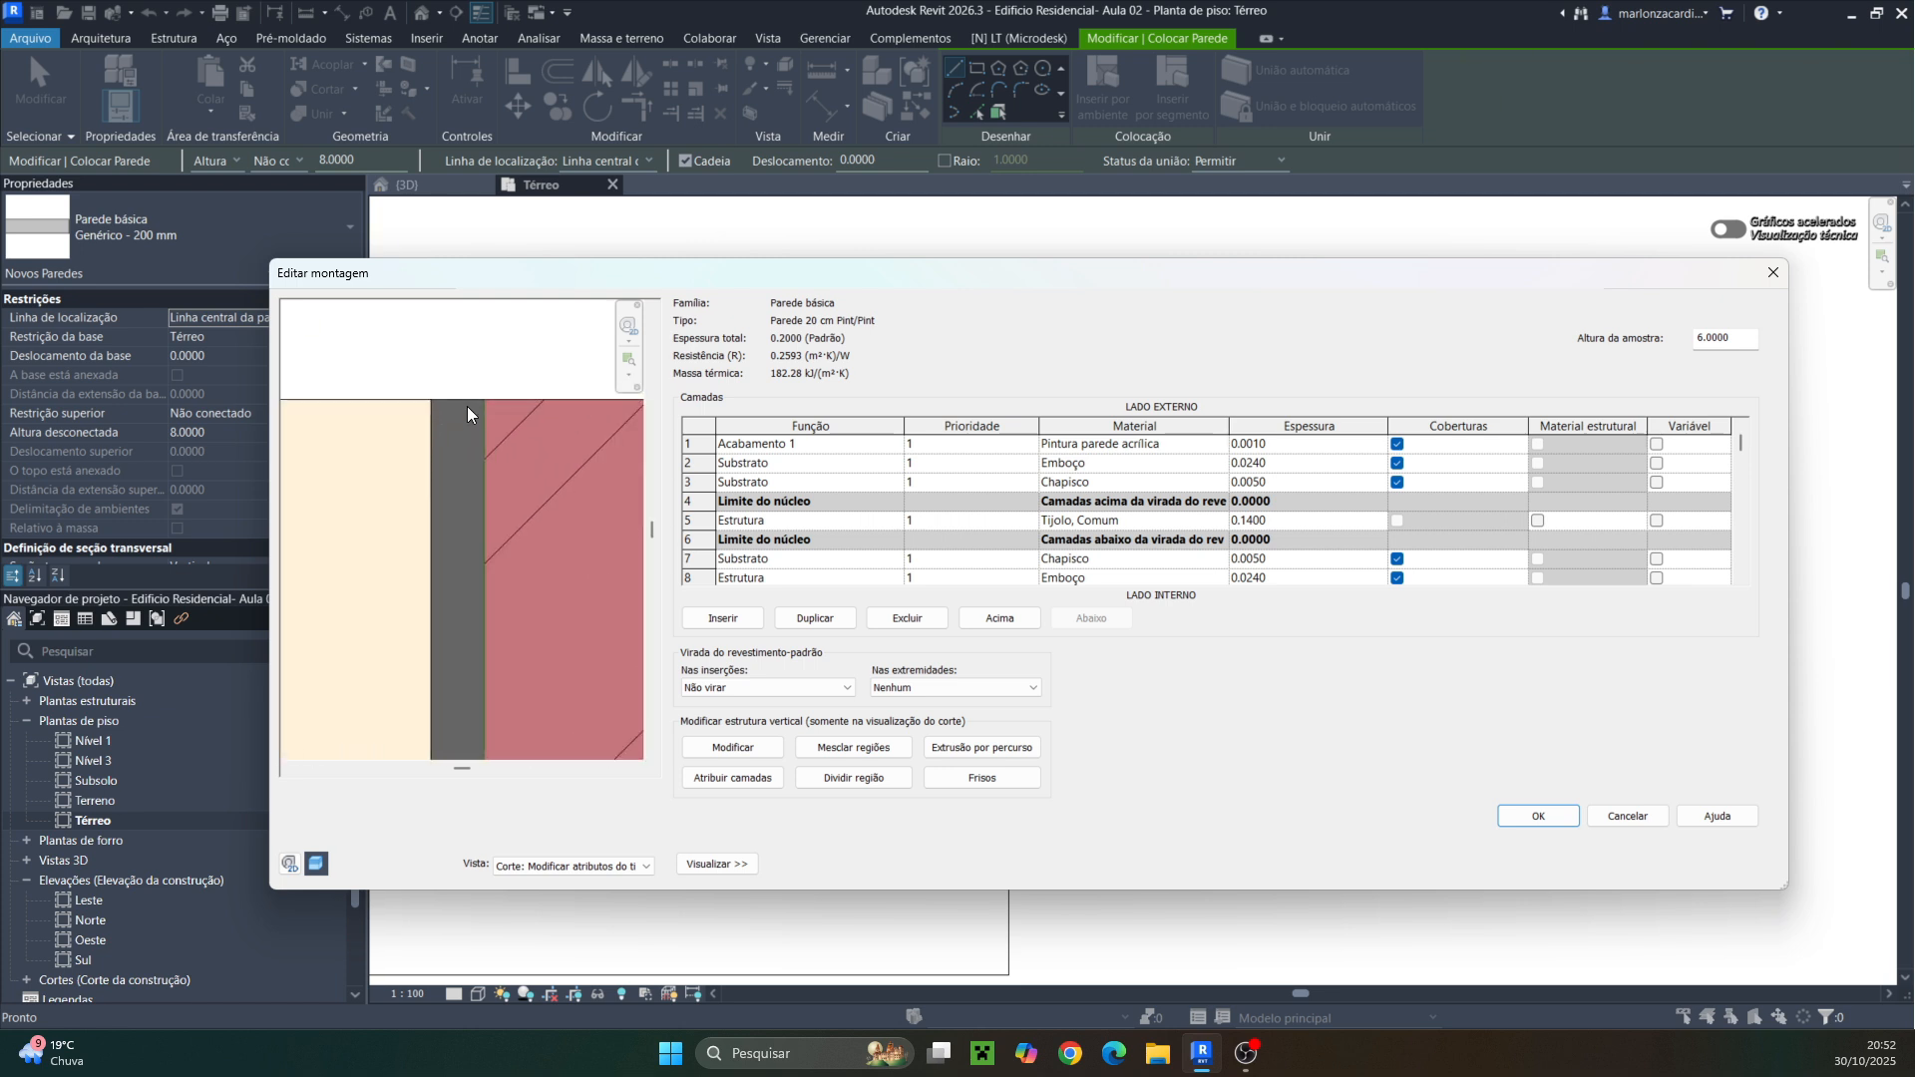
pyautogui.scroll(-5, 463, 439)
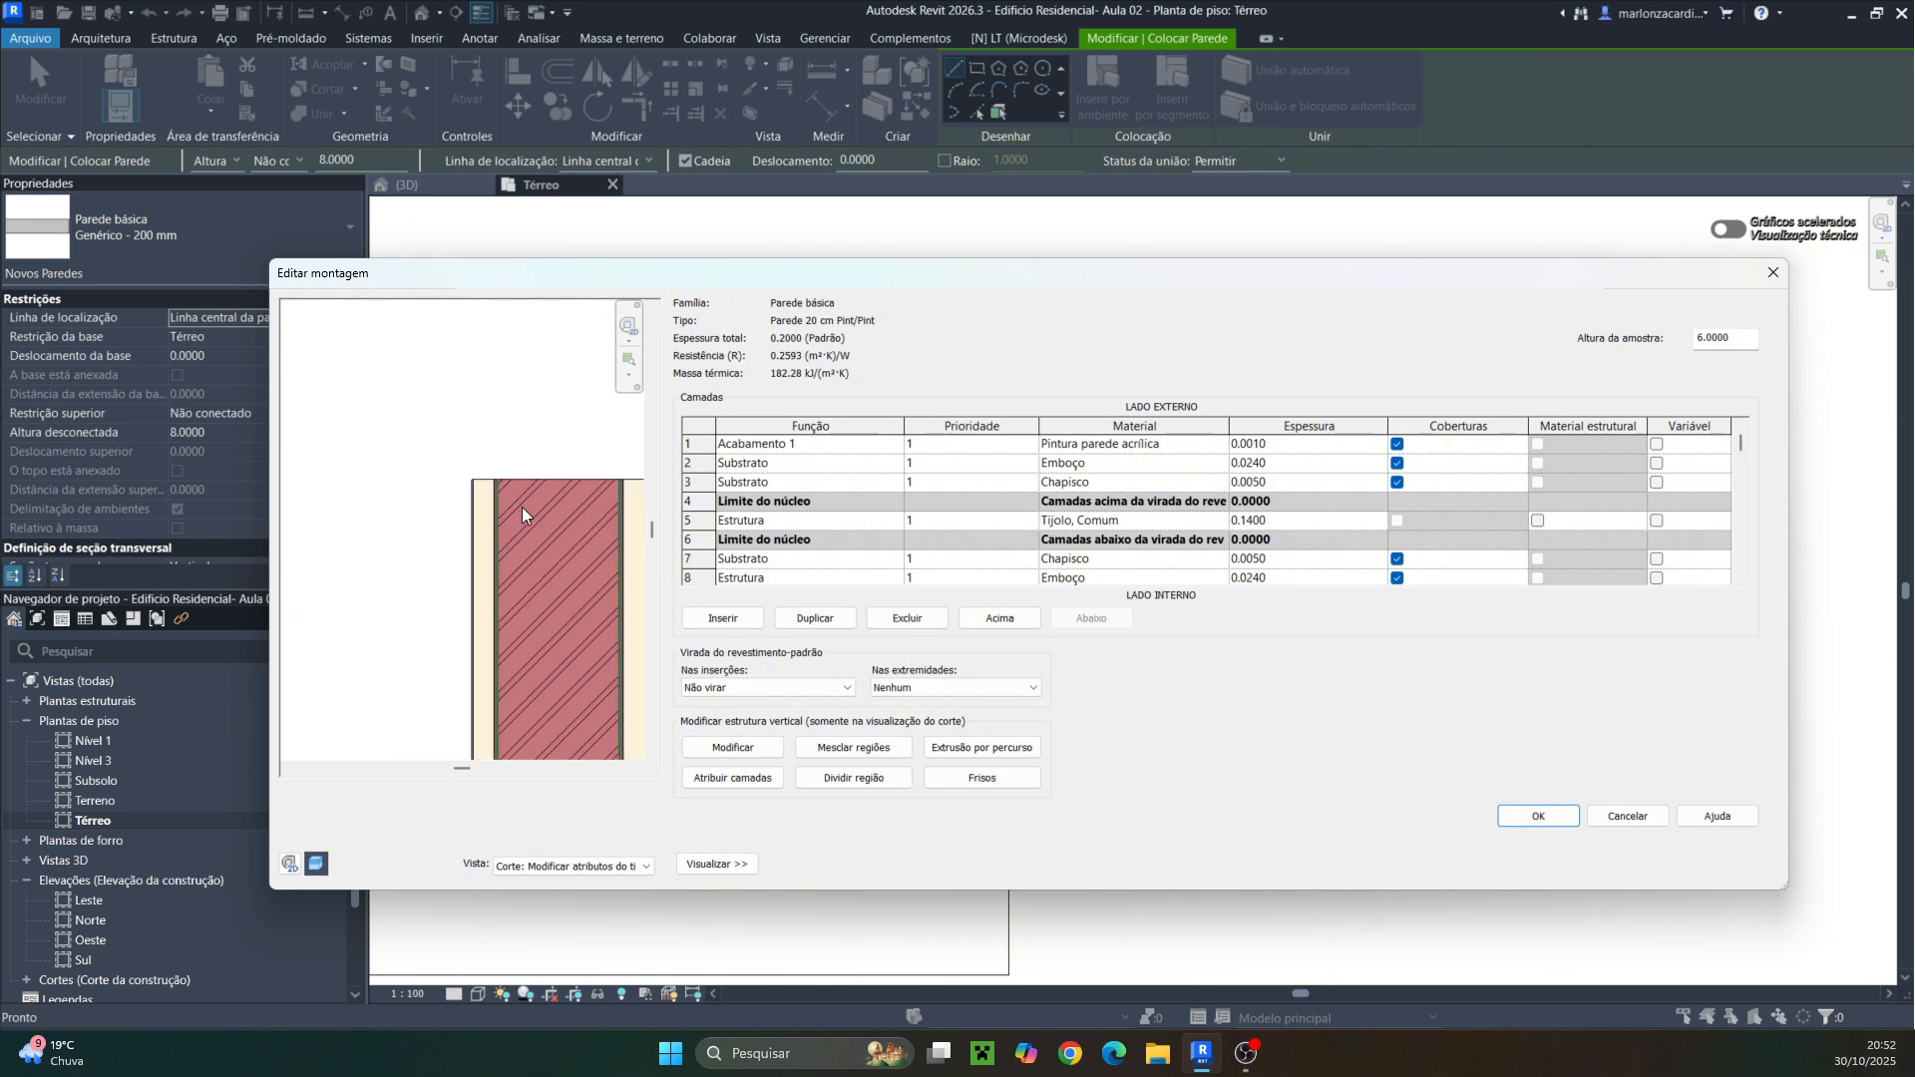
pyautogui.moveTo(522, 507); pyautogui.dragTo(397, 462, button='middle')
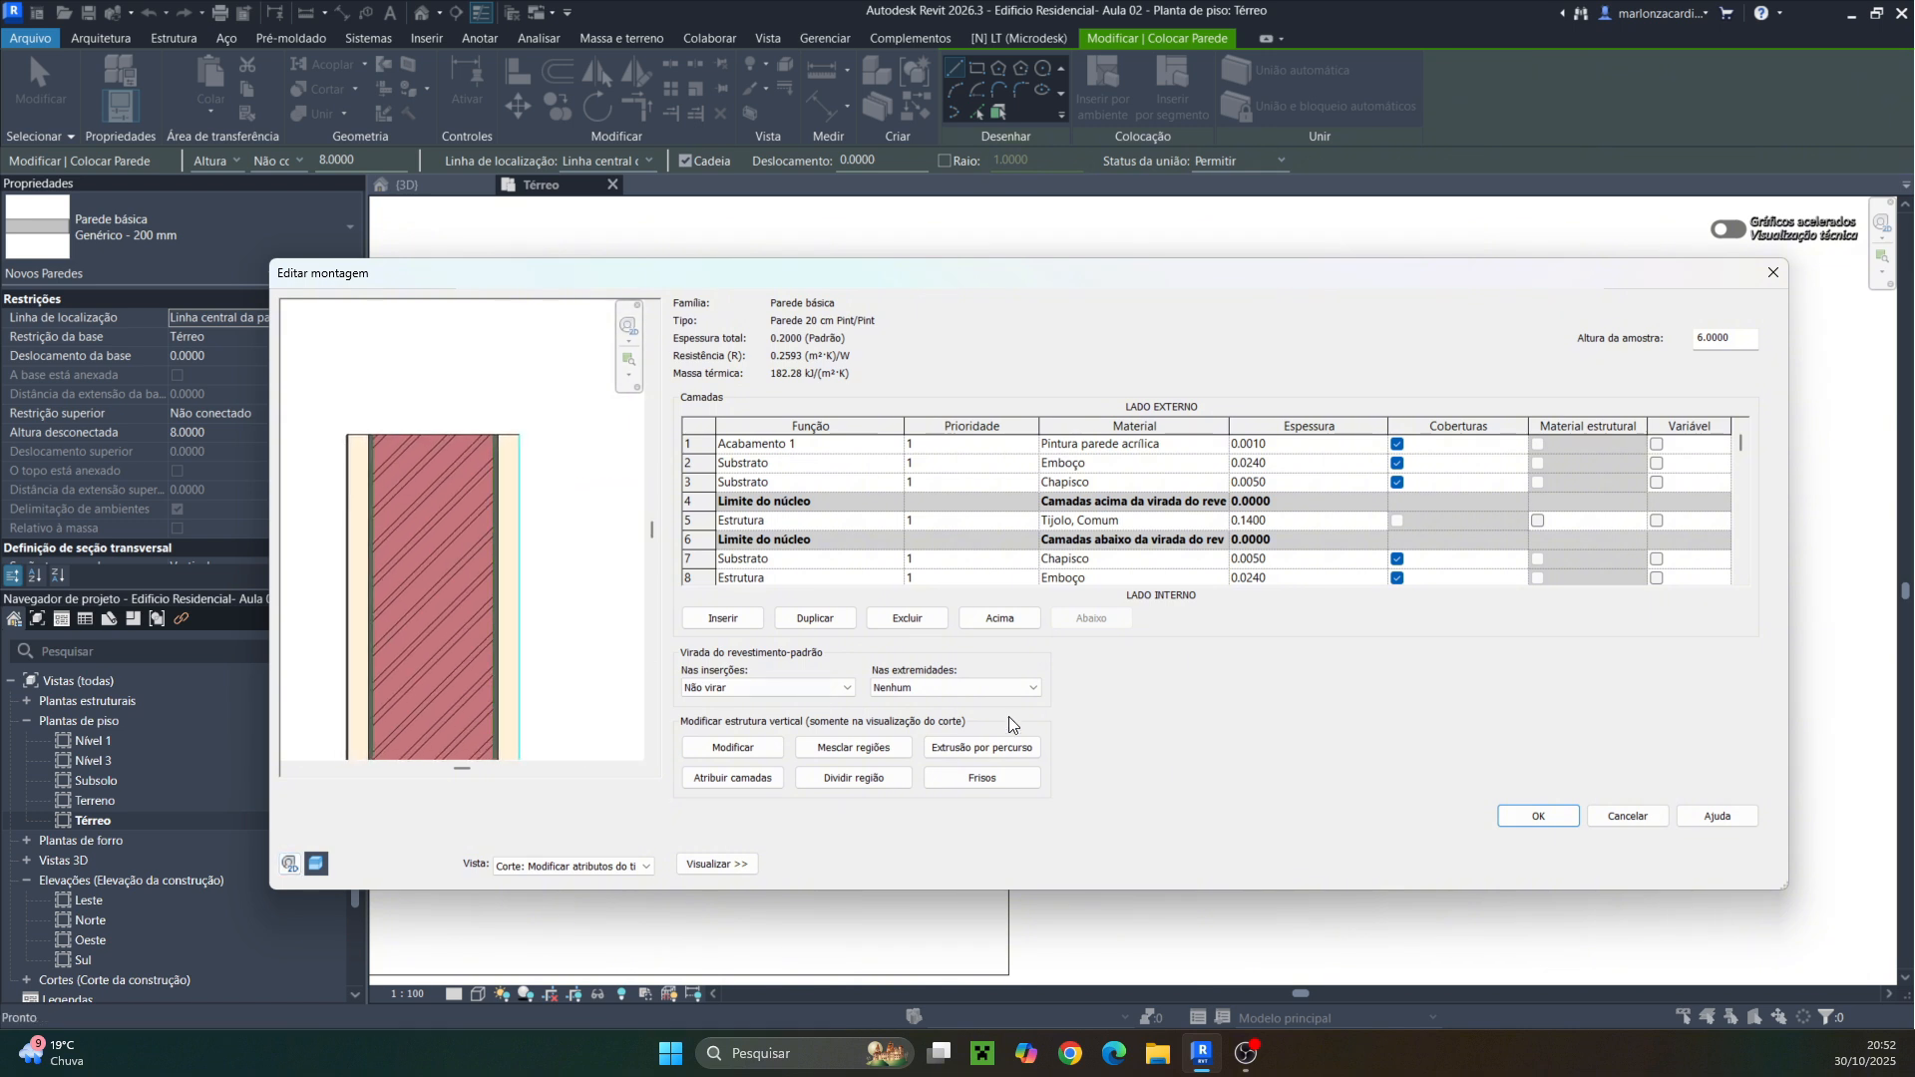
pyautogui.click(1538, 818)
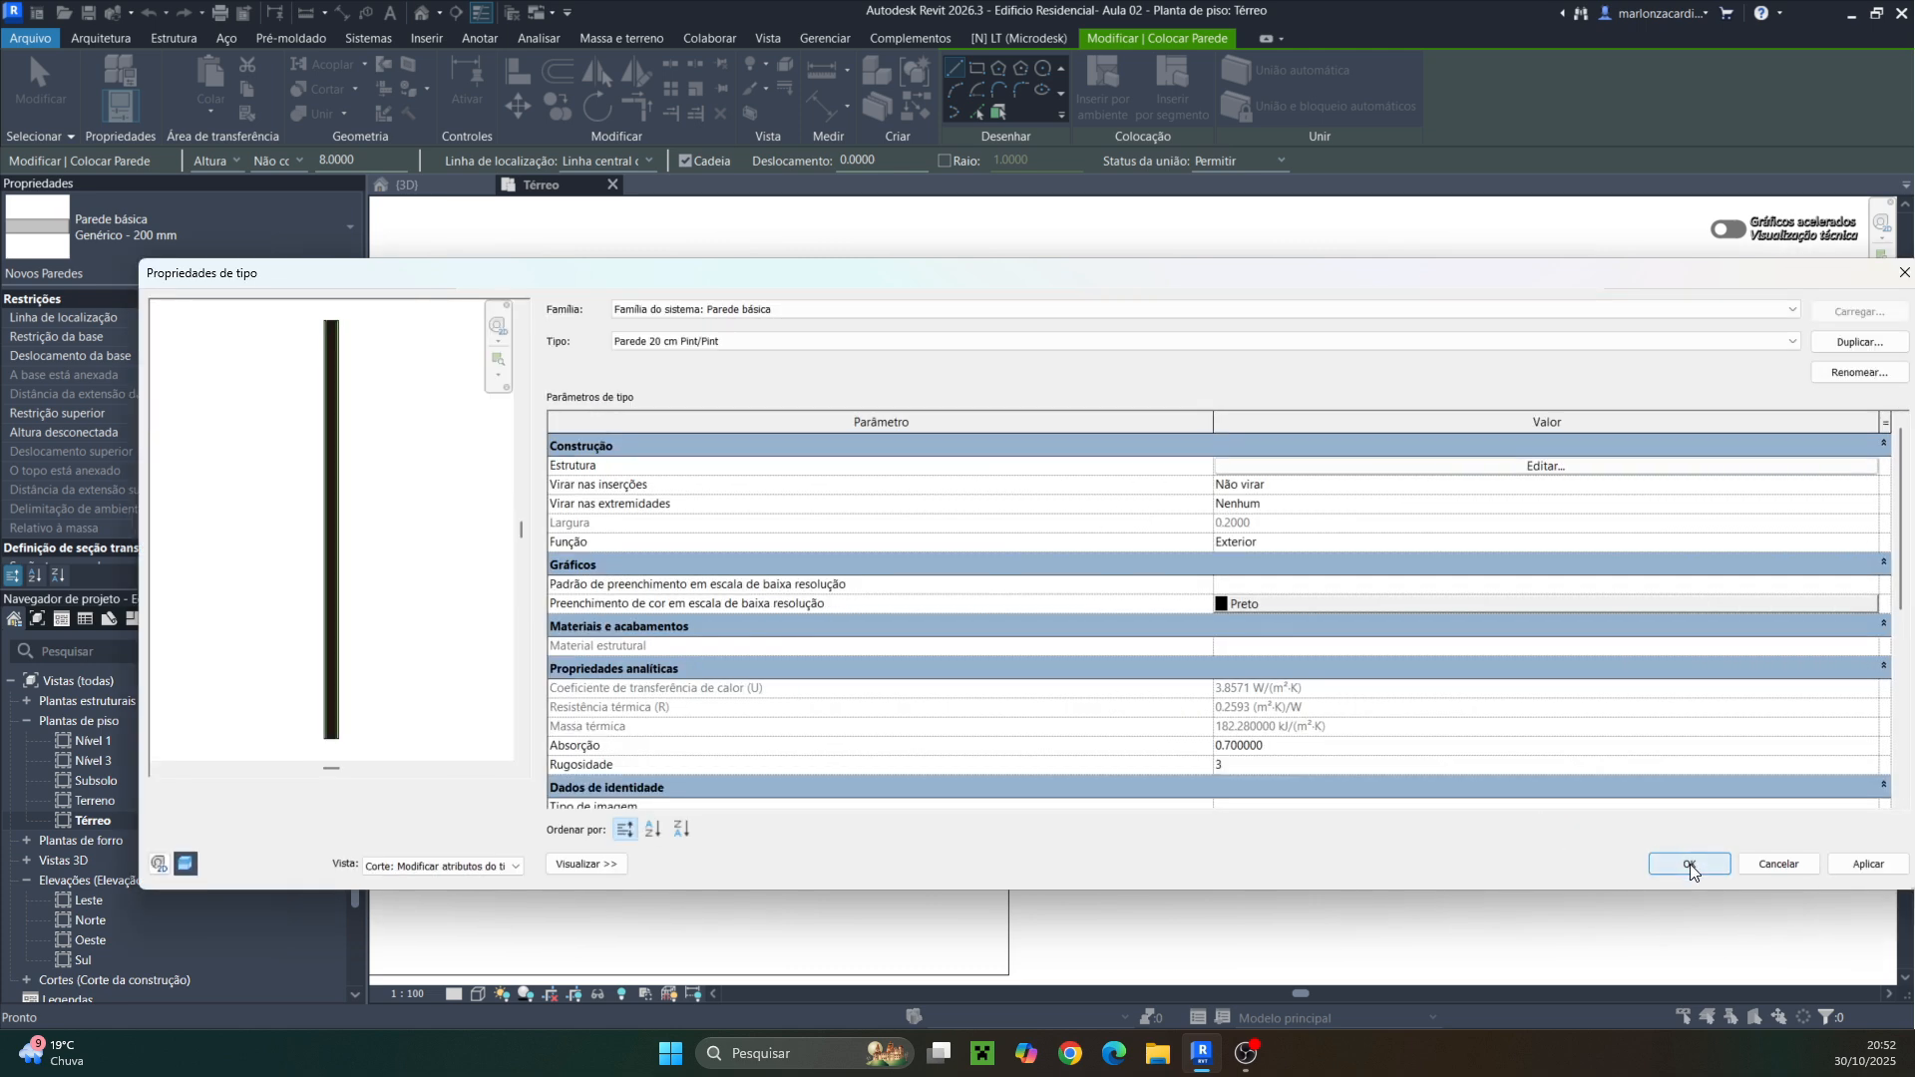
pyautogui.click(1688, 865)
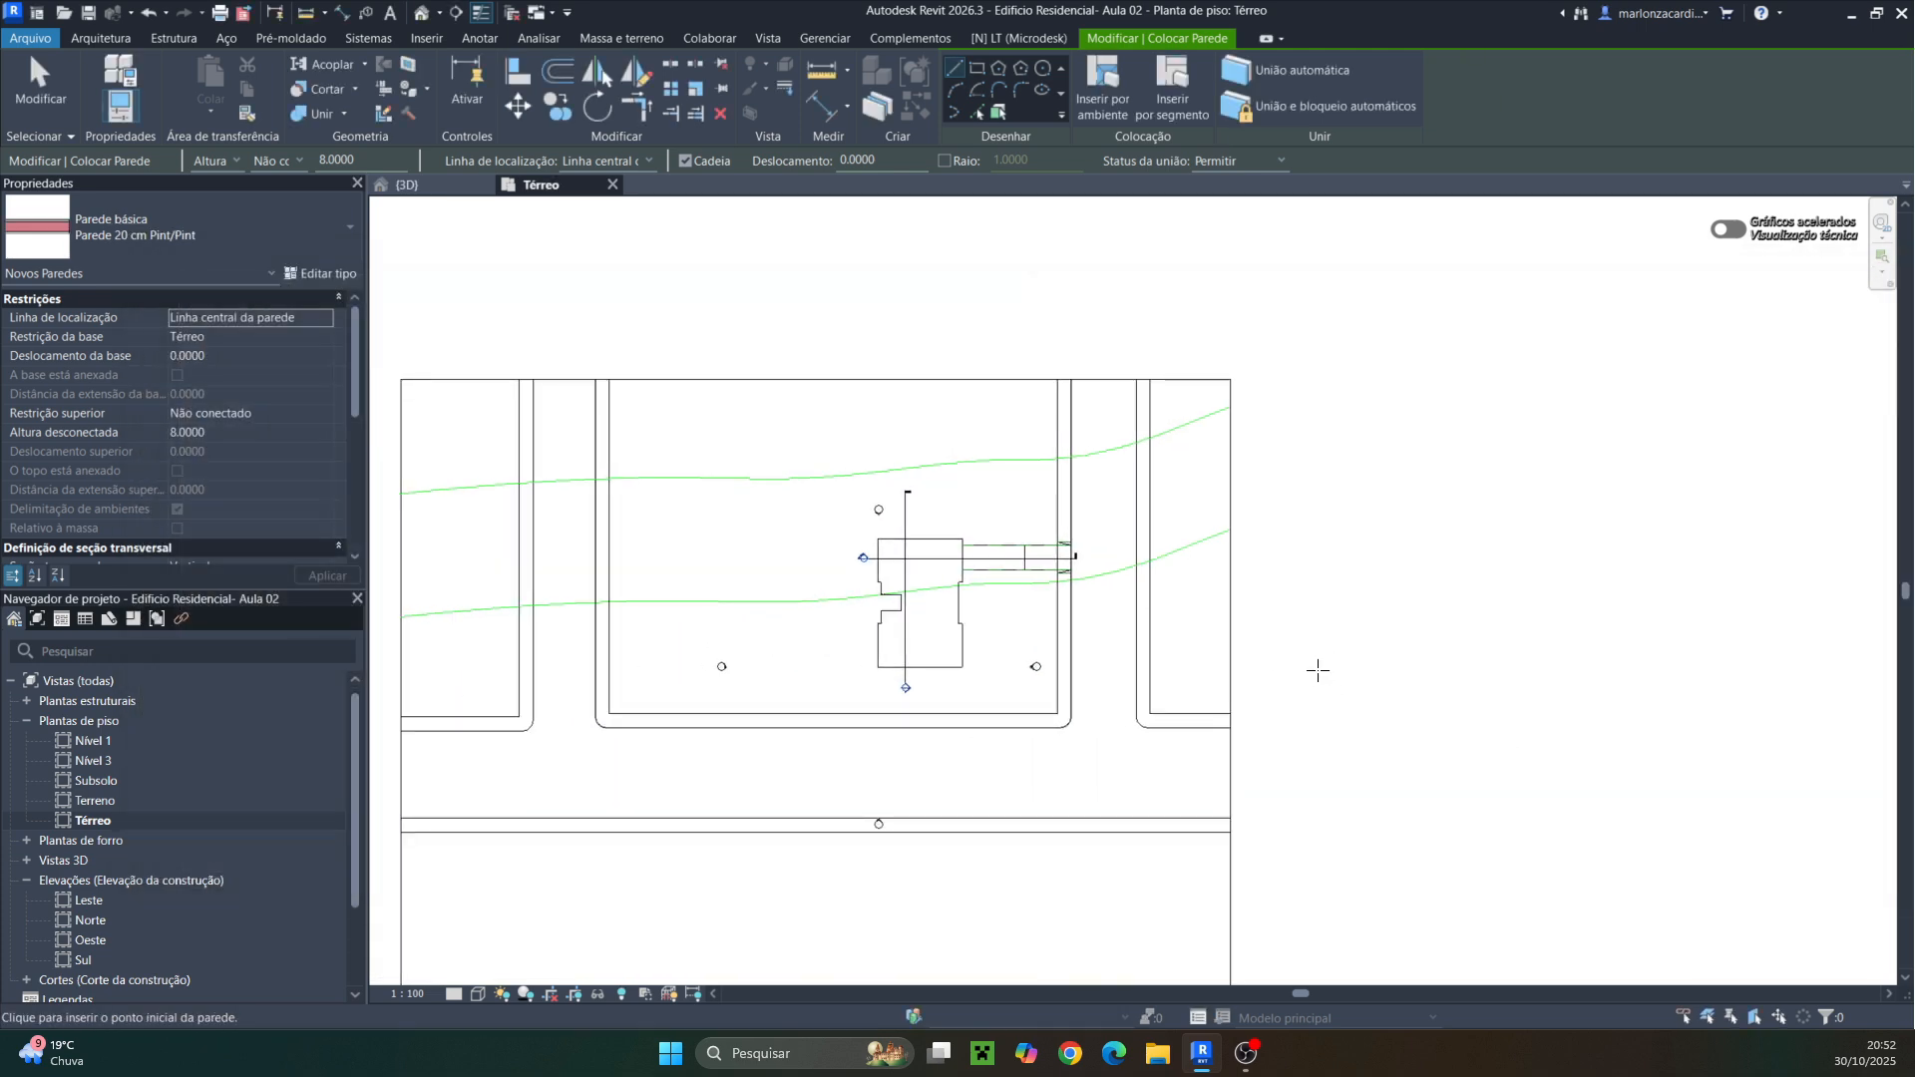
pyautogui.scroll(4, 1318, 670)
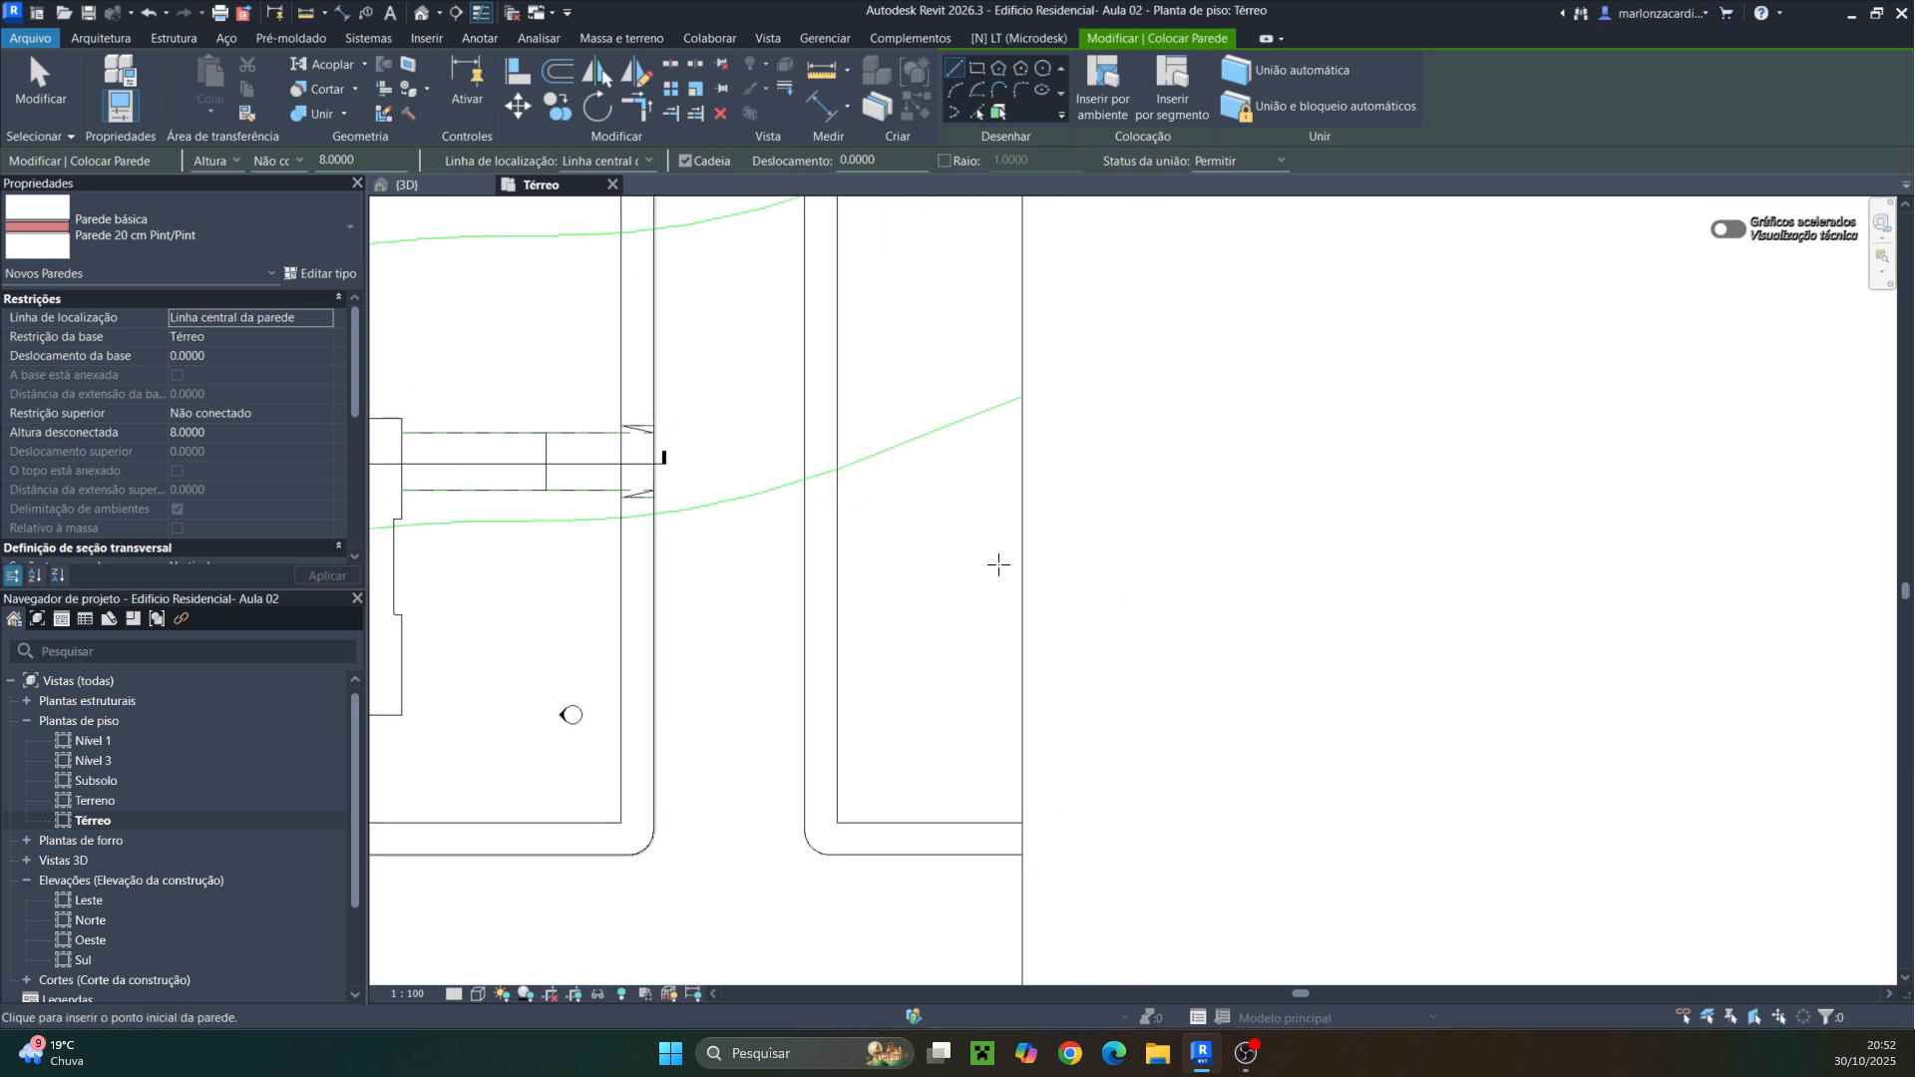
# Set the floor plan's detail level to Alto and its visual style to Sombreado
pyautogui.click(454, 993)
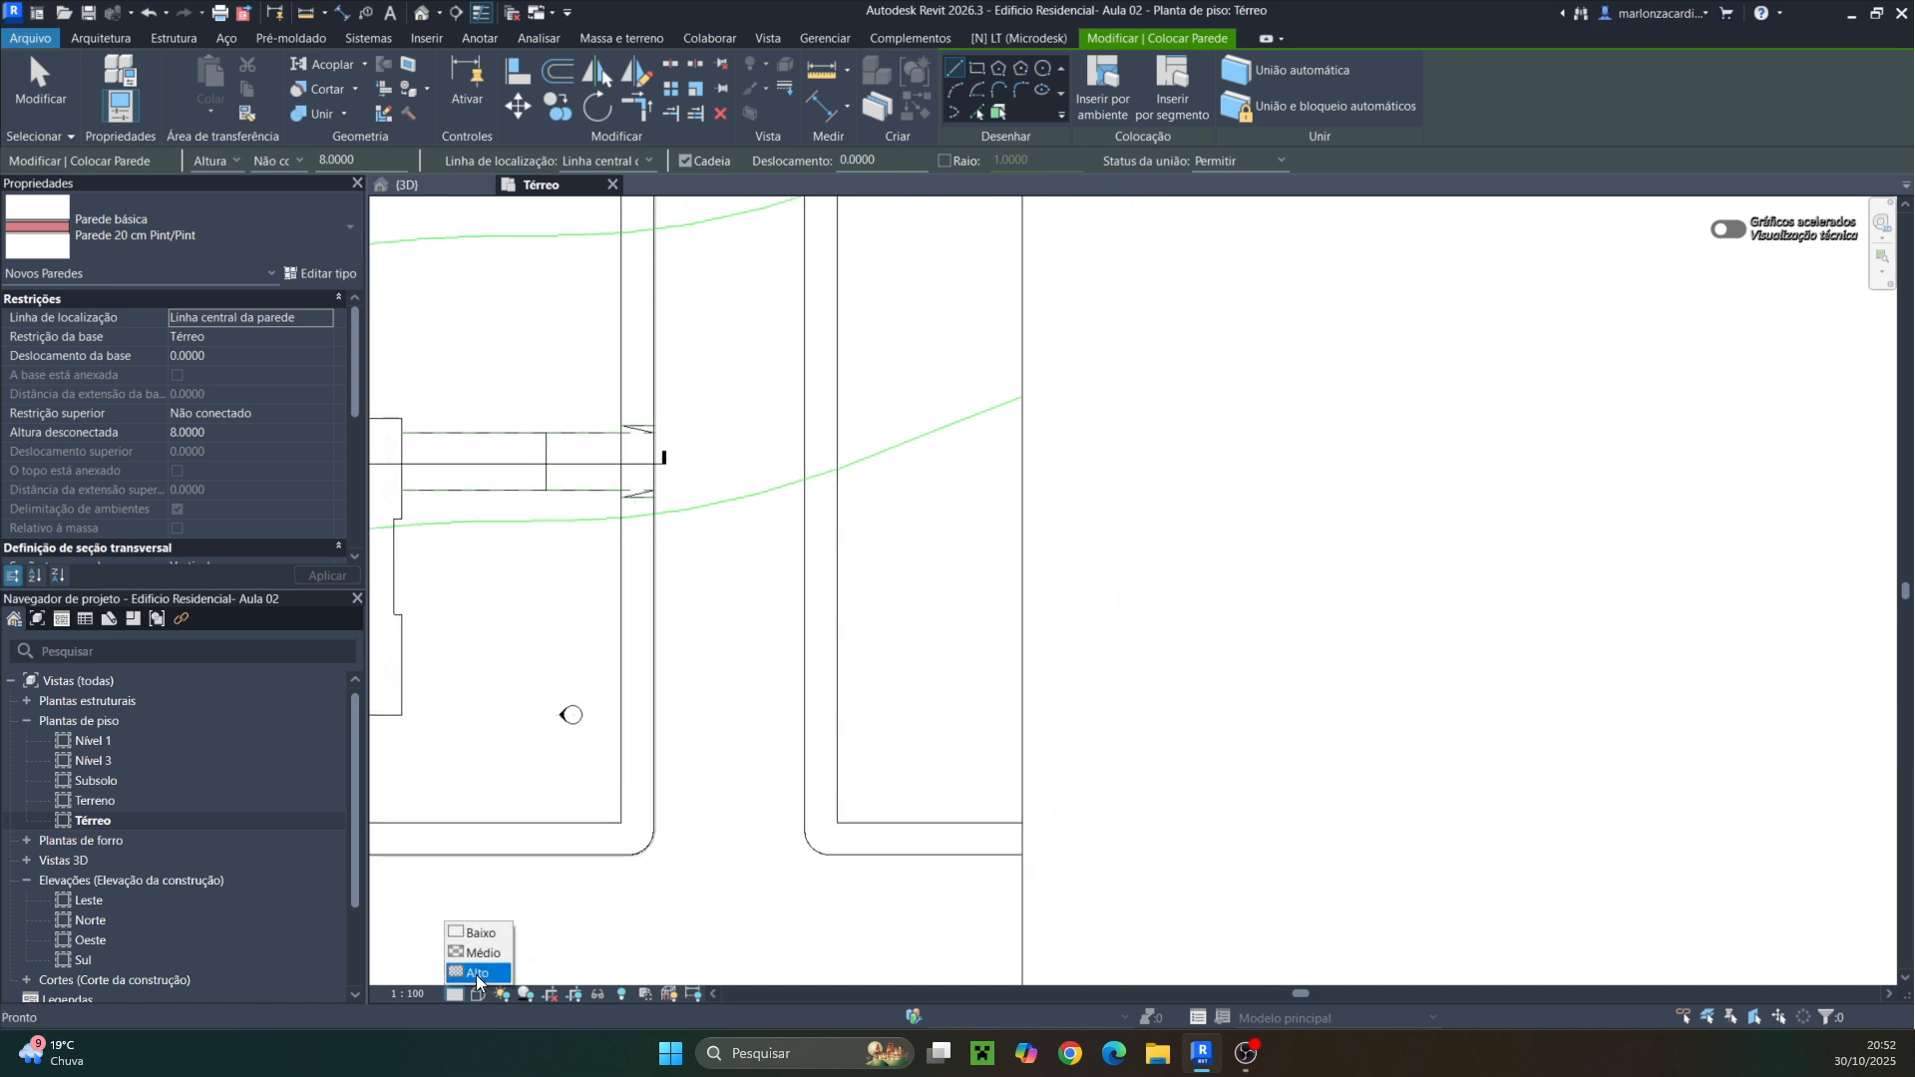
pyautogui.click(477, 974)
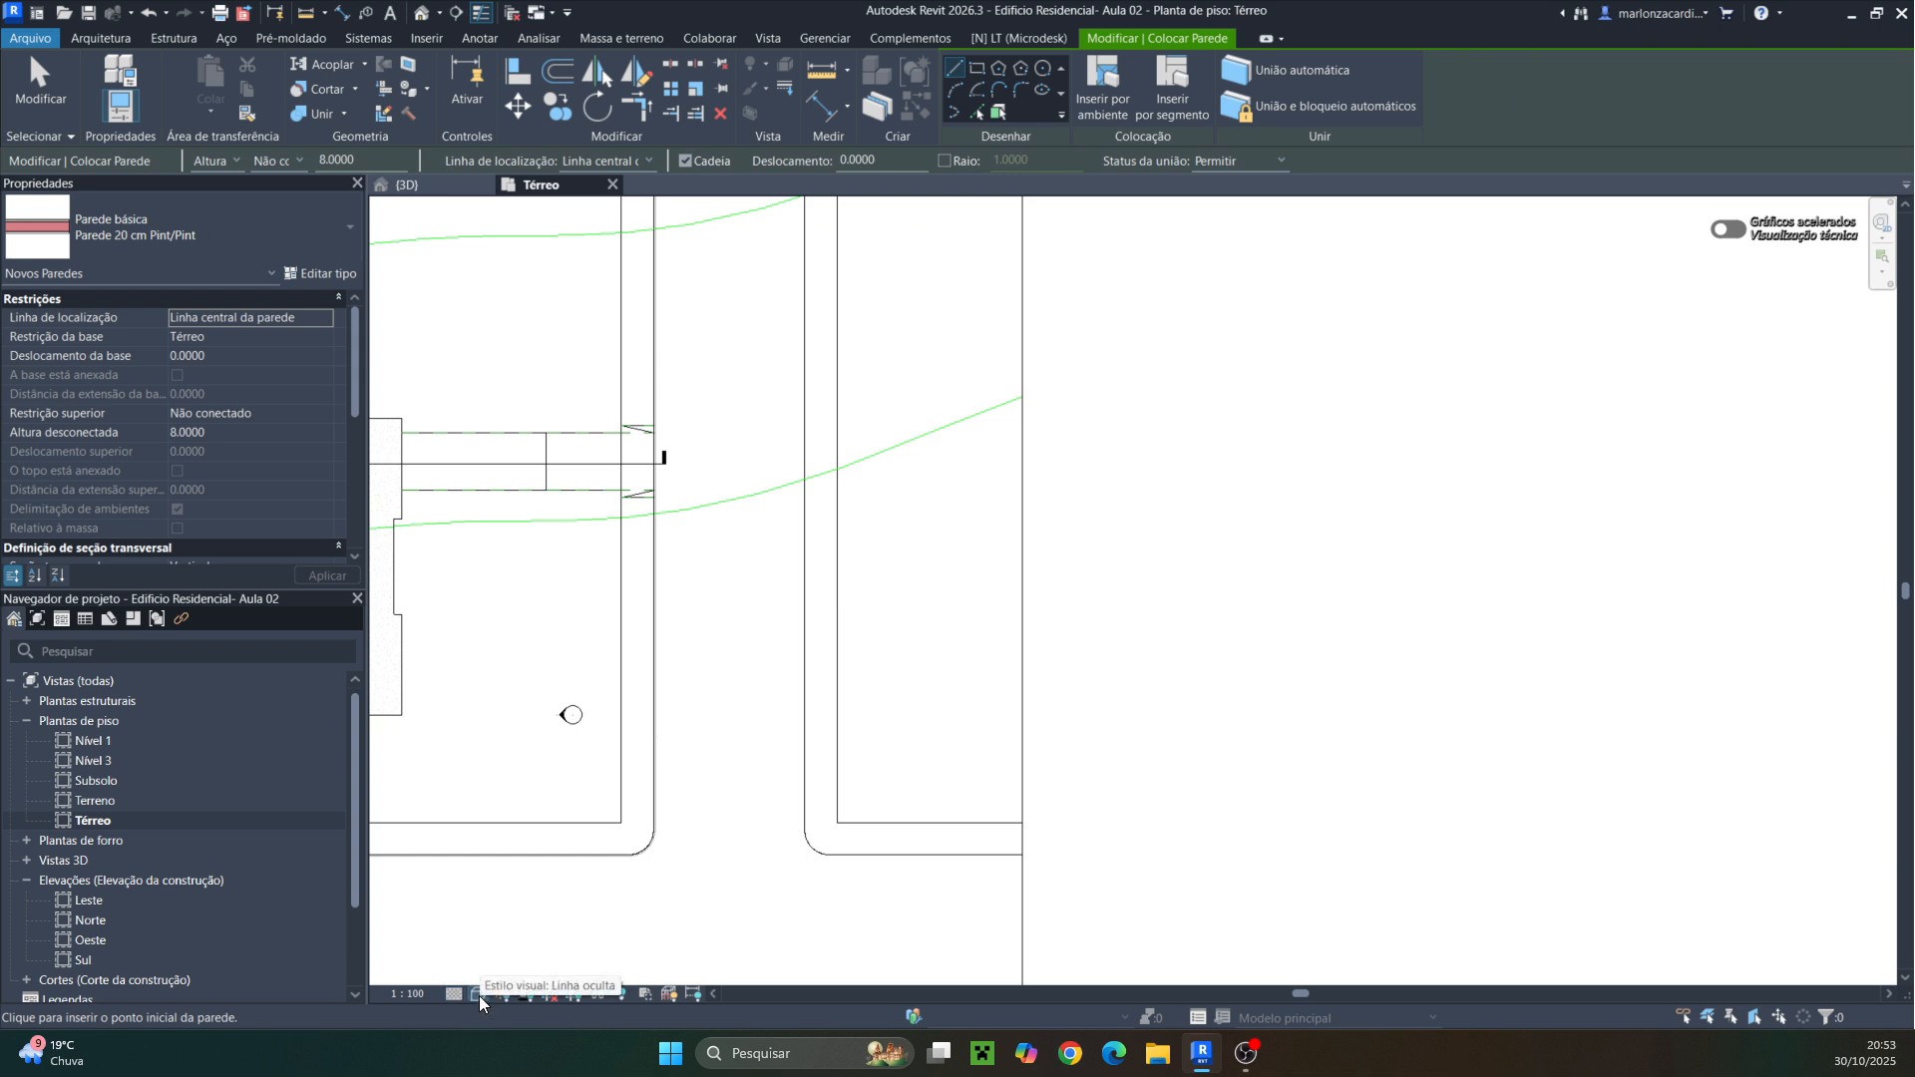
pyautogui.click(479, 996)
pyautogui.click(515, 913)
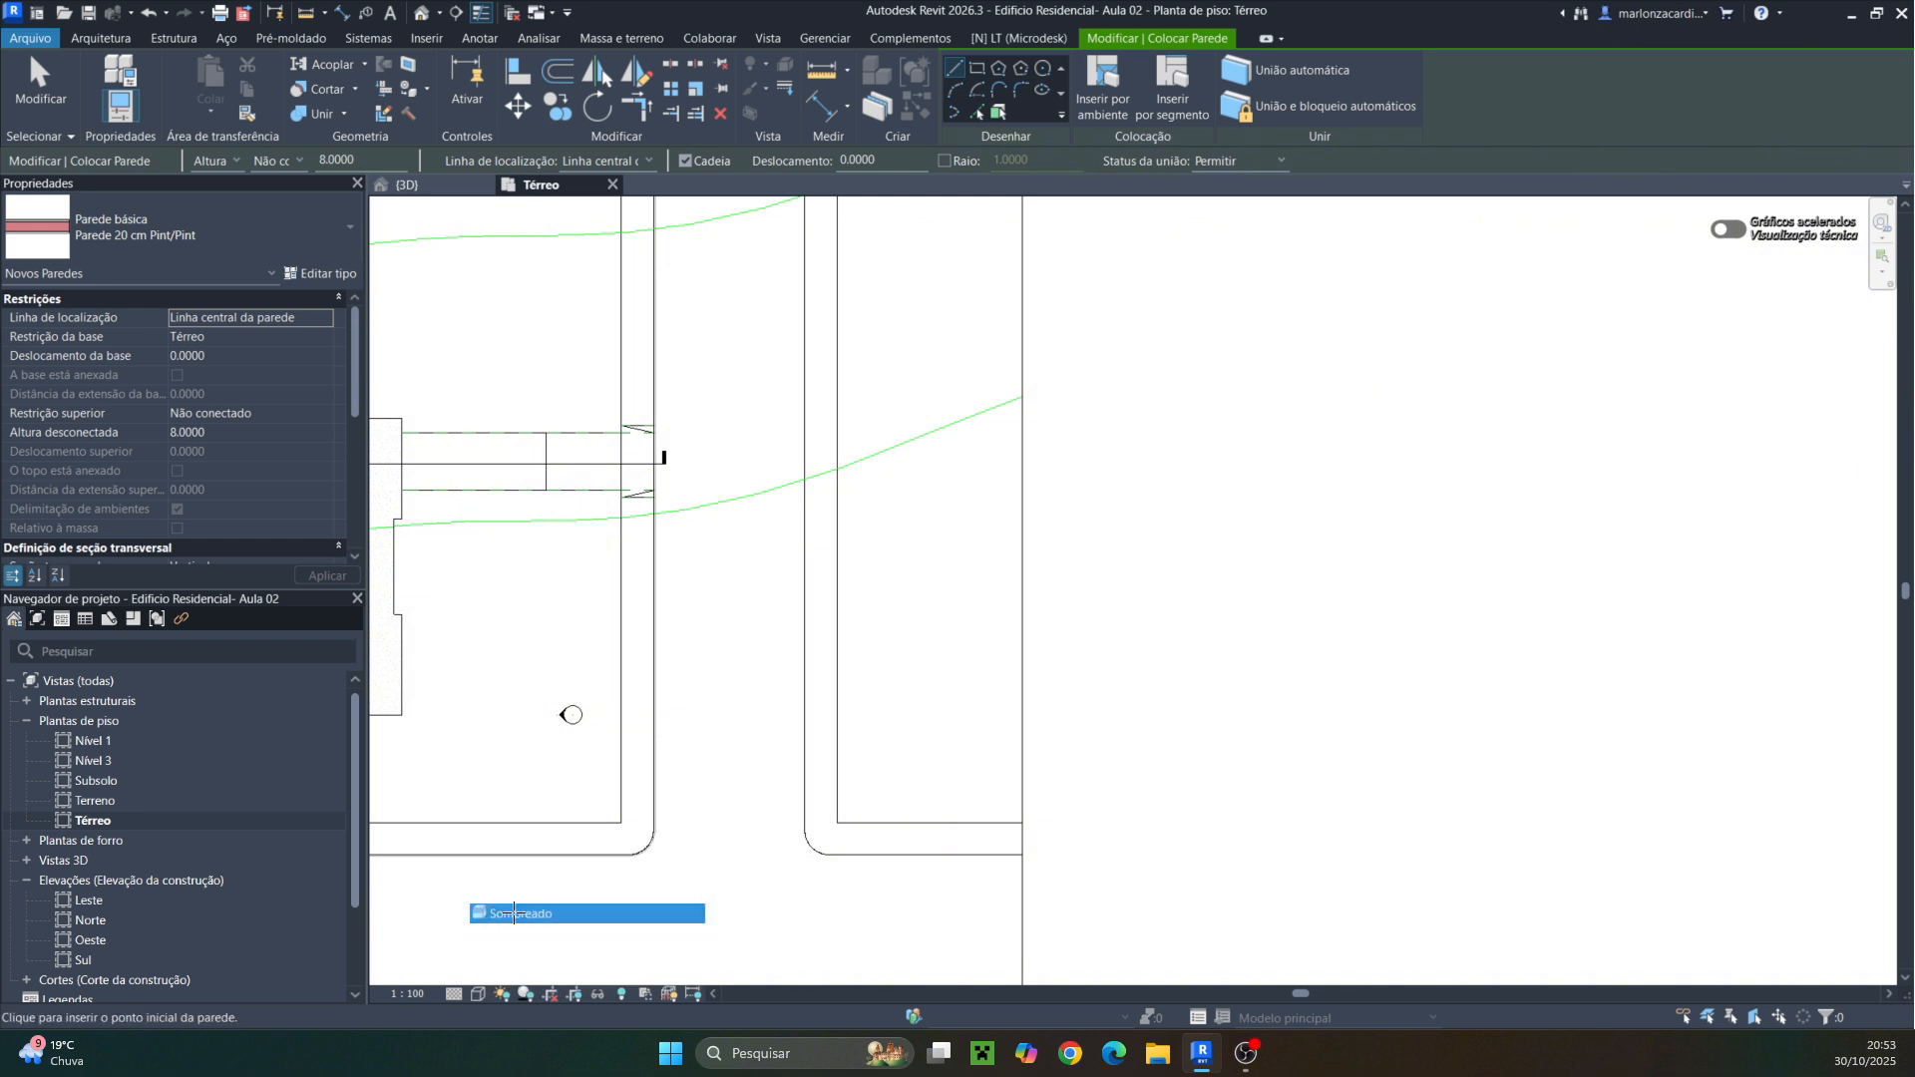
# Draw a short sample Parede 20 cm Pint/Pint wall to inspect its layers, then delete it
pyautogui.scroll(-1, 1077, 632)
pyautogui.click(1199, 587)
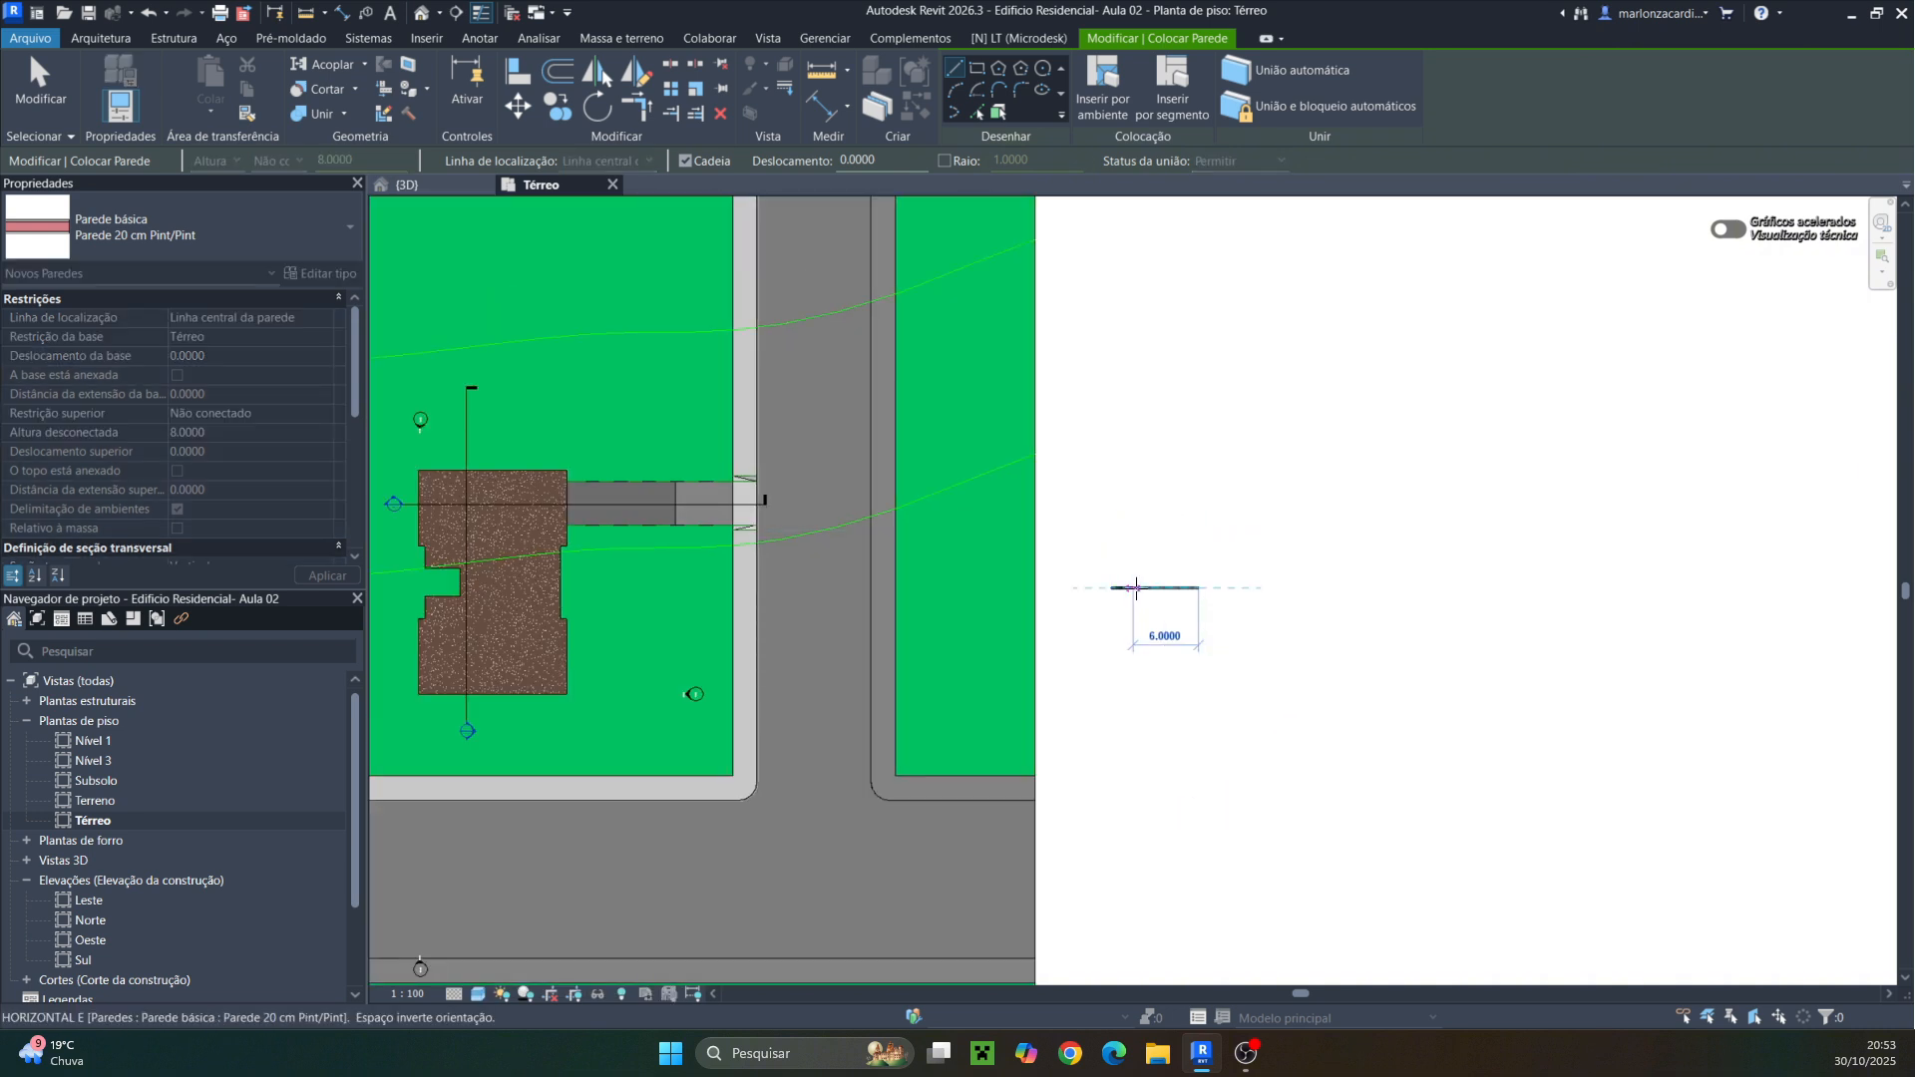
pyautogui.scroll(8, 1133, 588)
pyautogui.press('Escape')
pyautogui.scroll(9, 1106, 576)
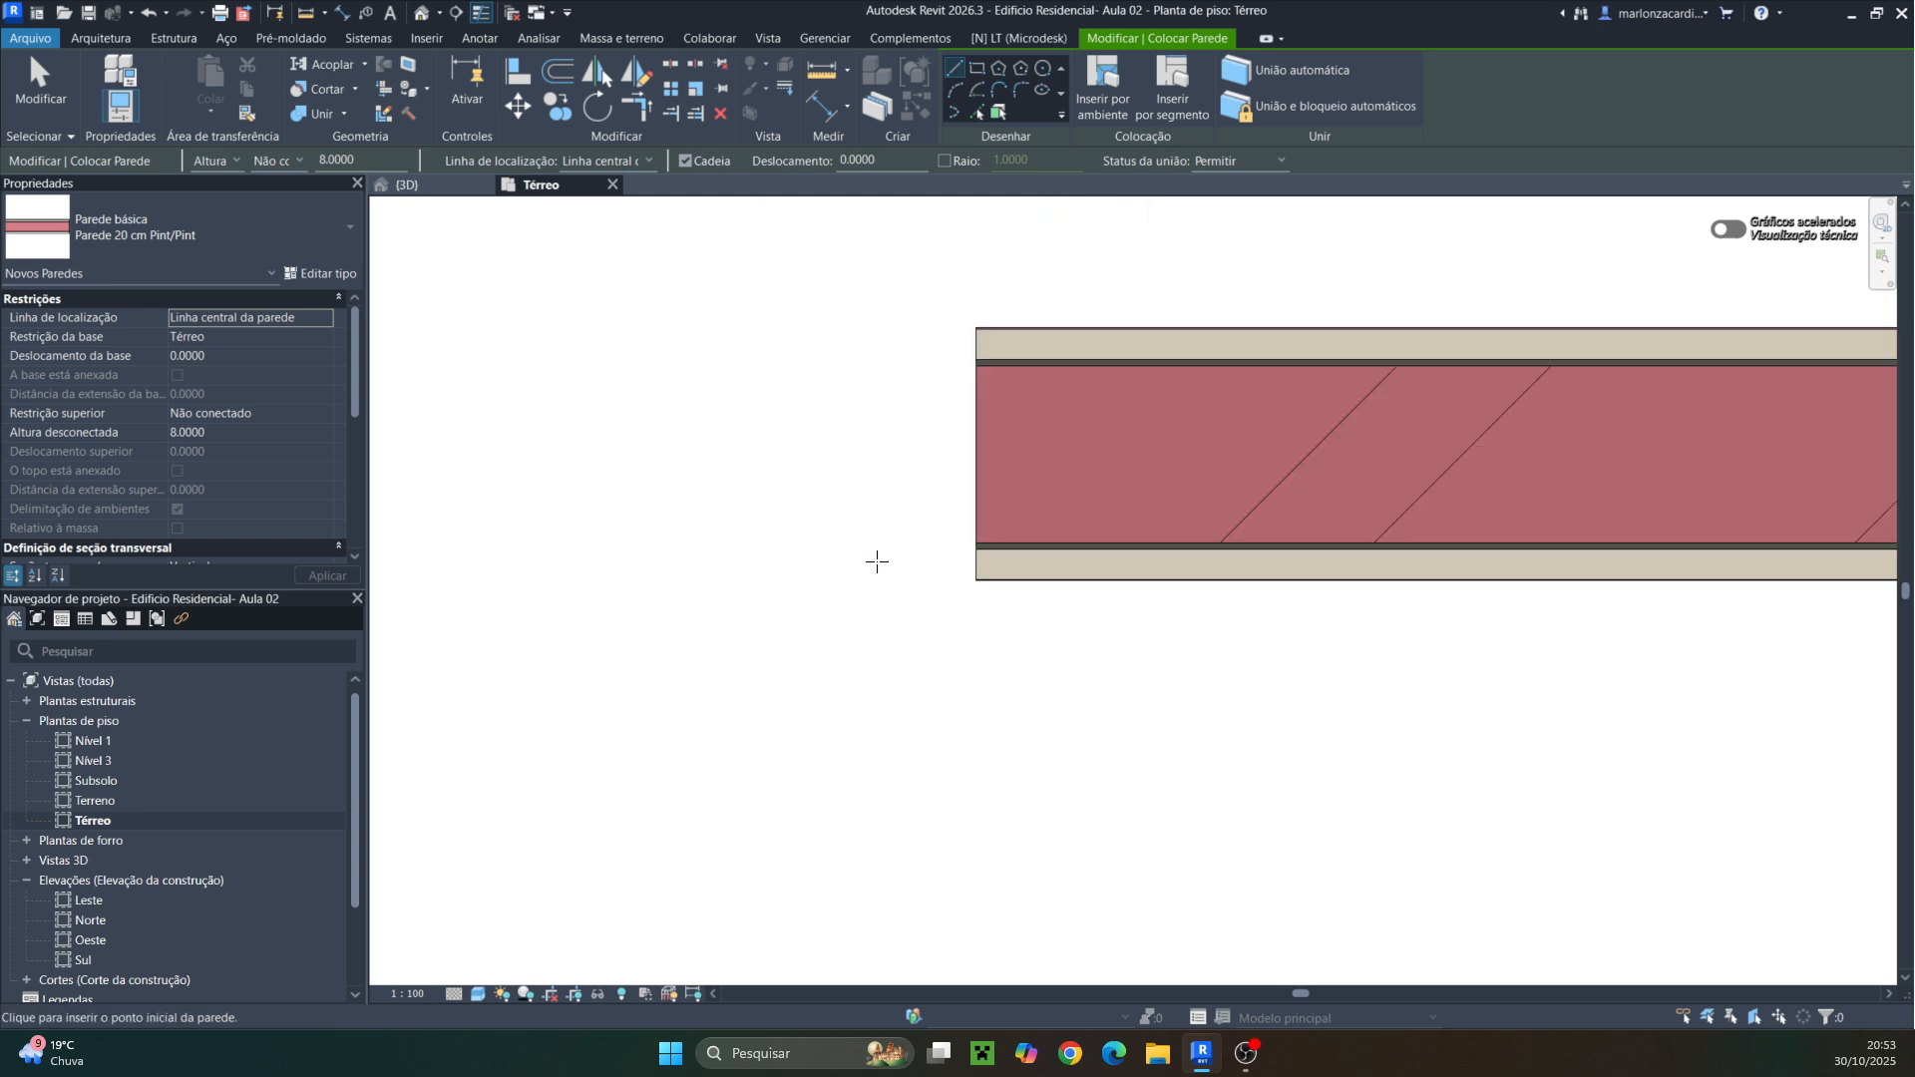
pyautogui.scroll(-9, 927, 566)
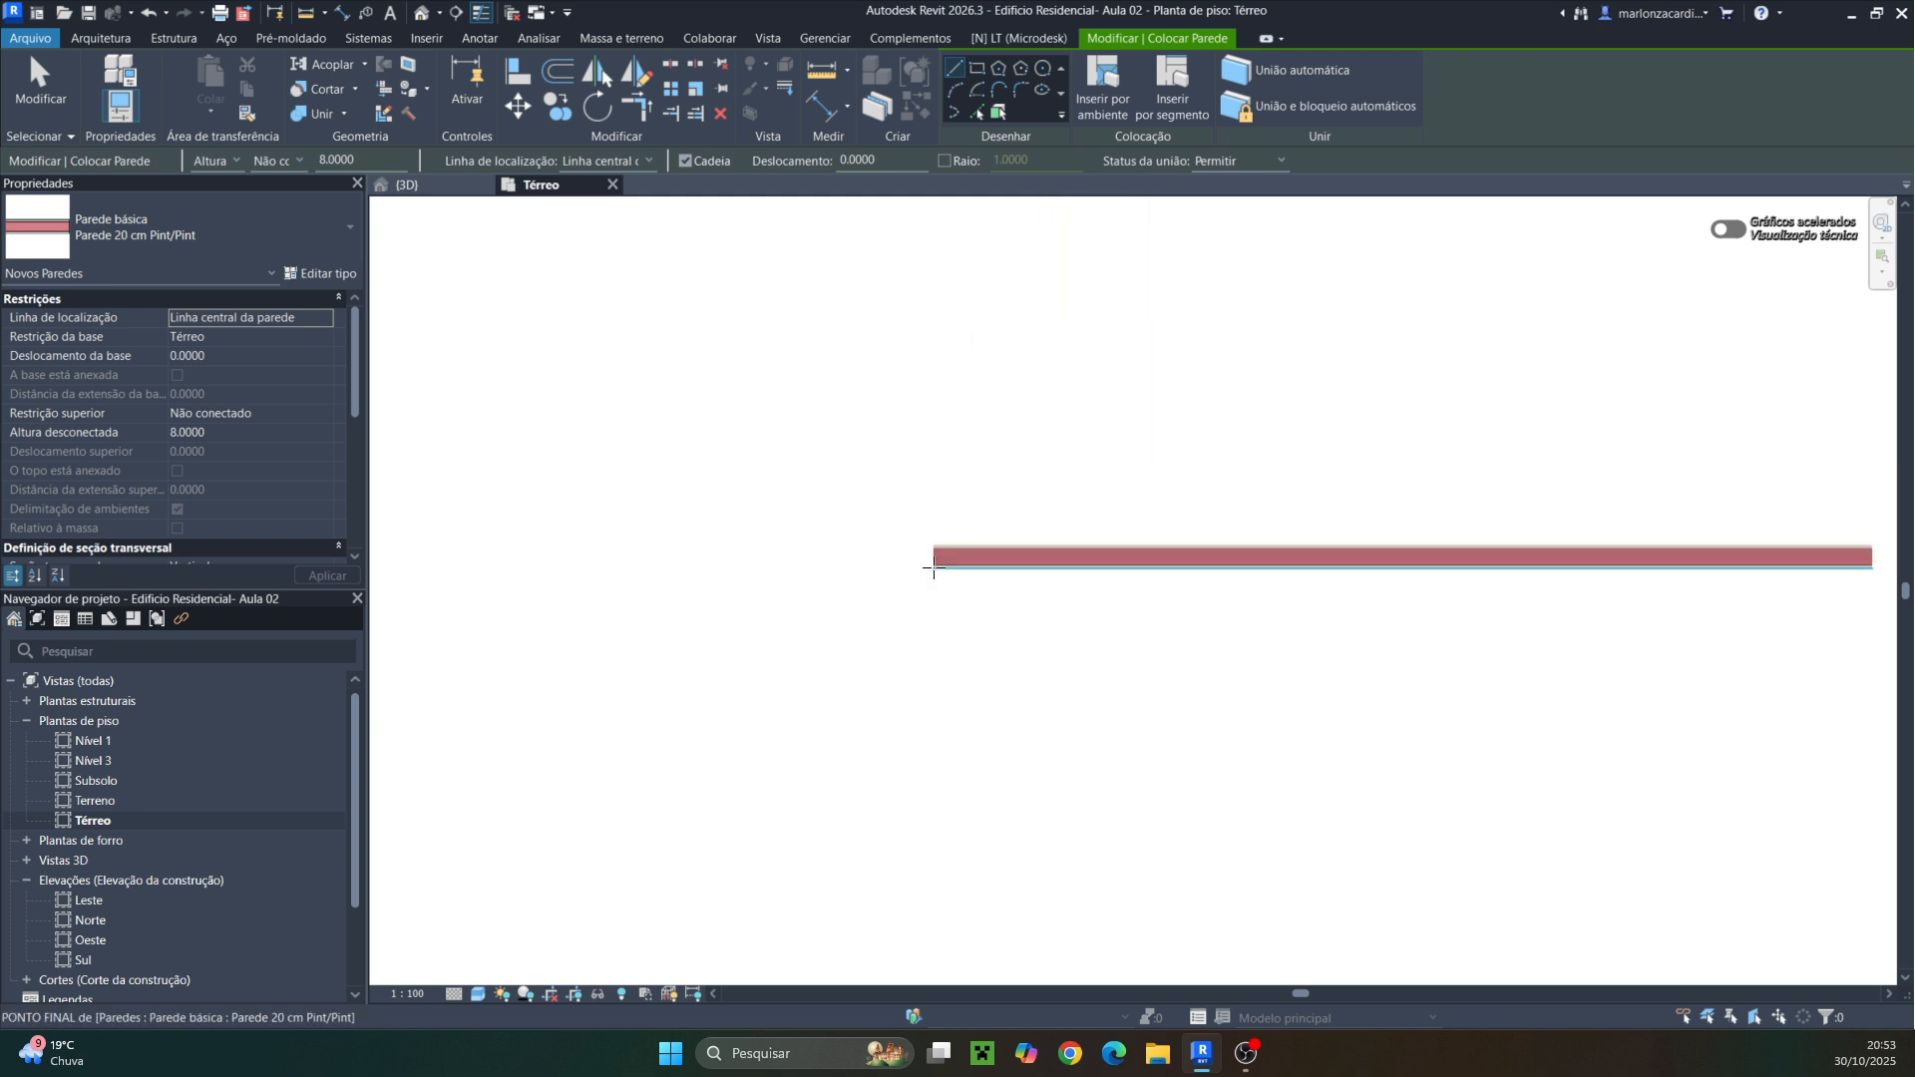
pyautogui.scroll(10, 943, 562)
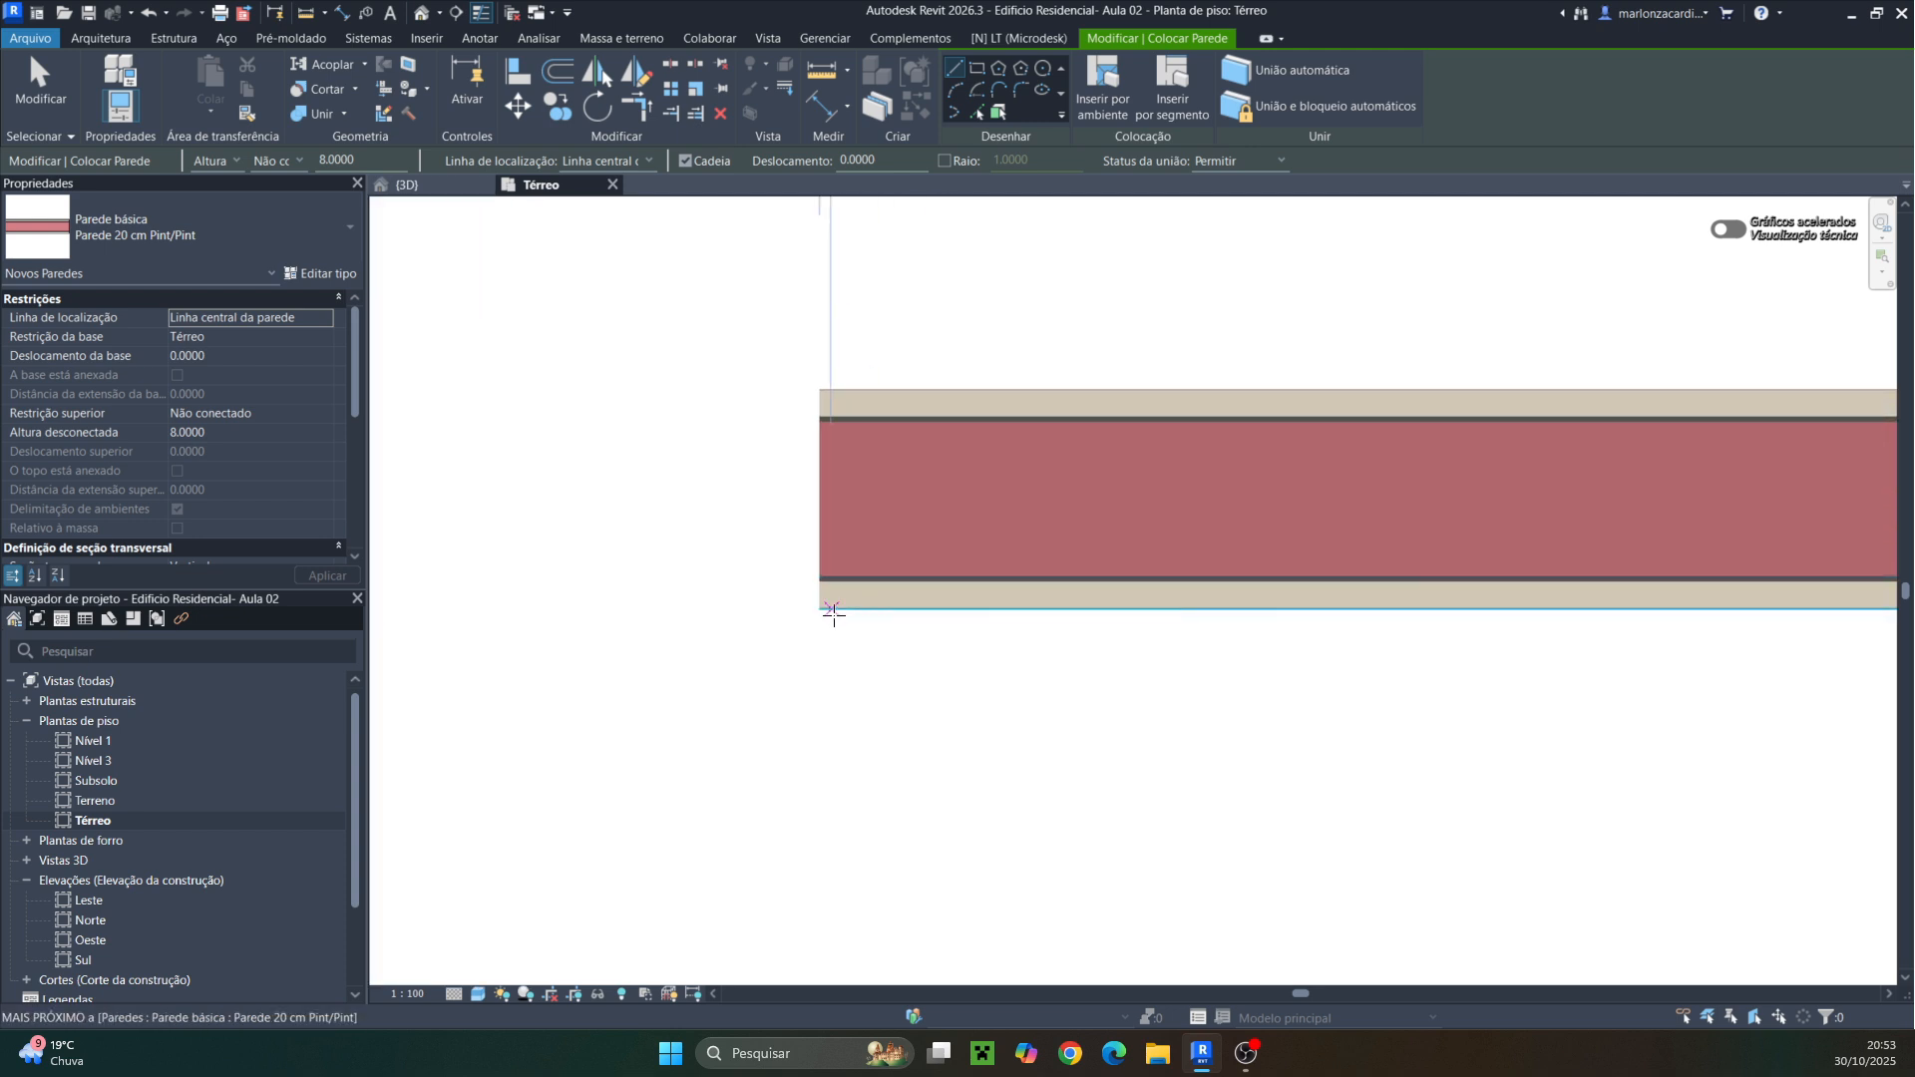
pyautogui.scroll(-5, 856, 505)
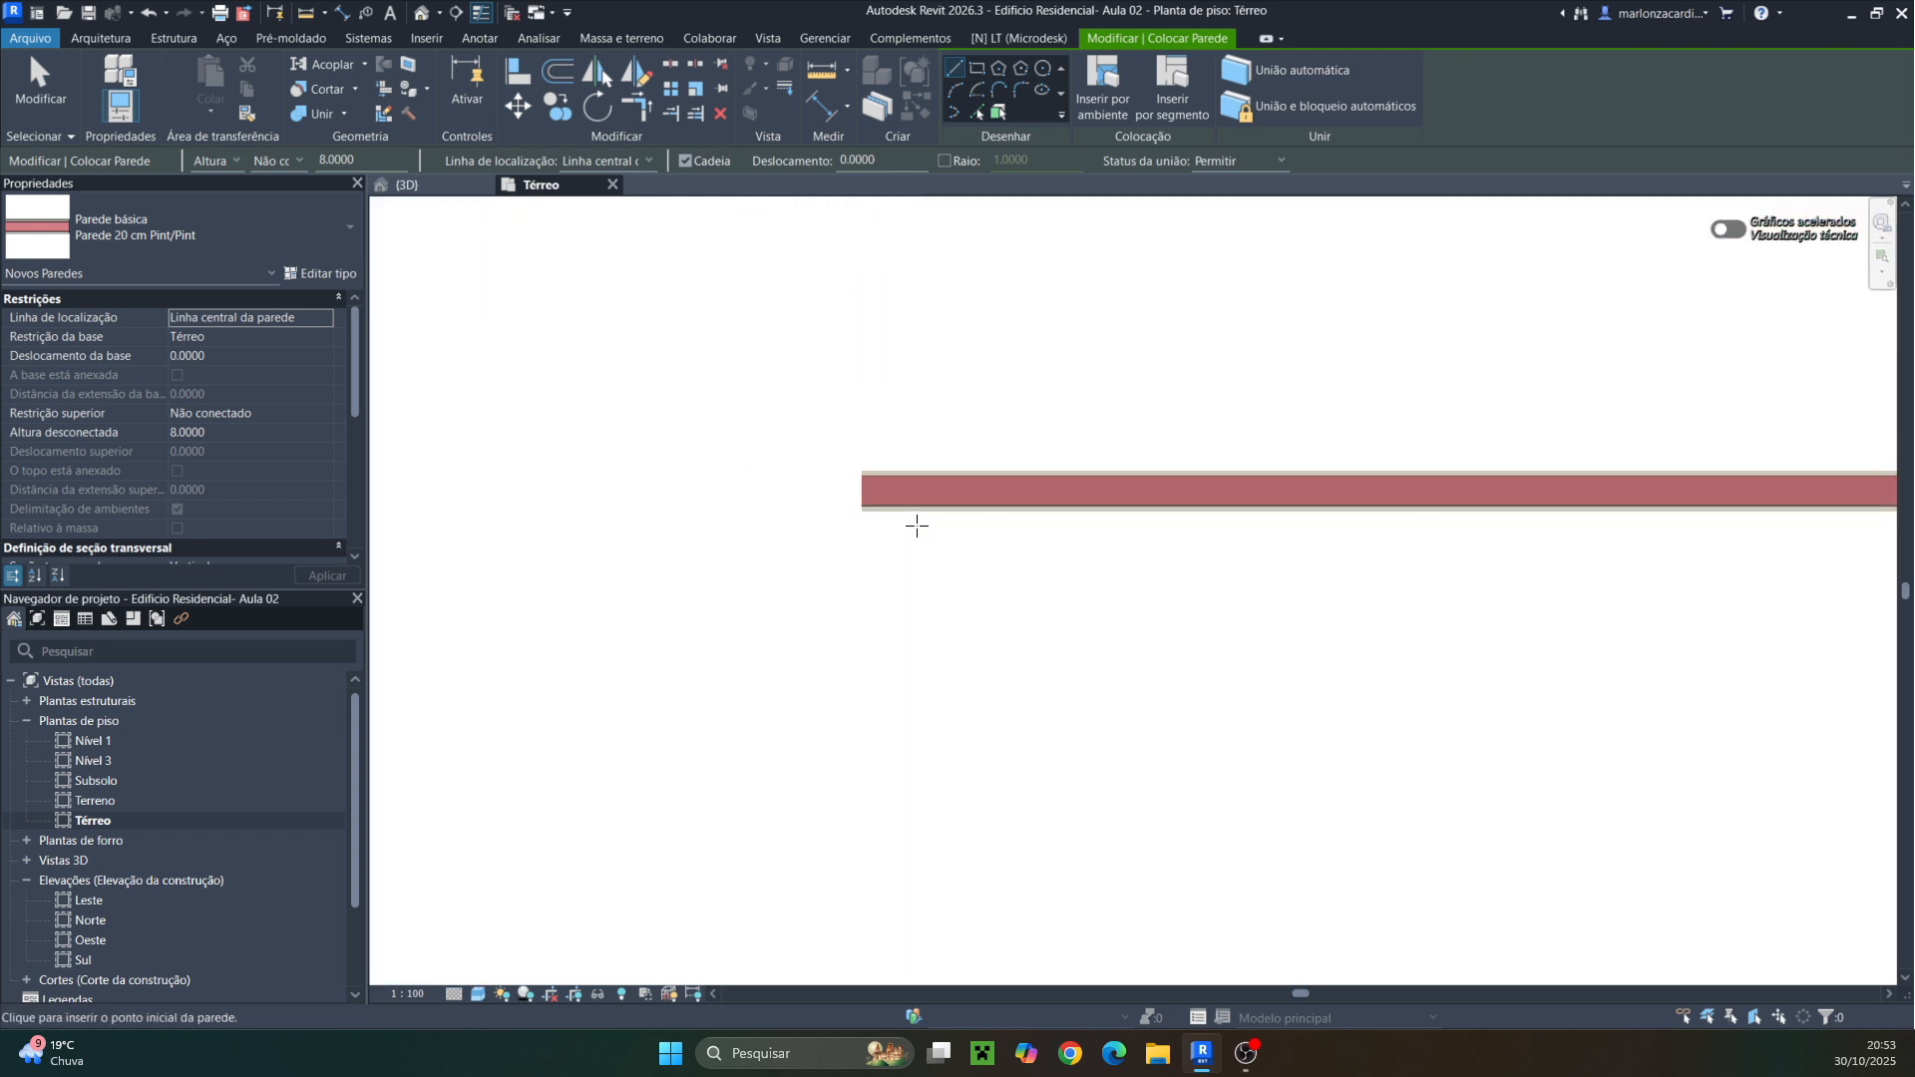
pyautogui.press('Escape')
pyautogui.click(963, 506)
pyautogui.press('Delete')
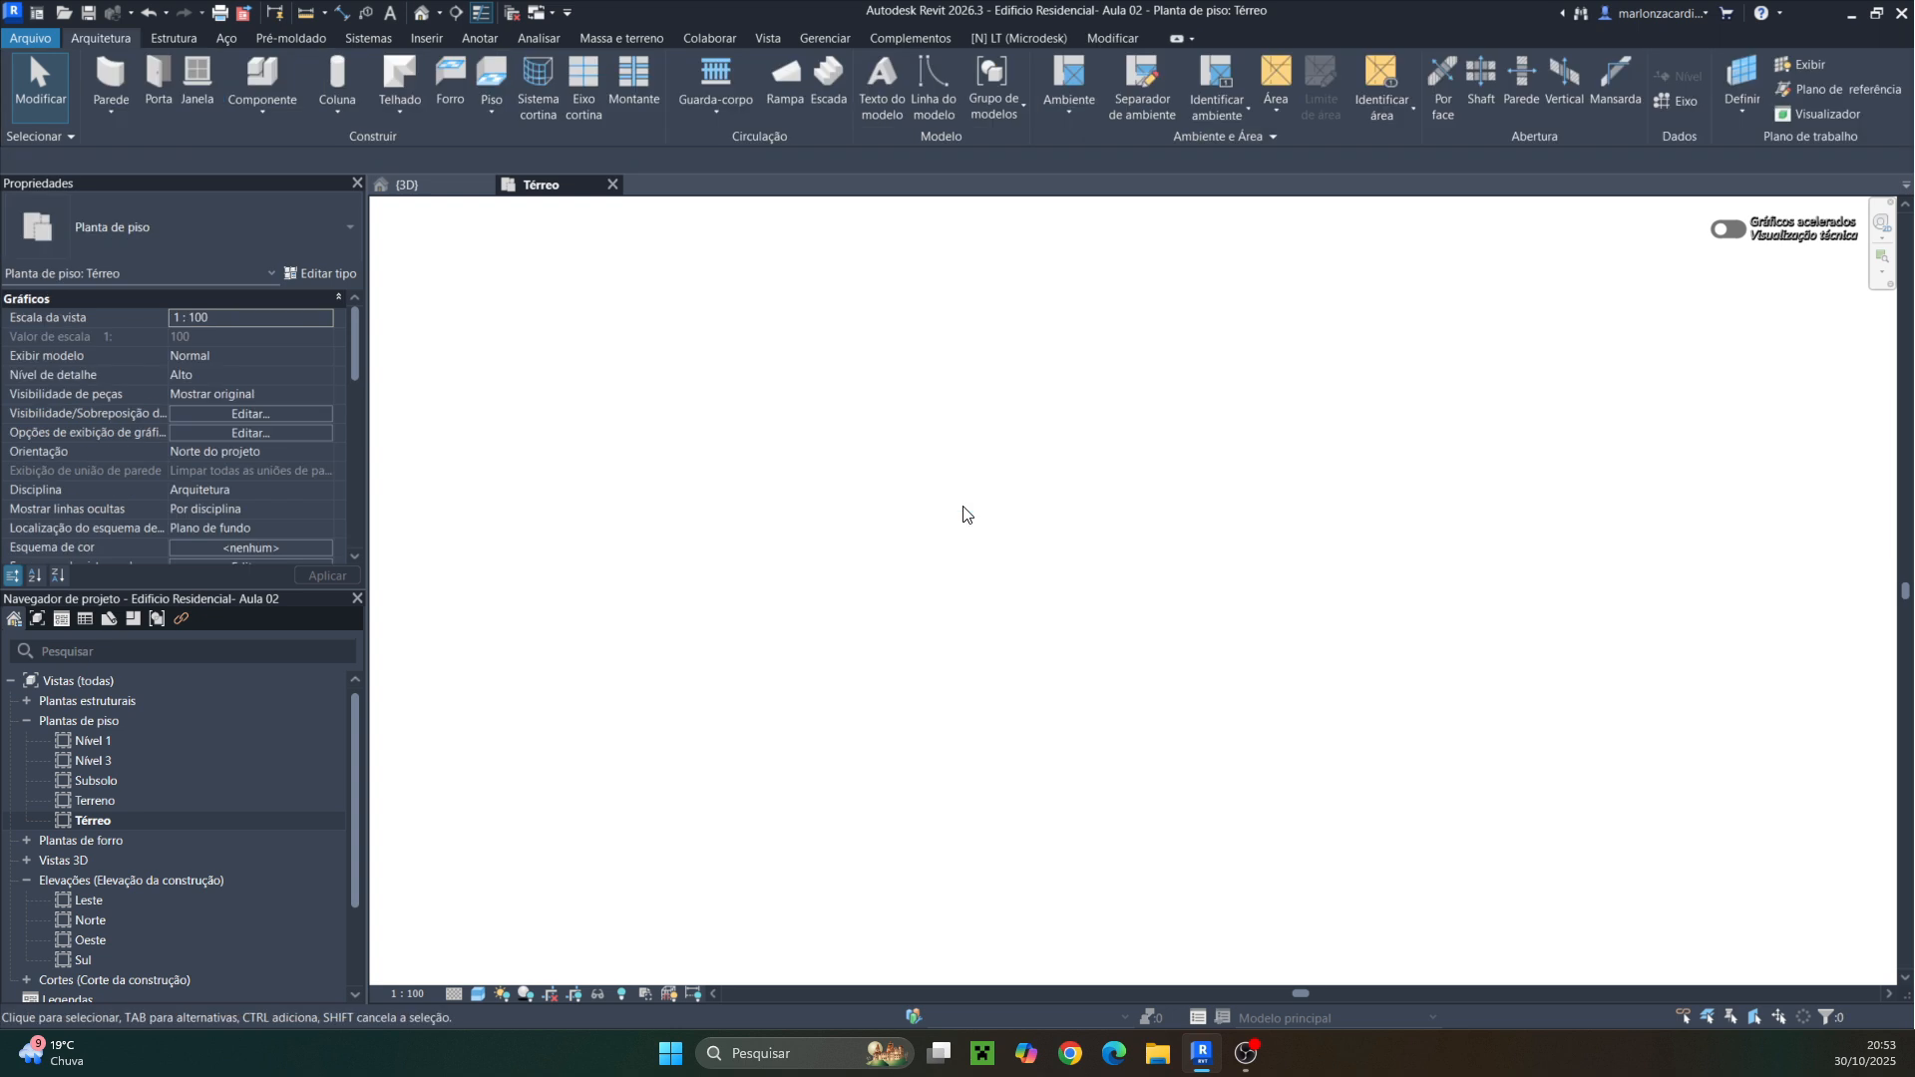
# Review the terrain and building in the 3D view, then open the Subsolo floor plan
pyautogui.scroll(-5, 967, 570)
pyautogui.moveTo(974, 568); pyautogui.dragTo(1244, 645, button='middle')
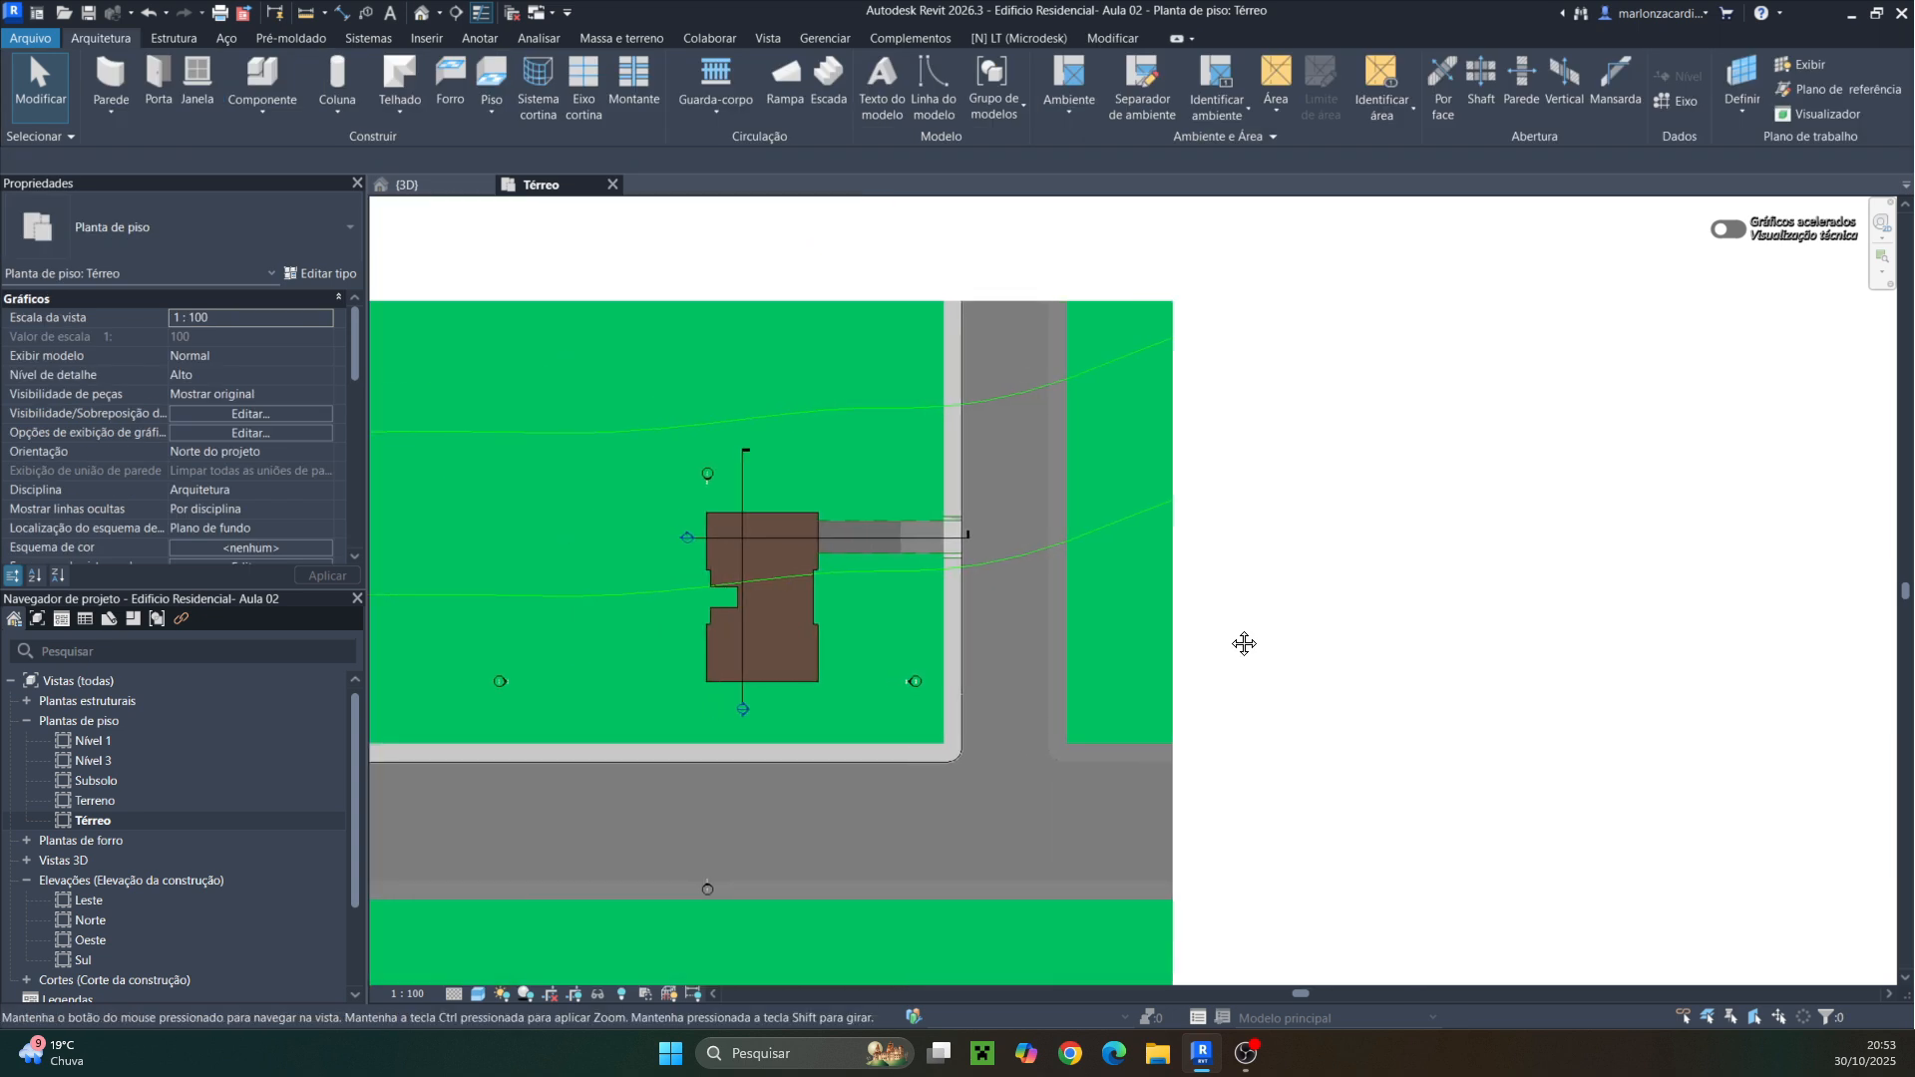
pyautogui.scroll(4, 782, 576)
pyautogui.scroll(1, 771, 581)
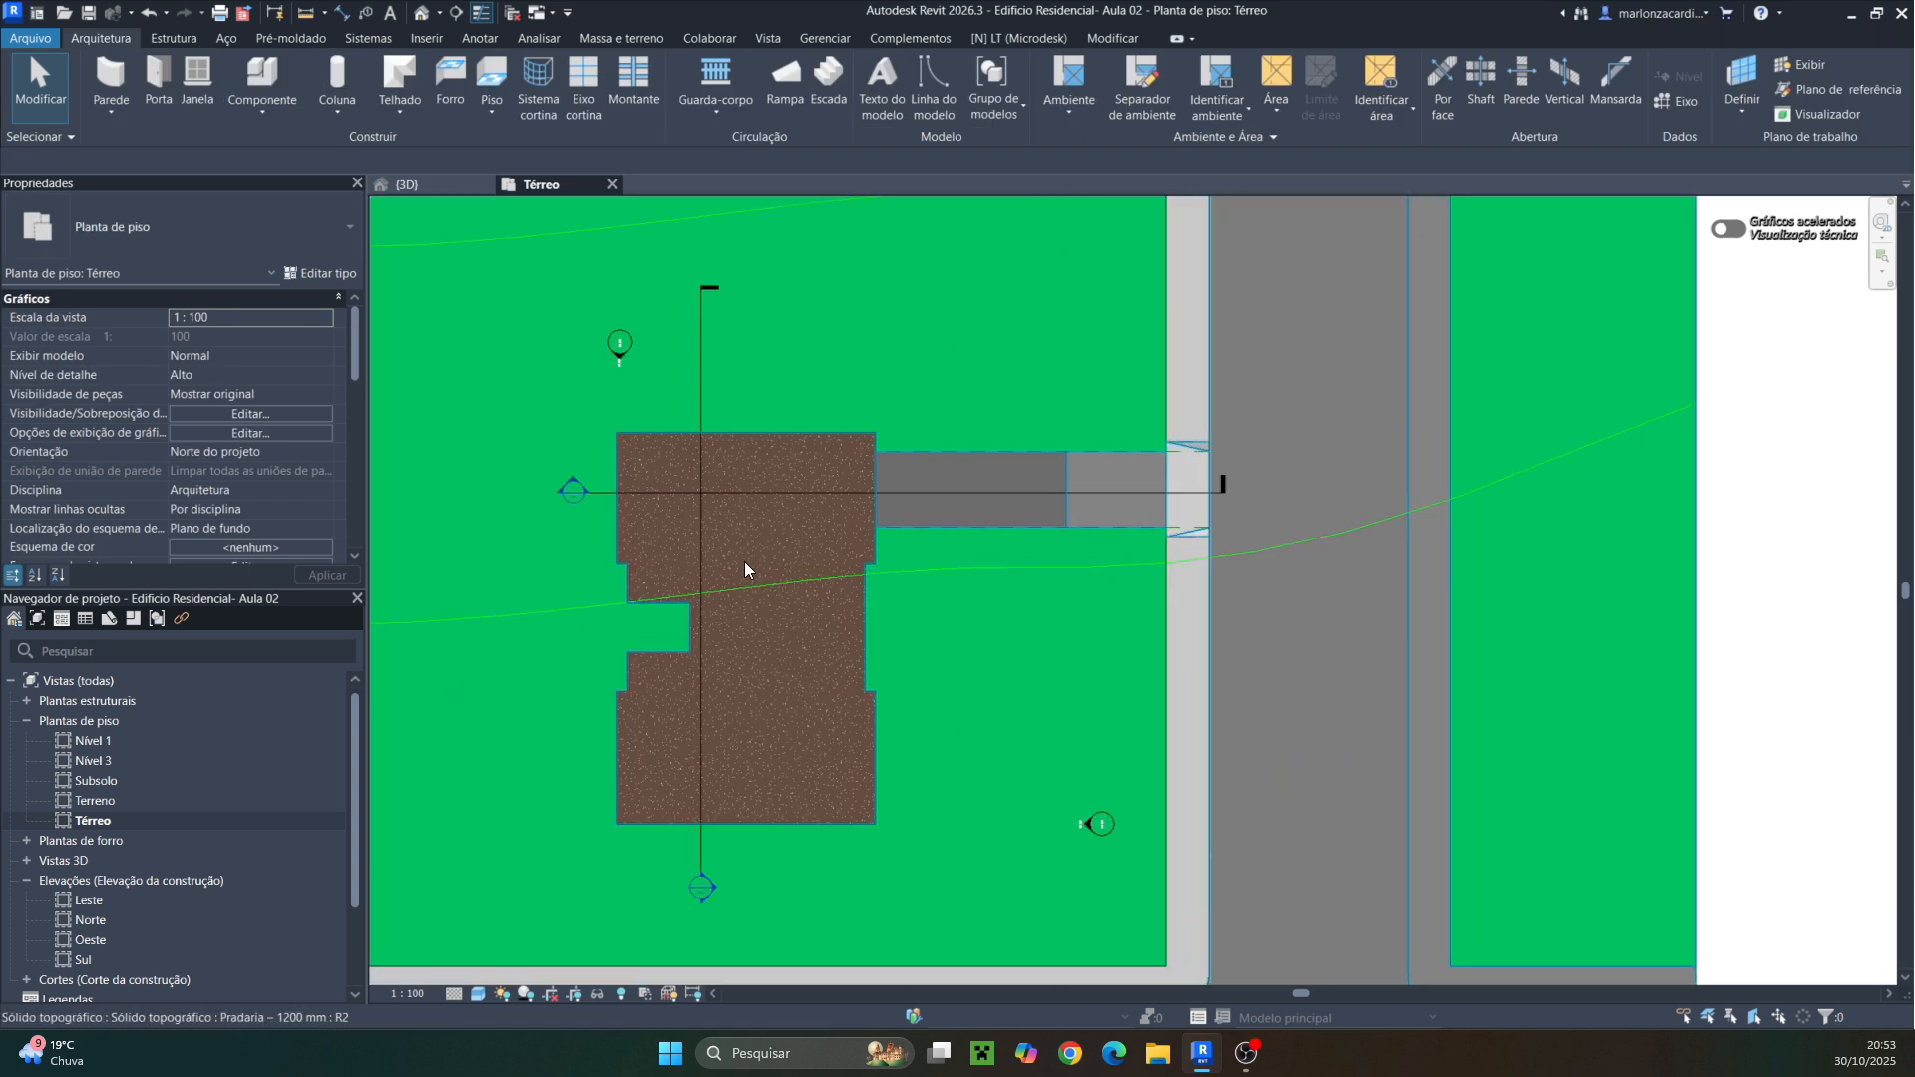
pyautogui.click(435, 185)
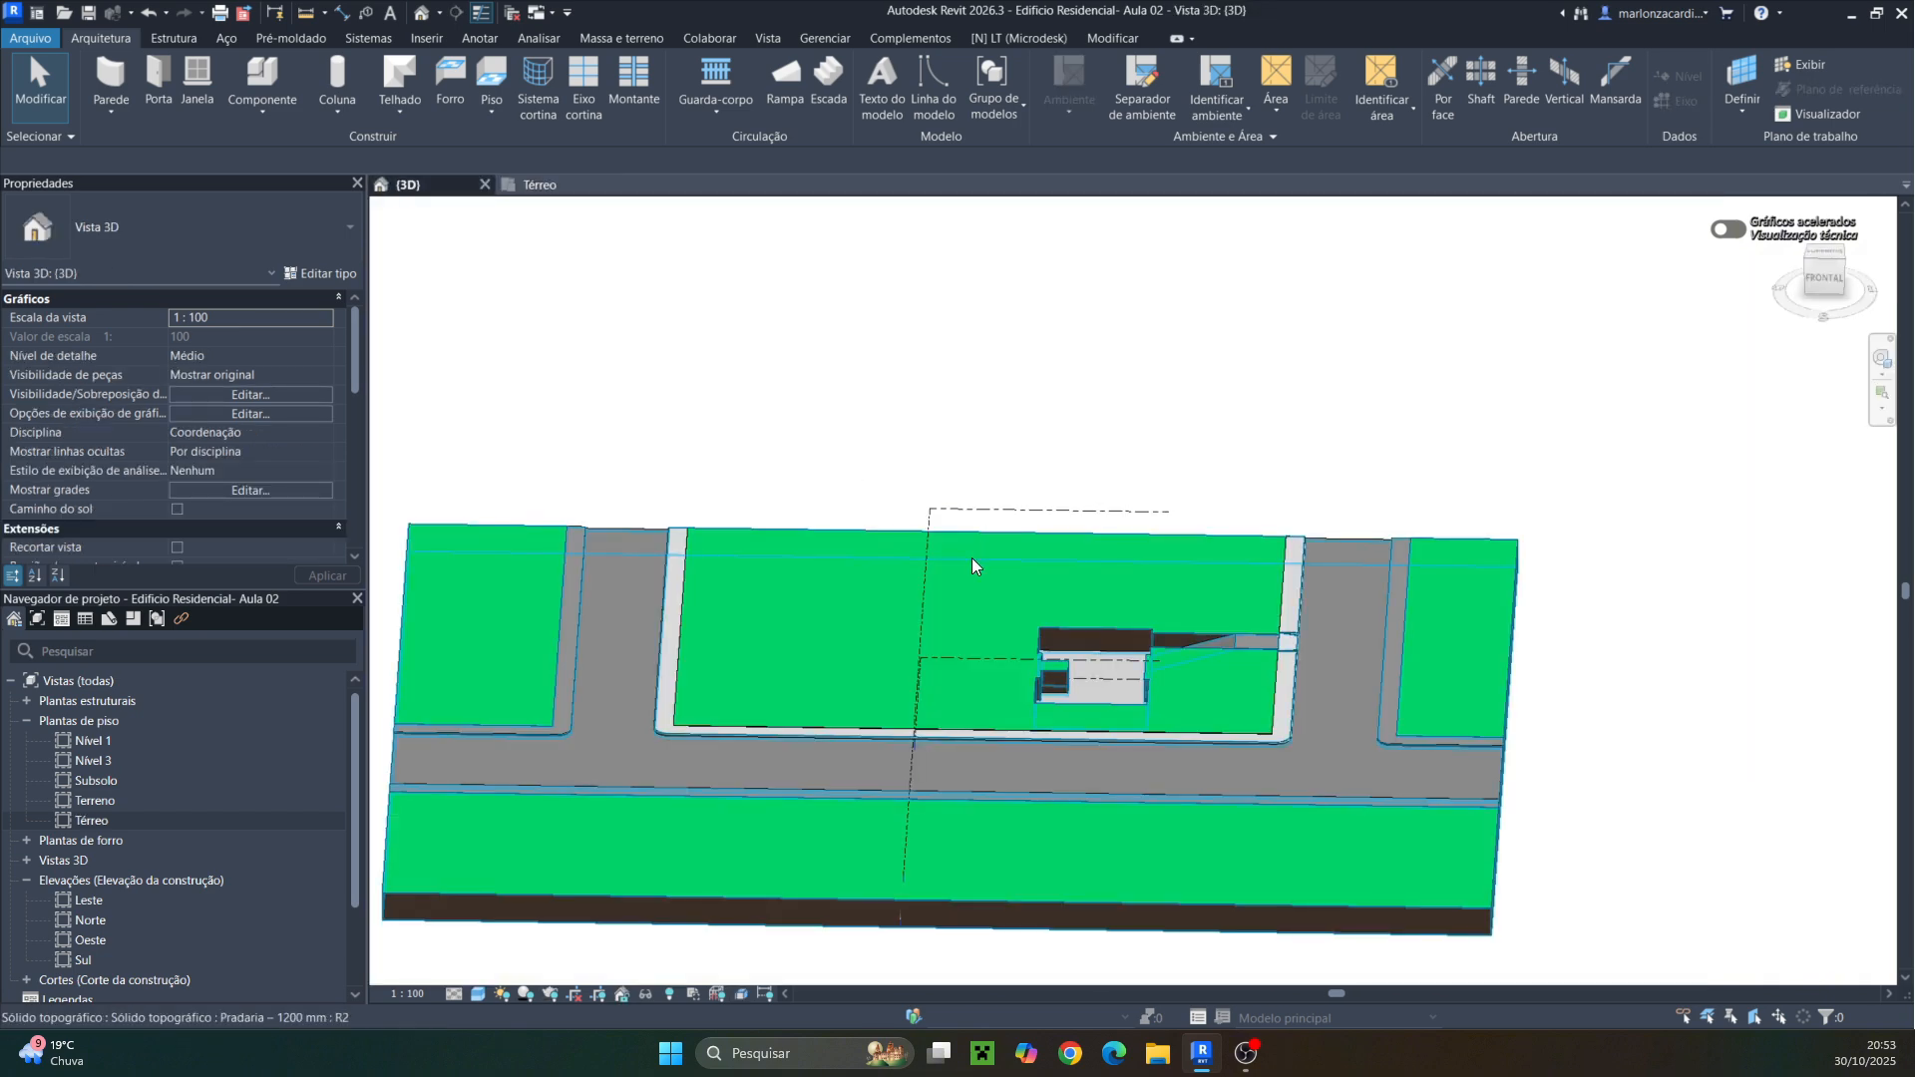
pyautogui.scroll(4, 971, 558)
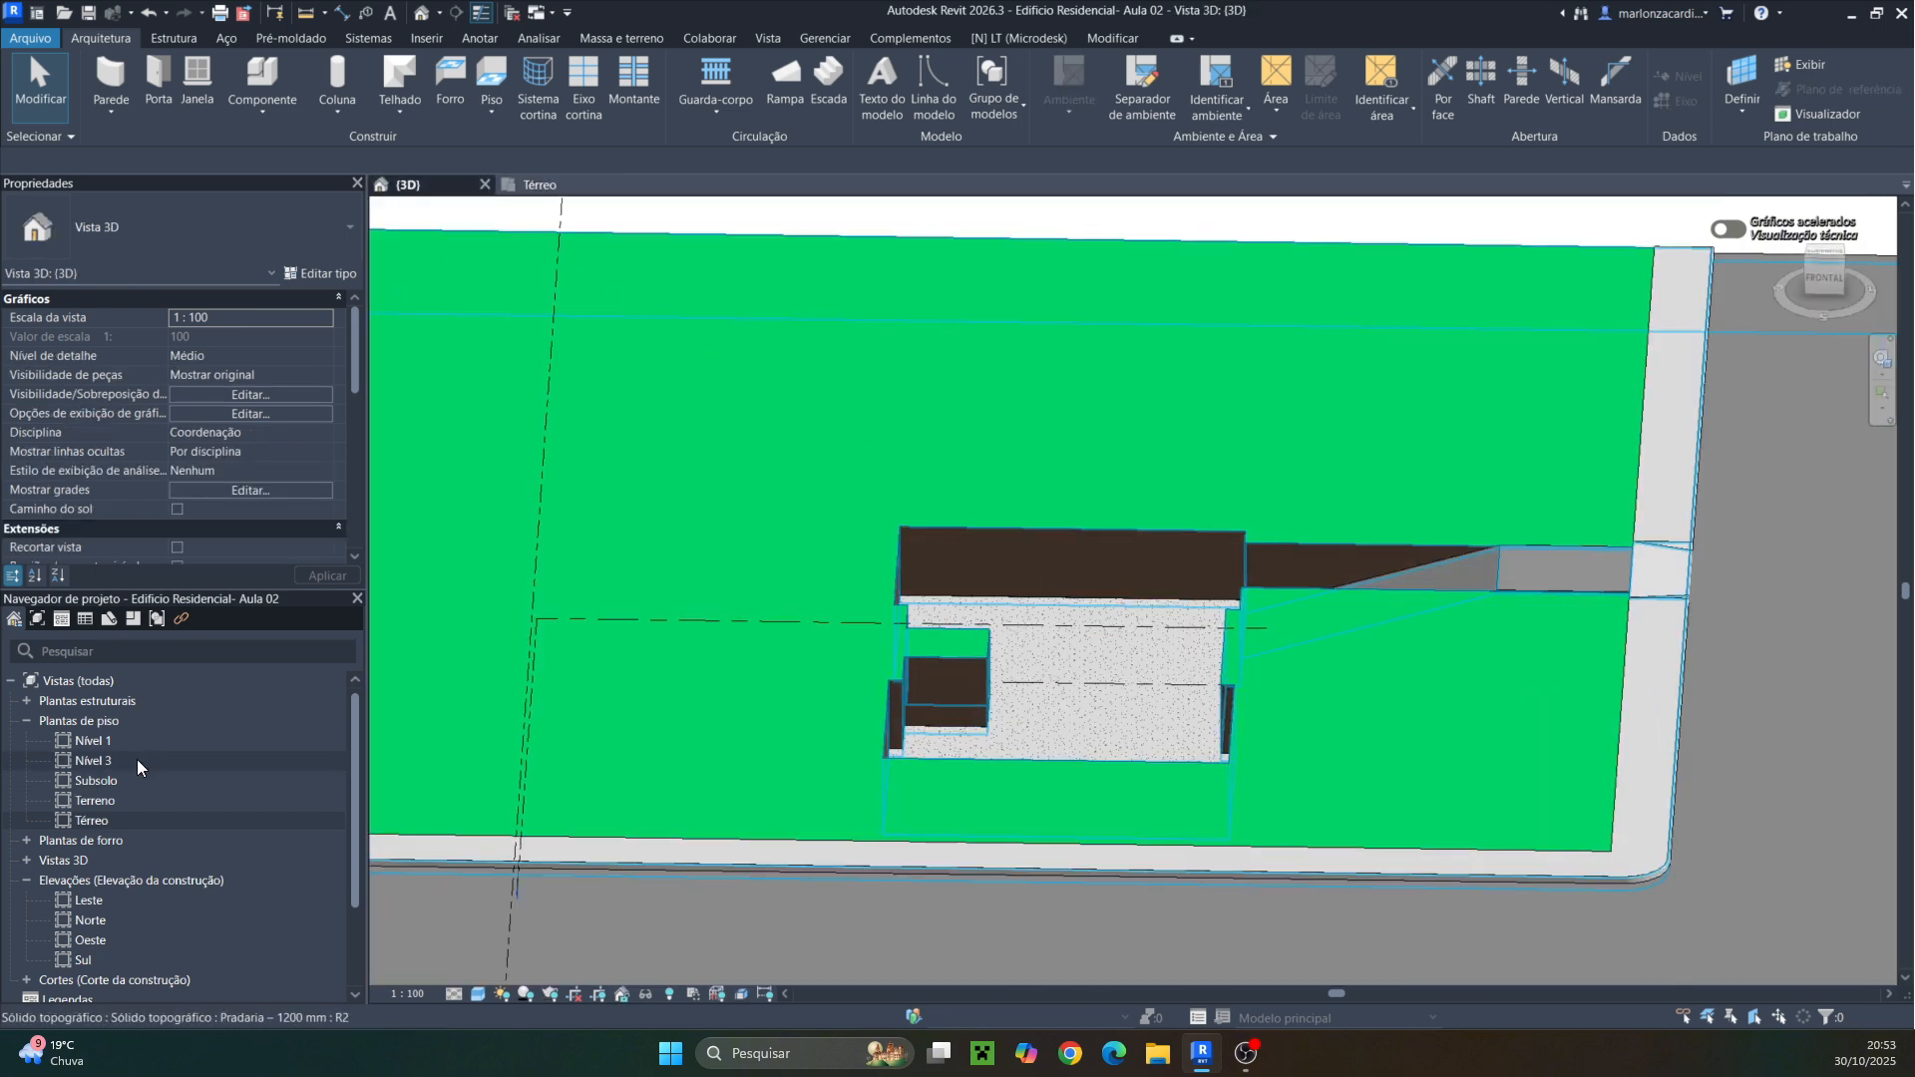
pyautogui.doubleClick(97, 776)
pyautogui.doubleClick(98, 777)
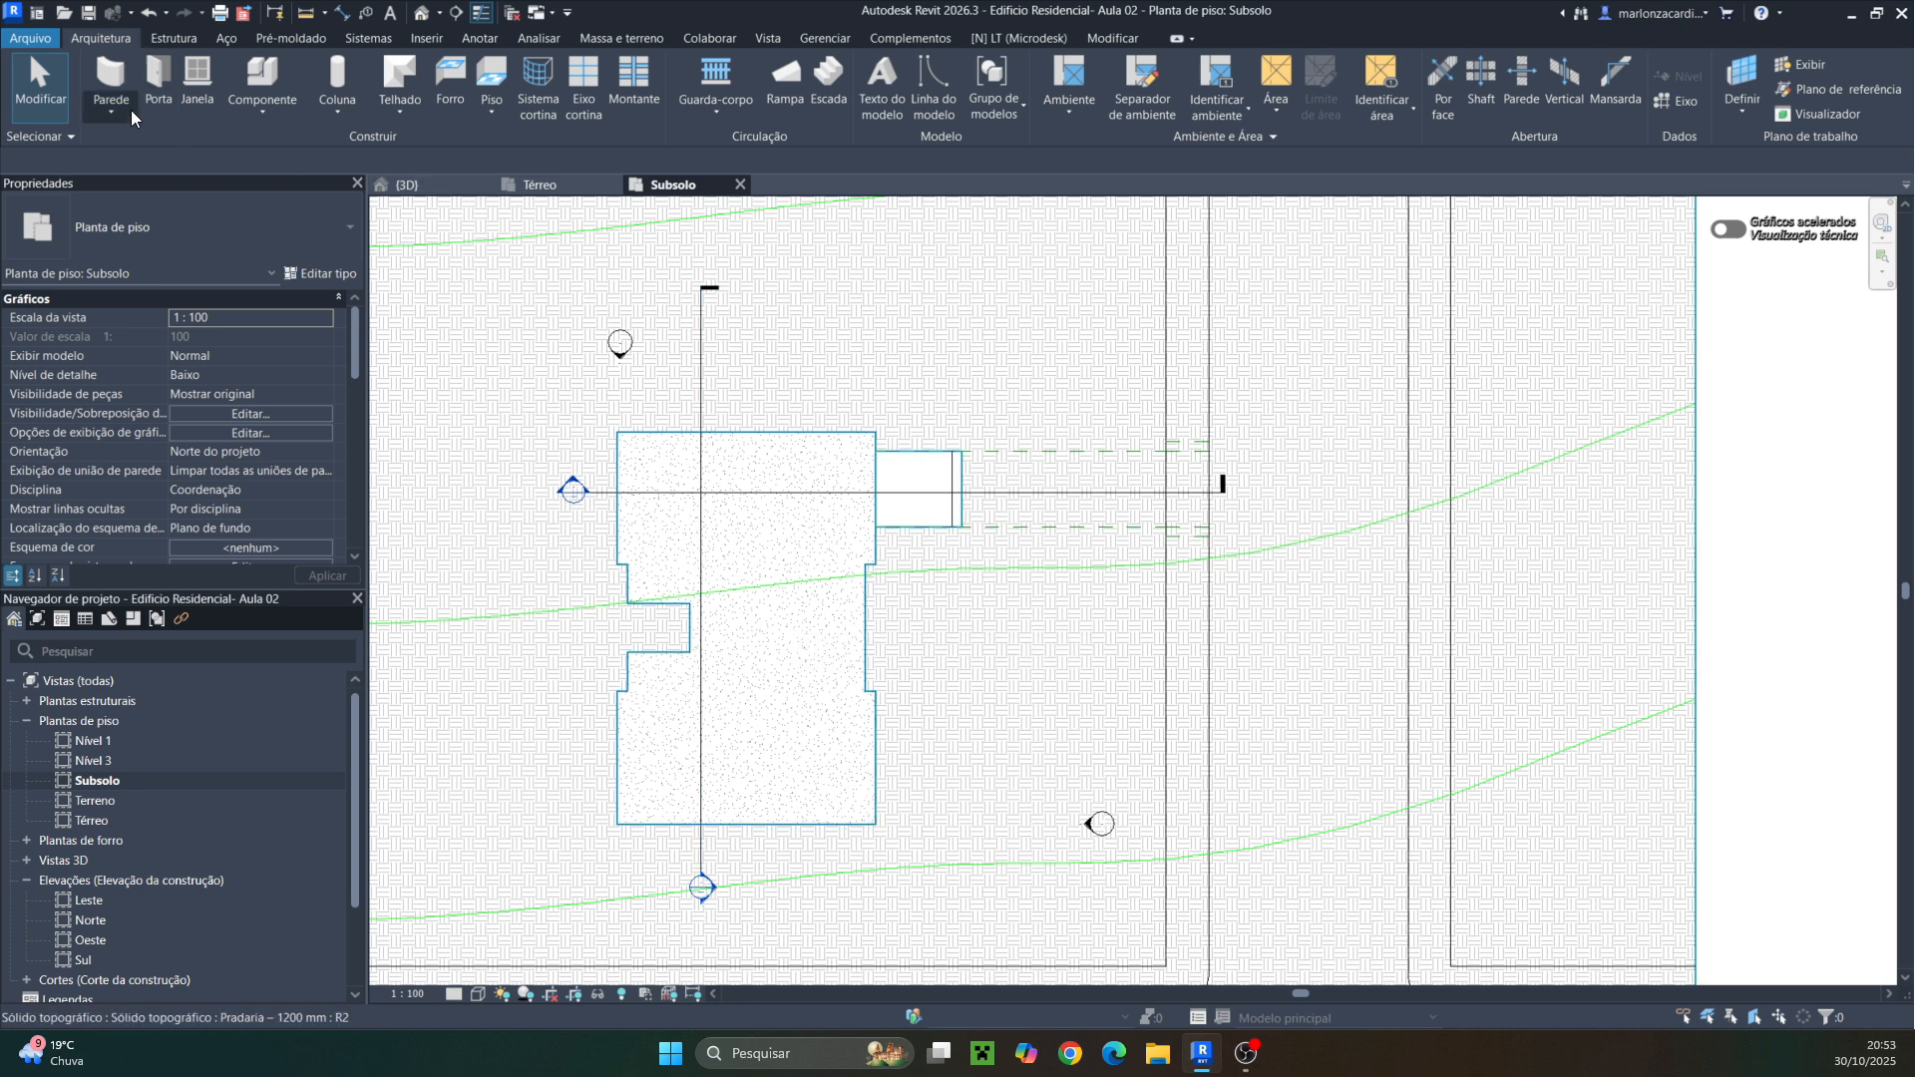
# Start a wall from the Genérico - 200 mm type and duplicate it as a new type named Paredede concreto 20cm
pyautogui.click(116, 70)
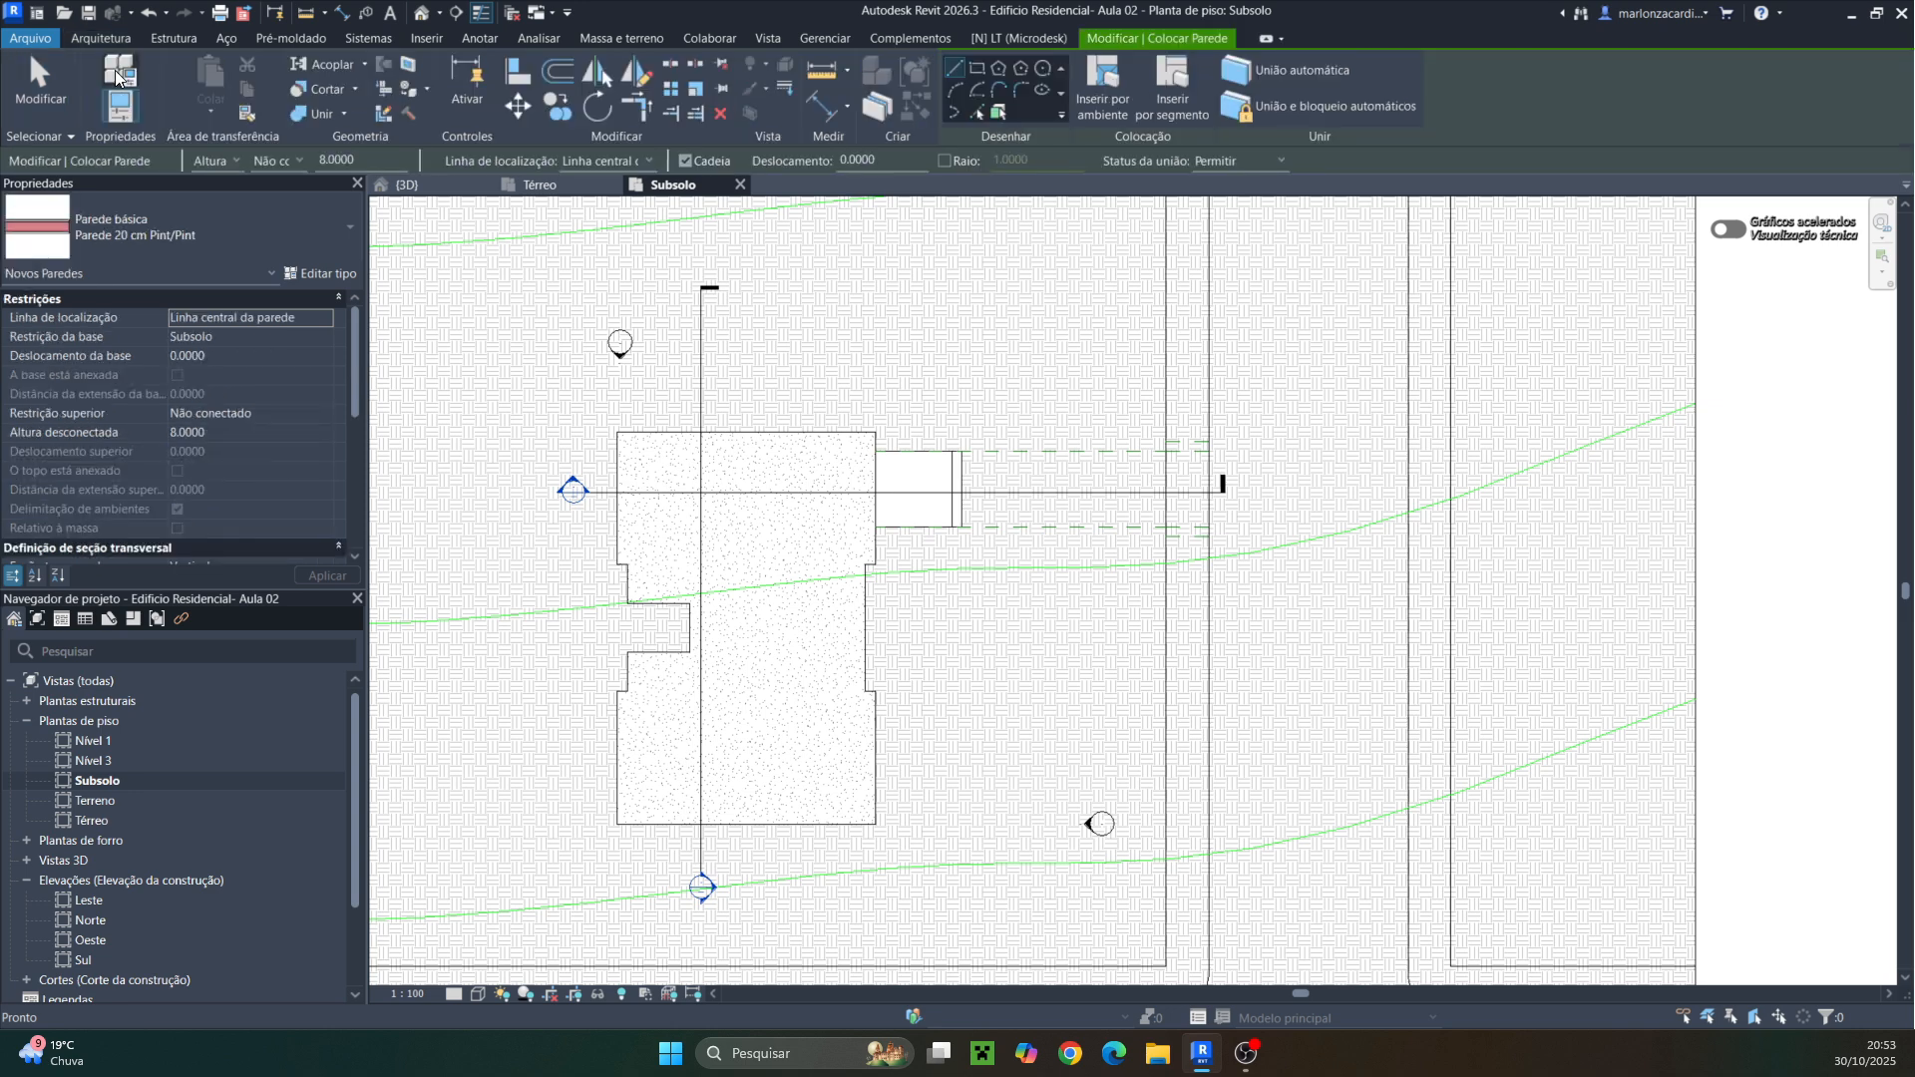
pyautogui.click(313, 229)
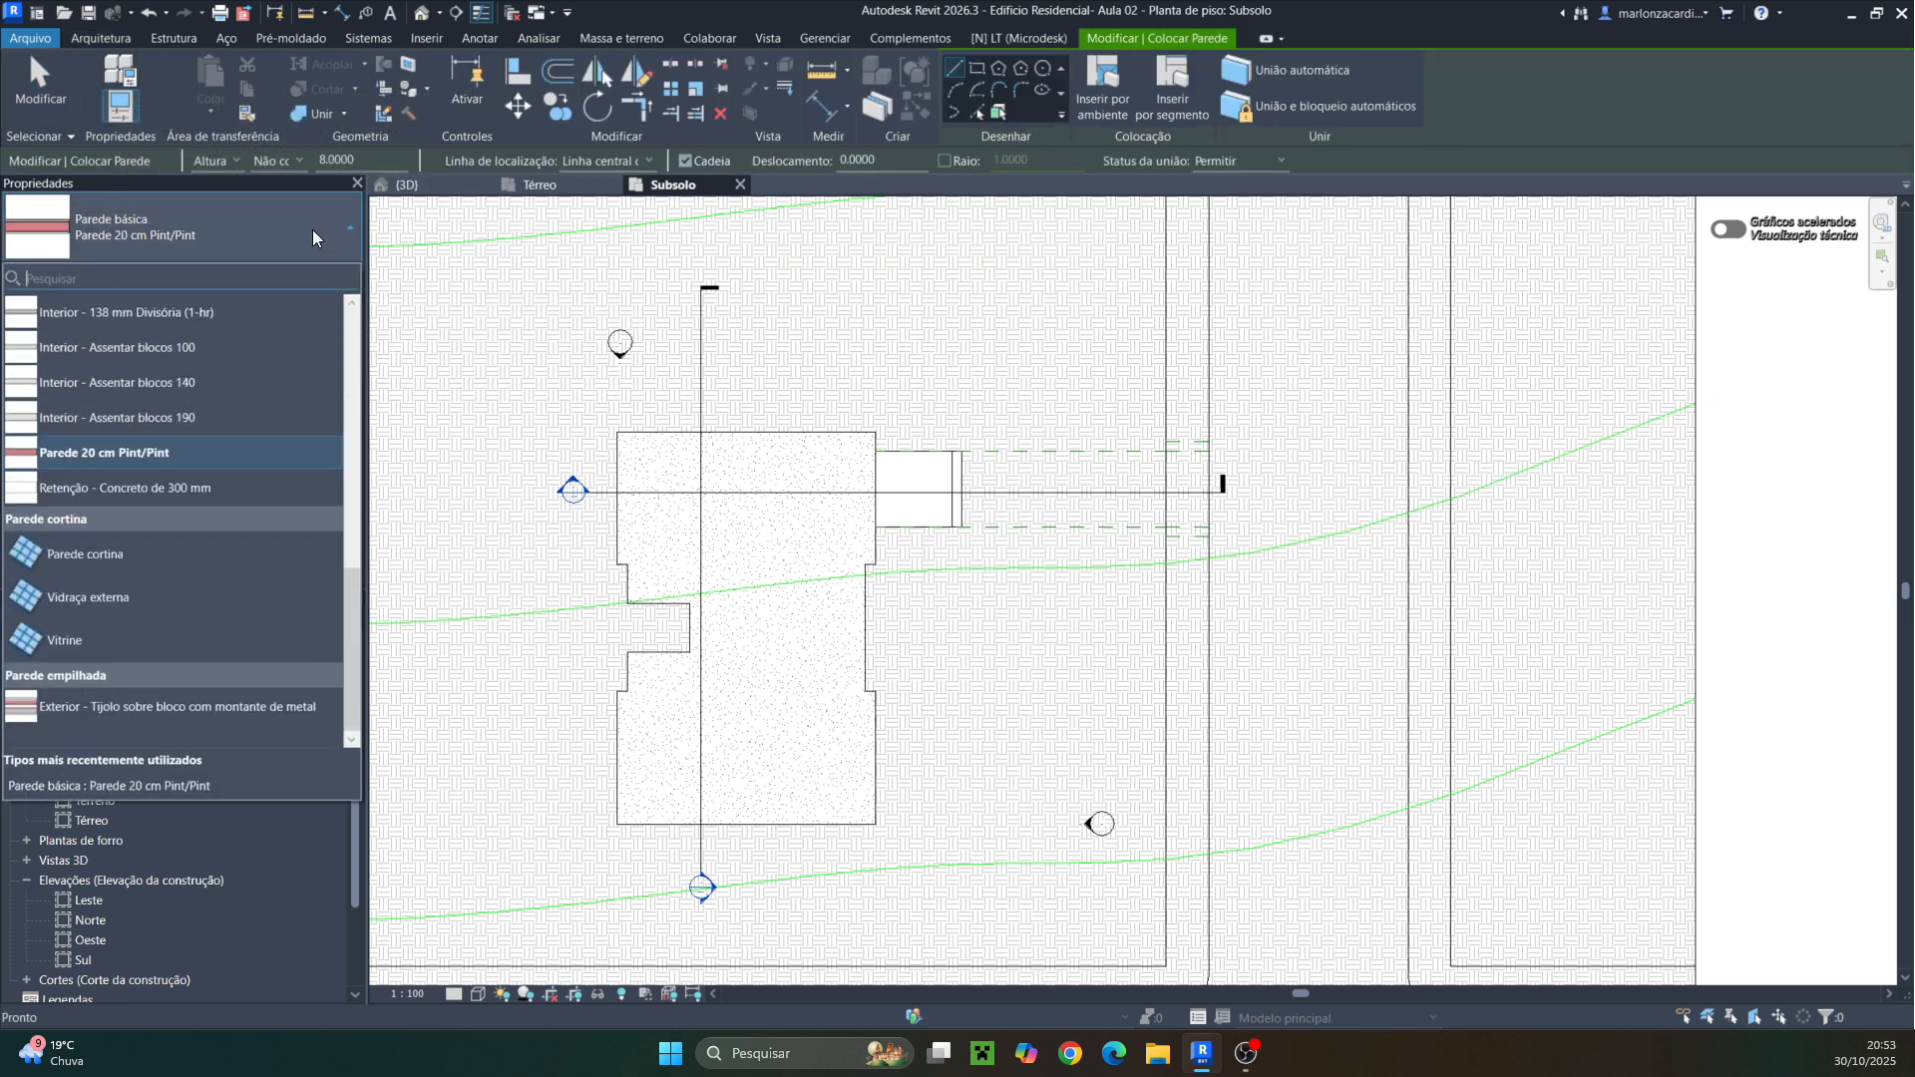
pyautogui.scroll(5, 100, 469)
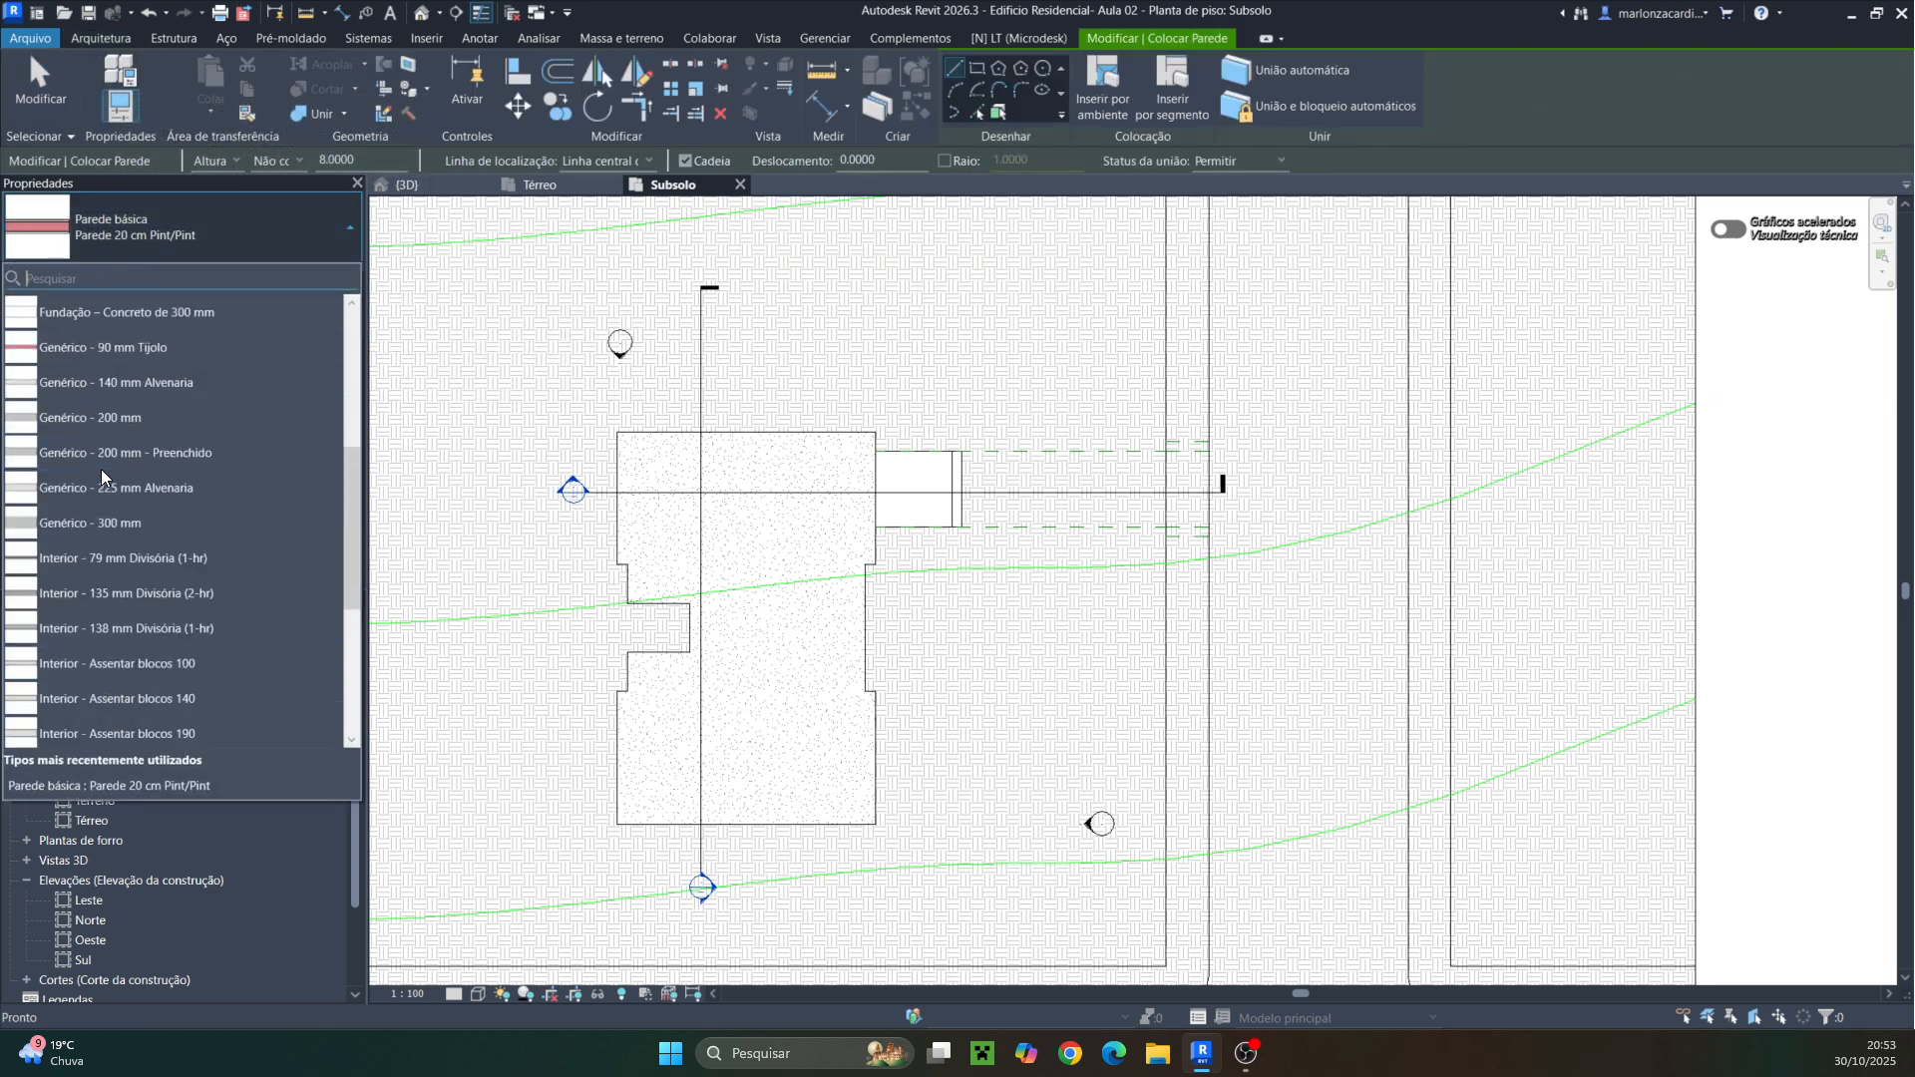
pyautogui.click(118, 417)
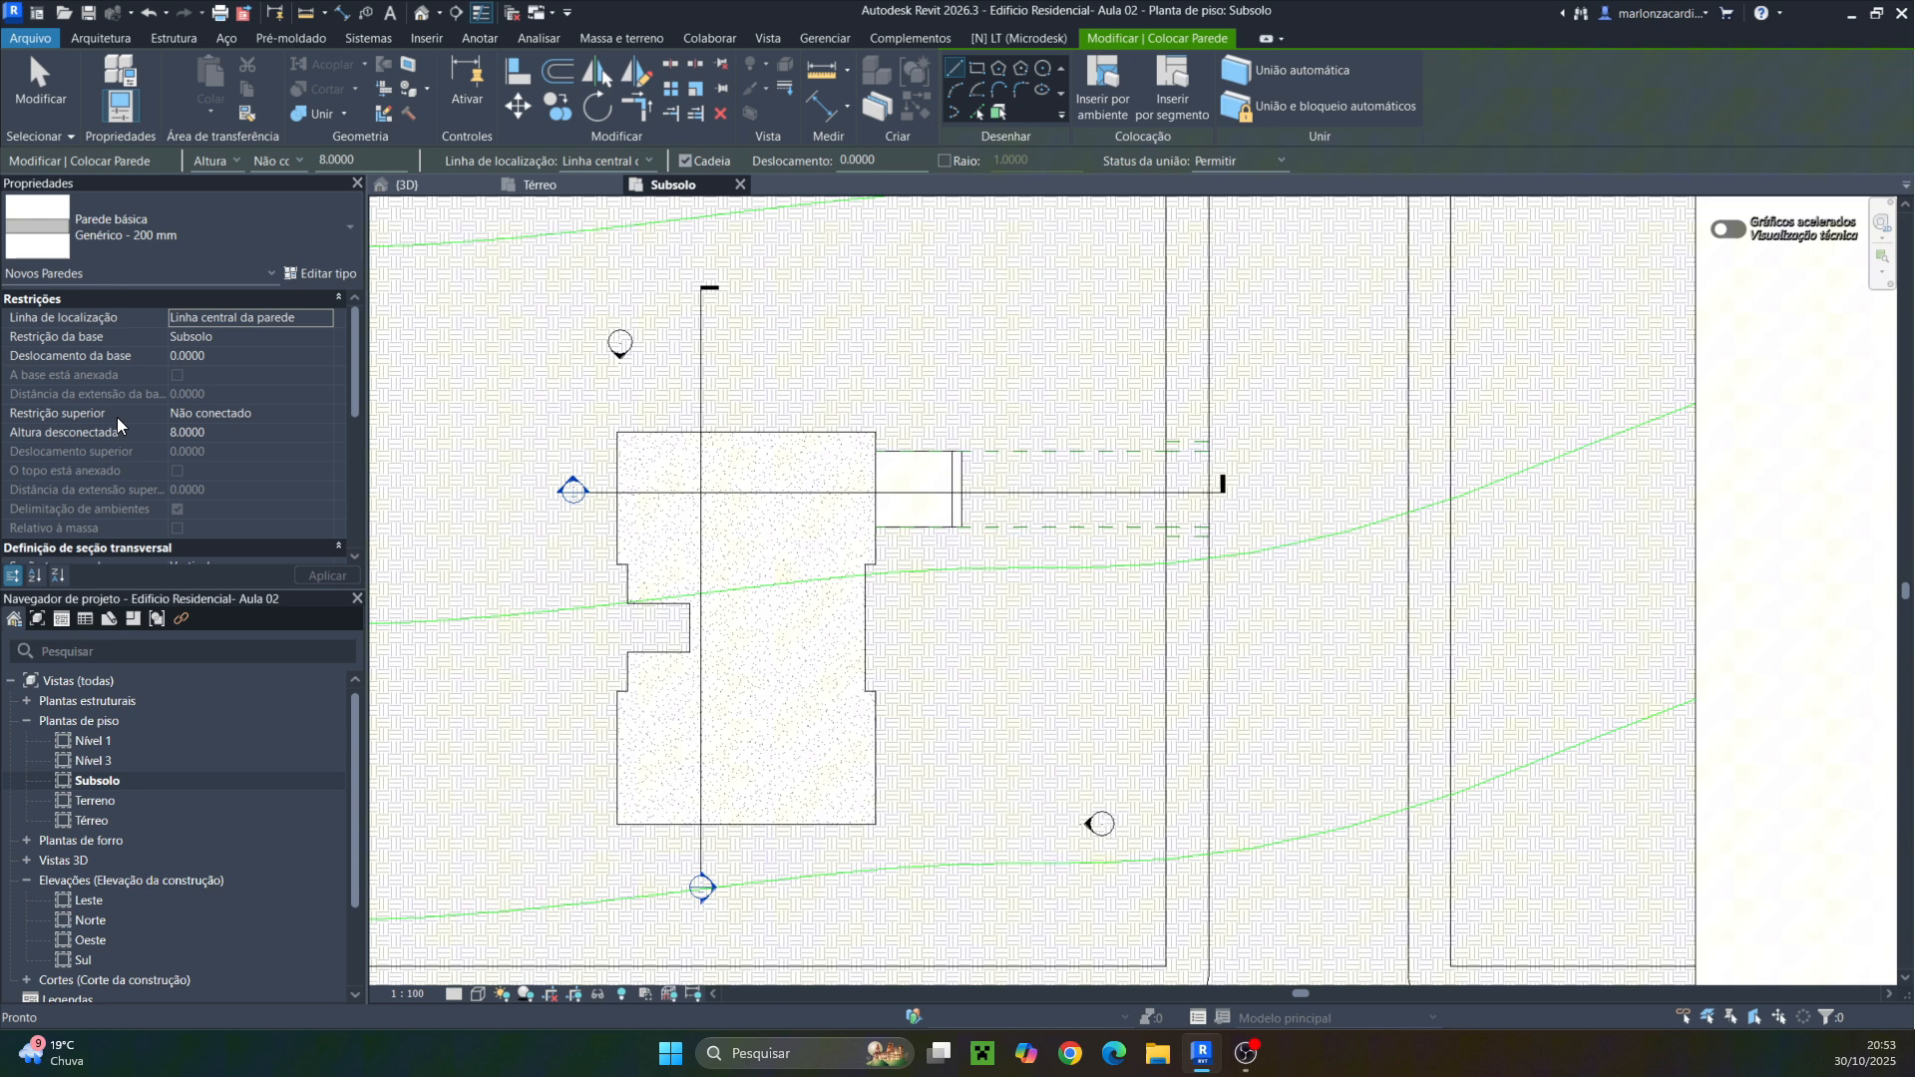
pyautogui.click(325, 272)
pyautogui.click(1839, 344)
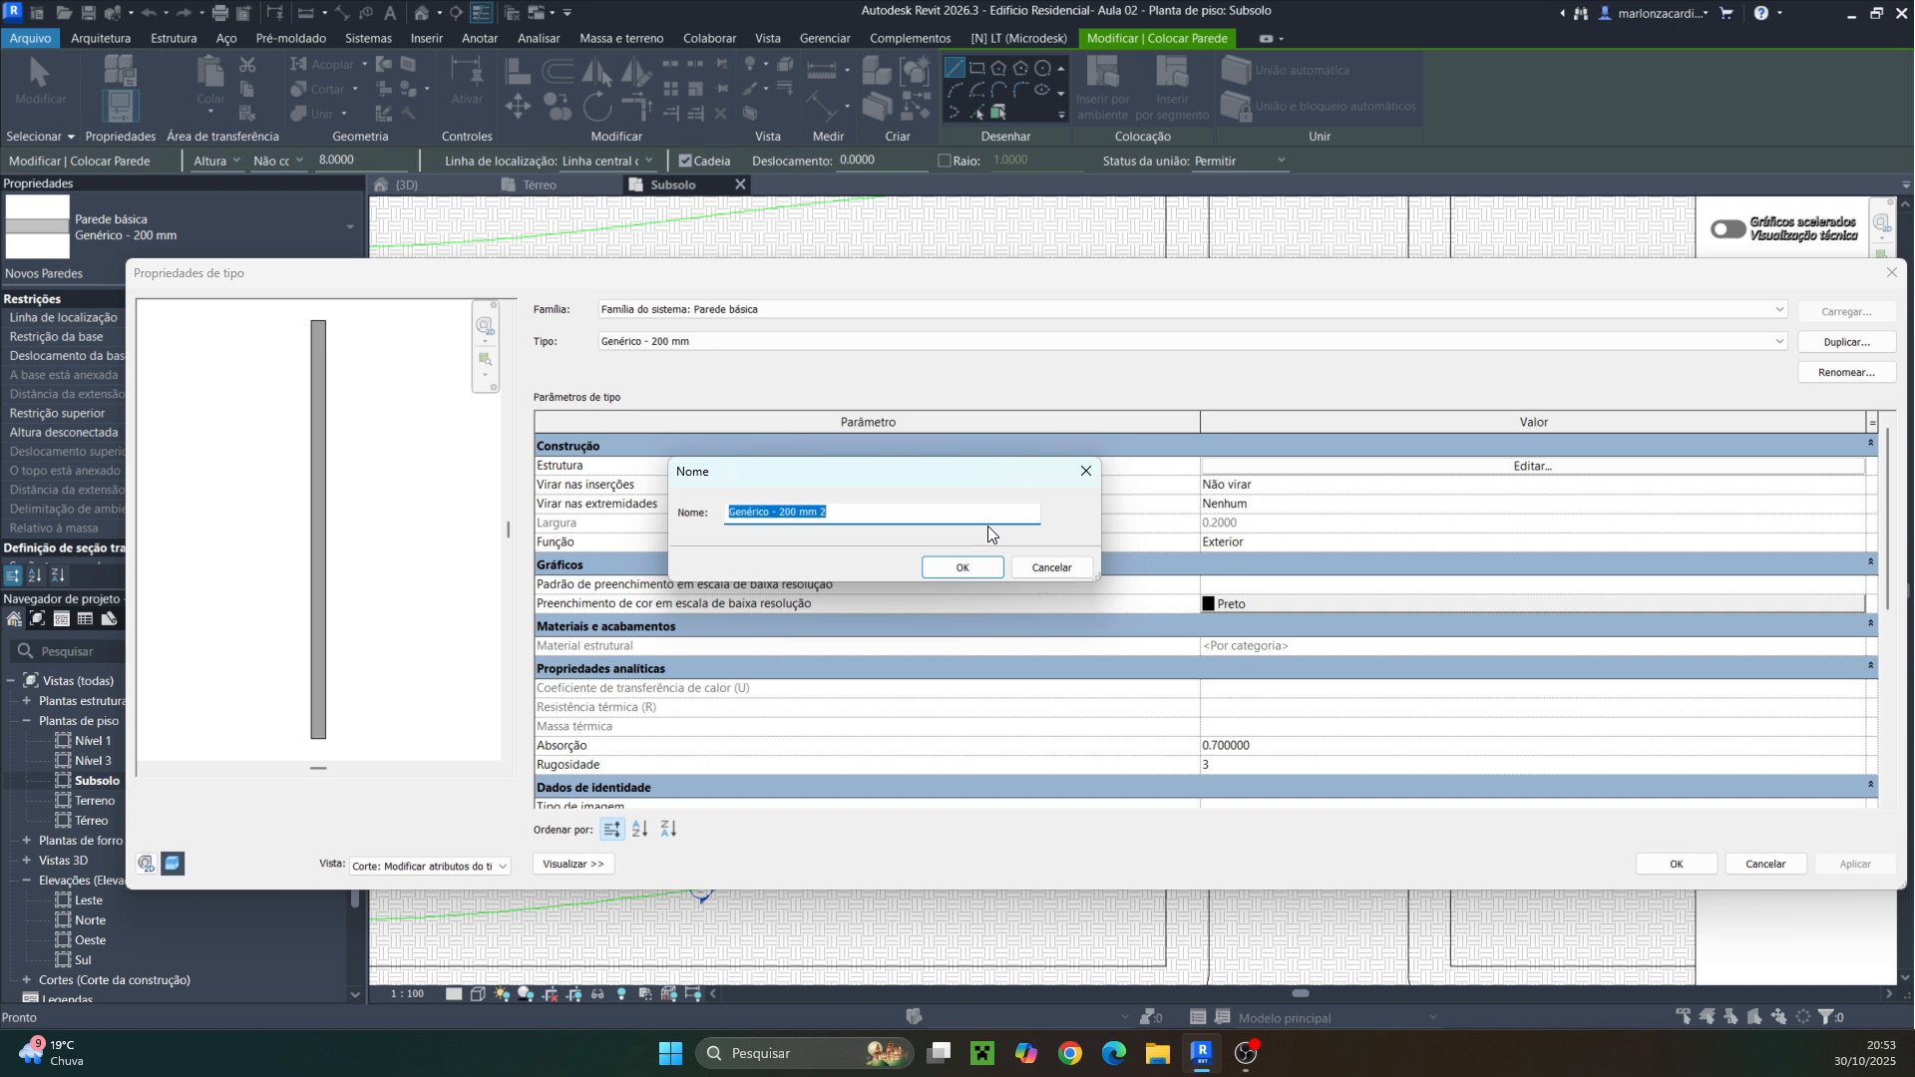
pyautogui.write('Parde')
pyautogui.click(956, 570)
# Assign the Concreto, Moldado in loco material to the structure layer of Paredede concreto 20cm and confirm
pyautogui.click(1462, 469)
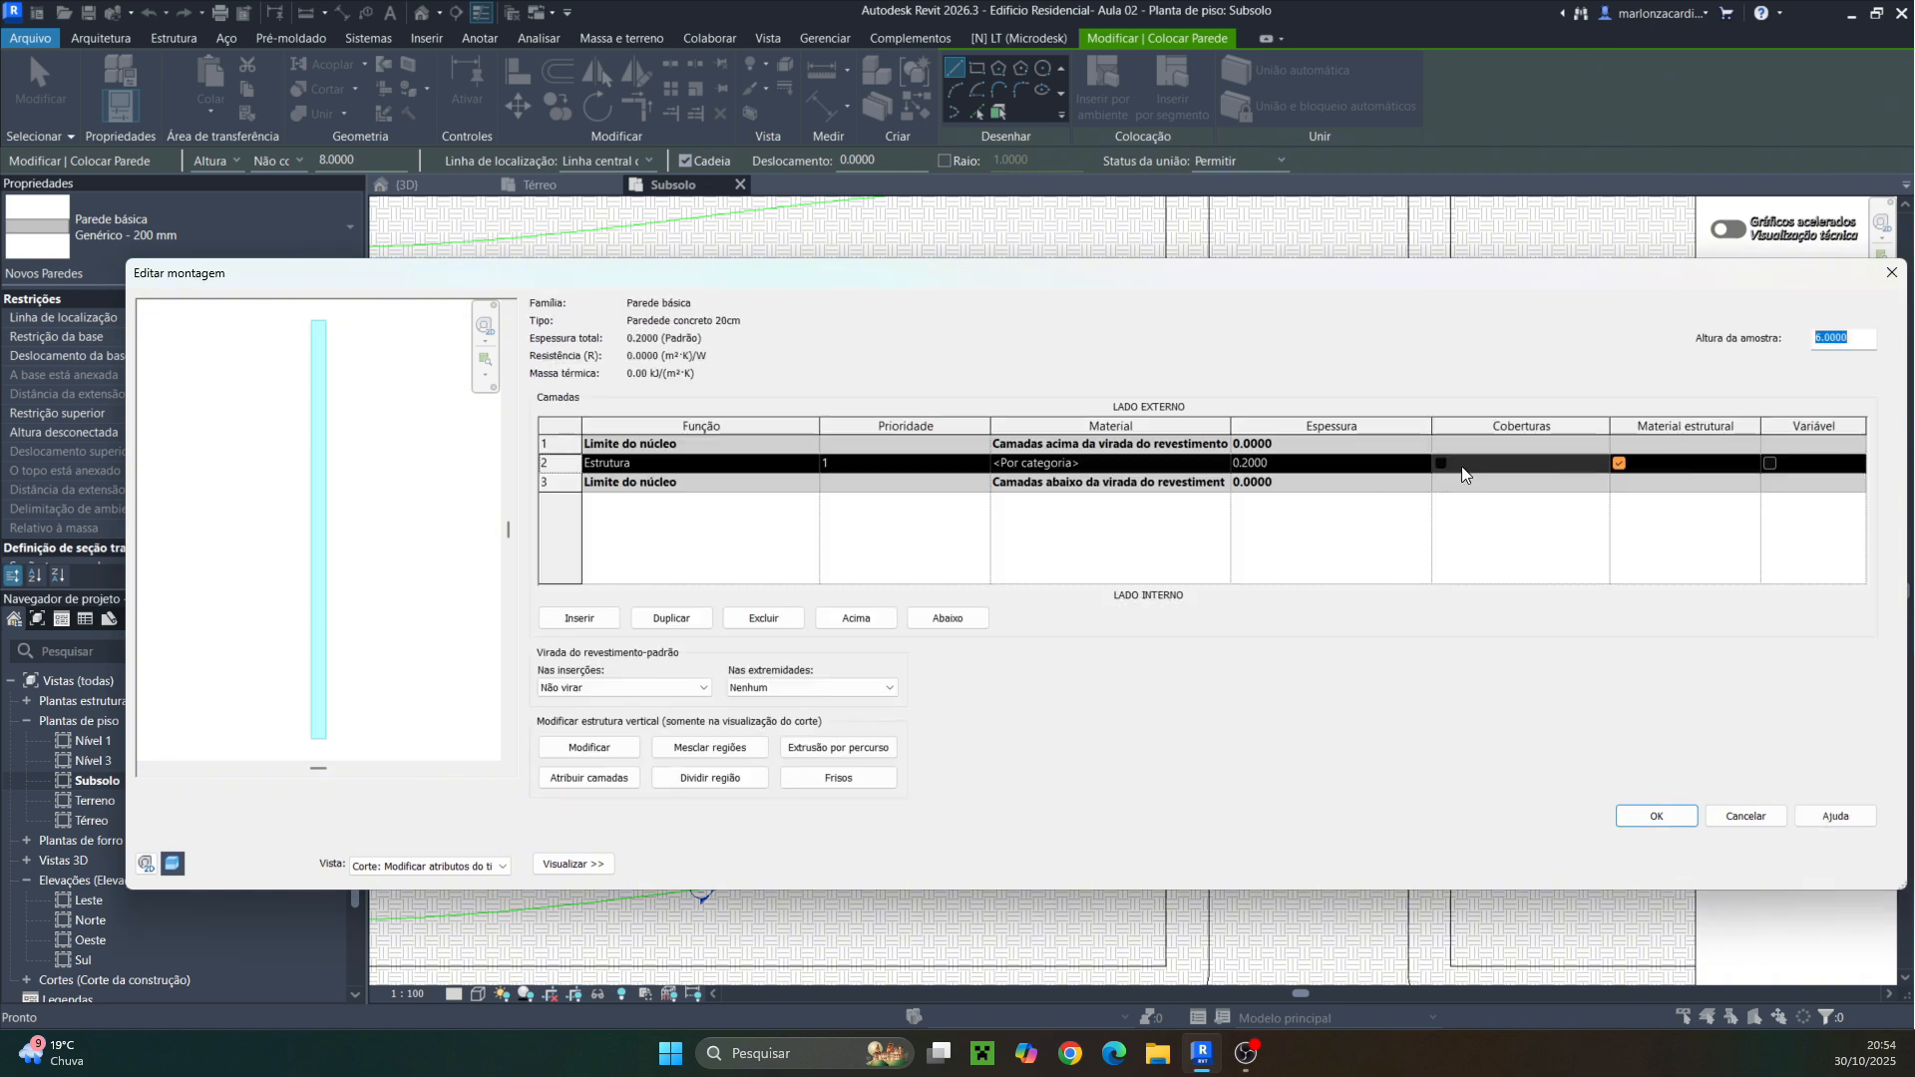
pyautogui.click(1219, 465)
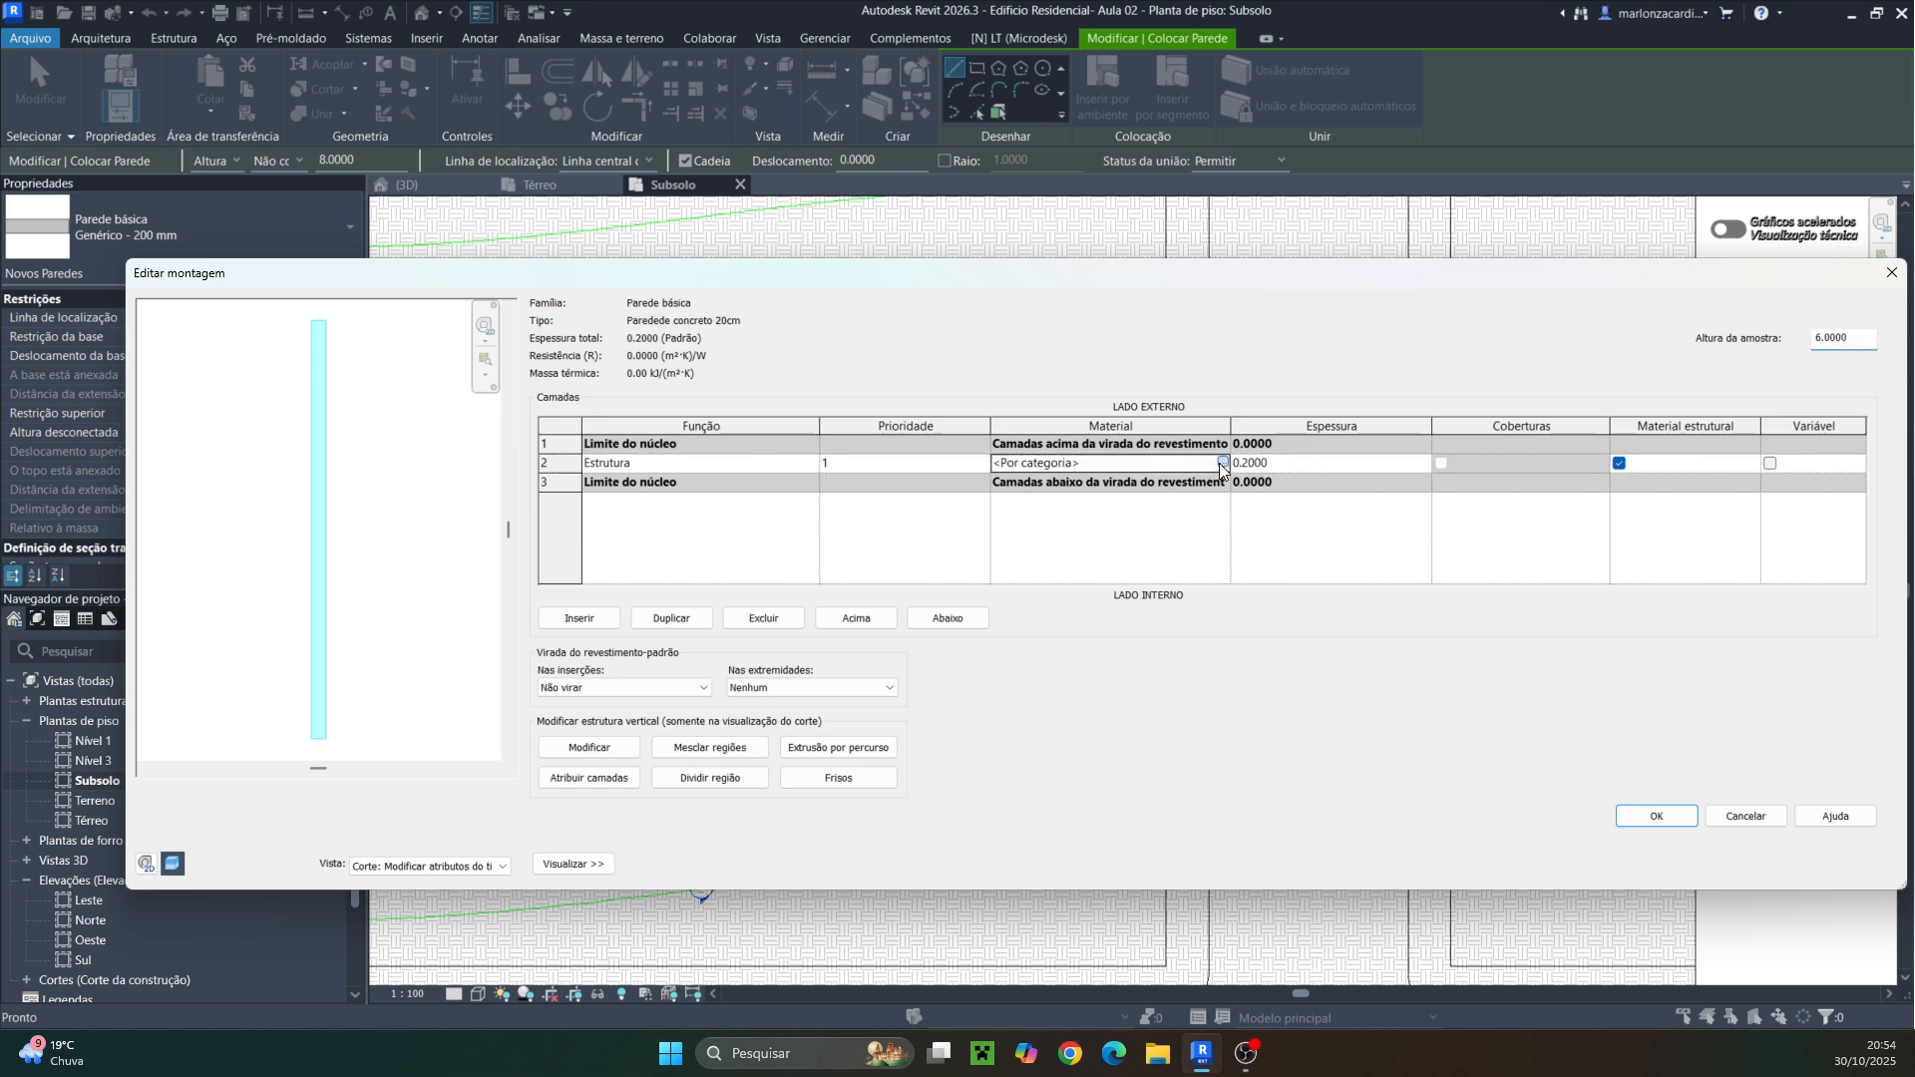
pyautogui.click(1219, 465)
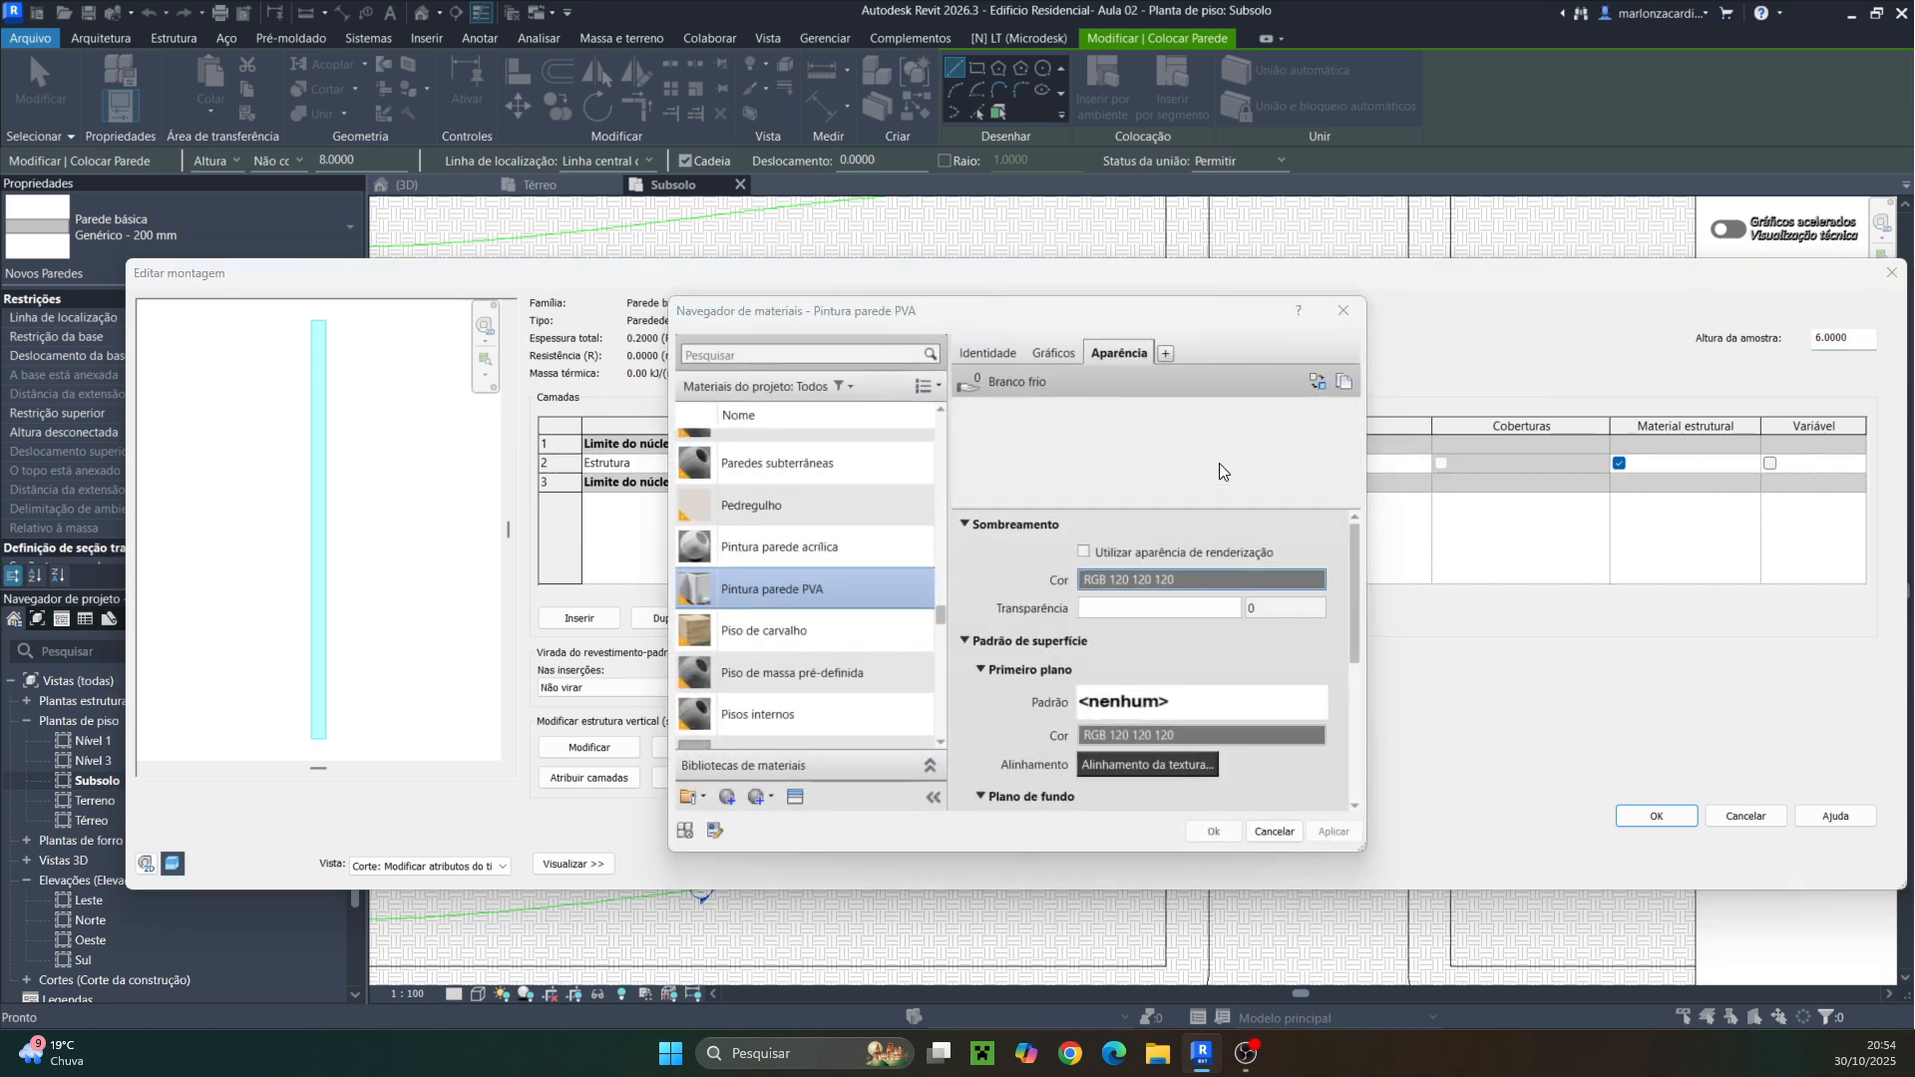
pyautogui.click(786, 351)
pyautogui.write('con')
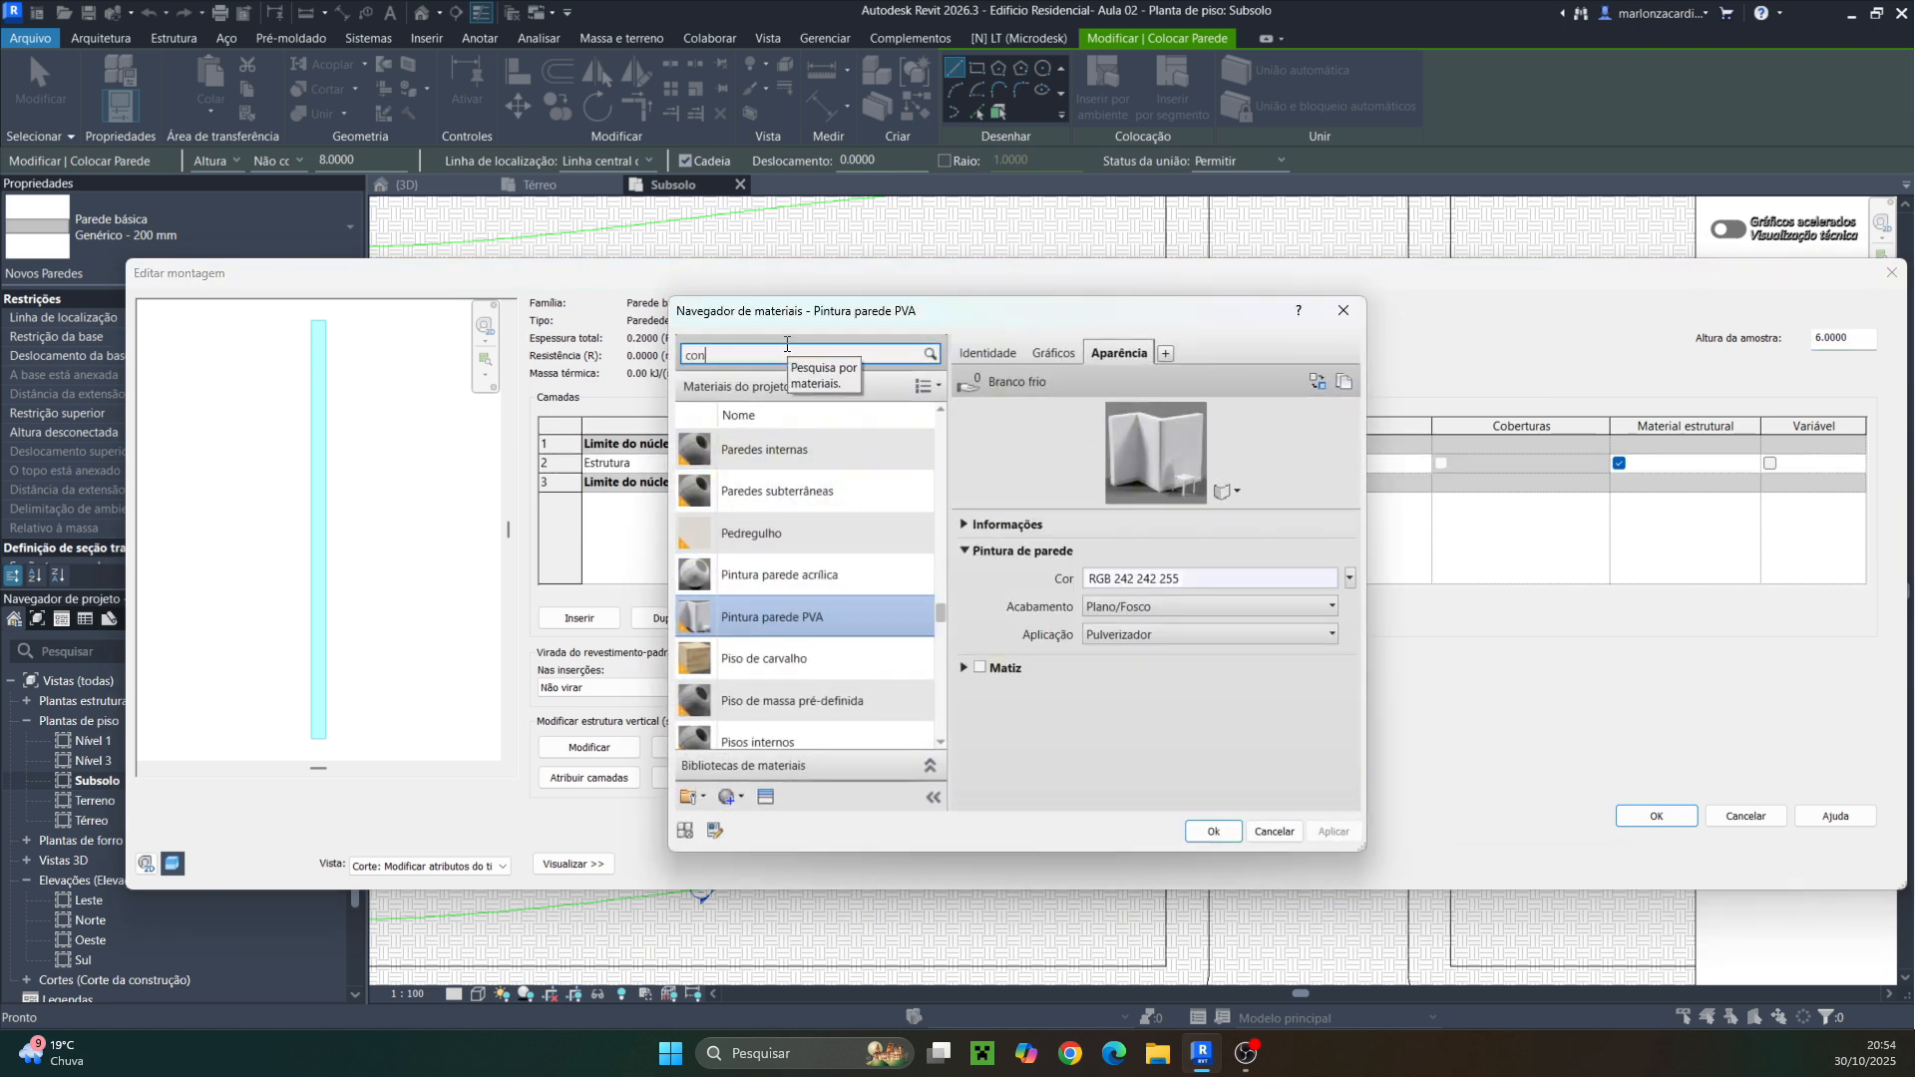
pyautogui.write('creto')
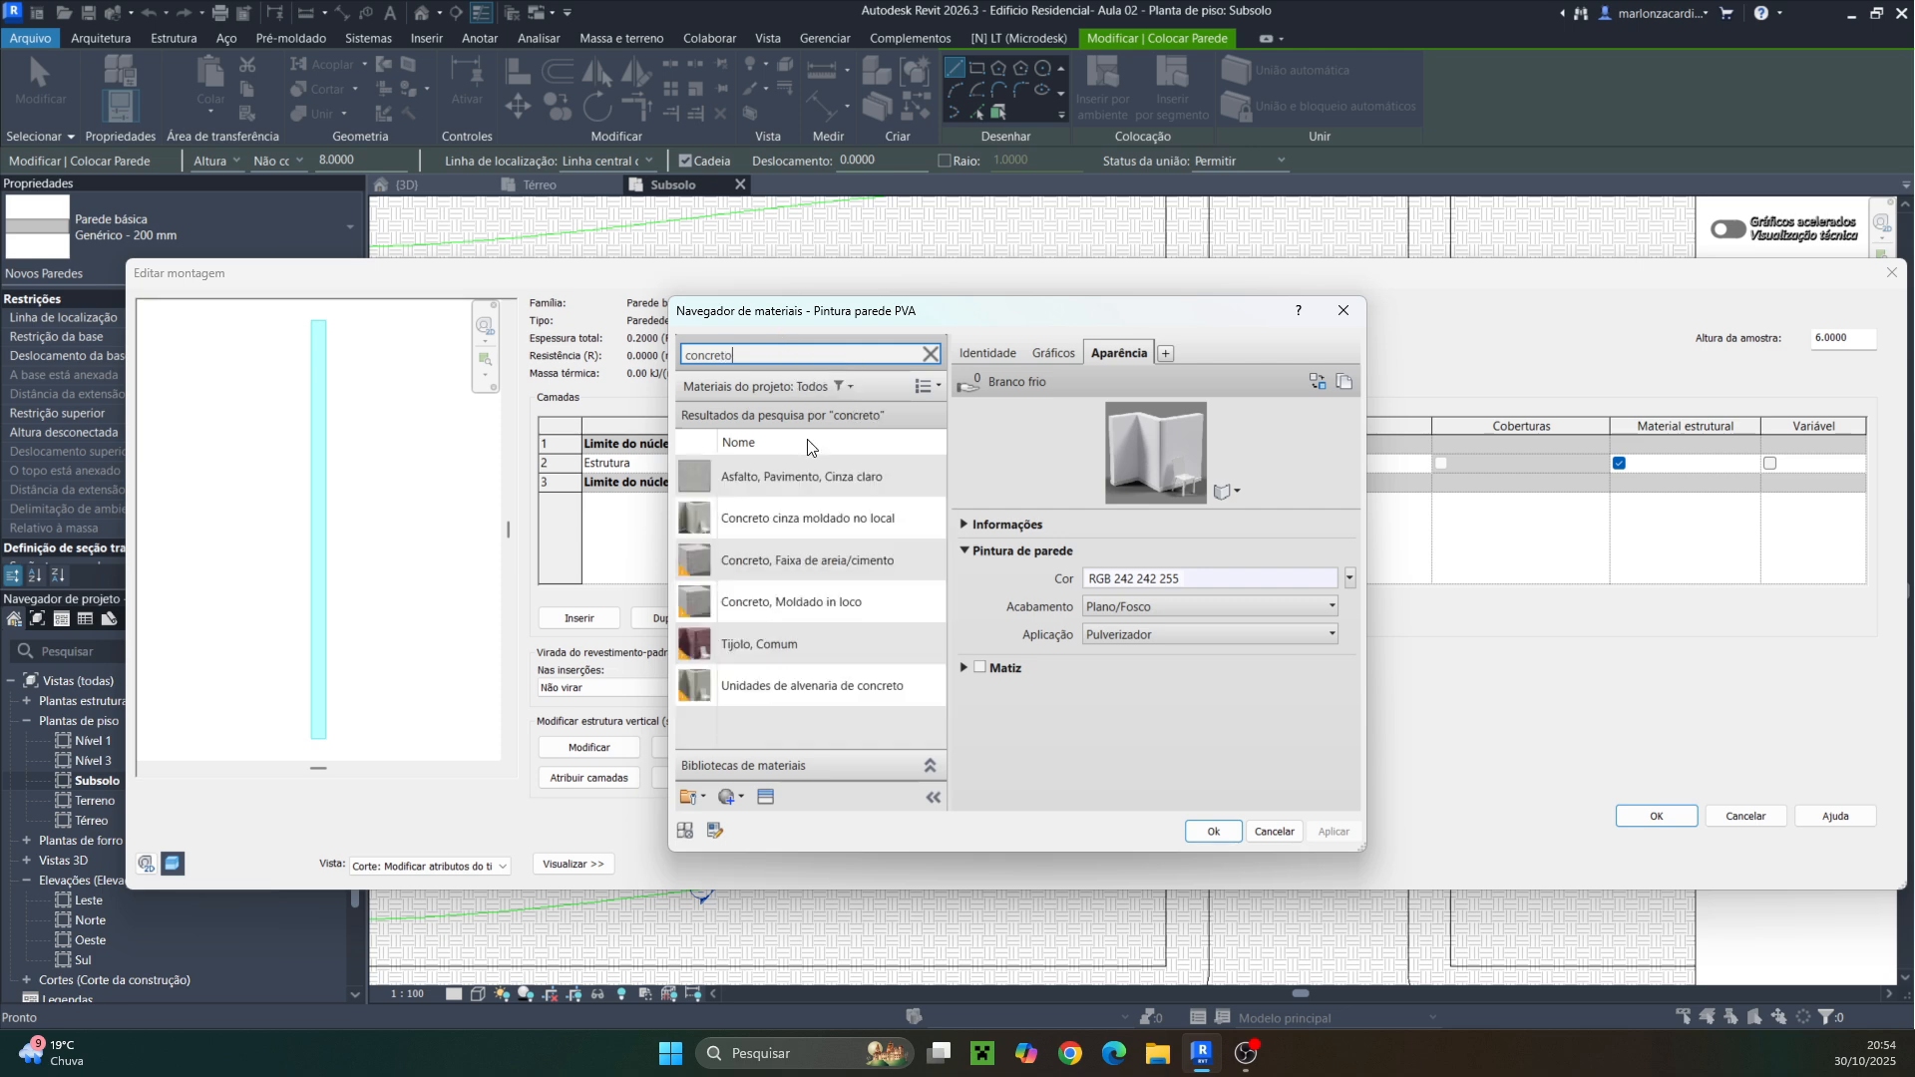
pyautogui.click(782, 602)
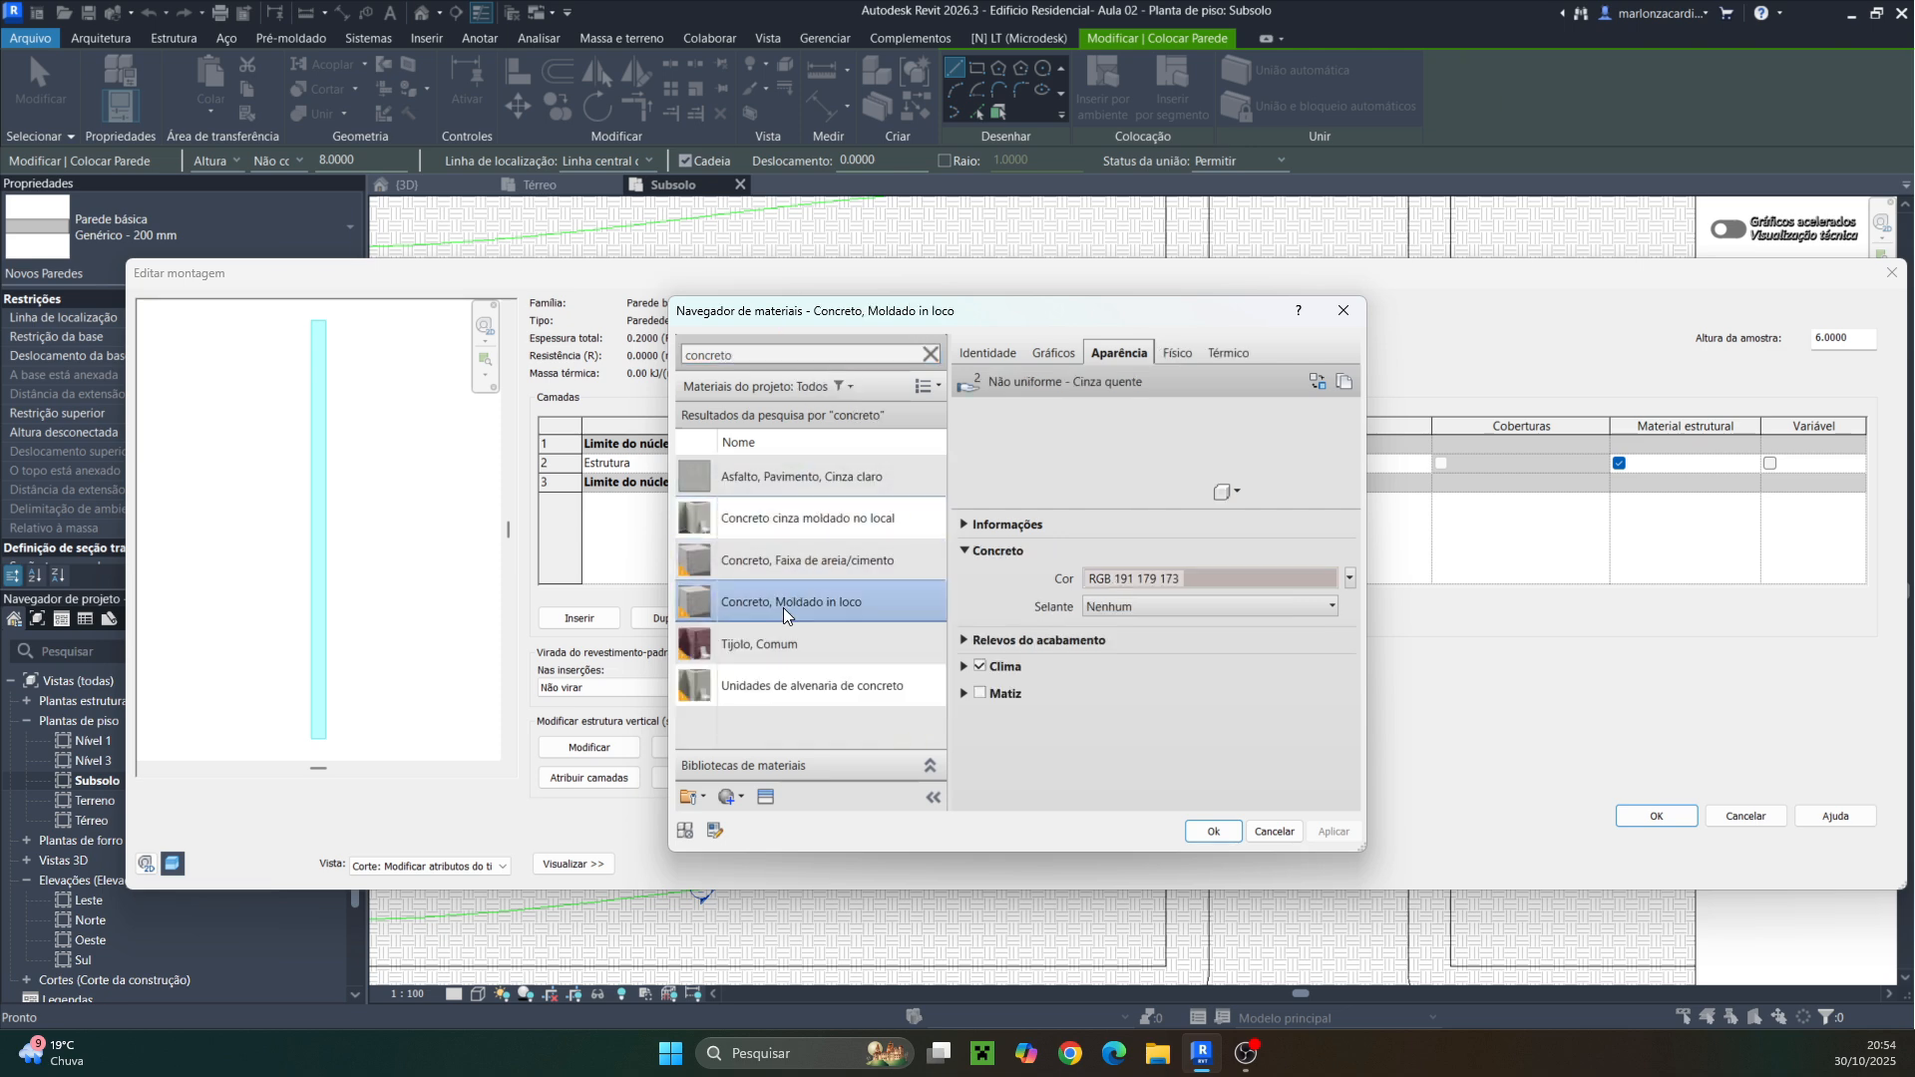
pyautogui.click(1212, 833)
pyautogui.click(1686, 820)
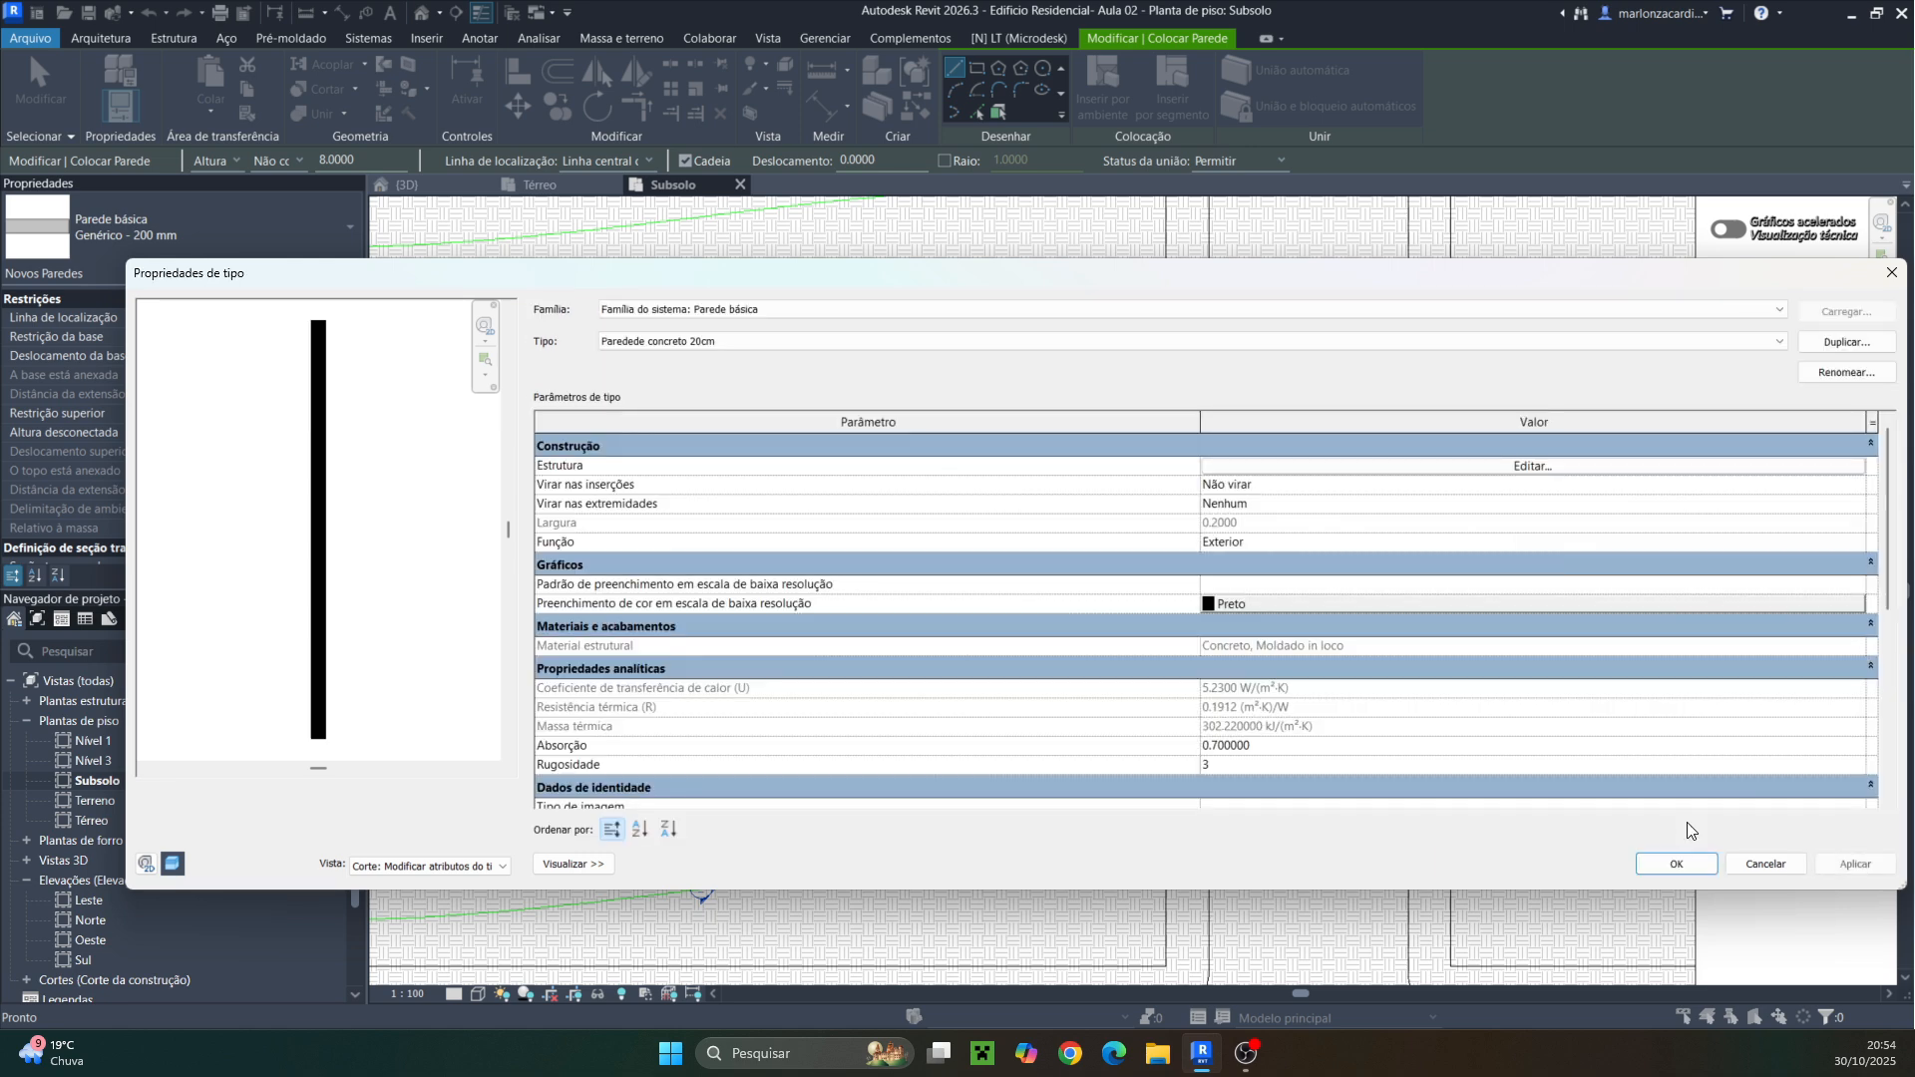
pyautogui.click(1677, 864)
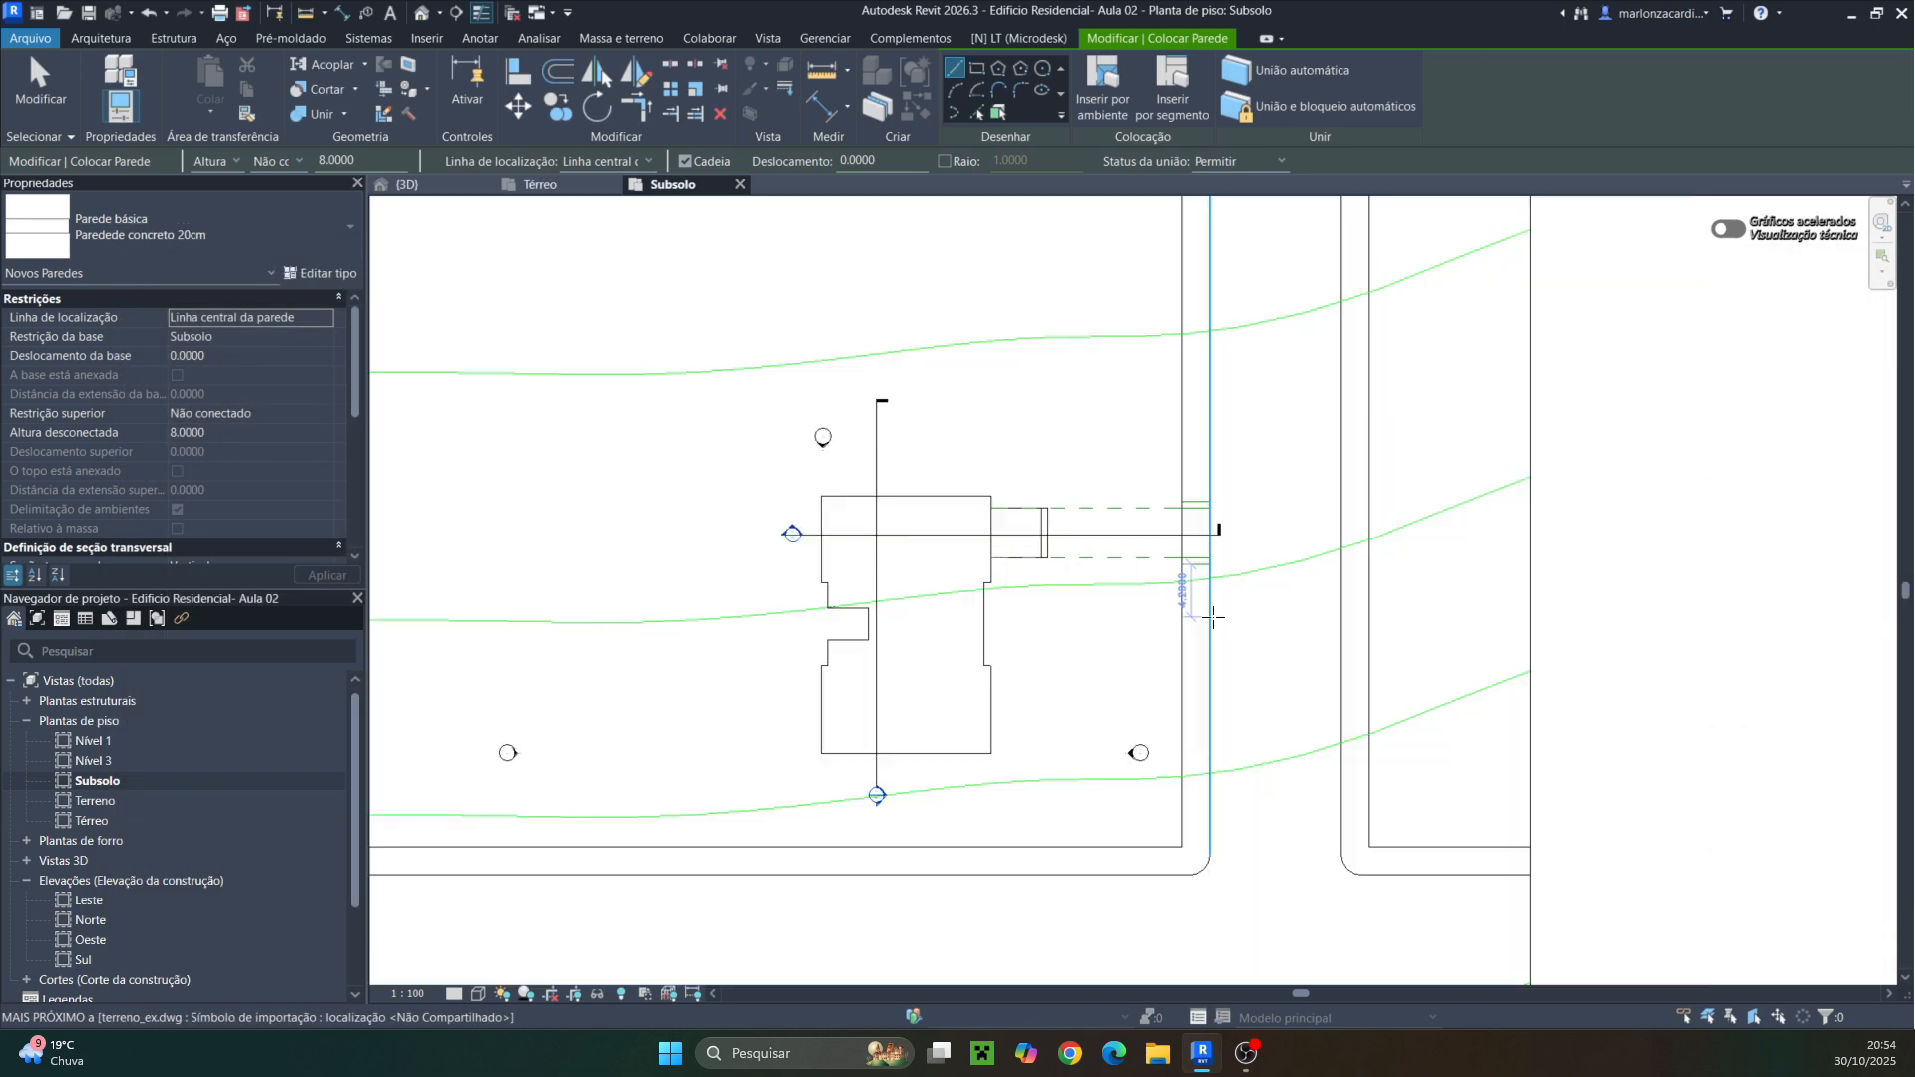
# Draw a horizontal concrete wall about 1.36 m long in the Subsolo plan
pyautogui.scroll(6, 1166, 559)
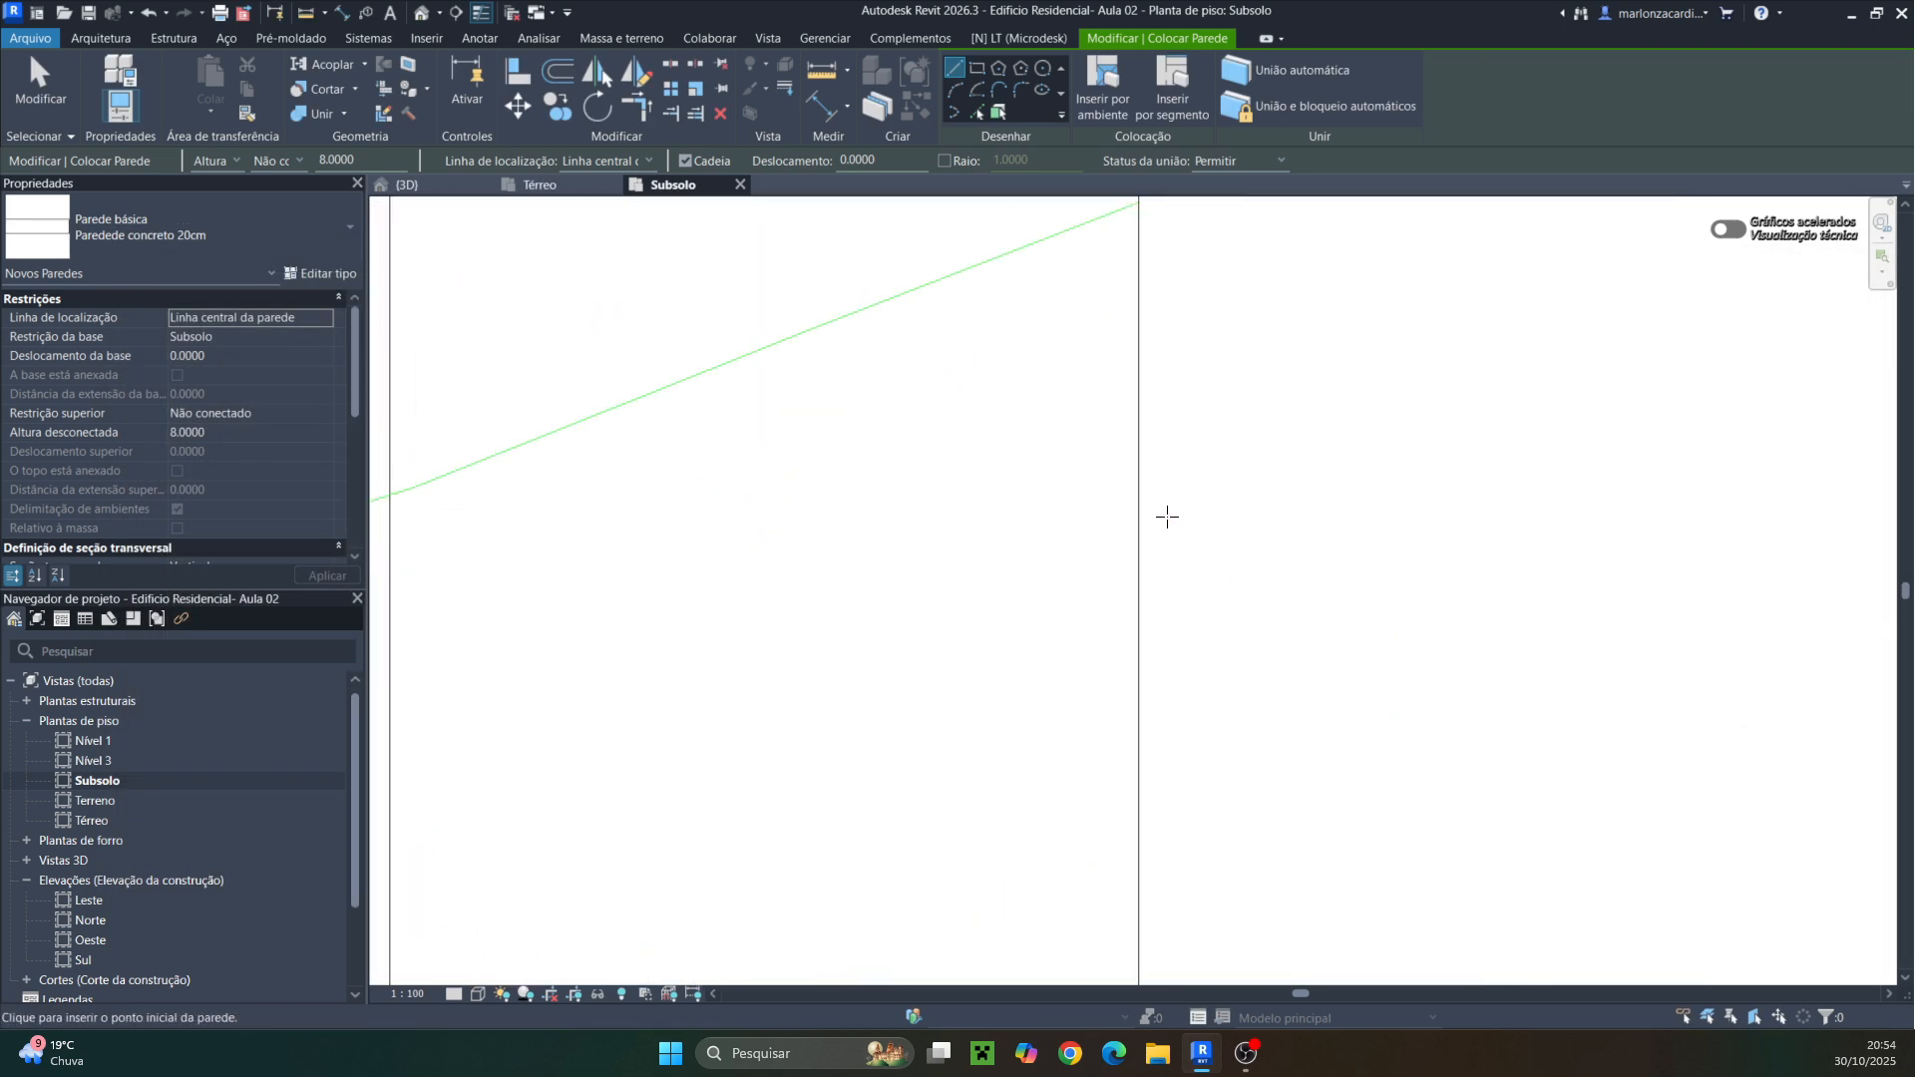
pyautogui.click(1175, 487)
pyautogui.click(1252, 488)
pyautogui.scroll(1, 1272, 534)
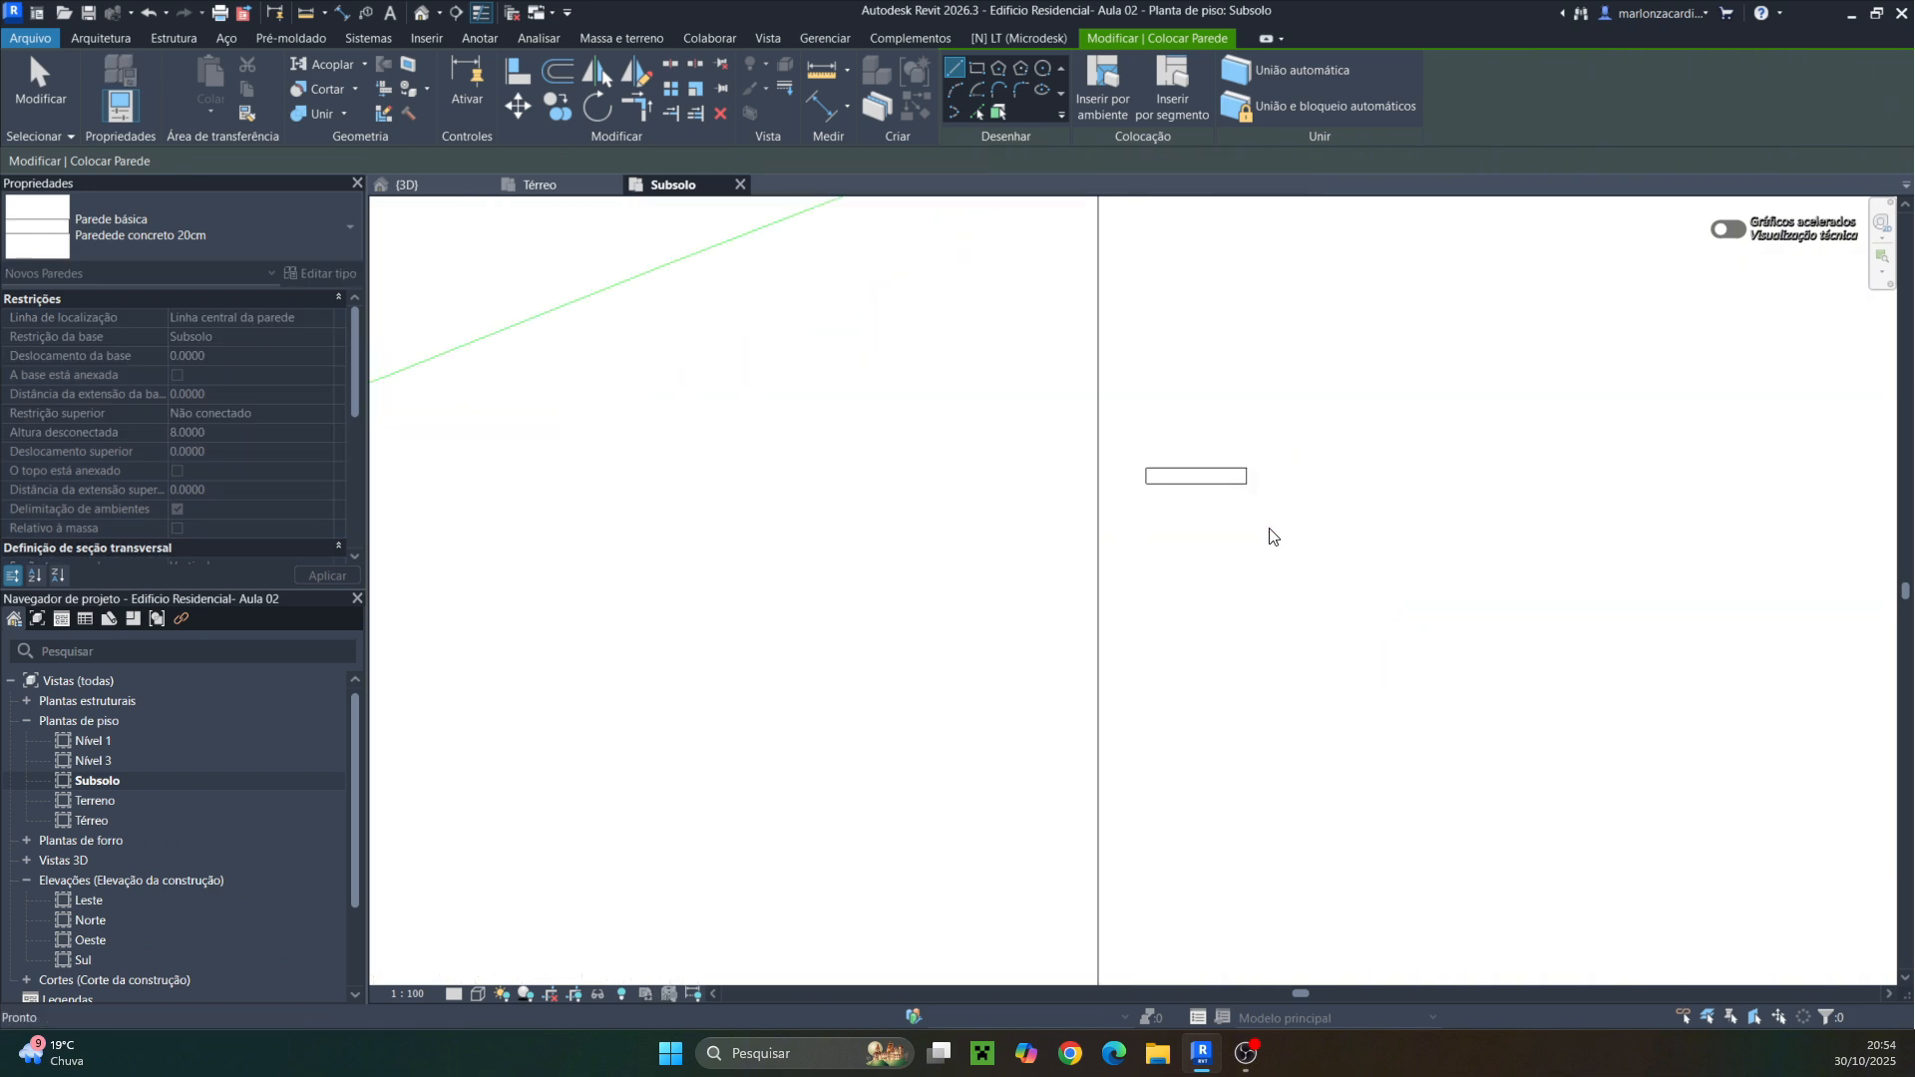
pyautogui.press('Escape')
pyautogui.scroll(5, 1231, 551)
pyautogui.press('Escape')
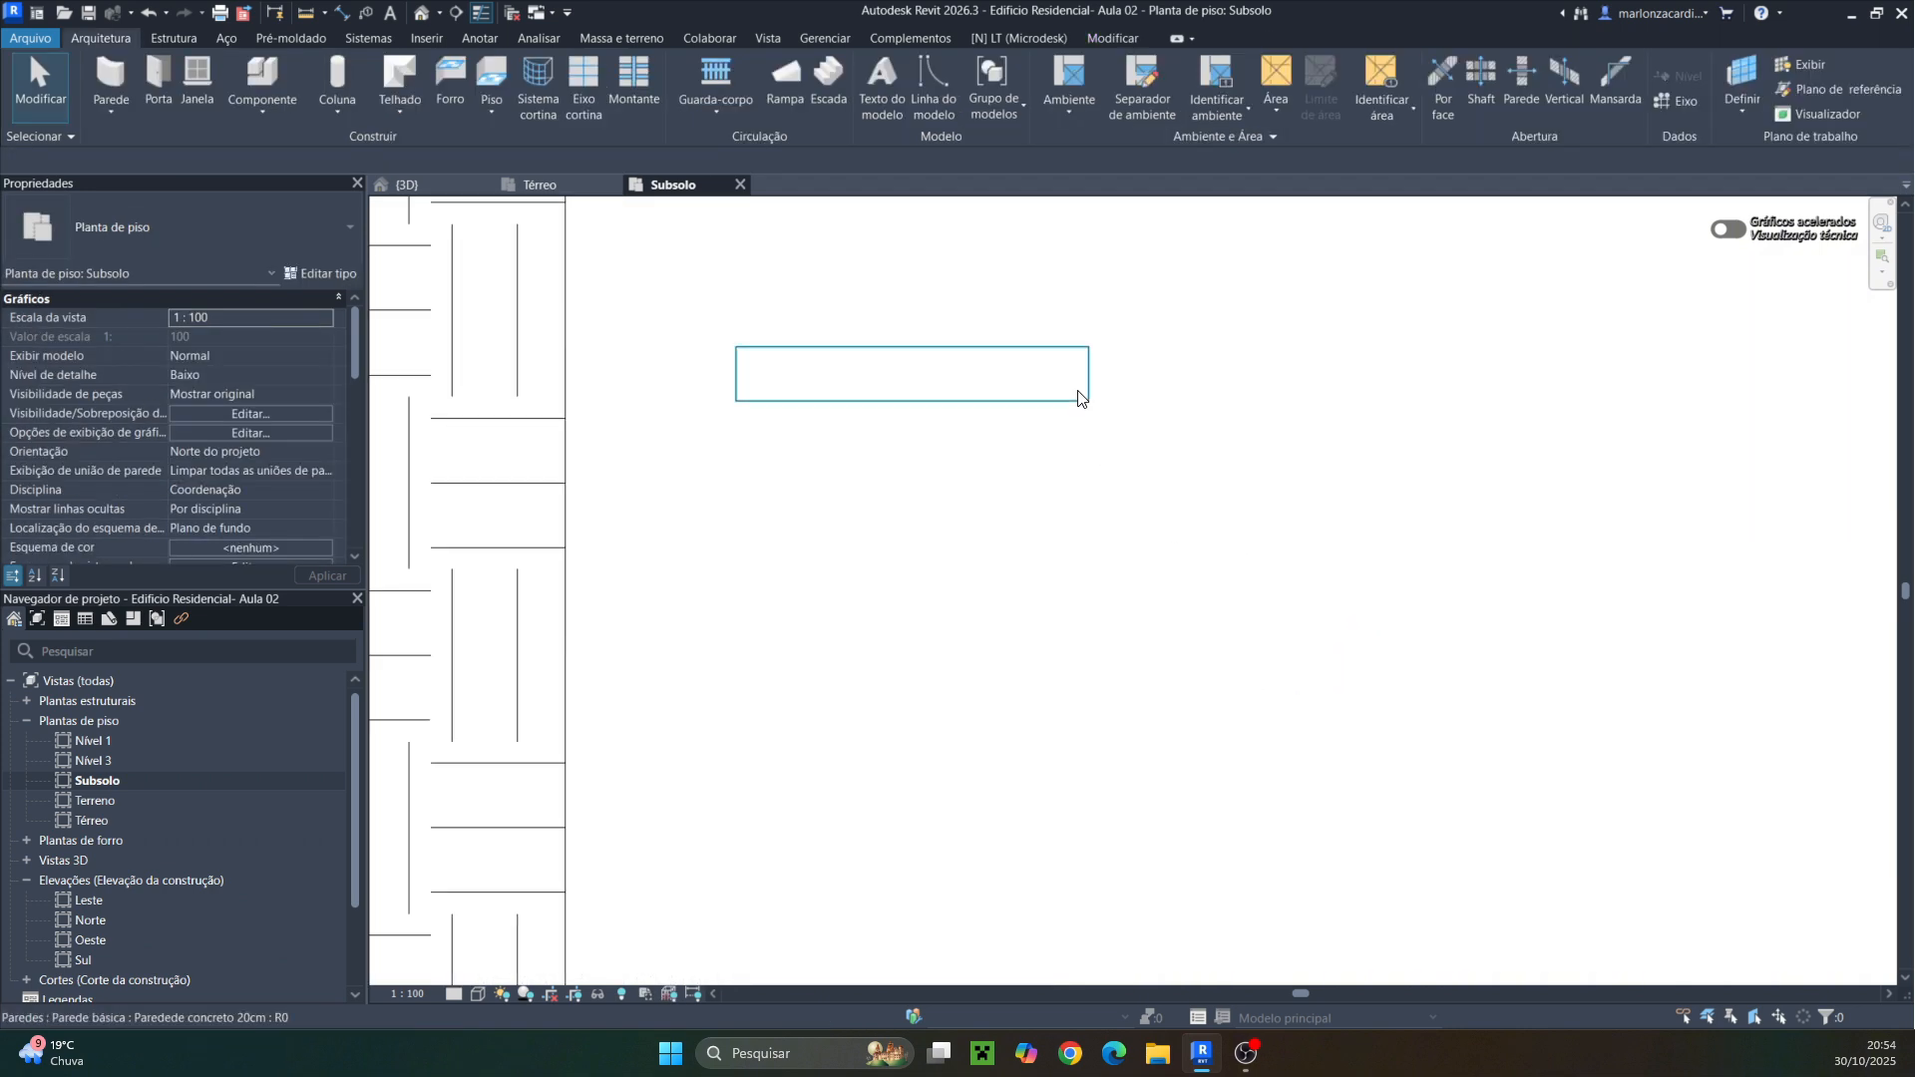
pyautogui.click(1078, 399)
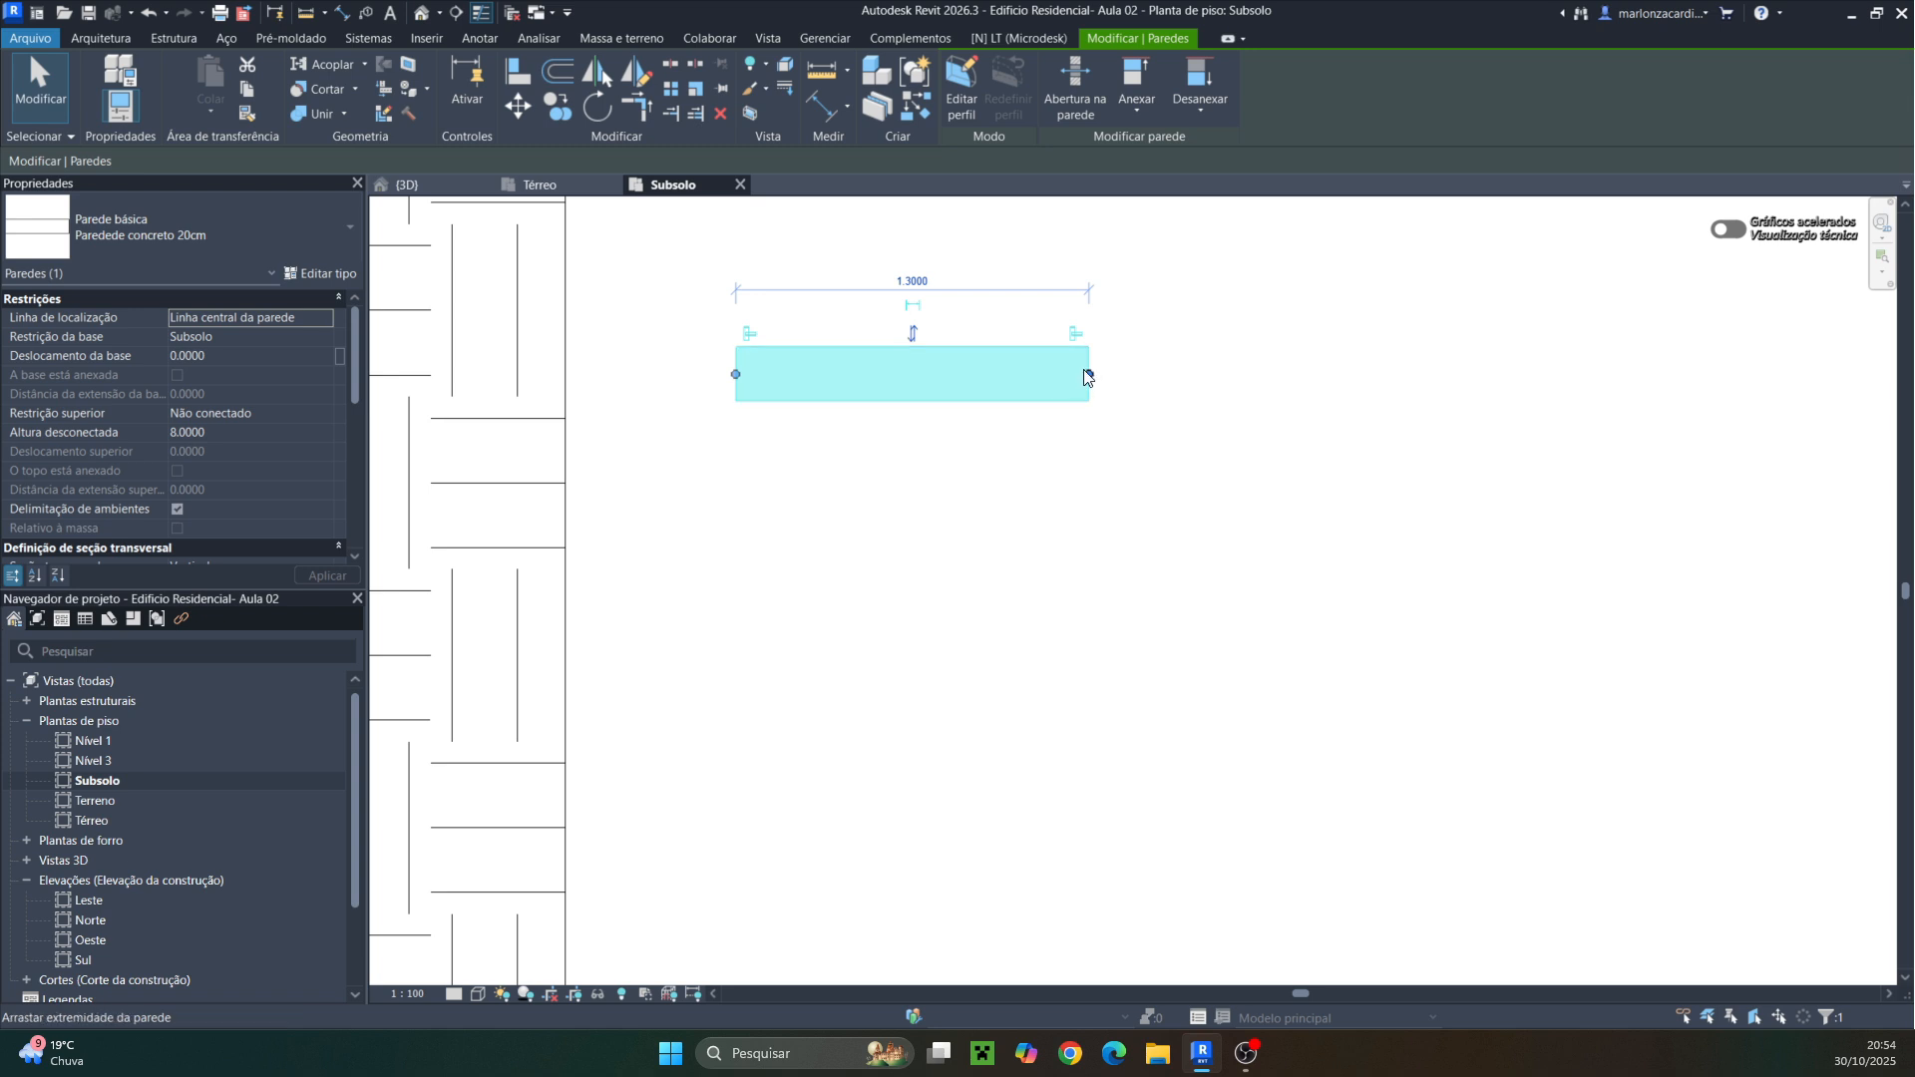
pyautogui.click(1057, 478)
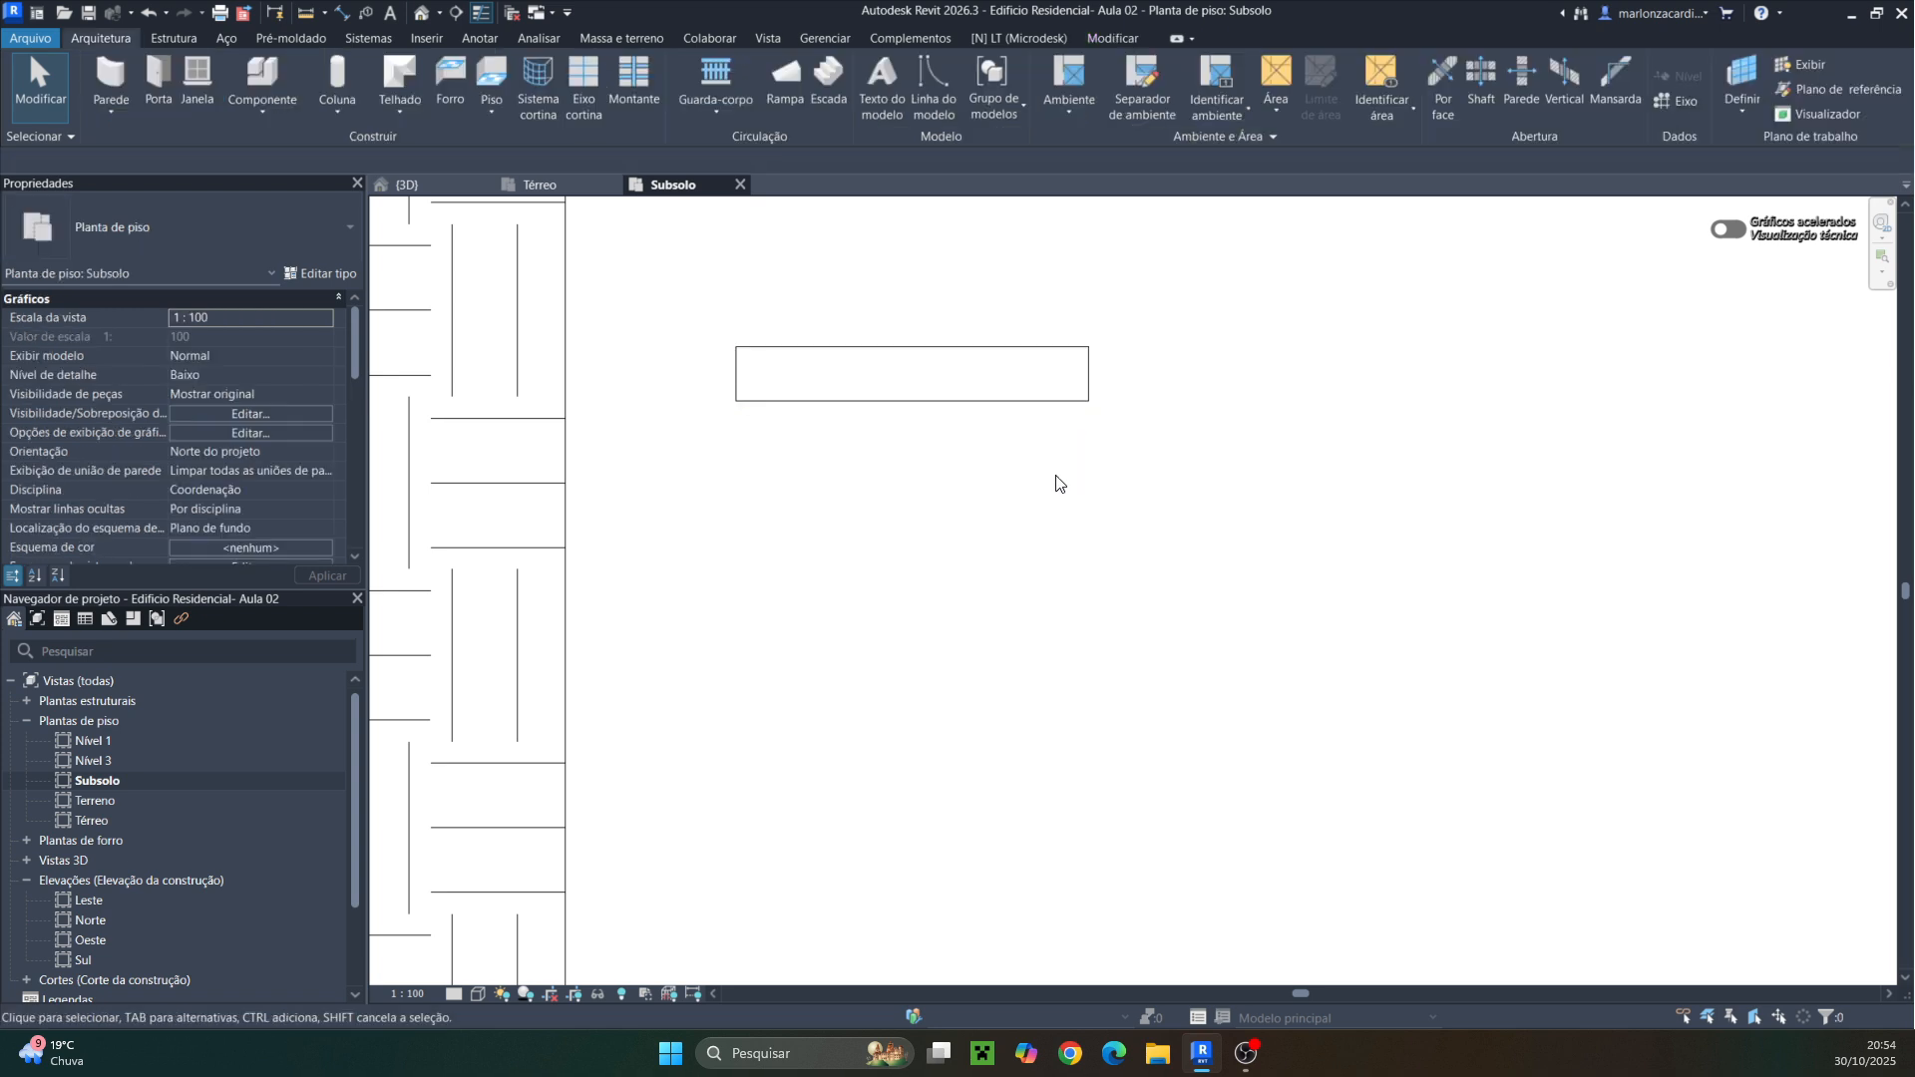
pyautogui.click(100, 65)
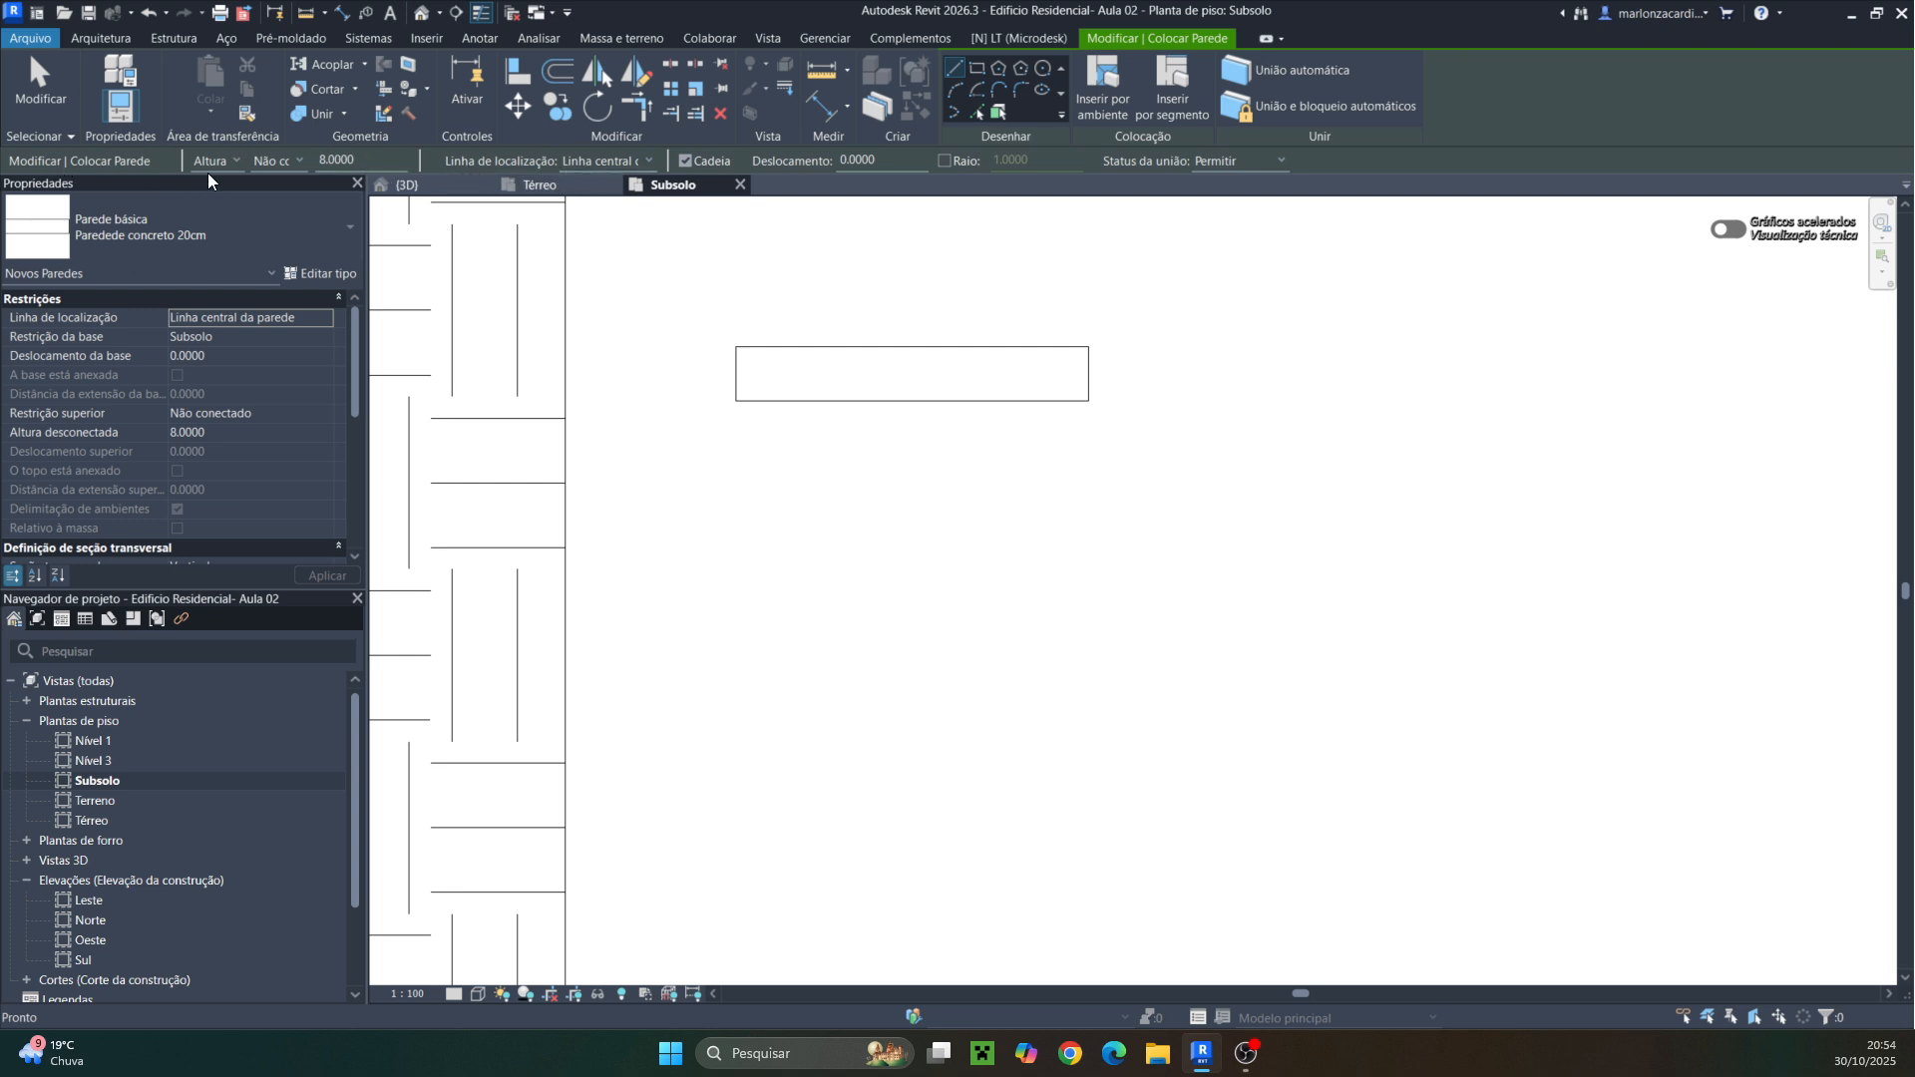
pyautogui.click(295, 160)
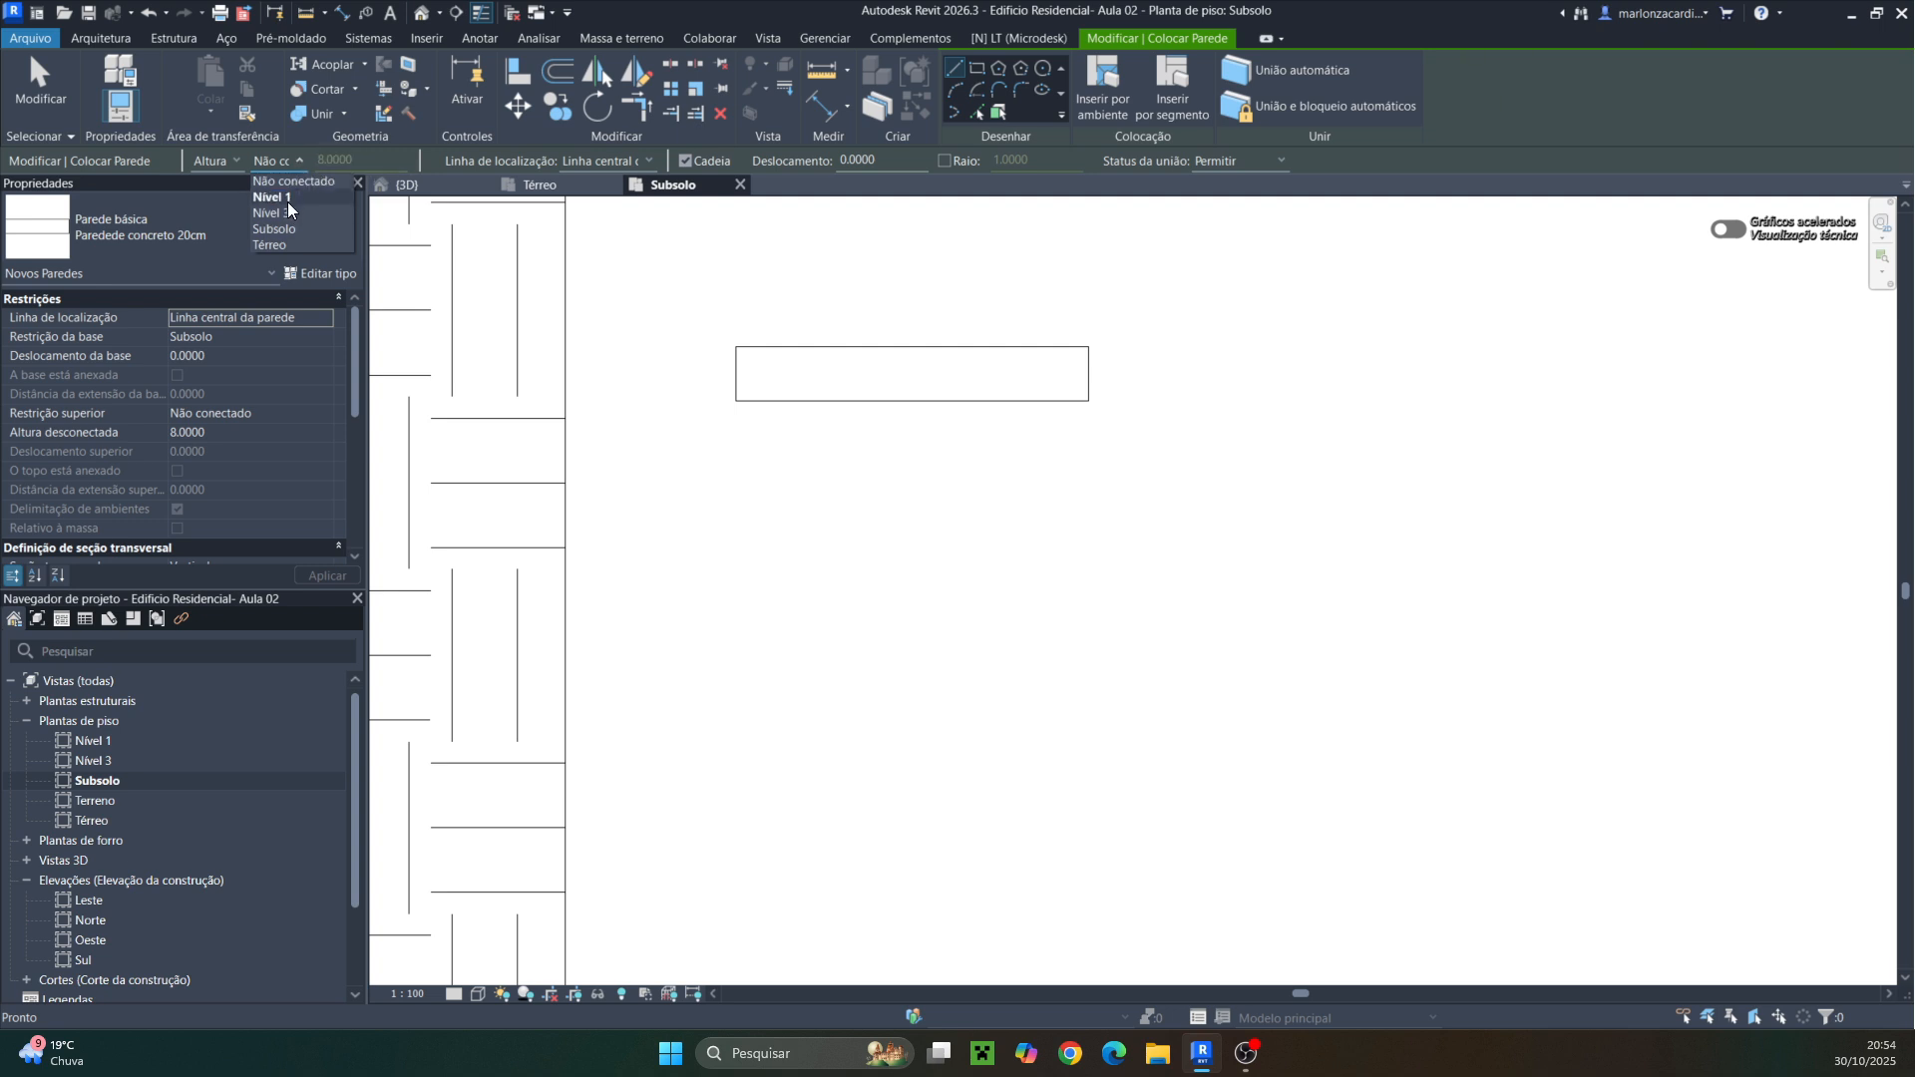
pyautogui.click(486, 154)
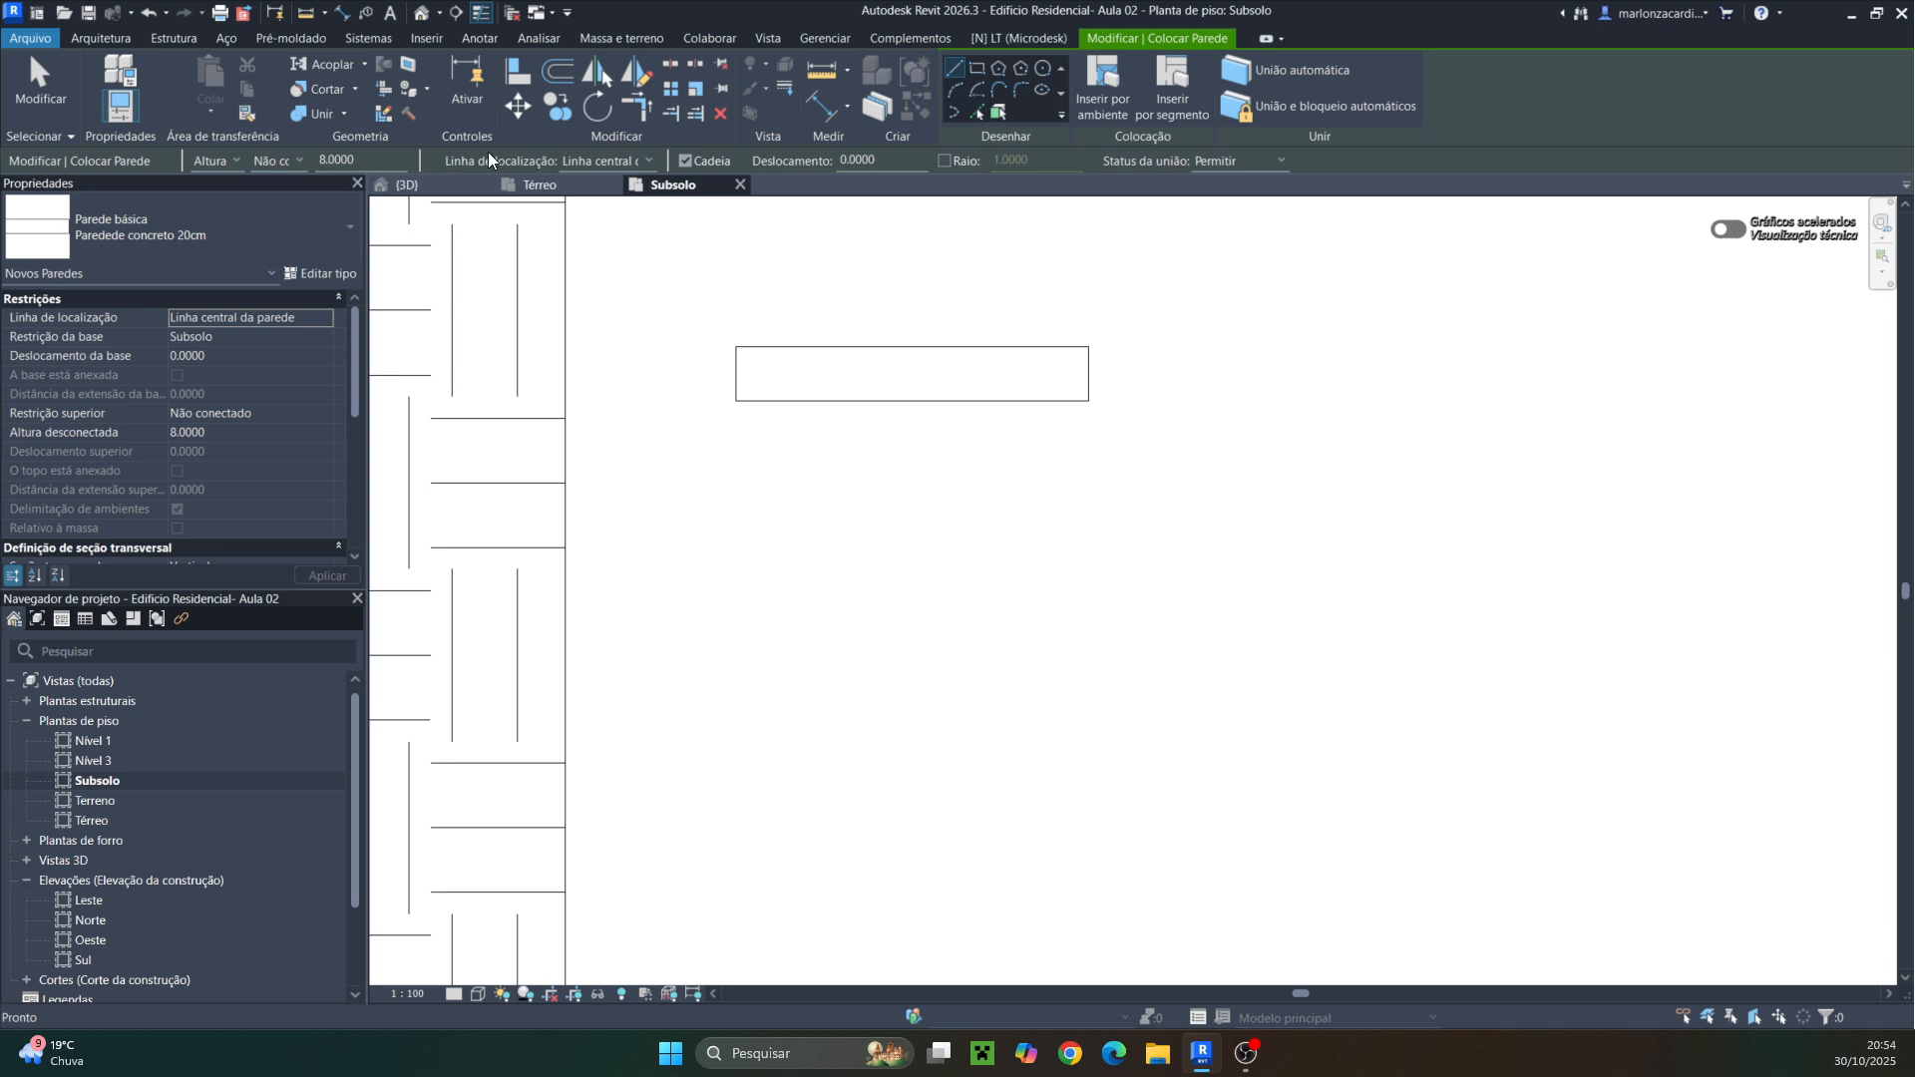
pyautogui.click(648, 161)
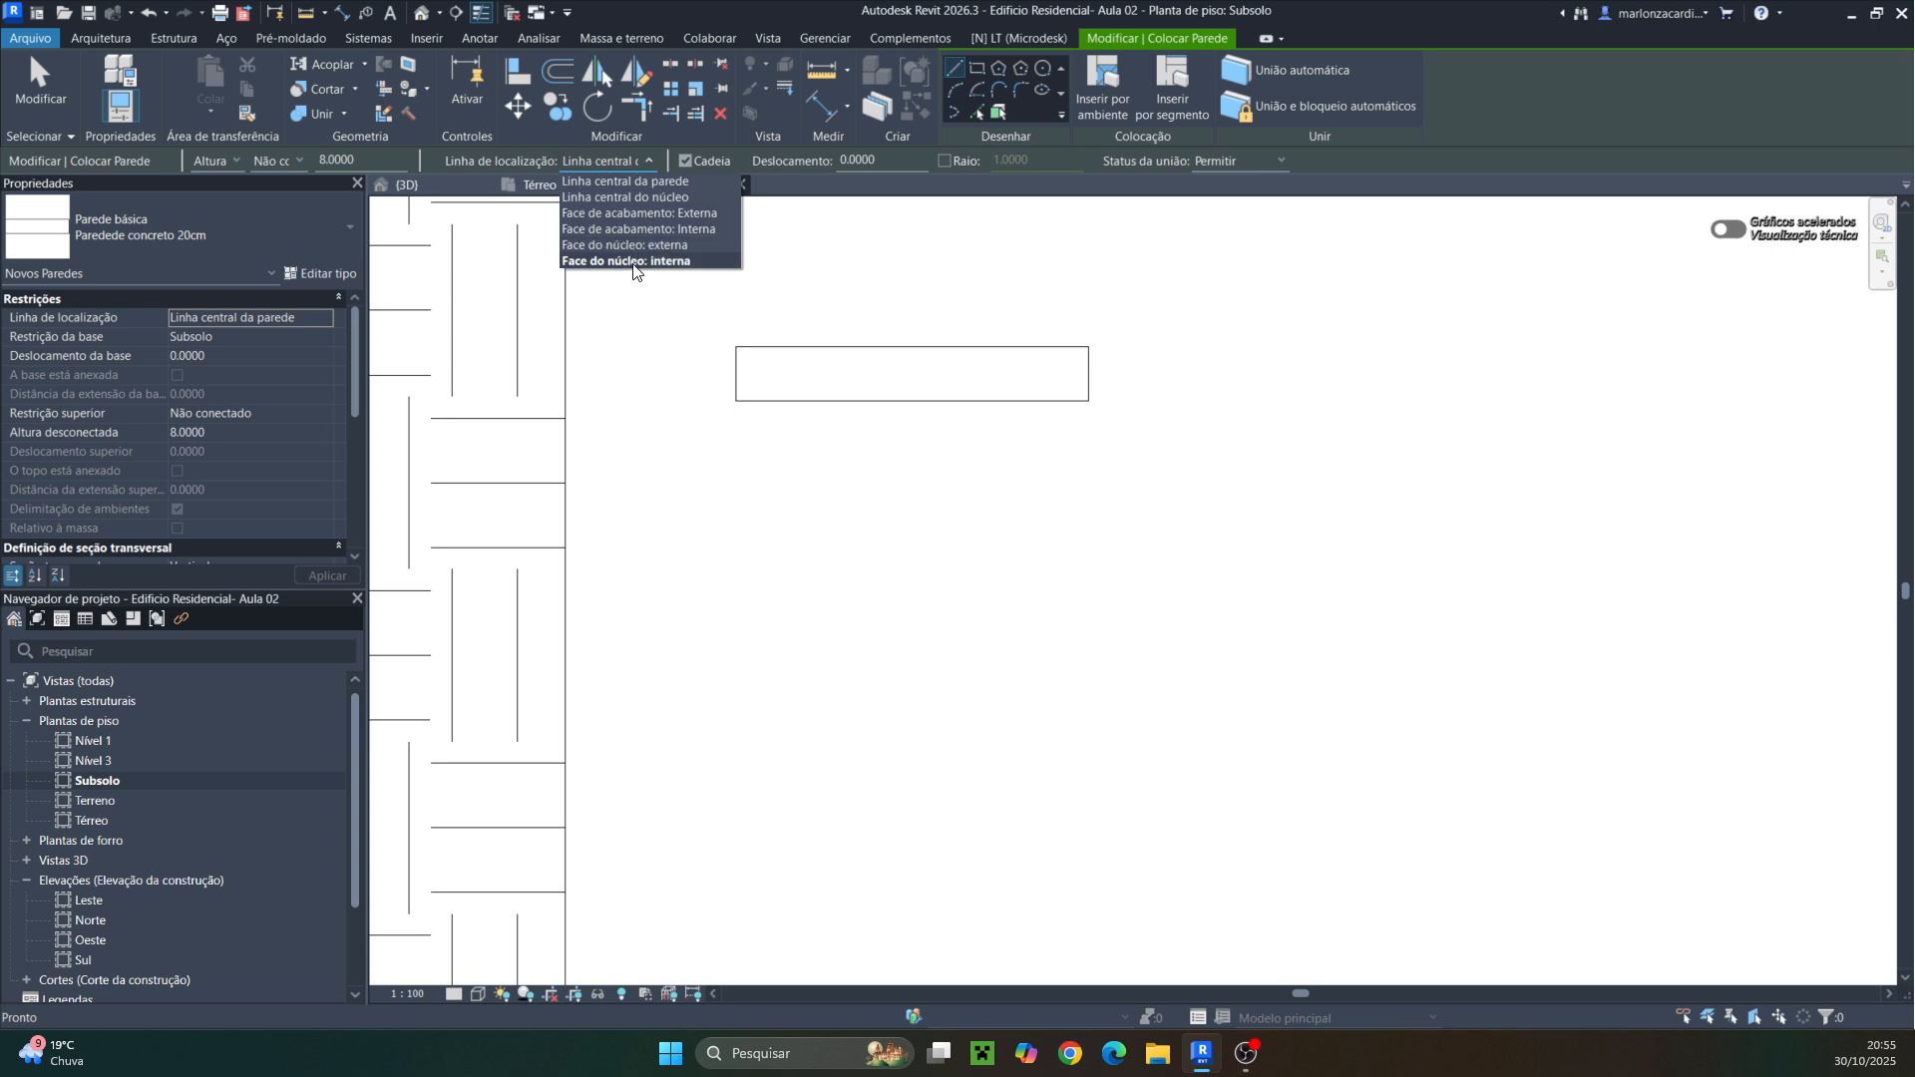
pyautogui.click(971, 395)
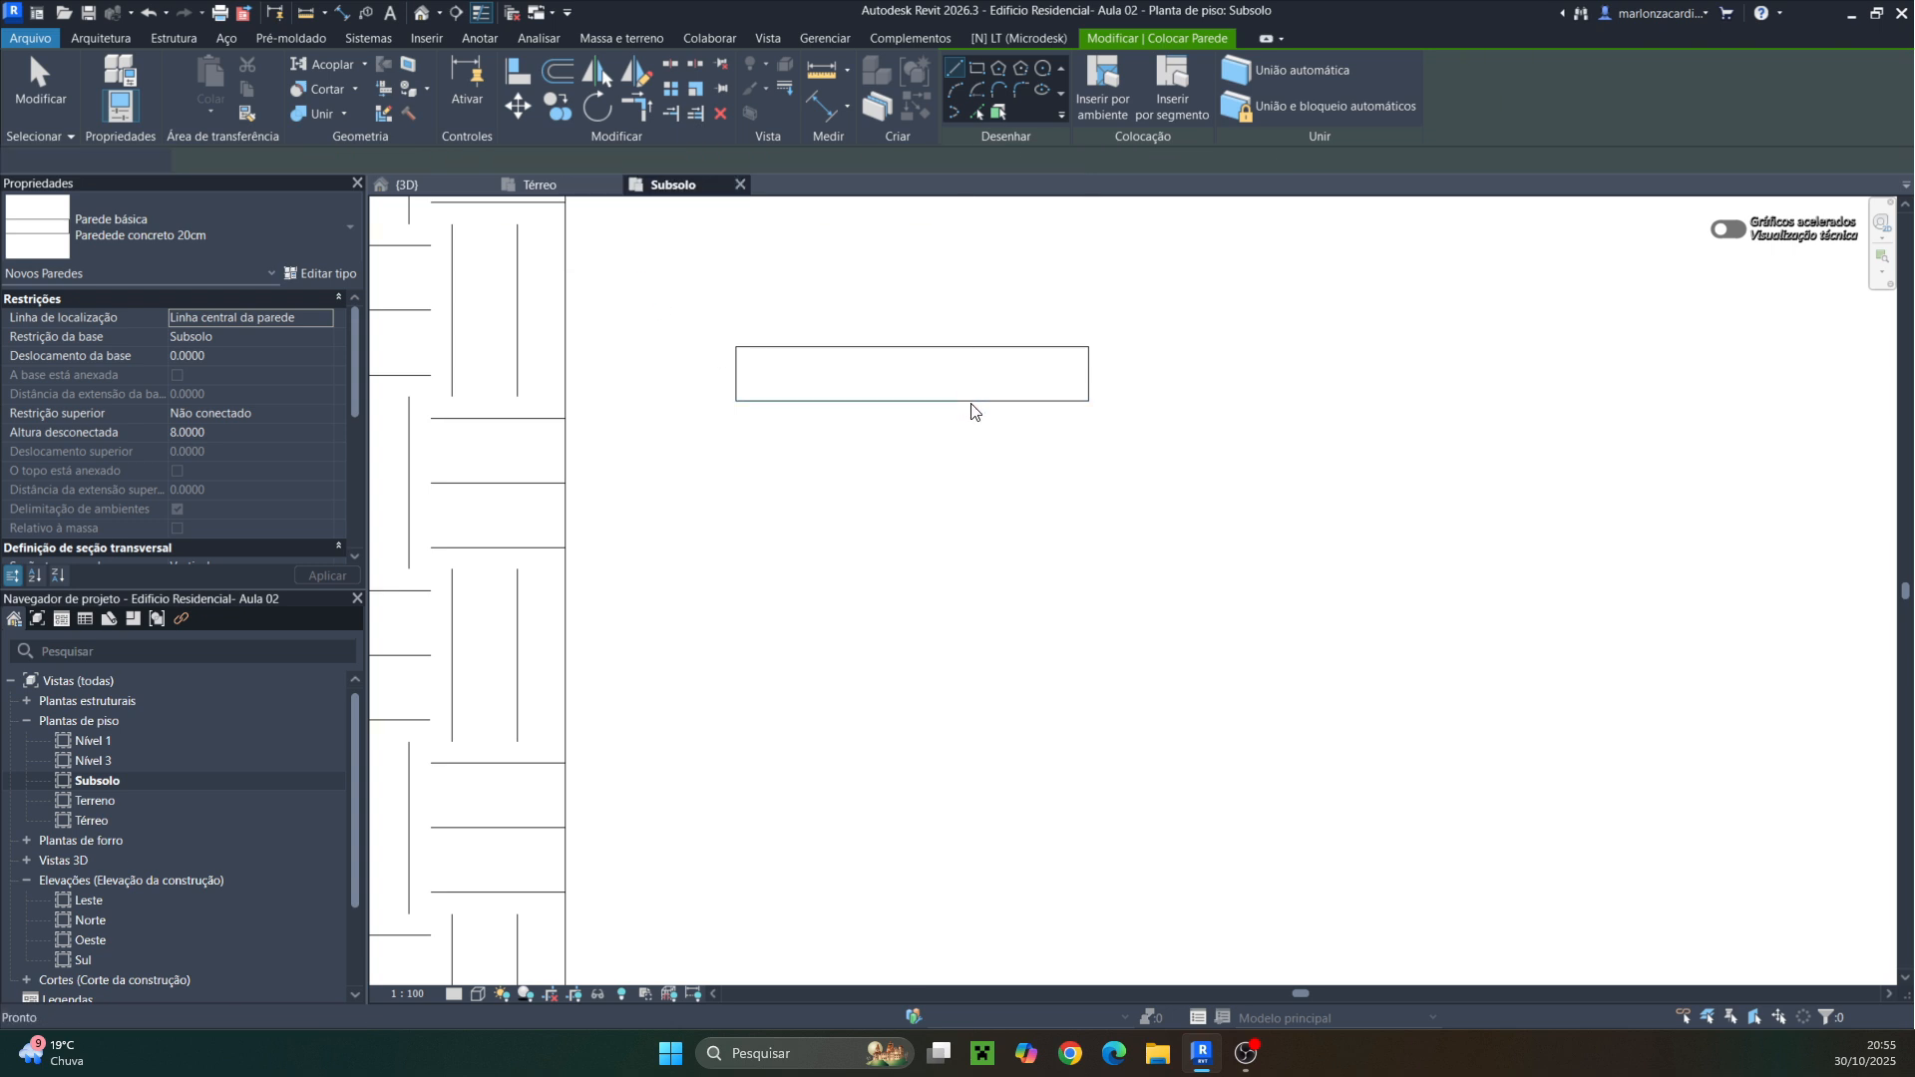
# Select the concrete wall in the Subsolo plan and inspect its type's layer structure
pyautogui.press('Escape')
pyautogui.press('Escape')
pyautogui.click(973, 400)
pyautogui.click(323, 275)
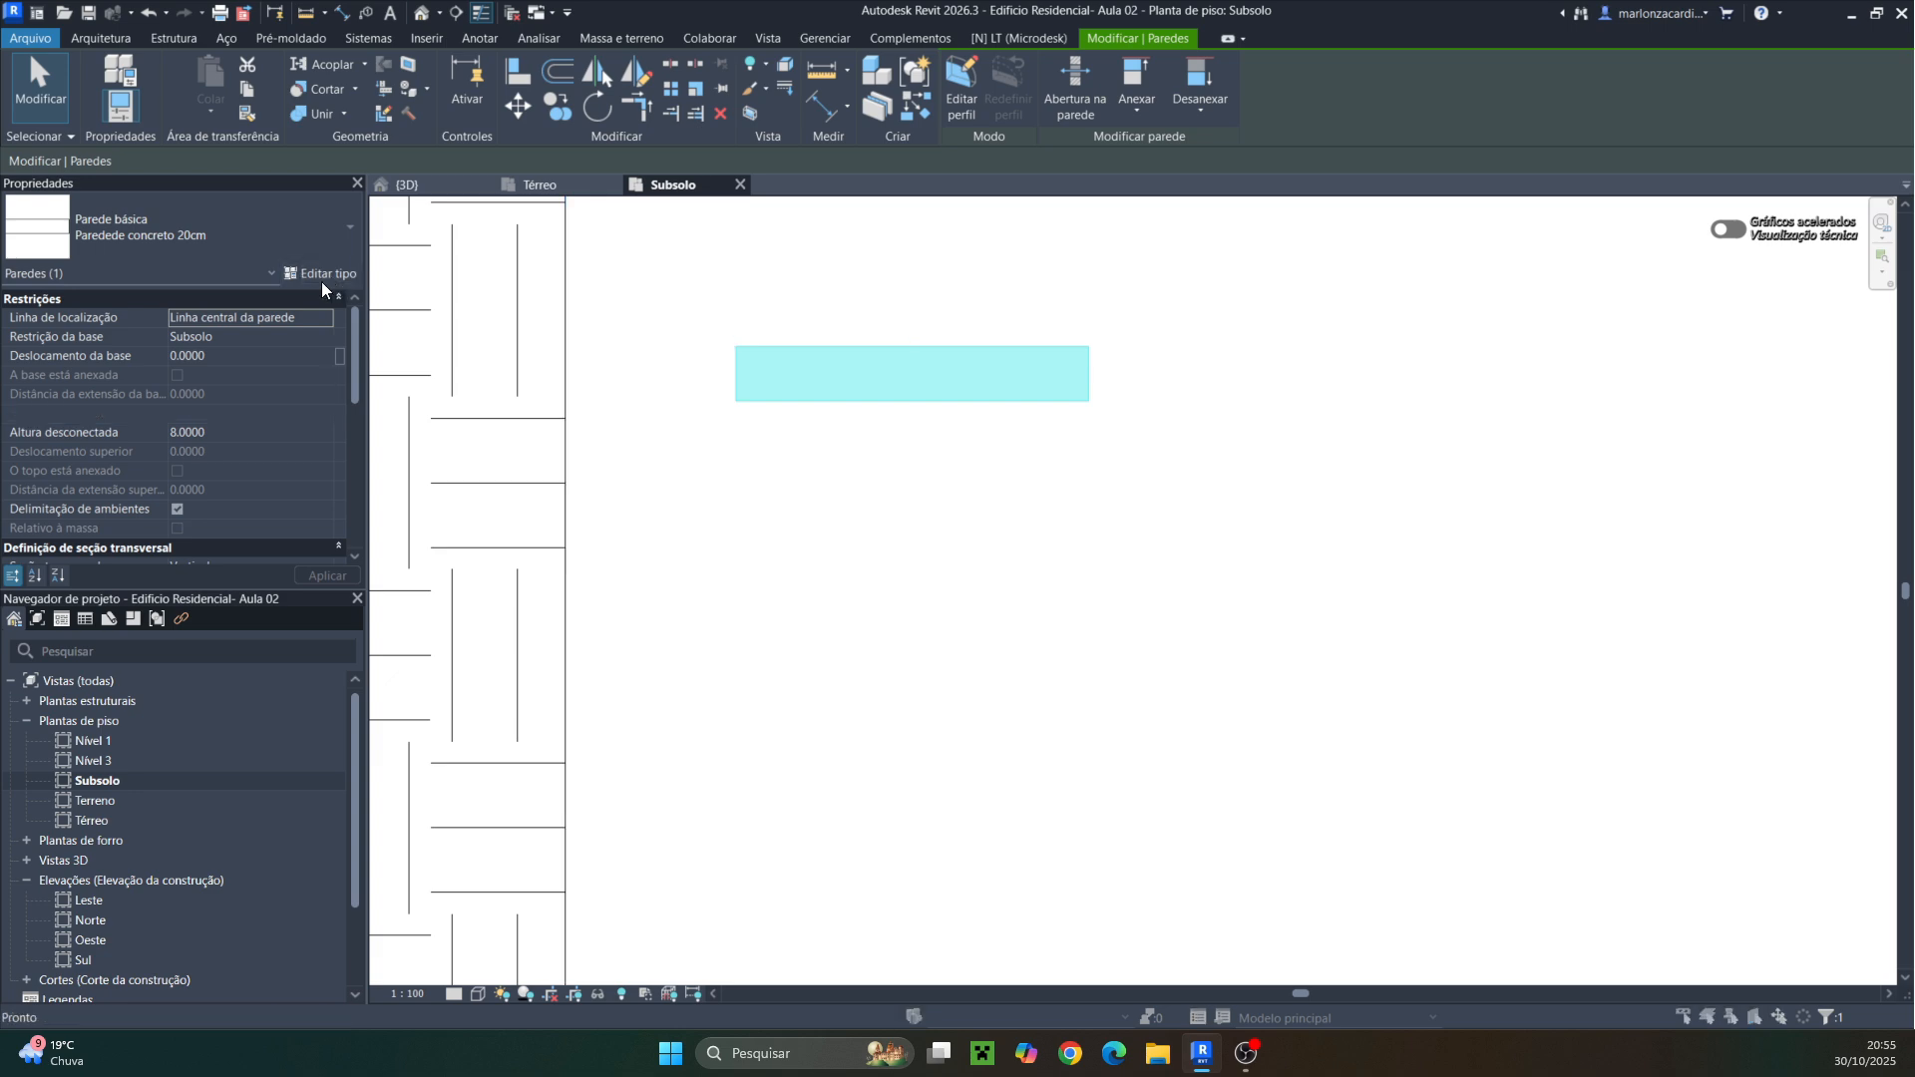
pyautogui.click(1524, 467)
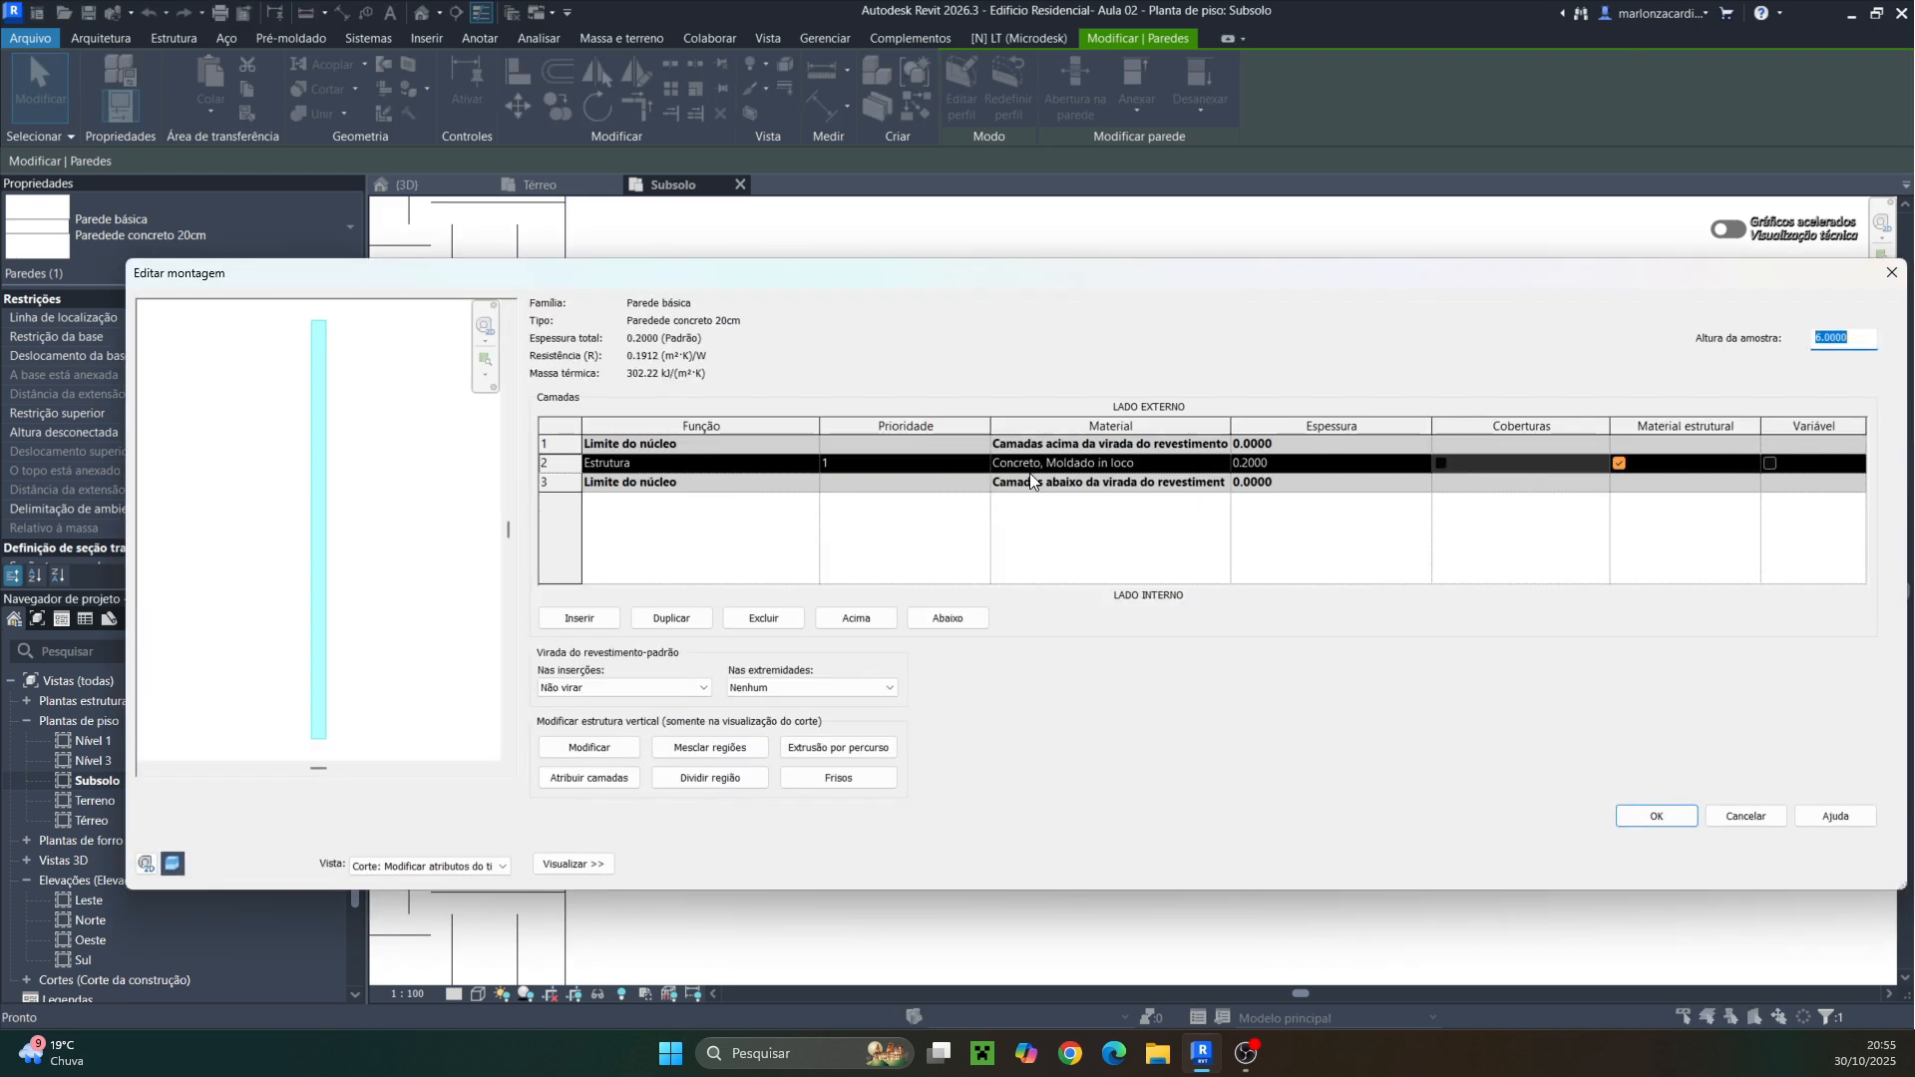
pyautogui.click(1890, 274)
pyautogui.click(1885, 291)
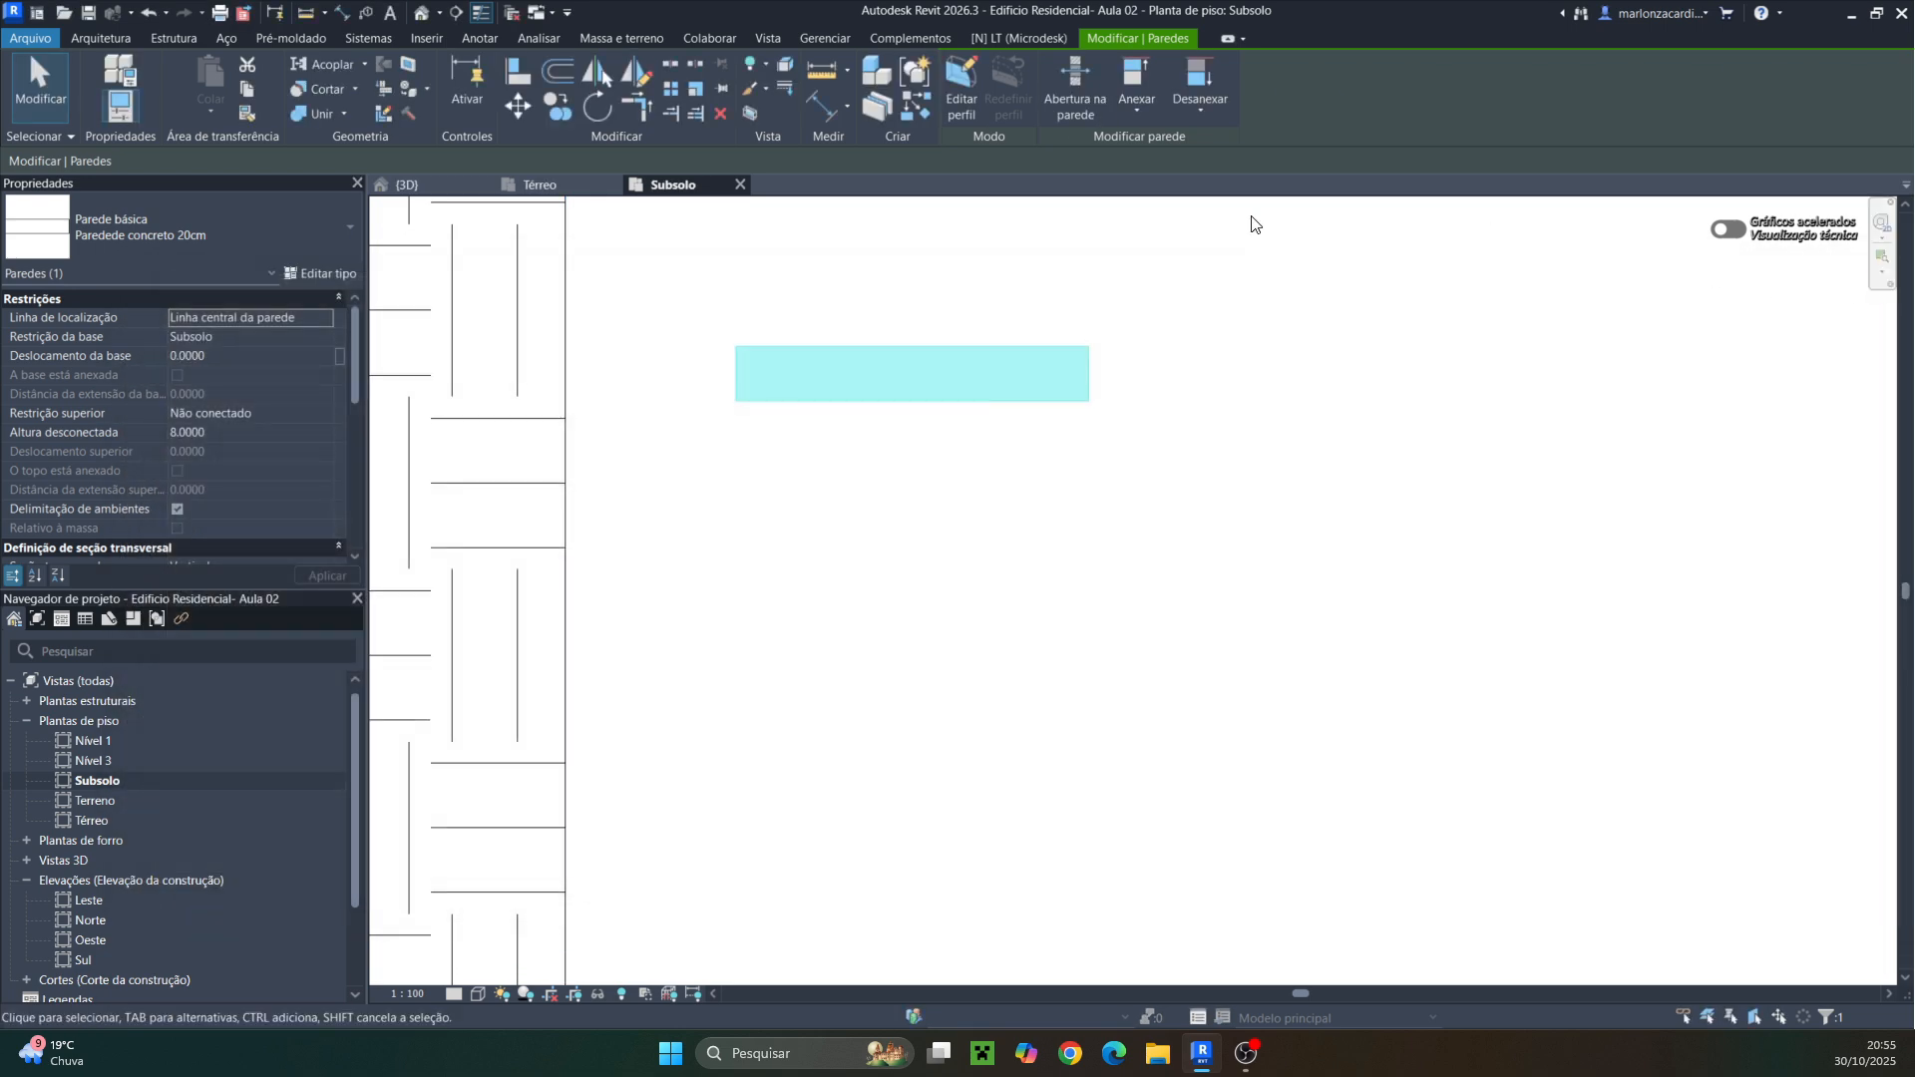
# Change the selected wall's type to Parede 20 cm Pint/Pint
pyautogui.click(349, 254)
pyautogui.scroll(8, 69, 384)
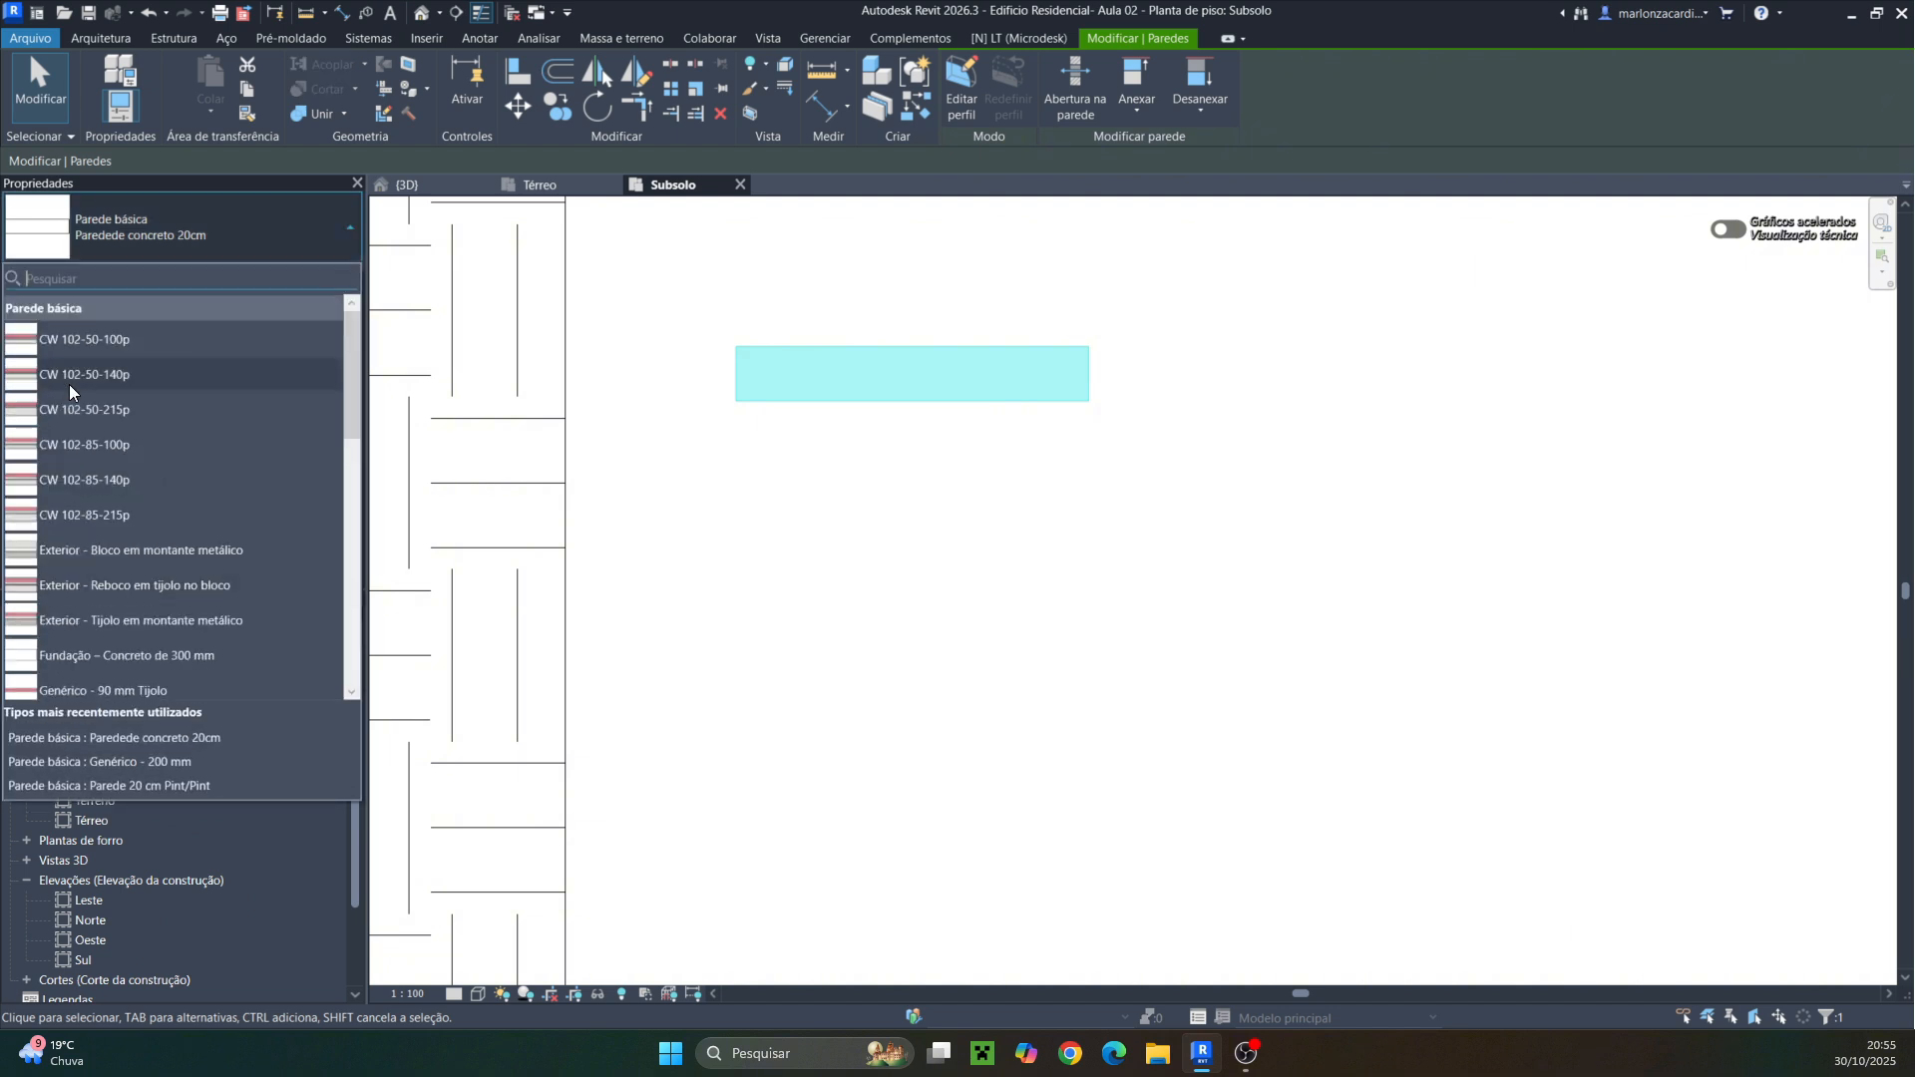
pyautogui.scroll(-8, 70, 378)
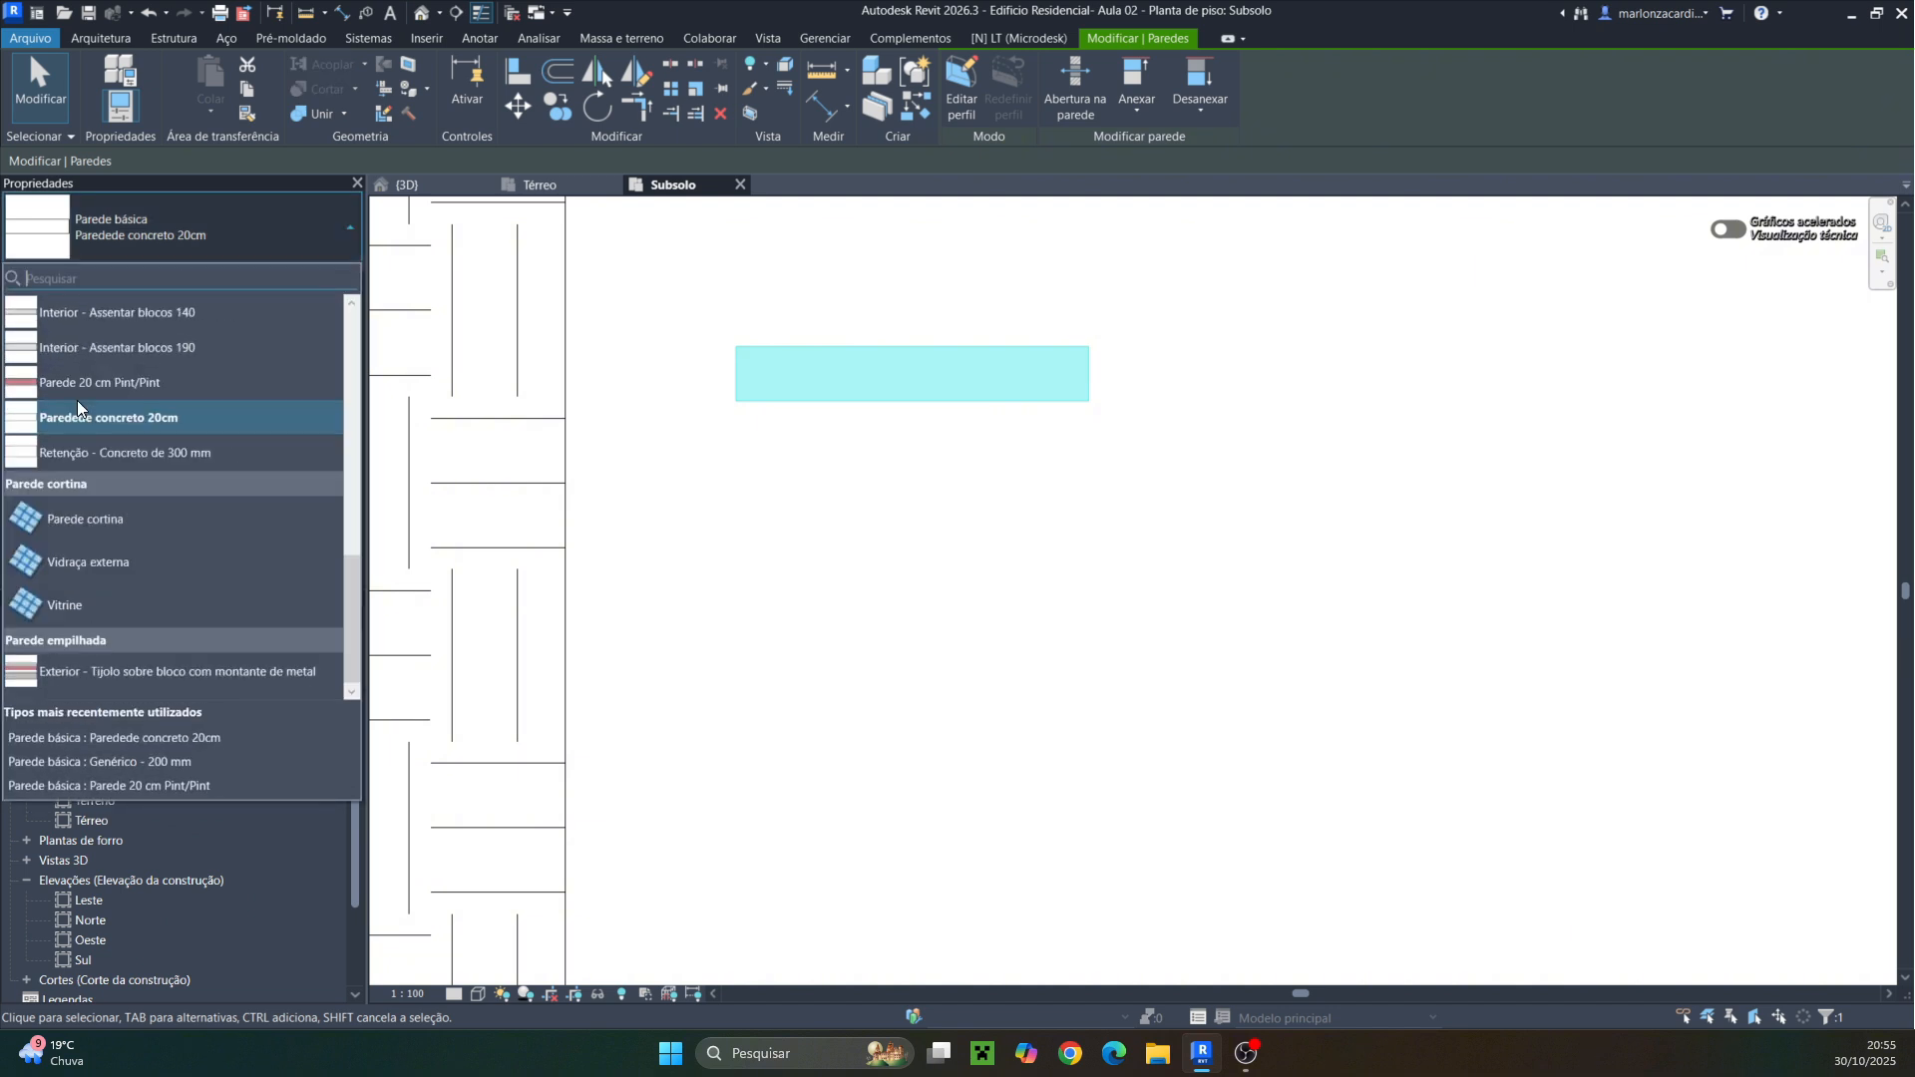
pyautogui.scroll(5, 60, 379)
pyautogui.scroll(2, 50, 369)
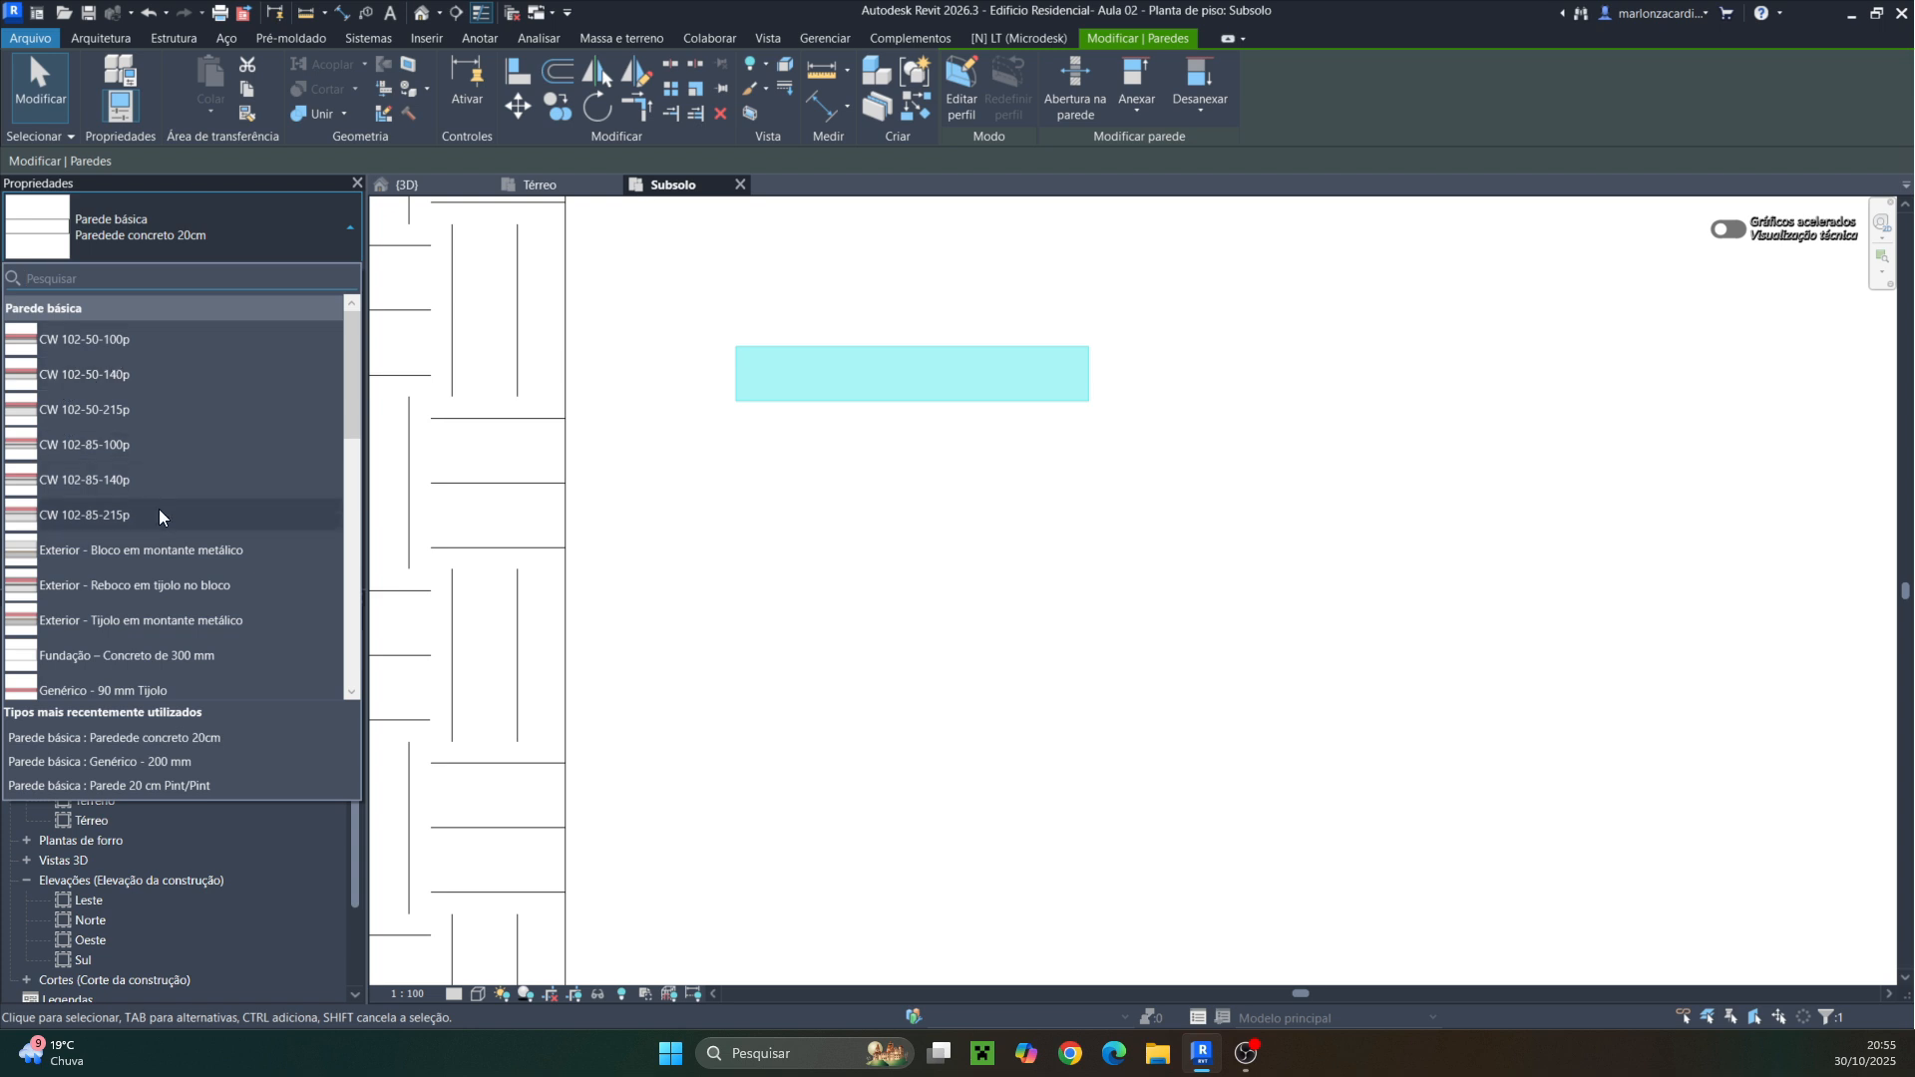
pyautogui.scroll(-5, 130, 573)
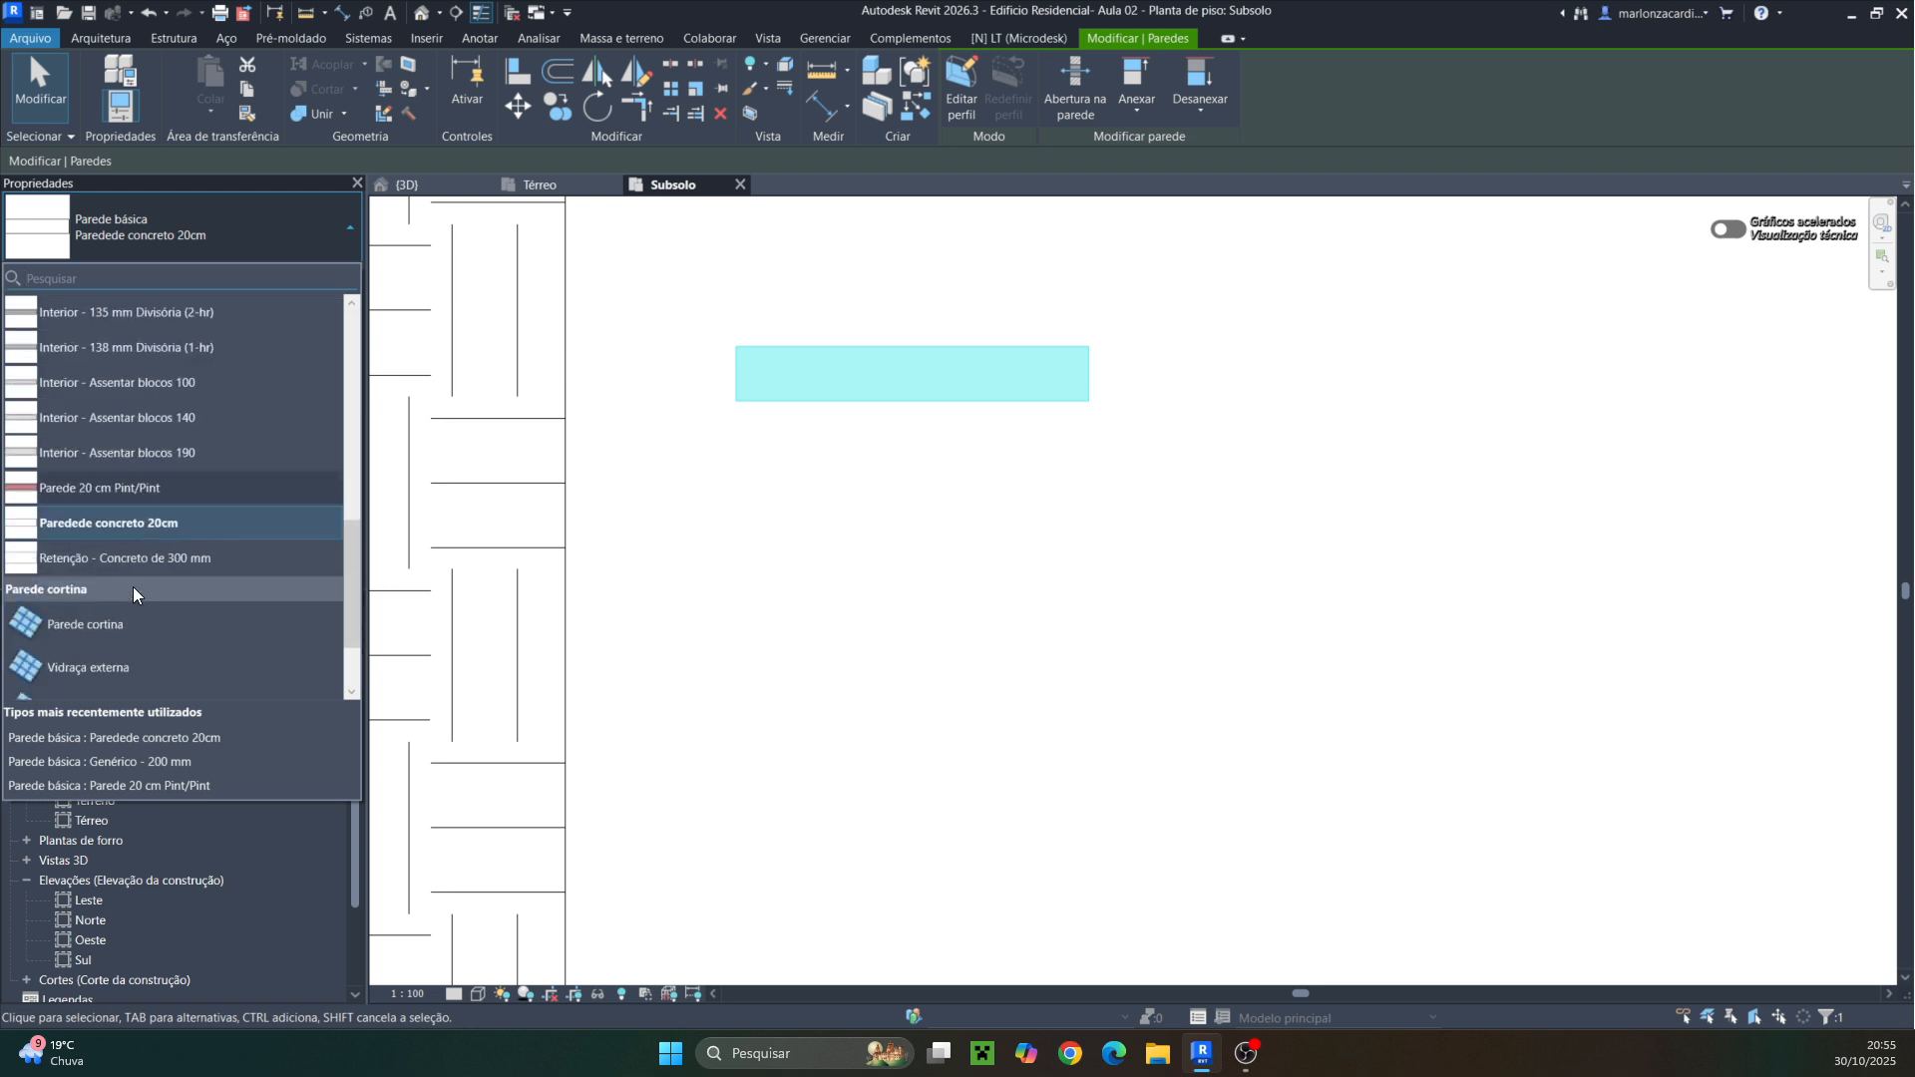
pyautogui.click(129, 520)
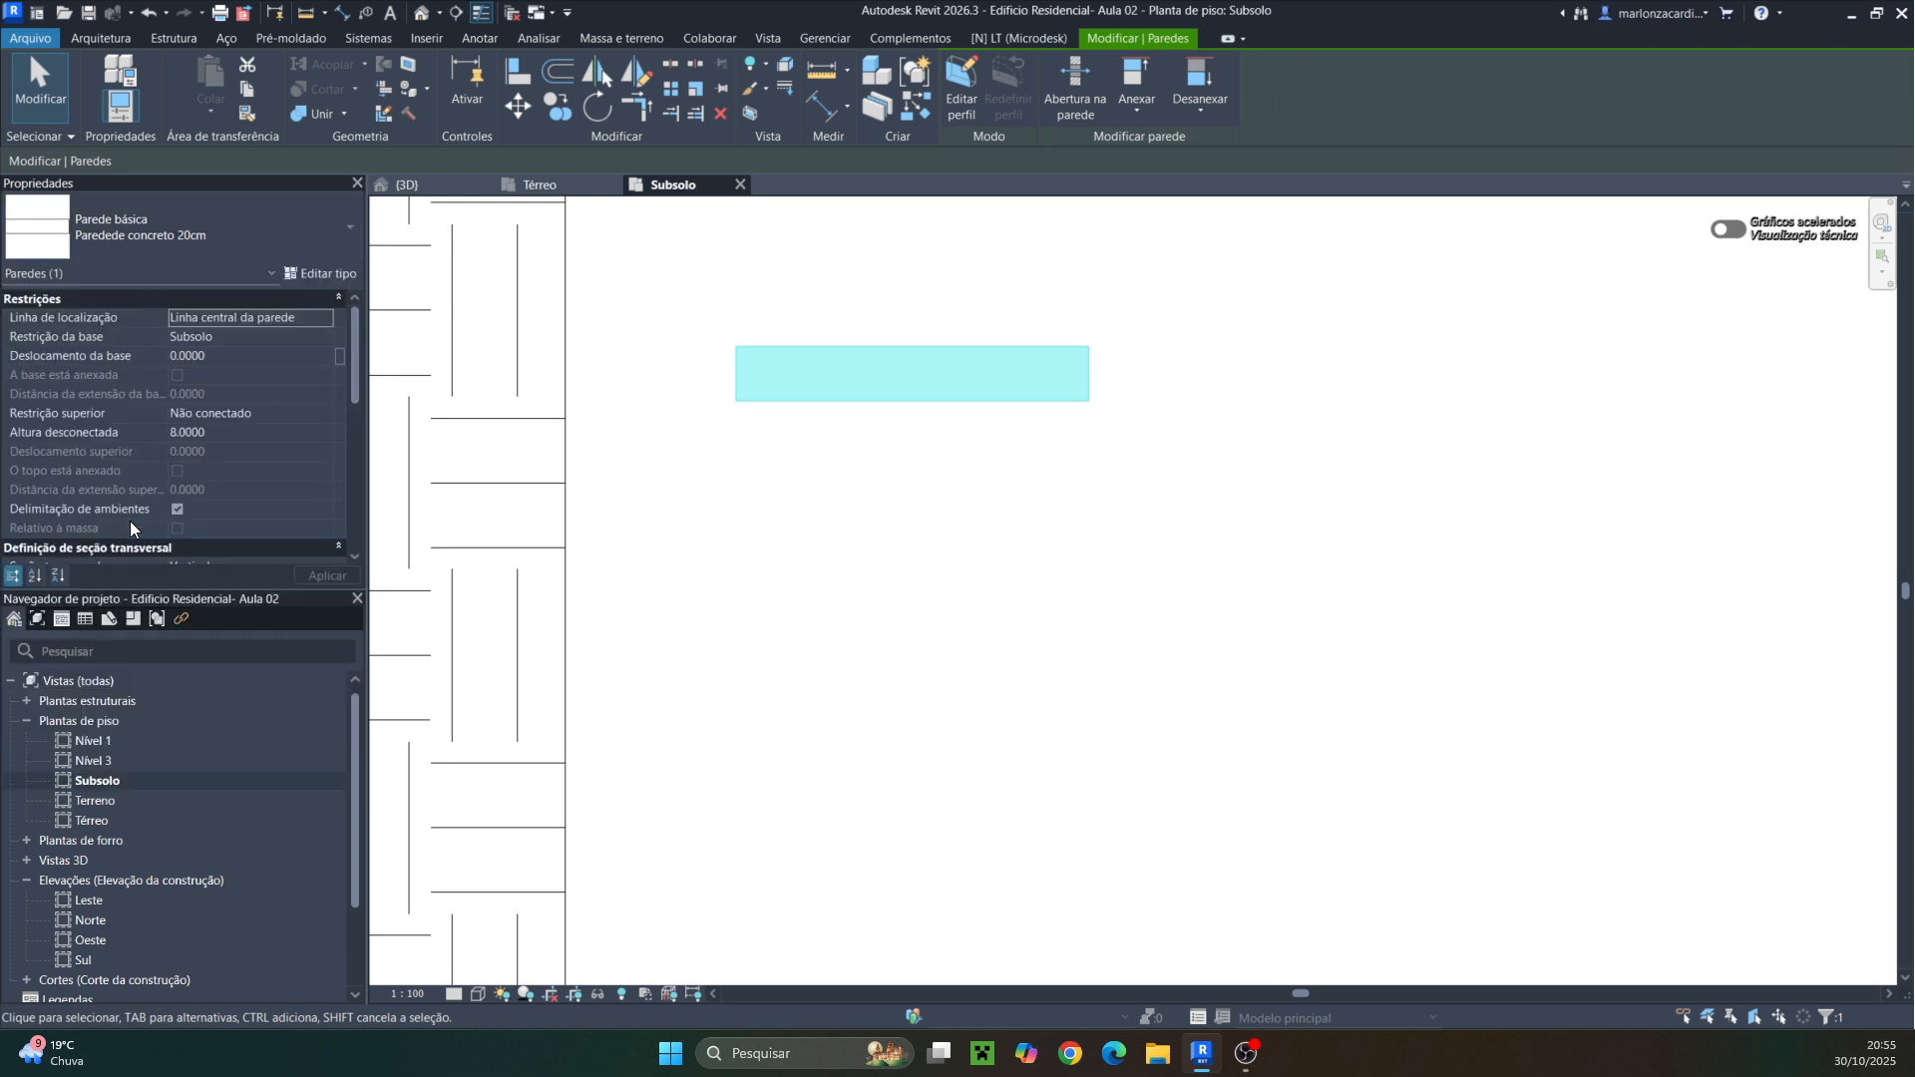
pyautogui.click(235, 255)
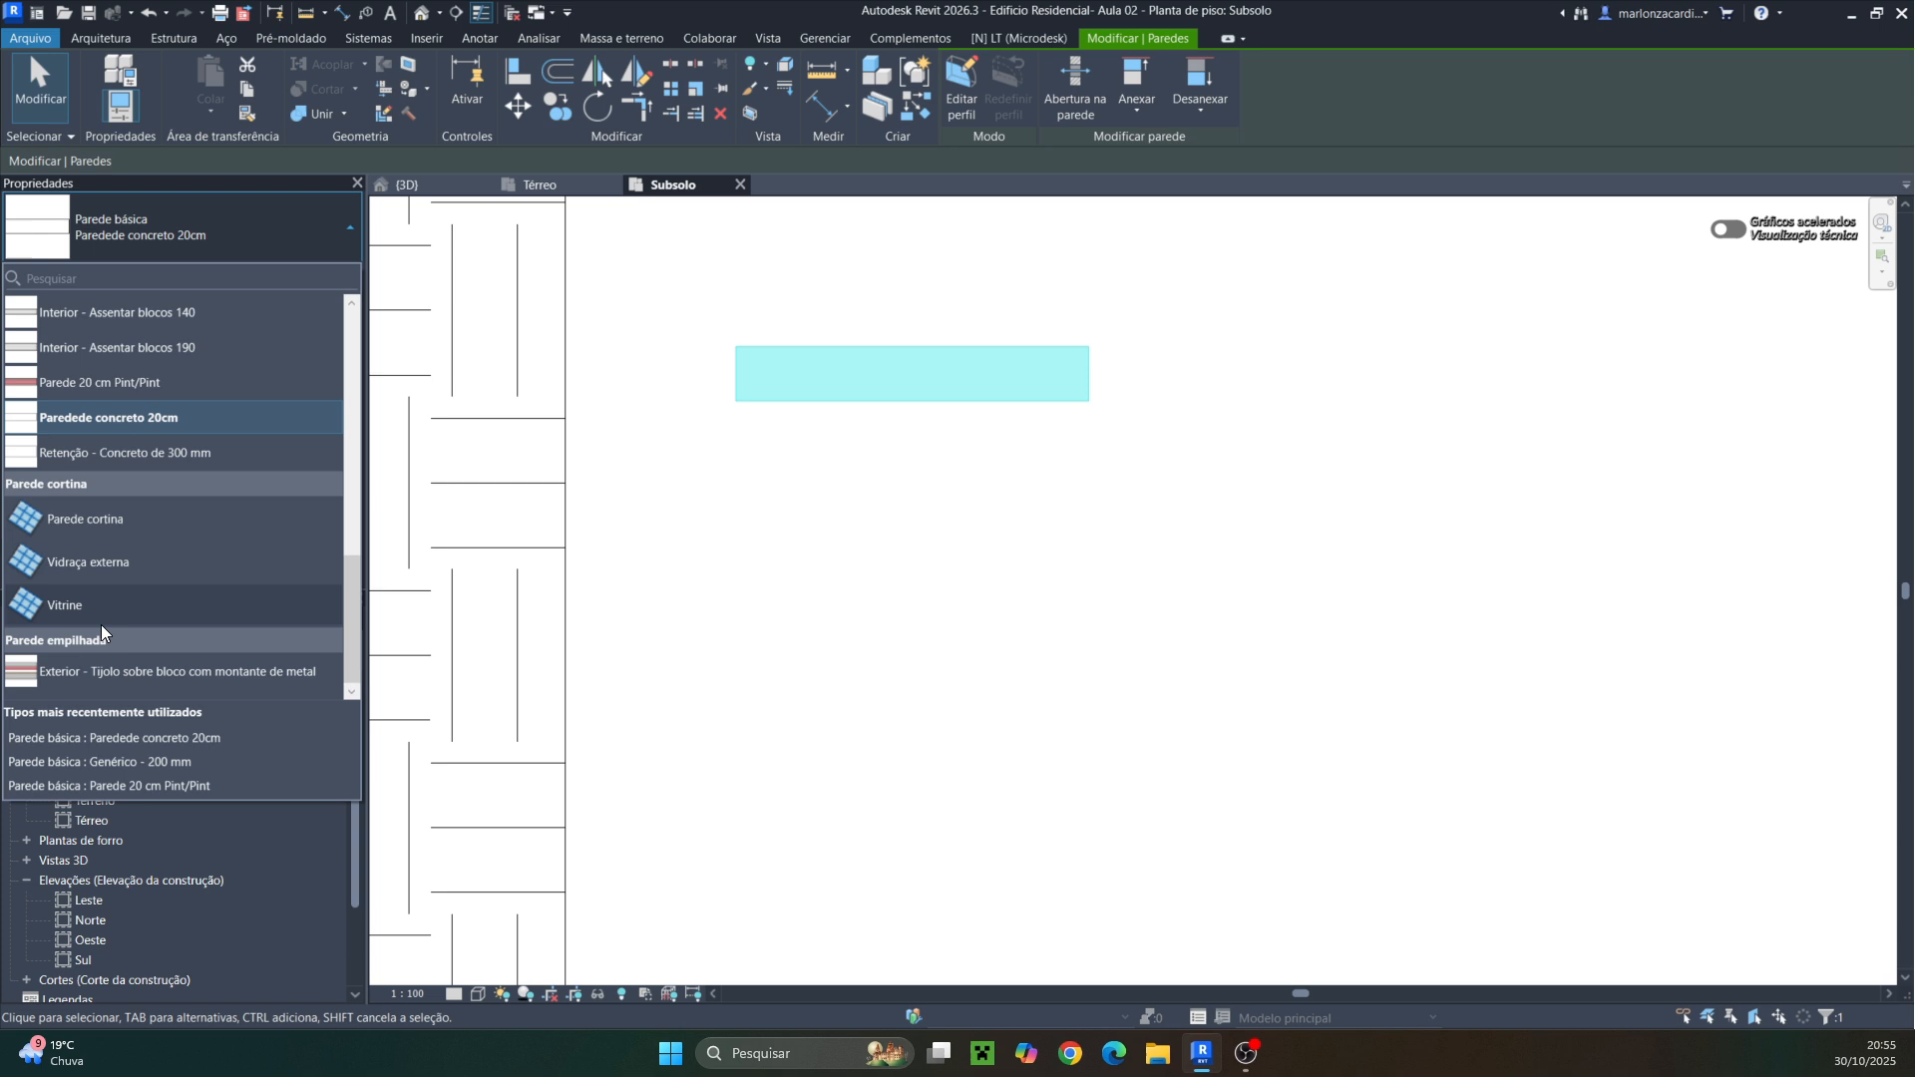
pyautogui.click(97, 382)
# Open the Parede 20 cm Pint/Pint type properties and review its layer structure
pyautogui.click(321, 275)
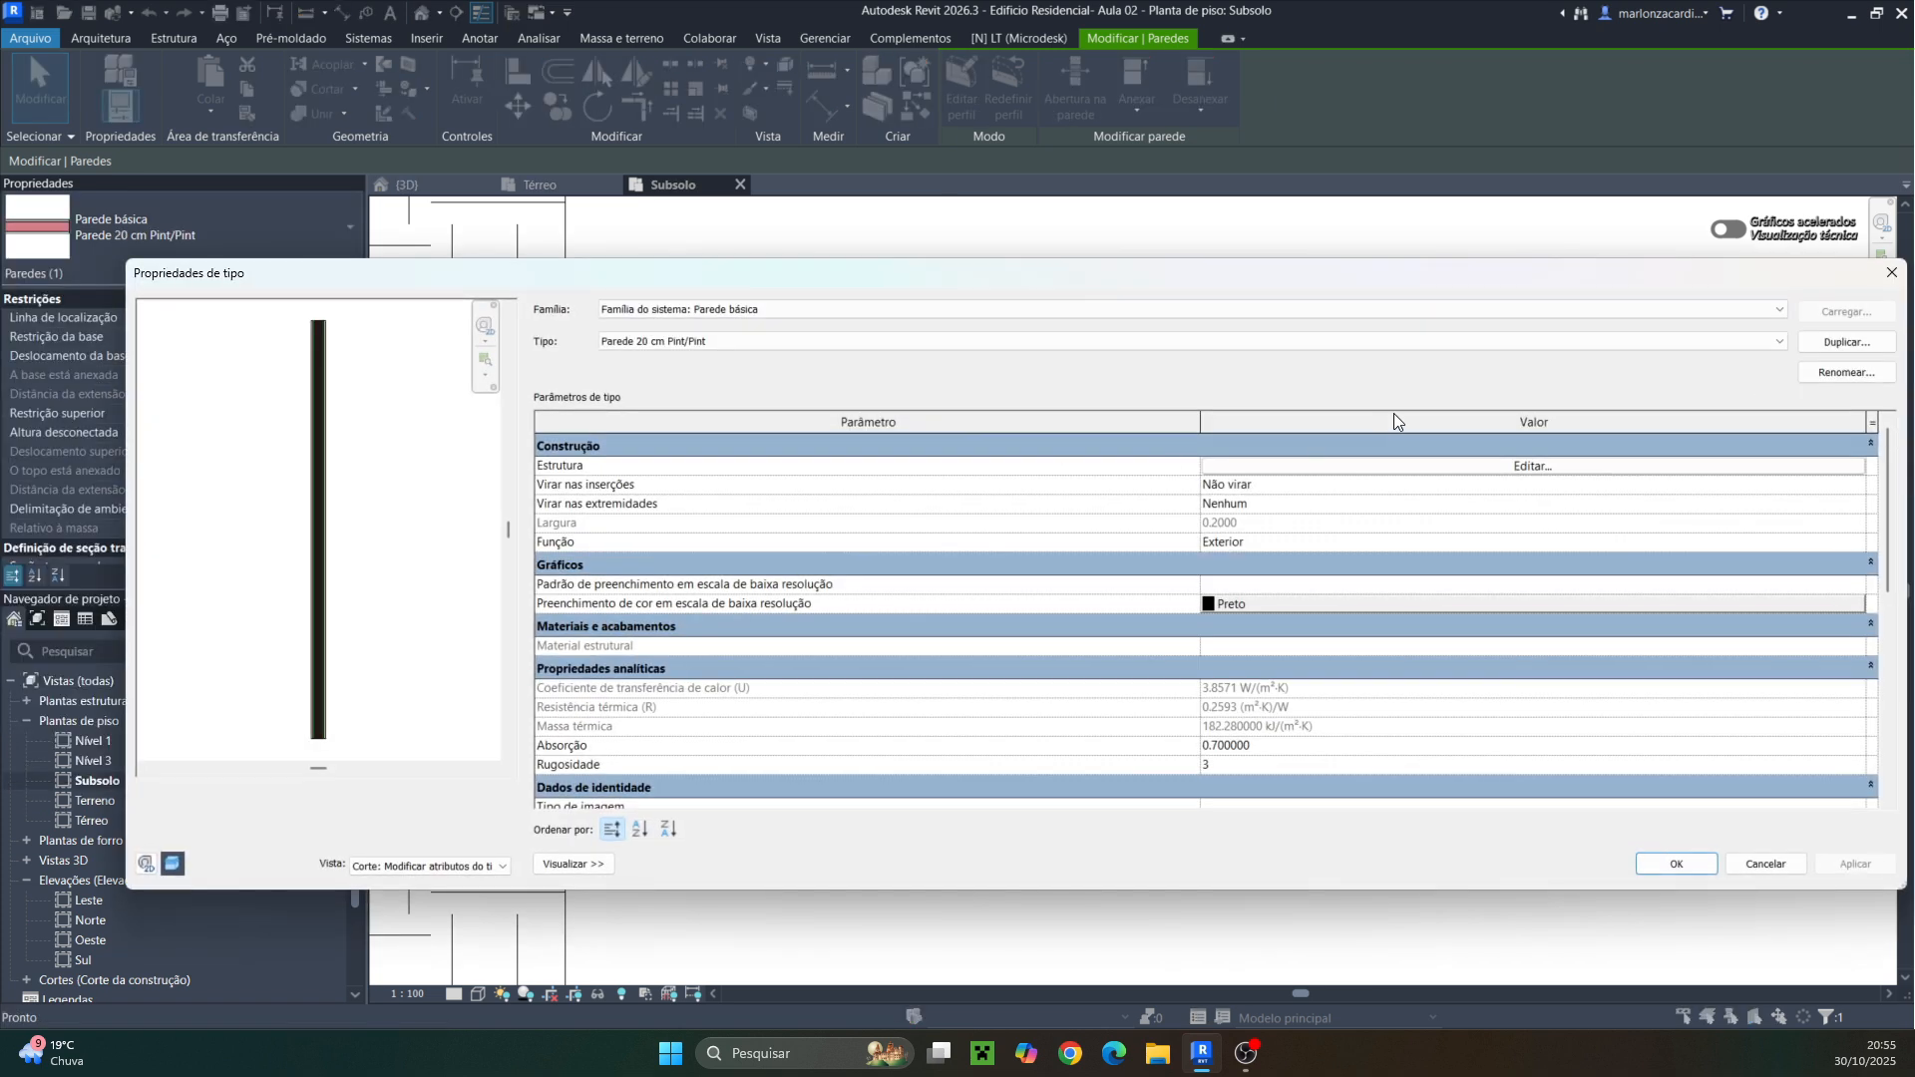
pyautogui.click(1514, 469)
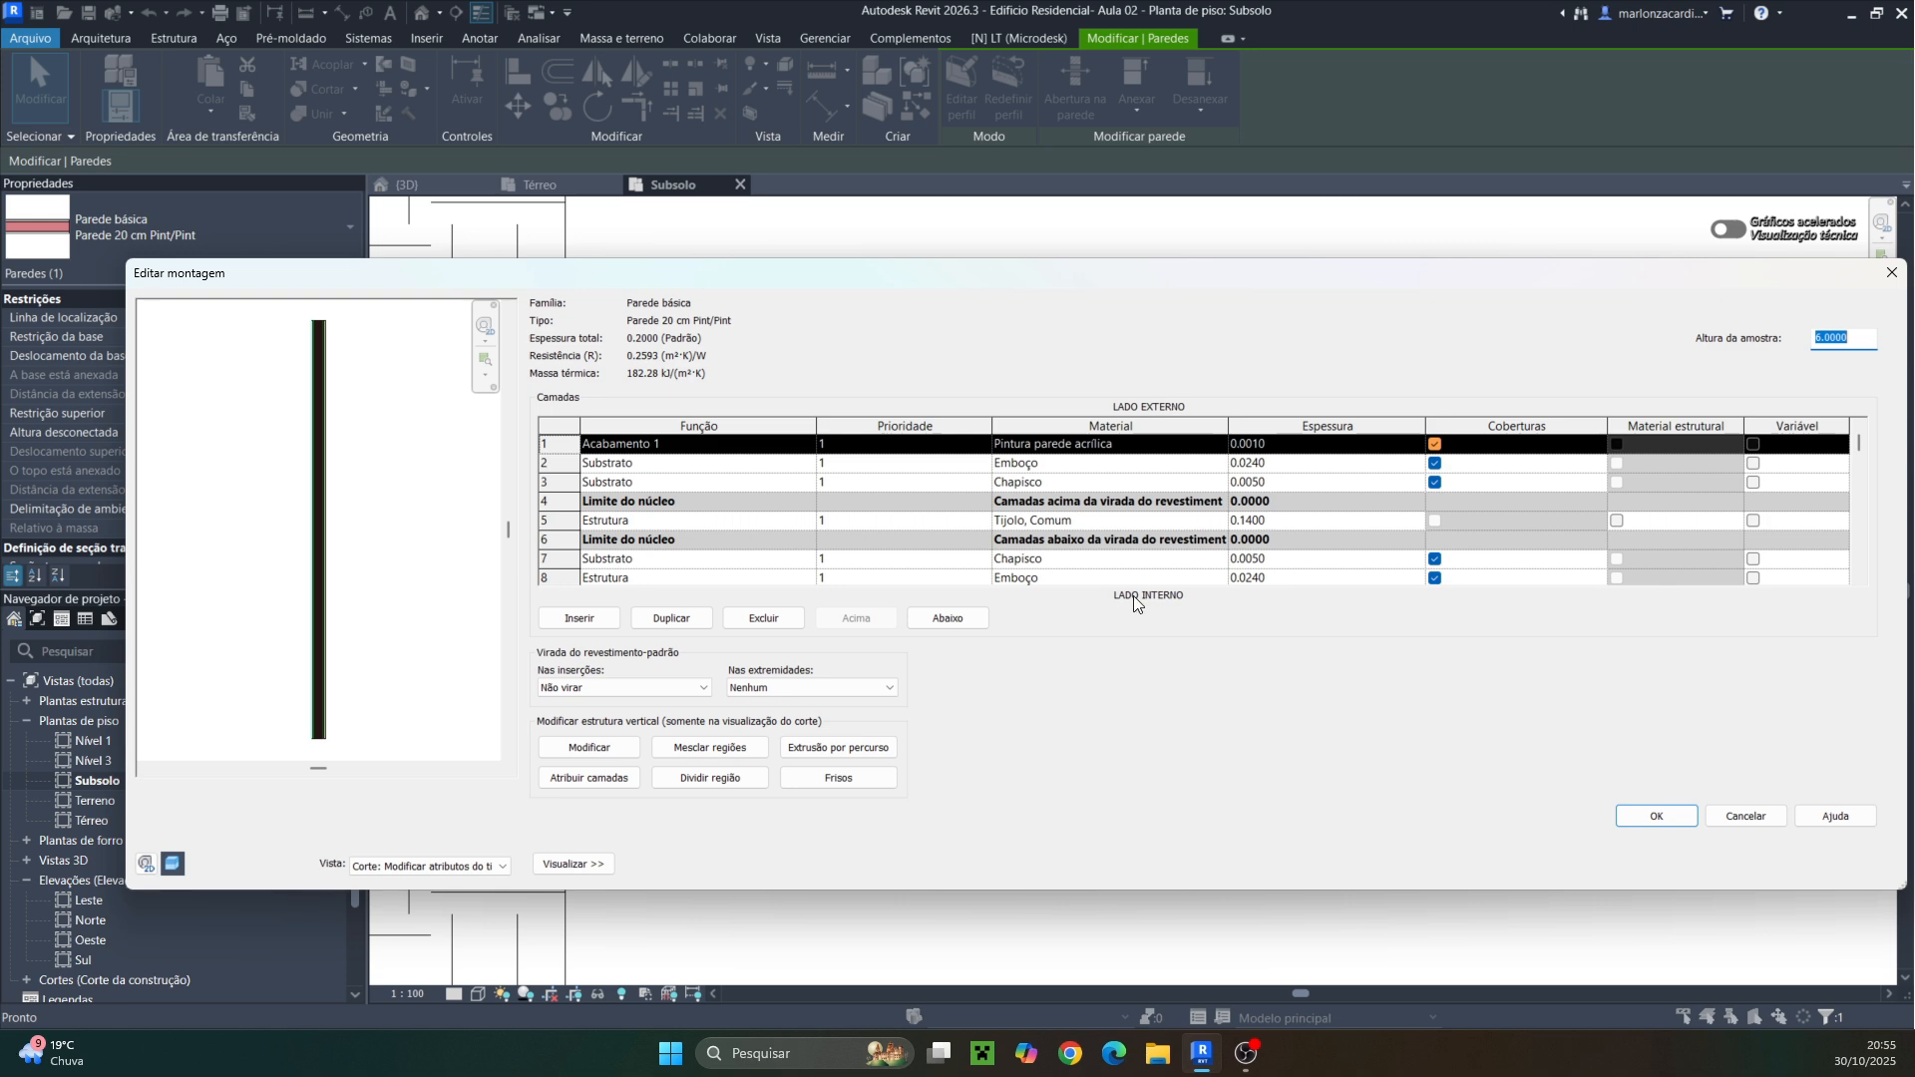
pyautogui.click(1631, 818)
pyautogui.click(1674, 864)
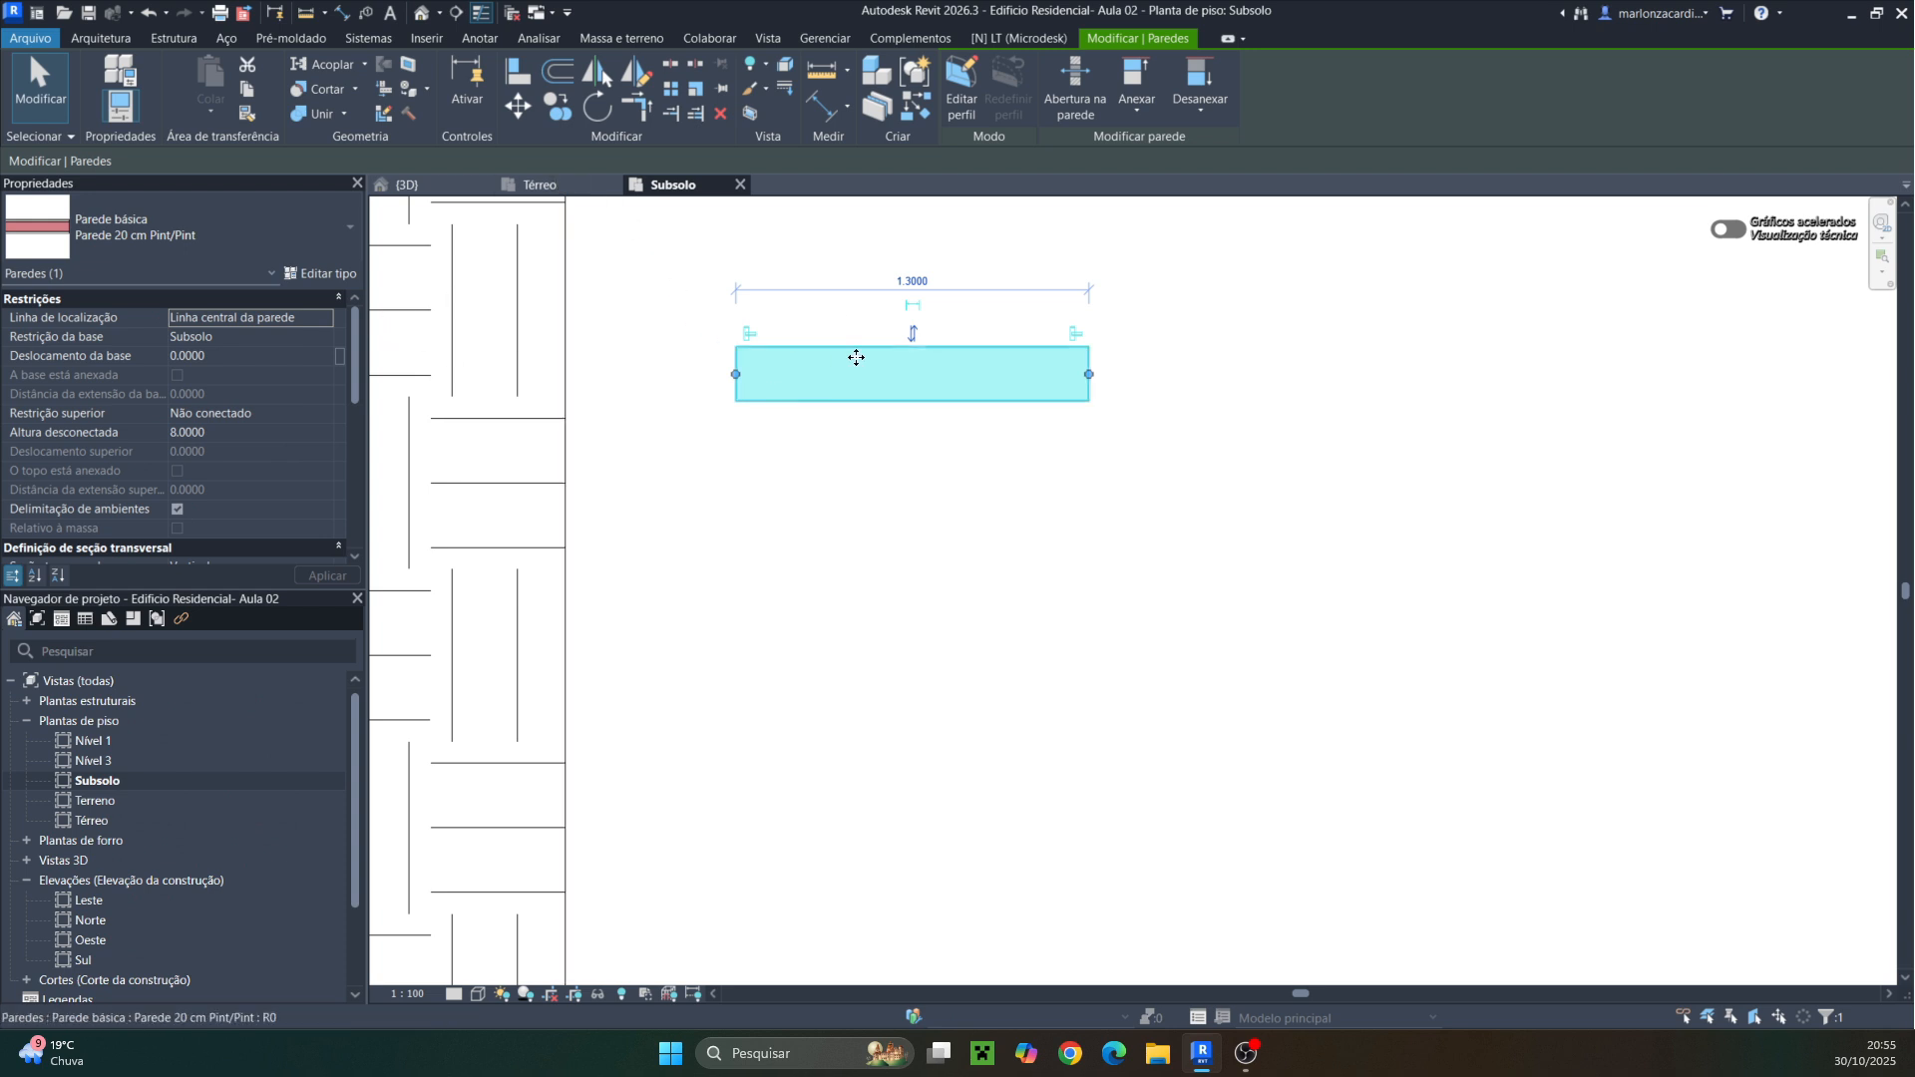
# Switch the wall's location line between Face de acabamento: Externa and Face de acabamento: Interna
pyautogui.scroll(1, 855, 355)
pyautogui.click(321, 315)
pyautogui.click(325, 317)
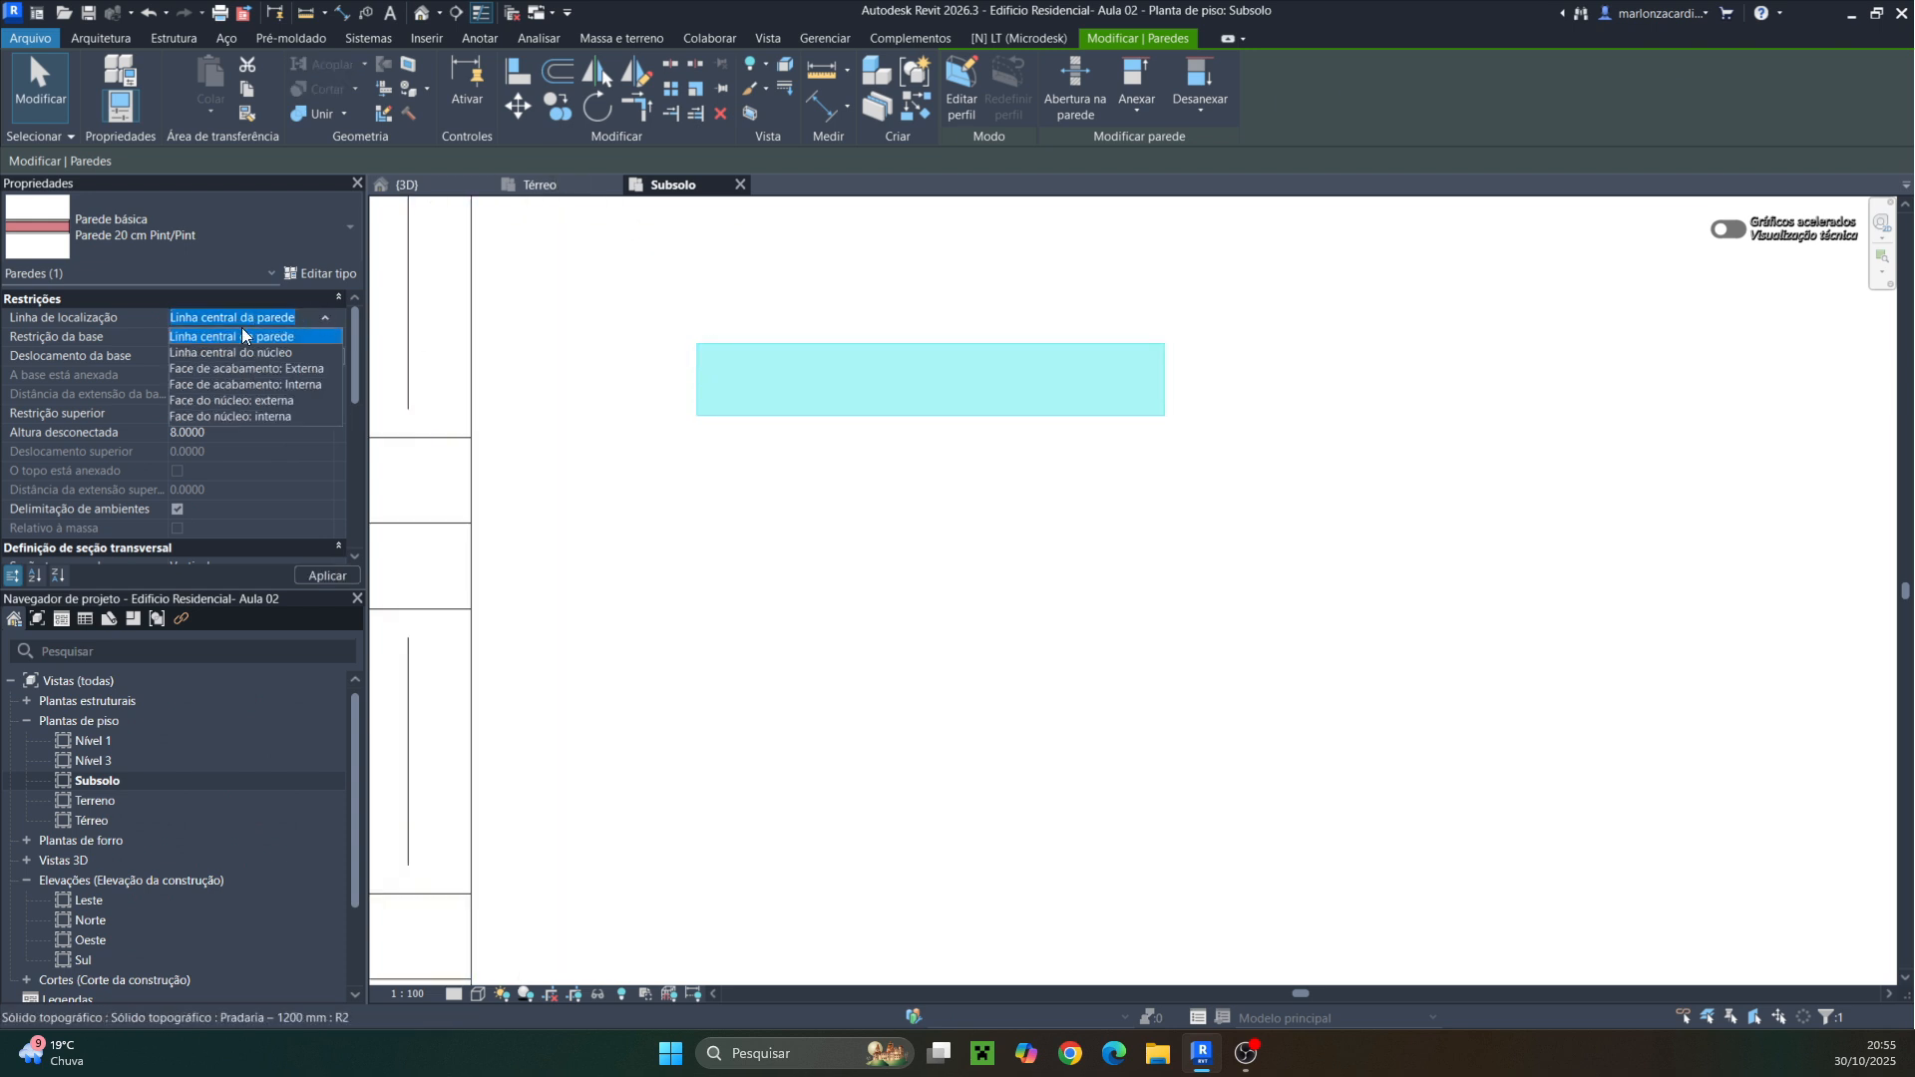
pyautogui.click(236, 373)
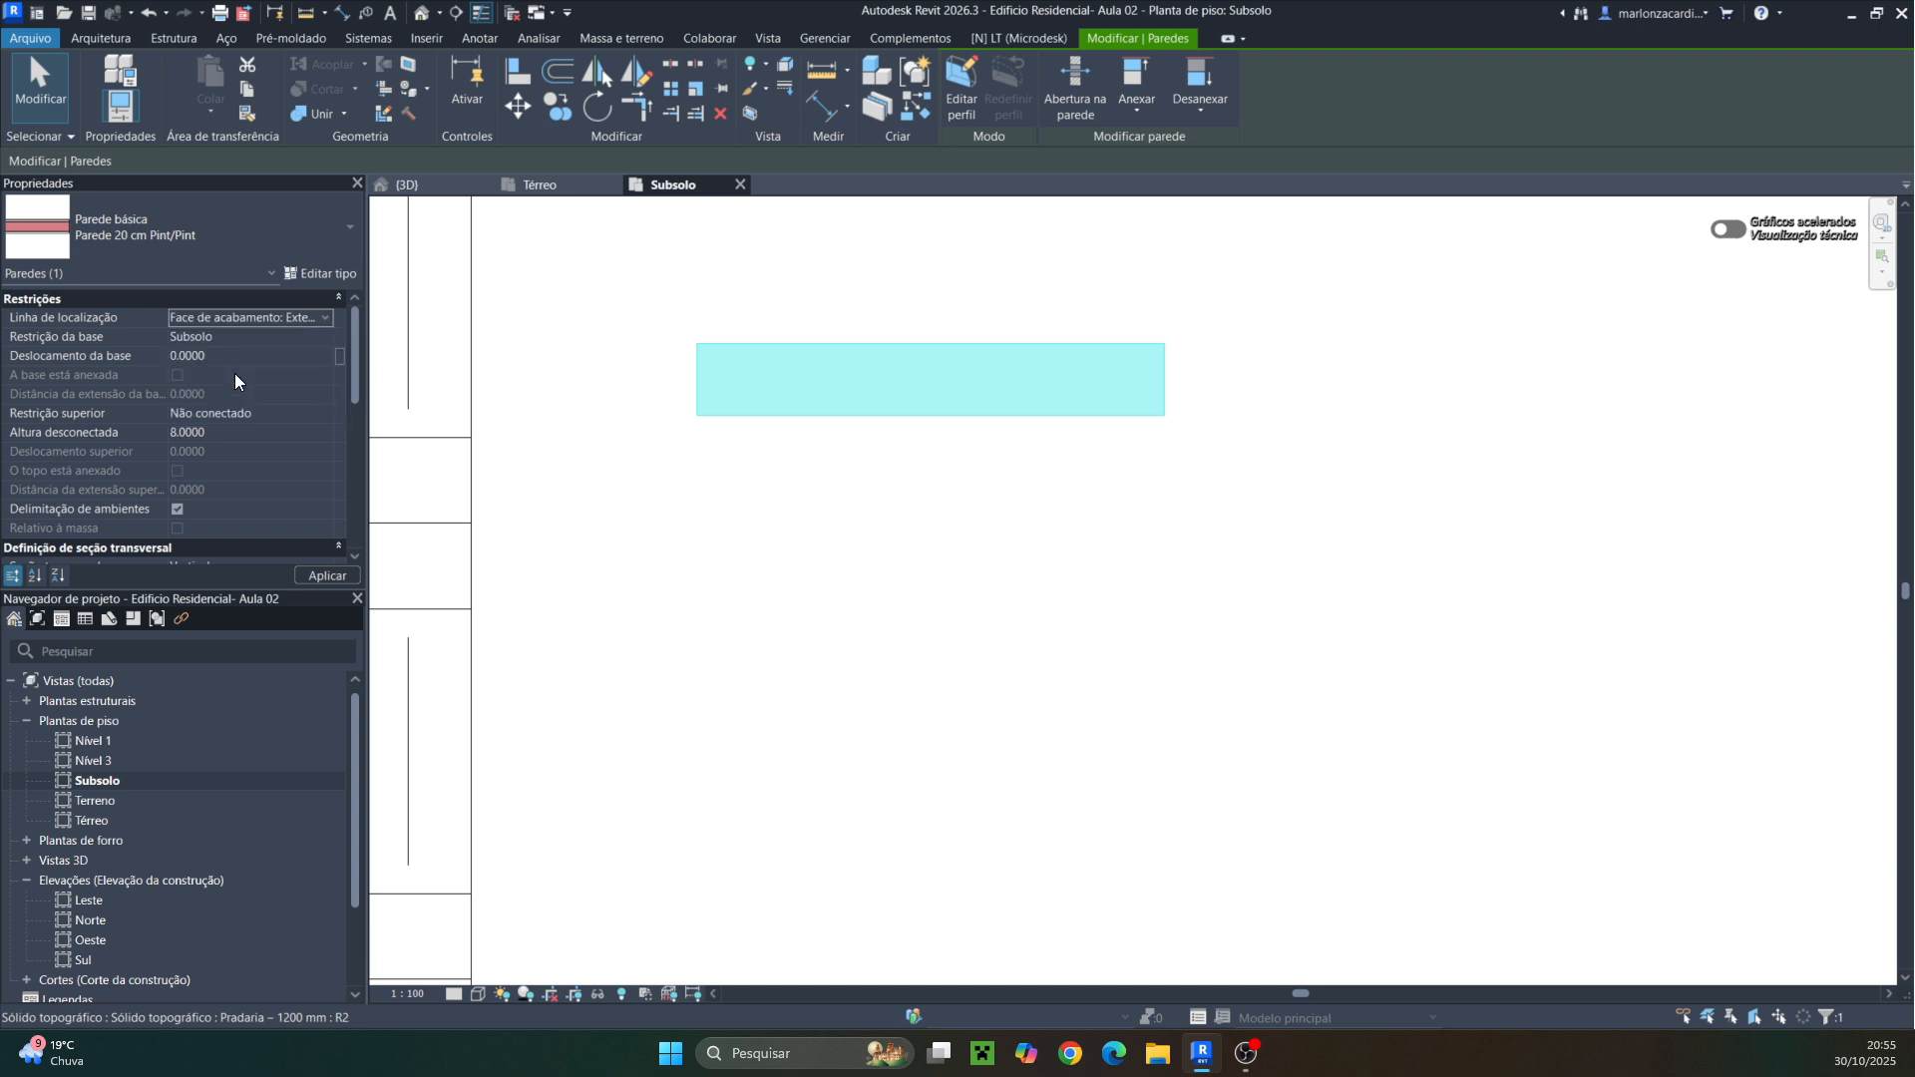
pyautogui.scroll(2, 1188, 377)
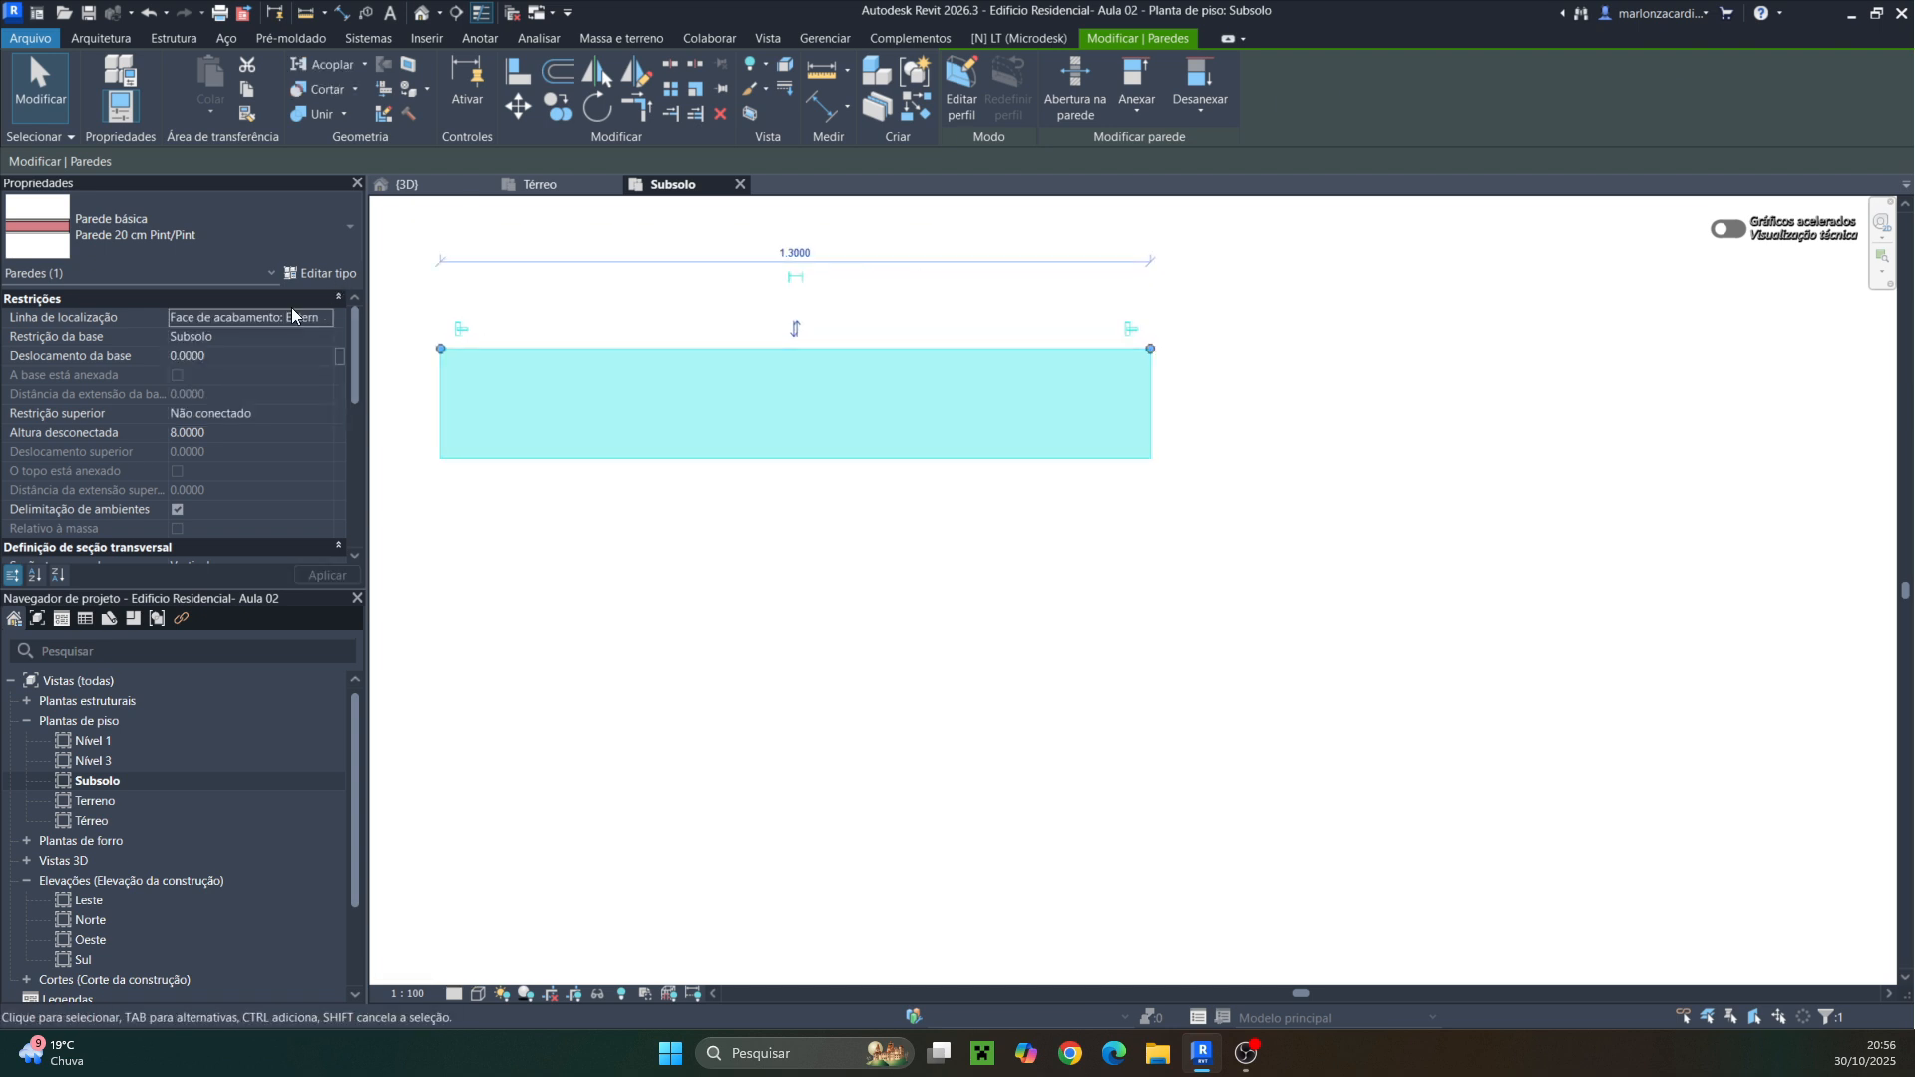
pyautogui.click(325, 316)
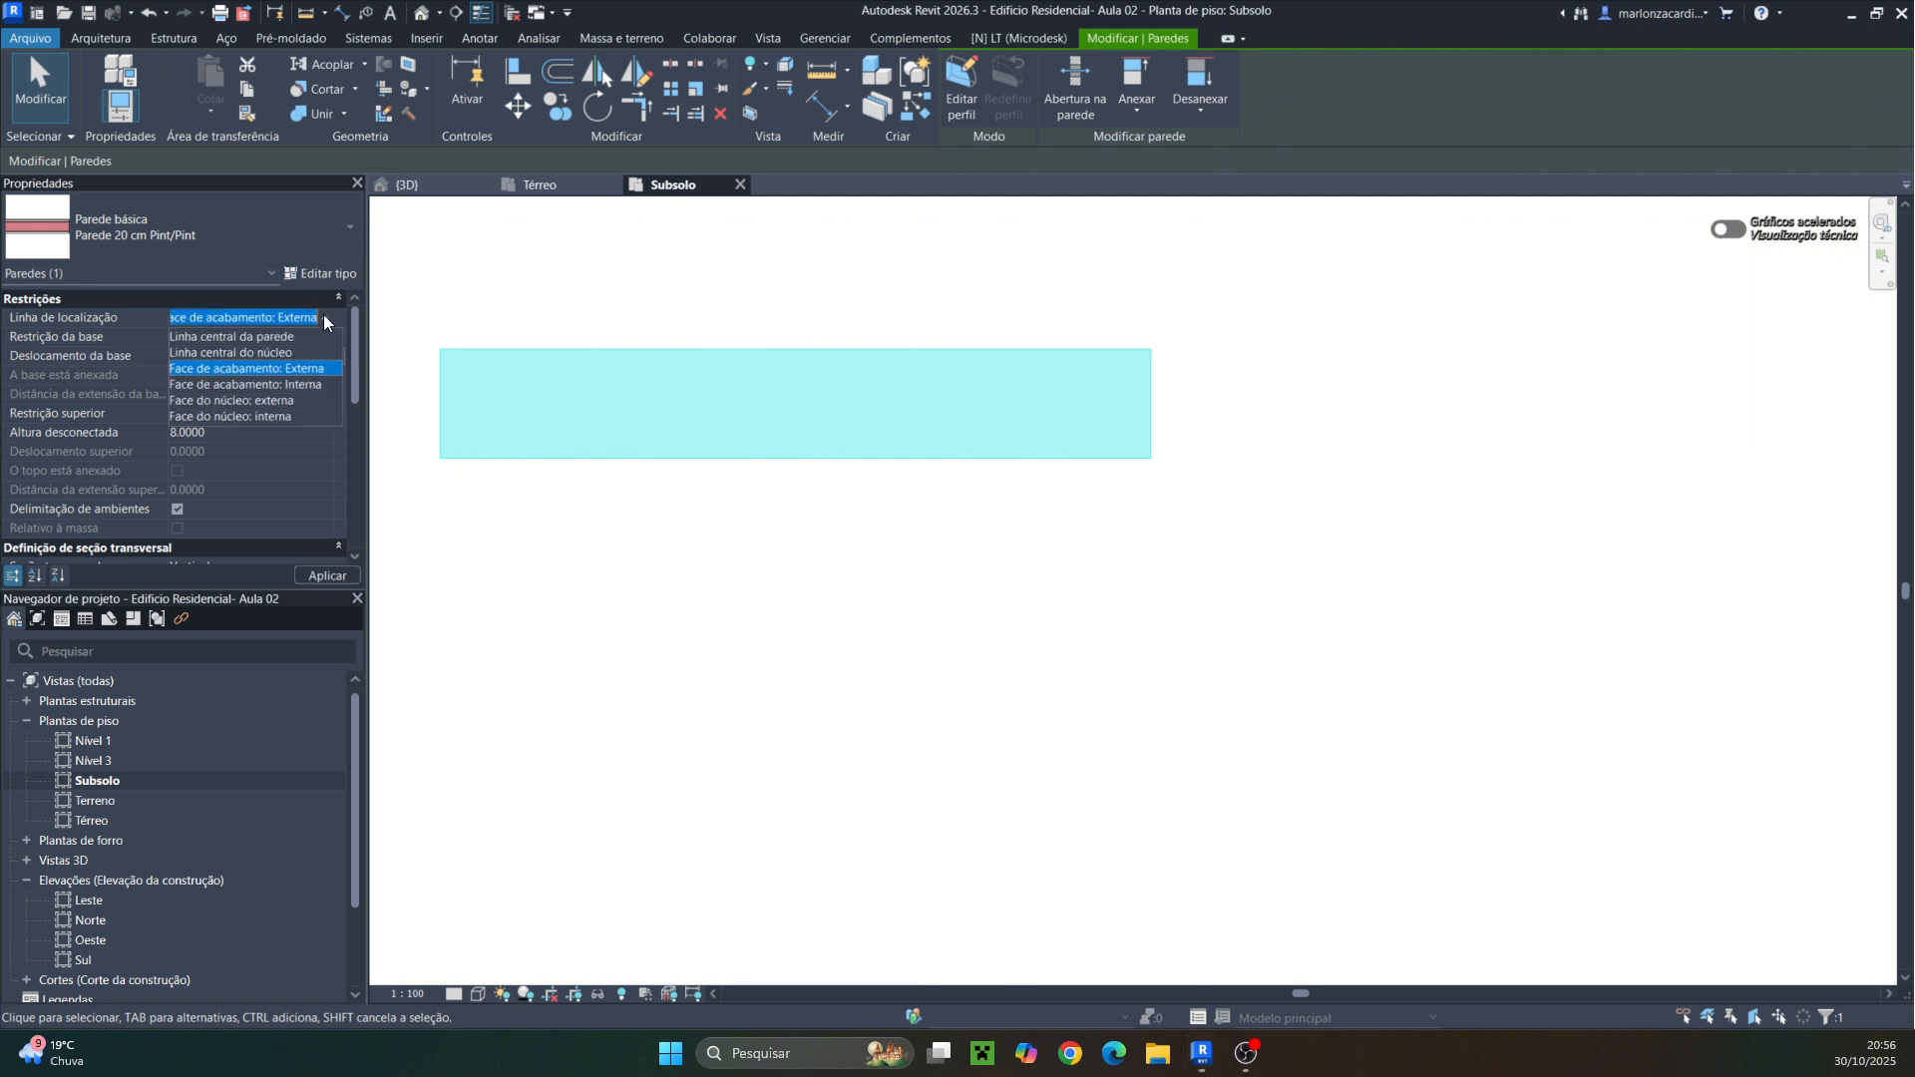
pyautogui.click(279, 384)
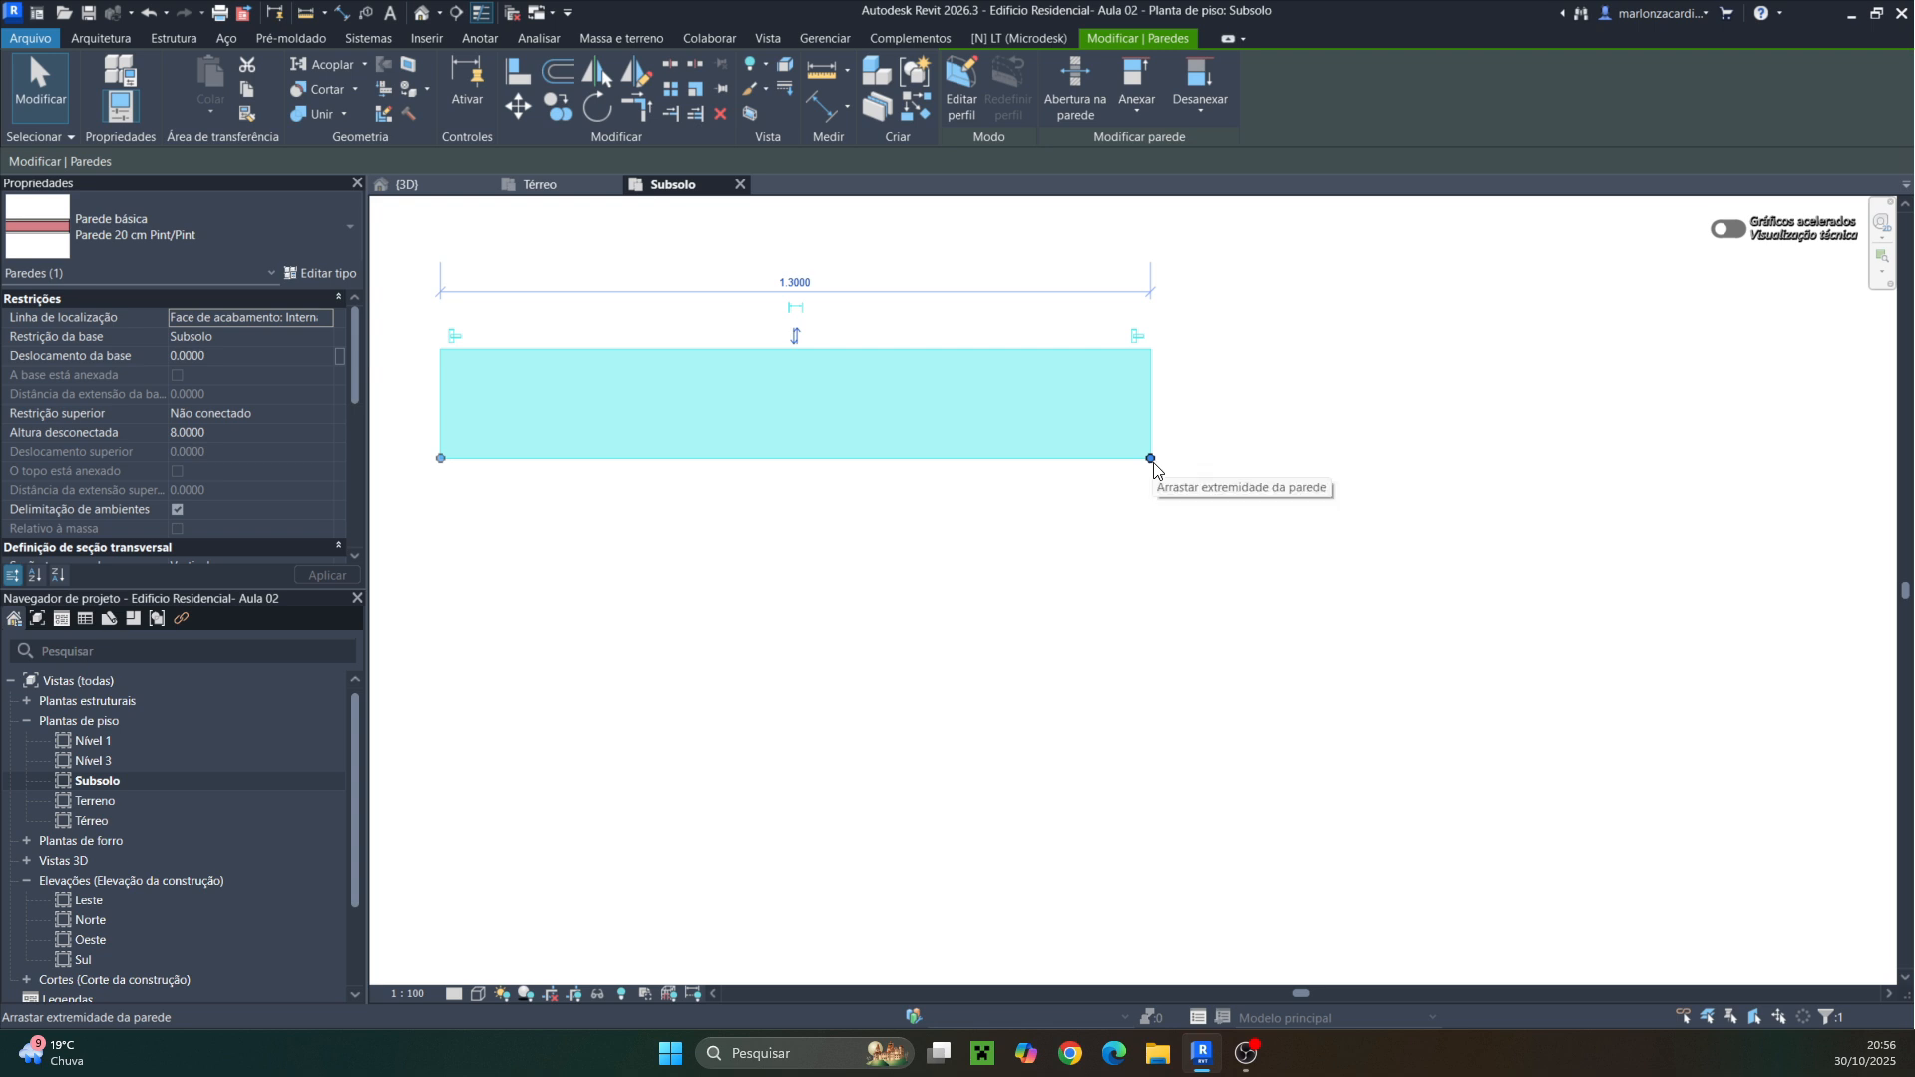
pyautogui.click(755, 559)
pyautogui.click(756, 463)
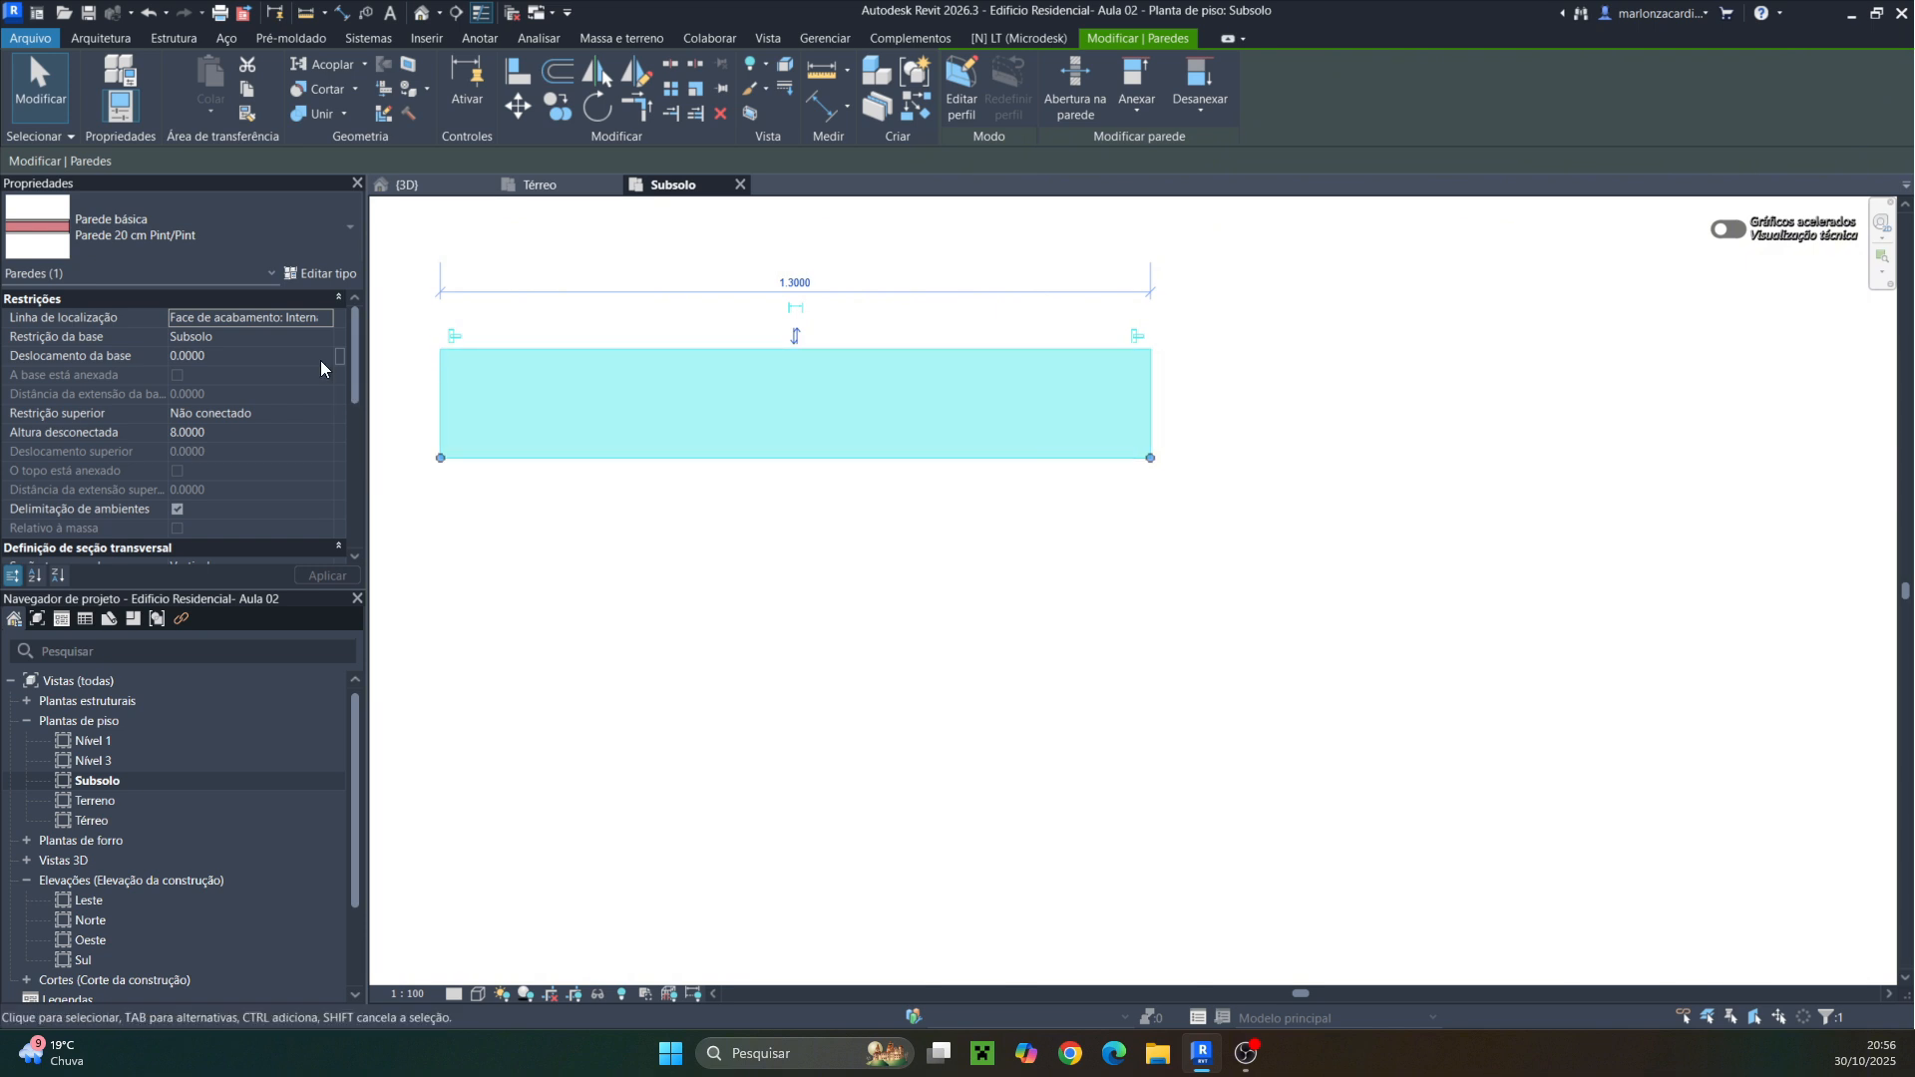
# Set the selected wall's location line to Face de acabamento: Externa
pyautogui.click(317, 319)
pyautogui.click(273, 371)
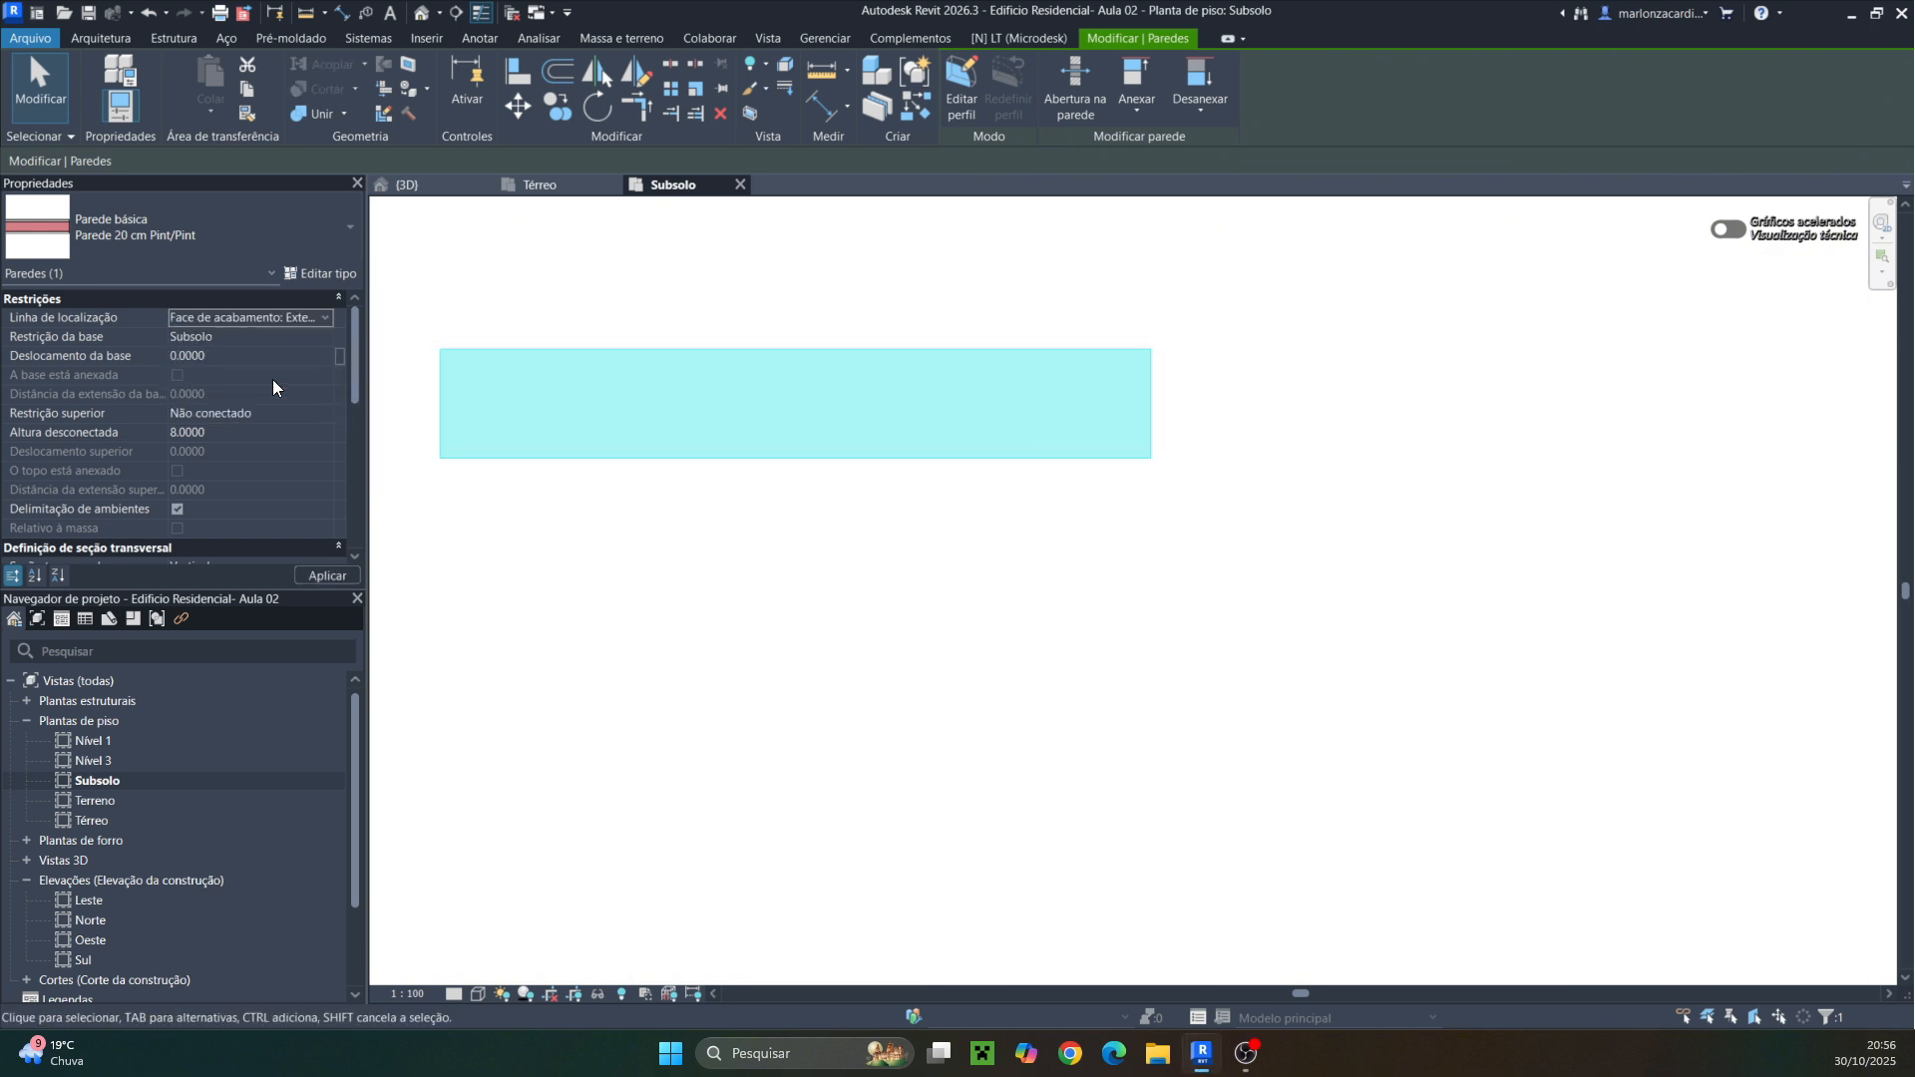
pyautogui.click(758, 509)
pyautogui.click(1083, 355)
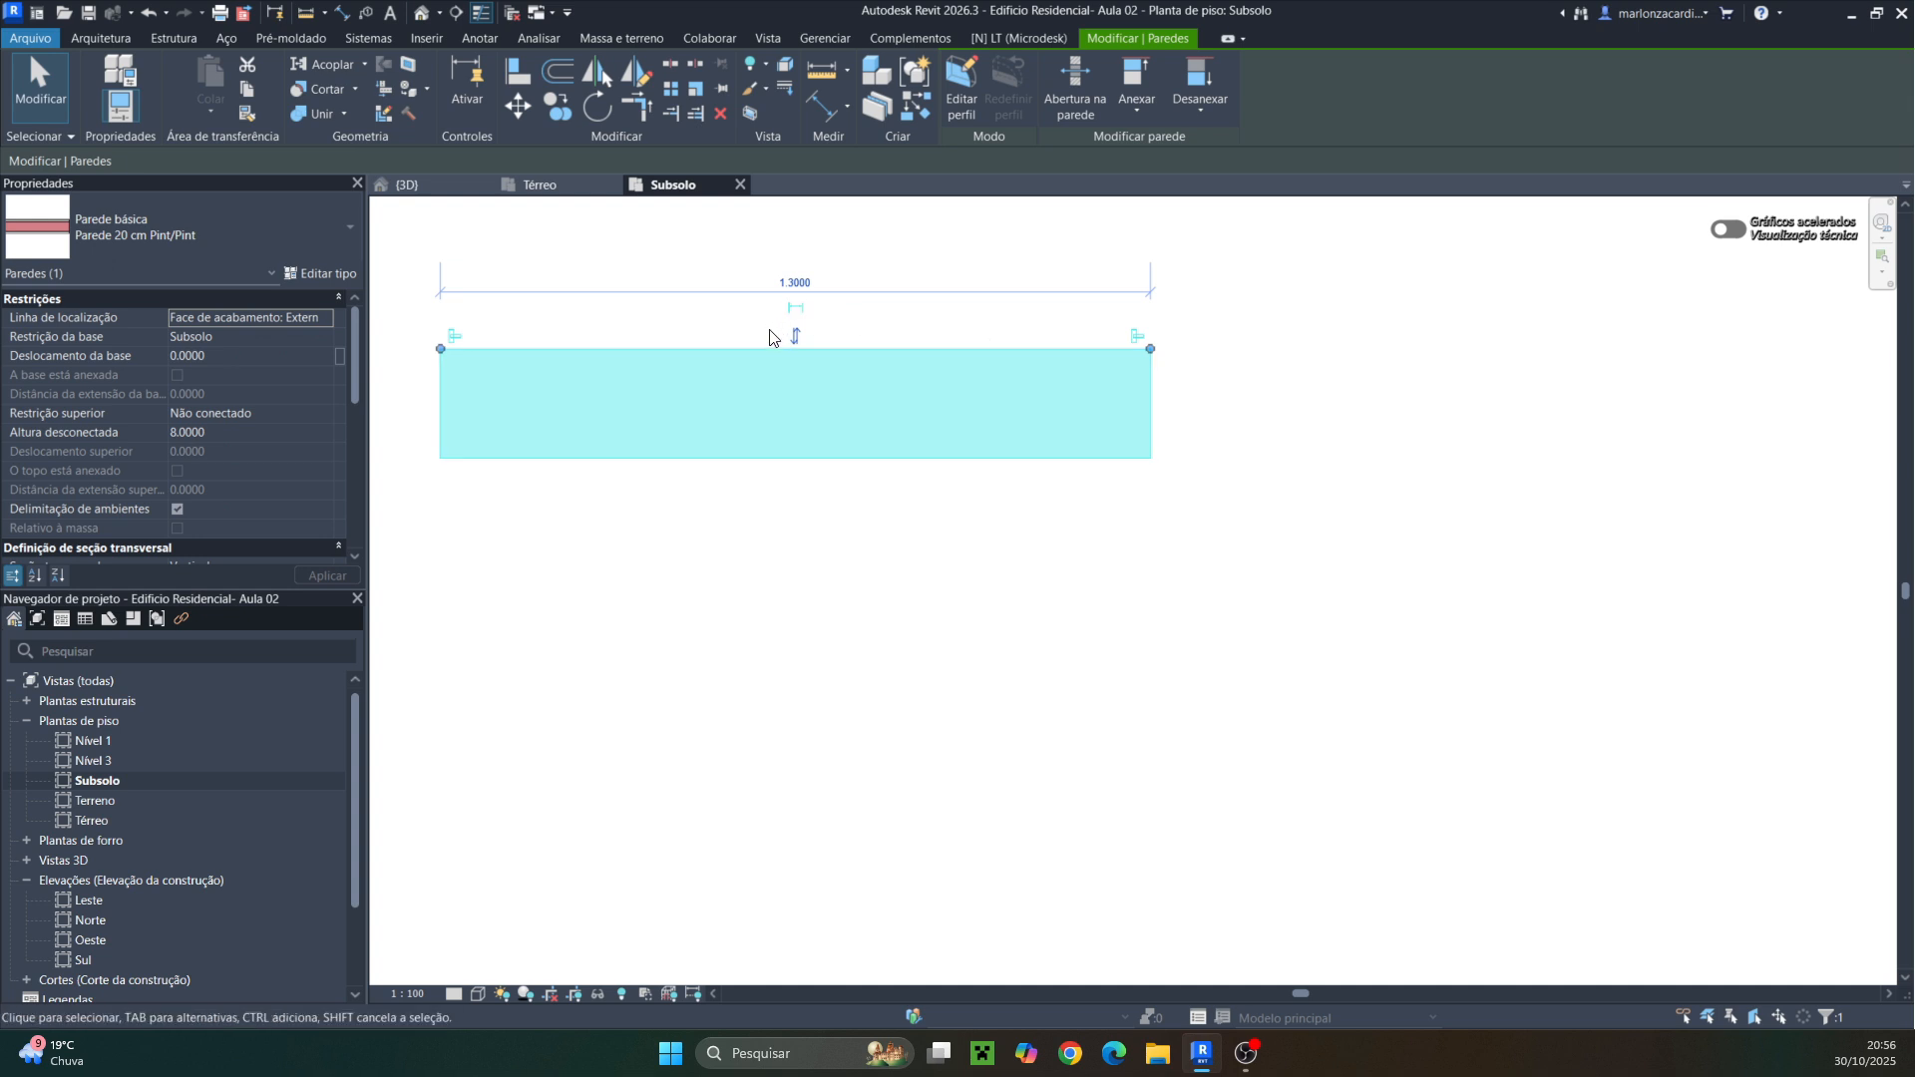
# Start a Paredede concreto 20cm wall in the Subsolo plan with top constraint Térreo and location line Face de acabamento: Externa
pyautogui.scroll(-2, 949, 487)
pyautogui.click(949, 487)
pyautogui.scroll(-8, 911, 501)
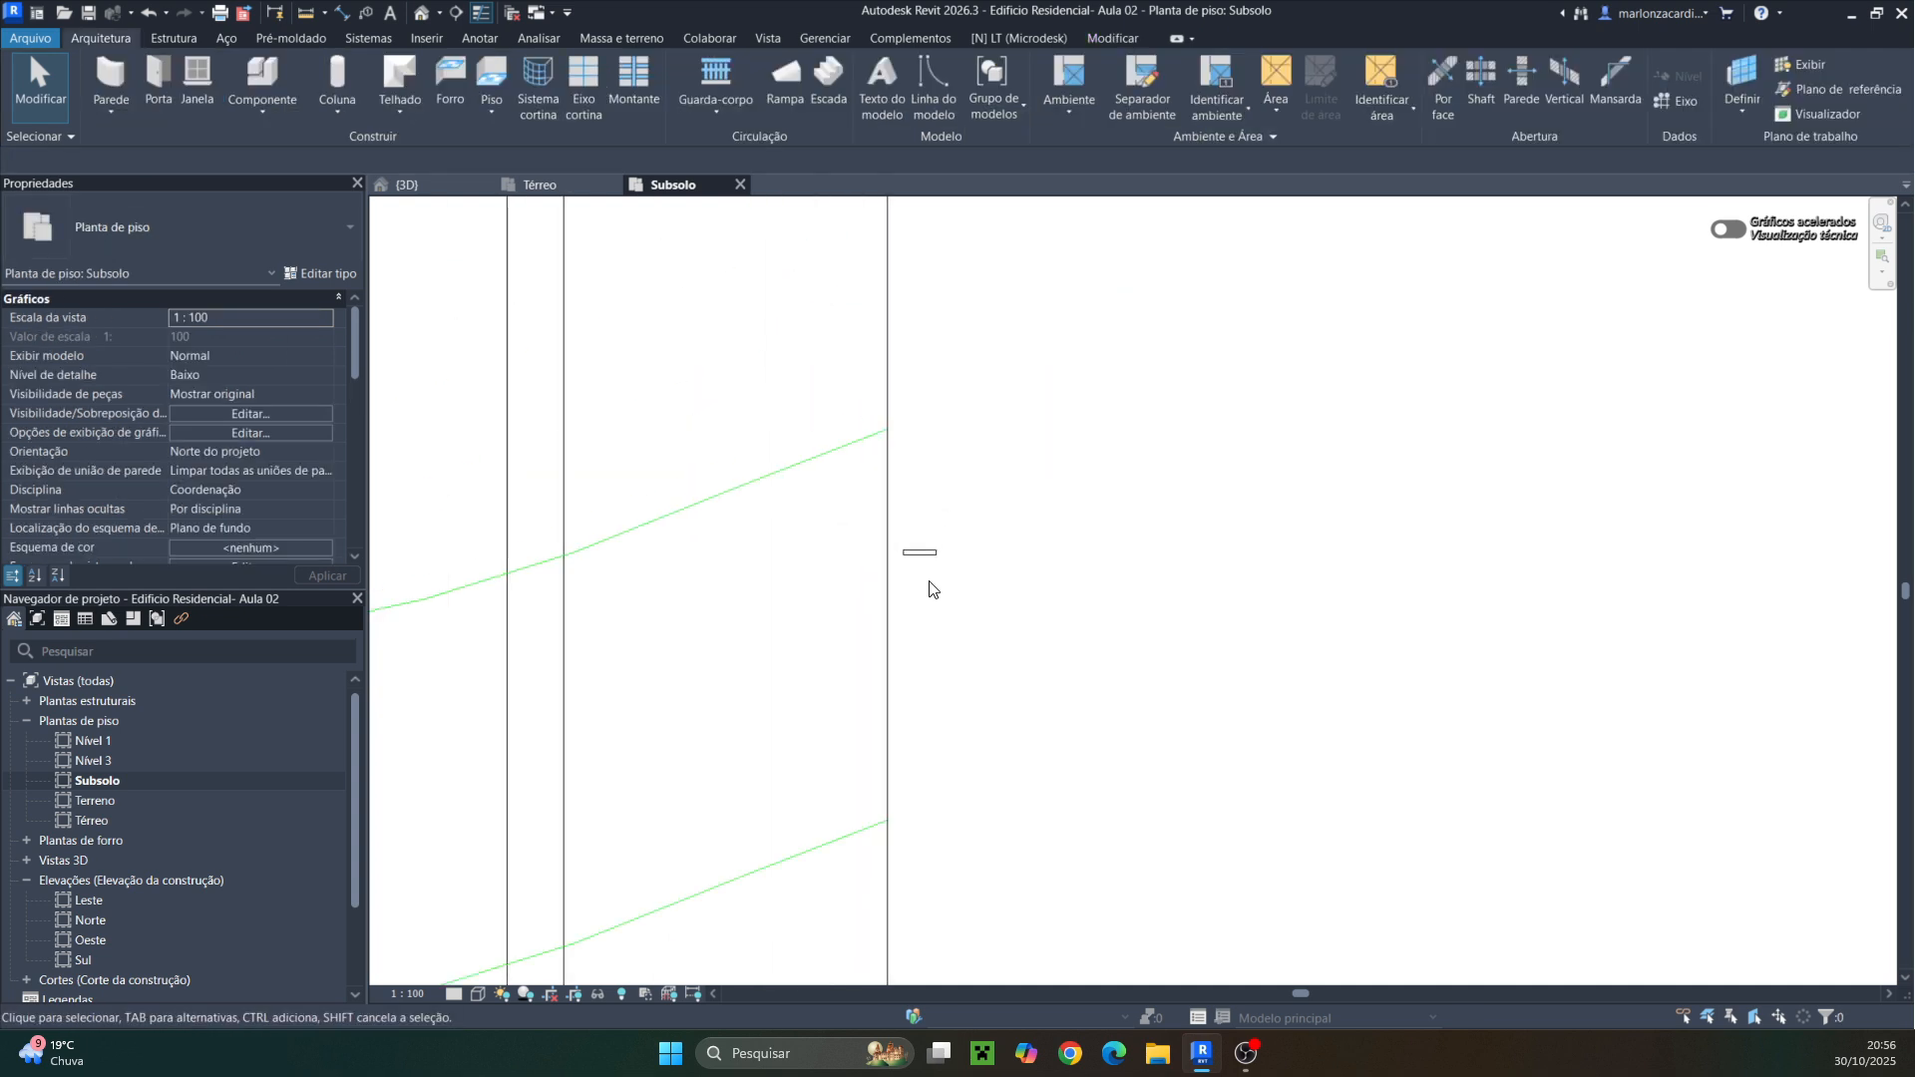
pyautogui.scroll(6, 558, 439)
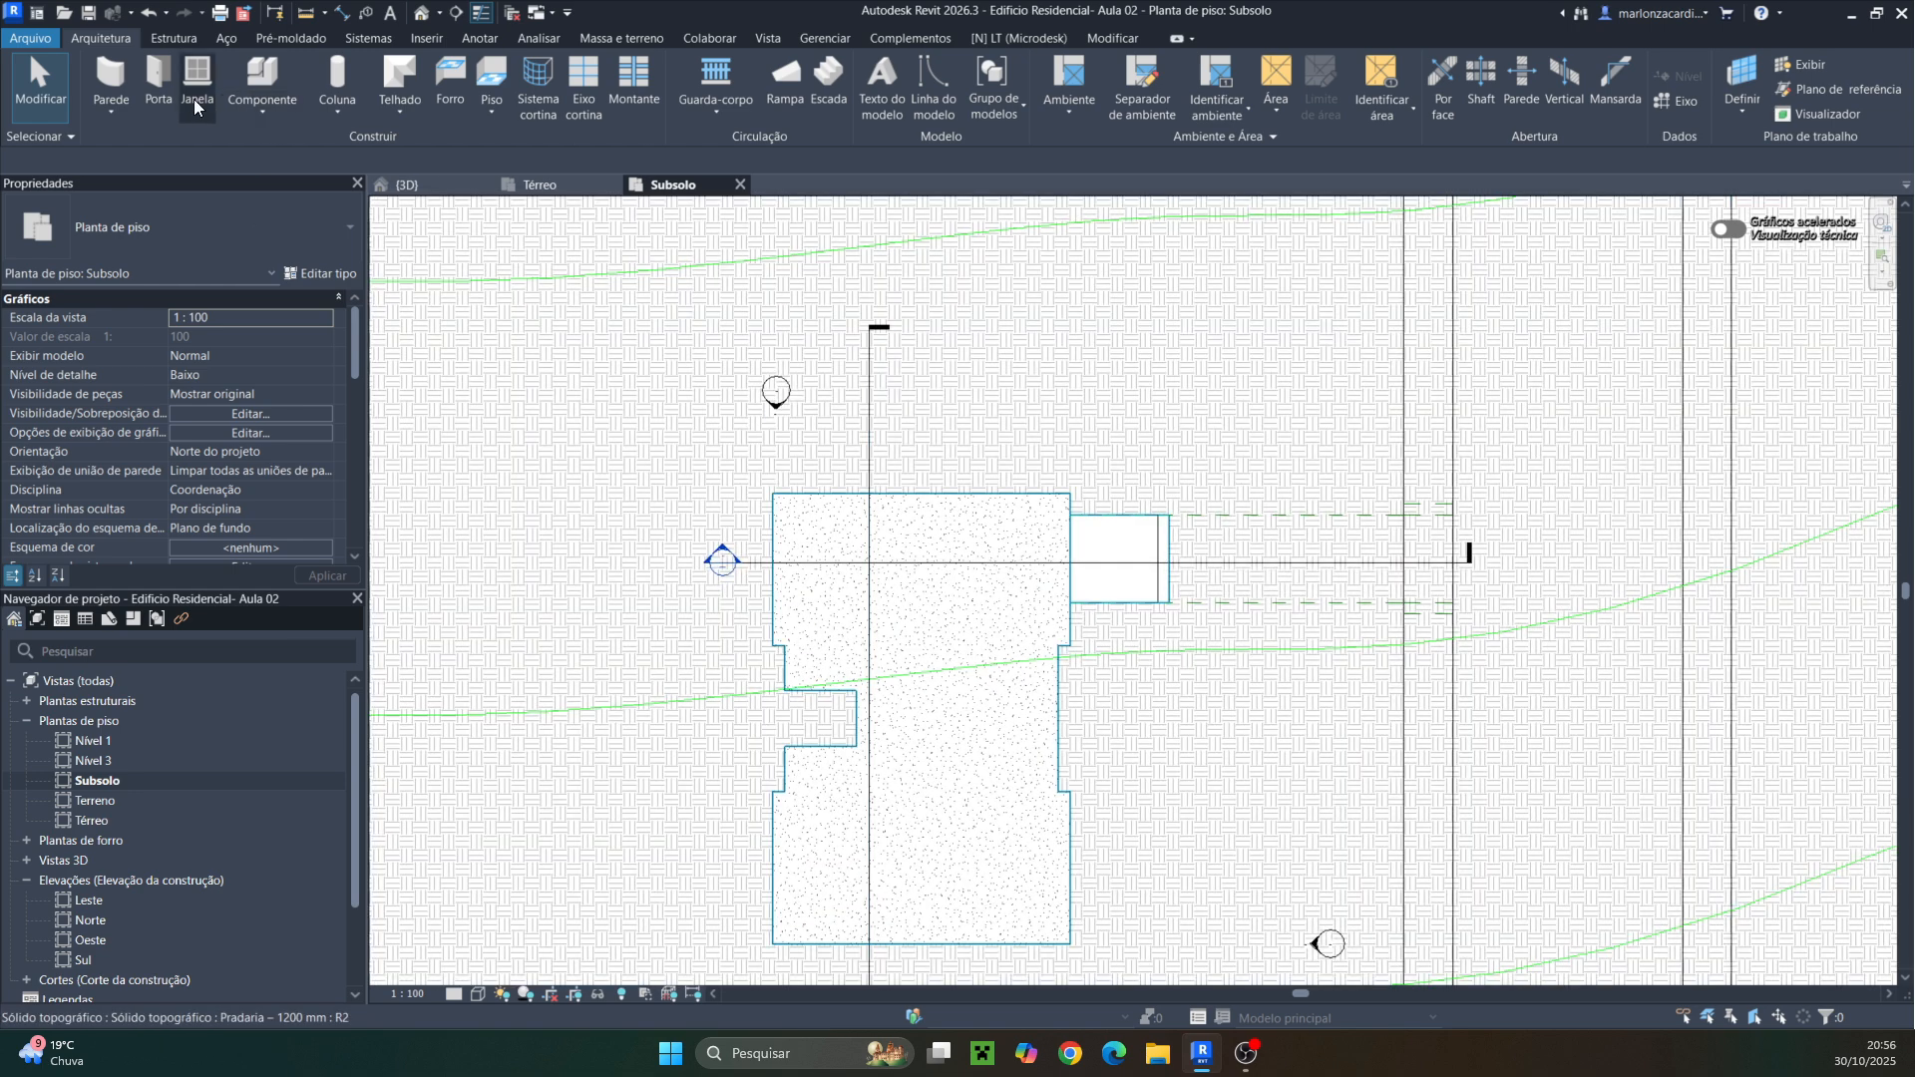
pyautogui.click(111, 75)
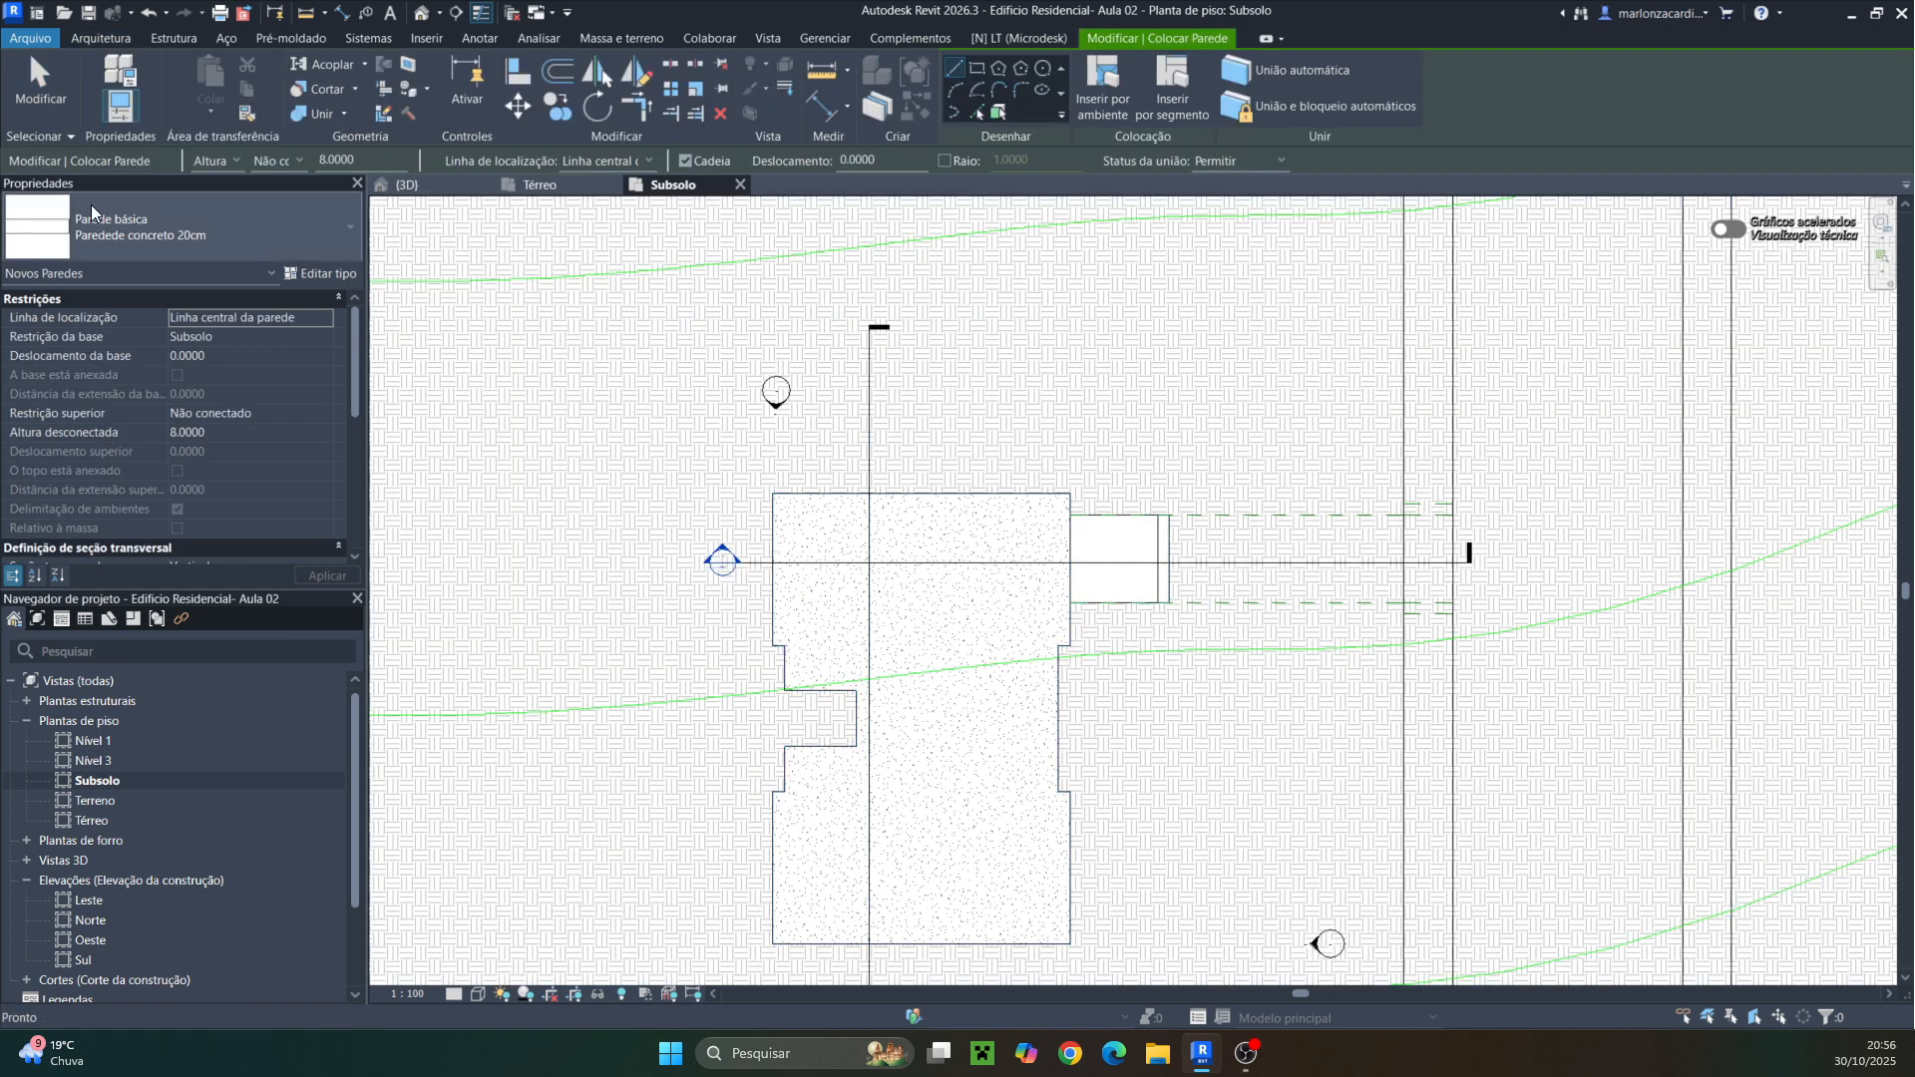
pyautogui.scroll(5, 780, 507)
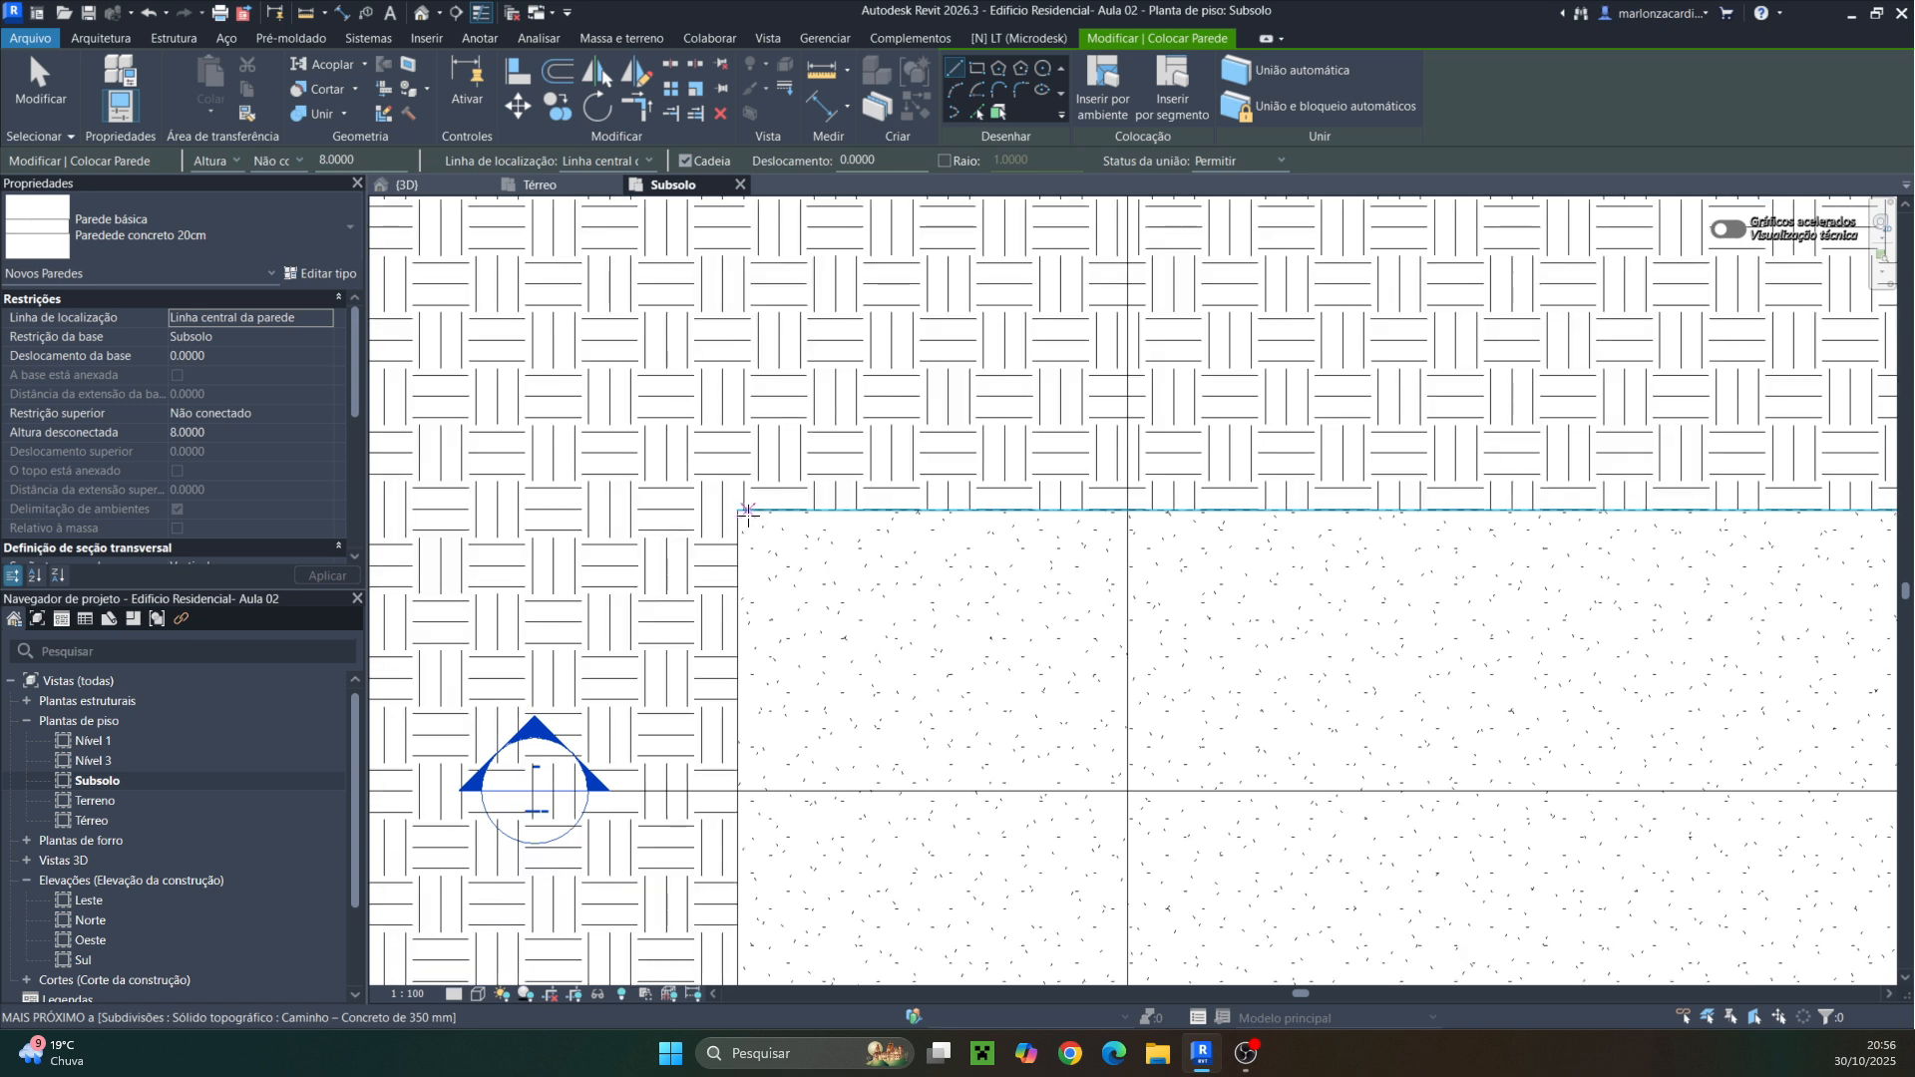
pyautogui.click(299, 160)
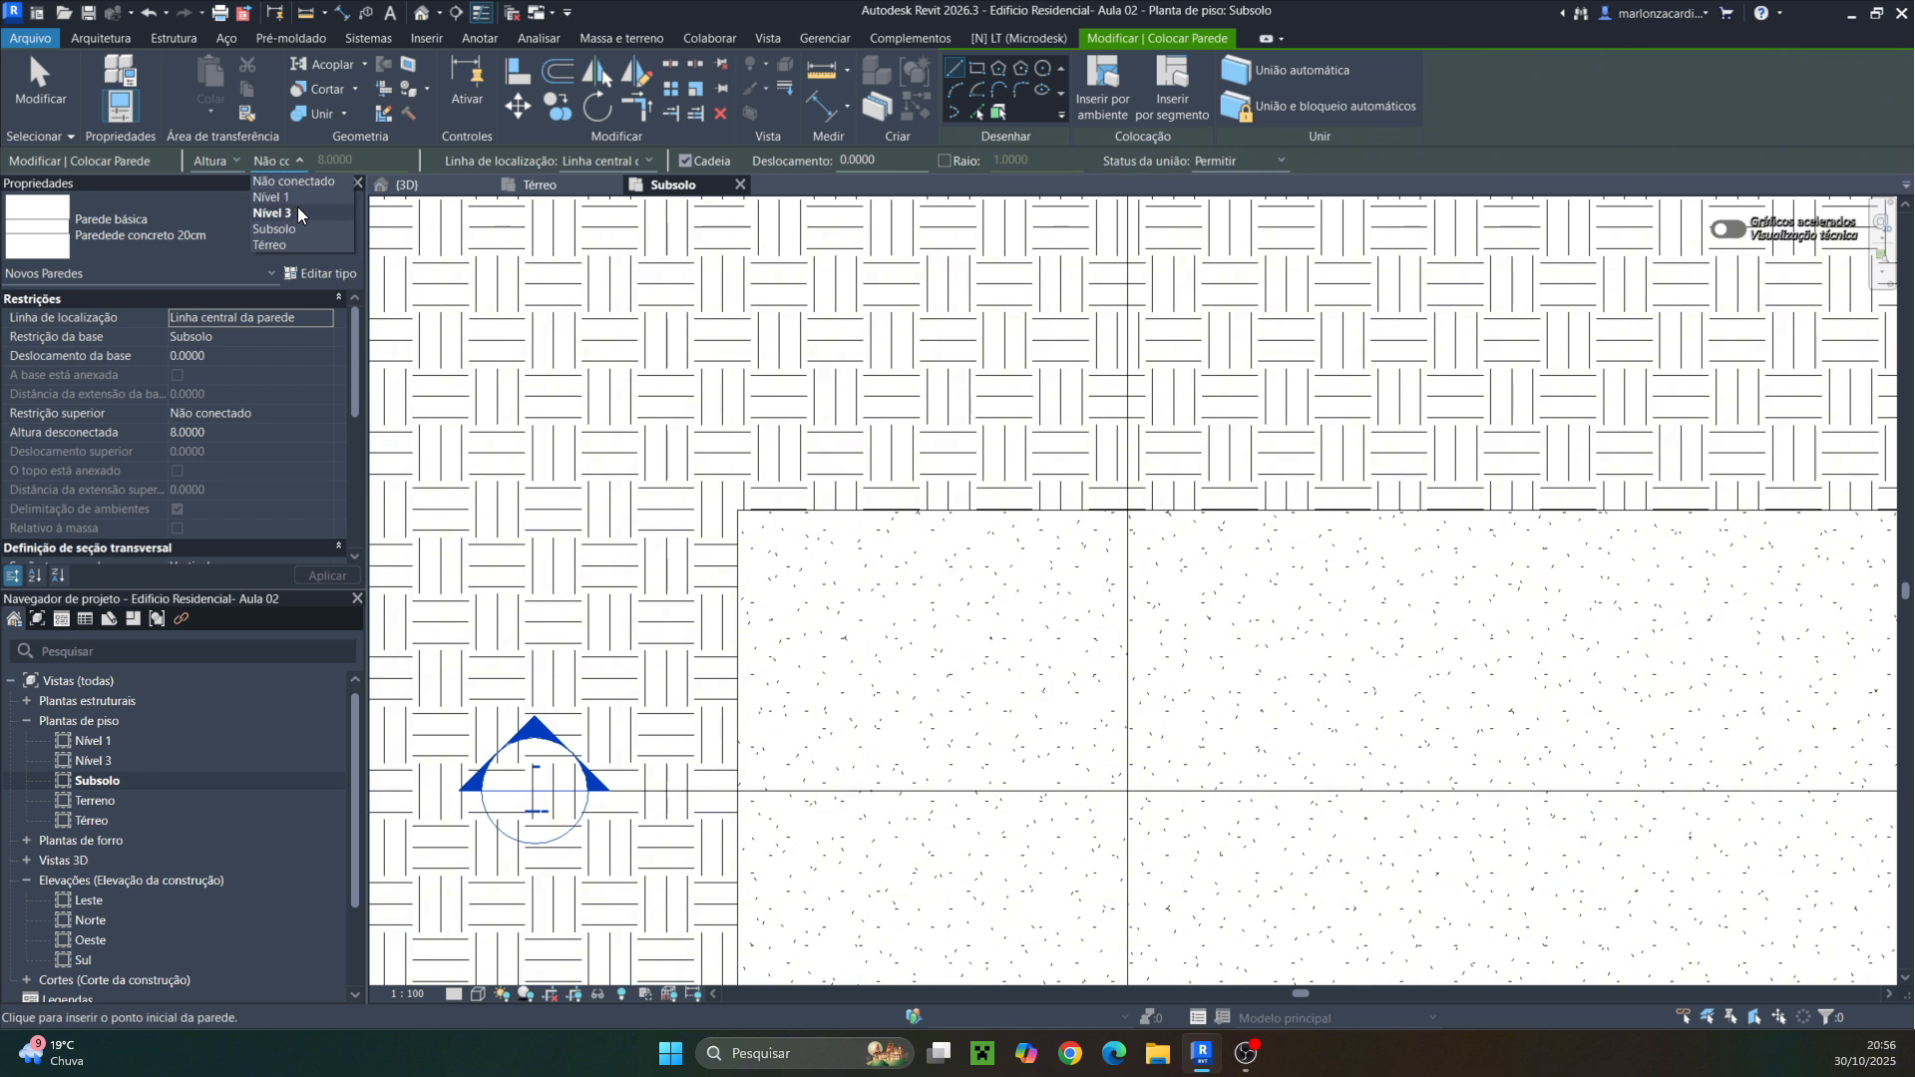
pyautogui.click(294, 244)
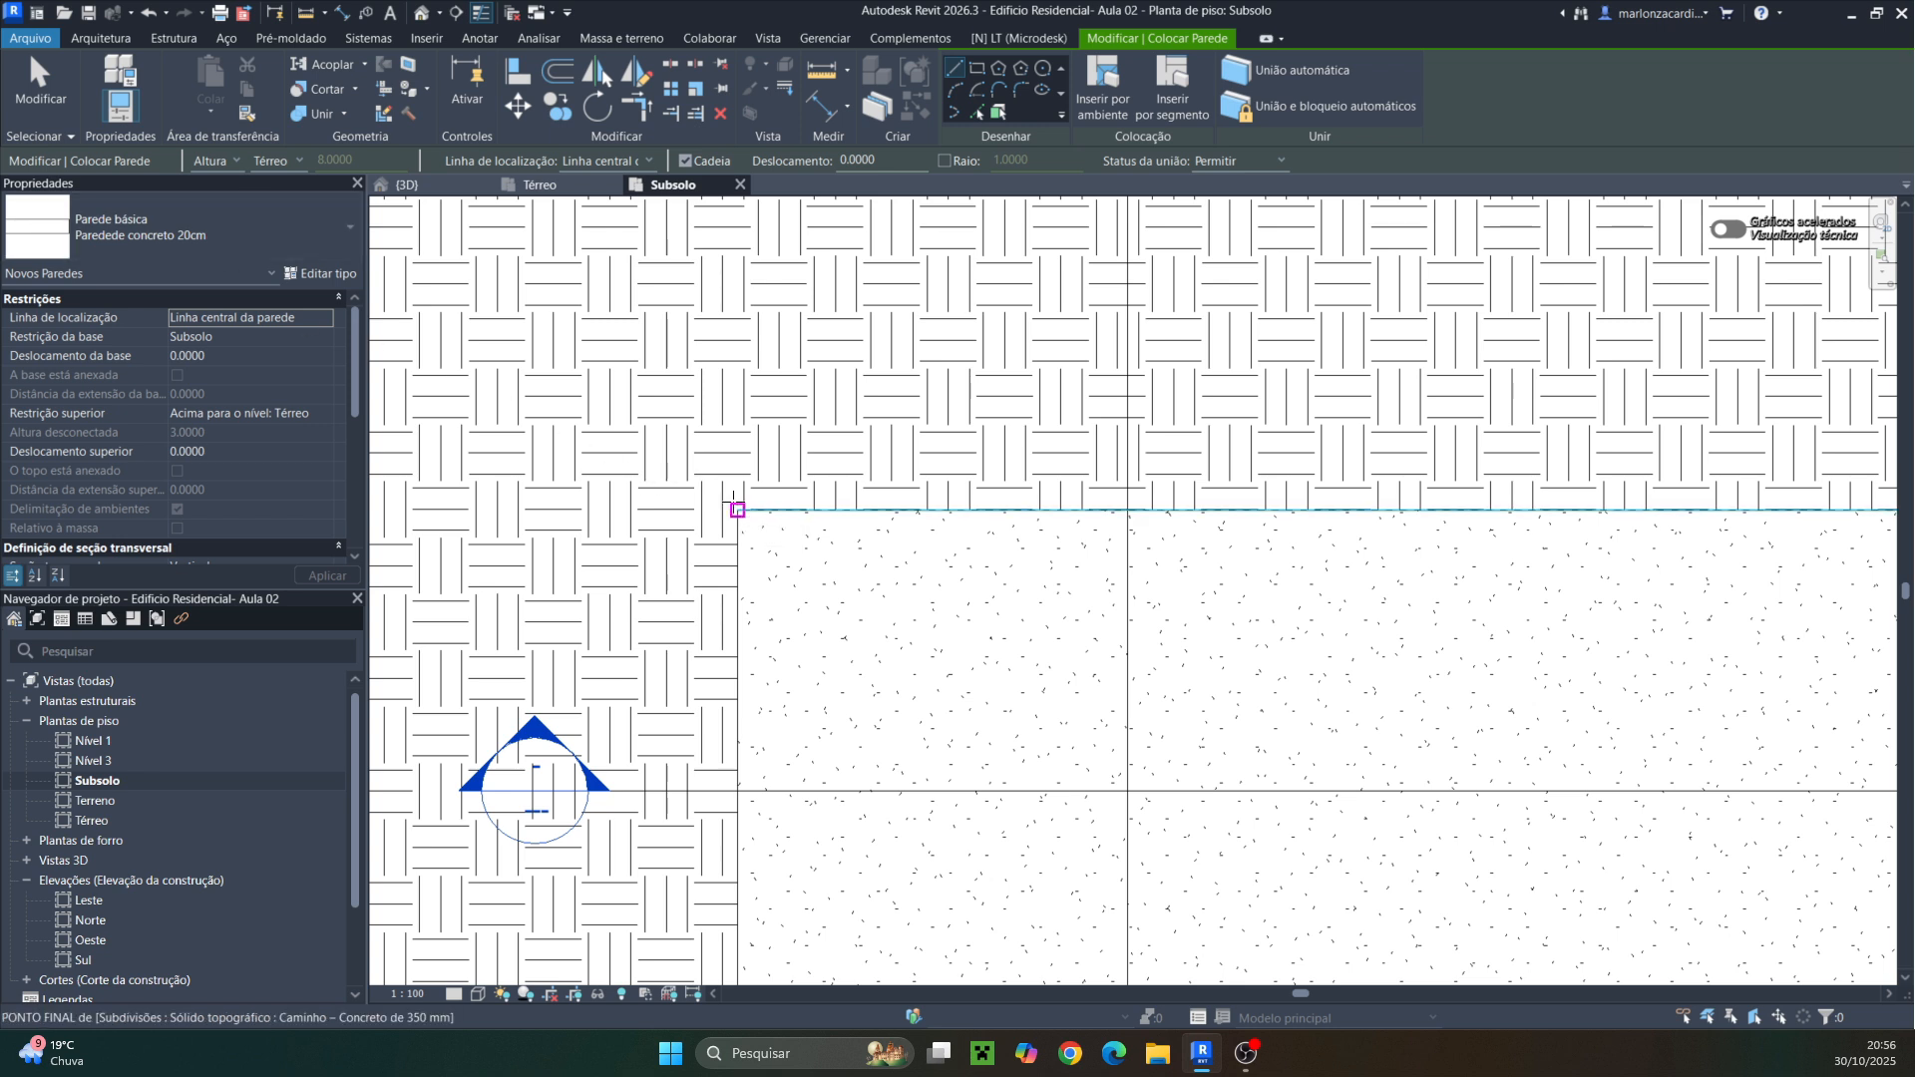
pyautogui.click(649, 160)
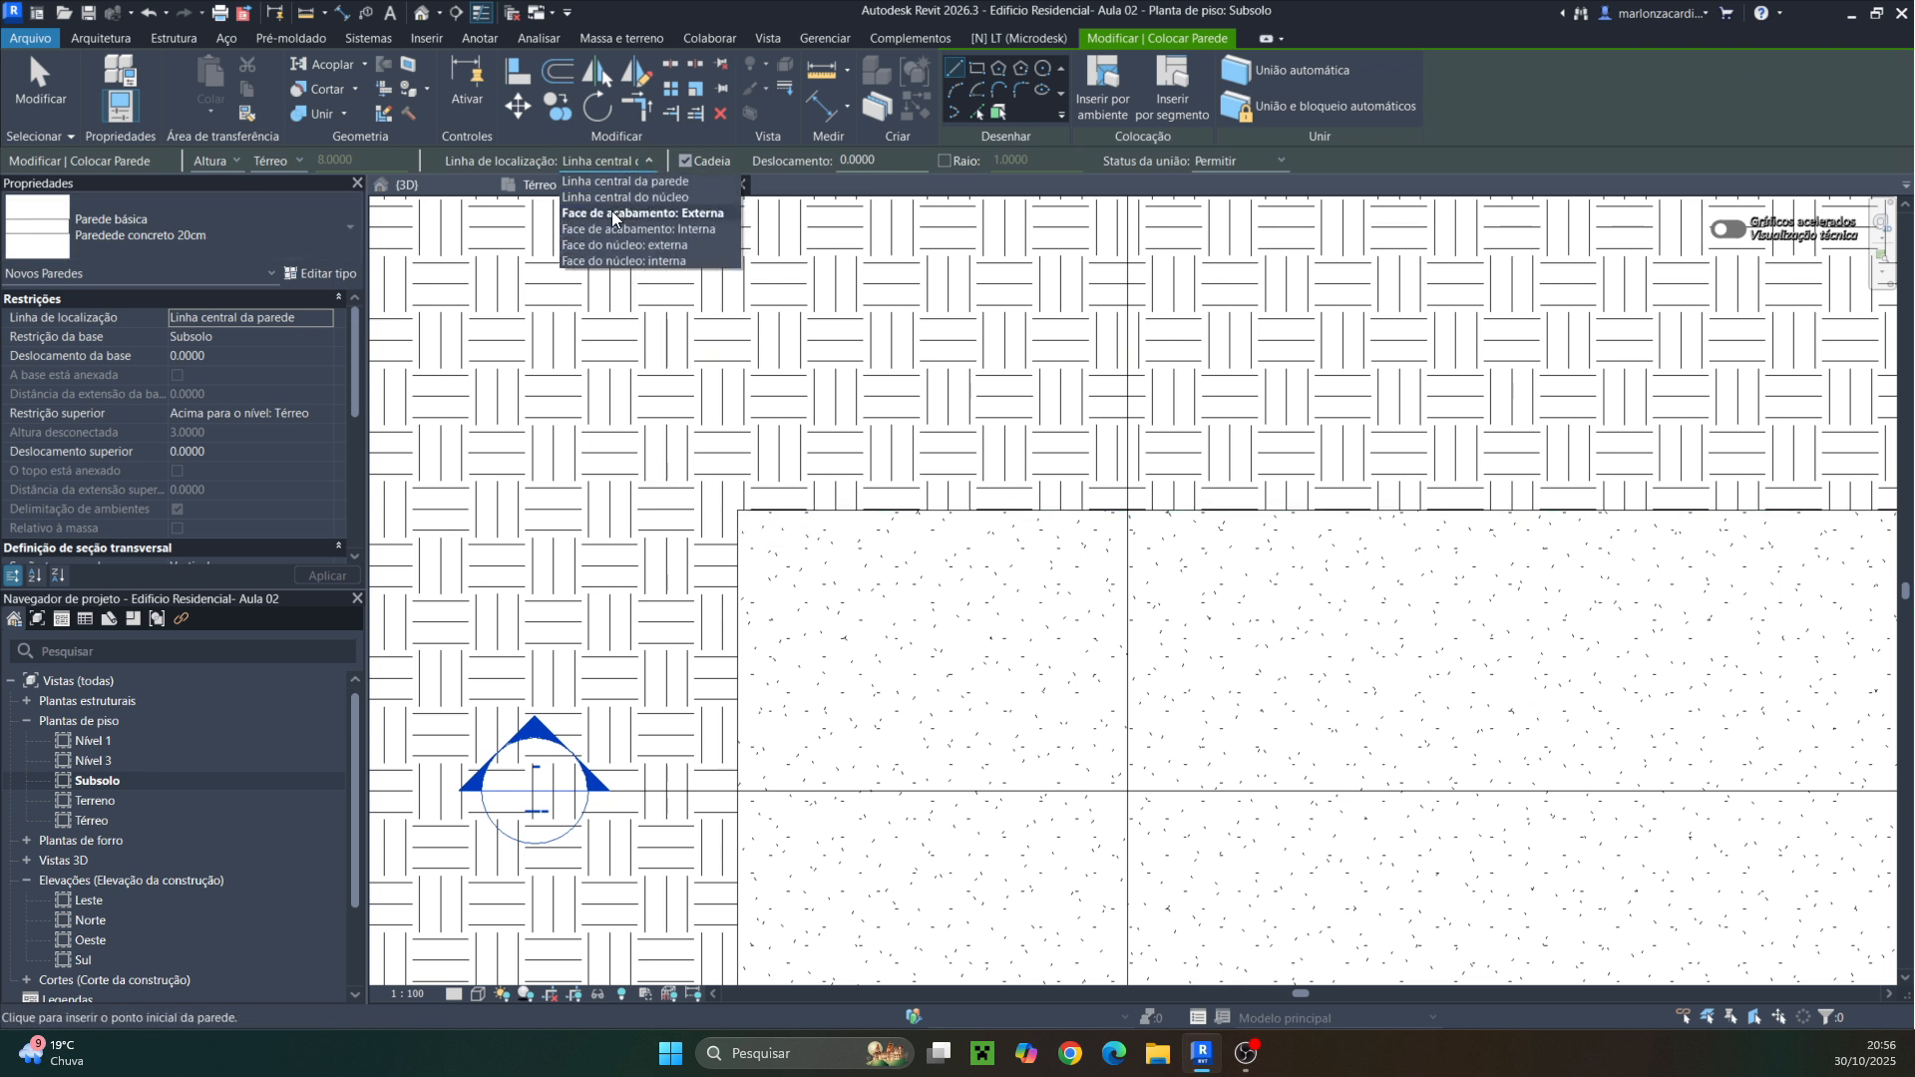
pyautogui.click(612, 211)
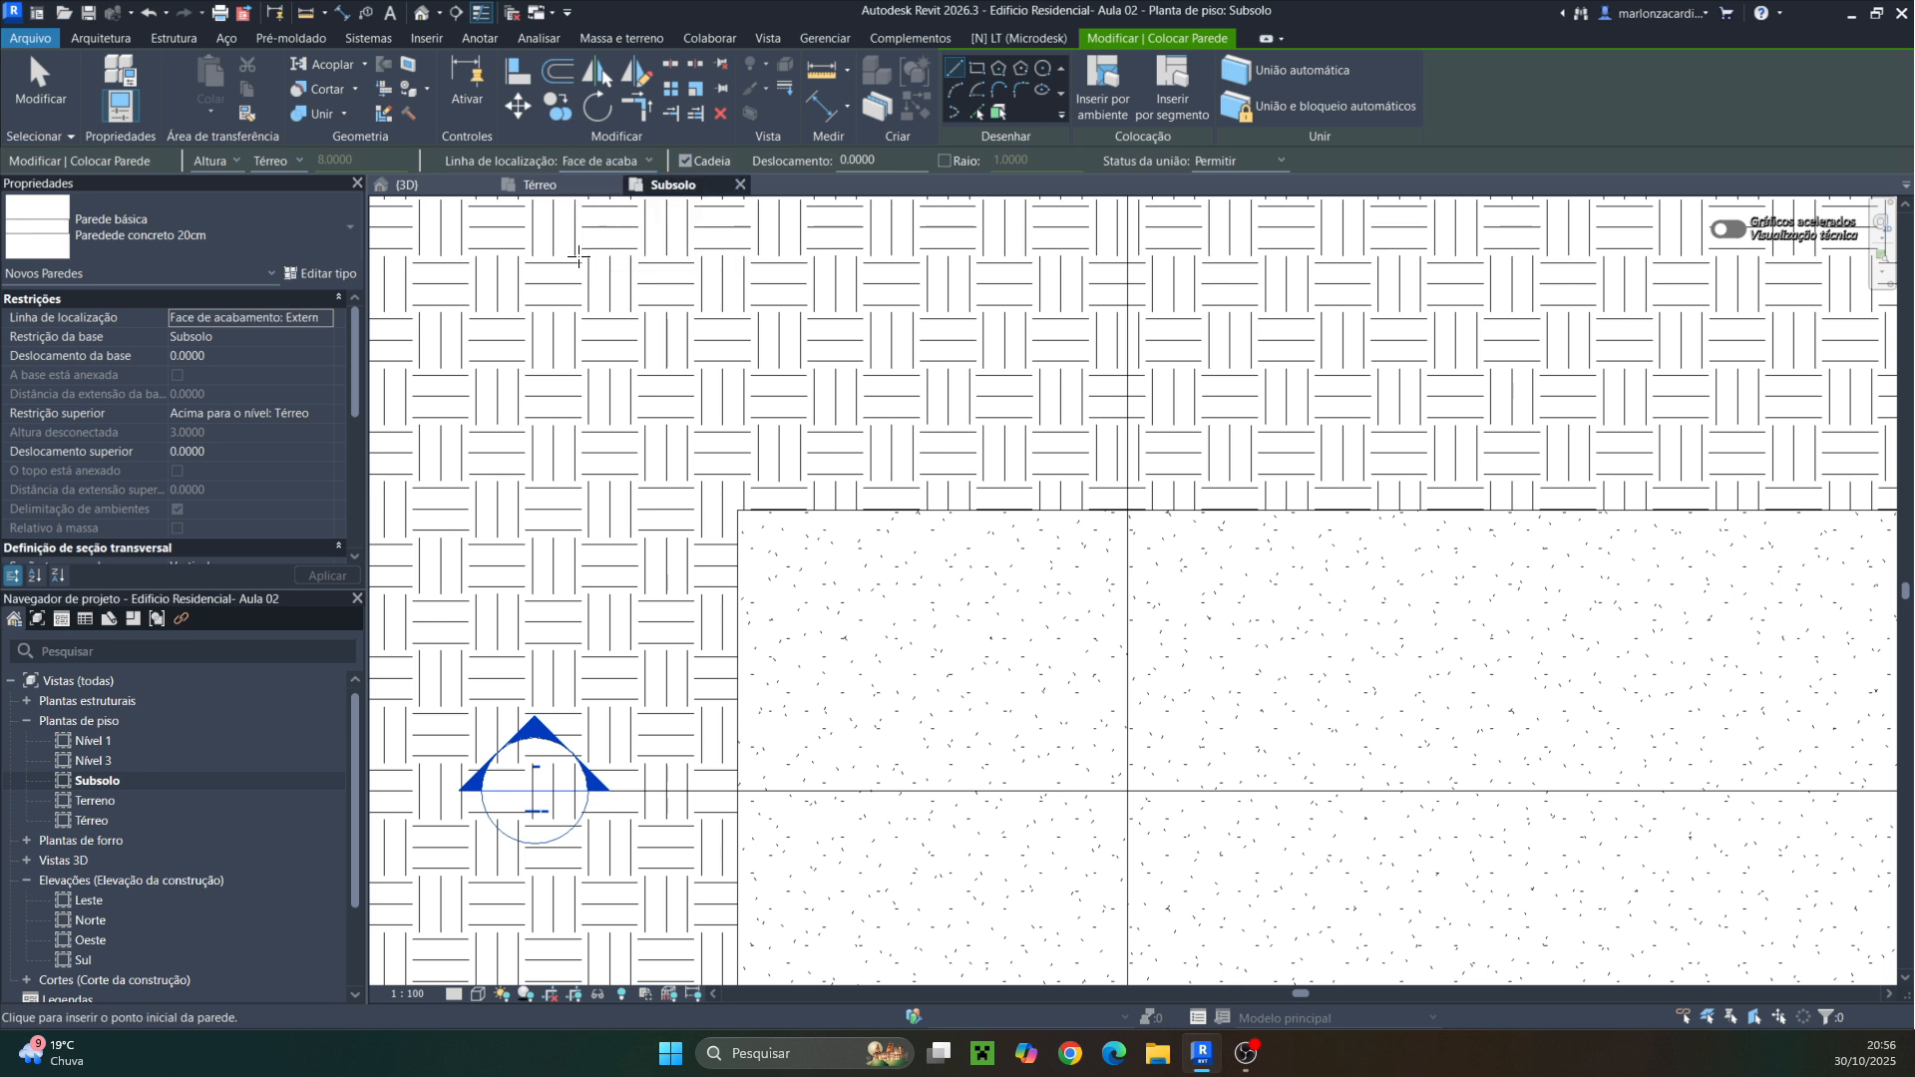
# Chain concrete walls along the basement's upper edge and down its right-hand perimeter, following the floor outline
pyautogui.click(737, 511)
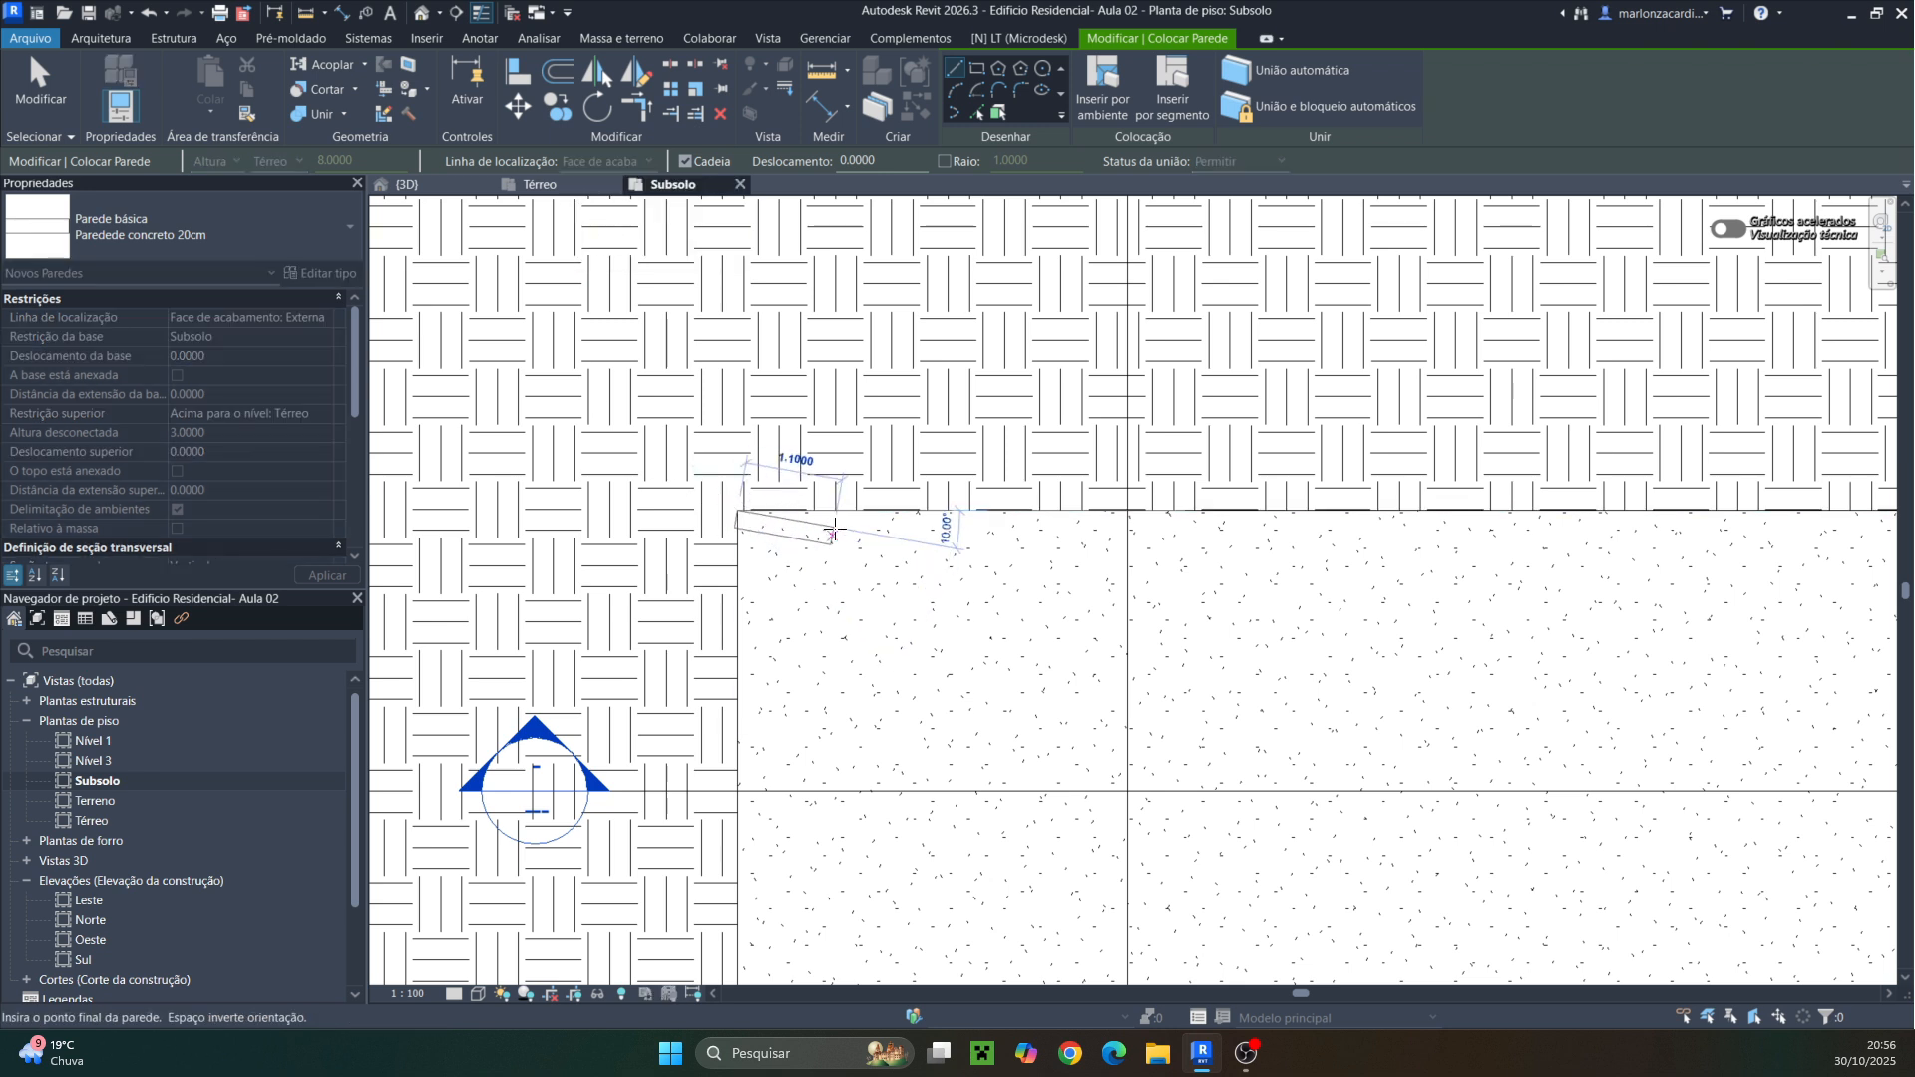
pyautogui.moveTo(1260, 539); pyautogui.dragTo(561, 518, button='middle')
pyautogui.click(1240, 490)
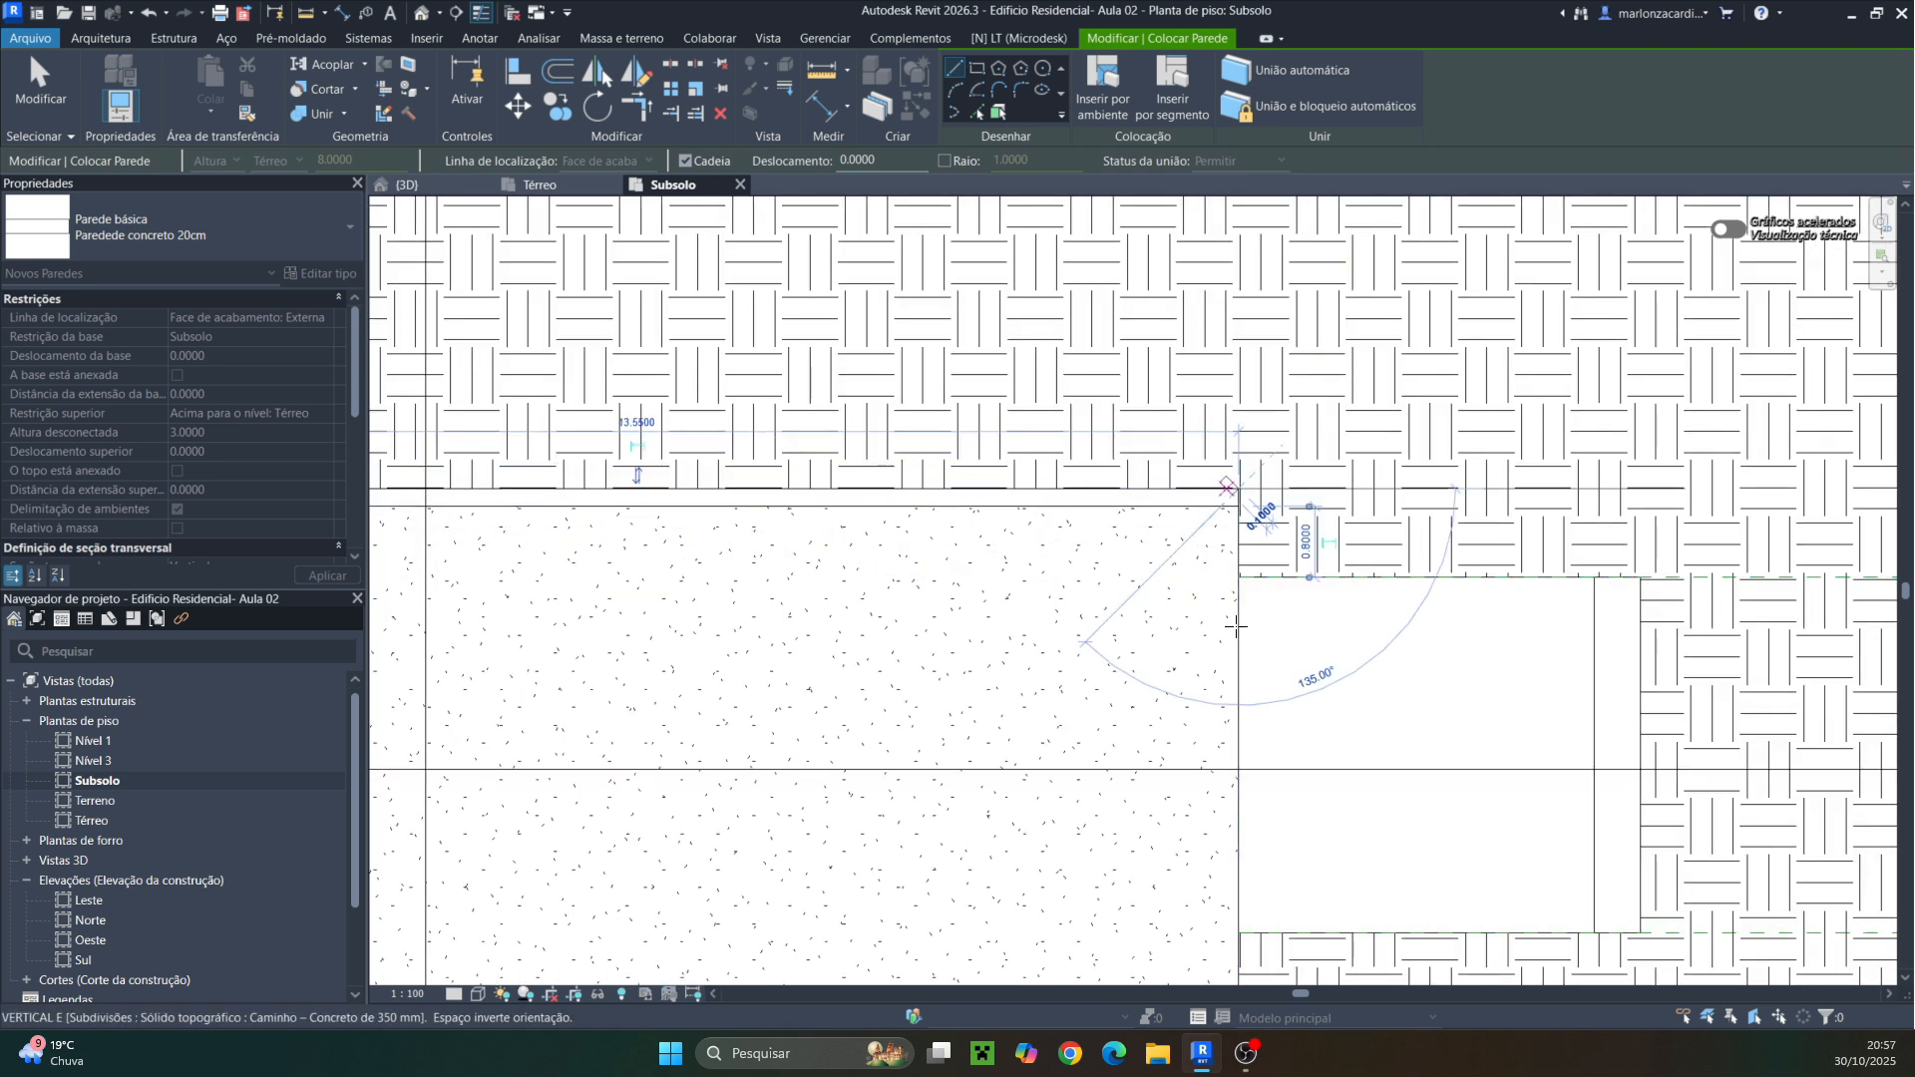
pyautogui.moveTo(1253, 761); pyautogui.dragTo(1262, 410, button='middle')
pyautogui.click(1238, 758)
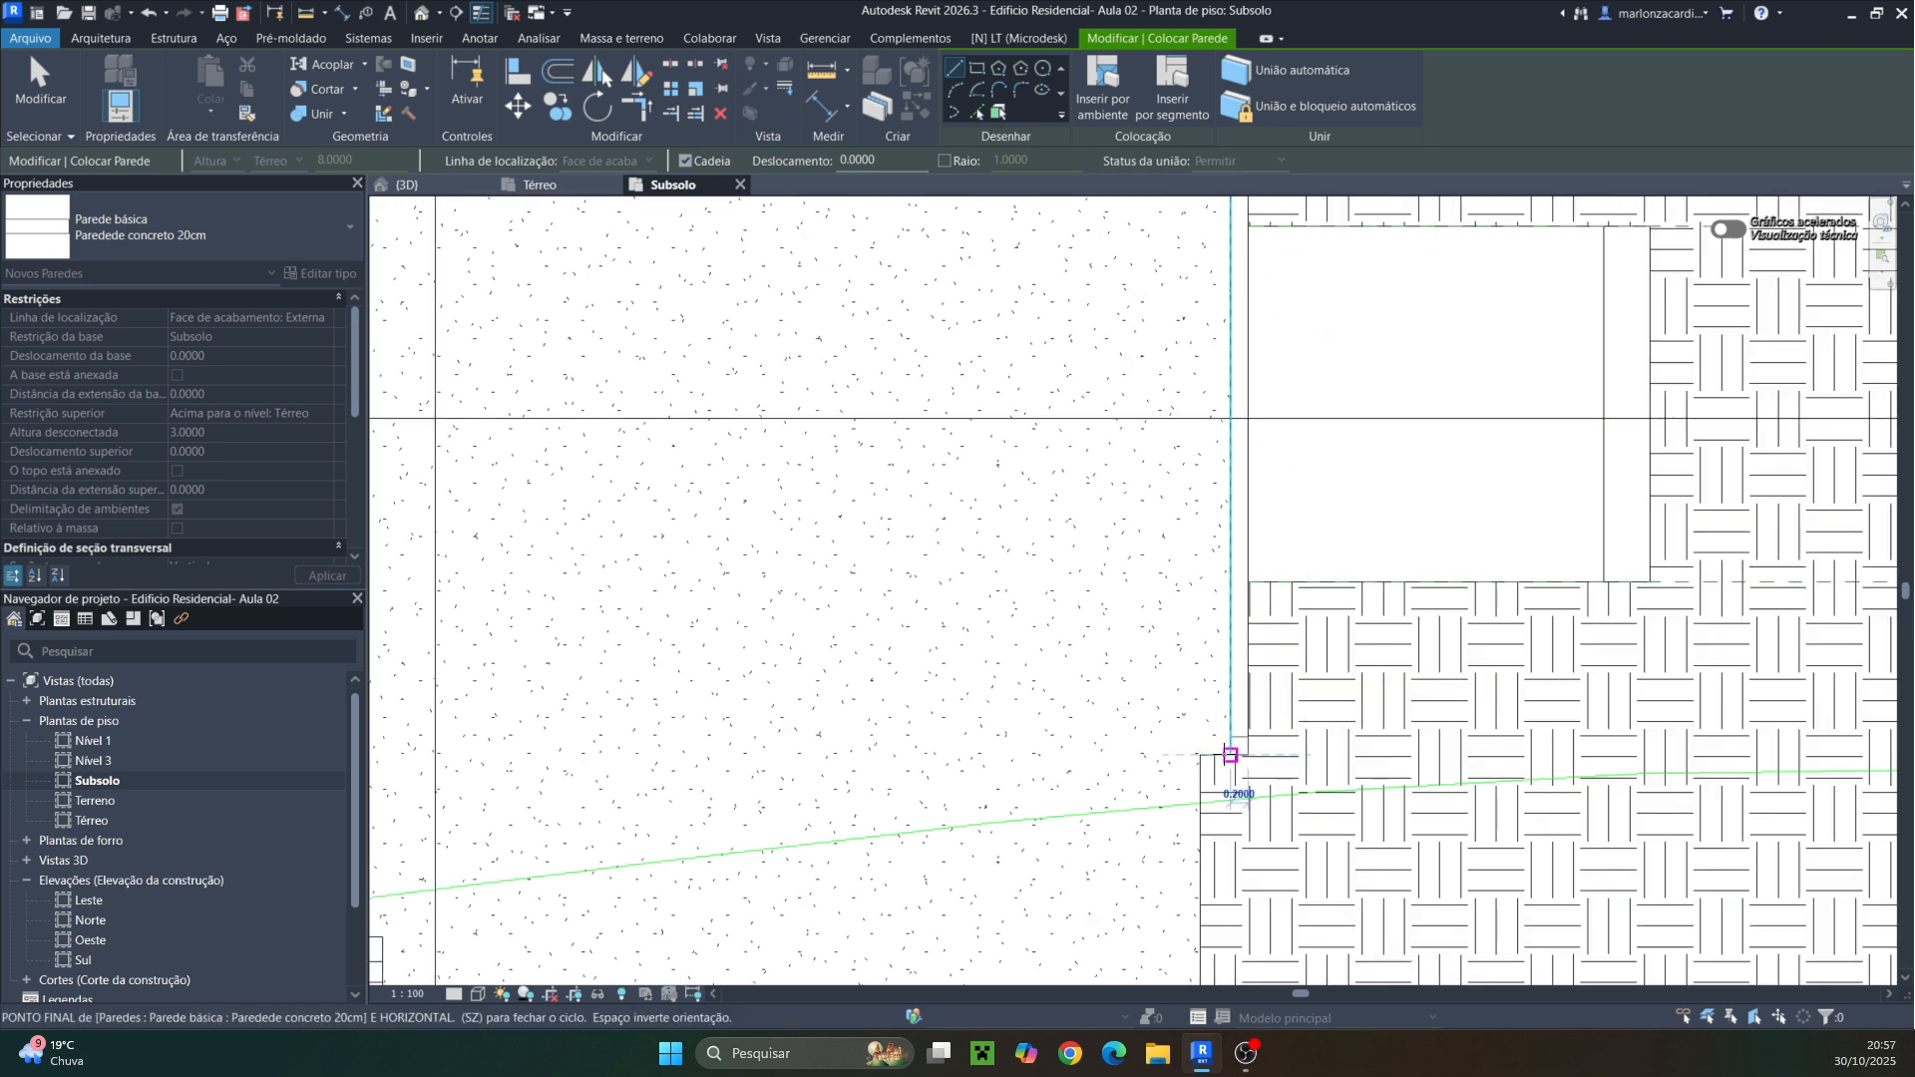
pyautogui.click(1200, 755)
pyautogui.moveTo(1218, 782); pyautogui.dragTo(1269, 457, button='middle')
pyautogui.click(1299, 648)
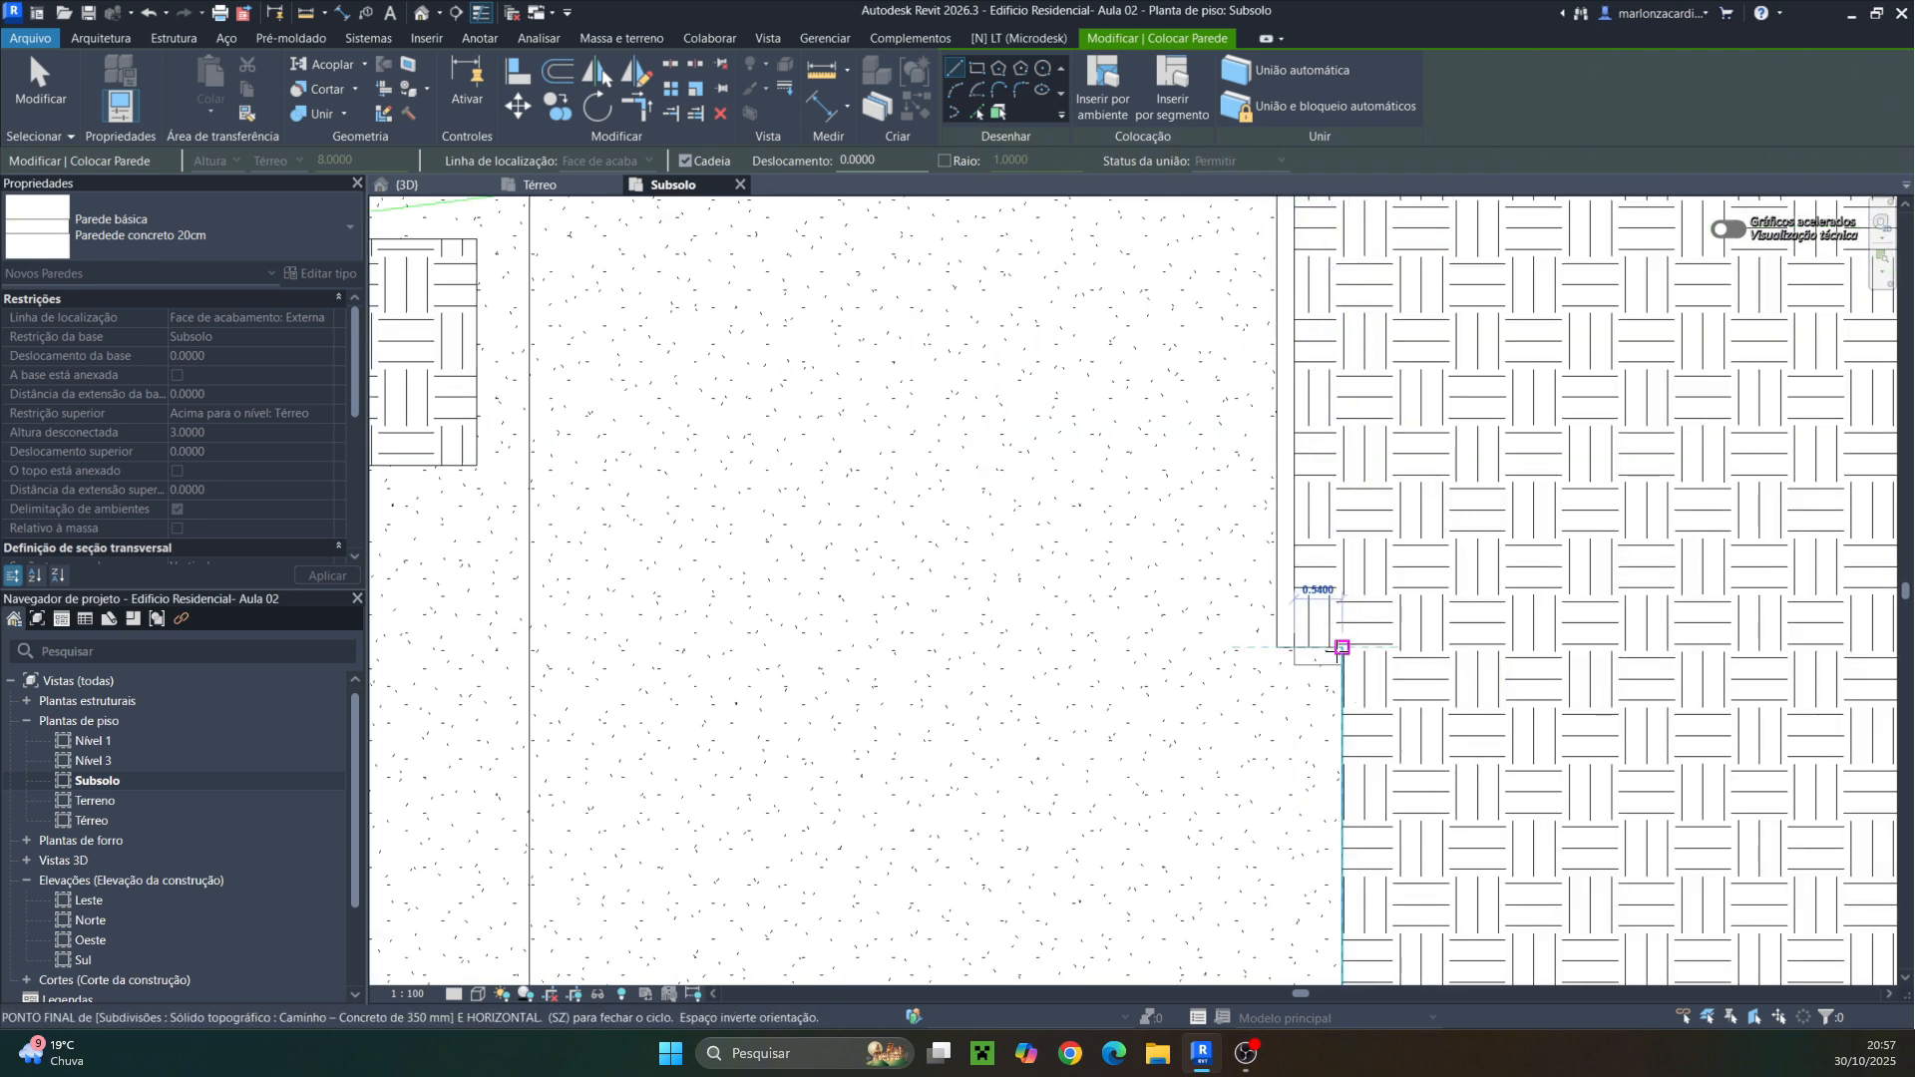
pyautogui.click(1343, 649)
pyautogui.moveTo(1351, 735); pyautogui.dragTo(1366, 311, button='middle')
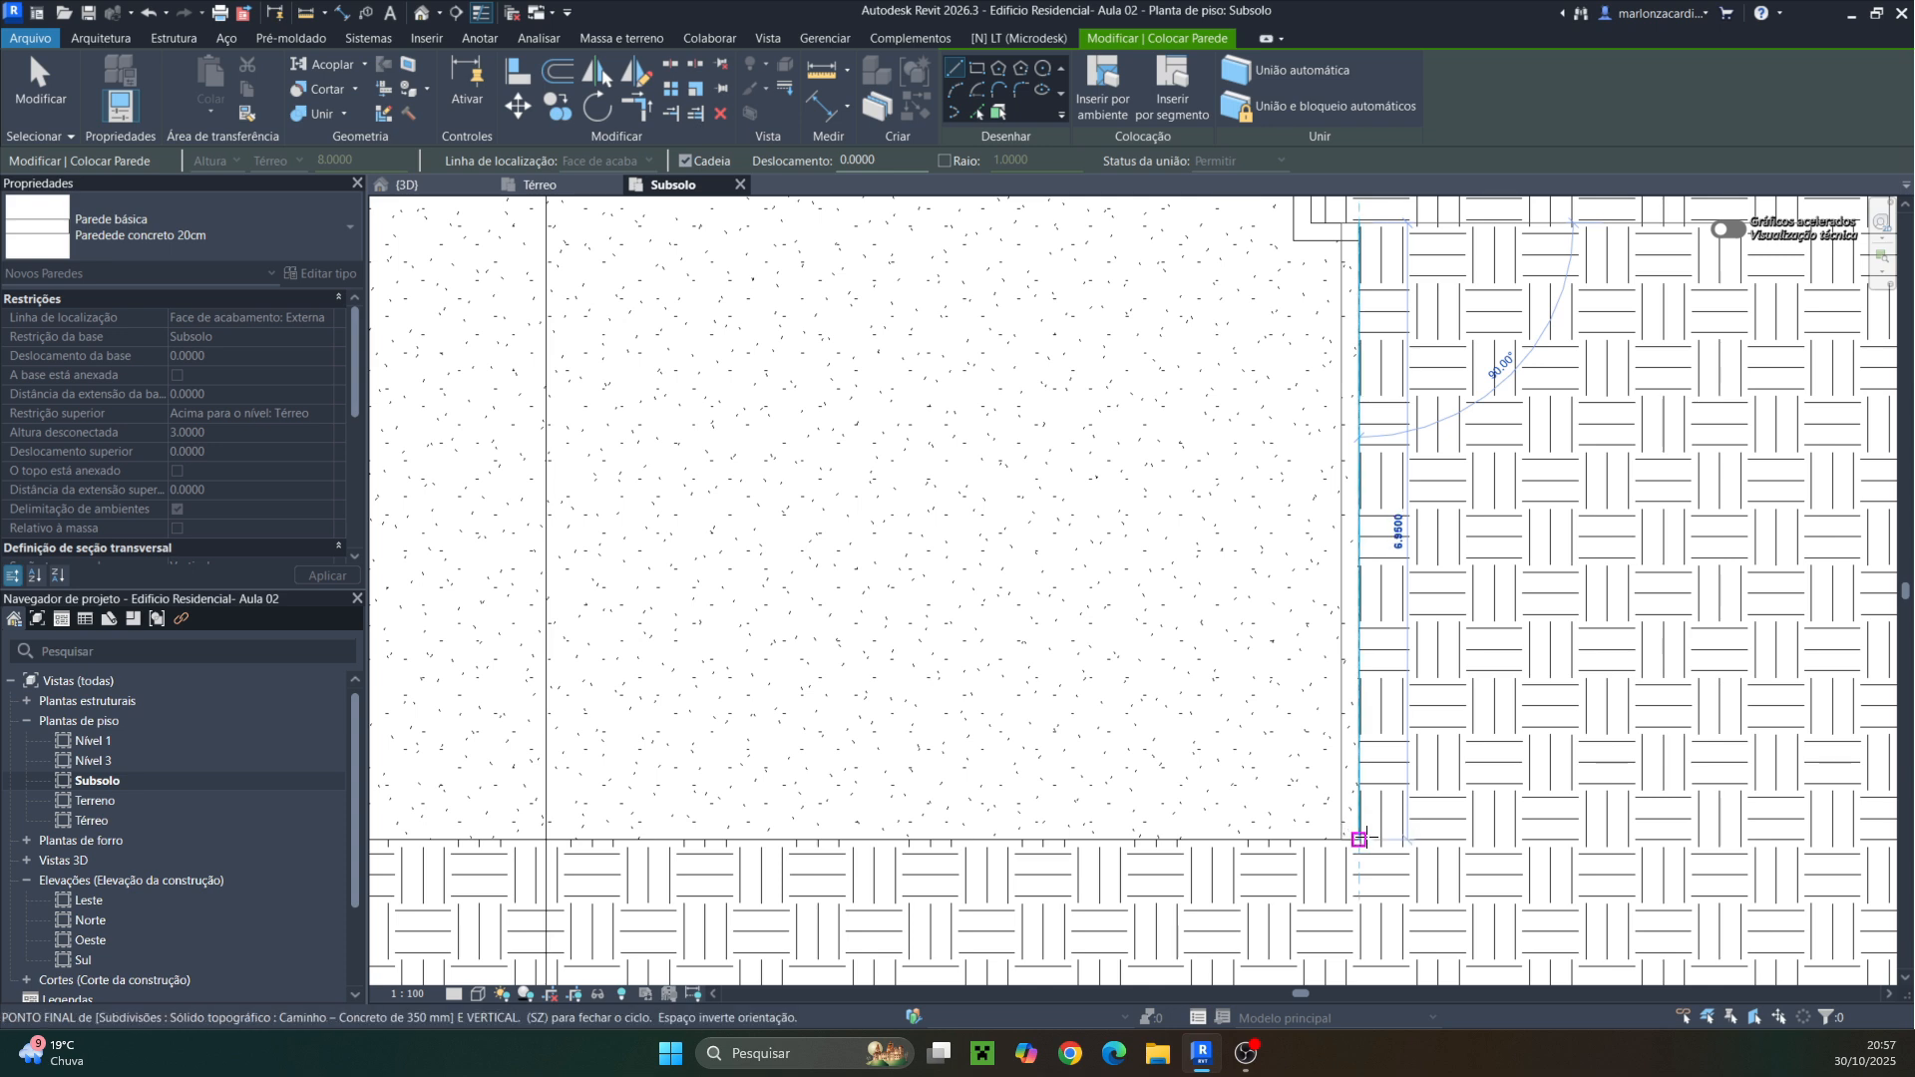
pyautogui.click(1360, 839)
# Continue the wall chain along the basement's lower and left edges around the notches, closing the perimeter and finishing the command
pyautogui.moveTo(917, 700); pyautogui.dragTo(1522, 461, button='middle')
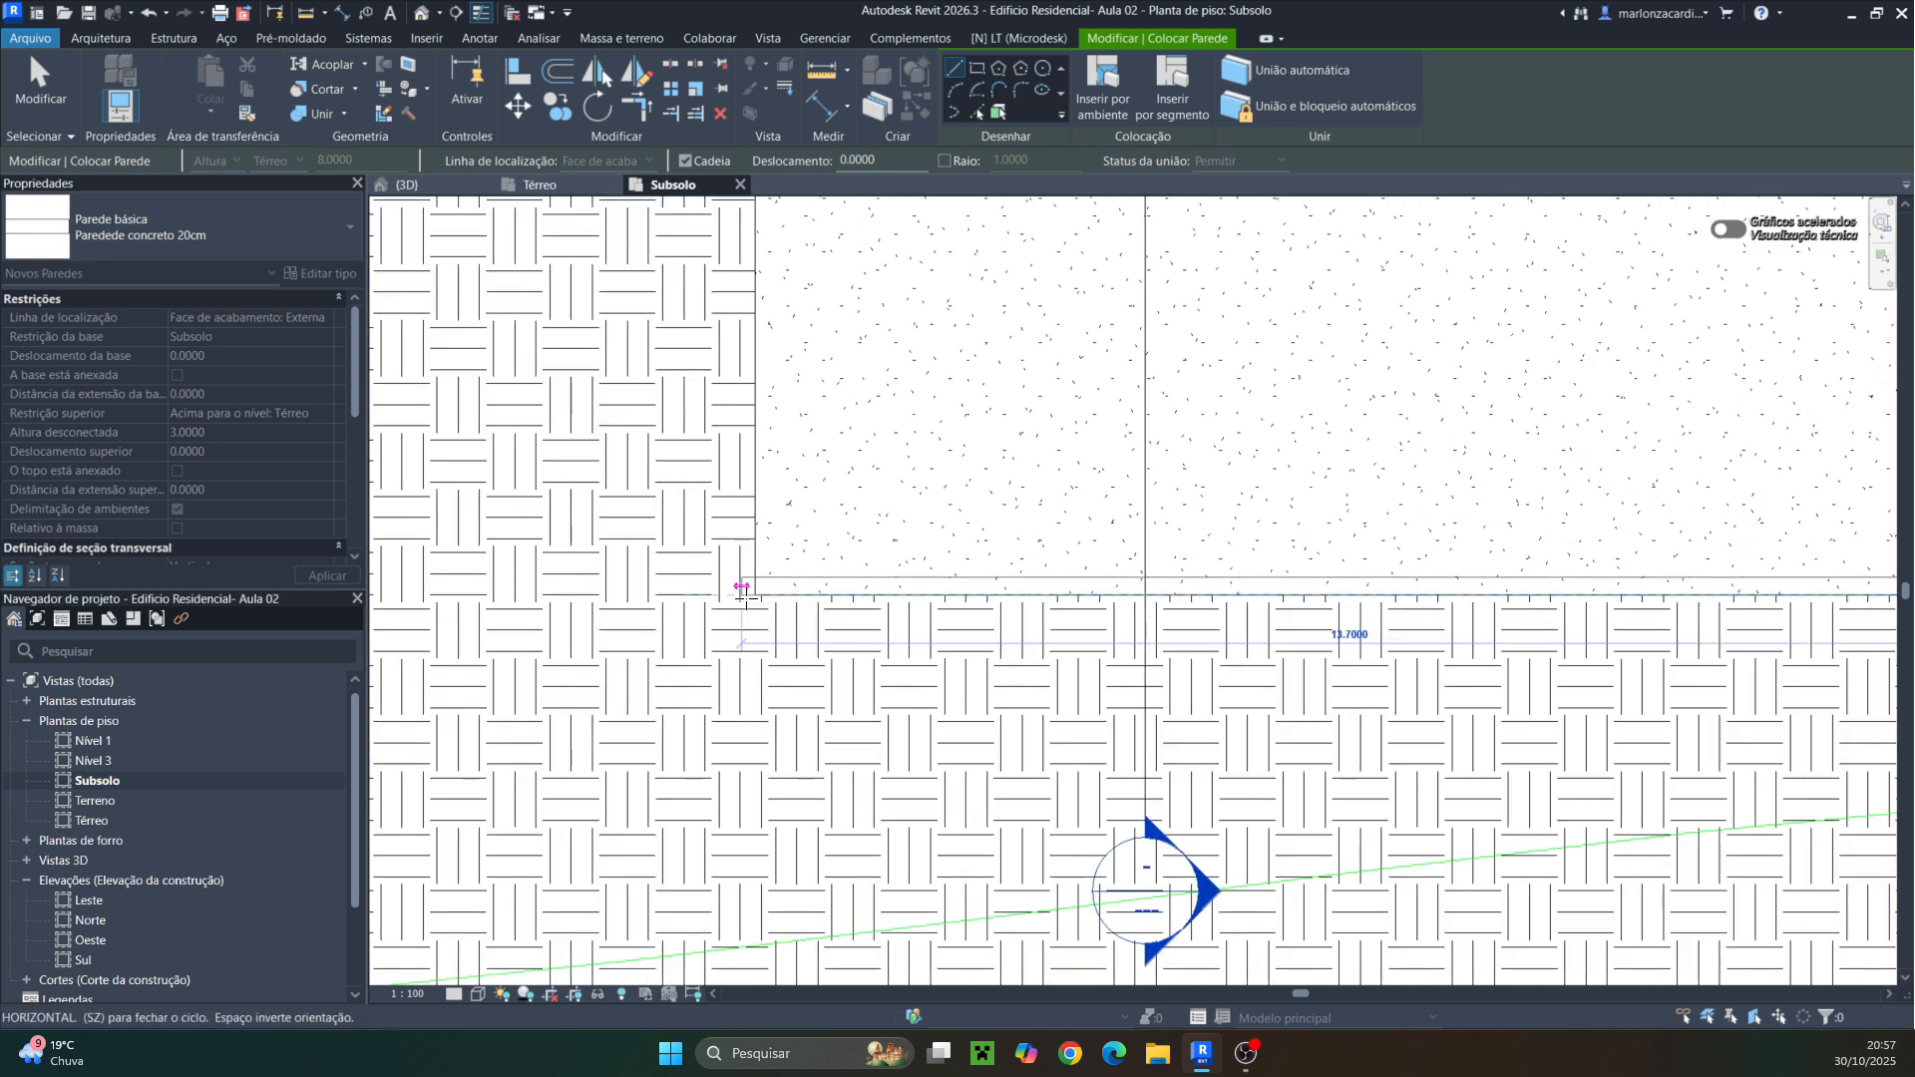
pyautogui.click(755, 595)
pyautogui.moveTo(697, 470); pyautogui.dragTo(705, 807, button='middle')
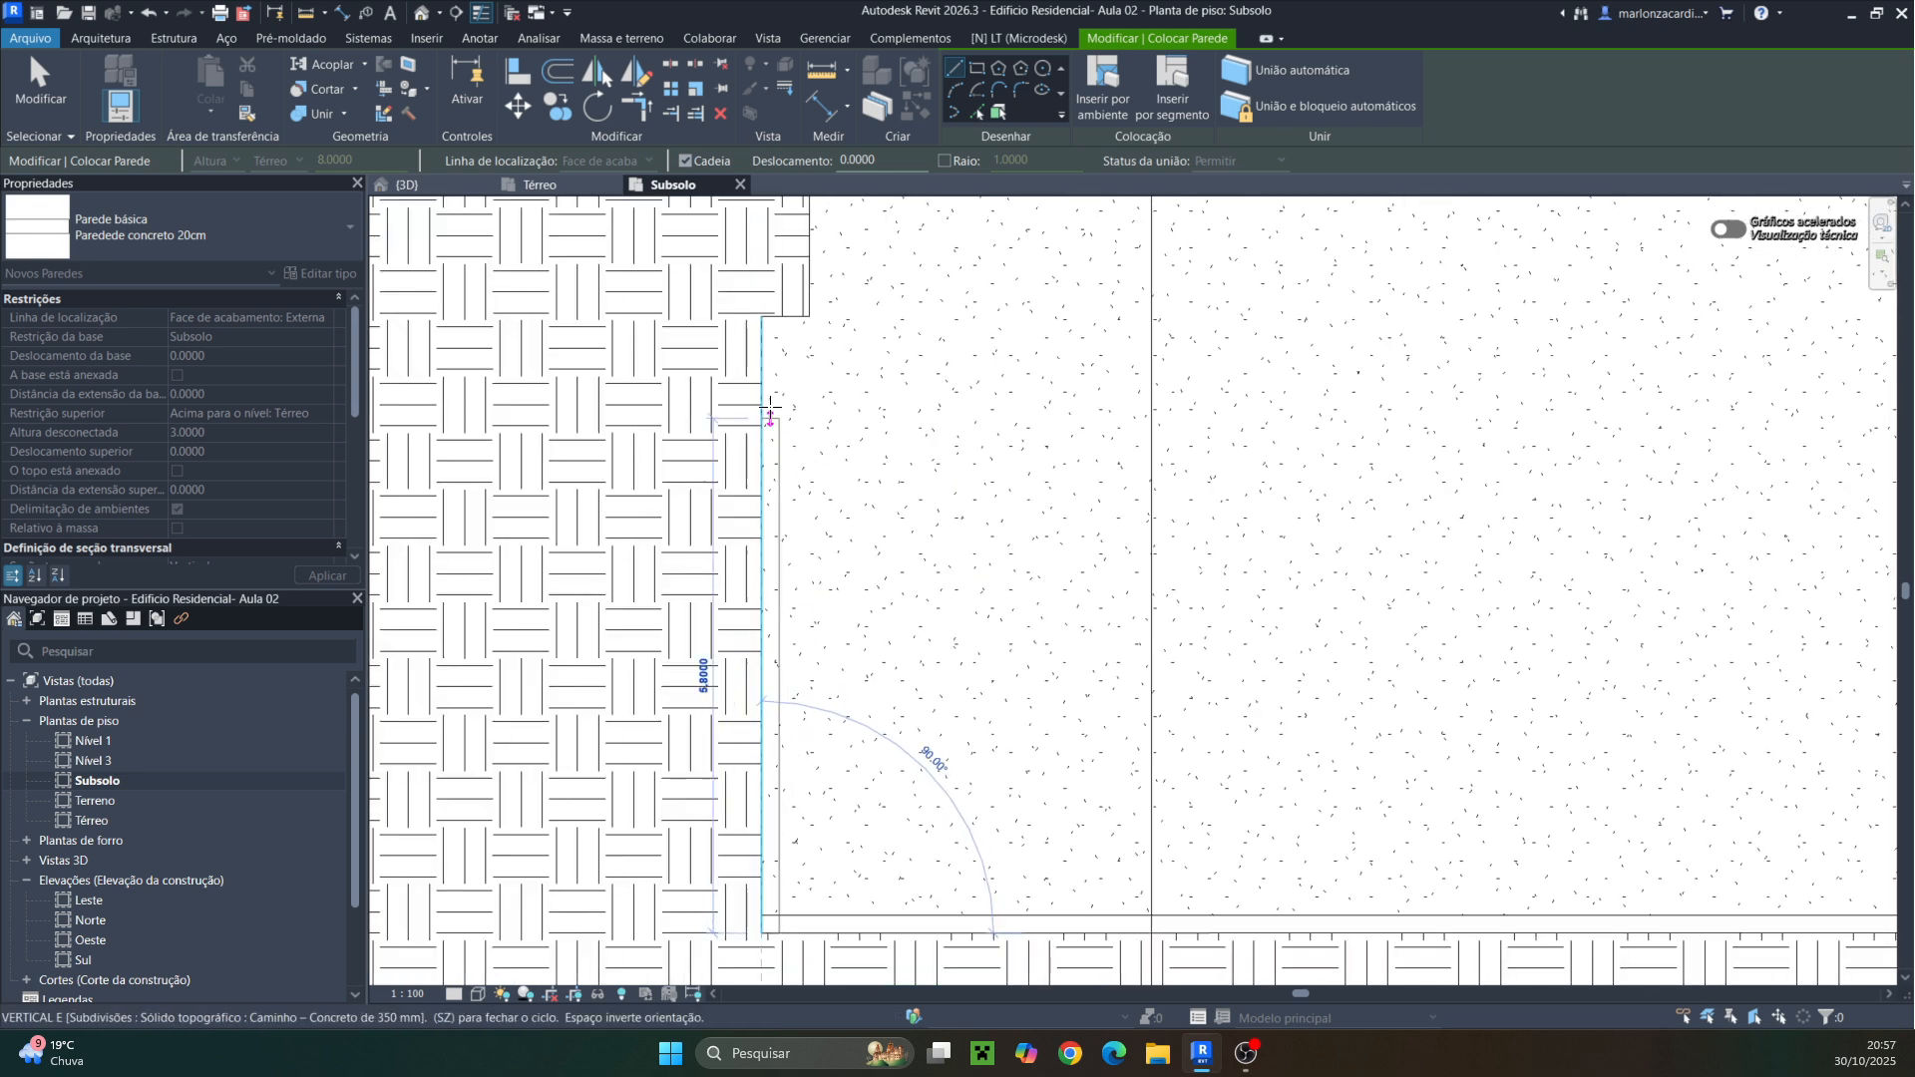
pyautogui.click(762, 316)
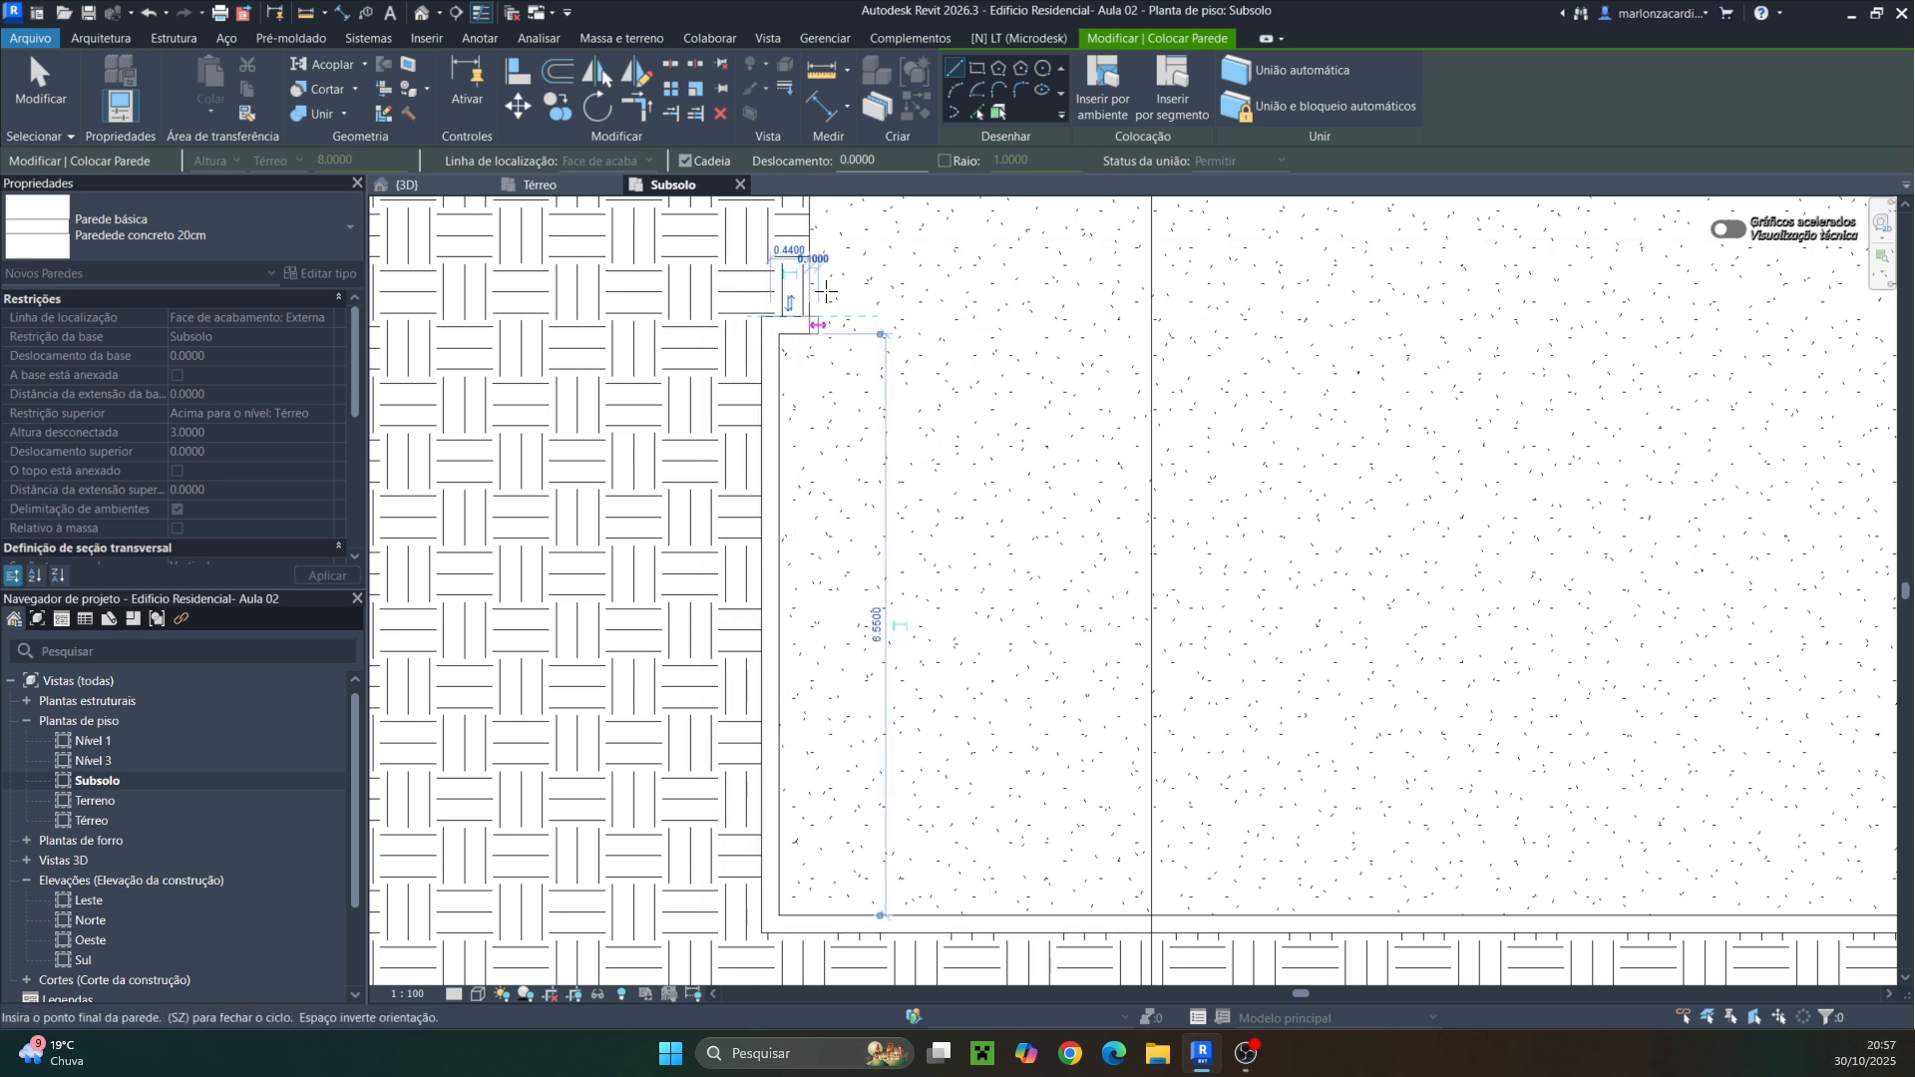
pyautogui.click(809, 315)
pyautogui.moveTo(858, 313); pyautogui.dragTo(838, 739, button='middle')
pyautogui.click(790, 561)
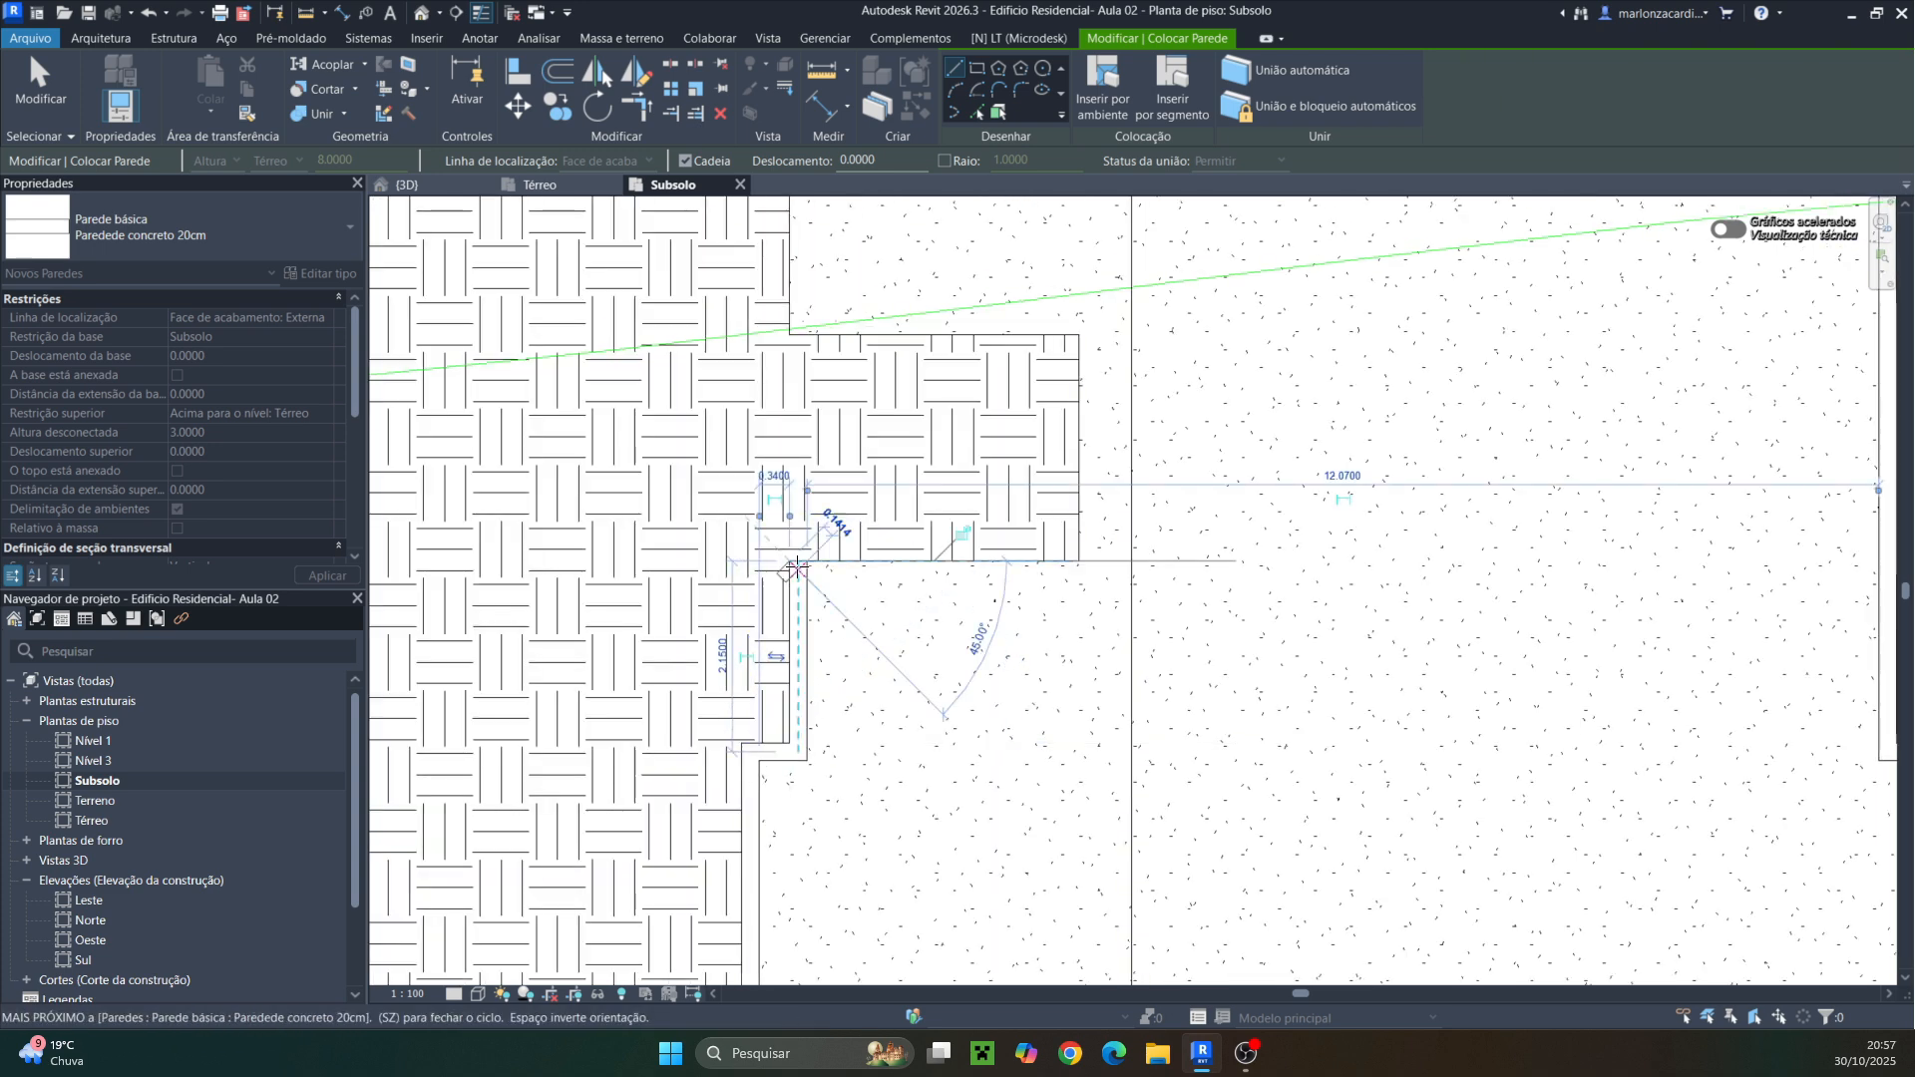
pyautogui.click(1079, 562)
pyautogui.click(1080, 334)
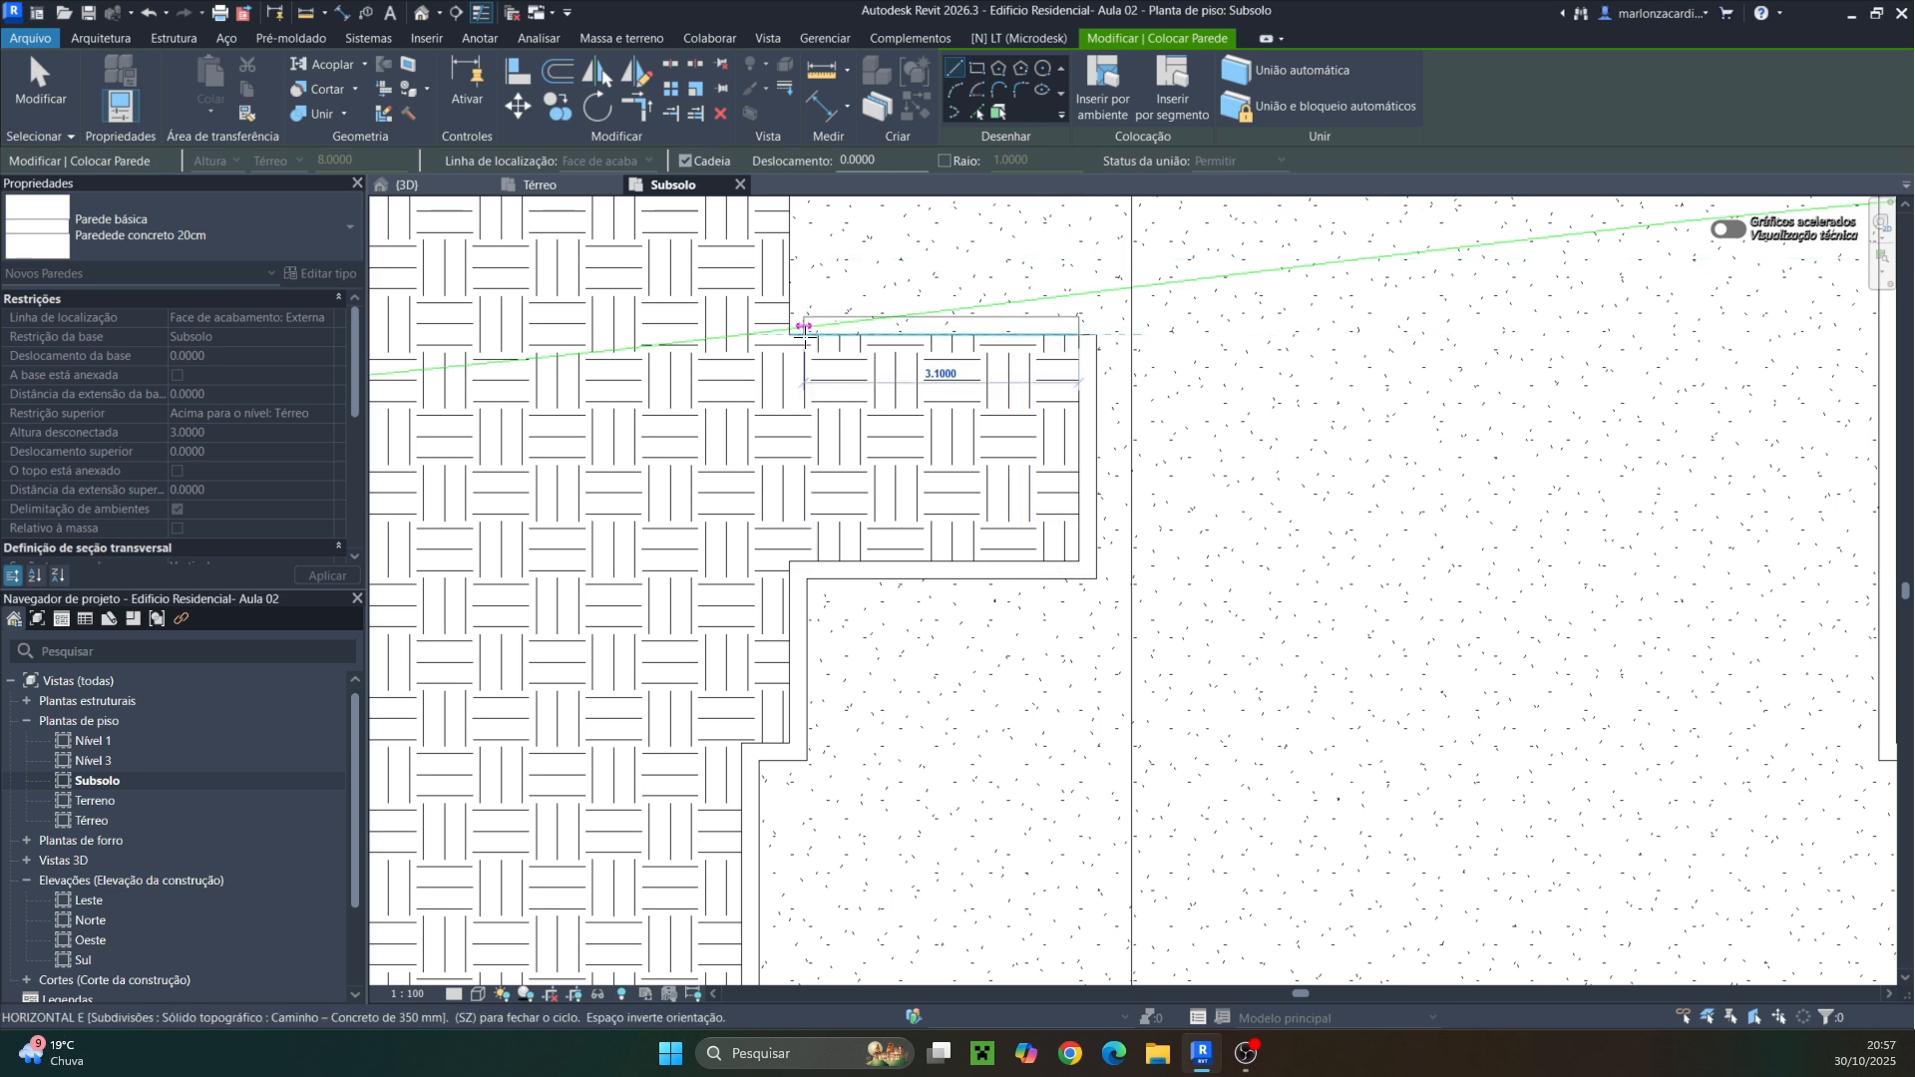
pyautogui.click(803, 335)
pyautogui.moveTo(855, 299); pyautogui.dragTo(855, 684, button='middle')
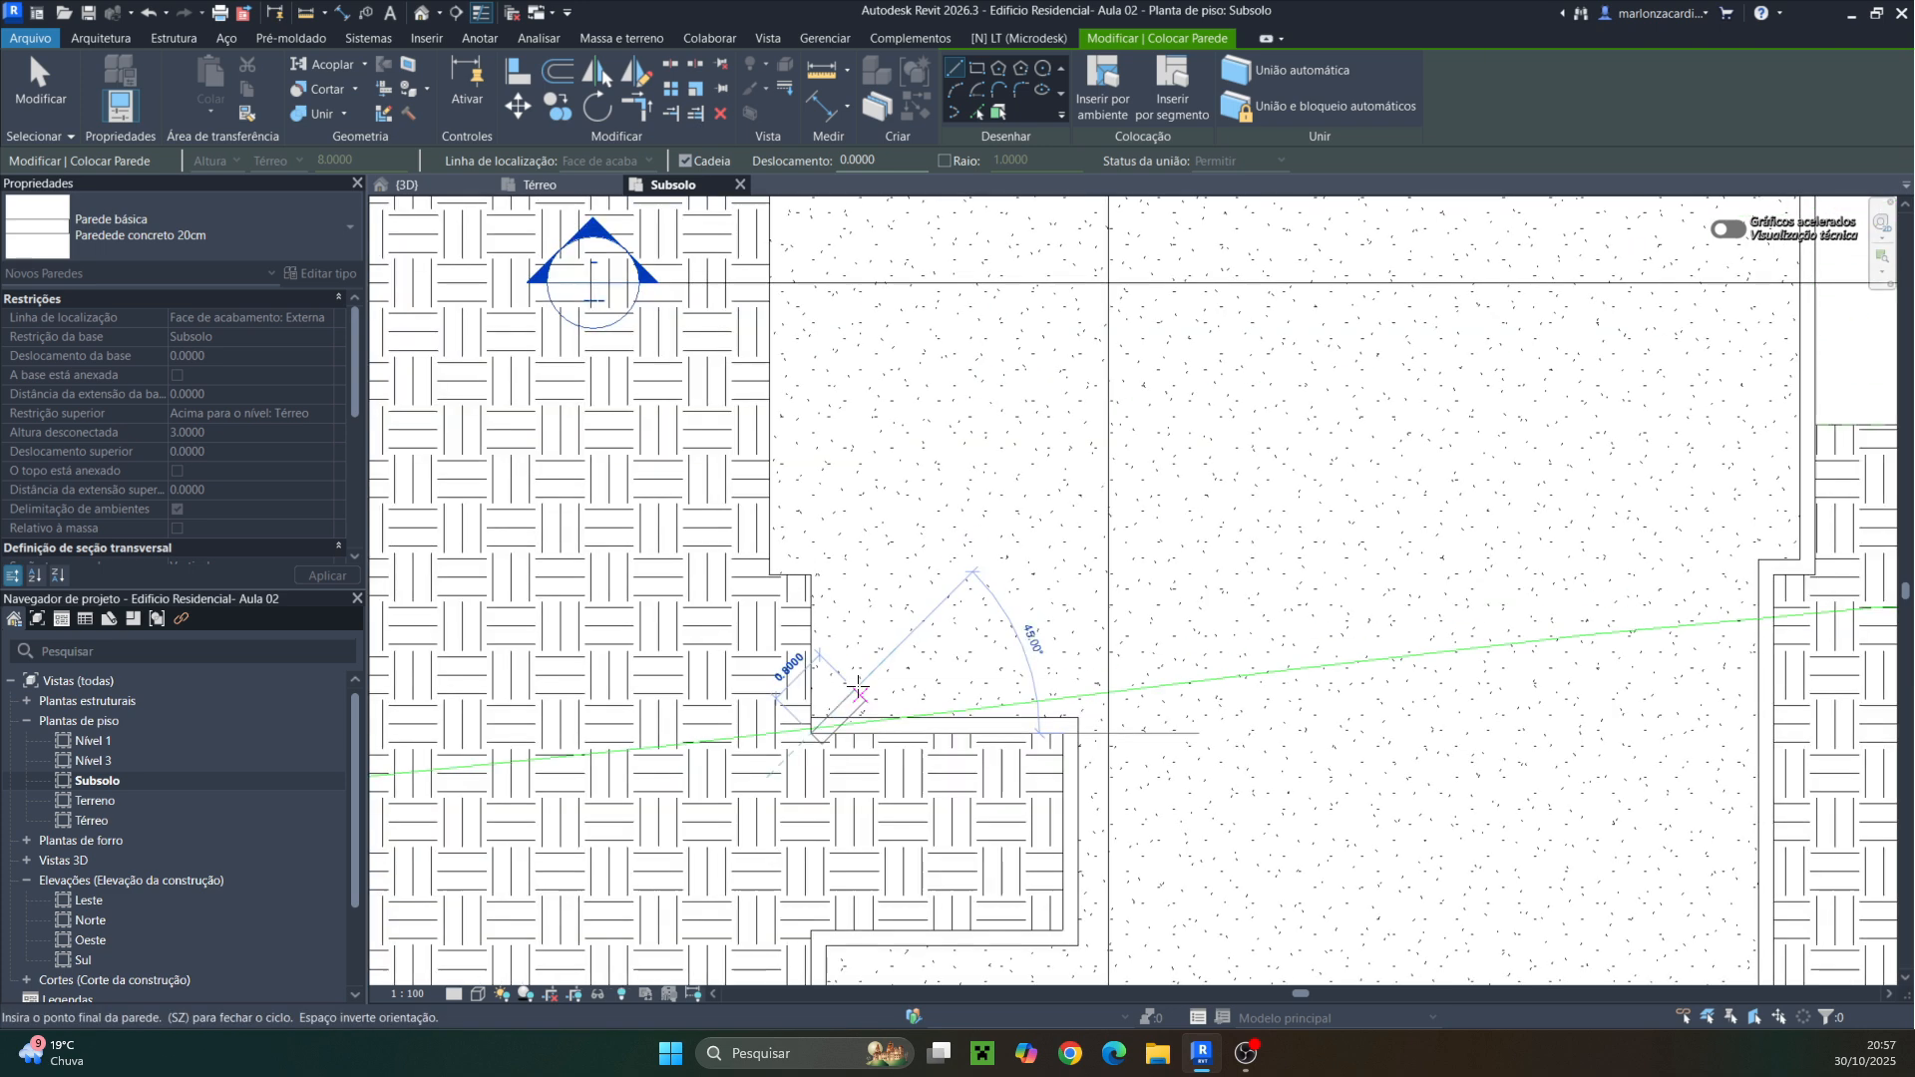
pyautogui.click(810, 575)
pyautogui.click(769, 575)
pyautogui.moveTo(783, 371); pyautogui.dragTo(755, 693, button='middle')
pyautogui.scroll(1, 756, 693)
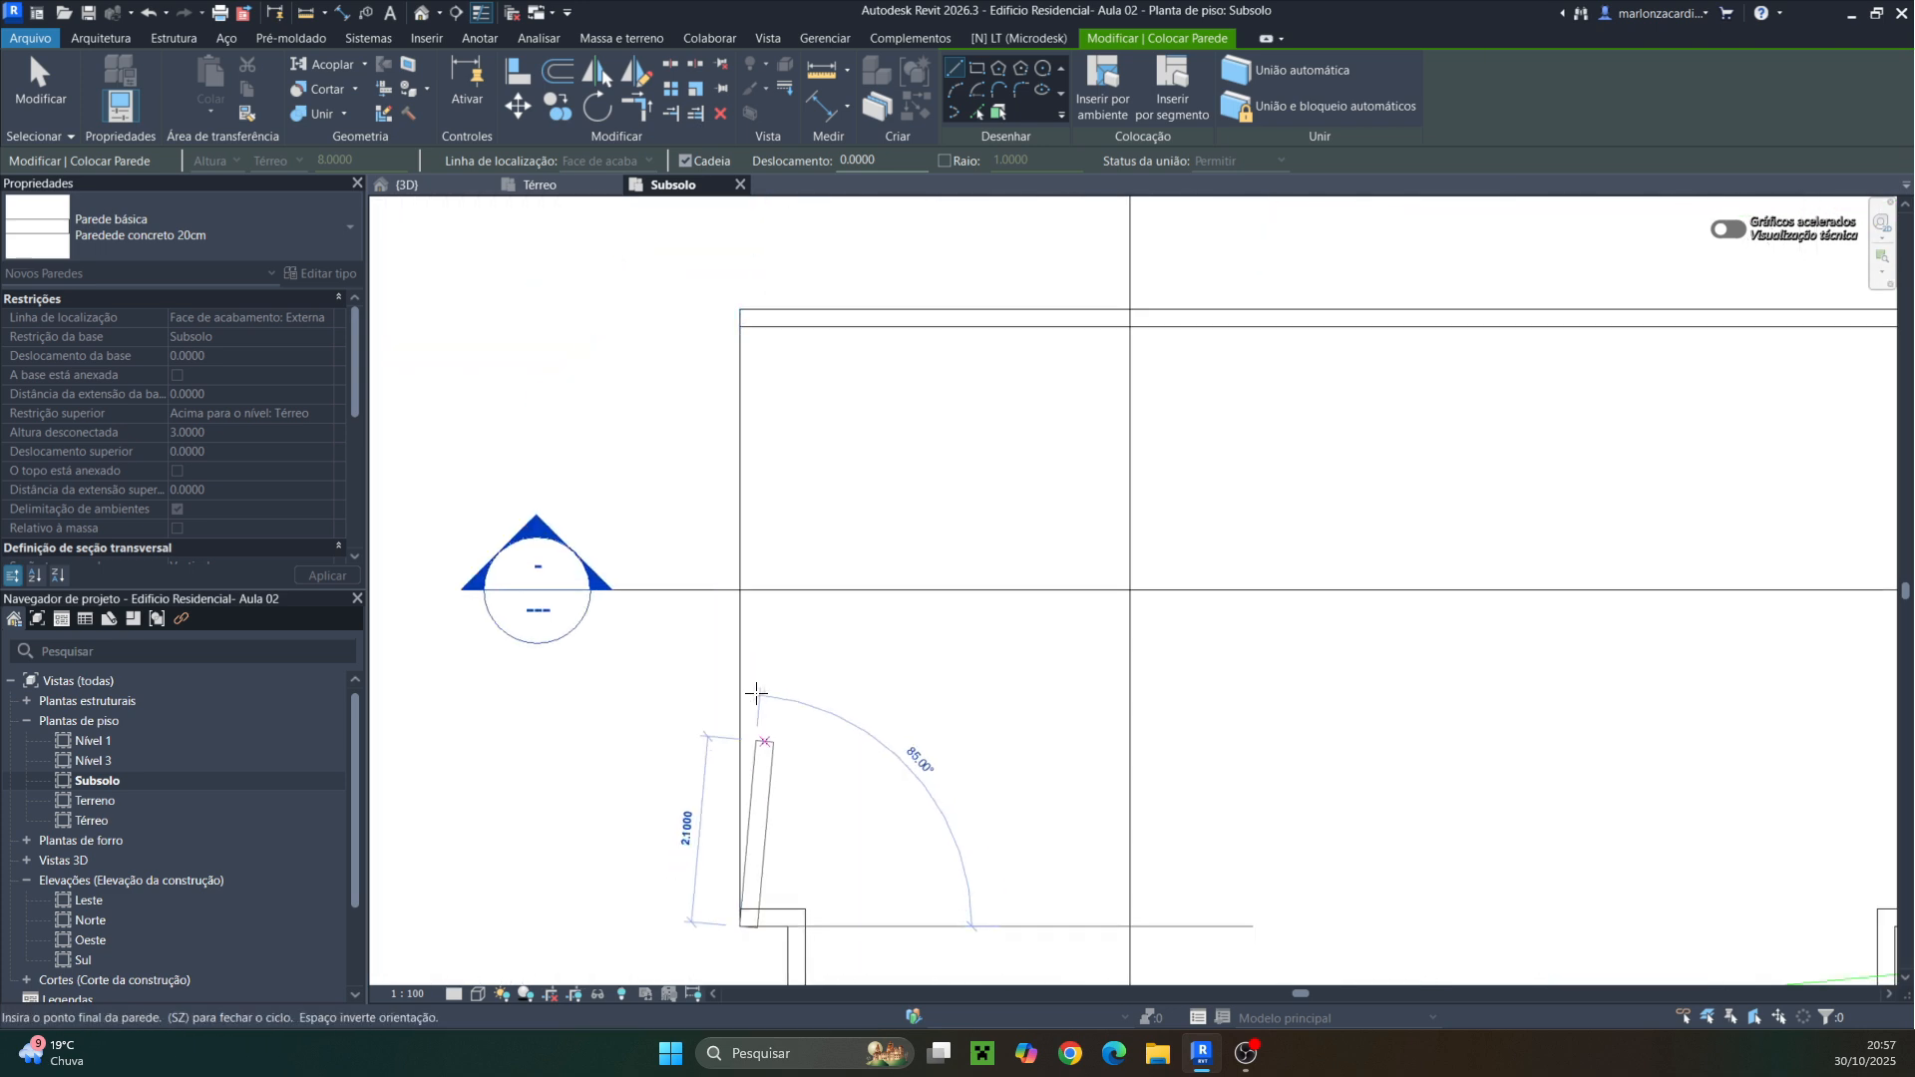
pyautogui.scroll(-2, 787, 425)
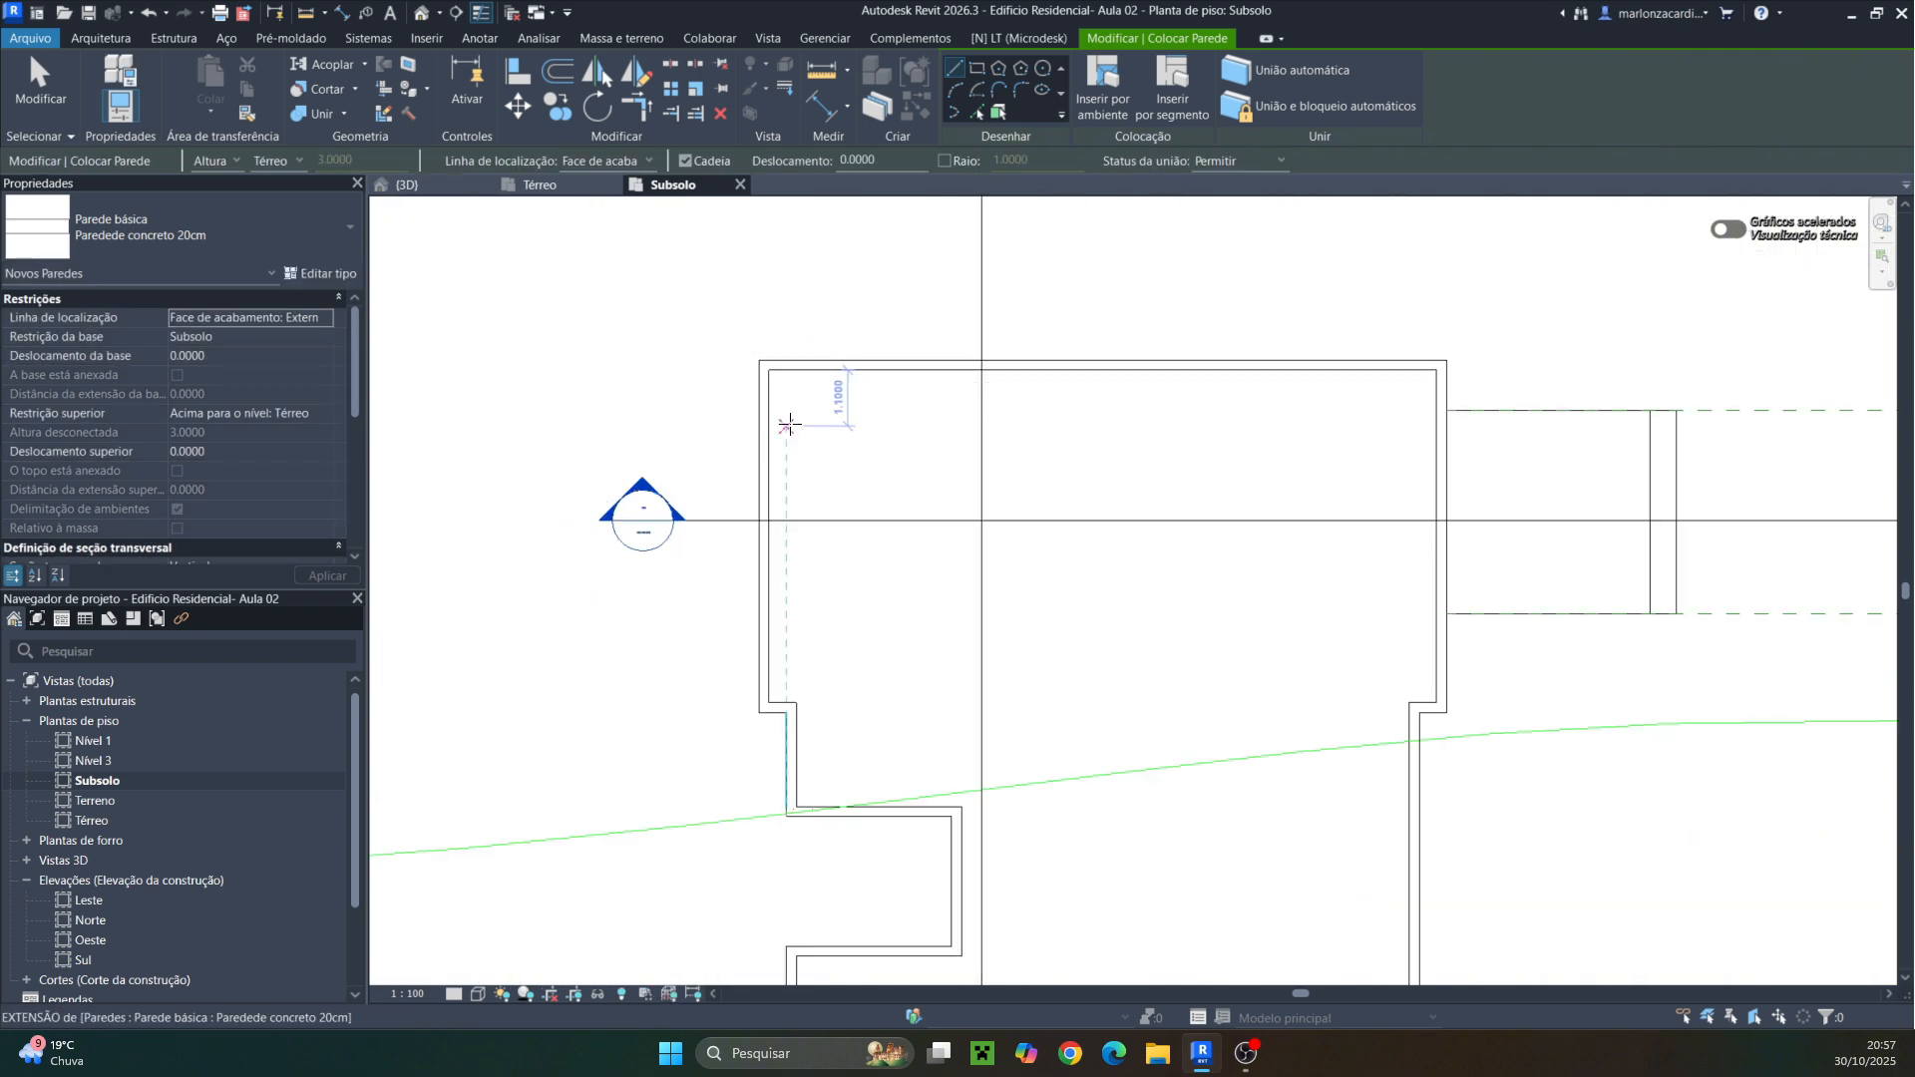
pyautogui.press('Escape')
# Inspect the new basement walls in the 3D view
pyautogui.click(406, 185)
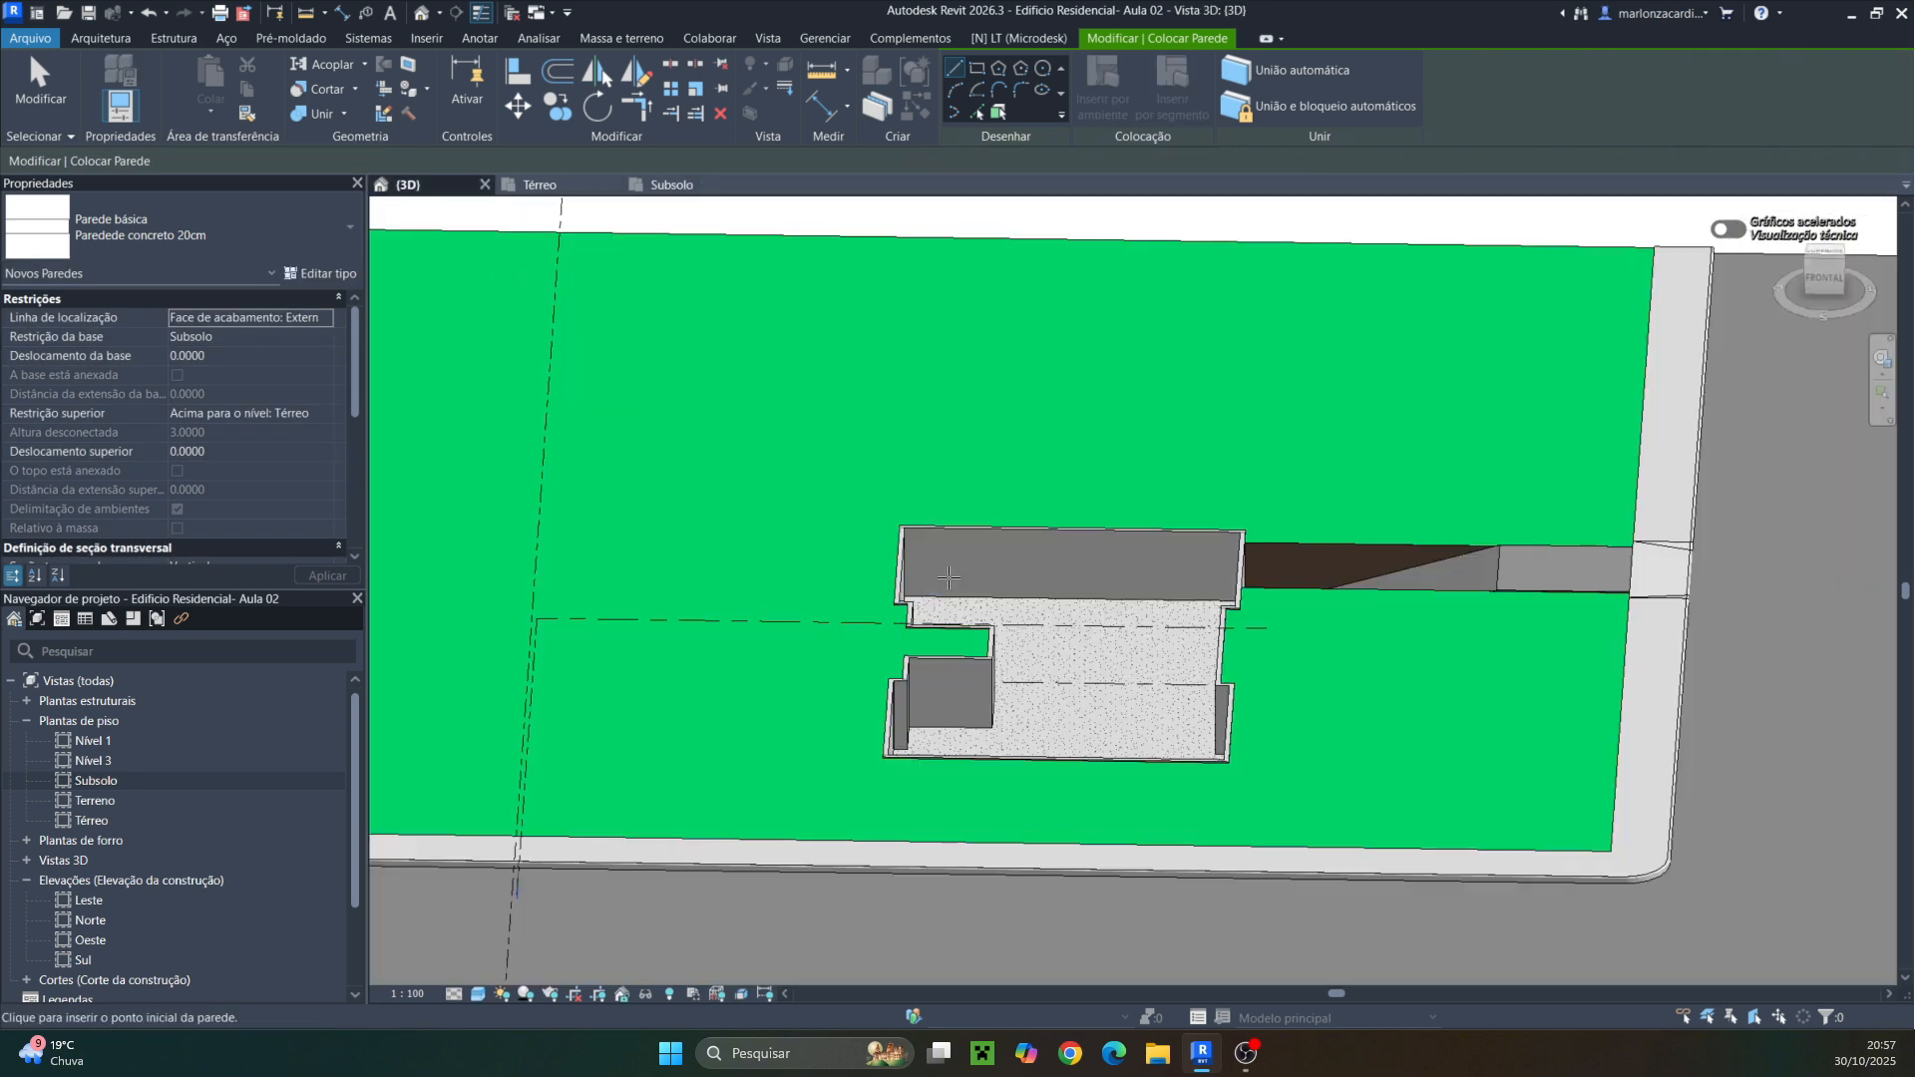
pyautogui.scroll(1, 1203, 609)
pyautogui.moveTo(1115, 707); pyautogui.dragTo(1011, 608, button='middle')
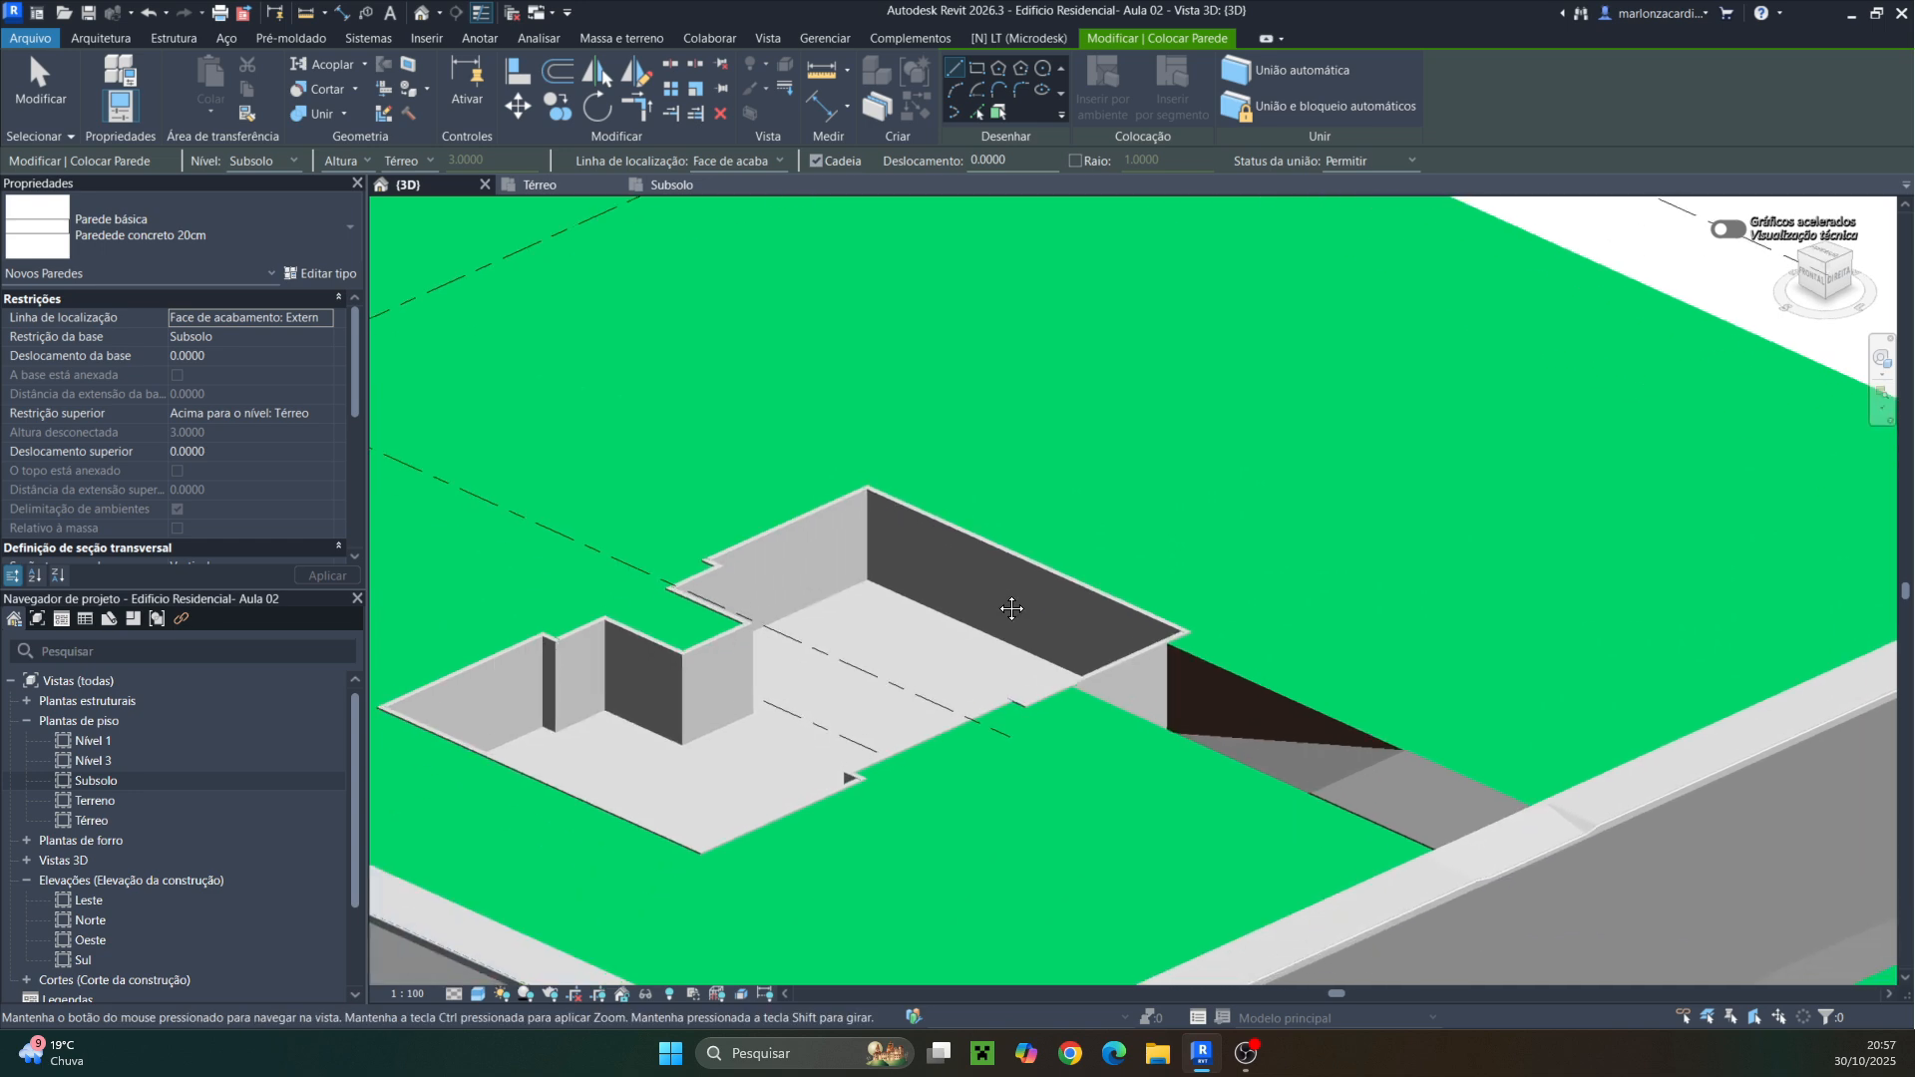
pyautogui.keyDown('shift'); pyautogui.moveTo(934, 710); pyautogui.dragTo(723, 799, button='middle'); pyautogui.keyUp('shift')
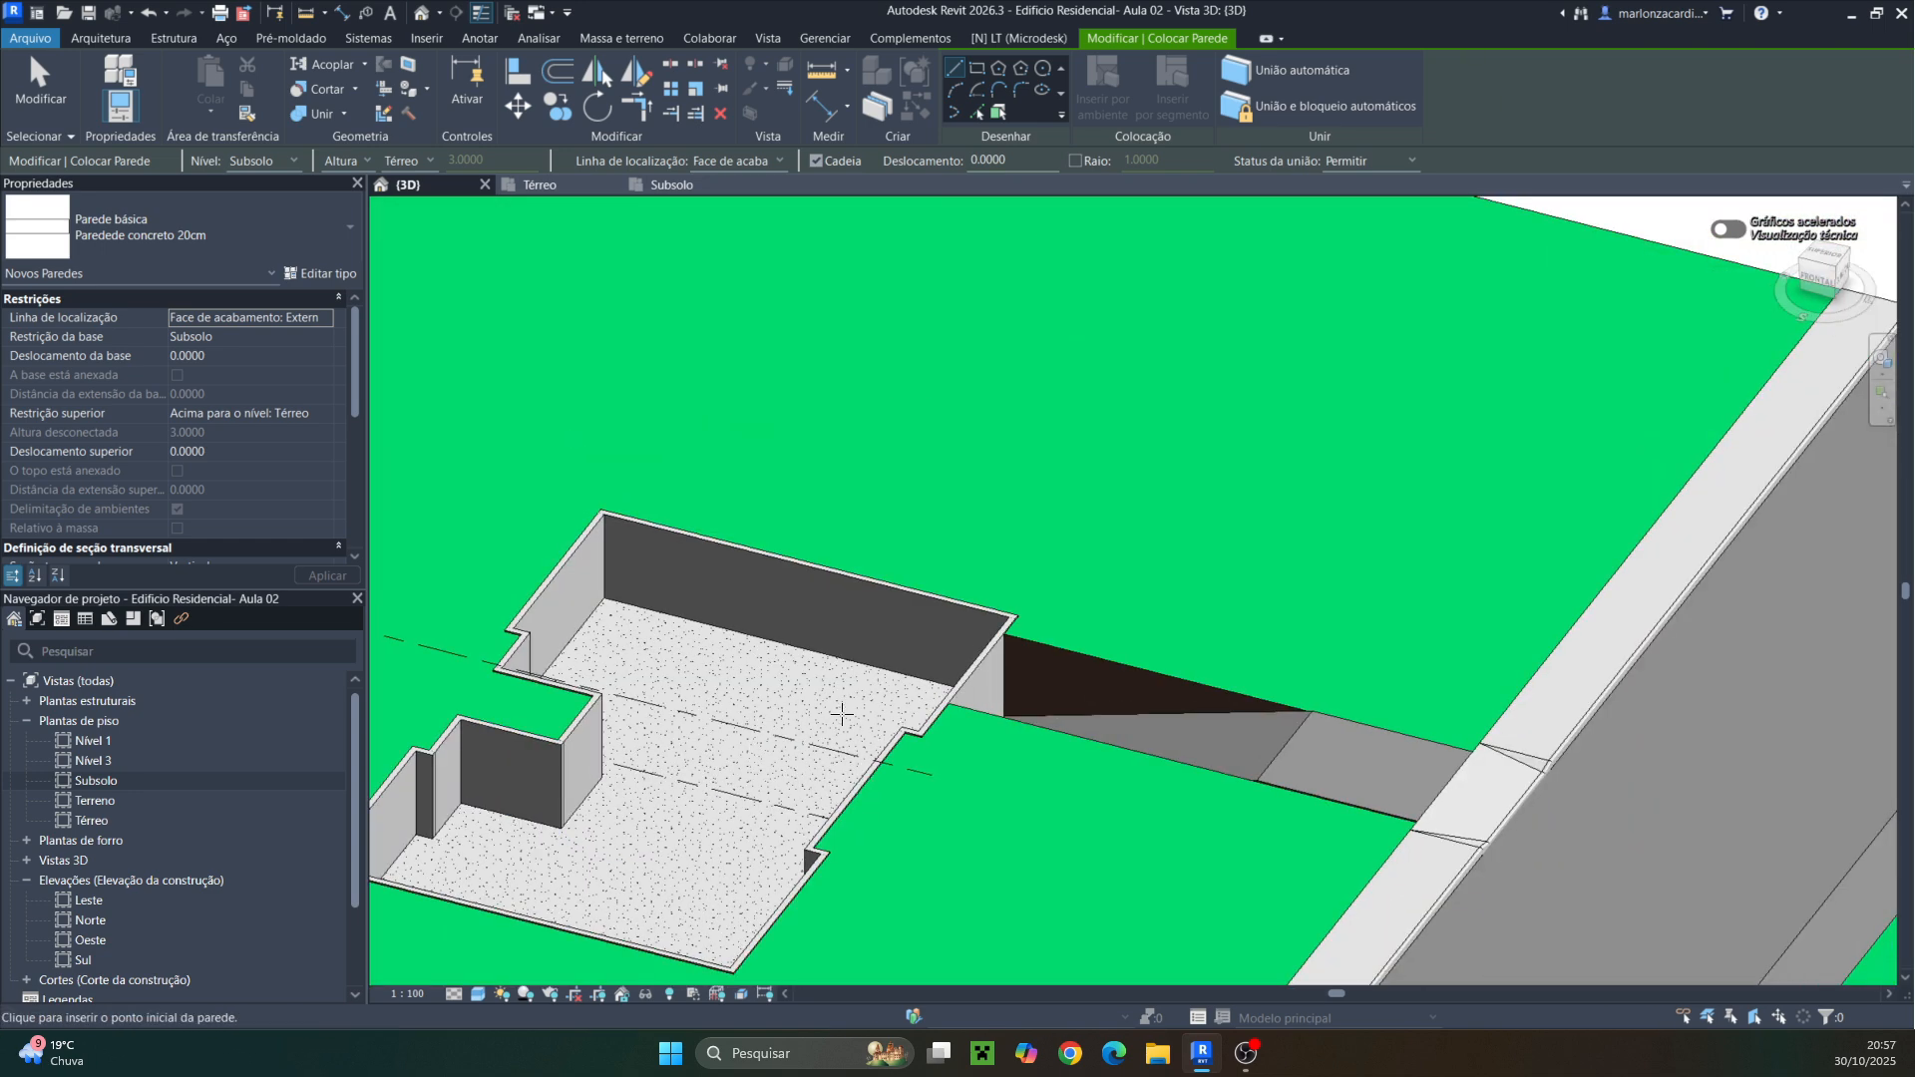
# Draw a concrete wall about 10.1 m long along the ramp's upper edge in the Subsolo plan
pyautogui.click(672, 185)
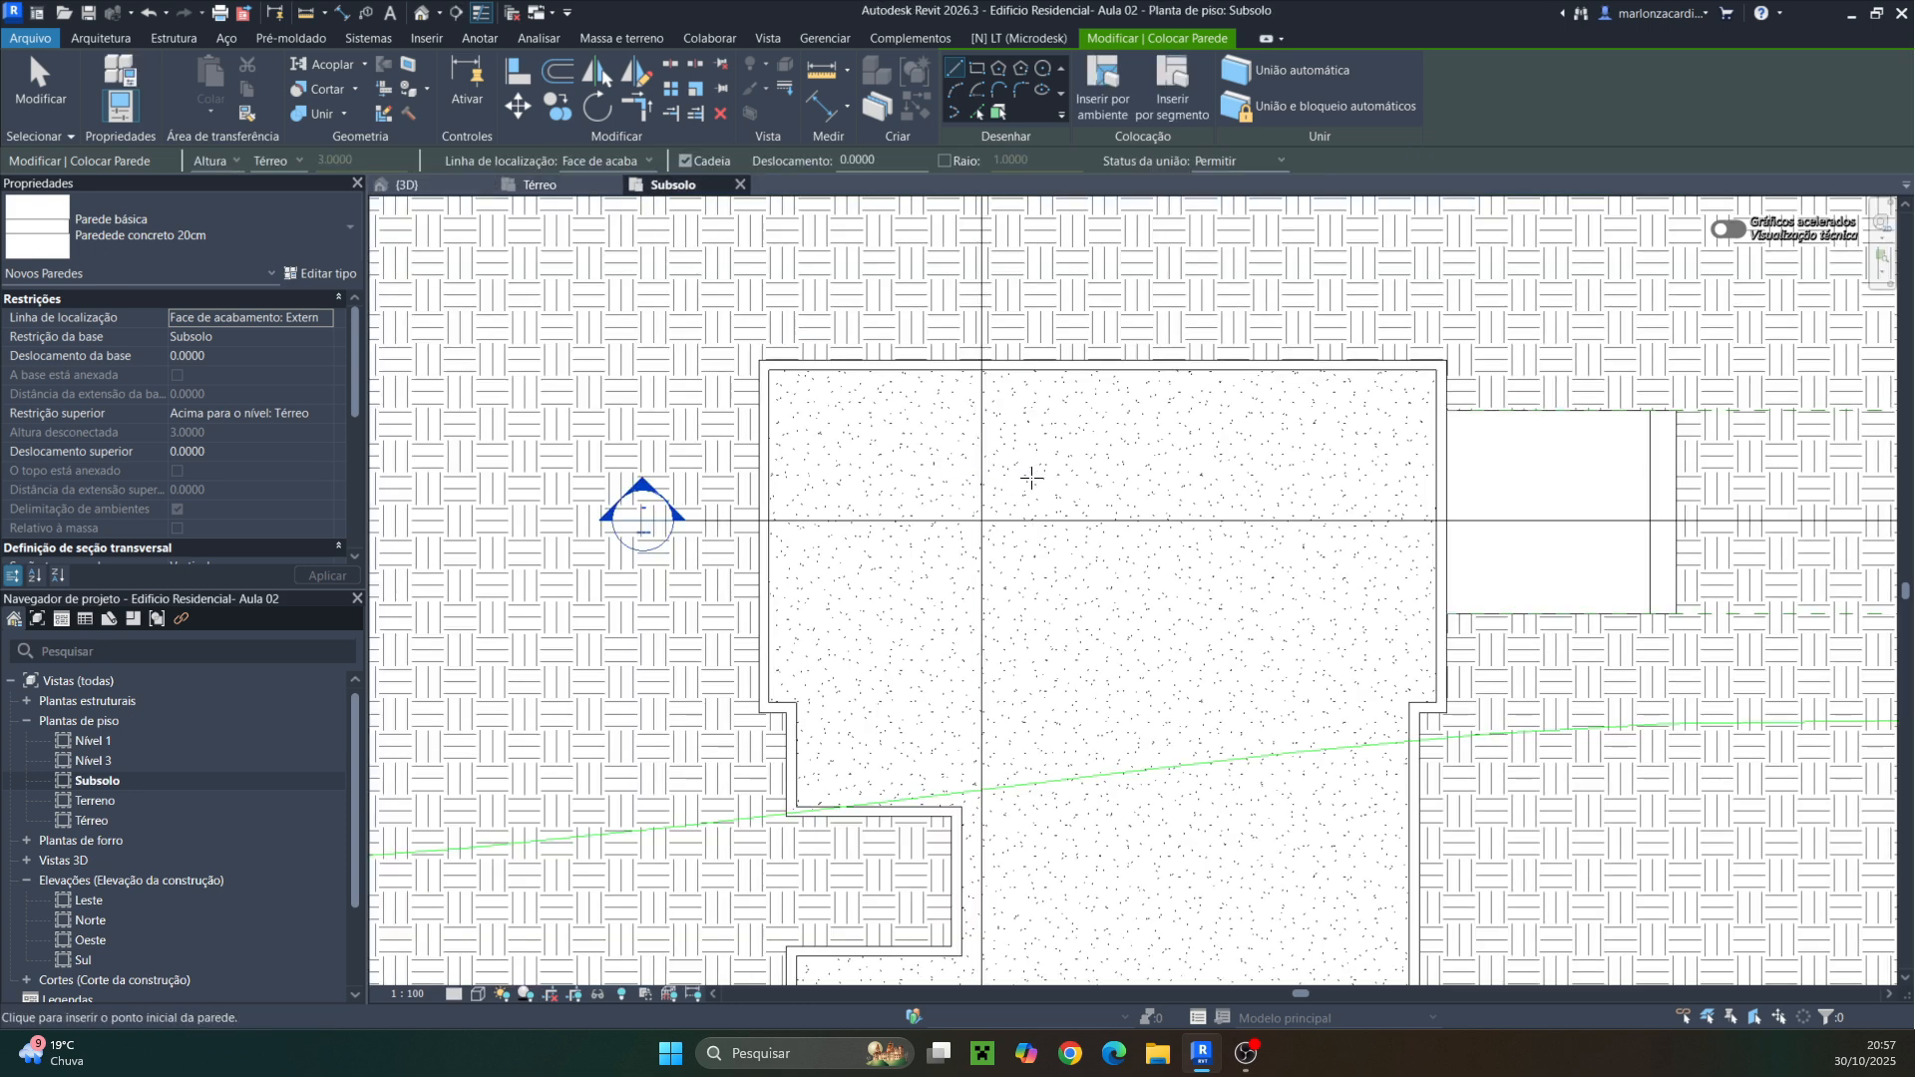
pyautogui.scroll(-2, 759, 552)
pyautogui.moveTo(1021, 440); pyautogui.dragTo(846, 475, button='middle')
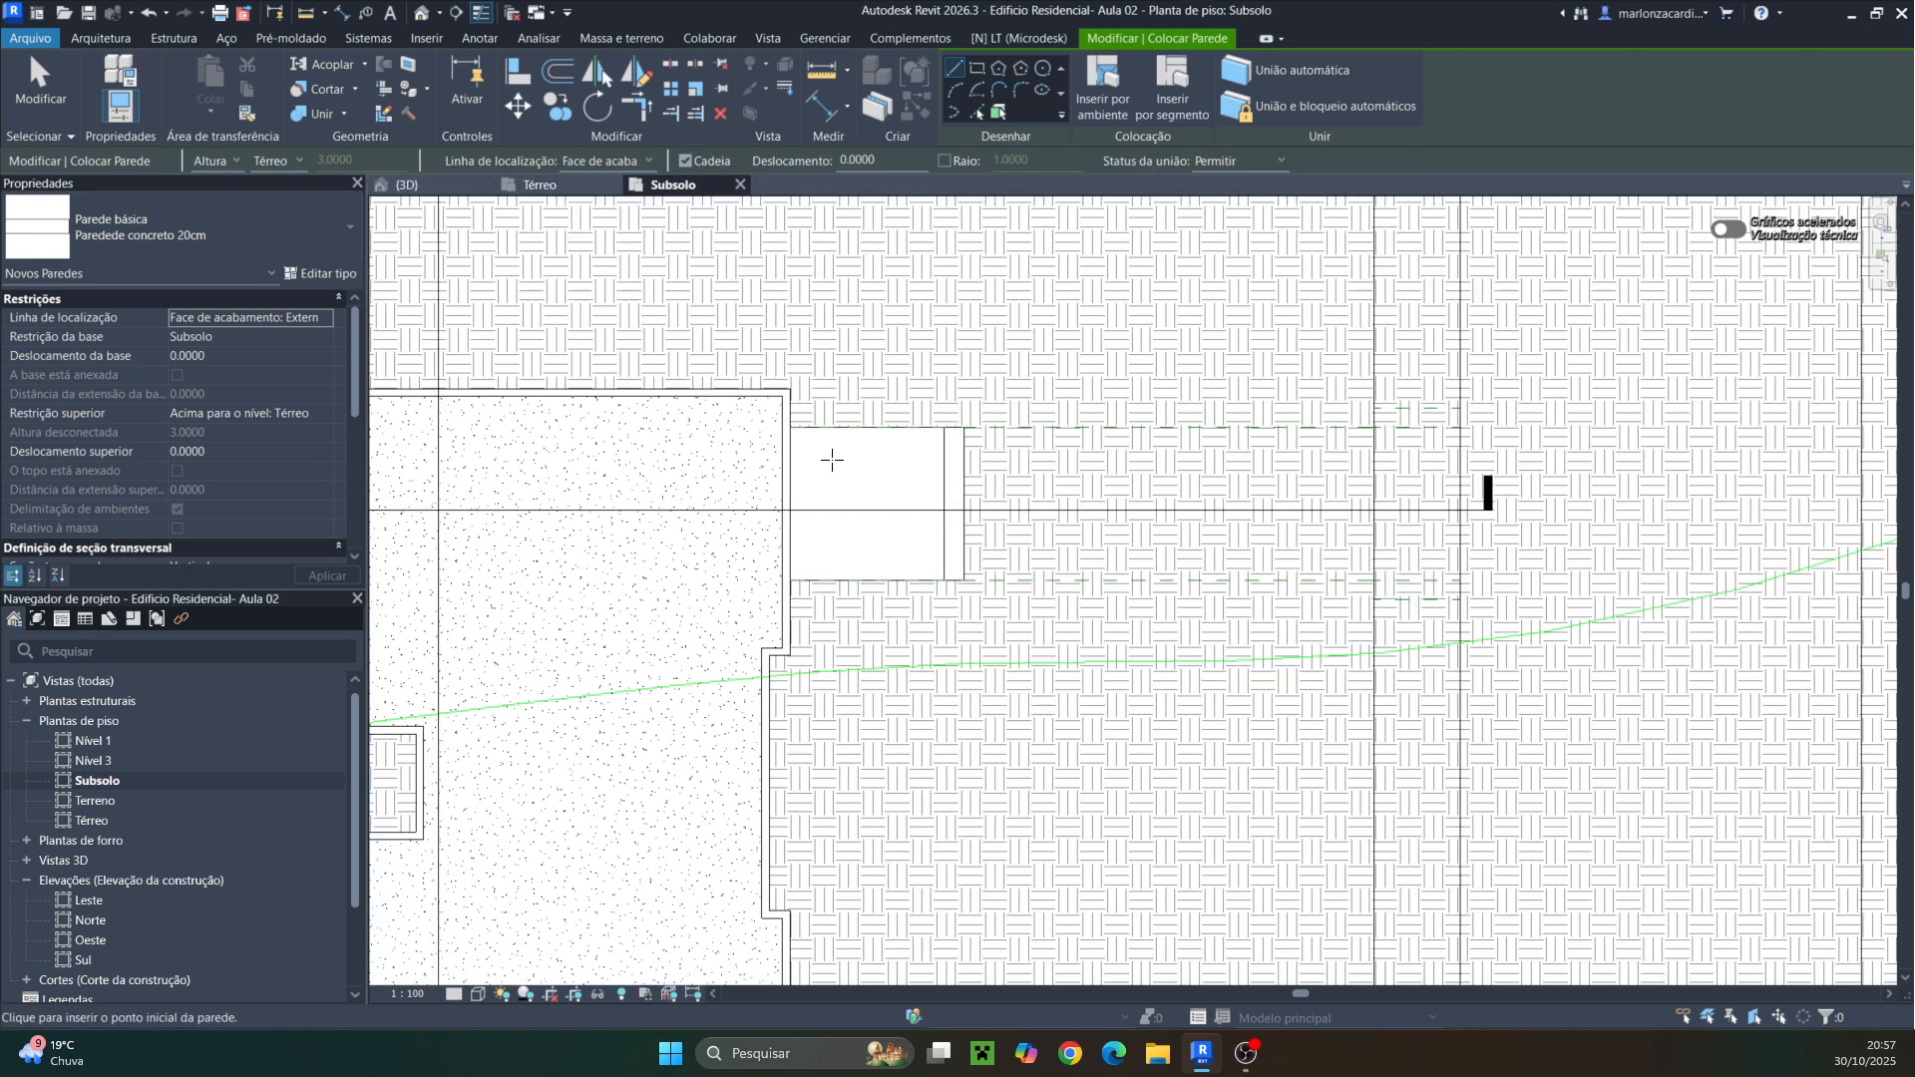
pyautogui.click(782, 409)
pyautogui.scroll(3, 812, 435)
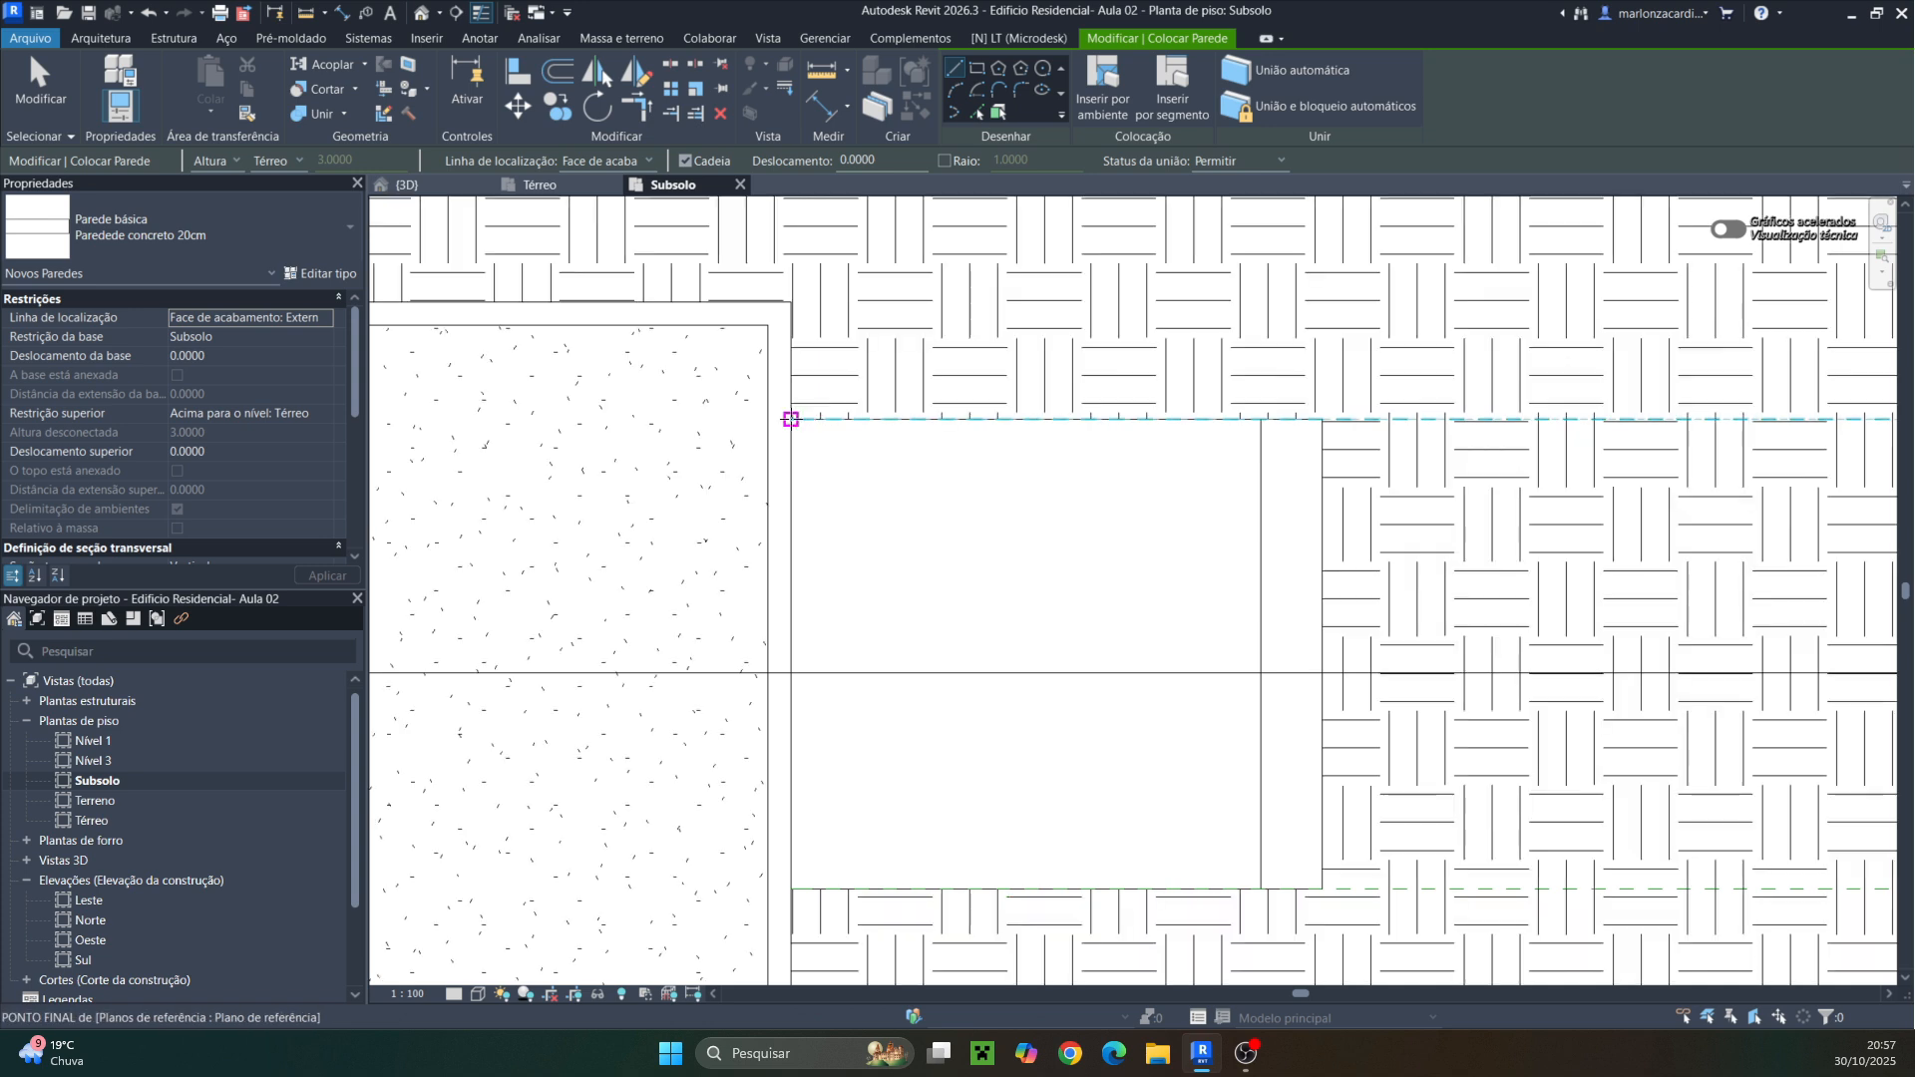
pyautogui.moveTo(1587, 454); pyautogui.dragTo(1364, 449, button='middle')
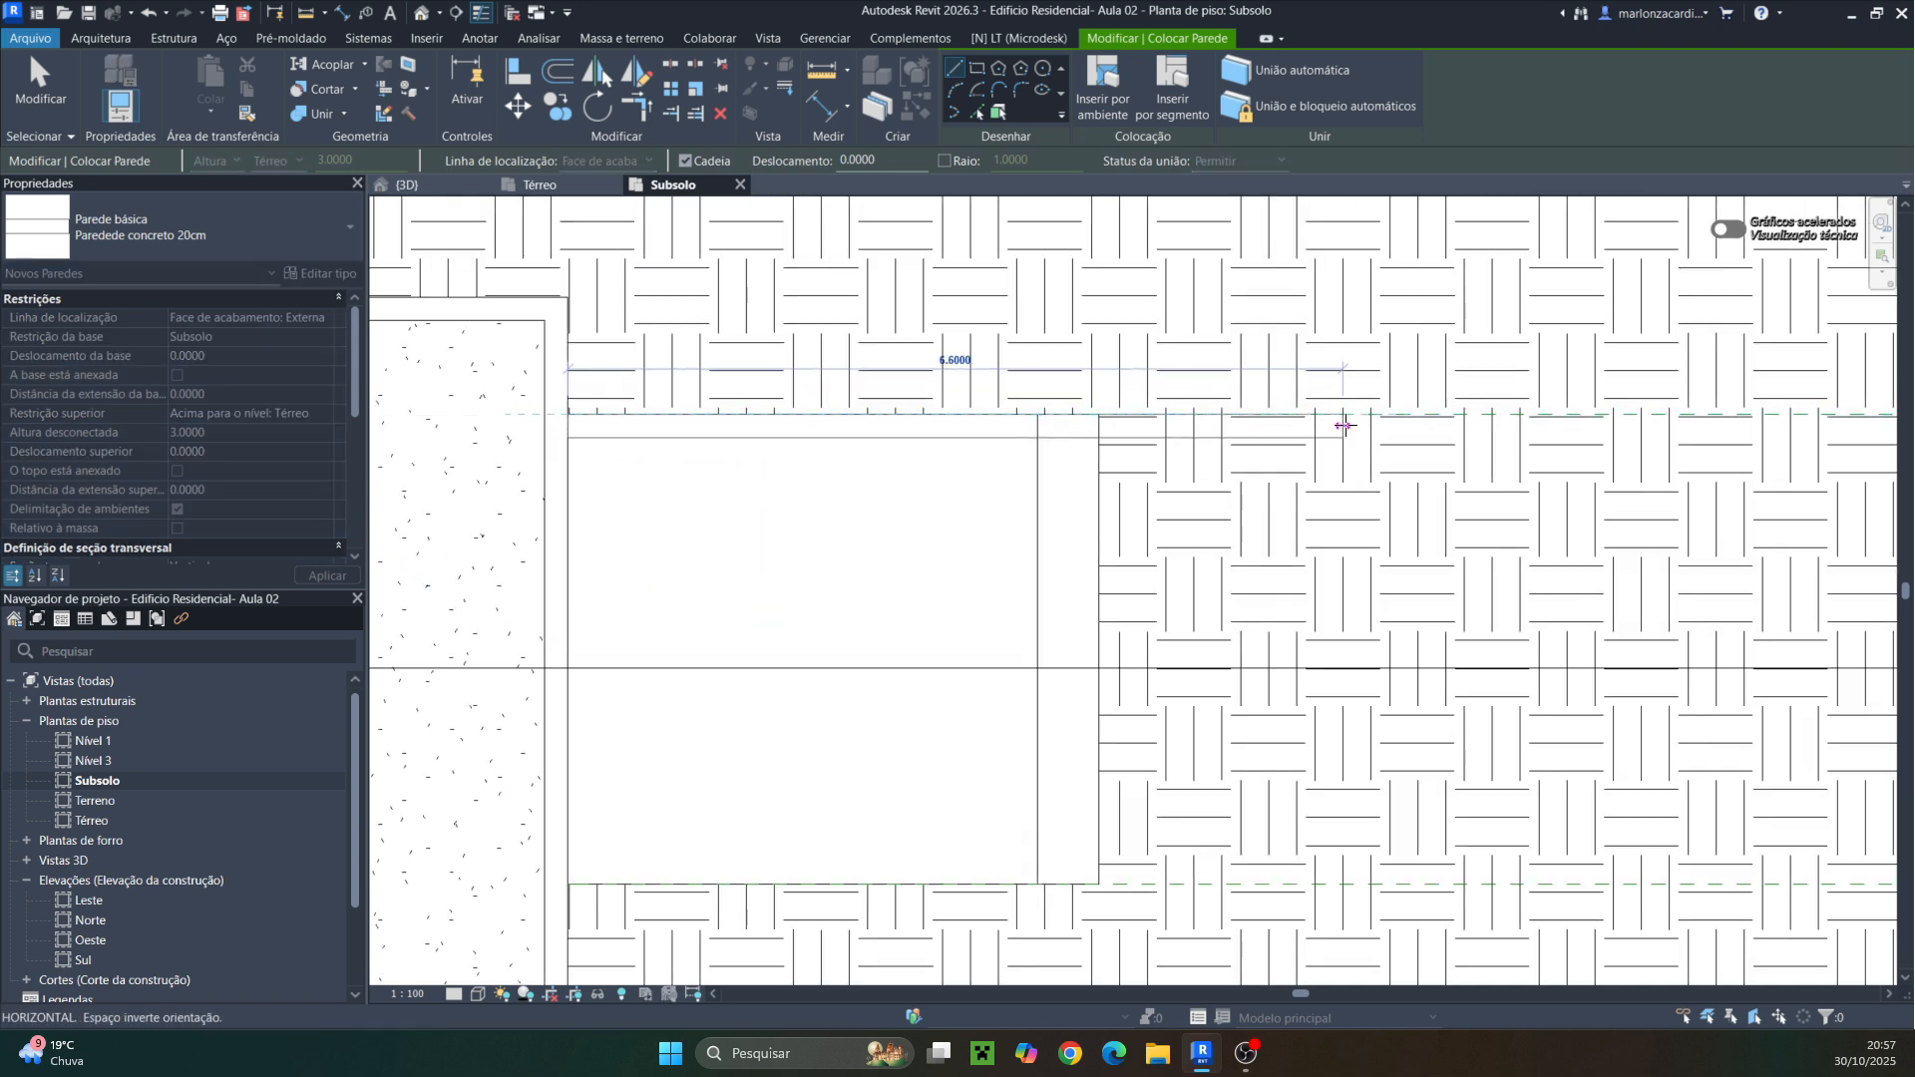
pyautogui.click(1343, 425)
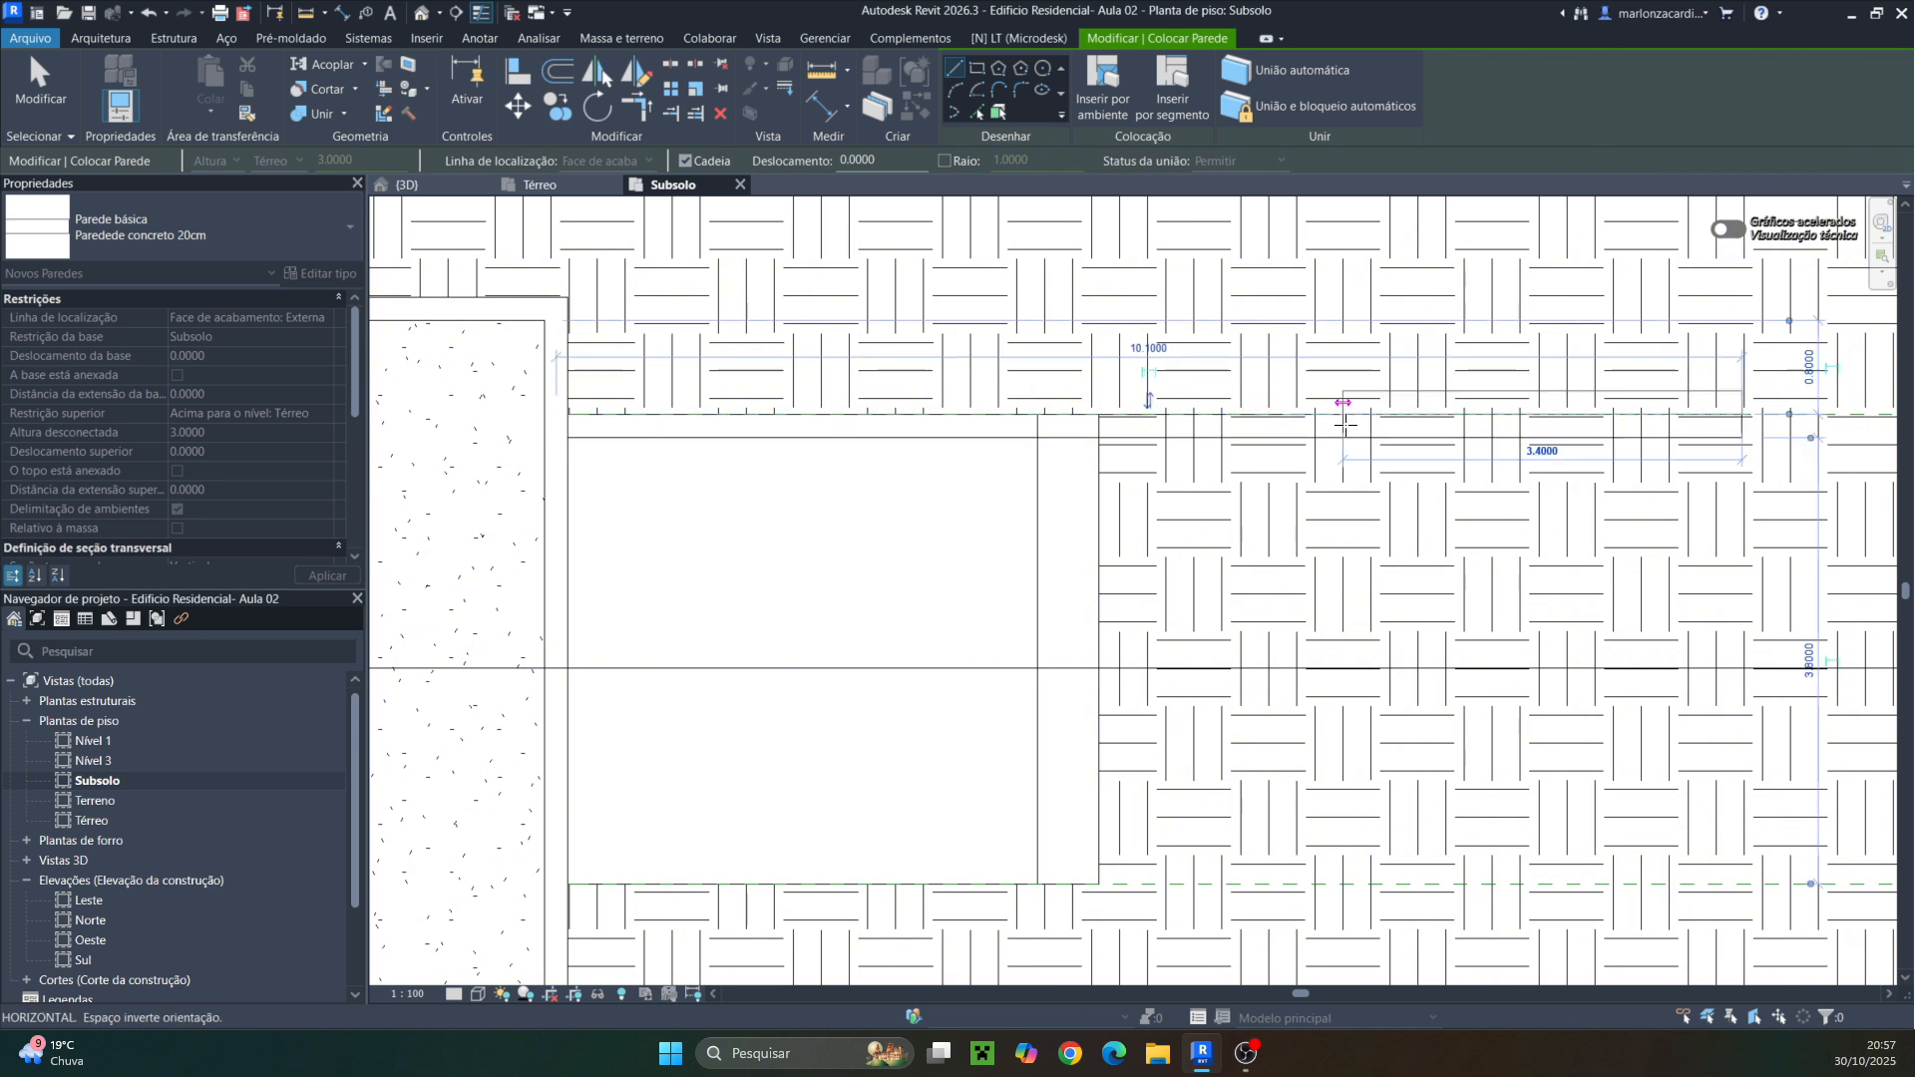
pyautogui.press('Escape')
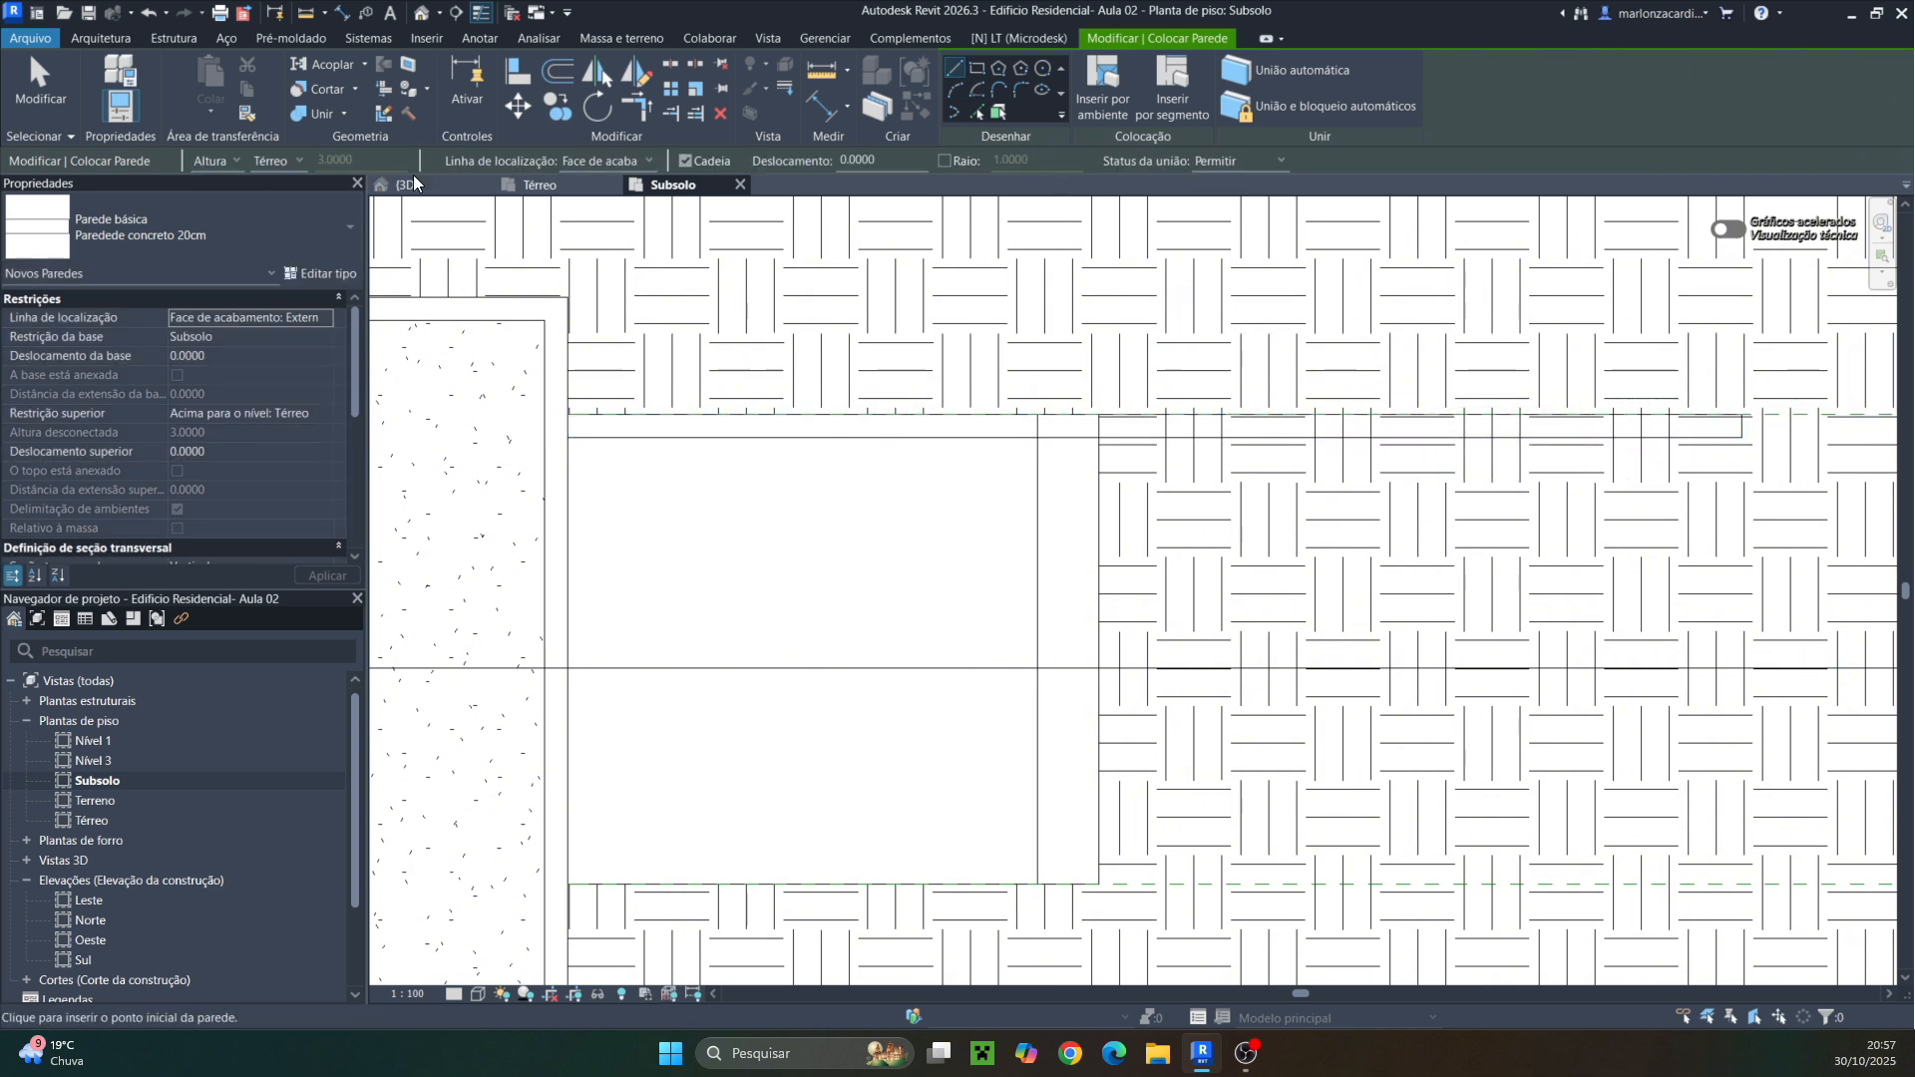
# Inspect the ramp wall in the 3D view, then return to the Subsolo plan zoomed out
pyautogui.click(409, 185)
pyautogui.scroll(3, 1126, 675)
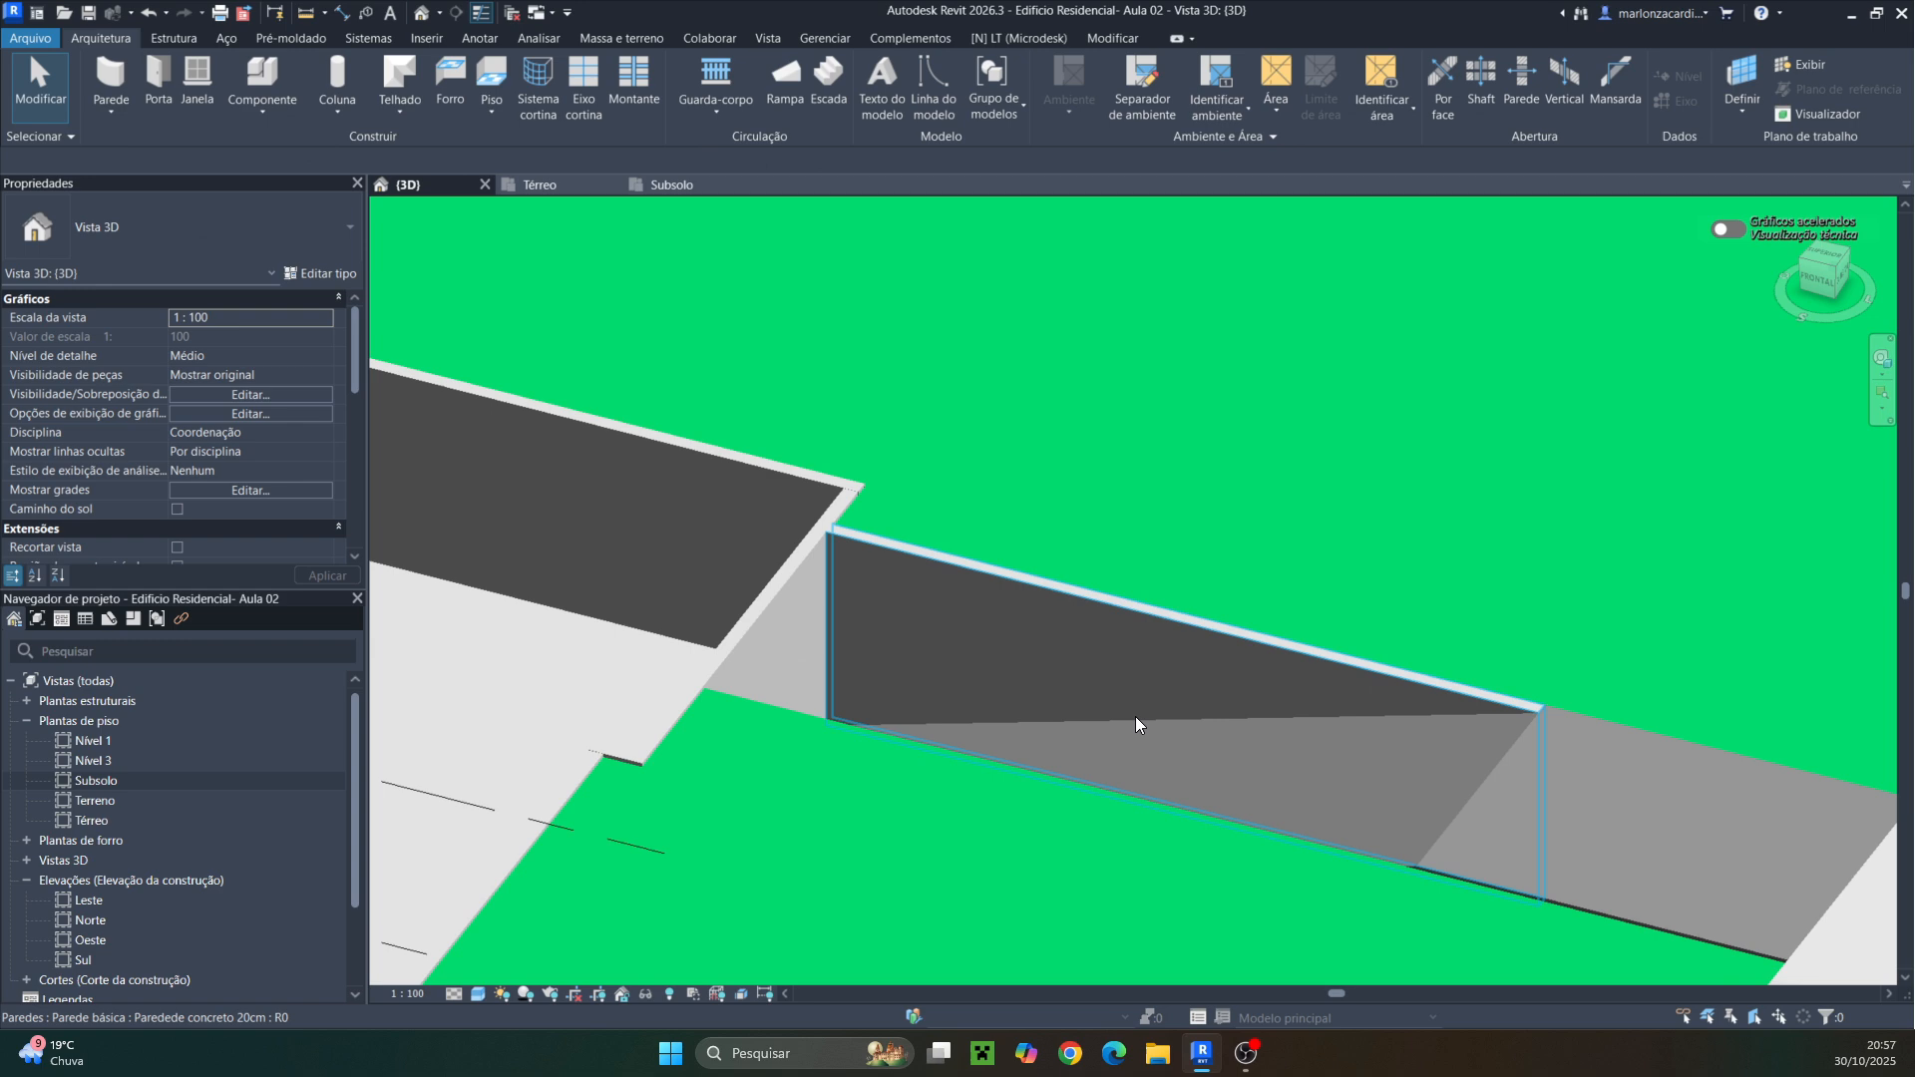
pyautogui.press('Escape')
pyautogui.click(1200, 624)
pyautogui.keyDown('shift'); pyautogui.moveTo(1345, 704); pyautogui.dragTo(1258, 707, button='middle'); pyautogui.keyUp('shift')
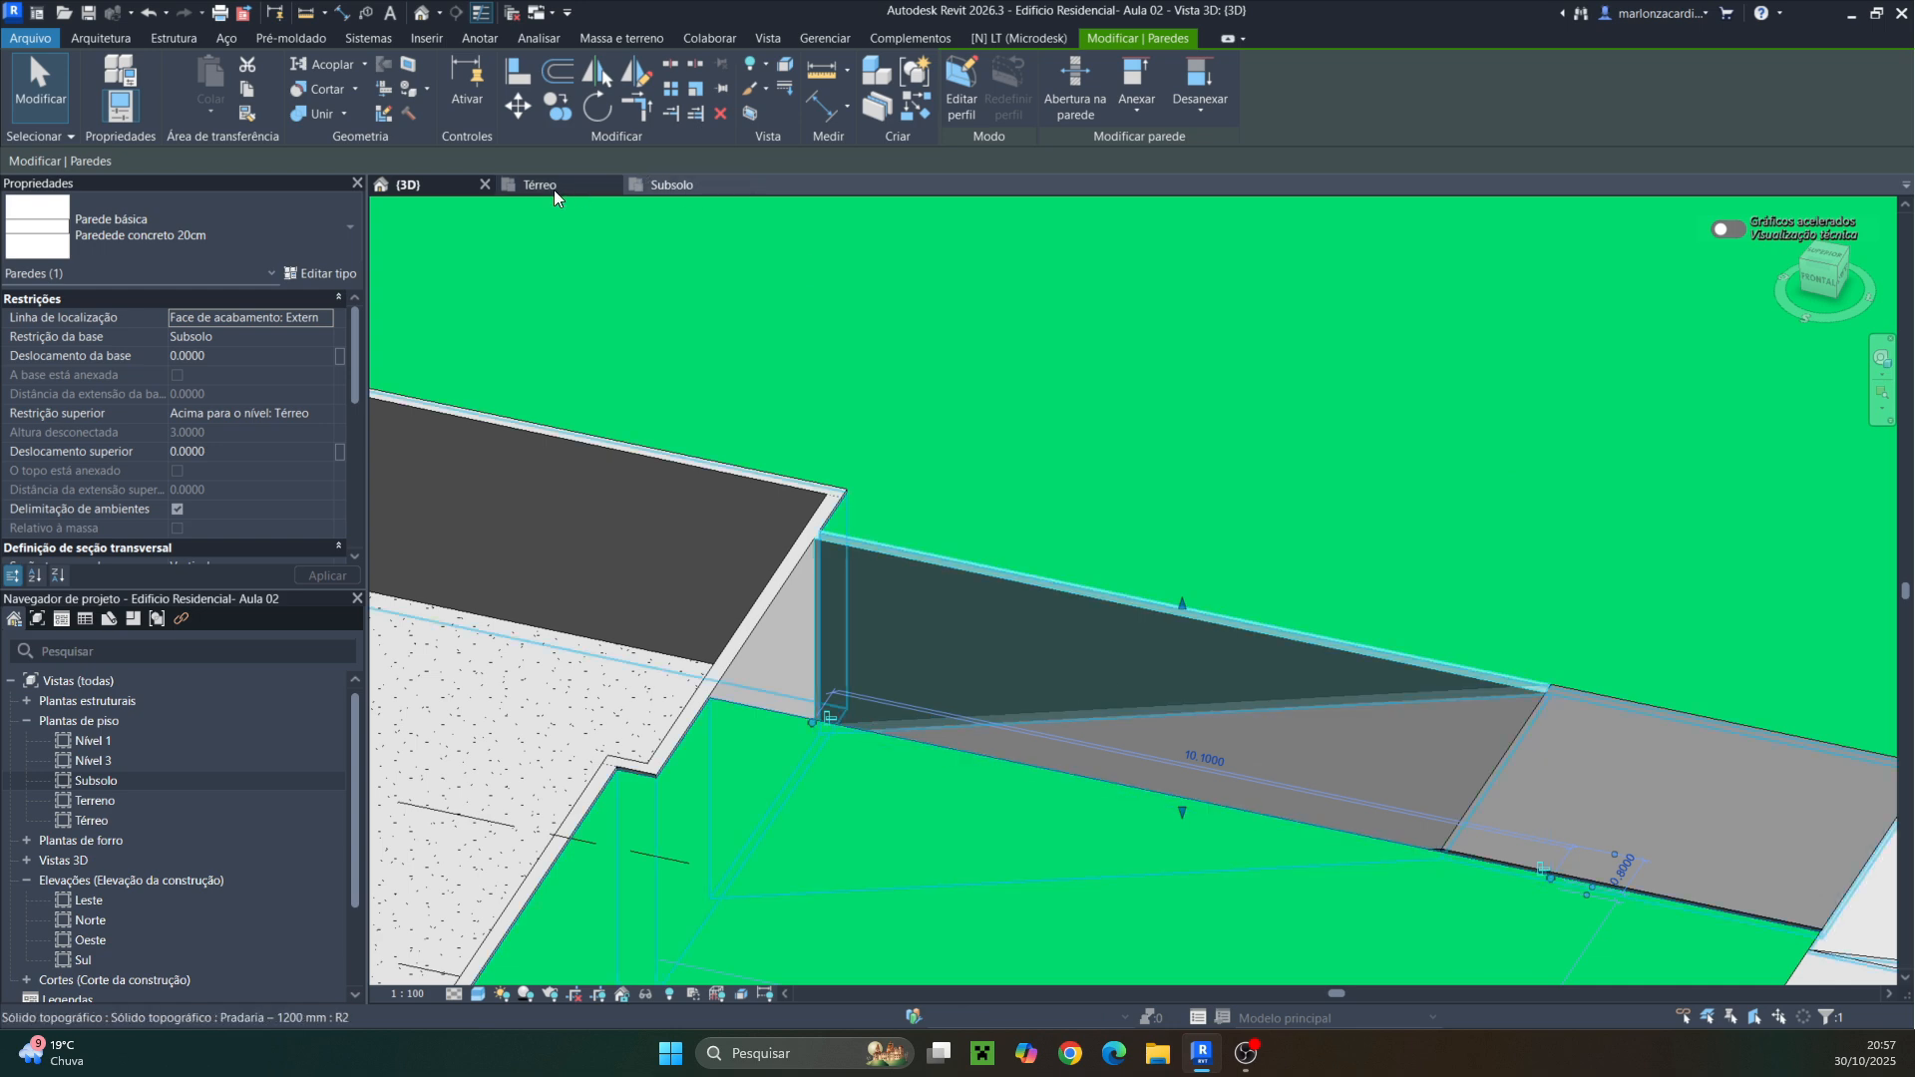
pyautogui.click(676, 184)
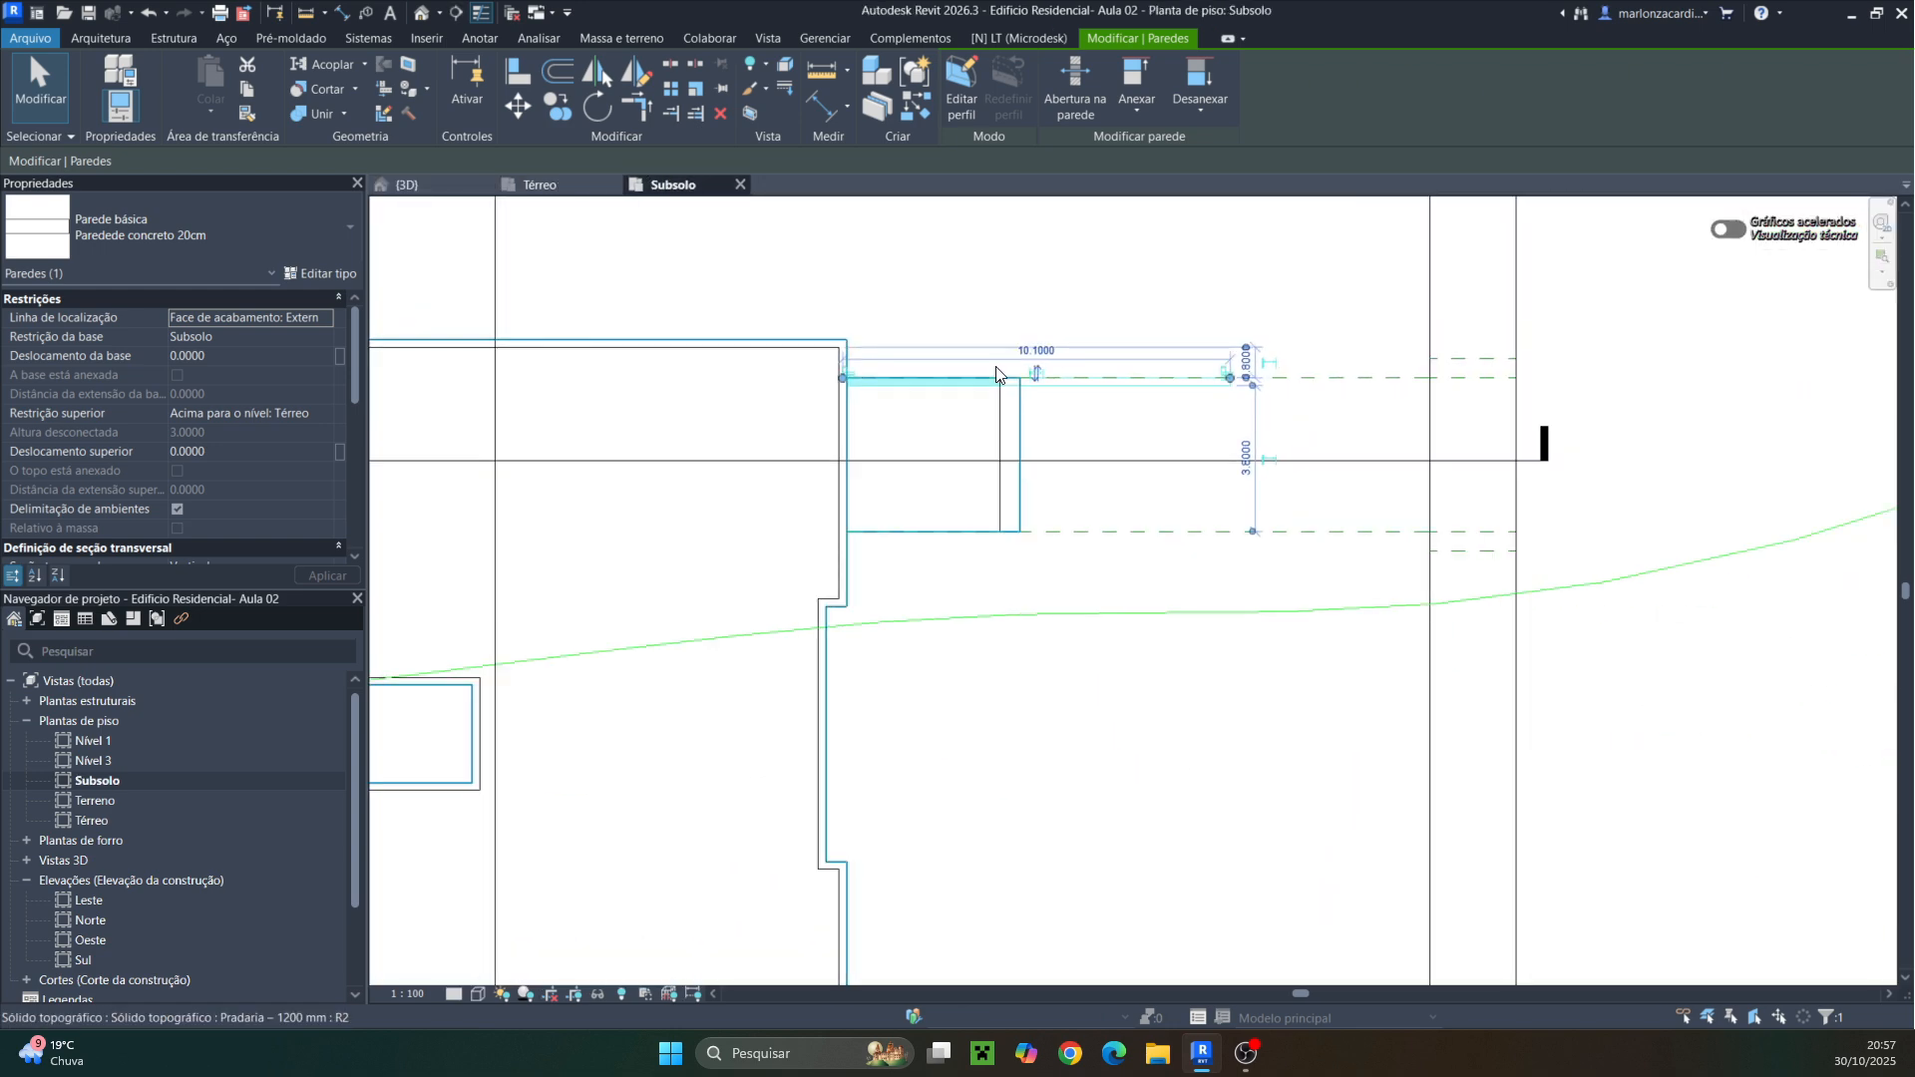
pyautogui.scroll(-3, 997, 376)
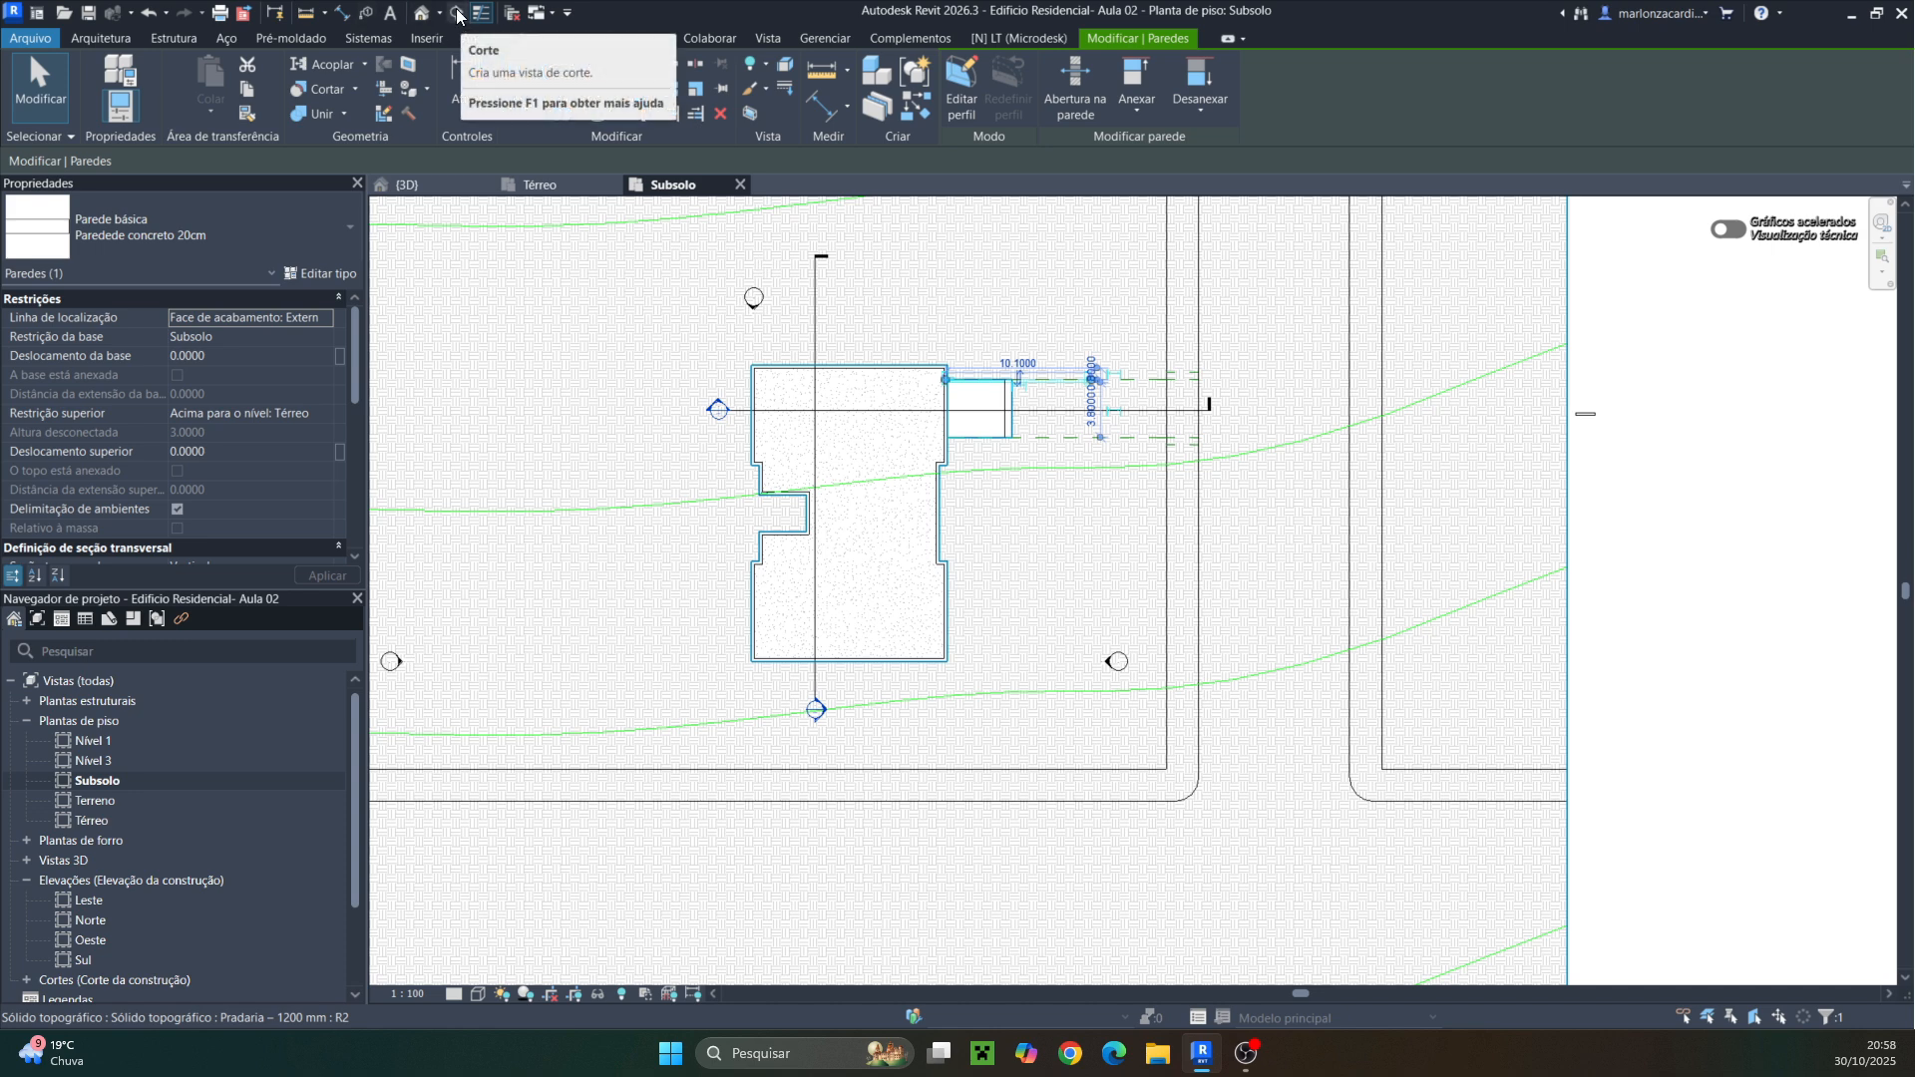
pyautogui.click(768, 38)
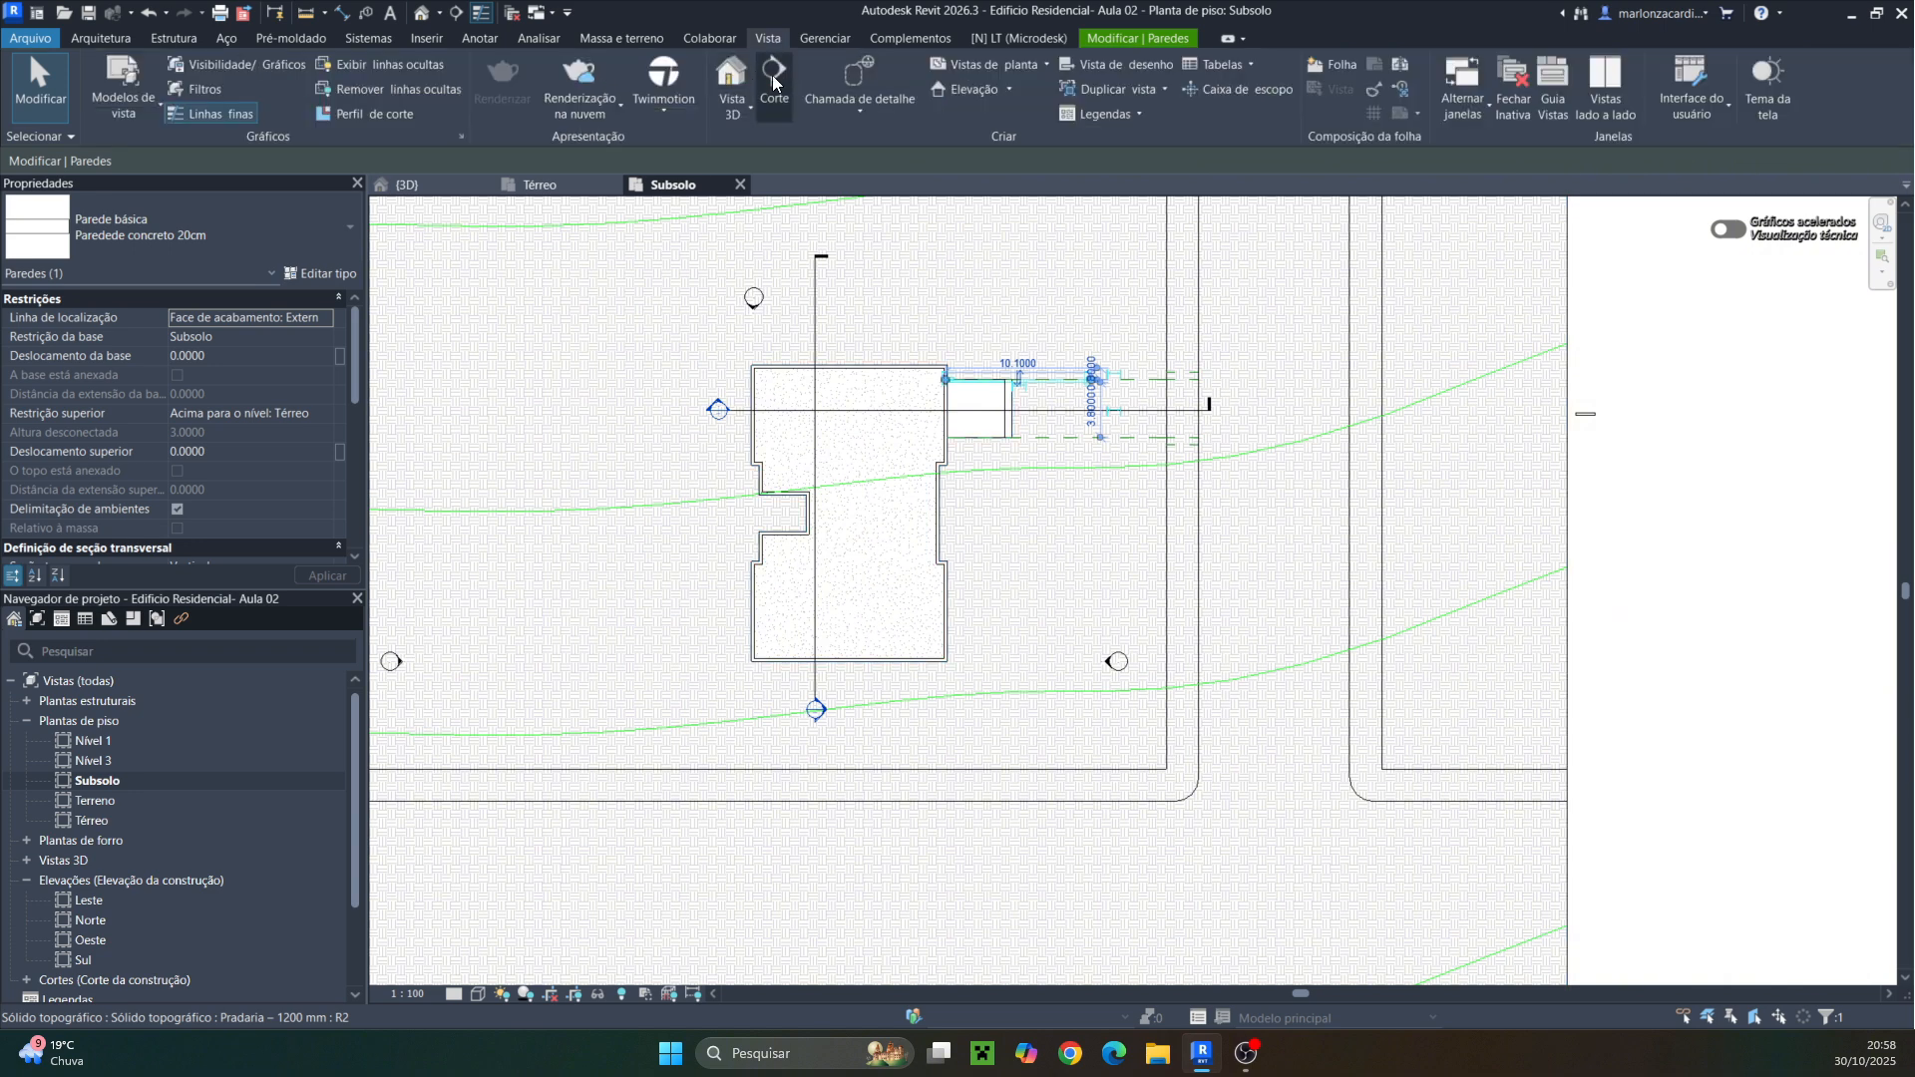
pyautogui.click(776, 80)
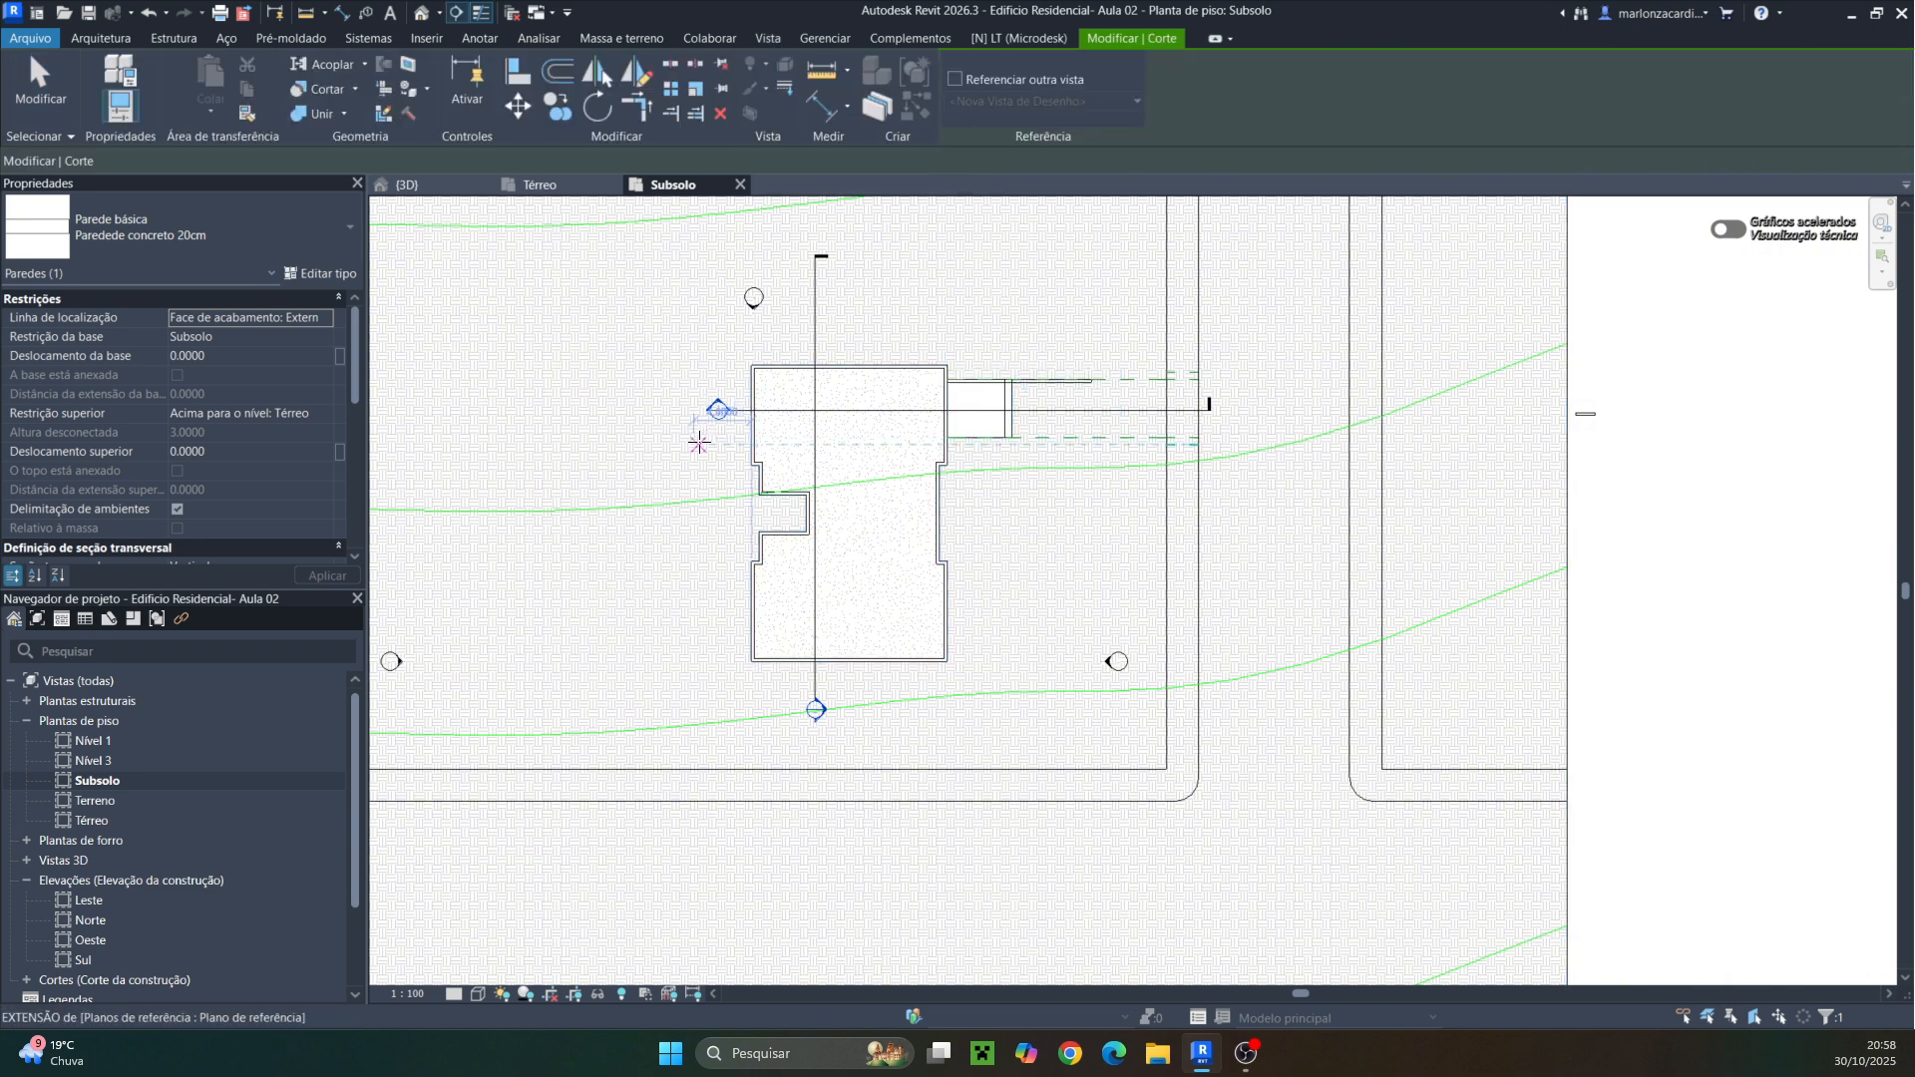
pyautogui.click(694, 444)
pyautogui.click(1088, 444)
pyautogui.press('Escape')
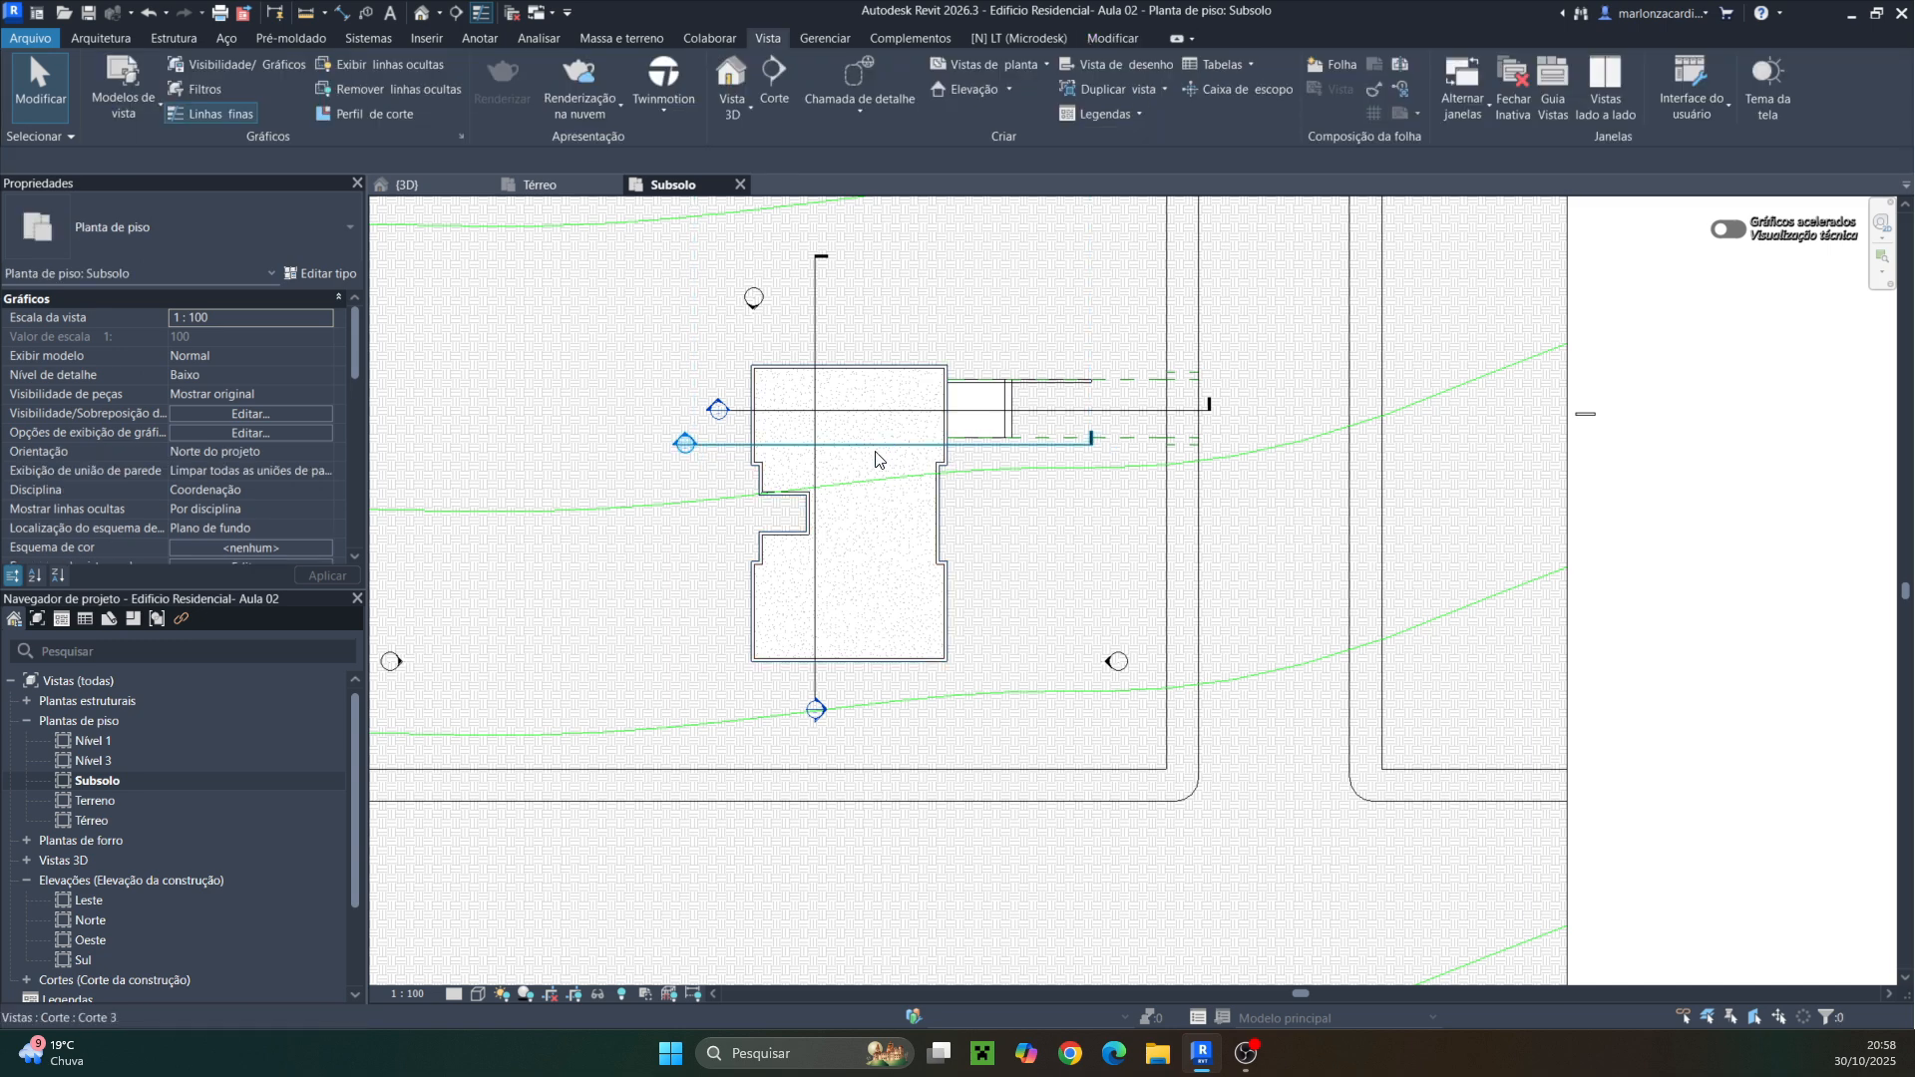
pyautogui.click(870, 449)
pyautogui.press('Delete')
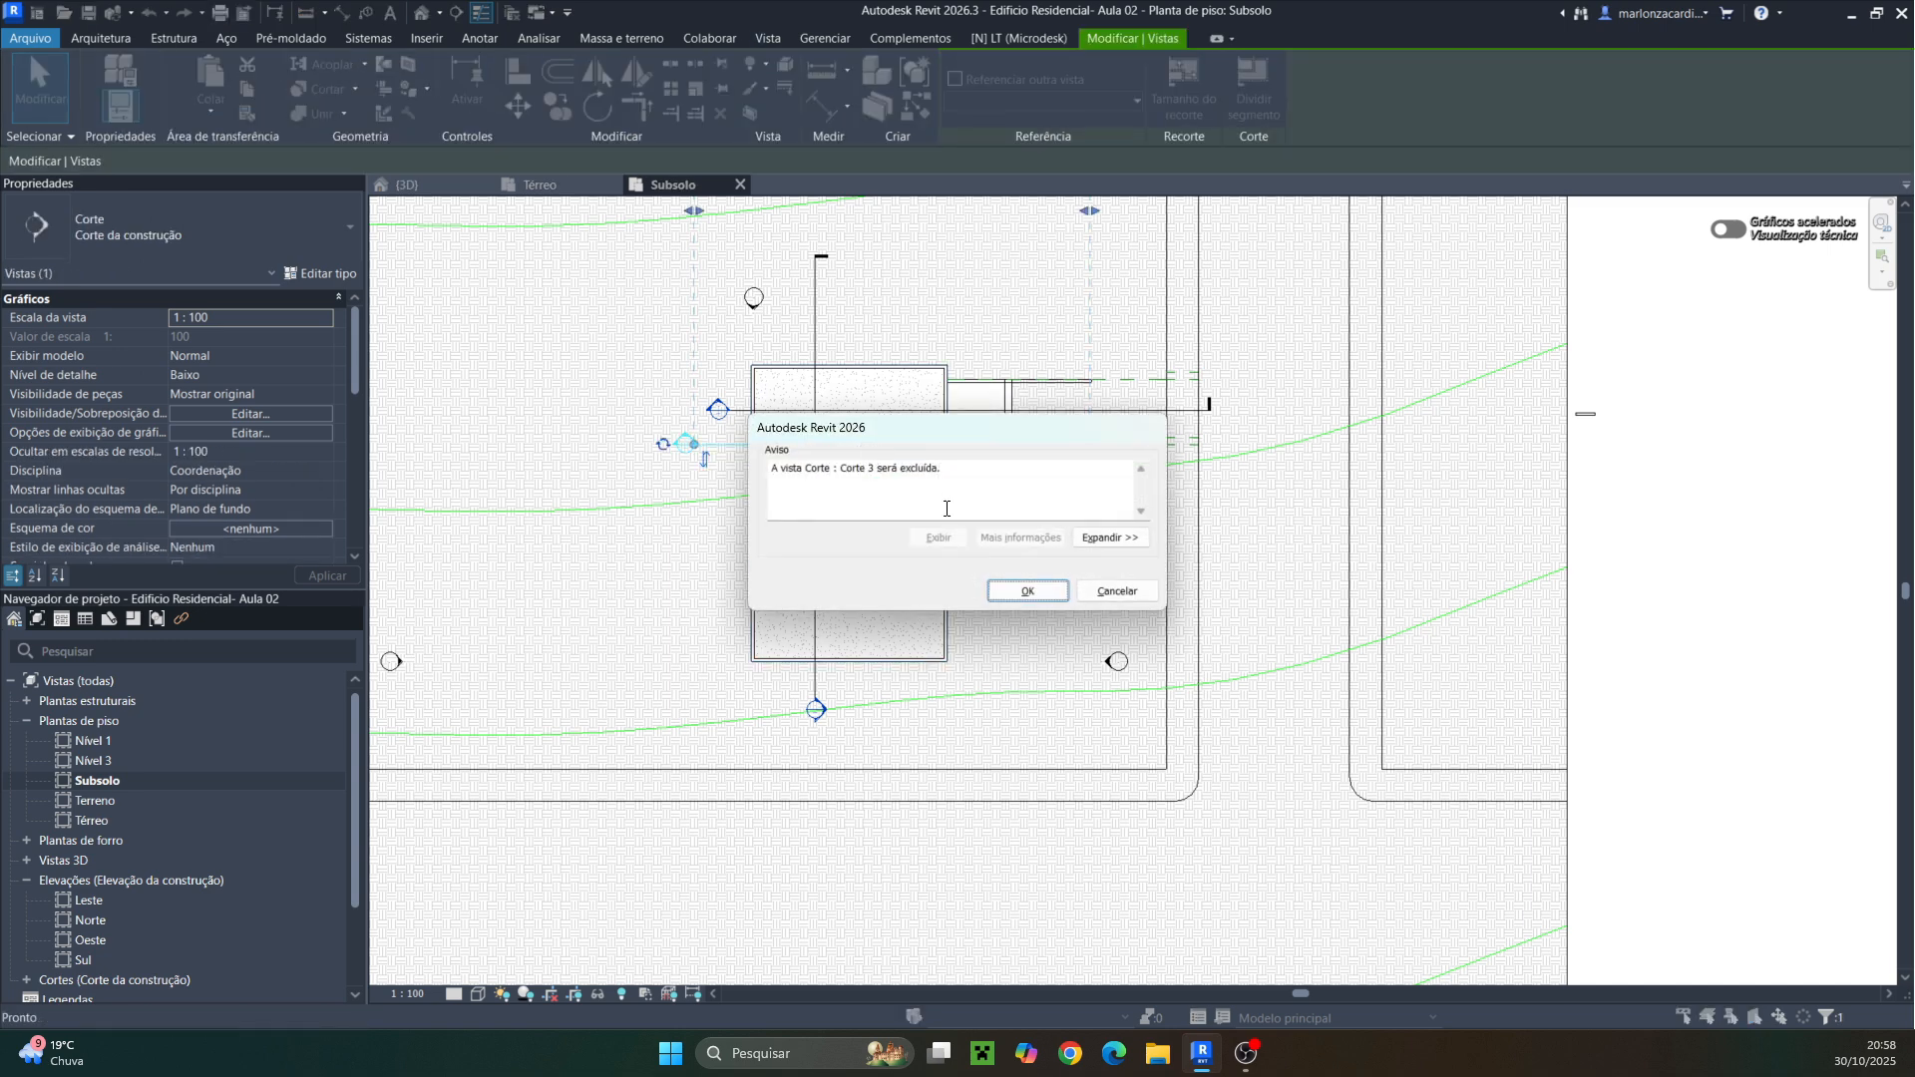
pyautogui.click(1026, 590)
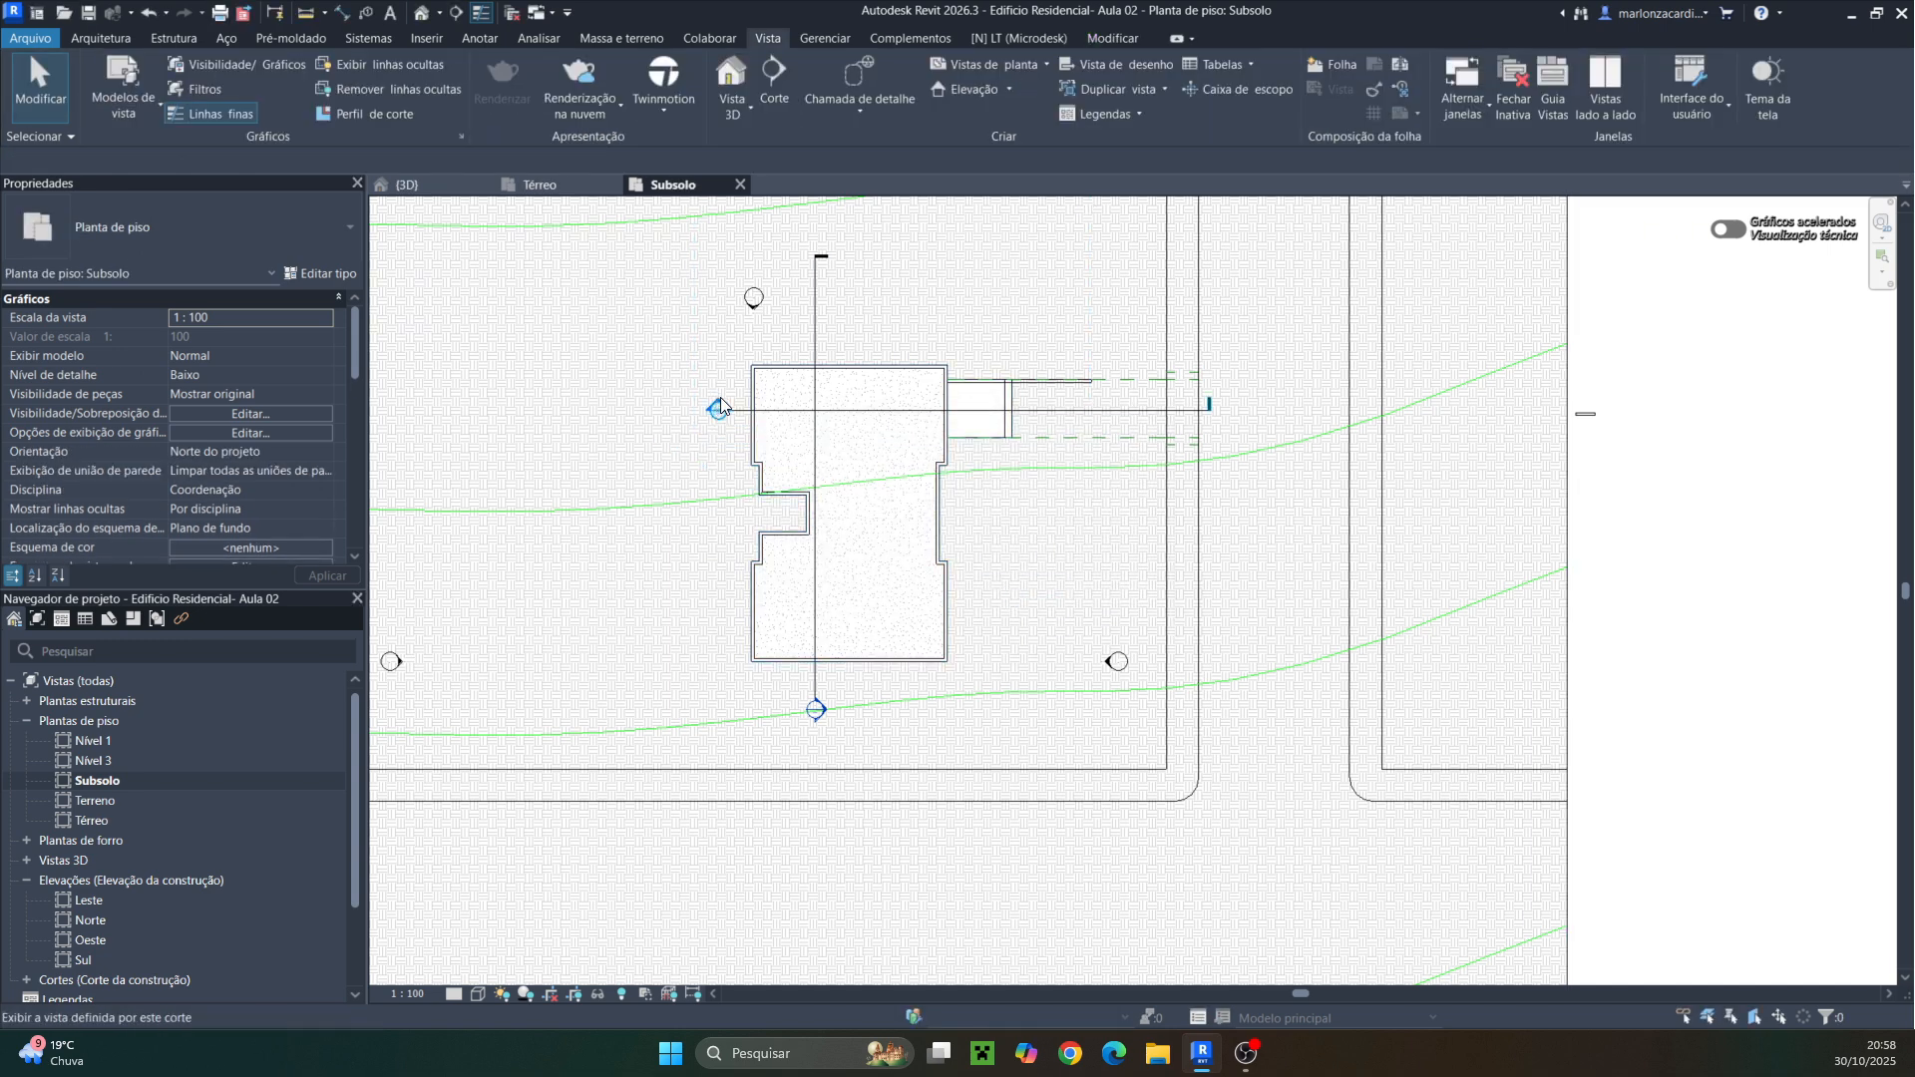
# Open the Corte 2 section view and extend the Subsolo level line to the right past the ramp
pyautogui.doubleClick(721, 406)
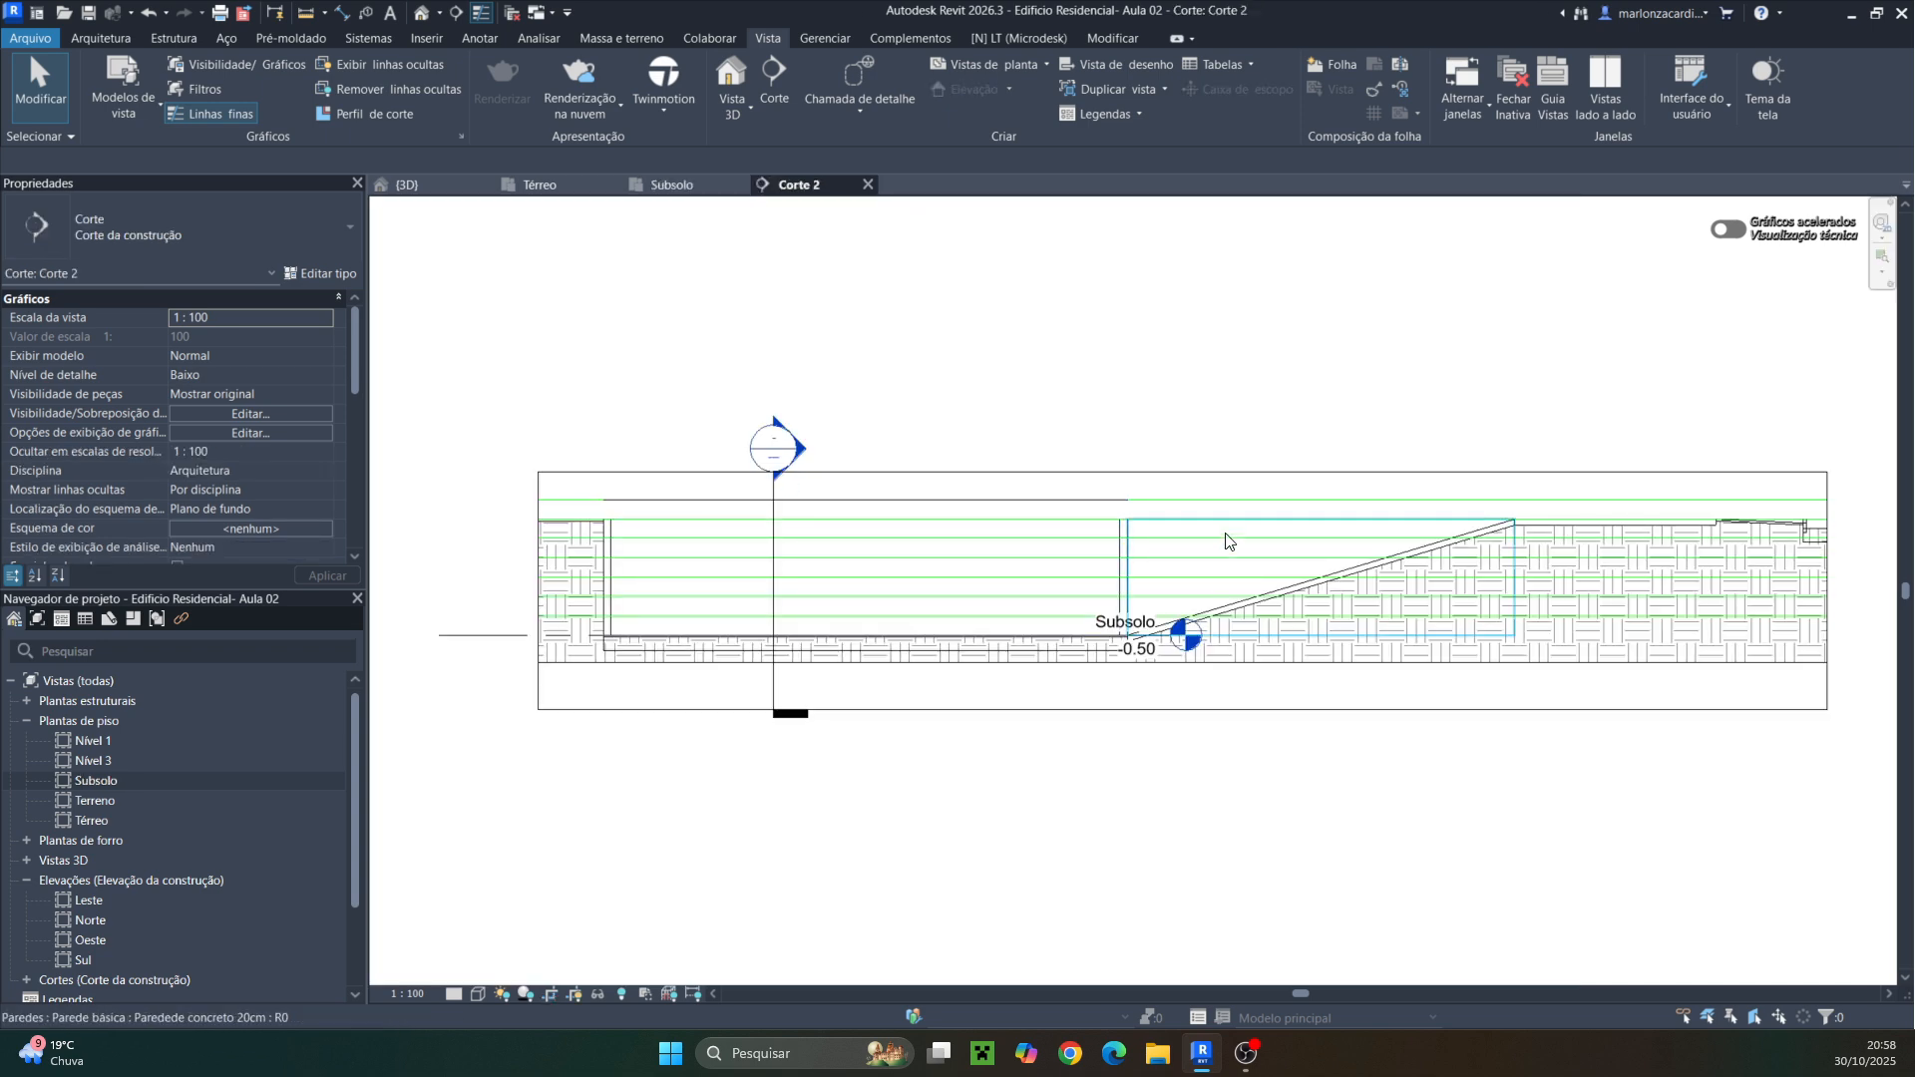
pyautogui.click(1280, 504)
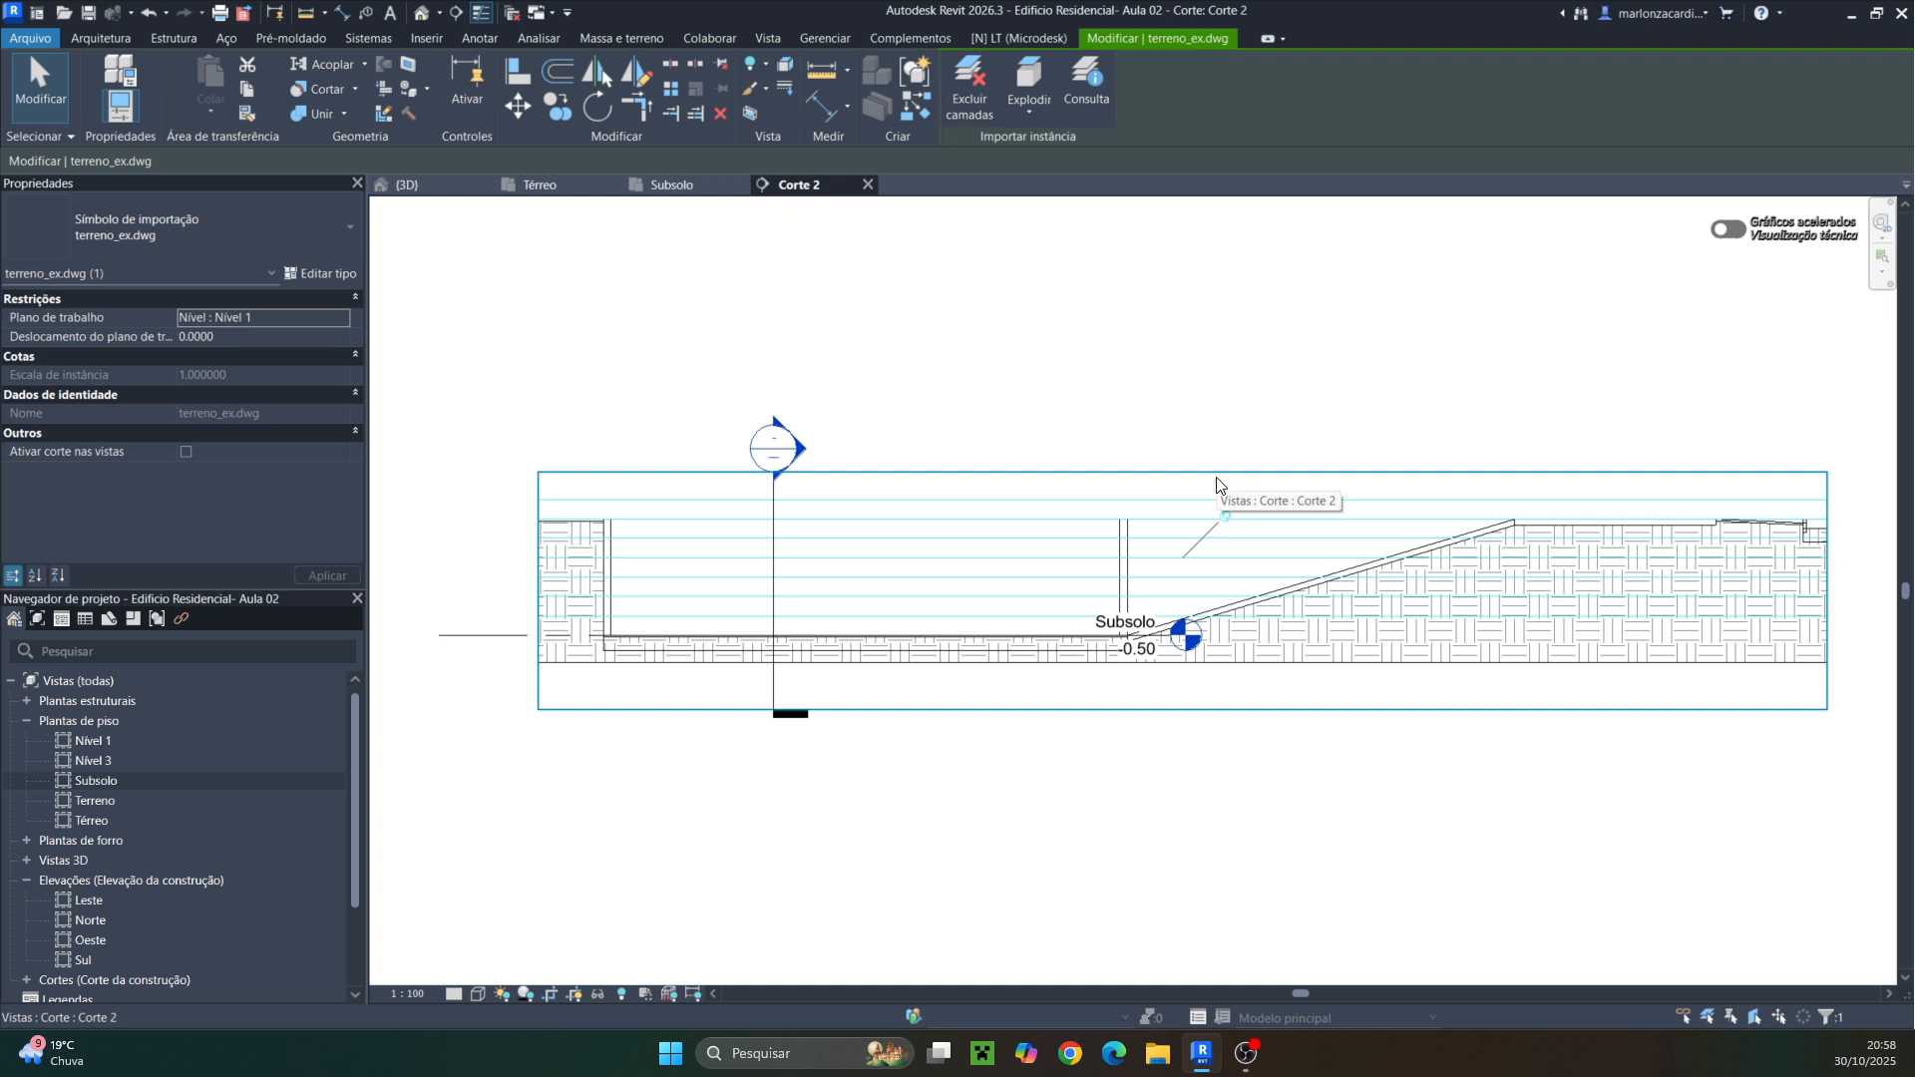
pyautogui.press('Escape')
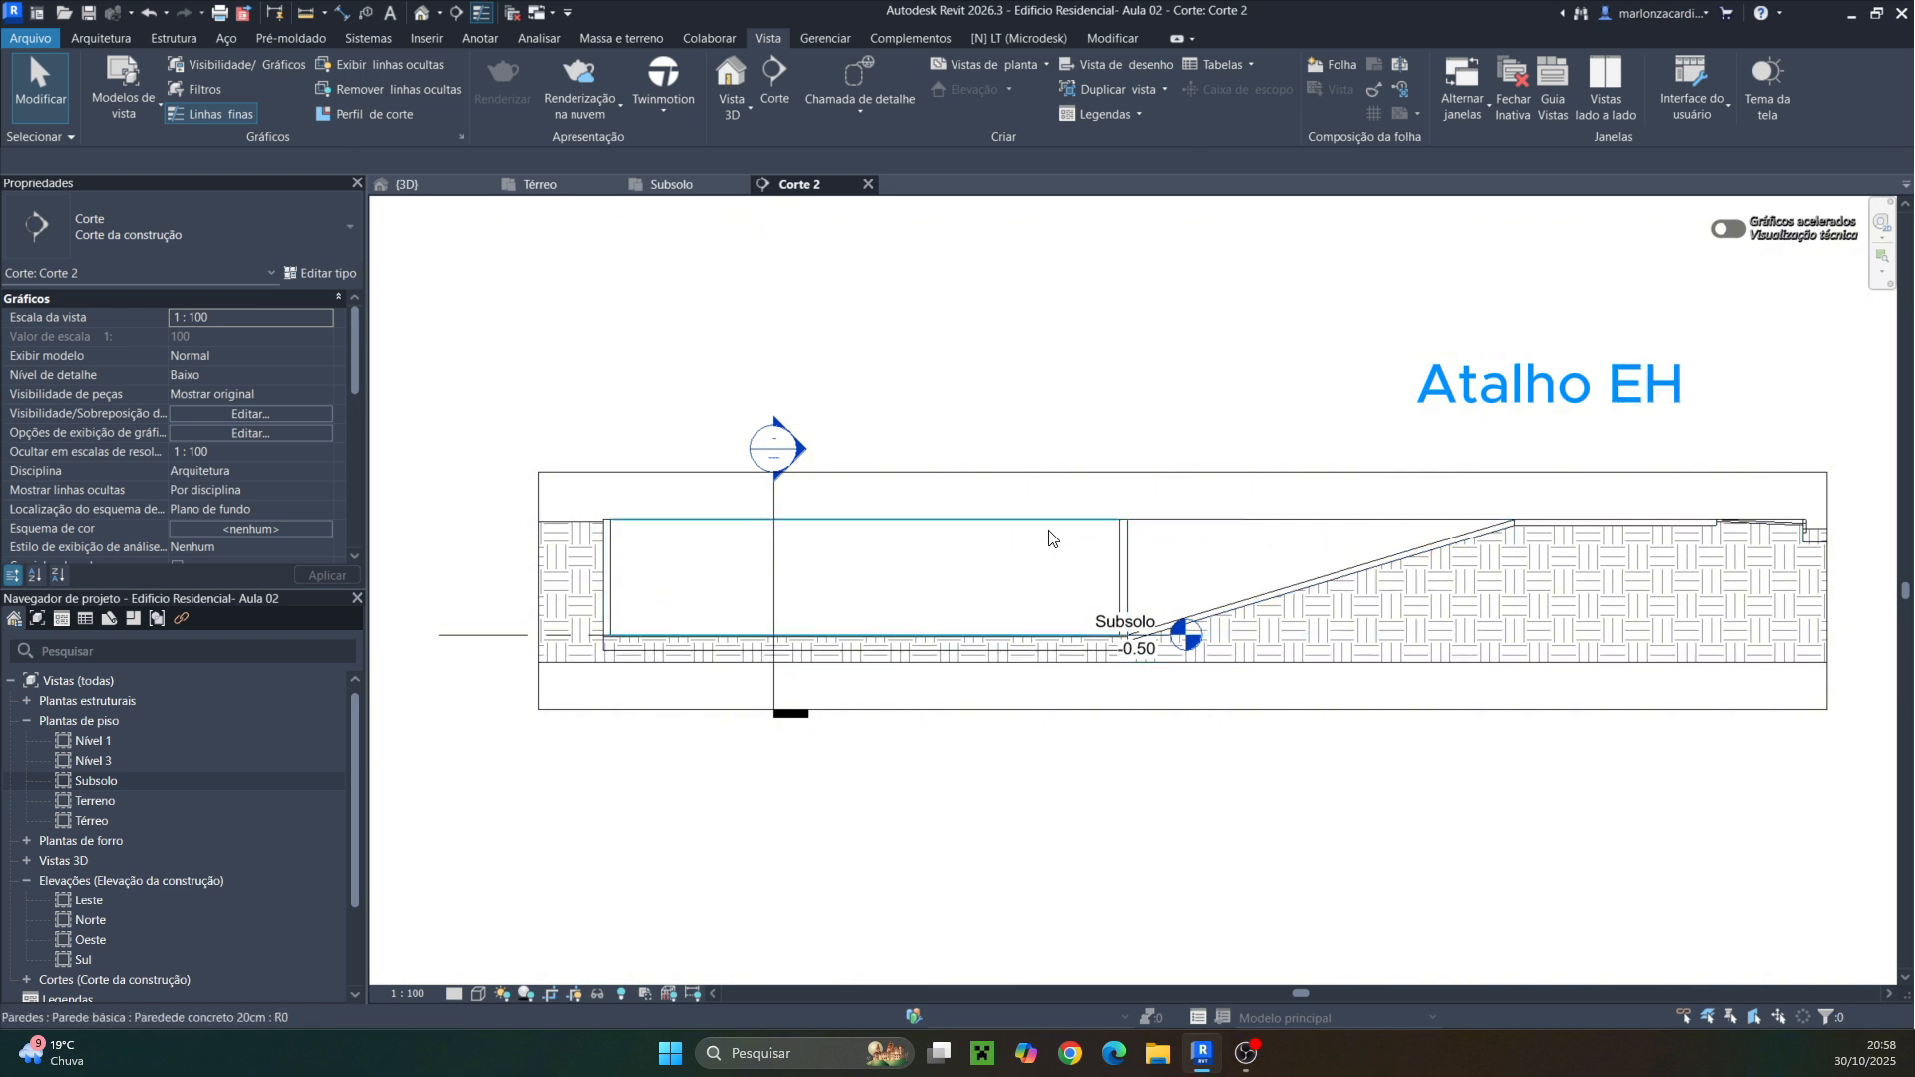
pyautogui.moveTo(1122, 716)
pyautogui.mouseDown(button='middle')
pyautogui.moveTo(1264, 575)
pyautogui.moveTo(755, 583)
pyautogui.mouseUp(button='middle')
pyautogui.click(638, 493)
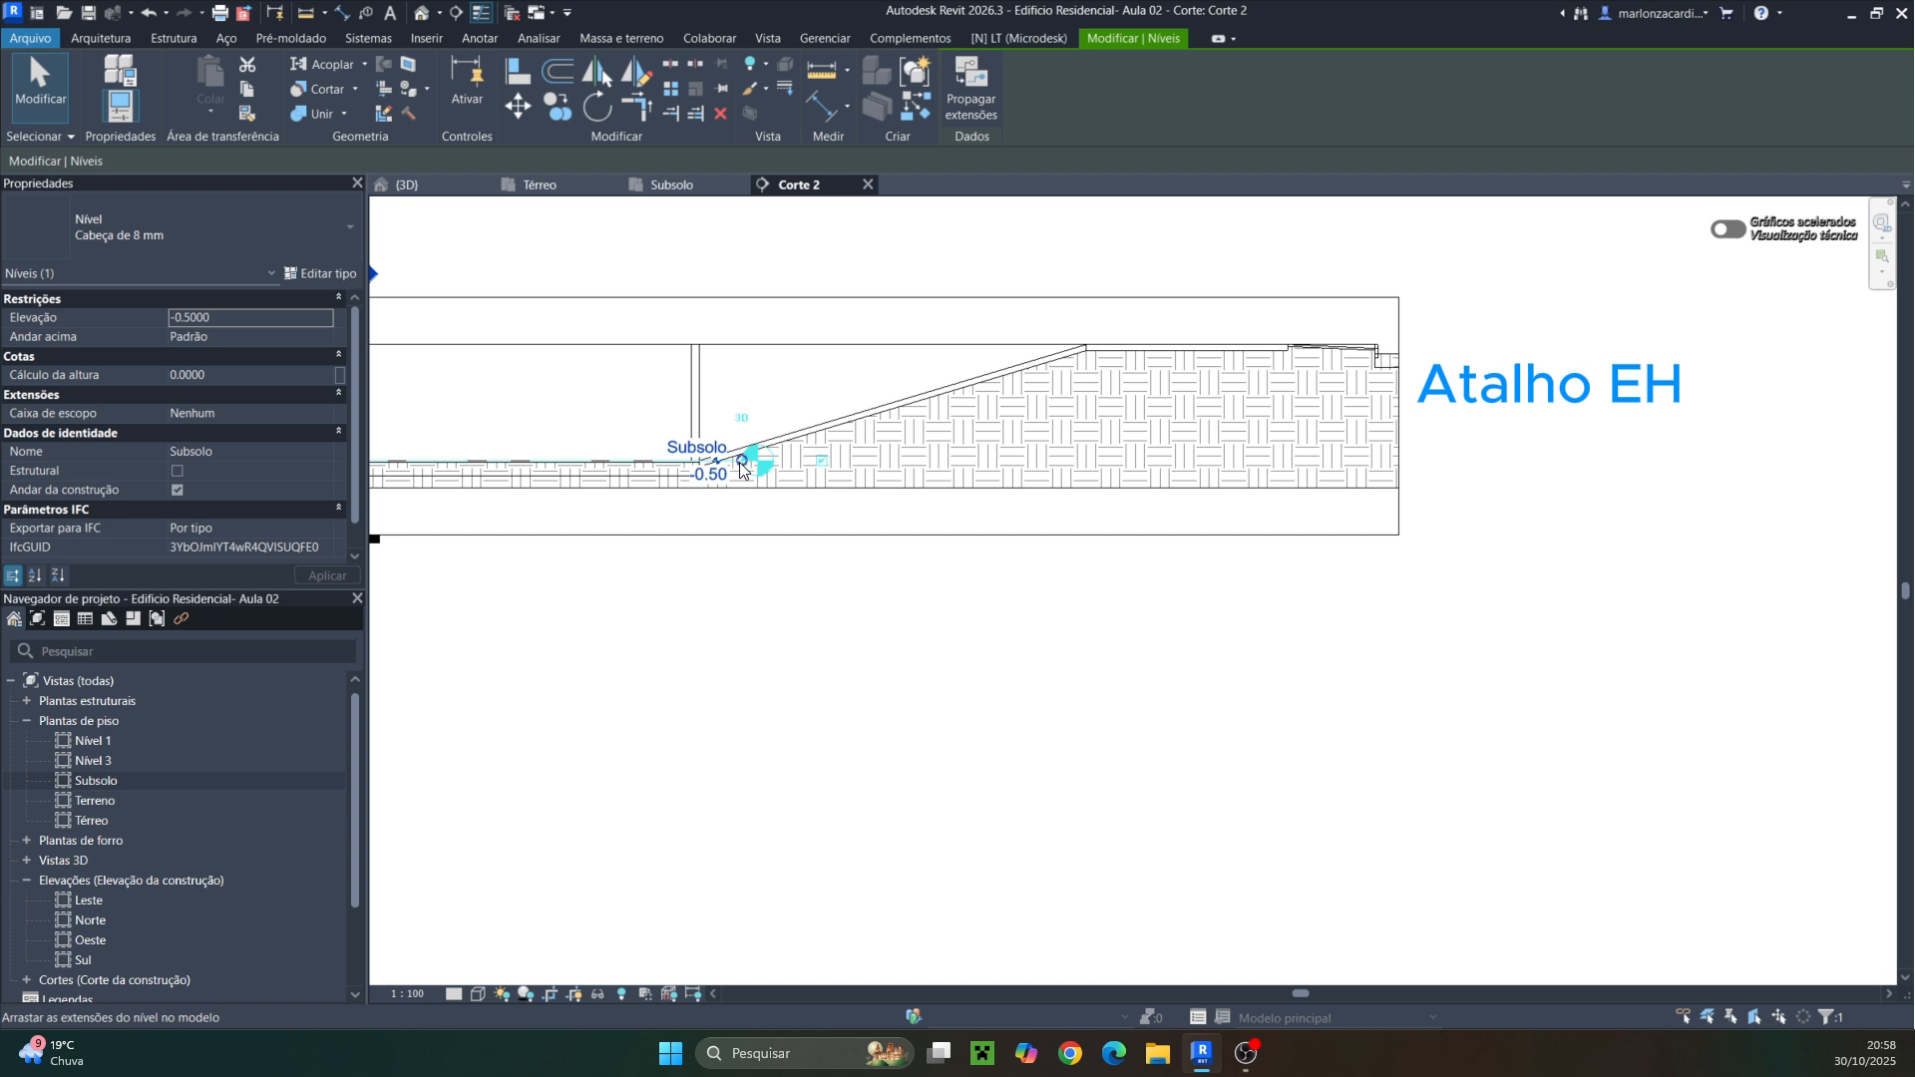
pyautogui.moveTo(740, 467)
pyautogui.mouseDown()
pyautogui.moveTo(1436, 464)
pyautogui.moveTo(1516, 486)
pyautogui.mouseUp()
# Edit the ramp wall's profile, moving its lower right corner to the ramp's bottom end
pyautogui.click(1370, 598)
pyautogui.scroll(-2, 1301, 616)
pyautogui.moveTo(1201, 658)
pyautogui.mouseDown(button='middle')
pyautogui.moveTo(1386, 623)
pyautogui.moveTo(1228, 600)
pyautogui.mouseUp(button='middle')
pyautogui.click(1020, 409)
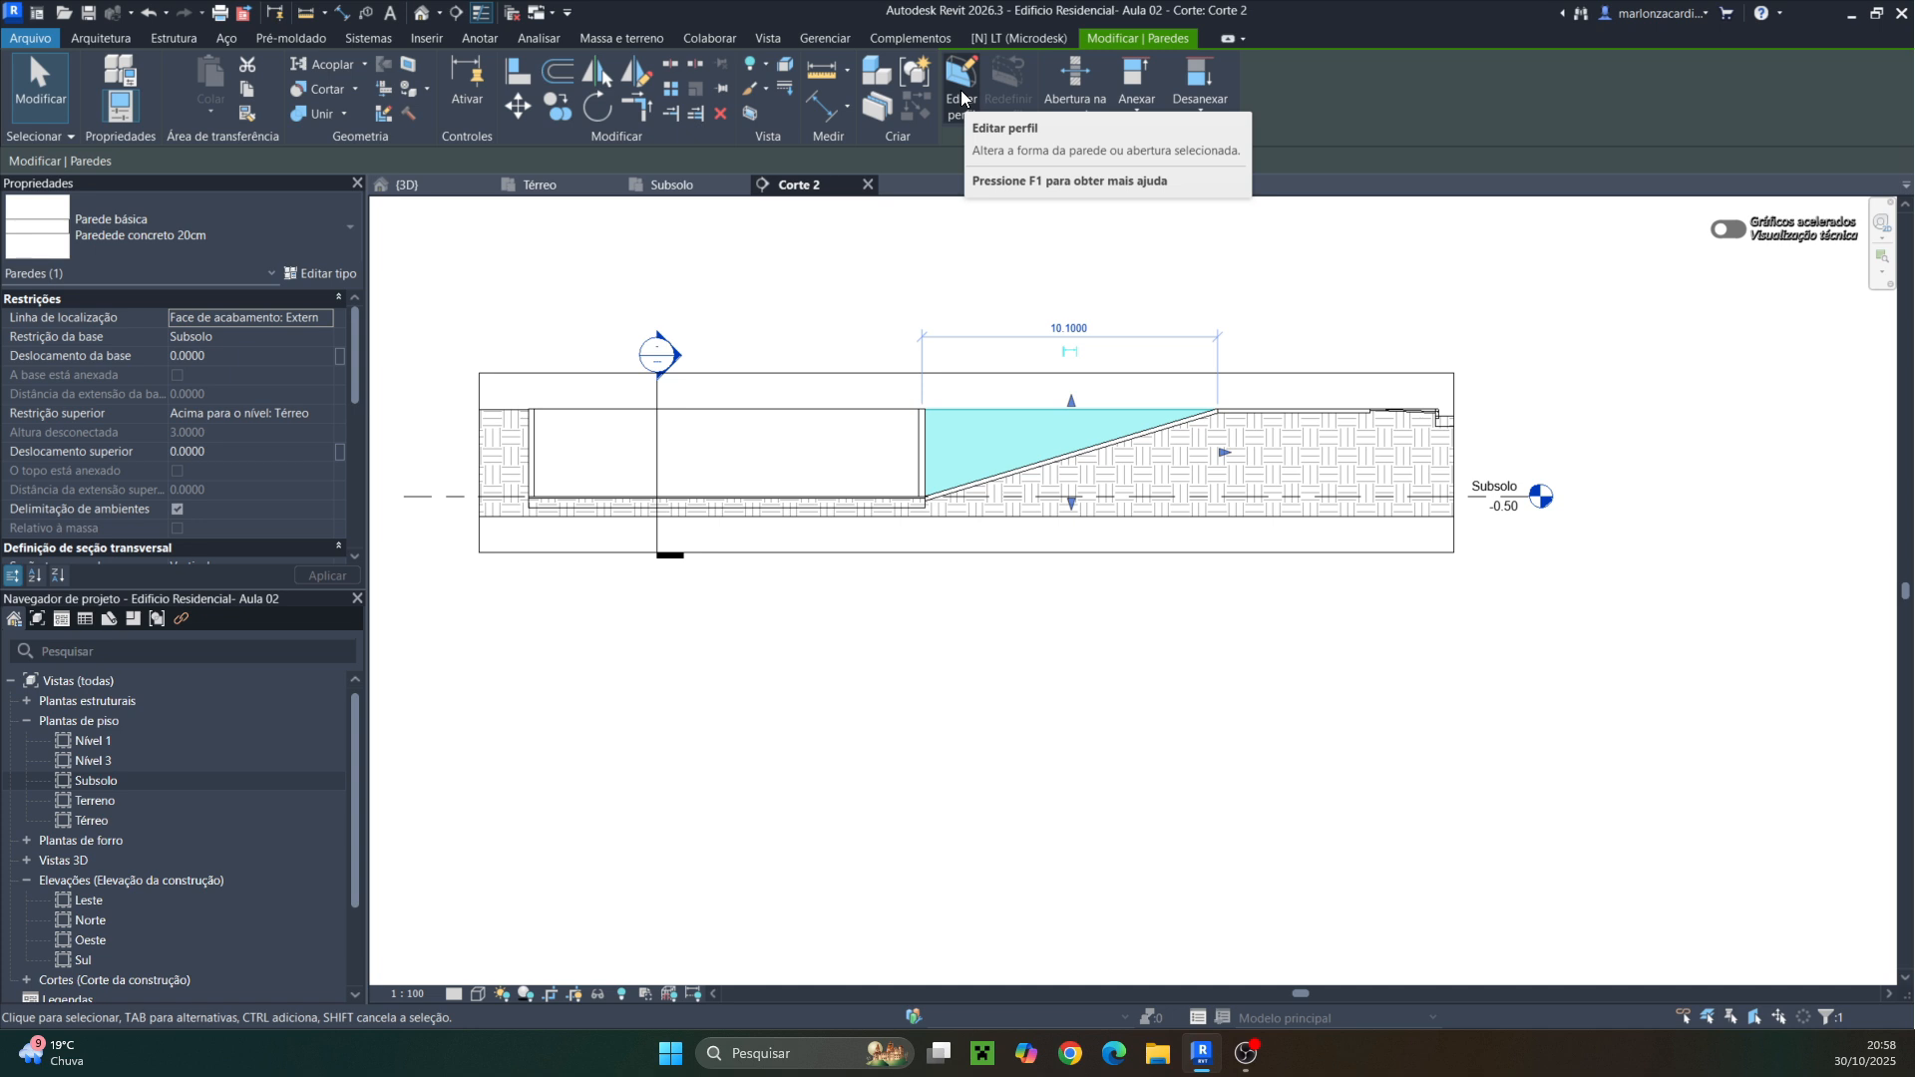
pyautogui.click(962, 96)
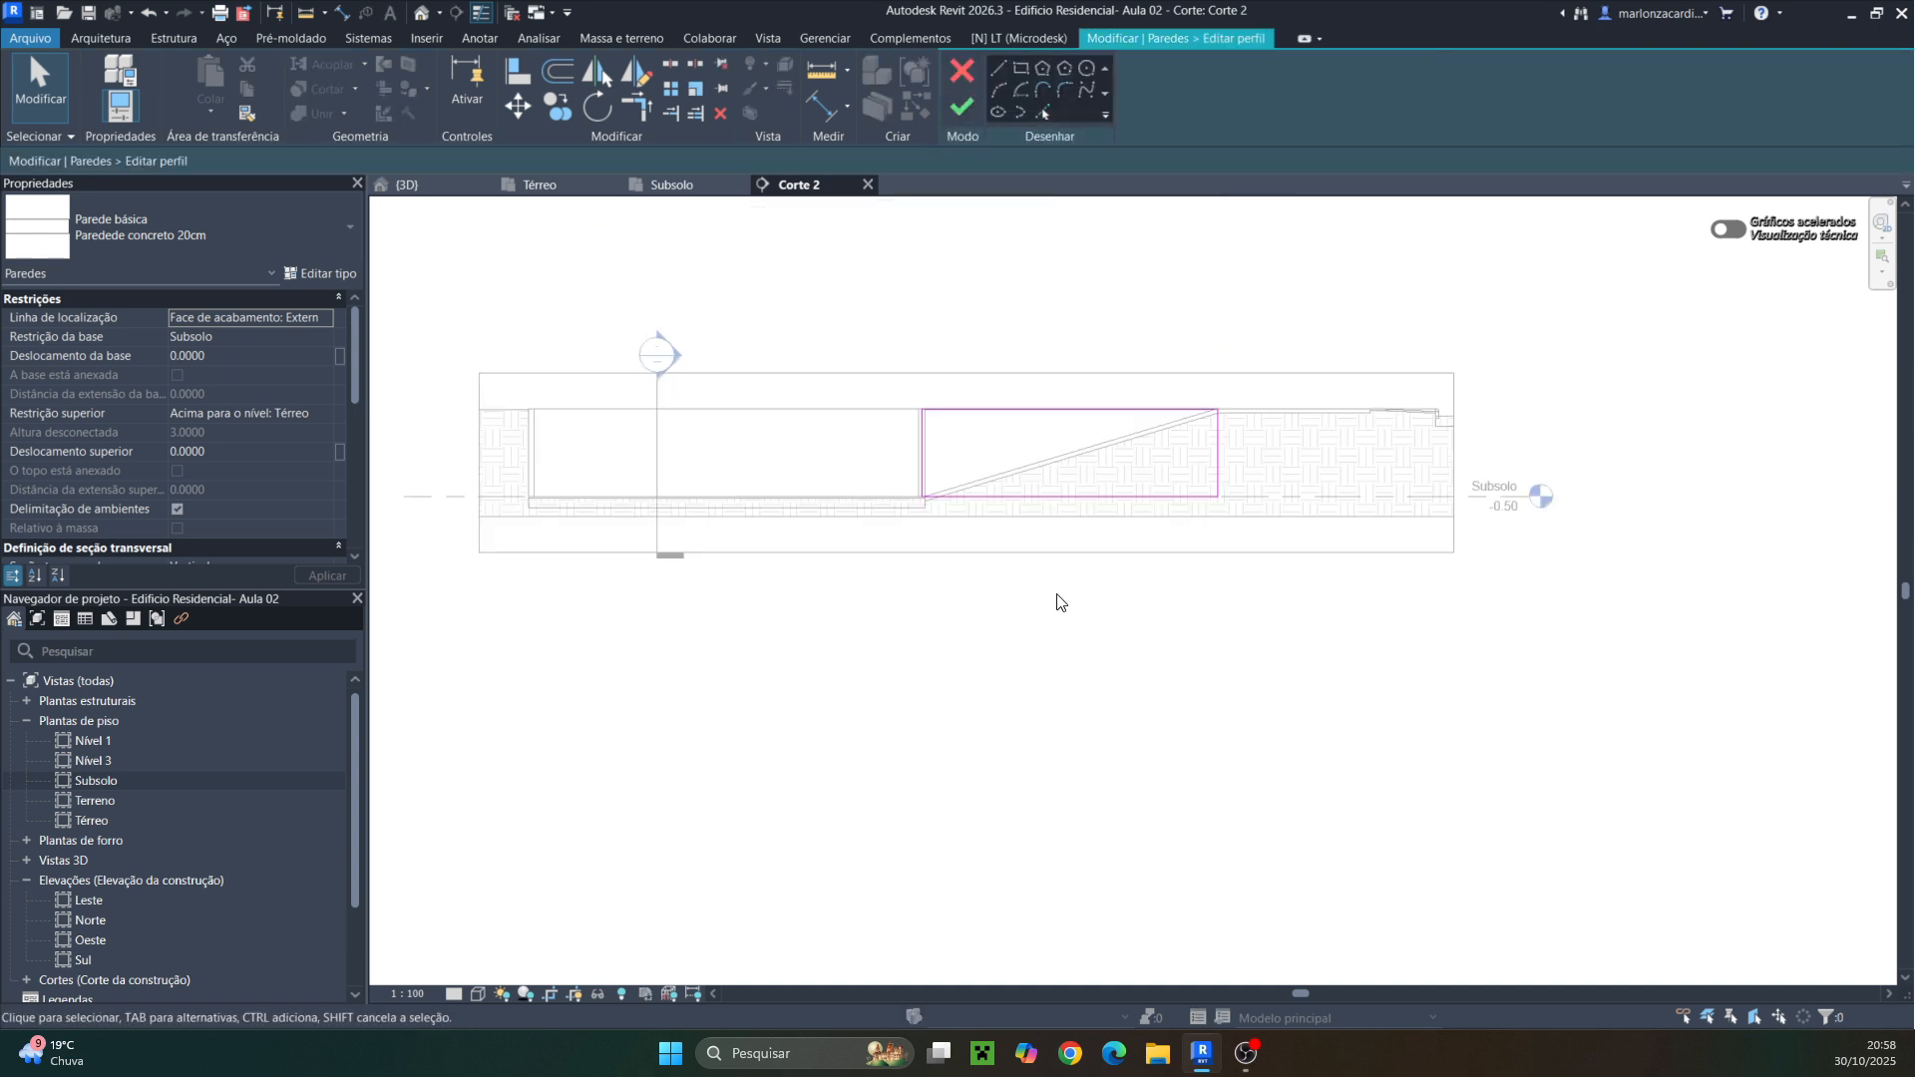
pyautogui.scroll(3, 1150, 542)
pyautogui.click(1223, 475)
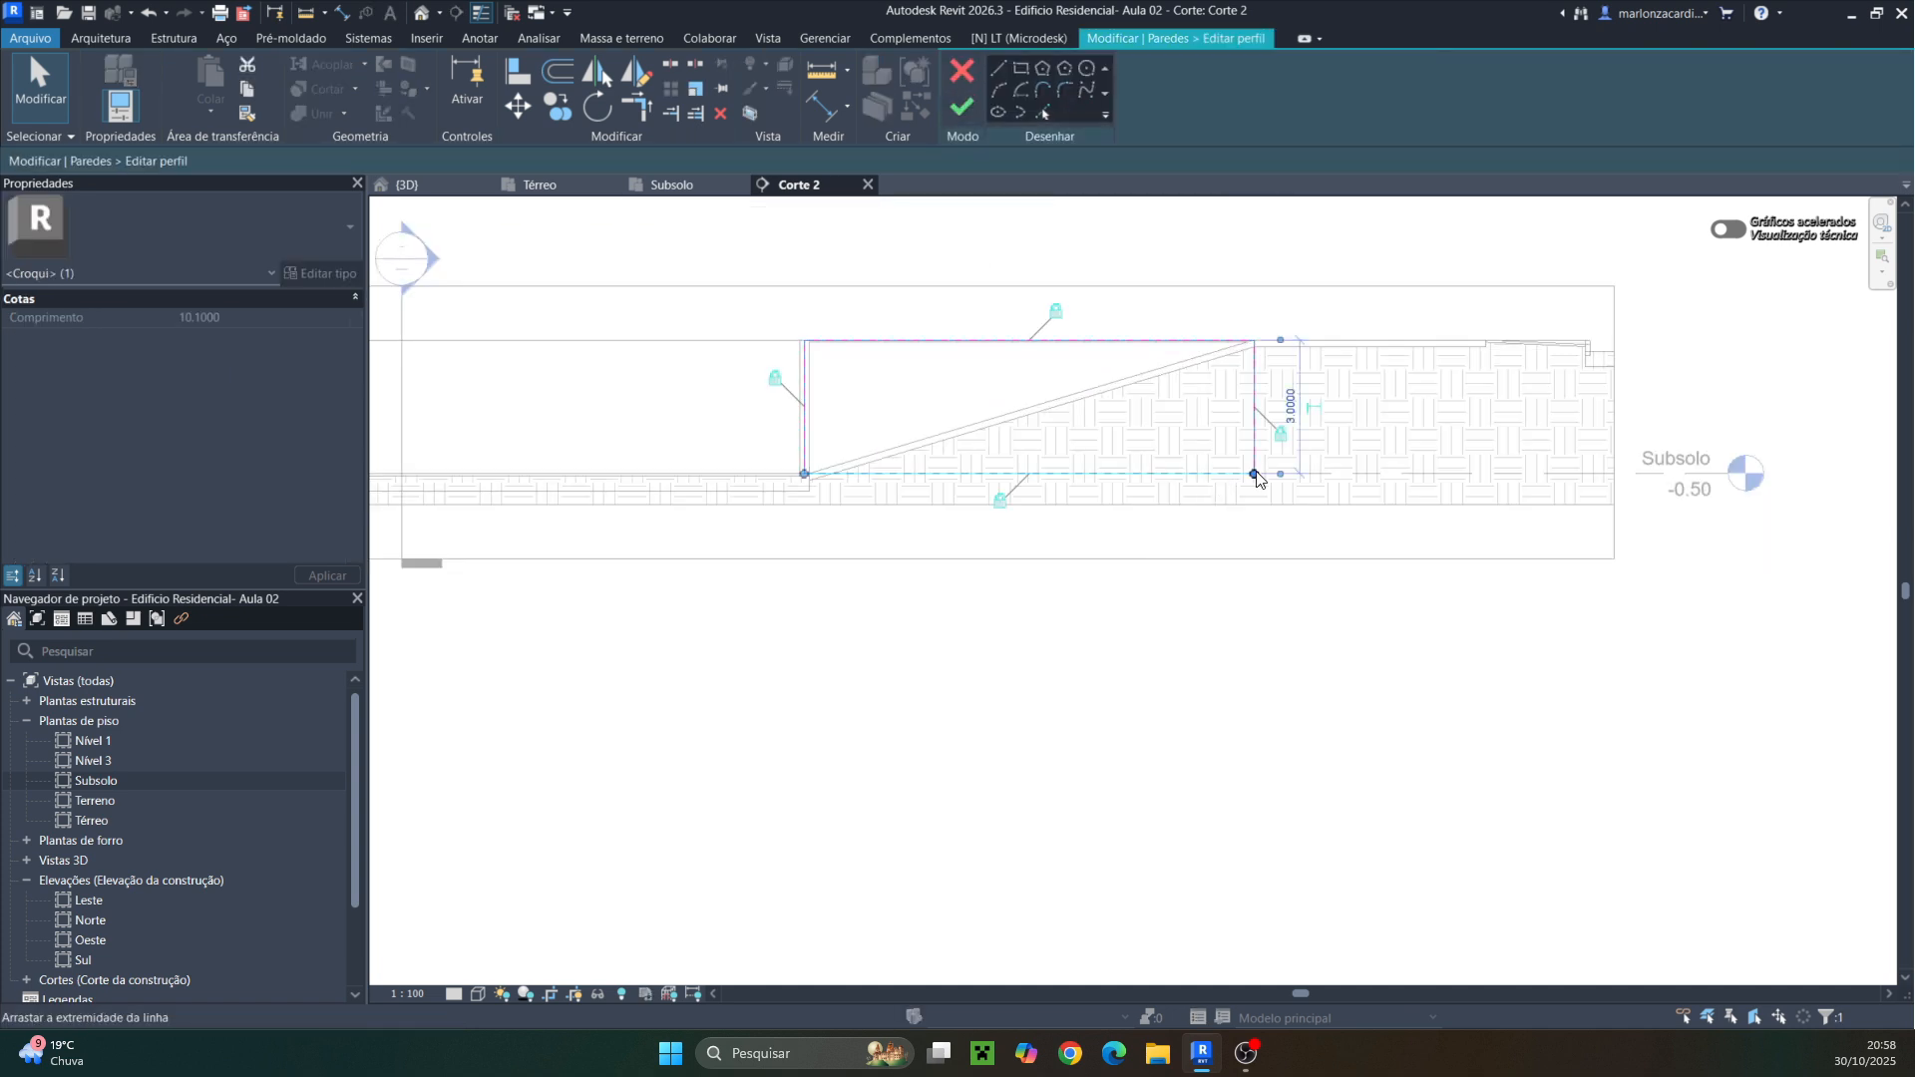
pyautogui.moveTo(1255, 476)
pyautogui.mouseDown()
pyautogui.moveTo(842, 464)
pyautogui.moveTo(798, 468)
pyautogui.moveTo(803, 484)
pyautogui.mouseUp()
pyautogui.scroll(4, 821, 470)
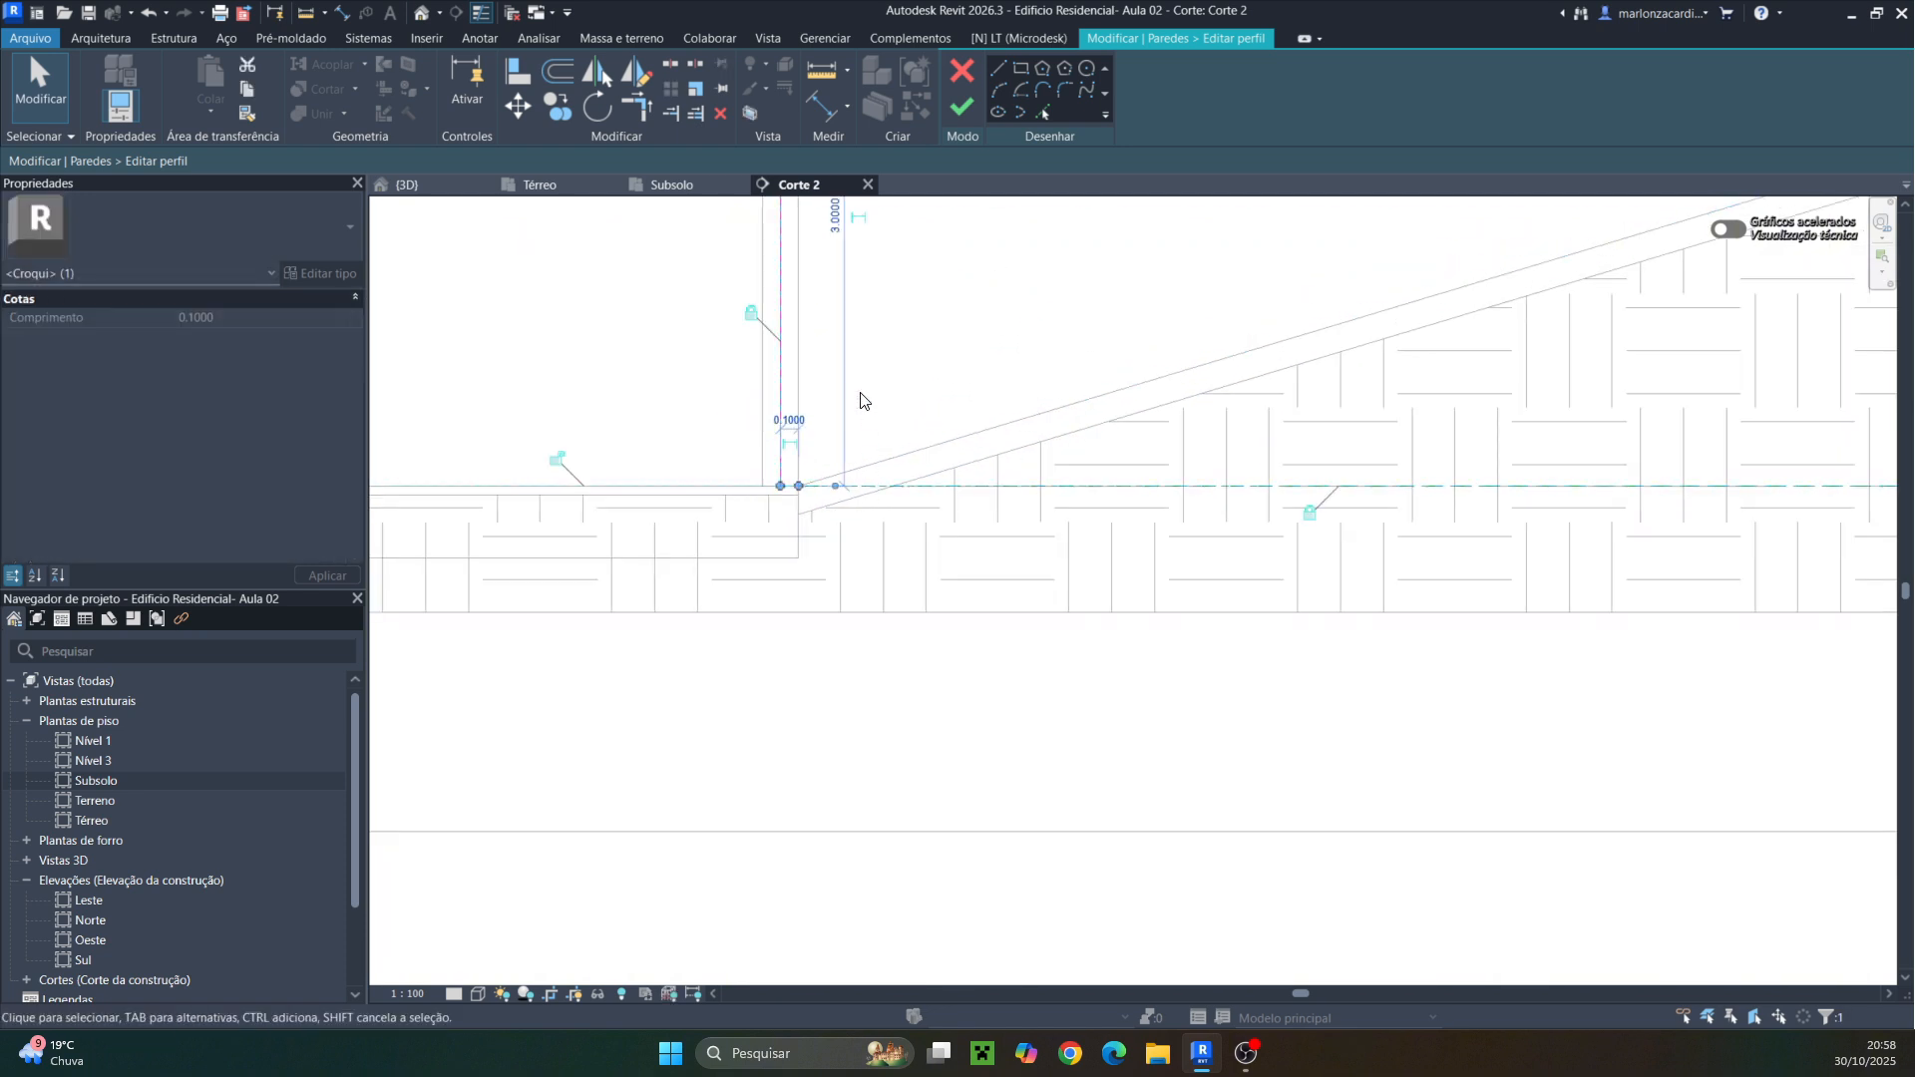
# Sketch a sloped profile line from the ramp's bottom to the wall's top corner, delete the vertical edge, and finish the profile
pyautogui.click(997, 68)
pyautogui.click(799, 486)
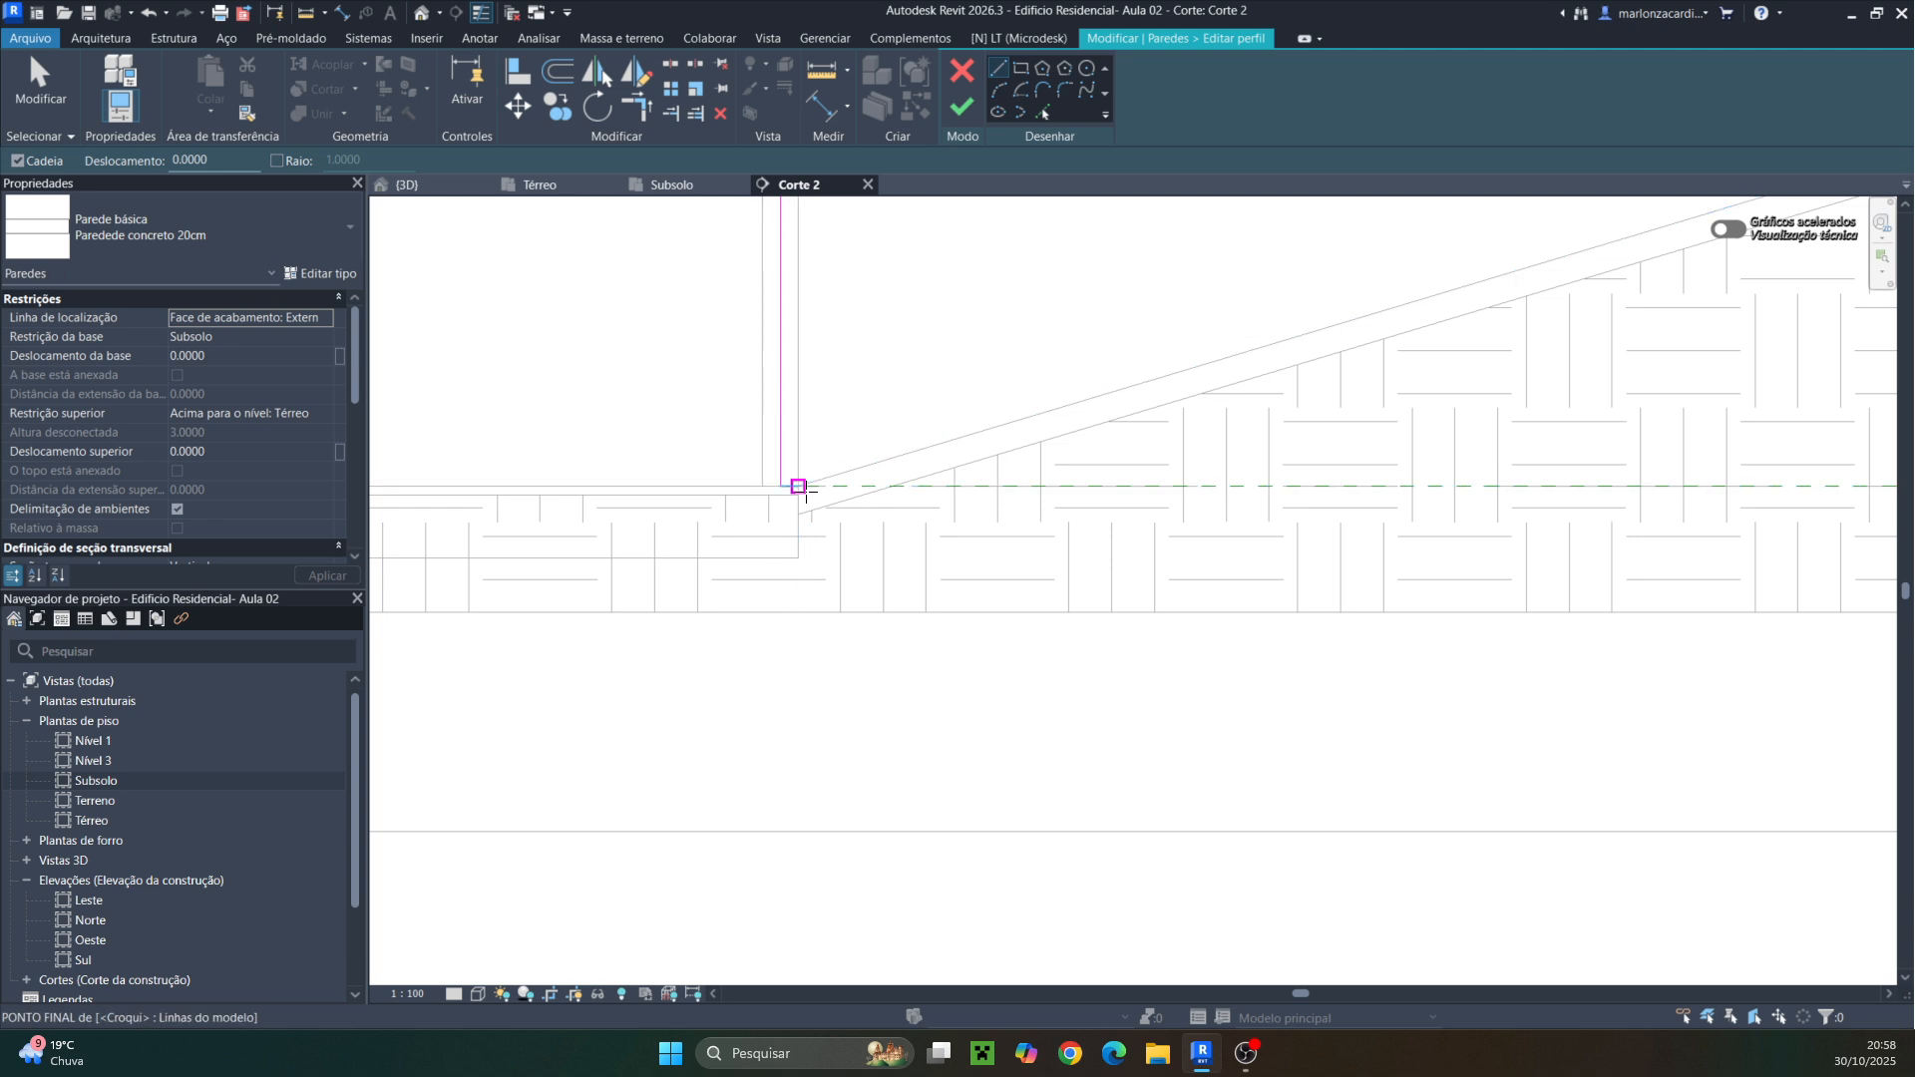
pyautogui.moveTo(1313, 365); pyautogui.dragTo(716, 649, button='middle')
pyautogui.moveTo(1344, 507); pyautogui.dragTo(778, 745, button='middle')
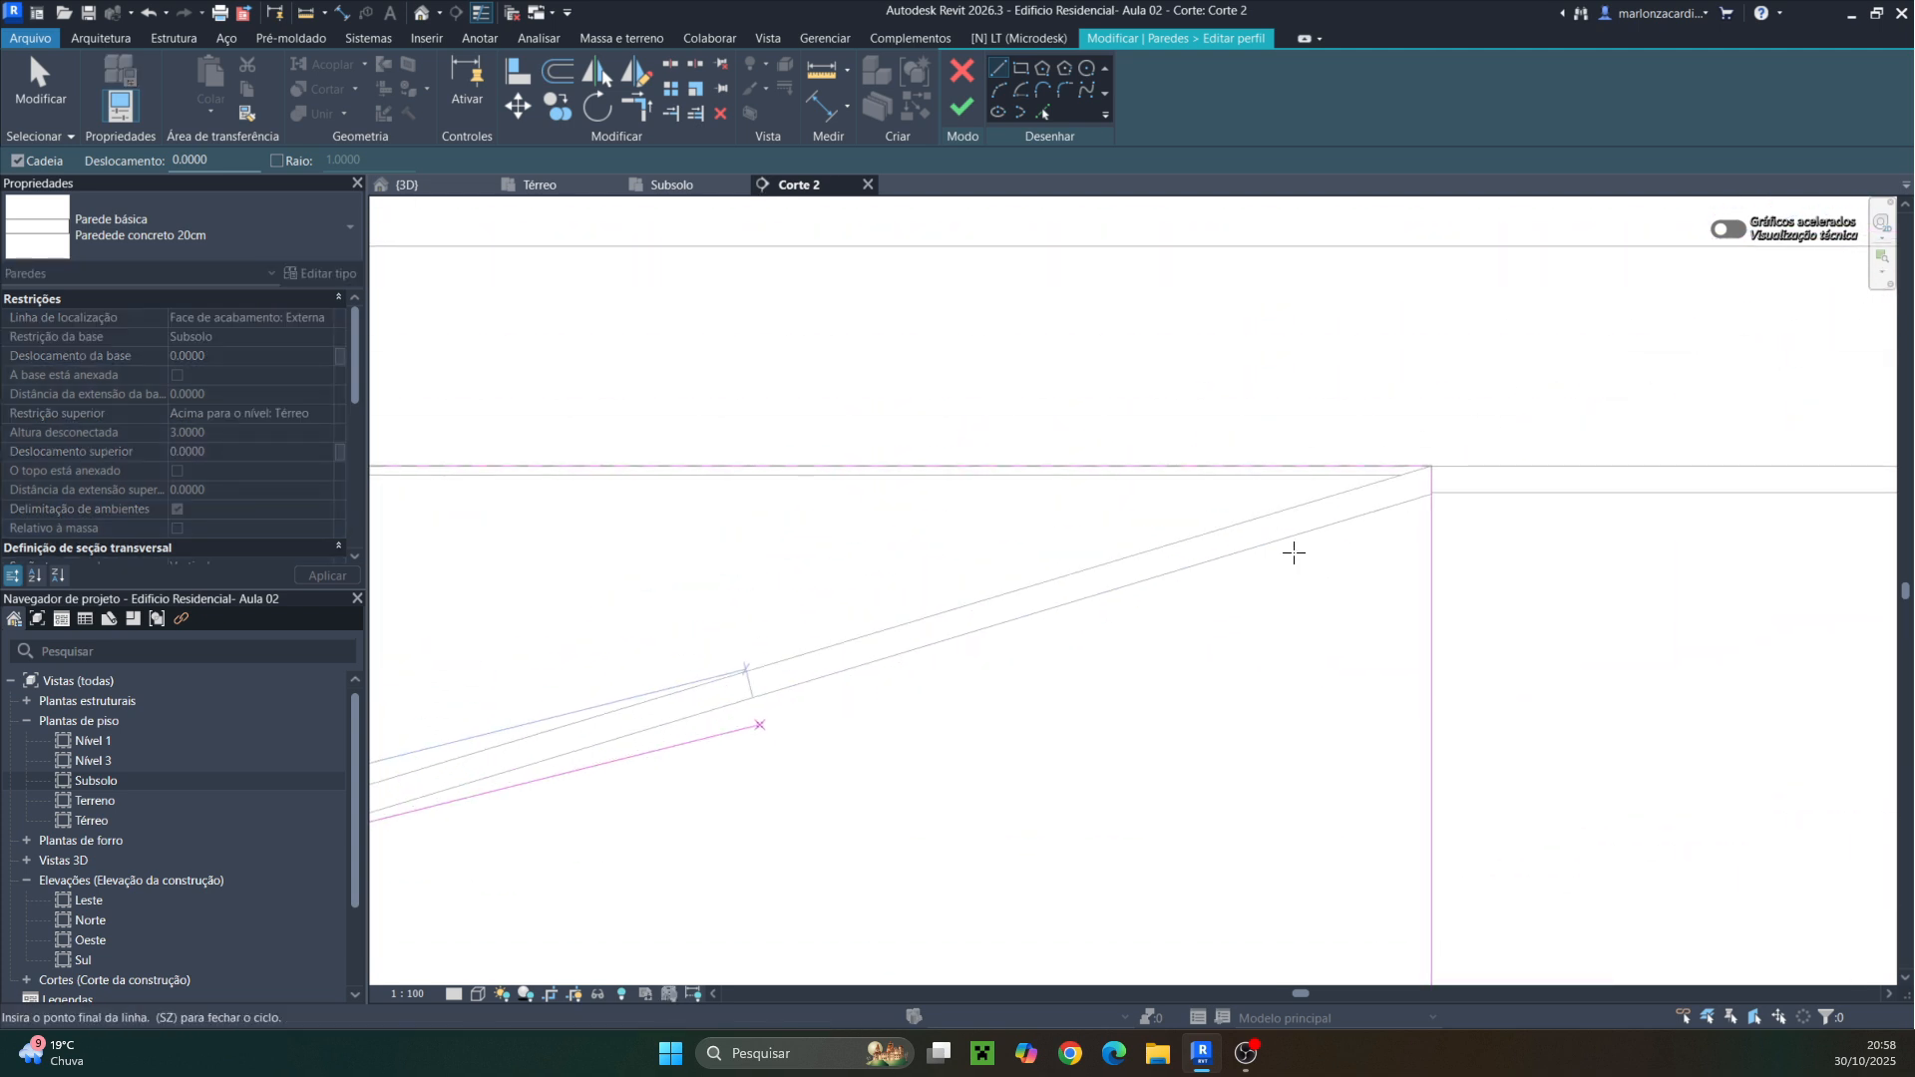
pyautogui.click(1432, 465)
pyautogui.press('Escape')
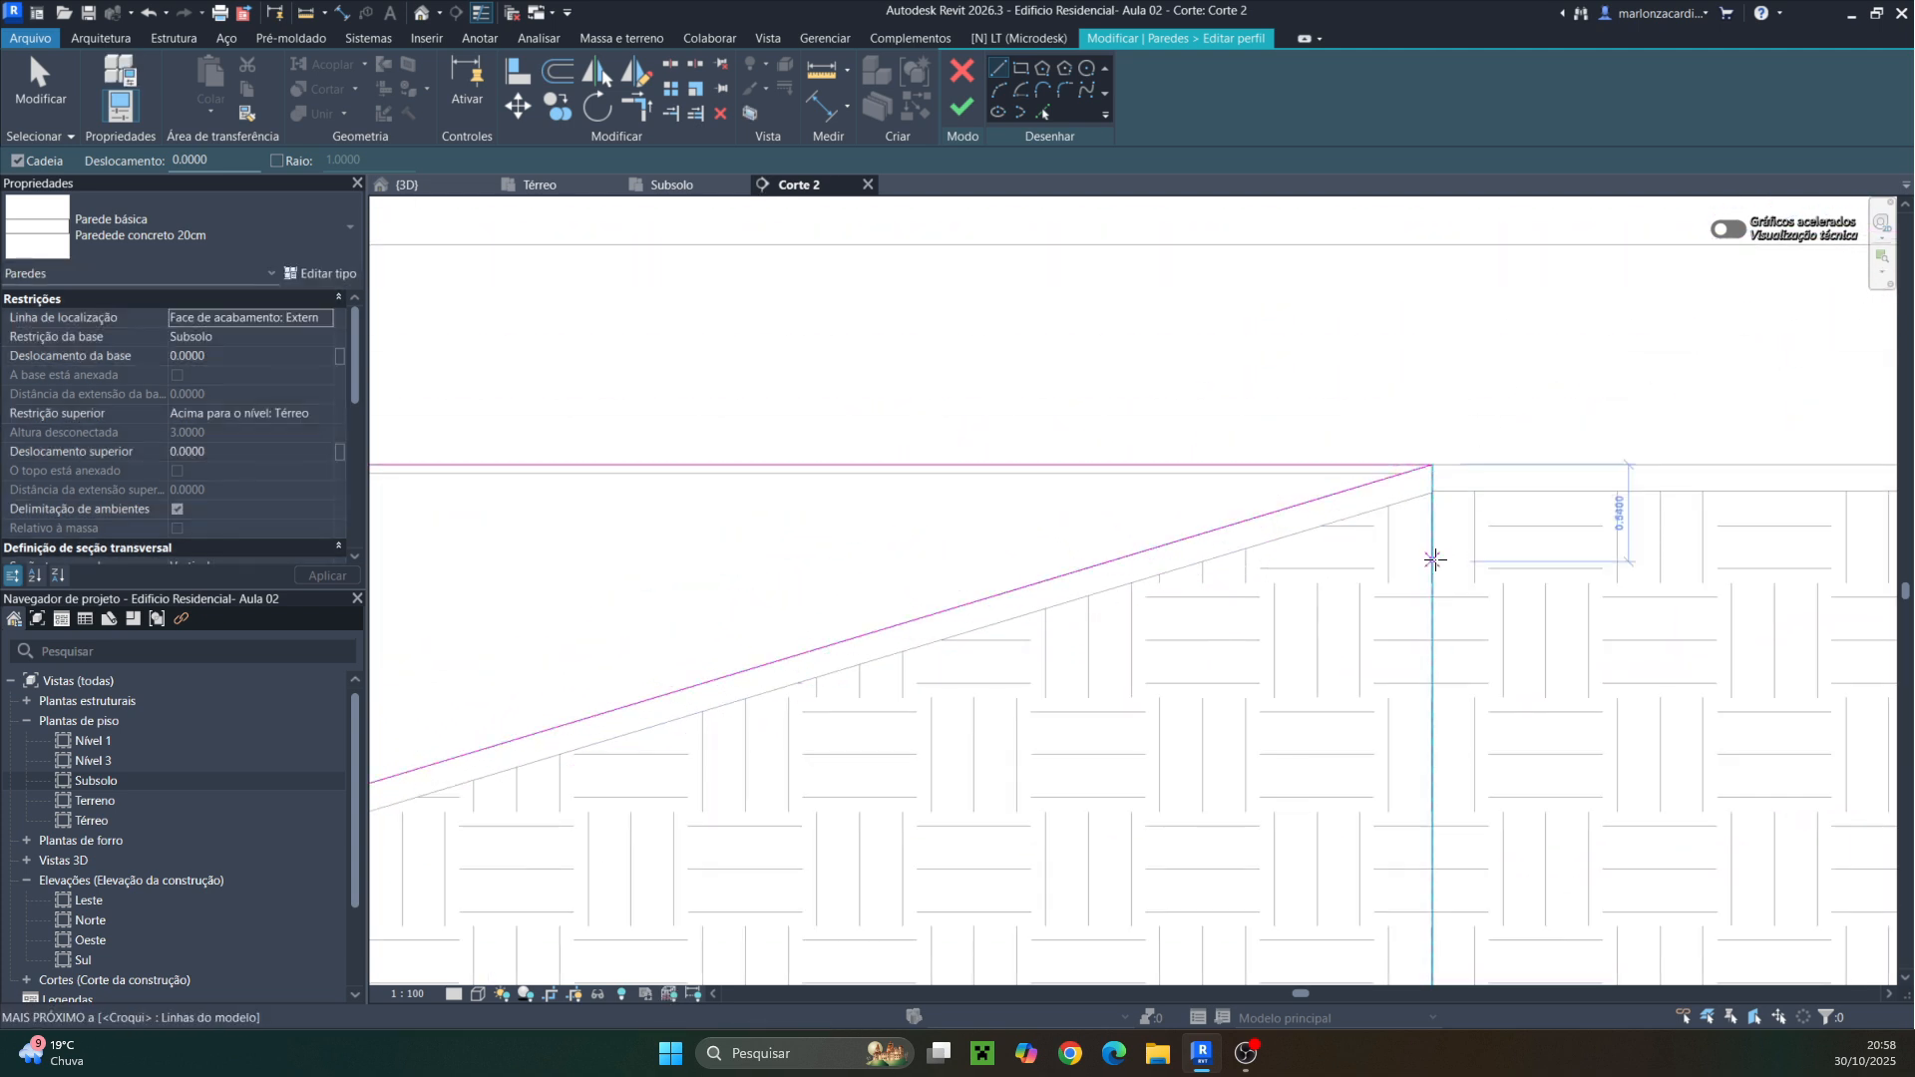
pyautogui.press('Escape')
pyautogui.click(1434, 568)
pyautogui.press('Delete')
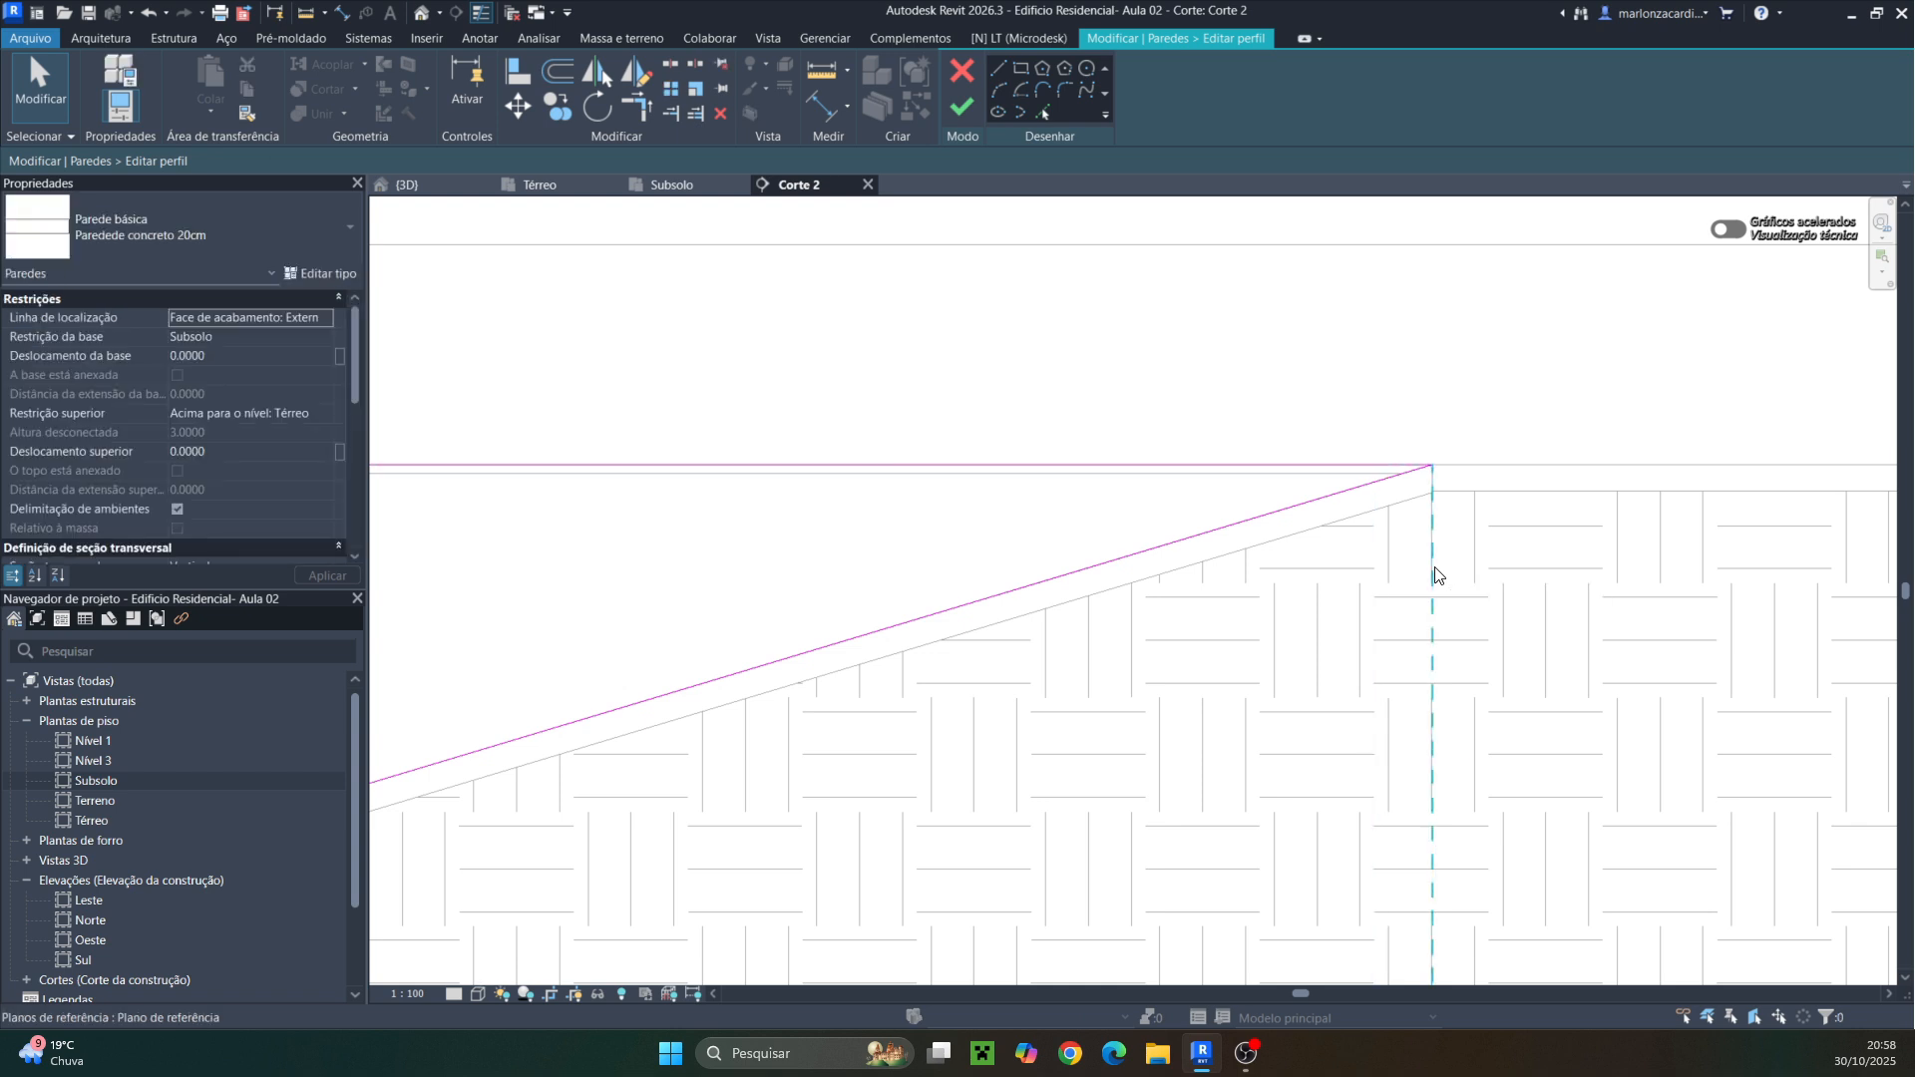
pyautogui.scroll(-3, 1435, 574)
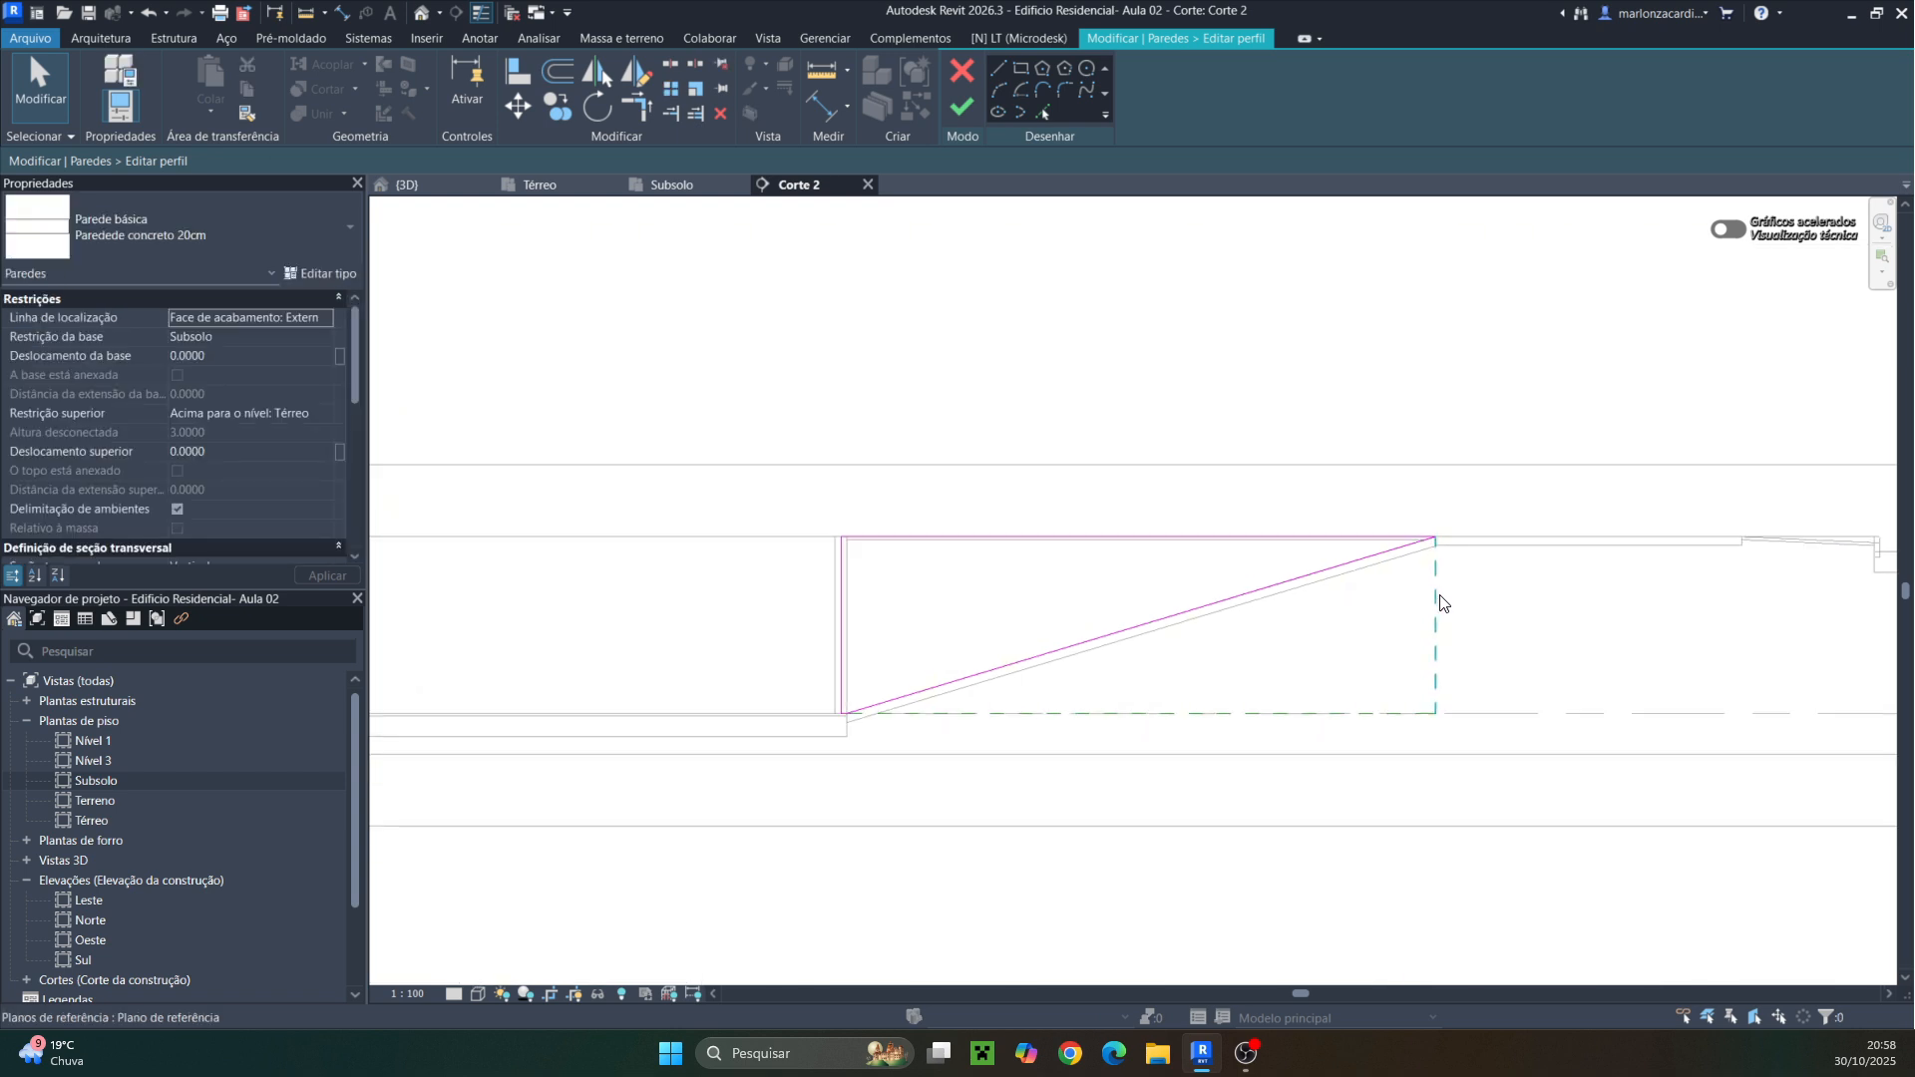
pyautogui.click(963, 108)
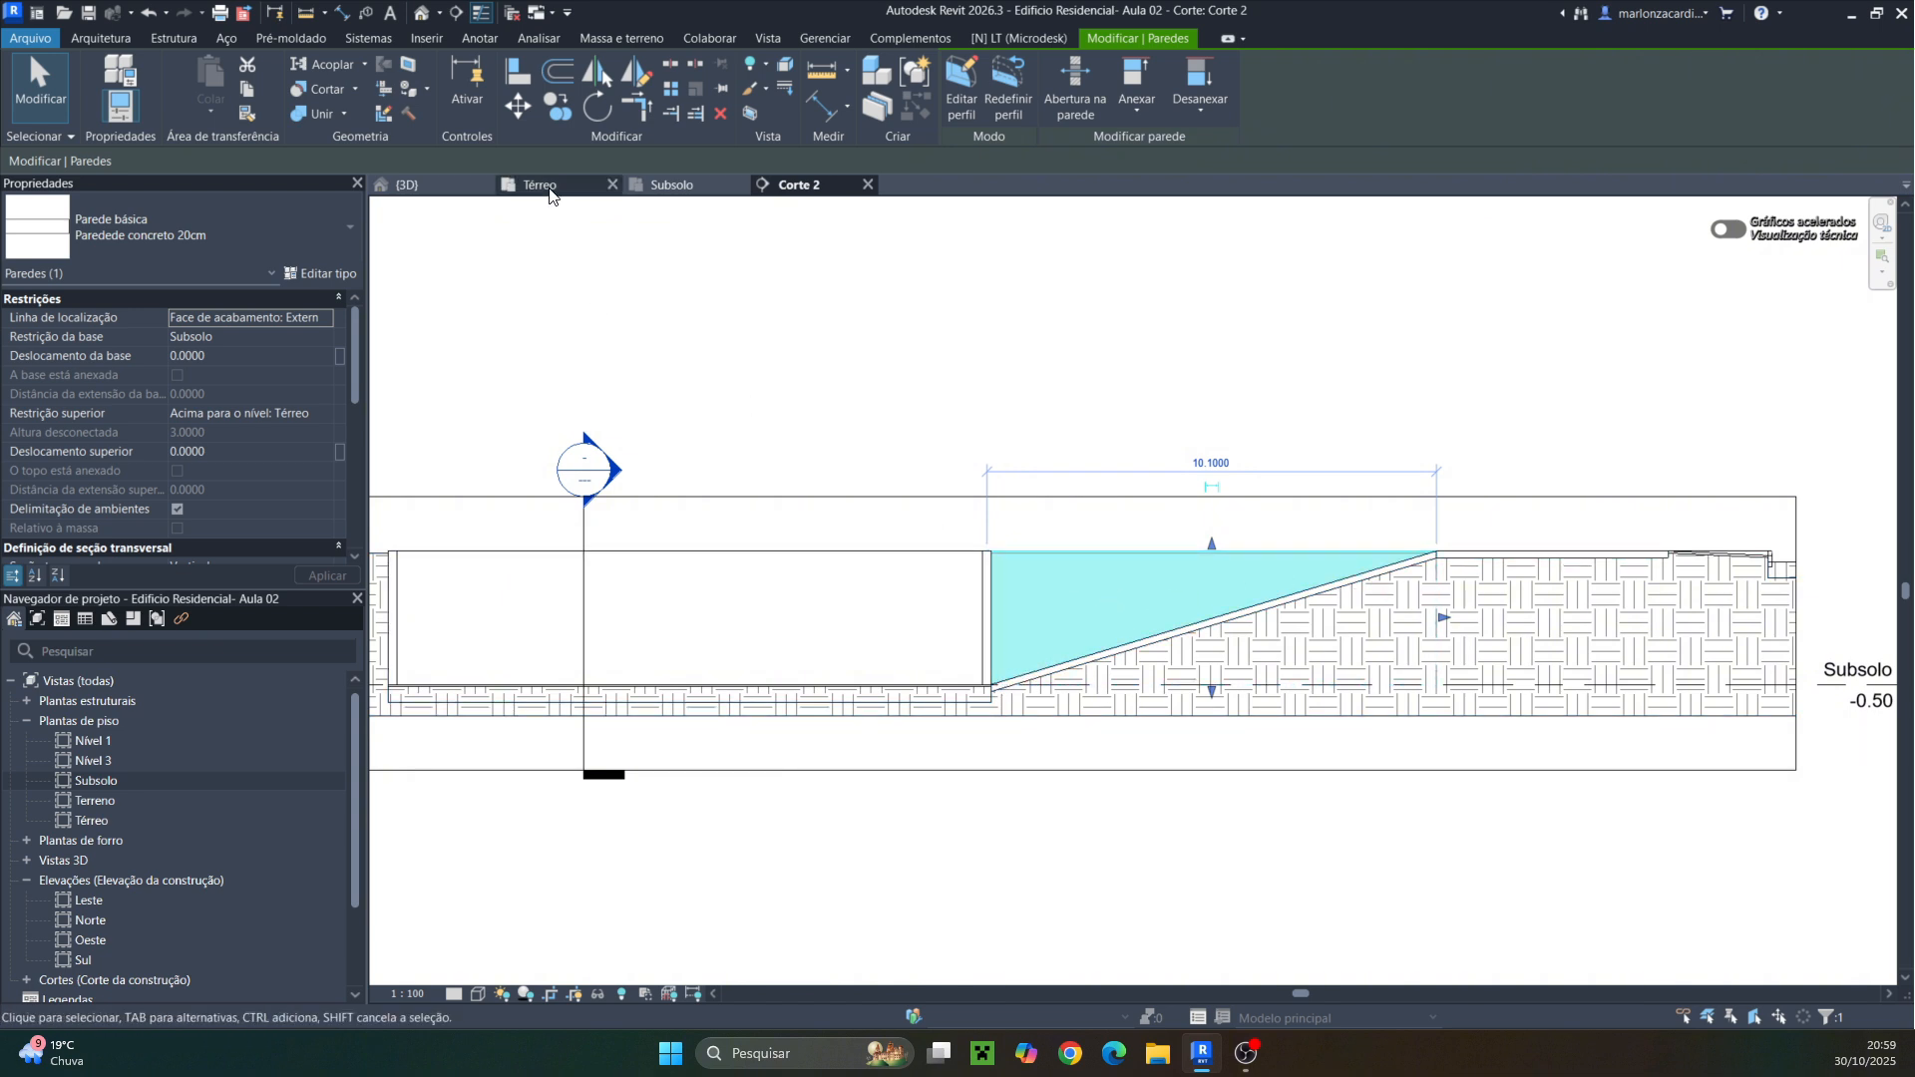
# Inspect the sloped ramp wall in the 3D view
pyautogui.click(426, 185)
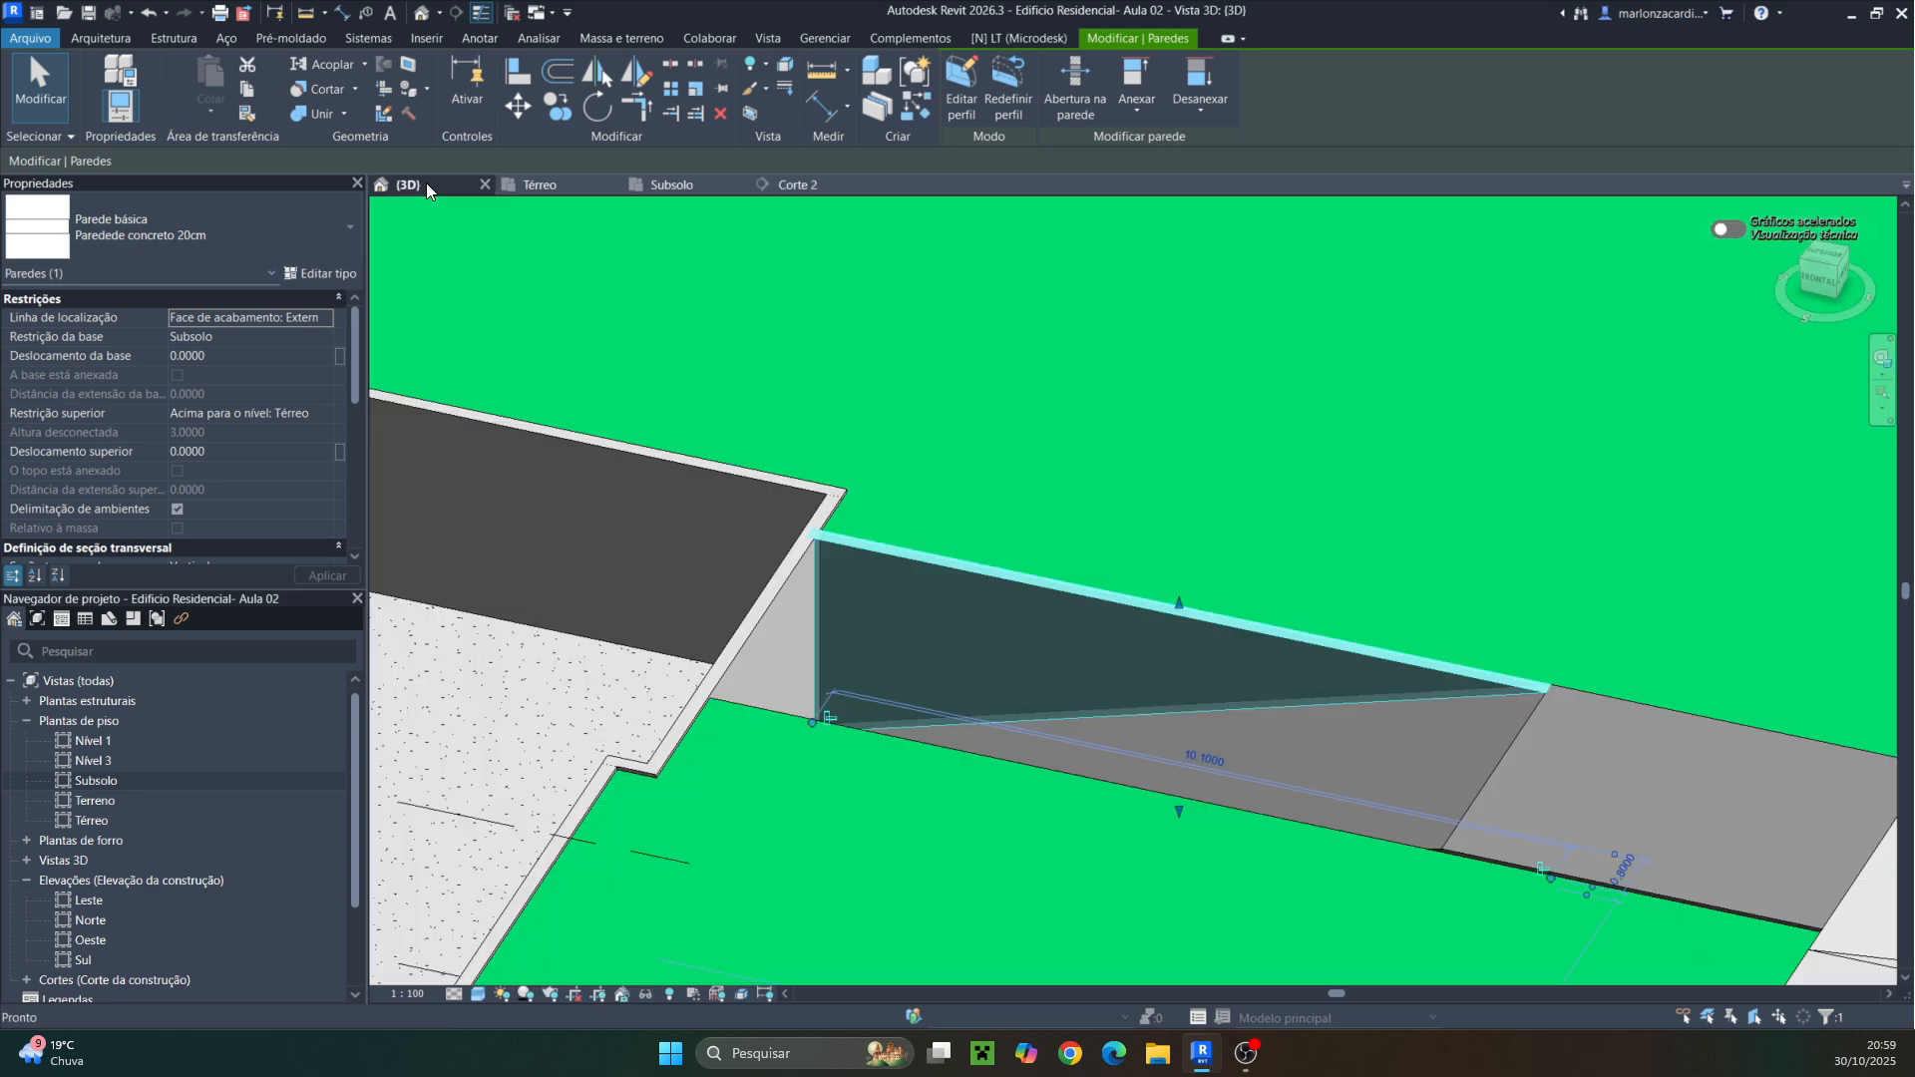
pyautogui.keyDown('shift'); pyautogui.moveTo(980, 752); pyautogui.dragTo(937, 724, button='middle'); pyautogui.keyUp('shift')
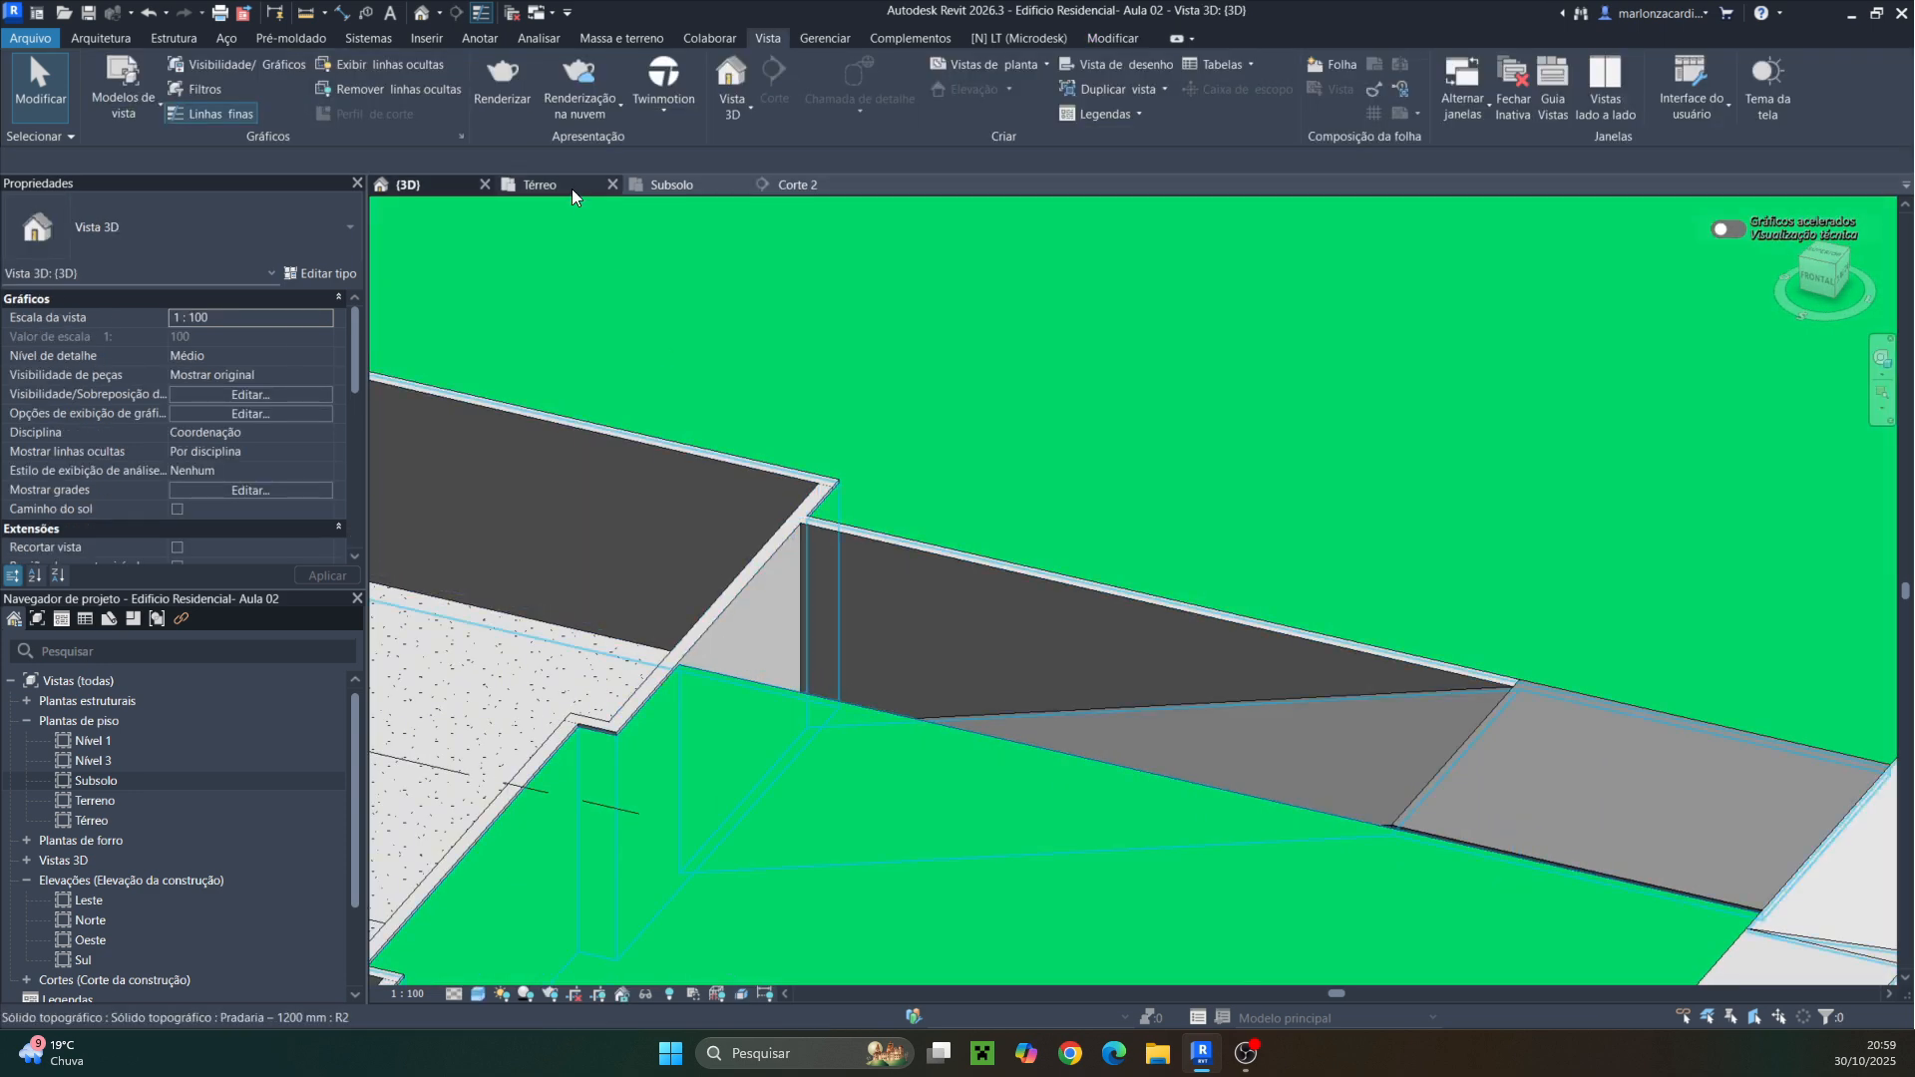
# In the Subsolo plan, shift the Corte 2 section line slightly south across the ramp, then select the ramp wall
pyautogui.click(663, 186)
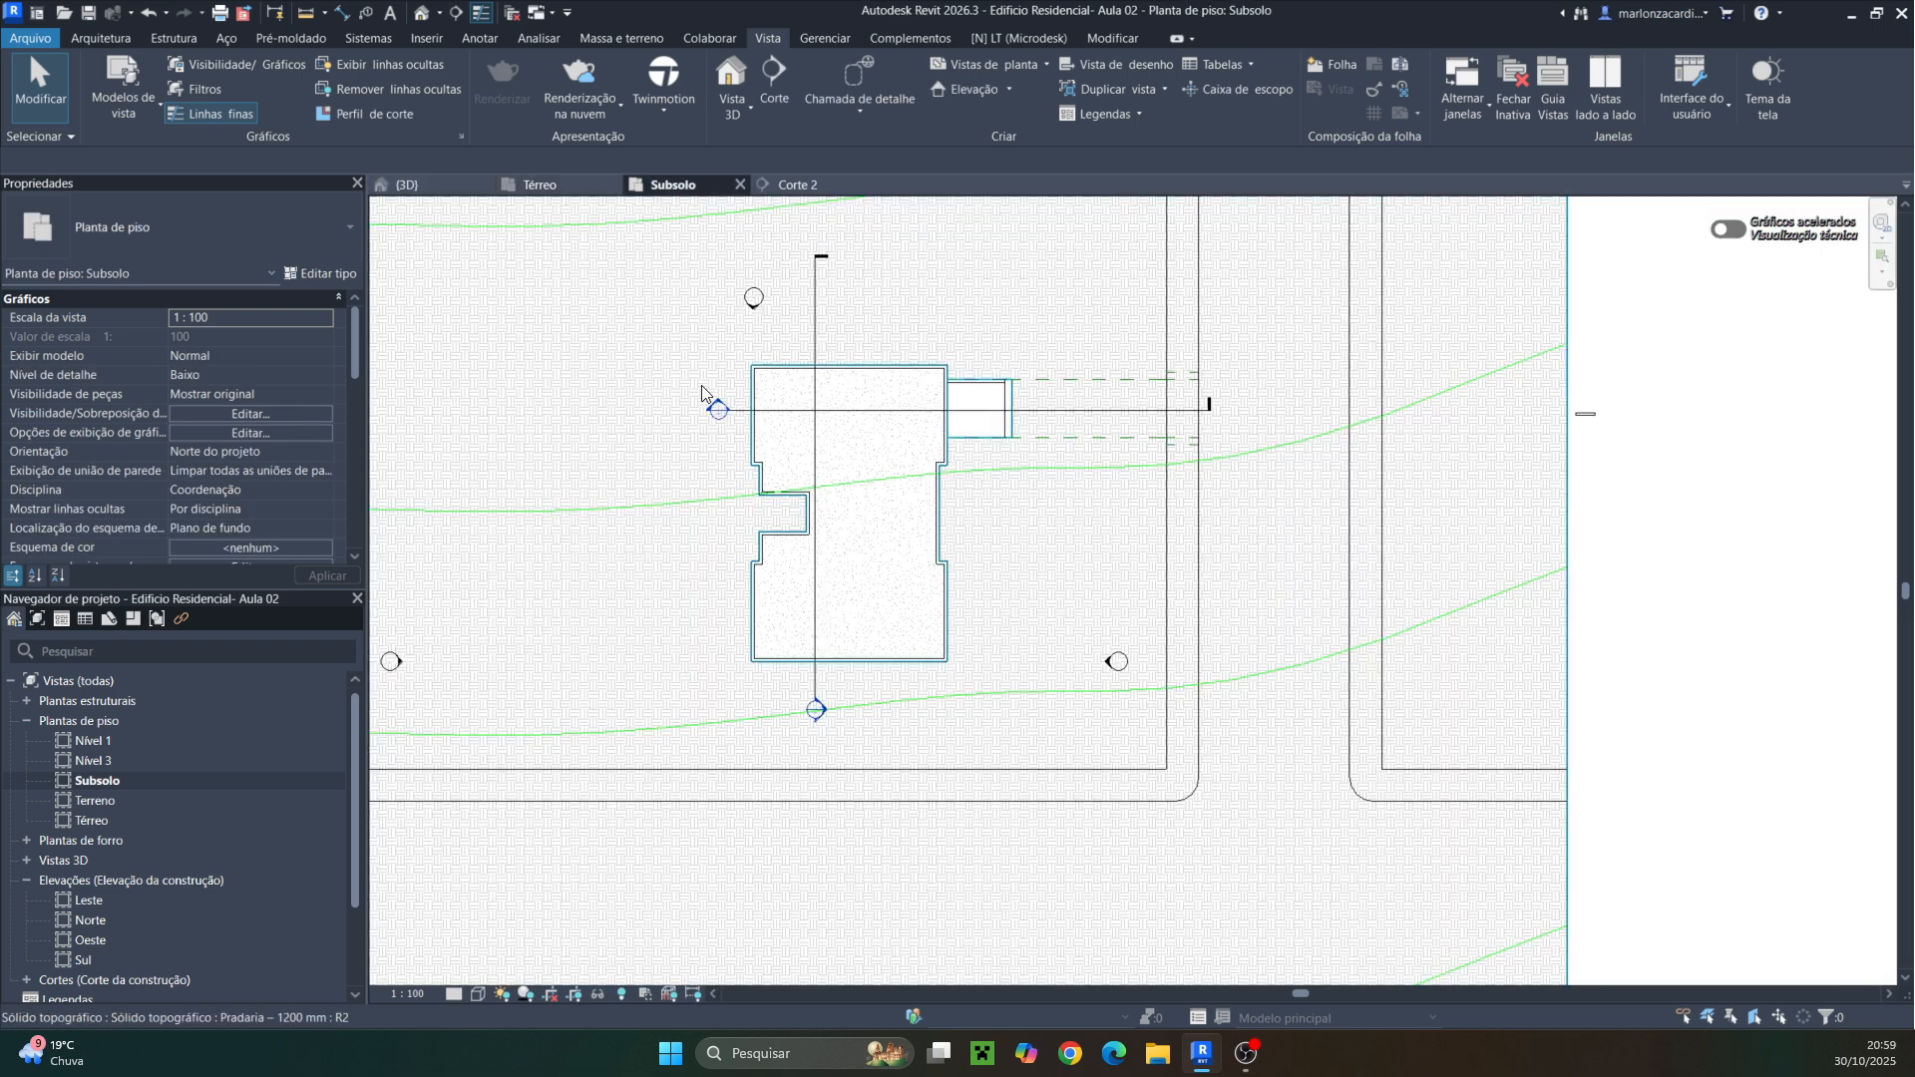
pyautogui.scroll(4, 997, 424)
pyautogui.click(1101, 400)
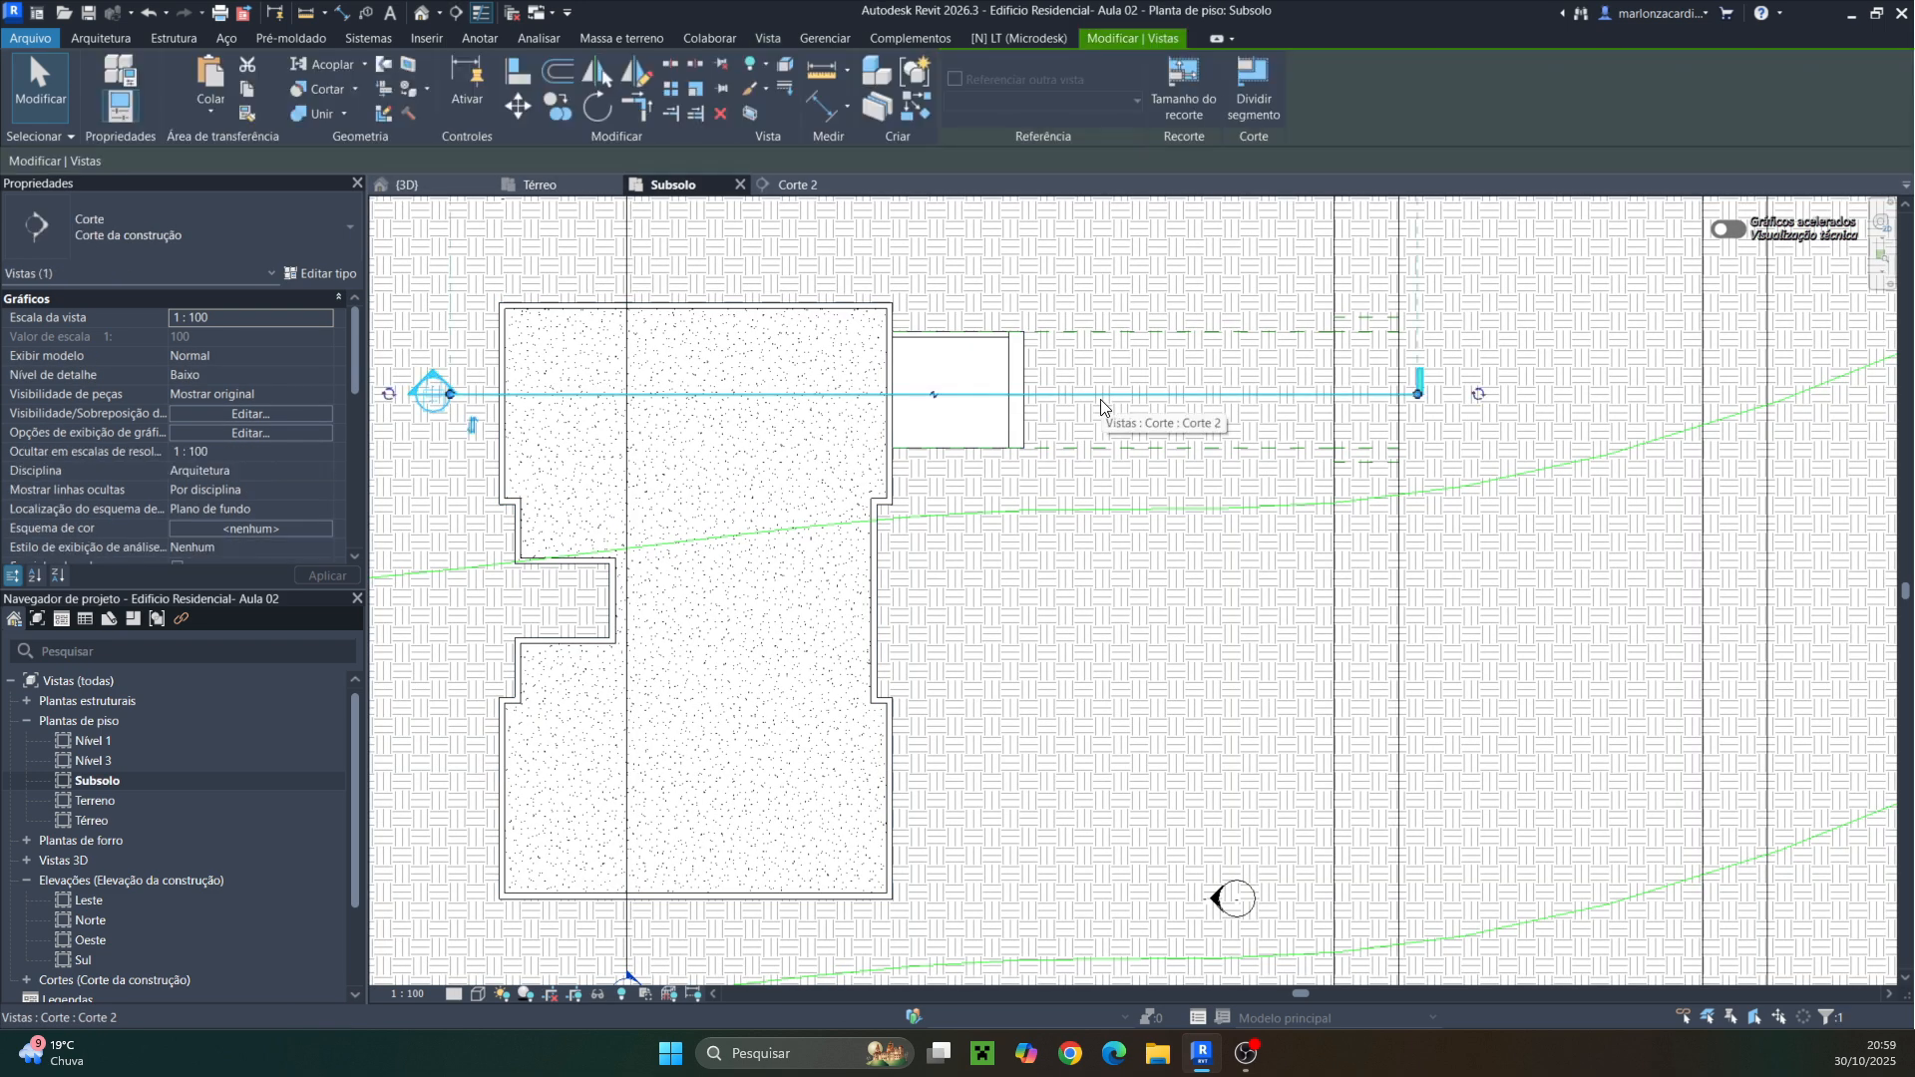
pyautogui.moveTo(1101, 399); pyautogui.dragTo(1082, 441)
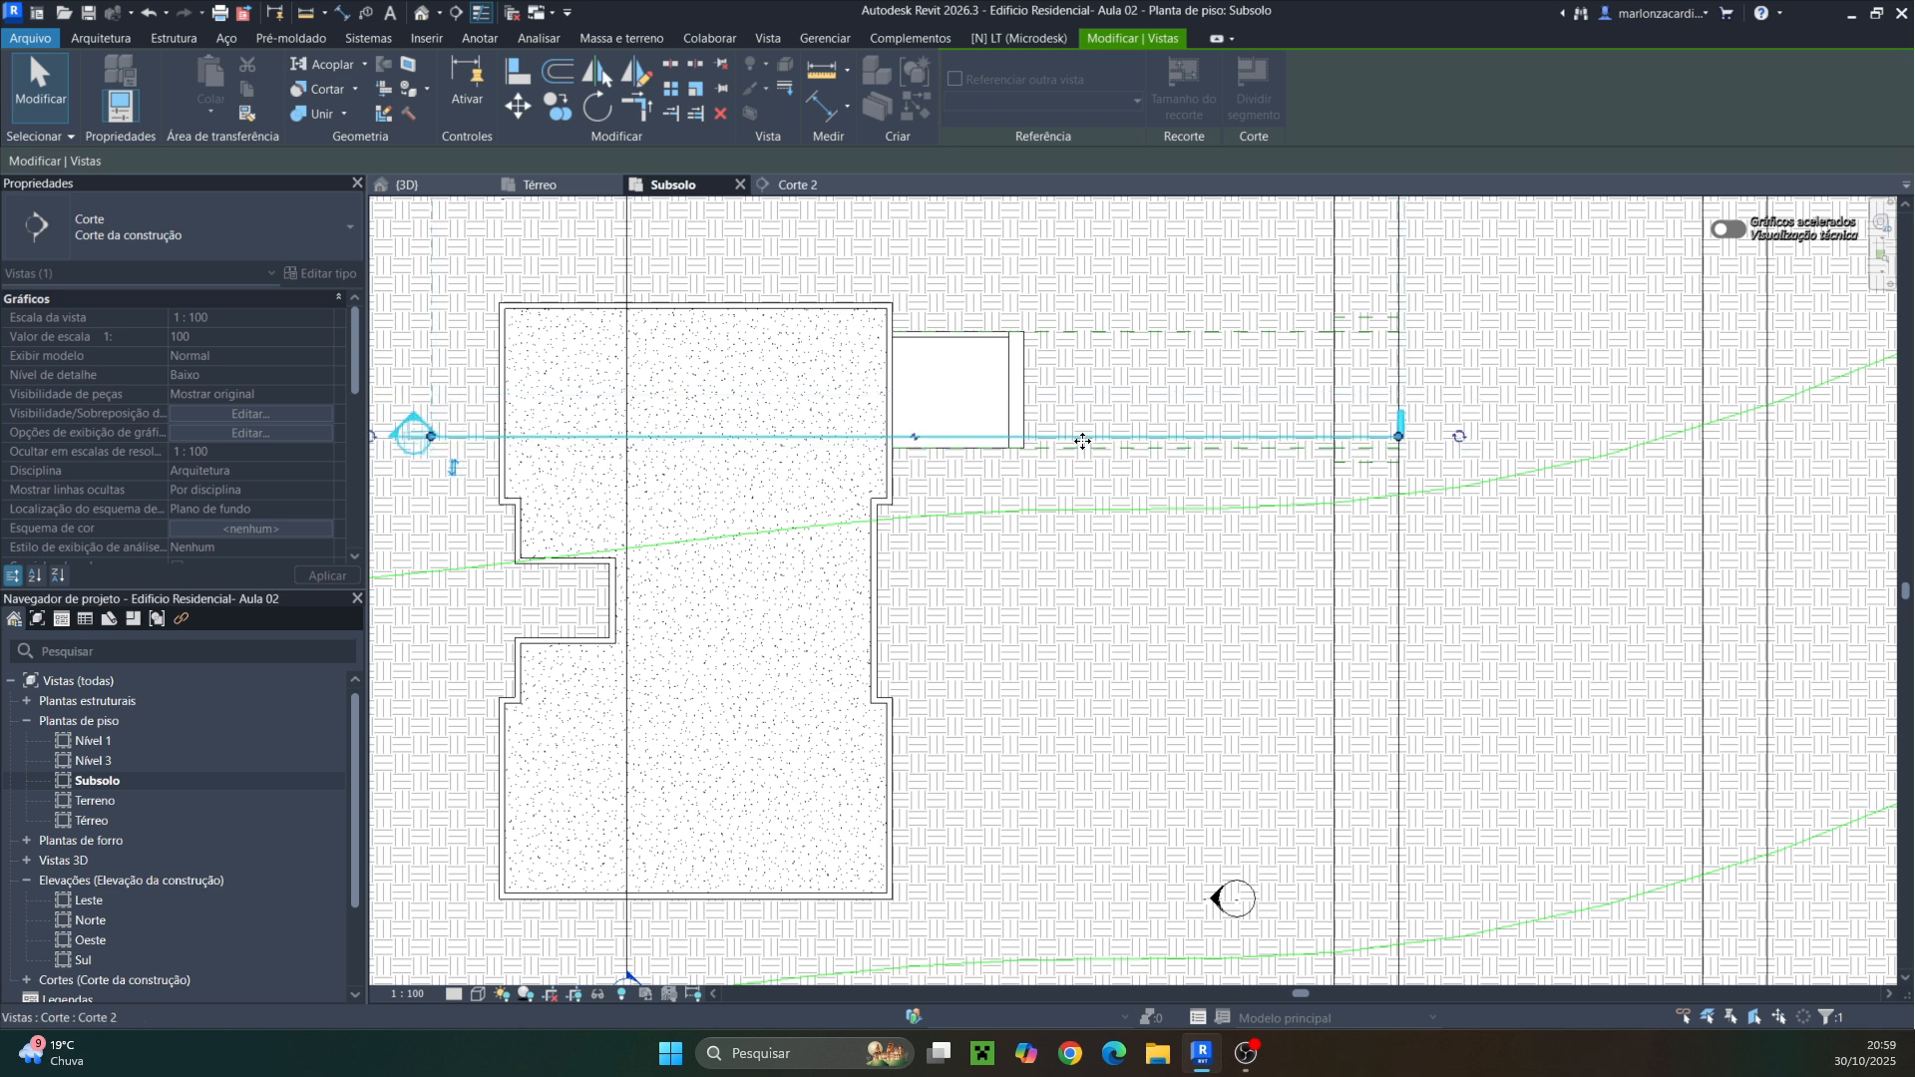
pyautogui.click(1095, 522)
pyautogui.moveTo(1095, 525); pyautogui.dragTo(1079, 664, button='middle')
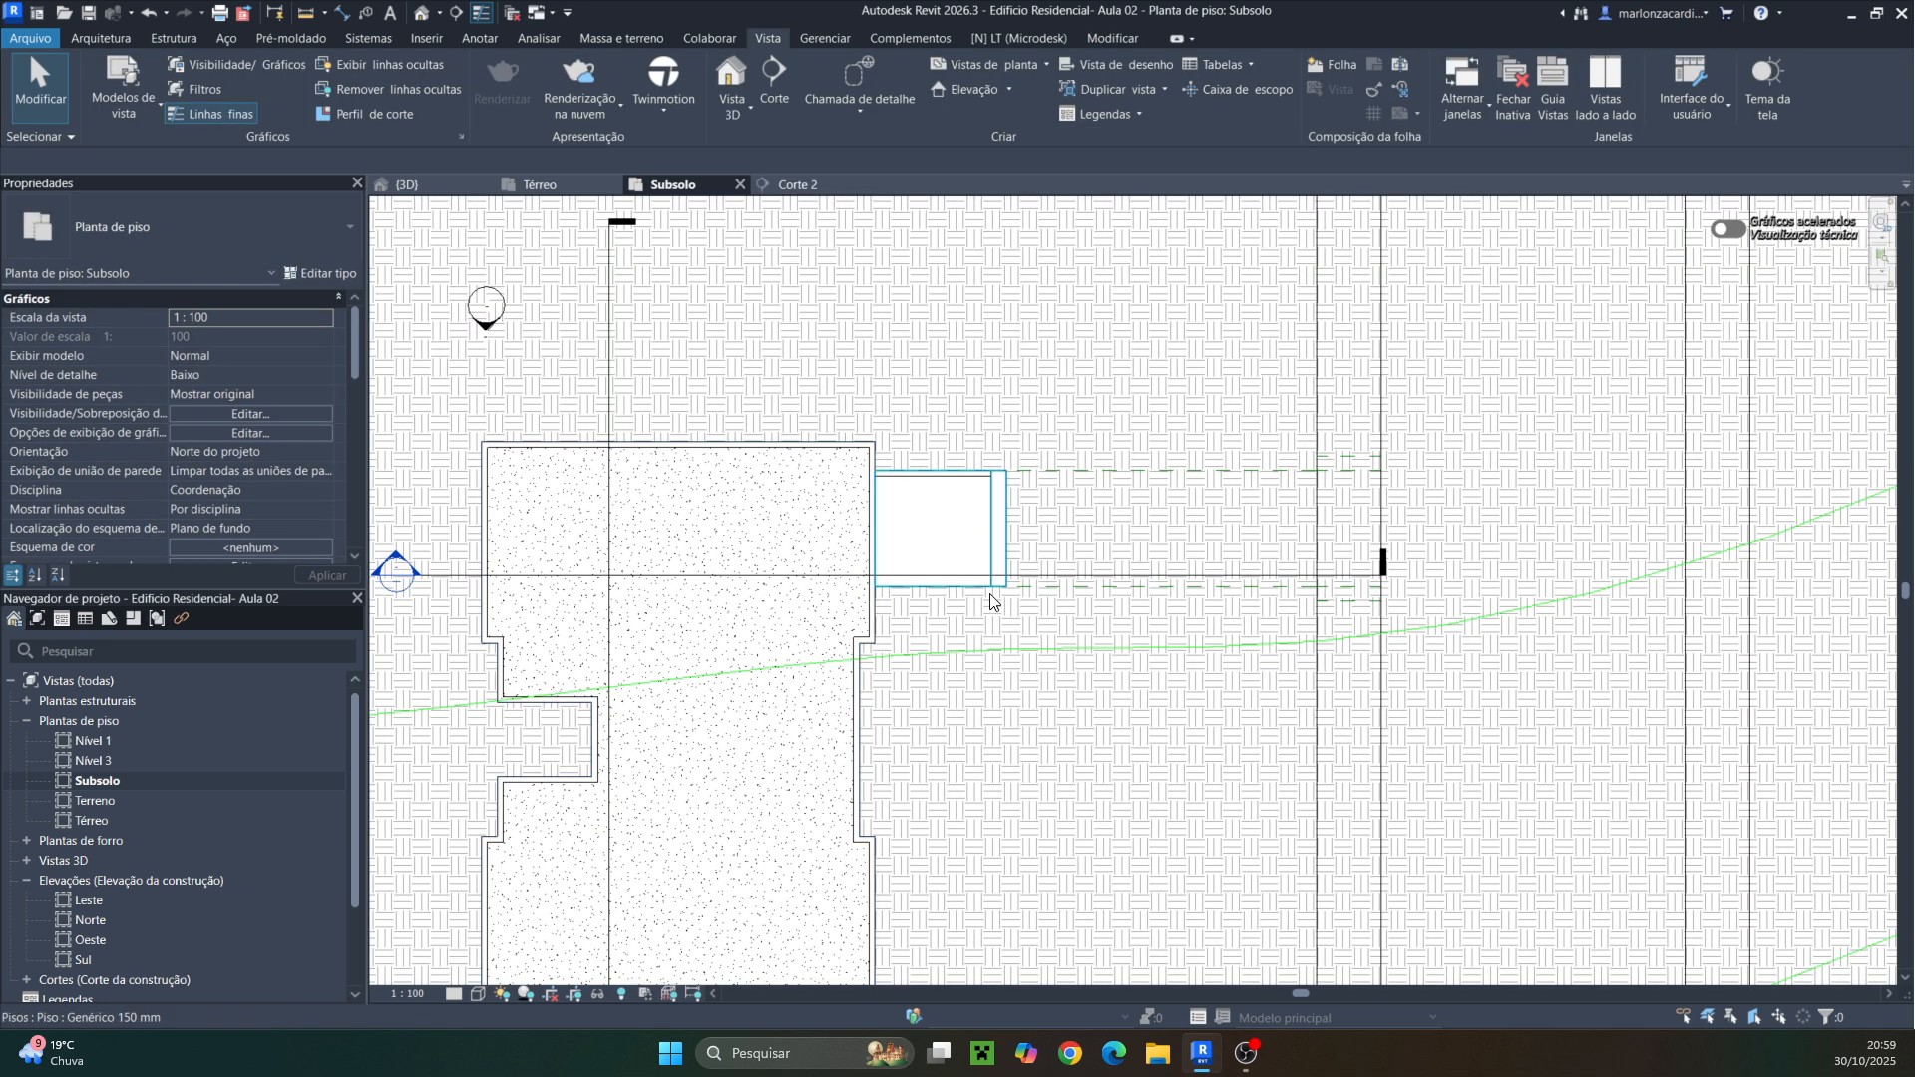
pyautogui.click(937, 487)
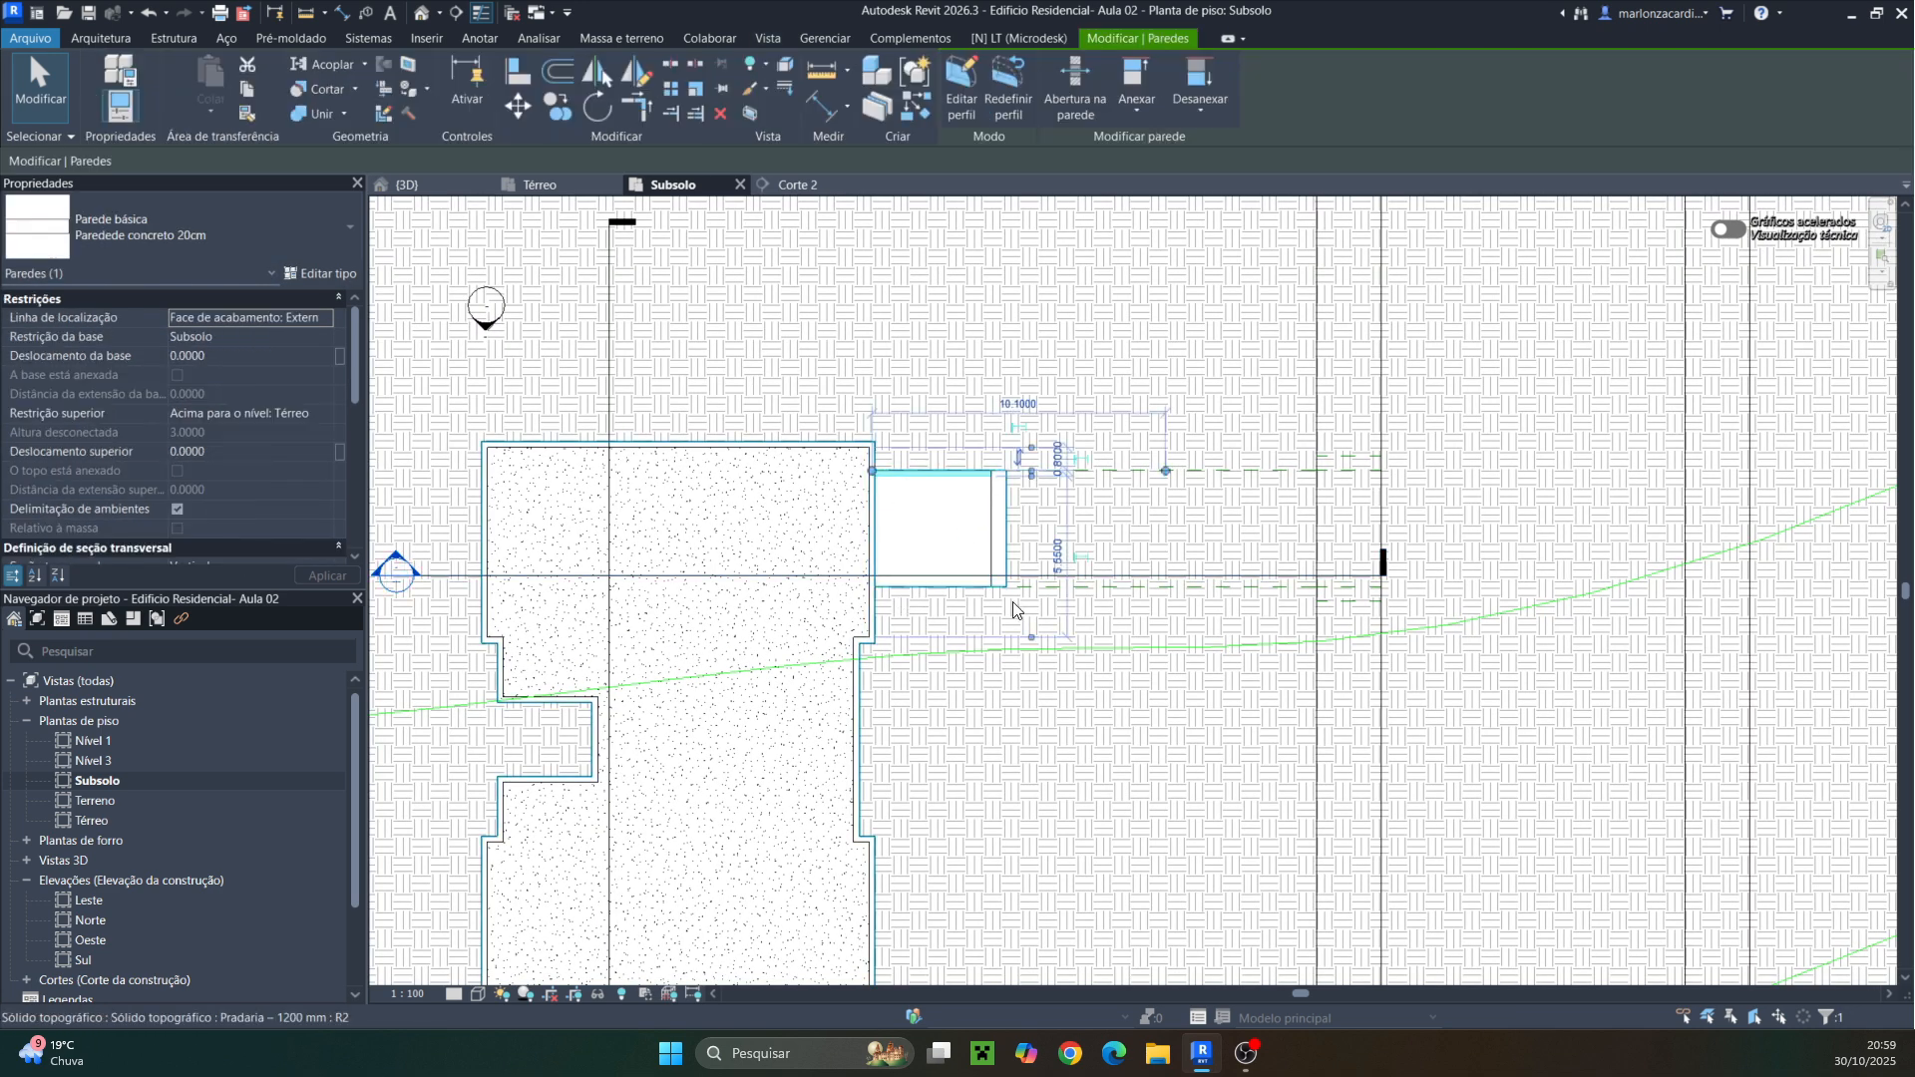
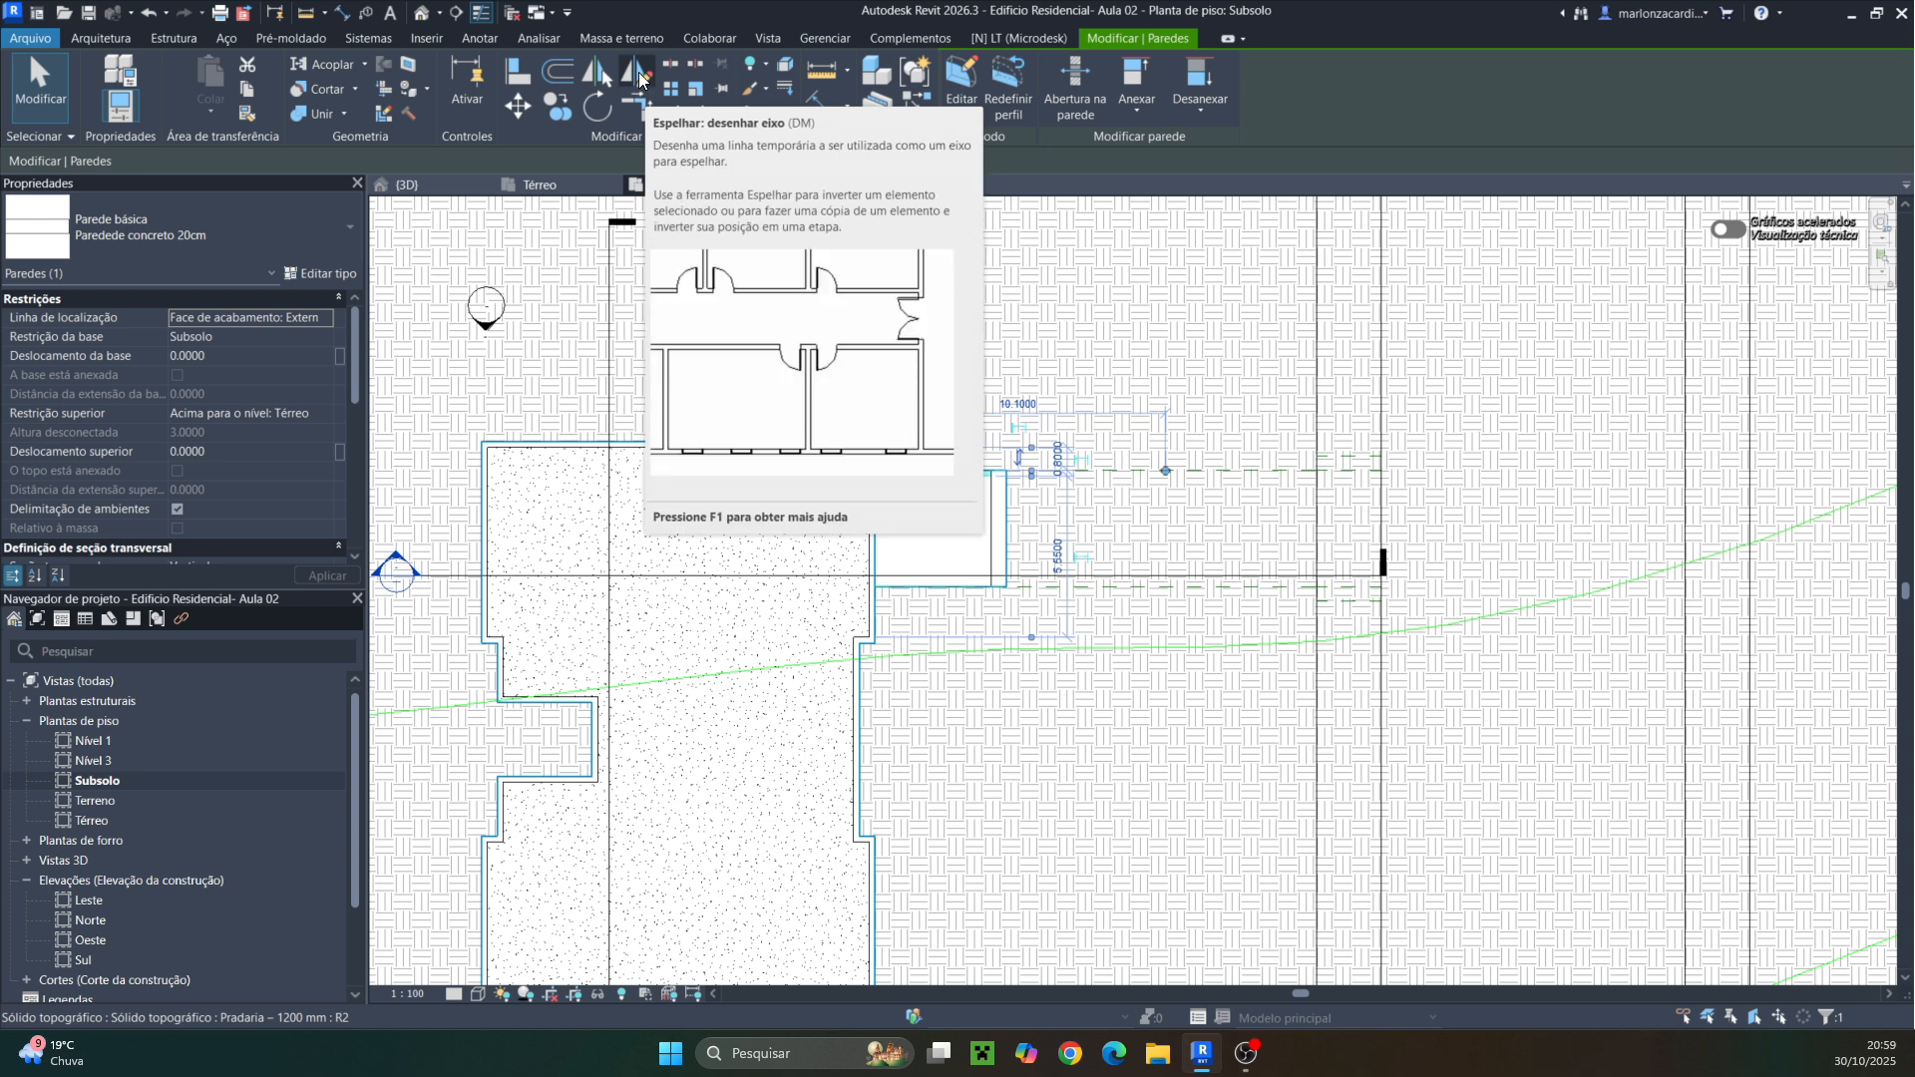
# Mirror the selected ramp wall across the ramp's midline axis to the opposite side of the ramp
pyautogui.press('Escape')
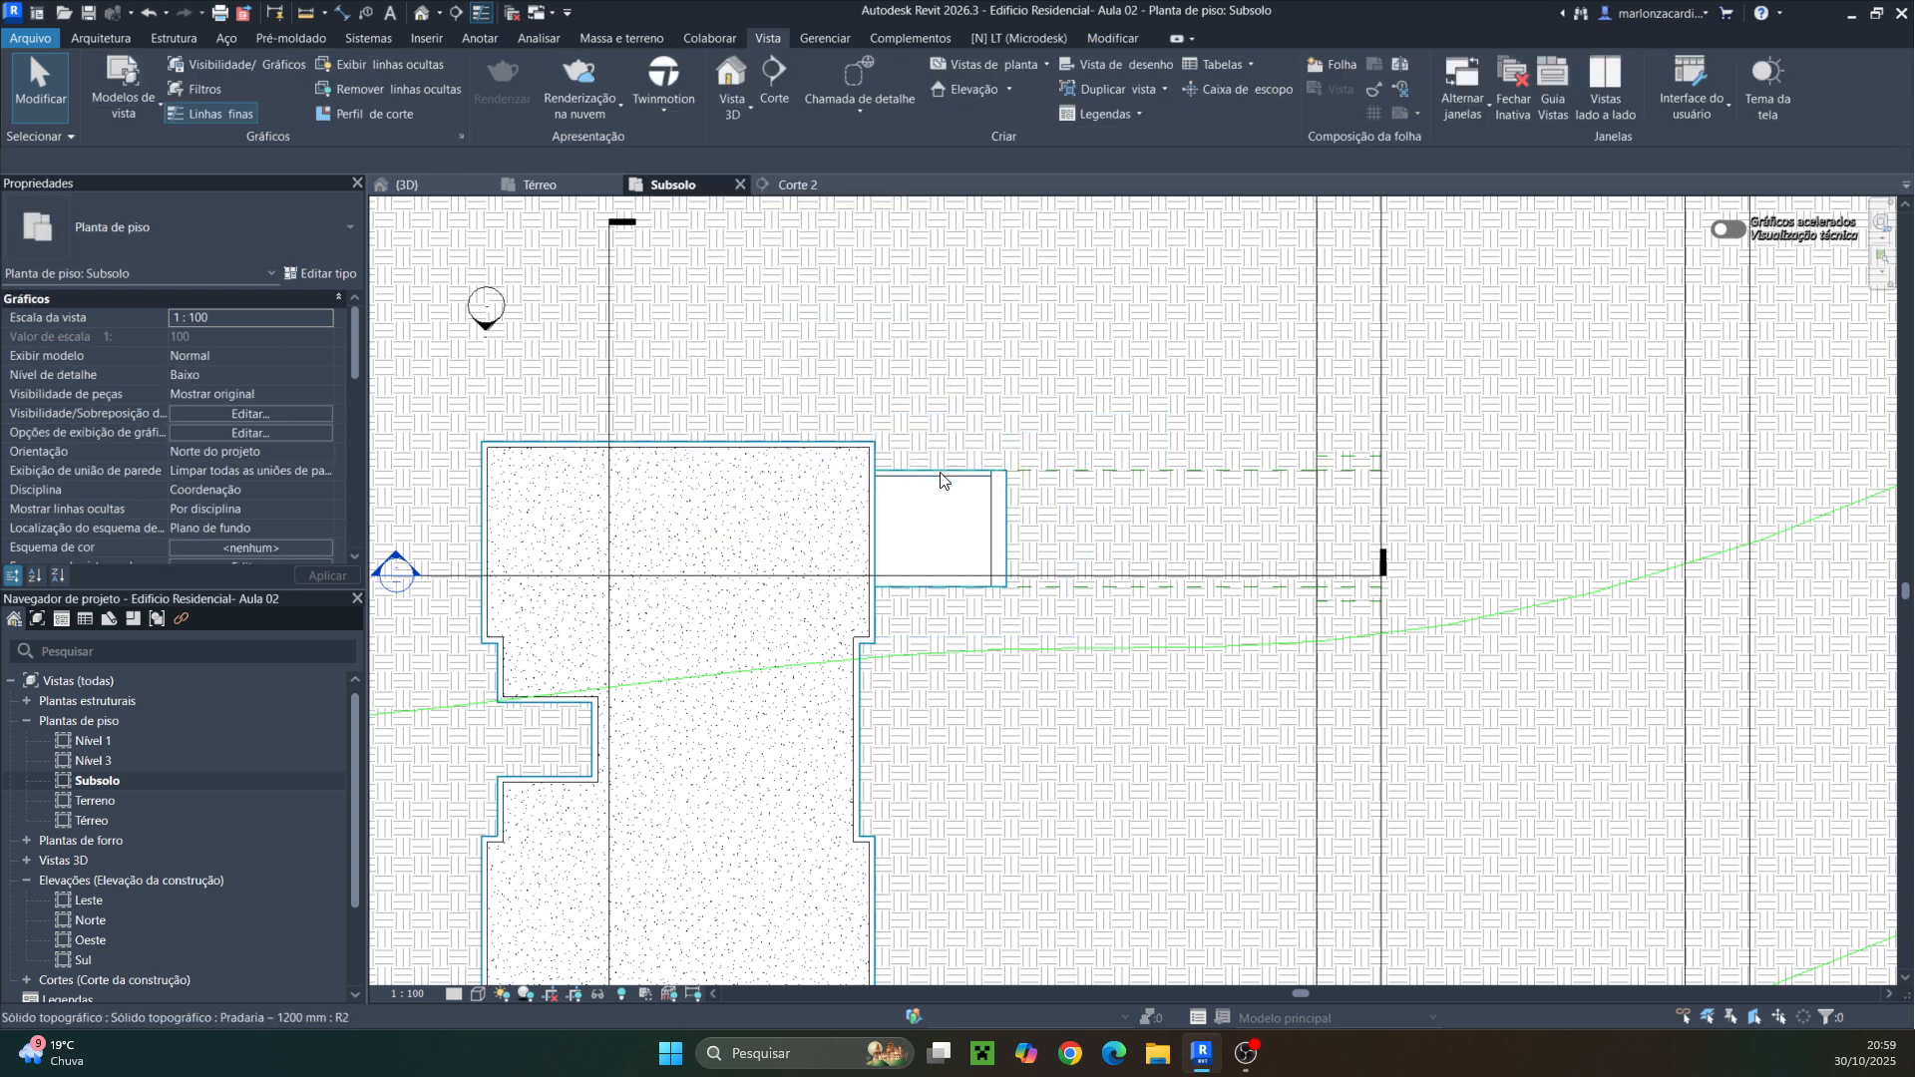
pyautogui.click(939, 480)
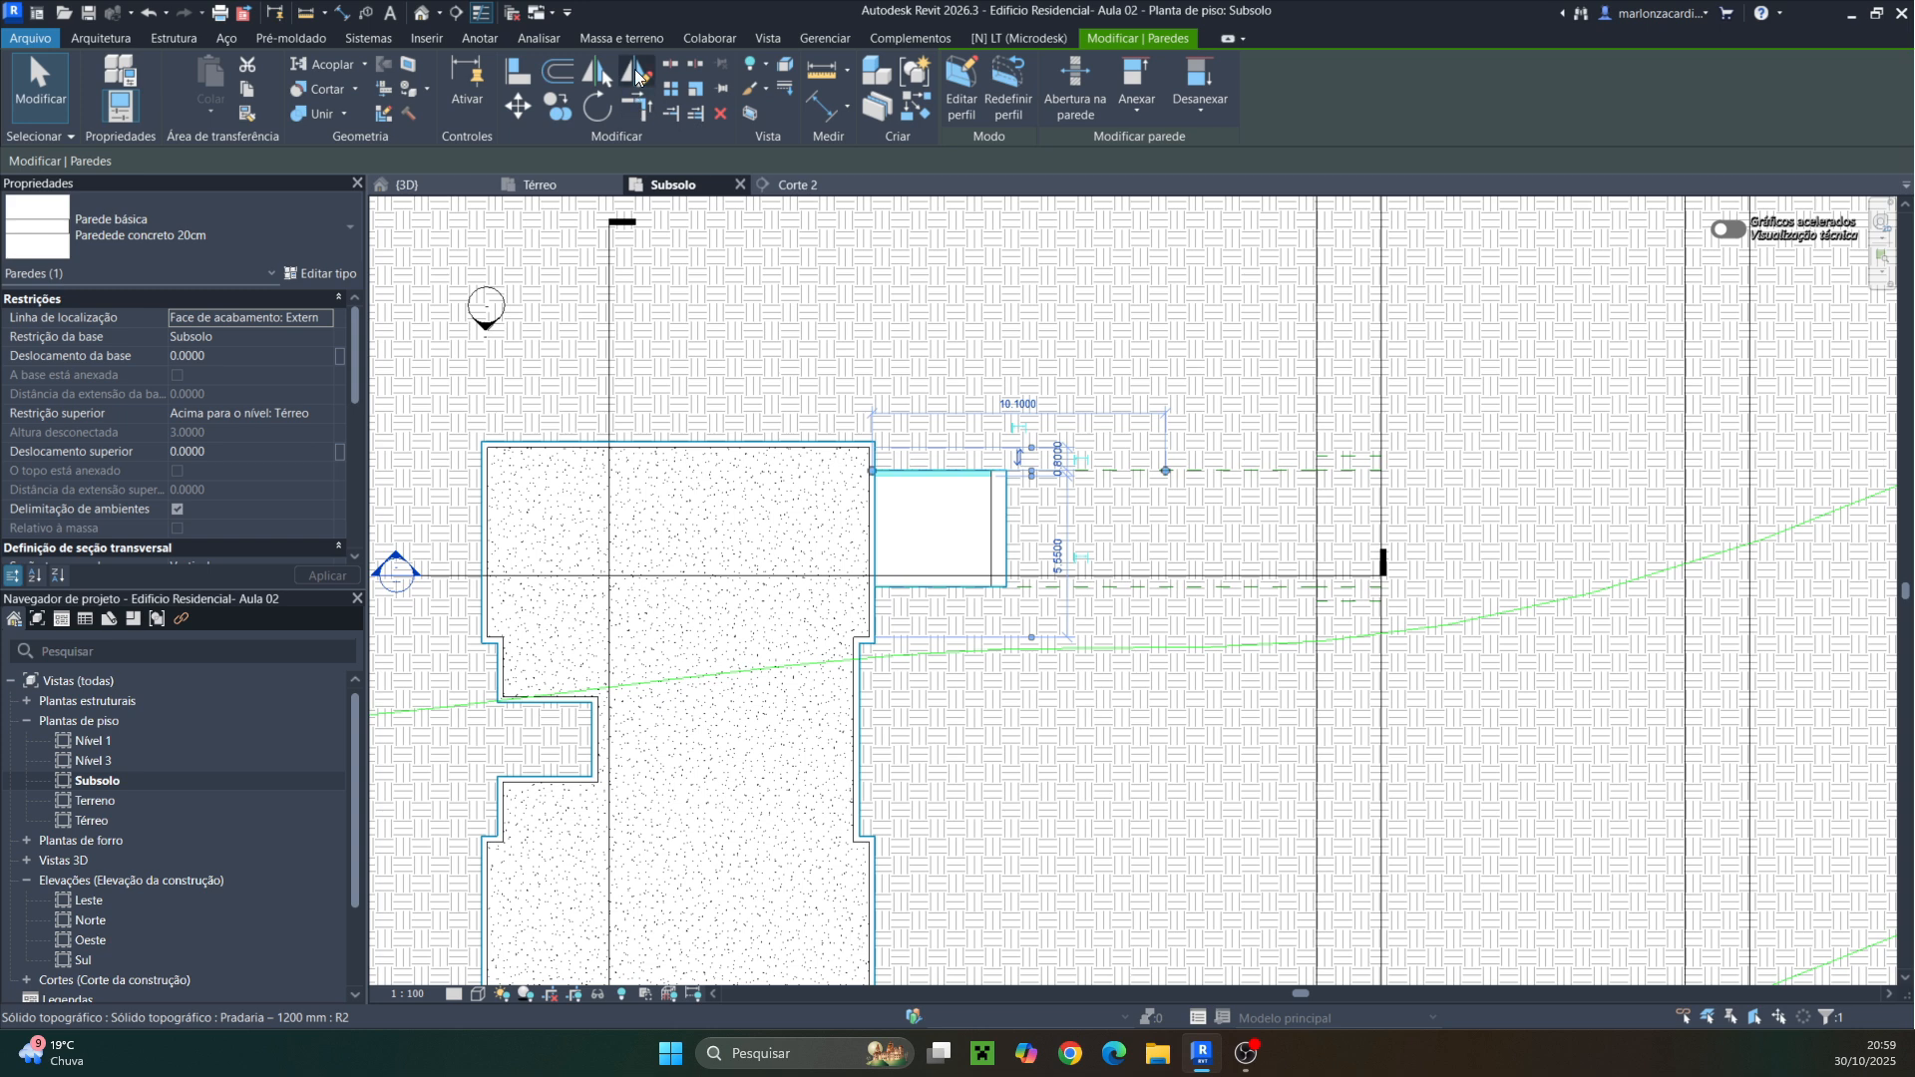
pyautogui.click(637, 76)
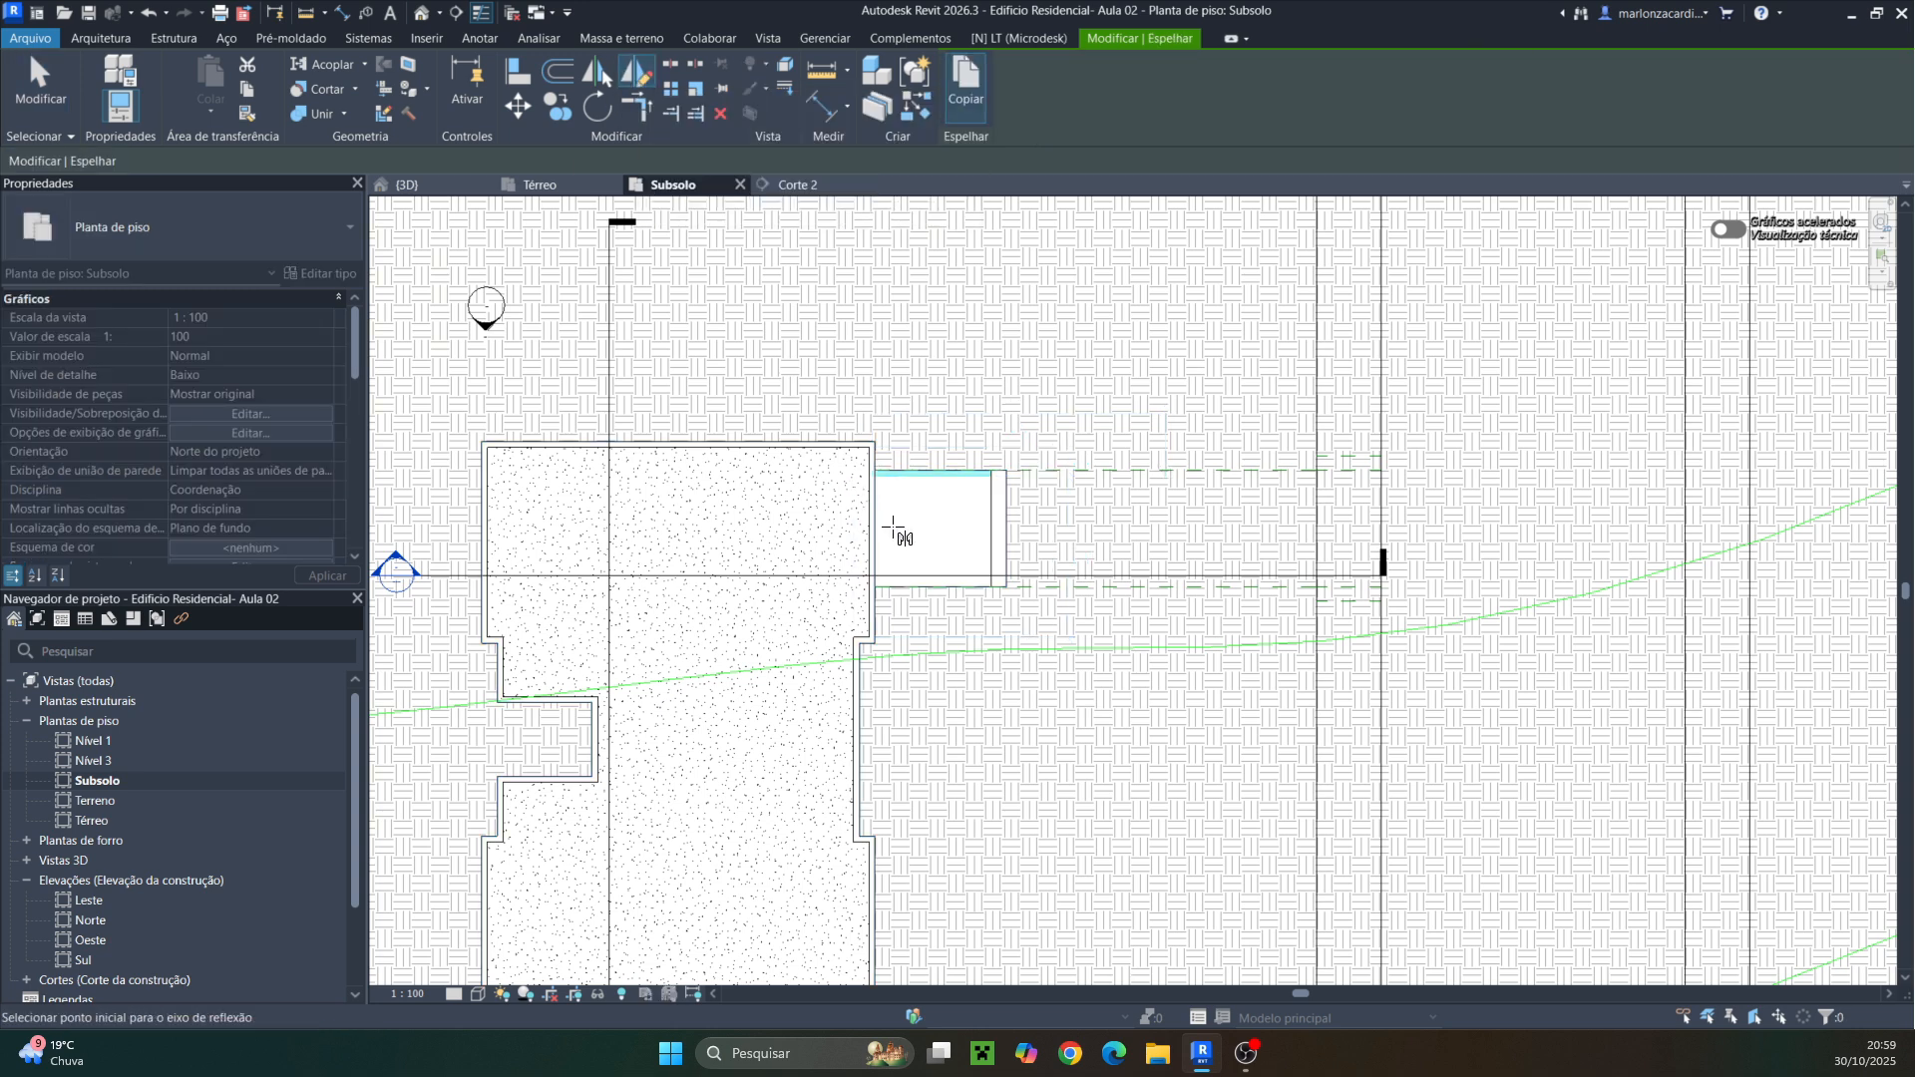
pyautogui.scroll(2, 892, 528)
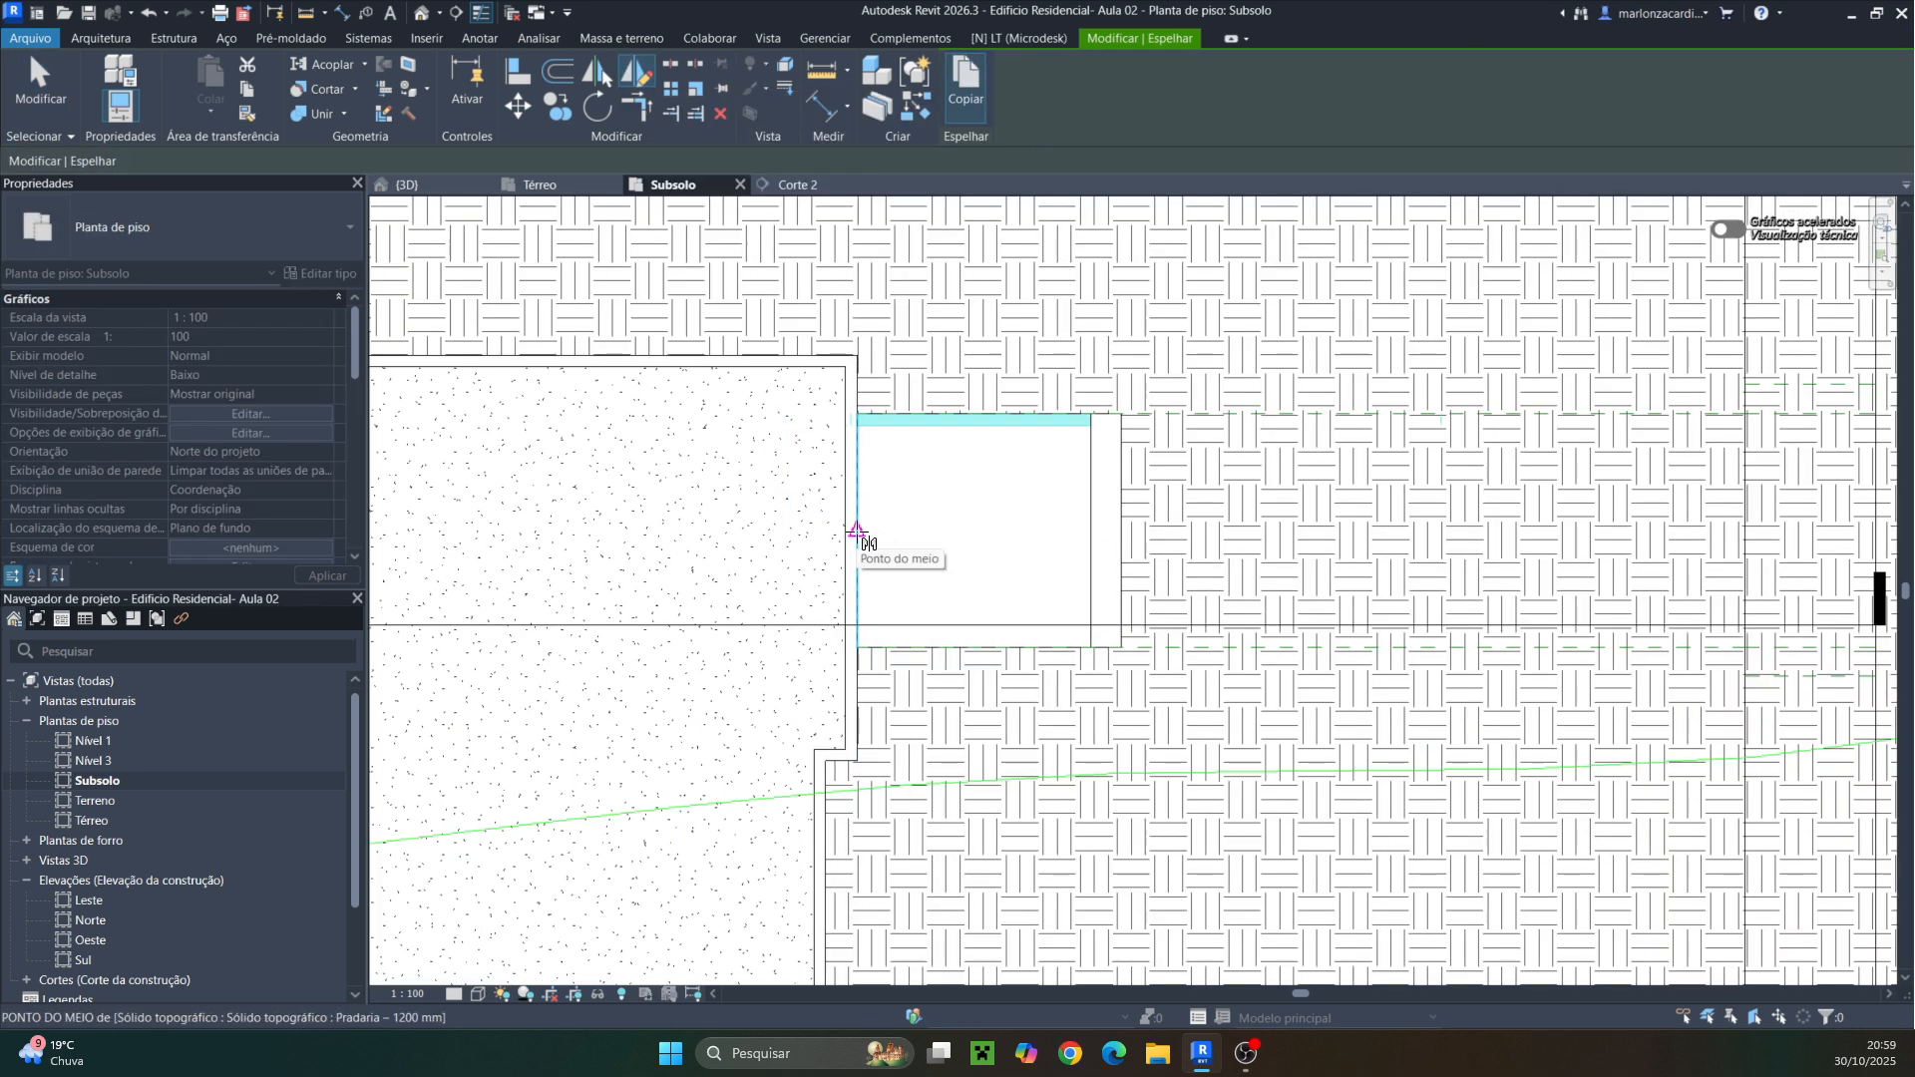
pyautogui.click(857, 532)
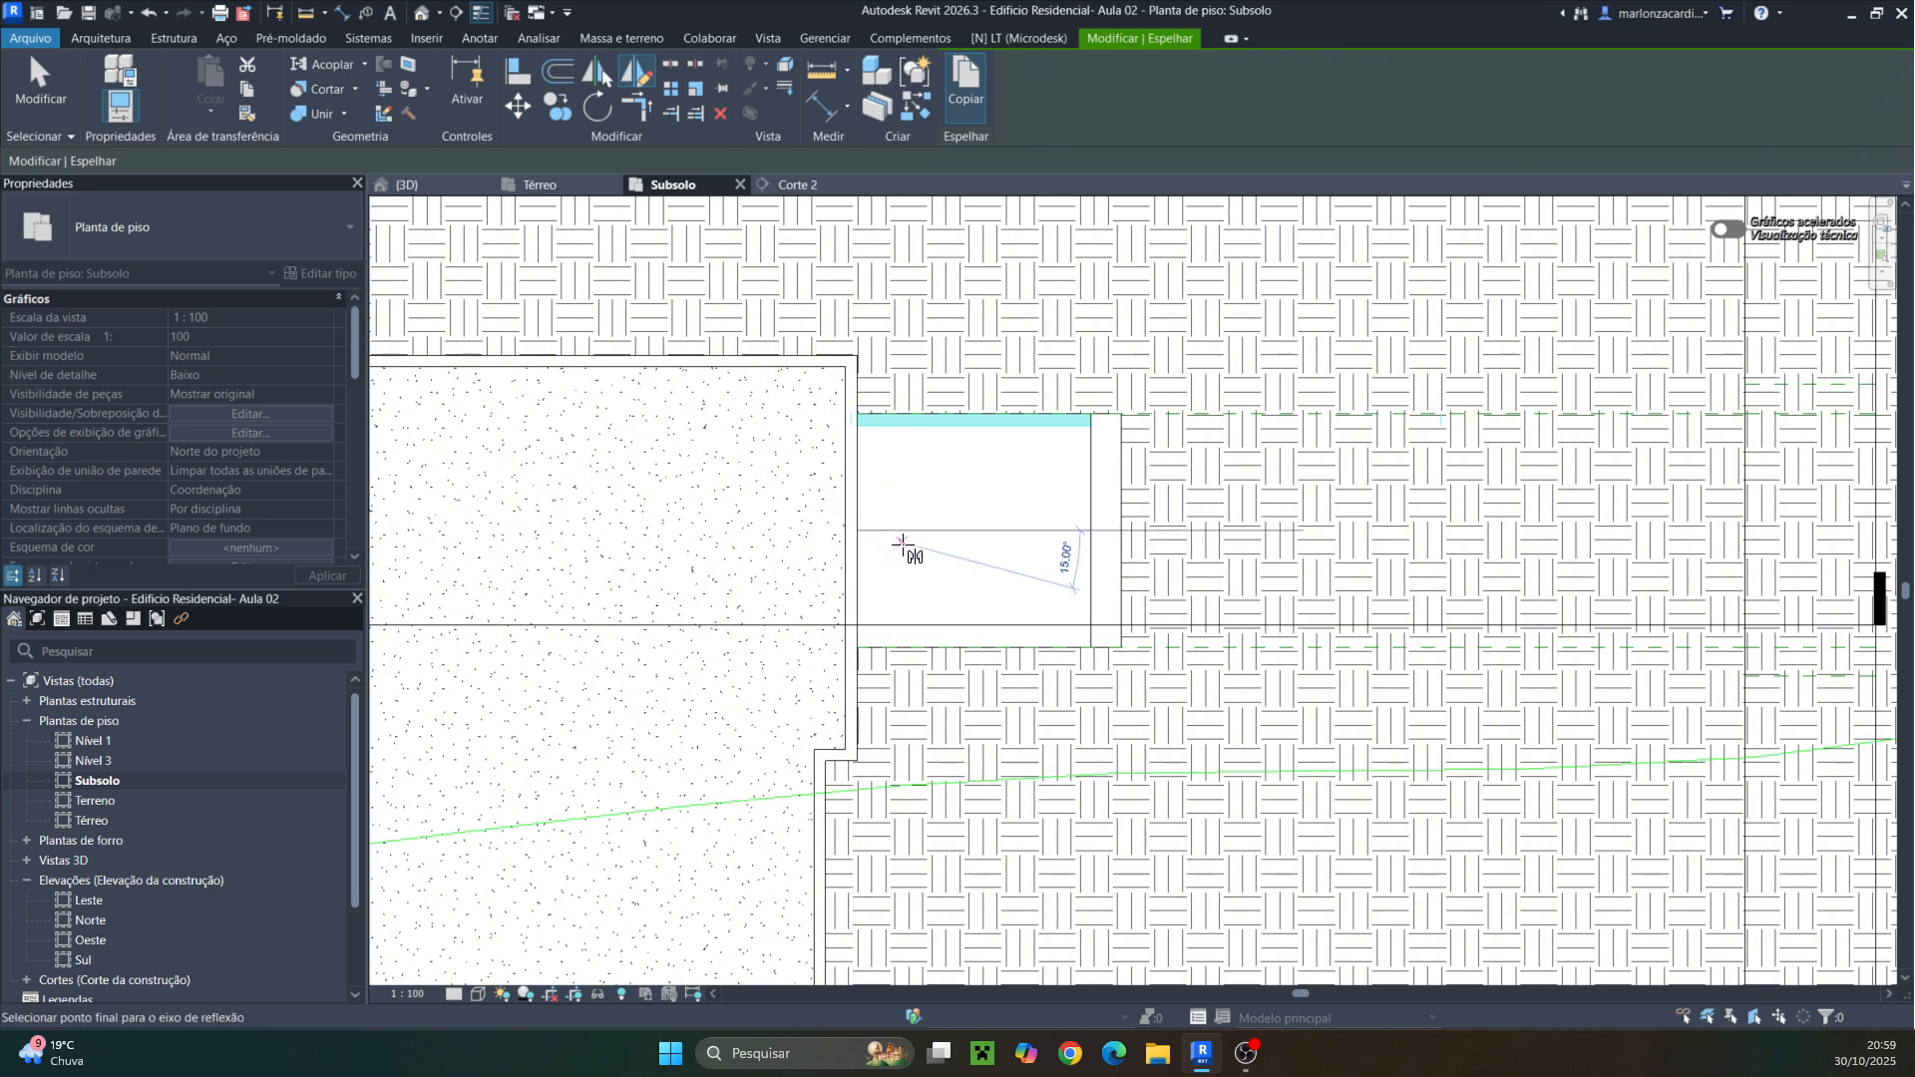
pyautogui.click(972, 530)
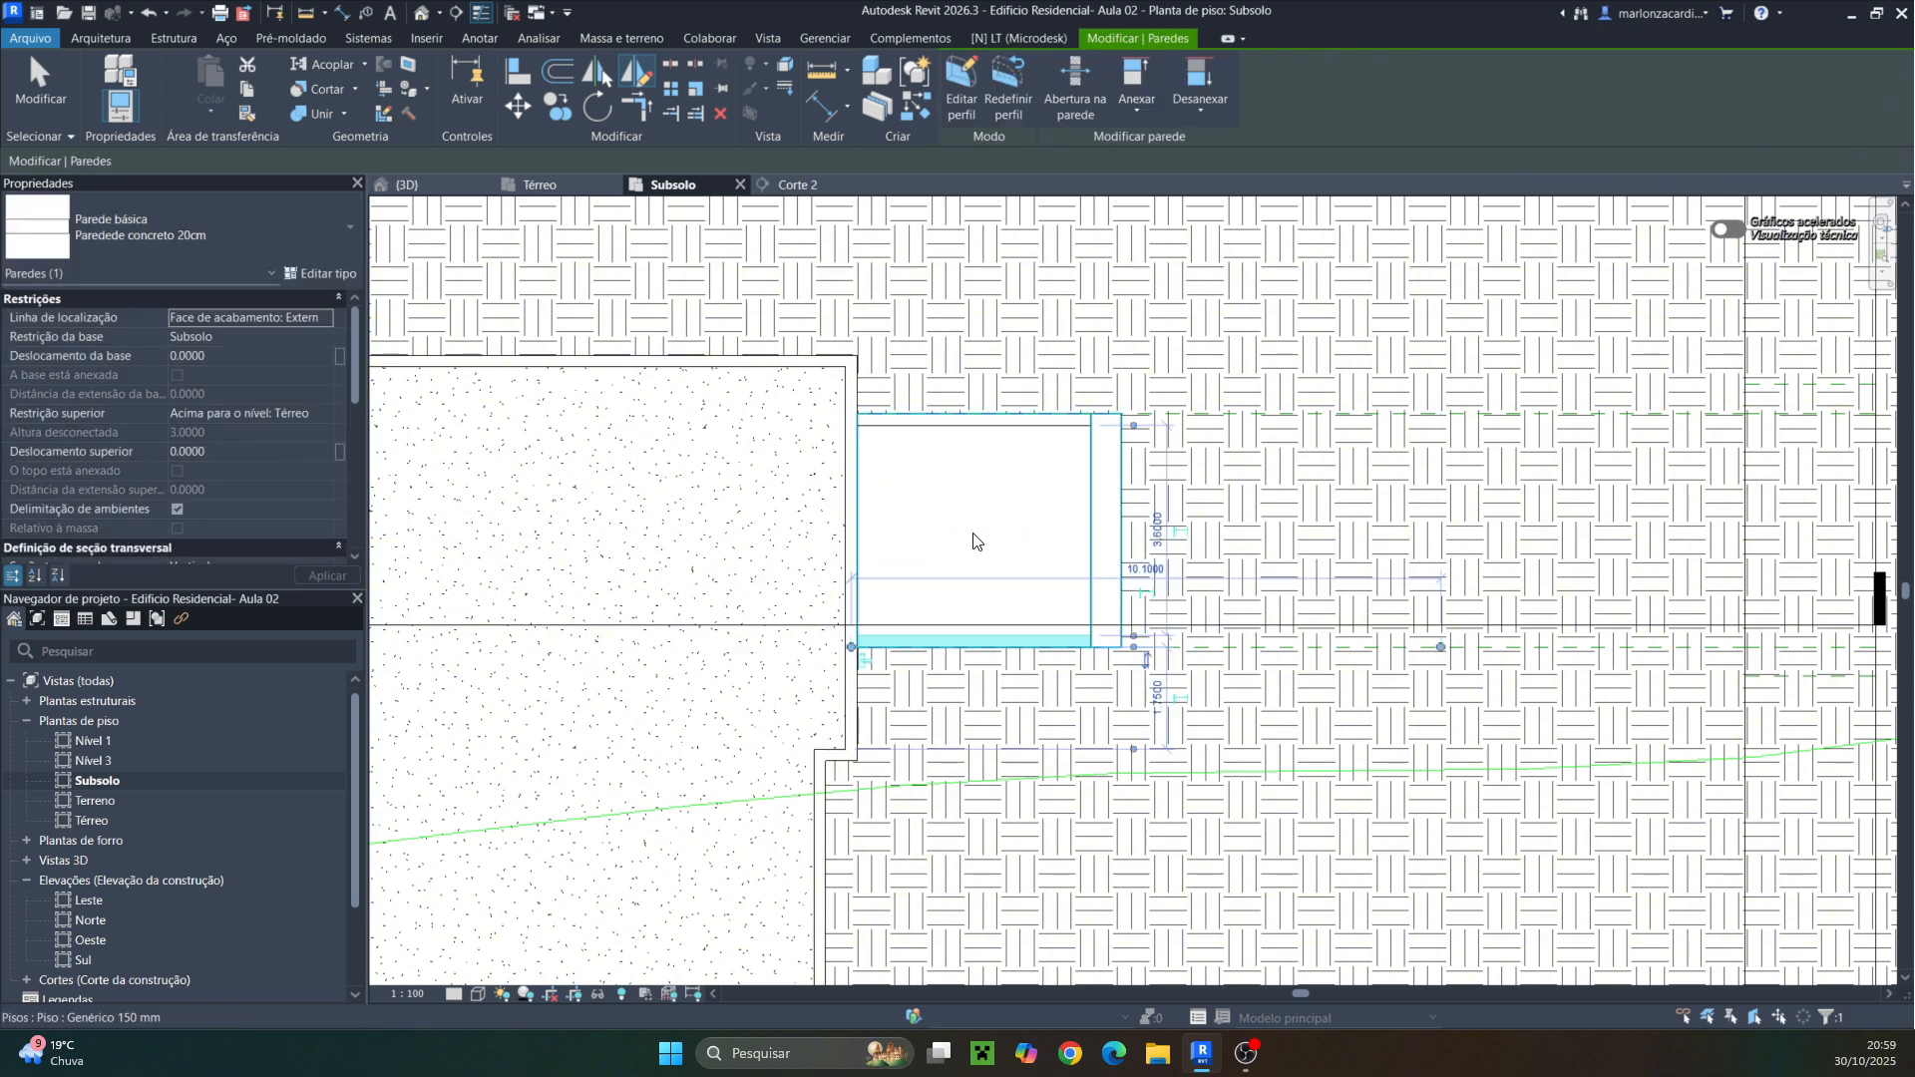
# Inspect the mirrored ramp walls and the basement in the 3D view
pyautogui.click(461, 195)
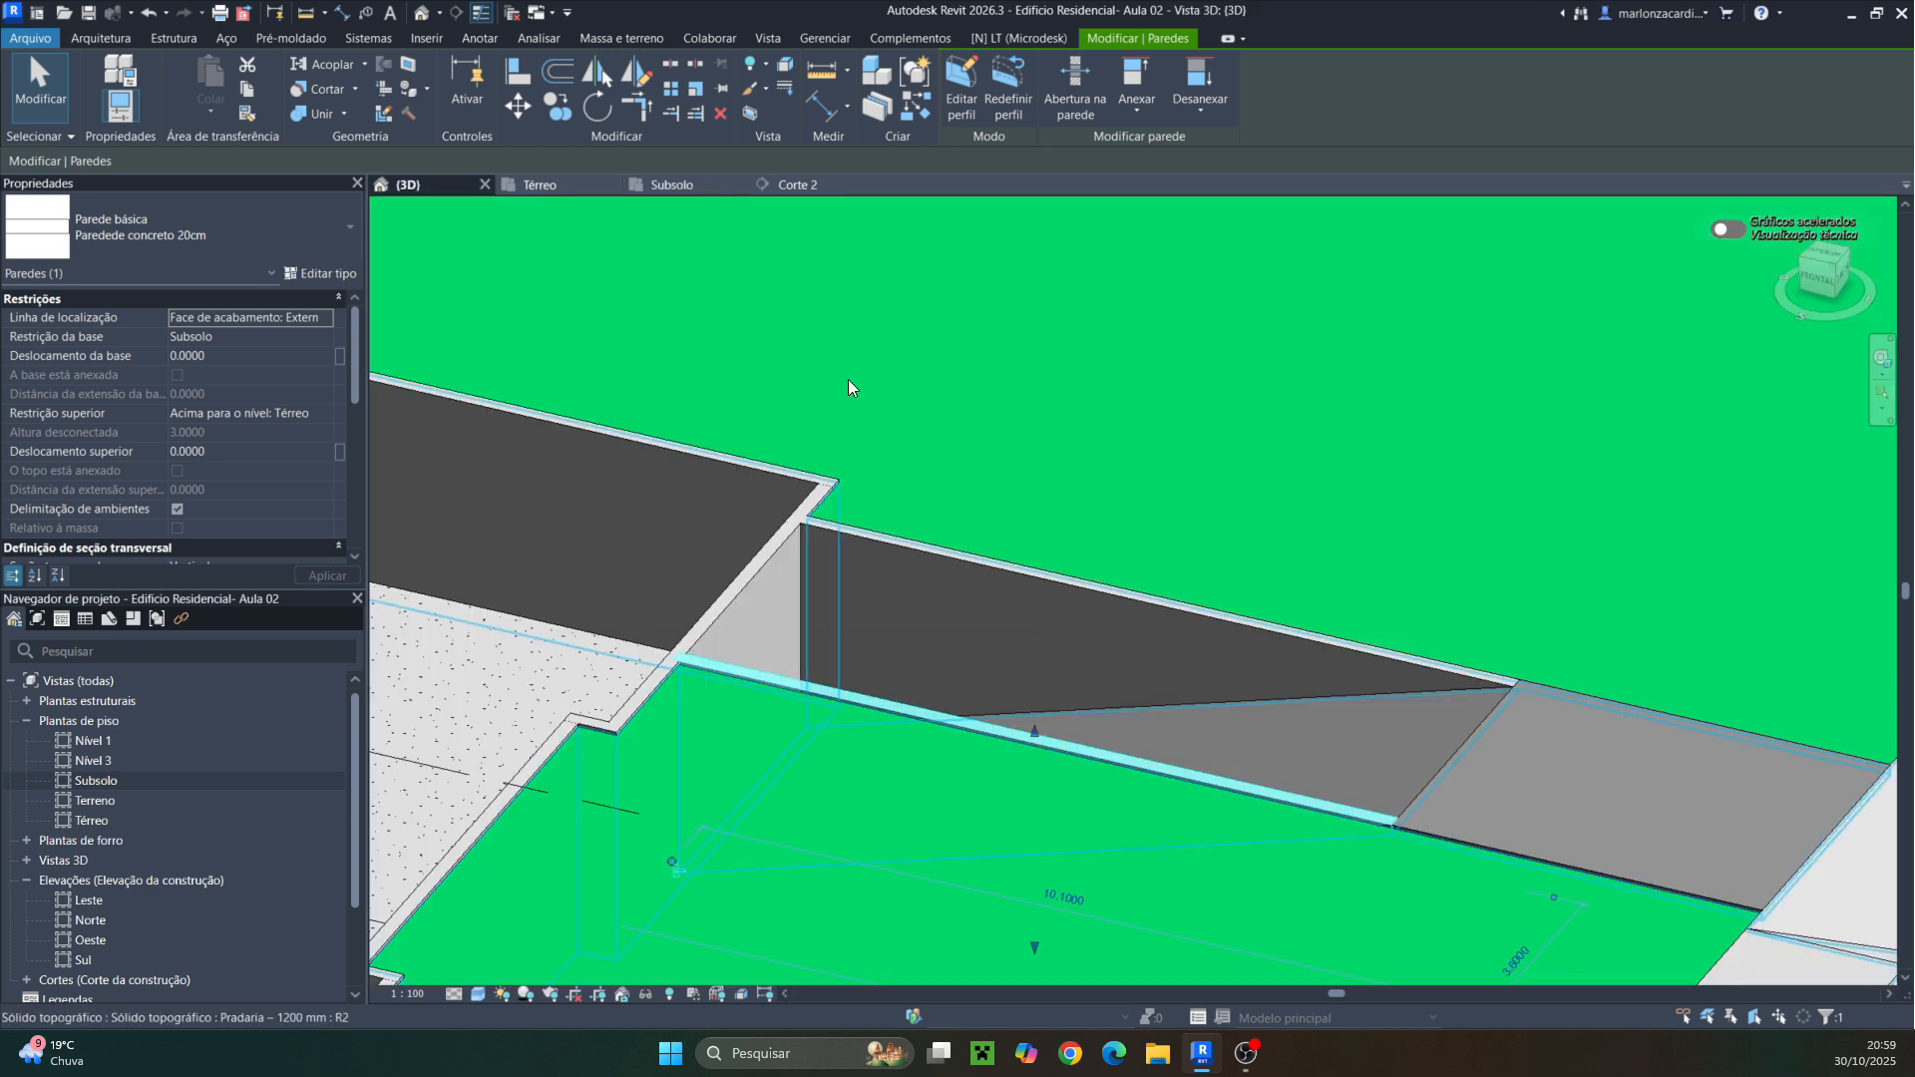
pyautogui.keyDown('shift'); pyautogui.moveTo(1154, 521); pyautogui.dragTo(1170, 466, button='middle'); pyautogui.keyUp('shift')
pyautogui.scroll(-4, 1159, 452)
pyautogui.keyDown('shift'); pyautogui.moveTo(1067, 626); pyautogui.dragTo(1201, 539, button='middle'); pyautogui.keyUp('shift')
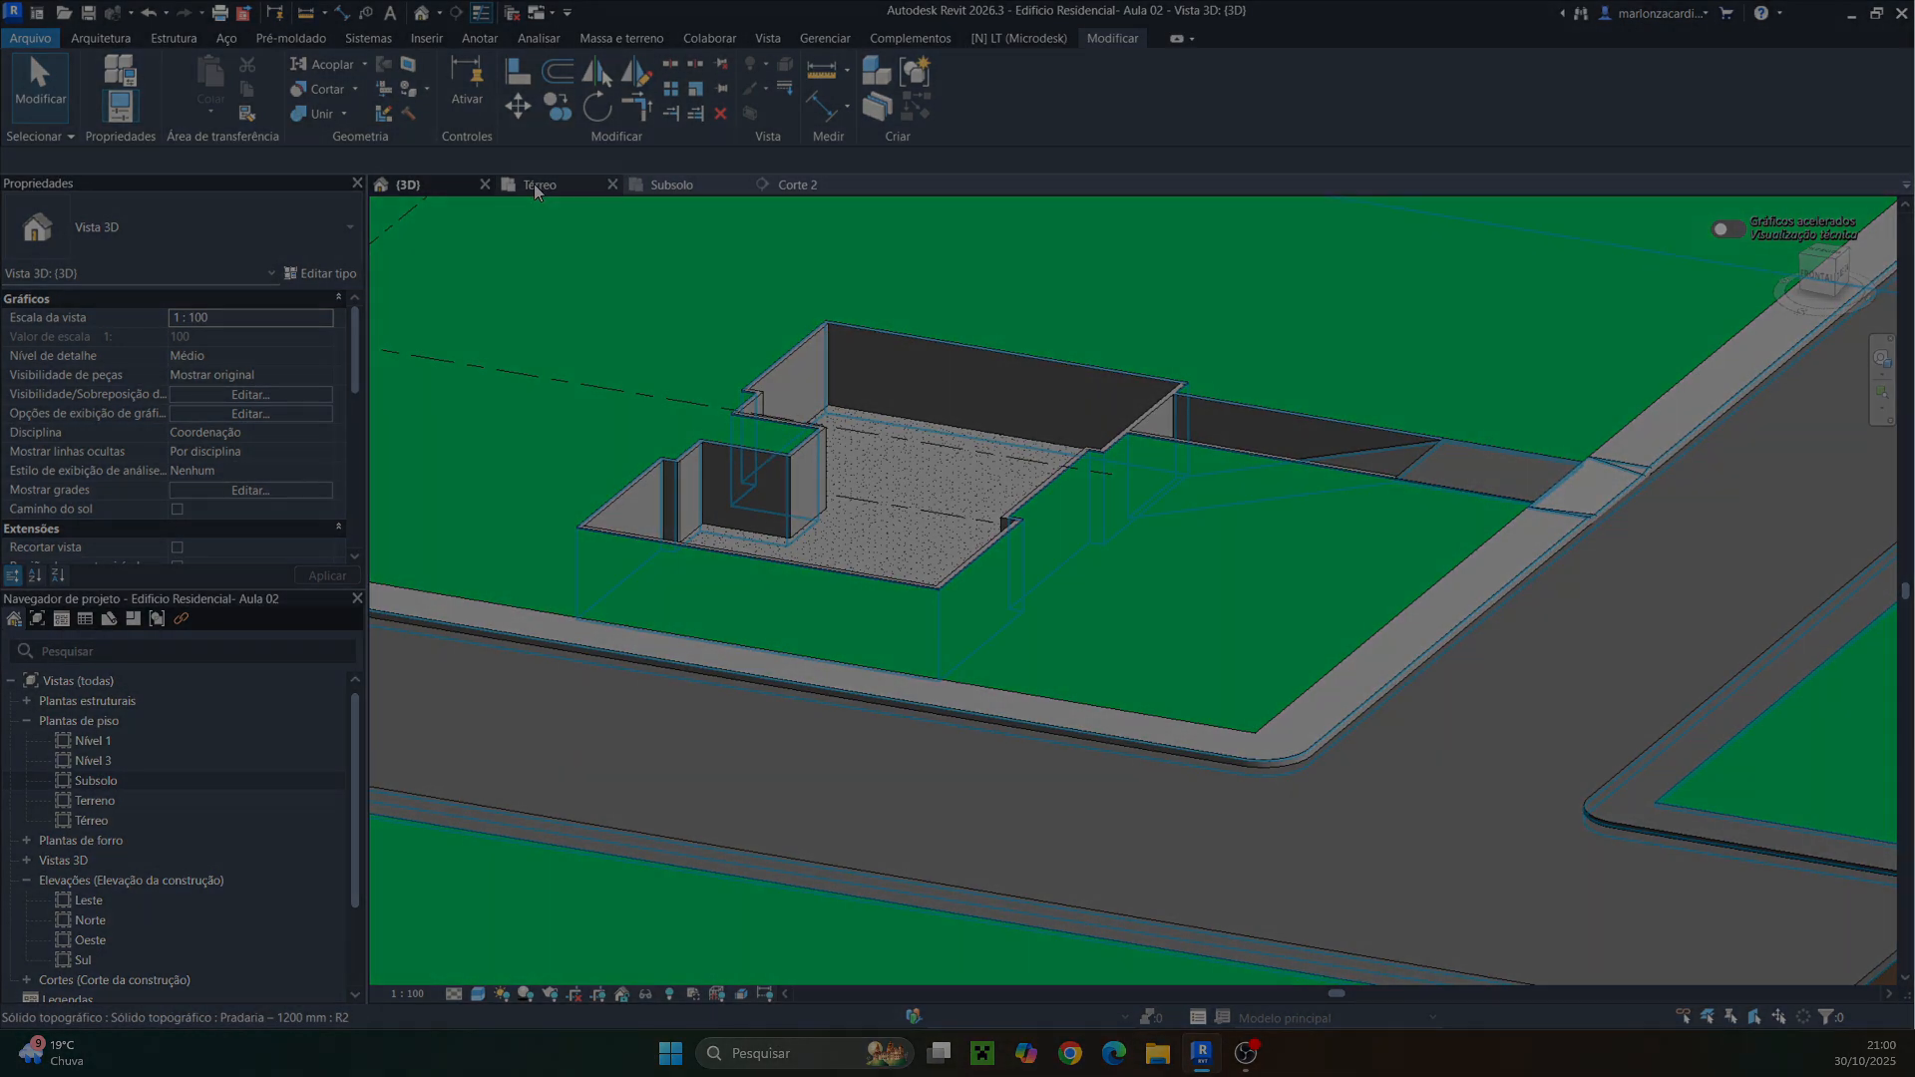
# In the Térreo plan, set the view range bottom and view depth offsets to -0.2
pyautogui.click(541, 185)
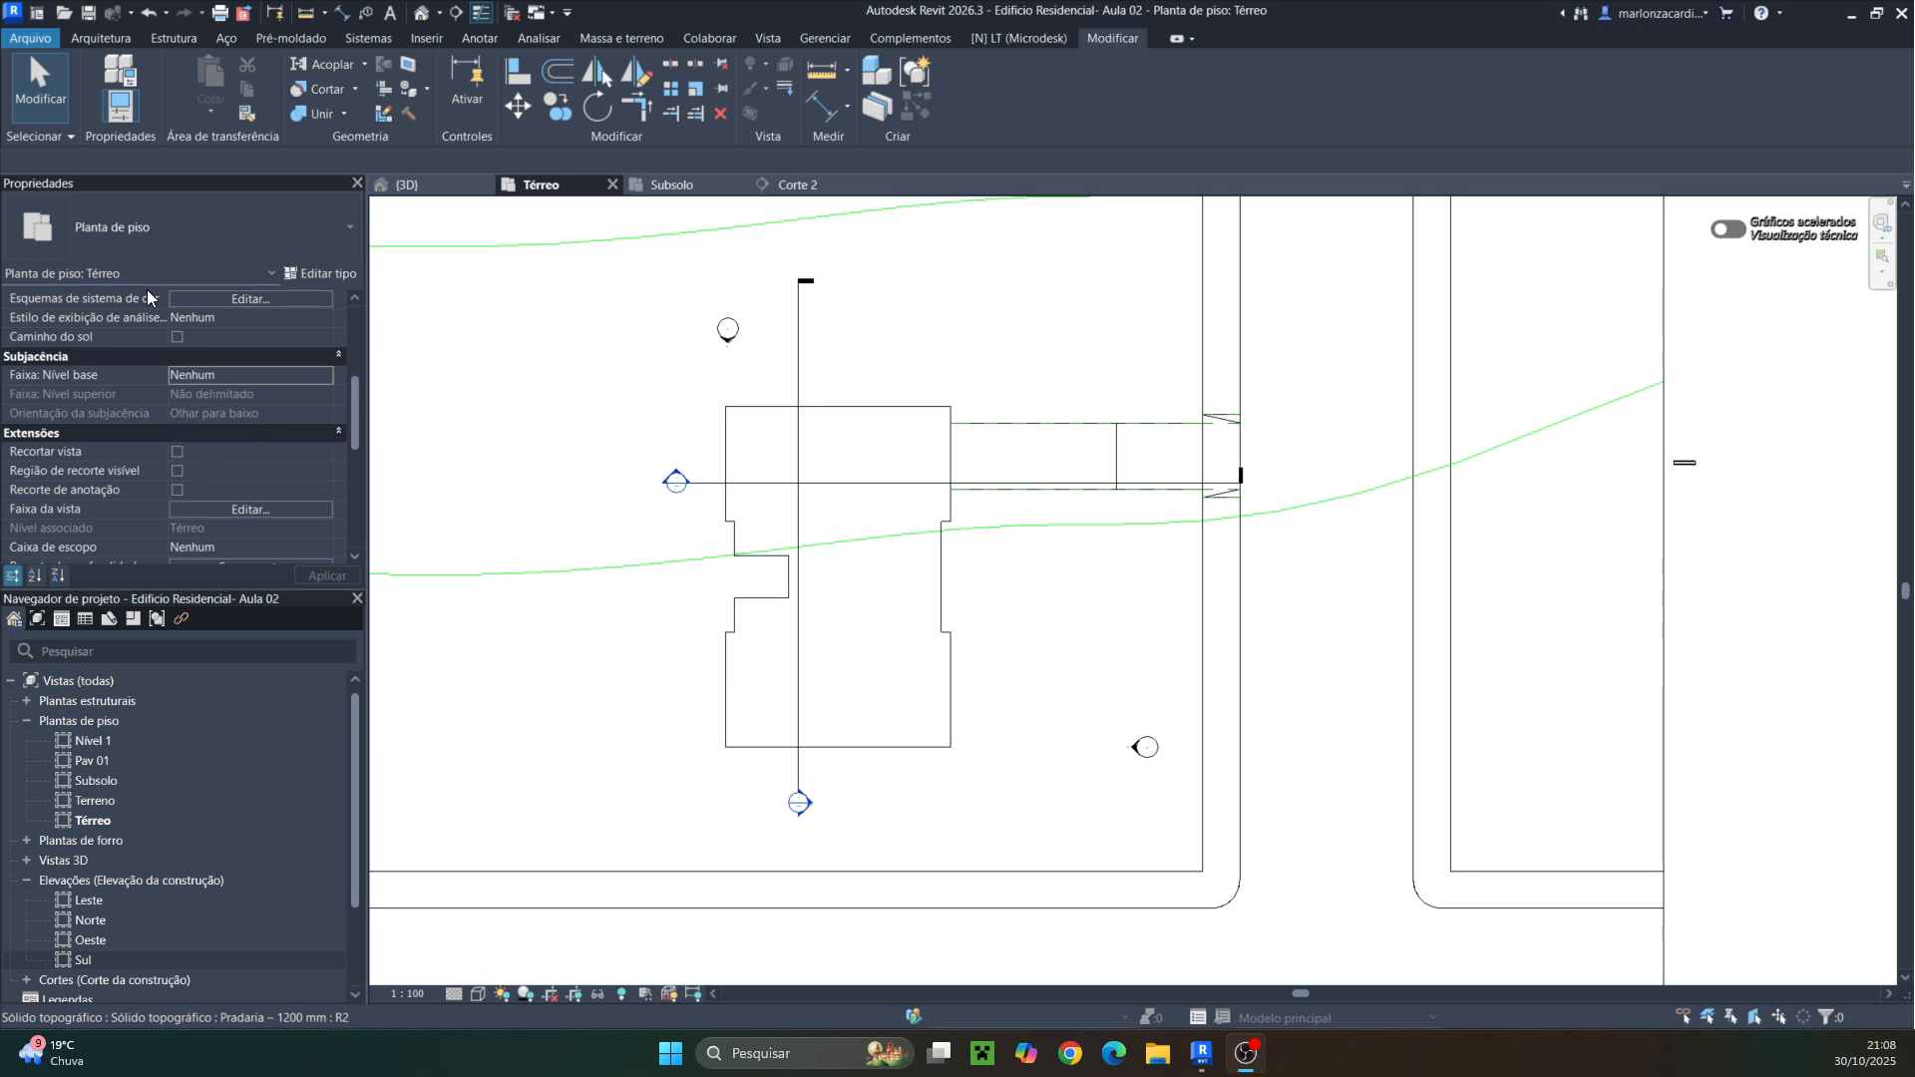
pyautogui.scroll(-3, 268, 459)
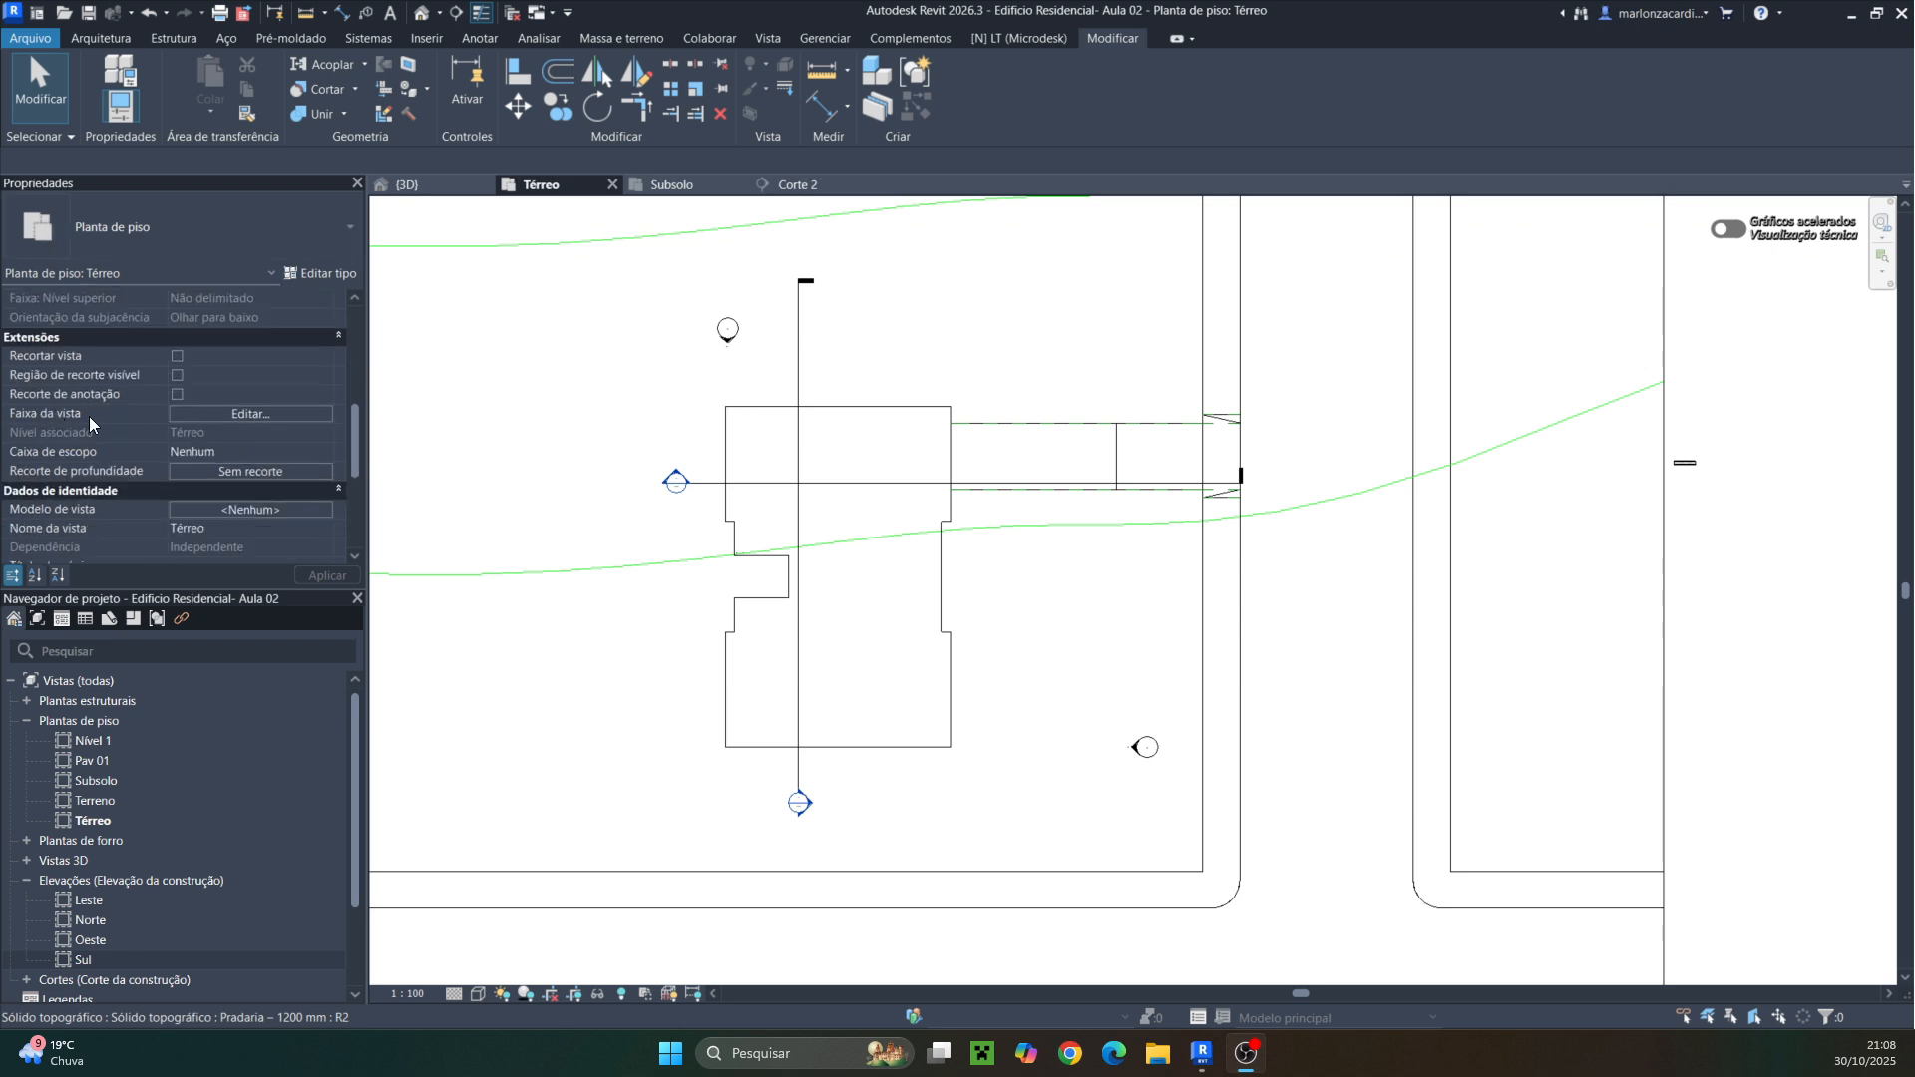
pyautogui.click(245, 415)
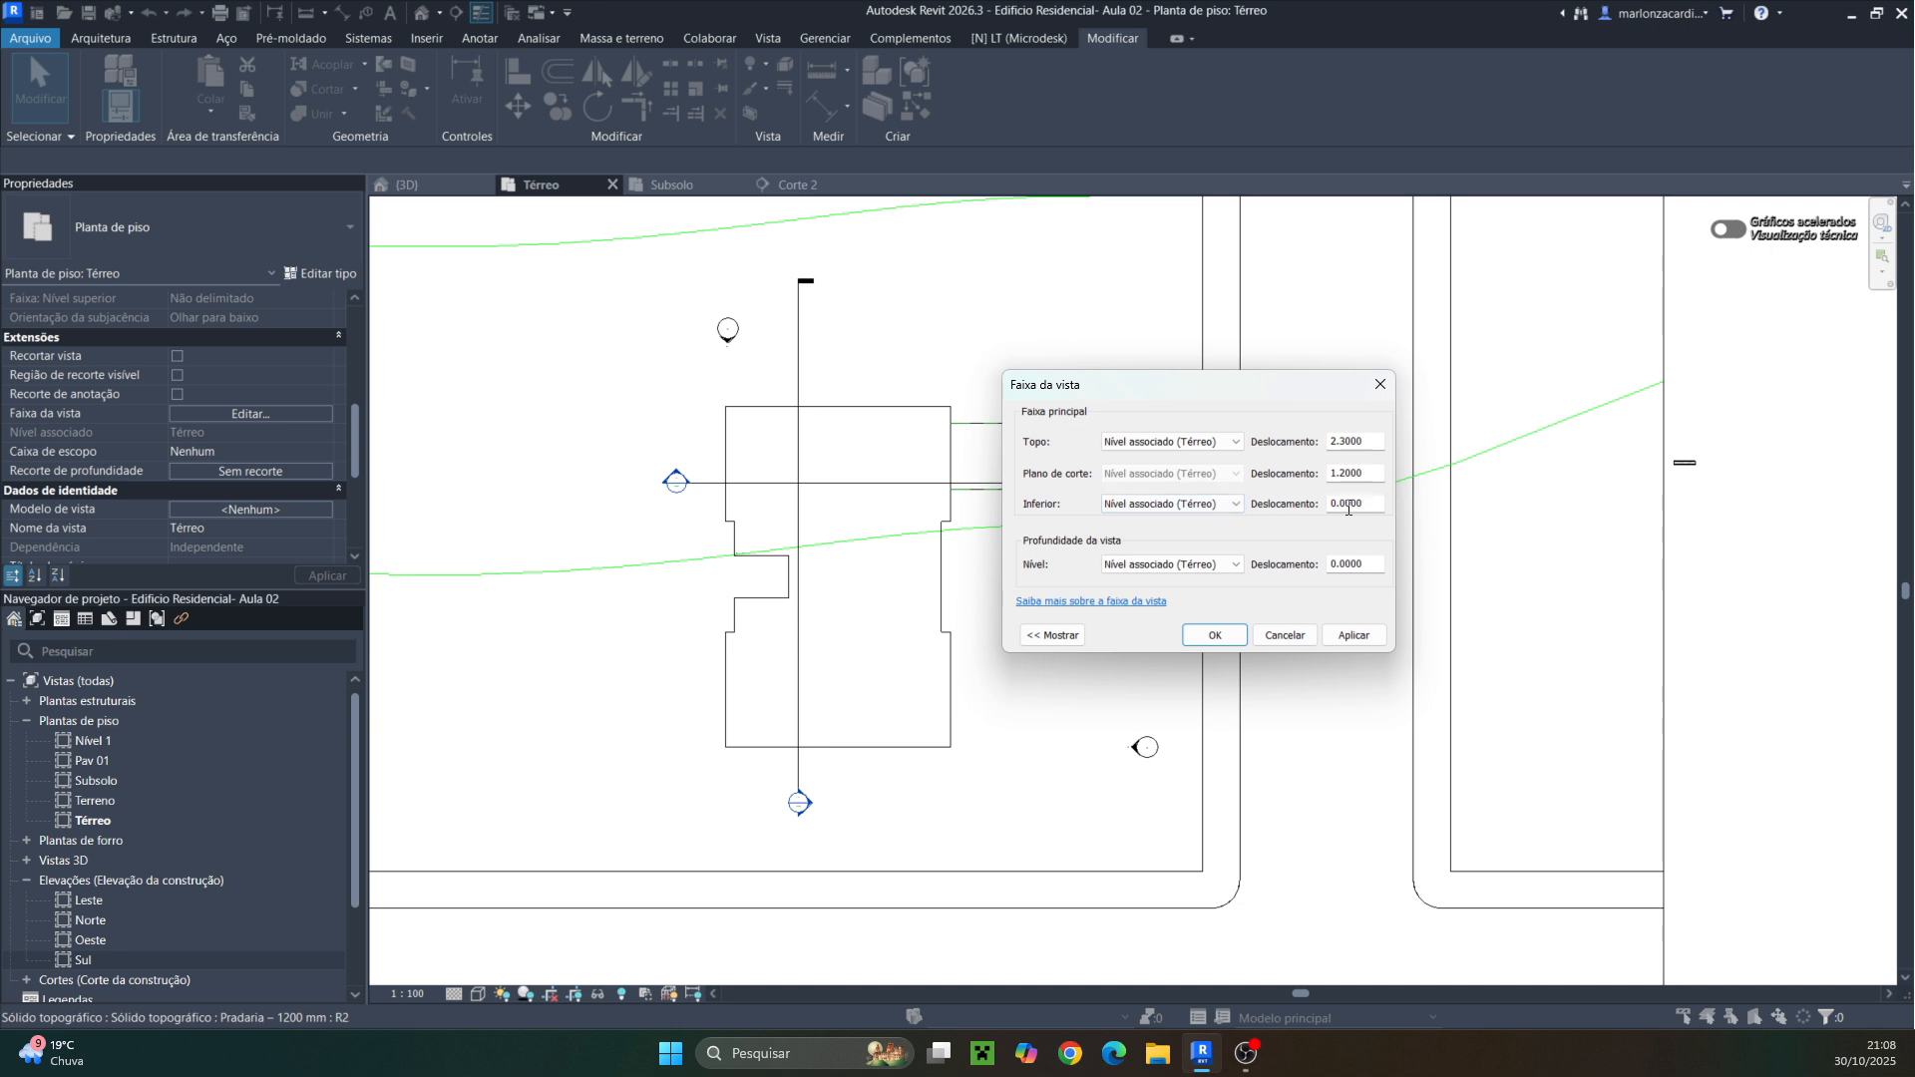
pyautogui.write('-')
pyautogui.write('-0')
pyautogui.write('.2')
pyautogui.click(1344, 636)
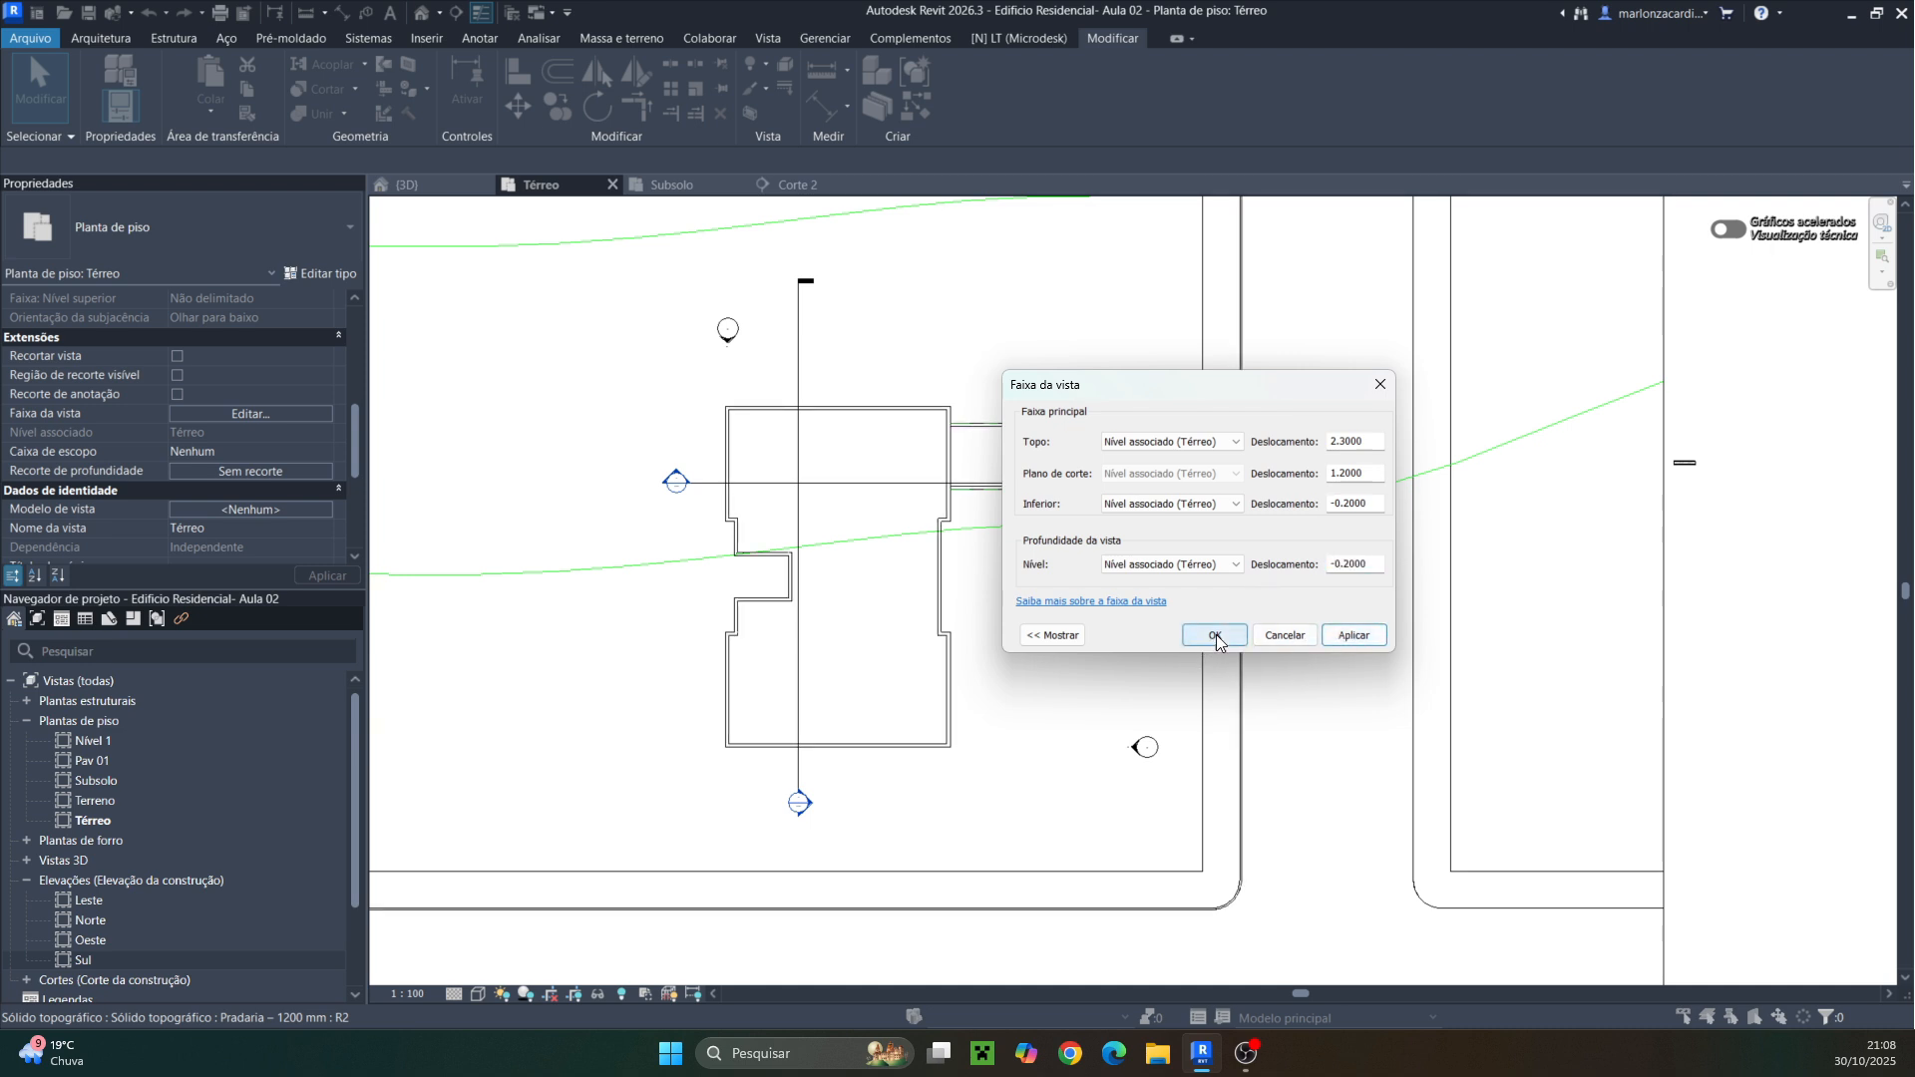
pyautogui.click(1215, 636)
# Start an architectural floor on the Térreo plan using the PISO DE CONCRETO 5CM floor type
pyautogui.scroll(4, 788, 595)
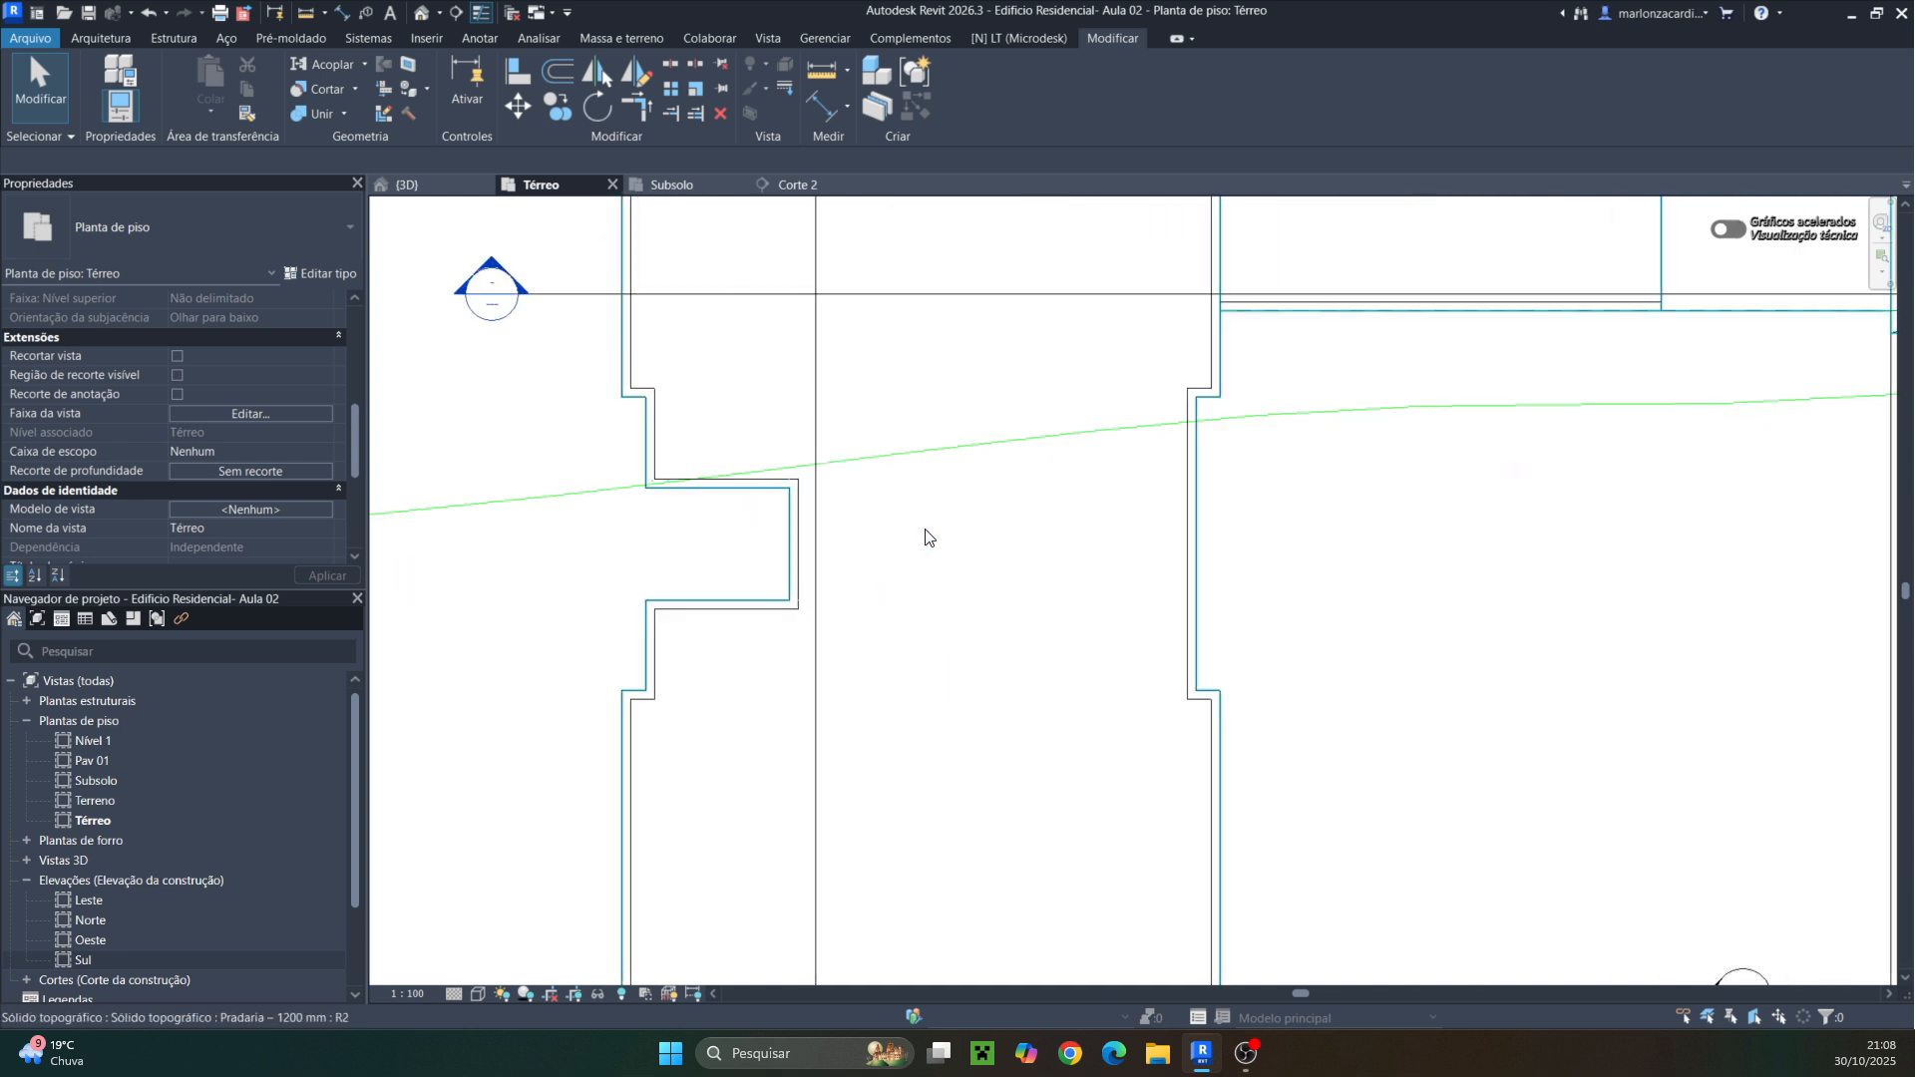
pyautogui.scroll(-3, 735, 527)
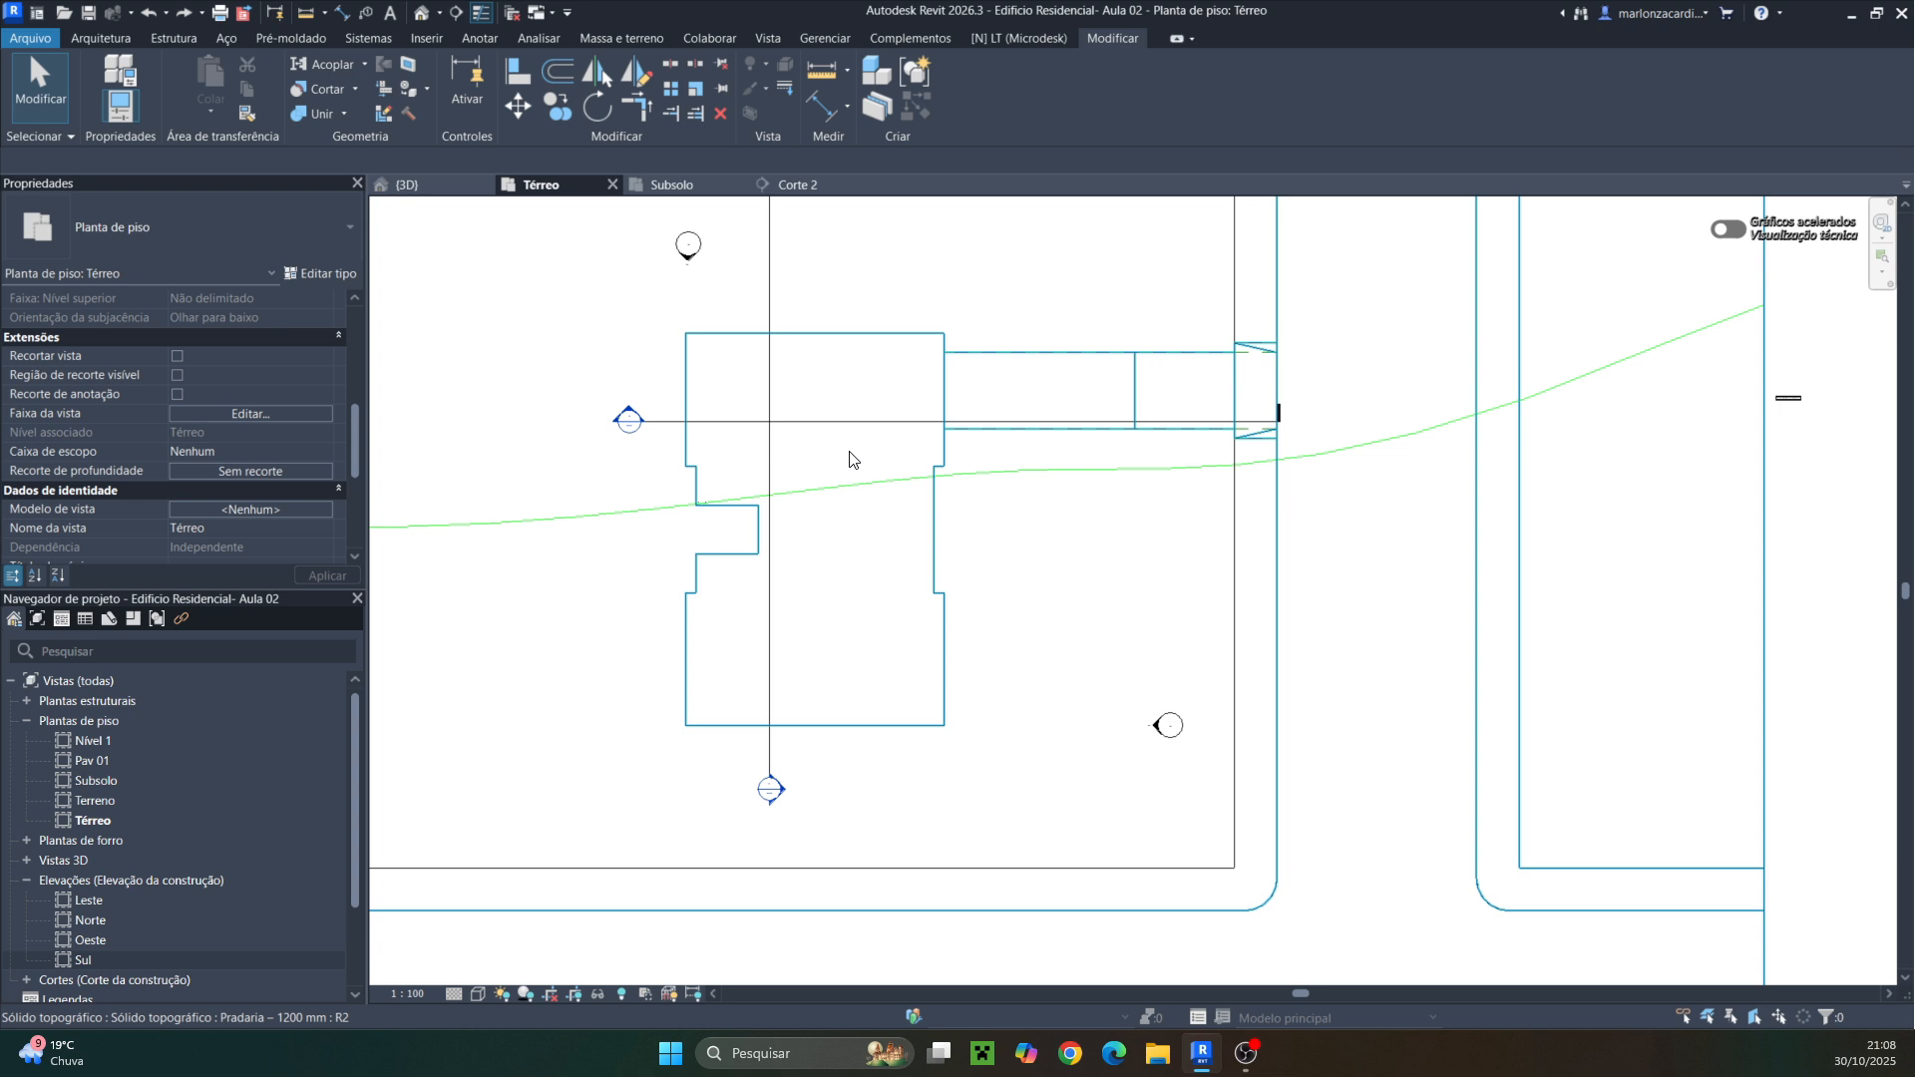
pyautogui.moveTo(917, 354); pyautogui.dragTo(977, 432, button='middle')
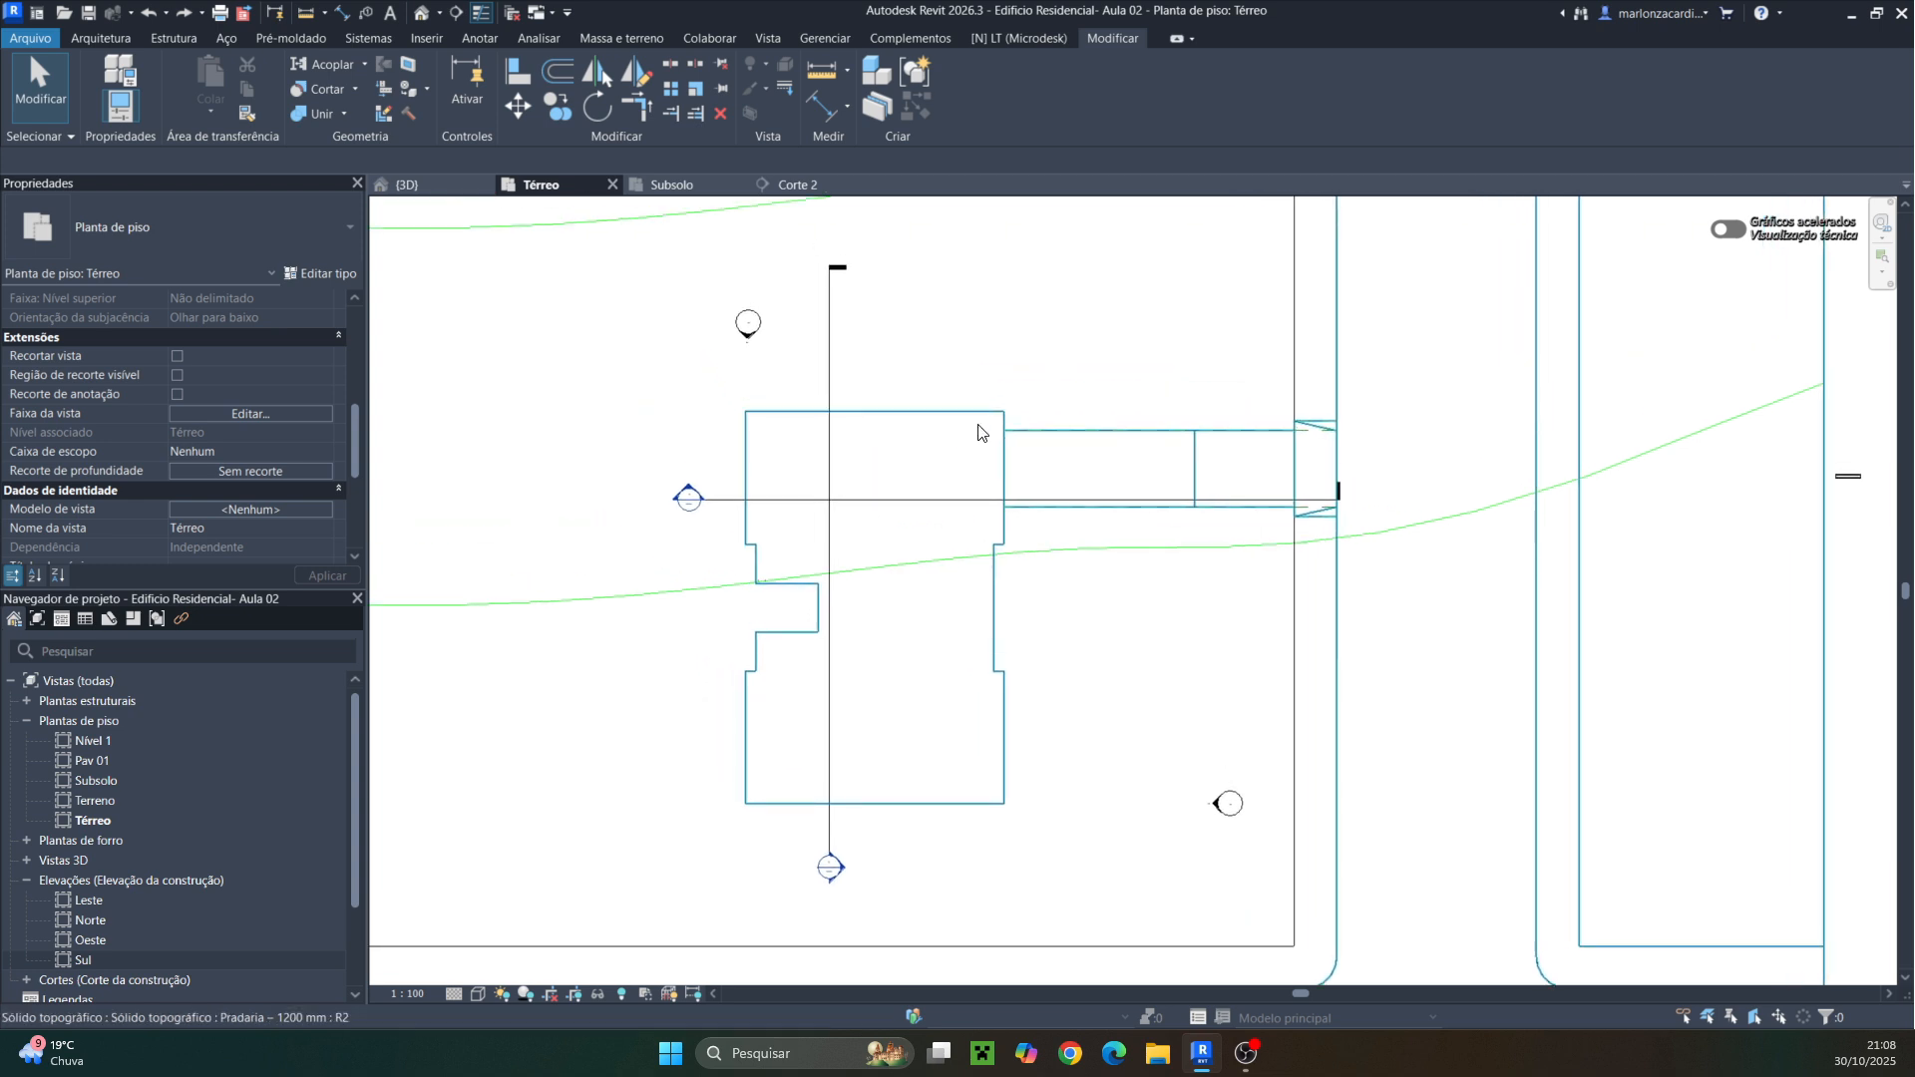
pyautogui.click(91, 39)
pyautogui.click(491, 111)
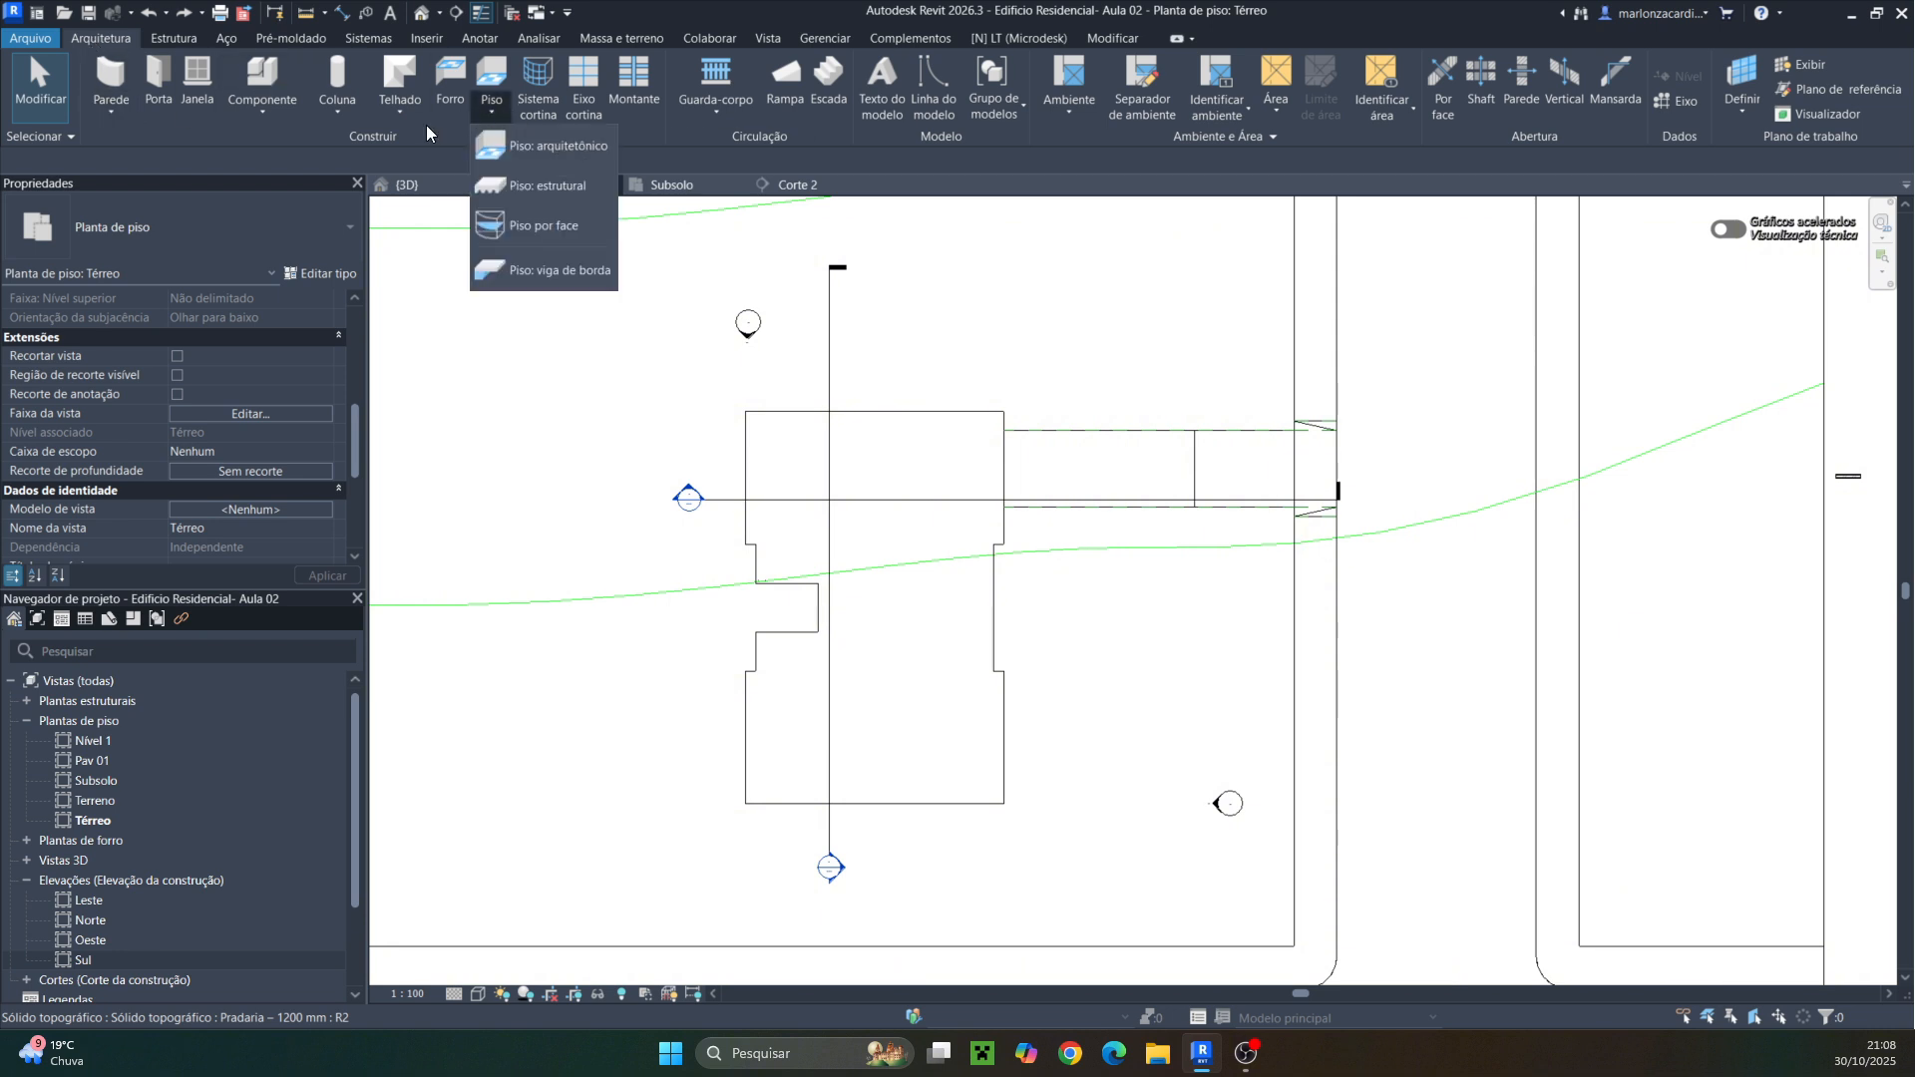
pyautogui.click(546, 146)
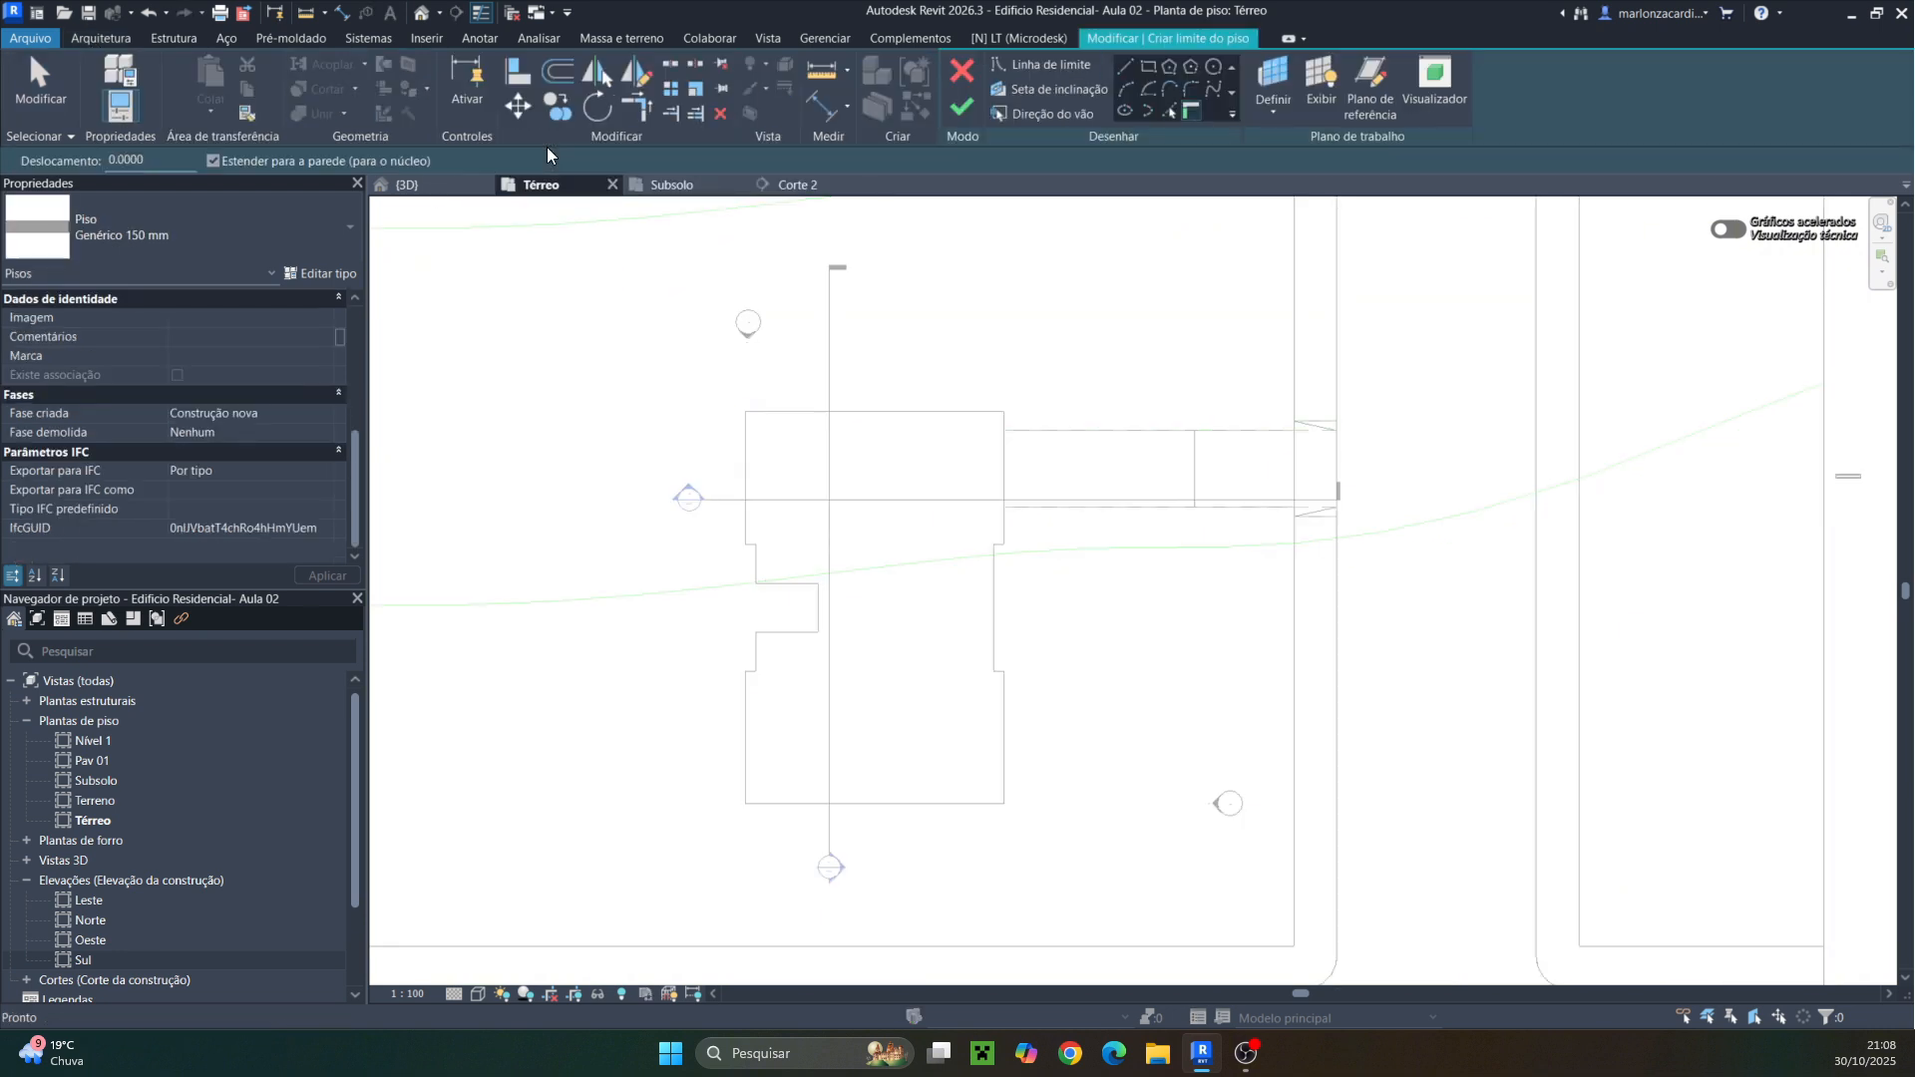
pyautogui.click(221, 226)
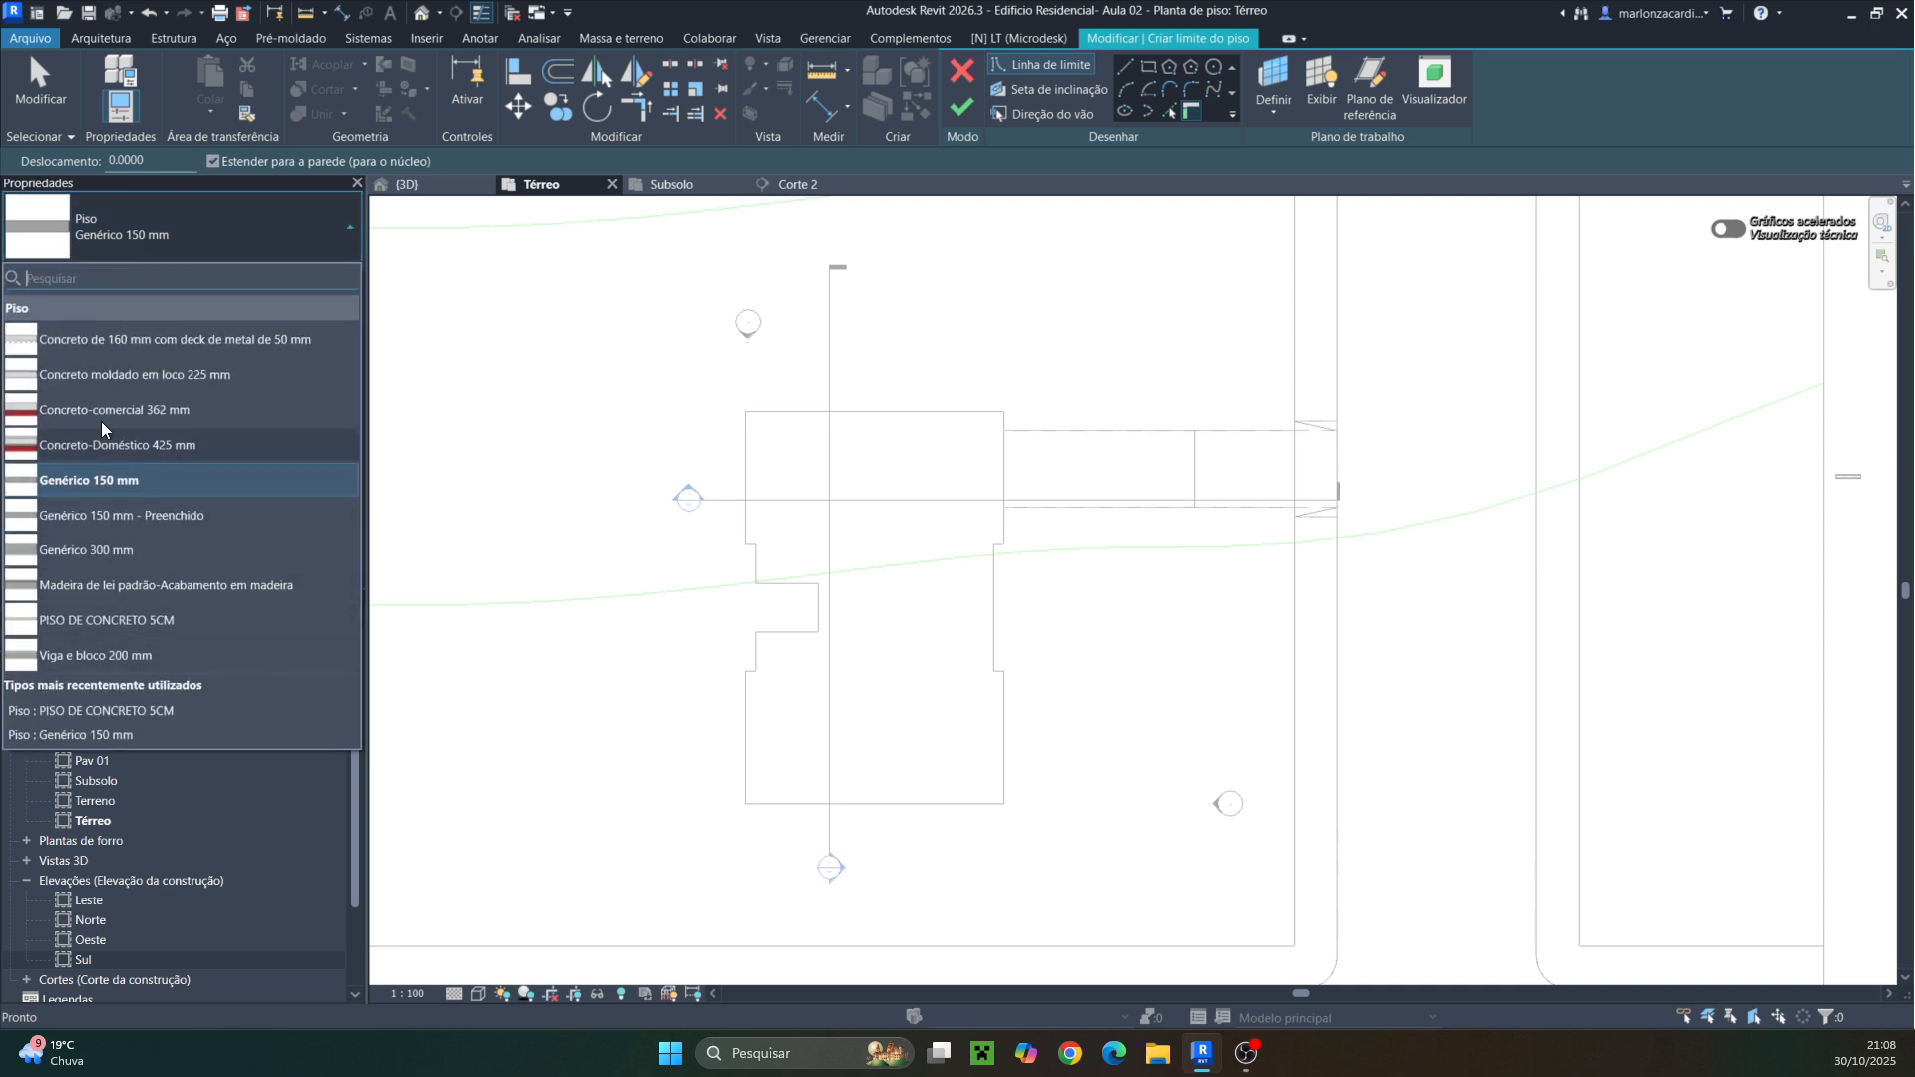
pyautogui.click(133, 619)
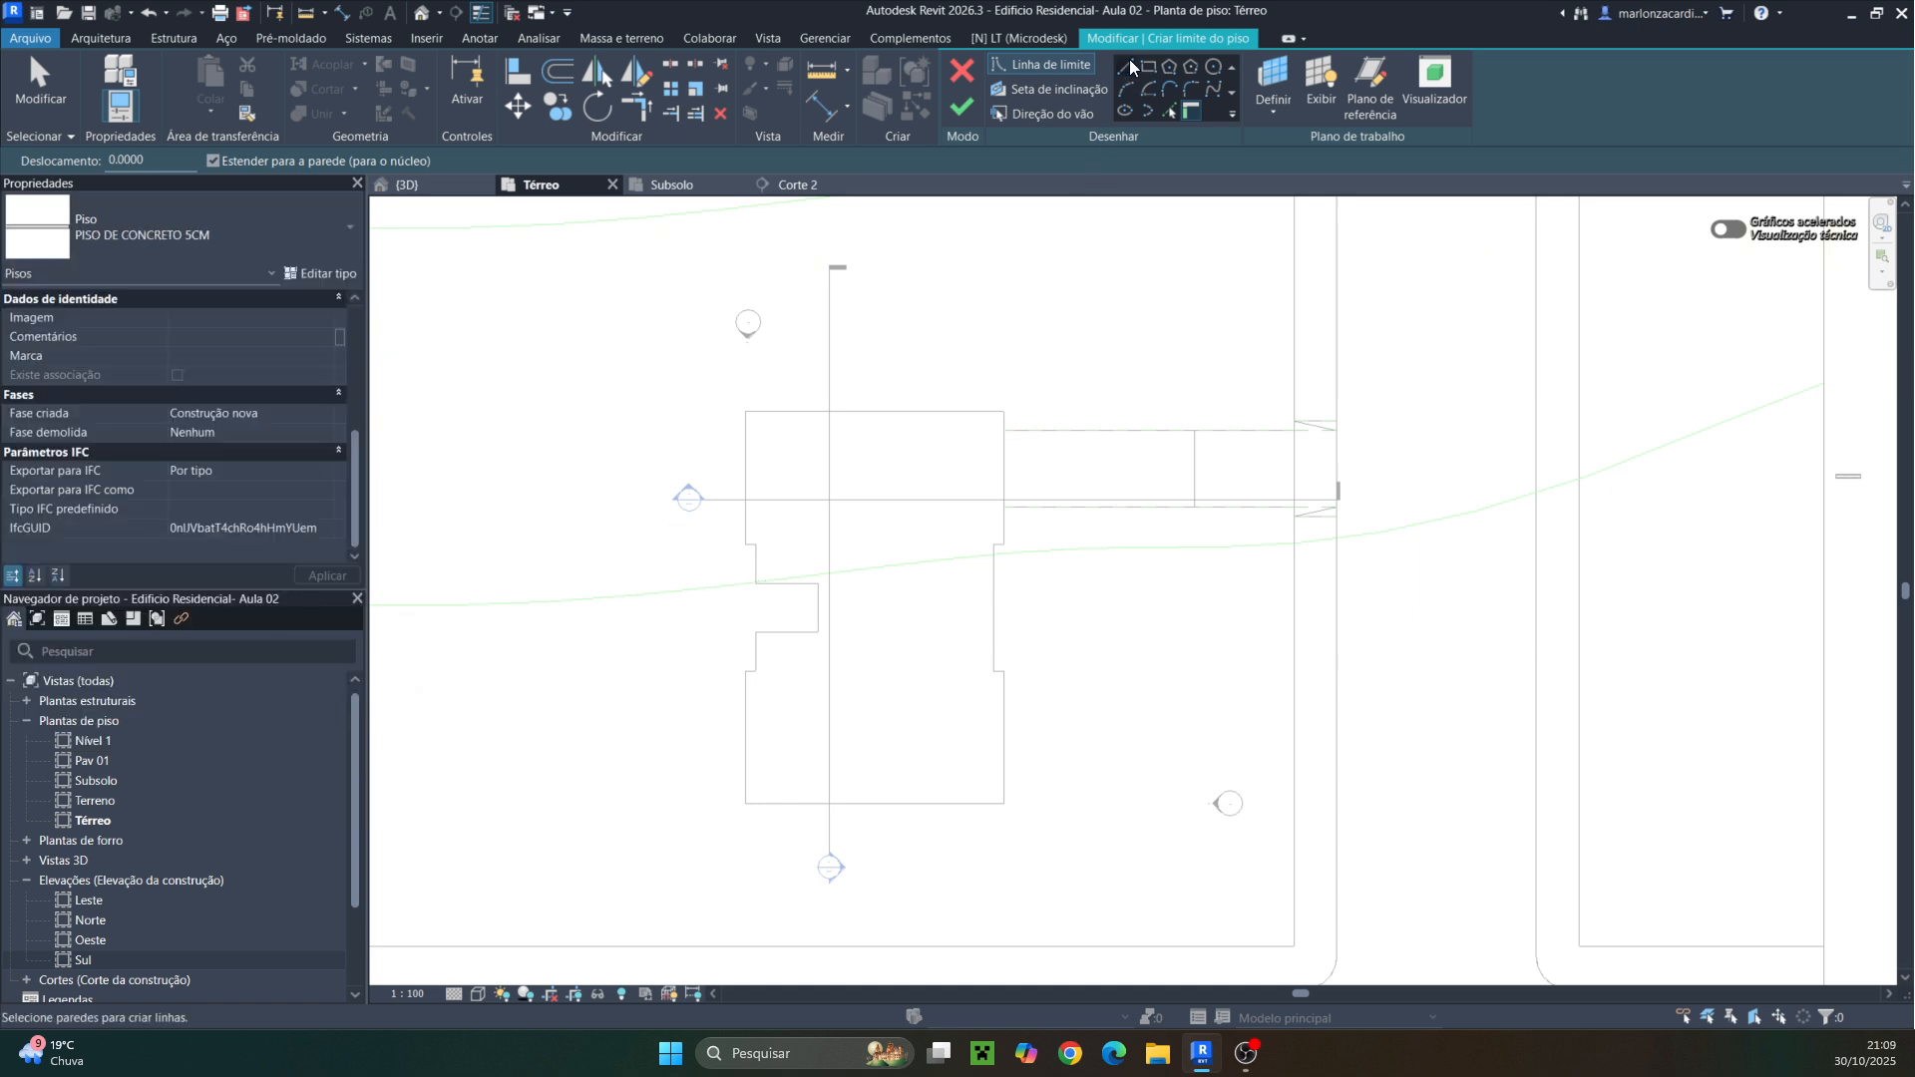
# Sketch floor boundary lines with the Line tool along the building's north edge and down its west side
pyautogui.click(1125, 65)
pyautogui.scroll(2, 1008, 434)
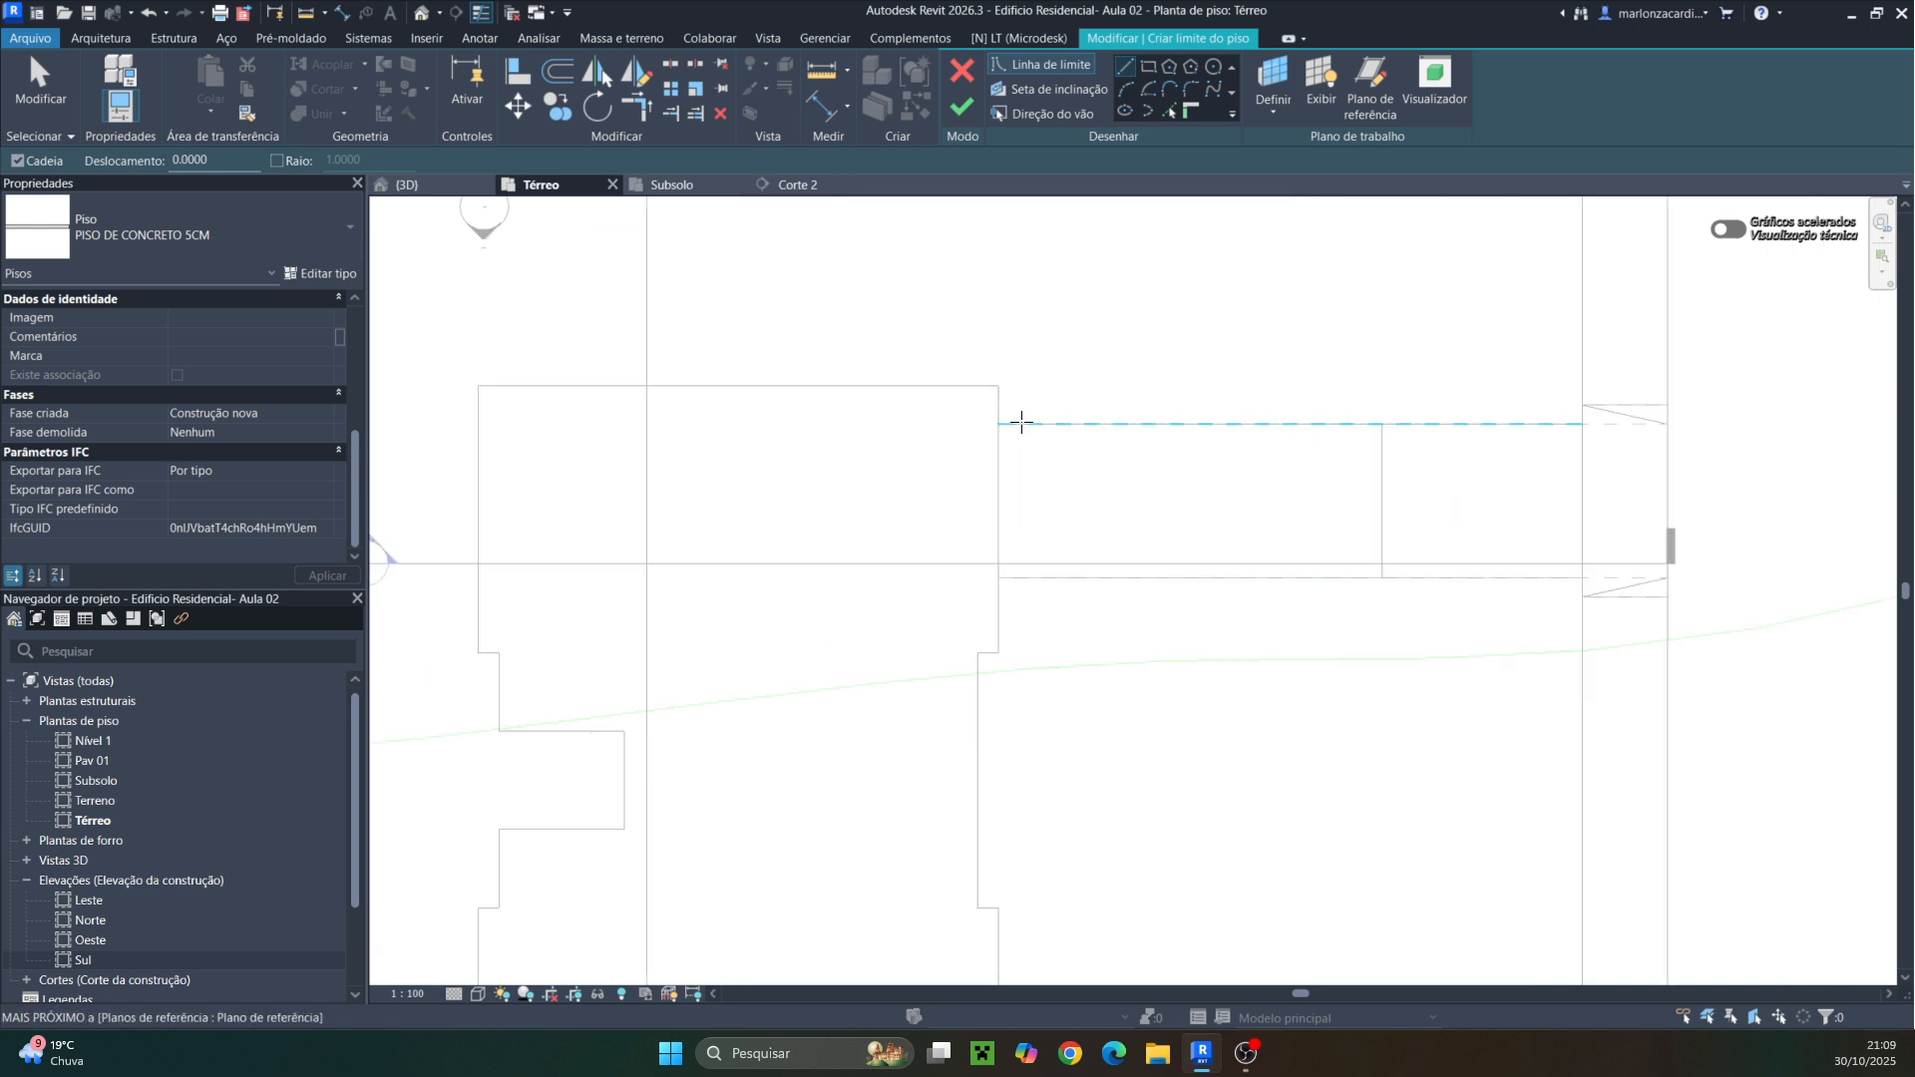
pyautogui.scroll(2, 1021, 421)
pyautogui.click(986, 427)
pyautogui.click(982, 355)
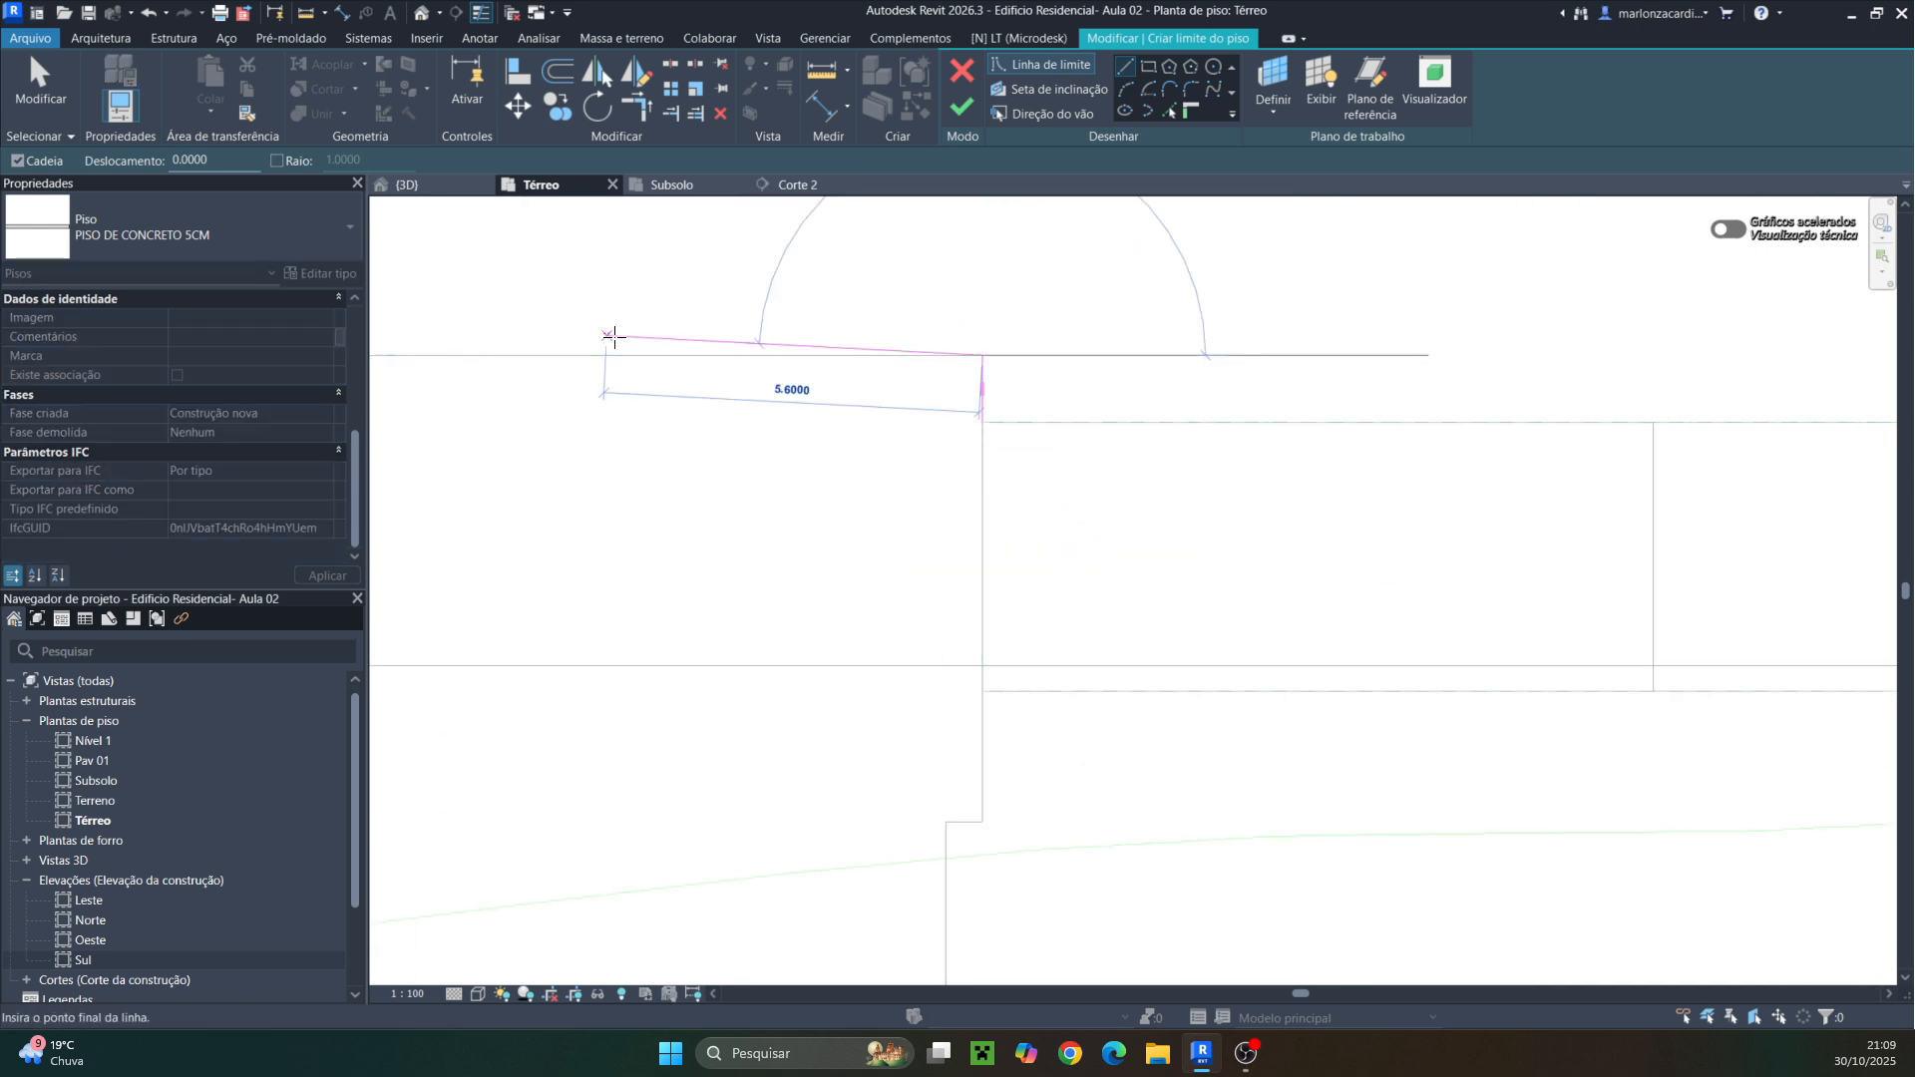
pyautogui.scroll(-1, 479, 344)
pyautogui.moveTo(449, 351); pyautogui.dragTo(891, 327, button='middle')
pyautogui.click(575, 329)
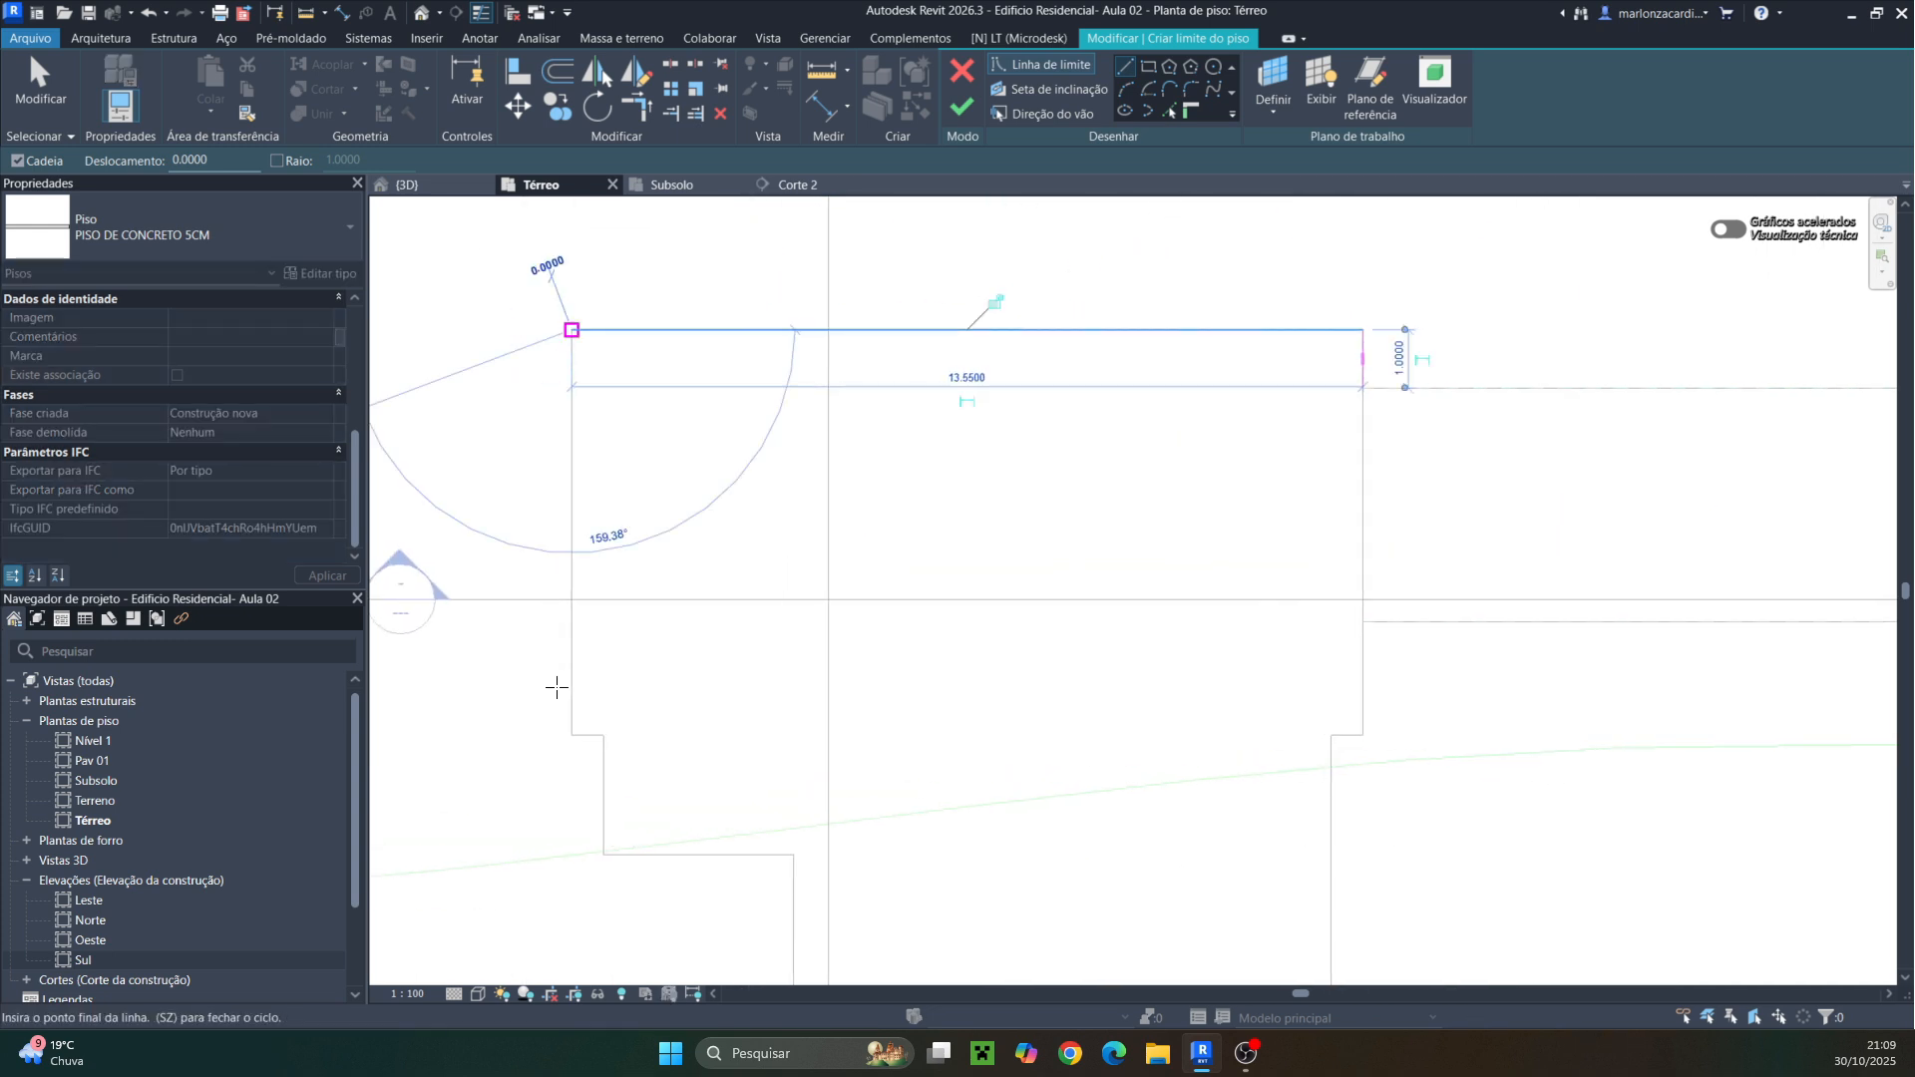
pyautogui.click(573, 735)
pyautogui.click(603, 735)
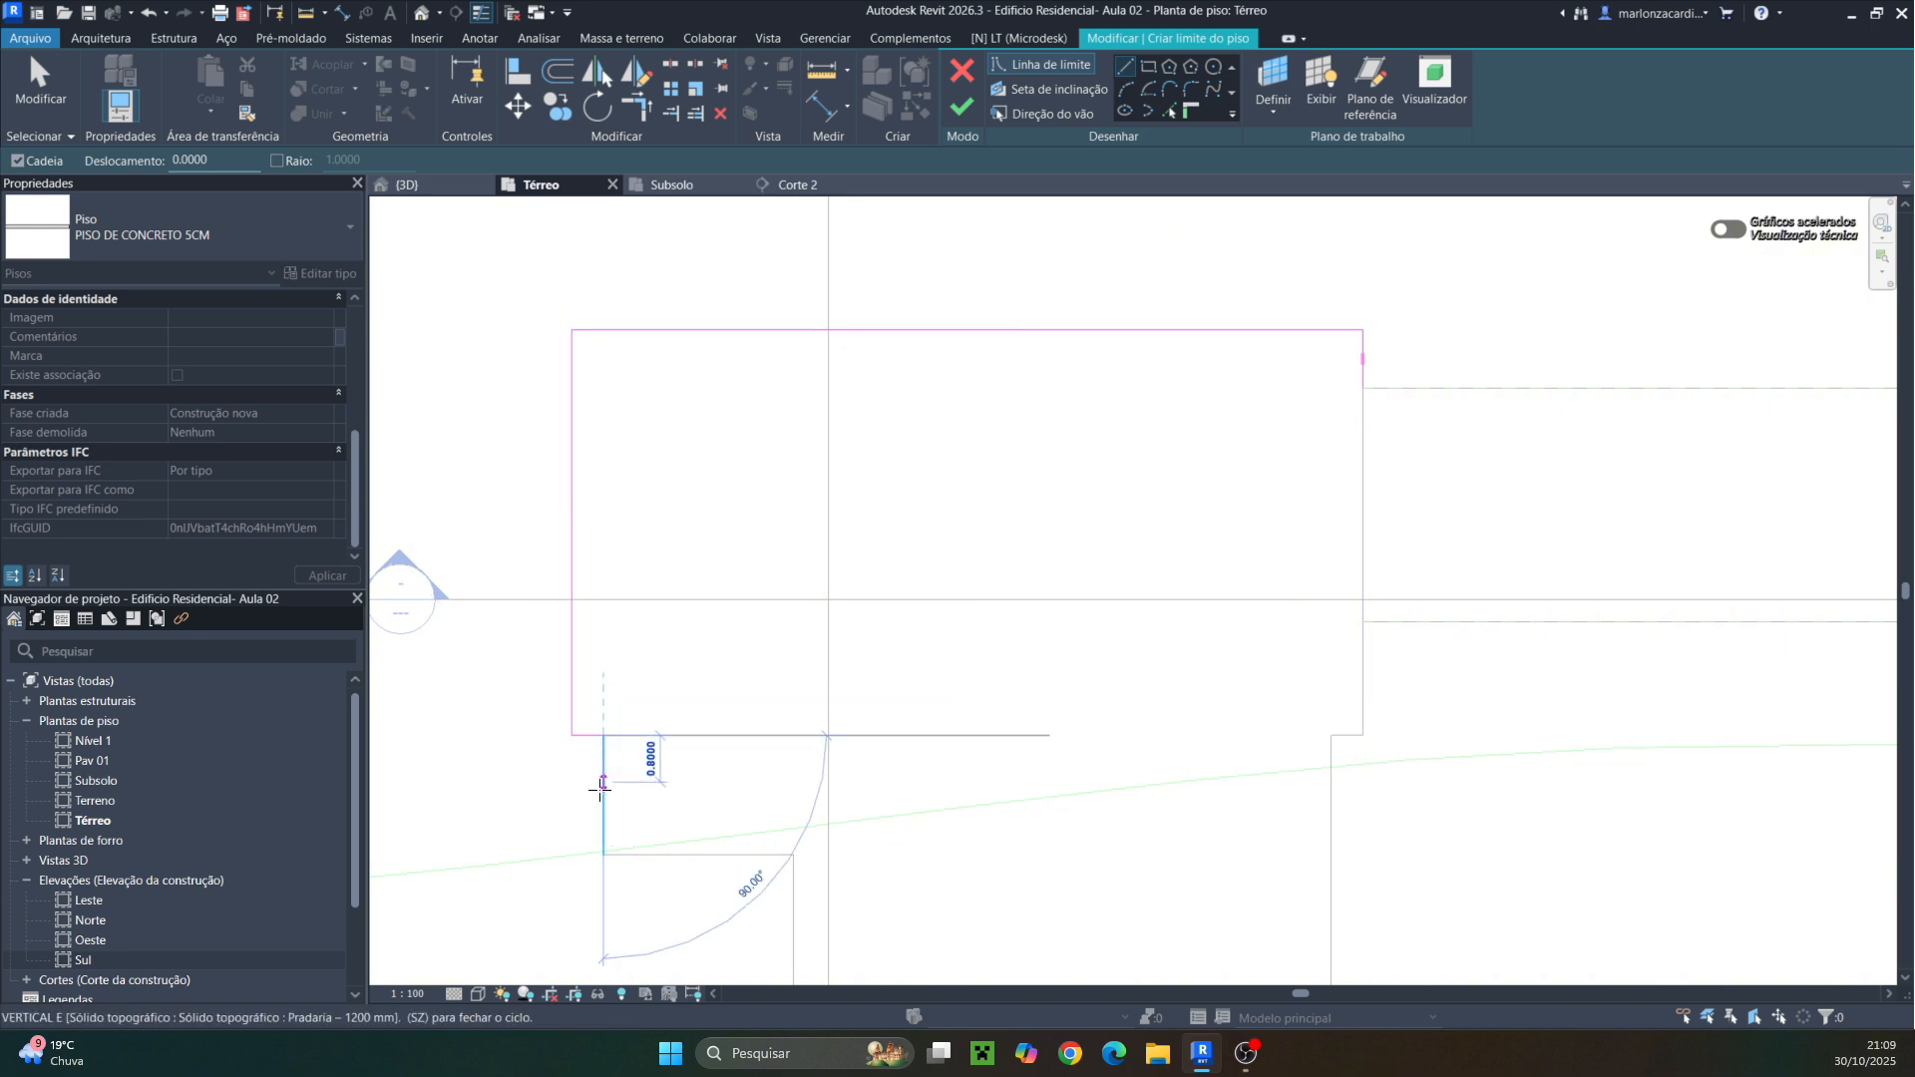
pyautogui.click(603, 855)
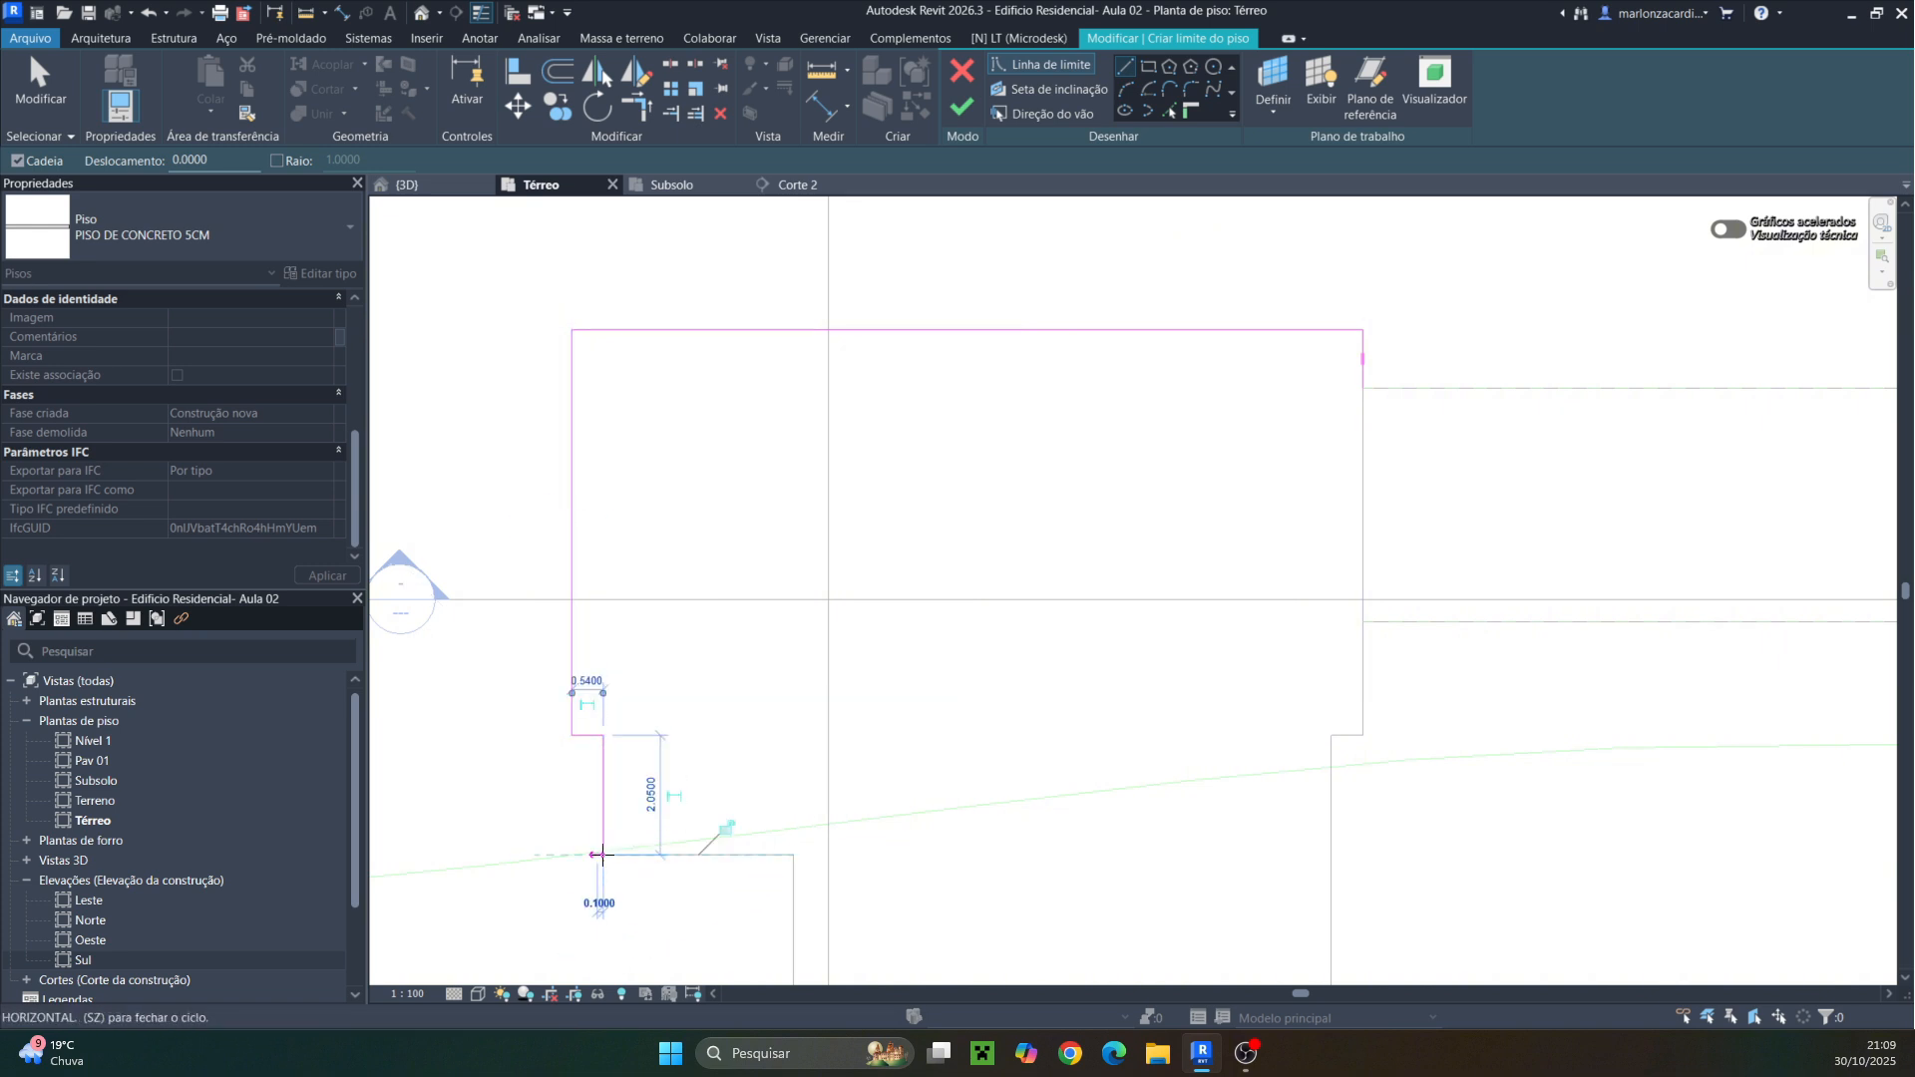
pyautogui.click(794, 854)
# Continue the floor boundary around the western recesses and along the building's south edge
pyautogui.scroll(1, 844, 743)
pyautogui.moveTo(843, 744); pyautogui.dragTo(895, 280, button='middle')
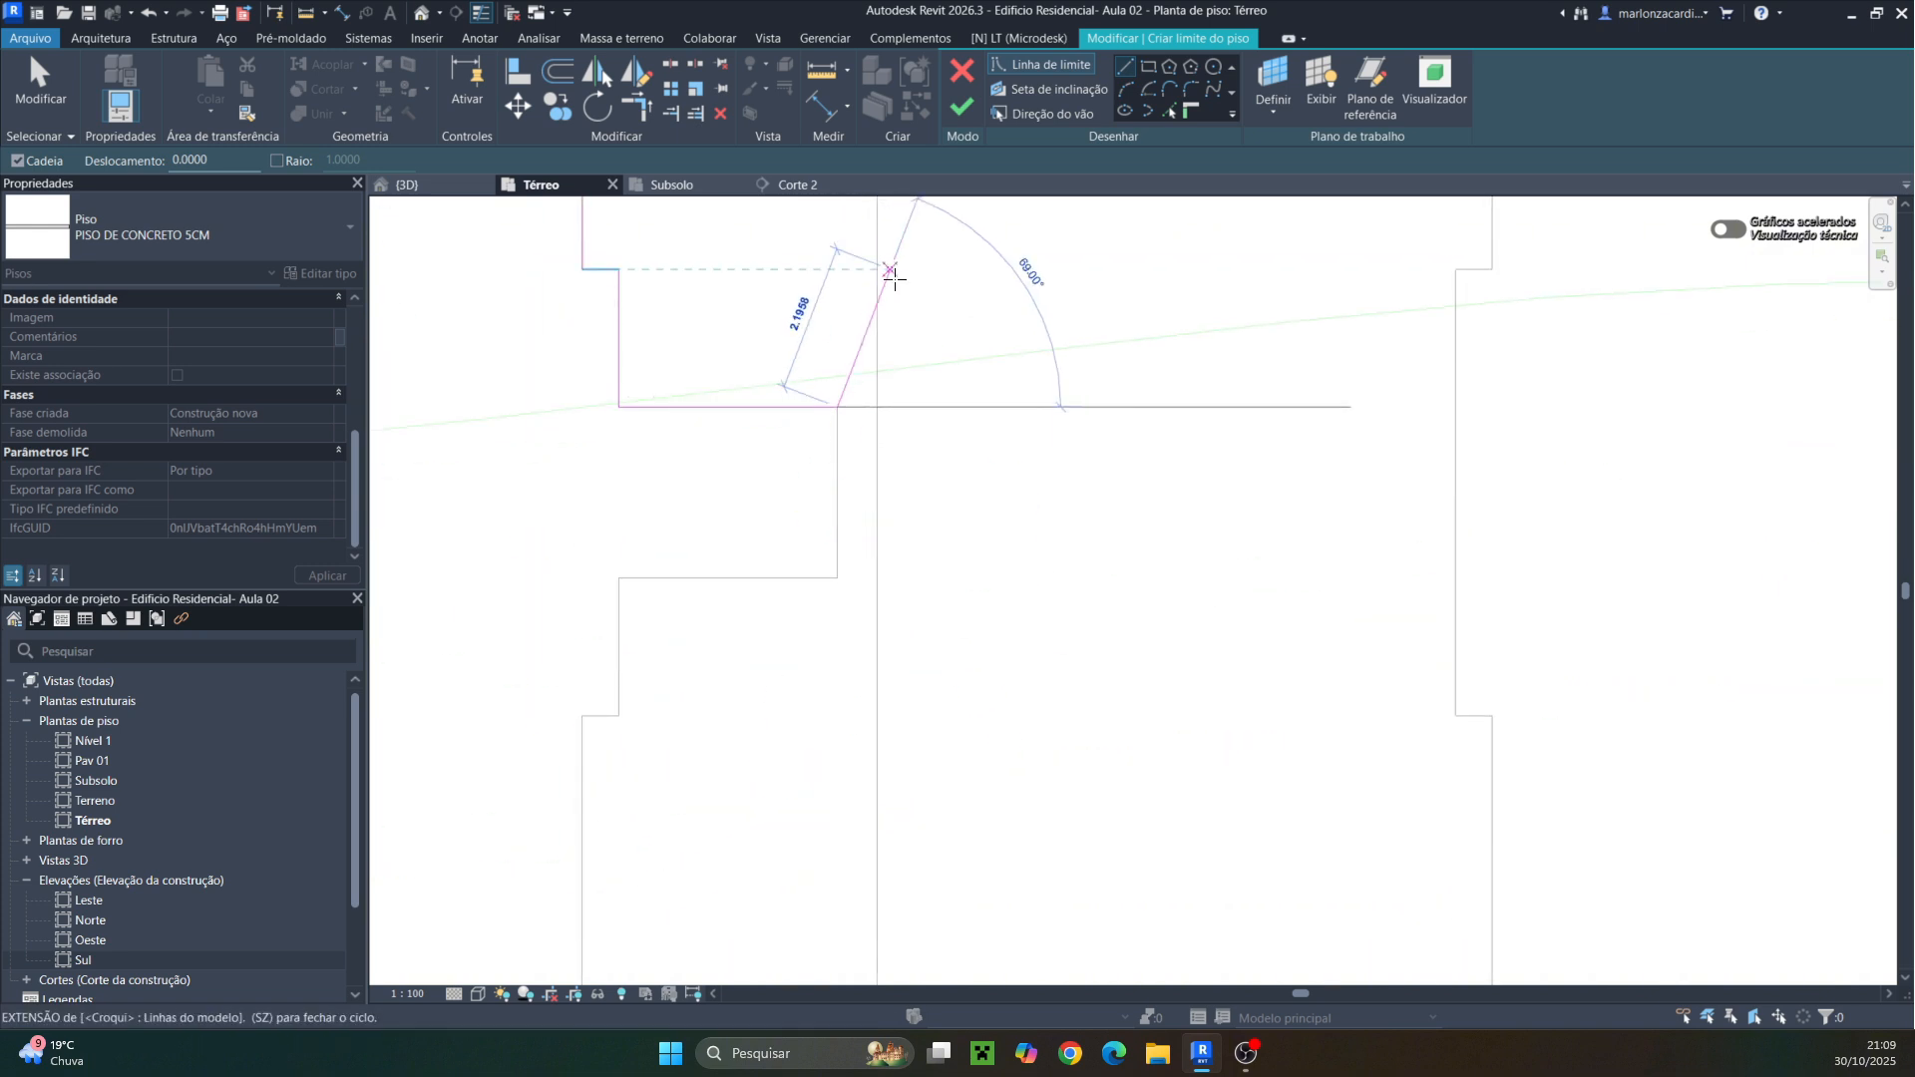
pyautogui.click(837, 576)
pyautogui.click(618, 577)
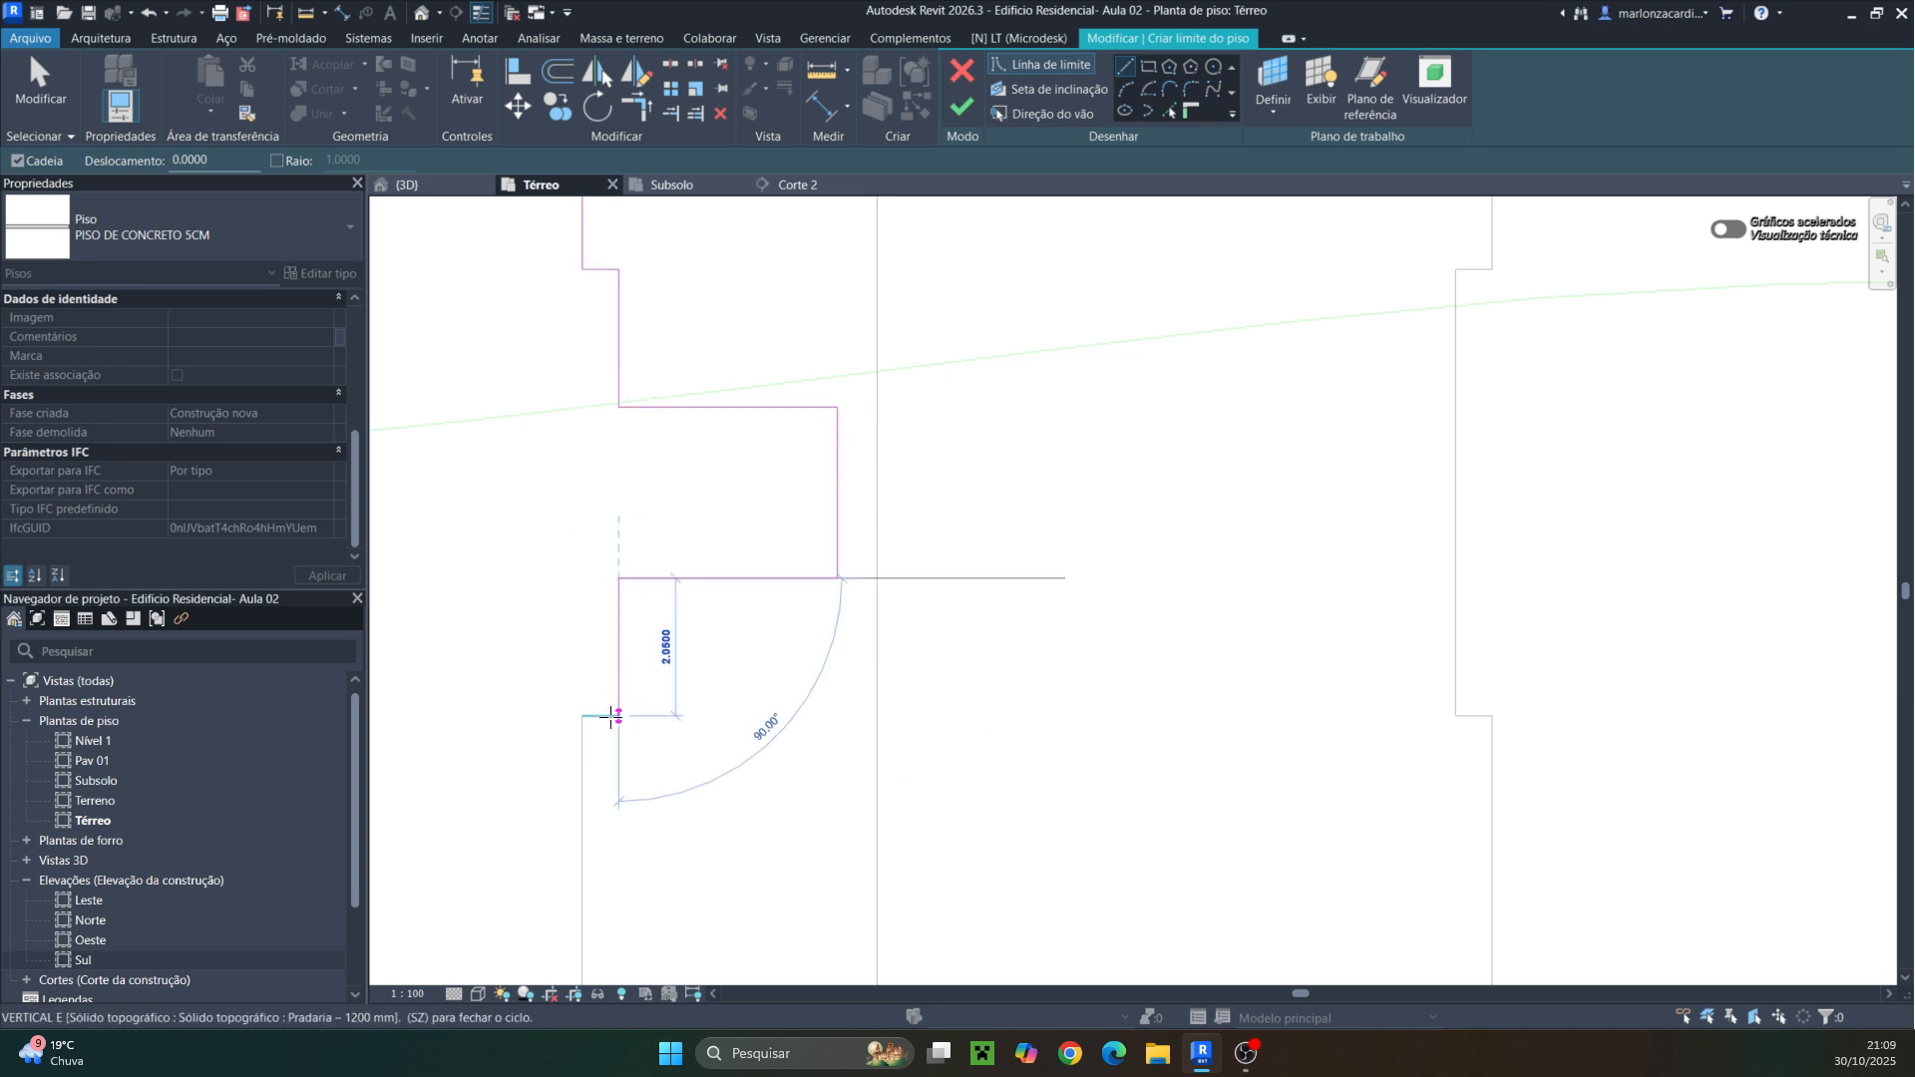
pyautogui.click(618, 715)
pyautogui.click(582, 715)
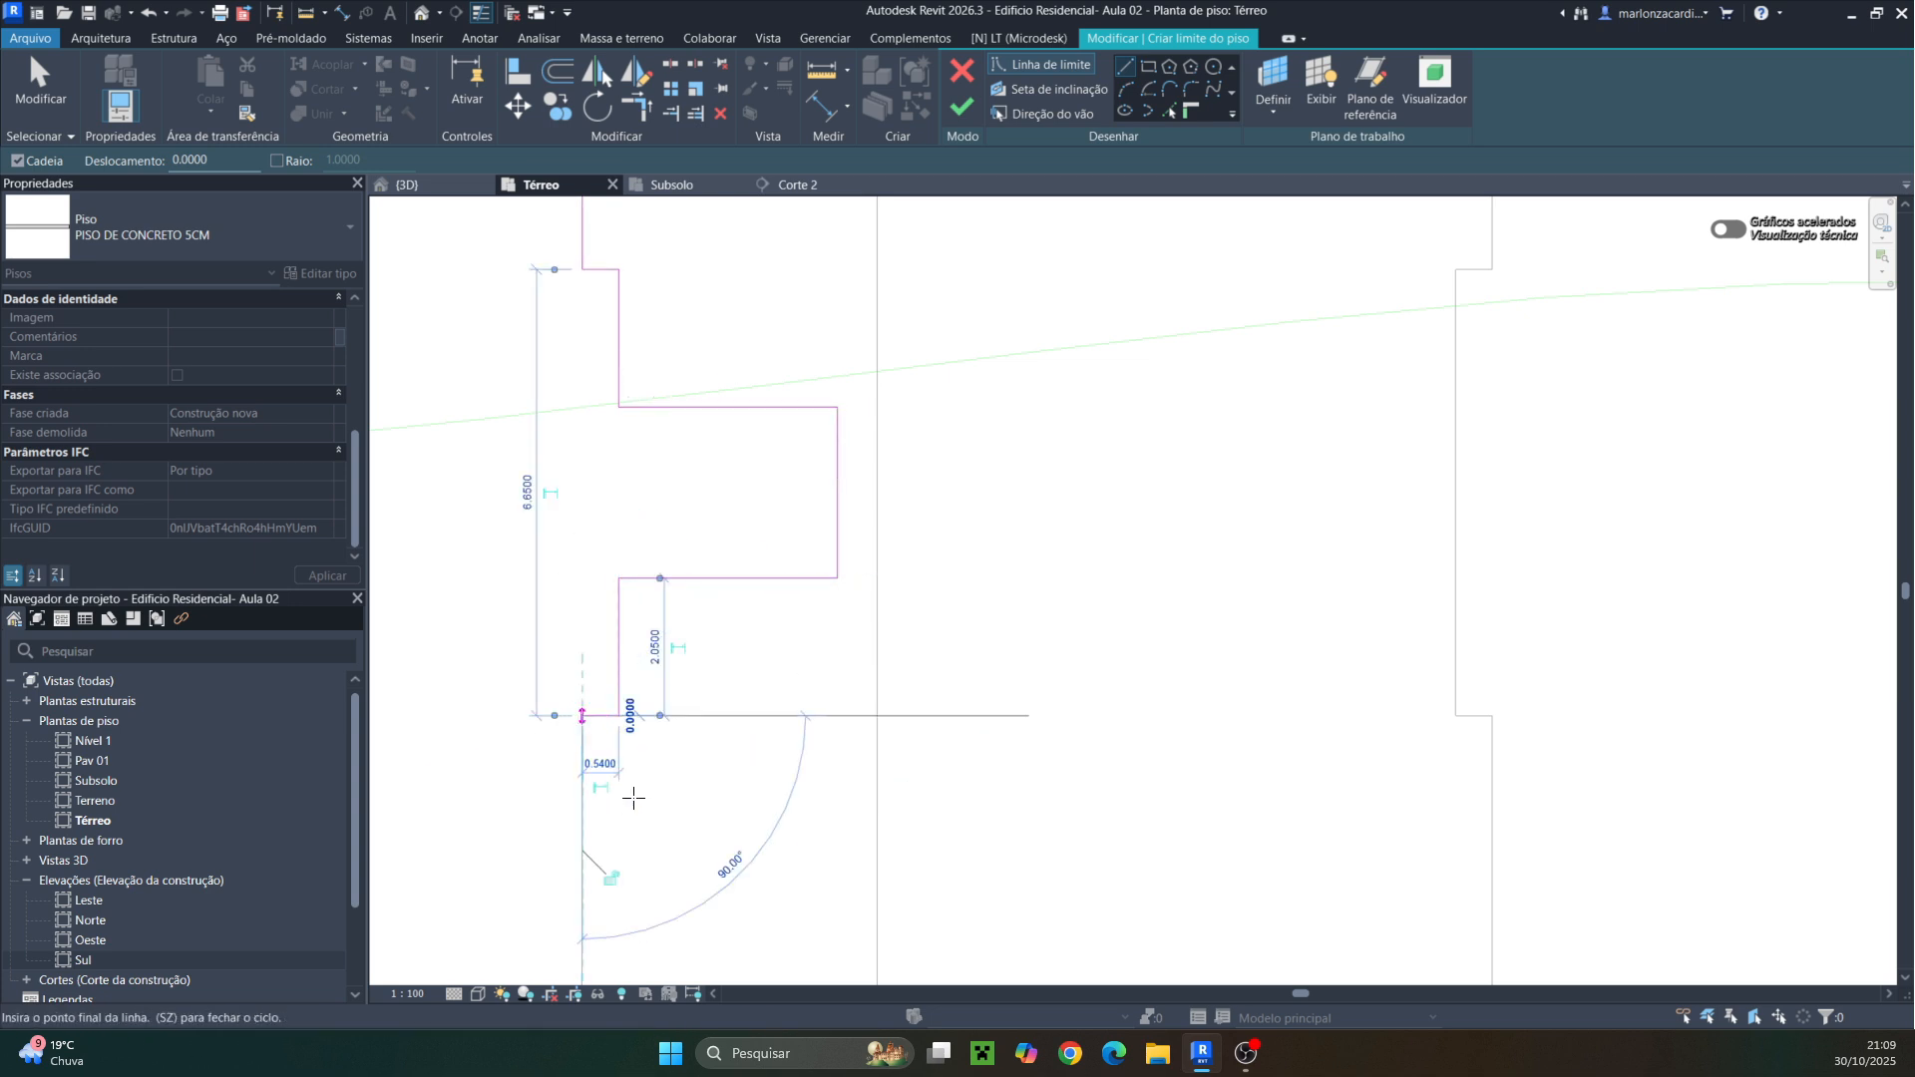
pyautogui.moveTo(640, 848); pyautogui.dragTo(756, 208, button='middle')
pyautogui.click(698, 537)
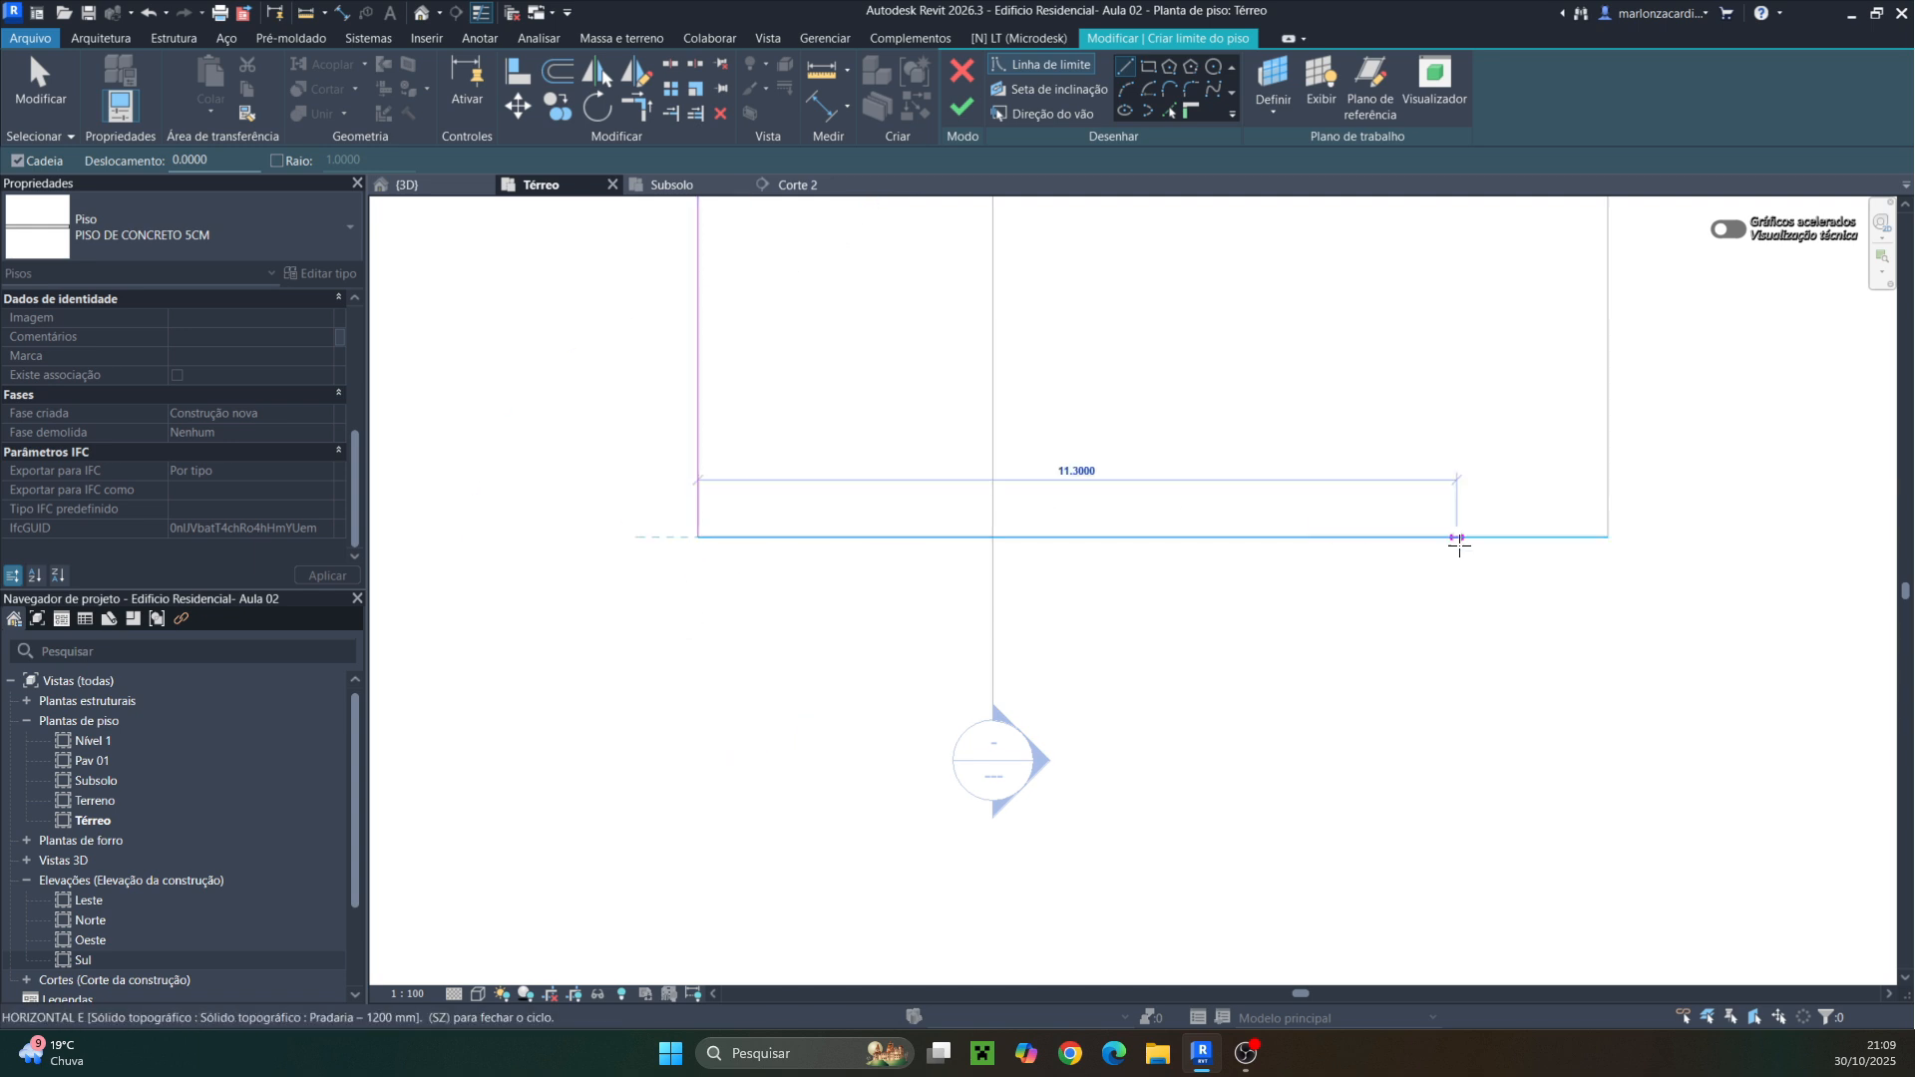
pyautogui.click(1608, 536)
# Trace the floor boundary up the east side and around the ramp opening's corner
pyautogui.moveTo(1500, 404); pyautogui.dragTo(1204, 649, button='middle')
pyautogui.scroll(-2, 1204, 638)
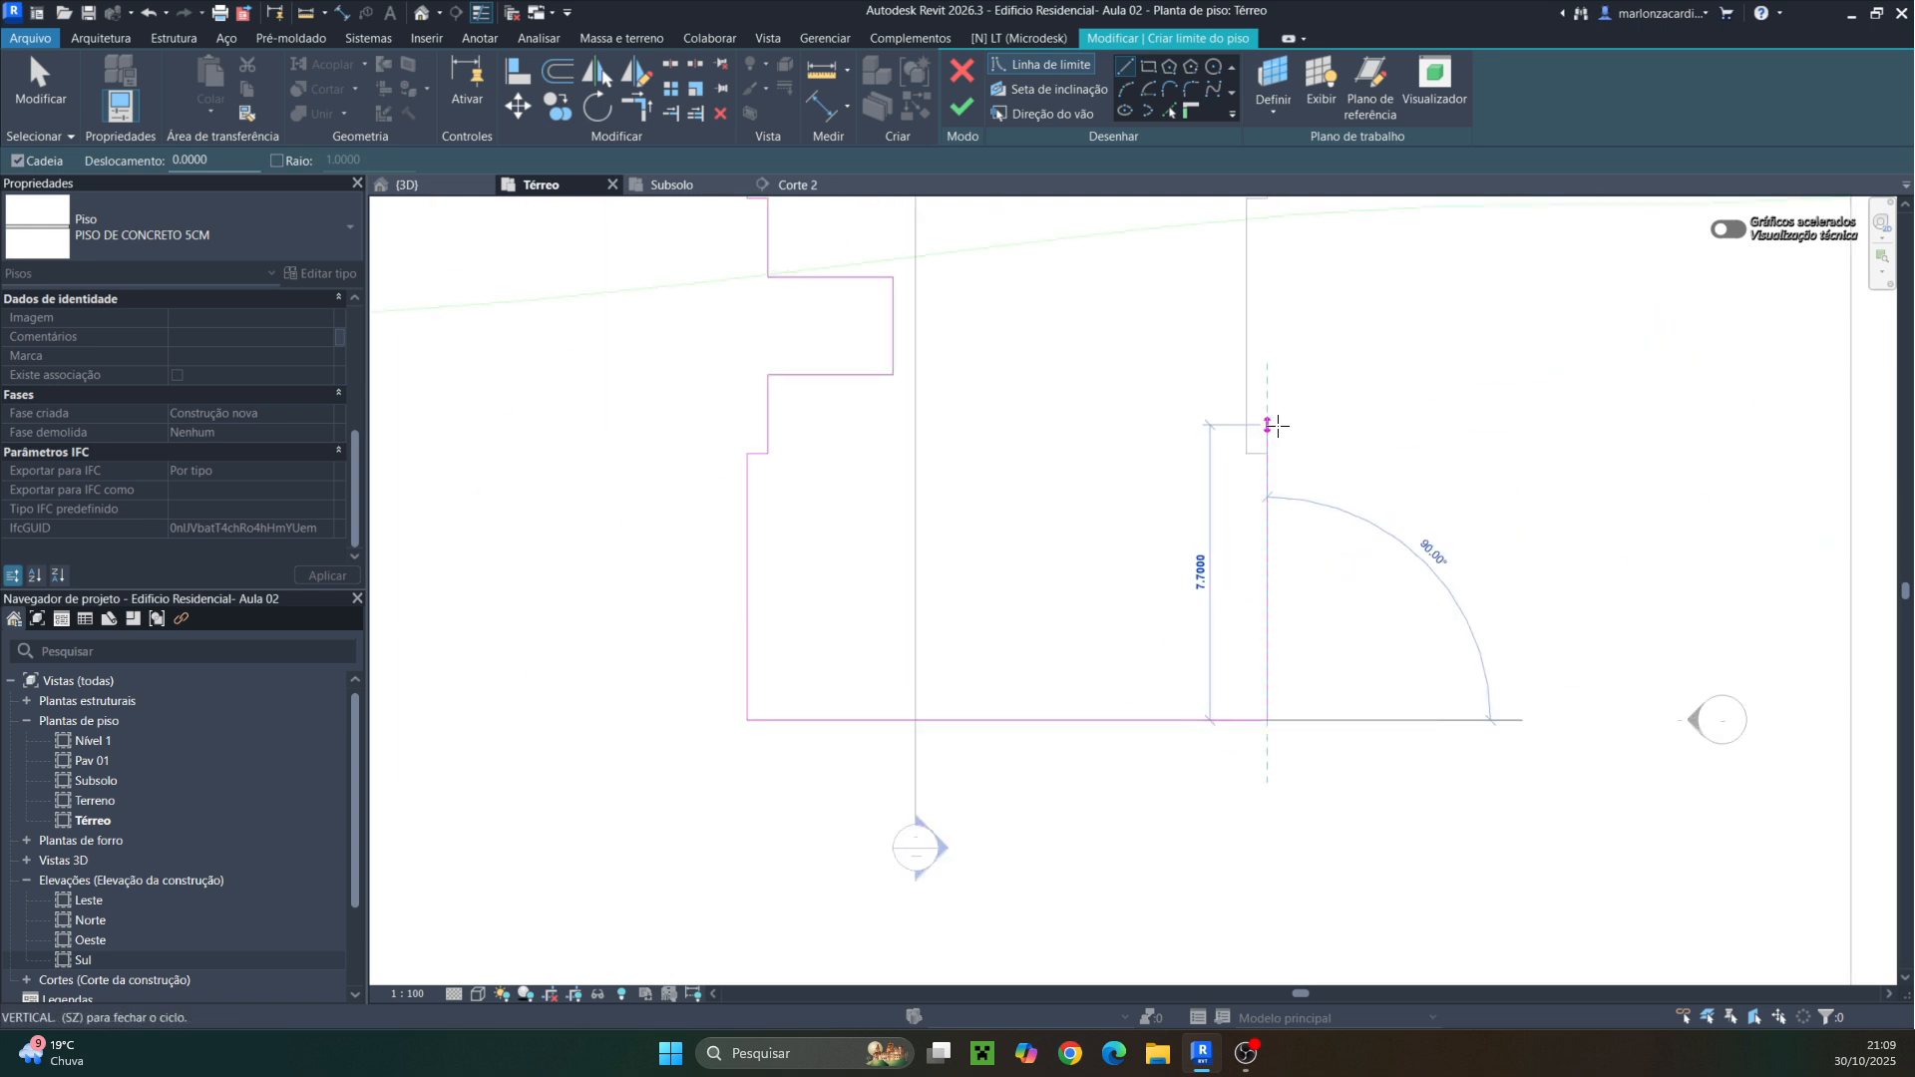
pyautogui.click(1267, 454)
pyautogui.click(1247, 454)
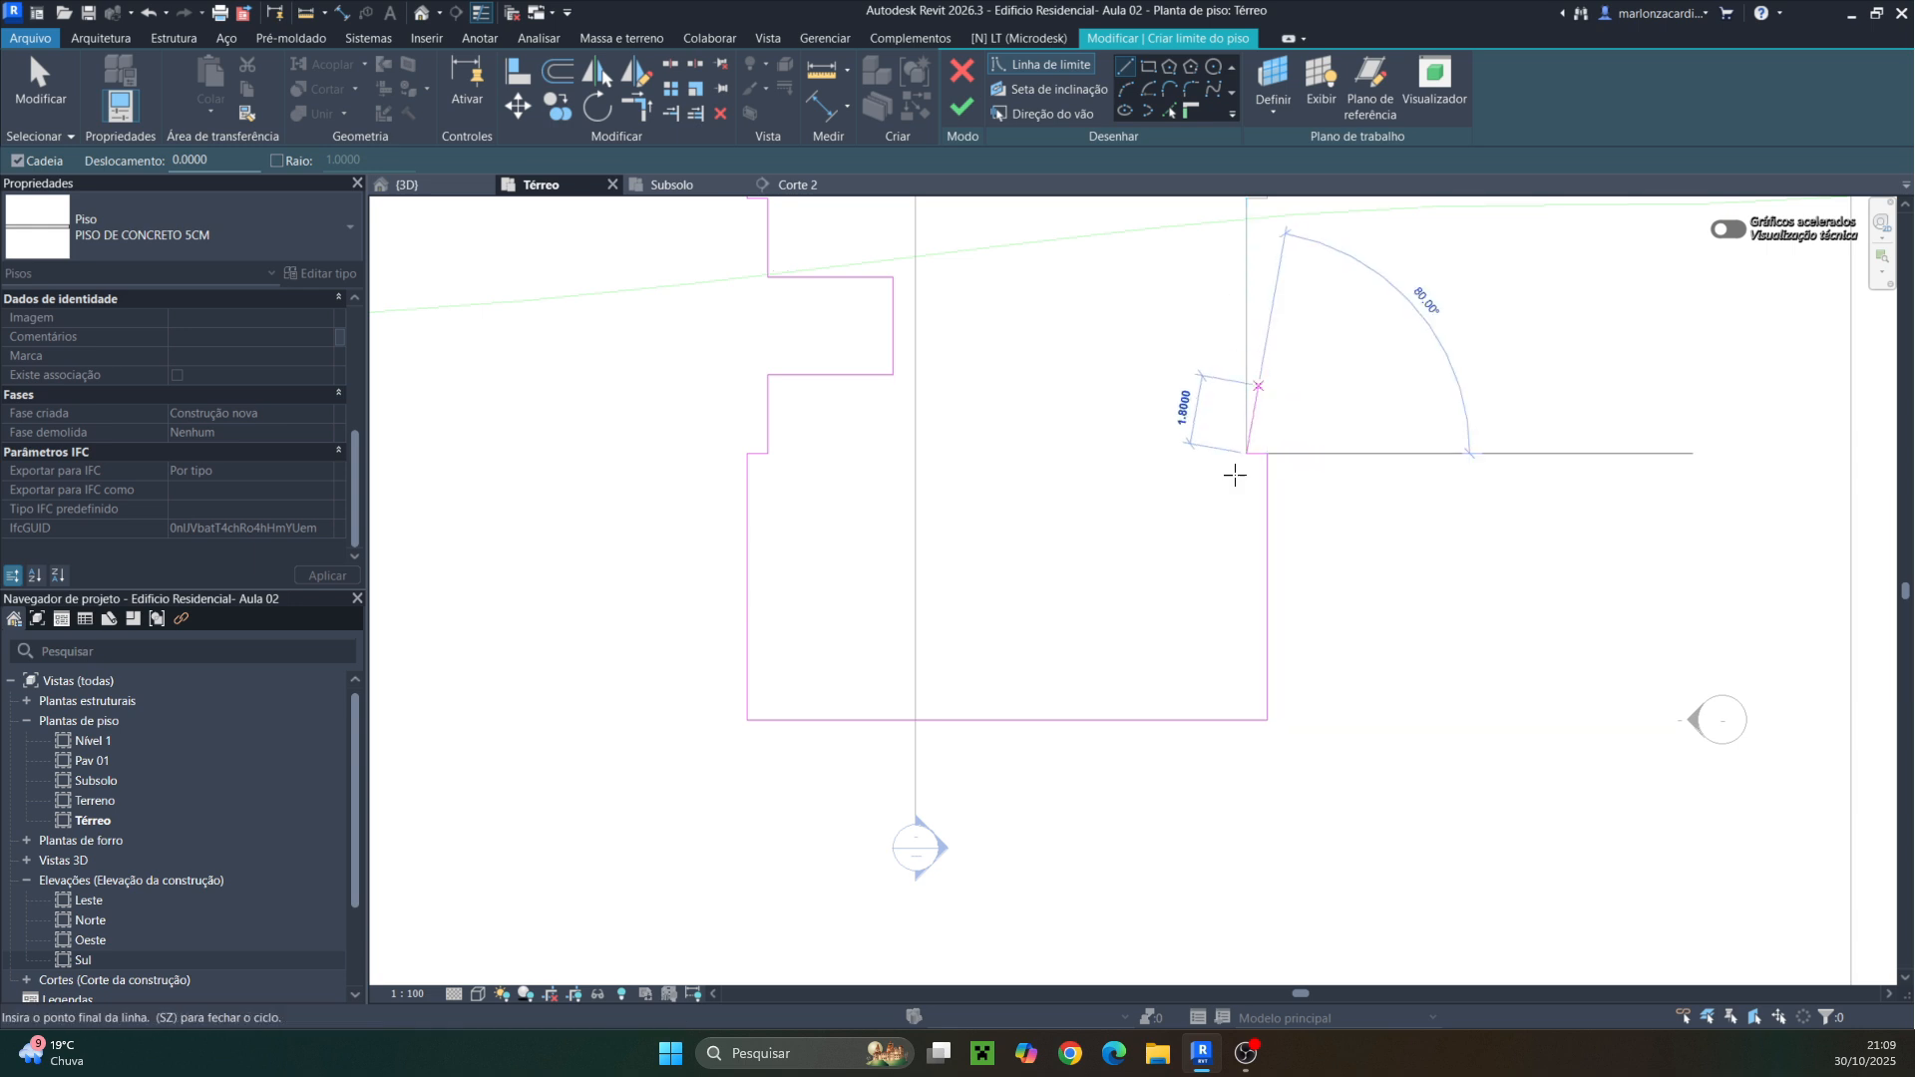
pyautogui.moveTo(1240, 201); pyautogui.dragTo(1141, 492, button='middle')
pyautogui.click(1146, 489)
pyautogui.click(1167, 488)
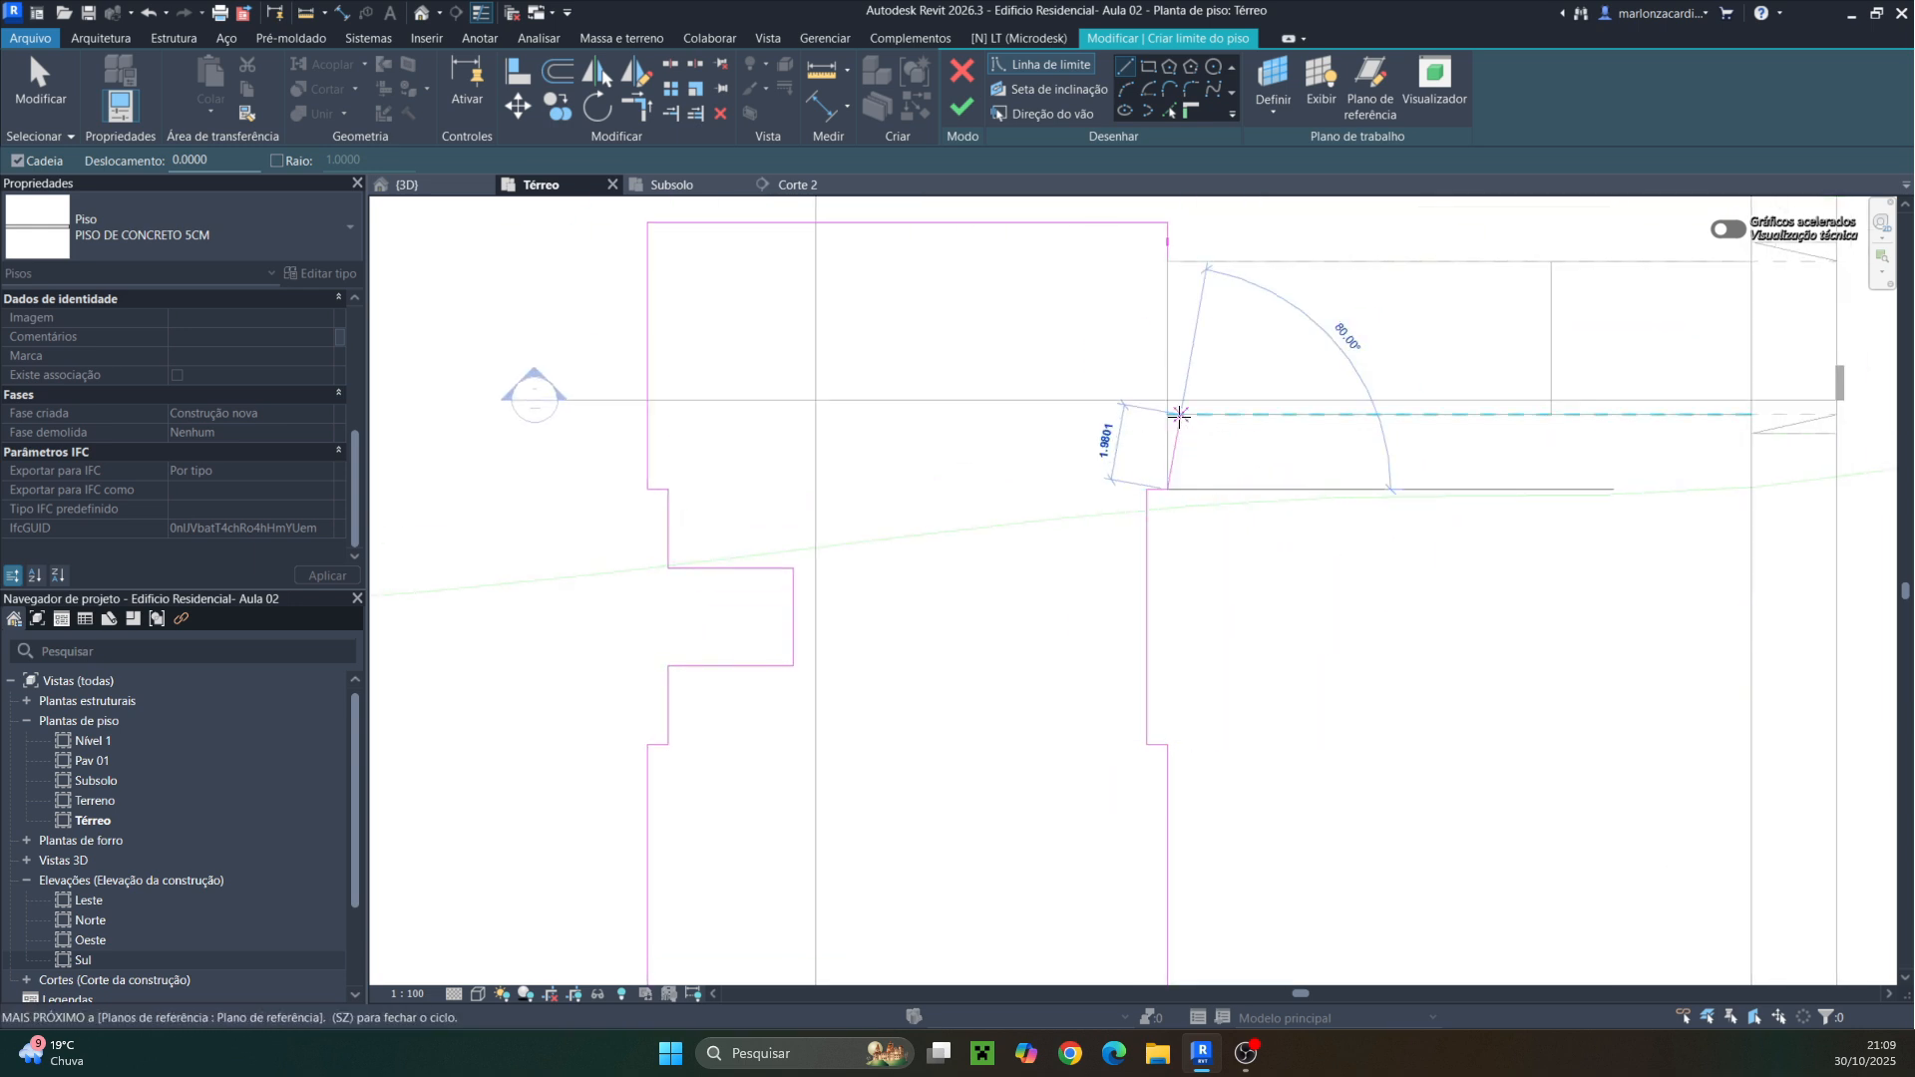
pyautogui.click(1166, 413)
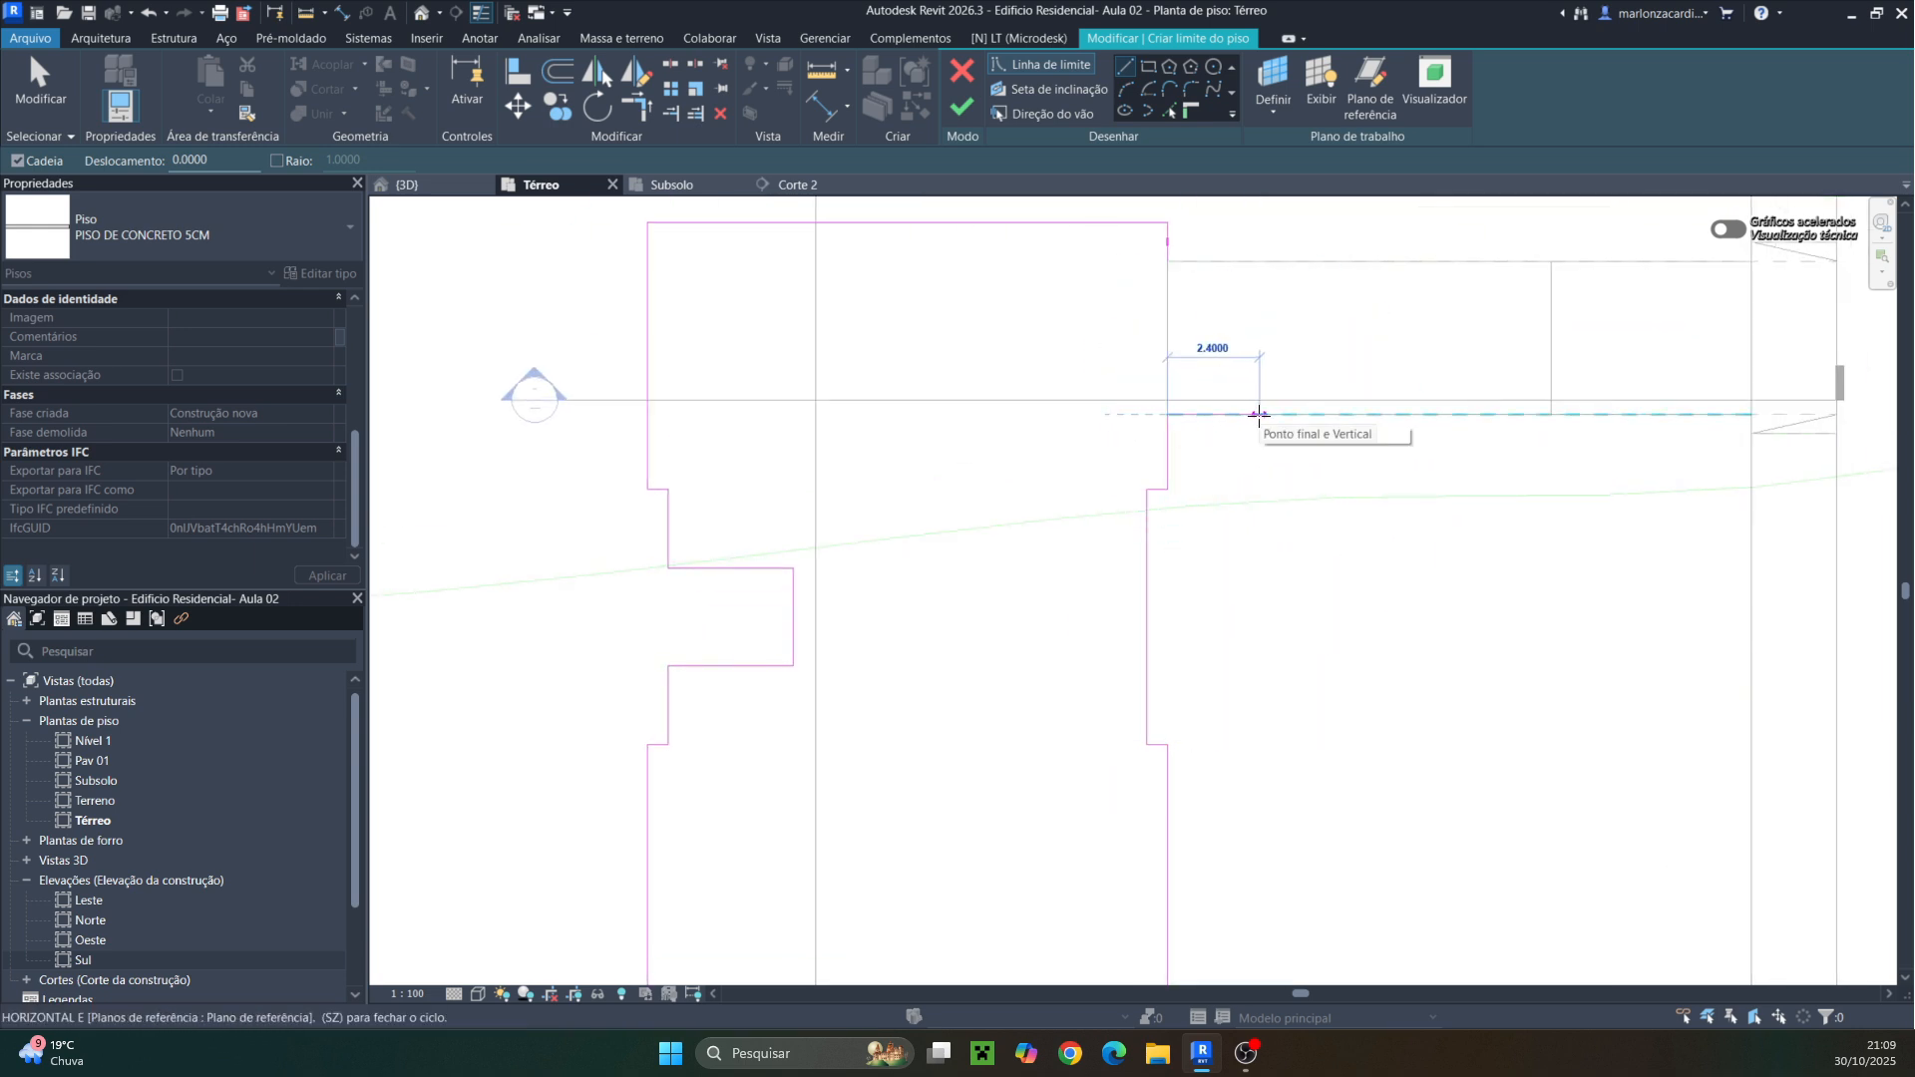
pyautogui.click(1227, 414)
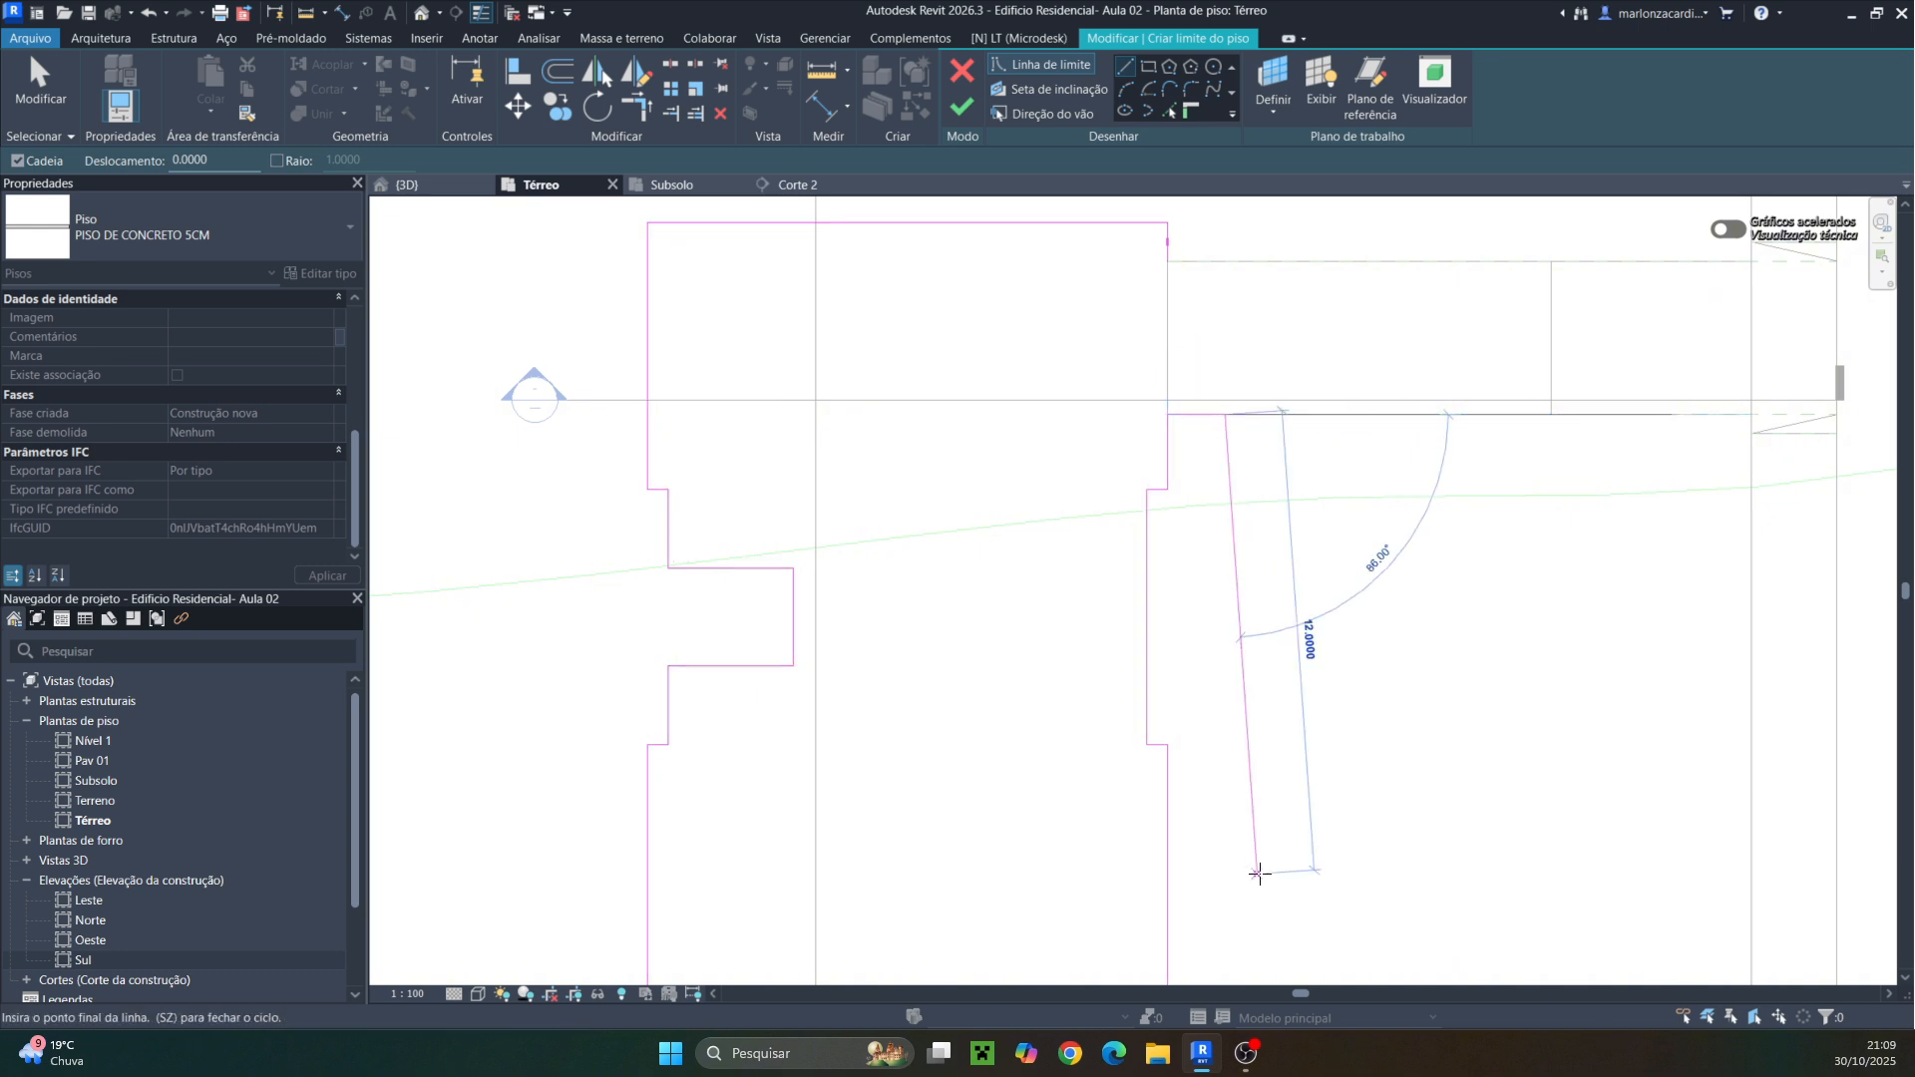
# Close the floor boundary with lines up the west side, across the north edge and back to the ramp opening's corner
pyautogui.moveTo(1257, 987); pyautogui.dragTo(1302, 454, button='middle')
pyautogui.click(1256, 546)
pyautogui.click(1266, 561)
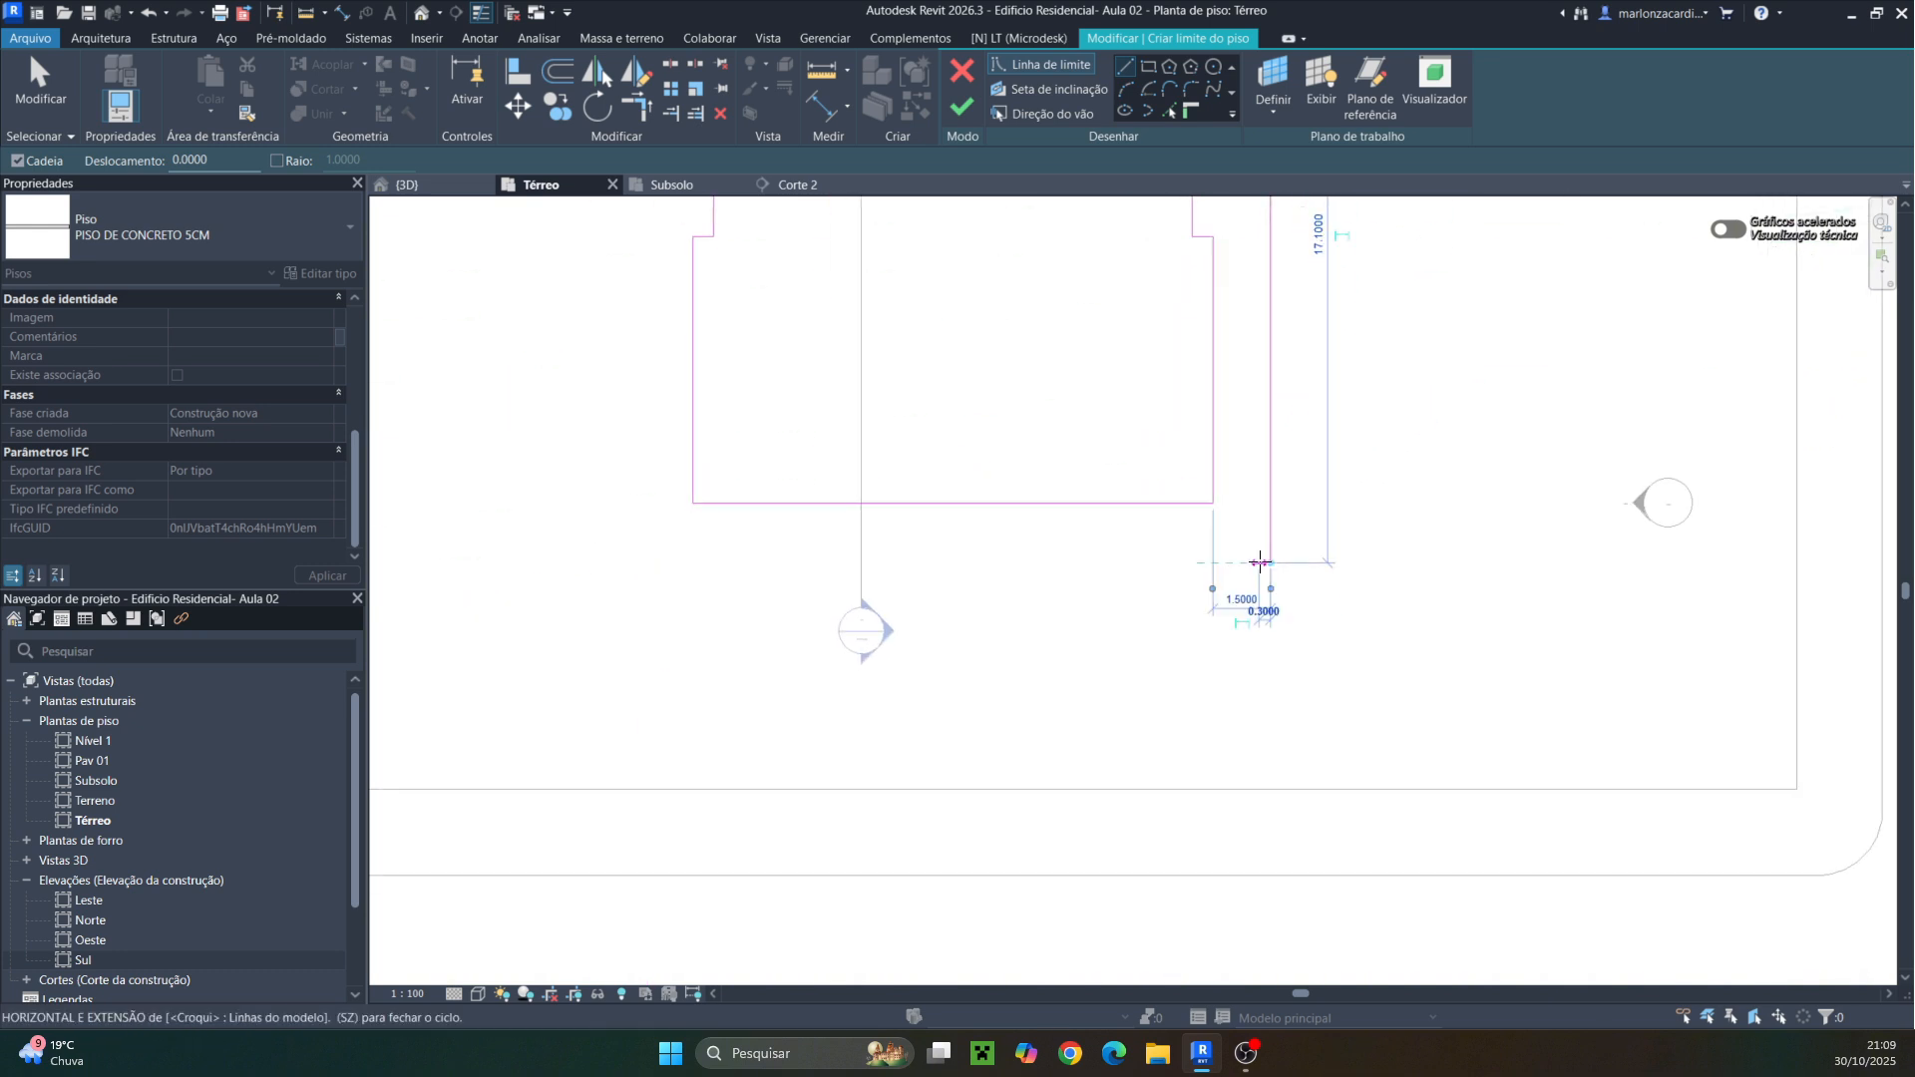
pyautogui.click(652, 564)
pyautogui.moveTo(648, 375); pyautogui.dragTo(671, 748, button='middle')
pyautogui.moveTo(684, 266); pyautogui.dragTo(692, 453, button='middle')
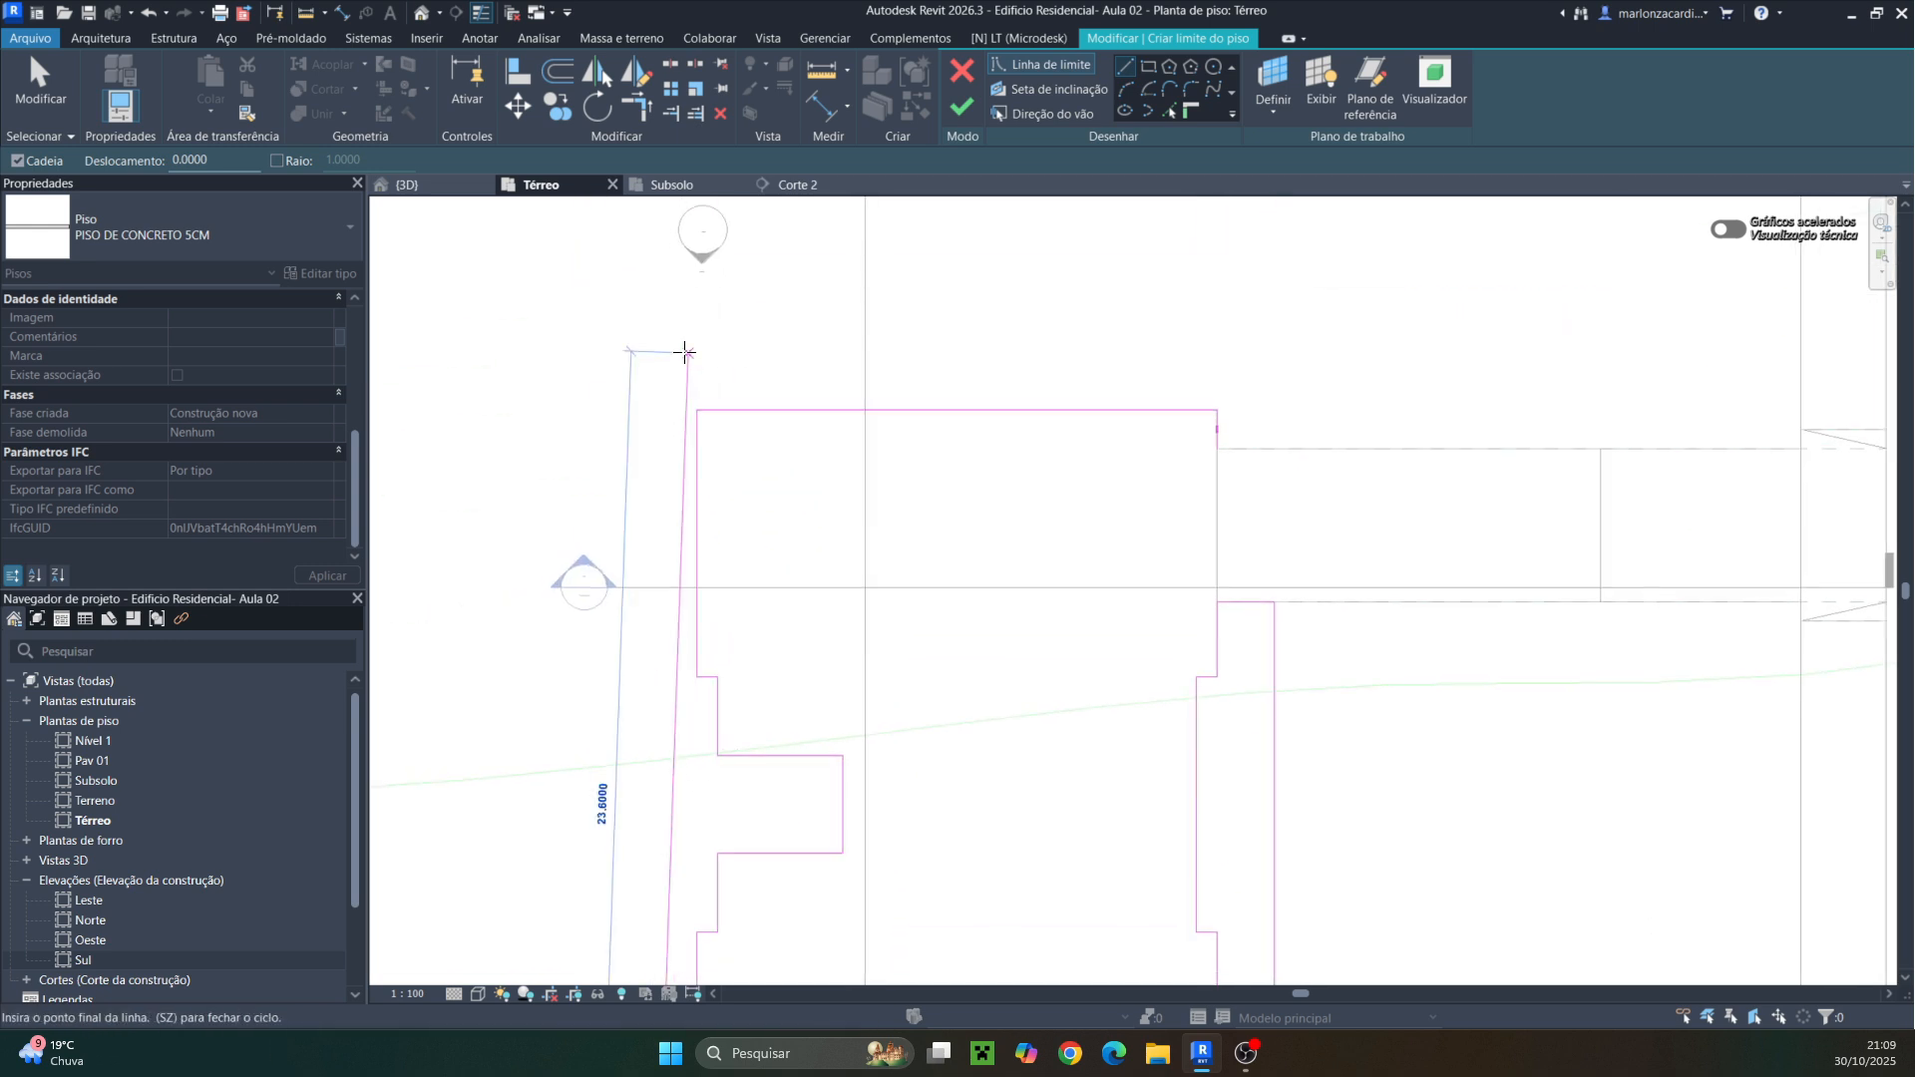
pyautogui.click(657, 335)
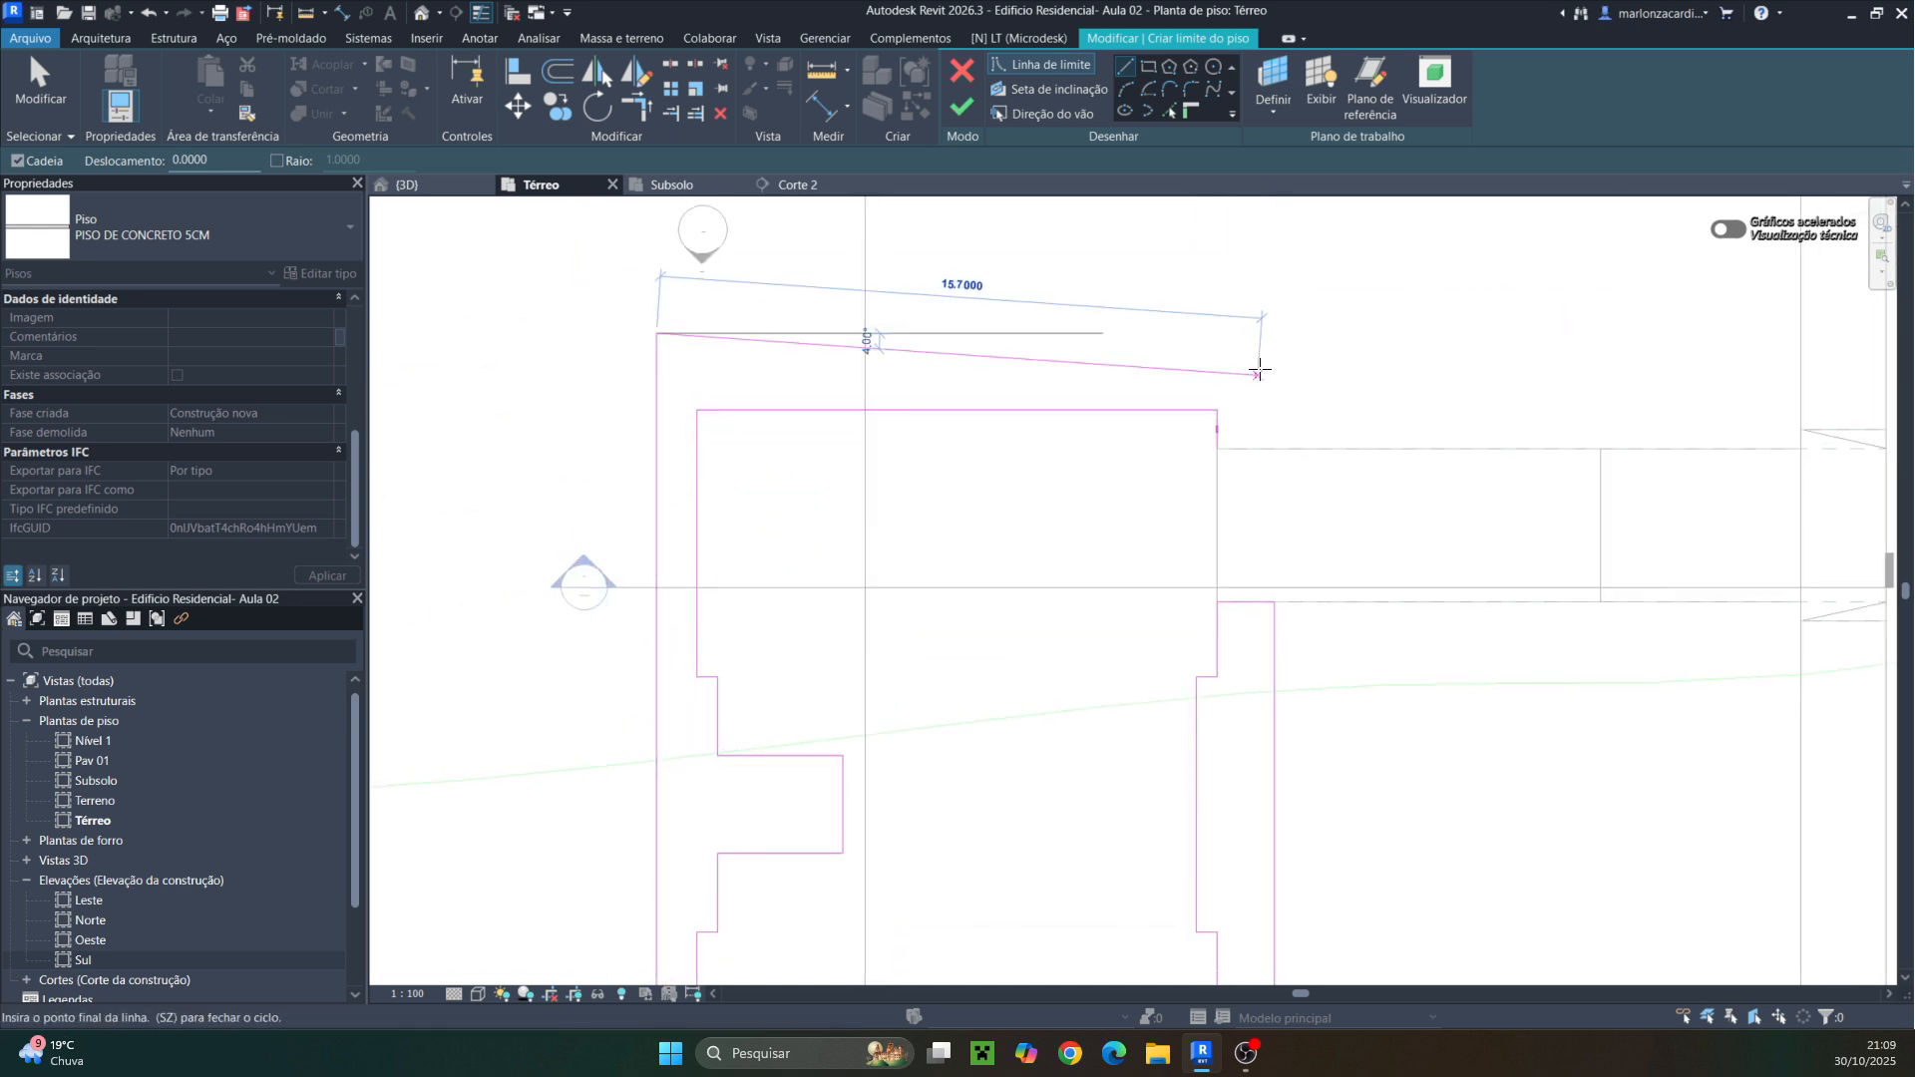
pyautogui.click(1275, 333)
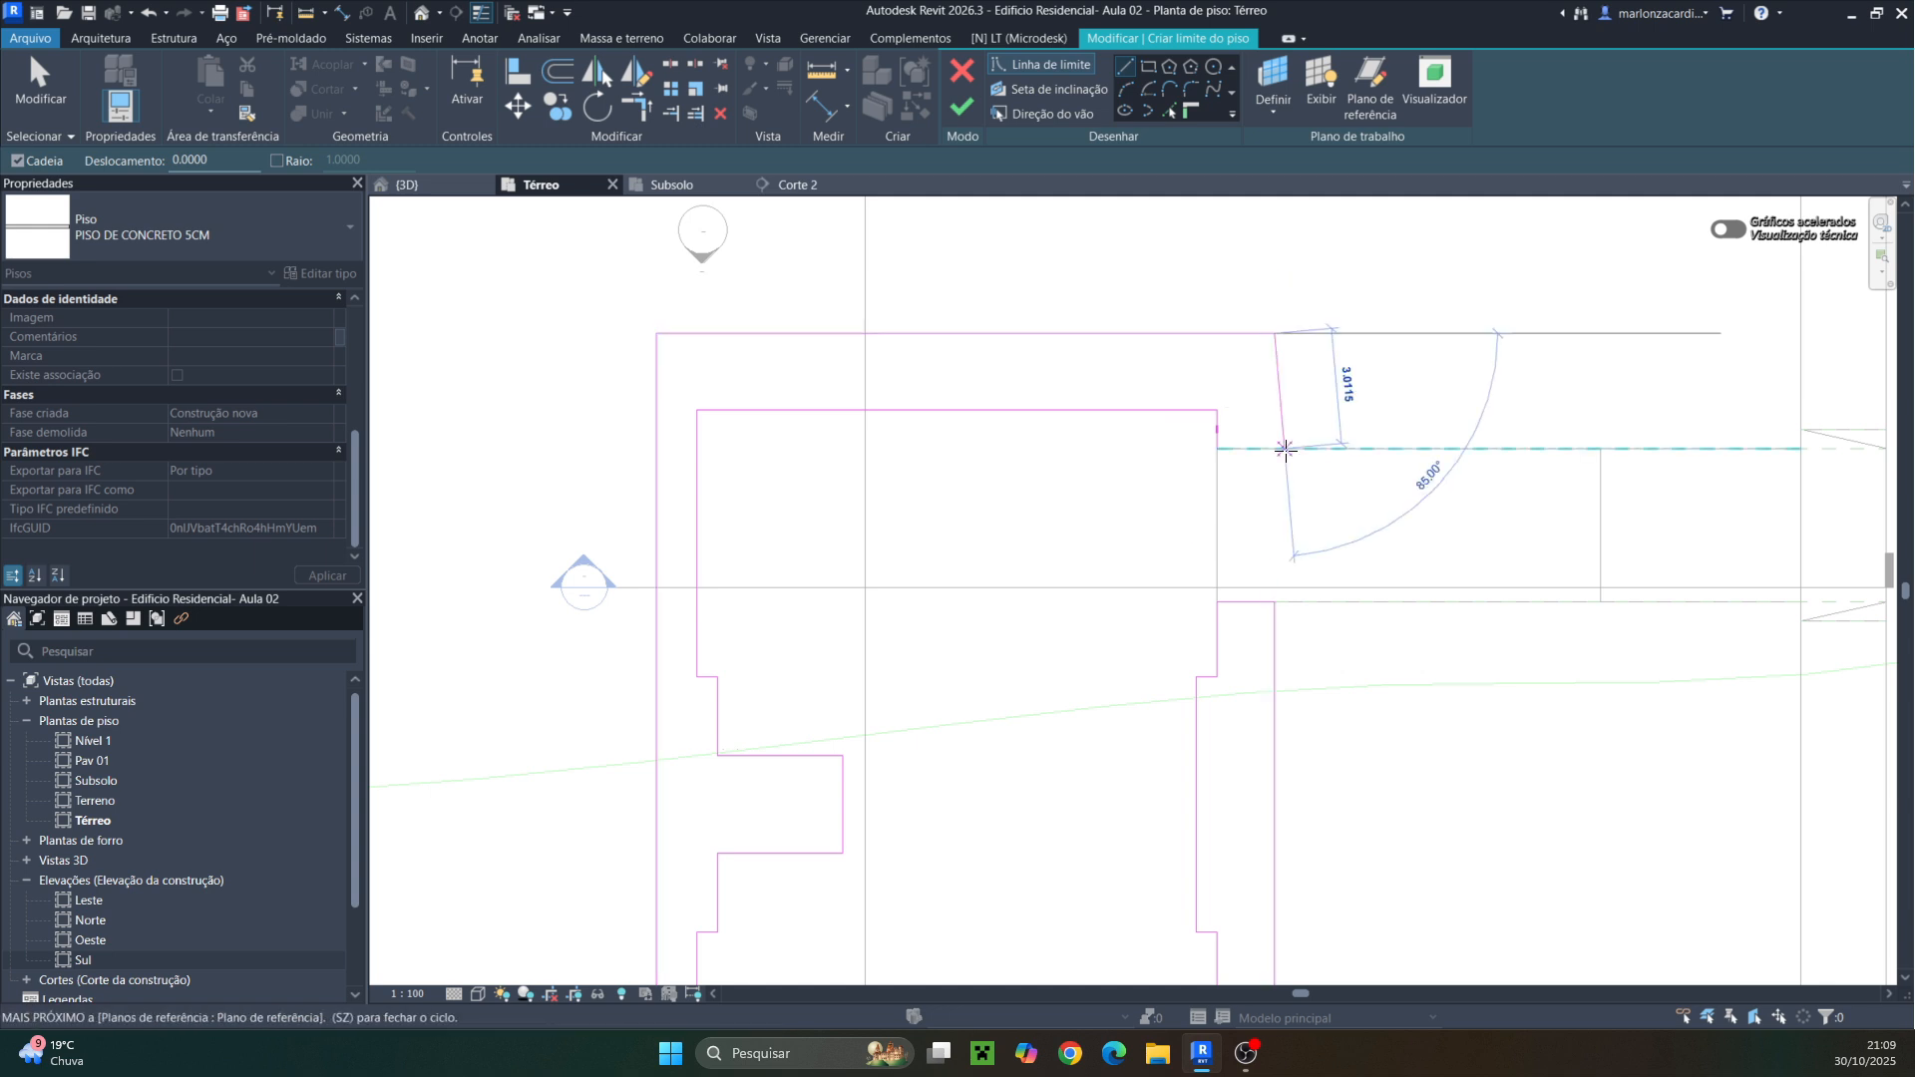
pyautogui.click(1275, 448)
pyautogui.click(1217, 448)
pyautogui.press('Escape')
pyautogui.press('Escape')
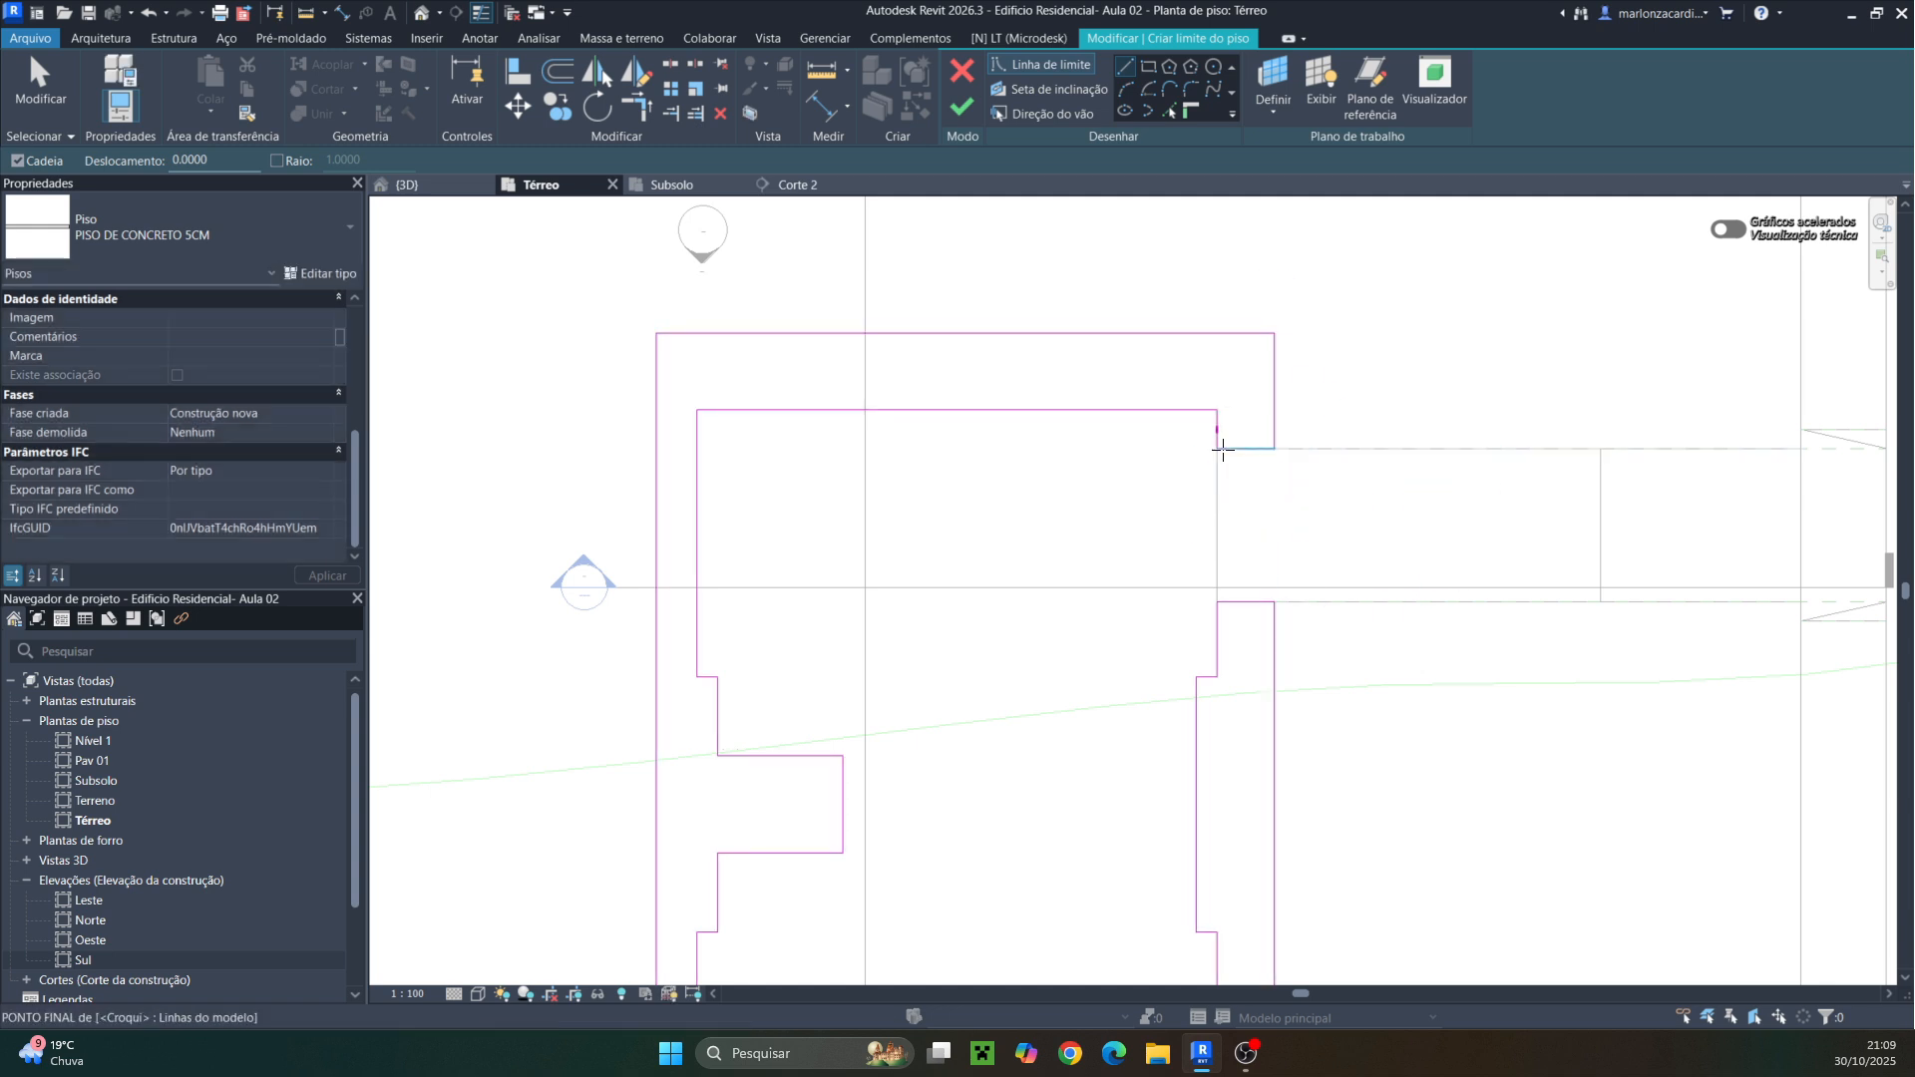
# Move the north boundary line to 1.5 m from the building's north wall
pyautogui.click(1190, 335)
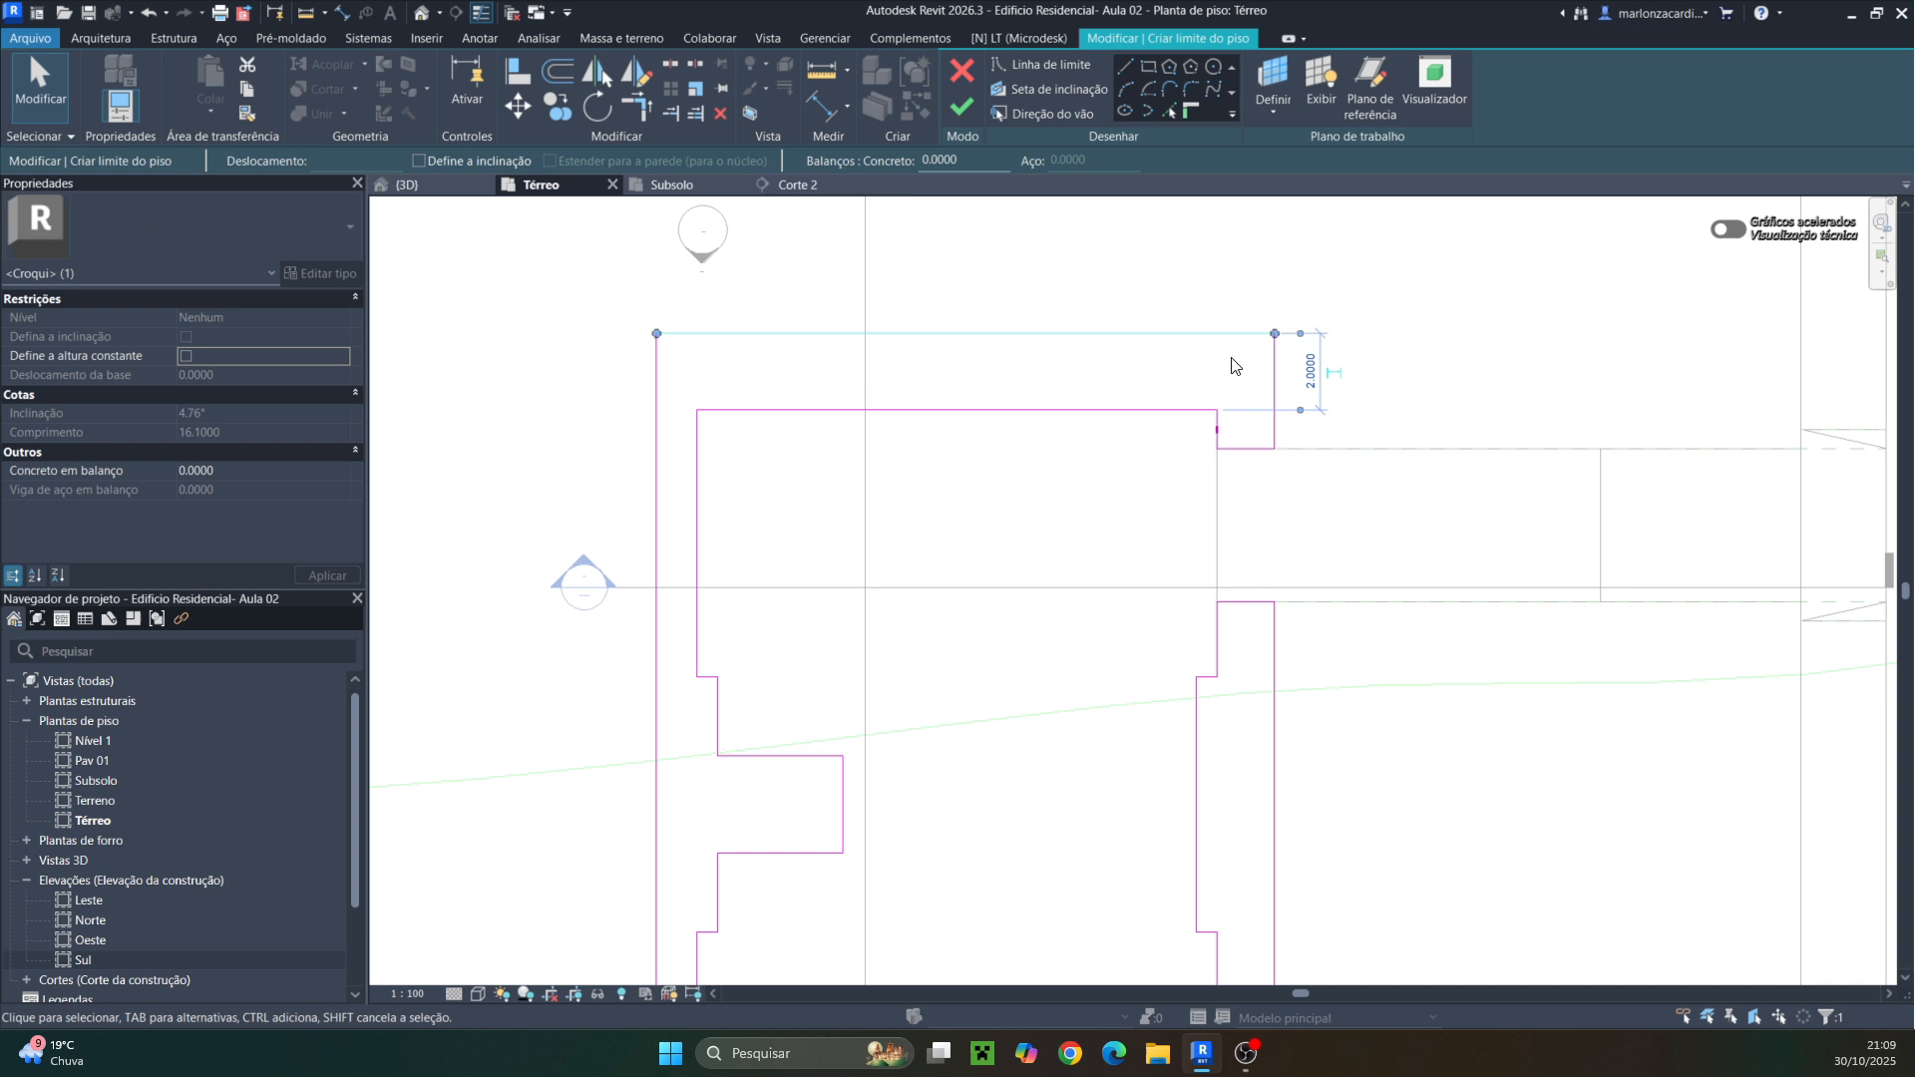
pyautogui.click(1326, 375)
pyautogui.write('1.')
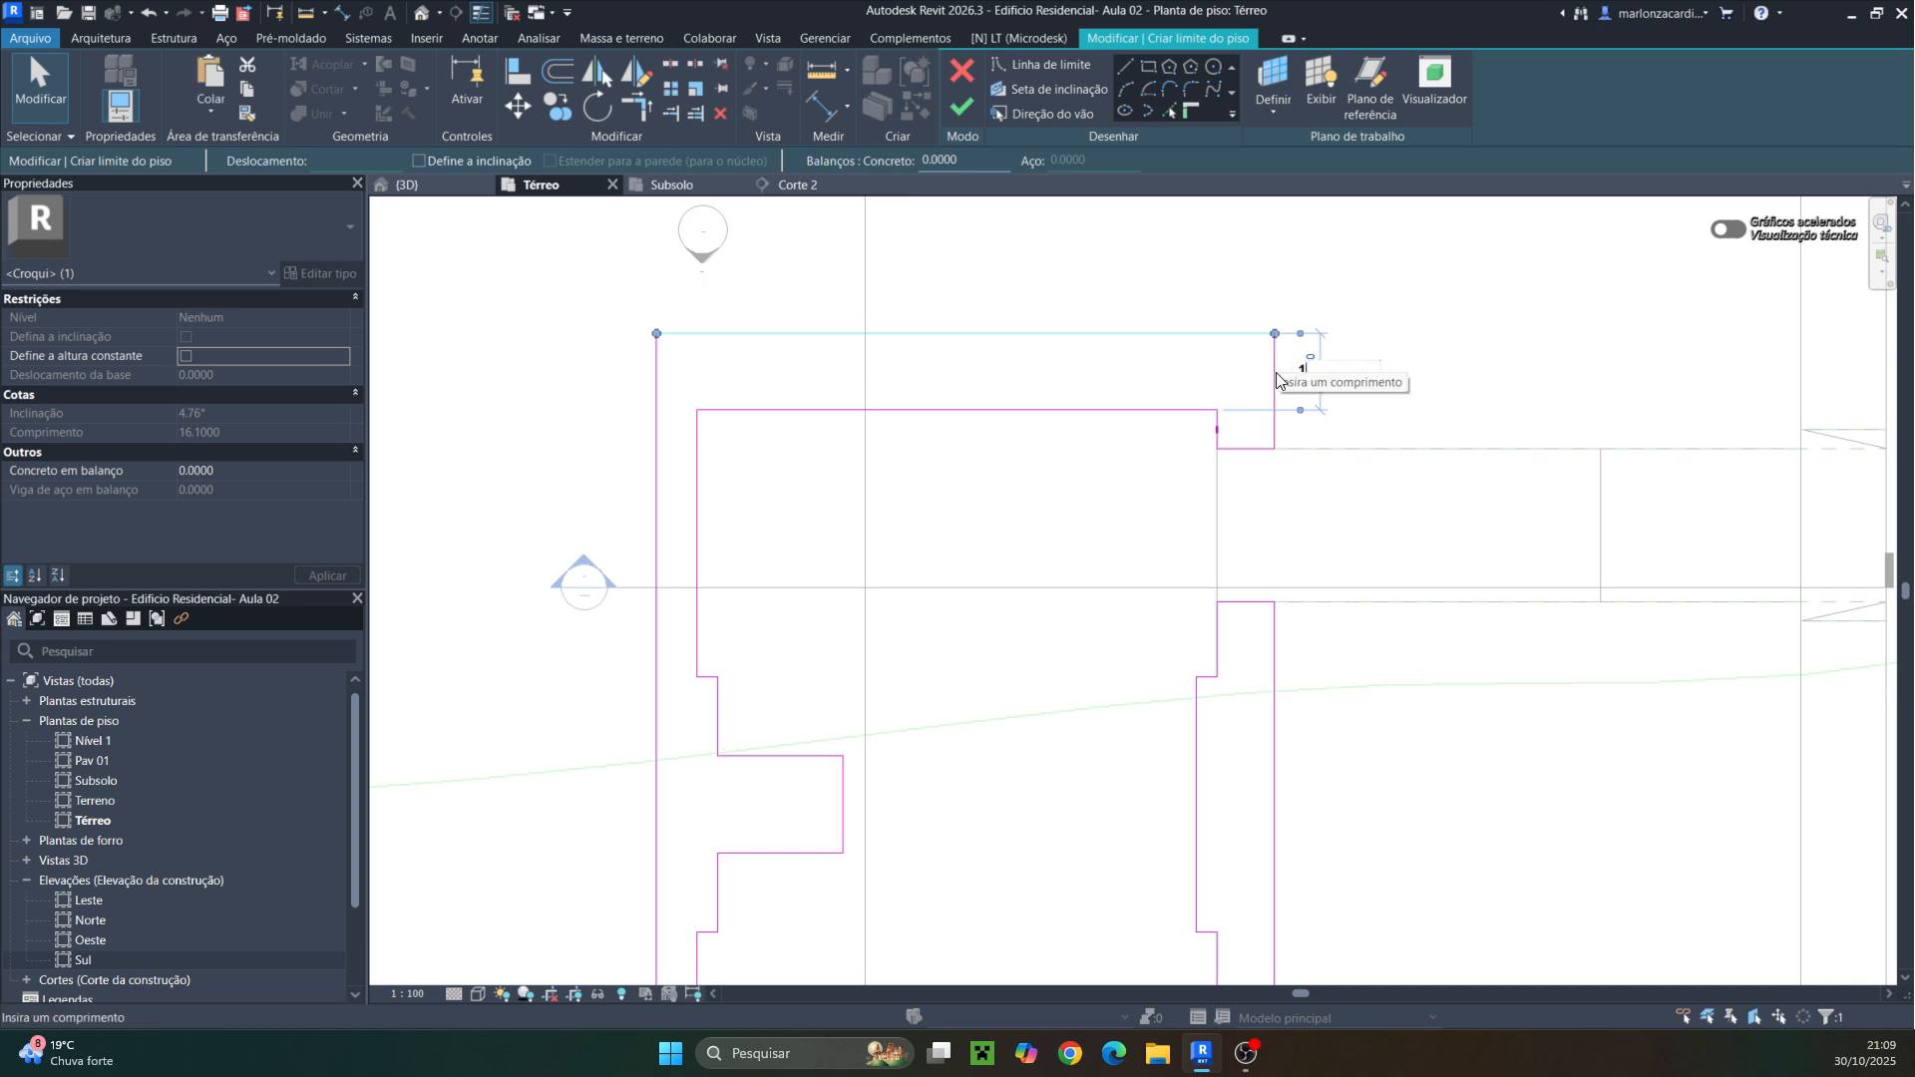
pyautogui.write('5')
pyautogui.press('Return')
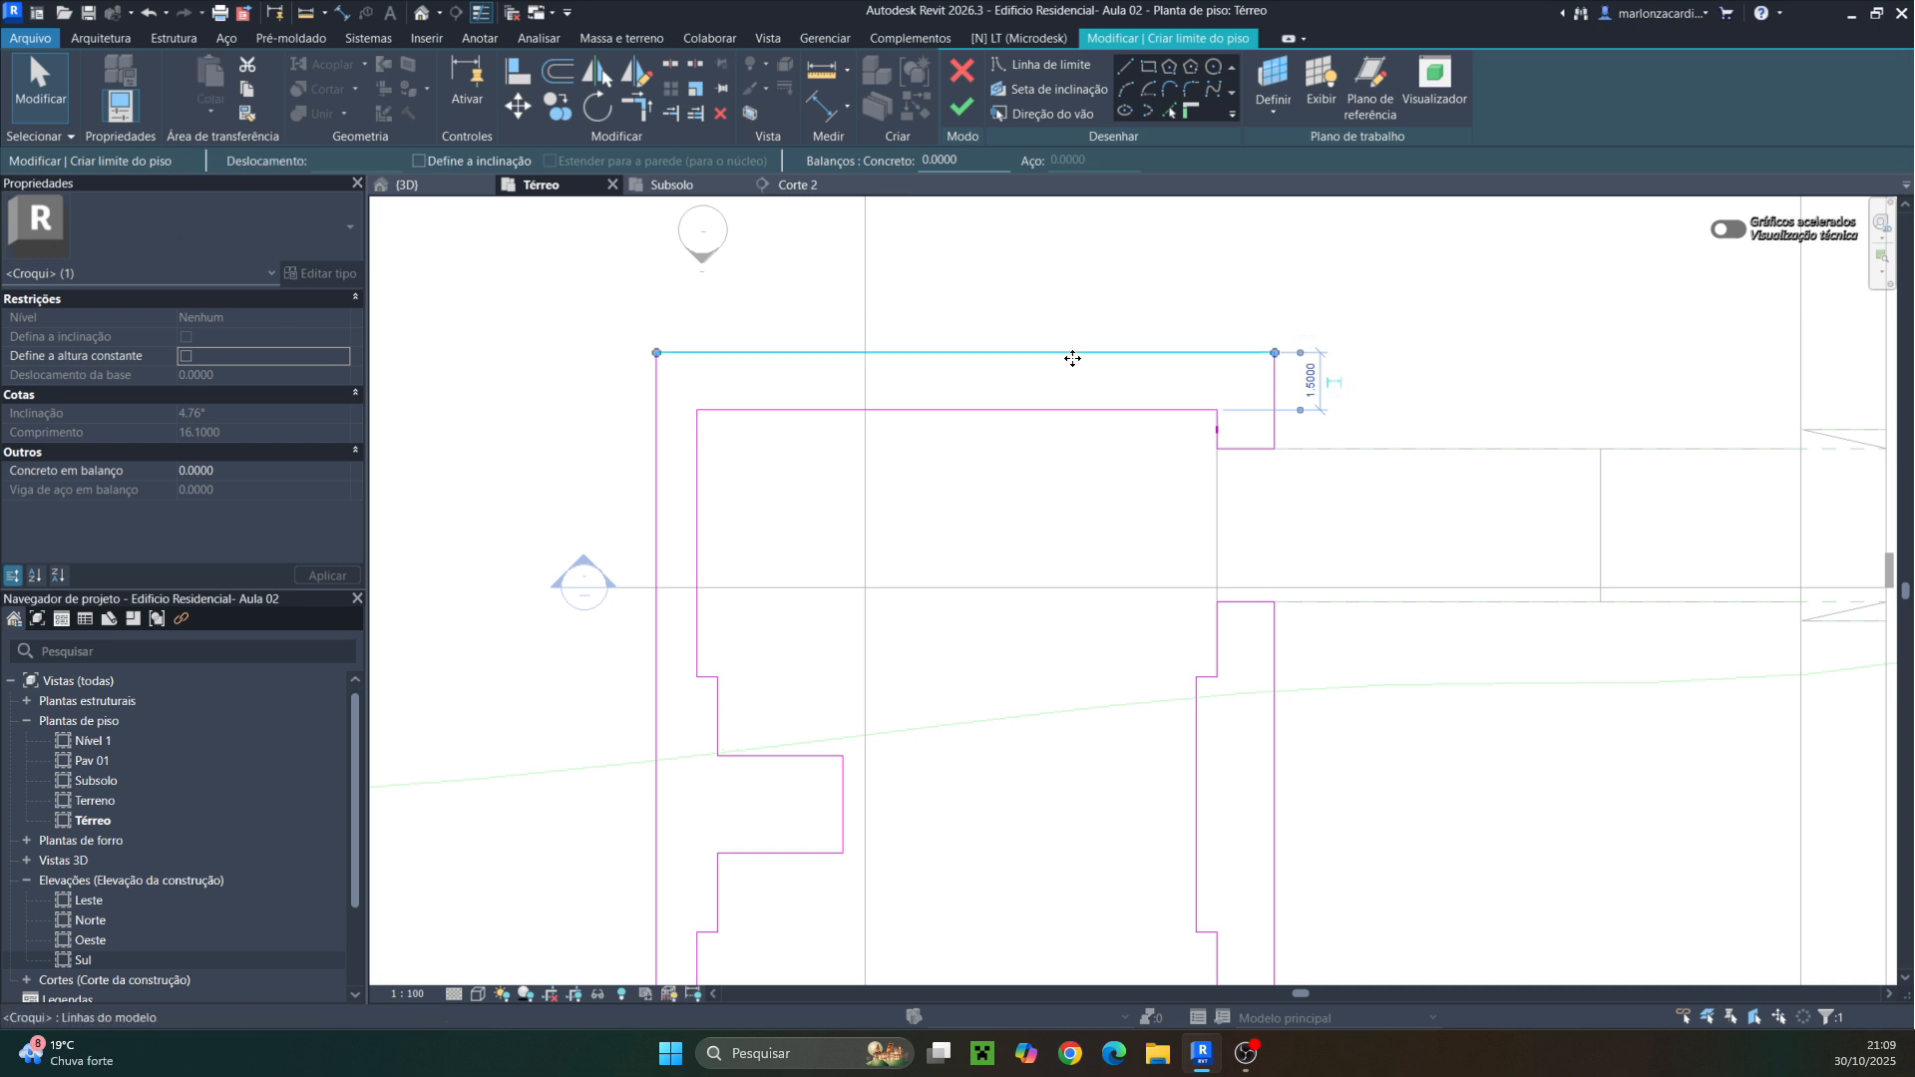
# Set the west boundary line's offset from the building's west wall to 1.5 m
pyautogui.click(655, 491)
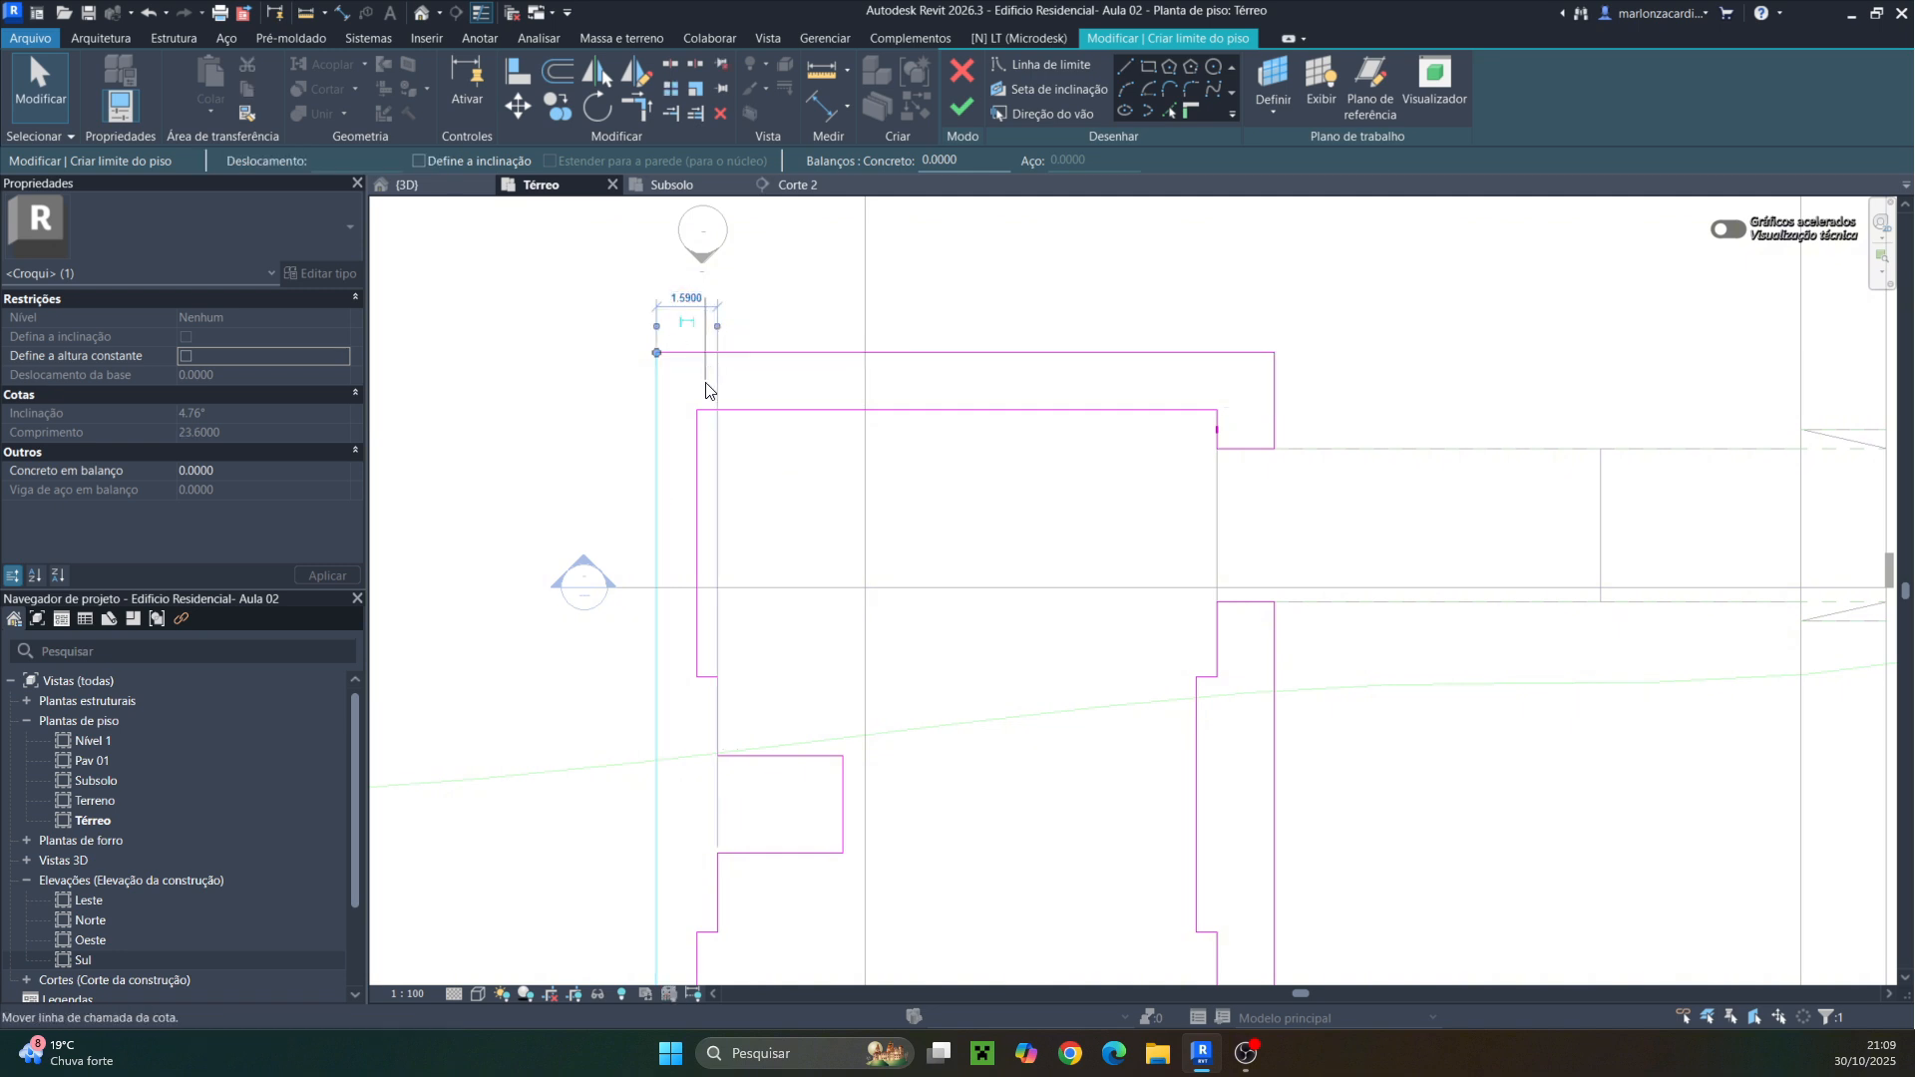
pyautogui.moveTo(706, 389); pyautogui.dragTo(696, 344)
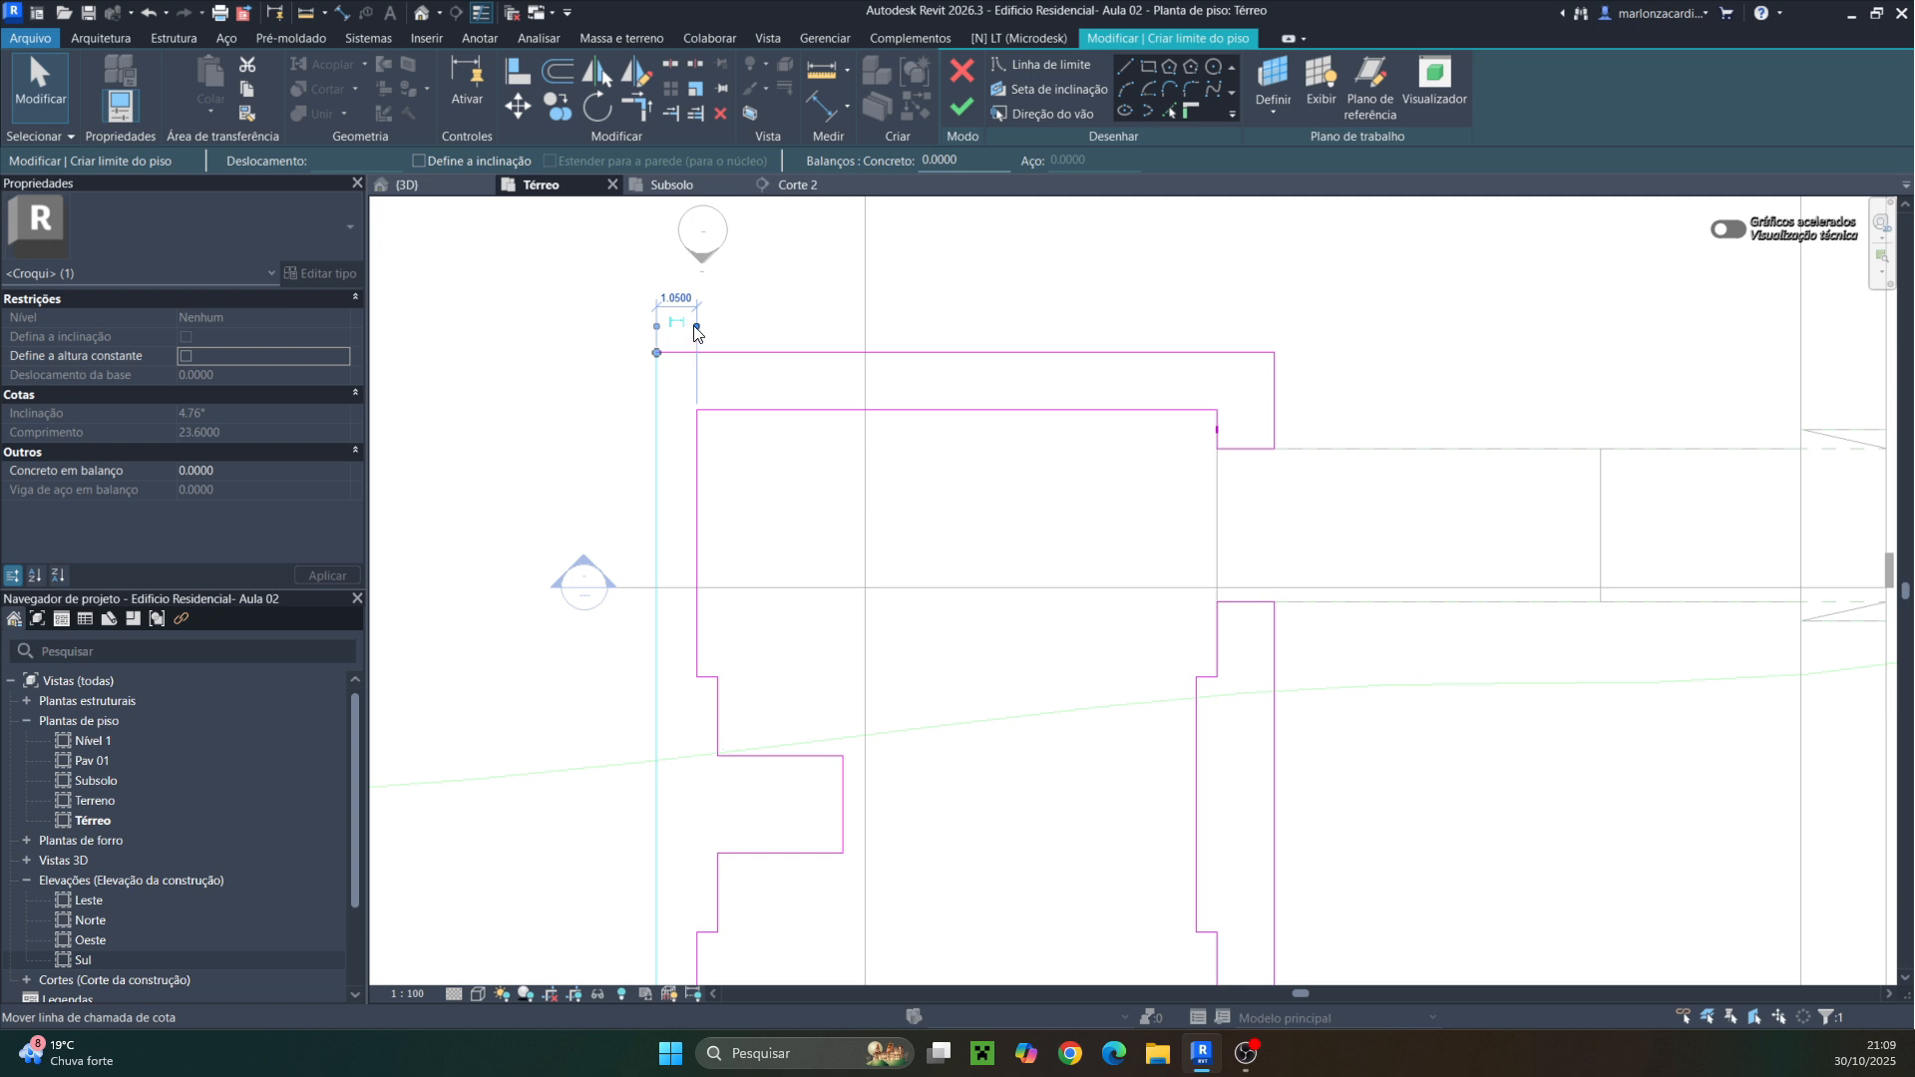
pyautogui.moveTo(725, 431); pyautogui.dragTo(697, 459)
pyautogui.click(670, 291)
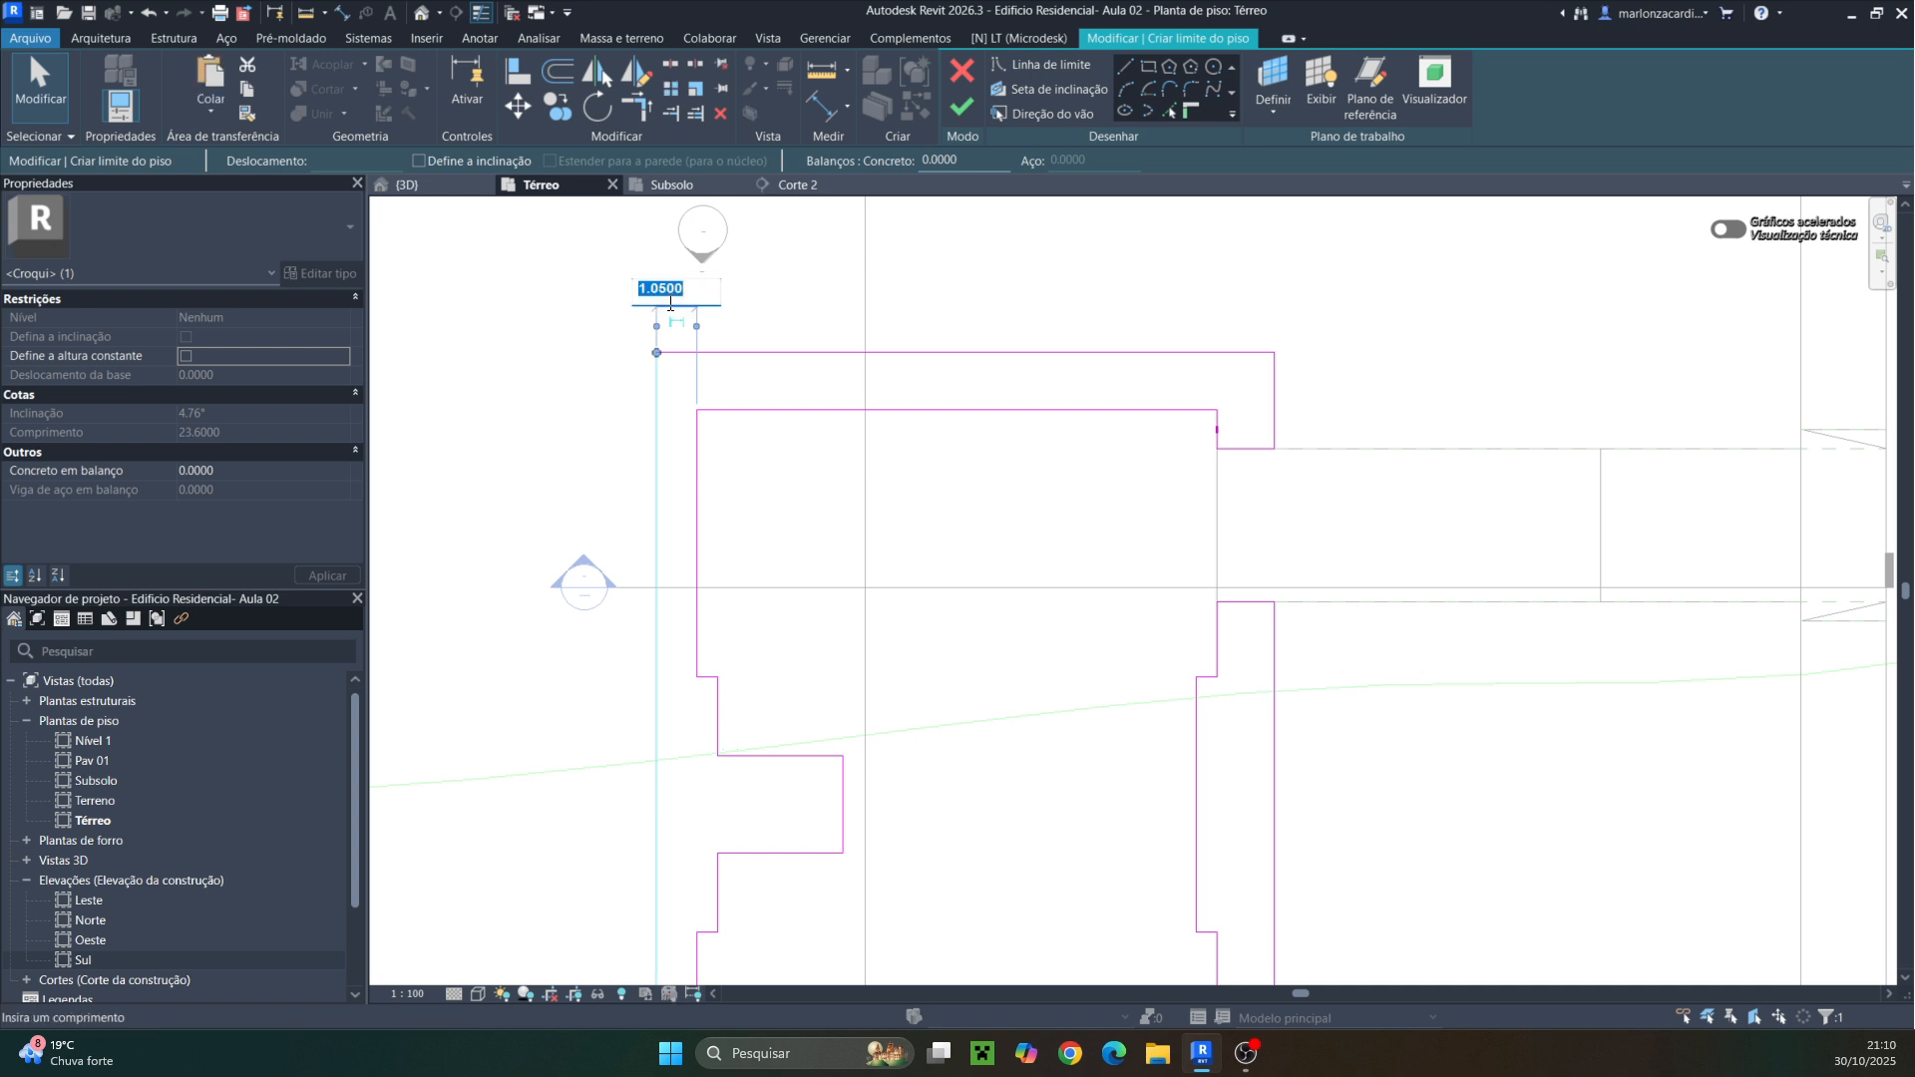
pyautogui.press('Return')
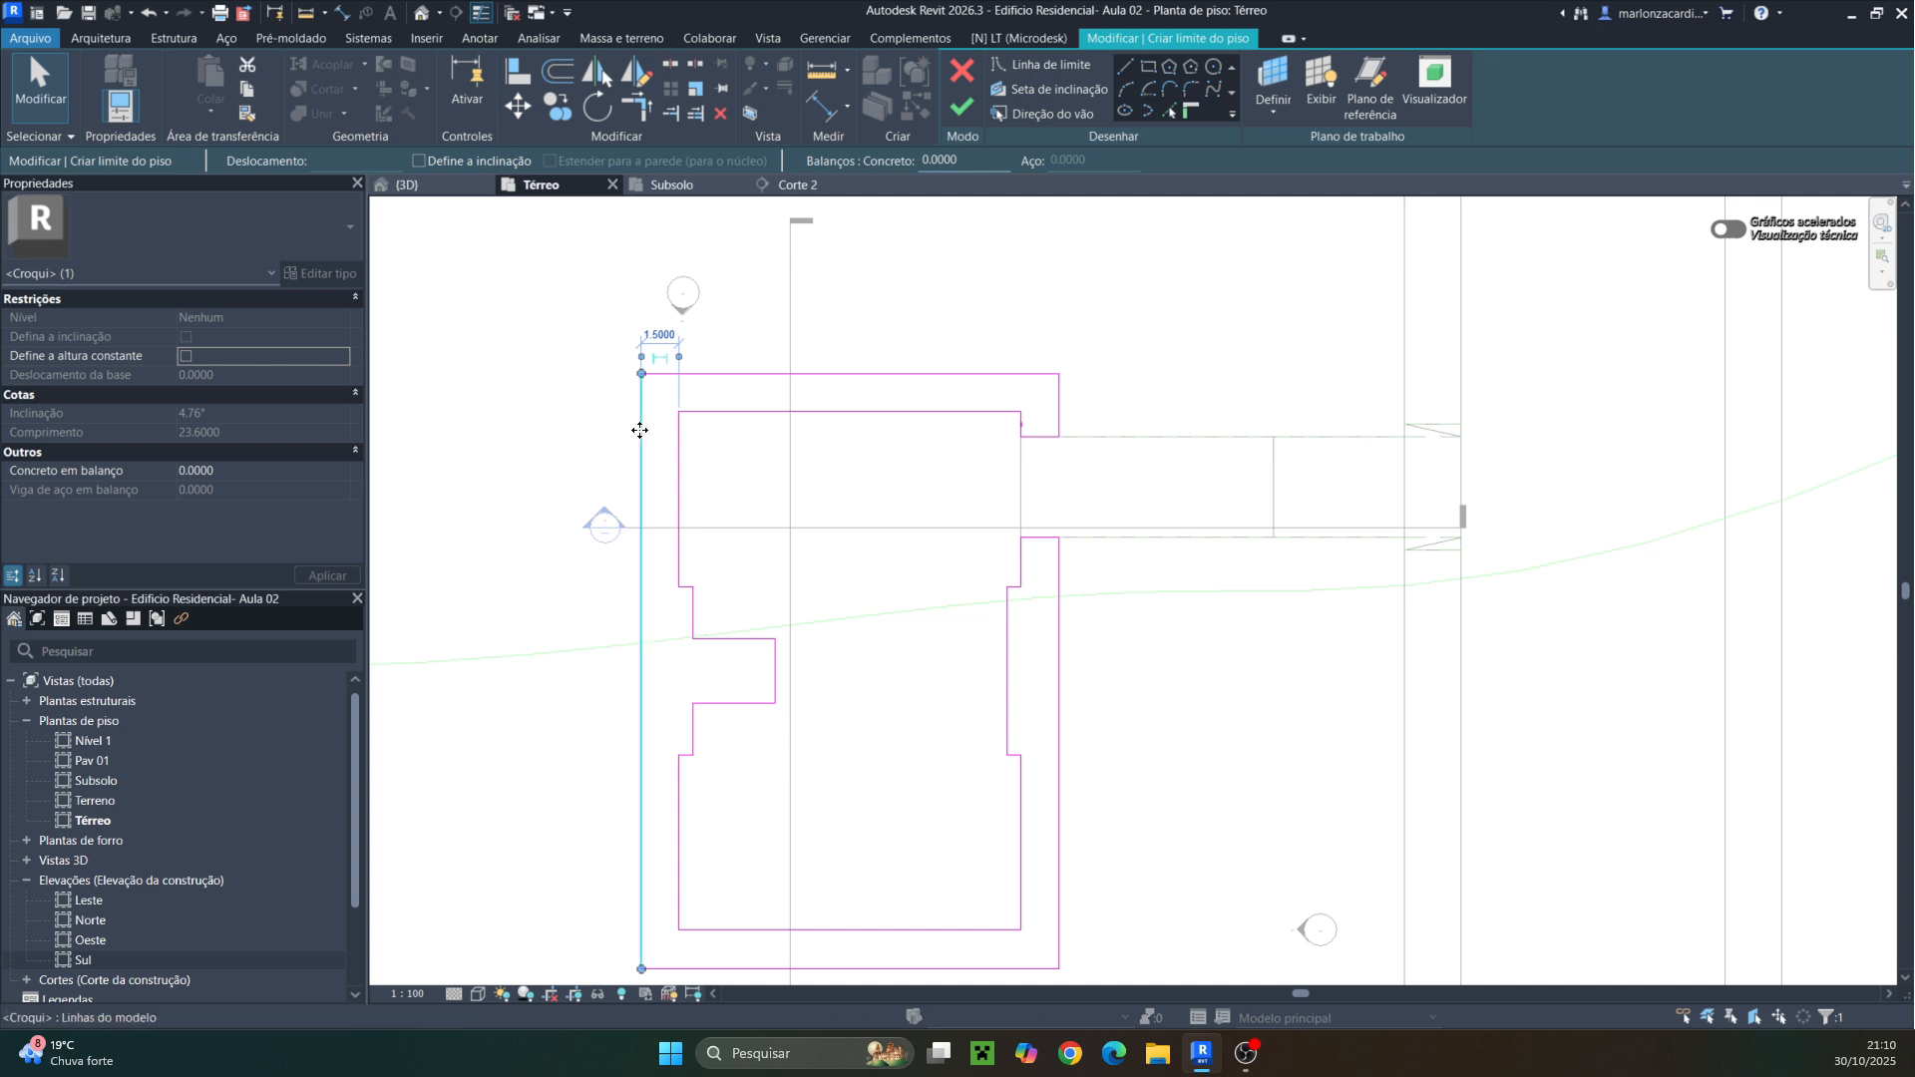
pyautogui.press('Escape')
# Set the south boundary line's offset from the building's south wall to 1.5 m
pyautogui.scroll(-2, 646, 444)
pyautogui.moveTo(665, 773); pyautogui.dragTo(685, 497, button='middle')
pyautogui.click(682, 570)
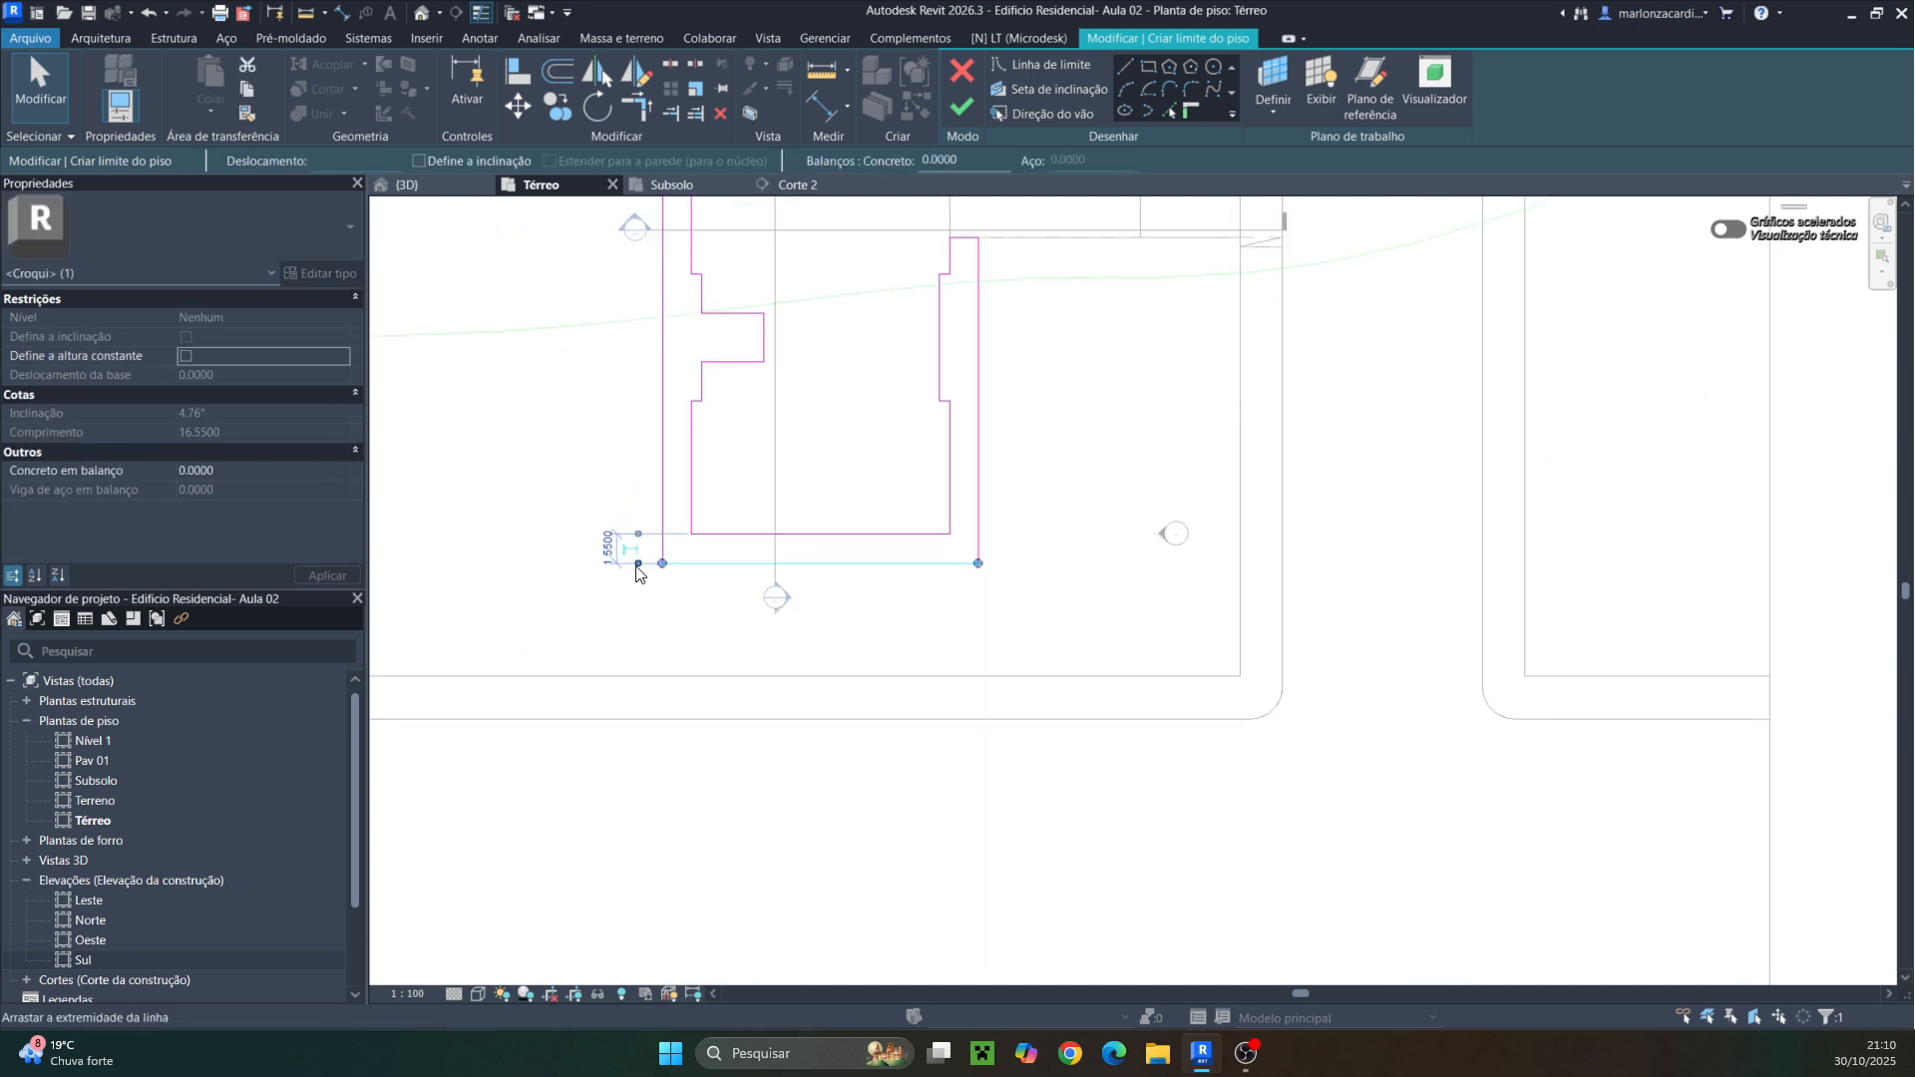
pyautogui.scroll(4, 632, 568)
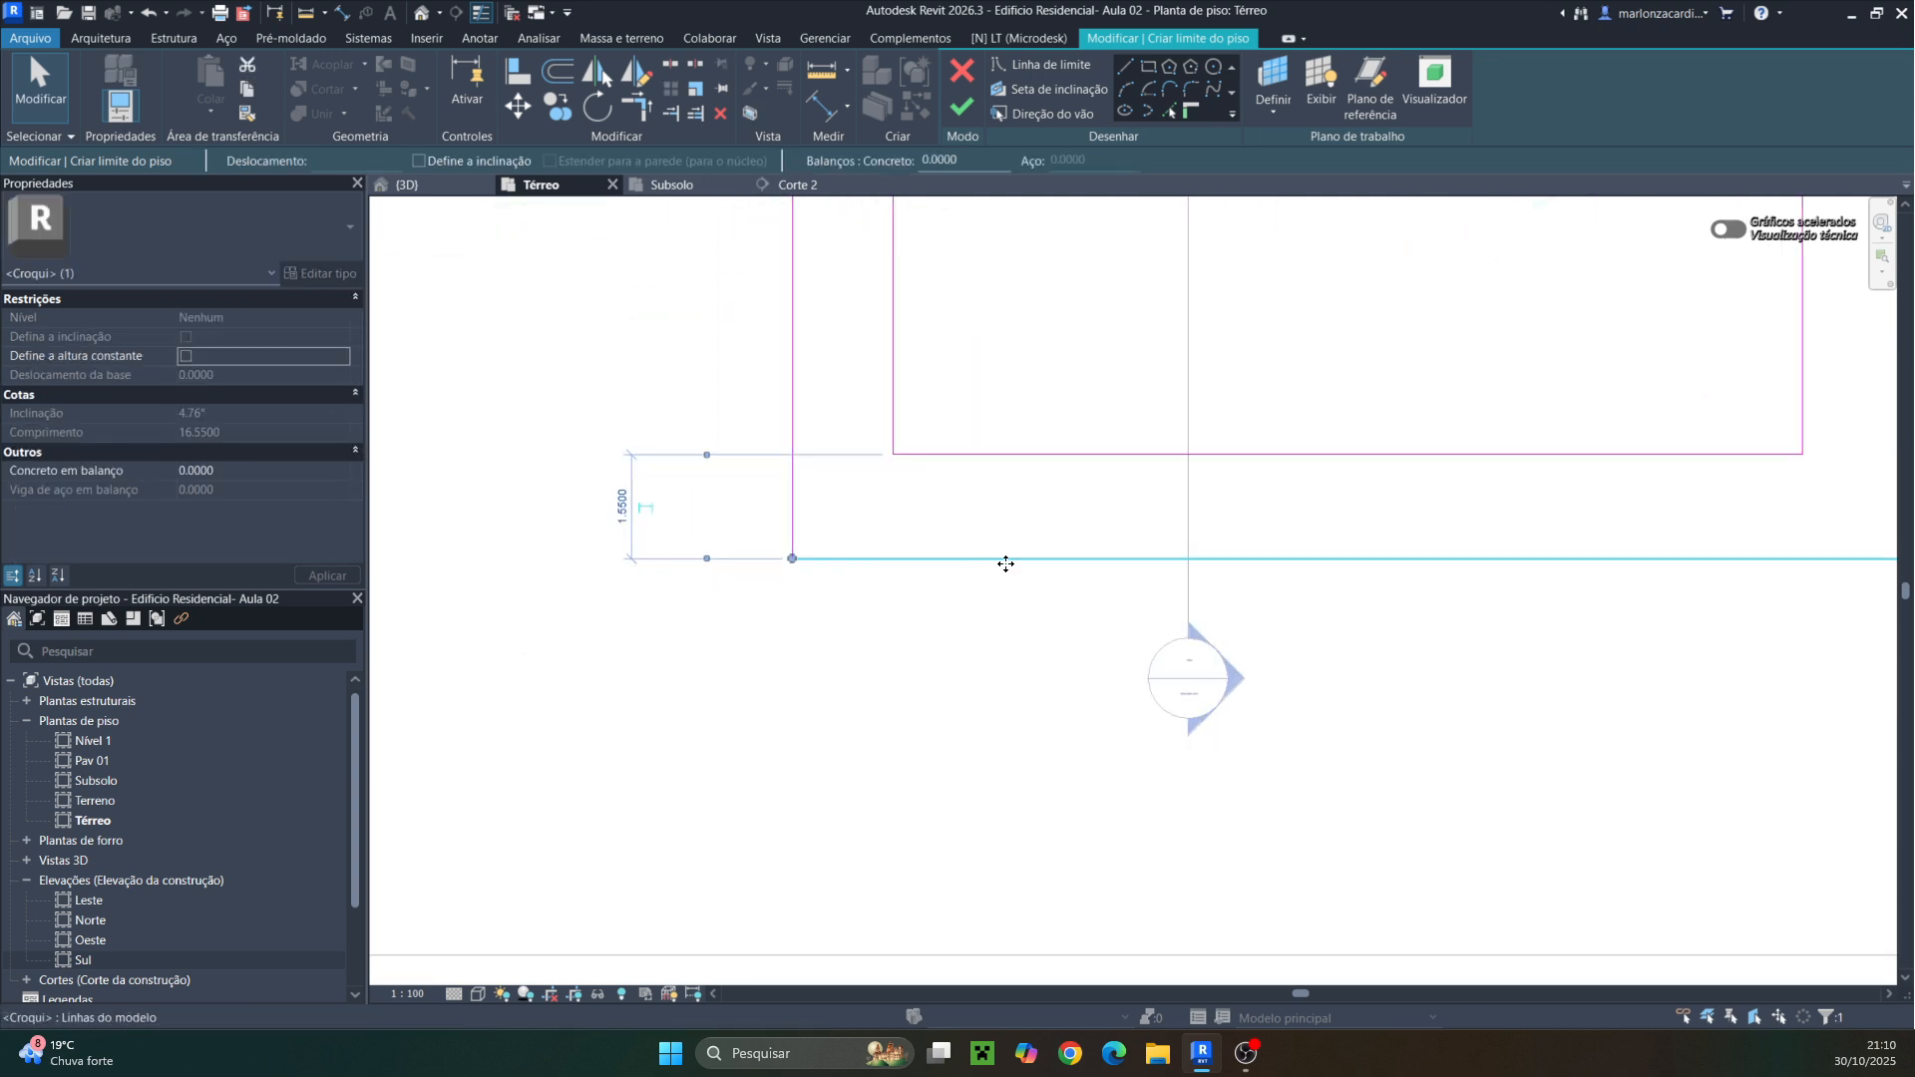
pyautogui.click(627, 511)
pyautogui.moveTo(637, 513); pyautogui.dragTo(601, 524)
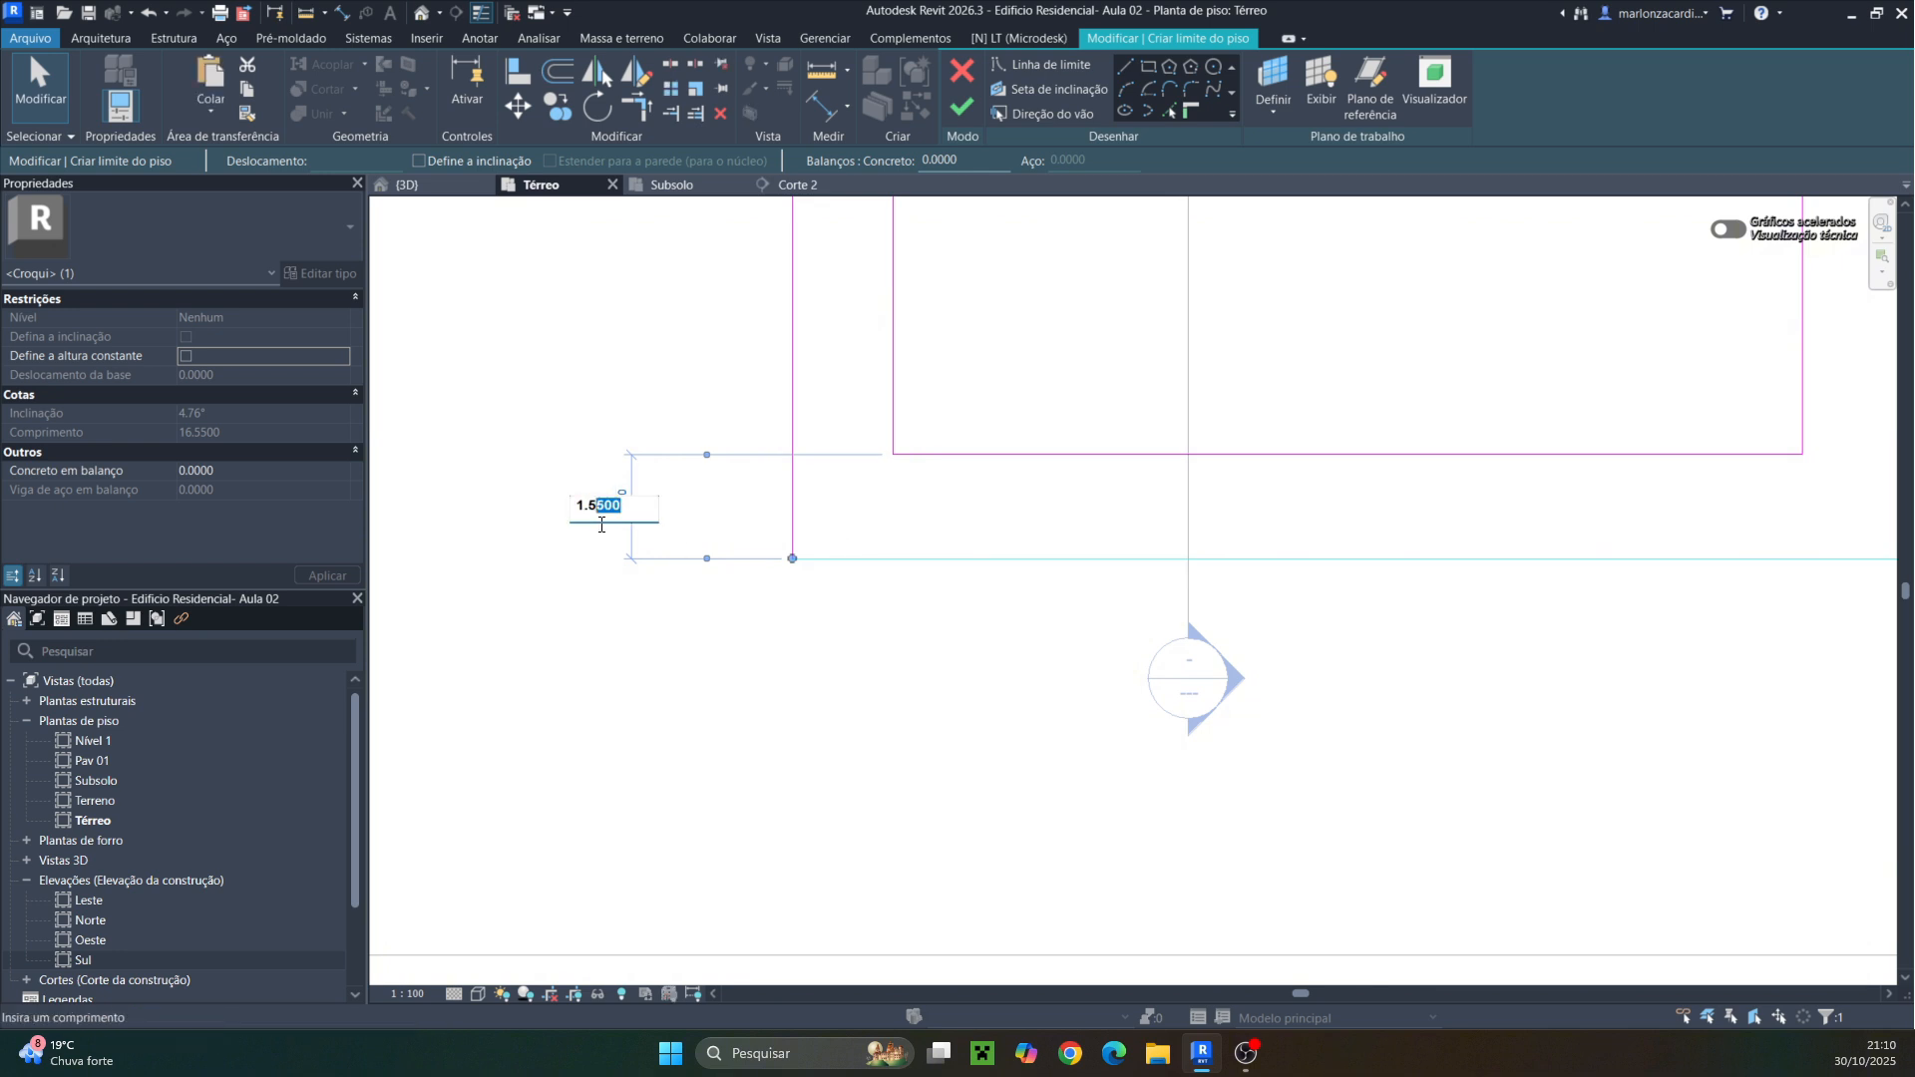
pyautogui.write('0')
pyautogui.press('Return')
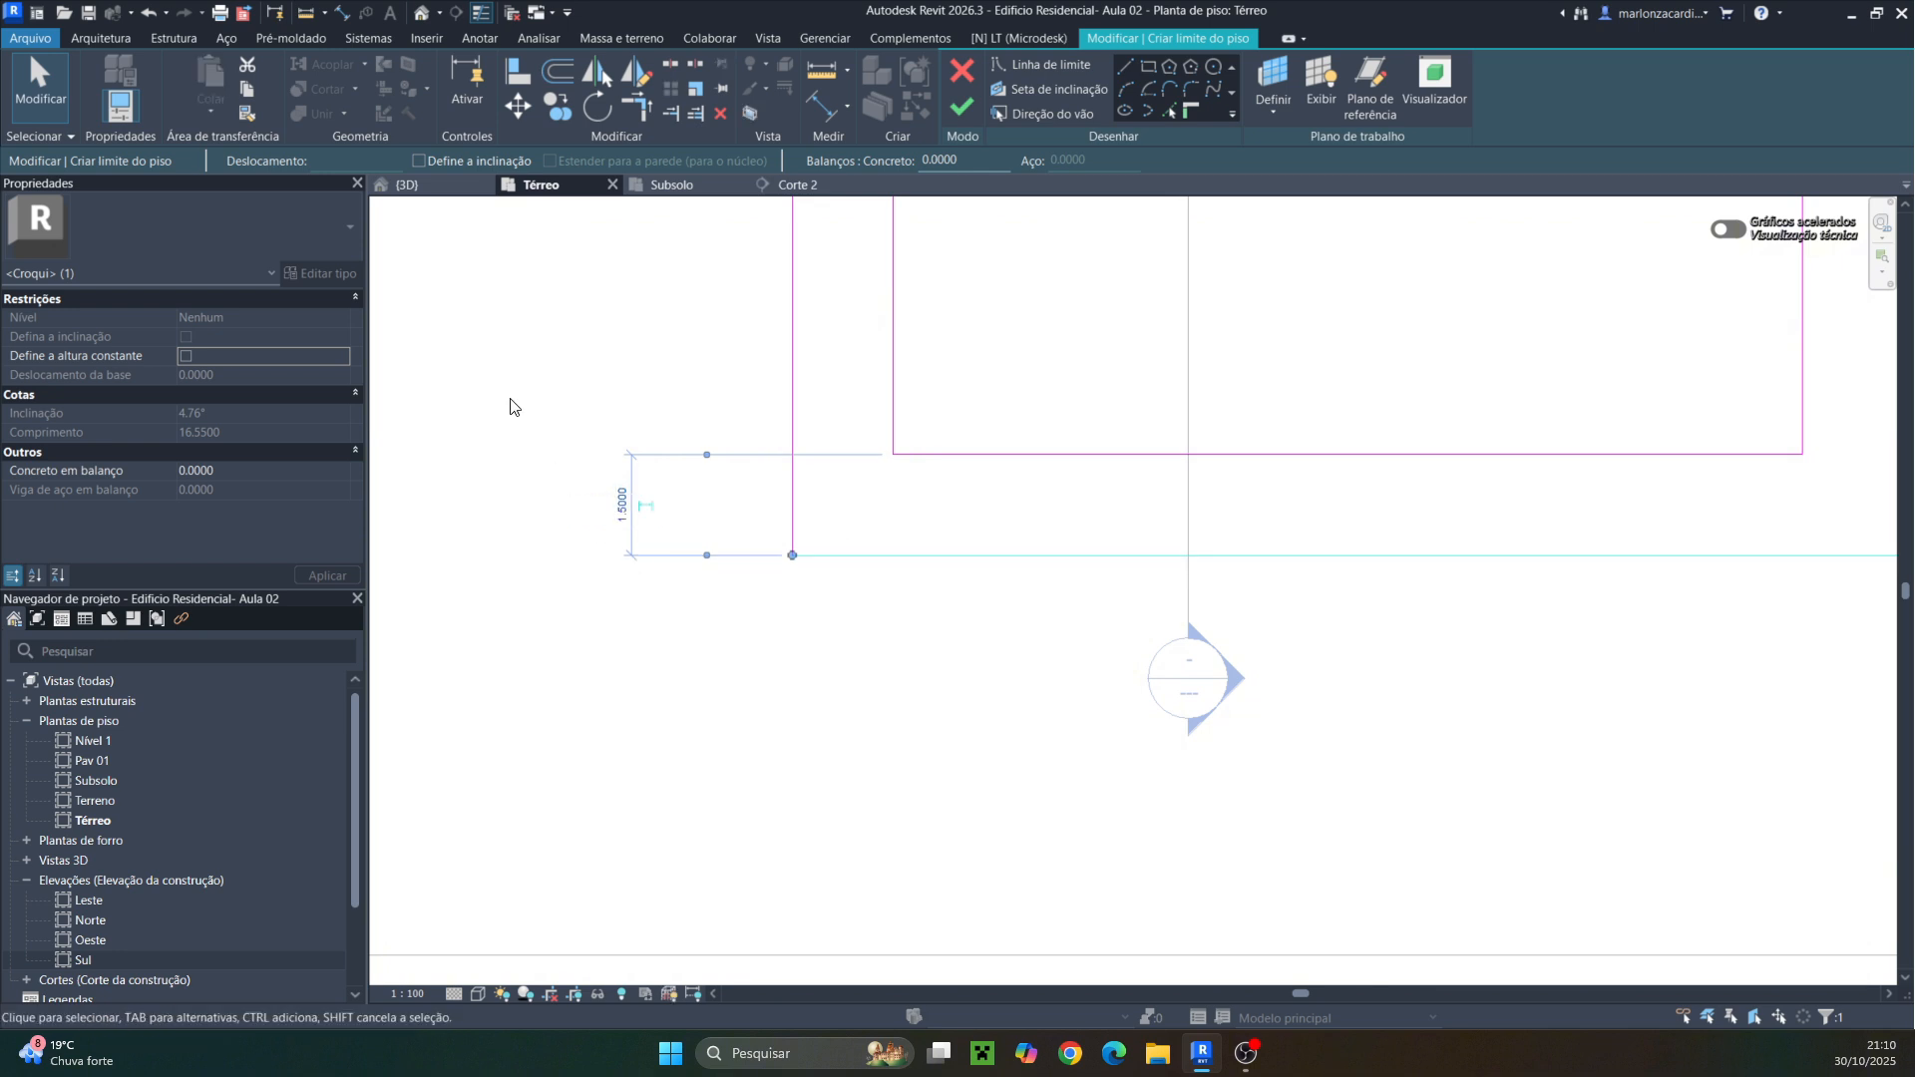
pyautogui.click(509, 397)
# Finish the floor sketch and decline attaching the walls to the new floor
pyautogui.scroll(-7, 728, 498)
pyautogui.scroll(-3, 788, 488)
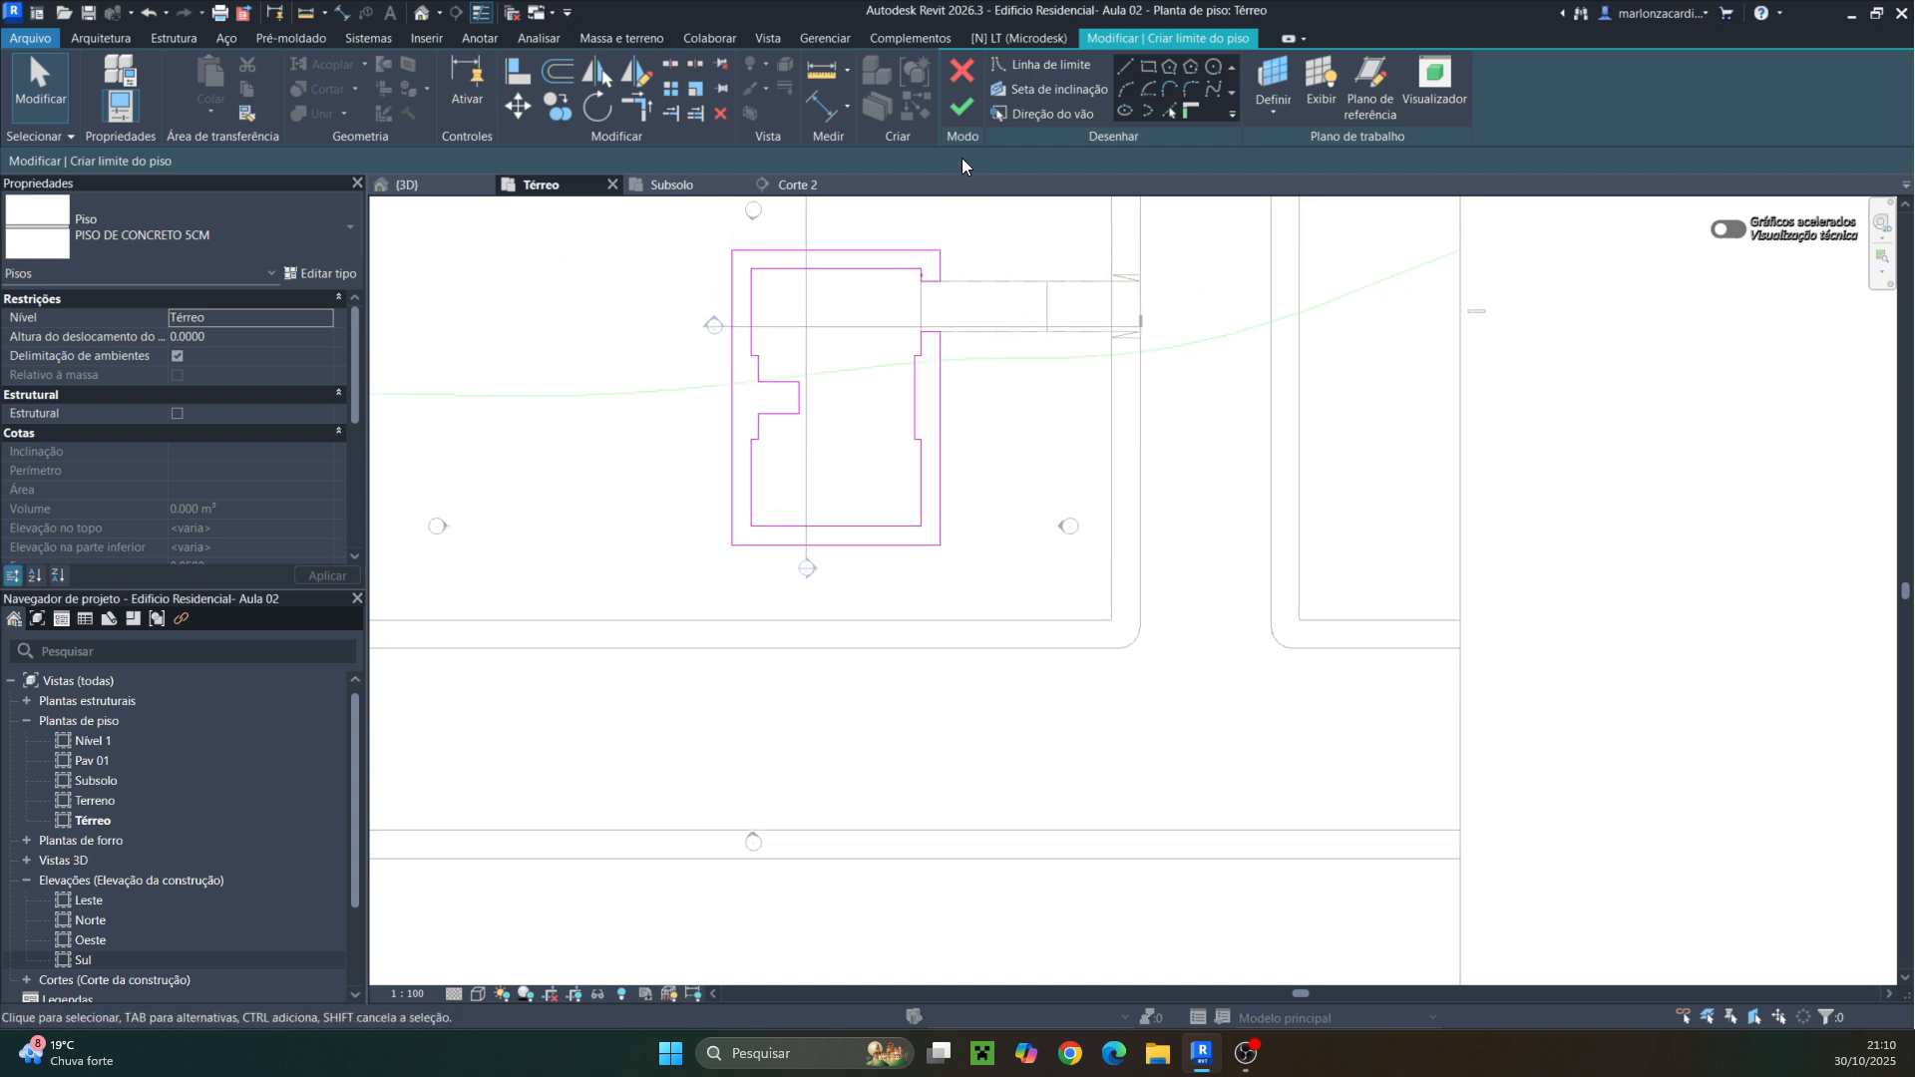
pyautogui.click(961, 104)
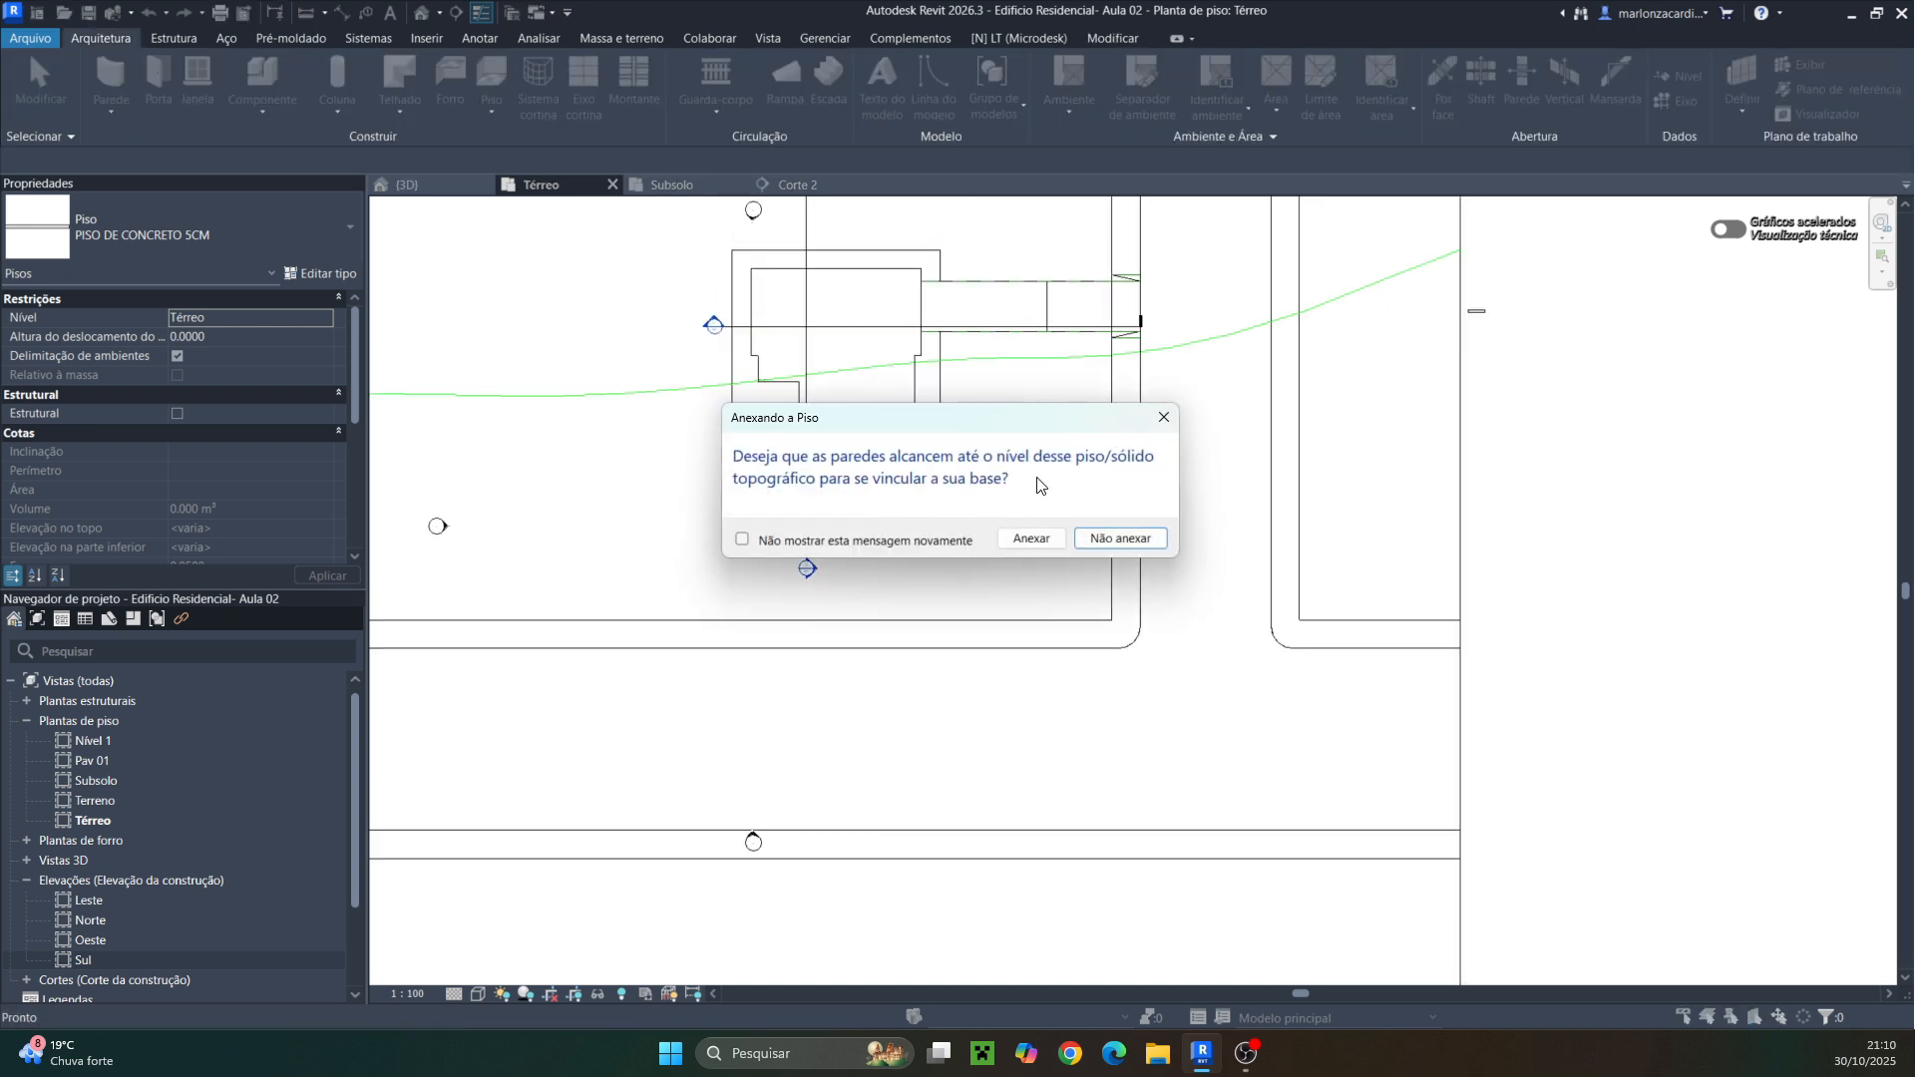
pyautogui.click(1119, 536)
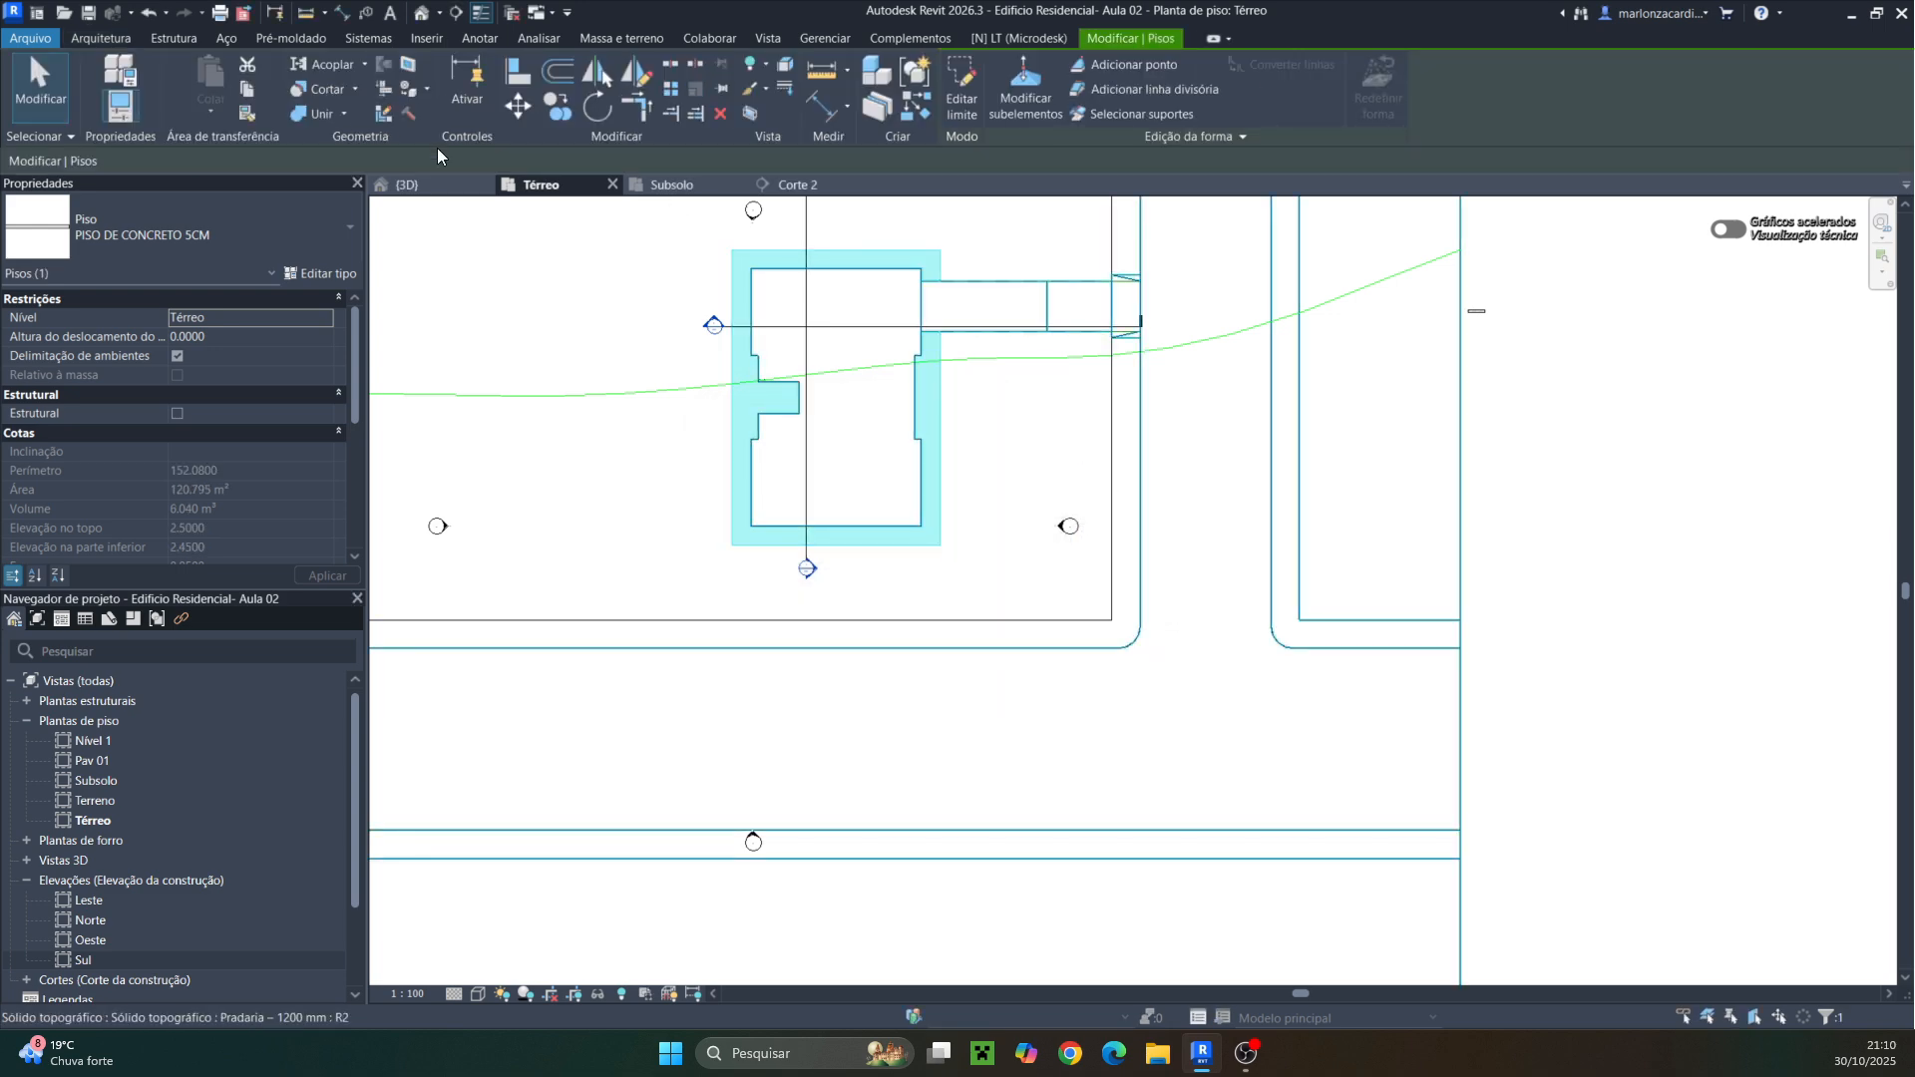
# Inspect the new floor around the building in the 3D view, then return to the Térreo plan
pyautogui.click(434, 185)
pyautogui.scroll(-5, 948, 409)
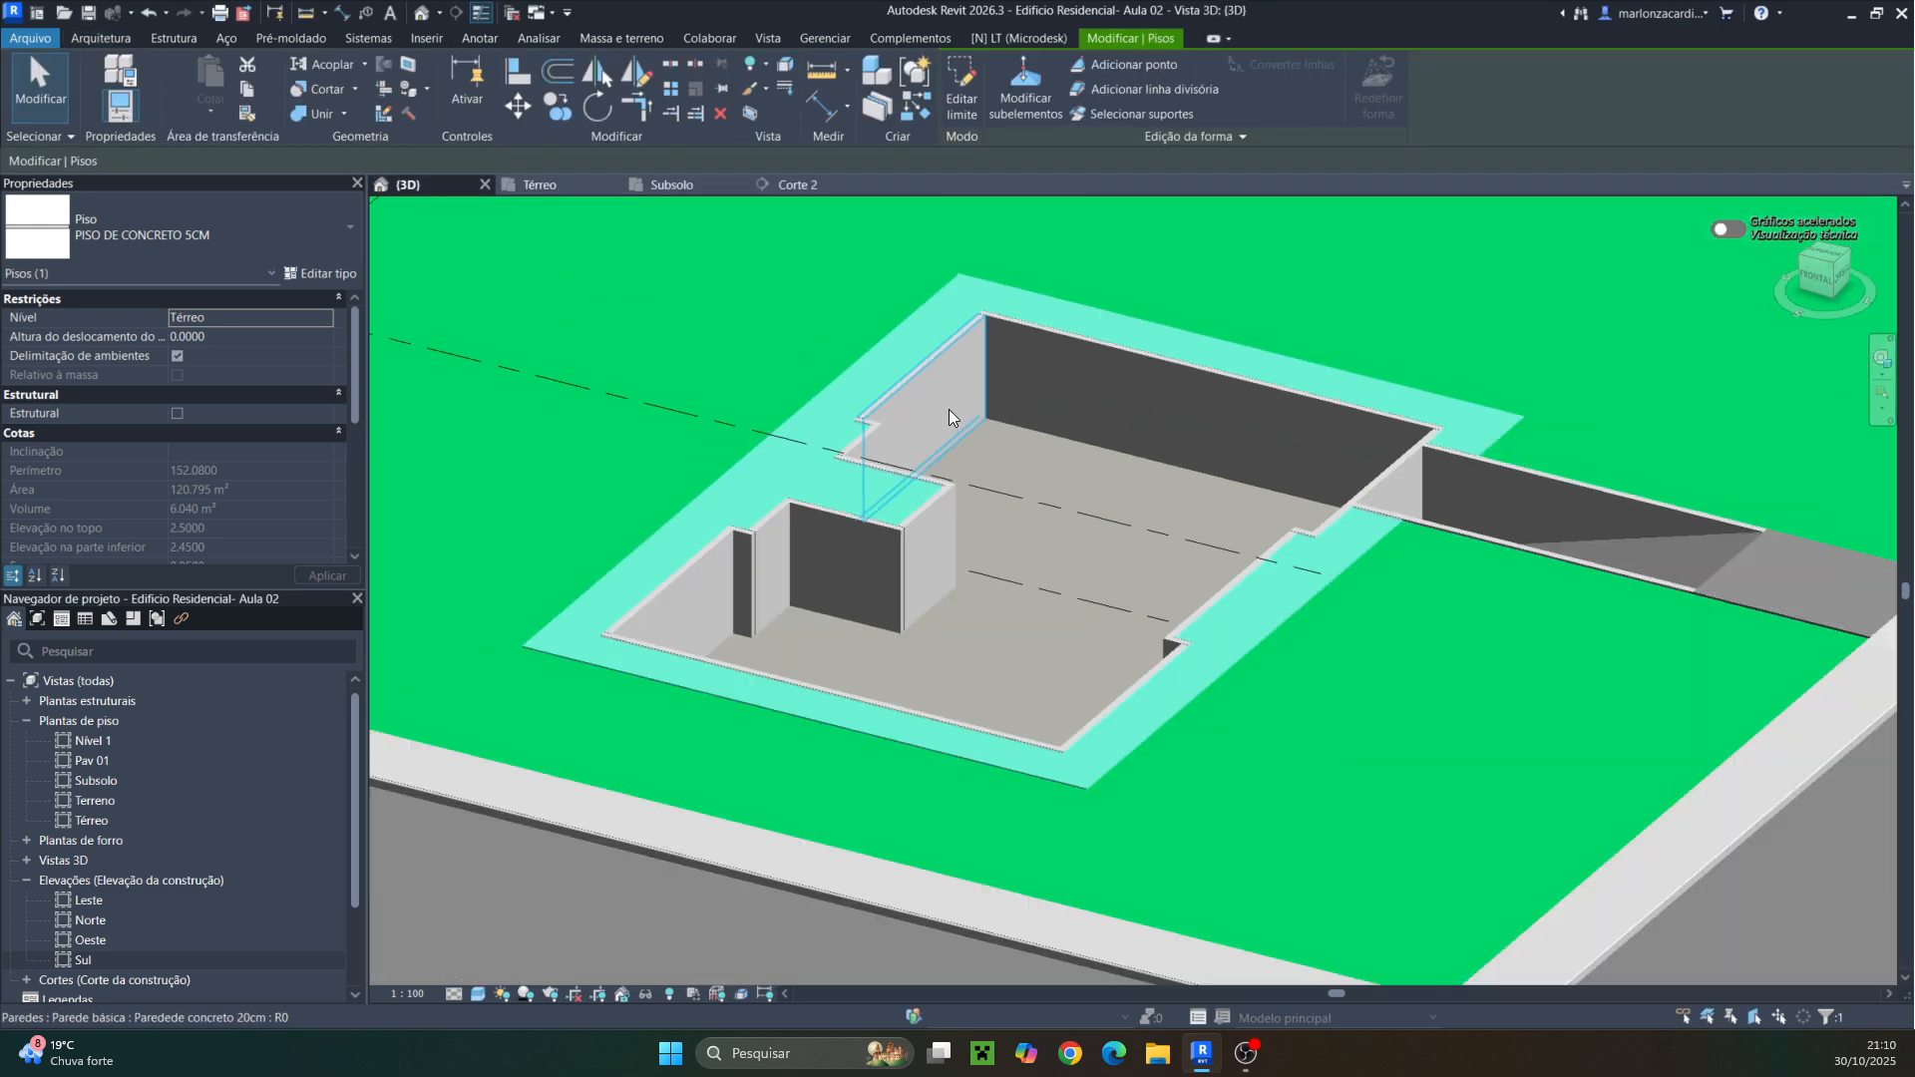
pyautogui.press('Escape')
pyautogui.scroll(5, 547, 668)
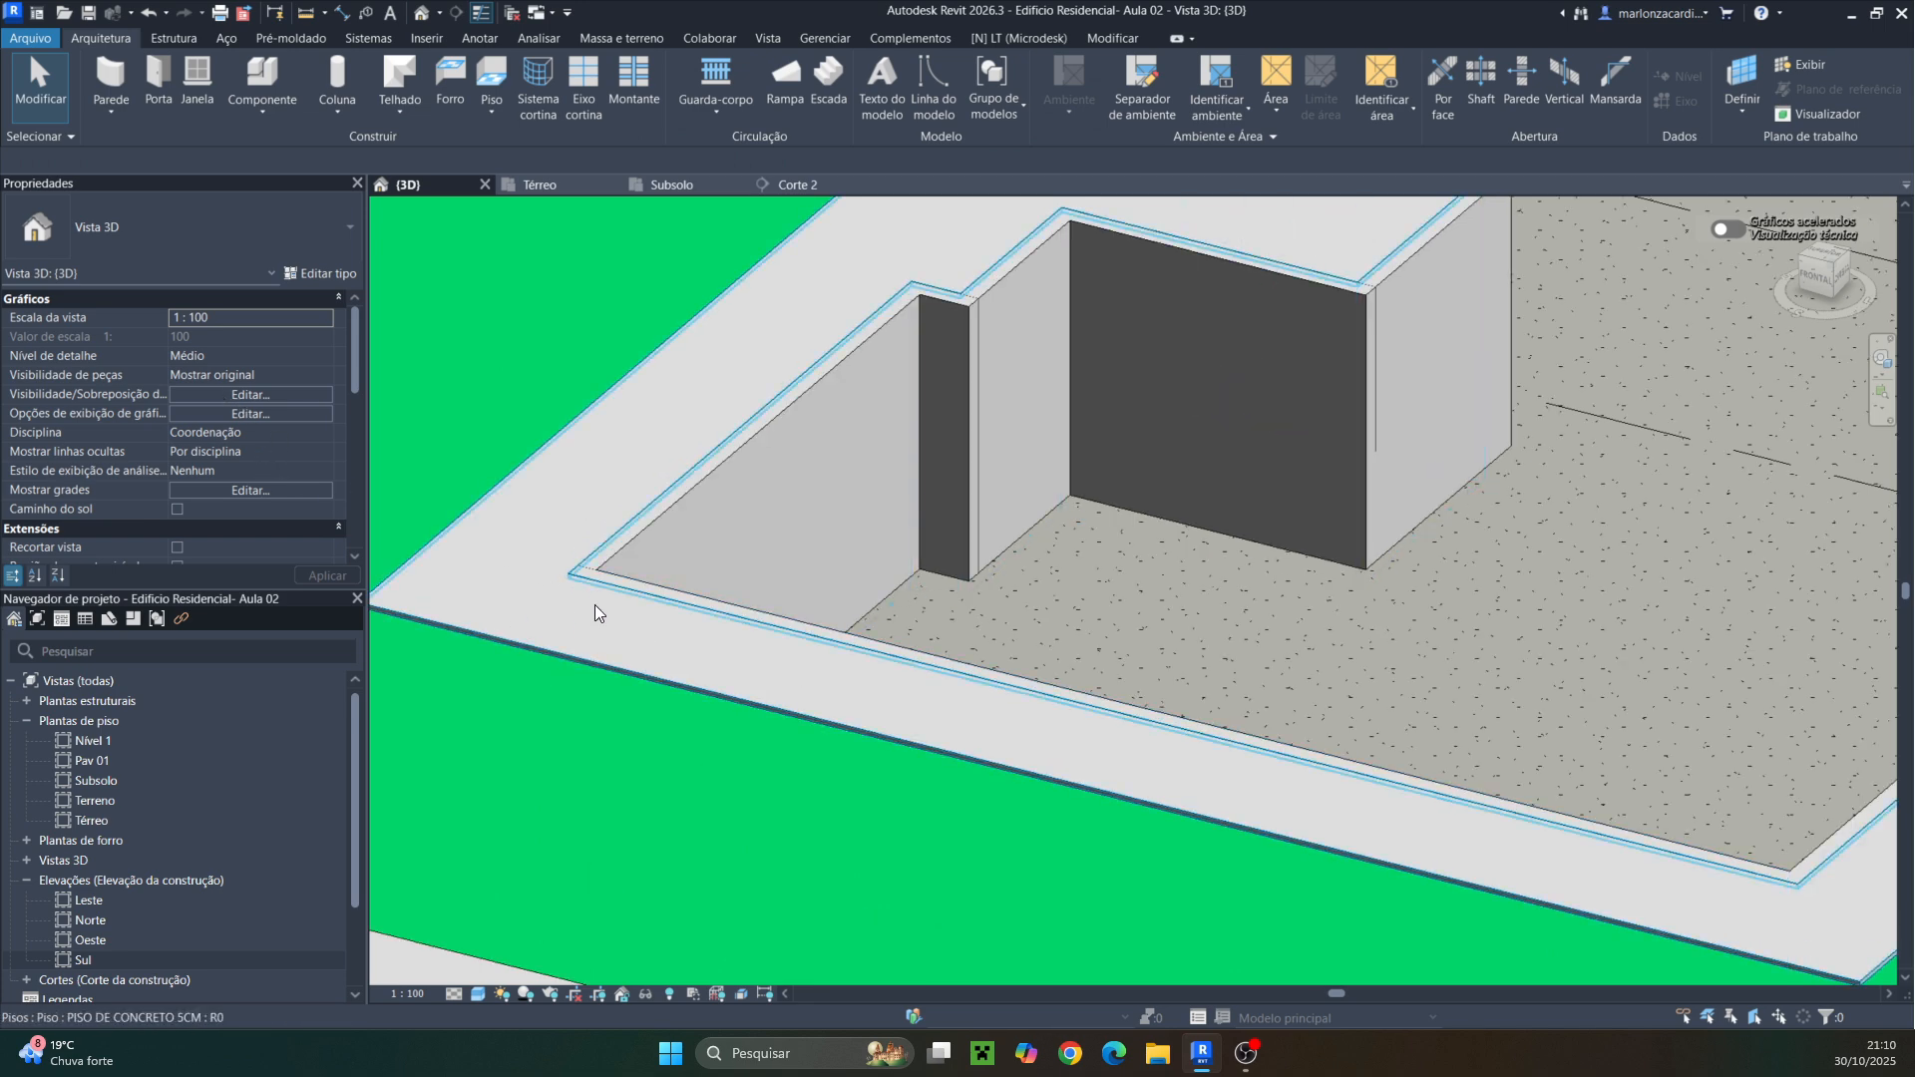
pyautogui.keyDown('shift'); pyautogui.moveTo(594, 603); pyautogui.dragTo(1020, 461, button='middle'); pyautogui.keyUp('shift')
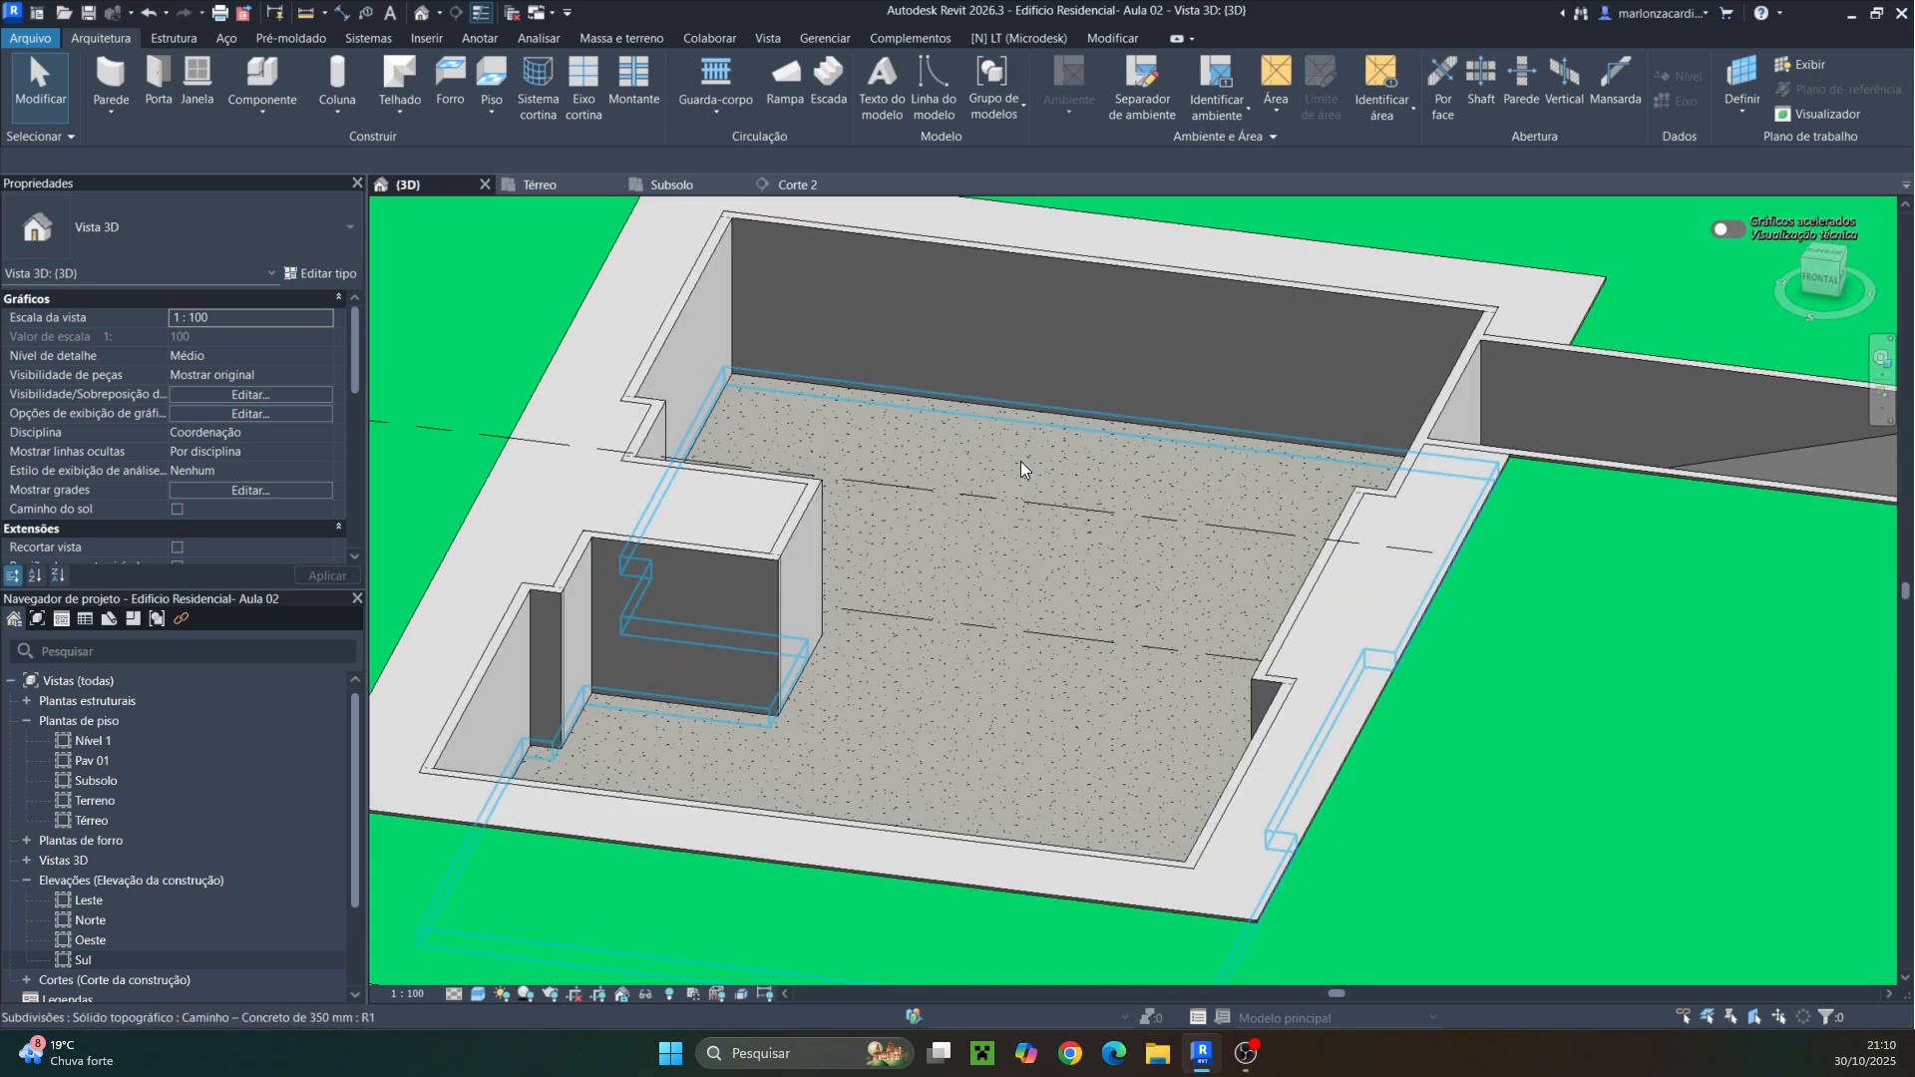
pyautogui.click(547, 188)
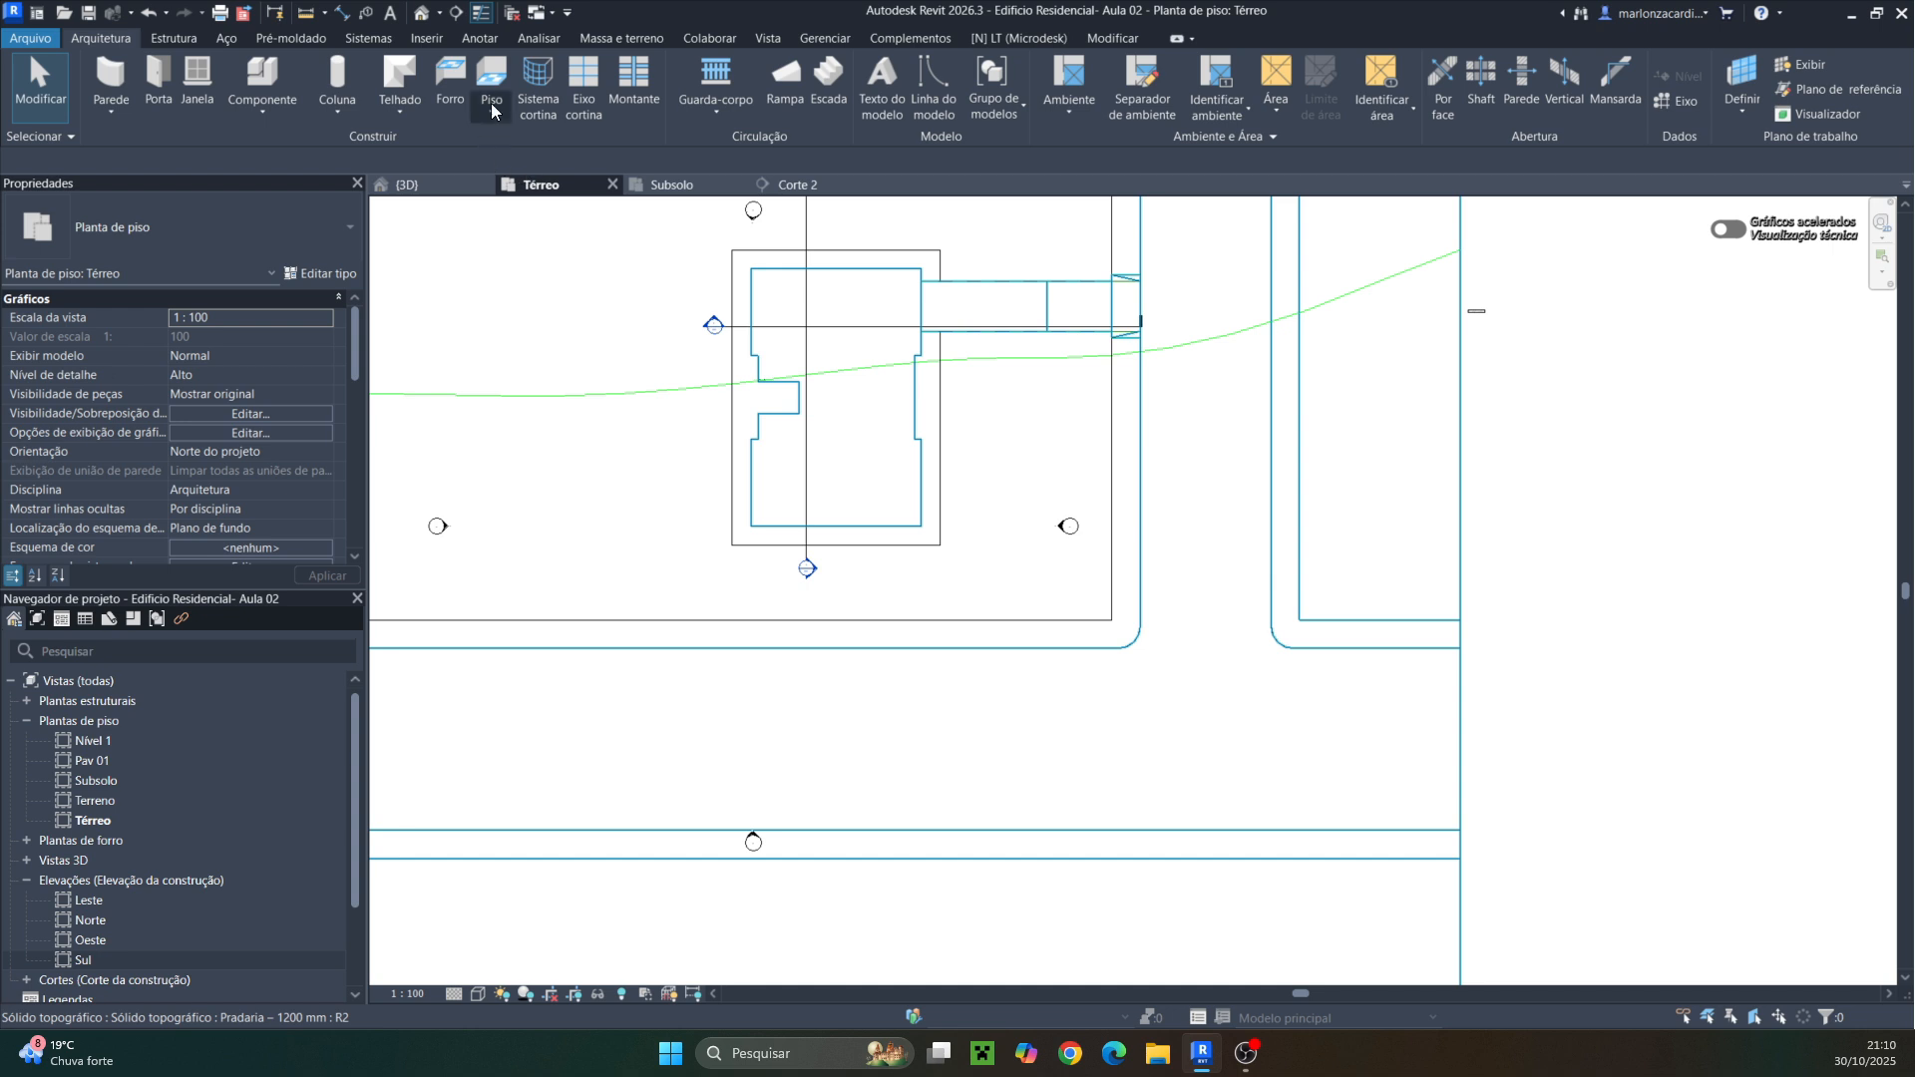
# Start another architectural floor on the Térreo plan with the PISO DE CONCRETO 5CM type
pyautogui.click(490, 103)
pyautogui.click(541, 152)
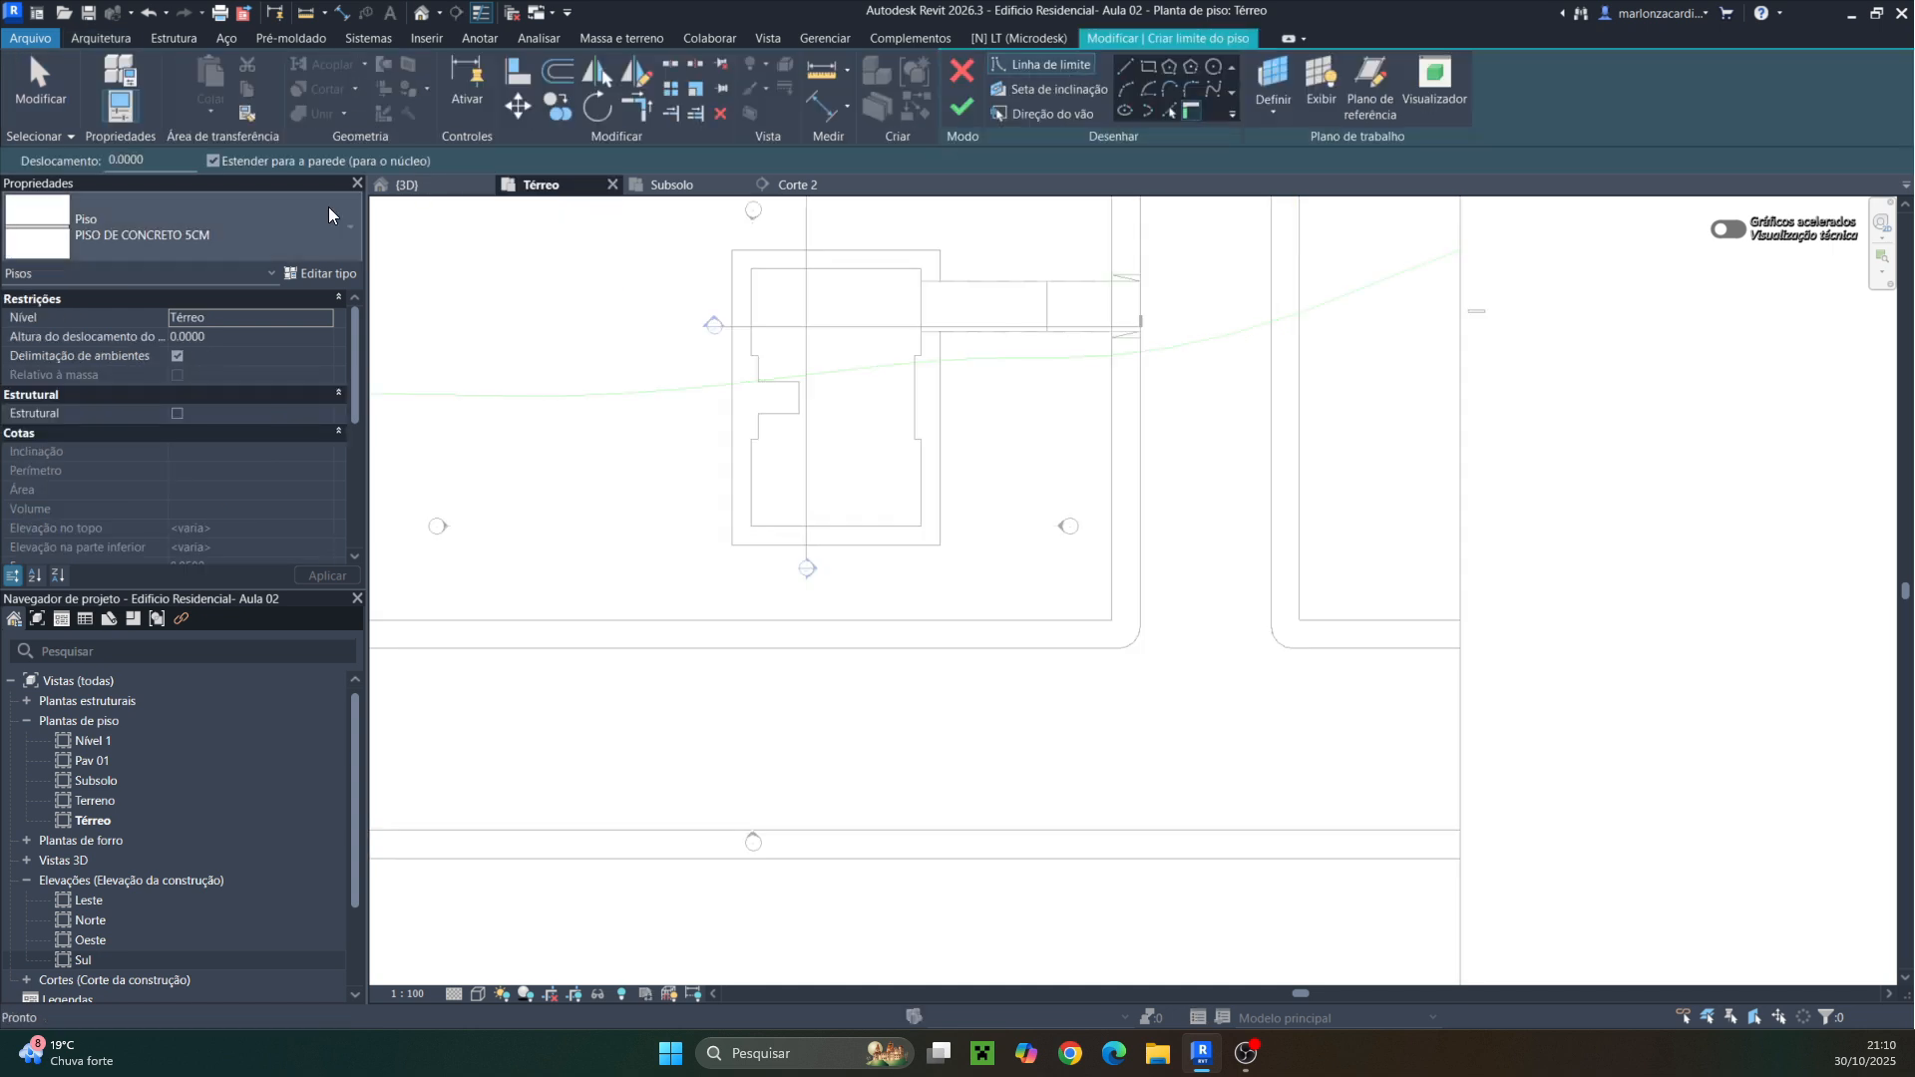
pyautogui.click(280, 235)
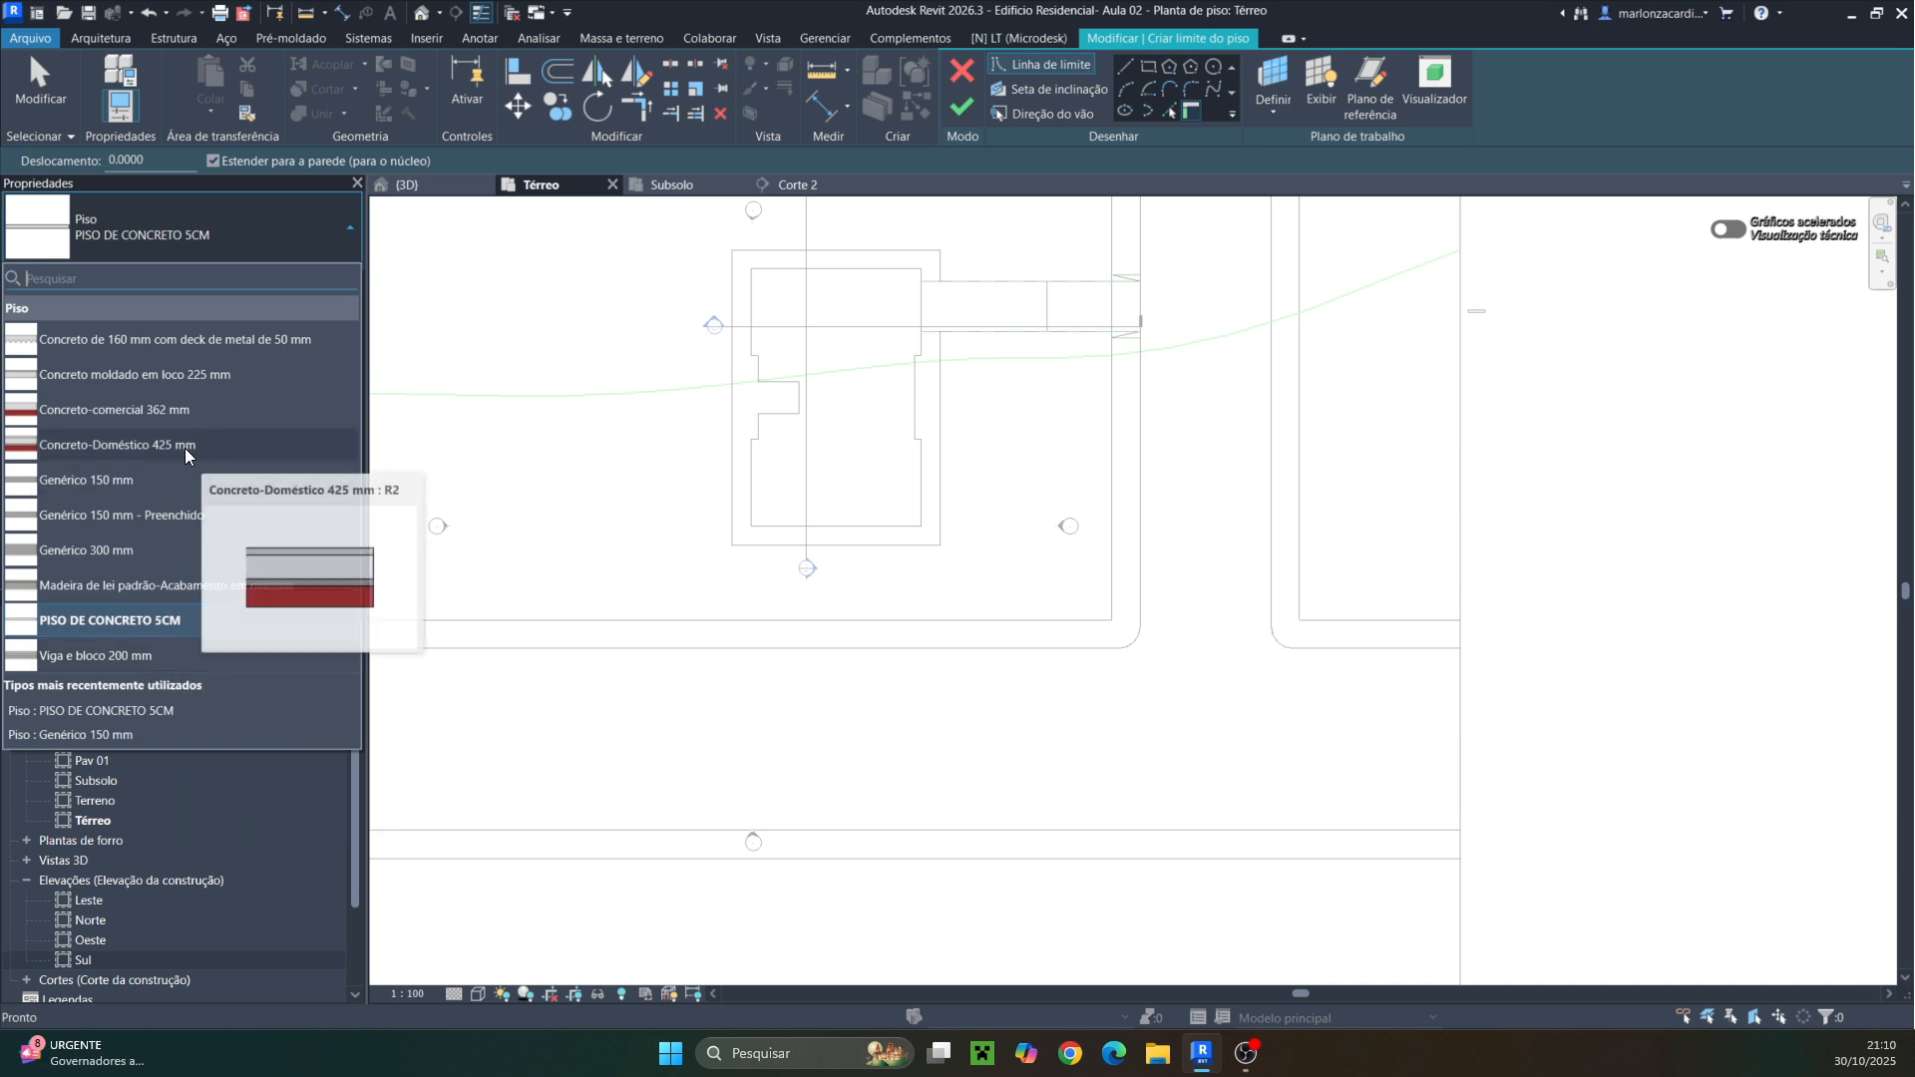
pyautogui.click(173, 620)
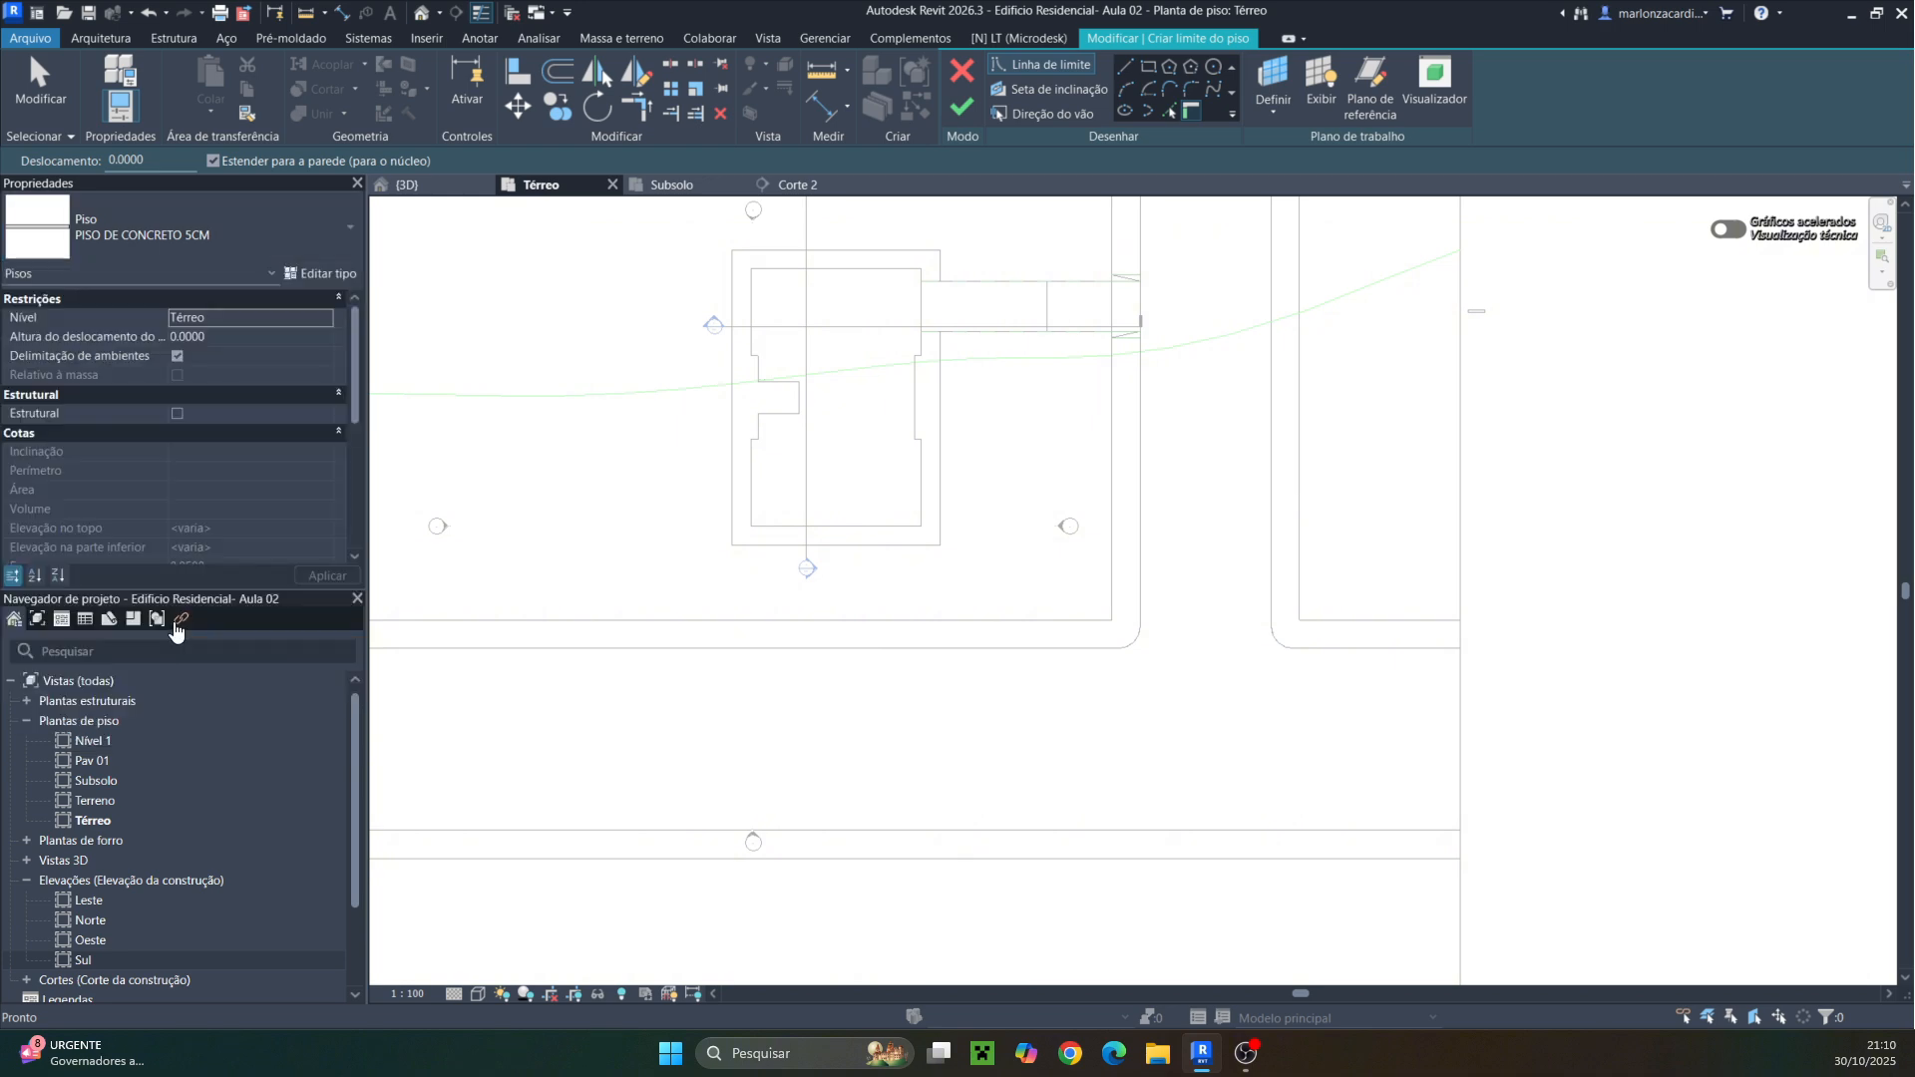
# Duplicate the floor type and name the copy PISO DE CONCRETO 15CM
pyautogui.click(337, 273)
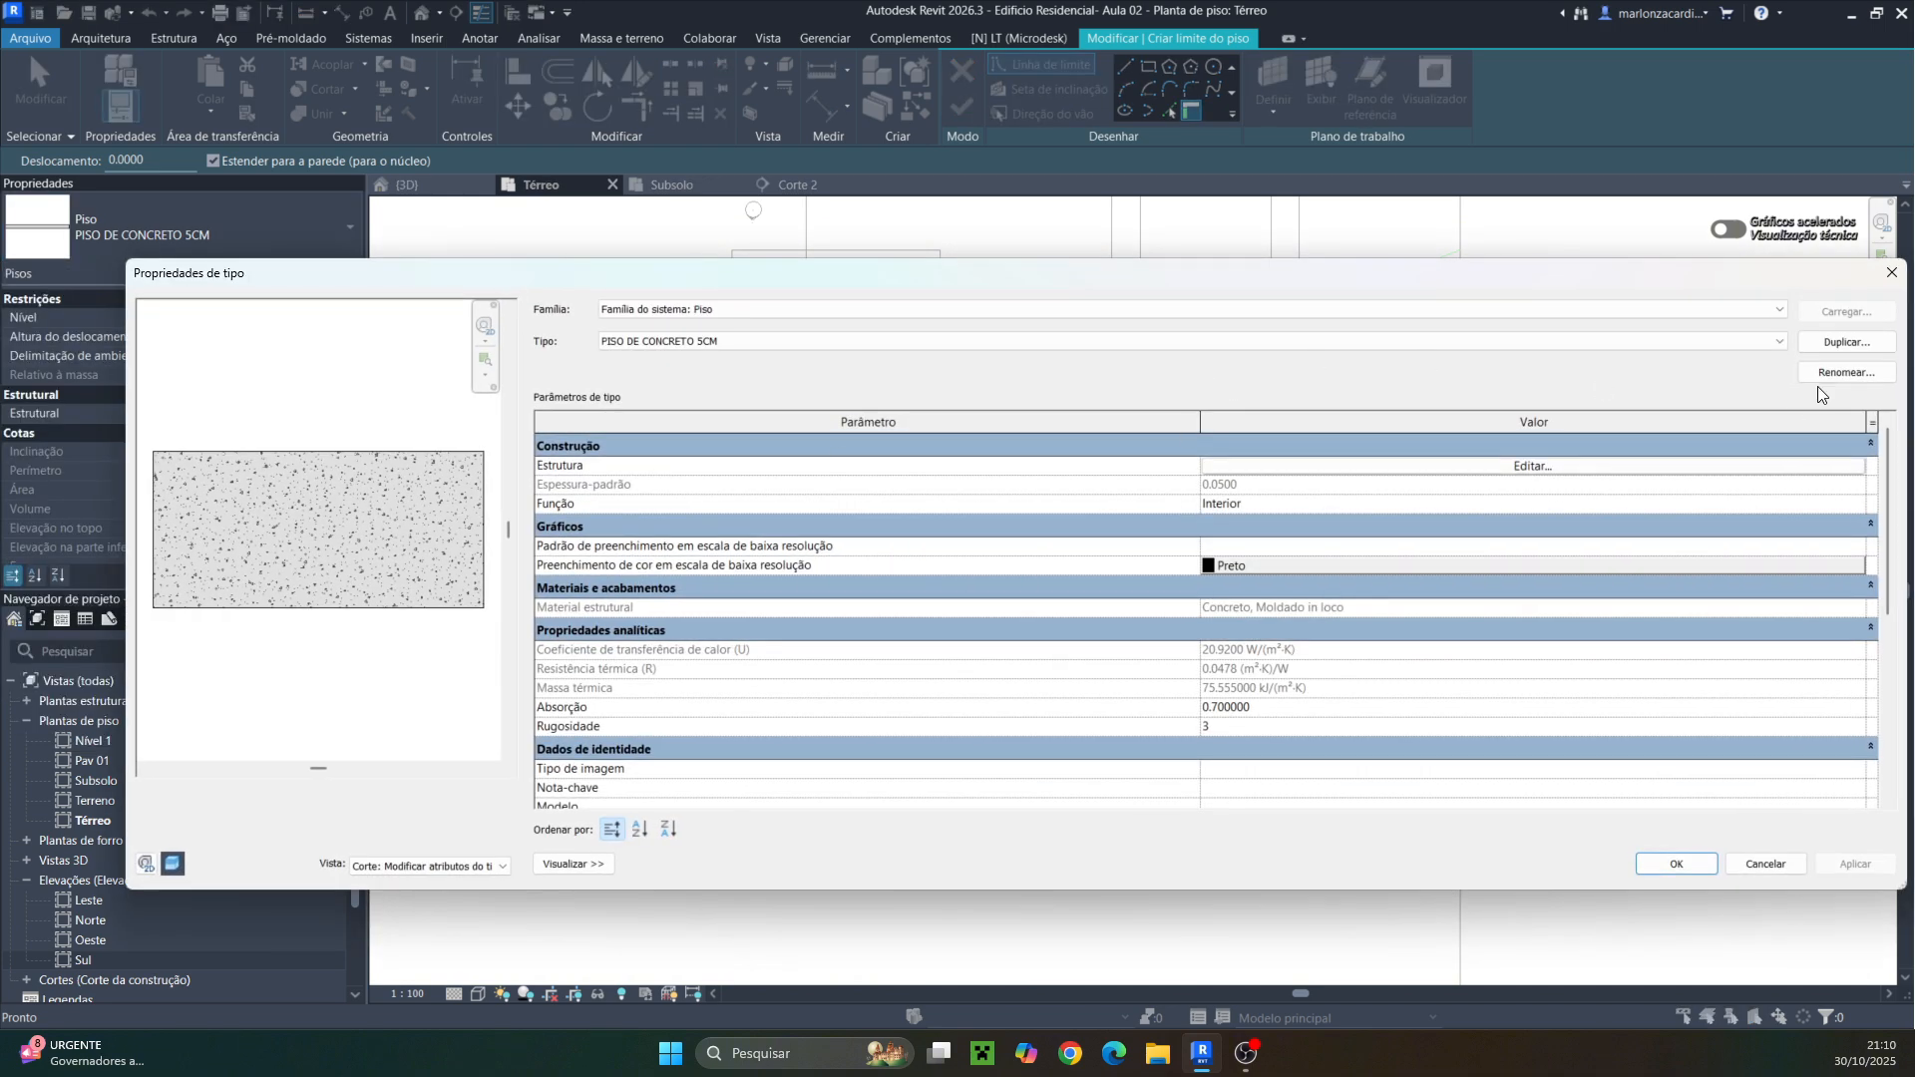
pyautogui.click(1846, 342)
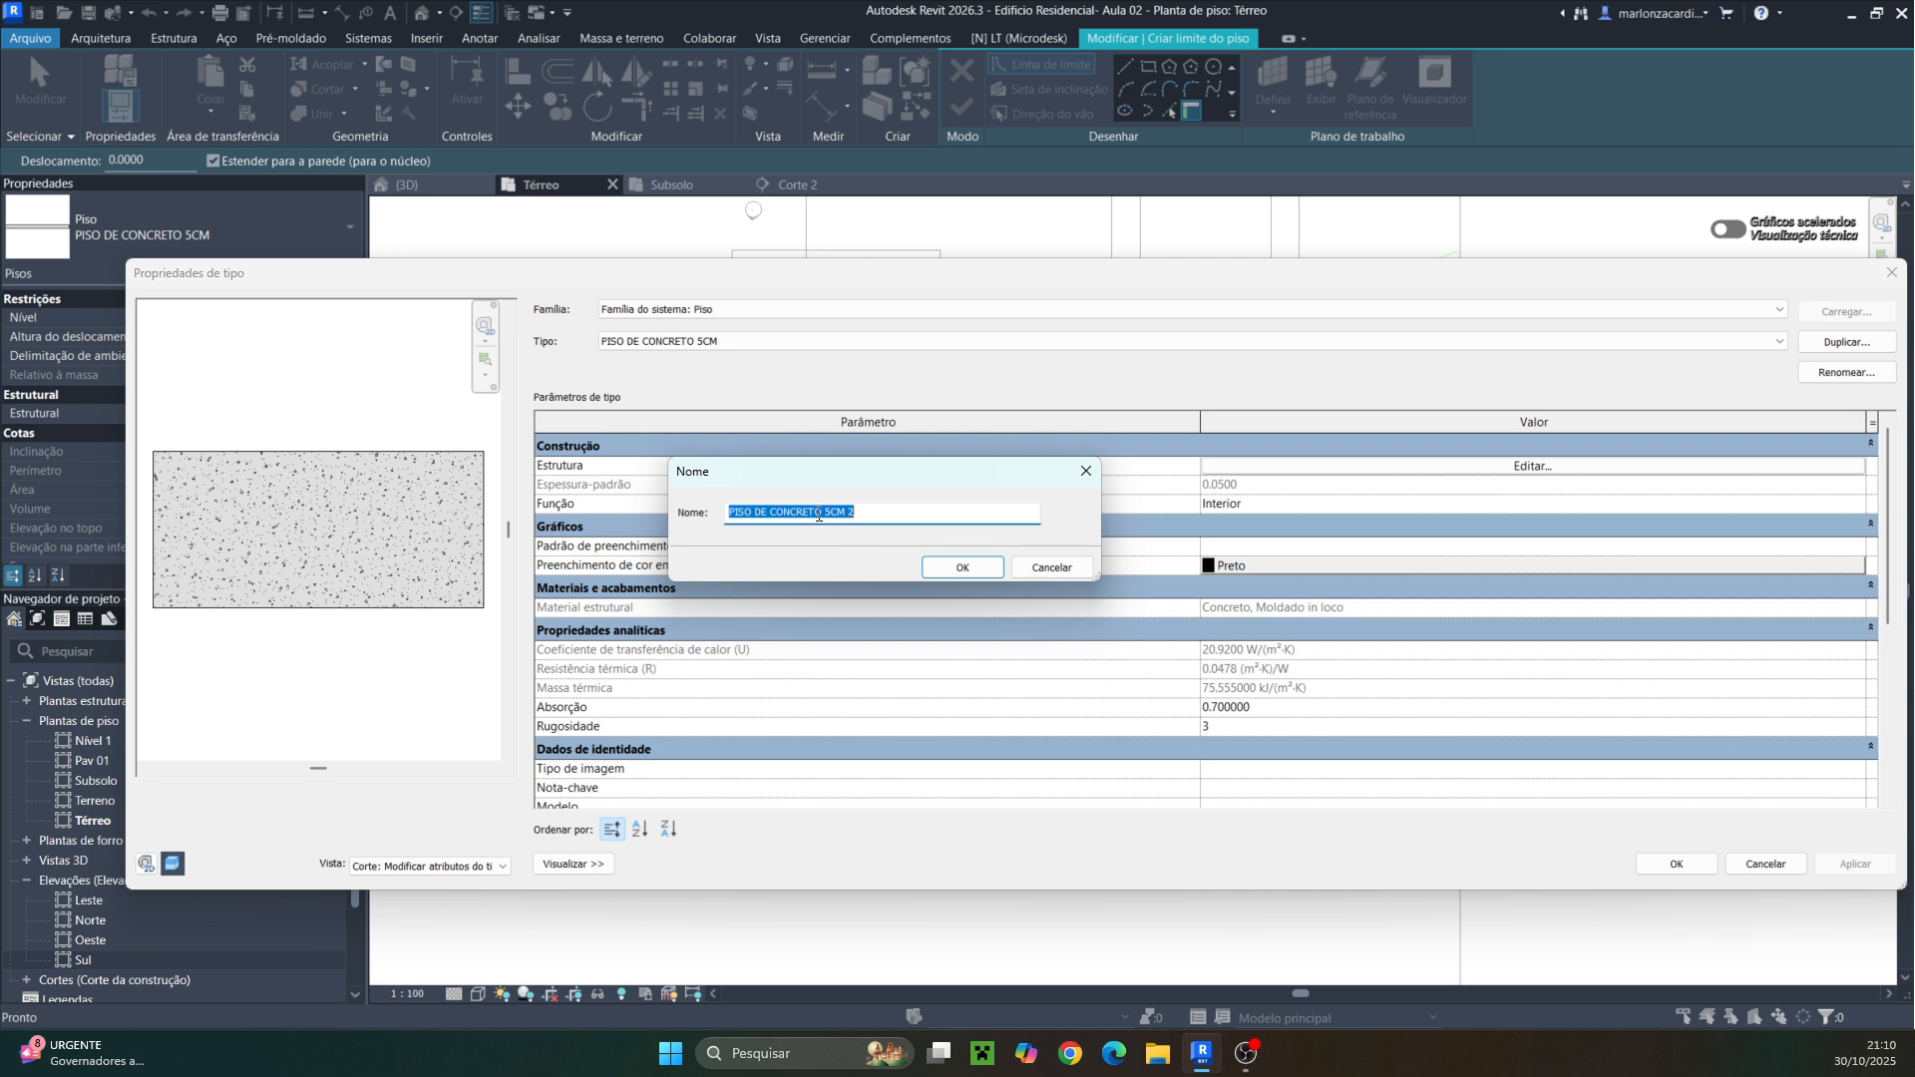
pyautogui.click(819, 515)
pyautogui.write('1')
pyautogui.click(883, 513)
pyautogui.press('BackSpace')
pyautogui.click(964, 568)
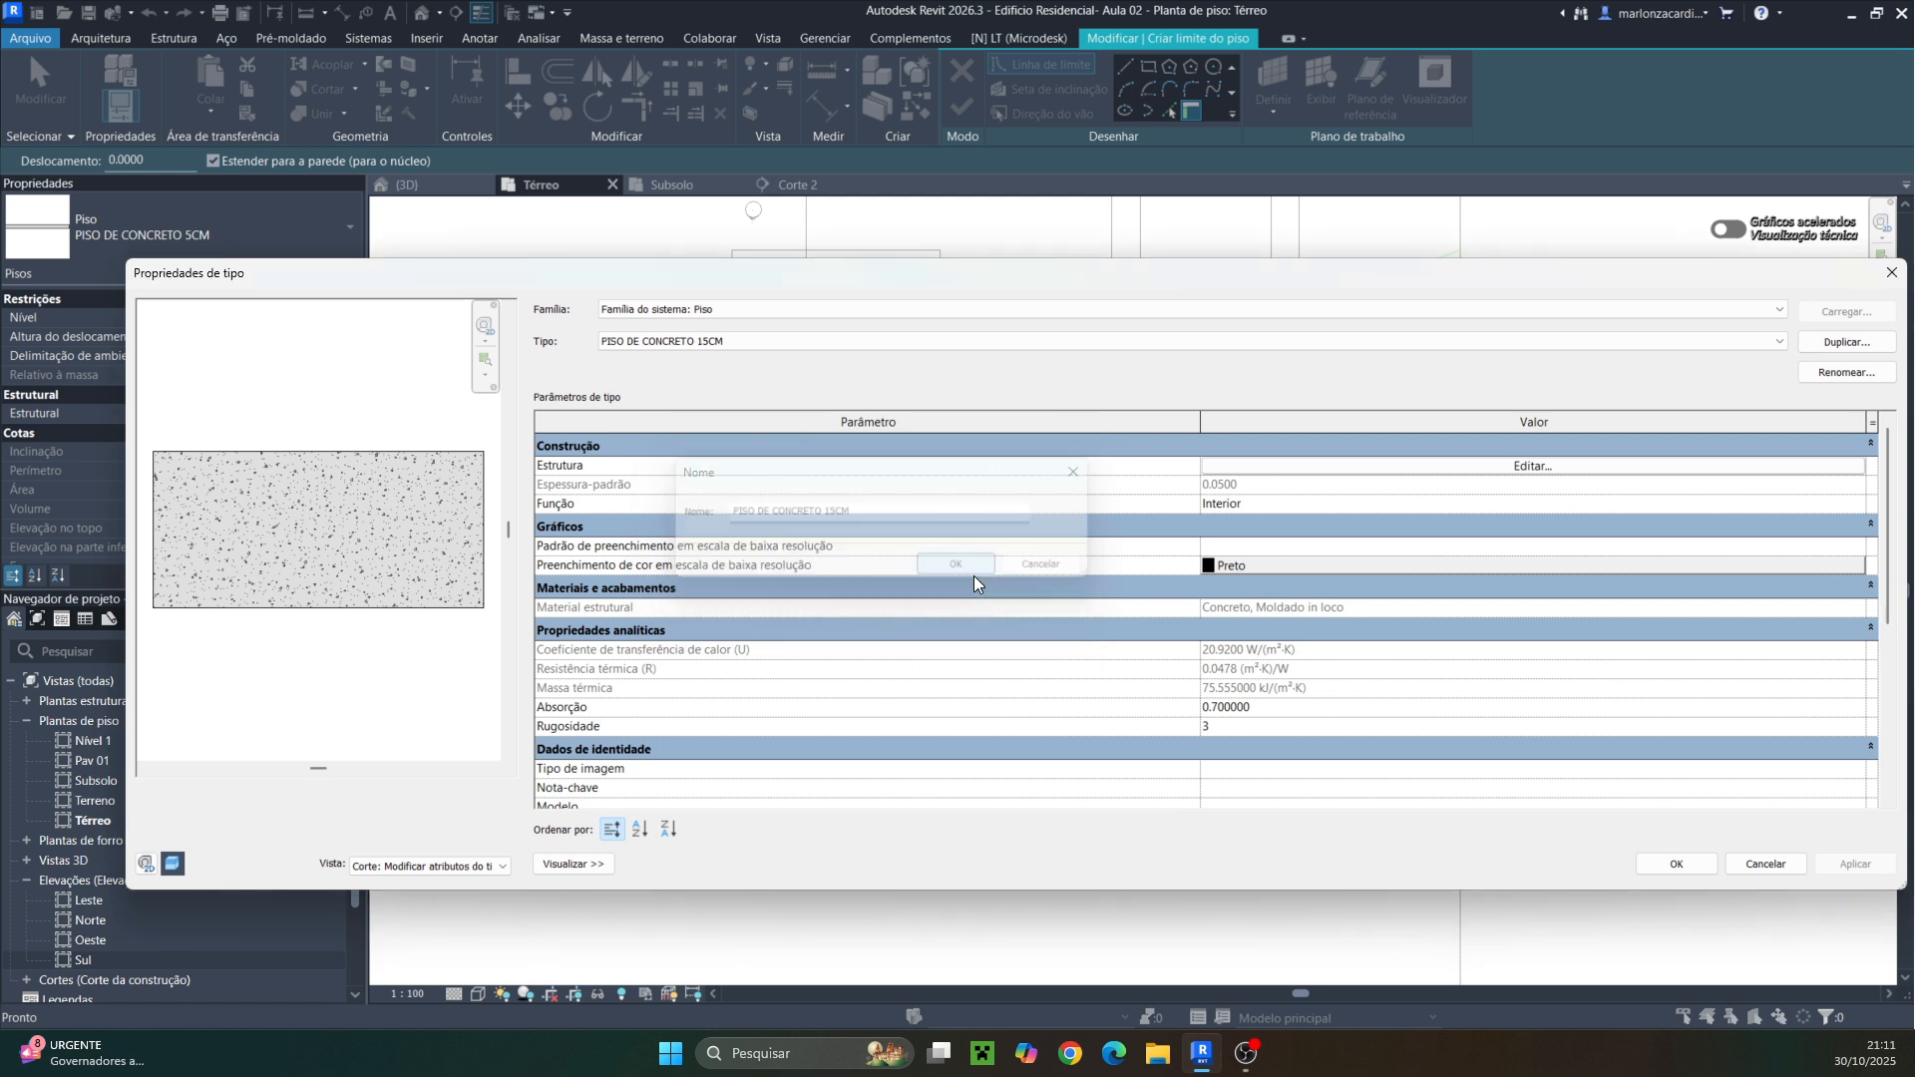
# Set the new floor type's structure layer thickness to 0.15 and confirm the type properties
pyautogui.click(1426, 466)
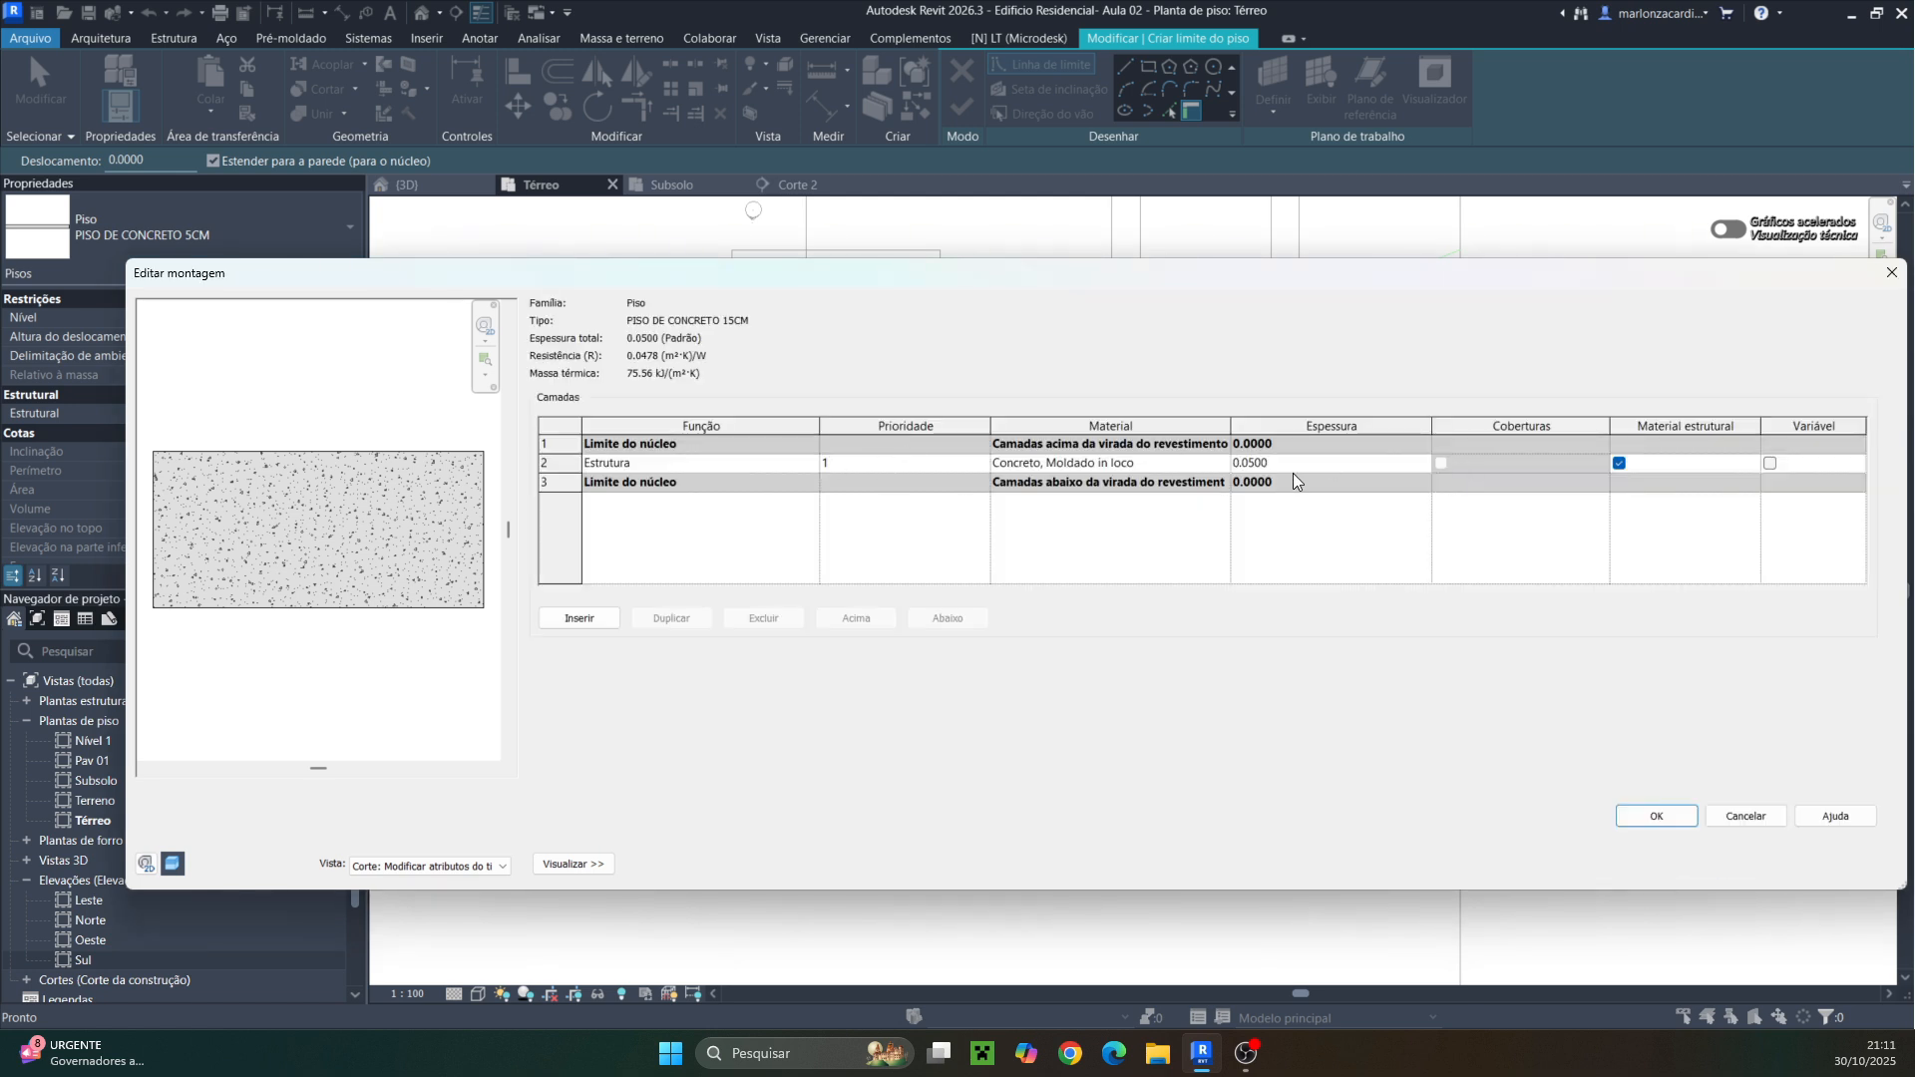
pyautogui.click(1245, 468)
pyautogui.moveTo(1255, 467); pyautogui.dragTo(1245, 469)
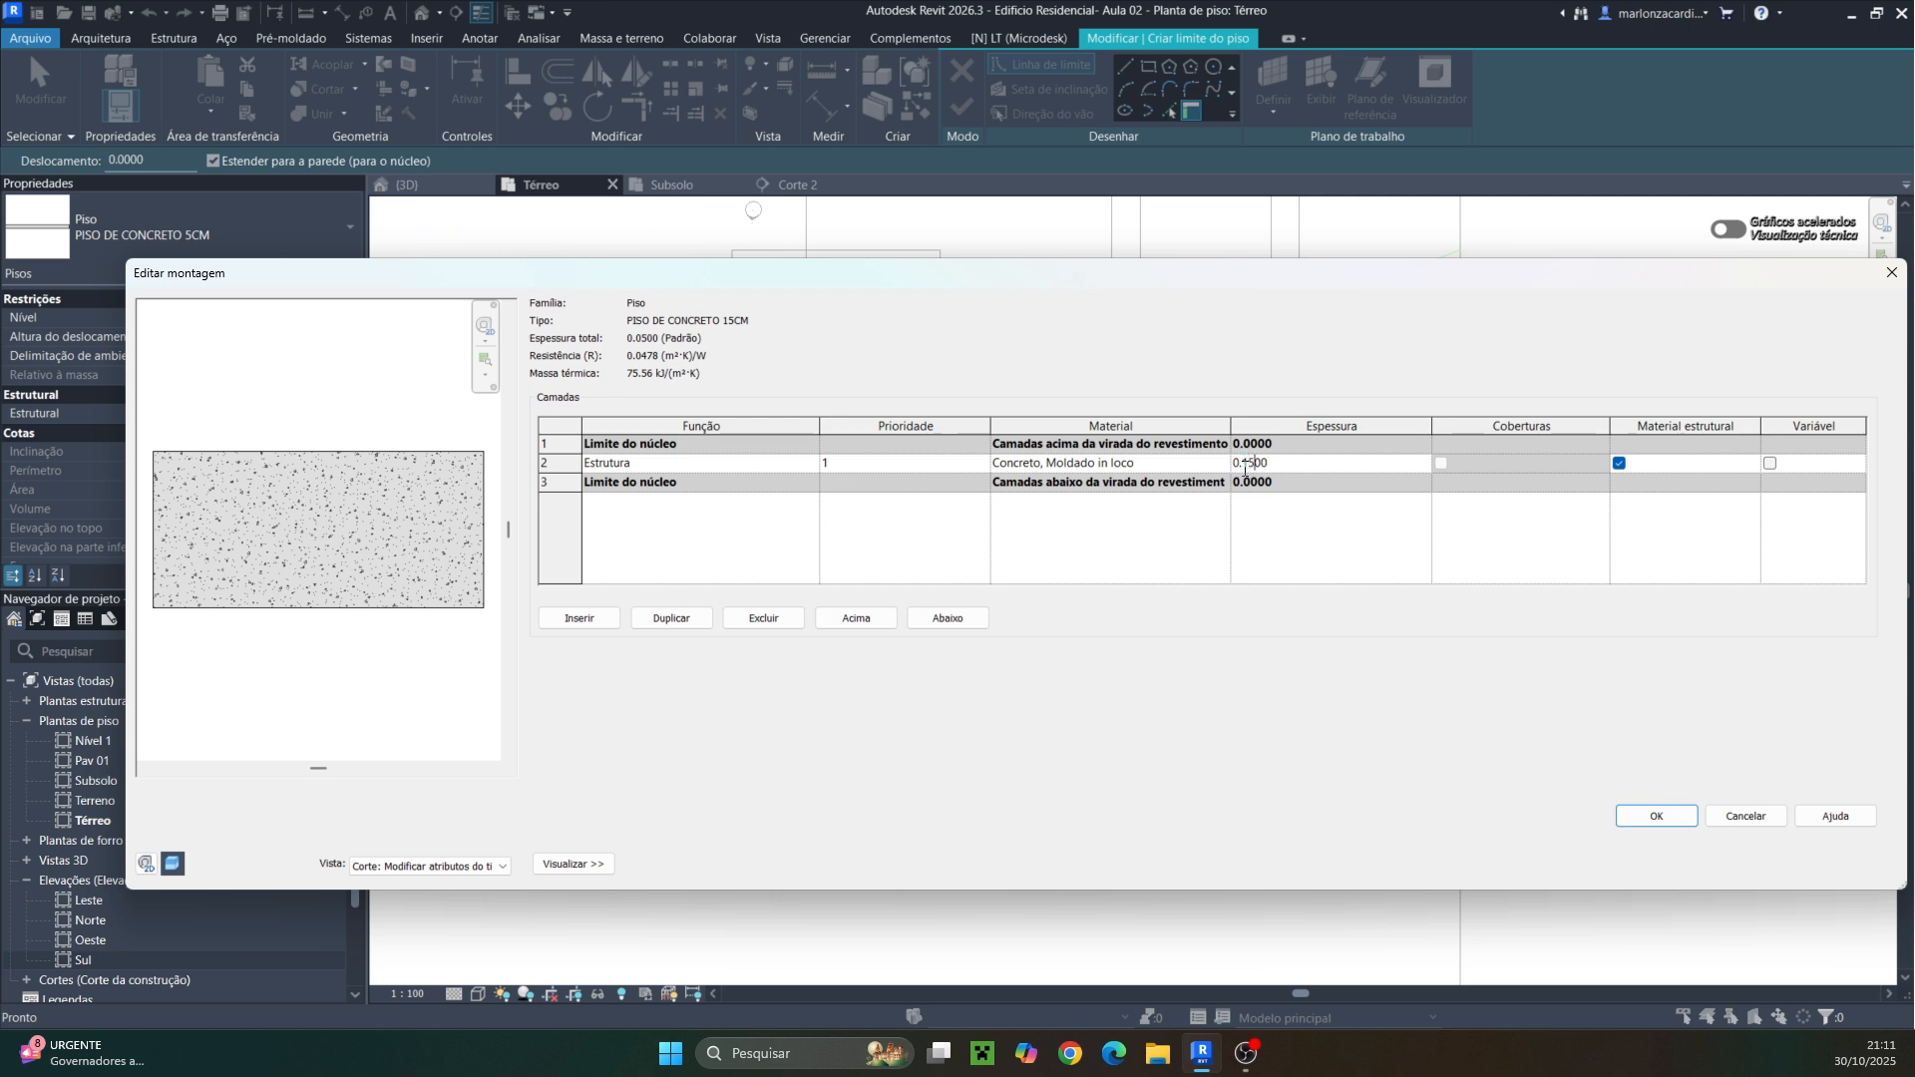
pyautogui.click(1676, 813)
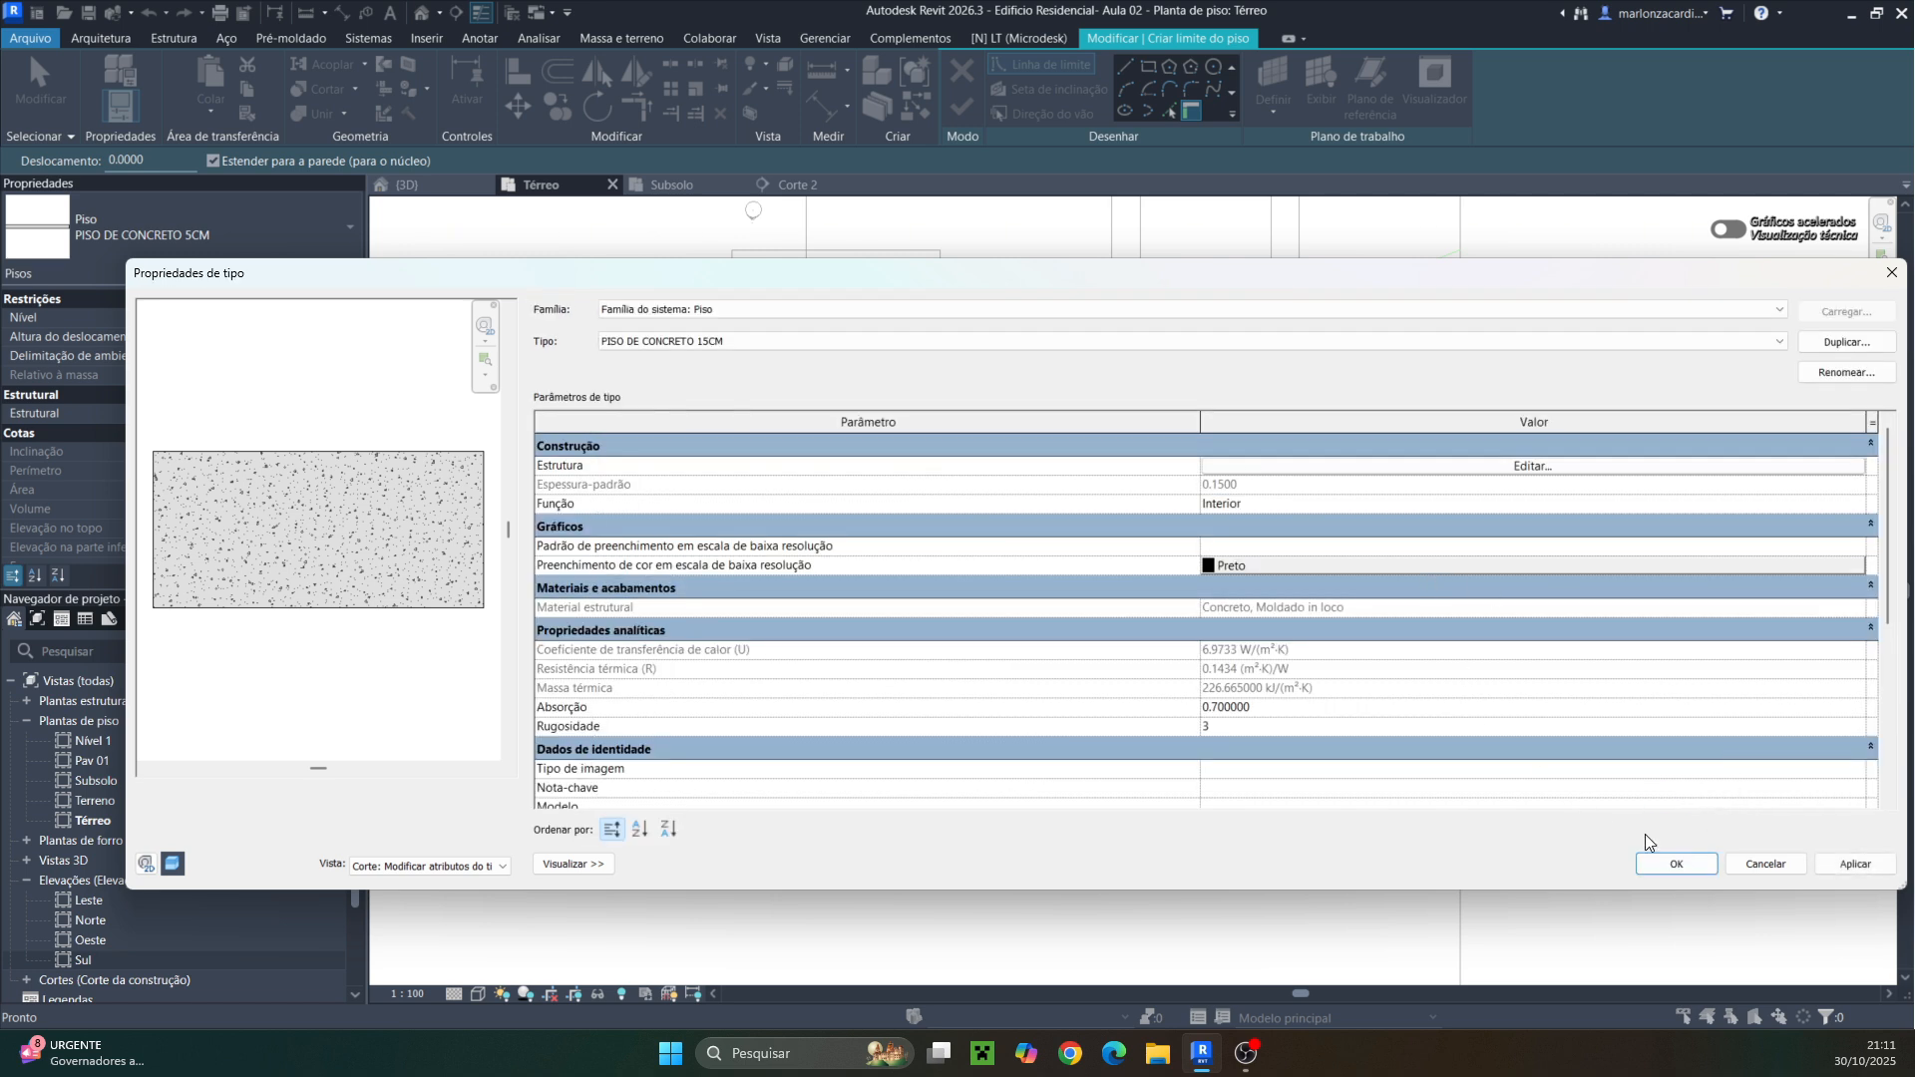
pyautogui.click(1675, 865)
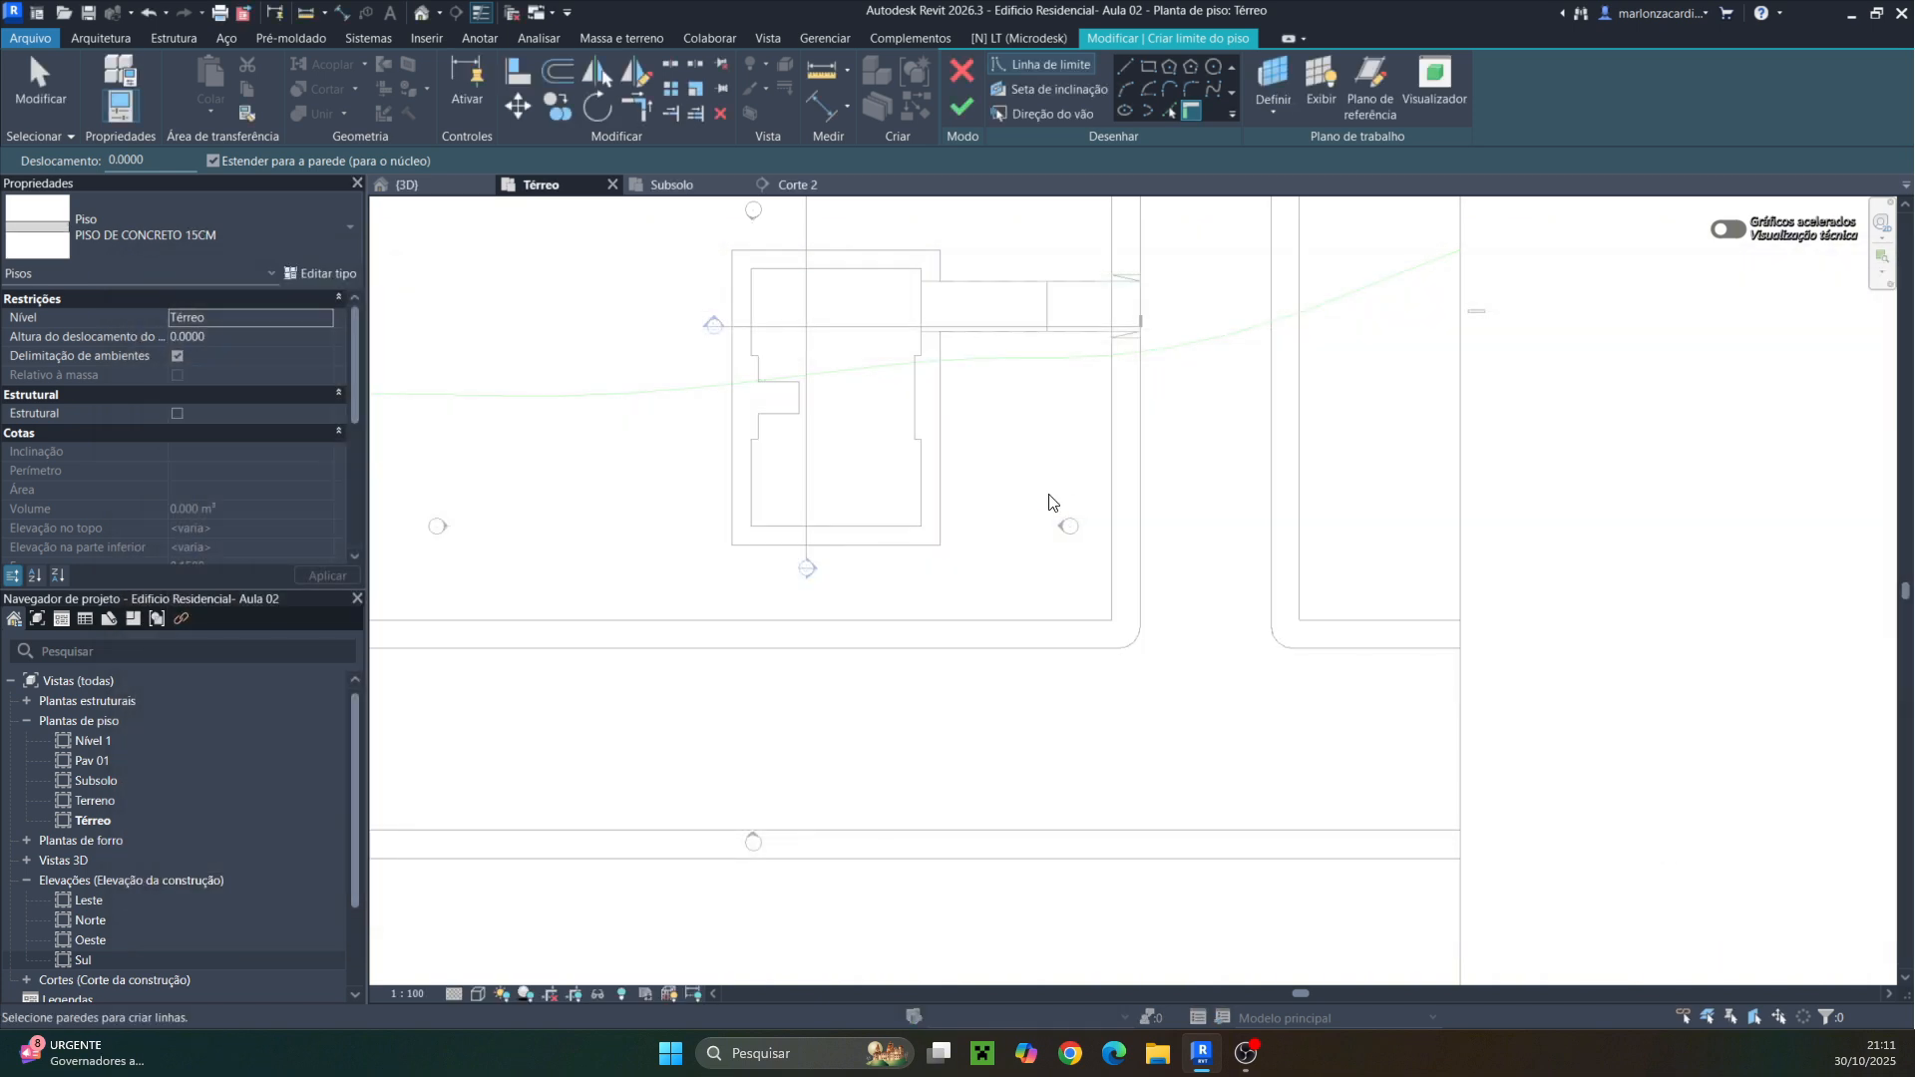
# Sketch the PISO DE CONCRETO 15CM floor boundary along the building's inner outline and finish it without attaching walls
pyautogui.click(1124, 68)
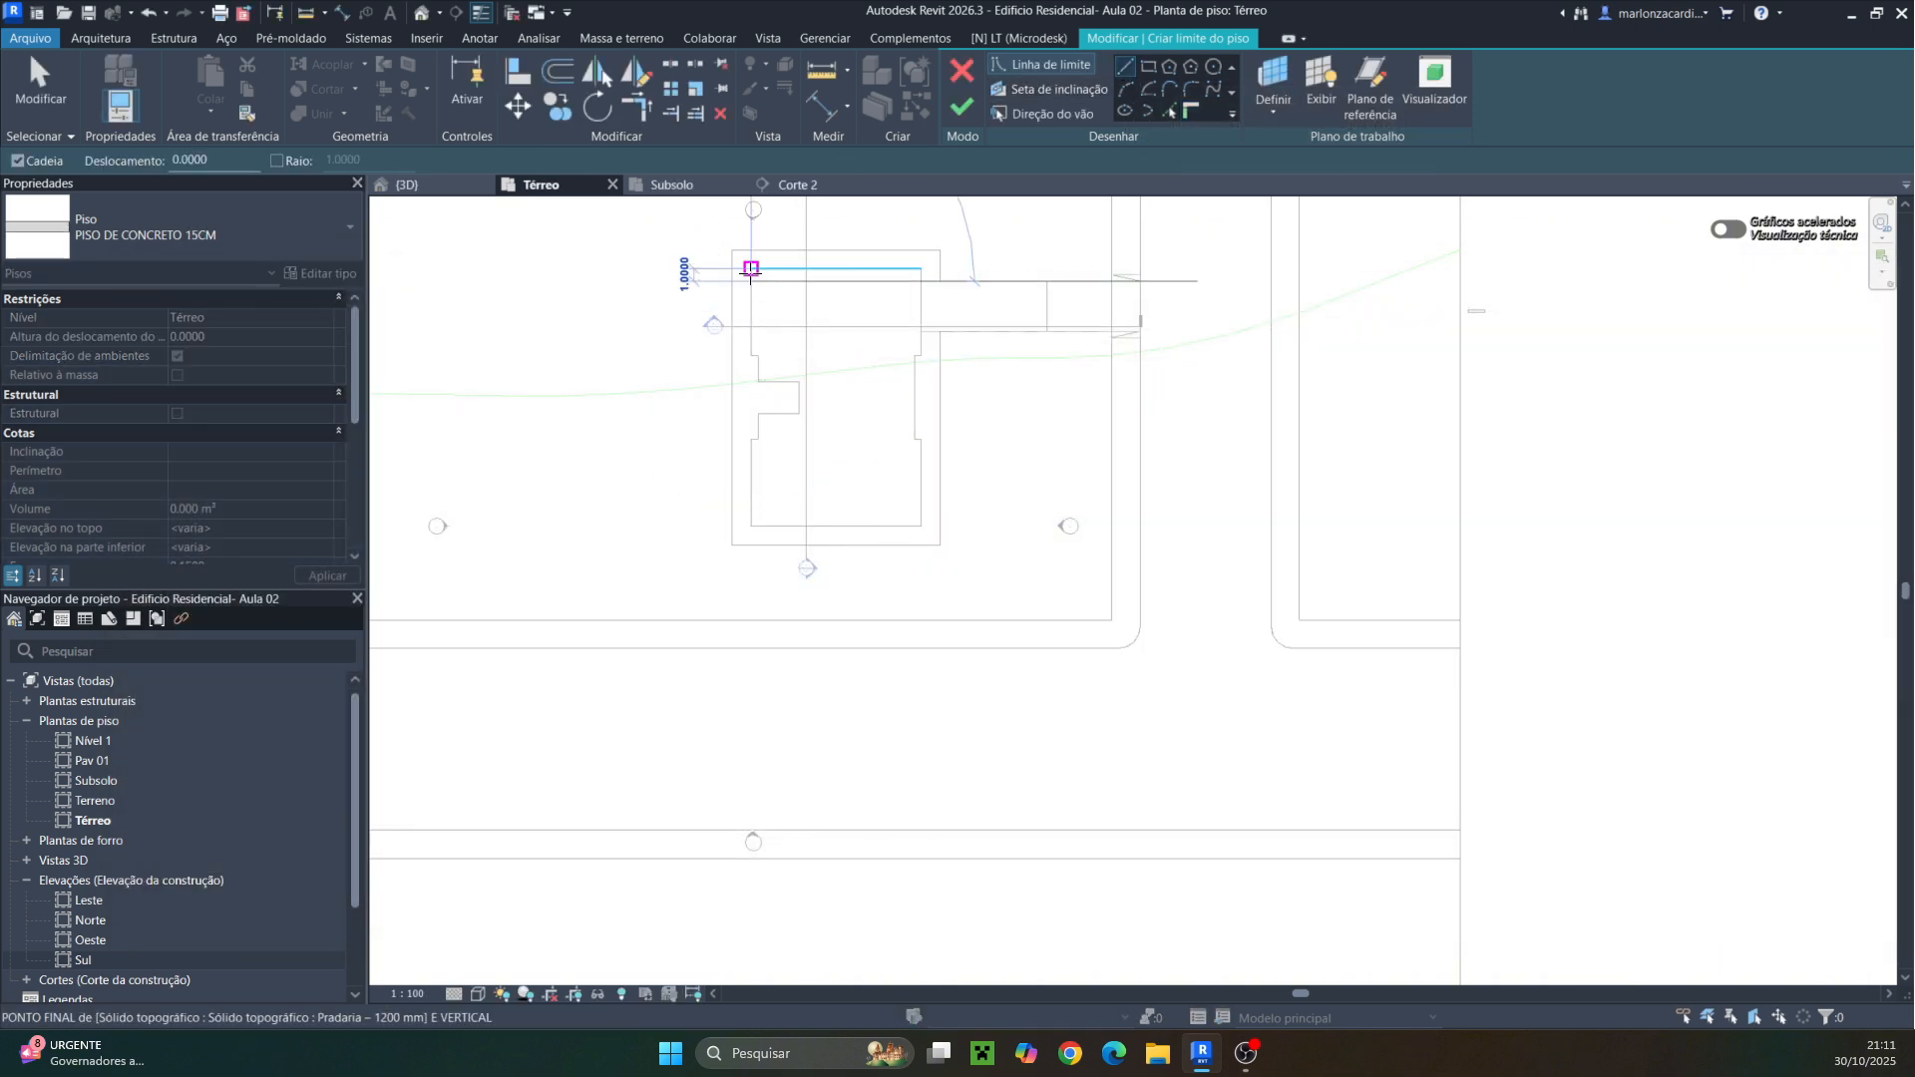
pyautogui.scroll(2, 751, 281)
pyautogui.click(751, 281)
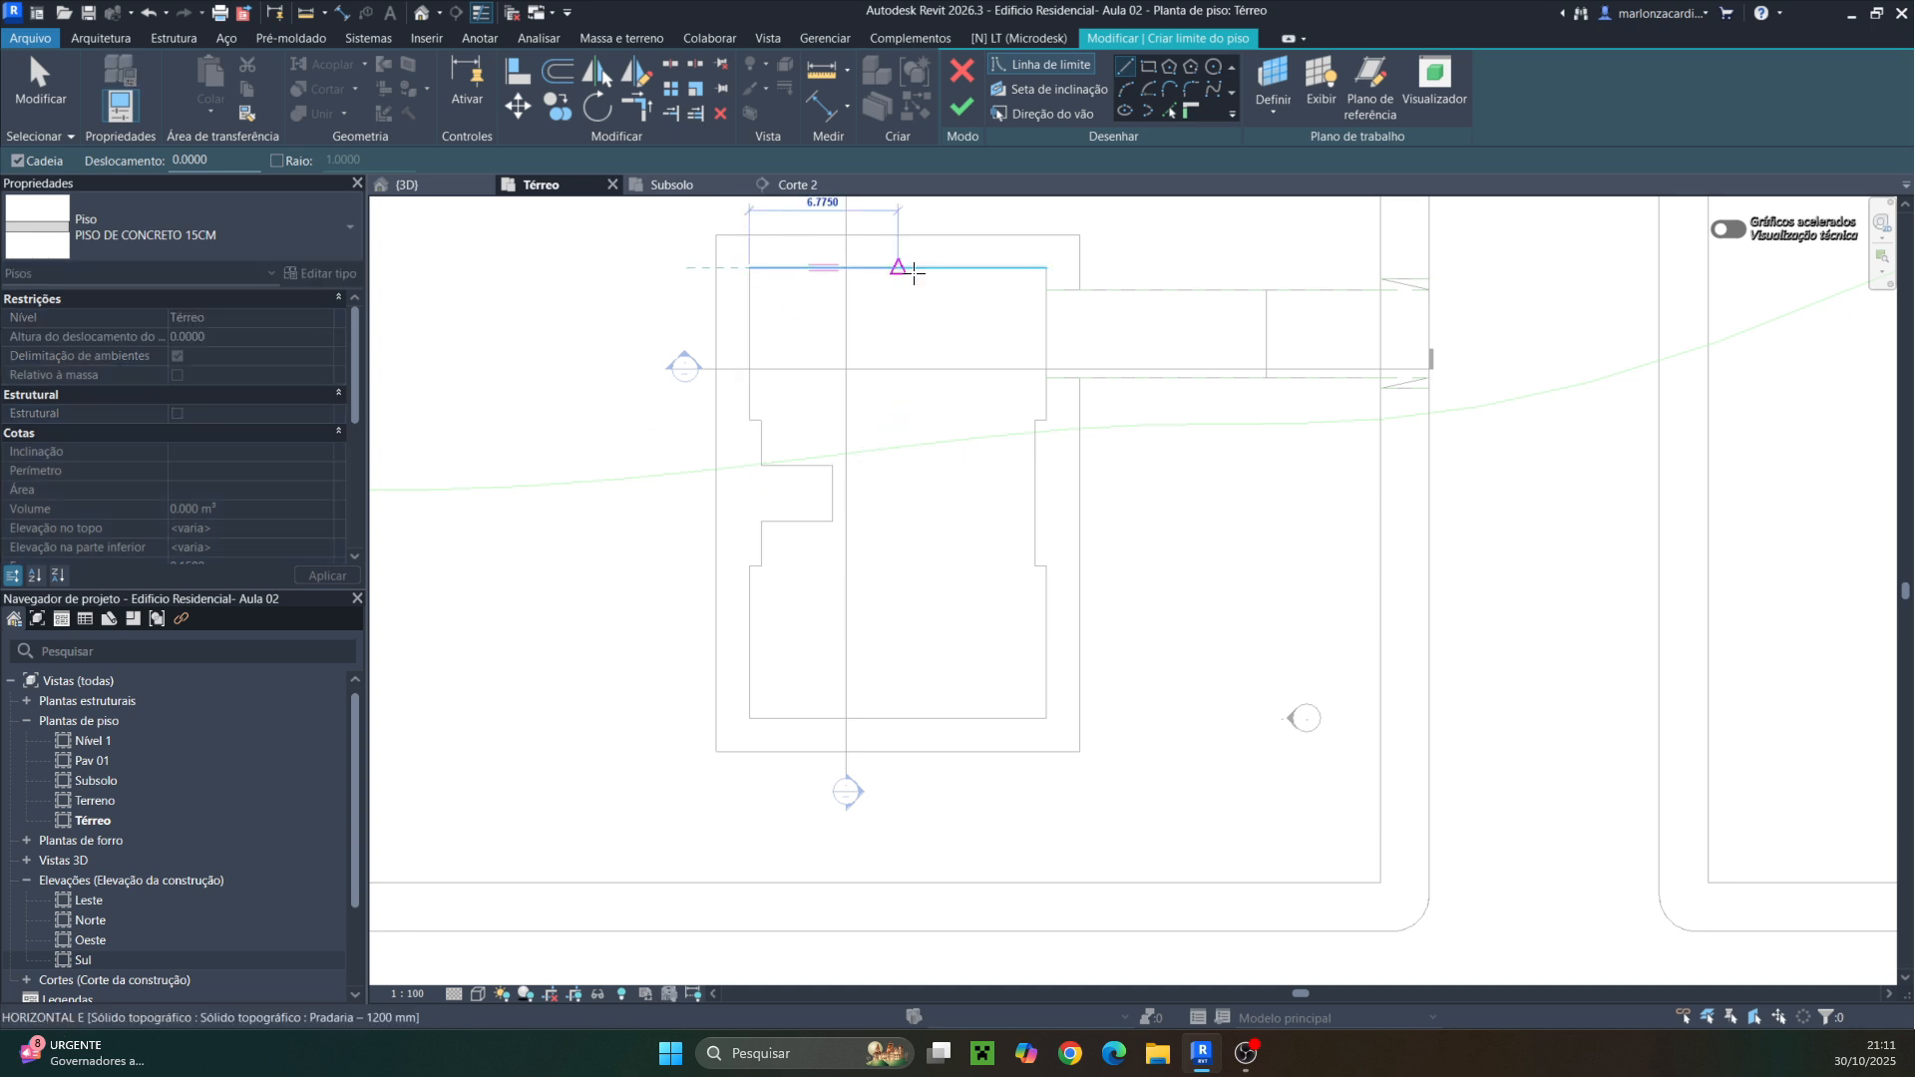
pyautogui.click(1045, 268)
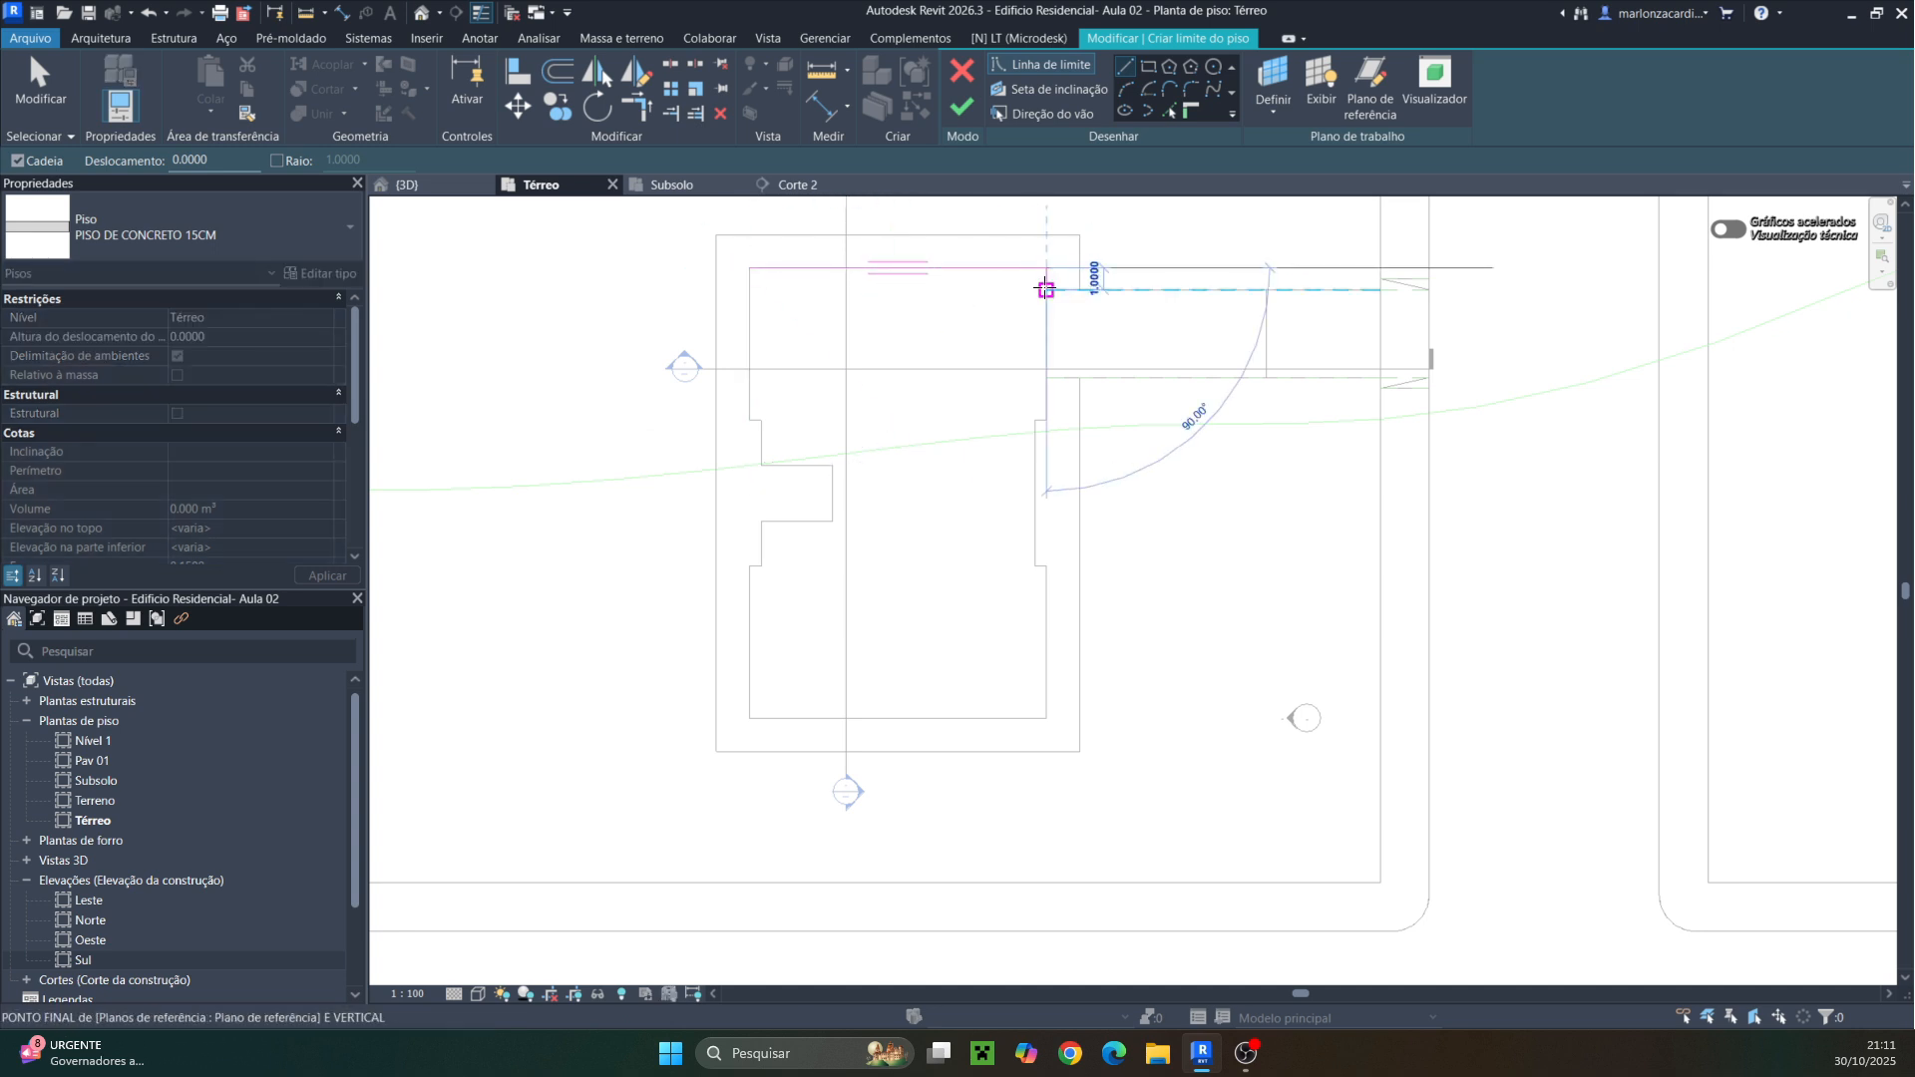
pyautogui.click(1045, 420)
pyautogui.click(1034, 419)
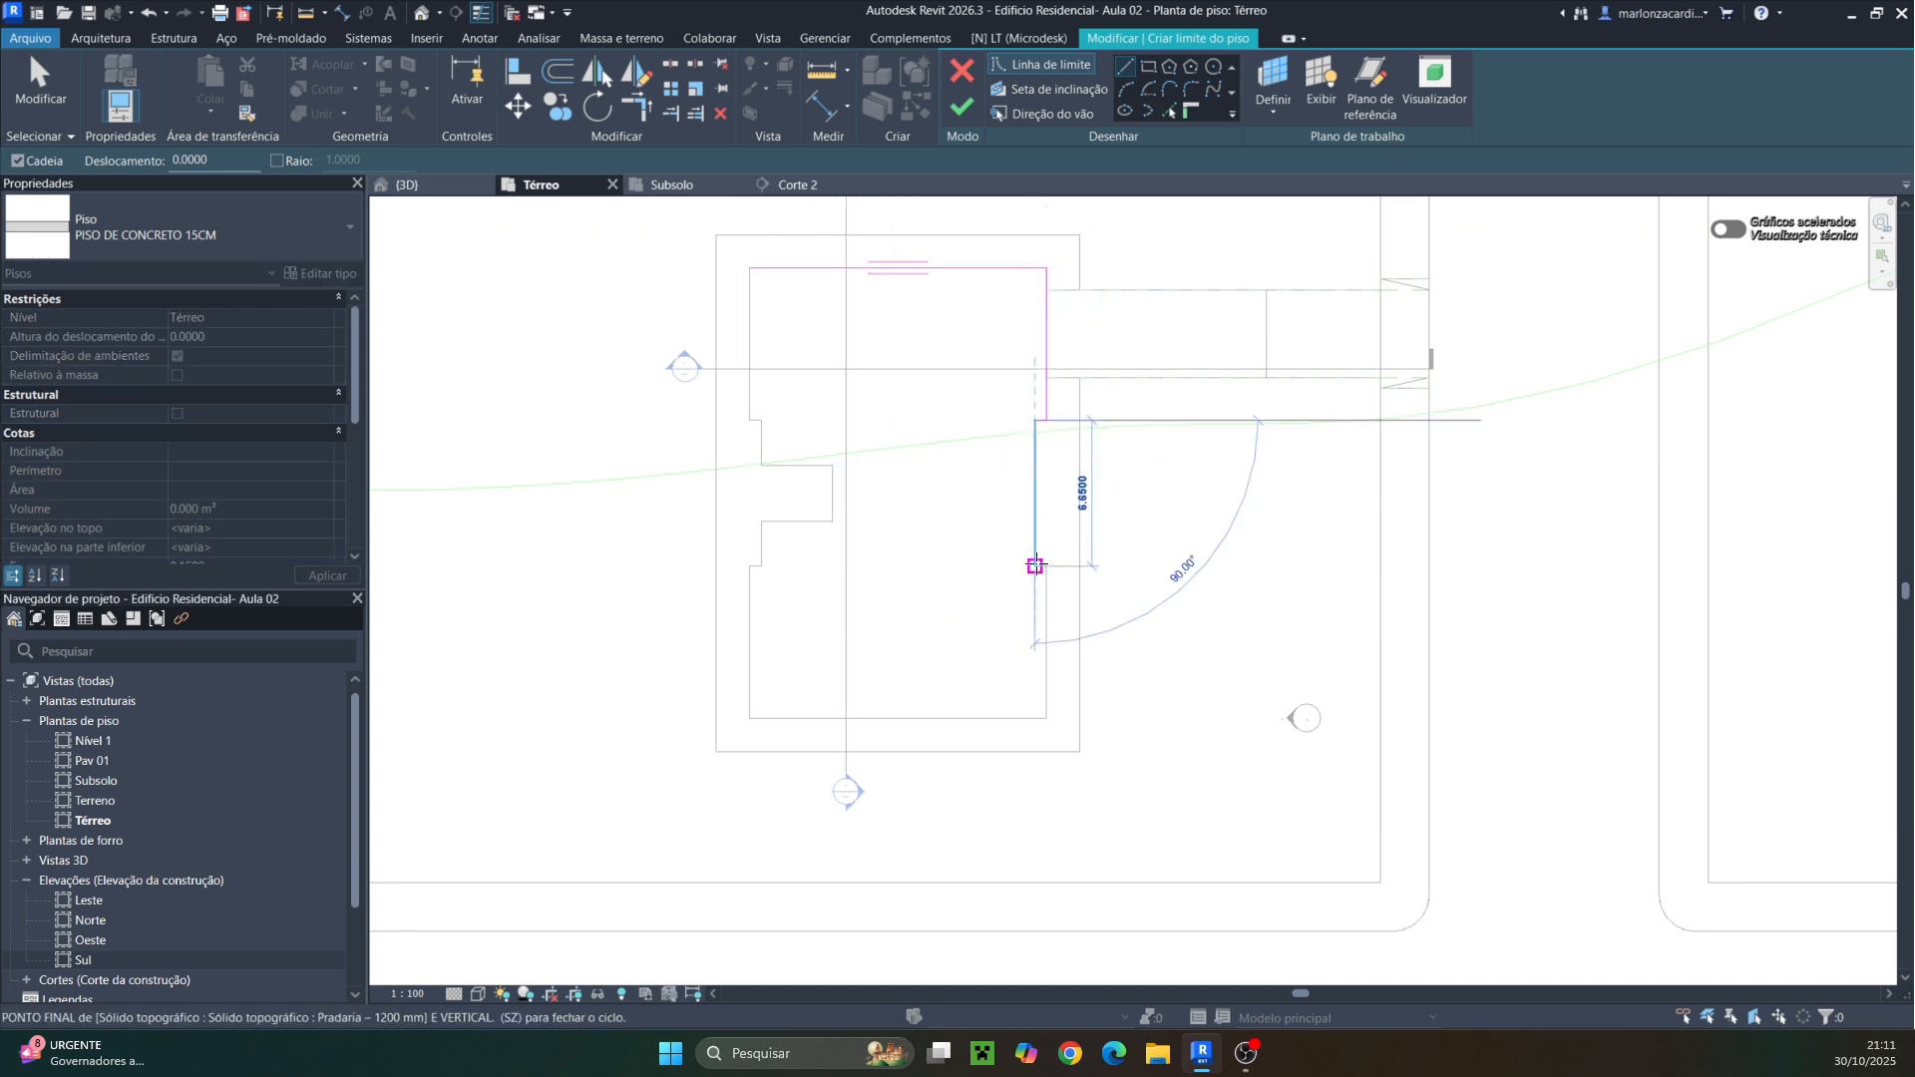
pyautogui.click(1045, 566)
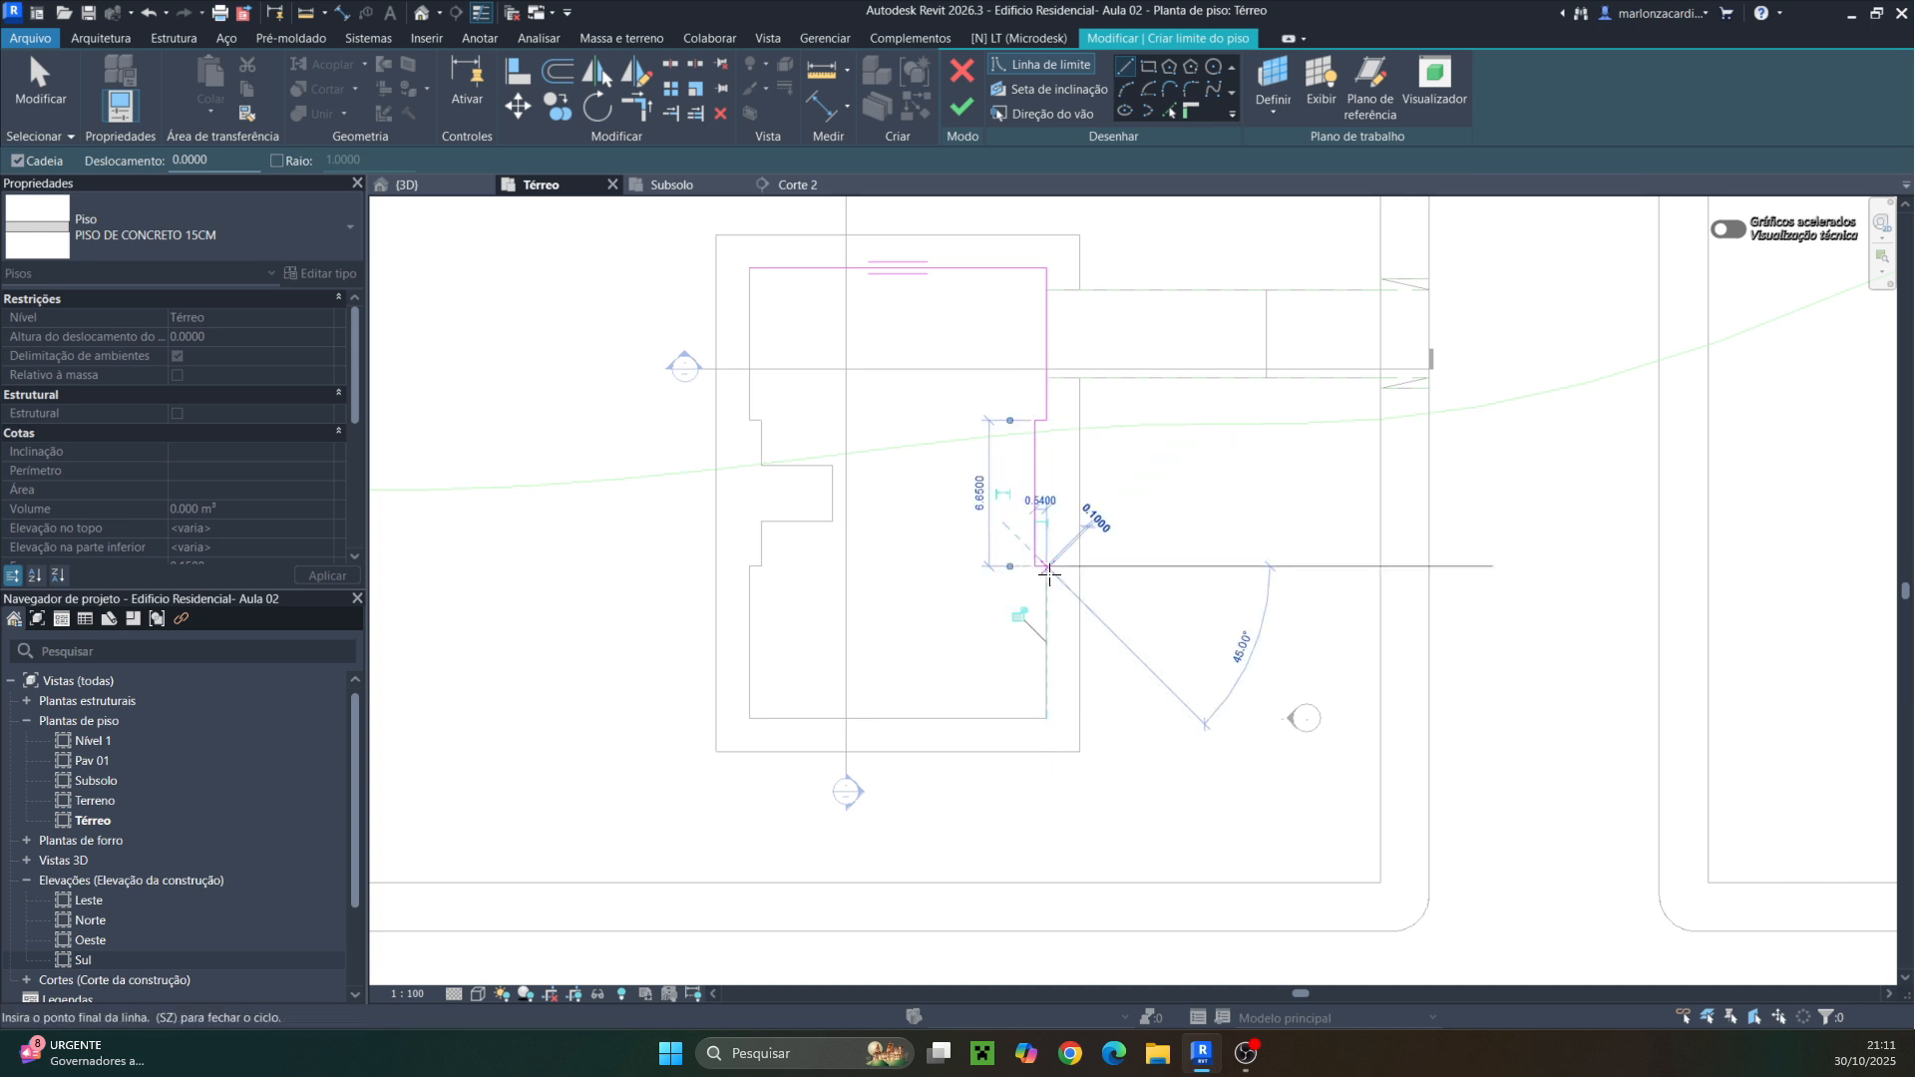
pyautogui.click(1045, 719)
pyautogui.click(748, 718)
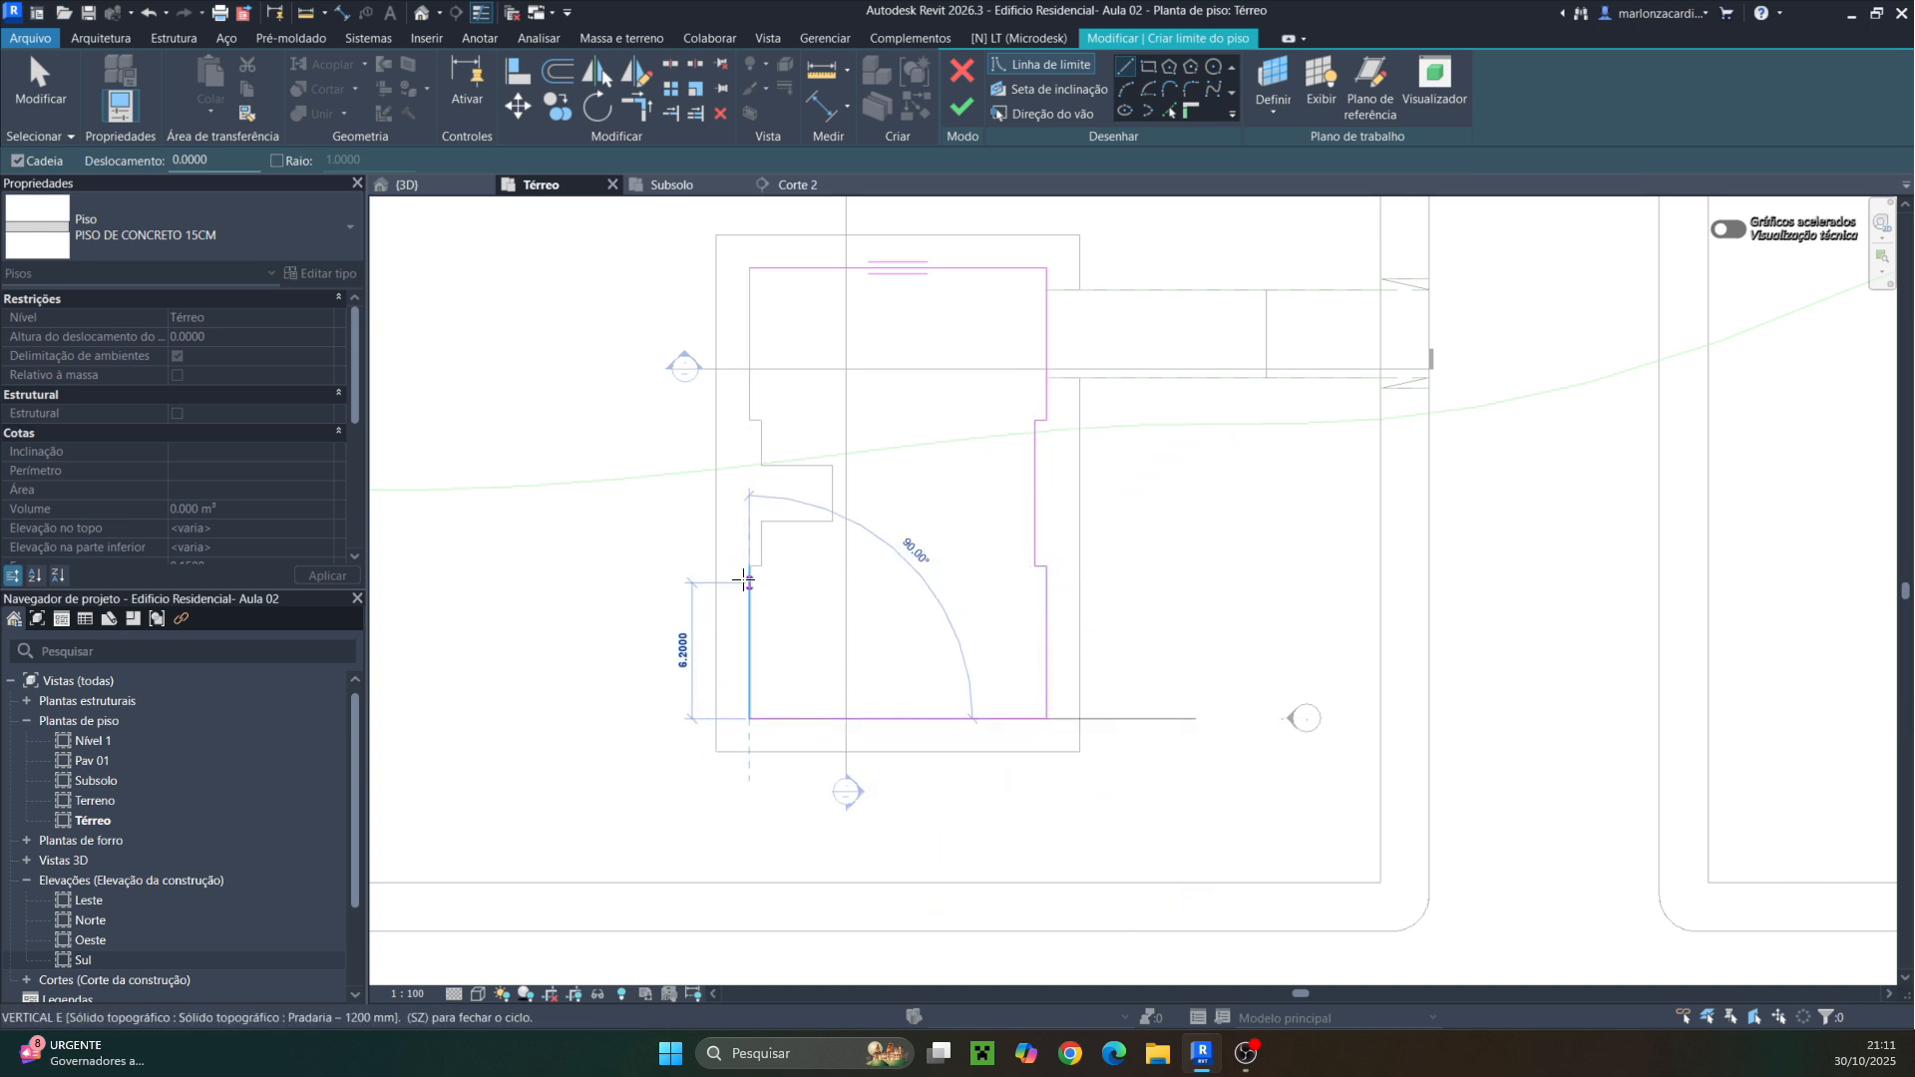
pyautogui.click(749, 567)
pyautogui.click(761, 566)
pyautogui.click(761, 520)
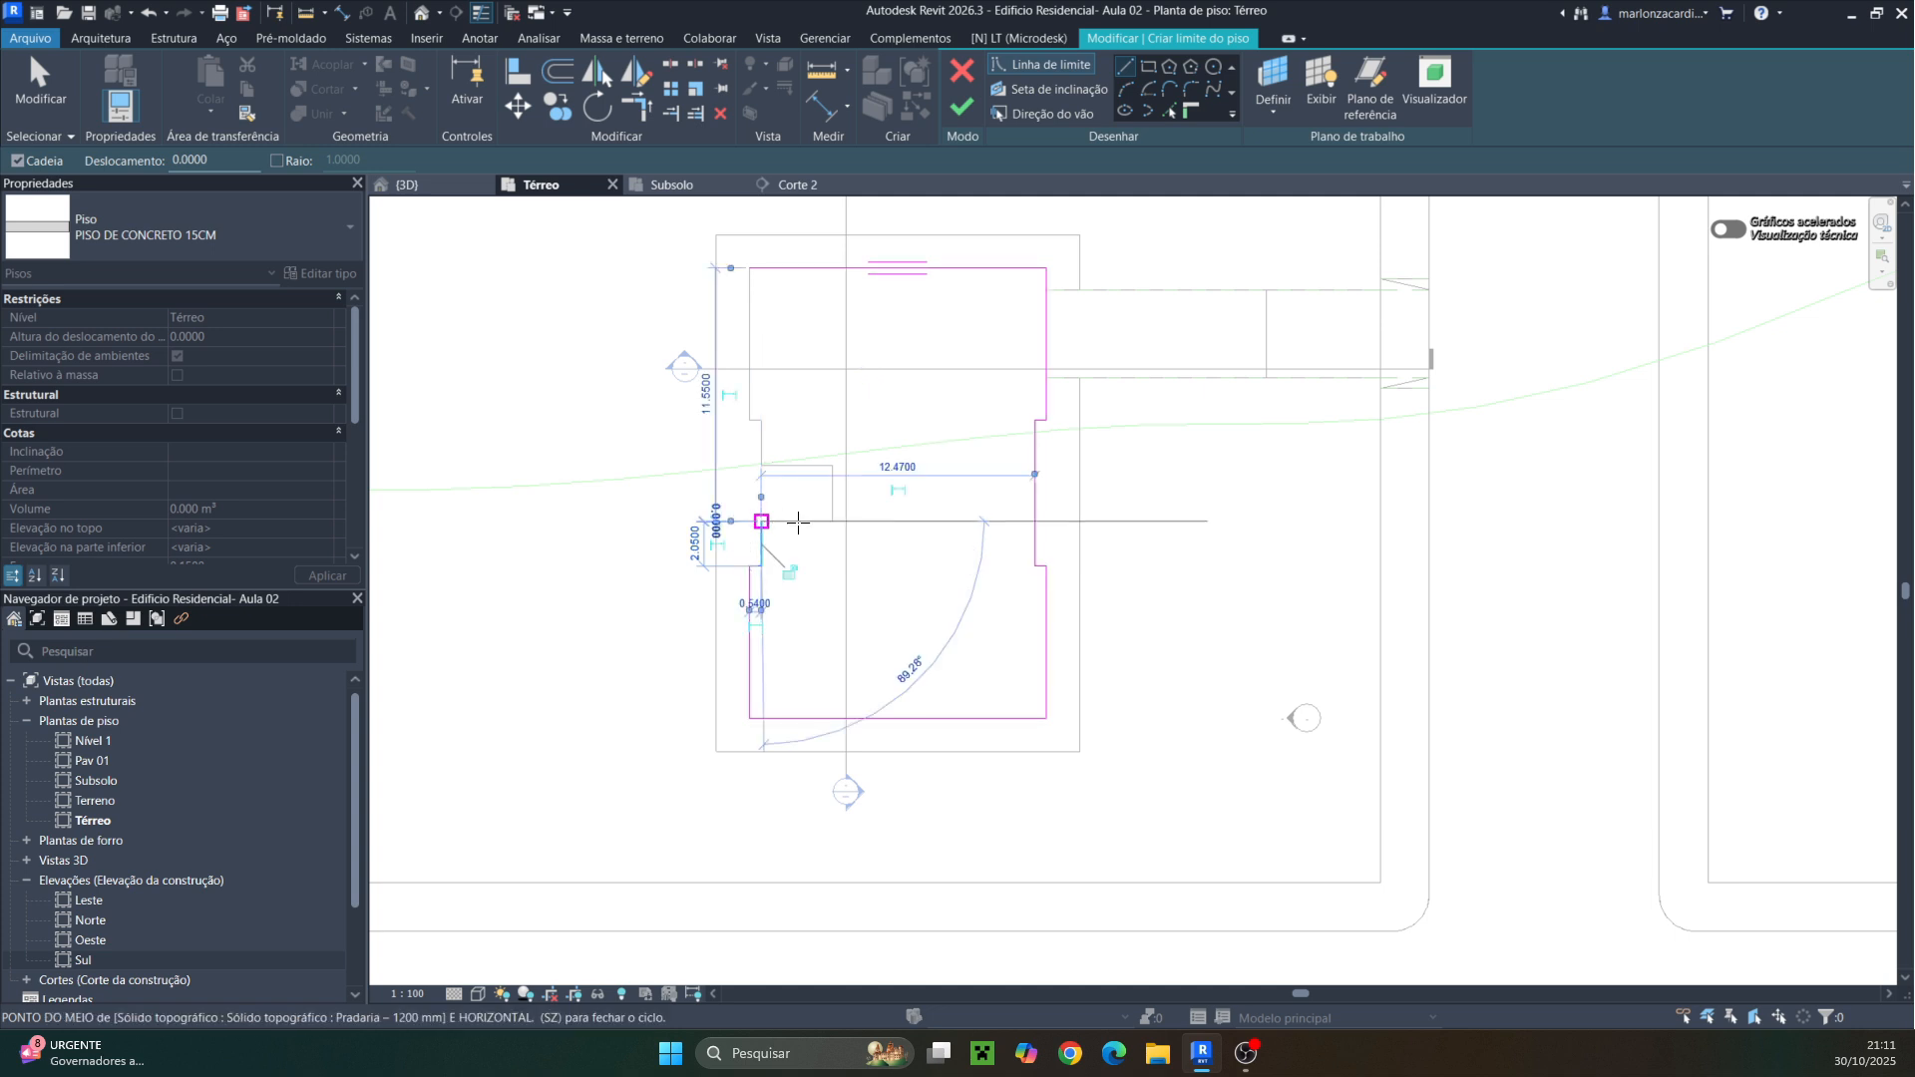
pyautogui.click(833, 521)
pyautogui.click(832, 465)
pyautogui.click(761, 464)
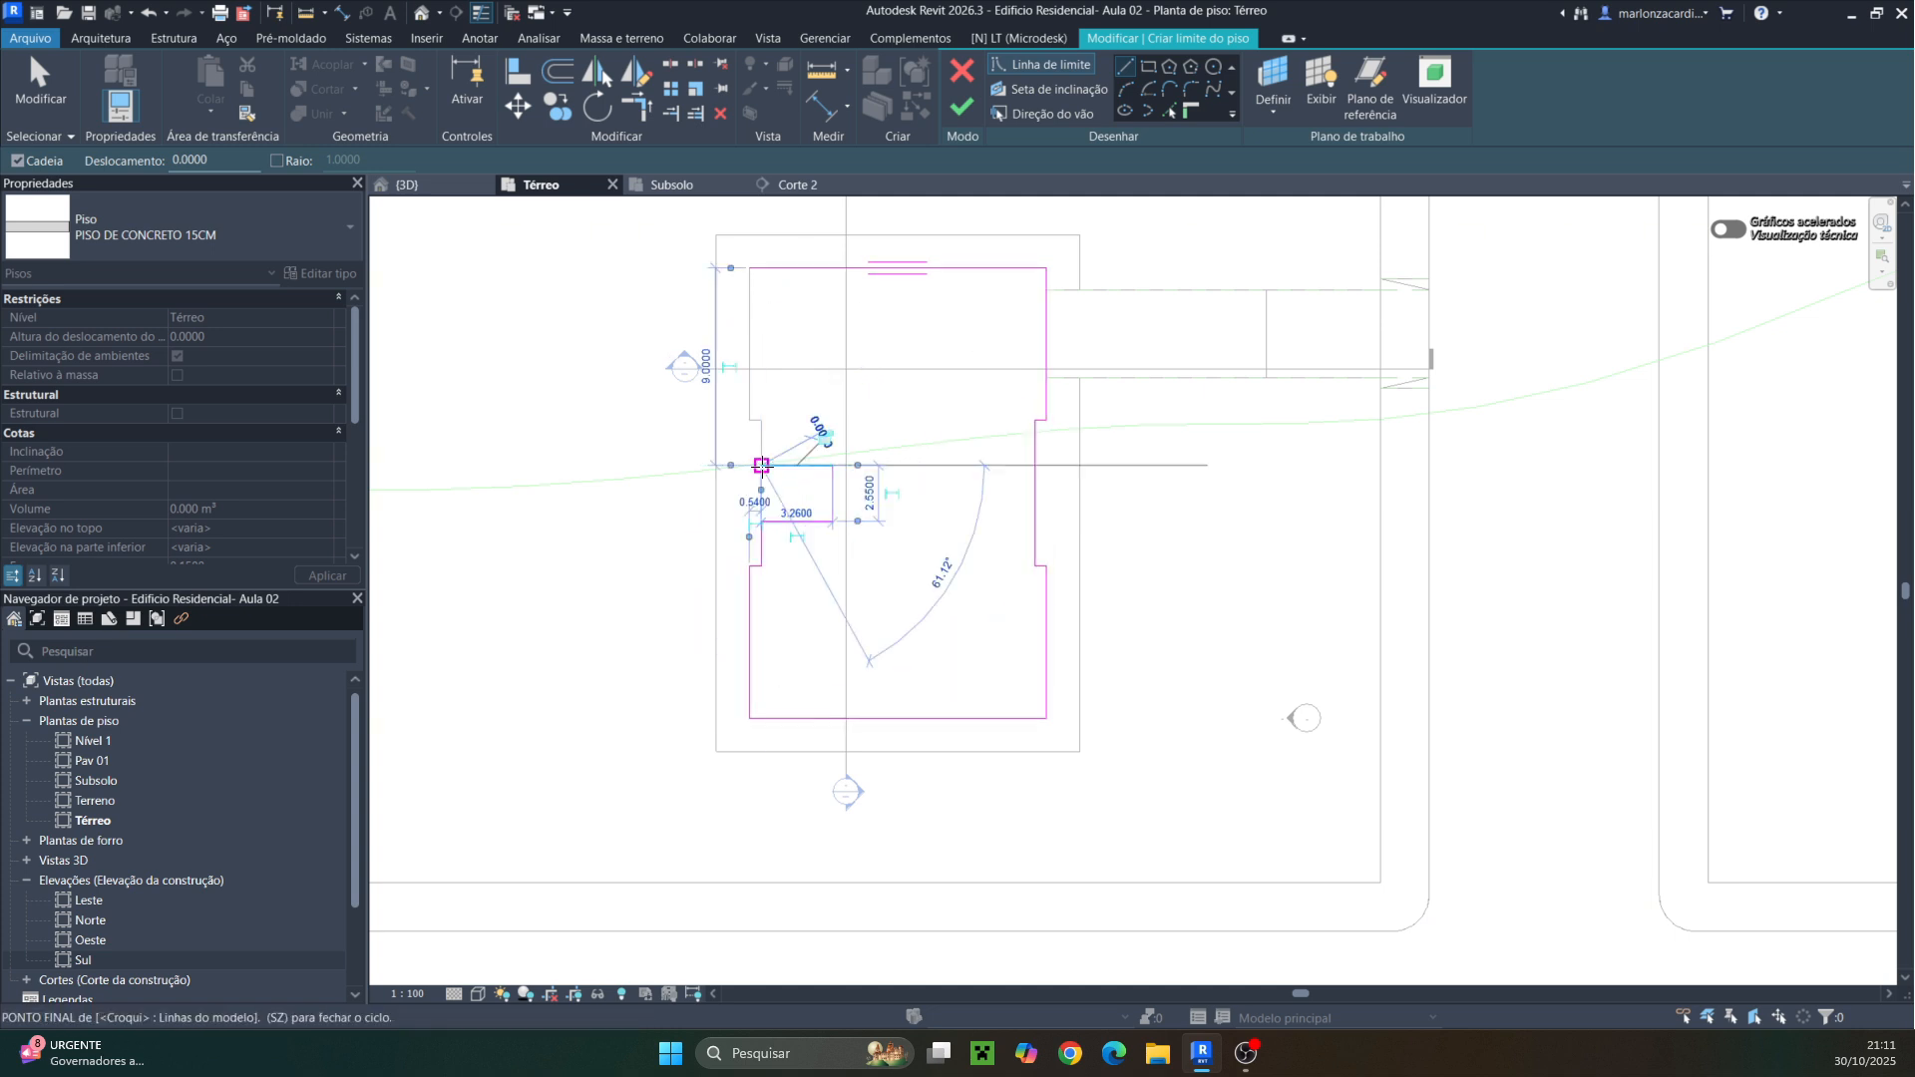
pyautogui.click(761, 420)
pyautogui.click(749, 420)
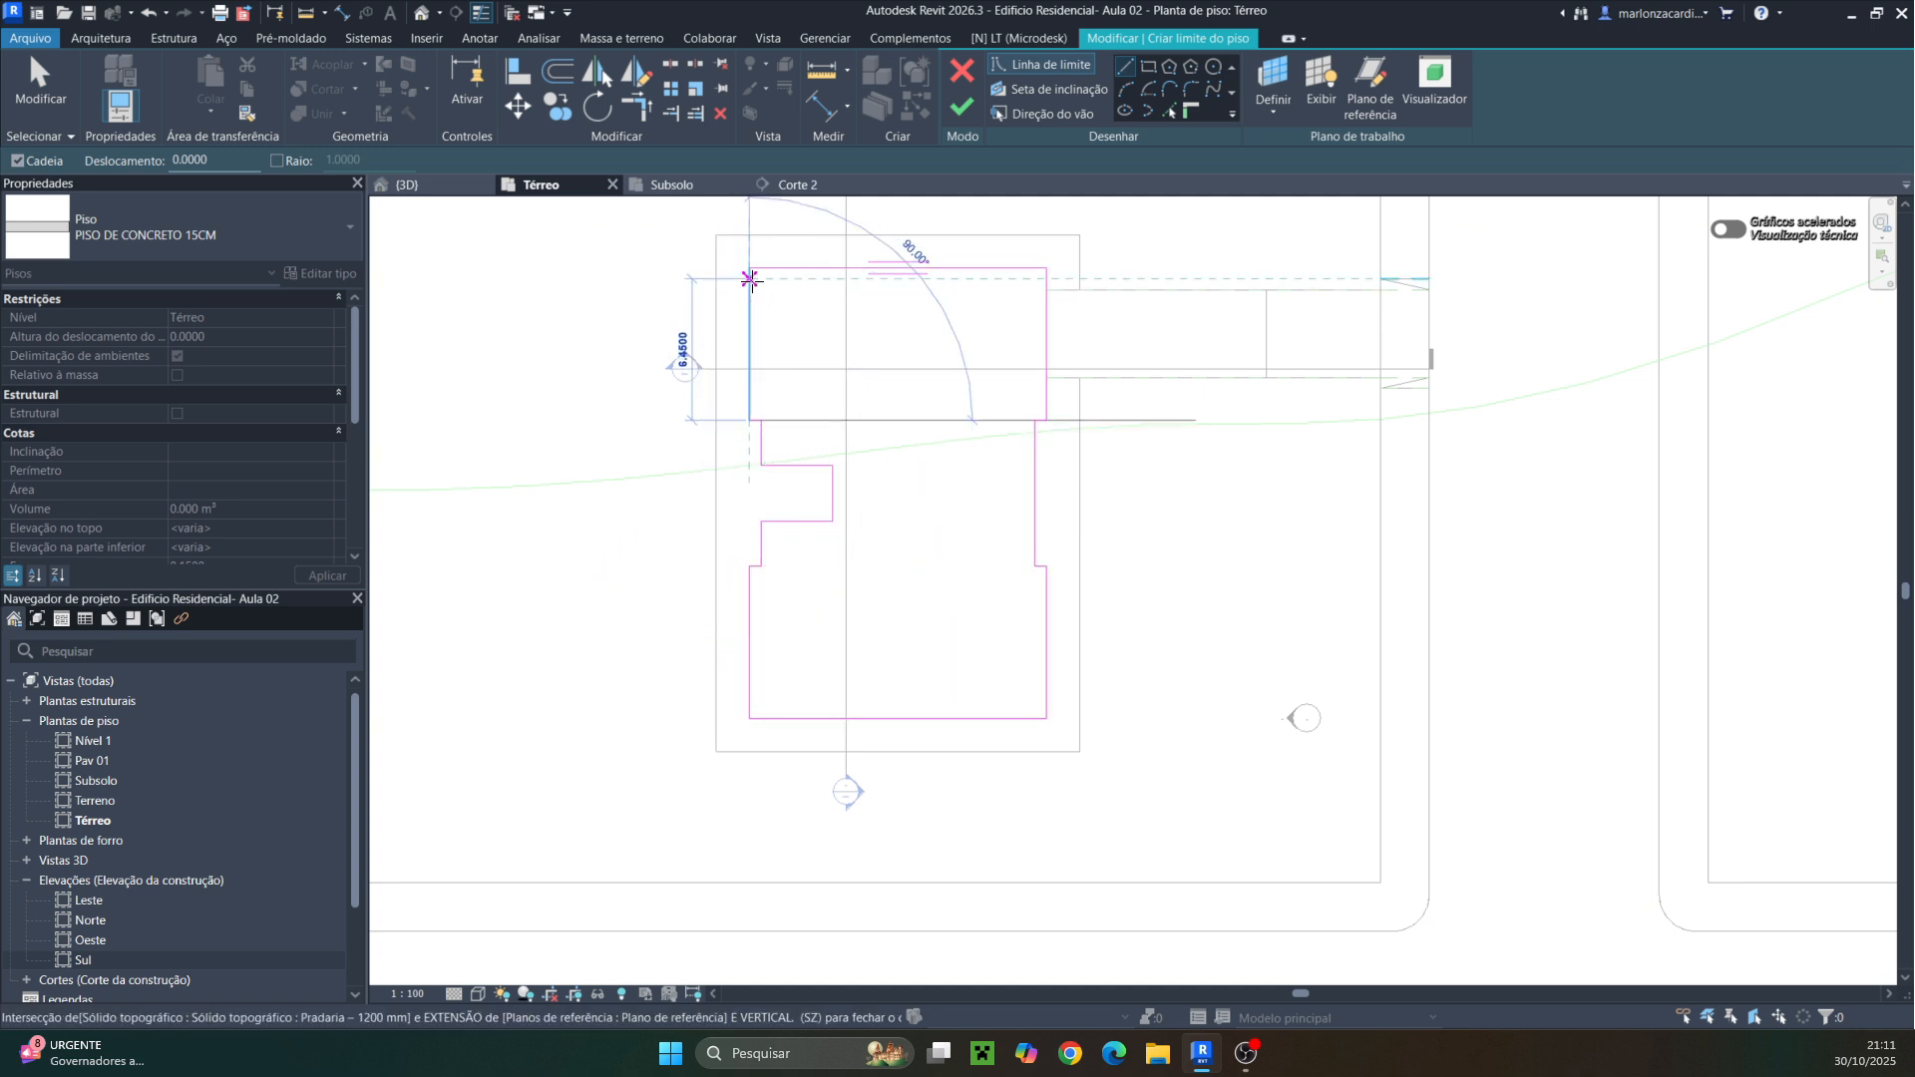
pyautogui.click(749, 267)
pyautogui.click(962, 107)
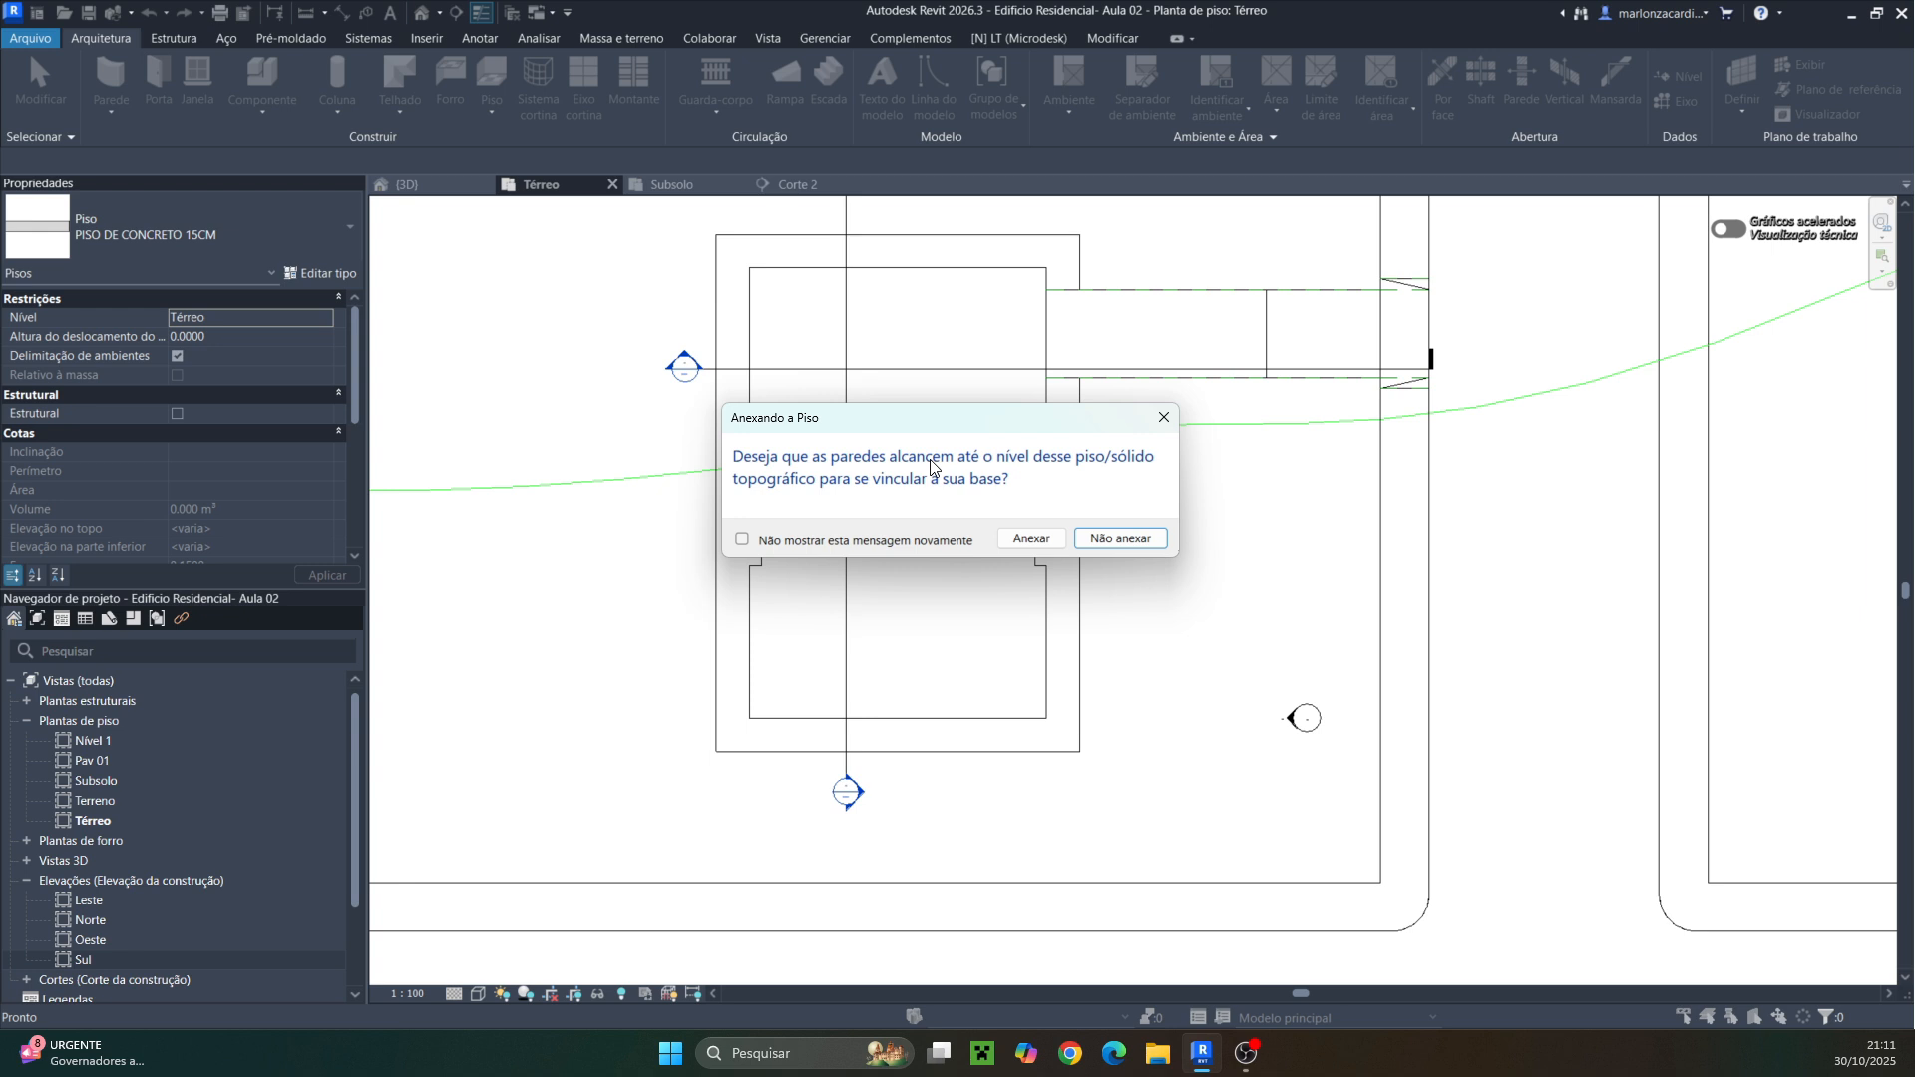
pyautogui.click(1121, 539)
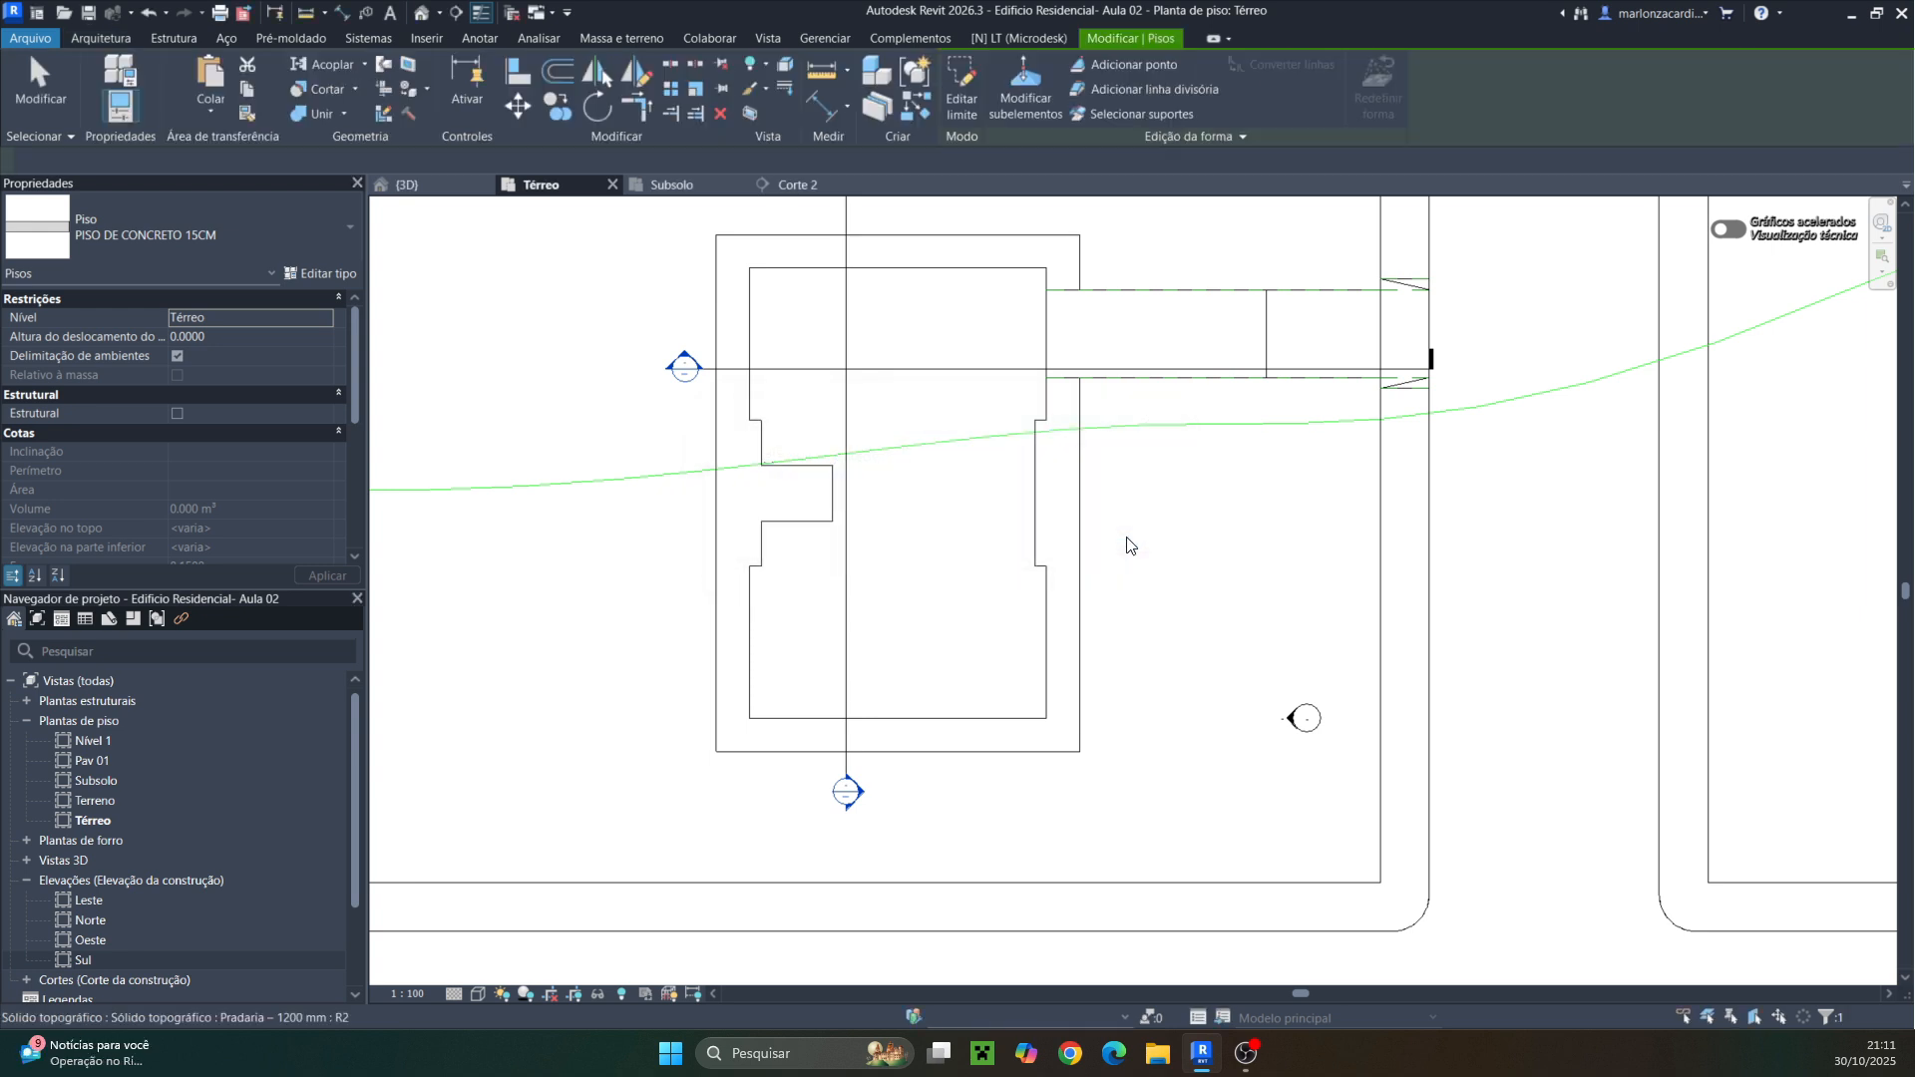
# Inspect the new floor against the basement wall in Section 2, then return to the Térreo plan
pyautogui.doubleClick(682, 354)
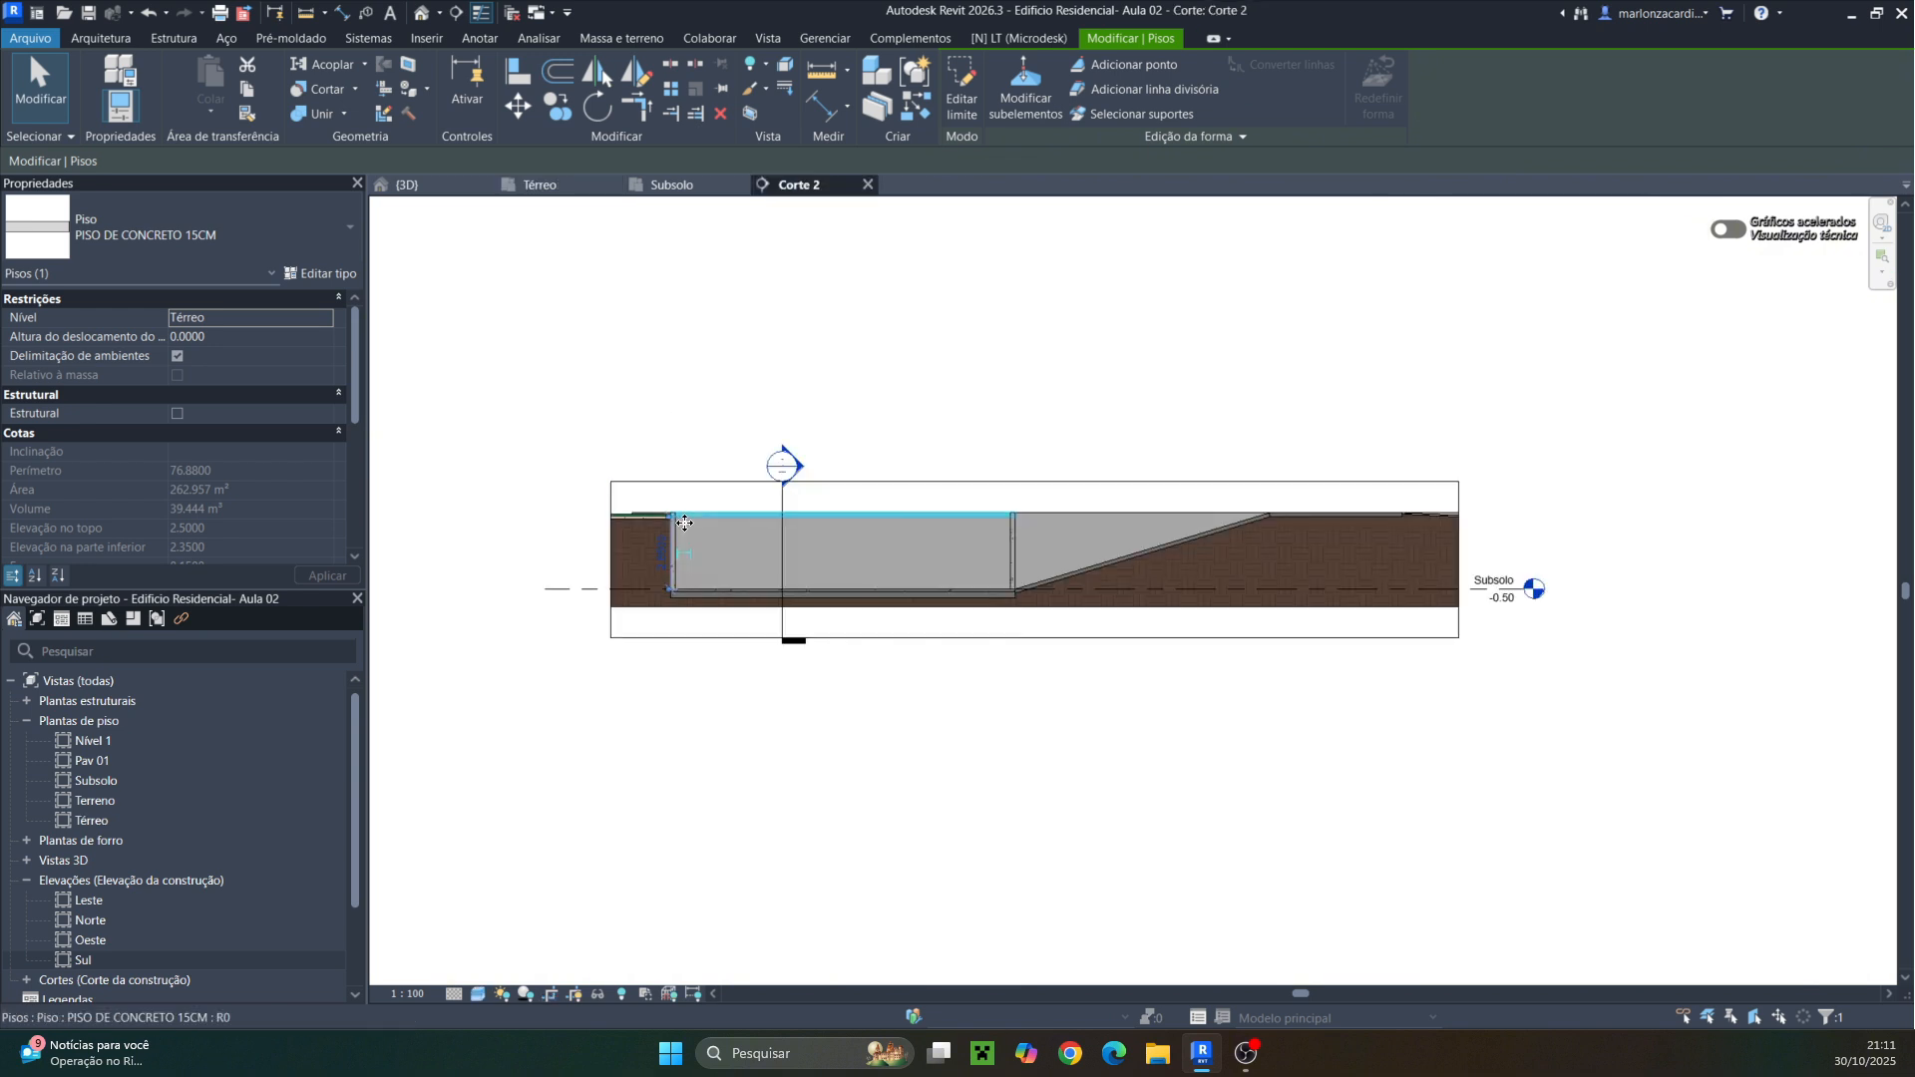
pyautogui.scroll(4, 658, 507)
pyautogui.scroll(4, 658, 515)
pyautogui.click(736, 533)
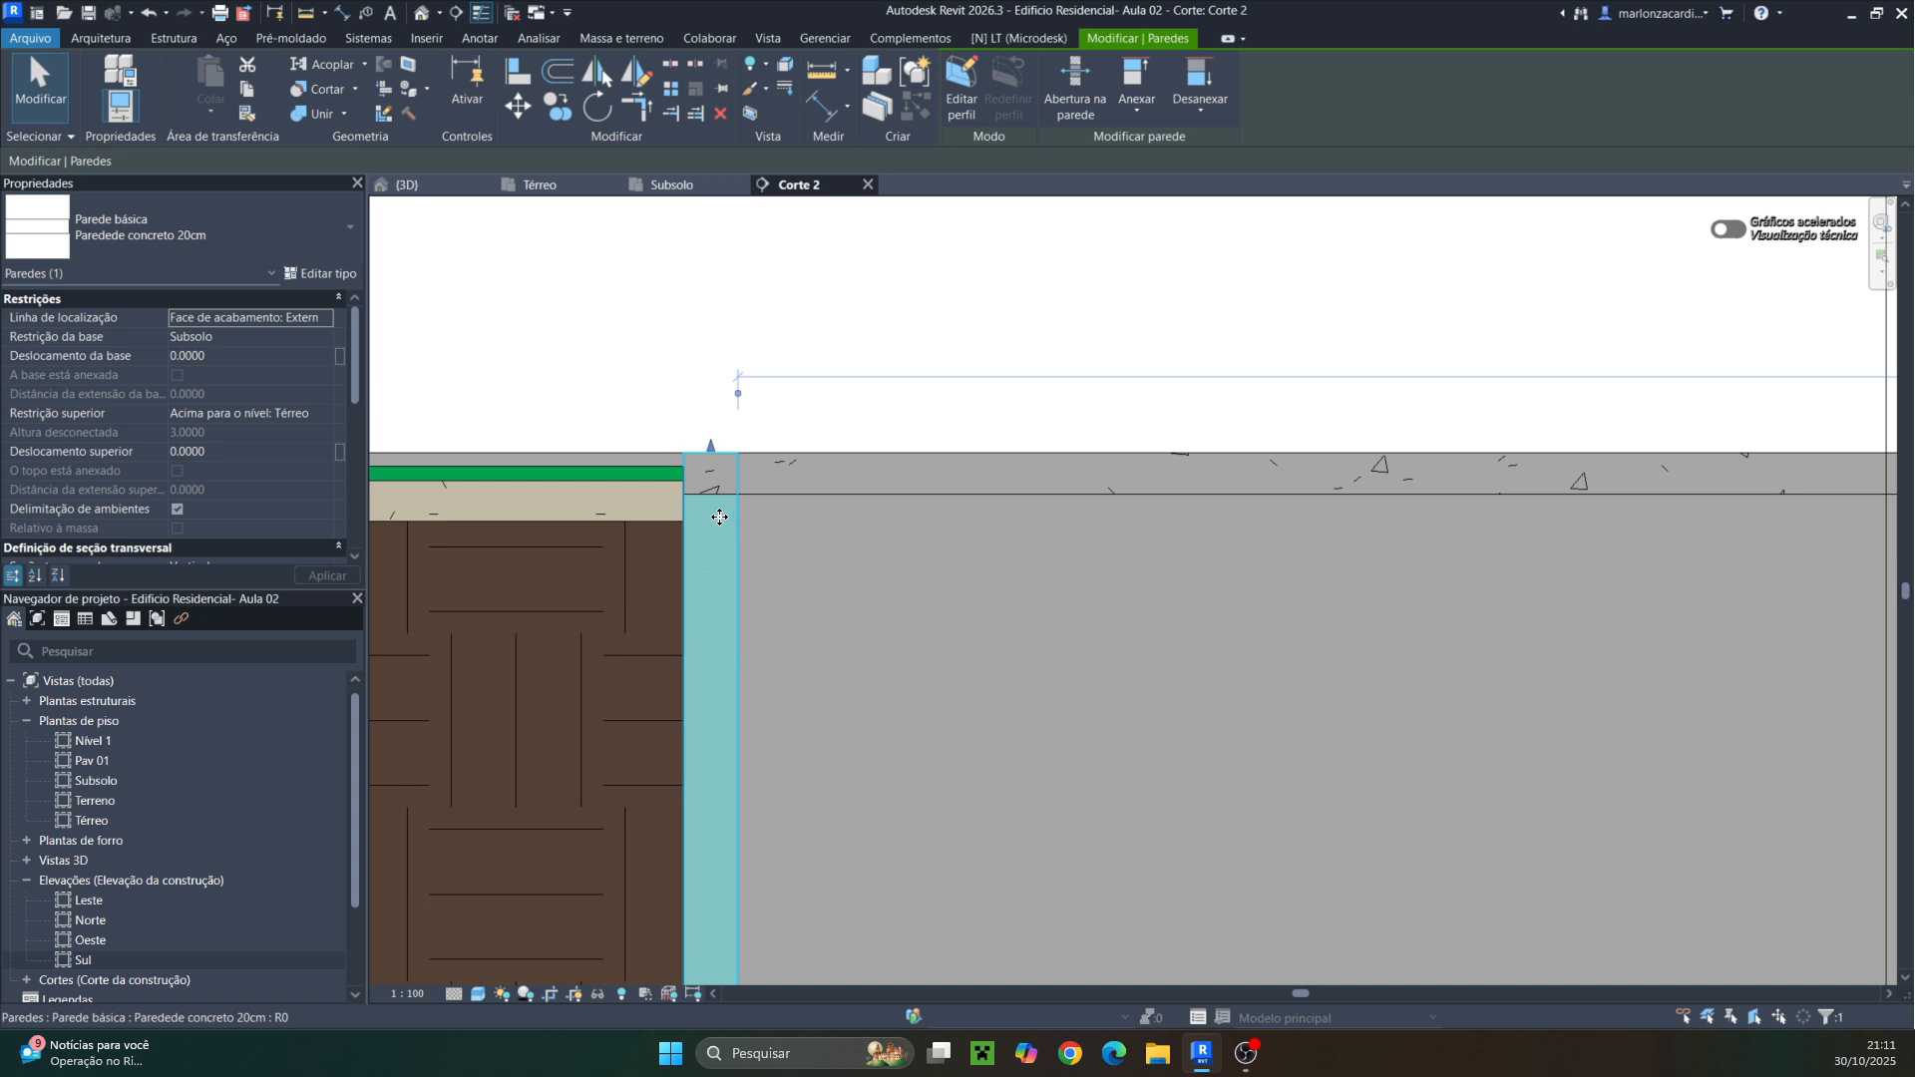
pyautogui.scroll(4, 719, 501)
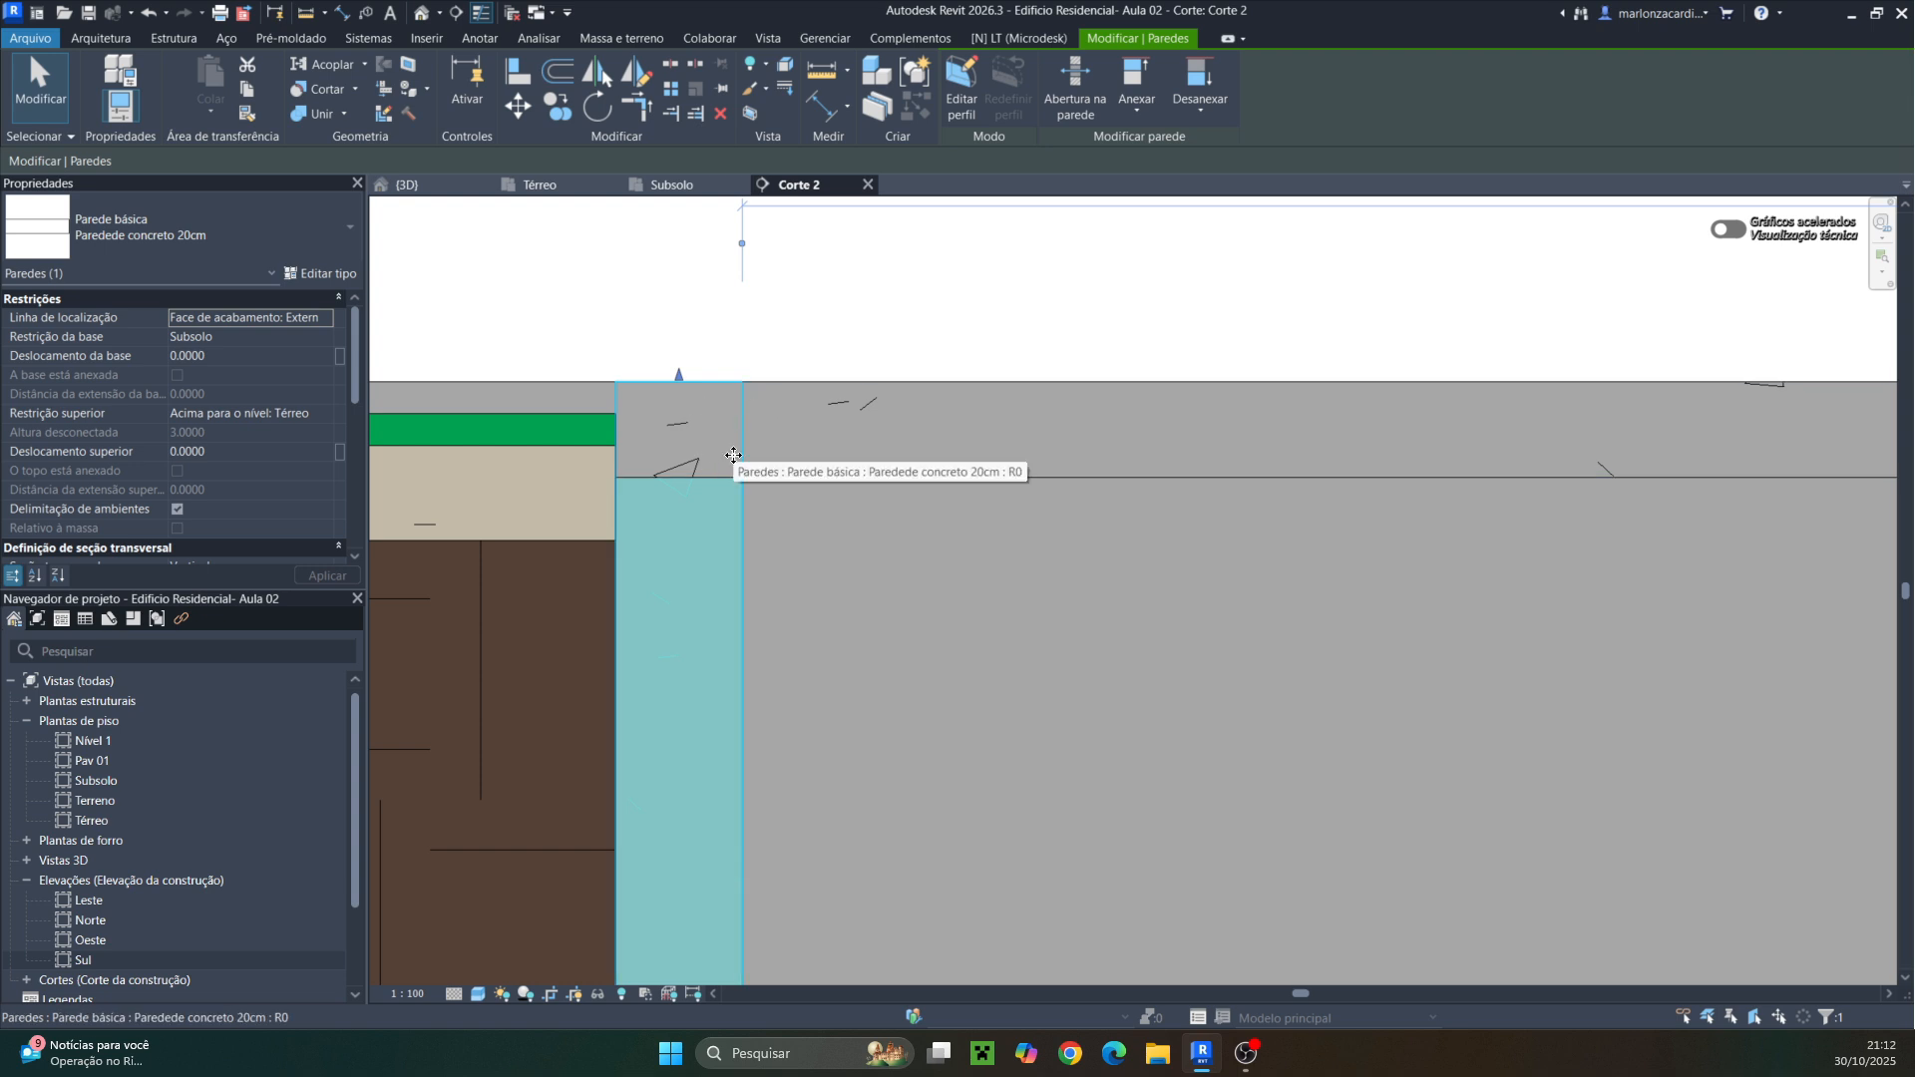
pyautogui.click(532, 187)
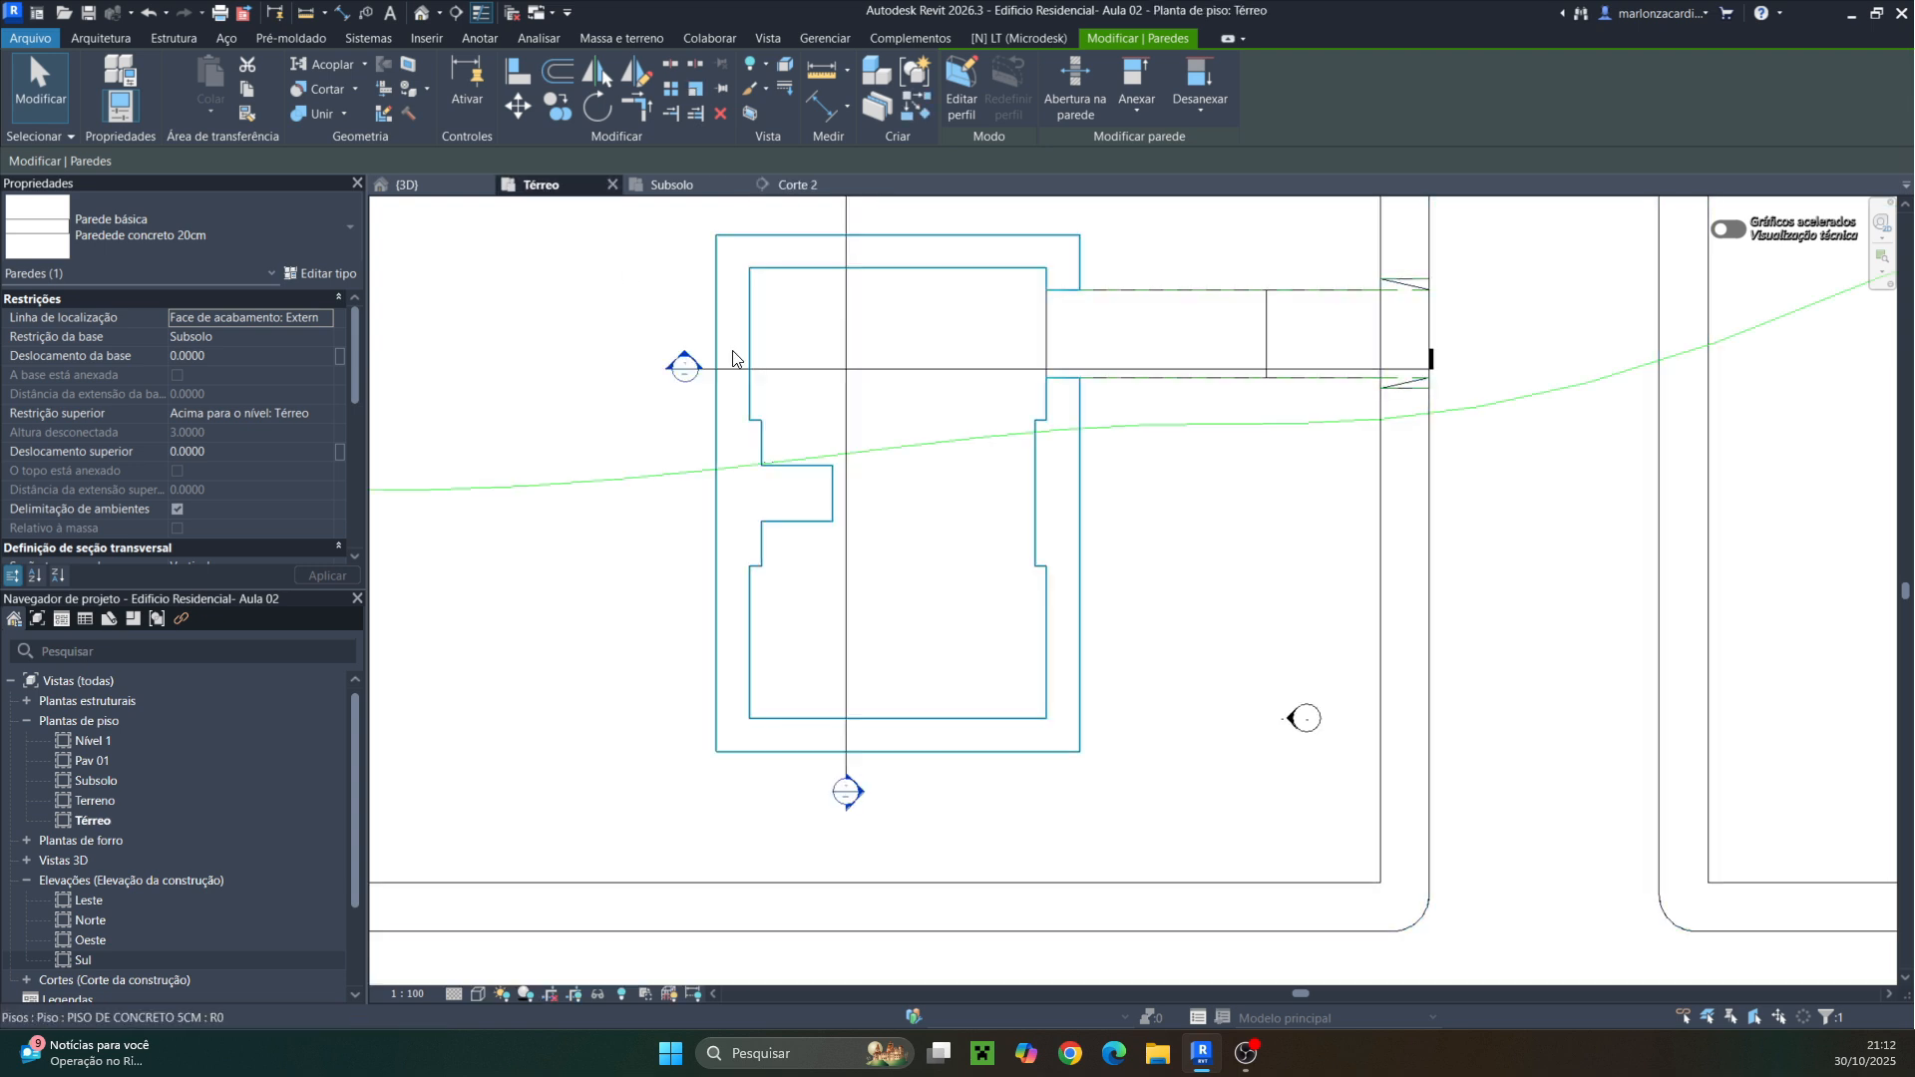
# Reopen the floor's boundary, finish it choosing to attach the walls, and detach the flagged targets
pyautogui.doubleClick(890, 420)
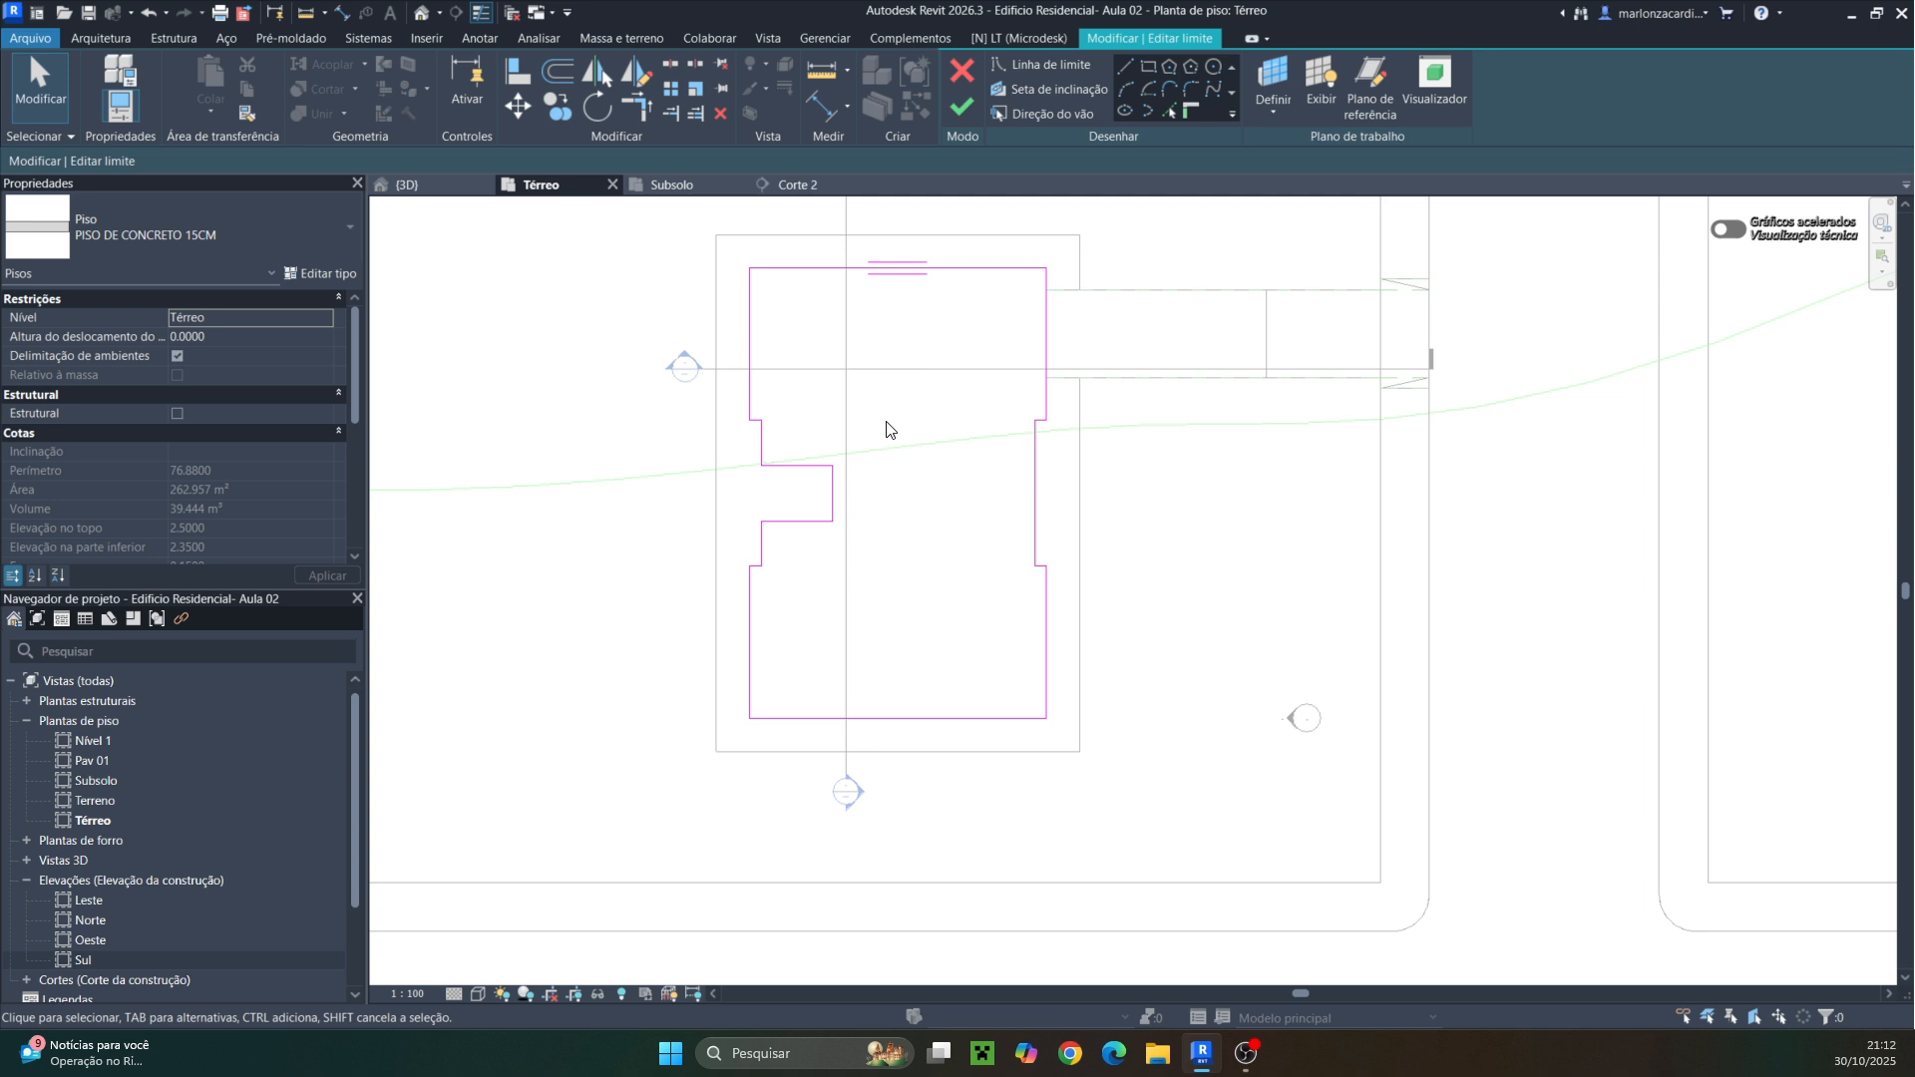
pyautogui.click(960, 108)
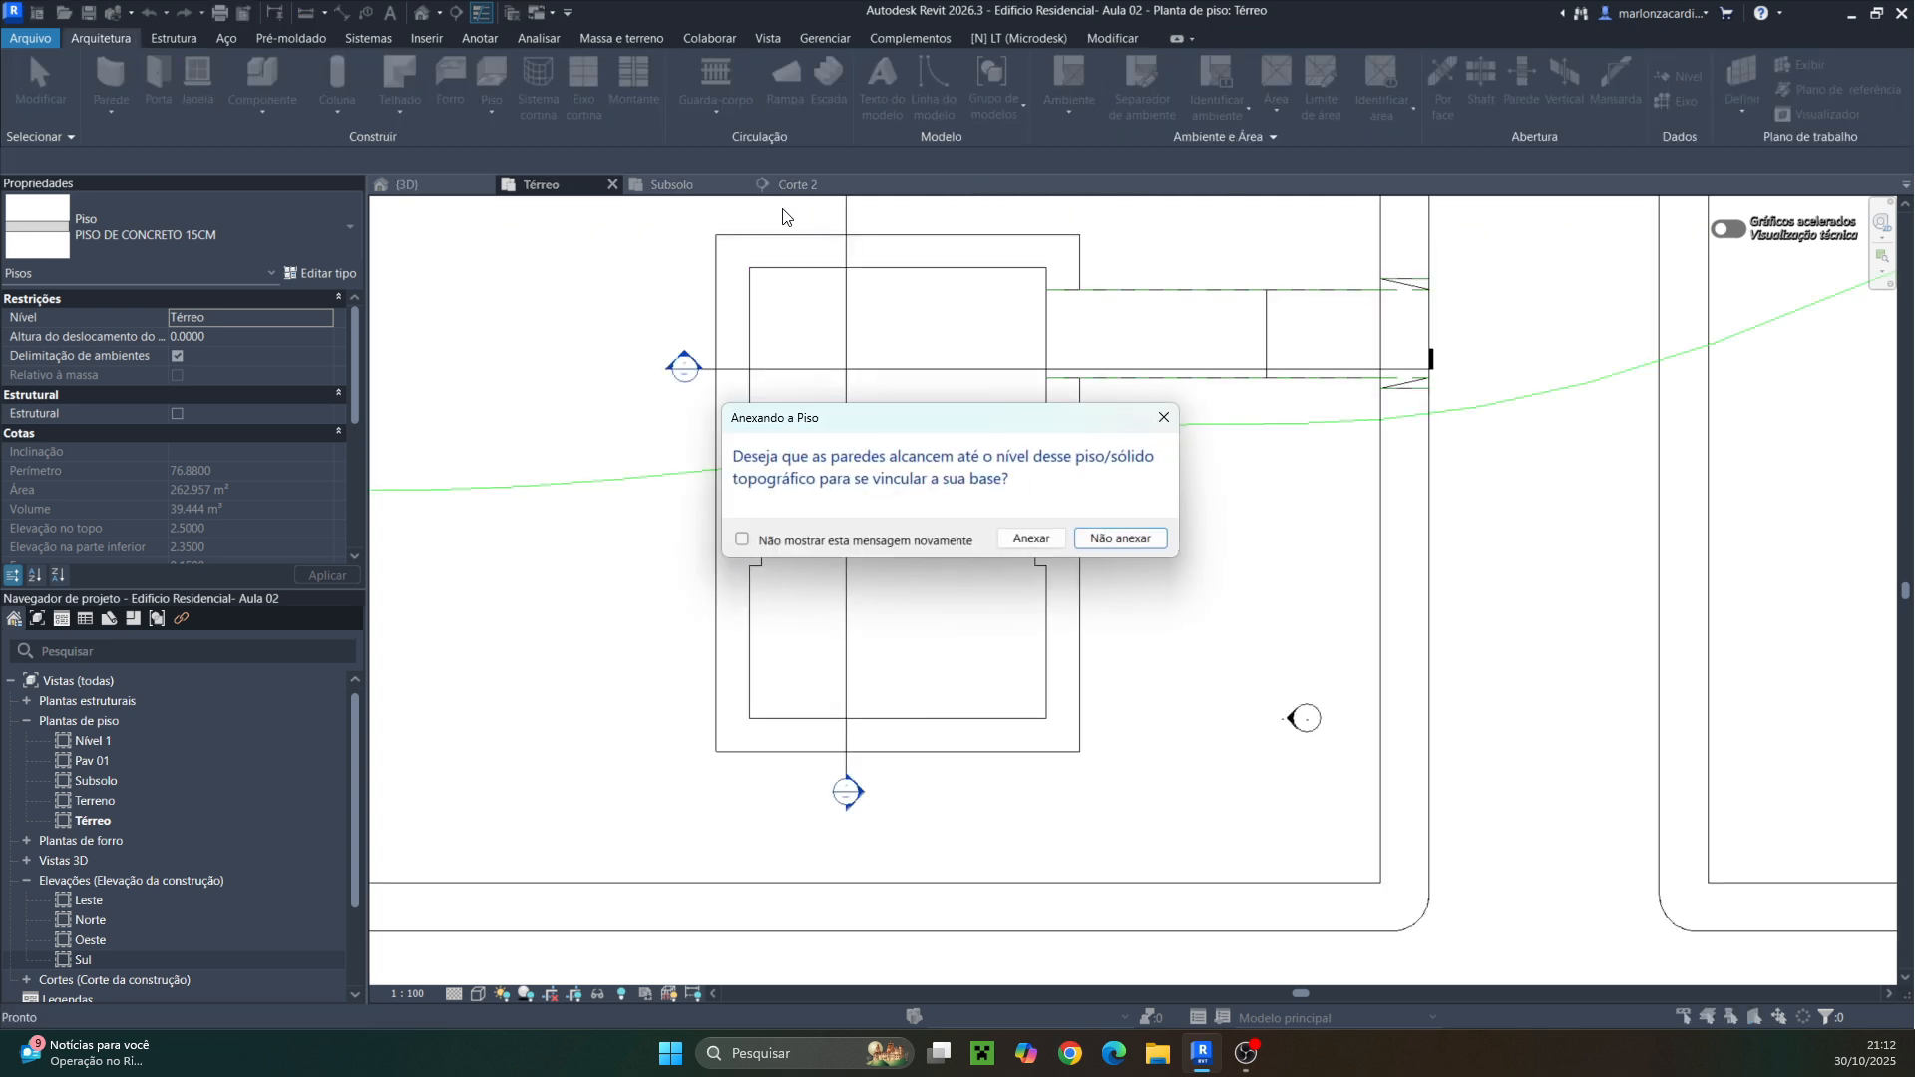
pyautogui.click(1032, 538)
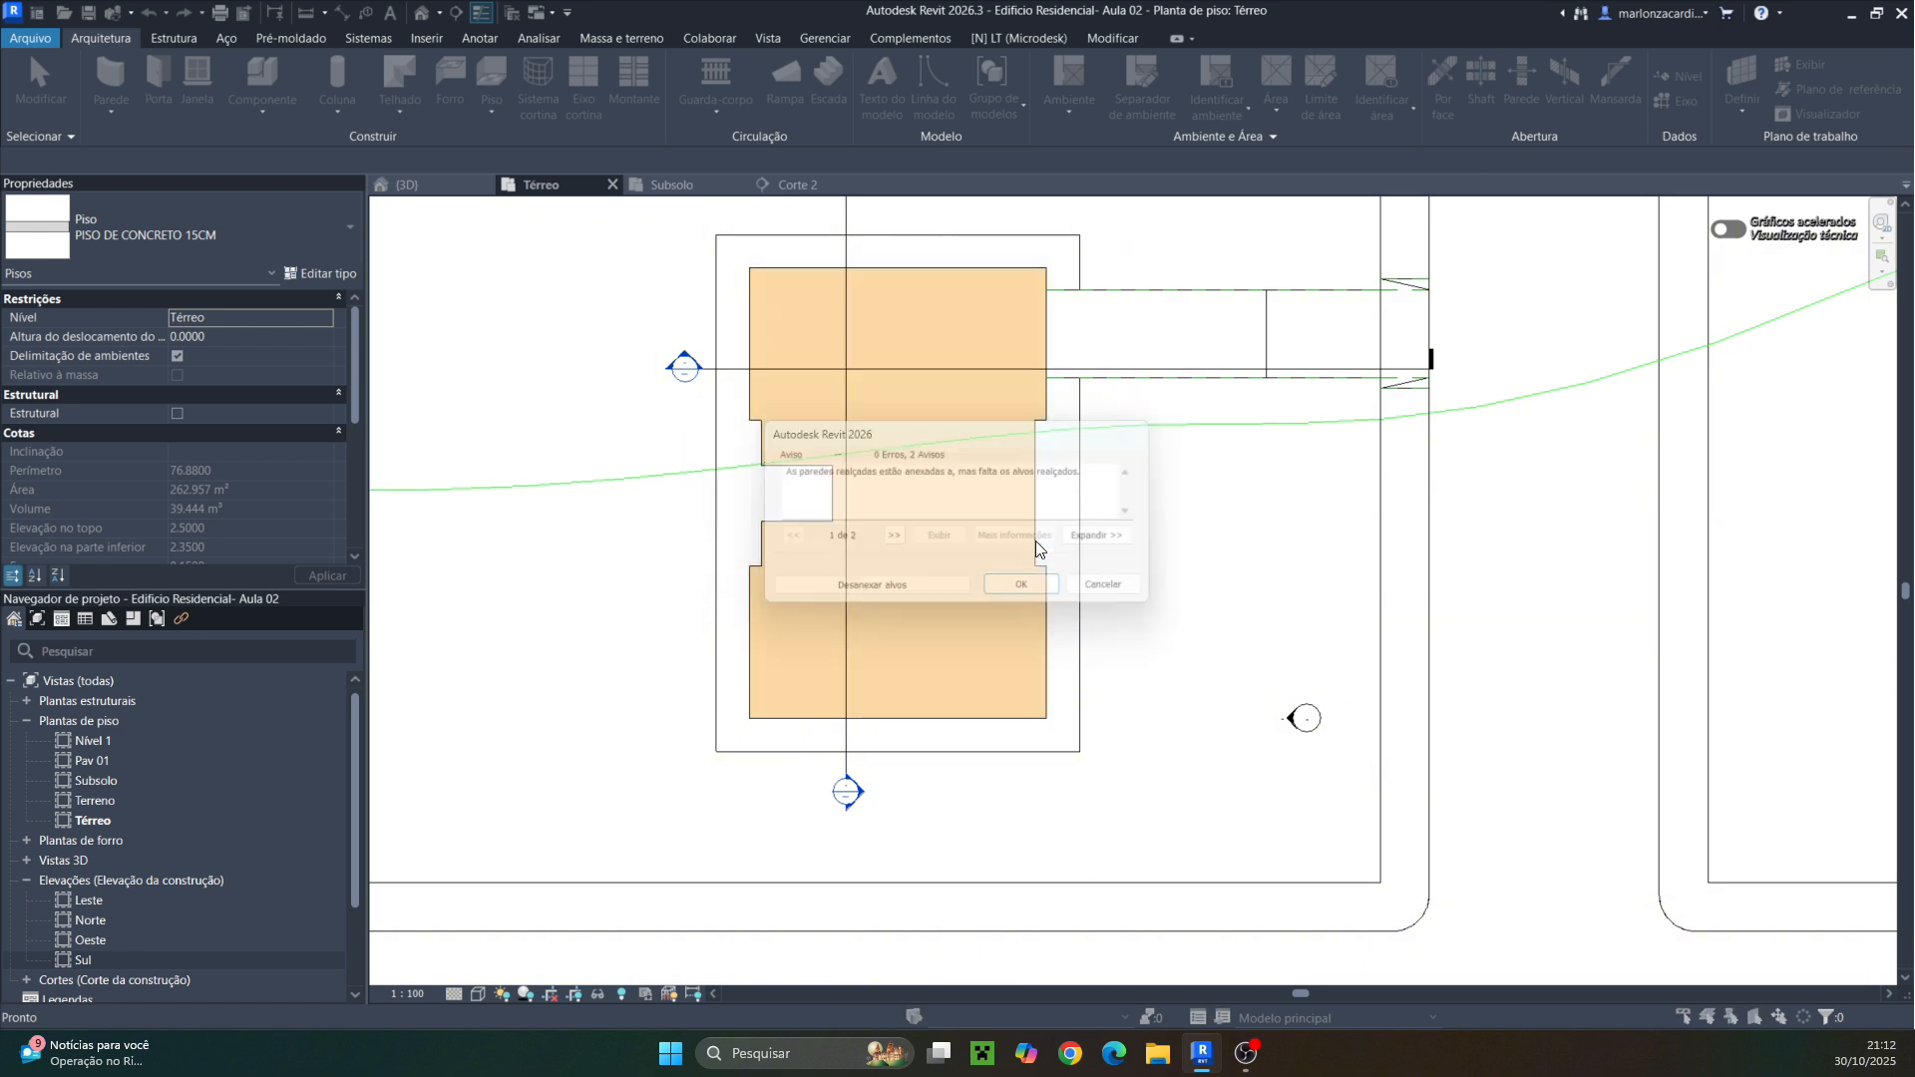
pyautogui.click(894, 594)
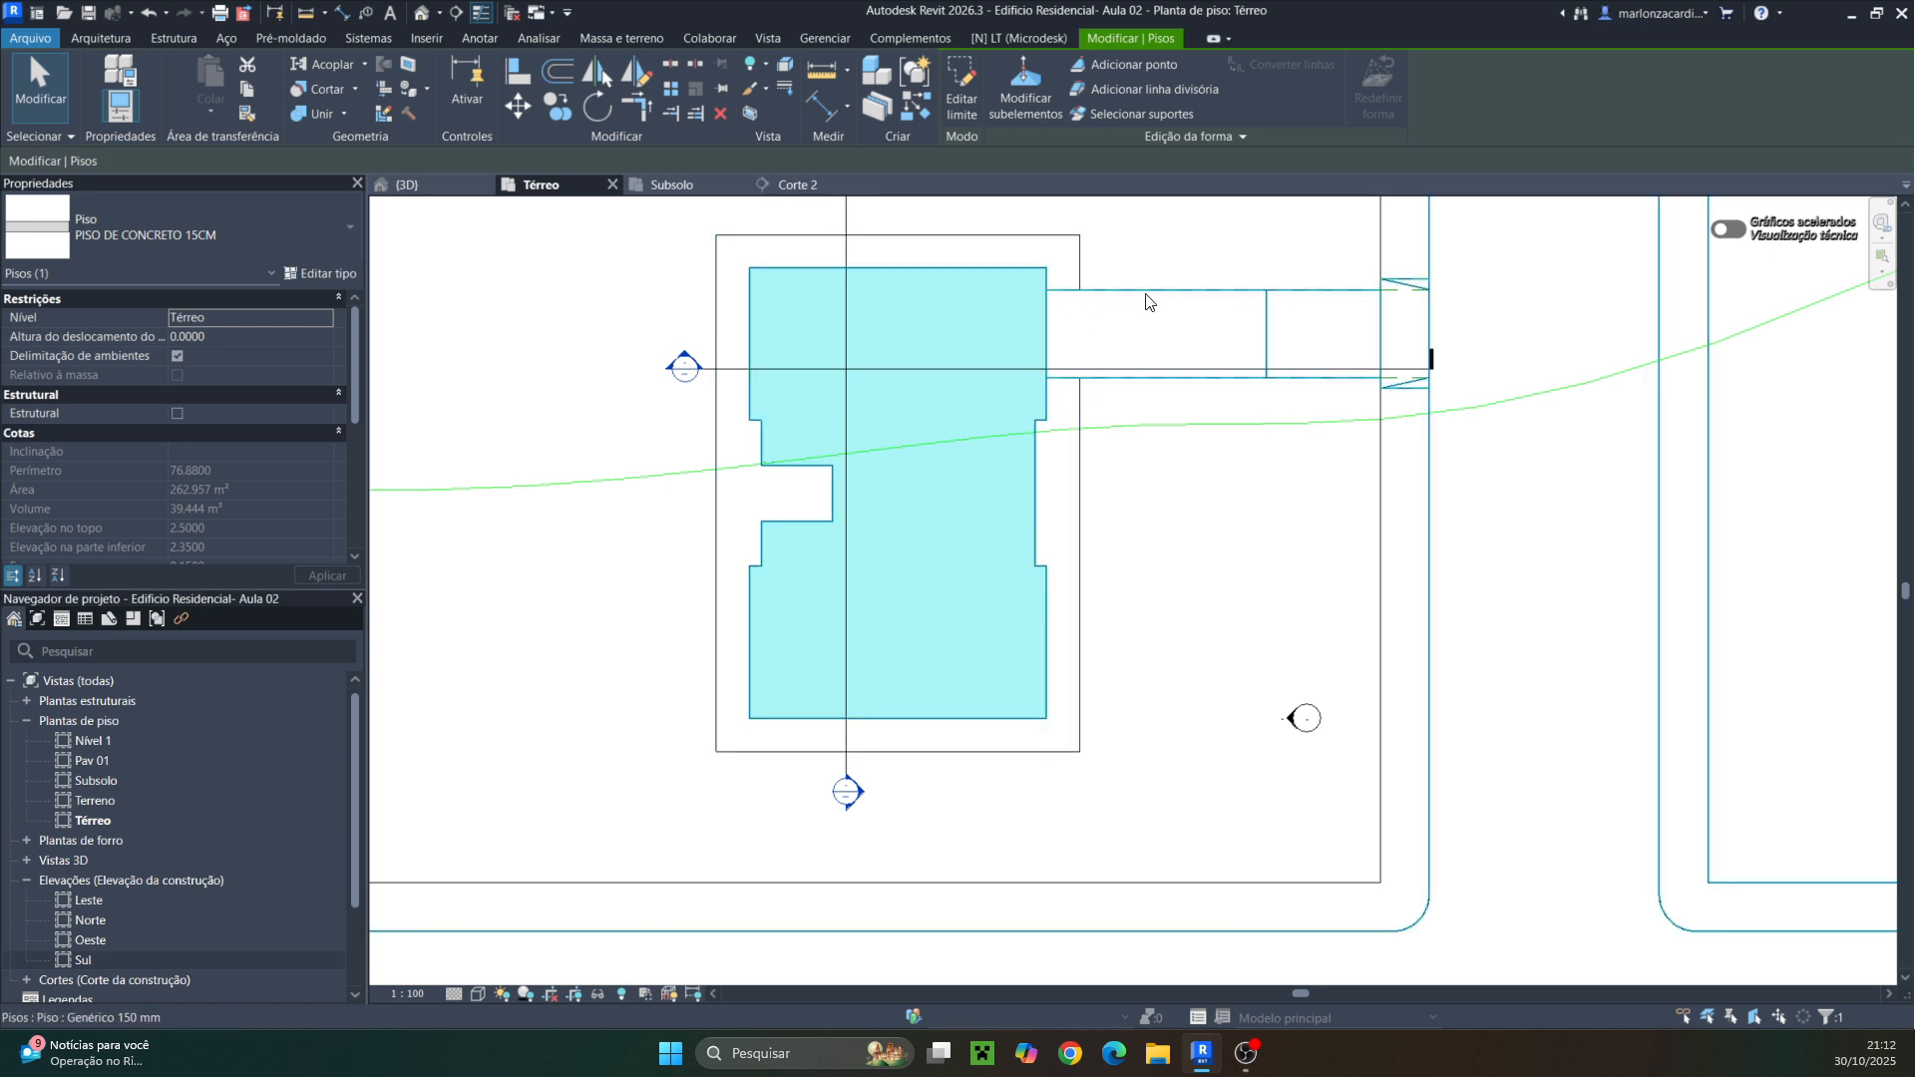
# Examine the wall tops where they meet the floors in Section 2
pyautogui.doubleClick(683, 361)
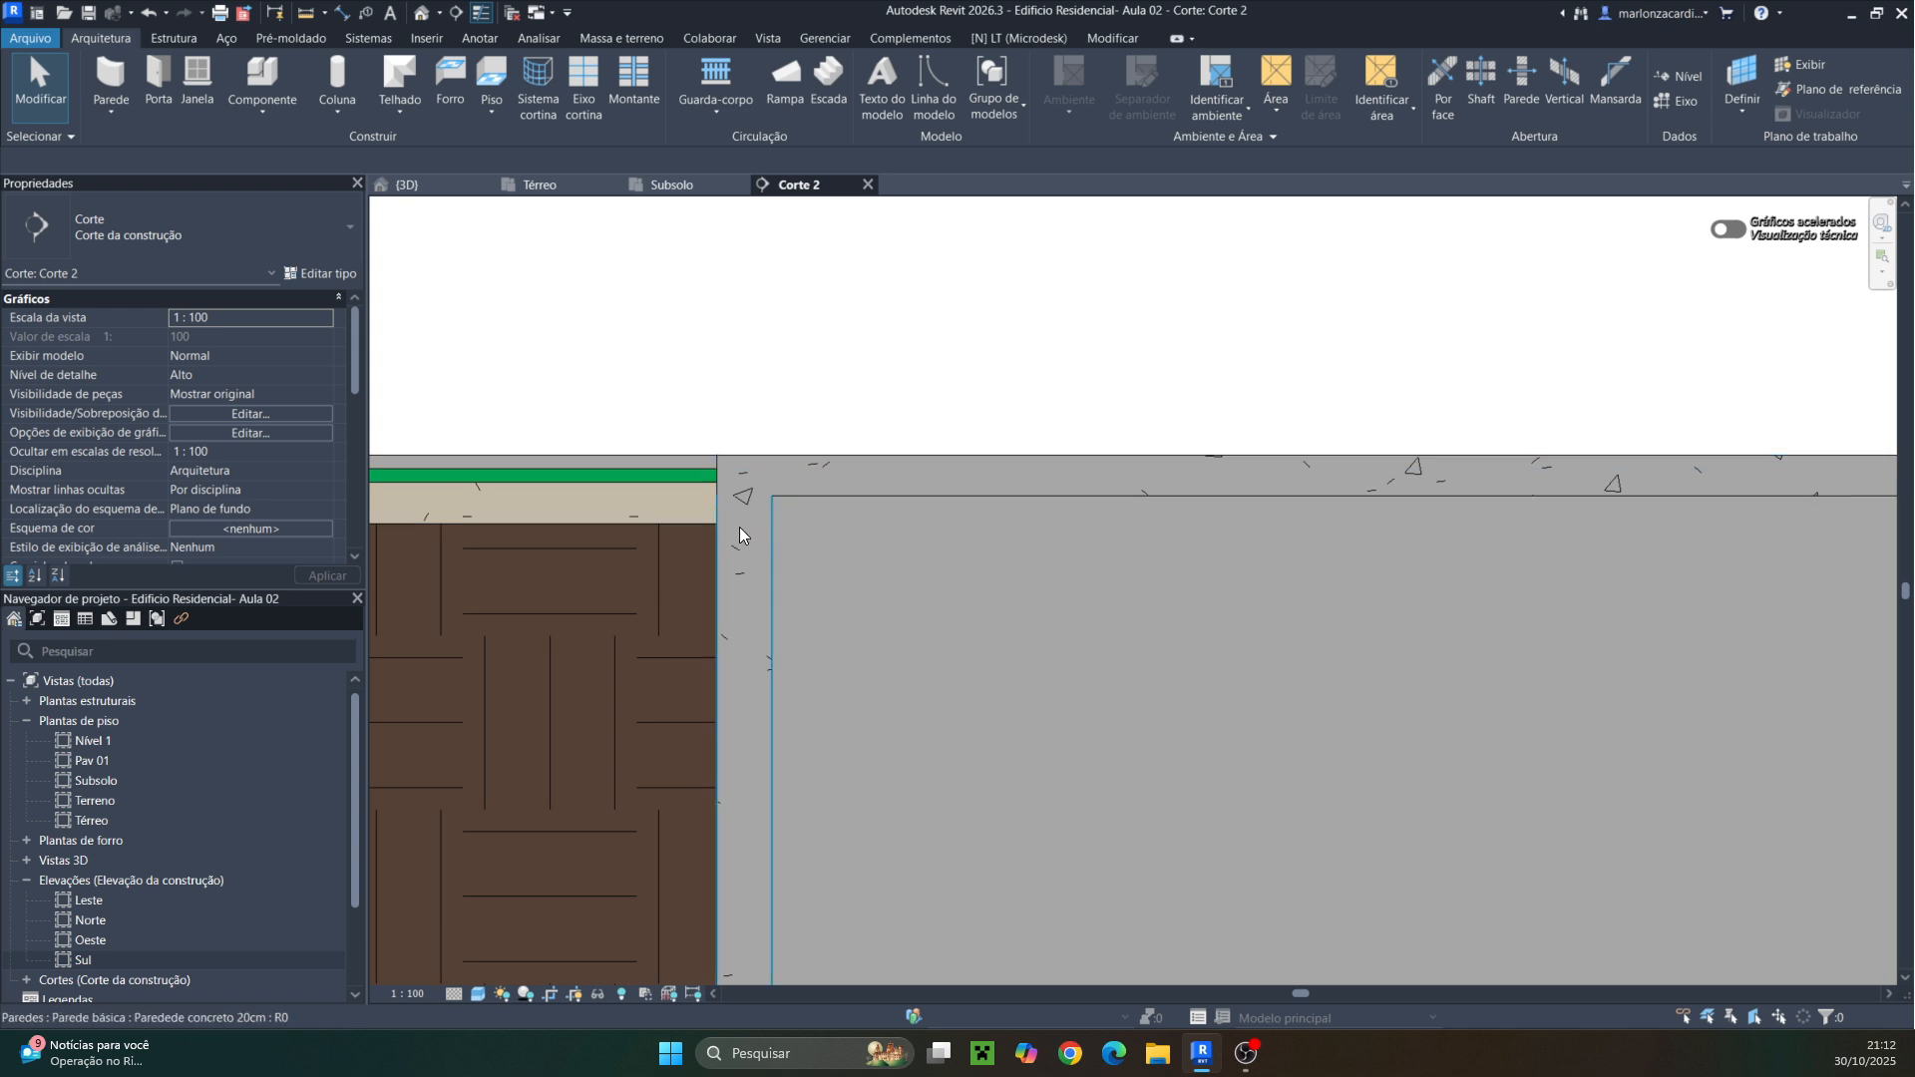
pyautogui.click(766, 515)
pyautogui.scroll(3, 780, 476)
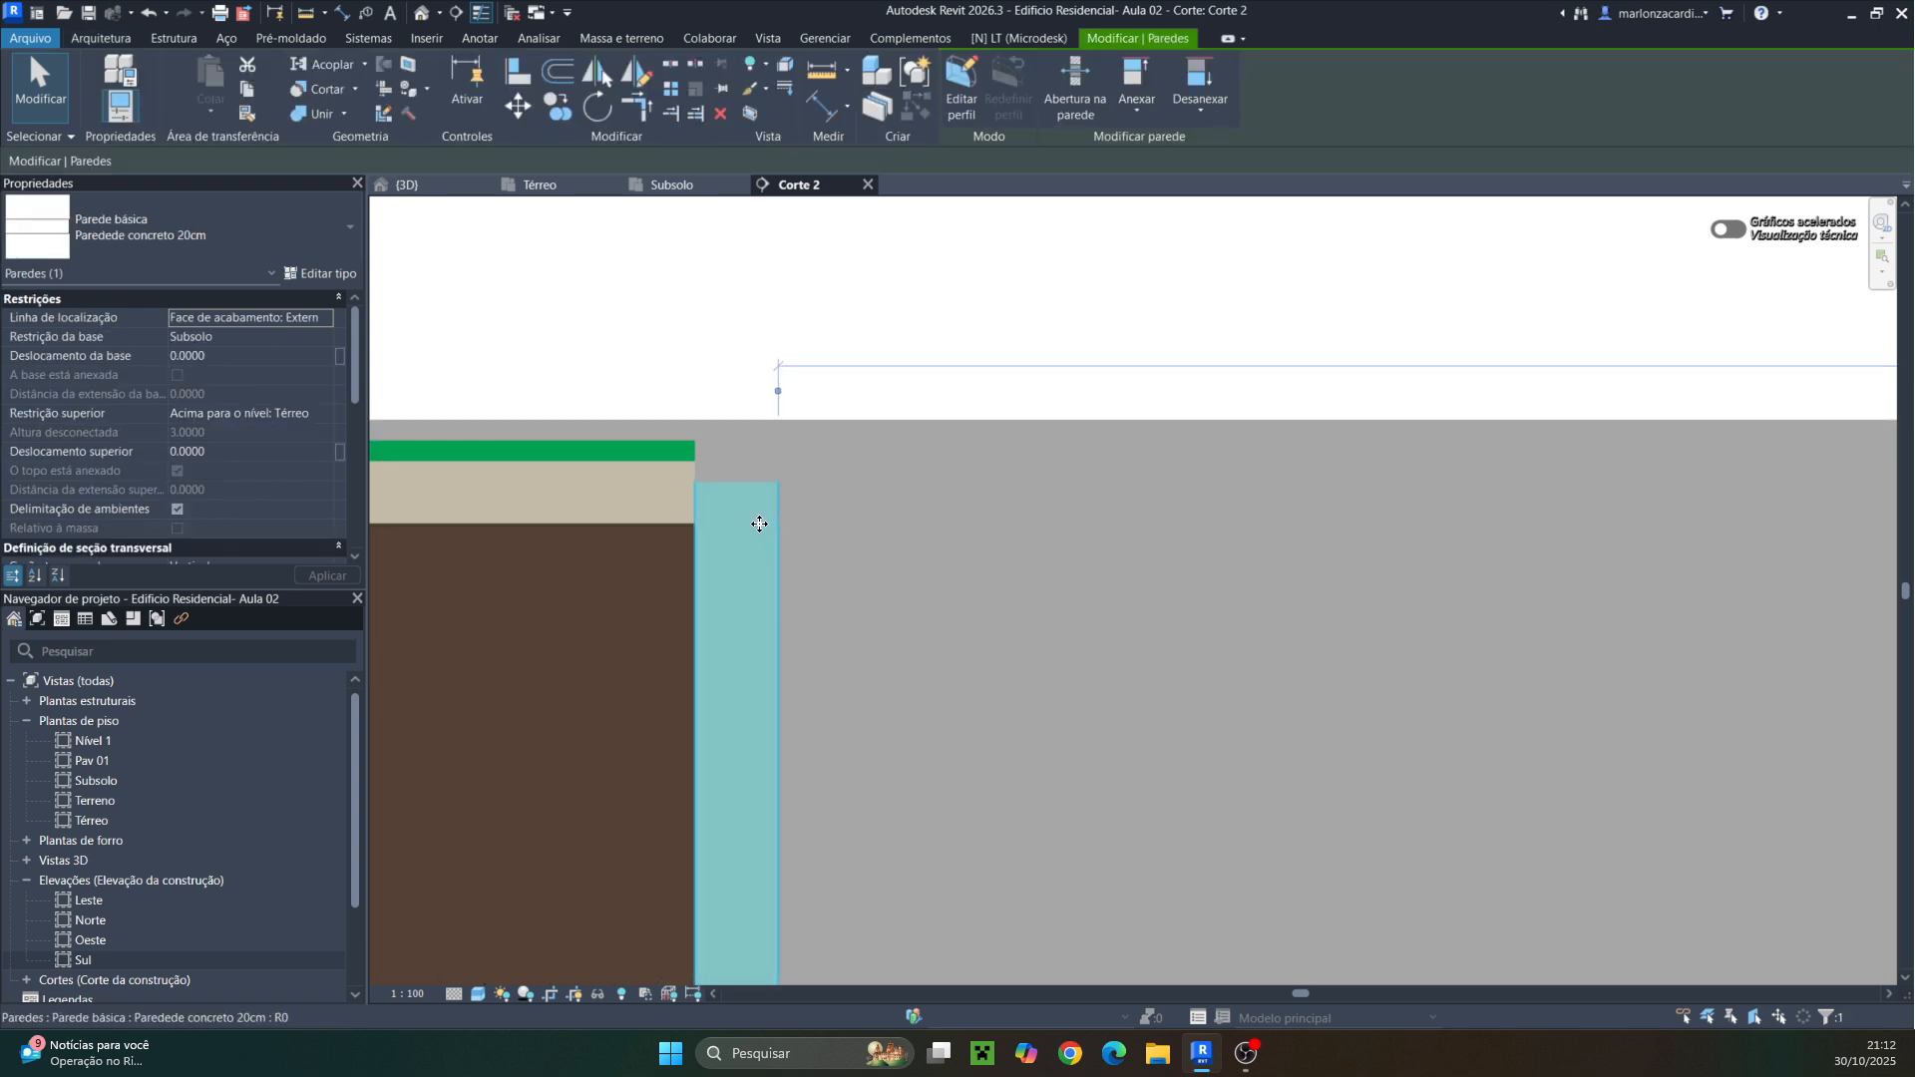
pyautogui.press('Escape')
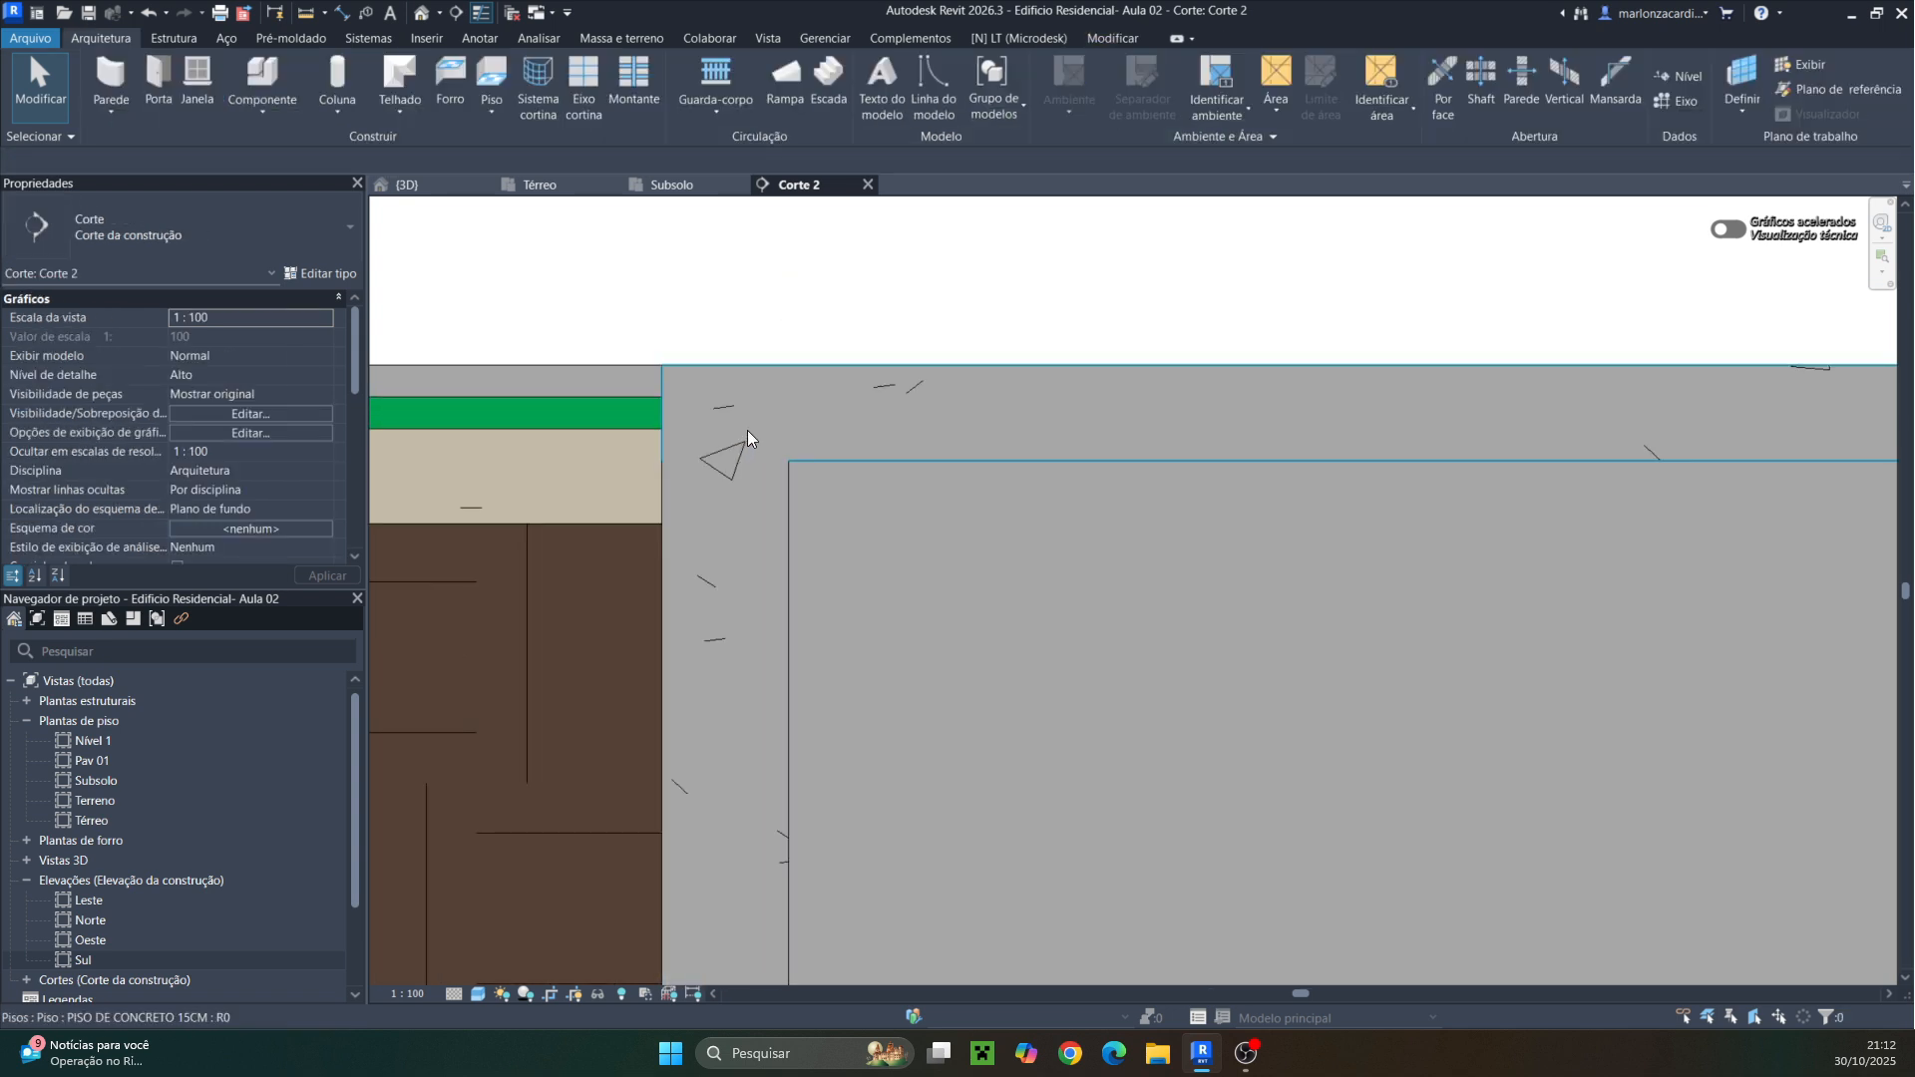
pyautogui.click(787, 504)
pyautogui.scroll(-1, 778, 478)
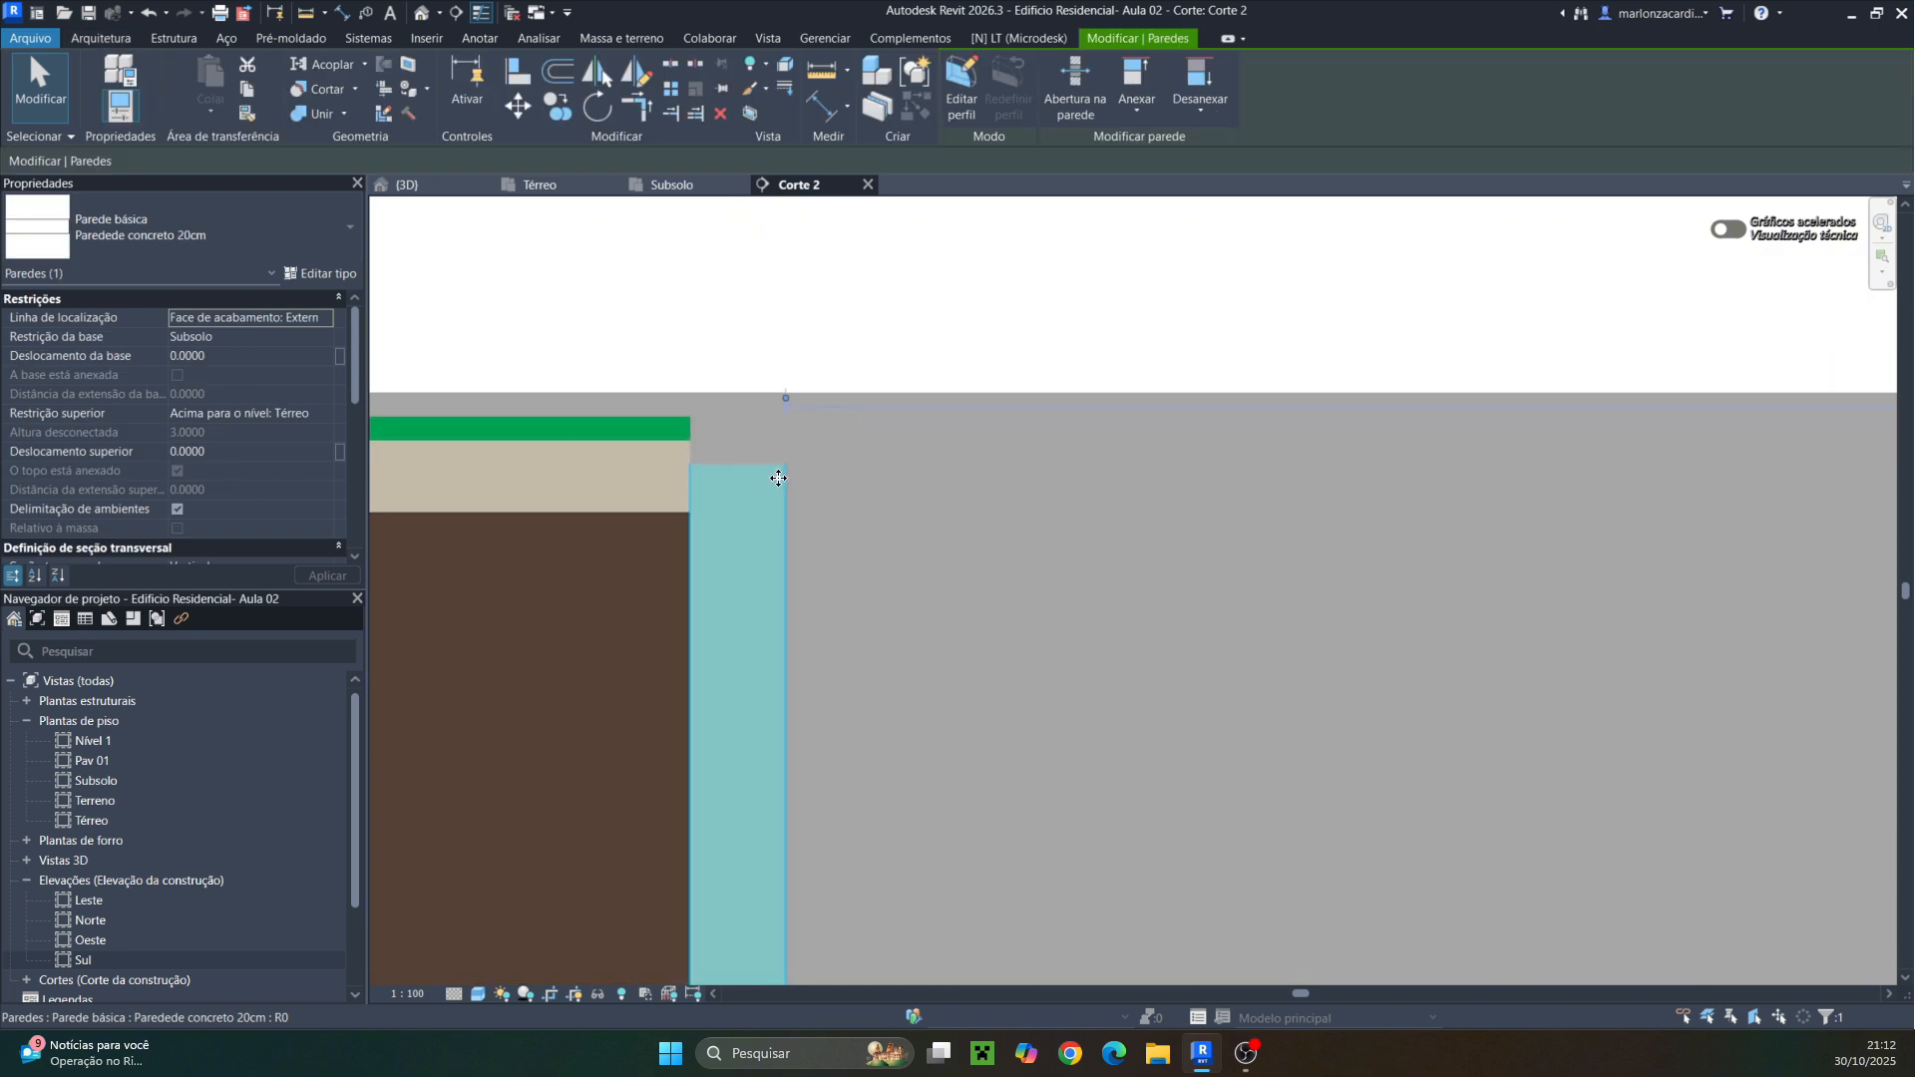
pyautogui.scroll(-1, 778, 478)
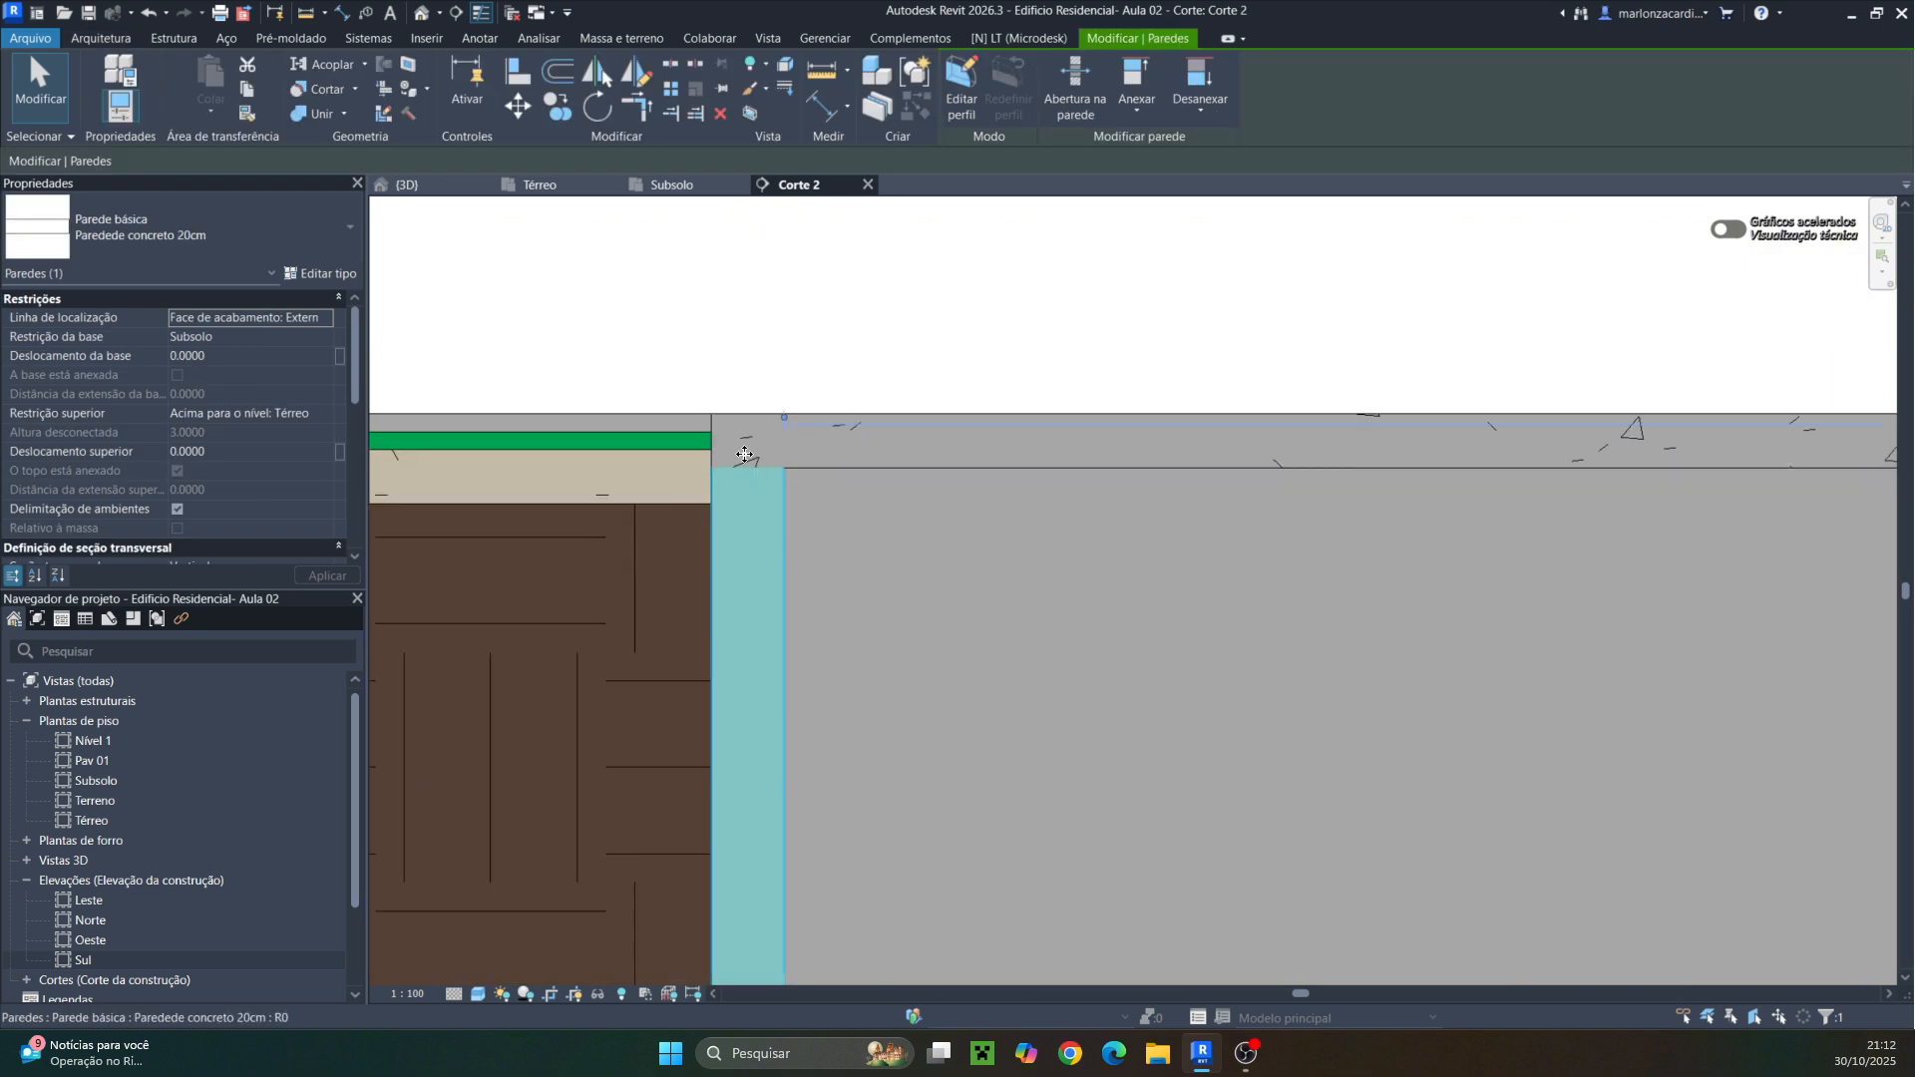
pyautogui.scroll(3, 760, 467)
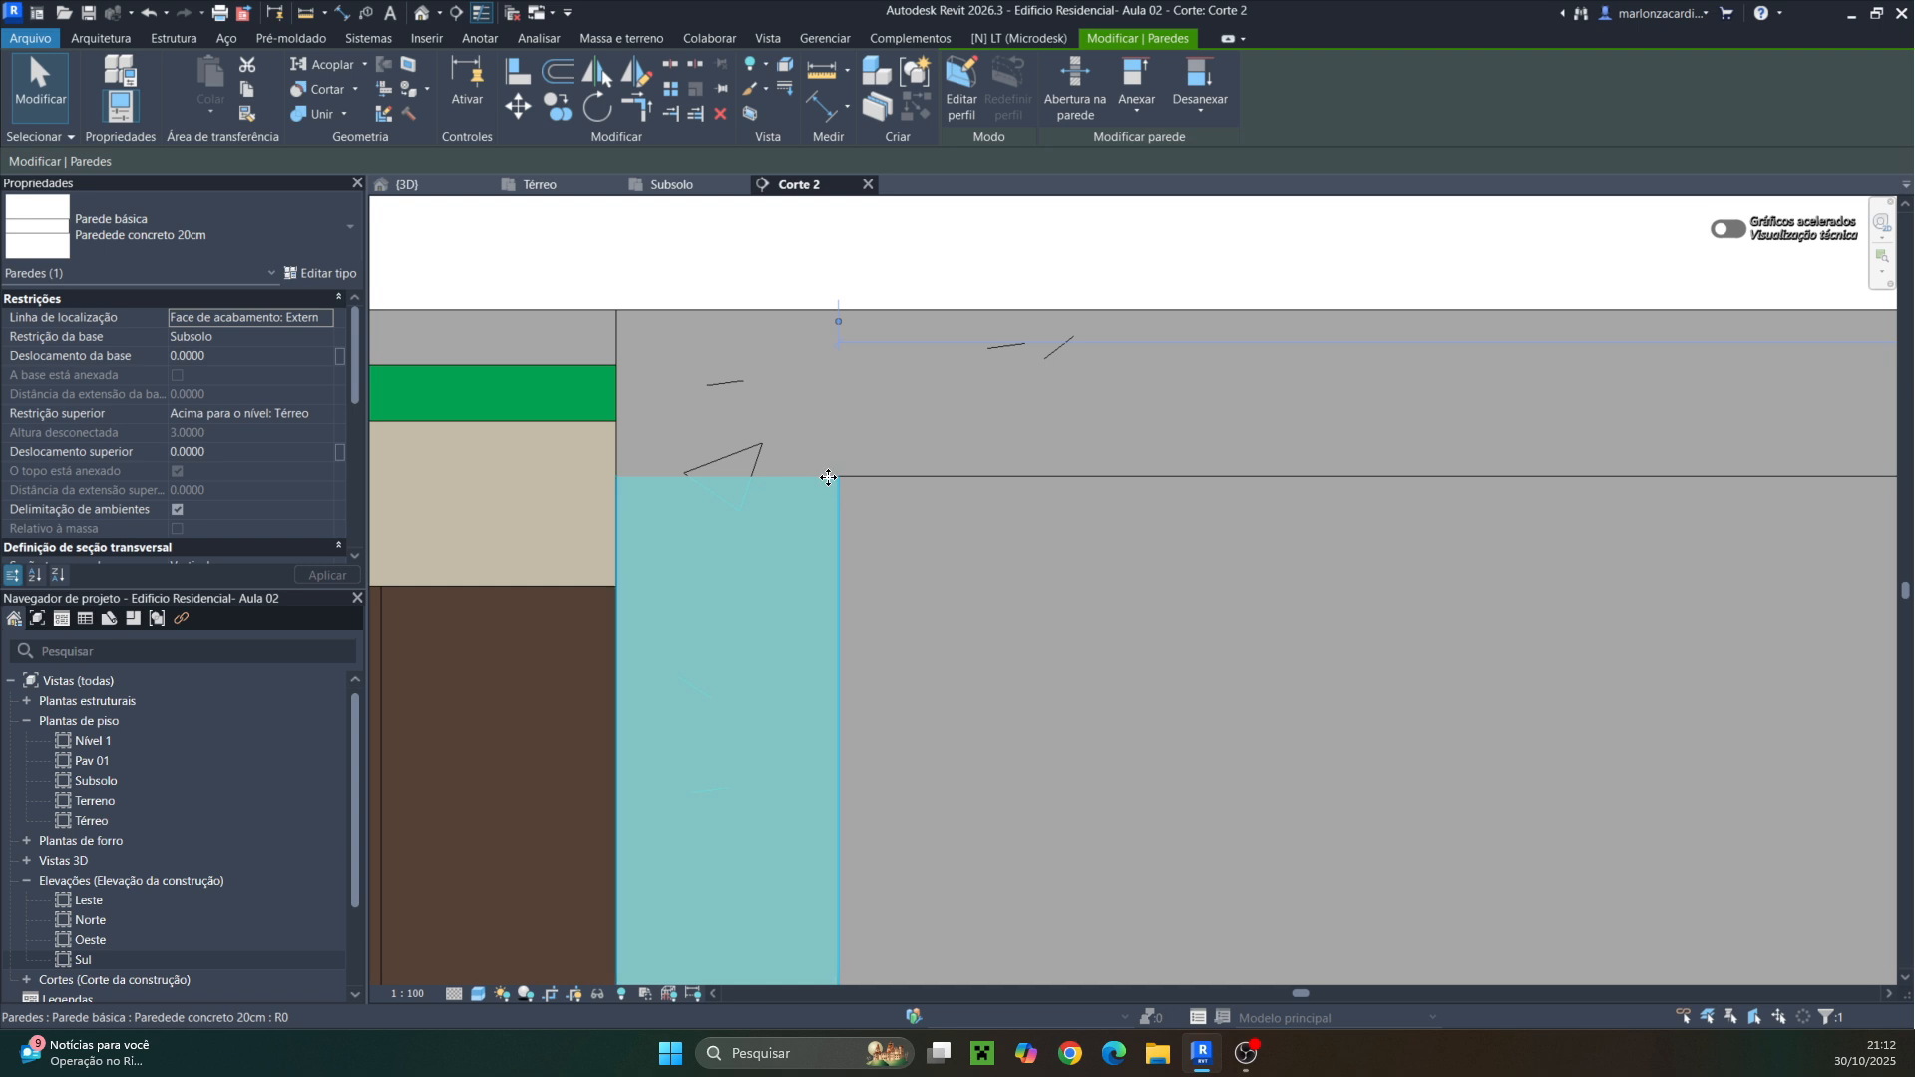
pyautogui.scroll(-3, 848, 495)
pyautogui.click(896, 539)
pyautogui.scroll(-3, 895, 537)
pyautogui.scroll(5, 926, 523)
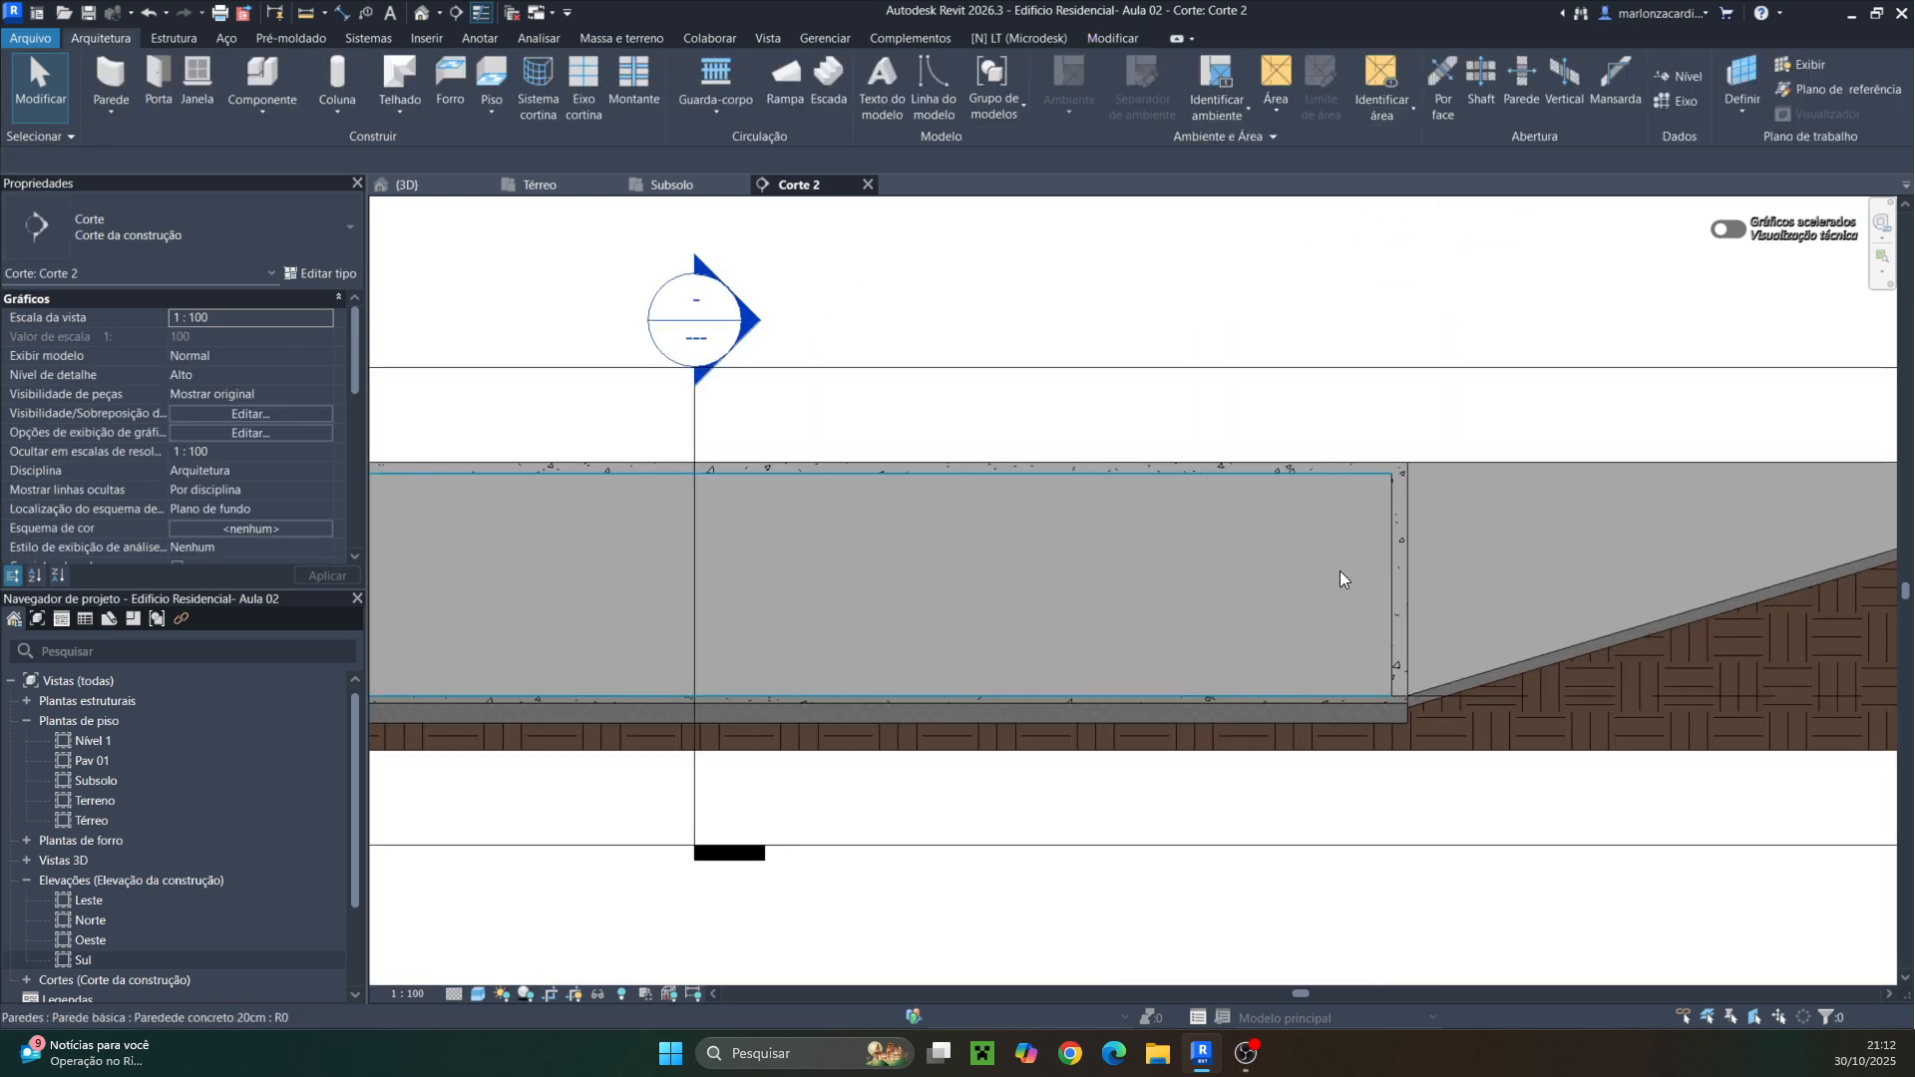
# Inspect the floors and ramp walls in the 3D view, then return to the Térreo plan
pyautogui.click(406, 184)
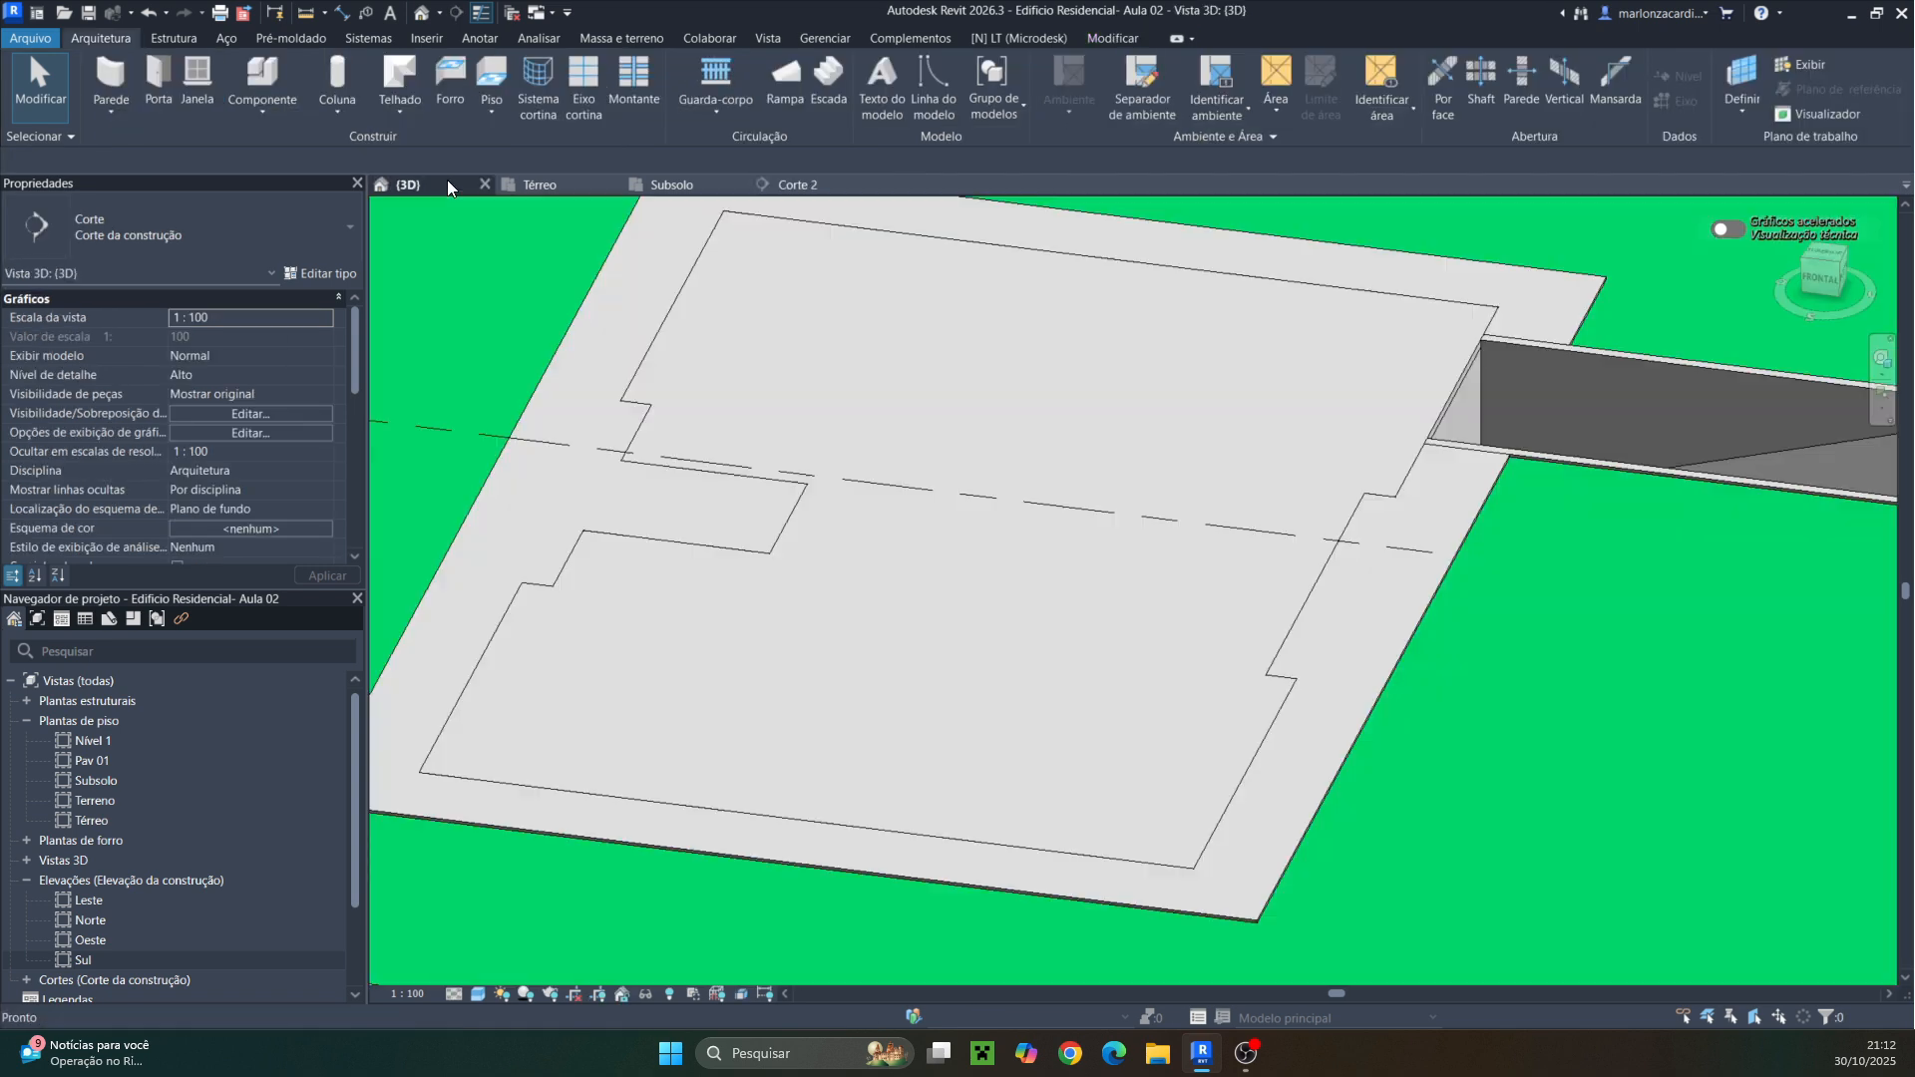
pyautogui.scroll(4, 1090, 513)
pyautogui.scroll(8, 1428, 493)
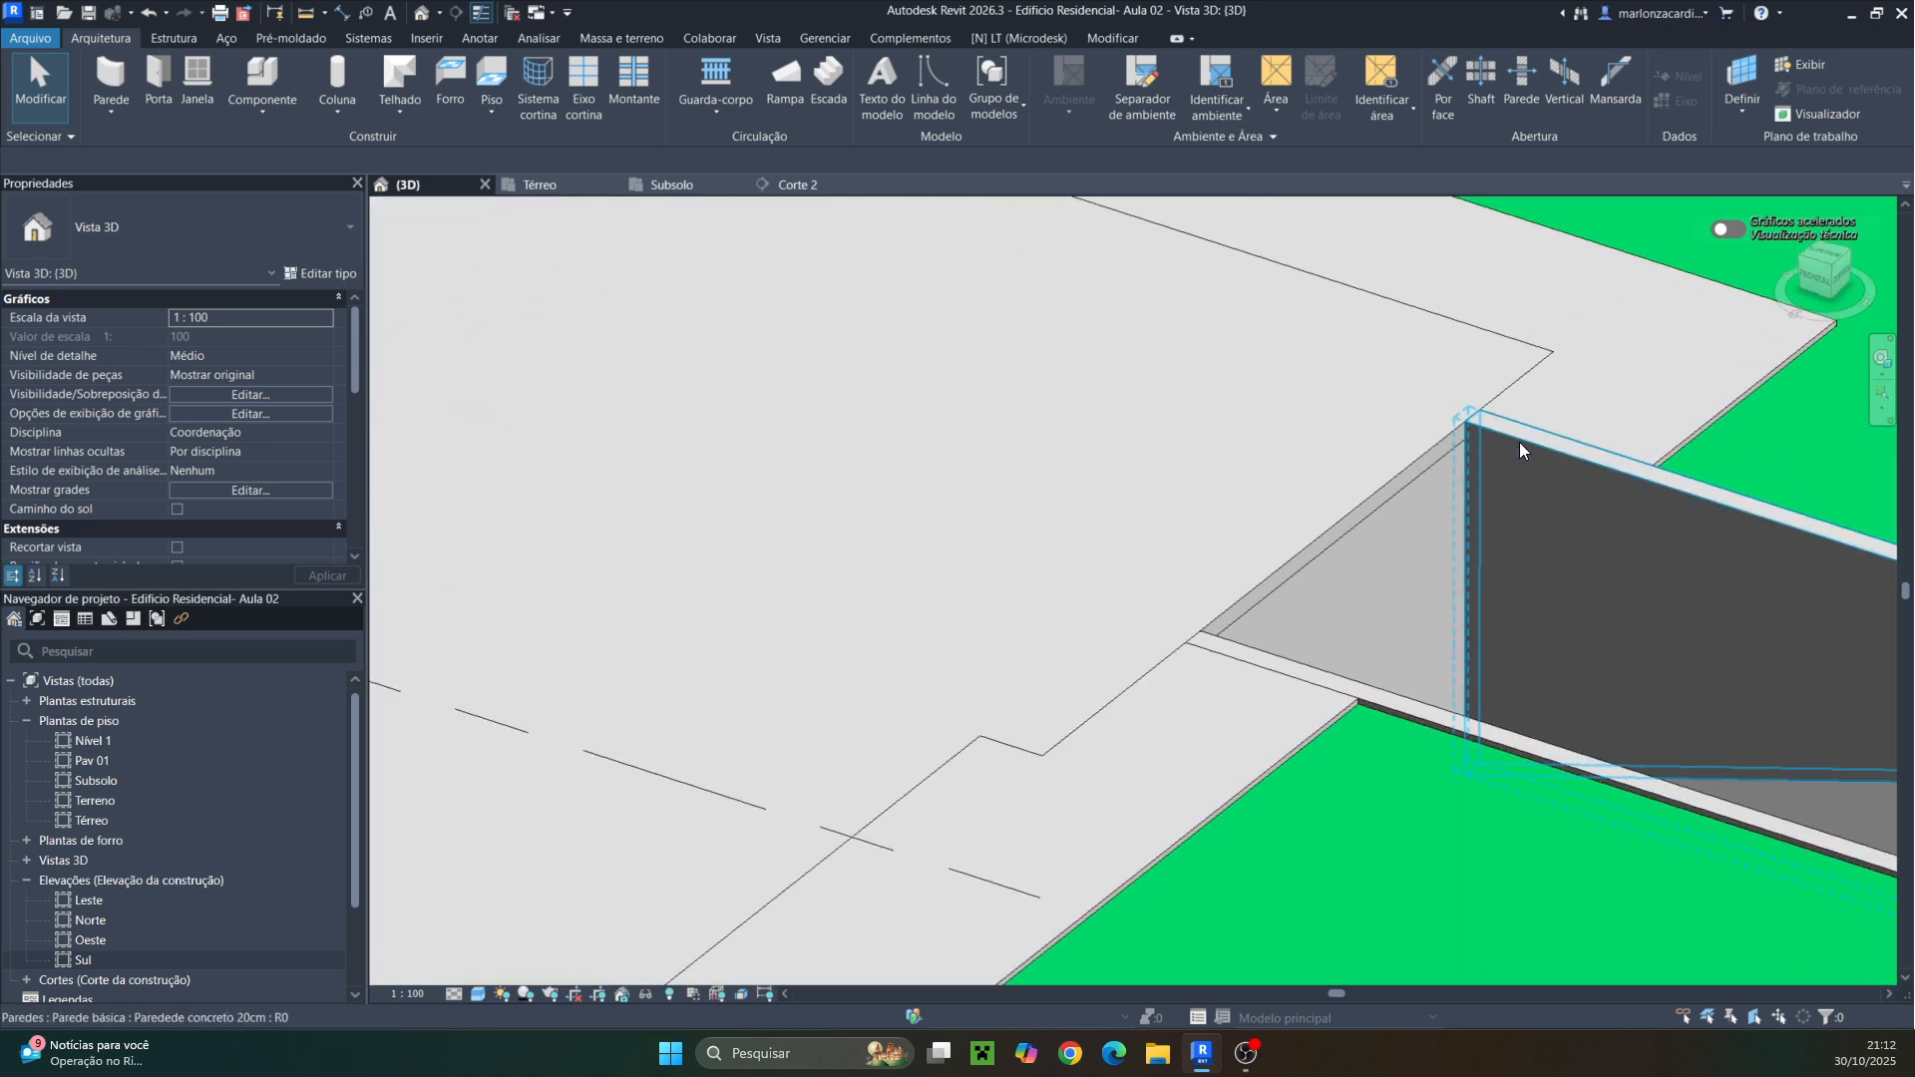
pyautogui.click(1465, 441)
pyautogui.moveTo(1465, 440); pyautogui.dragTo(1356, 381, button='middle')
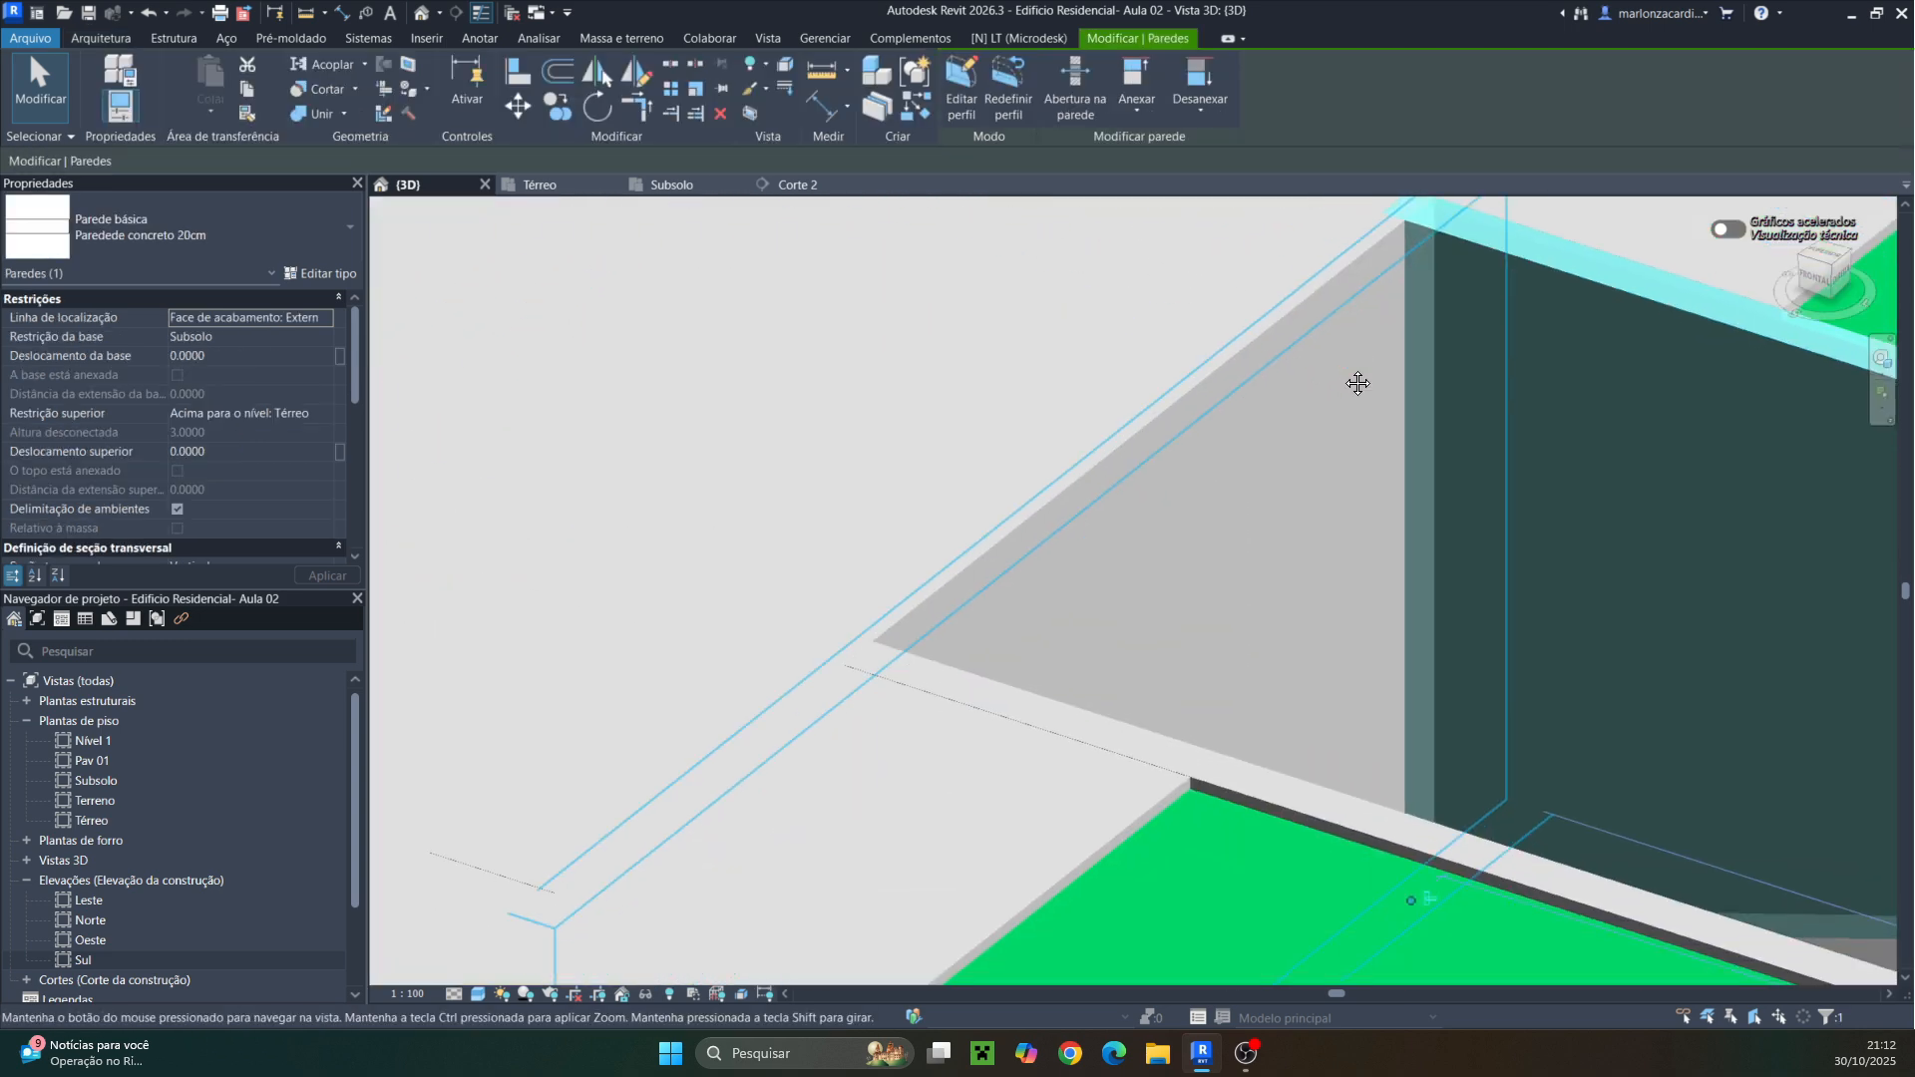
pyautogui.scroll(-6, 1055, 726)
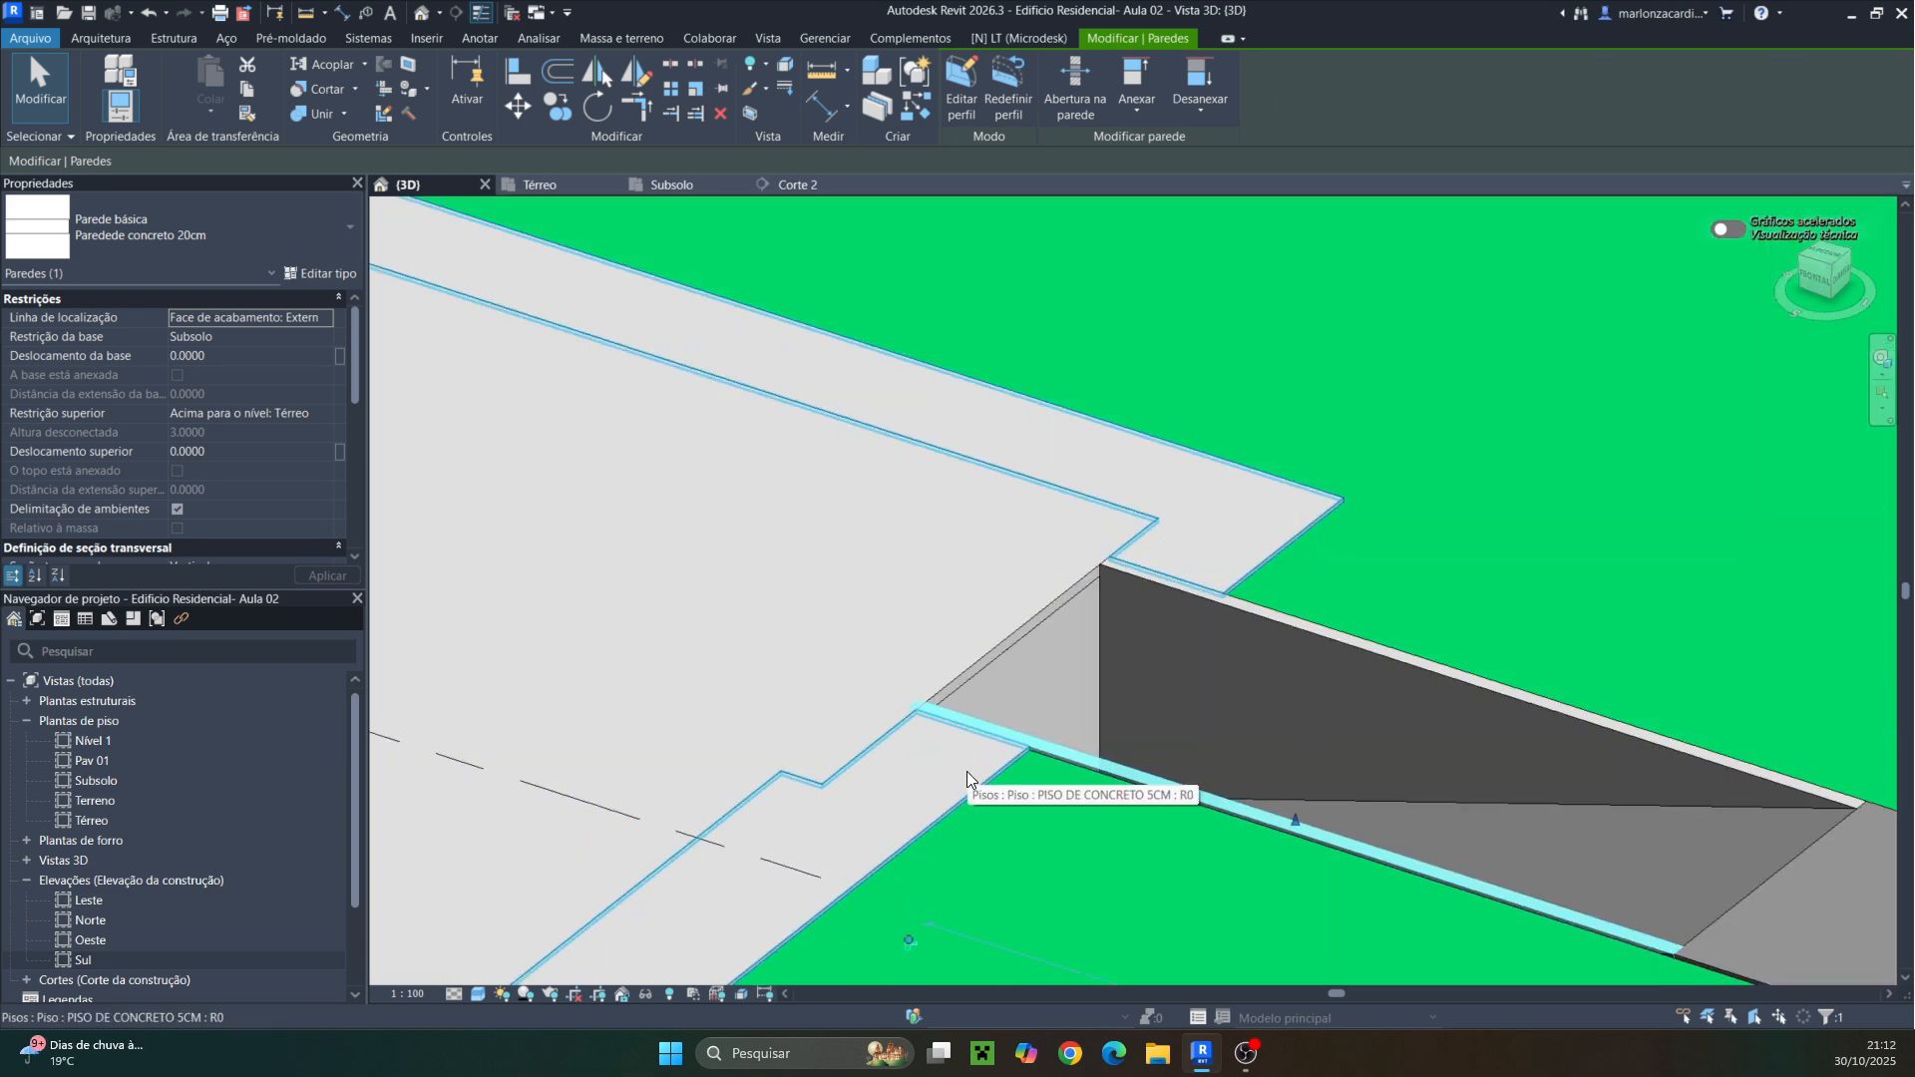
pyautogui.scroll(1, 1107, 777)
pyautogui.press('Escape')
pyautogui.scroll(-2, 1034, 745)
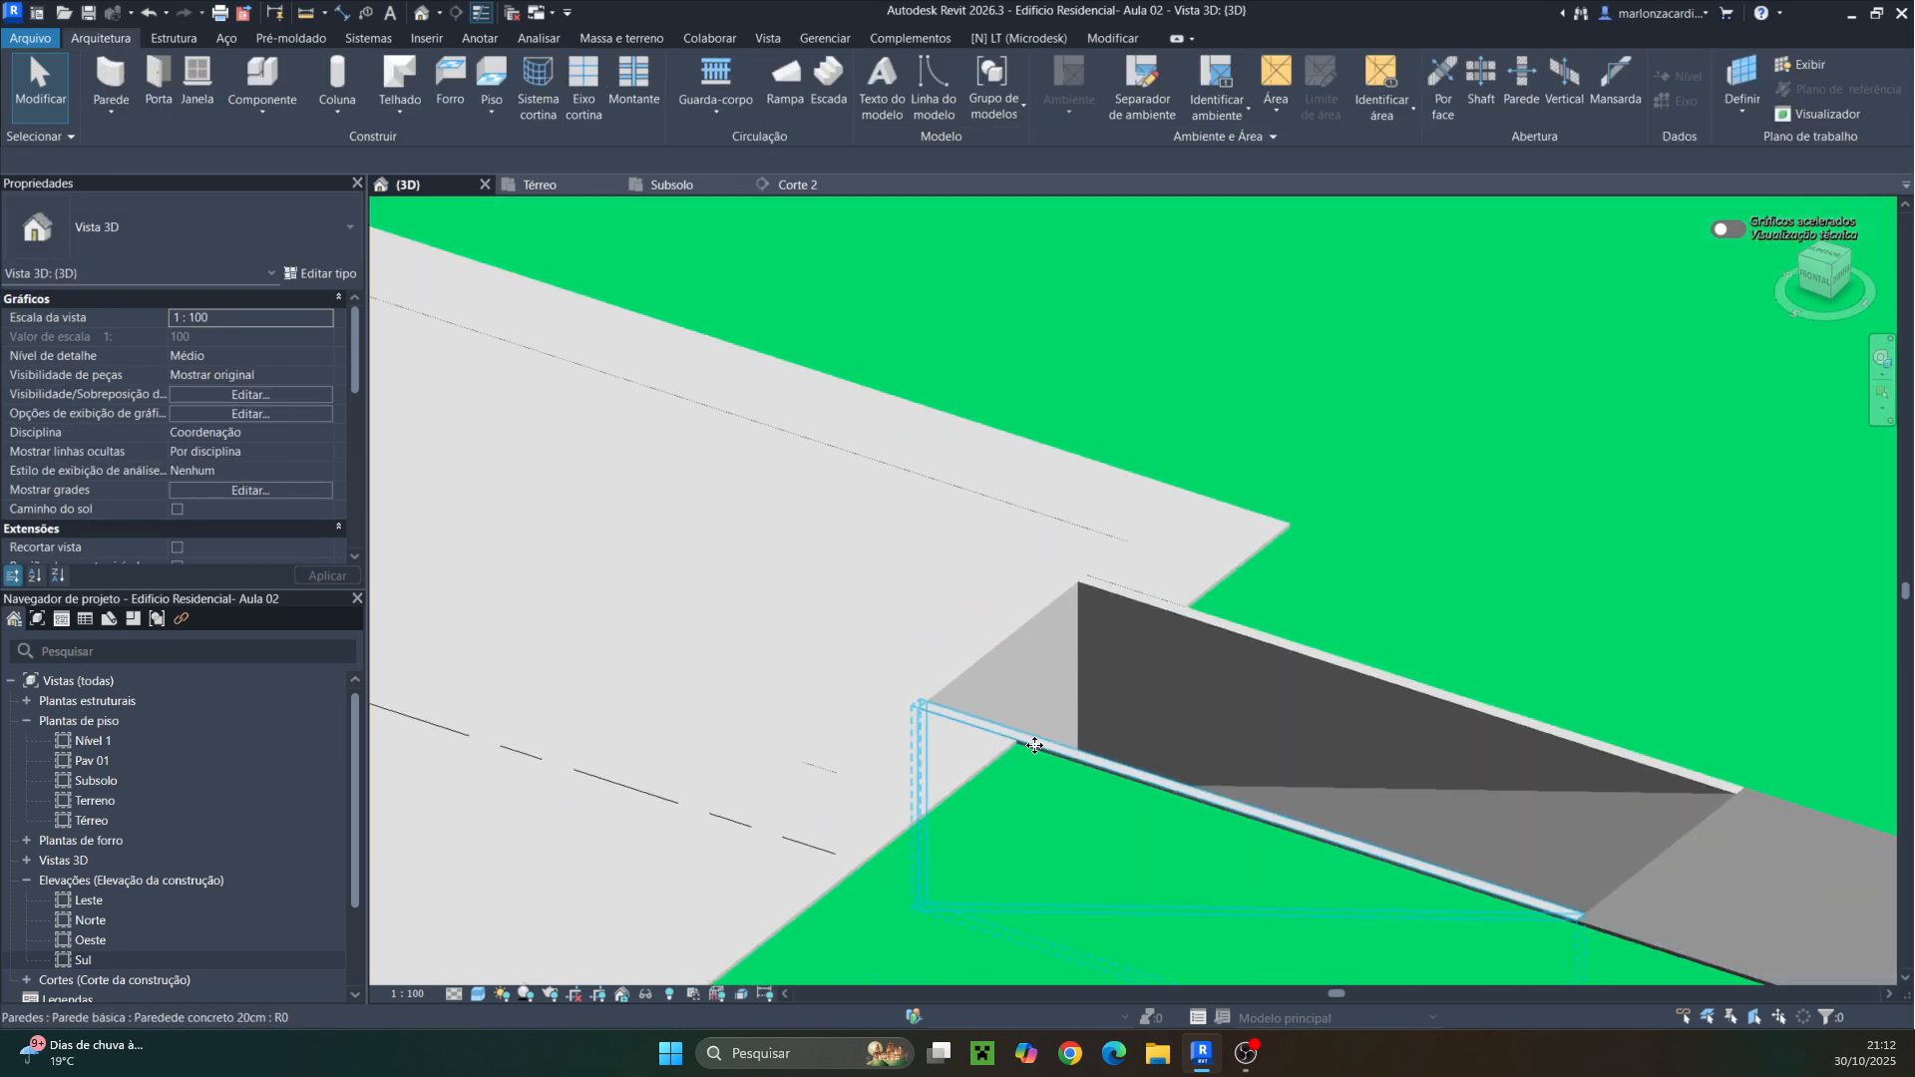
pyautogui.scroll(-2, 1034, 744)
pyautogui.keyDown('shift'); pyautogui.moveTo(975, 786); pyautogui.dragTo(1120, 769, button='middle'); pyautogui.keyUp('shift')
pyautogui.keyDown('shift'); pyautogui.moveTo(1120, 769); pyautogui.dragTo(1240, 688, button='middle'); pyautogui.keyUp('shift')
pyautogui.moveTo(1240, 688); pyautogui.dragTo(1302, 622, button='middle')
pyautogui.scroll(-2, 1301, 623)
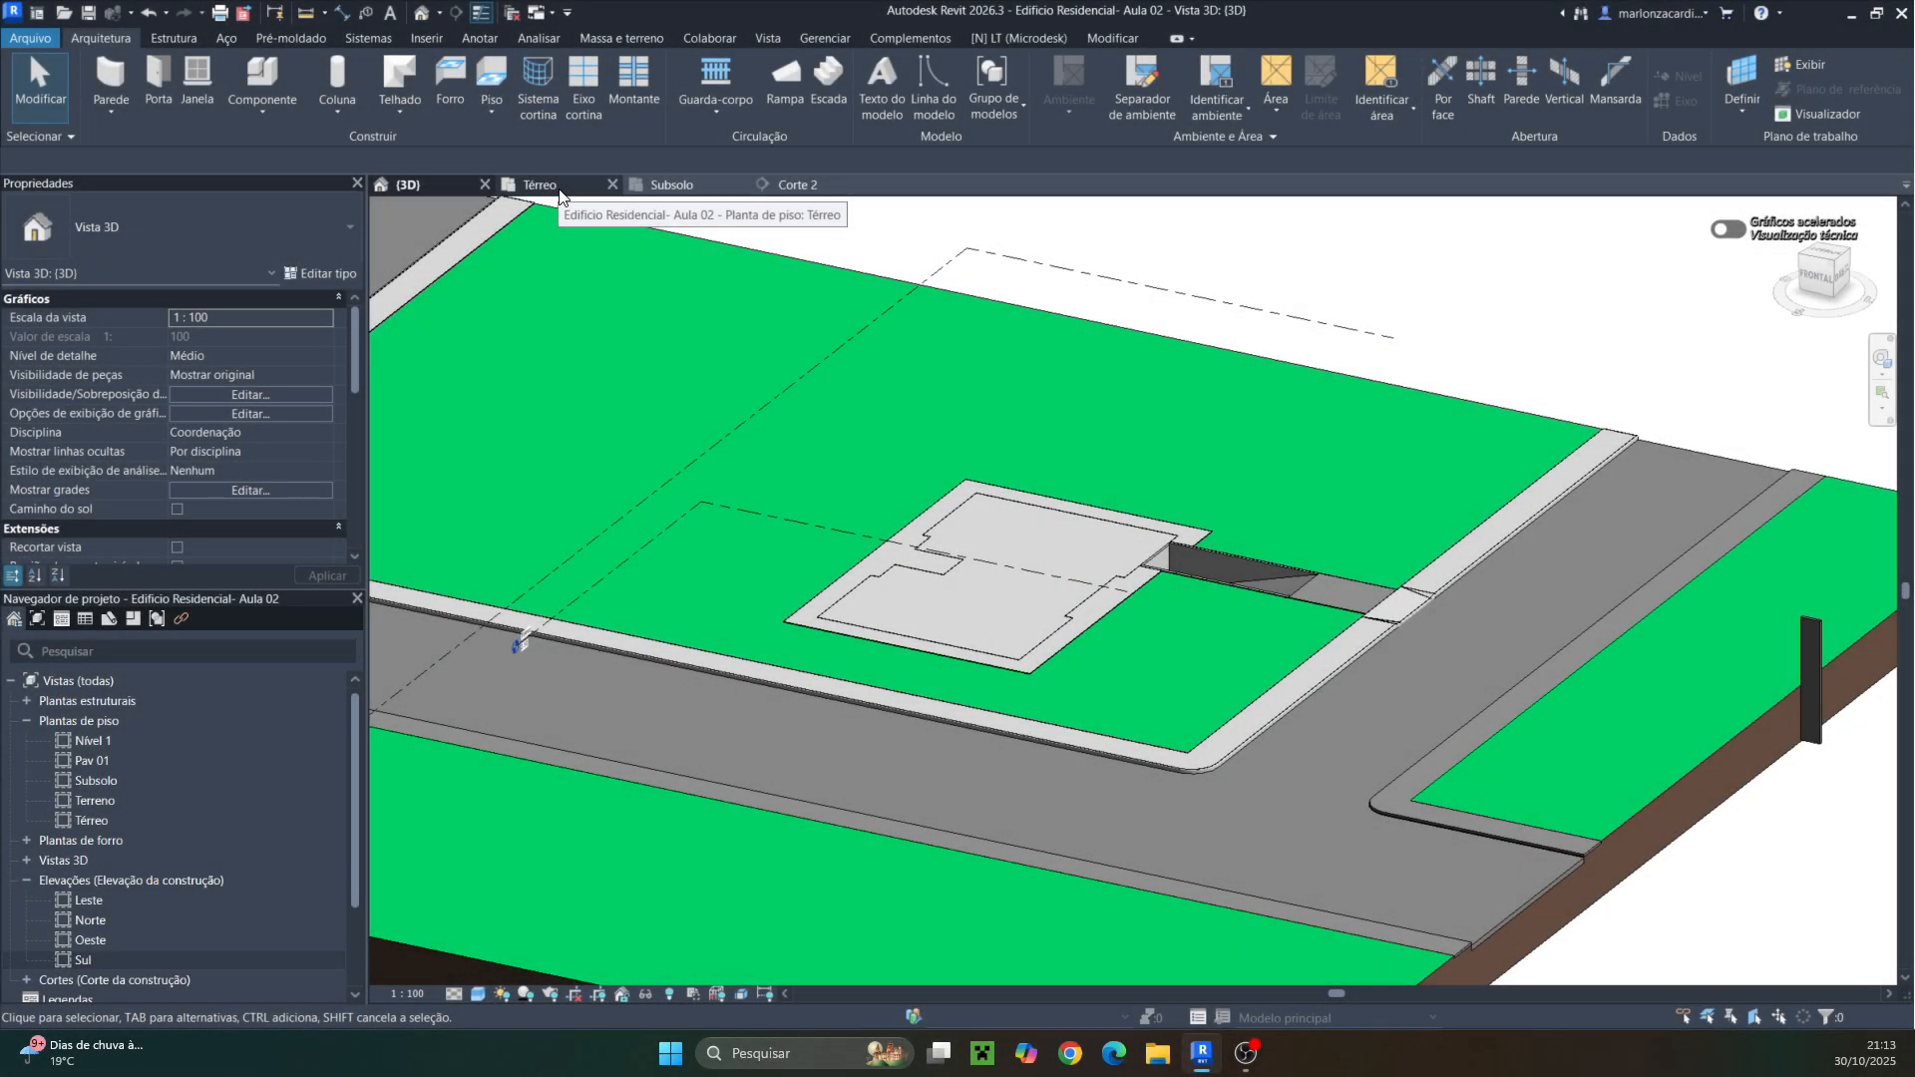
pyautogui.click(556, 187)
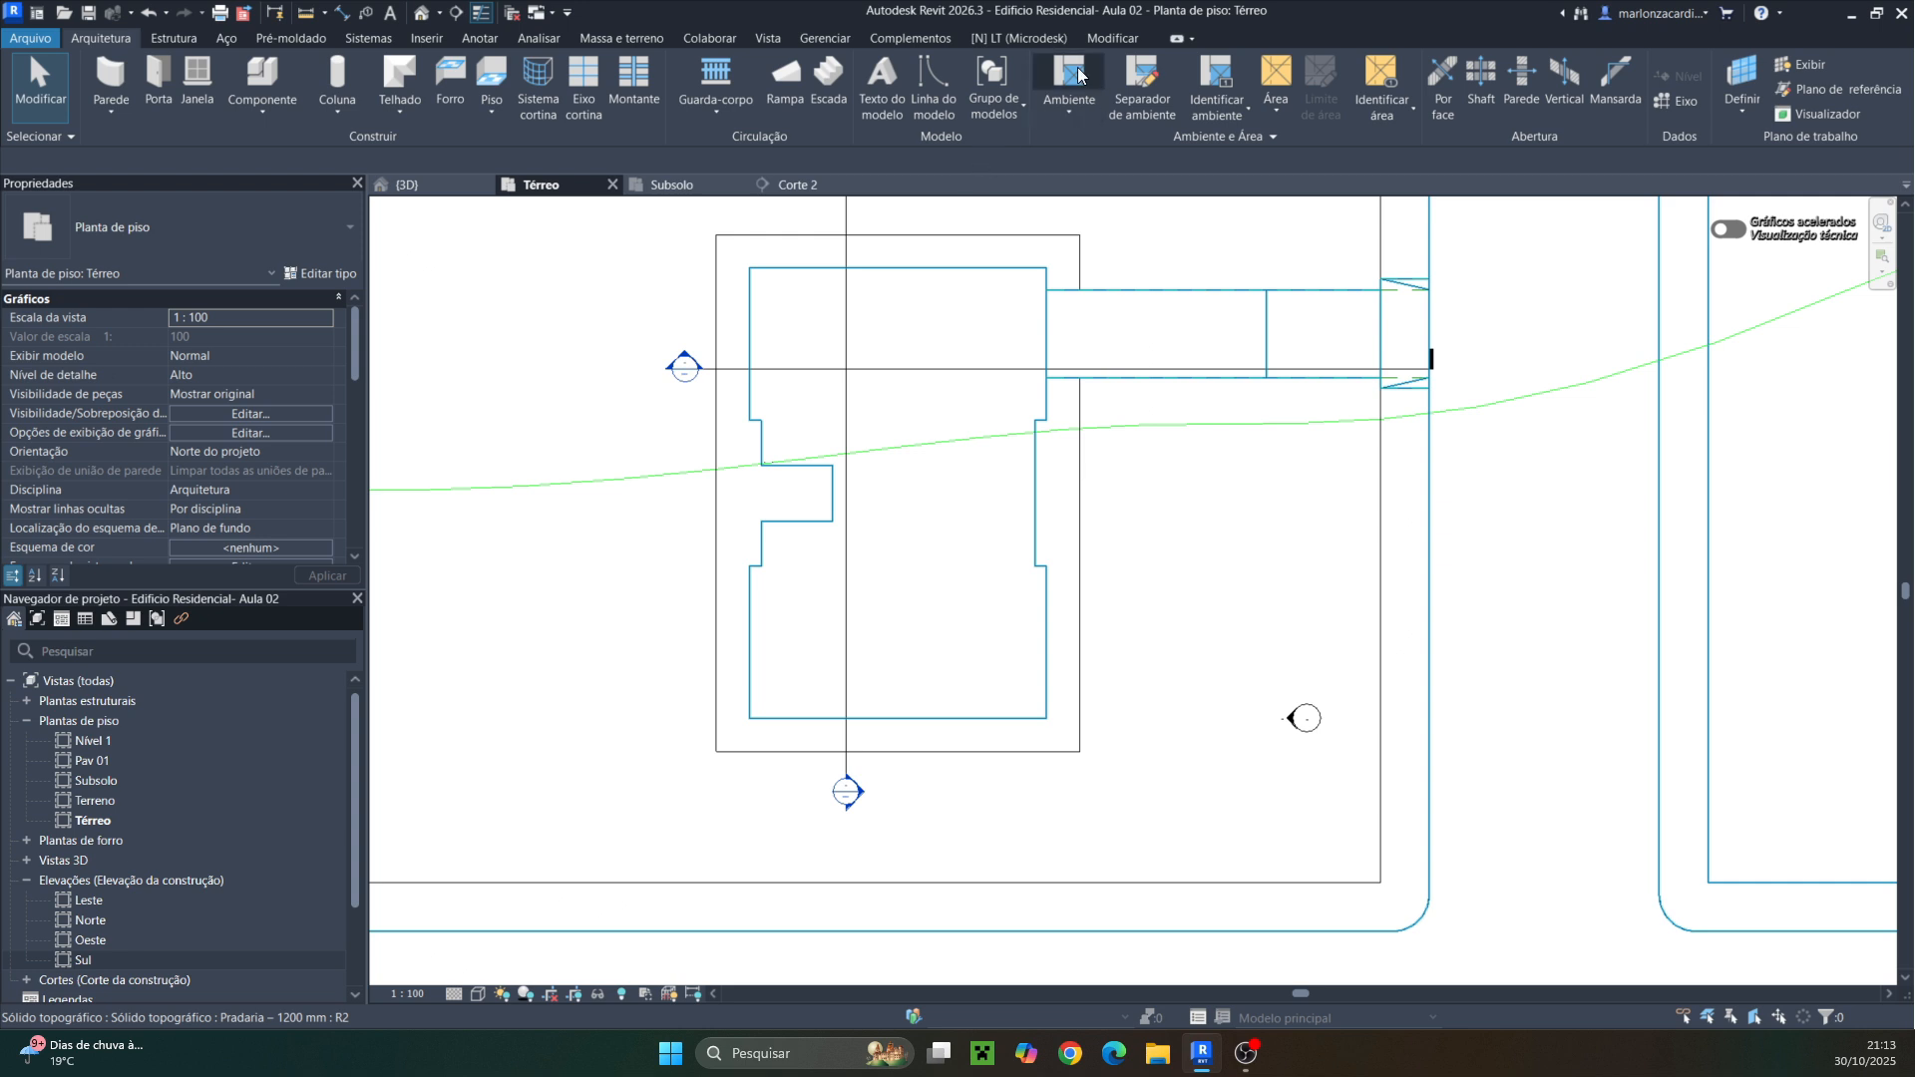
# Import the edificio_terreo DWG into the current view only, with import units set to metro
pyautogui.click(431, 36)
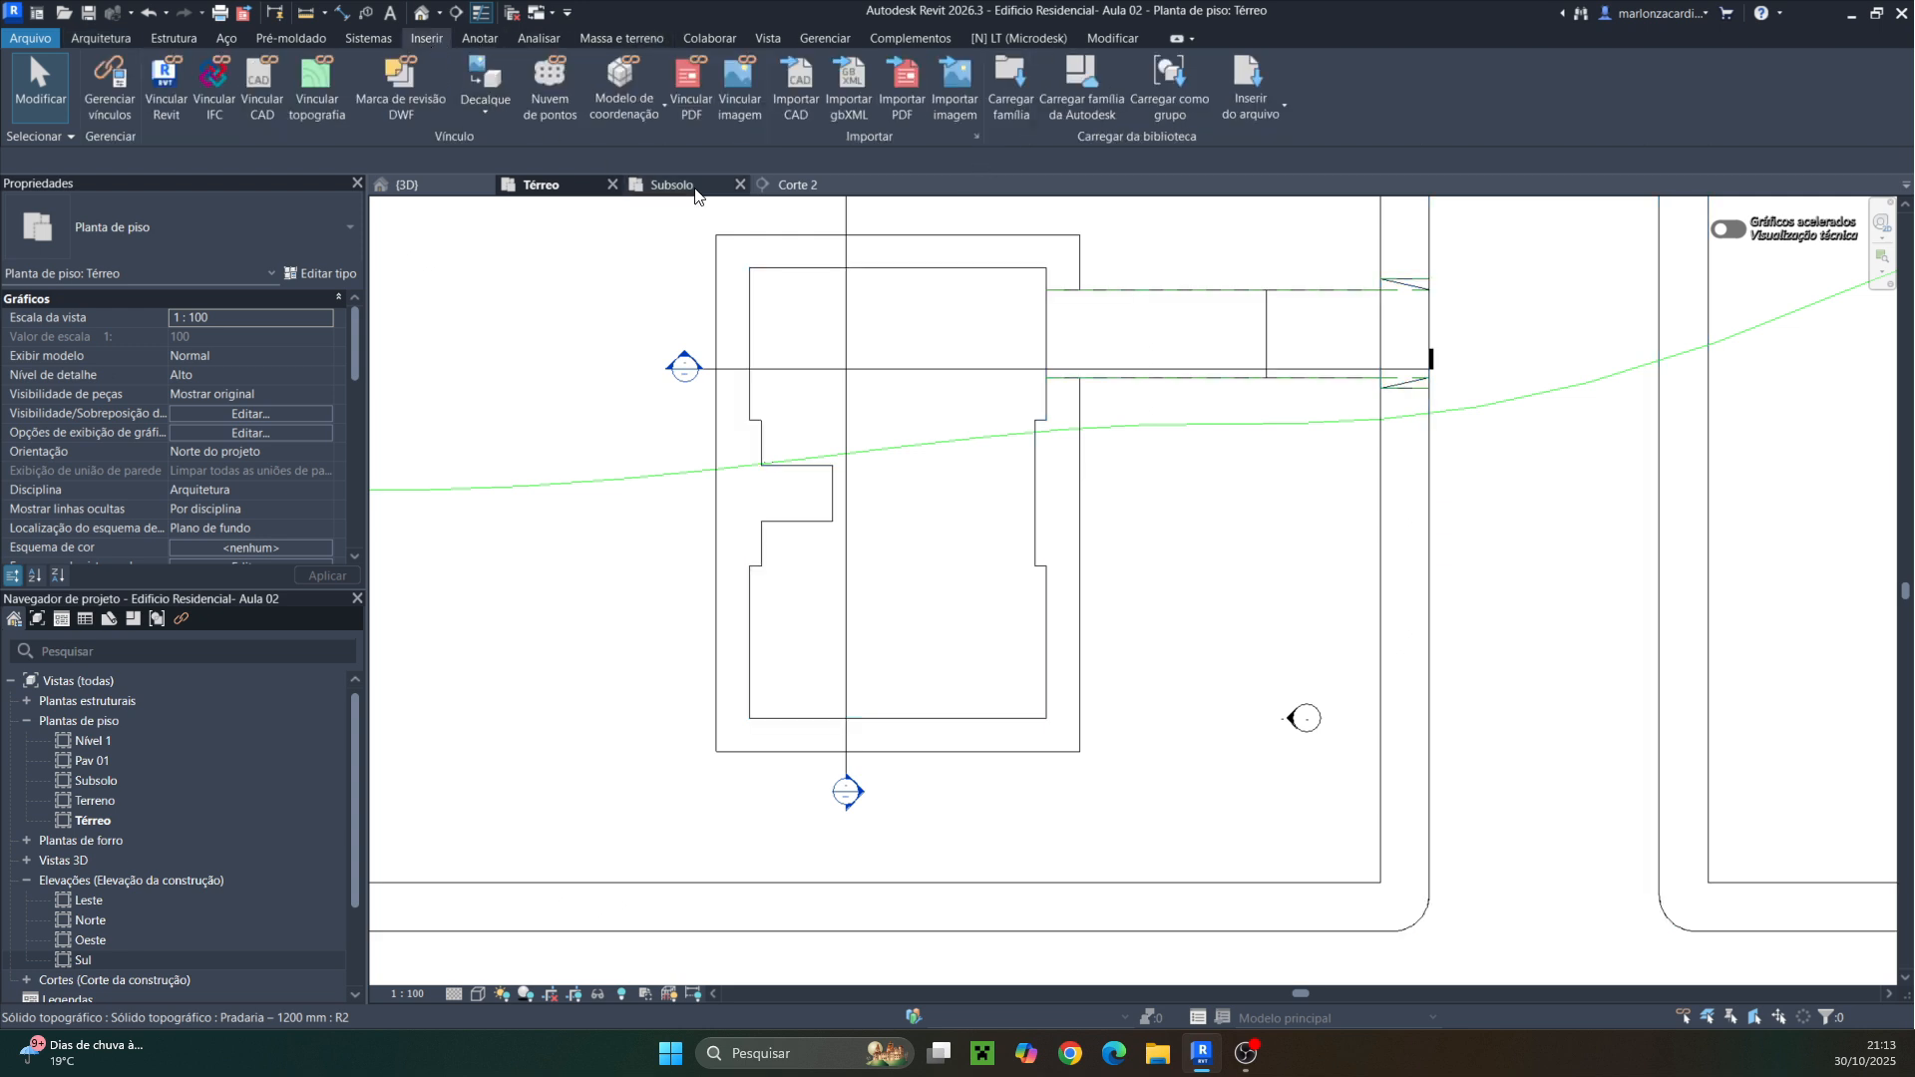
pyautogui.click(791, 106)
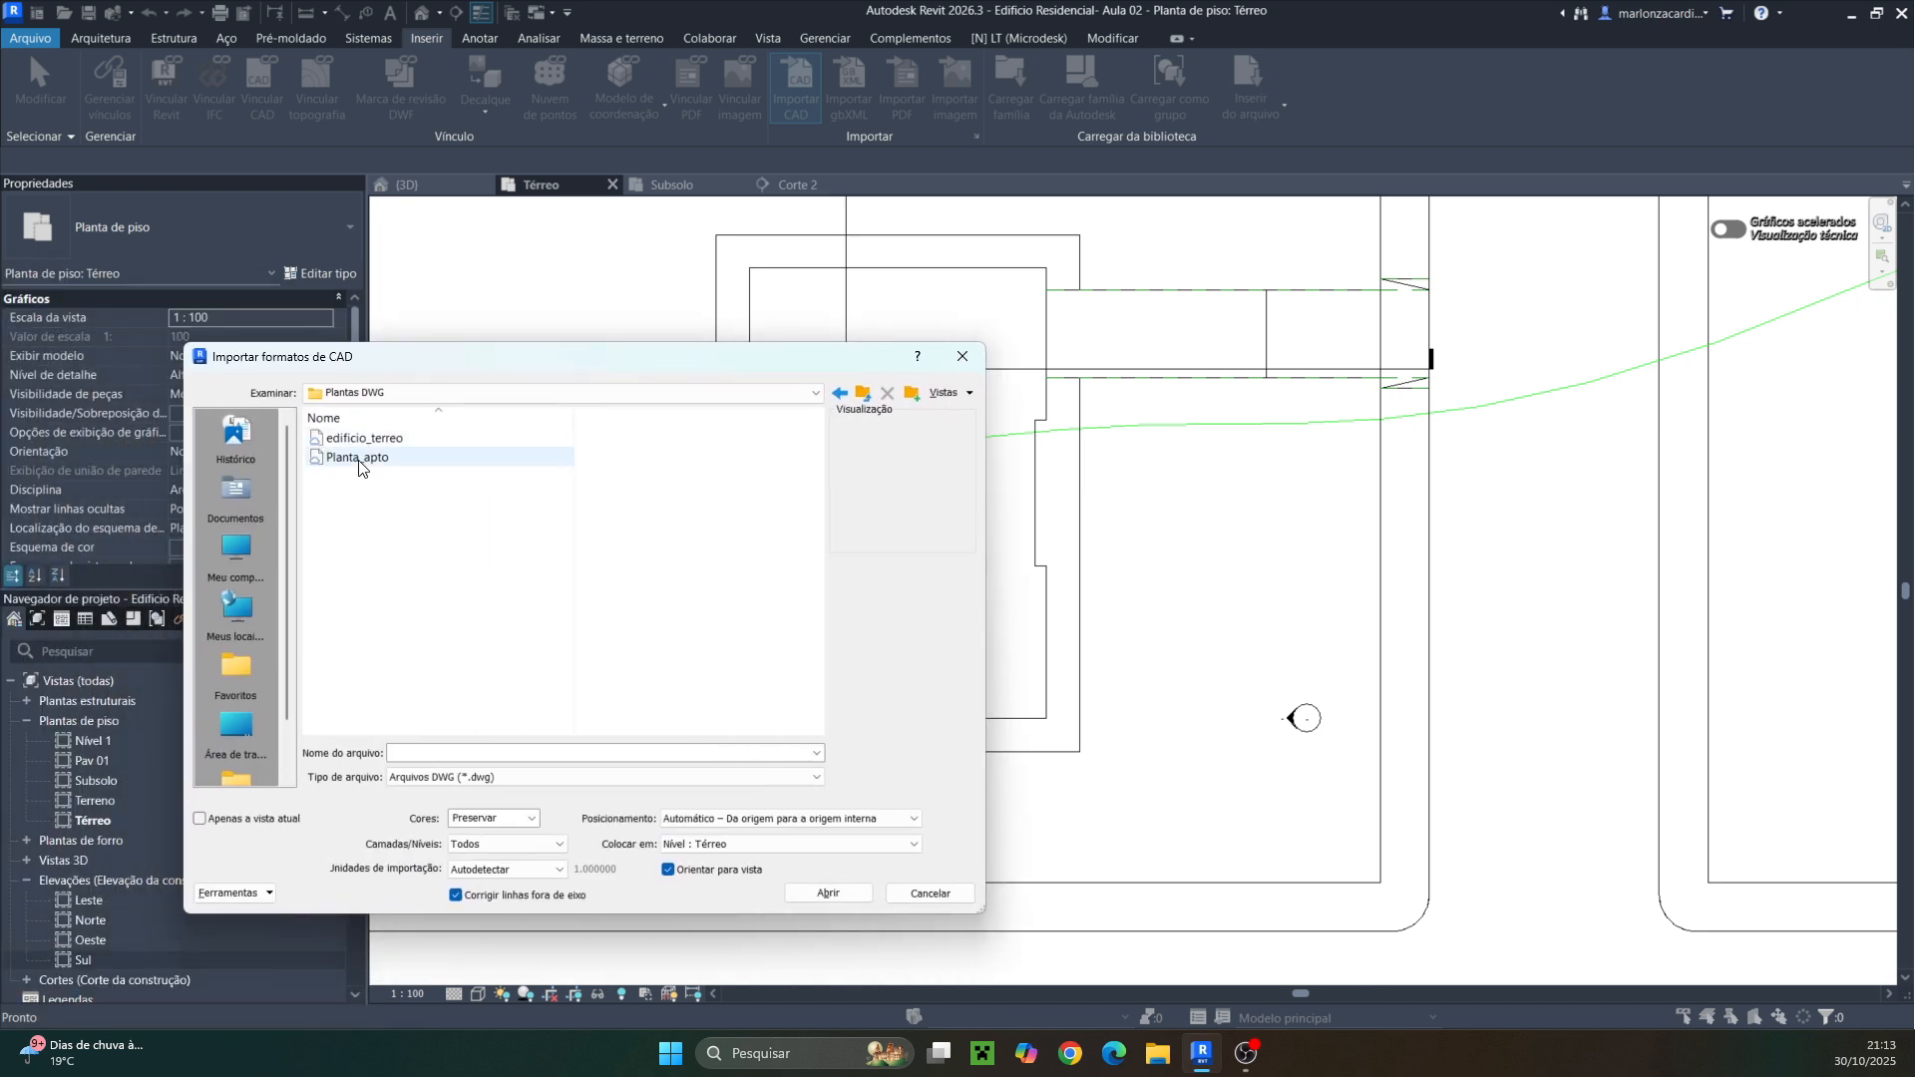
pyautogui.click(366, 441)
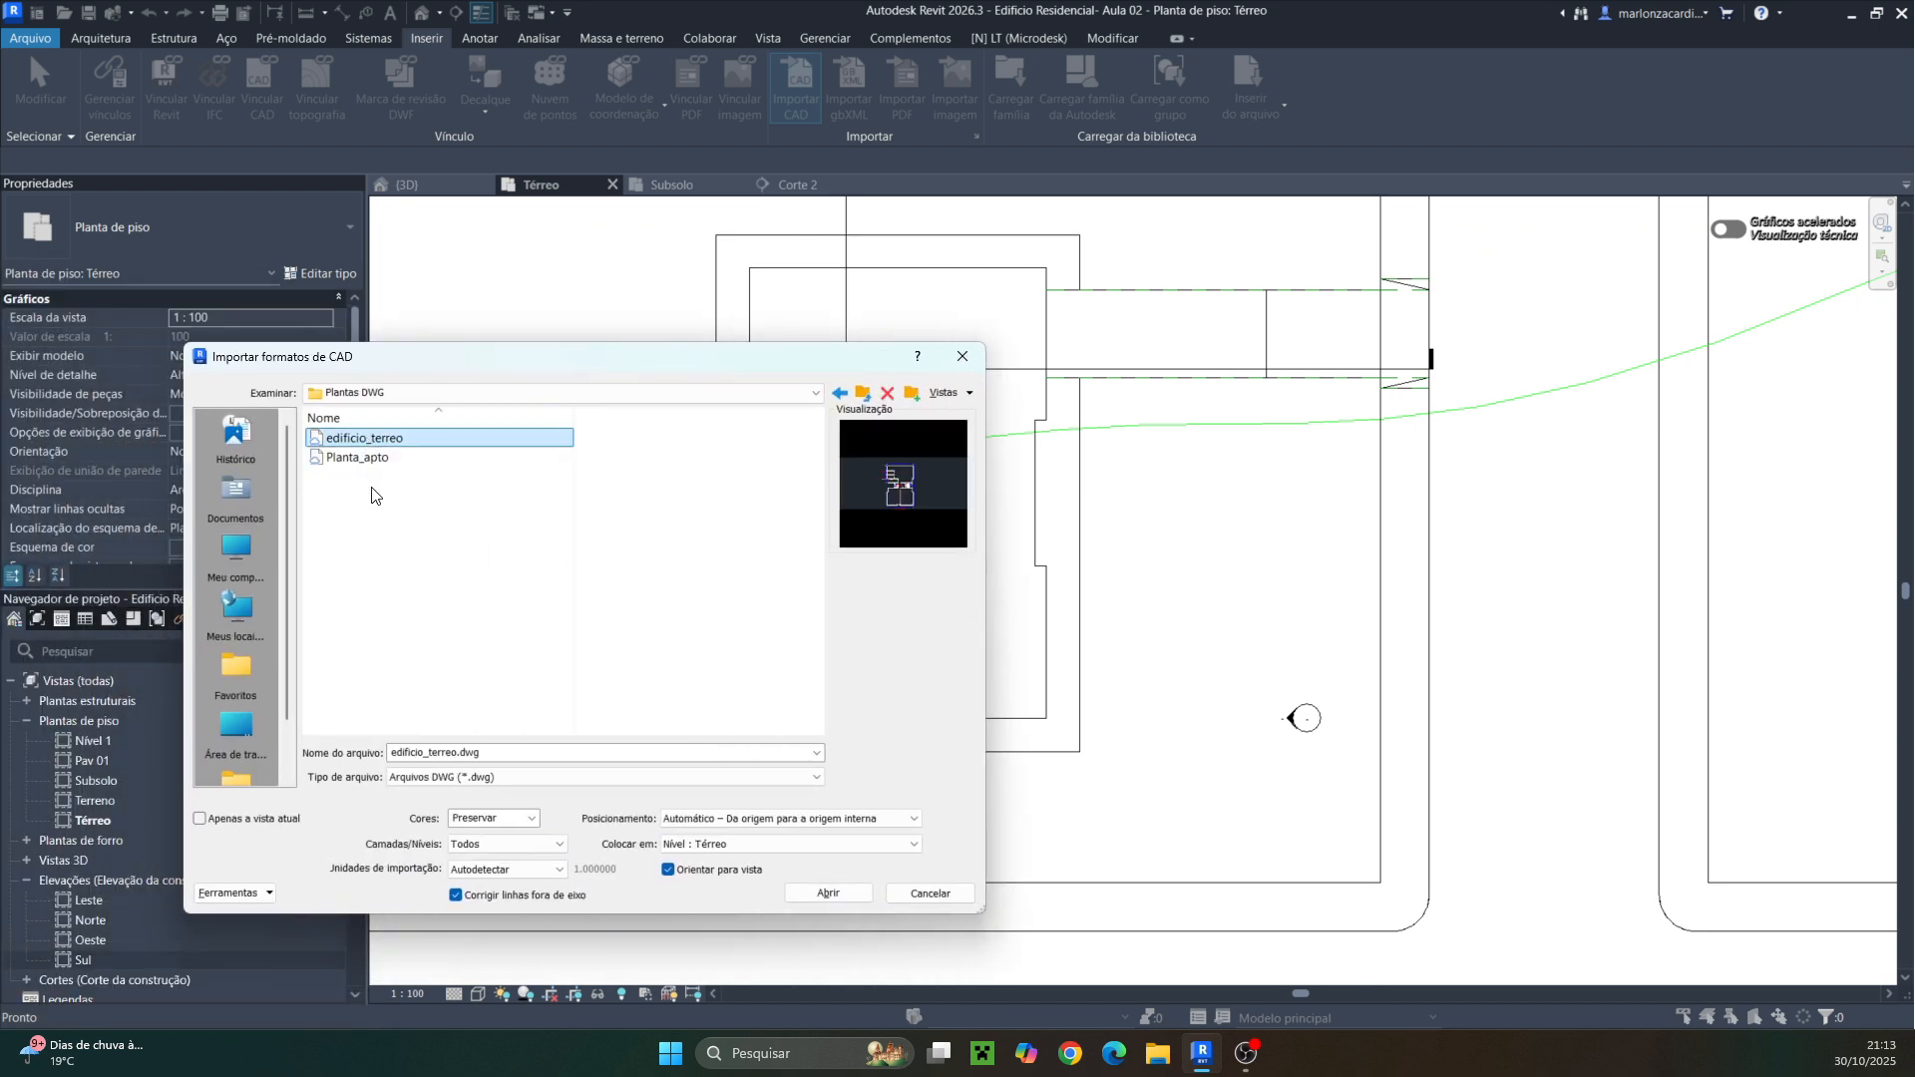
pyautogui.click(198, 819)
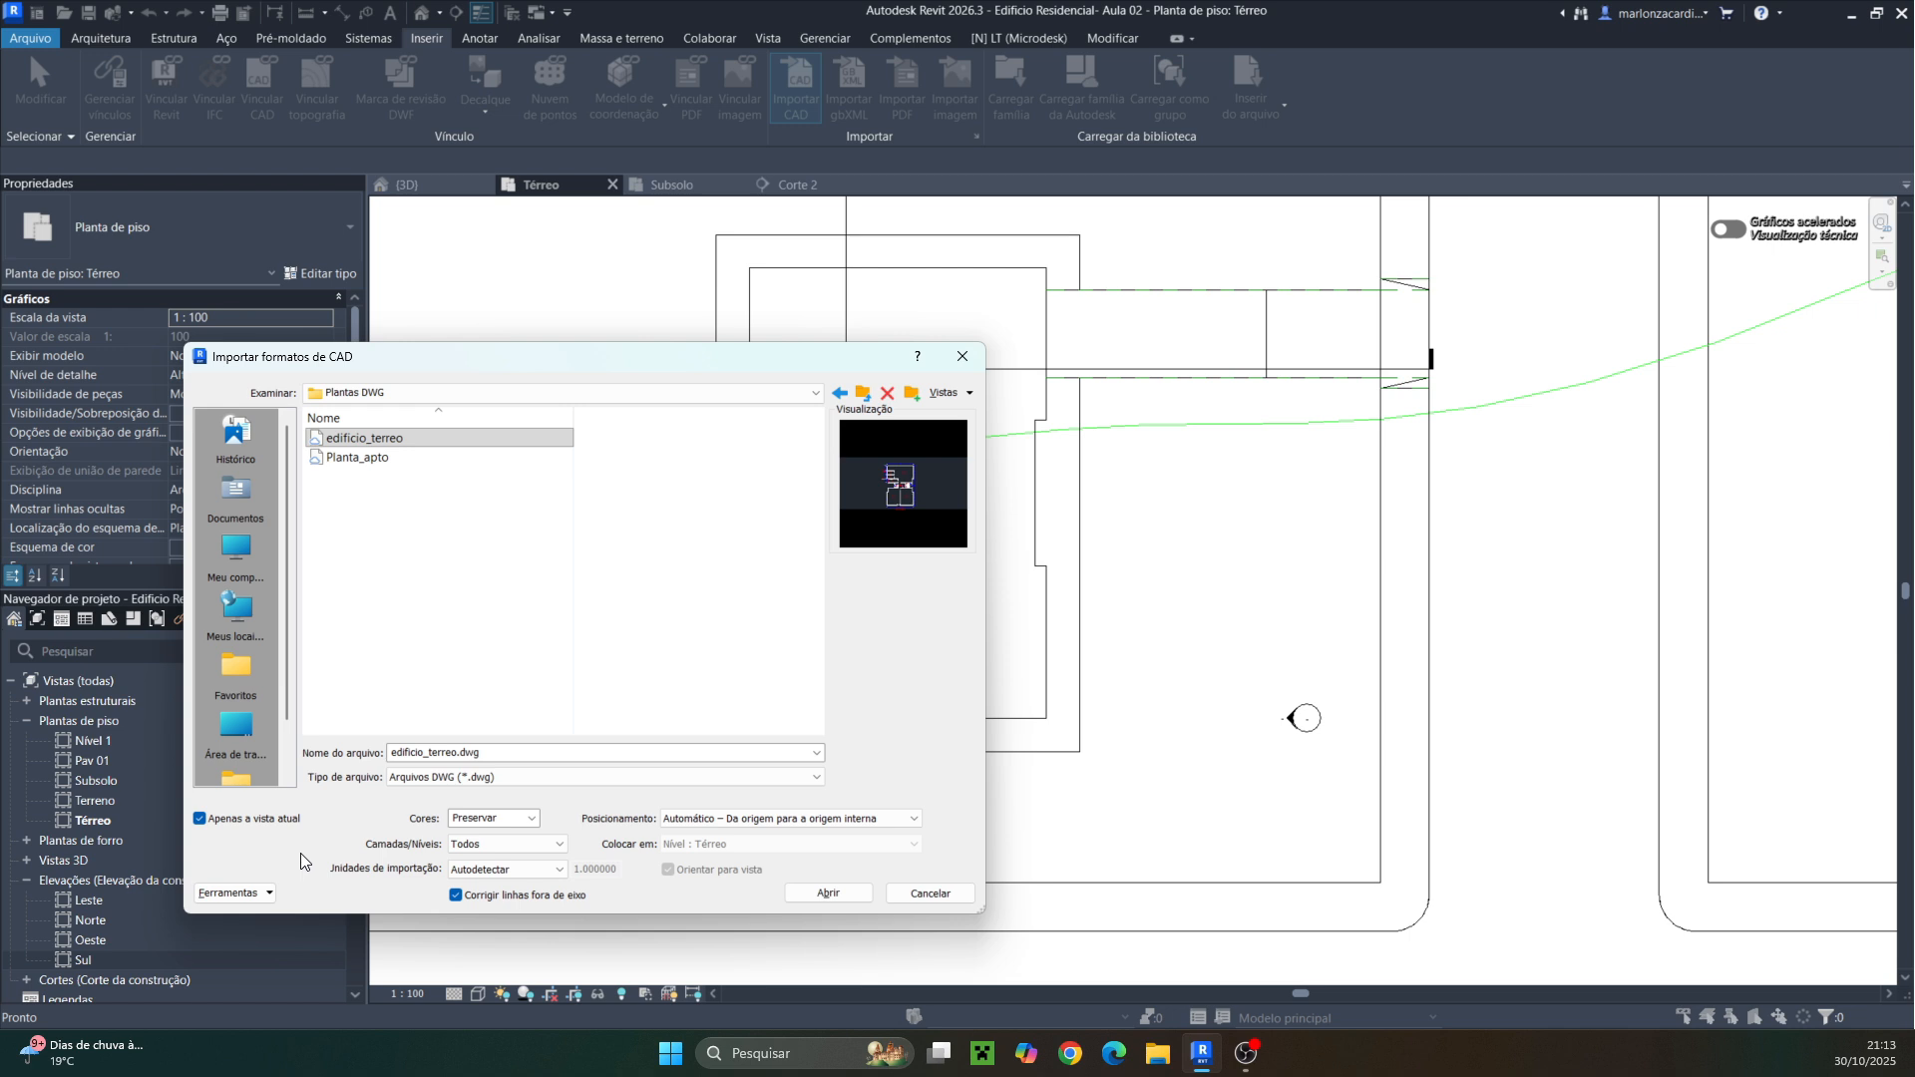
pyautogui.click(559, 870)
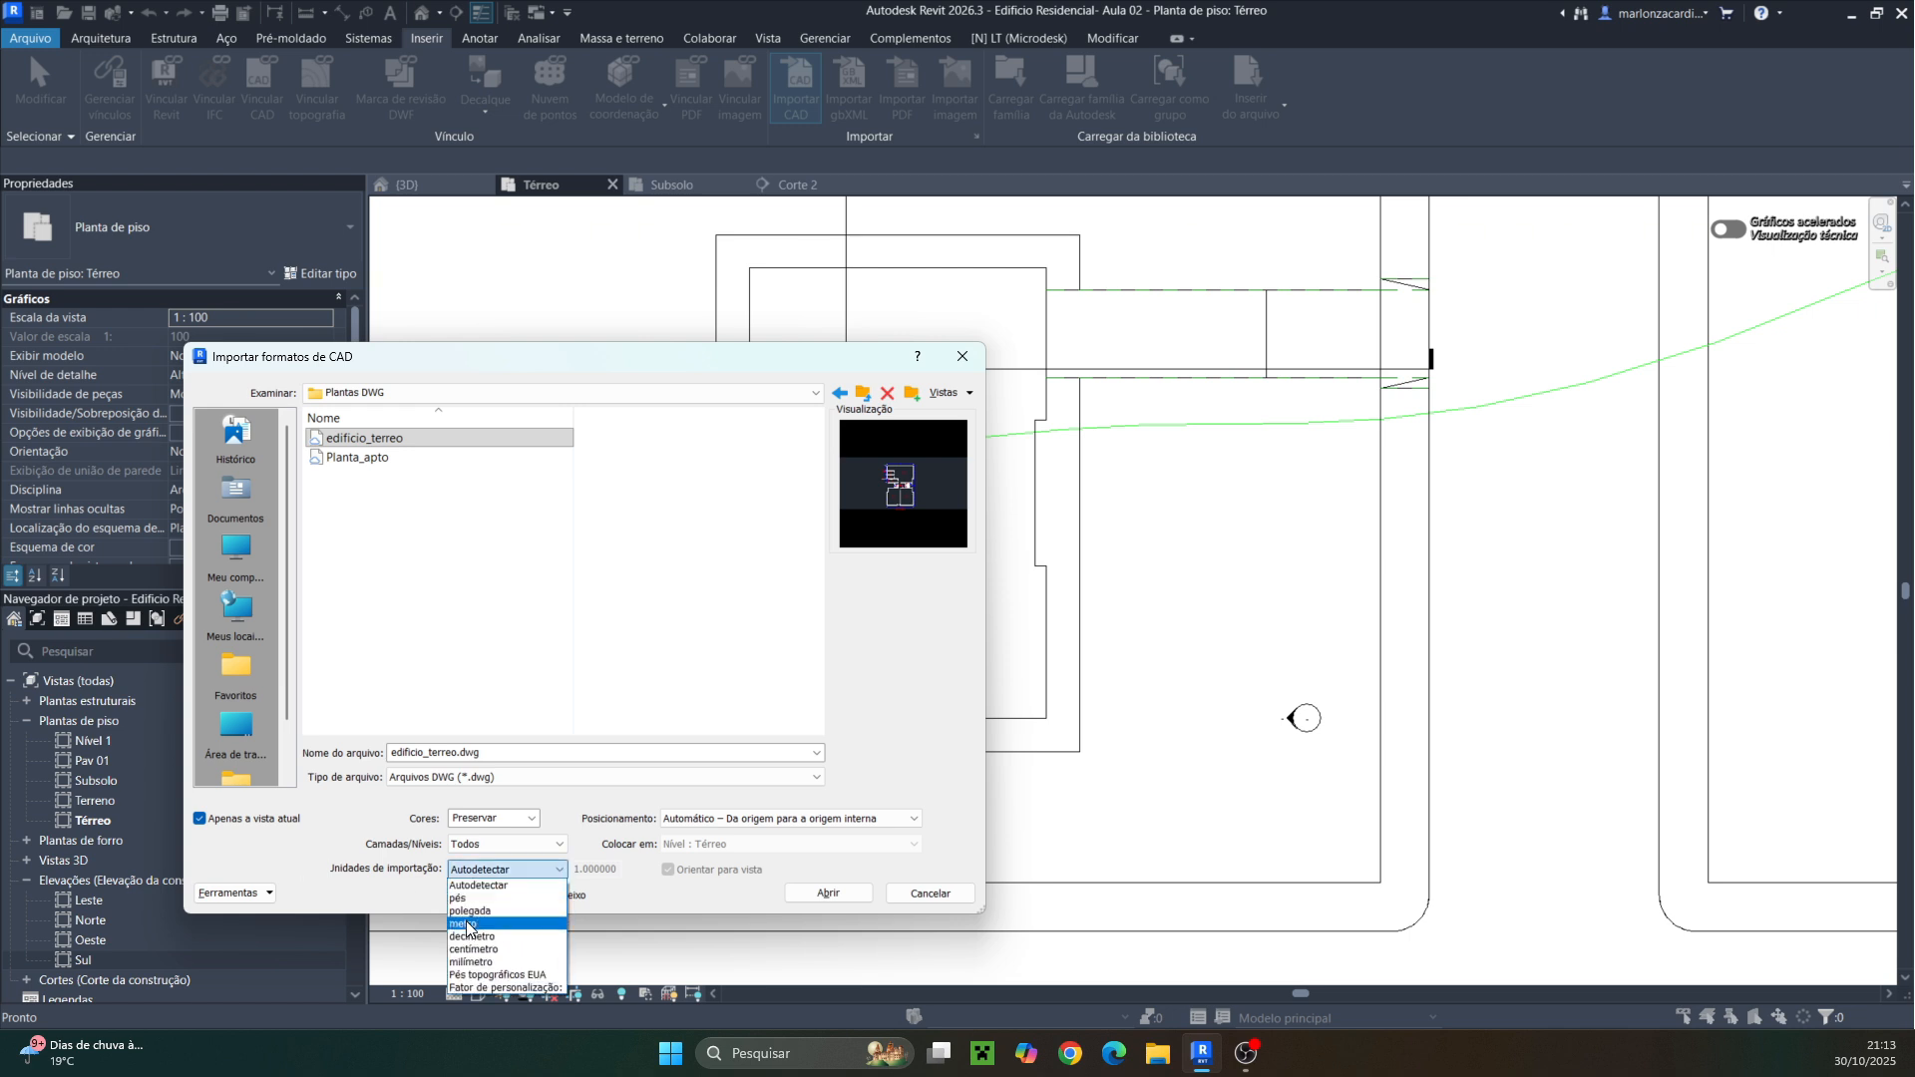
pyautogui.click(469, 925)
pyautogui.click(810, 896)
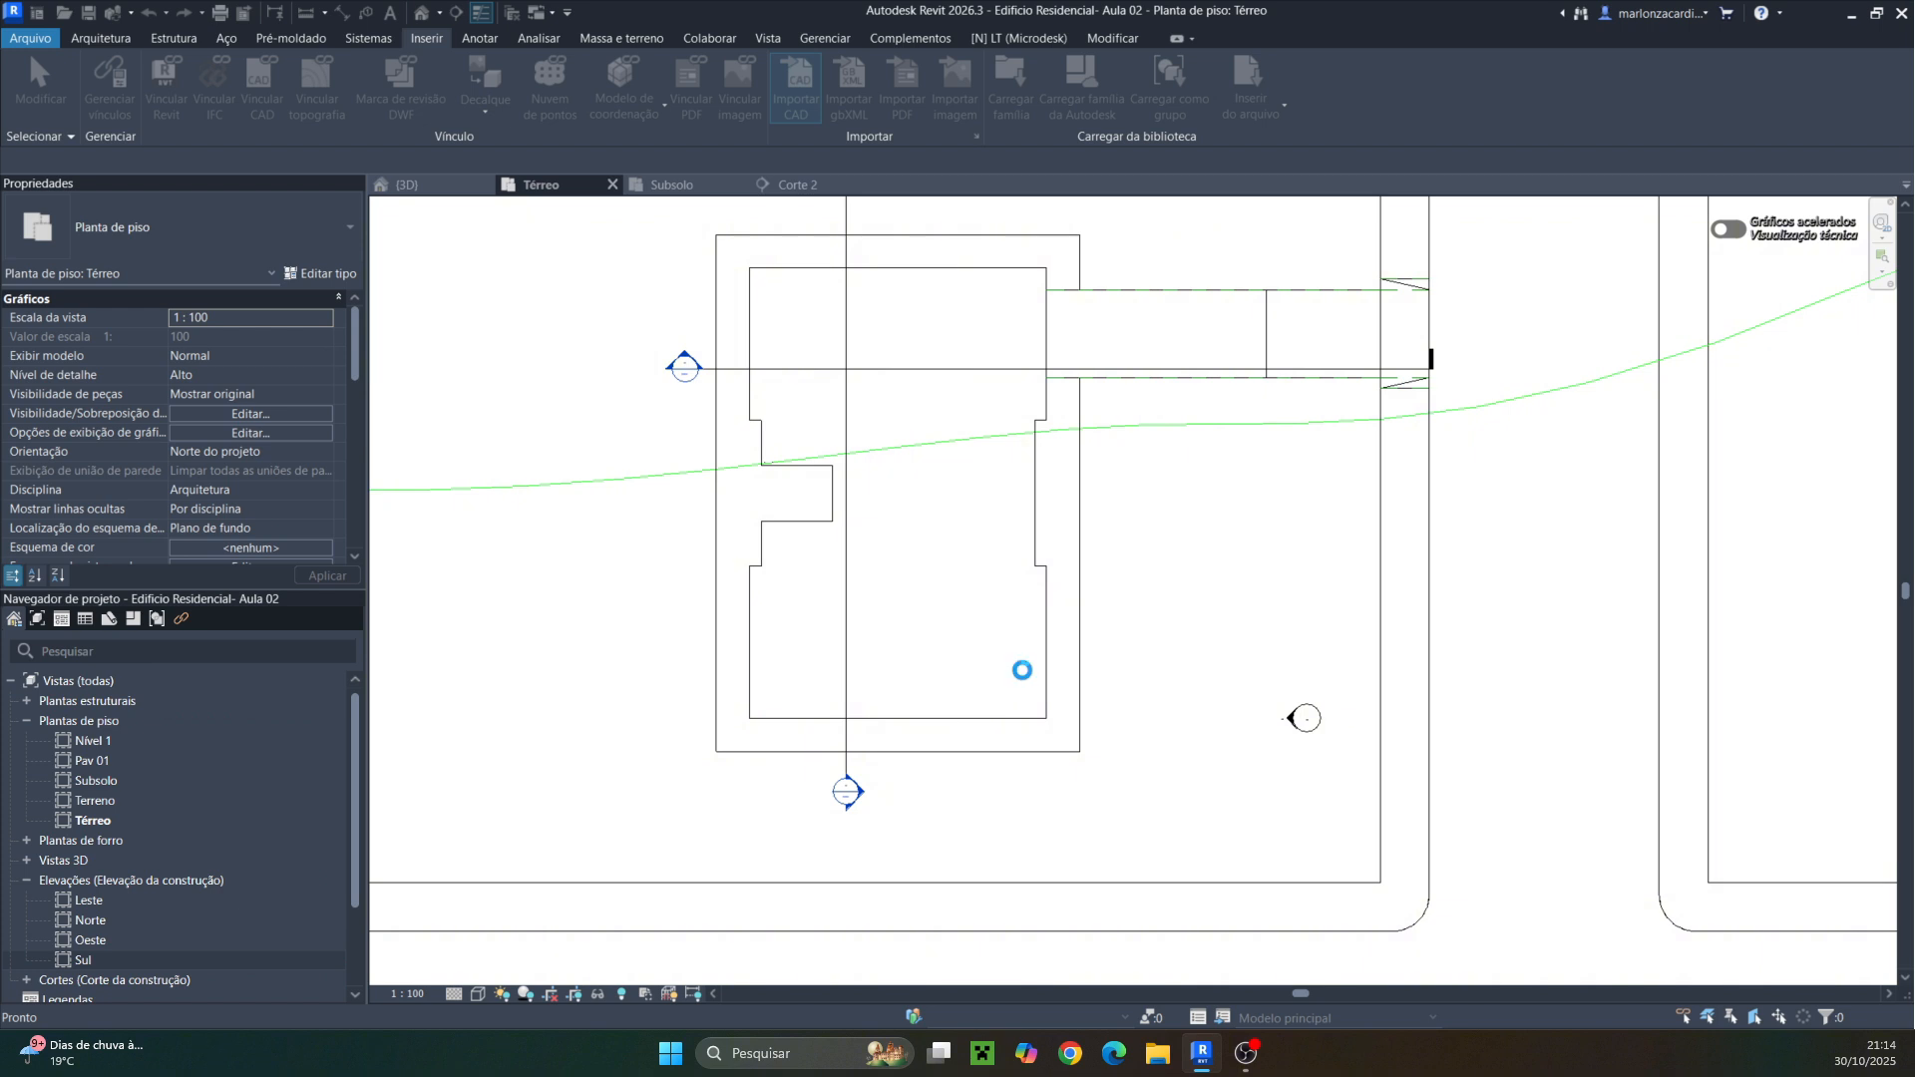
# Select only the imported DWG and set its drawing layer to Primeiro plano
pyautogui.scroll(-2, 1021, 670)
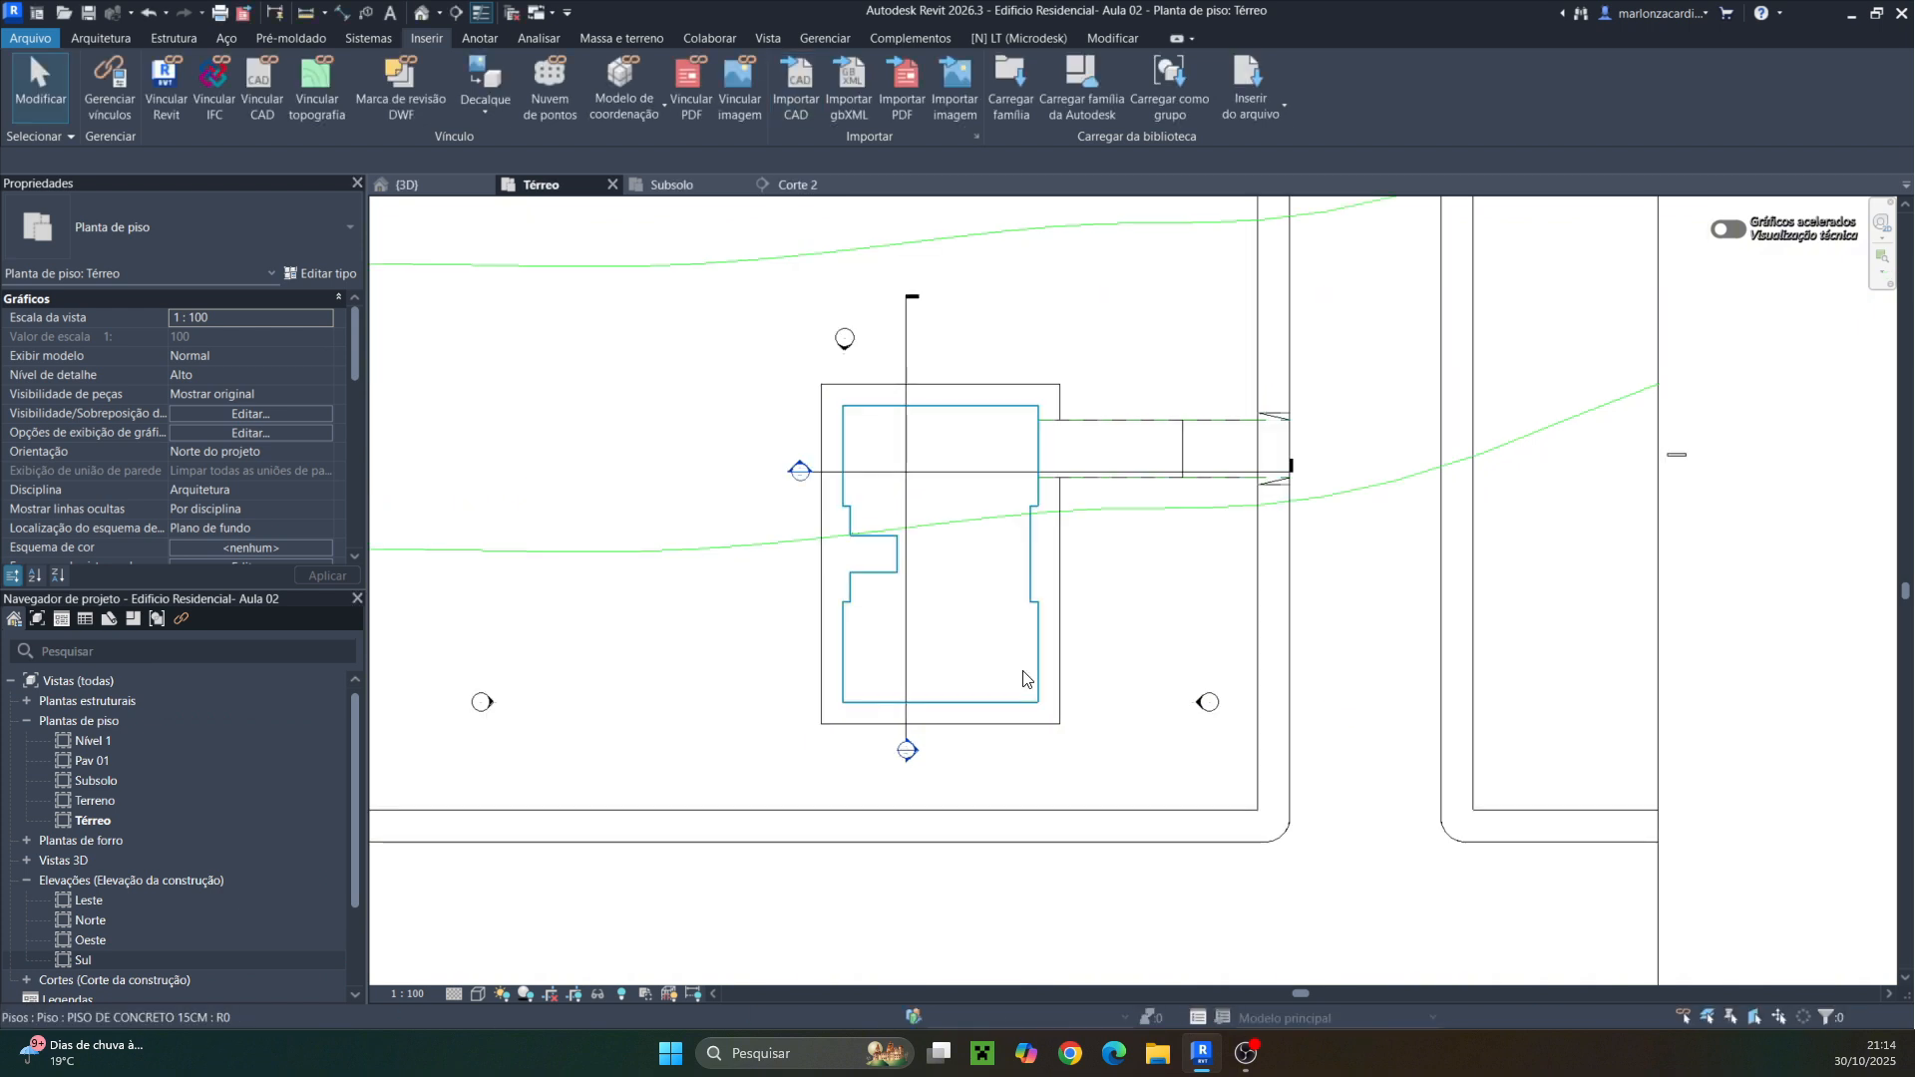
pyautogui.scroll(-2, 1023, 679)
pyautogui.scroll(-2, 1023, 678)
pyautogui.scroll(1, 988, 668)
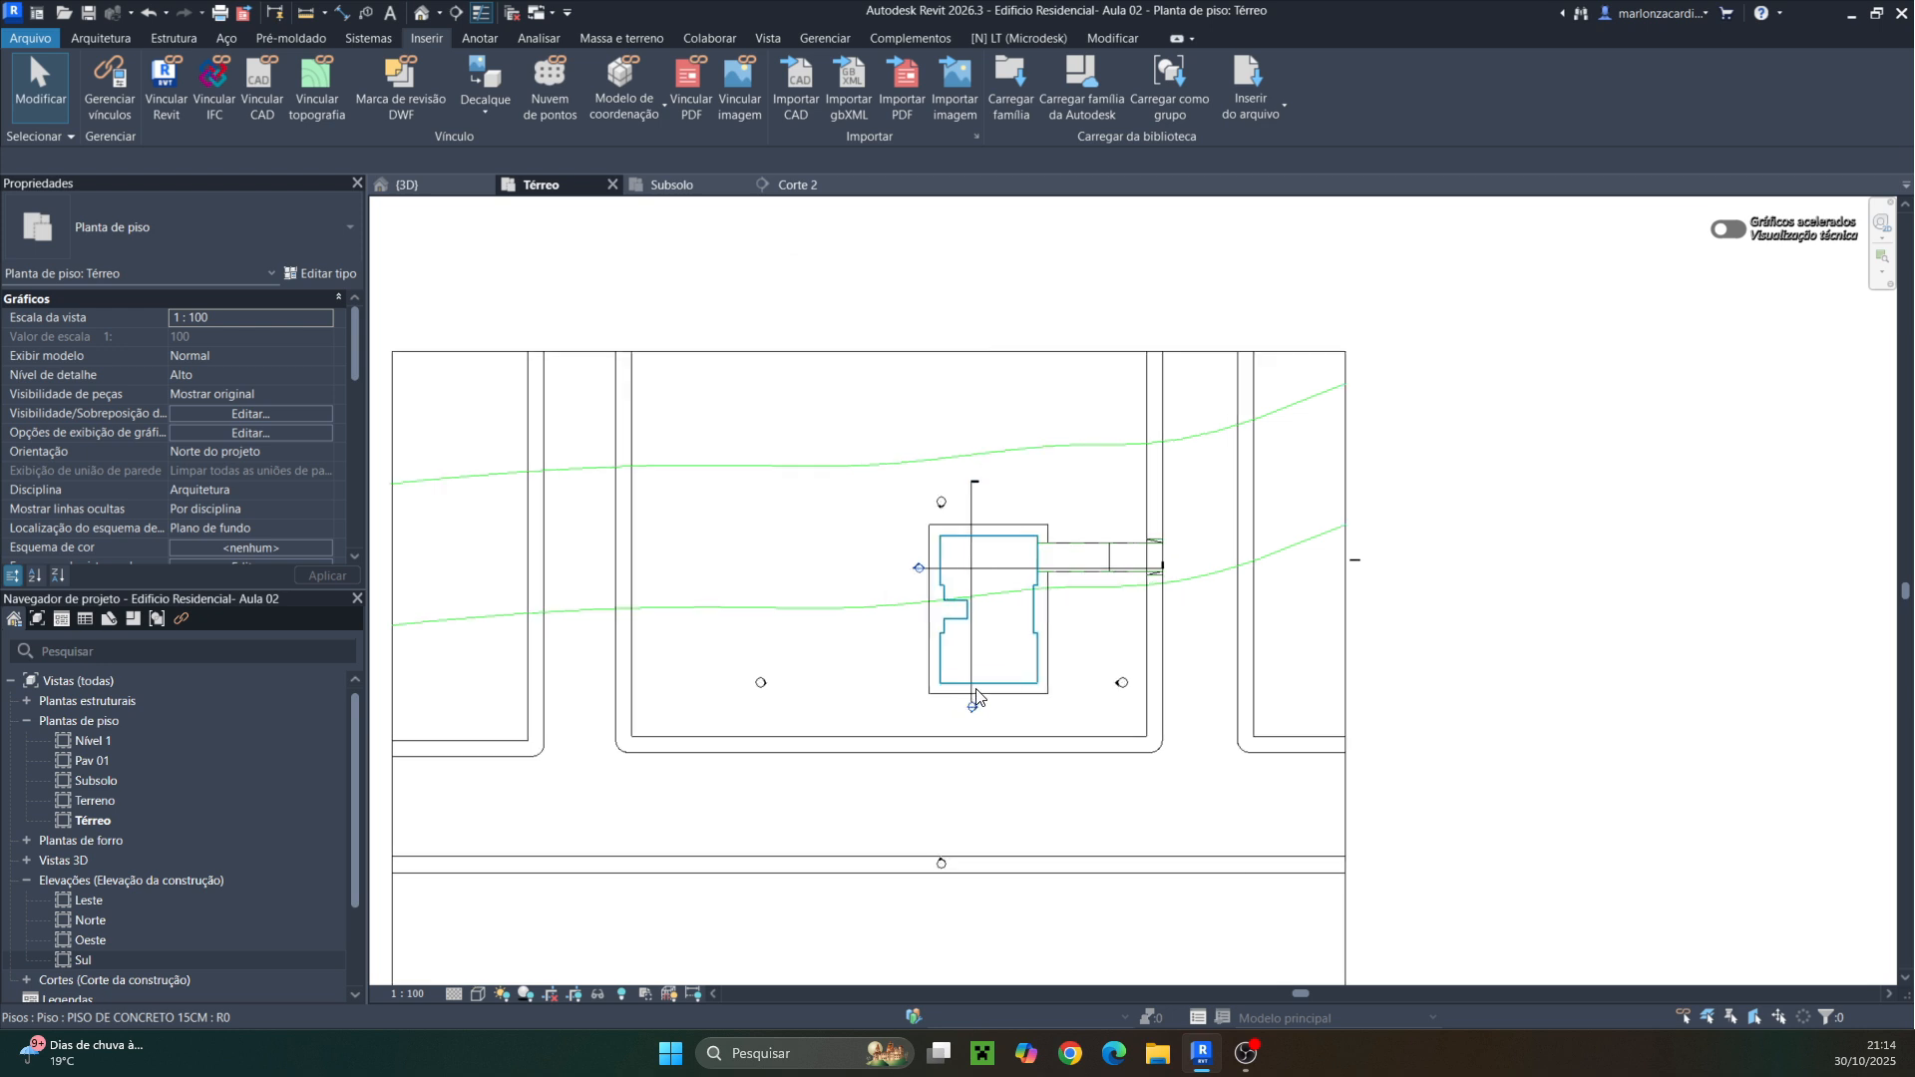
pyautogui.moveTo(748, 284); pyautogui.dragTo(1117, 777)
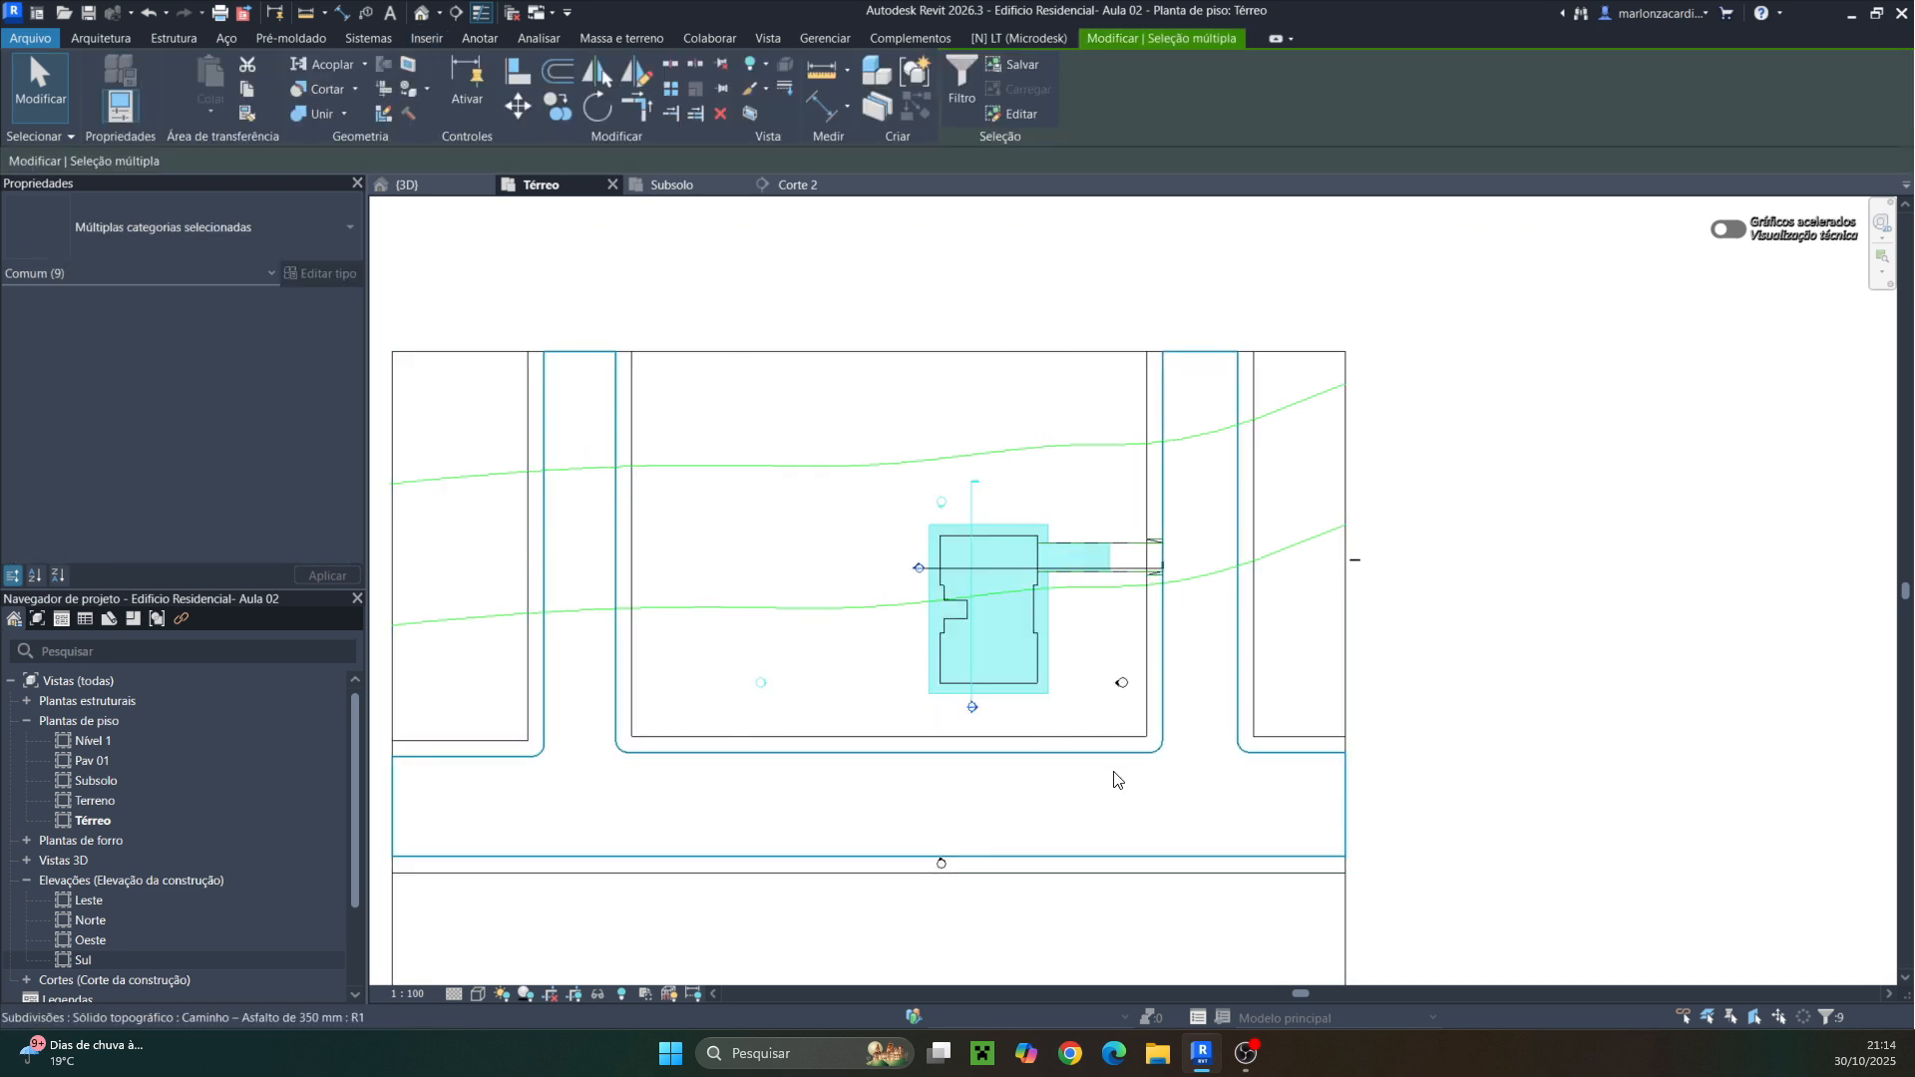
pyautogui.click(947, 78)
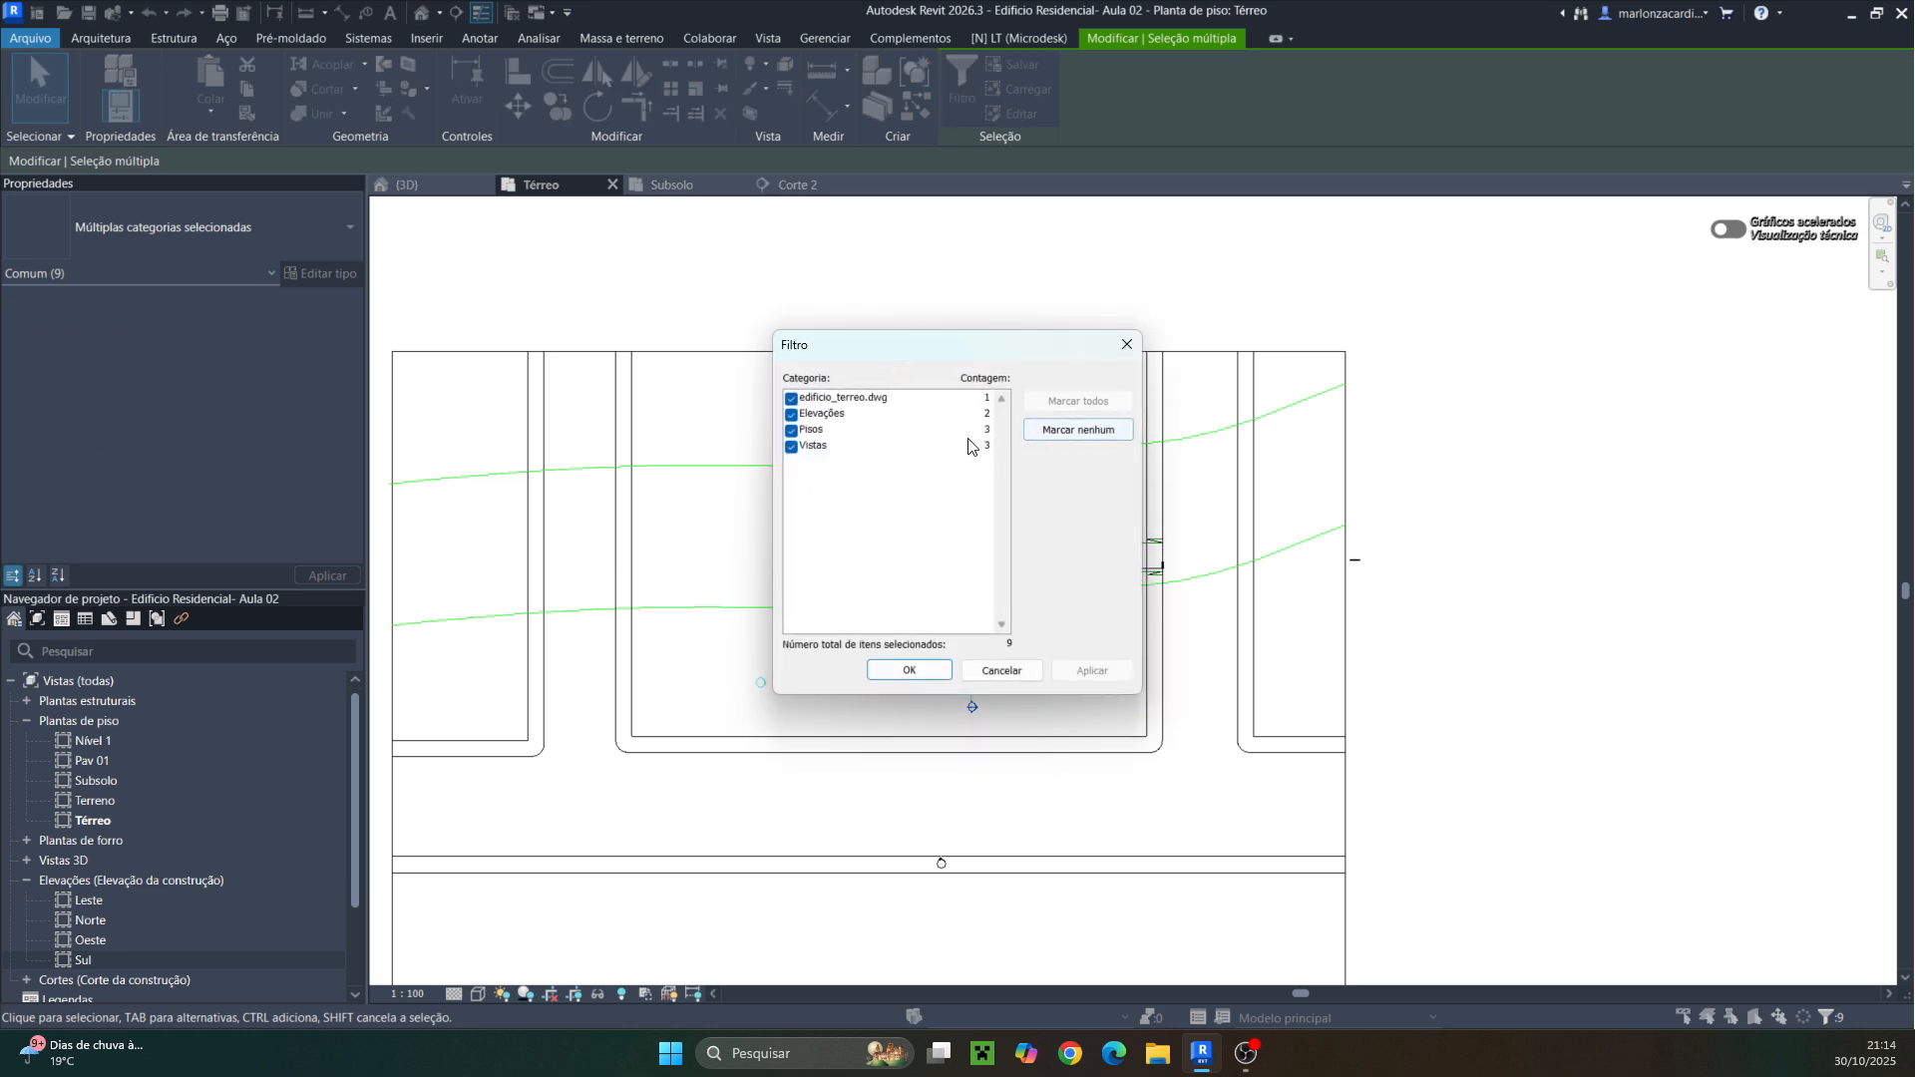
pyautogui.click(1049, 430)
pyautogui.click(791, 398)
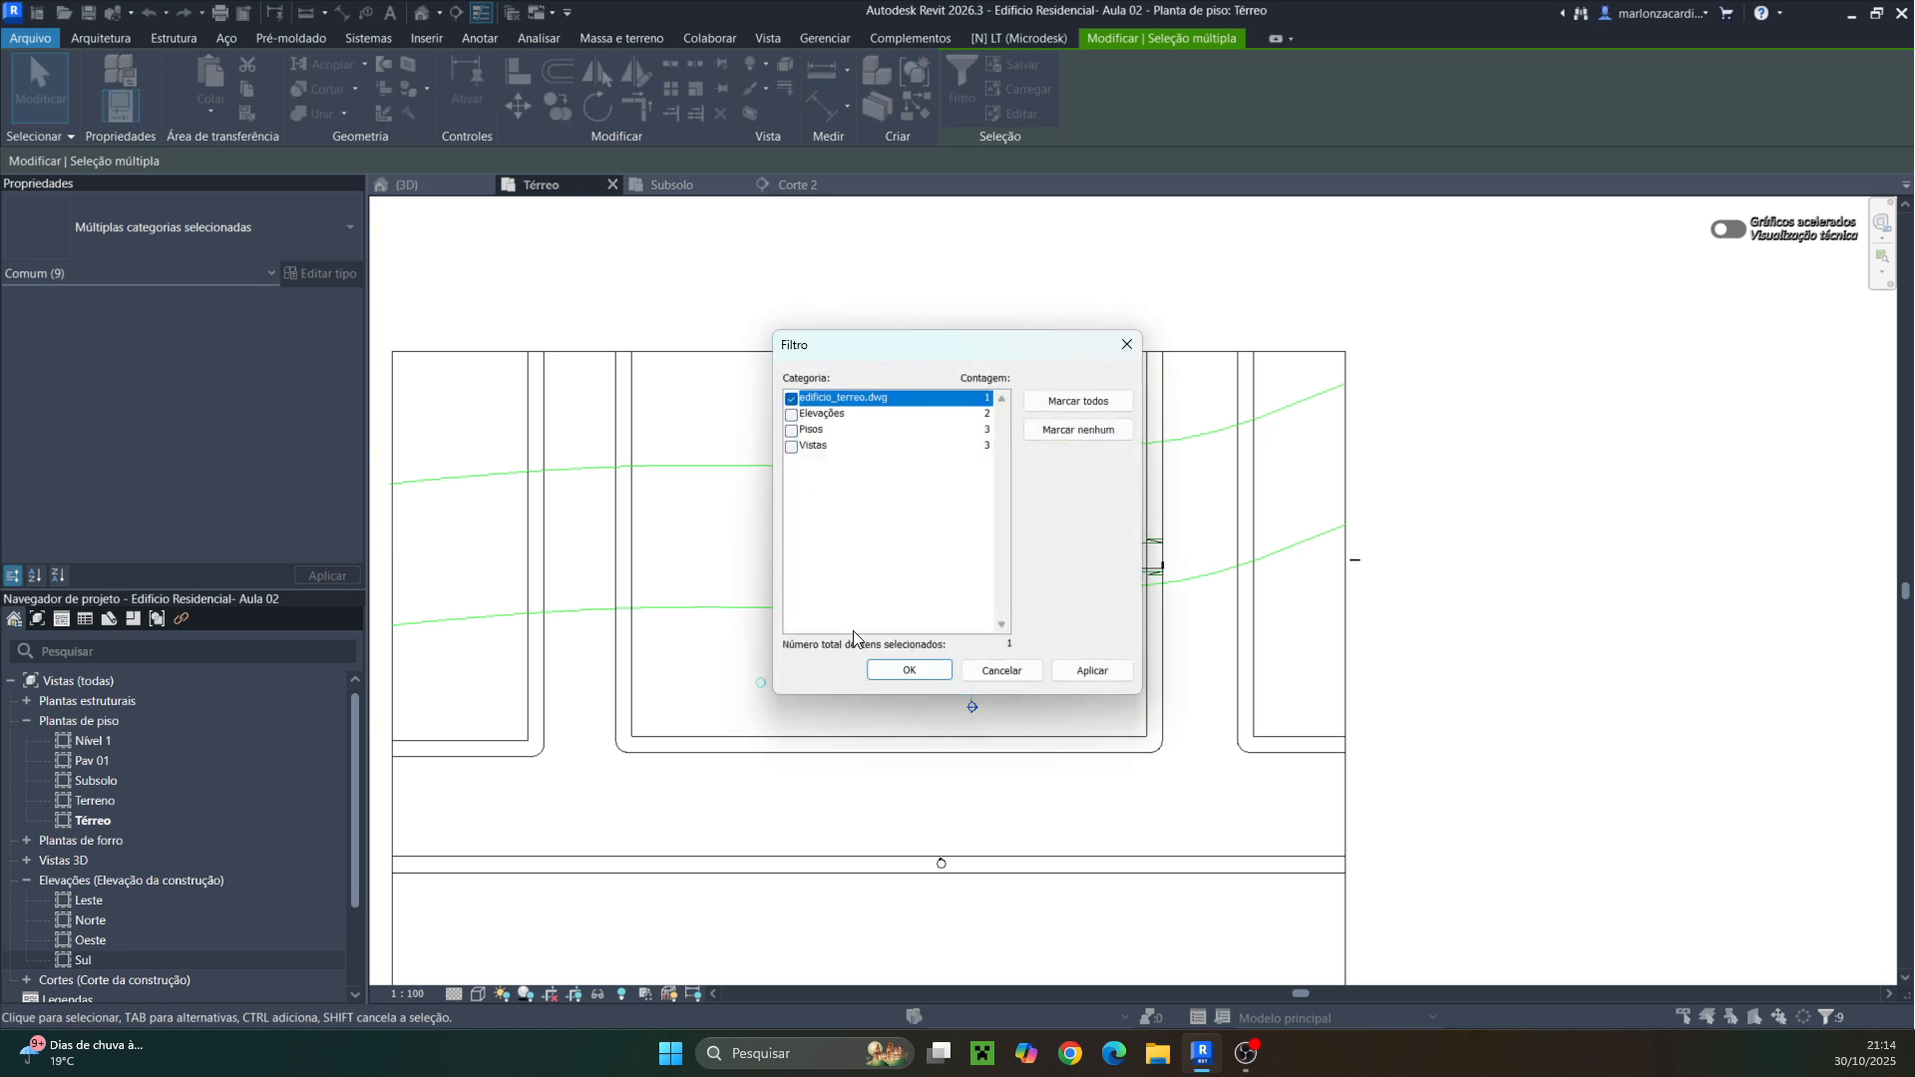
pyautogui.click(896, 668)
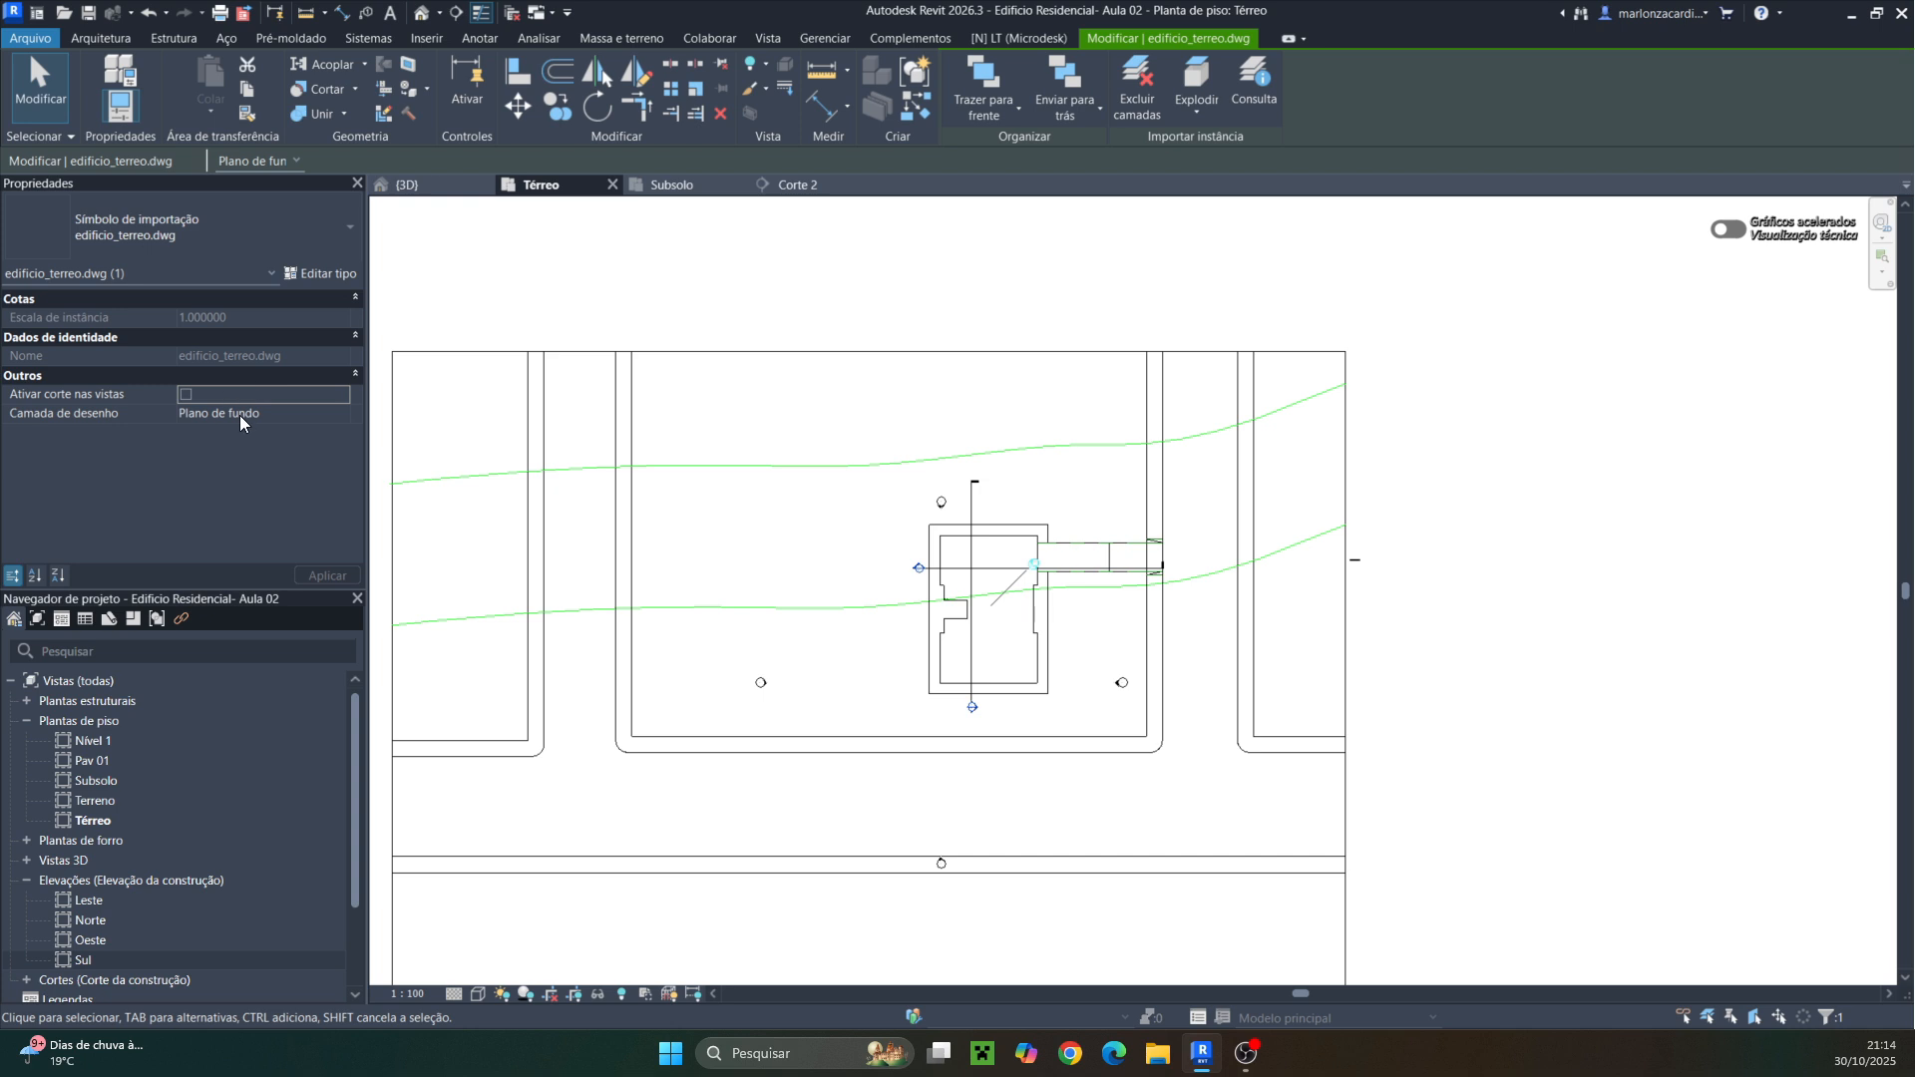
pyautogui.click(340, 415)
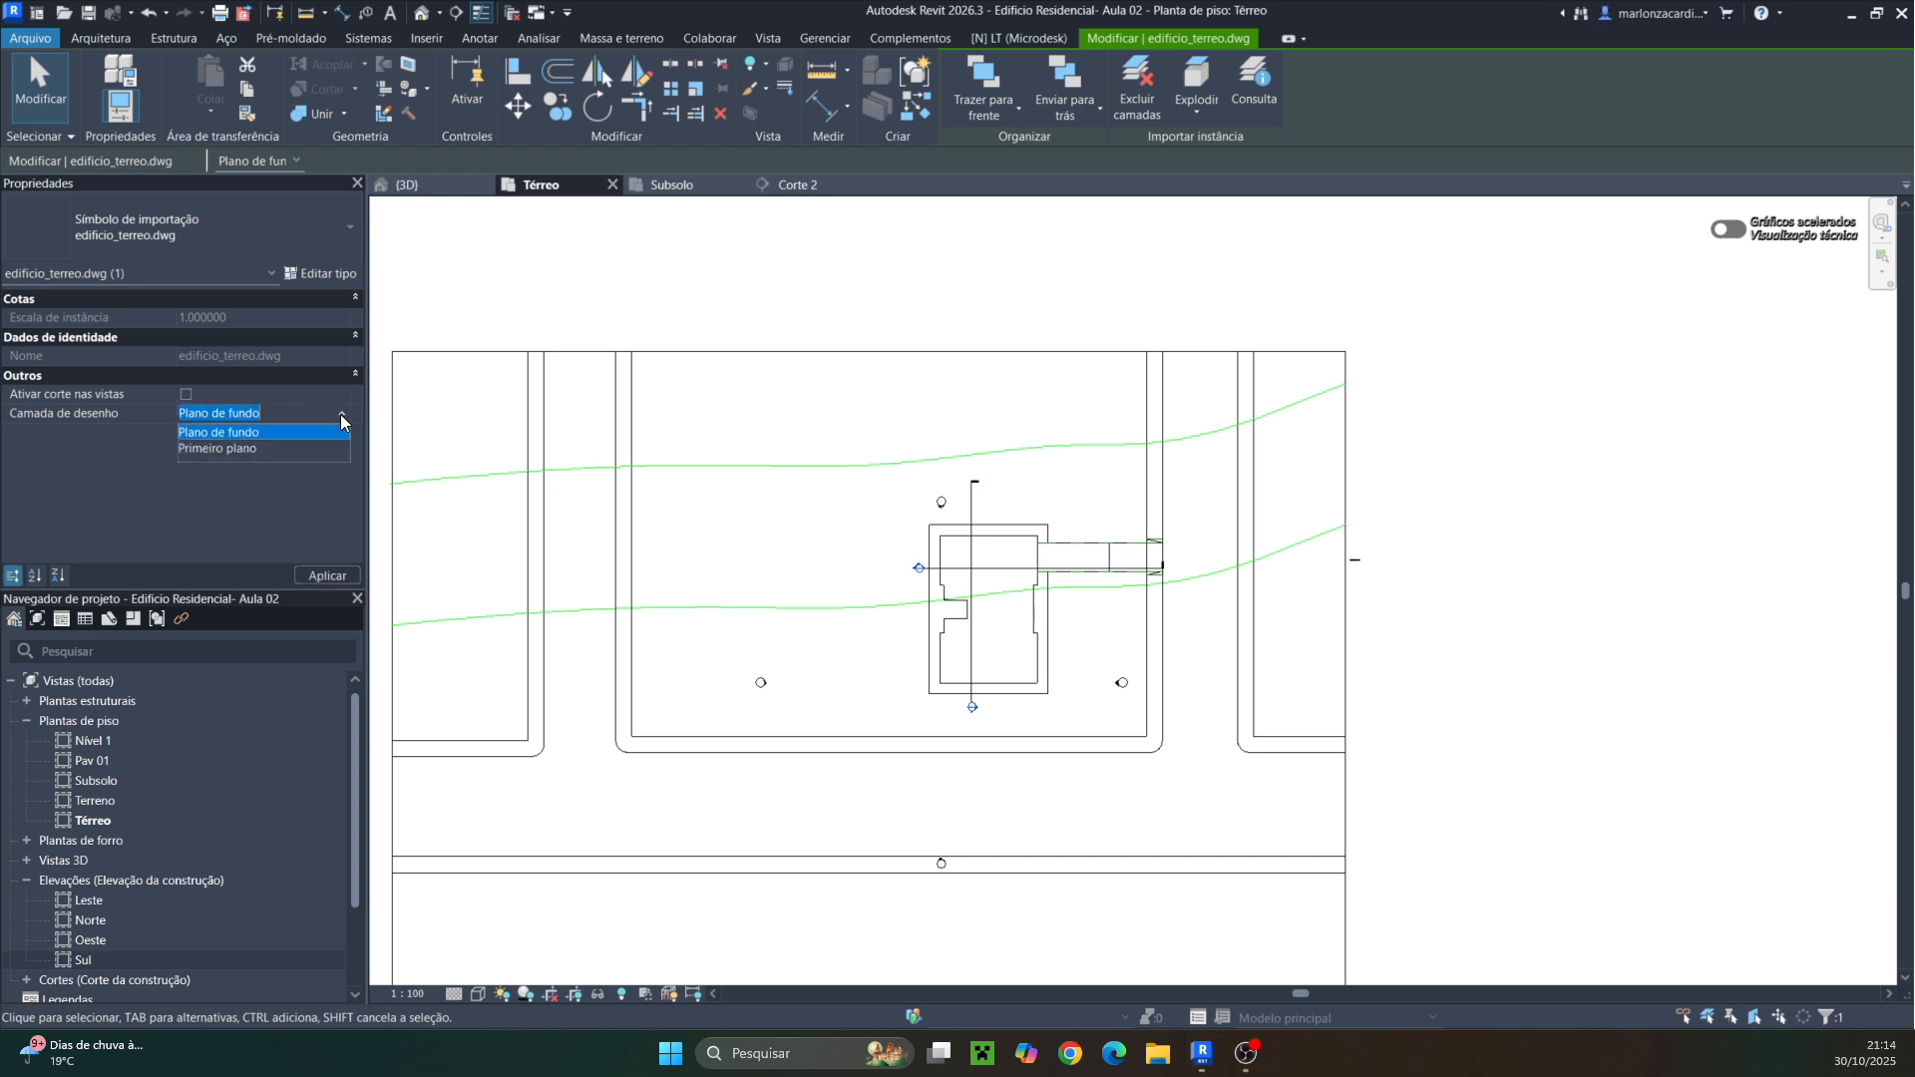
pyautogui.click(240, 448)
pyautogui.press('Escape')
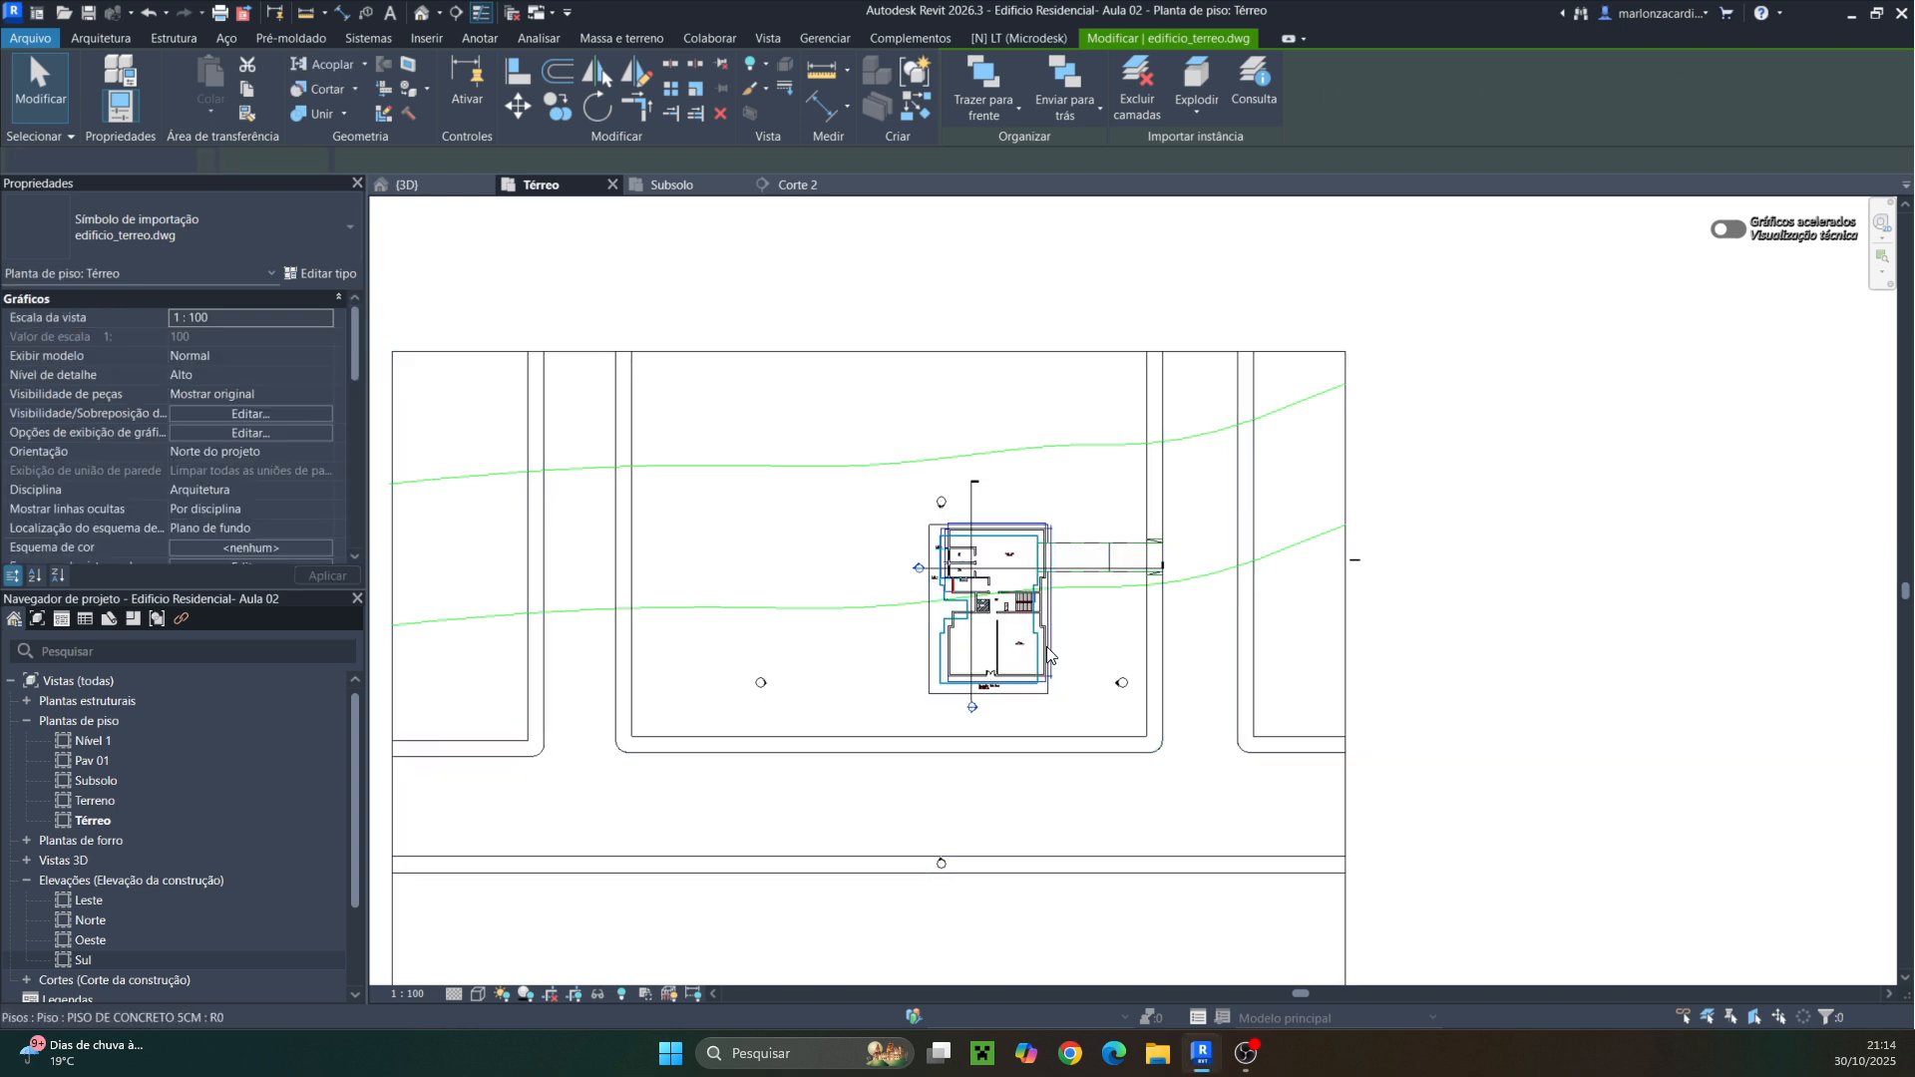
# Try to drag the imported DWG plan away from the building
pyautogui.scroll(3, 992, 643)
pyautogui.scroll(1, 976, 651)
pyautogui.scroll(4, 1075, 551)
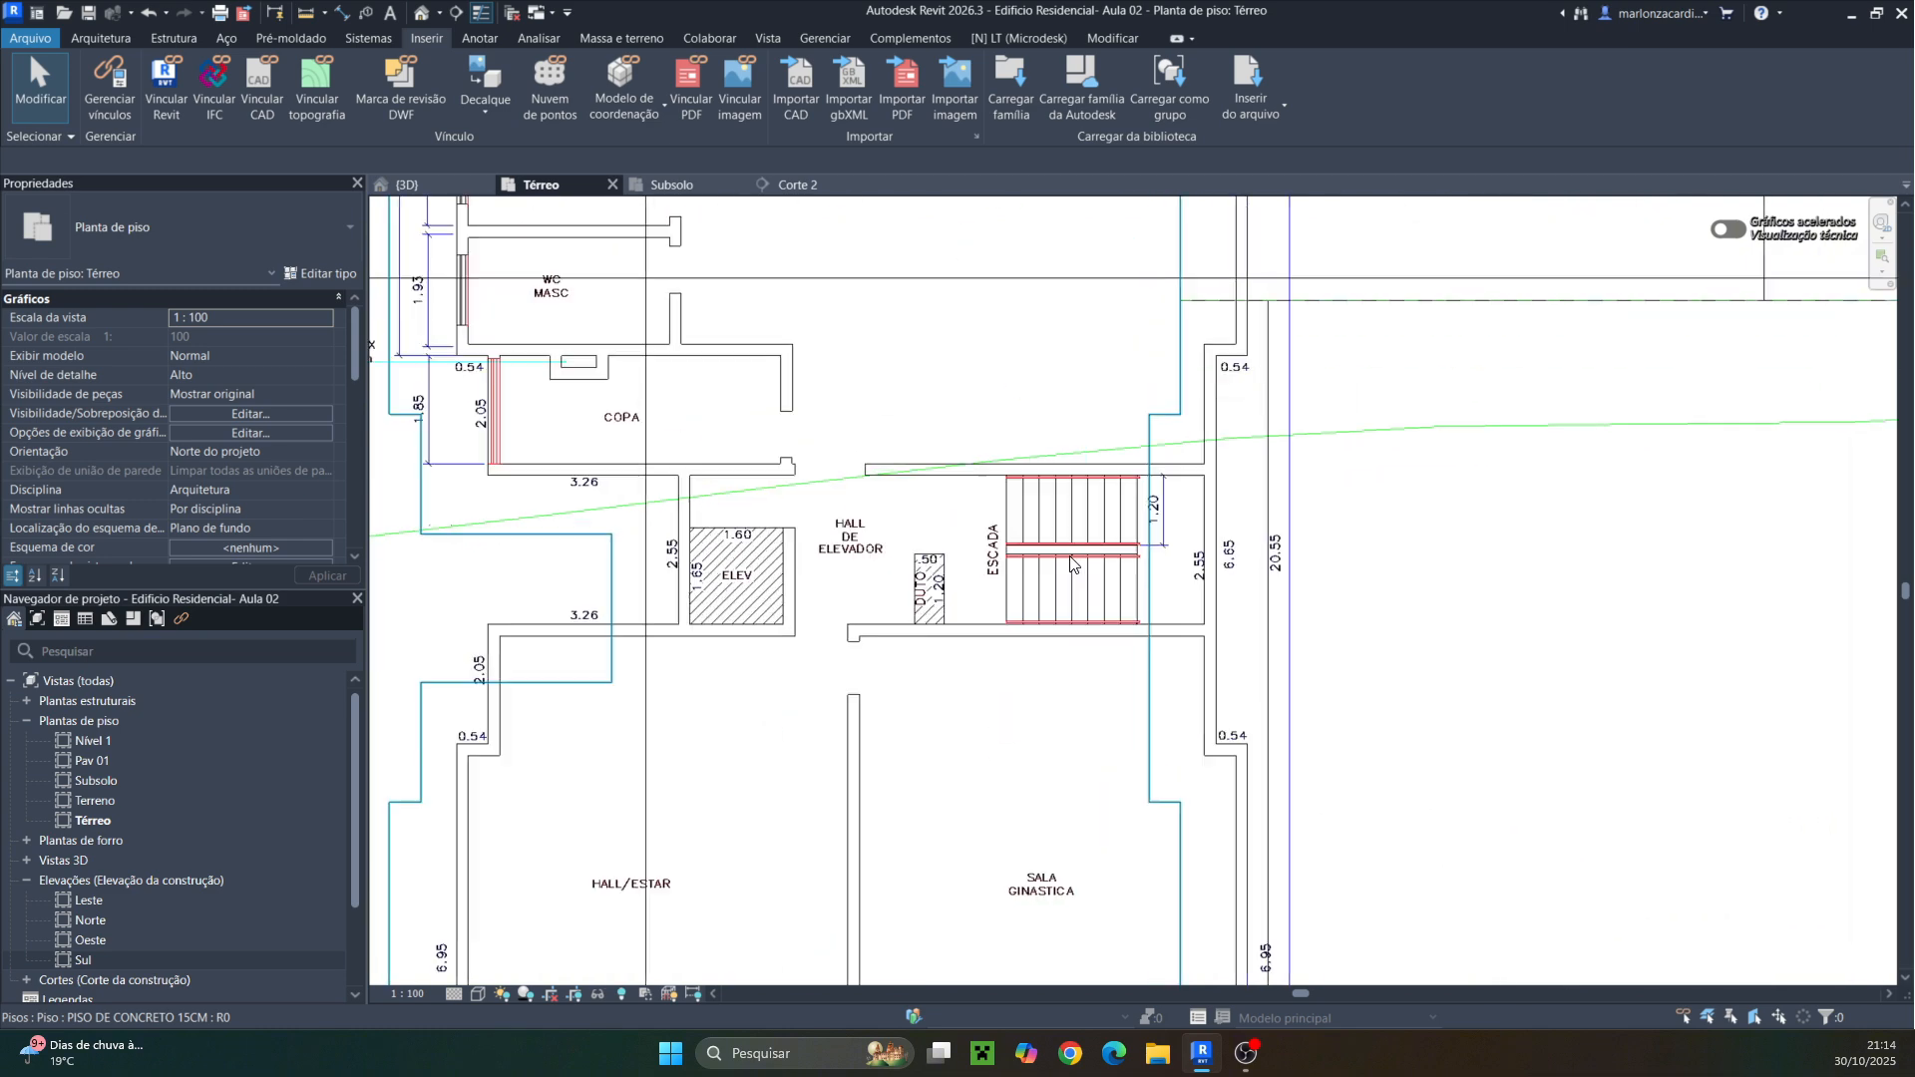
pyautogui.click(1075, 552)
pyautogui.press('Escape')
pyautogui.click(1075, 554)
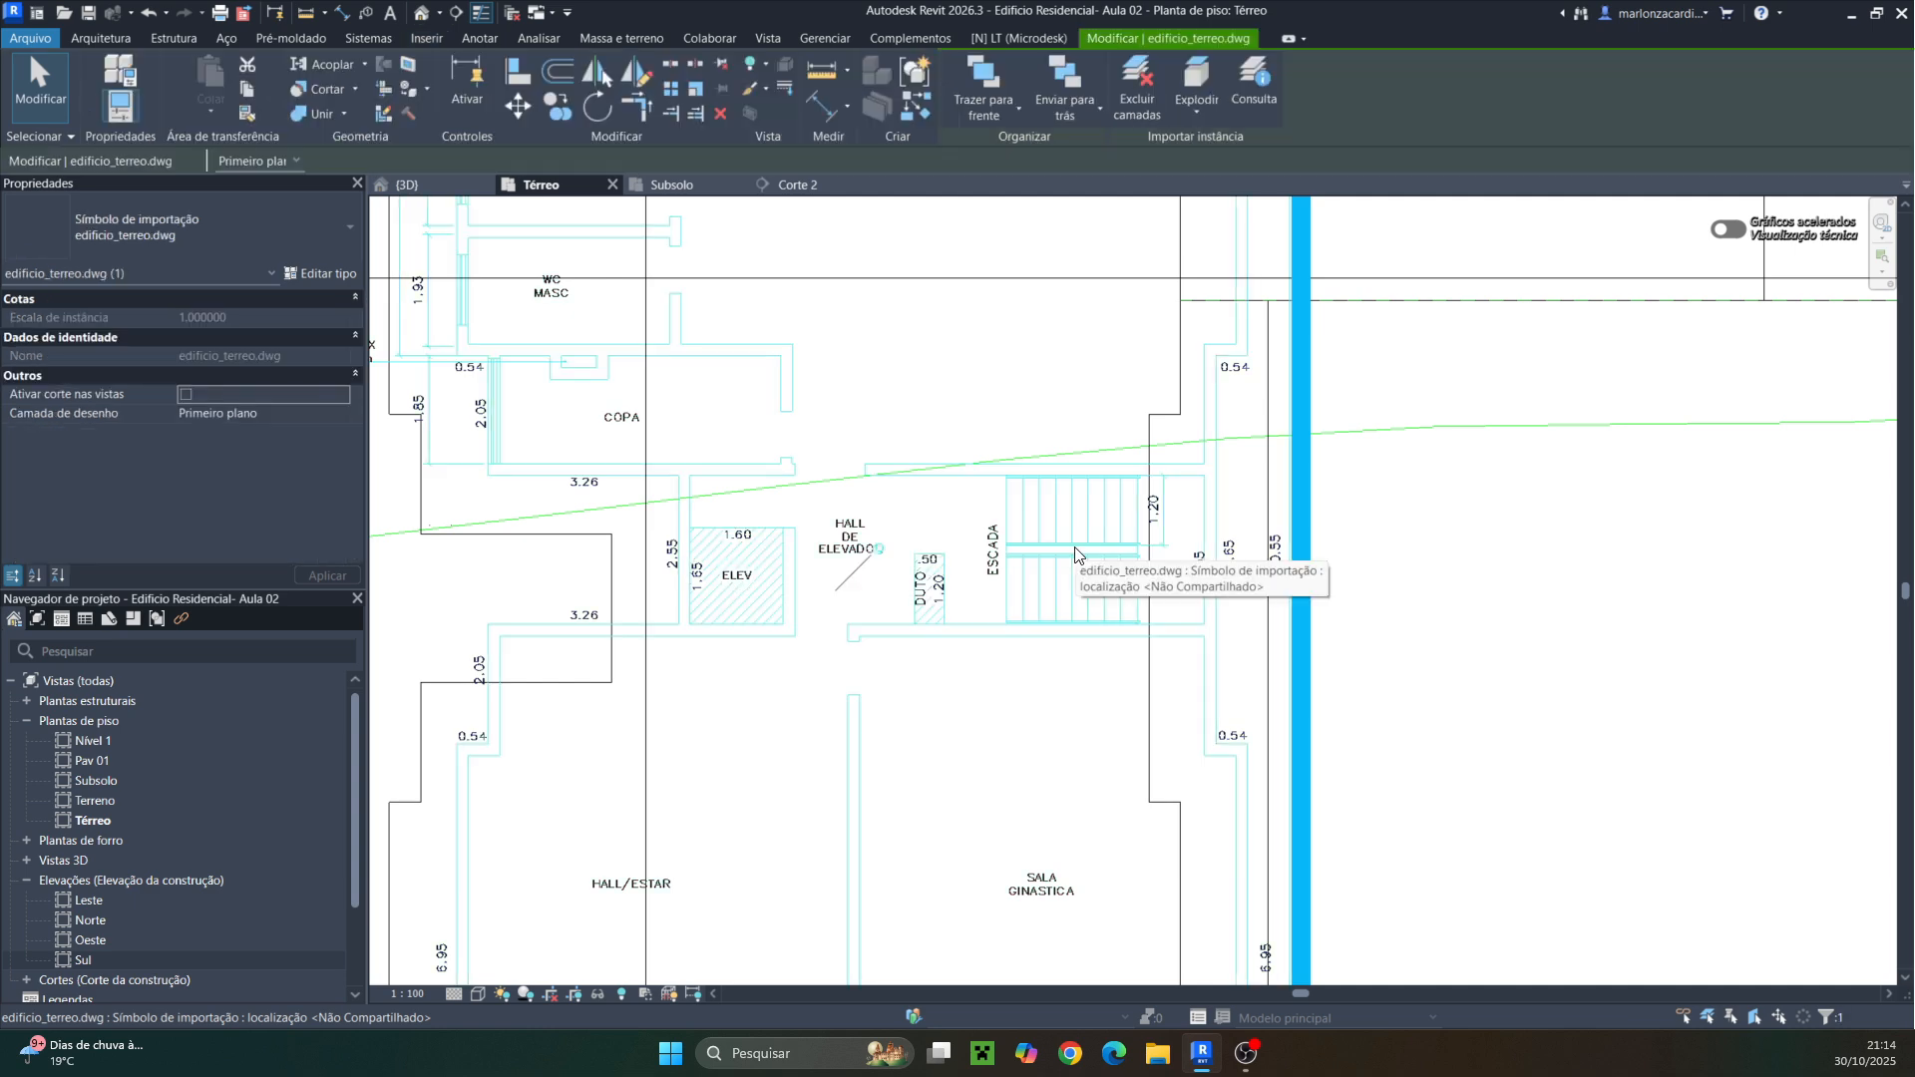
pyautogui.scroll(-2, 1075, 555)
pyautogui.scroll(-4, 1029, 577)
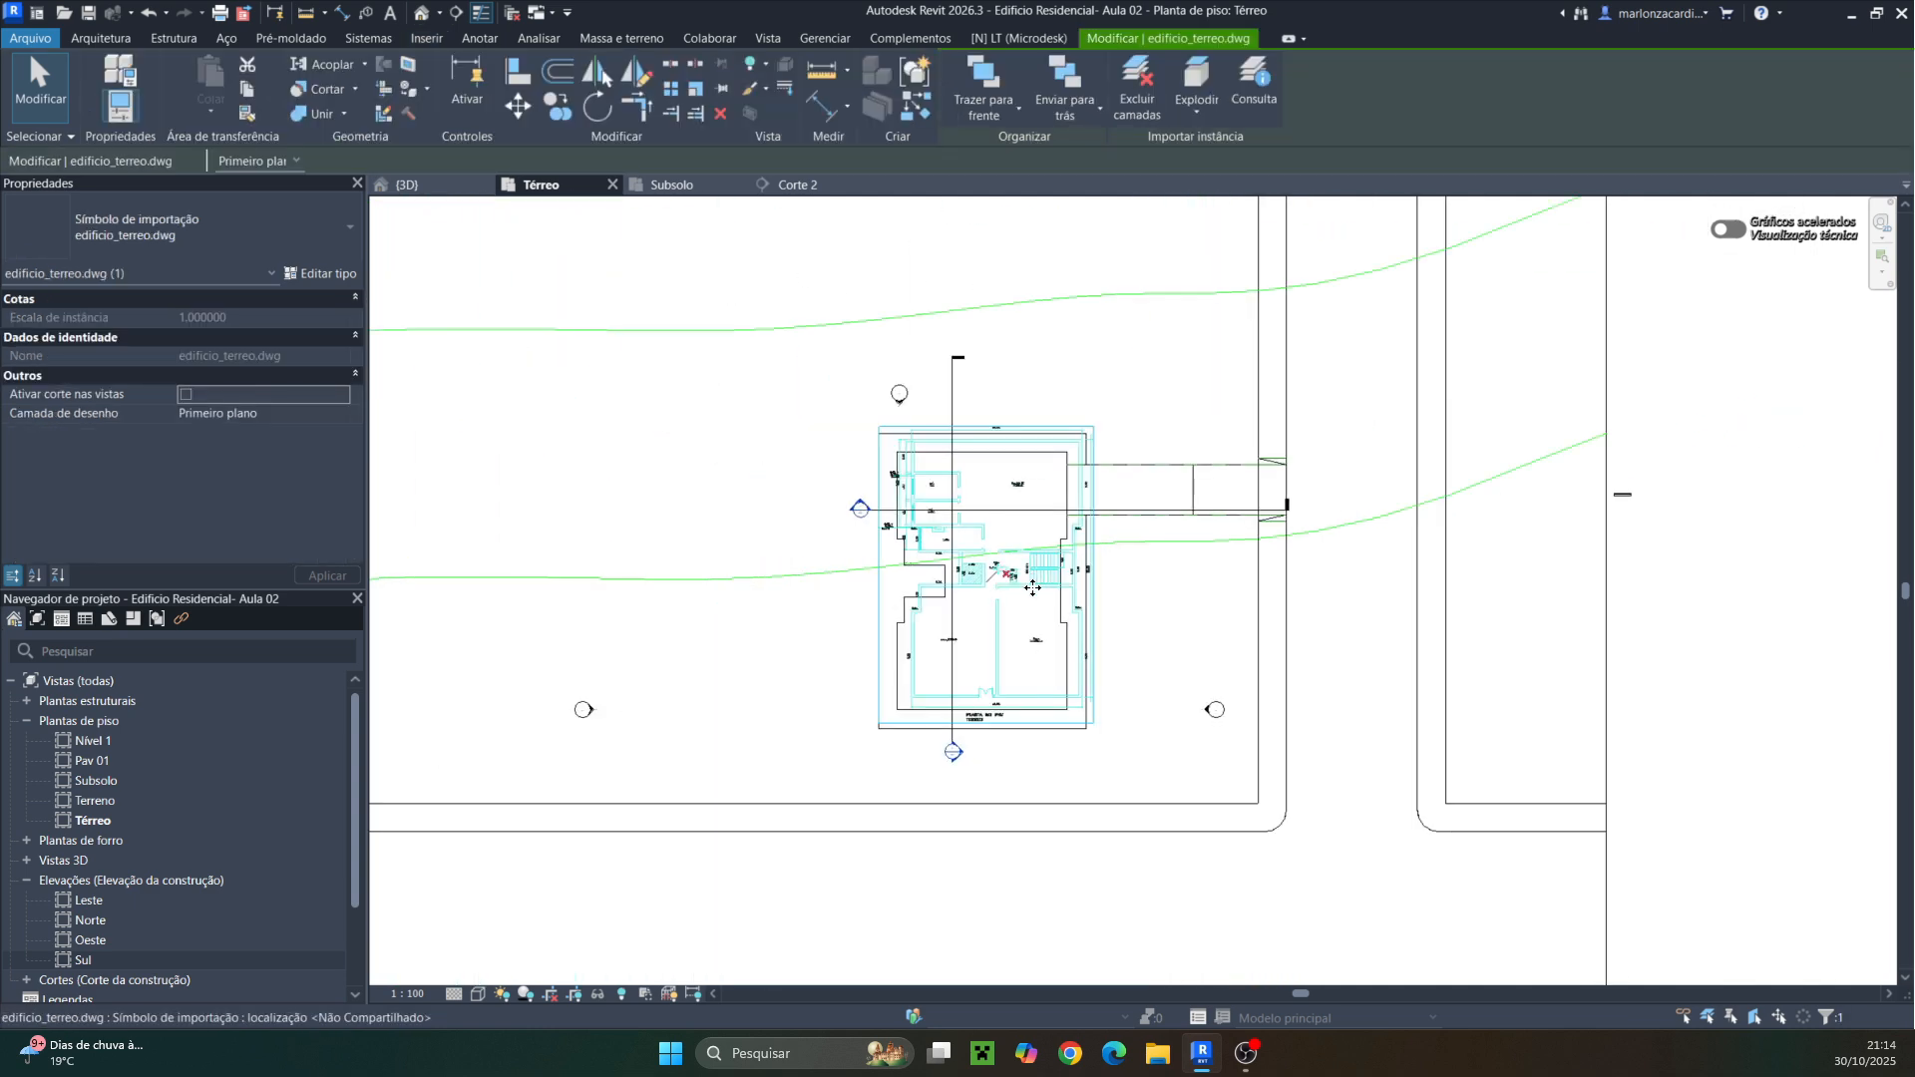
pyautogui.moveTo(1029, 641); pyautogui.dragTo(633, 620)
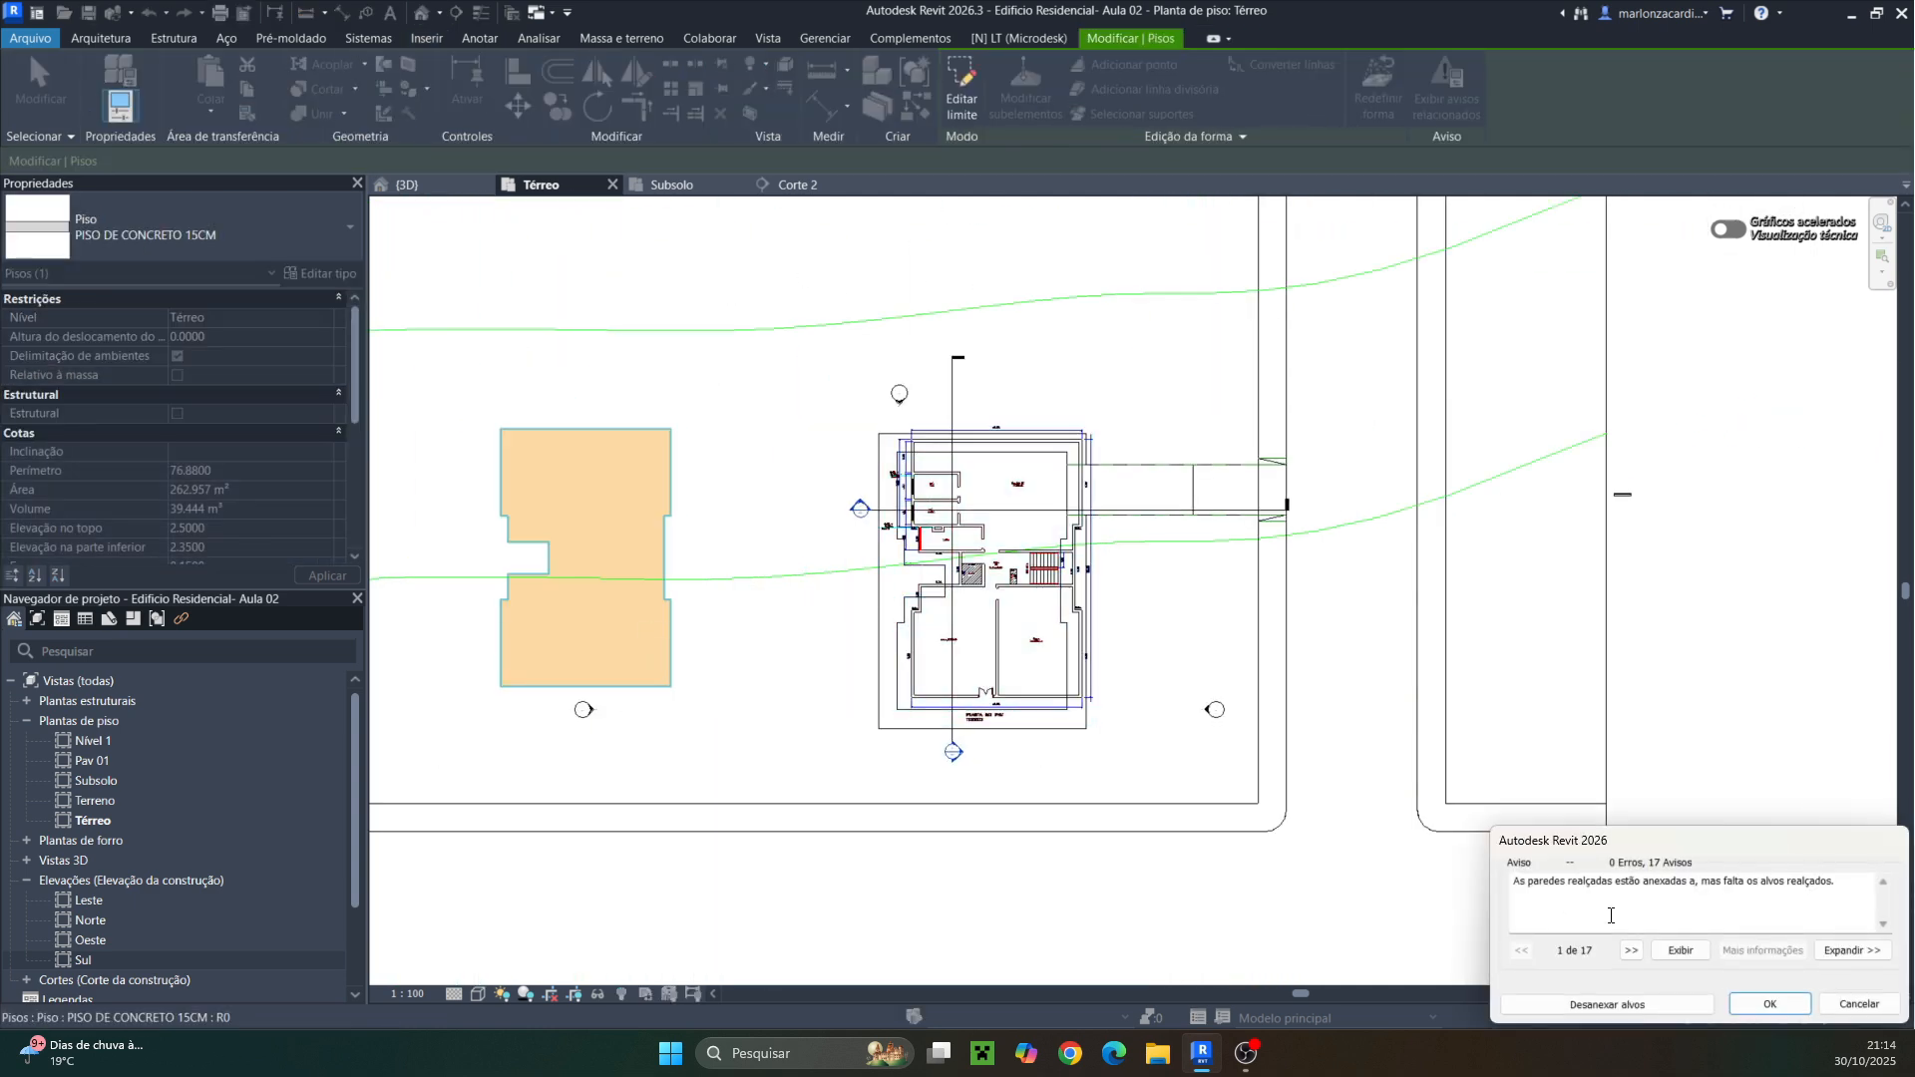
pyautogui.click(1859, 1004)
# Select the DWG plan and move it to the left of the building
pyautogui.scroll(3, 1038, 557)
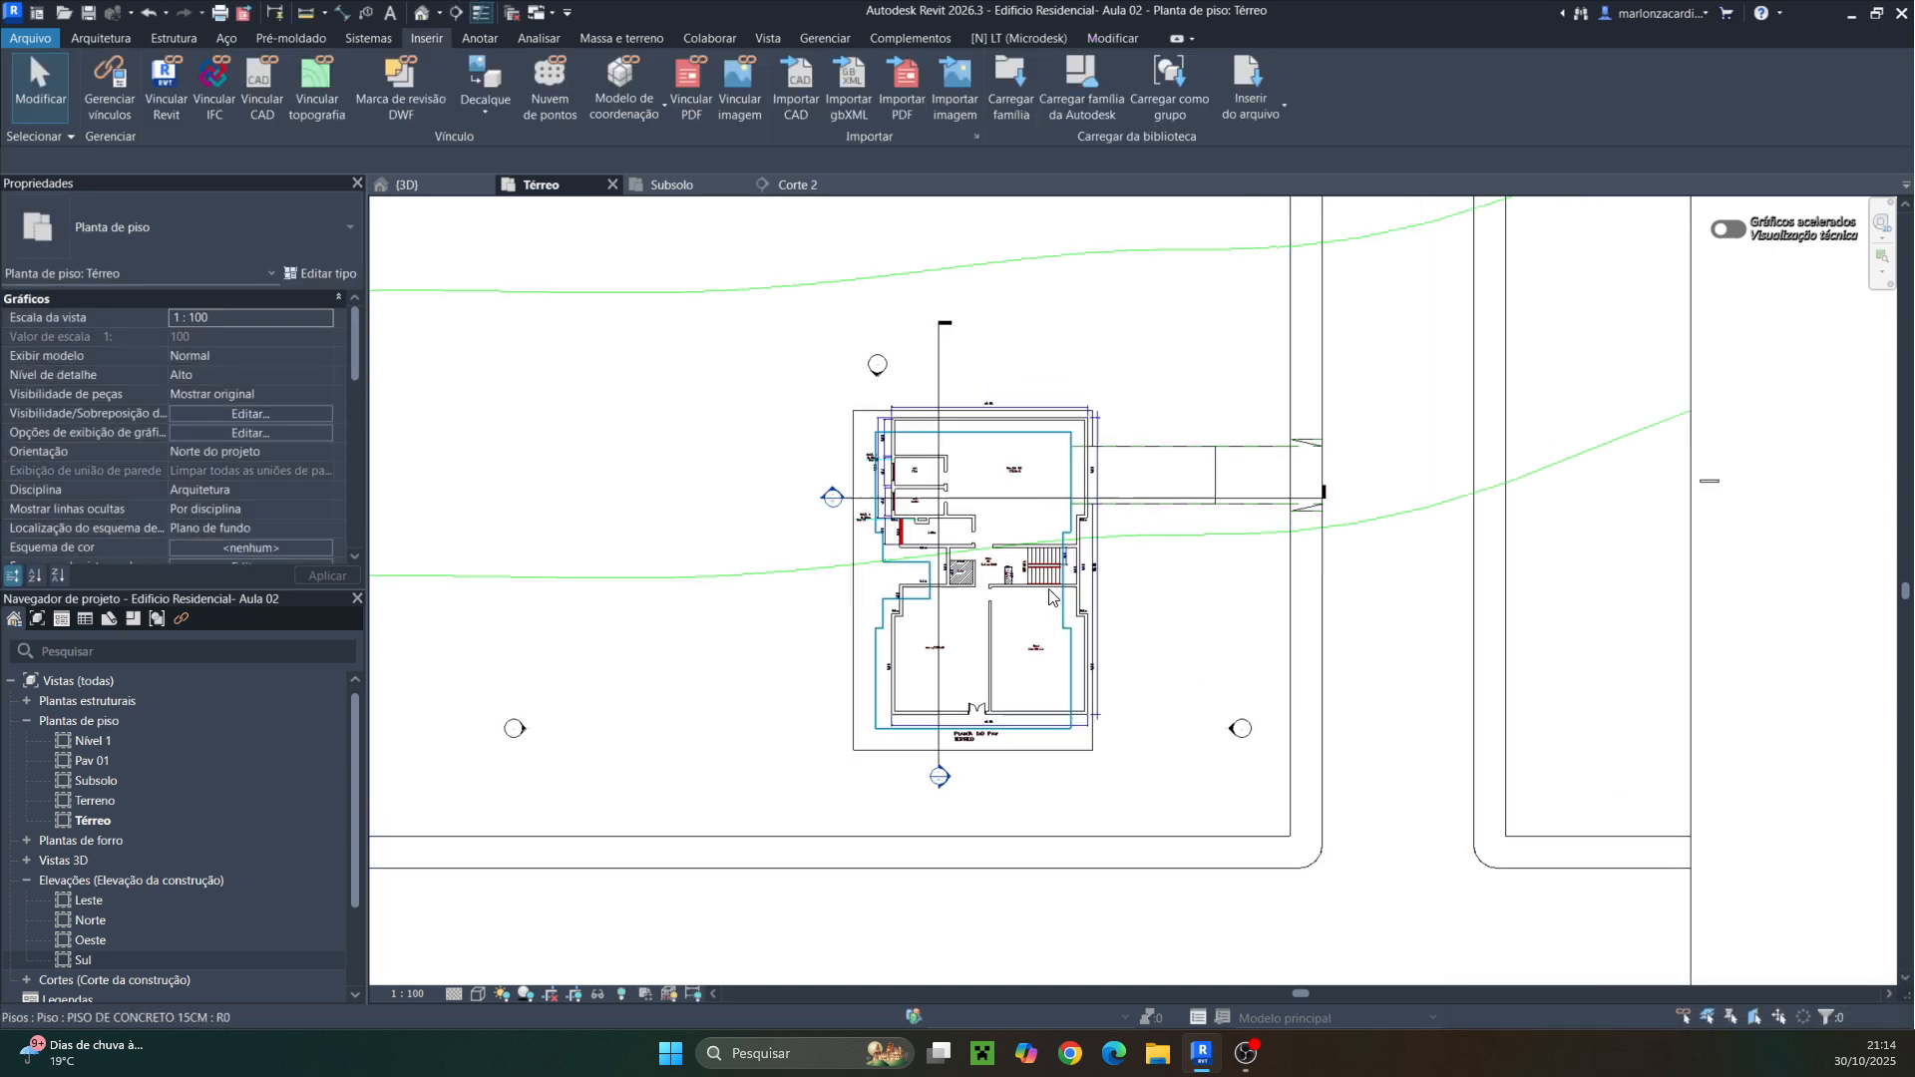
pyautogui.click(1039, 557)
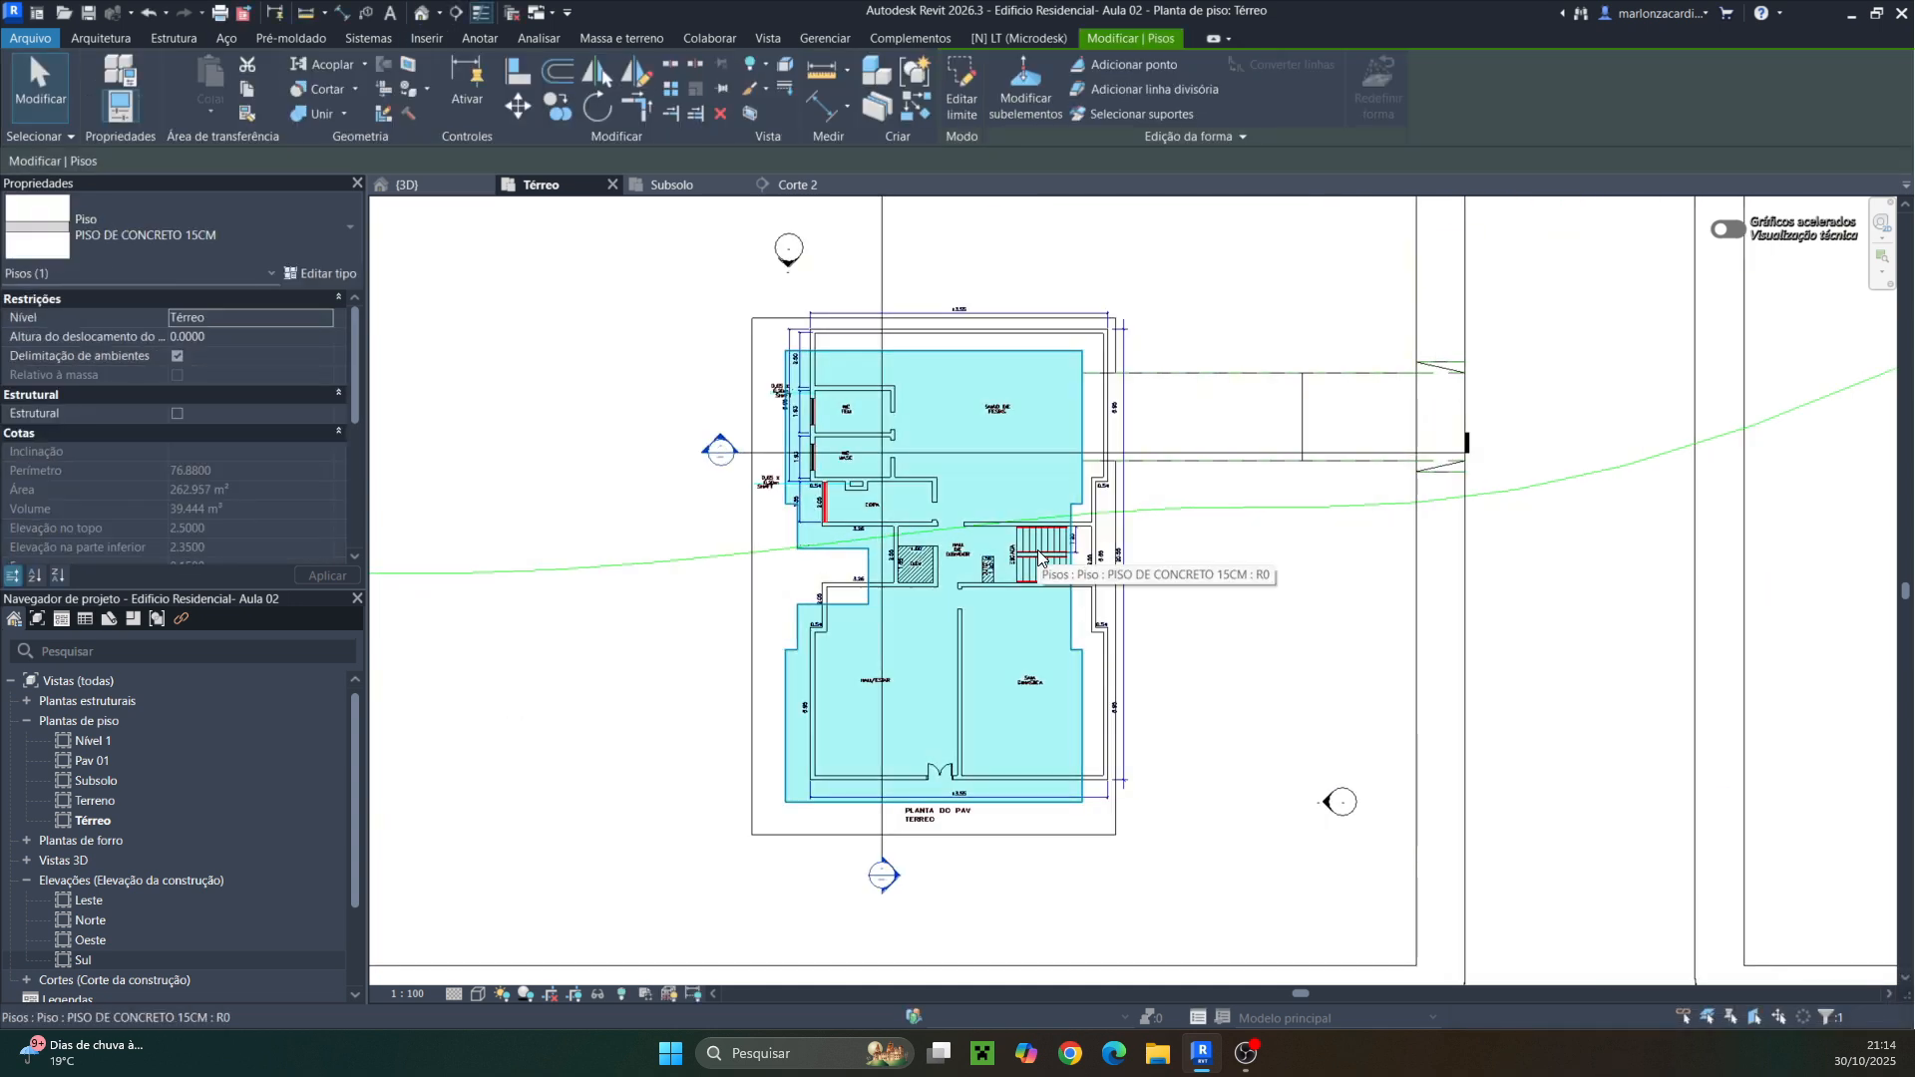
pyautogui.press('Tab')
pyautogui.click(1038, 557)
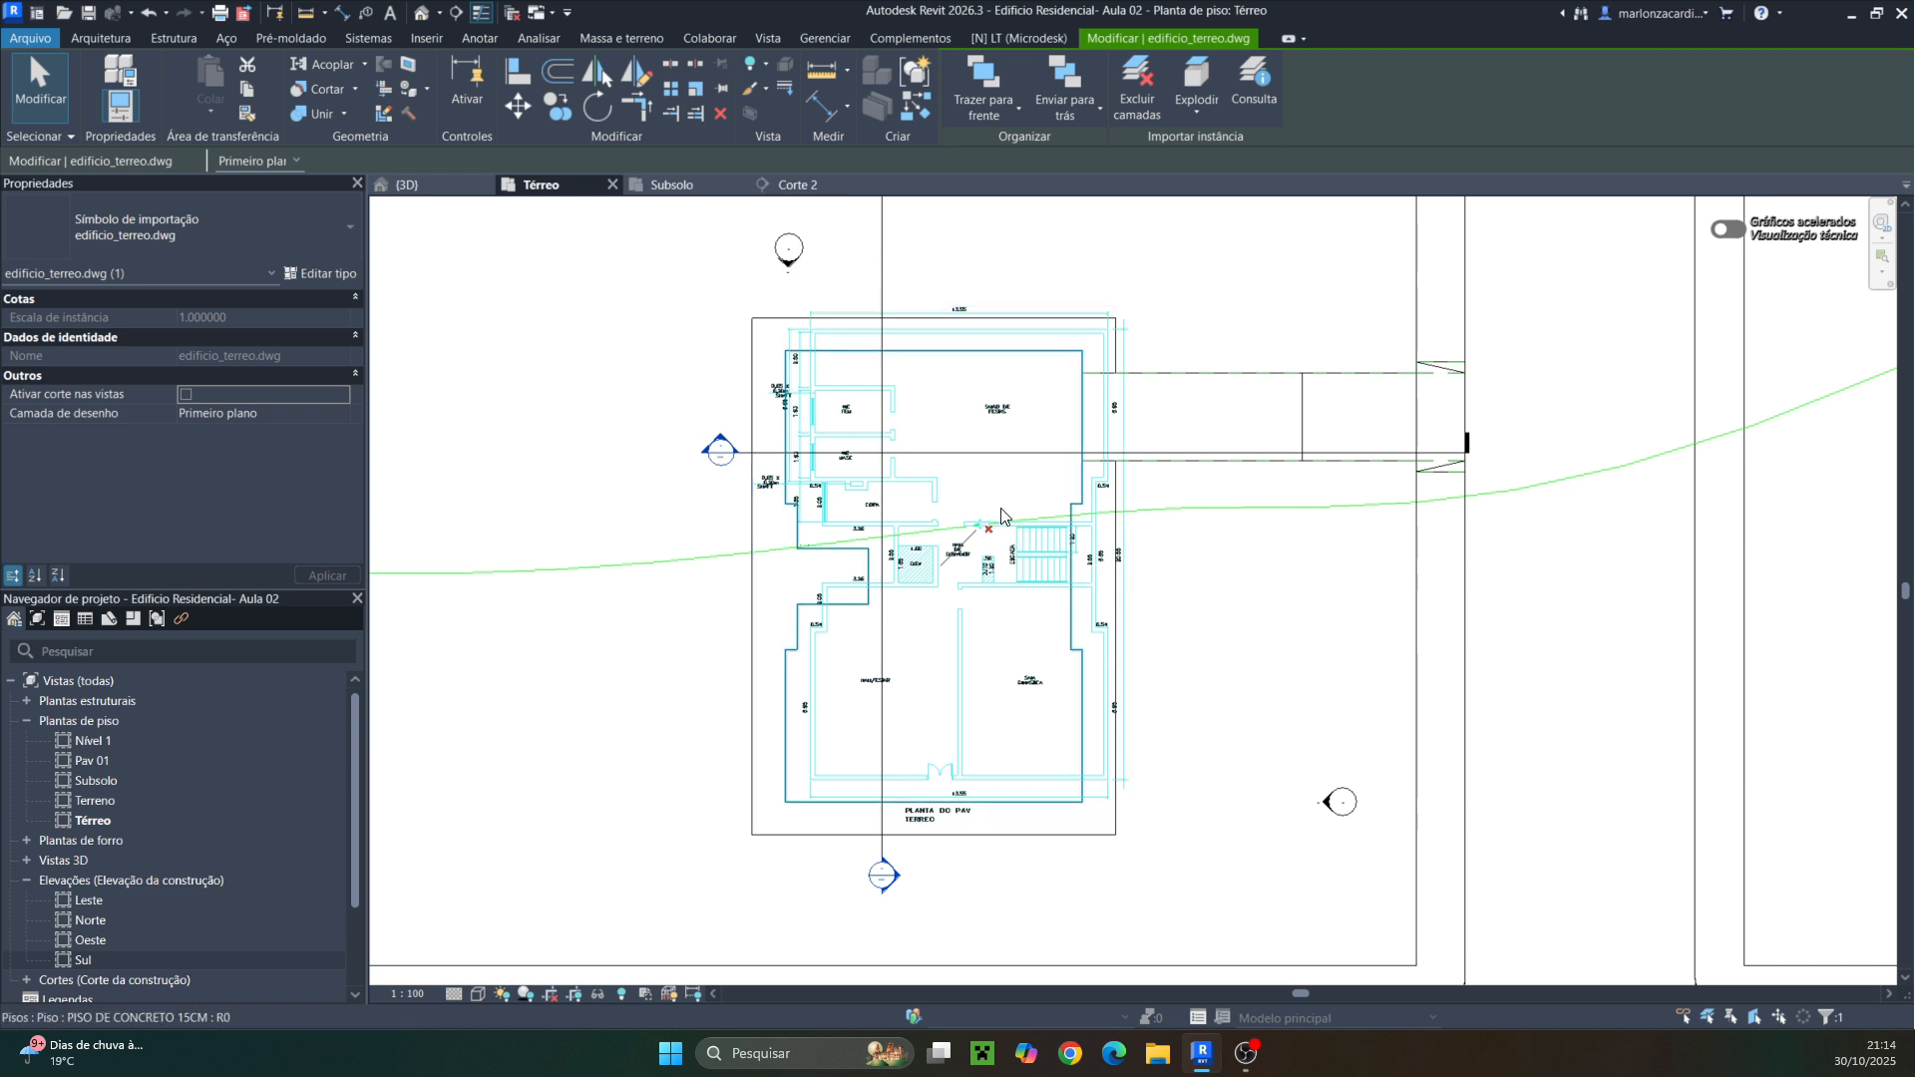
pyautogui.click(529, 100)
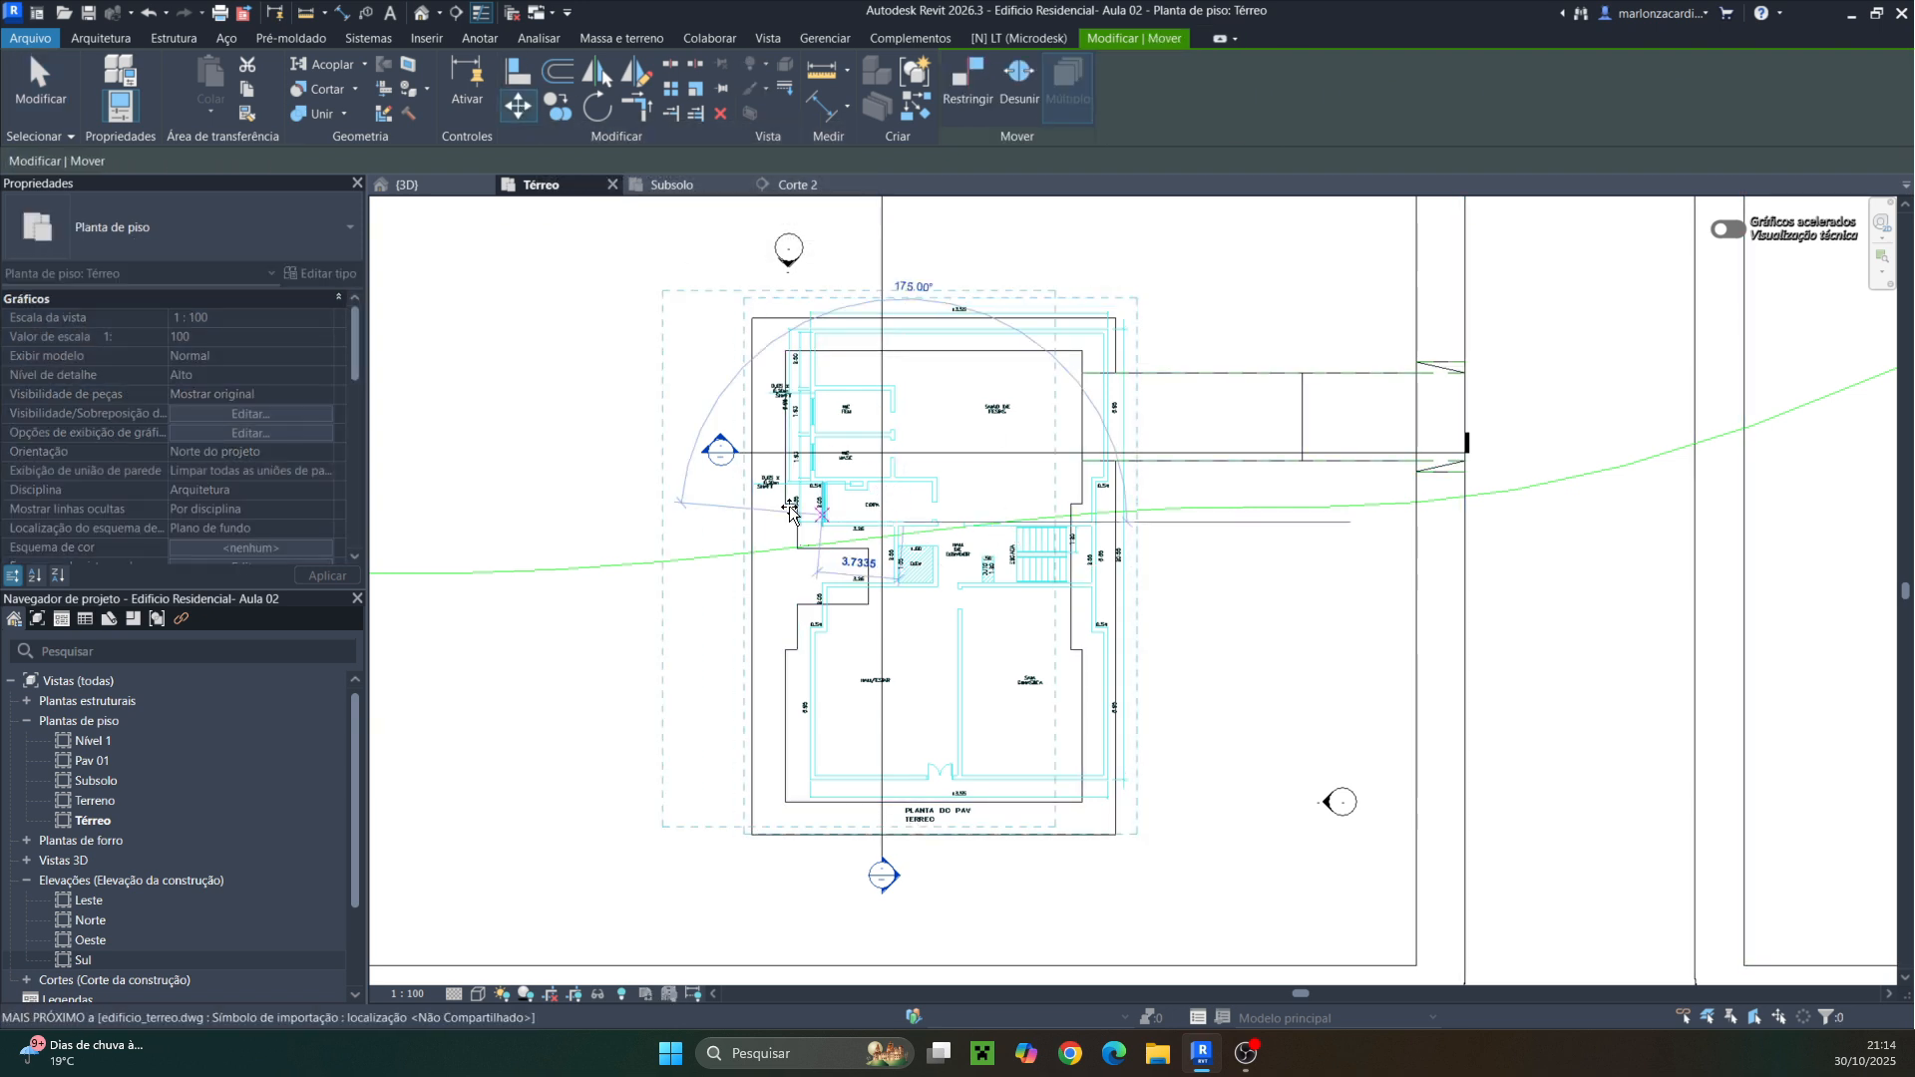
pyautogui.click(903, 577)
pyautogui.click(456, 528)
pyautogui.moveTo(704, 634); pyautogui.dragTo(938, 560, button='middle')
pyautogui.press('Escape')
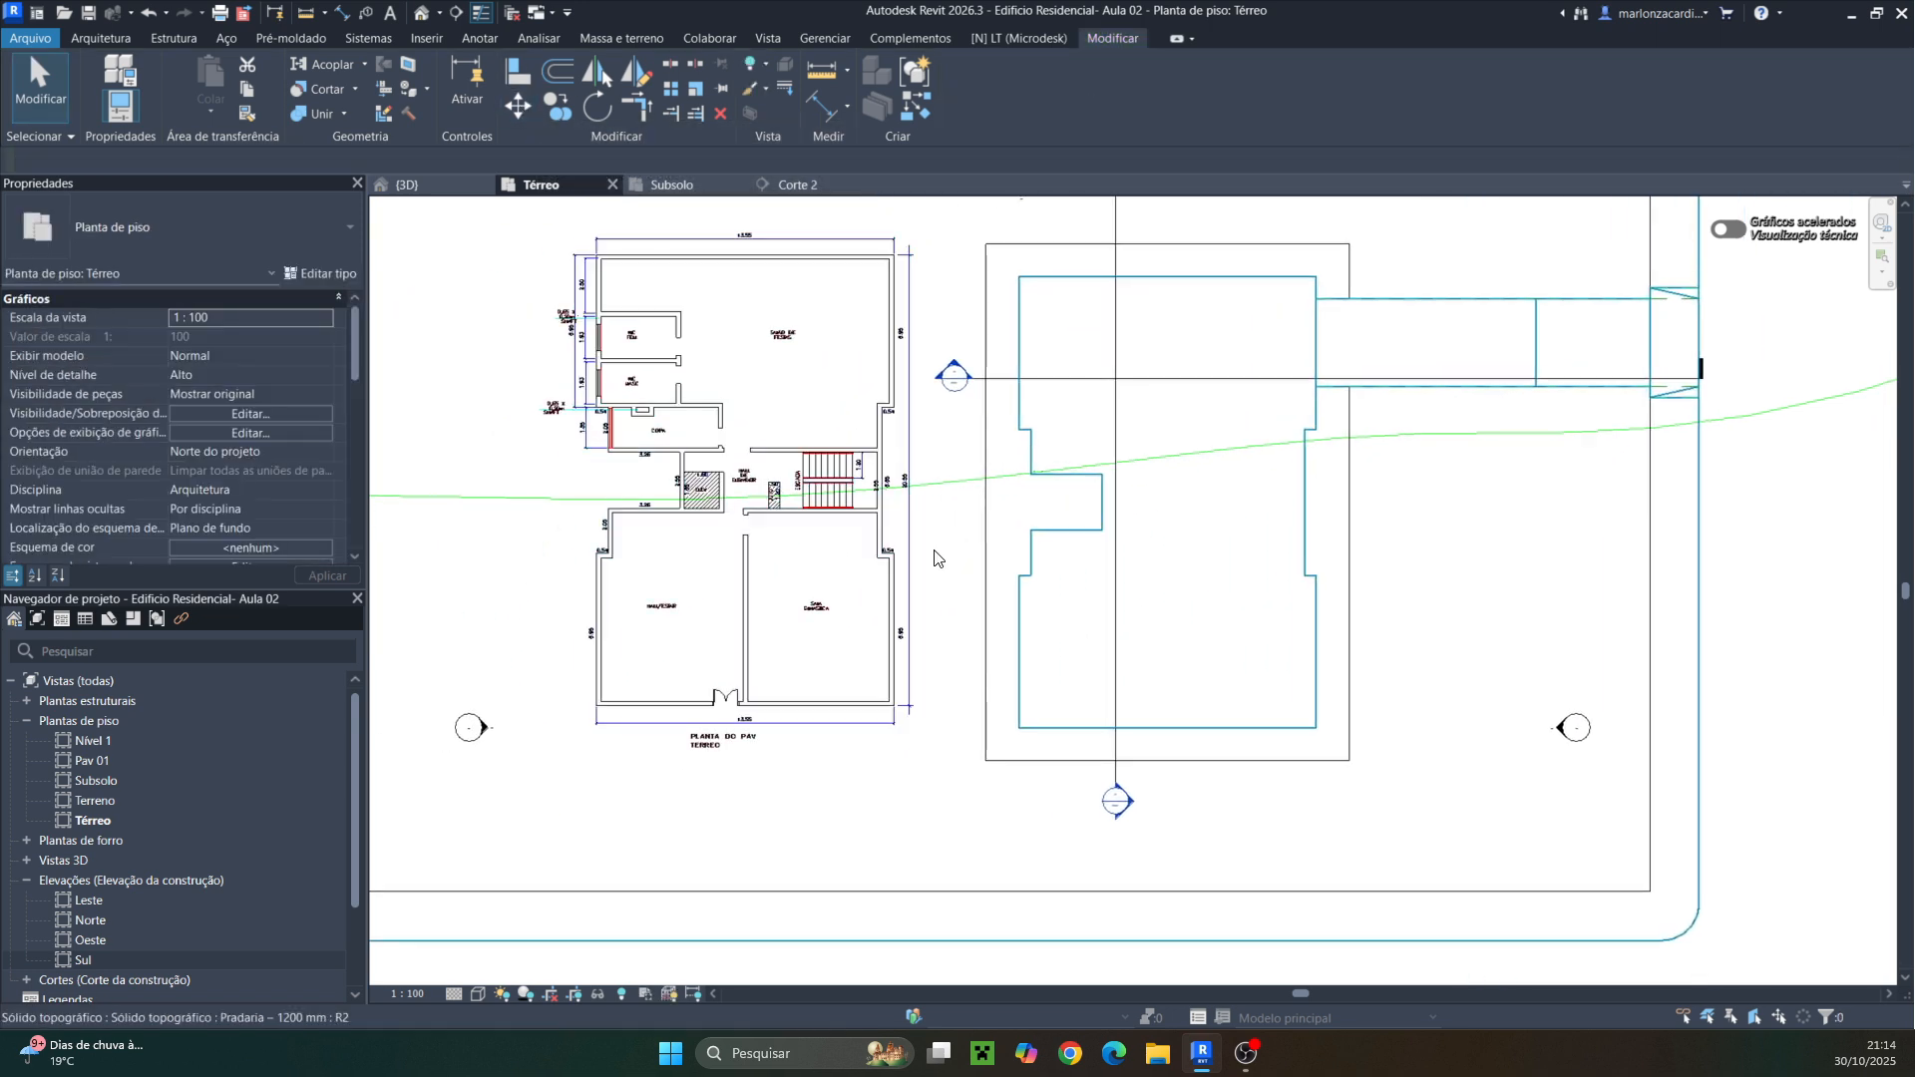
# Move the DWG plan from its lower-left outer wall corner onto the matching corner of the modelled building
pyautogui.click(735, 591)
pyautogui.press('Escape')
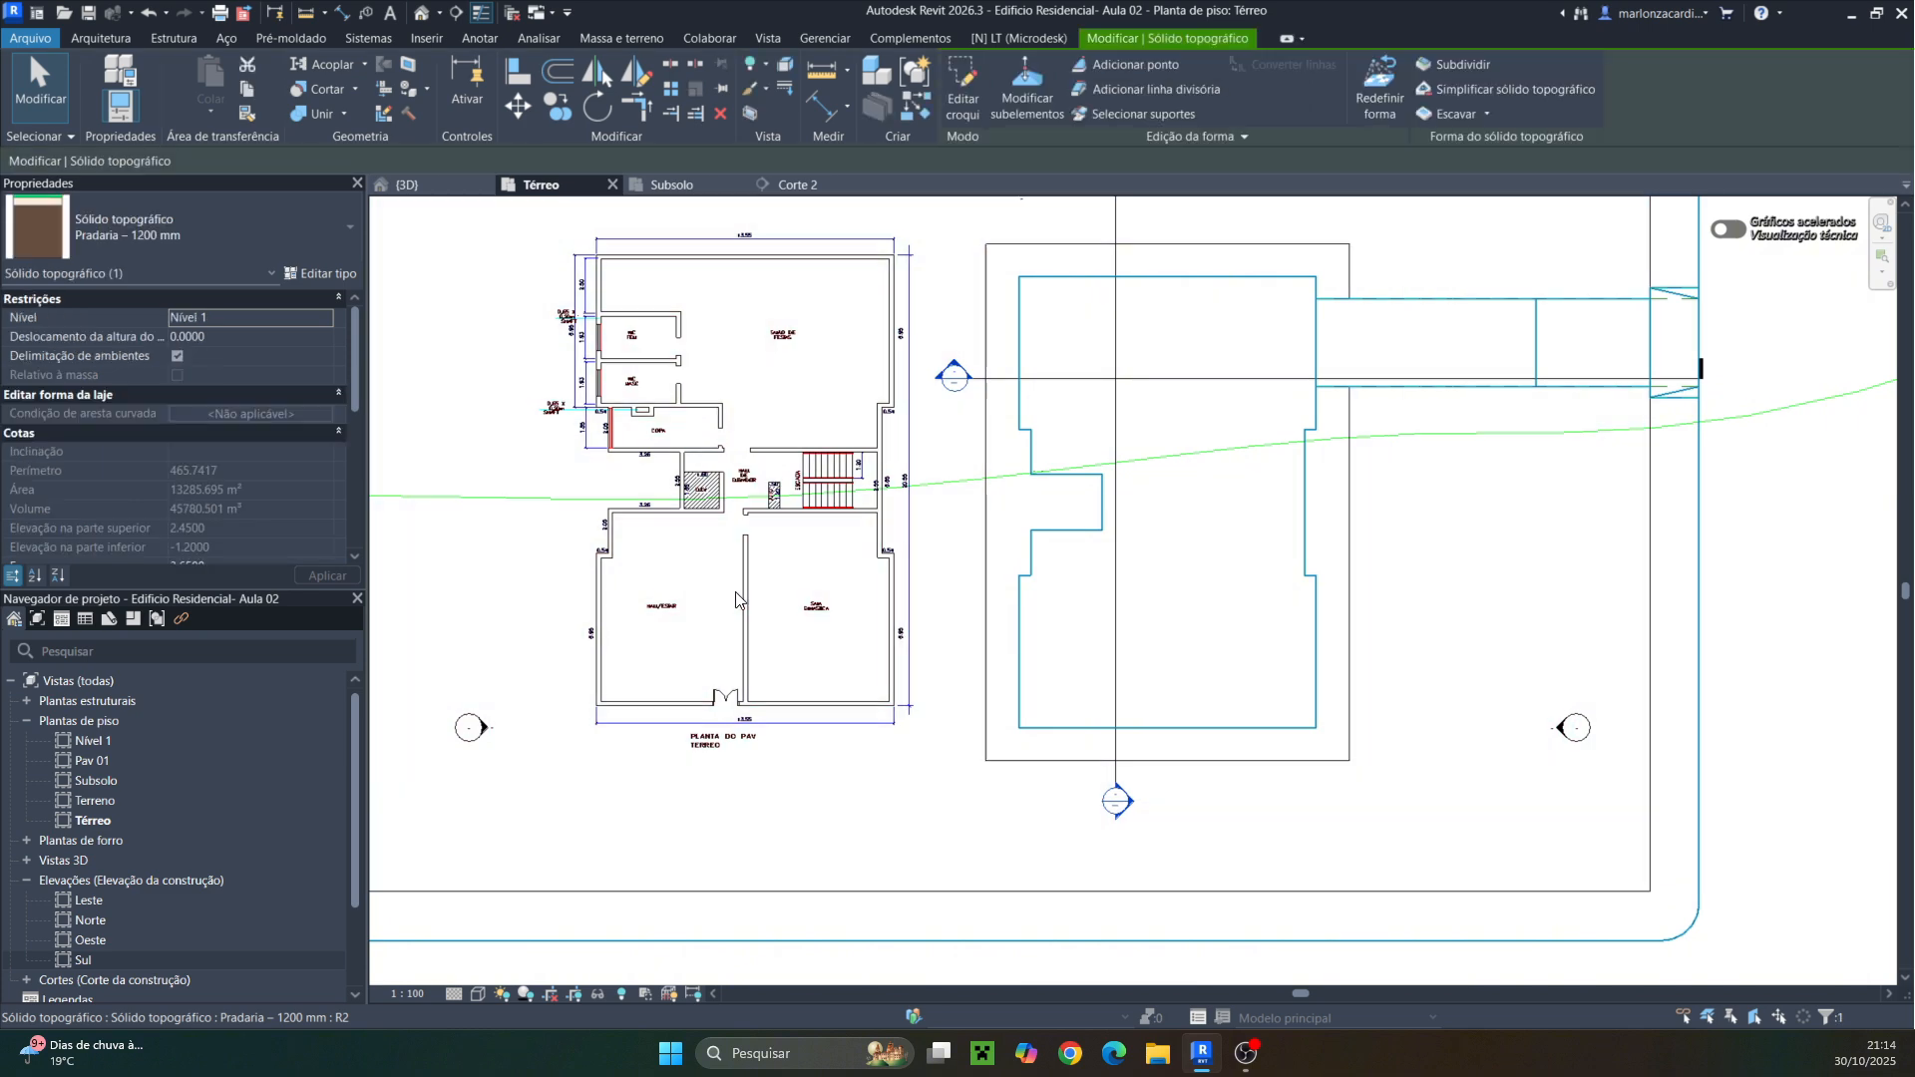
pyautogui.click(753, 594)
pyautogui.press('Escape')
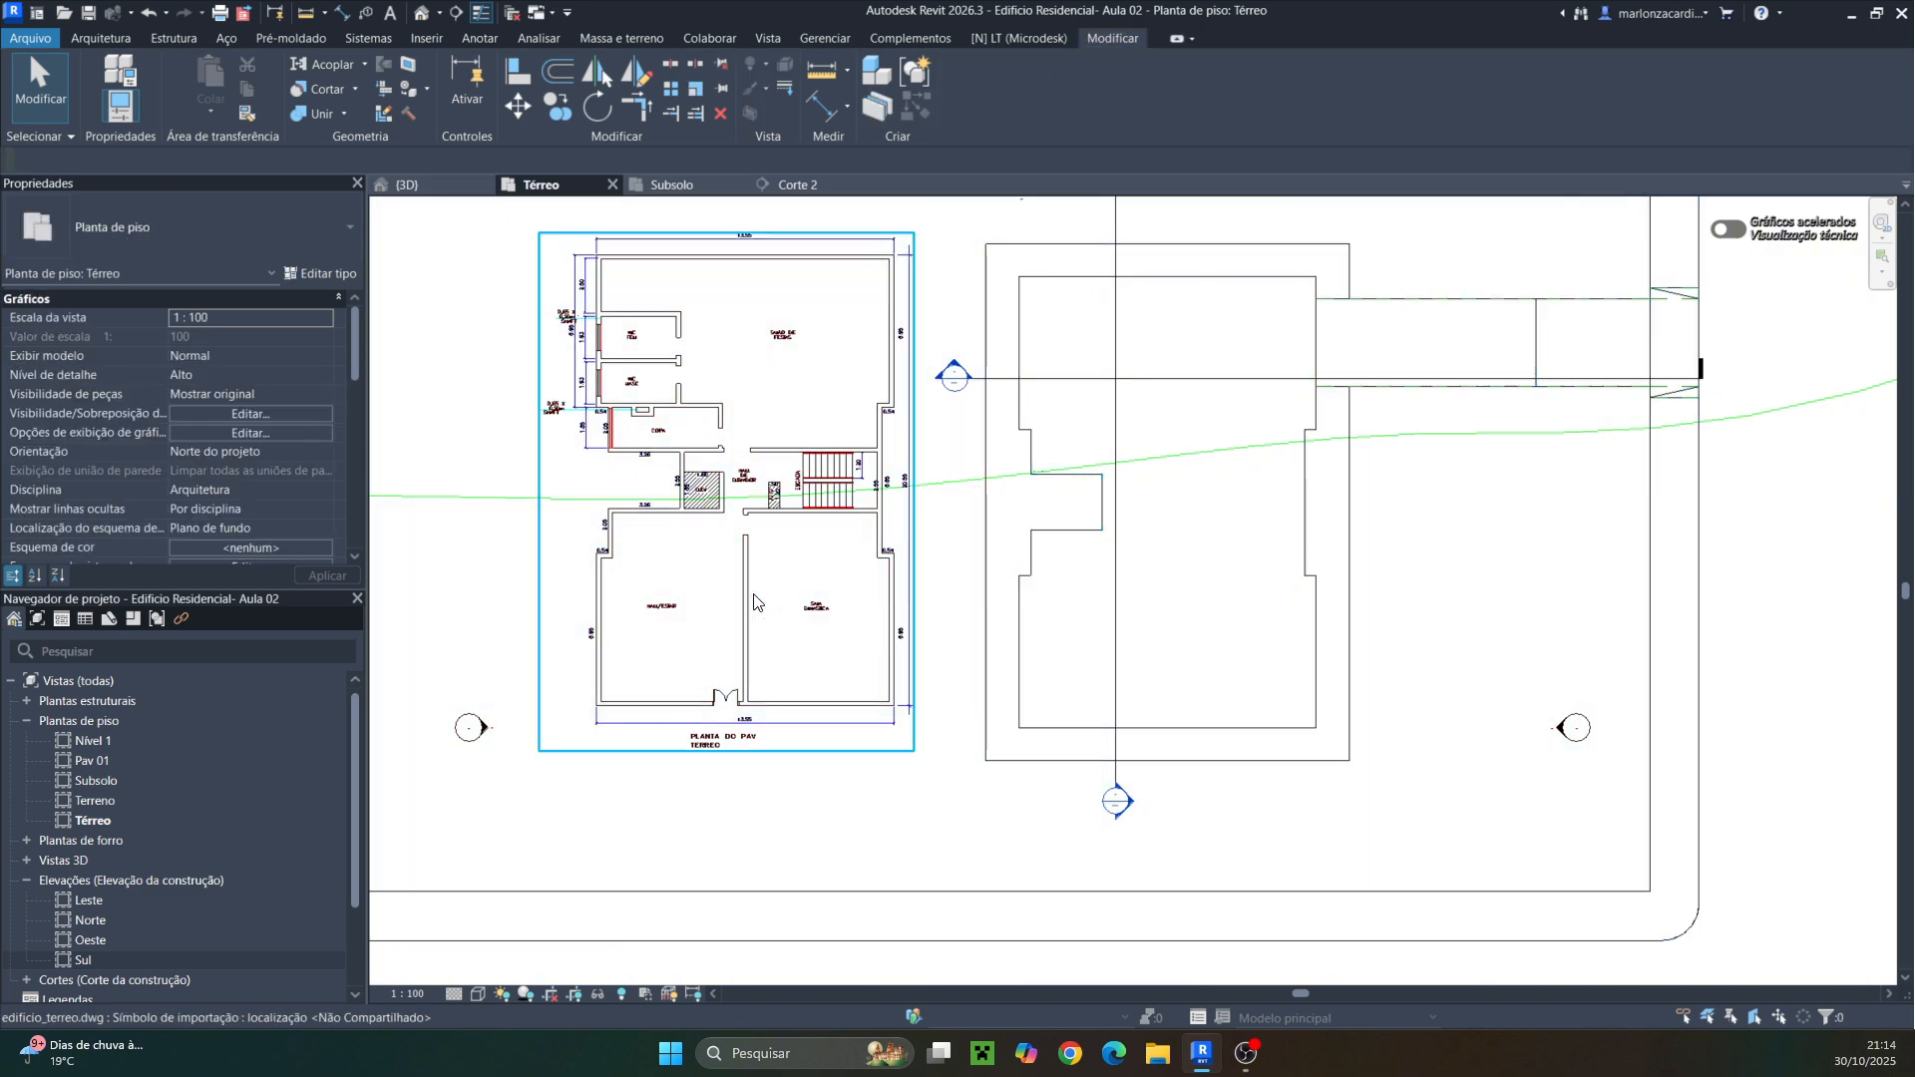
pyautogui.click(754, 601)
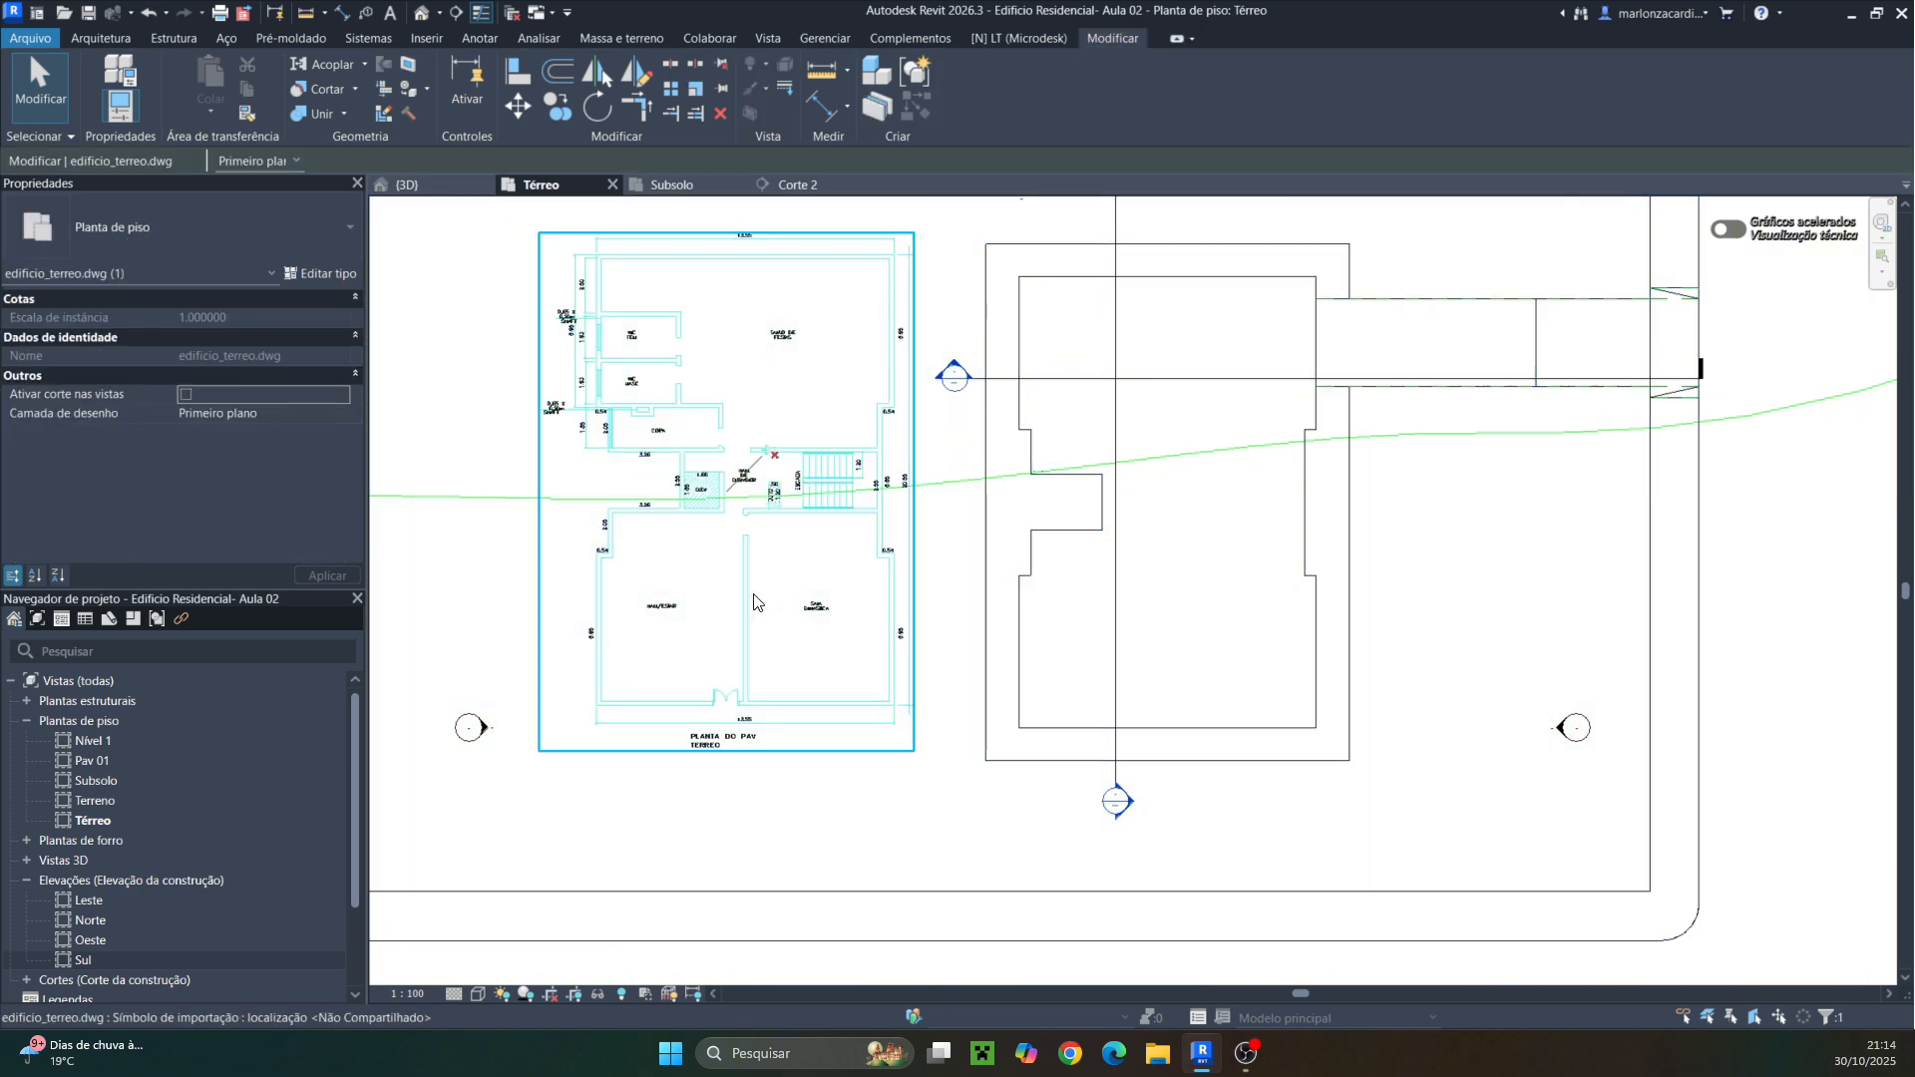
pyautogui.click(518, 106)
pyautogui.scroll(3, 596, 728)
pyautogui.scroll(4, 633, 646)
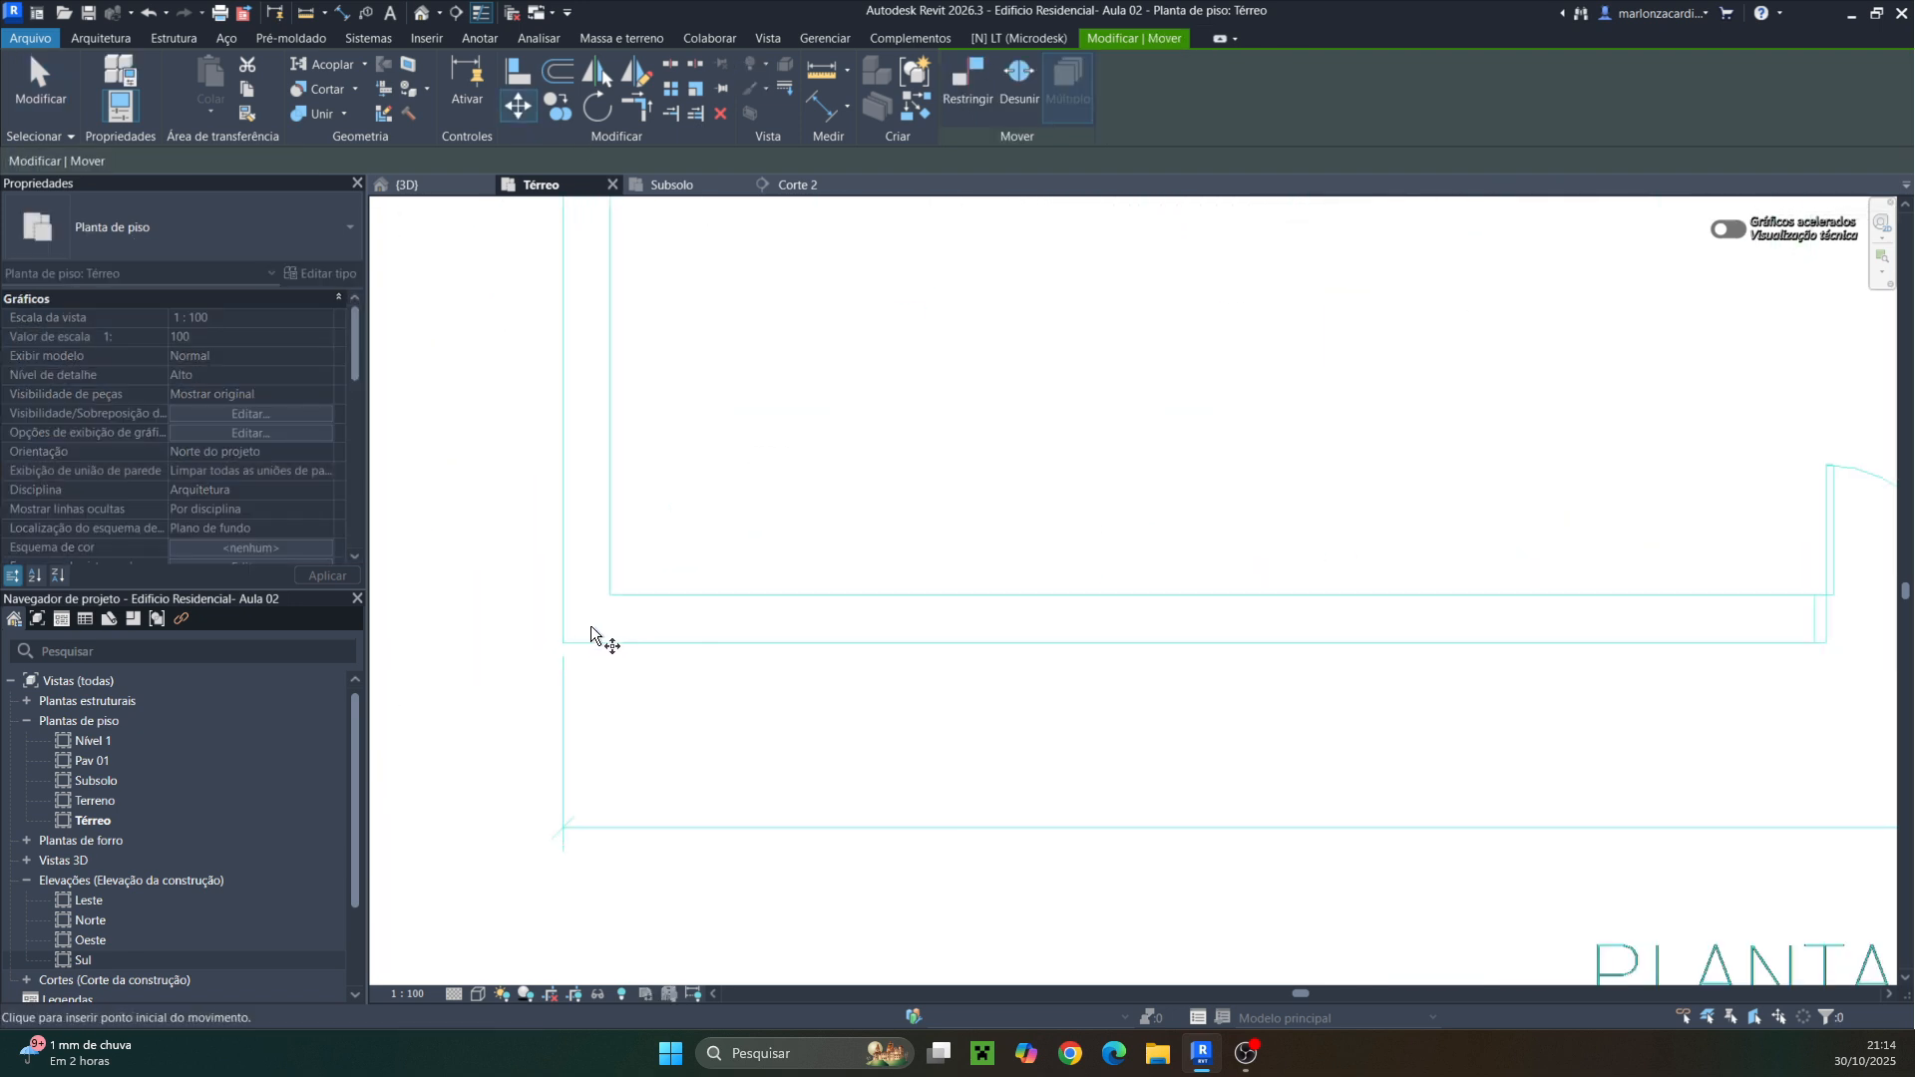
pyautogui.click(563, 643)
pyautogui.scroll(-3, 1107, 643)
pyautogui.moveTo(1363, 653); pyautogui.dragTo(548, 572, button='middle')
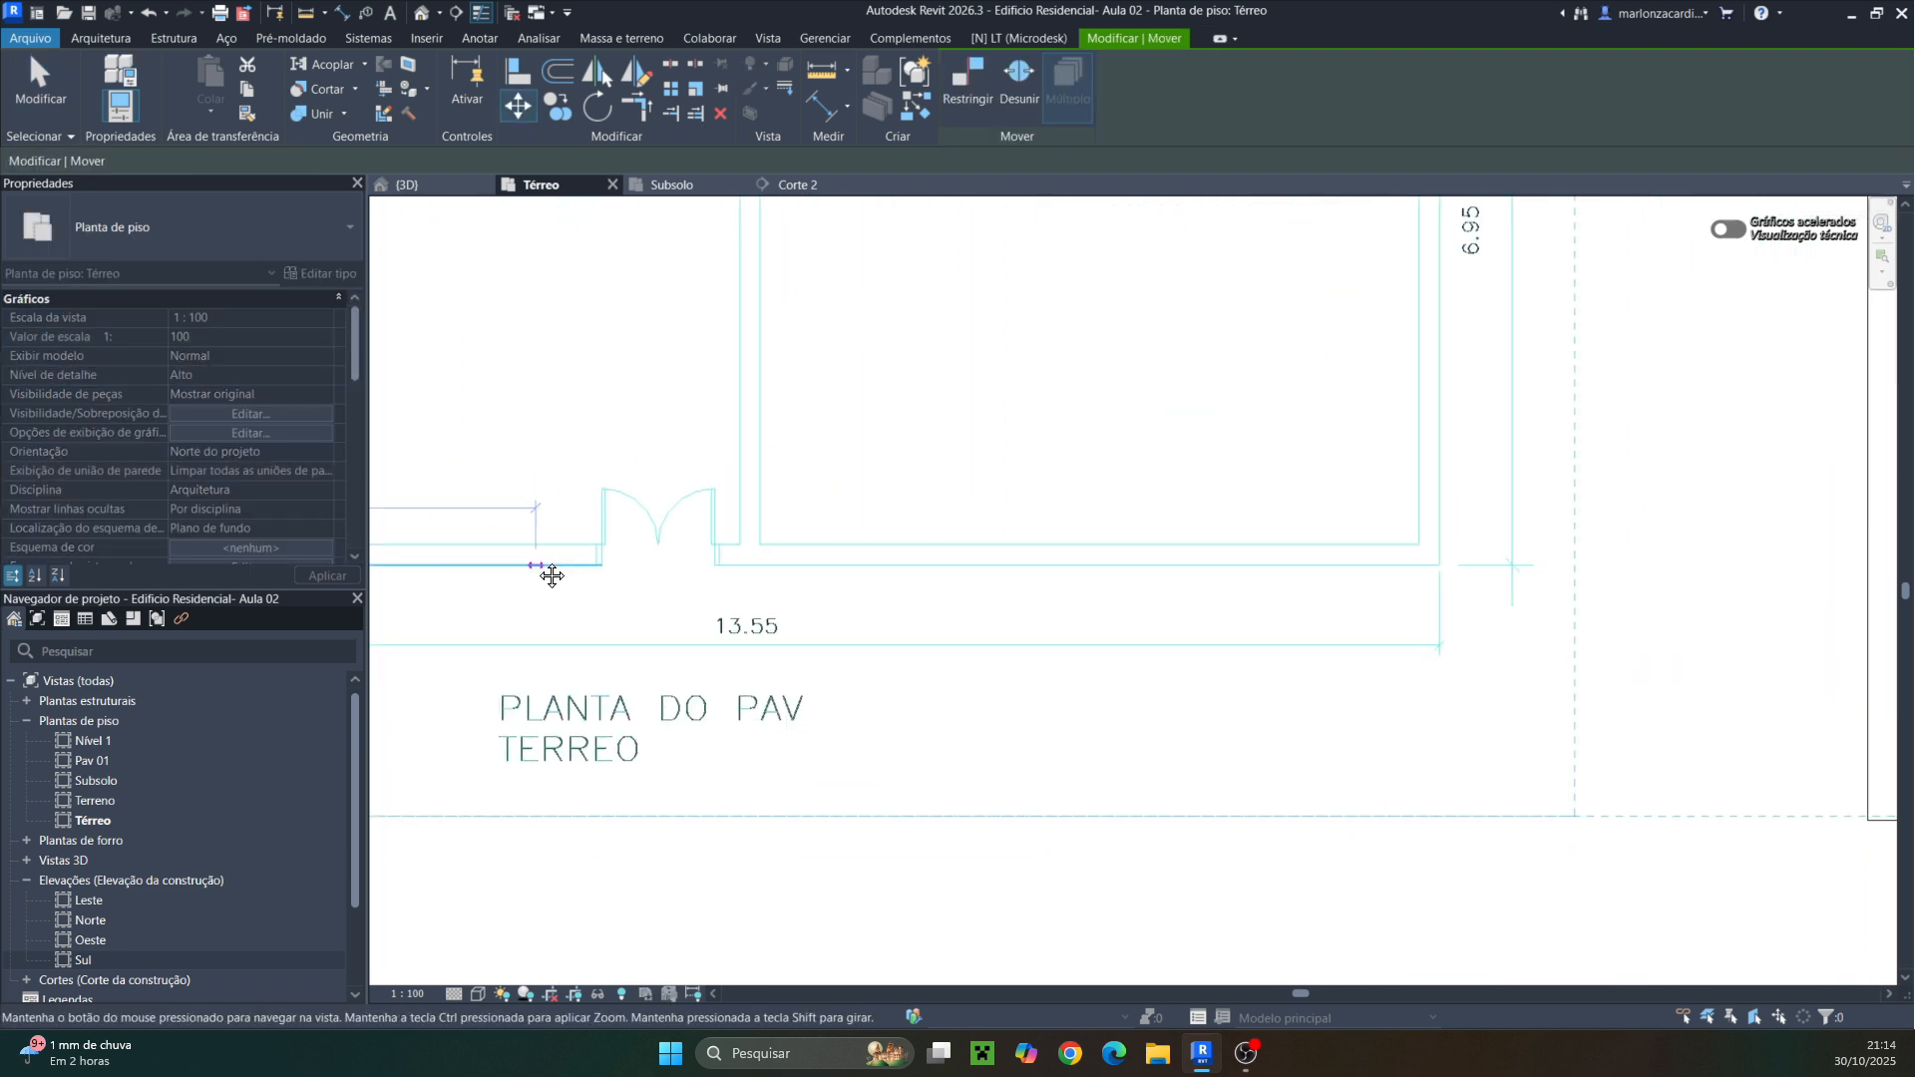
pyautogui.scroll(-1, 940, 583)
pyautogui.moveTo(941, 583)
pyautogui.mouseDown(button='middle')
pyautogui.moveTo(552, 590)
pyautogui.moveTo(355, 624)
pyautogui.mouseUp(button='middle')
pyautogui.click(1174, 690)
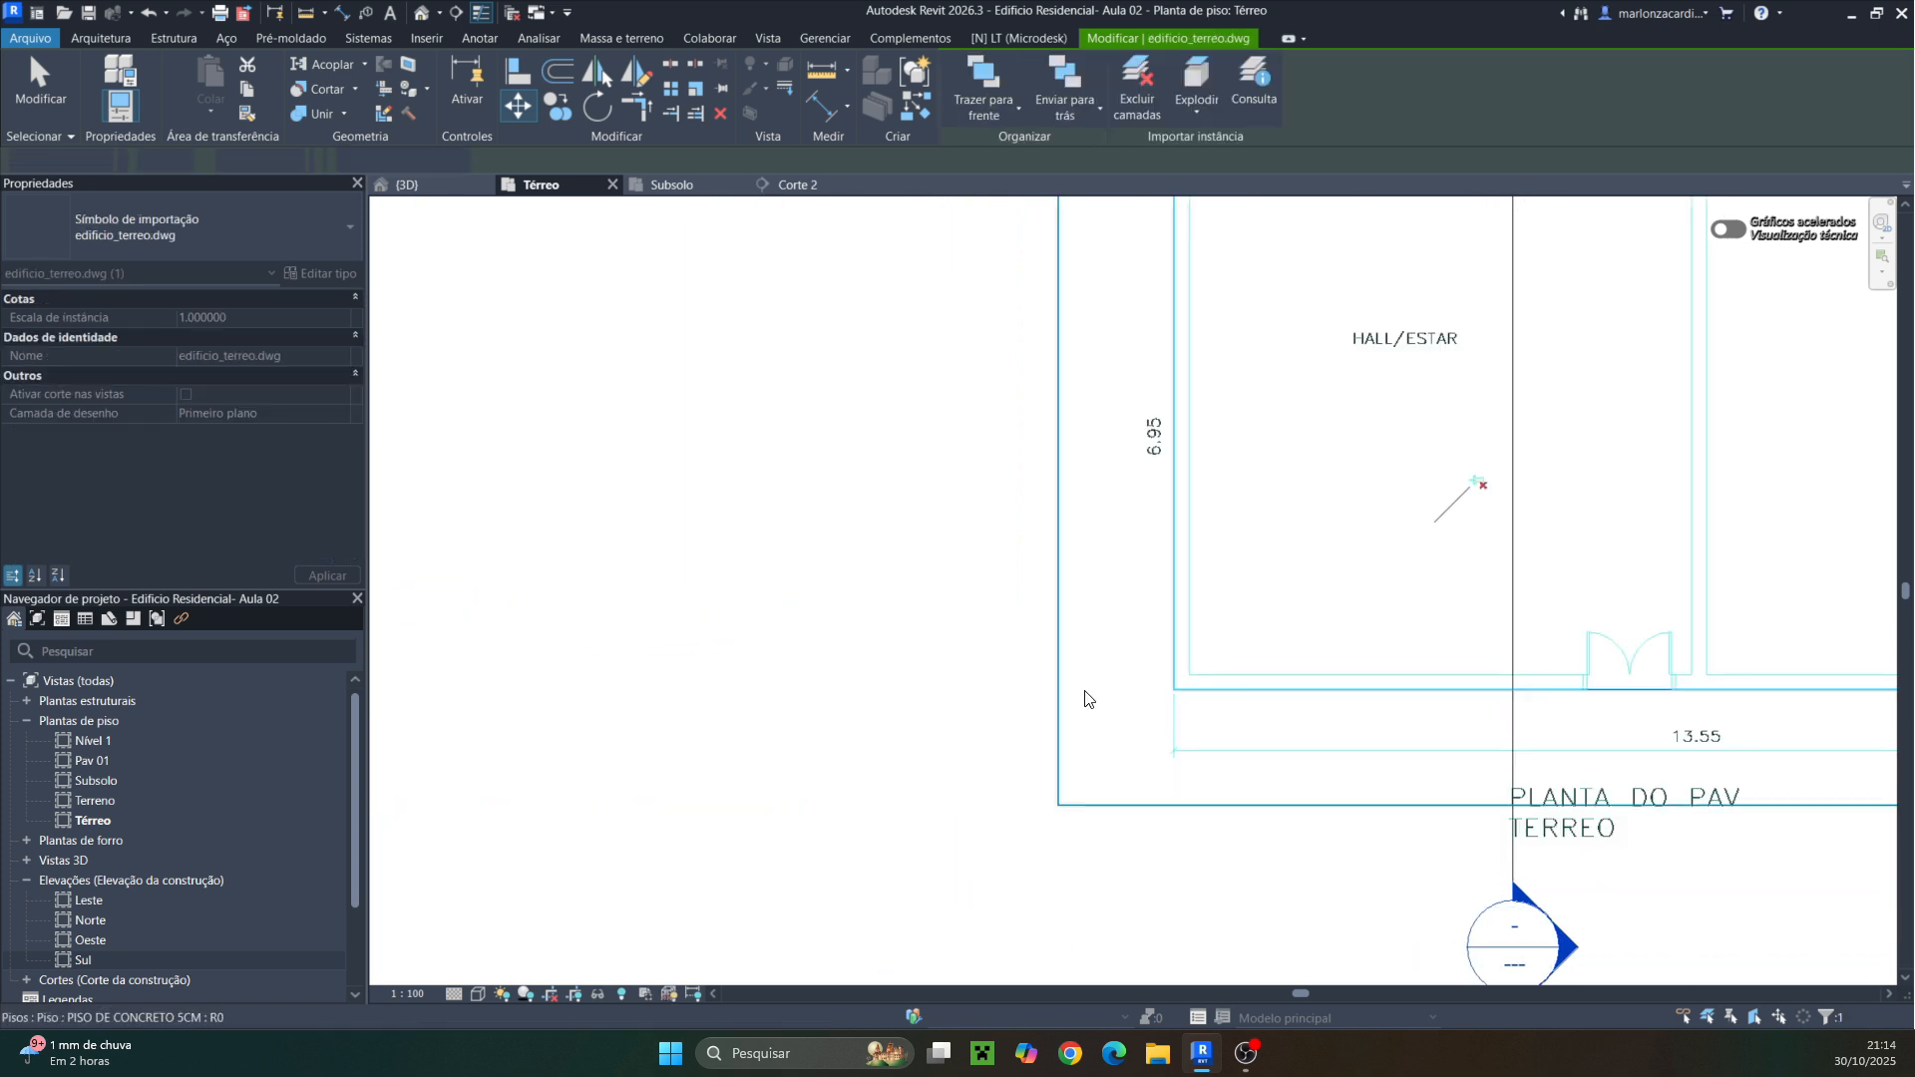
pyautogui.scroll(-4, 1081, 696)
pyautogui.scroll(-3, 1277, 678)
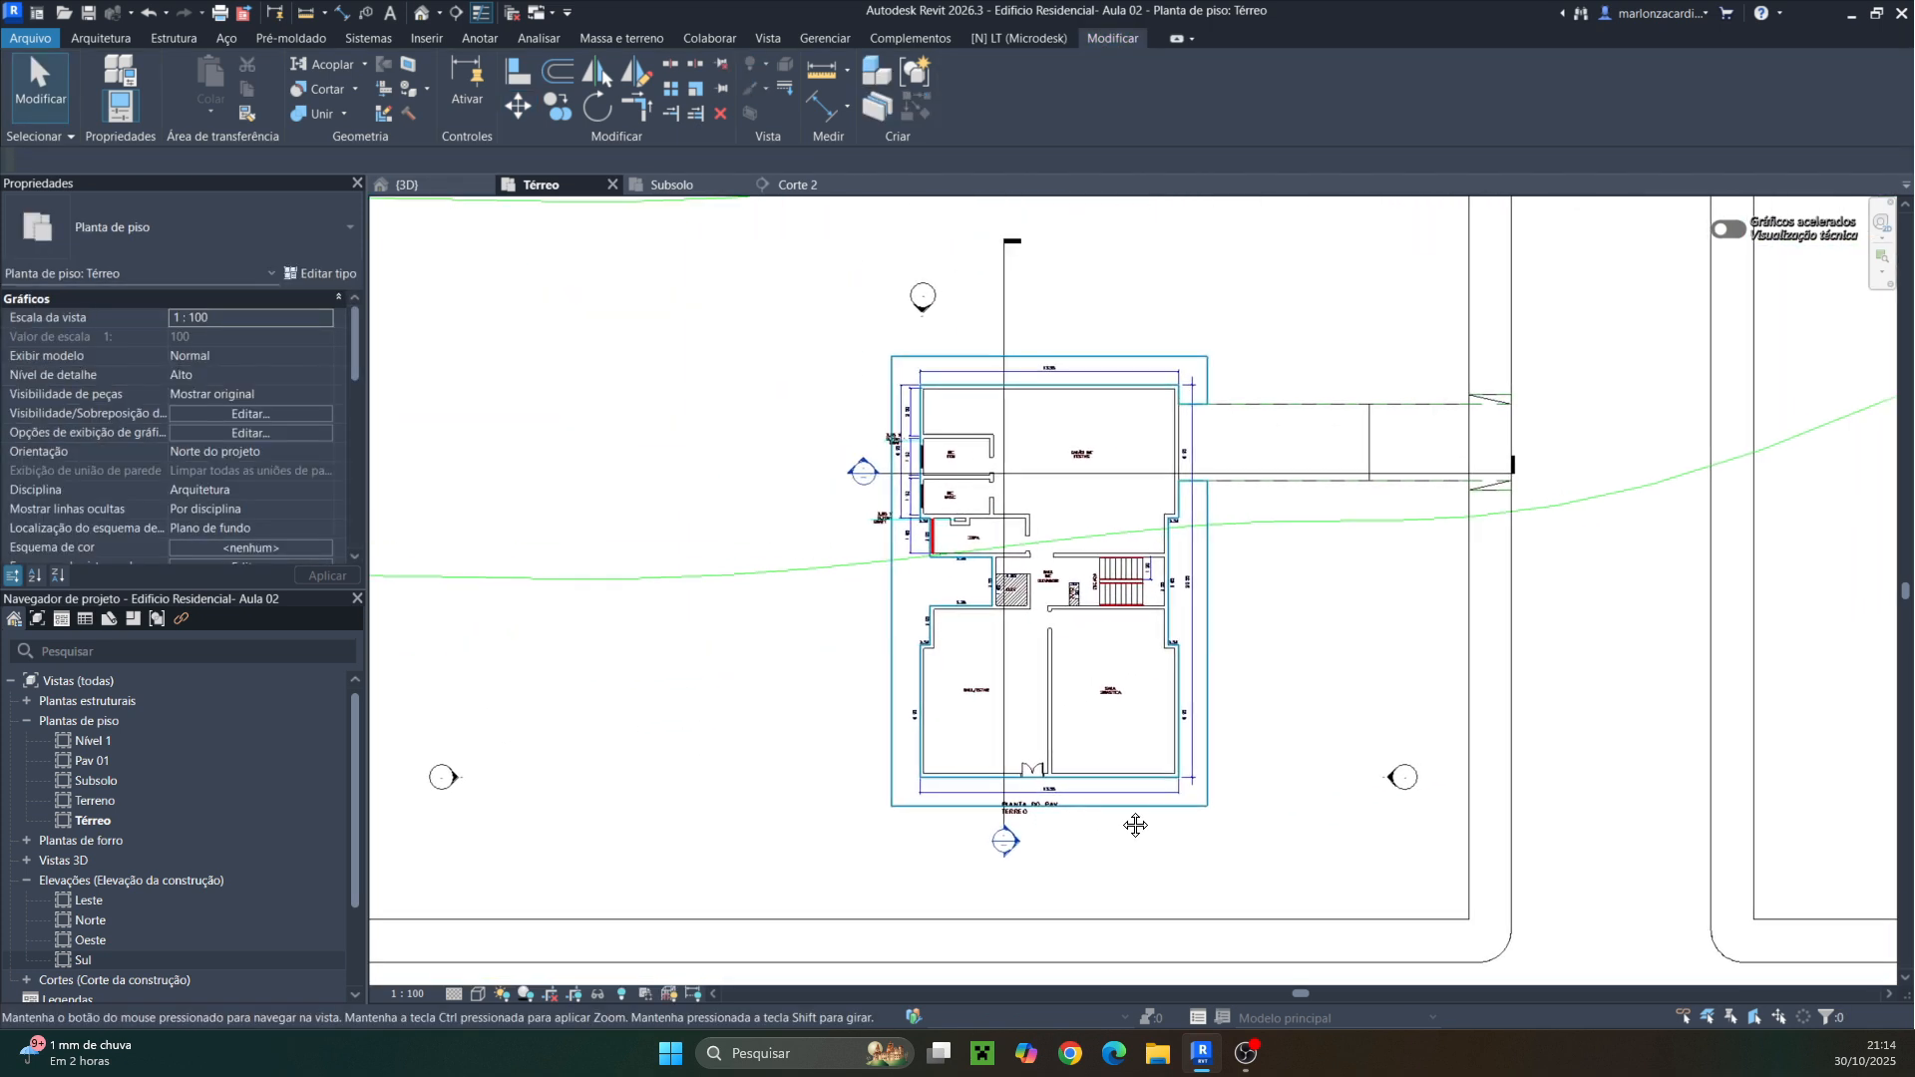
# Select the DWG plan and toggle its position lock
pyautogui.click(1147, 613)
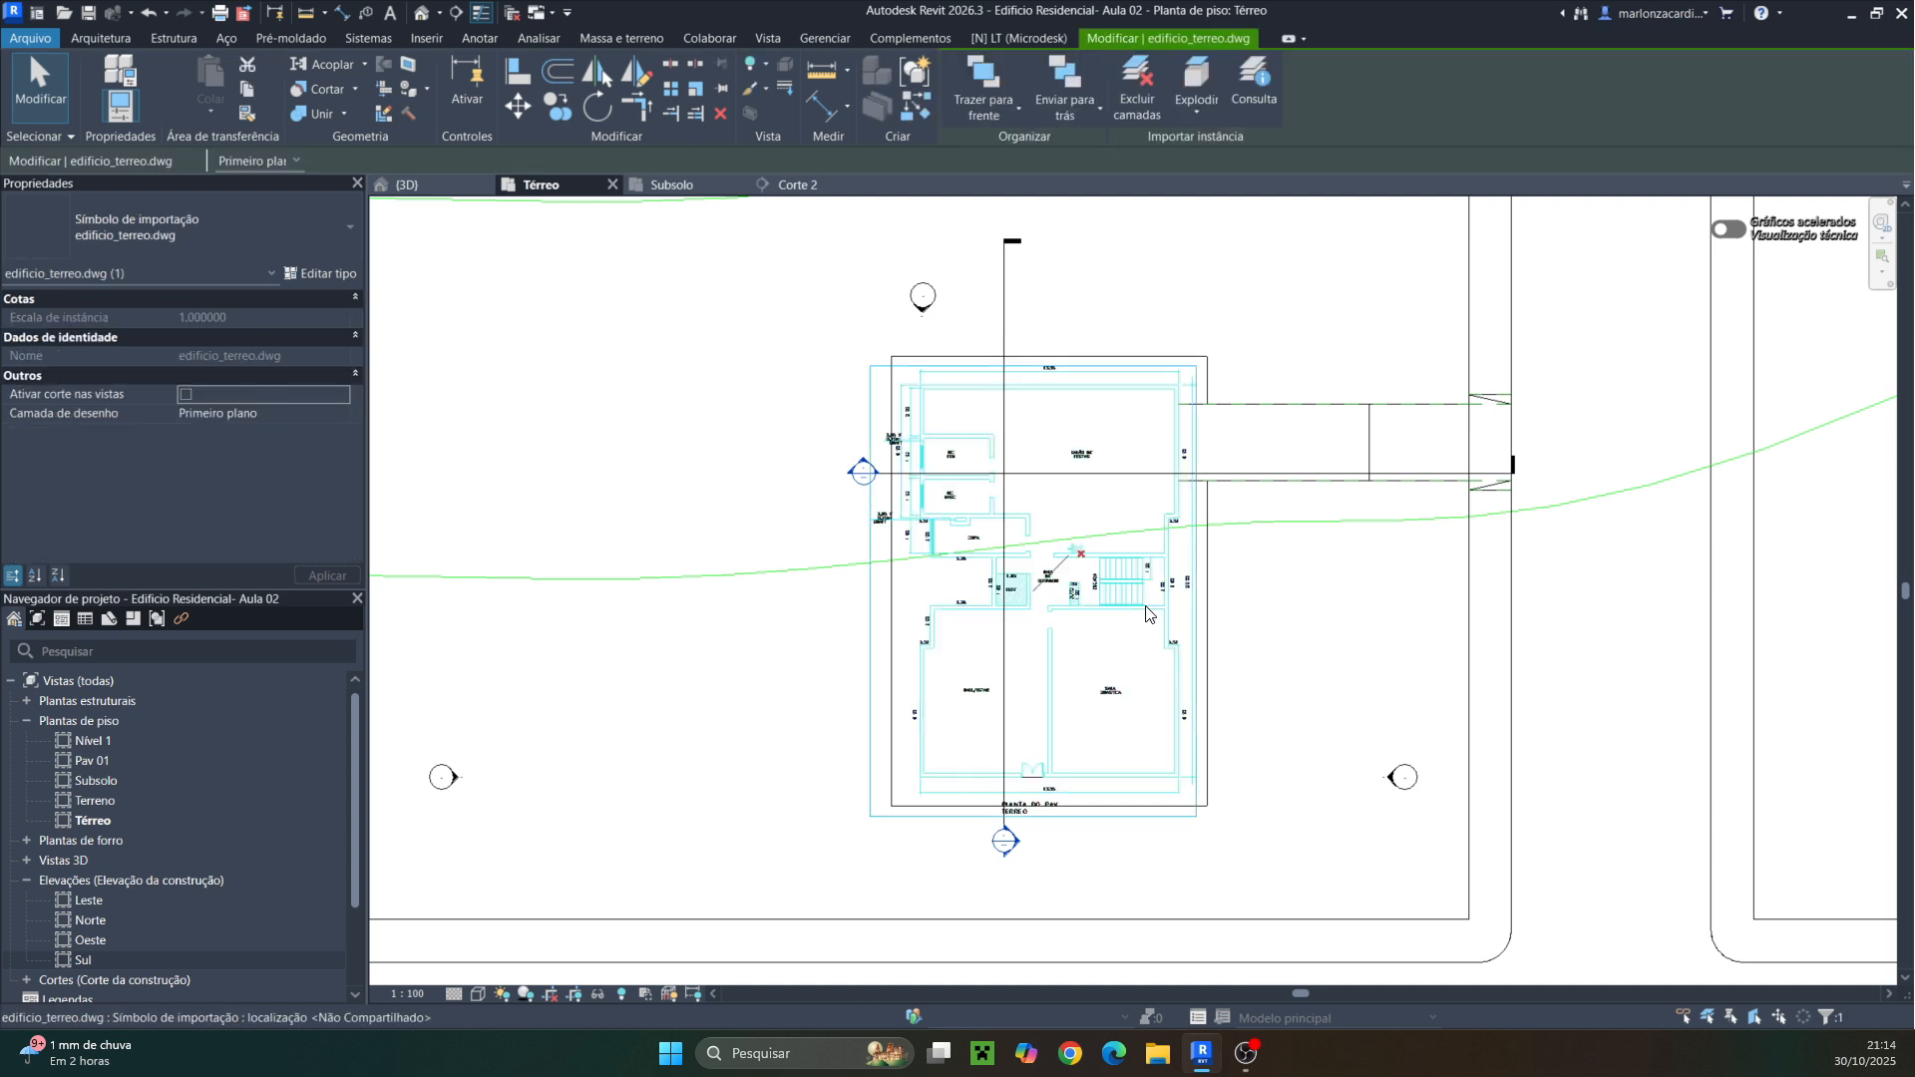
pyautogui.click(1075, 551)
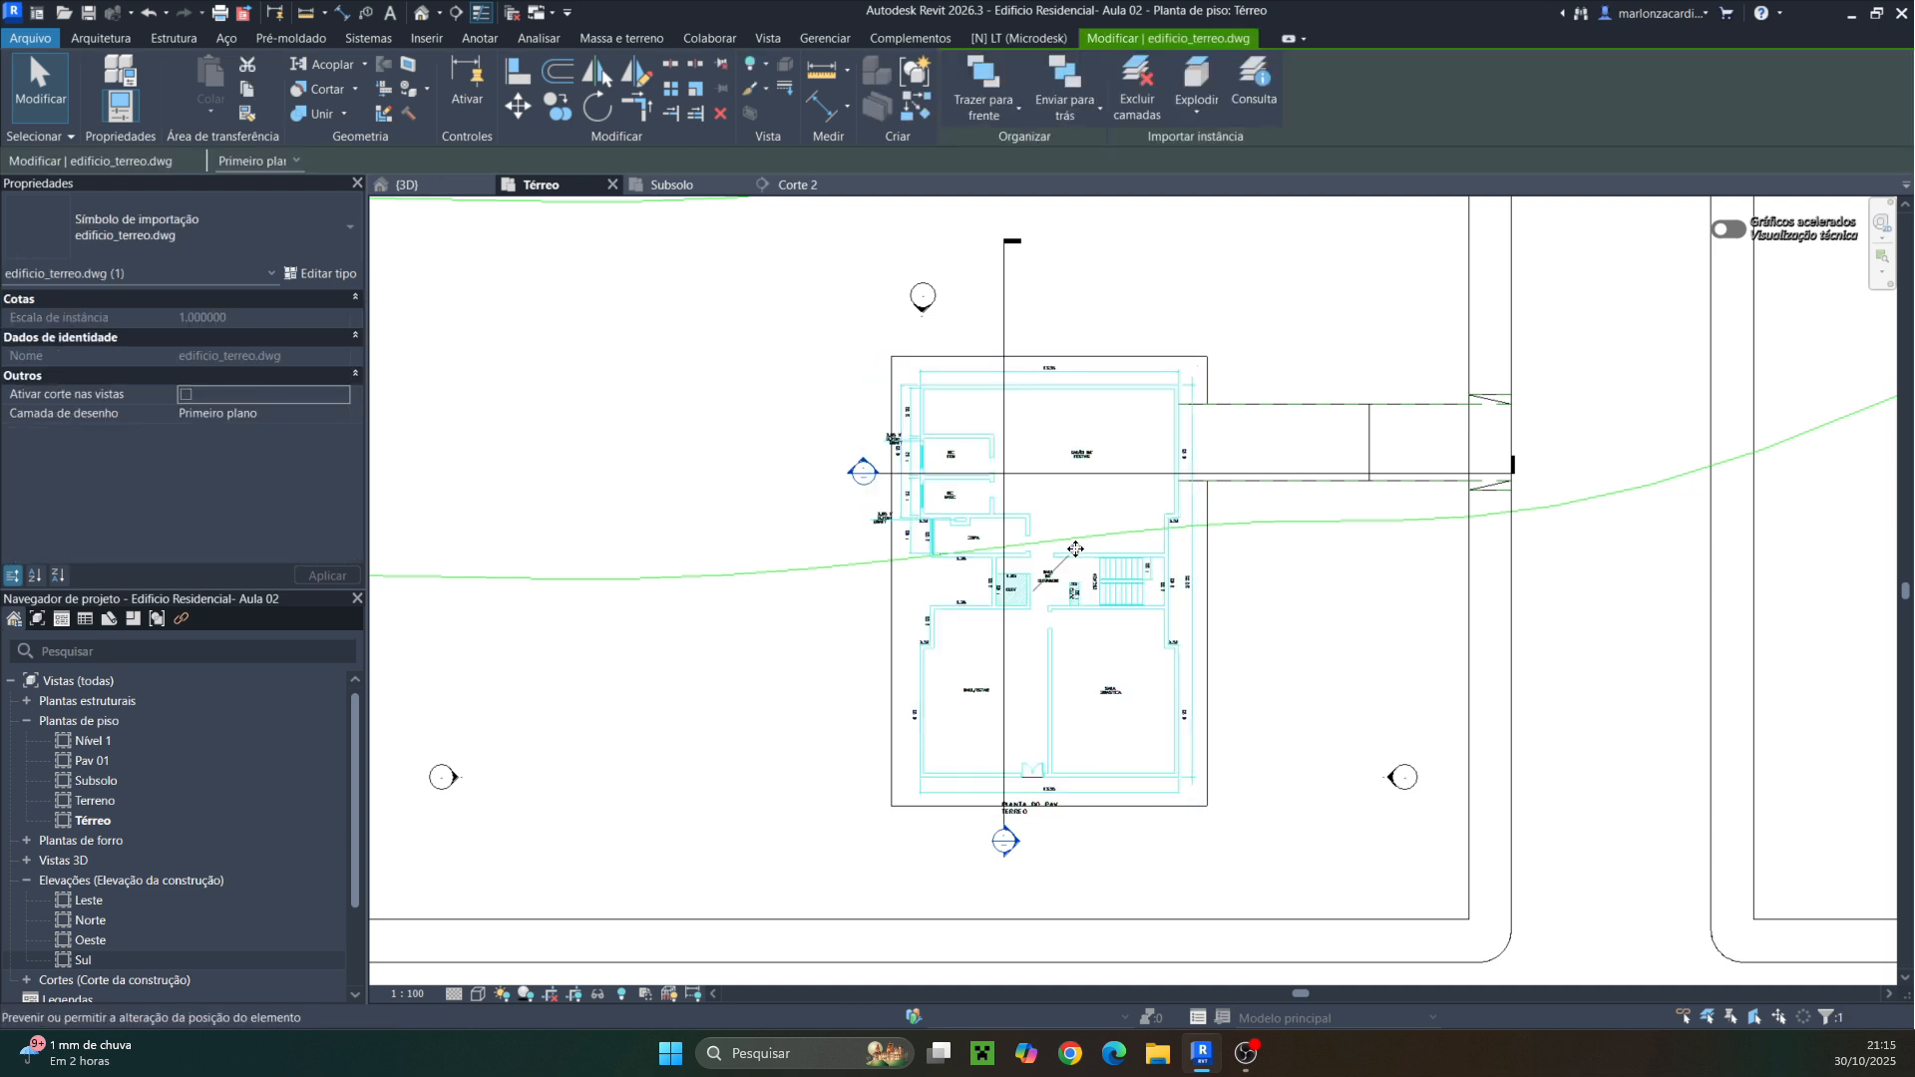
pyautogui.press('Escape')
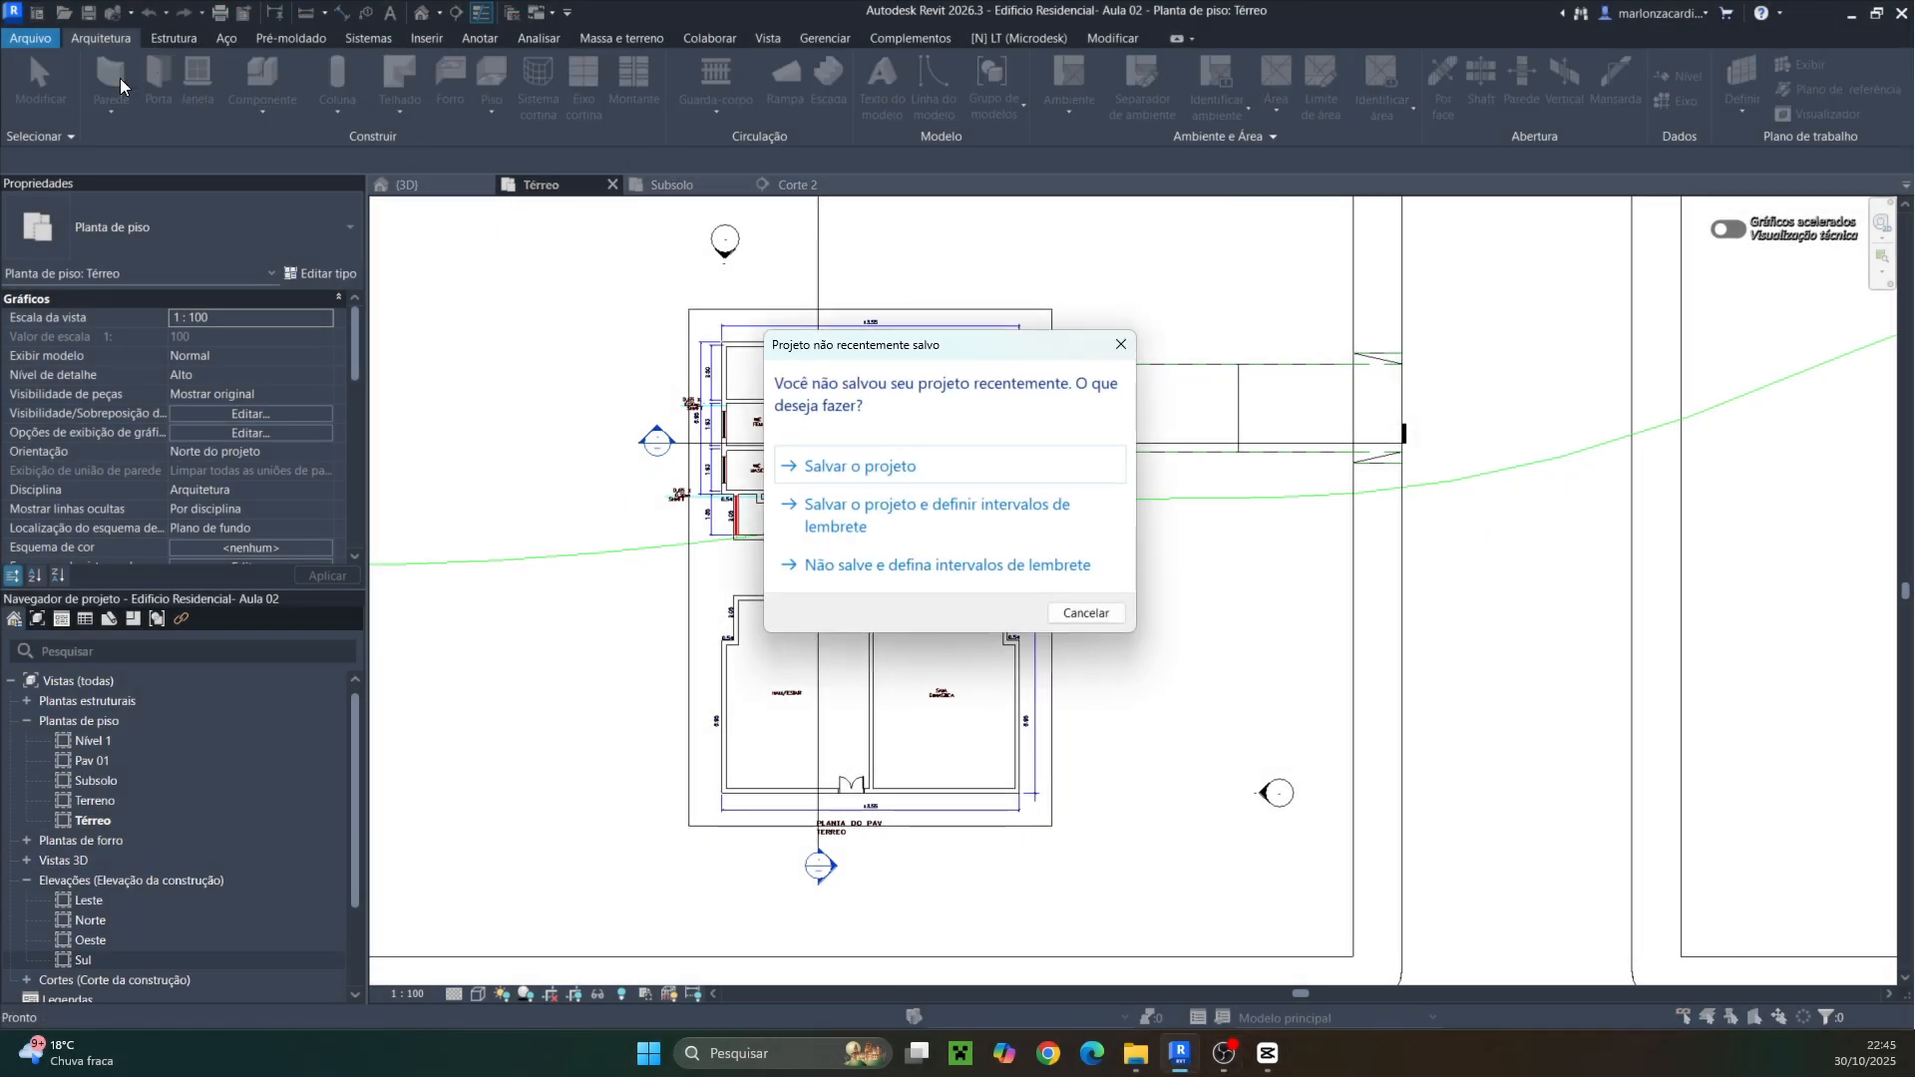
# Dismiss the save reminder and set the wall type to Parede 20 cm Pint/Pint with location line Linha central da parede
pyautogui.click(1121, 341)
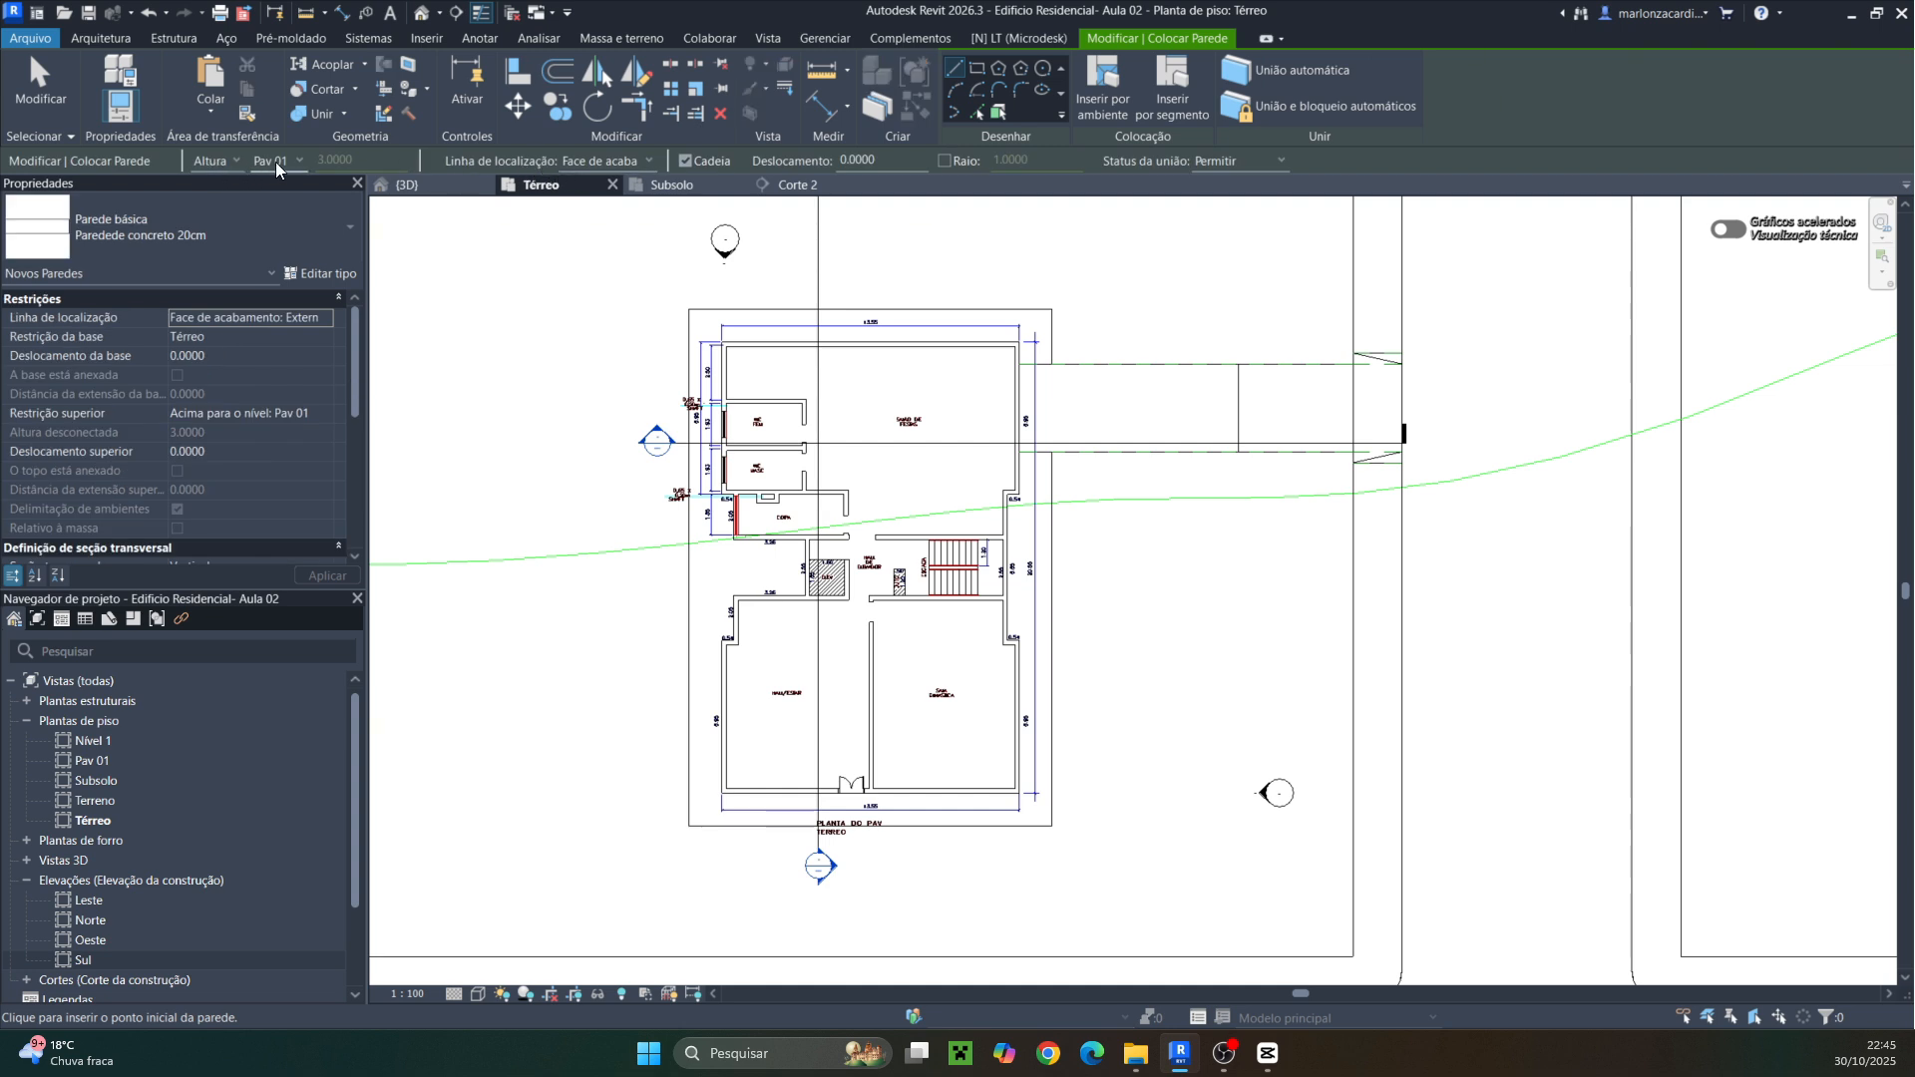
pyautogui.click(202, 214)
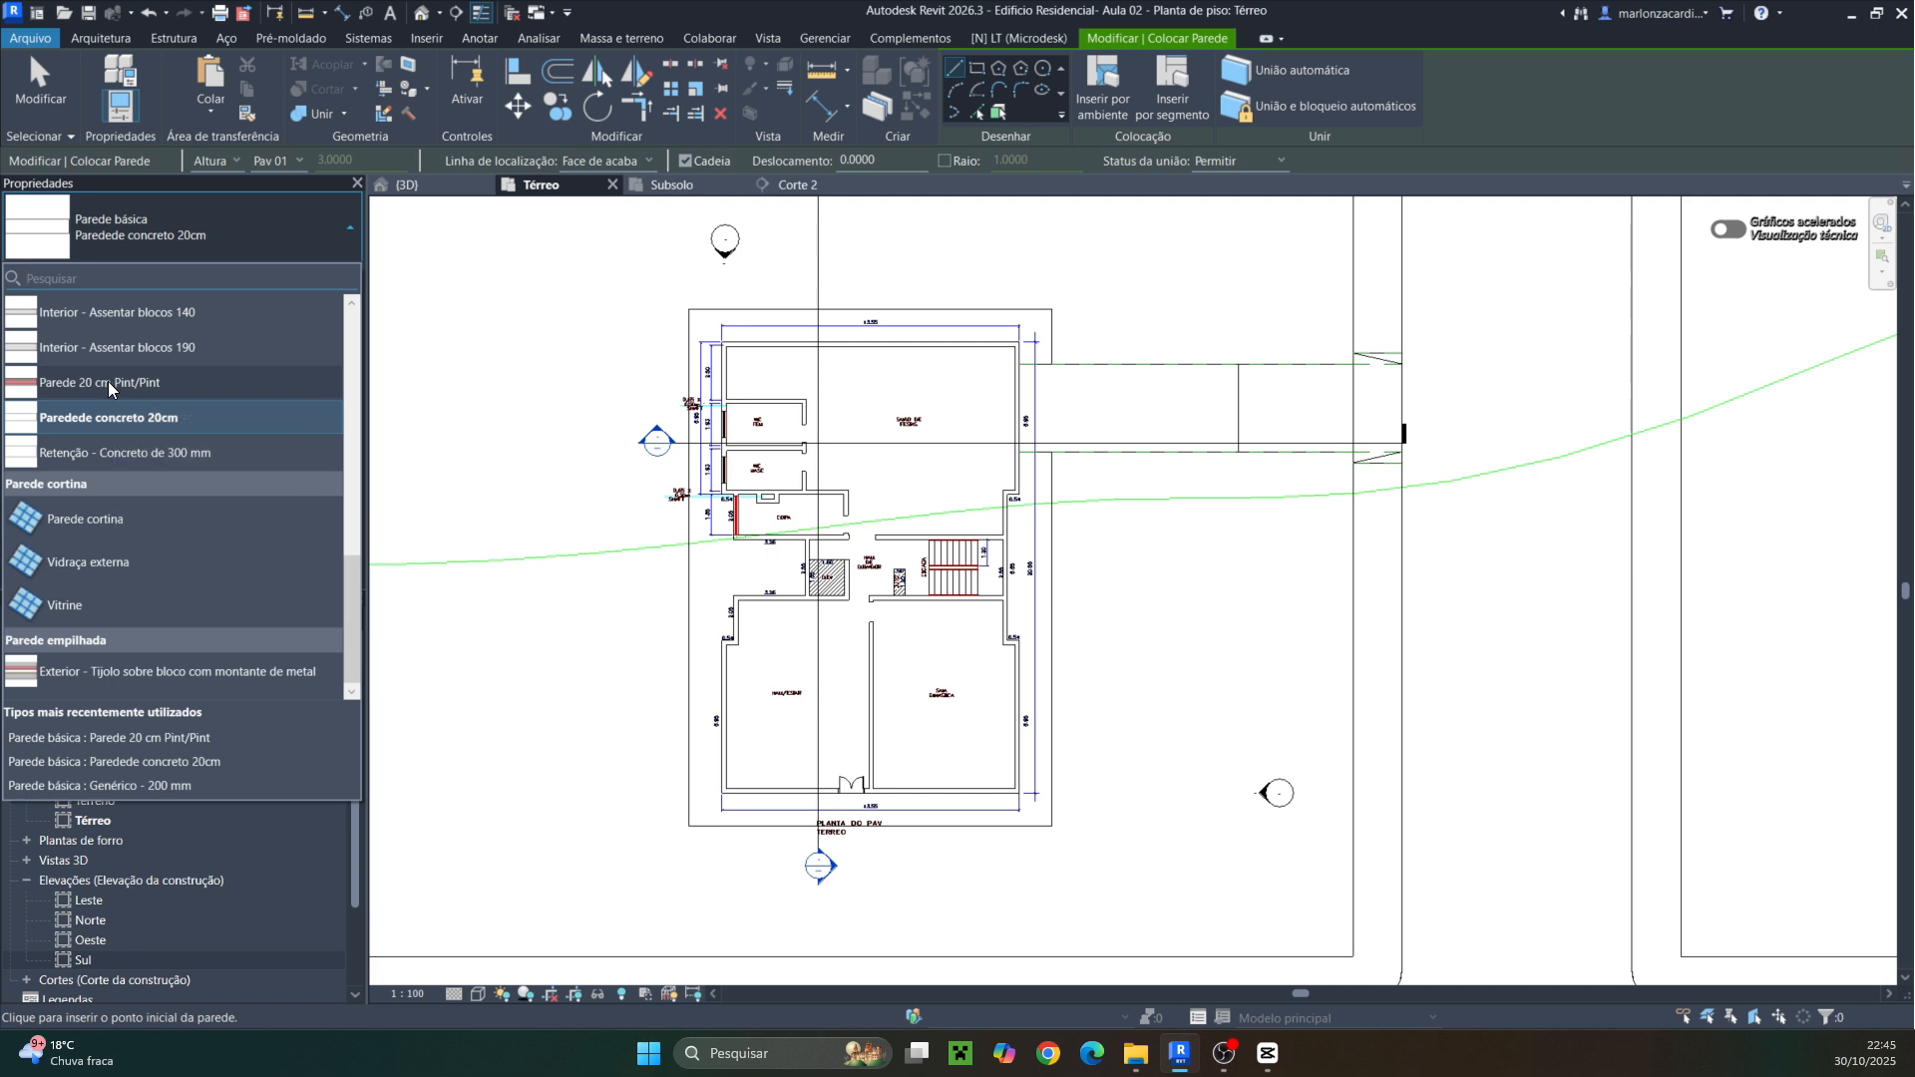
pyautogui.click(108, 381)
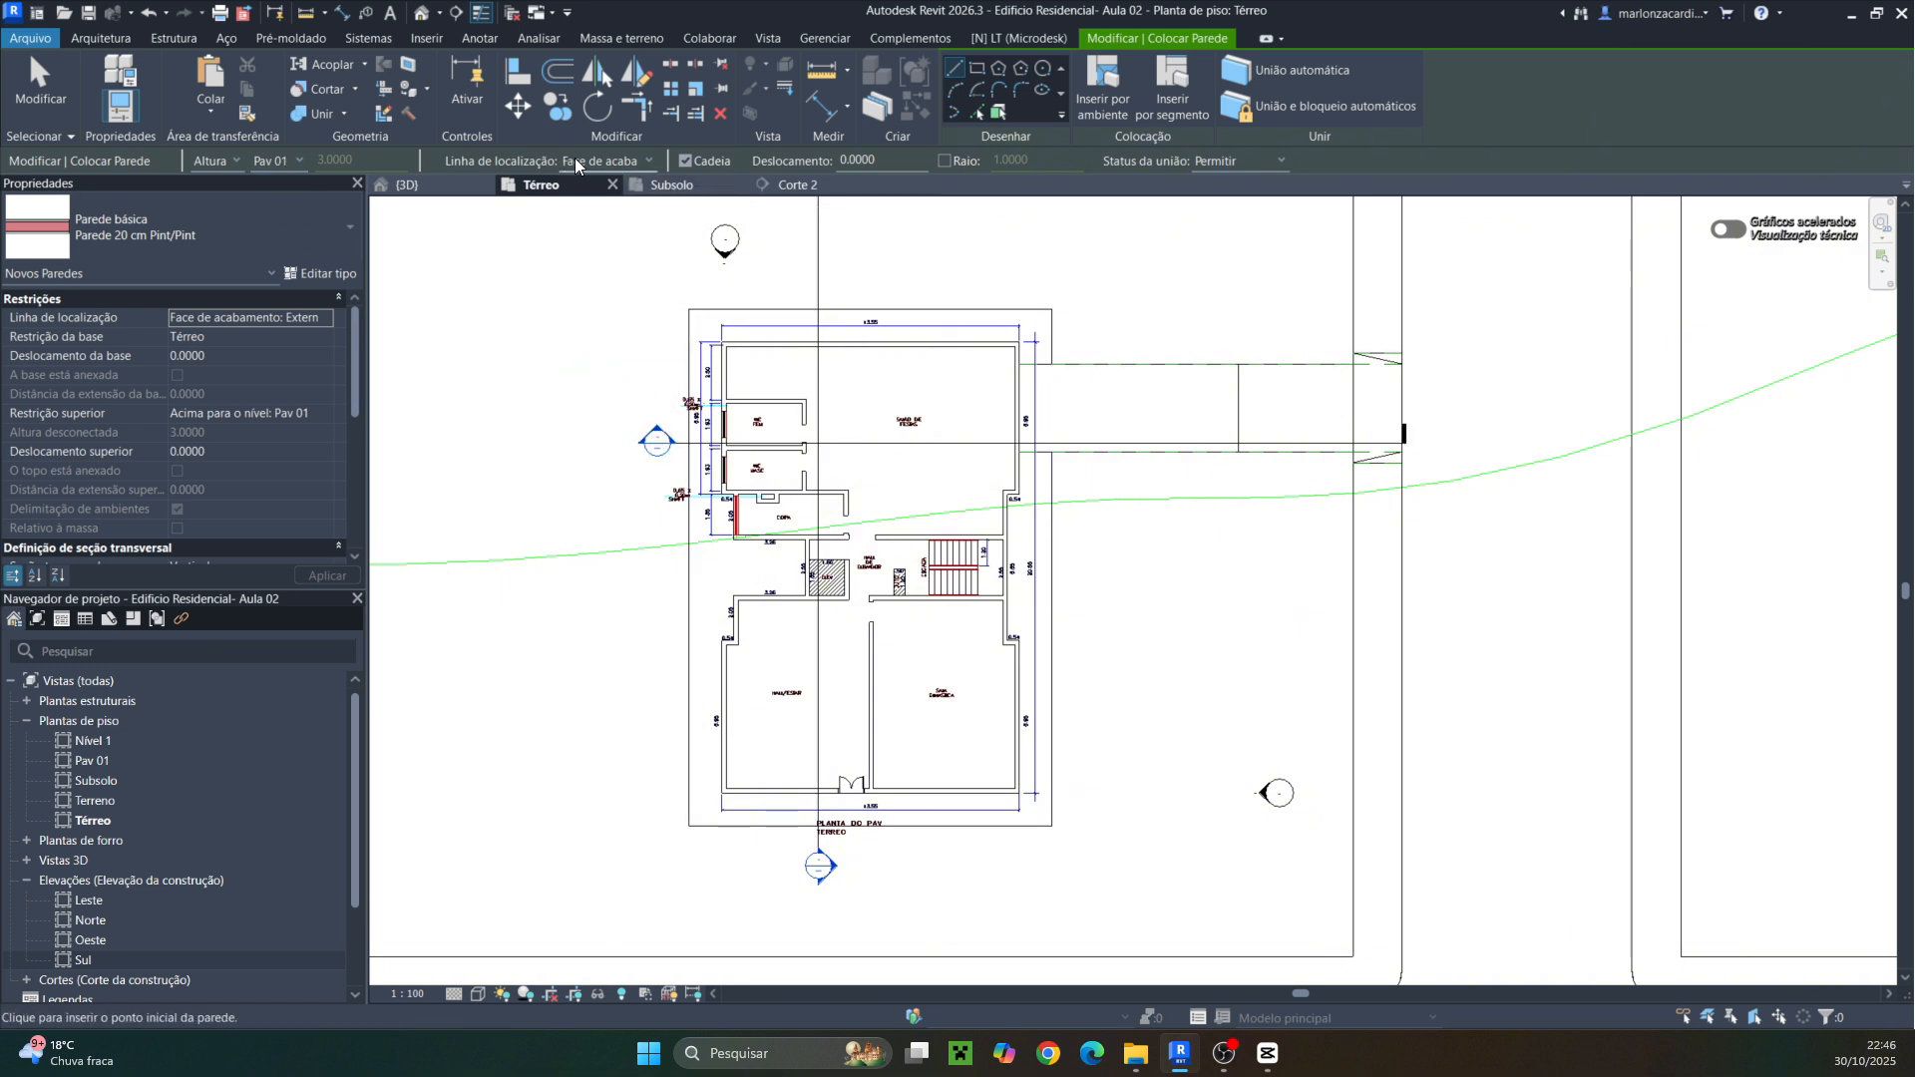
pyautogui.click(646, 164)
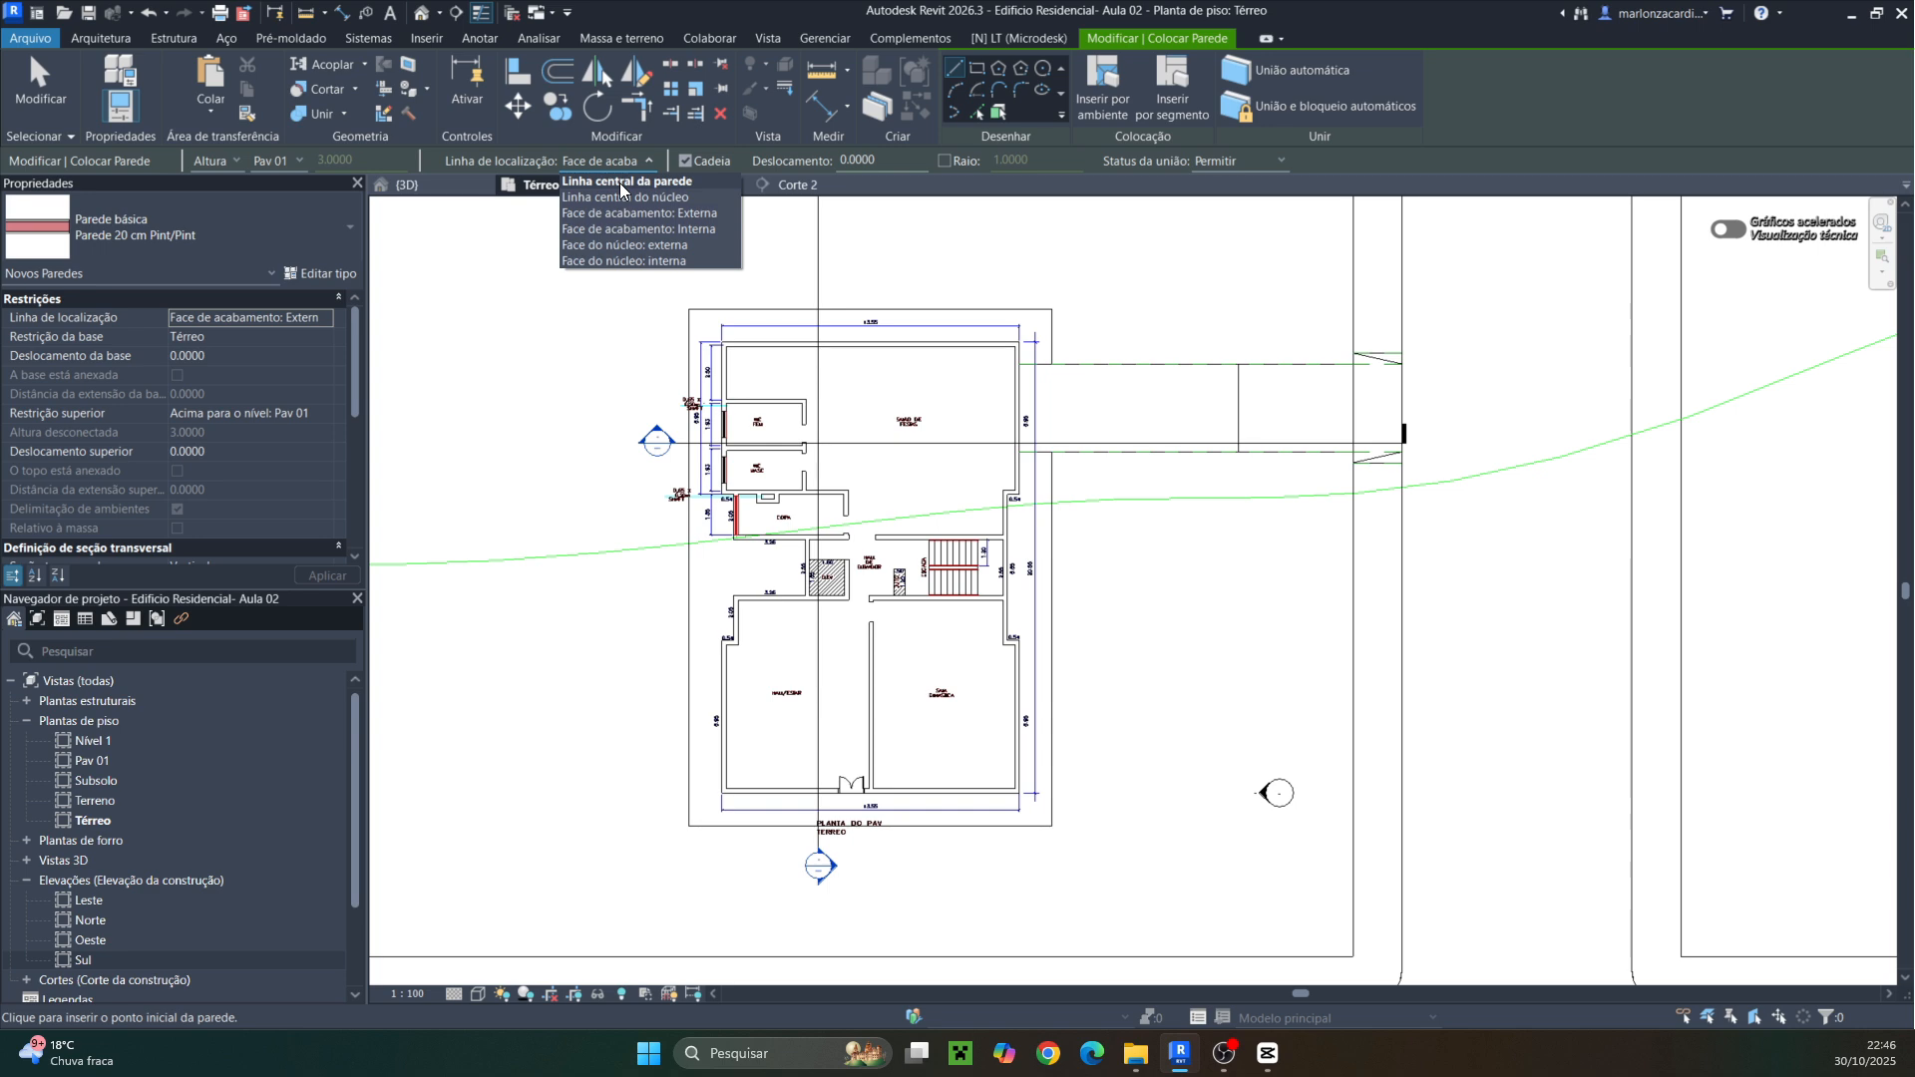
pyautogui.click(620, 189)
# Start tracing walls at the plan's top-left corner and draw the top wall to the top-right corner
pyautogui.scroll(10, 725, 344)
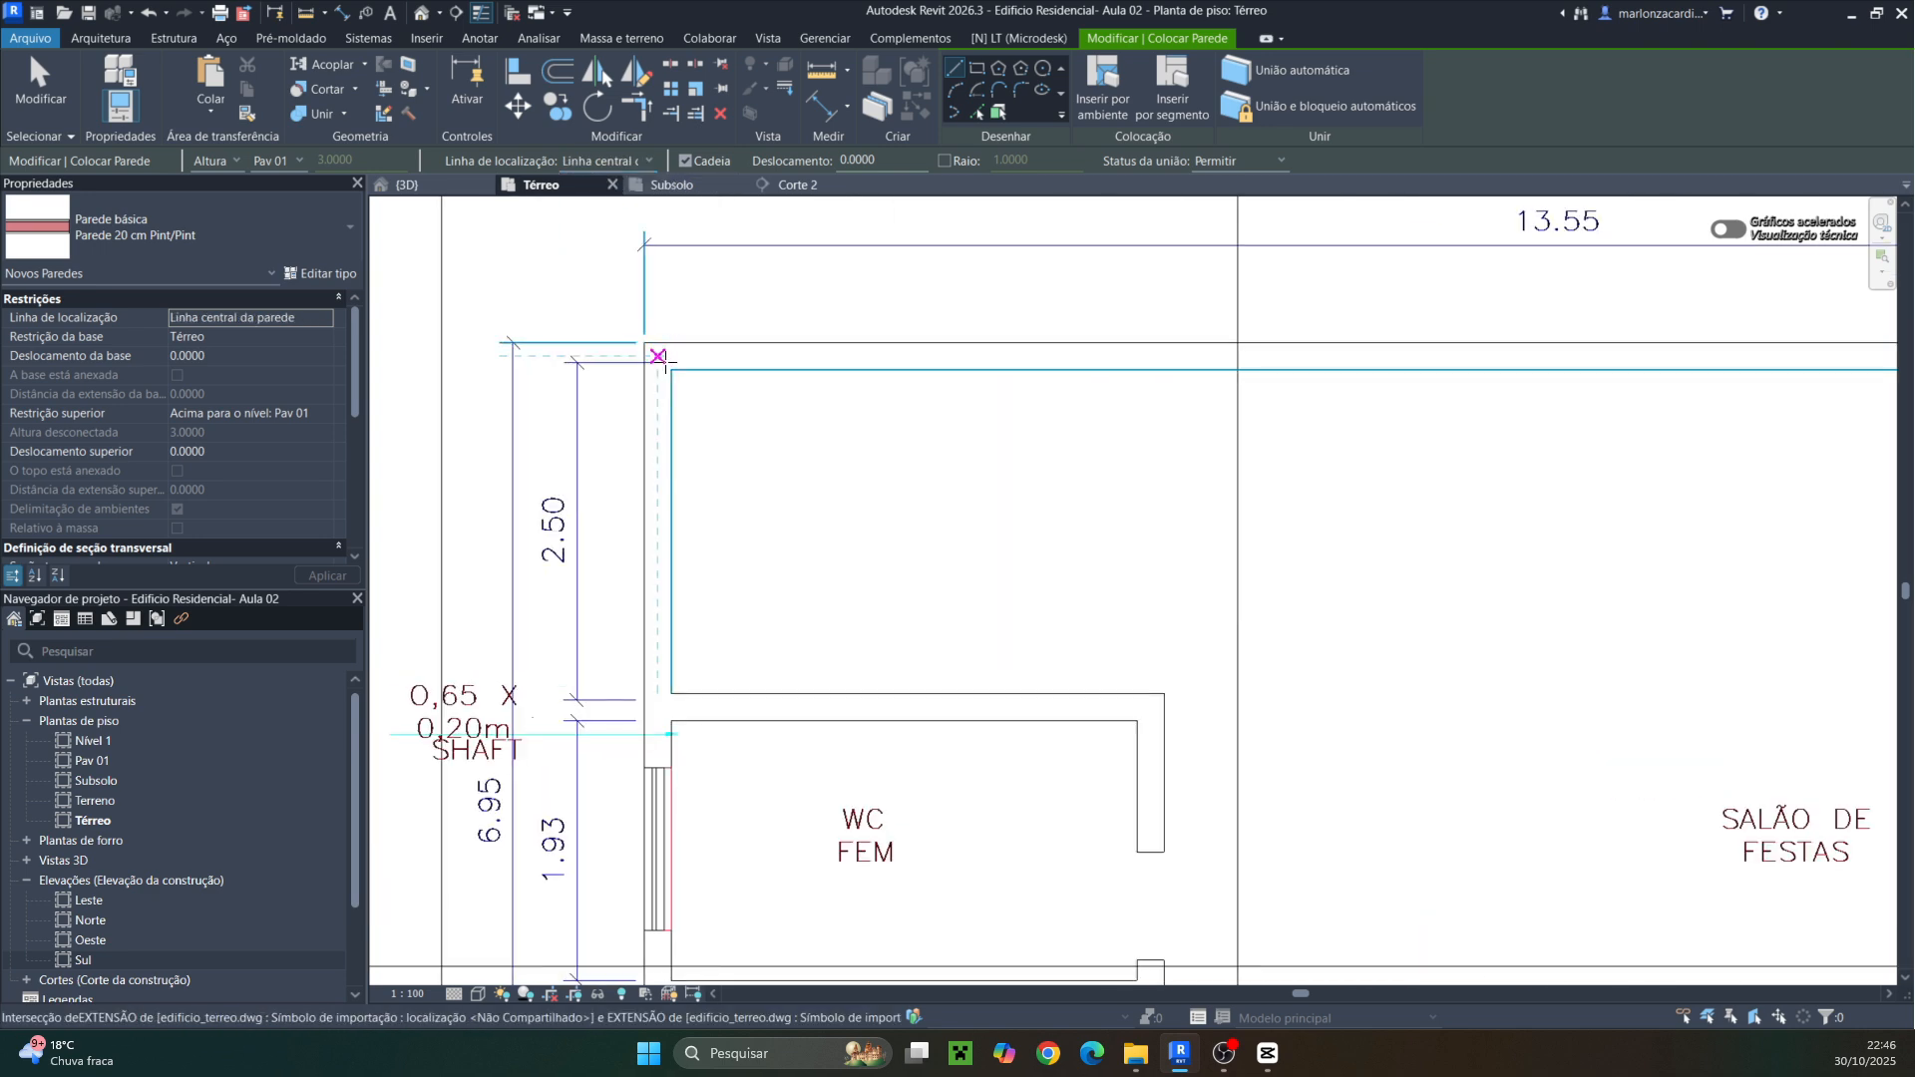
pyautogui.click(658, 356)
pyautogui.scroll(-1, 1087, 351)
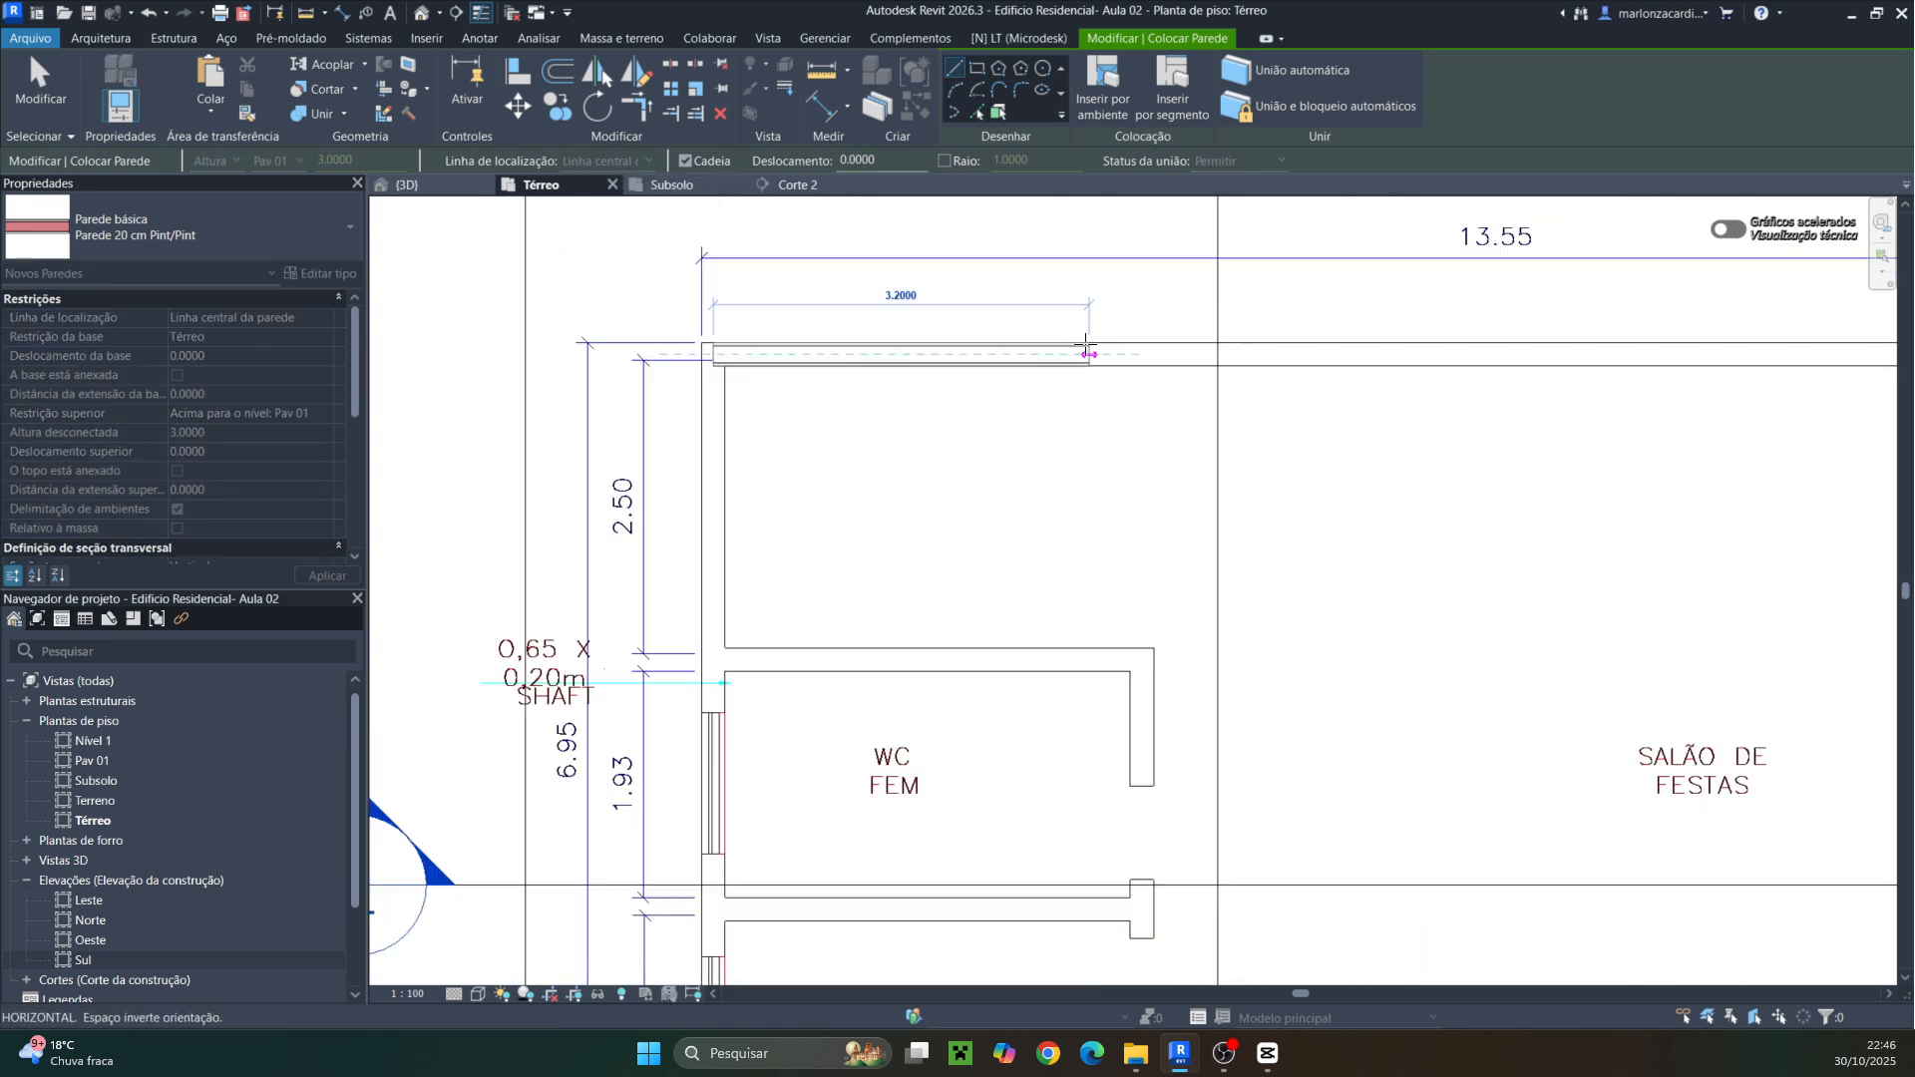
pyautogui.moveTo(1085, 345); pyautogui.dragTo(601, 348, button='middle')
pyautogui.scroll(-2, 1007, 411)
pyautogui.moveTo(1343, 397); pyautogui.dragTo(734, 398, button='middle')
pyautogui.scroll(2, 985, 382)
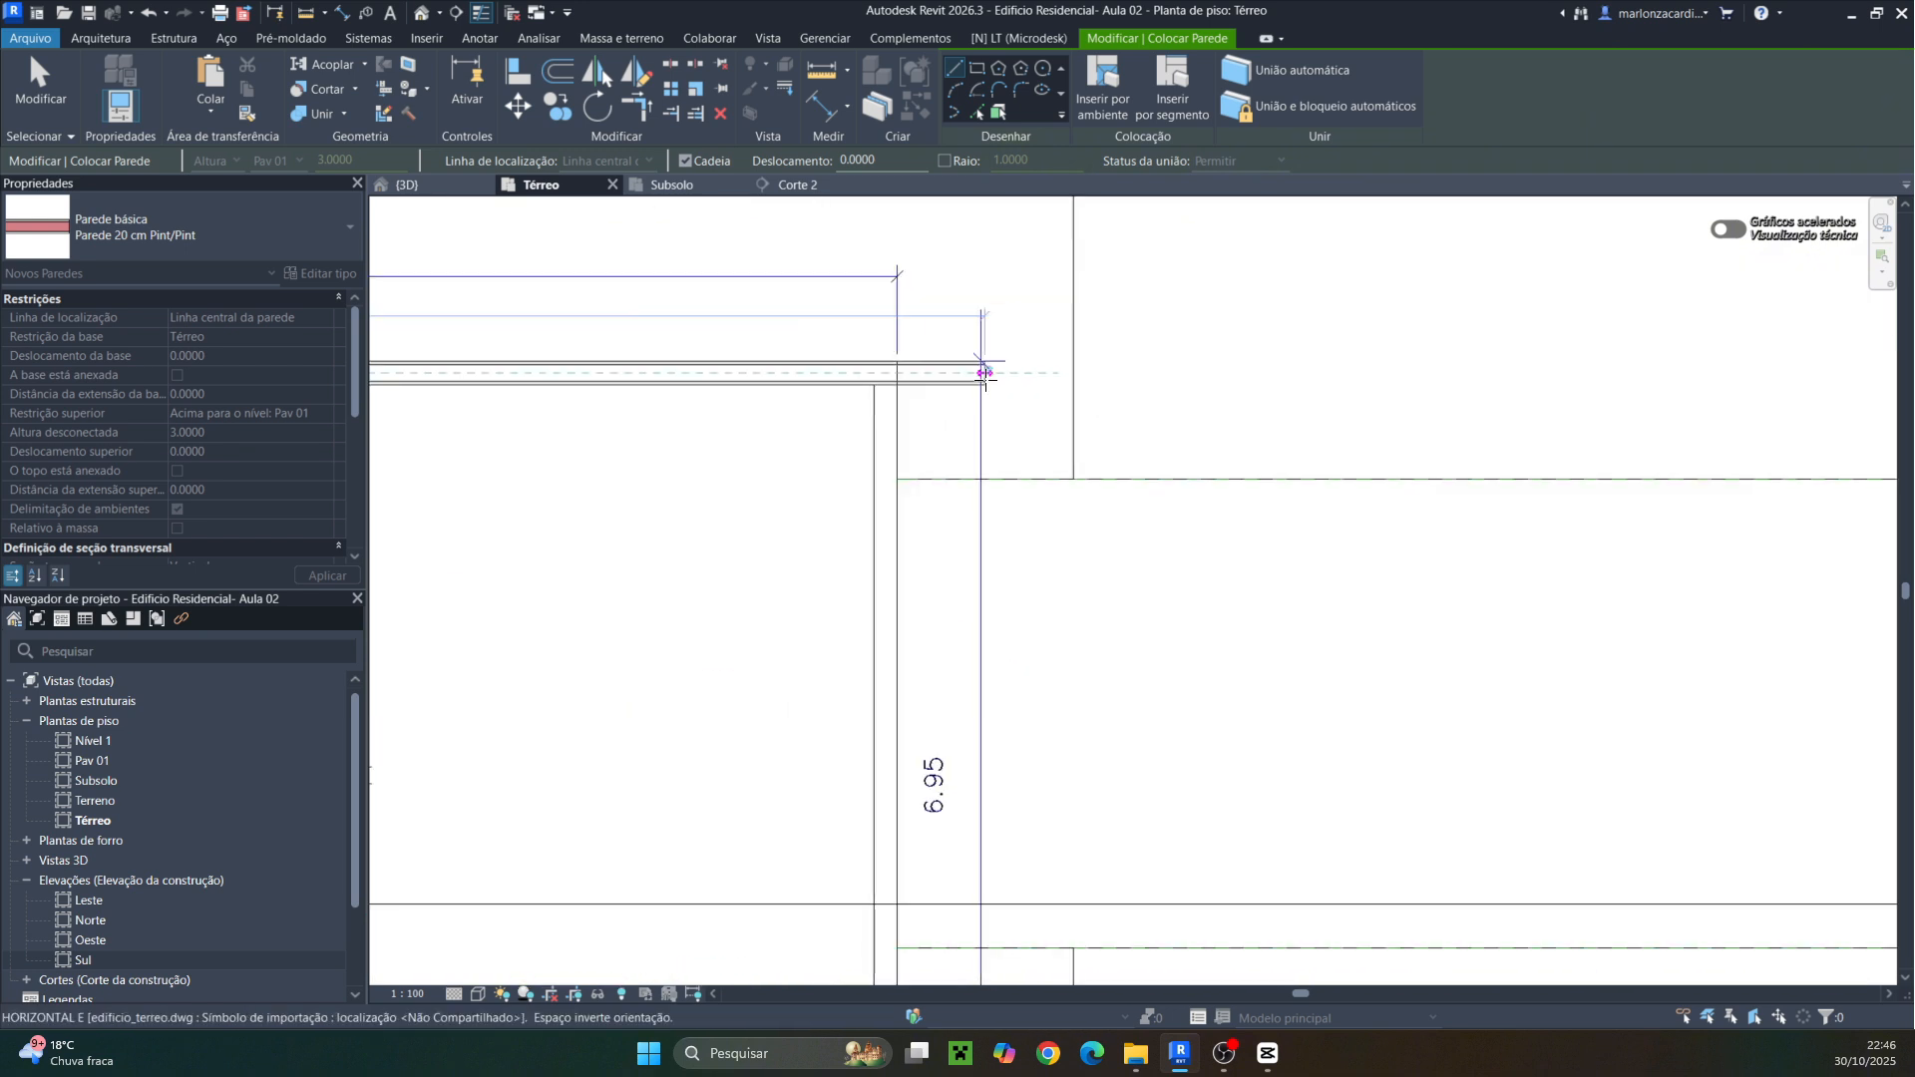
pyautogui.scroll(2, 947, 369)
pyautogui.click(854, 373)
# Continue the wall chain down the right side, following the 0.54 m offset in the outer wall
pyautogui.moveTo(871, 520); pyautogui.dragTo(904, 160, button='middle')
pyautogui.moveTo(881, 559); pyautogui.dragTo(899, 239, button='middle')
pyautogui.scroll(1, 888, 389)
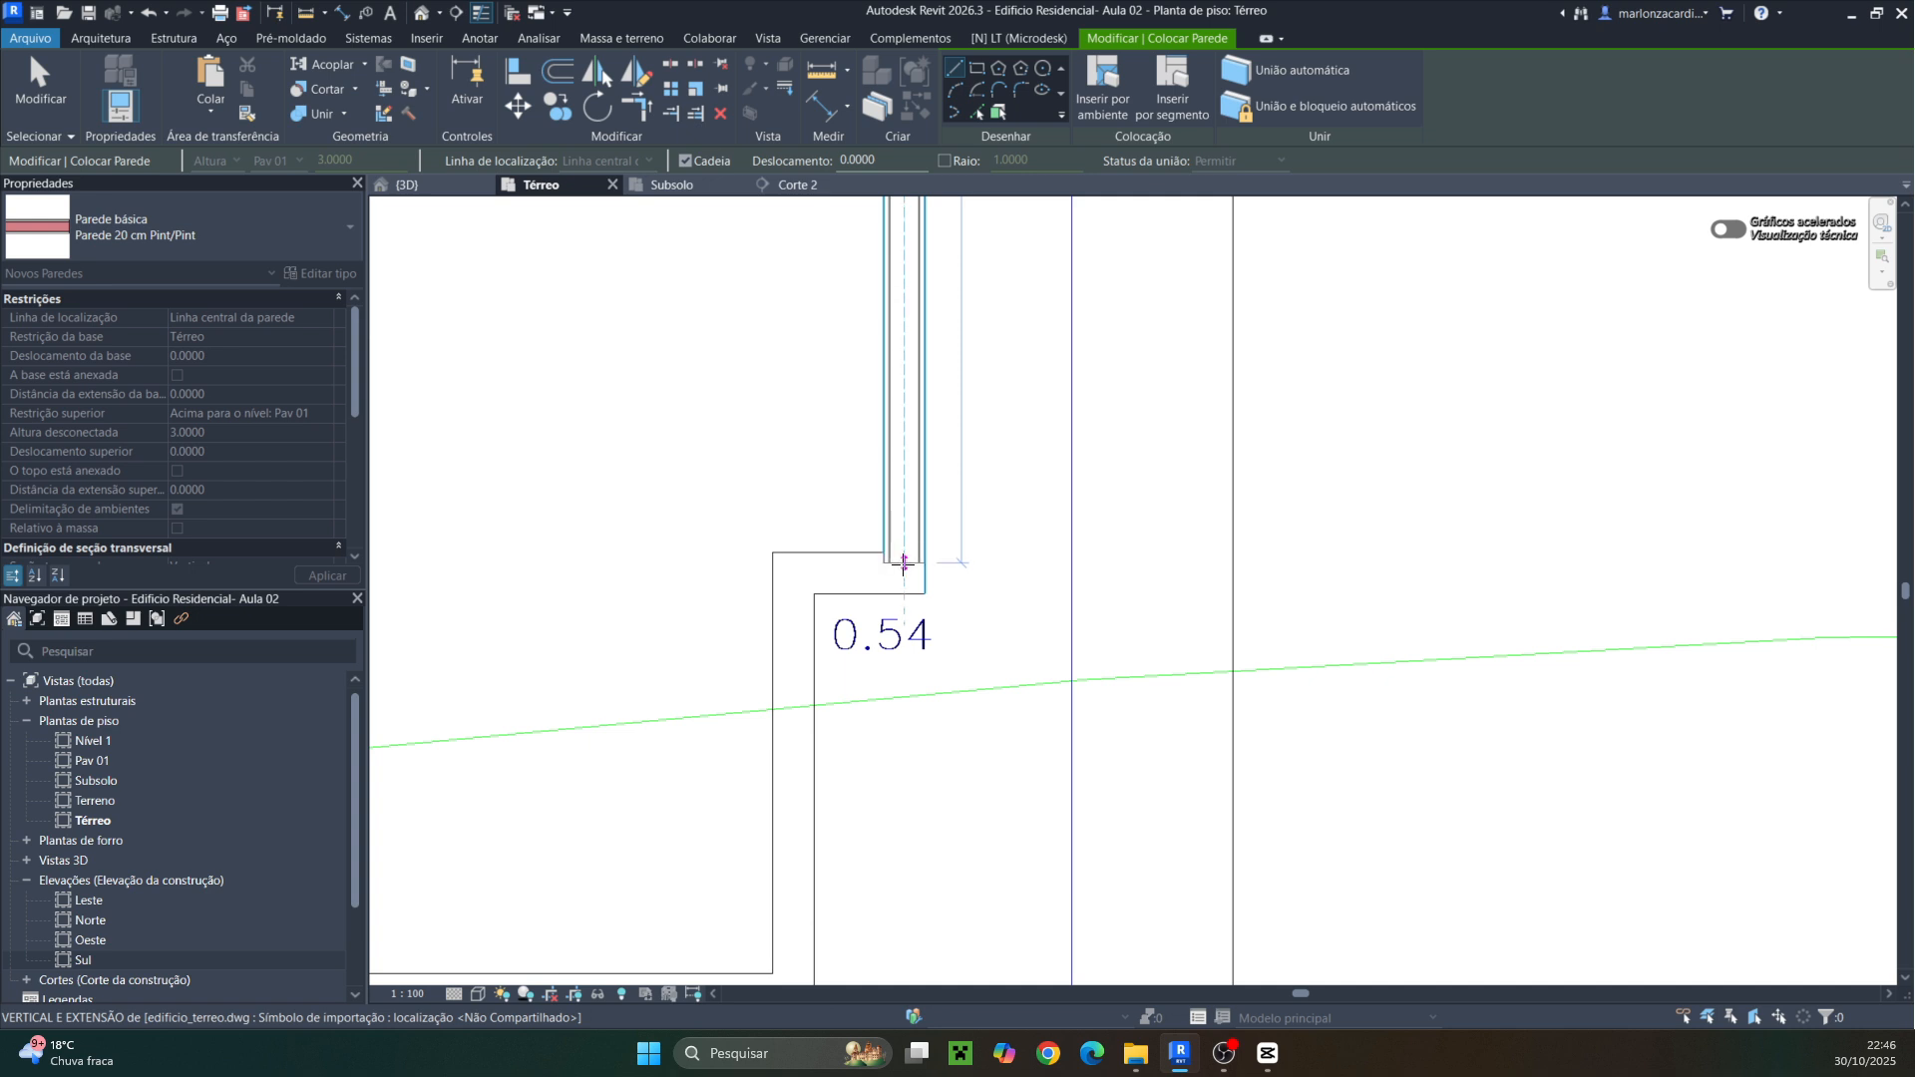
pyautogui.click(903, 564)
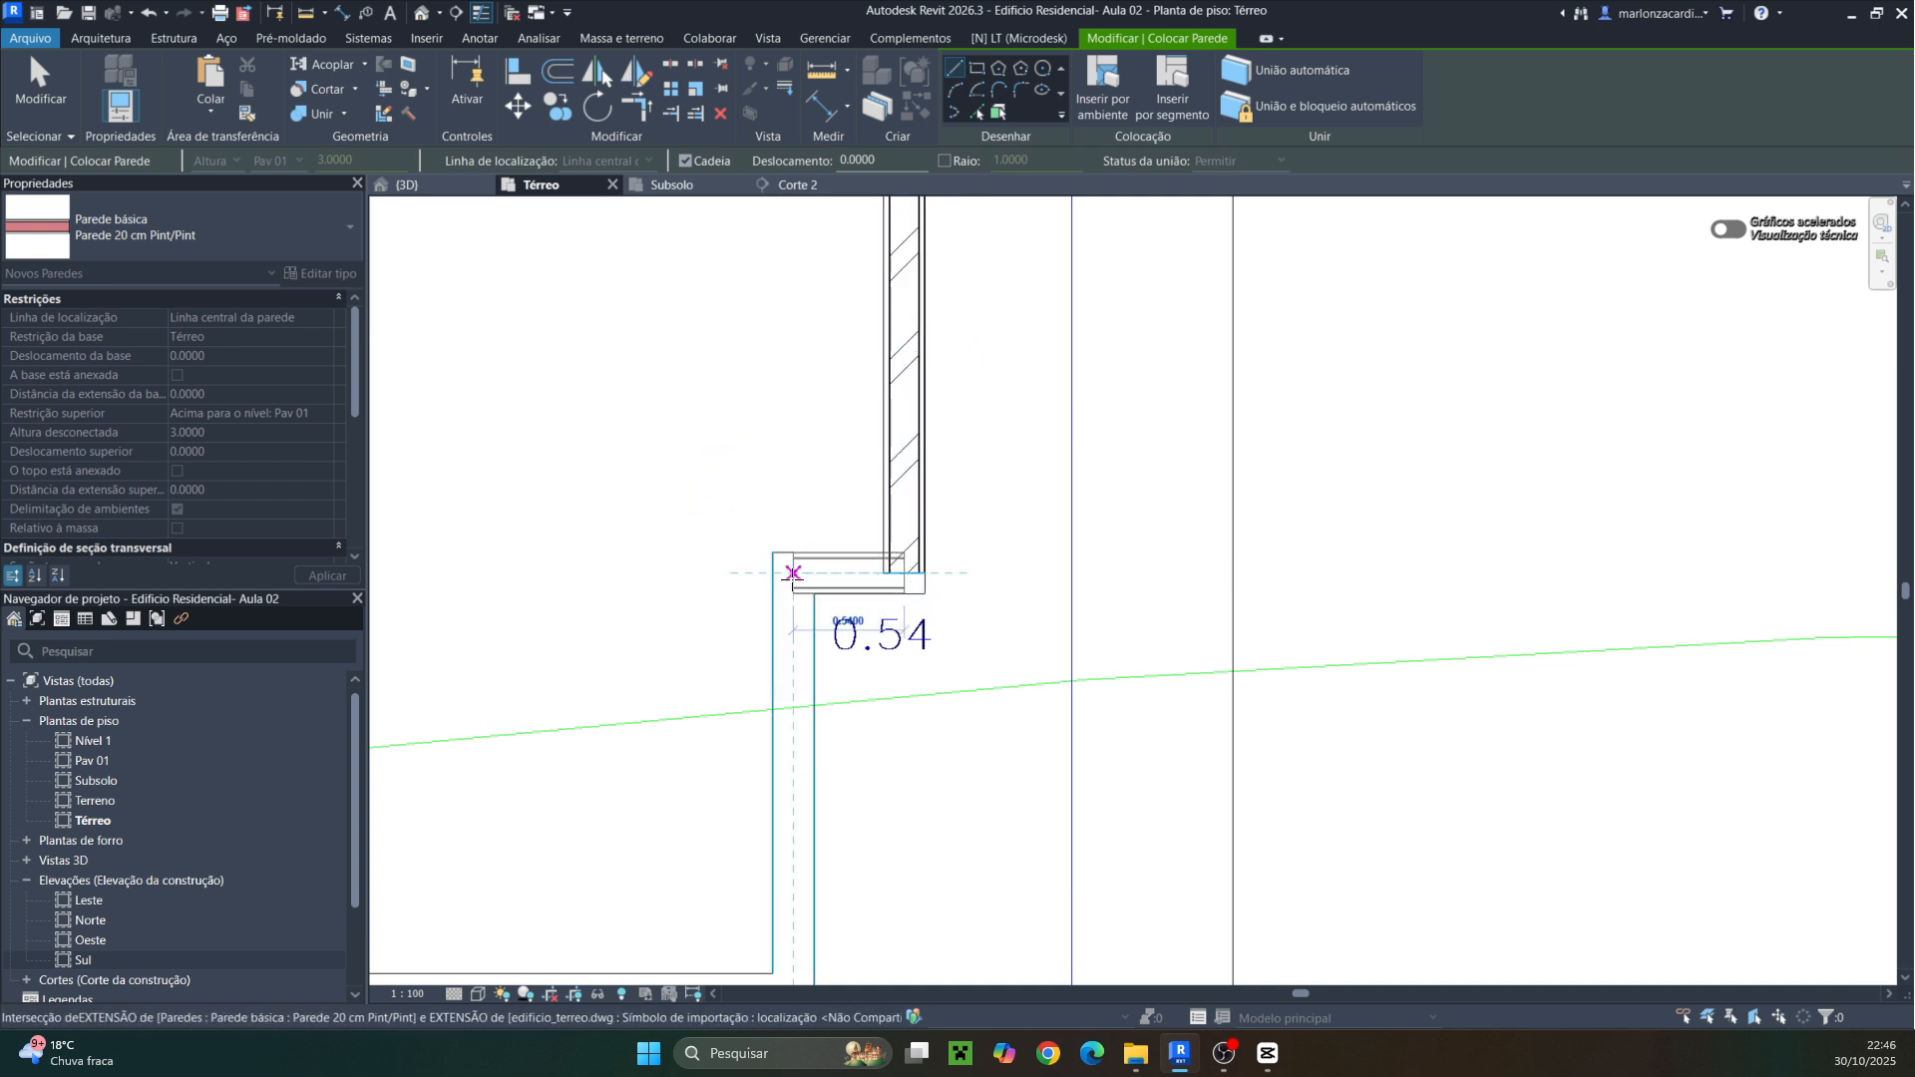
pyautogui.click(792, 580)
pyautogui.moveTo(797, 733); pyautogui.dragTo(825, 187, button='middle')
pyautogui.moveTo(824, 534); pyautogui.dragTo(897, 152, button='middle')
pyautogui.scroll(-1, 936, 421)
pyautogui.scroll(-1, 940, 523)
pyautogui.moveTo(940, 529); pyautogui.dragTo(892, 255, button='middle')
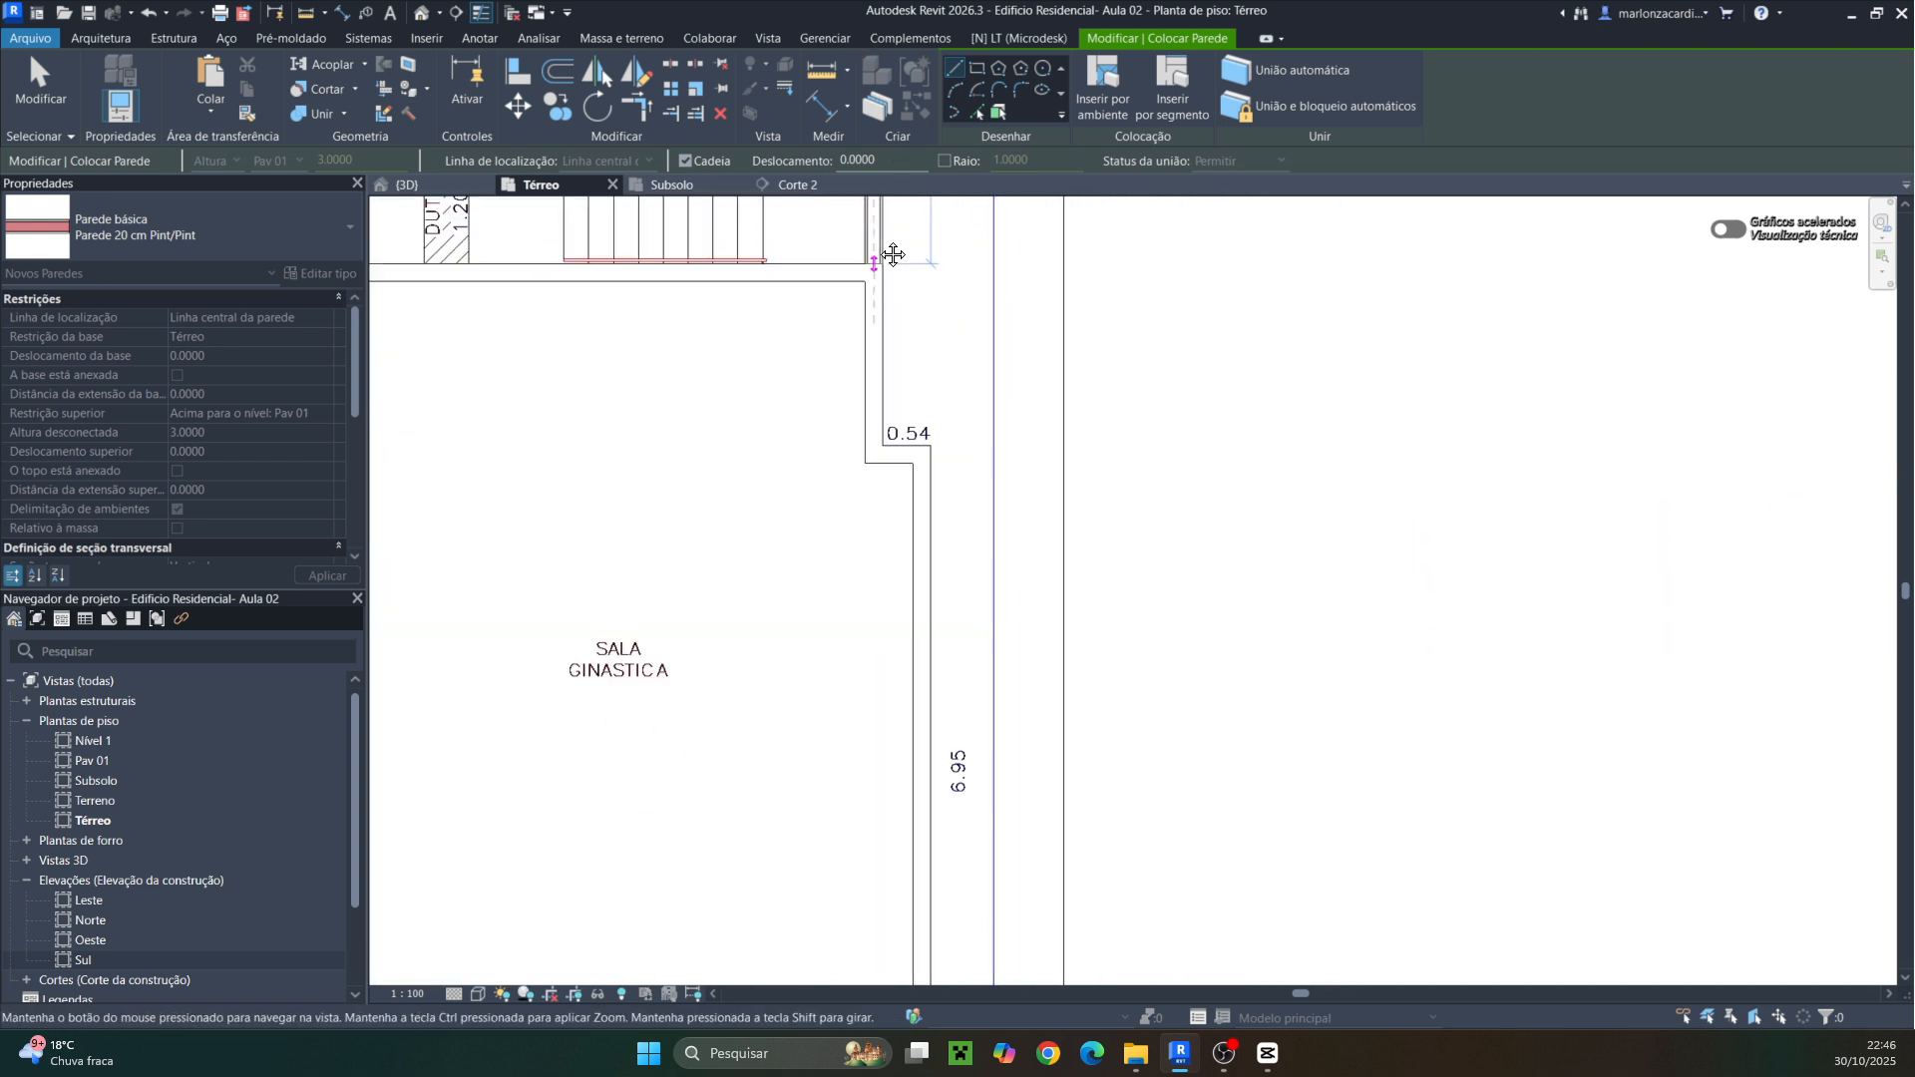
pyautogui.scroll(4, 882, 491)
pyautogui.click(866, 399)
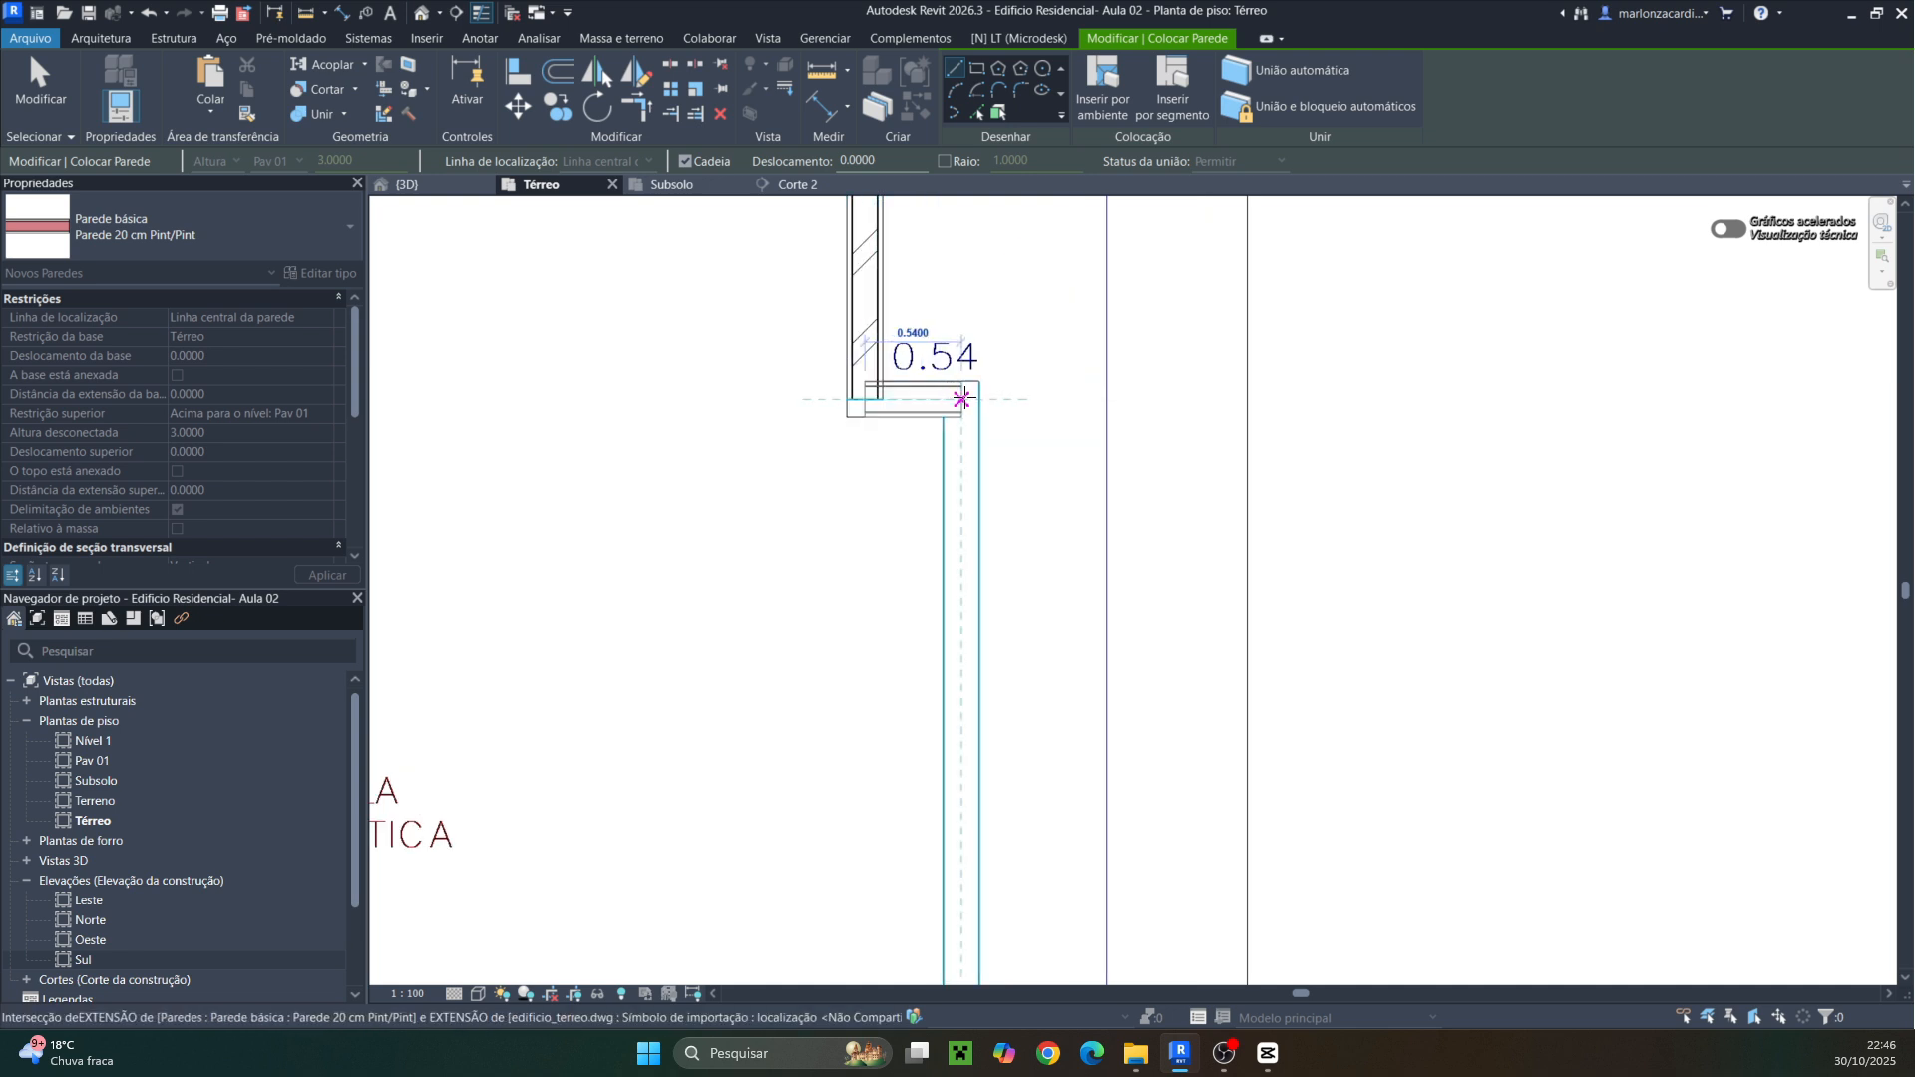
pyautogui.click(964, 399)
# Continue to the bottom-right corner and draw the 13.55 m bottom wall to the bottom-left corner
pyautogui.moveTo(1017, 865); pyautogui.dragTo(1052, 190, button='middle')
pyautogui.scroll(-1, 1059, 377)
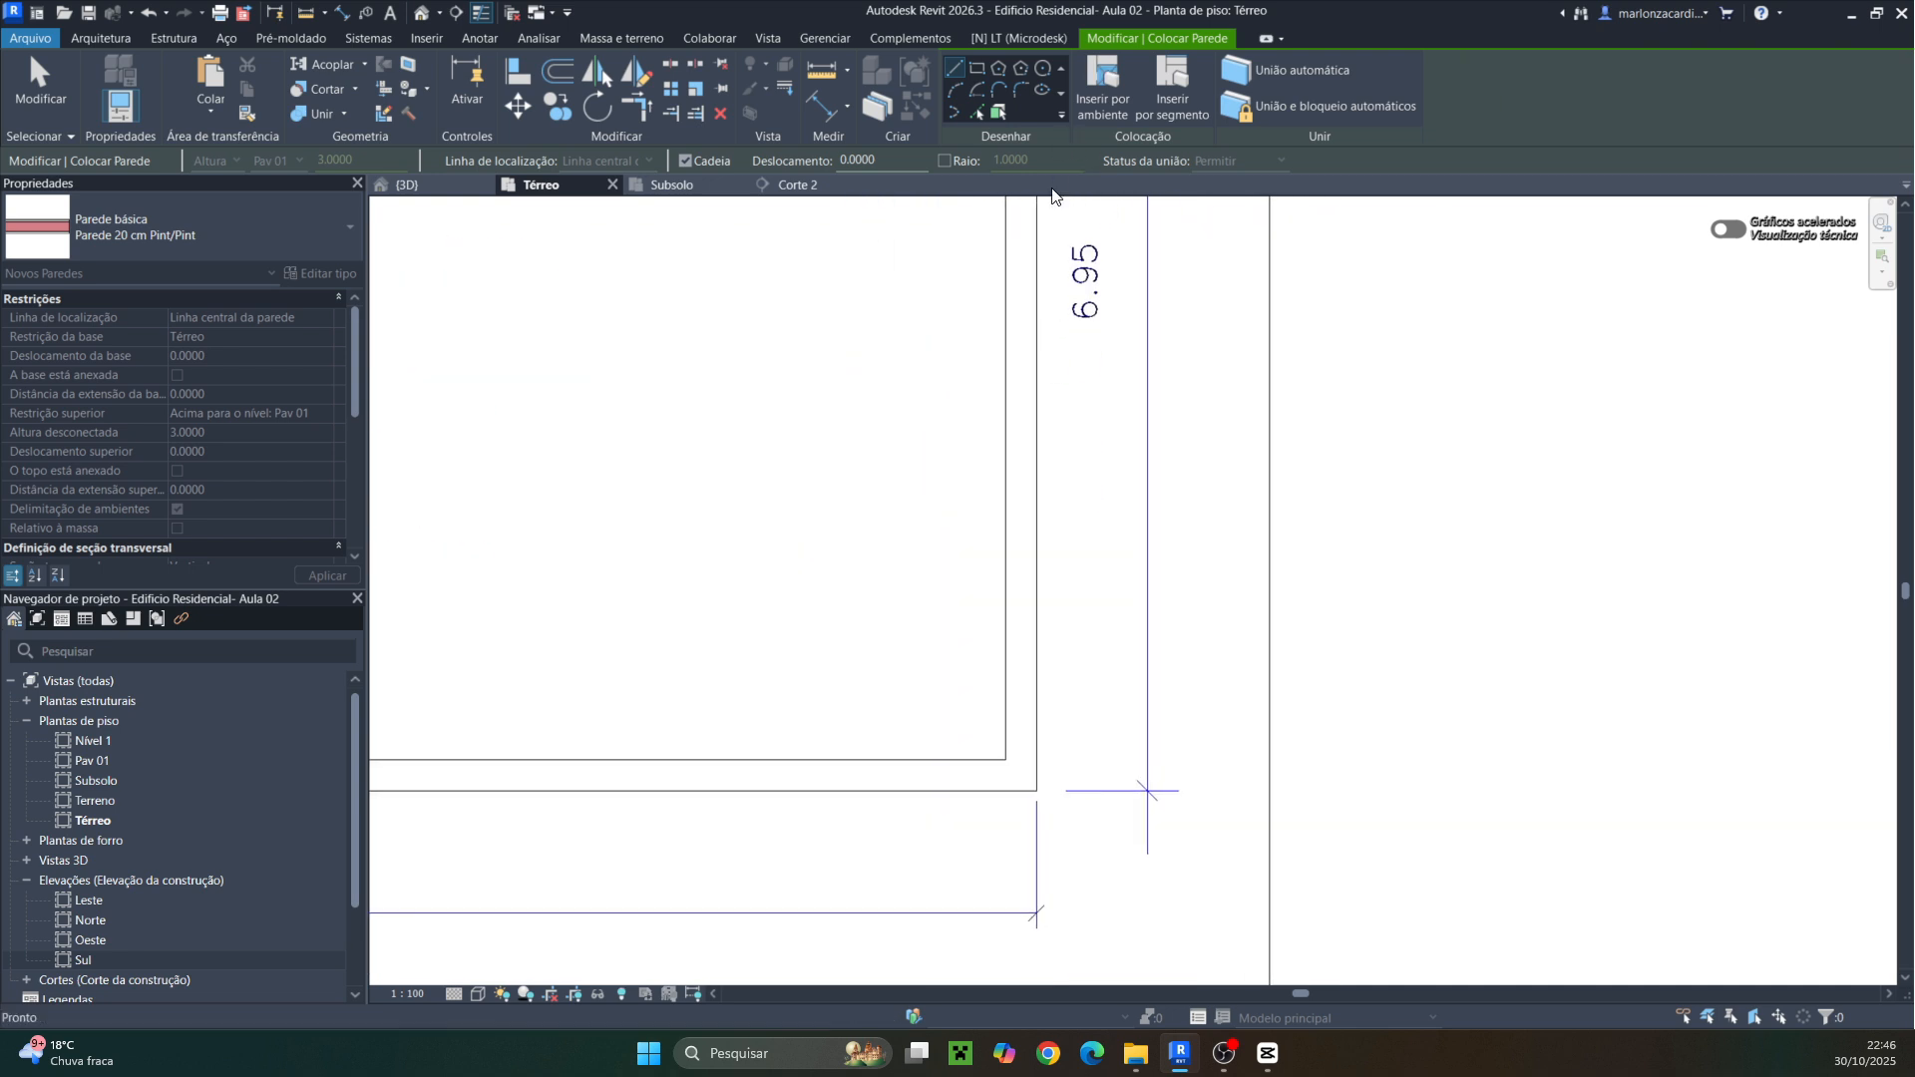
pyautogui.scroll(-2, 1052, 194)
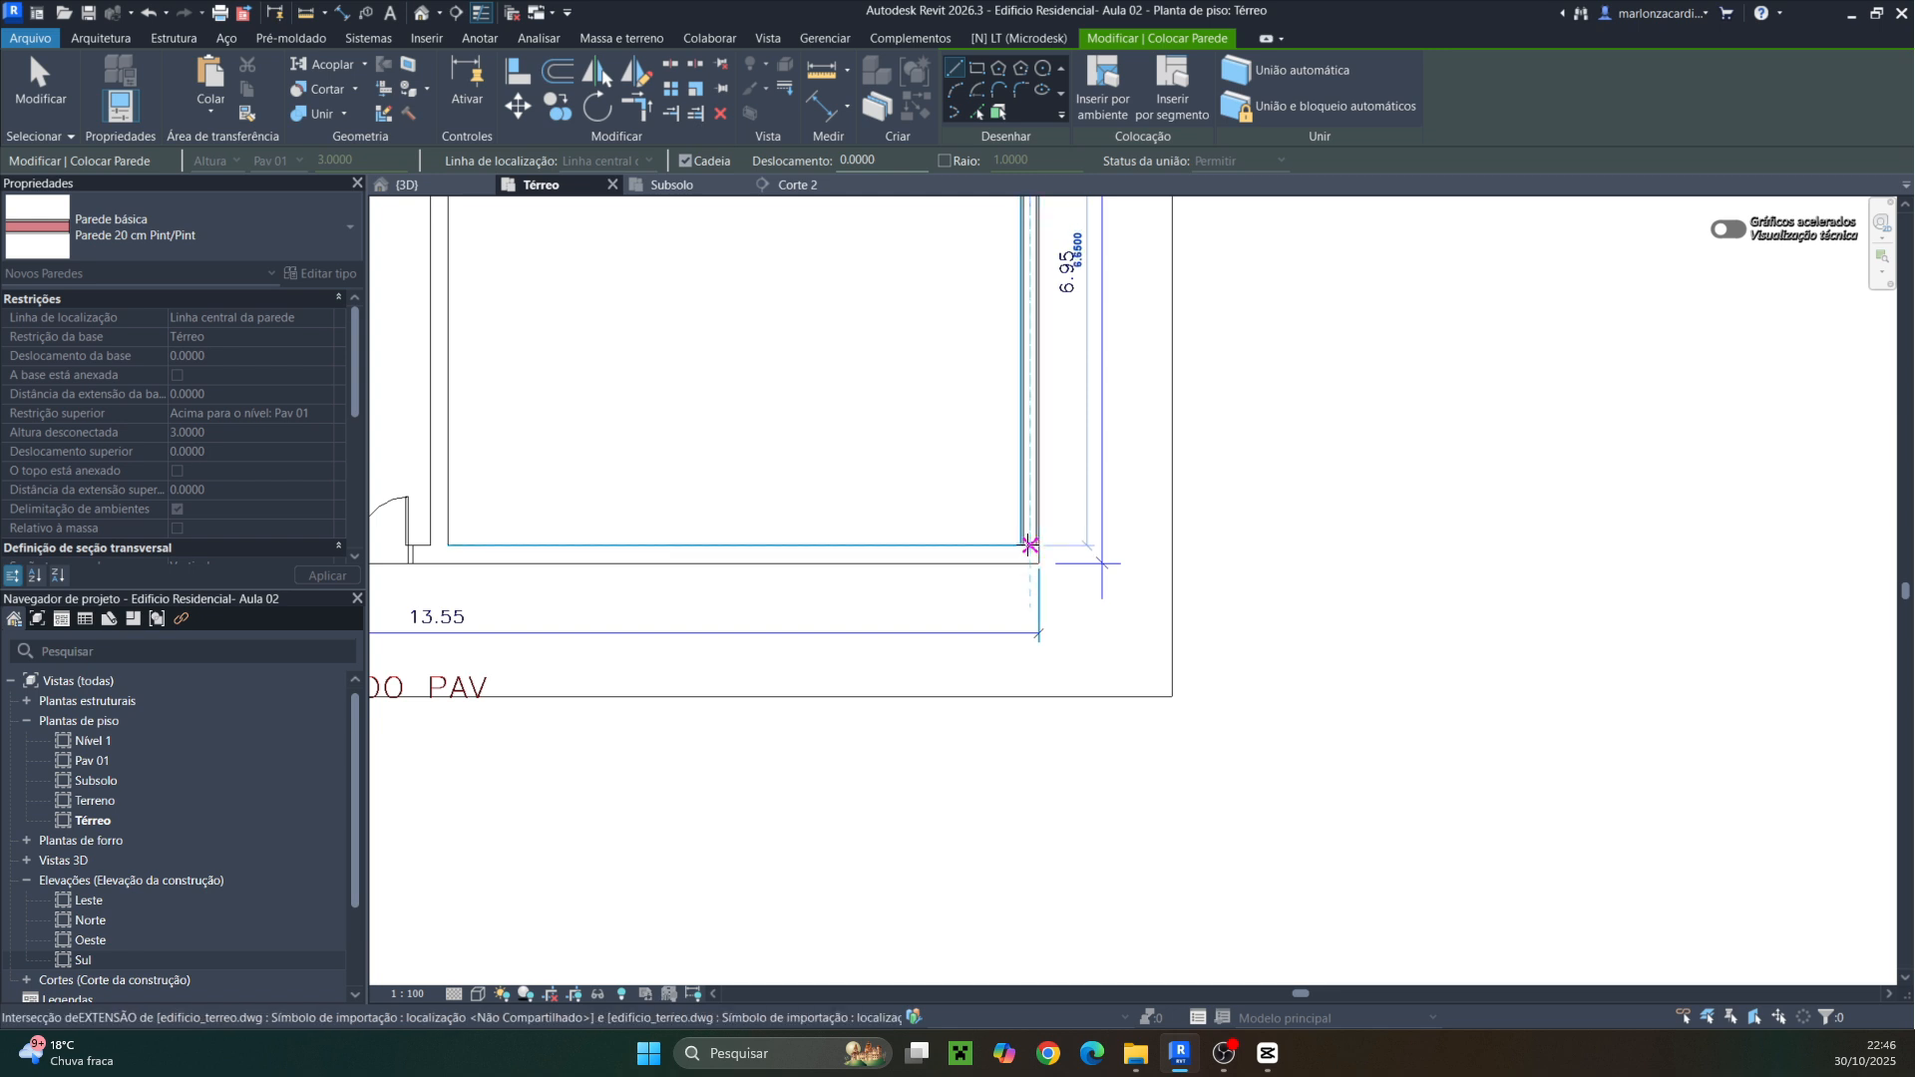
pyautogui.click(1027, 550)
pyautogui.moveTo(706, 569); pyautogui.dragTo(1056, 554, button='middle')
pyautogui.moveTo(659, 551); pyautogui.dragTo(1064, 548, button='middle')
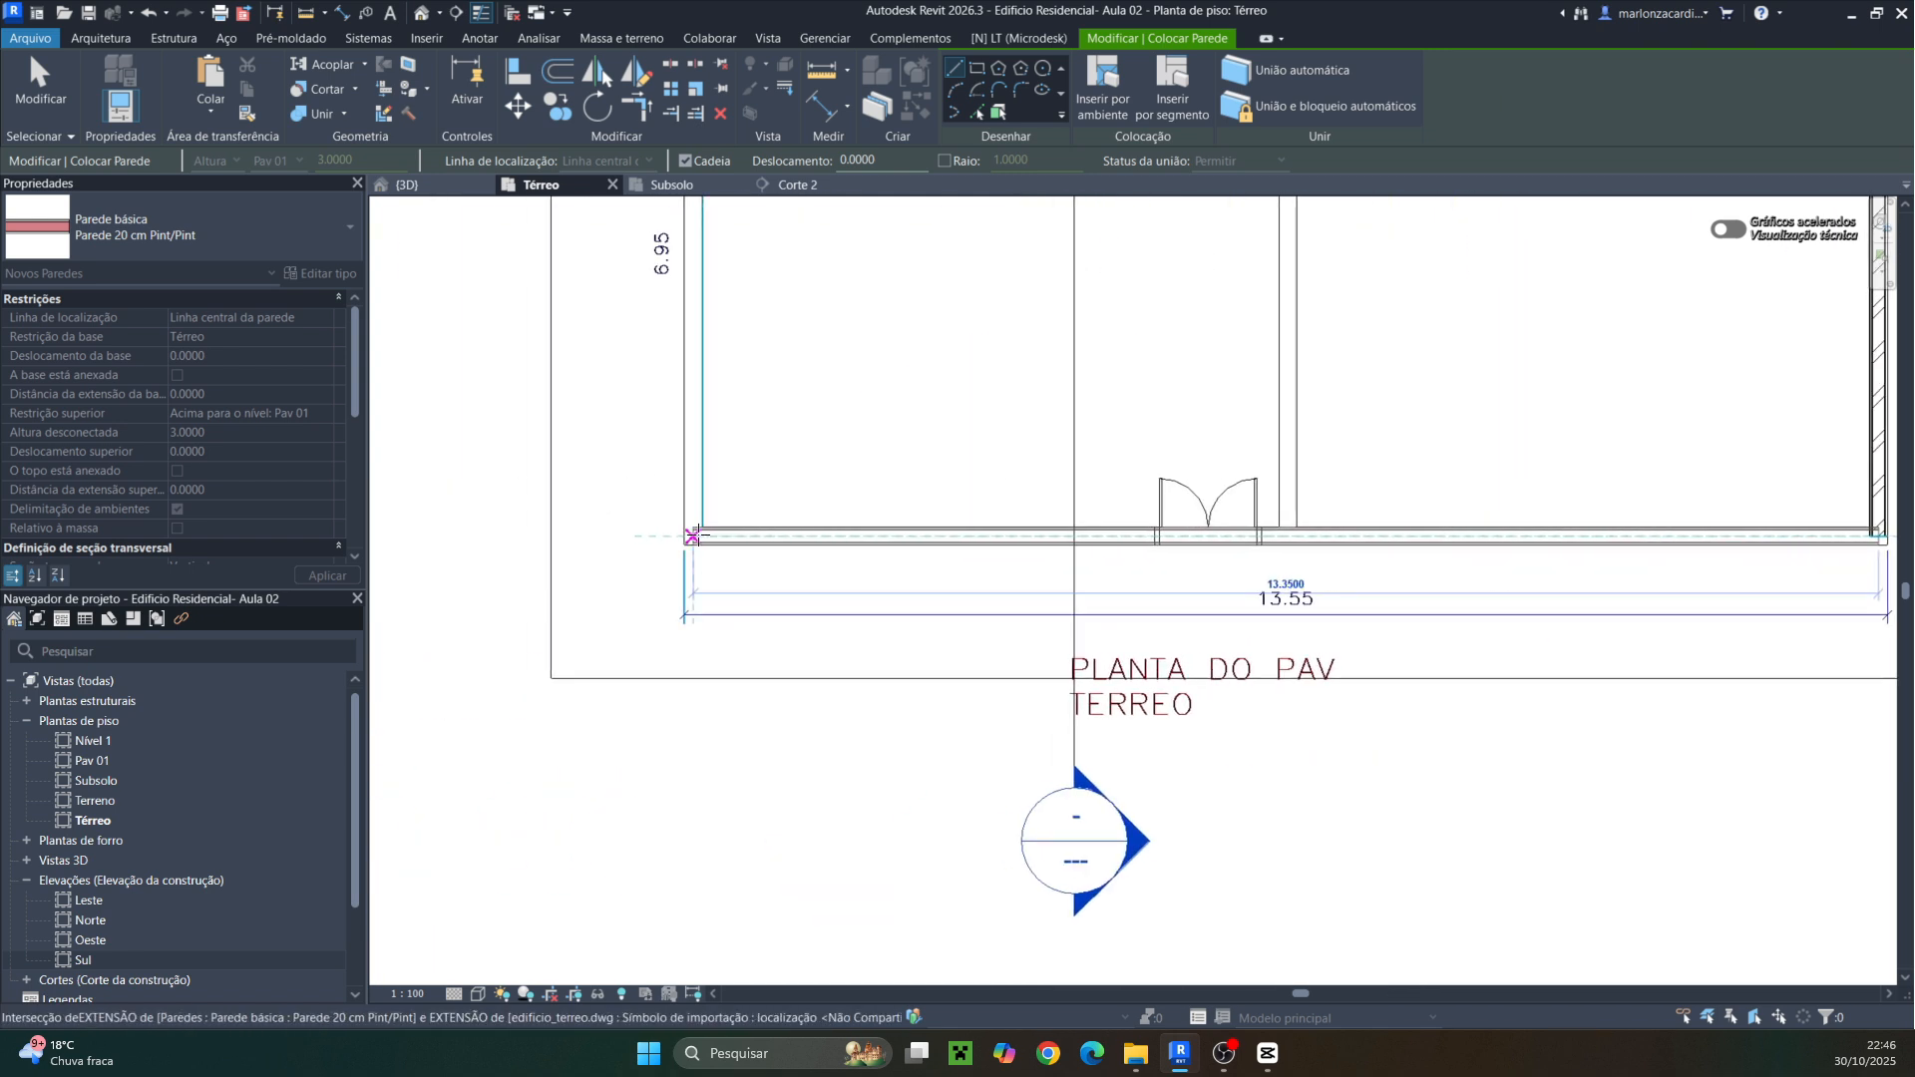
pyautogui.scroll(3, 684, 537)
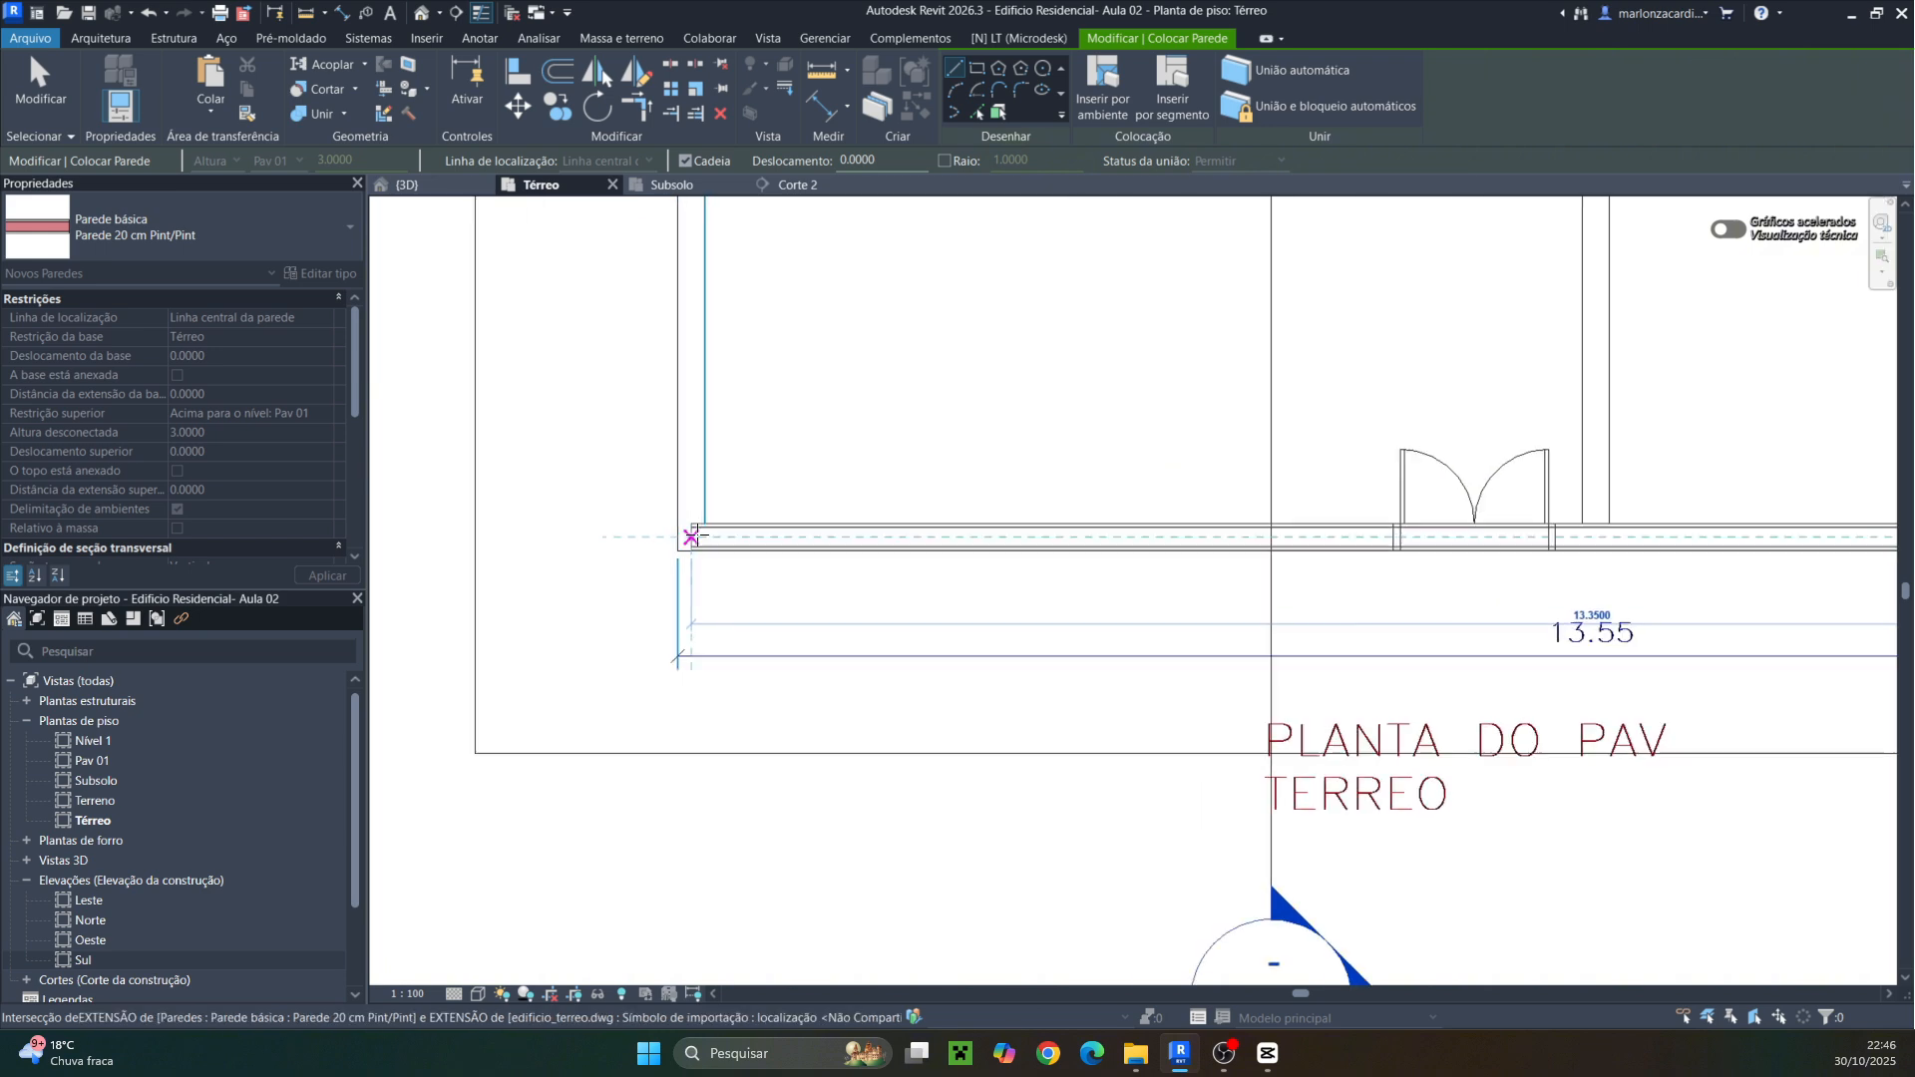
pyautogui.click(684, 536)
# Trace the left side walls upward around the 0.54 m offset beside the hall
pyautogui.moveTo(671, 324); pyautogui.dragTo(659, 615, button='middle')
pyautogui.scroll(-3, 661, 610)
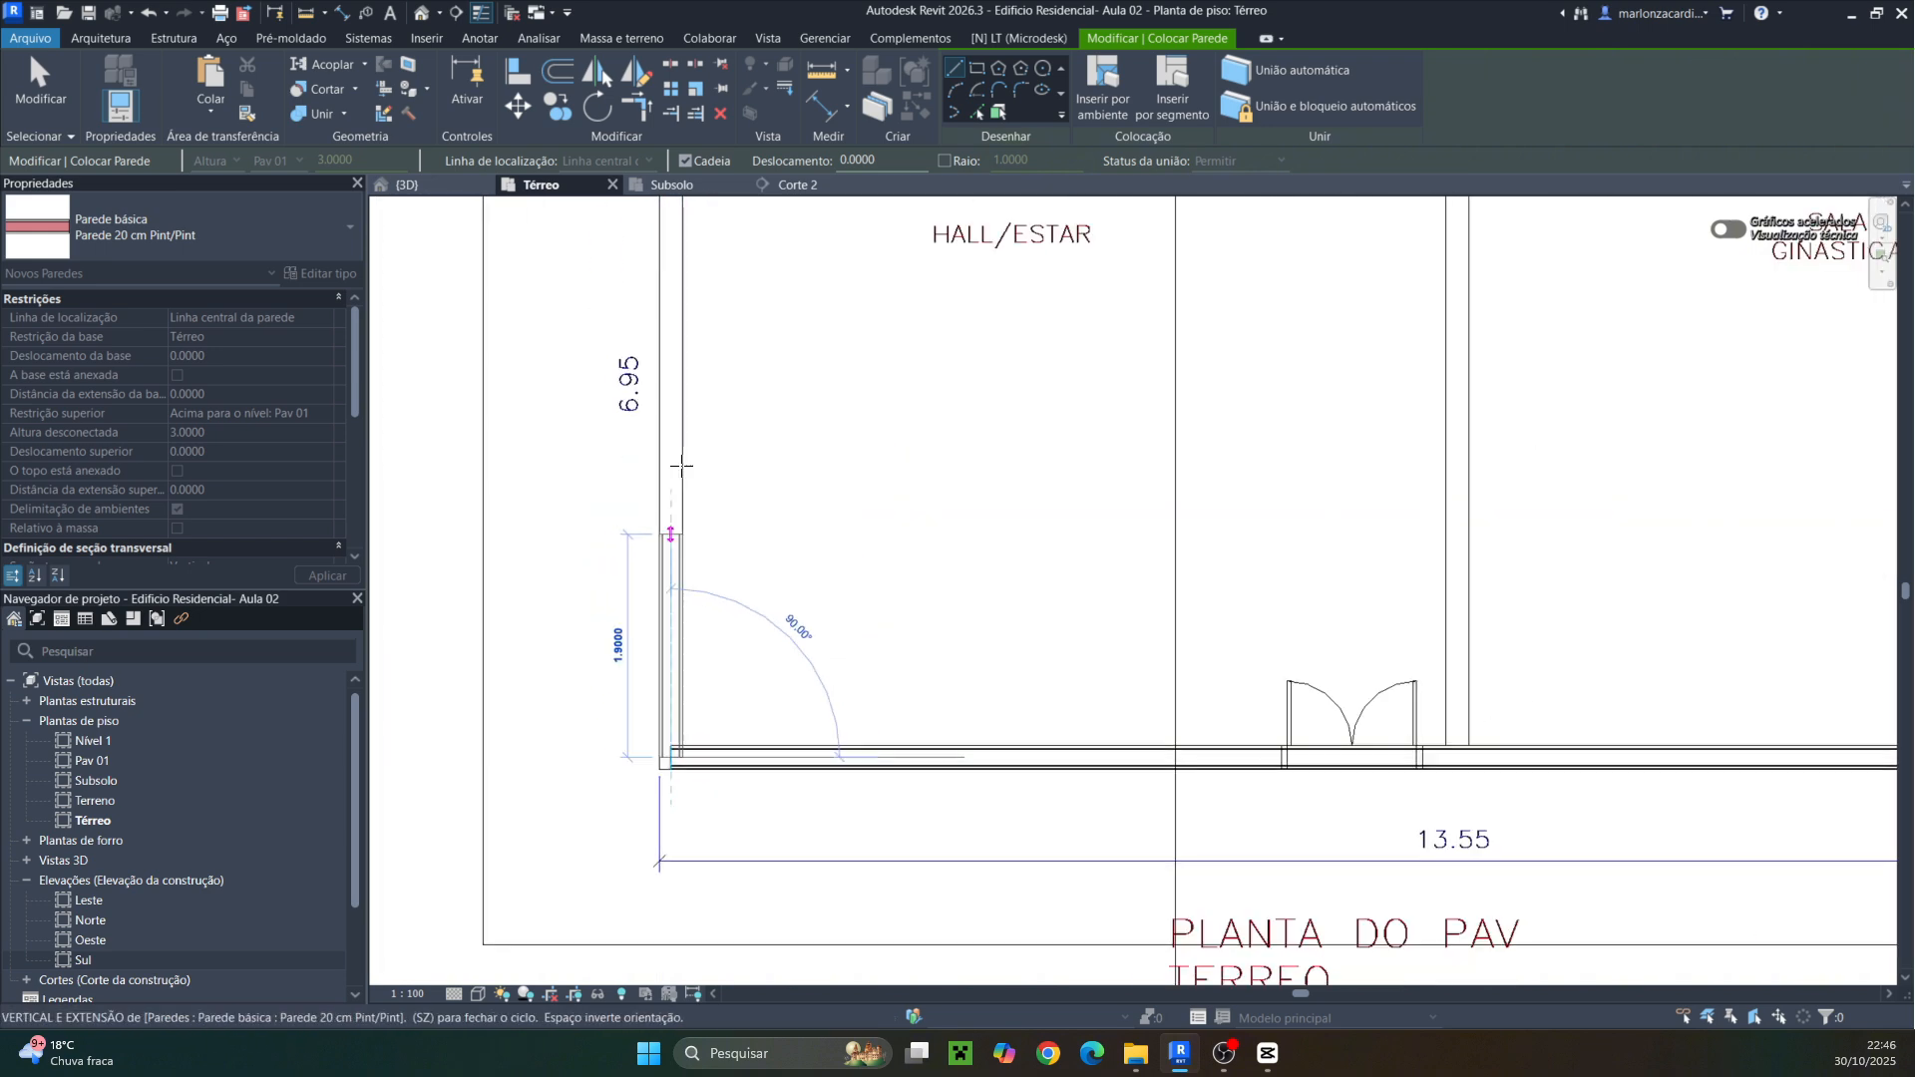
pyautogui.scroll(-1, 658, 478)
pyautogui.moveTo(647, 534); pyautogui.dragTo(634, 628, button='middle')
pyautogui.moveTo(665, 349); pyautogui.dragTo(629, 688, button='middle')
pyautogui.scroll(1, 625, 534)
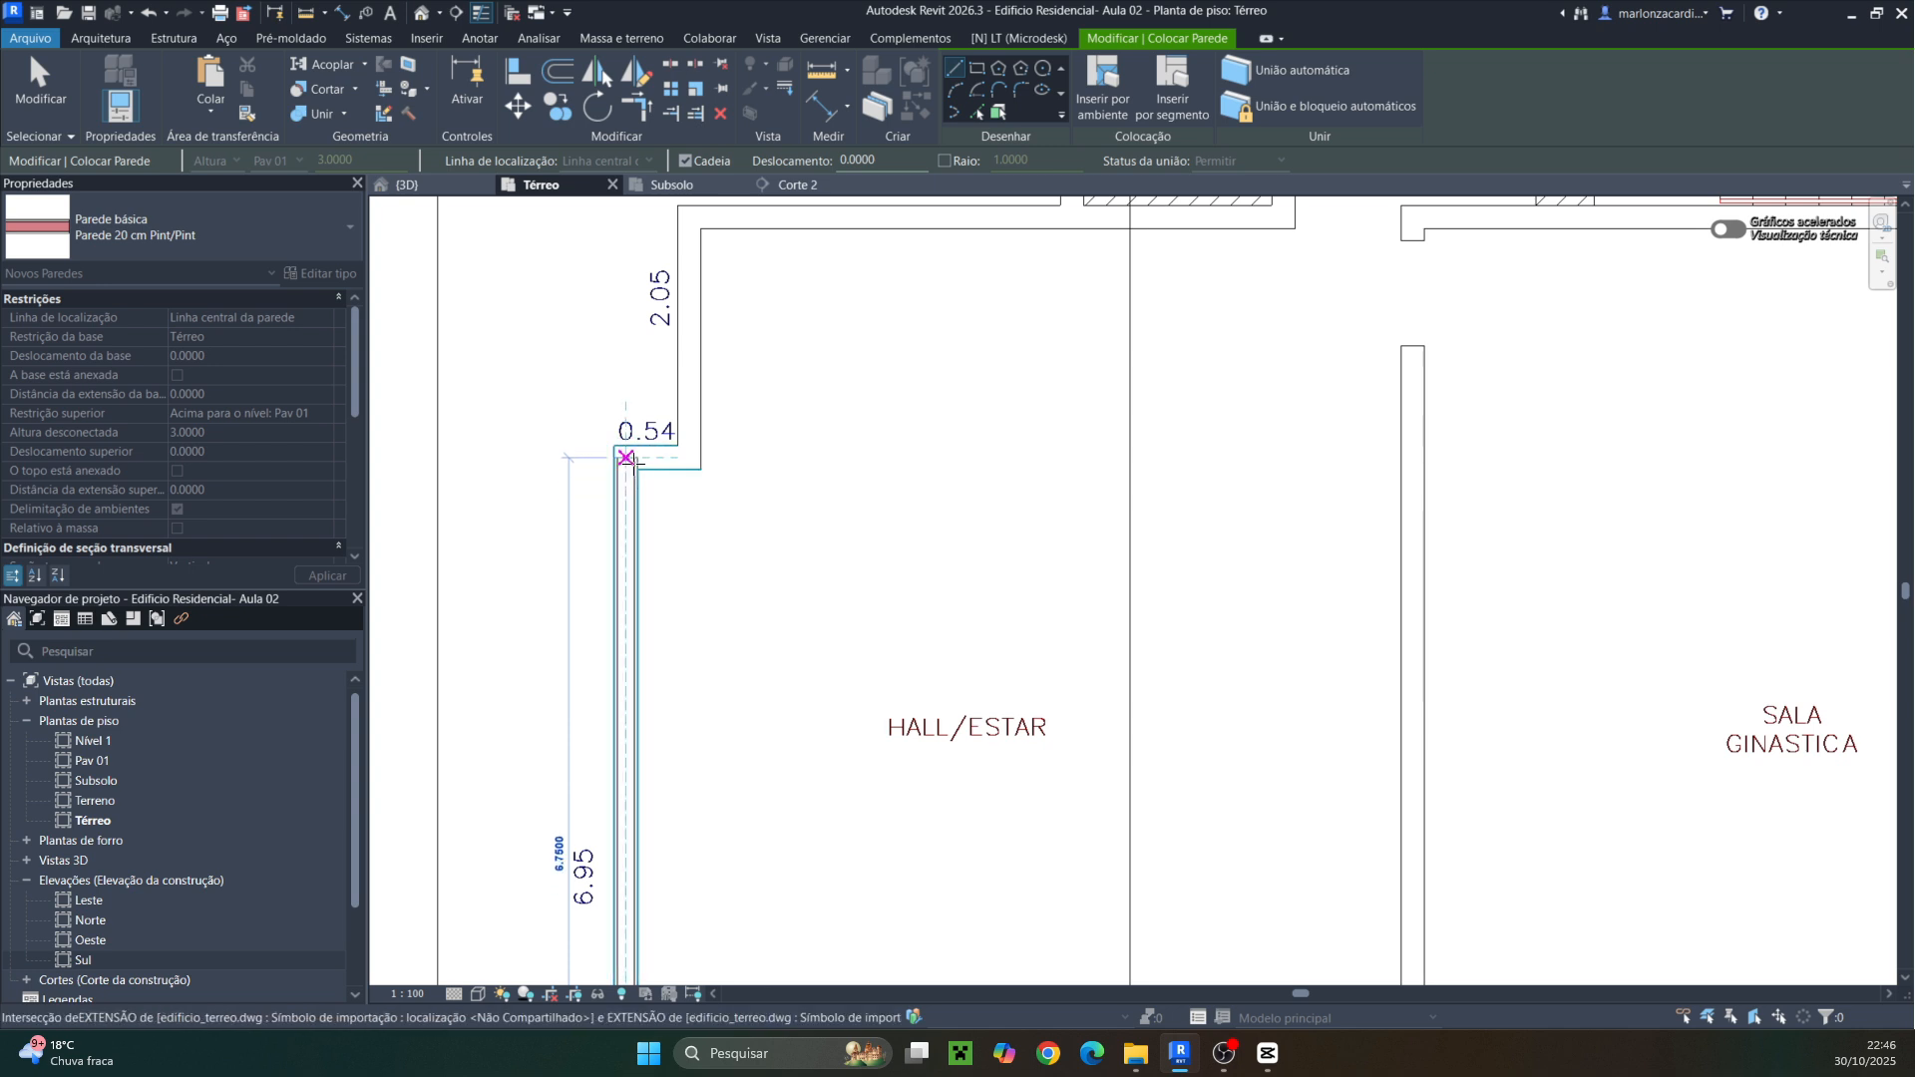
pyautogui.click(627, 458)
pyautogui.click(688, 458)
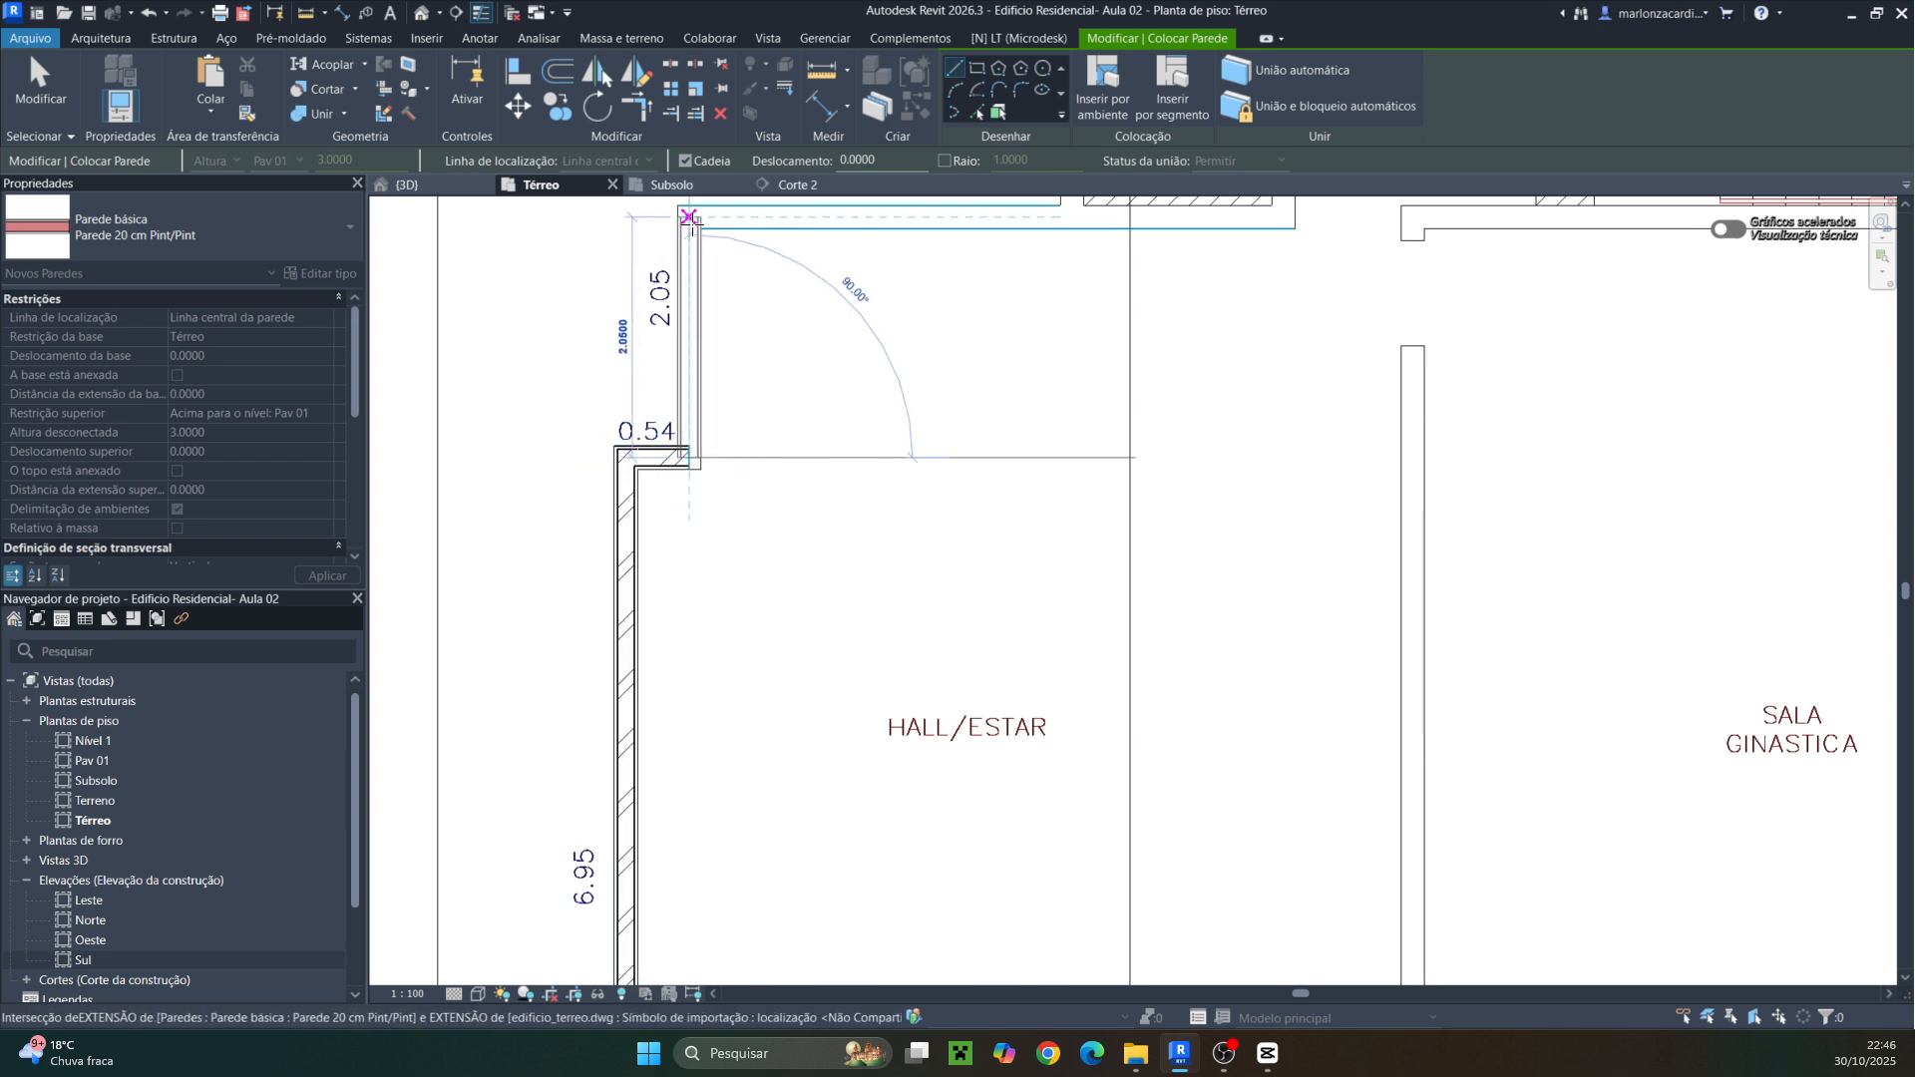
pyautogui.click(689, 217)
# Trace the walls around the recess between the elevator and the Copa, along the 3.26 m segments
pyautogui.moveTo(971, 262); pyautogui.dragTo(584, 550, button='middle')
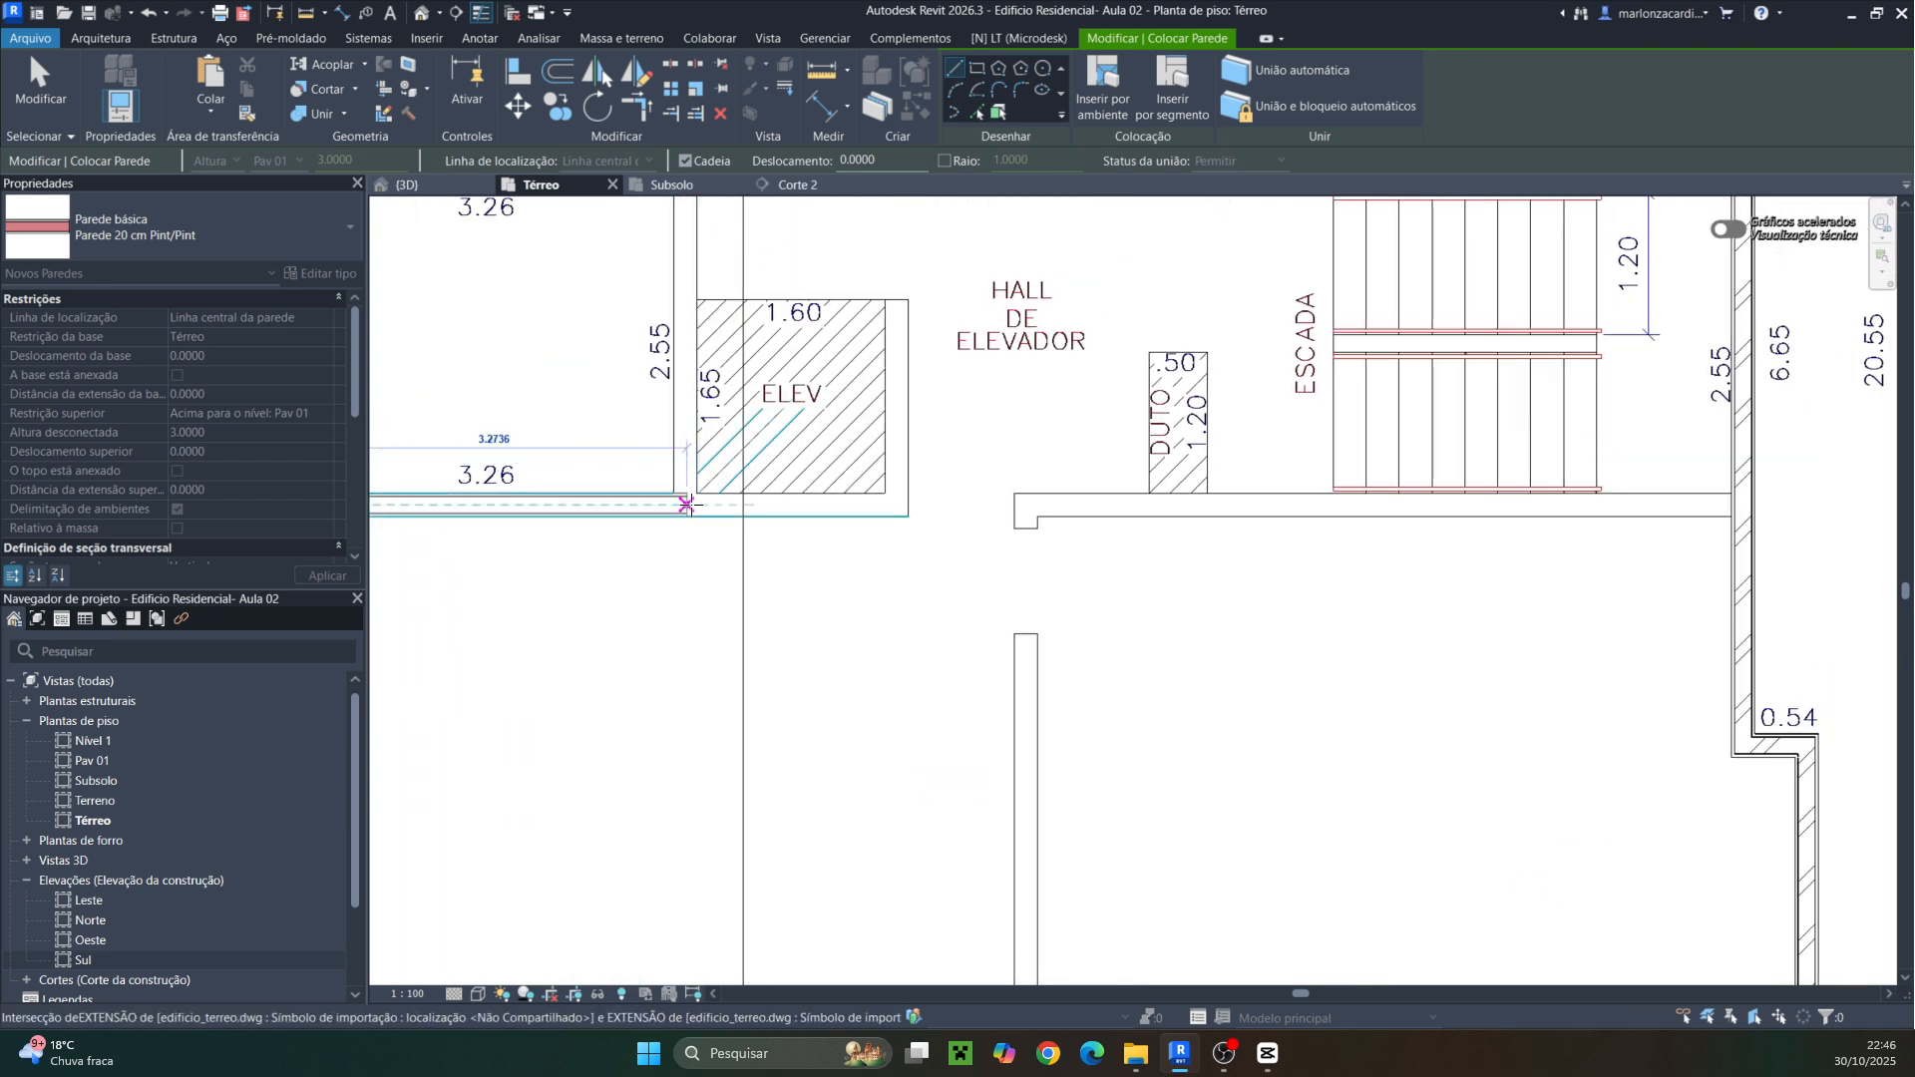
pyautogui.click(685, 505)
pyautogui.moveTo(714, 375); pyautogui.dragTo(659, 753, button='middle')
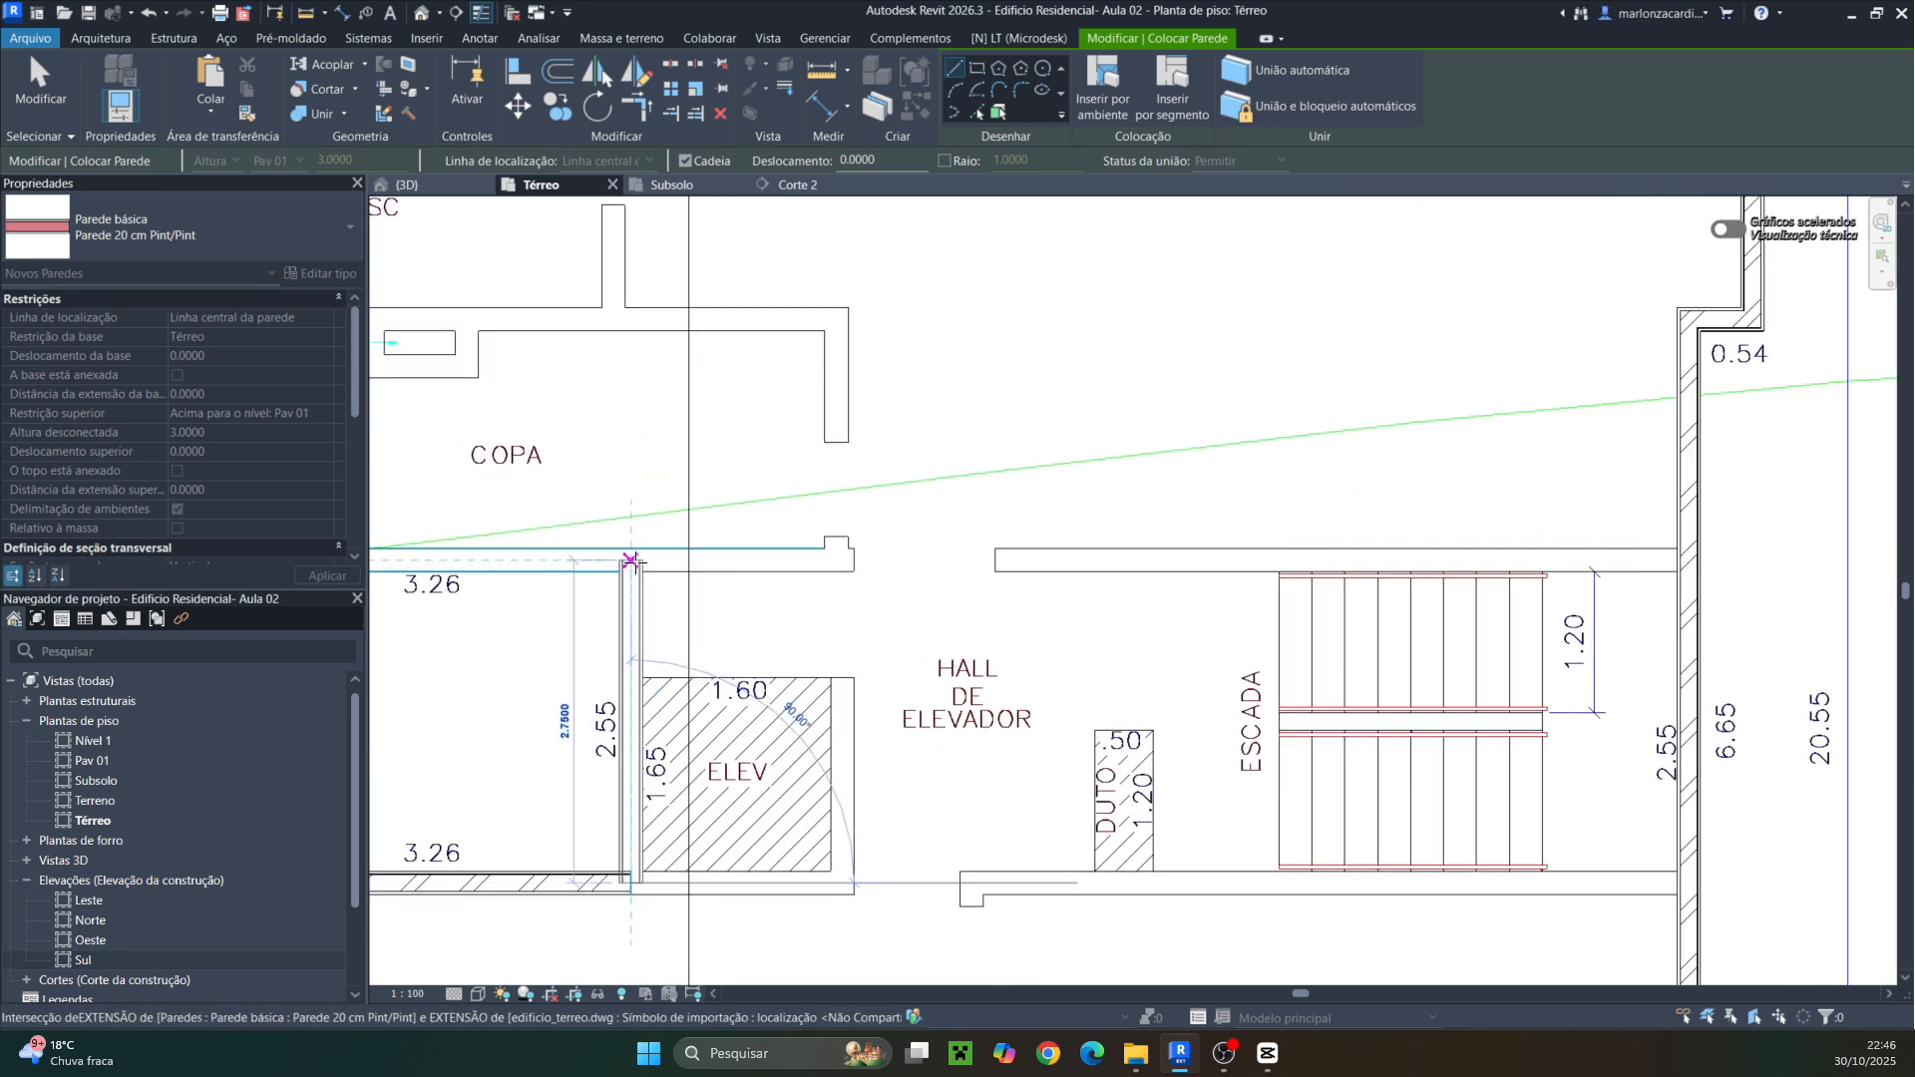
pyautogui.click(630, 560)
pyautogui.moveTo(548, 560); pyautogui.dragTo(995, 556, button='middle')
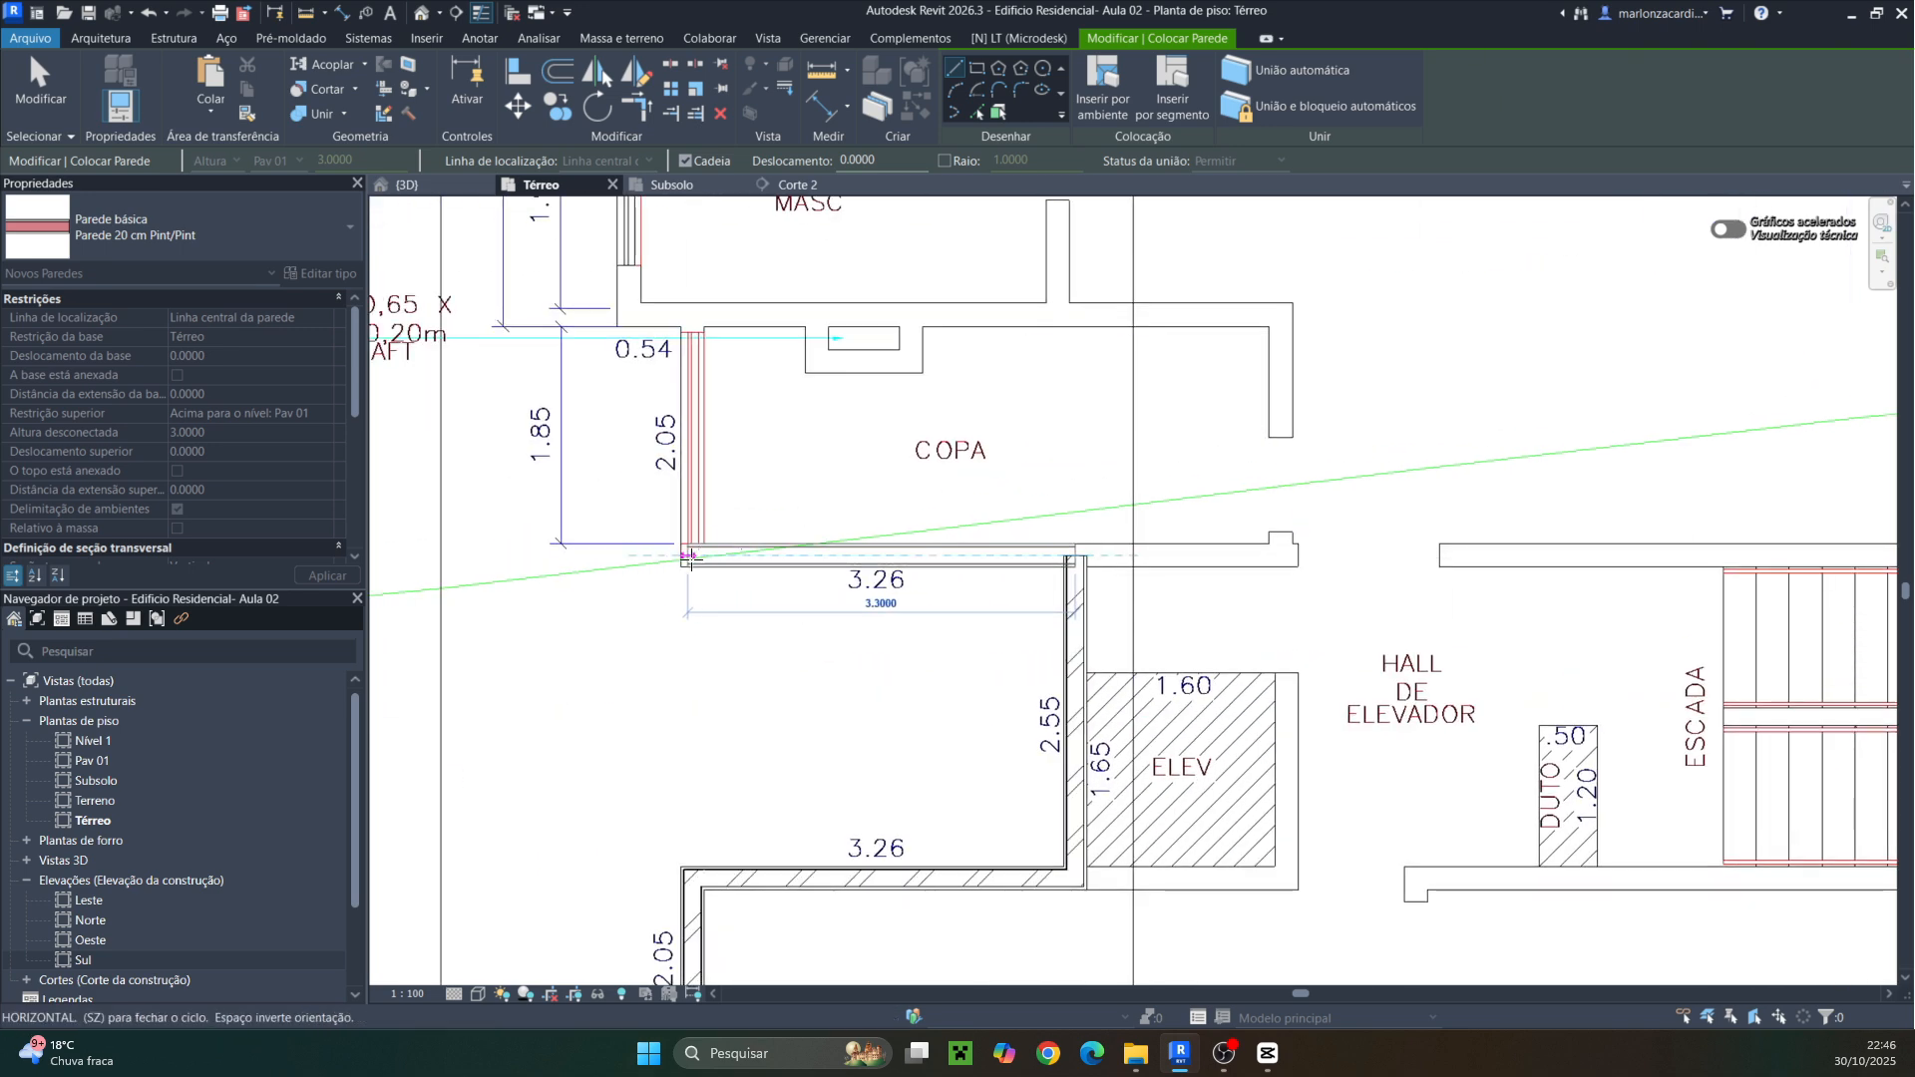
pyautogui.scroll(3, 690, 559)
pyautogui.click(691, 554)
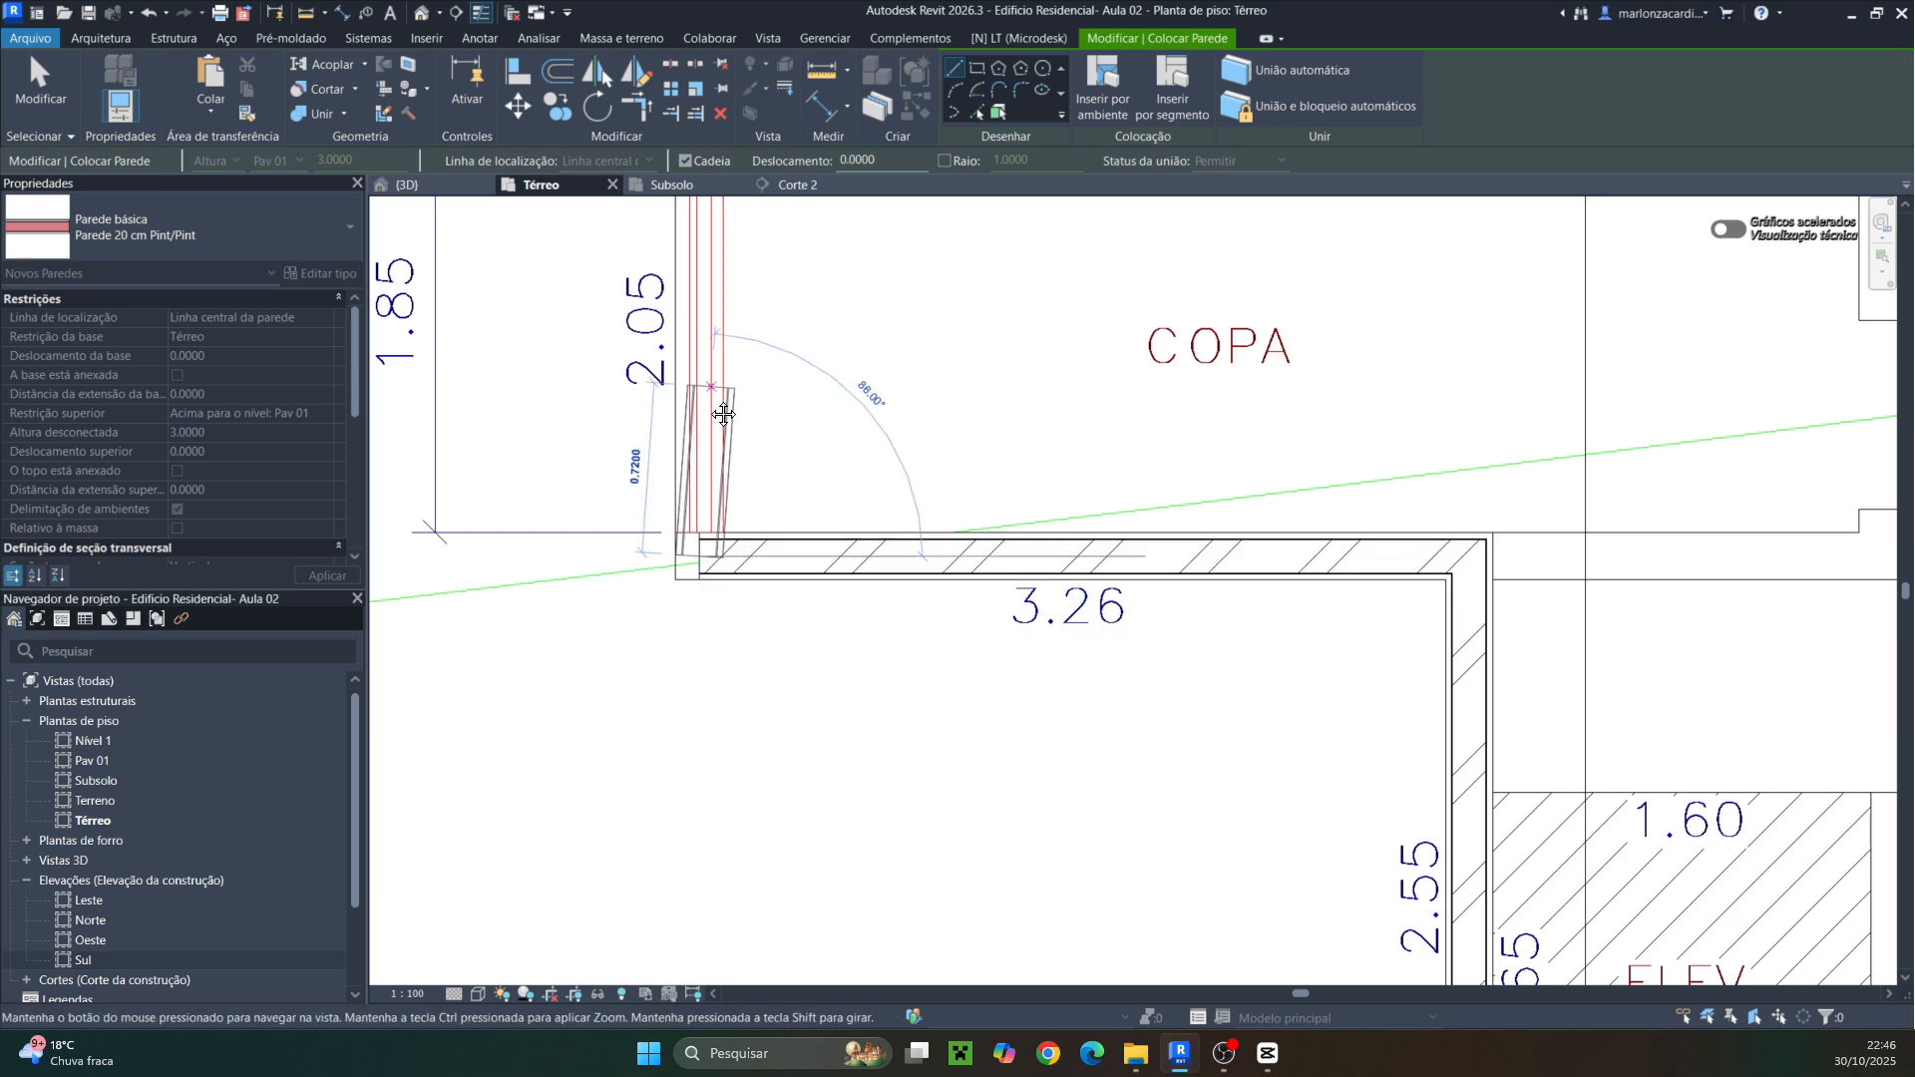
# Finish the perimeter along the Copa and shaft walls back to the starting corner
pyautogui.moveTo(687, 390); pyautogui.dragTo(659, 429, button='middle')
pyautogui.click(675, 362)
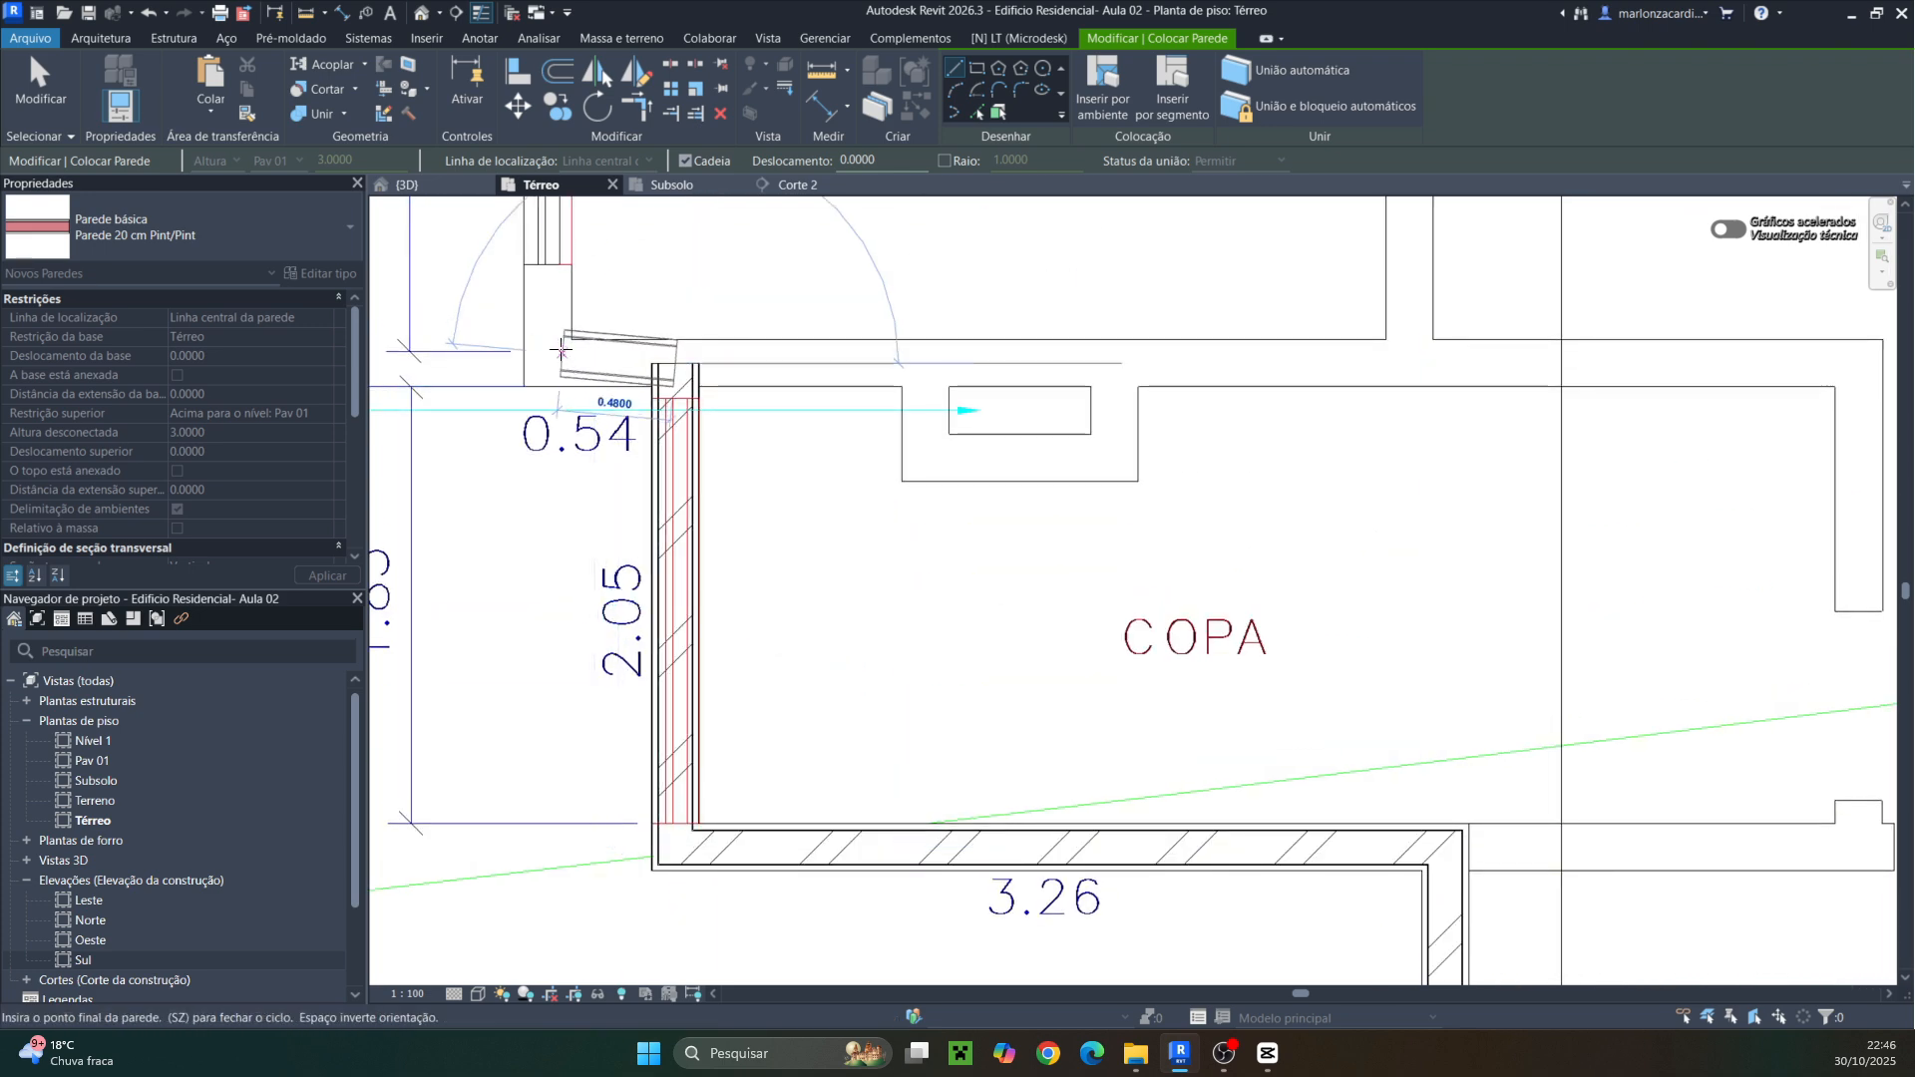
pyautogui.click(549, 362)
pyautogui.scroll(-3, 554, 320)
pyautogui.scroll(-3, 619, 487)
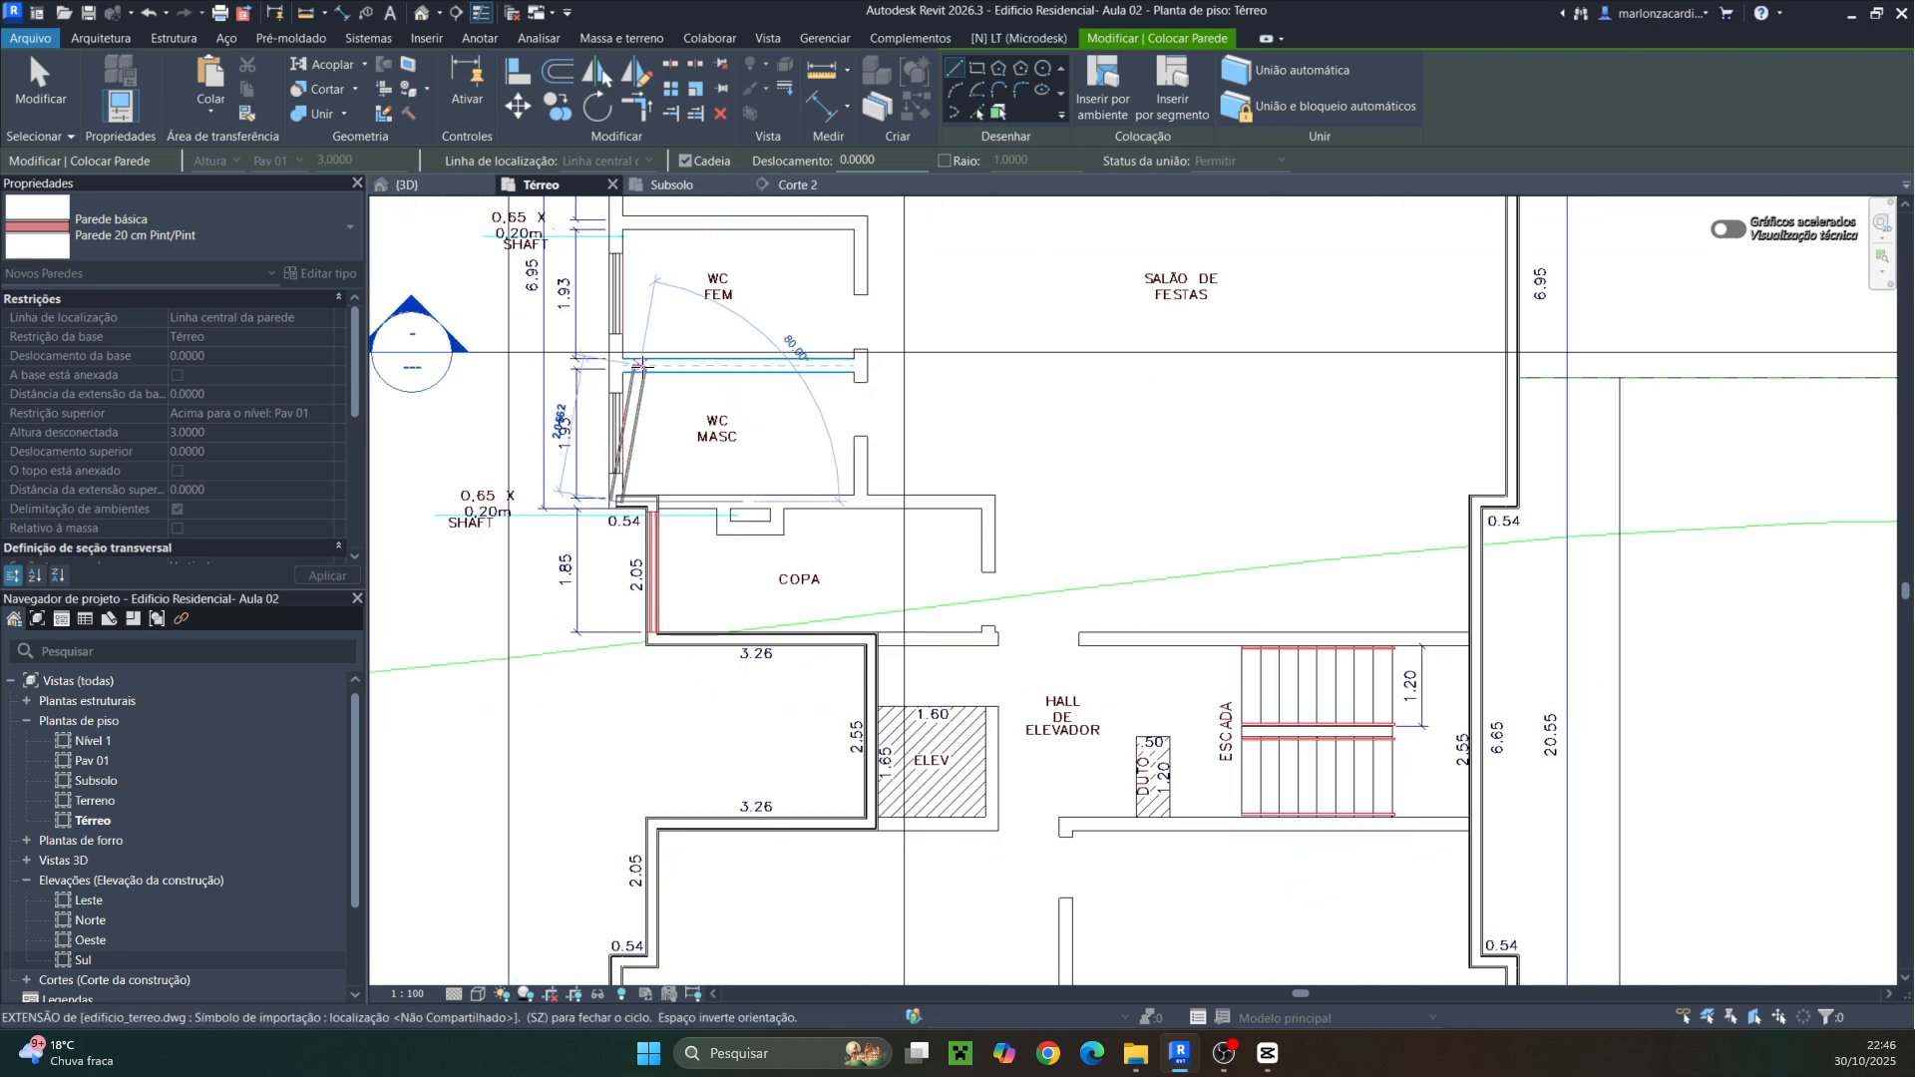
pyautogui.moveTo(653, 341); pyautogui.dragTo(657, 725, button='middle')
pyautogui.scroll(-1, 655, 658)
pyautogui.click(620, 468)
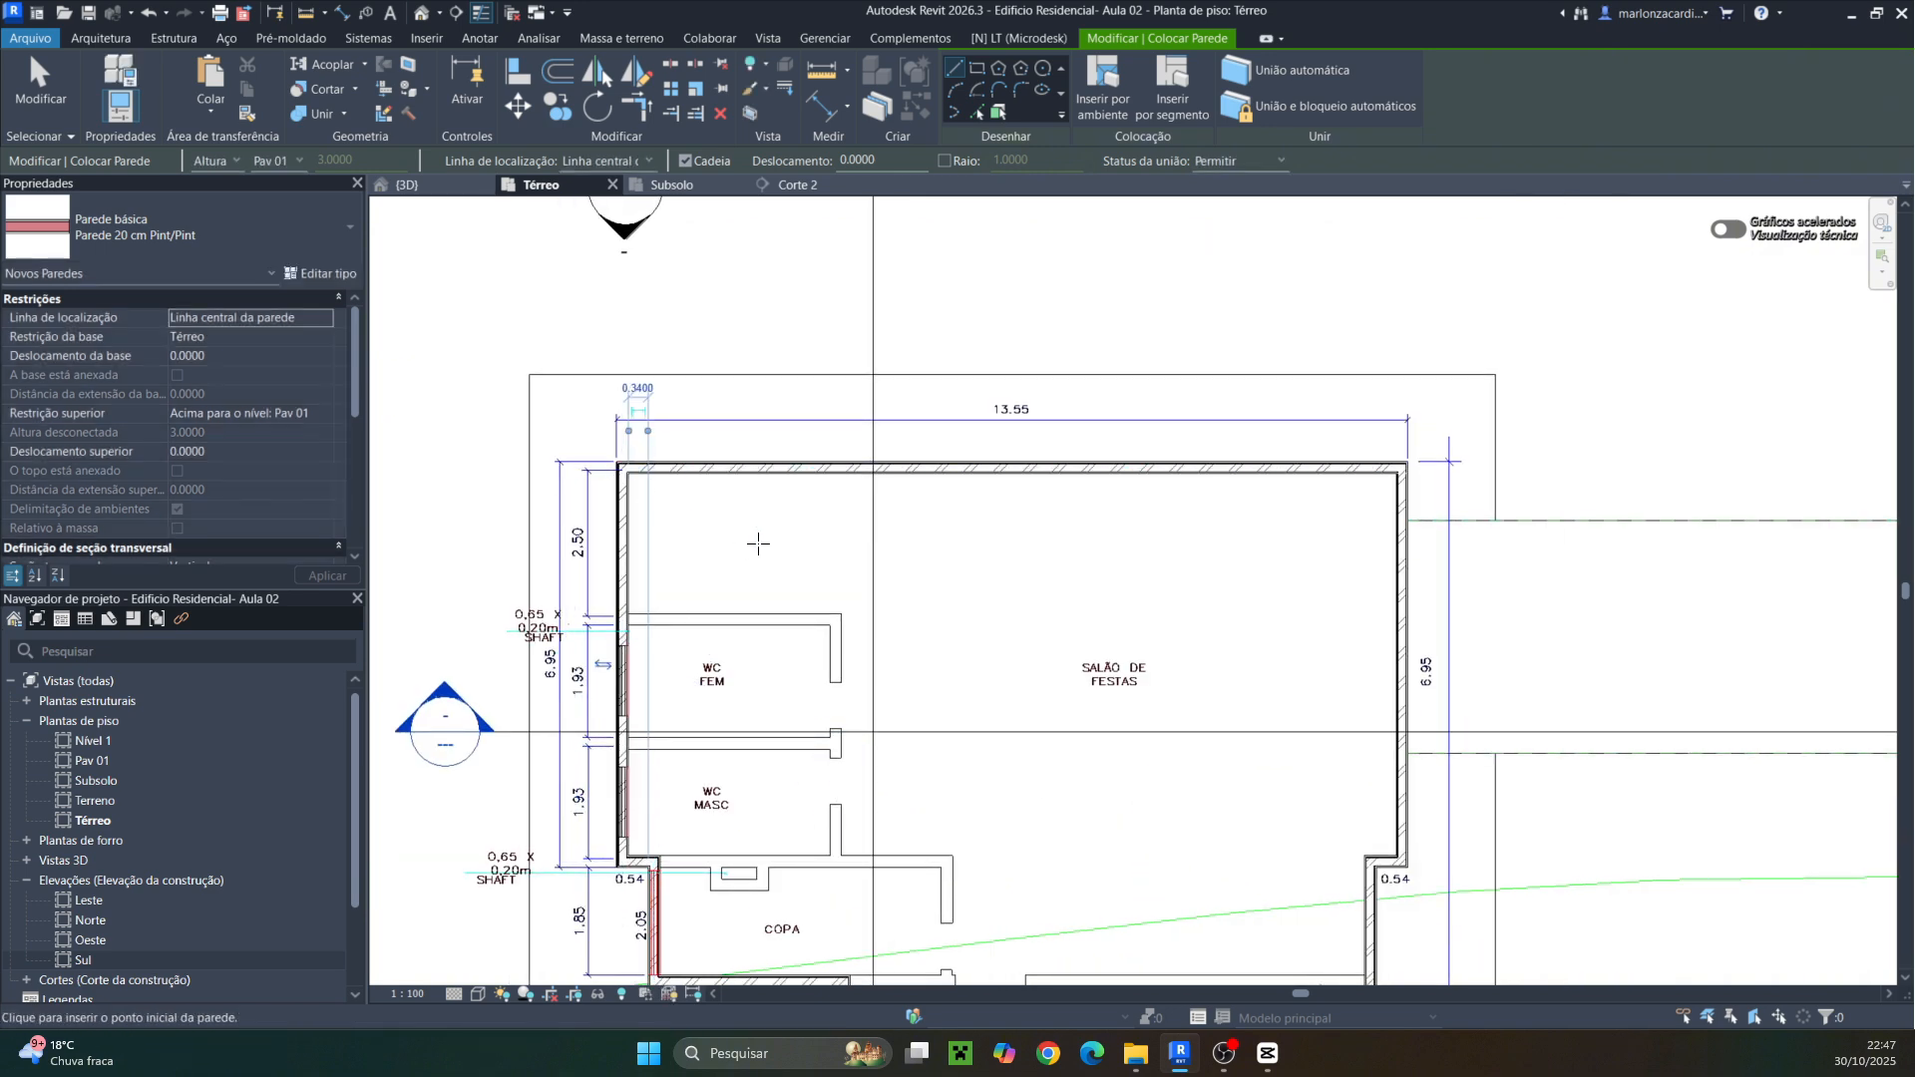
# Switch to the 3D view and orbit and zoom to inspect the traced walls
pyautogui.click(424, 185)
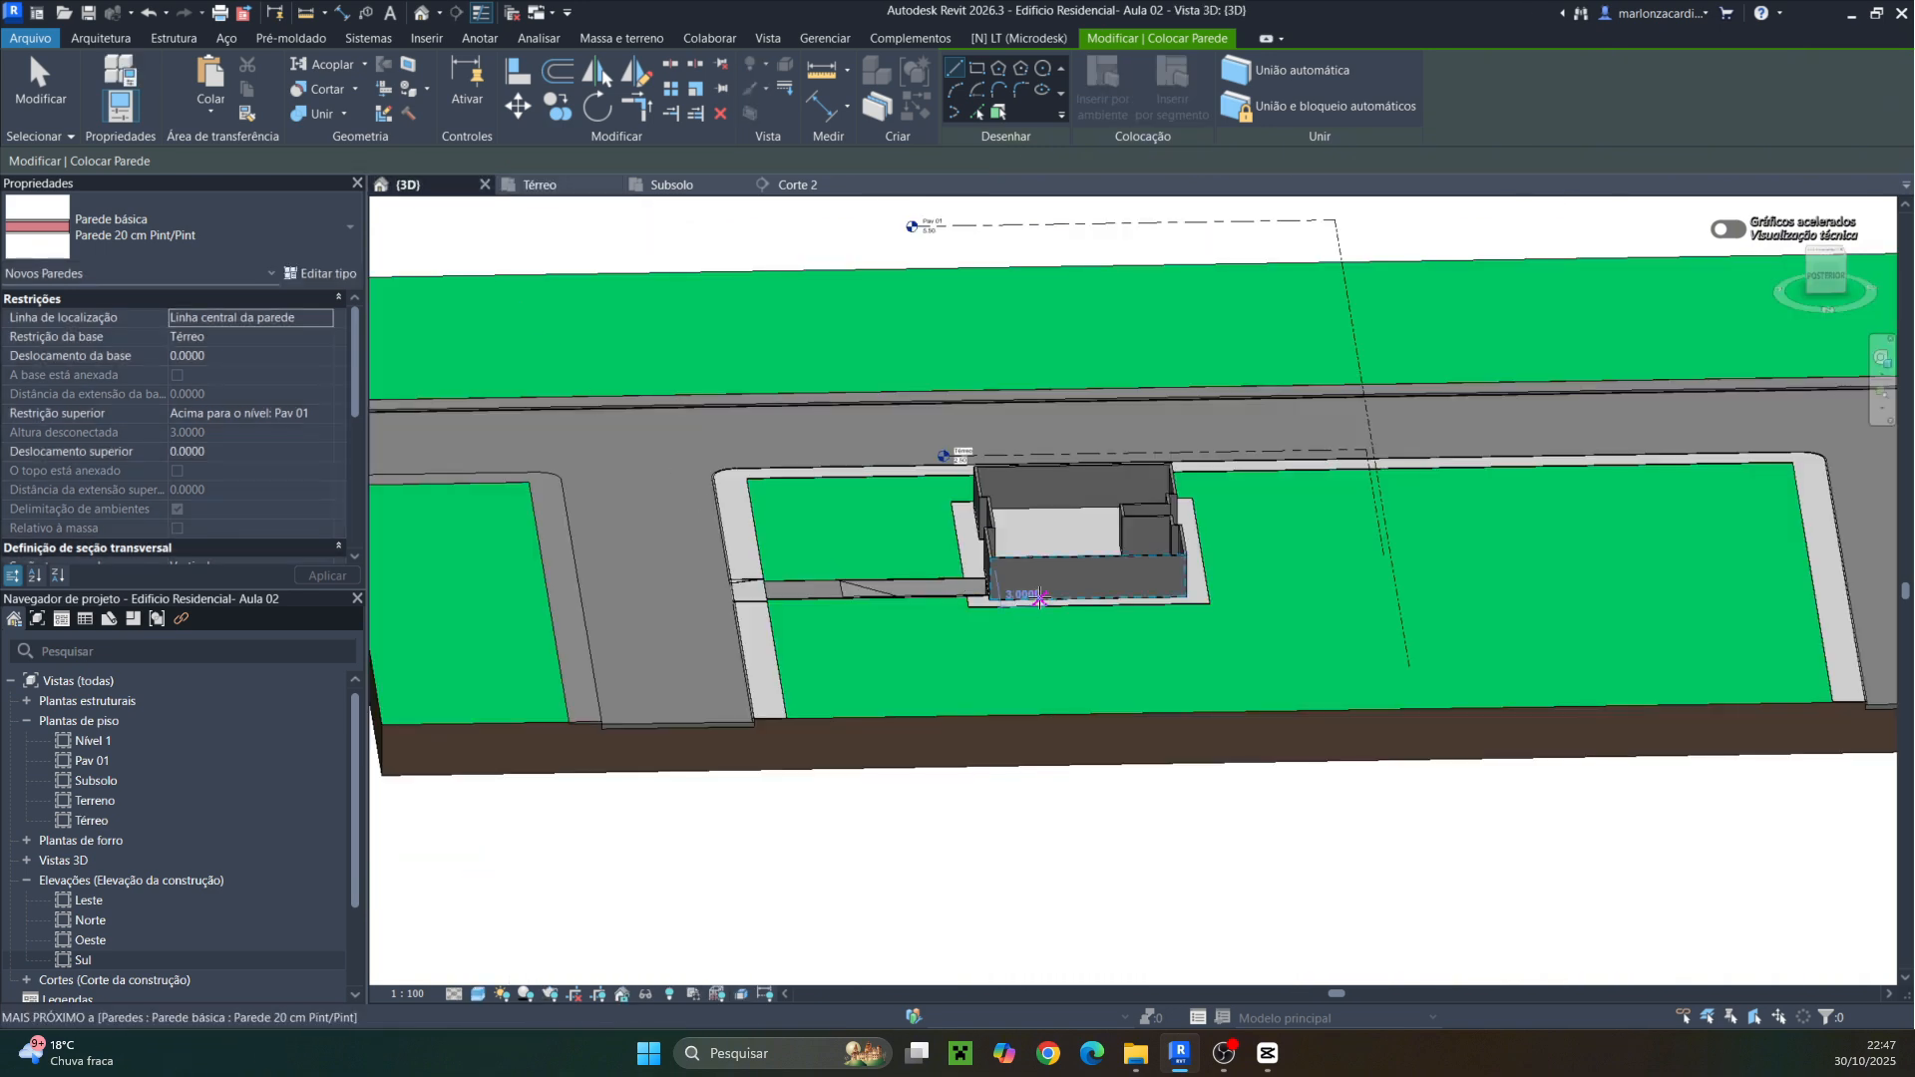
pyautogui.press('Escape')
pyautogui.press('Escape')
pyautogui.keyDown('shift'); pyautogui.moveTo(1115, 695); pyautogui.dragTo(810, 758, button='middle'); pyautogui.keyUp('shift')
pyautogui.scroll(5, 1083, 600)
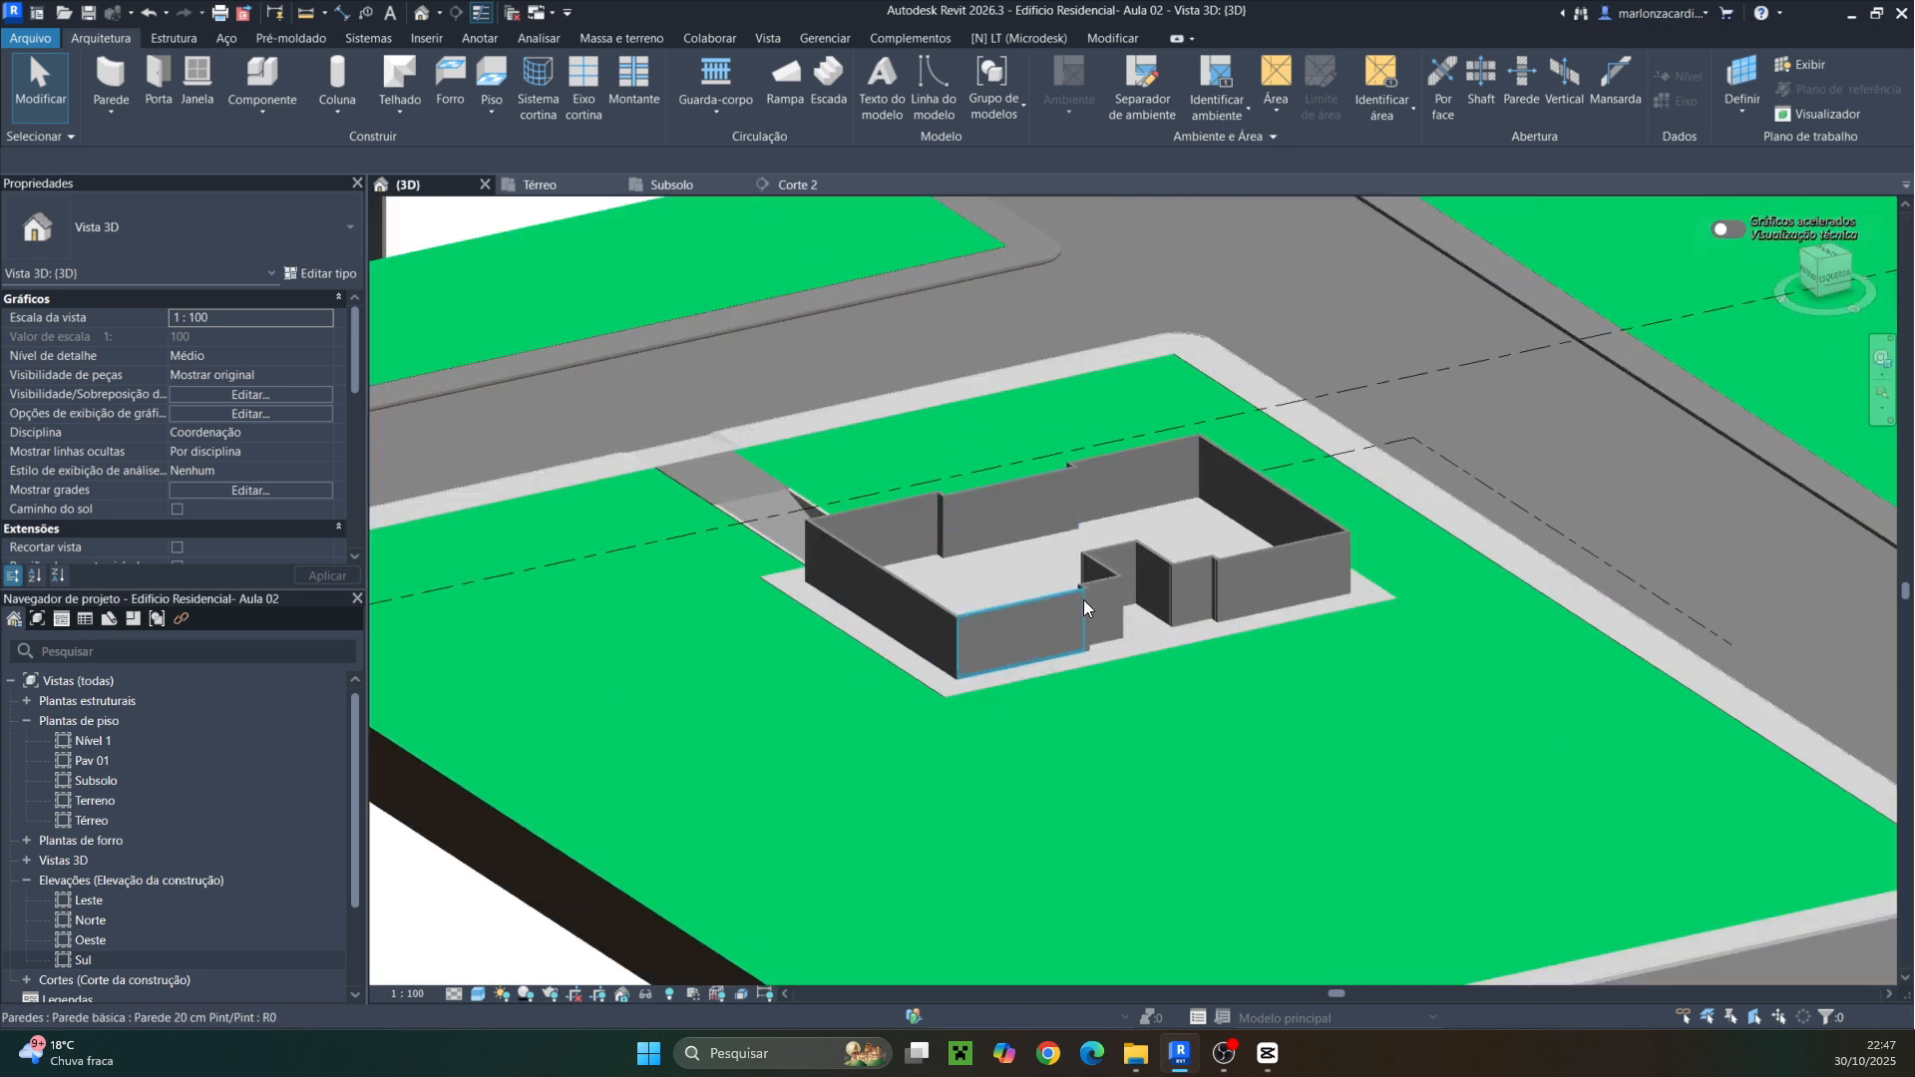
pyautogui.scroll(2, 972, 590)
pyautogui.keyDown('shift'); pyautogui.moveTo(870, 628); pyautogui.dragTo(984, 693, button='middle'); pyautogui.keyUp('shift')
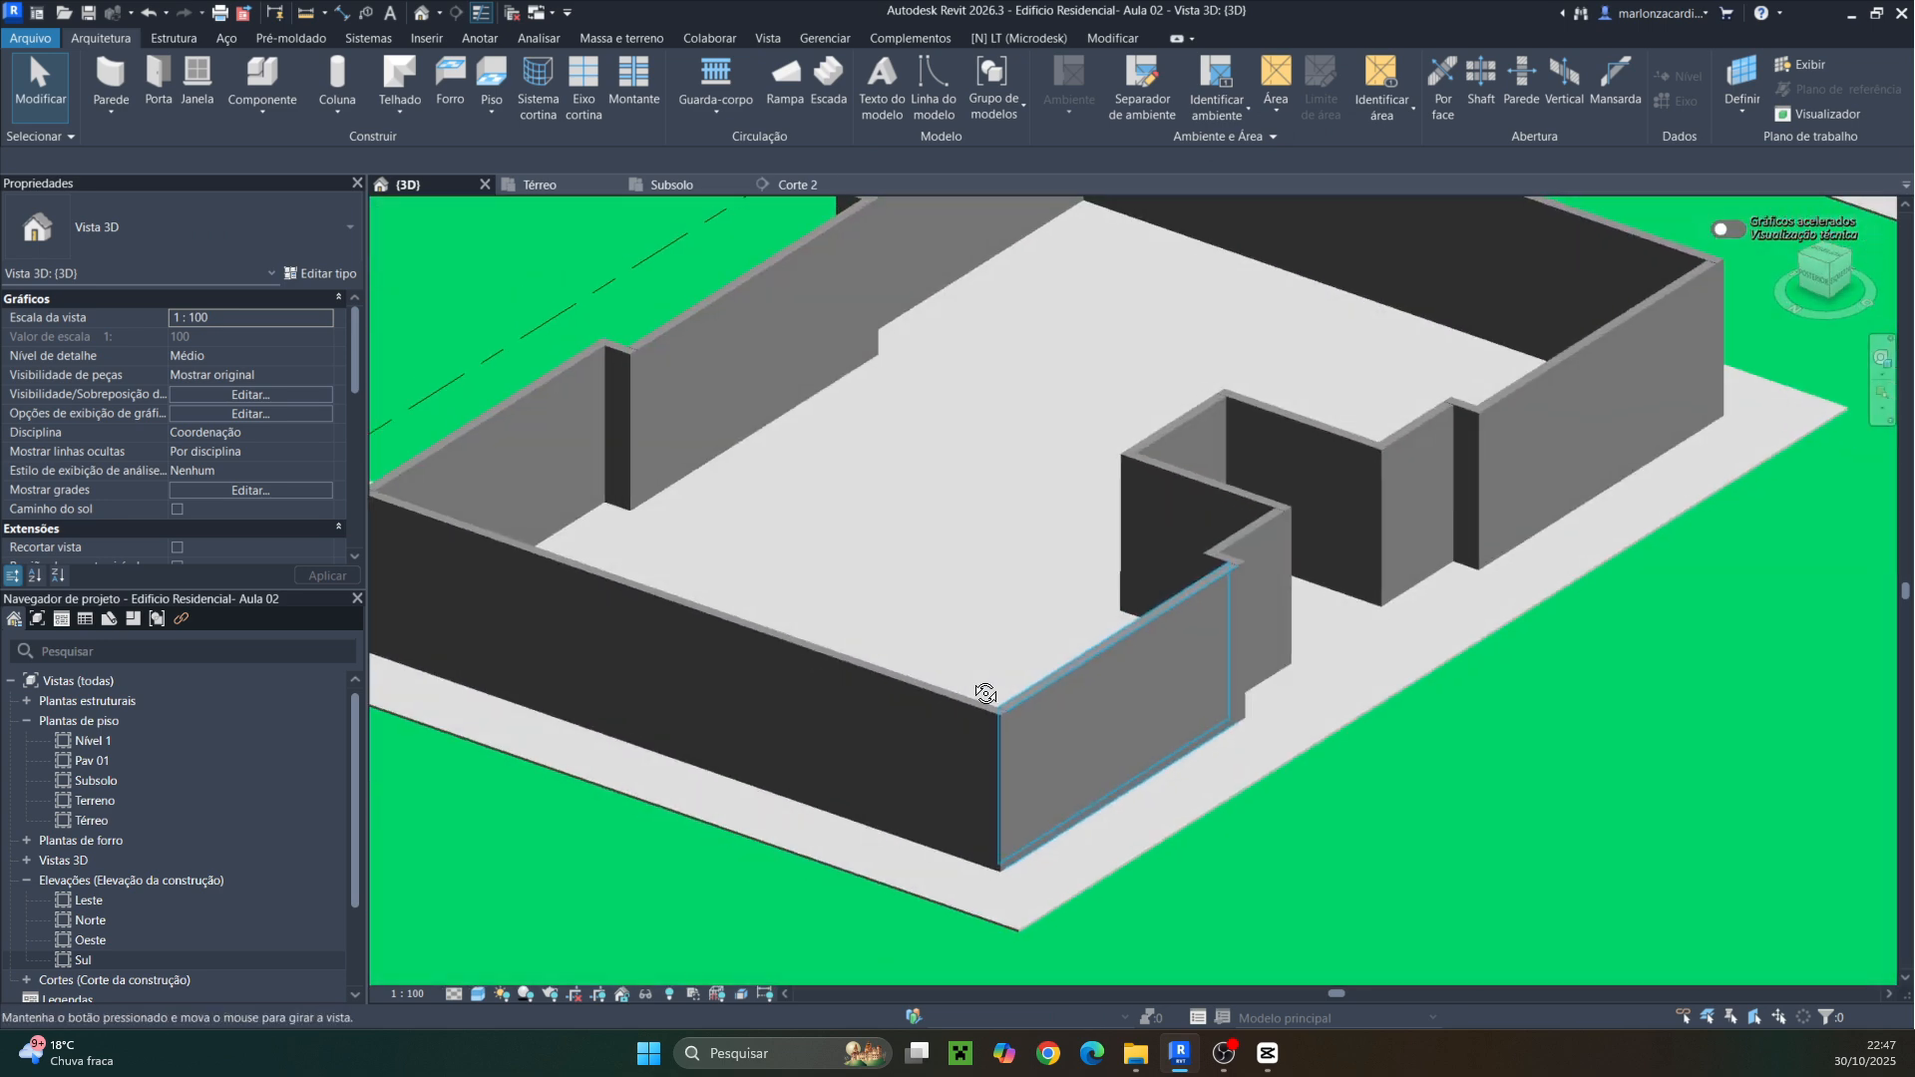
pyautogui.scroll(-2, 1056, 718)
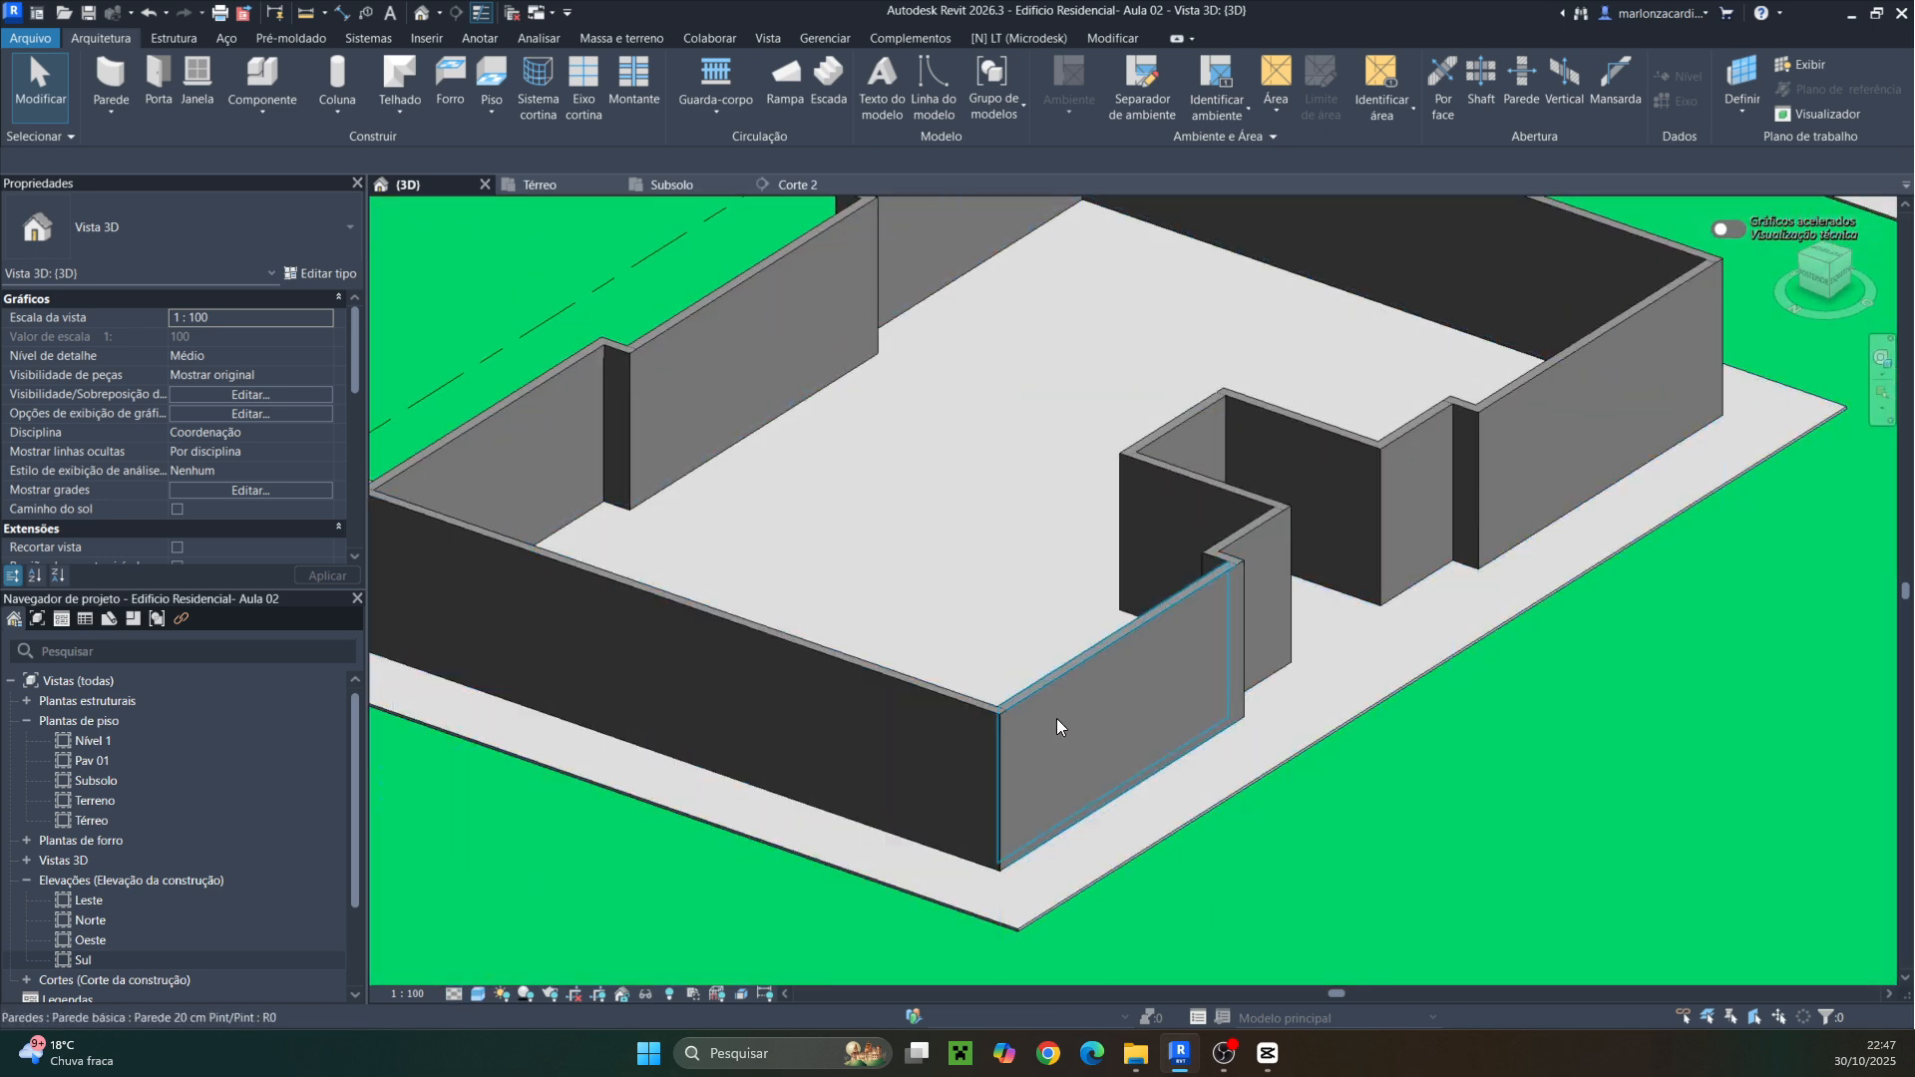
pyautogui.scroll(-3, 991, 722)
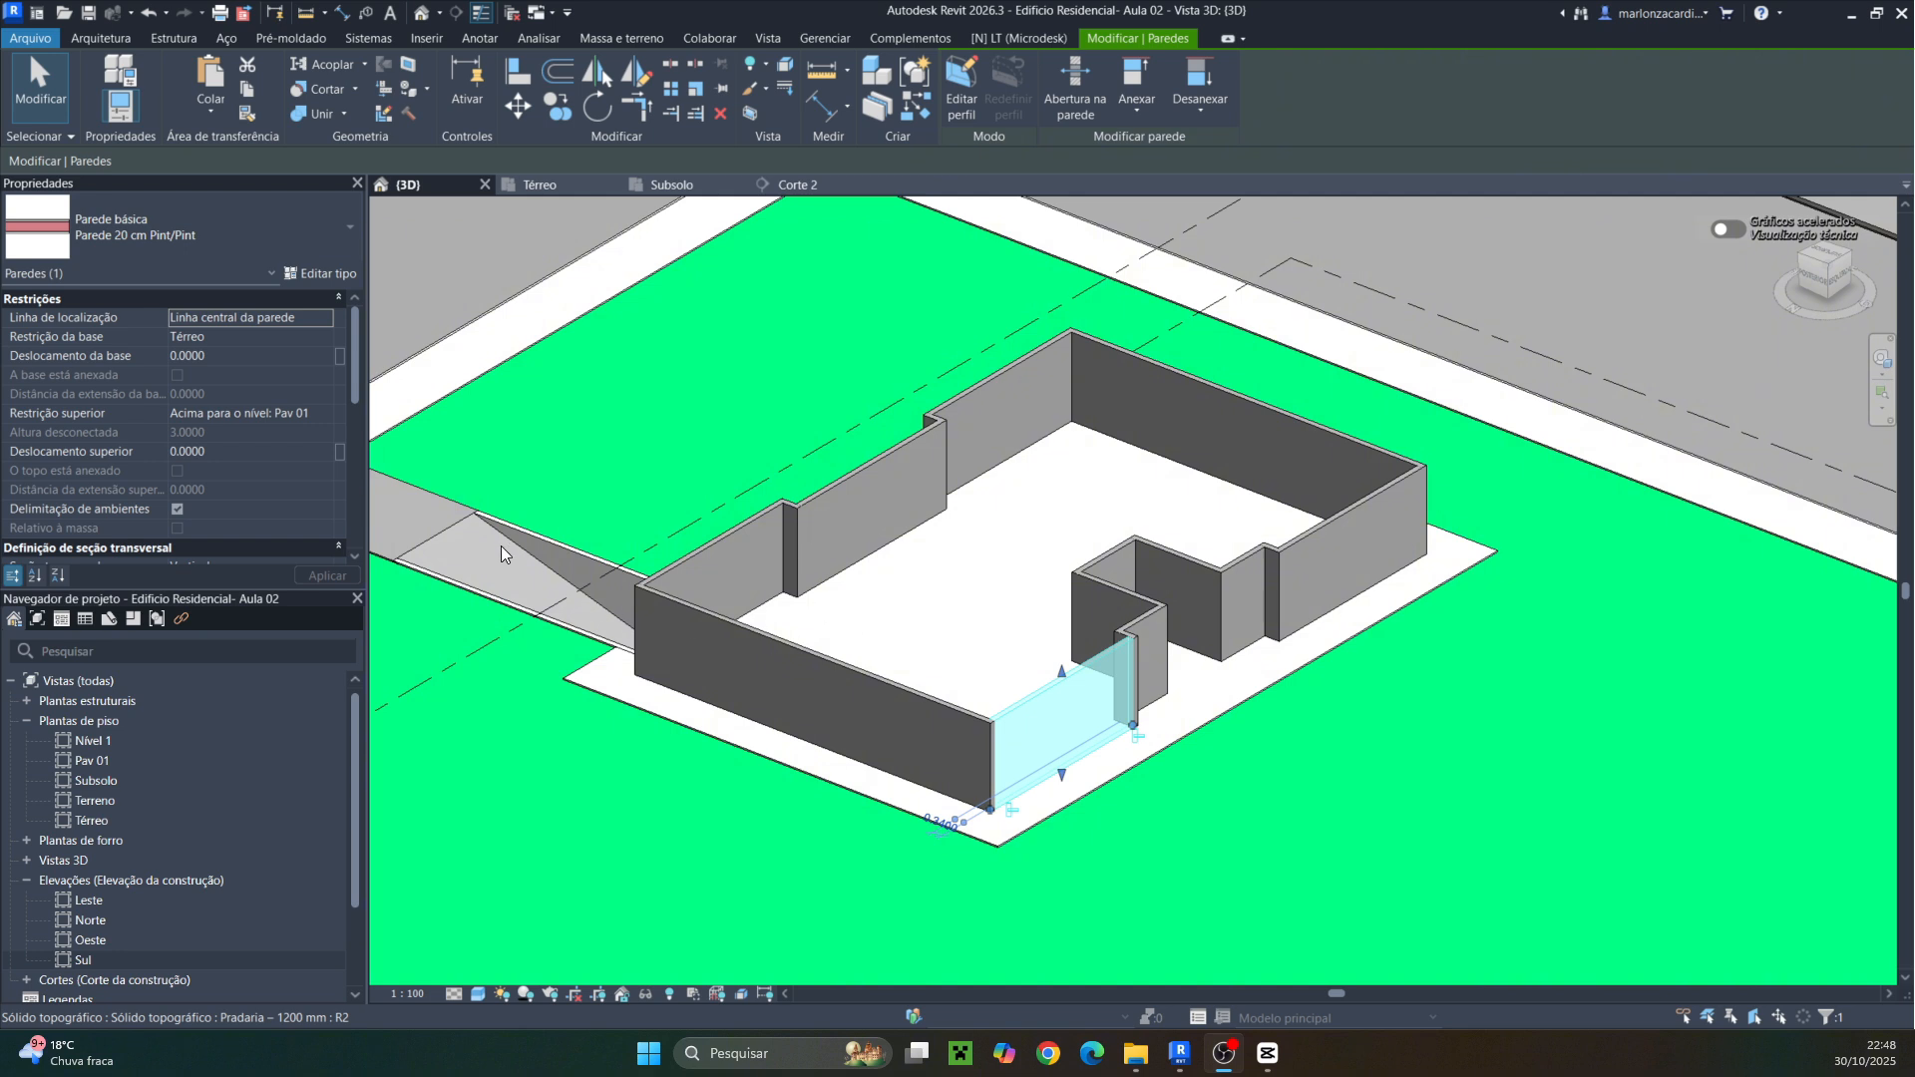
# Edit the wall type's structure and enable Use render appearance in the graphics of the exterior Pintura parede acrílica layer material
pyautogui.click(478, 993)
pyautogui.click(515, 913)
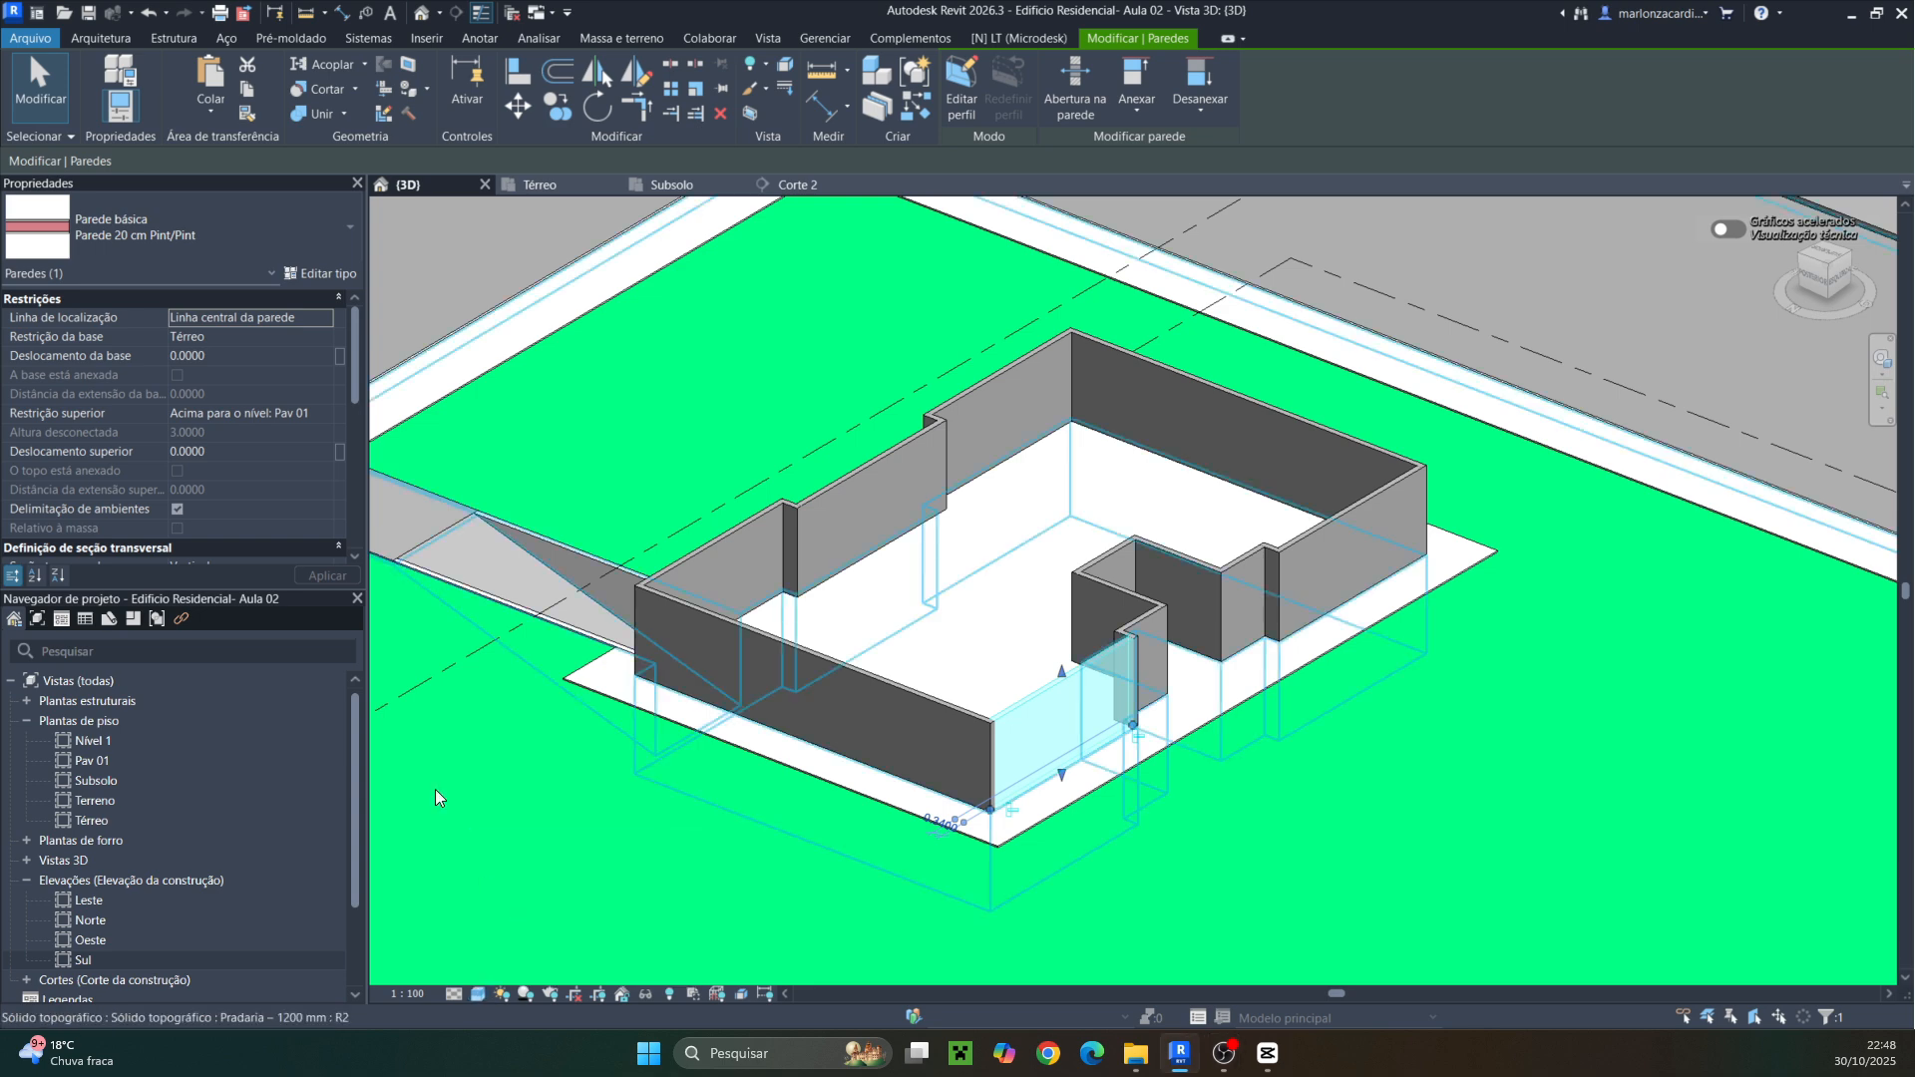
pyautogui.click(311, 277)
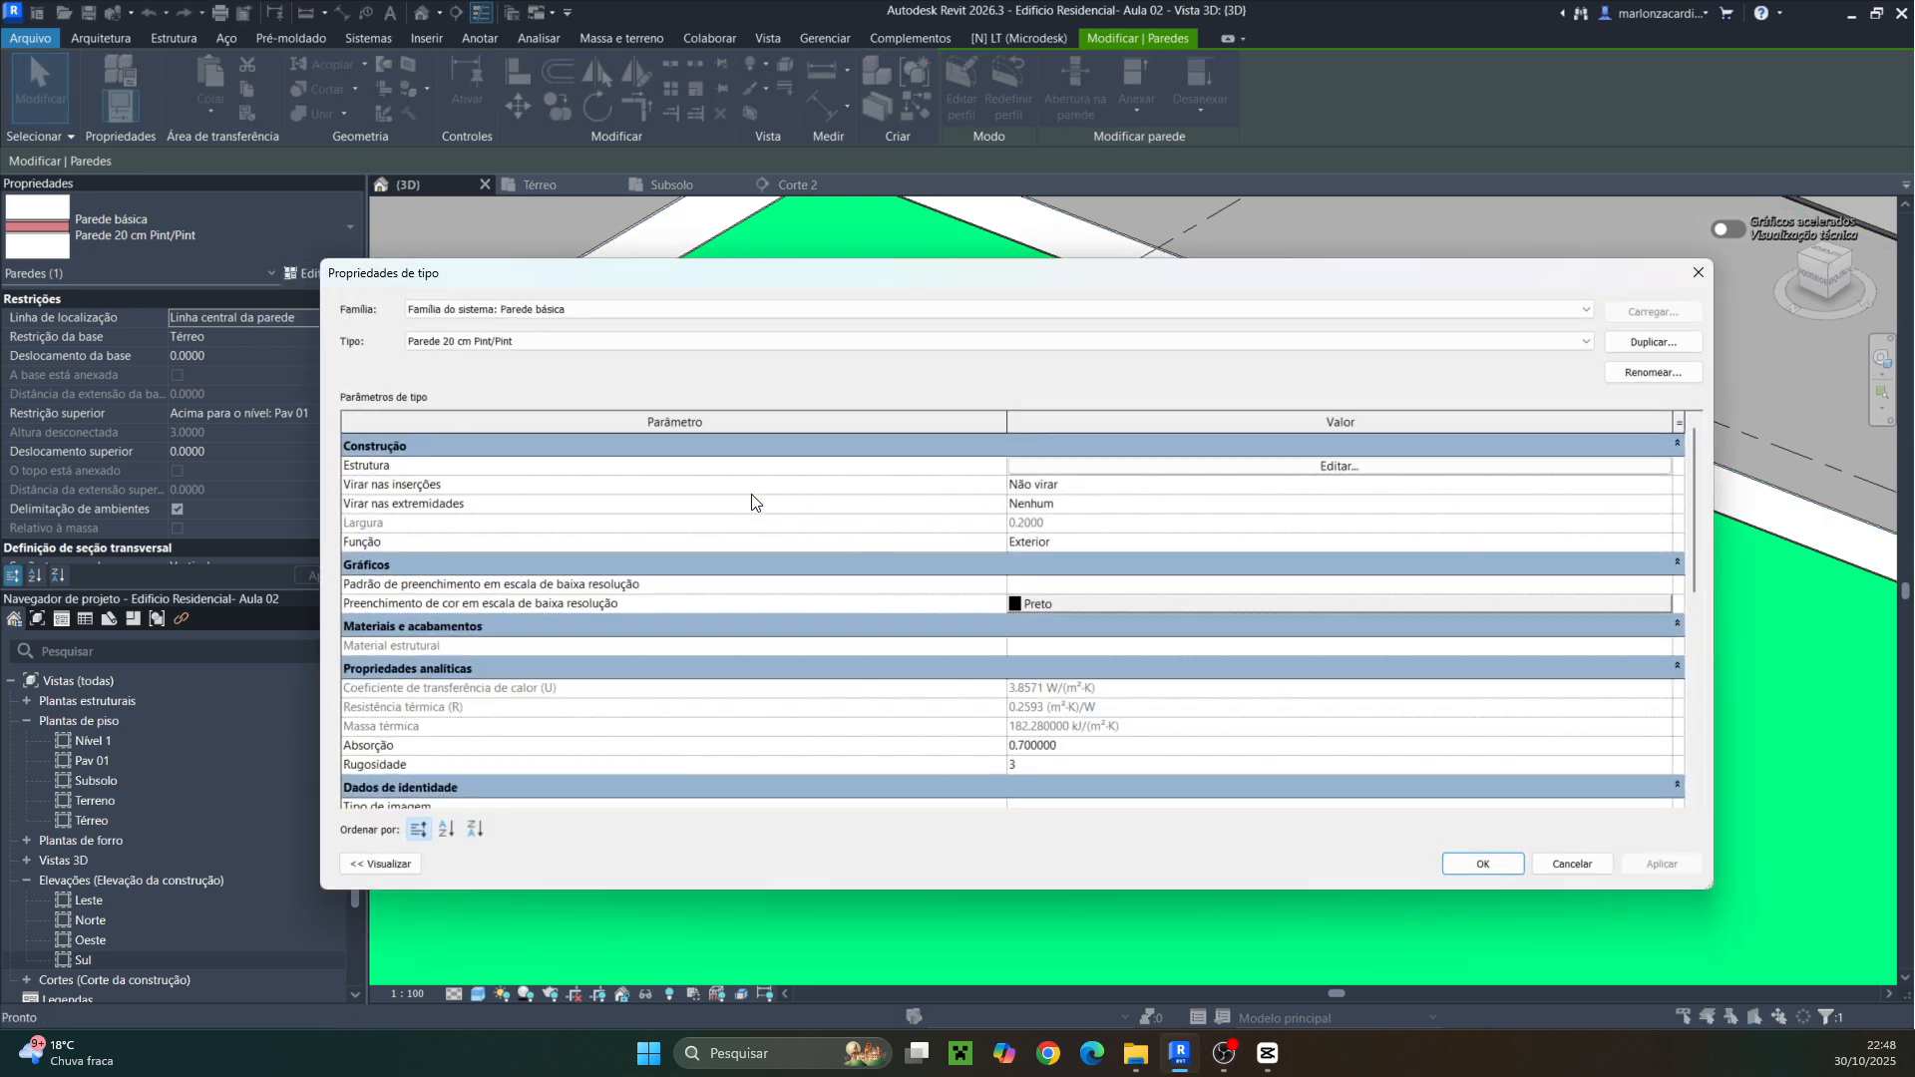
pyautogui.click(1322, 469)
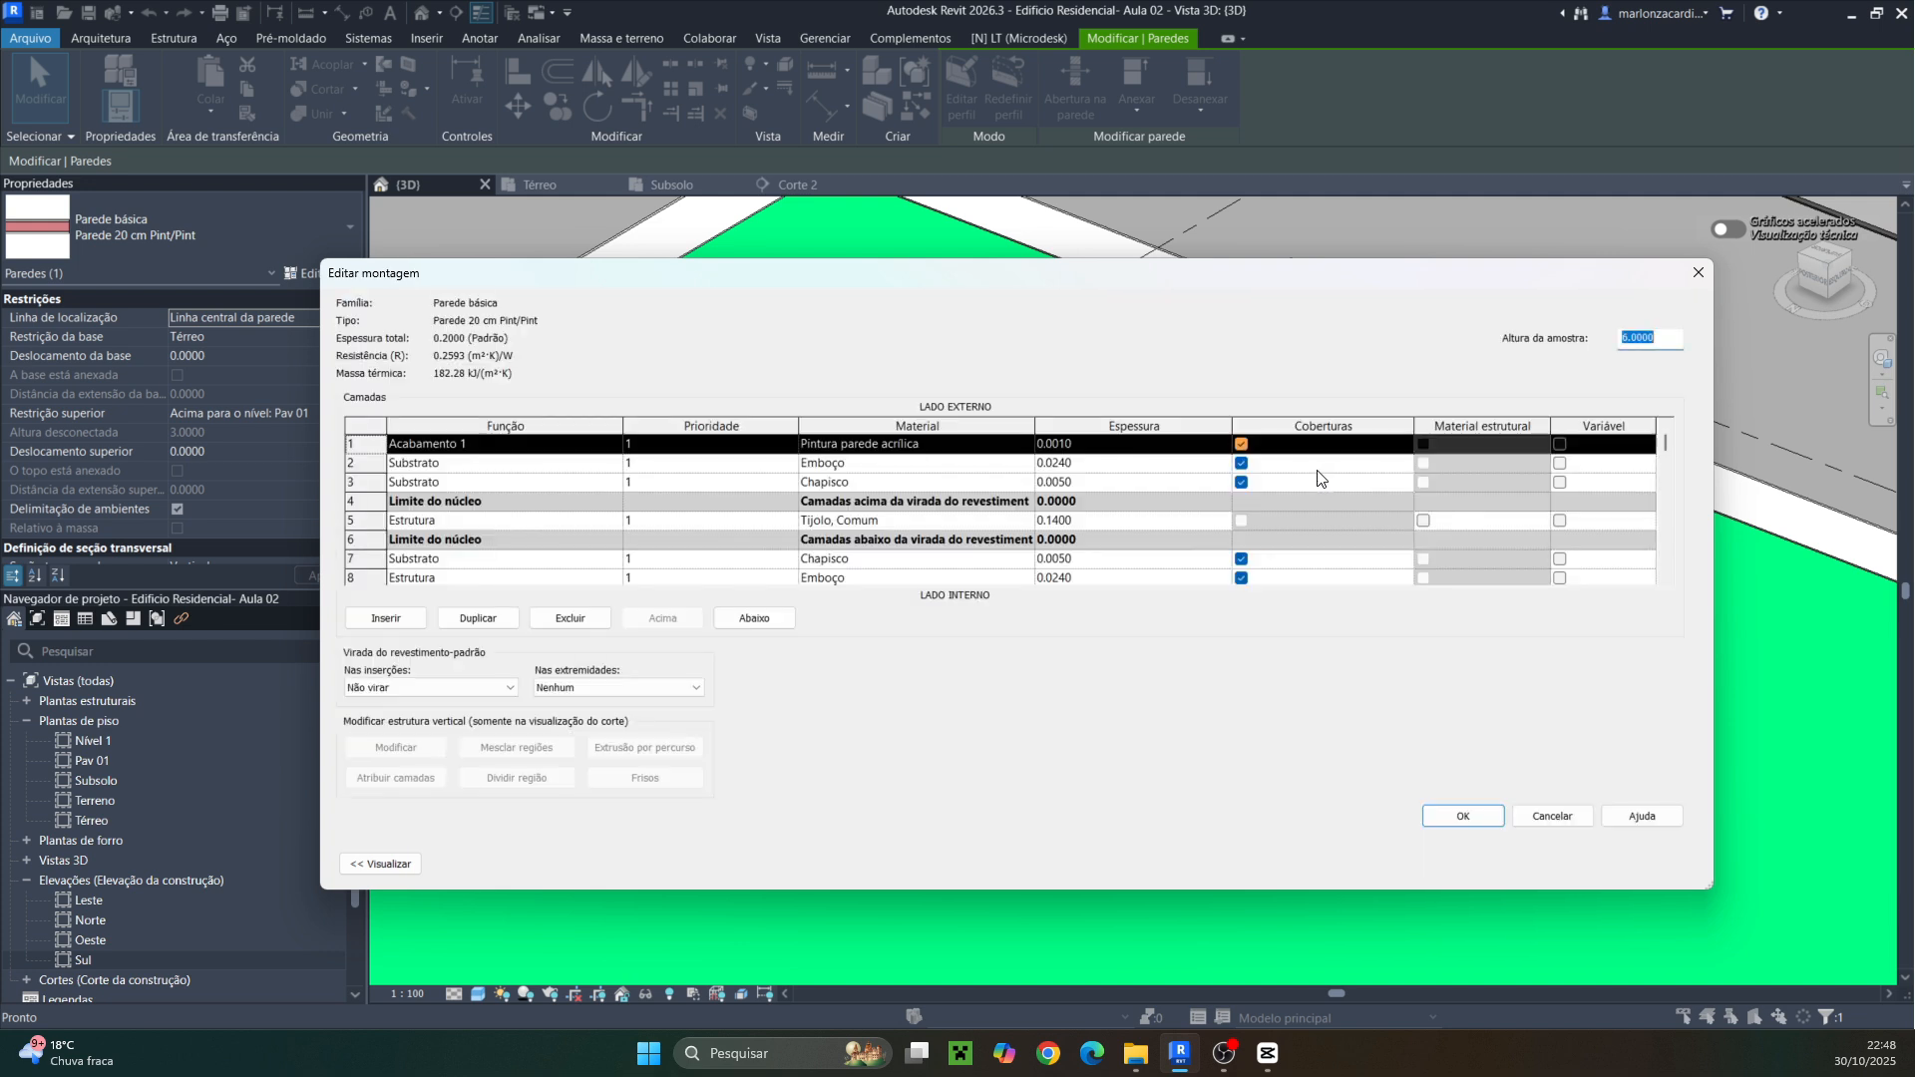
pyautogui.click(1023, 445)
pyautogui.click(1025, 444)
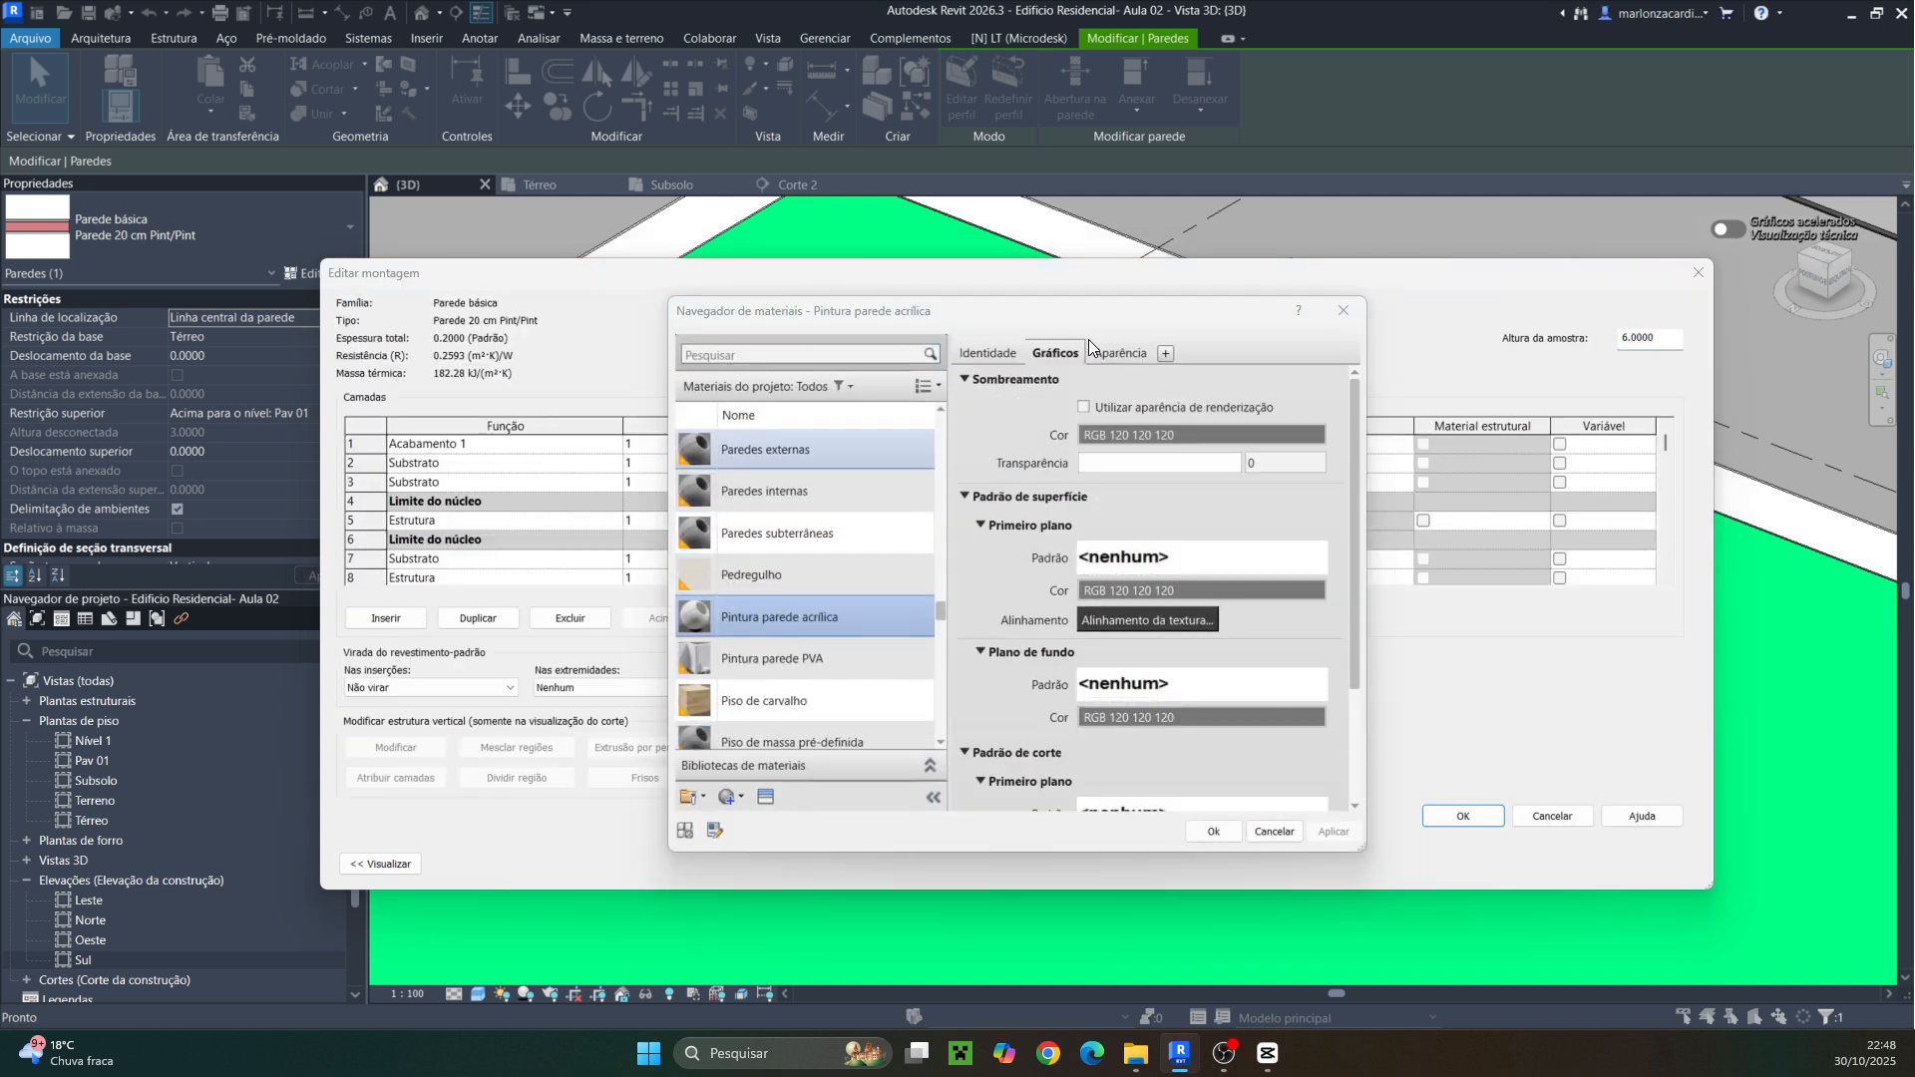
pyautogui.click(1122, 353)
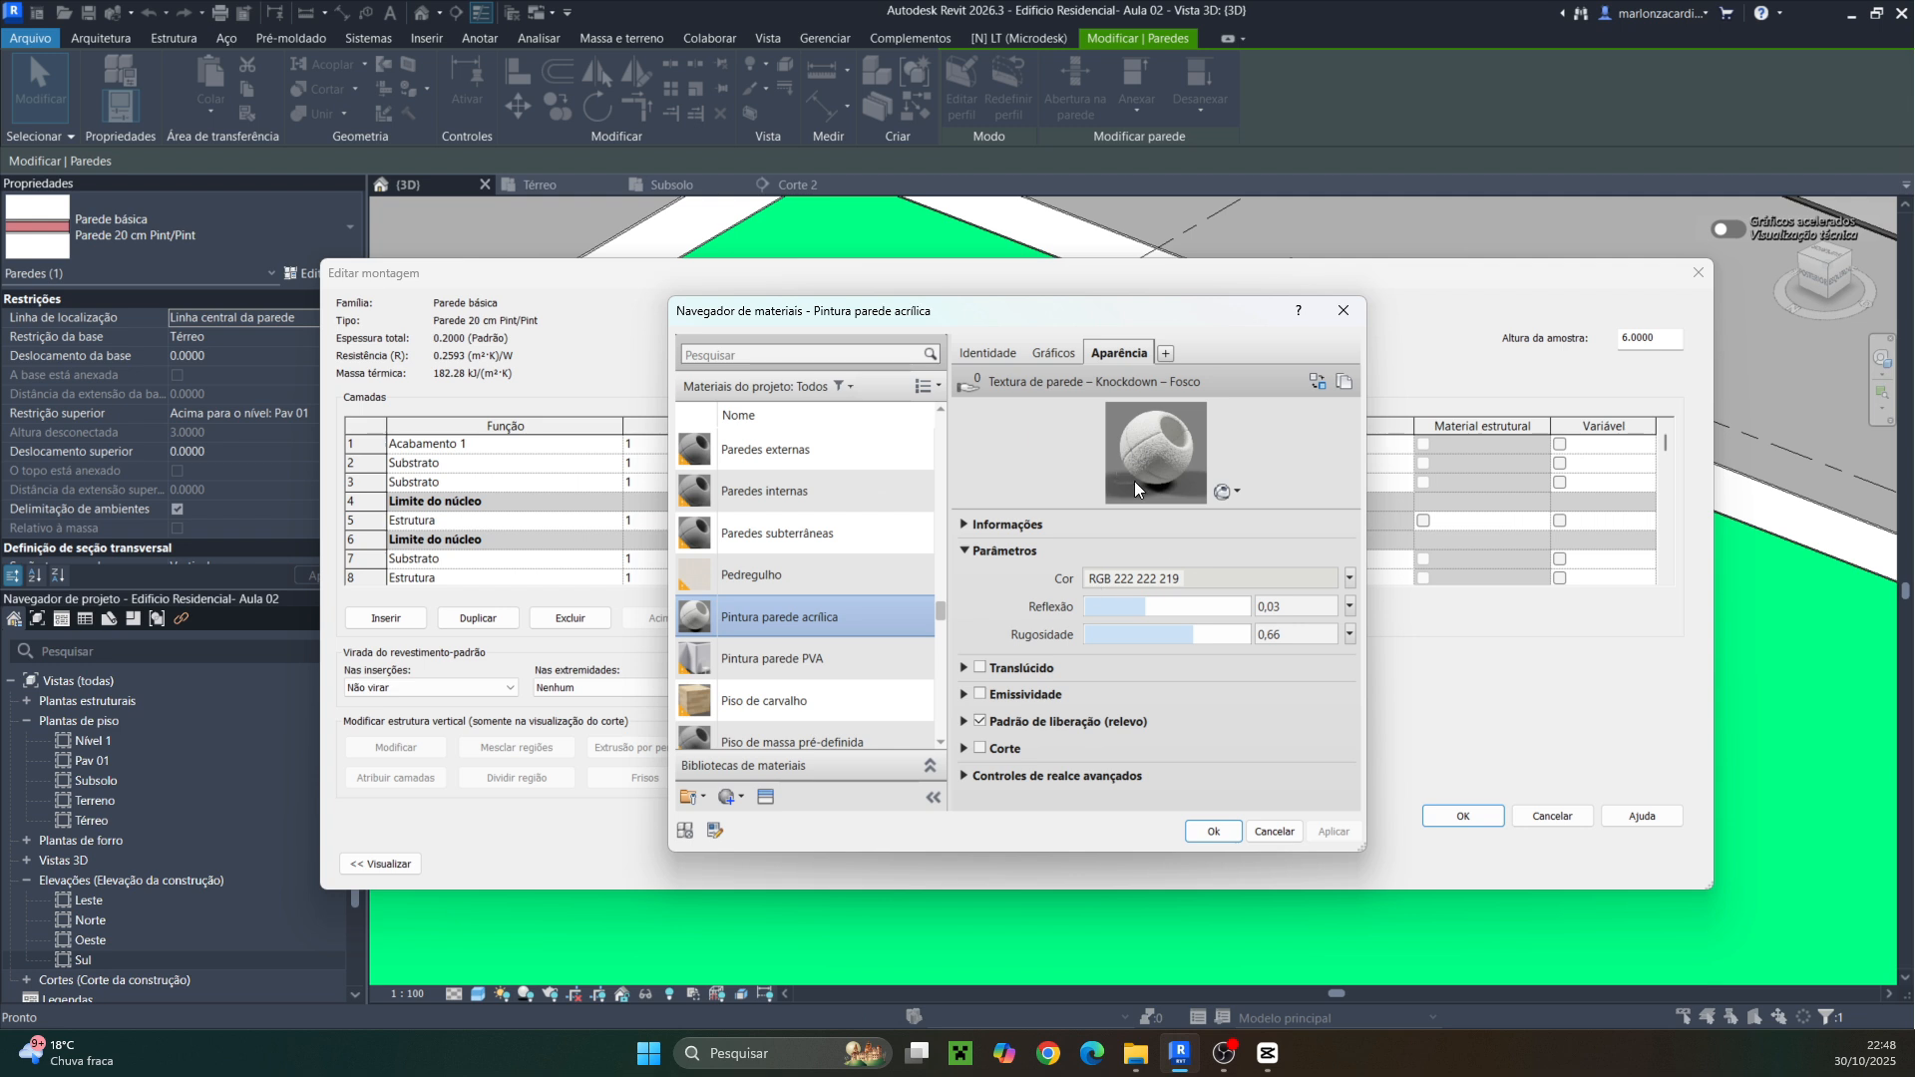
pyautogui.click(1053, 353)
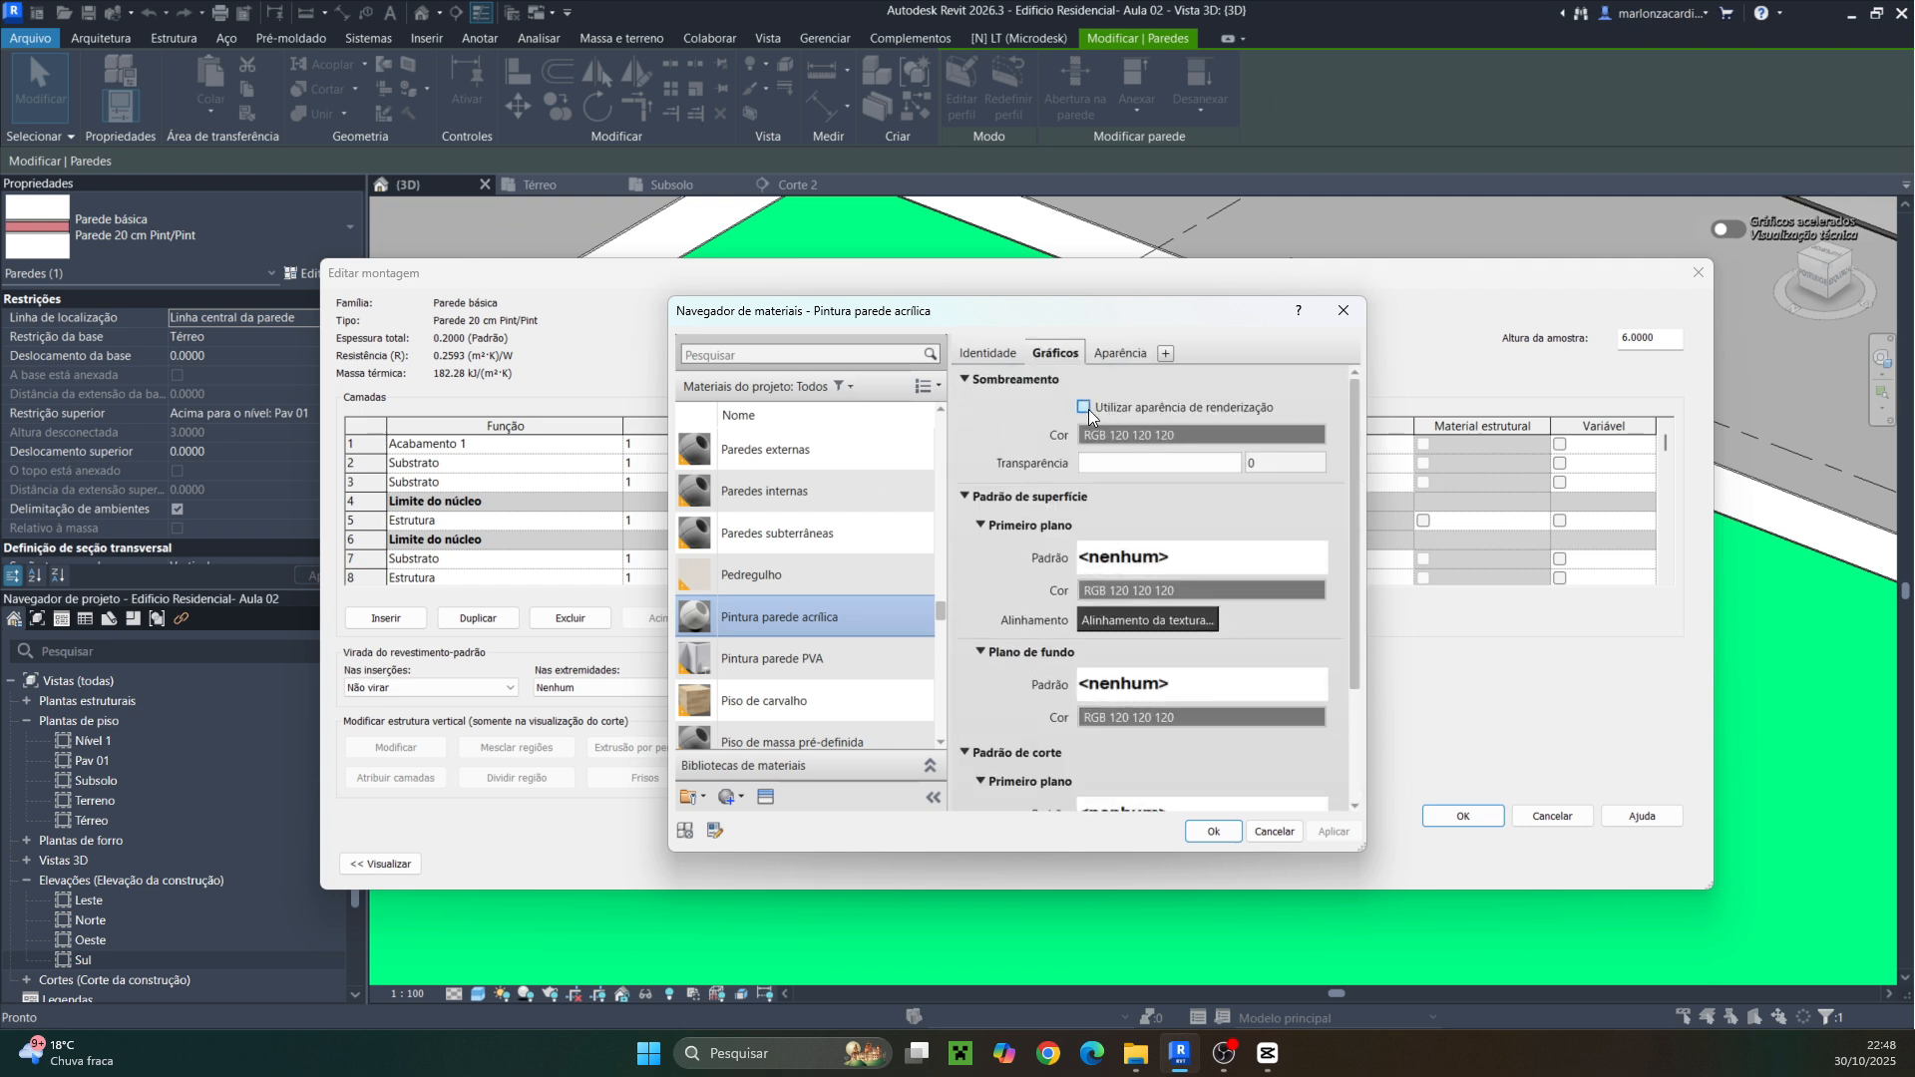
pyautogui.click(1085, 407)
pyautogui.click(1209, 832)
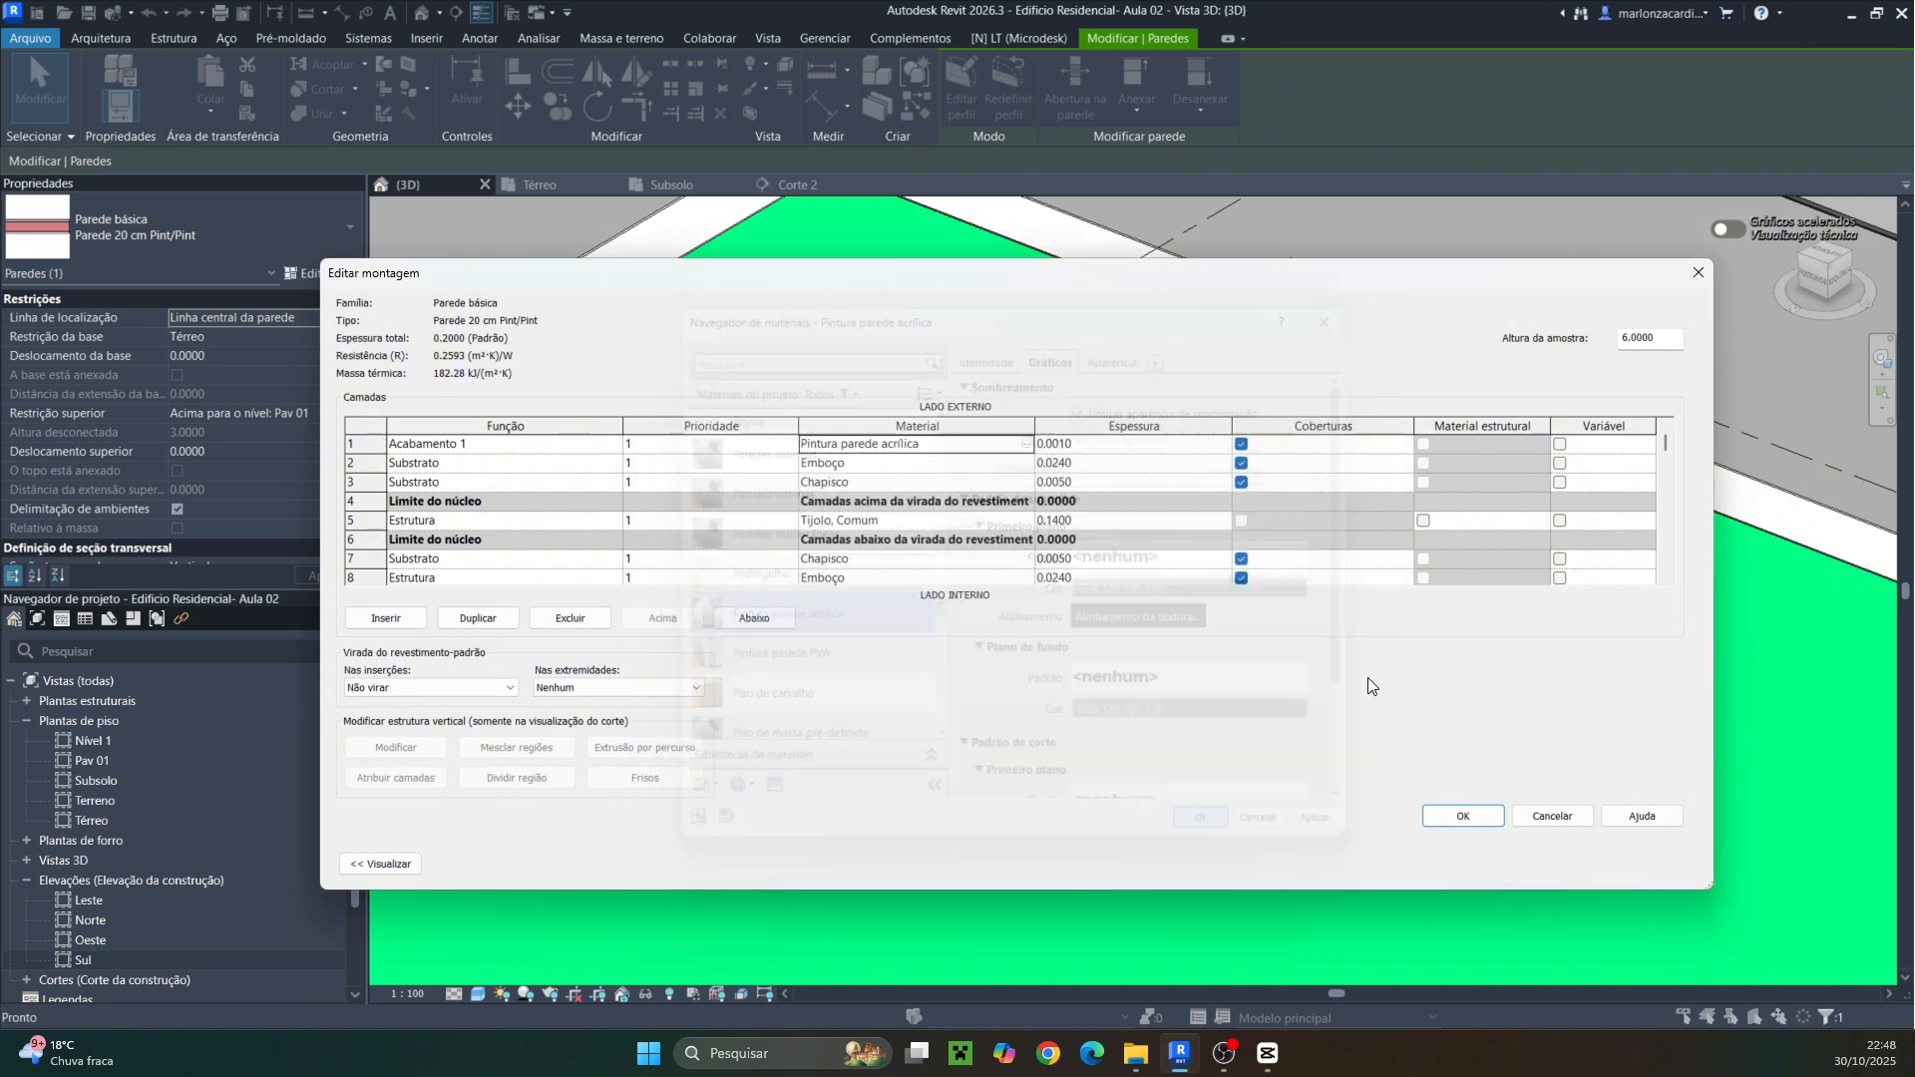
# Enable Use render appearance for the interior Pintura parede PVA layer material, then confirm the assembly and type properties
pyautogui.scroll(-1, 995, 516)
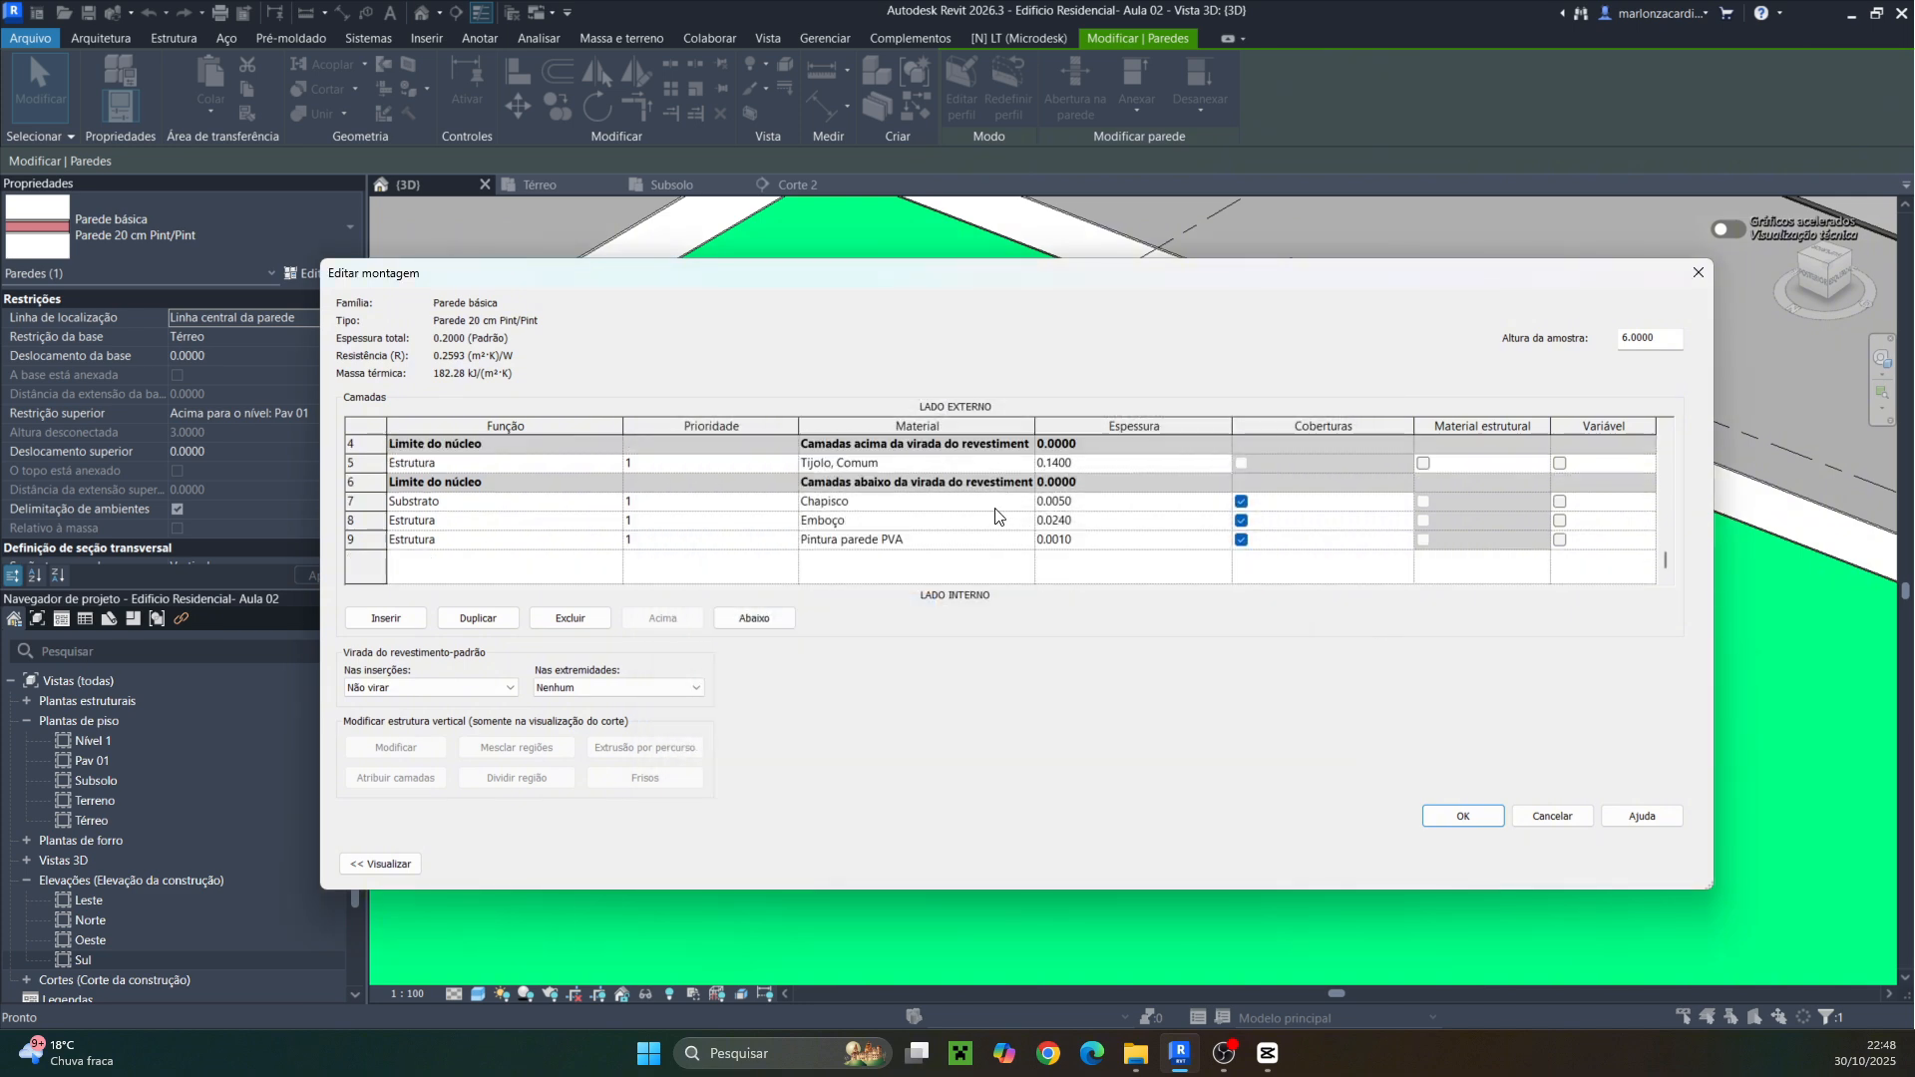
pyautogui.click(1026, 539)
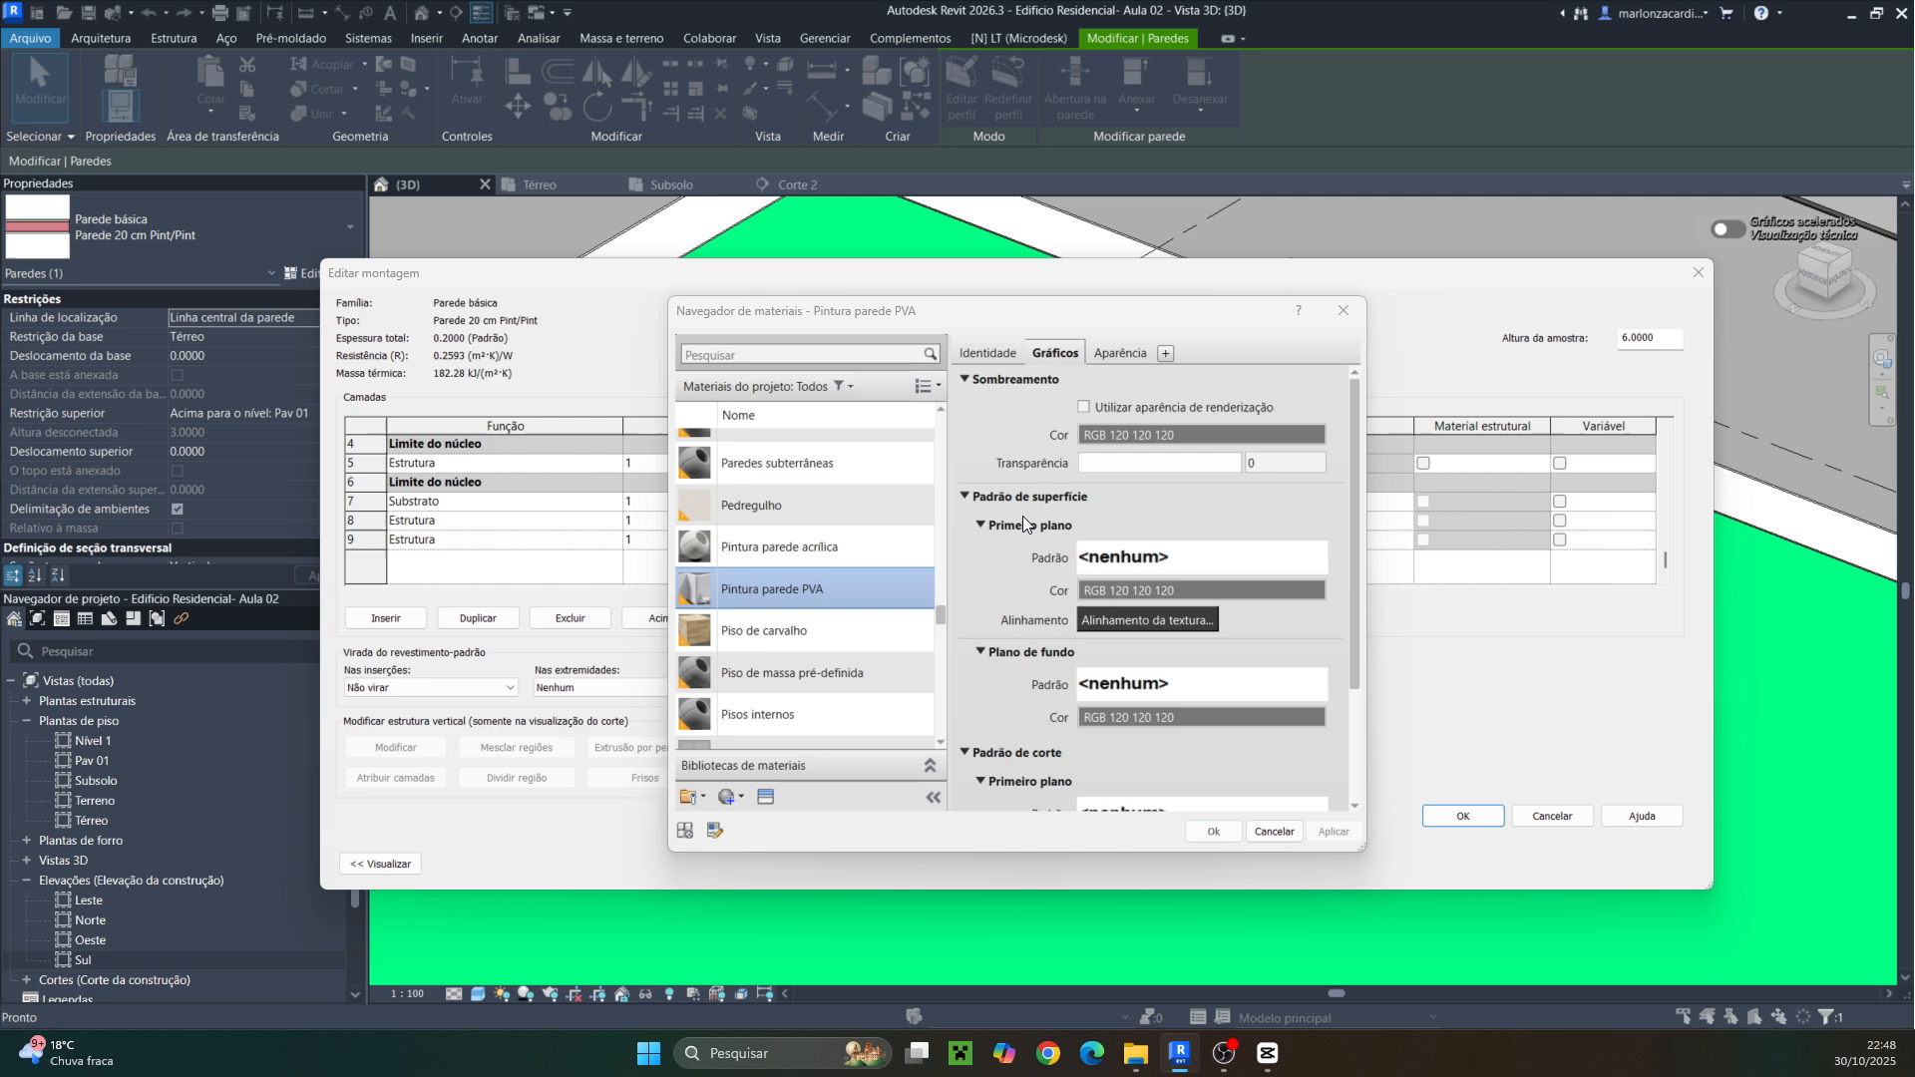
pyautogui.click(1095, 352)
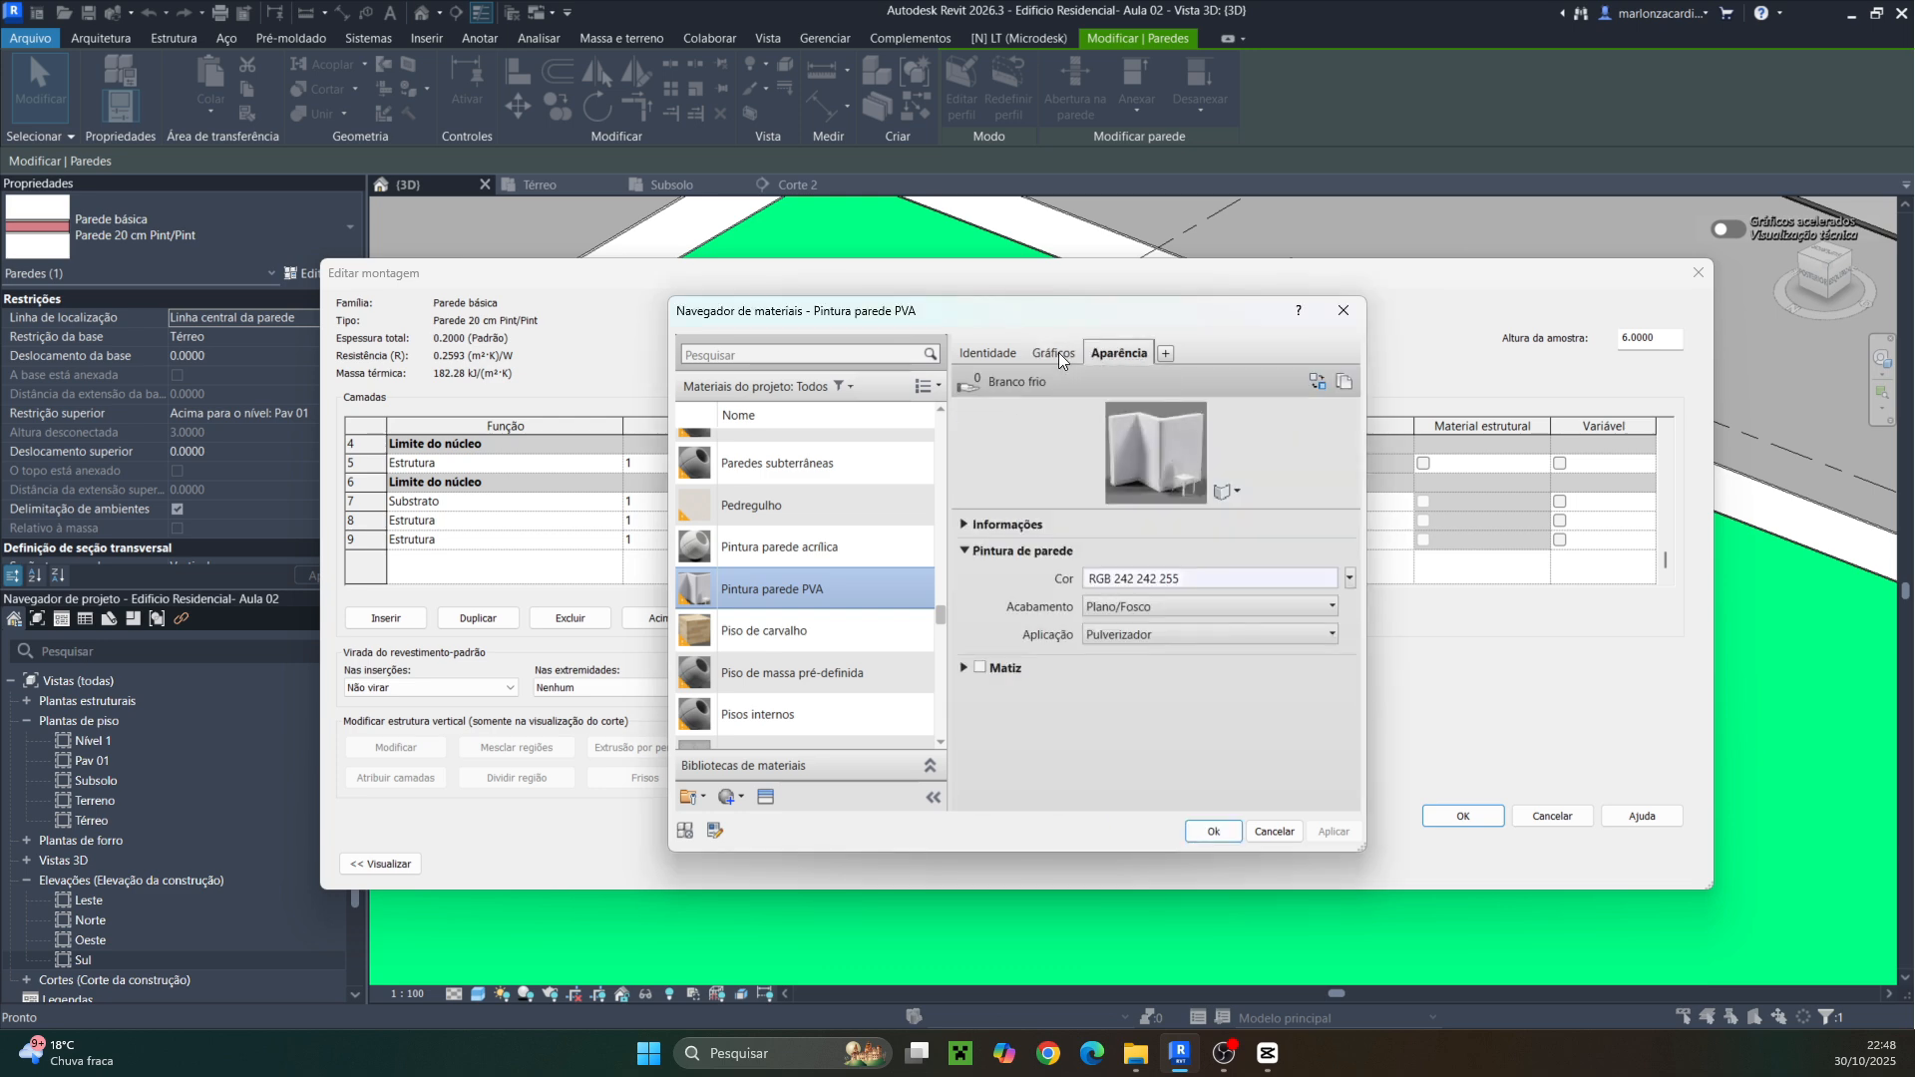
pyautogui.click(1055, 352)
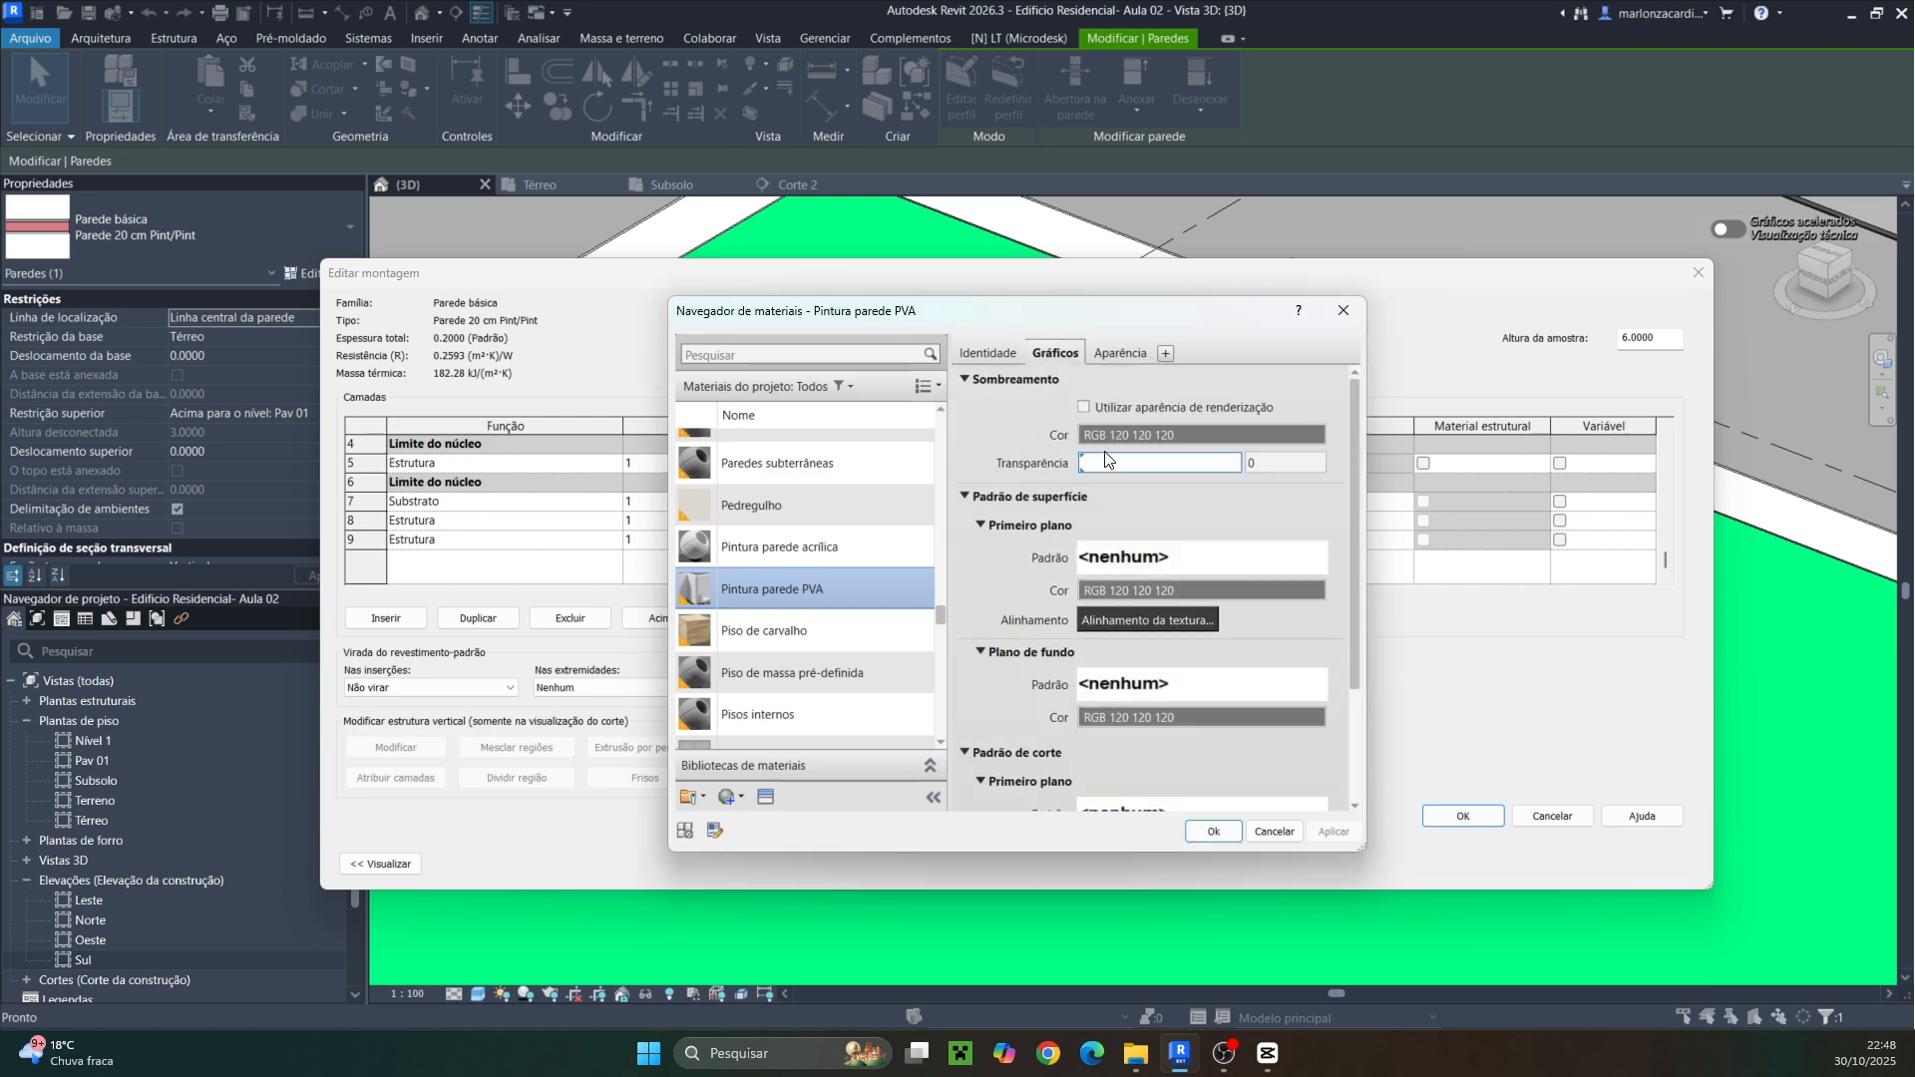
pyautogui.click(1199, 832)
pyautogui.click(1446, 817)
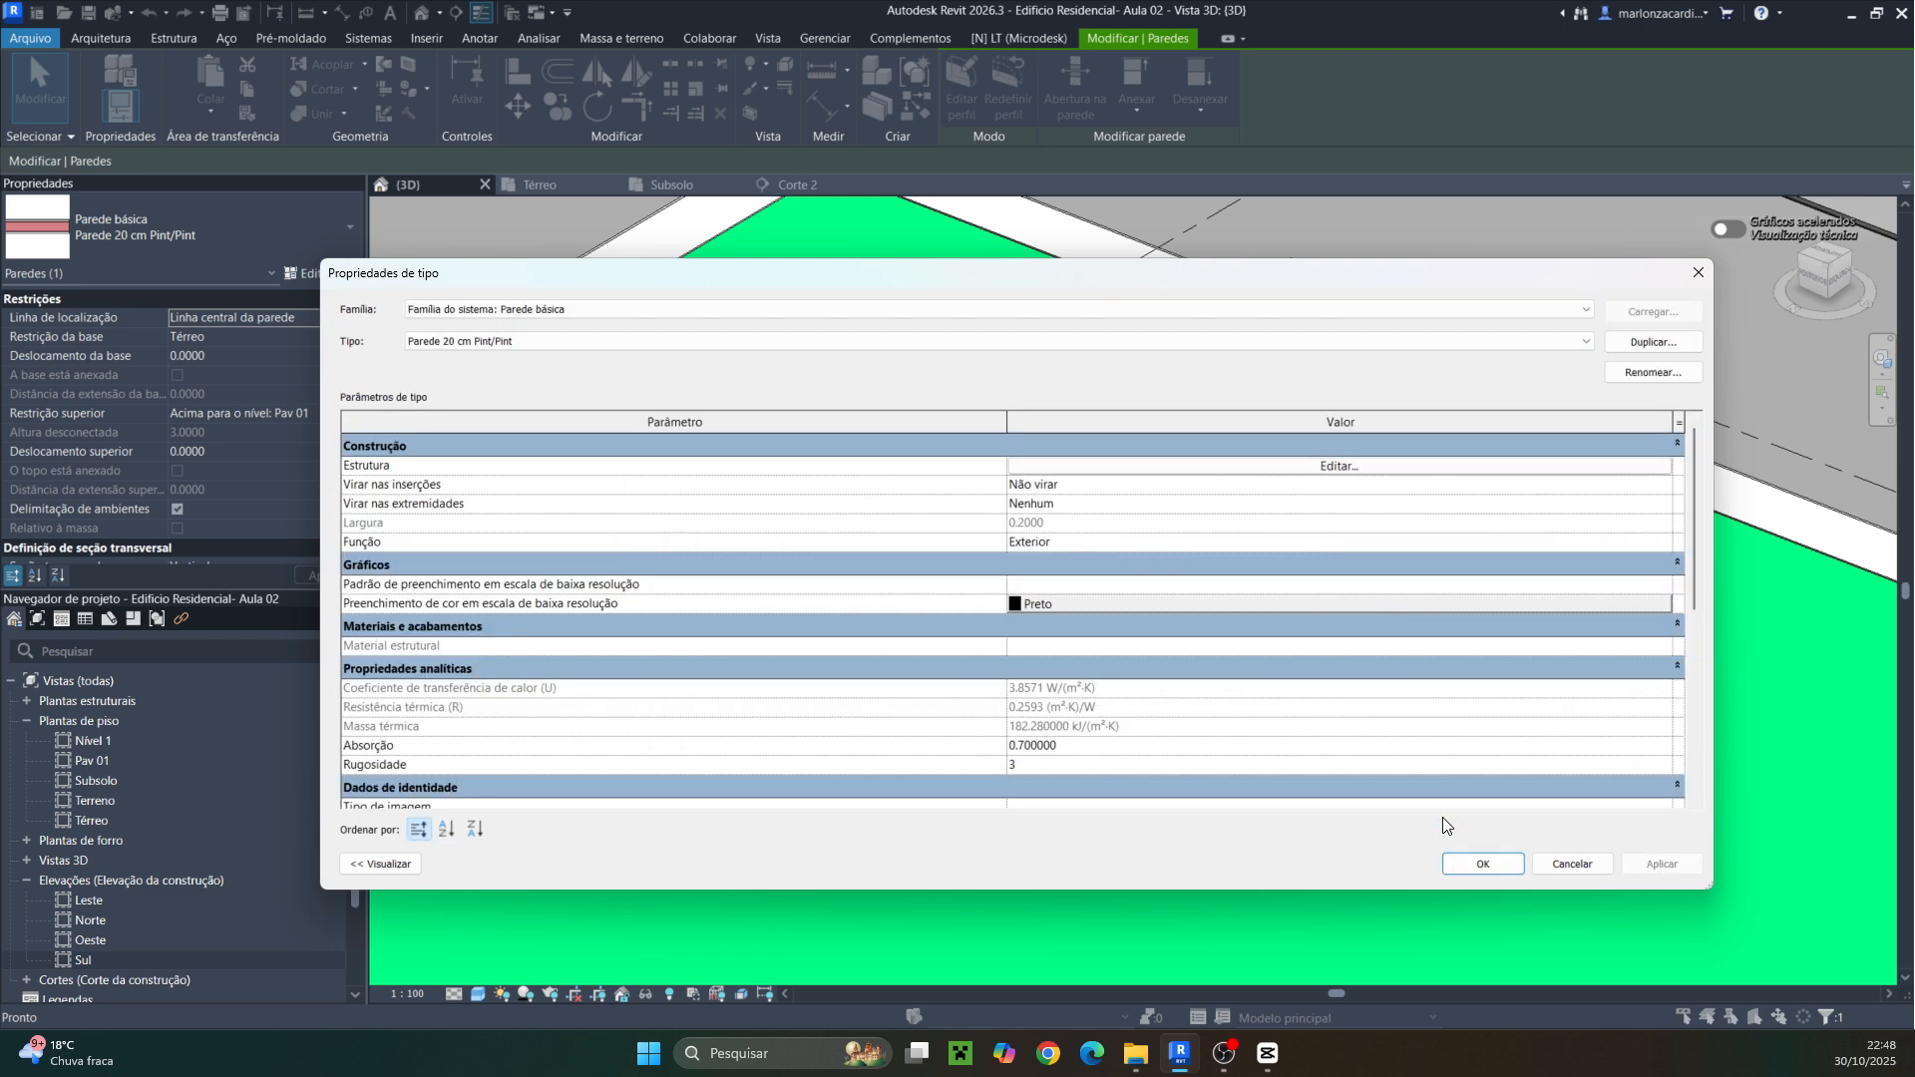
pyautogui.click(1484, 865)
pyautogui.press('Escape')
# Orbit and zoom around the 3D model to inspect the walls
pyautogui.keyDown('shift'); pyautogui.moveTo(1236, 841); pyautogui.dragTo(982, 760, button='middle'); pyautogui.keyUp('shift')
pyautogui.keyDown('shift'); pyautogui.moveTo(898, 758); pyautogui.dragTo(776, 596, button='middle'); pyautogui.keyUp('shift')
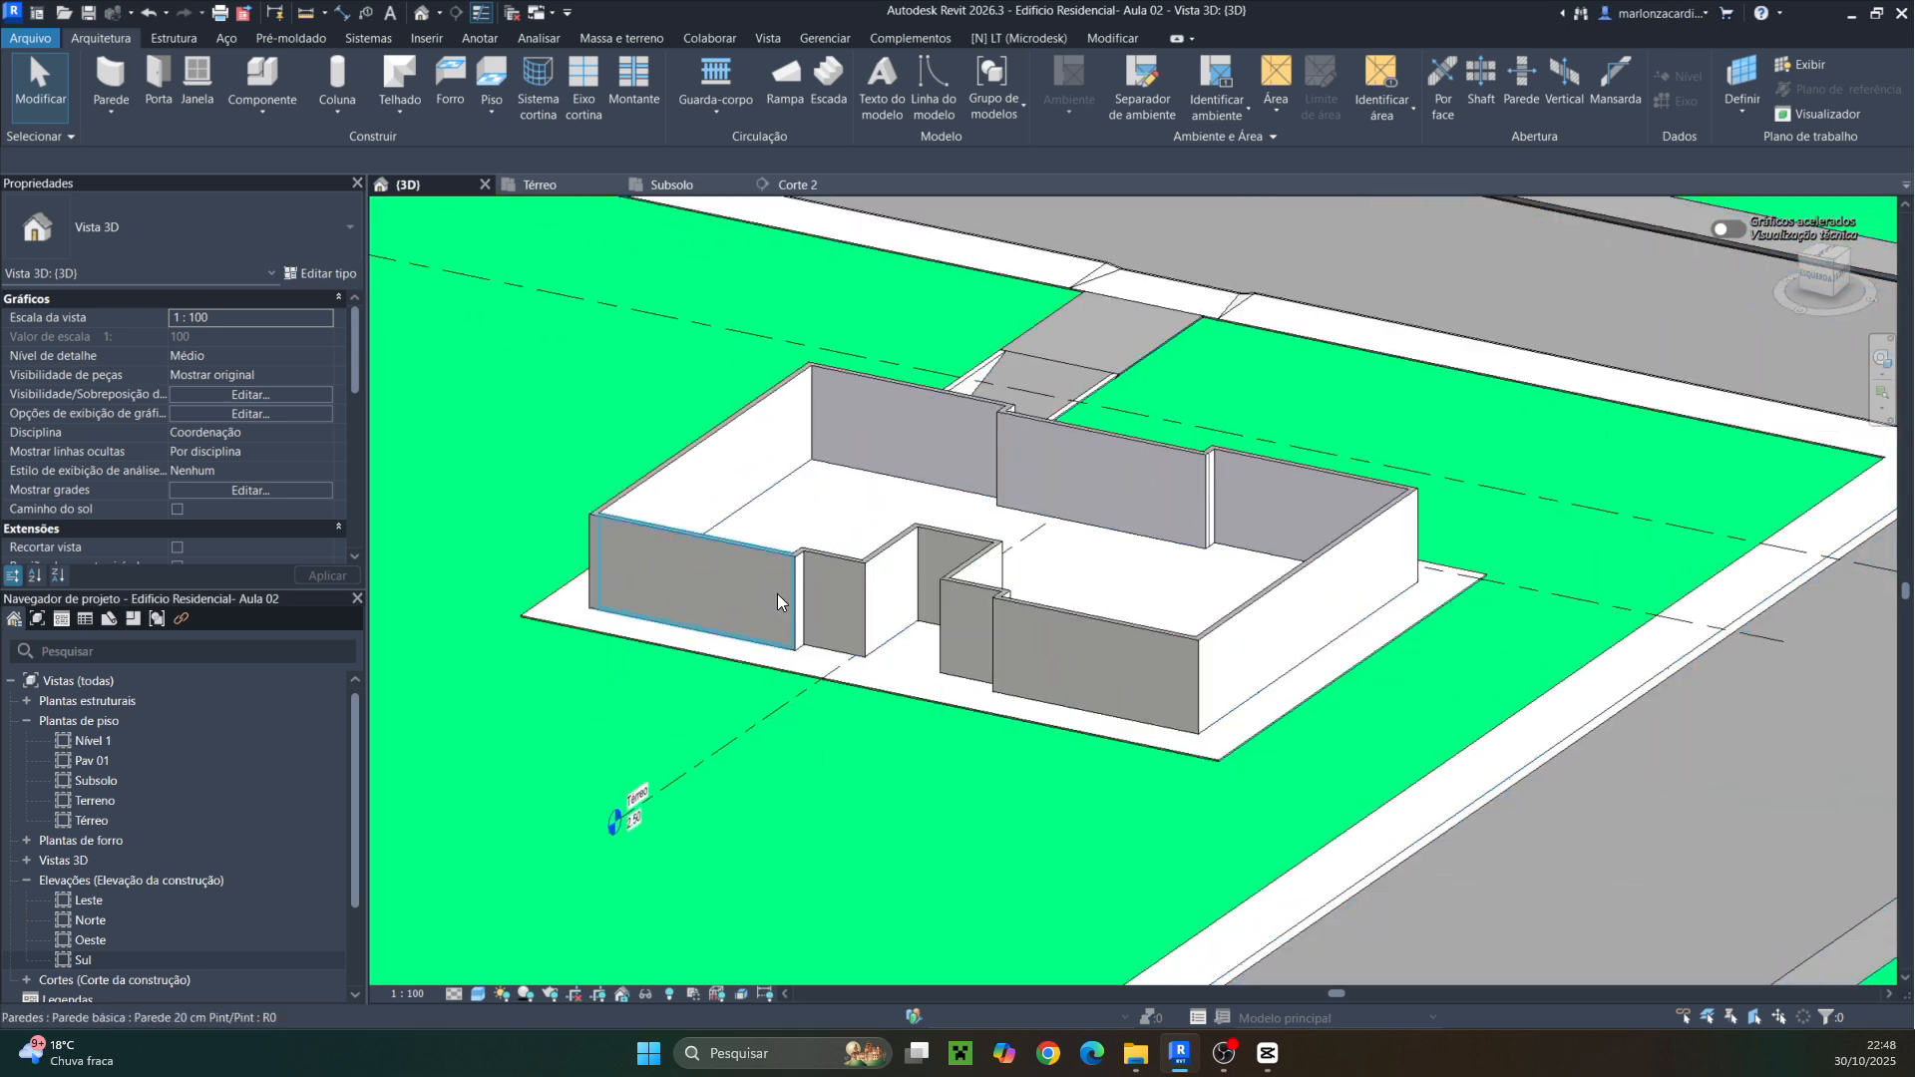
pyautogui.scroll(3, 965, 704)
pyautogui.moveTo(1026, 445); pyautogui.dragTo(949, 621, button='middle')
pyautogui.scroll(2, 772, 484)
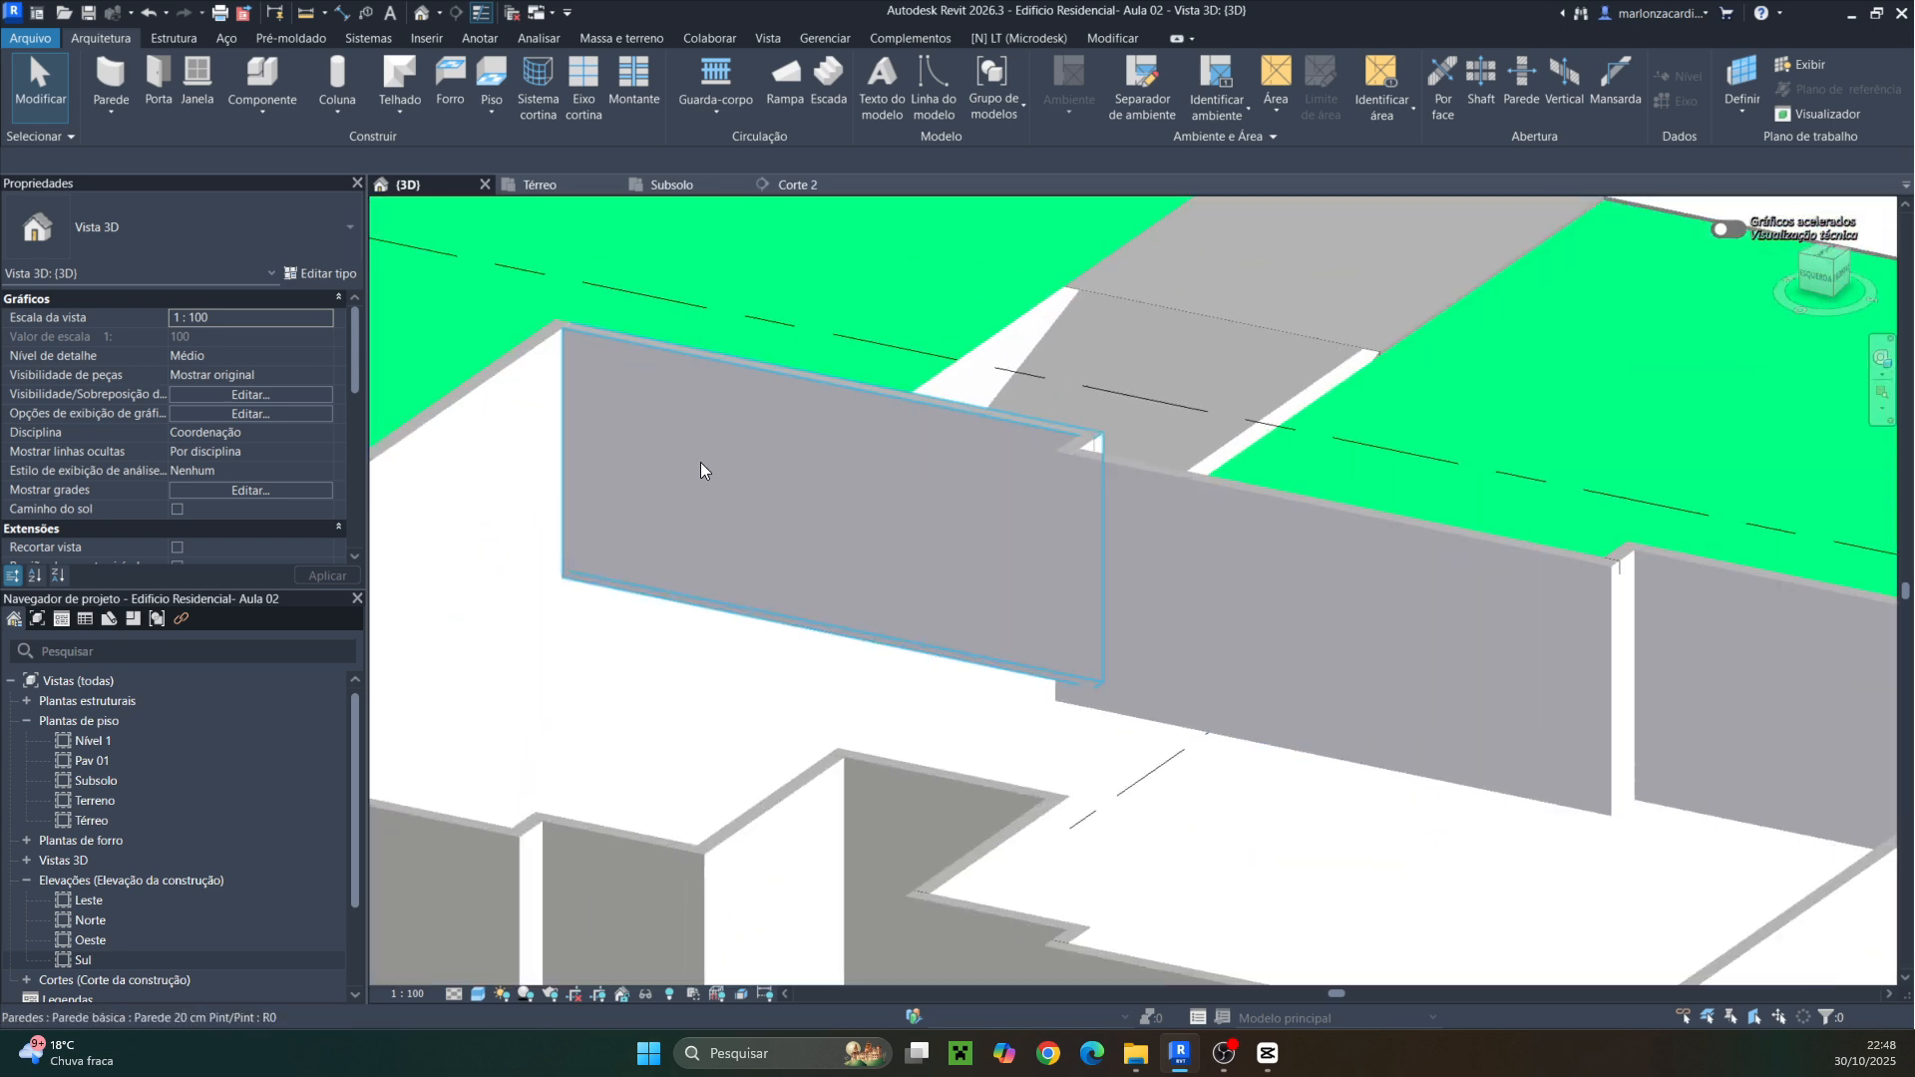
pyautogui.moveTo(886, 525); pyautogui.dragTo(1118, 540, button='middle')
pyautogui.scroll(-4, 1118, 539)
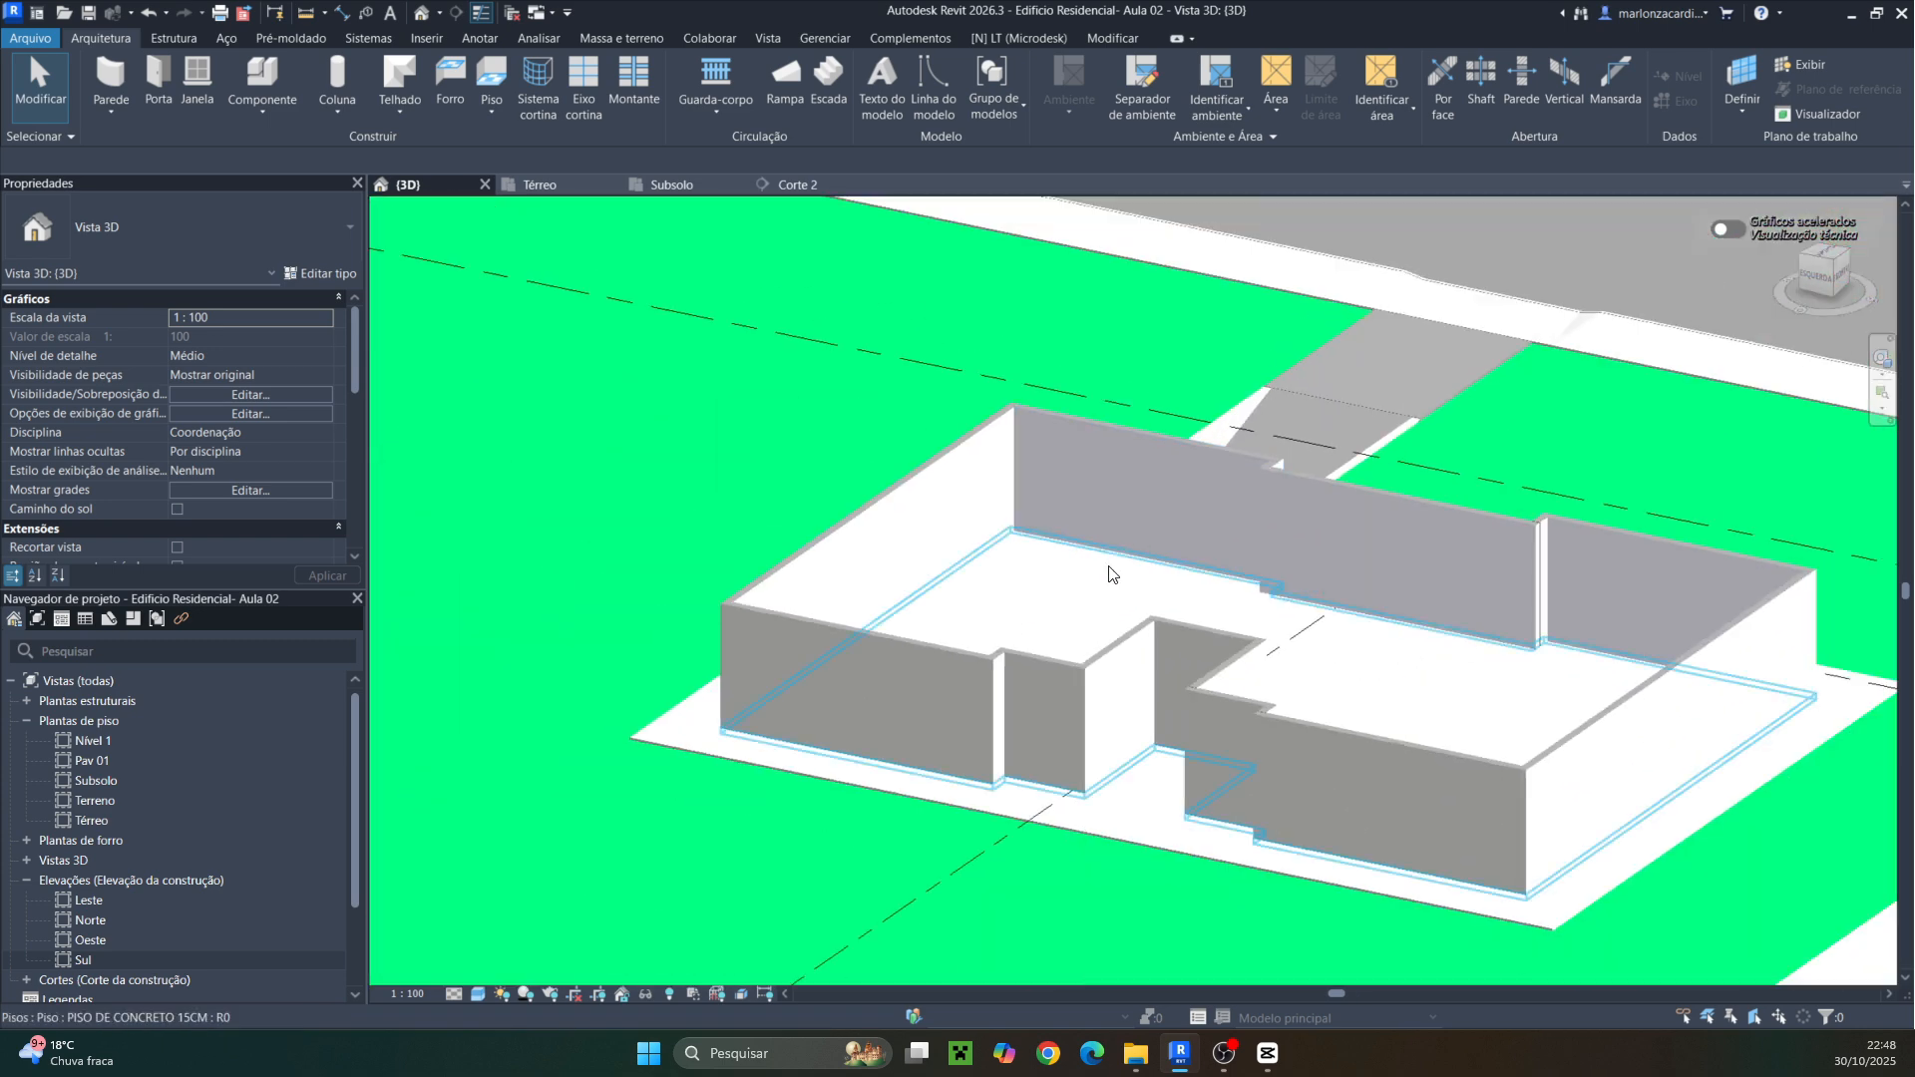
pyautogui.keyDown('shift'); pyautogui.moveTo(1157, 633); pyautogui.dragTo(958, 533, button='middle'); pyautogui.keyUp('shift')
pyautogui.scroll(2, 1169, 638)
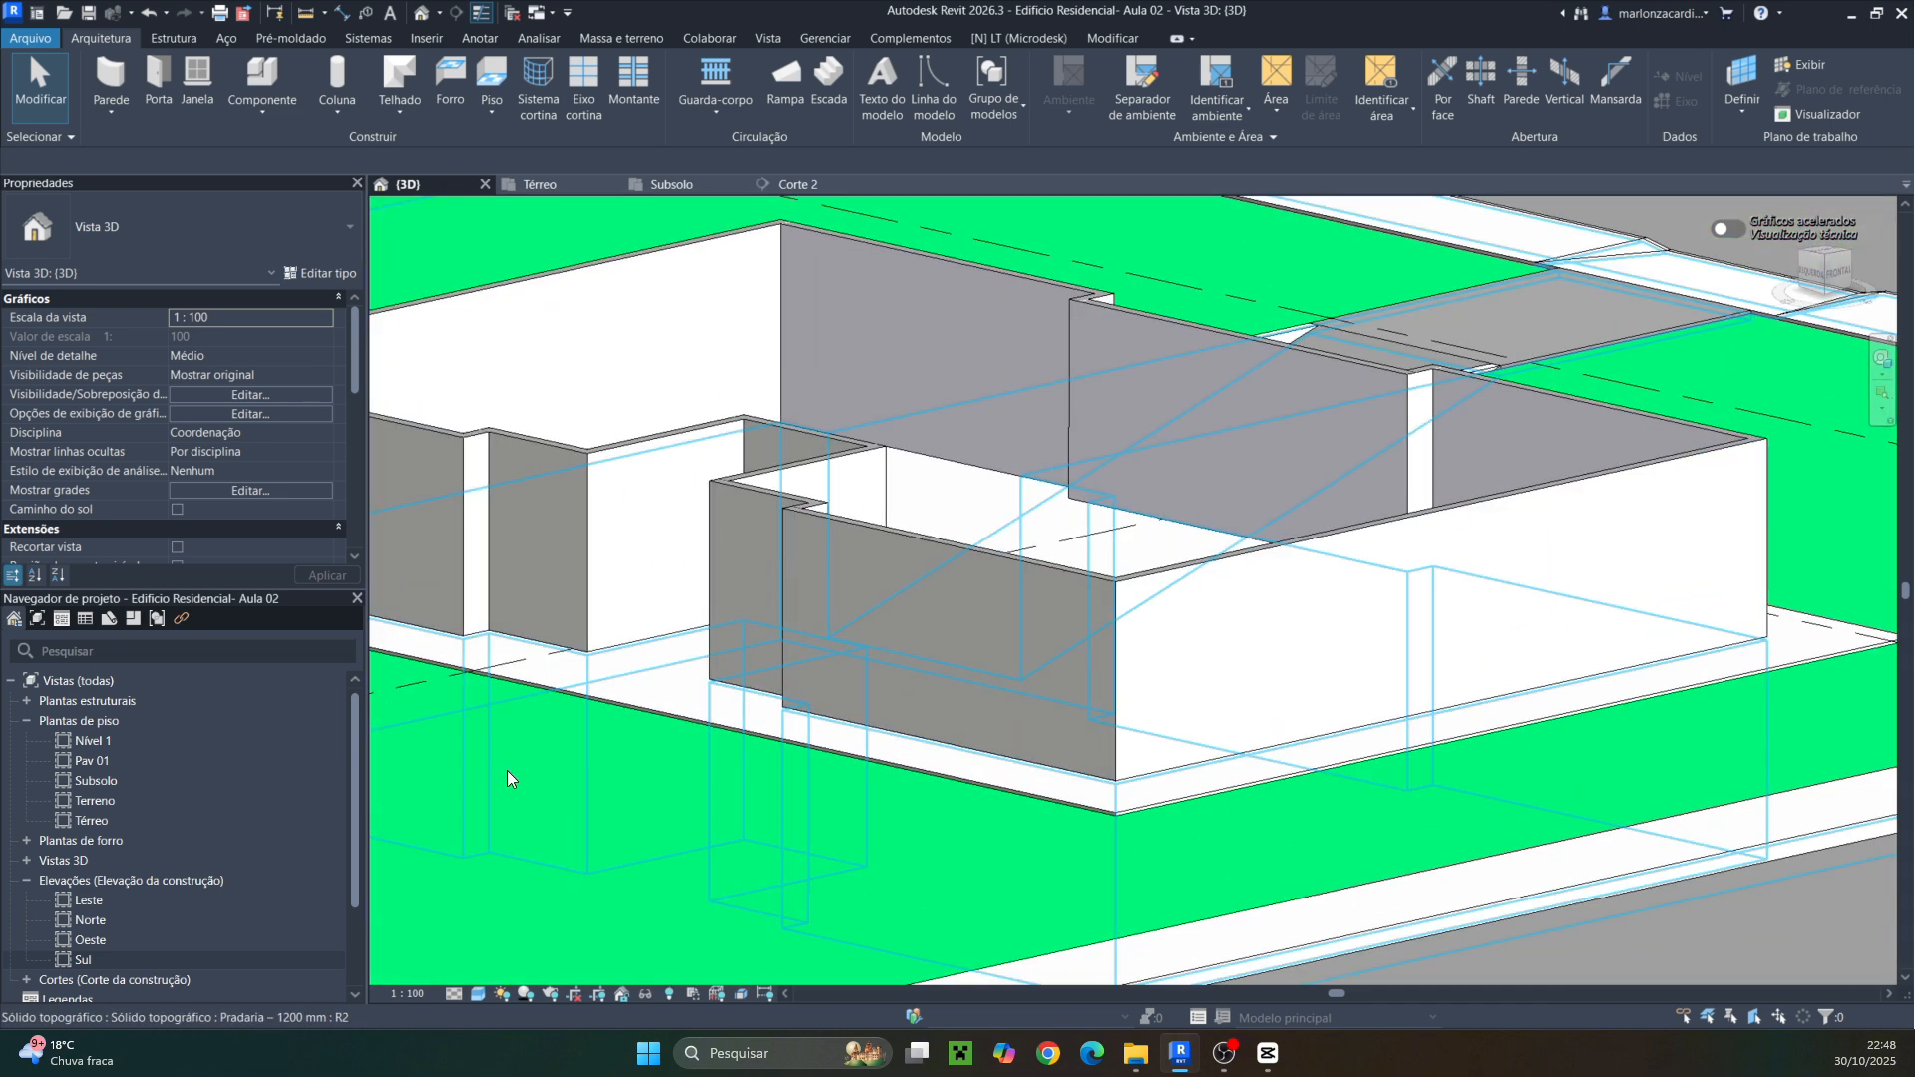
# Set the 3D view's detail level to high and switch its visual style to show material textures
pyautogui.click(455, 991)
pyautogui.click(468, 976)
pyautogui.click(478, 993)
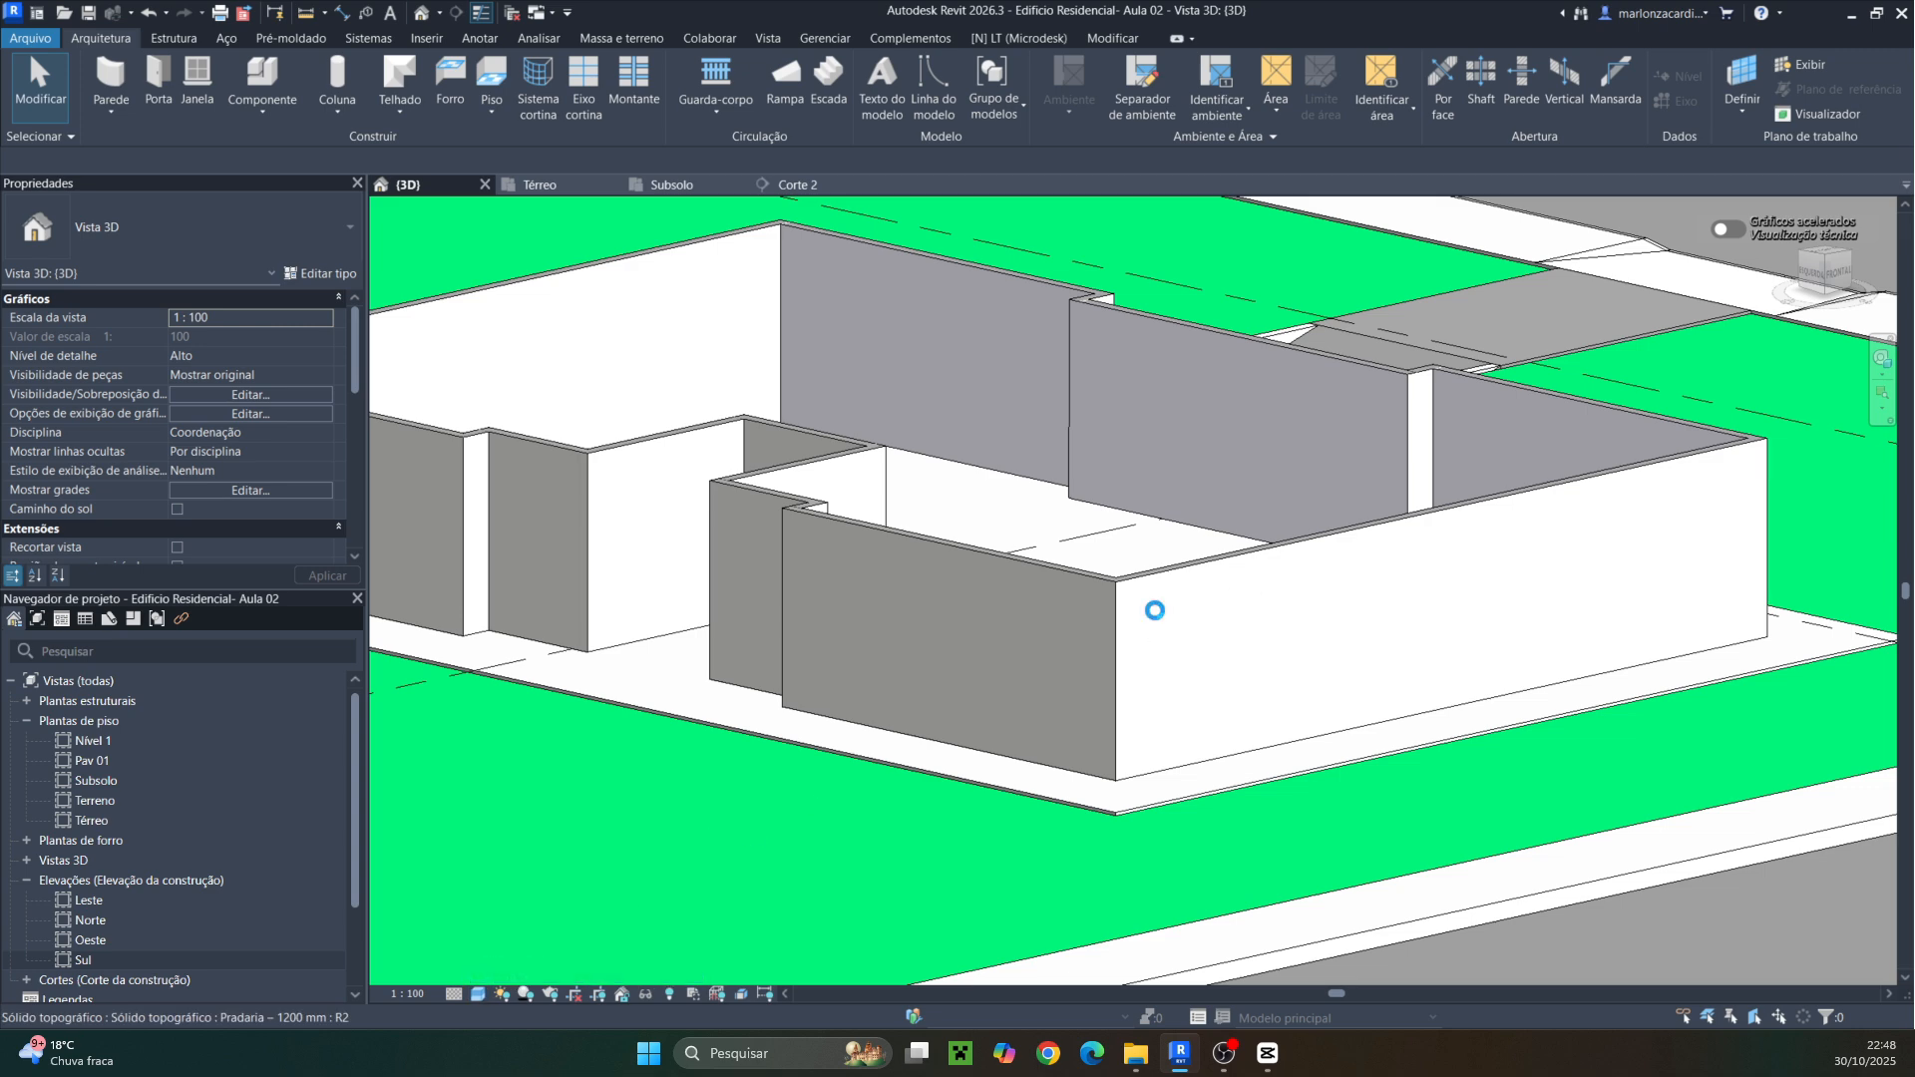
# Zoom and orbit around the walls to examine the exterior and interior paint finishes
pyautogui.scroll(6, 1115, 604)
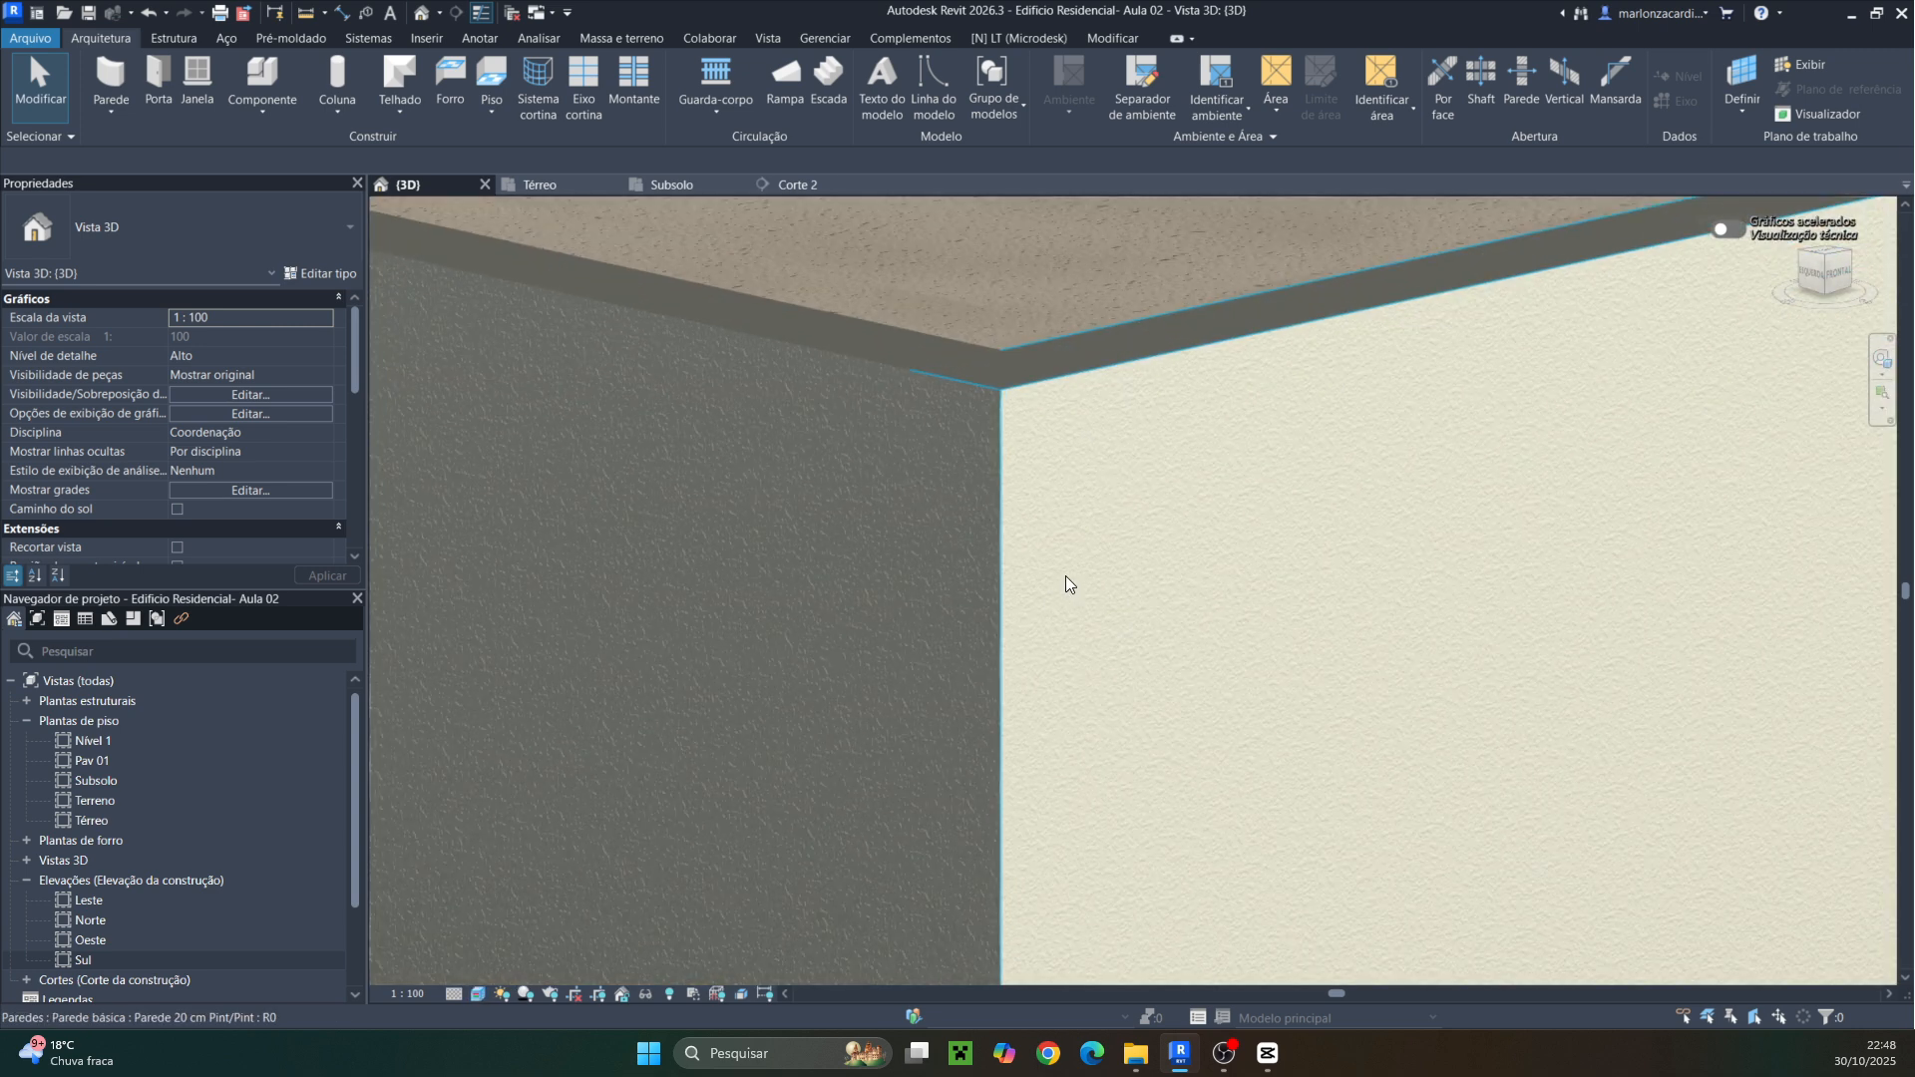
pyautogui.scroll(2, 1065, 577)
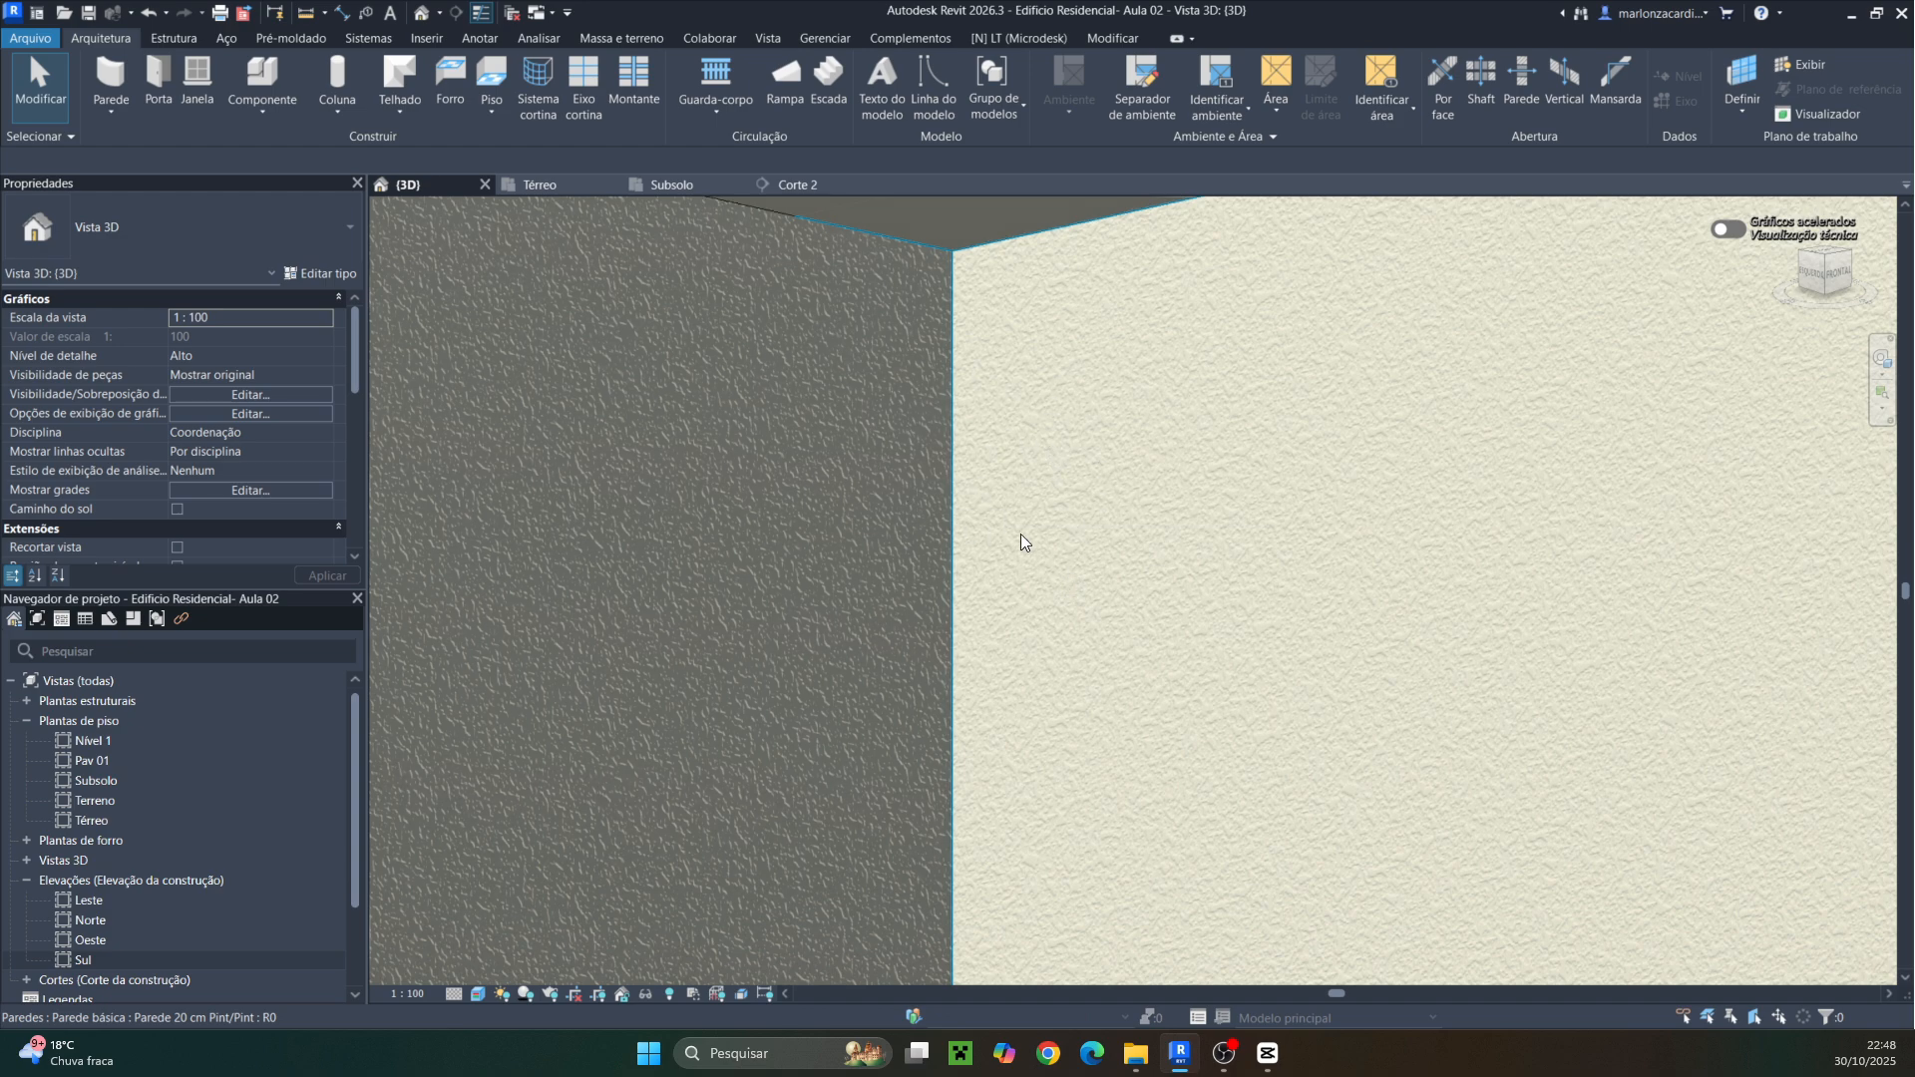
pyautogui.scroll(-3, 1021, 534)
pyautogui.moveTo(1020, 534); pyautogui.dragTo(1165, 947, button='middle')
pyautogui.scroll(-6, 1171, 758)
pyautogui.keyDown('shift'); pyautogui.moveTo(1184, 855); pyautogui.dragTo(1228, 889, button='middle'); pyautogui.keyUp('shift')
pyautogui.scroll(4, 1029, 626)
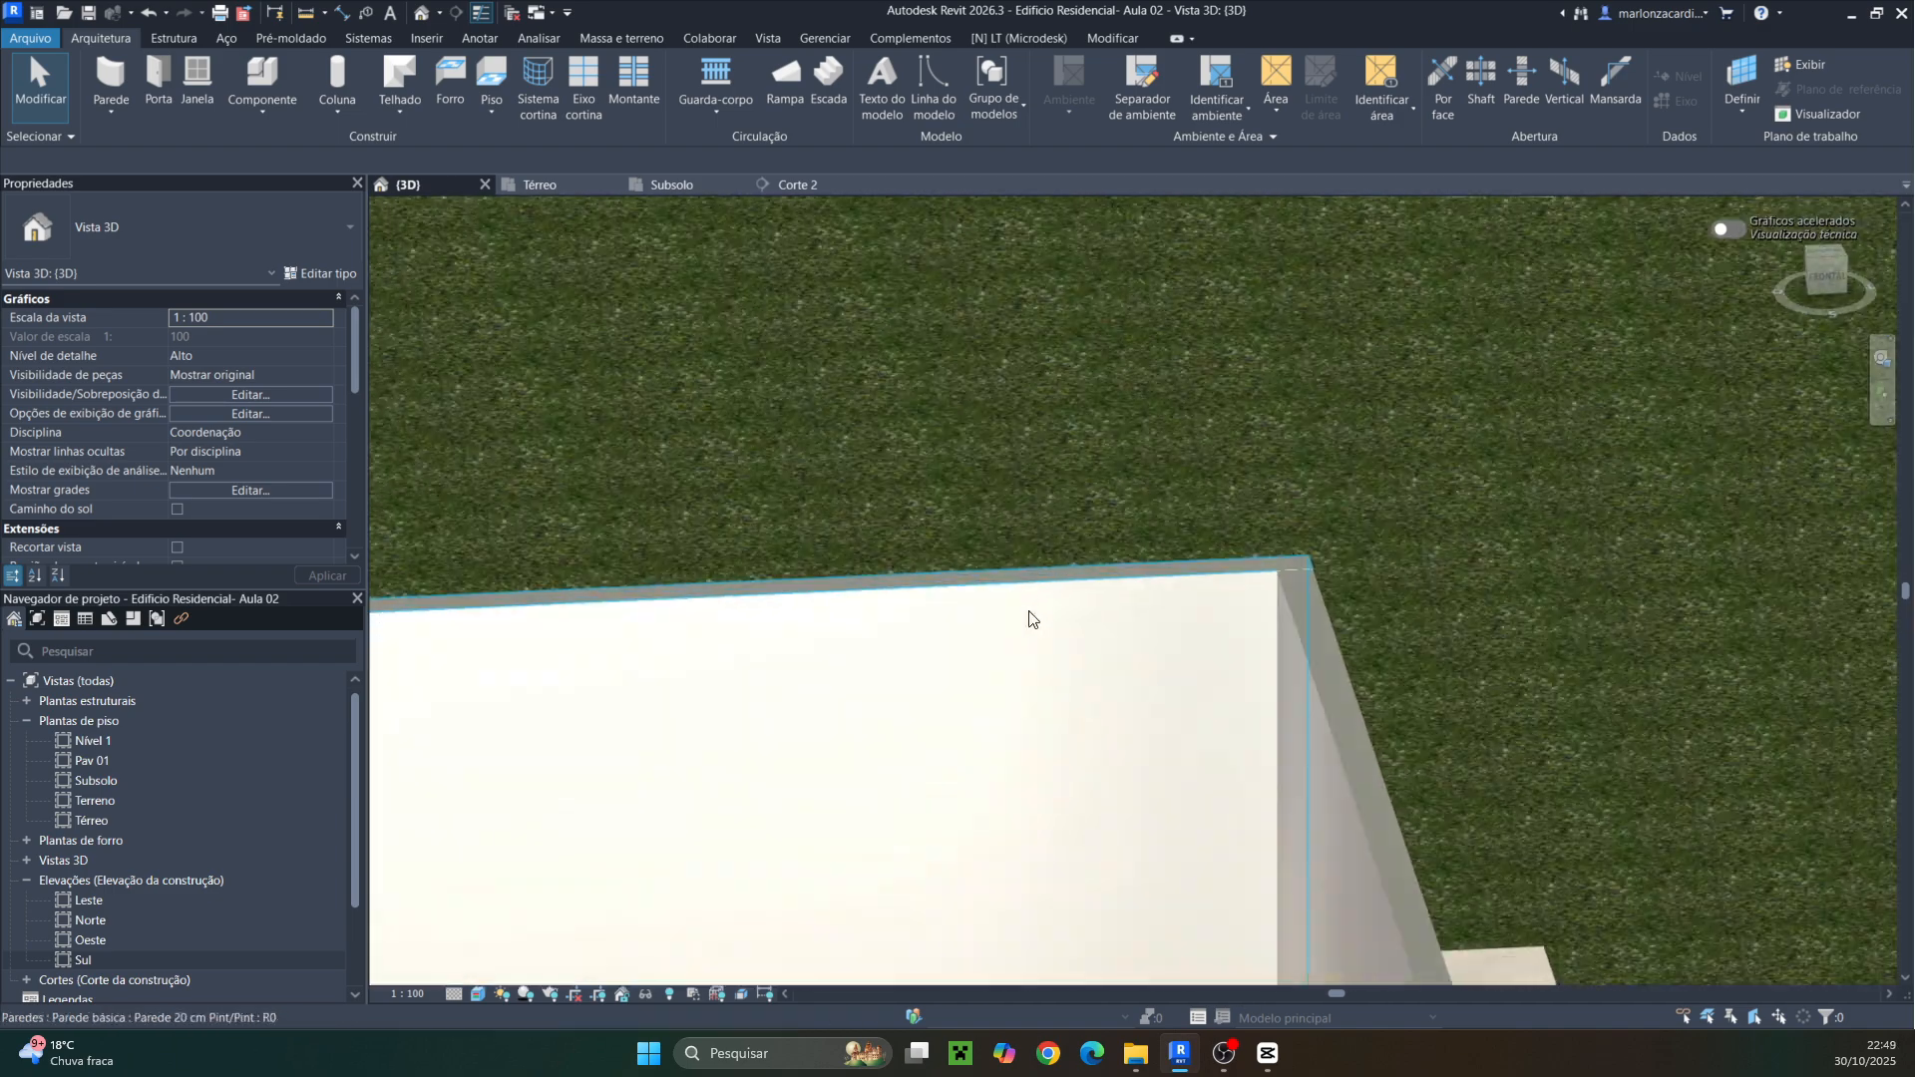
pyautogui.scroll(7, 1029, 611)
pyautogui.scroll(-6, 1029, 611)
pyautogui.moveTo(1112, 672); pyautogui.dragTo(1346, 335, button='middle')
pyautogui.scroll(-5, 1128, 563)
pyautogui.keyDown('shift'); pyautogui.moveTo(1077, 570); pyautogui.dragTo(1162, 486, button='middle'); pyautogui.keyUp('shift')
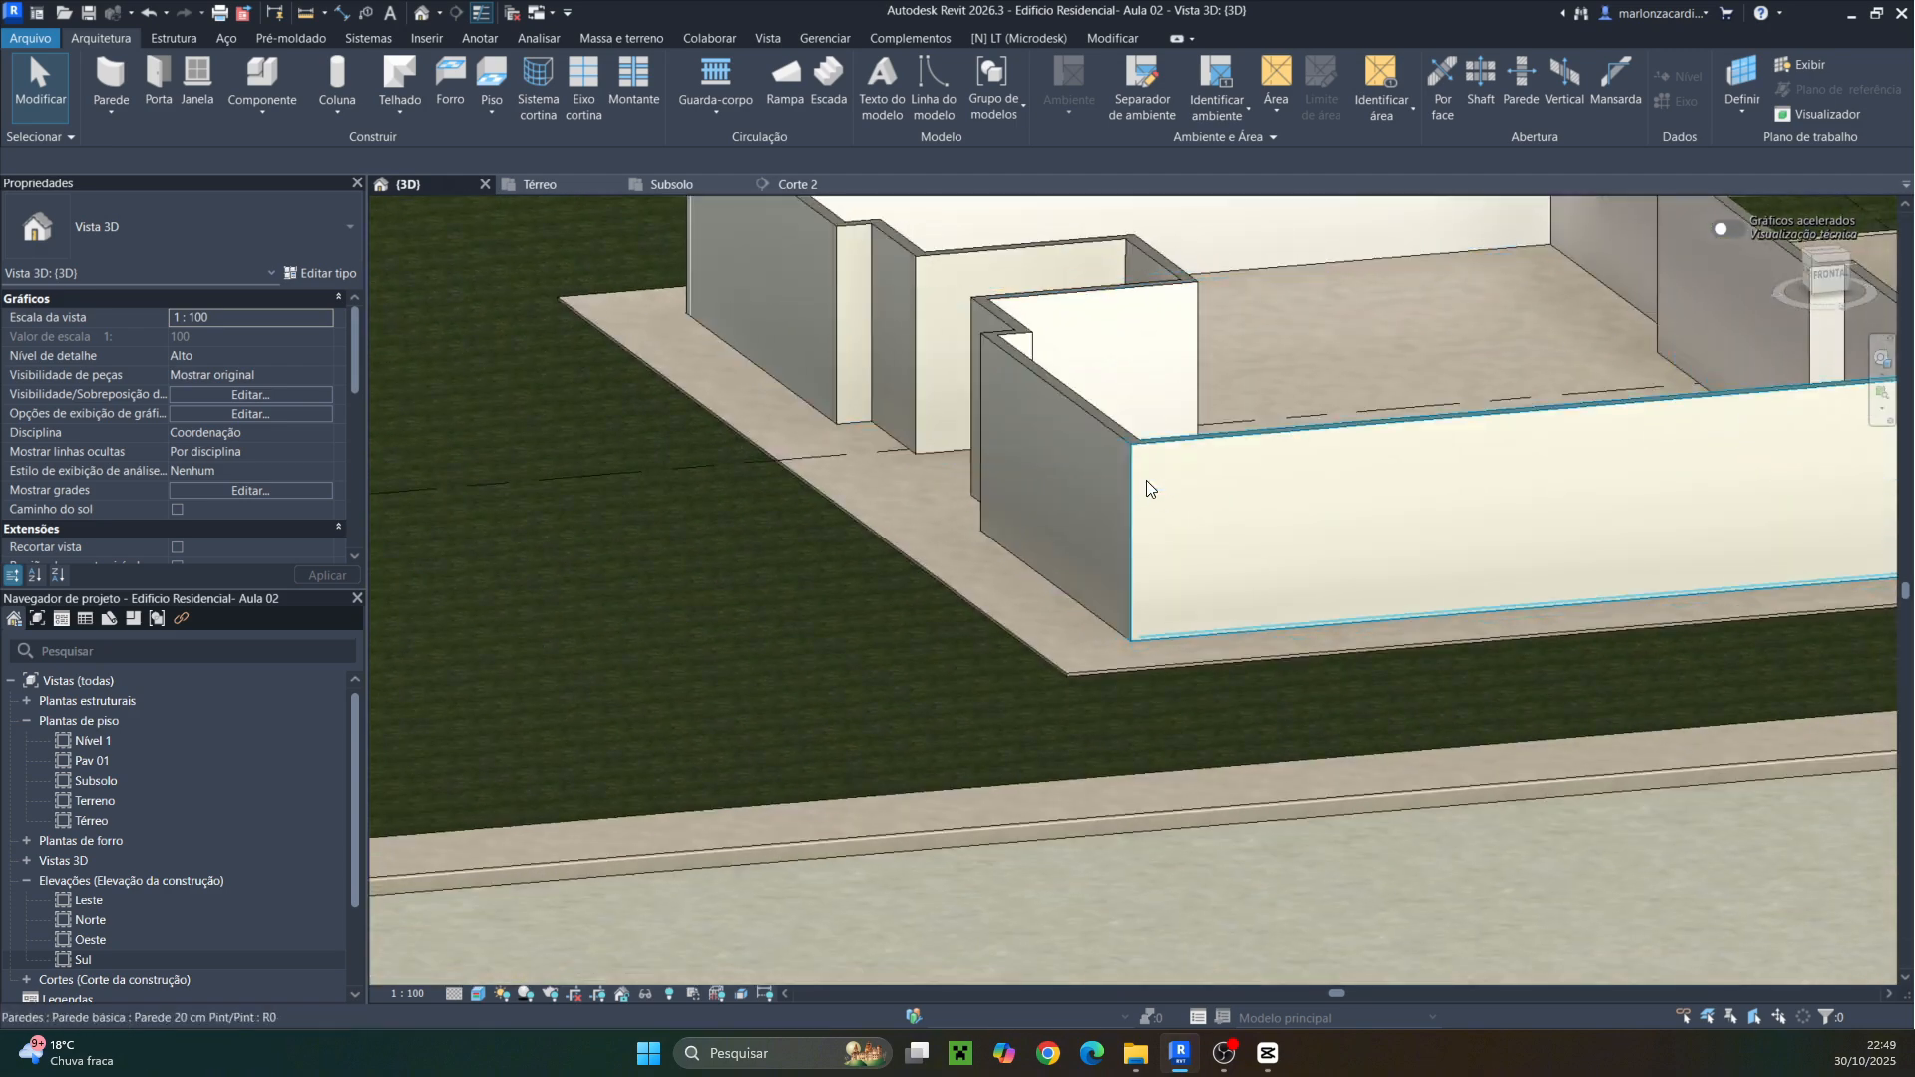
pyautogui.scroll(8, 1140, 453)
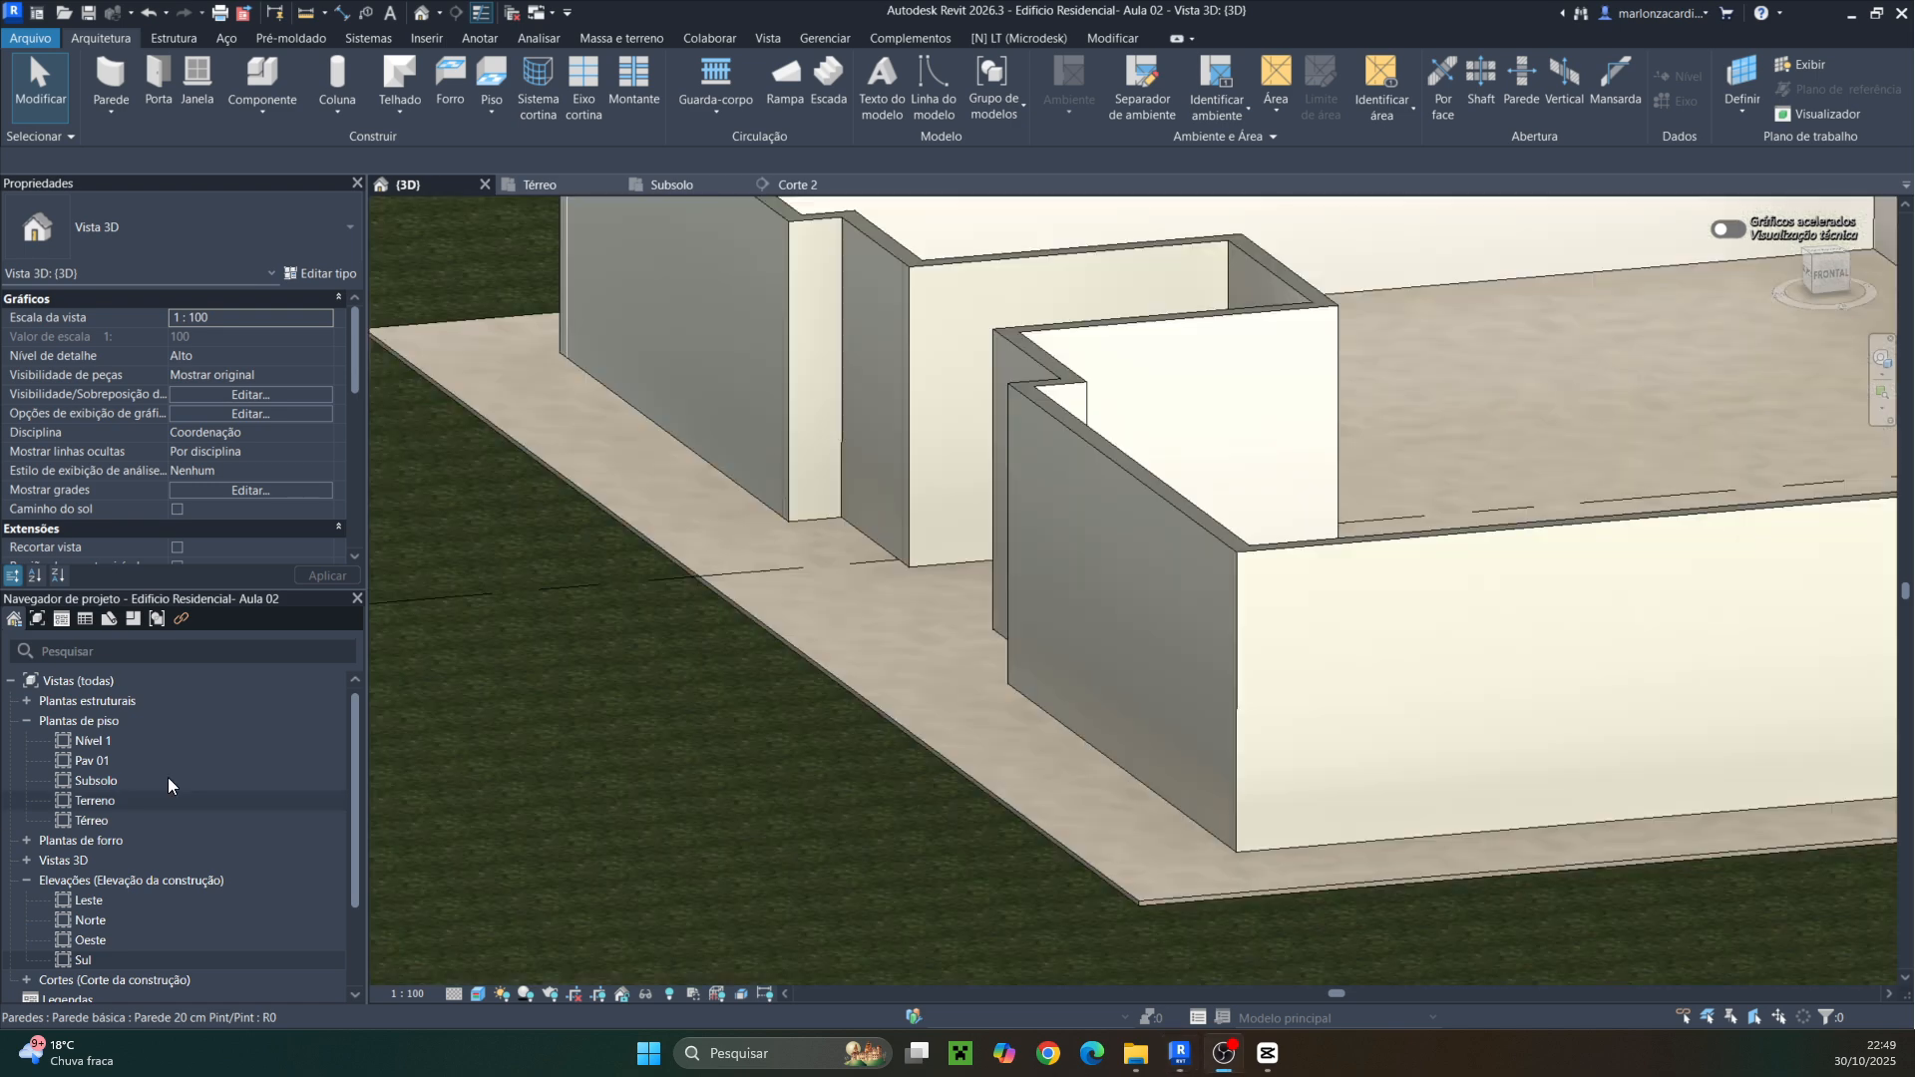
pyautogui.scroll(-5, 992, 606)
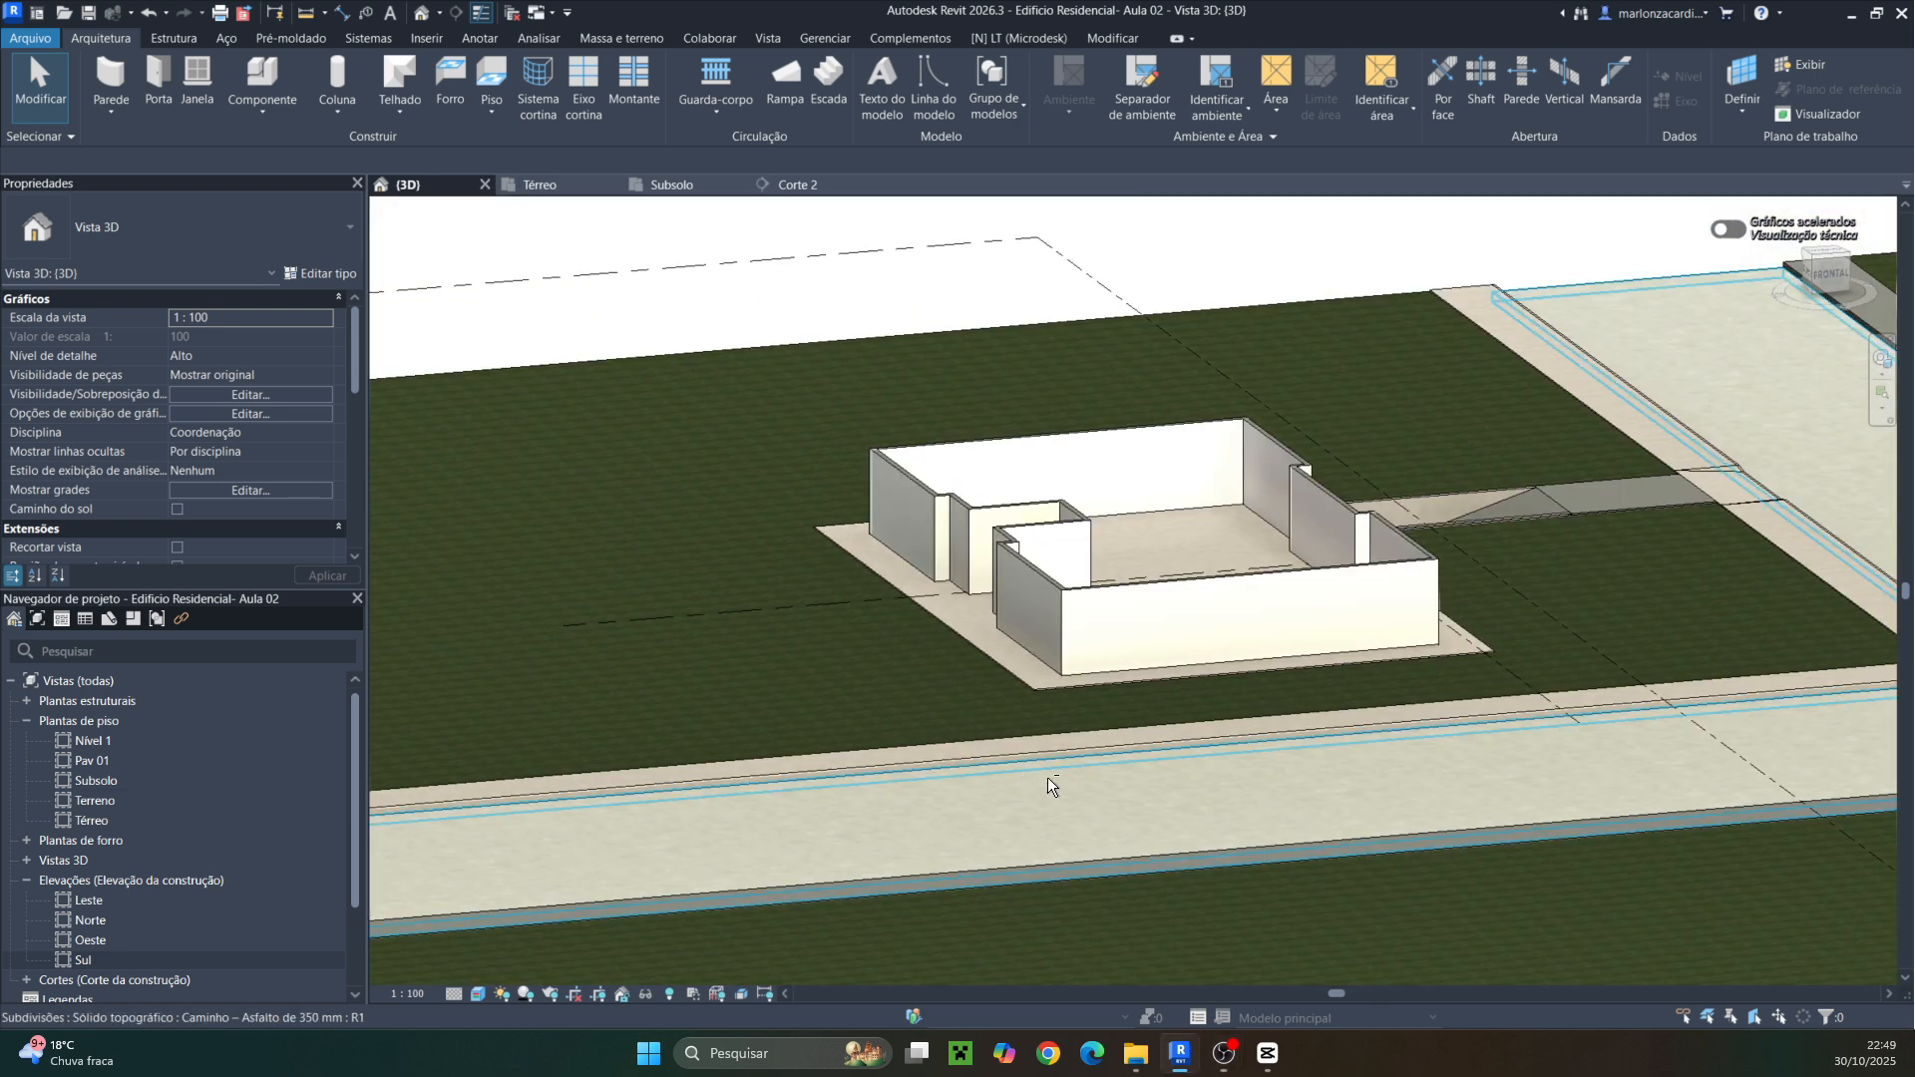
# Change the 3D view's visual style from the view controls
pyautogui.click(692, 994)
pyautogui.click(478, 993)
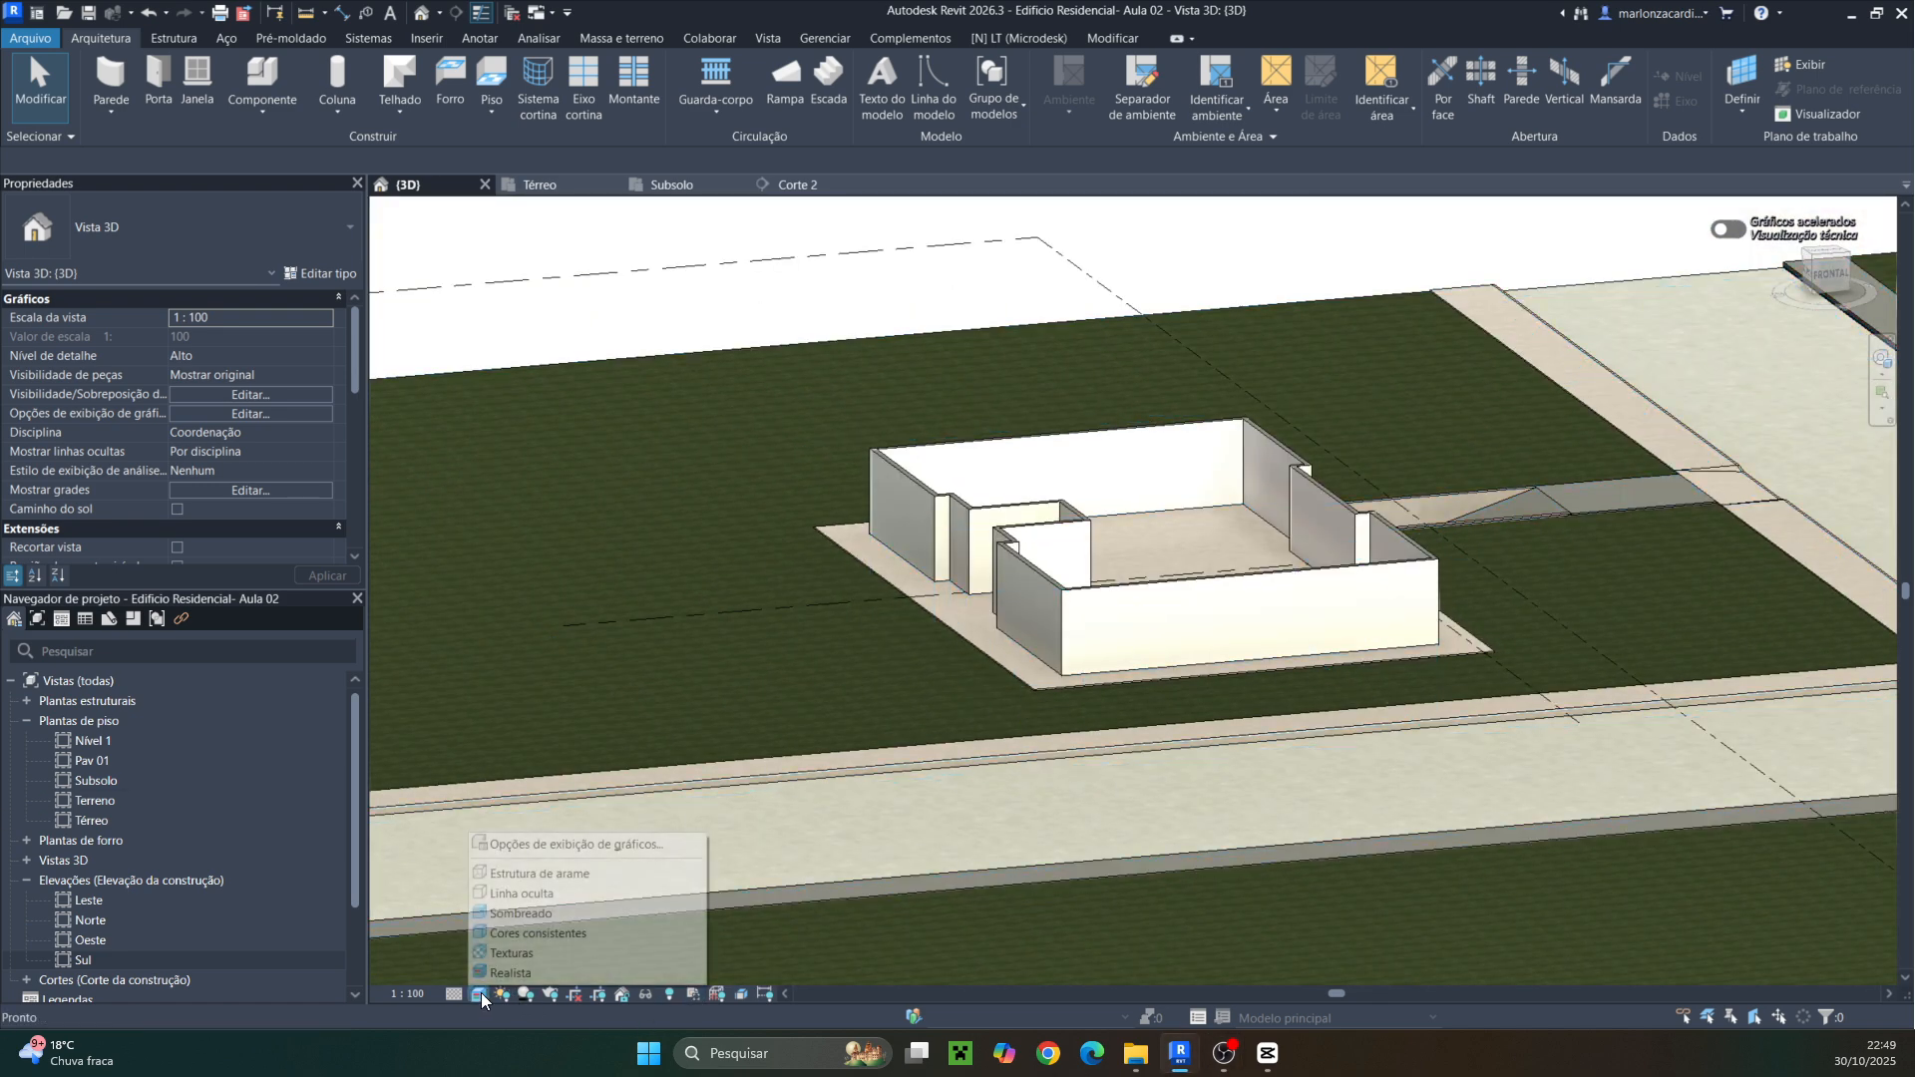